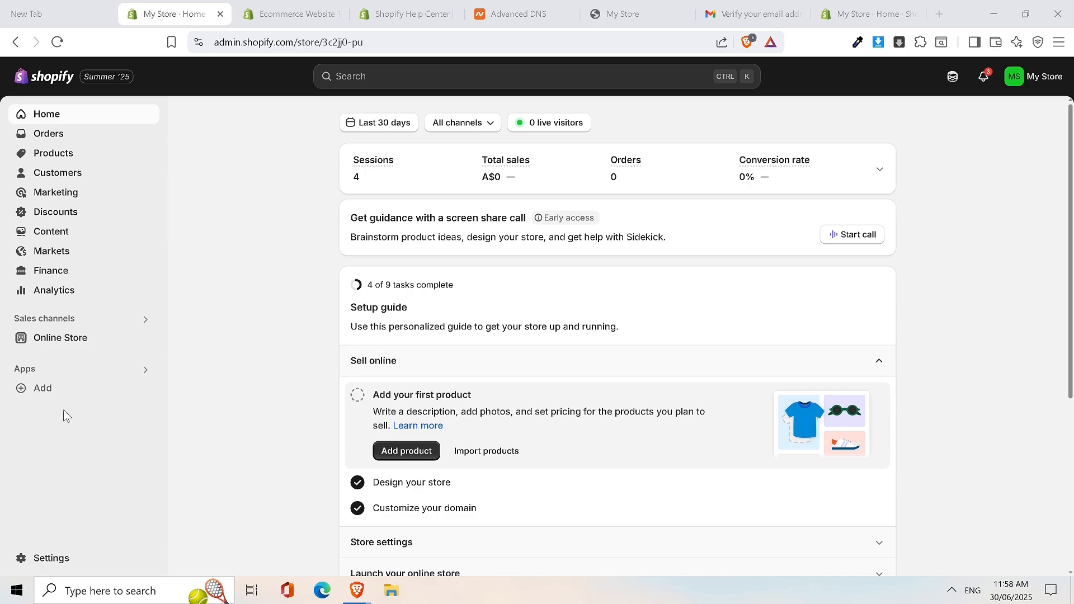
Step: Open the online store's themes and look through the storefront preview of the current Dawn theme
{"action": "left_click", "coordinate": [75, 342]}
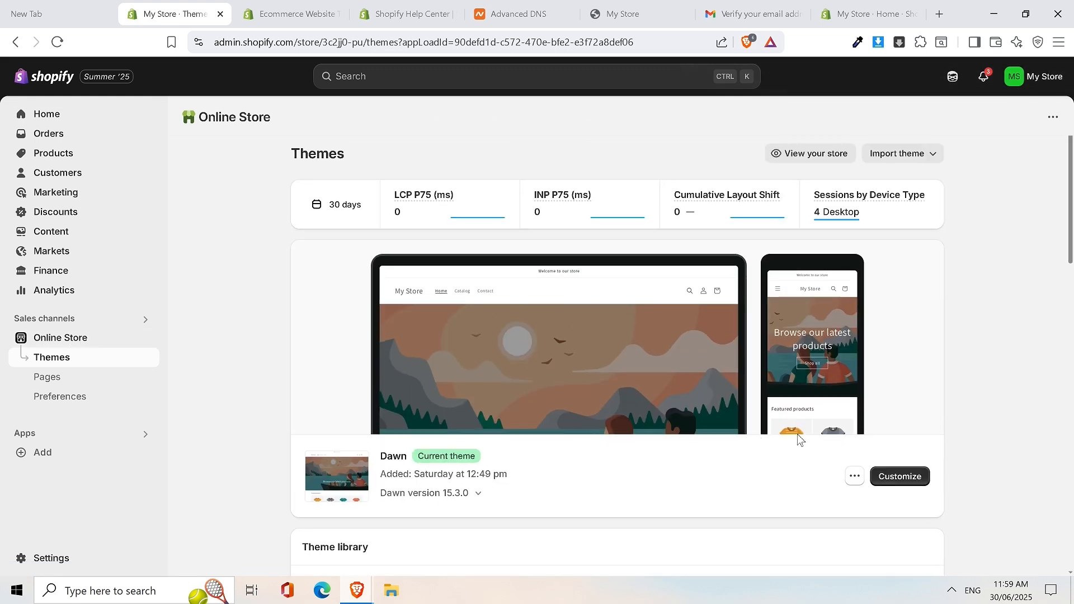
{"action": "left_click", "coordinate": [854, 476]}
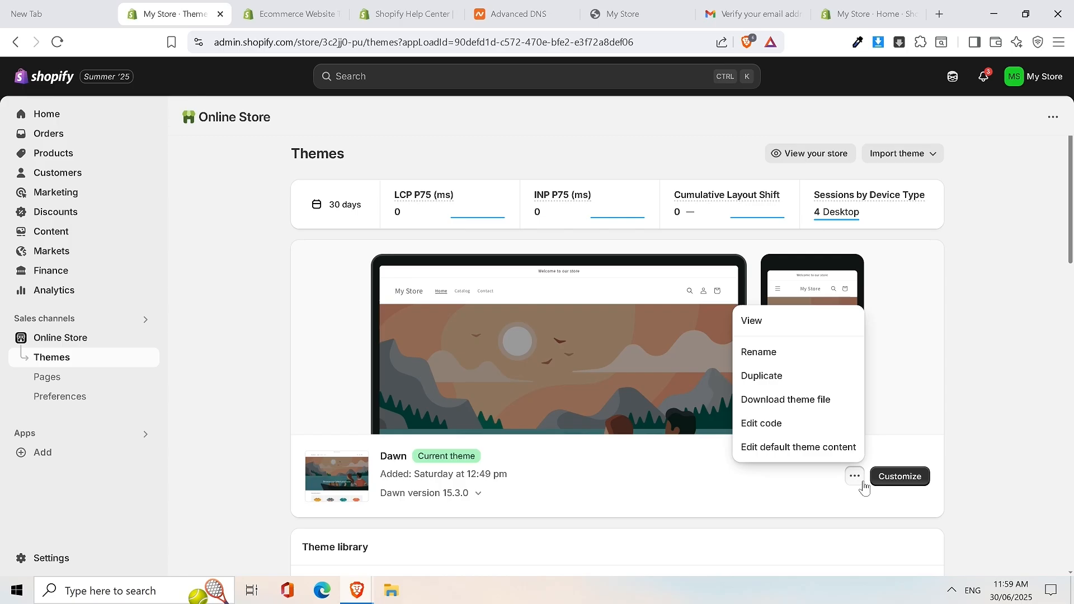
{"action": "left_click", "coordinate": [767, 319]}
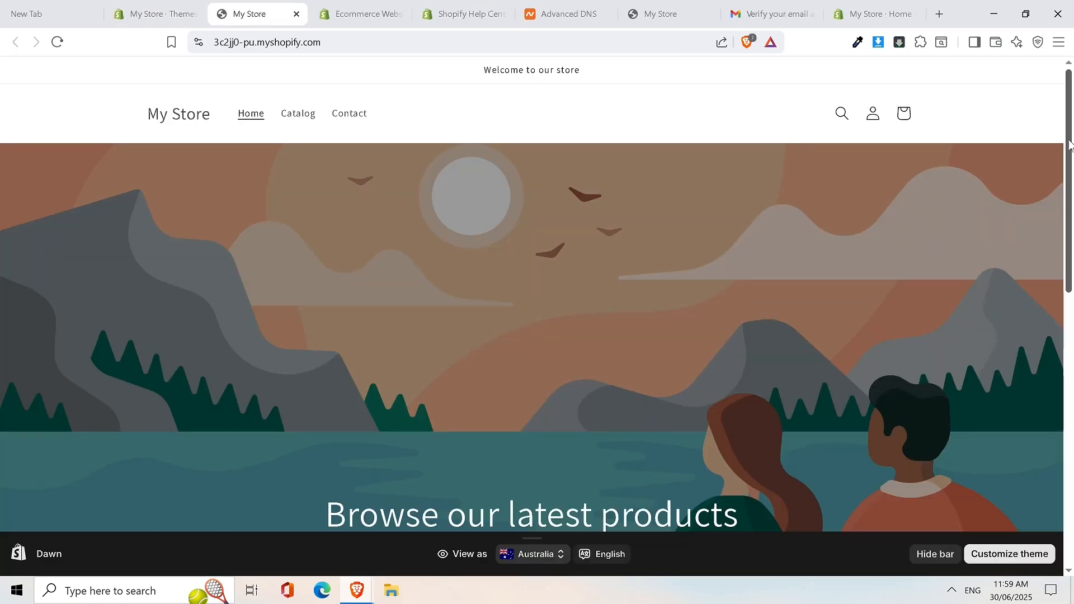
{"action": "left_click_drag", "start_coordinate": [1071, 198], "coordinate": [1044, 96]}
{"action": "scroll", "coordinate": [1043, 99], "scroll_direction": "down", "scroll_amount": 7}
{"action": "scroll", "coordinate": [572, 248], "scroll_direction": "up", "scroll_amount": 4}
{"action": "scroll", "coordinate": [623, 257], "scroll_direction": "up", "scroll_amount": 4}
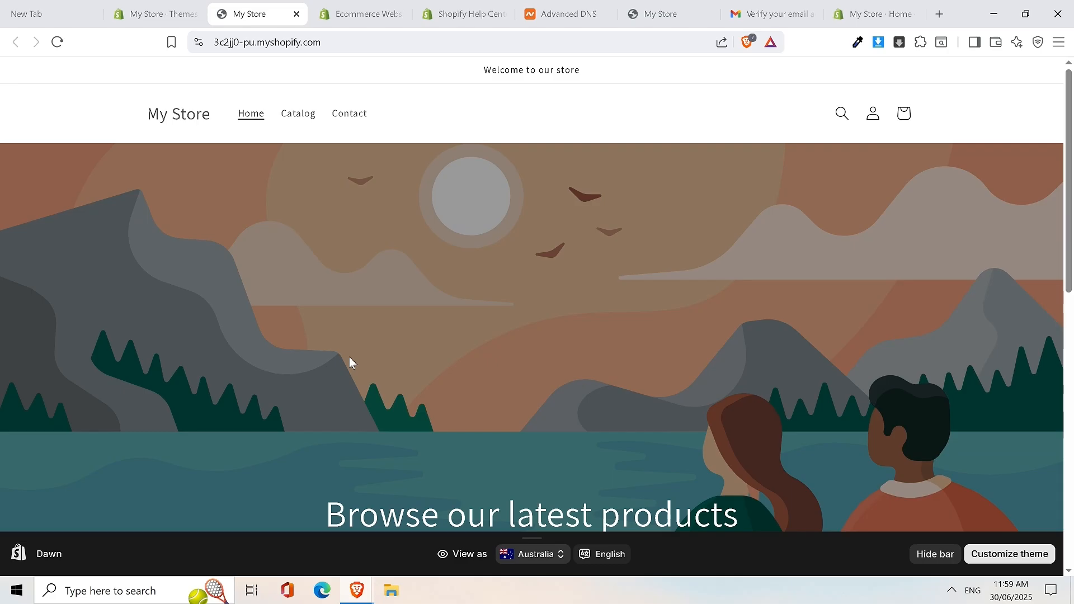
Step: Return to the store's themes, open the free Horizon theme's page and examine its demo preview
{"action": "left_click", "coordinate": [140, 11]}
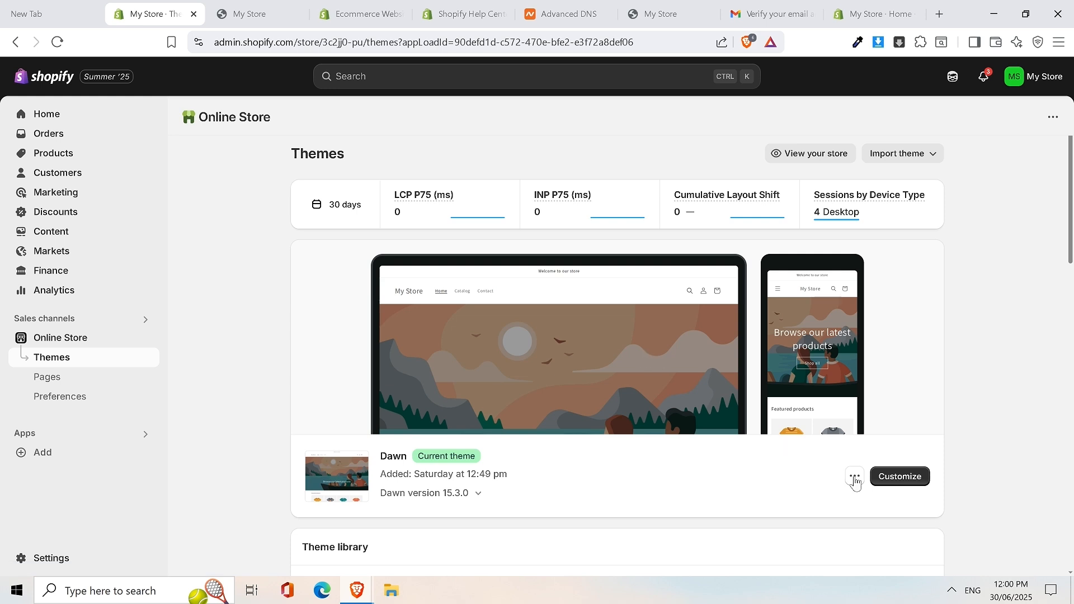
{"action": "scroll", "coordinate": [859, 484], "scroll_direction": "down", "scroll_amount": 5}
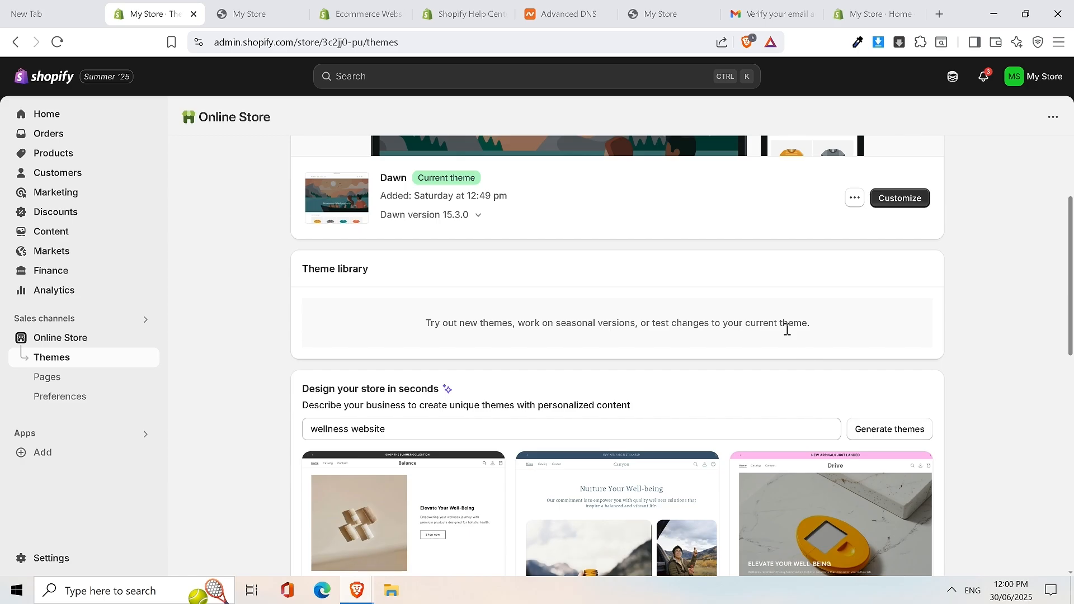
{"action": "left_click_drag", "start_coordinate": [1062, 239], "coordinate": [1062, 205]}
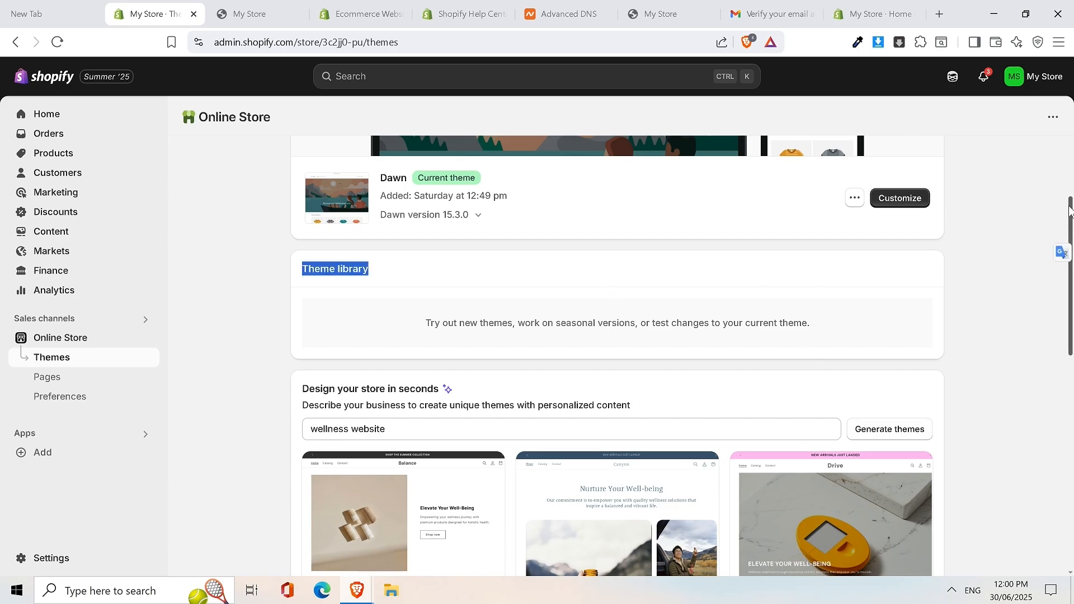
{"action": "scroll", "coordinate": [368, 263], "scroll_direction": "down", "scroll_amount": 3}
{"action": "scroll", "coordinate": [408, 292], "scroll_direction": "down", "scroll_amount": 6}
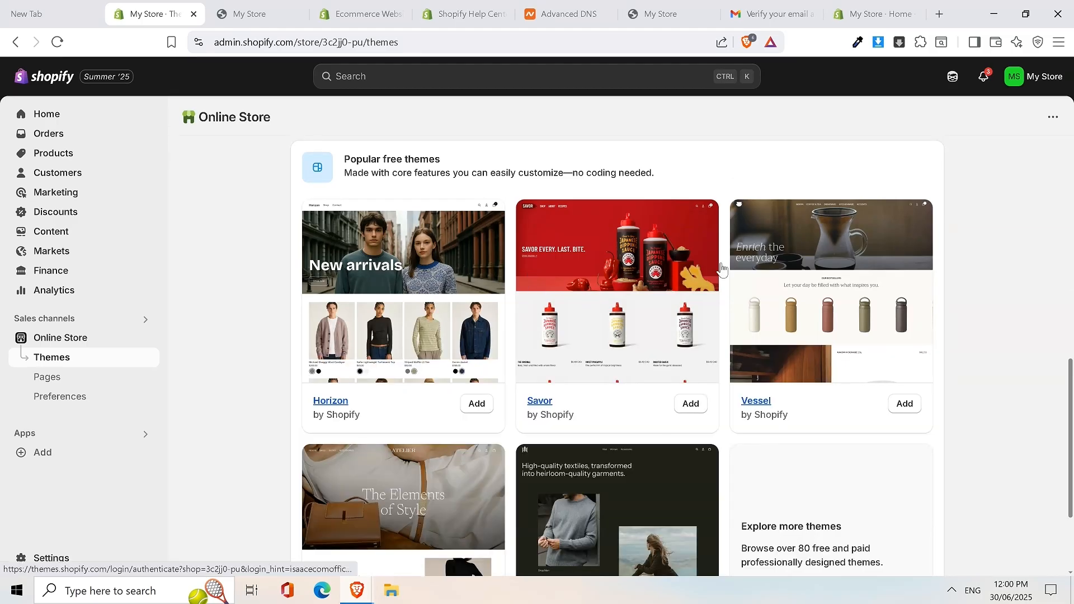
{"action": "left_click", "coordinate": [391, 272]}
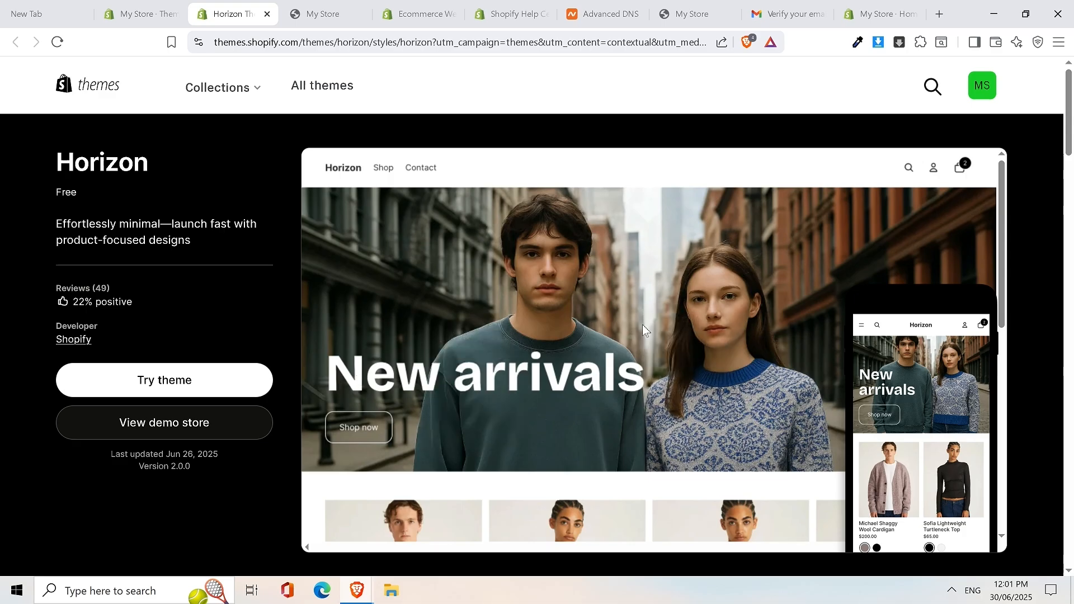
{"action": "scroll", "coordinate": [588, 260], "scroll_direction": "down", "scroll_amount": 5}
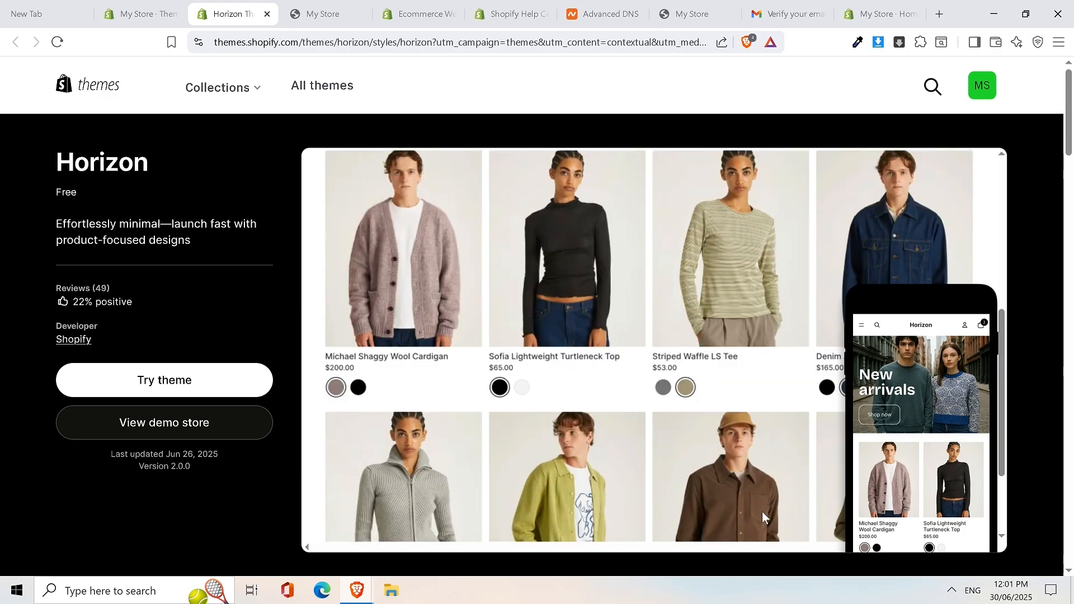
{"action": "scroll", "coordinate": [717, 260], "scroll_direction": "down", "scroll_amount": 7}
{"action": "scroll", "coordinate": [718, 259], "scroll_direction": "up", "scroll_amount": 6}
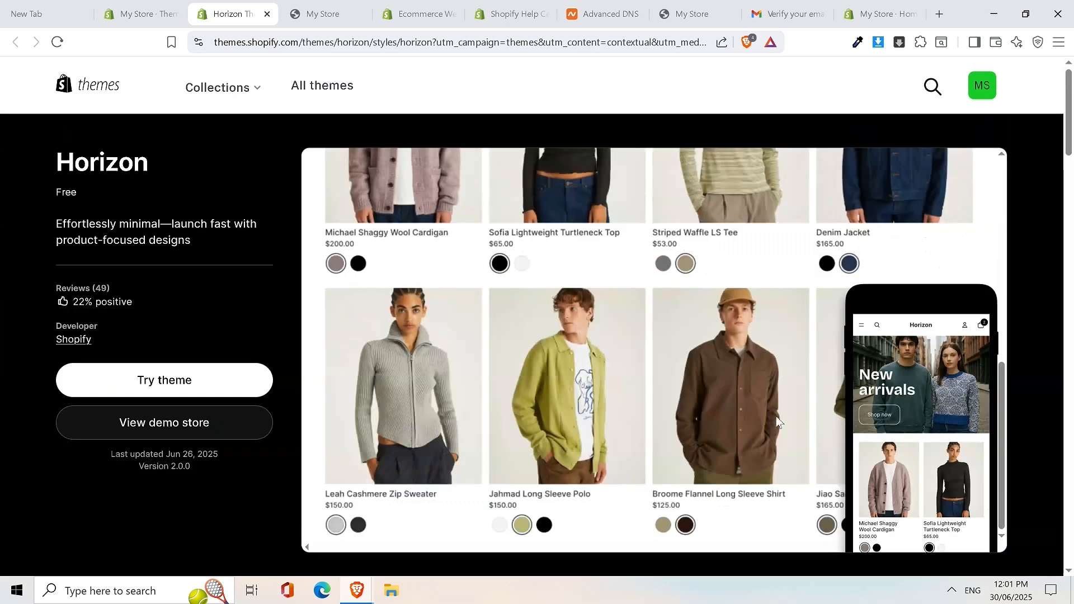
{"action": "scroll", "coordinate": [616, 284], "scroll_direction": "up", "scroll_amount": 10}
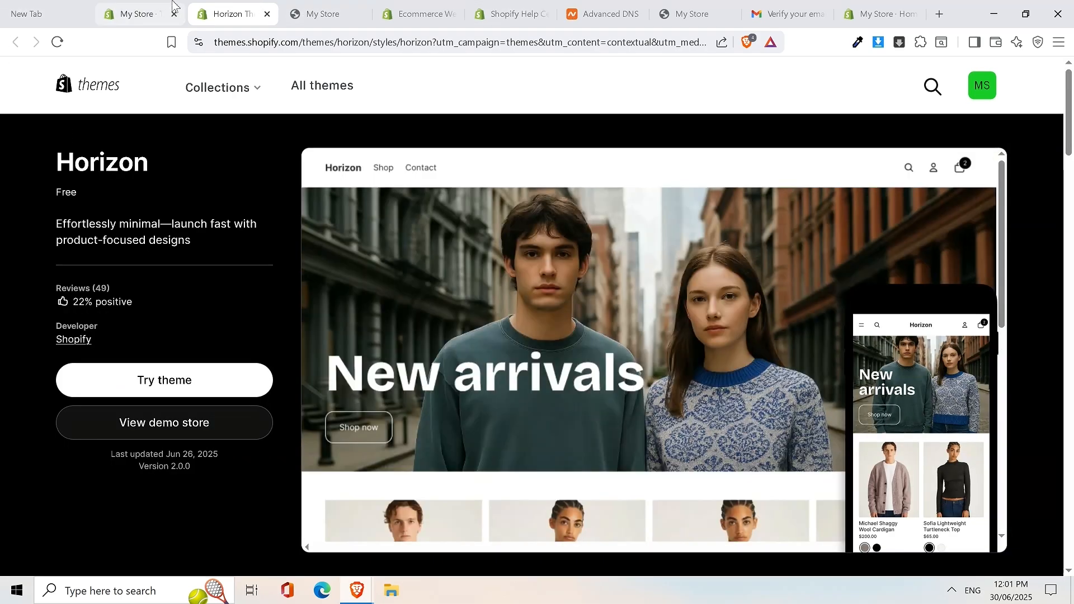
Step: Return to the store's themes, visit the Theme Store through the theme import options and examine the newly released themes
{"action": "left_click", "coordinate": [138, 7]}
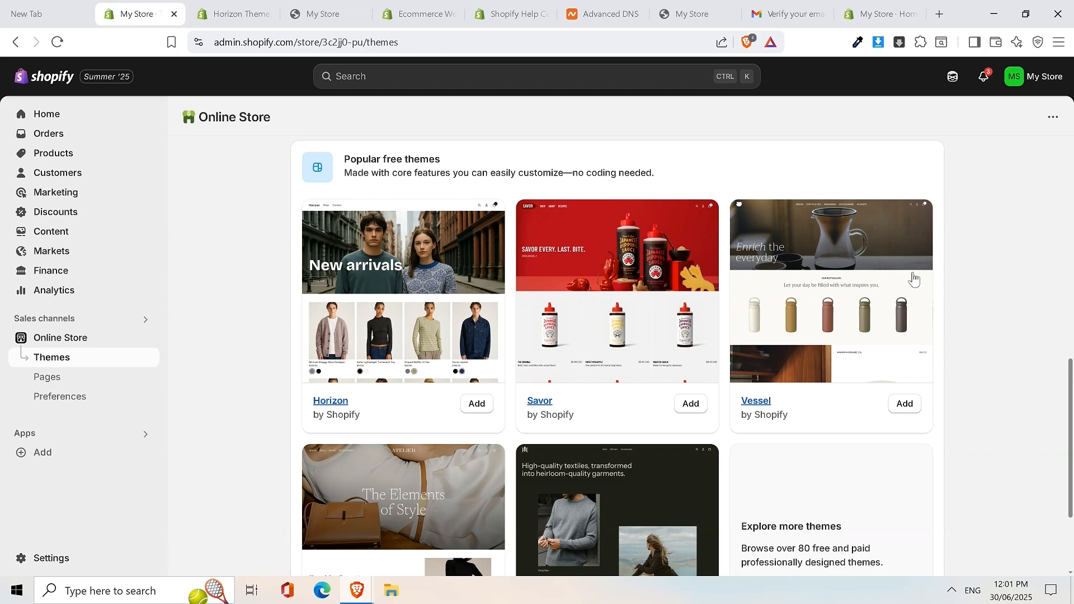
{"action": "scroll", "coordinate": [908, 277], "scroll_direction": "up", "scroll_amount": 8}
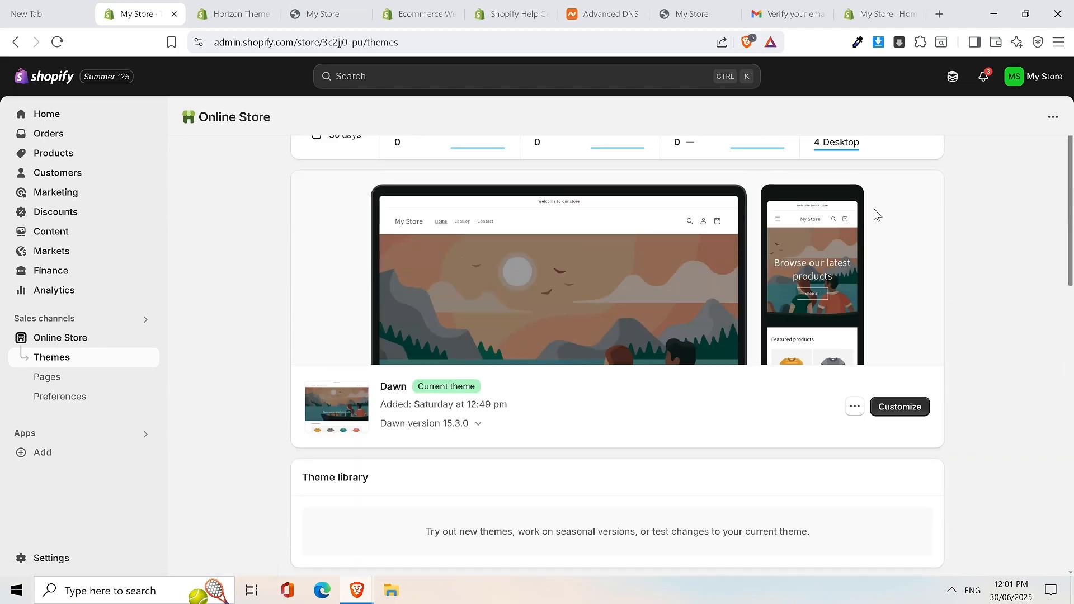
{"action": "scroll", "coordinate": [923, 224], "scroll_direction": "up", "scroll_amount": 2}
{"action": "left_click", "coordinate": [906, 155]}
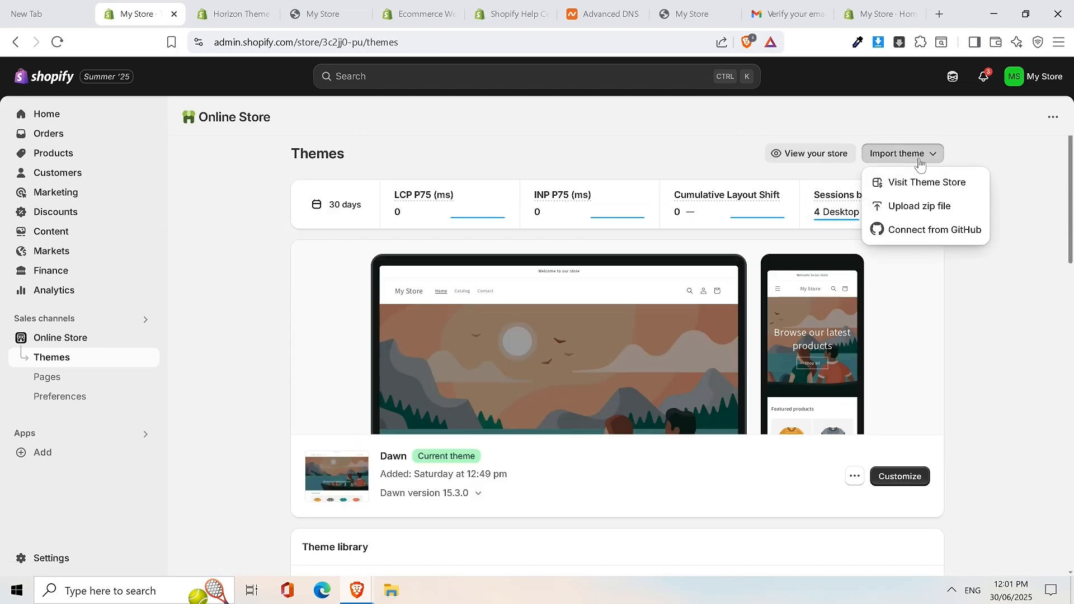
{"action": "left_click", "coordinate": [924, 181]}
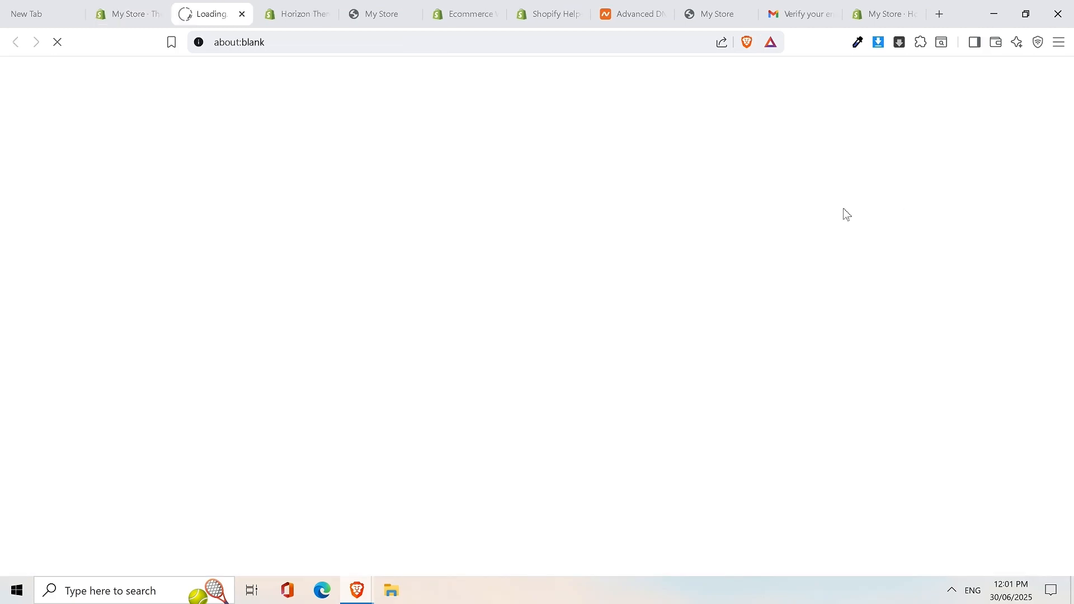
{"action": "scroll", "coordinate": [717, 213], "scroll_direction": "down", "scroll_amount": 15}
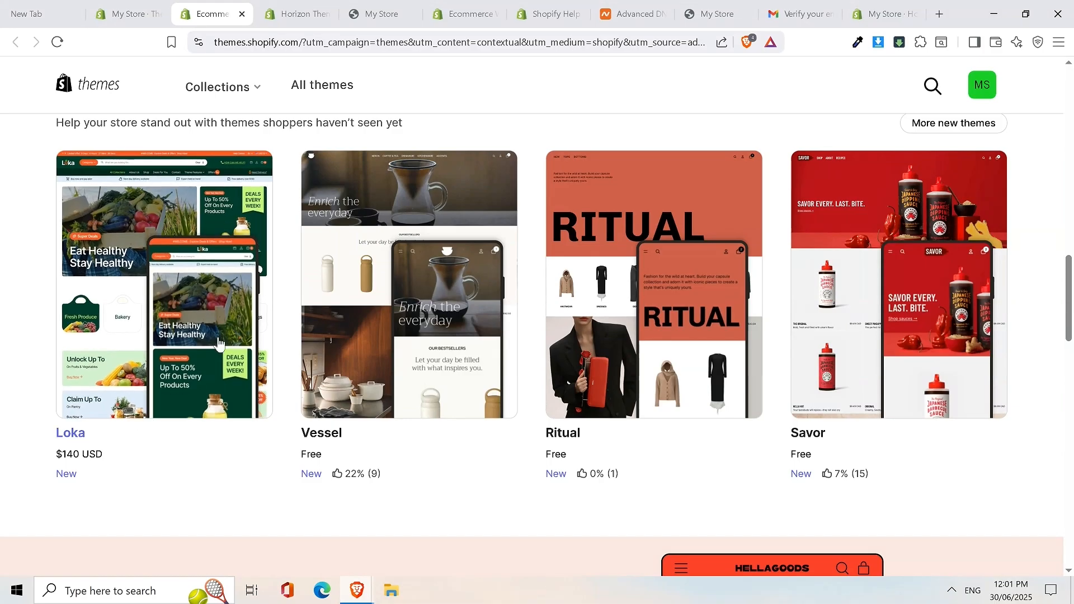
{"action": "scroll", "coordinate": [218, 342], "scroll_direction": "down", "scroll_amount": 6}
{"action": "scroll", "coordinate": [400, 249], "scroll_direction": "up", "scroll_amount": 7}
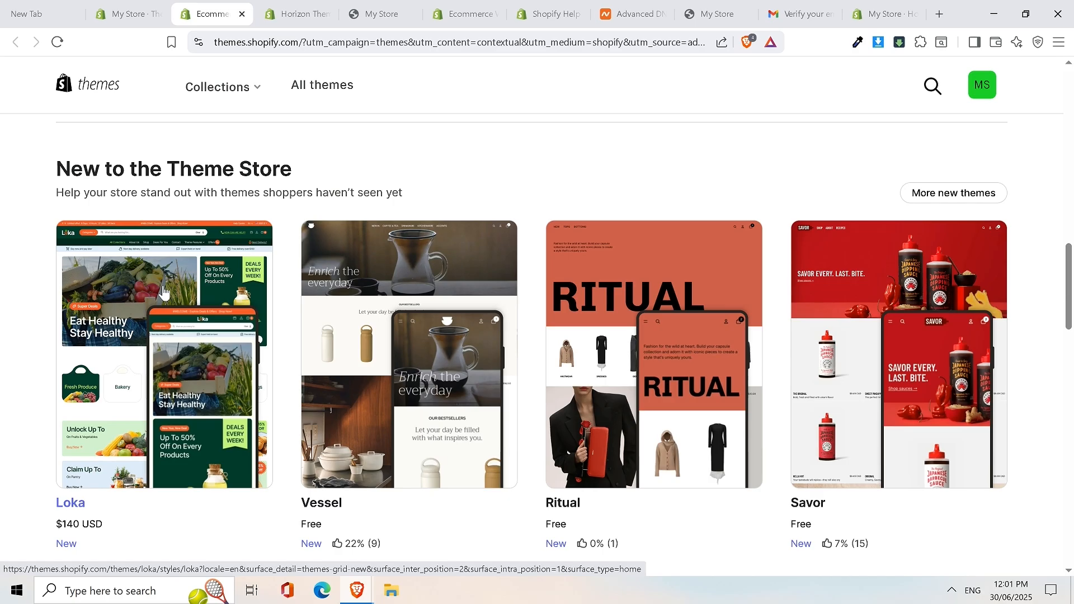
Step: Check the names and prices of themes in the merchant showcase, including Whisk, Empire and Takeout, and close the Theme Store
{"action": "scroll", "coordinate": [162, 291], "scroll_direction": "down", "scroll_amount": 15}
{"action": "scroll", "coordinate": [630, 255], "scroll_direction": "down", "scroll_amount": 6}
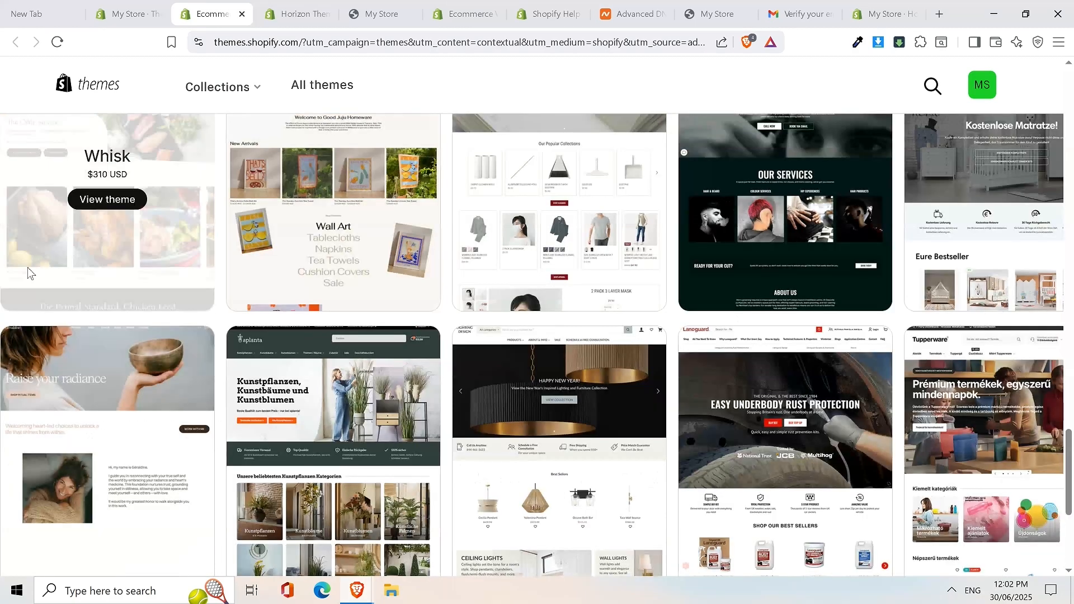
{"action": "scroll", "coordinate": [159, 331], "scroll_direction": "up", "scroll_amount": 3}
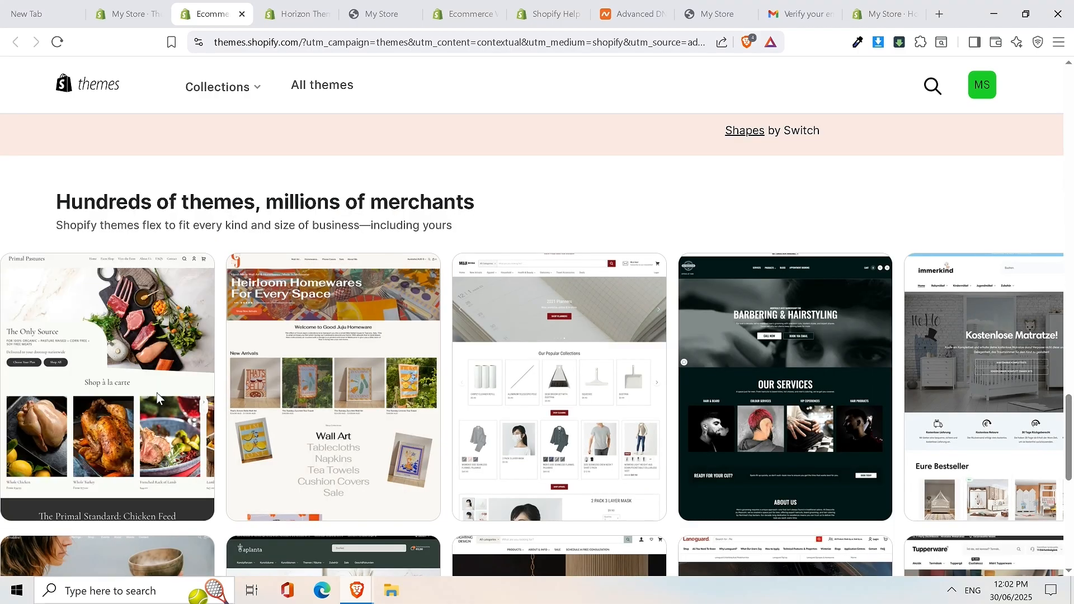
{"action": "mouse_move", "coordinate": [65, 458]}
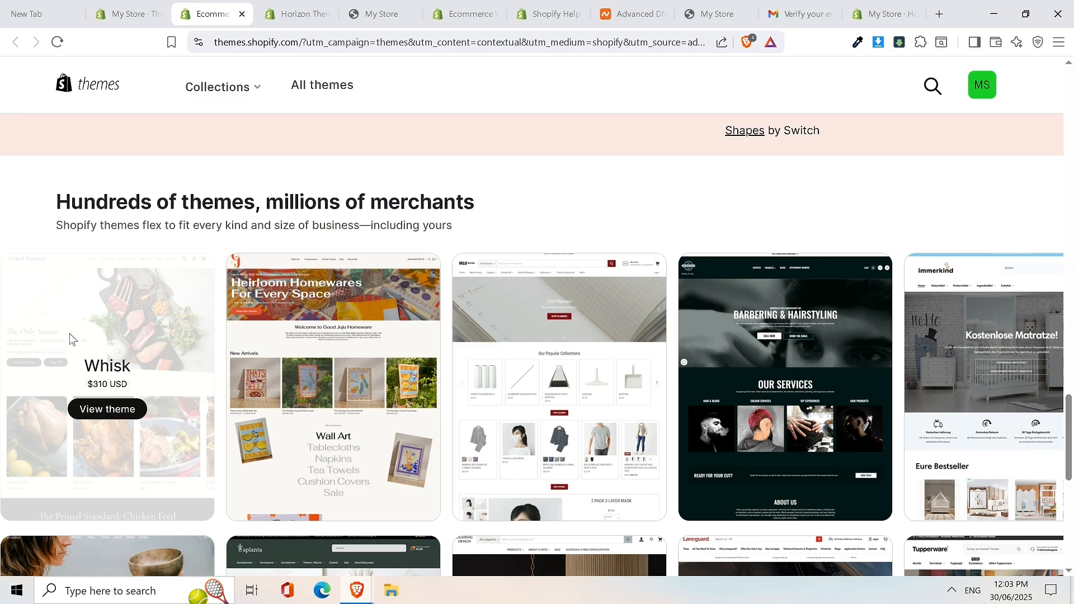
{"action": "mouse_move", "coordinate": [558, 386]}
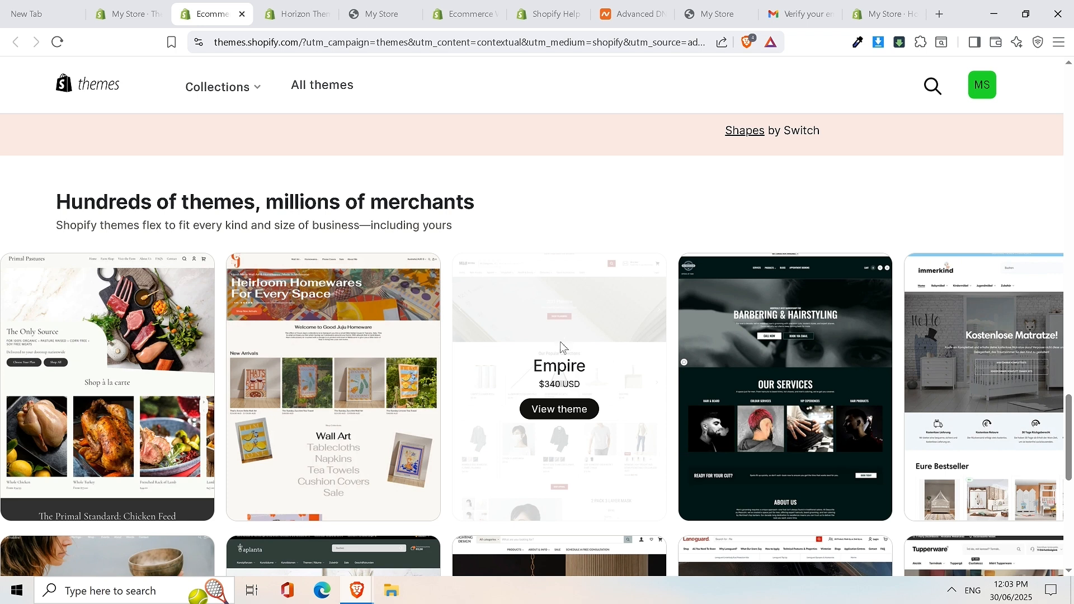
{"action": "mouse_move", "coordinate": [703, 274]}
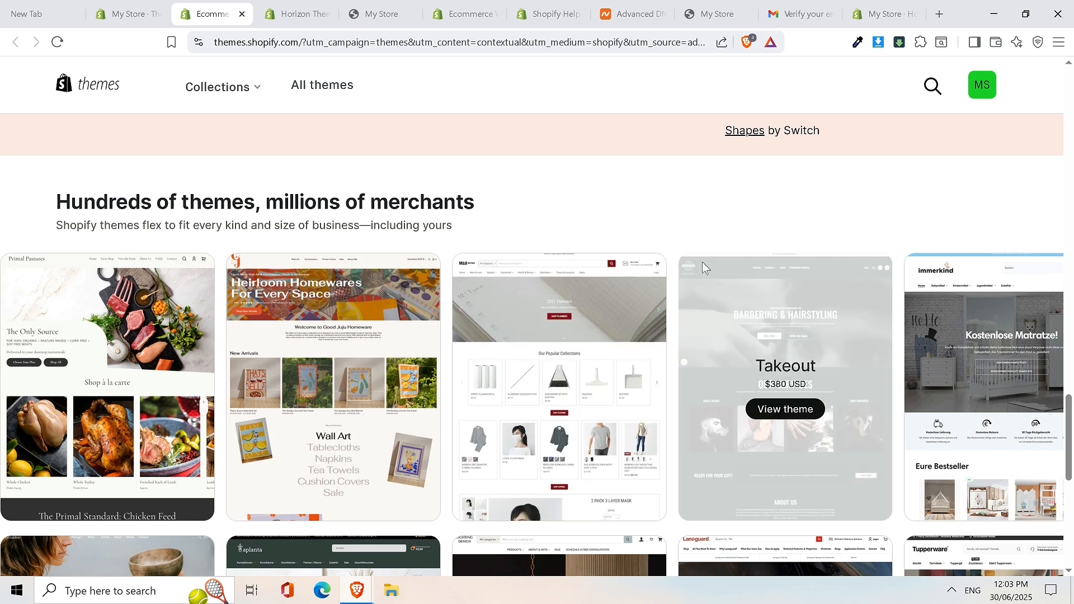
{"action": "scroll", "coordinate": [702, 262], "scroll_direction": "down", "scroll_amount": 5}
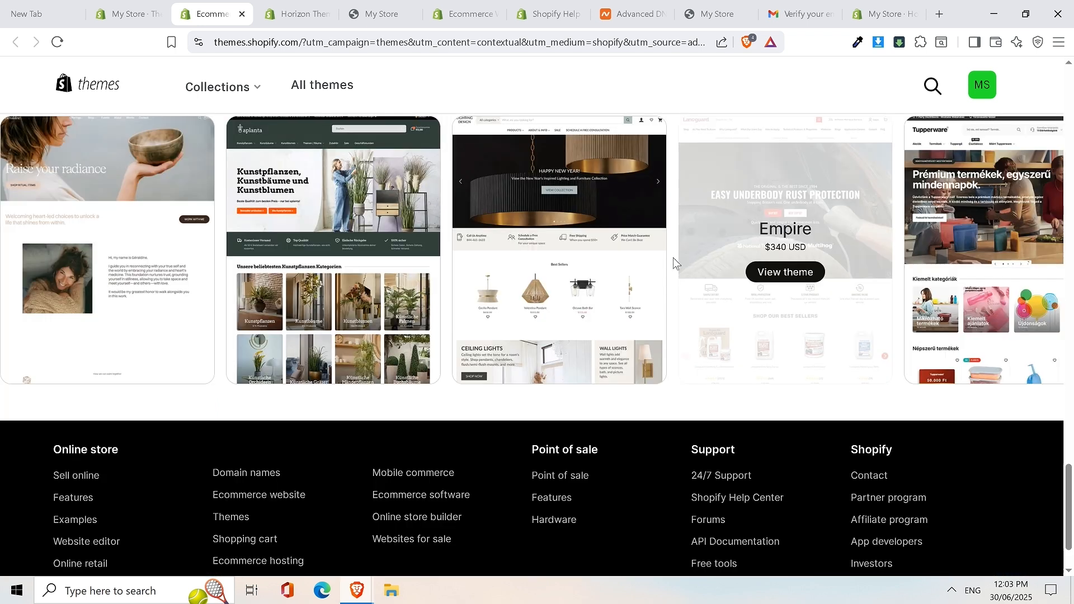
{"action": "scroll", "coordinate": [673, 257], "scroll_direction": "up", "scroll_amount": 8}
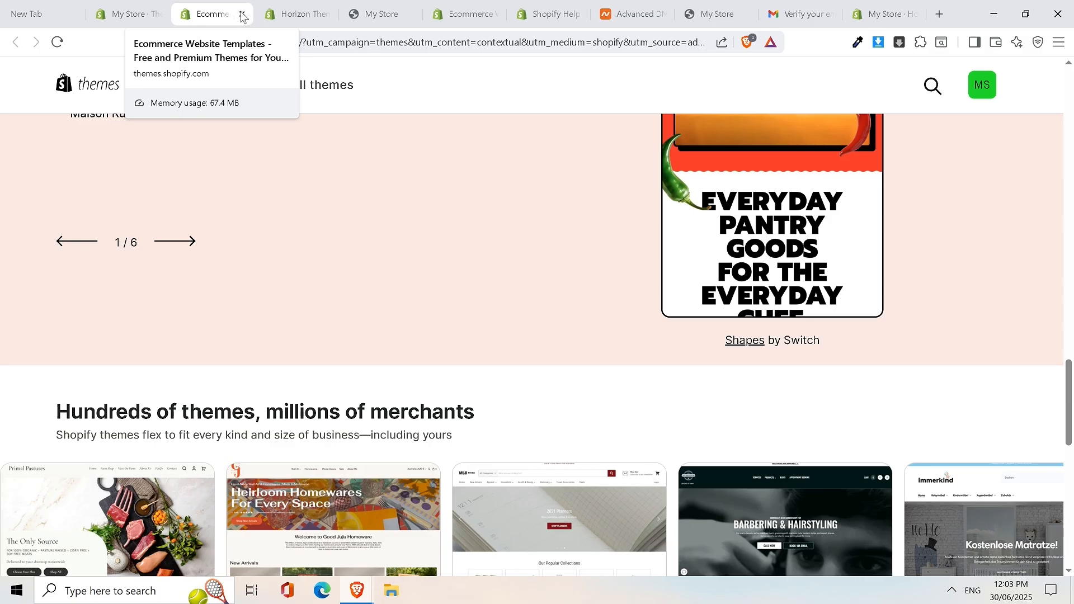
{"action": "left_click", "coordinate": [240, 15]}
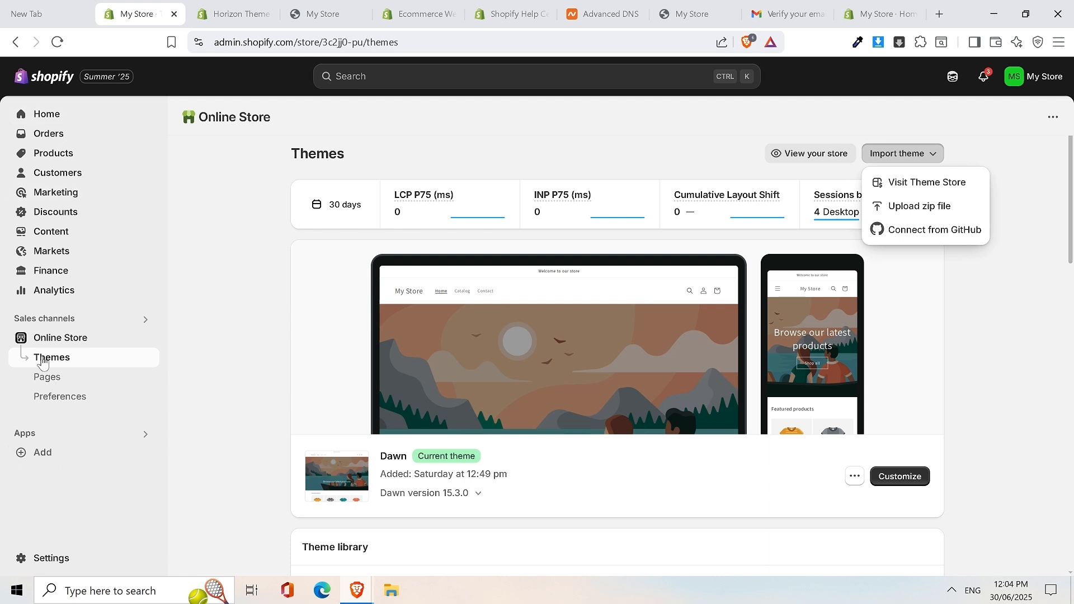
Step: Search the Shopify App Store for "gempages" and install the GemPages Landing Page Builder app, granting its requested access
{"action": "left_click", "coordinate": [71, 451]}
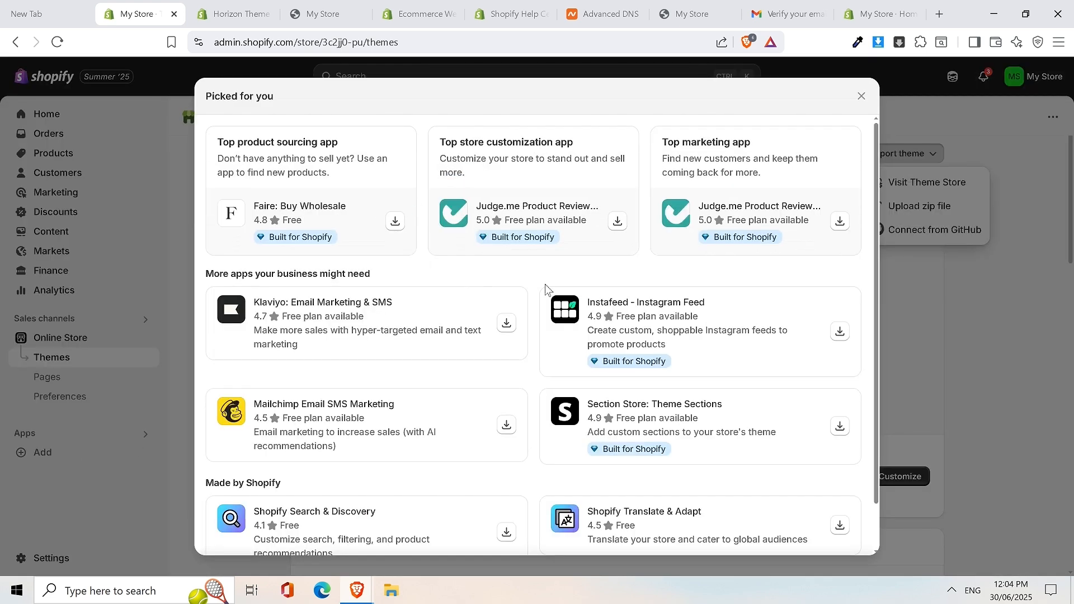
{"action": "scroll", "coordinate": [592, 257], "scroll_direction": "down", "scroll_amount": 1}
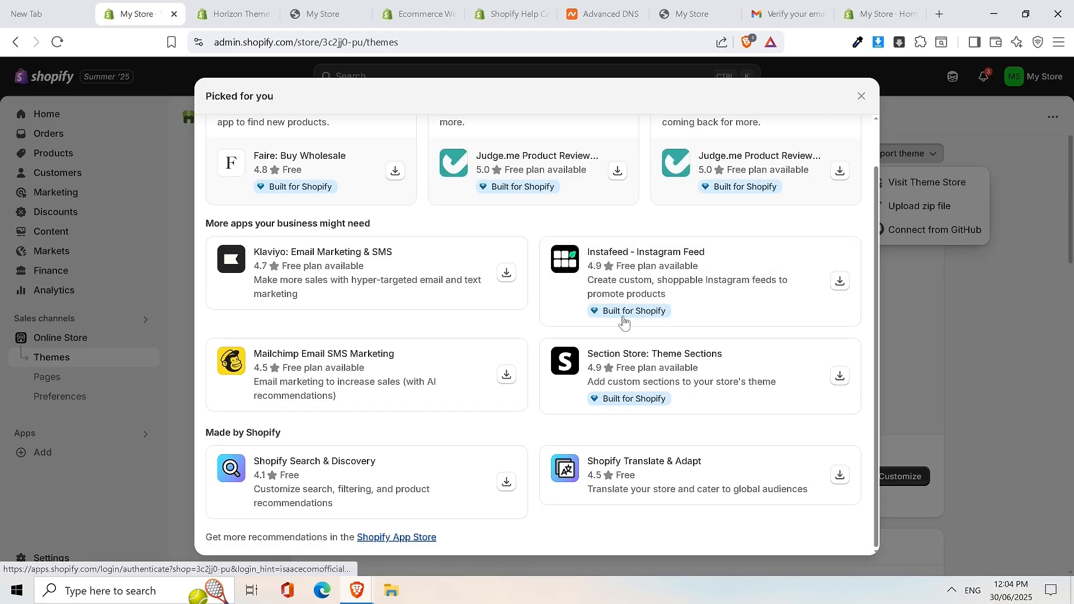
{"action": "left_click", "coordinate": [474, 79]}
{"action": "type", "text": "gem"}
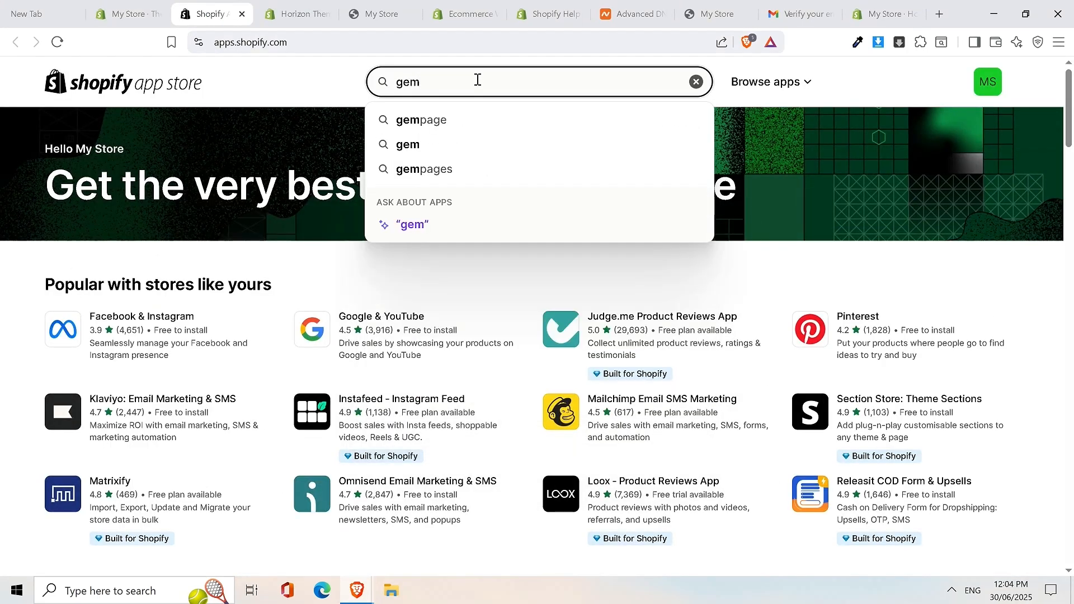
{"action": "left_click", "coordinate": [451, 168]}
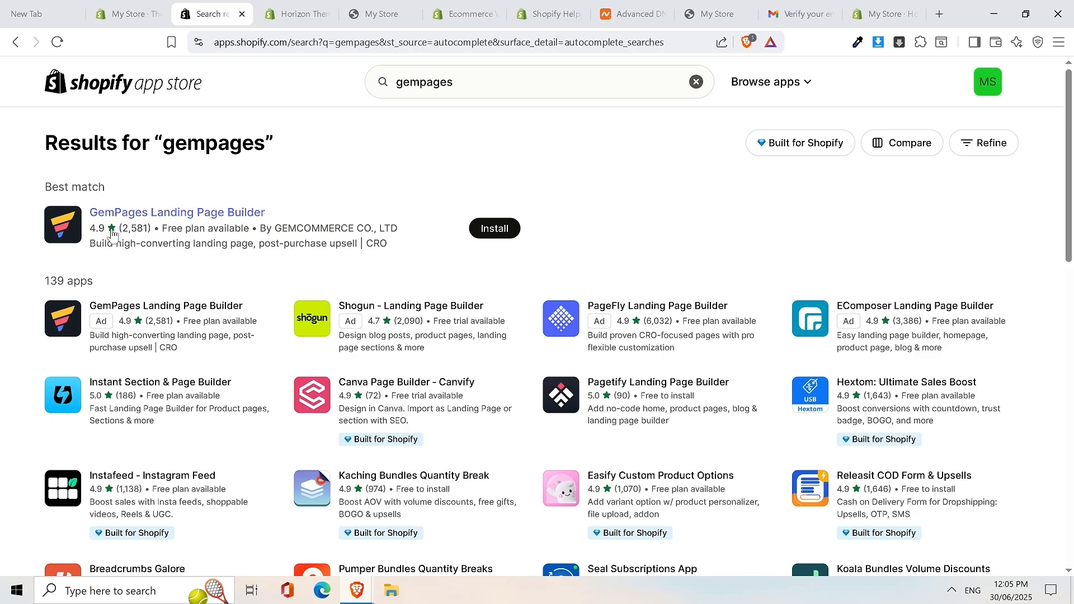
{"action": "left_click", "coordinate": [503, 227]}
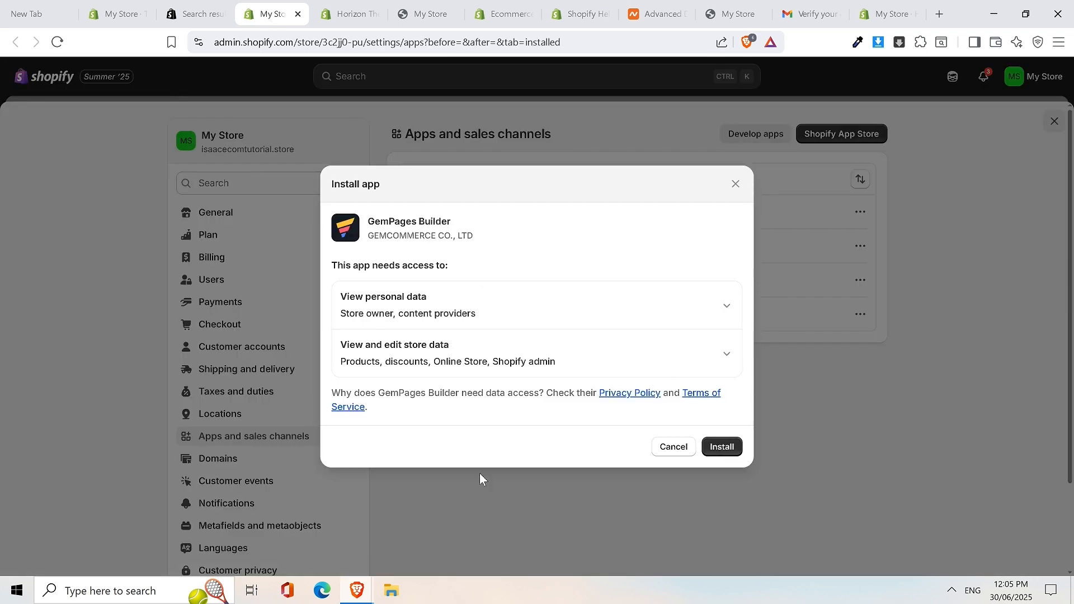
{"action": "left_click", "coordinate": [720, 451]}
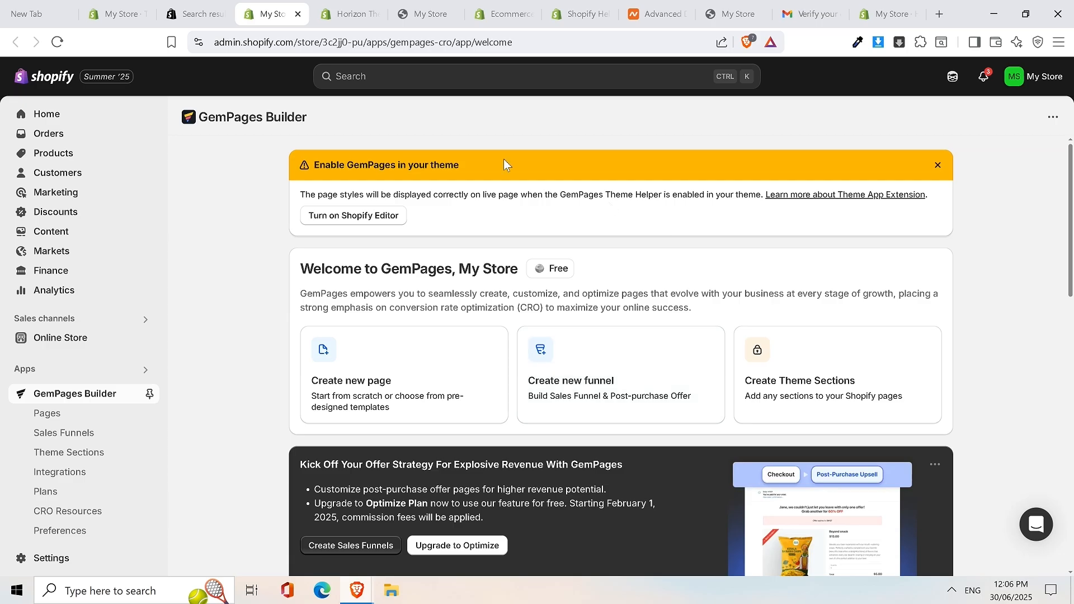
Step: Look through the GemPages Builder welcome page and read the notice about enabling GemPages in the theme
{"action": "scroll", "coordinate": [720, 366], "scroll_direction": "down", "scroll_amount": 5}
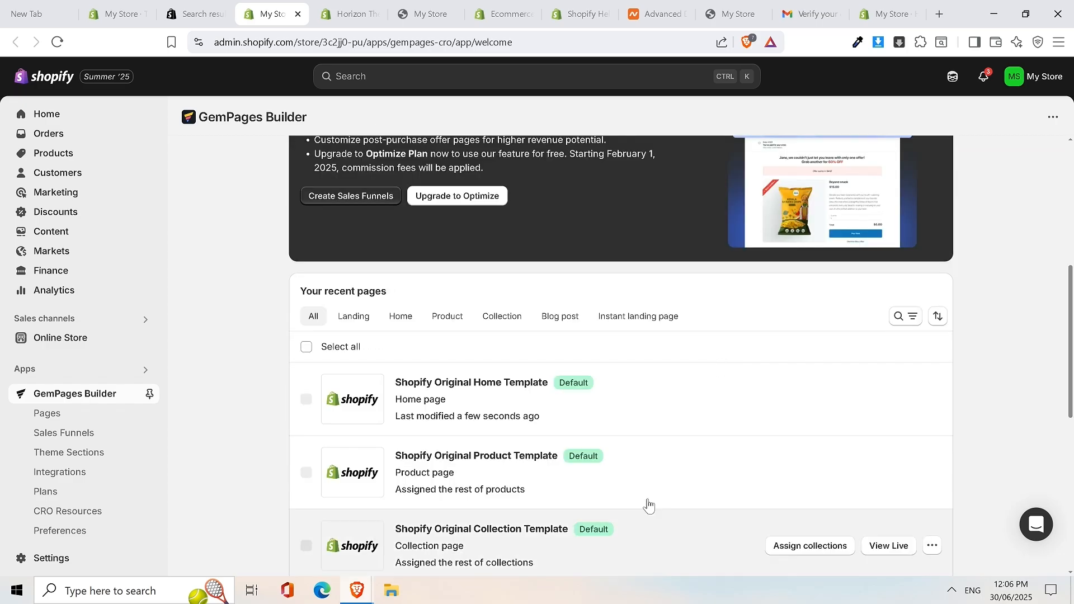
{"action": "scroll", "coordinate": [648, 503], "scroll_direction": "up", "scroll_amount": 5}
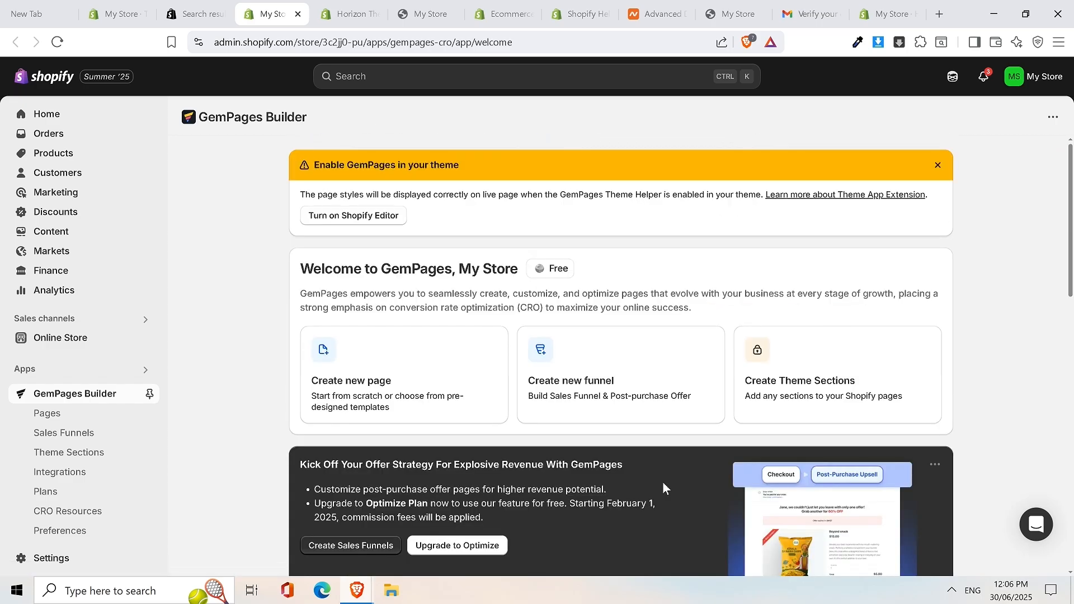
{"action": "left_click_drag", "start_coordinate": [300, 159], "coordinate": [835, 194]}
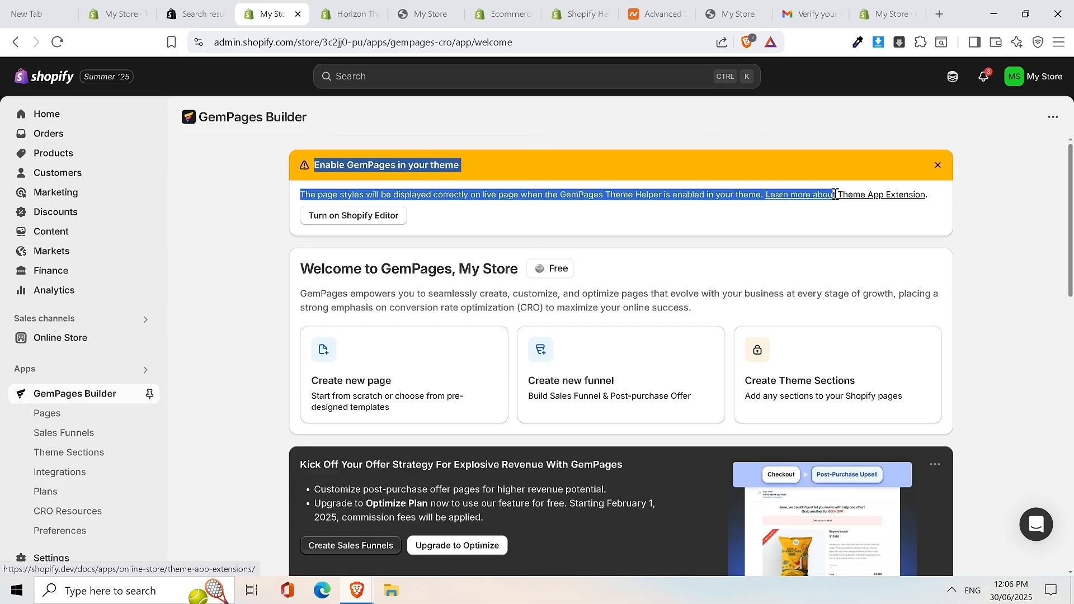
Step: Enable the GemPages Theme Helper app embed in the Dawn theme, save the theme and return to the GemPages Builder welcome page
{"action": "left_click", "coordinate": [535, 223]}
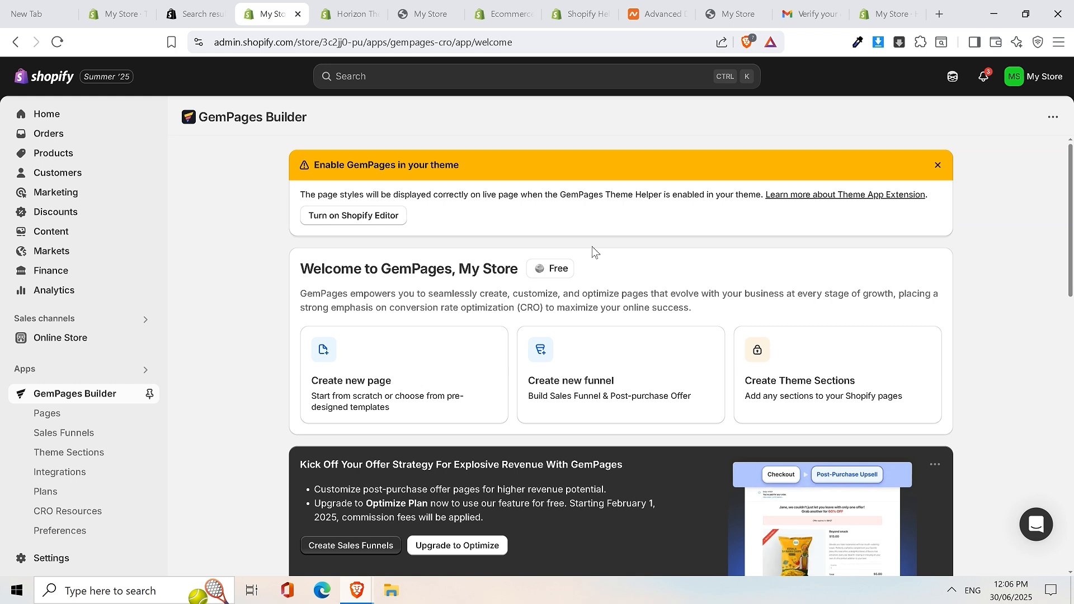
{"action": "left_click", "coordinate": [369, 217]}
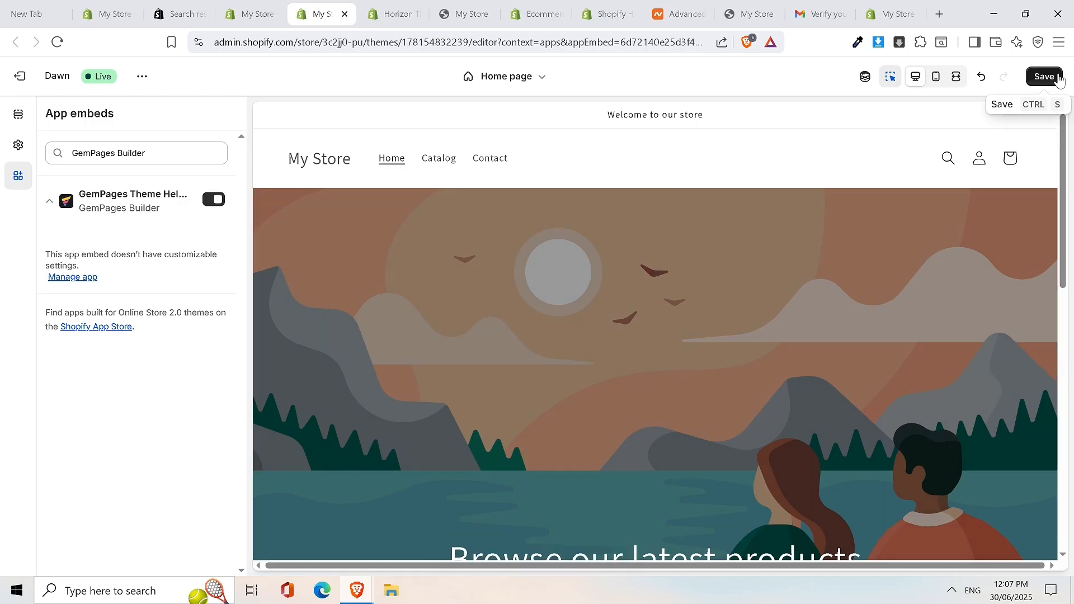
{"action": "left_click", "coordinate": [1043, 77]}
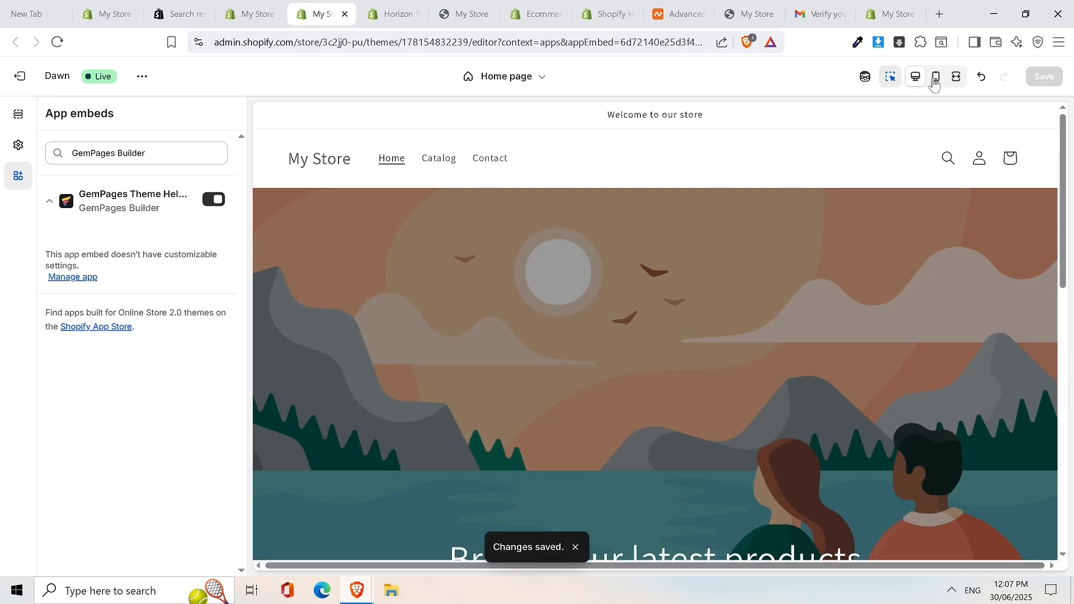
{"action": "left_click", "coordinate": [242, 16]}
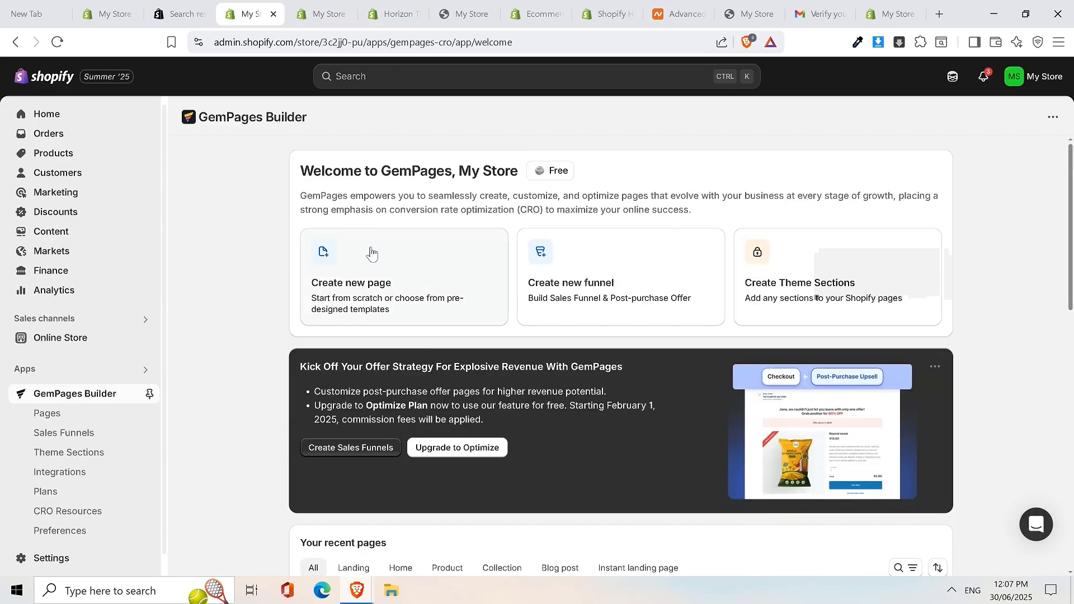
{"action": "scroll", "coordinate": [853, 163], "scroll_direction": "down", "scroll_amount": 1}
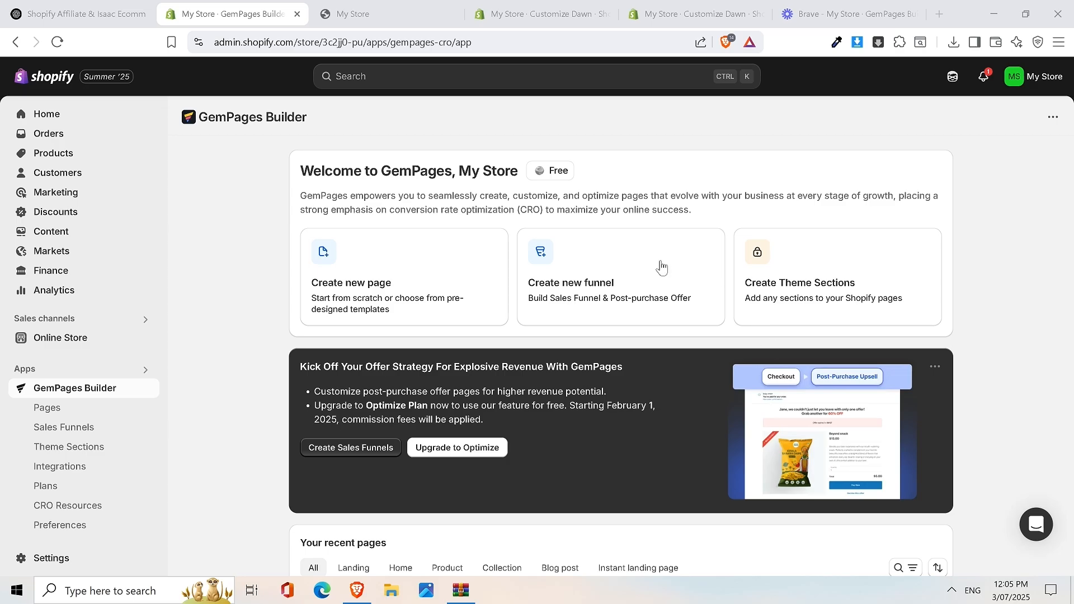
Step: Look through the Optimal Supplements home page preview, trying the bottle comparison slider and reviewing each section from the lower half back up to the hero
{"action": "left_click", "coordinate": [382, 9]}
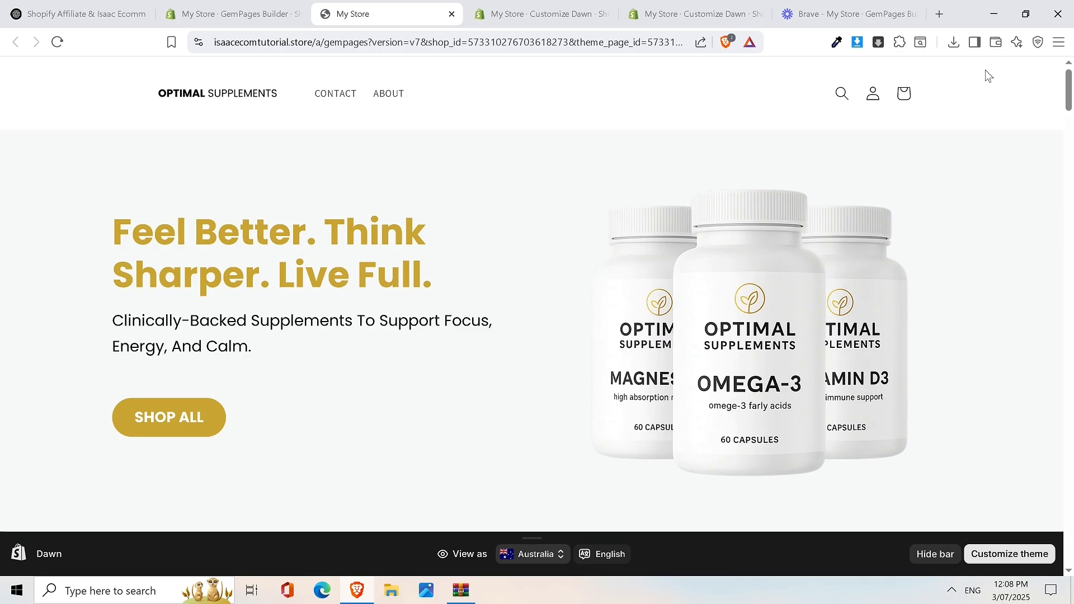
{"action": "mouse_move", "coordinate": [1069, 96]}
{"action": "left_mouse_down"}
{"action": "mouse_move", "coordinate": [1071, 542]}
{"action": "mouse_move", "coordinate": [1071, 353]}
{"action": "left_mouse_up"}
{"action": "left_click_drag", "start_coordinate": [678, 394], "coordinate": [686, 363]}
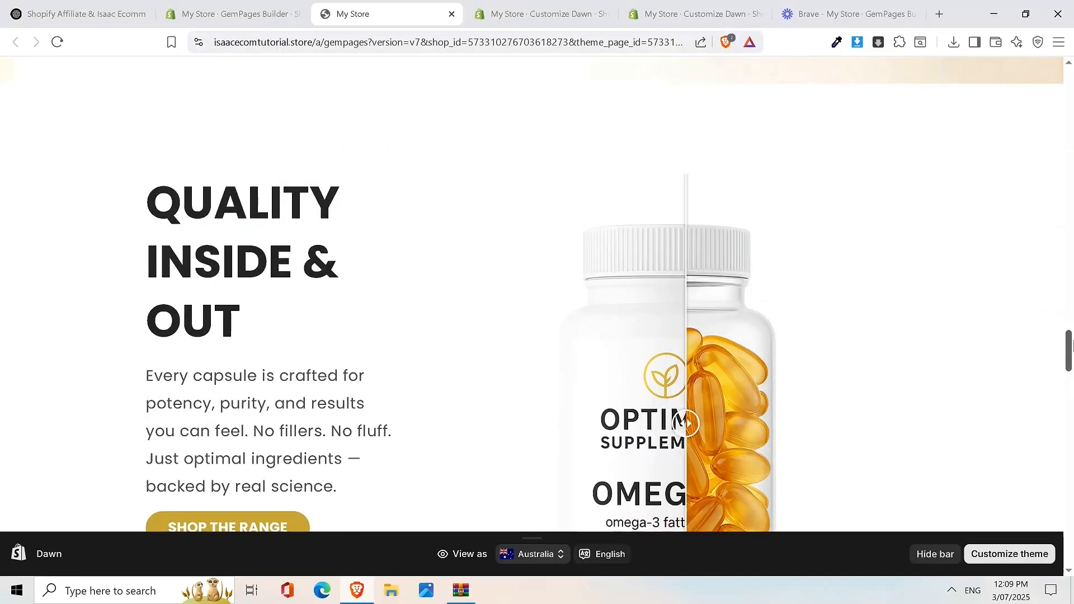
{"action": "left_click_drag", "start_coordinate": [1071, 345], "coordinate": [1071, 313]}
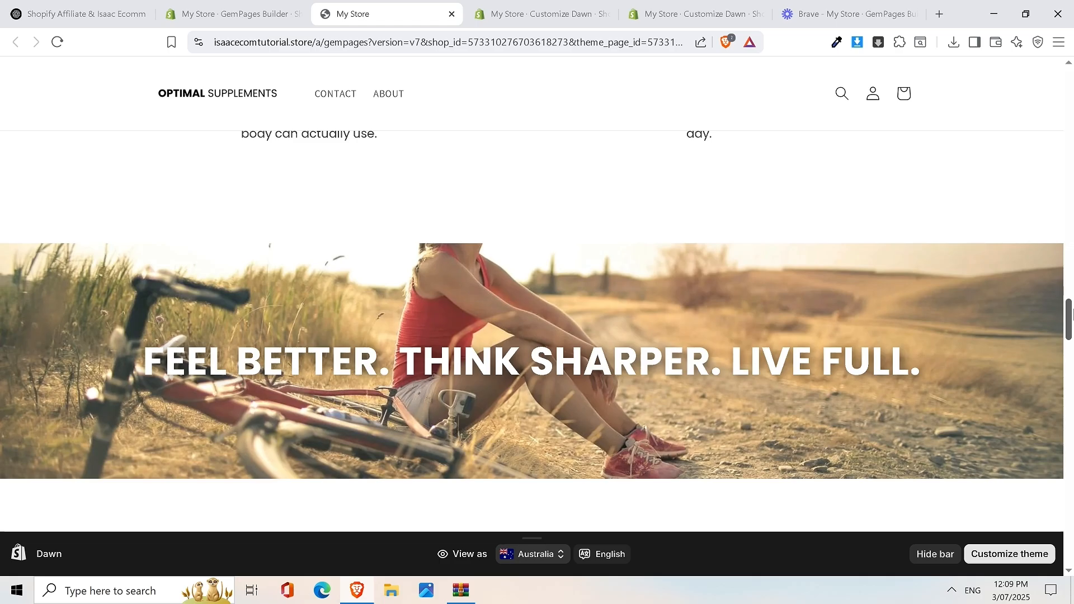
{"action": "left_click_drag", "start_coordinate": [1070, 312], "coordinate": [1069, 283]}
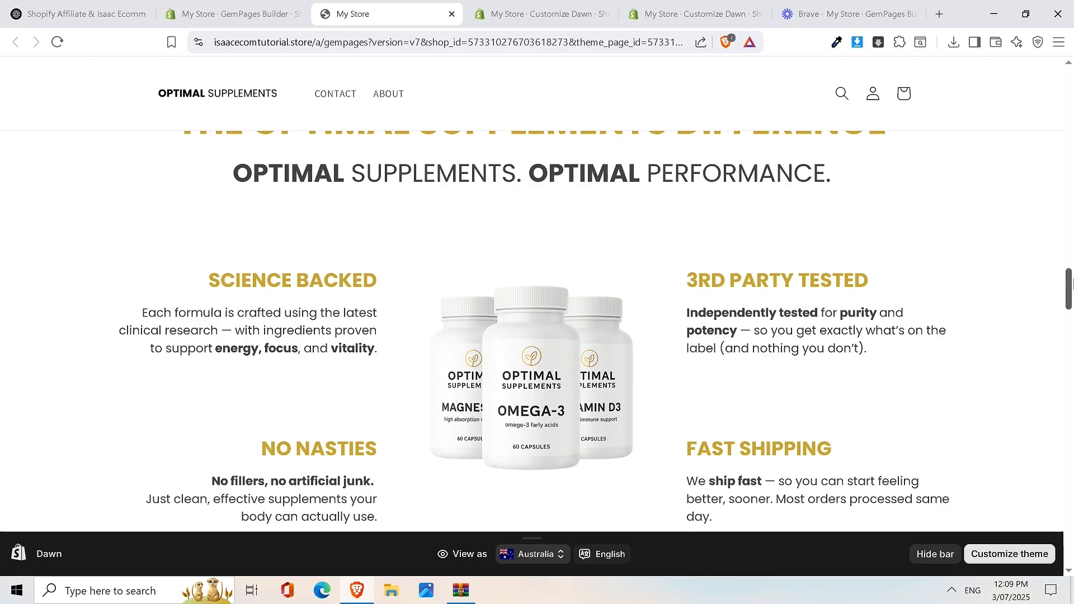
{"action": "left_click_drag", "start_coordinate": [1069, 283], "coordinate": [1070, 273]}
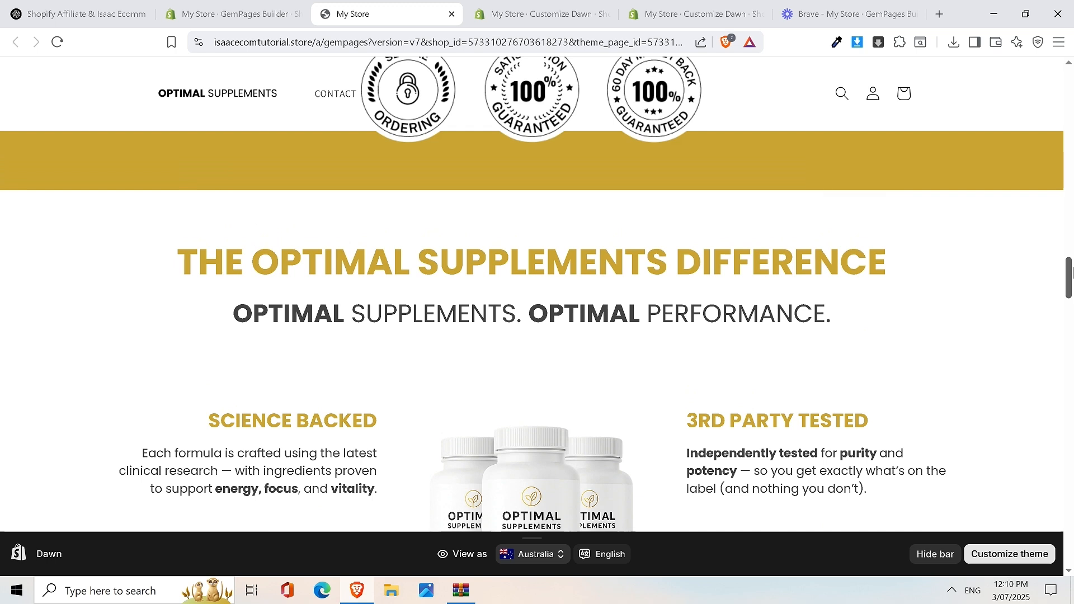
{"action": "left_click_drag", "start_coordinate": [1070, 272], "coordinate": [1070, 240]}
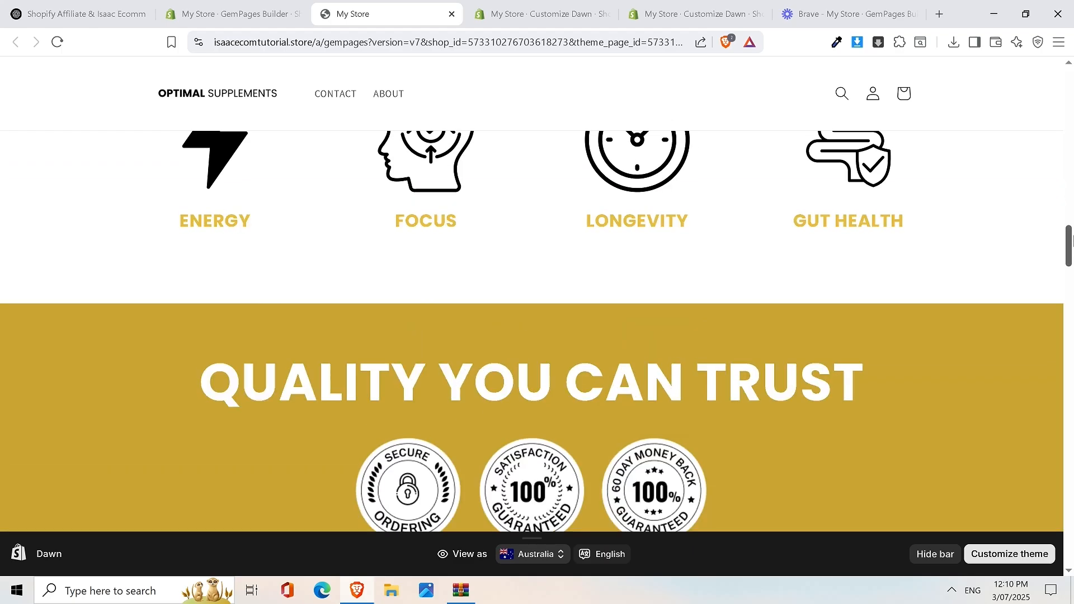
{"action": "left_click_drag", "start_coordinate": [1070, 240], "coordinate": [1071, 200]}
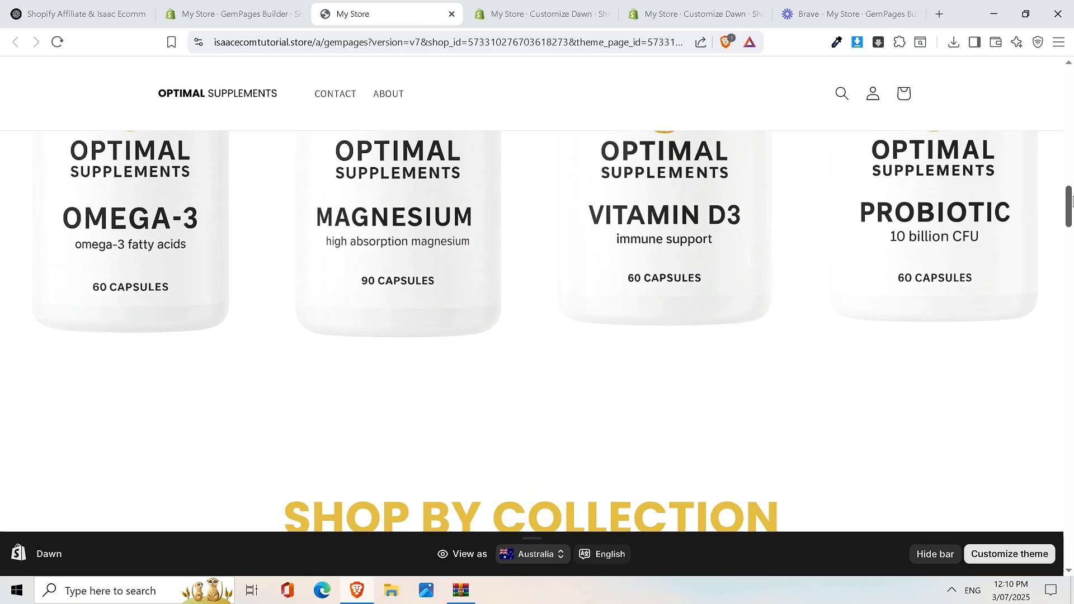
{"action": "left_click_drag", "start_coordinate": [1071, 201], "coordinate": [1070, 145]}
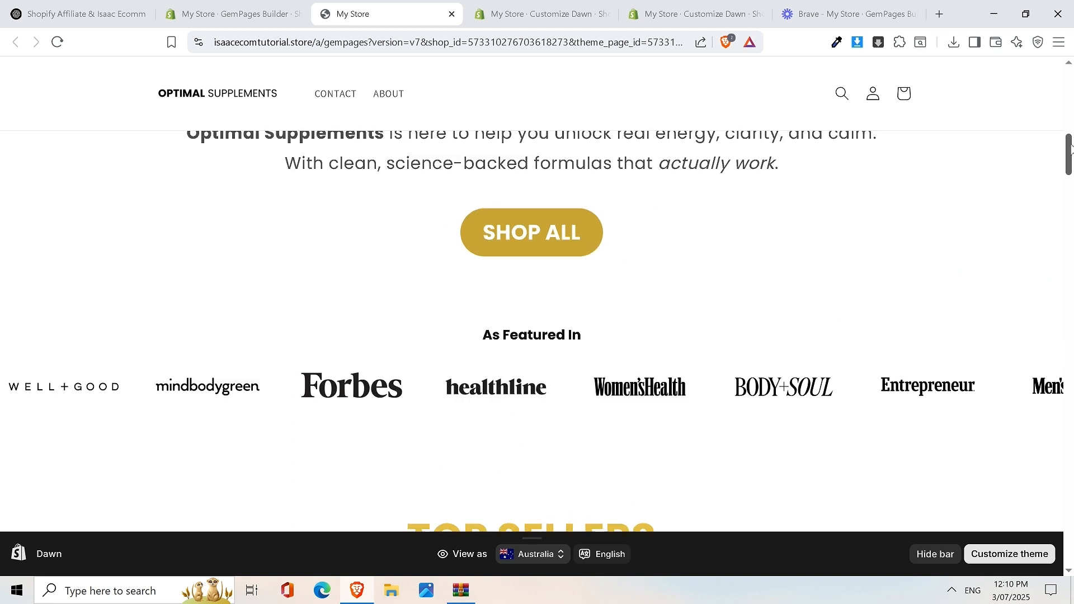
{"action": "left_click_drag", "start_coordinate": [1070, 147], "coordinate": [1070, 84]}
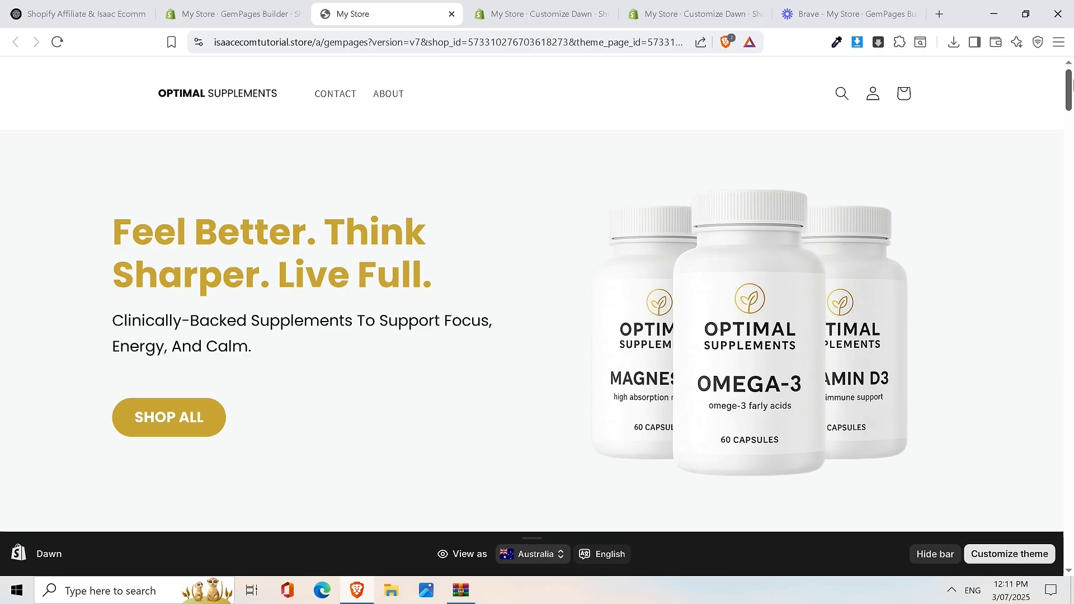
{"action": "mouse_move", "coordinate": [1069, 86]}
{"action": "left_mouse_down"}
{"action": "mouse_move", "coordinate": [1070, 425]}
{"action": "mouse_move", "coordinate": [1071, 67]}
{"action": "left_mouse_up"}
{"action": "mouse_move", "coordinate": [1069, 88]}
{"action": "left_mouse_down"}
{"action": "mouse_move", "coordinate": [1072, 433]}
{"action": "mouse_move", "coordinate": [1071, 74]}
{"action": "left_mouse_up"}
Step: Read the hero headline and supporting text, check the Shop All collection page its button links to, and return to the home page
{"action": "left_click_drag", "start_coordinate": [106, 235], "coordinate": [441, 290]}
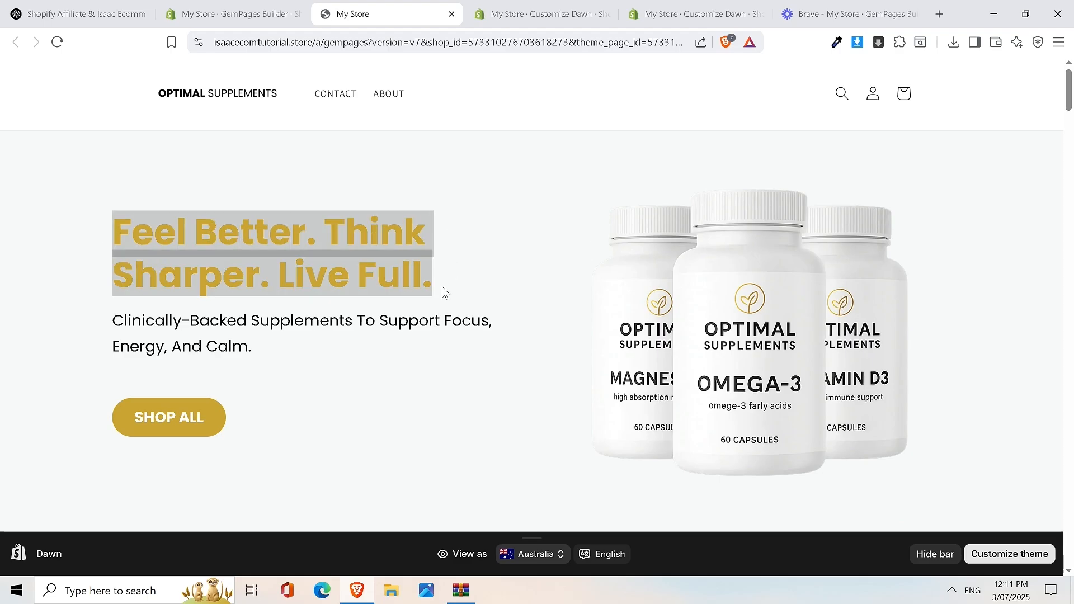
{"action": "left_click", "coordinate": [349, 331]}
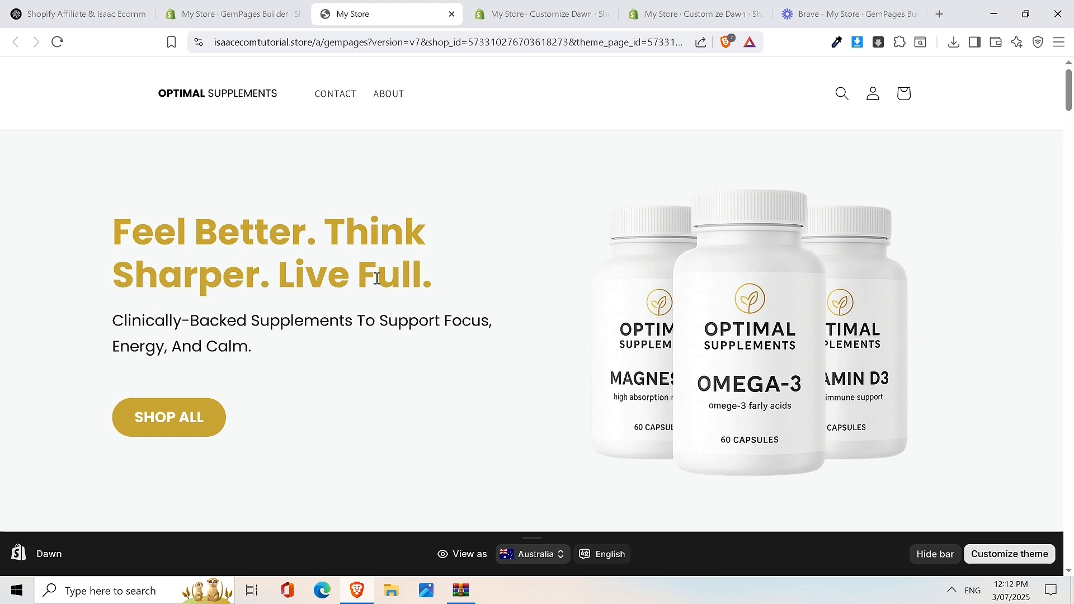
{"action": "left_click_drag", "start_coordinate": [108, 248], "coordinate": [427, 277]}
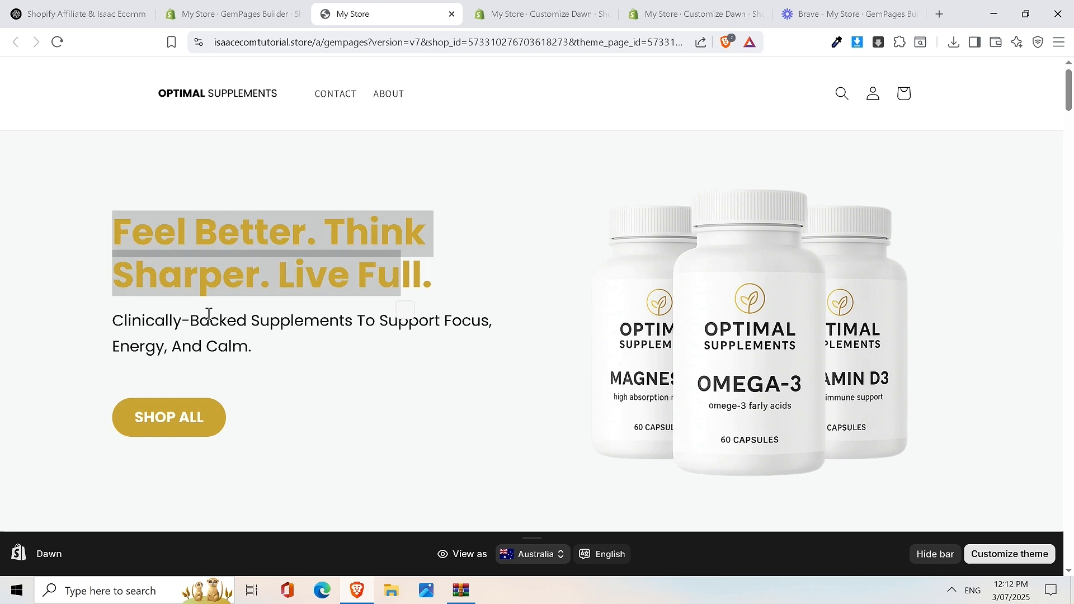
{"action": "left_click_drag", "start_coordinate": [211, 322], "coordinate": [489, 324]}
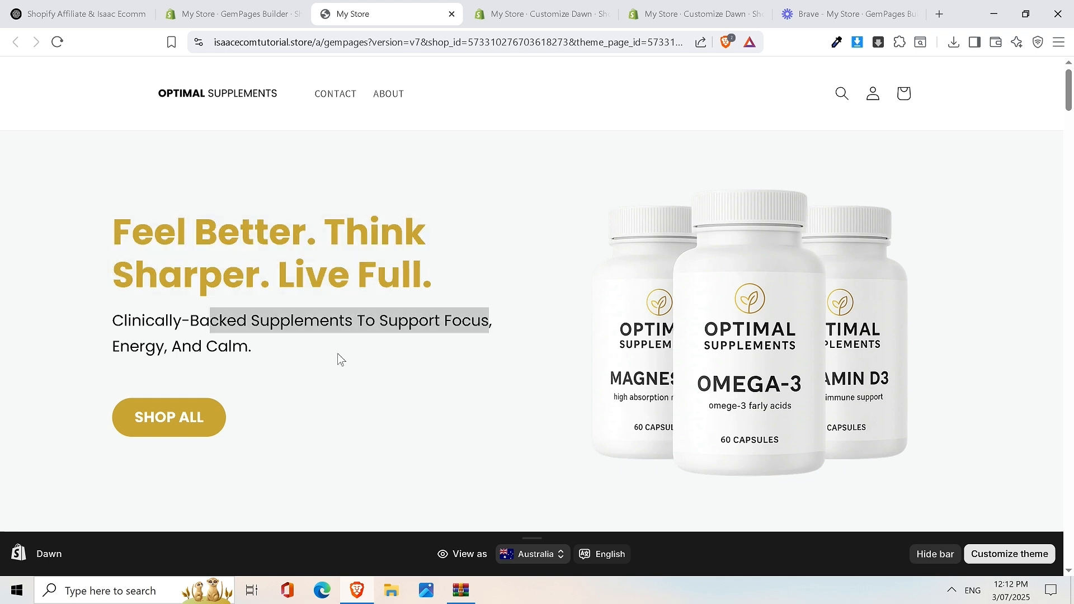
{"action": "left_click", "coordinate": [190, 420]}
{"action": "left_click_drag", "start_coordinate": [1072, 122], "coordinate": [1073, 178]}
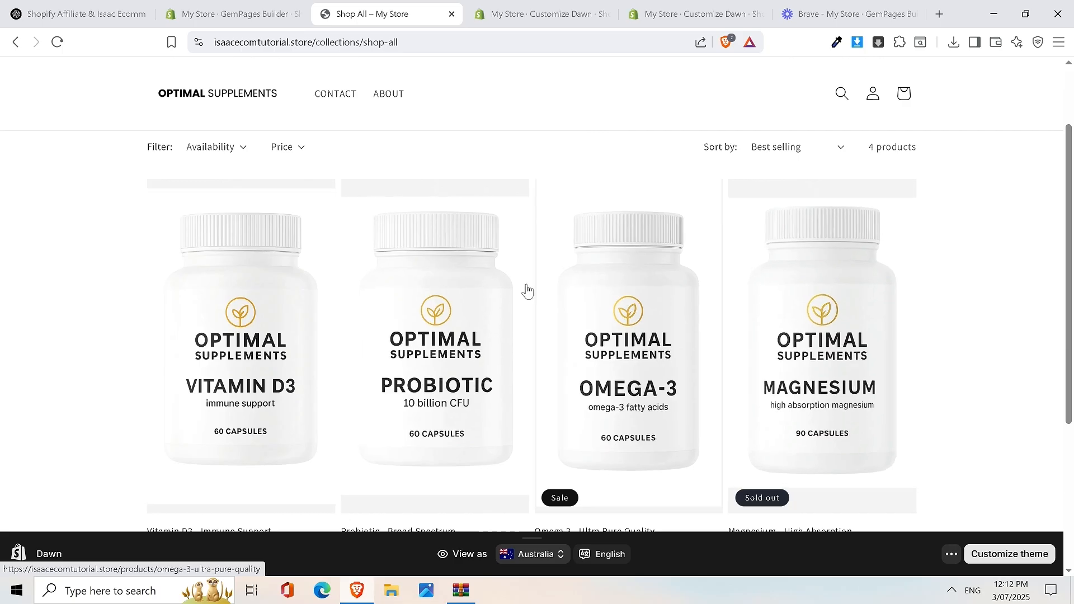
{"action": "scroll", "coordinate": [621, 257], "scroll_direction": "up", "scroll_amount": 2}
{"action": "left_click", "coordinate": [17, 43]}
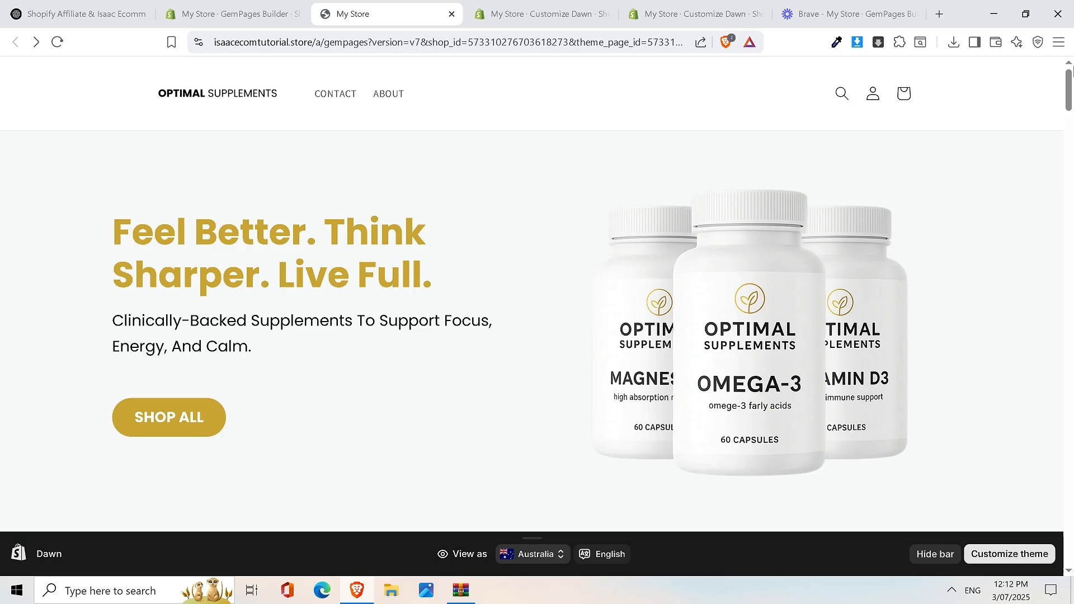
Step: Examine the "As Featured In" logo strip below the introduction and return to the hero section
{"action": "left_click_drag", "start_coordinate": [1069, 87], "coordinate": [1072, 149]}
{"action": "scroll", "coordinate": [959, 257], "scroll_direction": "up", "scroll_amount": 1}
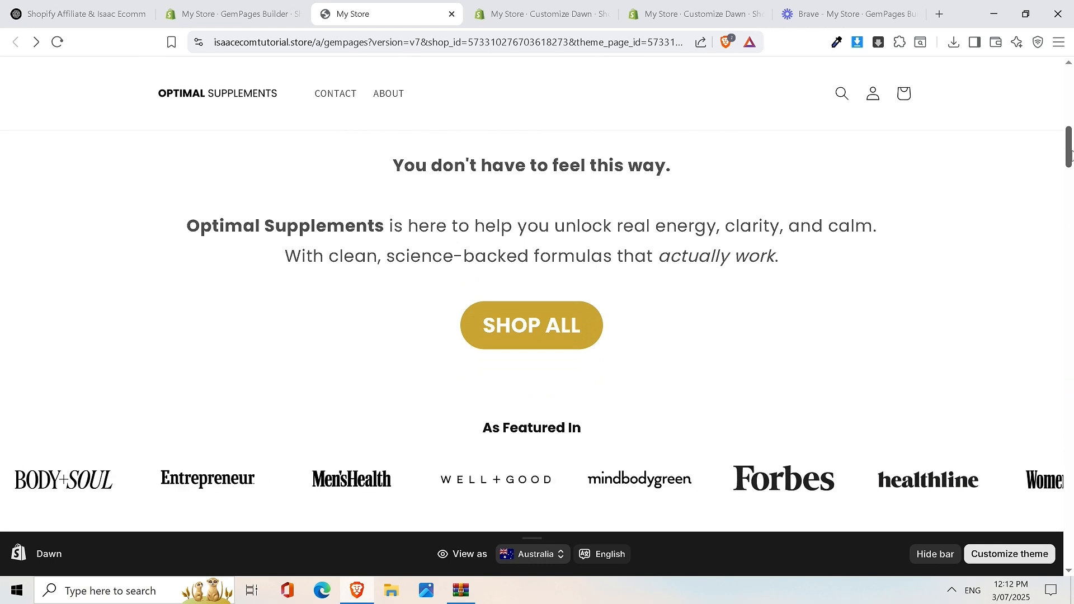
{"action": "left_click_drag", "start_coordinate": [1070, 151], "coordinate": [1069, 164]}
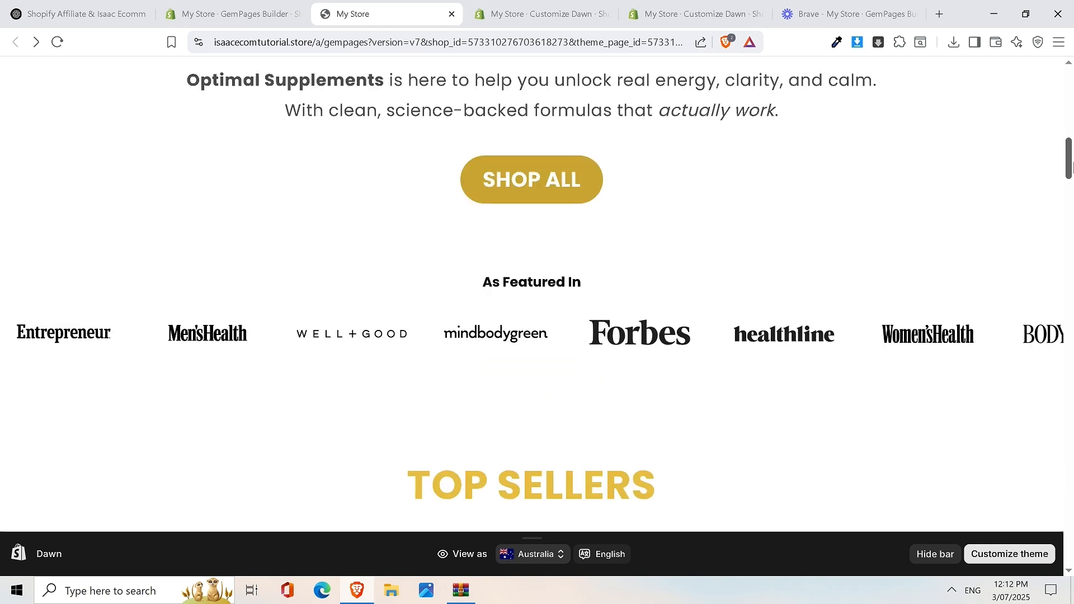
{"action": "mouse_move", "coordinate": [1070, 163]}
{"action": "left_mouse_down"}
{"action": "mouse_move", "coordinate": [1071, 150]}
{"action": "mouse_move", "coordinate": [1071, 164]}
{"action": "left_mouse_up"}
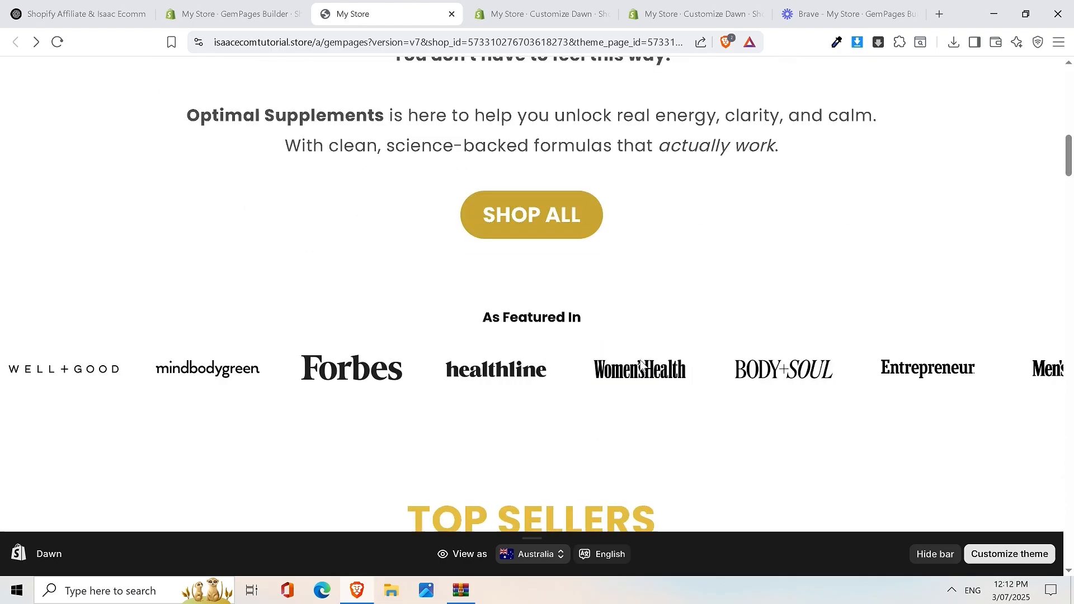
{"action": "left_click_drag", "start_coordinate": [1069, 156], "coordinate": [1072, 78]}
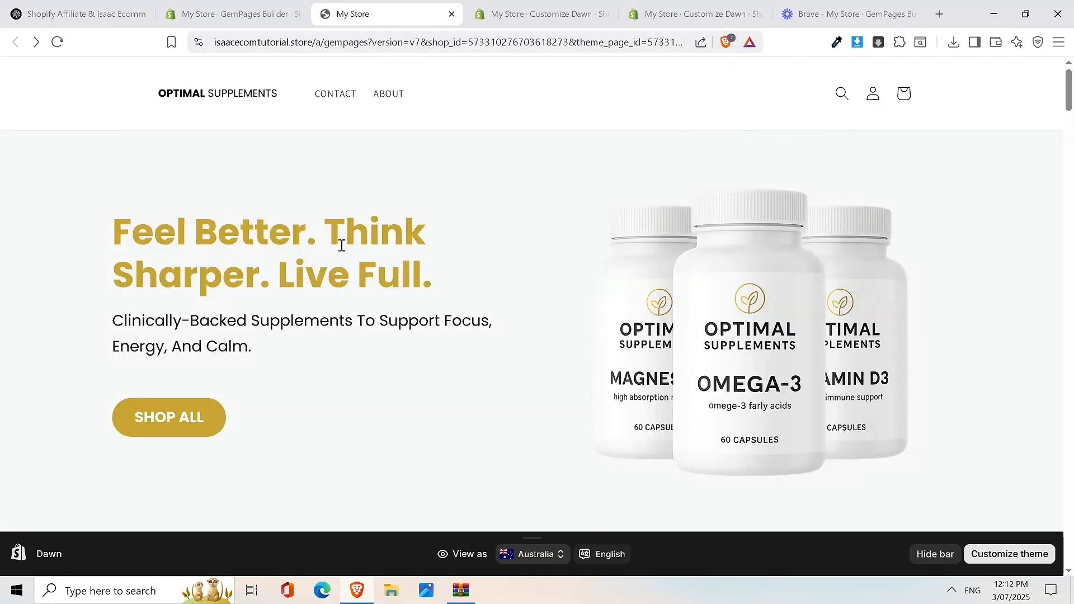
Step: Read the "Are you ready to reach your full potential?" section, including its problem questions and the Optimal Supplements solution text
{"action": "scroll", "coordinate": [492, 269], "scroll_direction": "down", "scroll_amount": 5}
{"action": "scroll", "coordinate": [495, 261], "scroll_direction": "down", "scroll_amount": 1}
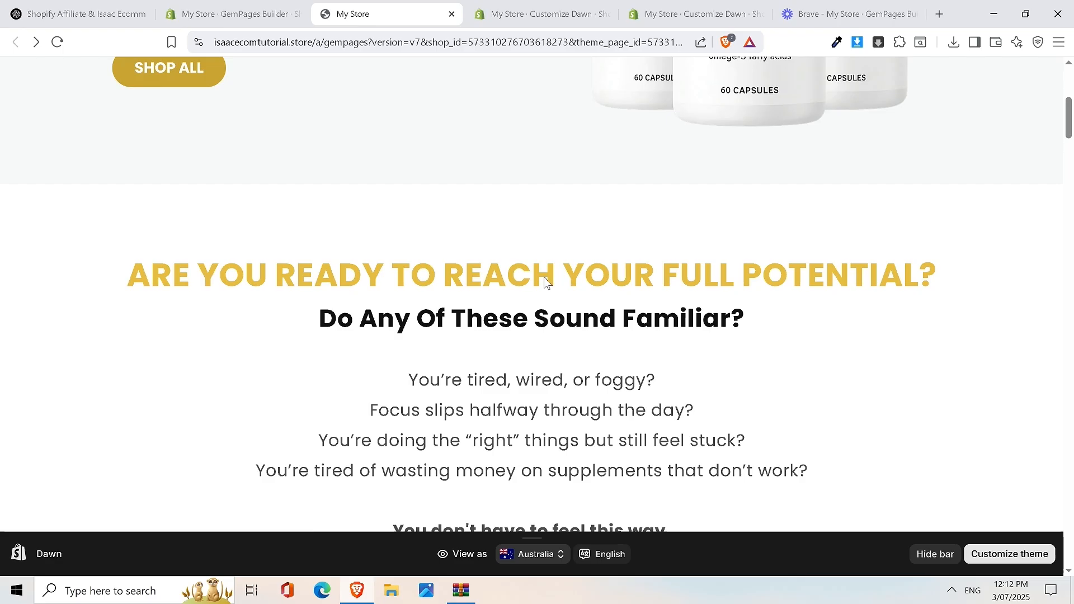
{"action": "scroll", "coordinate": [546, 278], "scroll_direction": "down", "scroll_amount": 1}
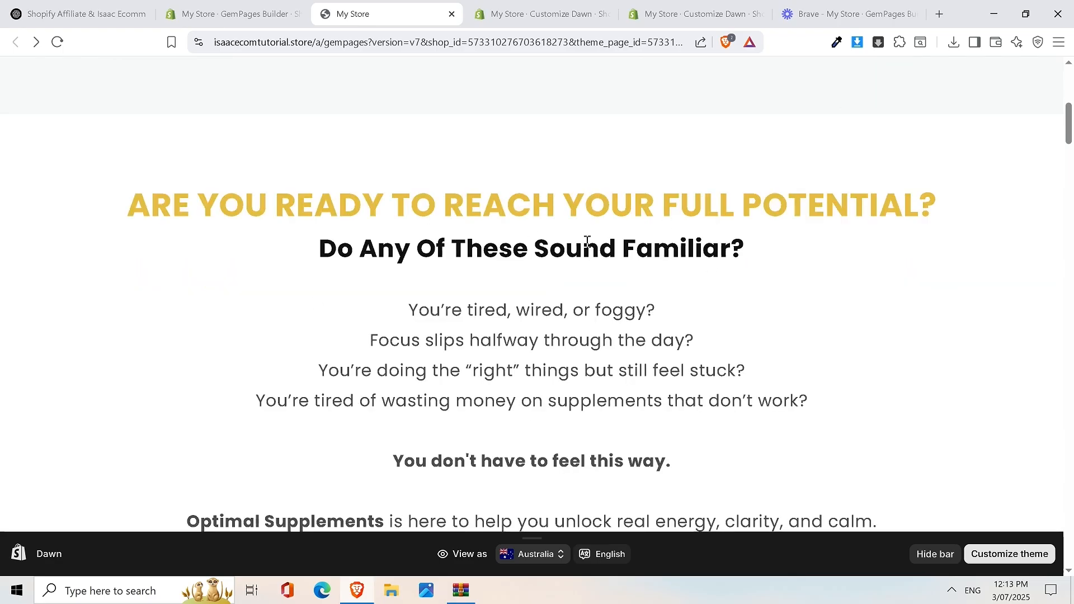
{"action": "scroll", "coordinate": [584, 243], "scroll_direction": "down", "scroll_amount": 2}
{"action": "scroll", "coordinate": [581, 246], "scroll_direction": "up", "scroll_amount": 2}
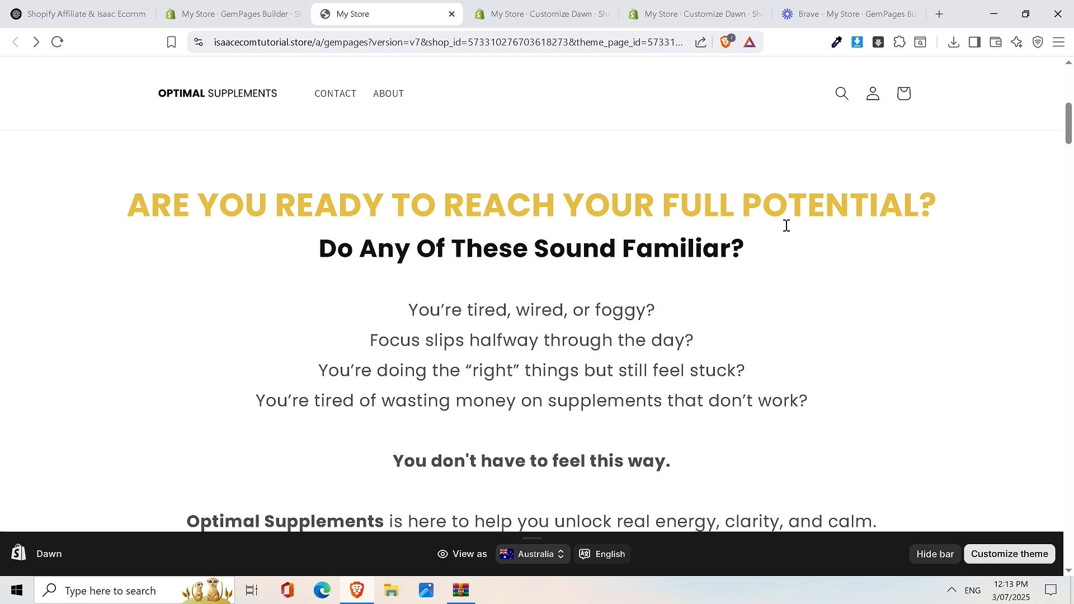
{"action": "left_click_drag", "start_coordinate": [289, 218], "coordinate": [766, 257]}
{"action": "left_click_drag", "start_coordinate": [790, 350], "coordinate": [765, 306]}
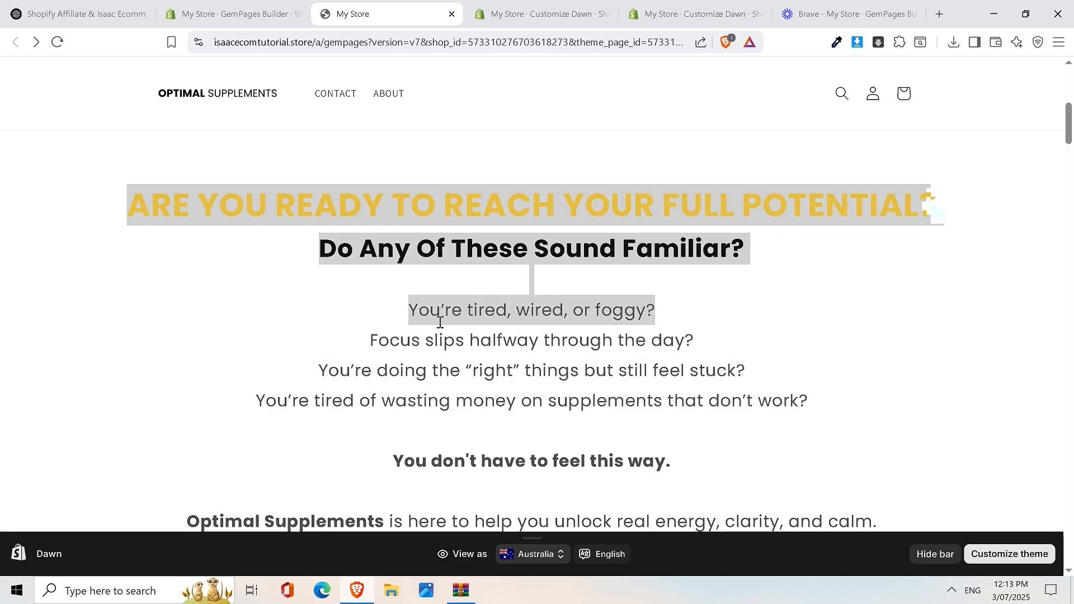
{"action": "left_click", "coordinate": [434, 282]}
{"action": "scroll", "coordinate": [722, 280], "scroll_direction": "down", "scroll_amount": 2}
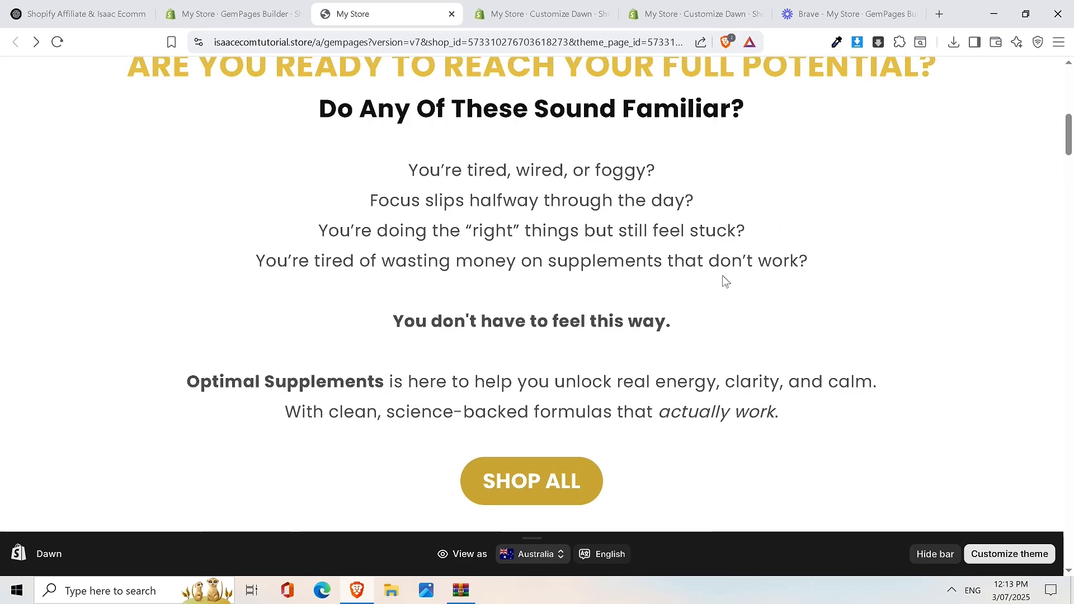
{"action": "left_click_drag", "start_coordinate": [158, 393], "coordinate": [771, 372]}
{"action": "left_click", "coordinate": [796, 300]}
{"action": "scroll", "coordinate": [796, 297], "scroll_direction": "up", "scroll_amount": 4}
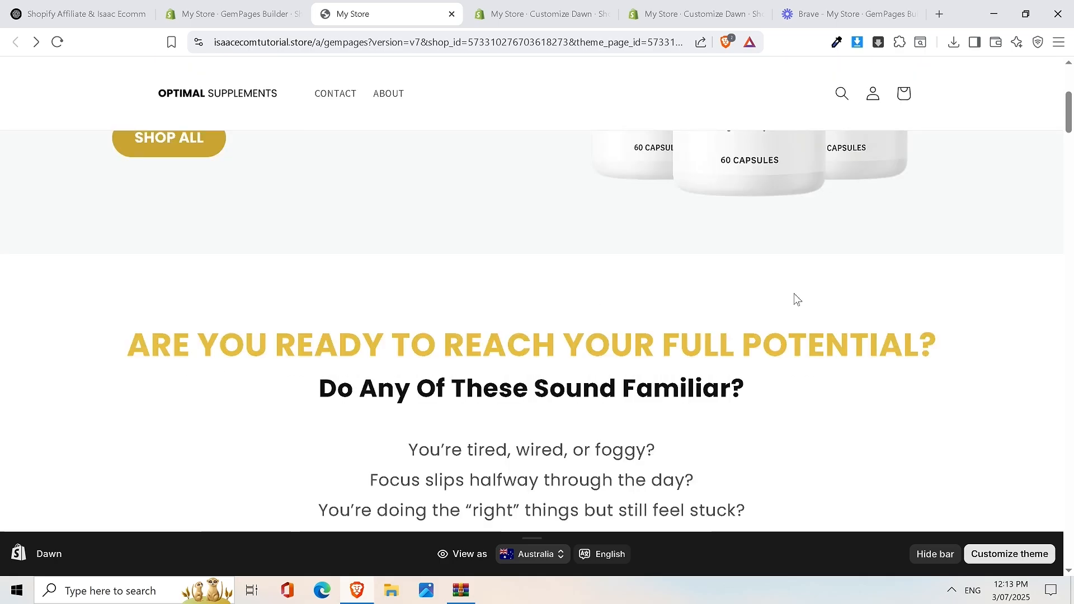
{"action": "scroll", "coordinate": [796, 297], "scroll_direction": "down", "scroll_amount": 2}
{"action": "scroll", "coordinate": [785, 218], "scroll_direction": "up", "scroll_amount": 5}
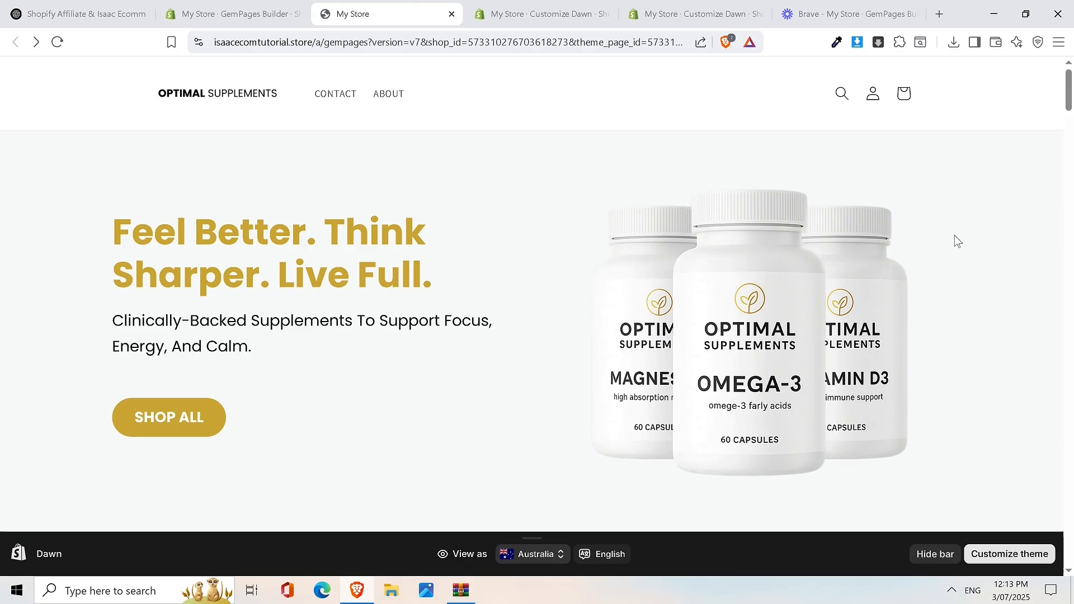
Step: Compare the hero section with the gold "Are you ready to reach your full potential?" headline beneath it, and return to the hero
{"action": "scroll", "coordinate": [956, 236], "scroll_direction": "down", "scroll_amount": 3}
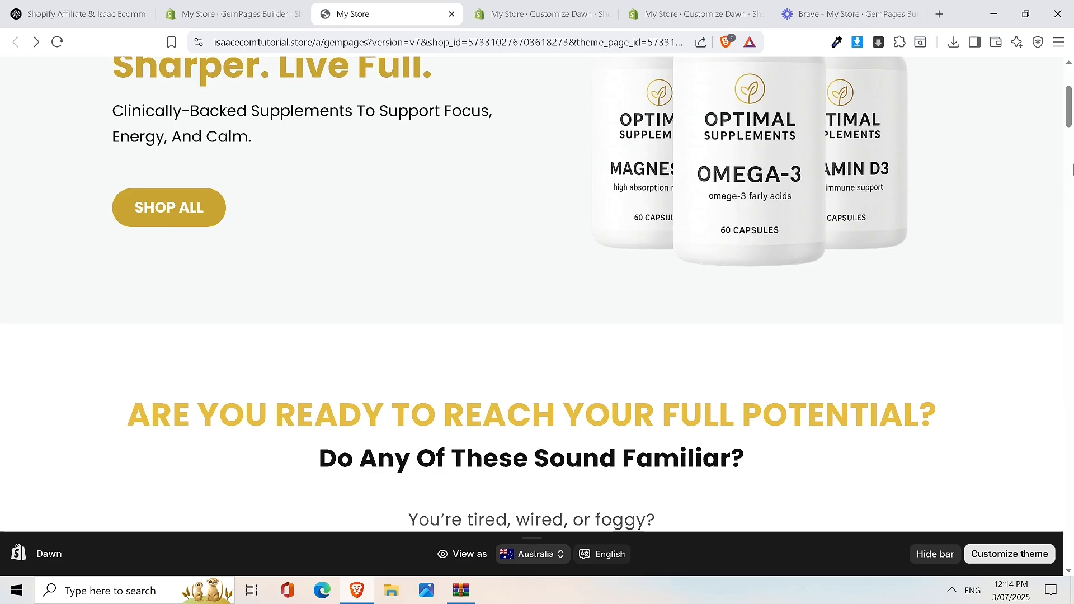
{"action": "left_click_drag", "start_coordinate": [1071, 115], "coordinate": [1071, 142]}
{"action": "scroll", "coordinate": [392, 223], "scroll_direction": "up", "scroll_amount": 5}
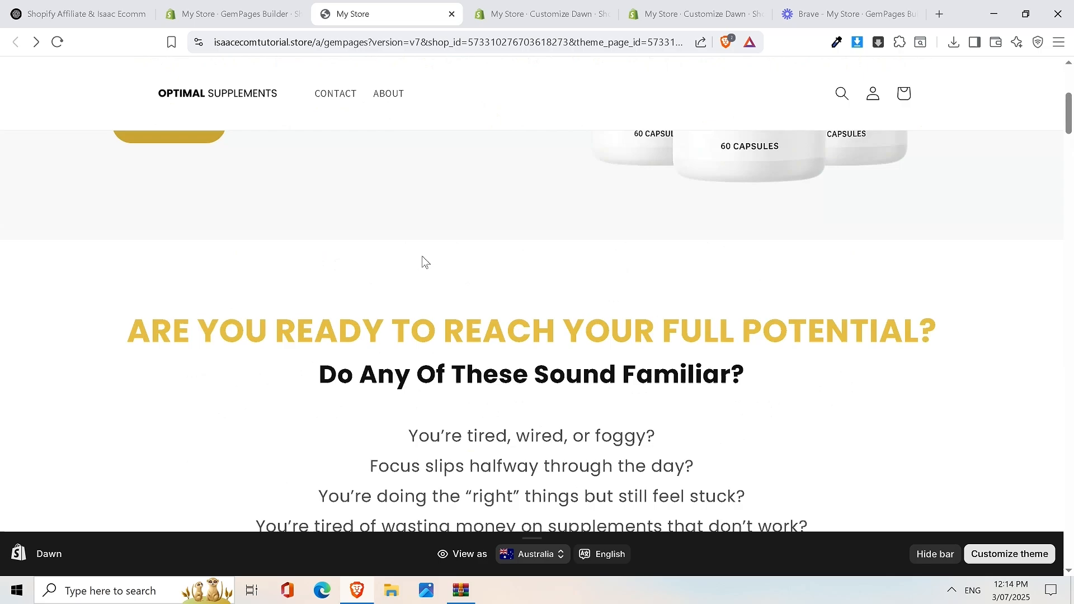
{"action": "double_click", "coordinate": [232, 333]}
{"action": "left_click_drag", "start_coordinate": [140, 332], "coordinate": [973, 337]}
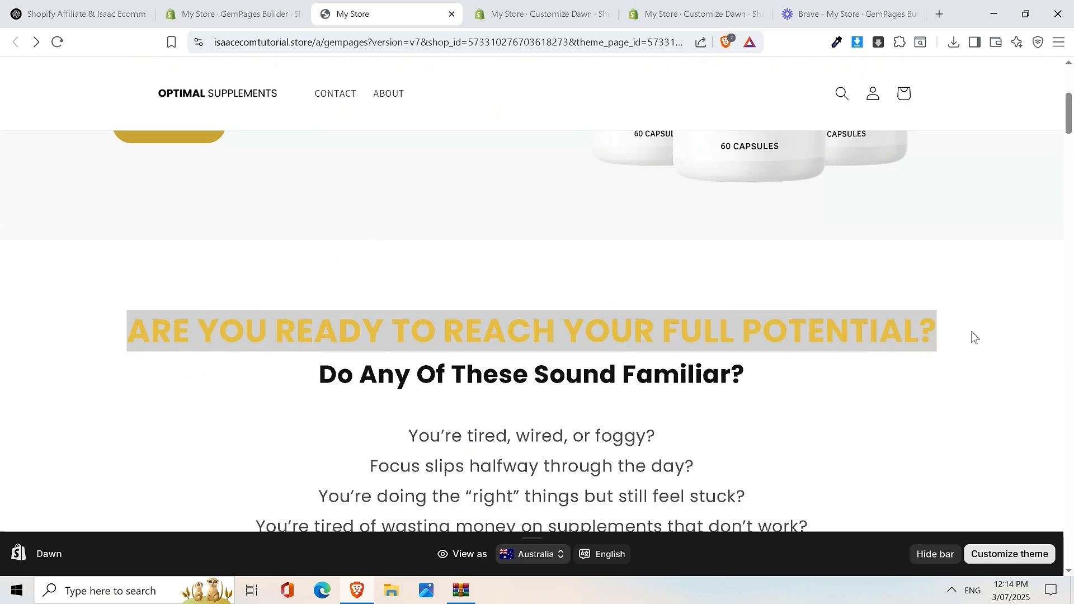
{"action": "scroll", "coordinate": [961, 324], "scroll_direction": "down", "scroll_amount": 4}
{"action": "scroll", "coordinate": [643, 324], "scroll_direction": "up", "scroll_amount": 9}
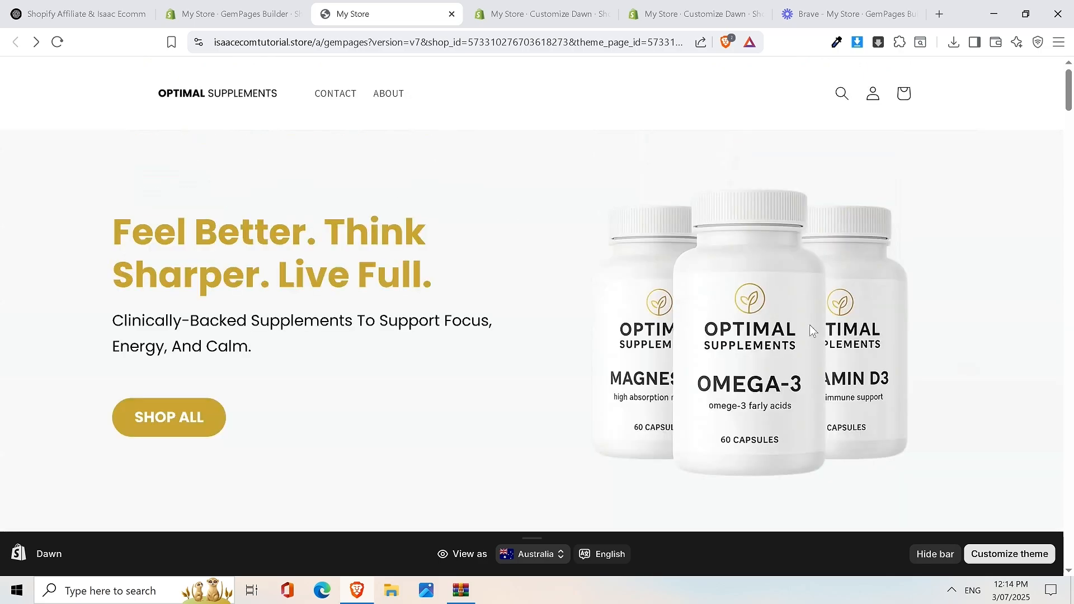
Step: Reread the "Are you ready to reach your full potential?" headline, problem questions and solution text below the hero
{"action": "scroll", "coordinate": [812, 330], "scroll_direction": "down", "scroll_amount": 9}
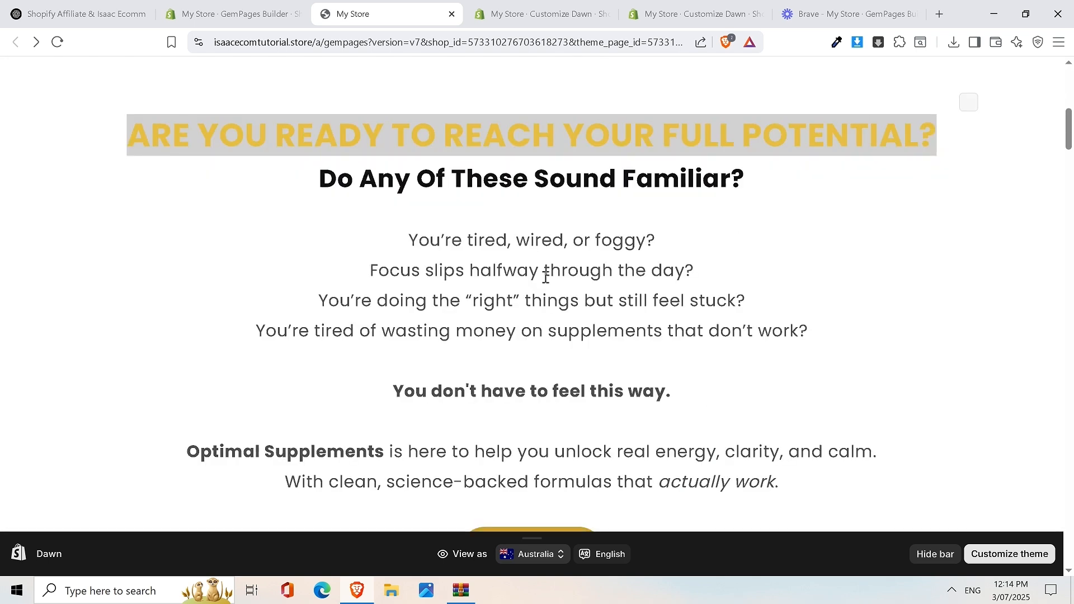
{"action": "left_click_drag", "start_coordinate": [569, 234], "coordinate": [589, 238]}
{"action": "left_click_drag", "start_coordinate": [601, 139], "coordinate": [219, 138]}
{"action": "left_click_drag", "start_coordinate": [489, 245], "coordinate": [870, 414]}
{"action": "left_click", "coordinate": [588, 276]}
{"action": "left_click_drag", "start_coordinate": [233, 149], "coordinate": [964, 490]}
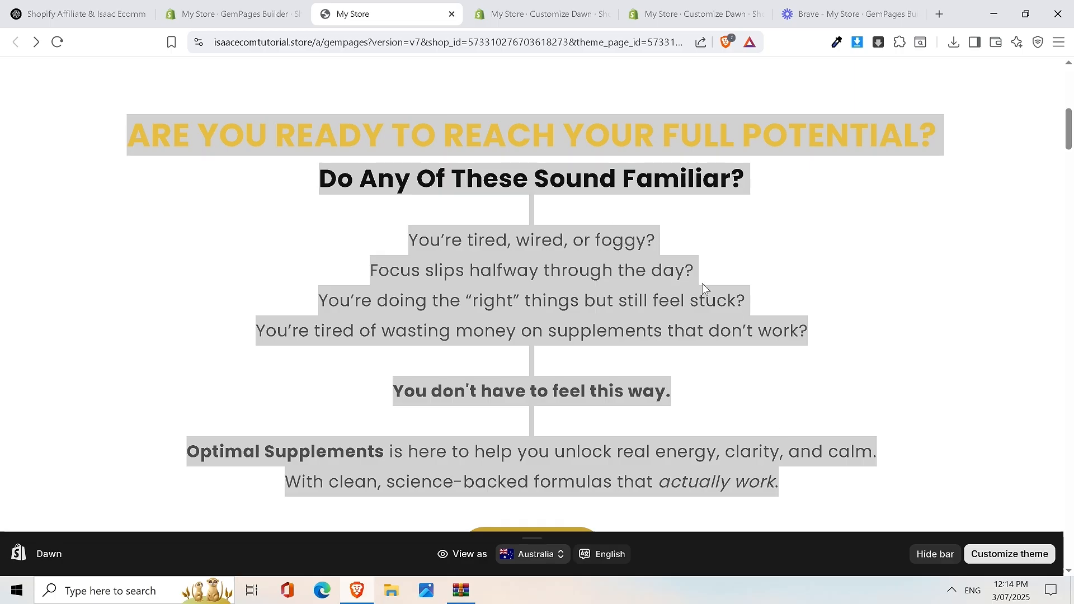
Step: Examine the Top Sellers section, including its gold headline and row of four supplement bottles
{"action": "scroll", "coordinate": [829, 207], "scroll_direction": "down", "scroll_amount": 2}
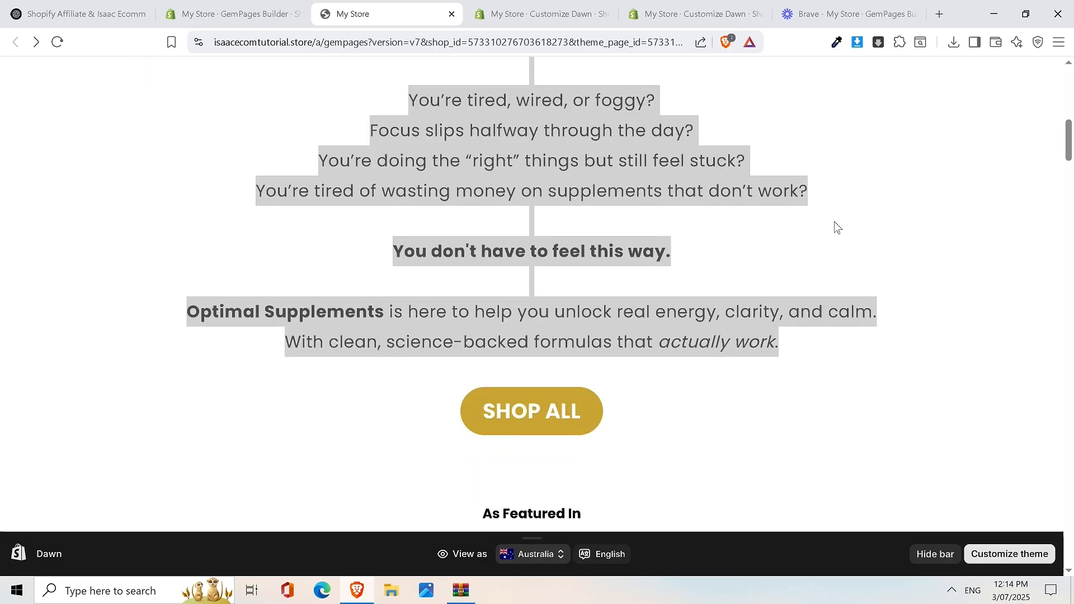
{"action": "scroll", "coordinate": [834, 221], "scroll_direction": "down", "scroll_amount": 3}
{"action": "scroll", "coordinate": [837, 226], "scroll_direction": "down", "scroll_amount": 2}
{"action": "scroll", "coordinate": [837, 221], "scroll_direction": "down", "scroll_amount": 3}
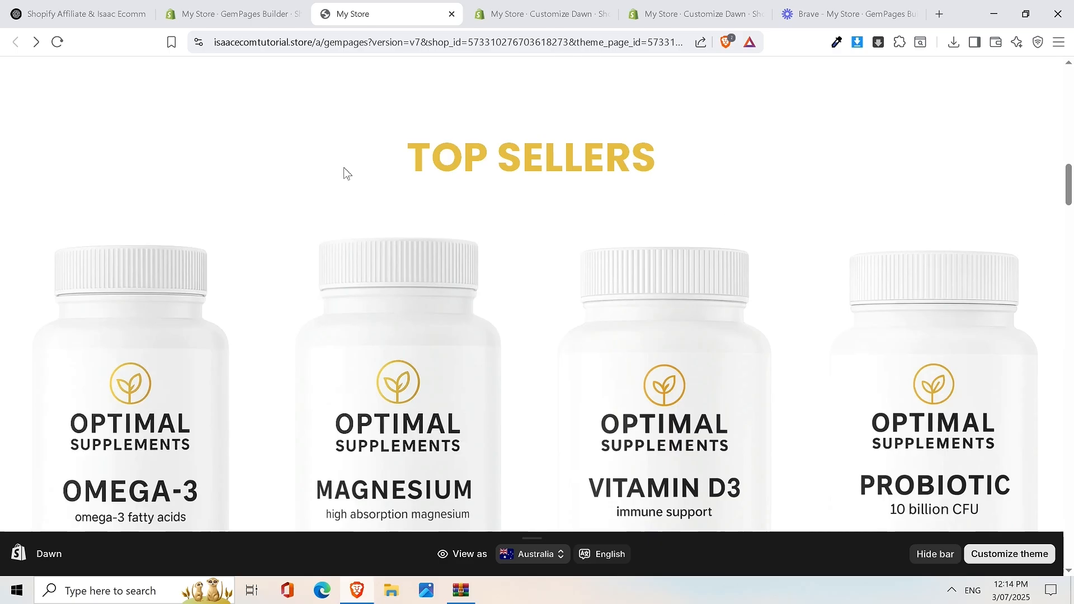
{"action": "scroll", "coordinate": [343, 172], "scroll_direction": "down", "scroll_amount": 3}
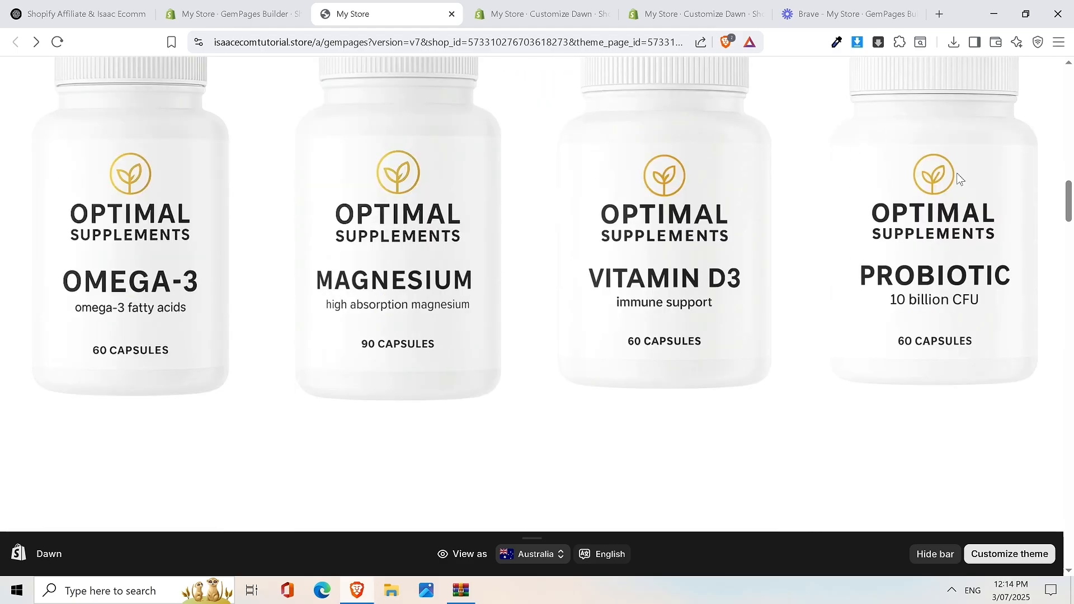
{"action": "scroll", "coordinate": [959, 179], "scroll_direction": "up", "scroll_amount": 5}
{"action": "scroll", "coordinate": [766, 438], "scroll_direction": "down", "scroll_amount": 3}
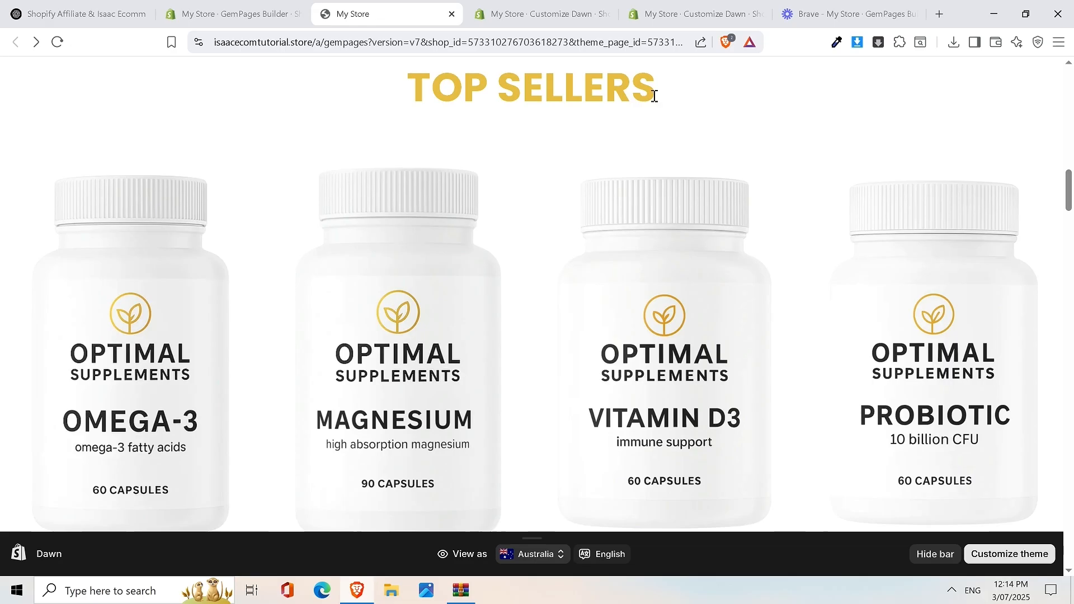
{"action": "scroll", "coordinate": [636, 92], "scroll_direction": "up", "scroll_amount": 1}
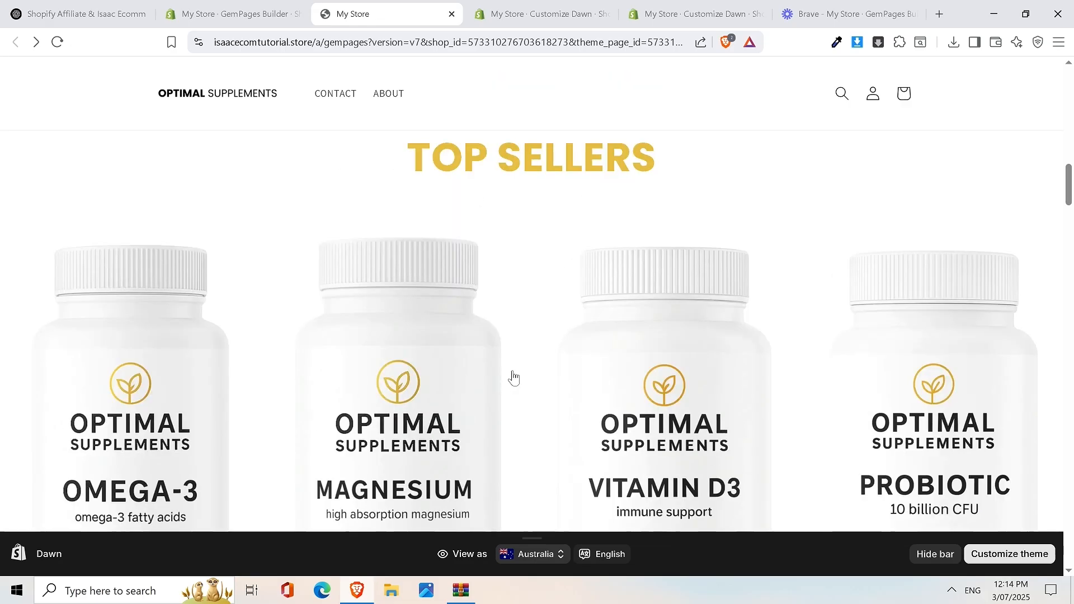
{"action": "left_click_drag", "start_coordinate": [654, 168], "coordinate": [584, 167]}
{"action": "left_click_drag", "start_coordinate": [389, 177], "coordinate": [366, 179]}
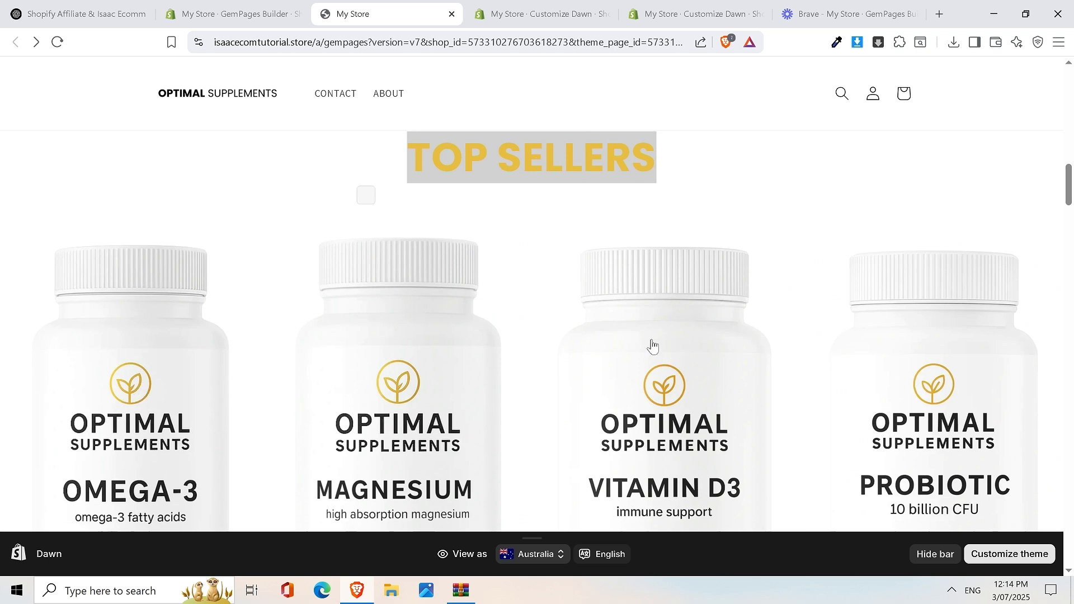
Step: Examine the Shop By Collection icons, check the Energy collection page one of them links to, and return to the home page
{"action": "scroll", "coordinate": [652, 347], "scroll_direction": "down", "scroll_amount": 8}
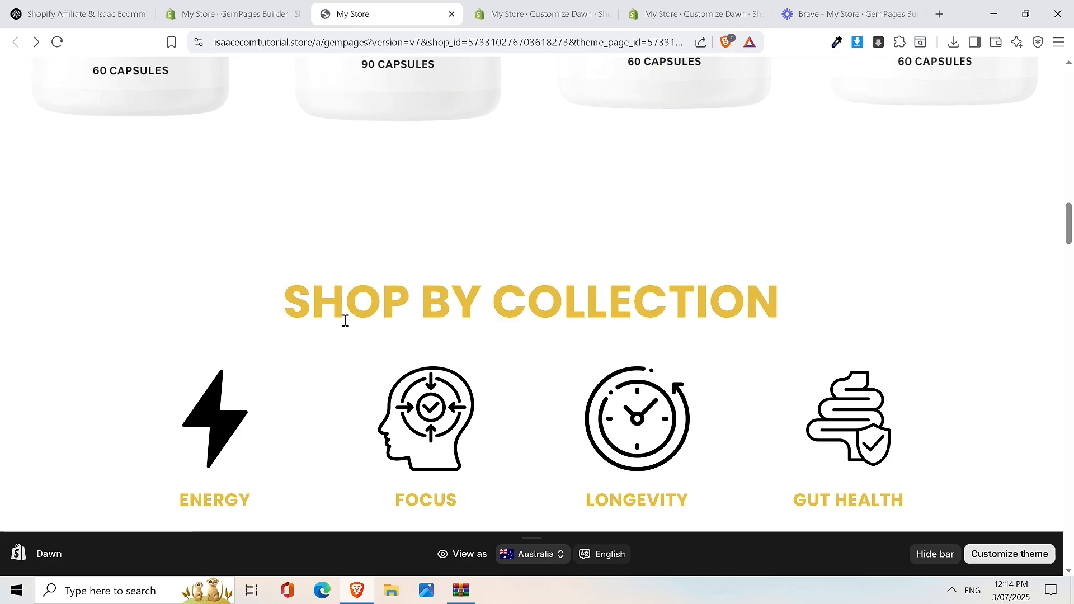
{"action": "scroll", "coordinate": [735, 328], "scroll_direction": "down", "scroll_amount": 1}
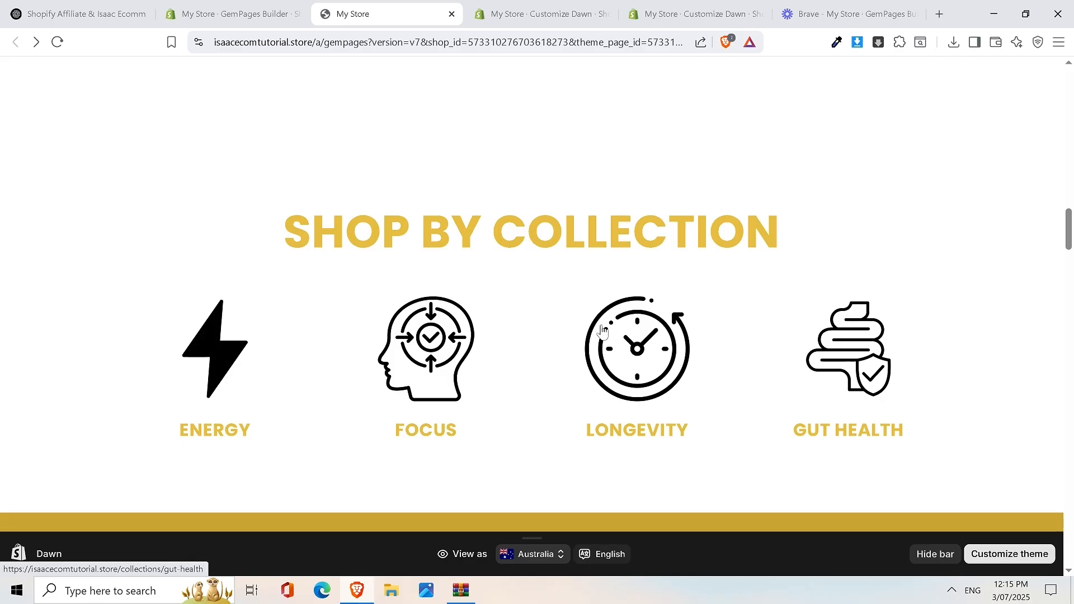
{"action": "left_click", "coordinate": [225, 366]}
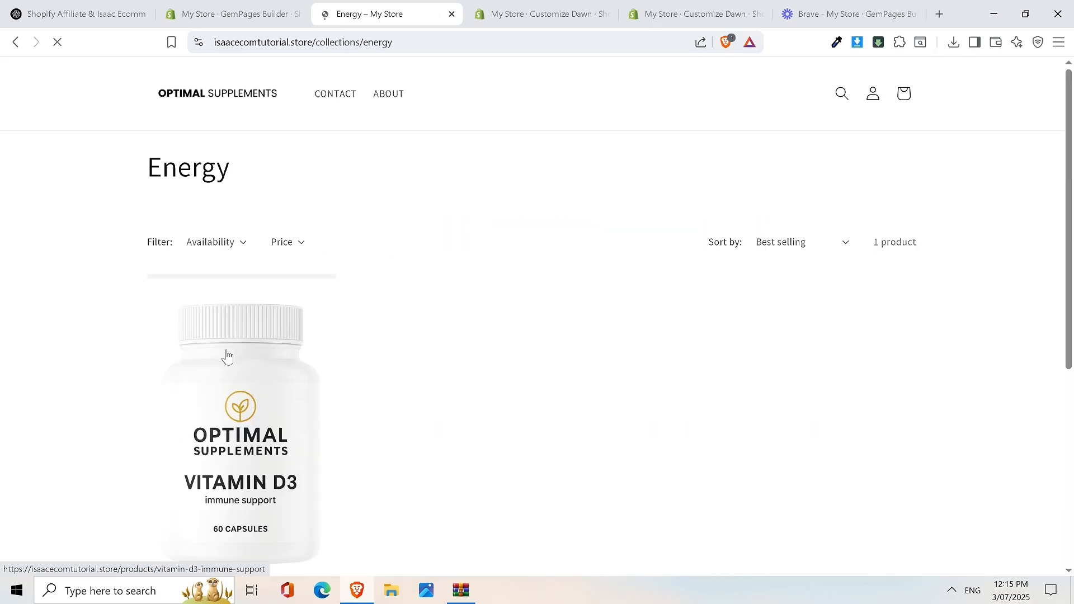
{"action": "scroll", "coordinate": [264, 280], "scroll_direction": "down", "scroll_amount": 5}
{"action": "scroll", "coordinate": [593, 315], "scroll_direction": "up", "scroll_amount": 5}
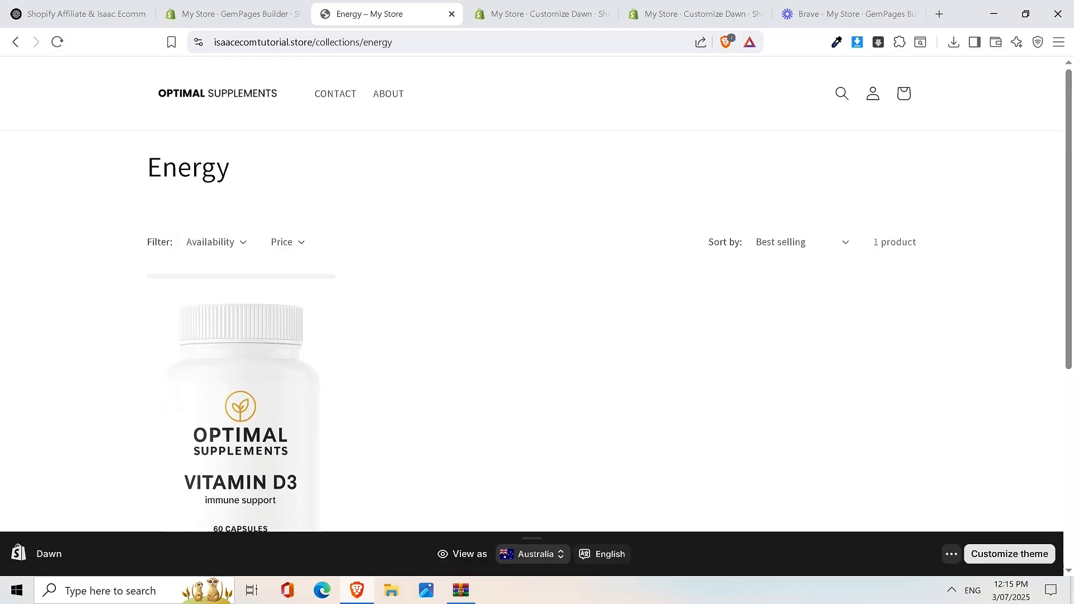
{"action": "scroll", "coordinate": [442, 212], "scroll_direction": "down", "scroll_amount": 4}
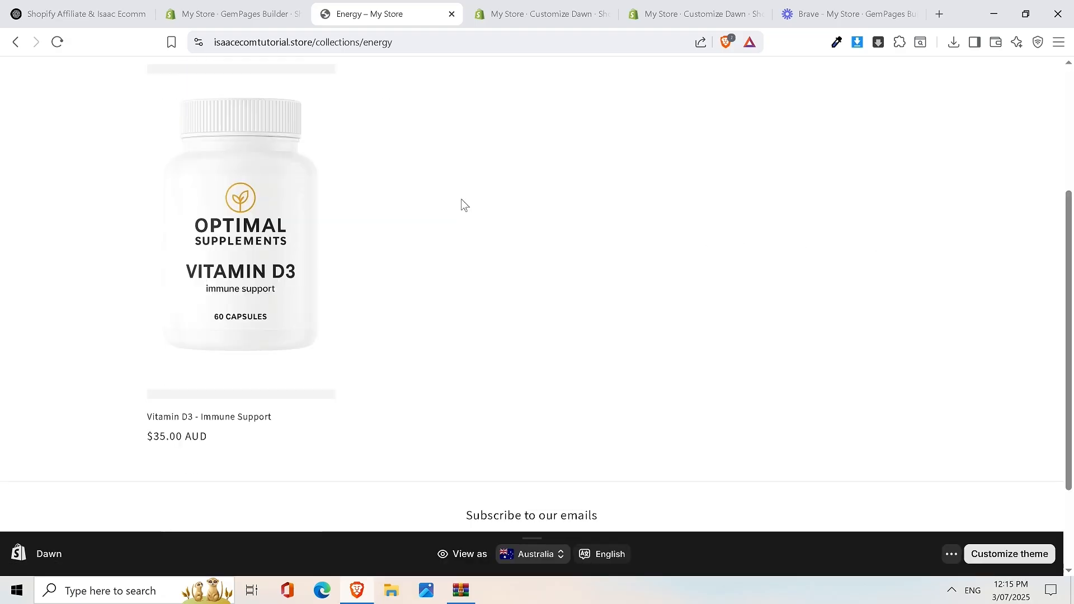
{"action": "scroll", "coordinate": [332, 231], "scroll_direction": "up", "scroll_amount": 4}
{"action": "scroll", "coordinate": [330, 187], "scroll_direction": "down", "scroll_amount": 4}
{"action": "scroll", "coordinate": [328, 122], "scroll_direction": "up", "scroll_amount": 4}
{"action": "left_click", "coordinate": [16, 42]}
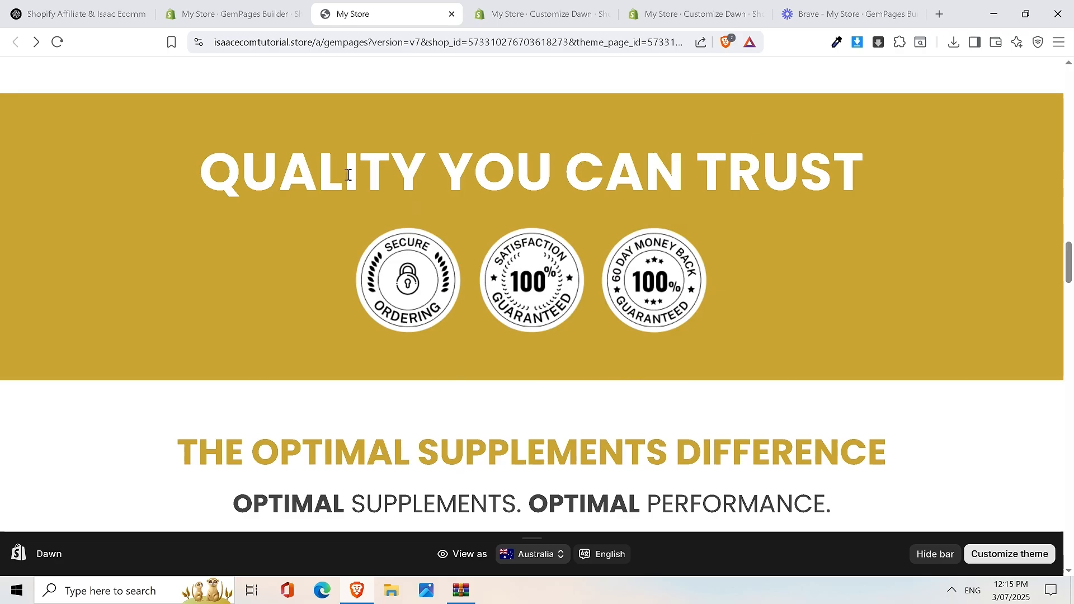
Step: Examine the Quality You Can Trust badge band and the headline of the Optimal Supplements Difference section below it
{"action": "left_click_drag", "start_coordinate": [273, 171], "coordinate": [763, 168]}
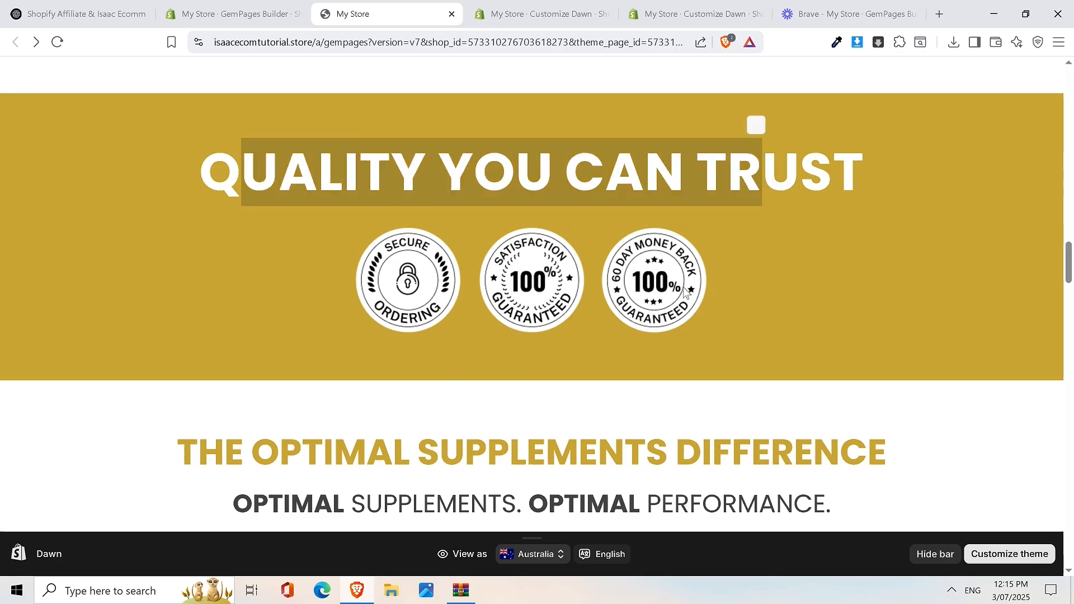
{"action": "scroll", "coordinate": [857, 209], "scroll_direction": "down", "scroll_amount": 2}
{"action": "scroll", "coordinate": [854, 205], "scroll_direction": "down", "scroll_amount": 2}
{"action": "left_click_drag", "start_coordinate": [831, 198], "coordinate": [815, 196]}
{"action": "left_click_drag", "start_coordinate": [163, 176], "coordinate": [323, 183]}
{"action": "left_click_drag", "start_coordinate": [738, 216], "coordinate": [842, 232]}
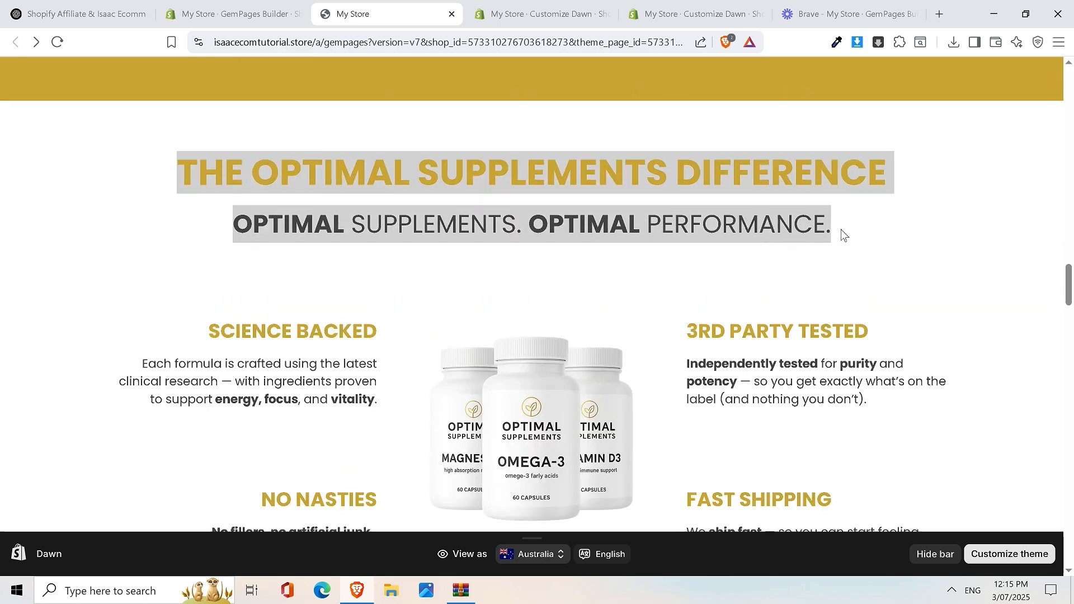
{"action": "left_click_drag", "start_coordinate": [173, 167], "coordinate": [959, 302]}
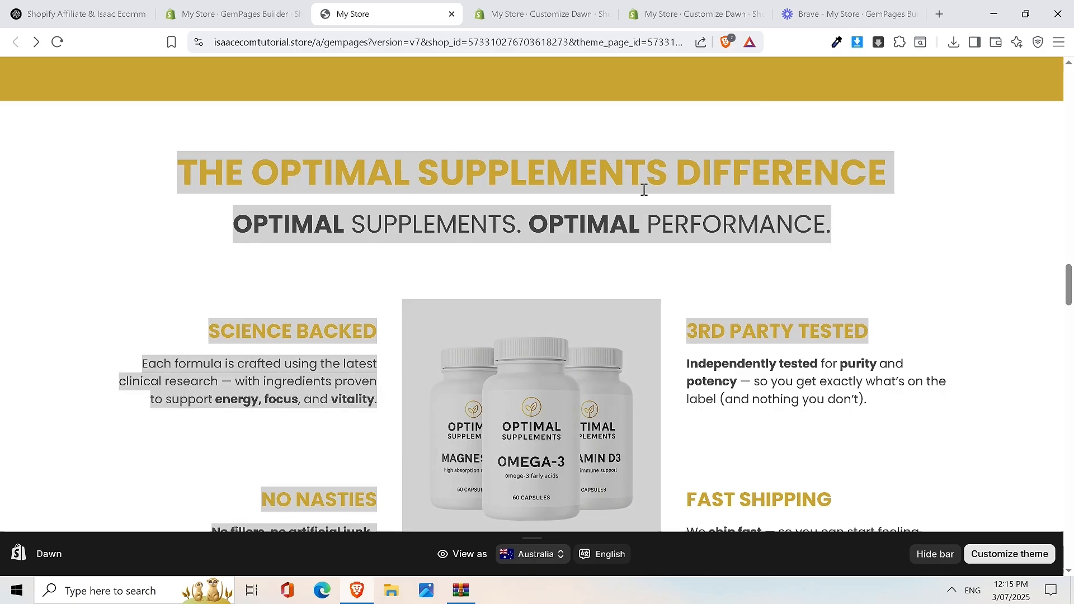
Step: Read the "Optimal Supplements. Optimal Performance." tagline and the four benefit blurbs around the product image
{"action": "scroll", "coordinate": [644, 190], "scroll_direction": "down", "scroll_amount": 1}
{"action": "left_click", "coordinate": [154, 105]}
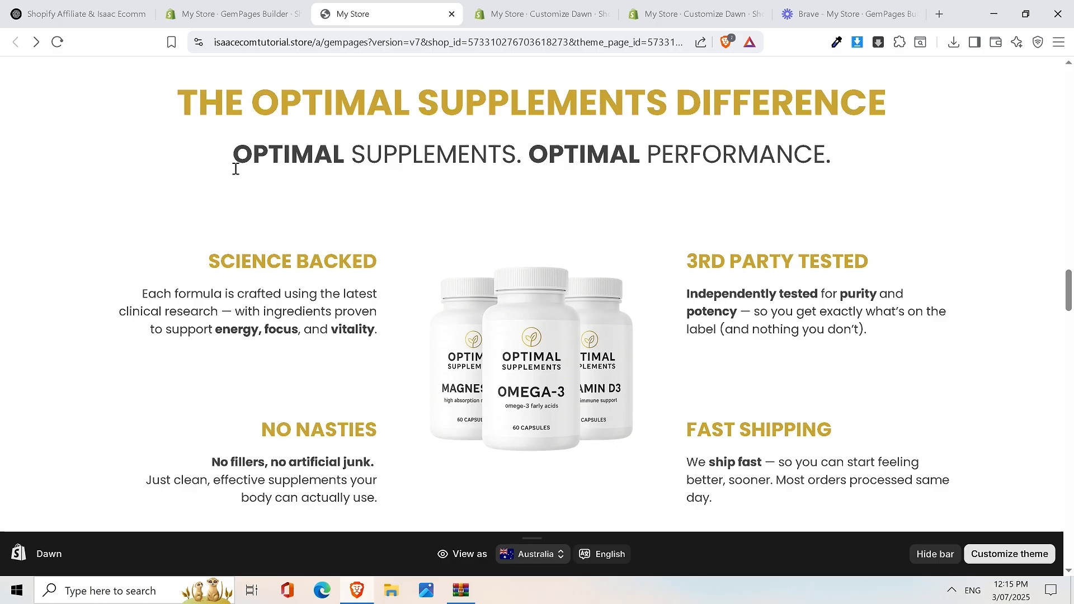
{"action": "left_click_drag", "start_coordinate": [235, 168], "coordinate": [858, 146]}
{"action": "left_click", "coordinate": [427, 221]}
{"action": "scroll", "coordinate": [578, 268], "scroll_direction": "down", "scroll_amount": 1}
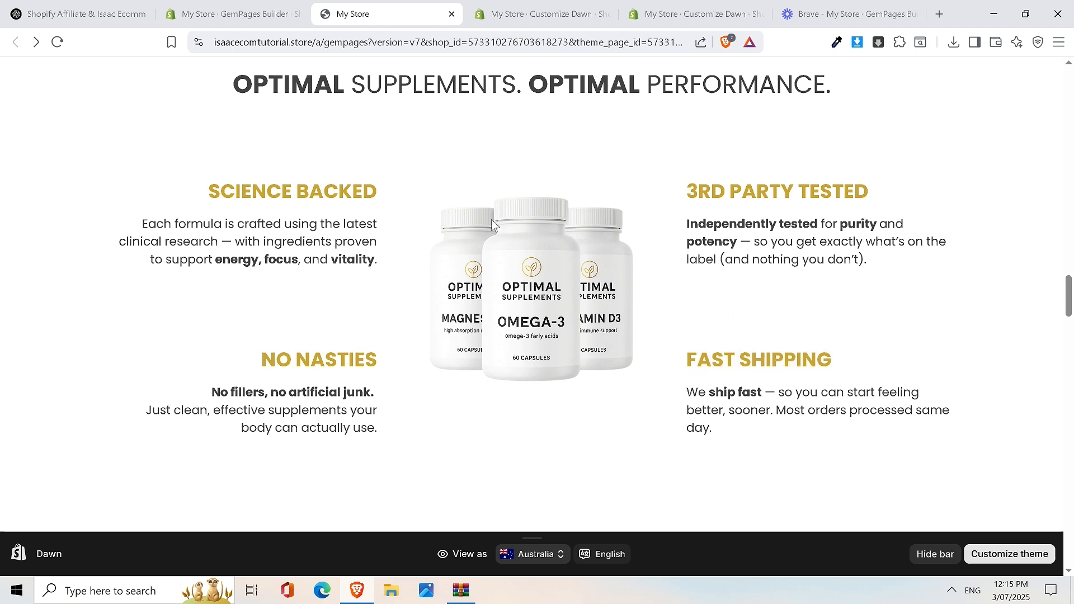
Step: Examine the scrolling background effect and the "Feel Better. Think Sharper. Live Full." text of the image banner
{"action": "scroll", "coordinate": [491, 219], "scroll_direction": "down", "scroll_amount": 4}
{"action": "scroll", "coordinate": [491, 223], "scroll_direction": "down", "scroll_amount": 1}
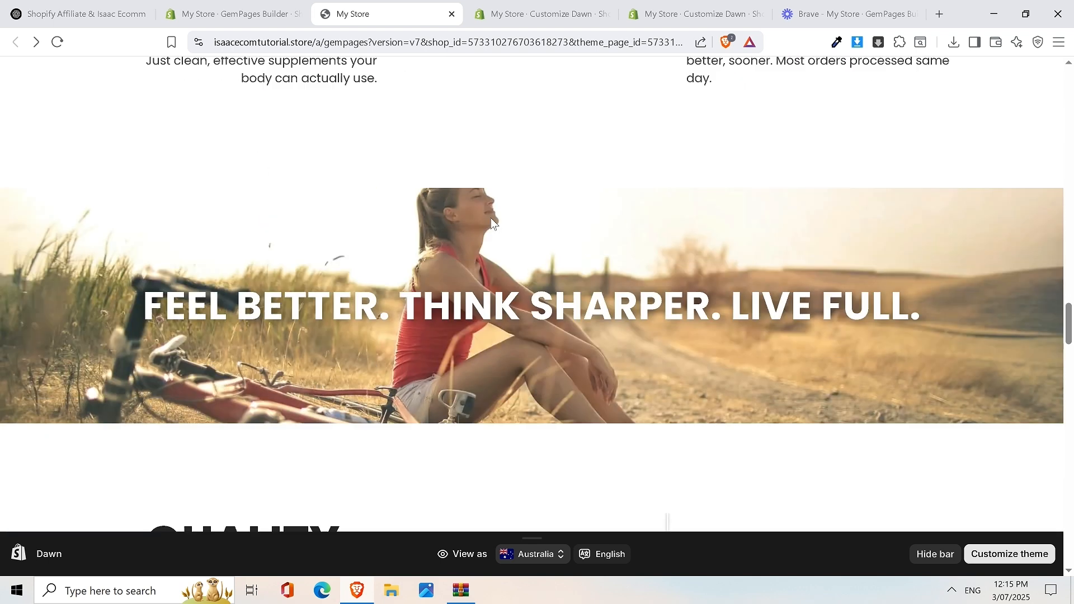
{"action": "scroll", "coordinate": [647, 173], "scroll_direction": "down", "scroll_amount": 2}
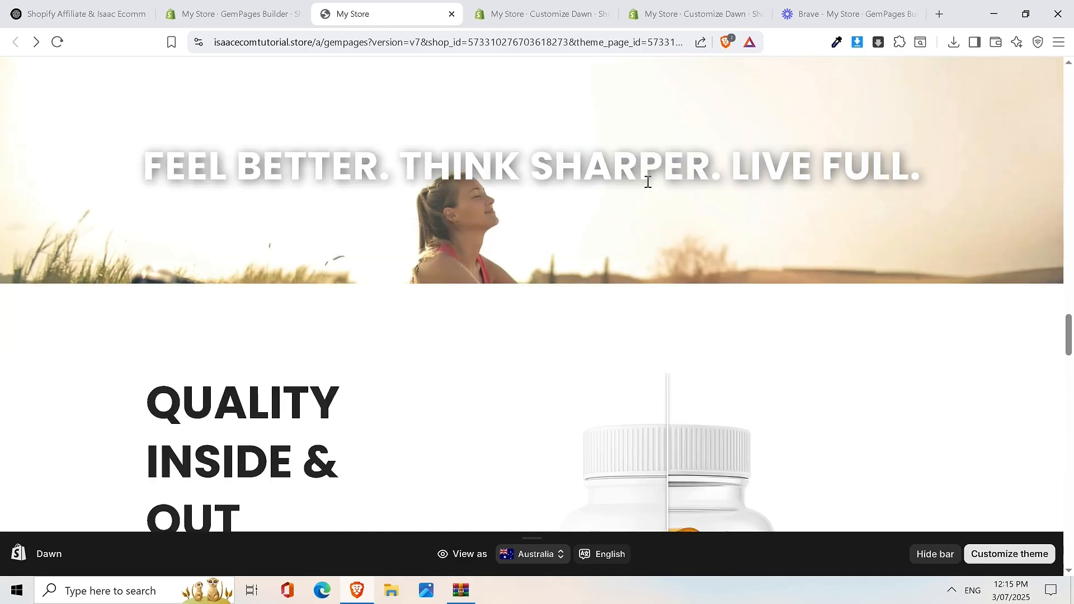
{"action": "scroll", "coordinate": [643, 188], "scroll_direction": "up", "scroll_amount": 4}
{"action": "scroll", "coordinate": [640, 192], "scroll_direction": "down", "scroll_amount": 2}
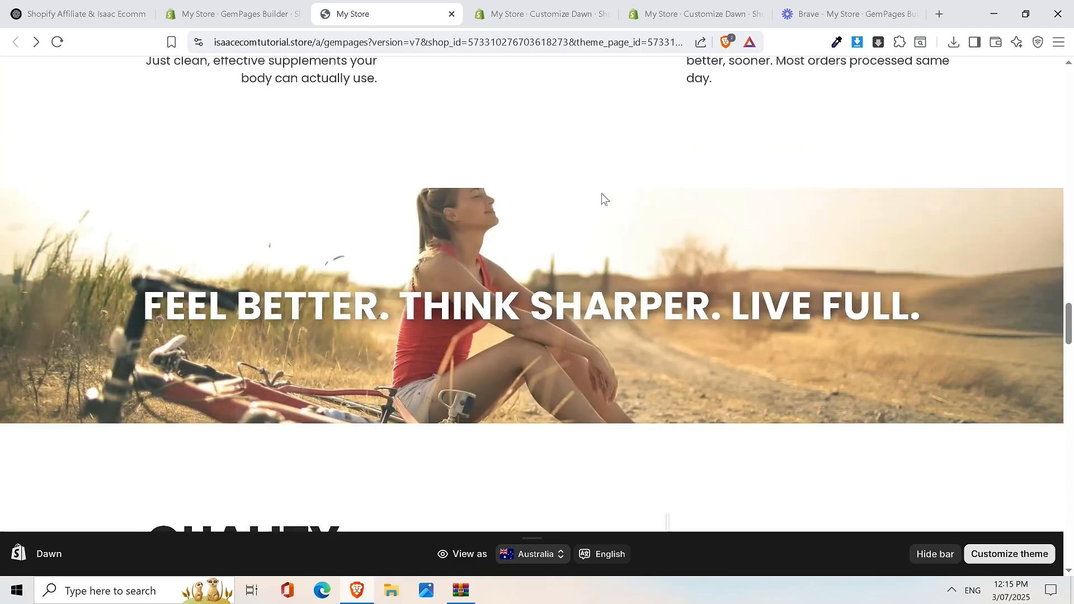
{"action": "scroll", "coordinate": [425, 235], "scroll_direction": "up", "scroll_amount": 1}
{"action": "scroll", "coordinate": [381, 246], "scroll_direction": "down", "scroll_amount": 2}
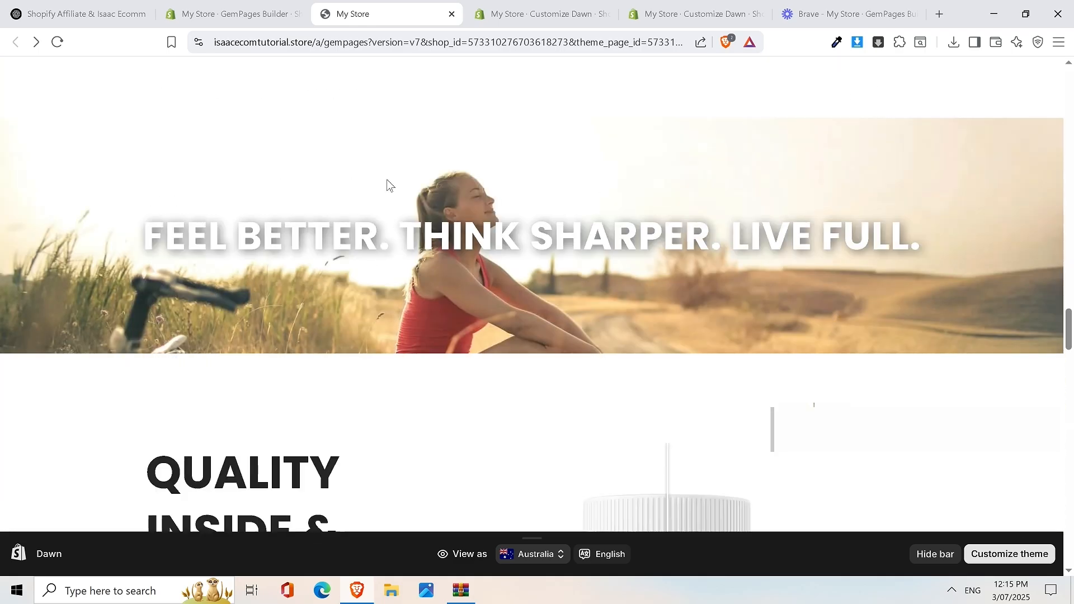
{"action": "scroll", "coordinate": [497, 227], "scroll_direction": "up", "scroll_amount": 5}
{"action": "scroll", "coordinate": [497, 227], "scroll_direction": "down", "scroll_amount": 4}
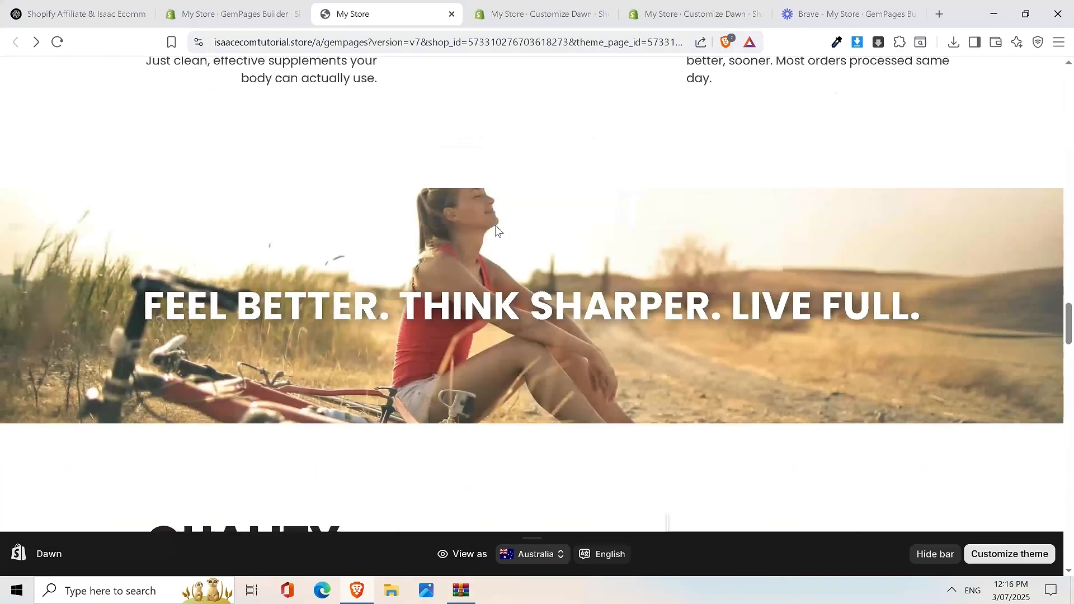
{"action": "scroll", "coordinate": [498, 229], "scroll_direction": "up", "scroll_amount": 1}
{"action": "scroll", "coordinate": [495, 227], "scroll_direction": "up", "scroll_amount": 3}
{"action": "scroll", "coordinate": [459, 230], "scroll_direction": "down", "scroll_amount": 5}
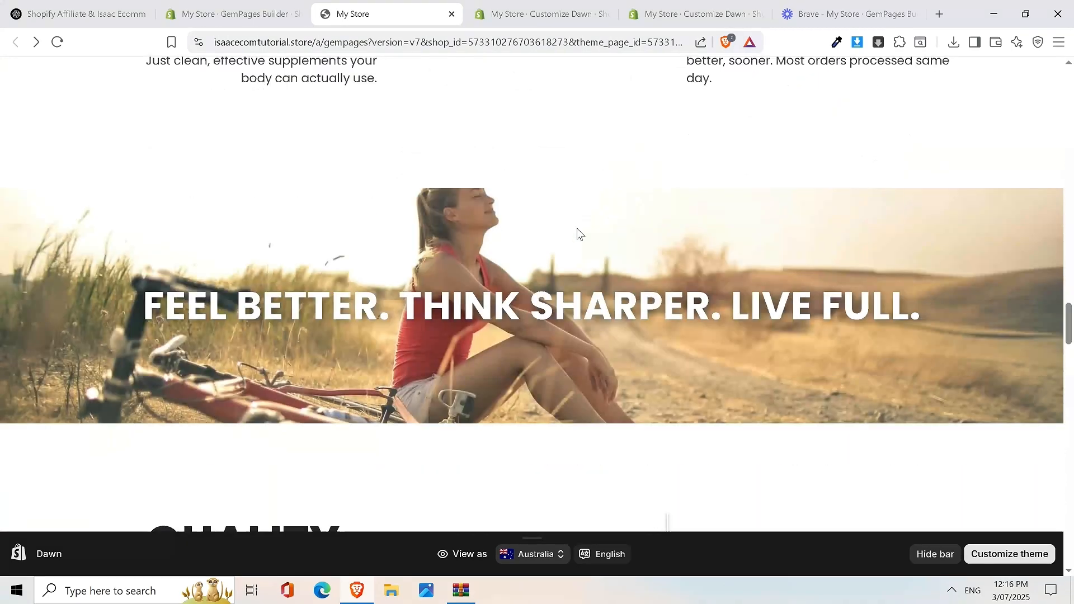
{"action": "scroll", "coordinate": [502, 271], "scroll_direction": "down", "scroll_amount": 3}
{"action": "scroll", "coordinate": [503, 271], "scroll_direction": "up", "scroll_amount": 5}
{"action": "scroll", "coordinate": [492, 251], "scroll_direction": "down", "scroll_amount": 2}
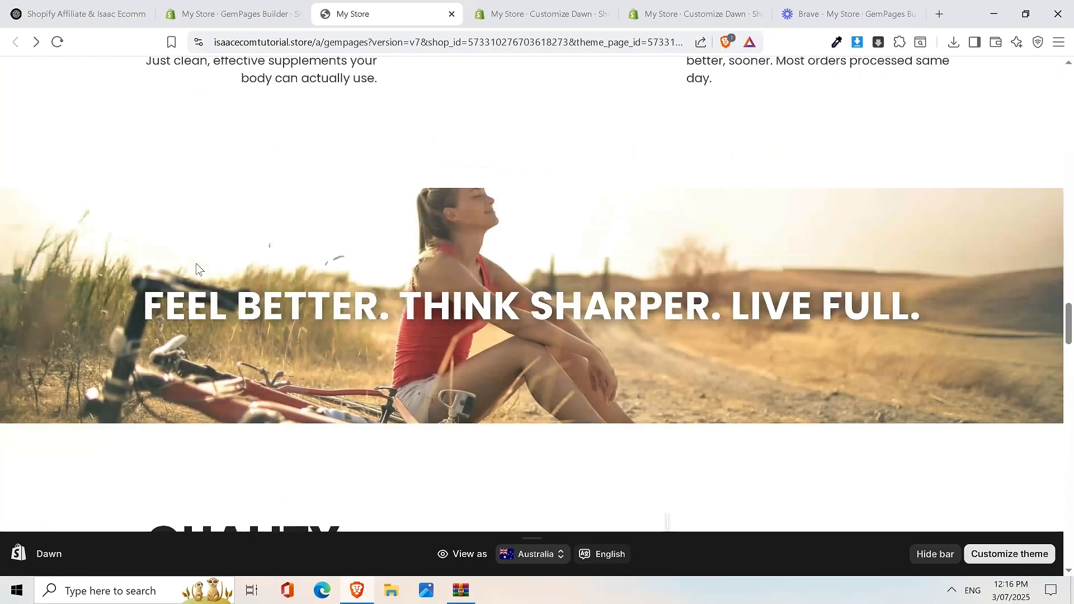
{"action": "left_click_drag", "start_coordinate": [87, 312], "coordinate": [1013, 298]}
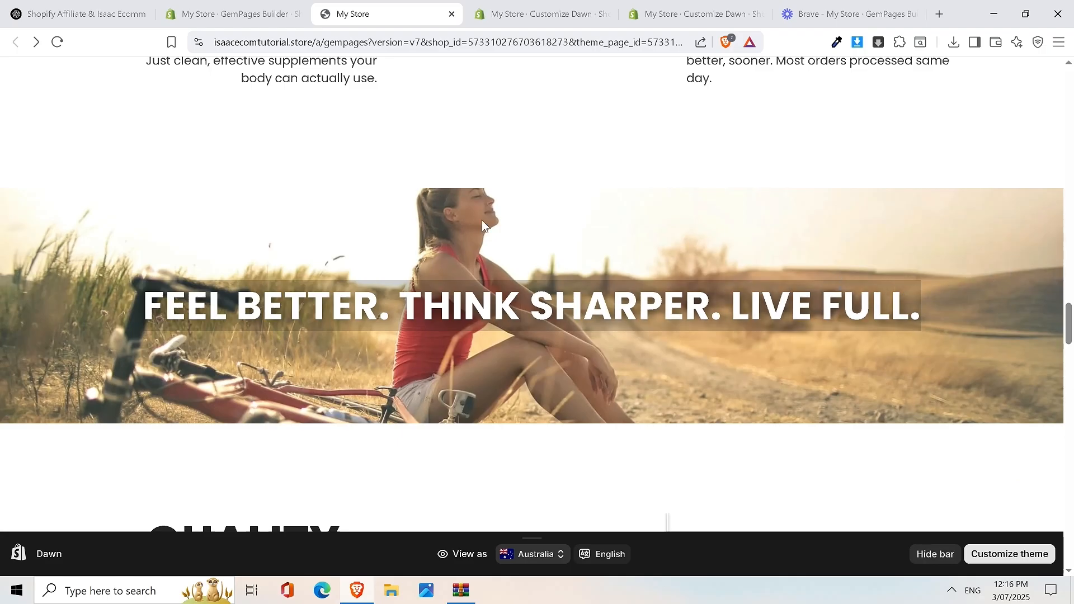
Step: Examine the Quality Inside & Out section with its bottle comparison slider, and the customer reviews section below it
{"action": "scroll", "coordinate": [622, 226], "scroll_direction": "down", "scroll_amount": 3}
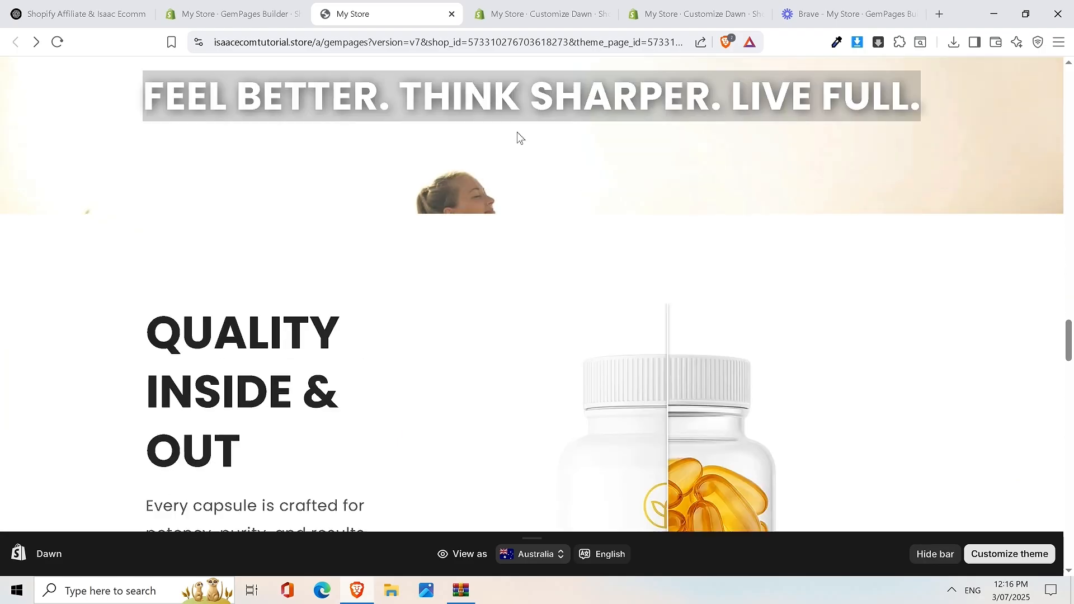
{"action": "scroll", "coordinate": [505, 127], "scroll_direction": "down", "scroll_amount": 1}
{"action": "scroll", "coordinate": [510, 130], "scroll_direction": "down", "scroll_amount": 2}
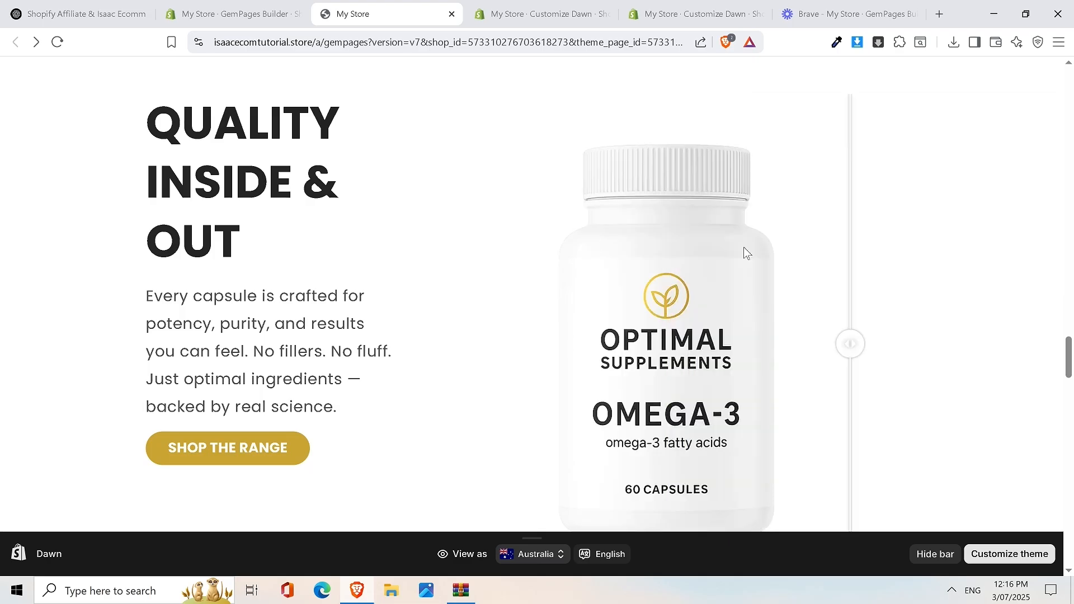
{"action": "scroll", "coordinate": [719, 239], "scroll_direction": "down", "scroll_amount": 10}
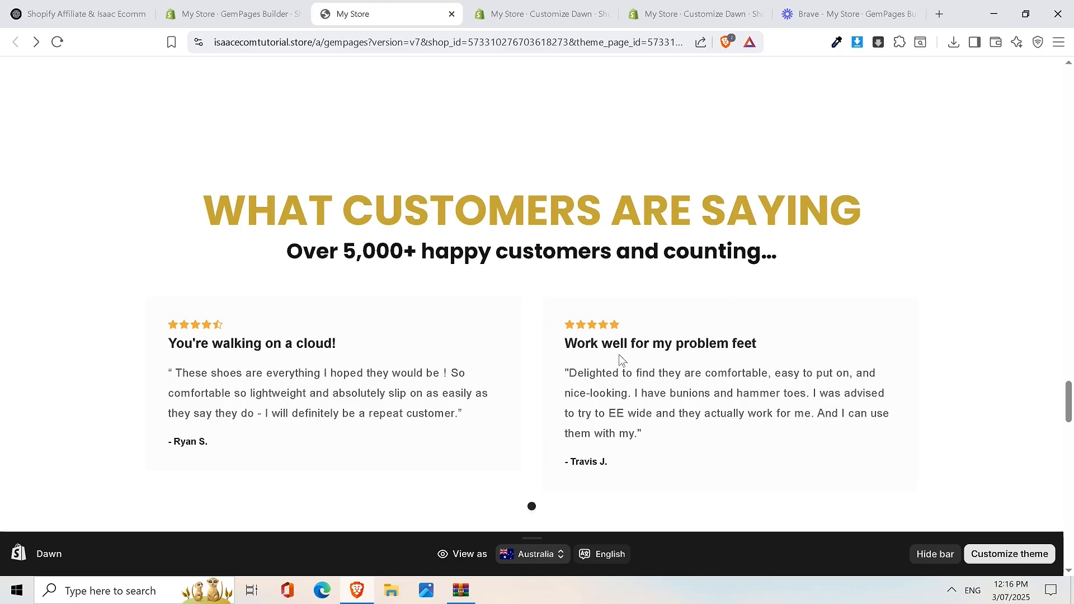
Step: Examine the Follow Along social section, including its photo grid and the Instagram and TikTok view figures
{"action": "scroll", "coordinate": [621, 359], "scroll_direction": "down", "scroll_amount": 8}
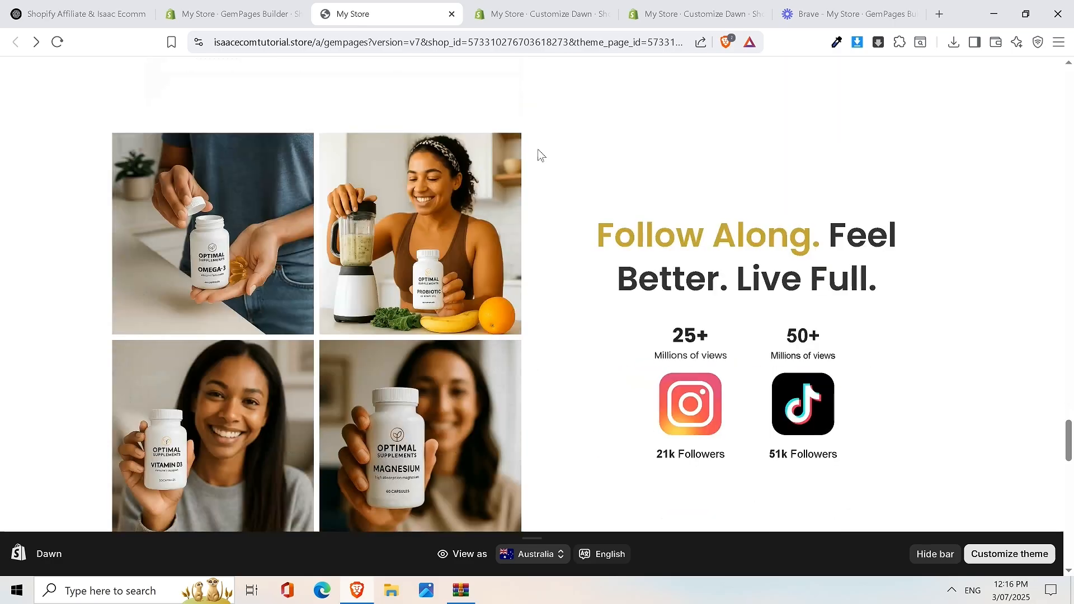
{"action": "scroll", "coordinate": [716, 196], "scroll_direction": "down", "scroll_amount": 1}
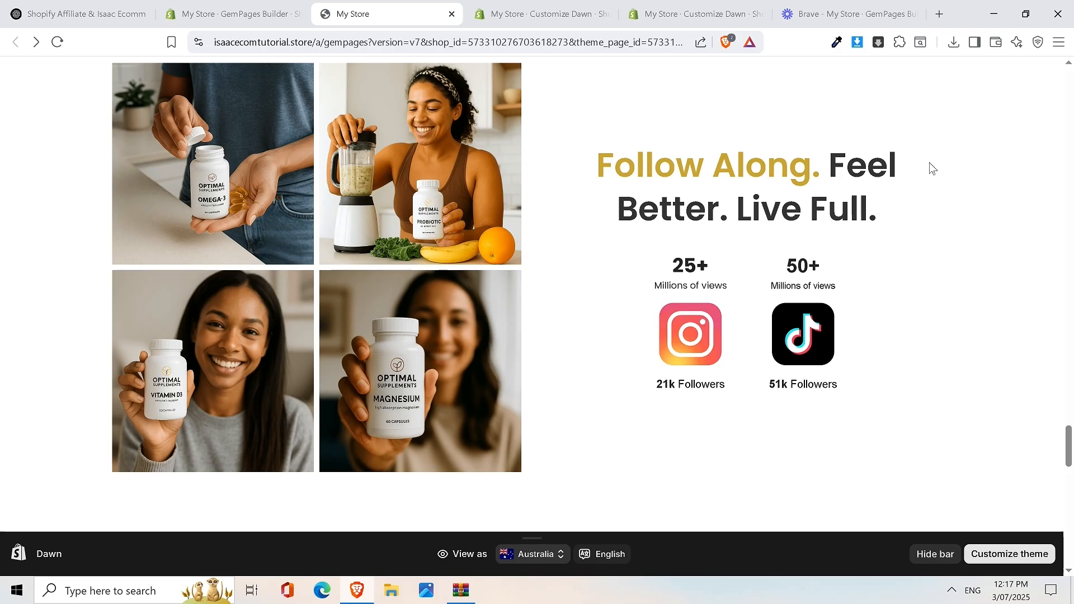
{"action": "left_click_drag", "start_coordinate": [668, 272], "coordinate": [800, 271]}
{"action": "left_click", "coordinate": [864, 248]}
{"action": "left_click_drag", "start_coordinate": [660, 272], "coordinate": [803, 268]}
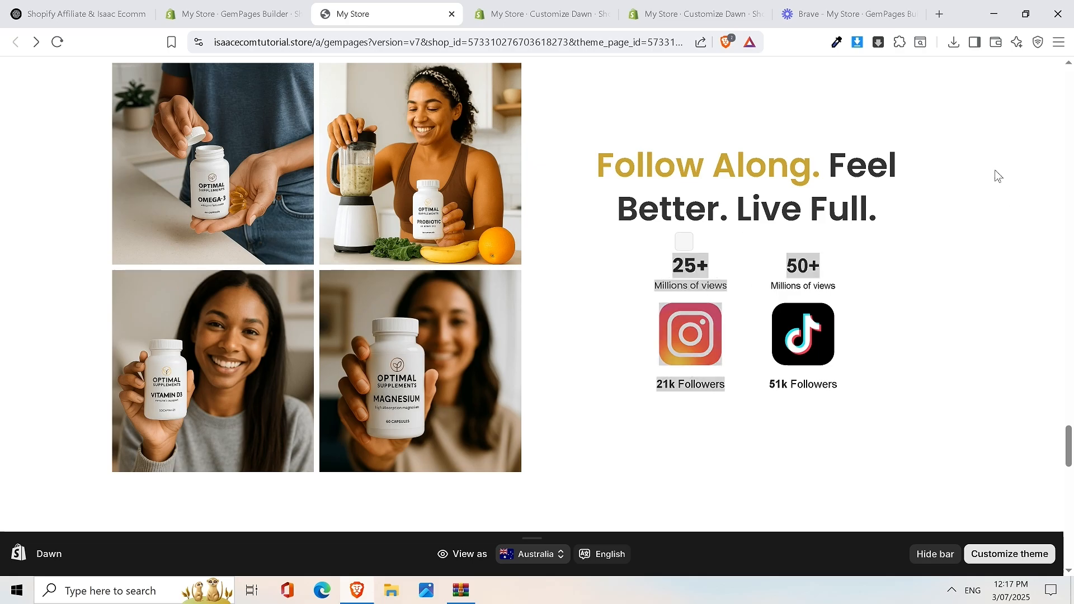
Step: Read the "Your Health, Backed By Science" mission statement with the CEO's signature
{"action": "scroll", "coordinate": [995, 172], "scroll_direction": "down", "scroll_amount": 6}
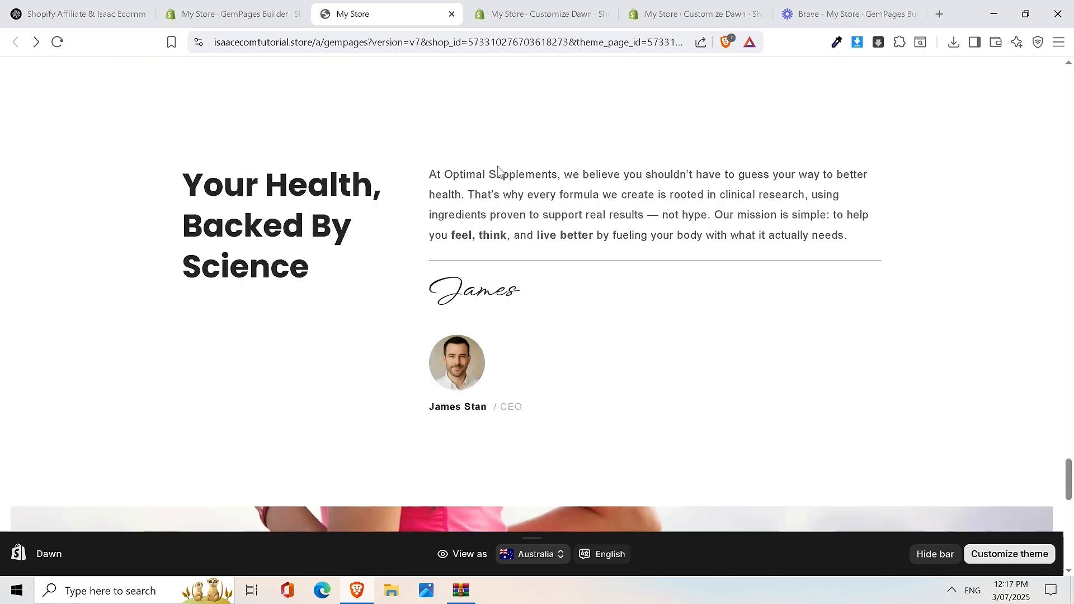
{"action": "mouse_move", "coordinate": [175, 182]}
{"action": "left_mouse_down"}
{"action": "mouse_move", "coordinate": [801, 283]}
{"action": "mouse_move", "coordinate": [828, 350]}
{"action": "left_mouse_up"}
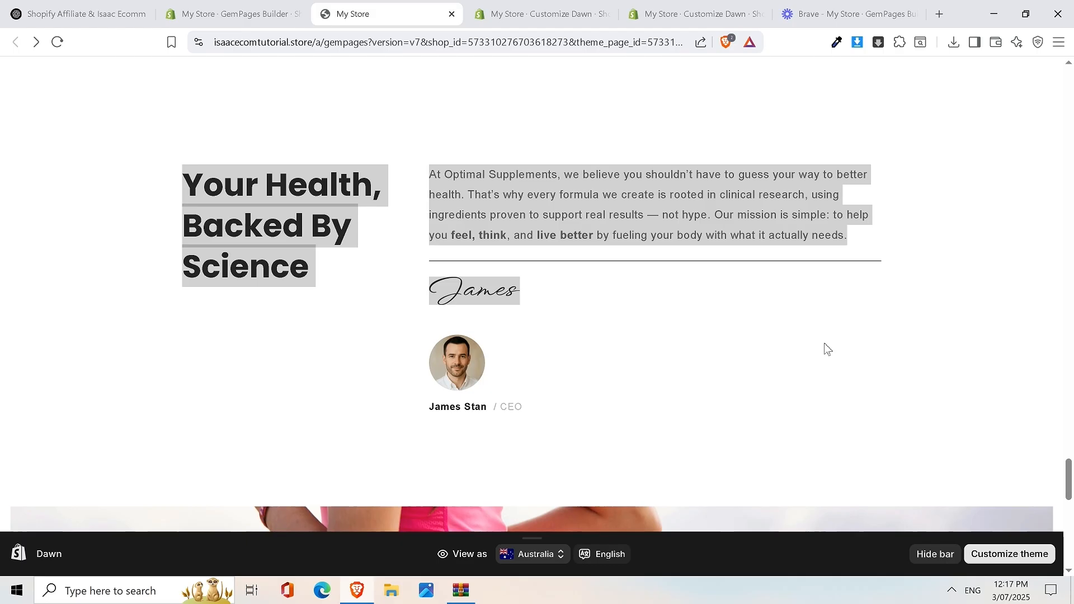
Step: Reexamine the mission section's heading, the Optimal Supplements paragraph, and the signature and portrait below it
{"action": "left_click", "coordinate": [148, 197]}
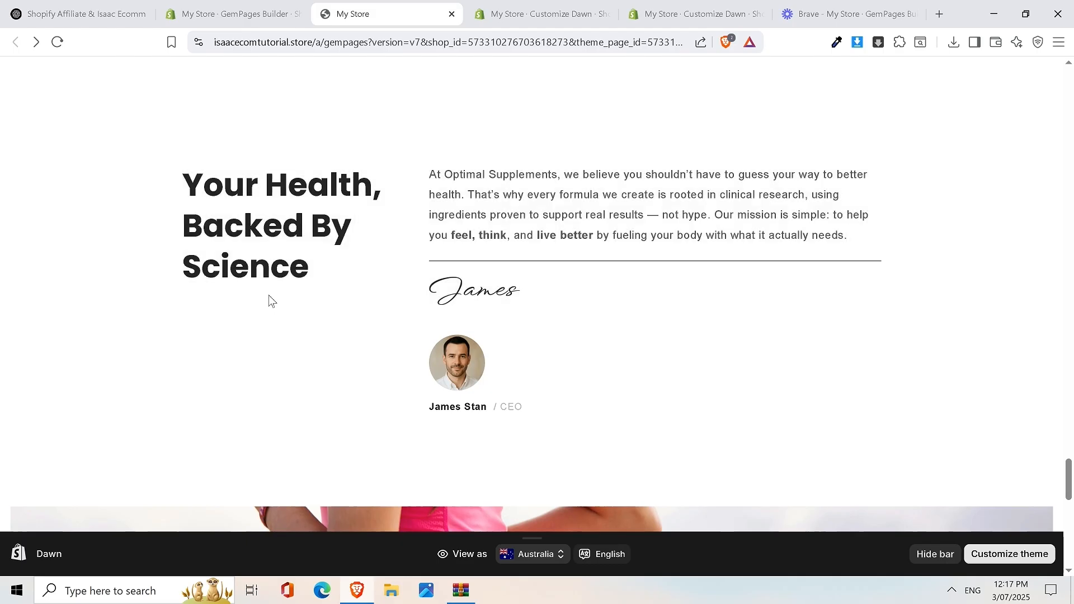
{"action": "scroll", "coordinate": [727, 335], "scroll_direction": "up", "scroll_amount": 6}
{"action": "scroll", "coordinate": [766, 367], "scroll_direction": "up", "scroll_amount": 8}
{"action": "mouse_move", "coordinate": [1068, 388]}
{"action": "left_mouse_down"}
{"action": "mouse_move", "coordinate": [1061, 85]}
{"action": "mouse_move", "coordinate": [1070, 476]}
{"action": "left_mouse_up"}
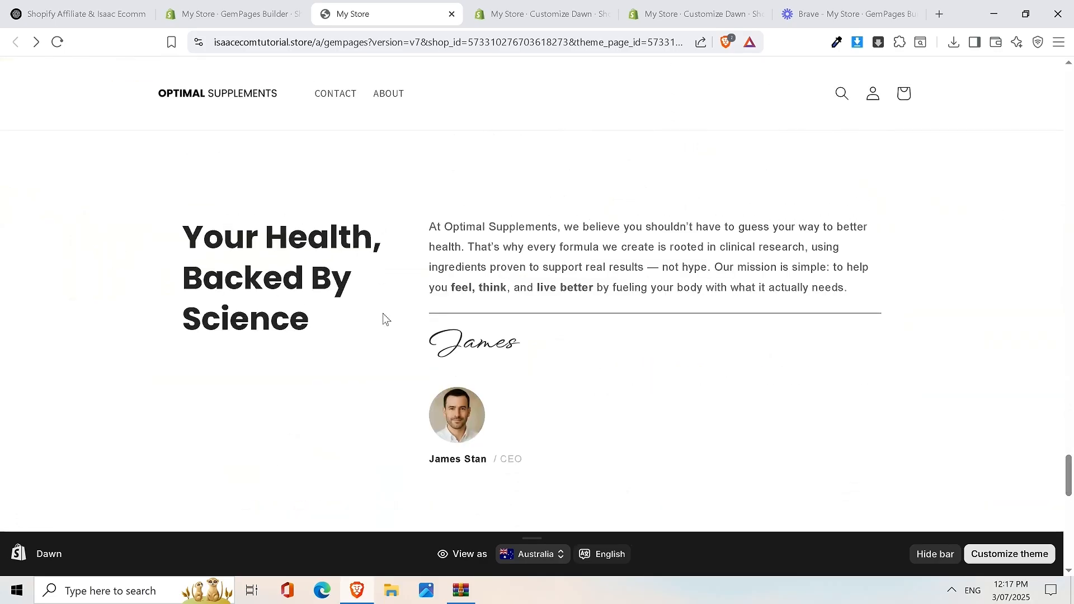
{"action": "left_click_drag", "start_coordinate": [420, 234], "coordinate": [791, 285]}
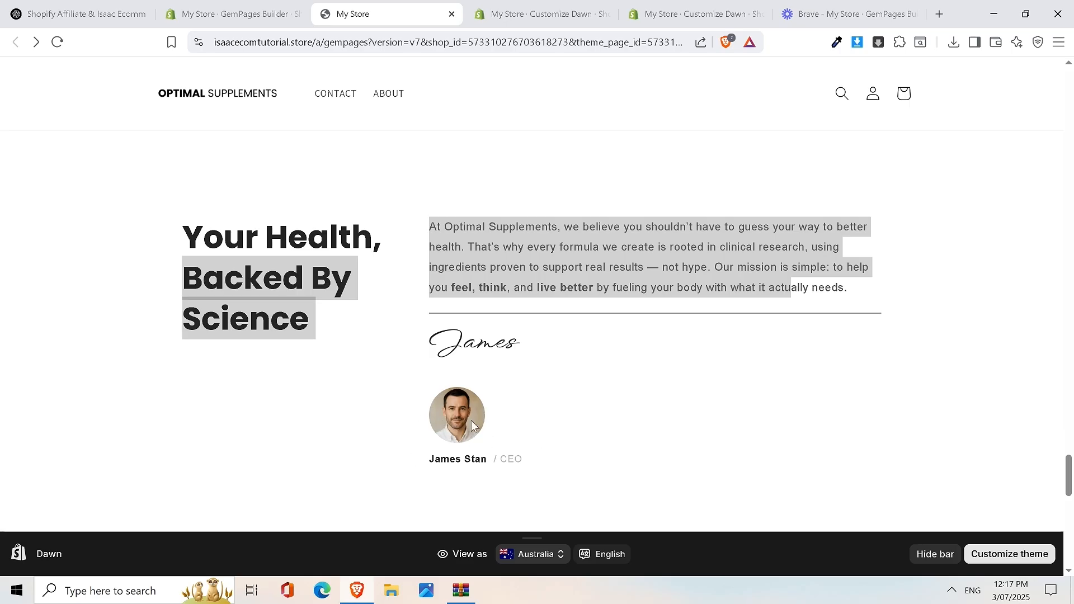
{"action": "left_click_drag", "start_coordinate": [425, 320], "coordinate": [655, 428]}
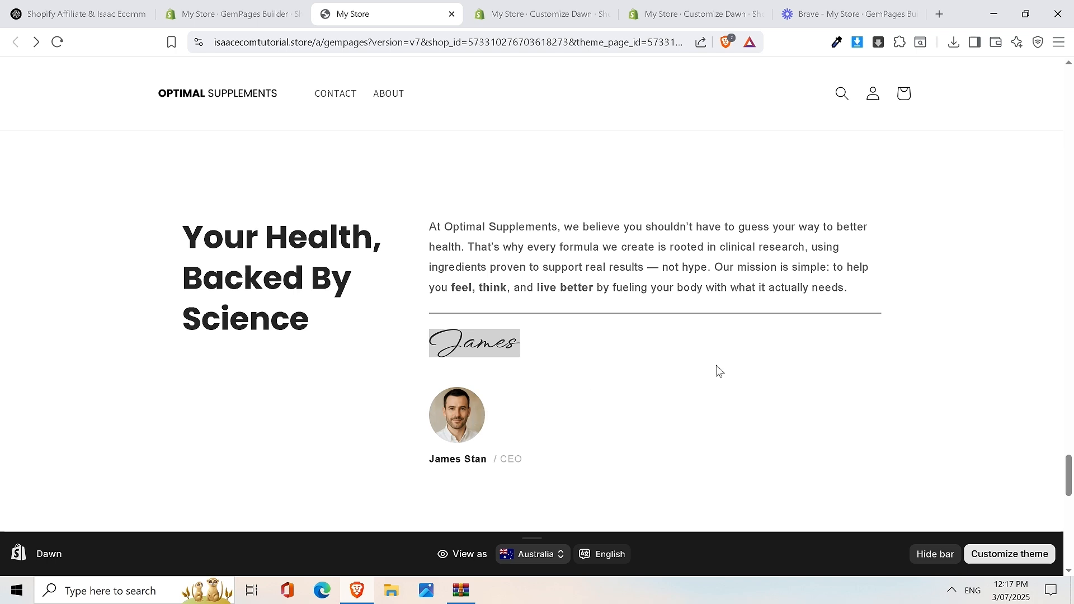
Step: Examine the "The New You Starts Now" banner with its scrolling background image and the 10% off email sign-up form
{"action": "scroll", "coordinate": [718, 319], "scroll_direction": "down", "scroll_amount": 3}
{"action": "scroll", "coordinate": [717, 318], "scroll_direction": "down", "scroll_amount": 6}
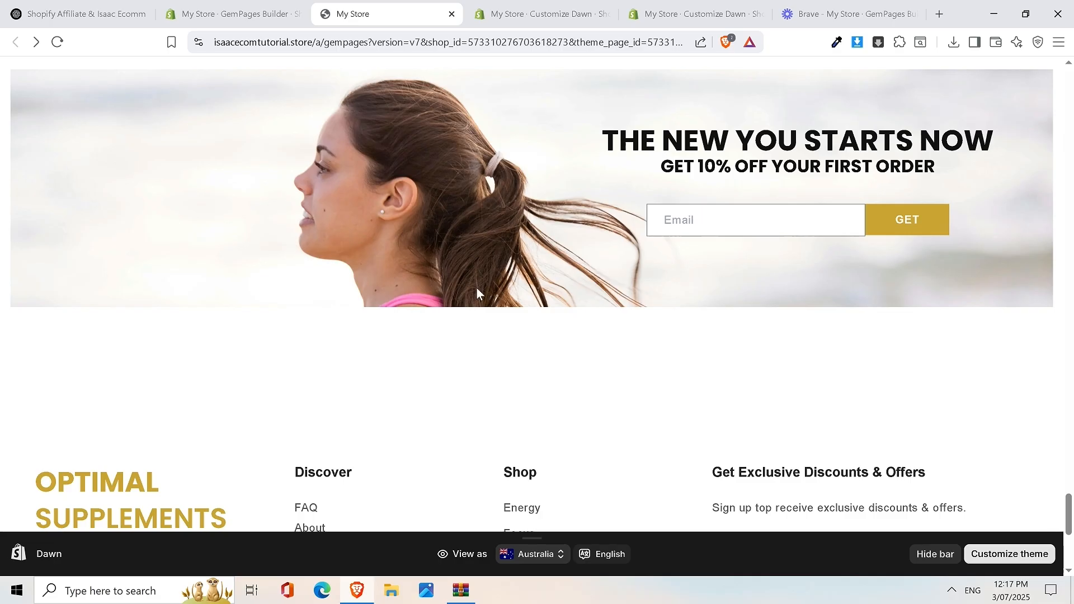
{"action": "scroll", "coordinate": [475, 287], "scroll_direction": "up", "scroll_amount": 7}
{"action": "scroll", "coordinate": [474, 287], "scroll_direction": "down", "scroll_amount": 5}
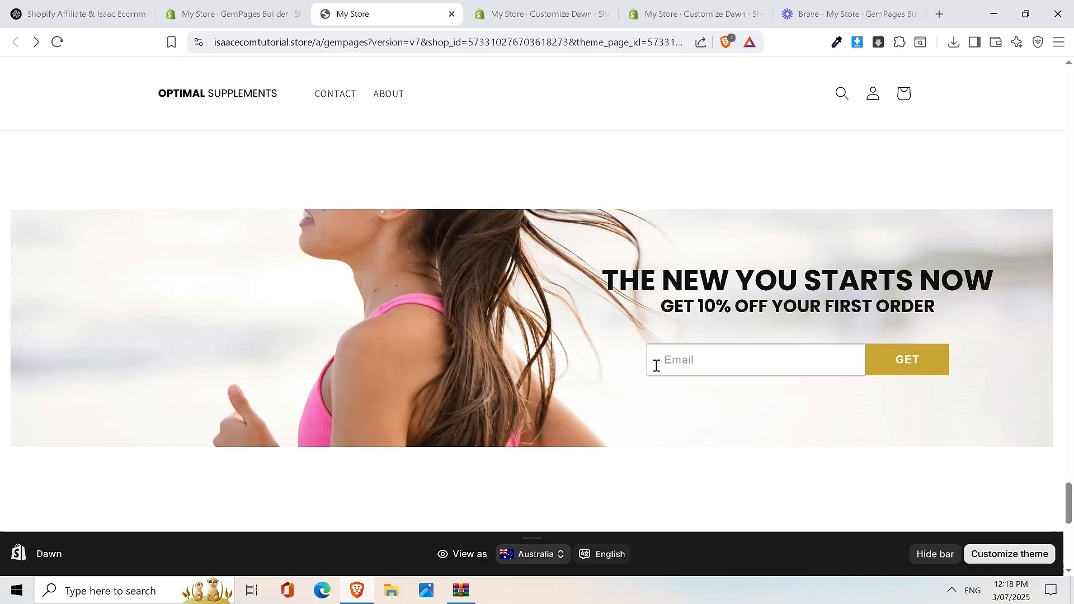
{"action": "left_click_drag", "start_coordinate": [1022, 260], "coordinate": [1024, 277]}
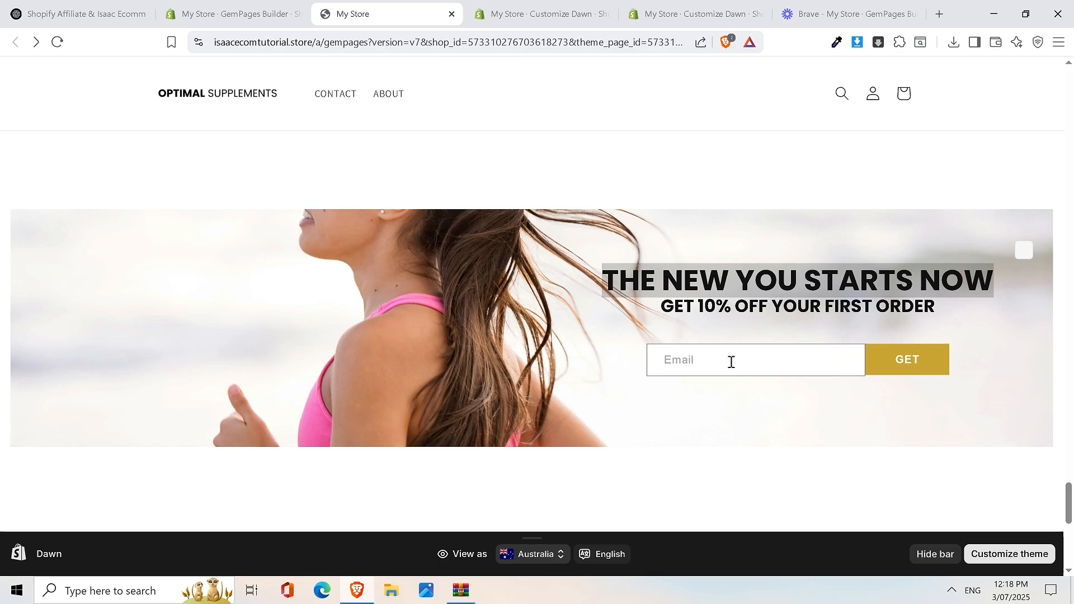
{"action": "left_click", "coordinate": [682, 361]}
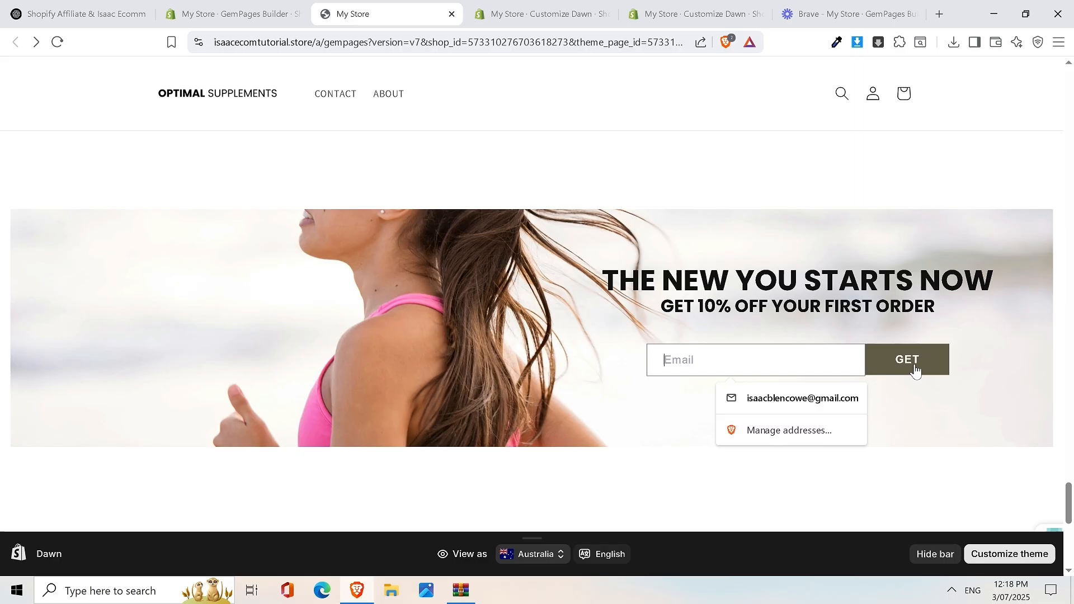
{"action": "left_click", "coordinate": [476, 277]}
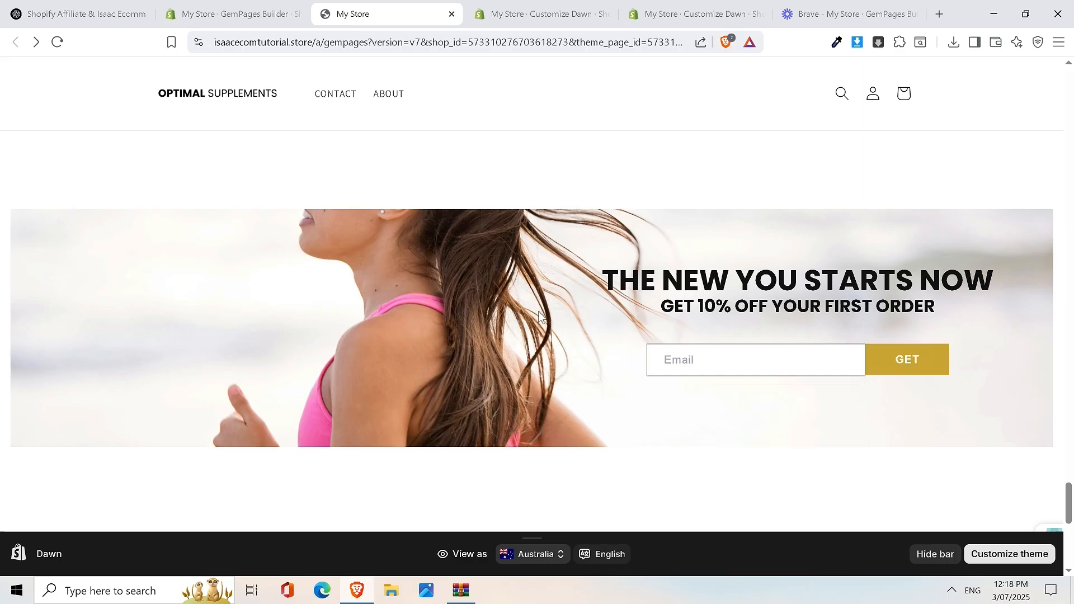
{"action": "scroll", "coordinate": [539, 313], "scroll_direction": "up", "scroll_amount": 5}
{"action": "scroll", "coordinate": [544, 278], "scroll_direction": "down", "scroll_amount": 5}
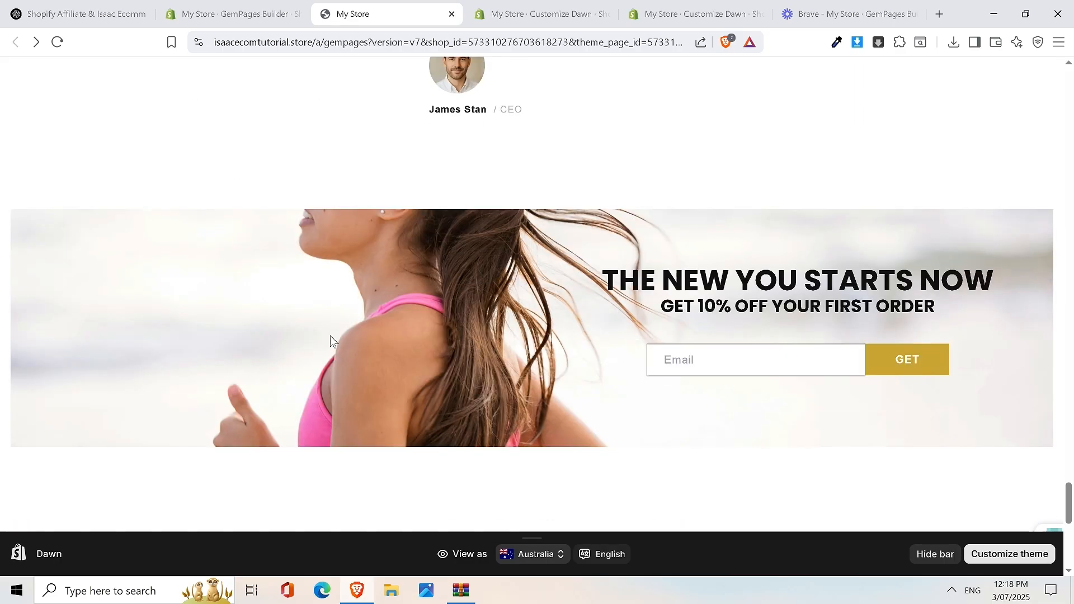
Step: Examine the footer's brand name, Discover and Shop links, and newsletter sign-up, along with the email banner above it
{"action": "scroll", "coordinate": [531, 291], "scroll_direction": "down", "scroll_amount": 2}
{"action": "scroll", "coordinate": [526, 289], "scroll_direction": "down", "scroll_amount": 4}
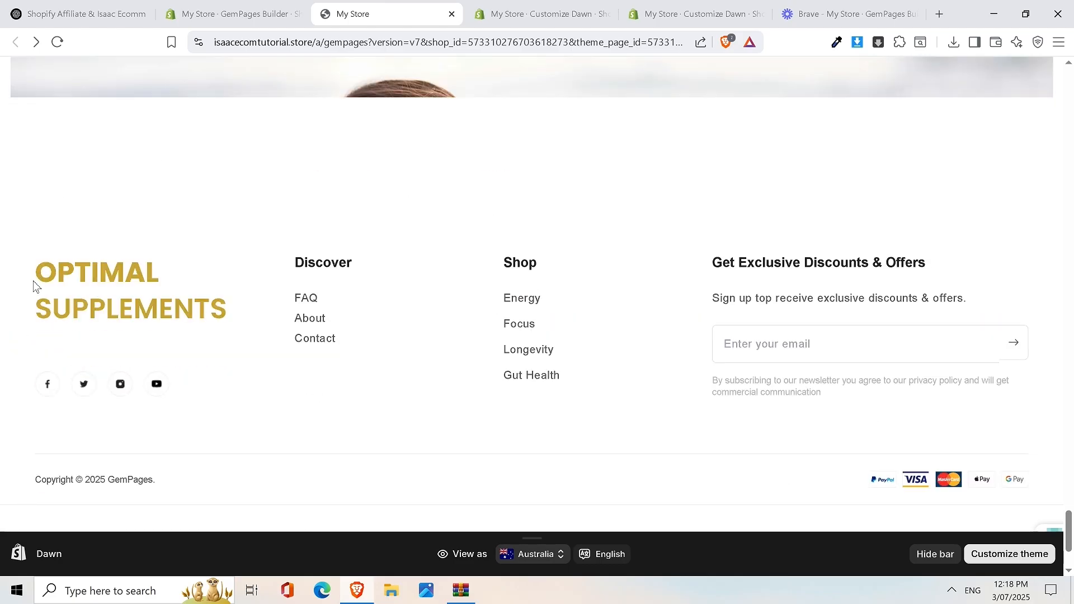
{"action": "left_click_drag", "start_coordinate": [33, 281], "coordinate": [263, 334]}
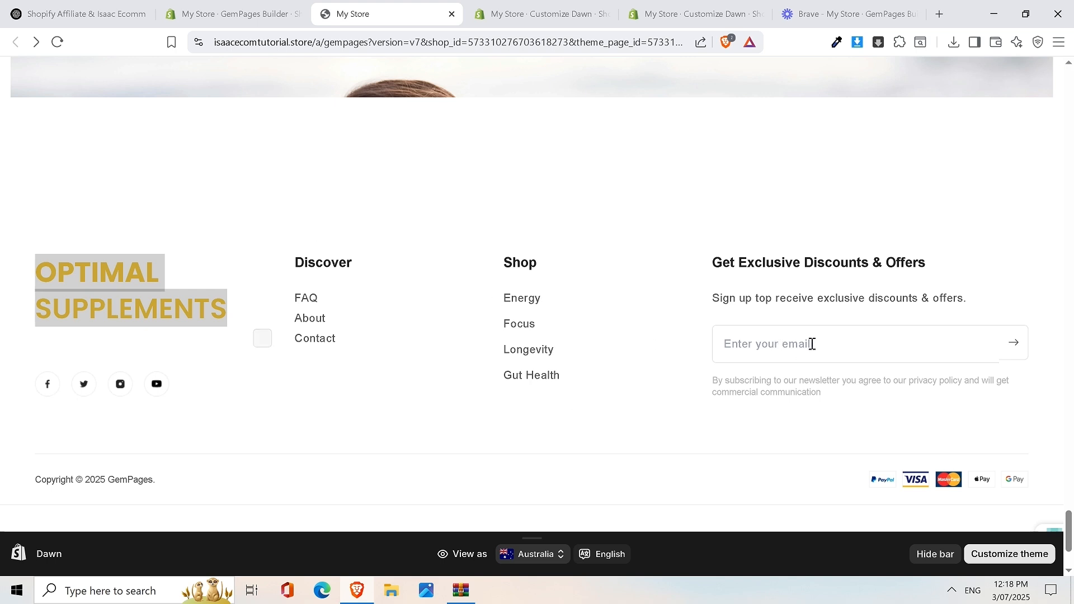
{"action": "scroll", "coordinate": [811, 342], "scroll_direction": "up", "scroll_amount": 1}
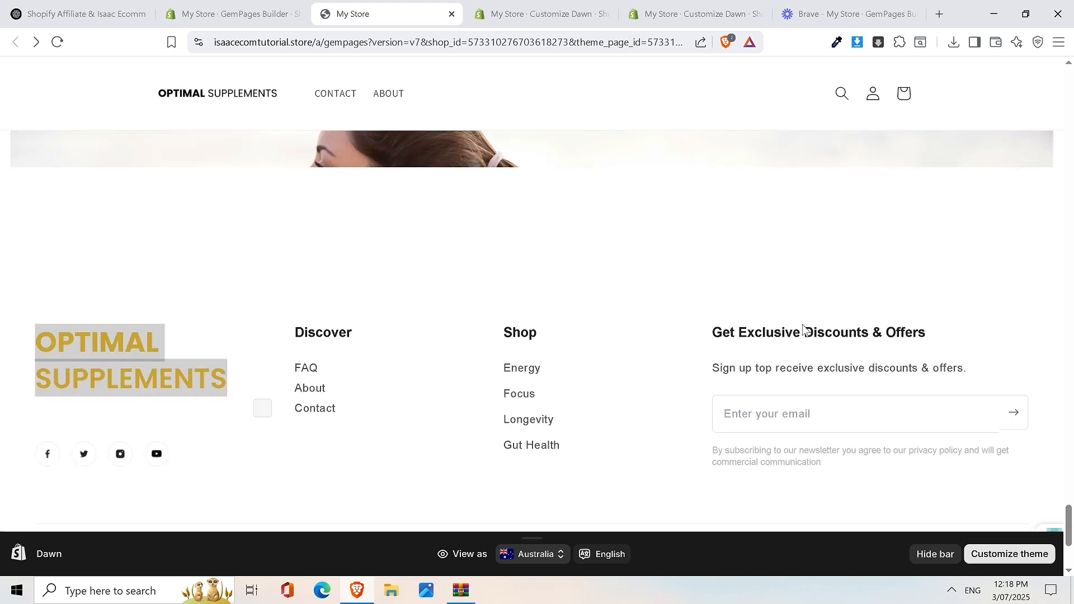
{"action": "scroll", "coordinate": [828, 364], "scroll_direction": "up", "scroll_amount": 2}
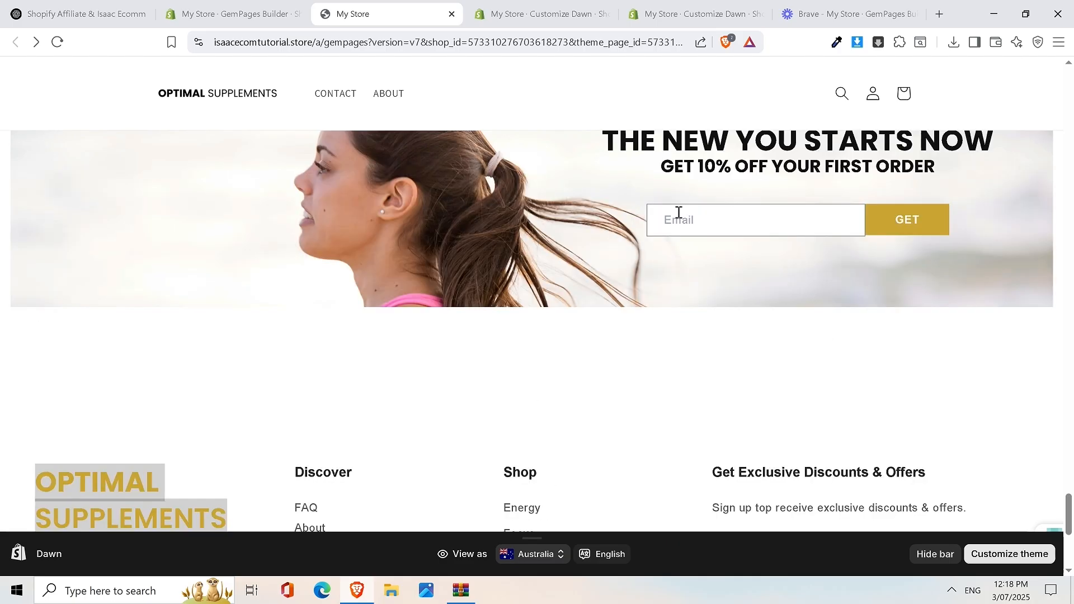
{"action": "scroll", "coordinate": [805, 279], "scroll_direction": "down", "scroll_amount": 3}
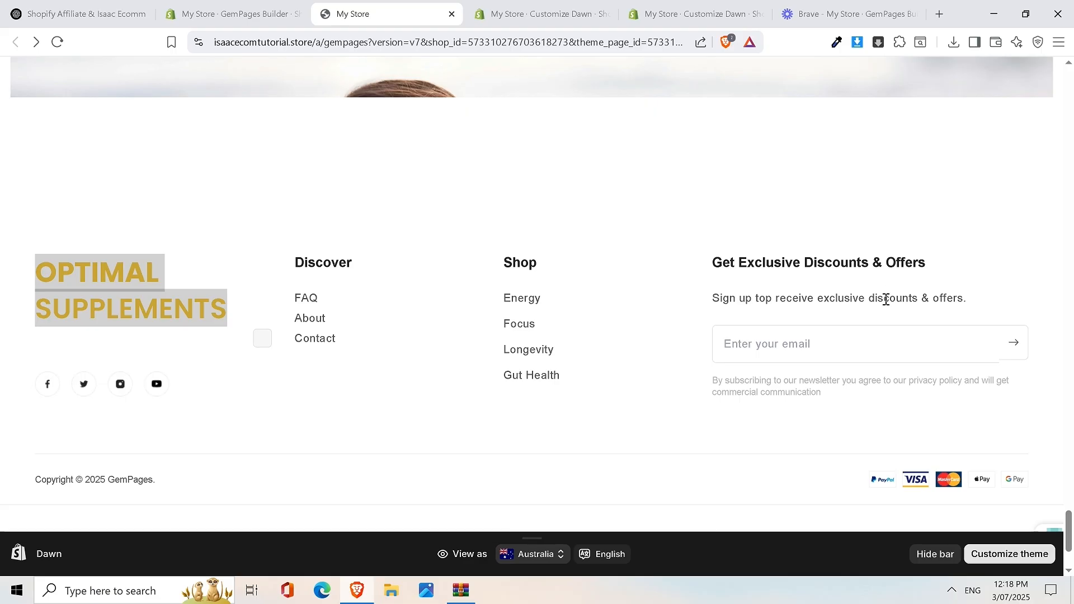
{"action": "scroll", "coordinate": [881, 311], "scroll_direction": "up", "scroll_amount": 2}
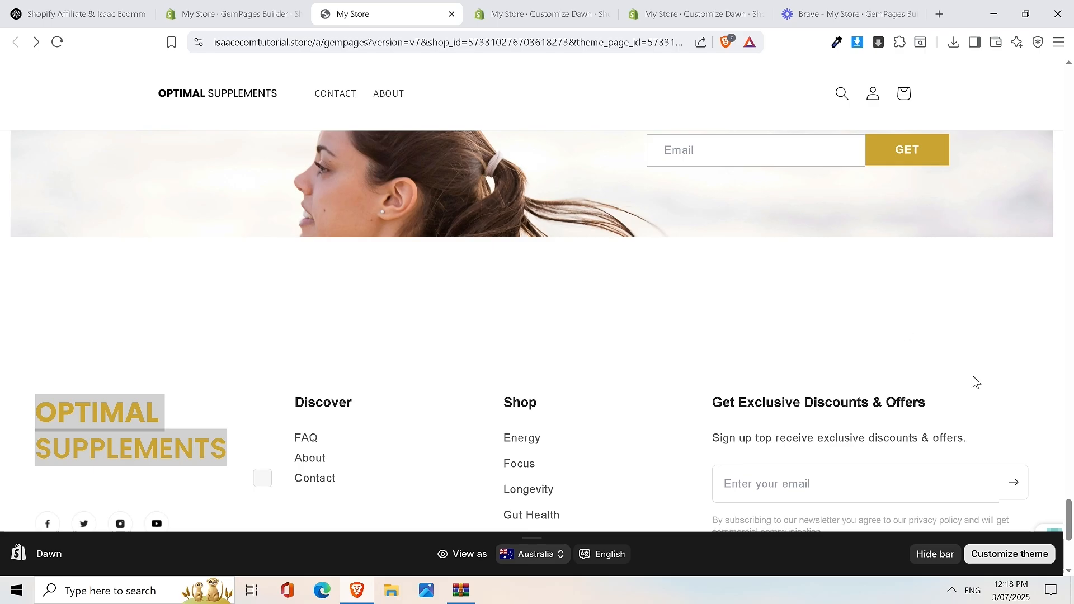
Step: Return to the top of the example home page and look over its header, hero banner and opening section
{"action": "left_click_drag", "start_coordinate": [1068, 517], "coordinate": [1068, 89]}
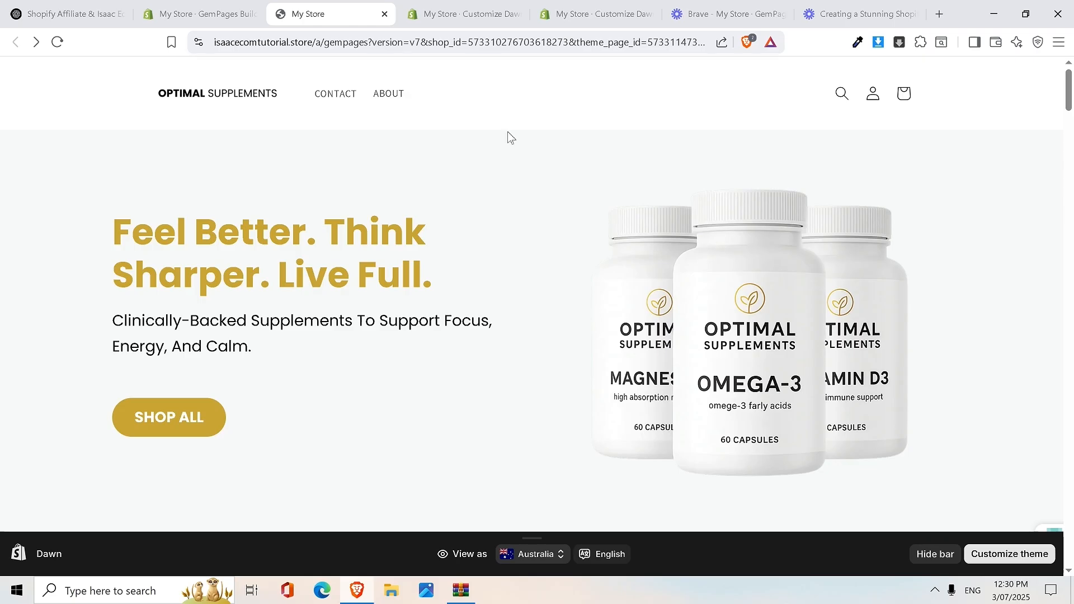
{"action": "left_click_drag", "start_coordinate": [1068, 106], "coordinate": [1073, 14]}
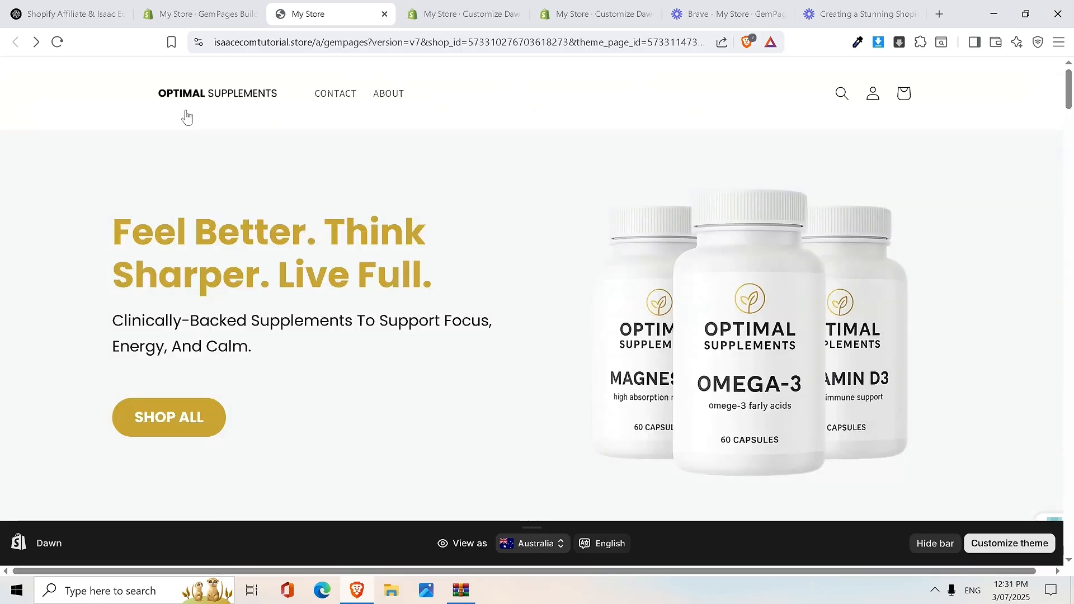
{"action": "scroll", "coordinate": [767, 280], "scroll_direction": "down", "scroll_amount": 10}
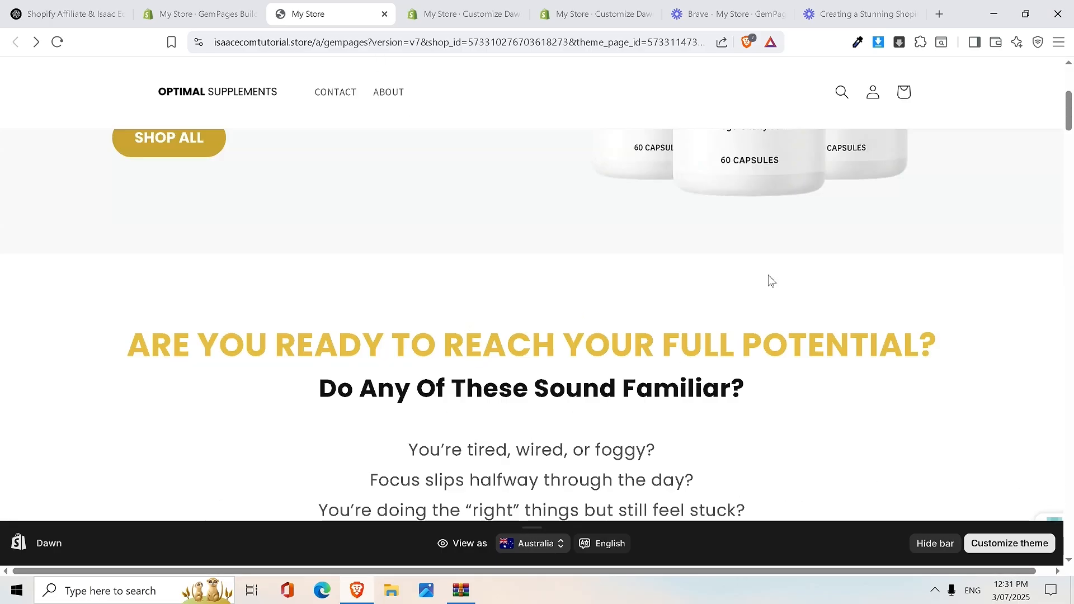
{"action": "scroll", "coordinate": [771, 270], "scroll_direction": "up", "scroll_amount": 10}
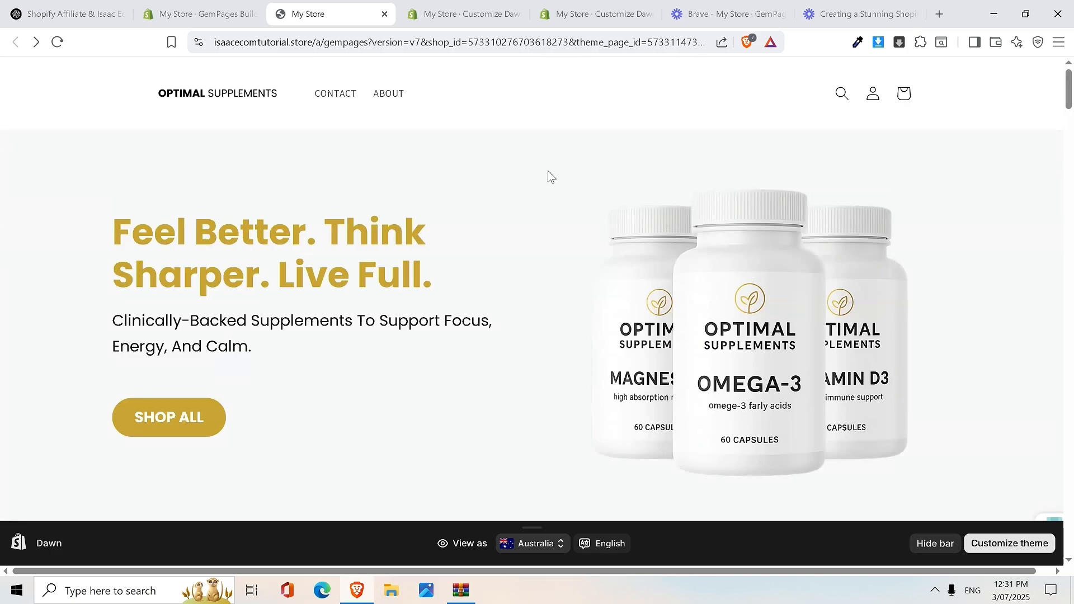
Step: Compare the GemPages Builder dashboard with the example home page, looking through the full page once more
{"action": "left_click", "coordinate": [218, 16]}
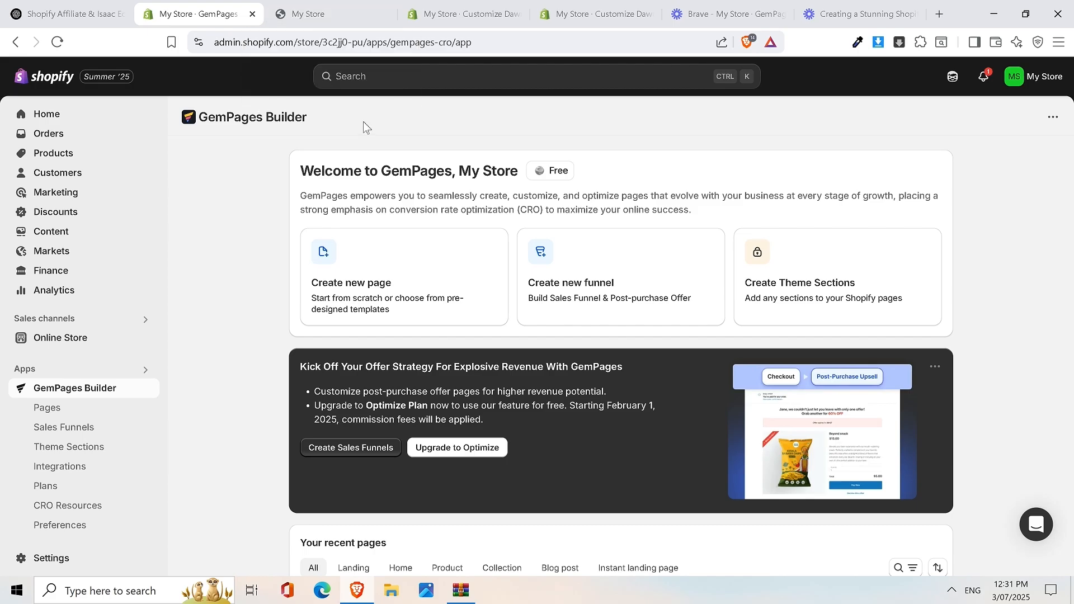
{"action": "left_click", "coordinate": [333, 23]}
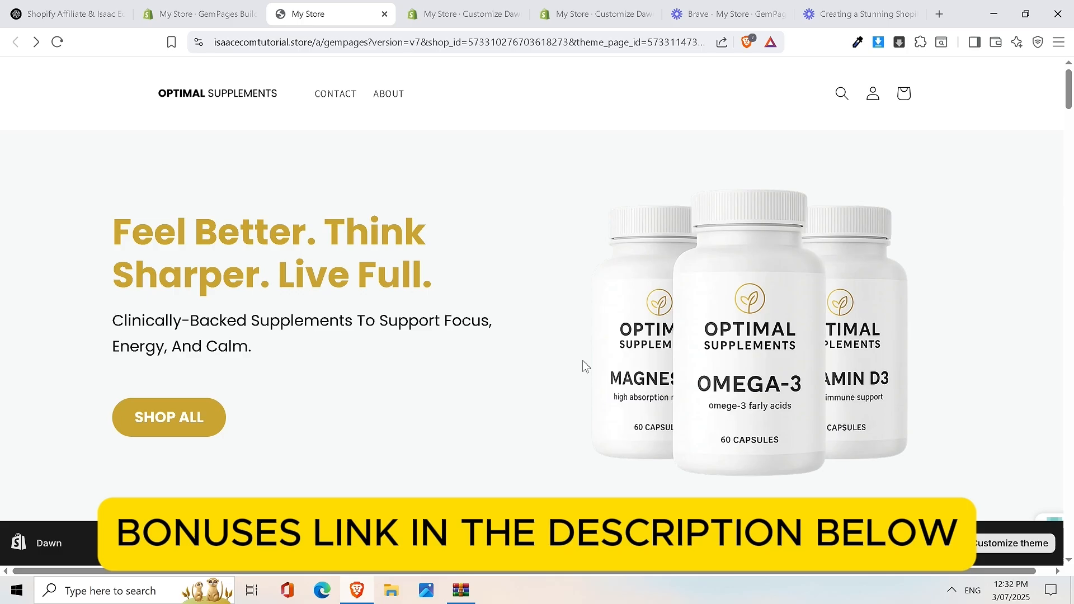
{"action": "left_click", "coordinate": [173, 7]}
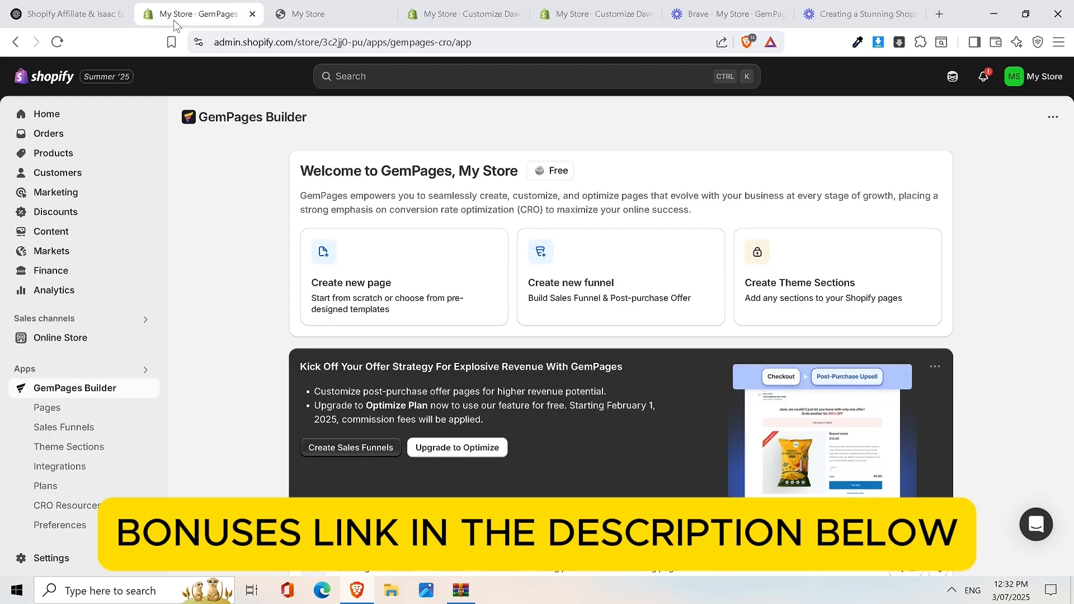
{"action": "left_click", "coordinate": [337, 18]}
{"action": "left_click_drag", "start_coordinate": [1073, 84], "coordinate": [1069, 570]}
{"action": "left_click_drag", "start_coordinate": [1072, 399], "coordinate": [1068, 61]}
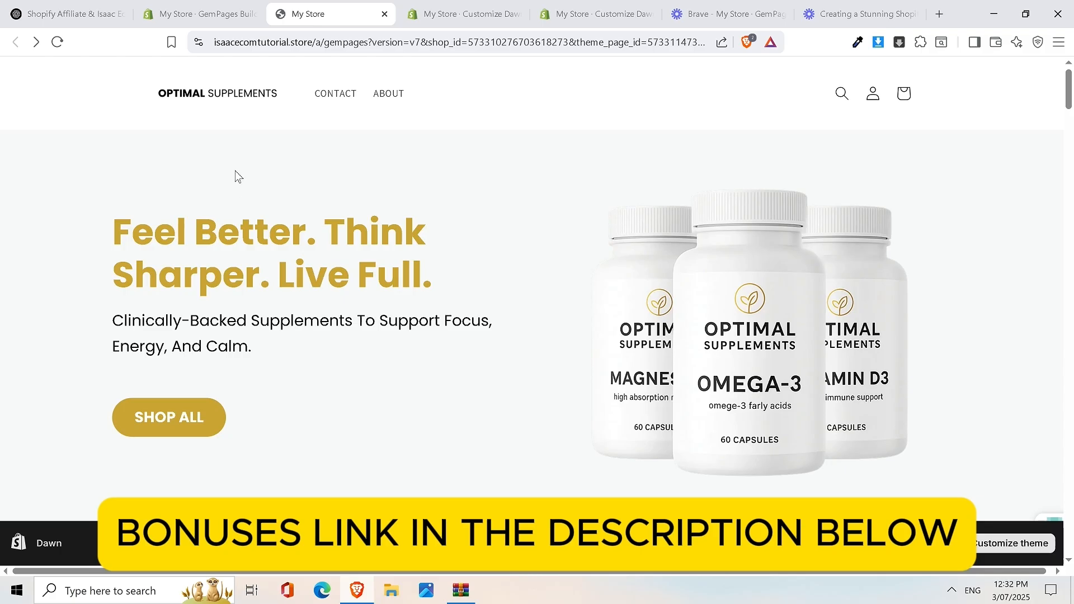
{"action": "left_click", "coordinate": [199, 14]}
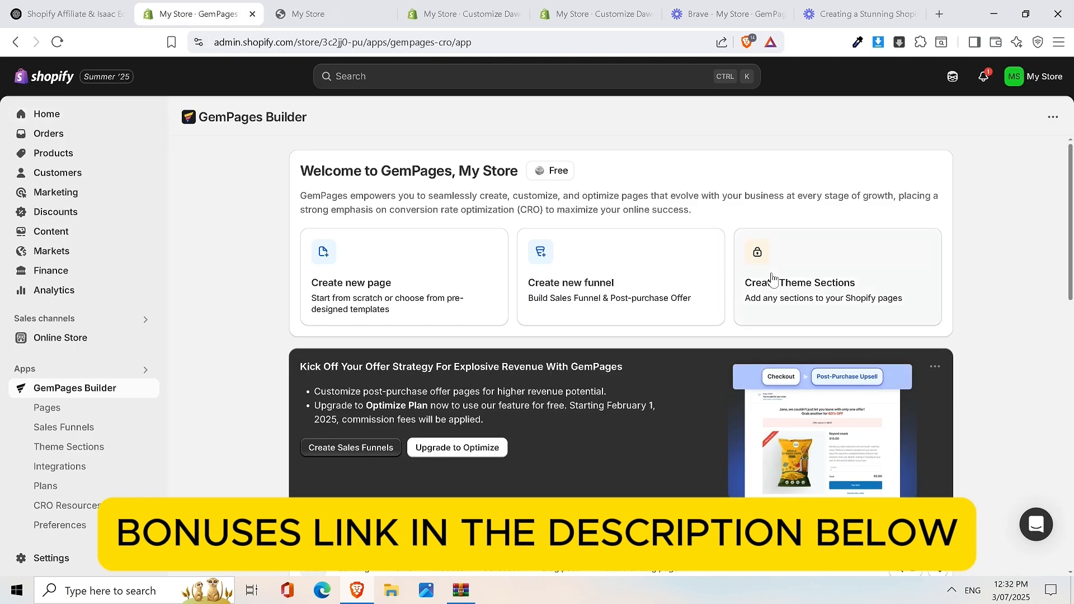
{"action": "left_click", "coordinate": [337, 22]}
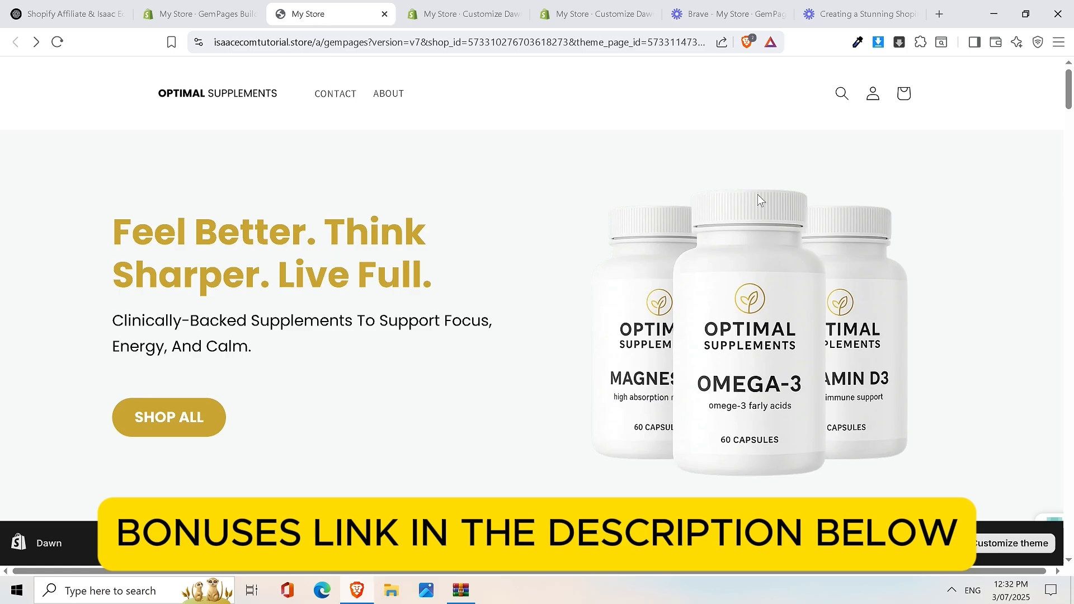
Step: Look over the GemPages Builder dashboard, including the page, funnel and theme section options and the recent pages list
{"action": "left_click", "coordinate": [206, 6]}
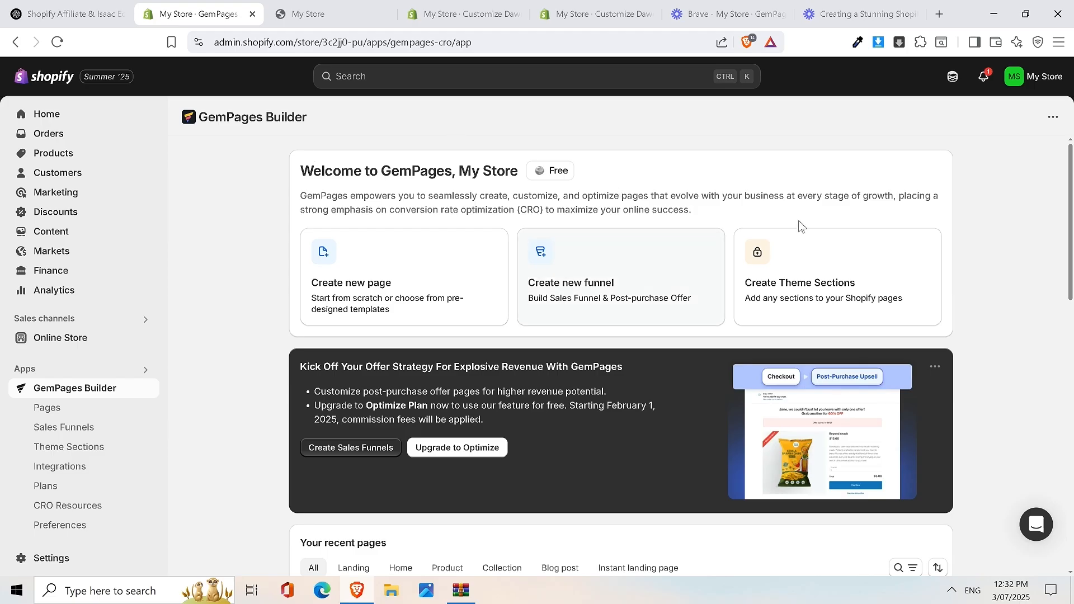
{"action": "scroll", "coordinate": [807, 227], "scroll_direction": "down", "scroll_amount": 2}
{"action": "scroll", "coordinate": [905, 210], "scroll_direction": "up", "scroll_amount": 2}
{"action": "scroll", "coordinate": [907, 208], "scroll_direction": "down", "scroll_amount": 1}
{"action": "scroll", "coordinate": [907, 214], "scroll_direction": "down", "scroll_amount": 1}
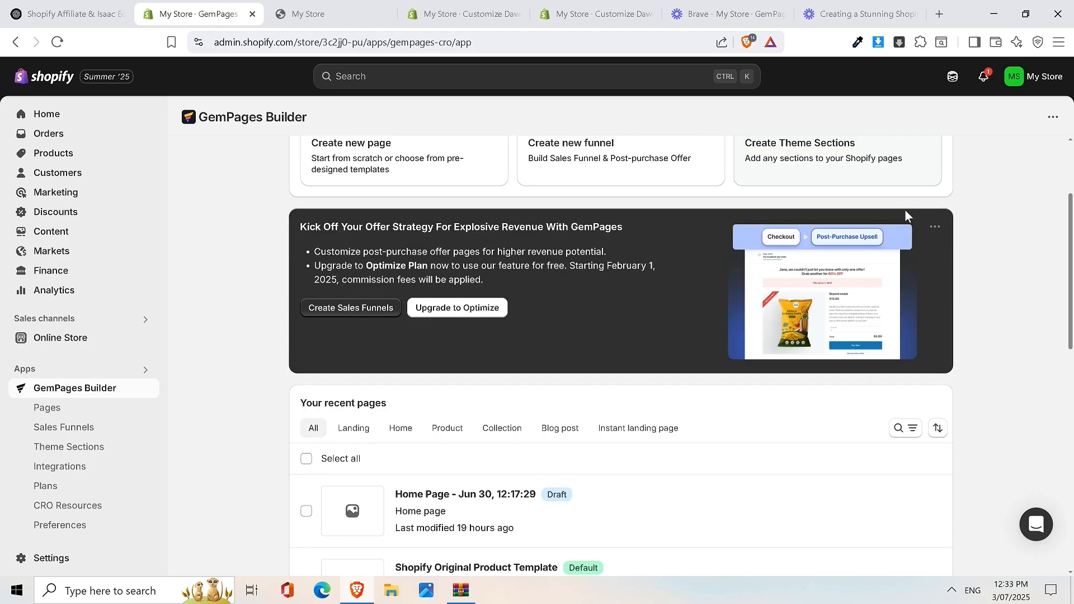
{"action": "scroll", "coordinate": [973, 237], "scroll_direction": "up", "scroll_amount": 2}
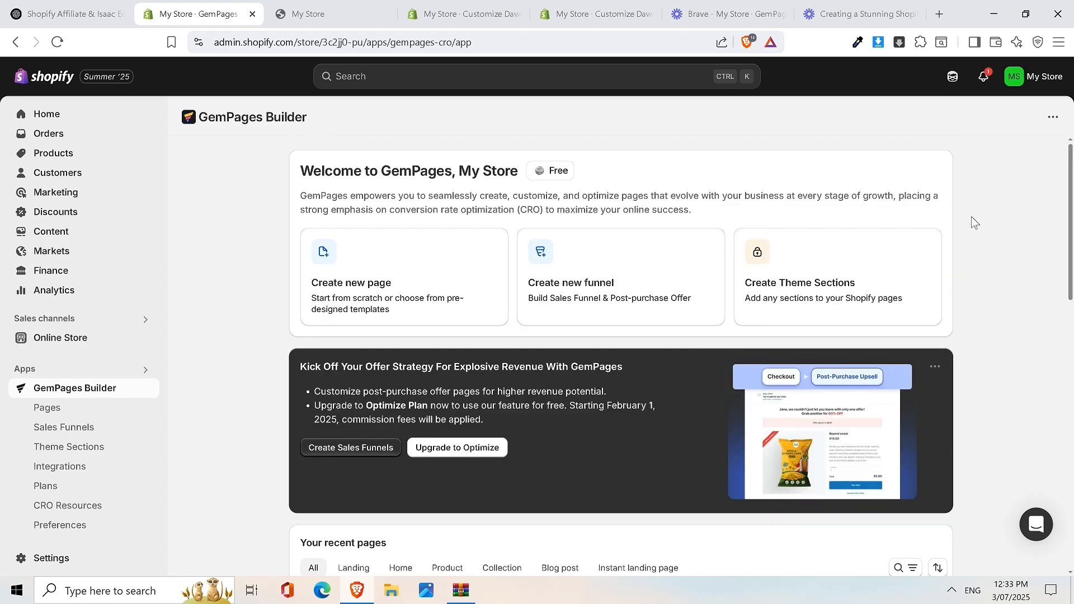
{"action": "scroll", "coordinate": [970, 223], "scroll_direction": "down", "scroll_amount": 1}
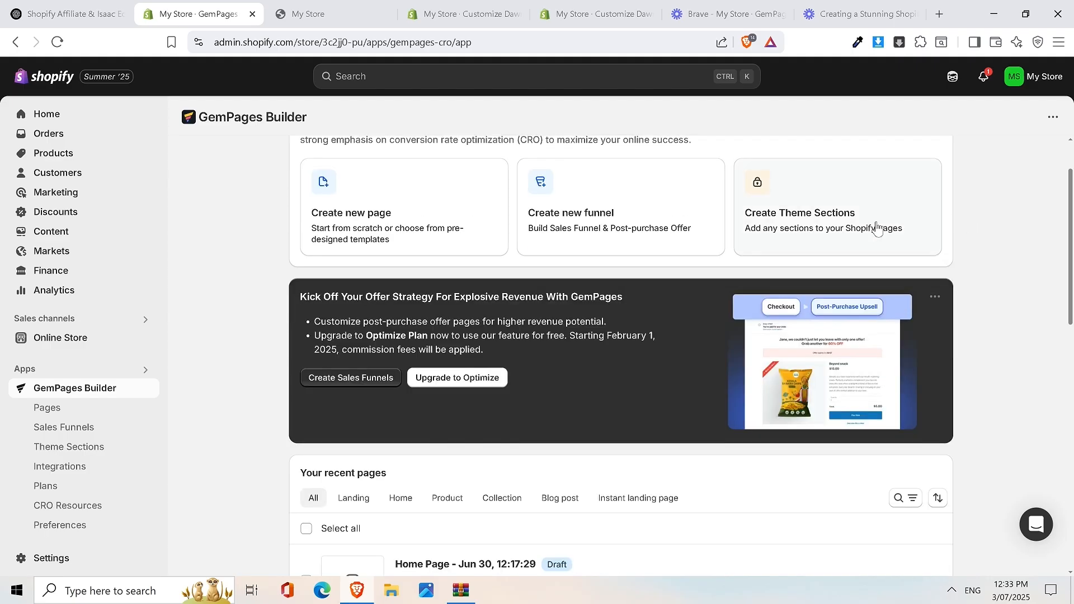
{"action": "scroll", "coordinate": [875, 227], "scroll_direction": "up", "scroll_amount": 1}
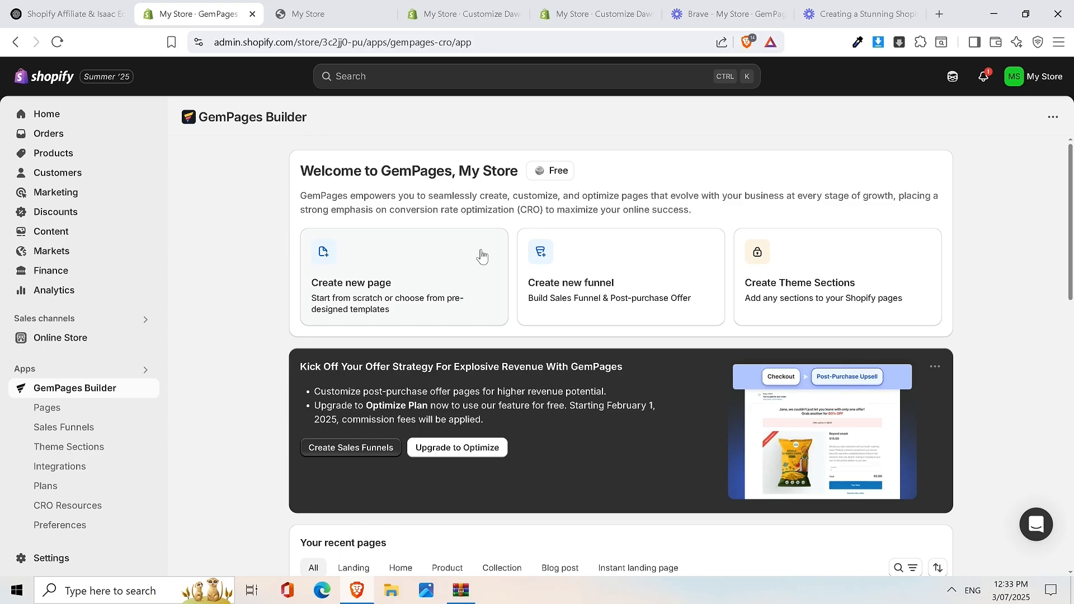
{"action": "scroll", "coordinate": [481, 256], "scroll_direction": "down", "scroll_amount": 2}
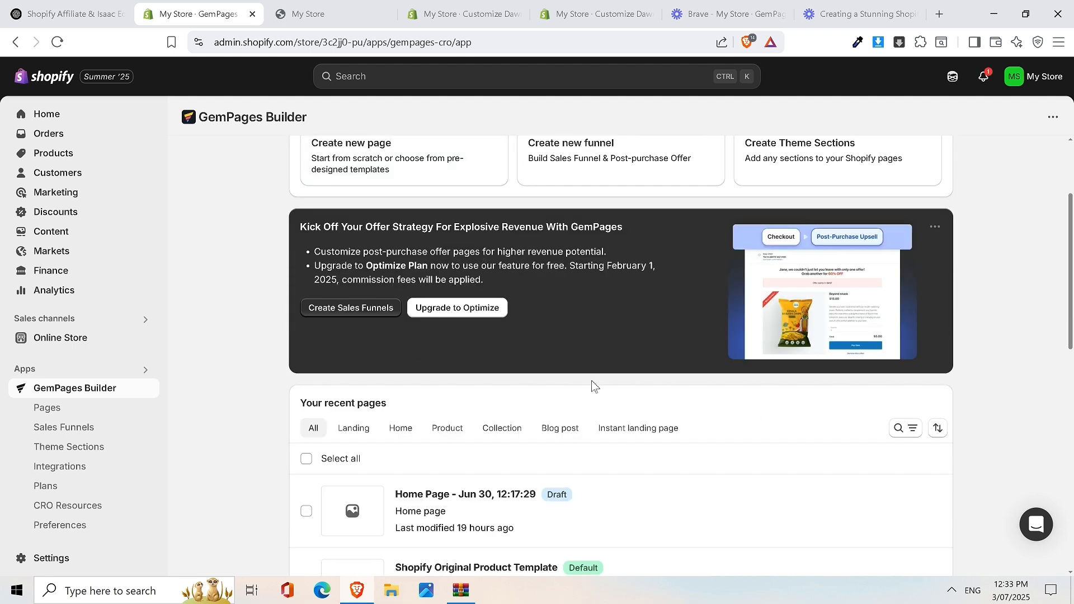
{"action": "scroll", "coordinate": [596, 367], "scroll_direction": "up", "scroll_amount": 2}
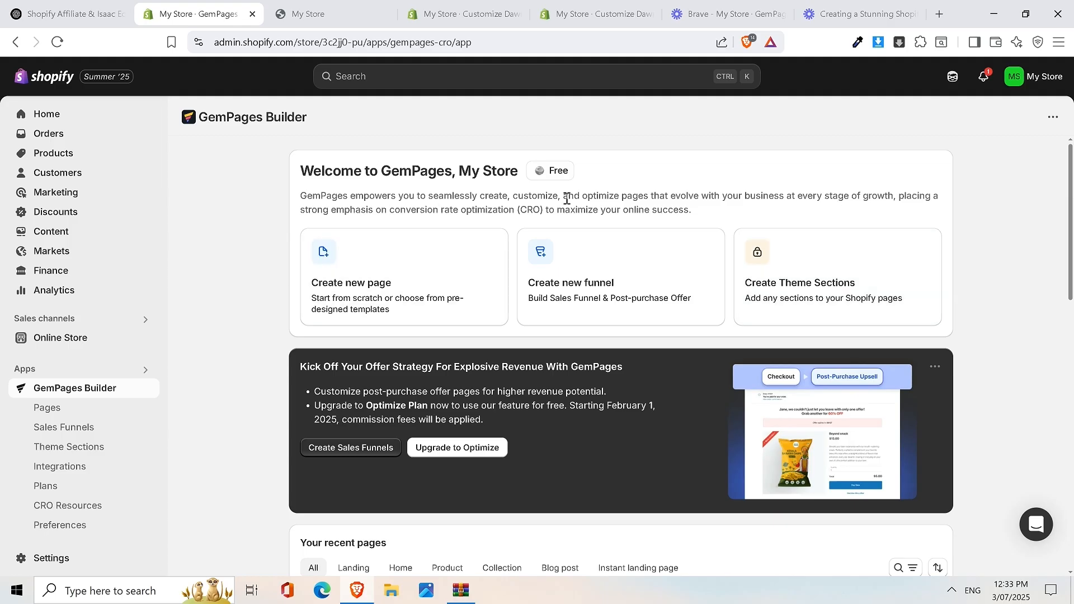
Step: Open the GemPages pricing plans and compare the features of the Free, Build, Optimize and Enterprise plans
{"action": "left_click", "coordinate": [555, 172]}
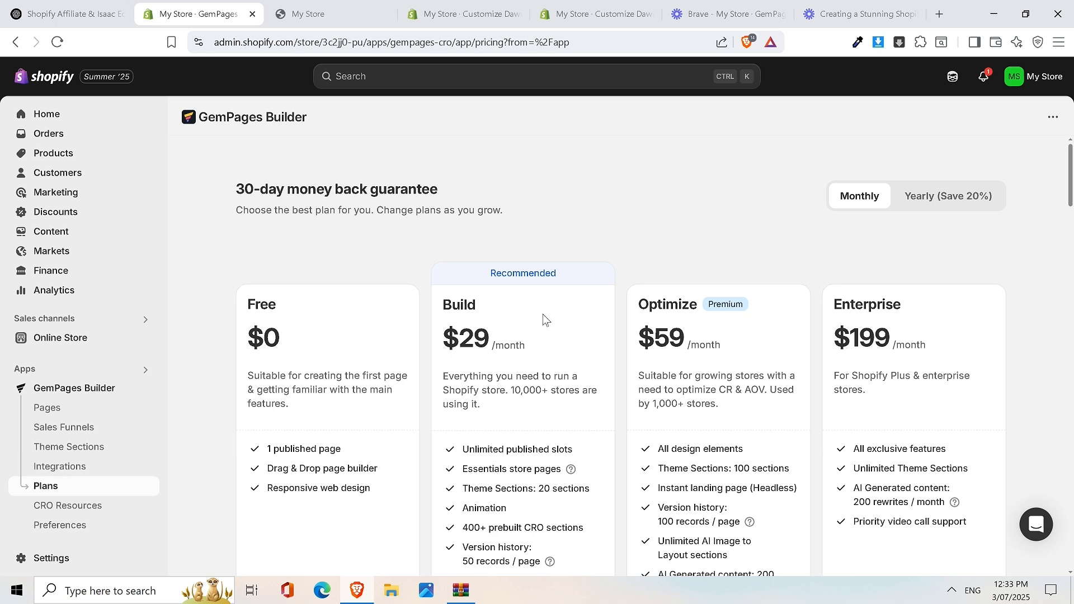
{"action": "scroll", "coordinate": [531, 262], "scroll_direction": "down", "scroll_amount": 1}
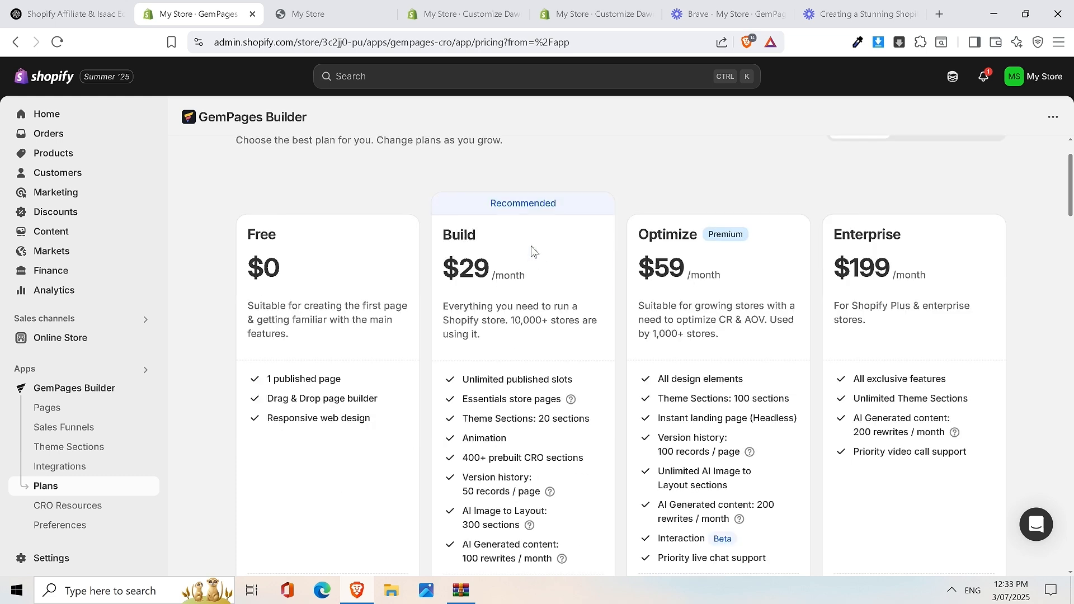
{"action": "scroll", "coordinate": [532, 255], "scroll_direction": "down", "scroll_amount": 4}
{"action": "scroll", "coordinate": [539, 397], "scroll_direction": "up", "scroll_amount": 1}
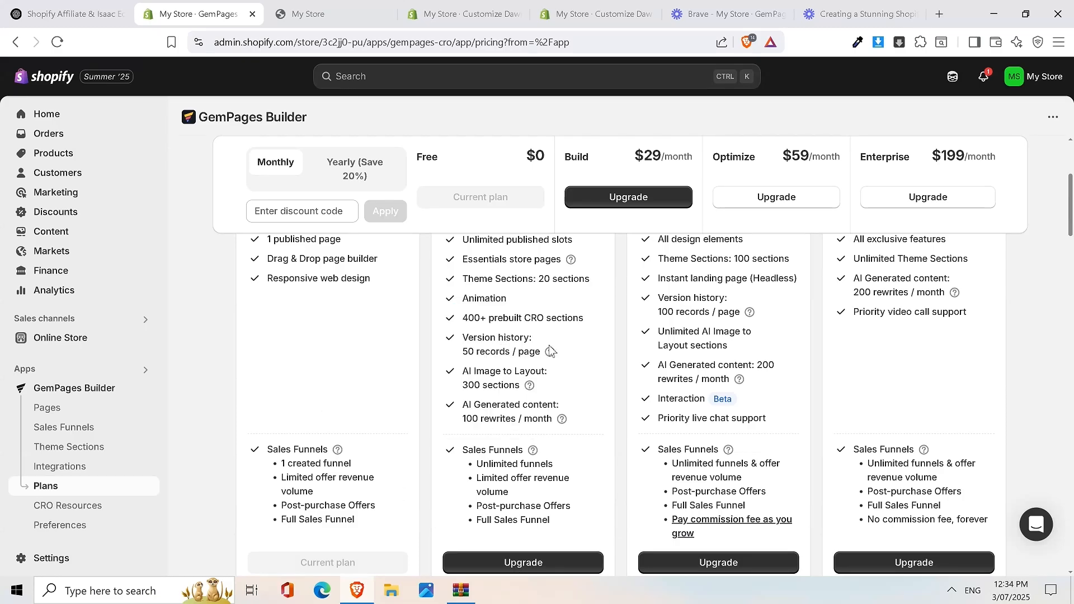
{"action": "scroll", "coordinate": [554, 352], "scroll_direction": "up", "scroll_amount": 3}
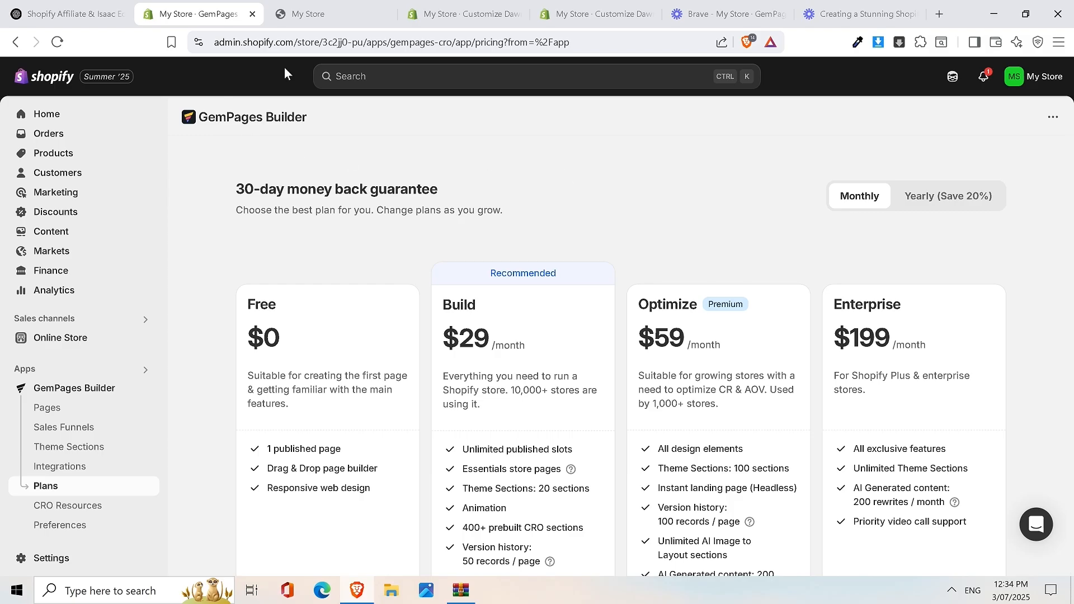
Step: Check the Build plan's monthly price and return to the GemPages Builder dashboard
{"action": "left_click", "coordinate": [278, 12]}
{"action": "left_click", "coordinate": [195, 13]}
{"action": "left_click_drag", "start_coordinate": [459, 331], "coordinate": [525, 341]}
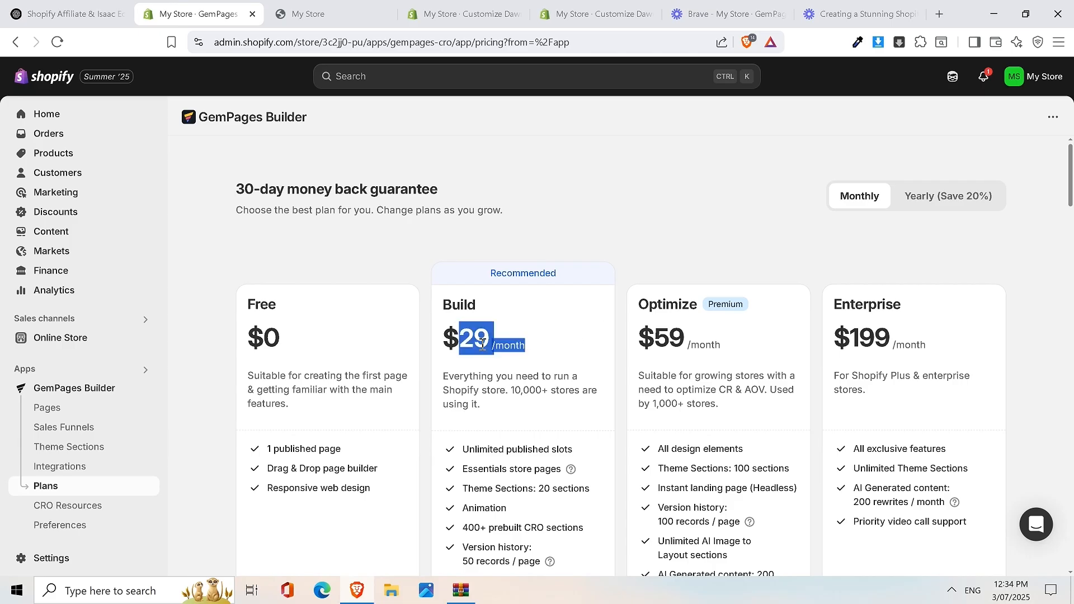
{"action": "left_click_drag", "start_coordinate": [444, 339], "coordinate": [459, 339]}
{"action": "left_click", "coordinate": [516, 306]}
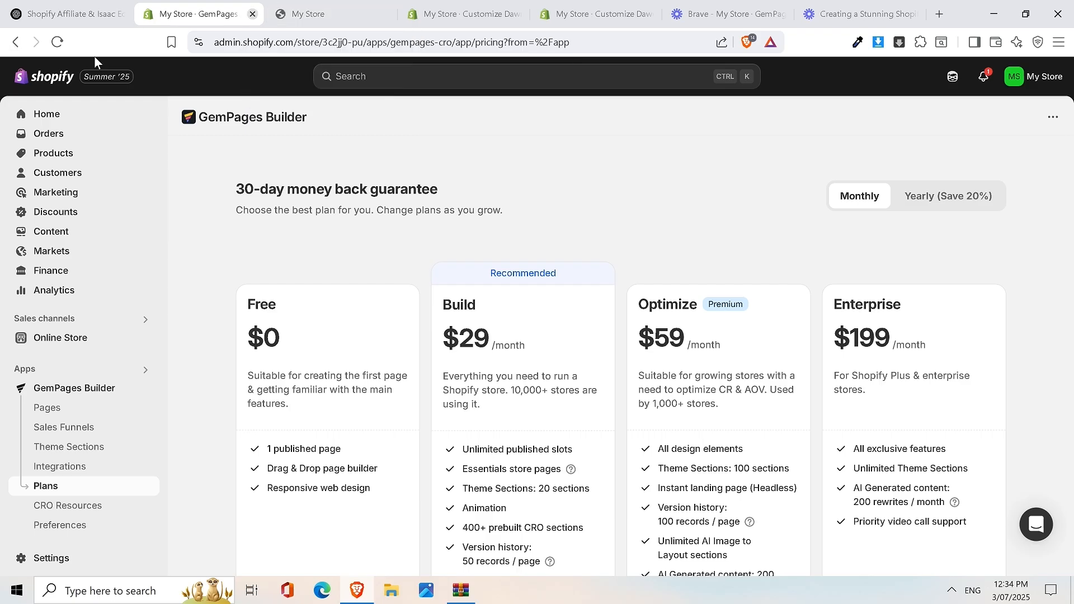
{"action": "left_click", "coordinate": [20, 49]}
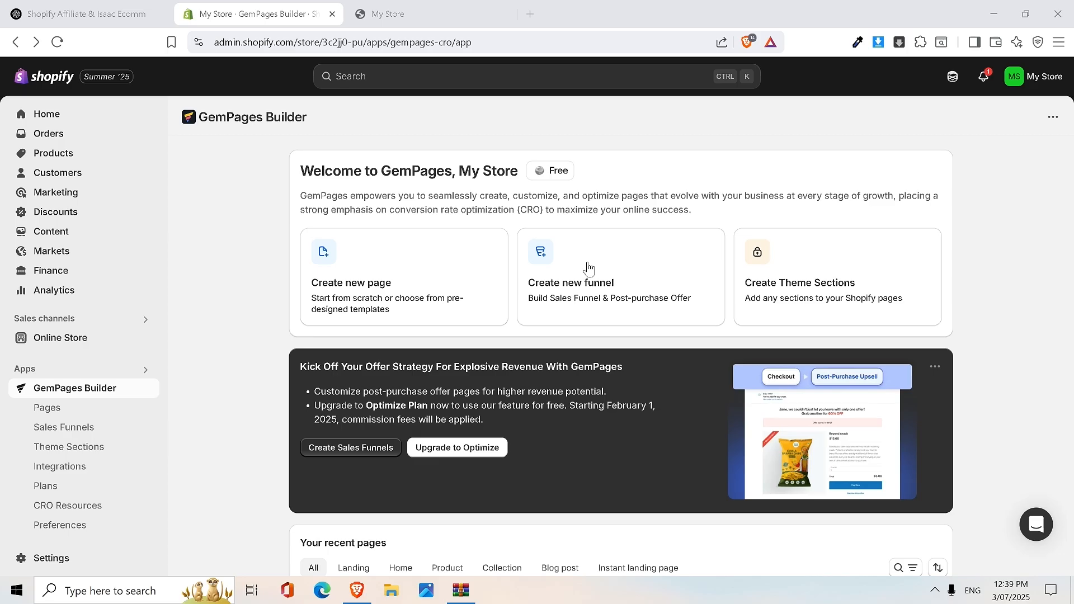
Step: Look over the example home page from the hero banner to the As Featured In logos, and return to its top
{"action": "left_click", "coordinate": [411, 21]}
{"action": "scroll", "coordinate": [520, 188], "scroll_direction": "down", "scroll_amount": 4}
{"action": "scroll", "coordinate": [496, 199], "scroll_direction": "up", "scroll_amount": 4}
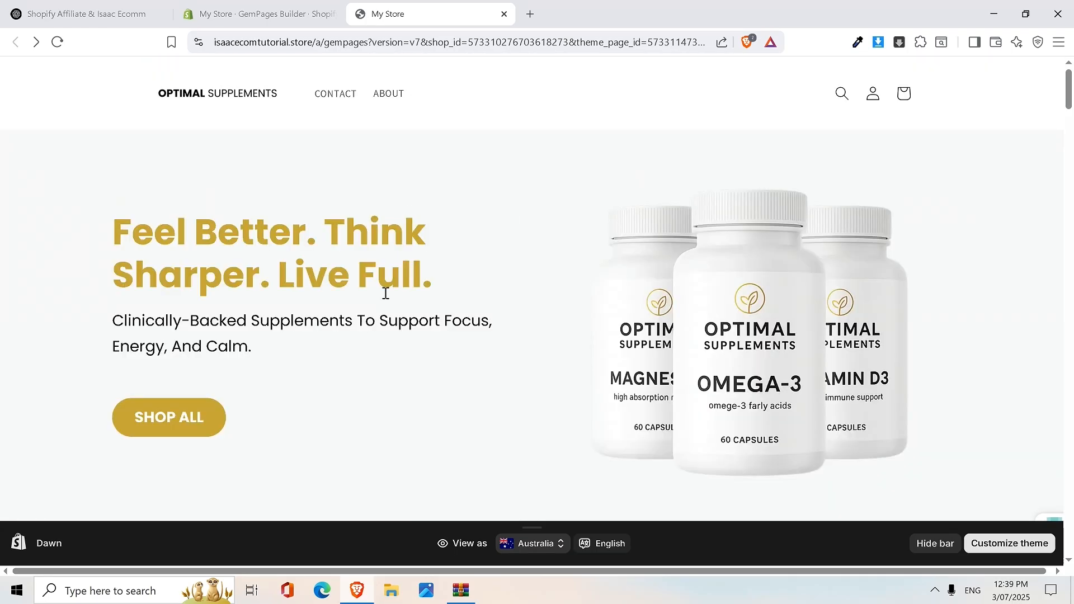
{"action": "scroll", "coordinate": [751, 252], "scroll_direction": "down", "scroll_amount": 5}
{"action": "scroll", "coordinate": [750, 248], "scroll_direction": "down", "scroll_amount": 8}
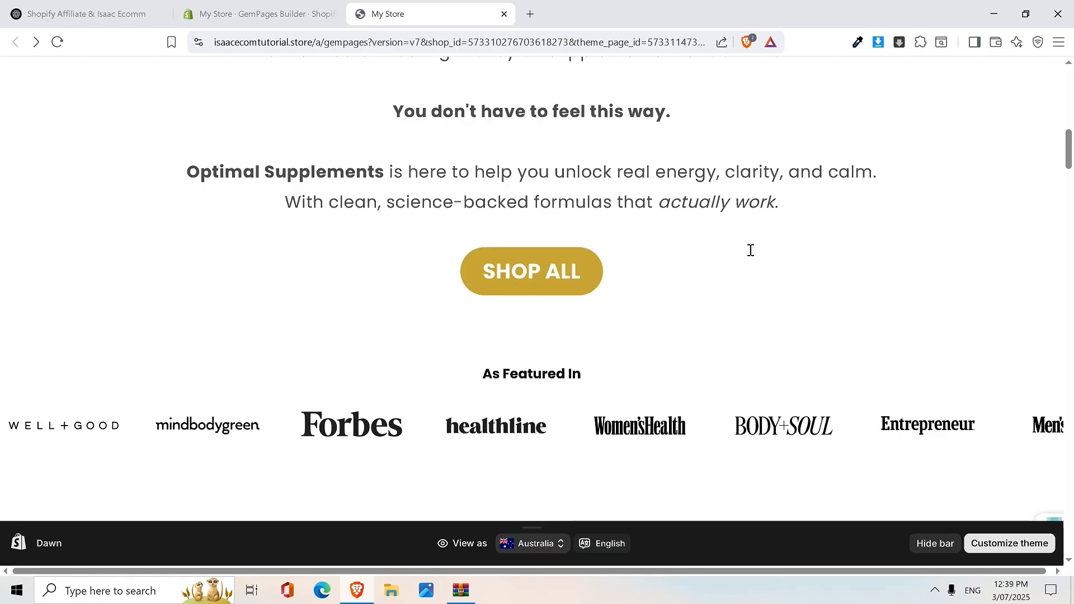
{"action": "left_click_drag", "start_coordinate": [1071, 178], "coordinate": [1073, 15]}
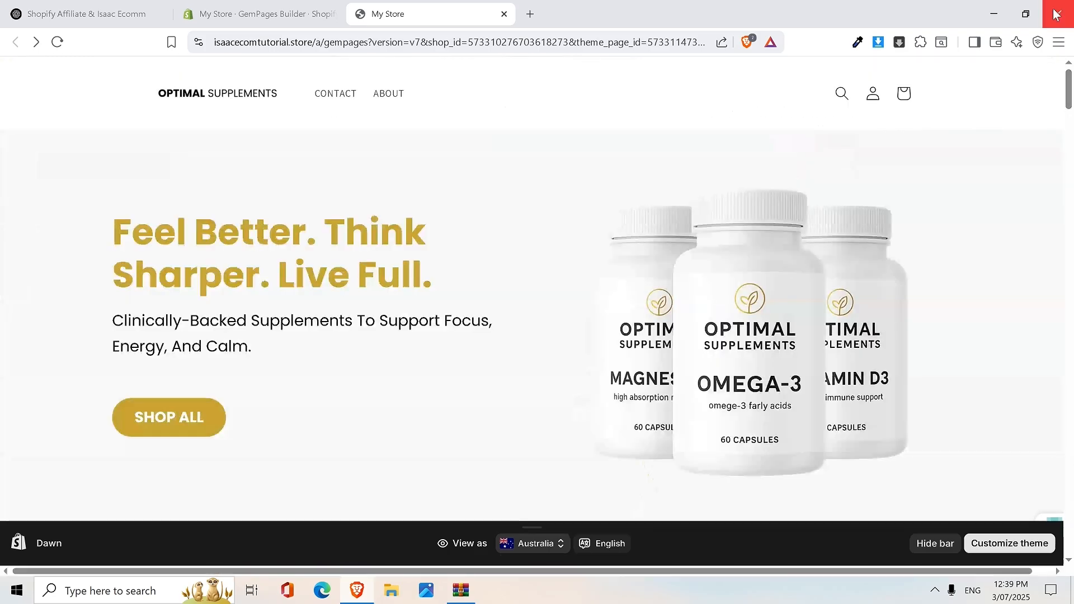
Step: Start creating a new page in GemPages Builder and look through the first set of Home Page templates
{"action": "left_click", "coordinate": [267, 14]}
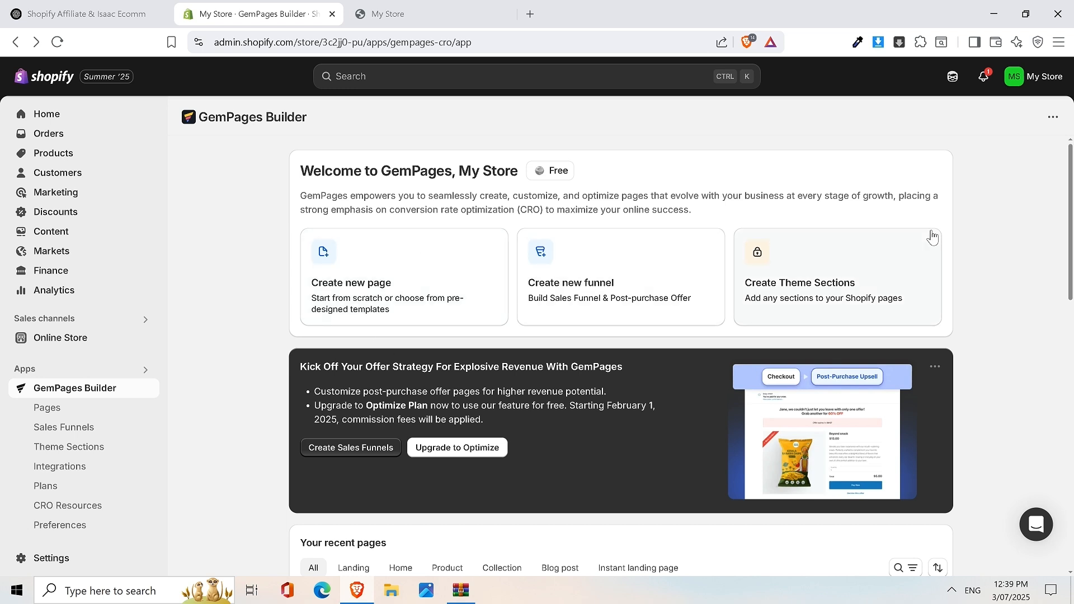
{"action": "left_click", "coordinate": [374, 286]}
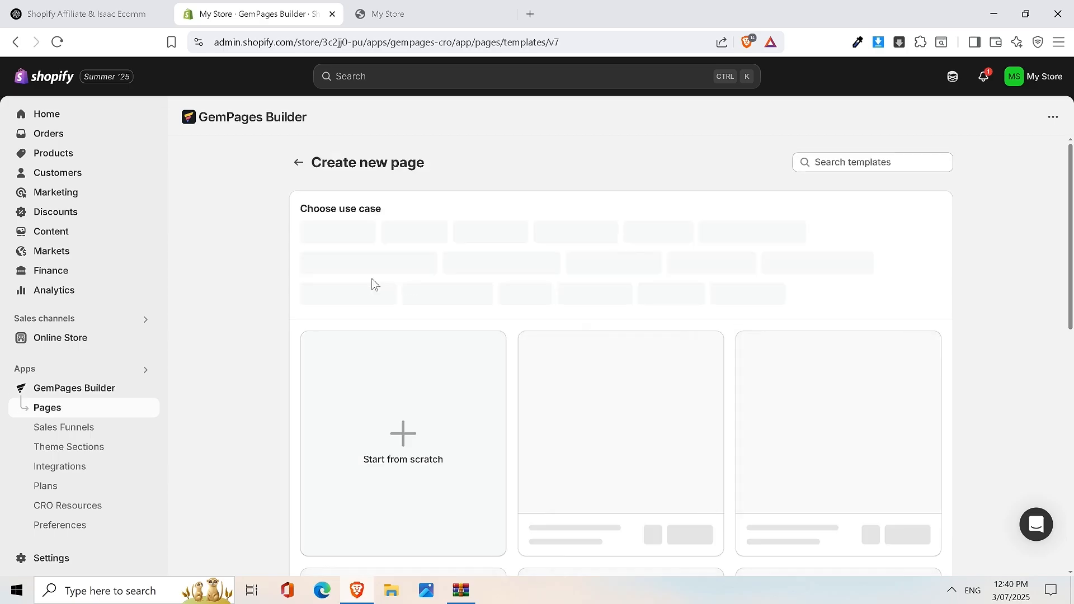
{"action": "scroll", "coordinate": [621, 356], "scroll_direction": "down", "scroll_amount": 4}
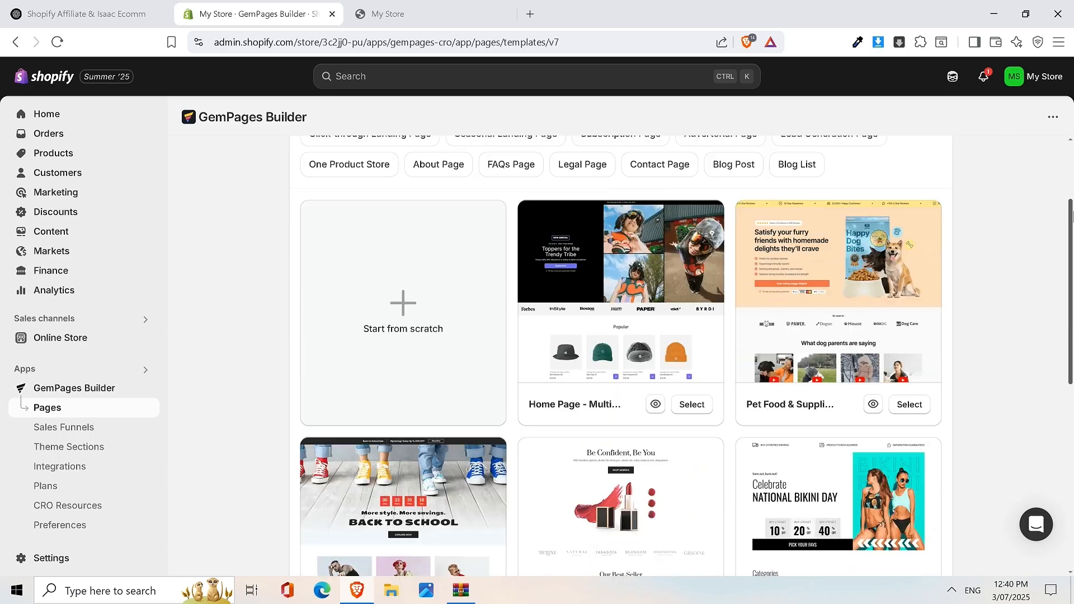
{"action": "scroll", "coordinate": [621, 355], "scroll_direction": "down", "scroll_amount": 1}
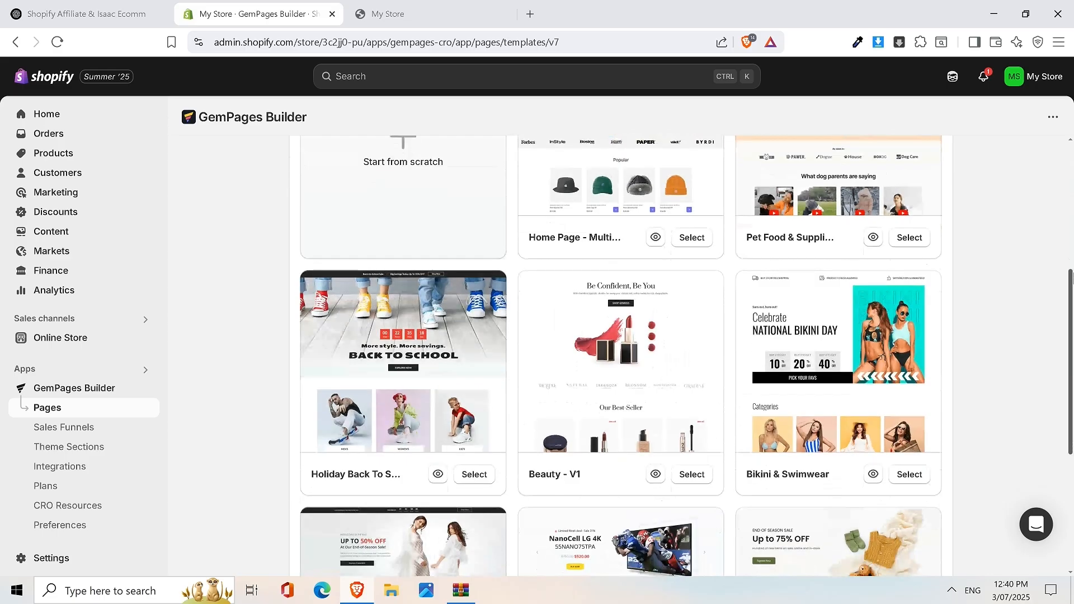
{"action": "scroll", "coordinate": [621, 356], "scroll_direction": "down", "scroll_amount": 1}
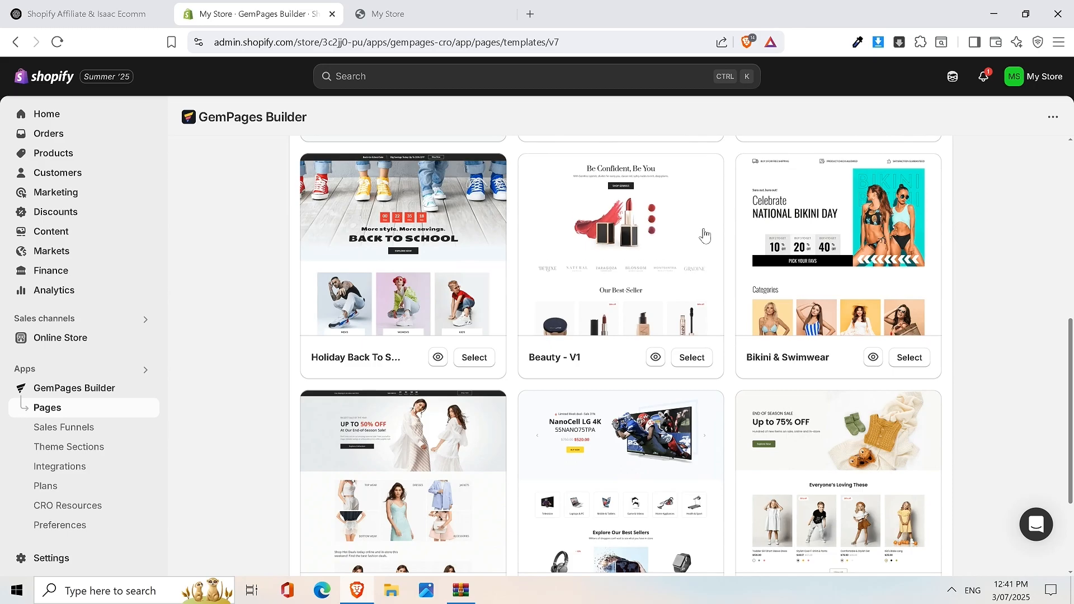
{"action": "scroll", "coordinate": [839, 279], "scroll_direction": "down", "scroll_amount": 2}
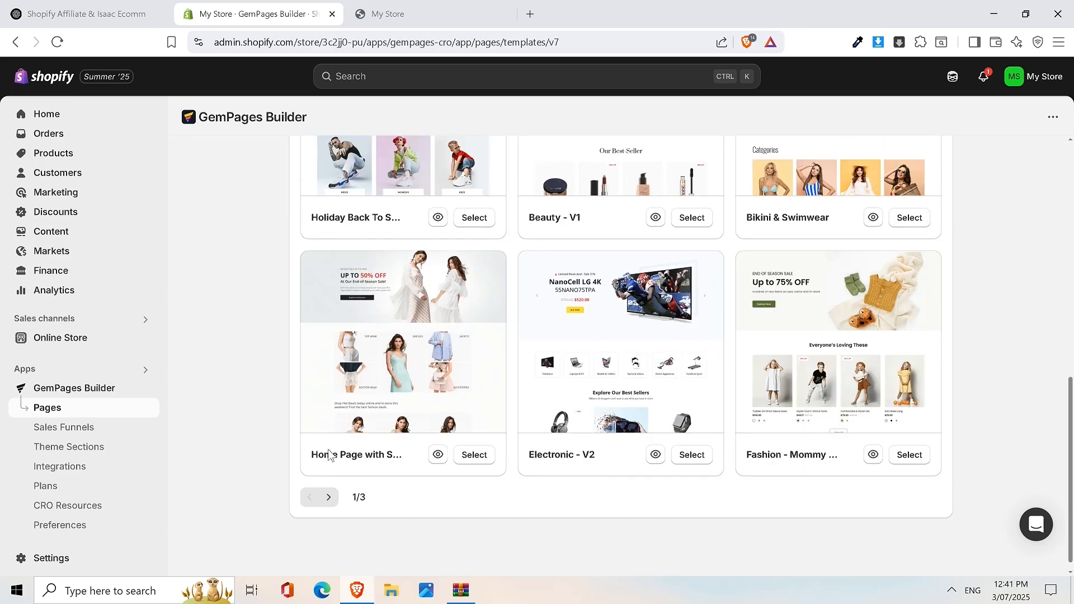
Step: Browse the second and third sets of Home Page templates and return to the first set
{"action": "left_click", "coordinate": [329, 499]}
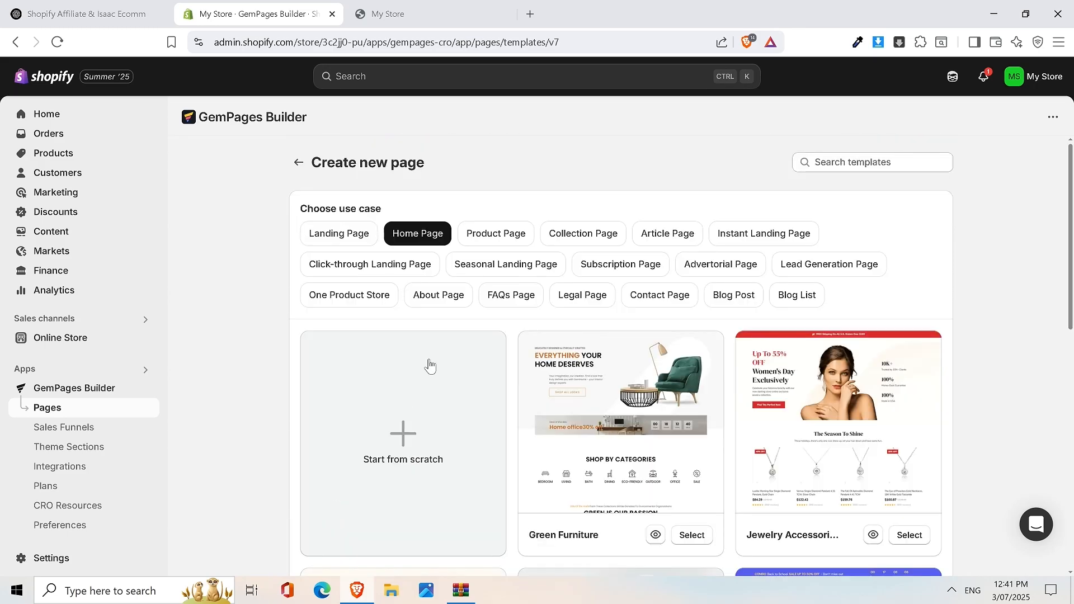
{"action": "scroll", "coordinate": [408, 417], "scroll_direction": "down", "scroll_amount": 8}
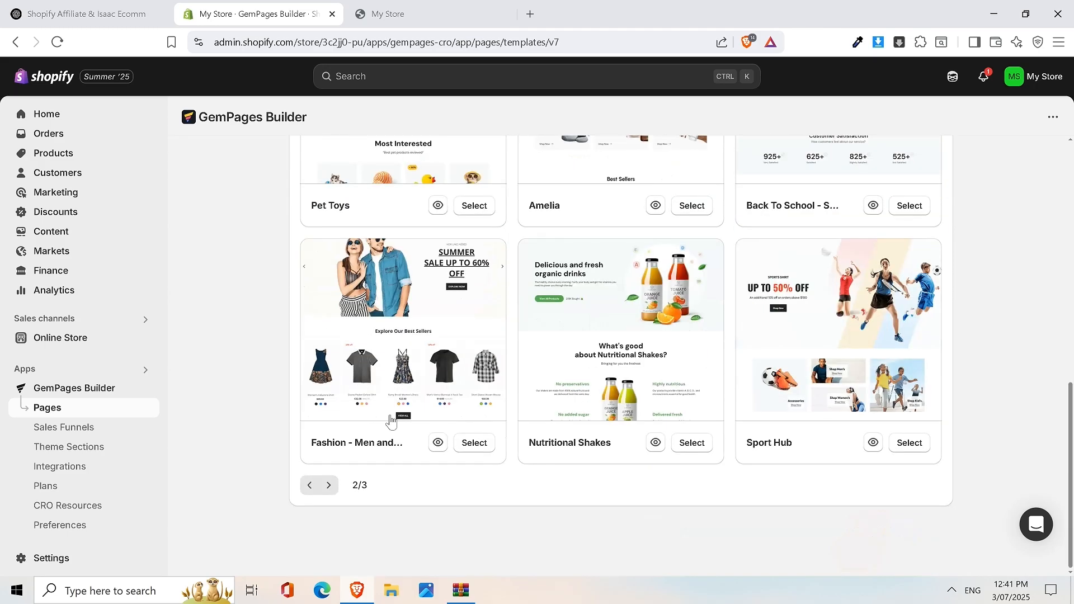
{"action": "left_click", "coordinate": [330, 485]}
{"action": "scroll", "coordinate": [441, 411], "scroll_direction": "down", "scroll_amount": 5}
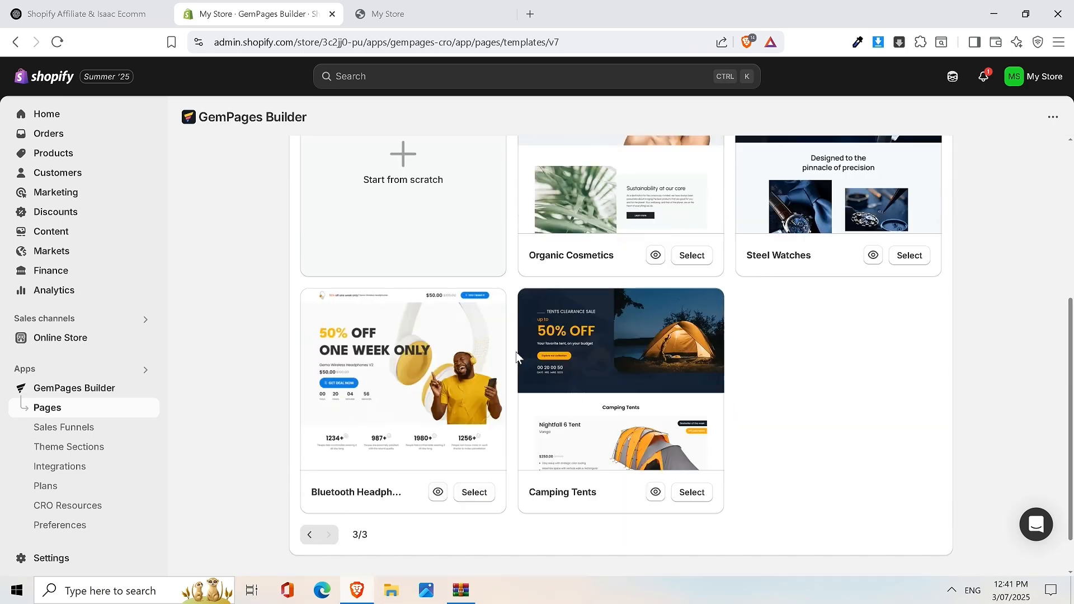
{"action": "left_click", "coordinate": [310, 538]}
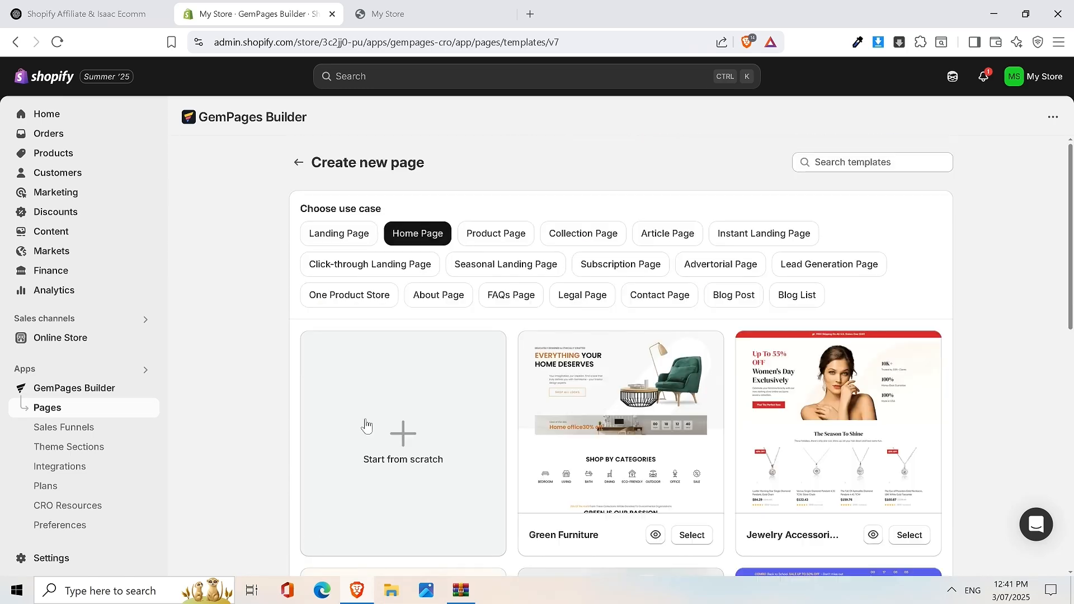
{"action": "scroll", "coordinate": [312, 492], "scroll_direction": "down", "scroll_amount": 6}
{"action": "left_click", "coordinate": [310, 485]}
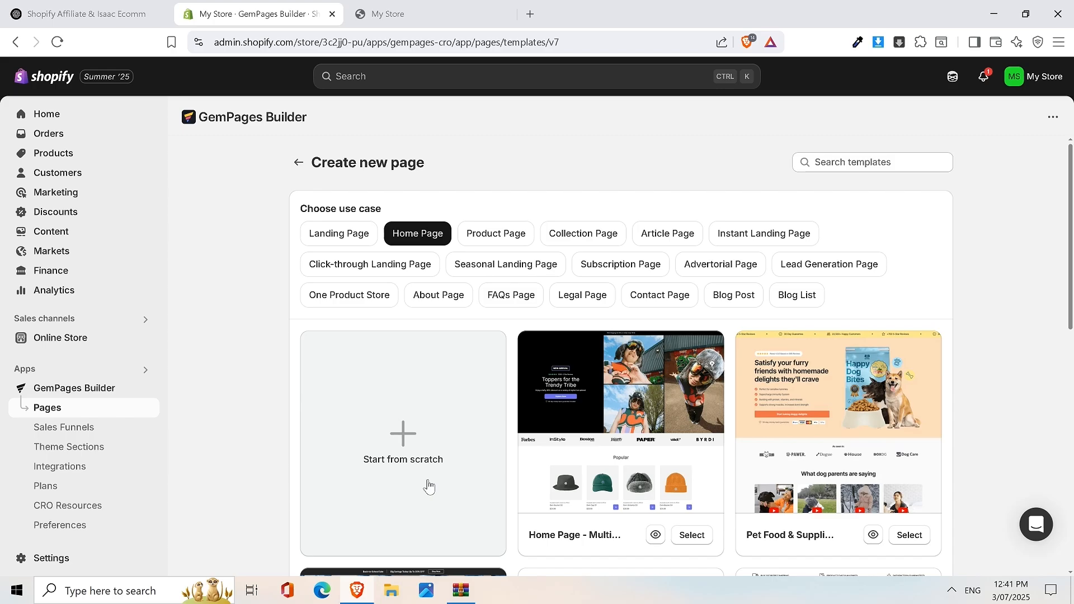
Step: Create a blank home page from scratch and compare its empty editor canvas with the example home page
{"action": "left_click", "coordinate": [429, 433]}
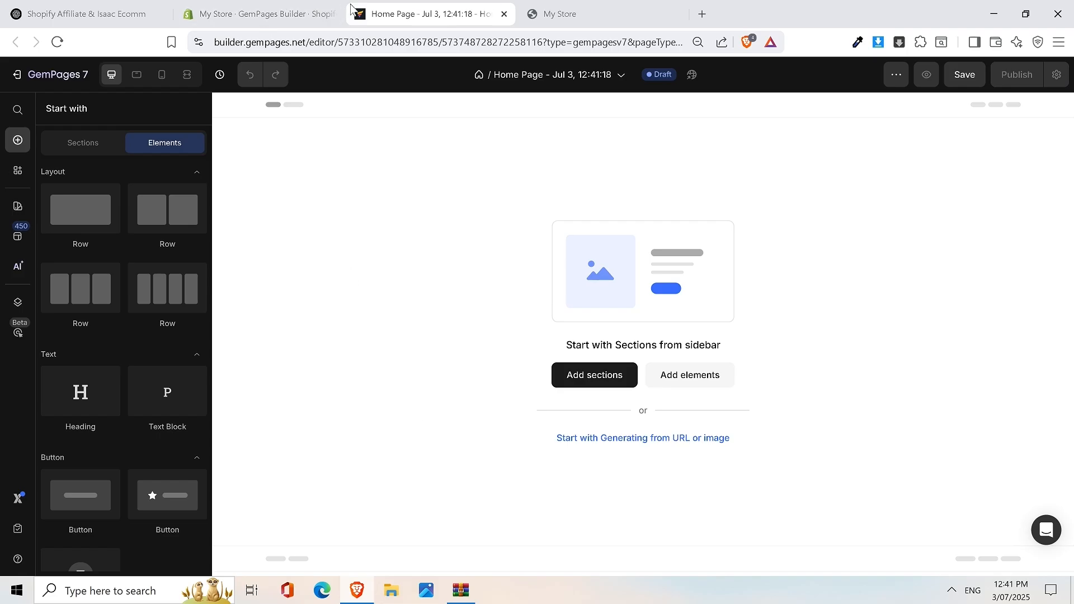
{"action": "left_click", "coordinate": [573, 12]}
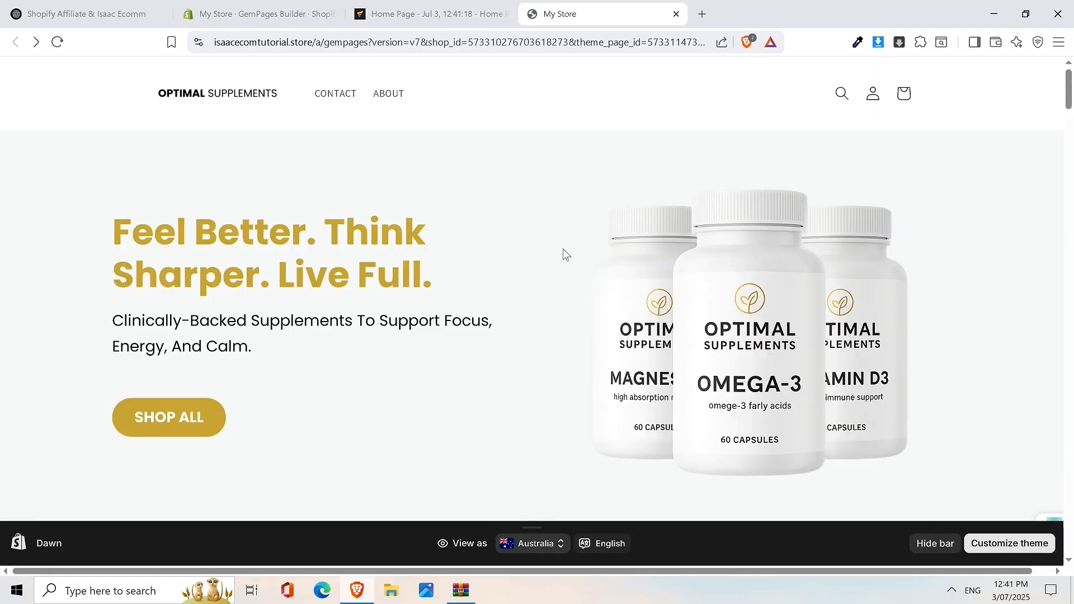
{"action": "left_click", "coordinate": [442, 5]}
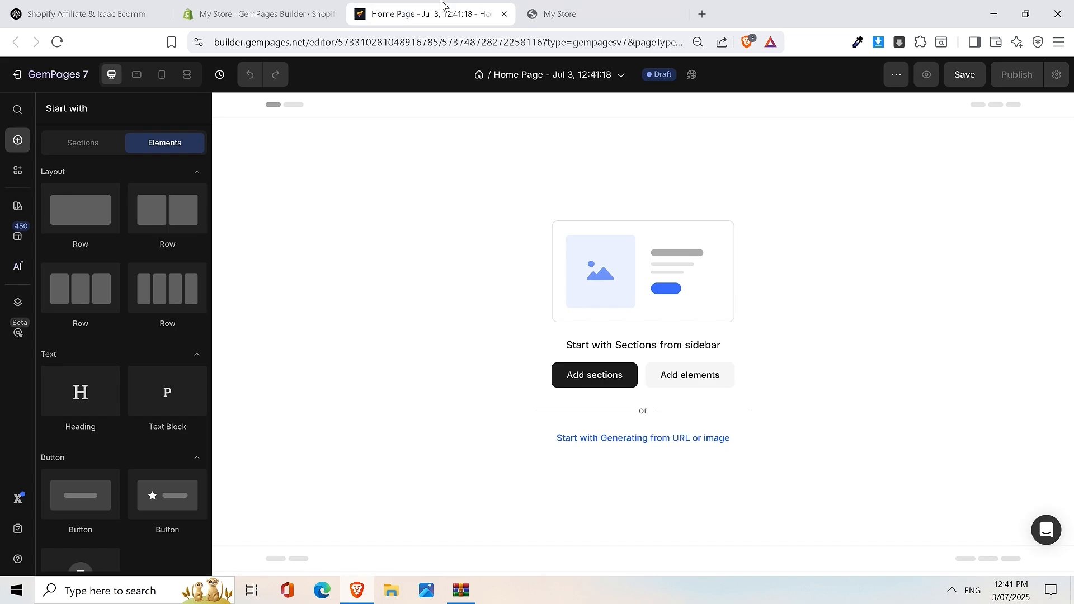
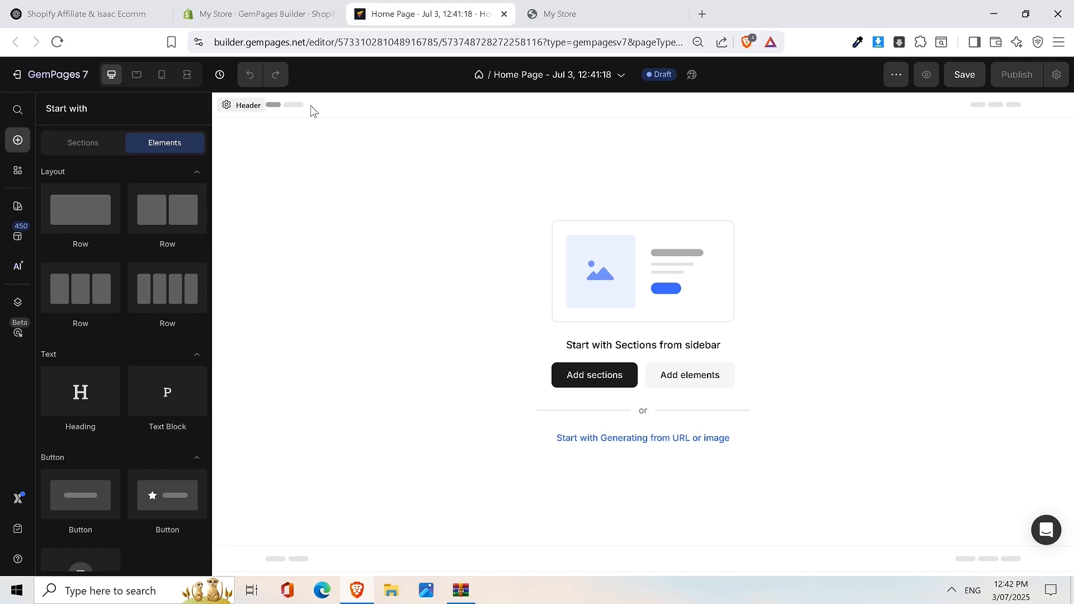
Step: Examine the heading, subtext and Shop All button in the example page's hero banner, and return to the page editor
{"action": "left_click", "coordinate": [593, 13]}
{"action": "left_click_drag", "start_coordinate": [109, 215], "coordinate": [1019, 315]}
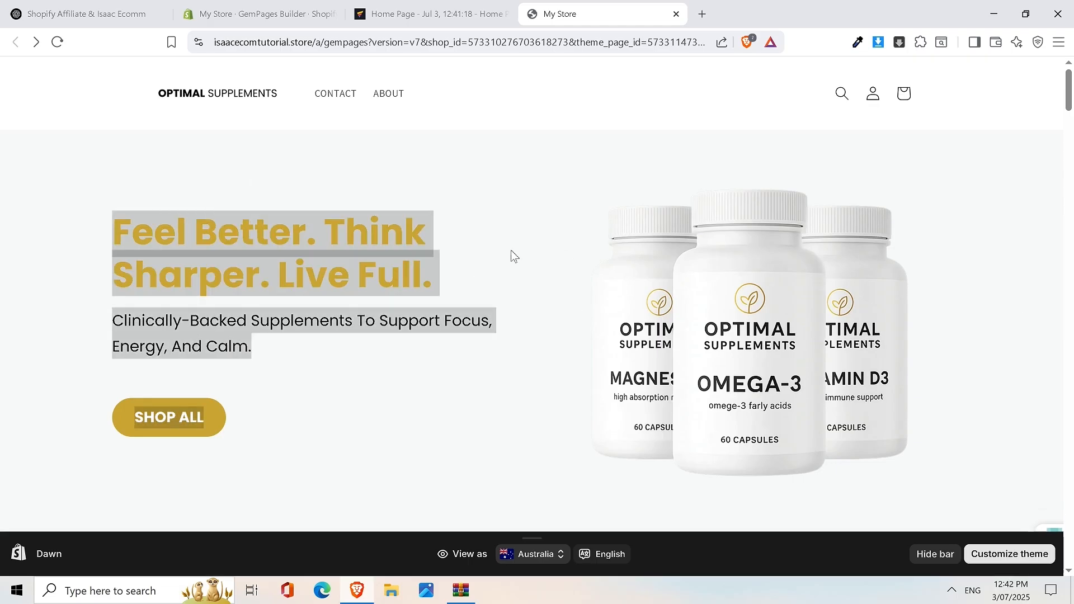
{"action": "left_click", "coordinate": [360, 197]}
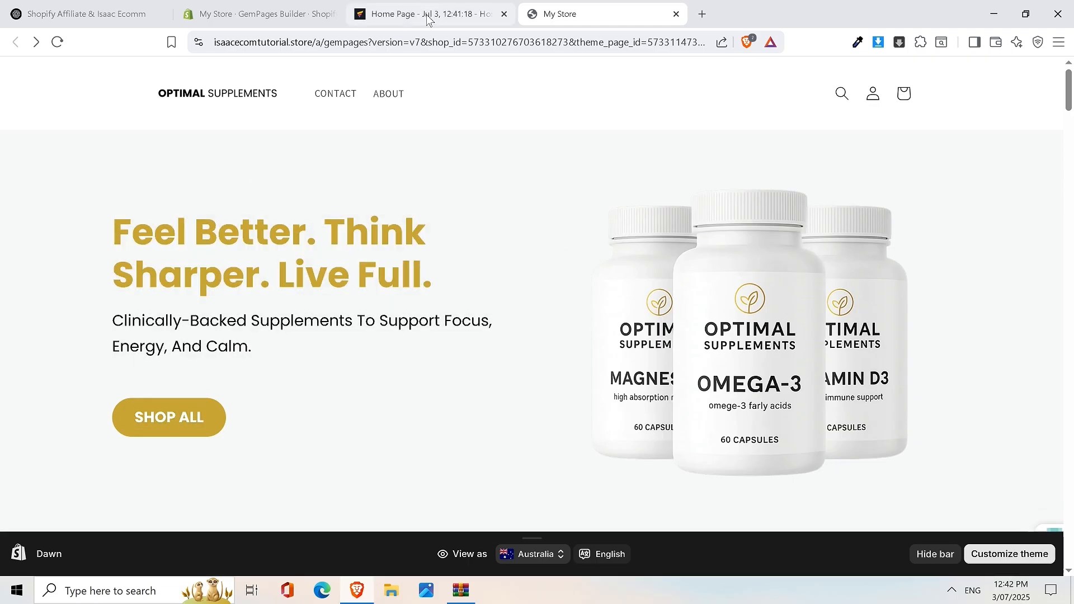
{"action": "left_click", "coordinate": [430, 22]}
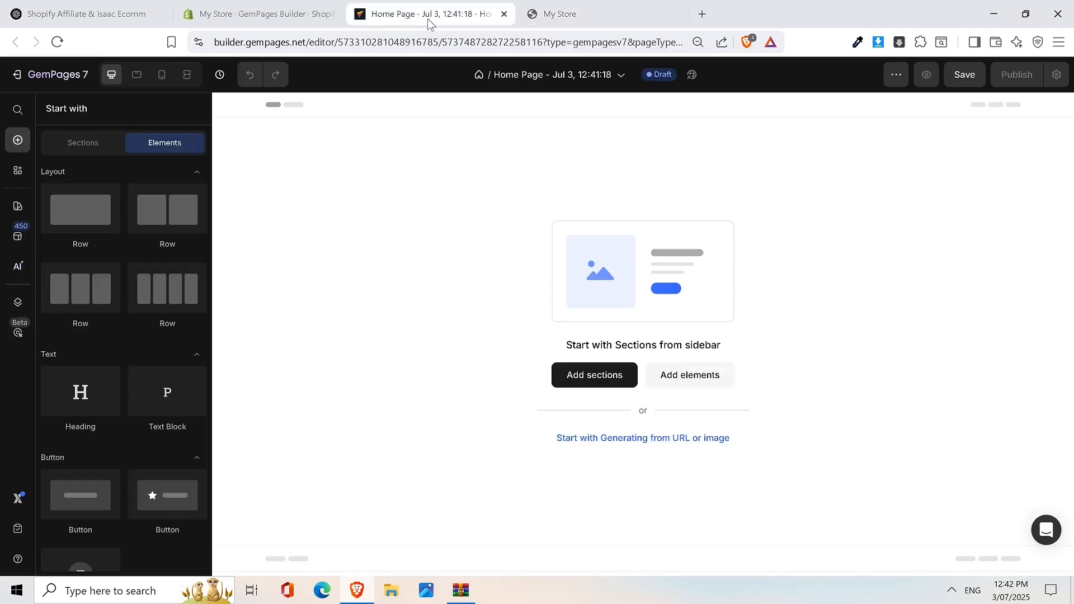
Step: Open the prebuilt sections and view the Hero Section designs, checking them against the example home page
{"action": "left_click", "coordinate": [596, 377]}
{"action": "left_click", "coordinate": [146, 188]}
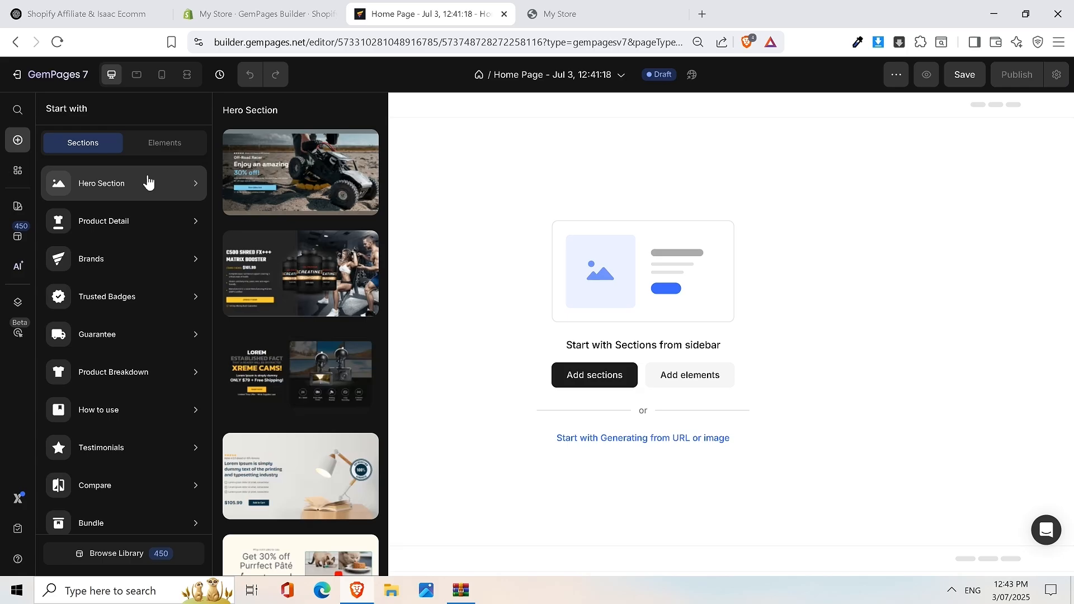
{"action": "left_click", "coordinate": [537, 12]}
{"action": "left_click", "coordinate": [441, 6]}
Step: Preview the other prebuilt section categories, from Product Detail and Brands through FAQs and Brand Story to Custom Footer
{"action": "mouse_move", "coordinate": [98, 221]}
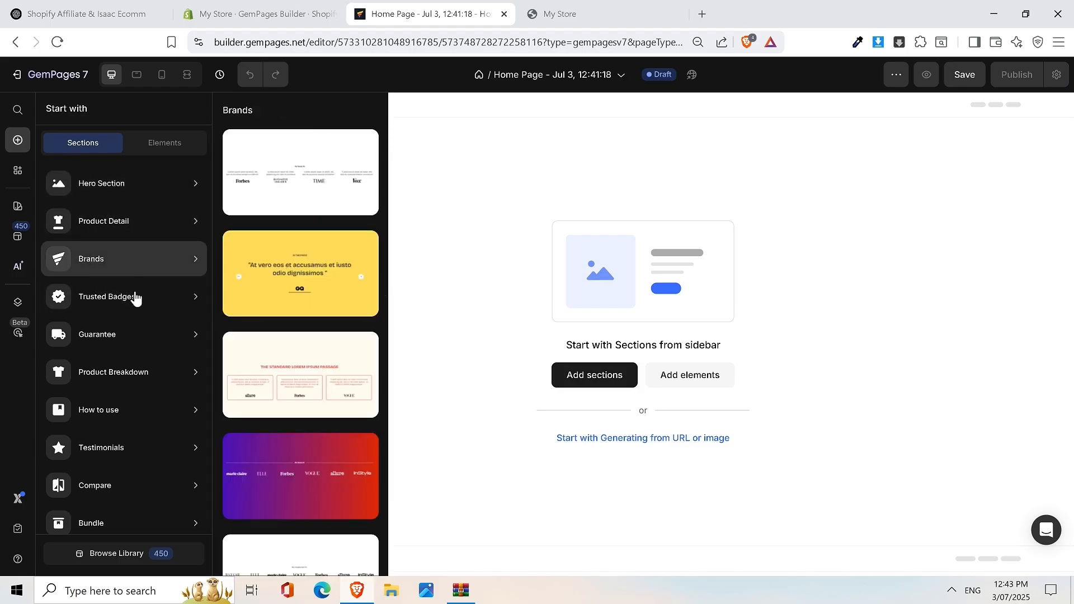
{"action": "mouse_move", "coordinate": [129, 307]}
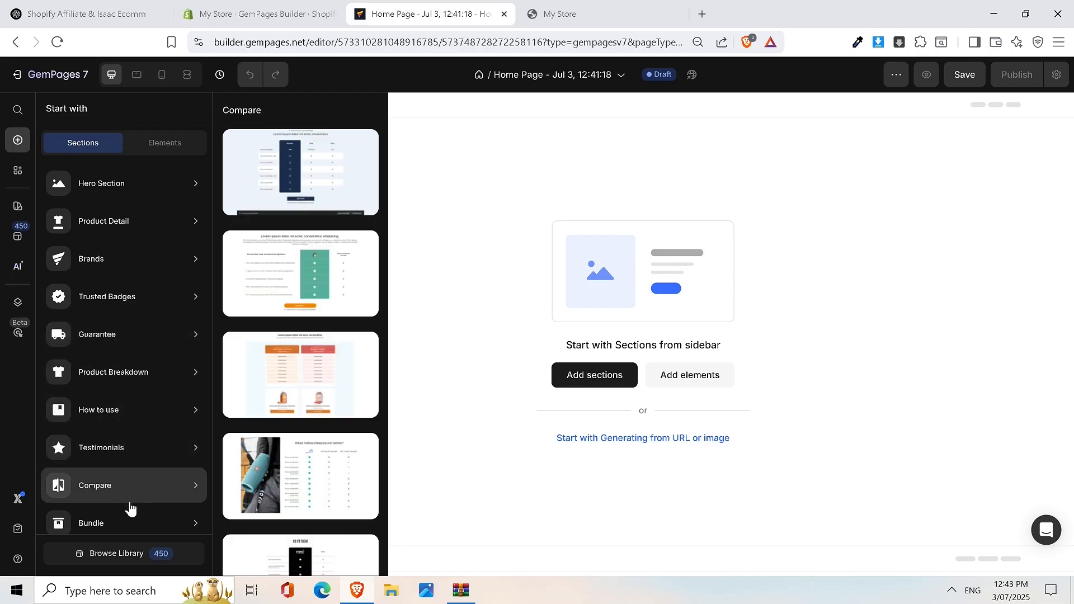
{"action": "scroll", "coordinate": [126, 503], "scroll_direction": "down", "scroll_amount": 3}
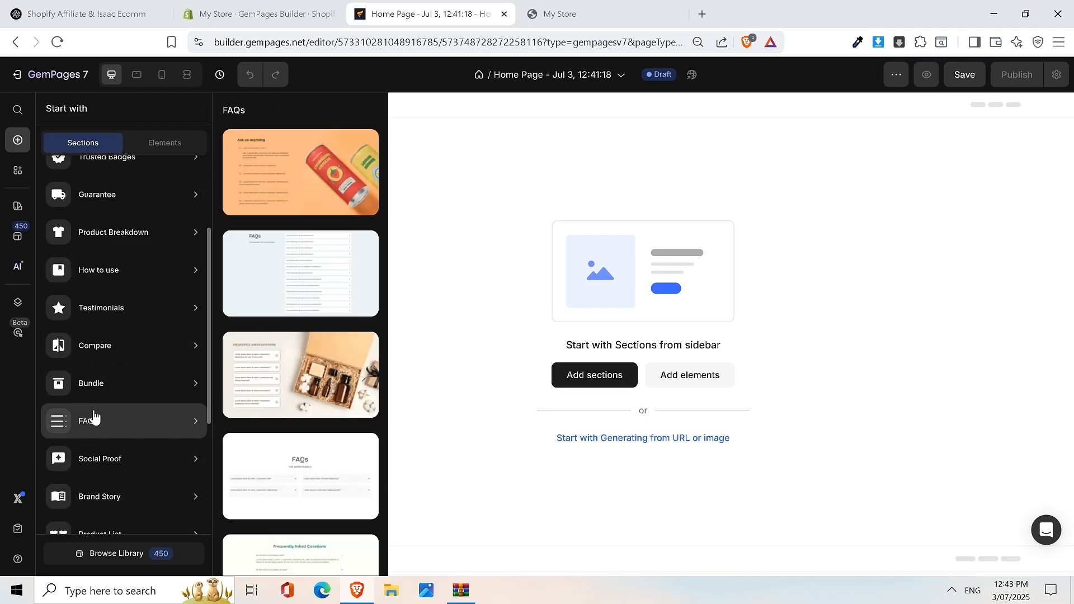
{"action": "scroll", "coordinate": [119, 505], "scroll_direction": "down", "scroll_amount": 1}
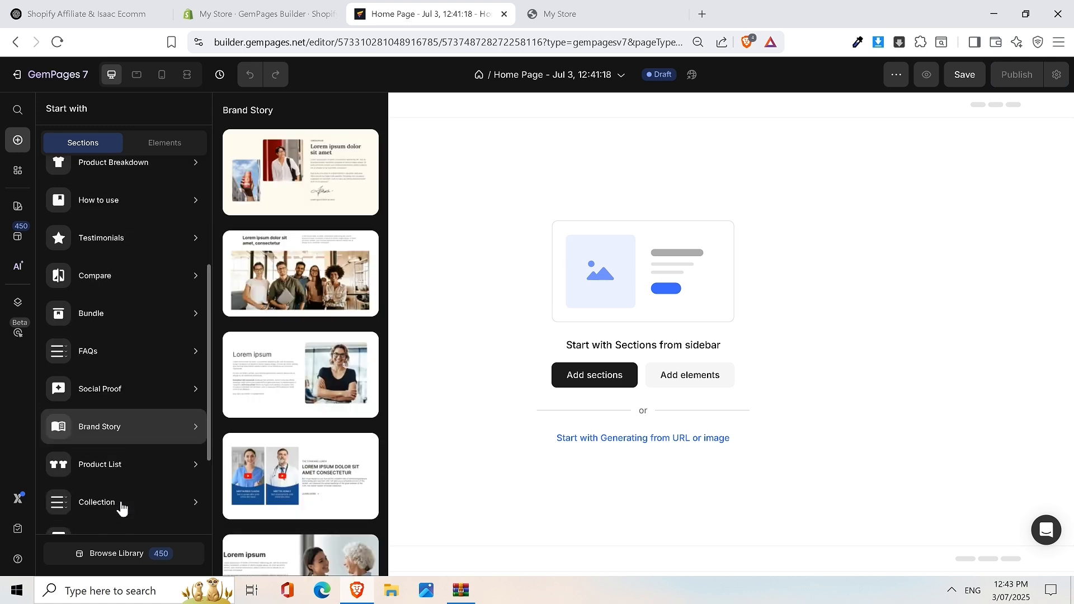
{"action": "scroll", "coordinate": [123, 485], "scroll_direction": "down", "scroll_amount": 2}
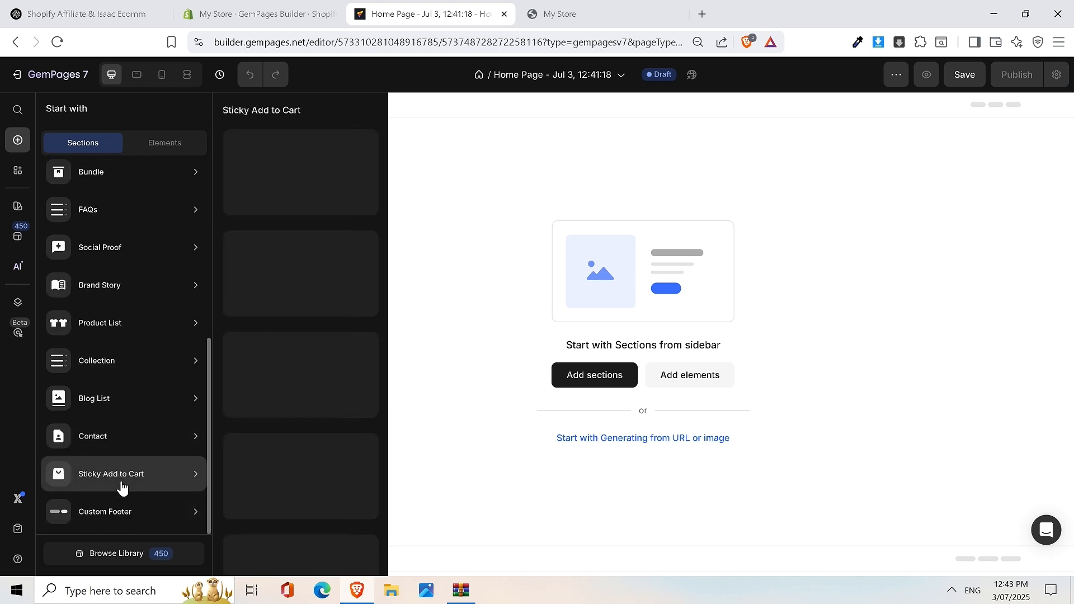
{"action": "mouse_move", "coordinate": [121, 399]}
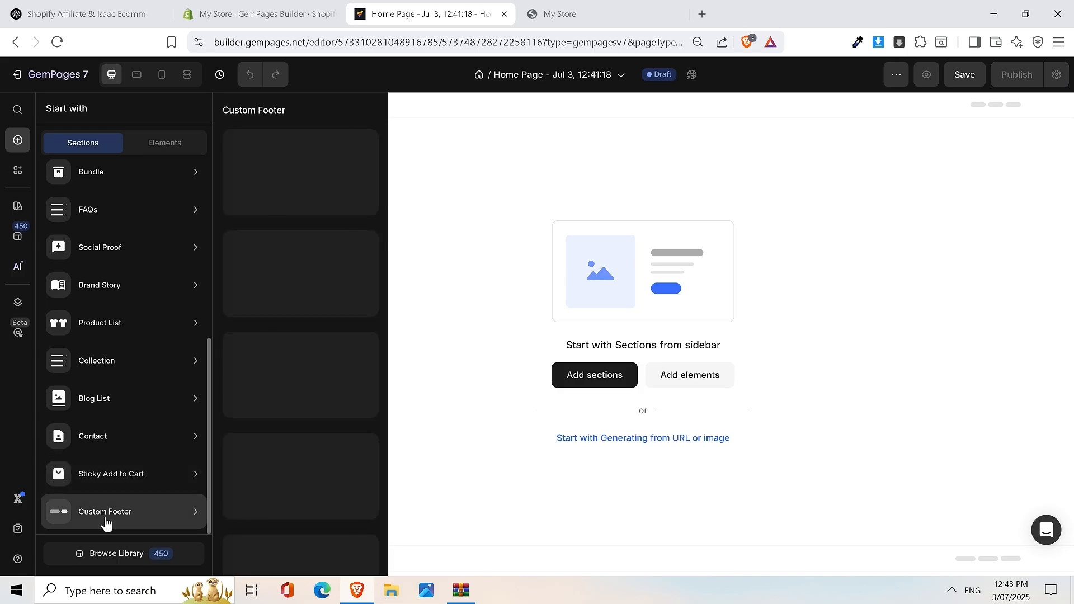
Step: Compare the empty home page and its prebuilt section categories with the example page's hero banner
{"action": "scroll", "coordinate": [128, 391], "scroll_direction": "up", "scroll_amount": 5}
{"action": "mouse_move", "coordinate": [96, 187]}
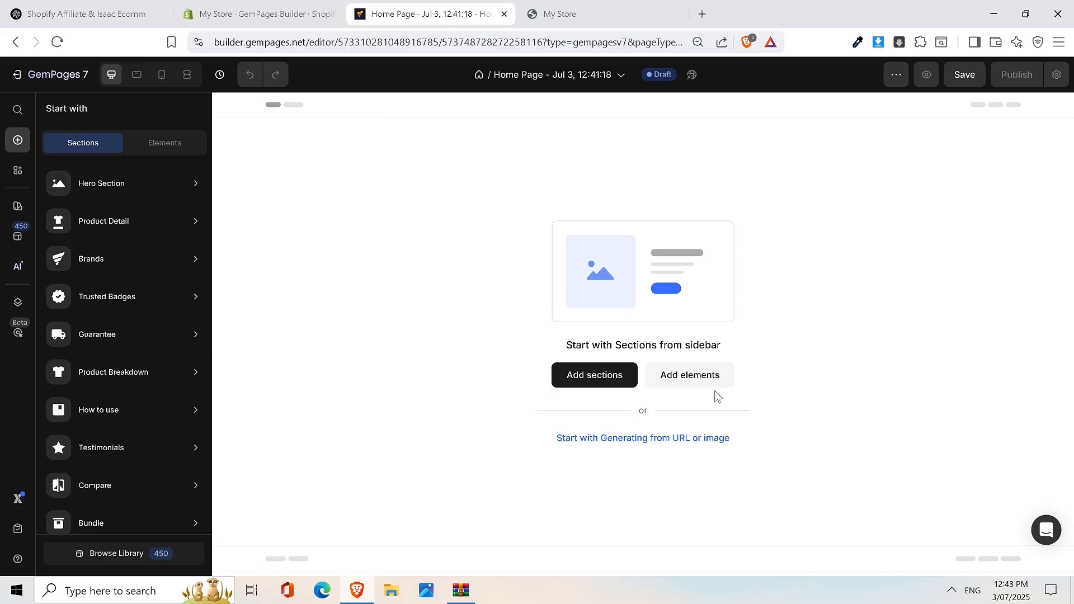
{"action": "left_click", "coordinate": [524, 6]}
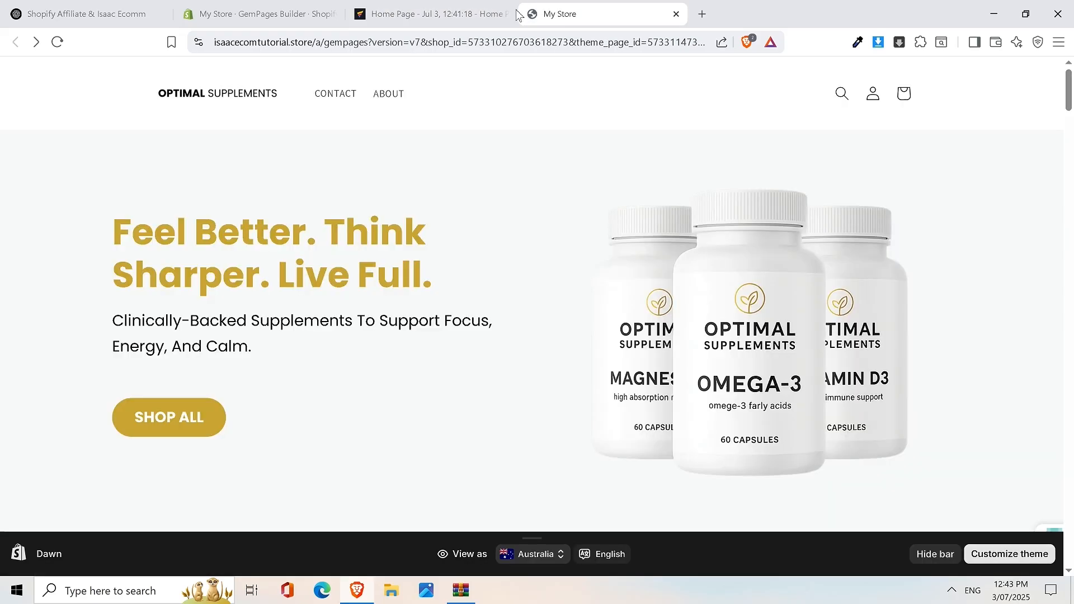
{"action": "left_click", "coordinate": [373, 9]}
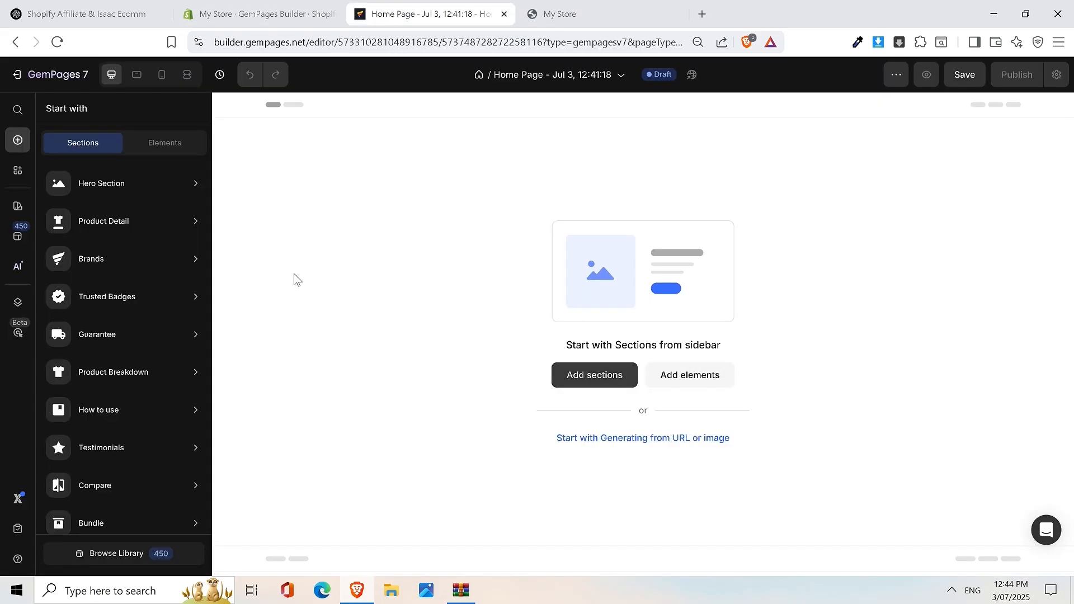
Step: Browse the prebuilt Hero Section designs for a layout similar to the example page's hero banner
{"action": "mouse_move", "coordinate": [137, 186]}
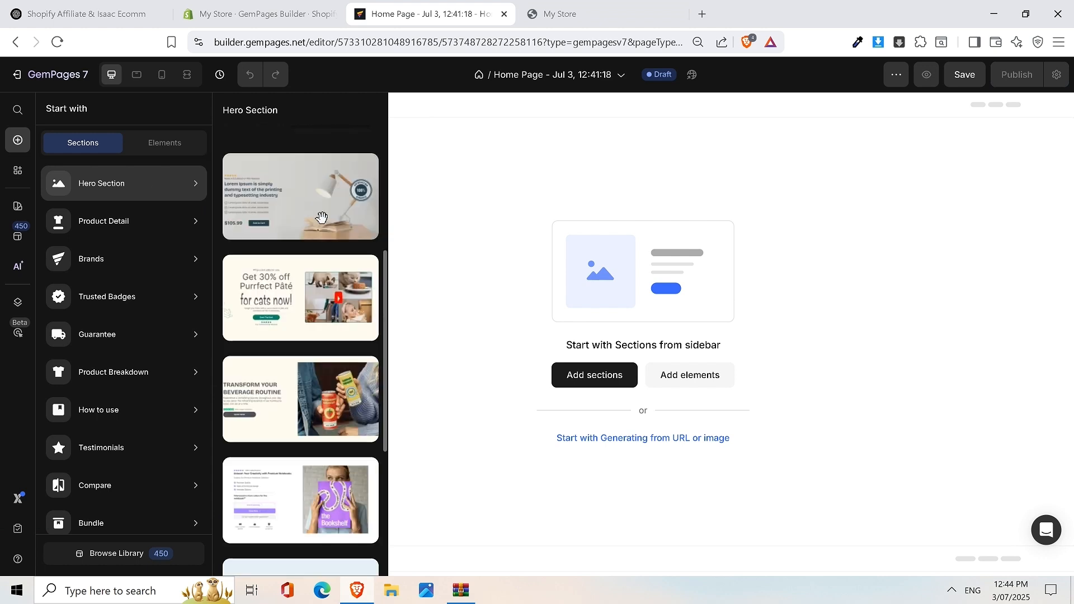
{"action": "scroll", "coordinate": [322, 217], "scroll_direction": "down", "scroll_amount": 5}
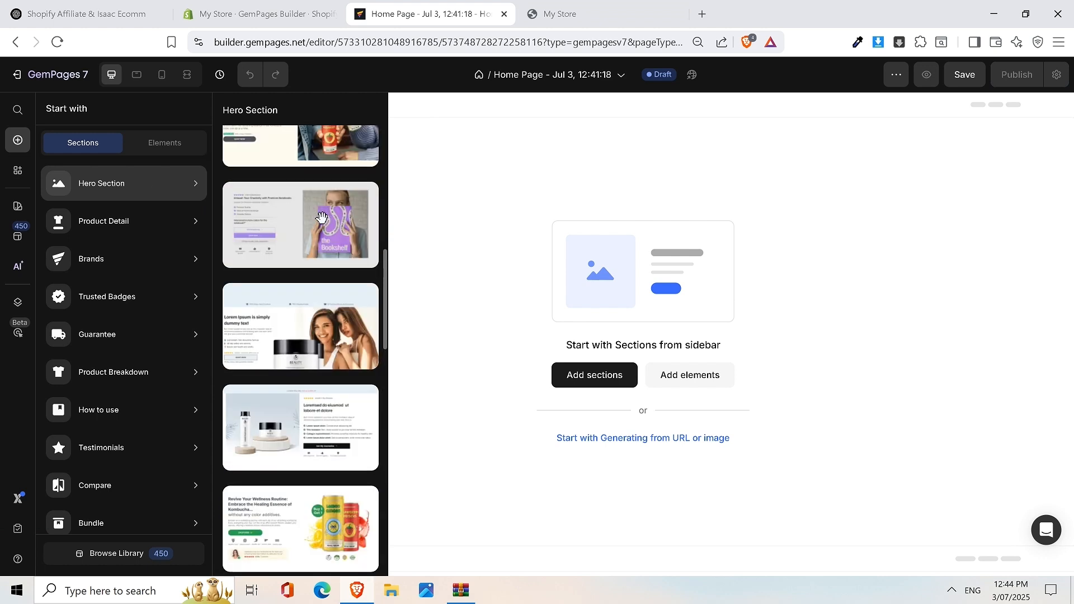
{"action": "scroll", "coordinate": [322, 218], "scroll_direction": "down", "scroll_amount": 5}
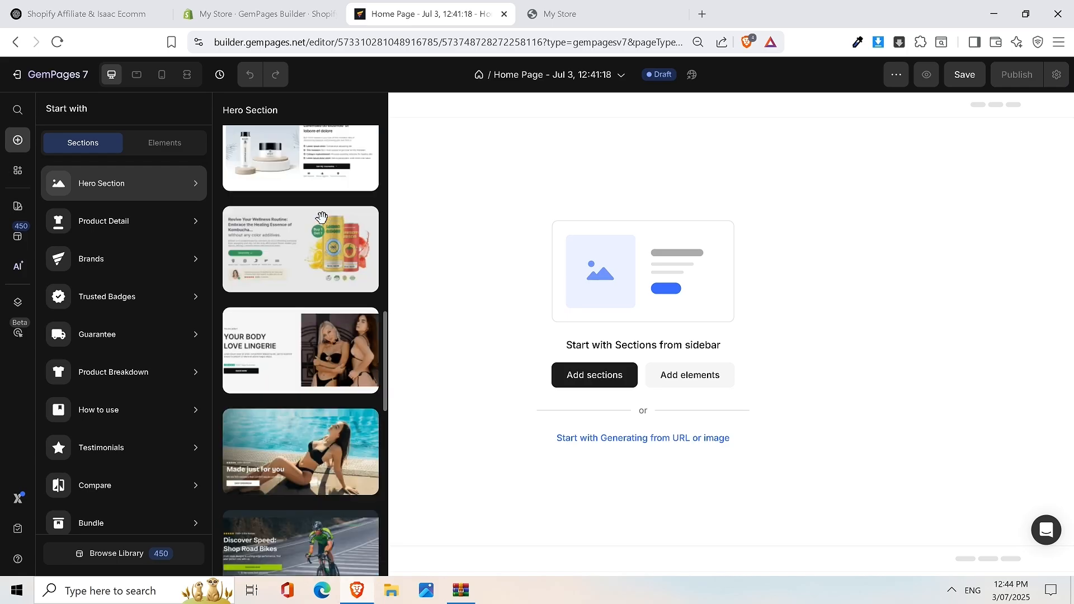
{"action": "scroll", "coordinate": [322, 218], "scroll_direction": "down", "scroll_amount": 4}
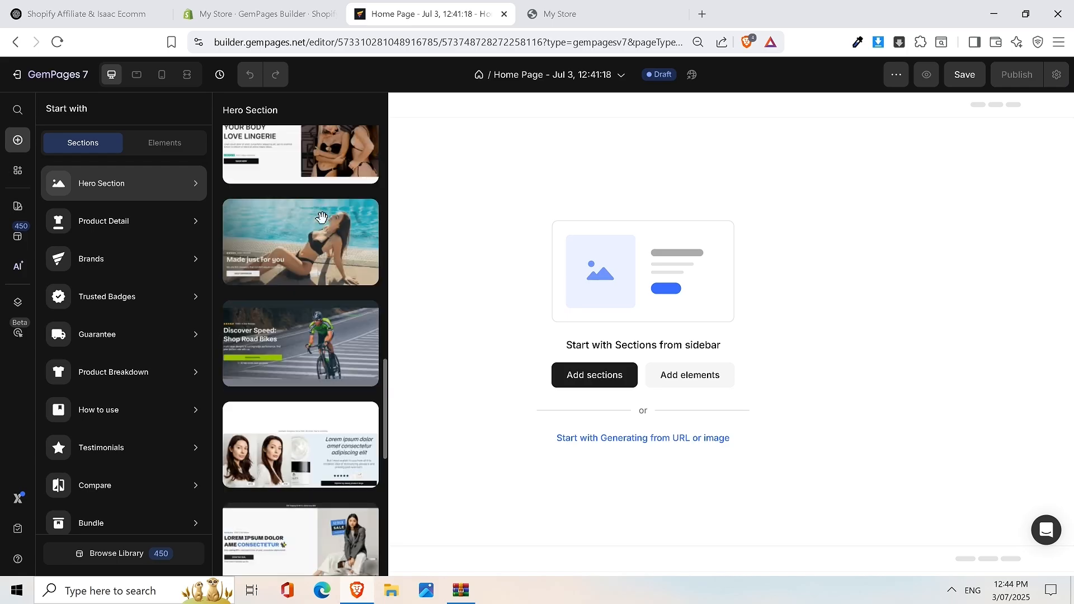
{"action": "scroll", "coordinate": [321, 218], "scroll_direction": "down", "scroll_amount": 4}
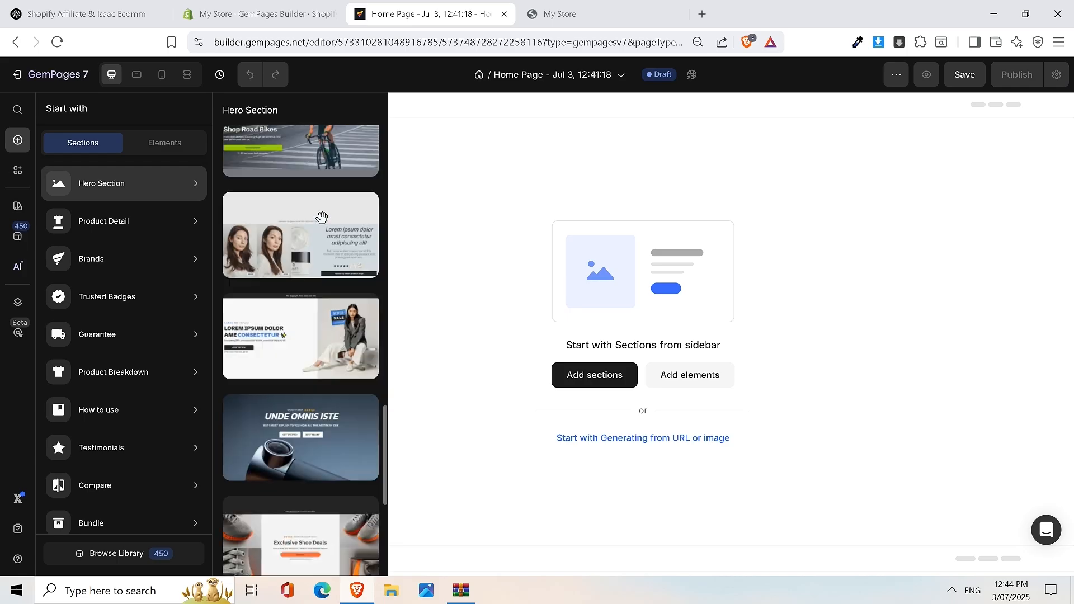
{"action": "scroll", "coordinate": [322, 217], "scroll_direction": "down", "scroll_amount": 4}
{"action": "scroll", "coordinate": [321, 218], "scroll_direction": "down", "scroll_amount": 12}
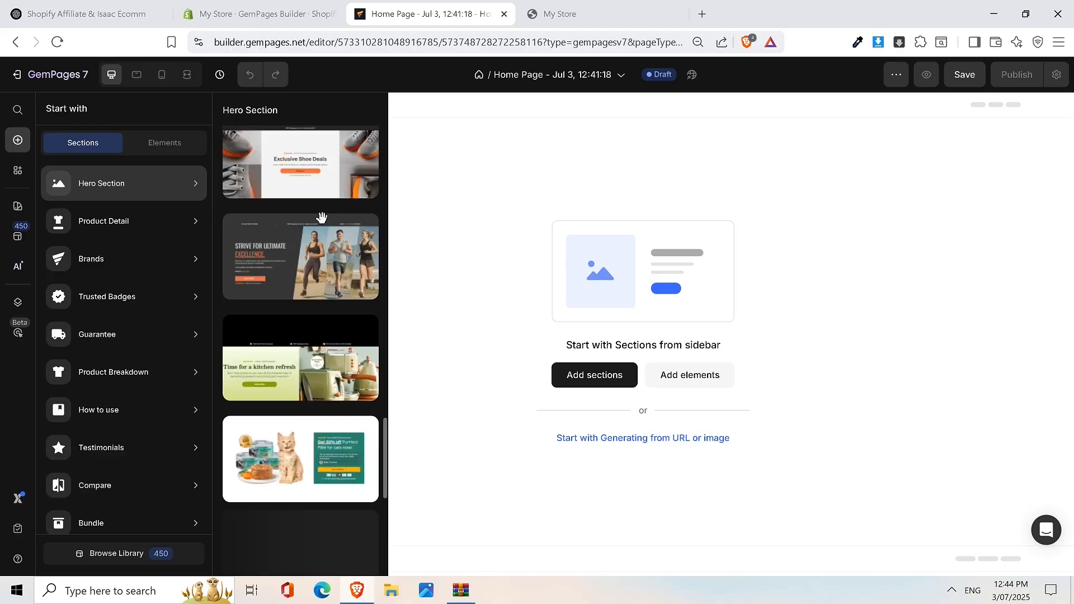
{"action": "scroll", "coordinate": [322, 218], "scroll_direction": "down", "scroll_amount": 4}
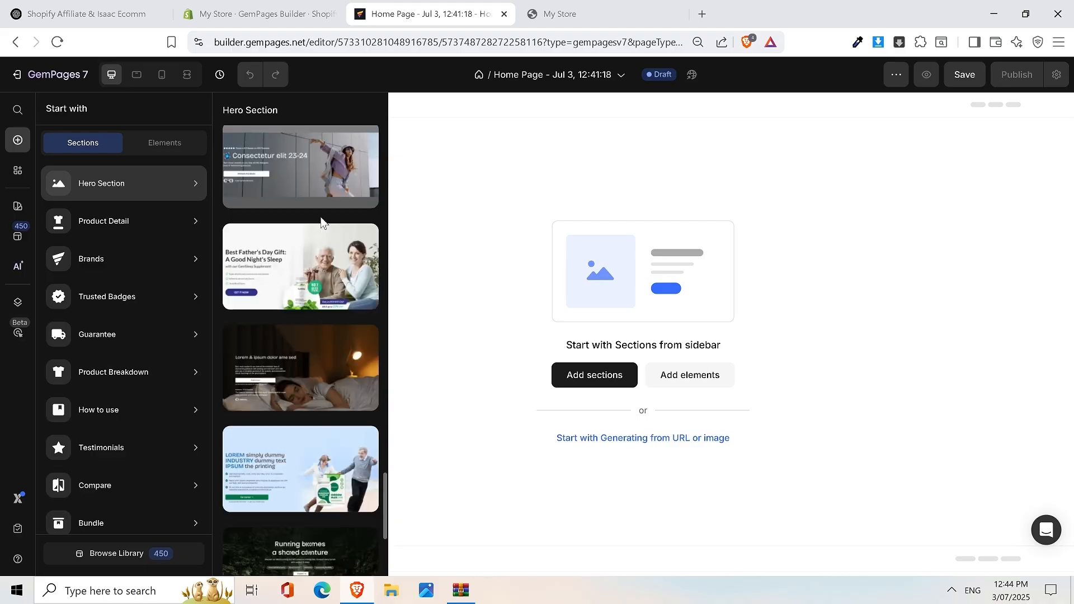
{"action": "scroll", "coordinate": [322, 217], "scroll_direction": "down", "scroll_amount": 4}
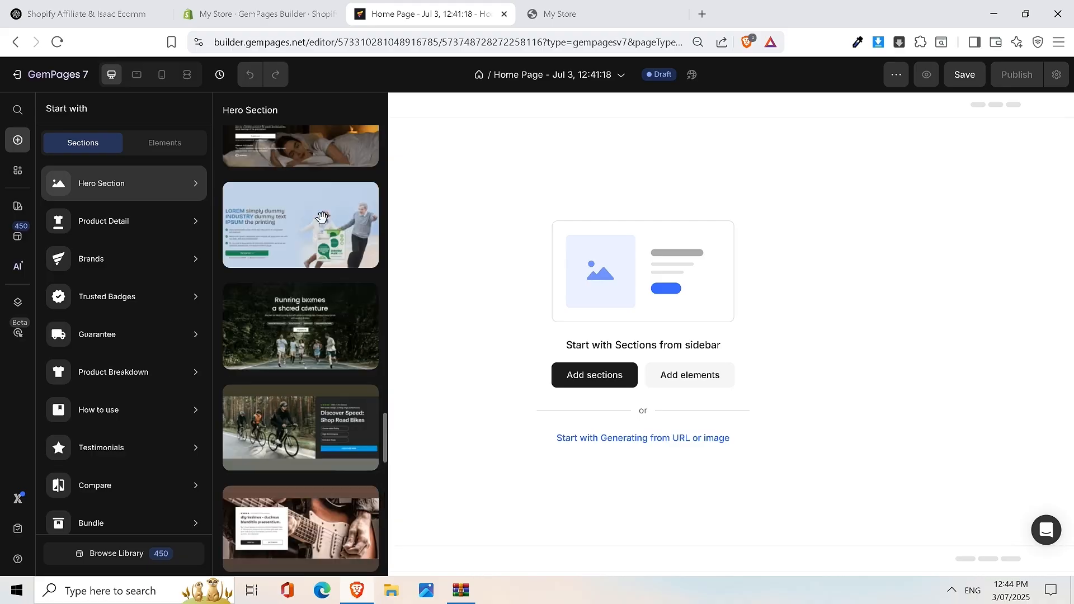
{"action": "scroll", "coordinate": [321, 218], "scroll_direction": "down", "scroll_amount": 3}
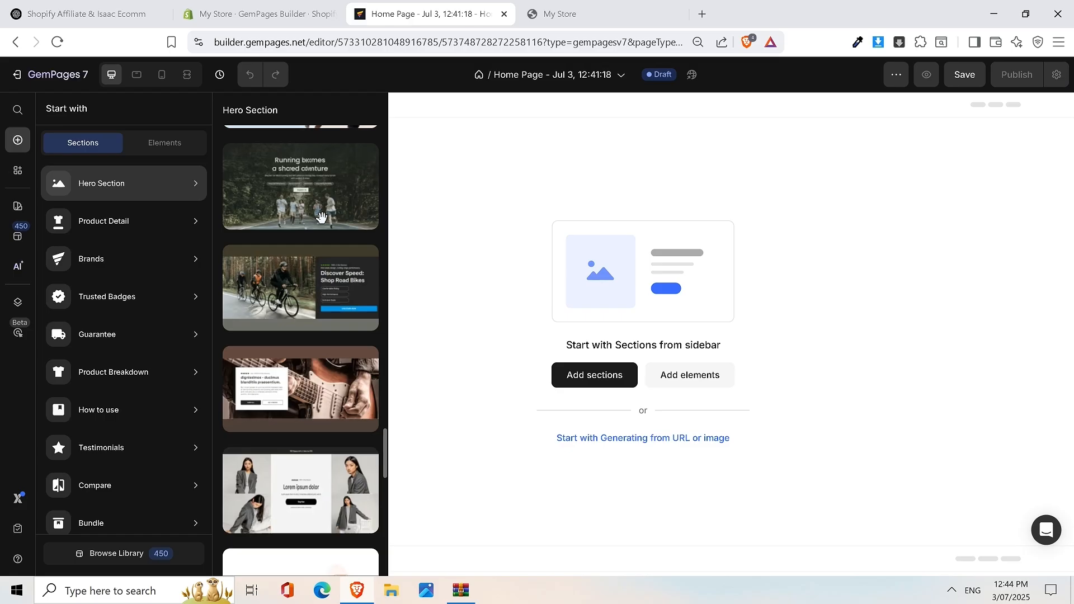
{"action": "scroll", "coordinate": [321, 218], "scroll_direction": "down", "scroll_amount": 10}
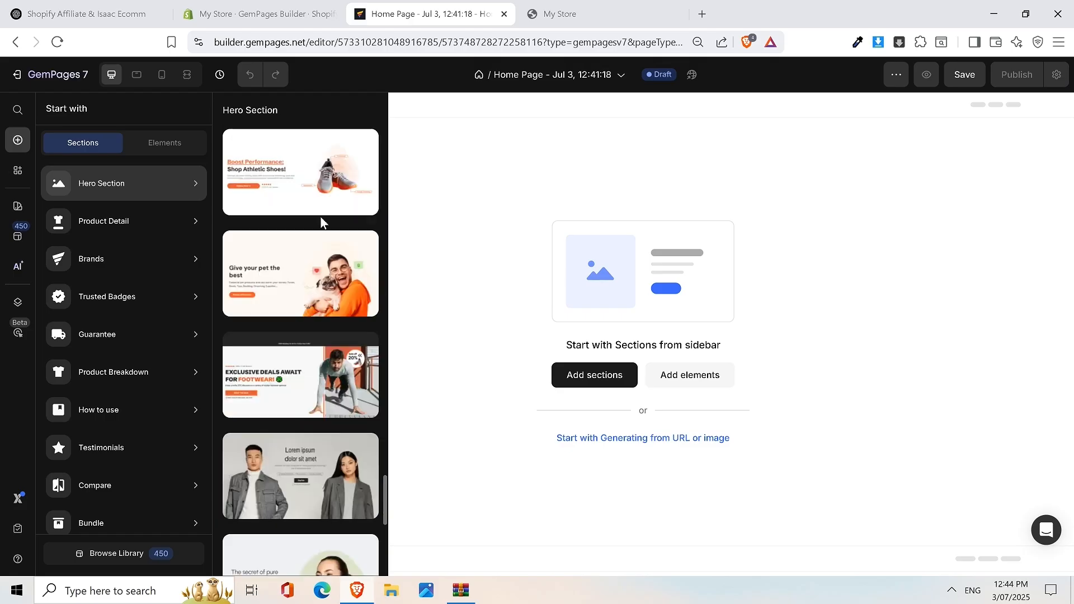
{"action": "scroll", "coordinate": [322, 221], "scroll_direction": "down", "scroll_amount": 10}
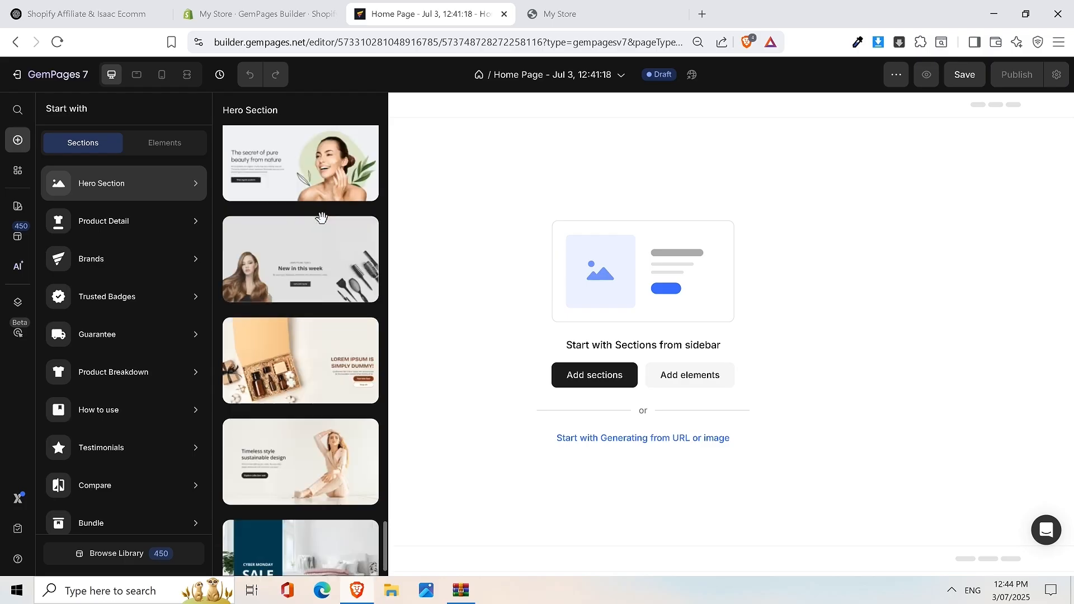
{"action": "scroll", "coordinate": [322, 217], "scroll_direction": "down", "scroll_amount": 5}
{"action": "scroll", "coordinate": [322, 218], "scroll_direction": "down", "scroll_amount": 6}
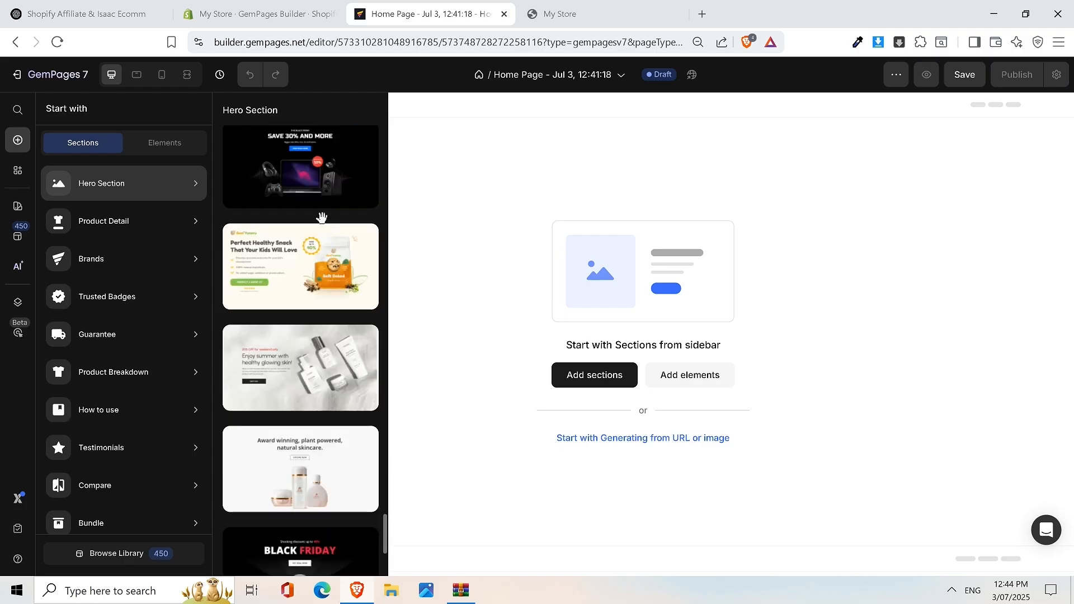
{"action": "scroll", "coordinate": [322, 223], "scroll_direction": "down", "scroll_amount": 4}
{"action": "scroll", "coordinate": [322, 218], "scroll_direction": "down", "scroll_amount": 5}
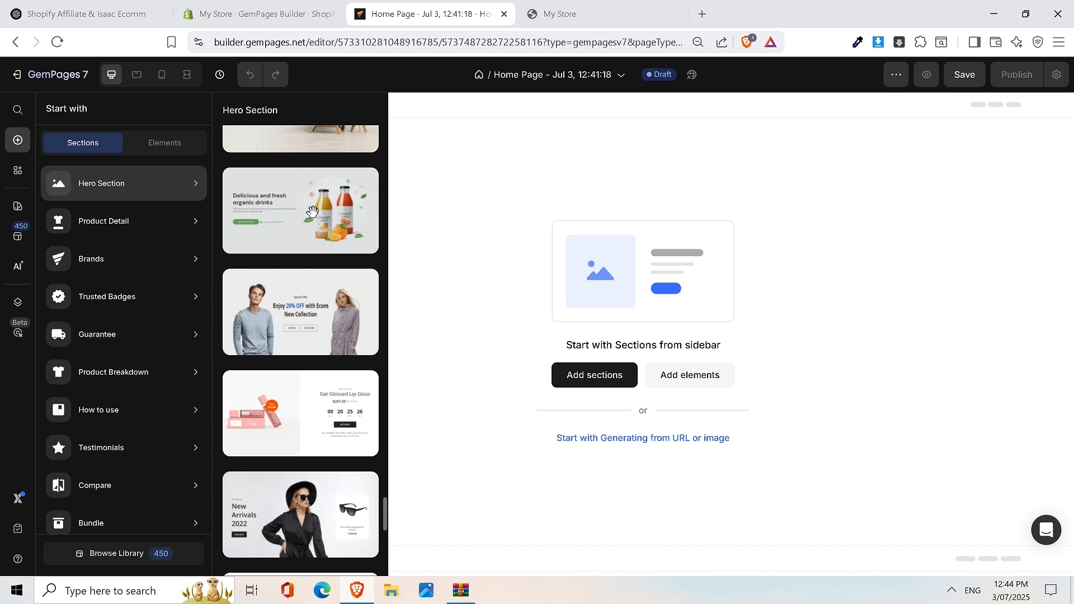
Step: Add the "Delicious and fresh organic drinks" hero section to the empty home page and save the page
{"action": "scroll", "coordinate": [319, 279], "scroll_direction": "up", "scroll_amount": 5}
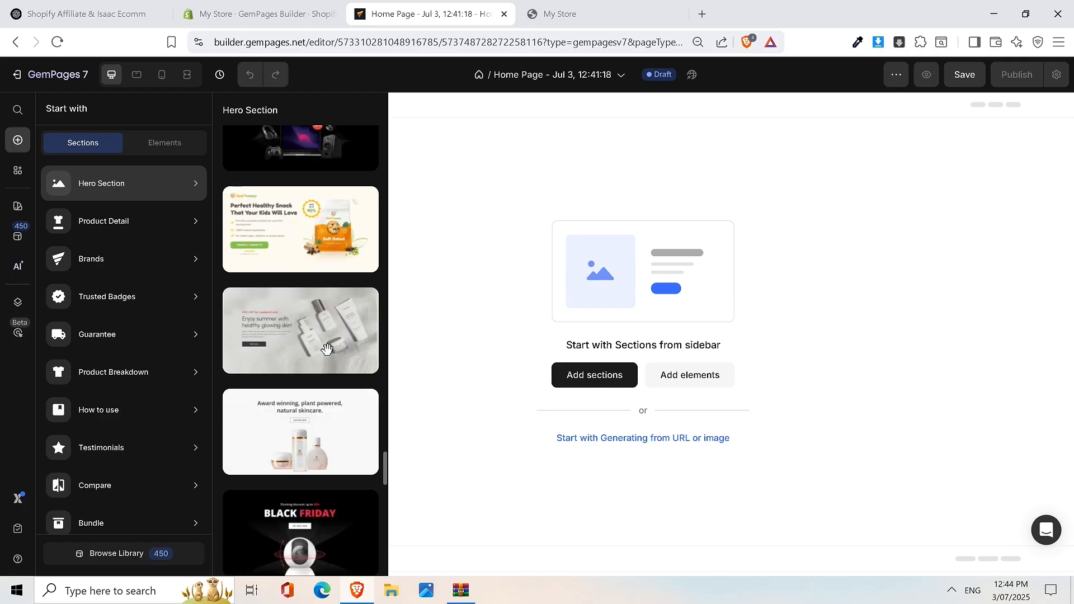
{"action": "scroll", "coordinate": [327, 354], "scroll_direction": "down", "scroll_amount": 2}
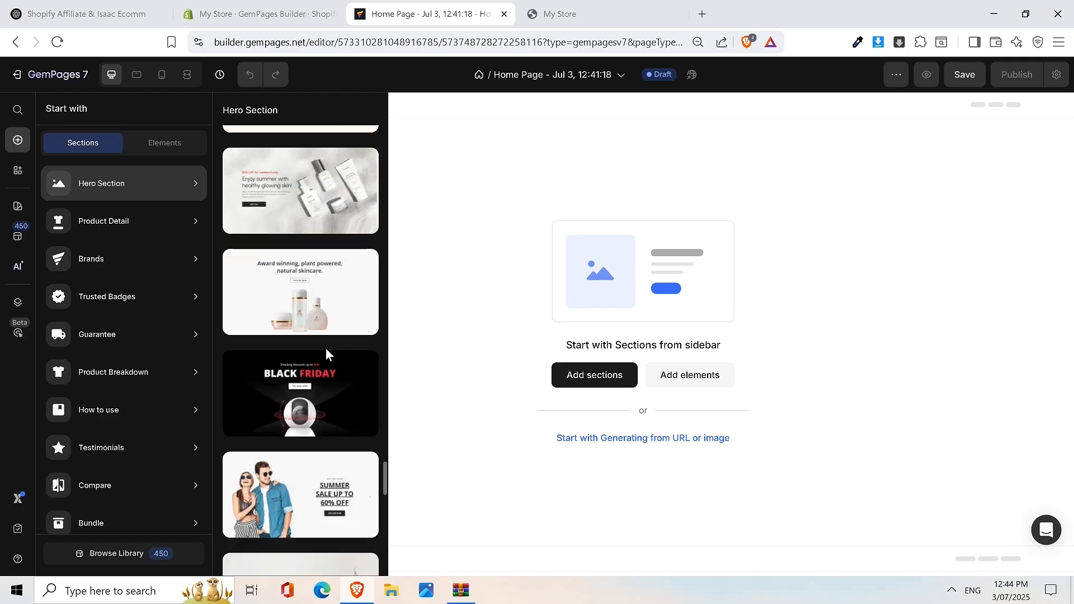
{"action": "scroll", "coordinate": [326, 349], "scroll_direction": "down", "scroll_amount": 4}
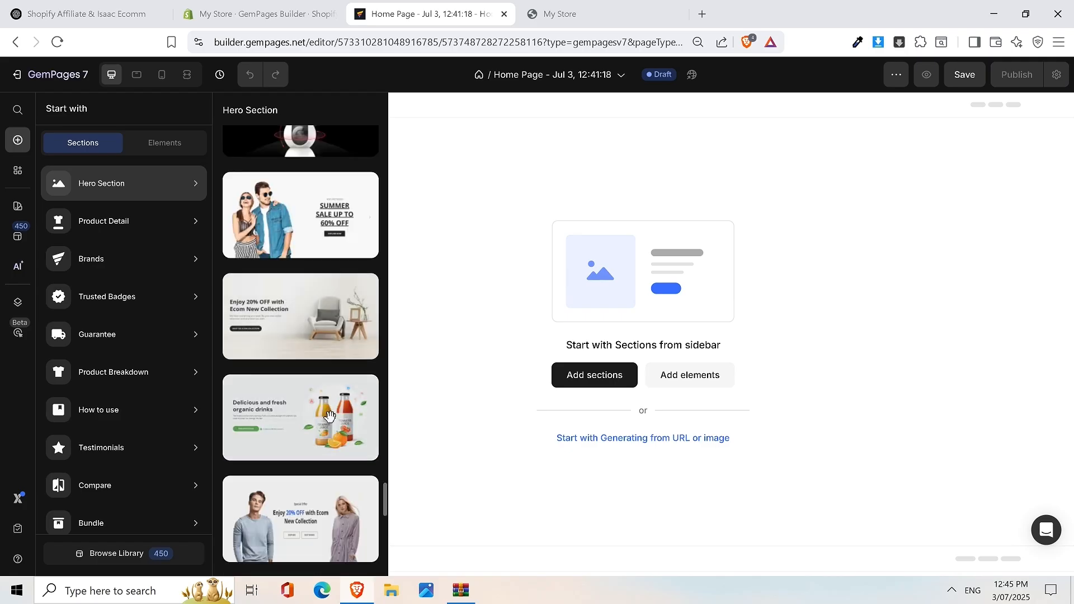
{"action": "left_click_drag", "start_coordinate": [329, 421], "coordinate": [631, 285]}
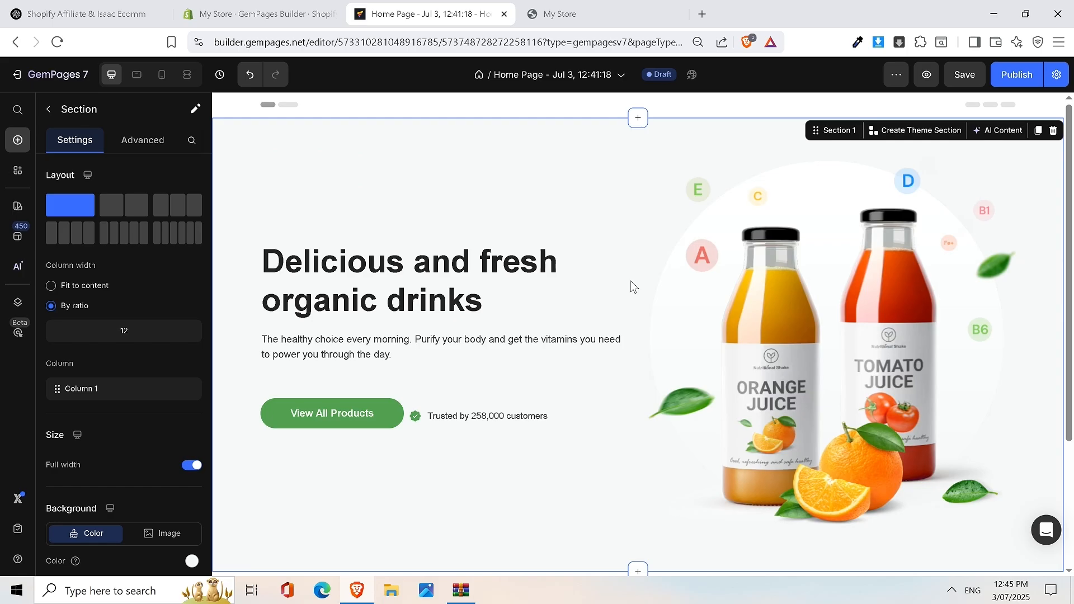
{"action": "key", "text": "ctrl+s"}
Step: Replace the hero heading with "Feel Better. Think Sharper. Live Full." copied from the example page's hero banner
{"action": "left_click", "coordinate": [576, 23]}
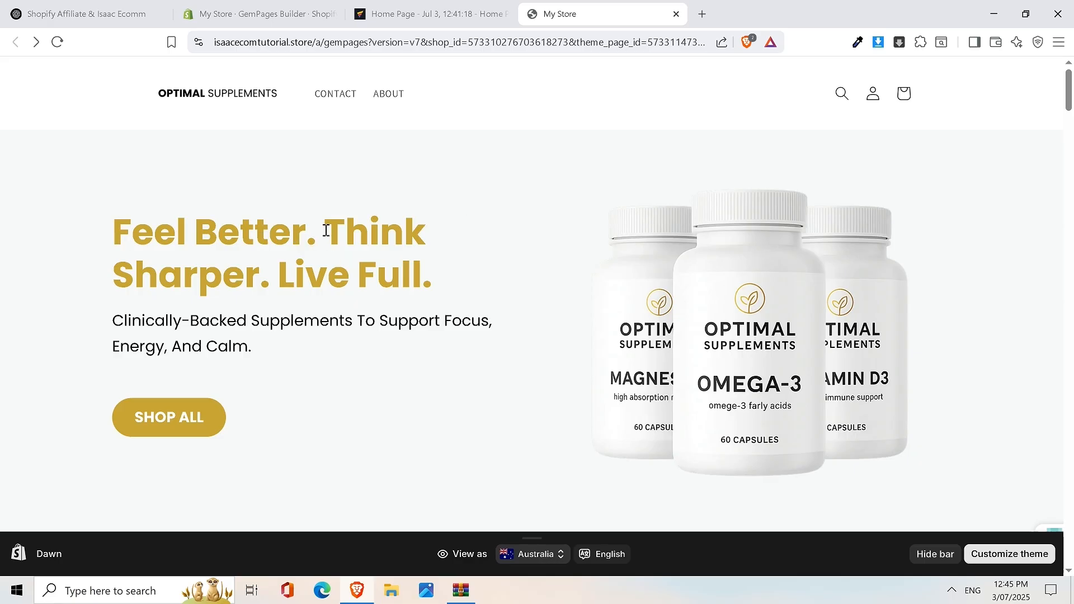
{"action": "left_click", "coordinate": [434, 14]}
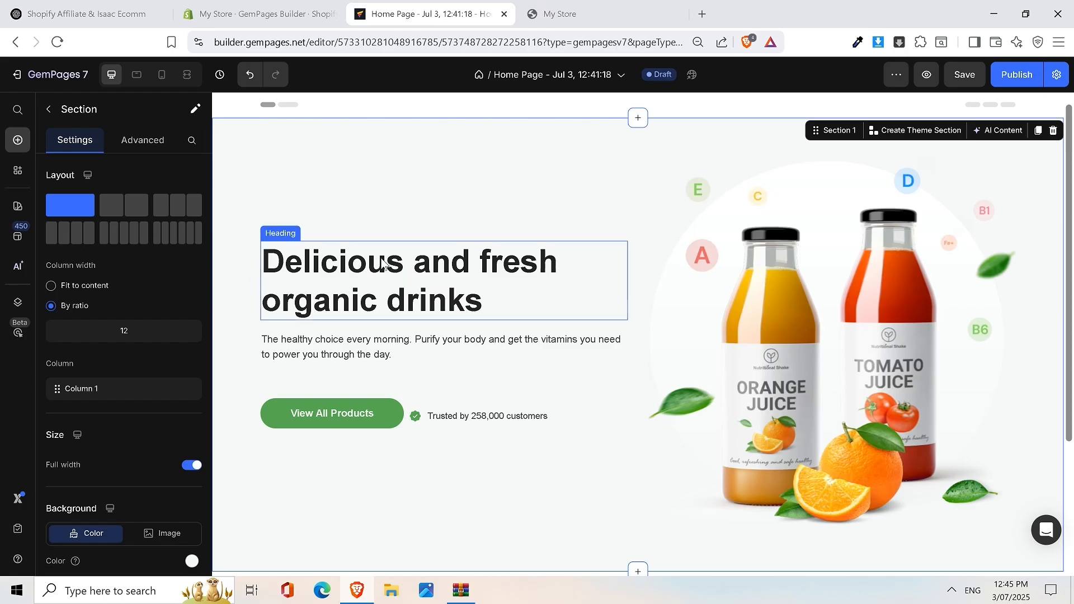
{"action": "left_click", "coordinate": [559, 14]}
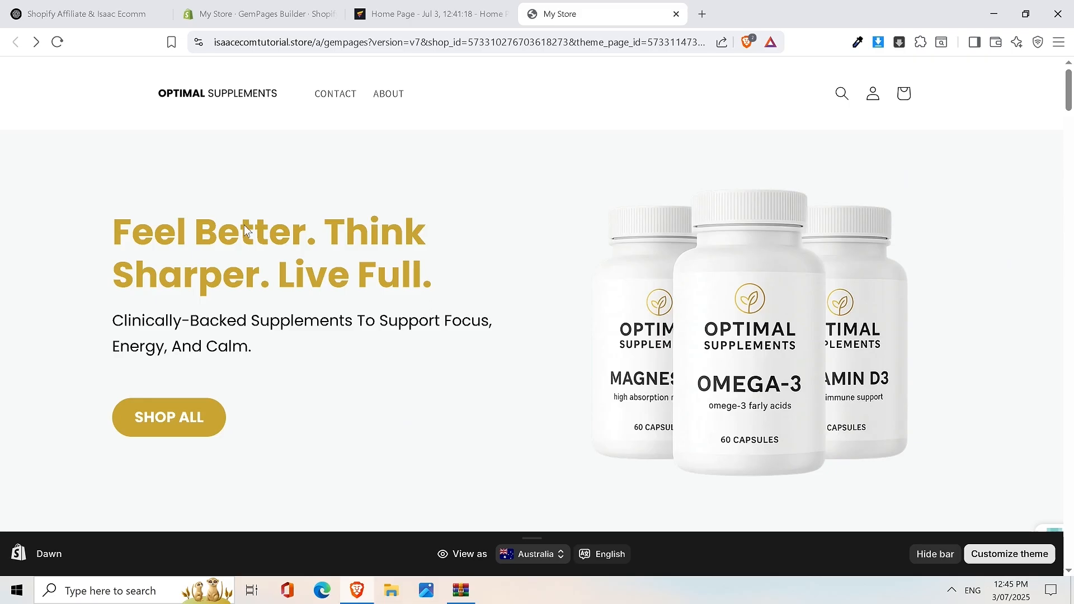
{"action": "left_click_drag", "start_coordinate": [113, 233], "coordinate": [439, 283]}
{"action": "key", "text": "ctrl+c"}
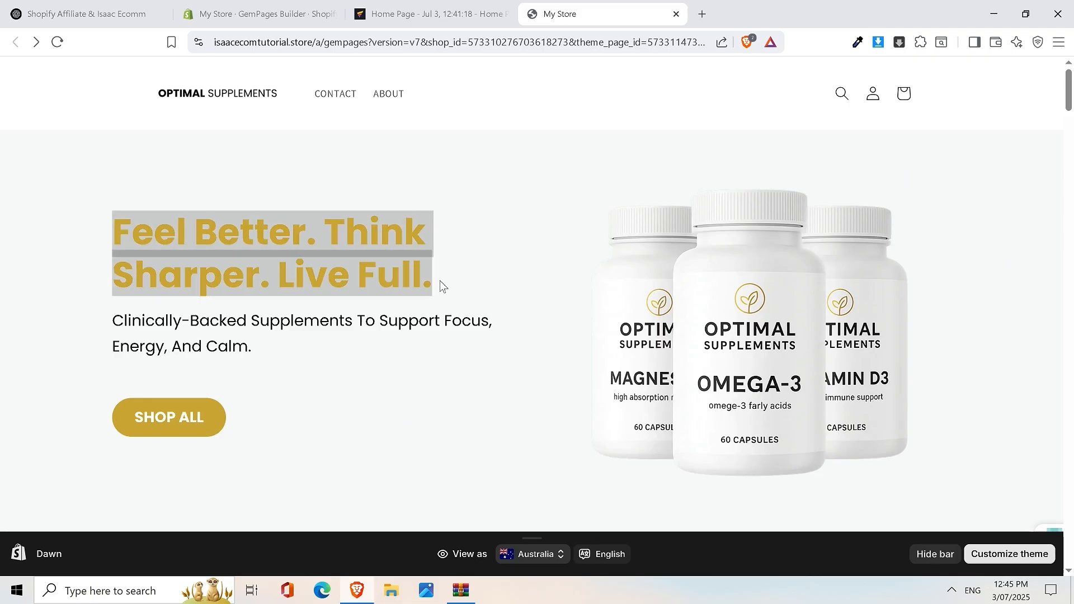
{"action": "left_click", "coordinate": [431, 14]}
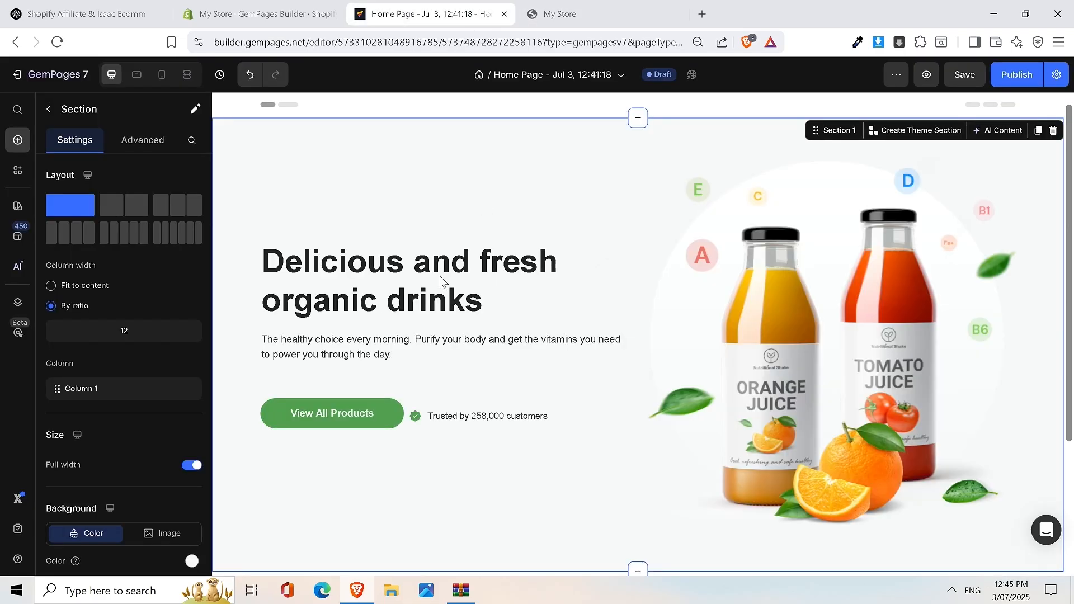
{"action": "triple_click", "coordinate": [394, 289]}
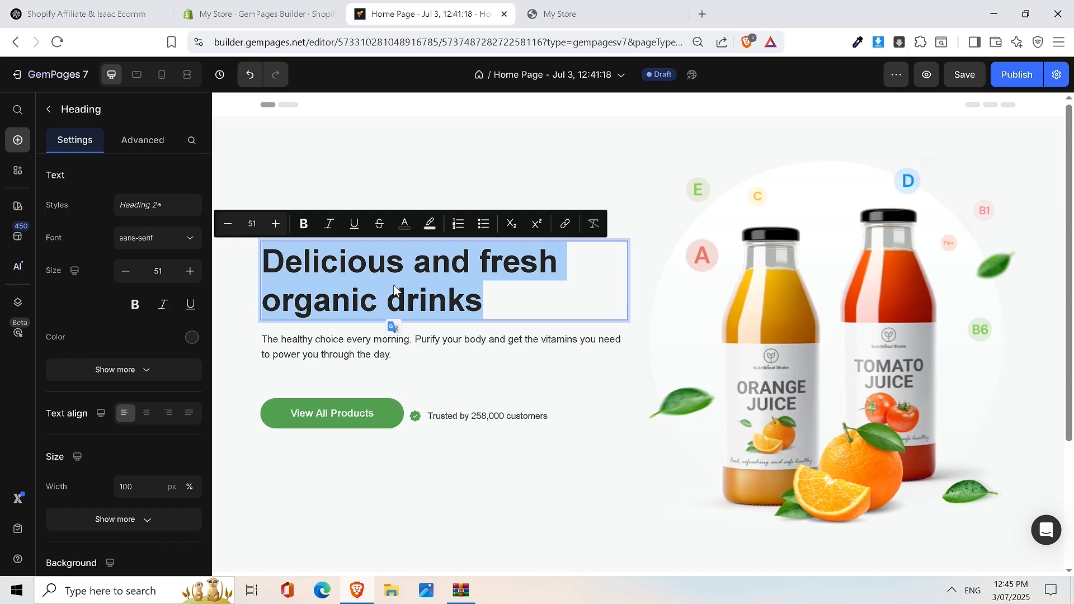
{"action": "key", "text": "ctrl+v"}
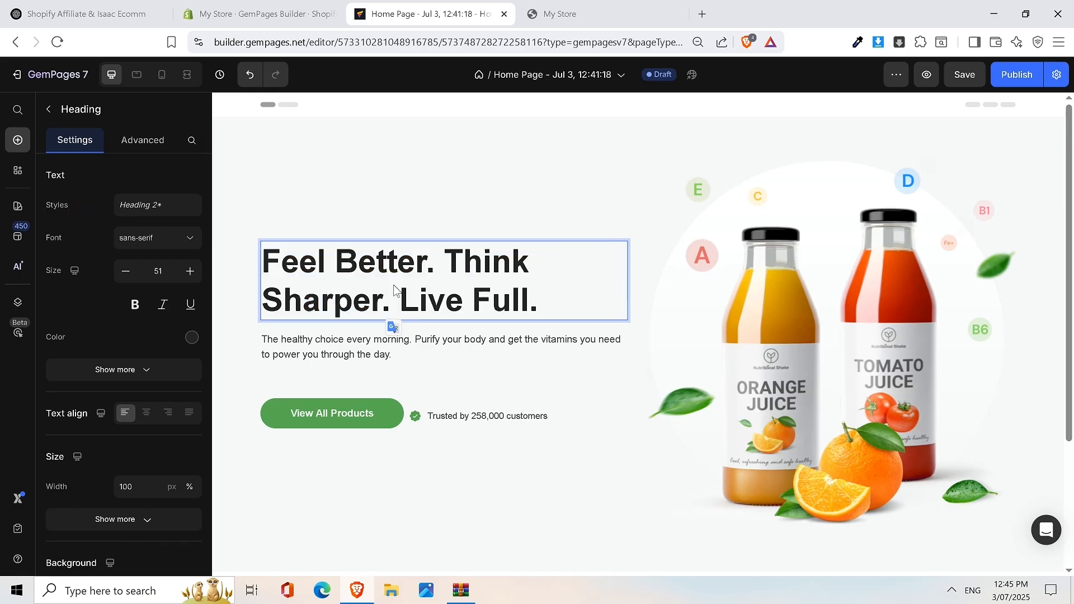
{"action": "left_click", "coordinate": [506, 289]}
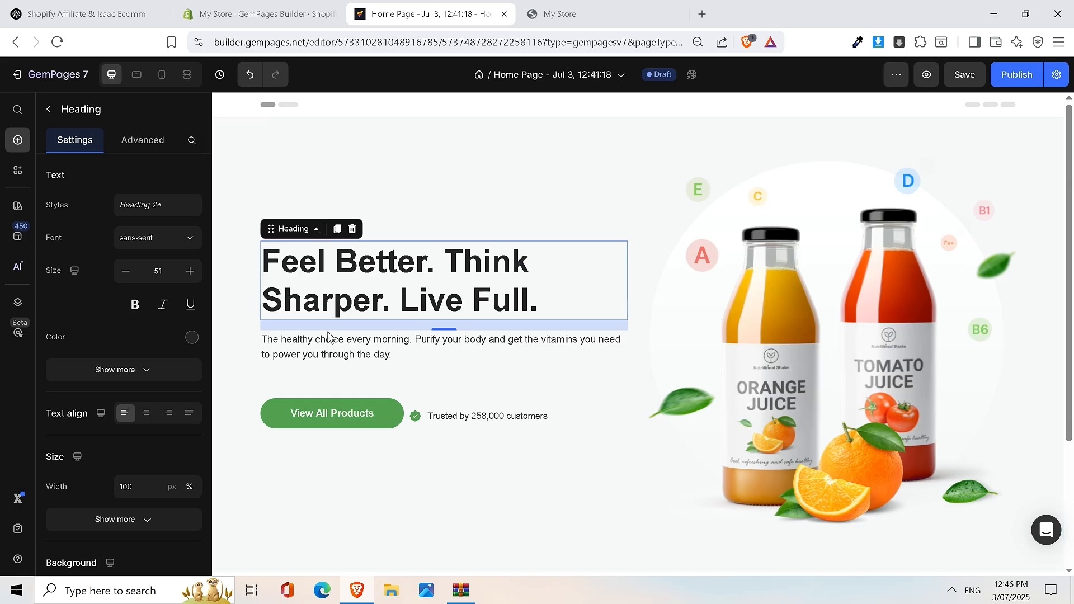
Step: Copy the hero heading text, switch to ChatGPT and start a new chat
{"action": "triple_click", "coordinate": [313, 274]}
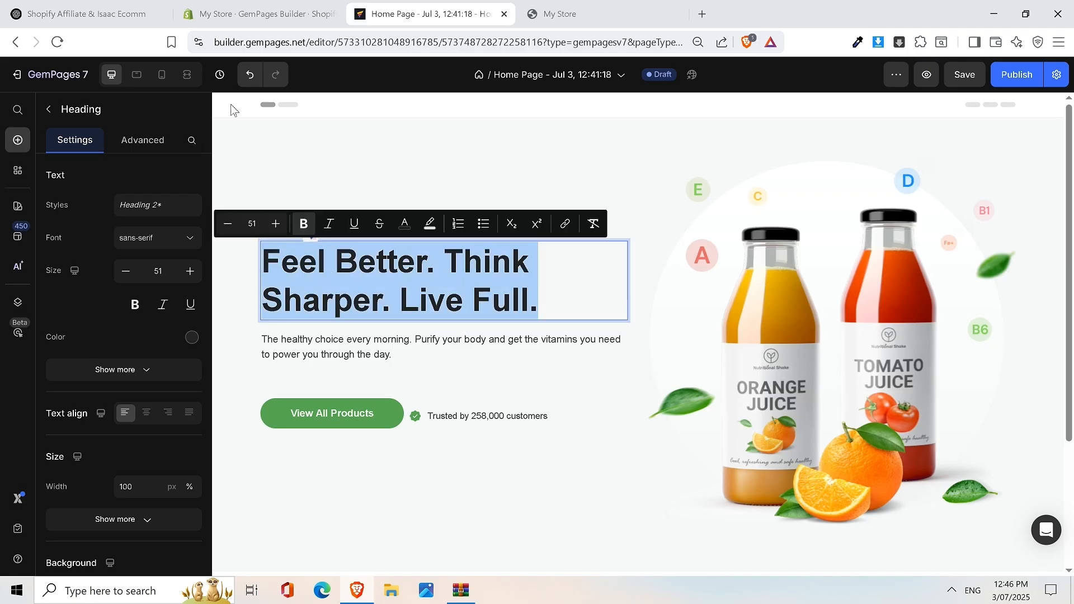
{"action": "left_click", "coordinate": [112, 11]}
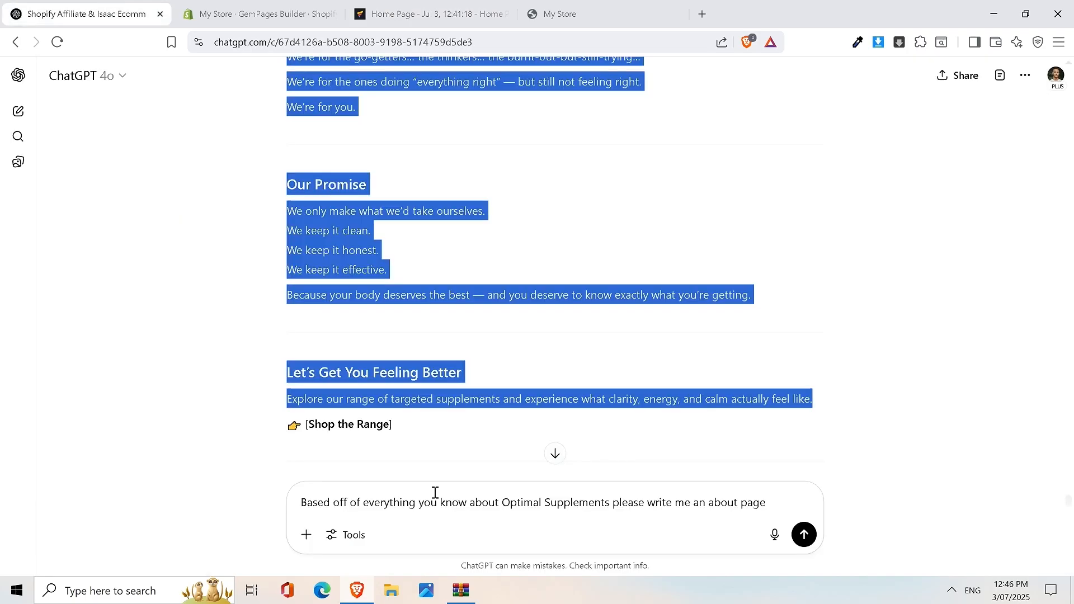
{"action": "triple_click", "coordinate": [419, 501]}
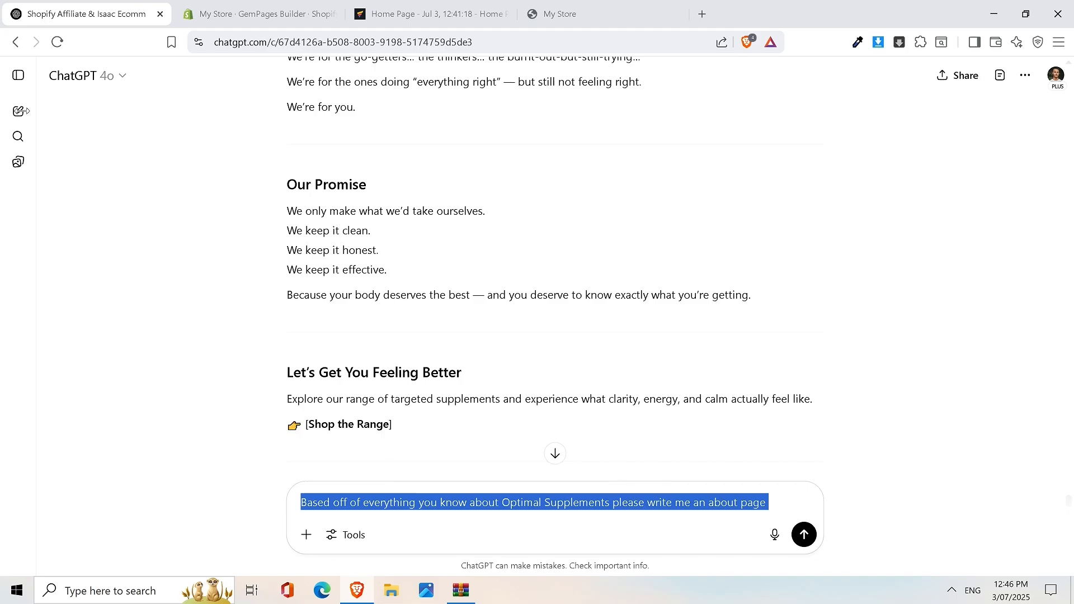
{"action": "left_click", "coordinate": [19, 112]}
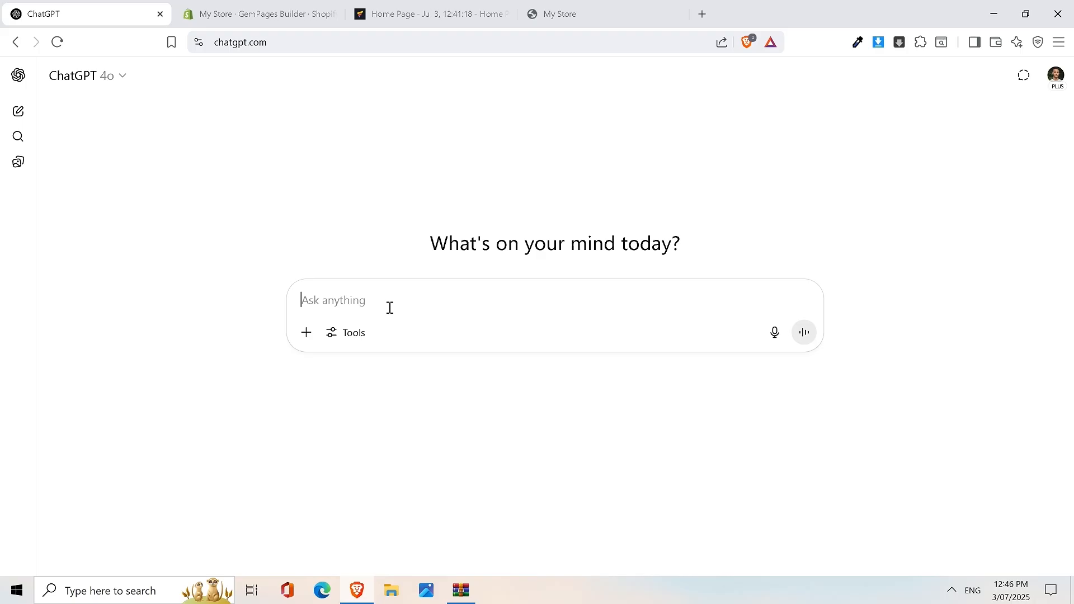
Step: Ask ChatGPT to recreate the formula of the headline "Feel Better. Think Sharper. Live Full." for a business selling unique glass designs
{"action": "type", "text": "Can you recreate a this"}
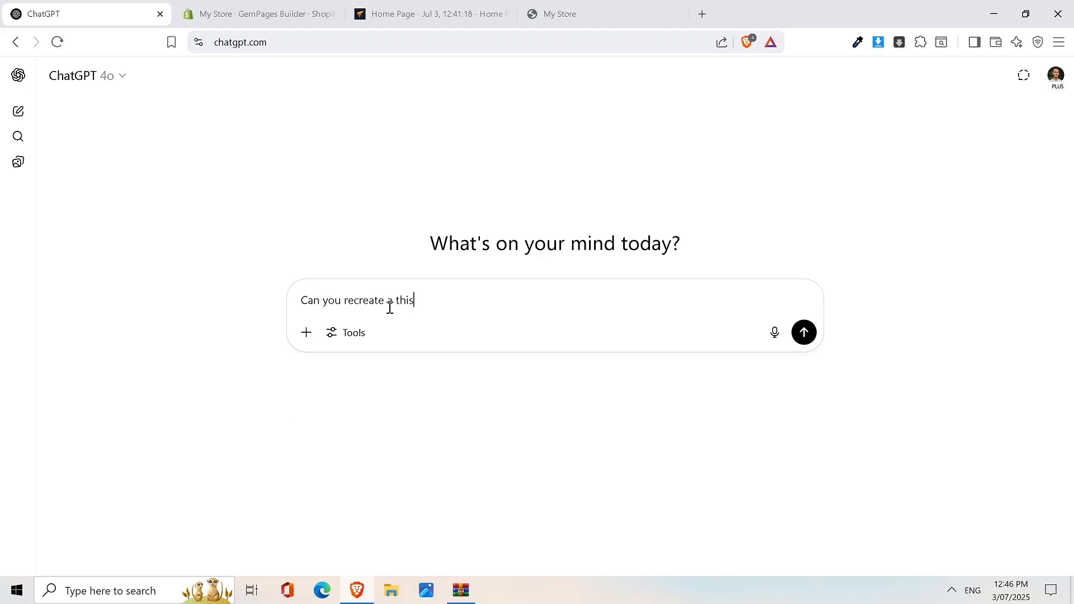
{"action": "type", "text": " formula for this headli"}
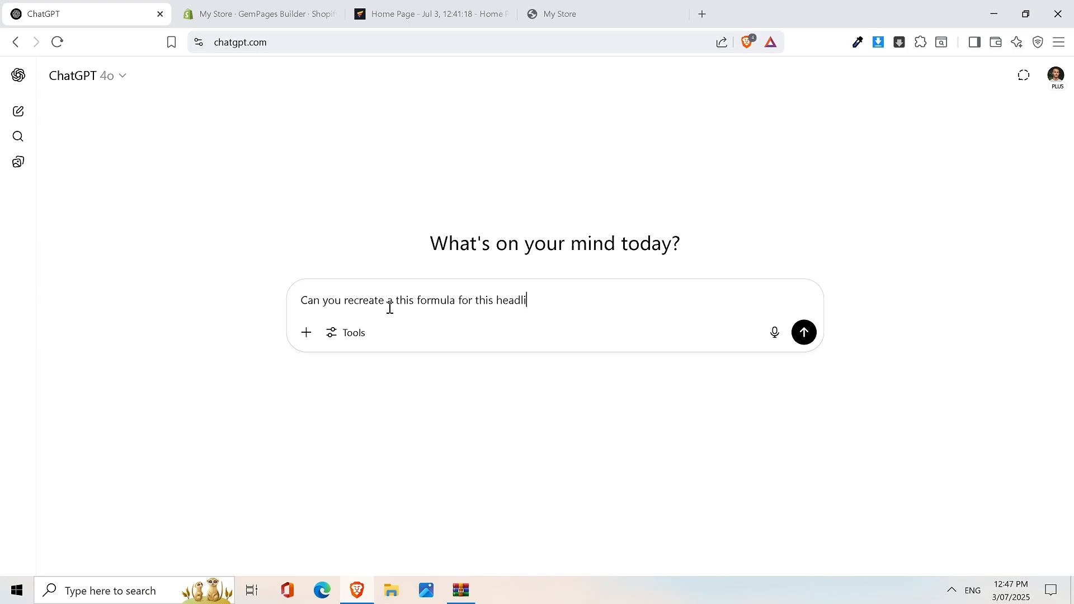
{"action": "type", "text": "ne for my business. My busines"}
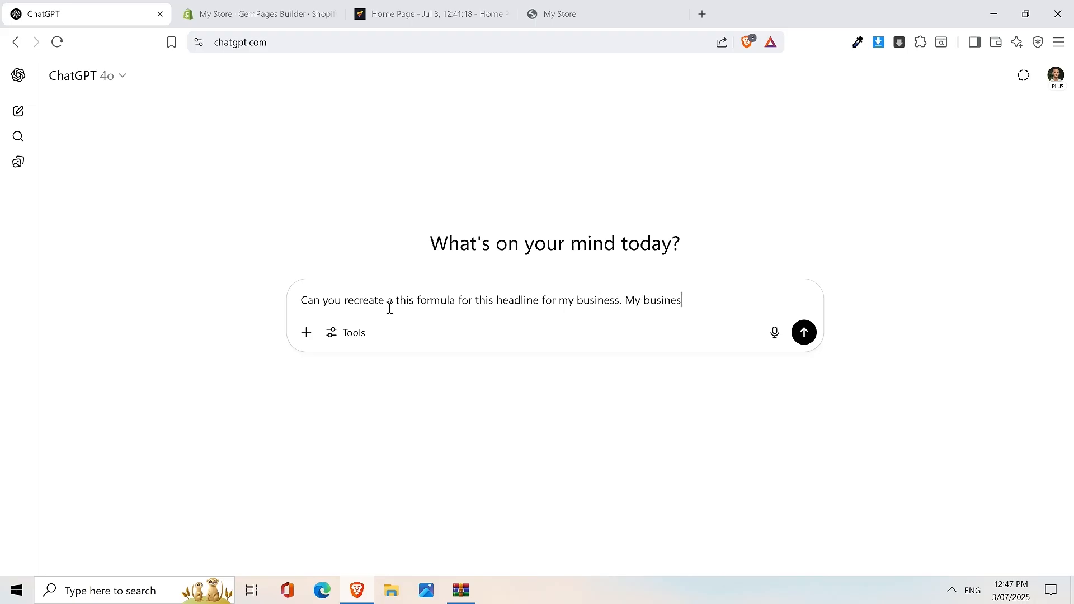
{"action": "type", "text": "s is a"}
{"action": "type", "text": "se;lling"}
{"action": "key", "text": "BackSpace"}
{"action": "key", "text": "BackSpace"}
{"action": "key", "text": "BackSpace"}
{"action": "key", "text": "BackSpace"}
{"action": "type", "text": "lling unique gl"}
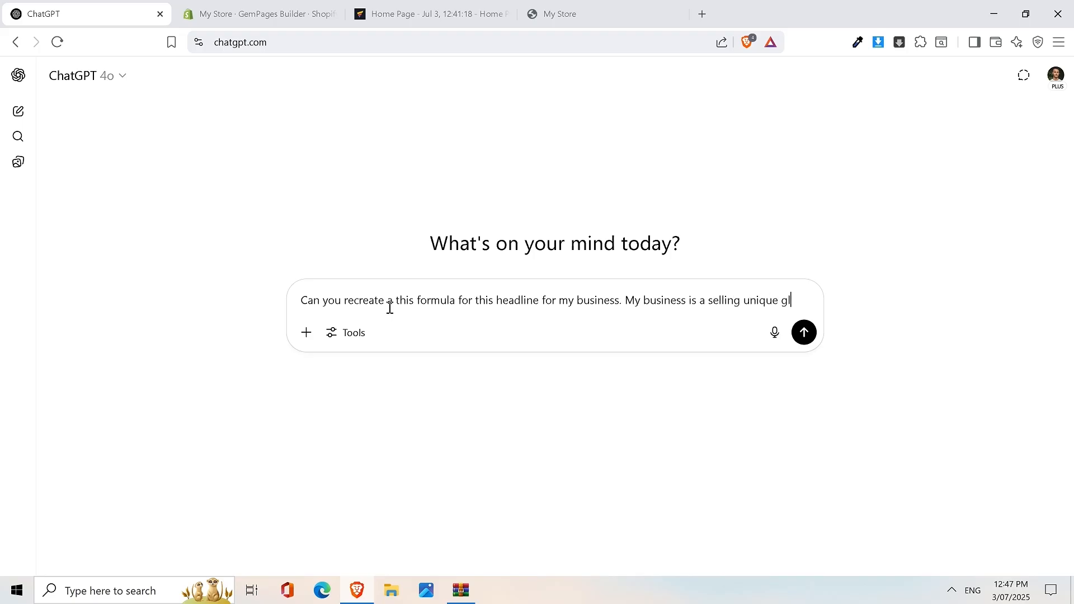
{"action": "type", "text": "ass designs"}
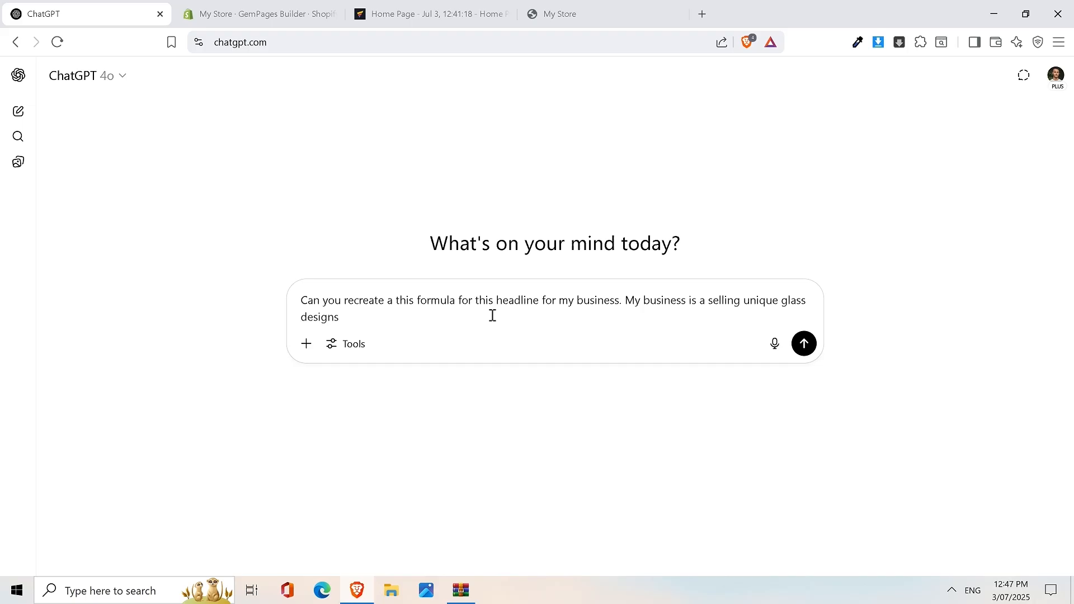
{"action": "type", "text": "."}
{"action": "key", "text": "shift+Return"}
{"action": "key", "text": "shift+Return"}
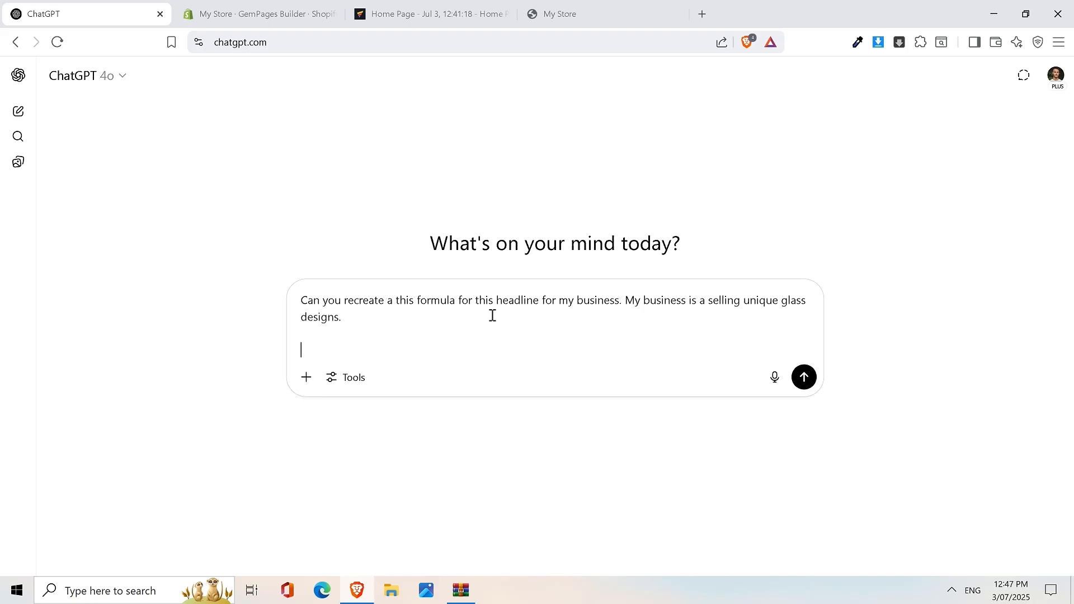
{"action": "key", "text": "ctrl+v"}
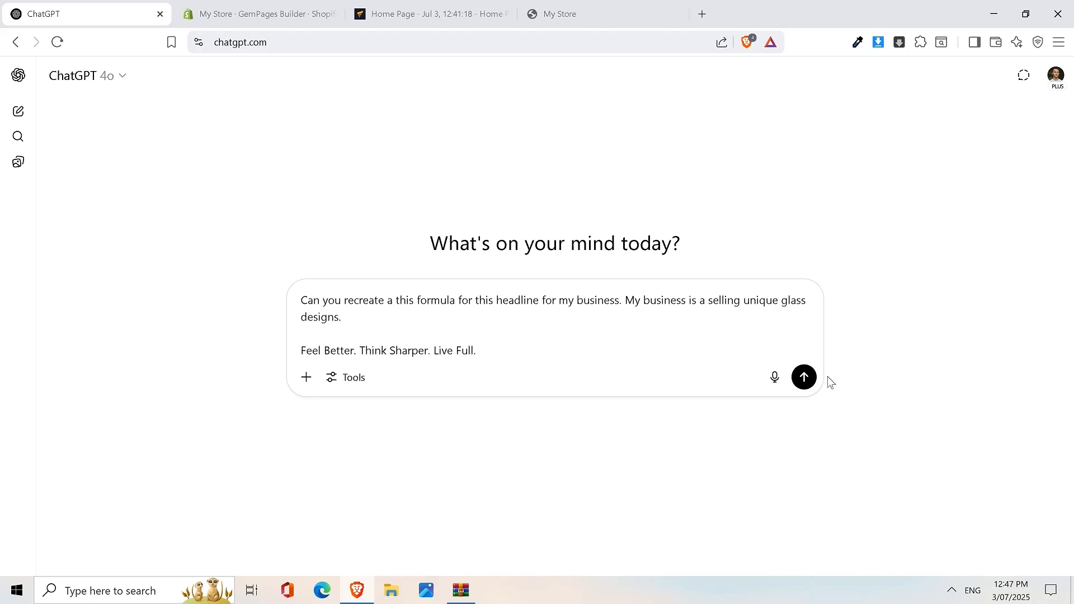
{"action": "left_click", "coordinate": [812, 379]}
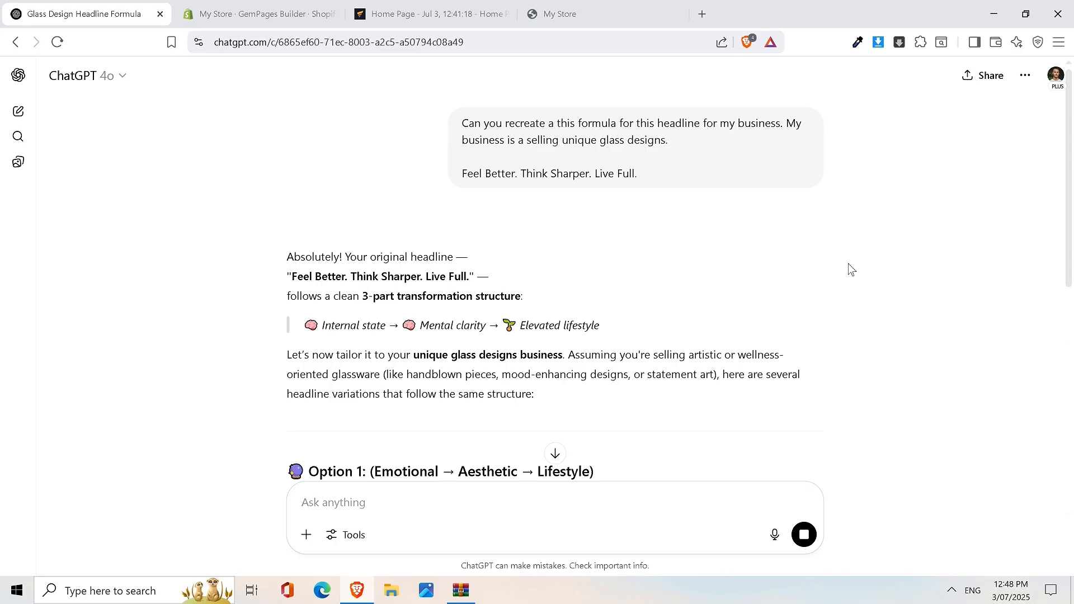
Step: Review ChatGPT's reply against the wording of the prompt and the original headline
{"action": "scroll", "coordinate": [850, 269], "scroll_direction": "down", "scroll_amount": 3}
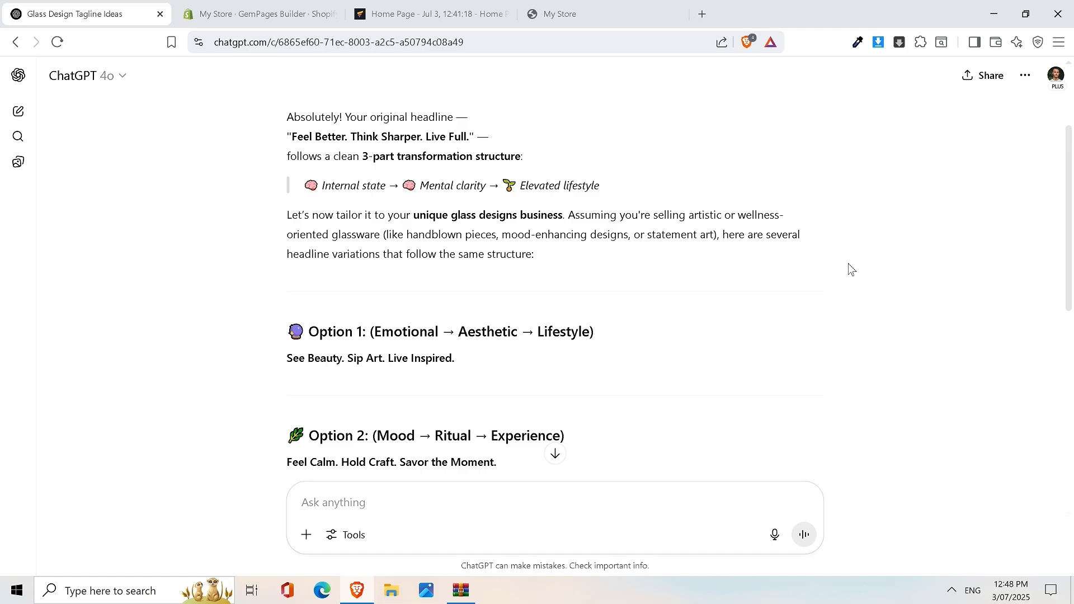
{"action": "scroll", "coordinate": [848, 264], "scroll_direction": "down", "scroll_amount": 3}
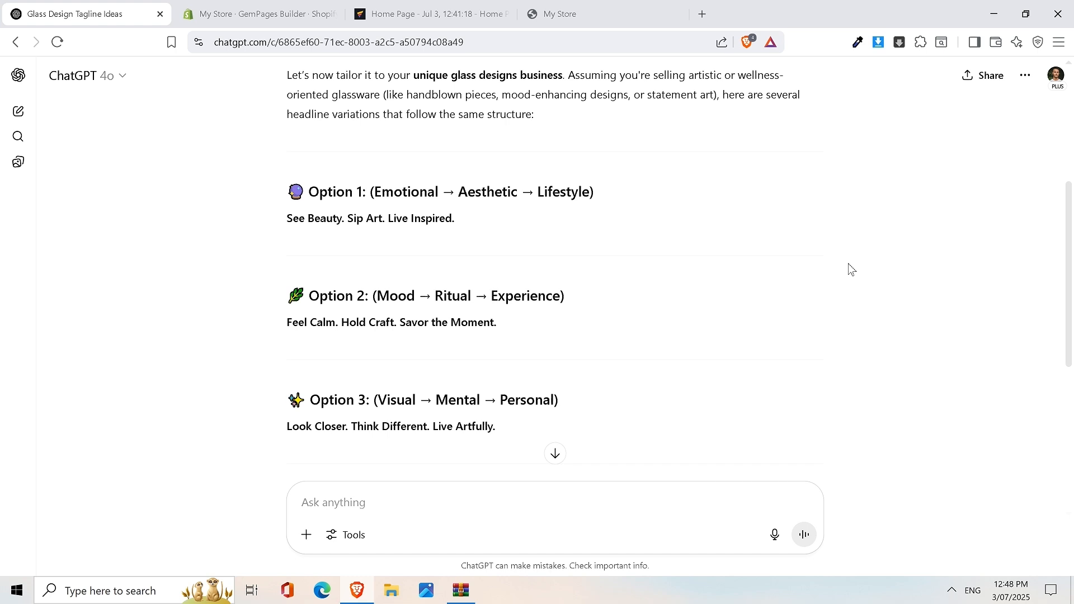
{"action": "scroll", "coordinate": [848, 267], "scroll_direction": "up", "scroll_amount": 5}
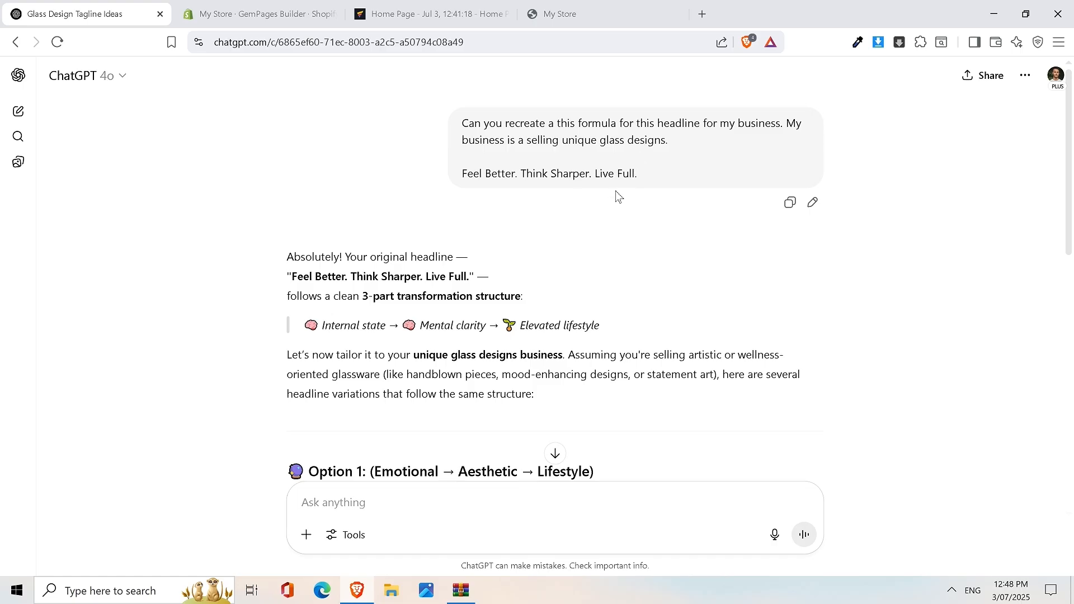
{"action": "left_click_drag", "start_coordinate": [468, 152], "coordinate": [658, 141]}
{"action": "left_click", "coordinate": [654, 140]}
{"action": "left_click_drag", "start_coordinate": [464, 124], "coordinate": [803, 122]}
{"action": "left_click_drag", "start_coordinate": [462, 174], "coordinate": [655, 177]}
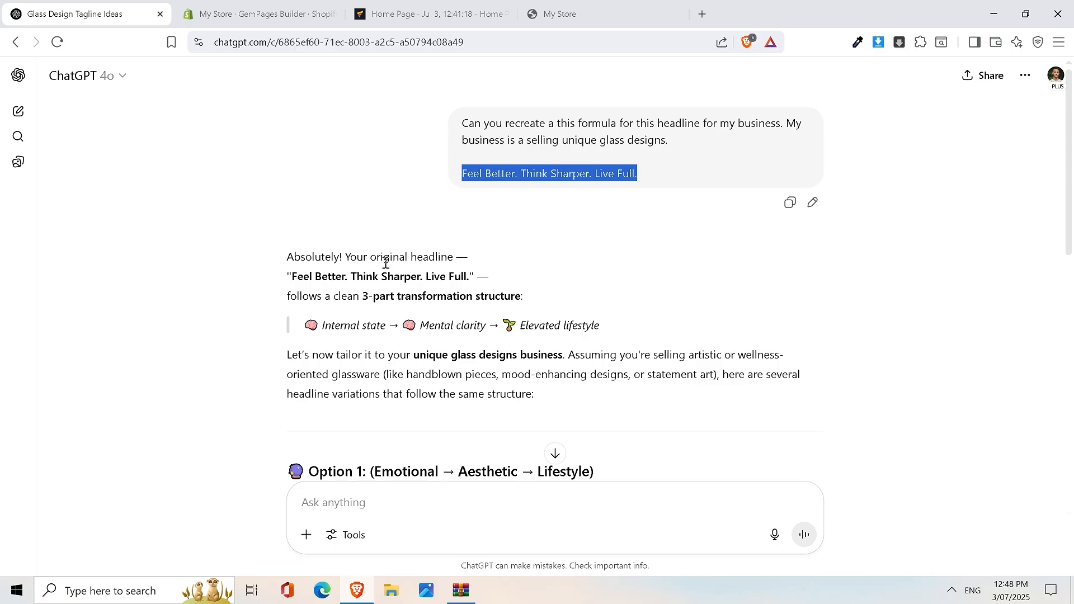
{"action": "scroll", "coordinate": [660, 240], "scroll_direction": "down", "scroll_amount": 3}
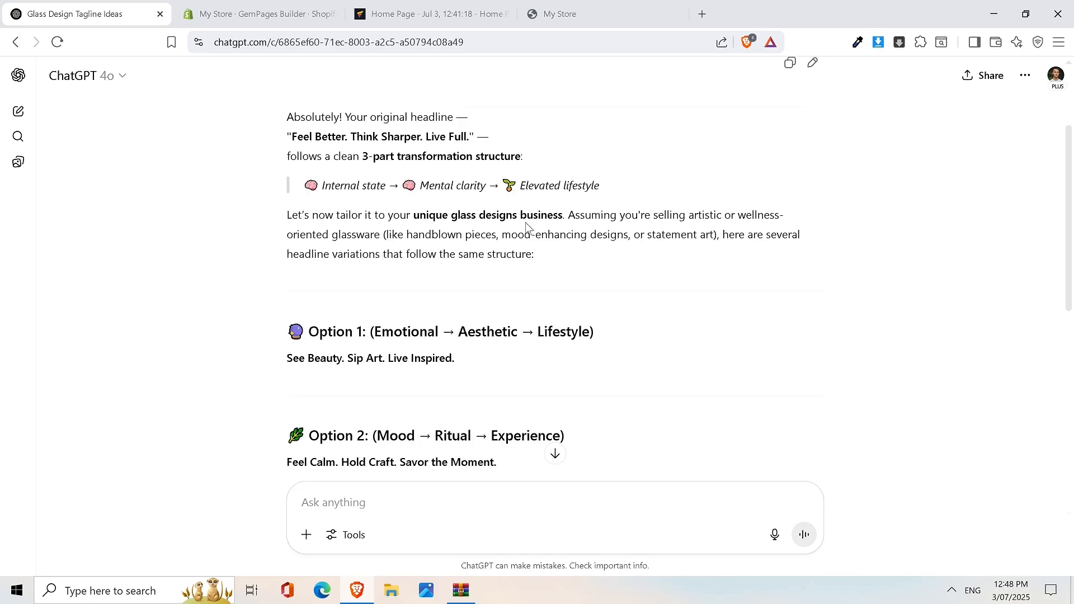
{"action": "scroll", "coordinate": [520, 226], "scroll_direction": "down", "scroll_amount": 4}
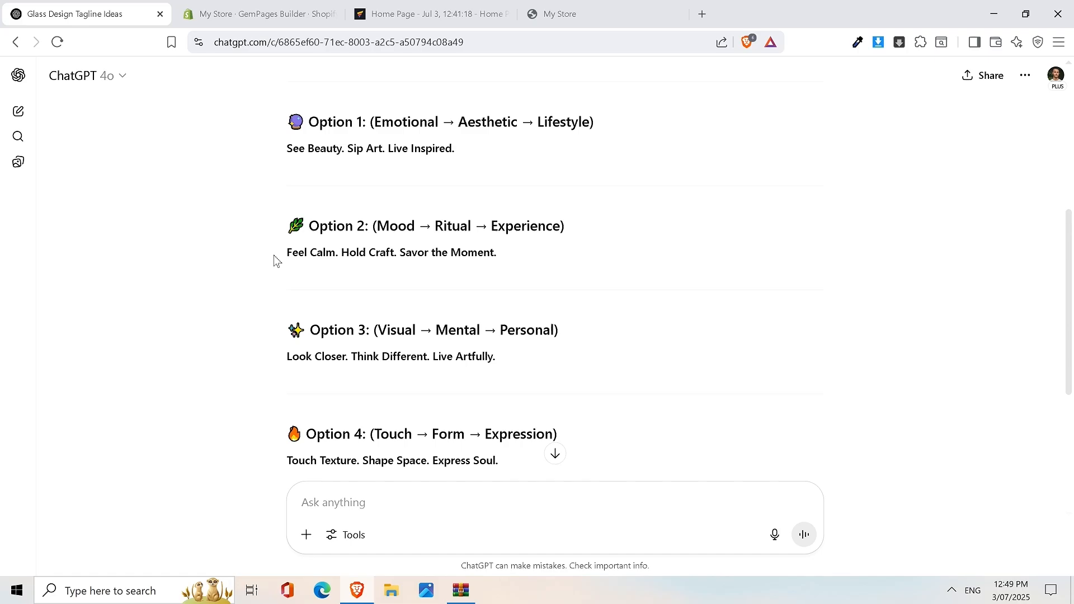
Step: Compare the five suggested headline options for the glass design business
{"action": "left_click_drag", "start_coordinate": [290, 150], "coordinate": [477, 146]}
{"action": "key", "text": "ctrl+c"}
{"action": "left_click_drag", "start_coordinate": [291, 255], "coordinate": [592, 234]}
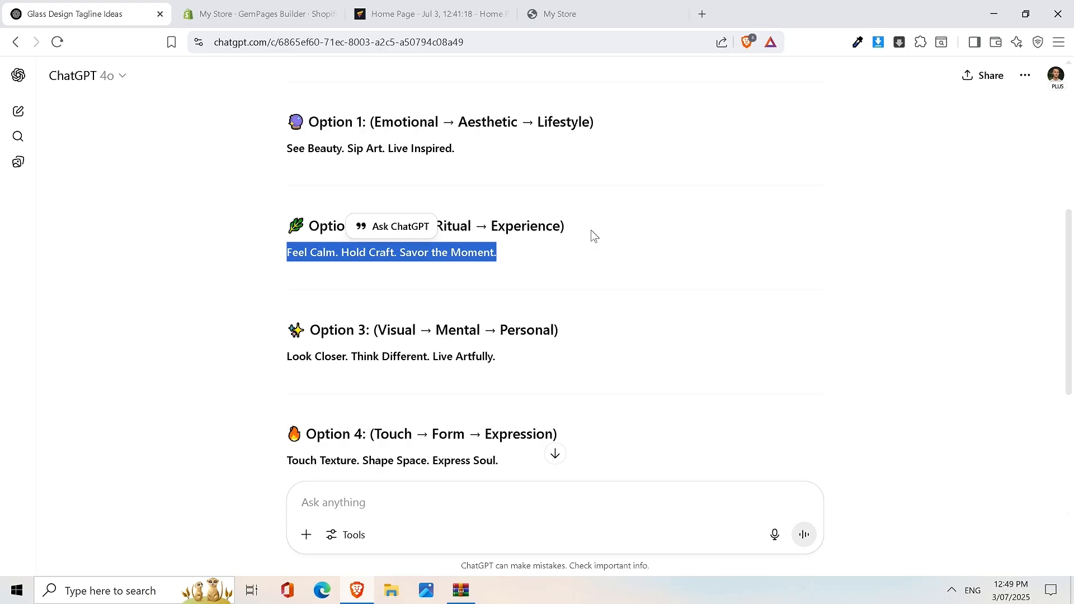
{"action": "scroll", "coordinate": [328, 372], "scroll_direction": "down", "scroll_amount": 3}
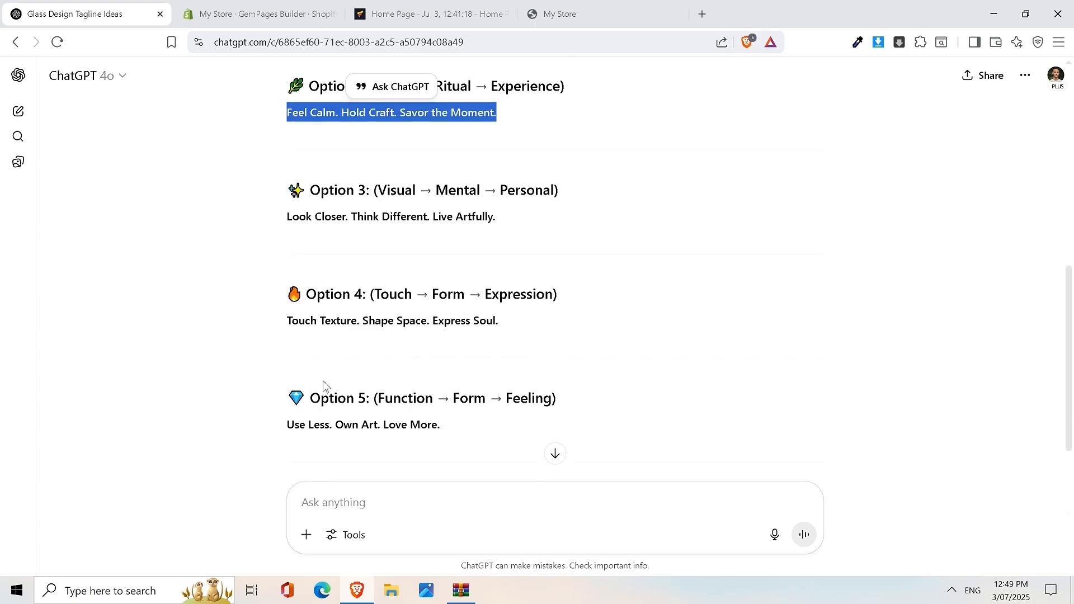
{"action": "left_click_drag", "start_coordinate": [284, 425], "coordinate": [474, 420]}
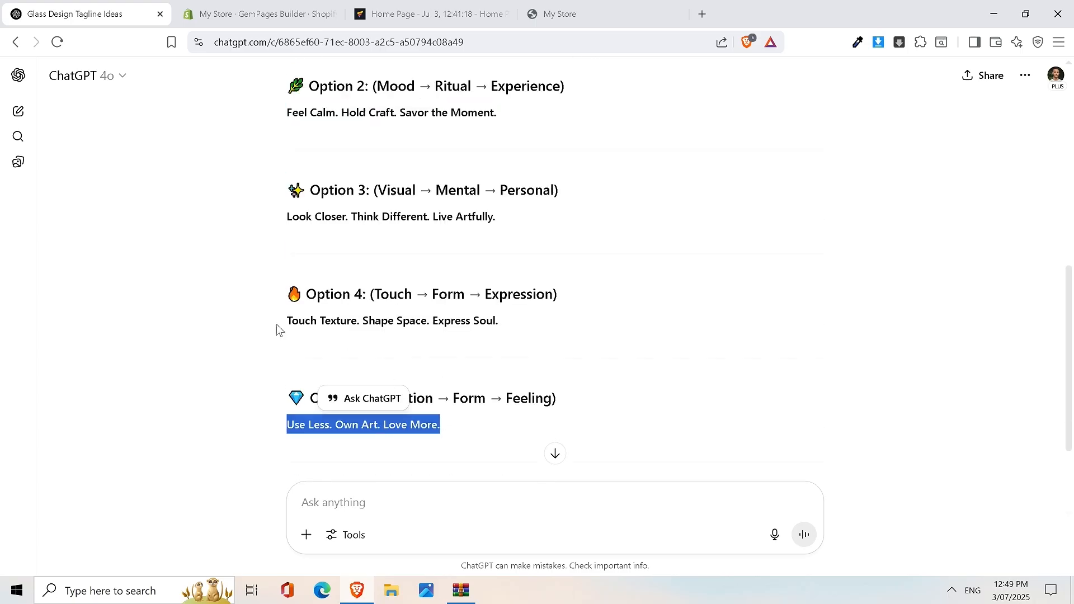
{"action": "left_click_drag", "start_coordinate": [286, 321], "coordinate": [535, 310]}
{"action": "triple_click", "coordinate": [442, 223]}
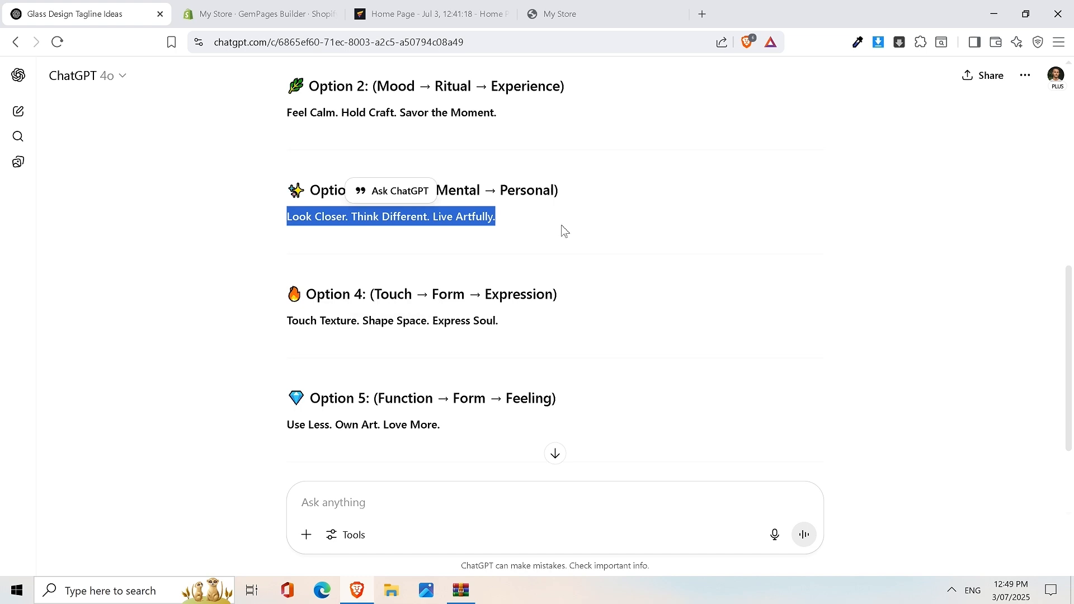
{"action": "scroll", "coordinate": [562, 223], "scroll_direction": "up", "scroll_amount": 1}
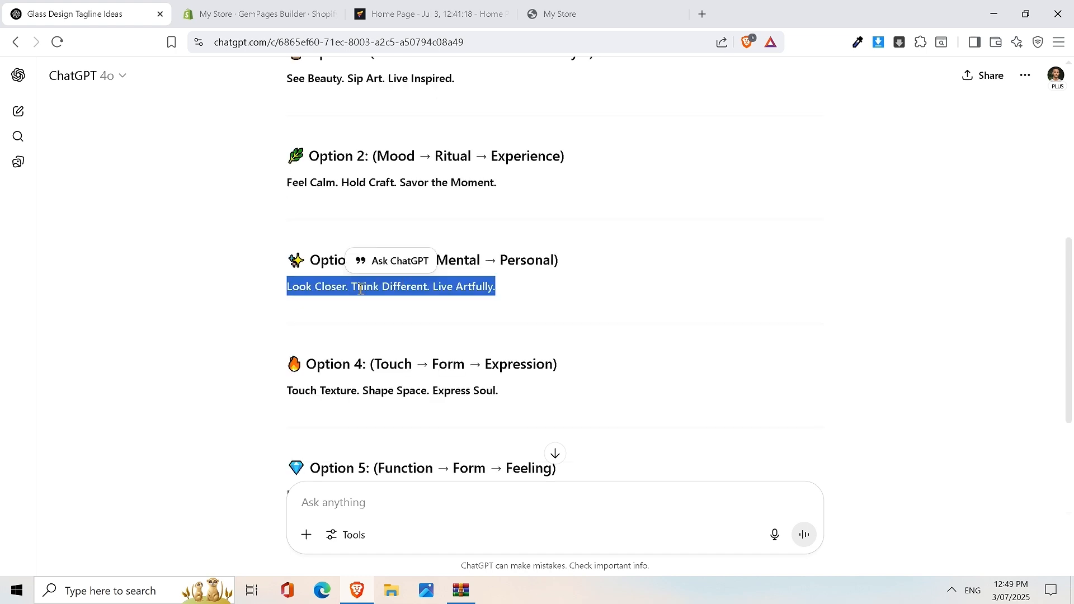
{"action": "left_click", "coordinate": [500, 311]}
{"action": "scroll", "coordinate": [505, 303], "scroll_direction": "up", "scroll_amount": 2}
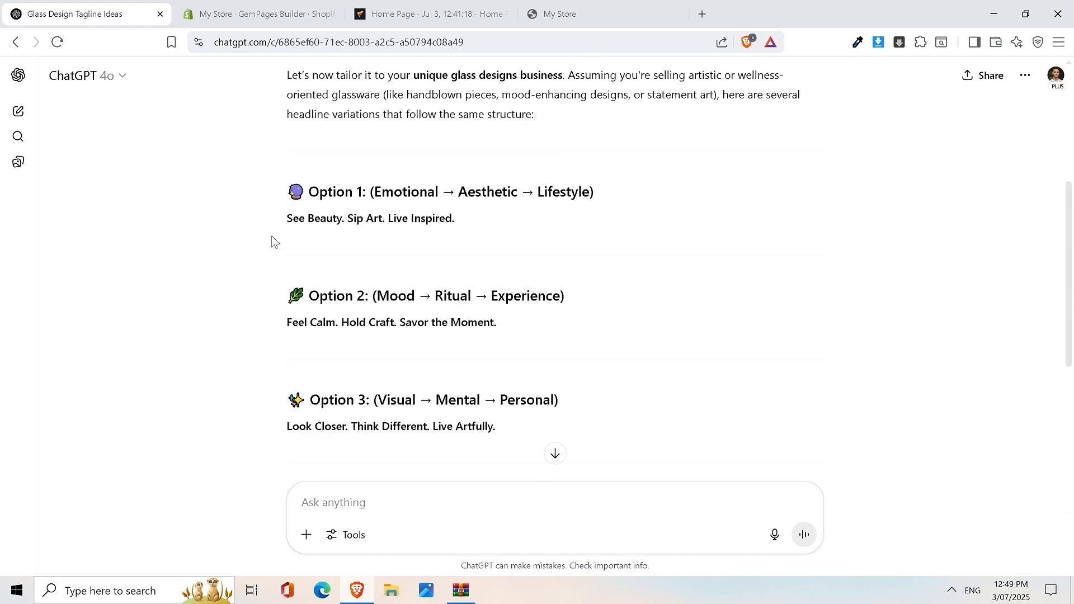
Step: Try "See Beauty. Sip Art. Live Inspired." from ChatGPT as the hero heading in GemPages, and undo the replacement
{"action": "left_click_drag", "start_coordinate": [311, 229], "coordinate": [452, 229]}
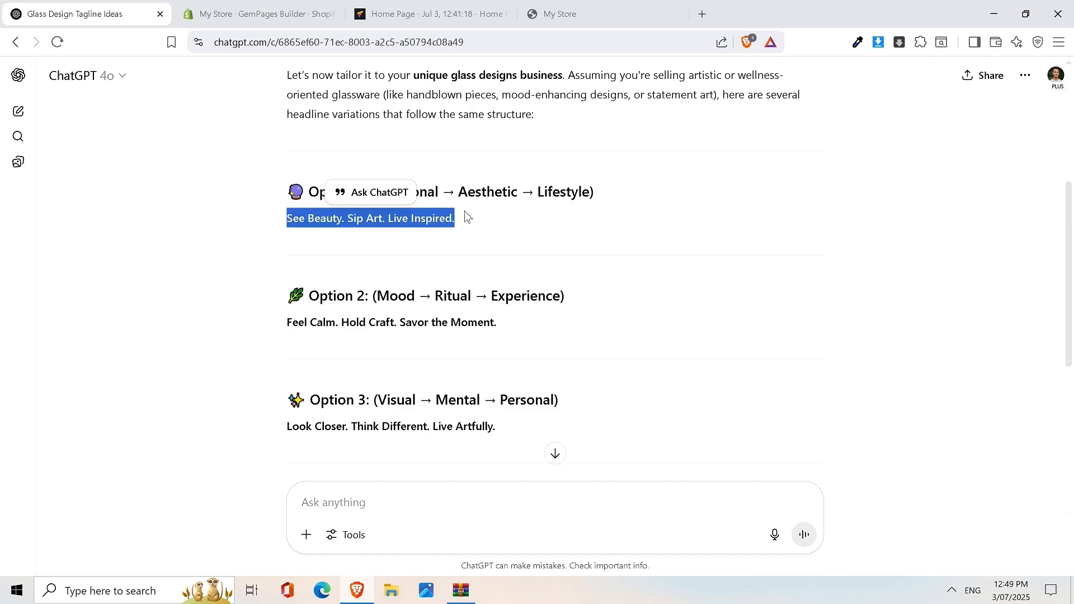
{"action": "left_click", "coordinate": [392, 13]}
{"action": "key", "text": "ctrl+v"}
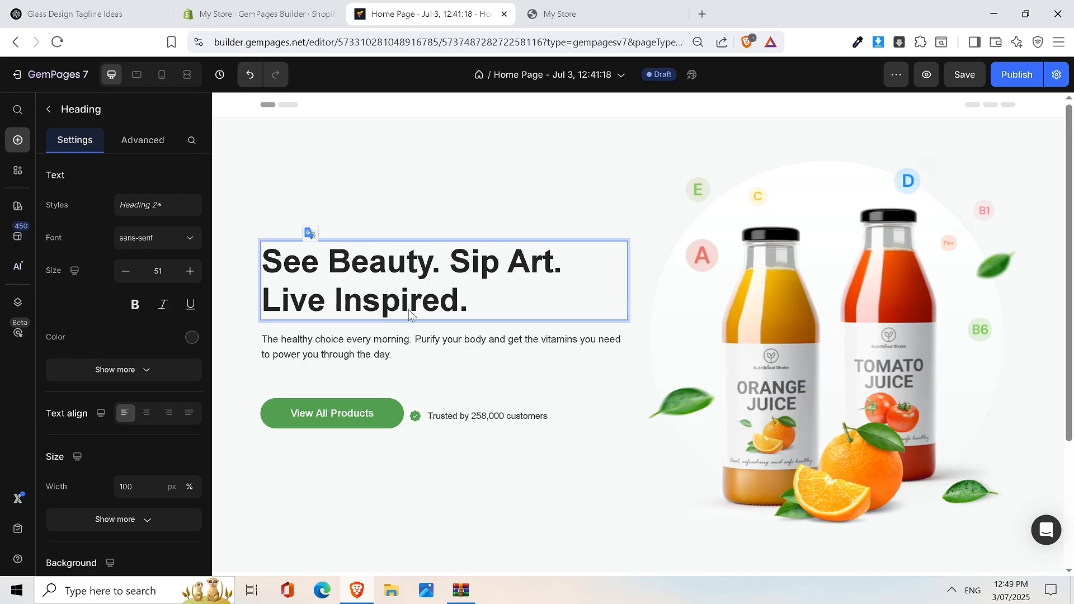
{"action": "key", "text": "ctrl+s"}
{"action": "key", "text": "ctrl+z"}
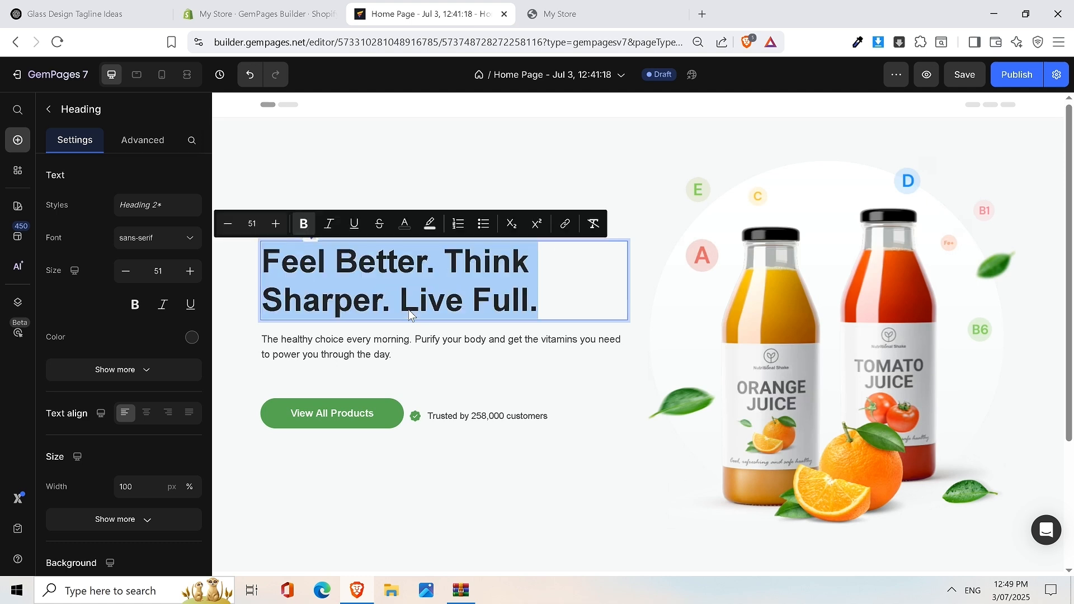
Step: Replace the text below the hero heading with the example page's "Clinically-backed supplements to support focus, energy, and calm." and save the page
{"action": "left_click", "coordinate": [329, 355]}
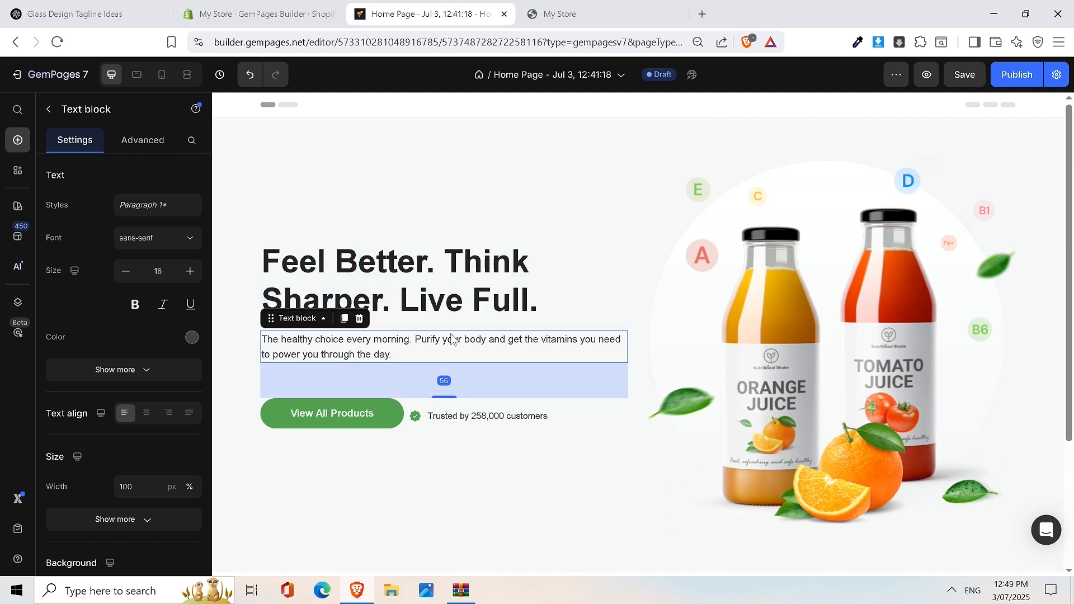
{"action": "left_click", "coordinate": [597, 7]}
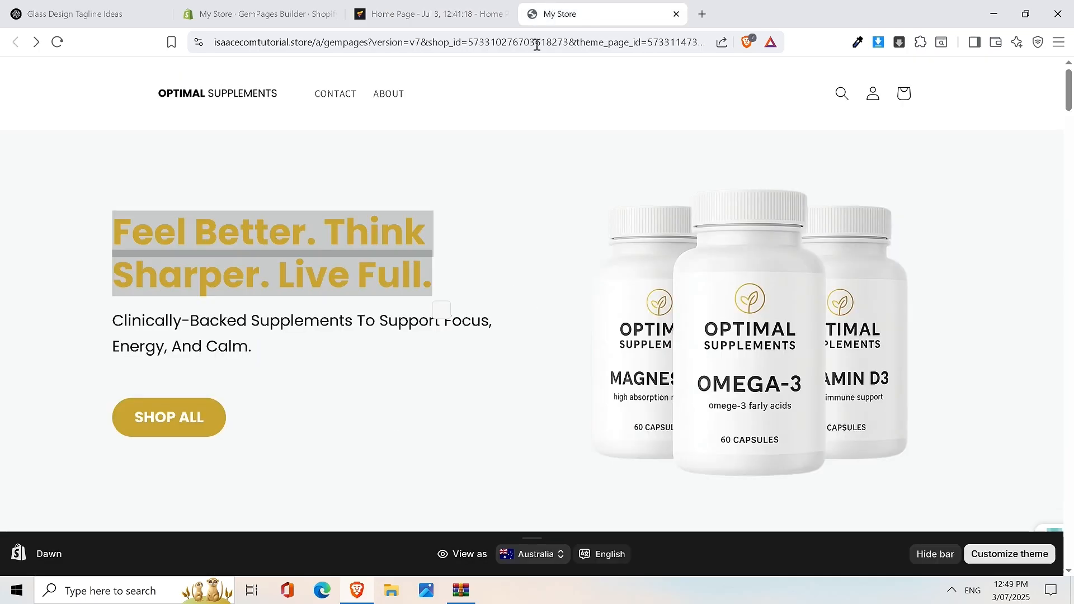
{"action": "left_click_drag", "start_coordinate": [109, 323], "coordinate": [260, 347]}
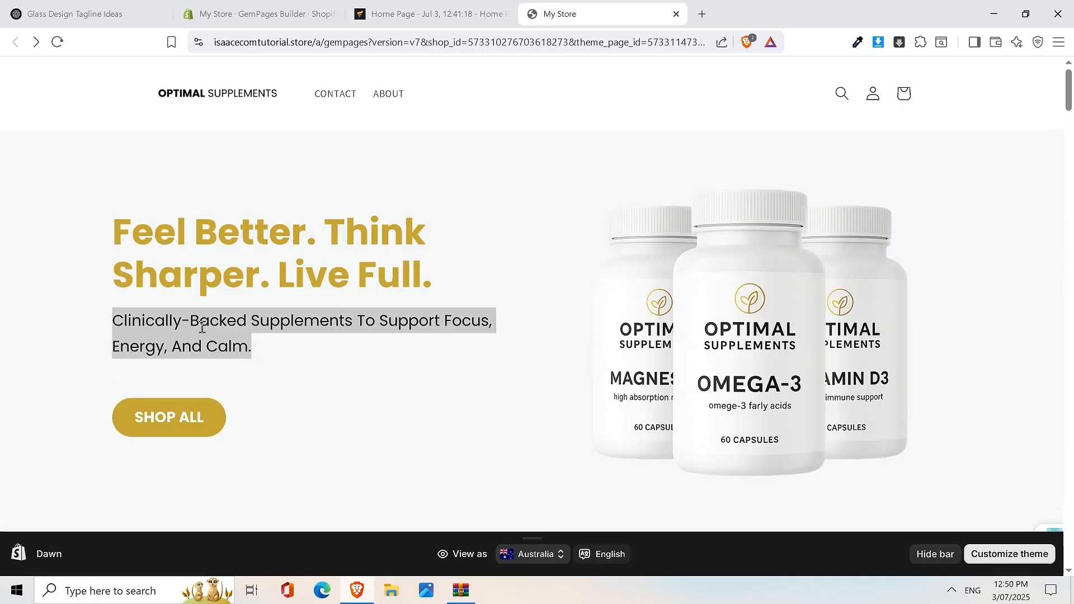
{"action": "right_click", "coordinate": [202, 327]}
{"action": "left_click", "coordinate": [235, 338]}
{"action": "left_click", "coordinate": [412, 6]}
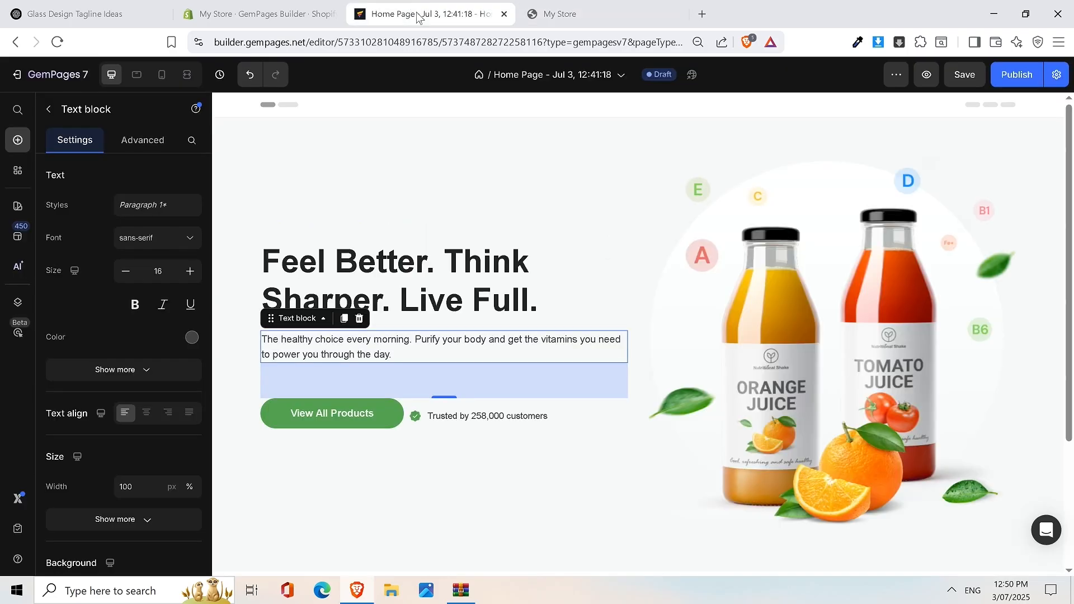
{"action": "double_click", "coordinate": [324, 346]}
{"action": "triple_click", "coordinate": [324, 346]}
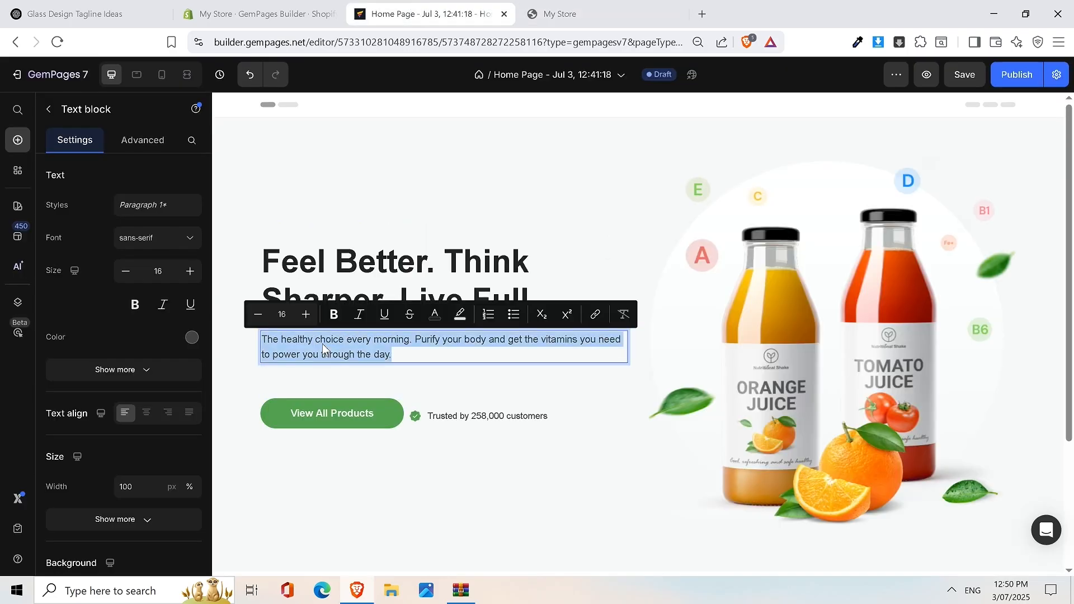
{"action": "key", "text": "ctrl+v"}
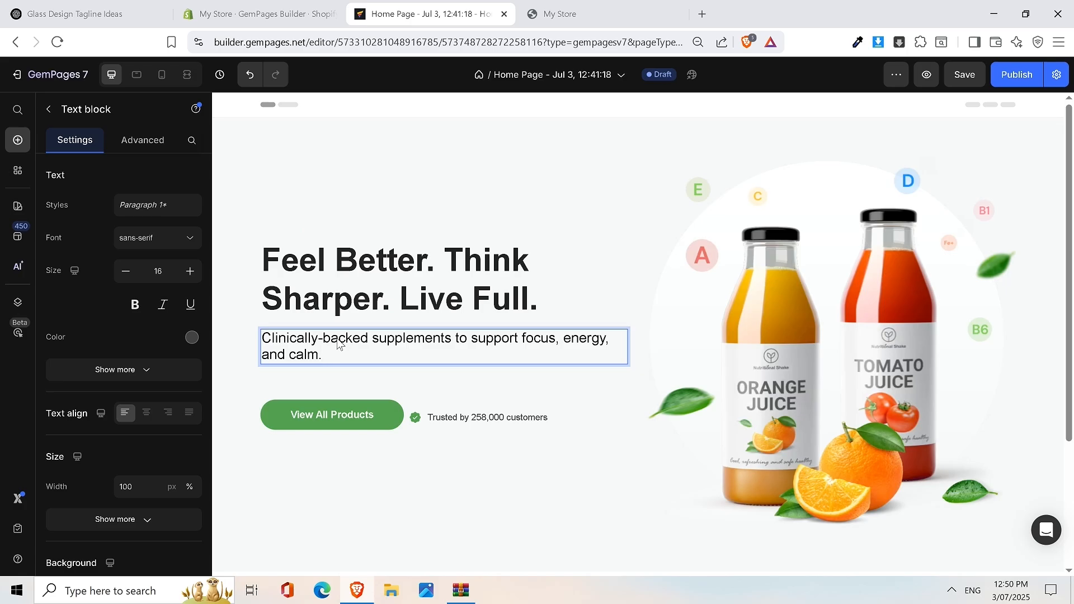
{"action": "key", "text": "ctrl+s"}
Step: Copy the "Clinically-backed supplements to support focus, energy, and calm." text from the hero and paste it into a new ChatGPT message
{"action": "left_click_drag", "start_coordinate": [331, 354], "coordinate": [238, 339]}
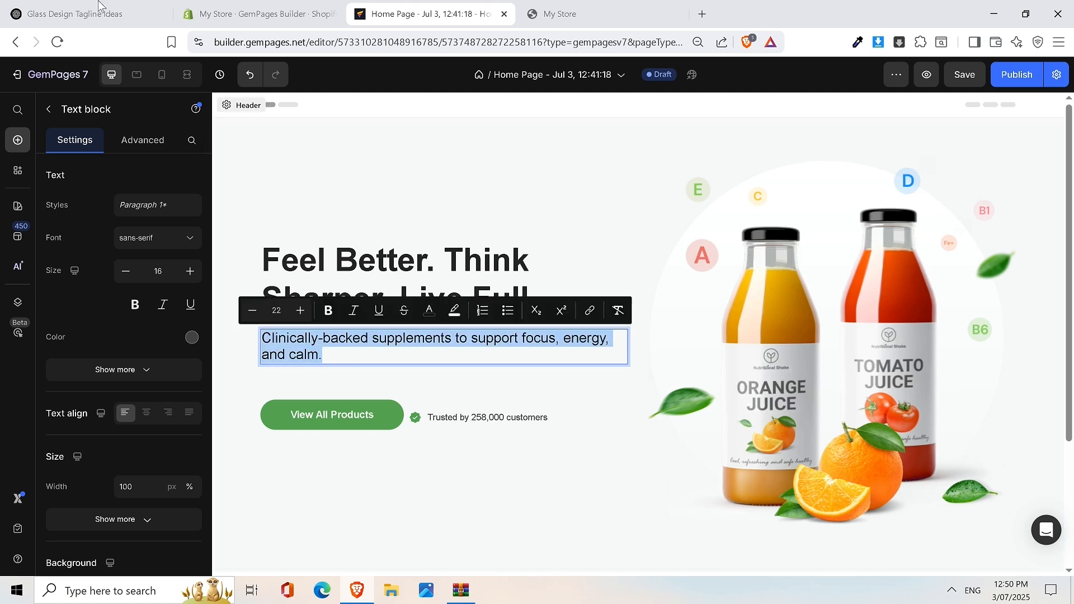
{"action": "left_click", "coordinate": [112, 14]}
{"action": "left_click", "coordinate": [369, 500]}
{"action": "key", "text": "ctrl+v"}
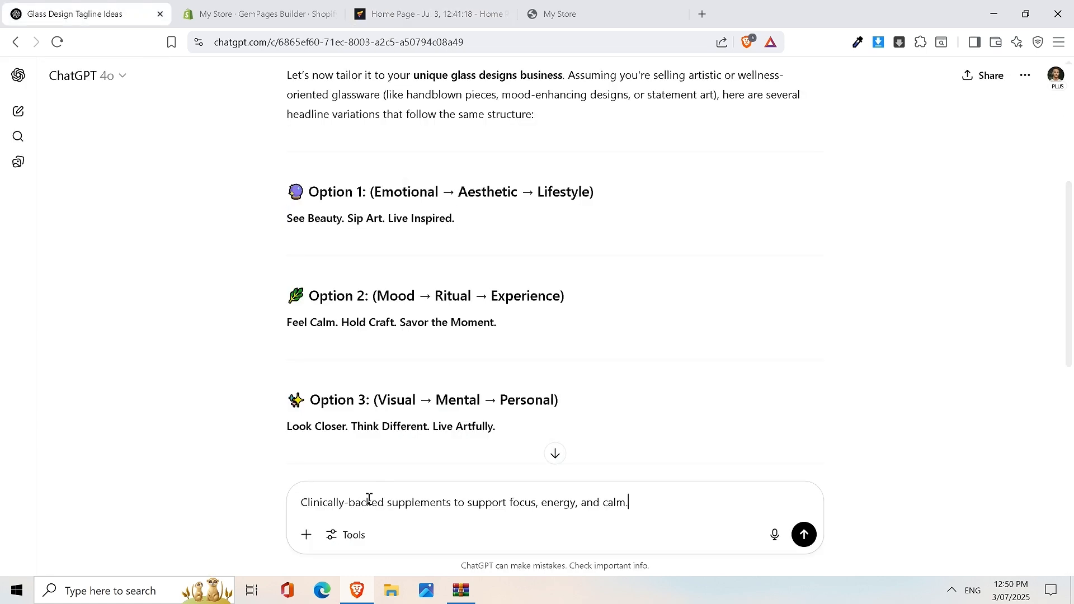
{"action": "type", "text": "disc"}
{"action": "key", "text": "BackSpace"}
{"action": "key", "text": "BackSpace"}
{"action": "key", "text": "BackSpace"}
{"action": "key", "text": "BackSpace"}
{"action": "type", "text": "C"}
{"action": "key", "text": "BackSpace"}
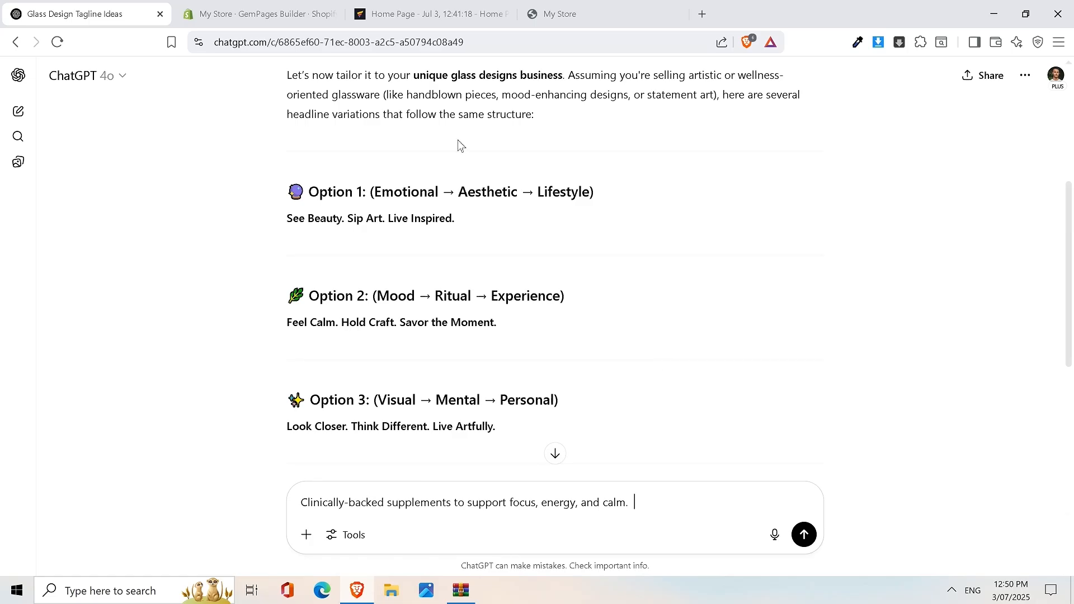
Step: Switch back to GemPages and delete the "Trusted by 258,000 customers" text and its check icon beside the hero button
{"action": "left_click", "coordinate": [441, 8]}
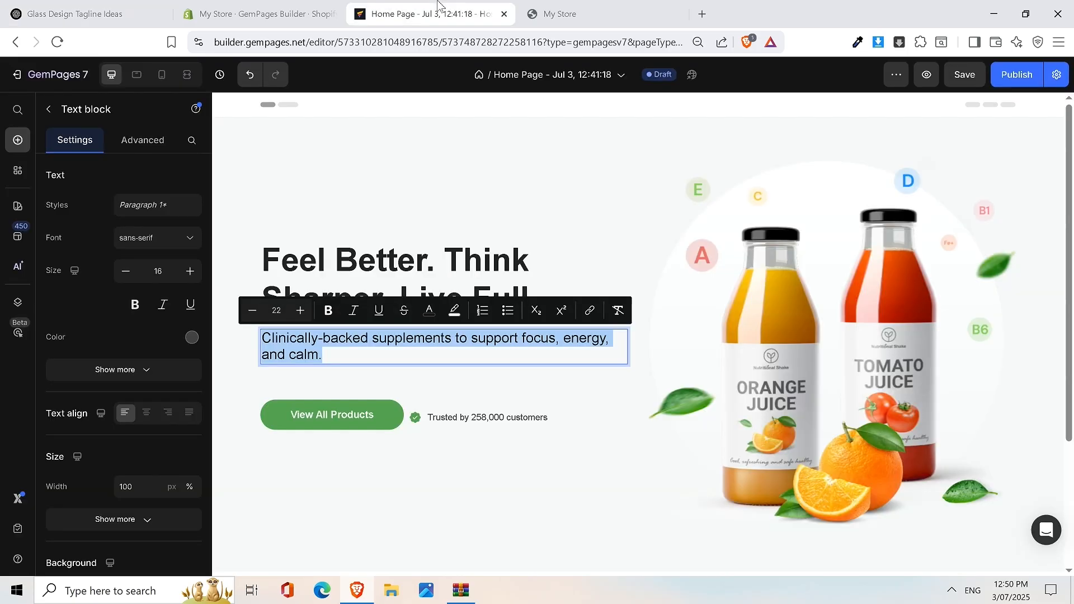
{"action": "left_click", "coordinate": [468, 359]}
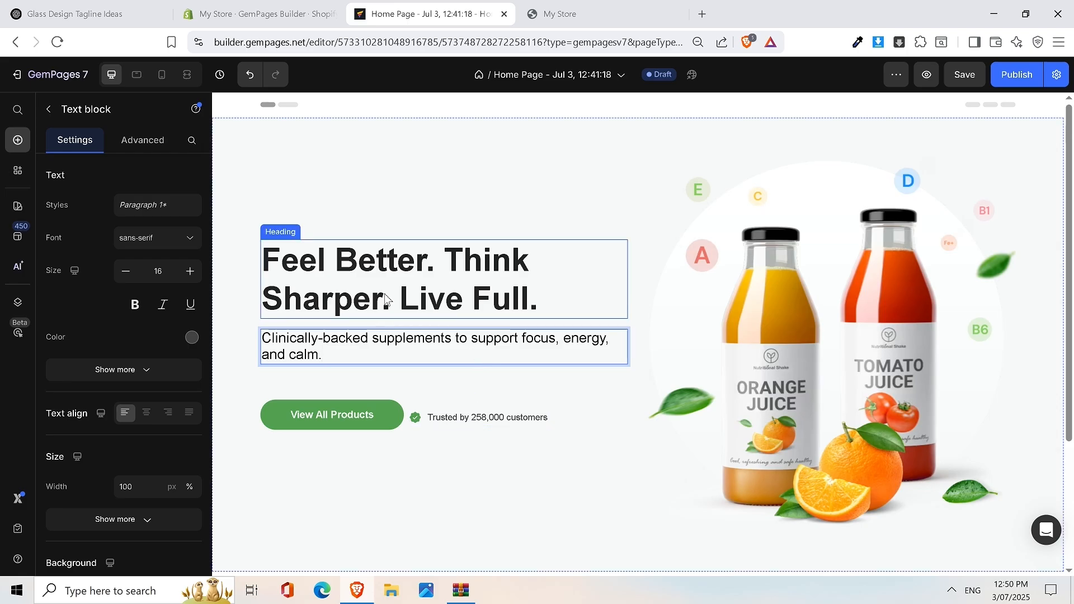
{"action": "left_click", "coordinate": [447, 422]}
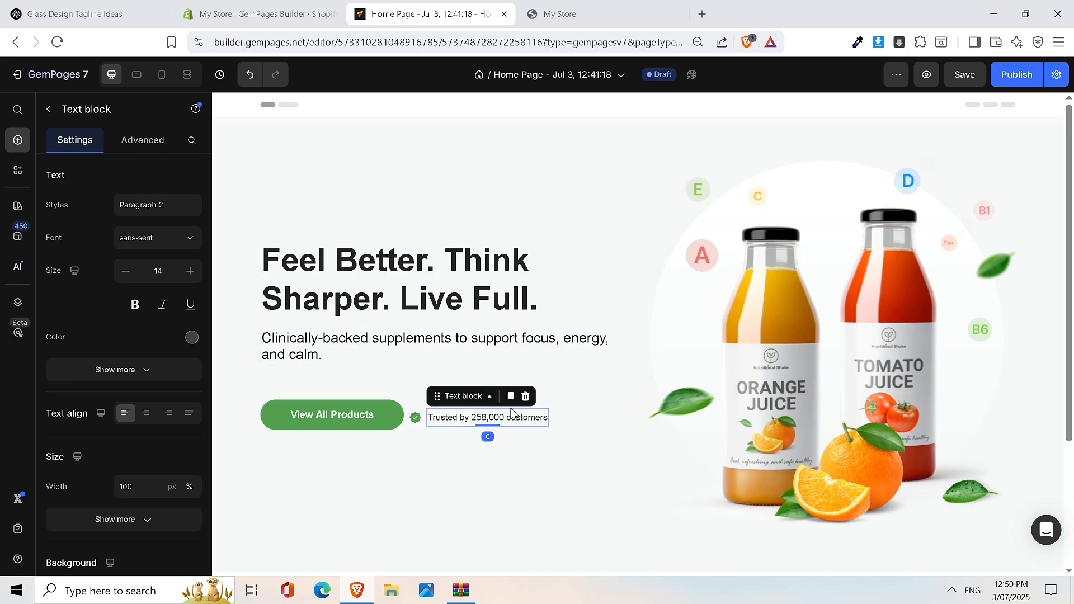
{"action": "left_click", "coordinate": [525, 398]}
{"action": "left_click", "coordinate": [414, 418]}
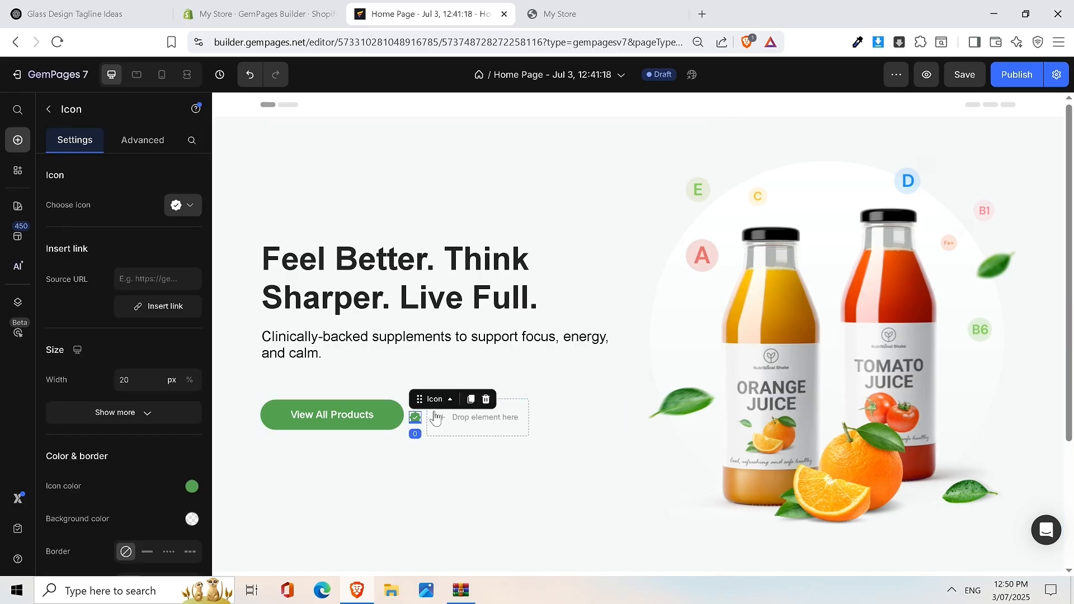
{"action": "left_click", "coordinate": [485, 400]}
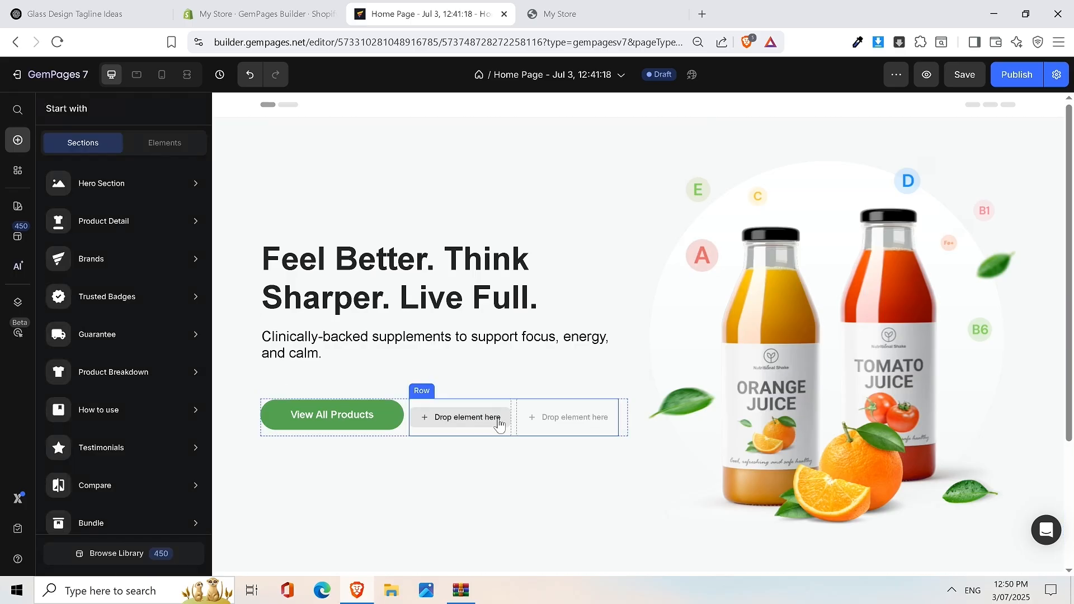
Step: Remove the empty inner row beside the View All Products button, set the button's row to a single-column layout and save the page
{"action": "right_click", "coordinate": [501, 423]}
{"action": "left_click", "coordinate": [515, 403]}
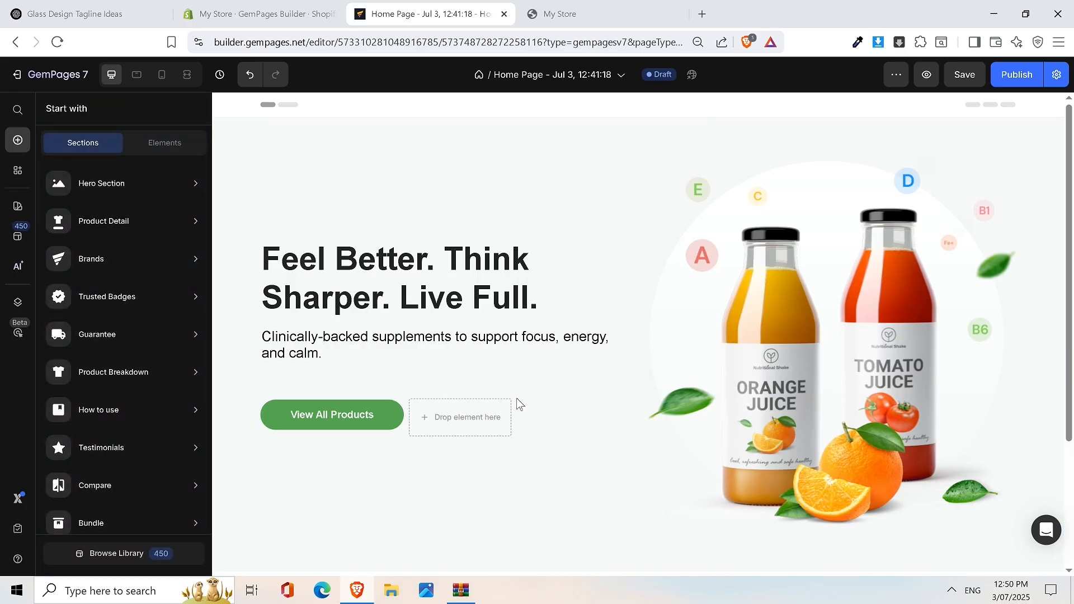
{"action": "left_click", "coordinate": [446, 439]}
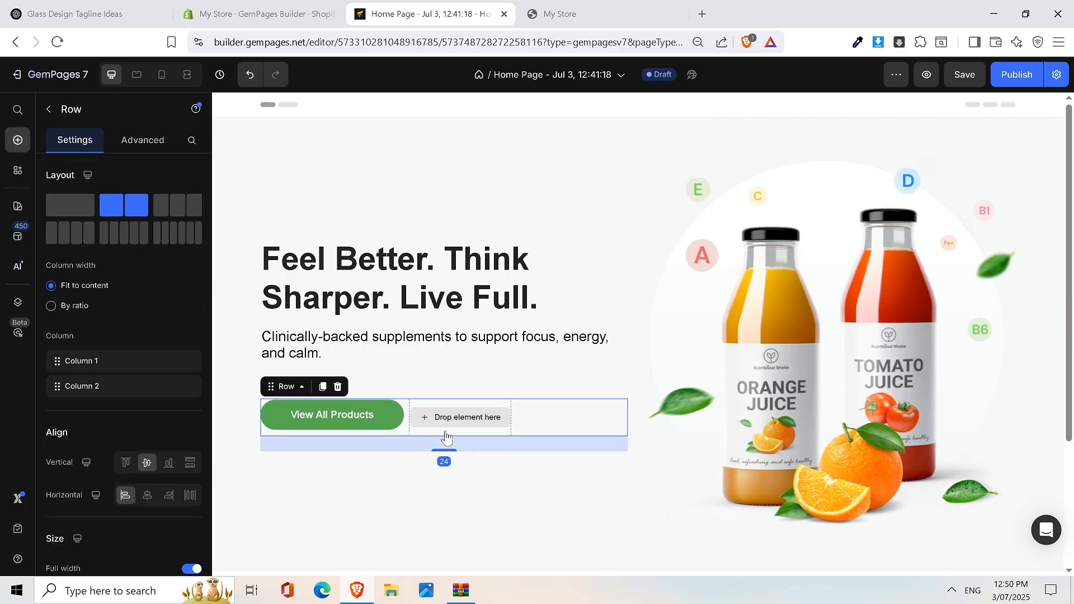
{"action": "left_click", "coordinate": [76, 213]}
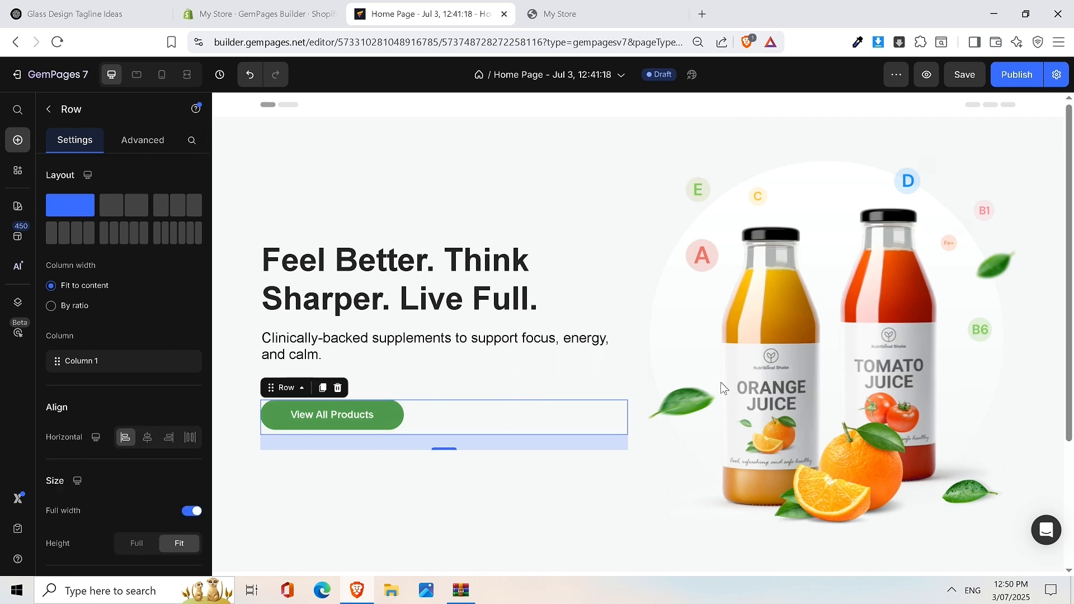
{"action": "left_click", "coordinate": [964, 76]}
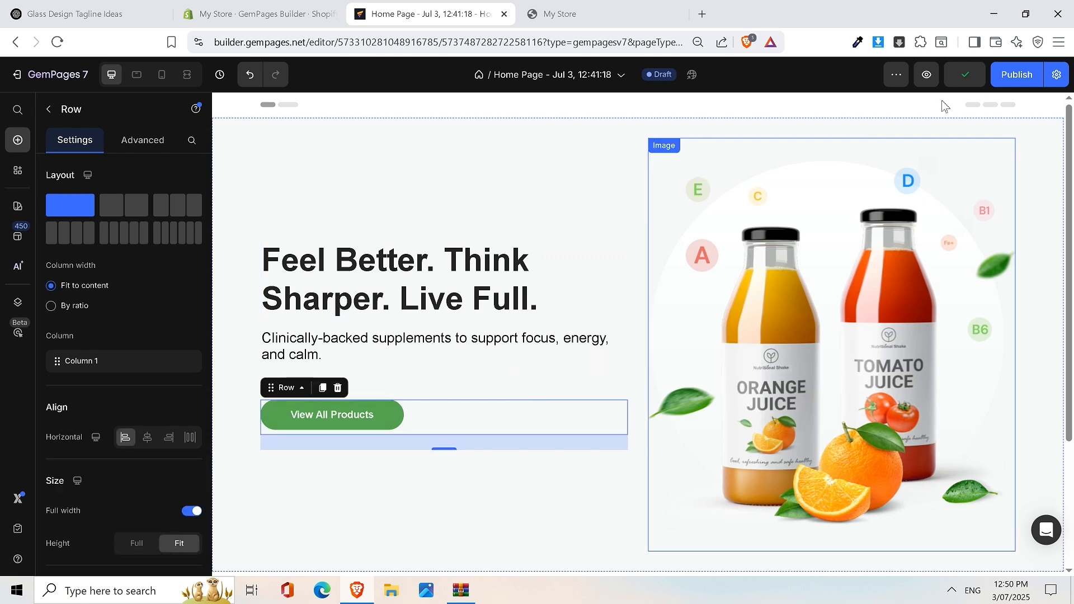
Step: Set the font of the hero heading and the text below it to Poppins, as on the example page, and save the page
{"action": "left_click", "coordinate": [681, 17]}
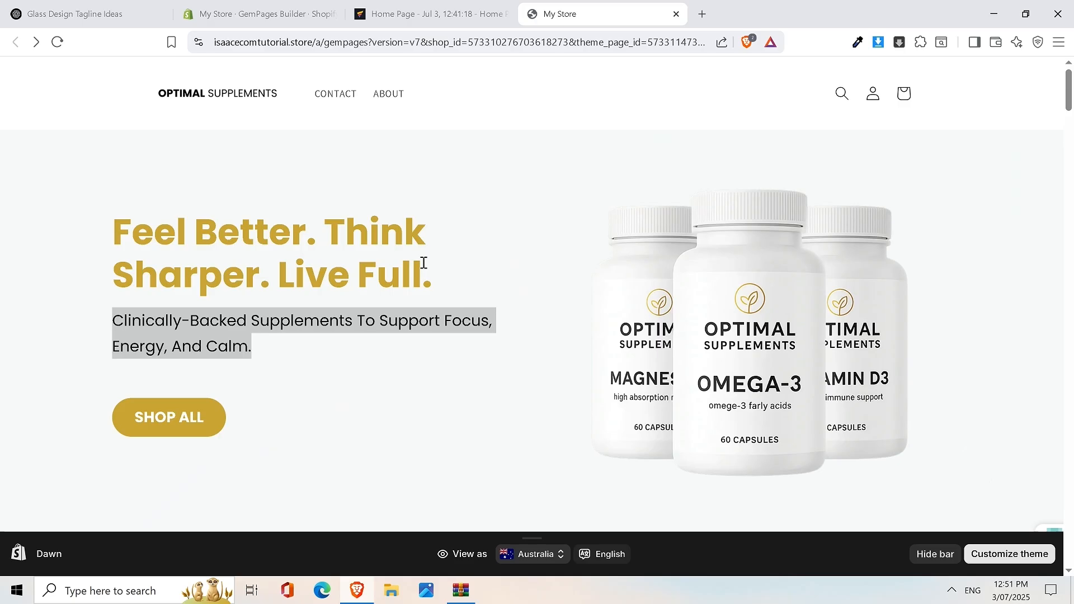
{"action": "left_click", "coordinate": [435, 7]}
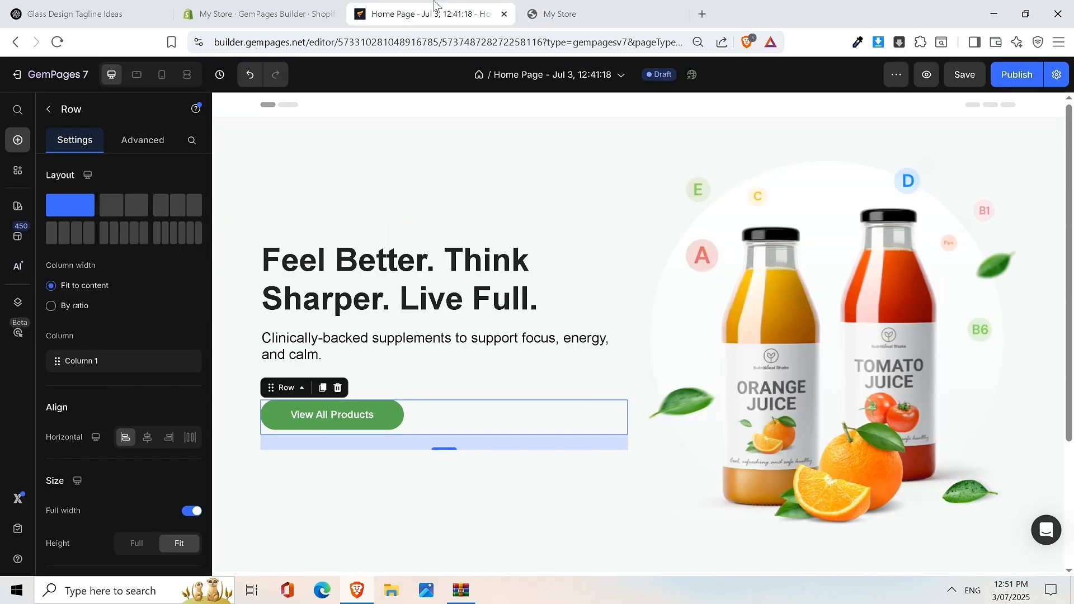
{"action": "left_click", "coordinate": [459, 269]}
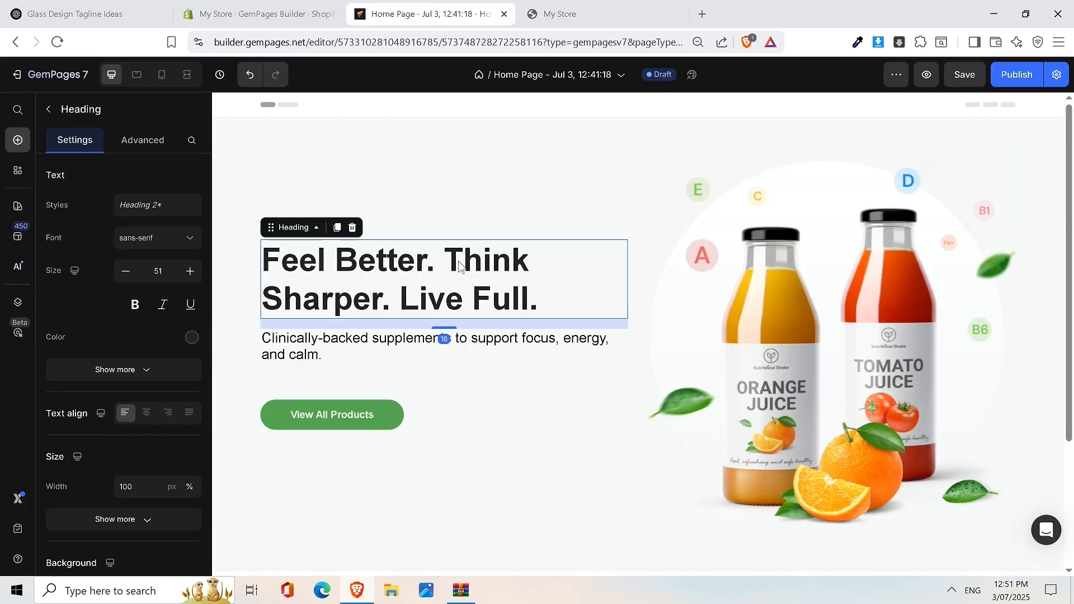
{"action": "left_click", "coordinate": [156, 244]}
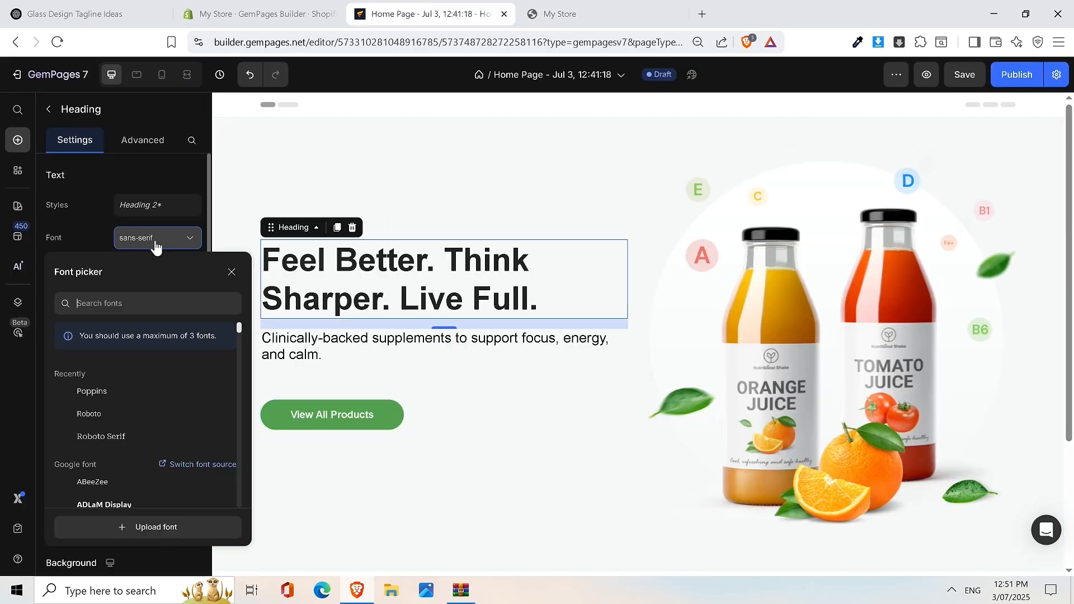
{"action": "left_click", "coordinate": [121, 391]}
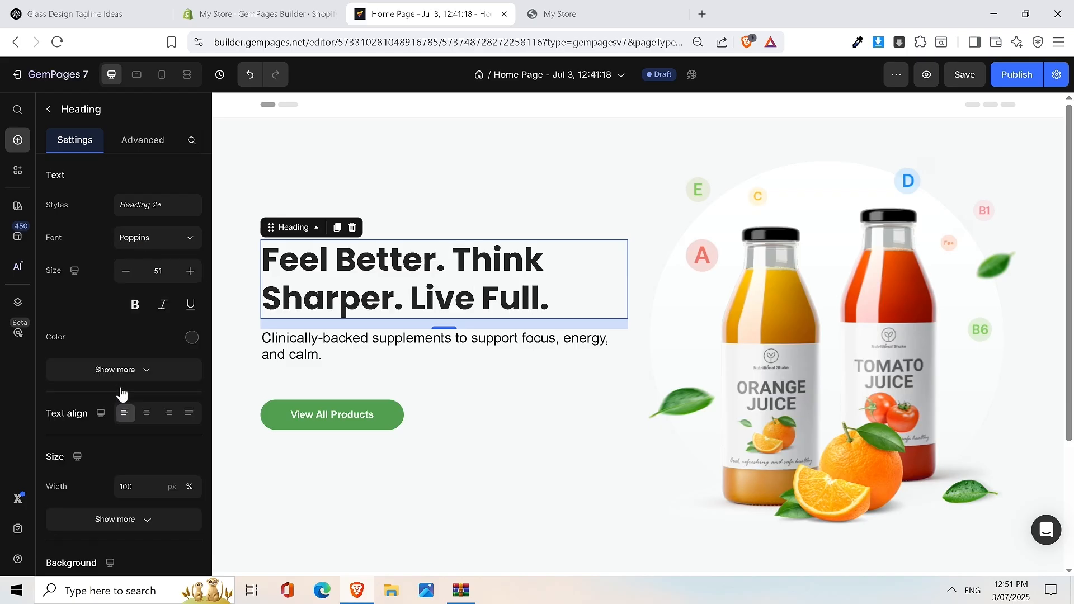
{"action": "left_click", "coordinate": [301, 341]}
{"action": "left_click", "coordinate": [173, 245]}
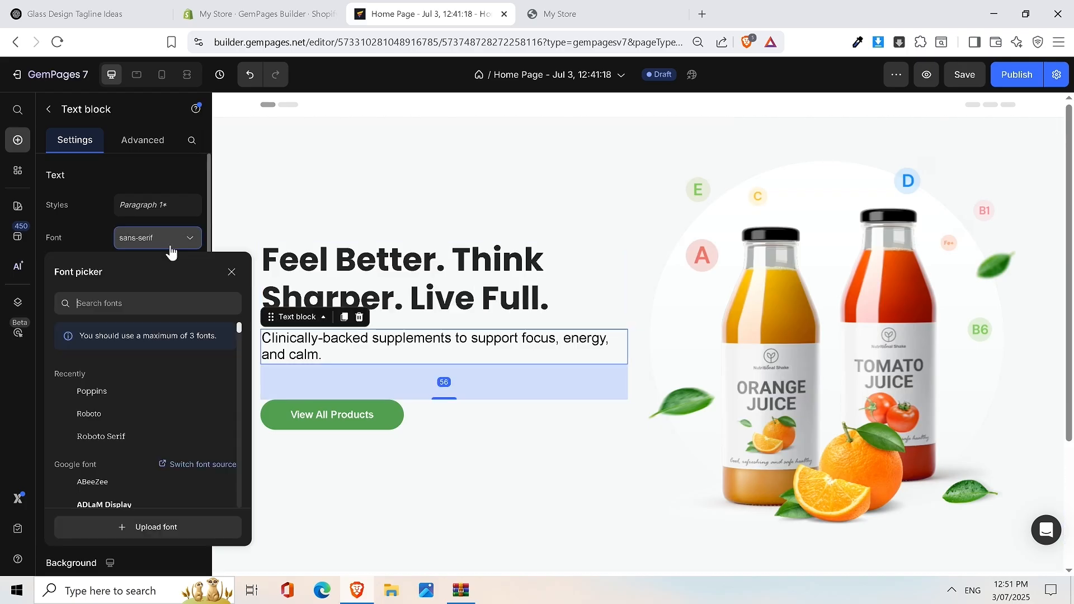
{"action": "left_click", "coordinate": [115, 393]}
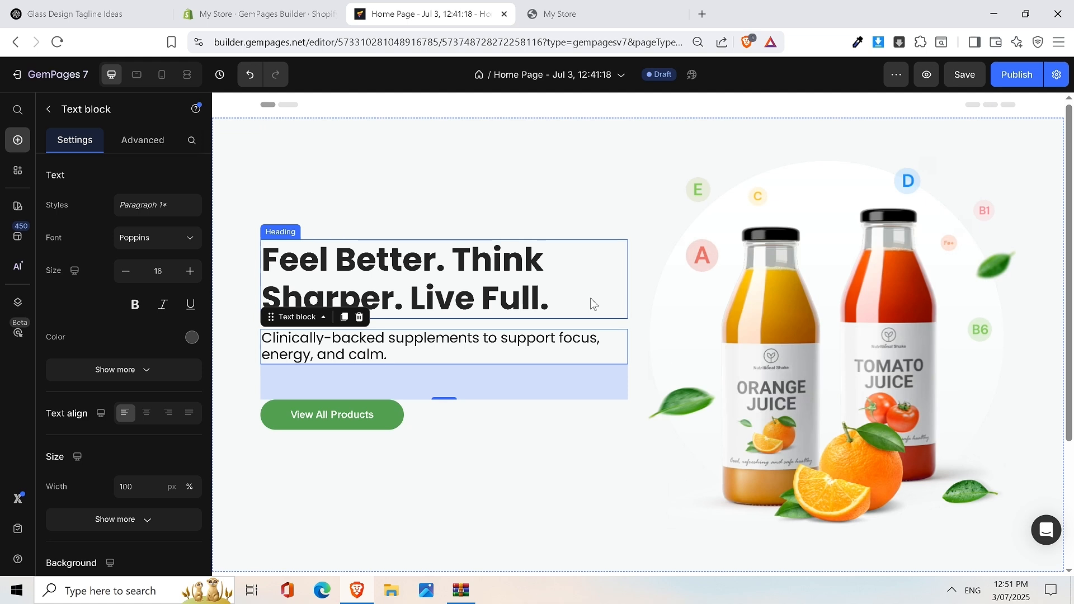
{"action": "left_click", "coordinate": [457, 174]}
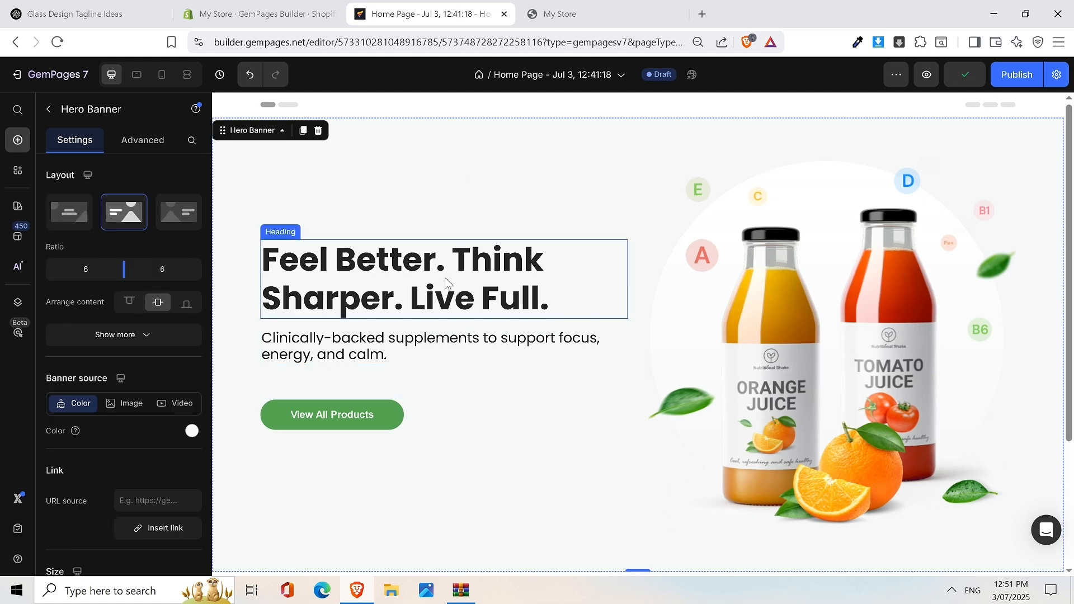
{"action": "left_click", "coordinate": [446, 286]}
{"action": "left_click", "coordinate": [441, 341]}
{"action": "left_click", "coordinate": [351, 424]}
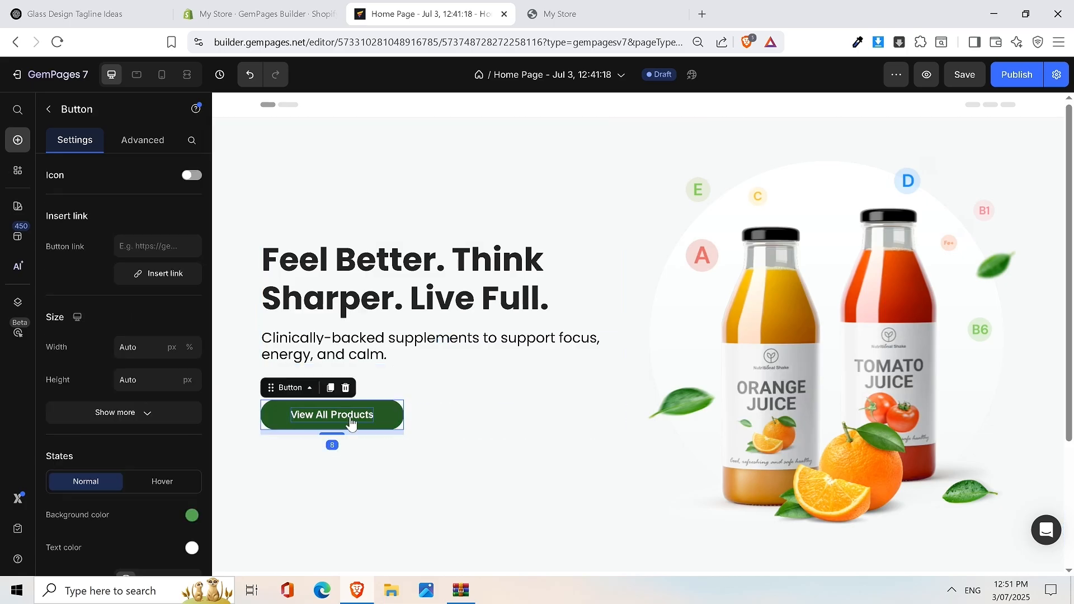
Step: Increase the hero heading's font size to 63
{"action": "left_click", "coordinate": [444, 268]}
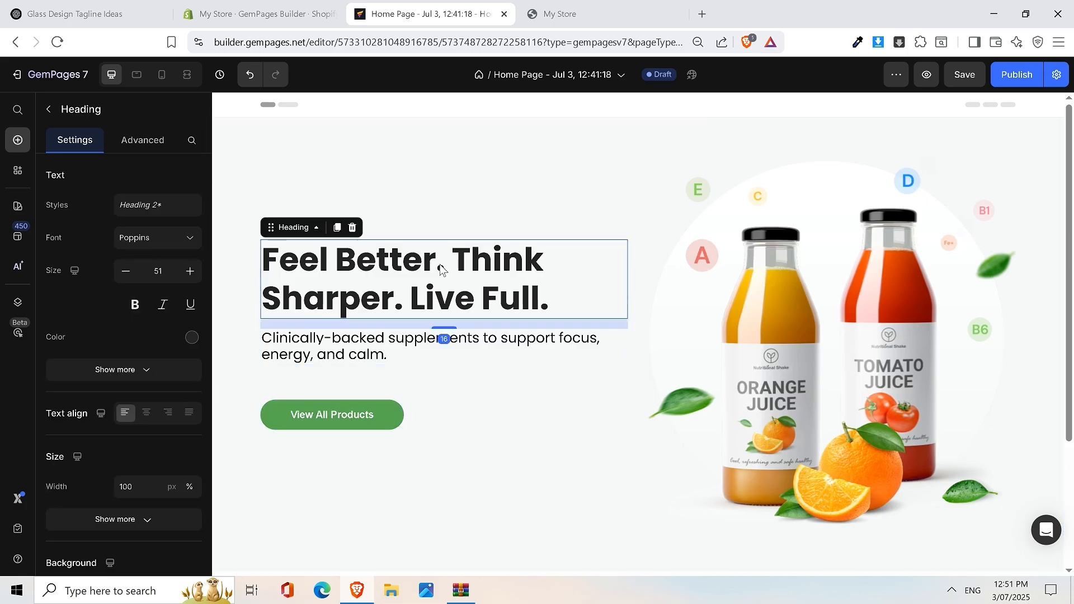
{"action": "left_click", "coordinate": [146, 240]}
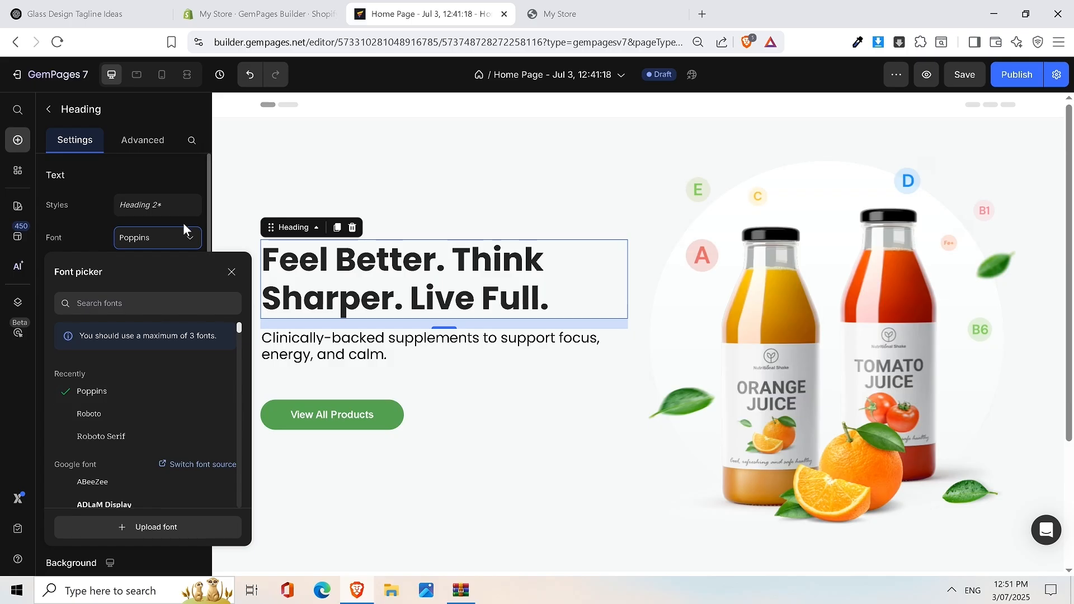
{"action": "left_click", "coordinate": [178, 244]}
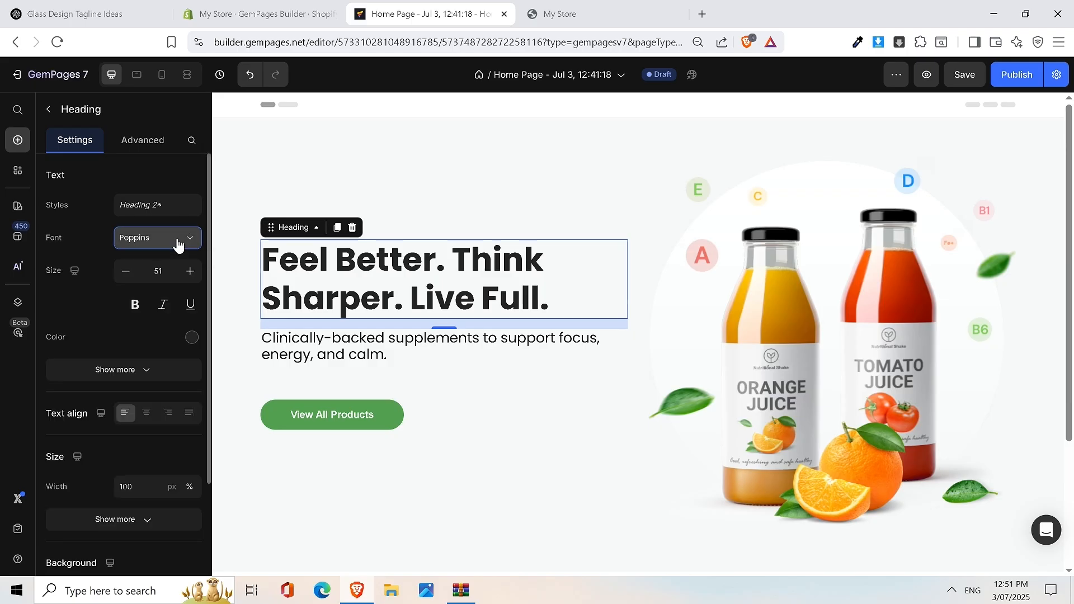
{"action": "left_click", "coordinate": [191, 278]}
{"action": "left_click", "coordinate": [192, 278]}
{"action": "left_click", "coordinate": [192, 278]}
{"action": "left_click", "coordinate": [192, 277]}
{"action": "left_click", "coordinate": [192, 278]}
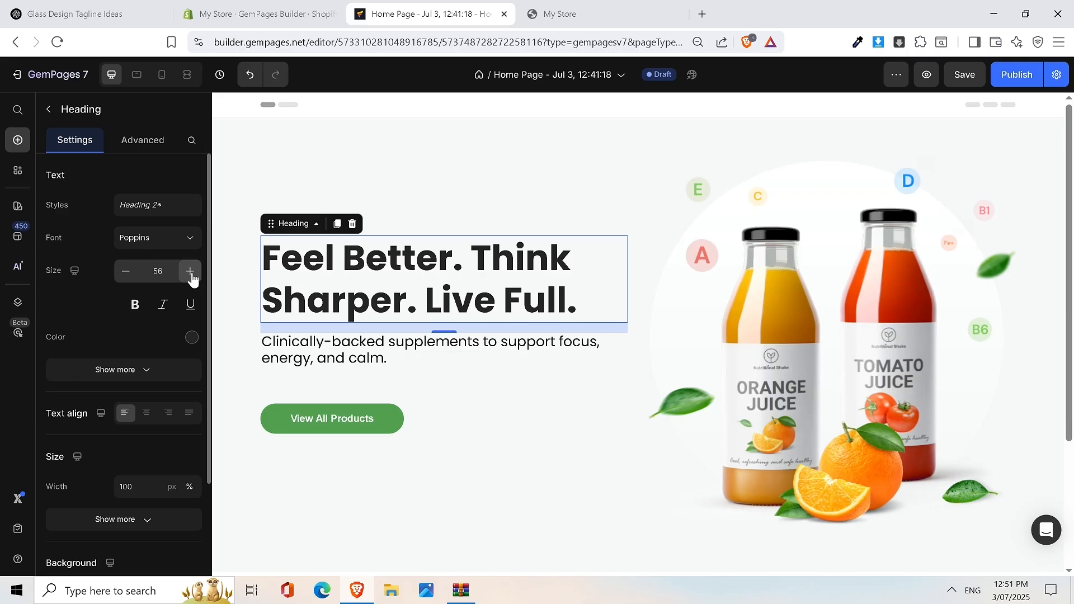
{"action": "left_click", "coordinate": [192, 278]}
{"action": "left_click", "coordinate": [192, 277]}
{"action": "left_click", "coordinate": [192, 278]}
{"action": "left_click", "coordinate": [192, 278]}
{"action": "left_click", "coordinate": [192, 278]}
{"action": "left_click", "coordinate": [191, 278]}
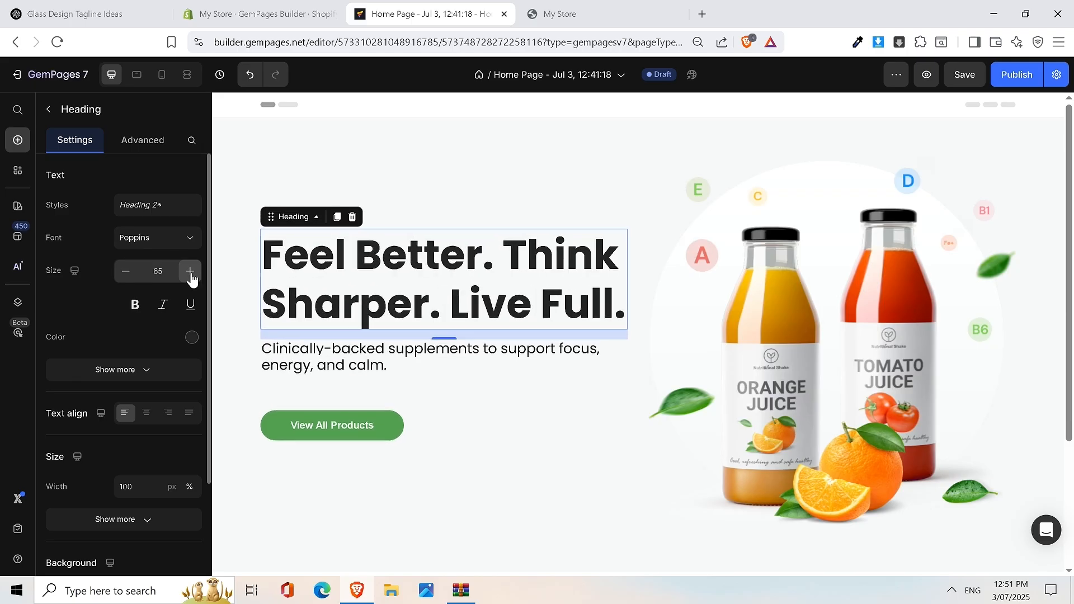
{"action": "left_click", "coordinate": [192, 278]}
{"action": "left_click", "coordinate": [192, 278]}
{"action": "left_click", "coordinate": [192, 276]}
{"action": "left_click", "coordinate": [192, 276]}
{"action": "left_click", "coordinate": [192, 276]}
{"action": "left_click", "coordinate": [192, 275]}
{"action": "left_click", "coordinate": [192, 275]}
{"action": "left_click", "coordinate": [192, 276]}
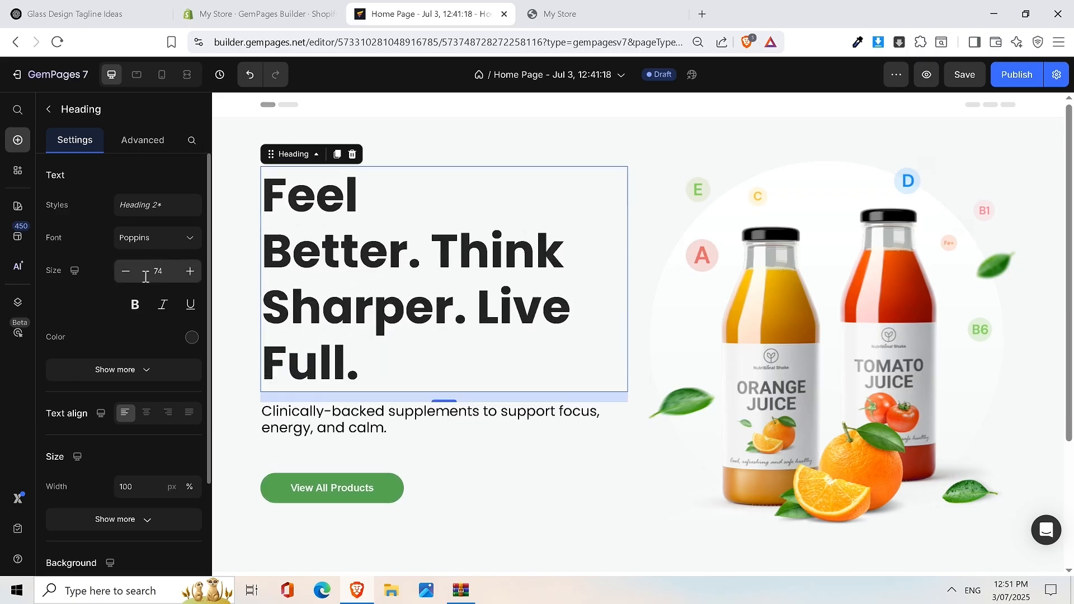
{"action": "left_click", "coordinate": [126, 272]}
{"action": "left_click", "coordinate": [126, 273]}
{"action": "left_click", "coordinate": [127, 272]}
{"action": "left_click", "coordinate": [127, 273]}
{"action": "left_click", "coordinate": [127, 273]}
{"action": "left_click", "coordinate": [126, 272]}
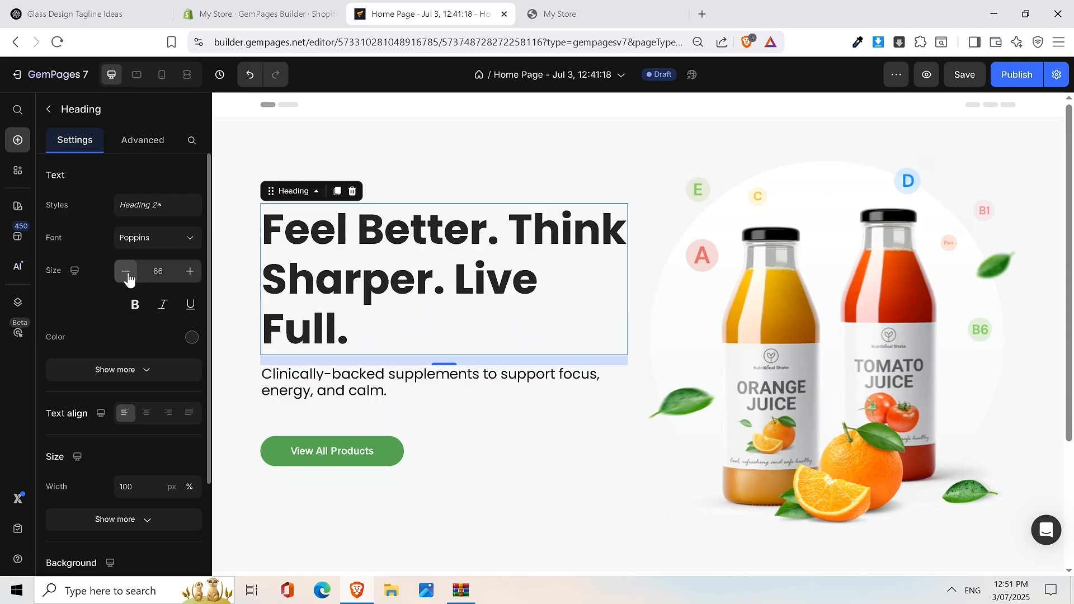
{"action": "left_click", "coordinate": [126, 273]}
{"action": "left_click", "coordinate": [127, 273]}
{"action": "left_click", "coordinate": [192, 274]}
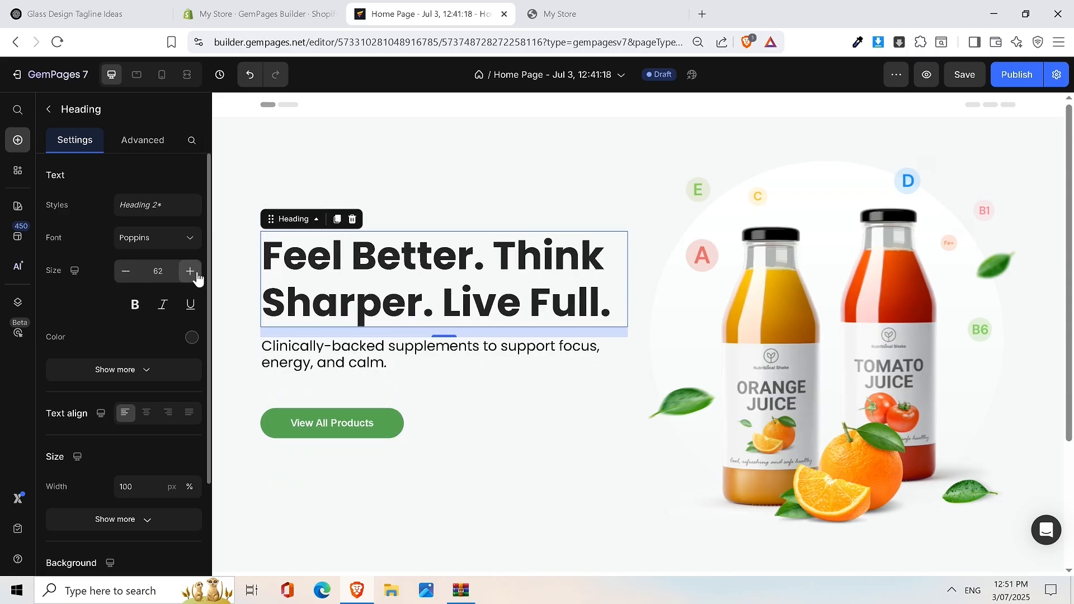
Step: Set the hero heading's font size to 58, comparing it with the heading on the example page
{"action": "left_click", "coordinate": [591, 6]}
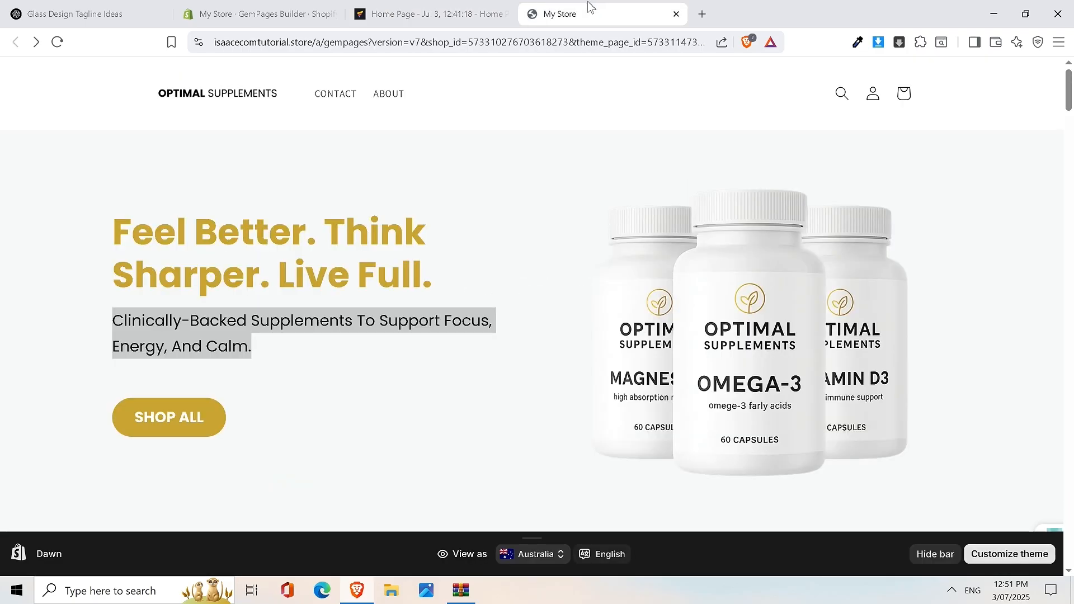
{"action": "left_click", "coordinate": [420, 8]}
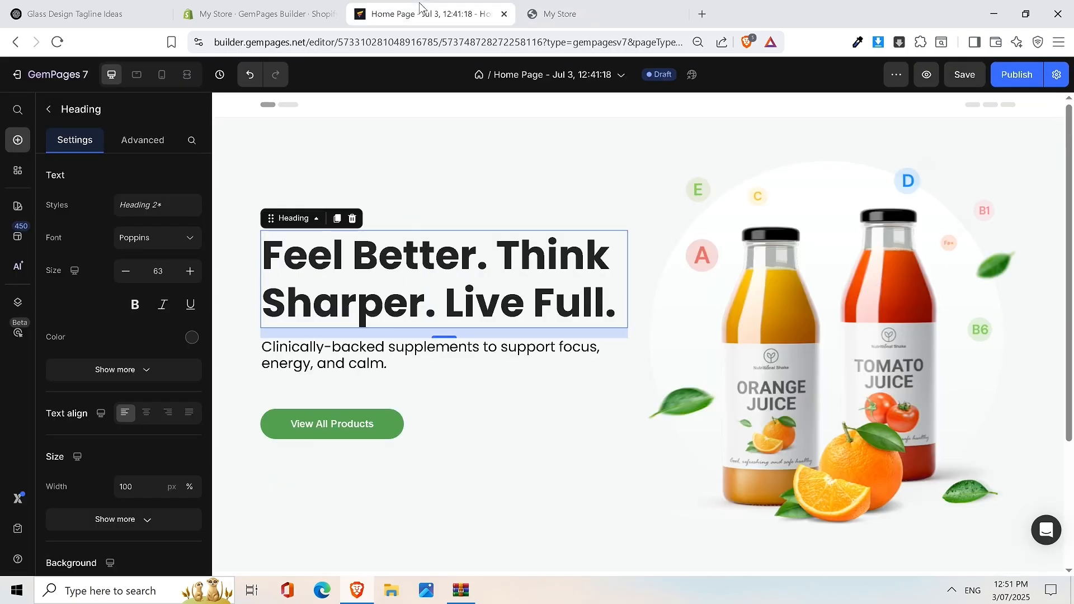
{"action": "left_click", "coordinate": [127, 271]}
{"action": "left_click", "coordinate": [597, 8]}
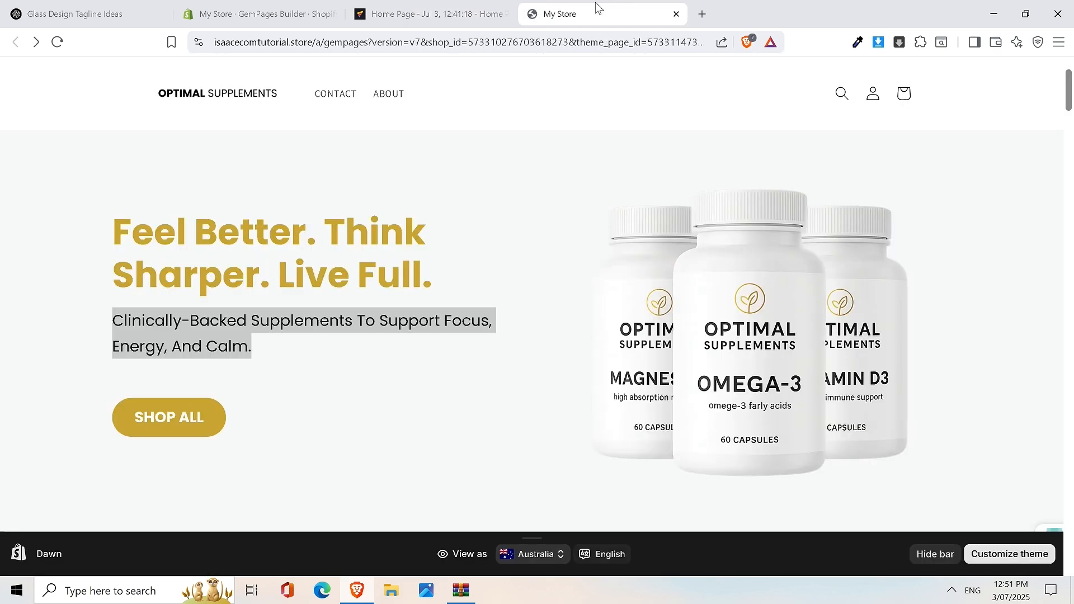
{"action": "left_click", "coordinate": [378, 24]}
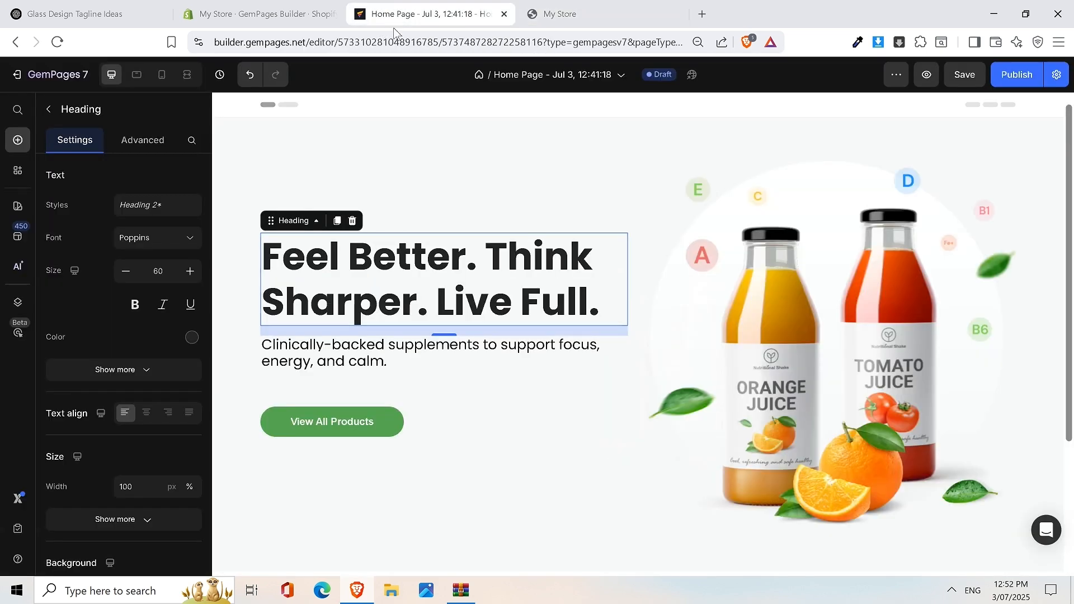
{"action": "left_click", "coordinate": [129, 272]}
{"action": "left_click", "coordinate": [129, 273]}
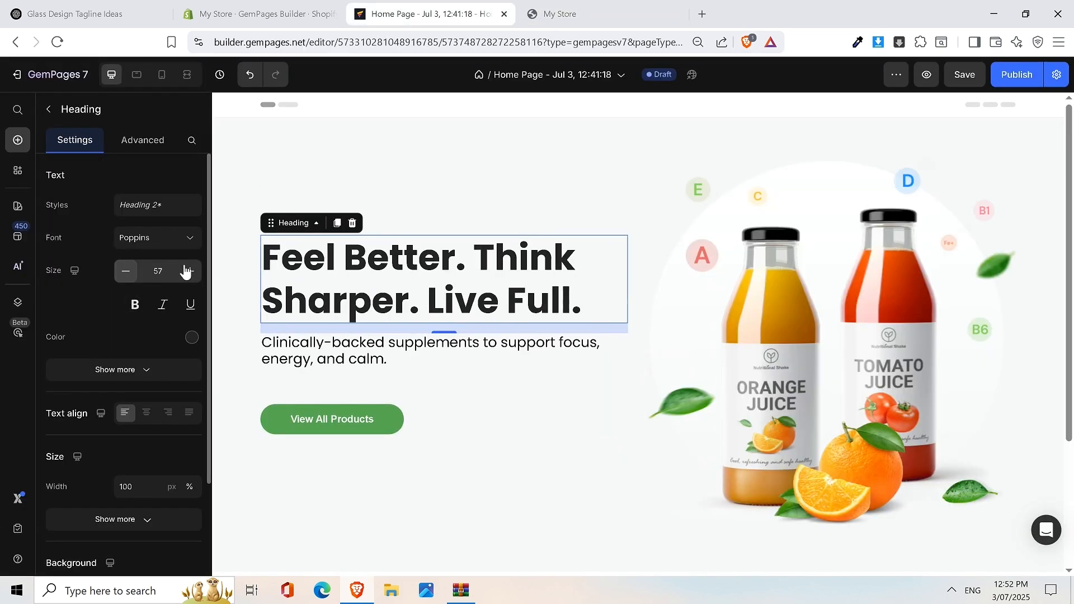
{"action": "left_click", "coordinate": [559, 13]}
{"action": "left_click", "coordinate": [407, 4]}
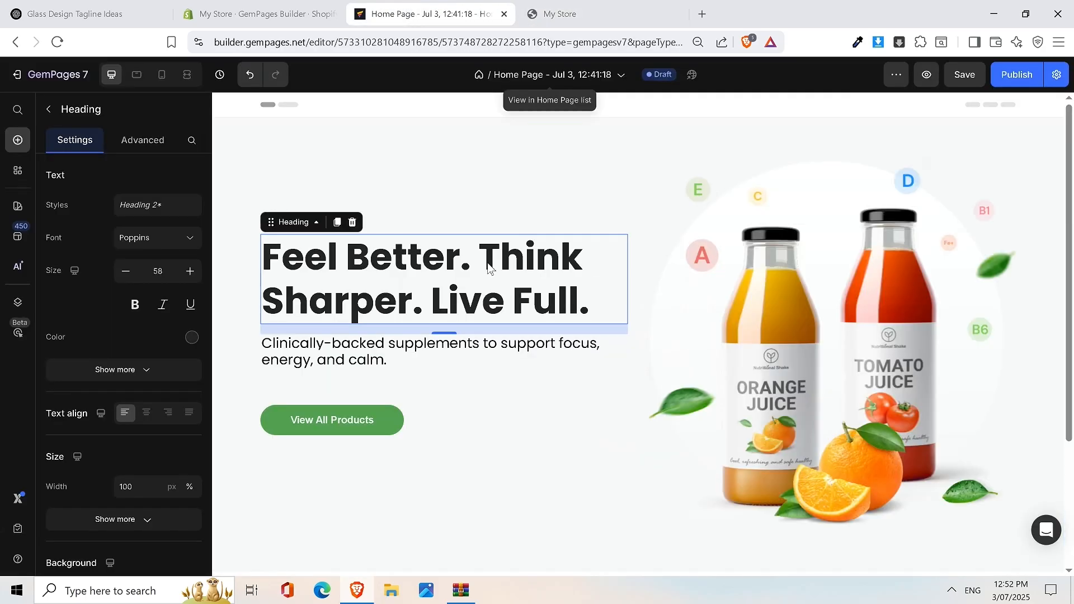
Step: Save the page and check the hero heading's color on the example page
{"action": "key", "text": "ctrl+s"}
{"action": "triple_click", "coordinate": [406, 278]}
{"action": "left_click", "coordinate": [561, 13]}
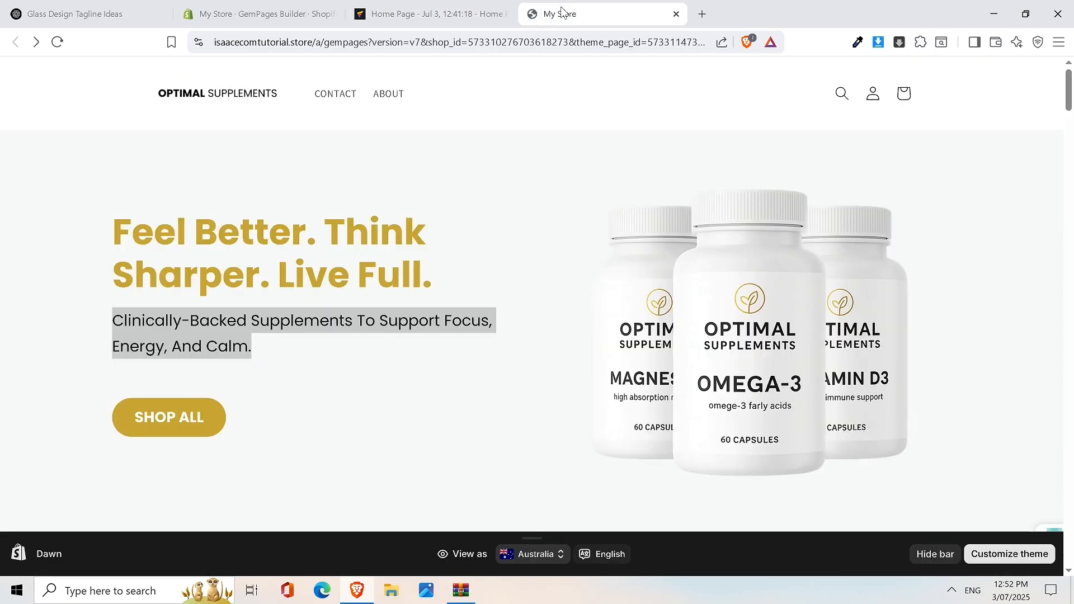
{"action": "left_click", "coordinate": [435, 16]}
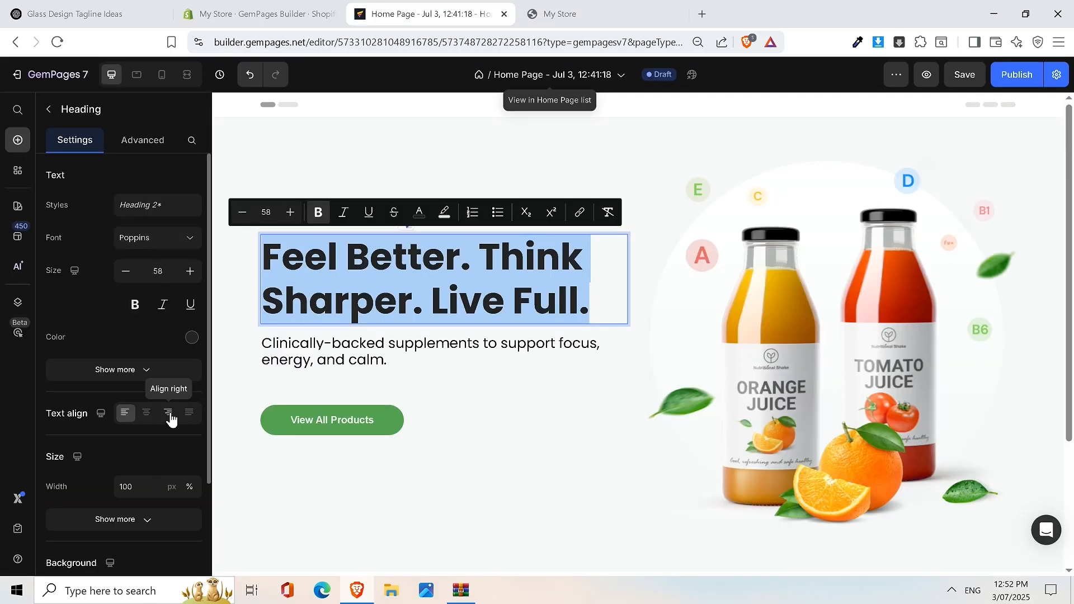
Step: Try a custom red (A33737) as the hero heading's text color
{"action": "left_click", "coordinate": [191, 338]}
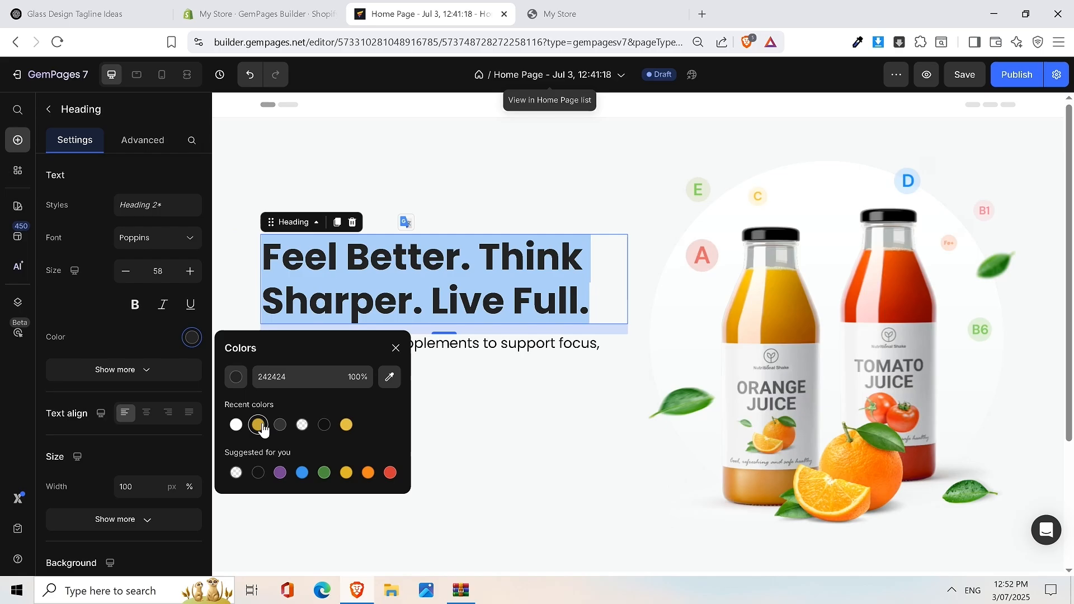
{"action": "left_click", "coordinate": [235, 377]}
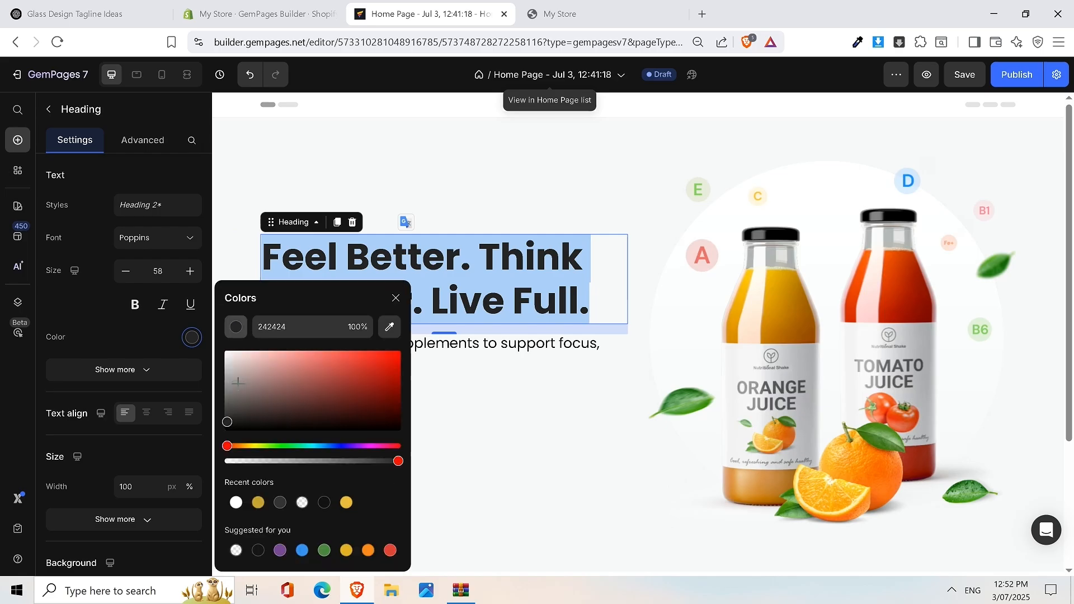
{"action": "left_click", "coordinate": [347, 381]}
{"action": "left_click", "coordinate": [649, 296]}
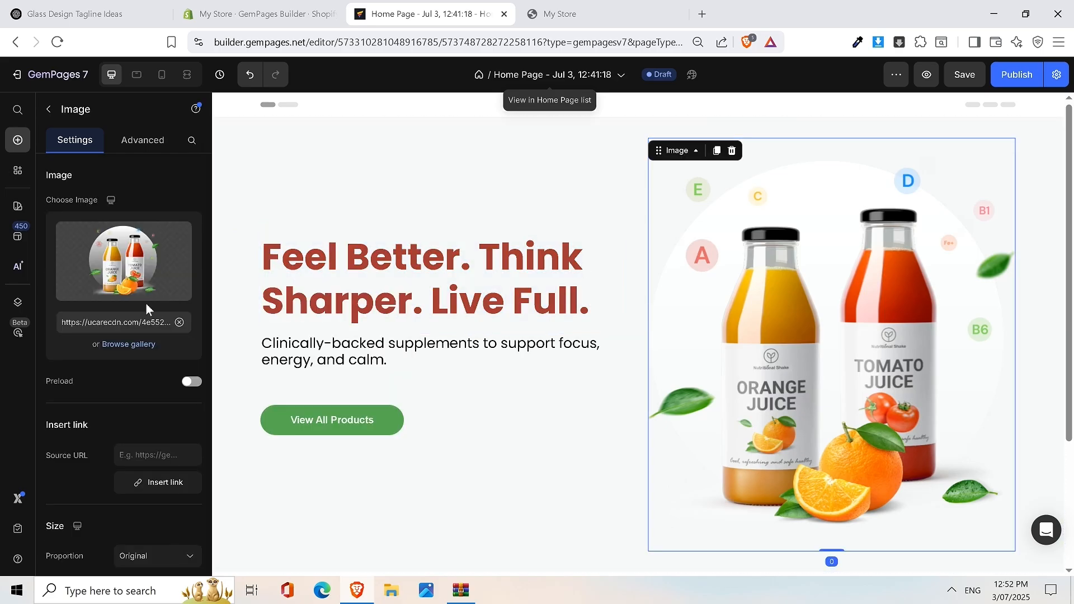
Step: Set the hero heading's text color to the recently used gold C6A737 and compare it with the example page's colors
{"action": "left_click", "coordinate": [391, 277]}
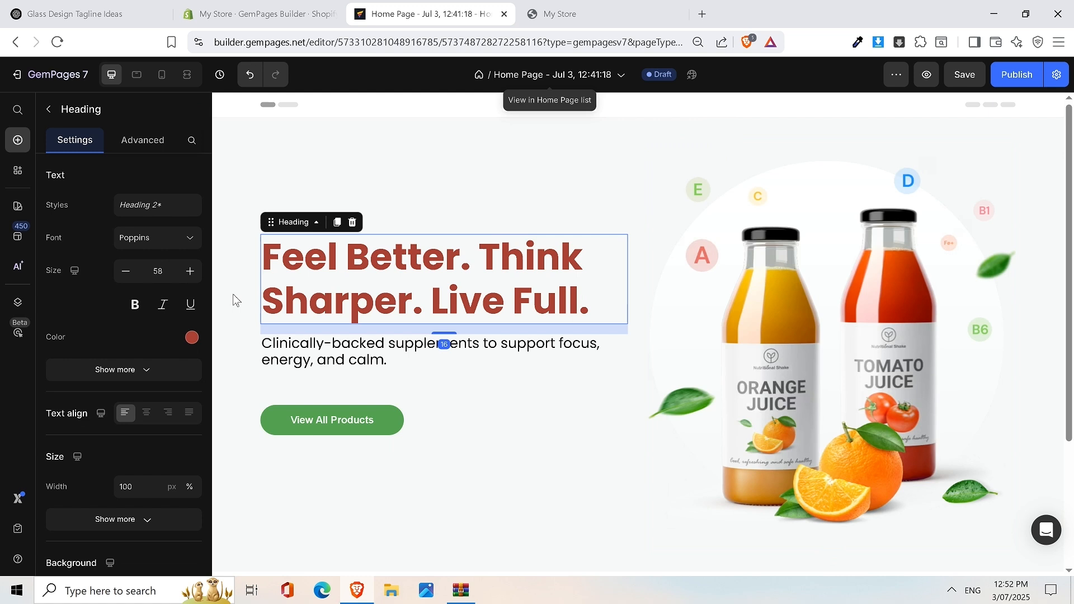
{"action": "left_click", "coordinate": [184, 338]}
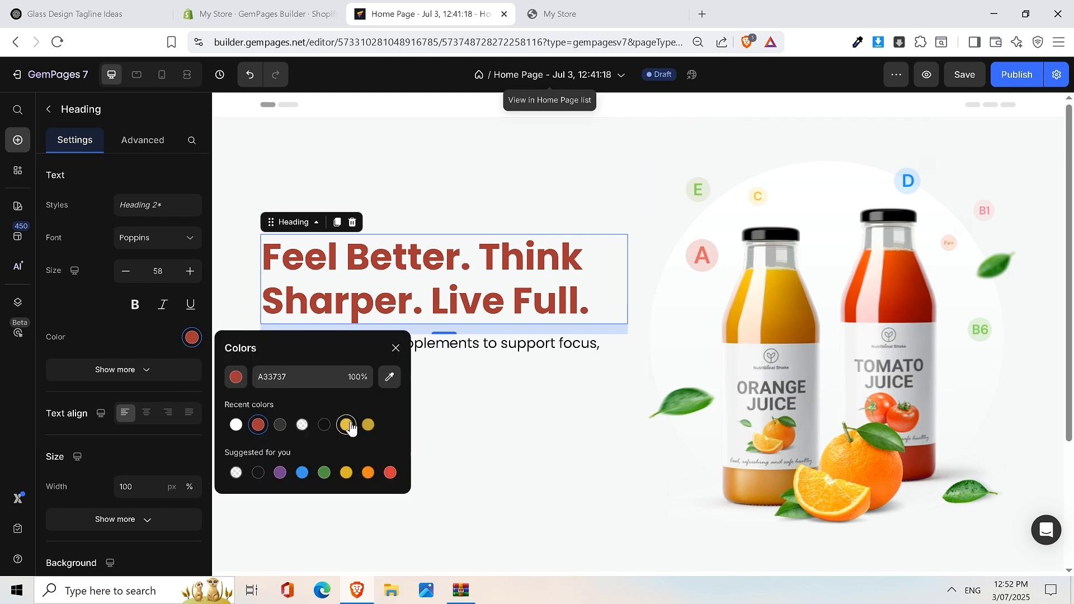
{"action": "left_click", "coordinate": [346, 424]}
{"action": "left_click", "coordinate": [368, 425]}
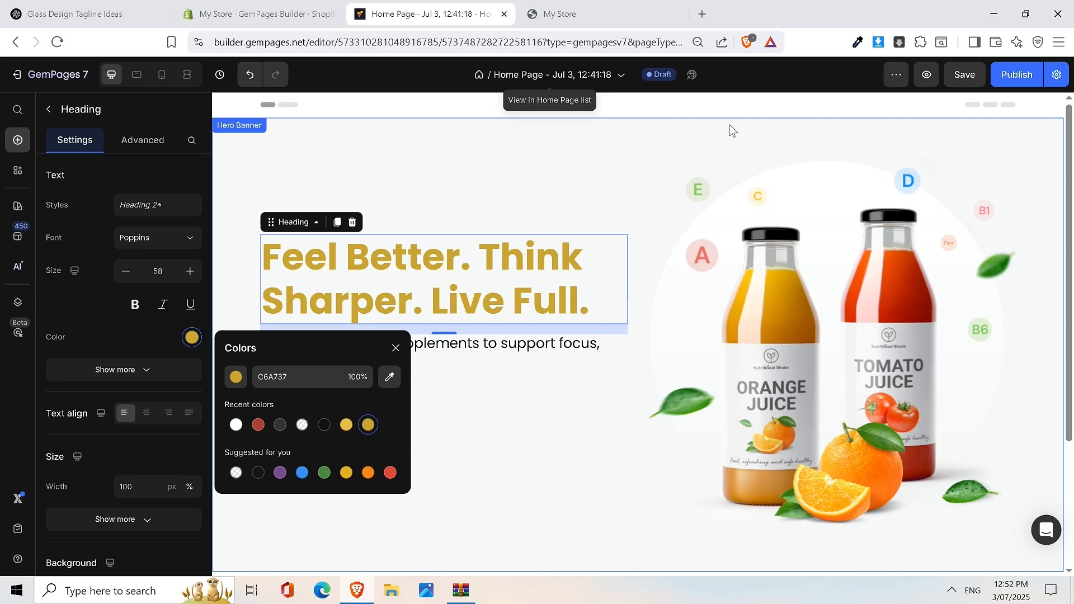
{"action": "left_click", "coordinate": [586, 10]}
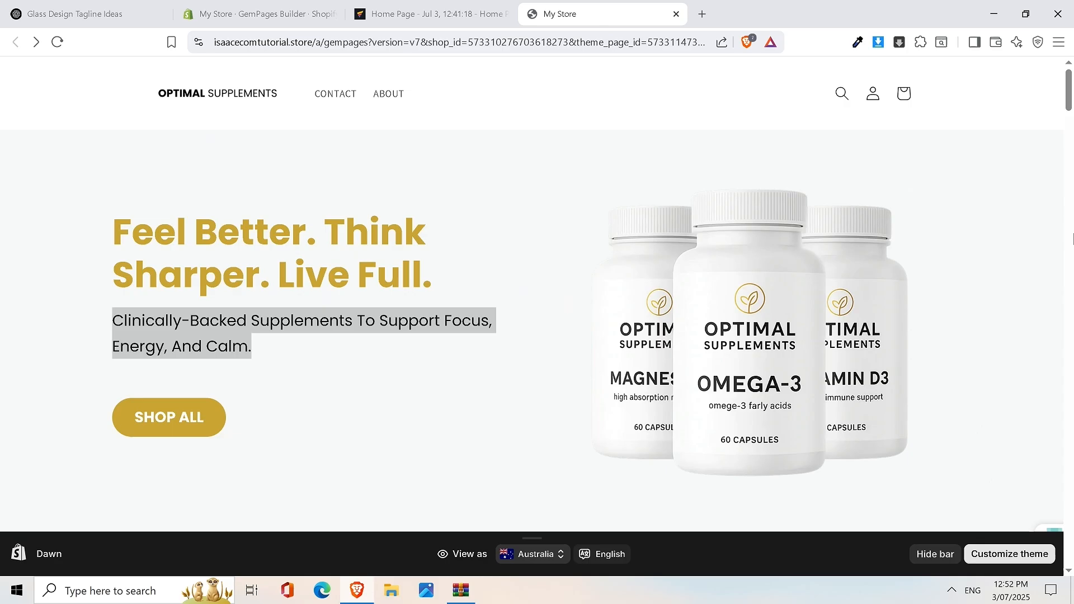
{"action": "scroll", "coordinate": [1072, 230], "scroll_direction": "down", "scroll_amount": 10}
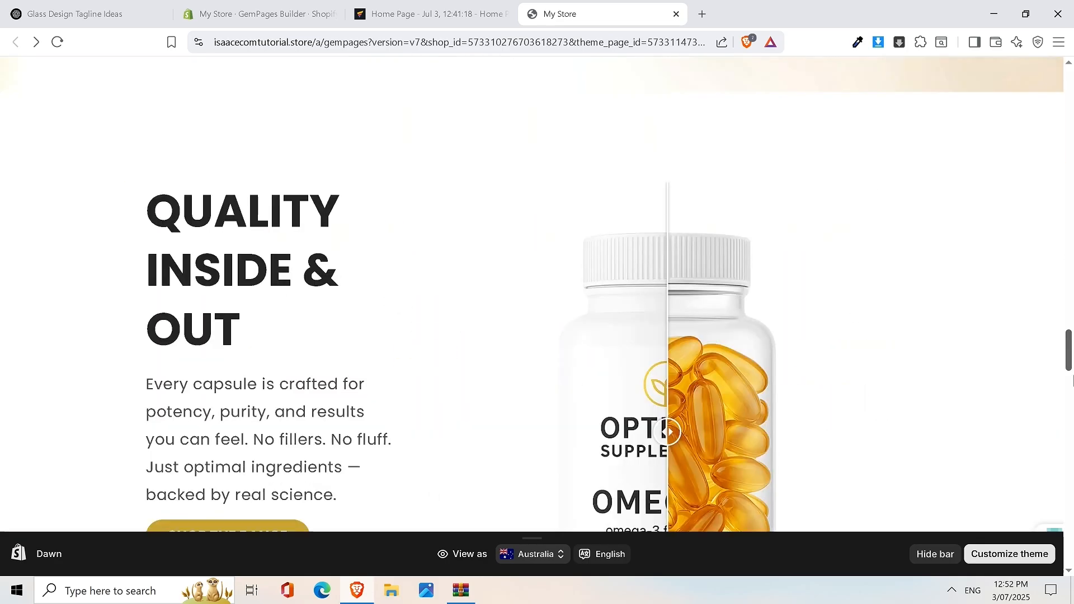
{"action": "mouse_move", "coordinate": [1072, 381]}
{"action": "left_mouse_down"}
{"action": "mouse_move", "coordinate": [1071, 559]}
{"action": "mouse_move", "coordinate": [1066, 92]}
{"action": "left_mouse_up"}
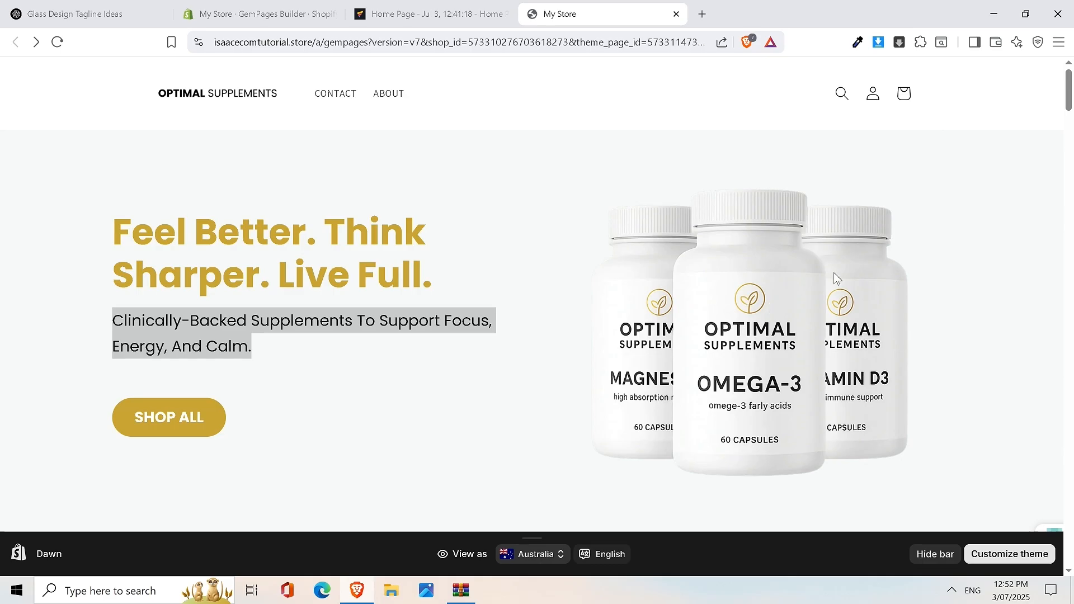
{"action": "left_click", "coordinate": [434, 7]}
{"action": "left_click", "coordinate": [535, 291]}
{"action": "left_click", "coordinate": [623, 270]}
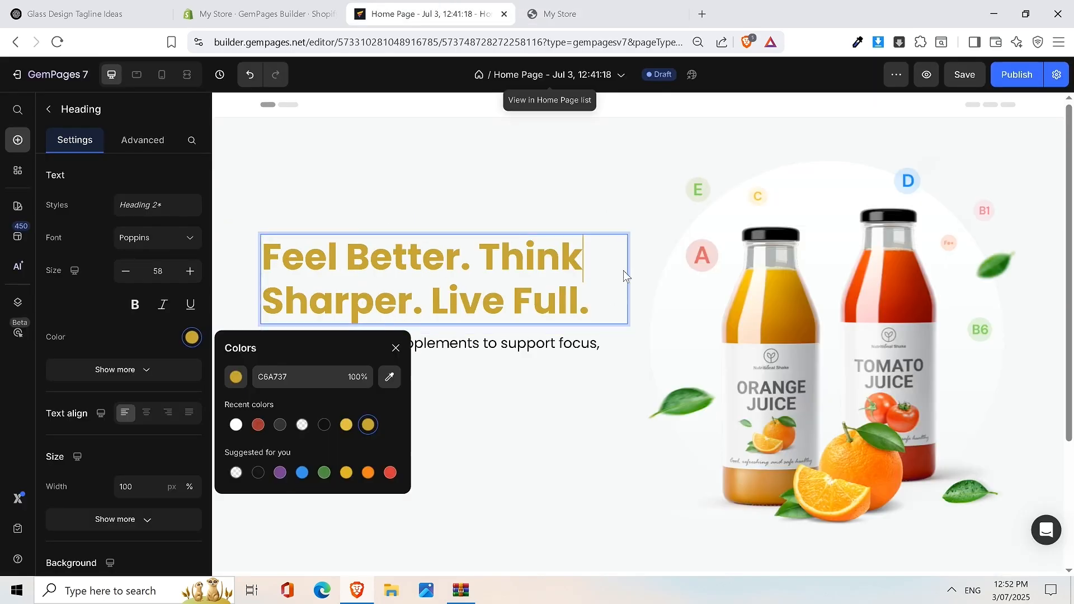
Step: Make the words "focus,", "energy" and "calm." bold in the text below the hero heading
{"action": "left_click", "coordinate": [549, 351]}
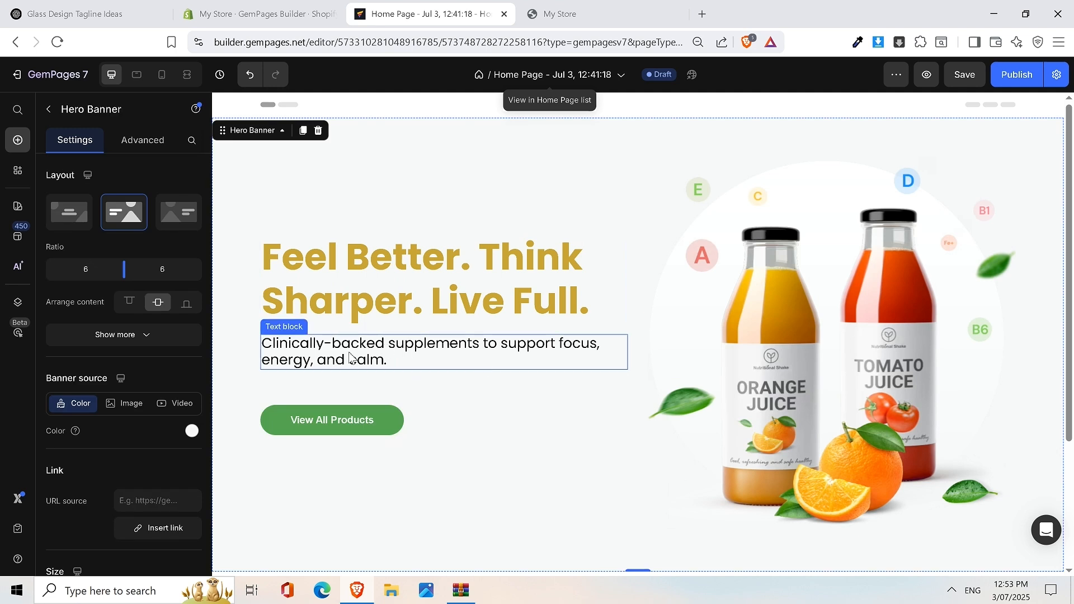
{"action": "left_click", "coordinate": [562, 352]}
{"action": "left_click_drag", "start_coordinate": [559, 350], "coordinate": [606, 350]}
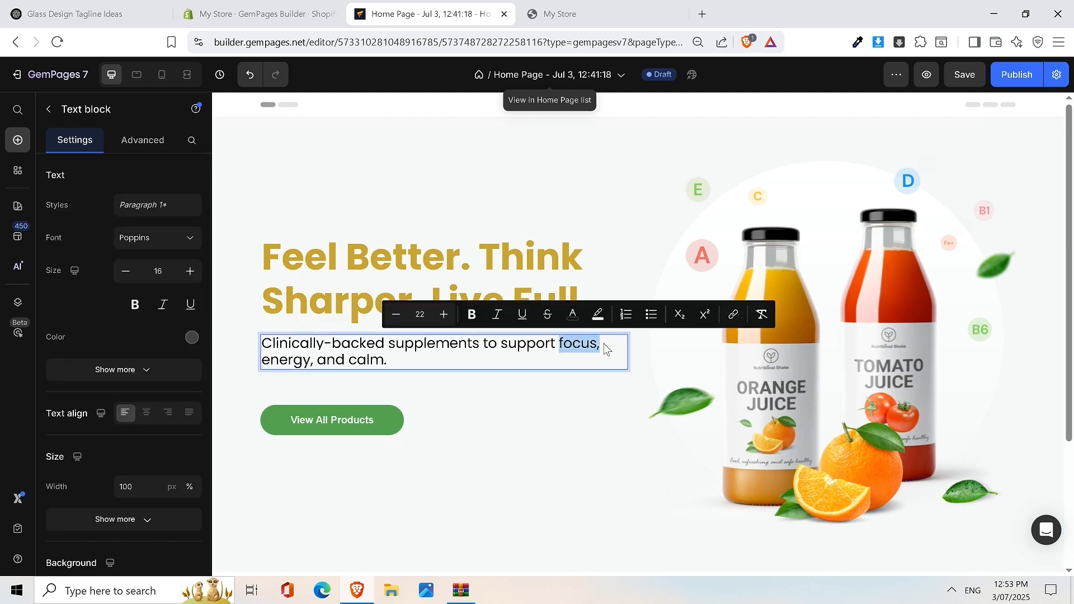
{"action": "left_click", "coordinate": [472, 315]}
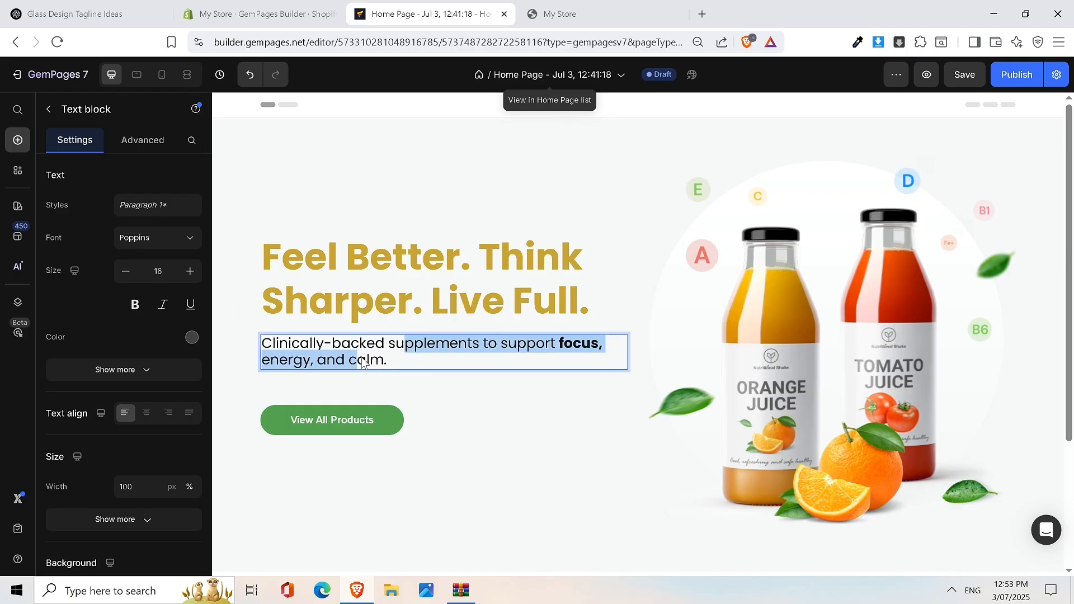
{"action": "left_click", "coordinate": [348, 363]}
{"action": "double_click", "coordinate": [376, 362]}
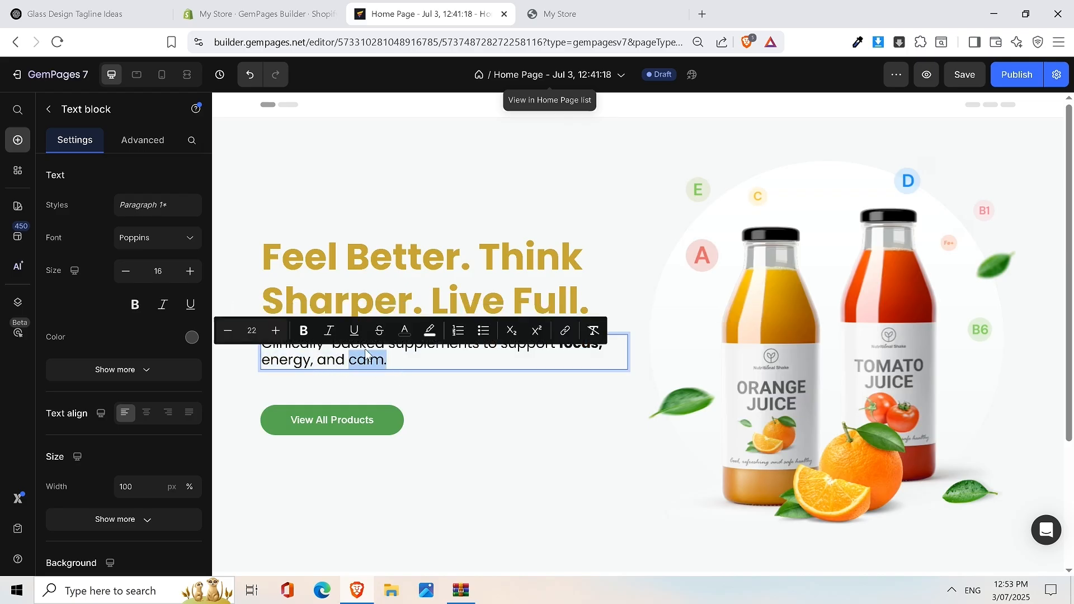
{"action": "left_click", "coordinate": [312, 338]}
{"action": "left_click_drag", "start_coordinate": [310, 363], "coordinate": [259, 364]}
{"action": "left_click", "coordinate": [304, 330]}
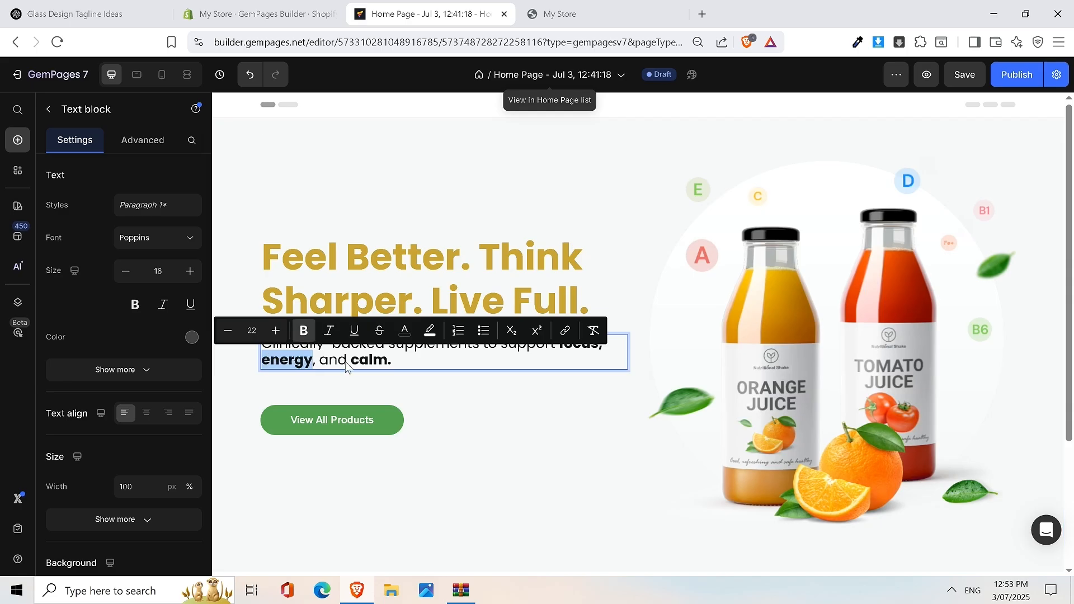
{"action": "left_click", "coordinate": [456, 365]}
{"action": "left_click", "coordinate": [560, 174]}
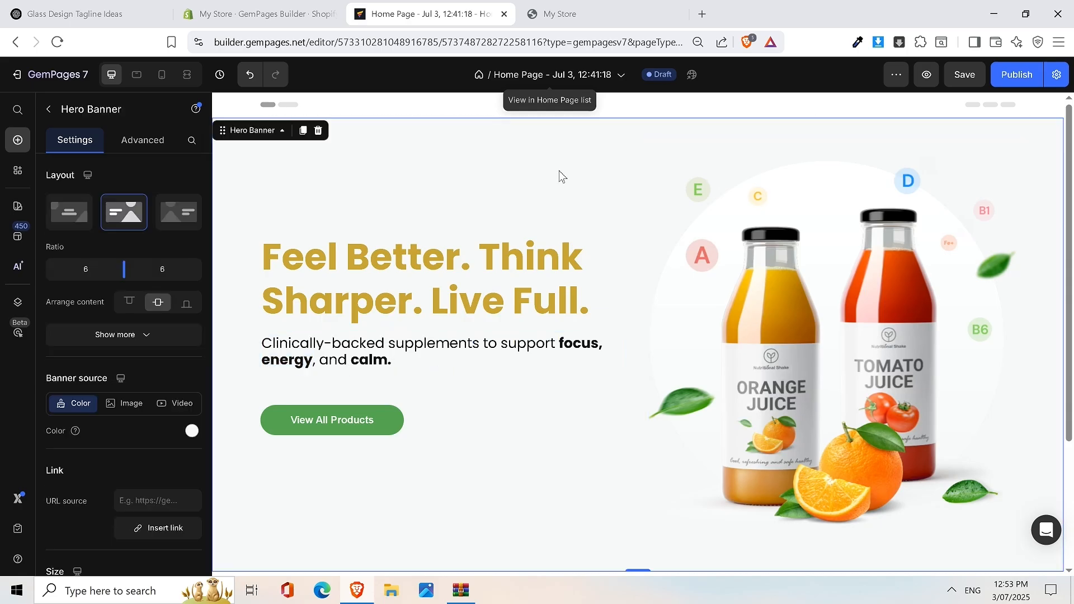
Step: Compare the text below the hero heading with the example page and remove the bold from "focus", "energy" and "calm."
{"action": "left_click", "coordinate": [581, 16]}
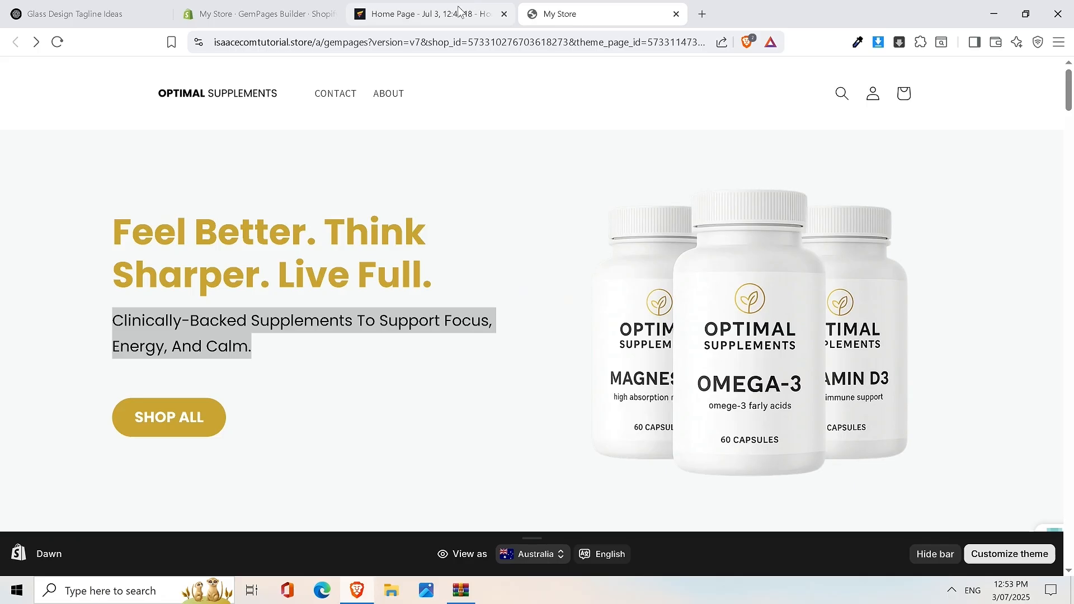
{"action": "left_click", "coordinate": [434, 17]}
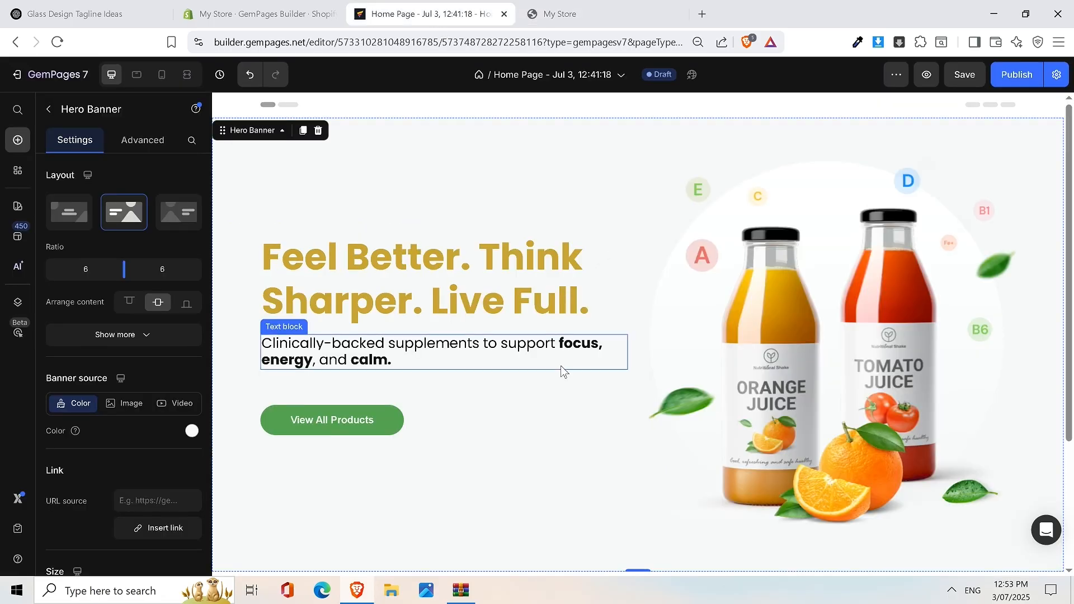
{"action": "left_click", "coordinate": [564, 344]}
{"action": "double_click", "coordinate": [563, 344]}
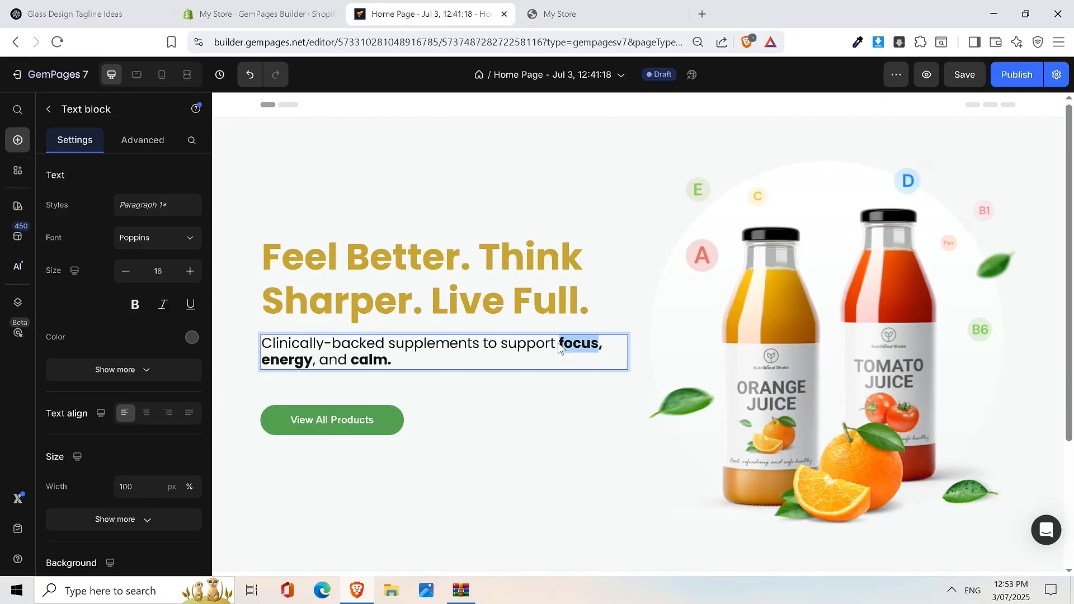
{"action": "left_click", "coordinate": [459, 315]}
{"action": "left_click_drag", "start_coordinate": [392, 361], "coordinate": [351, 363]}
{"action": "left_click", "coordinate": [303, 330]}
{"action": "left_click_drag", "start_coordinate": [315, 363], "coordinate": [262, 365]}
{"action": "left_click", "coordinate": [304, 330]}
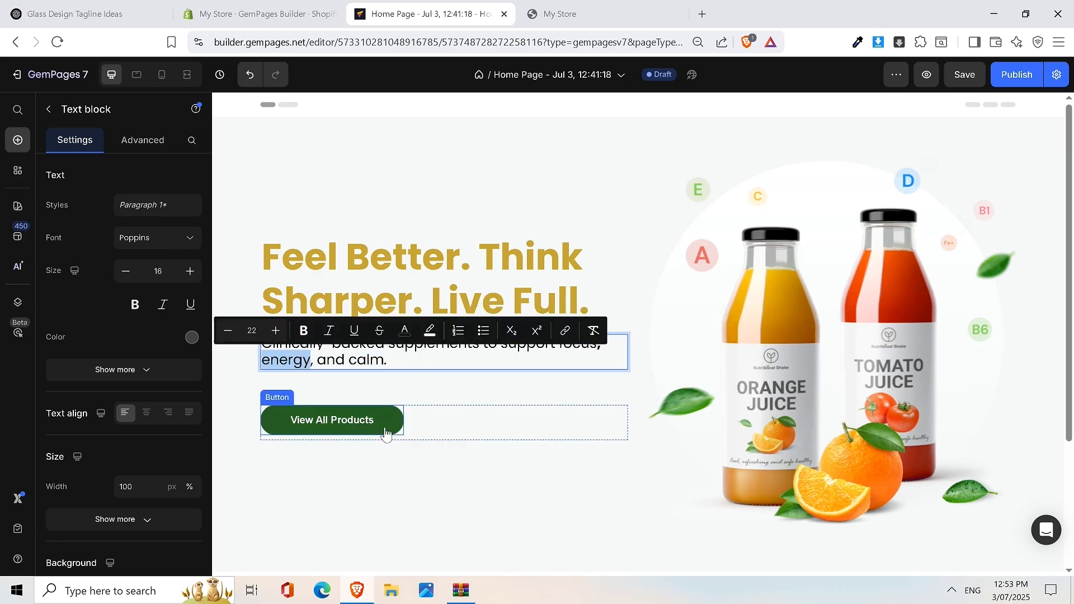
Step: Set the View All Products button's normal-state background color to gold C6A737
{"action": "left_click", "coordinate": [386, 435]}
{"action": "left_click", "coordinate": [192, 514]}
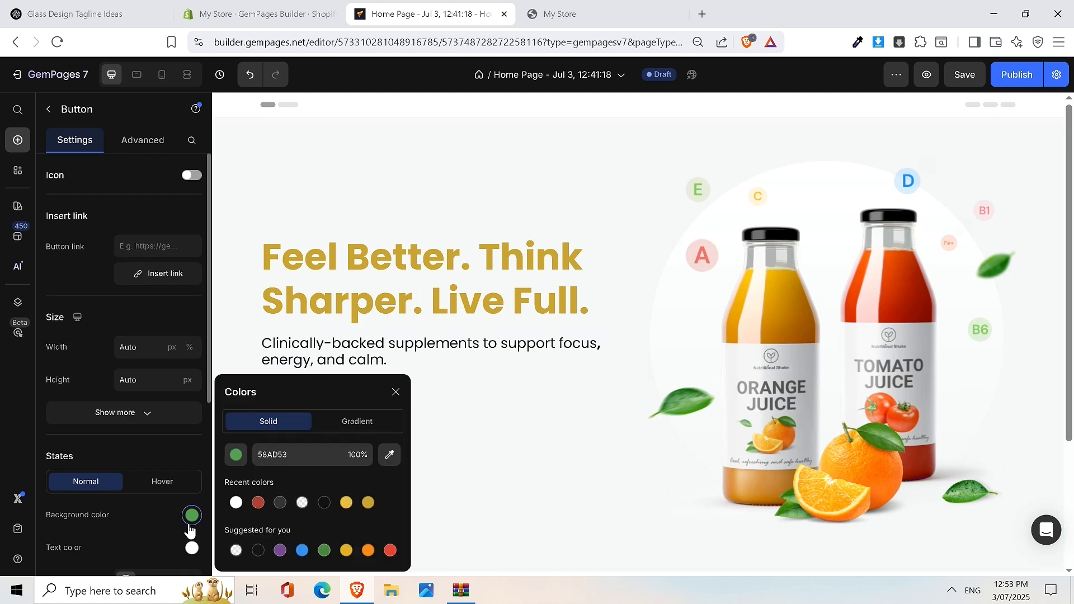
{"action": "left_click", "coordinate": [366, 503]}
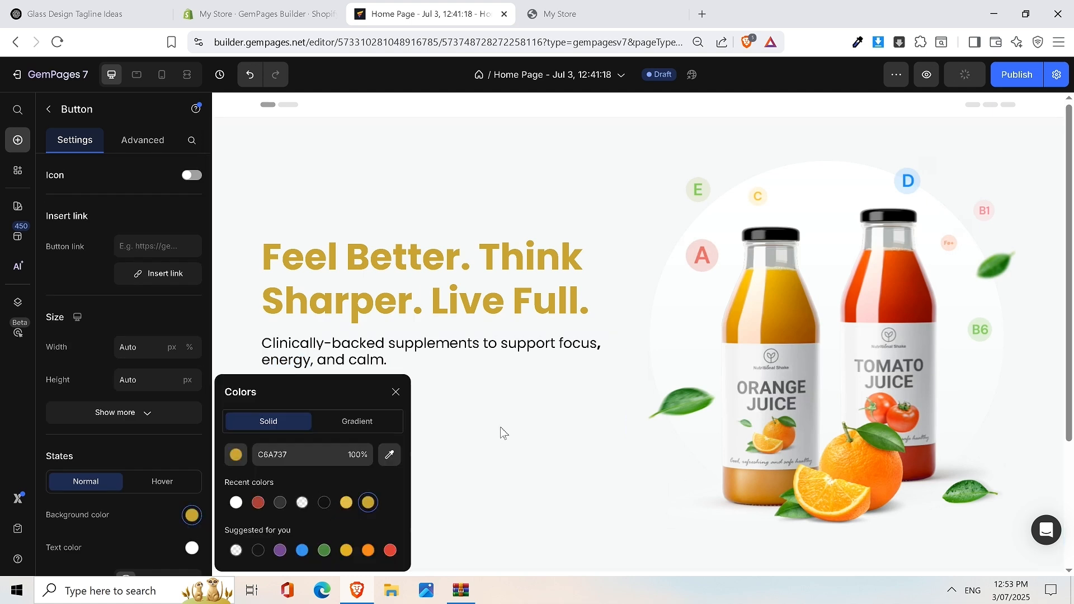
{"action": "left_click", "coordinate": [501, 434]}
Step: Set the font of the View All Products button's text to Poppins
{"action": "left_click", "coordinate": [362, 423]}
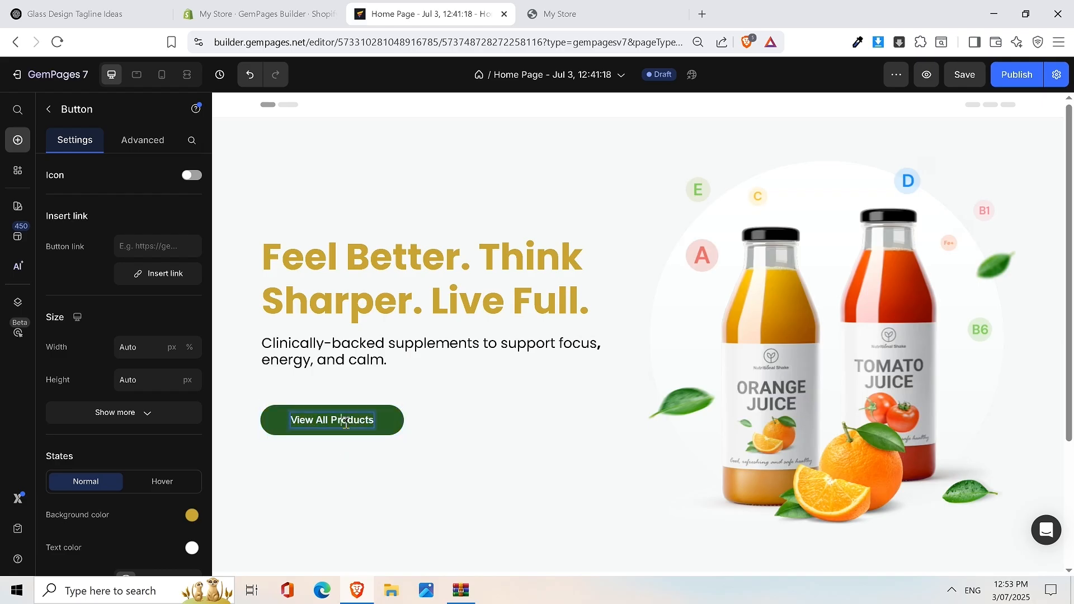
{"action": "triple_click", "coordinate": [347, 424]}
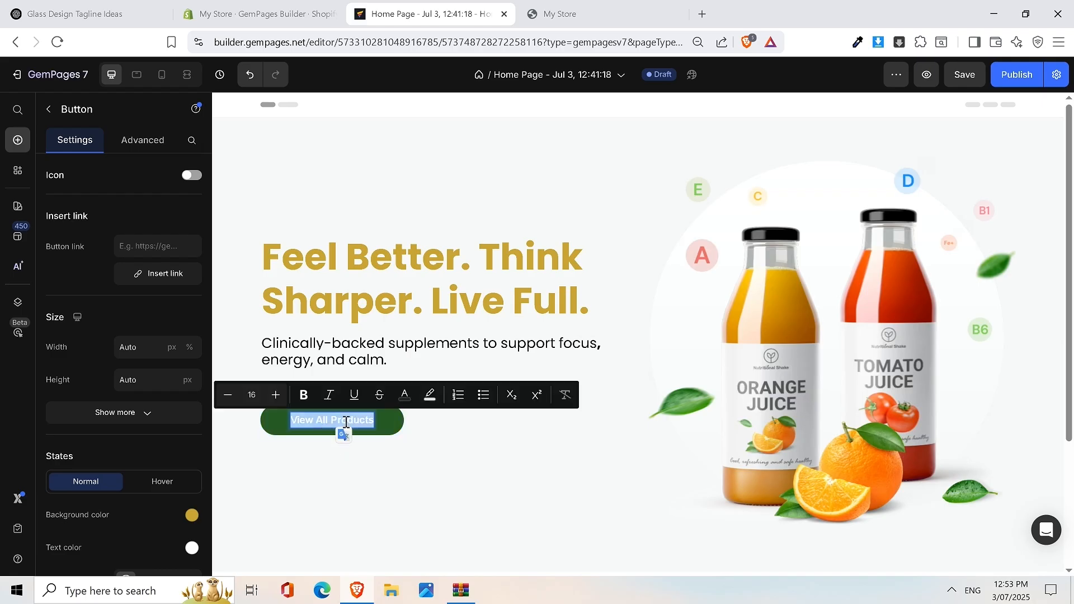
{"action": "left_click", "coordinate": [148, 412]}
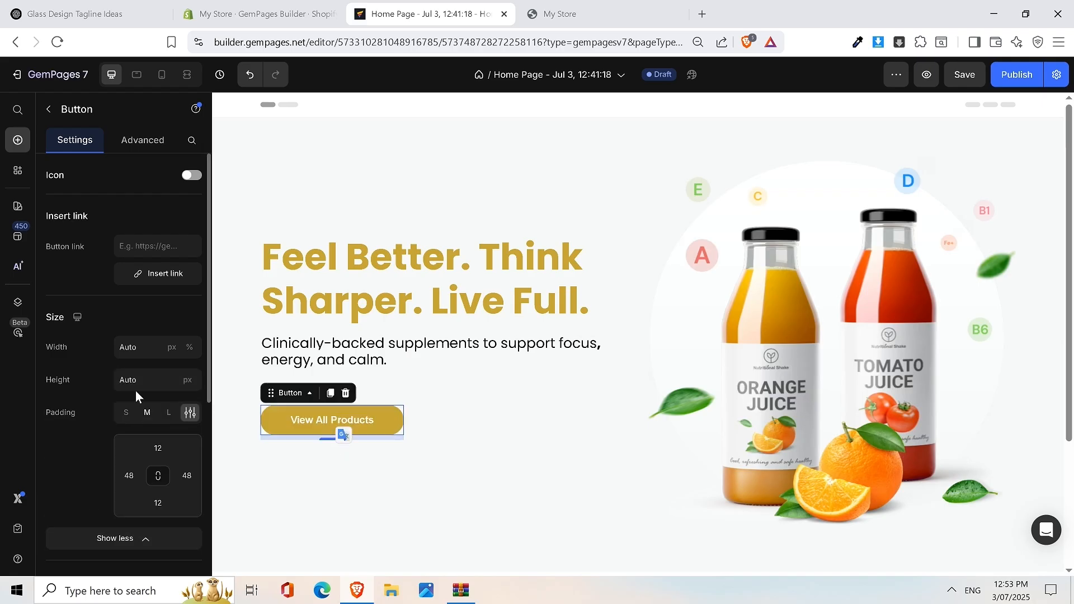
{"action": "double_click", "coordinate": [338, 420]}
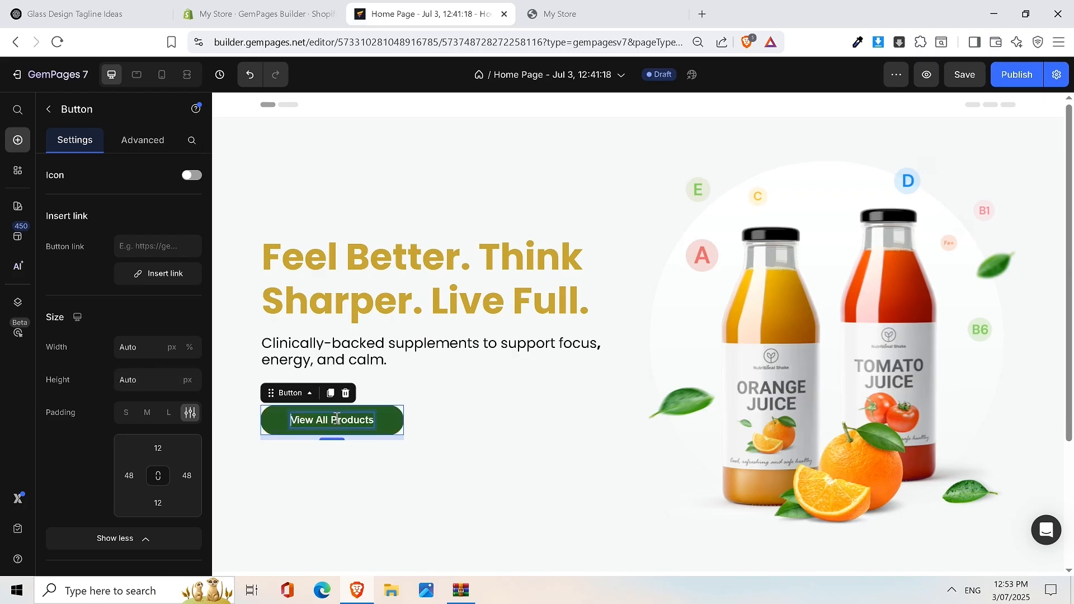
{"action": "left_click", "coordinate": [421, 405]}
{"action": "left_click", "coordinate": [363, 425]}
{"action": "scroll", "coordinate": [175, 390], "scroll_direction": "down", "scroll_amount": 5}
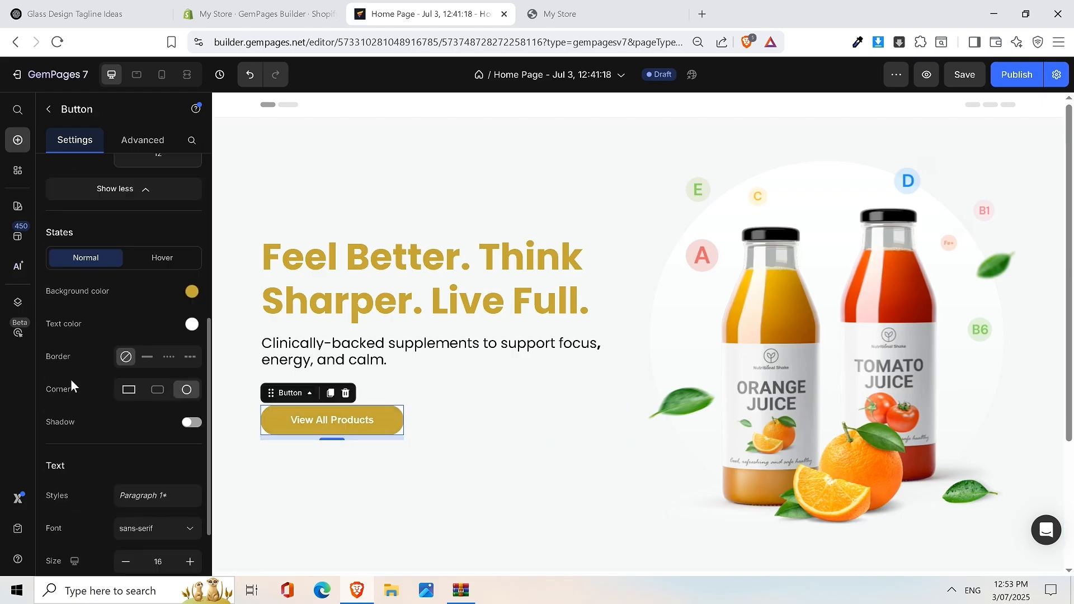
{"action": "scroll", "coordinate": [98, 247], "scroll_direction": "up", "scroll_amount": 5}
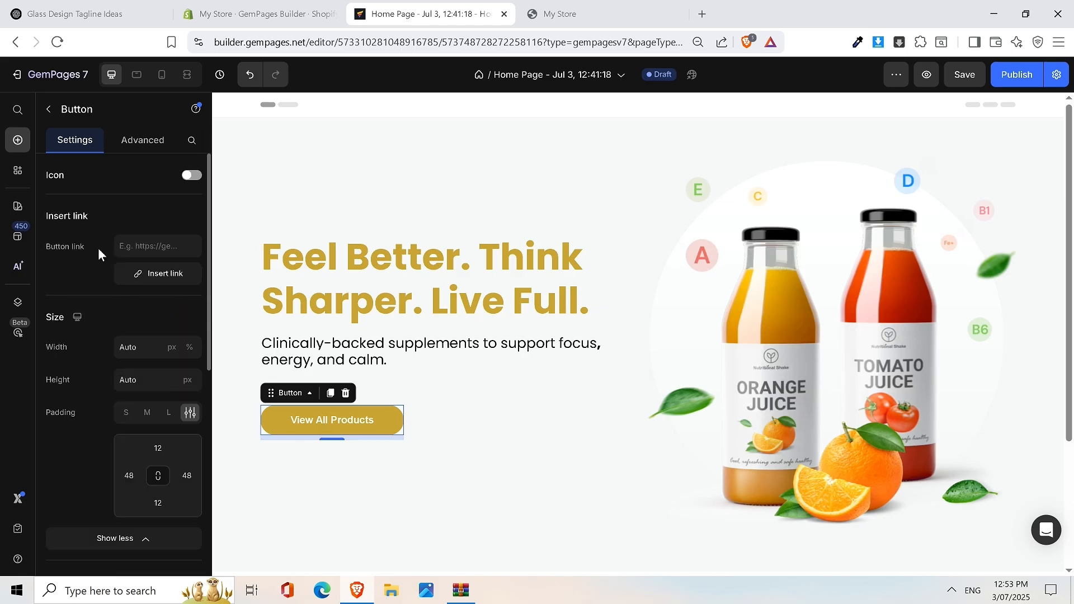
{"action": "scroll", "coordinate": [118, 240], "scroll_direction": "down", "scroll_amount": 6}
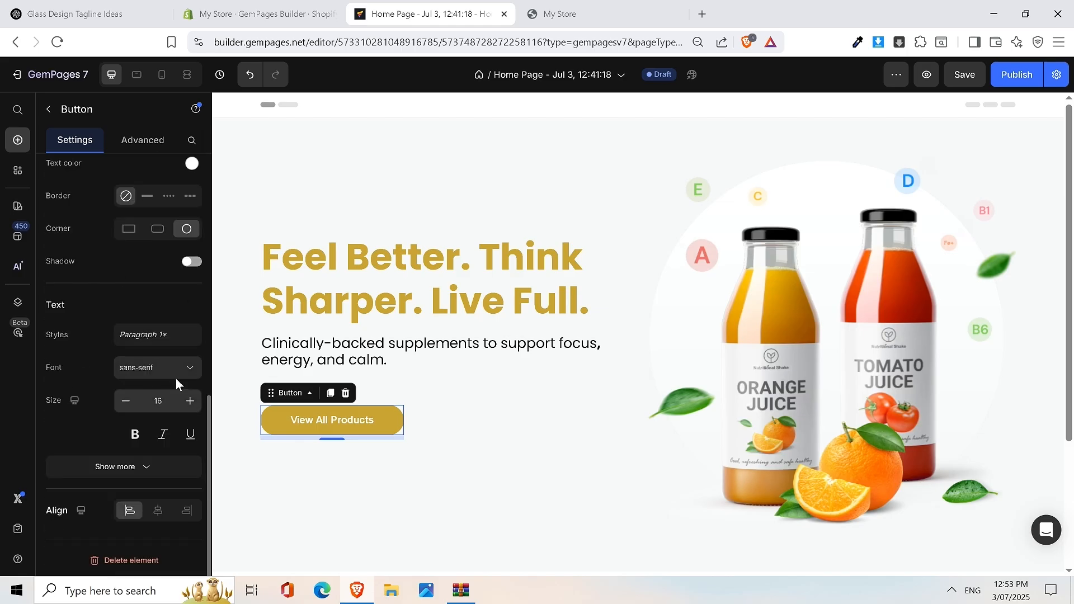
{"action": "left_click", "coordinate": [150, 367]}
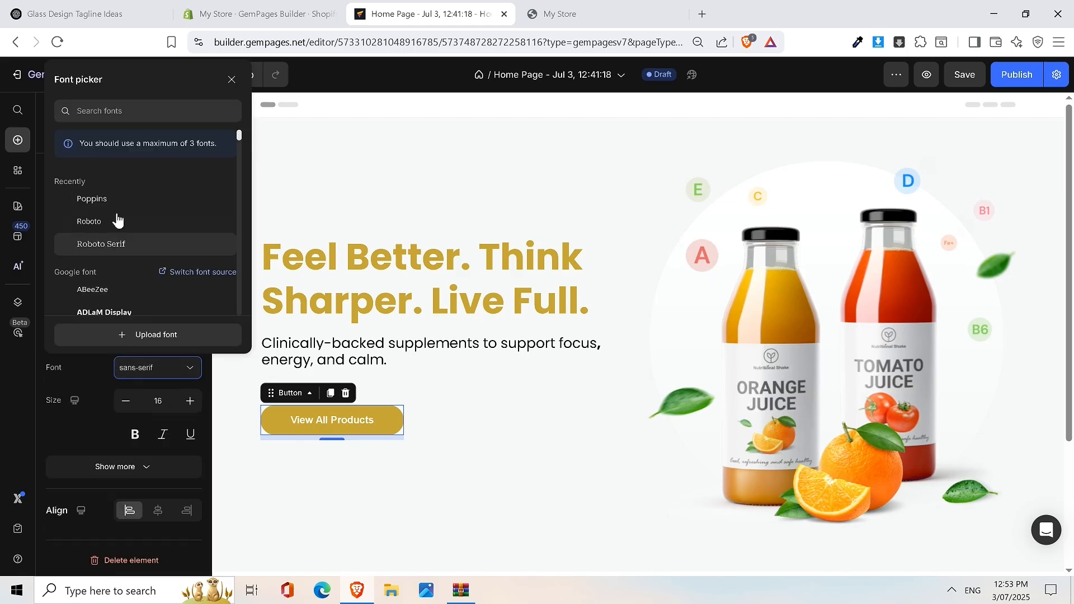
{"action": "left_click", "coordinate": [111, 199]}
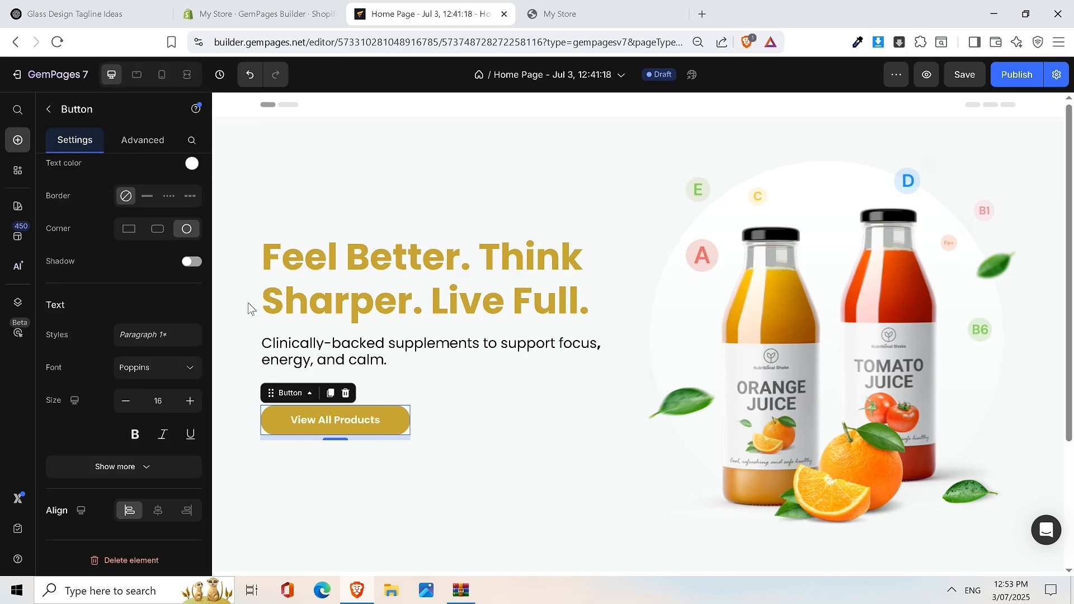
Step: Replace the hero button's text with SHOP ALL, checking the wording on the example page, and save the page
{"action": "double_click", "coordinate": [356, 419]}
{"action": "triple_click", "coordinate": [356, 418]}
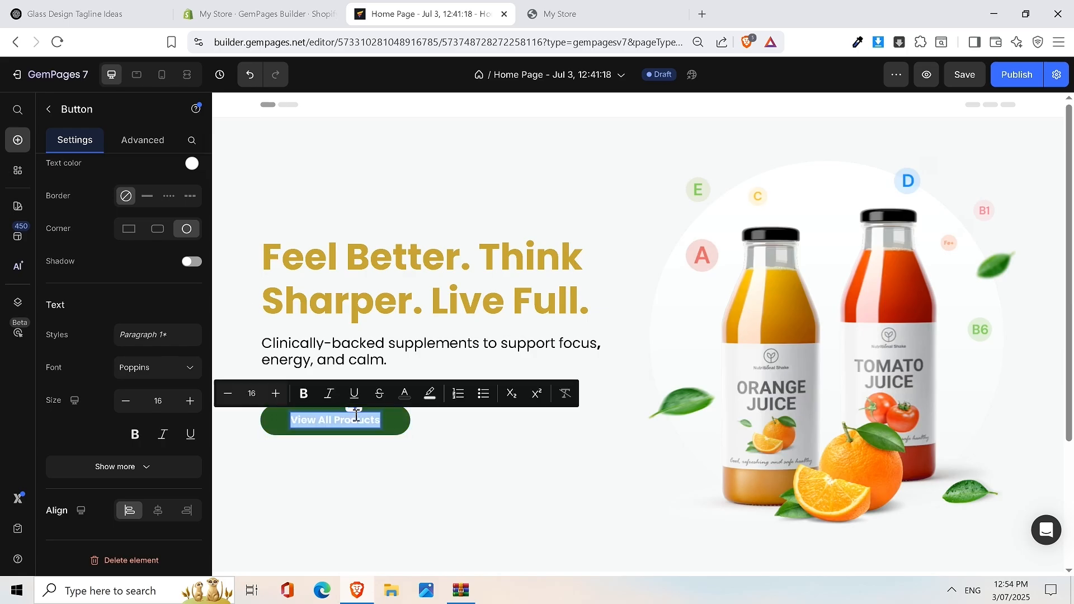
{"action": "type", "text": "all"}
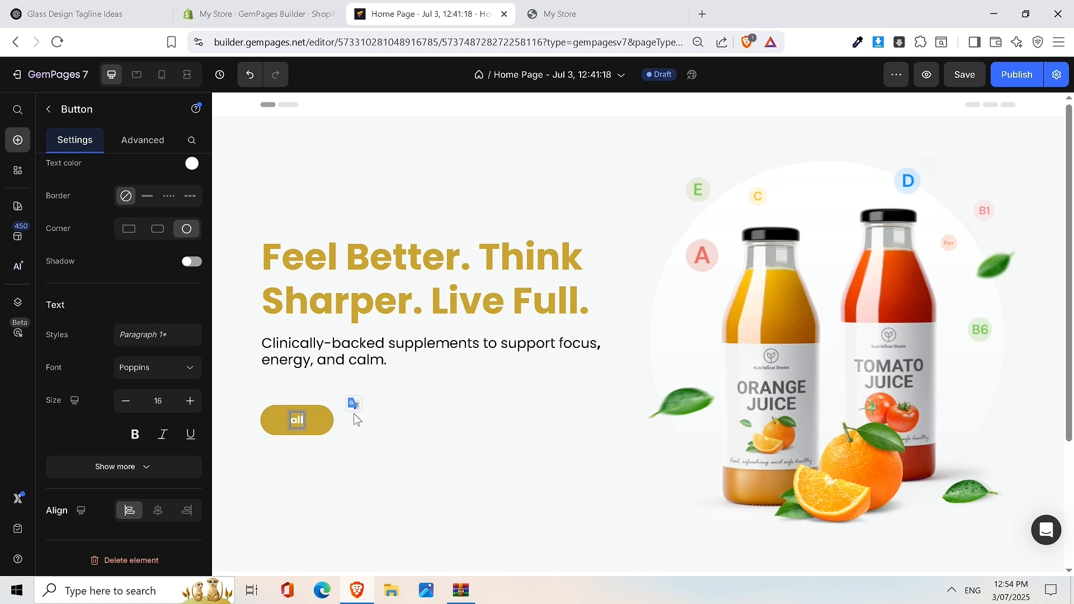
{"action": "left_click", "coordinate": [568, 7]}
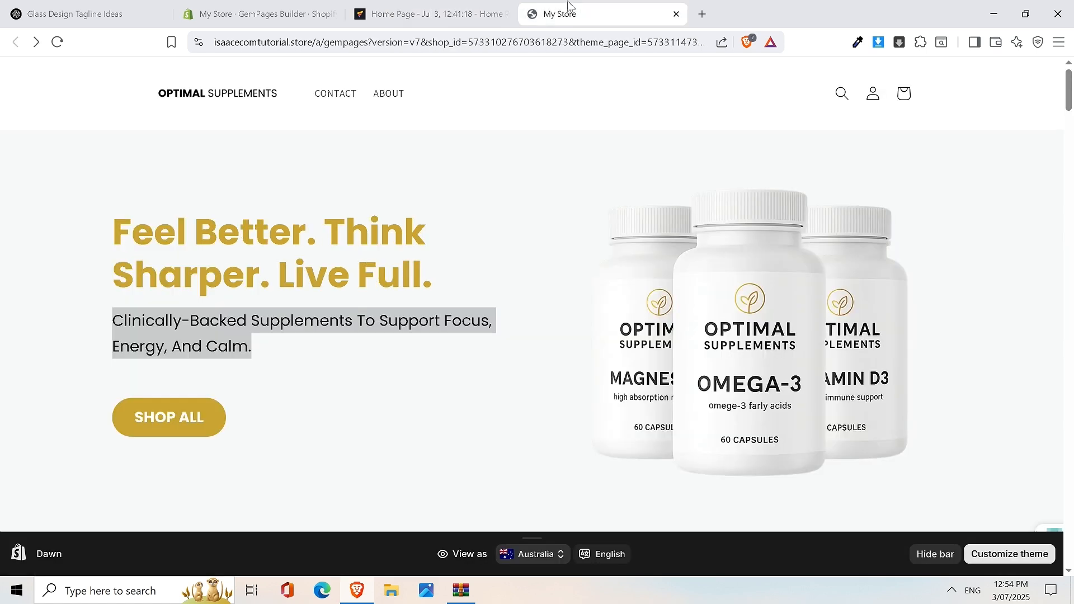
{"action": "left_click", "coordinate": [454, 8]}
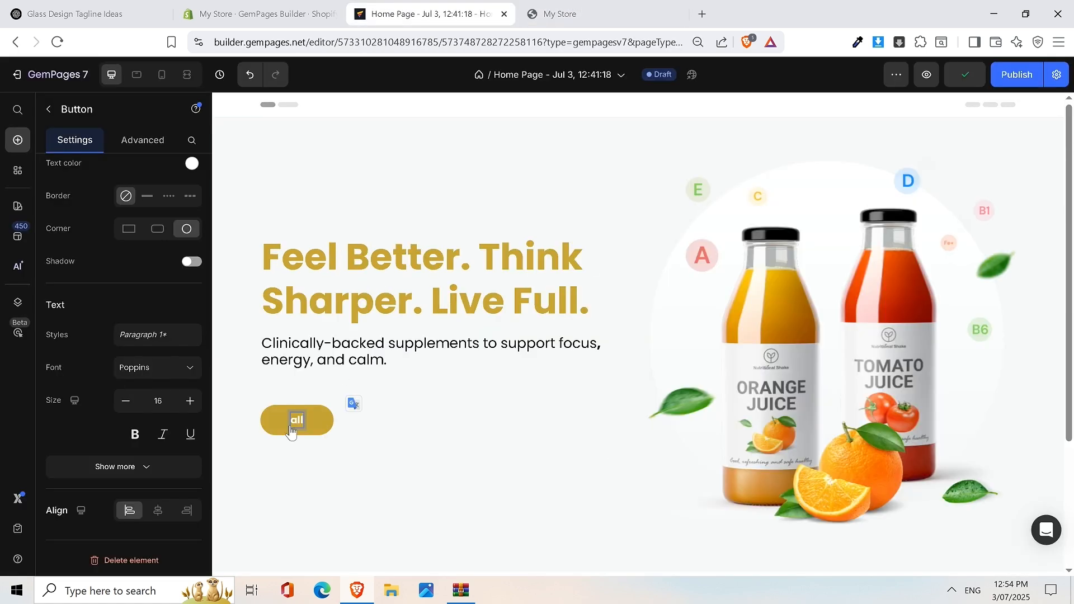
{"action": "type", "text": "S"}
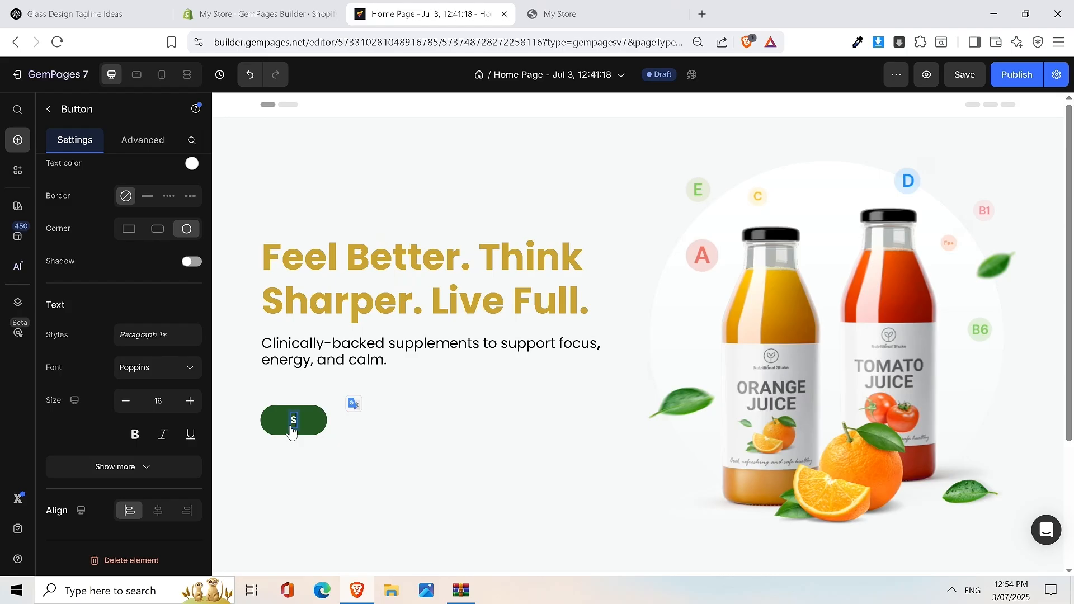
{"action": "type", "text": "HOP ALL"}
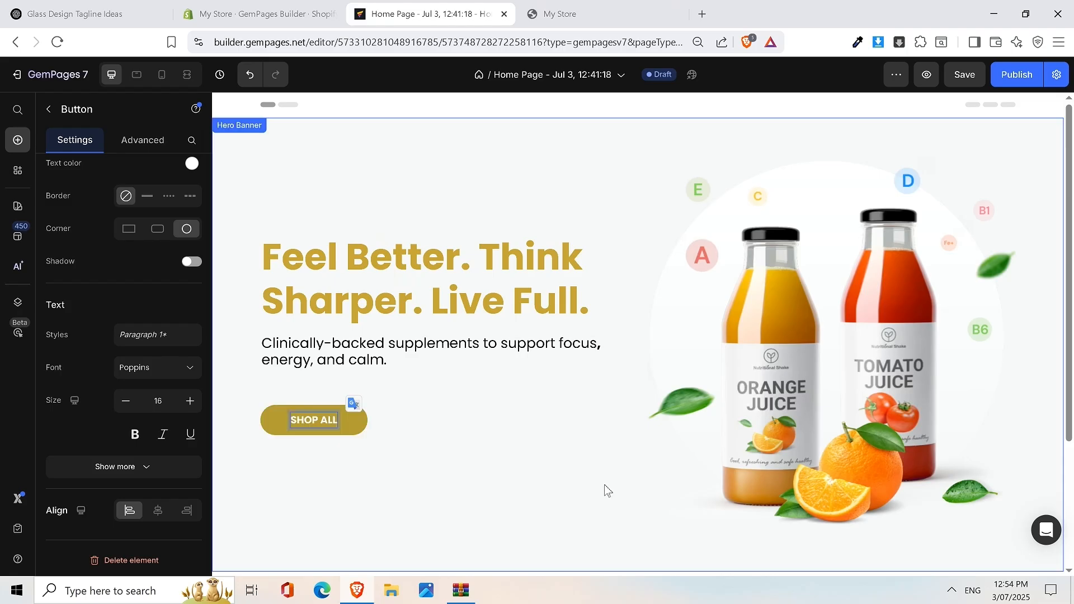
{"action": "left_click", "coordinate": [607, 491]}
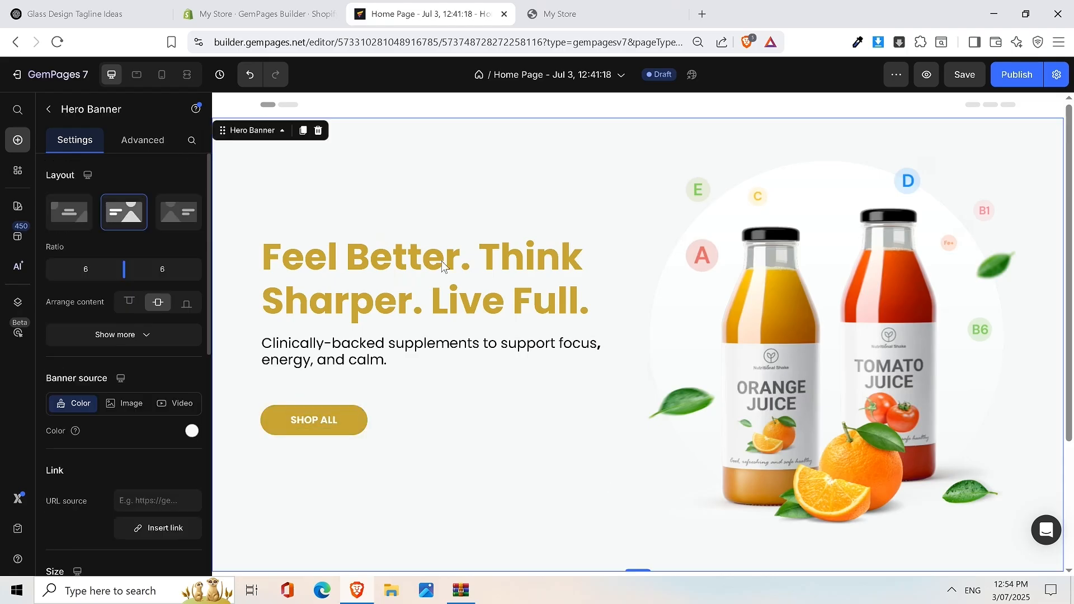
{"action": "left_click", "coordinate": [347, 422]}
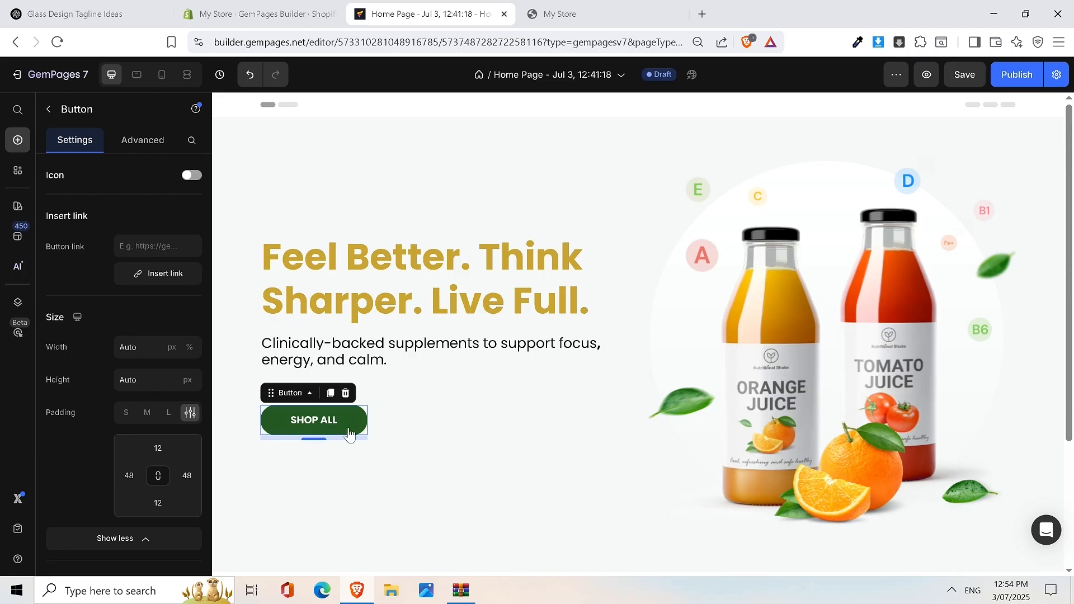
{"action": "key", "text": "ctrl+s"}
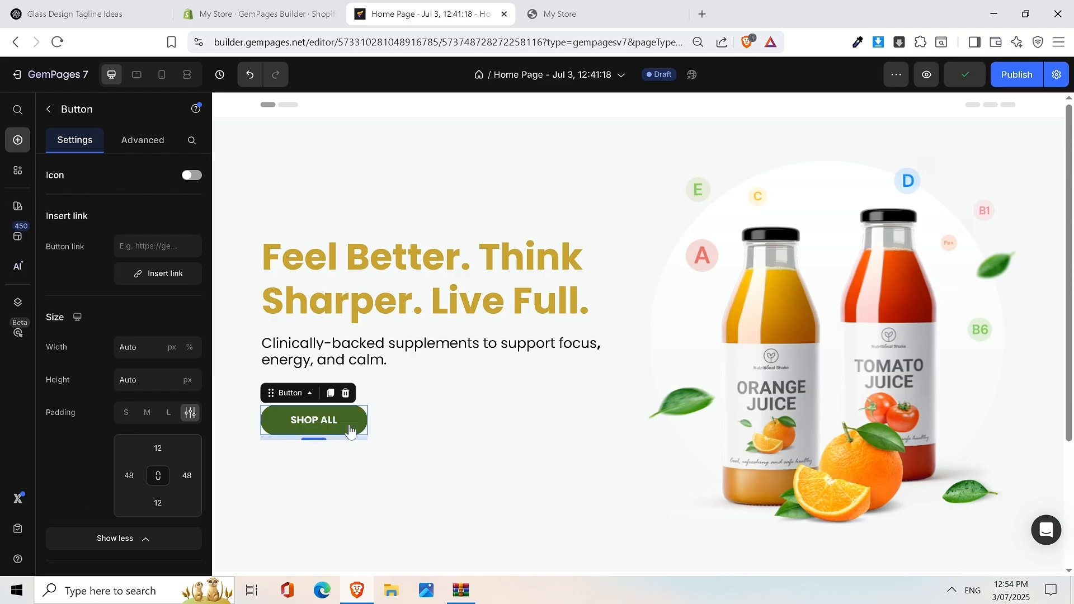
Step: Set the SHOP ALL button's hover-state background color to black, matching the hover effect on the example page
{"action": "scroll", "coordinate": [156, 292], "scroll_direction": "down", "scroll_amount": 6}
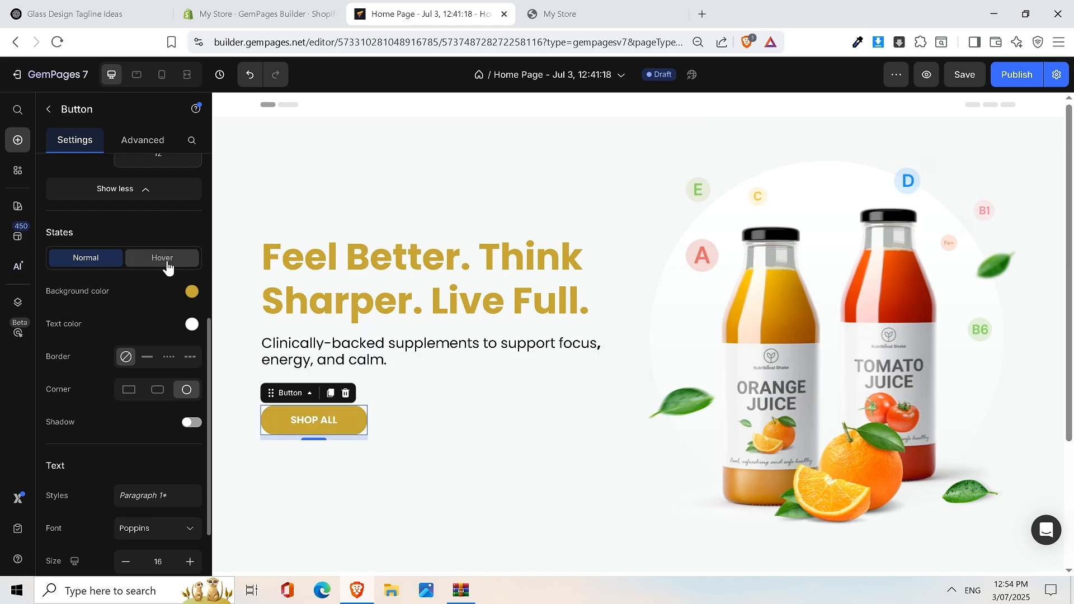
{"action": "left_click", "coordinate": [521, 13]}
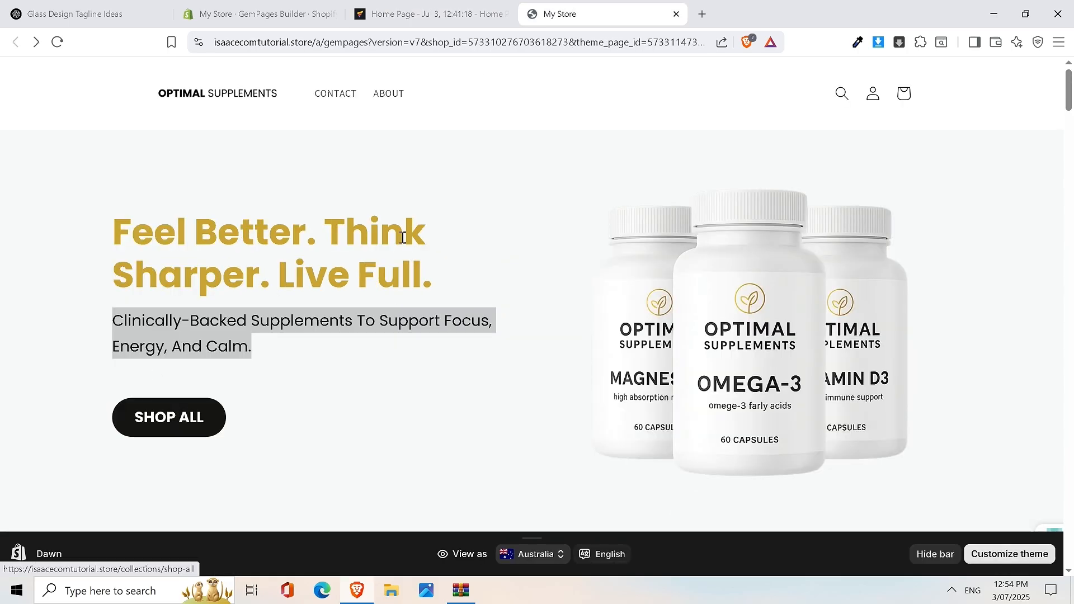
{"action": "left_click", "coordinate": [463, 12]}
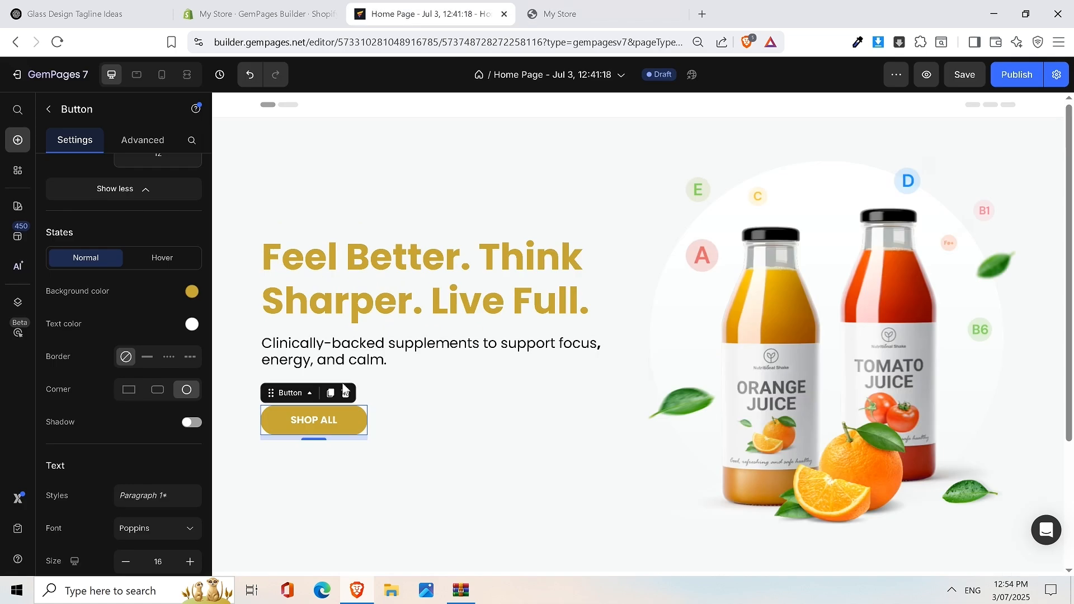
{"action": "left_click", "coordinate": [175, 262]}
{"action": "left_click", "coordinate": [192, 291]}
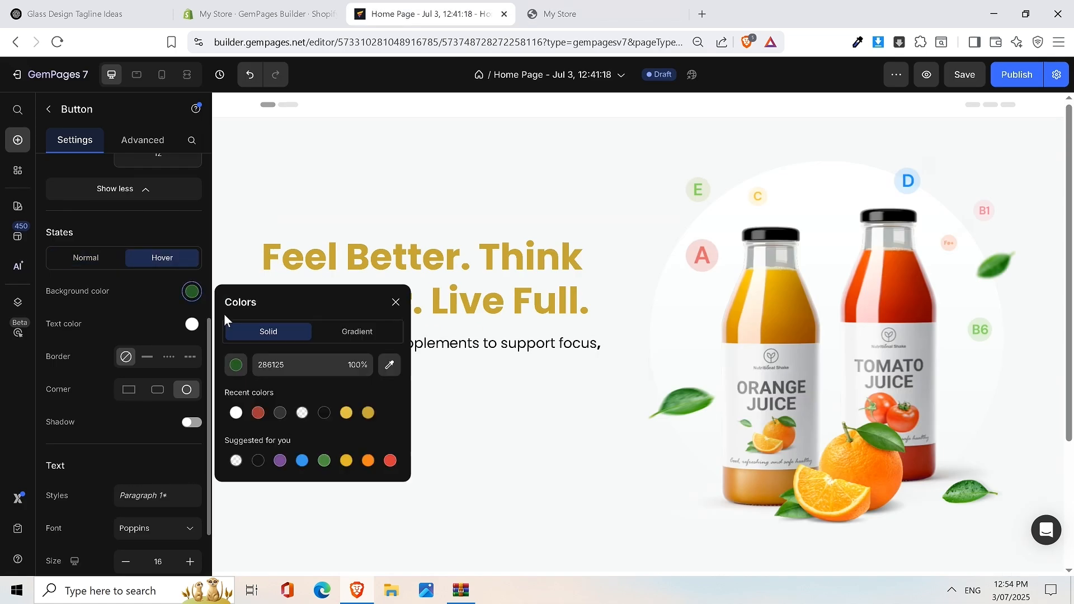
{"action": "left_click", "coordinate": [325, 414]}
{"action": "left_click", "coordinate": [484, 397]}
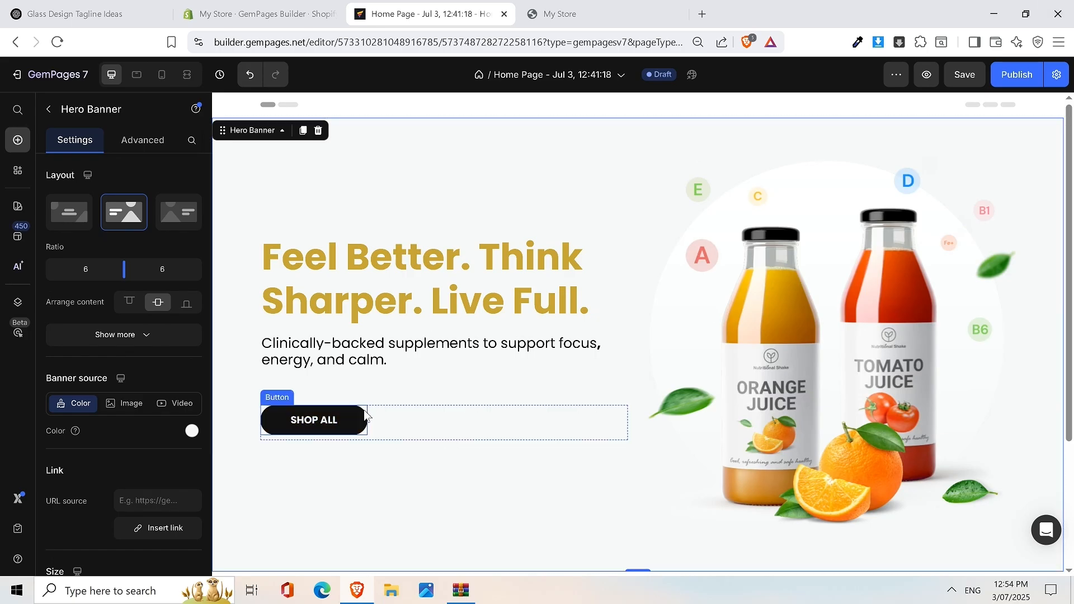
{"action": "left_click", "coordinate": [358, 425]}
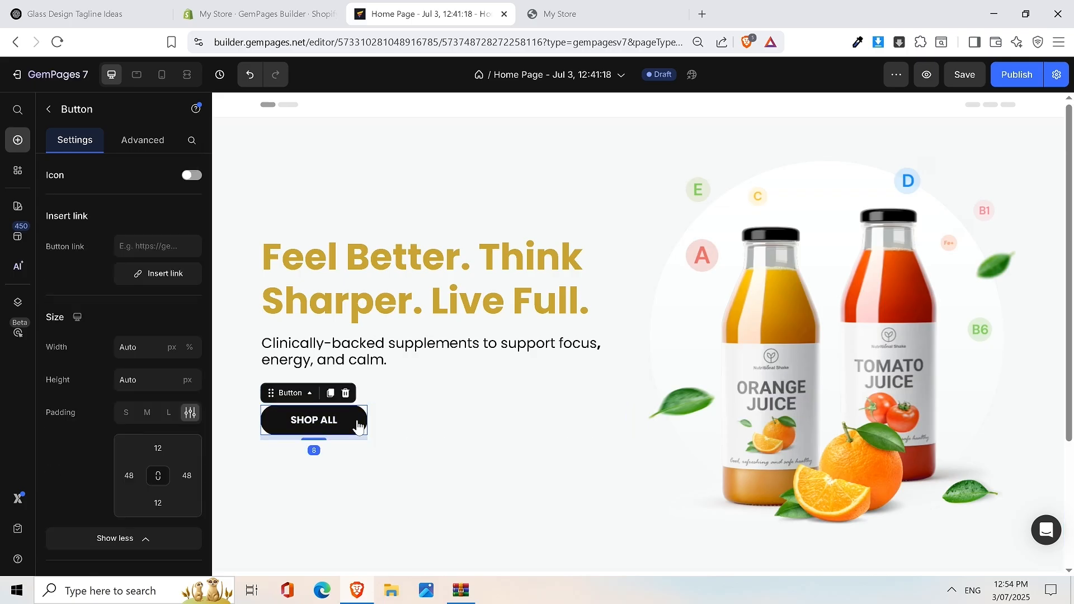
{"action": "left_click", "coordinate": [147, 244]}
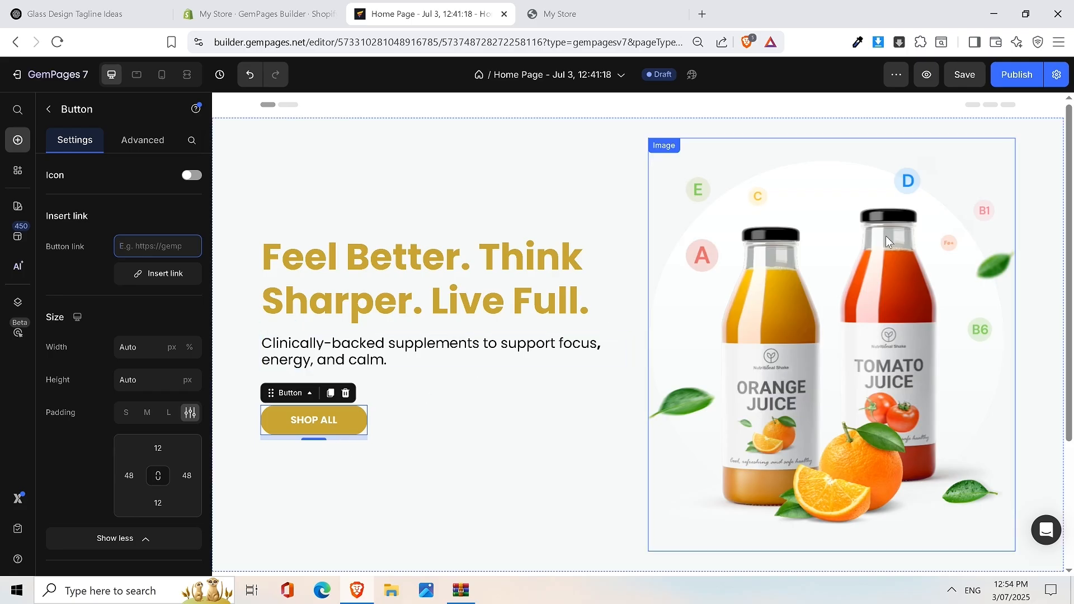
Step: Replace the hero banner's juice image with the gallery image of three Optimal Supplements bottles and save the page
{"action": "left_click", "coordinate": [877, 271]}
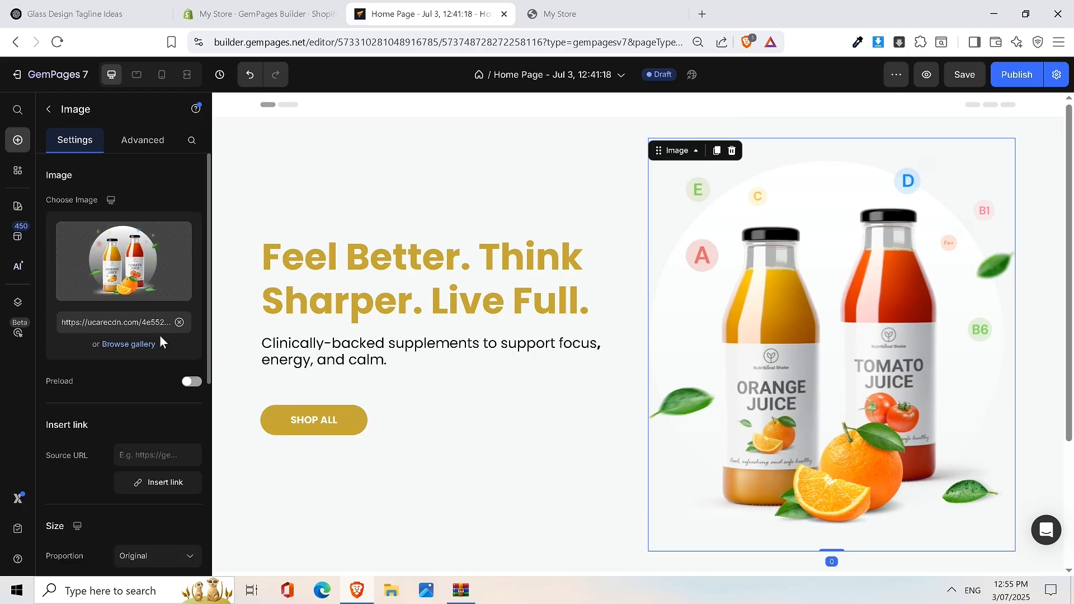
{"action": "left_click", "coordinate": [179, 322]}
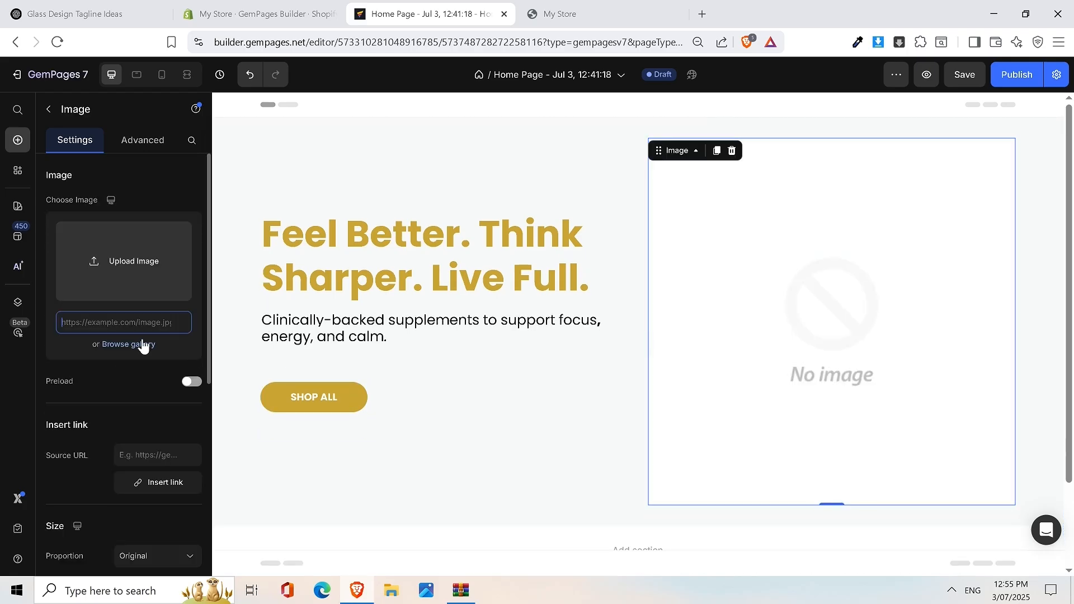
{"action": "left_click", "coordinate": [143, 344]}
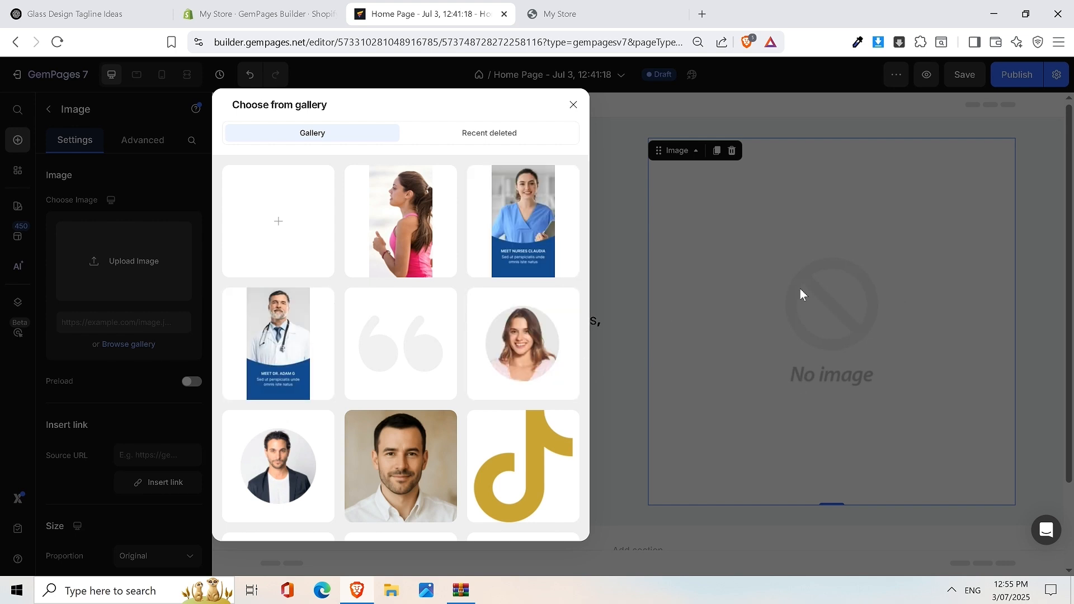
{"action": "scroll", "coordinate": [354, 305], "scroll_direction": "down", "scroll_amount": 10}
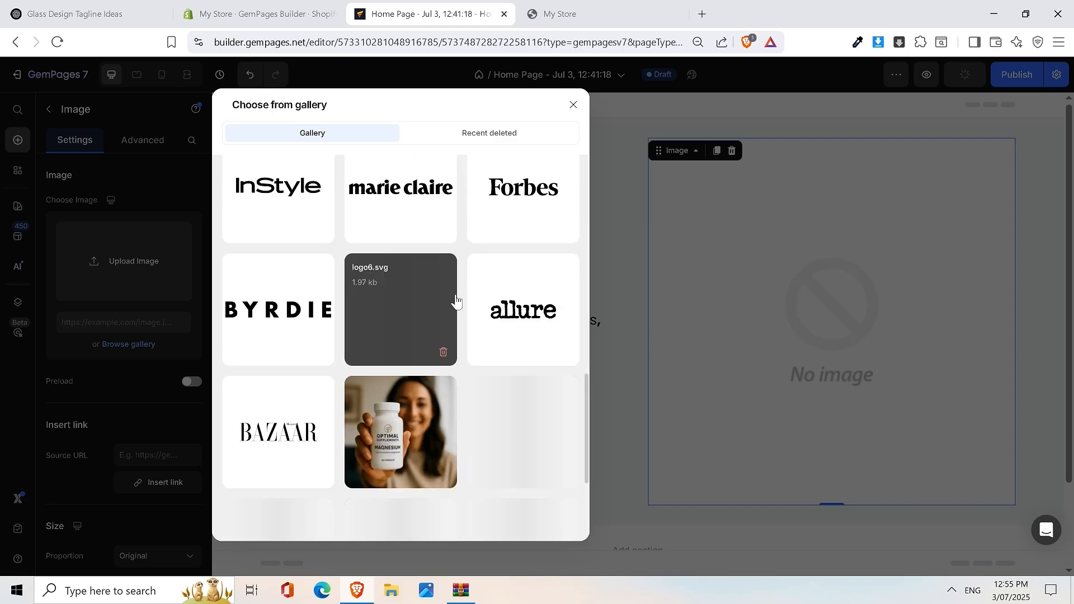
{"action": "scroll", "coordinate": [479, 290], "scroll_direction": "down", "scroll_amount": 5}
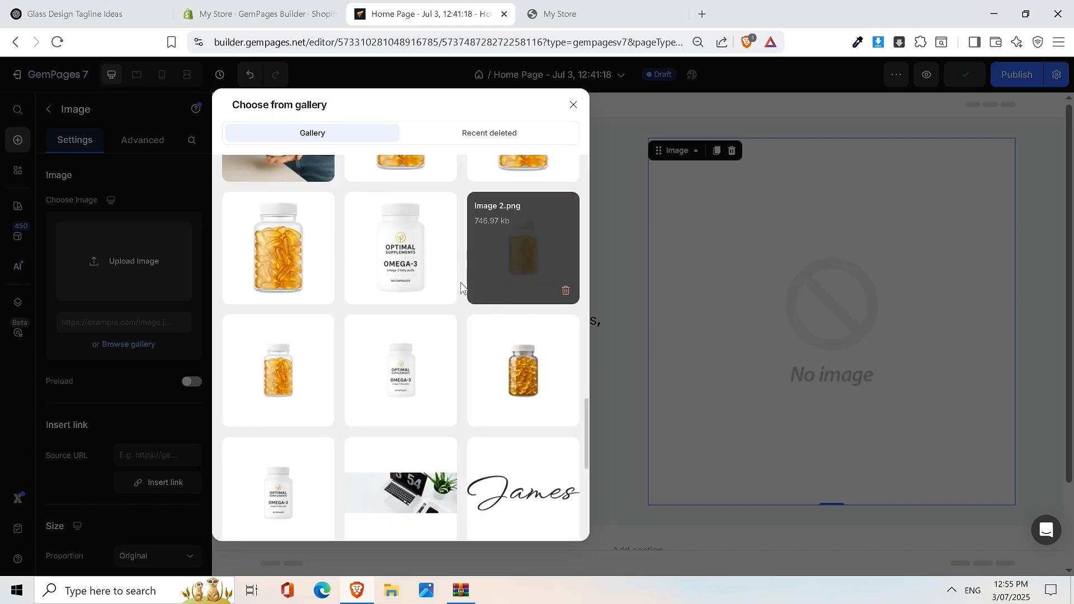
{"action": "scroll", "coordinate": [400, 280], "scroll_direction": "down", "scroll_amount": 5}
{"action": "scroll", "coordinate": [443, 311], "scroll_direction": "down", "scroll_amount": 5}
{"action": "scroll", "coordinate": [444, 312], "scroll_direction": "up", "scroll_amount": 8}
{"action": "scroll", "coordinate": [442, 311], "scroll_direction": "up", "scroll_amount": 3}
{"action": "scroll", "coordinate": [433, 299], "scroll_direction": "down", "scroll_amount": 10}
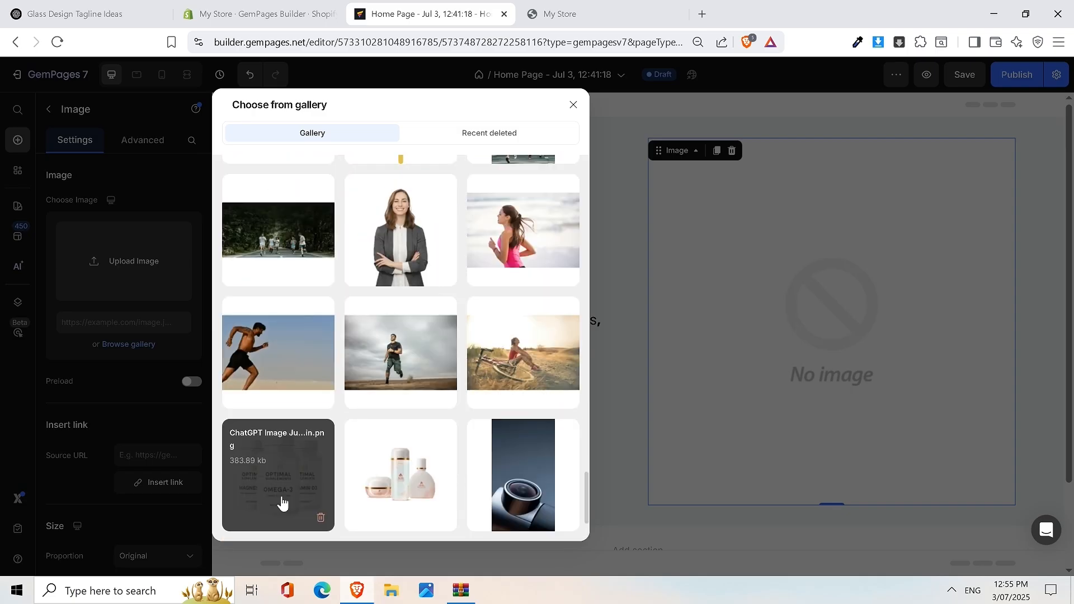
{"action": "left_click", "coordinate": [271, 477]}
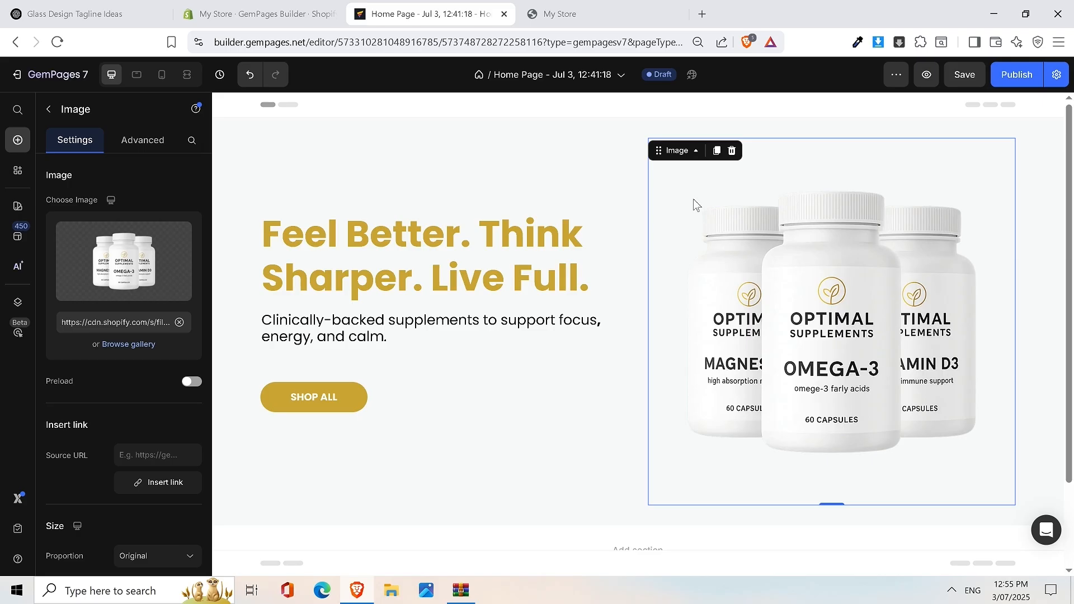
{"action": "key", "text": "ctrl+s"}
Step: Delete the supplement bottles image from the hero banner
{"action": "left_click", "coordinate": [731, 151]}
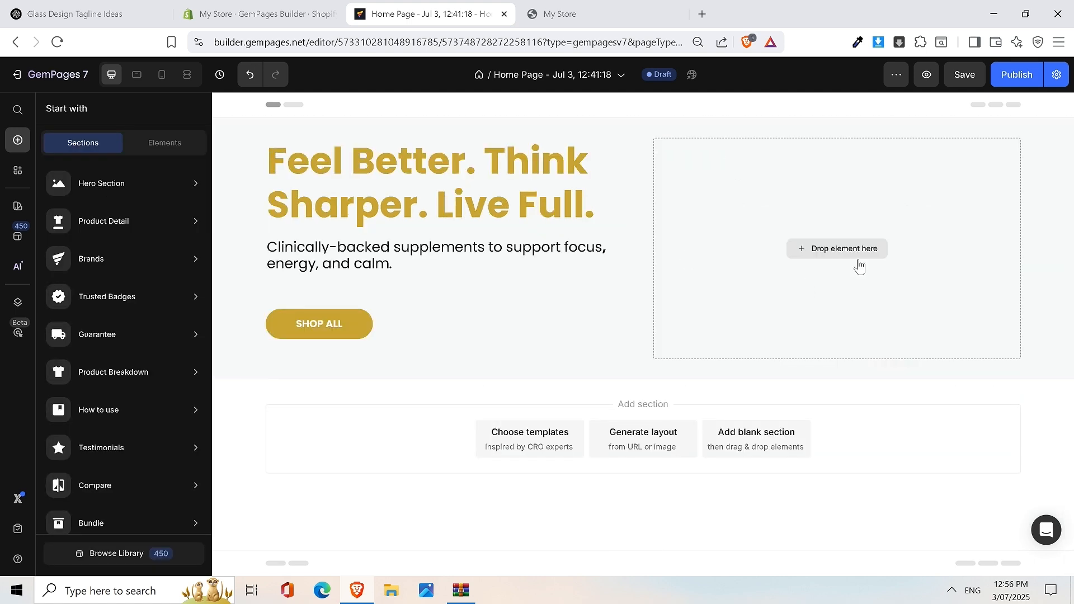
{"action": "right_click", "coordinate": [715, 285]}
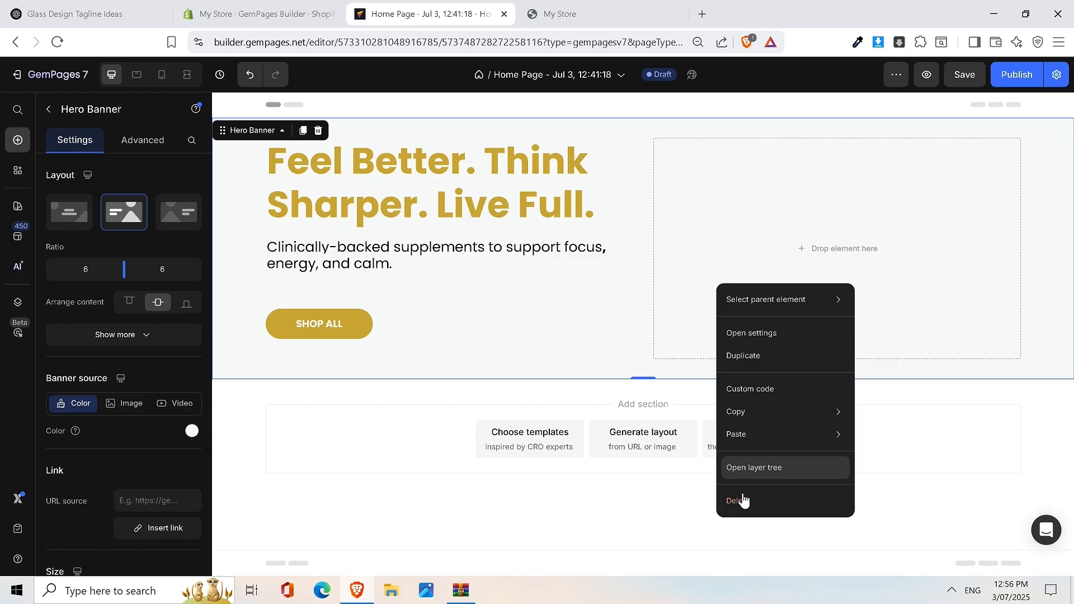
{"action": "left_click", "coordinate": [699, 203]}
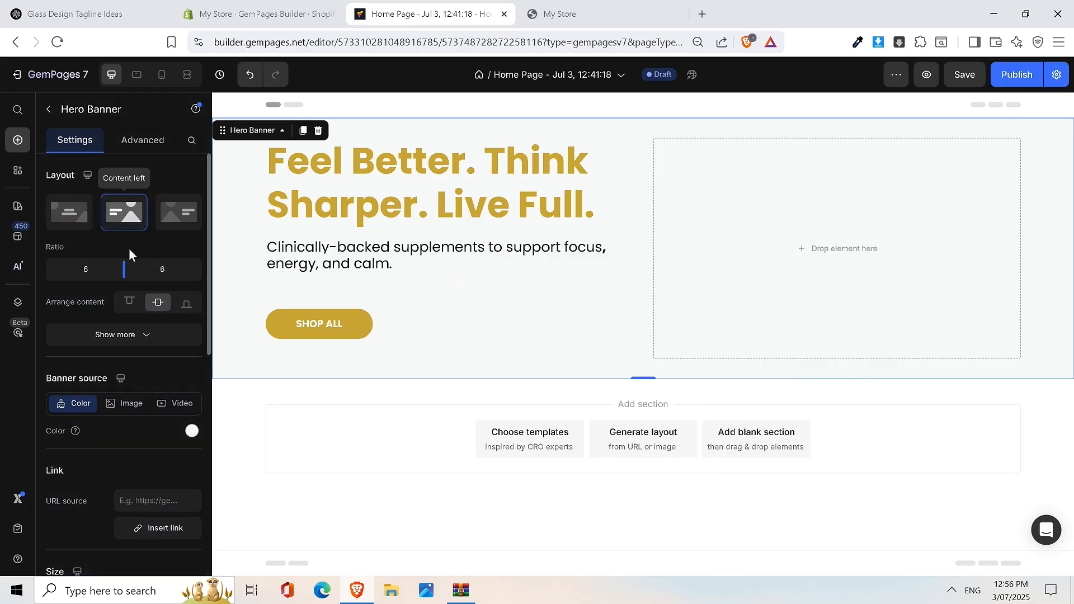
{"action": "right_click", "coordinate": [827, 215]}
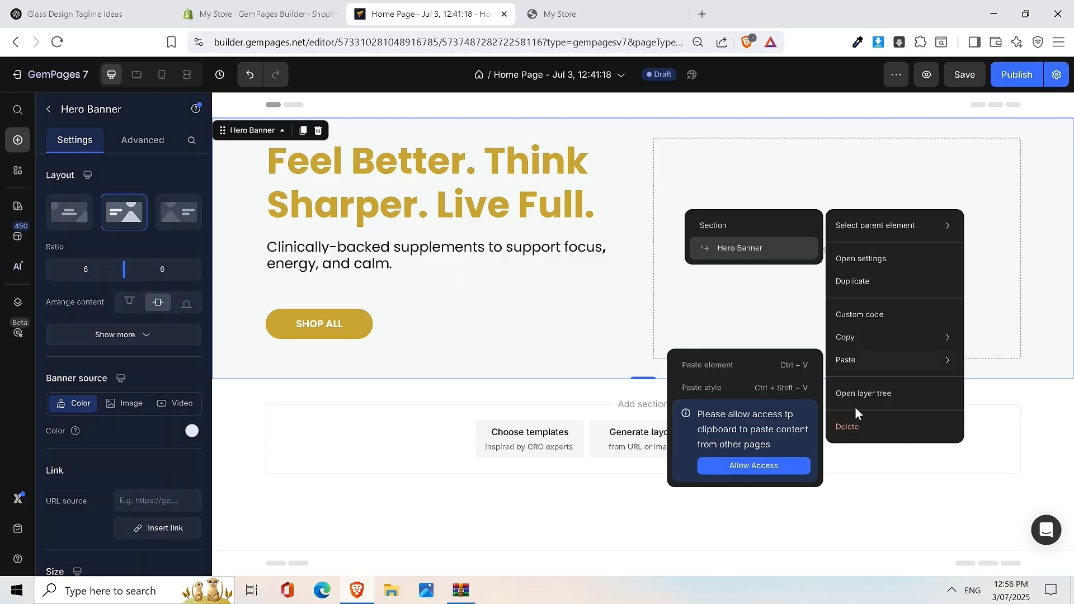
{"action": "left_click", "coordinate": [850, 425]}
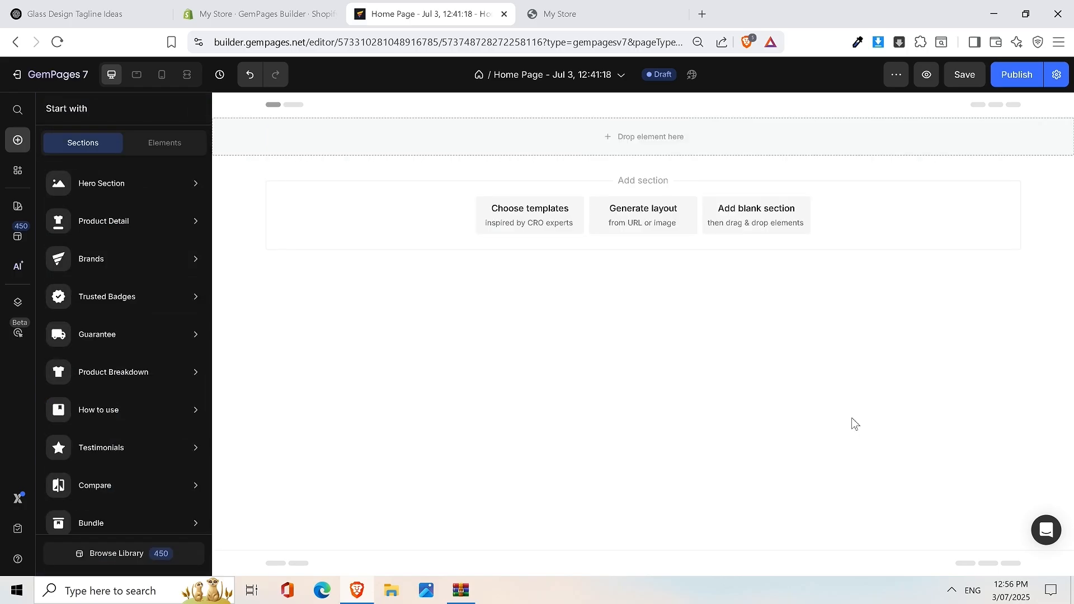
{"action": "key", "text": "ctrl+z"}
Step: Switch the hero banner's layout to Content center
{"action": "left_click", "coordinate": [750, 166]}
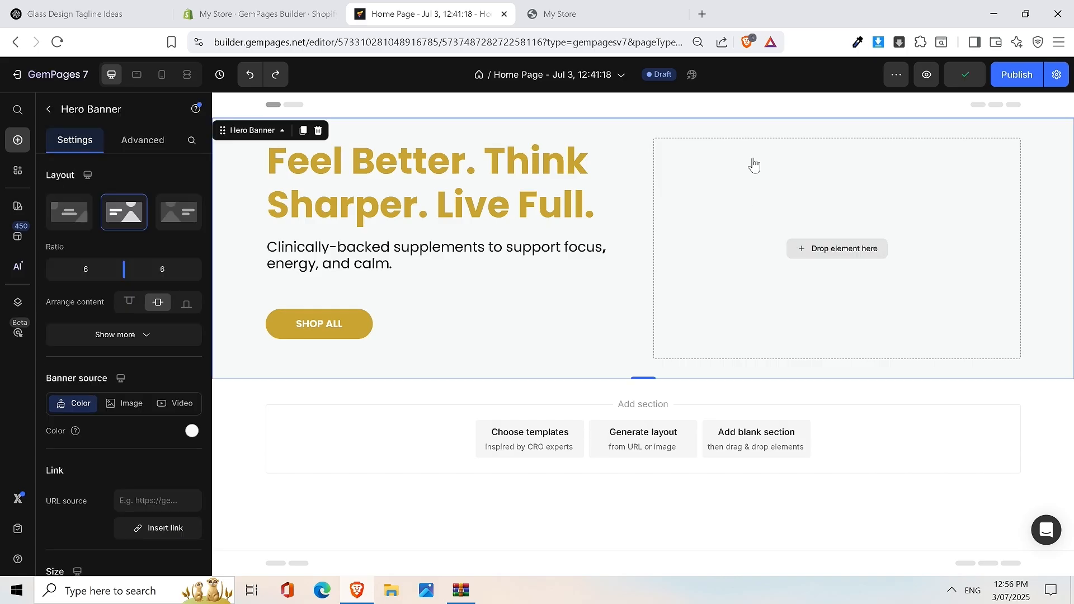
{"action": "left_click", "coordinate": [63, 222]}
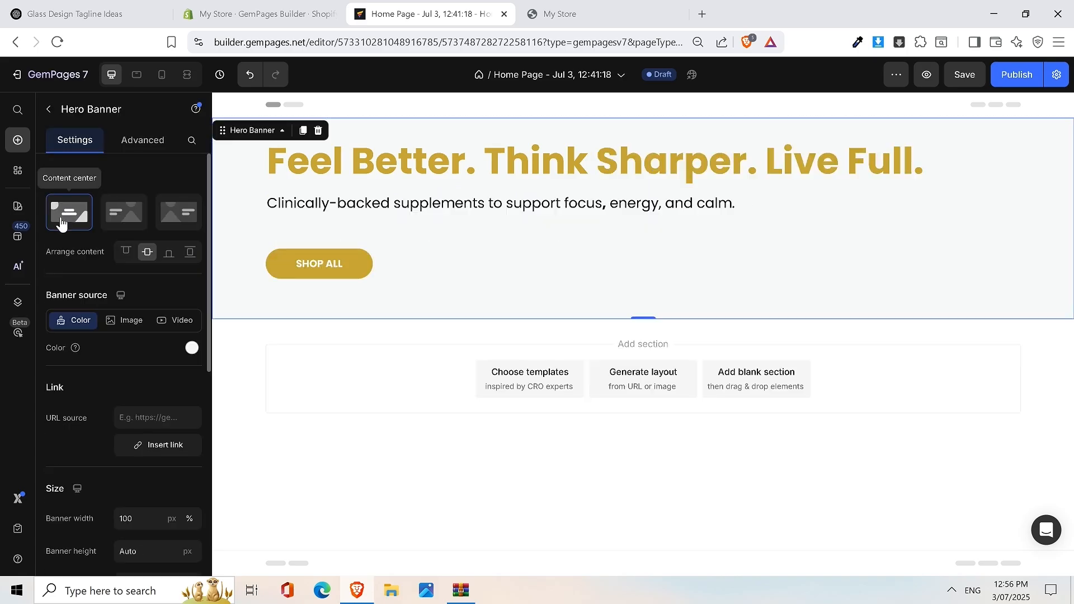
Step: Center-align the hero heading and the supplement text block below it
{"action": "left_click", "coordinate": [583, 160]}
{"action": "left_click", "coordinate": [146, 412]}
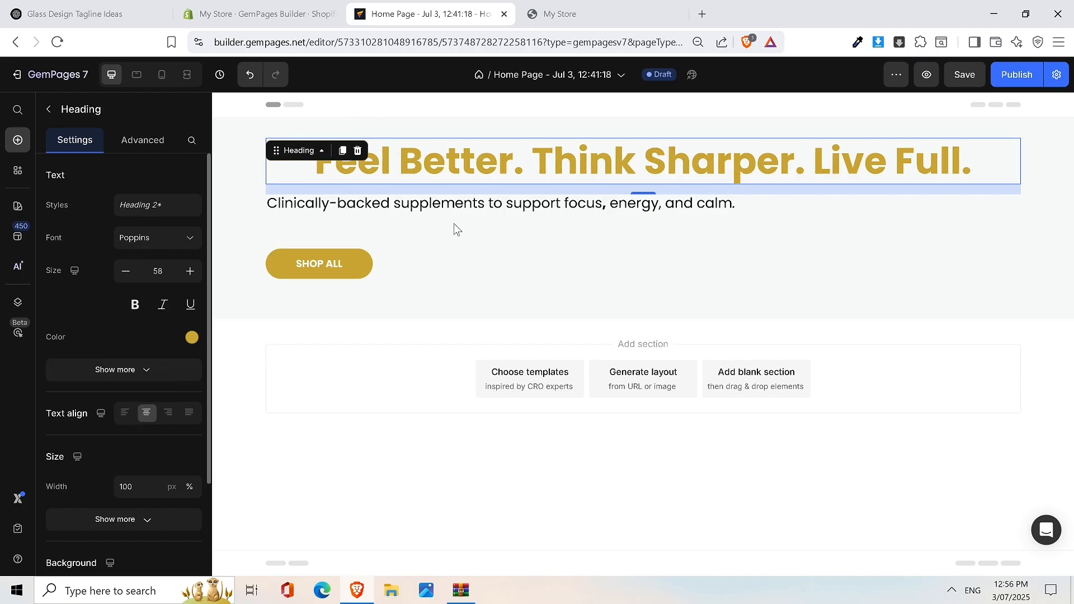
{"action": "left_click", "coordinate": [467, 204]}
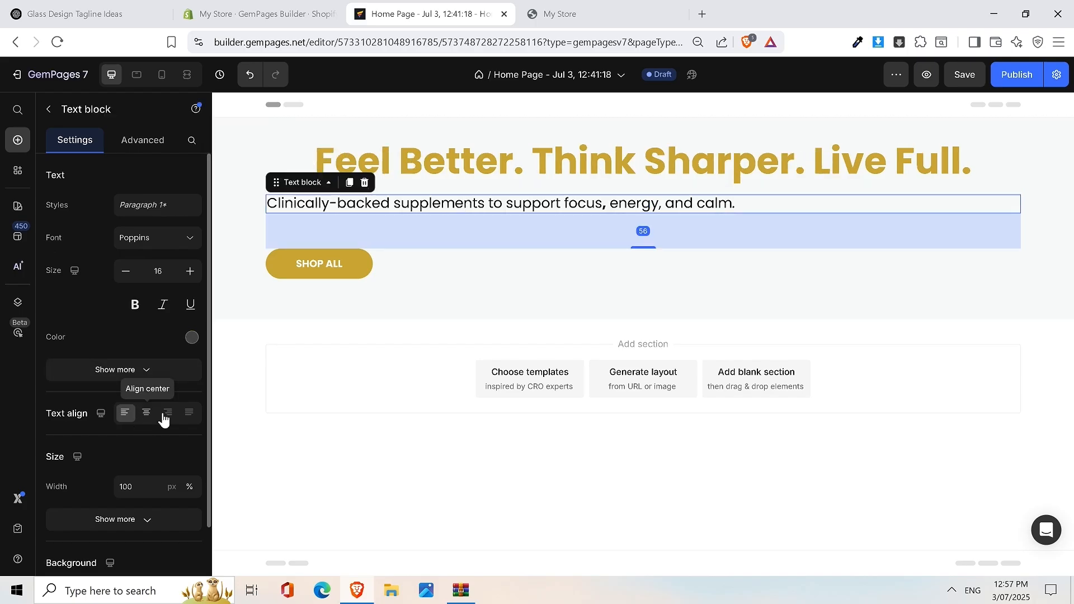
{"action": "left_click", "coordinate": [146, 412]}
Step: Open the SHOP ALL button's settings in the hero banner
{"action": "left_click", "coordinate": [311, 264]}
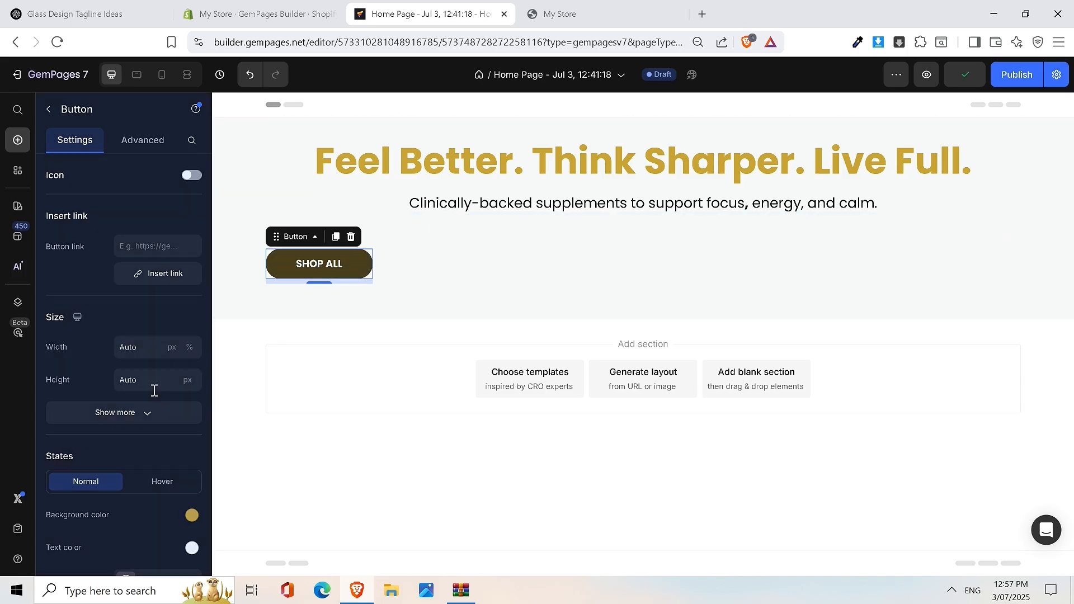
Step: Try centring the row that holds the SHOP ALL button, and return it to left alignment
{"action": "scroll", "coordinate": [159, 387], "scroll_direction": "down", "scroll_amount": 3}
{"action": "scroll", "coordinate": [155, 413], "scroll_direction": "down", "scroll_amount": 3}
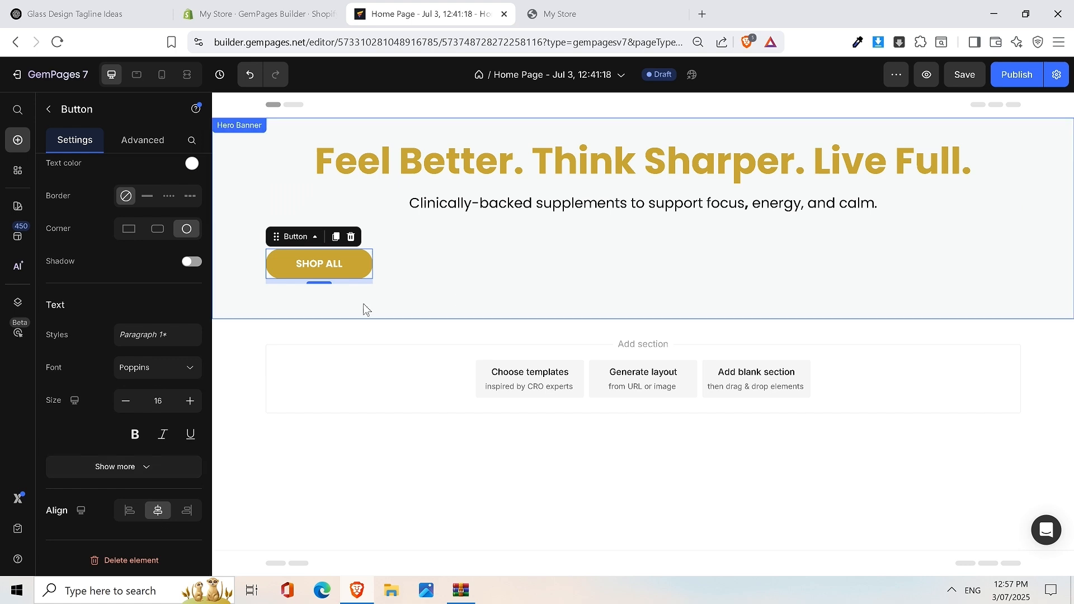
{"action": "left_click", "coordinate": [381, 235]}
{"action": "left_click", "coordinate": [379, 270]}
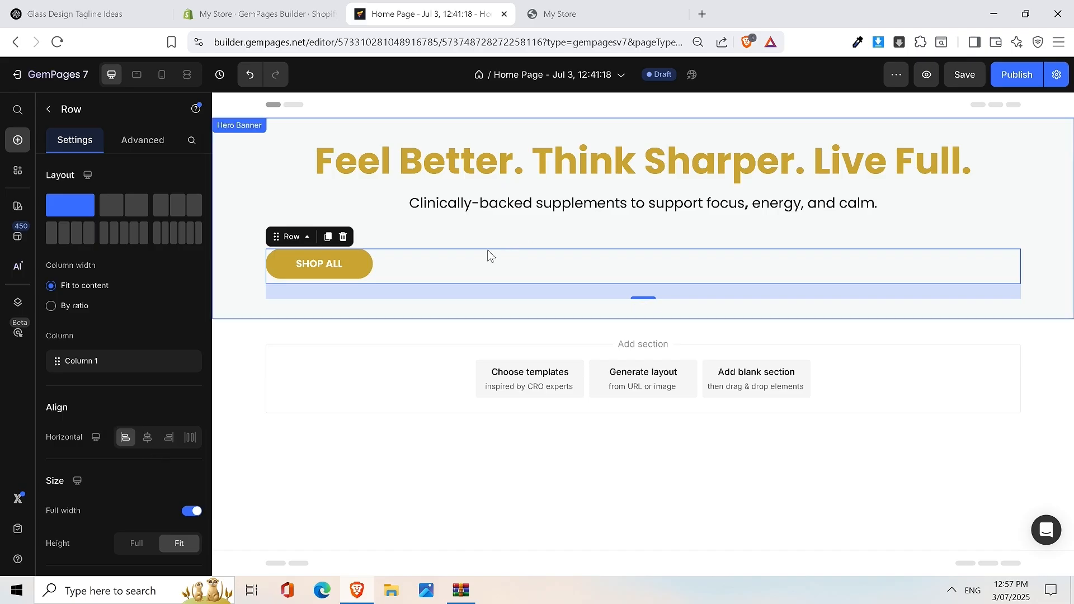
{"action": "left_click", "coordinate": [148, 439]}
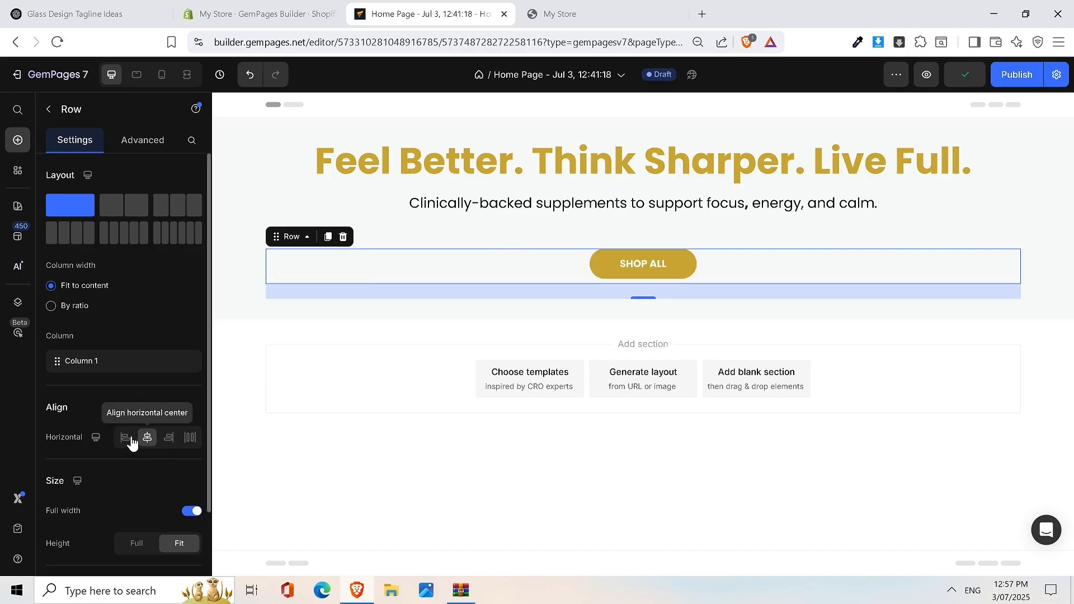
{"action": "left_click", "coordinate": [125, 437]}
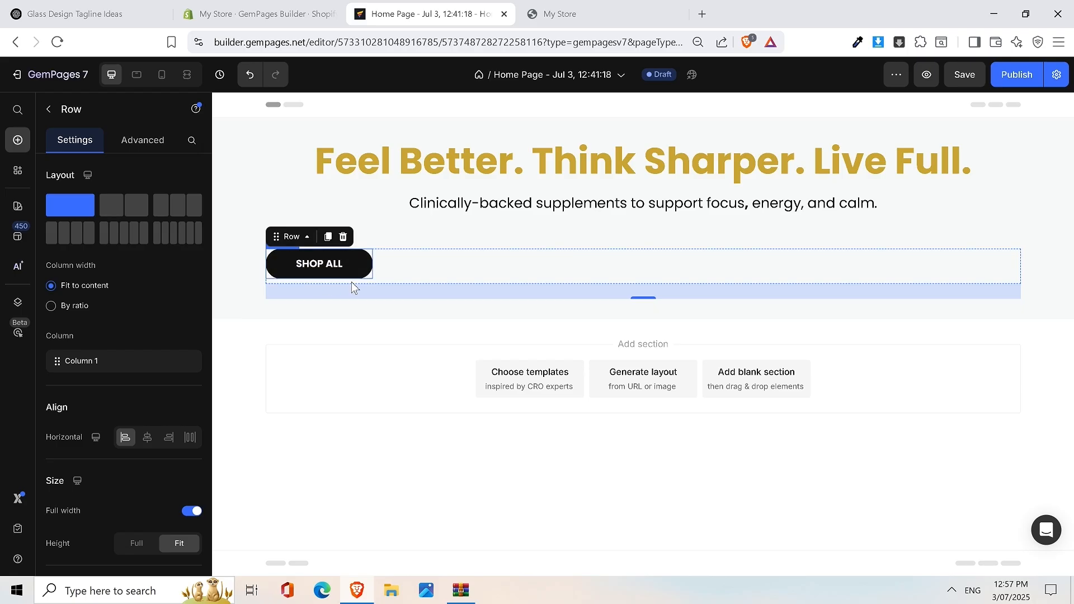
{"action": "key", "text": "ctrl+s"}
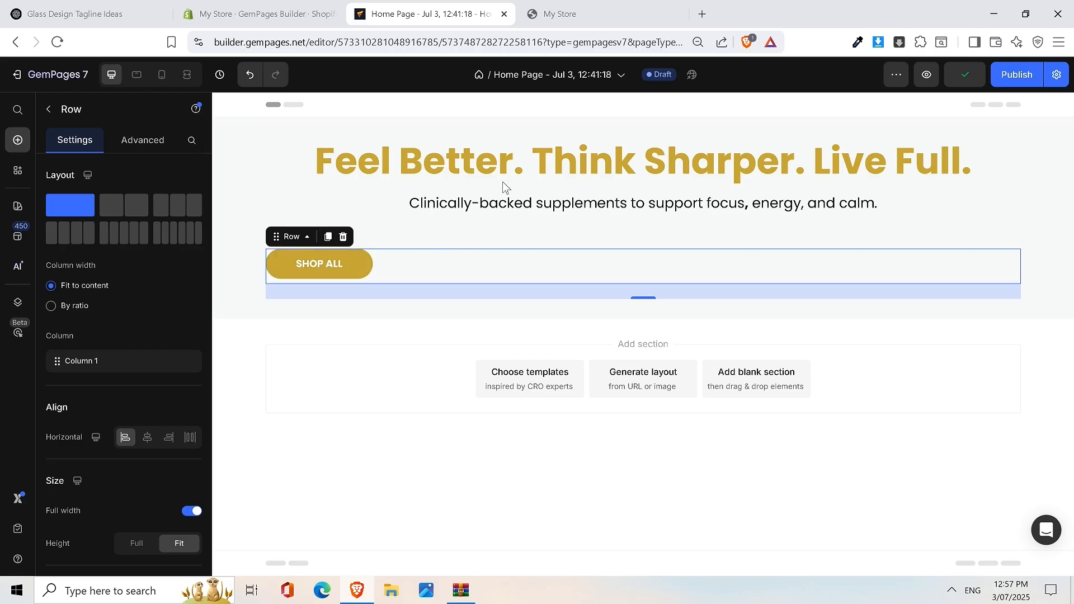
Step: Align the row holding the SHOP ALL button to the horizontal centre
{"action": "left_click", "coordinate": [400, 193]}
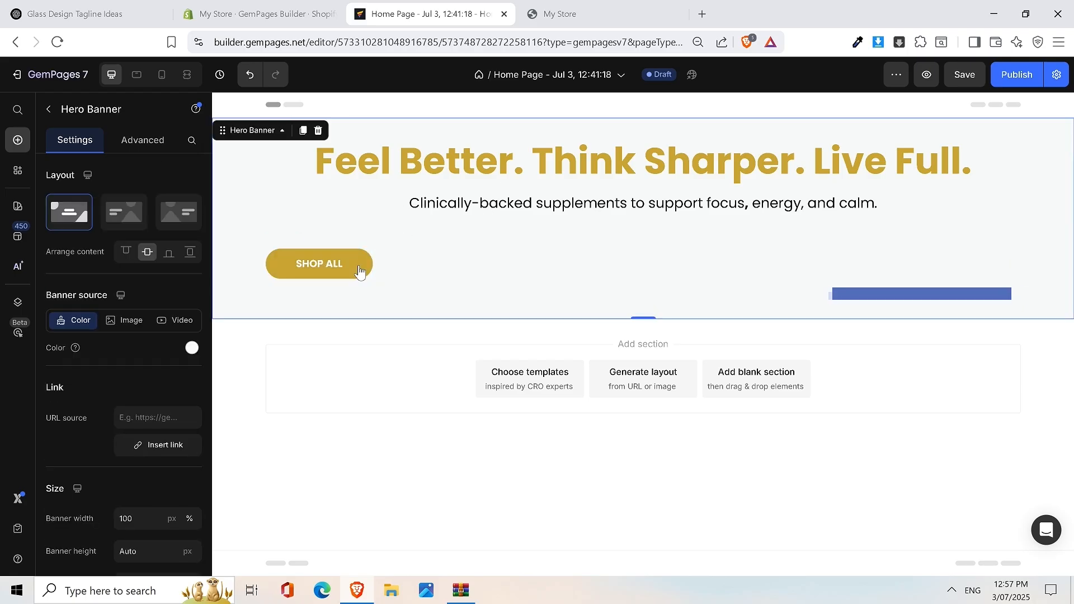
{"action": "left_click", "coordinate": [359, 272]}
{"action": "scroll", "coordinate": [135, 472], "scroll_direction": "down", "scroll_amount": 5}
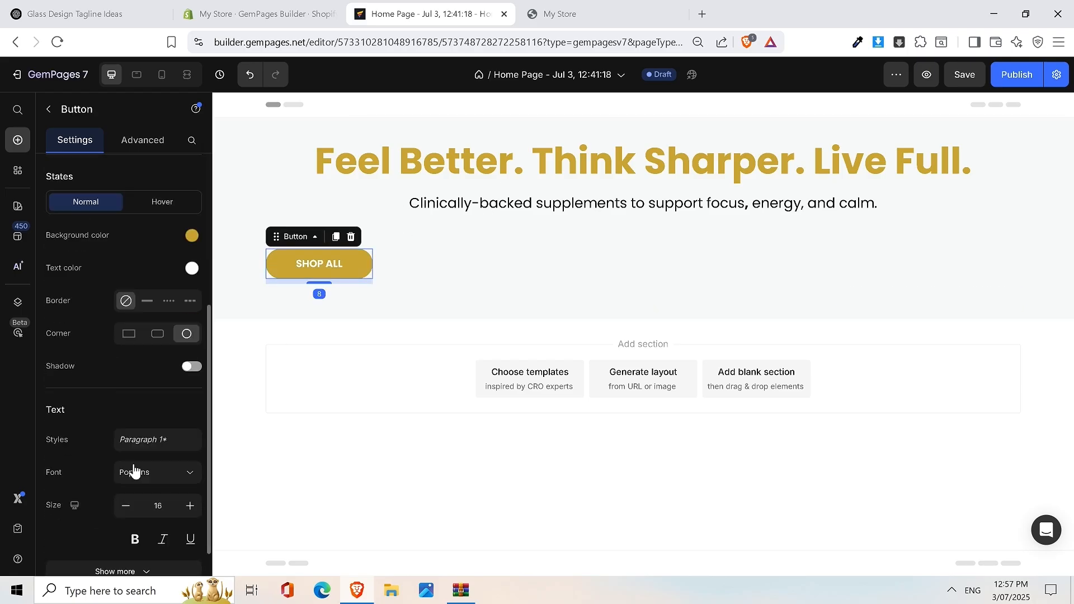
{"action": "left_click", "coordinate": [516, 232]}
{"action": "left_click", "coordinate": [419, 261]}
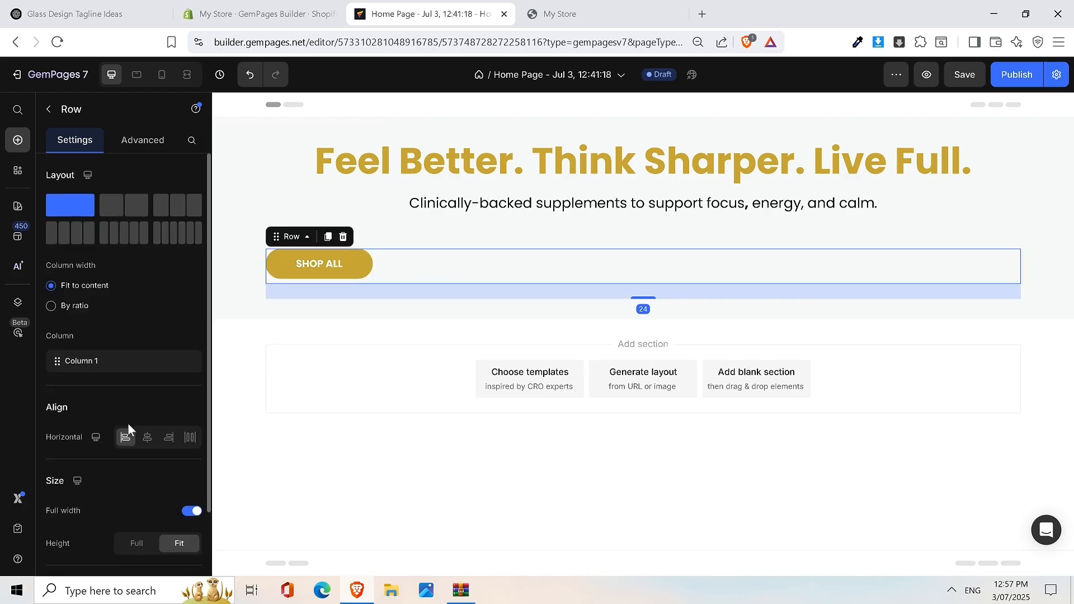
{"action": "left_click", "coordinate": [148, 444]}
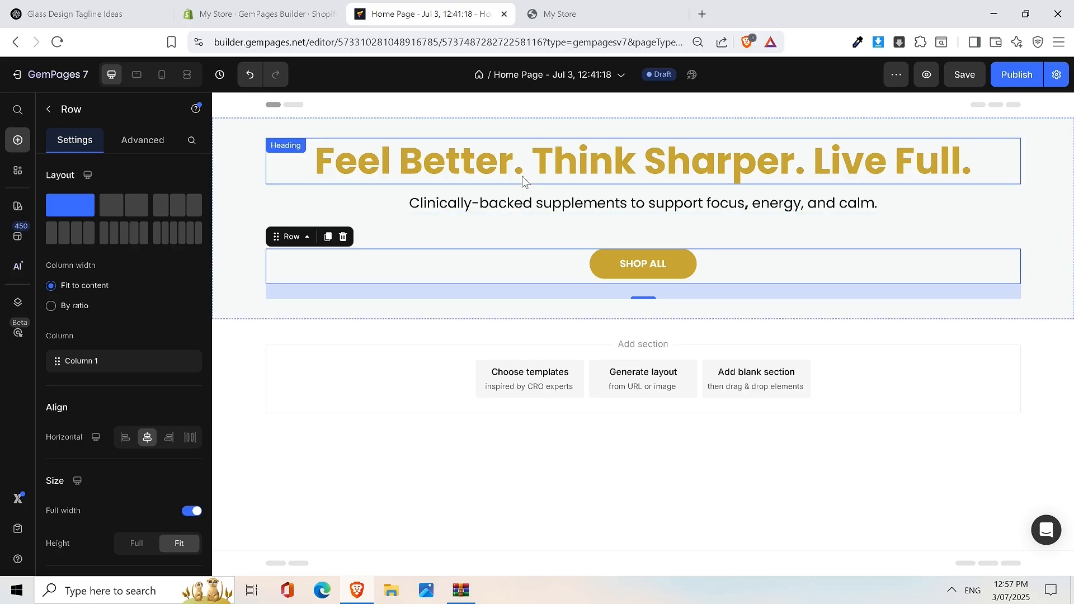
Step: Arrange the hero banner's content at the top and set its banner source to Image
{"action": "left_click", "coordinate": [541, 128]}
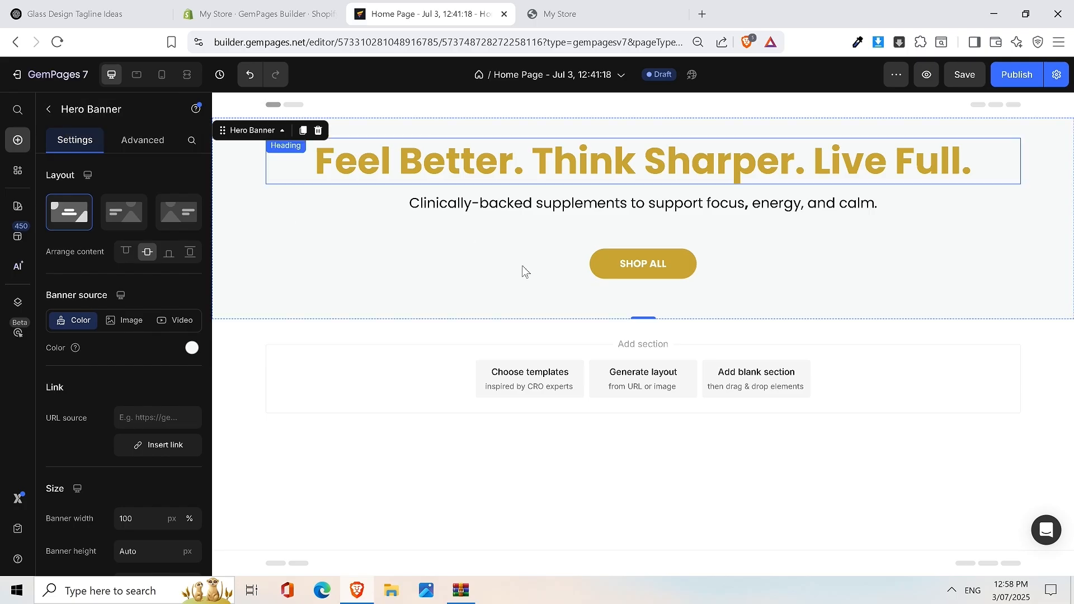
{"action": "scroll", "coordinate": [146, 328], "scroll_direction": "down", "scroll_amount": 3}
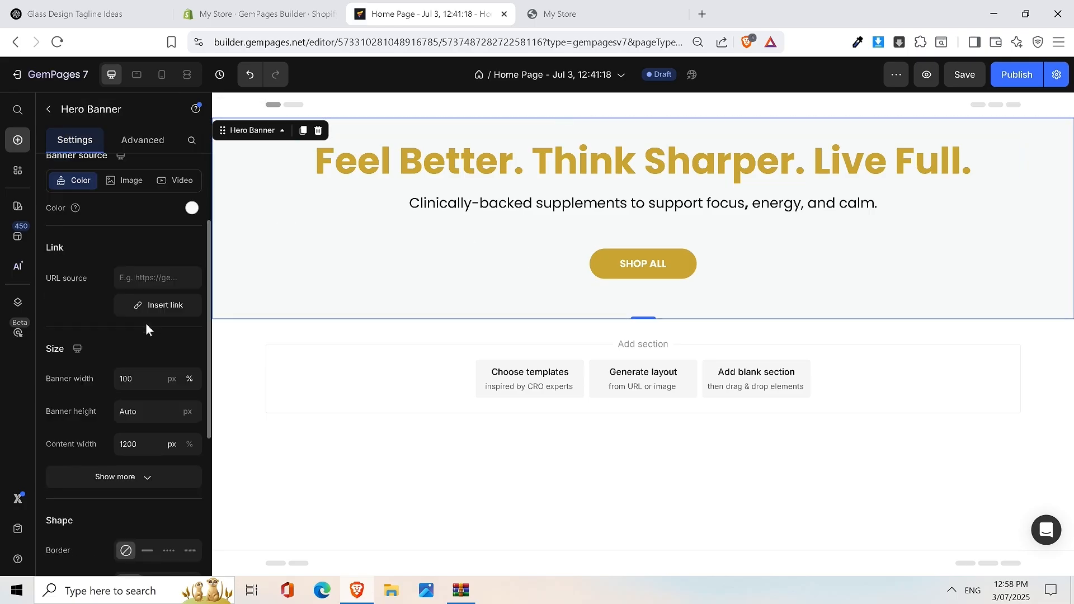
{"action": "scroll", "coordinate": [147, 324], "scroll_direction": "down", "scroll_amount": 3}
{"action": "scroll", "coordinate": [149, 319], "scroll_direction": "up", "scroll_amount": 3}
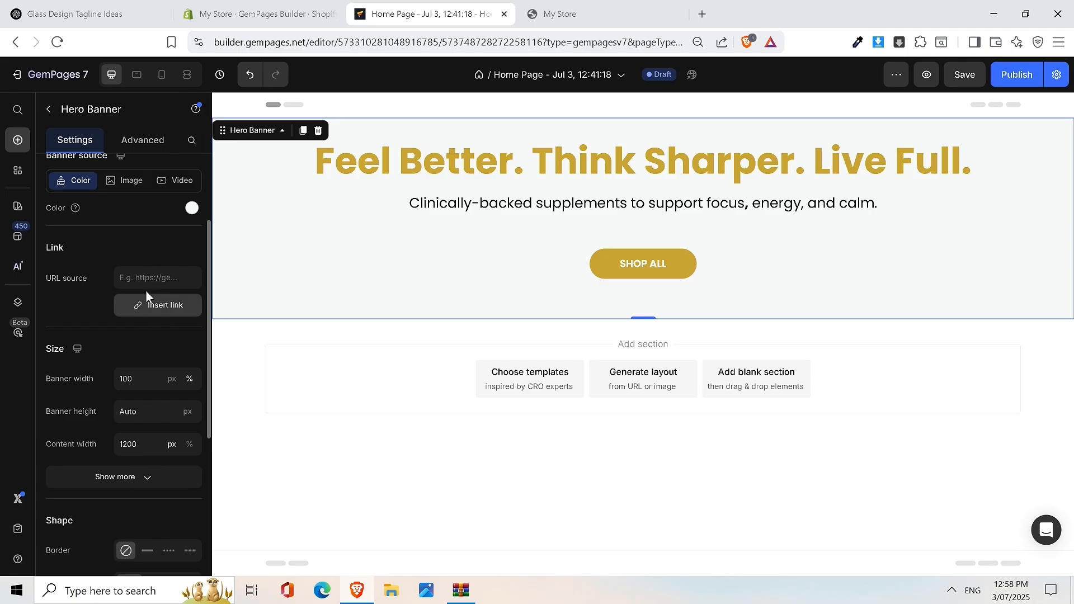
{"action": "scroll", "coordinate": [125, 178], "scroll_direction": "up", "scroll_amount": 1}
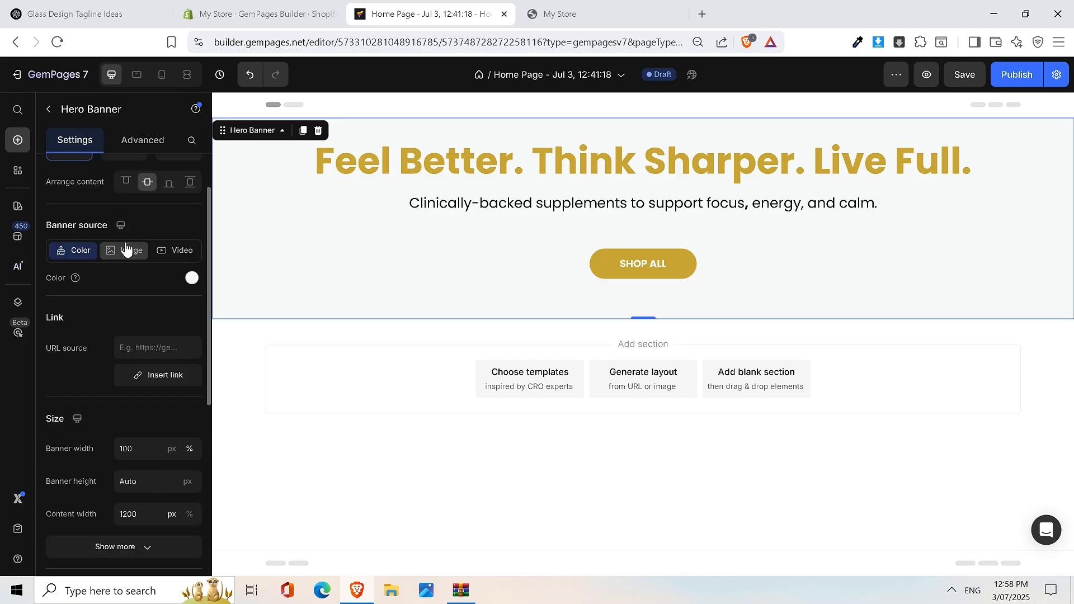
{"action": "scroll", "coordinate": [120, 257], "scroll_direction": "up", "scroll_amount": 1}
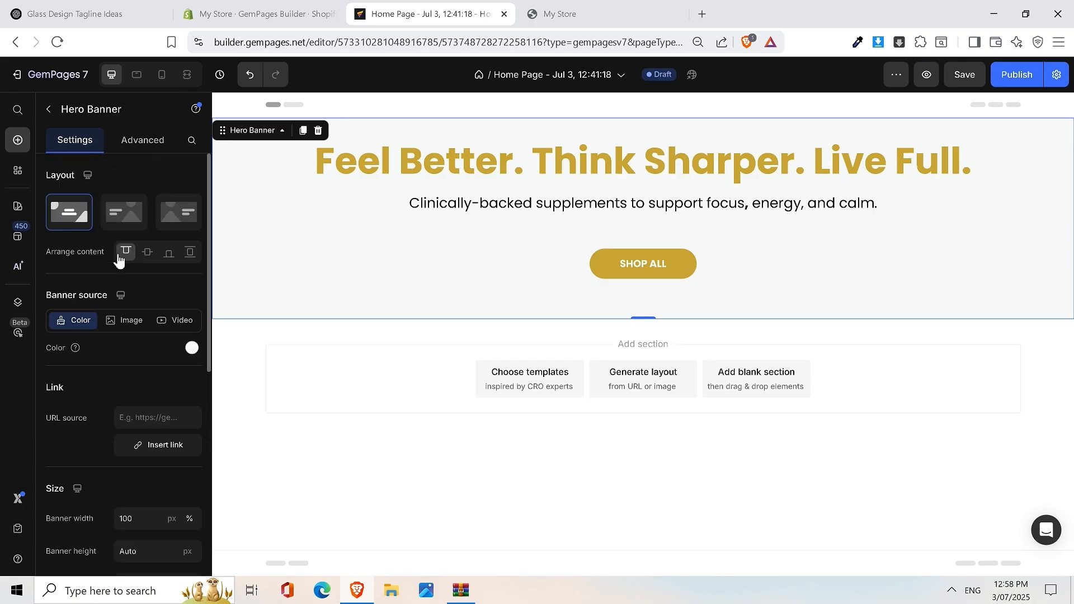
{"action": "left_click", "coordinate": [125, 328]}
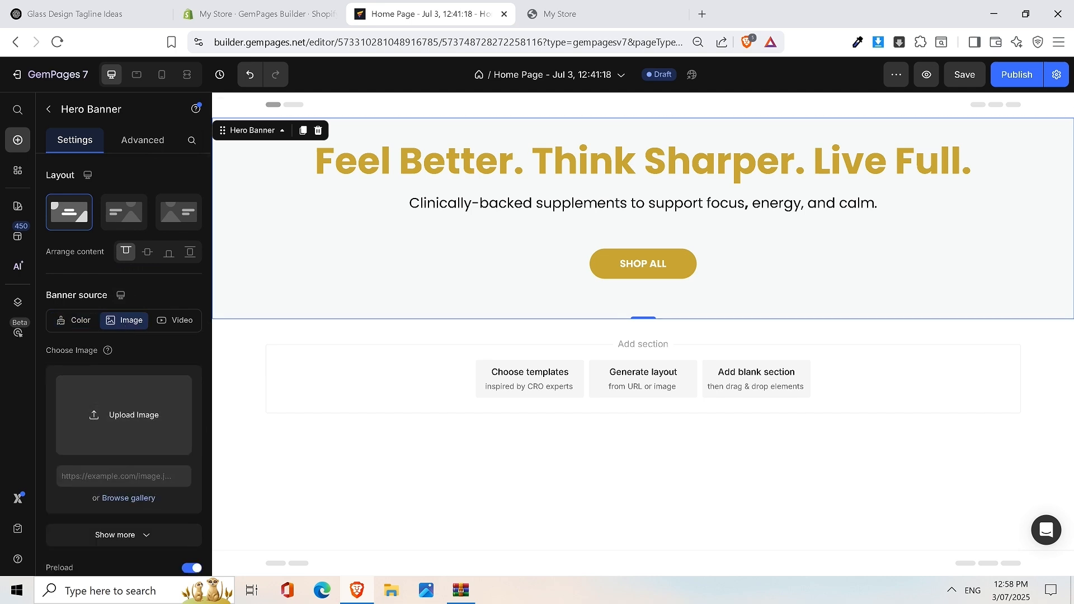
Step: Use the gallery photo of the woman sitting beside a bicycle as the hero banner's background and save the page
{"action": "left_click", "coordinate": [128, 497]}
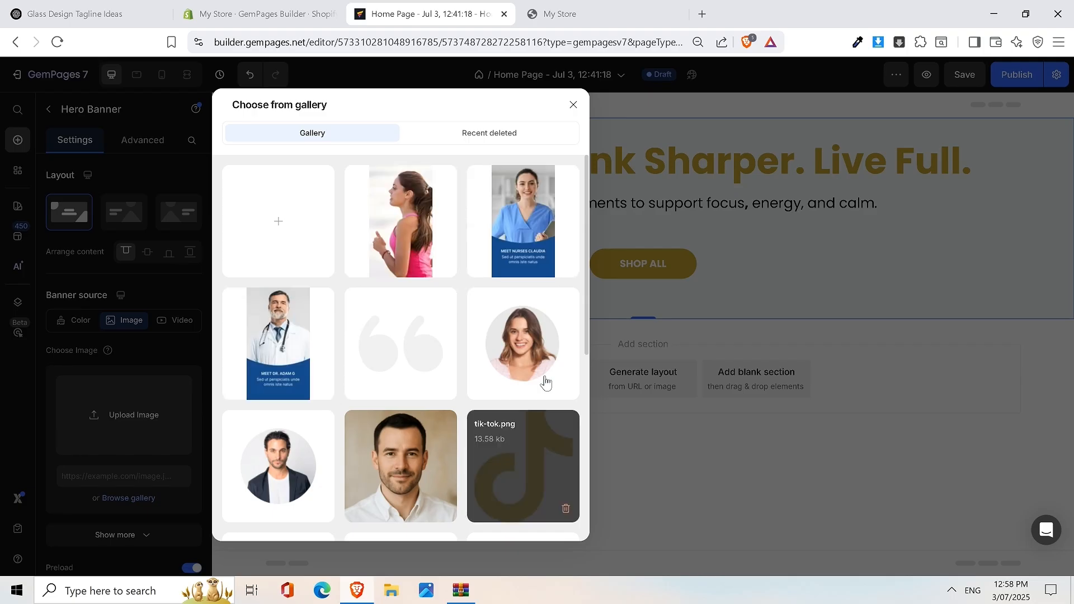
{"action": "scroll", "coordinate": [412, 293], "scroll_direction": "down", "scroll_amount": 2}
{"action": "scroll", "coordinate": [447, 302], "scroll_direction": "down", "scroll_amount": 20}
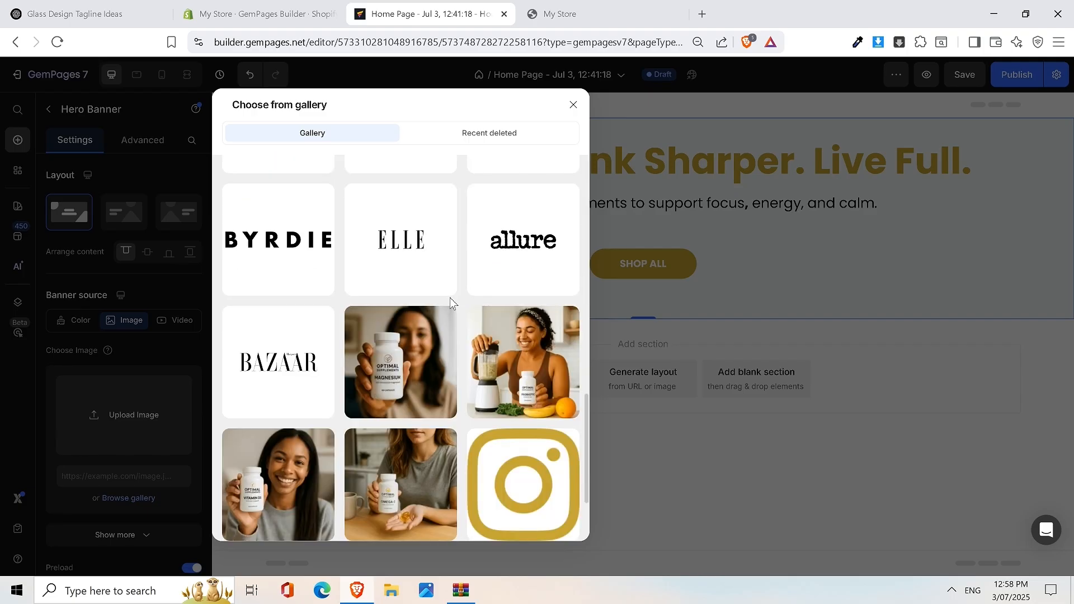
{"action": "scroll", "coordinate": [451, 303], "scroll_direction": "down", "scroll_amount": 8}
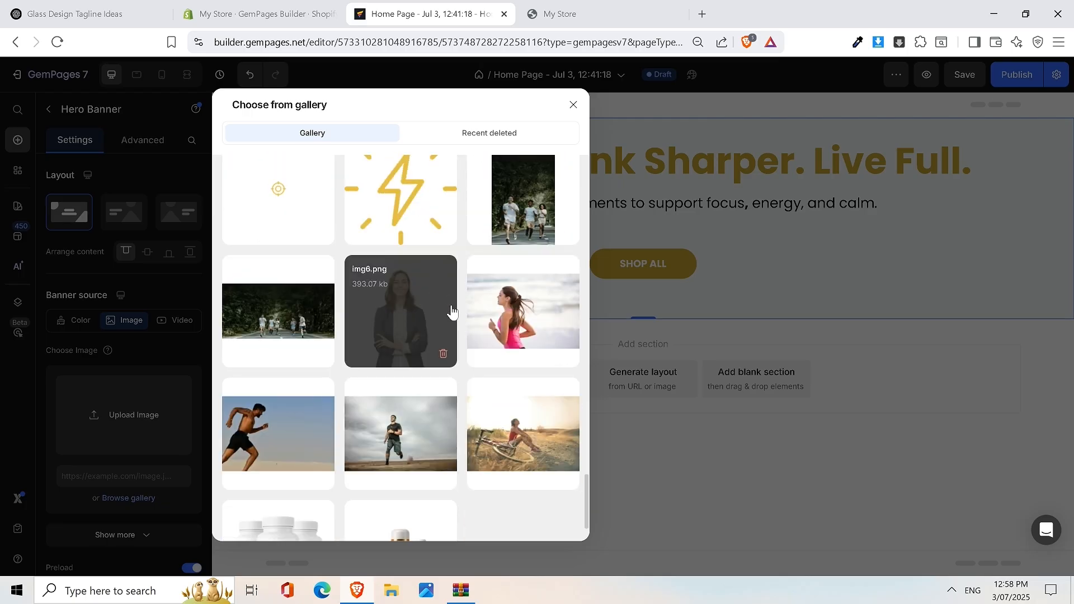
{"action": "left_click", "coordinate": [535, 440]}
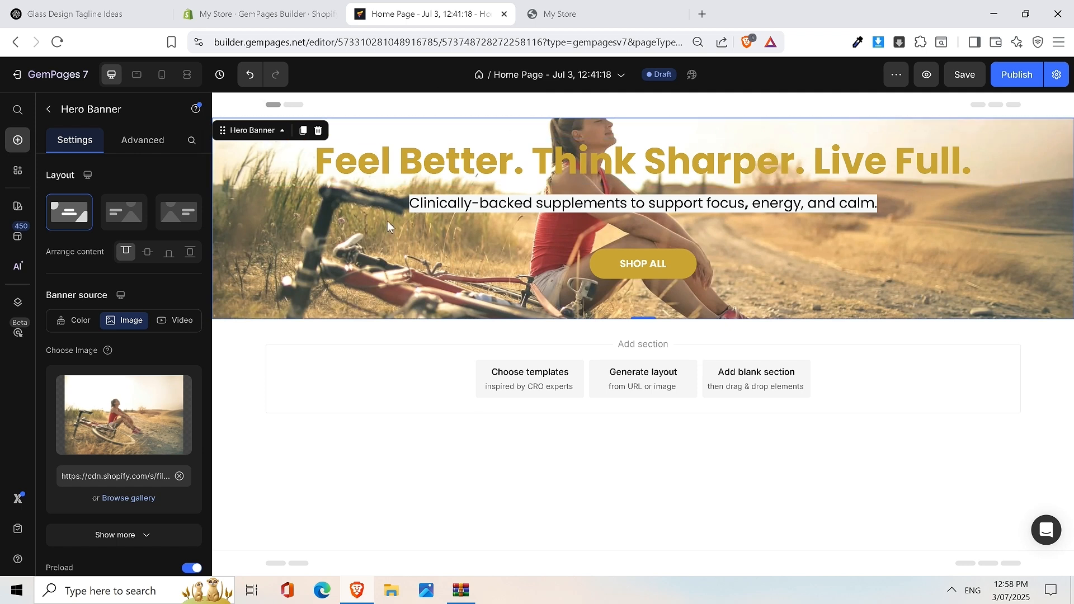
{"action": "key", "text": "ctrl+s"}
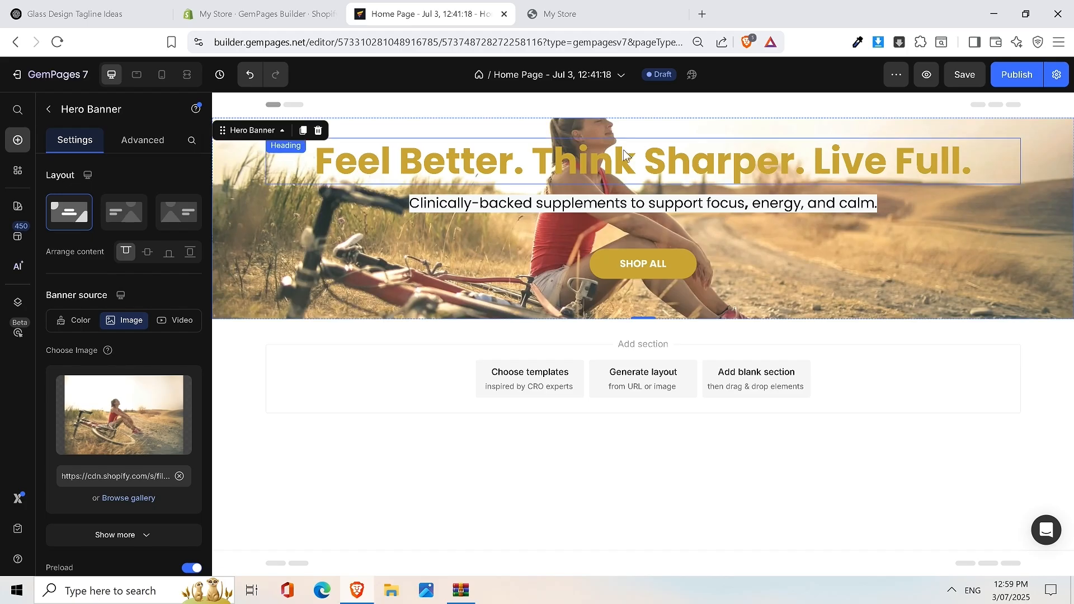
Step: Set the top padding of the "Feel Better. Think Sharper. Live Full." heading to 150 px
{"action": "left_click", "coordinate": [500, 221]}
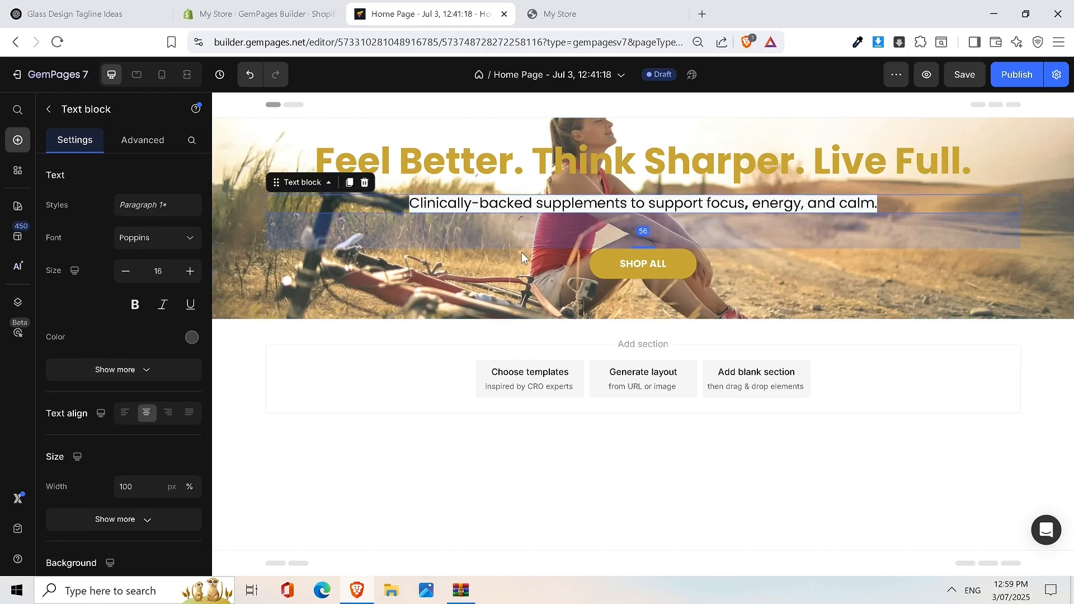
{"action": "left_click", "coordinate": [450, 302]}
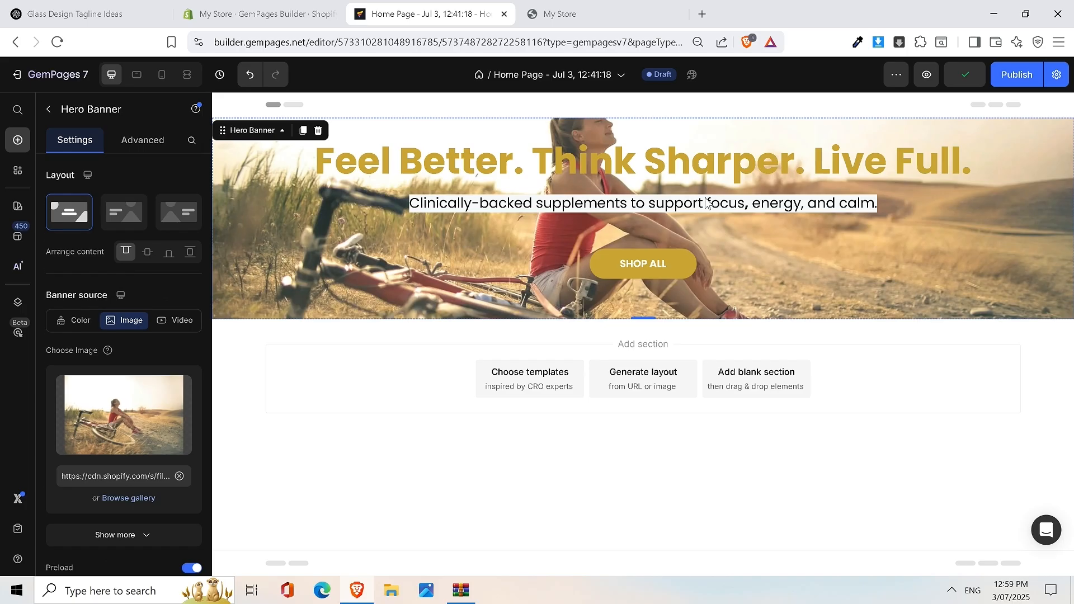
{"action": "left_click", "coordinate": [708, 202]}
{"action": "left_click", "coordinate": [730, 177]}
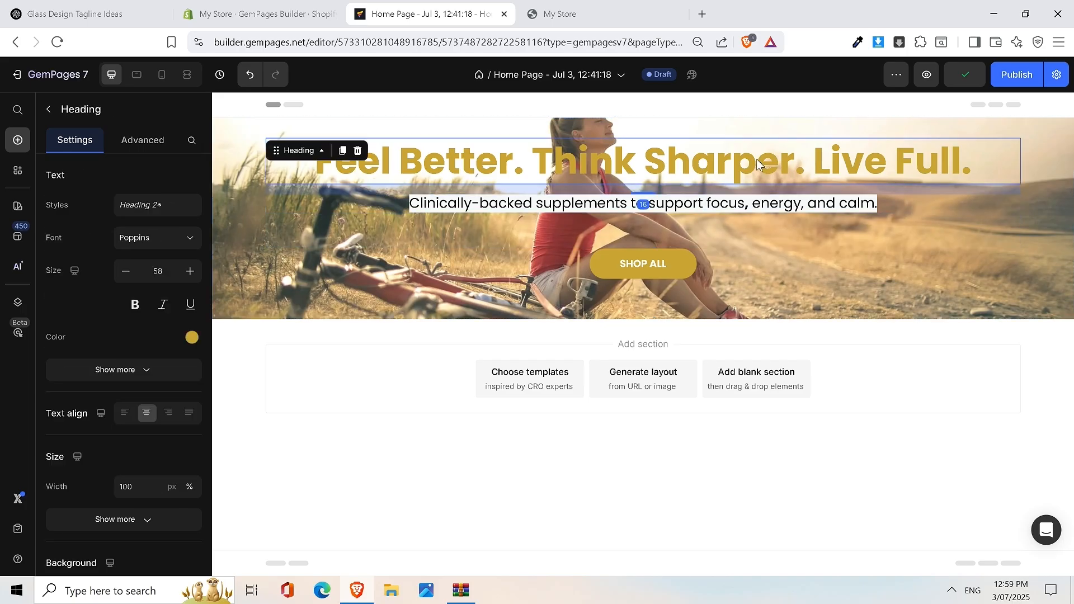
{"action": "left_click", "coordinate": [525, 155]}
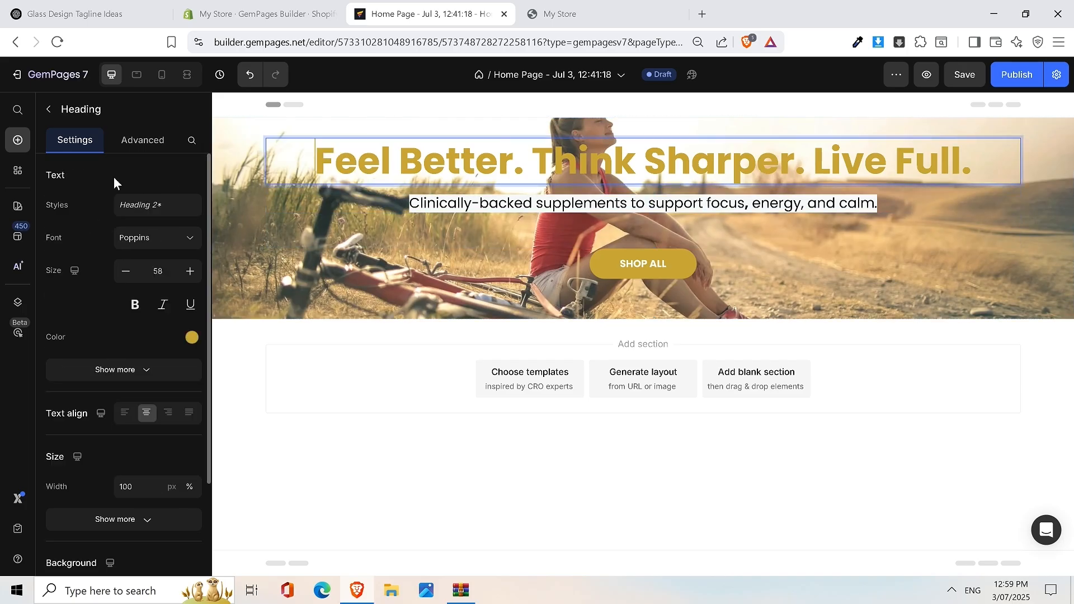
{"action": "left_click", "coordinate": [140, 141]}
{"action": "left_click", "coordinate": [125, 360]}
{"action": "type", "text": "50"}
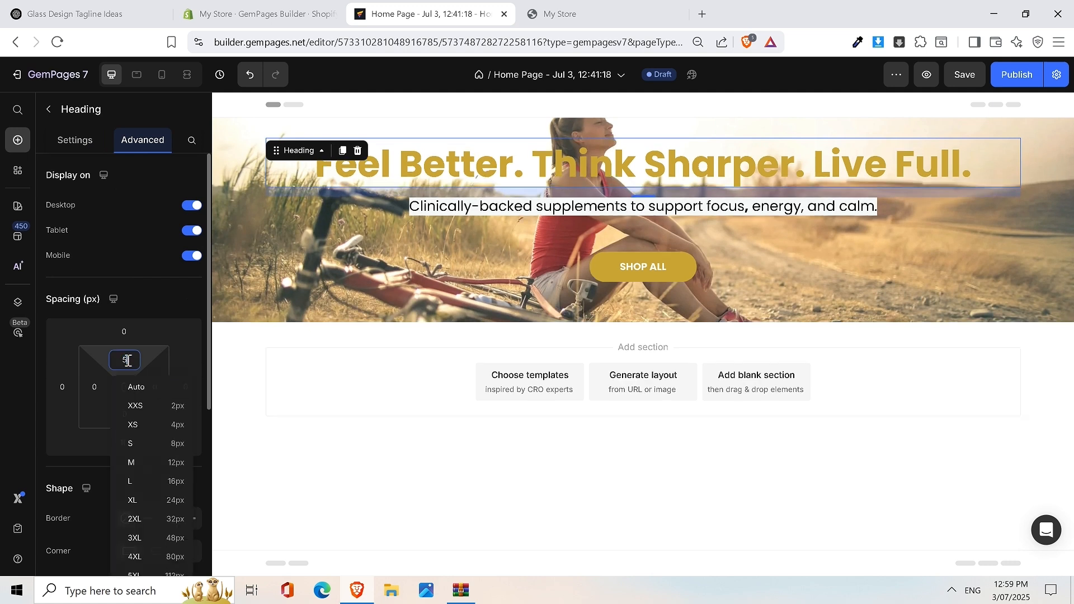
{"action": "key", "text": "BackSpace"}
{"action": "key", "text": "BackSpace"}
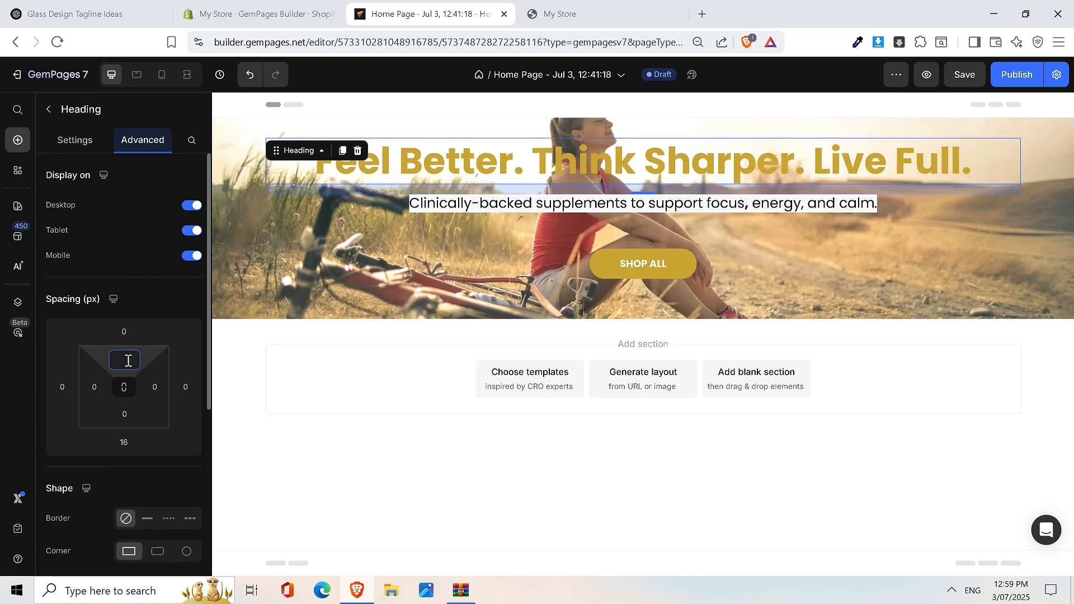
{"action": "type", "text": "150"}
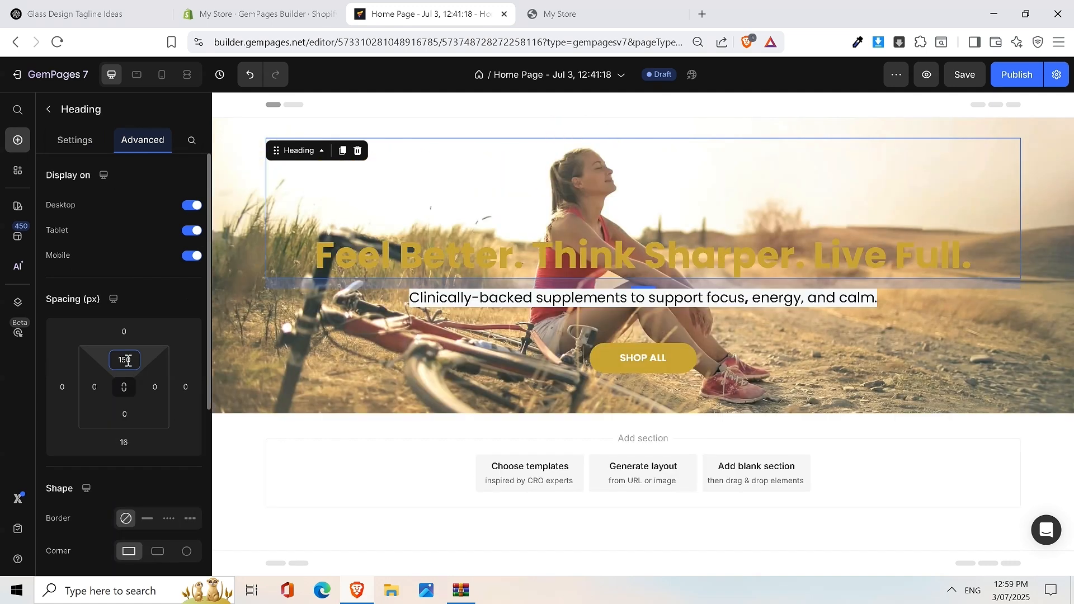
Step: Set the heading's bottom padding to 150 px
{"action": "left_click", "coordinate": [126, 442]}
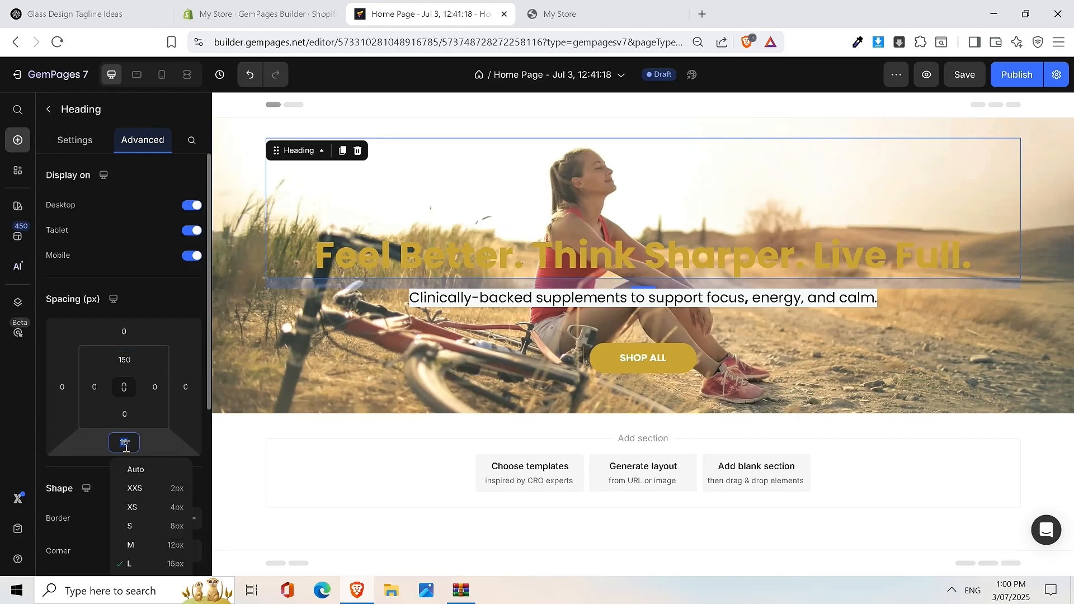
{"action": "left_click", "coordinate": [127, 415]}
{"action": "type", "text": "15"}
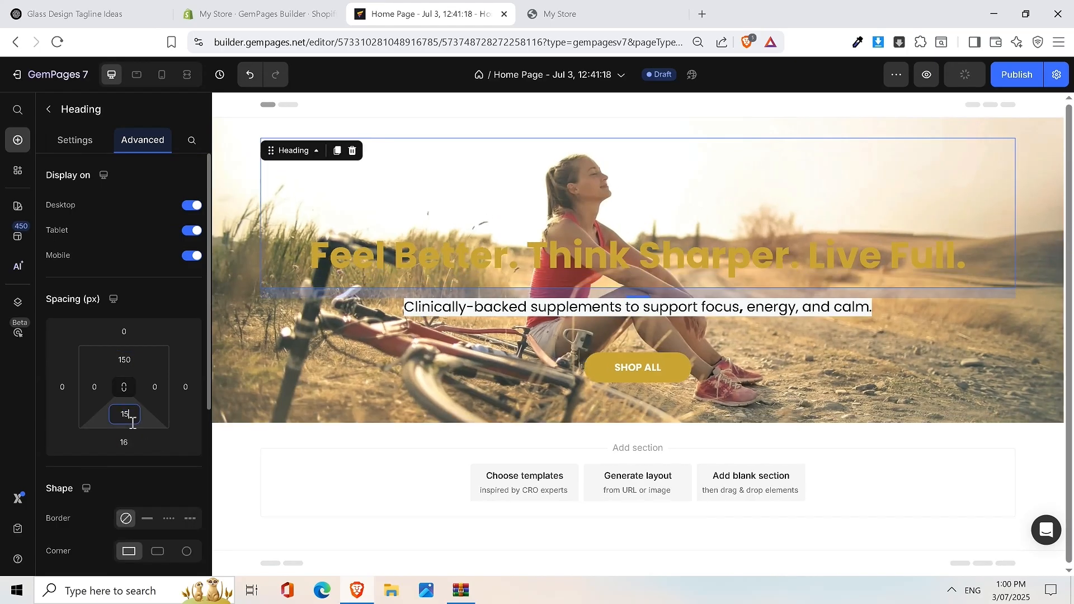
{"action": "type", "text": "0"}
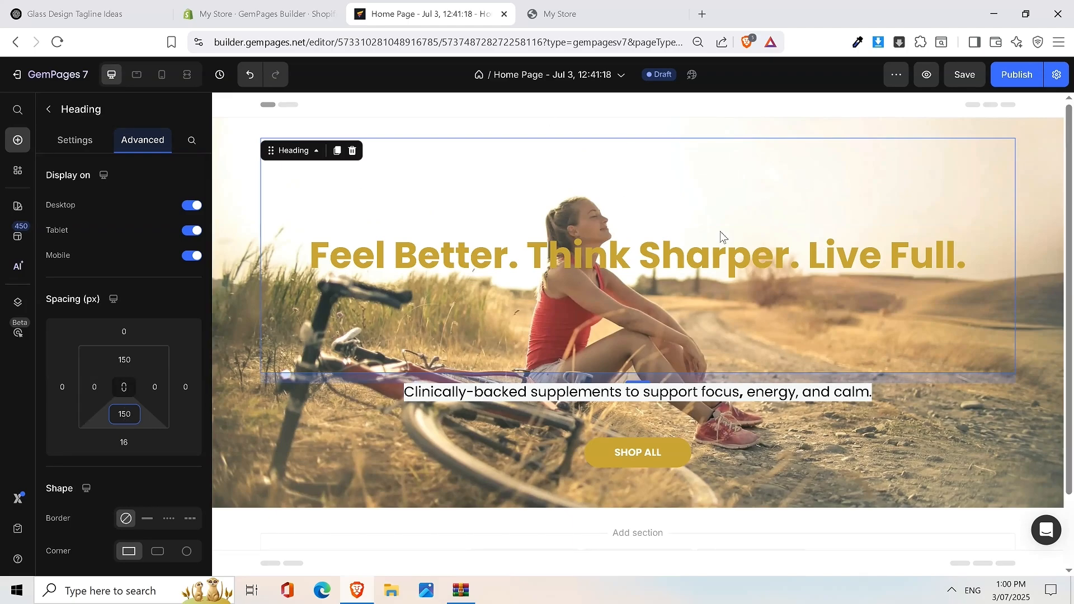
Step: Change the text color of the entire heading to off-white F7F7F7
{"action": "triple_click", "coordinate": [639, 253]}
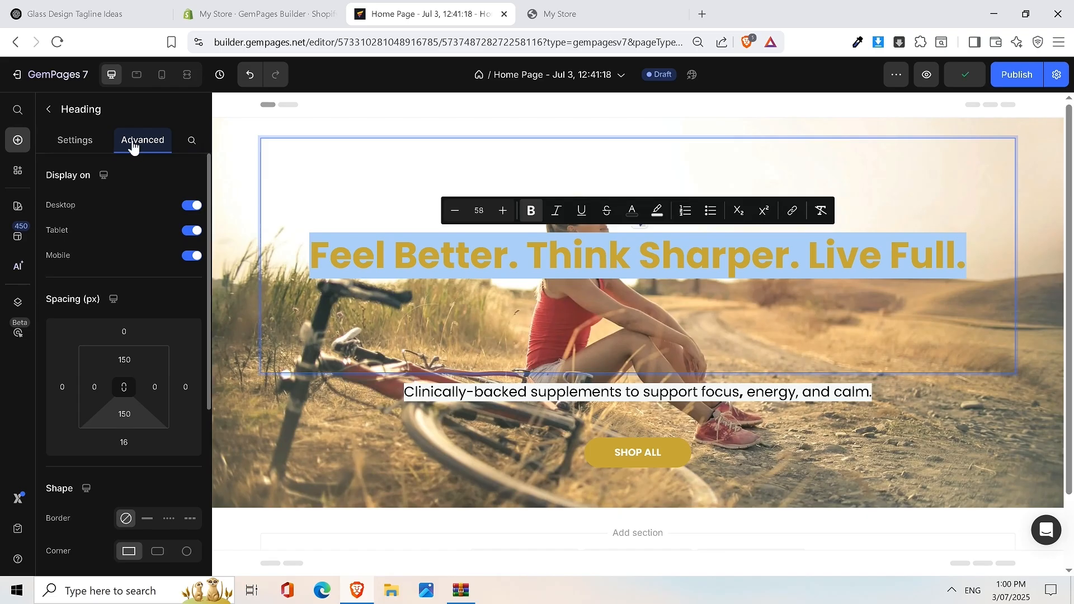
{"action": "left_click", "coordinate": [638, 217]}
{"action": "left_click_drag", "start_coordinate": [575, 367], "coordinate": [494, 309]}
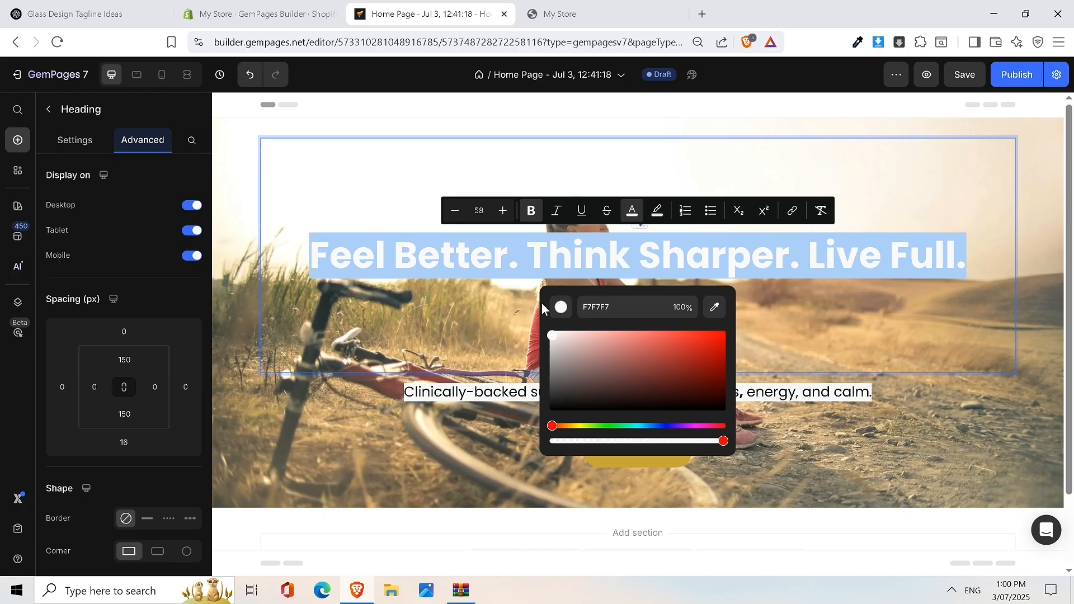
Step: Turn on the text shadow for the hero banner heading
{"action": "left_click", "coordinate": [81, 153]}
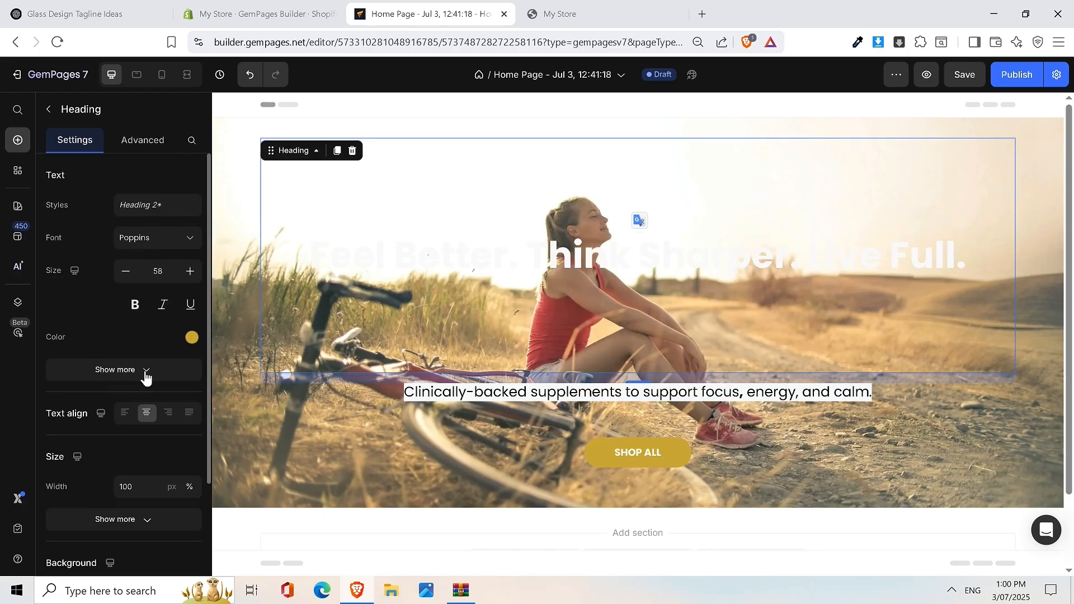
{"action": "left_click", "coordinate": [146, 370]}
{"action": "left_click", "coordinate": [192, 501]}
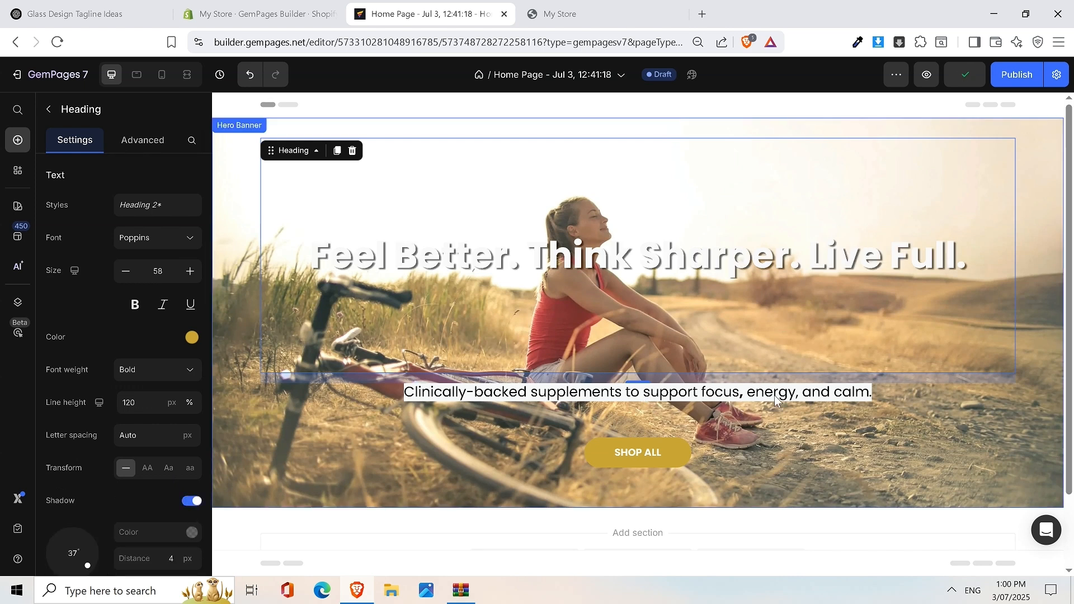
Step: Remove the highlight behind the entire "Clinically-backed supplements" tagline by setting its highlight color's opacity to 0%
{"action": "left_click", "coordinate": [840, 349]}
{"action": "left_click", "coordinate": [798, 393]}
{"action": "left_click", "coordinate": [799, 393]}
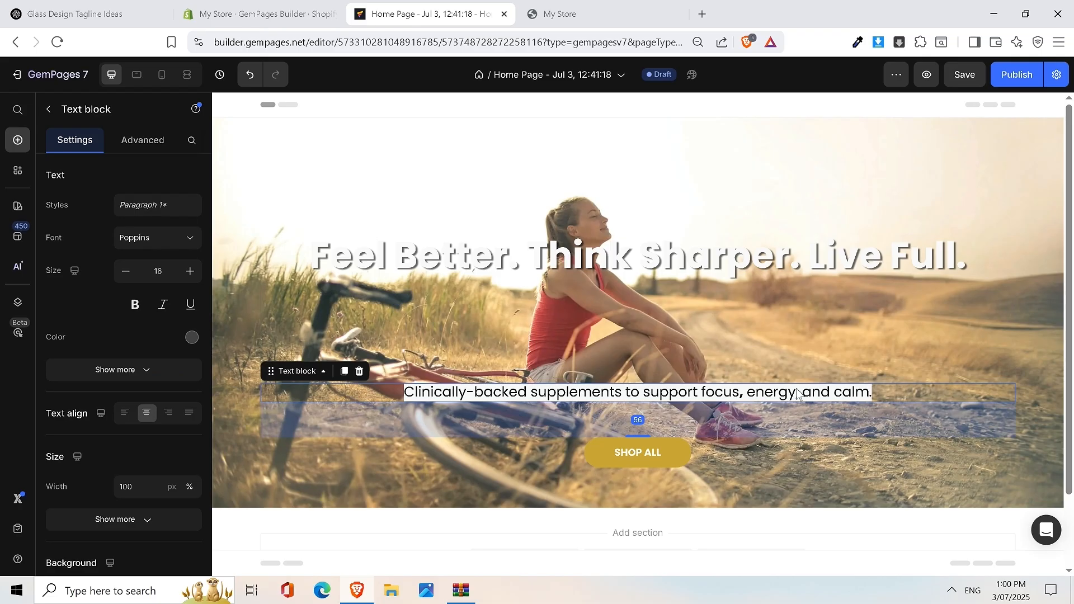
{"action": "scroll", "coordinate": [179, 347], "scroll_direction": "down", "scroll_amount": 2}
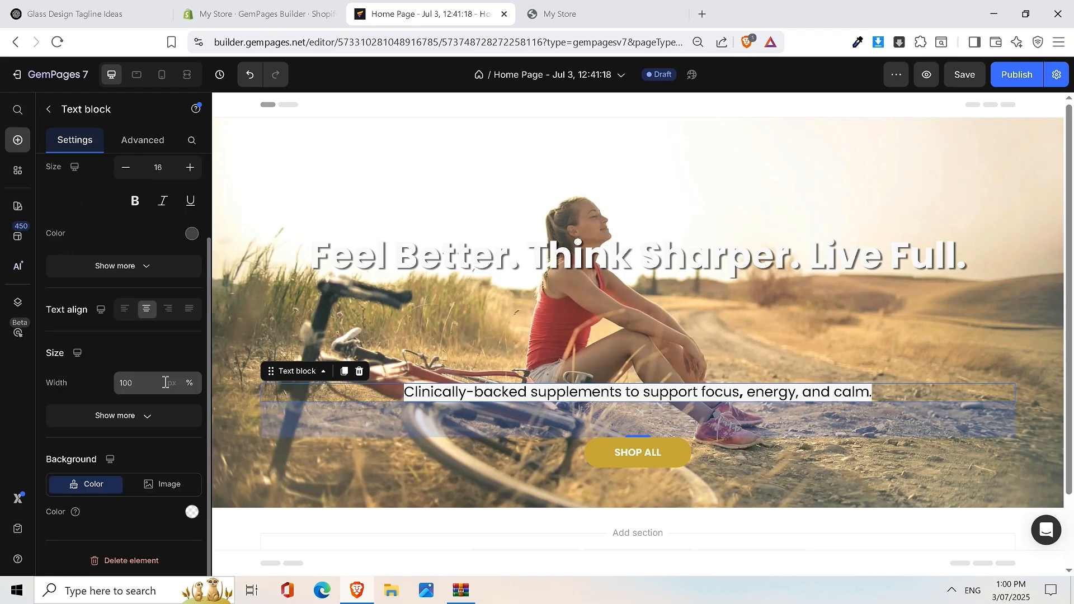
{"action": "left_click", "coordinate": [503, 365]}
{"action": "double_click", "coordinate": [421, 394]}
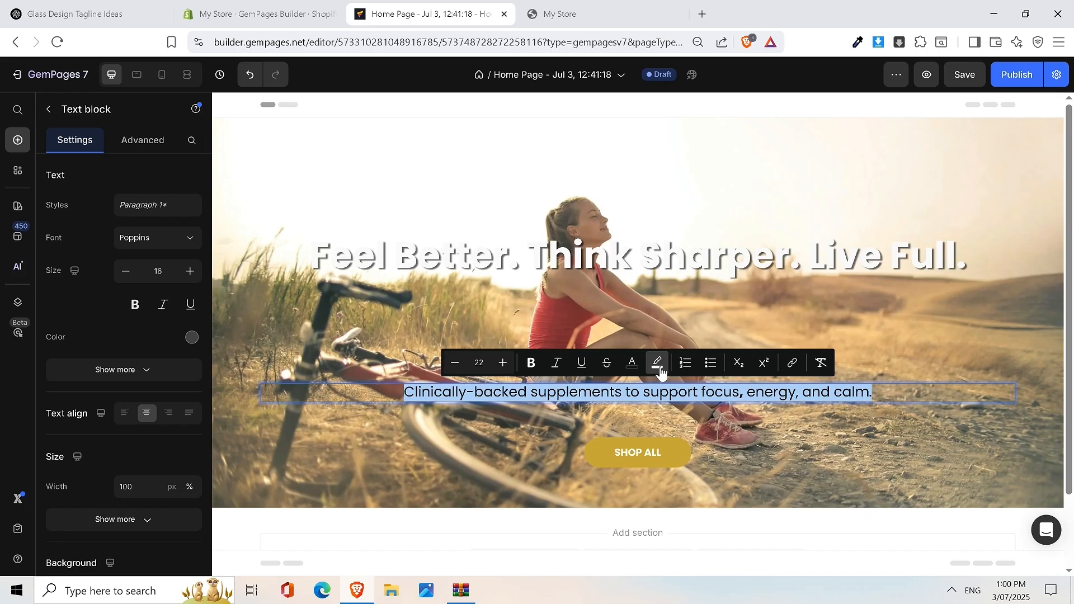
{"action": "left_click", "coordinate": [659, 365]}
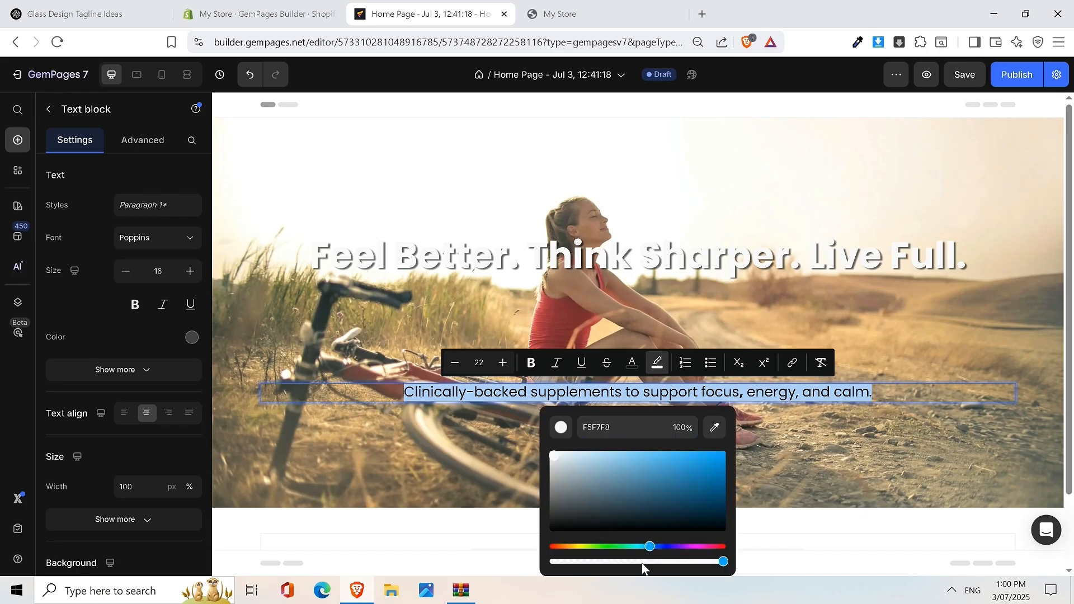
{"action": "left_click_drag", "start_coordinate": [642, 565], "coordinate": [503, 549]}
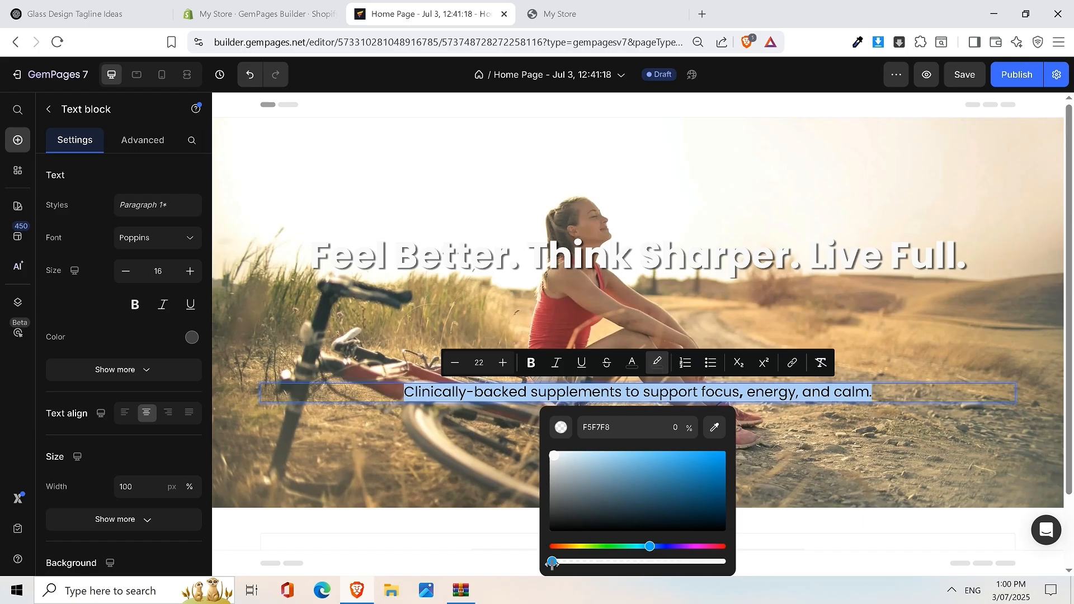
Step: Change the text color of the entire tagline to white
{"action": "left_click", "coordinate": [417, 395]}
{"action": "triple_click", "coordinate": [446, 393]}
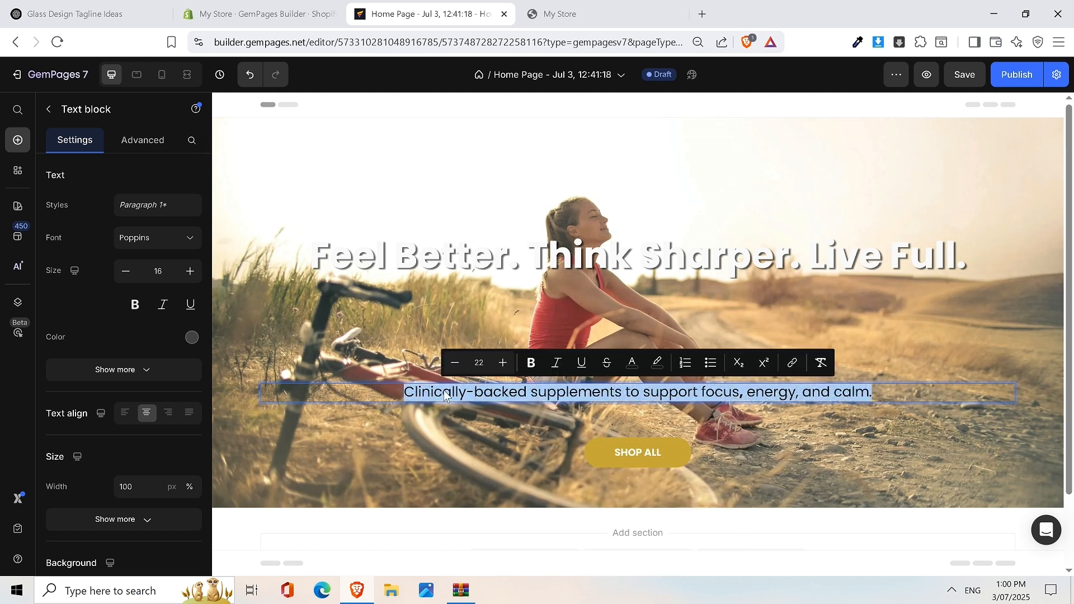
{"action": "left_click", "coordinate": [634, 363]}
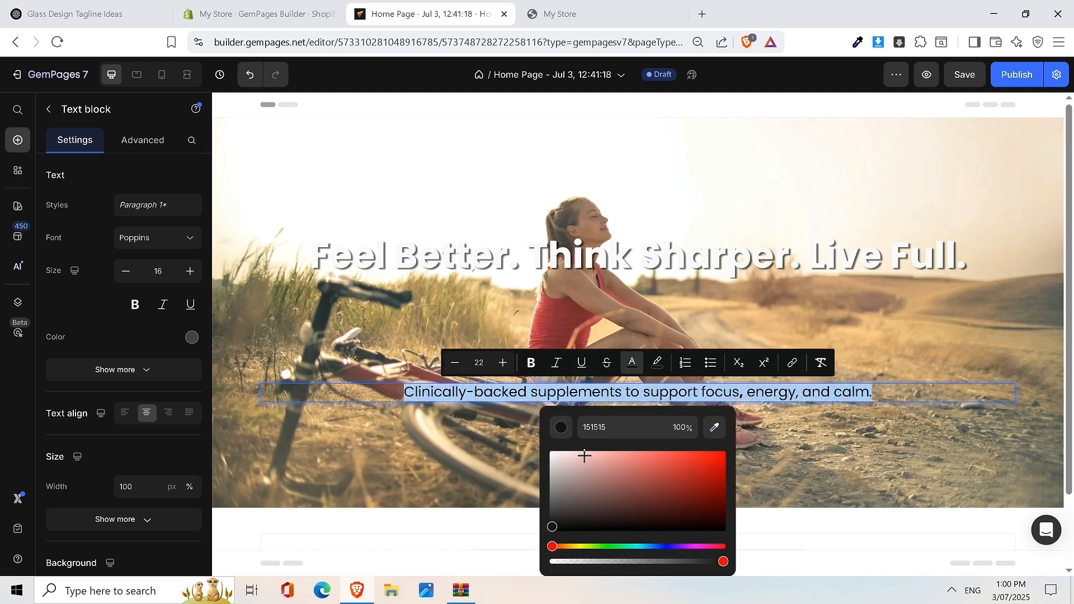
{"action": "left_click", "coordinate": [452, 401]}
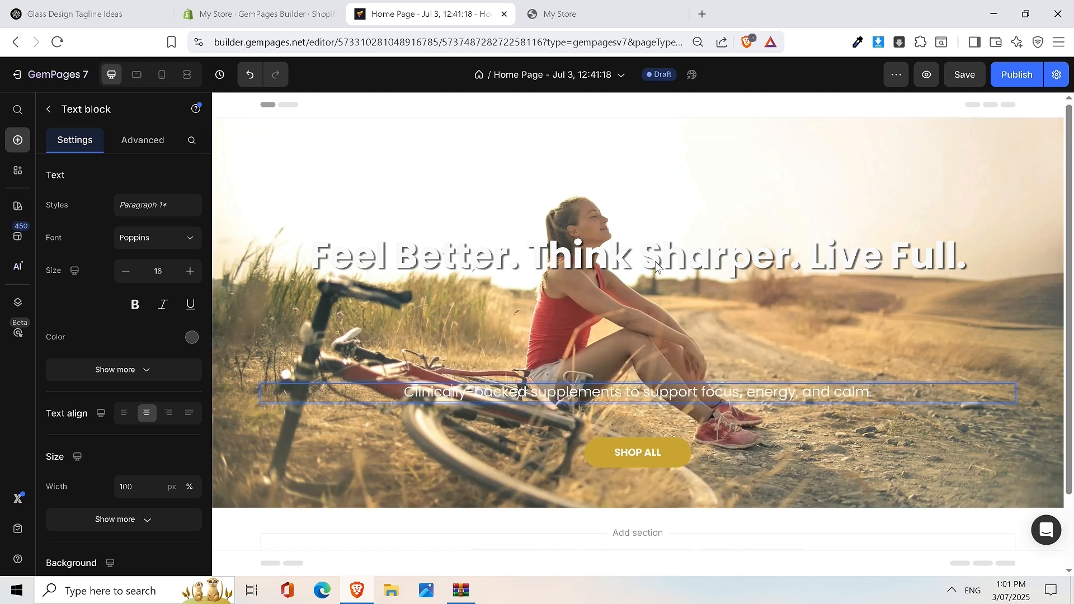
Step: Set the bottom padding of the "Feel Better. Think Sharper. Live Full." heading to 0 px
{"action": "left_click", "coordinate": [675, 317]}
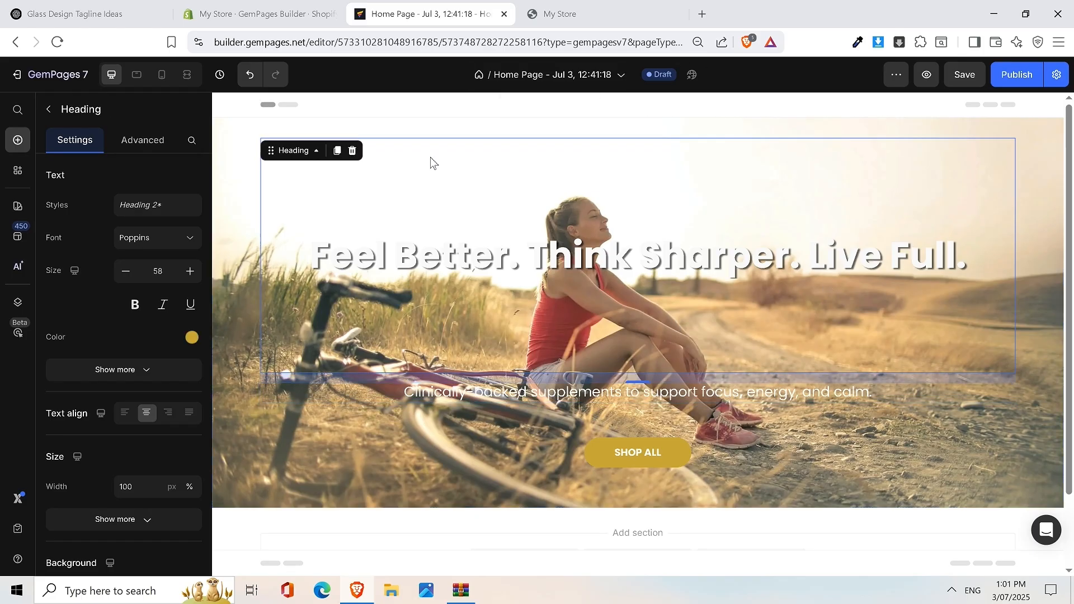
{"action": "left_click", "coordinate": [143, 141]}
{"action": "left_click", "coordinate": [121, 414]}
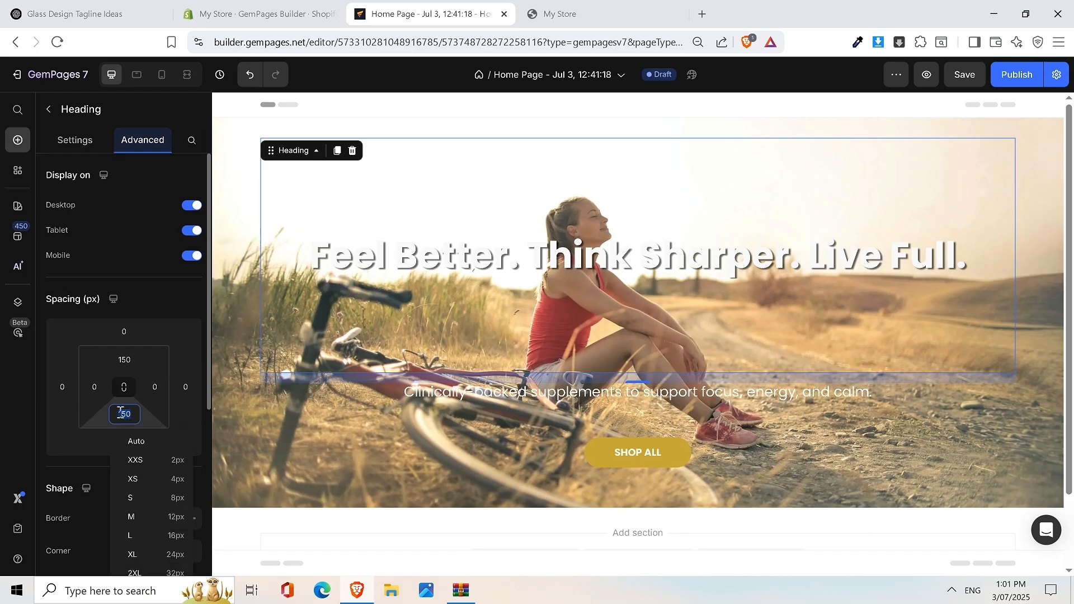
{"action": "type", "text": "0"}
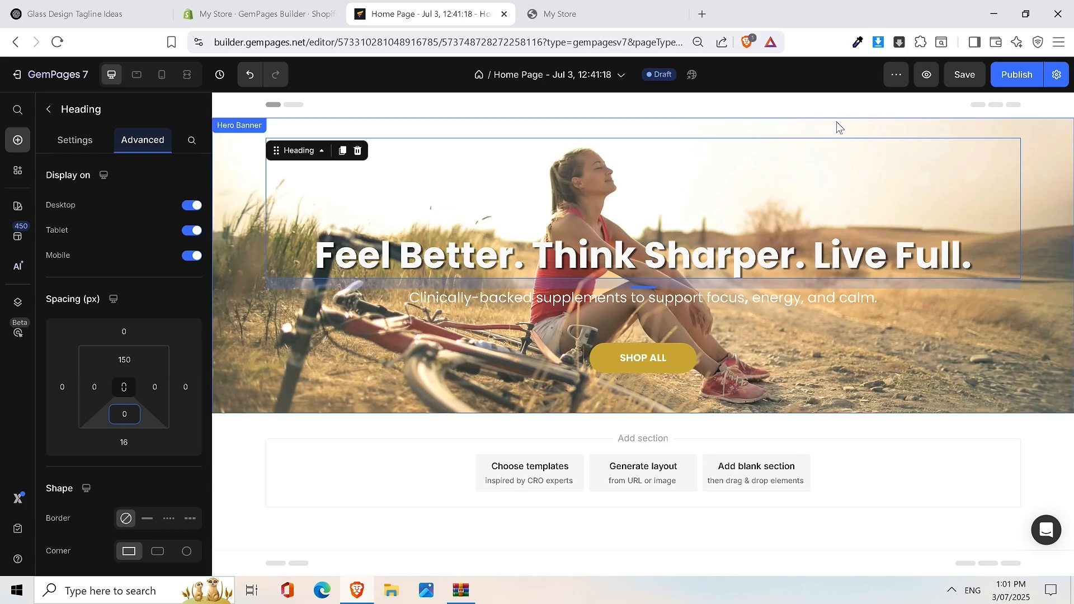
Step: Undo the hero banner changes back to the two-column layout with the juice bottle image, and save the page
{"action": "key", "text": "ctrl+z"}
{"action": "key", "text": "ctrl+z"}
{"action": "key", "text": "ctrl+z"}
{"action": "key", "text": "ctrl+z"}
{"action": "key", "text": "ctrl+z"}
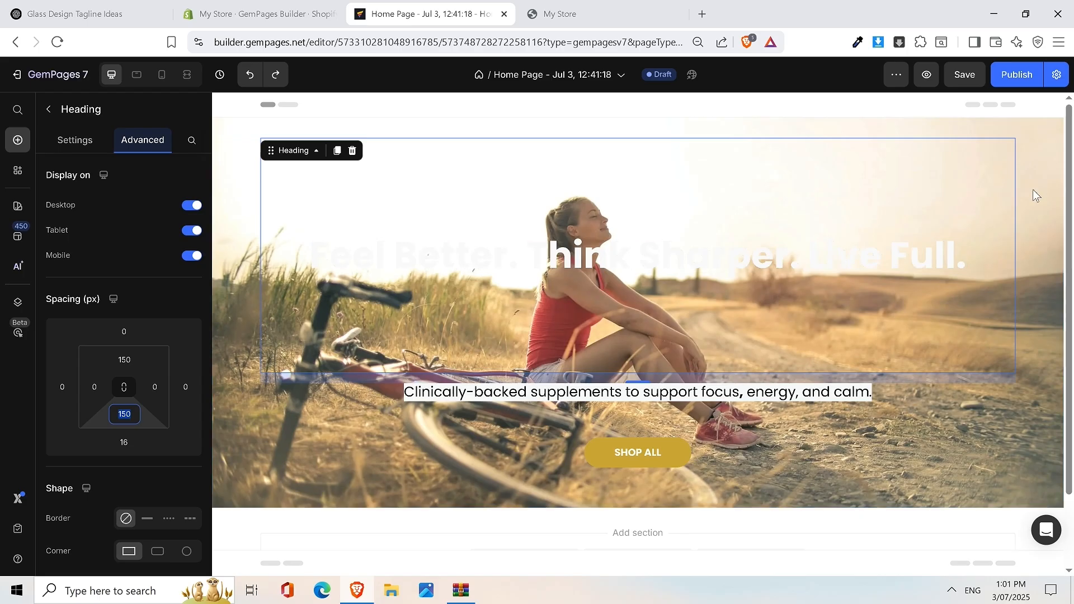
{"action": "key", "text": "ctrl+z"}
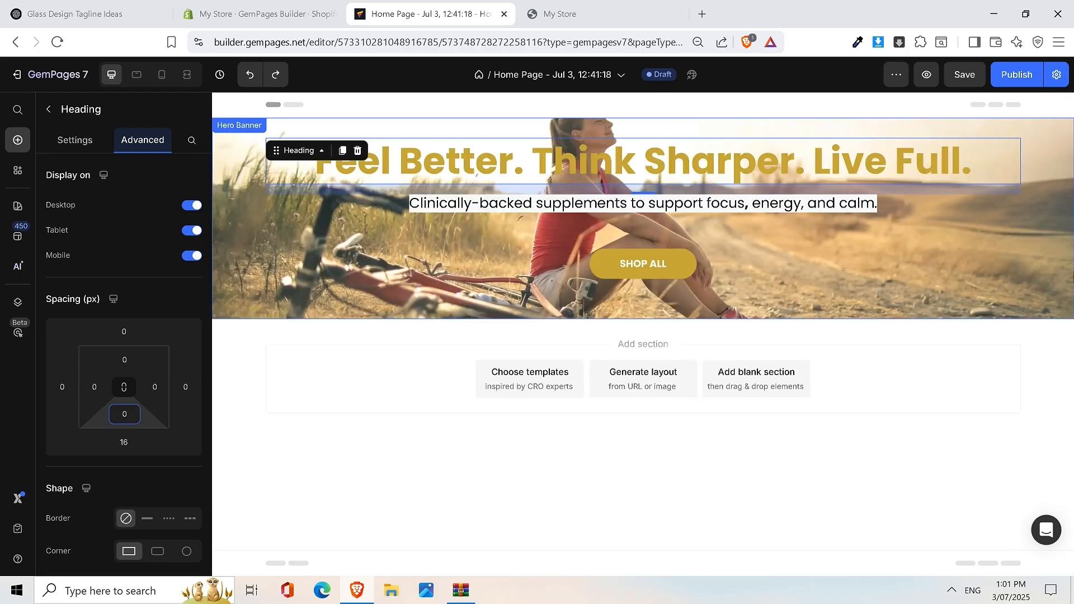
{"action": "key", "text": "ctrl+z"}
{"action": "key", "text": "ctrl+z"}
{"action": "key", "text": "ctrl+z"}
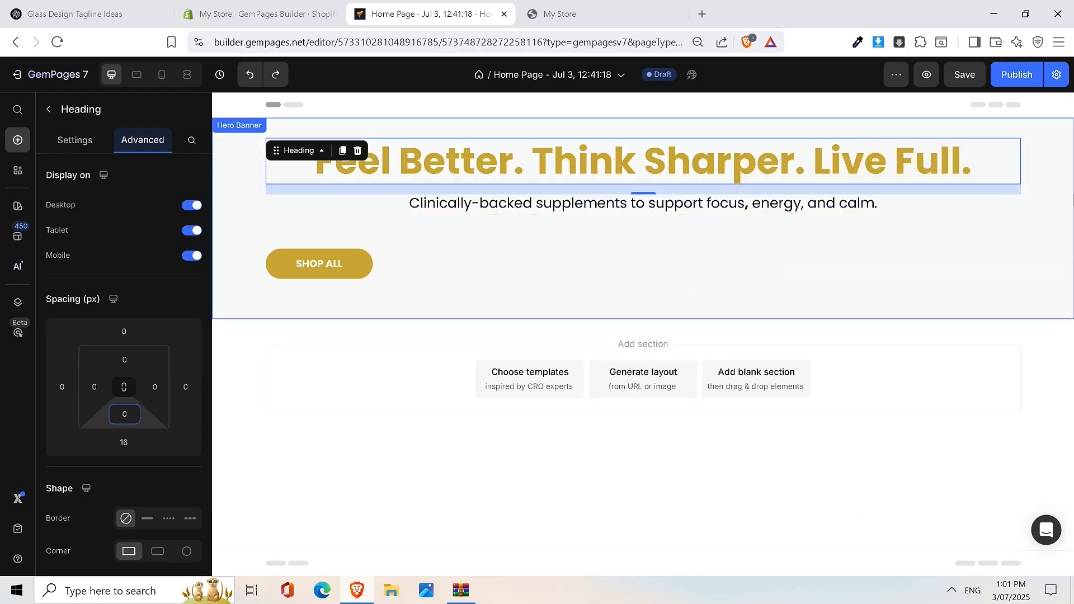
{"action": "key", "text": "ctrl+z"}
{"action": "key", "text": "ctrl+z"}
{"action": "key", "text": "ctrl+z"}
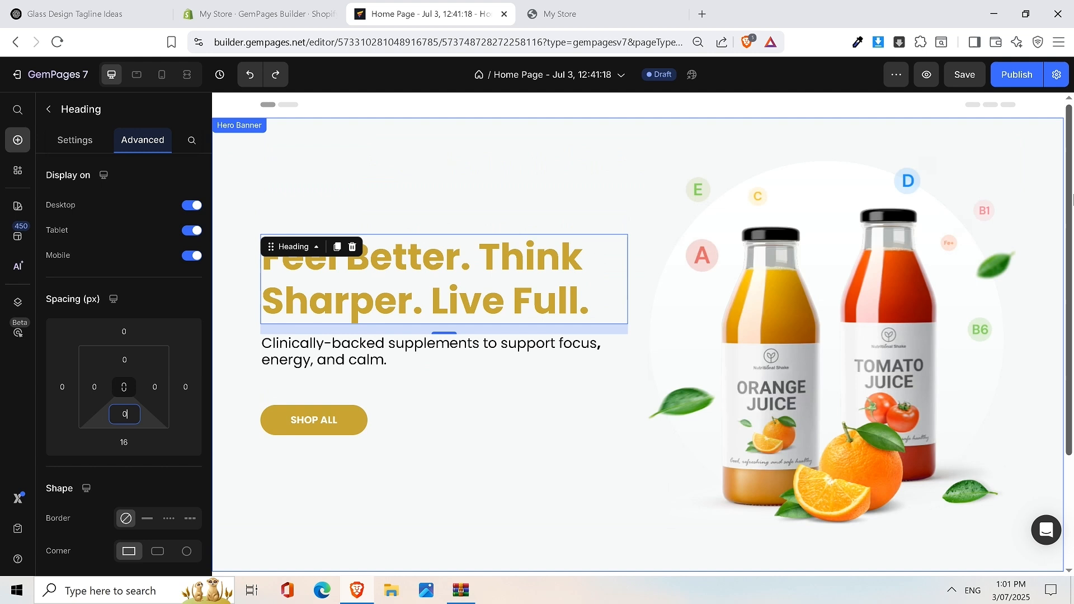
{"action": "key", "text": "ctrl+shift+z"}
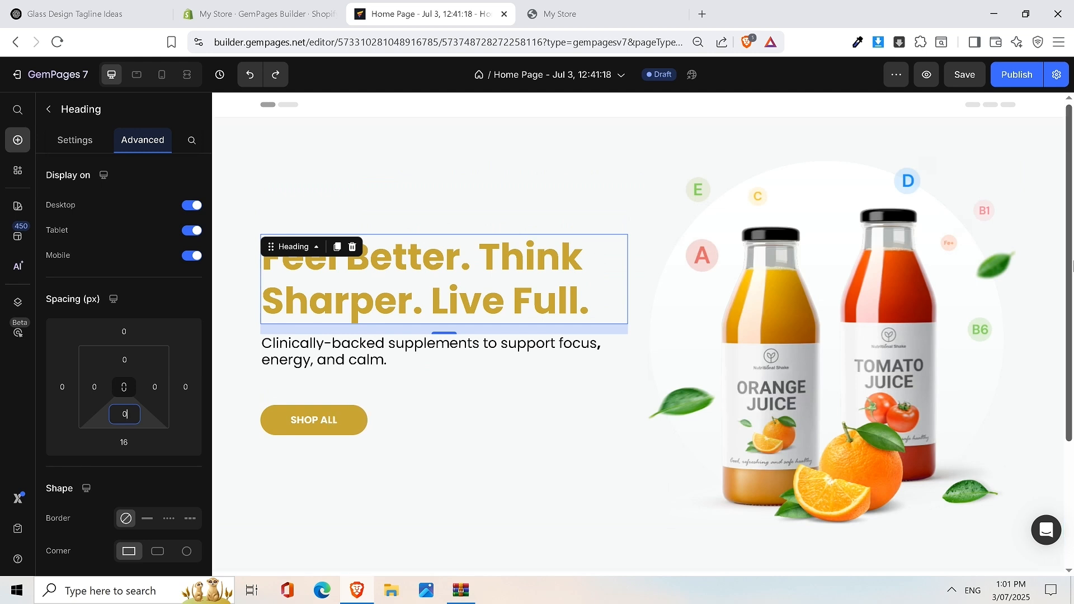
{"action": "key", "text": "ctrl+s"}
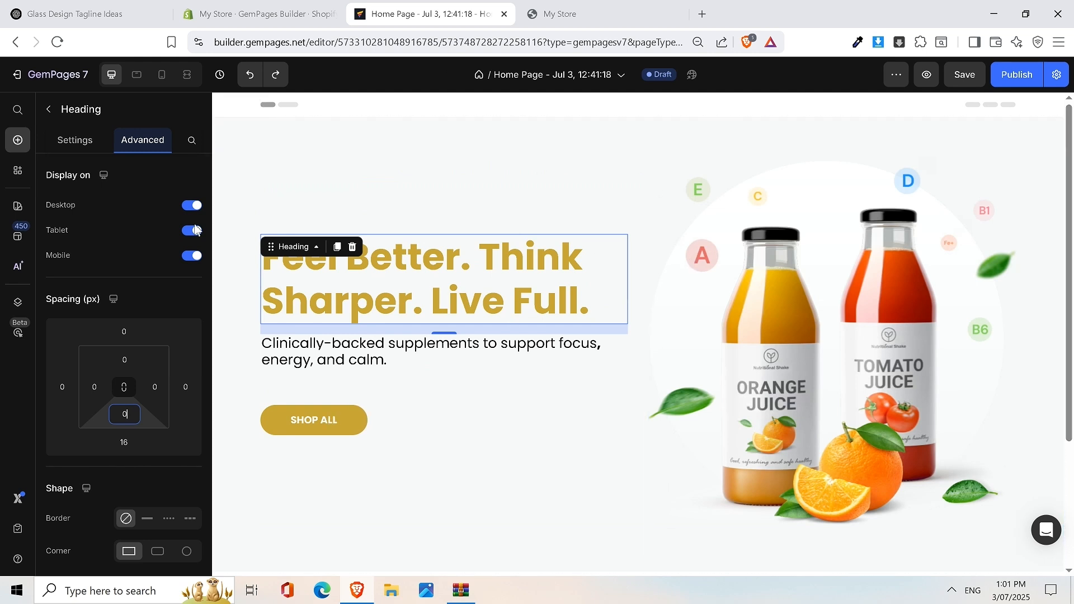
{"action": "left_click", "coordinate": [519, 154]}
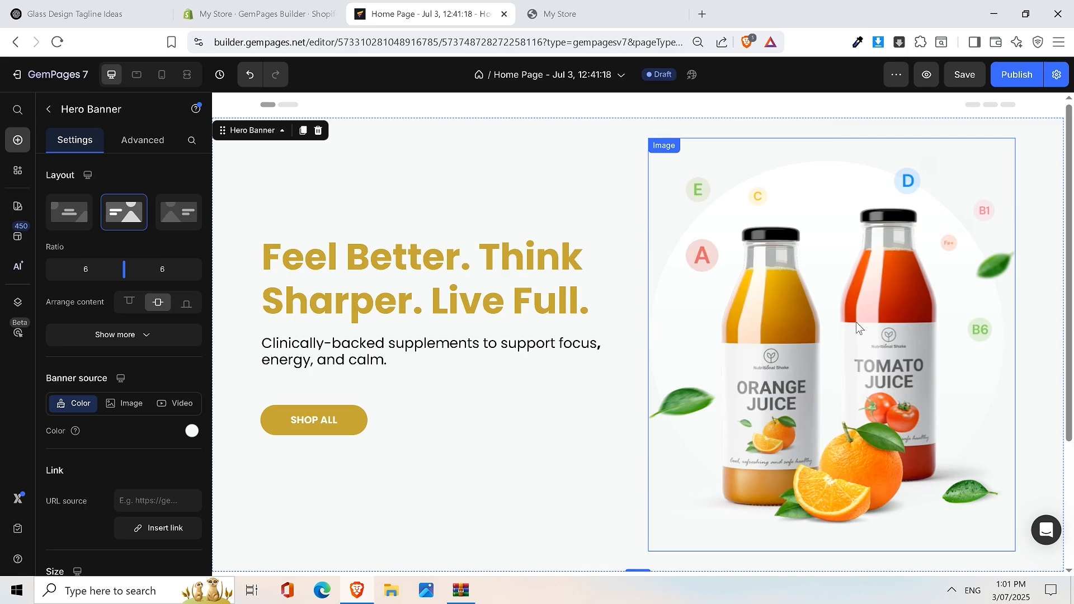
{"action": "key", "text": "ctrl+s"}
Step: Replace the banner's juice bottle image with the gallery picture of the three Optimal Supplements bottles, and save the page
{"action": "left_click", "coordinate": [807, 314]}
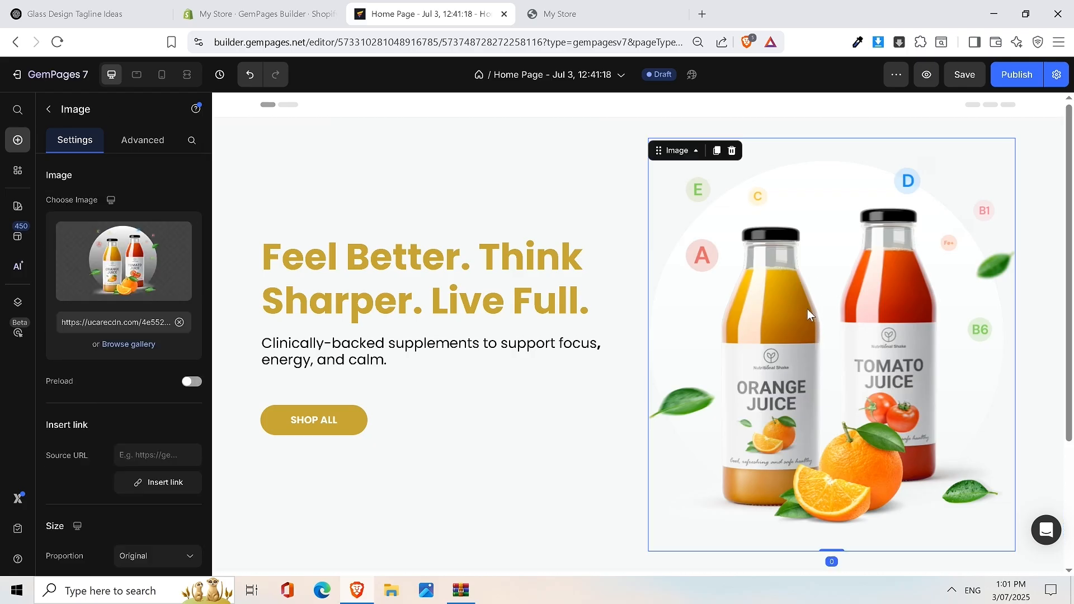
{"action": "left_click", "coordinate": [179, 322]}
{"action": "left_click", "coordinate": [128, 344]}
{"action": "scroll", "coordinate": [448, 311], "scroll_direction": "down", "scroll_amount": 10}
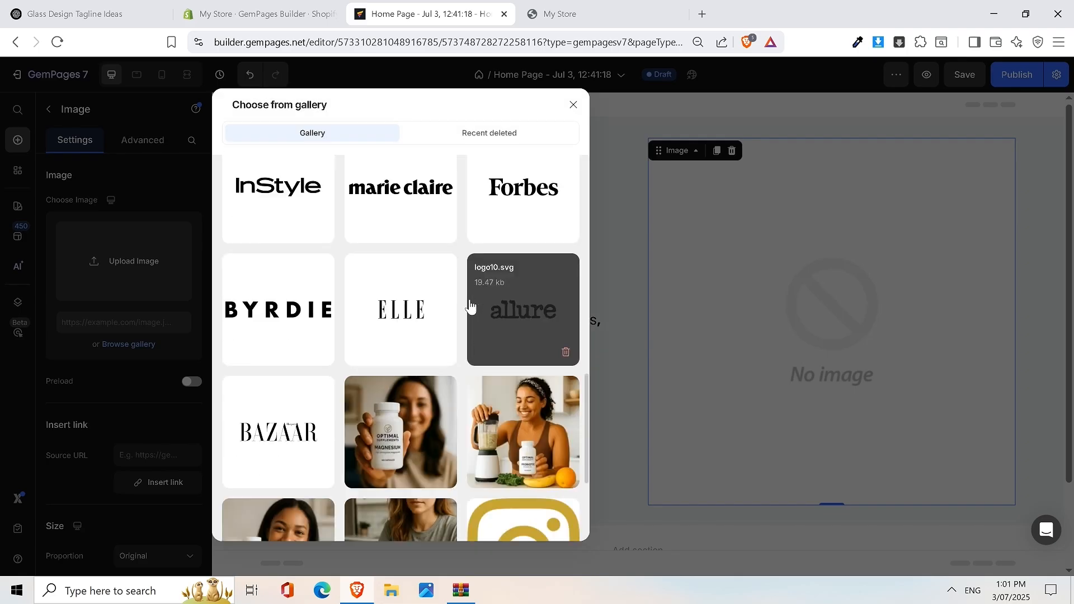
{"action": "scroll", "coordinate": [459, 311], "scroll_direction": "down", "scroll_amount": 15}
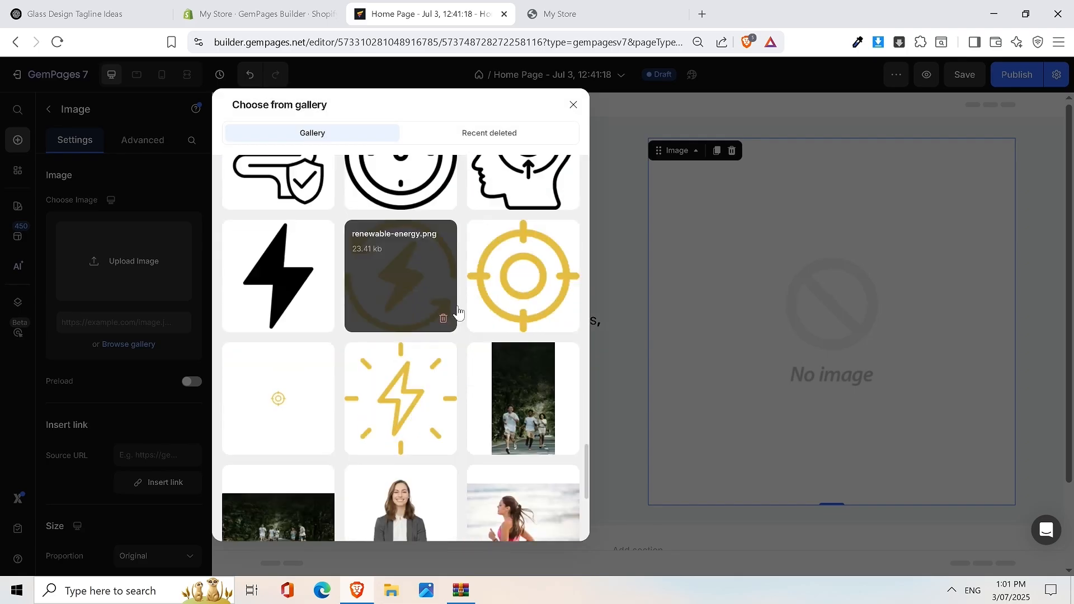
{"action": "scroll", "coordinate": [457, 306], "scroll_direction": "down", "scroll_amount": 2}
{"action": "left_click", "coordinate": [308, 358]}
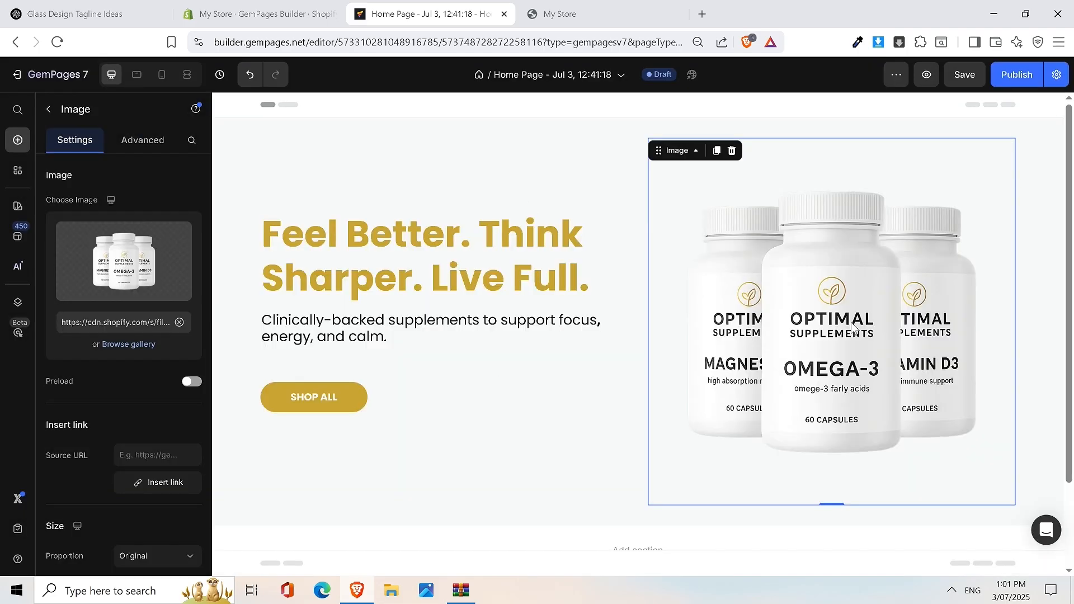
{"action": "left_click", "coordinate": [480, 175]}
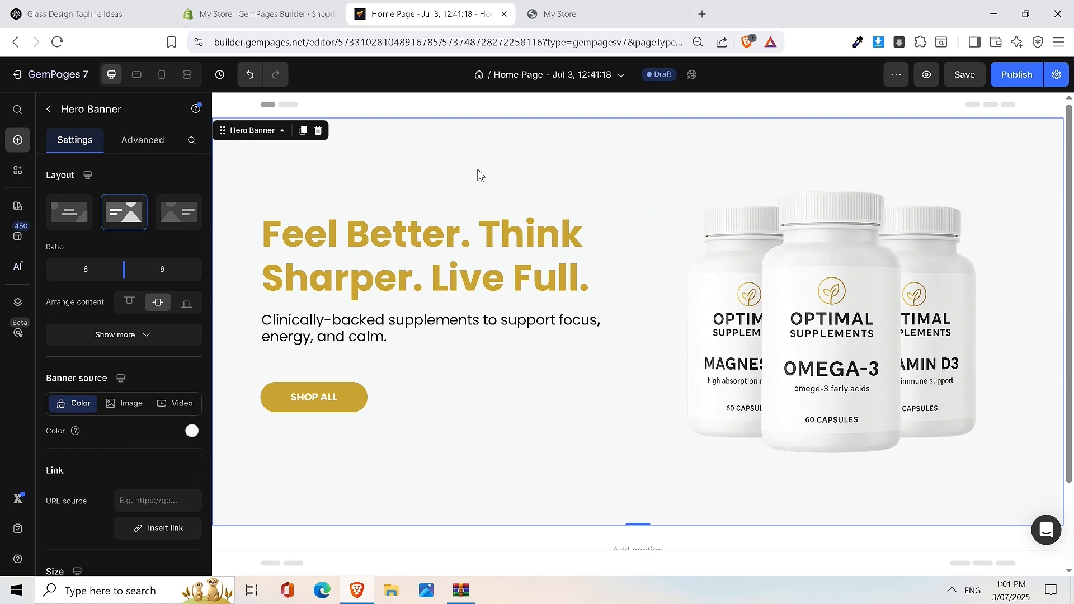
{"action": "key", "text": "ctrl+s"}
{"action": "scroll", "coordinate": [817, 144], "scroll_direction": "down", "scroll_amount": 1}
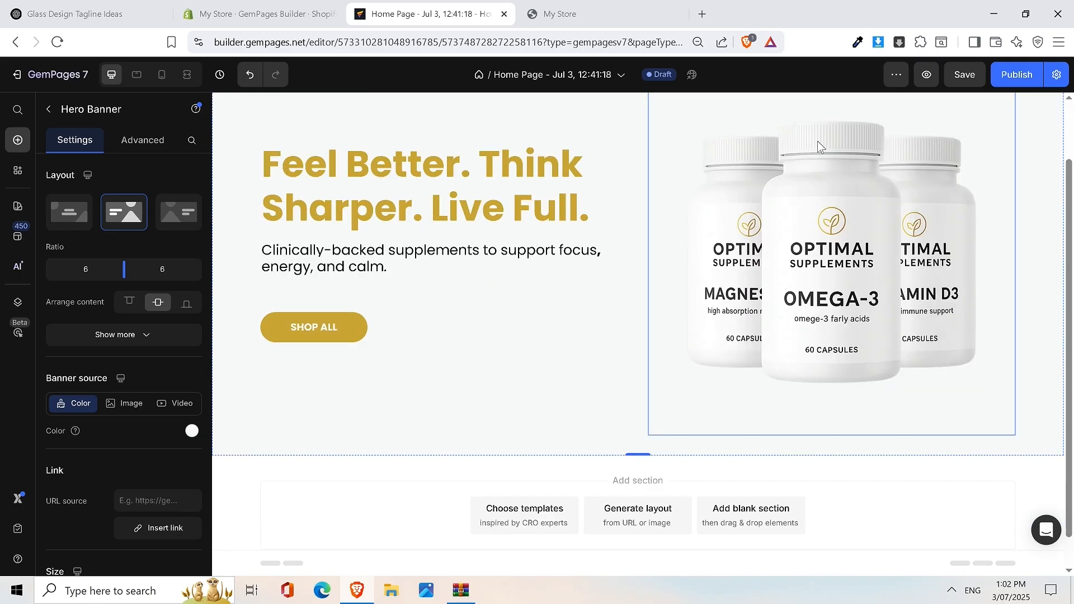
{"action": "scroll", "coordinate": [793, 154], "scroll_direction": "up", "scroll_amount": 1}
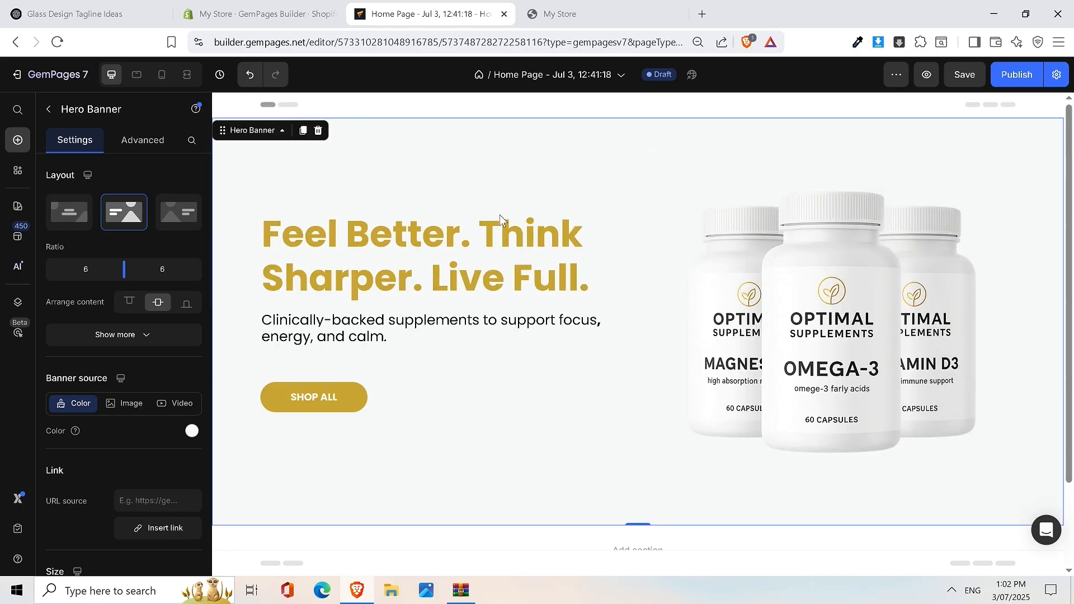
{"action": "left_click", "coordinate": [976, 90]}
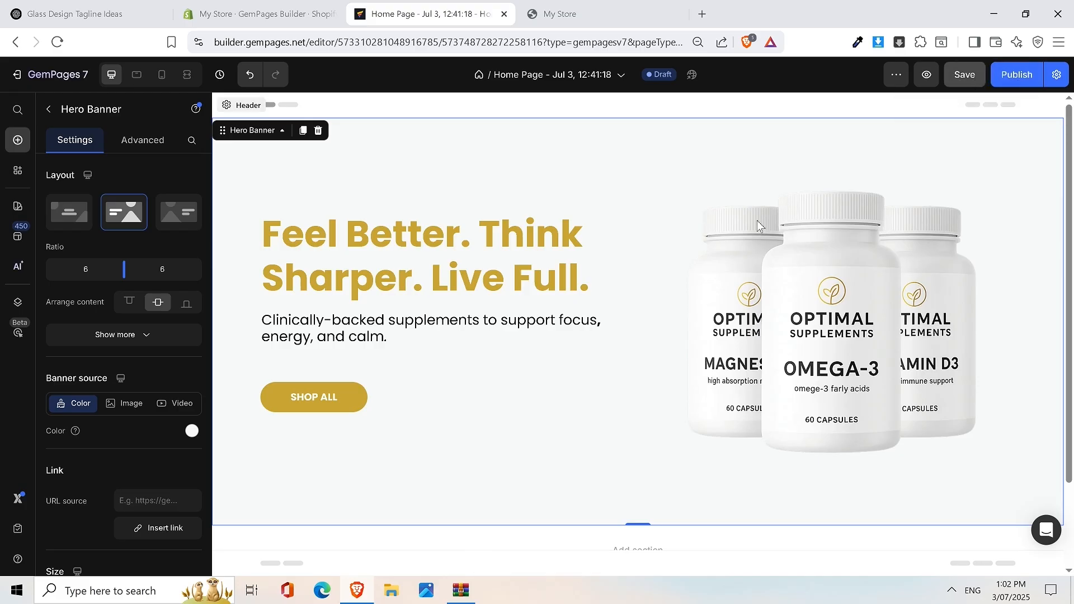
Step: Compare the hero banner with the one on the My Store preview page, and examine the section below it there
{"action": "left_click", "coordinate": [587, 7]}
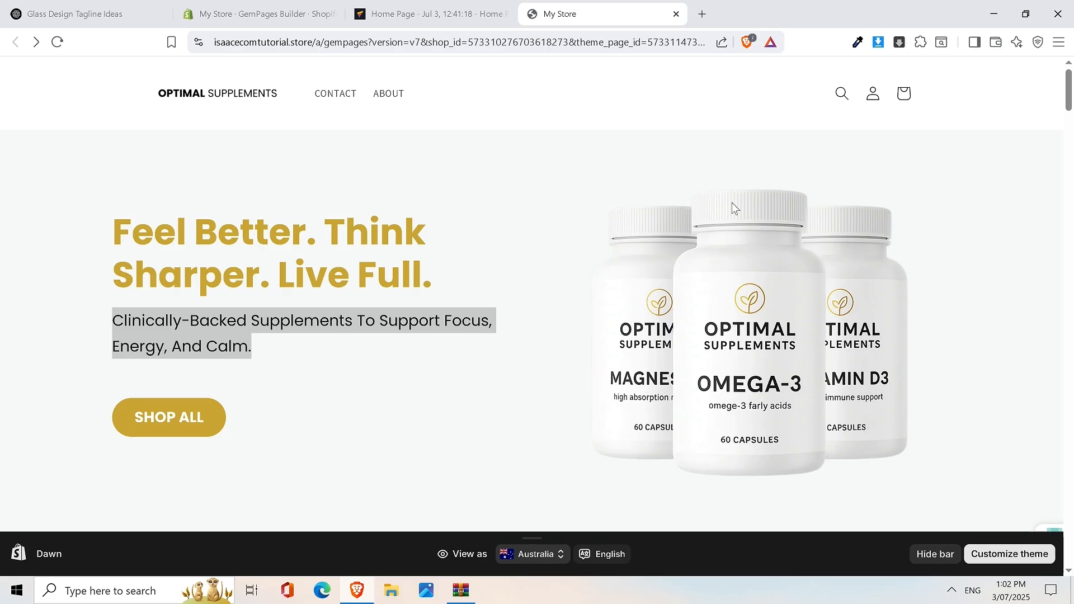
{"action": "left_click", "coordinate": [441, 14]}
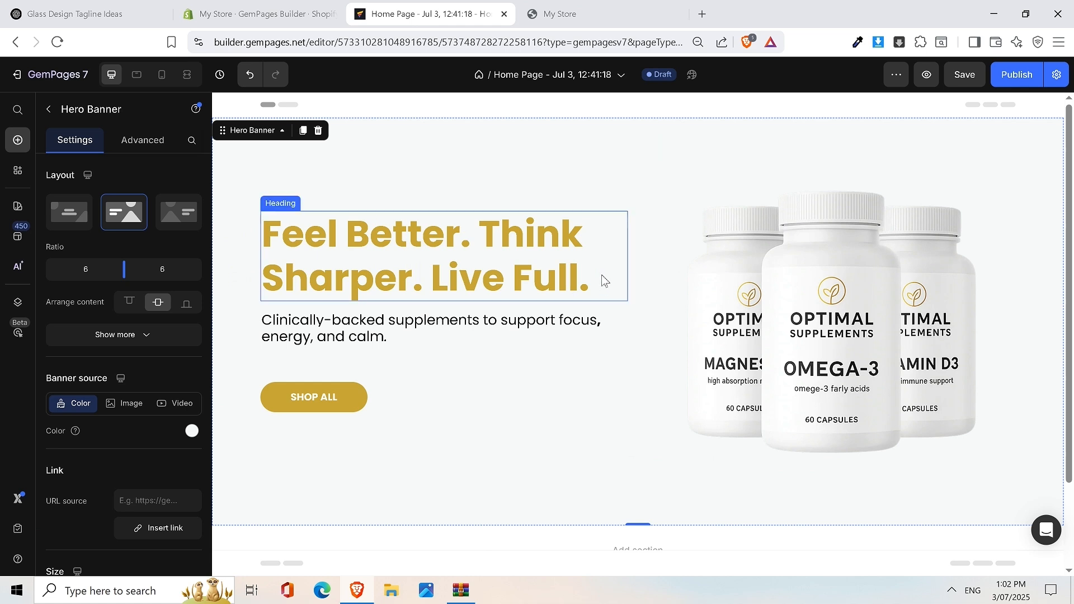
{"action": "left_click", "coordinate": [586, 13]}
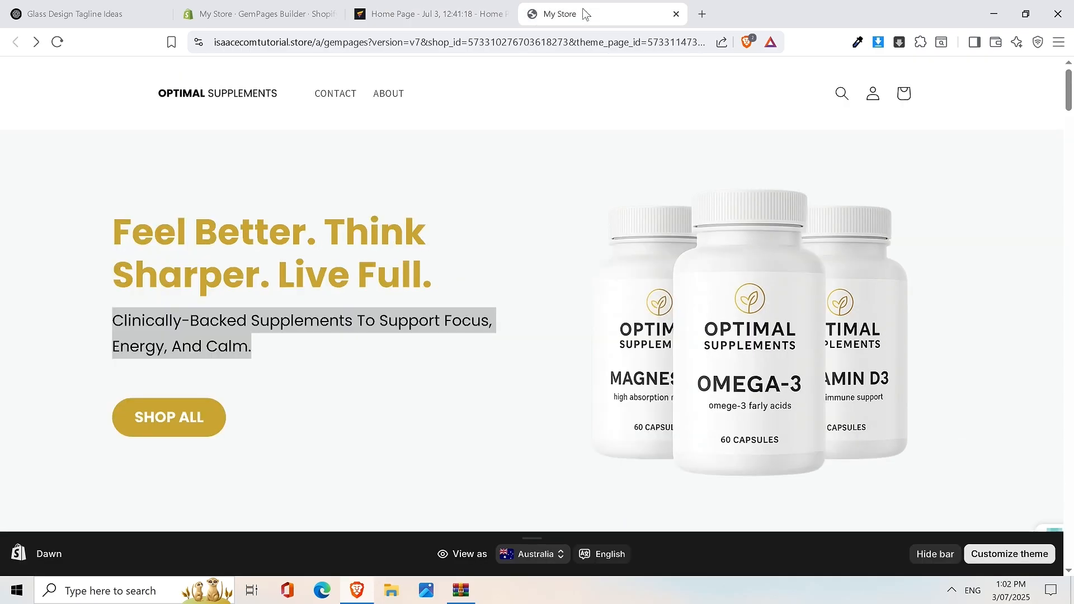
{"action": "left_click", "coordinate": [281, 250]}
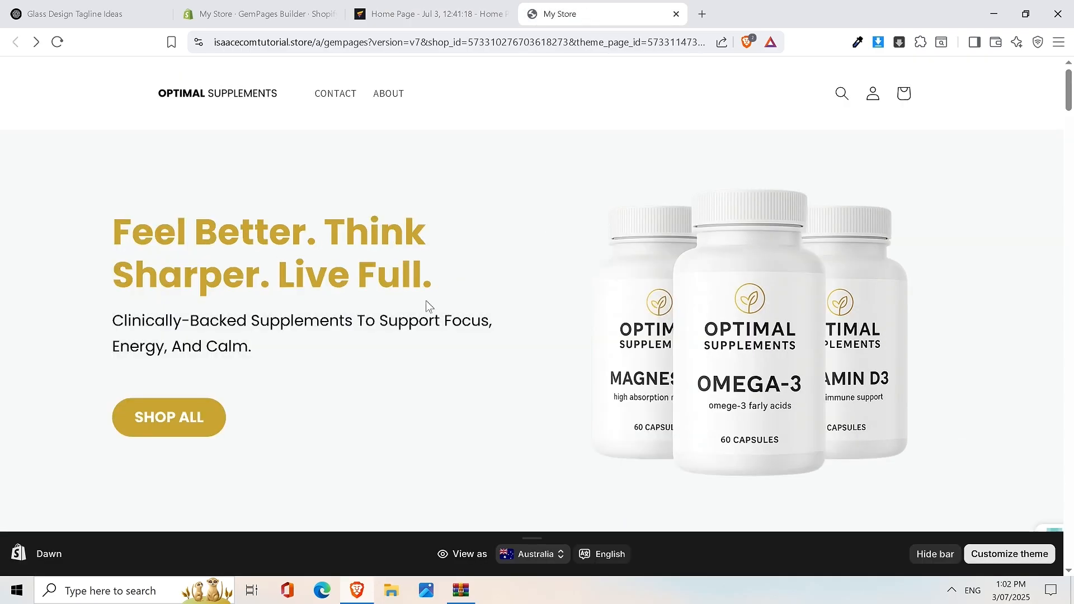
{"action": "left_click", "coordinate": [425, 14]}
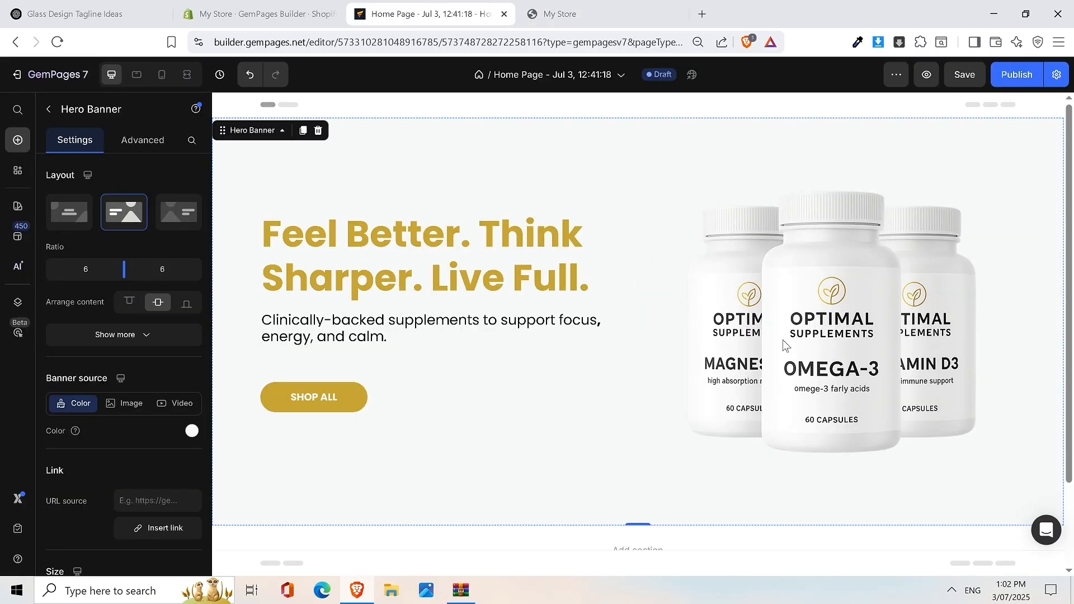
{"action": "scroll", "coordinate": [787, 345], "scroll_direction": "down", "scroll_amount": 1}
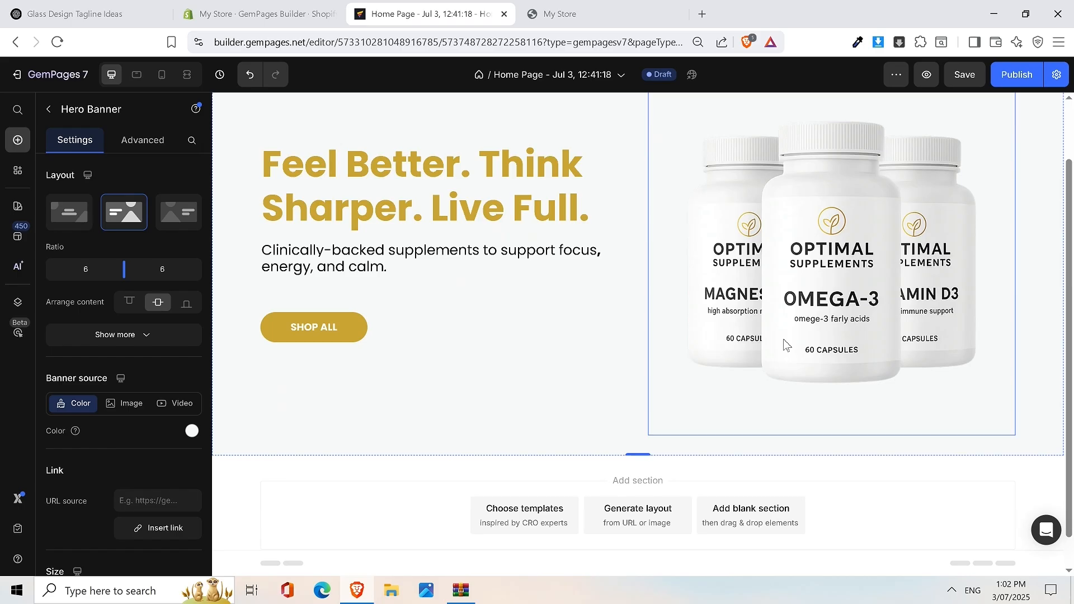
{"action": "scroll", "coordinate": [790, 326], "scroll_direction": "down", "scroll_amount": 1}
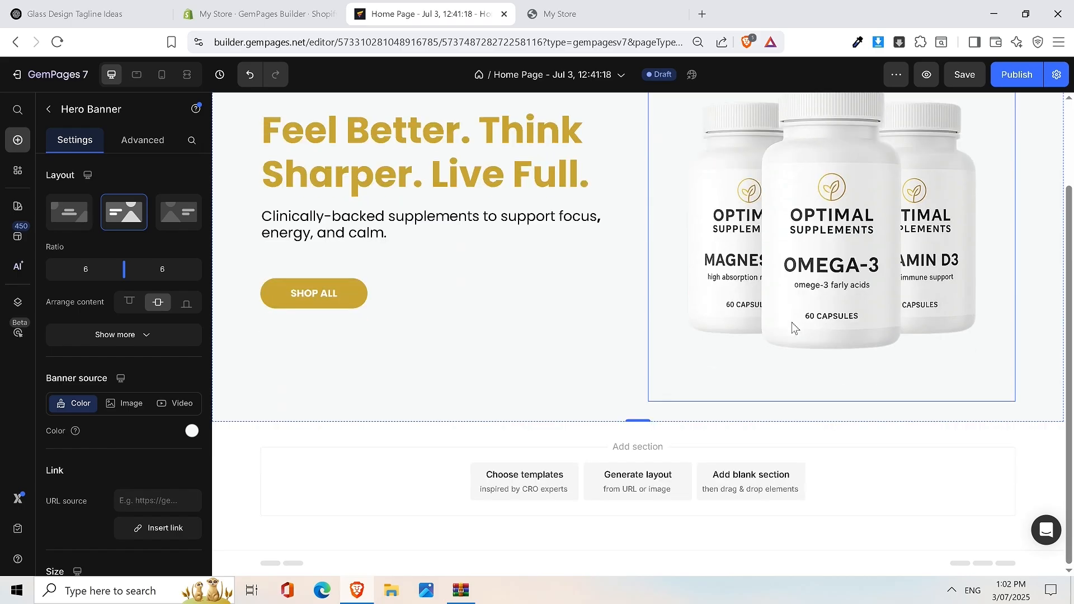
{"action": "key", "text": "ctrl+Tab"}
{"action": "scroll", "coordinate": [693, 380], "scroll_direction": "down", "scroll_amount": 8}
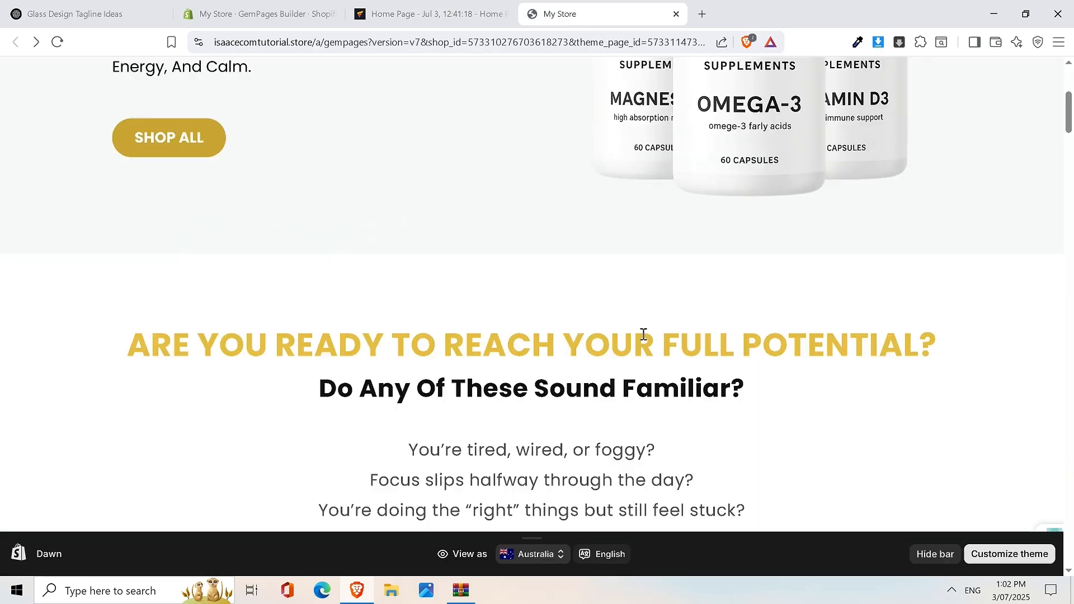
{"action": "scroll", "coordinate": [675, 269], "scroll_direction": "down", "scroll_amount": 2}
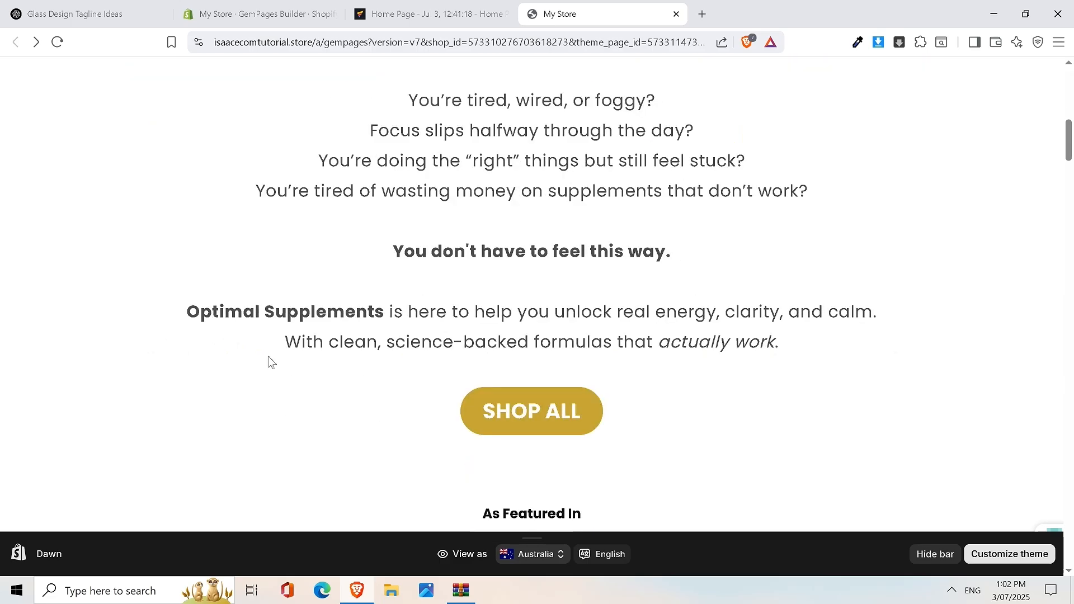
Step: Add a blank section below the hero banner and place a Heading element in it
{"action": "scroll", "coordinate": [539, 290], "scroll_direction": "up", "scroll_amount": 3}
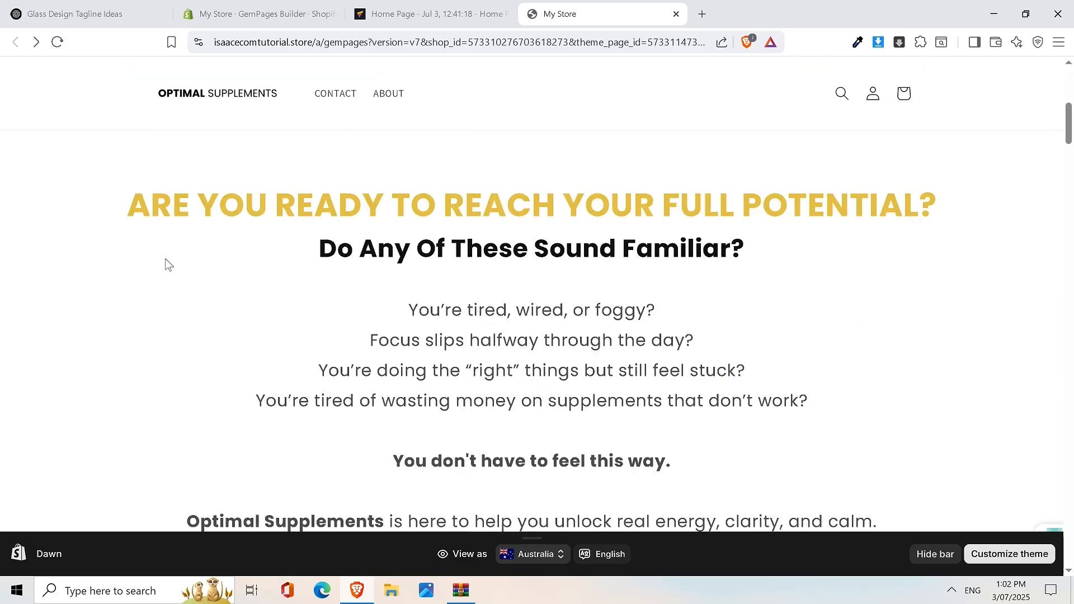
{"action": "left_click", "coordinate": [420, 18]}
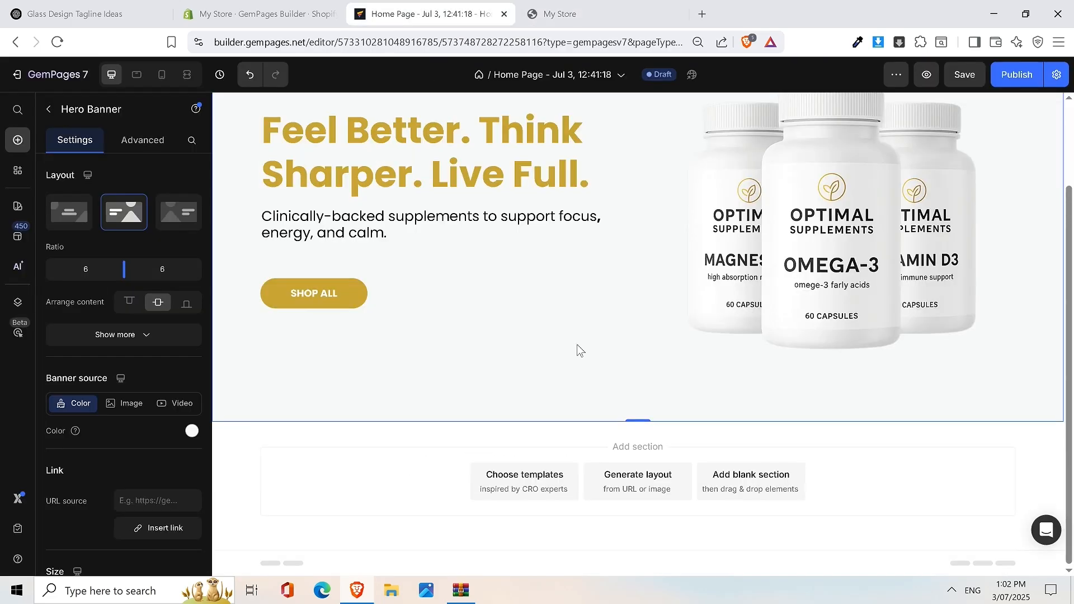
{"action": "left_click", "coordinate": [753, 482]}
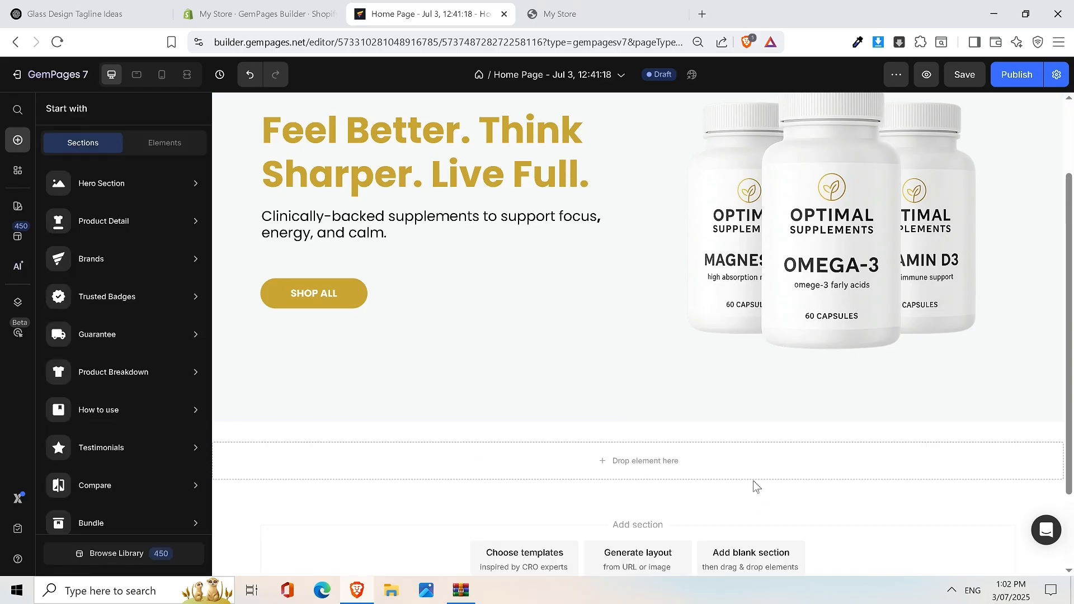
{"action": "left_click", "coordinate": [153, 142]}
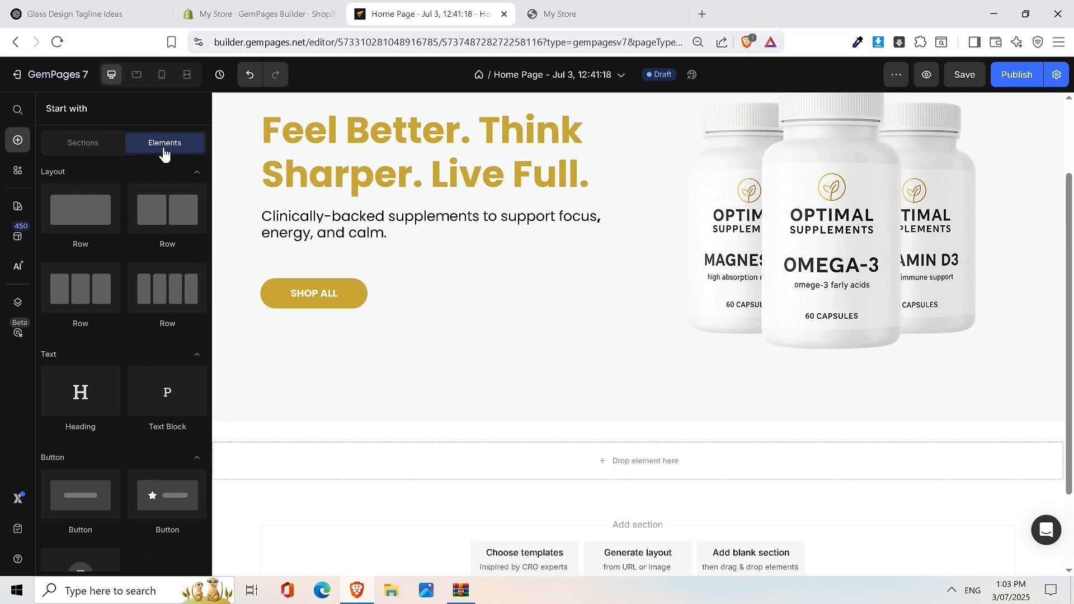
{"action": "left_click_drag", "start_coordinate": [71, 414], "coordinate": [687, 461]}
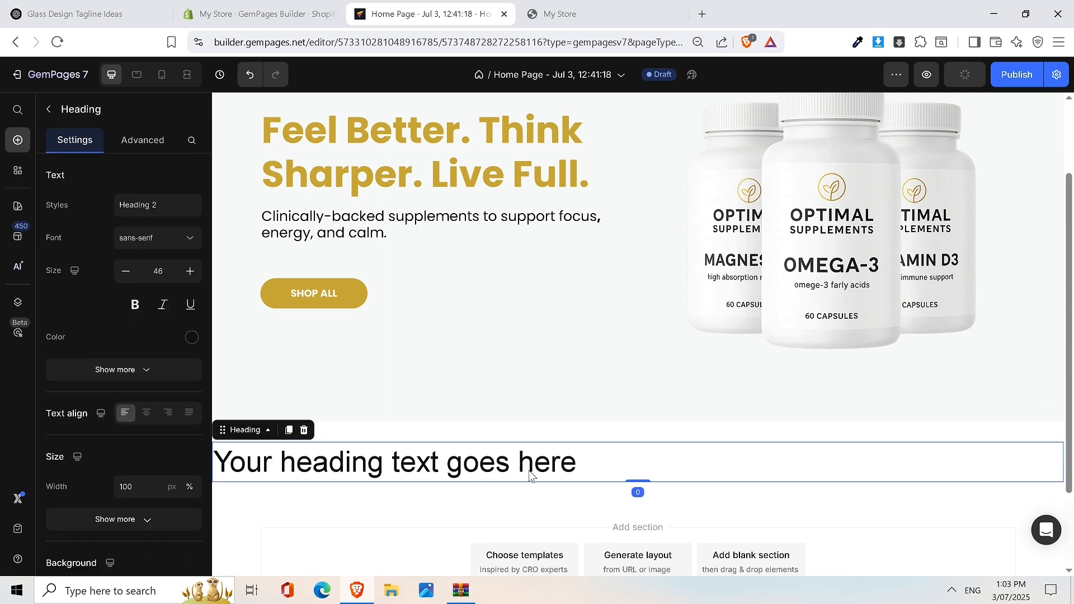
Step: Center the new heading's text and set its font to Poppins
{"action": "left_click", "coordinate": [410, 464]}
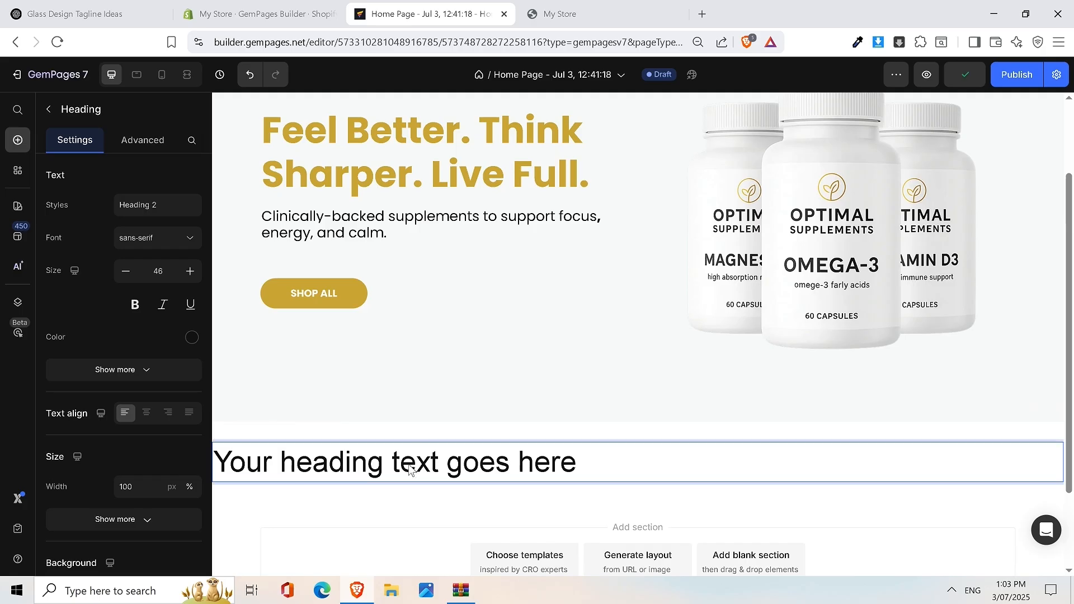
{"action": "left_click", "coordinate": [147, 416]}
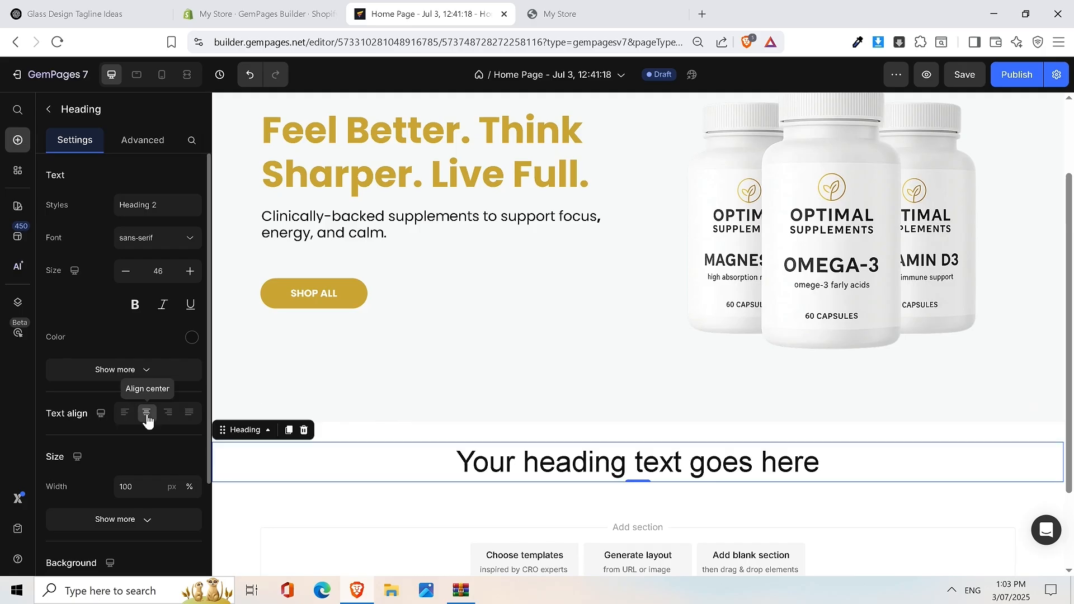
{"action": "left_click", "coordinate": [160, 238]}
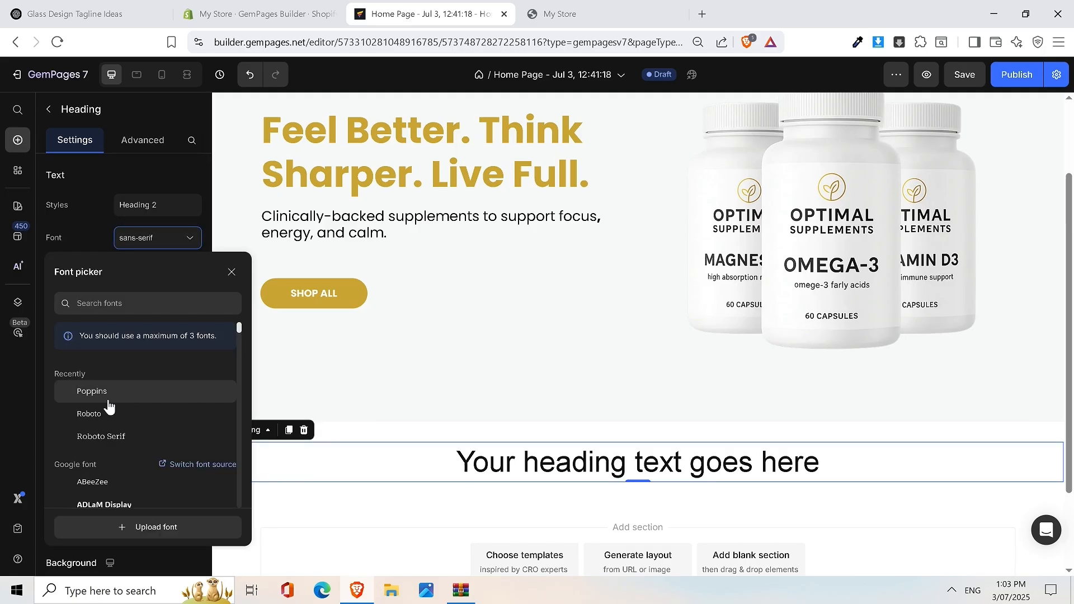
{"action": "left_click", "coordinate": [108, 398]}
Step: Replace the placeholder heading with "Are you ready to reach your full potential?", copied from the My Store preview page
{"action": "scroll", "coordinate": [634, 467], "scroll_direction": "up", "scroll_amount": 1}
{"action": "left_click", "coordinate": [634, 467]}
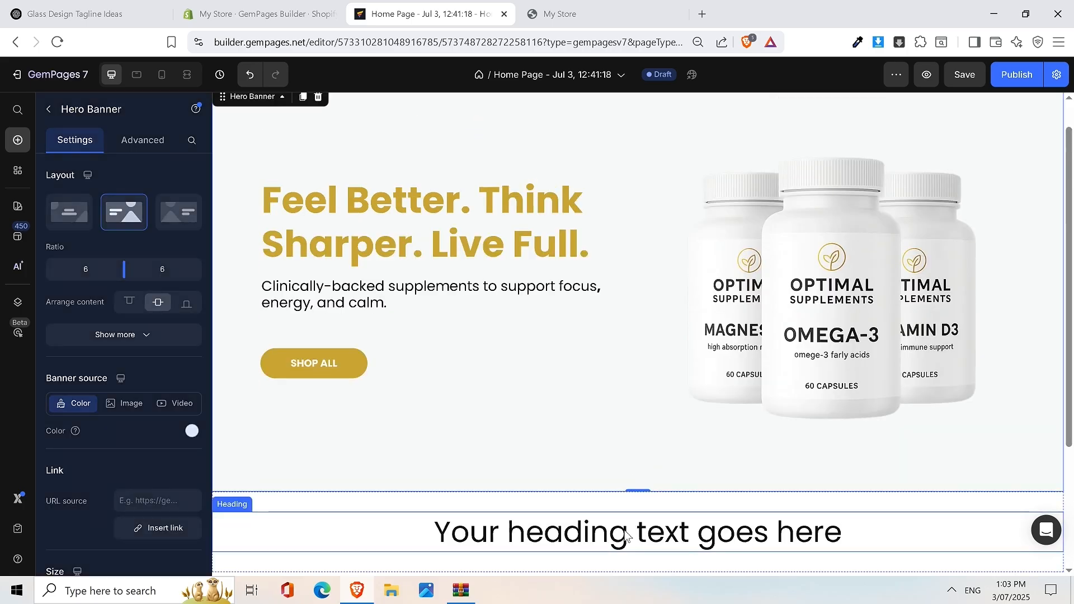
{"action": "double_click", "coordinate": [626, 536]}
{"action": "left_click", "coordinate": [585, 14]}
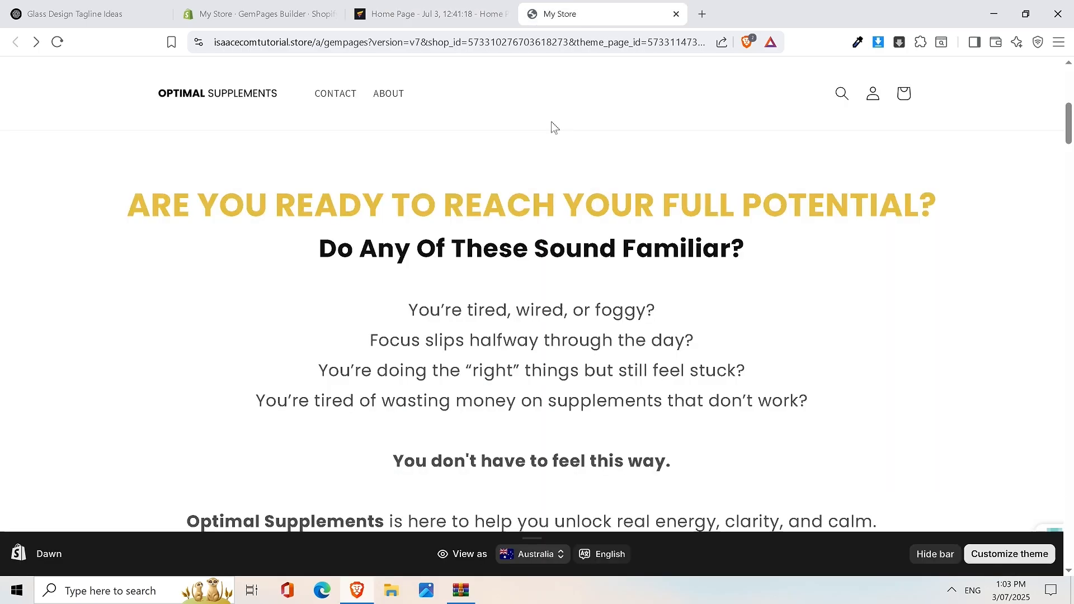
{"action": "triple_click", "coordinate": [419, 213]}
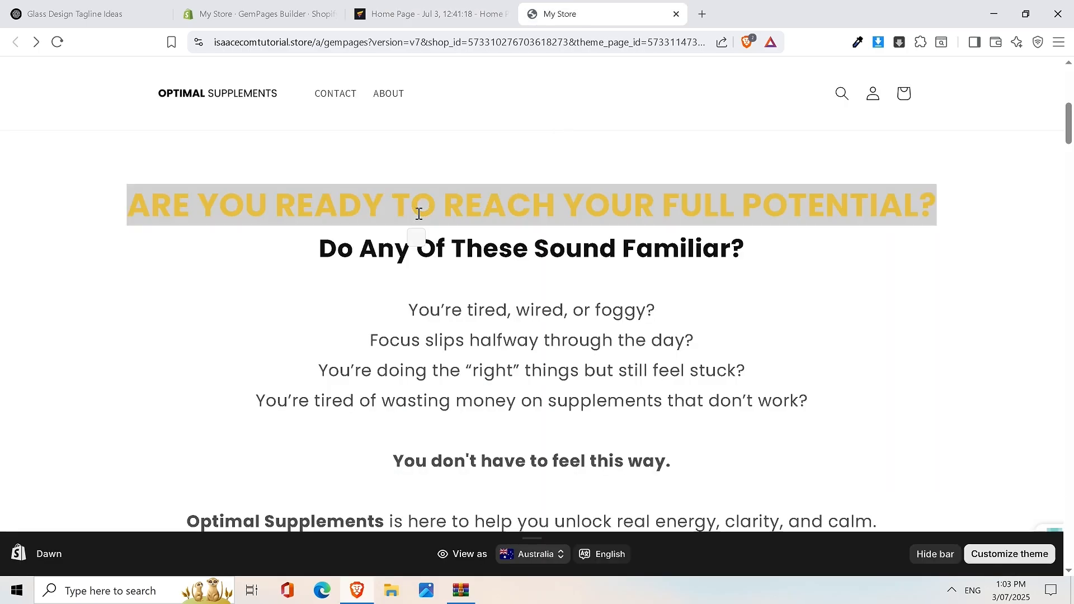
{"action": "left_click", "coordinate": [406, 11]}
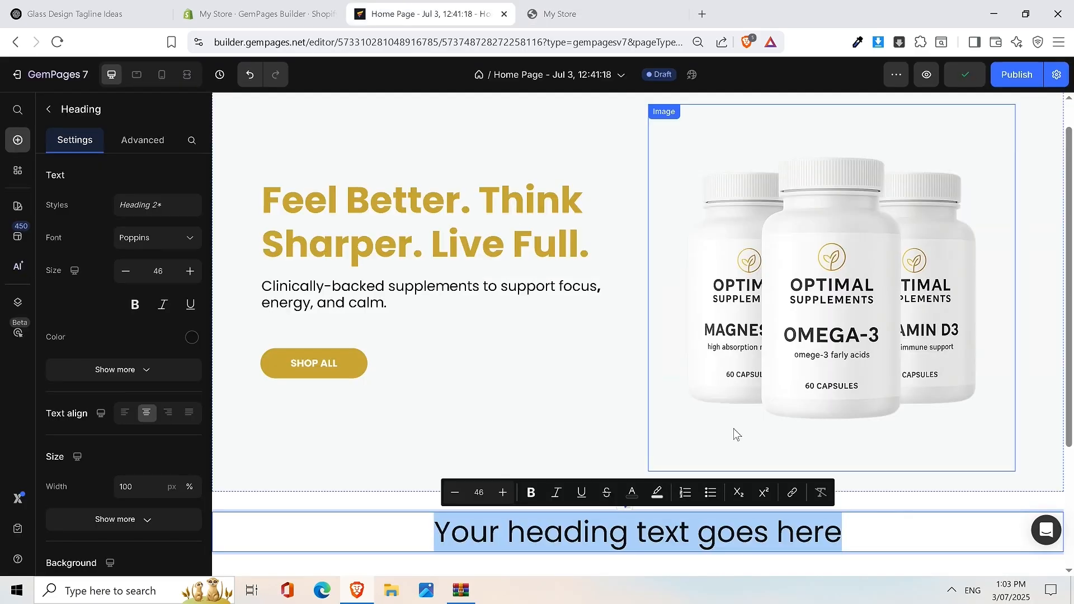
{"action": "type", "text": "are you ready to reach your full potential?"}
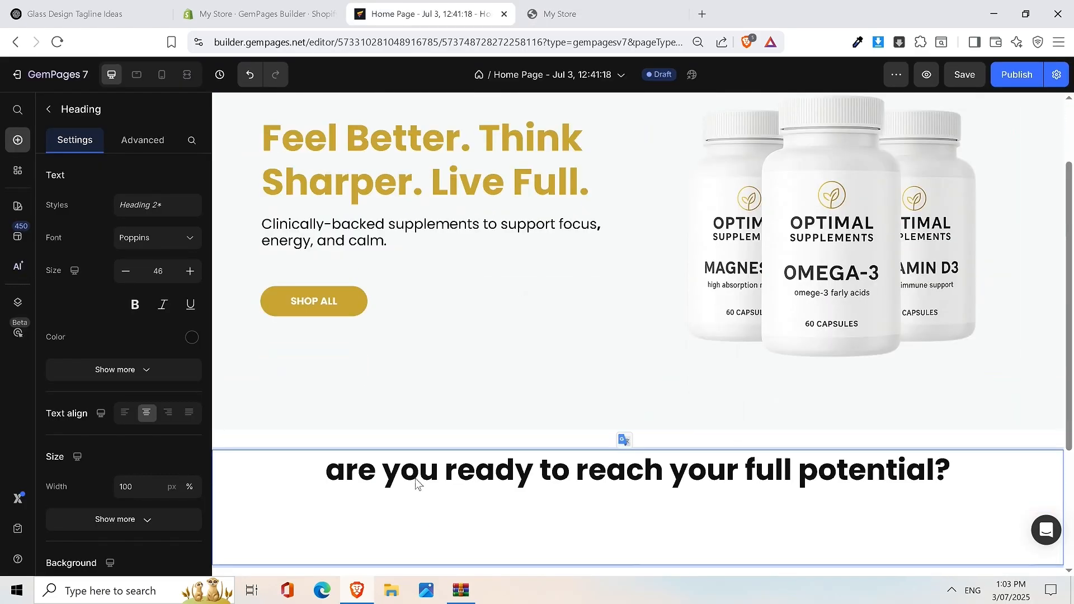
{"action": "key", "text": "BackSpace"}
{"action": "type", "text": "a"}
{"action": "key", "text": "BackSpace"}
{"action": "type", "text": "A"}
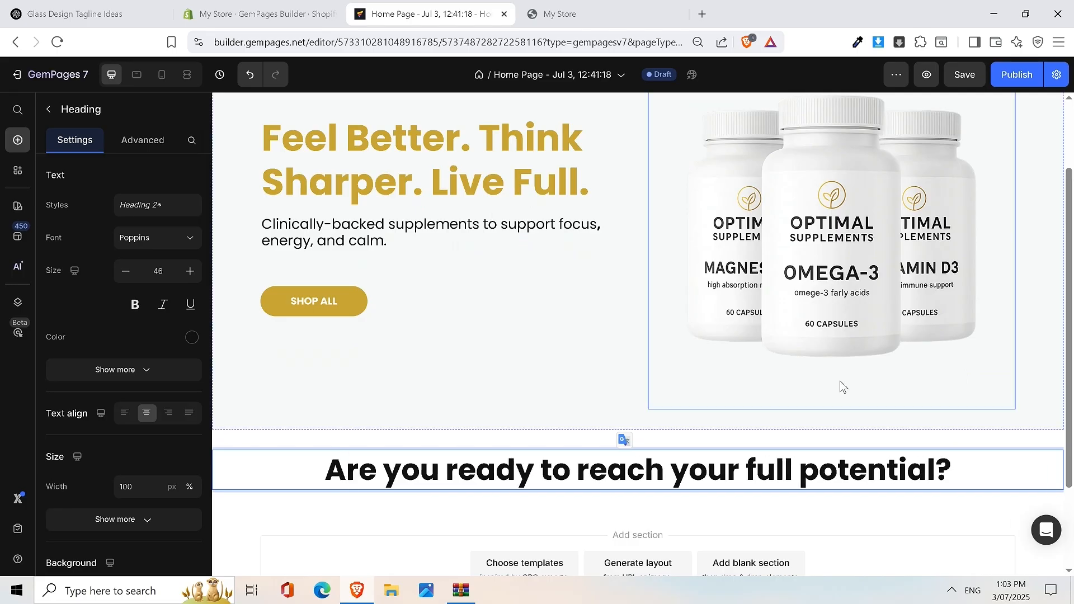
{"action": "scroll", "coordinate": [838, 384], "scroll_direction": "down", "scroll_amount": 1}
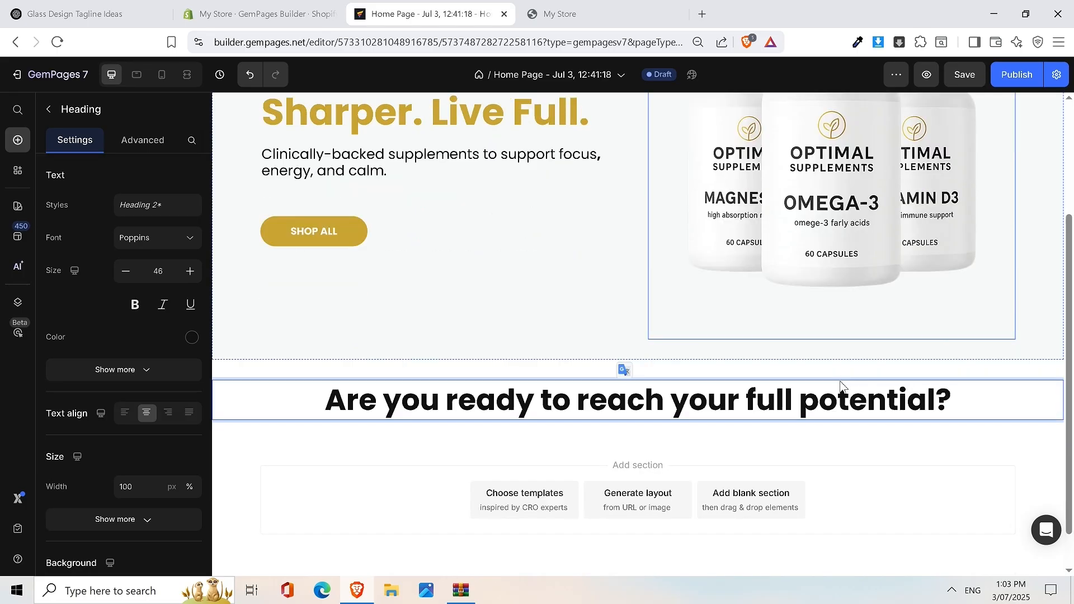
Step: Color the "Are you ready to reach your full potential?" heading gold E3C146 and transform it to all uppercase
{"action": "left_click", "coordinate": [569, 17]}
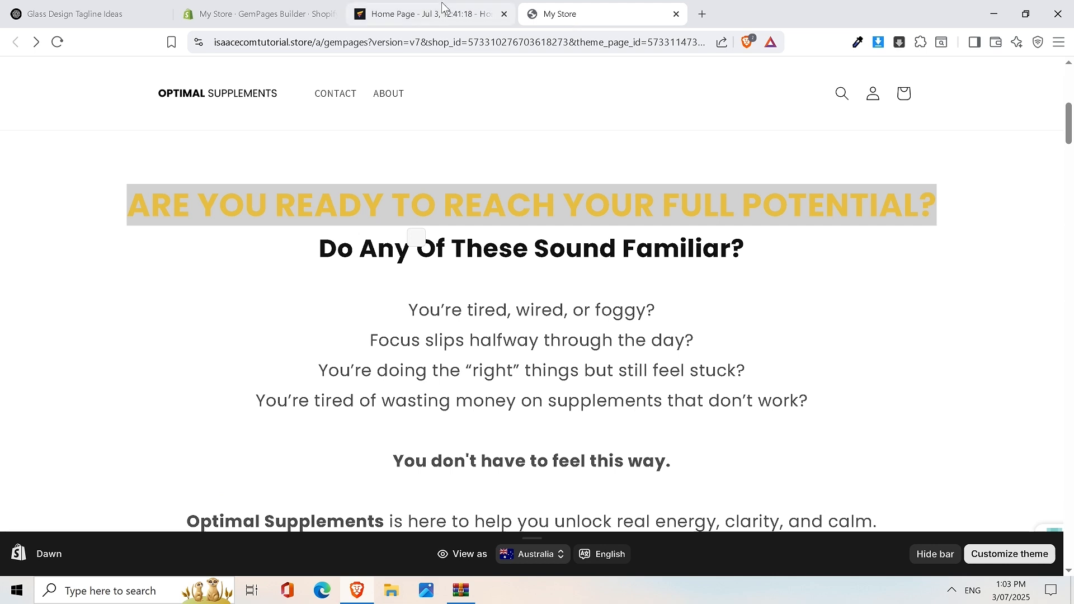
{"action": "left_click", "coordinate": [473, 16]}
{"action": "triple_click", "coordinate": [765, 412]}
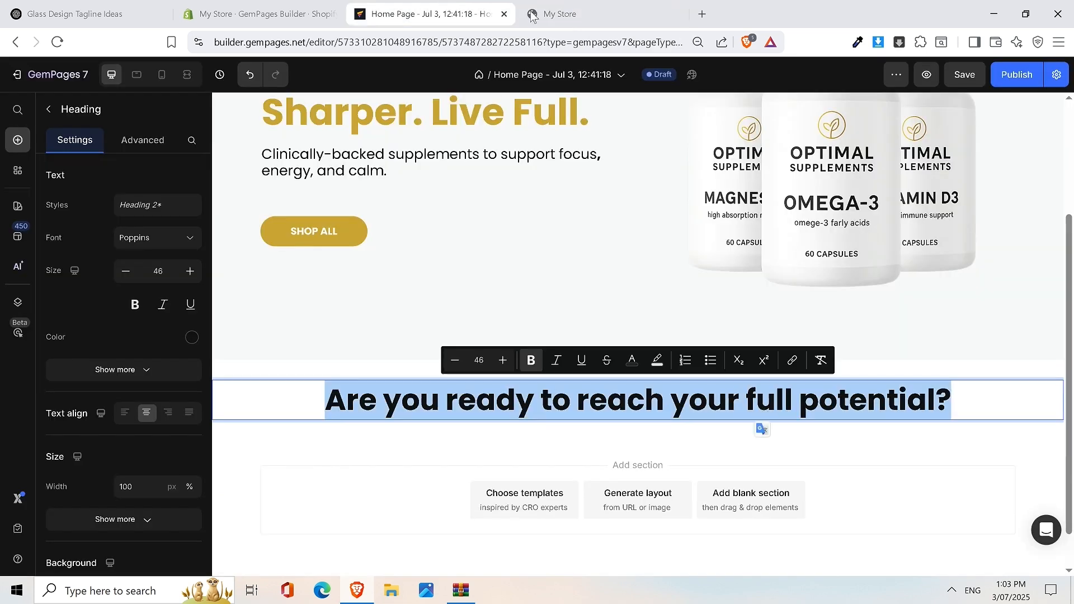
{"action": "left_click", "coordinate": [569, 16]}
{"action": "left_click", "coordinate": [418, 7]}
{"action": "left_click", "coordinate": [192, 337]}
{"action": "left_click", "coordinate": [346, 425]}
{"action": "left_click", "coordinate": [533, 414]}
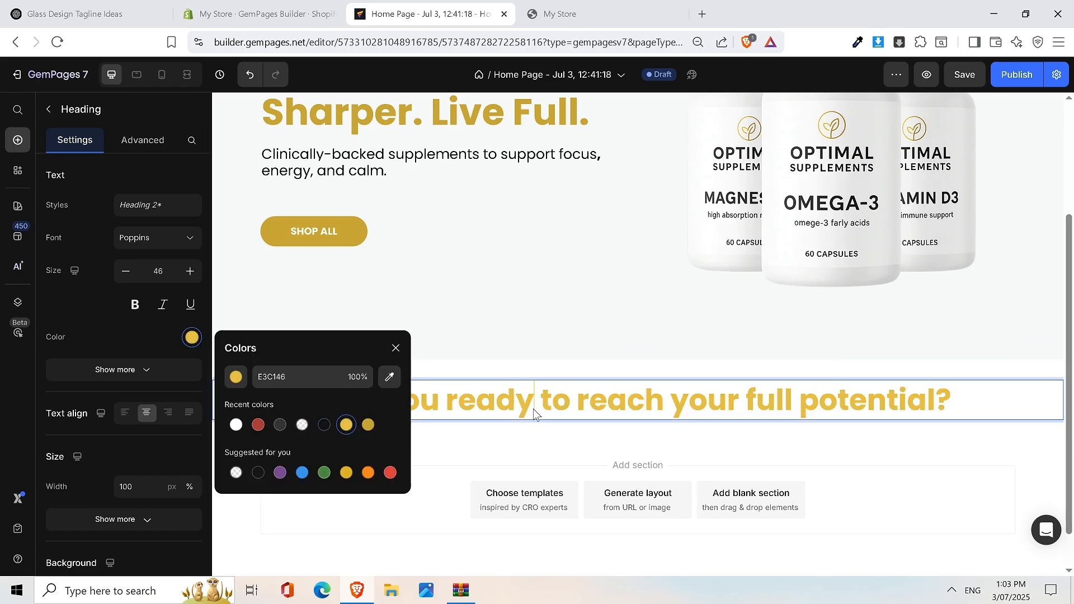
{"action": "left_click", "coordinate": [143, 371]}
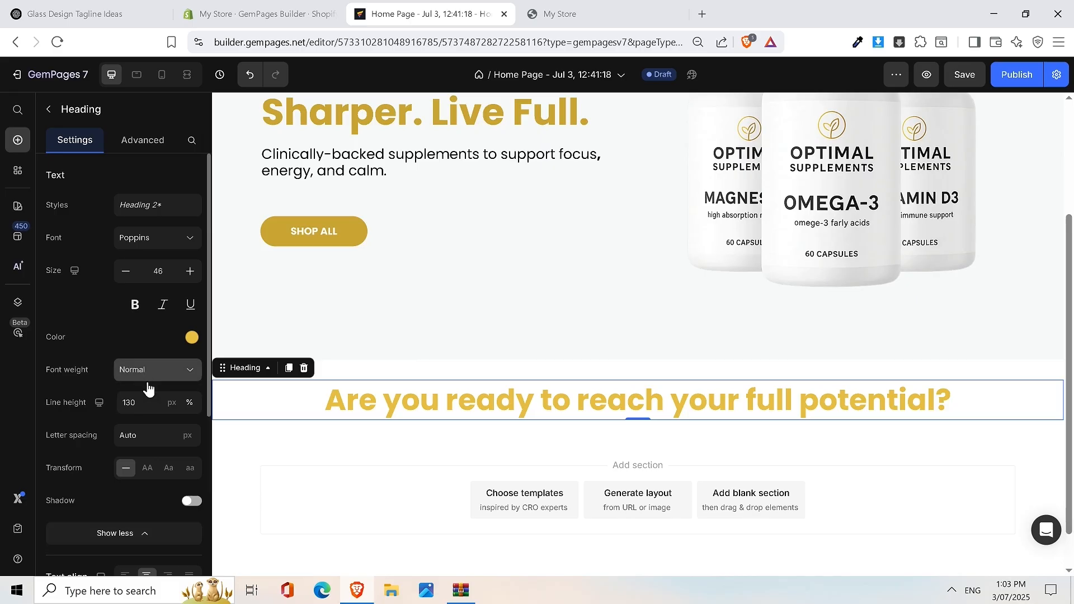
{"action": "left_click", "coordinate": [147, 468]}
Step: Duplicate the gold heading and reduce the copy's font size to 34
{"action": "right_click", "coordinate": [933, 402]}
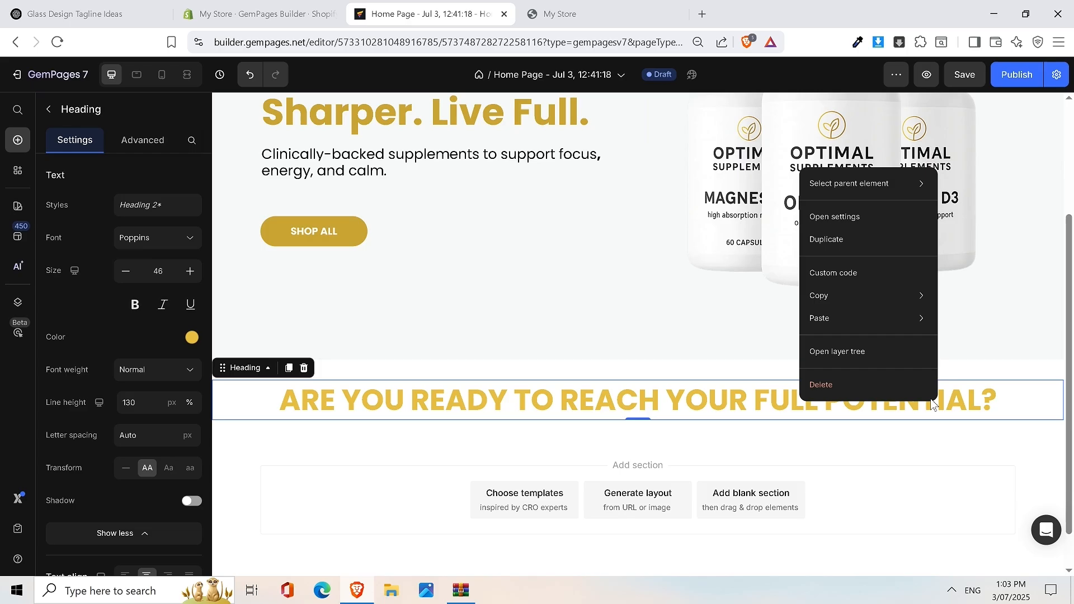
{"action": "left_click", "coordinate": [870, 253]}
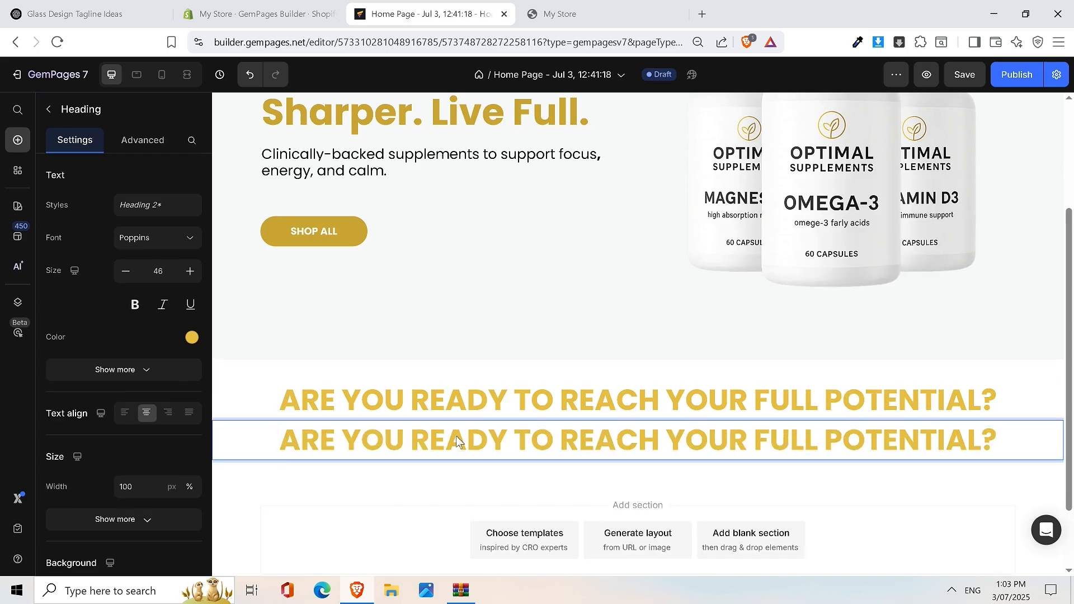
{"action": "left_click", "coordinate": [125, 271]}
{"action": "left_click", "coordinate": [125, 271]}
{"action": "left_click", "coordinate": [125, 272]}
{"action": "left_click", "coordinate": [125, 271]}
{"action": "left_click", "coordinate": [126, 271]}
{"action": "left_click", "coordinate": [126, 271]}
{"action": "left_click", "coordinate": [126, 271]}
{"action": "left_click", "coordinate": [125, 272]}
{"action": "left_click", "coordinate": [125, 271]}
{"action": "left_click", "coordinate": [126, 271]}
{"action": "left_click", "coordinate": [125, 271]}
{"action": "left_click", "coordinate": [125, 271]}
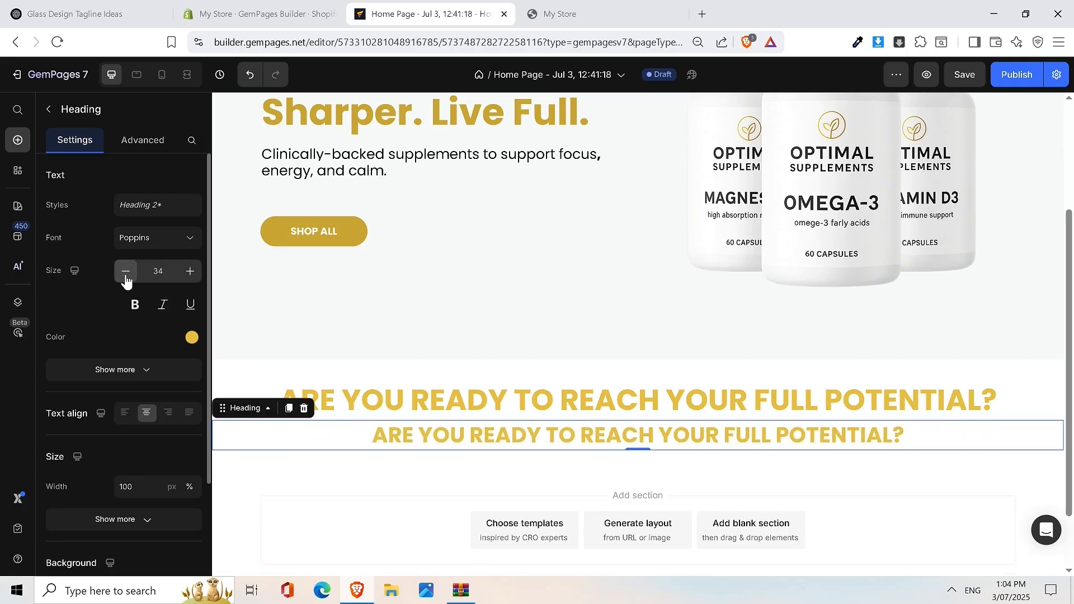
Step: Replace the duplicated heading's text with "Do Any Of These Sound Familiar?", copied from the My Store preview page
{"action": "triple_click", "coordinate": [443, 438]}
{"action": "left_click", "coordinate": [604, 14]}
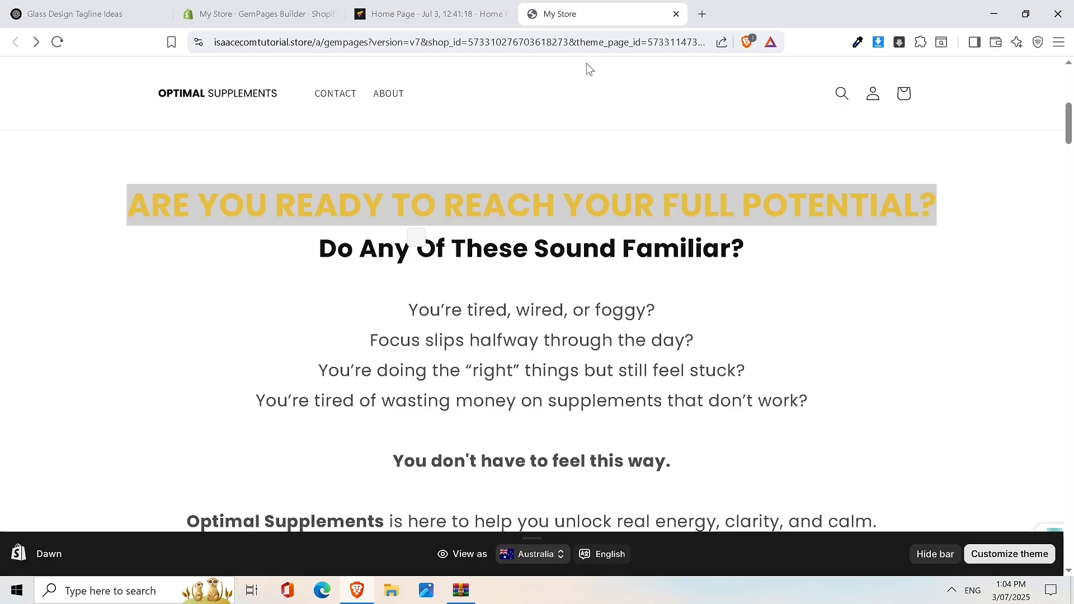
{"action": "triple_click", "coordinate": [457, 244]}
{"action": "key", "text": "ctrl+c"}
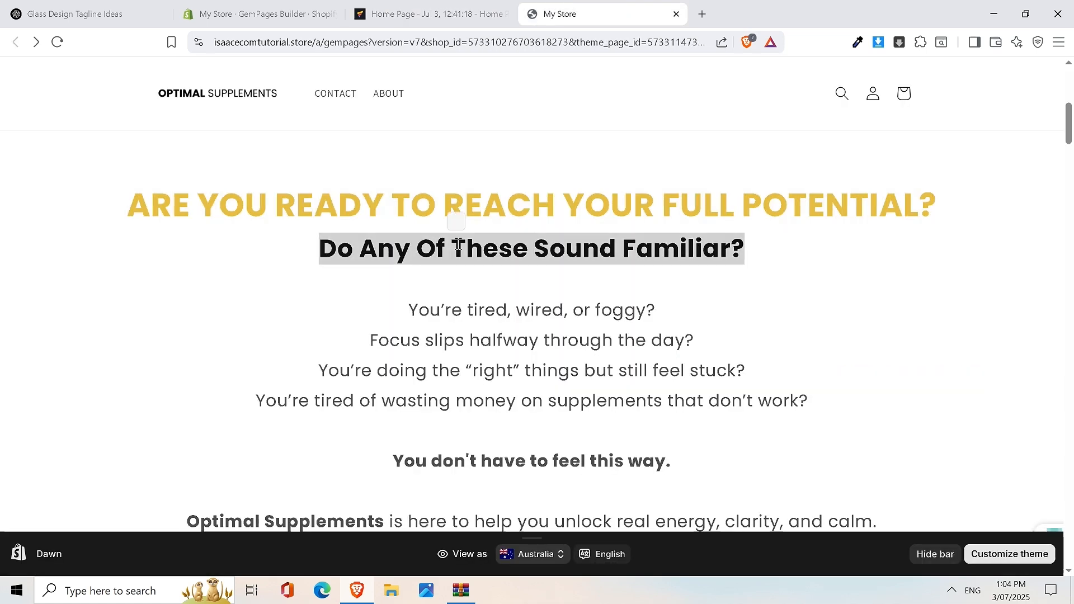
{"action": "left_click", "coordinate": [435, 35]}
{"action": "left_click", "coordinate": [437, 17]}
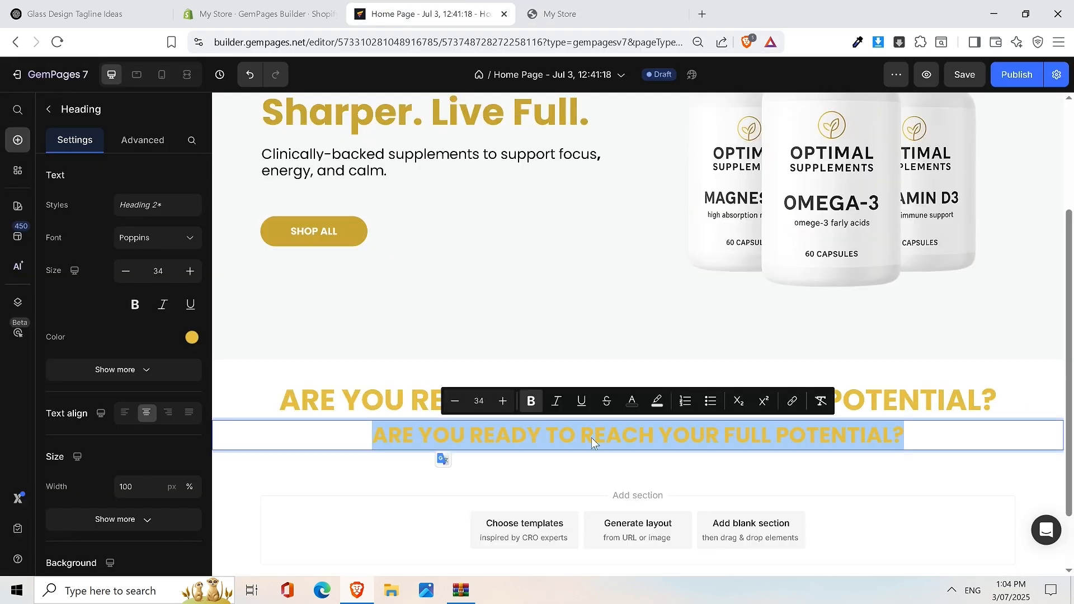
{"action": "key", "text": "ctrl+v"}
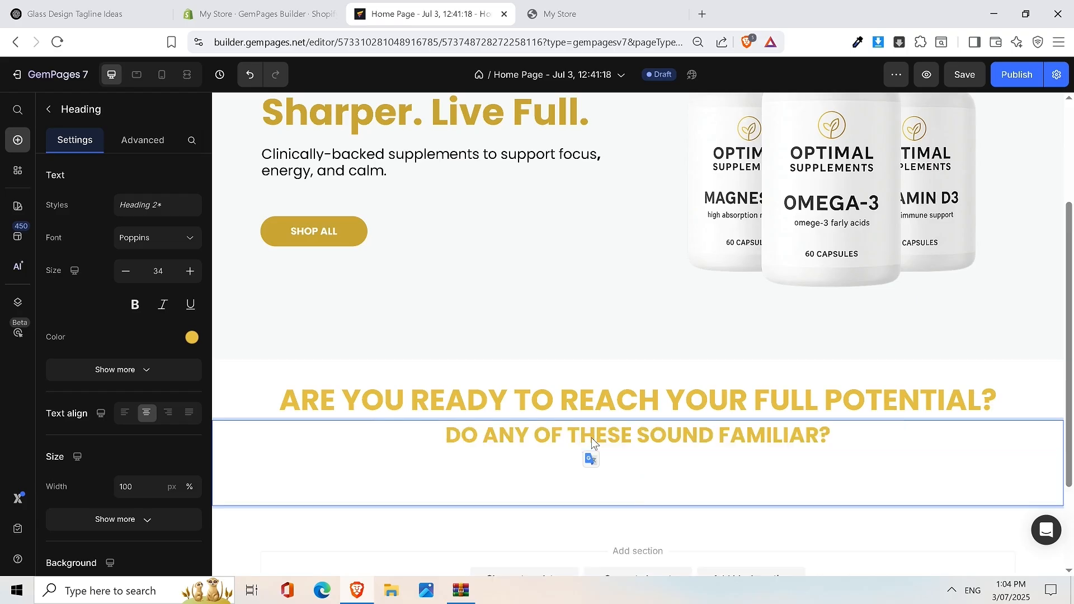
Step: Change the "Do Any Of These Sound Familiar?" heading's color to the recently used black
{"action": "left_click", "coordinate": [192, 337]}
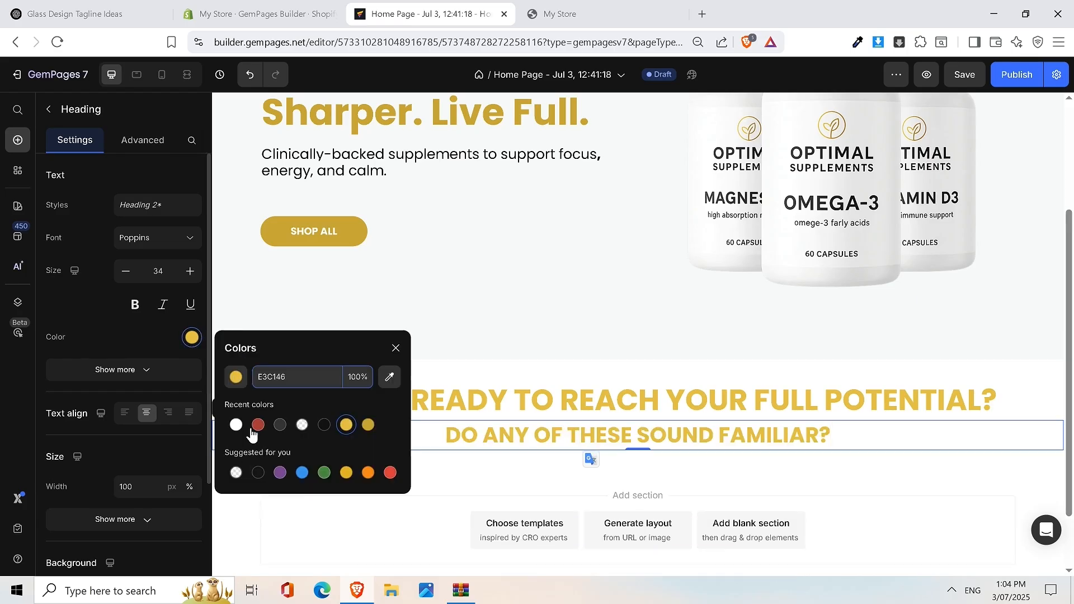
{"action": "left_click", "coordinate": [324, 425]}
{"action": "left_click", "coordinate": [833, 313]}
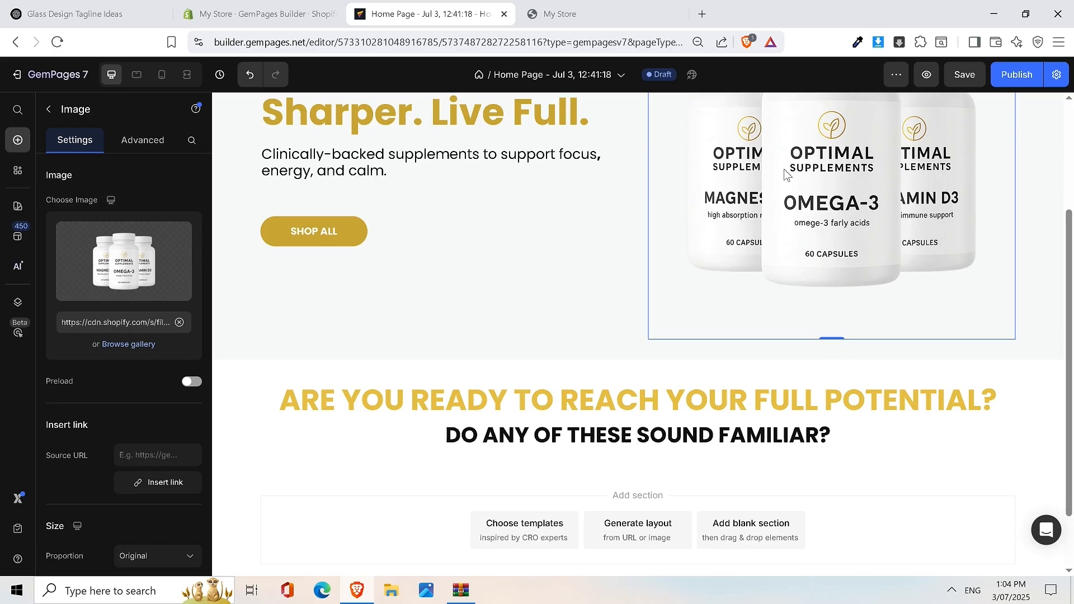
Step: Check the body copy on the My Store preview and add a Text Block element directly below the second heading
{"action": "left_click", "coordinate": [539, 11]}
{"action": "scroll", "coordinate": [446, 233], "scroll_direction": "down", "scroll_amount": 5}
{"action": "scroll", "coordinate": [376, 236], "scroll_direction": "up", "scroll_amount": 4}
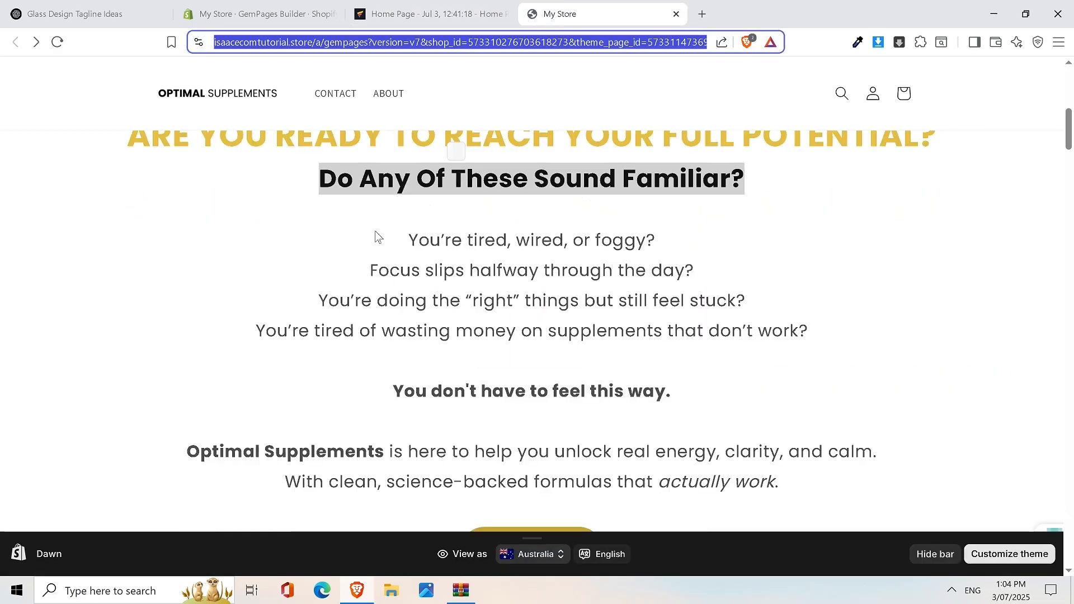
{"action": "left_click", "coordinate": [374, 8]}
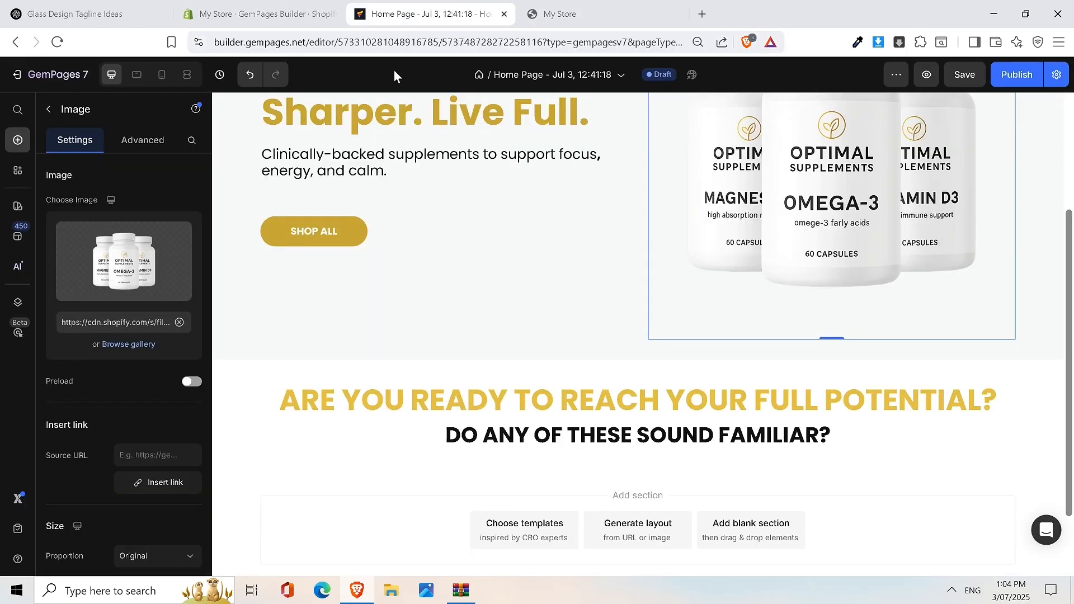
{"action": "left_click", "coordinate": [49, 109]}
{"action": "left_click_drag", "start_coordinate": [178, 412], "coordinate": [679, 442]}
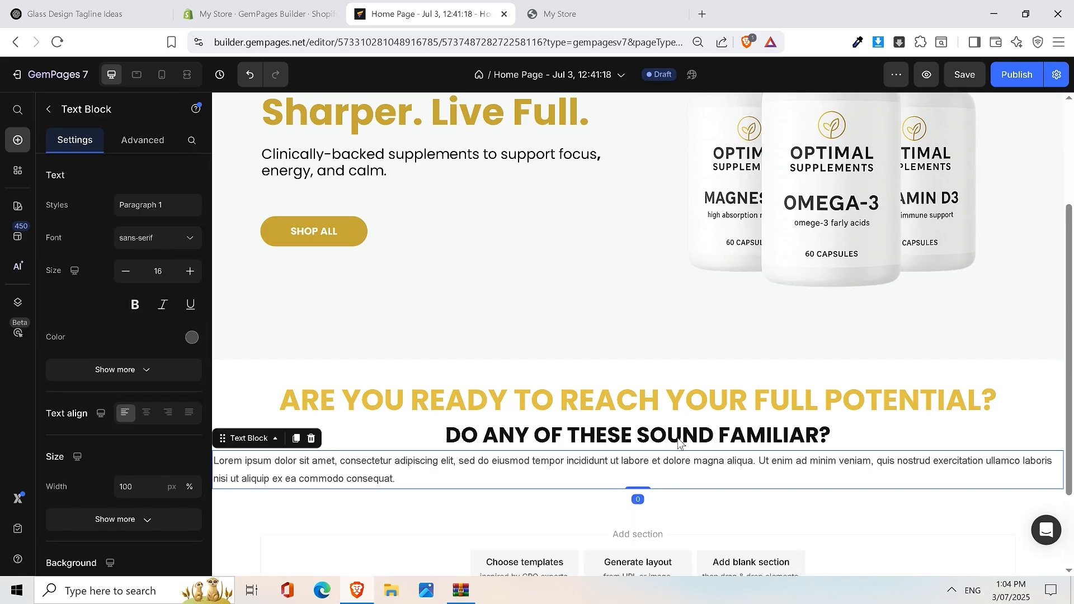
Step: Replace the text block's placeholder with the preview's copy from "You're tired, wired, or foggy?" through "formulas that actually work."
{"action": "triple_click", "coordinate": [391, 478]}
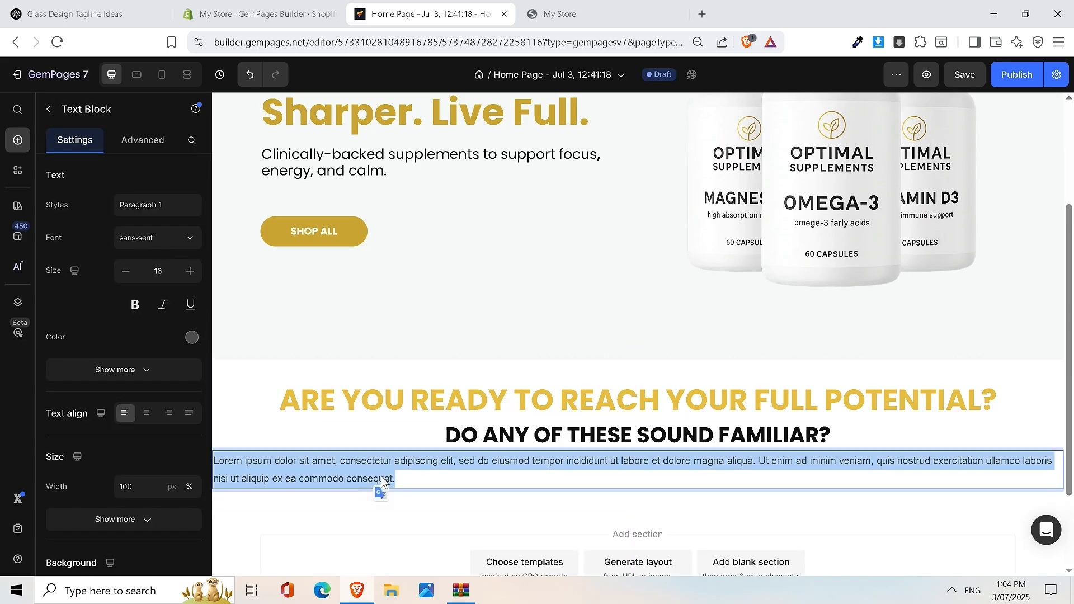
{"action": "left_click", "coordinate": [568, 10]}
{"action": "left_click_drag", "start_coordinate": [391, 246], "coordinate": [823, 353]}
{"action": "scroll", "coordinate": [774, 295], "scroll_direction": "down", "scroll_amount": 3}
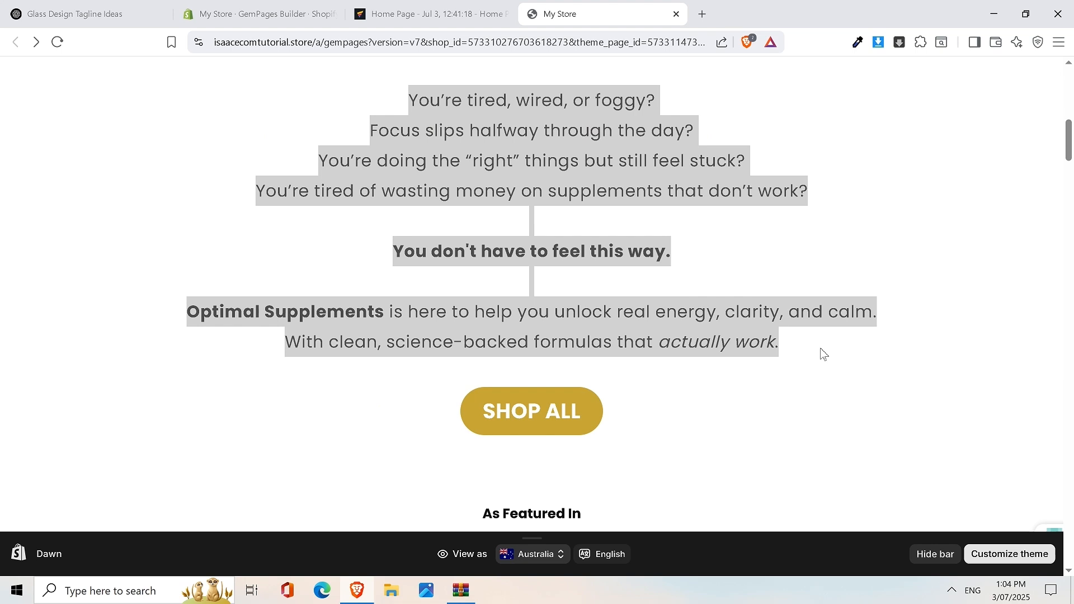
{"action": "left_click", "coordinate": [473, 11]}
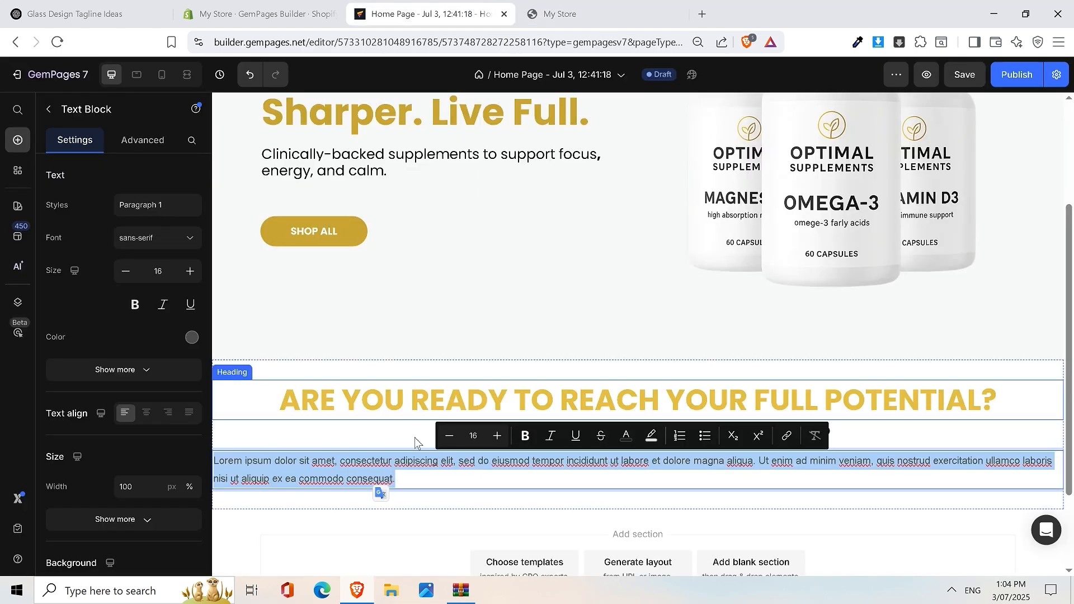
{"action": "type", "text": "DO ANY OF THESE SOUND FAMILIAR? You’re tired, wired, or foggy? Focus slips halfway through the day? You’re doing the \"right\" things but still feel stuck? You’re tired of wasting money on supplements that don’t work?  You don't have to feel this way.  Optimal Supplements is here to help you unlock real energy, clarity, and calm. With clean, science-backed formulas that actually work."}
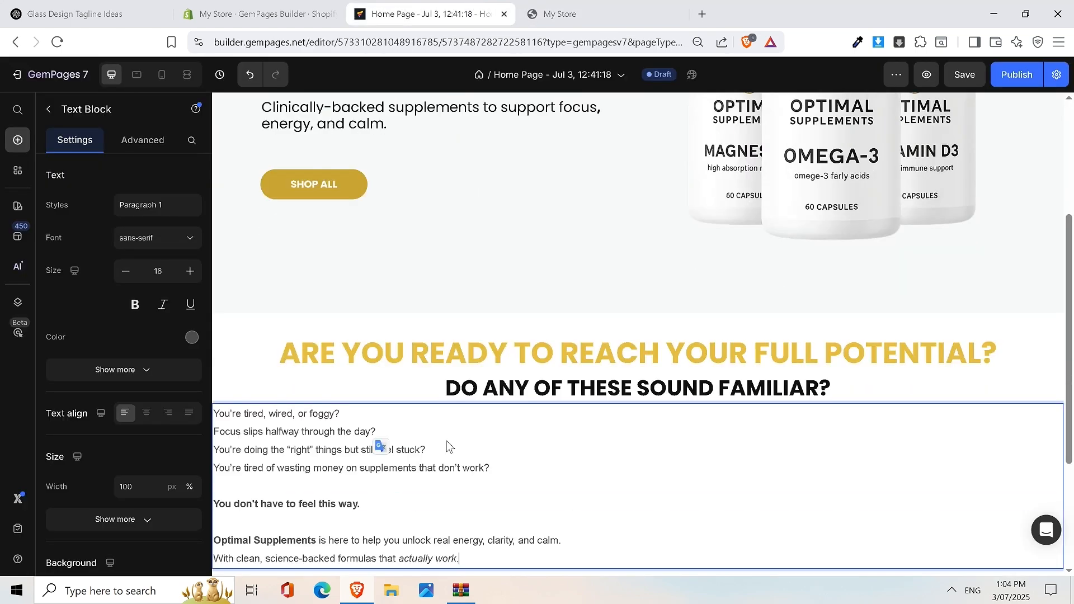
Step: Center-align the body text block below the two headings and set its font size to 28
{"action": "left_click", "coordinate": [147, 413]}
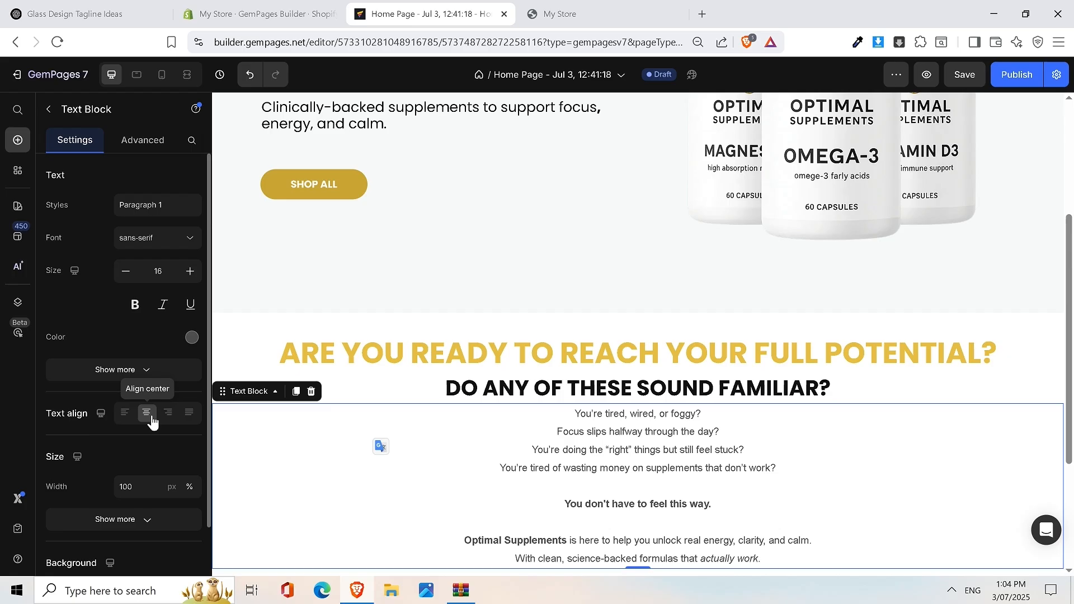
{"action": "scroll", "coordinate": [721, 470], "scroll_direction": "down", "scroll_amount": 3}
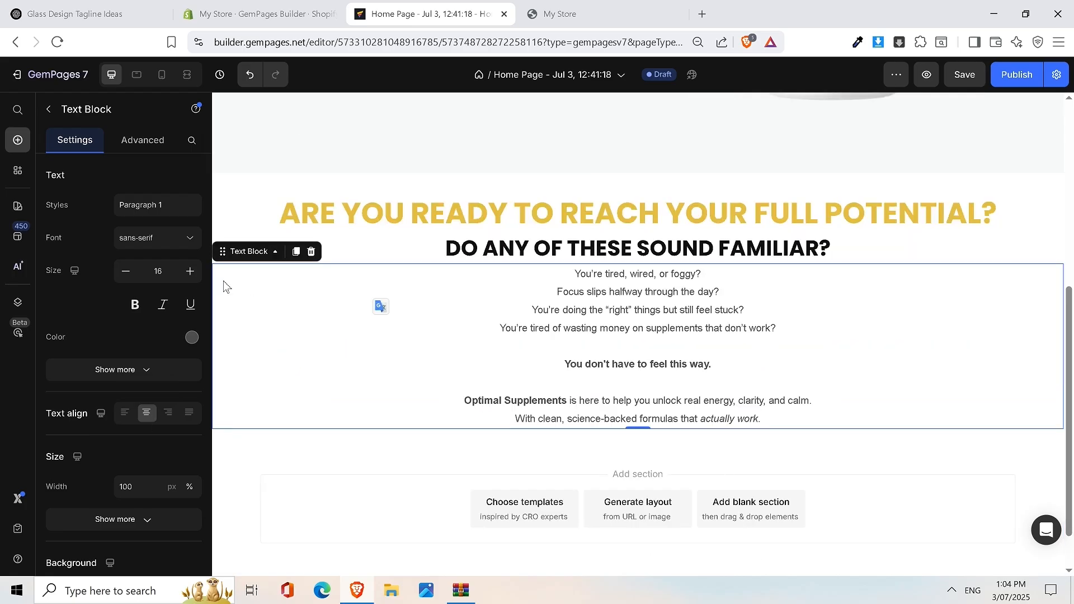
{"action": "left_click", "coordinate": [189, 271]}
{"action": "left_click", "coordinate": [189, 272]}
{"action": "left_click", "coordinate": [189, 271]}
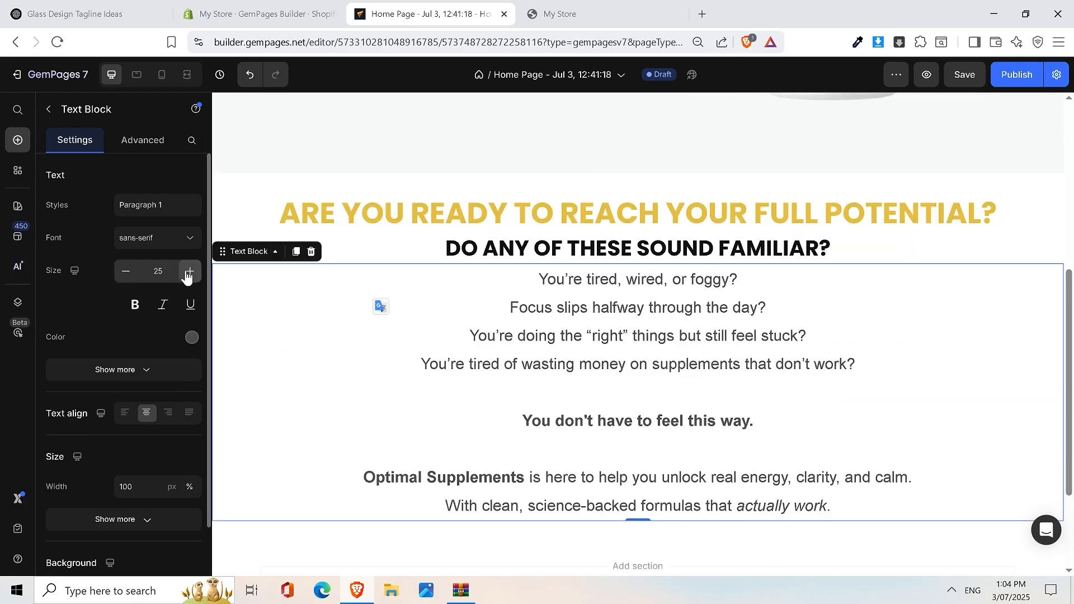
{"action": "left_click", "coordinate": [189, 271]}
{"action": "left_click", "coordinate": [189, 271]}
{"action": "left_click", "coordinate": [189, 271]}
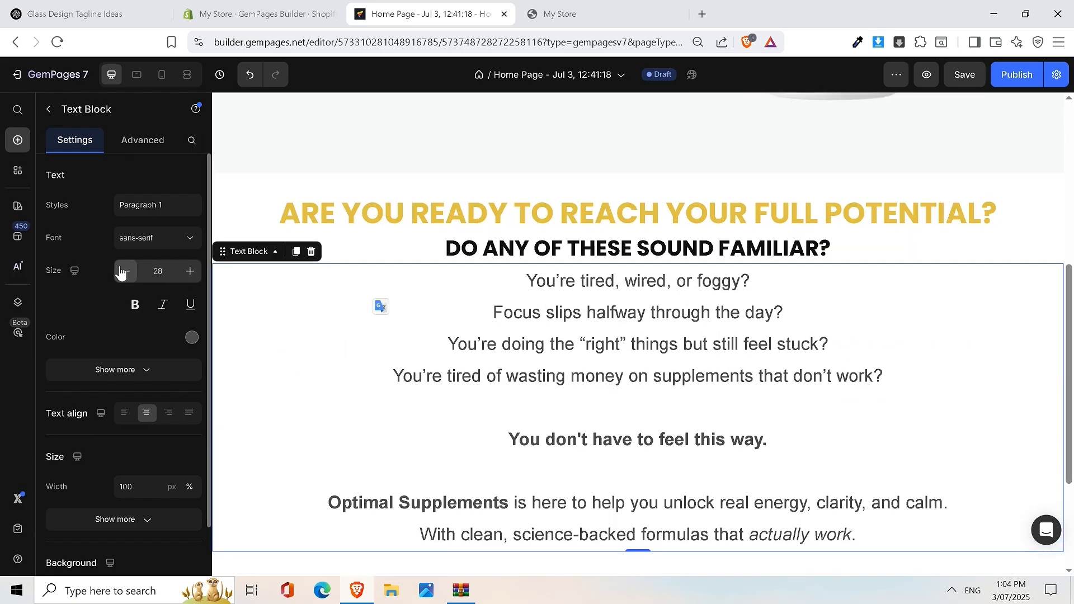
Step: Change the text block's font to Poppins and compare it with the My Store preview
{"action": "left_click", "coordinate": [167, 240]}
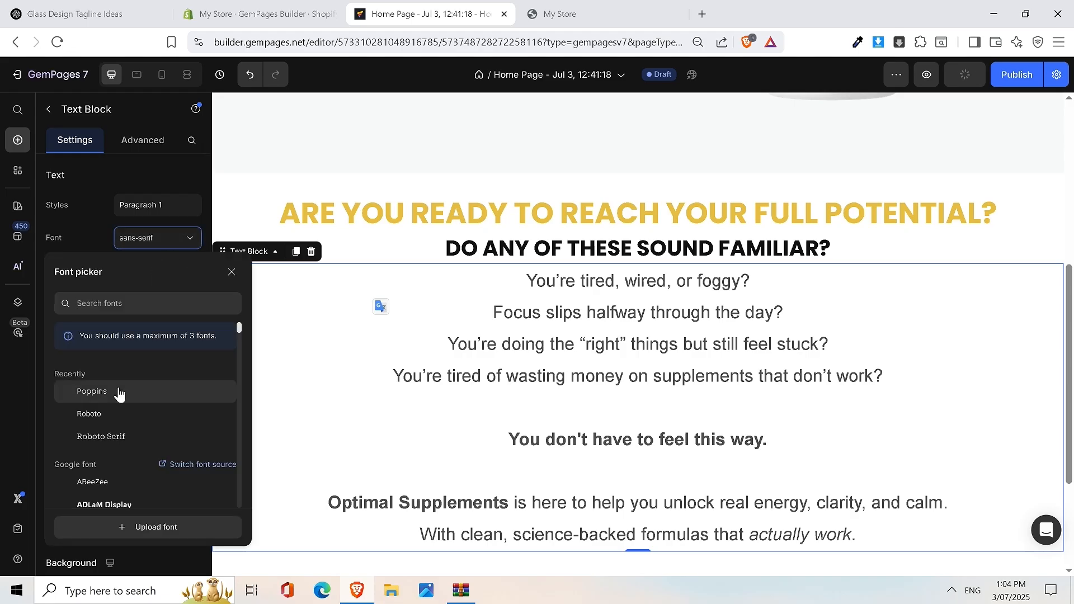
{"action": "left_click", "coordinate": [119, 391]}
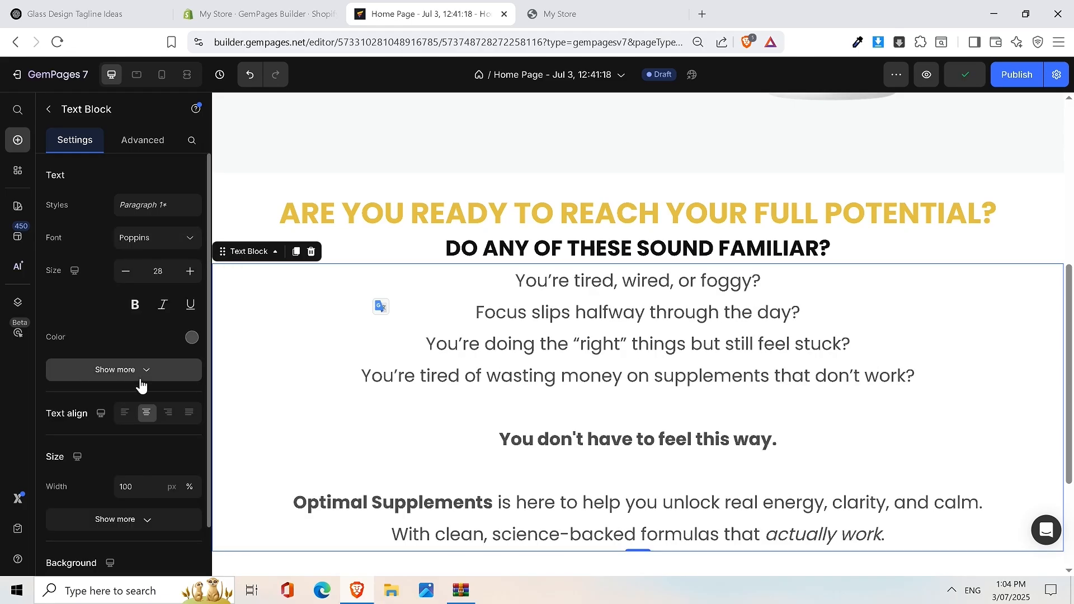
{"action": "left_click", "coordinate": [559, 13]}
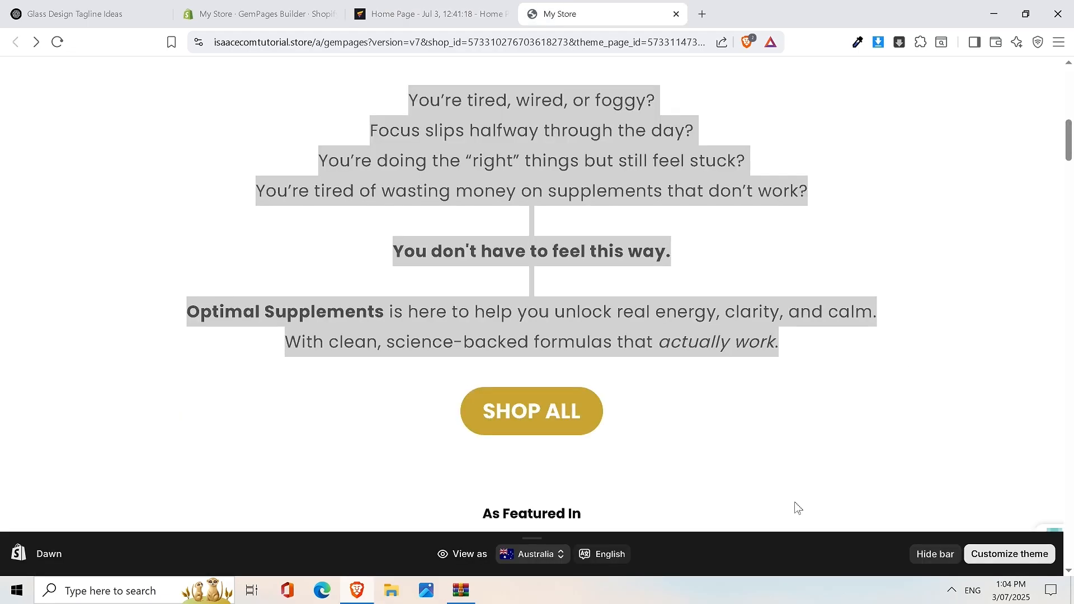
{"action": "left_click", "coordinate": [406, 10]}
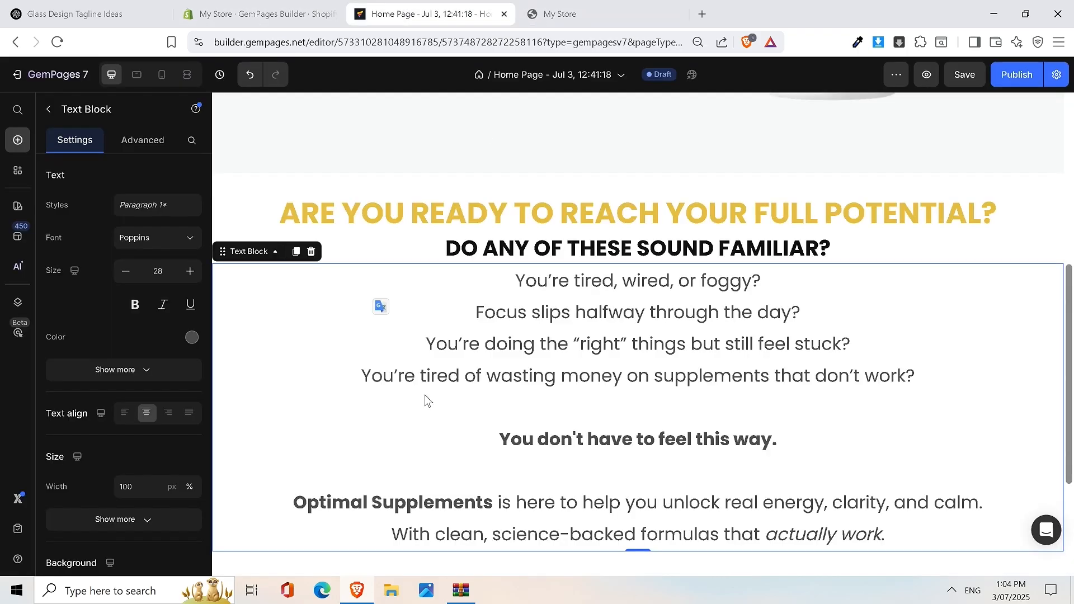
{"action": "left_click", "coordinate": [50, 109]}
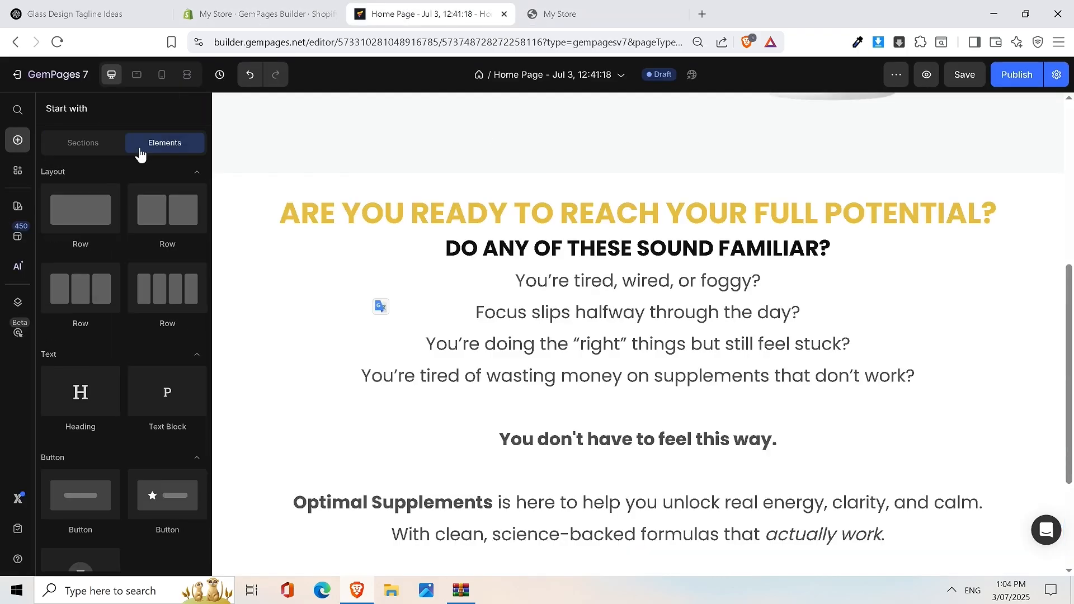
{"action": "left_click_drag", "start_coordinate": [111, 512], "coordinate": [697, 505]}
{"action": "scroll", "coordinate": [689, 468], "scroll_direction": "down", "scroll_amount": 3}
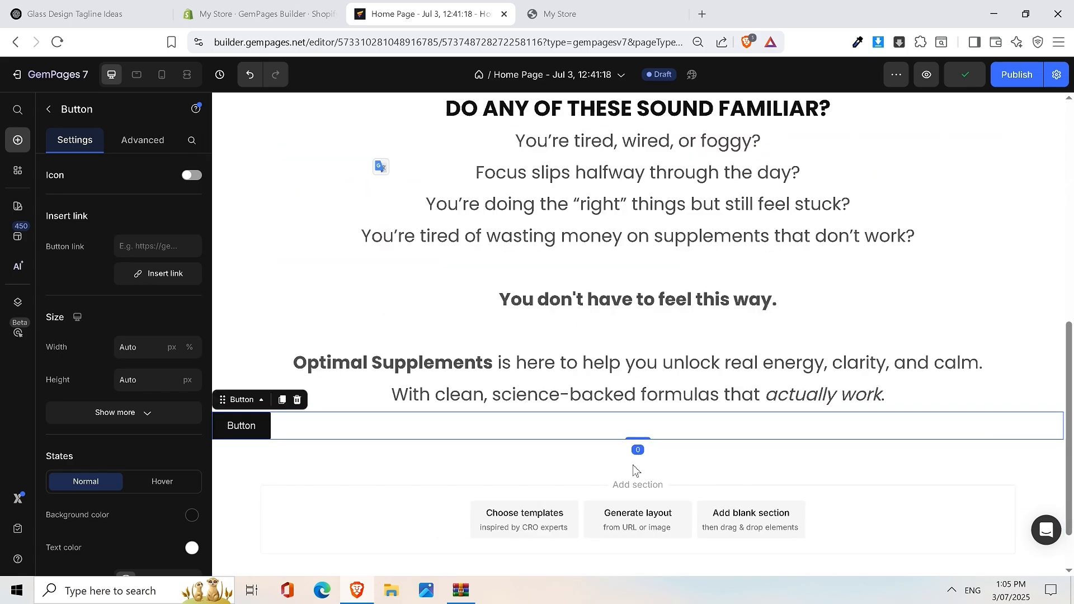
{"action": "right_click", "coordinate": [667, 433]}
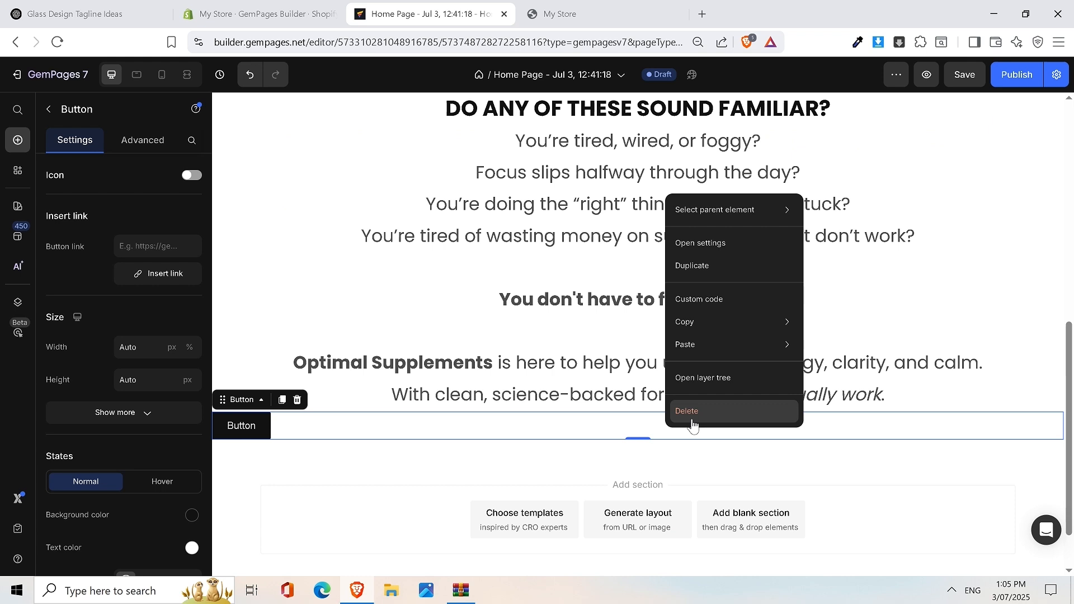
{"action": "left_click", "coordinate": [693, 425]}
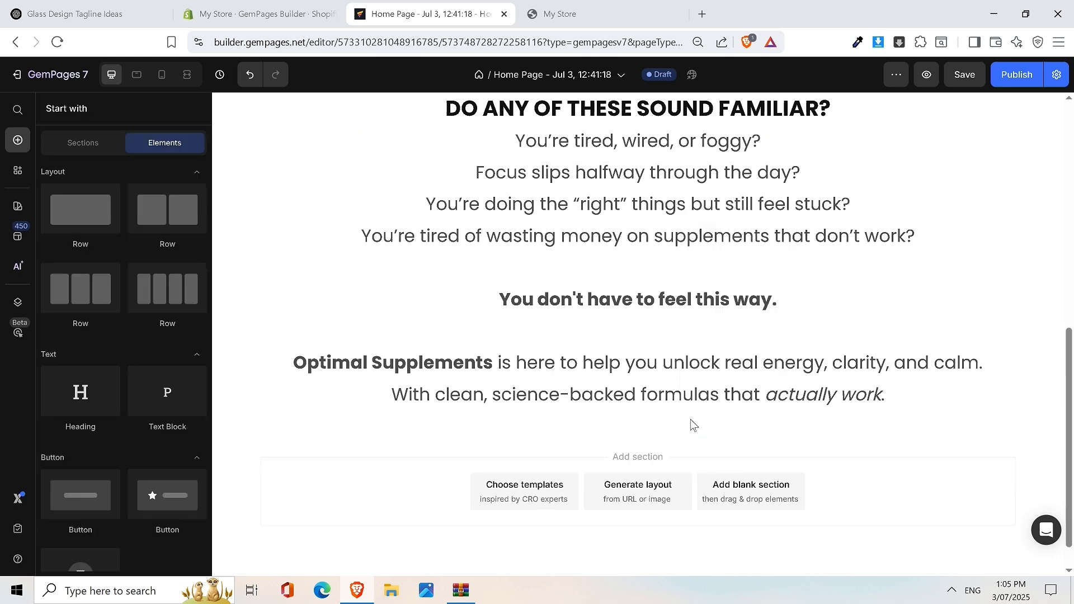
Step: Change the hover-state background color of the hero banner's SHOP ALL button to the recently used black
{"action": "scroll", "coordinate": [734, 393], "scroll_direction": "up", "scroll_amount": 5}
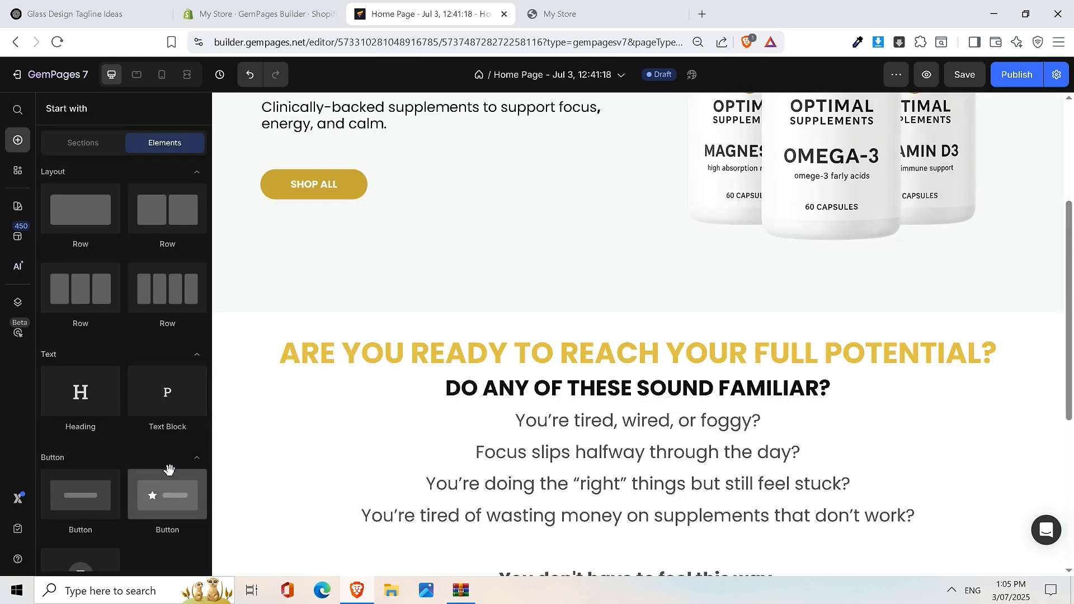
{"action": "scroll", "coordinate": [790, 369], "scroll_direction": "up", "scroll_amount": 4}
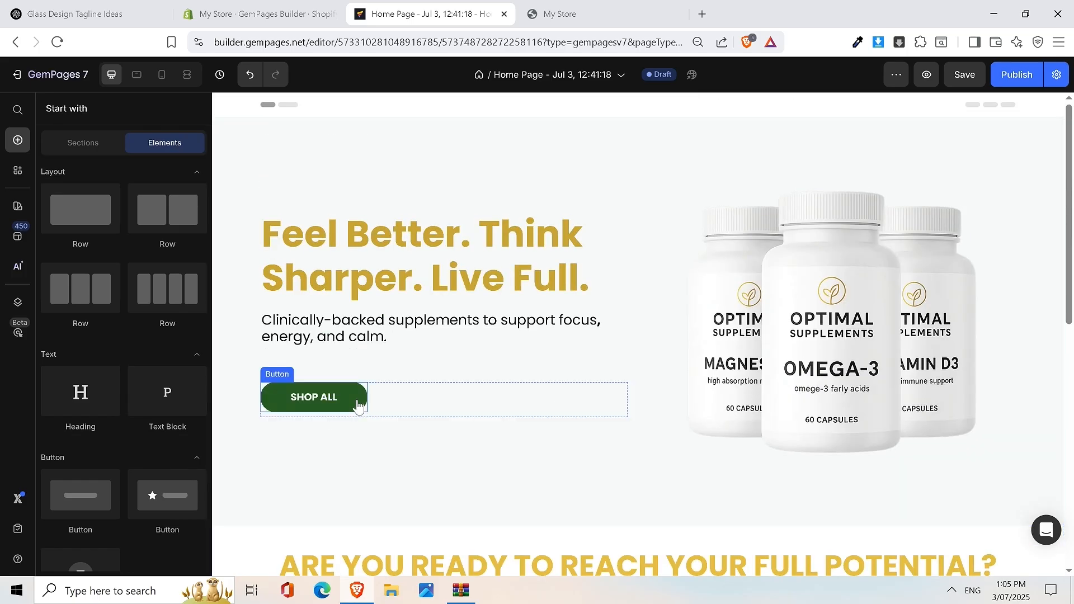
{"action": "left_click", "coordinate": [324, 408]}
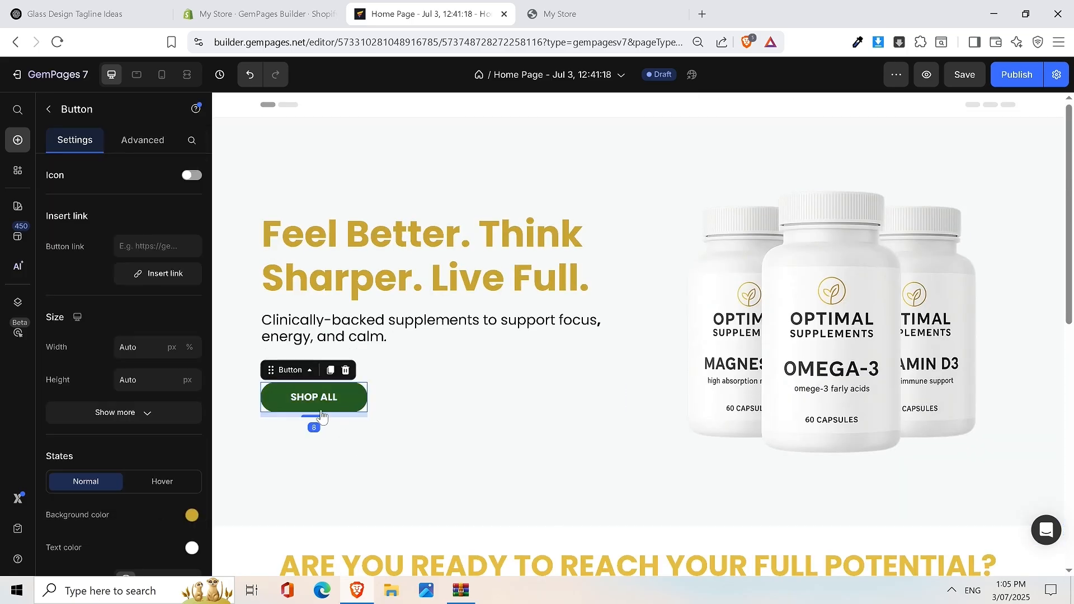
{"action": "left_click", "coordinate": [147, 483]}
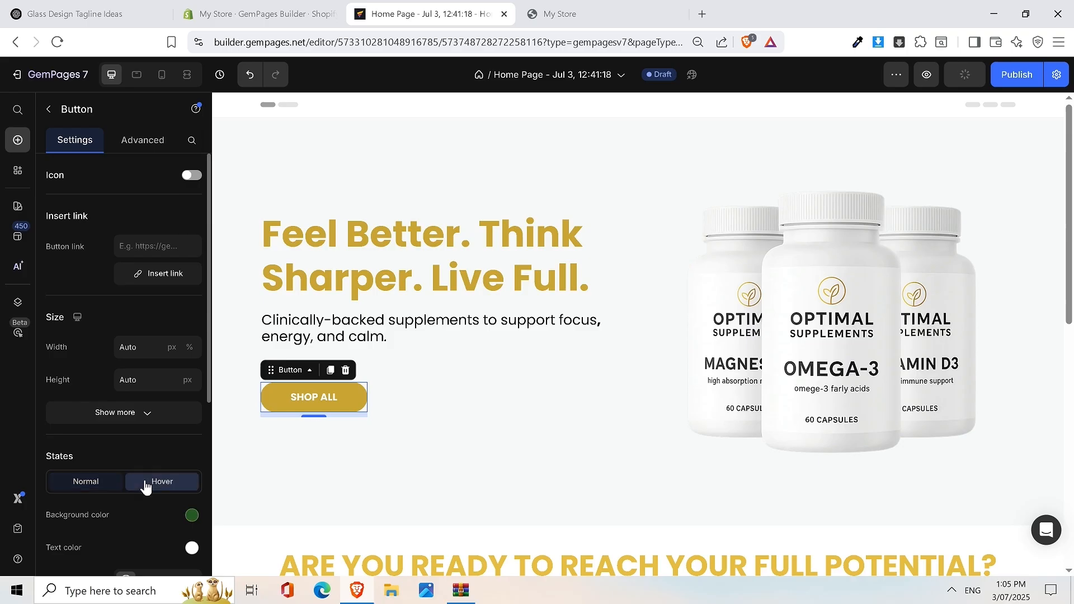
{"action": "left_click", "coordinate": [191, 515]}
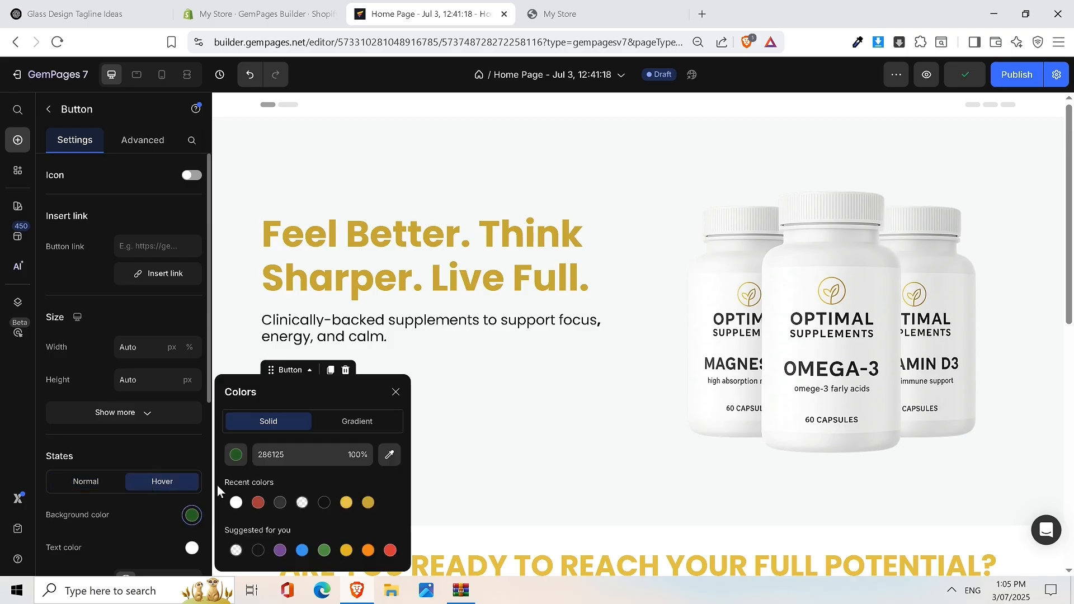
{"action": "left_click", "coordinate": [324, 503]}
{"action": "left_click", "coordinate": [569, 361]}
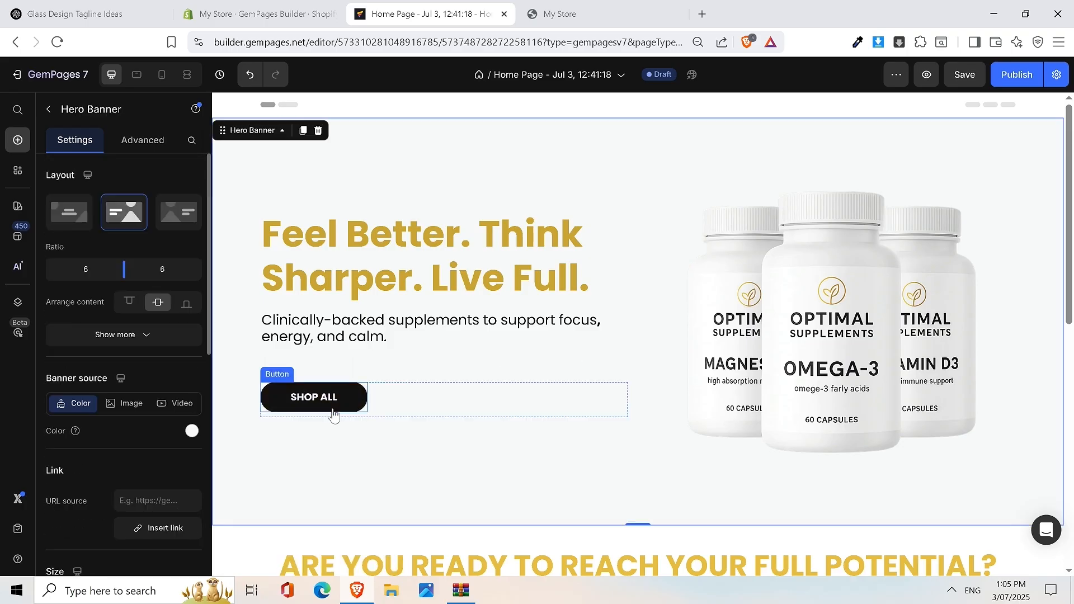
Step: Duplicate the hero banner's SHOP ALL button and move the copy directly below the body text block
{"action": "right_click", "coordinate": [333, 415]}
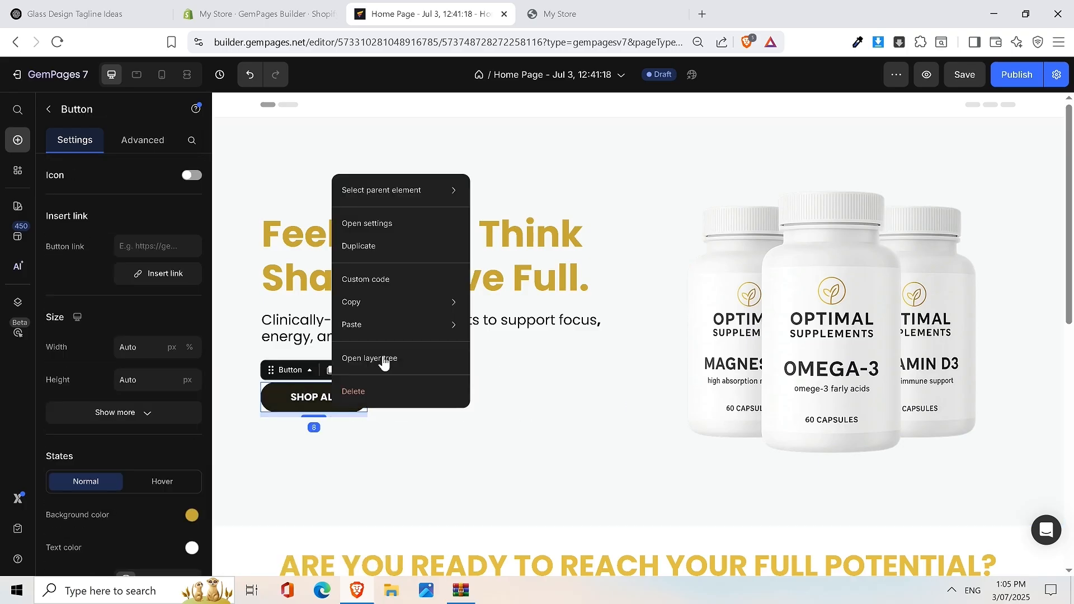
{"action": "left_click", "coordinate": [411, 253]}
{"action": "left_click_drag", "start_coordinate": [343, 422], "coordinate": [638, 390]}
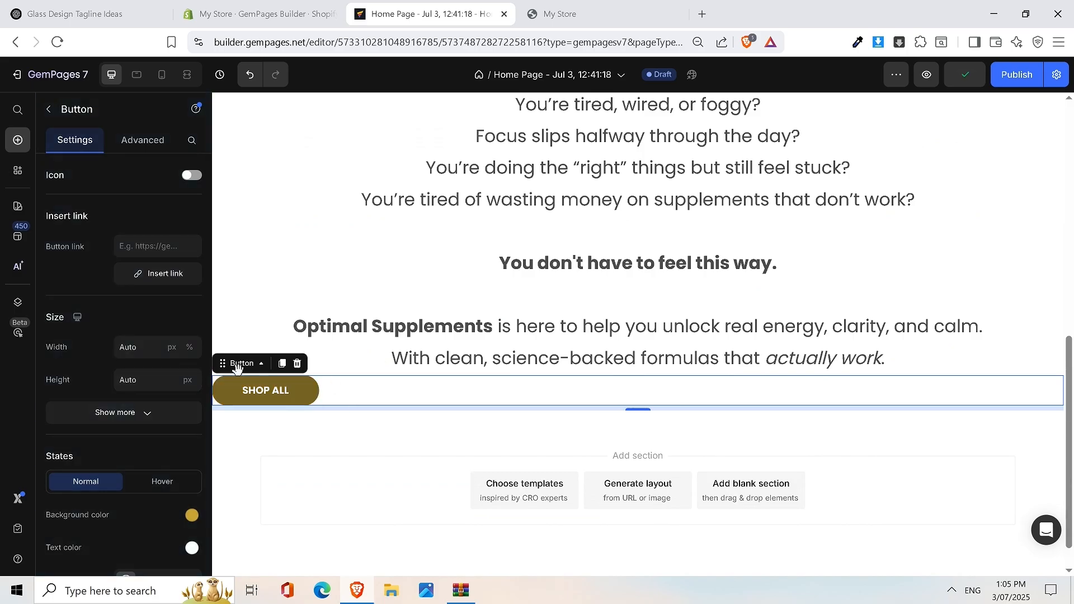
Step: Center-align the SHOP ALL button below the text block and save the page
{"action": "left_click", "coordinate": [281, 330]}
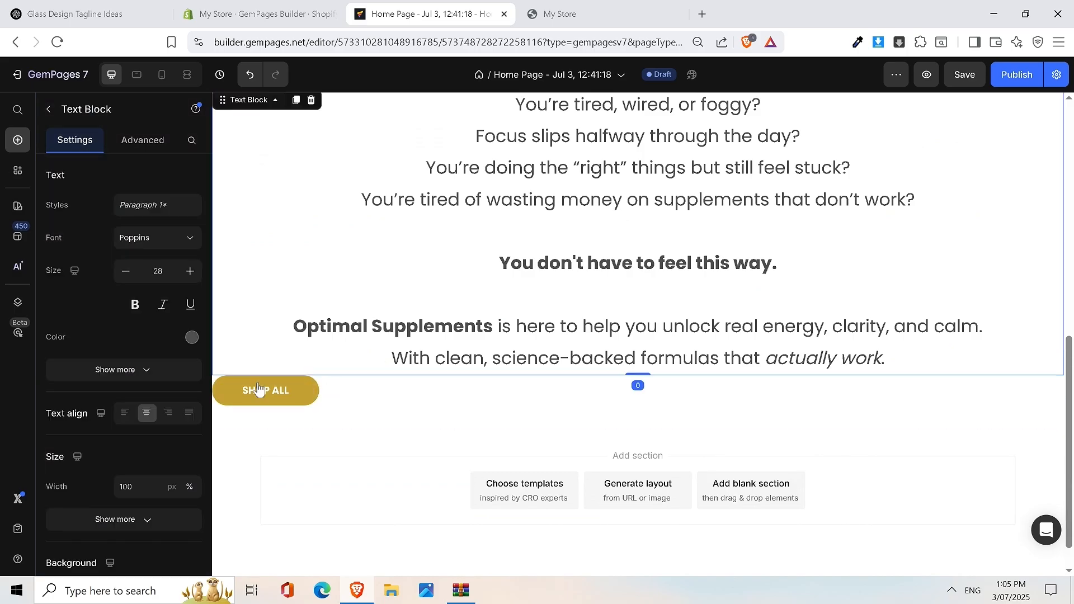
{"action": "left_click", "coordinate": [626, 394]}
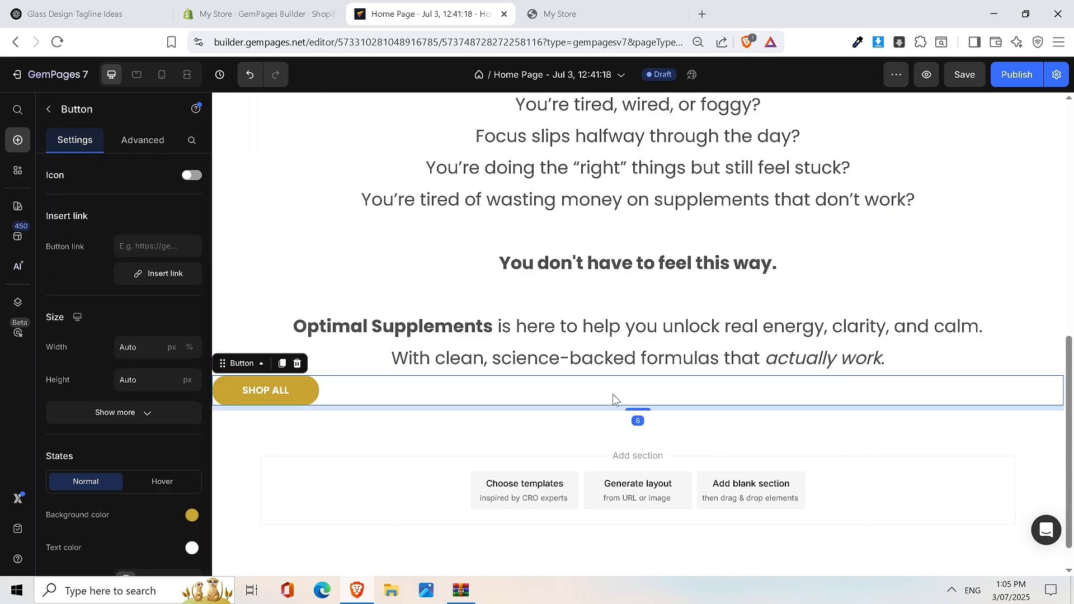
{"action": "scroll", "coordinate": [130, 396], "scroll_direction": "down", "scroll_amount": 6}
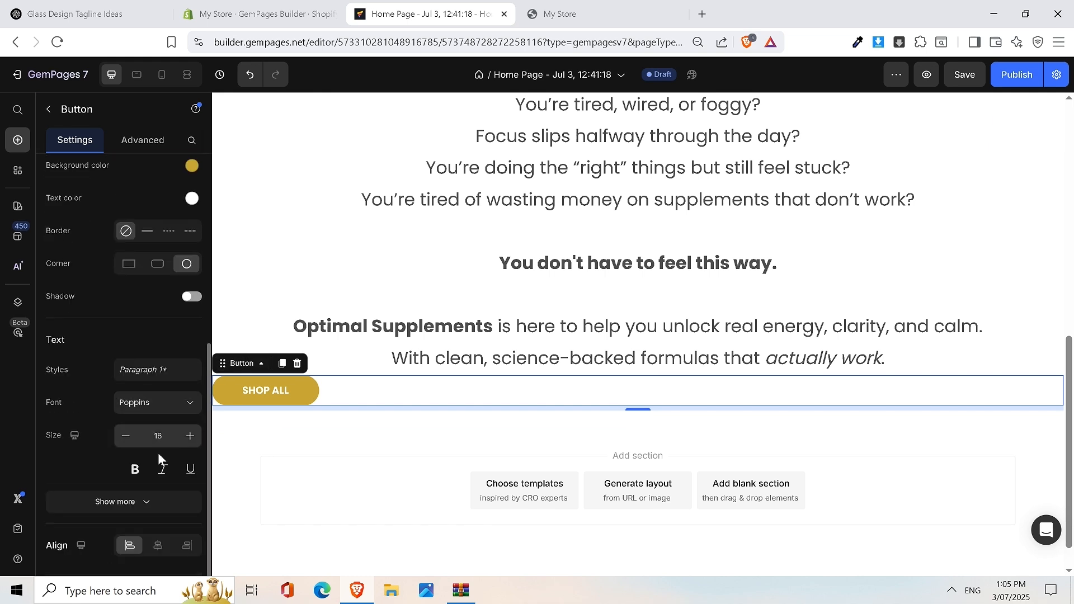
{"action": "left_click", "coordinate": [157, 547]}
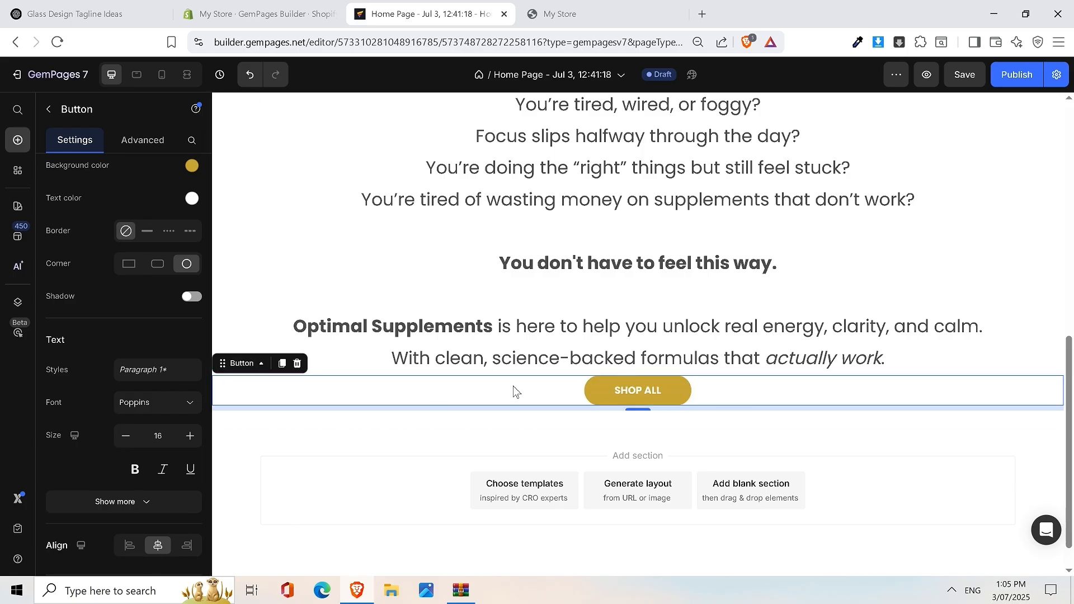
{"action": "key", "text": "ctrl+s"}
{"action": "left_click", "coordinate": [822, 435]}
Step: Set the text size of the SHOP ALL button below the text block to 32, checking it against the My Store preview
{"action": "left_click", "coordinate": [559, 13]}
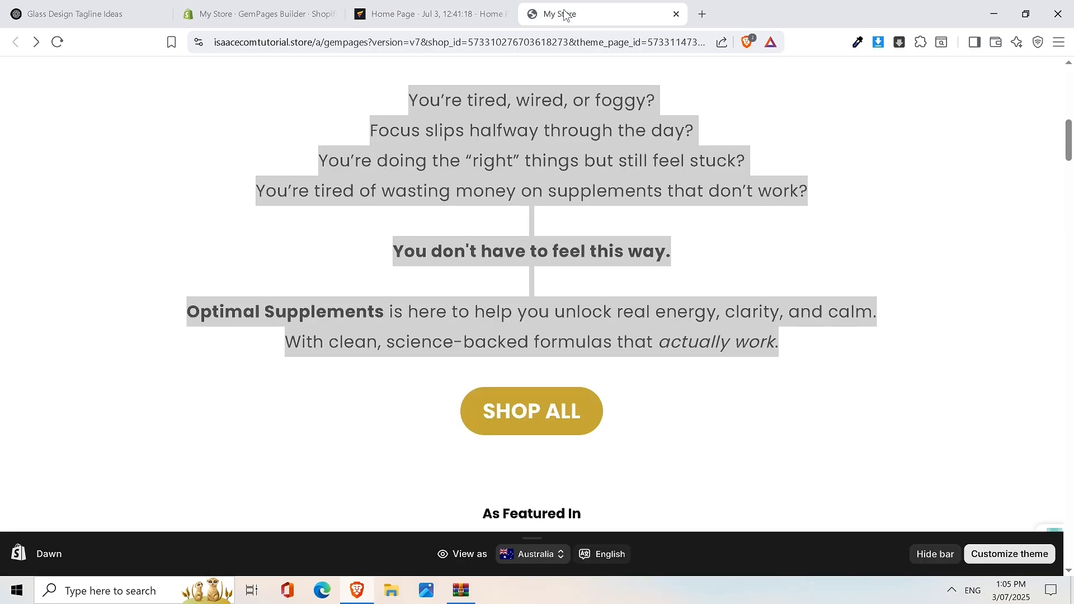
{"action": "left_click", "coordinate": [431, 13]}
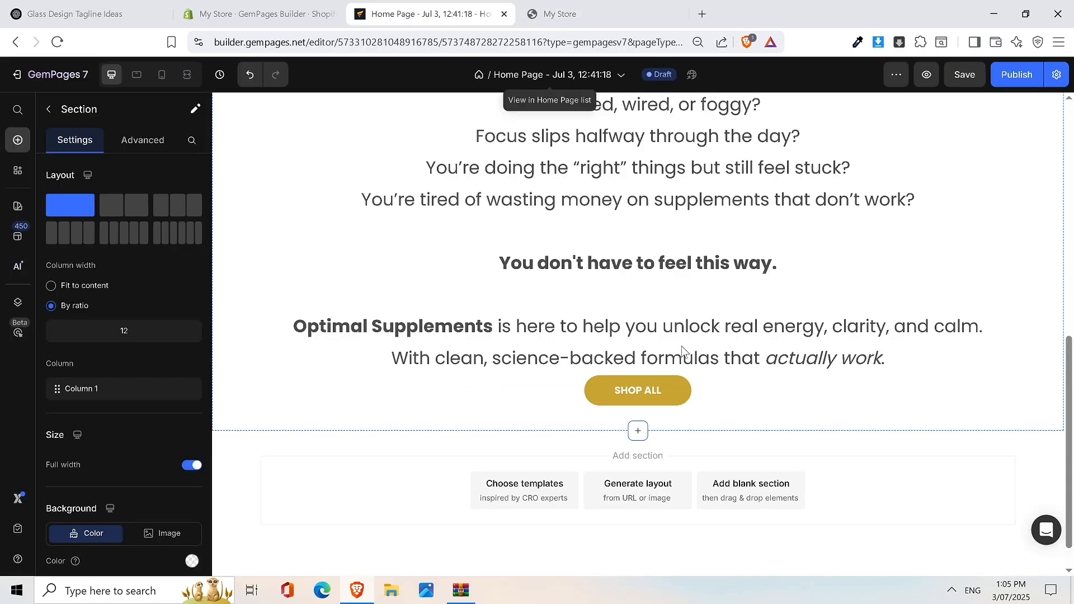
{"action": "left_click", "coordinate": [660, 400]}
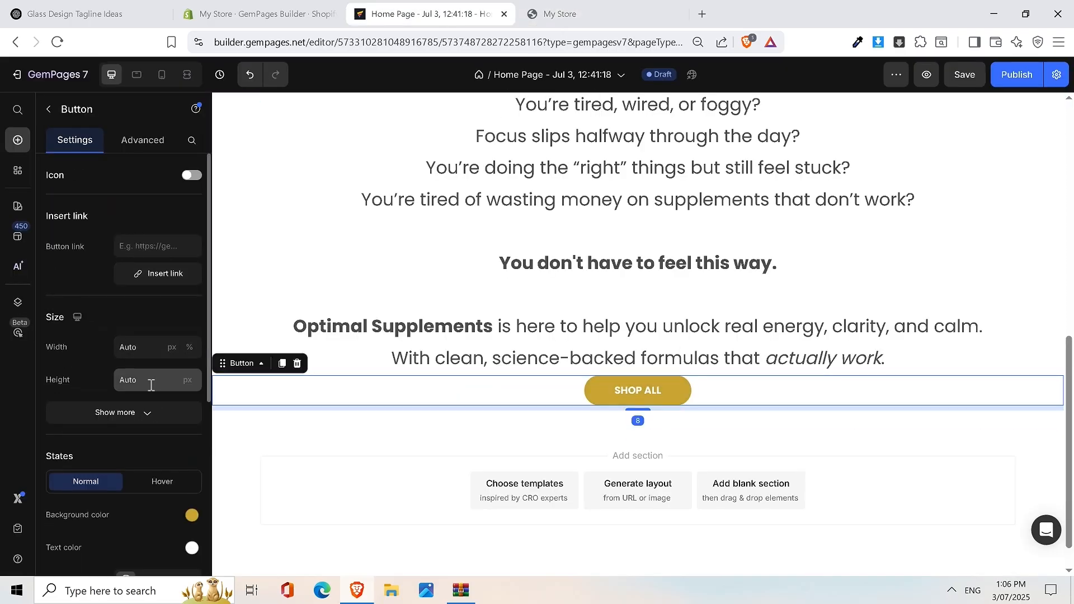
{"action": "left_click", "coordinate": [152, 419]}
{"action": "scroll", "coordinate": [172, 472], "scroll_direction": "down", "scroll_amount": 5}
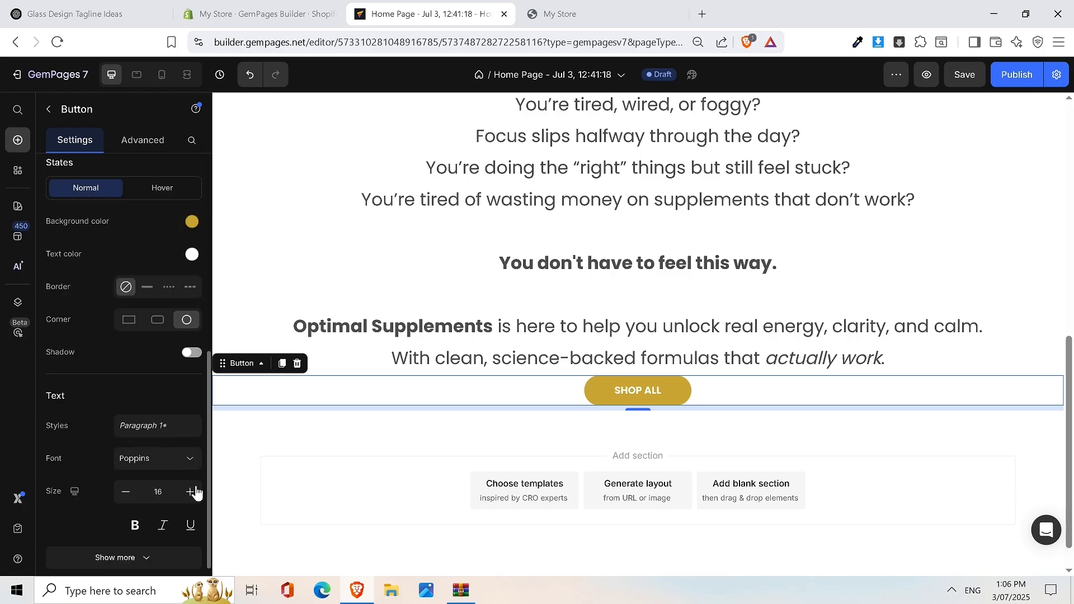
{"action": "left_click", "coordinate": [190, 492]}
{"action": "left_click", "coordinate": [190, 492]}
{"action": "left_click", "coordinate": [190, 491]}
{"action": "left_click", "coordinate": [190, 491]}
{"action": "left_click", "coordinate": [190, 491]}
{"action": "left_click", "coordinate": [190, 491]}
{"action": "left_click", "coordinate": [190, 491]}
{"action": "left_click", "coordinate": [584, 7]}
{"action": "left_click", "coordinate": [431, 11]}
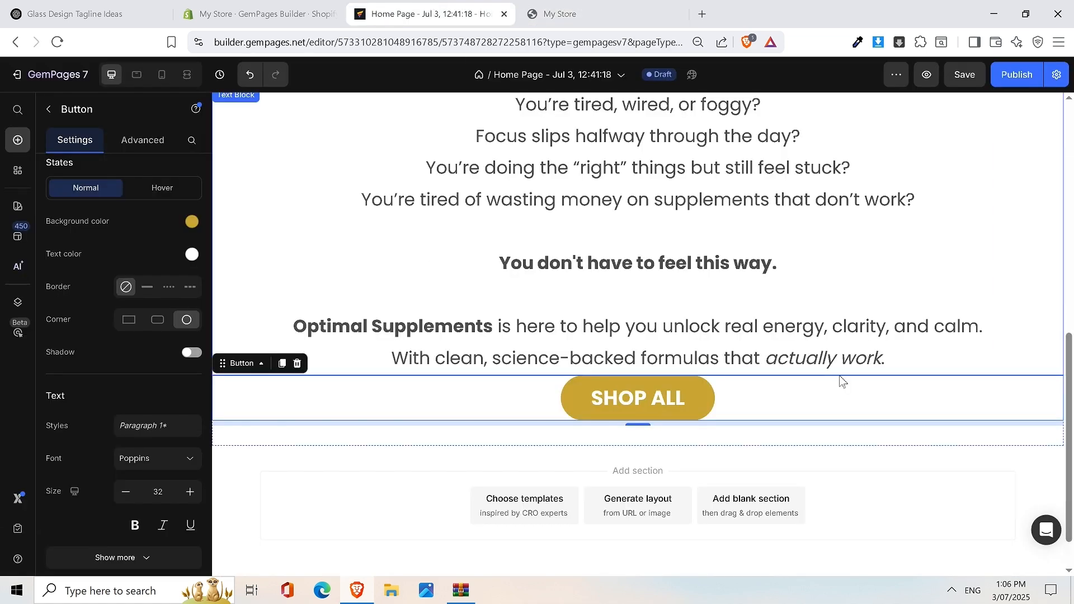
Step: Check the button spacing on the My Store preview, set the lower SHOP ALL button's top padding to 25 px, and save the page
{"action": "left_click", "coordinate": [657, 7]}
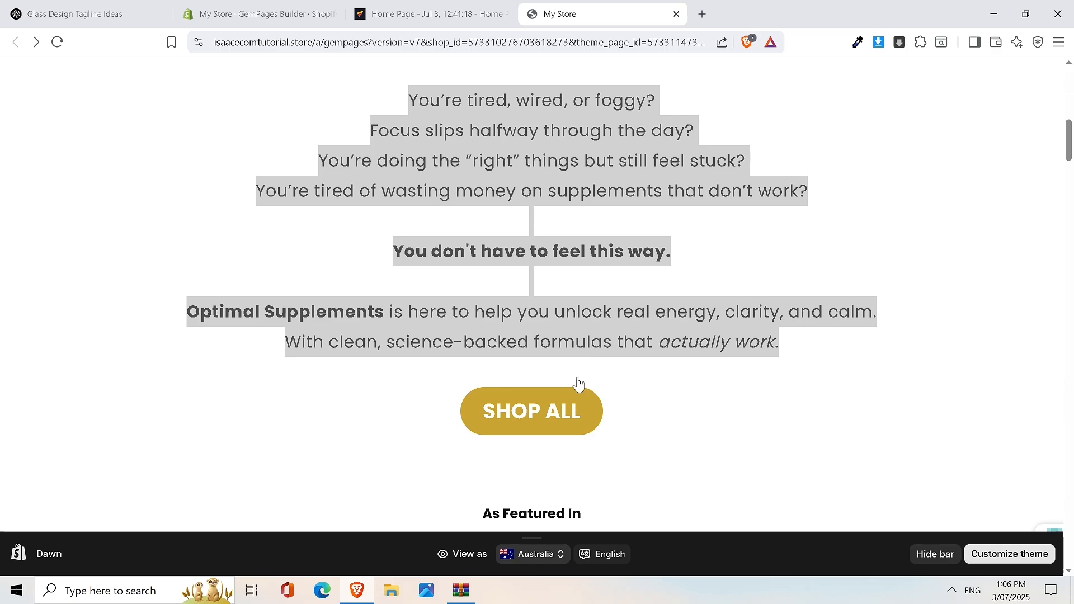
{"action": "left_click", "coordinate": [495, 14]}
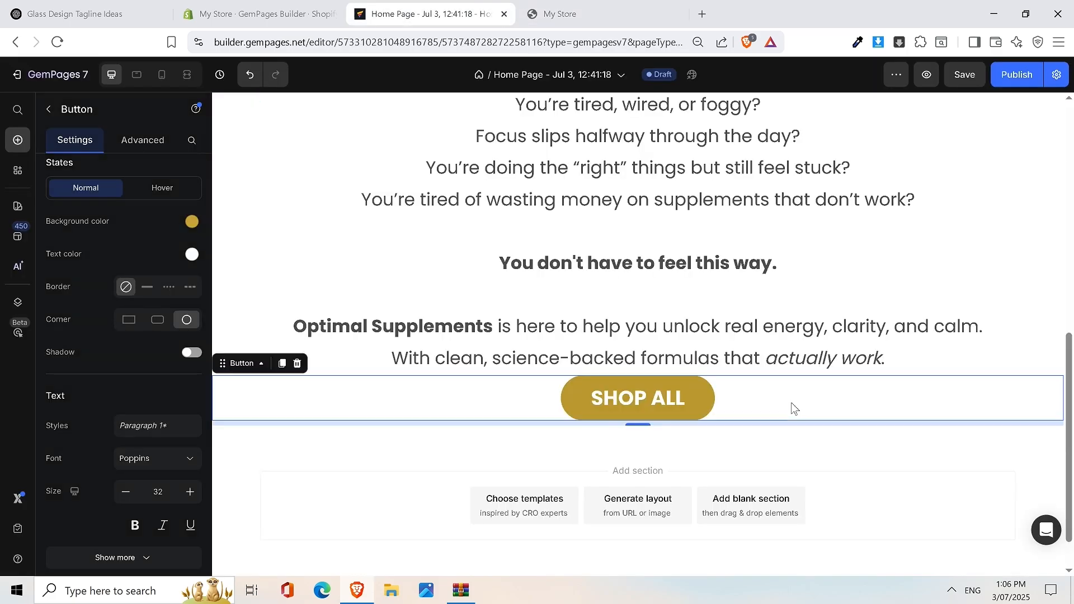
{"action": "left_click", "coordinate": [145, 135]}
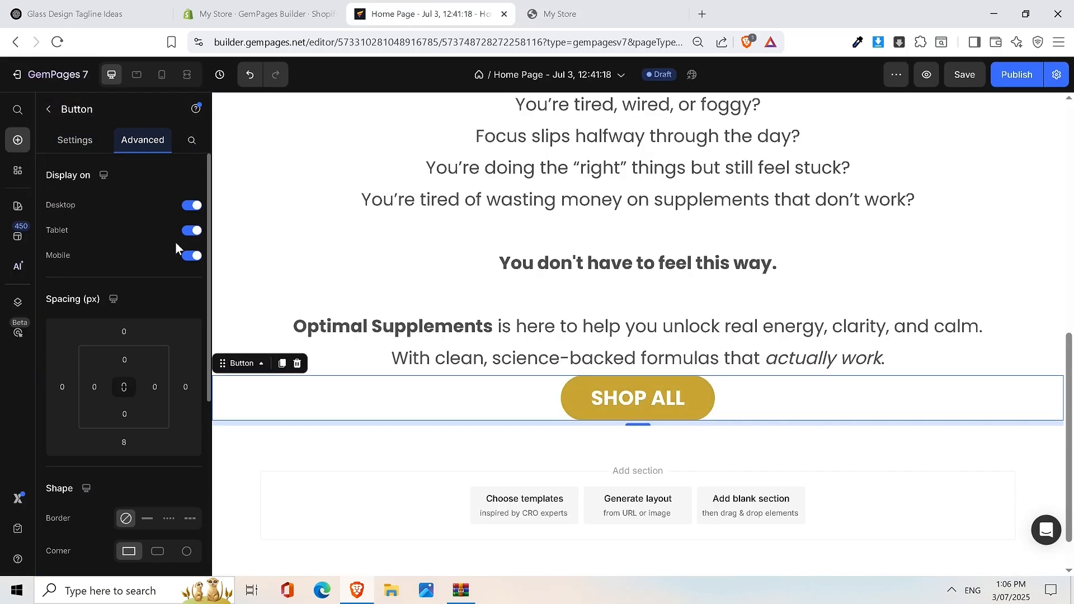
{"action": "left_click", "coordinate": [137, 363]}
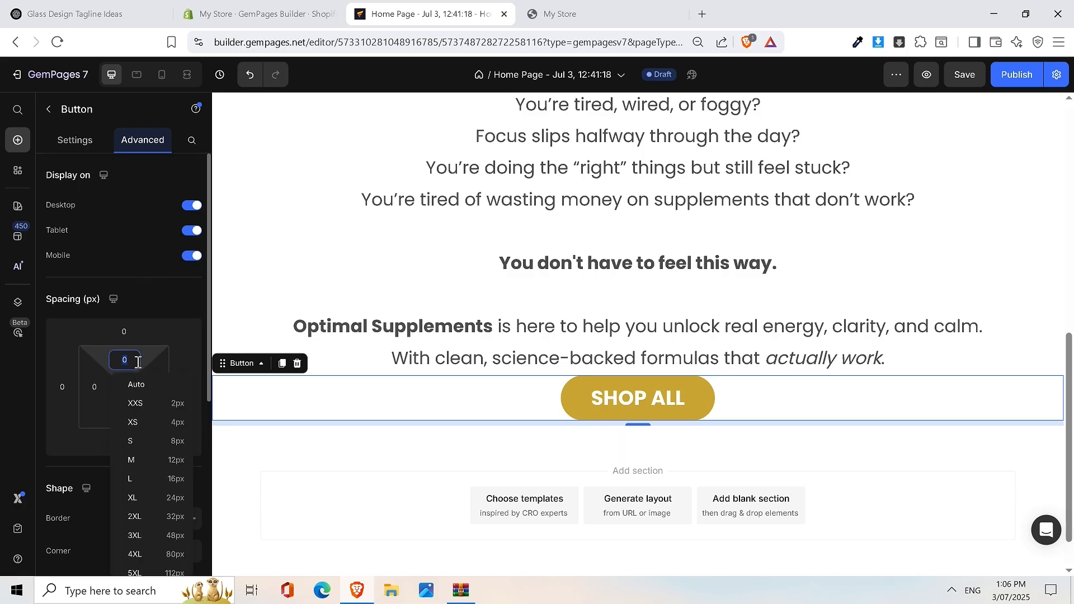
{"action": "type", "text": "25"}
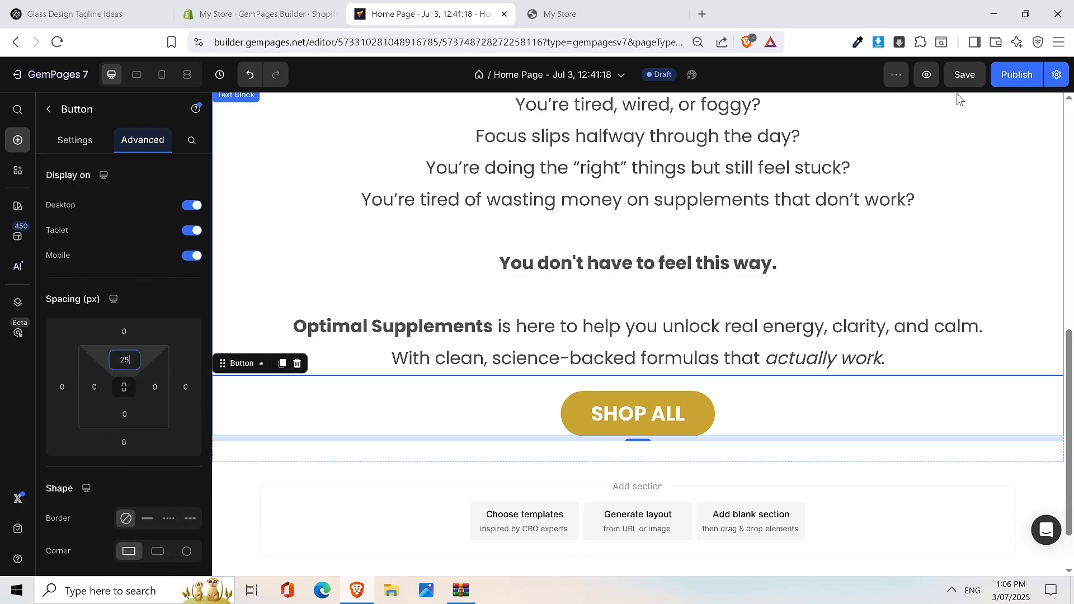
{"action": "left_click", "coordinate": [826, 275]}
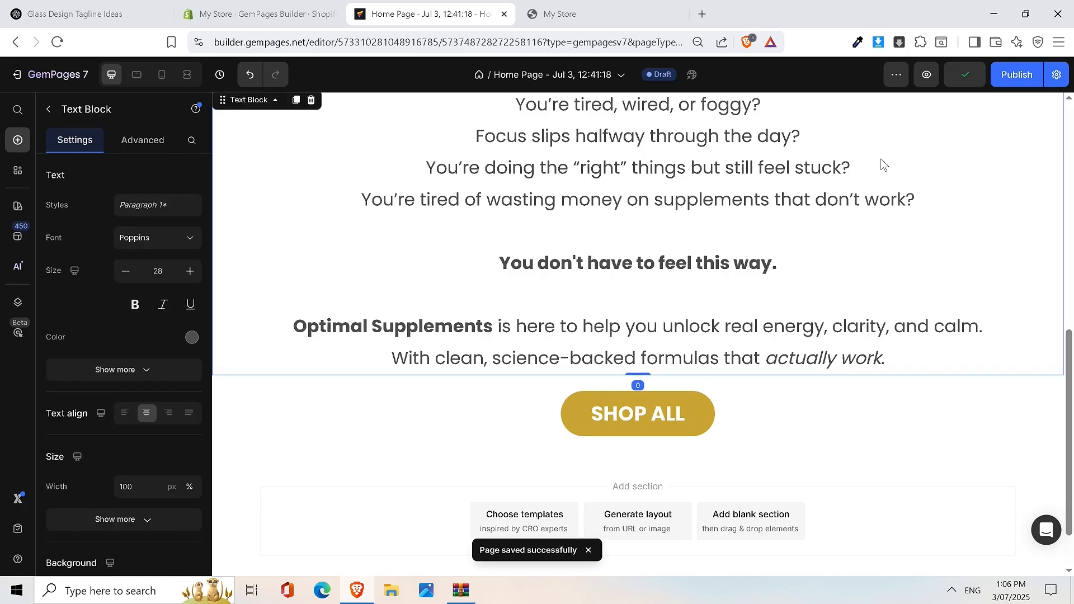
Step: Compare the "Are you ready to reach your full potential?" section's headings, body text and spacing with the My Store preview
{"action": "scroll", "coordinate": [762, 134], "scroll_direction": "up", "scroll_amount": 6}
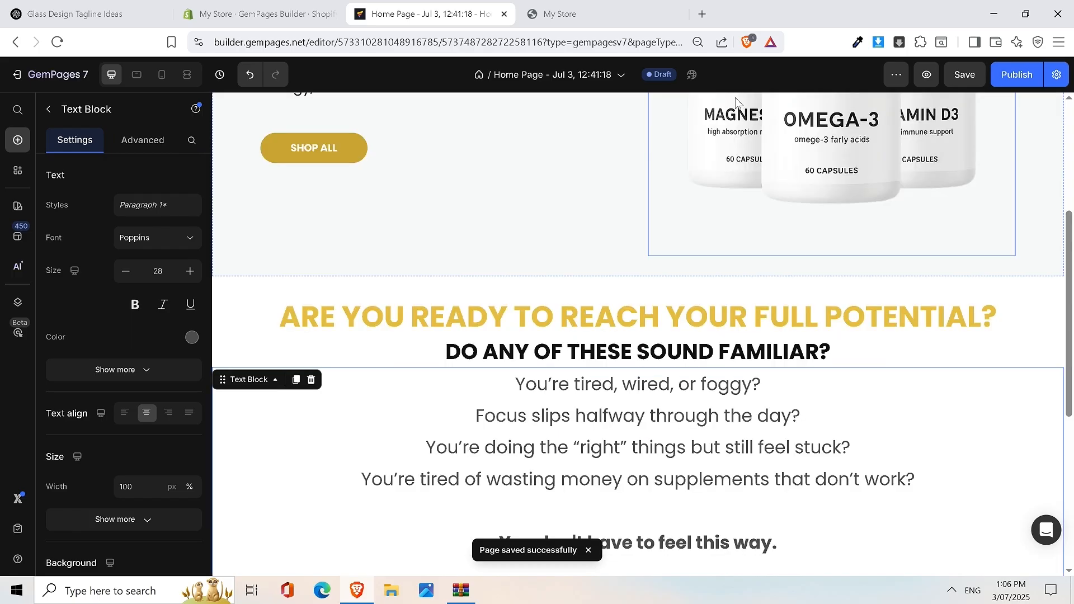
{"action": "scroll", "coordinate": [689, 209], "scroll_direction": "down", "scroll_amount": 3}
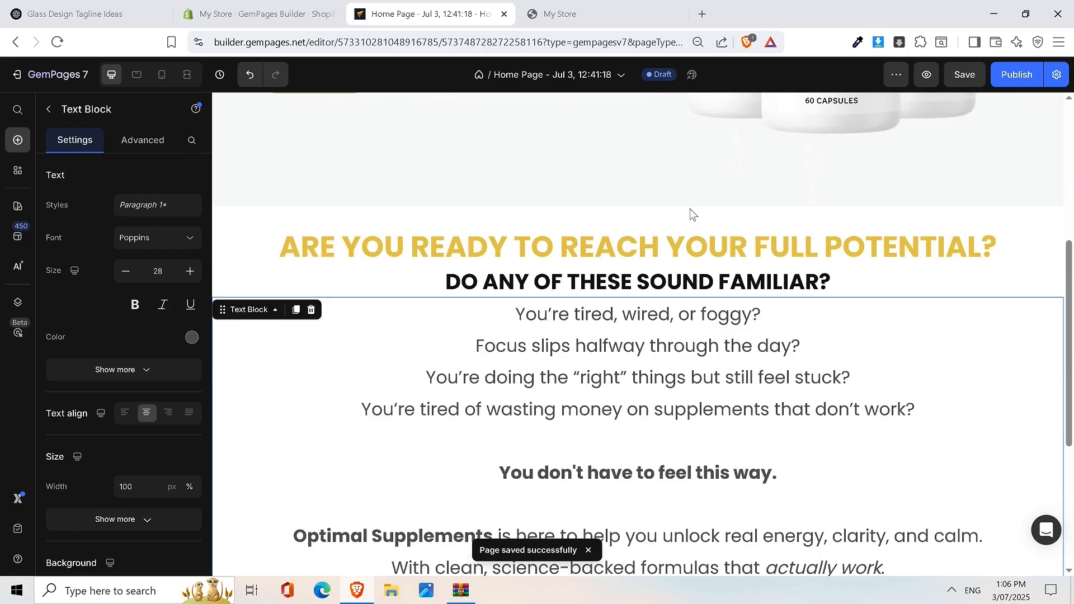
{"action": "scroll", "coordinate": [830, 162], "scroll_direction": "down", "scroll_amount": 5}
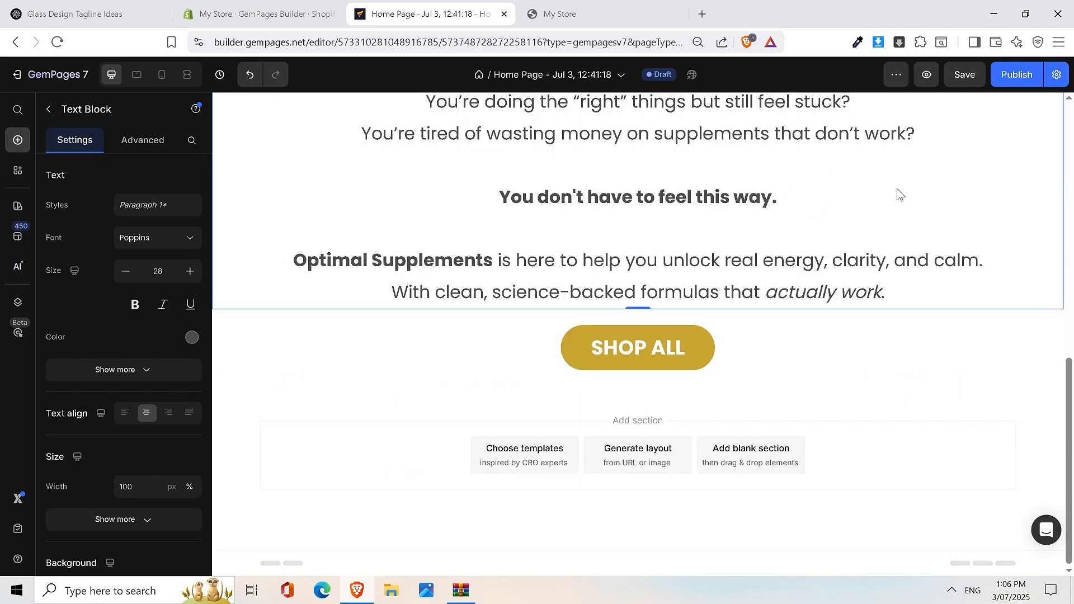
{"action": "scroll", "coordinate": [906, 201], "scroll_direction": "up", "scroll_amount": 4}
{"action": "left_click", "coordinate": [676, 3]}
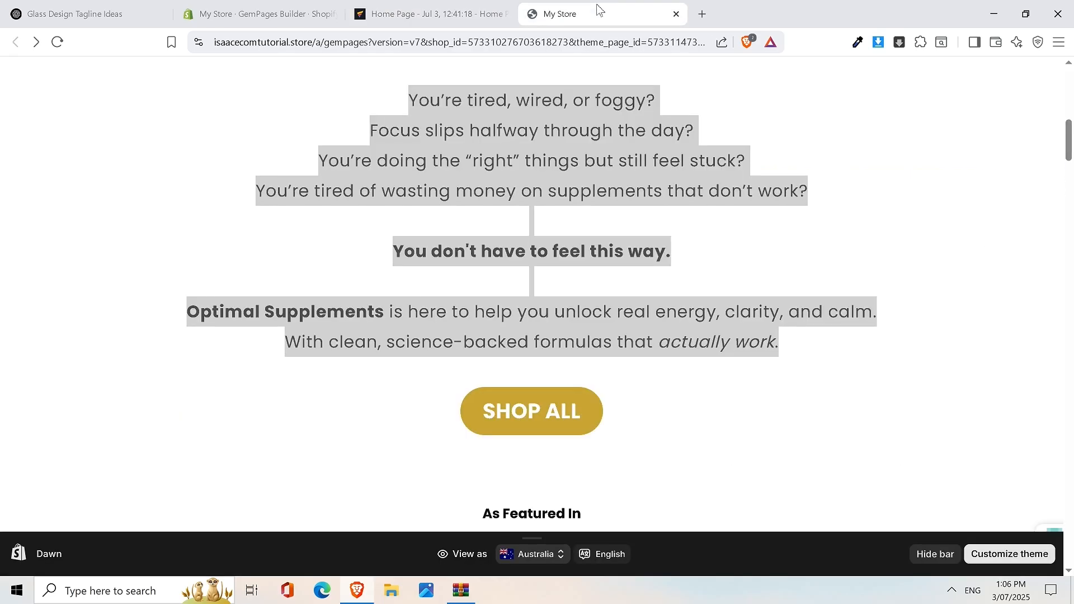
{"action": "scroll", "coordinate": [630, 284], "scroll_direction": "up", "scroll_amount": 3}
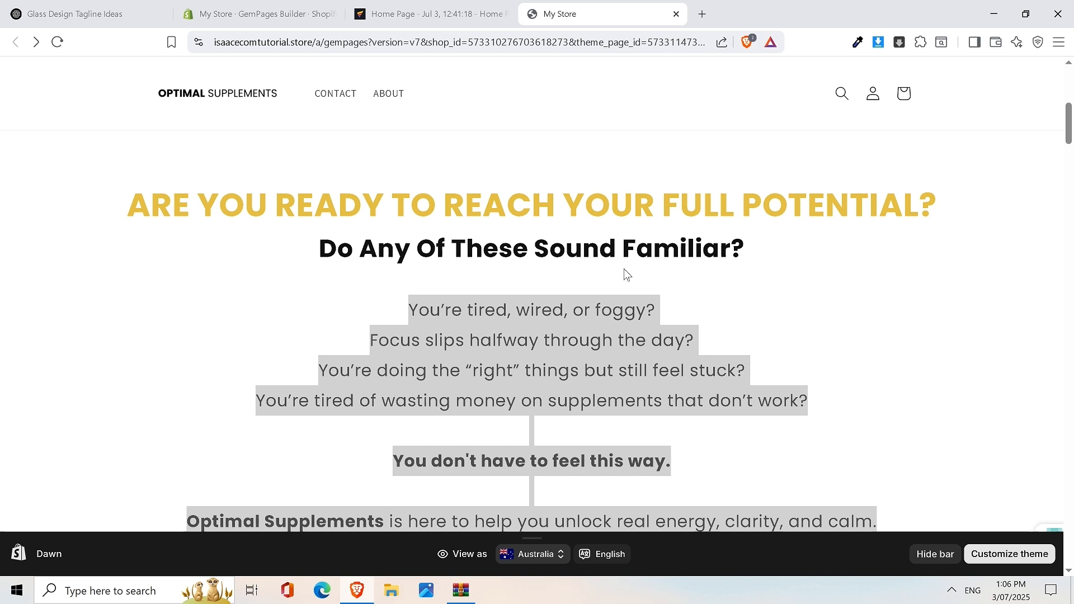
{"action": "scroll", "coordinate": [621, 249], "scroll_direction": "down", "scroll_amount": 2}
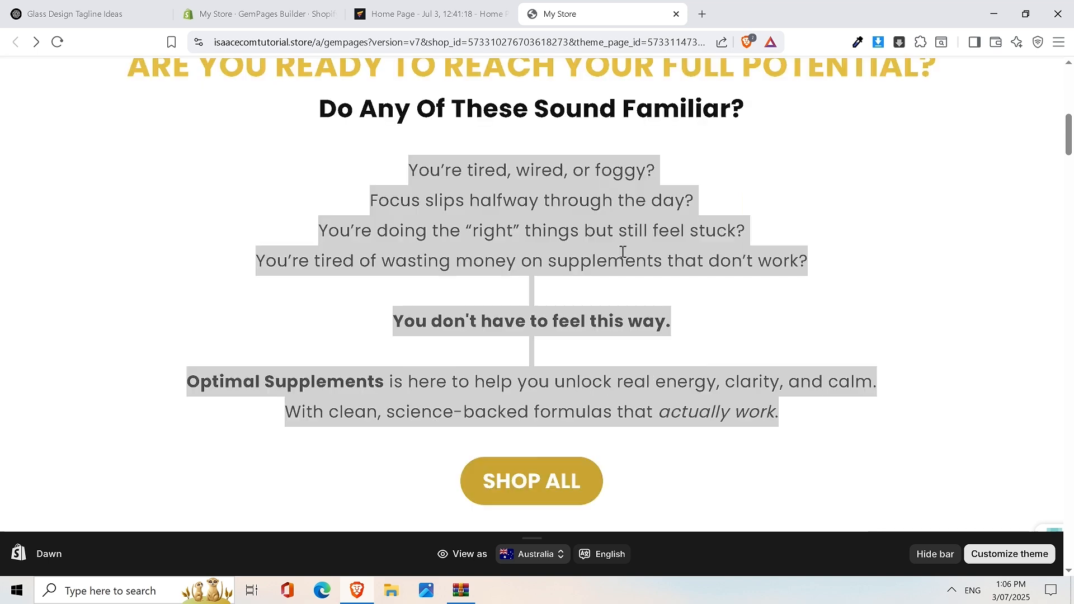
{"action": "left_click", "coordinate": [492, 235]}
{"action": "scroll", "coordinate": [537, 230], "scroll_direction": "up", "scroll_amount": 3}
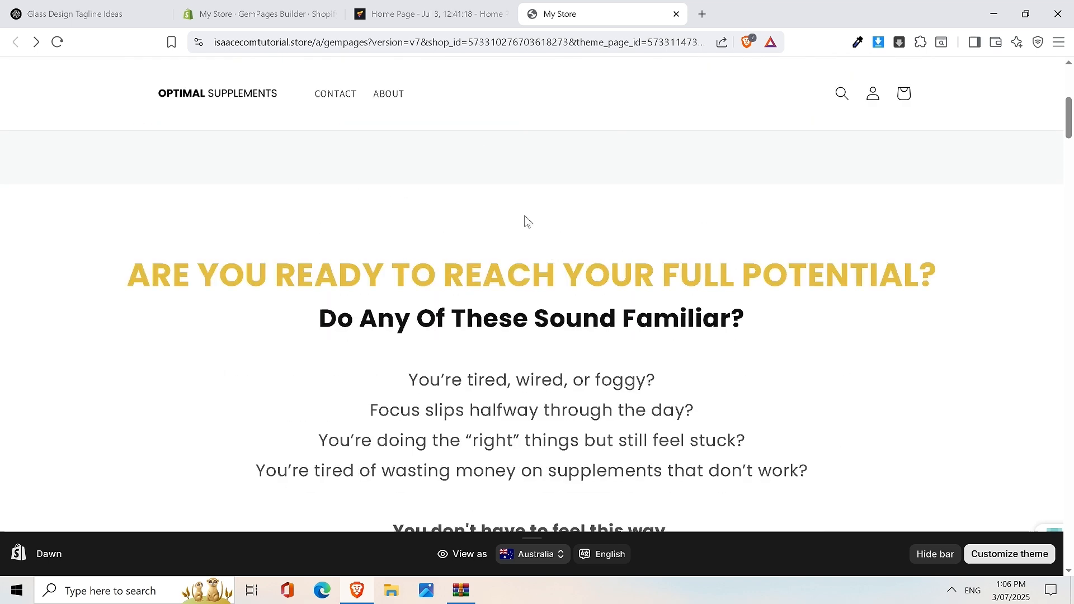
{"action": "left_click", "coordinate": [392, 4]}
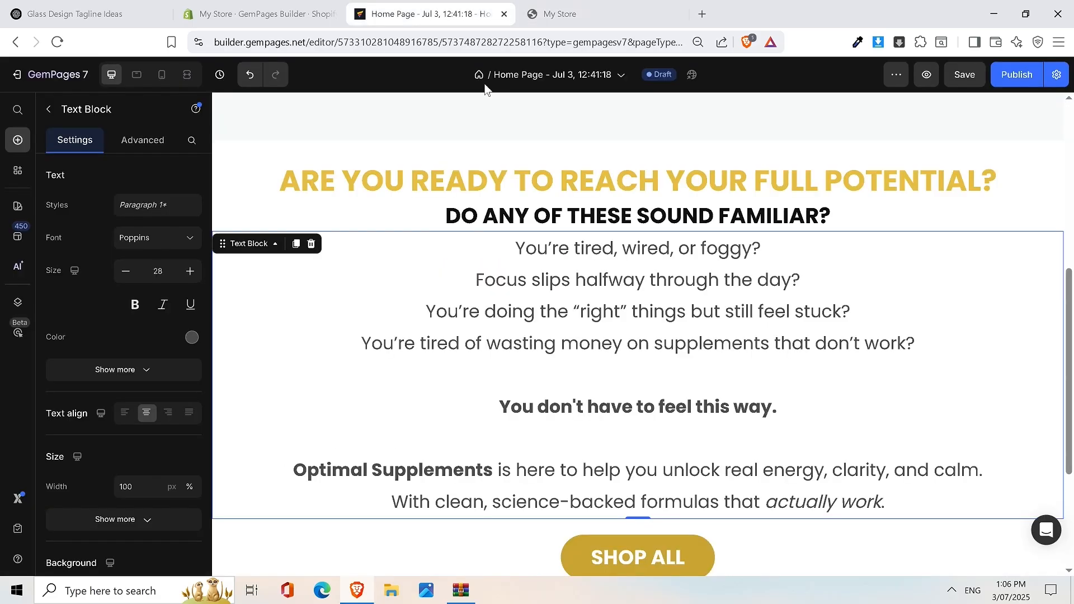
{"action": "left_click", "coordinate": [1014, 146]}
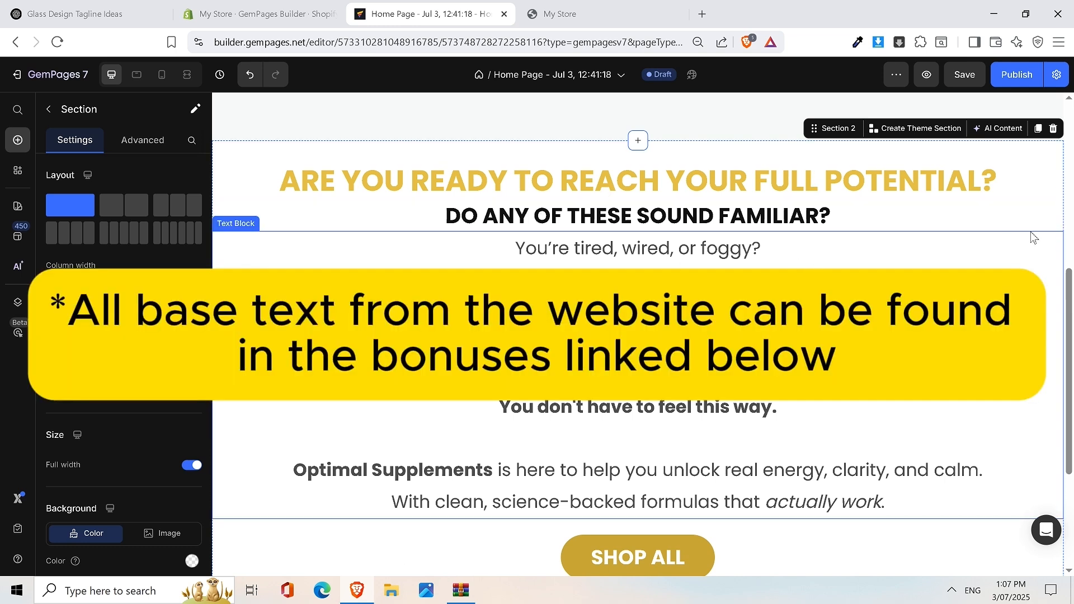
{"action": "left_click", "coordinate": [474, 256]}
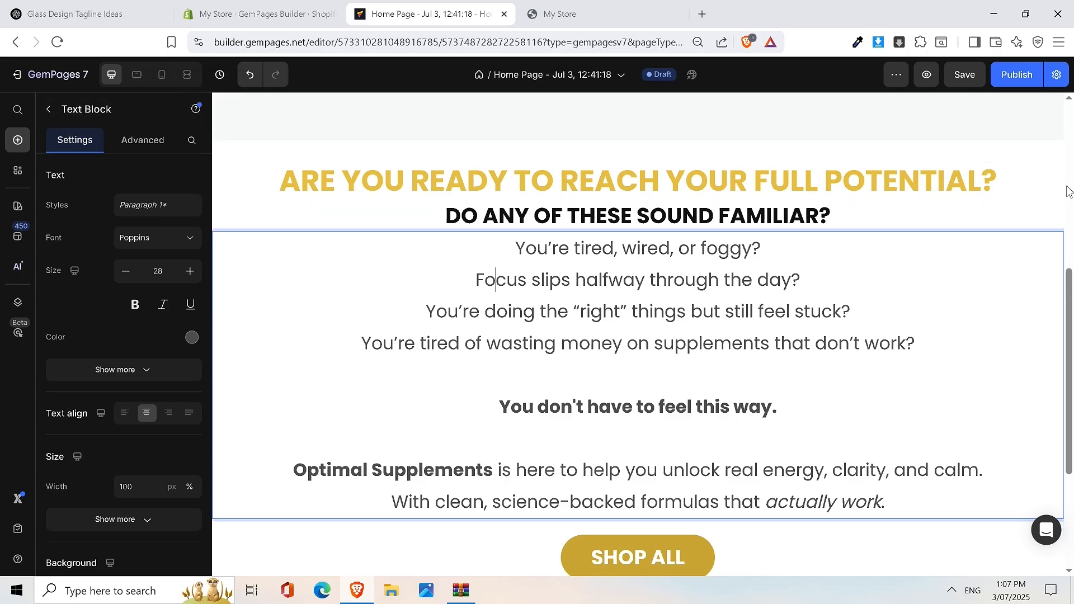
Step: Switch to ChatGPT, clear the unsent supplements prompt, and paste a screenshot of the "Are you ready to reach your full potential?" section
{"action": "left_click", "coordinate": [980, 127]}
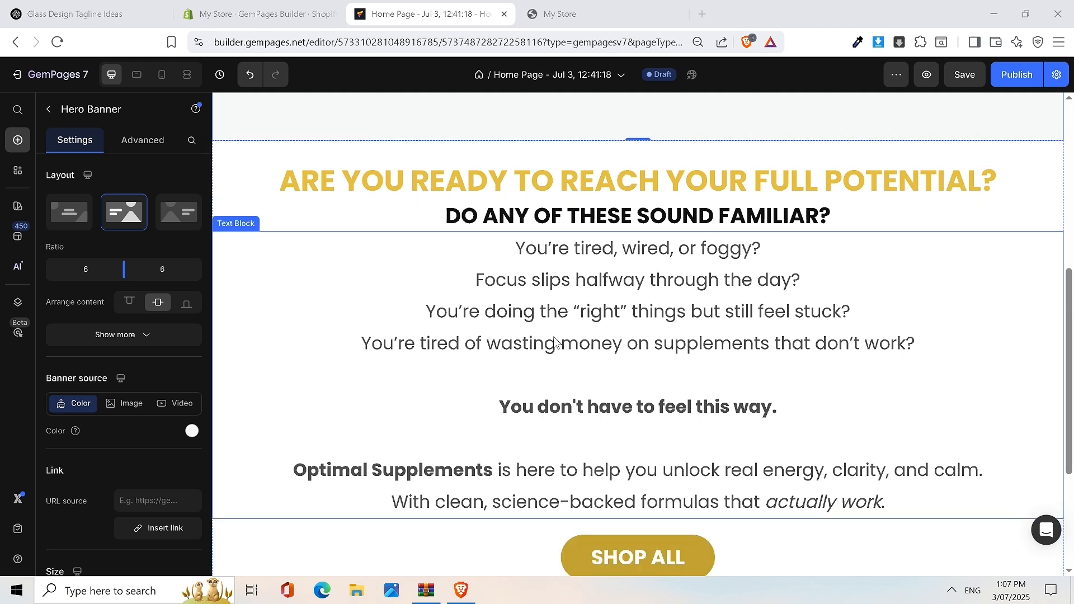
{"action": "left_click", "coordinate": [84, 13]}
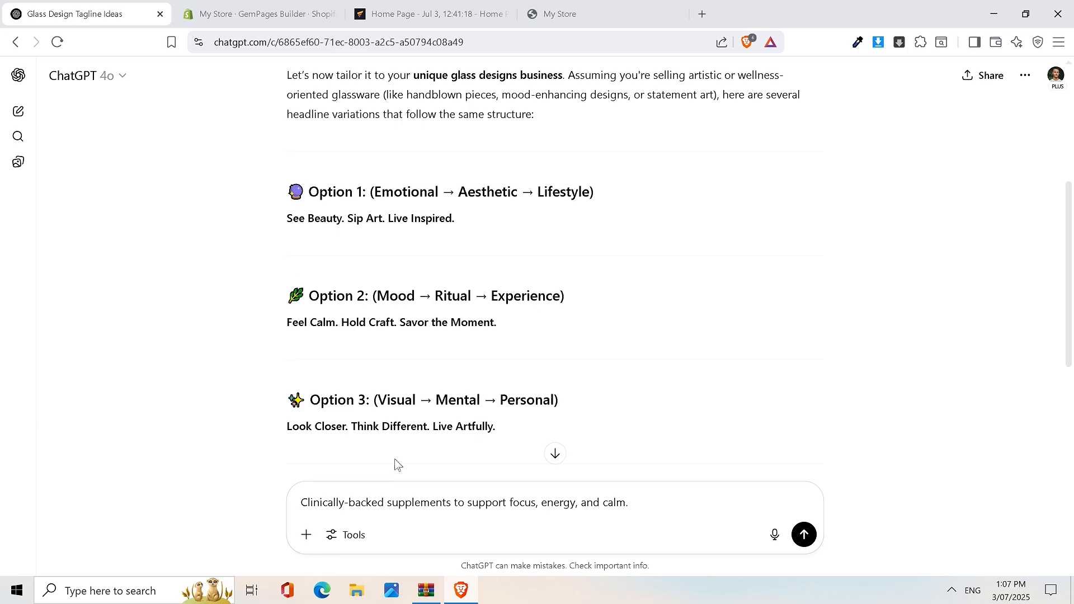
{"action": "triple_click", "coordinate": [400, 504]}
{"action": "key", "text": "BackSpace"}
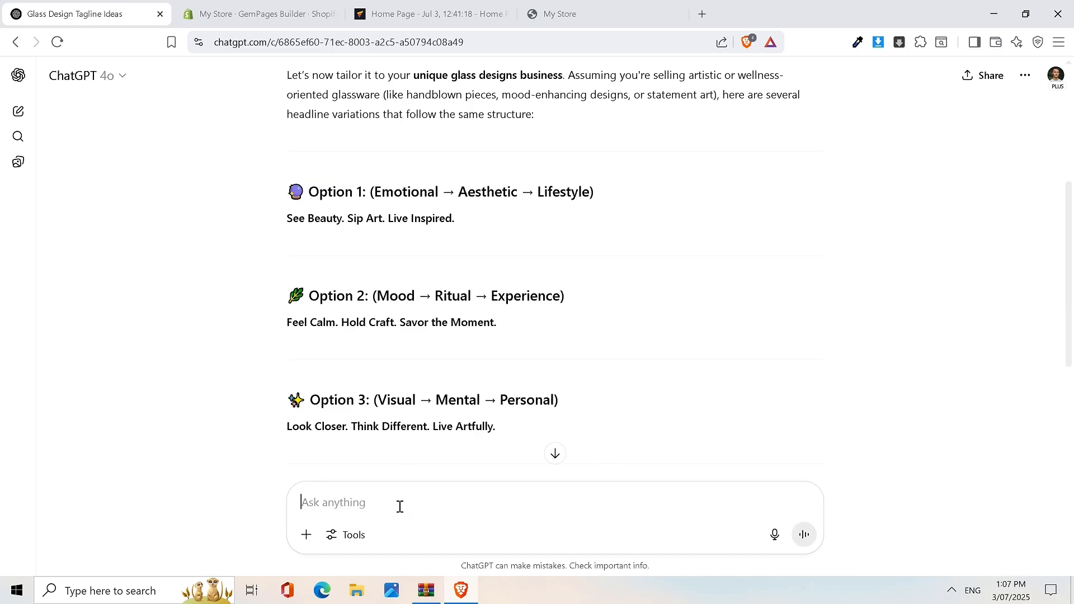
{"action": "key", "text": "ctrl+v"}
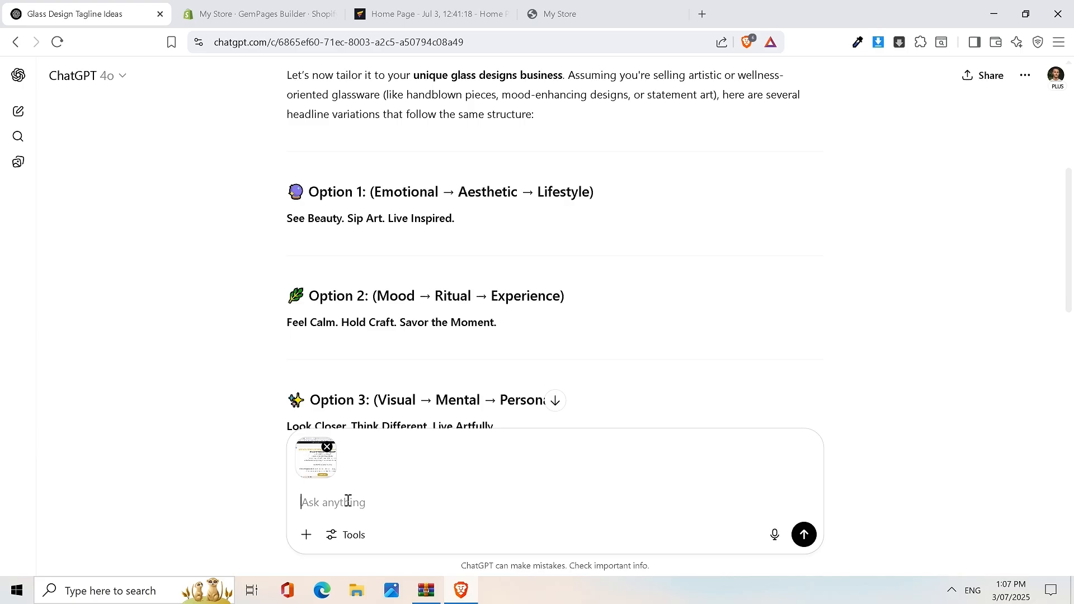
Step: Write the prompt "Please recreate this section here but make it for my glass business. Following the same formula but for this business."
{"action": "type", "text": "PLease recreate this section "}
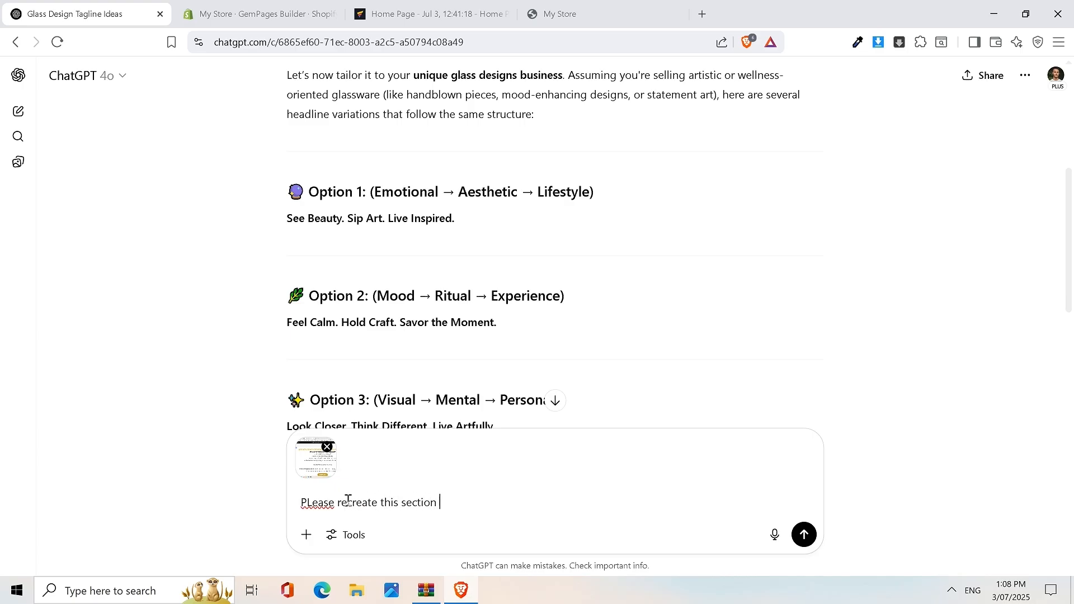
{"action": "type", "text": "here but make it for my bu"}
{"action": "key", "text": "BackSpace"}
{"action": "key", "text": "BackSpace"}
{"action": "type", "text": "glass bi"}
{"action": "key", "text": "BackSpace"}
{"action": "type", "text": "usiness. Following the same foru"}
{"action": "key", "text": "BackSpace"}
{"action": "type", "text": "mula but for this business."}
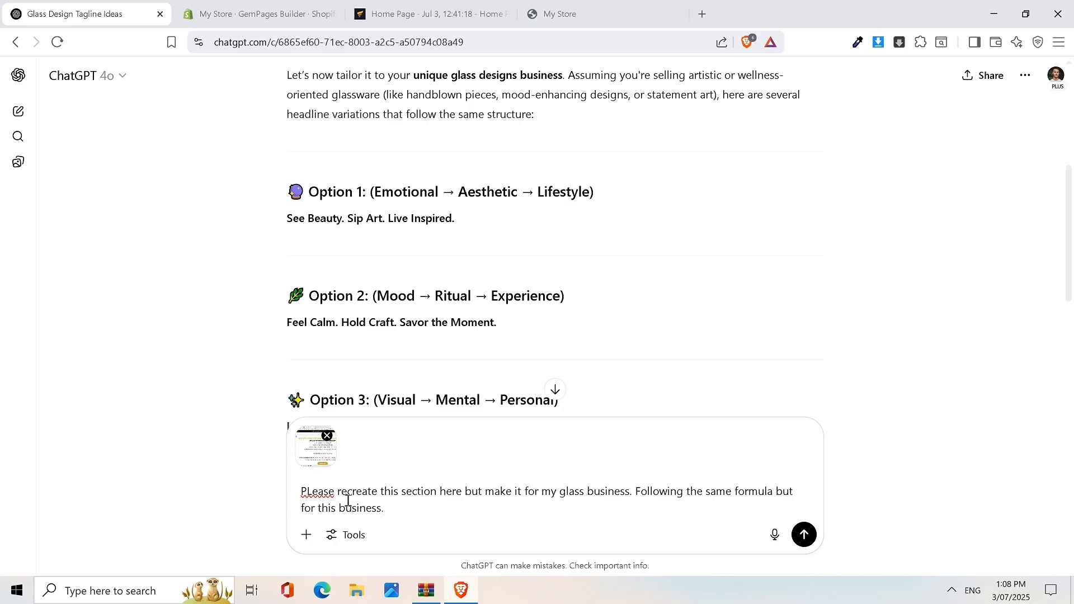
Step: Correct the capitalization of "Please" at the start of the prompt and send it with the screenshot
{"action": "left_click", "coordinate": [316, 491]}
{"action": "key", "text": "BackSpace"}
{"action": "type", "text": "l"}
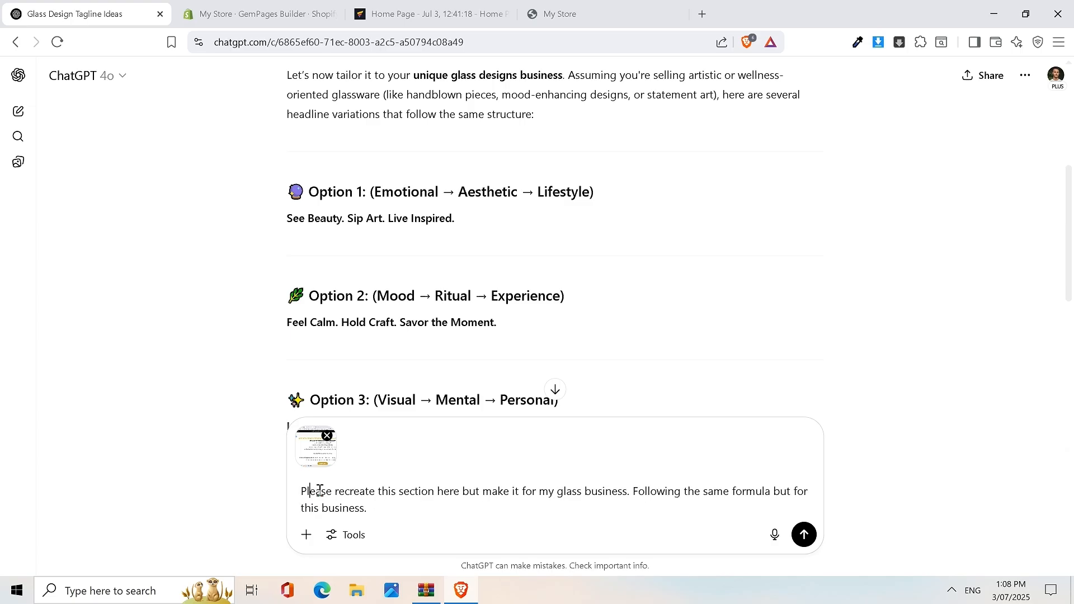
{"action": "left_click", "coordinate": [809, 538]}
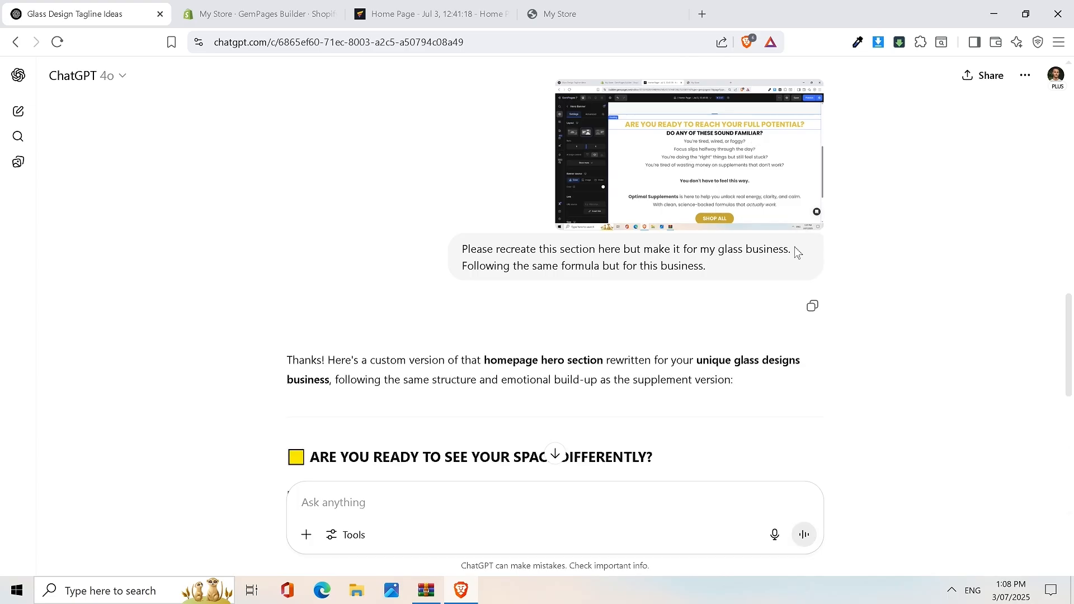
Step: Read the rewritten headline, subheading and pain-point lines in ChatGPT's reply against the attached screenshot
{"action": "scroll", "coordinate": [797, 252], "scroll_direction": "down", "scroll_amount": 1}
{"action": "scroll", "coordinate": [797, 252], "scroll_direction": "up", "scroll_amount": 2}
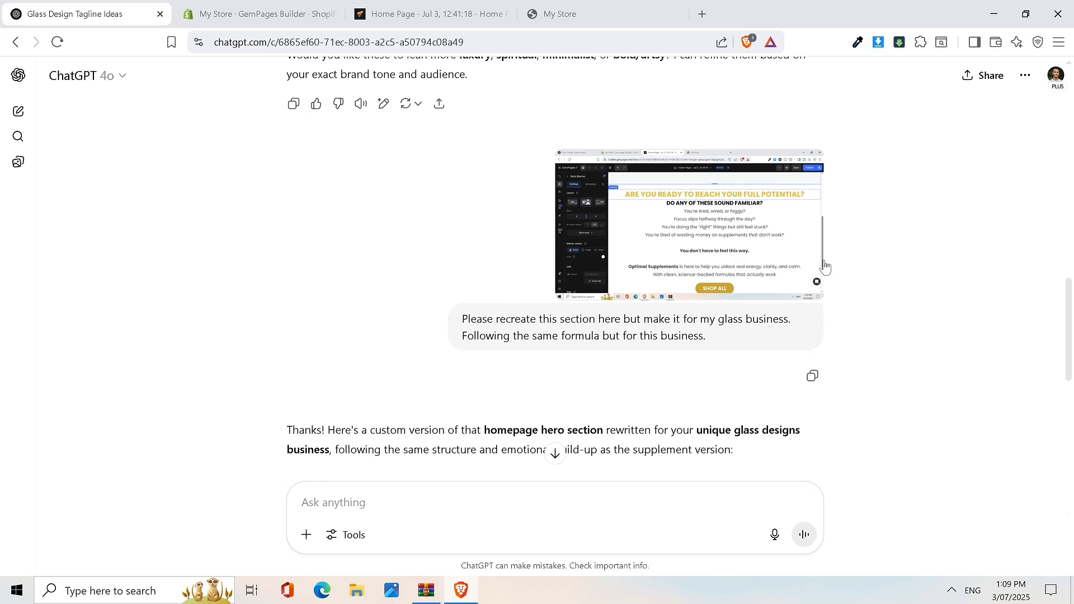
{"action": "scroll", "coordinate": [859, 276], "scroll_direction": "down", "scroll_amount": 3}
{"action": "scroll", "coordinate": [858, 275], "scroll_direction": "down", "scroll_amount": 4}
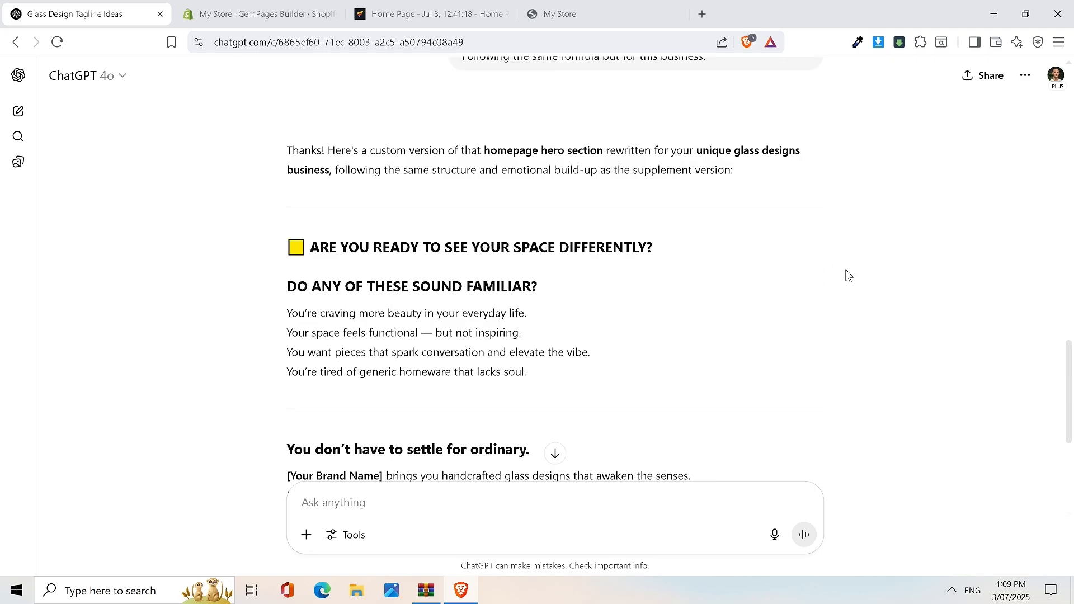
{"action": "left_click_drag", "start_coordinate": [309, 178], "coordinate": [678, 179]}
{"action": "left_click", "coordinate": [678, 179]}
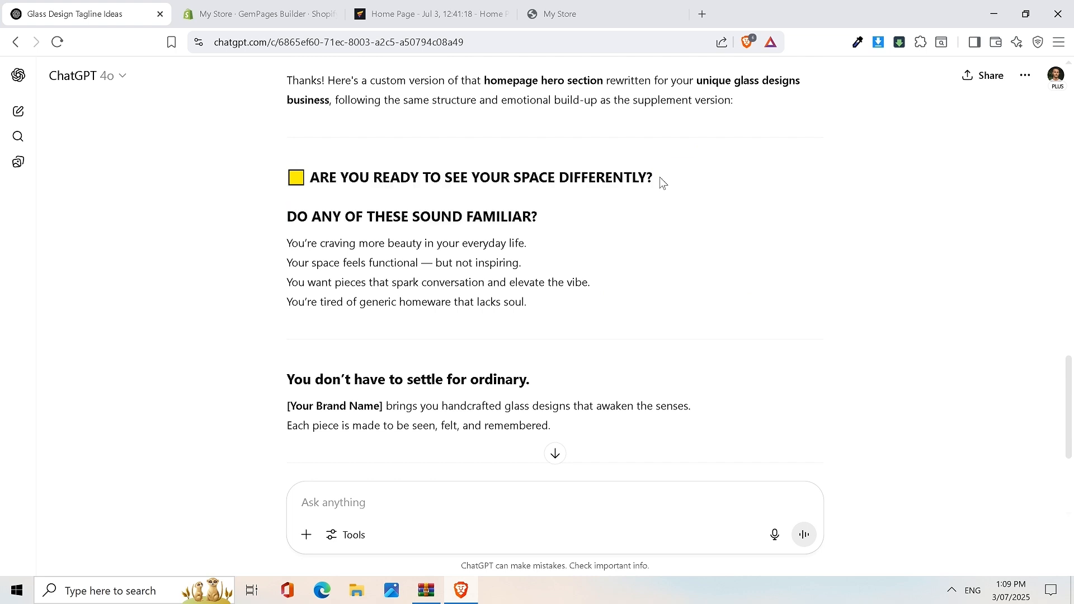
{"action": "left_click_drag", "start_coordinate": [279, 221], "coordinate": [581, 250]}
{"action": "left_click", "coordinate": [282, 243]}
{"action": "left_click_drag", "start_coordinate": [284, 280], "coordinate": [581, 303]}
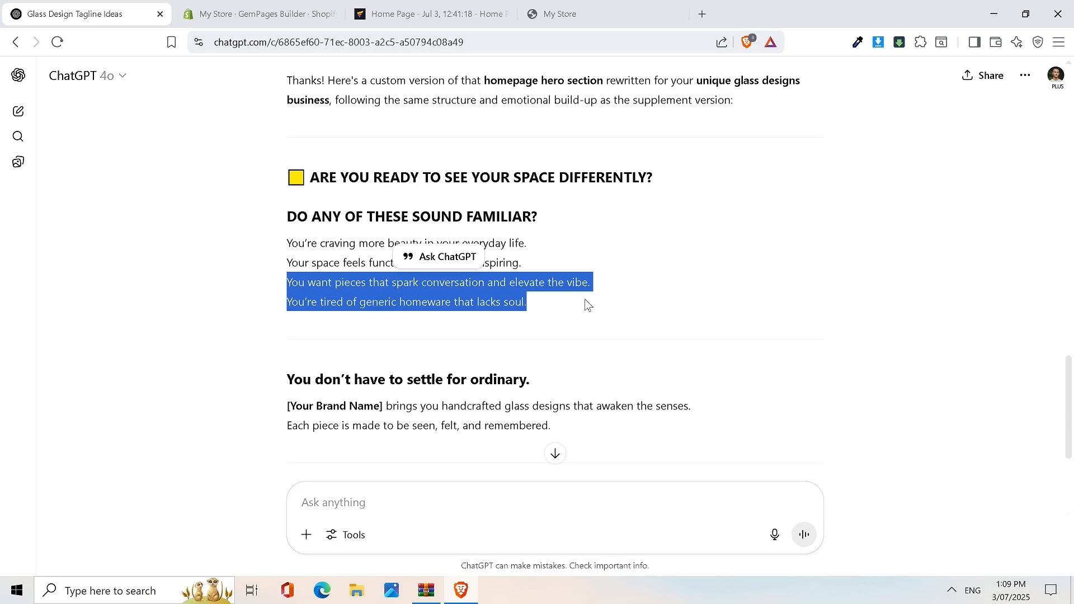
{"action": "left_click", "coordinate": [523, 301]}
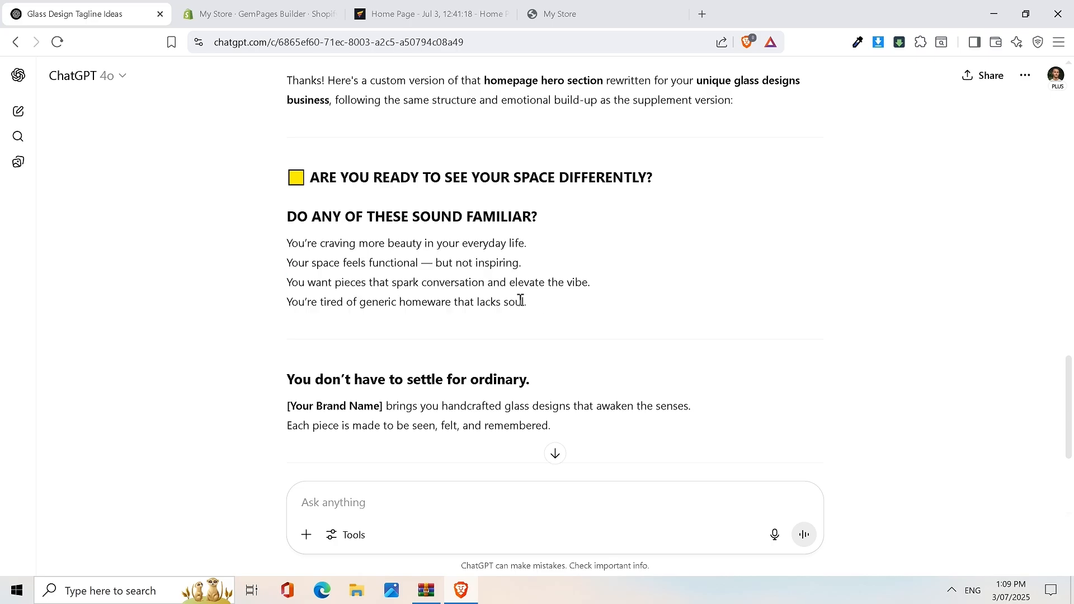
Step: Read the closing statement, brand lines and button suggestion in the reply, and review the whole rewritten section
{"action": "scroll", "coordinate": [526, 307], "scroll_direction": "down", "scroll_amount": 3}
{"action": "left_click_drag", "start_coordinate": [287, 239], "coordinate": [547, 232]}
{"action": "left_click_drag", "start_coordinate": [285, 266], "coordinate": [607, 270]}
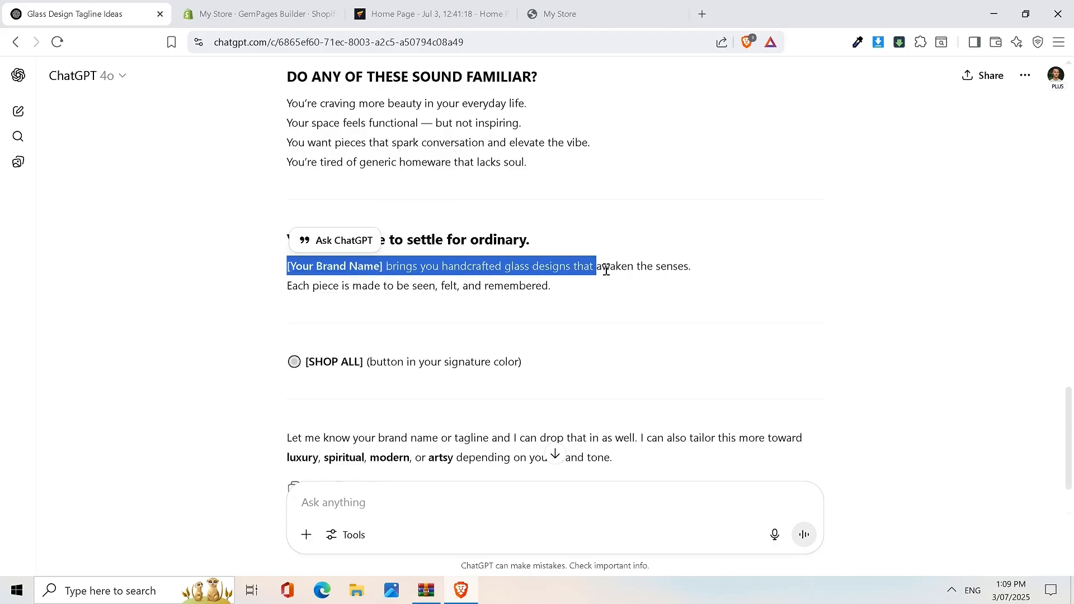
{"action": "left_click_drag", "start_coordinate": [263, 290], "coordinate": [338, 289]}
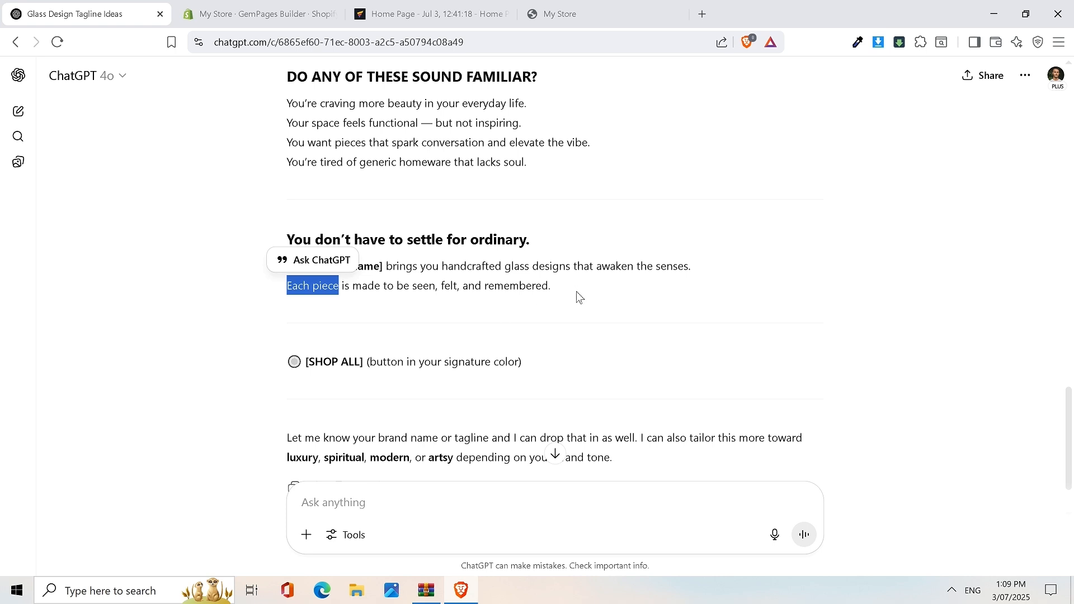
{"action": "scroll", "coordinate": [634, 321], "scroll_direction": "down", "scroll_amount": 1}
{"action": "scroll", "coordinate": [599, 357], "scroll_direction": "up", "scroll_amount": 4}
{"action": "scroll", "coordinate": [601, 355], "scroll_direction": "down", "scroll_amount": 2}
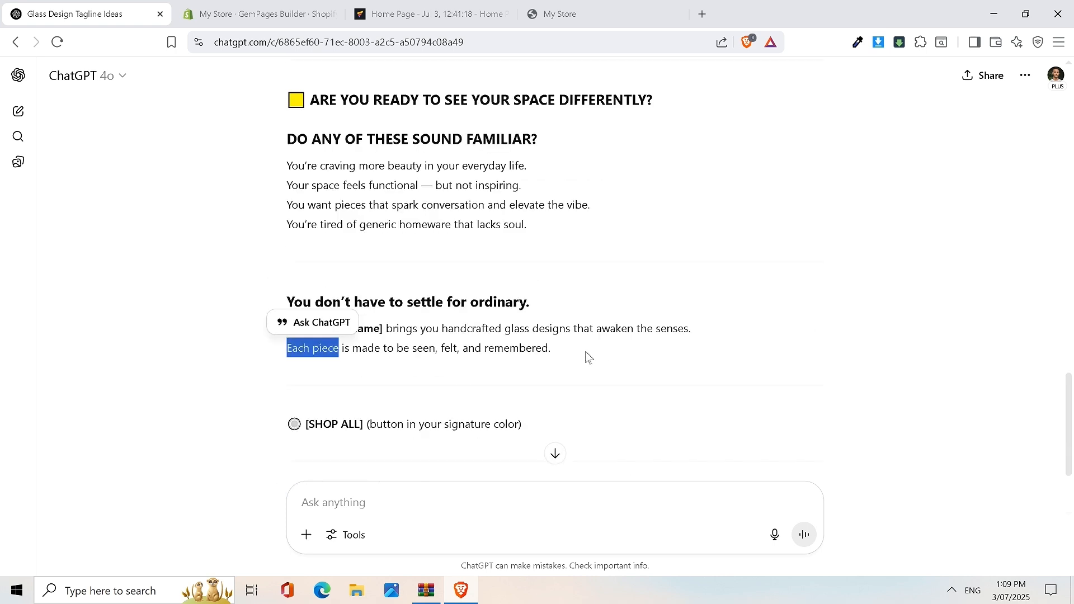
{"action": "left_click", "coordinate": [586, 351]}
{"action": "scroll", "coordinate": [576, 354], "scroll_direction": "up", "scroll_amount": 2}
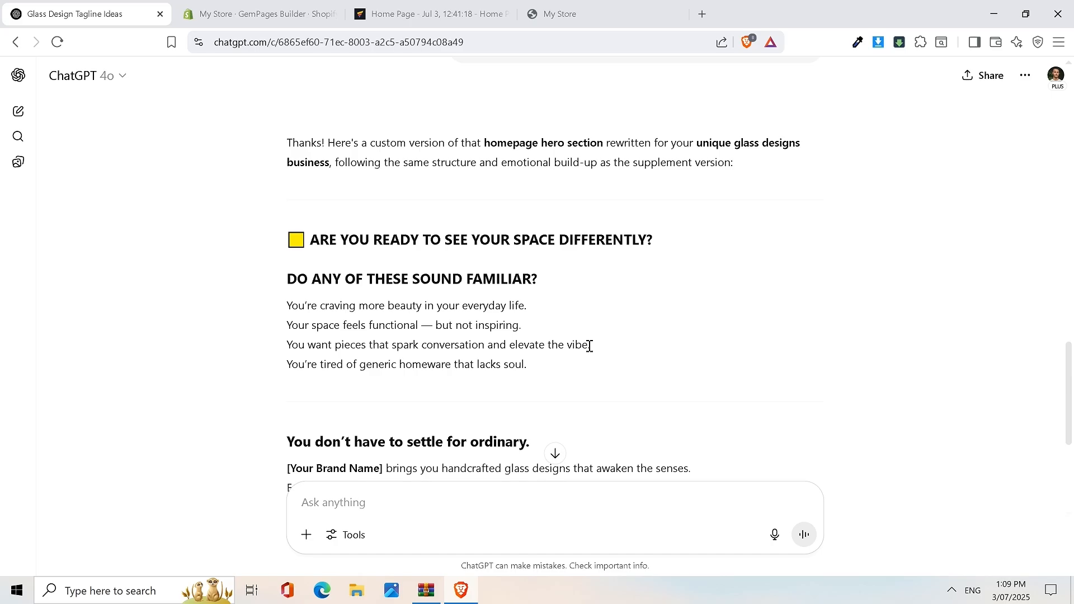
{"action": "scroll", "coordinate": [602, 347], "scroll_direction": "up", "scroll_amount": 5}
Step: Look over the original supplements section again in the GemPages editor and in the My Store preview
{"action": "left_click", "coordinate": [472, 7]}
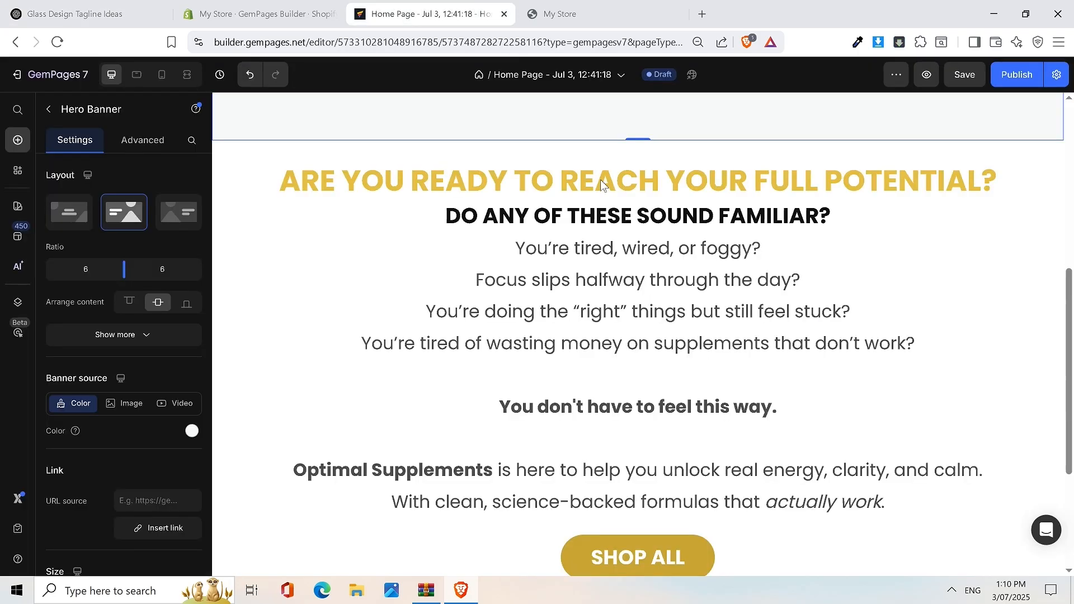
{"action": "left_click", "coordinate": [559, 13]}
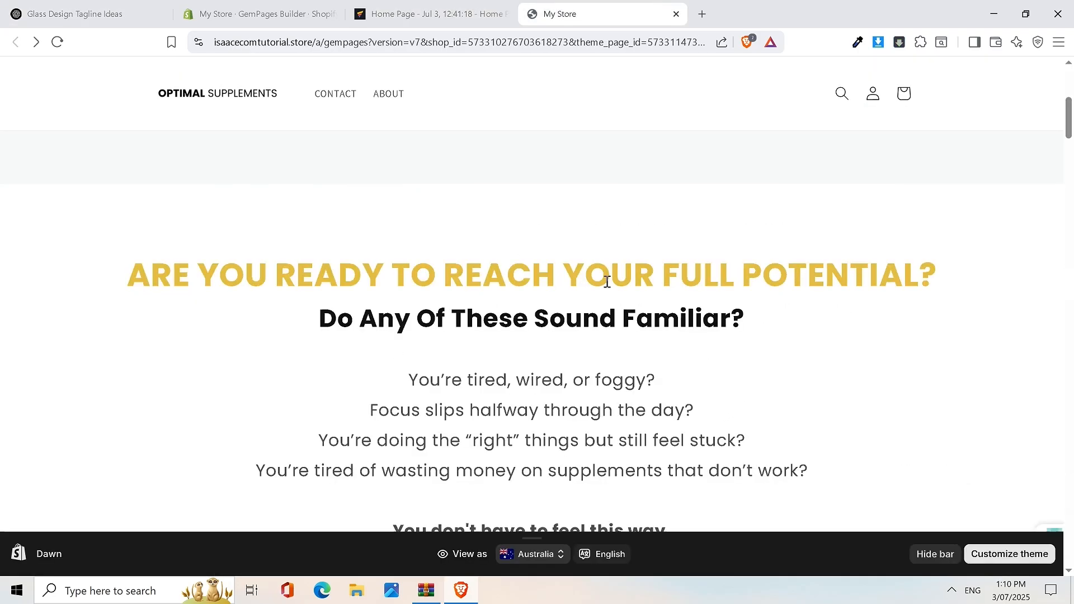
{"action": "left_click", "coordinate": [430, 8]}
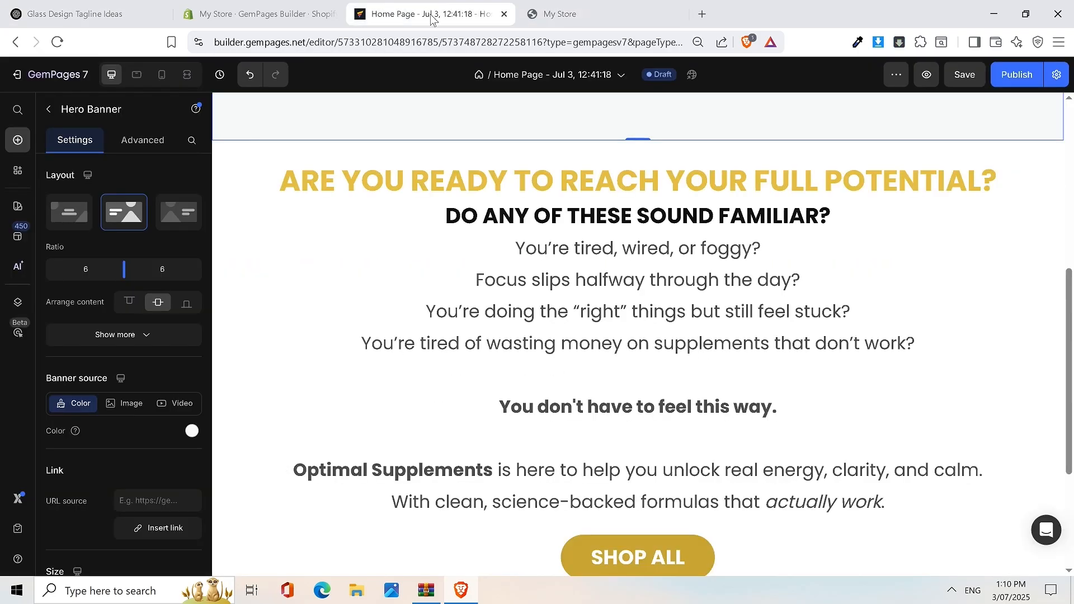
{"action": "left_click", "coordinate": [313, 9]}
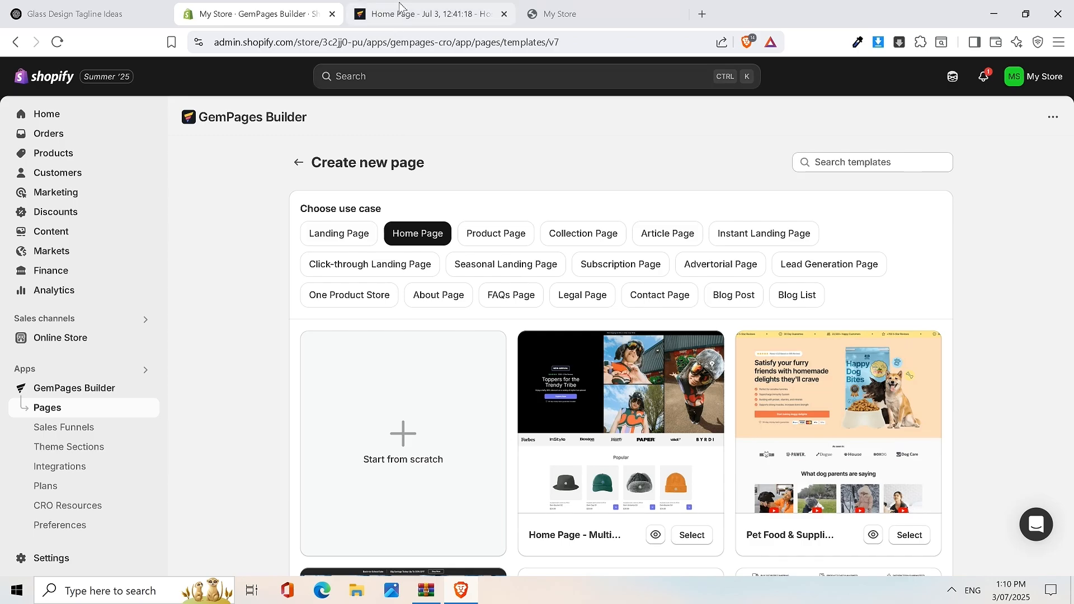
{"action": "left_click", "coordinate": [400, 10]}
{"action": "key", "text": "ctrl+Tab"}
{"action": "scroll", "coordinate": [657, 266], "scroll_direction": "down", "scroll_amount": 3}
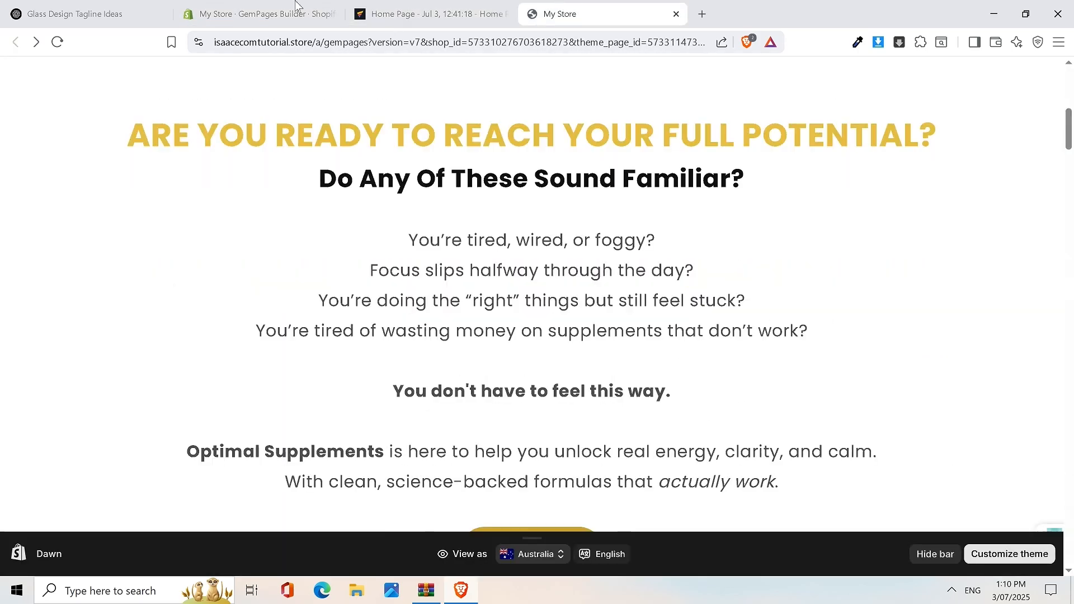
Step: Return to ChatGPT and copy the headline "ARE YOU READY TO SEE YOUR SPACE DIFFERENTLY?" from the reply, without its yellow square
{"action": "left_click", "coordinate": [84, 13]}
{"action": "scroll", "coordinate": [492, 253], "scroll_direction": "up", "scroll_amount": 4}
{"action": "scroll", "coordinate": [495, 253], "scroll_direction": "down", "scroll_amount": 10}
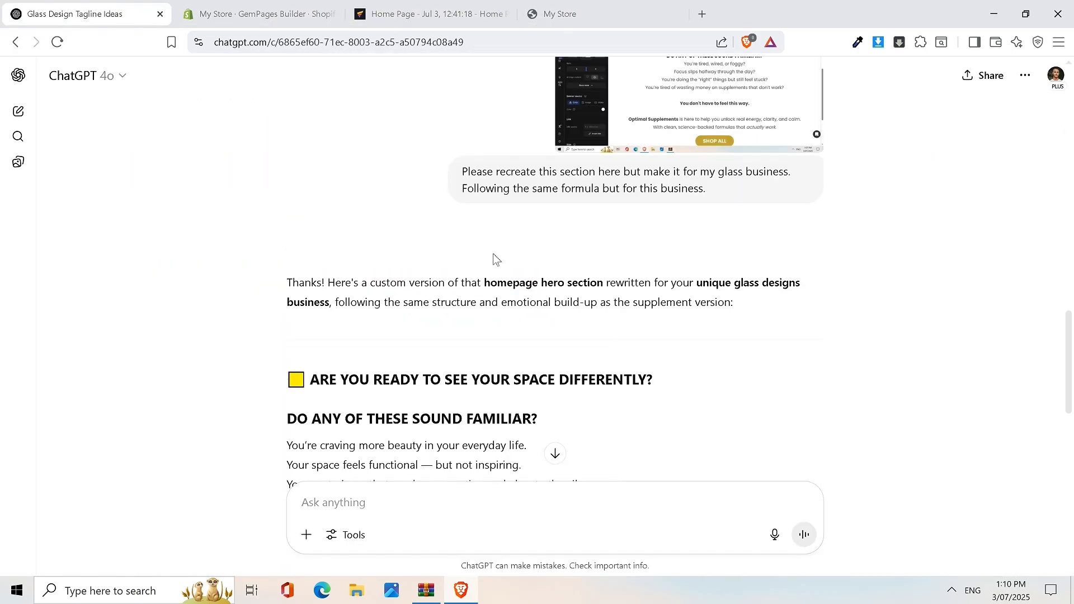
{"action": "scroll", "coordinate": [304, 163], "scroll_direction": "up", "scroll_amount": 2}
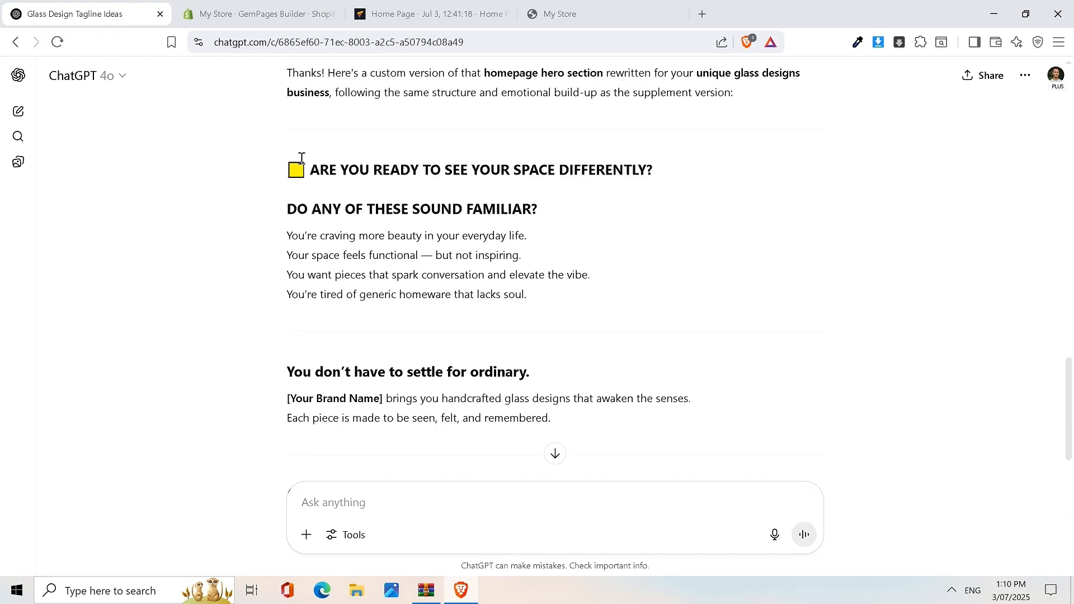
{"action": "triple_click", "coordinate": [354, 251]}
{"action": "left_click_drag", "start_coordinate": [664, 240], "coordinate": [310, 241]}
{"action": "key", "text": "ctrl+c"}
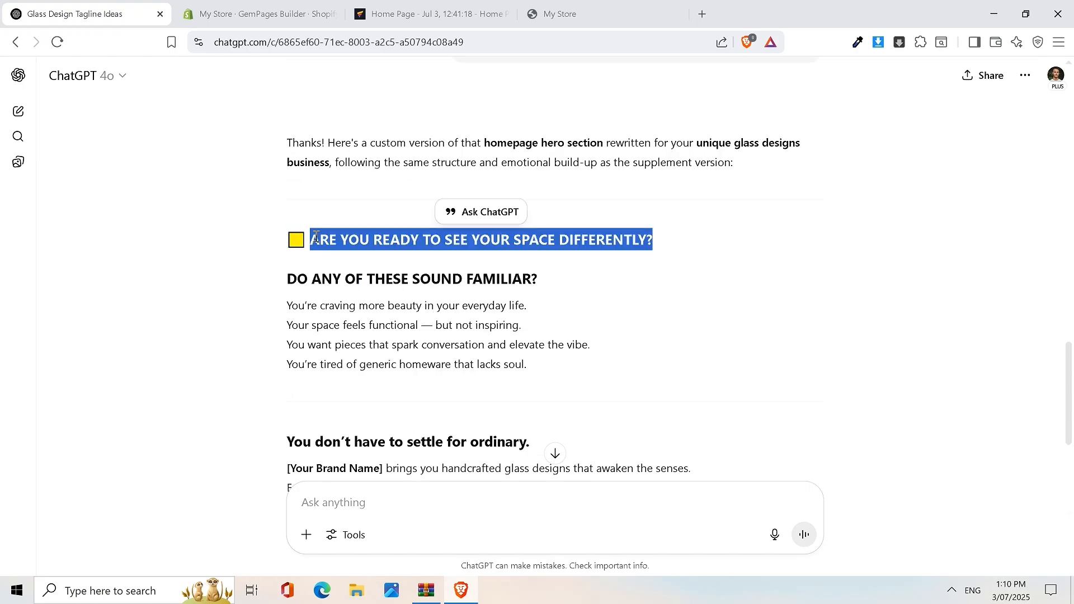
Step: Switch to the GemPages editor and replace the gold heading with "ARE YOU READY TO SEE YOUR SPACE DIFFERENTLY?"
{"action": "left_click", "coordinate": [296, 5]}
{"action": "left_click", "coordinate": [431, 13]}
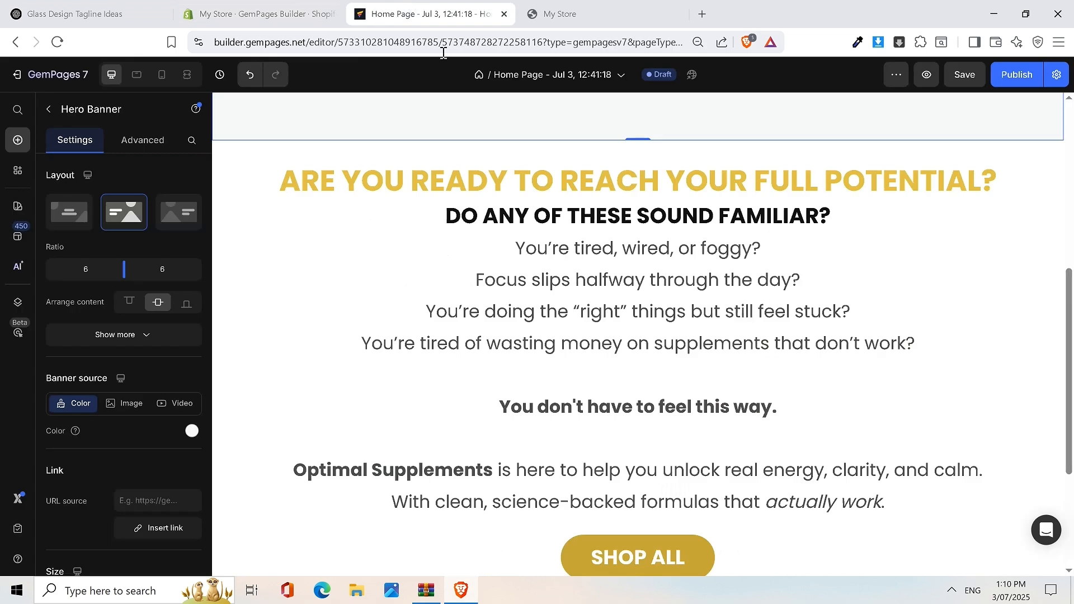
{"action": "triple_click", "coordinate": [542, 179]}
{"action": "key", "text": "ctrl+v"}
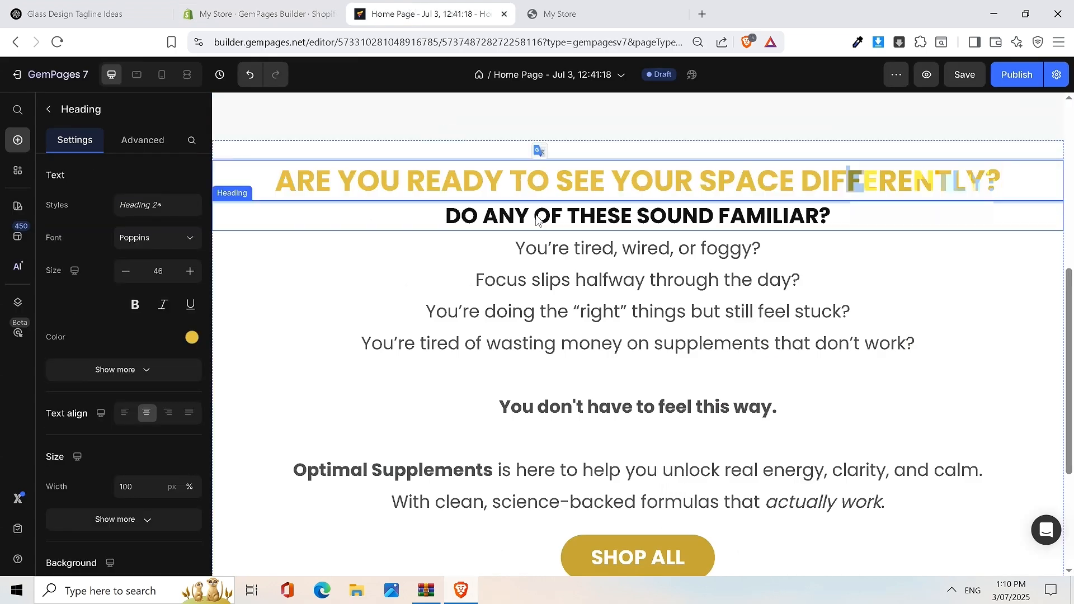
Step: Copy "DO ANY OF THESE SOUND FAMILIAR?" from the ChatGPT reply over the GemPages subheading and remove the extra empty line
{"action": "left_click", "coordinate": [151, 10]}
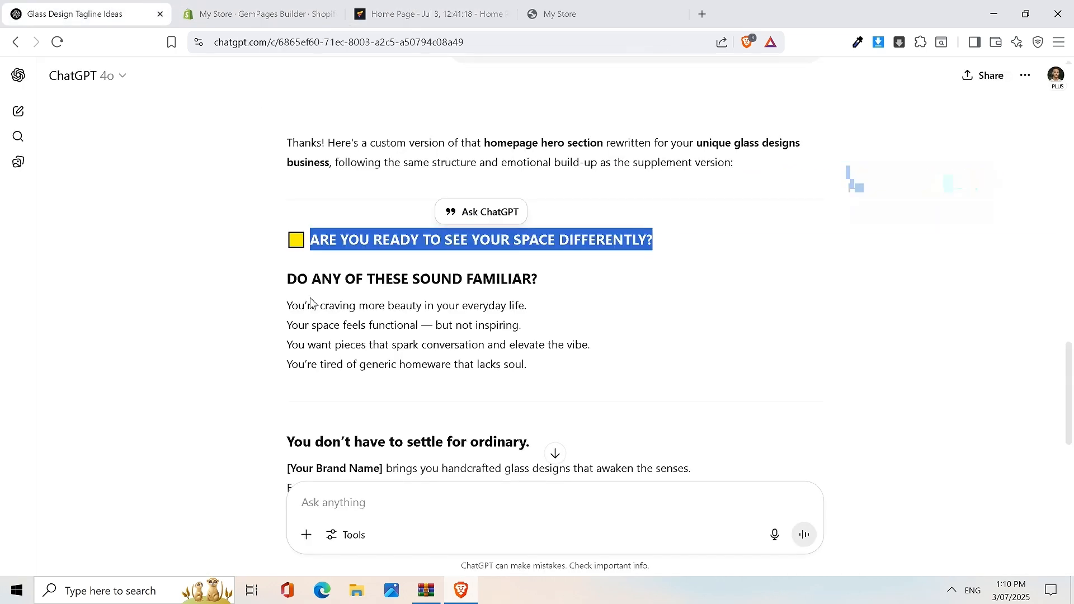
{"action": "double_click", "coordinate": [318, 280]}
{"action": "triple_click", "coordinate": [319, 279]}
{"action": "key", "text": "ctrl+c"}
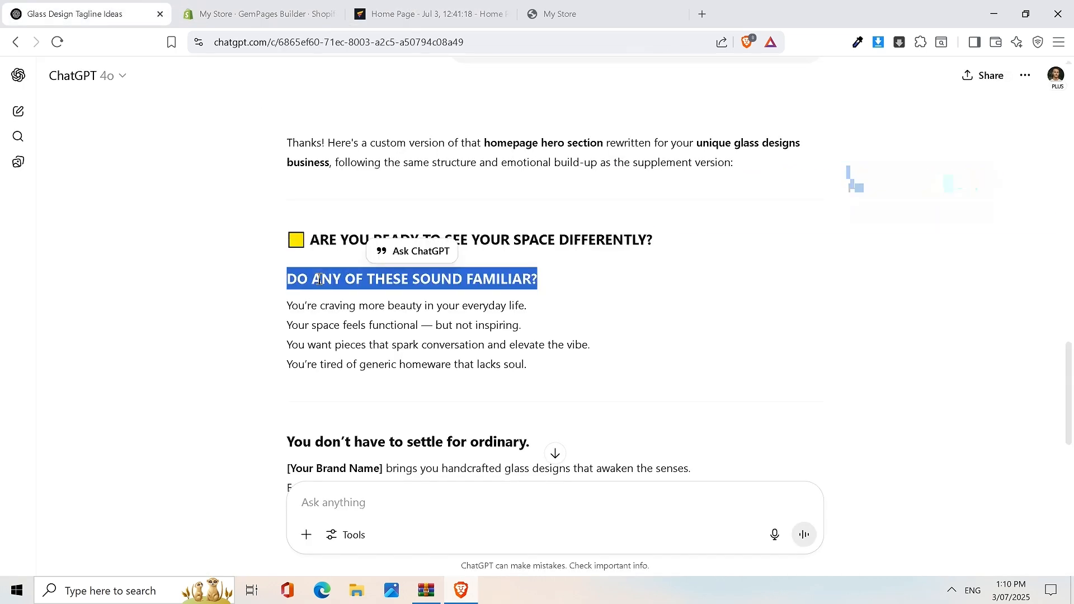
{"action": "left_click", "coordinate": [431, 14]}
{"action": "triple_click", "coordinate": [585, 225]}
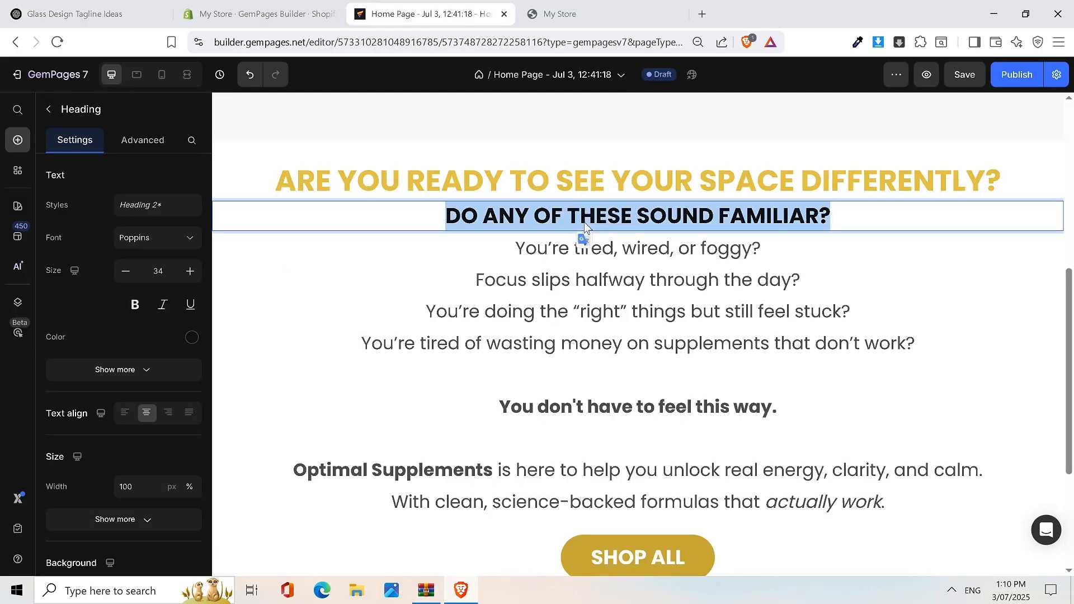
{"action": "key", "text": "ctrl+v"}
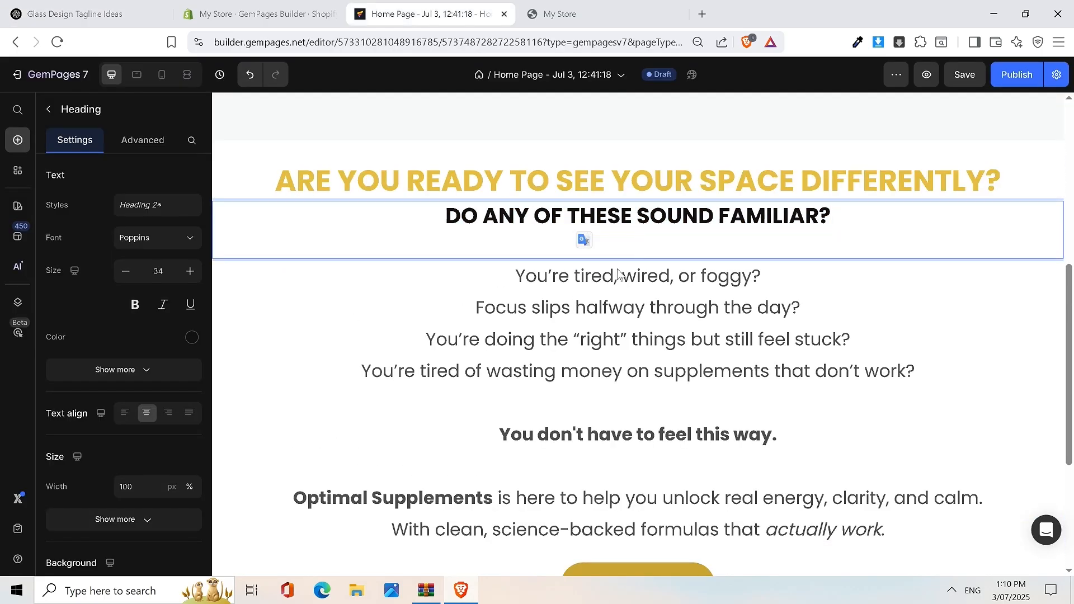
{"action": "key", "text": "BackSpace"}
Step: Replace the supplements text block in GemPages with ChatGPT's pain-point lines, closing statement and two brand lines
{"action": "left_click", "coordinate": [581, 244]}
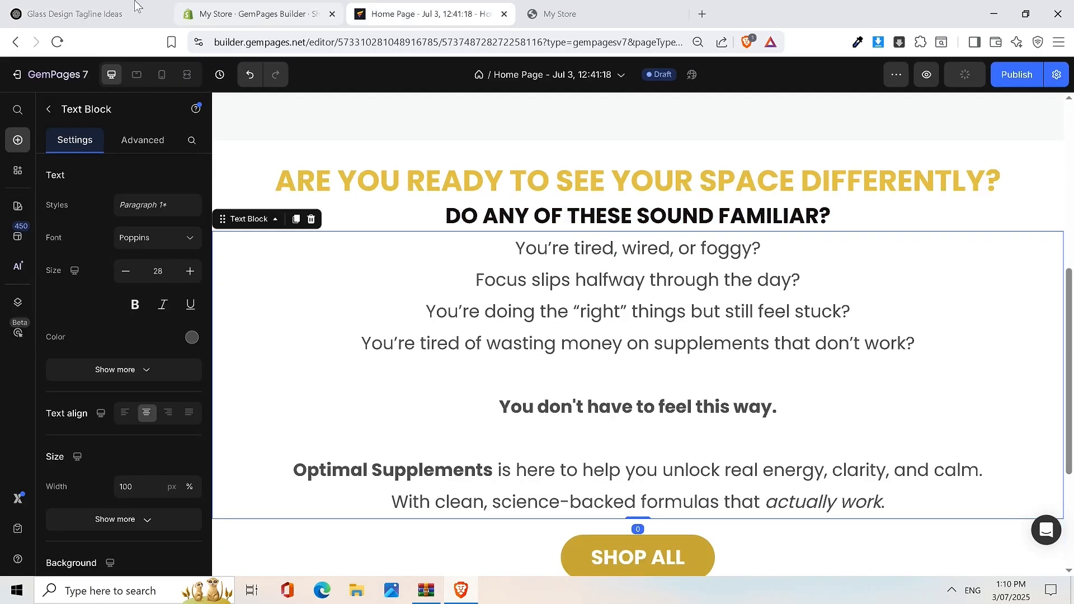
{"action": "left_click", "coordinate": [89, 13]}
{"action": "left_click_drag", "start_coordinate": [362, 314], "coordinate": [608, 347]}
{"action": "key", "text": "ctrl+c"}
{"action": "scroll", "coordinate": [618, 425], "scroll_direction": "down", "scroll_amount": 1}
{"action": "scroll", "coordinate": [611, 408], "scroll_direction": "down", "scroll_amount": 1}
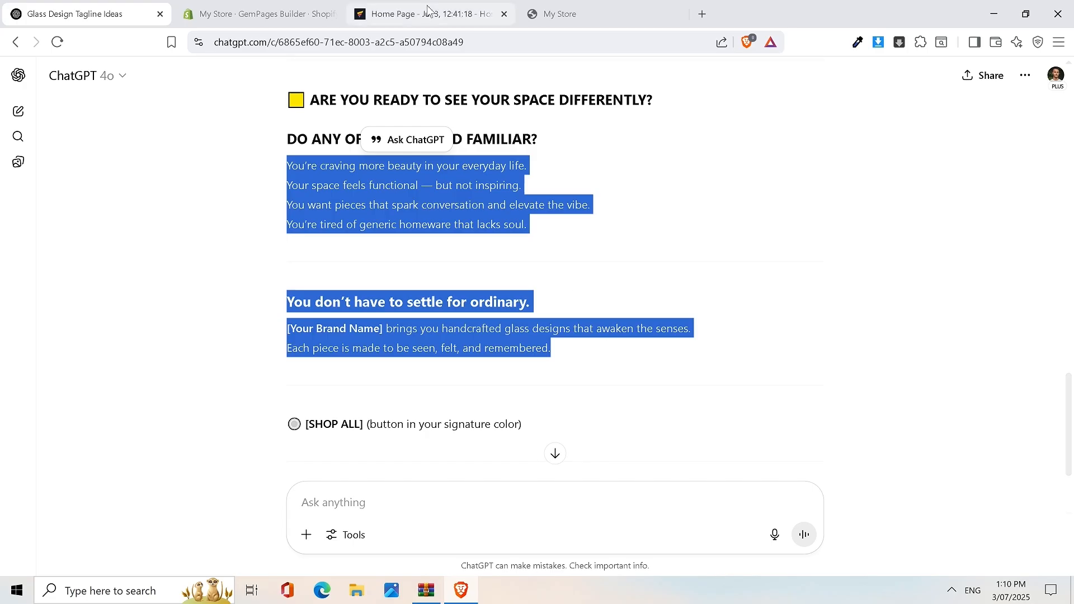
{"action": "left_click", "coordinate": [431, 13]}
{"action": "double_click", "coordinate": [652, 250]}
{"action": "key", "text": "ctrl+a"}
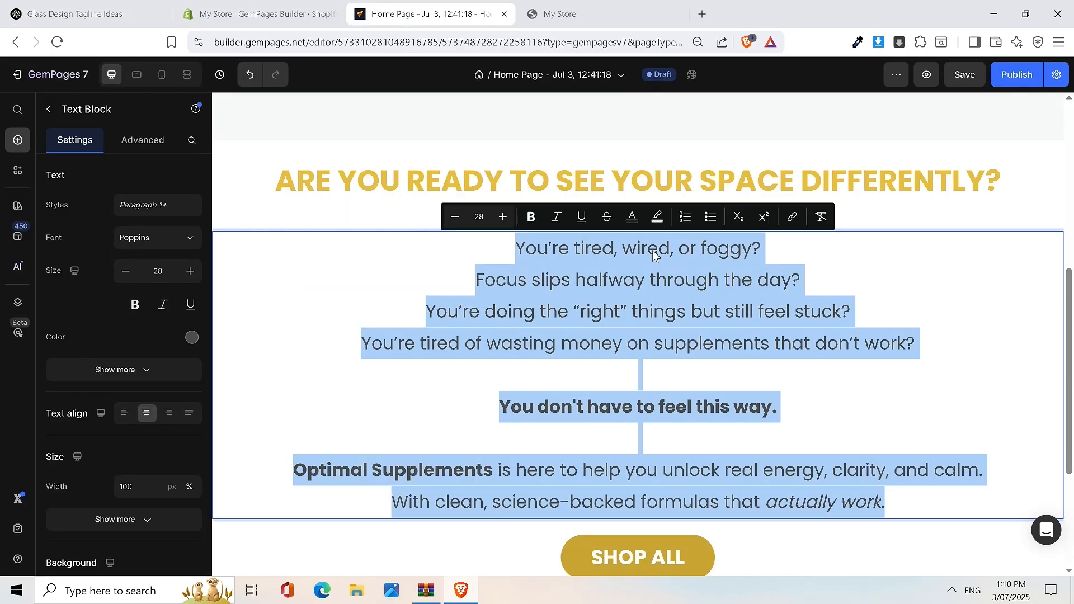
{"action": "key", "text": "BackSpace"}
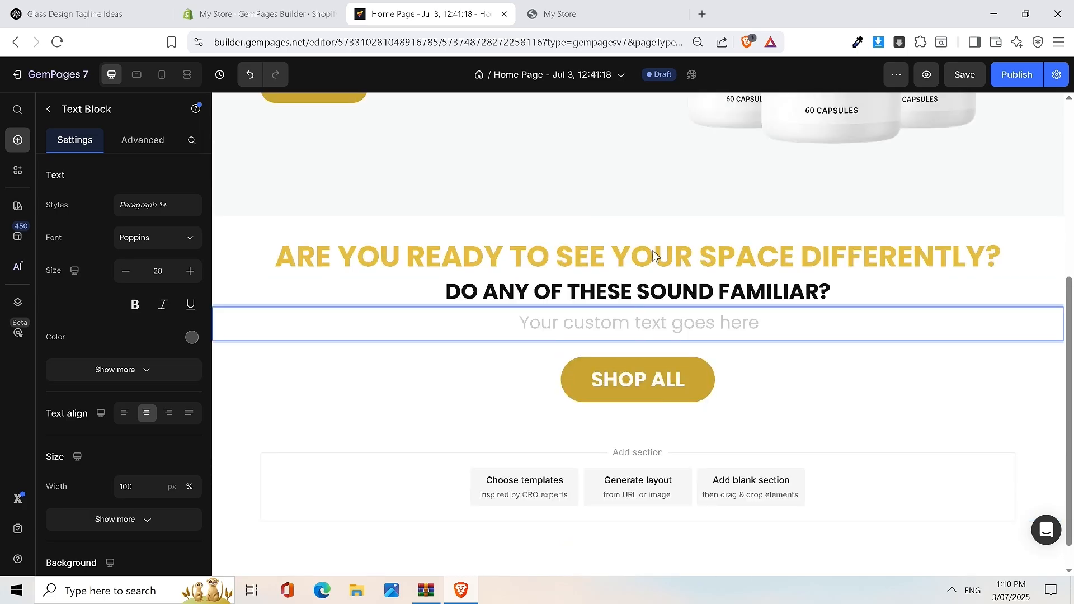
{"action": "key", "text": "ctrl+v"}
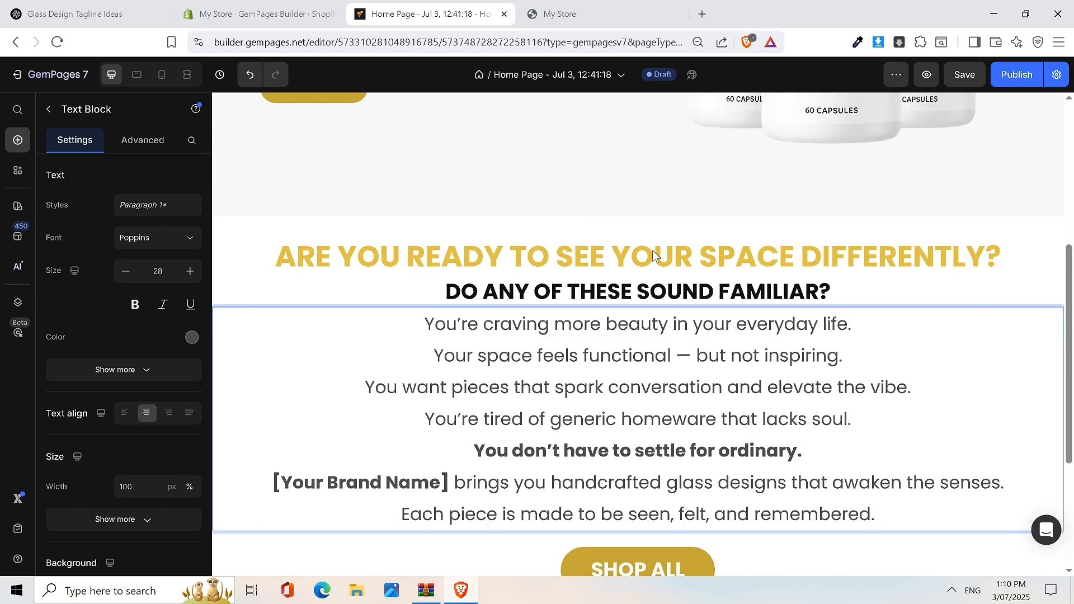
Step: Replace the "[Your Brand Name]" placeholder in the text block with "Amazing glass creations"
{"action": "left_click", "coordinate": [456, 484]}
{"action": "left_click_drag", "start_coordinate": [457, 485], "coordinate": [281, 477]}
{"action": "type", "text": "Amazing "}
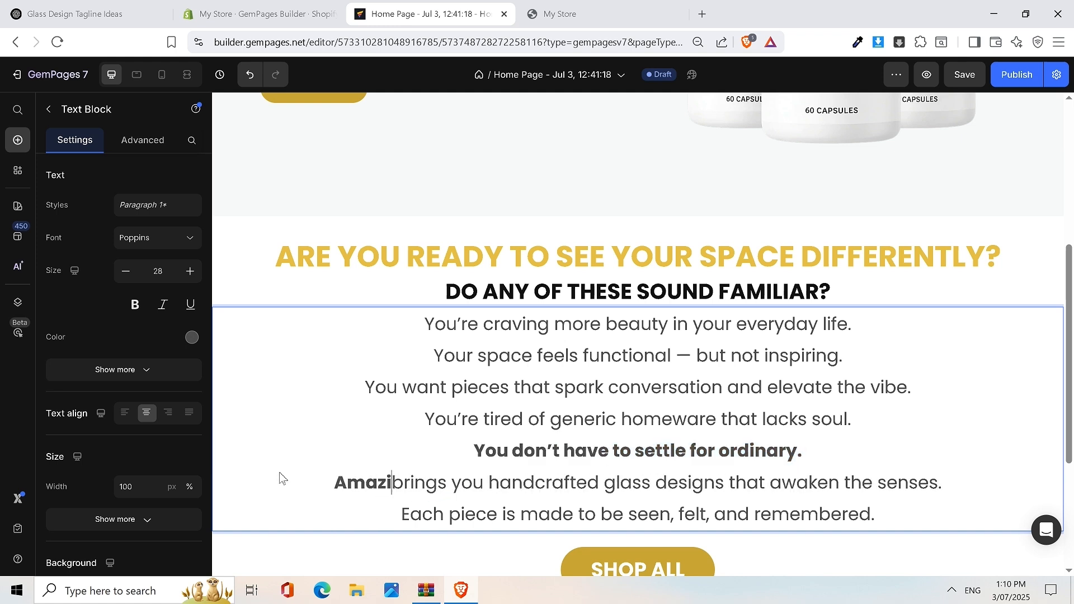
{"action": "type", "text": "glass creations"}
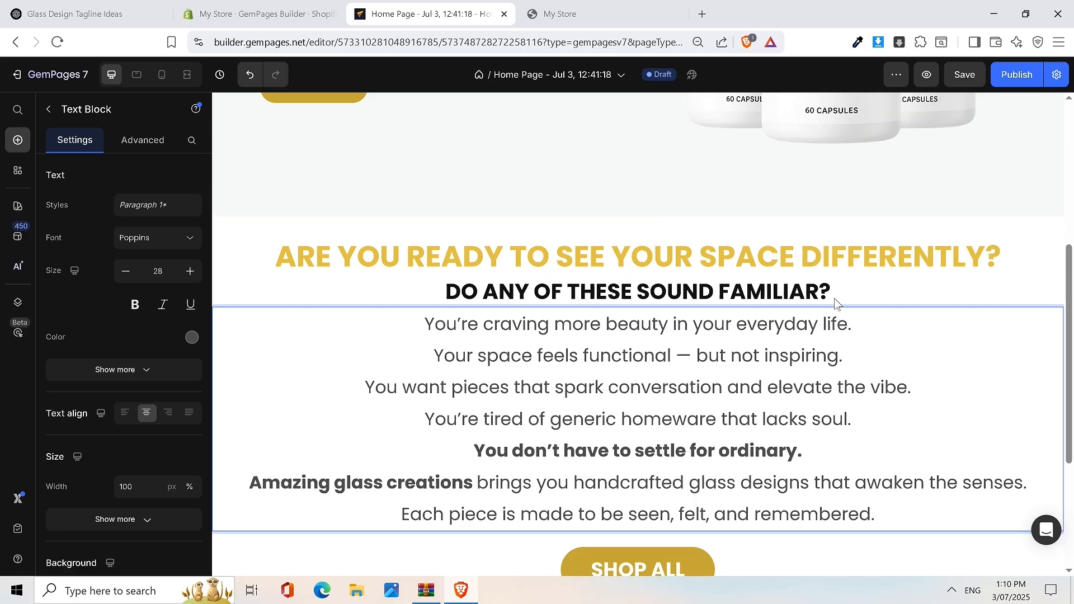
Step: Add blank lines above the first line, below the last, and around "You don't have to settle for ordinary.", saving the page
{"action": "left_click", "coordinate": [436, 326]}
{"action": "left_click", "coordinate": [424, 324]}
{"action": "key", "text": "Return"}
{"action": "scroll", "coordinate": [727, 347], "scroll_direction": "down", "scroll_amount": 3}
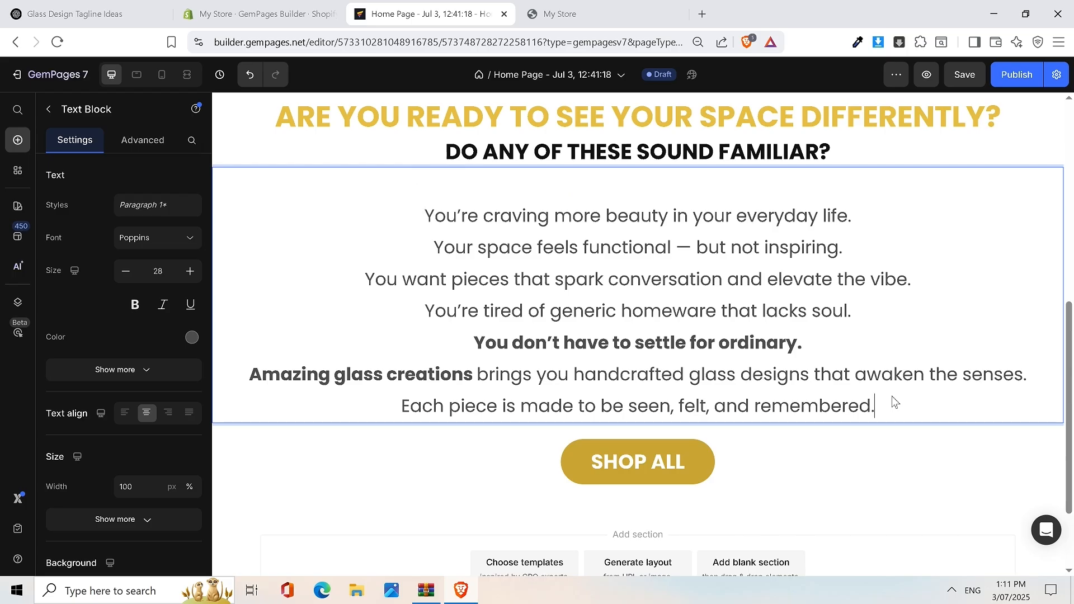
{"action": "key", "text": "Return"}
{"action": "key", "text": "ctrl+s"}
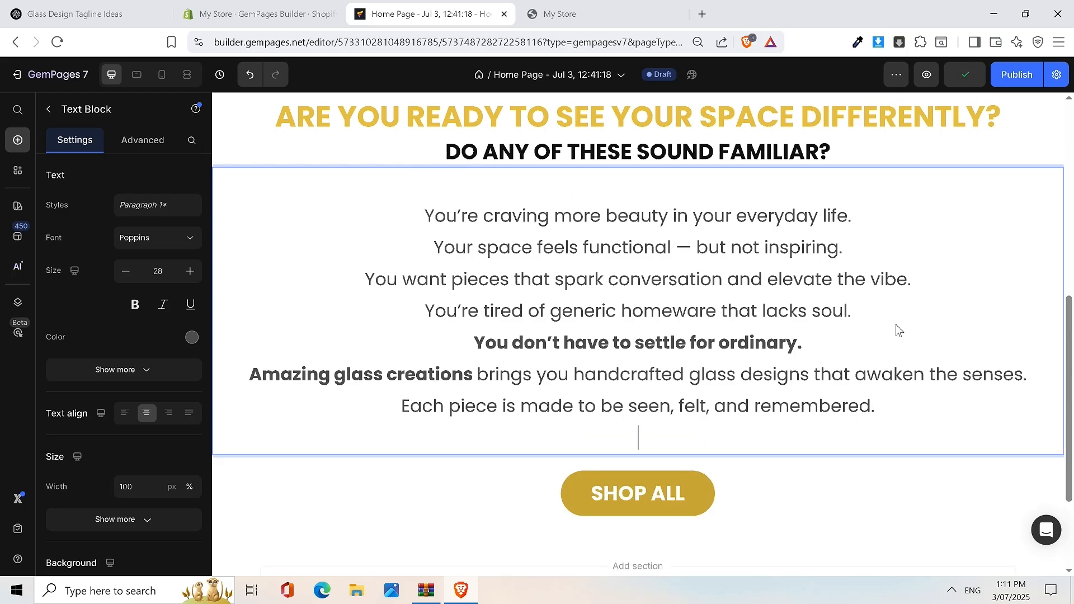
{"action": "key", "text": "Return"}
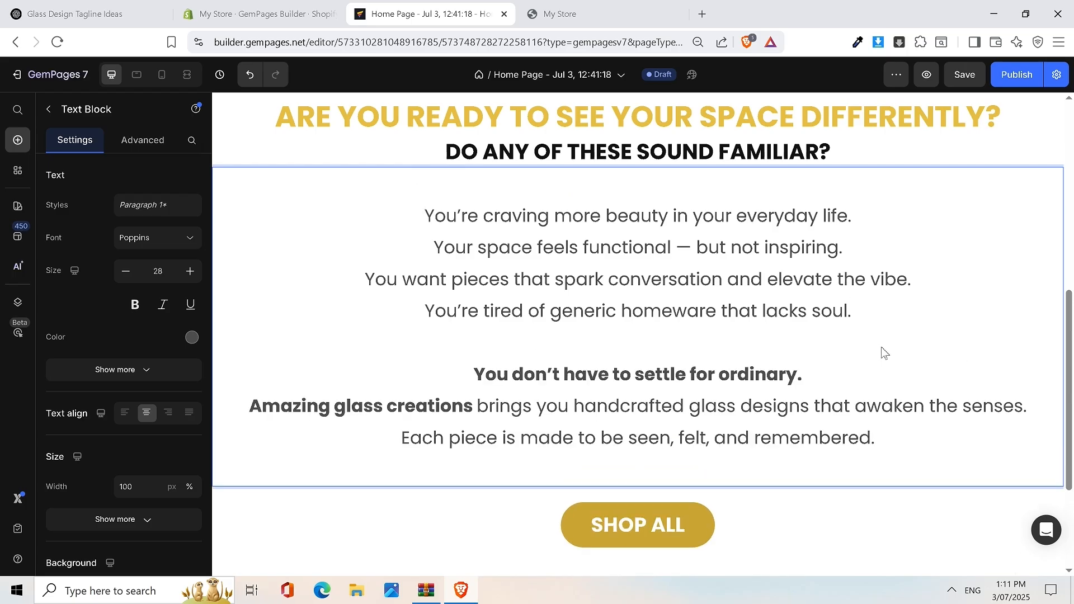
{"action": "left_click", "coordinate": [874, 385]}
{"action": "key", "text": "Return"}
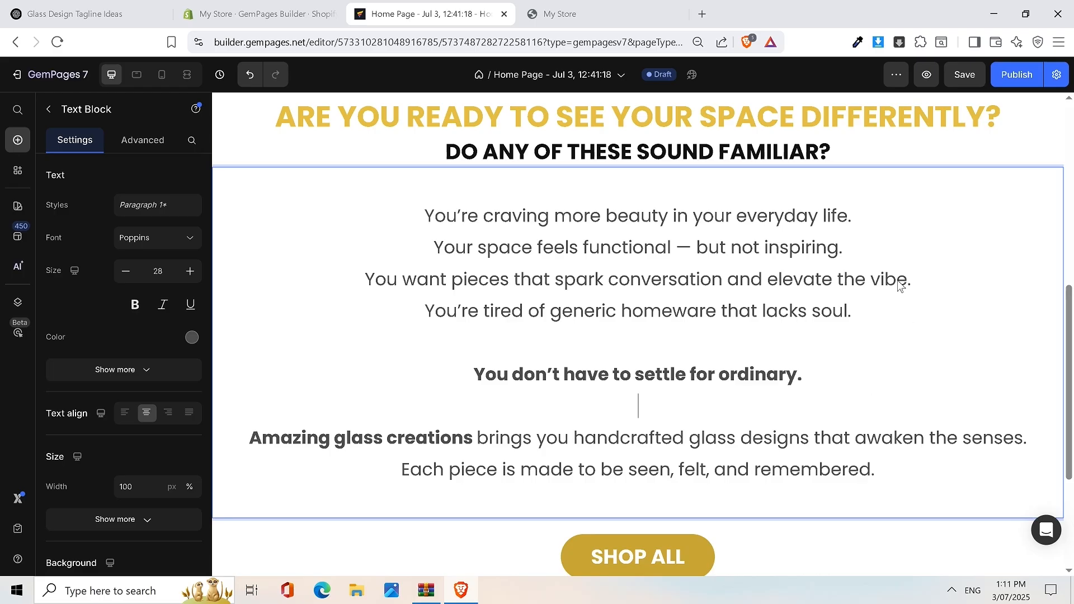
{"action": "key", "text": "ctrl+s"}
{"action": "left_click_drag", "start_coordinate": [407, 227], "coordinate": [839, 249]}
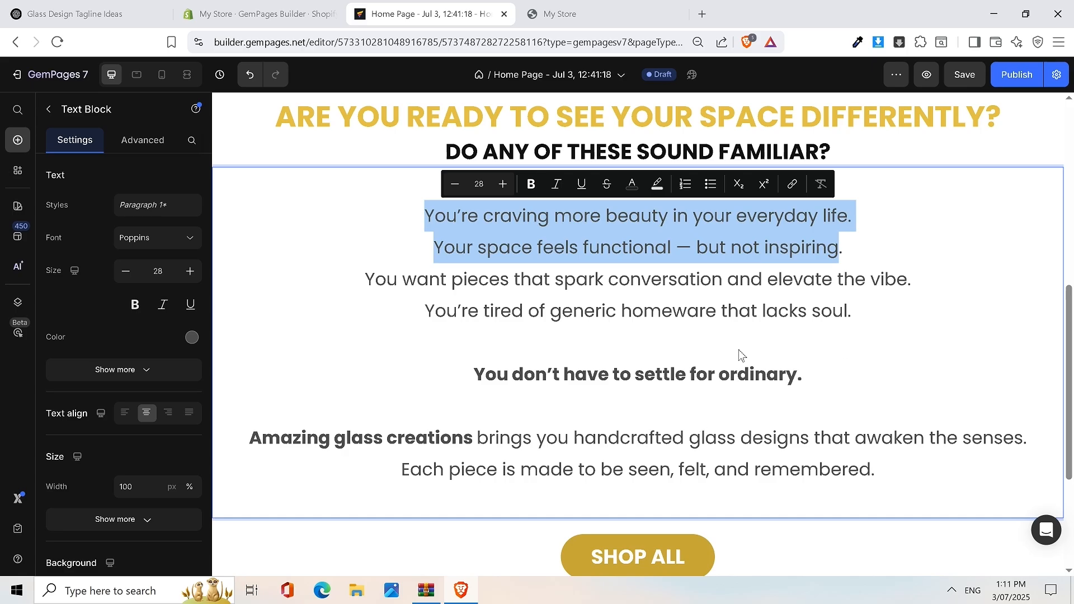
{"action": "left_click_drag", "start_coordinate": [248, 445], "coordinate": [832, 472]}
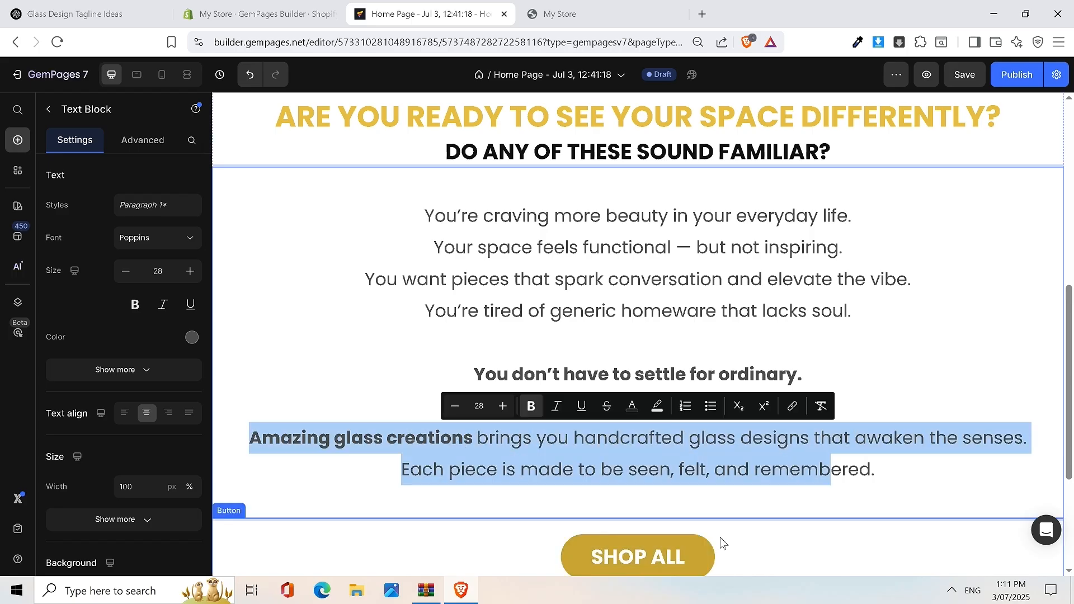
Step: Undo the glass-design edits until the original supplements heading and text block are restored
{"action": "key", "text": "ctrl+z"}
{"action": "key", "text": "ctrl+z"}
{"action": "key", "text": "ctrl+z"}
{"action": "key", "text": "ctrl+z"}
{"action": "key", "text": "ctrl+z"}
{"action": "key", "text": "ctrl+z"}
{"action": "key", "text": "ctrl+z"}
{"action": "key", "text": "ctrl+z"}
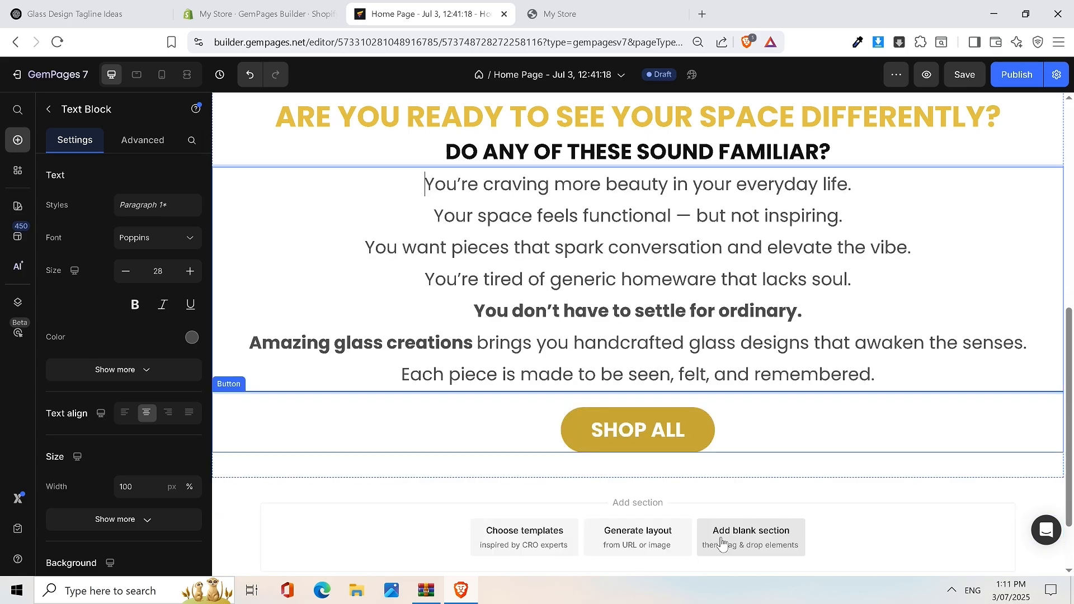
{"action": "key", "text": "ctrl+z"}
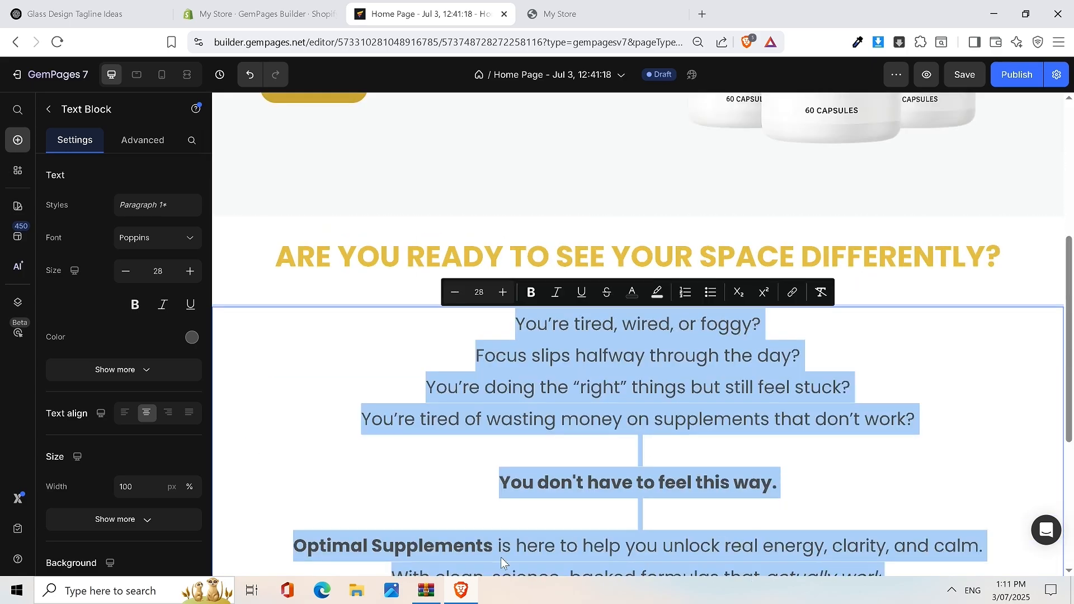
{"action": "key", "text": "ctrl+z"}
{"action": "key", "text": "ctrl+z"}
{"action": "key", "text": "ctrl+z"}
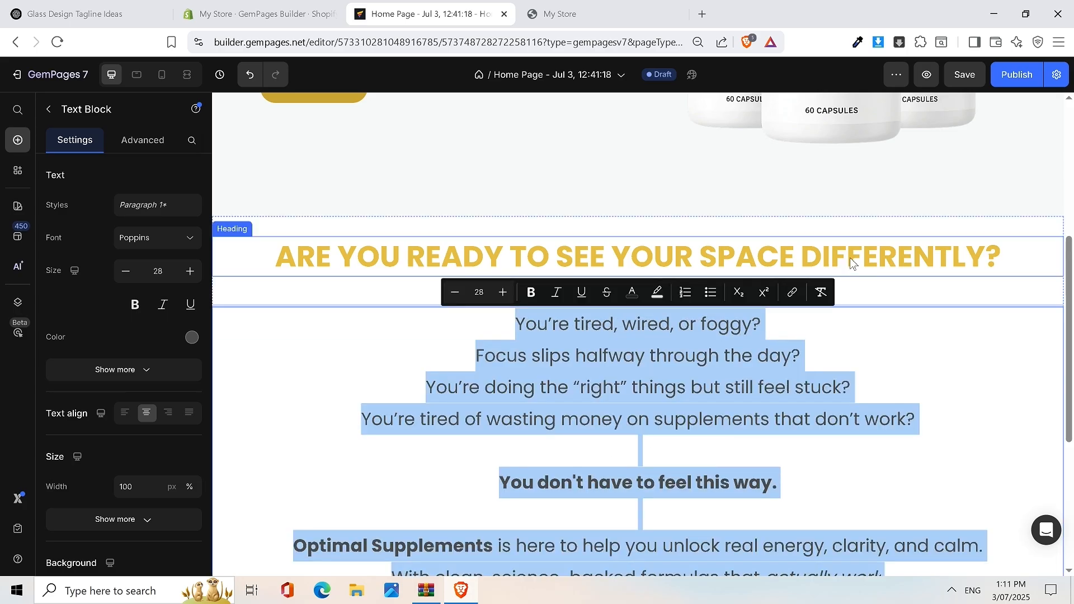
{"action": "key", "text": "ctrl+z"}
{"action": "key", "text": "ctrl+z"}
{"action": "key", "text": "ctrl+shift+z"}
{"action": "key", "text": "ctrl+shift+z"}
{"action": "key", "text": "ctrl+z"}
{"action": "key", "text": "ctrl+z"}
{"action": "key", "text": "ctrl+z"}
{"action": "key", "text": "ctrl+z"}
{"action": "key", "text": "ctrl+z"}
{"action": "key", "text": "ctrl+z"}
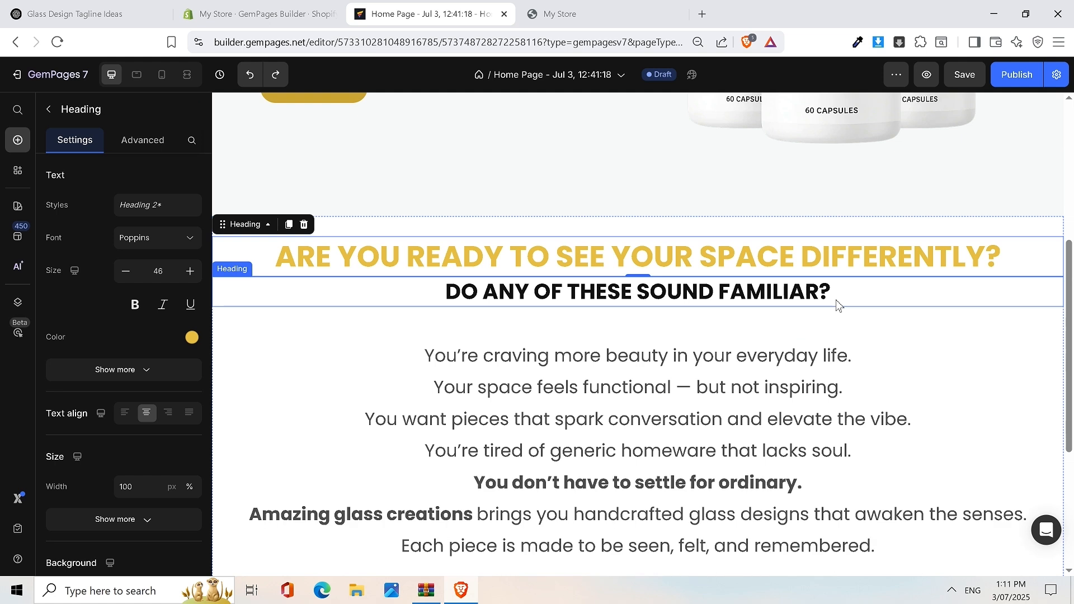
{"action": "key", "text": "ctrl+z"}
{"action": "key", "text": "ctrl+z"}
{"action": "key", "text": "ctrl+z"}
{"action": "key", "text": "ctrl+z"}
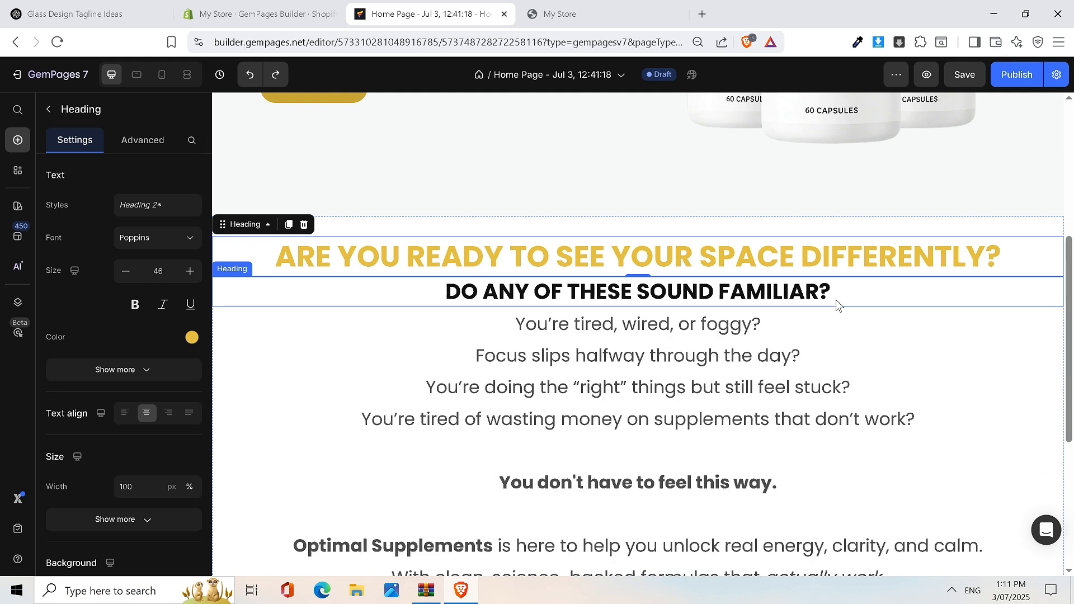
{"action": "left_click", "coordinate": [806, 384]}
{"action": "scroll", "coordinate": [808, 384], "scroll_direction": "down", "scroll_amount": 5}
{"action": "scroll", "coordinate": [793, 364], "scroll_direction": "up", "scroll_amount": 4}
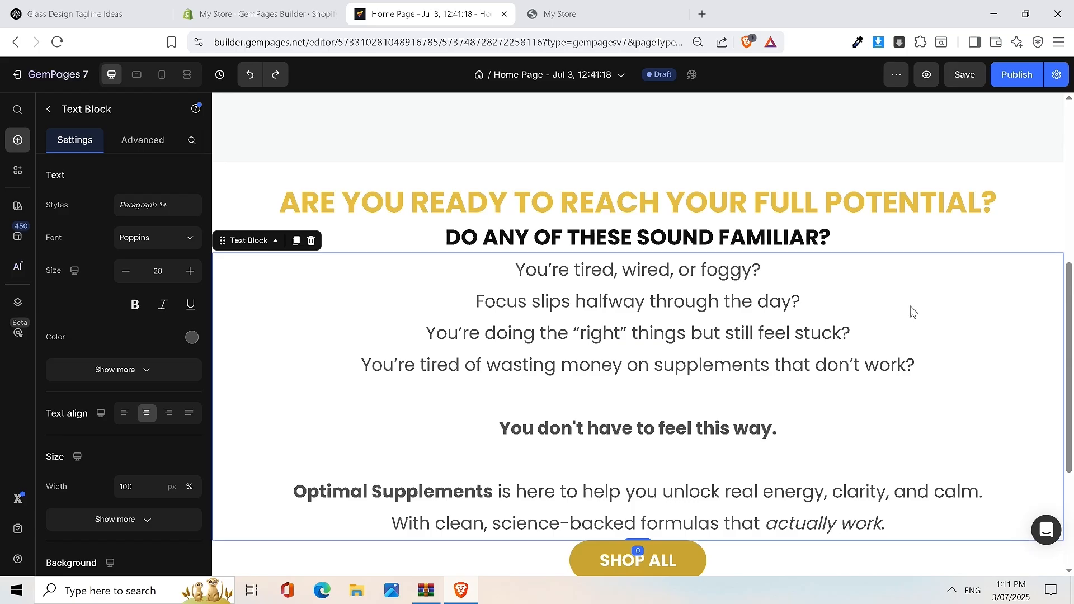
Step: Set the inner top spacing of the SHOP ALL button below the text block to 25 px and save the page
{"action": "scroll", "coordinate": [804, 513], "scroll_direction": "down", "scroll_amount": 1}
{"action": "left_click", "coordinate": [766, 491]}
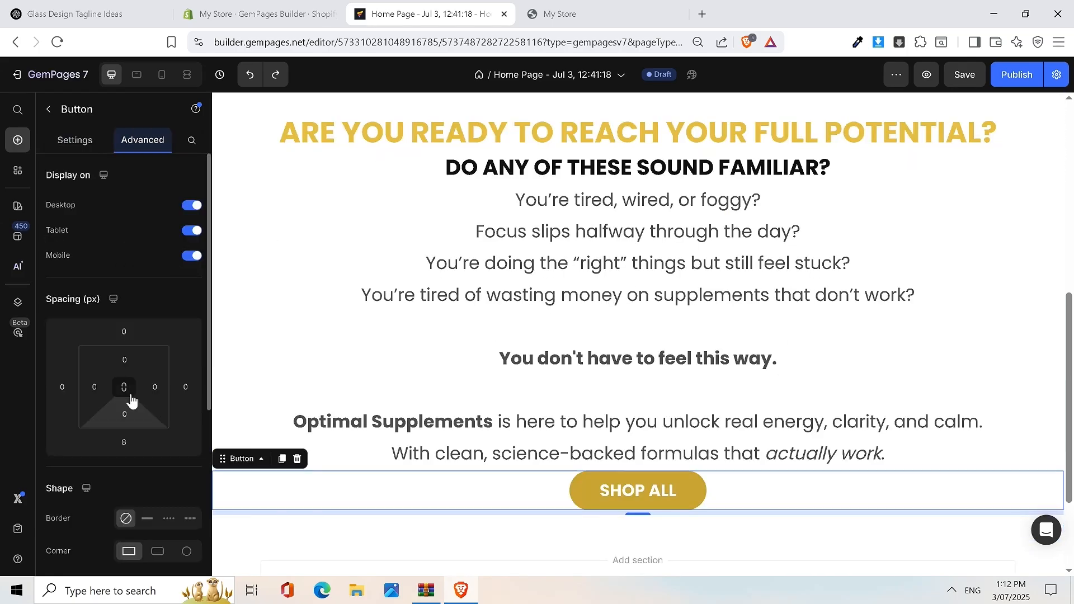
{"action": "left_click", "coordinate": [126, 355]}
{"action": "type", "text": "25"}
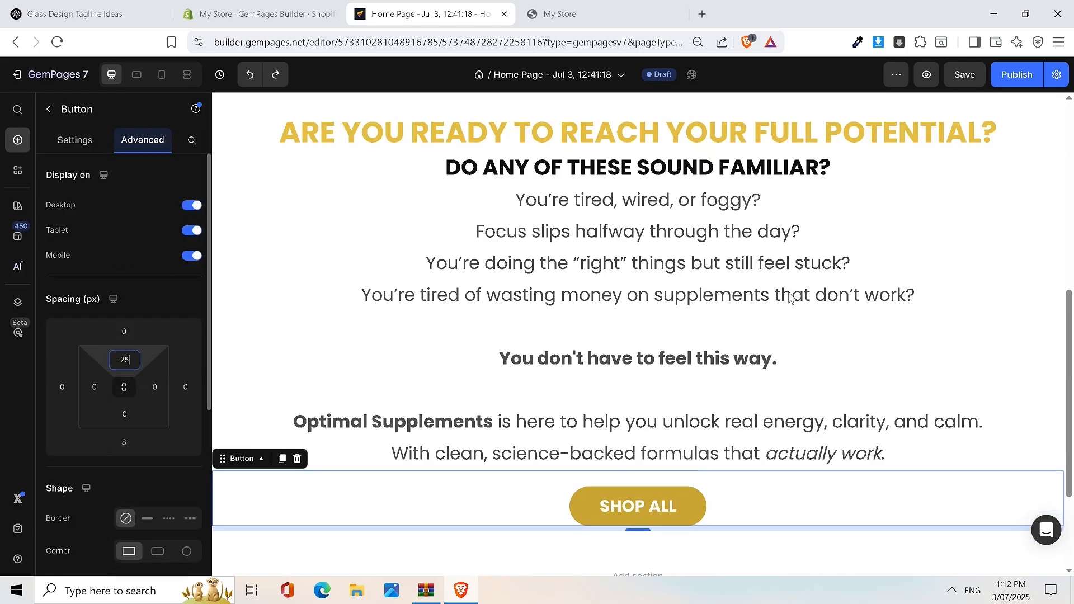
{"action": "left_click", "coordinate": [961, 73]}
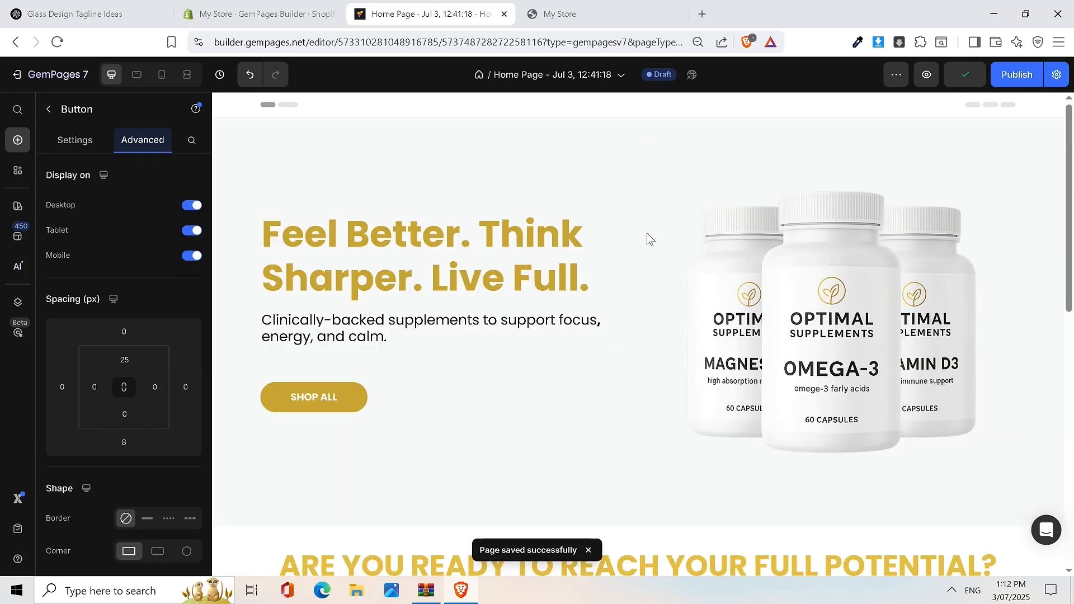
Step: Examine the My Store preview from the supplements section down to the "As Featured In" logo strip
{"action": "left_click", "coordinate": [542, 12]}
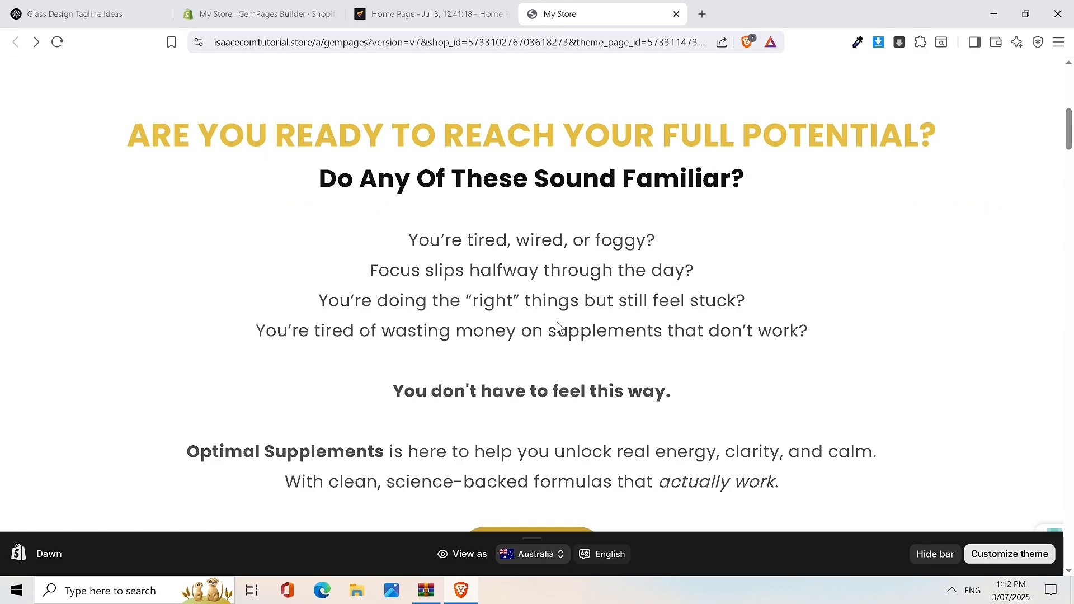
{"action": "scroll", "coordinate": [557, 269], "scroll_direction": "down", "scroll_amount": 5}
{"action": "scroll", "coordinate": [678, 242], "scroll_direction": "down", "scroll_amount": 1}
{"action": "scroll", "coordinate": [437, 359], "scroll_direction": "up", "scroll_amount": 4}
{"action": "scroll", "coordinate": [621, 283], "scroll_direction": "down", "scroll_amount": 4}
{"action": "scroll", "coordinate": [617, 271], "scroll_direction": "up", "scroll_amount": 3}
{"action": "scroll", "coordinate": [659, 253], "scroll_direction": "down", "scroll_amount": 5}
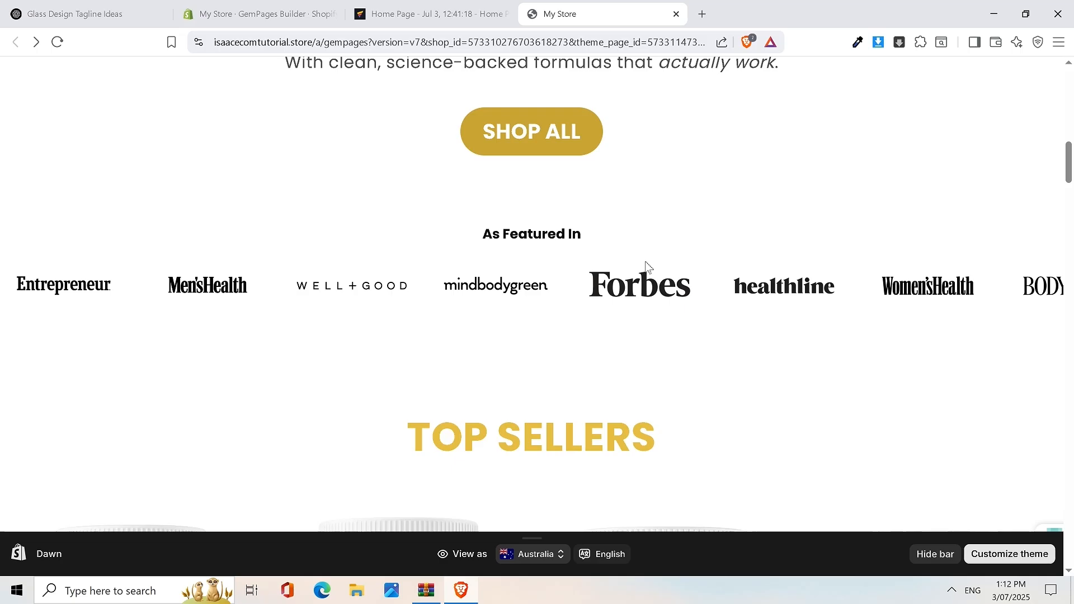
Step: In the GemPages editor, add the Brands (As seen on) - Style 11 section from the template library below the SHOP ALL button
{"action": "left_click", "coordinate": [417, 22]}
{"action": "scroll", "coordinate": [709, 332], "scroll_direction": "down", "scroll_amount": 3}
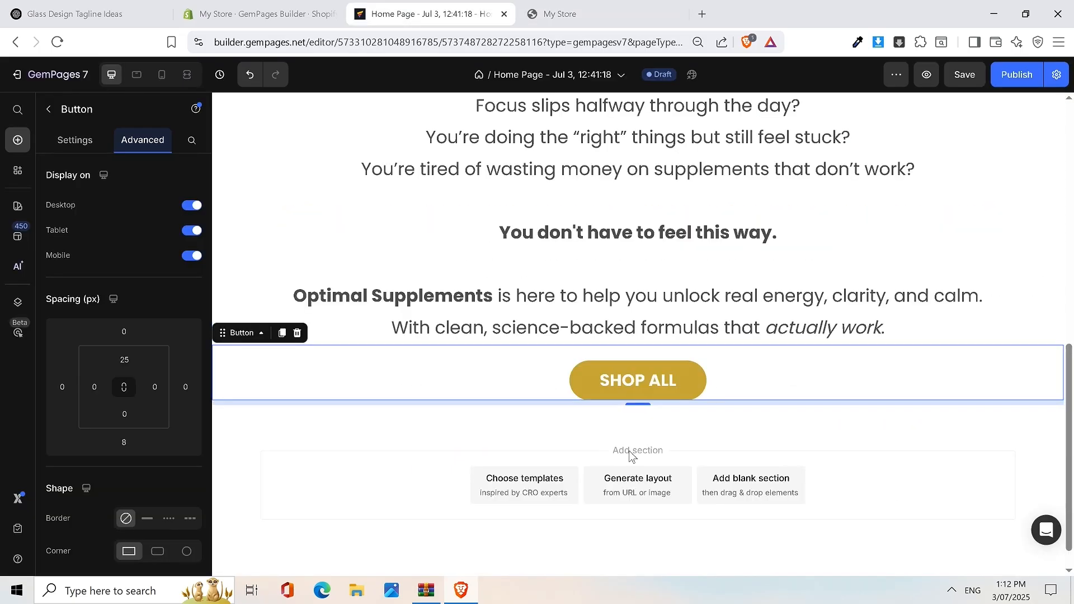
{"action": "left_click", "coordinate": [520, 498]}
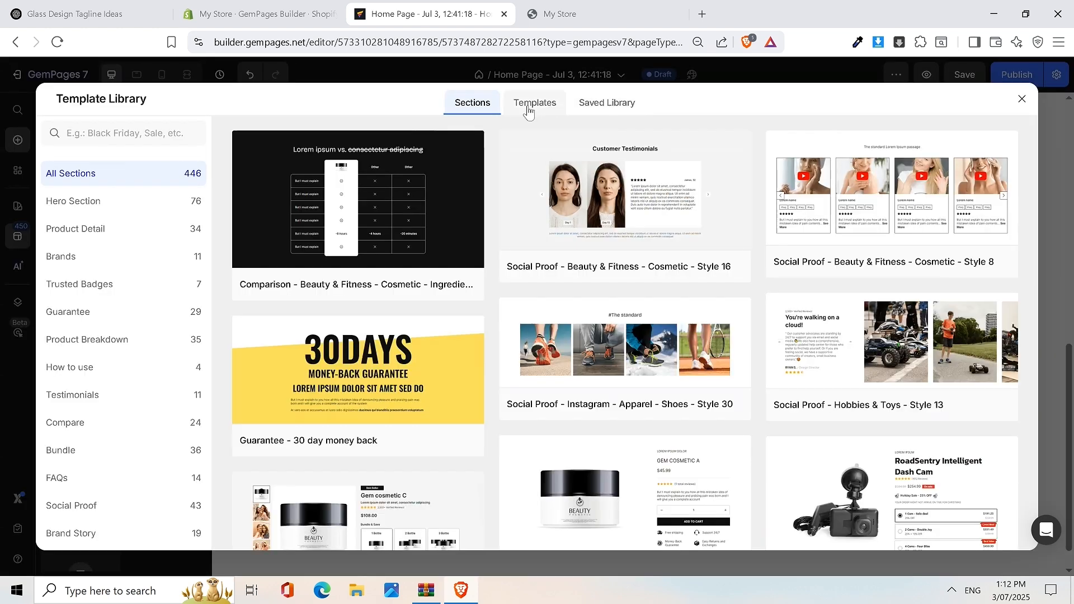
{"action": "left_click", "coordinate": [535, 107]}
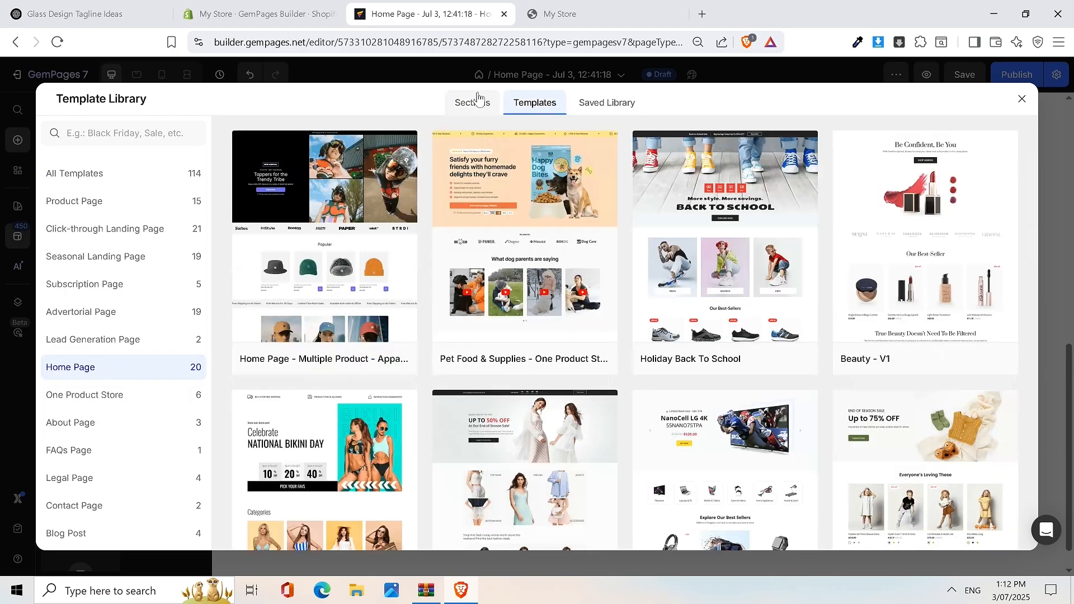
{"action": "left_click", "coordinate": [476, 102]}
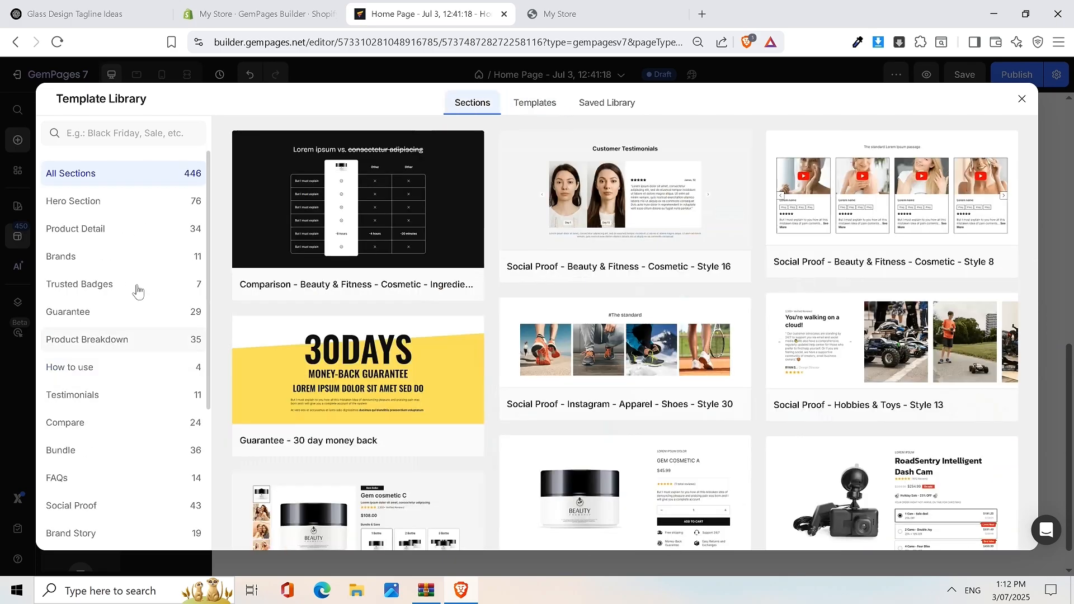
{"action": "left_click", "coordinate": [111, 258]}
{"action": "mouse_move", "coordinate": [665, 264]}
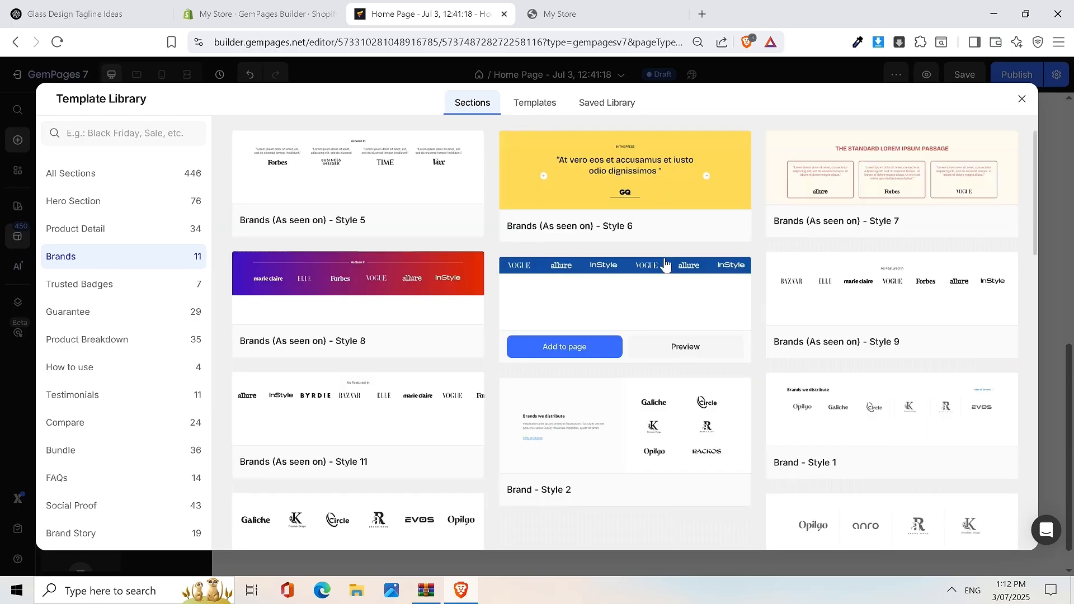
{"action": "scroll", "coordinate": [558, 280], "scroll_direction": "down", "scroll_amount": 1}
{"action": "mouse_move", "coordinate": [362, 325]}
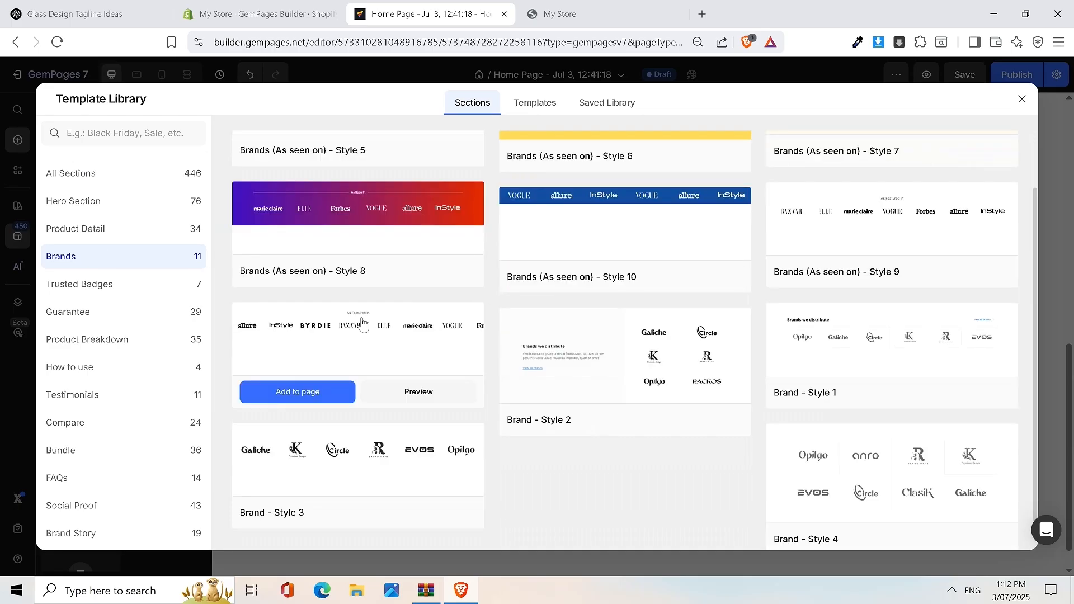
{"action": "left_click", "coordinate": [397, 398]}
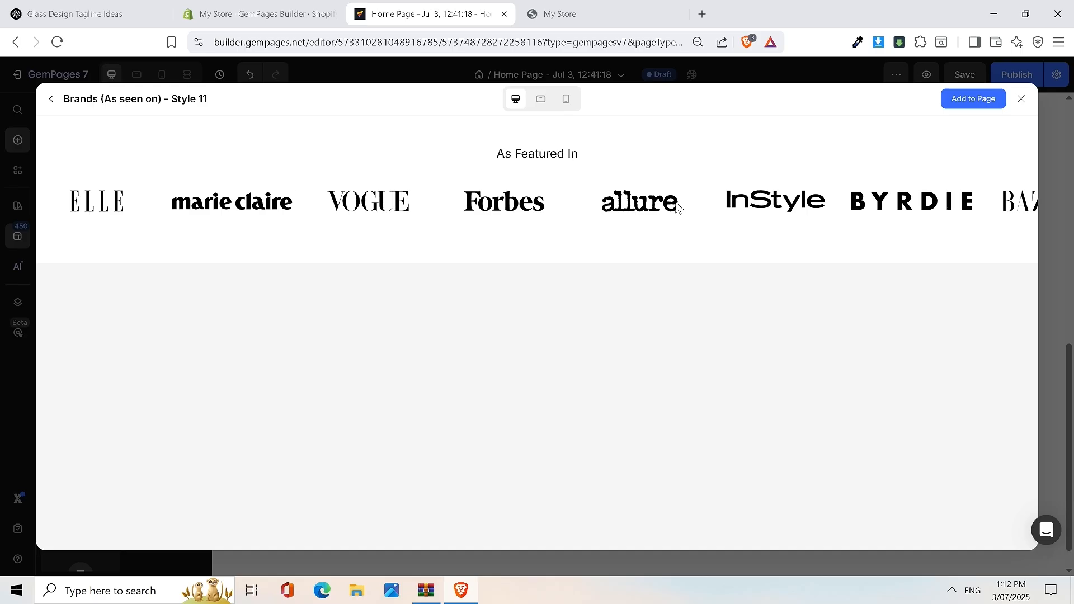
{"action": "left_click", "coordinate": [963, 99]}
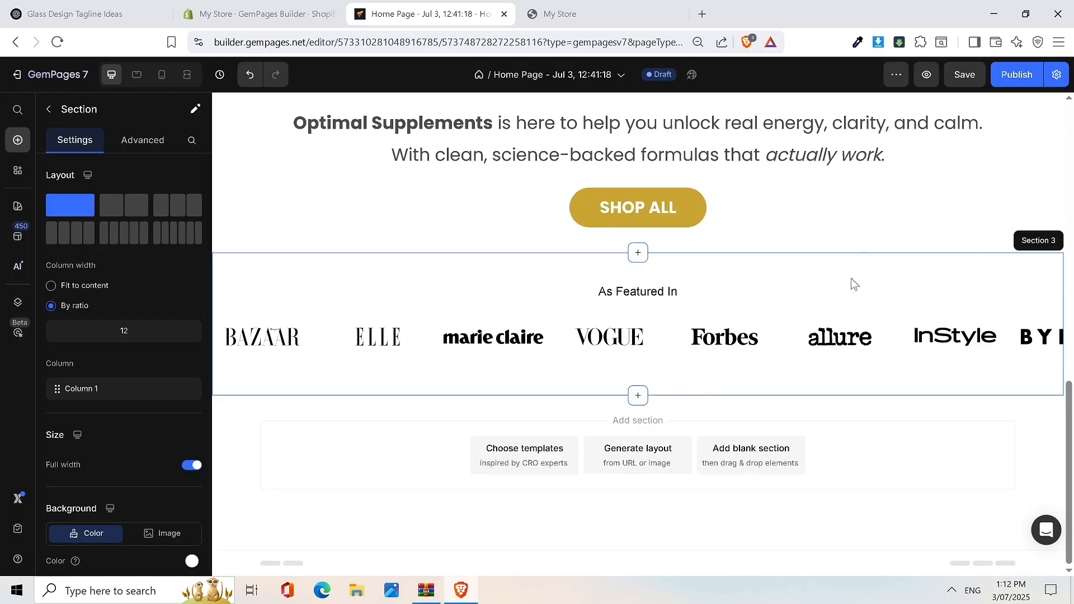
Step: Format the "As Featured In" heading as bold Poppins at size 24, comparing it with the My Store preview
{"action": "scroll", "coordinate": [851, 279], "scroll_direction": "up", "scroll_amount": 10}
{"action": "scroll", "coordinate": [850, 285], "scroll_direction": "down", "scroll_amount": 8}
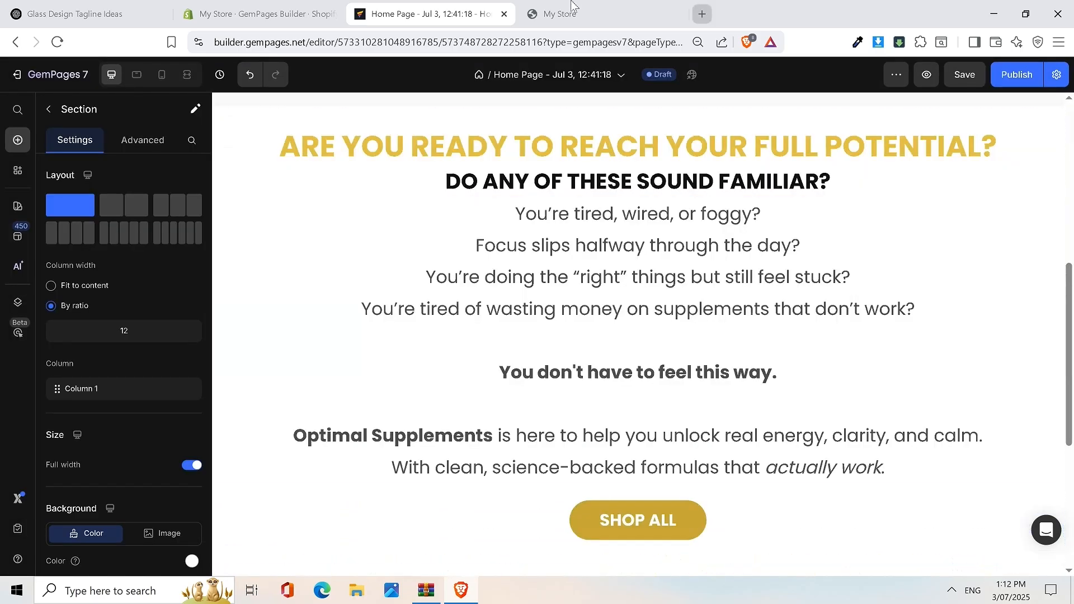
{"action": "left_click", "coordinate": [560, 13]}
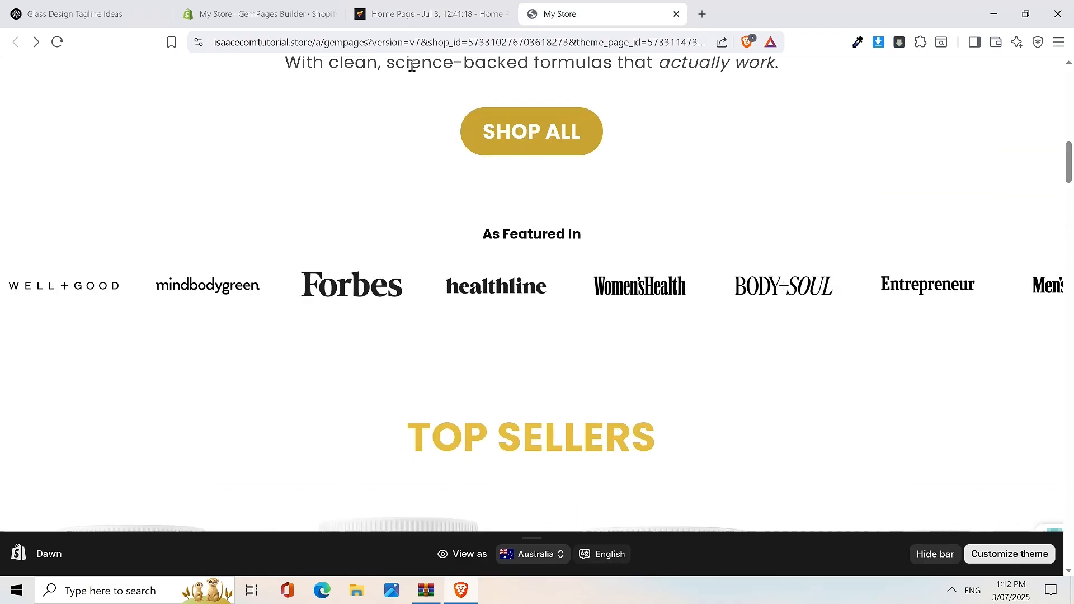
{"action": "left_click", "coordinate": [401, 18]}
{"action": "scroll", "coordinate": [633, 373], "scroll_direction": "down", "scroll_amount": 5}
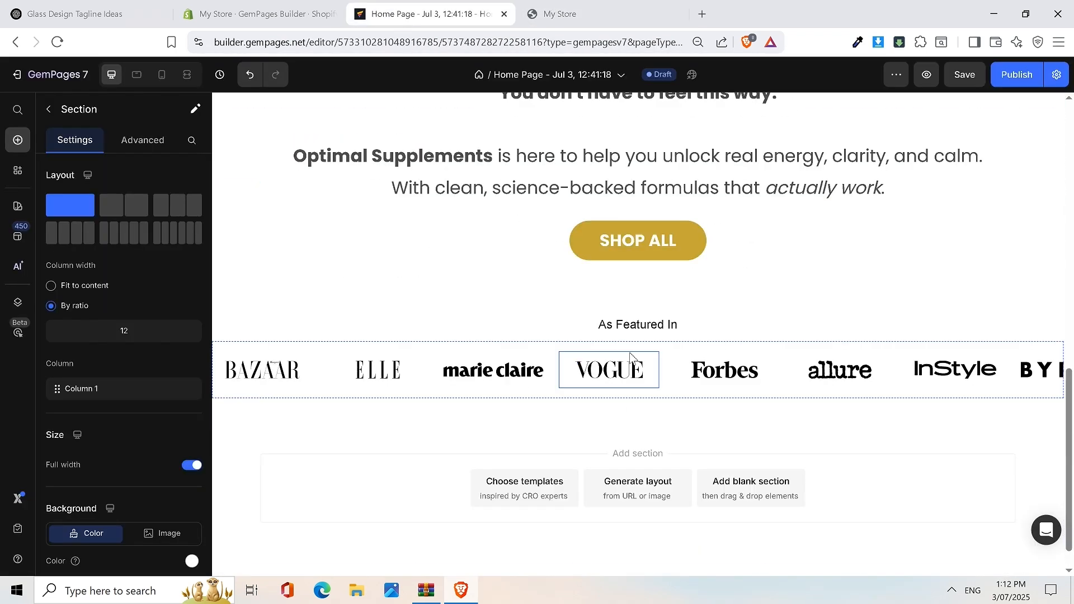
{"action": "triple_click", "coordinate": [619, 323]}
{"action": "left_click", "coordinate": [531, 298]}
{"action": "left_click", "coordinate": [156, 238]}
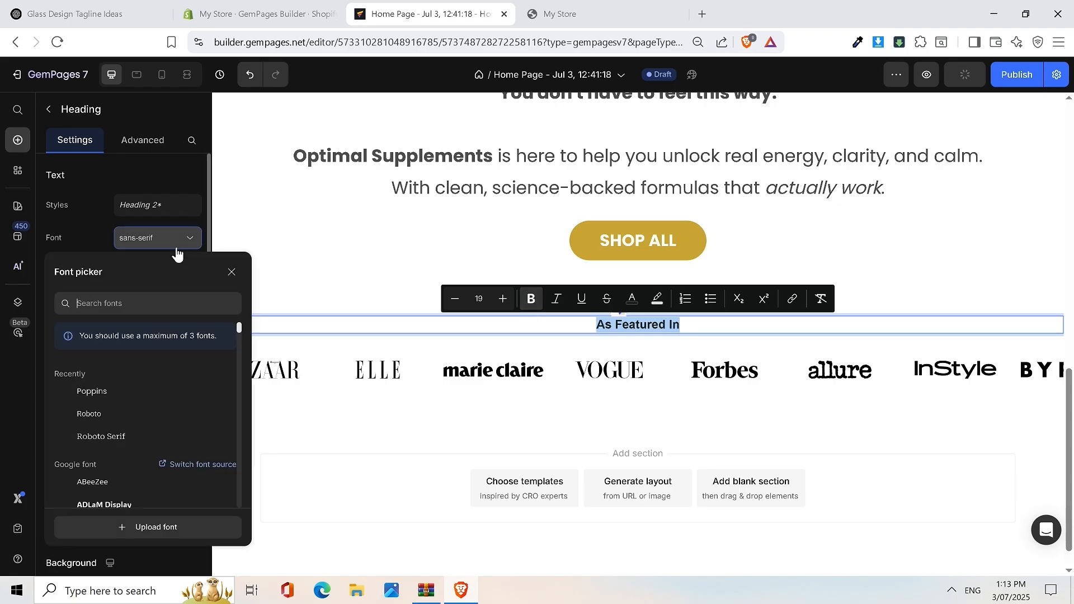
{"action": "left_click", "coordinate": [139, 392]}
{"action": "left_click", "coordinate": [188, 272]}
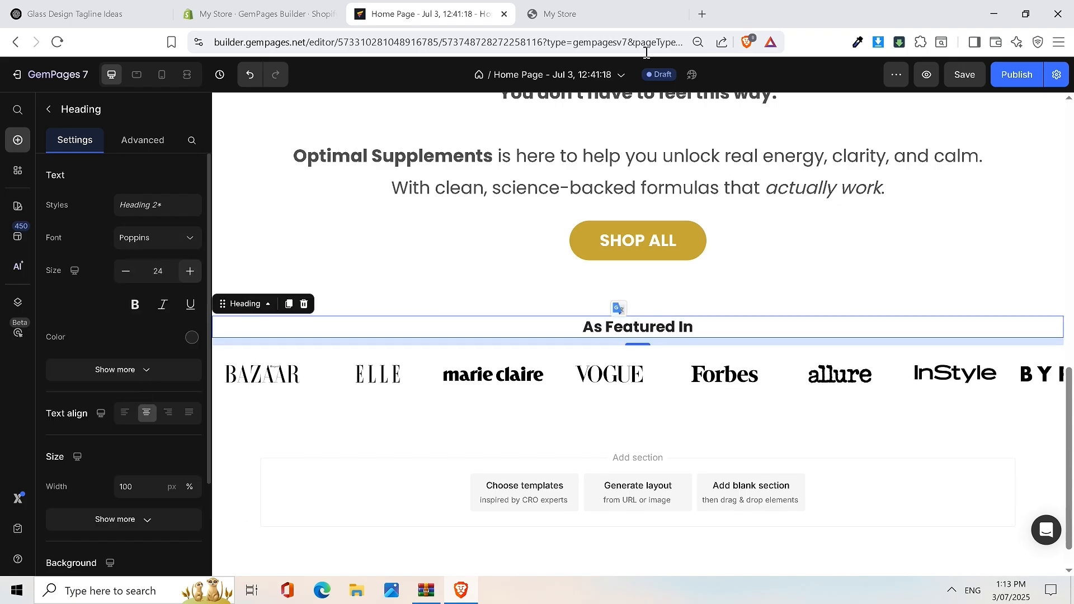
{"action": "left_click", "coordinate": [599, 11]}
{"action": "left_click", "coordinate": [406, 4]}
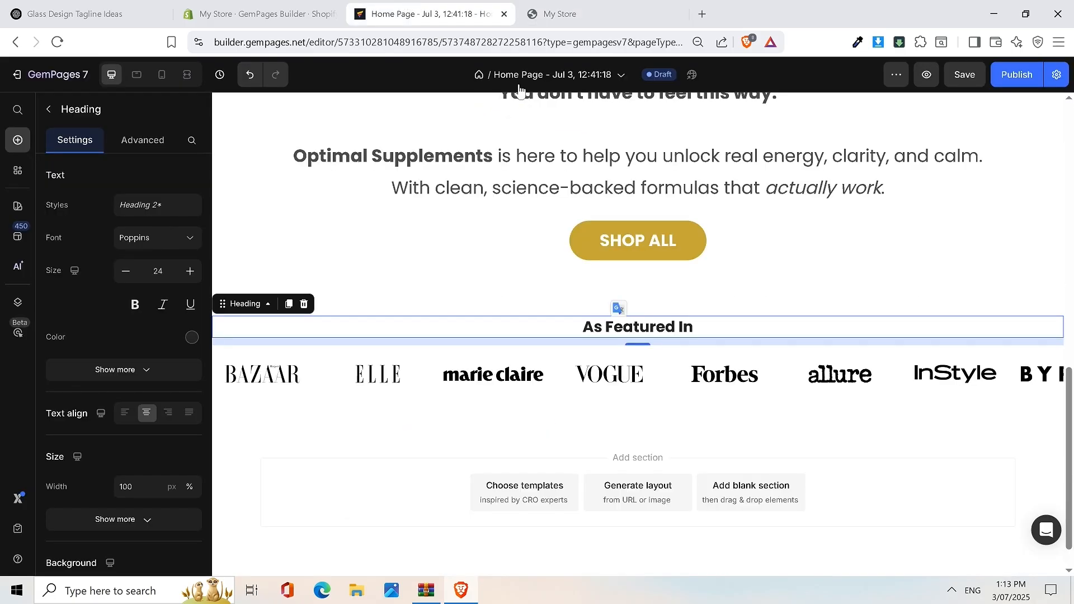
Step: Try the healthline gallery image in place of the BAZAAR logo in the carousel, undo the swap, and save the page
{"action": "left_click", "coordinate": [294, 387]}
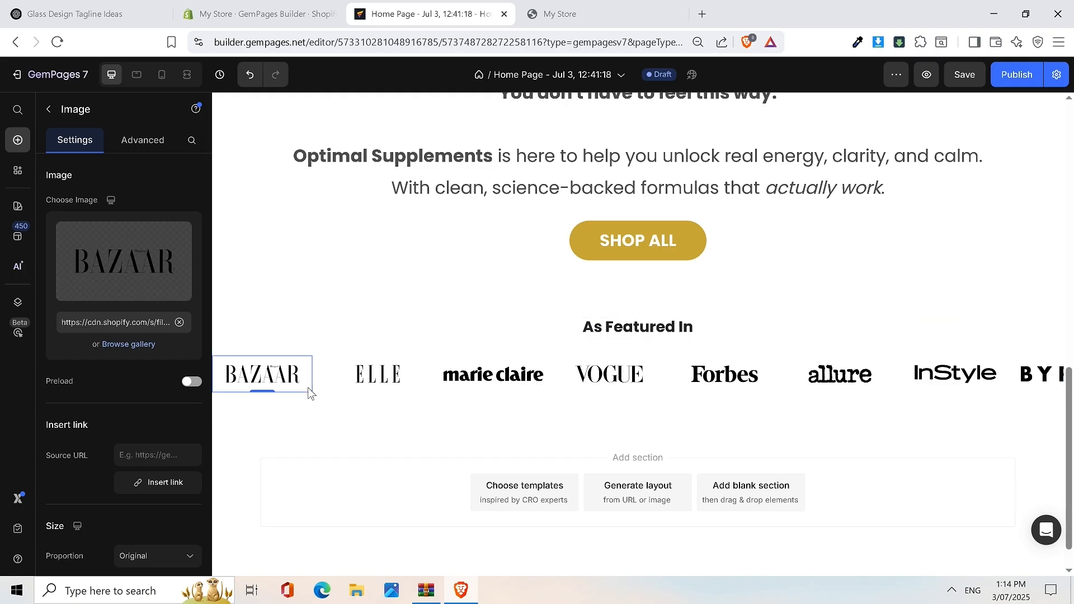
{"action": "left_click", "coordinate": [129, 344]}
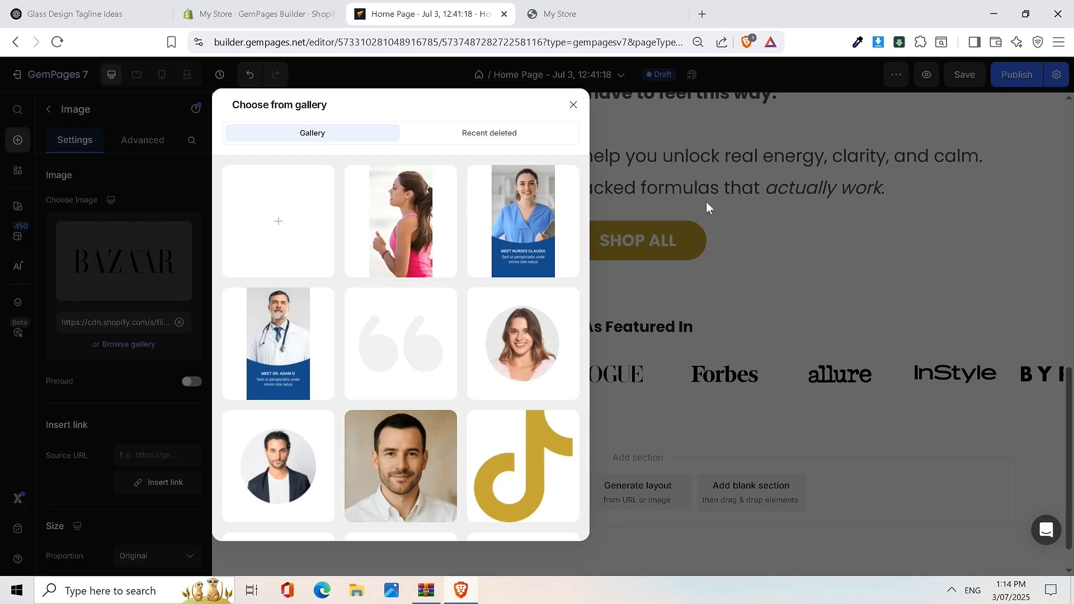
{"action": "scroll", "coordinate": [380, 285], "scroll_direction": "down", "scroll_amount": 6}
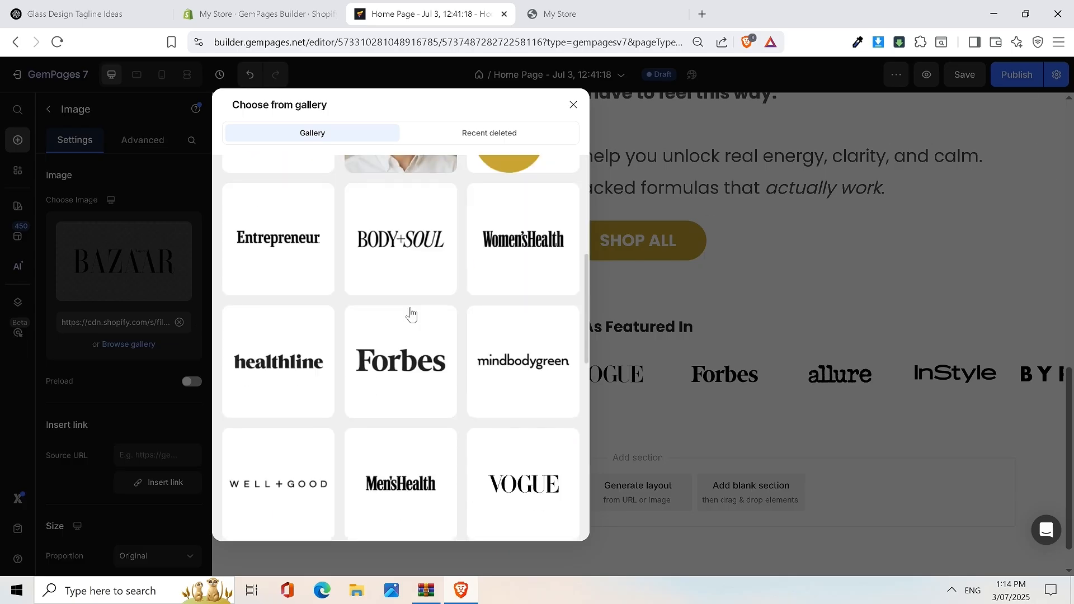
{"action": "left_click", "coordinate": [278, 378]}
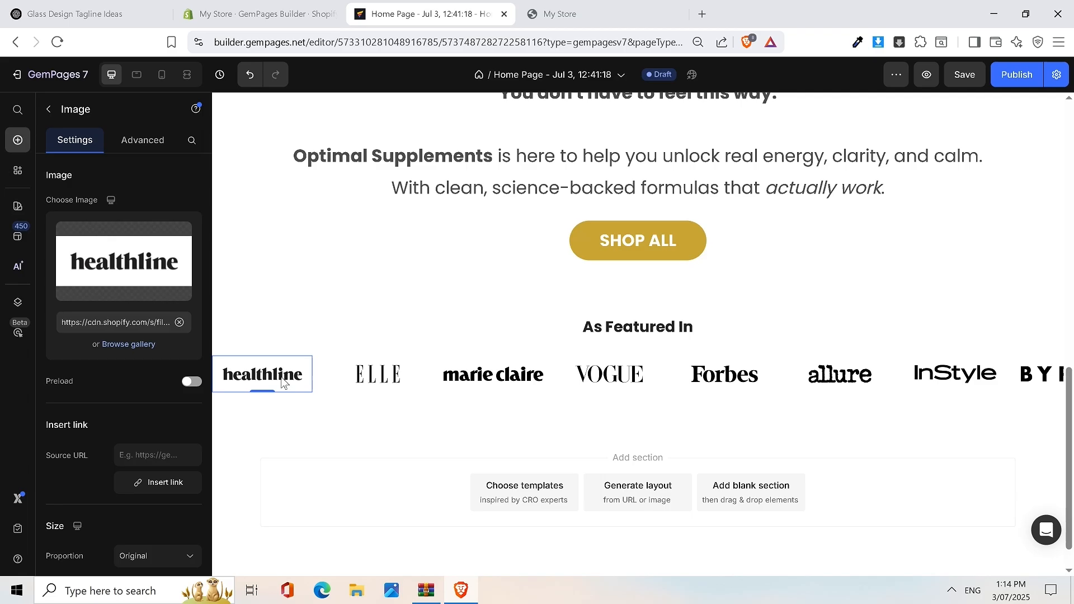
{"action": "key", "text": "ctrl+s"}
{"action": "key", "text": "ctrl+z"}
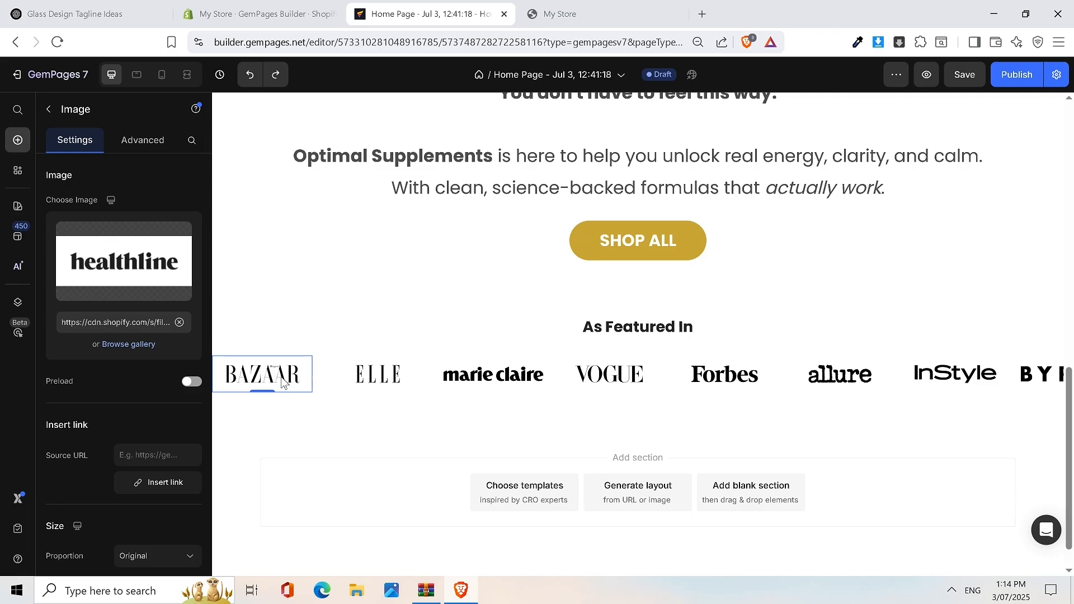
{"action": "left_click", "coordinate": [961, 75]}
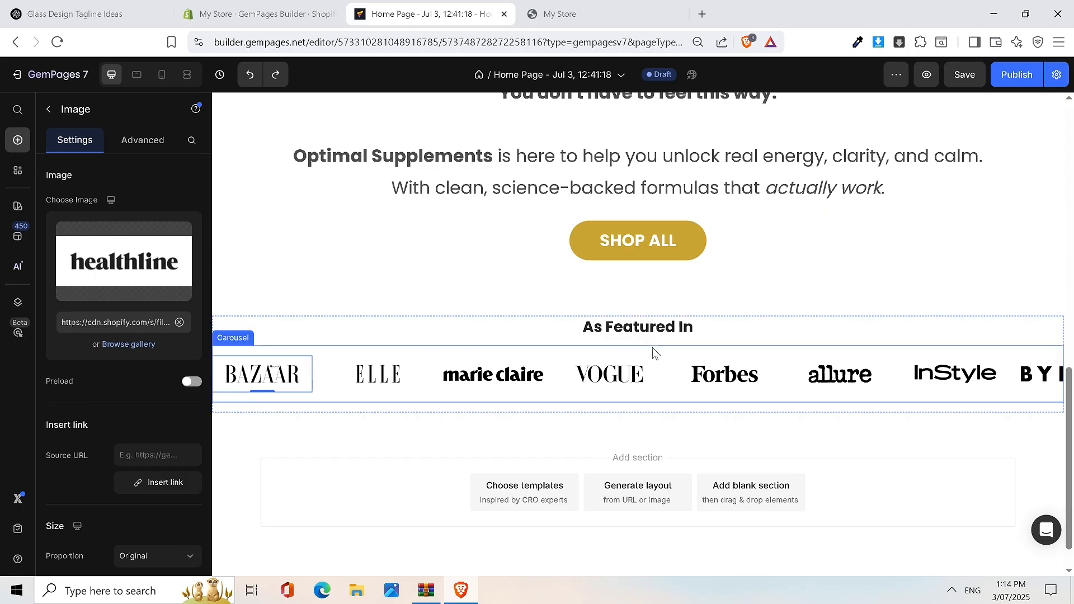
Step: Examine the TOP SELLERS section in the My Store preview, from its heading and product row down to SHOP BY COLLECTION
{"action": "scroll", "coordinate": [828, 140], "scroll_direction": "down", "scroll_amount": 1}
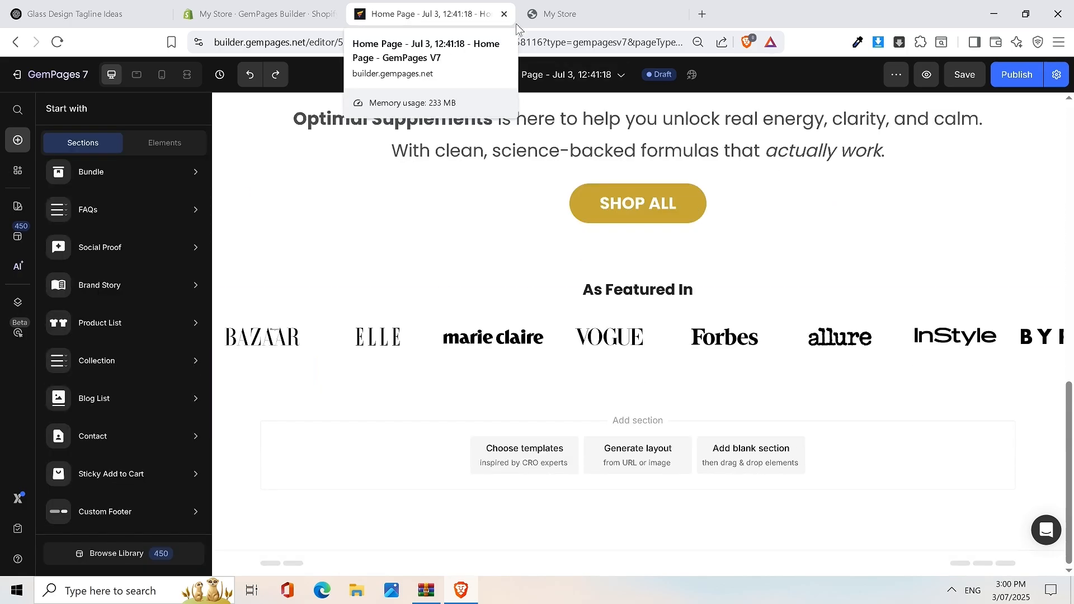
{"action": "left_click", "coordinate": [523, 18]}
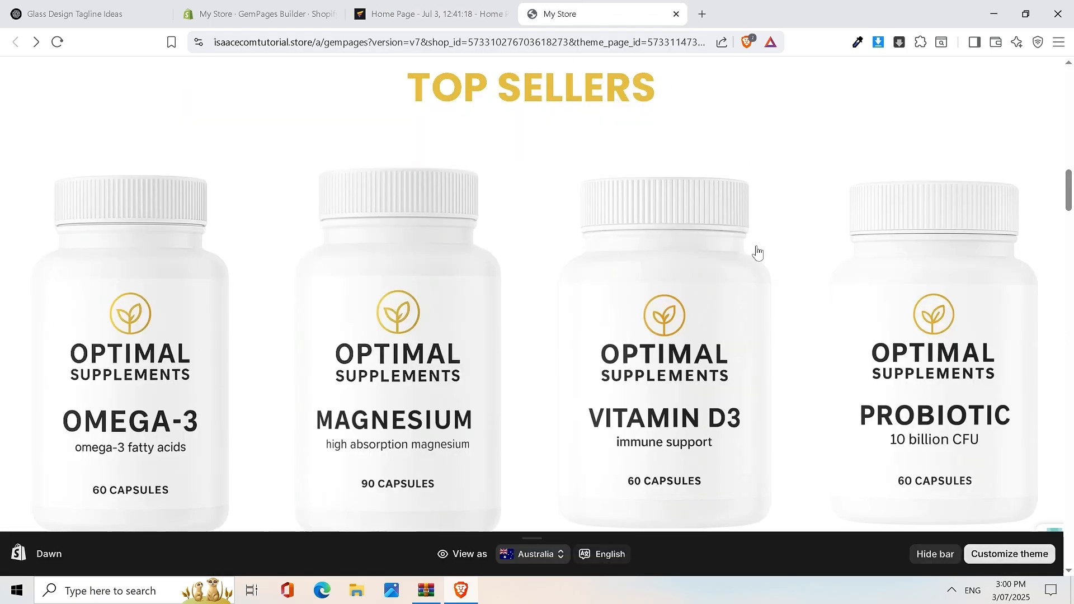
{"action": "left_click", "coordinate": [424, 21]}
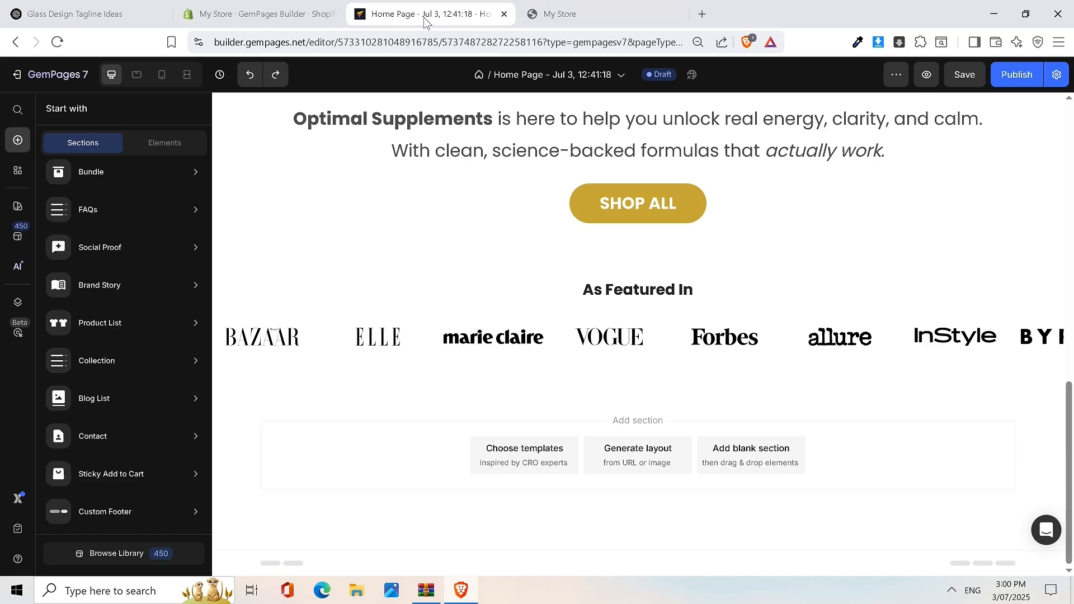
{"action": "left_click", "coordinate": [554, 14]}
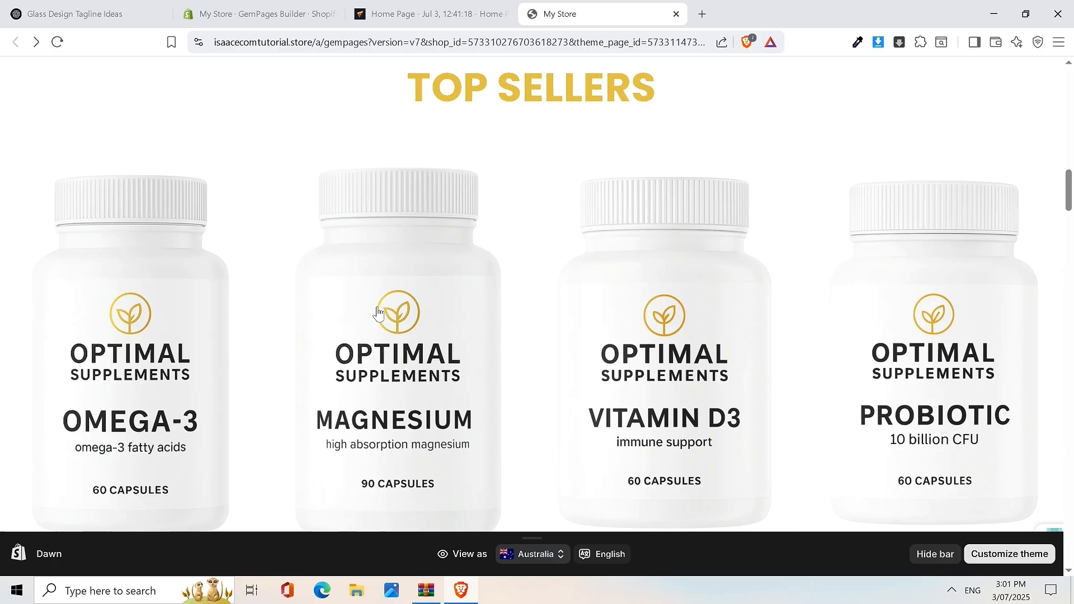
{"action": "scroll", "coordinate": [534, 289], "scroll_direction": "down", "scroll_amount": 3}
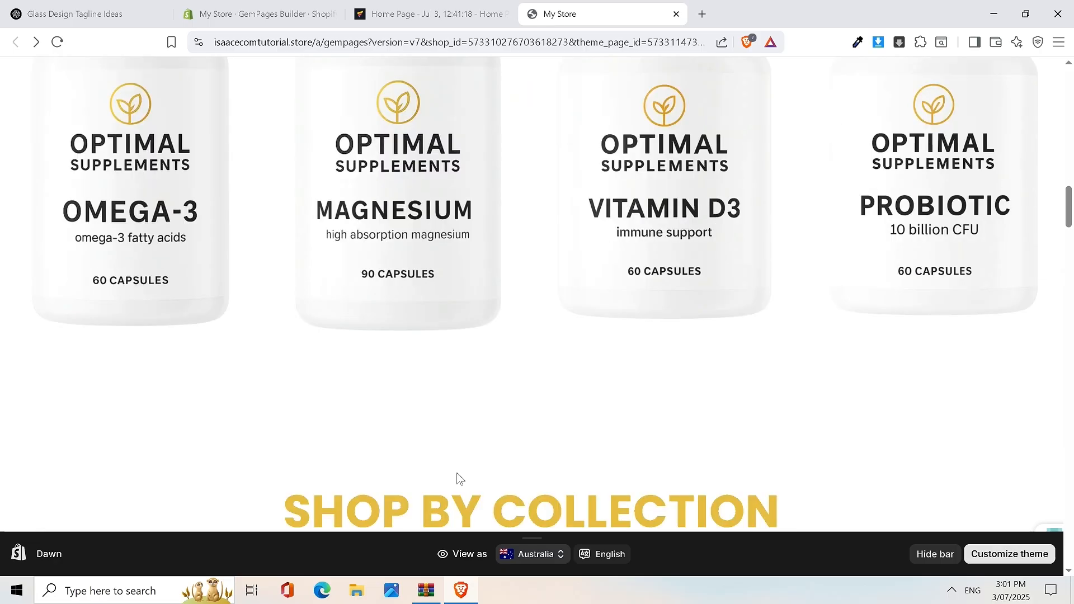
{"action": "scroll", "coordinate": [594, 269], "scroll_direction": "up", "scroll_amount": 4}
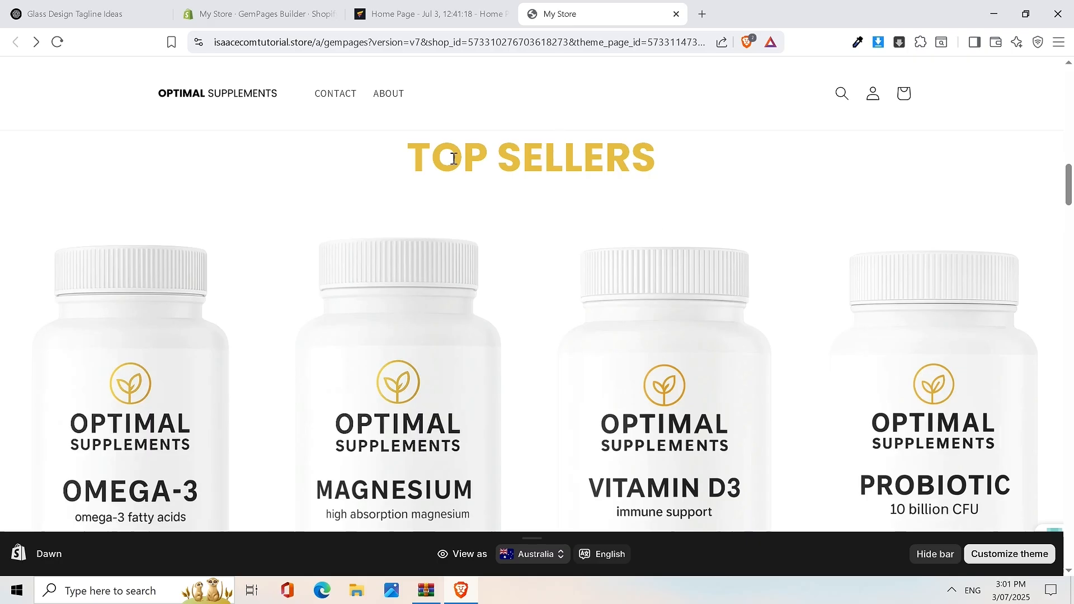
{"action": "left_click_drag", "start_coordinate": [376, 151], "coordinate": [681, 156]}
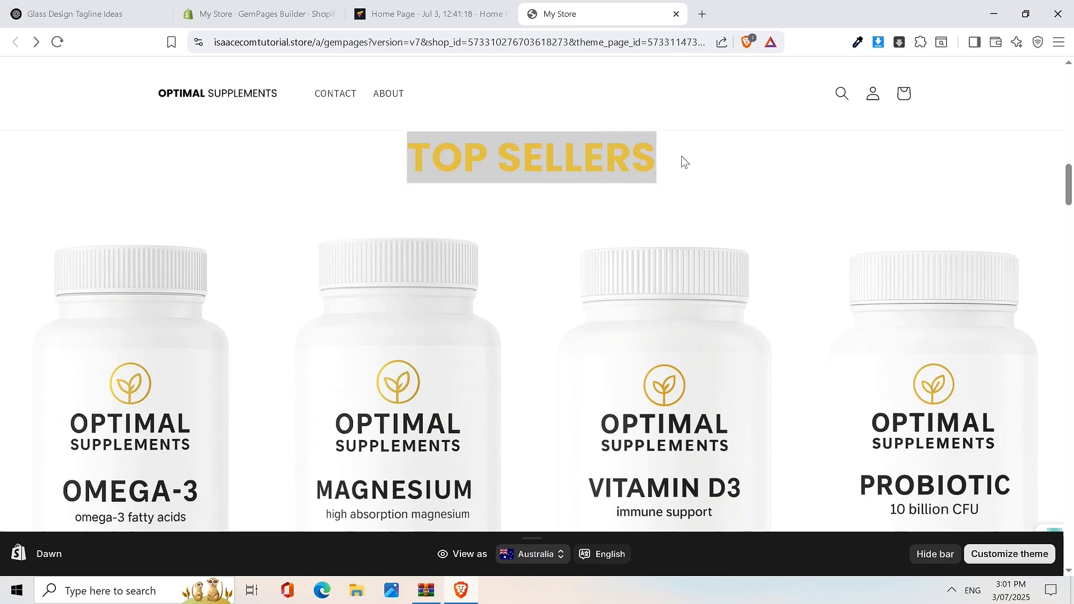
{"action": "left_click", "coordinate": [610, 152]}
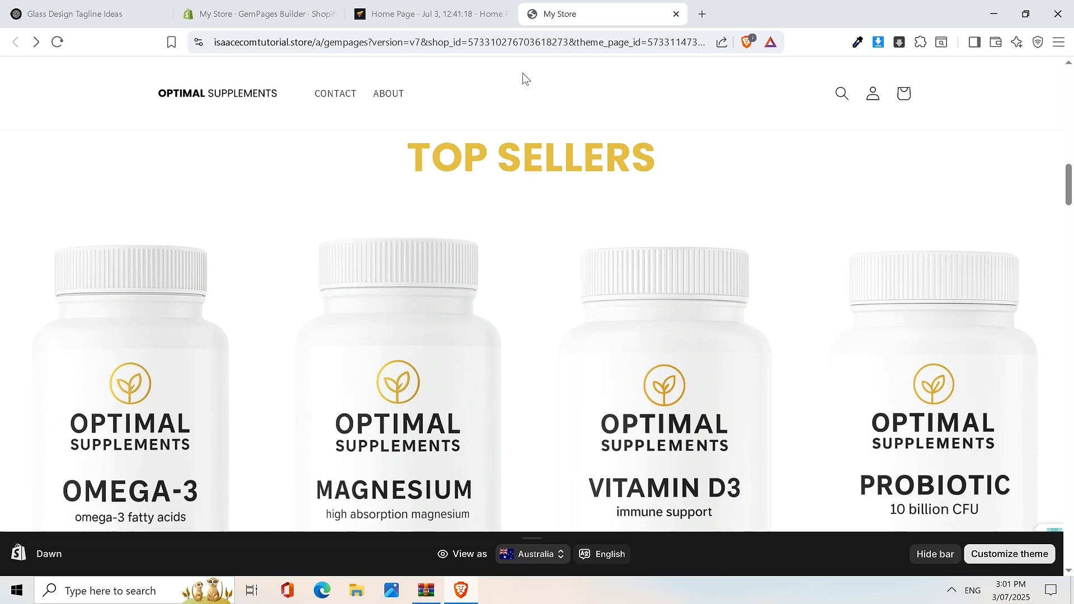
{"action": "left_click", "coordinate": [466, 16]}
{"action": "left_click", "coordinate": [632, 12]}
{"action": "scroll", "coordinate": [683, 215], "scroll_direction": "down", "scroll_amount": 3}
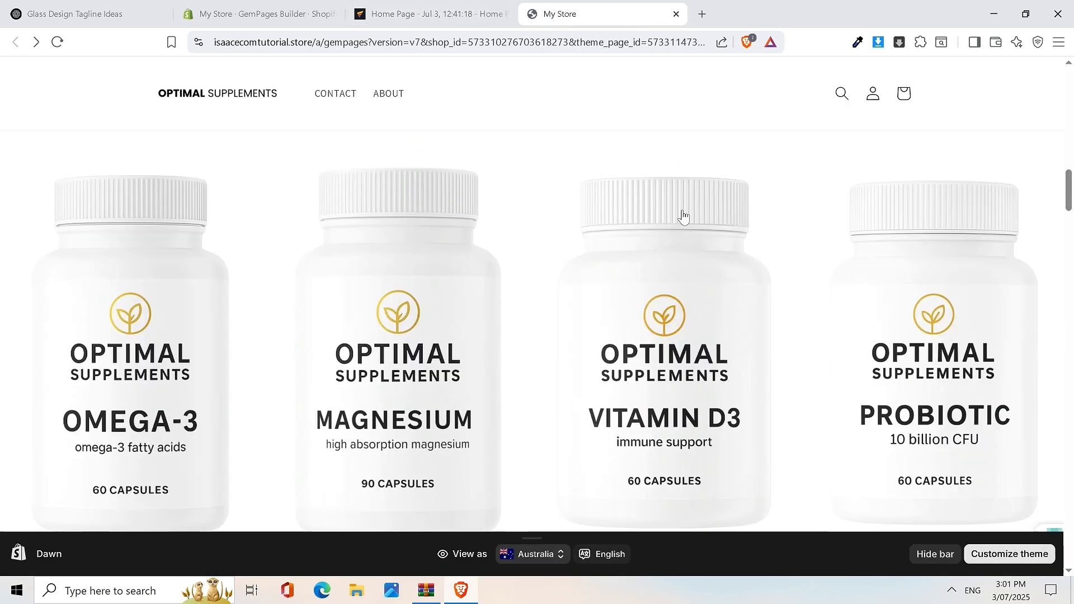
{"action": "scroll", "coordinate": [532, 342], "scroll_direction": "up", "scroll_amount": 4}
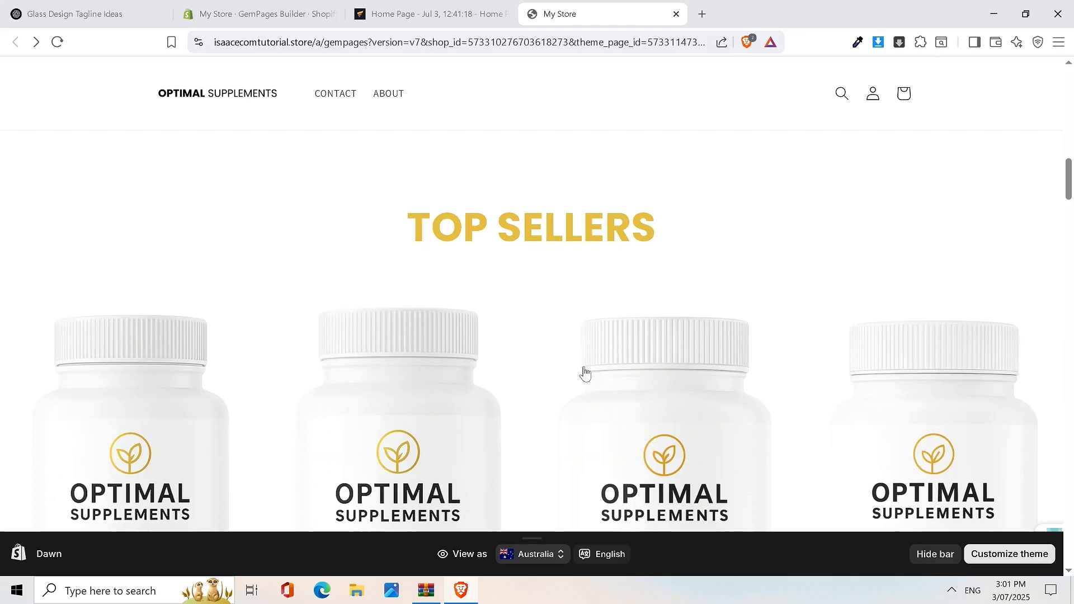
Step: Back in the GemPages editor, duplicate the gold "ARE YOU READY TO REACH YOUR FULL POTENTIAL?" heading
{"action": "left_click", "coordinate": [458, 12]}
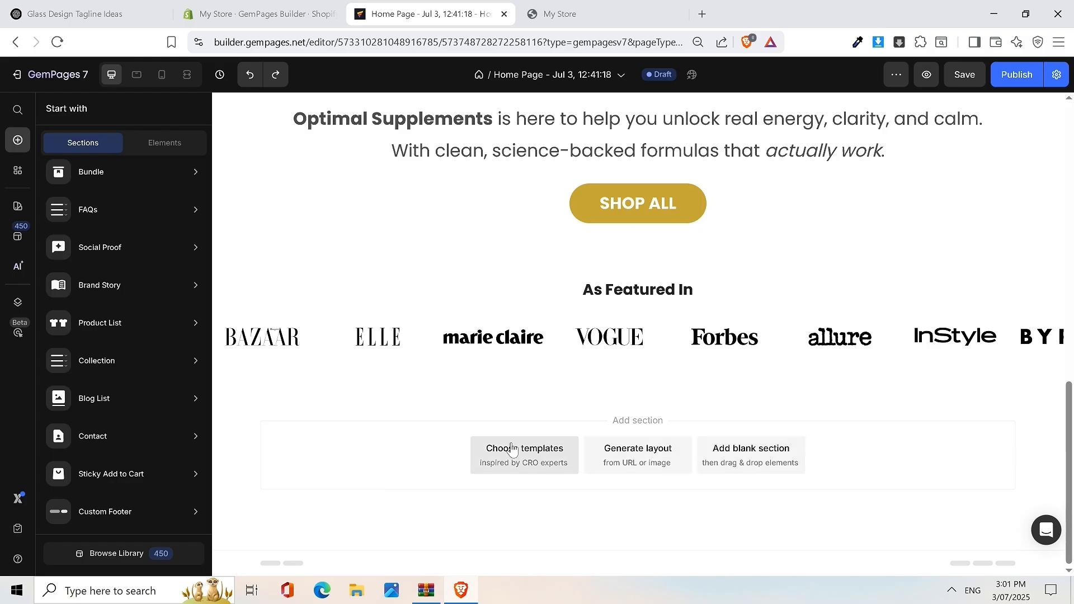
{"action": "mouse_move", "coordinate": [130, 192]}
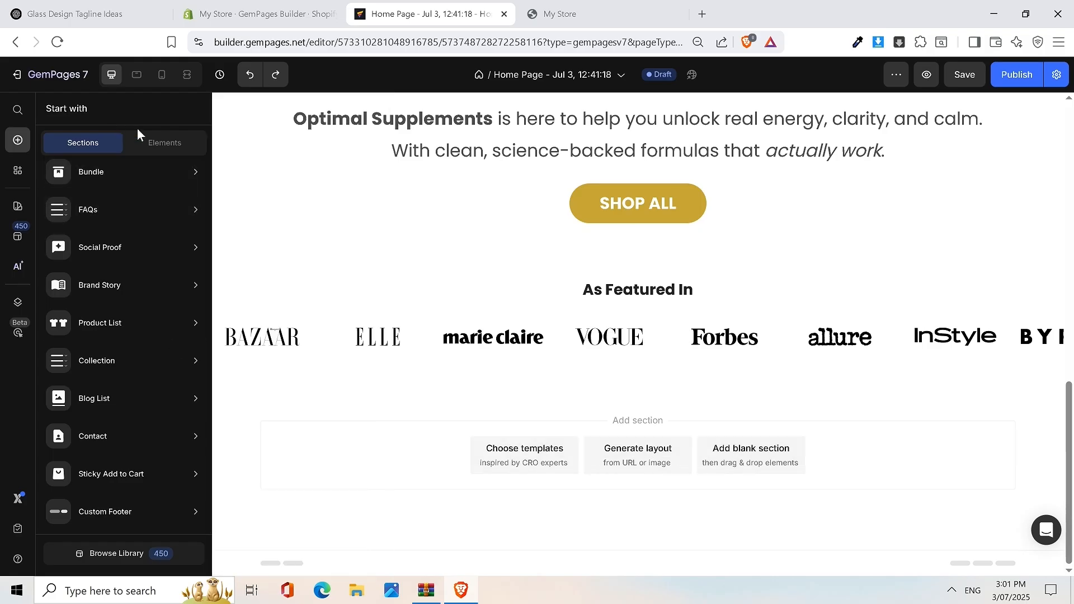
{"action": "left_click", "coordinate": [157, 143]}
{"action": "scroll", "coordinate": [749, 313], "scroll_direction": "up", "scroll_amount": 5}
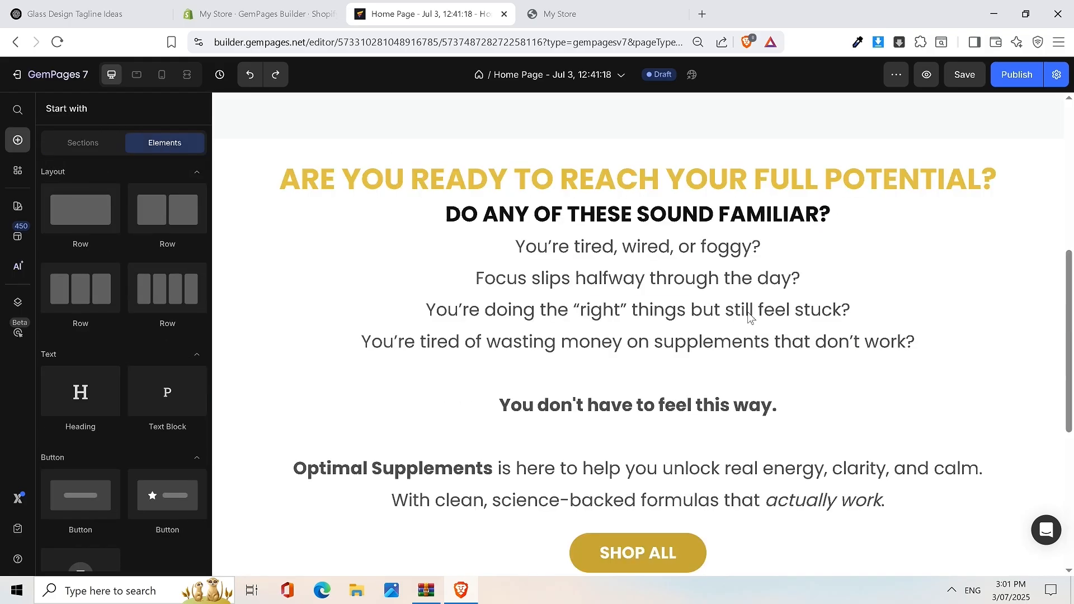
{"action": "right_click", "coordinate": [816, 179]}
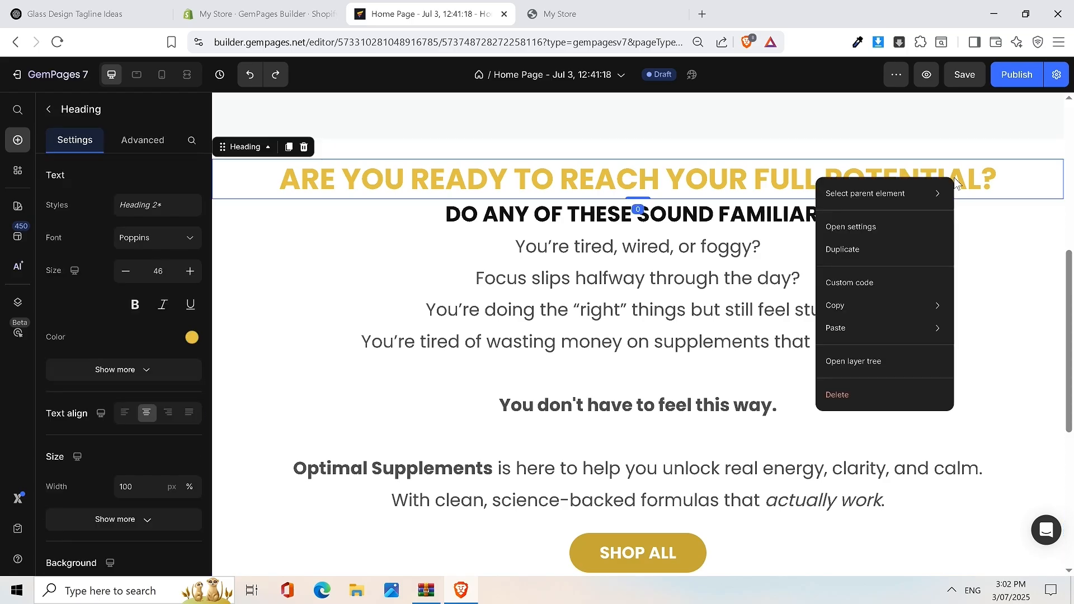
{"action": "left_click", "coordinate": [868, 251]}
{"action": "left_click_drag", "start_coordinate": [729, 223], "coordinate": [314, 235]}
{"action": "left_click", "coordinate": [298, 222]}
{"action": "left_click", "coordinate": [1006, 249]}
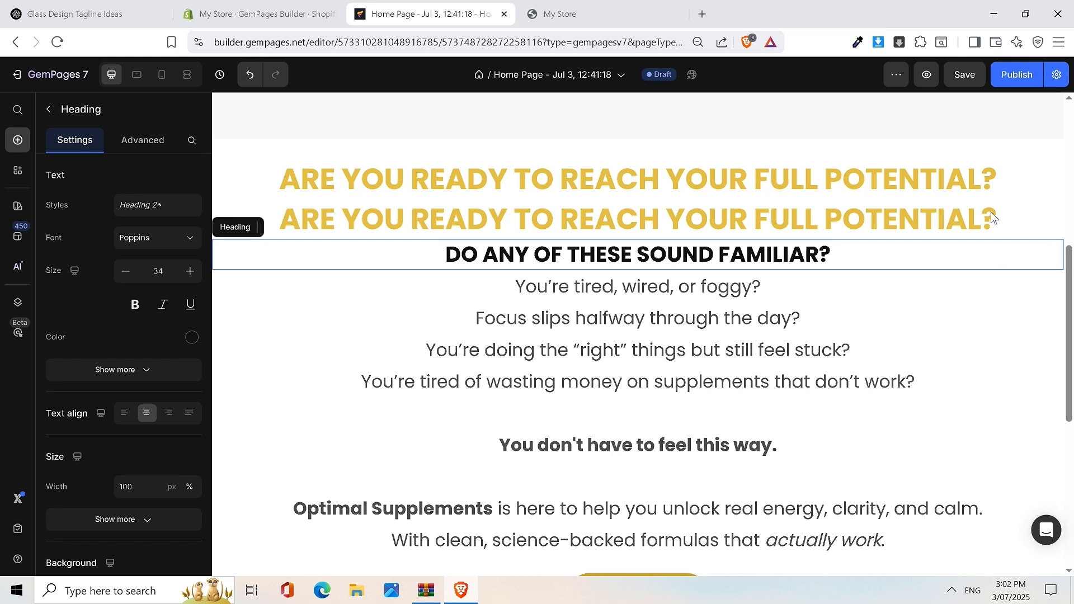
Step: Move the duplicated gold heading below the "As Featured In" logo strip and change its text to TOP SELLERS, following the My Store preview
{"action": "left_click", "coordinate": [939, 220]}
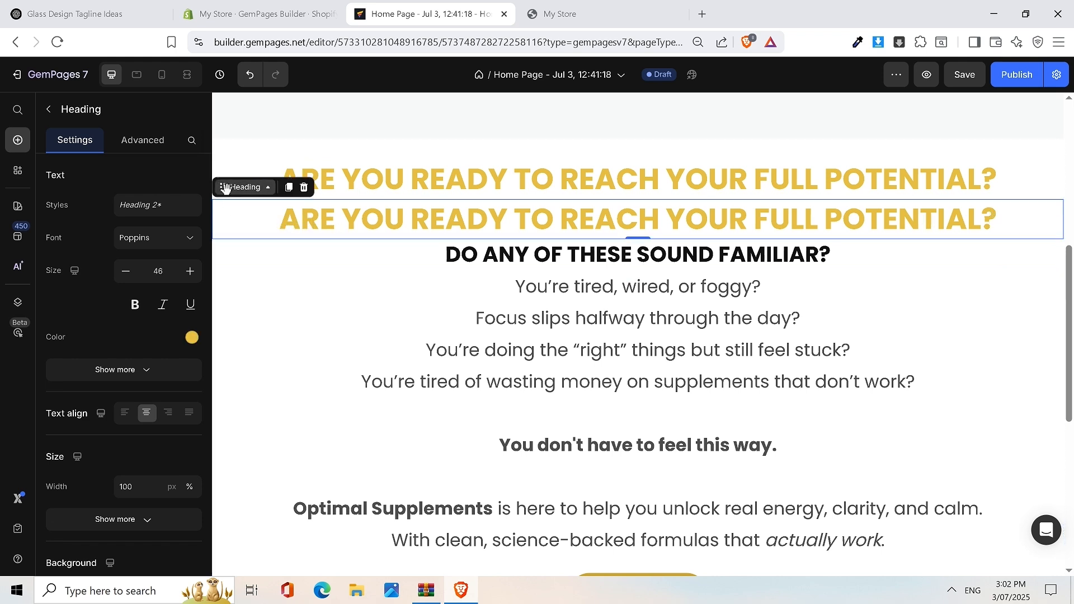
{"action": "left_click_drag", "start_coordinate": [226, 189], "coordinate": [529, 431]}
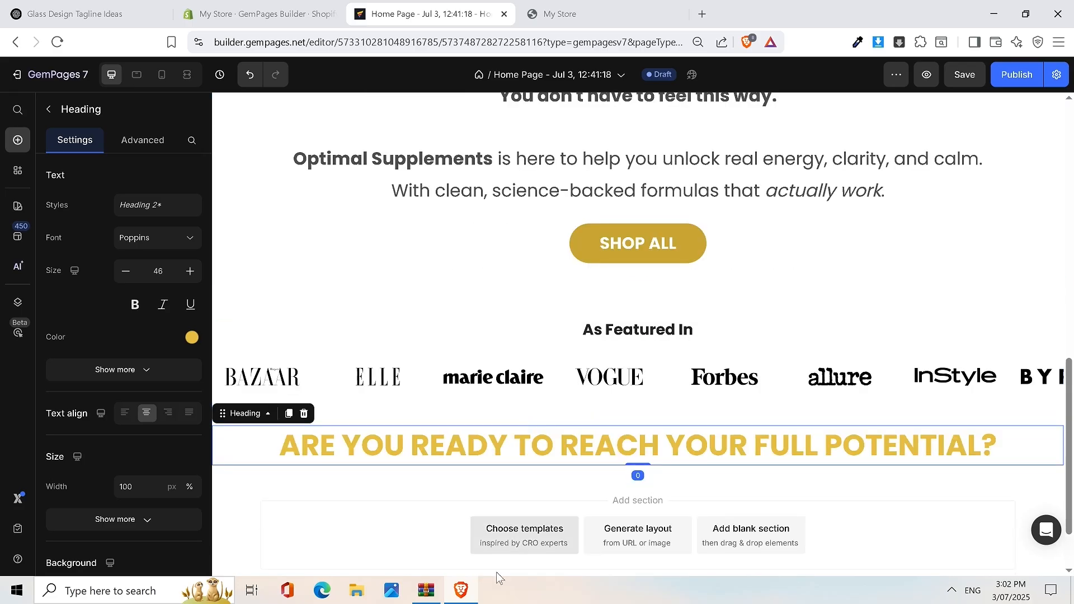
{"action": "left_click", "coordinate": [592, 17]}
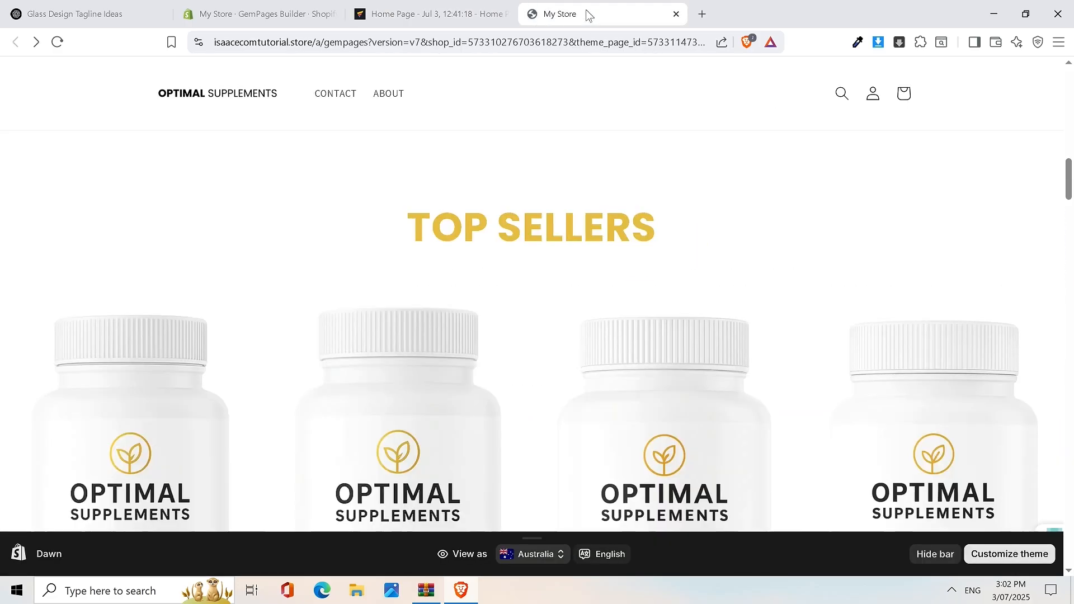
{"action": "left_click", "coordinate": [459, 14]}
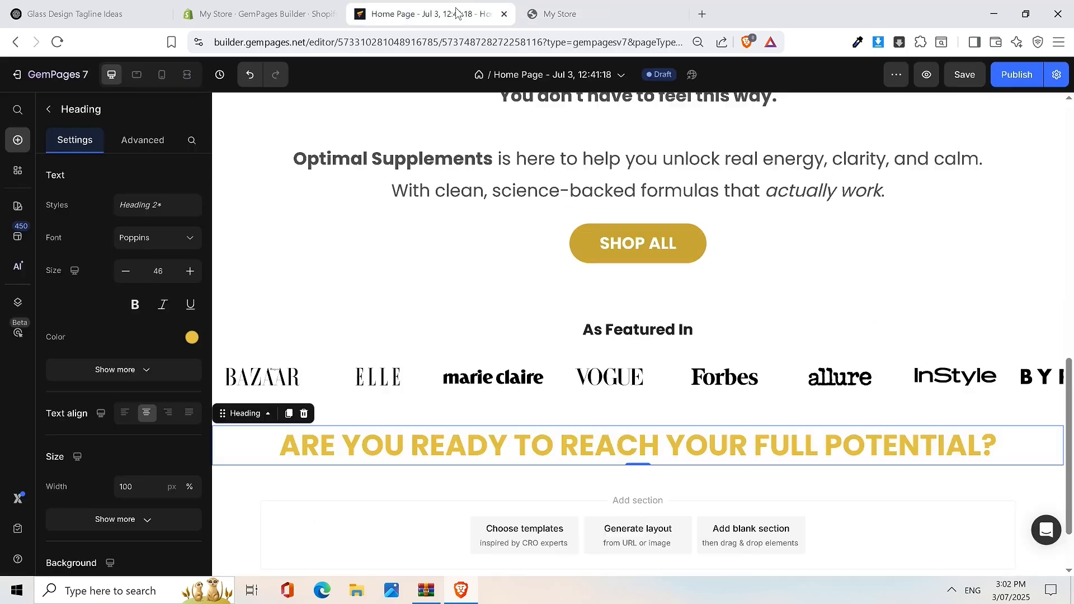
{"action": "double_click", "coordinate": [645, 438]}
{"action": "type", "text": "TOP"}
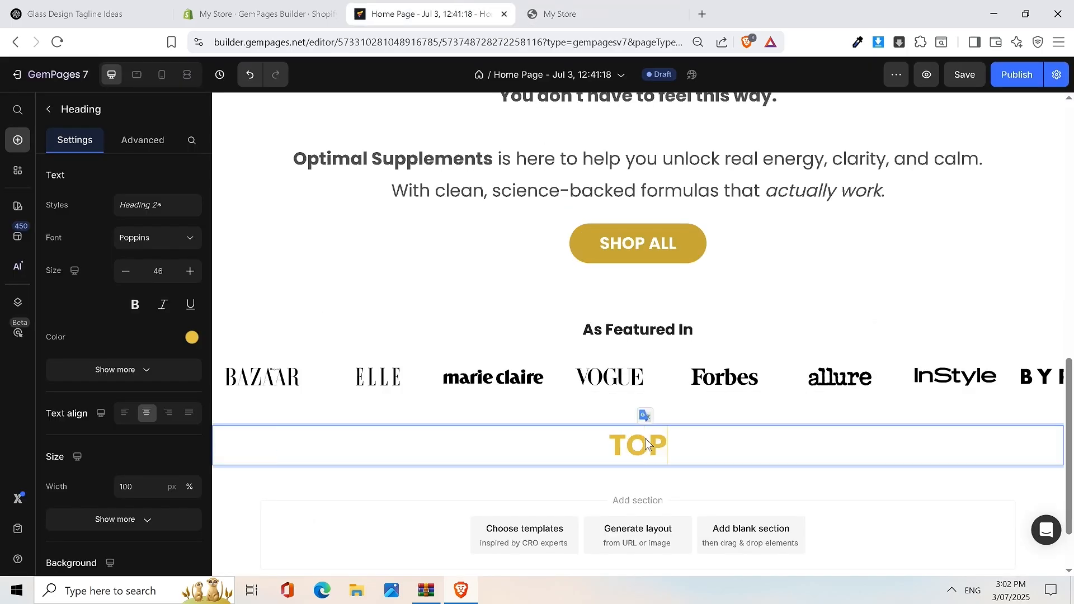
{"action": "type", "text": " SELLERS"}
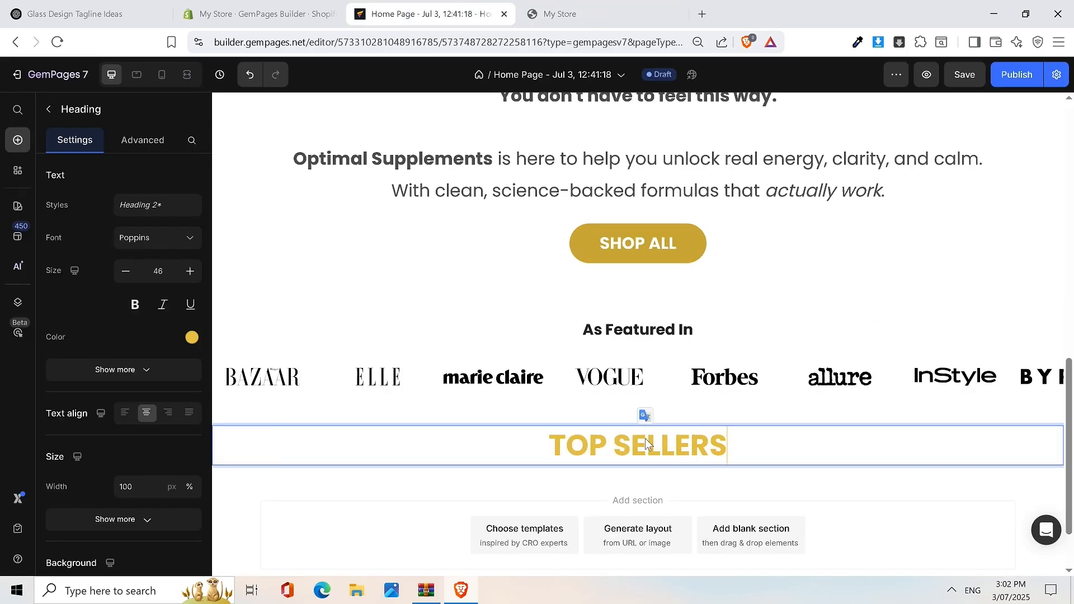
Step: Increase the gold heading's font size to 60
{"action": "left_click", "coordinate": [190, 272]}
{"action": "left_click", "coordinate": [190, 272]}
{"action": "left_click", "coordinate": [190, 272]}
{"action": "left_click", "coordinate": [190, 272]}
{"action": "left_click", "coordinate": [190, 272]}
{"action": "left_click", "coordinate": [190, 272]}
{"action": "left_click", "coordinate": [190, 272]}
{"action": "left_click", "coordinate": [190, 271]}
{"action": "left_click", "coordinate": [190, 272]}
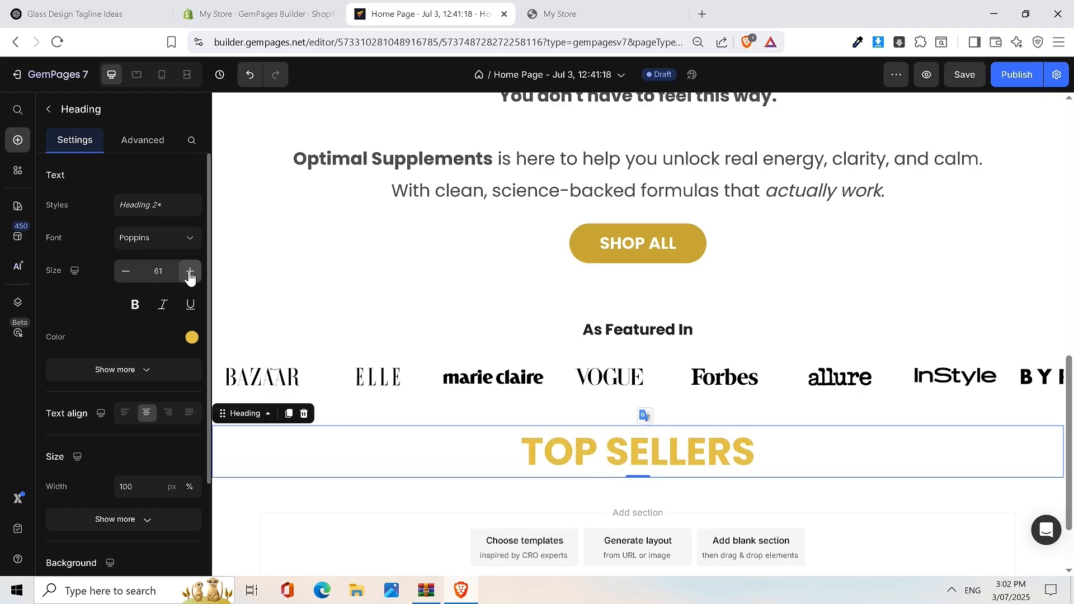
{"action": "left_click", "coordinate": [127, 279]}
Step: Replace the gold heading's text with FEATURED and save the page
{"action": "triple_click", "coordinate": [734, 458]}
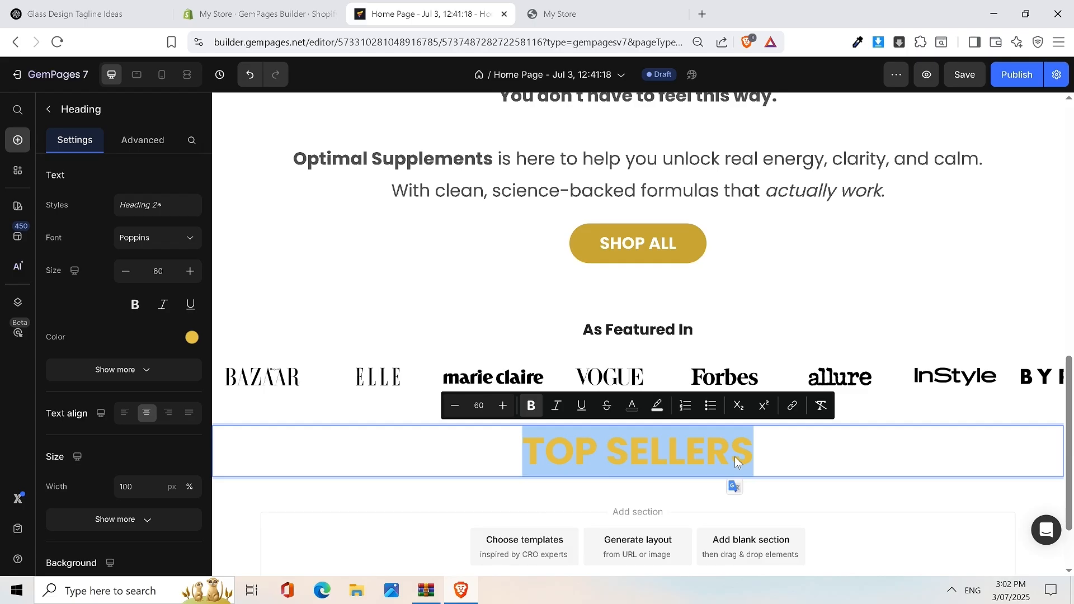
{"action": "type", "text": "FETURE"}
{"action": "key", "text": "BackSpace"}
{"action": "key", "text": "BackSpace"}
{"action": "key", "text": "BackSpace"}
{"action": "key", "text": "BackSpace"}
{"action": "type", "text": "ATURED"}
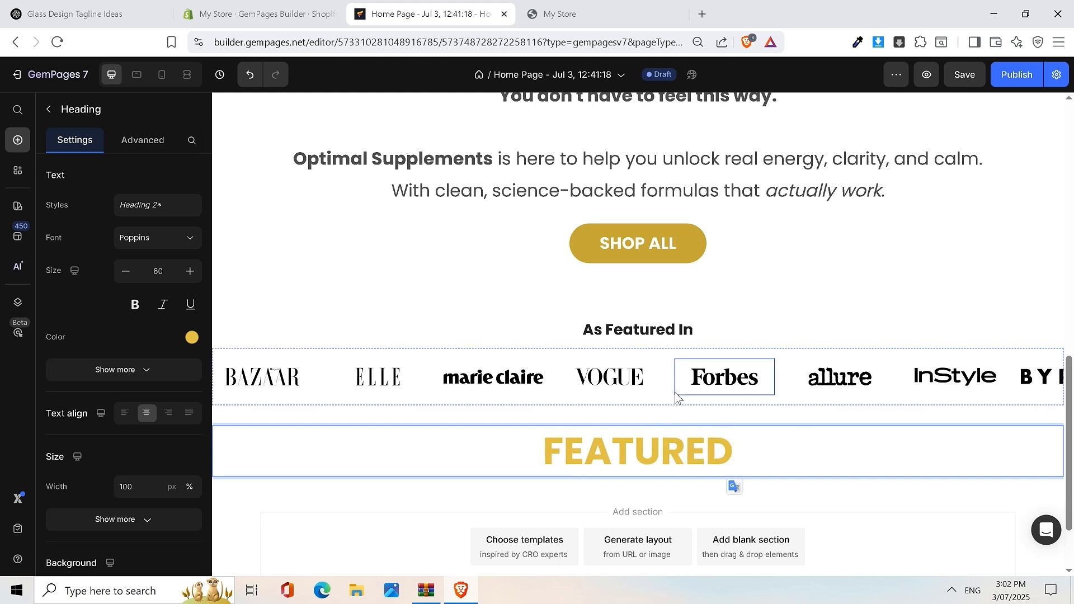
{"action": "scroll", "coordinate": [713, 347], "scroll_direction": "down", "scroll_amount": 2}
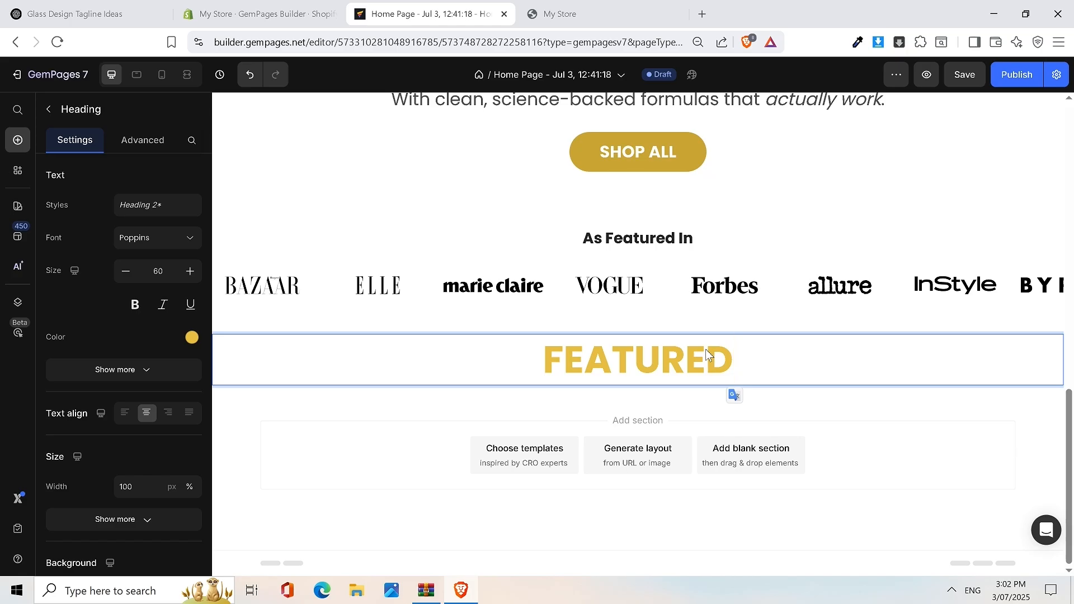
{"action": "key", "text": "ctrl+s"}
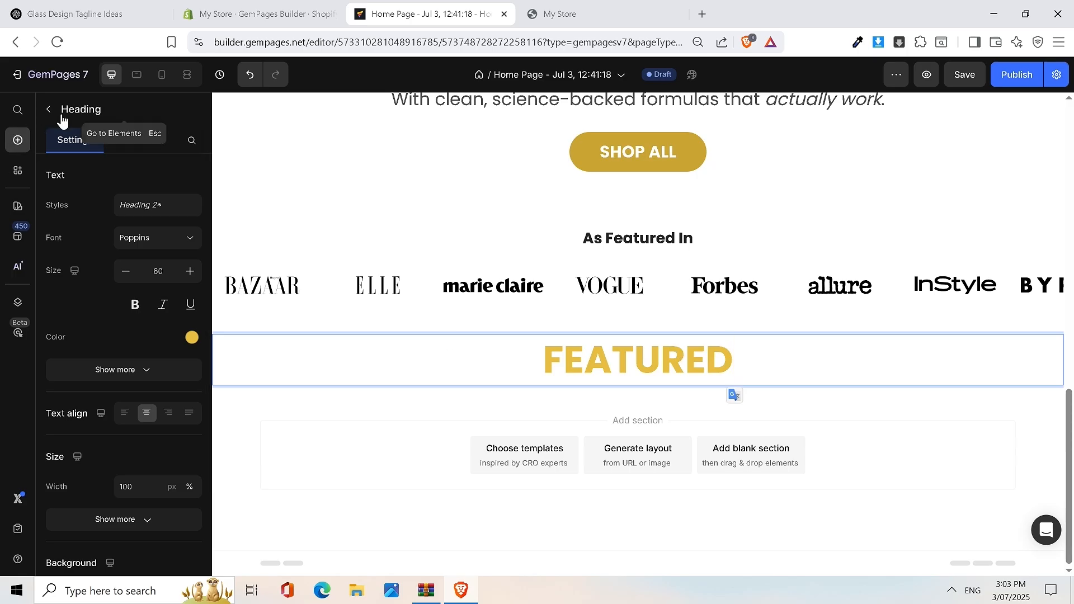
Step: Search the element library for "product" and add a Product List below the FEATURED heading
{"action": "left_click", "coordinate": [49, 109]}
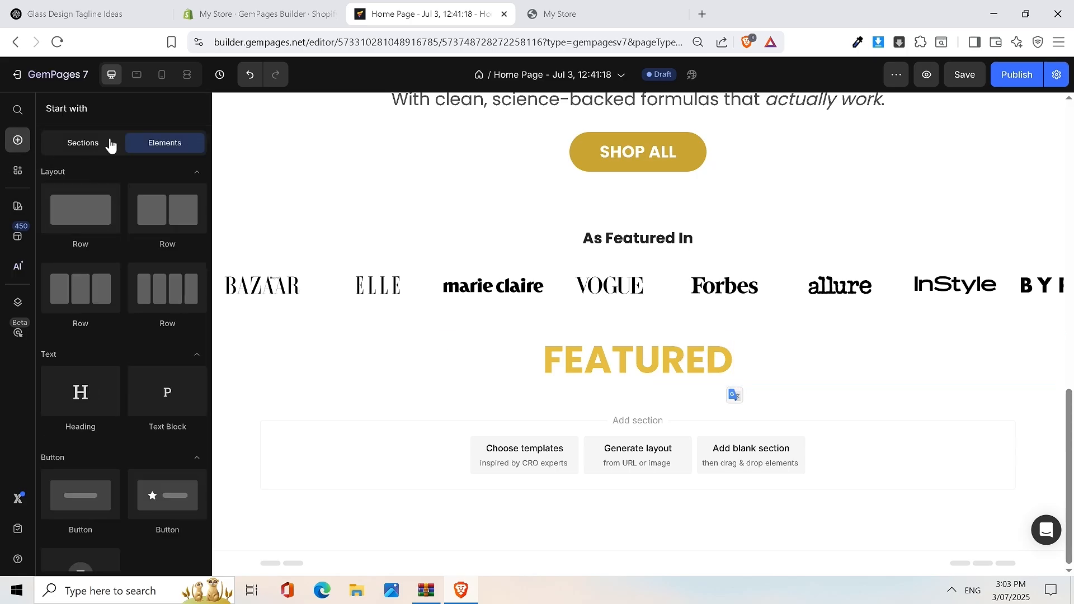
{"action": "left_click", "coordinate": [17, 109]}
{"action": "type", "text": "product"}
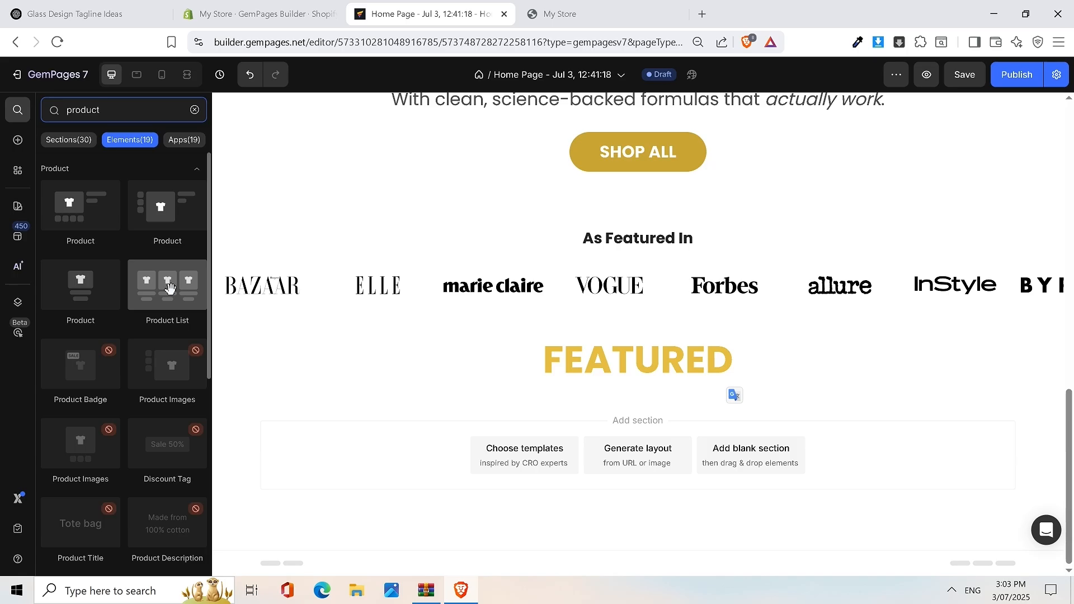
{"action": "left_click_drag", "start_coordinate": [170, 287], "coordinate": [609, 435]}
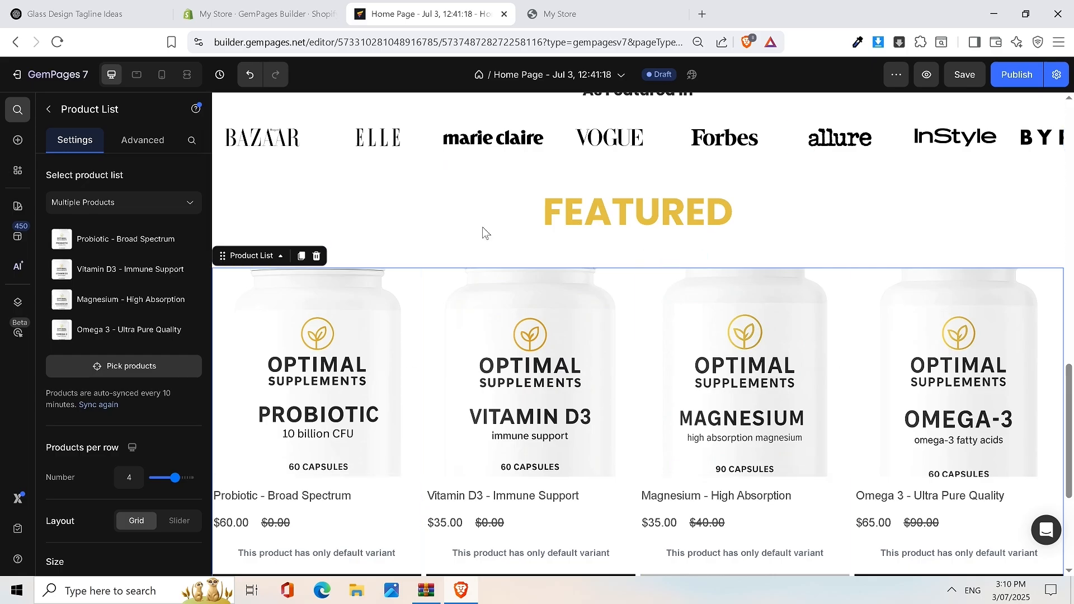
Step: Remove the Probiotic, Vitamin D3 and Magnesium products from the Product List
{"action": "left_click", "coordinate": [188, 240]}
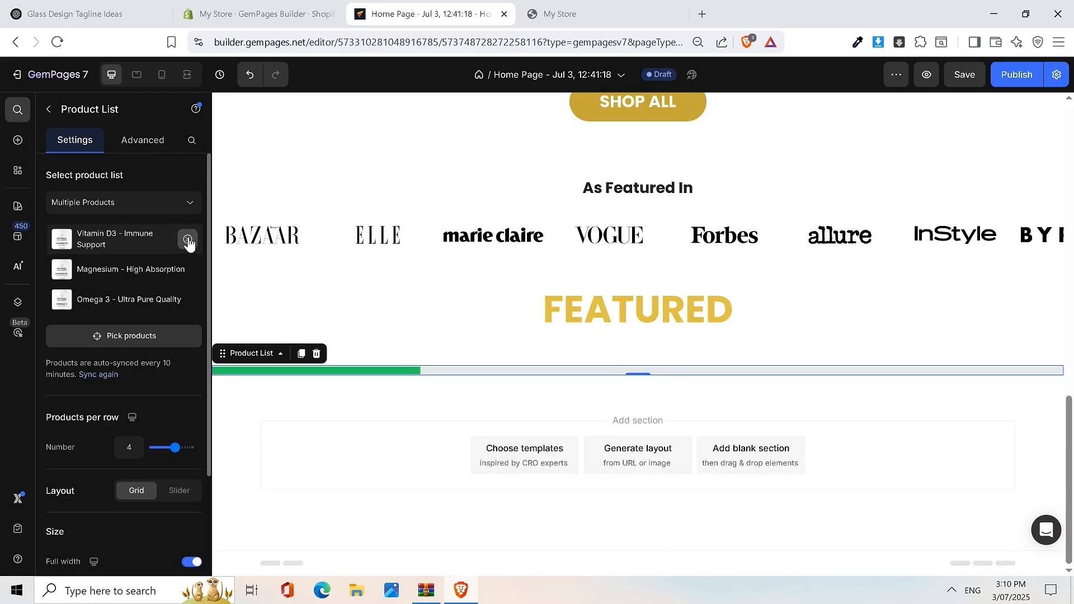
{"action": "left_click", "coordinate": [187, 240]}
{"action": "left_click", "coordinate": [187, 240]}
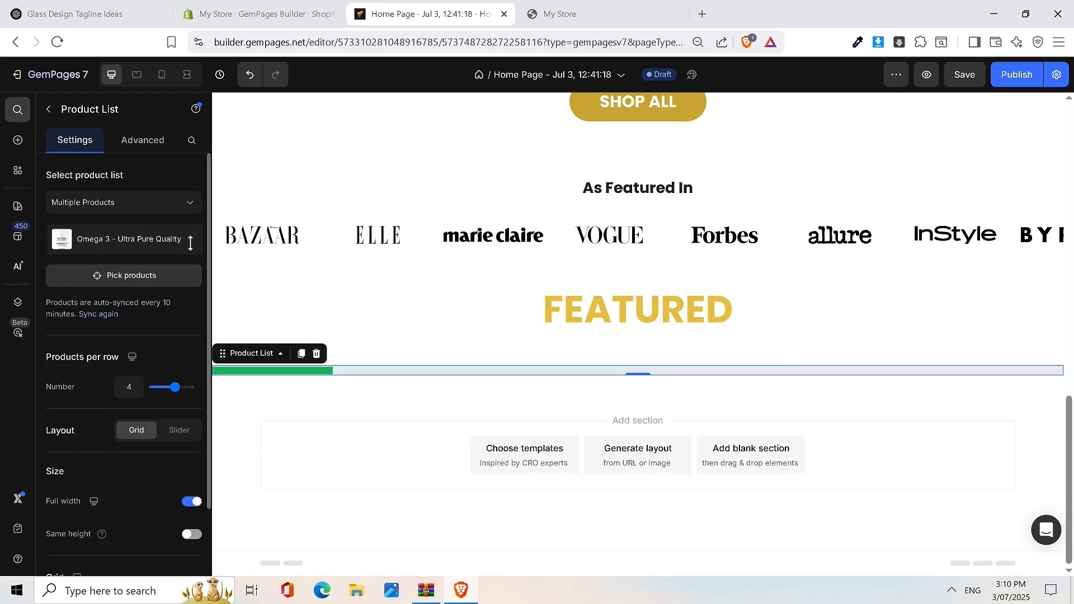
Step: Pick Magnesium, Vitamin D3 and Probiotic for the Product List alongside Omega 3, and save the selection
{"action": "left_click", "coordinate": [146, 272]}
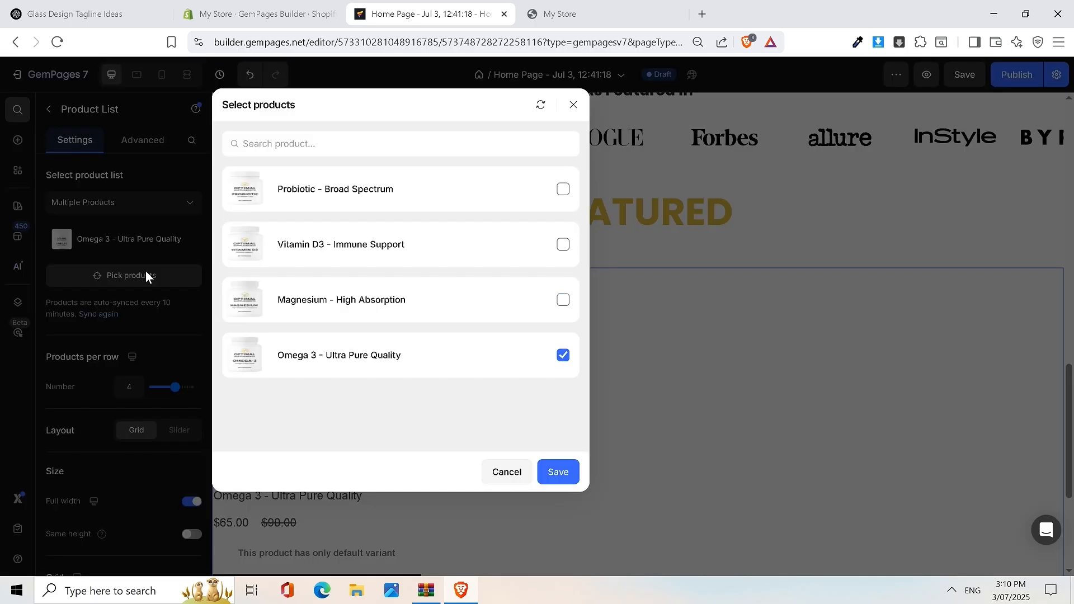
{"action": "left_click", "coordinate": [564, 188]}
{"action": "left_click", "coordinate": [563, 300]}
{"action": "left_click", "coordinate": [563, 244]}
{"action": "left_click", "coordinate": [563, 189]}
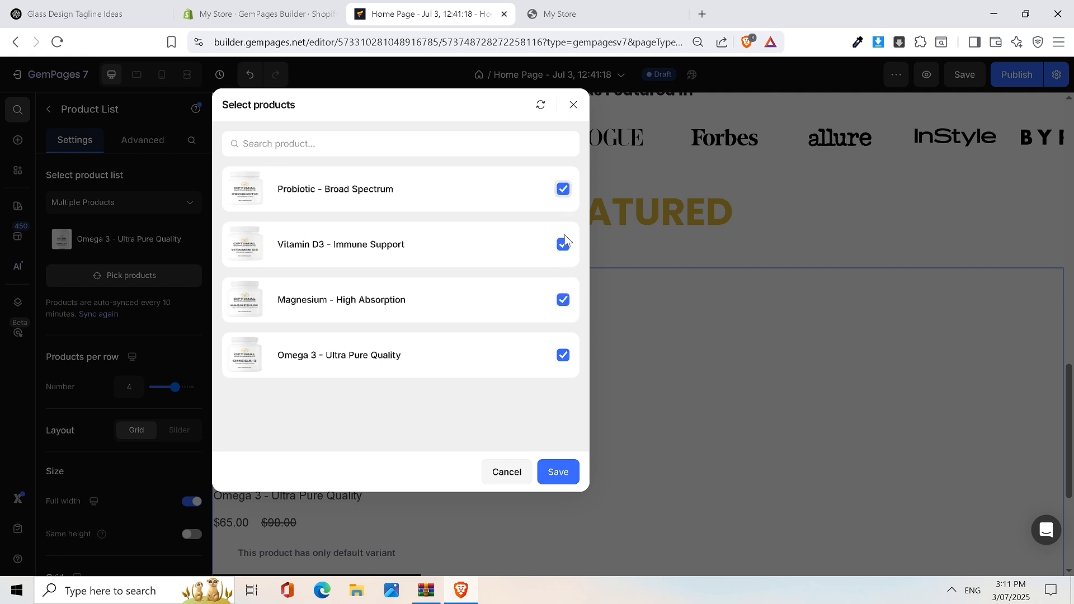
{"action": "left_click", "coordinate": [571, 472]}
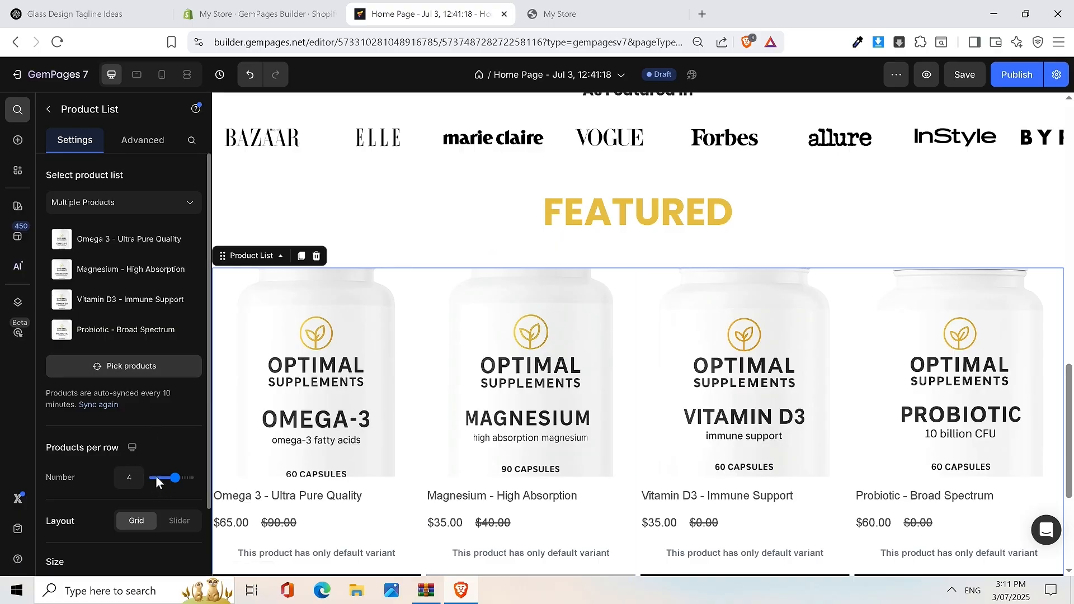
Step: Try different column counts for the Product List, settle on 3 products per row, and check the resulting grid
{"action": "mouse_move", "coordinate": [178, 484]}
{"action": "left_mouse_down"}
{"action": "mouse_move", "coordinate": [190, 488]}
{"action": "mouse_move", "coordinate": [162, 487]}
{"action": "mouse_move", "coordinate": [182, 484]}
{"action": "left_mouse_up"}
{"action": "left_click_drag", "start_coordinate": [171, 484], "coordinate": [174, 482]}
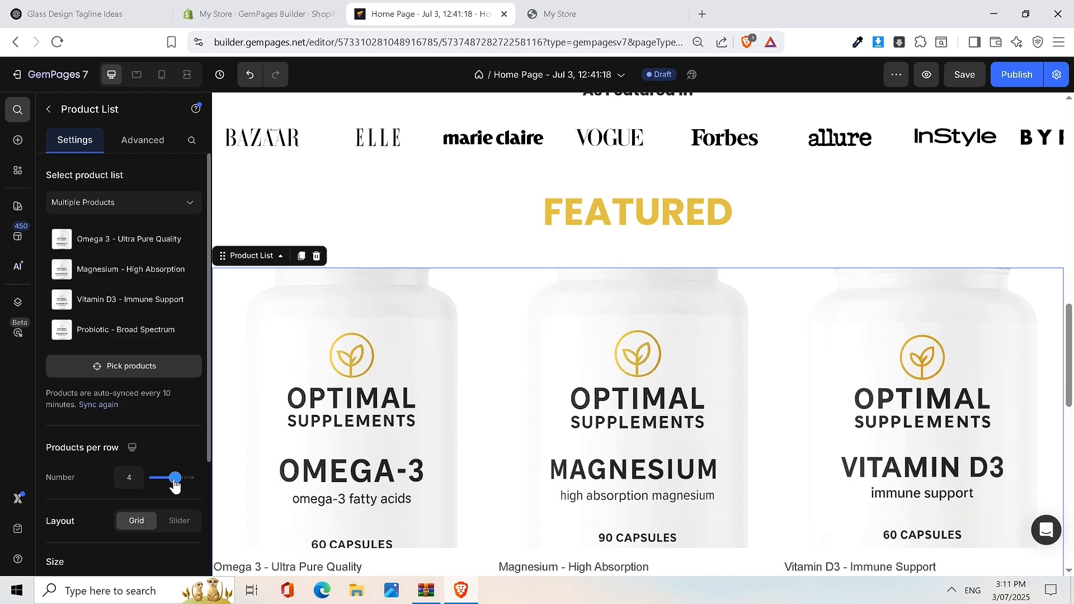
{"action": "left_click_drag", "start_coordinate": [175, 485], "coordinate": [168, 479]}
{"action": "scroll", "coordinate": [823, 400], "scroll_direction": "down", "scroll_amount": 6}
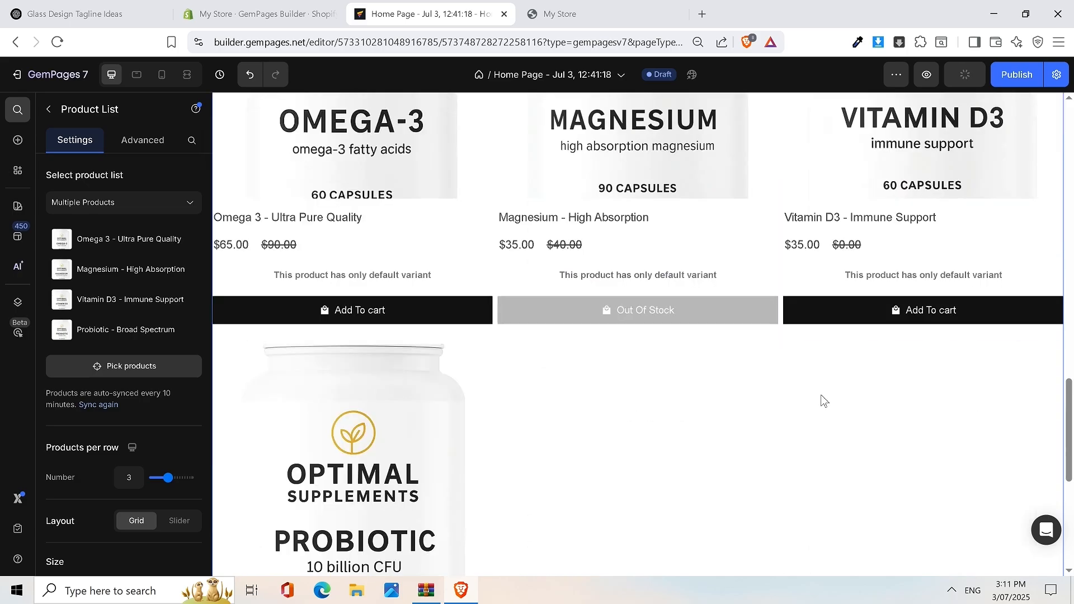
{"action": "scroll", "coordinate": [501, 431], "scroll_direction": "down", "scroll_amount": 5}
{"action": "scroll", "coordinate": [575, 405], "scroll_direction": "up", "scroll_amount": 6}
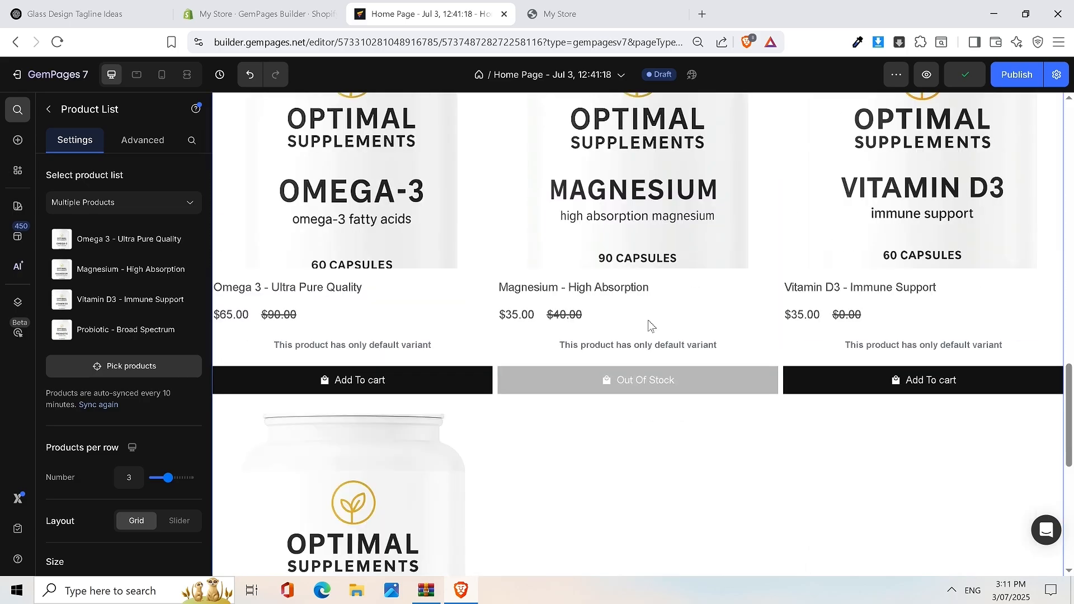
{"action": "scroll", "coordinate": [515, 239], "scroll_direction": "up", "scroll_amount": 3}
{"action": "scroll", "coordinate": [486, 422], "scroll_direction": "down", "scroll_amount": 6}
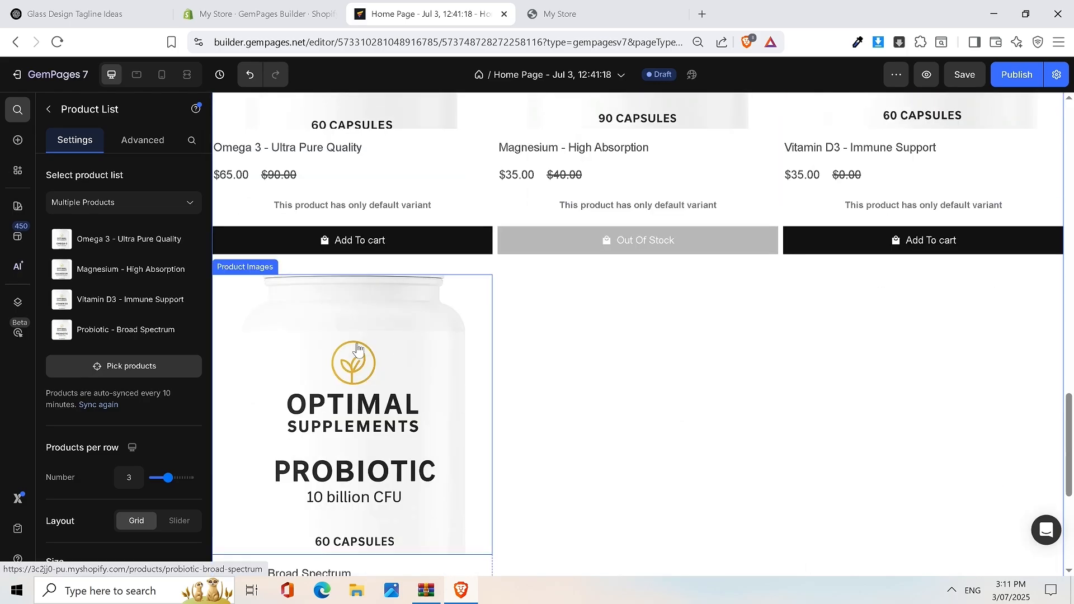
Step: Remove the Probiotic - Broad Spectrum product from the Product List
{"action": "scroll", "coordinate": [562, 353], "scroll_direction": "up", "scroll_amount": 6}
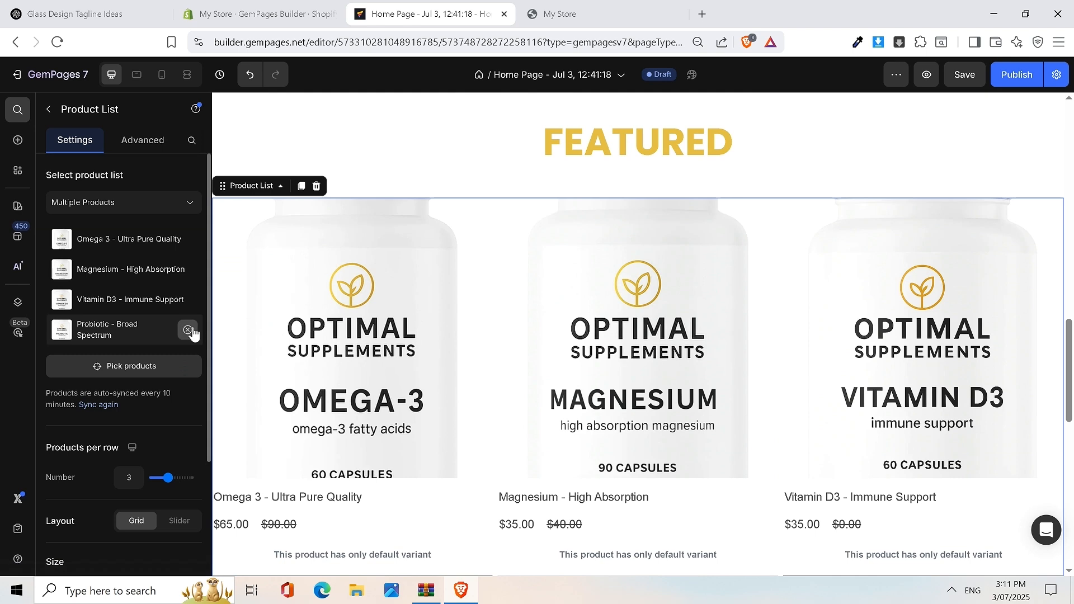
{"action": "left_click", "coordinate": [188, 331]}
{"action": "scroll", "coordinate": [767, 349], "scroll_direction": "down", "scroll_amount": 4}
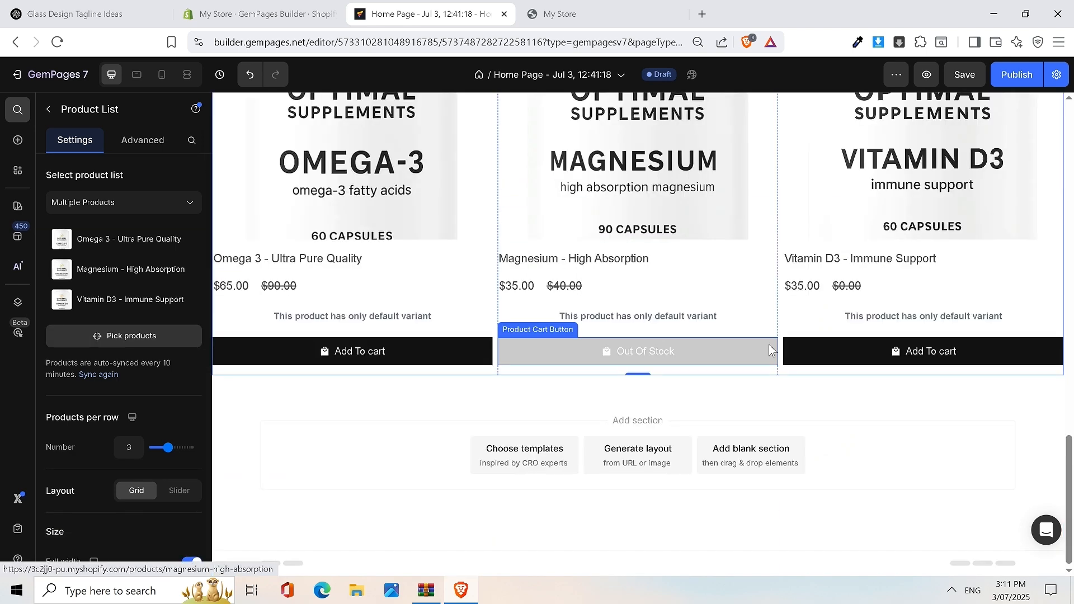
{"action": "scroll", "coordinate": [768, 352], "scroll_direction": "up", "scroll_amount": 4}
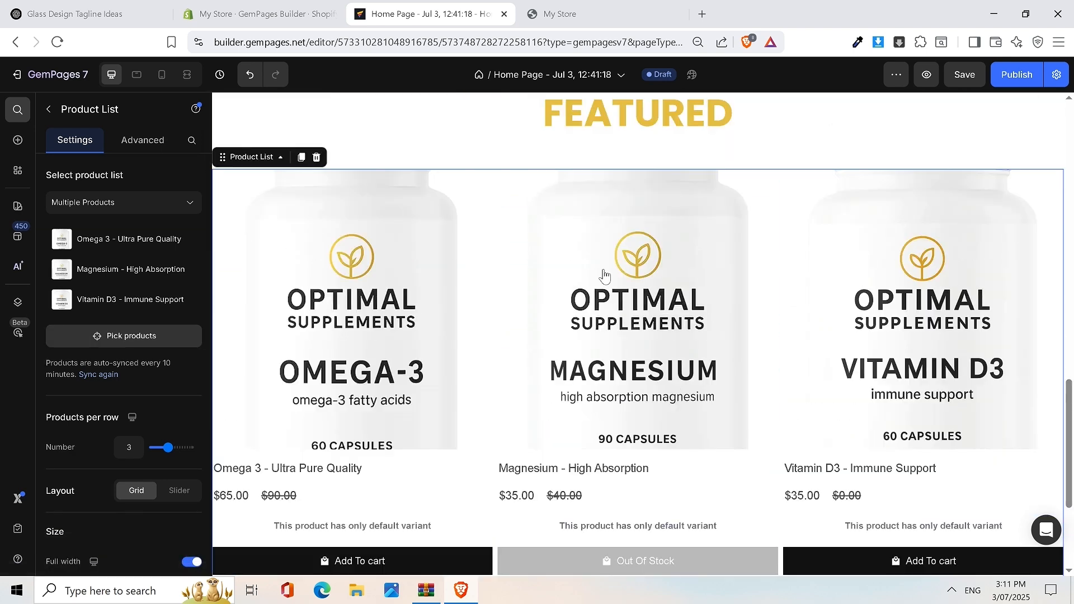
Step: Duplicate the three-product list under the FEATURED heading
{"action": "right_click", "coordinate": [246, 167]}
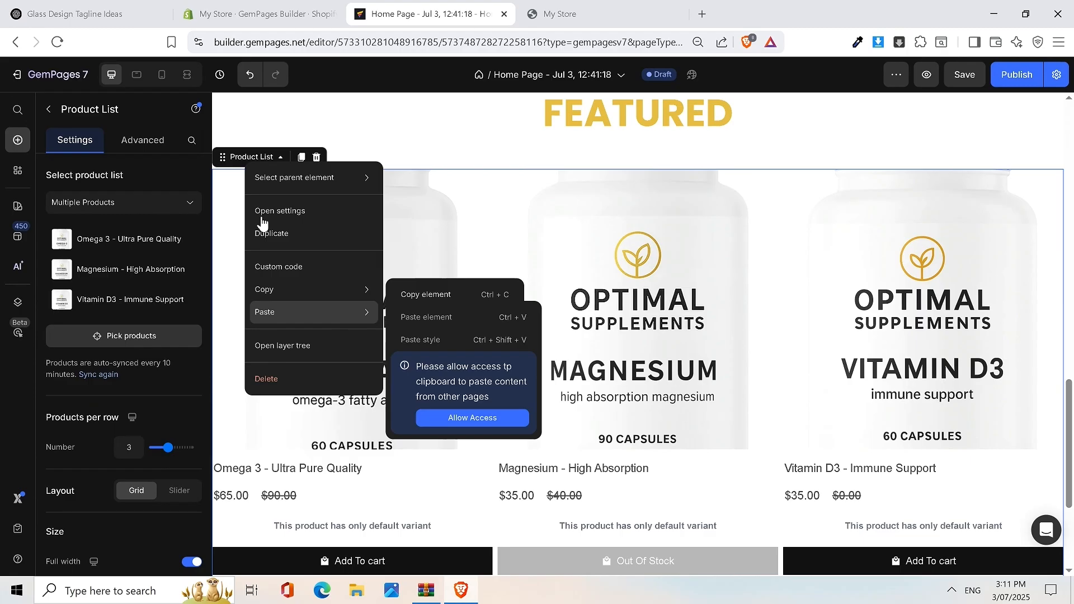
{"action": "left_click", "coordinate": [297, 244]}
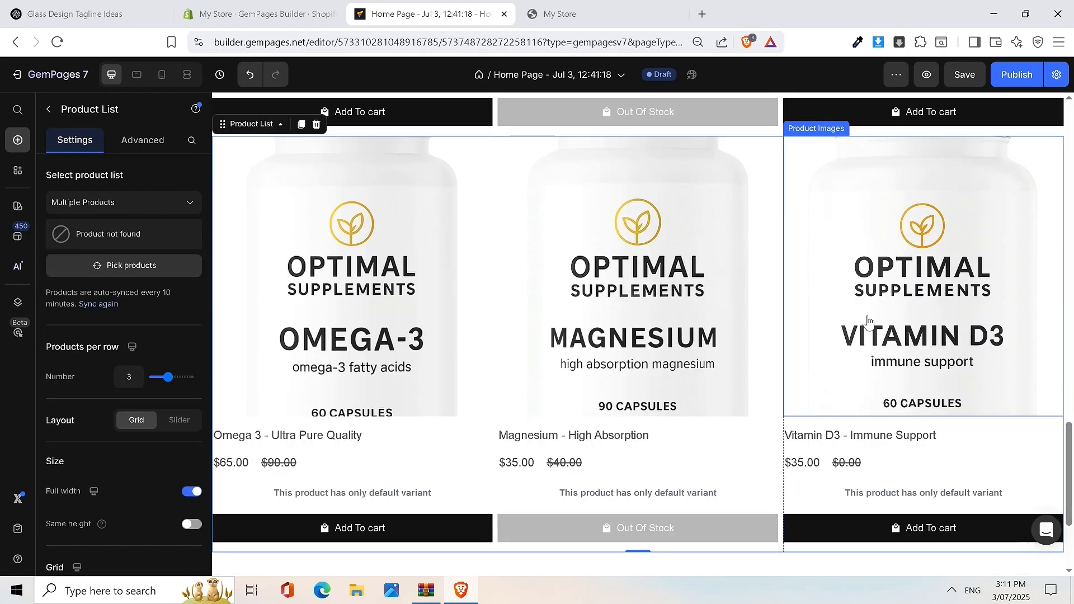
Step: Examine the page from the logo strip and FEATURED heading down through the original and duplicated product lists
{"action": "scroll", "coordinate": [866, 323], "scroll_direction": "down", "scroll_amount": 3}
{"action": "scroll", "coordinate": [767, 313], "scroll_direction": "up", "scroll_amount": 10}
{"action": "scroll", "coordinate": [769, 314], "scroll_direction": "down", "scroll_amount": 8}
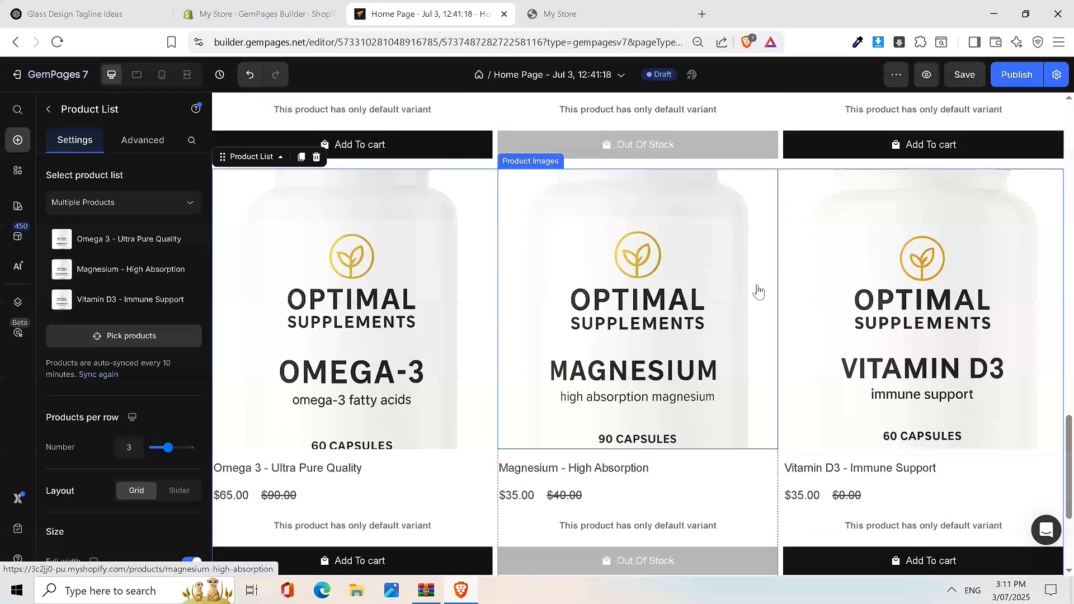
{"action": "scroll", "coordinate": [757, 290], "scroll_direction": "up", "scroll_amount": 10}
{"action": "scroll", "coordinate": [576, 223], "scroll_direction": "down", "scroll_amount": 6}
{"action": "scroll", "coordinate": [467, 319], "scroll_direction": "down", "scroll_amount": 5}
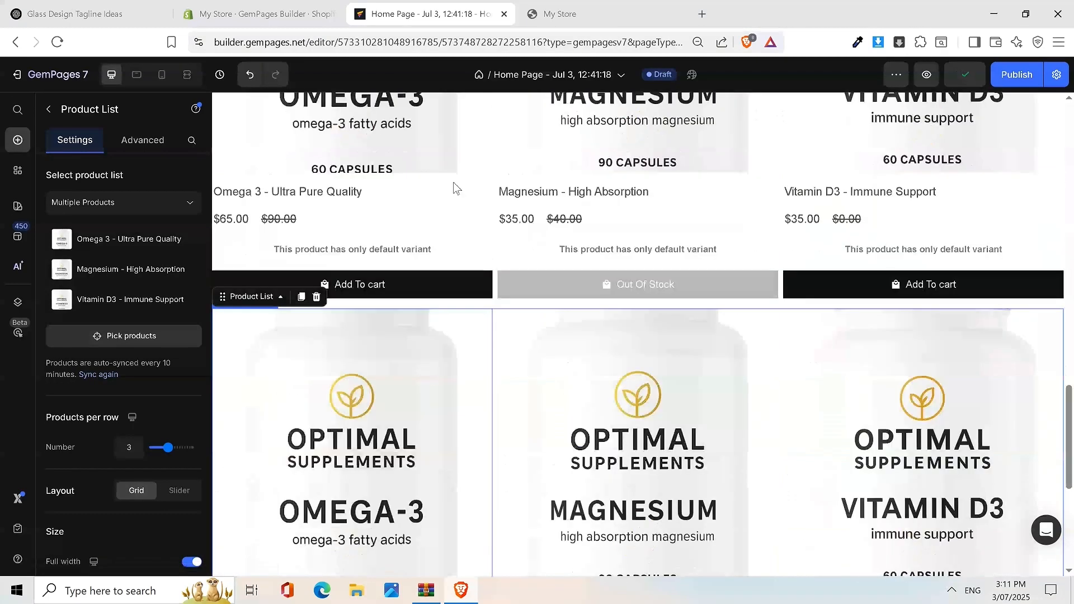
{"action": "scroll", "coordinate": [548, 278], "scroll_direction": "up", "scroll_amount": 7}
{"action": "scroll", "coordinate": [590, 286], "scroll_direction": "up", "scroll_amount": 1}
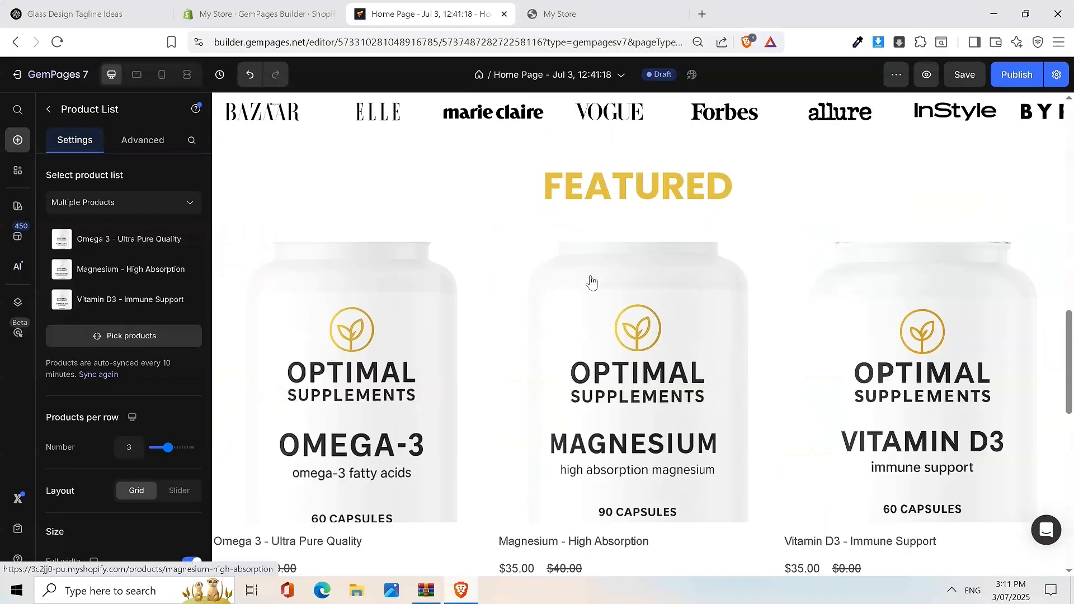
{"action": "scroll", "coordinate": [589, 280], "scroll_direction": "down", "scroll_amount": 8}
{"action": "scroll", "coordinate": [317, 316], "scroll_direction": "up", "scroll_amount": 8}
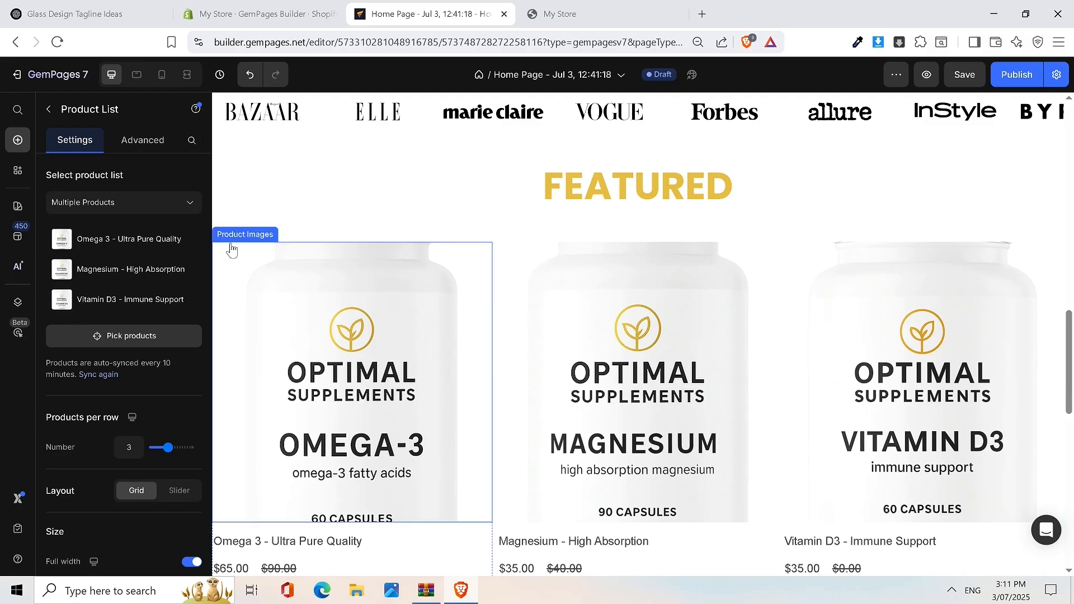
{"action": "left_click", "coordinate": [330, 230]}
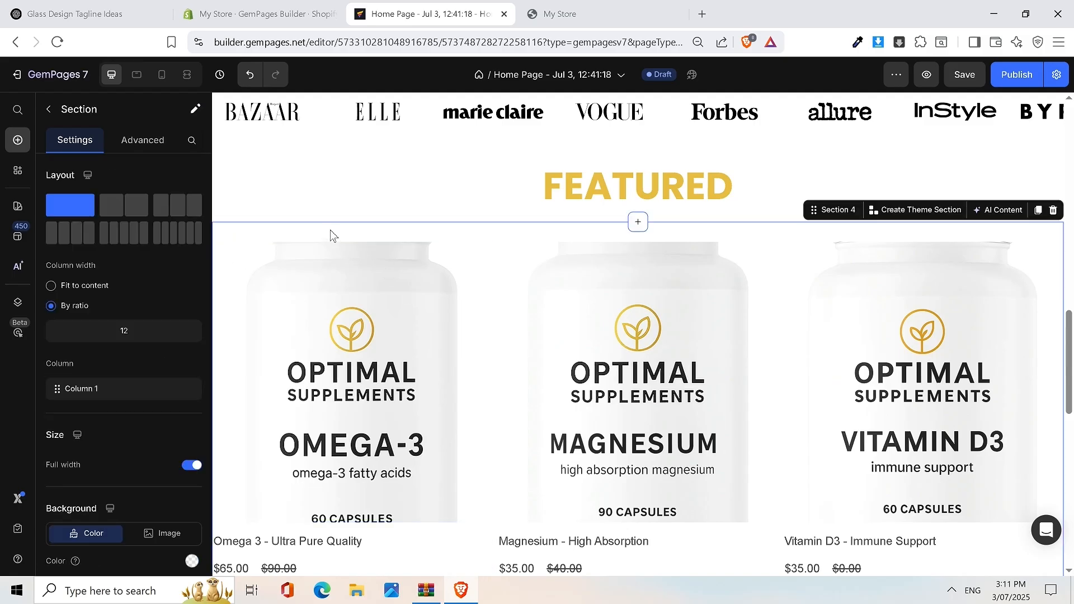
{"action": "right_click", "coordinate": [325, 233]}
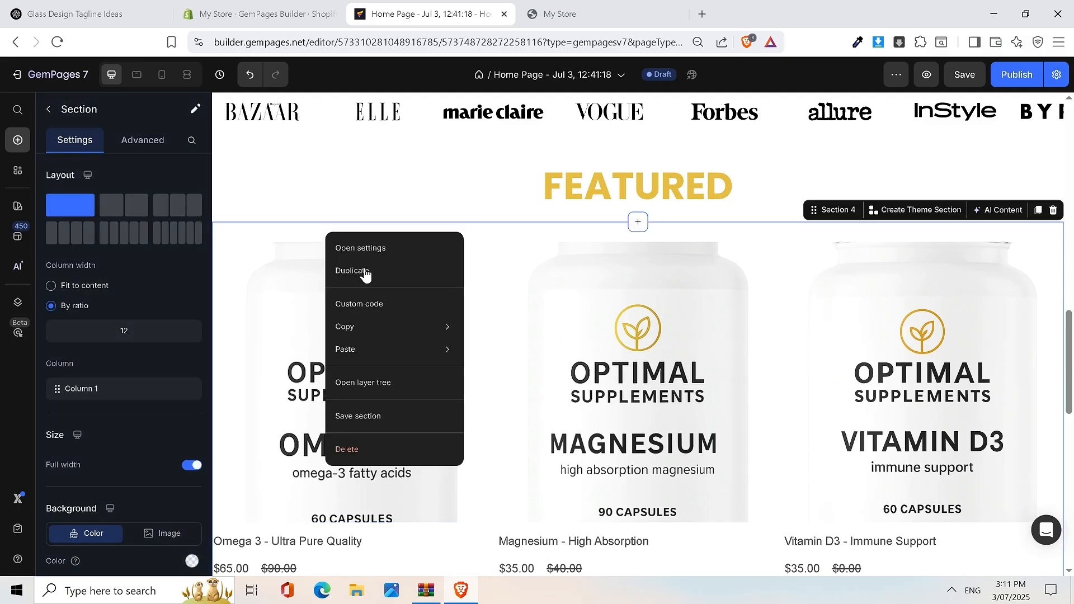
{"action": "scroll", "coordinate": [866, 490], "scroll_direction": "down", "scroll_amount": 5}
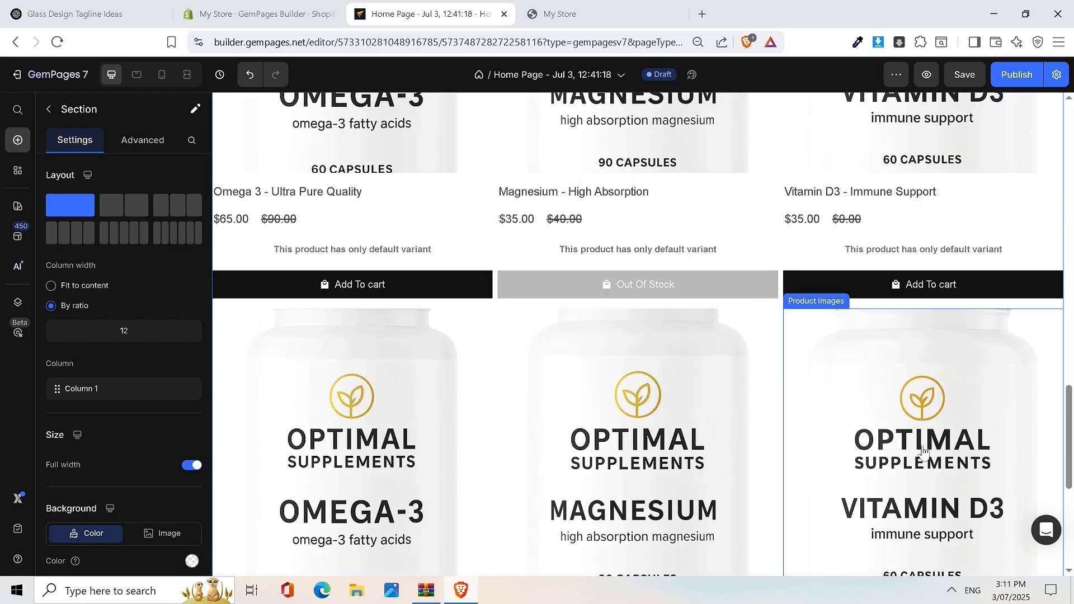
{"action": "scroll", "coordinate": [927, 457], "scroll_direction": "up", "scroll_amount": 3}
{"action": "scroll", "coordinate": [598, 466], "scroll_direction": "down", "scroll_amount": 4}
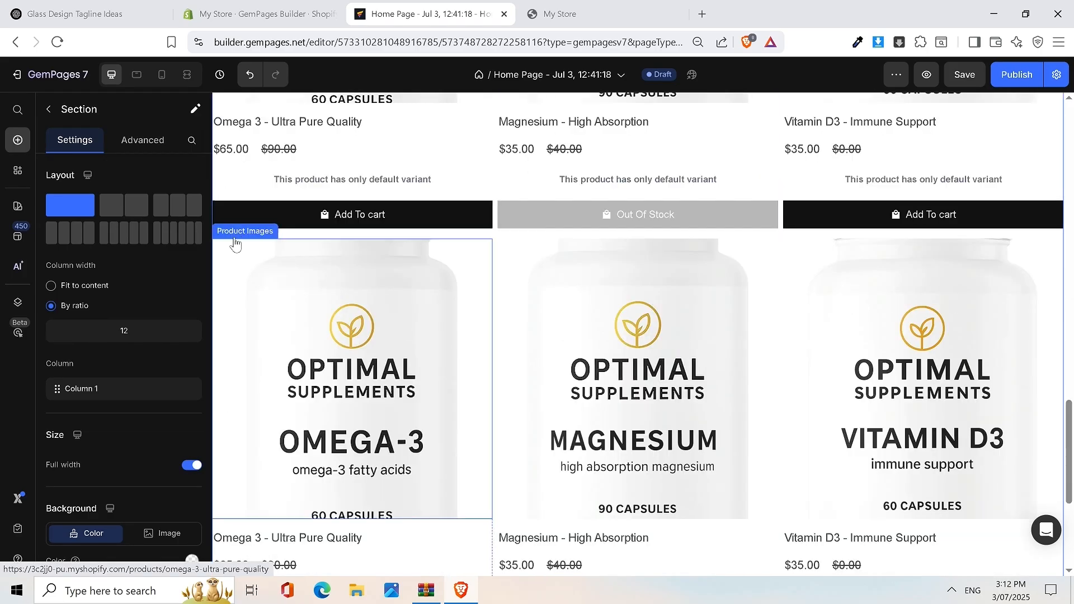
Step: Undo the duplication of the three-product list under the FEATURED heading
{"action": "left_click", "coordinate": [359, 233]}
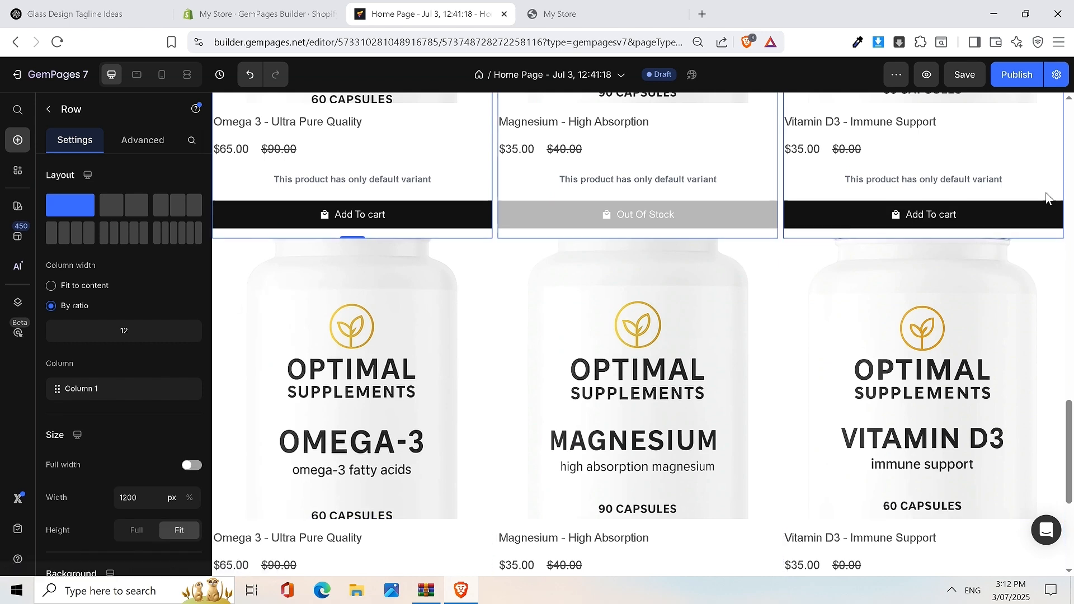
{"action": "key", "text": "ctrl+z"}
{"action": "scroll", "coordinate": [770, 304], "scroll_direction": "up", "scroll_amount": 5}
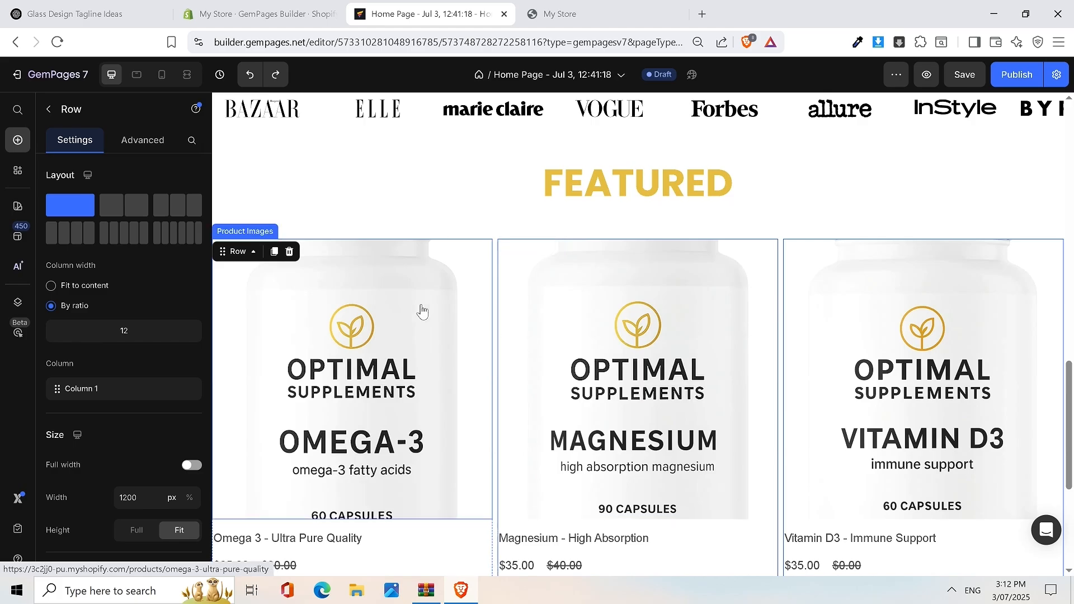
{"action": "scroll", "coordinate": [442, 320], "scroll_direction": "down", "scroll_amount": 1}
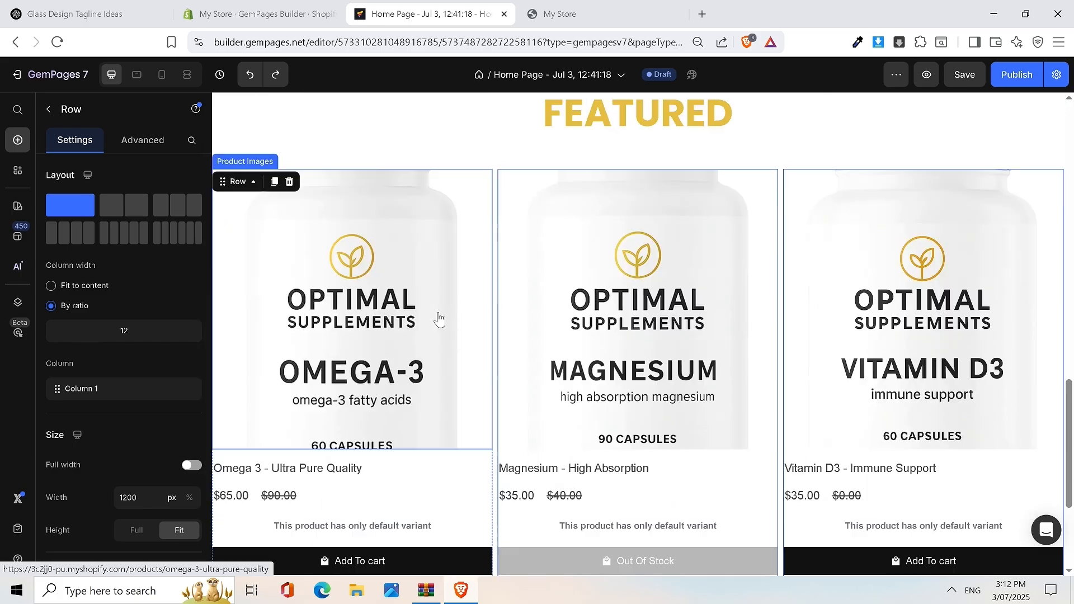
Step: Add Probiotic - Broad Spectrum back to the Product List under FEATURED and save the product selection
{"action": "left_click", "coordinate": [317, 159]}
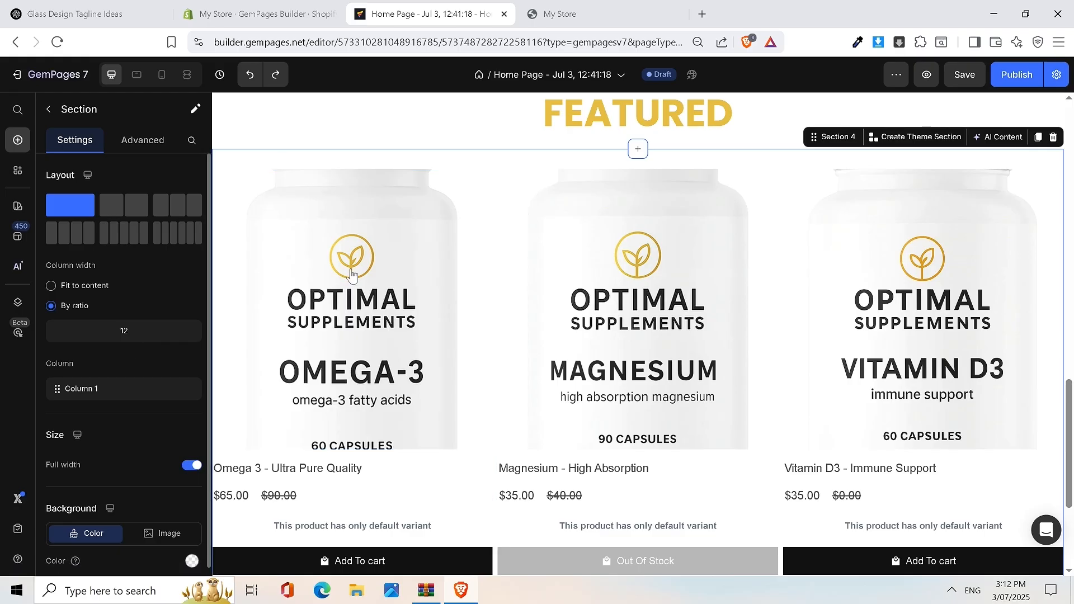
{"action": "left_click", "coordinate": [258, 192]}
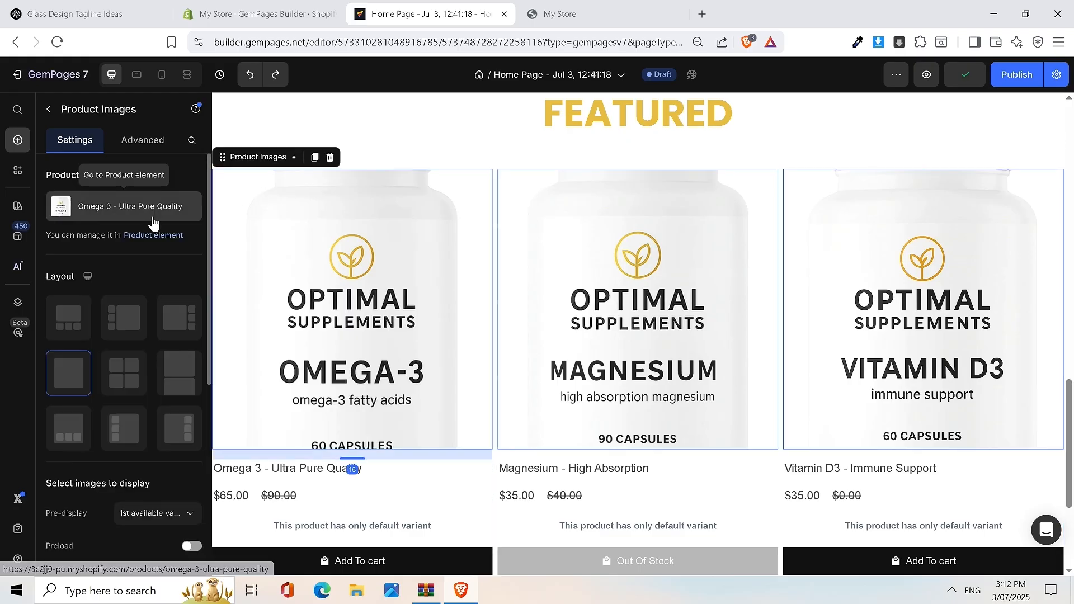
{"action": "left_click", "coordinate": [152, 234]}
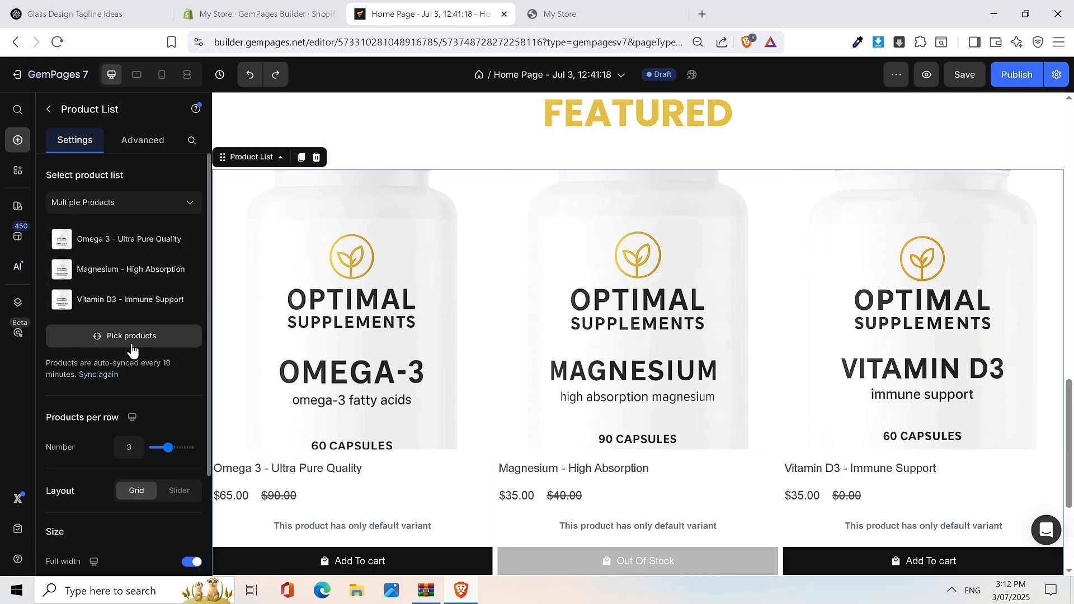
{"action": "left_click", "coordinate": [342, 198]}
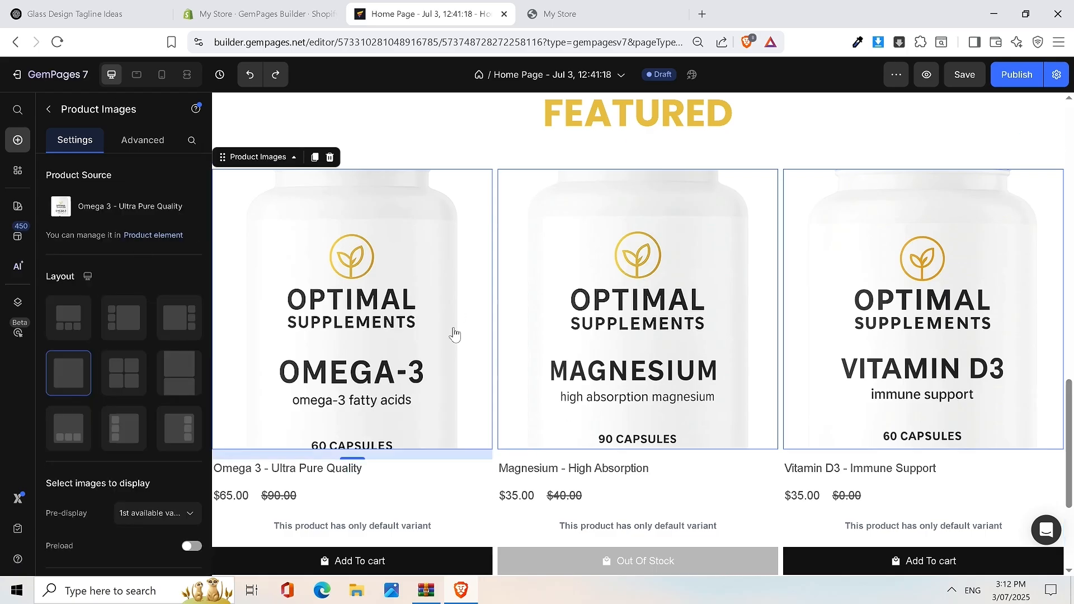
{"action": "left_click", "coordinate": [158, 235]}
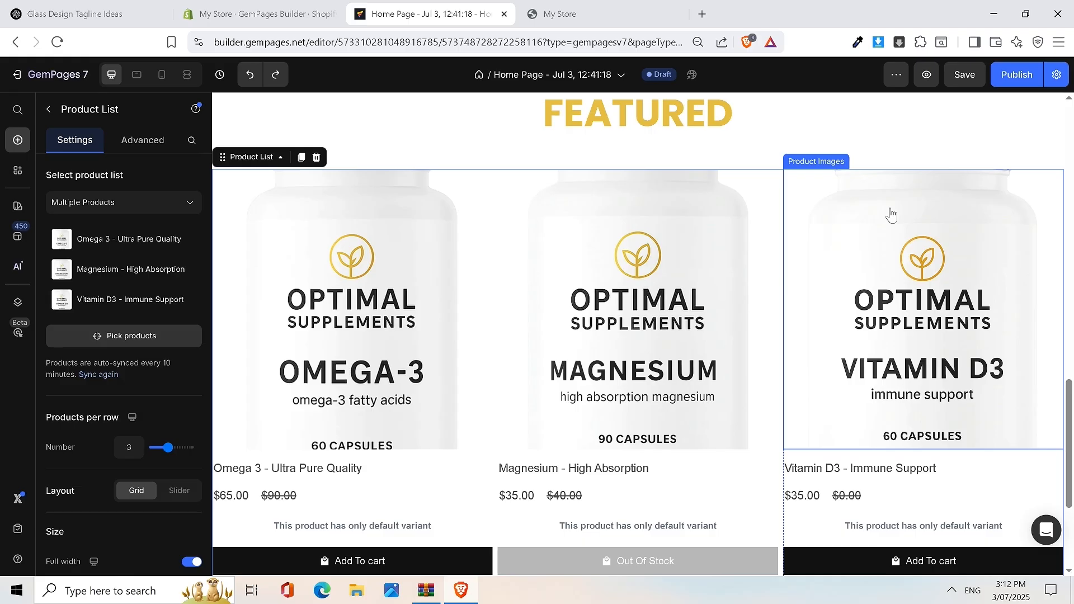
{"action": "scroll", "coordinate": [889, 215], "scroll_direction": "down", "scroll_amount": 3}
{"action": "scroll", "coordinate": [463, 224], "scroll_direction": "up", "scroll_amount": 1}
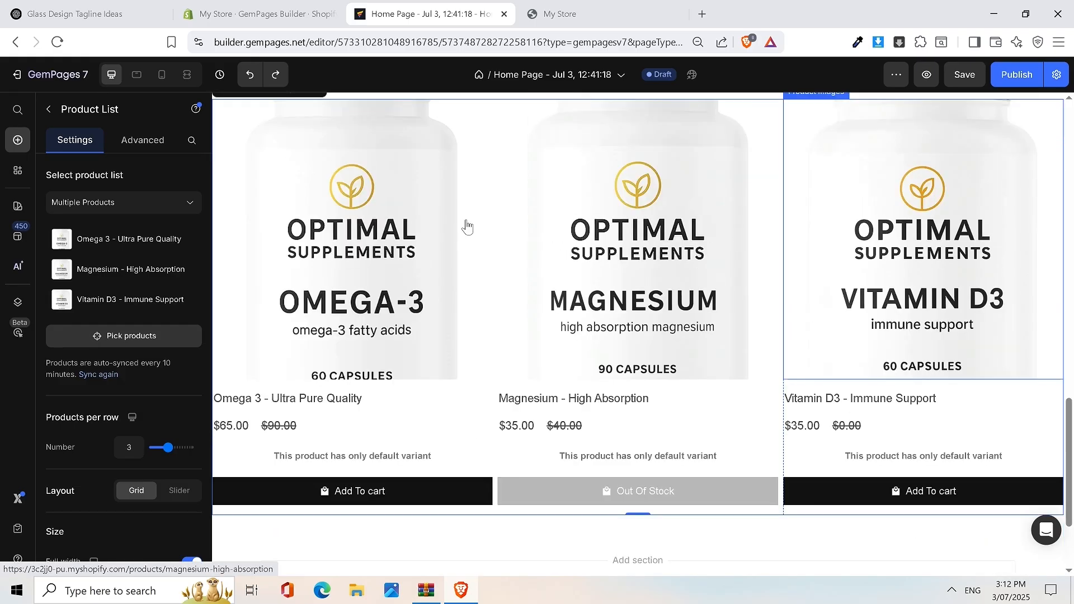
{"action": "left_click", "coordinate": [151, 341]}
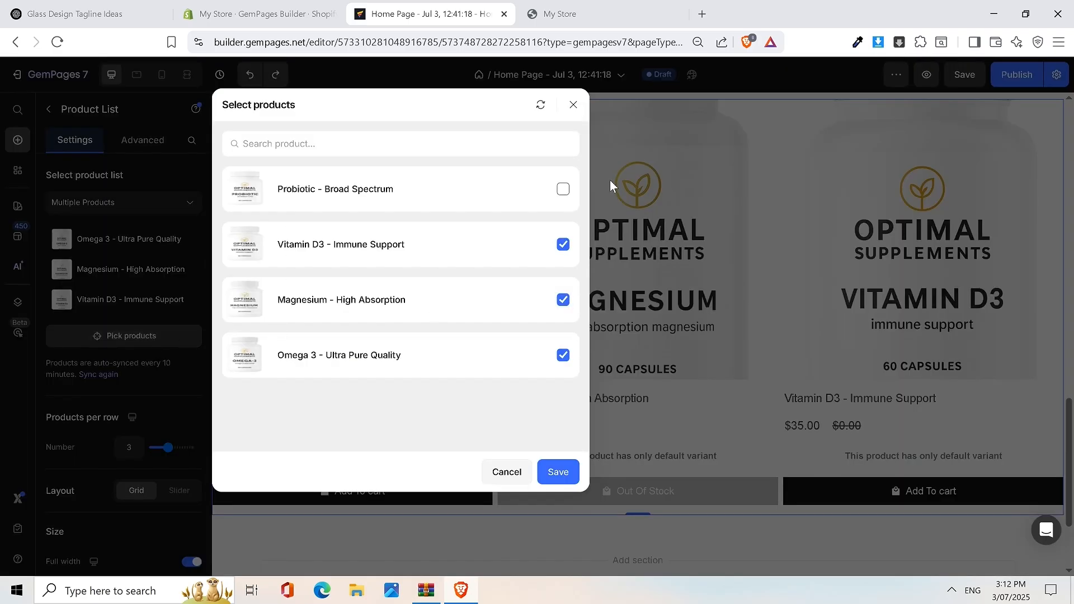
{"action": "left_click", "coordinate": [563, 189]}
{"action": "left_click", "coordinate": [558, 472]}
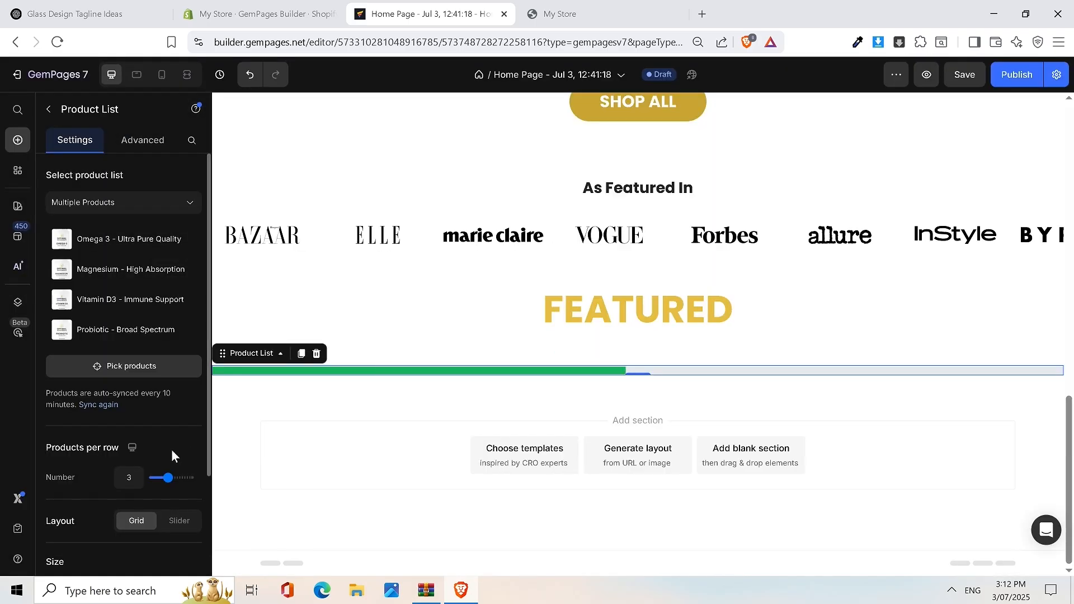
Step: Set the Product List to 4 products per row and check the resulting grid
{"action": "left_click_drag", "start_coordinate": [168, 479], "coordinate": [173, 479]}
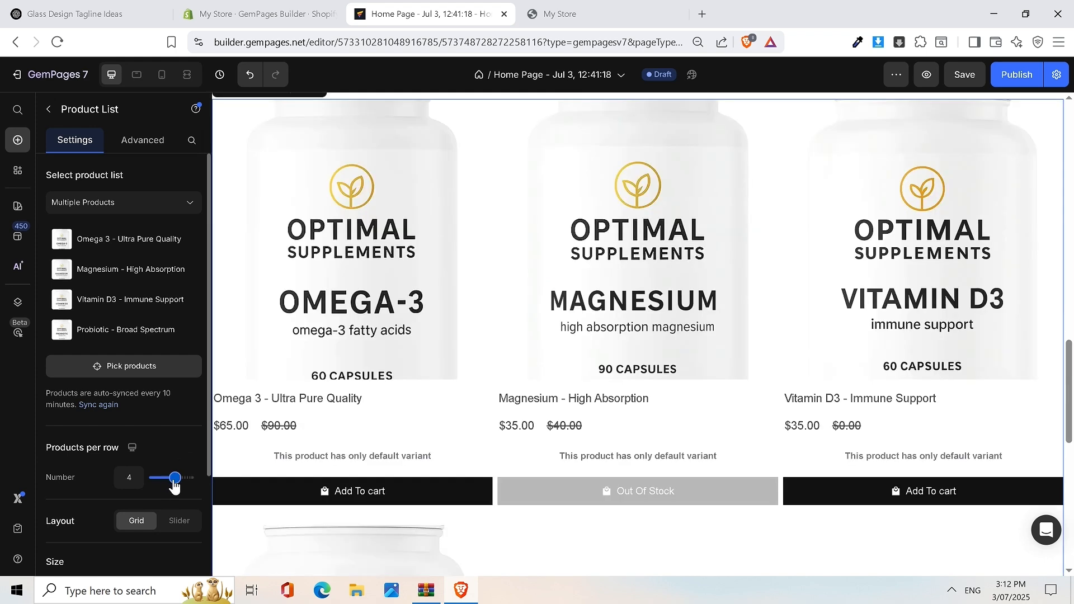
{"action": "scroll", "coordinate": [594, 325], "scroll_direction": "up", "scroll_amount": 5}
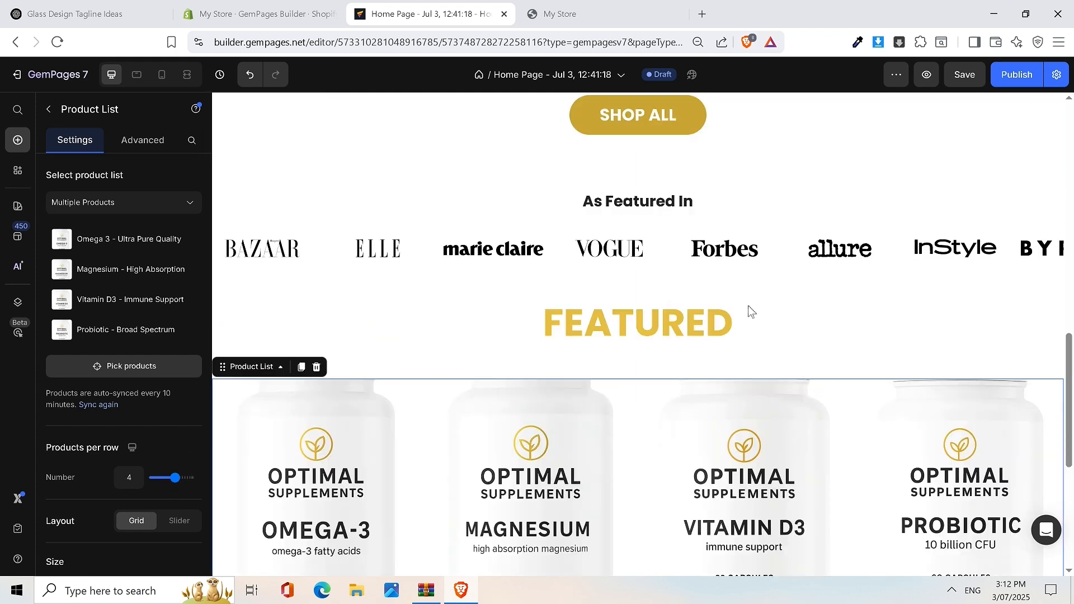
{"action": "scroll", "coordinate": [761, 297], "scroll_direction": "down", "scroll_amount": 4}
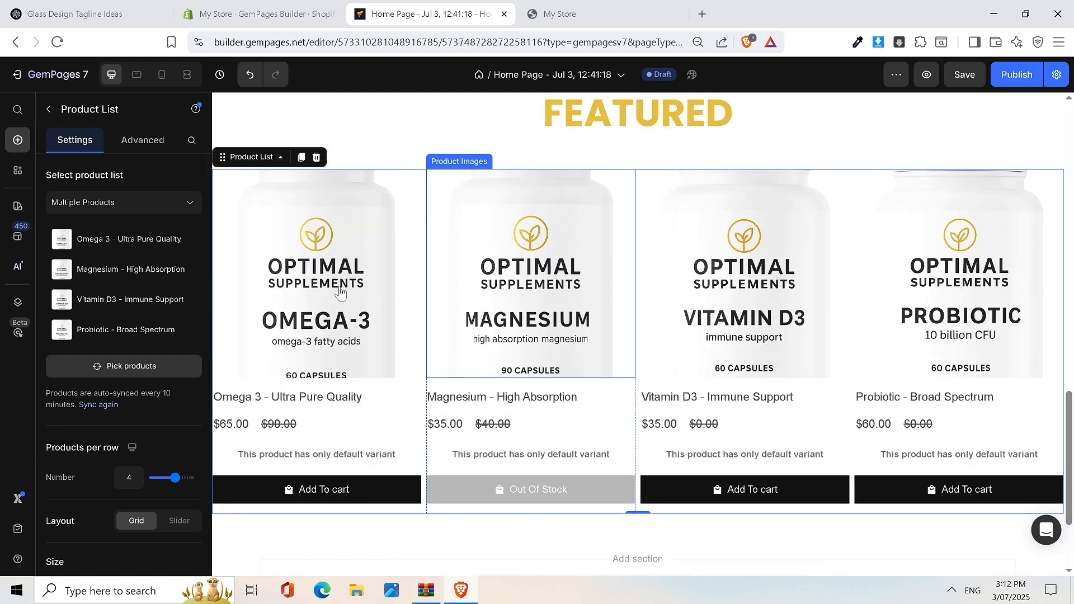
{"action": "scroll", "coordinate": [140, 447], "scroll_direction": "down", "scroll_amount": 4}
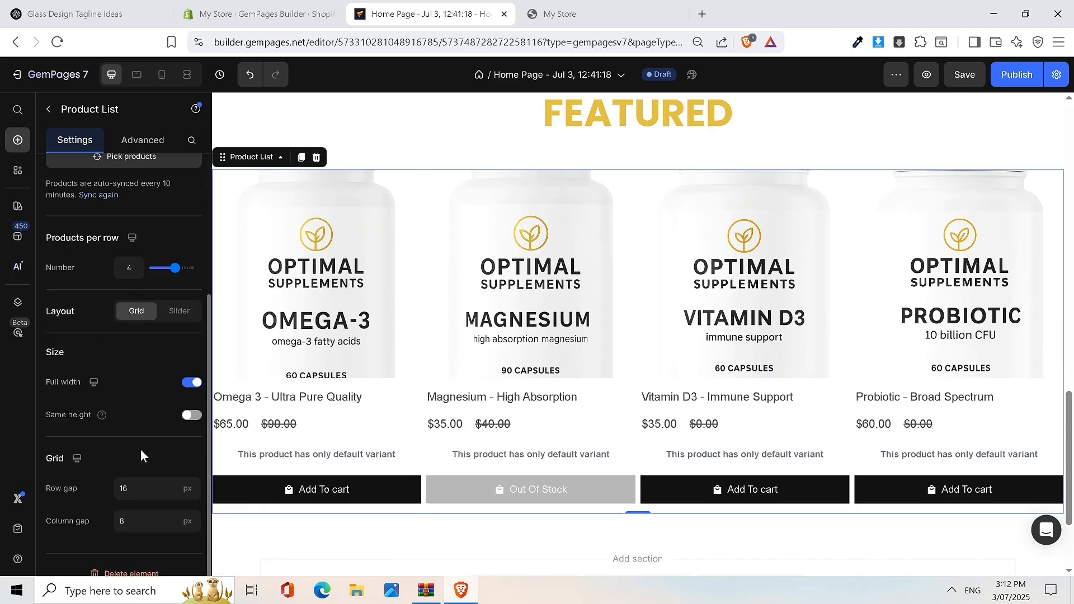
Step: Set the featured image proportion of the product images to Original
{"action": "left_click", "coordinate": [295, 312]}
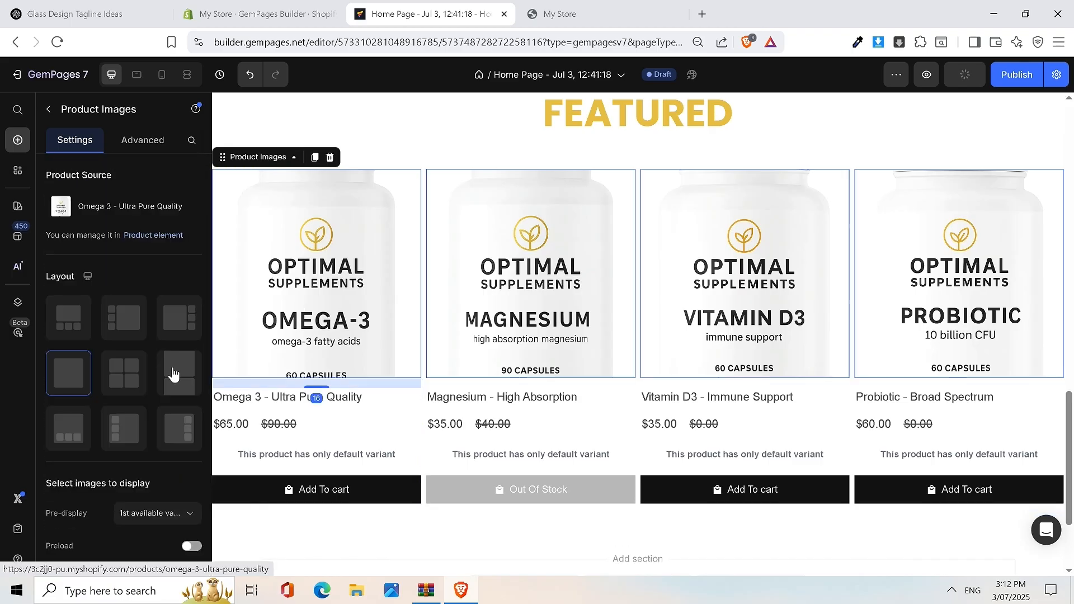
{"action": "scroll", "coordinate": [151, 386], "scroll_direction": "down", "scroll_amount": 4}
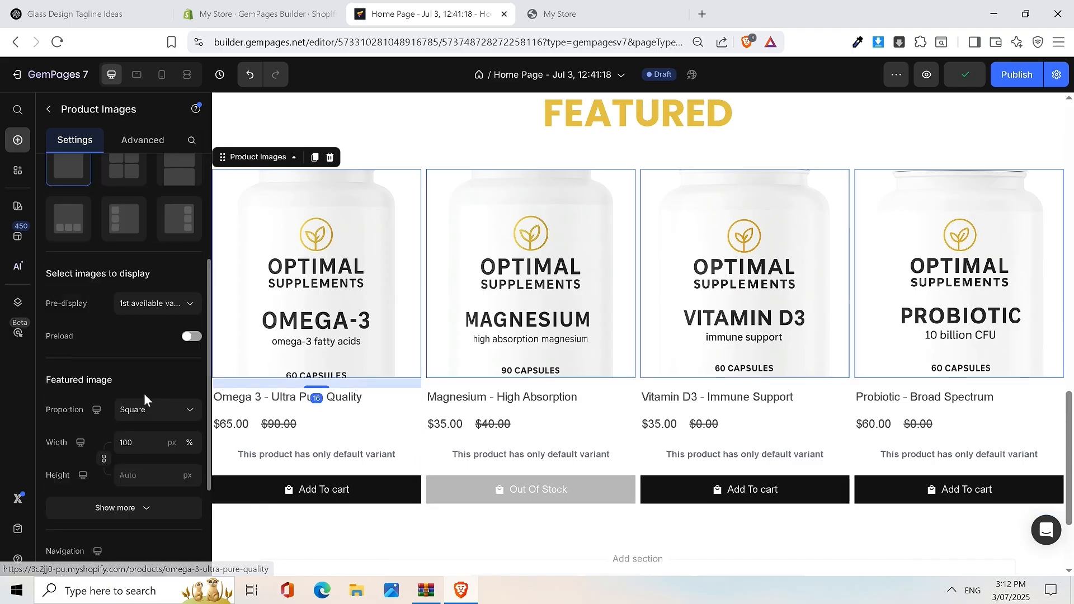
{"action": "left_click", "coordinate": [177, 416]}
{"action": "left_click", "coordinate": [164, 514]}
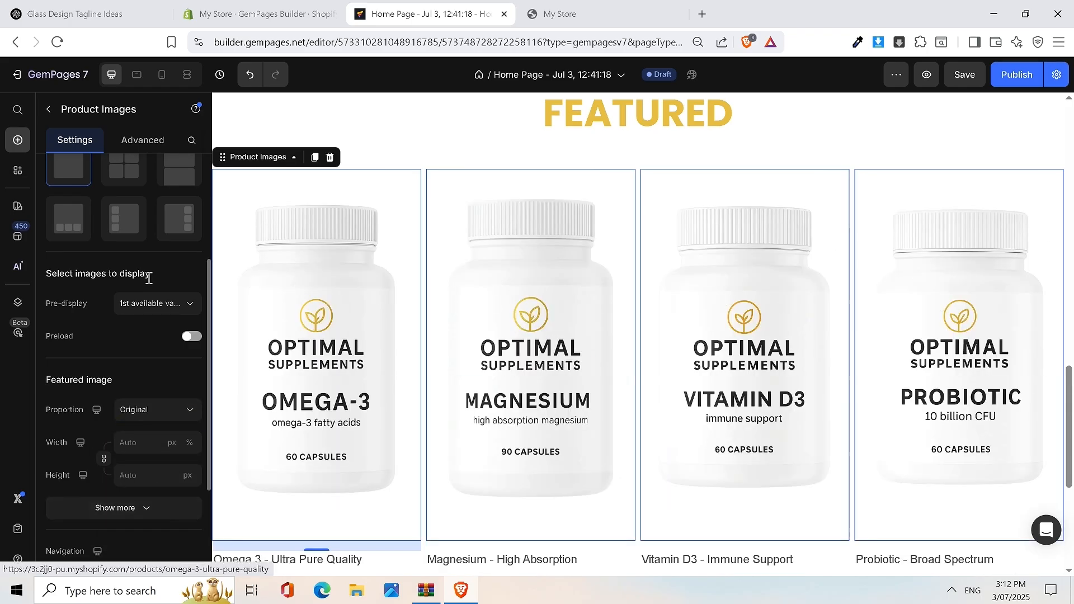
Step: Delete the product title and the price row from the product cards in the FEATURED list
{"action": "scroll", "coordinate": [583, 241], "scroll_direction": "down", "scroll_amount": 3}
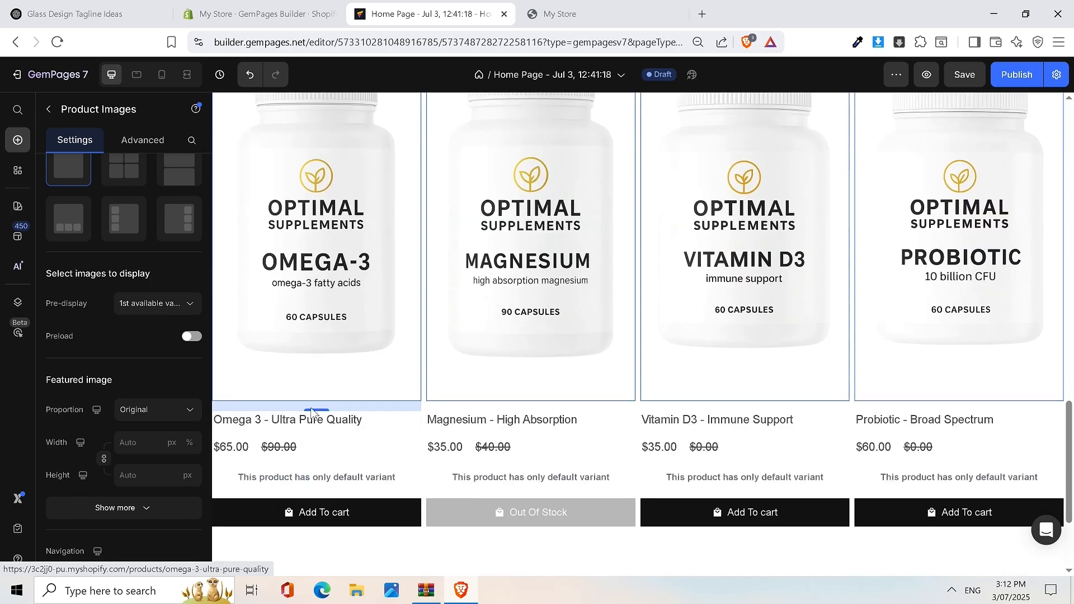
{"action": "left_click", "coordinate": [354, 427]}
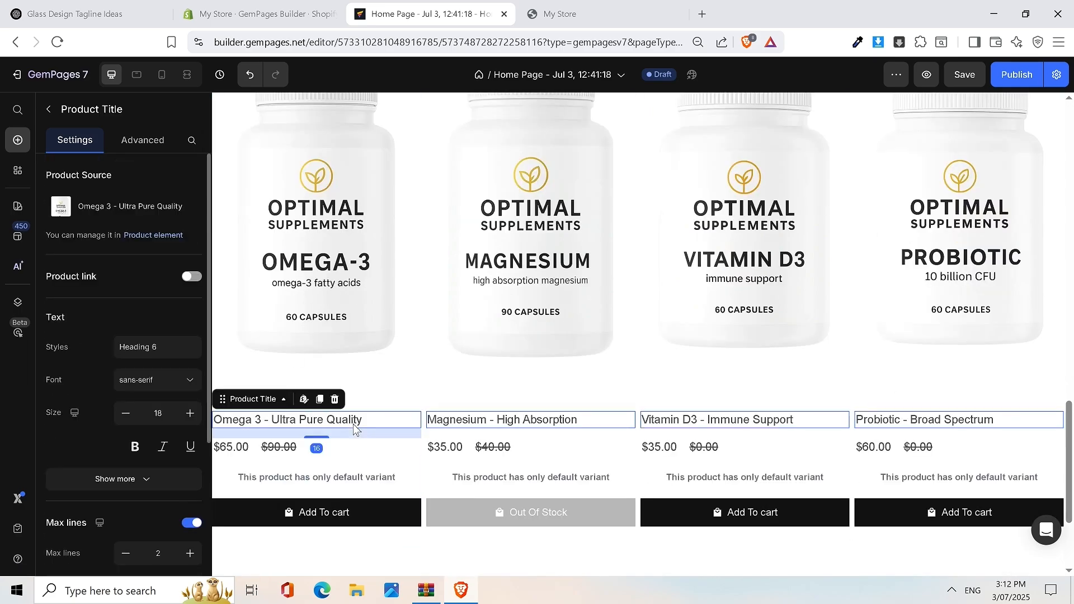
{"action": "left_click", "coordinate": [334, 398]}
{"action": "left_click", "coordinate": [345, 417]}
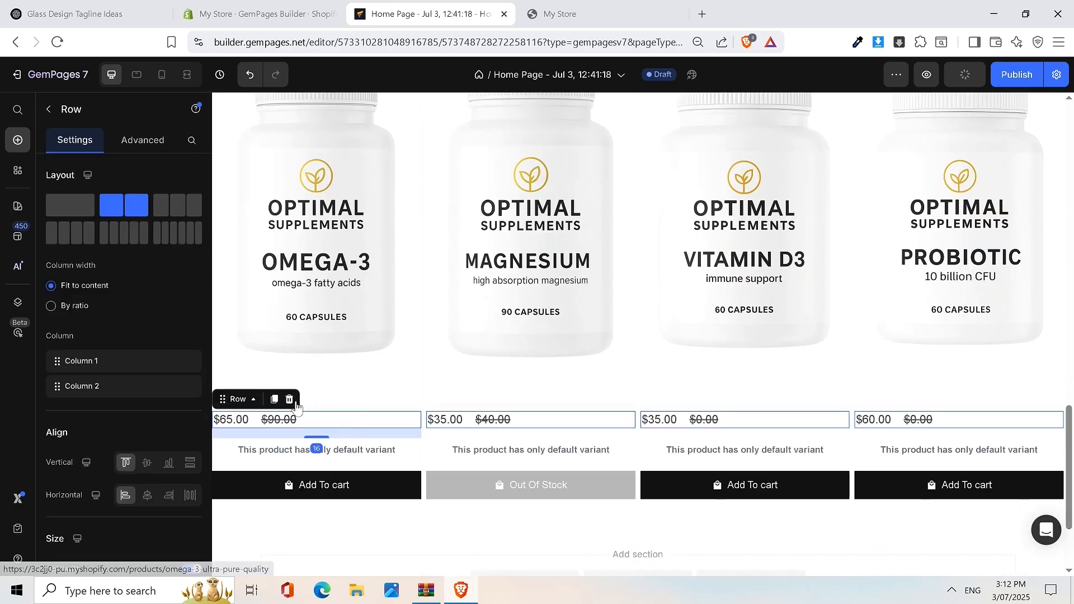
{"action": "left_click", "coordinate": [289, 399]}
Step: Delete the Product Variants & Swatches element and the Add To cart button from the product cards
{"action": "left_click", "coordinate": [309, 416]}
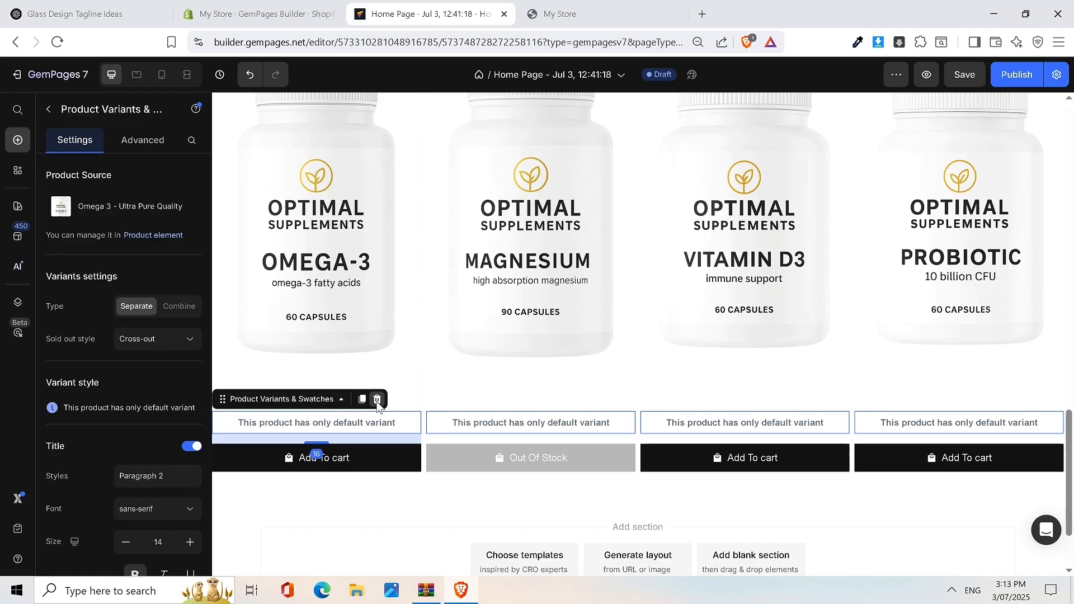
{"action": "left_click", "coordinate": [377, 398]}
{"action": "left_click", "coordinate": [369, 427]}
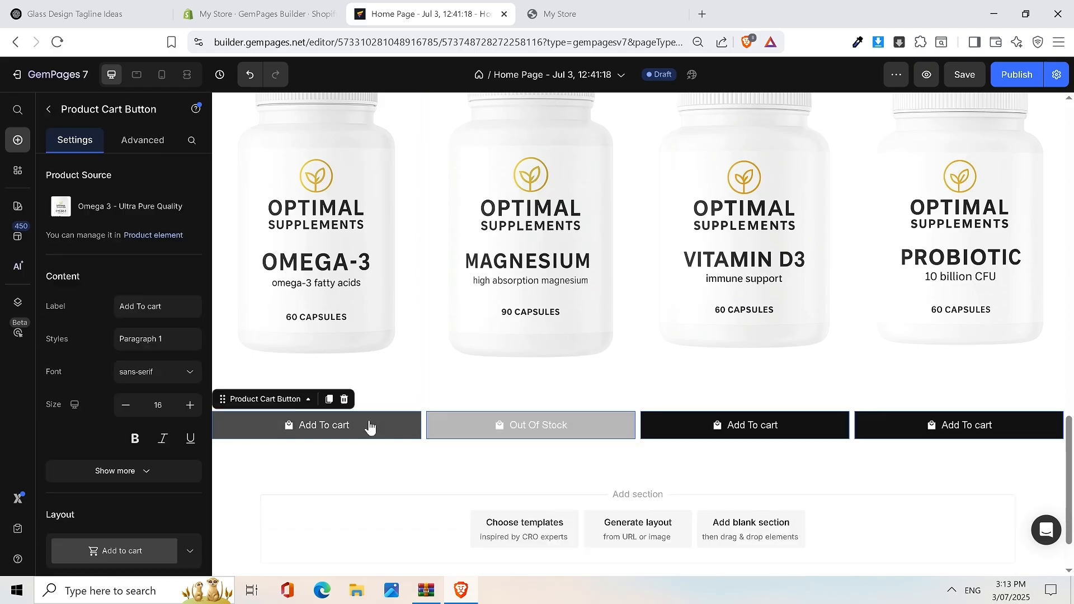
{"action": "left_click", "coordinate": [344, 399]}
Step: Save the home page and review the FEATURED section with its image-only product grid
{"action": "scroll", "coordinate": [790, 267], "scroll_direction": "up", "scroll_amount": 4}
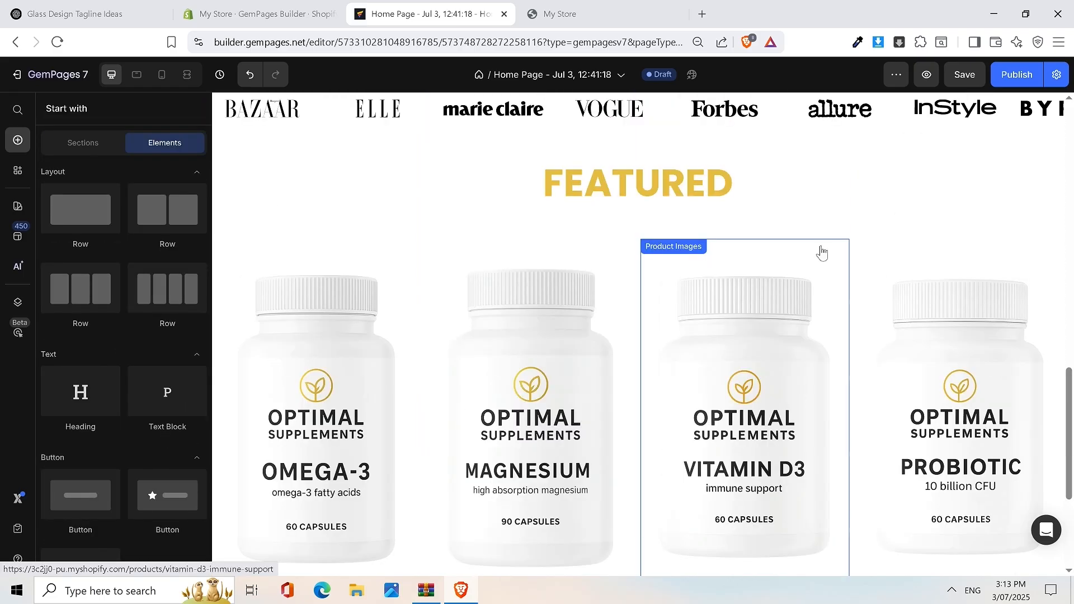
{"action": "scroll", "coordinate": [1033, 344], "scroll_direction": "down", "scroll_amount": 4}
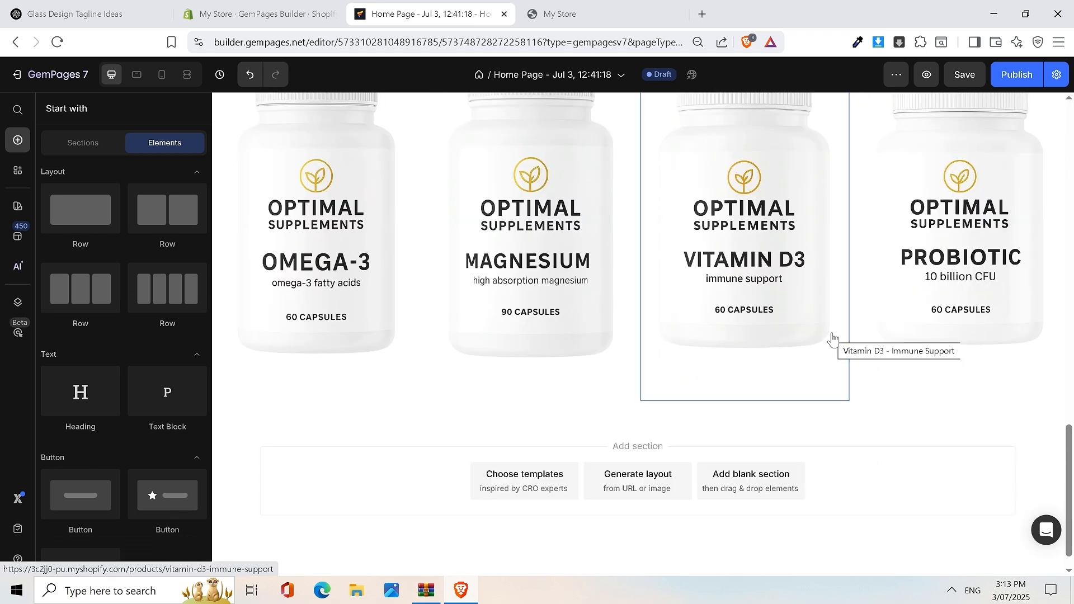
{"action": "key", "text": "ctrl+s"}
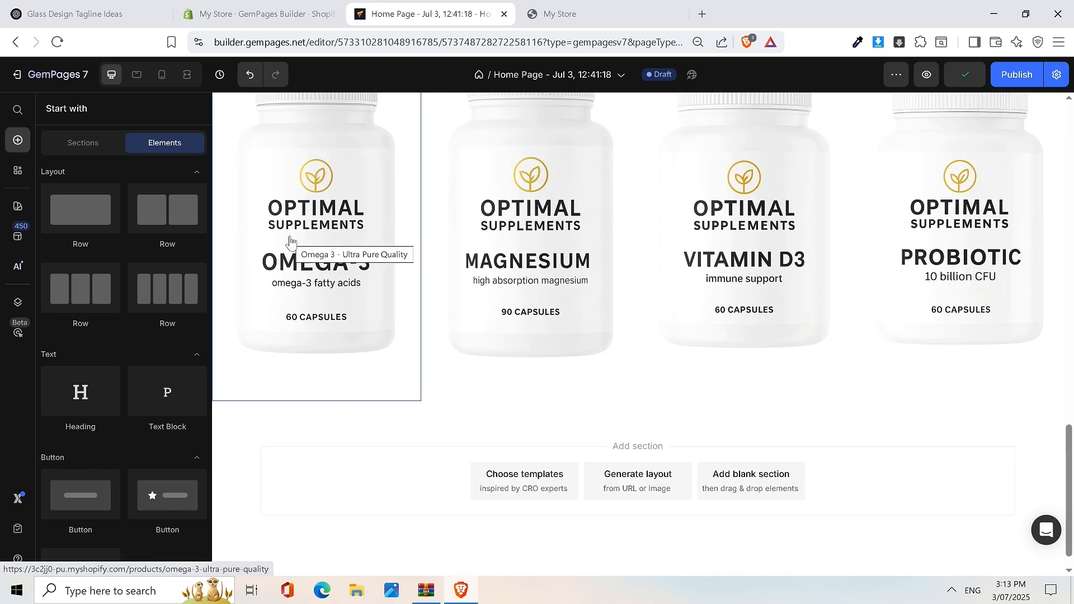
{"action": "scroll", "coordinate": [867, 223], "scroll_direction": "up", "scroll_amount": 10}
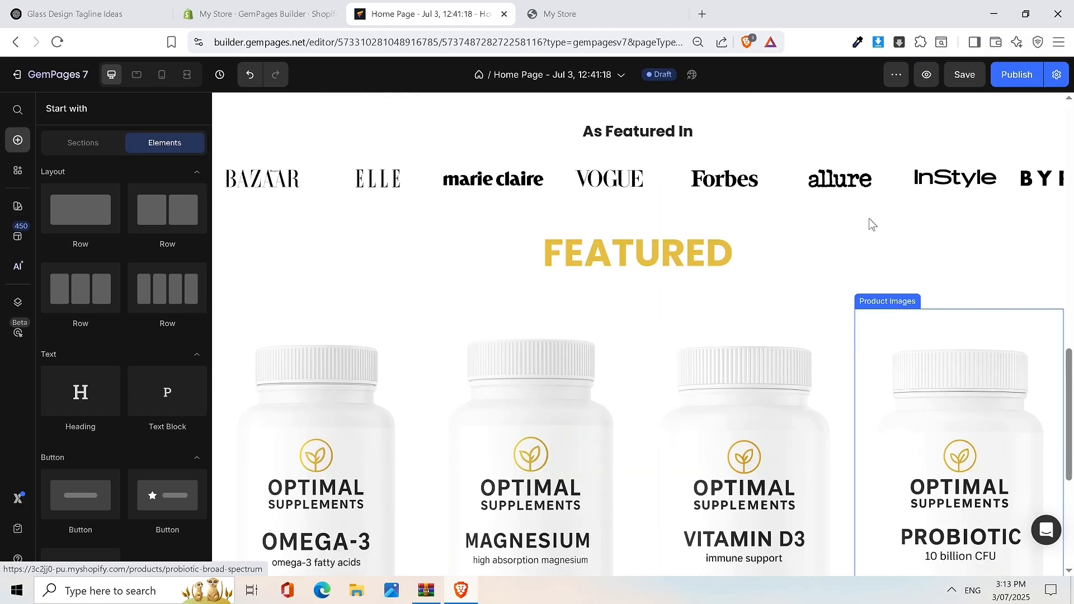
{"action": "scroll", "coordinate": [846, 240], "scroll_direction": "down", "scroll_amount": 8}
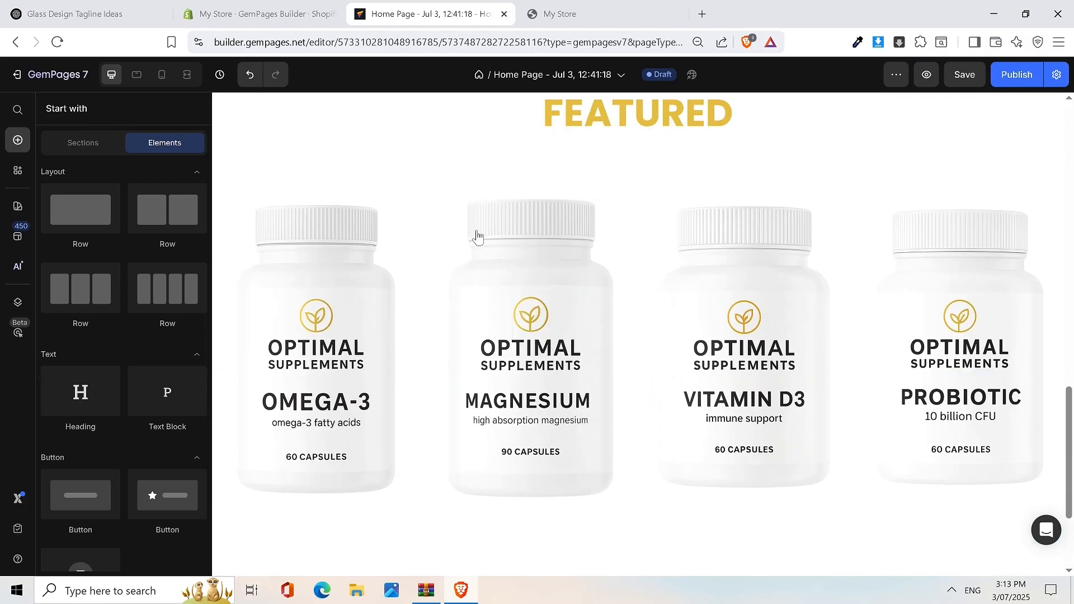
Step: Check the product source settings of the FEATURED product list, keeping Multiple Products as the selection
{"action": "left_click", "coordinate": [285, 301]}
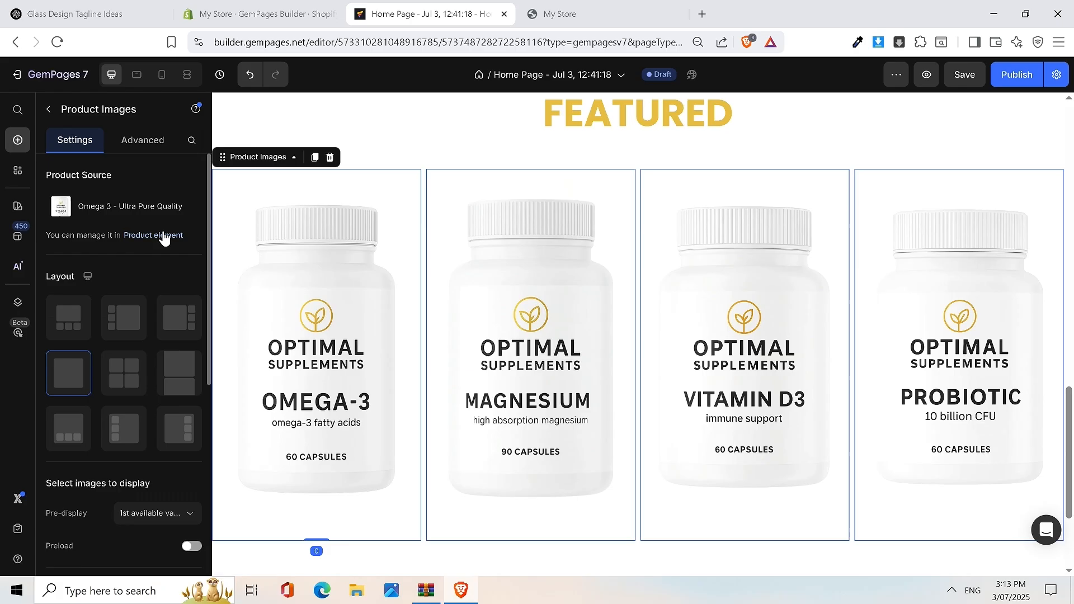
{"action": "left_click", "coordinate": [558, 297]}
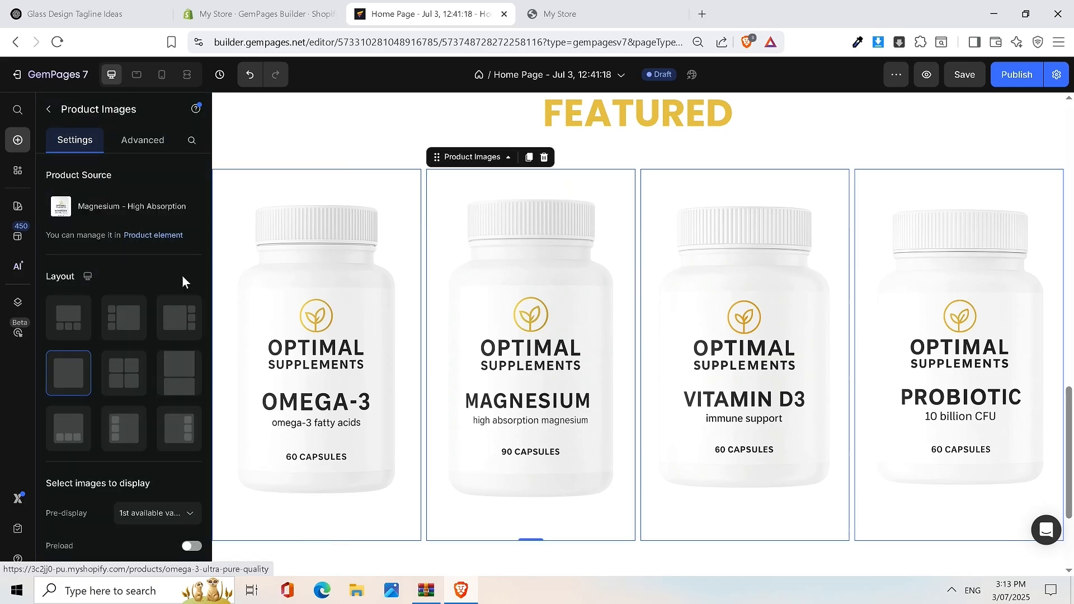
{"action": "left_click", "coordinate": [165, 235]}
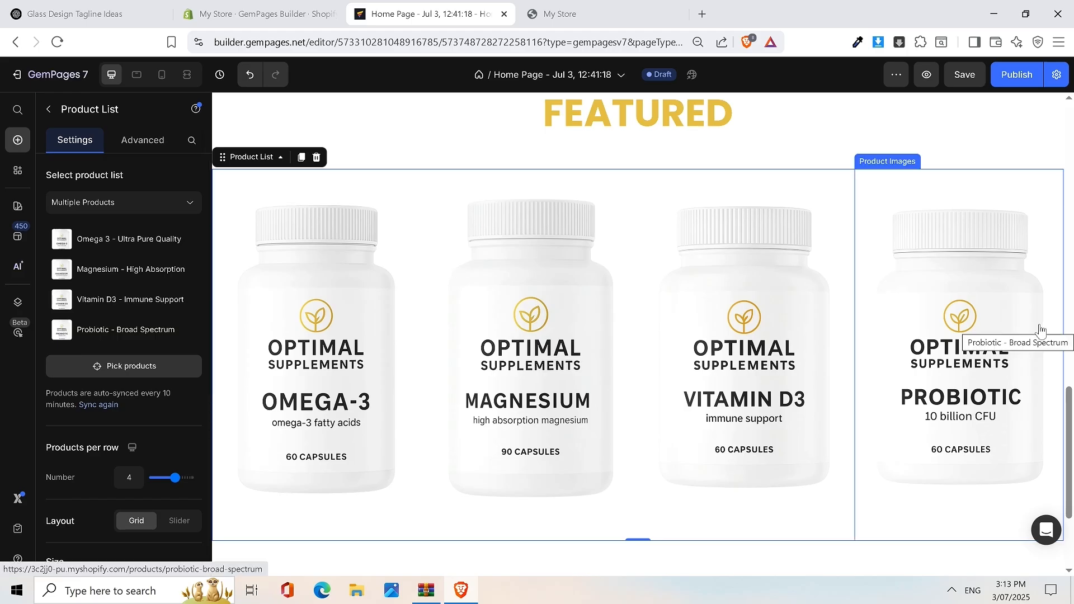
{"action": "scroll", "coordinate": [1035, 329], "scroll_direction": "up", "scroll_amount": 3}
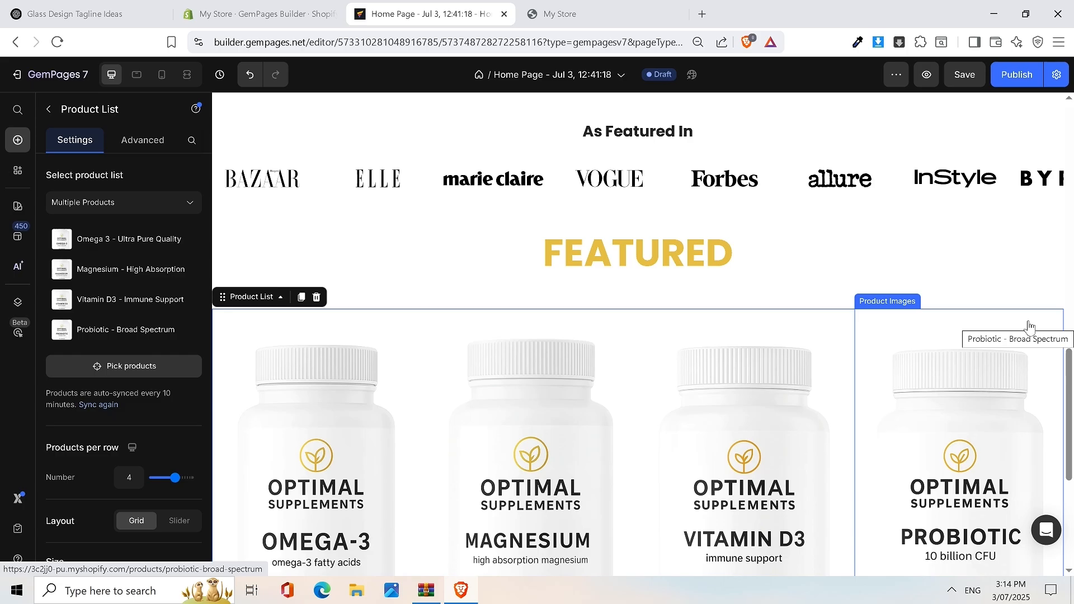
{"action": "left_click", "coordinate": [169, 211]}
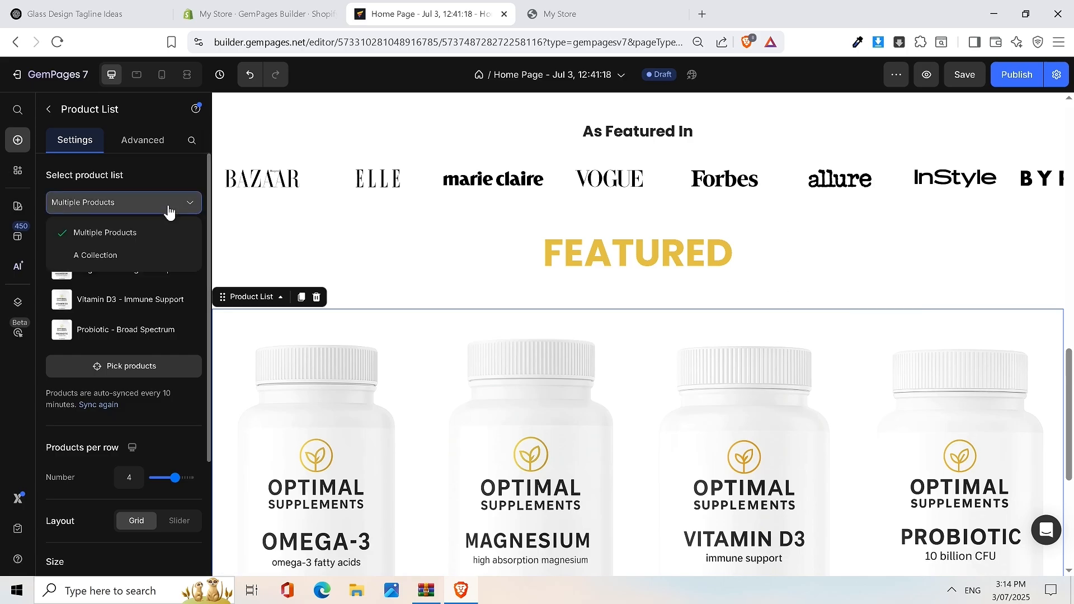
{"action": "left_click", "coordinate": [147, 231]}
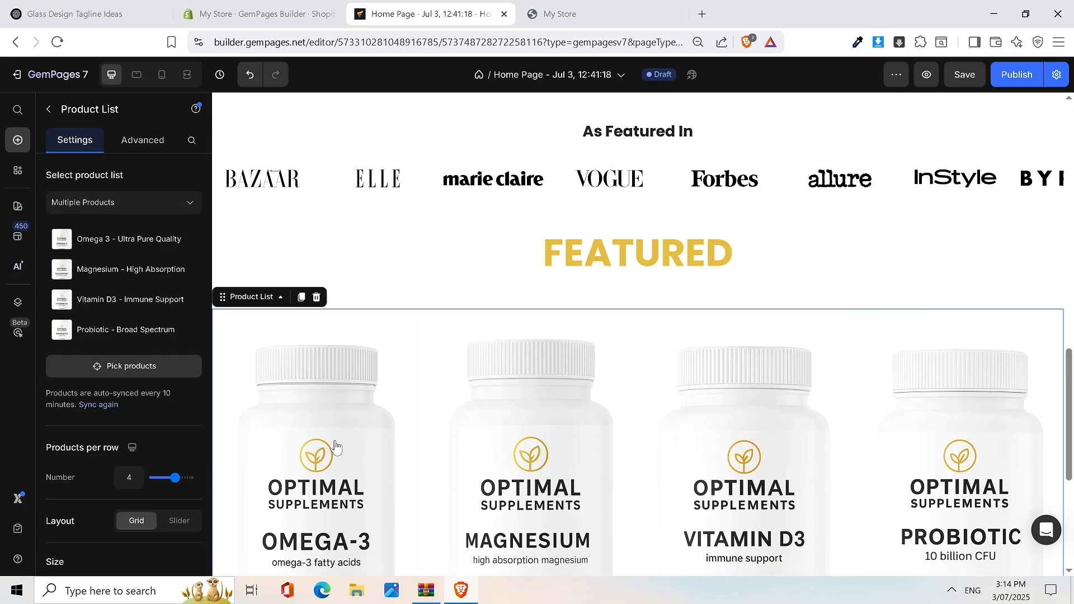
Step: Compare the FEATURED product list with the TOP SELLERS section in the My Store preview and save the home page
{"action": "left_click", "coordinate": [528, 15]}
{"action": "scroll", "coordinate": [590, 222], "scroll_direction": "down", "scroll_amount": 5}
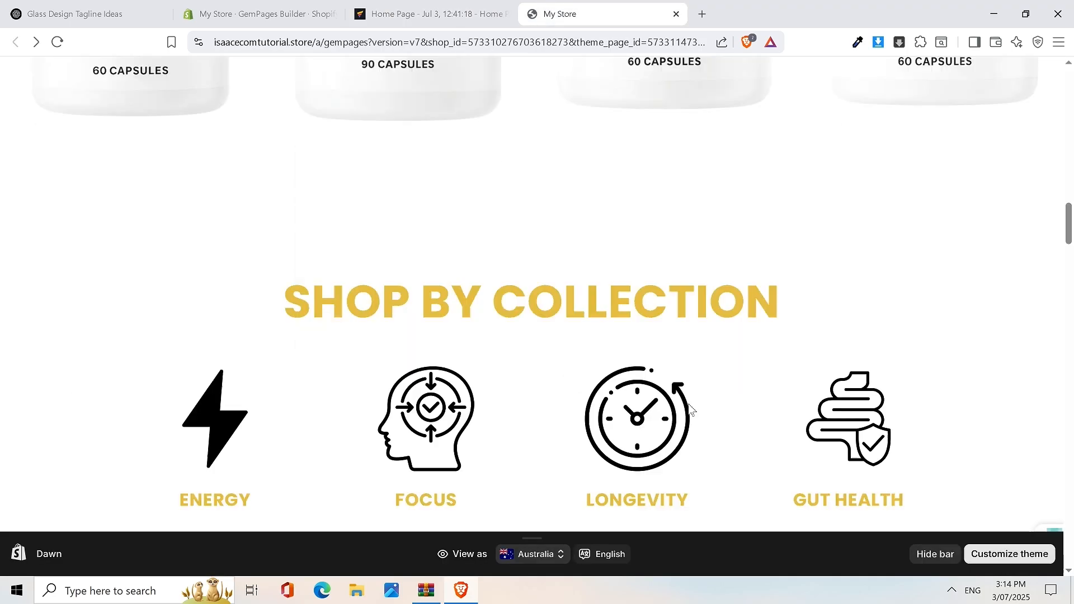
{"action": "scroll", "coordinate": [692, 403], "scroll_direction": "up", "scroll_amount": 10}
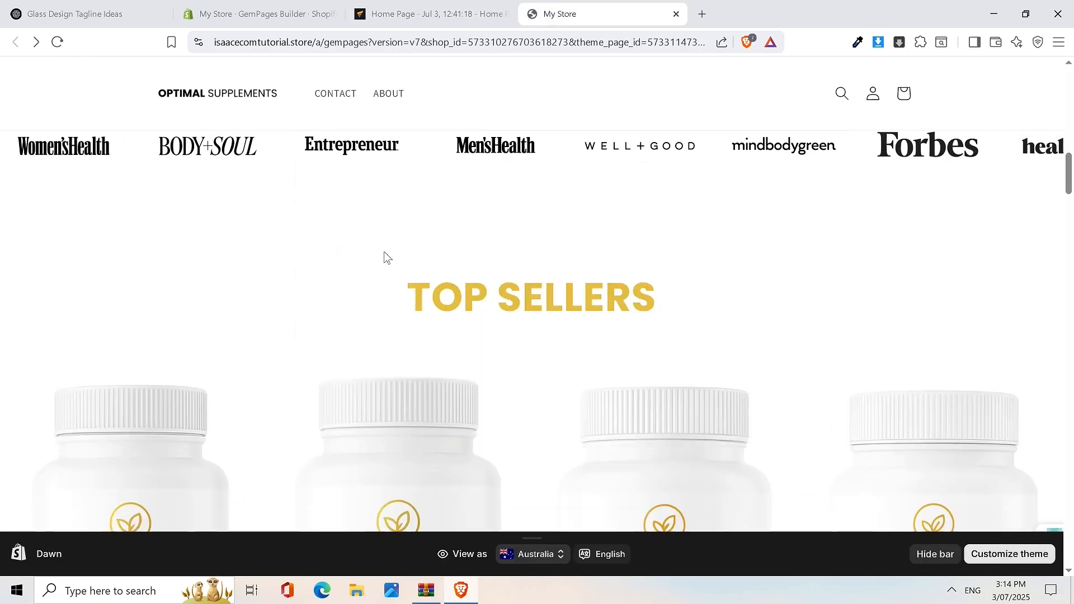
{"action": "left_click", "coordinate": [398, 16]}
{"action": "scroll", "coordinate": [808, 226], "scroll_direction": "down", "scroll_amount": 5}
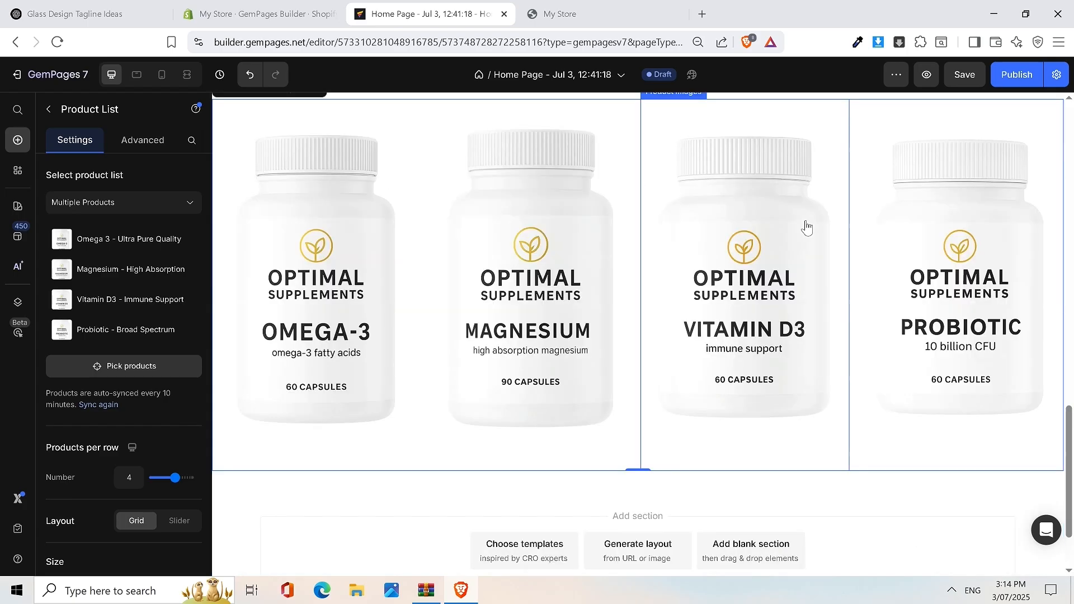
{"action": "left_click", "coordinate": [972, 82]}
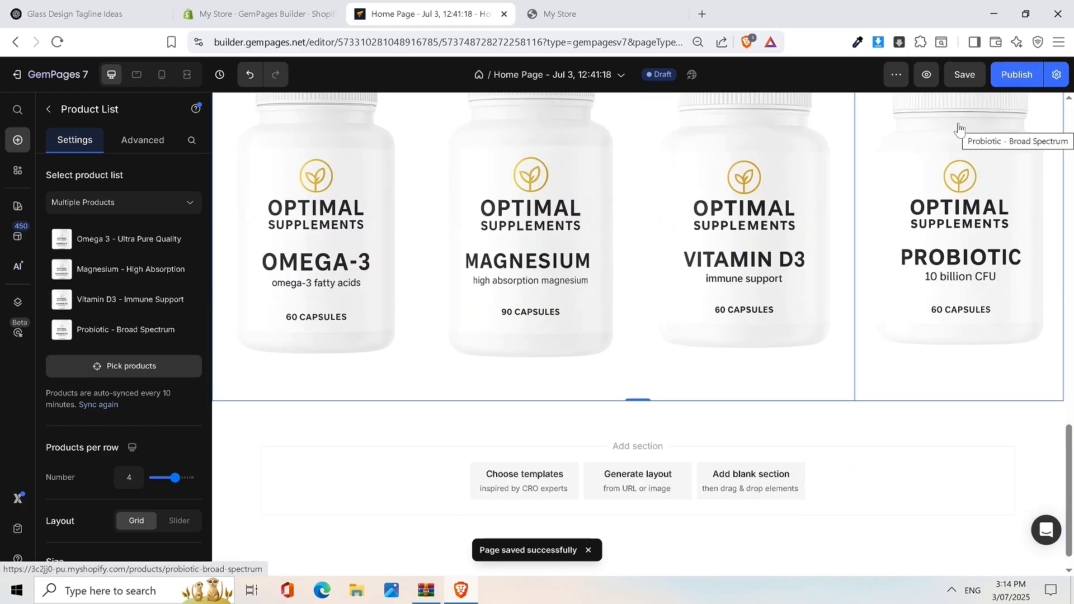
{"action": "scroll", "coordinate": [959, 128], "scroll_direction": "up", "scroll_amount": 1}
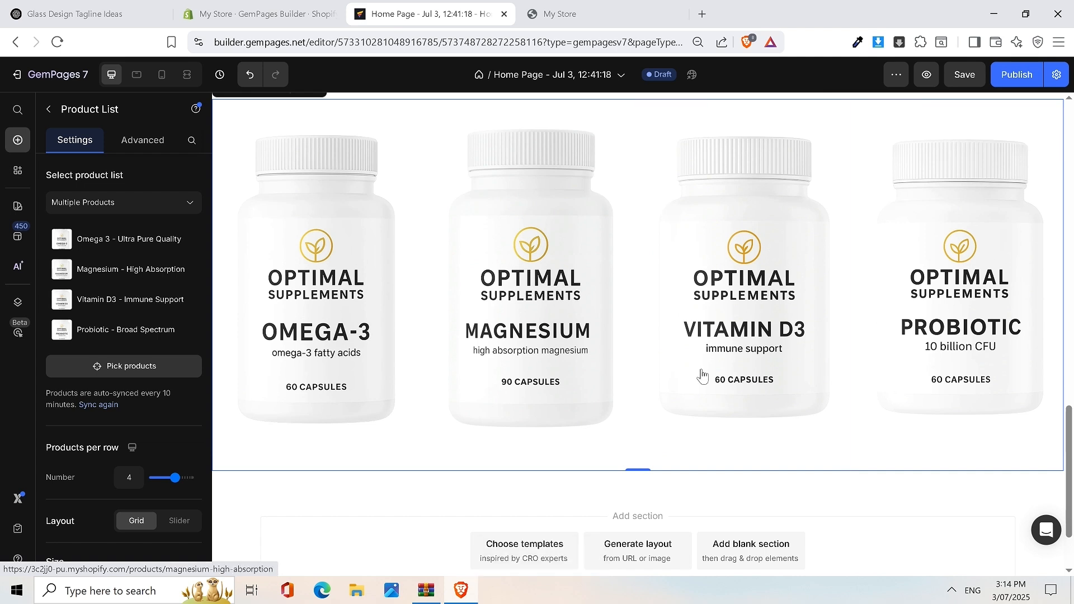
{"action": "scroll", "coordinate": [802, 278], "scroll_direction": "down", "scroll_amount": 1}
{"action": "scroll", "coordinate": [774, 266], "scroll_direction": "up", "scroll_amount": 4}
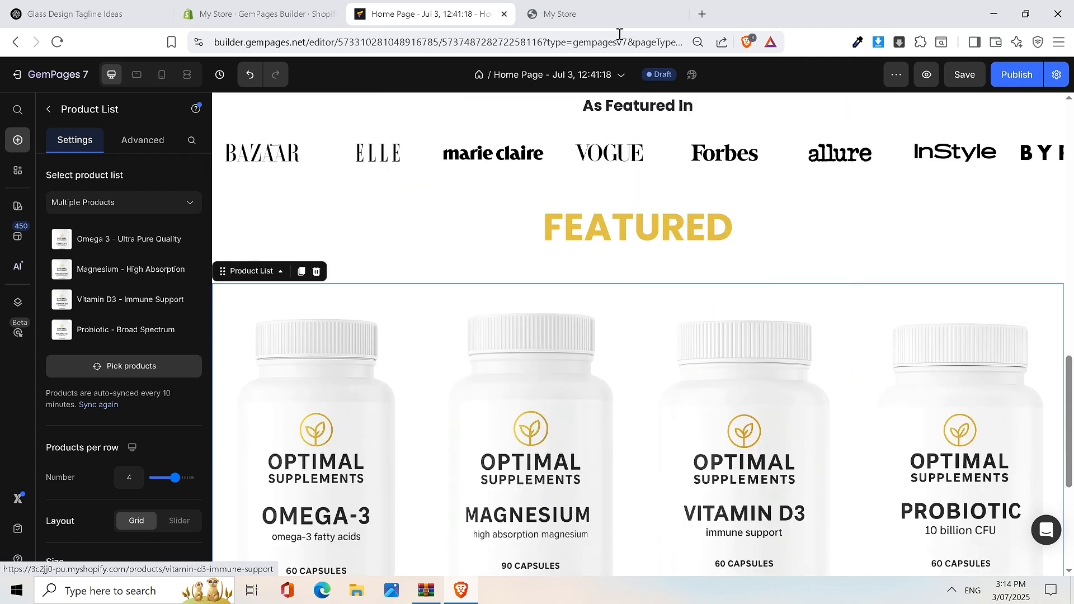
Step: Following the My Store preview, duplicate the FEATURED heading and move the copy into its own section below the product list
{"action": "left_click", "coordinate": [581, 9]}
{"action": "scroll", "coordinate": [724, 207], "scroll_direction": "down", "scroll_amount": 8}
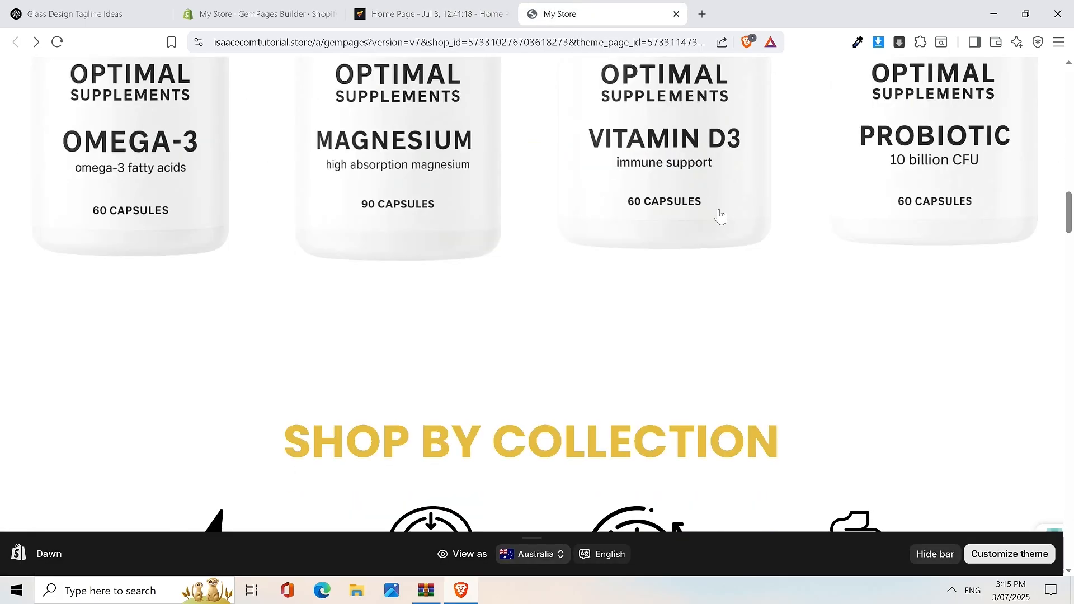
{"action": "scroll", "coordinate": [720, 217], "scroll_direction": "down", "scroll_amount": 5}
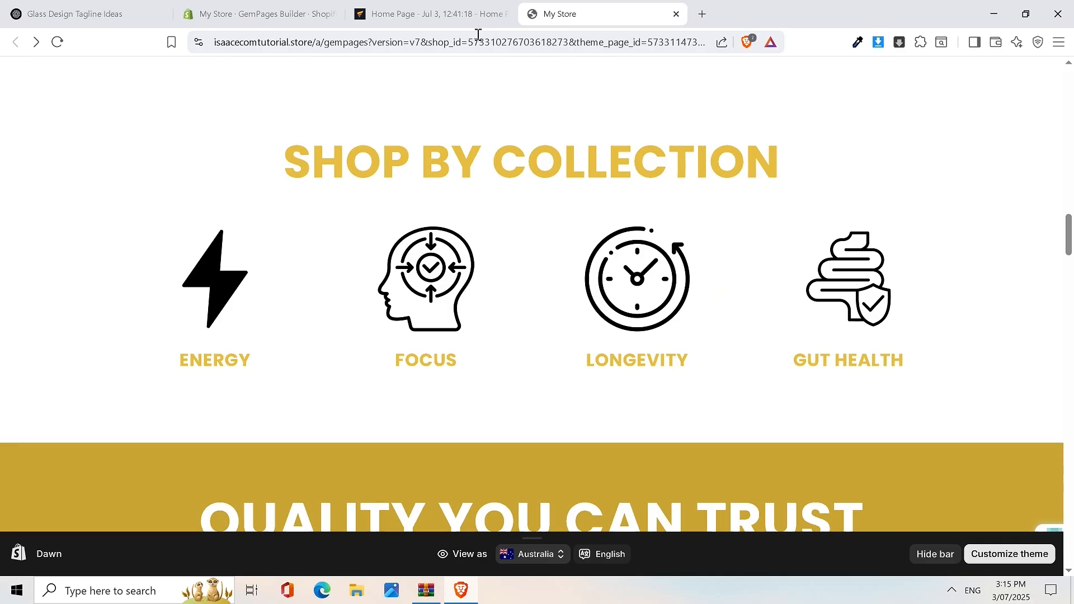
{"action": "left_click", "coordinate": [460, 15]}
{"action": "scroll", "coordinate": [790, 300], "scroll_direction": "down", "scroll_amount": 5}
{"action": "scroll", "coordinate": [791, 300], "scroll_direction": "up", "scroll_amount": 5}
{"action": "right_click", "coordinate": [742, 234]}
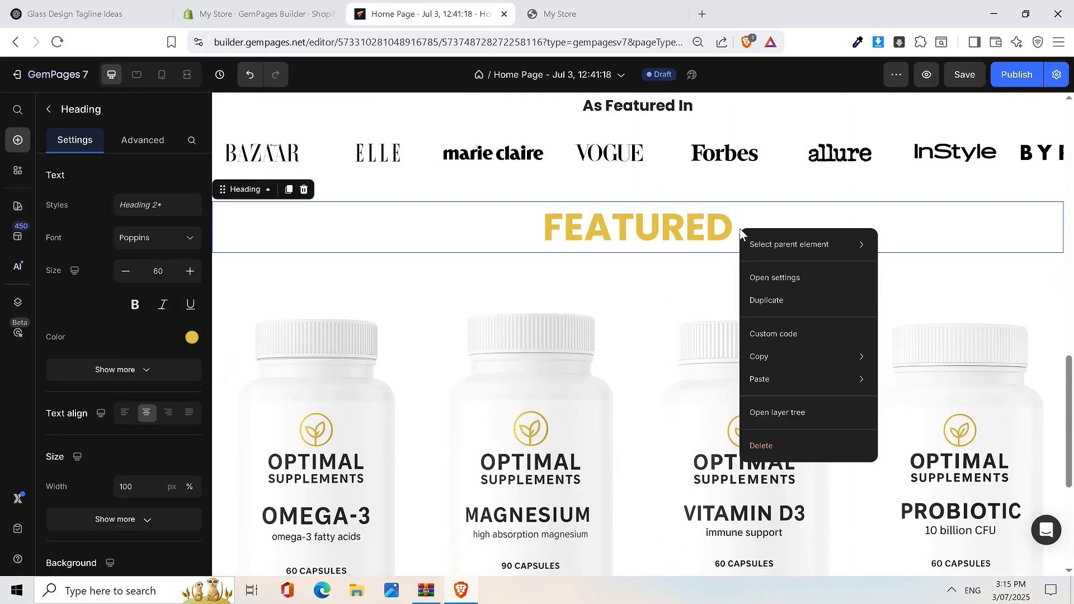
{"action": "left_click", "coordinate": [777, 303]}
{"action": "left_click_drag", "start_coordinate": [850, 299], "coordinate": [679, 432]}
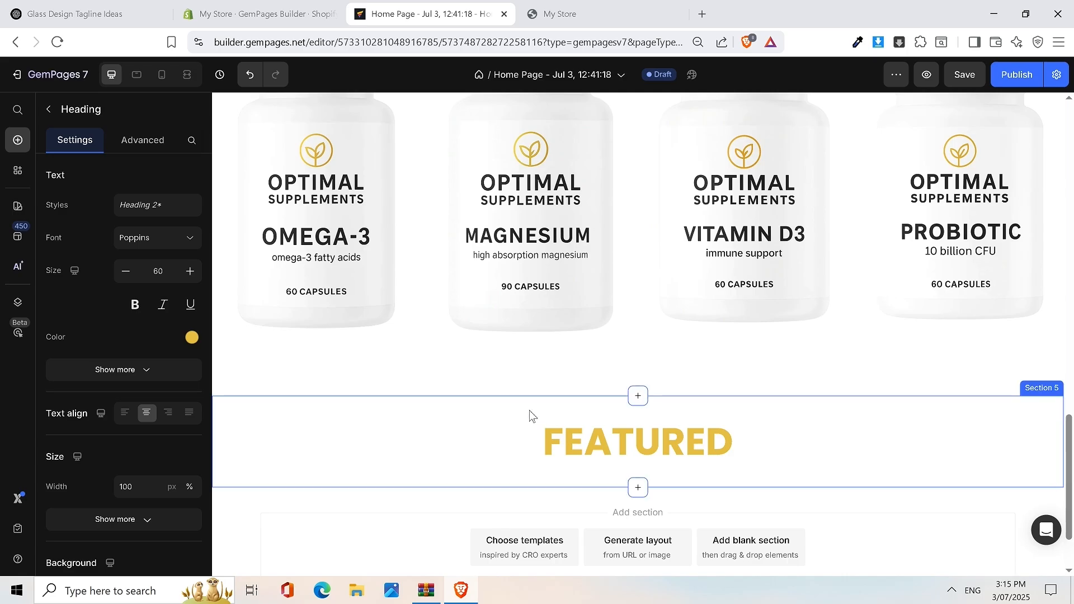
Step: Replace the duplicated heading's text with SHOP BY COLLECTION, matching the My Store preview
{"action": "scroll", "coordinate": [836, 361], "scroll_direction": "down", "scroll_amount": 1}
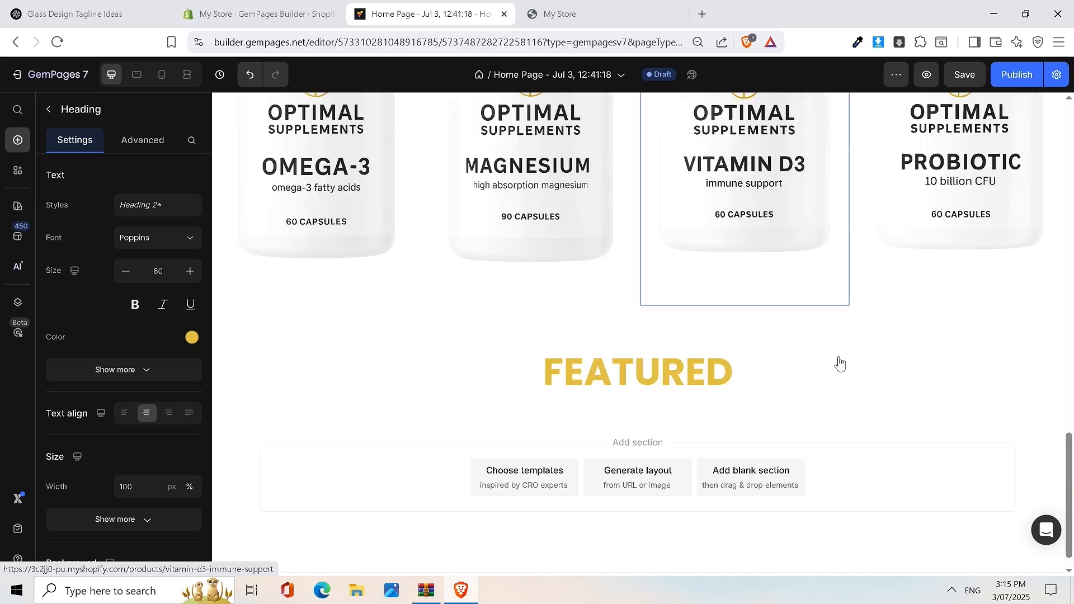
{"action": "double_click", "coordinate": [692, 368]}
{"action": "left_click", "coordinate": [583, 17]}
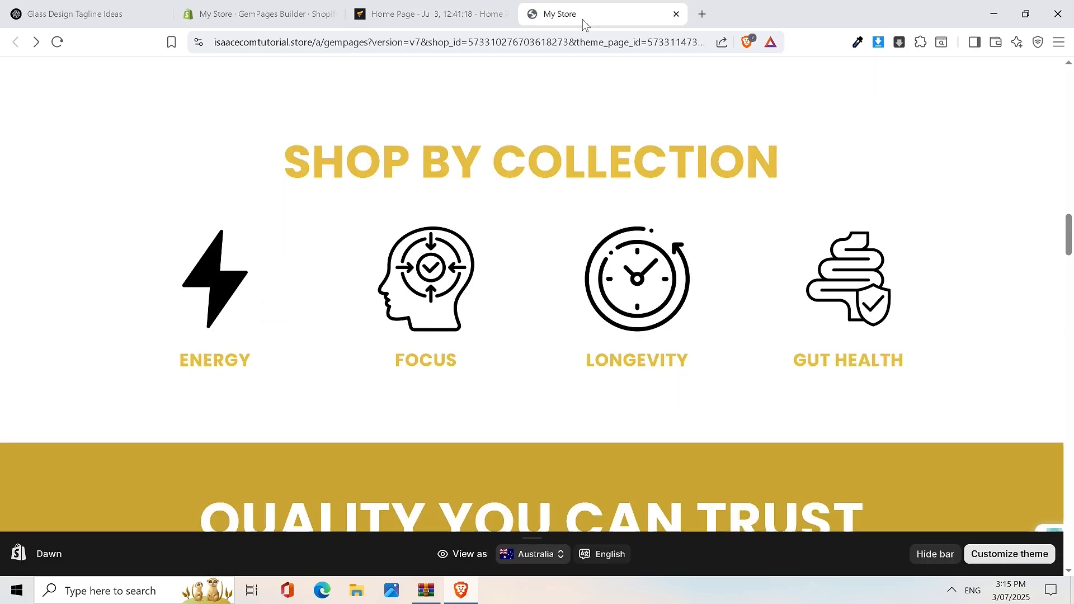
{"action": "left_click", "coordinate": [428, 12]}
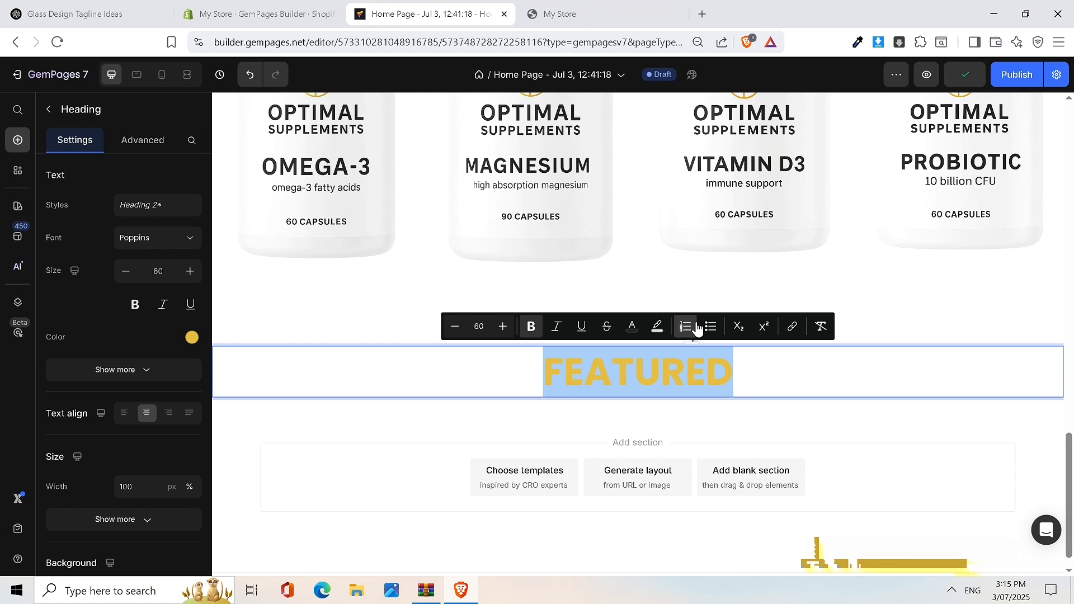
{"action": "type", "text": "SHOP B"}
{"action": "type", "text": "Y COLLECTION"}
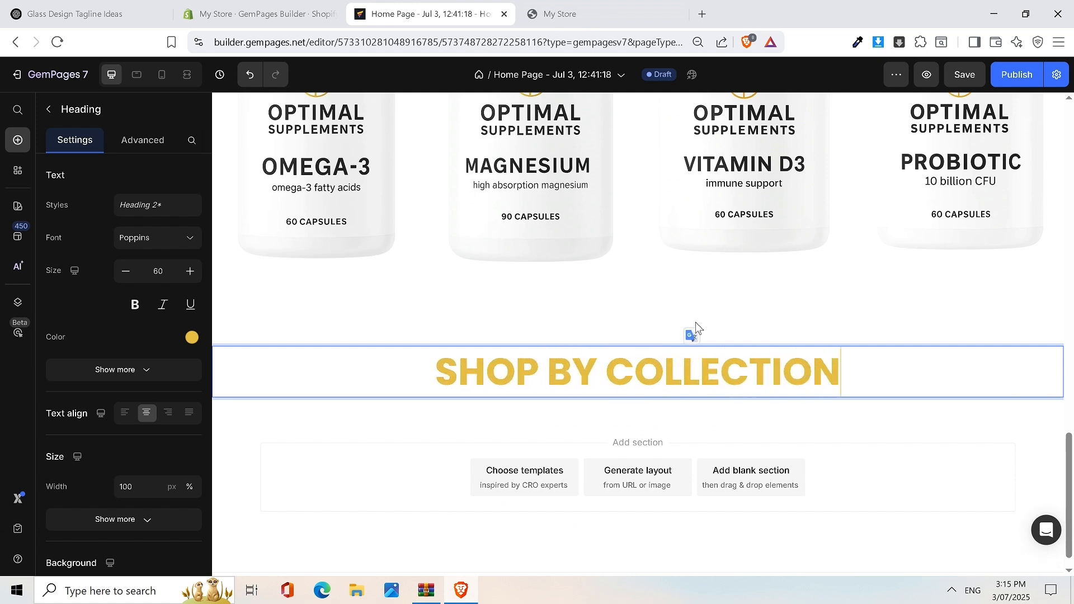
Step: Review the home page from the hero banner through the FEATURED section to the SHOP BY COLLECTION heading
{"action": "scroll", "coordinate": [695, 322], "scroll_direction": "up", "scroll_amount": 10}
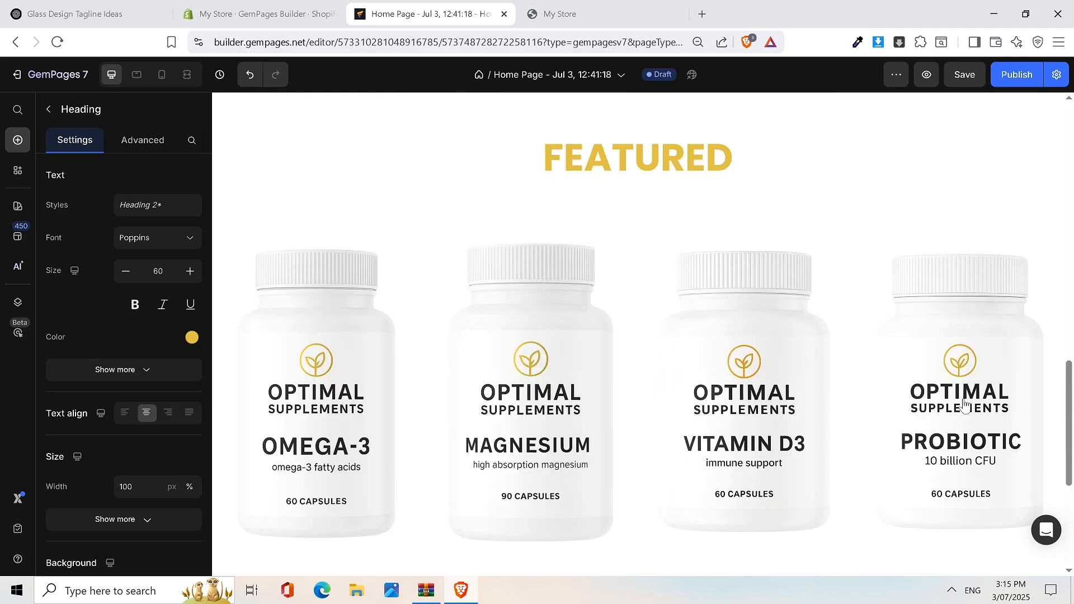
{"action": "scroll", "coordinate": [871, 252], "scroll_direction": "up", "scroll_amount": 5}
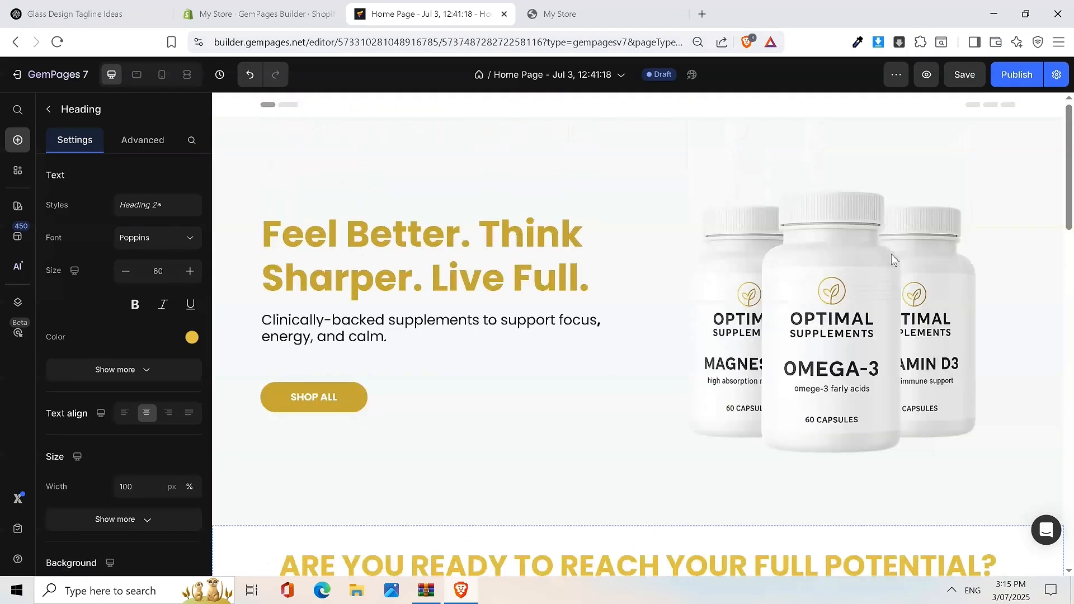
{"action": "scroll", "coordinate": [890, 254], "scroll_direction": "down", "scroll_amount": 15}
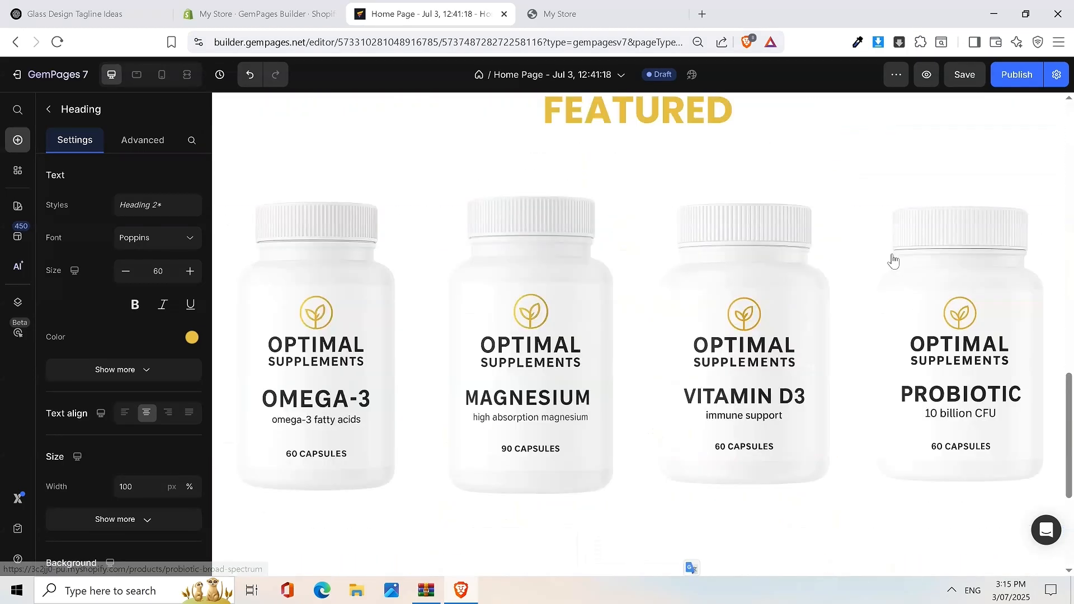
{"action": "scroll", "coordinate": [891, 254], "scroll_direction": "down", "scroll_amount": 5}
{"action": "scroll", "coordinate": [828, 325], "scroll_direction": "up", "scroll_amount": 5}
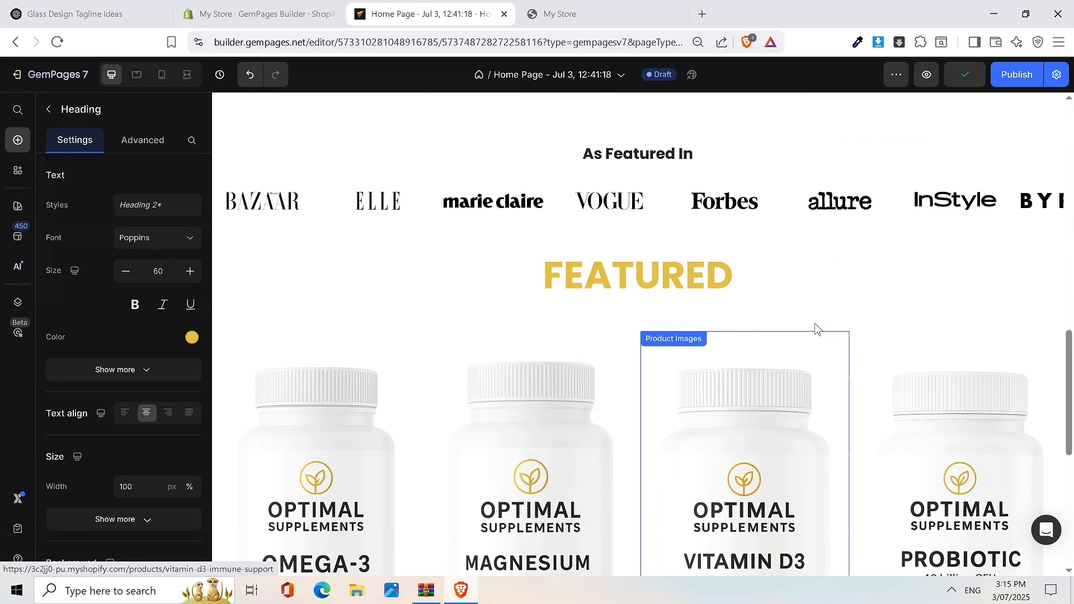
{"action": "left_click", "coordinate": [707, 344]}
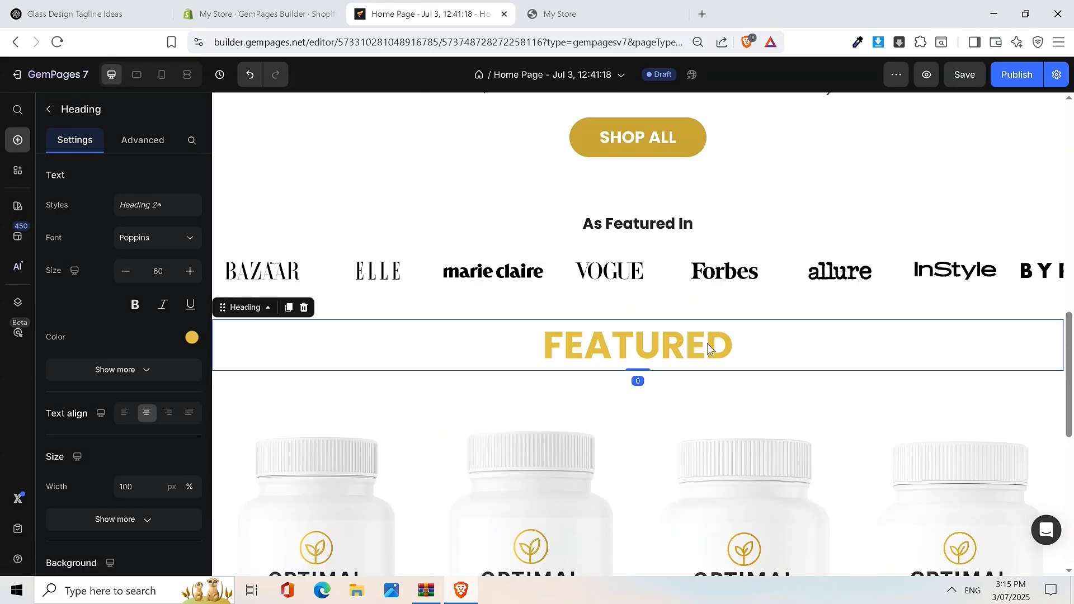
{"action": "right_click", "coordinate": [707, 343]}
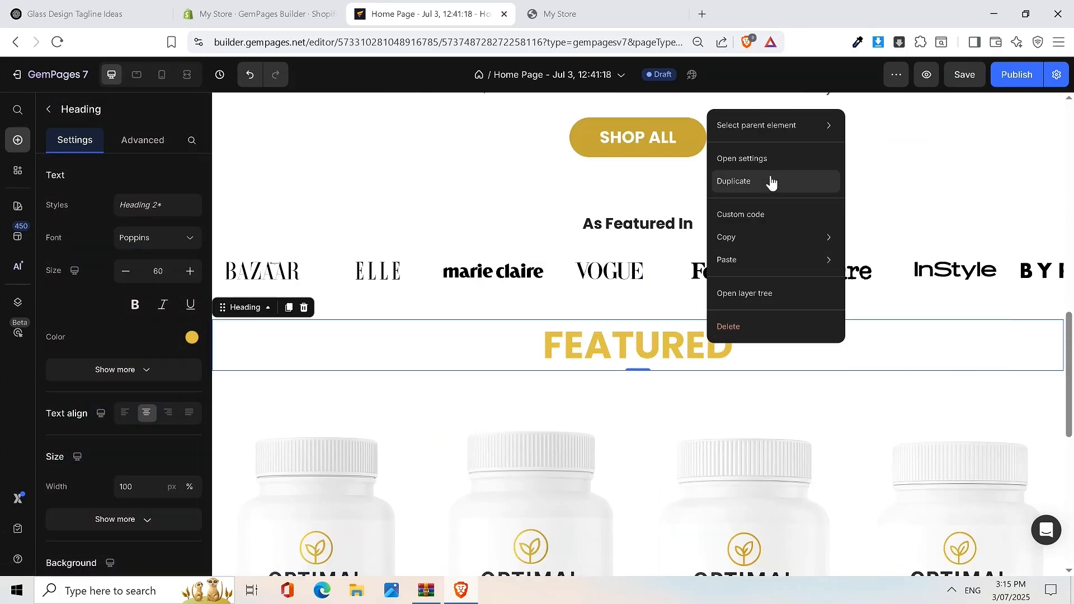
{"action": "scroll", "coordinate": [604, 388], "scroll_direction": "down", "scroll_amount": 5}
{"action": "scroll", "coordinate": [617, 390], "scroll_direction": "down", "scroll_amount": 3}
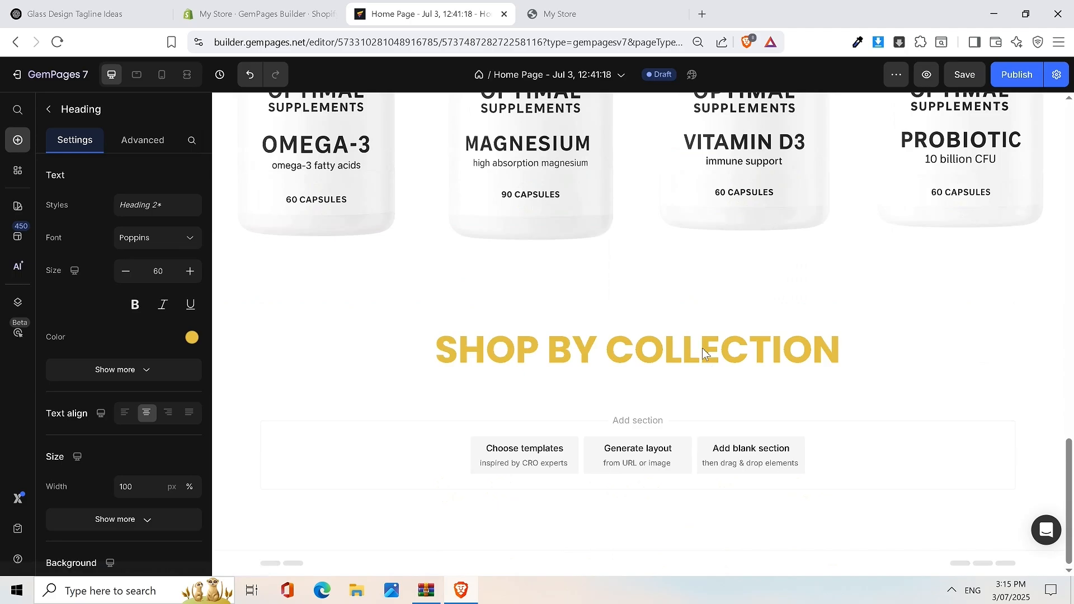
{"action": "left_click", "coordinate": [703, 344]}
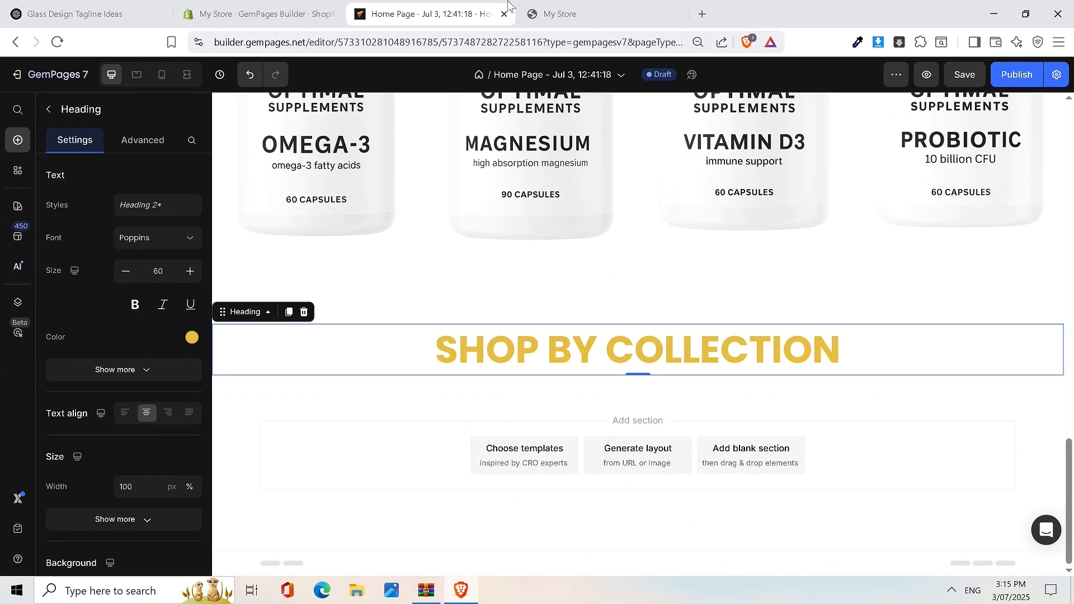
Step: Add a blank section below the SHOP BY COLLECTION heading and place a four-column row in it, using the My Store preview as reference
{"action": "left_click", "coordinate": [561, 6]}
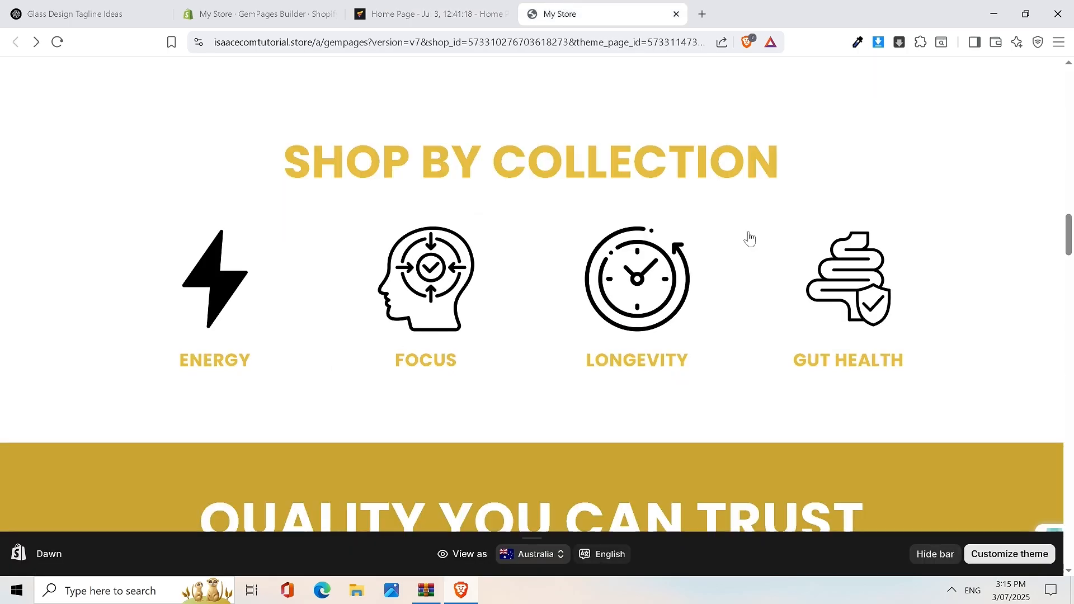
{"action": "left_click", "coordinate": [471, 8]}
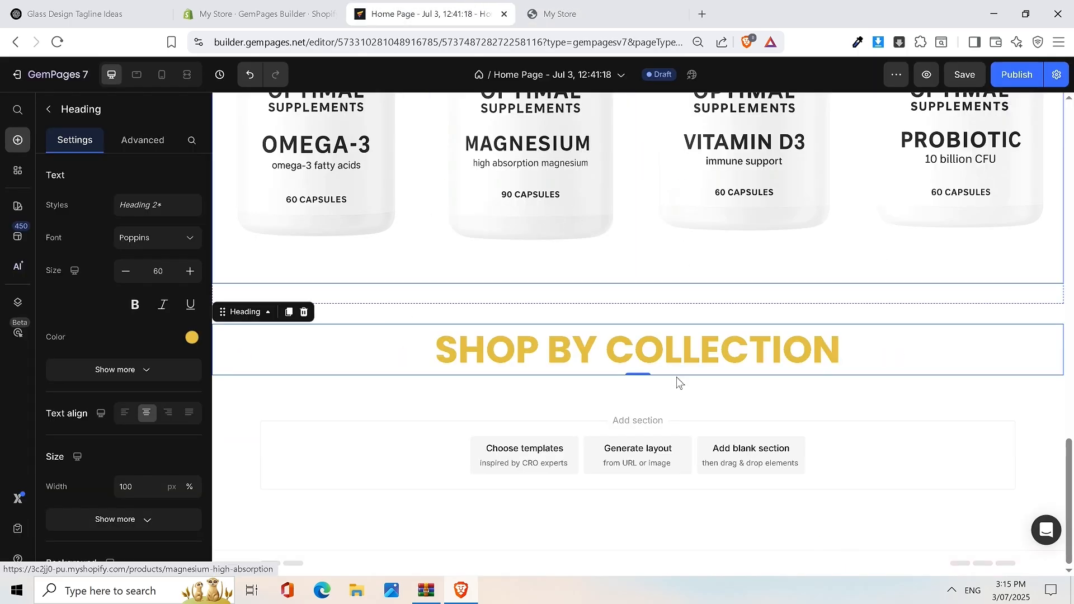
{"action": "left_click", "coordinate": [767, 466]}
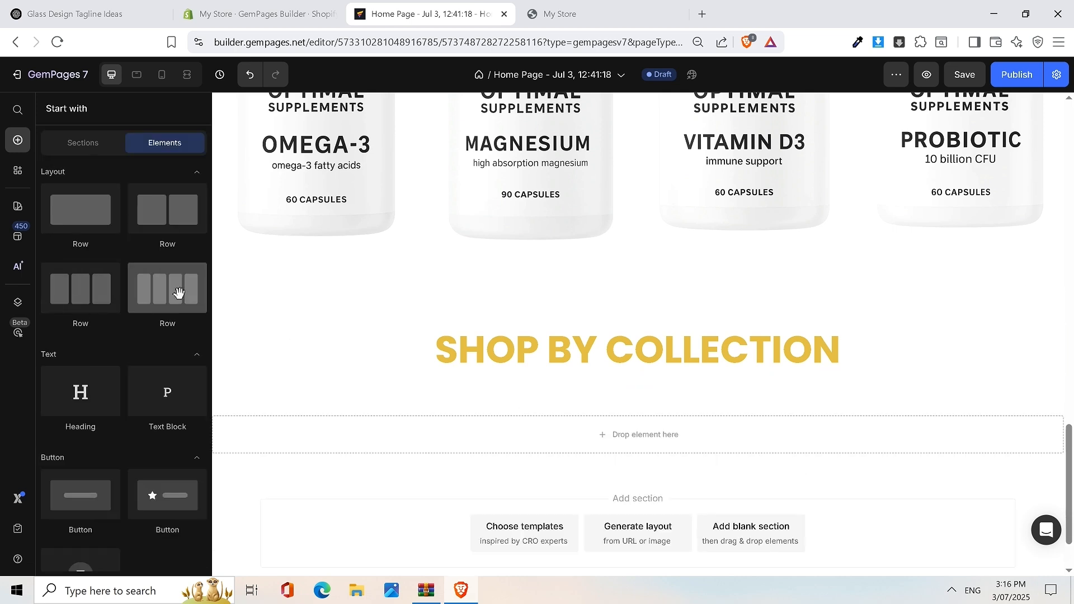
{"action": "left_click_drag", "start_coordinate": [178, 299], "coordinate": [622, 447]}
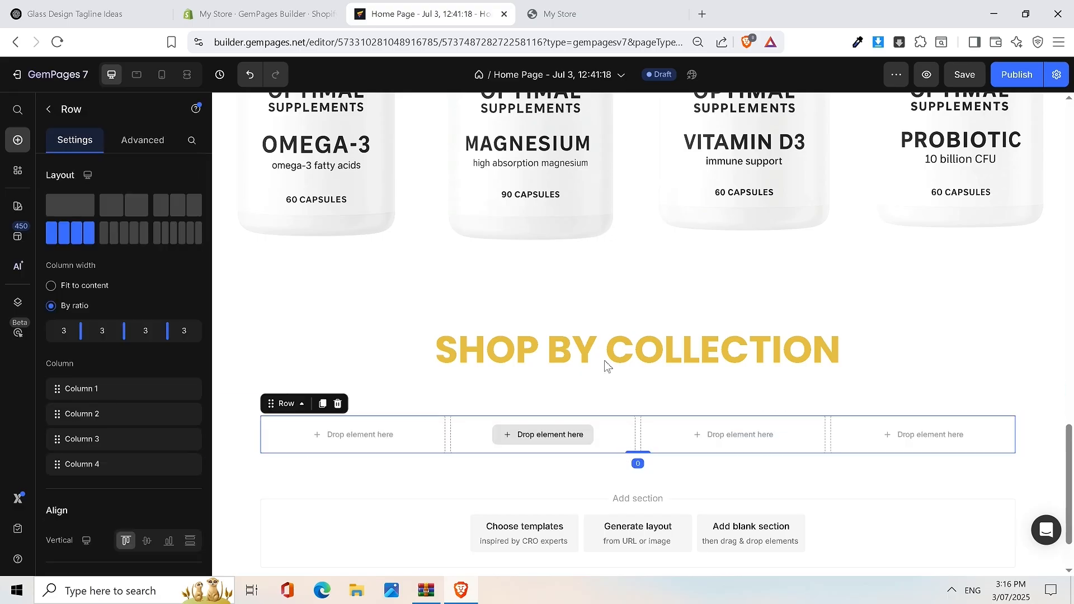
{"action": "left_click", "coordinate": [553, 13]}
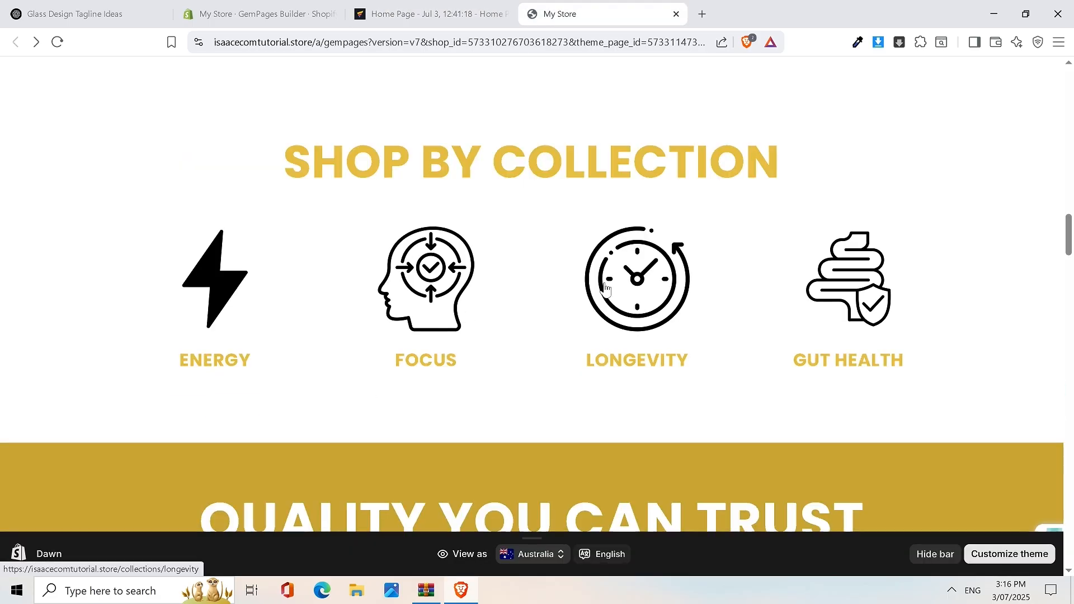
Step: Switch to the GemPages editor and add an Image element to the first column of the row under SHOP BY COLLECTION
{"action": "left_click", "coordinate": [390, 5]}
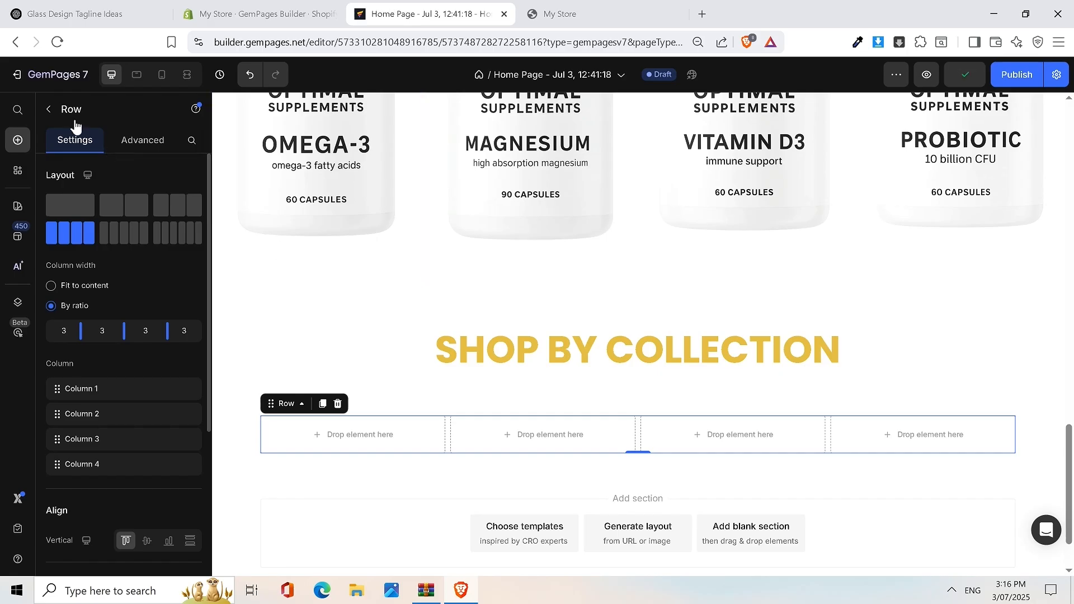
{"action": "left_click", "coordinate": [50, 109]}
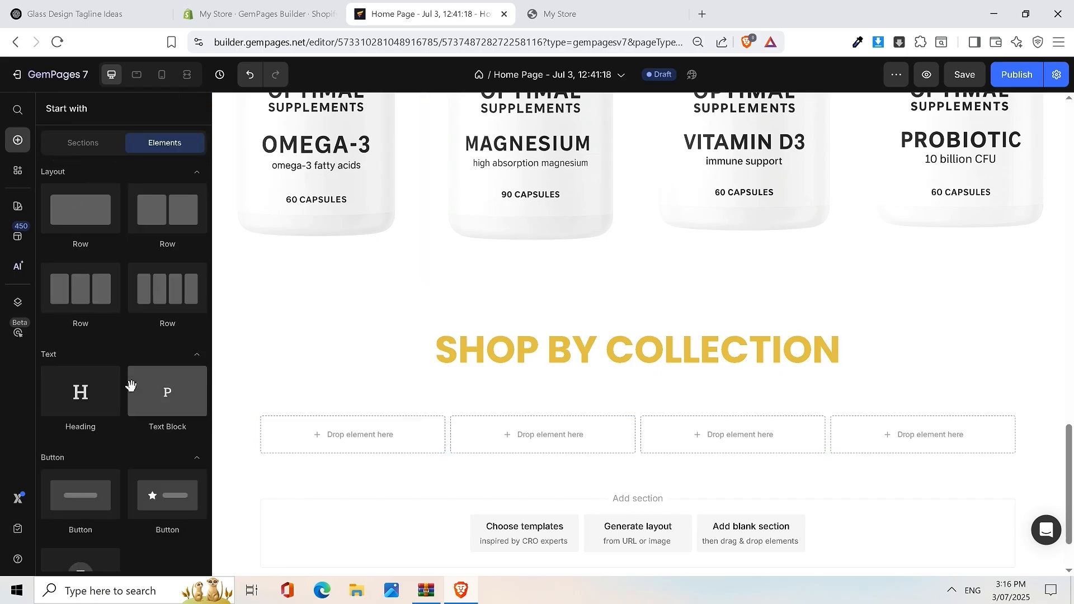
{"action": "scroll", "coordinate": [88, 292], "scroll_direction": "down", "scroll_amount": 1}
{"action": "scroll", "coordinate": [118, 309], "scroll_direction": "down", "scroll_amount": 3}
{"action": "left_click_drag", "start_coordinate": [79, 408], "coordinate": [306, 421]}
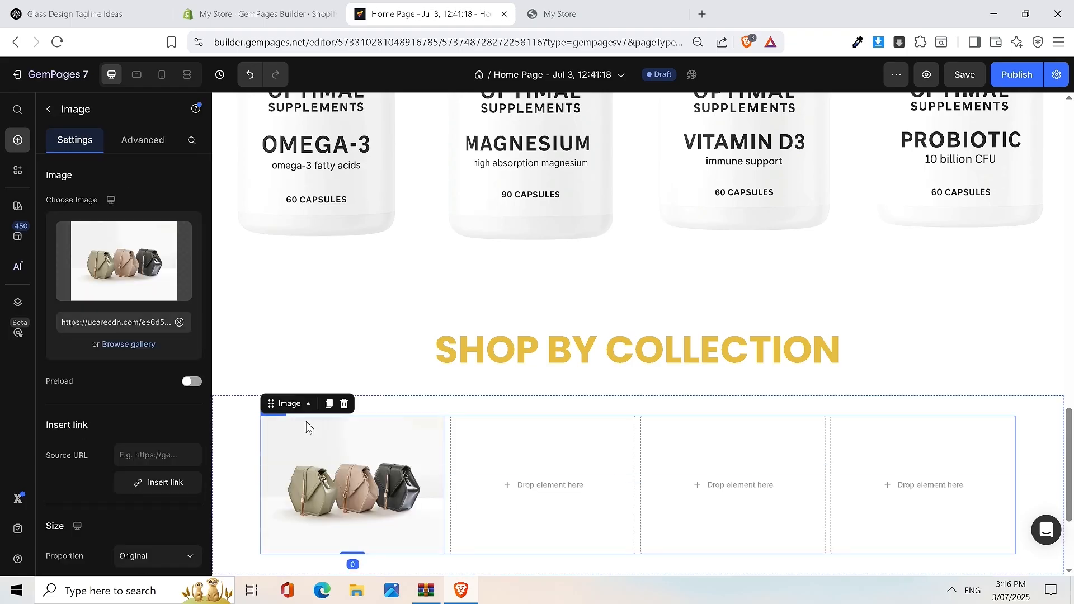
{"action": "scroll", "coordinate": [394, 396], "scroll_direction": "down", "scroll_amount": 3}
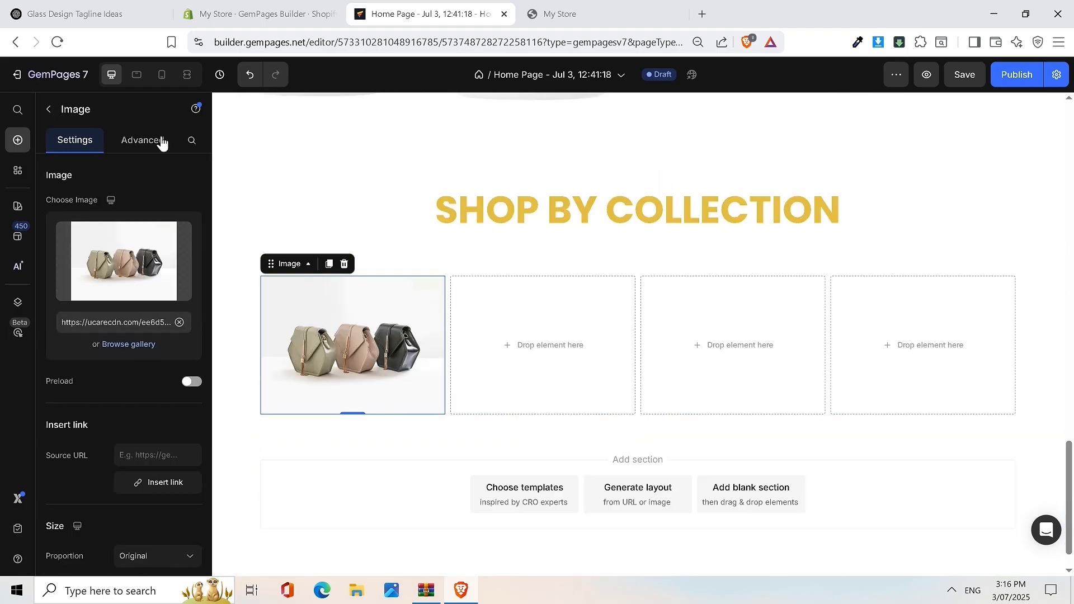
Step: Add a Heading element below the image in the first column and check the layout against the store preview
{"action": "left_click", "coordinate": [49, 109]}
{"action": "scroll", "coordinate": [148, 279], "scroll_direction": "up", "scroll_amount": 5}
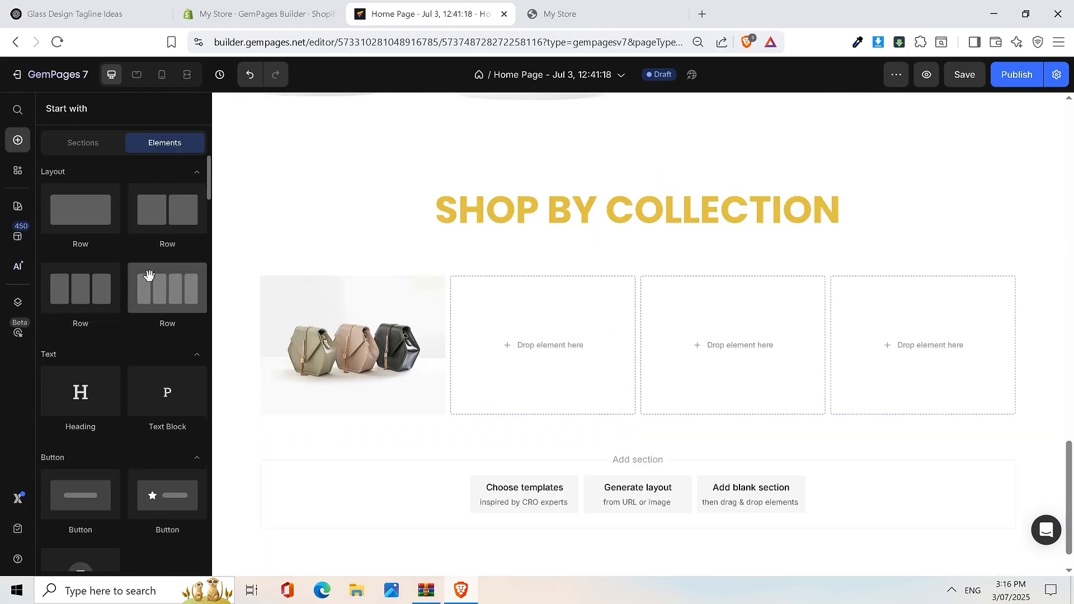
{"action": "left_click_drag", "start_coordinate": [86, 377], "coordinate": [406, 381]}
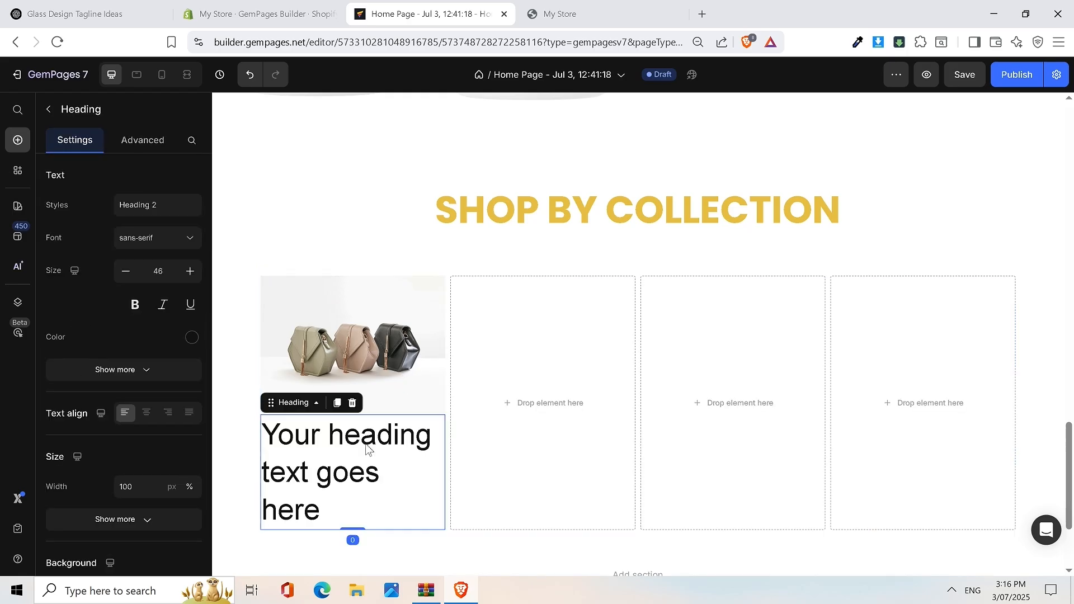
{"action": "key", "text": "ctrl+Tab"}
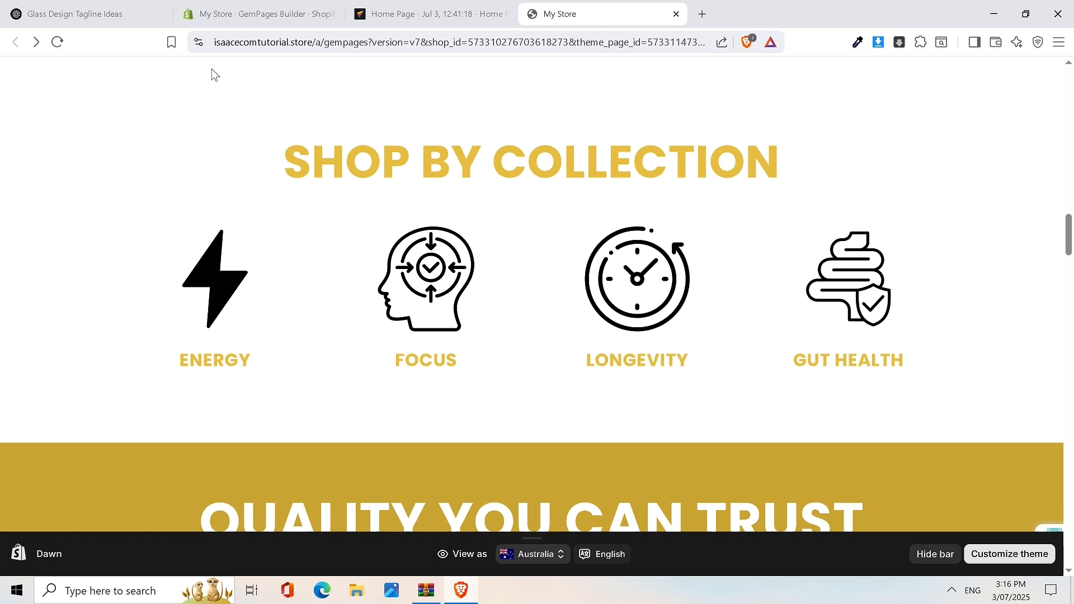
{"action": "left_click", "coordinate": [420, 17]}
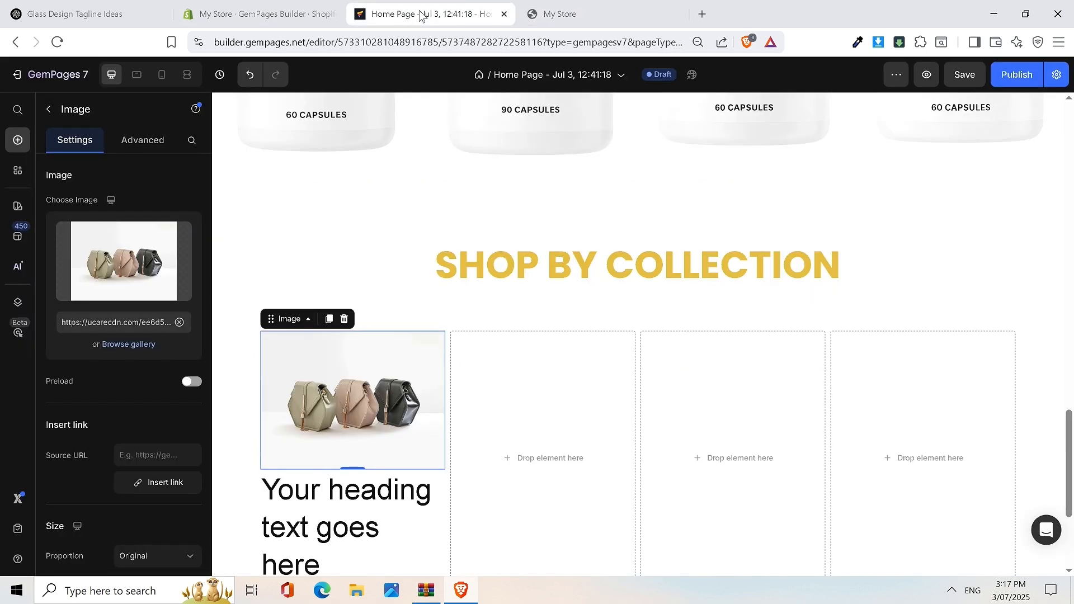
Step: Find the Flaticon website in a new browser tab and open its home page
{"action": "left_click", "coordinate": [707, 14]}
{"action": "type", "text": "f"}
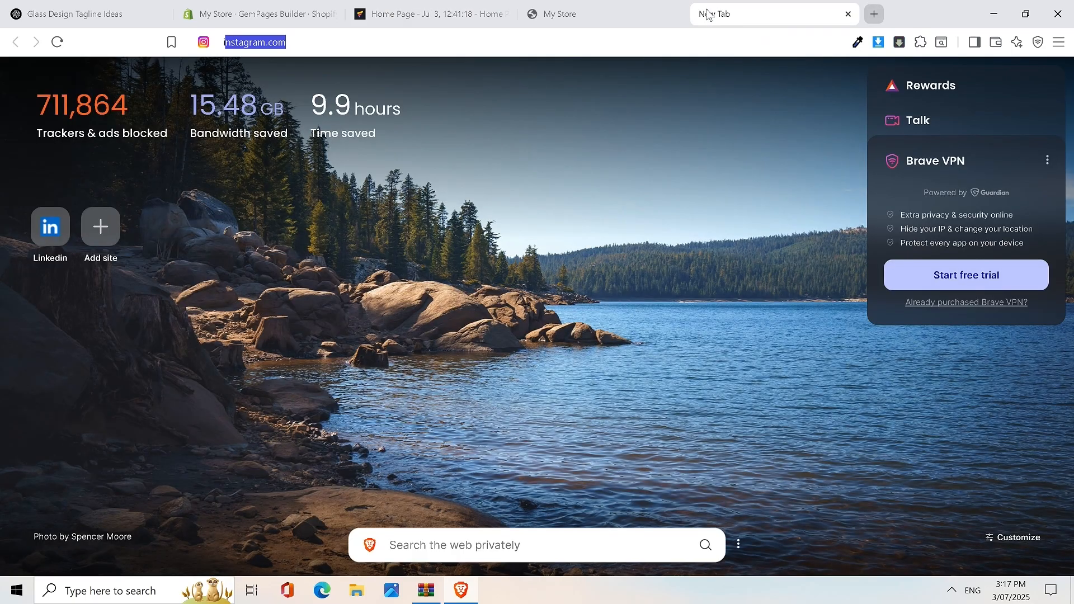
{"action": "type", "text": "laticon.com/search?word=nutrition"}
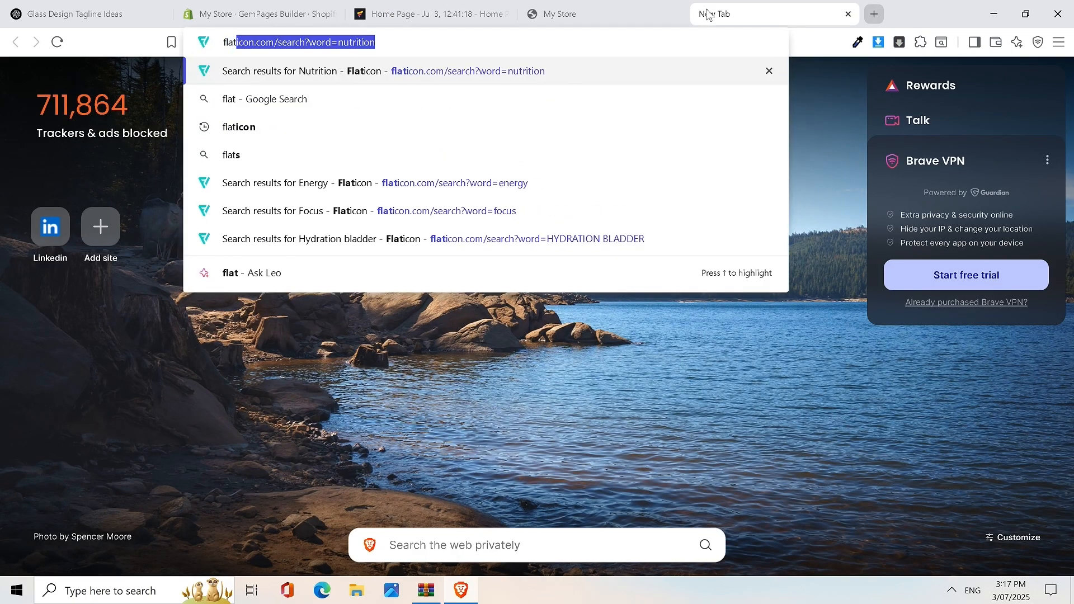
{"action": "left_click", "coordinate": [263, 129]}
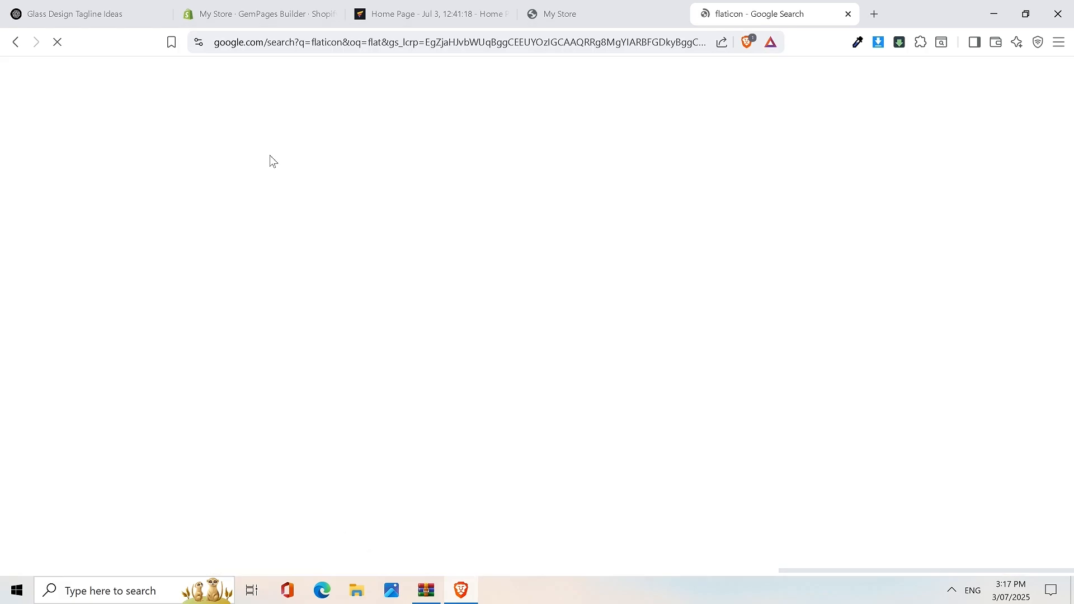
{"action": "left_click", "coordinate": [190, 224]}
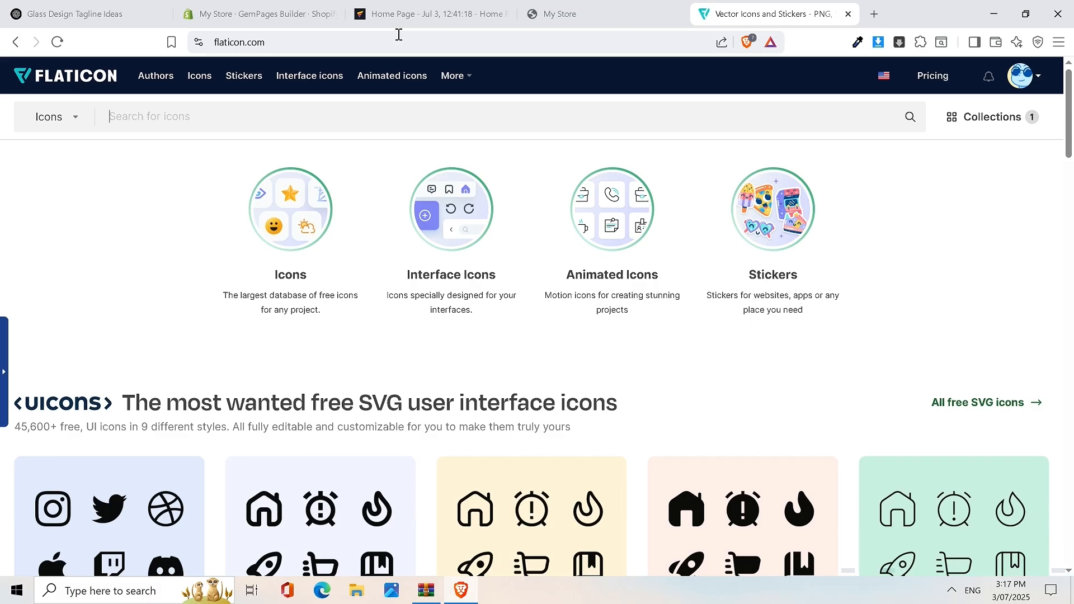
Step: Switch to the ChatGPT conversation and ask "What types of collections could I break my brand into on shopify?"
{"action": "left_click", "coordinate": [571, 6]}
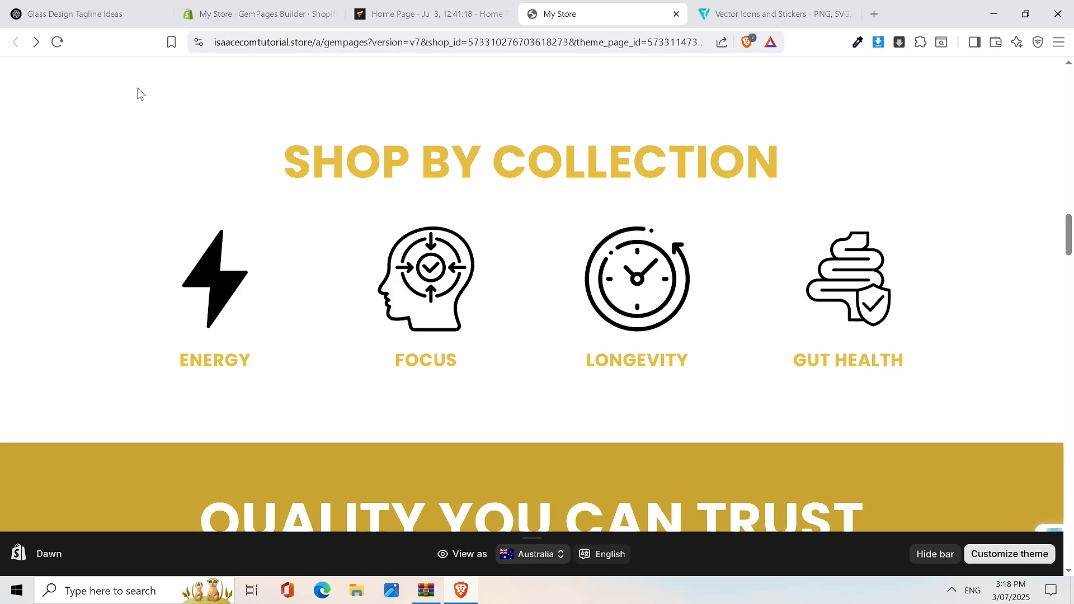
{"action": "left_click", "coordinate": [137, 7]}
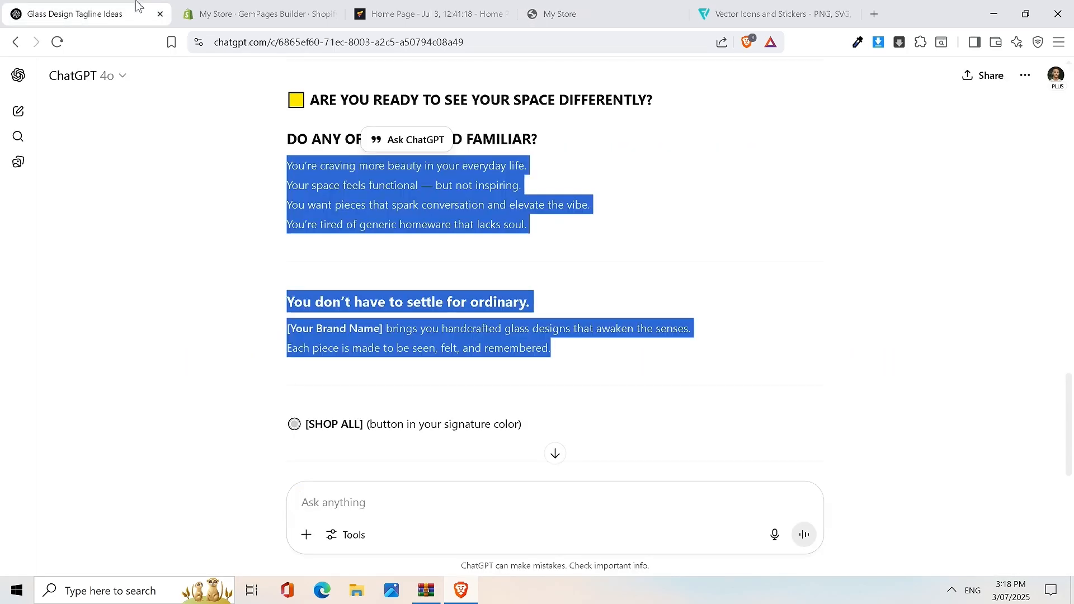
{"action": "left_click", "coordinate": [362, 500]}
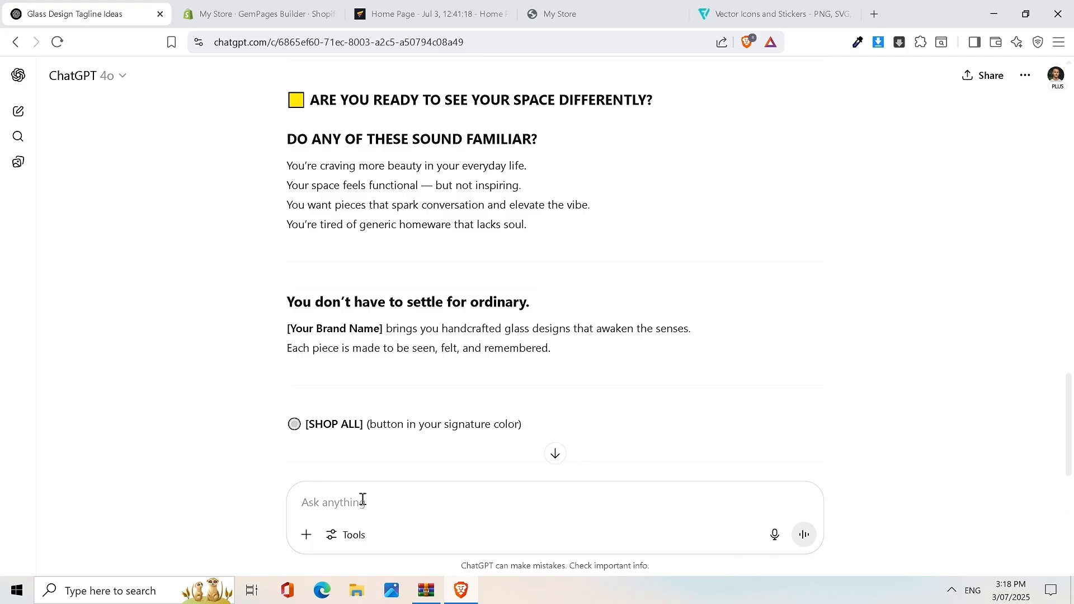
{"action": "type", "text": "What type"}
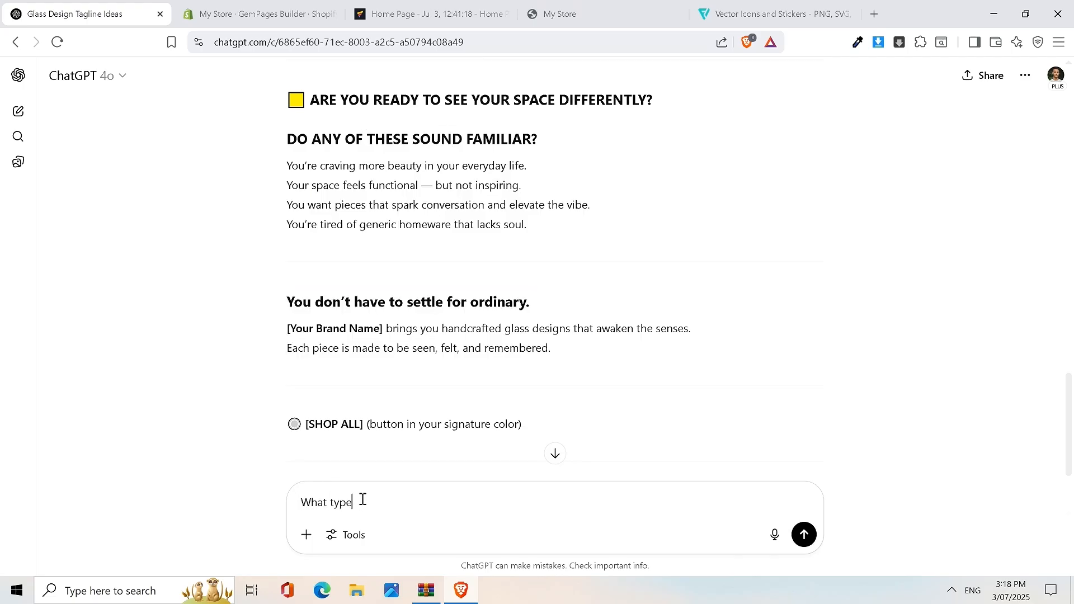
{"action": "type", "text": "s of collections ould"}
{"action": "key", "text": "BackSpace"}
{"action": "key", "text": "BackSpace"}
{"action": "key", "text": "BackSpace"}
{"action": "key", "text": "BackSpace"}
{"action": "key", "text": "BackSpace"}
{"action": "type", "text": "could I break my "}
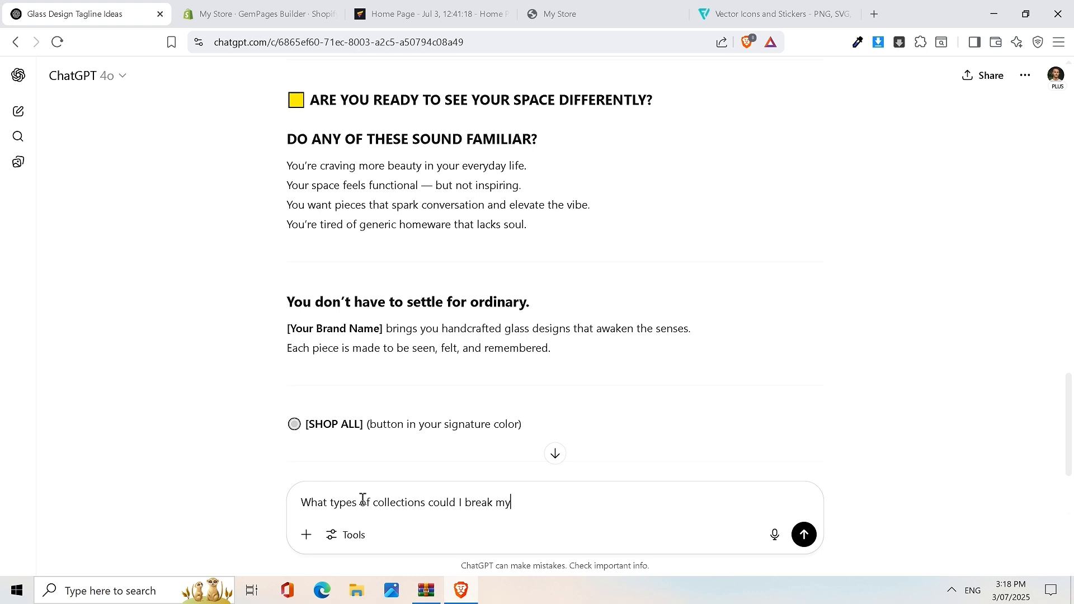
{"action": "type", "text": "brand into on shopify?"}
{"action": "key", "text": "Return"}
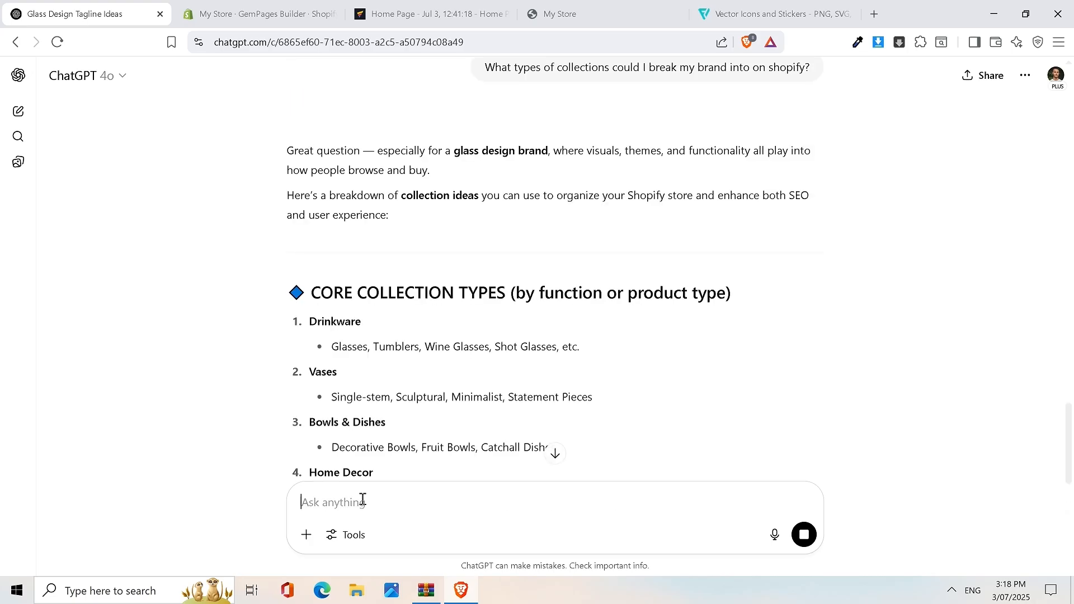
Step: Review the suggested core collection types in ChatGPT's answer, including the Custom & Personalized entry
{"action": "scroll", "coordinate": [296, 273], "scroll_direction": "down", "scroll_amount": 3}
{"action": "scroll", "coordinate": [296, 272], "scroll_direction": "down", "scroll_amount": 3}
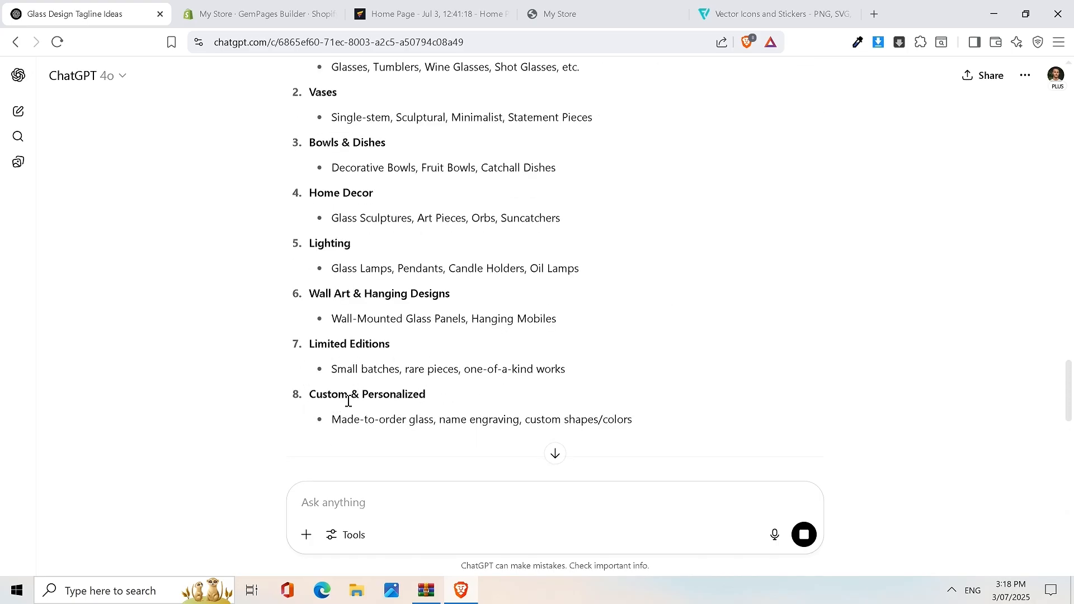
{"action": "left_click_drag", "start_coordinate": [240, 398], "coordinate": [772, 442]}
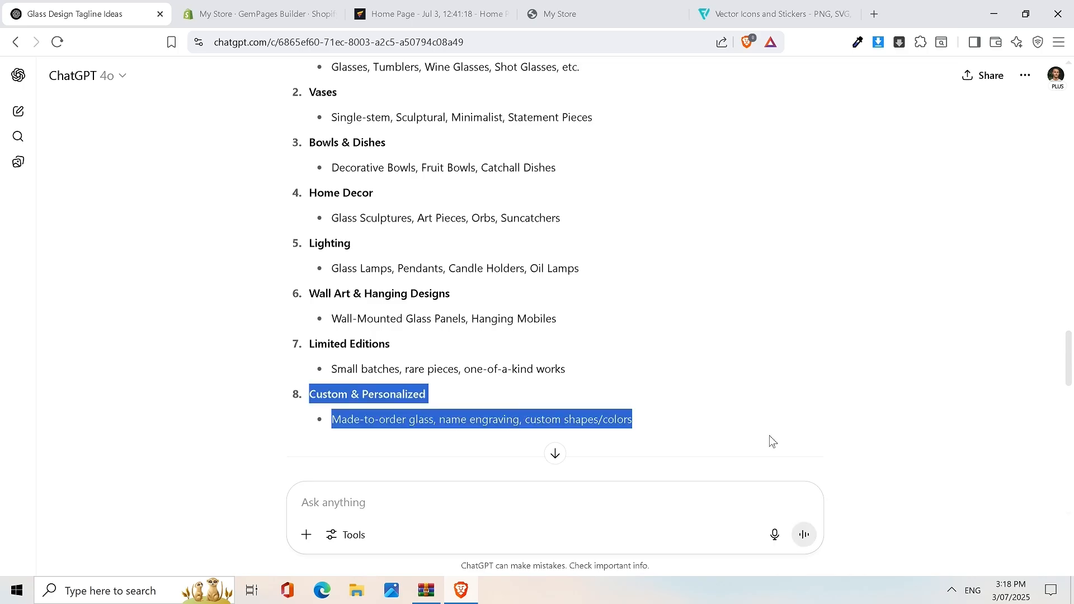
{"action": "scroll", "coordinate": [770, 440], "scroll_direction": "up", "scroll_amount": 2}
{"action": "scroll", "coordinate": [419, 426], "scroll_direction": "down", "scroll_amount": 1}
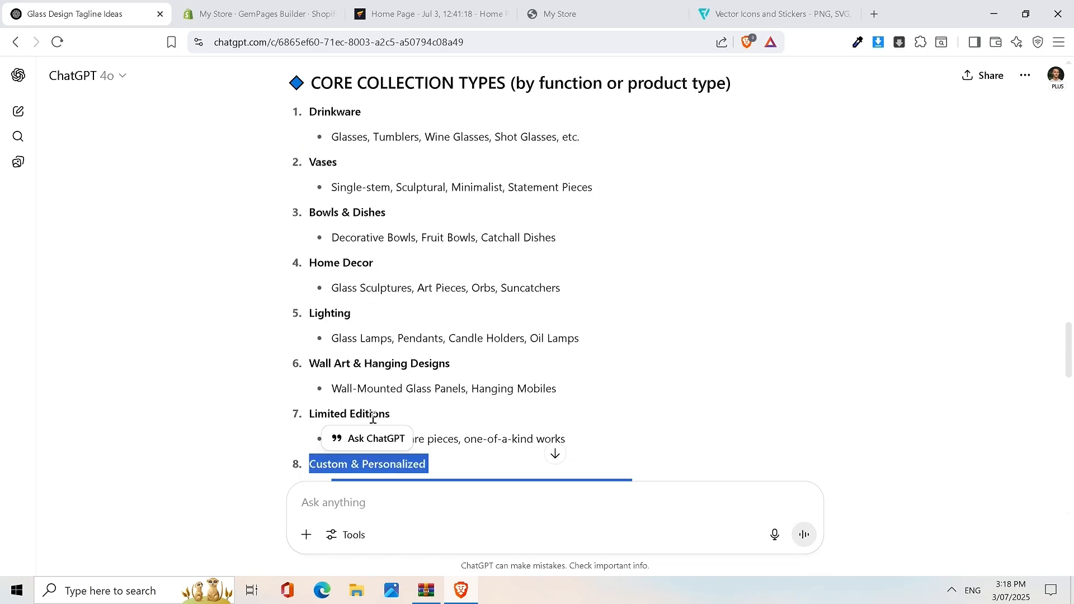
{"action": "left_click", "coordinate": [347, 369]}
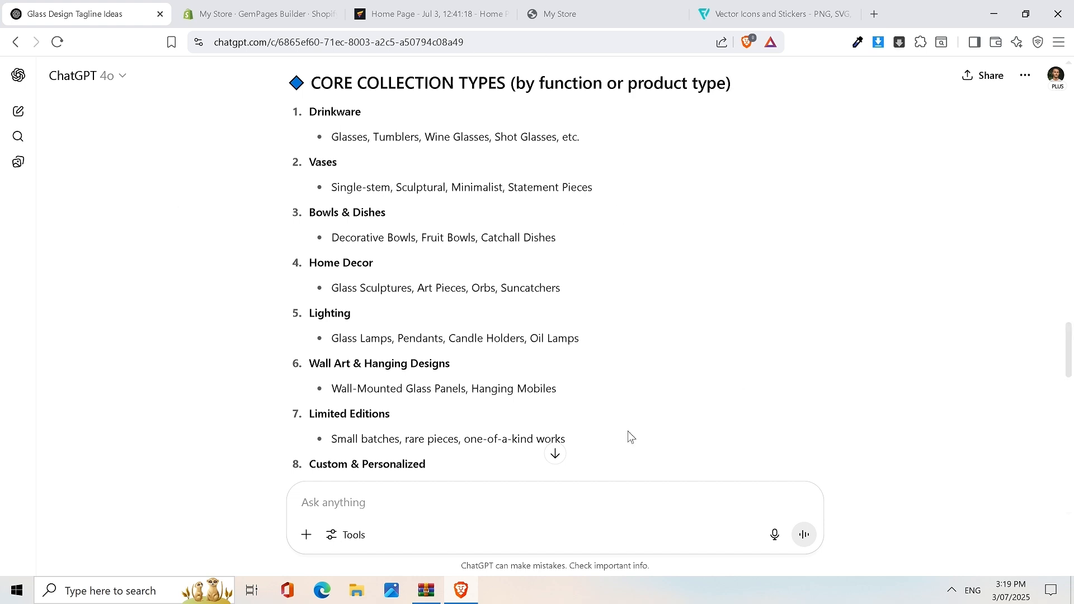
Step: Switch to Flaticon, search for "energy" icons and open the solid black flash icon
{"action": "left_click", "coordinate": [609, 8]}
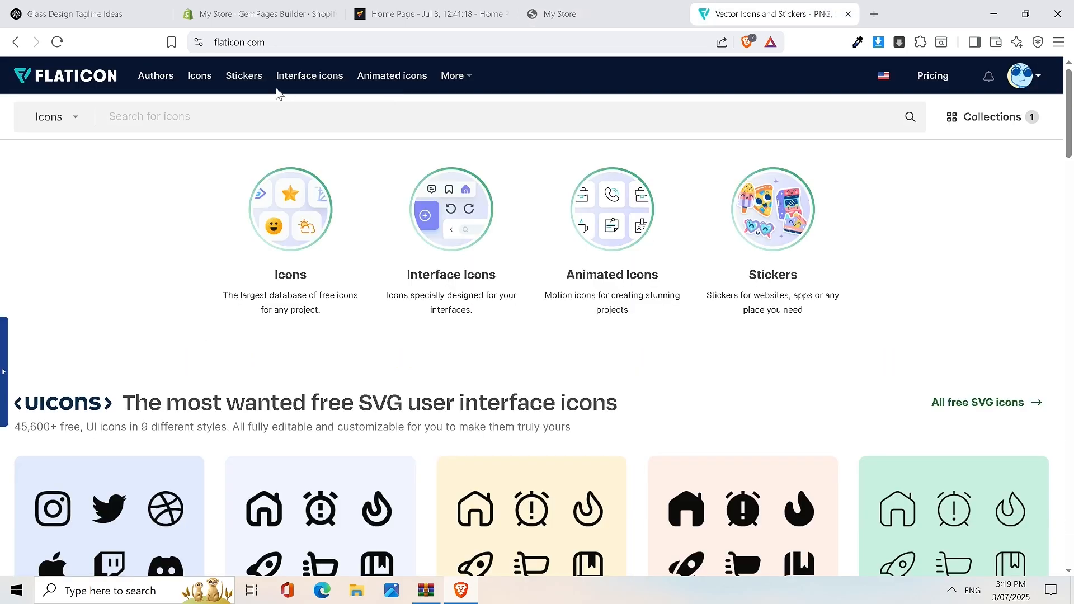
{"action": "type", "text": "energy"}
{"action": "key", "text": "Return"}
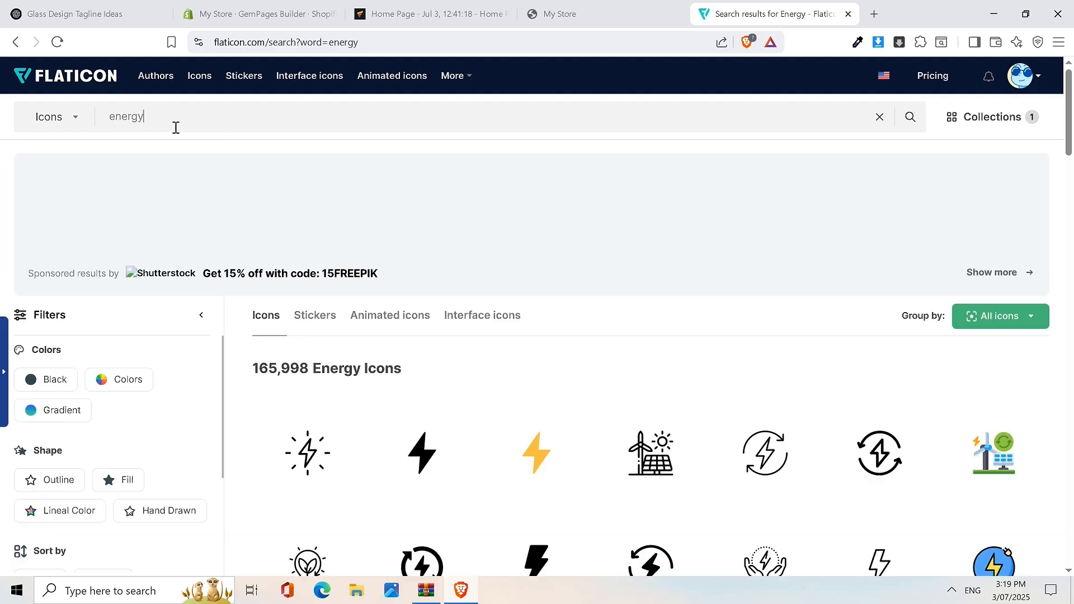
{"action": "scroll", "coordinate": [738, 279], "scroll_direction": "down", "scroll_amount": 5}
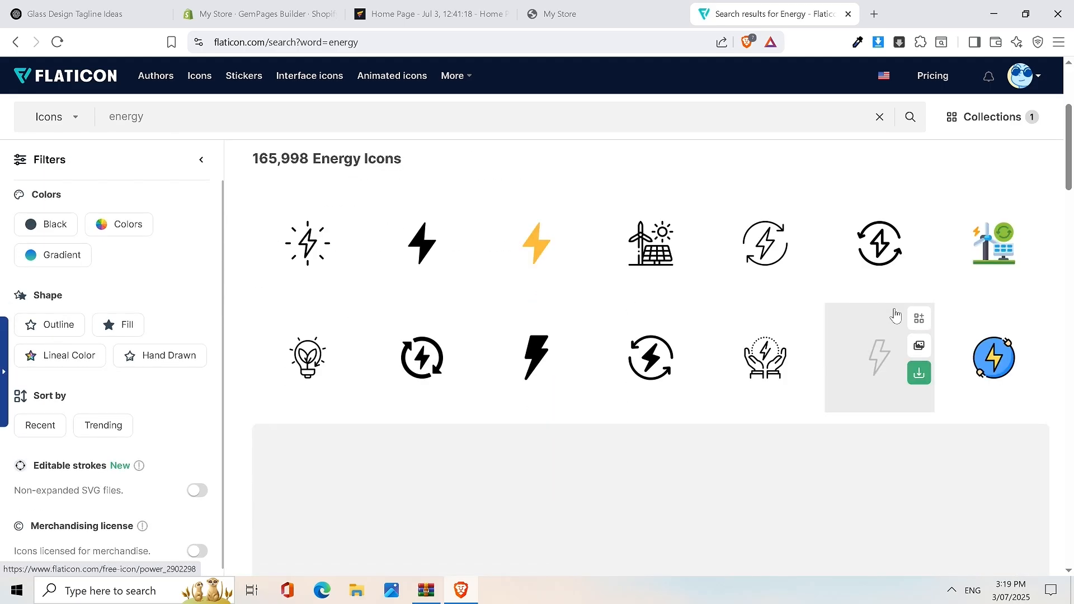
{"action": "scroll", "coordinate": [881, 305], "scroll_direction": "up", "scroll_amount": 3}
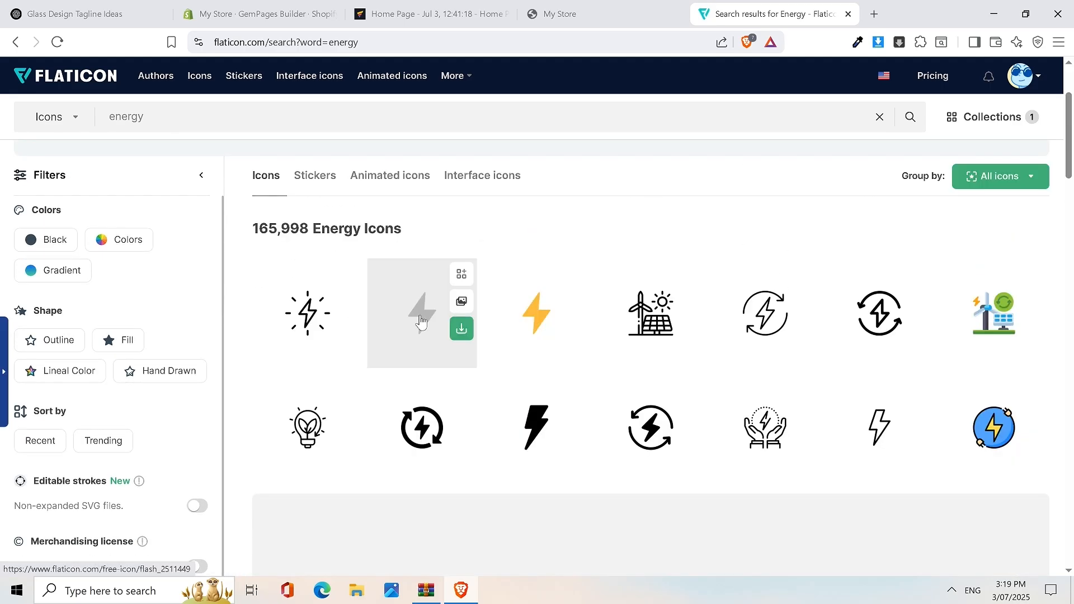
{"action": "left_click", "coordinate": [418, 314]}
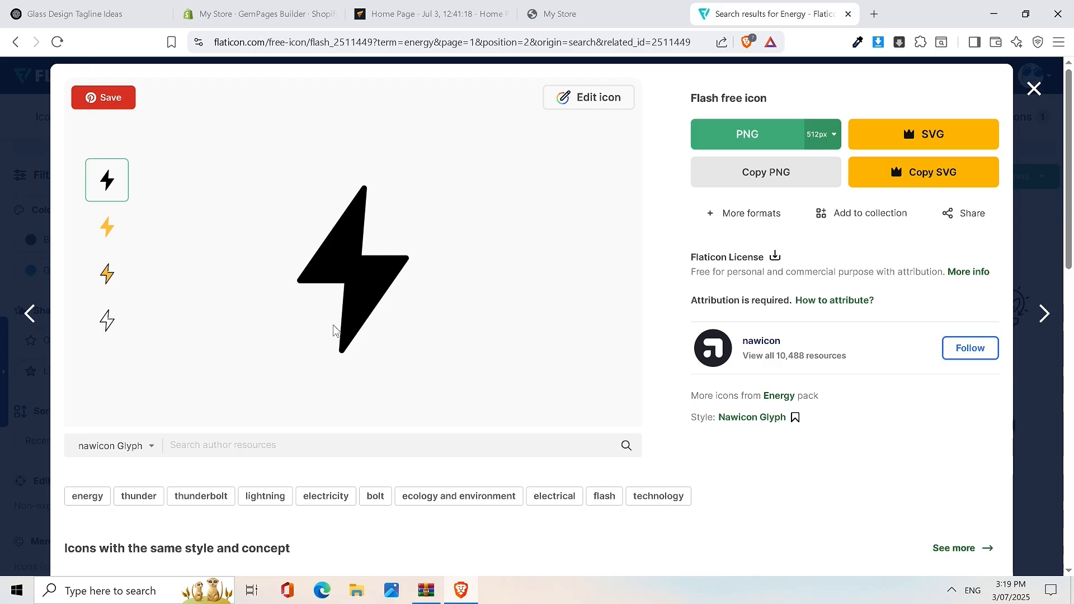
Step: Preview the flash icon's flat, outline color and detailed outline styles, ending on the black glyph version
{"action": "left_click", "coordinate": [107, 227]}
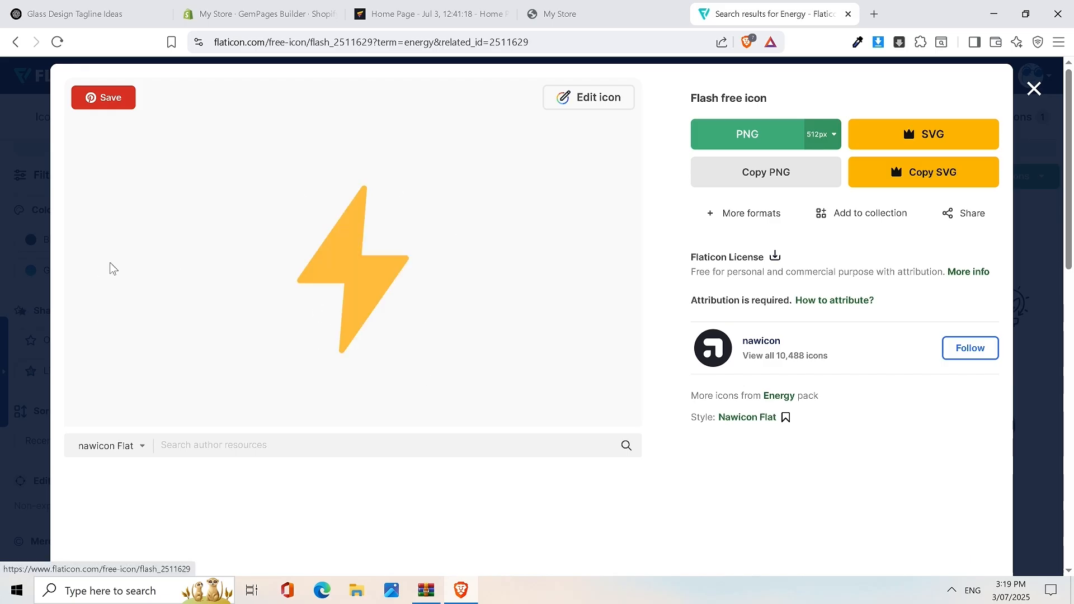
{"action": "left_click", "coordinate": [115, 283]}
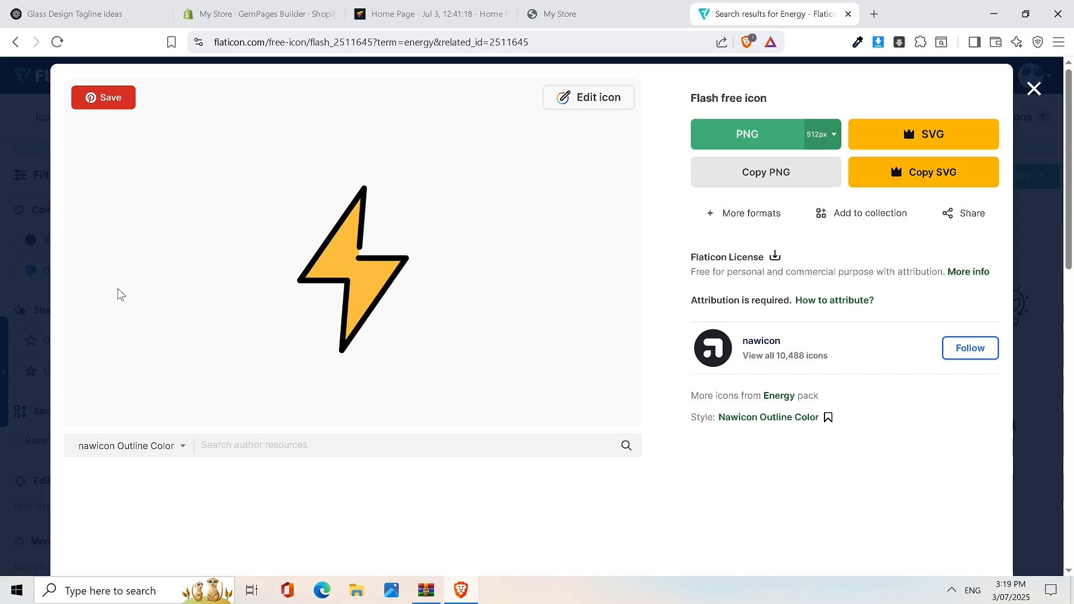
{"action": "left_click", "coordinate": [119, 321]}
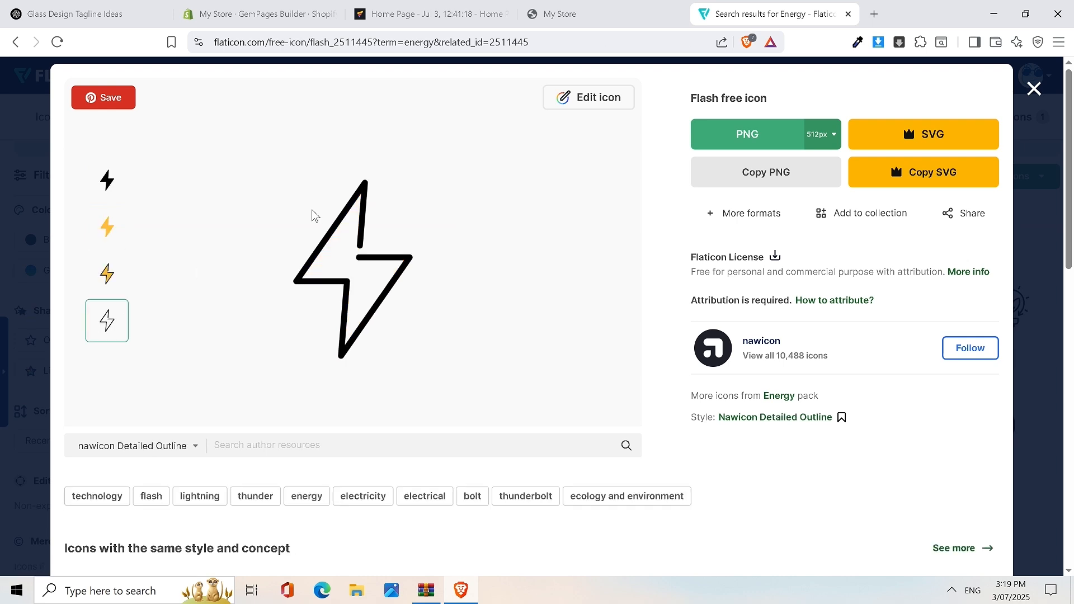
{"action": "left_click", "coordinate": [106, 187]}
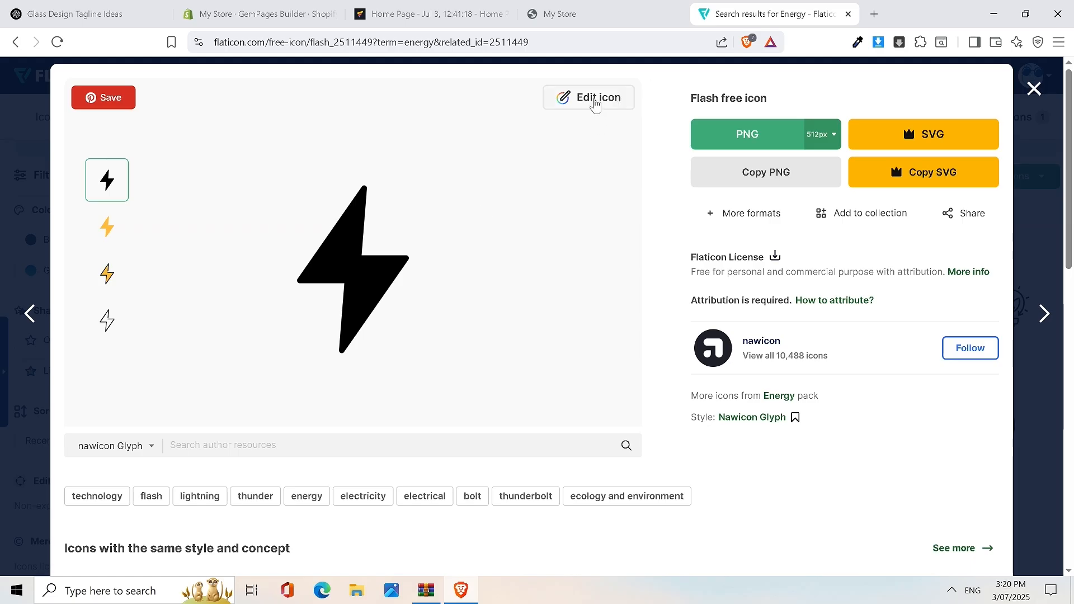
Step: Recolor the black flash icon to gold #DABA1D in the icon editor, and return to the store preview for comparison
{"action": "left_click", "coordinate": [596, 103]}
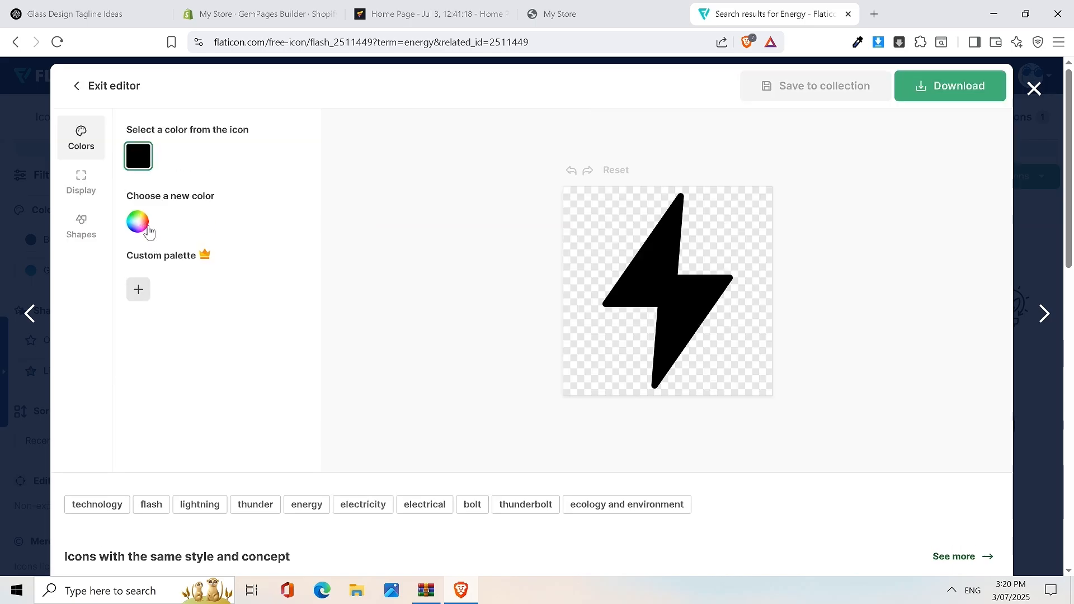
{"action": "left_click", "coordinate": [140, 222]}
{"action": "mouse_move", "coordinate": [283, 265]}
{"action": "left_mouse_down"}
{"action": "mouse_move", "coordinate": [283, 275]}
{"action": "mouse_move", "coordinate": [283, 259]}
{"action": "mouse_move", "coordinate": [261, 243]}
{"action": "mouse_move", "coordinate": [249, 268]}
{"action": "mouse_move", "coordinate": [255, 260]}
{"action": "left_mouse_up"}
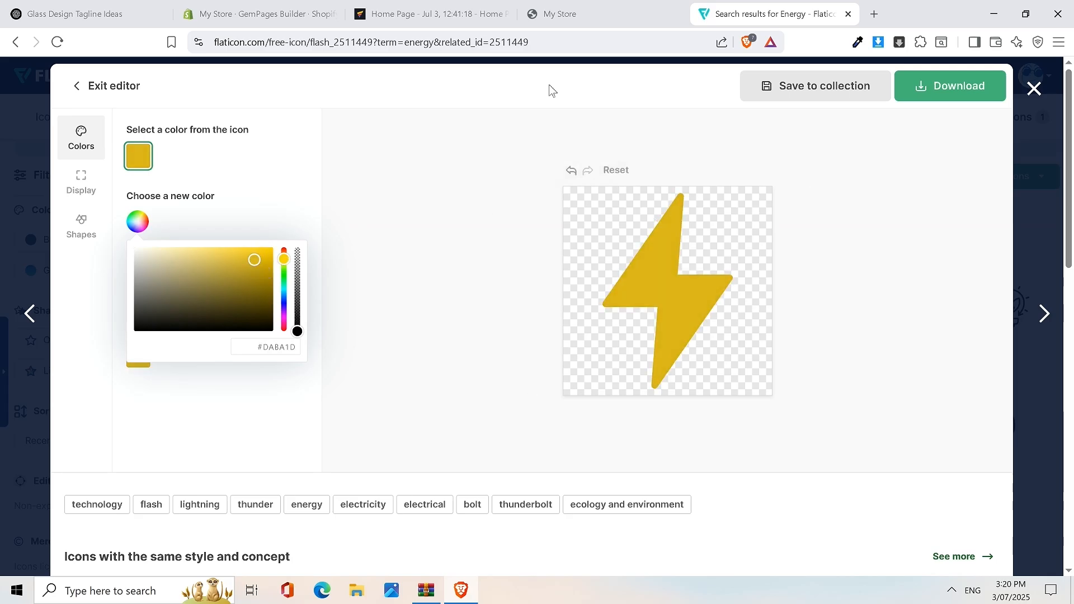
{"action": "left_click", "coordinate": [382, 13]}
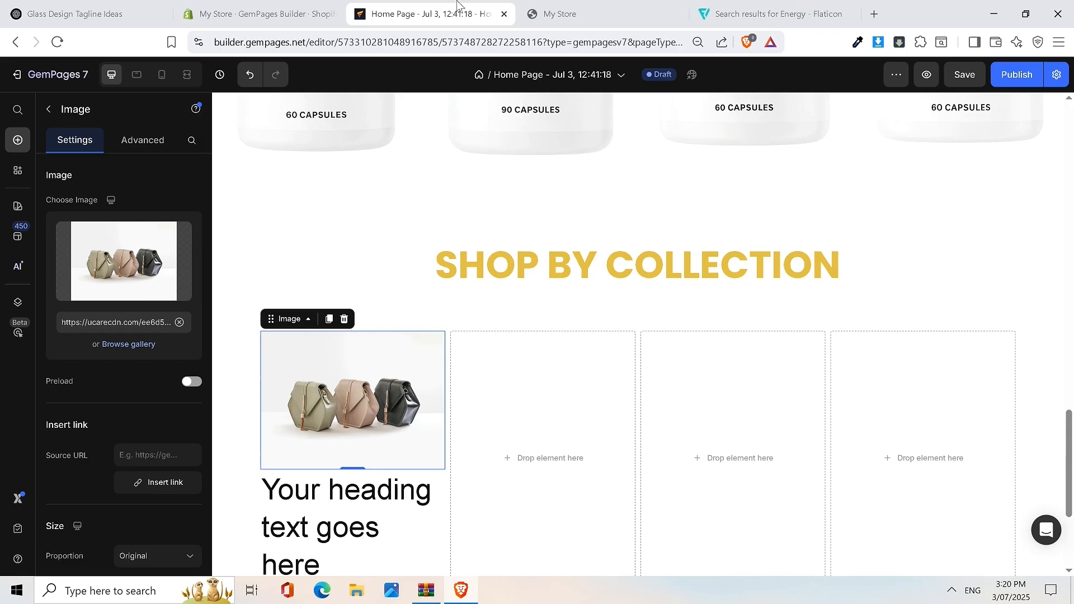
{"action": "left_click", "coordinate": [566, 7]}
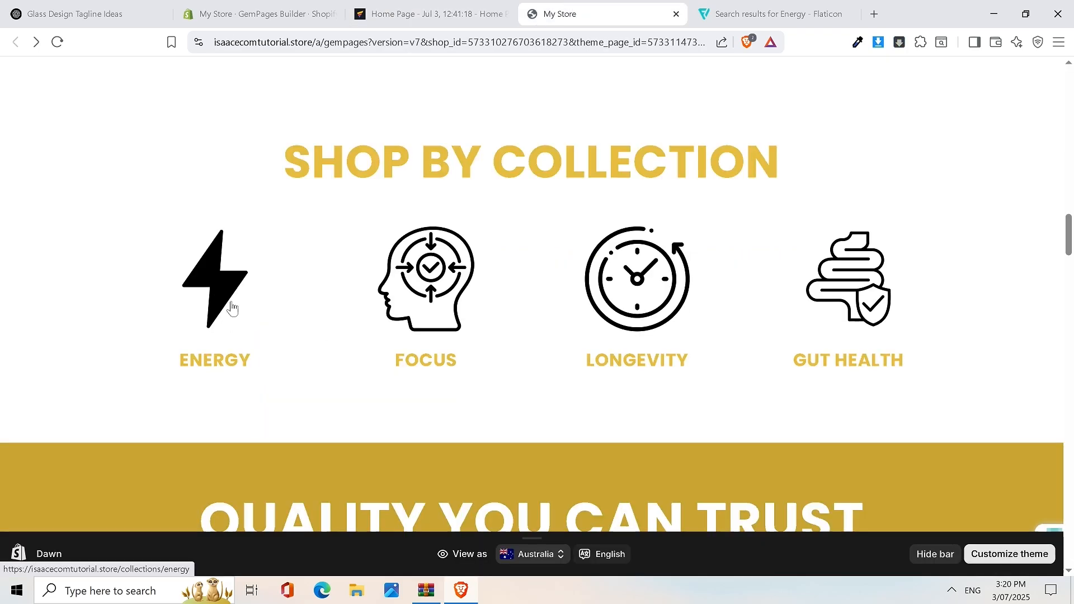
Step: Check the store preview's Shop by Collection section by opening the Energy collection link and returning to the icons
{"action": "left_click_drag", "start_coordinate": [173, 362], "coordinate": [903, 349]}
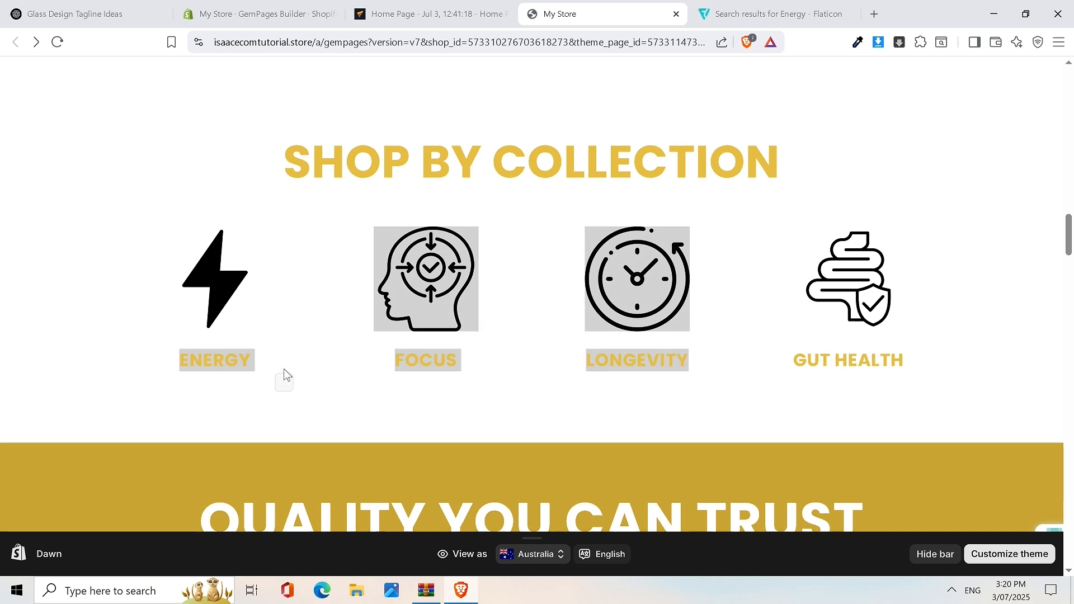
{"action": "left_click", "coordinate": [186, 256]}
{"action": "left_click", "coordinate": [16, 42]}
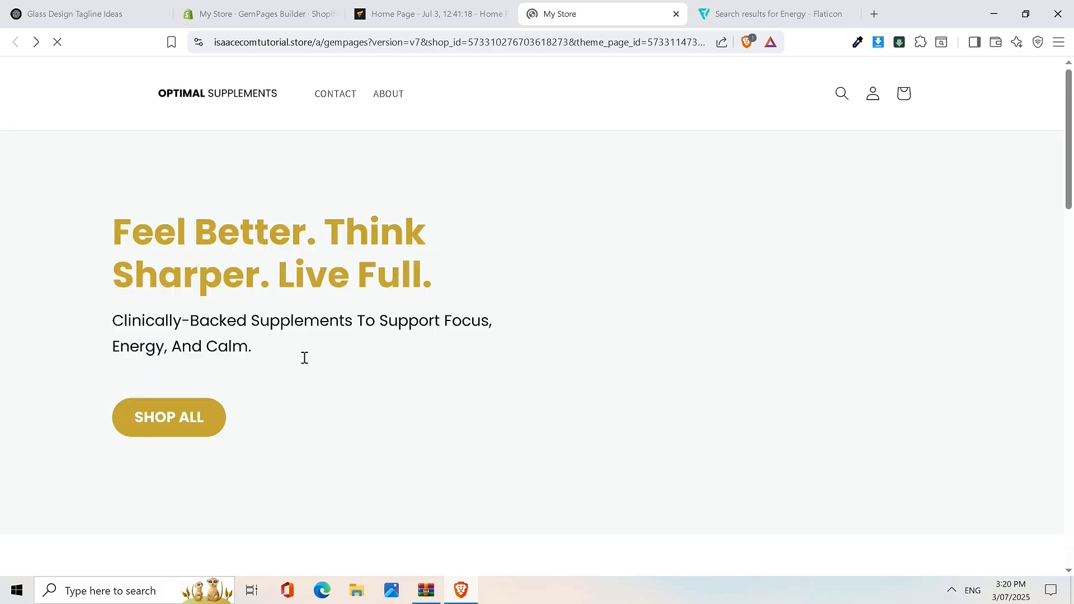
{"action": "scroll", "coordinate": [485, 307], "scroll_direction": "down", "scroll_amount": 20}
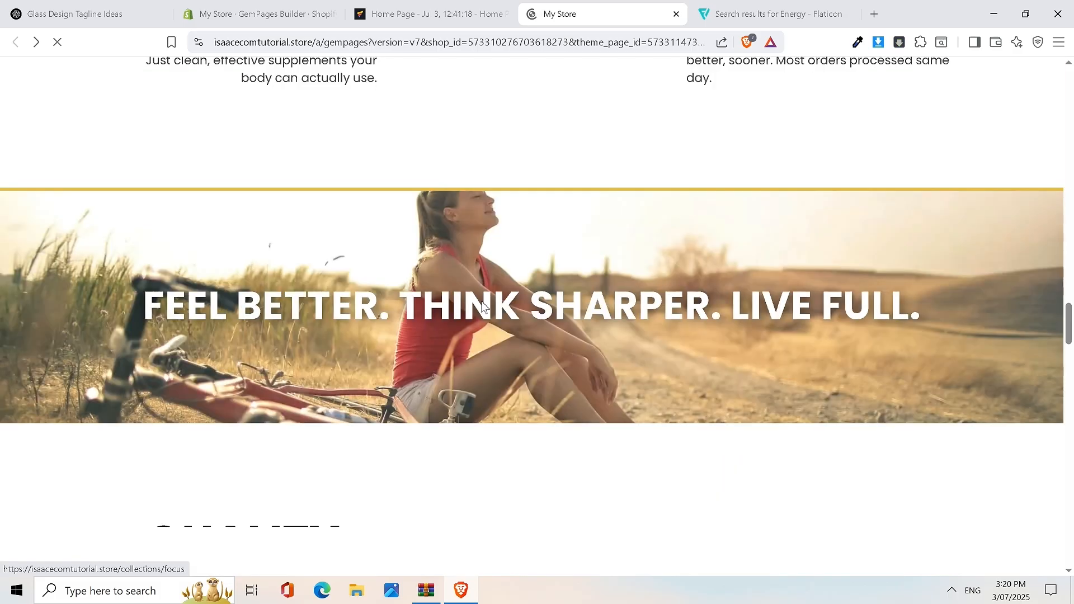
{"action": "scroll", "coordinate": [491, 314], "scroll_direction": "up", "scroll_amount": 5}
{"action": "scroll", "coordinate": [490, 313], "scroll_direction": "up", "scroll_amount": 15}
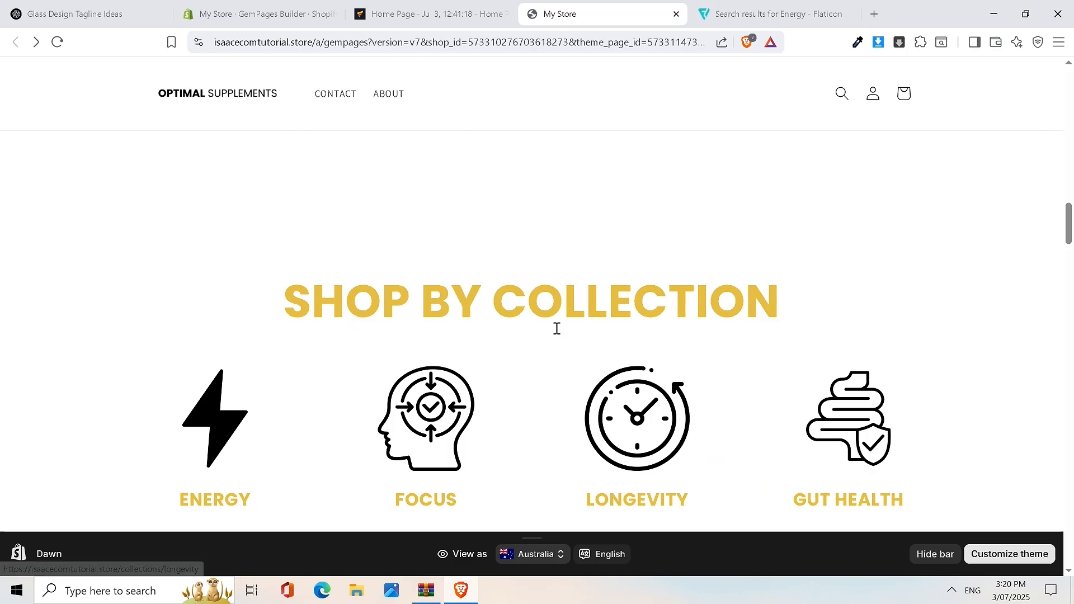
Step: Switch to Flaticon, discard the recolored icon, reopen the black flash icon and save its free PNG as "flash (1)"
{"action": "left_click", "coordinate": [746, 10]}
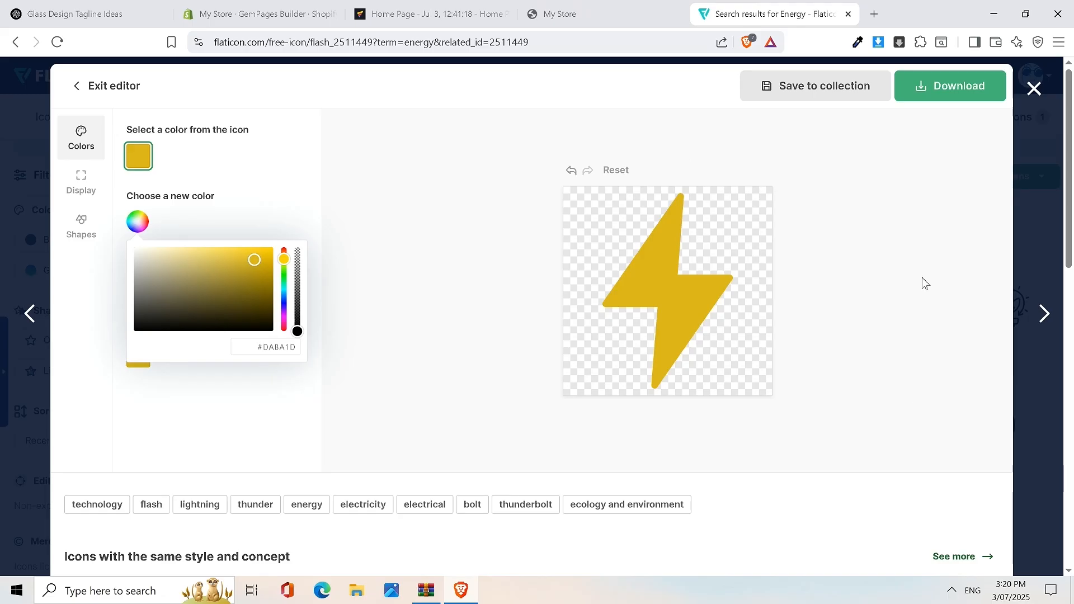
{"action": "left_click", "coordinate": [1033, 89]}
{"action": "left_click", "coordinate": [454, 311]}
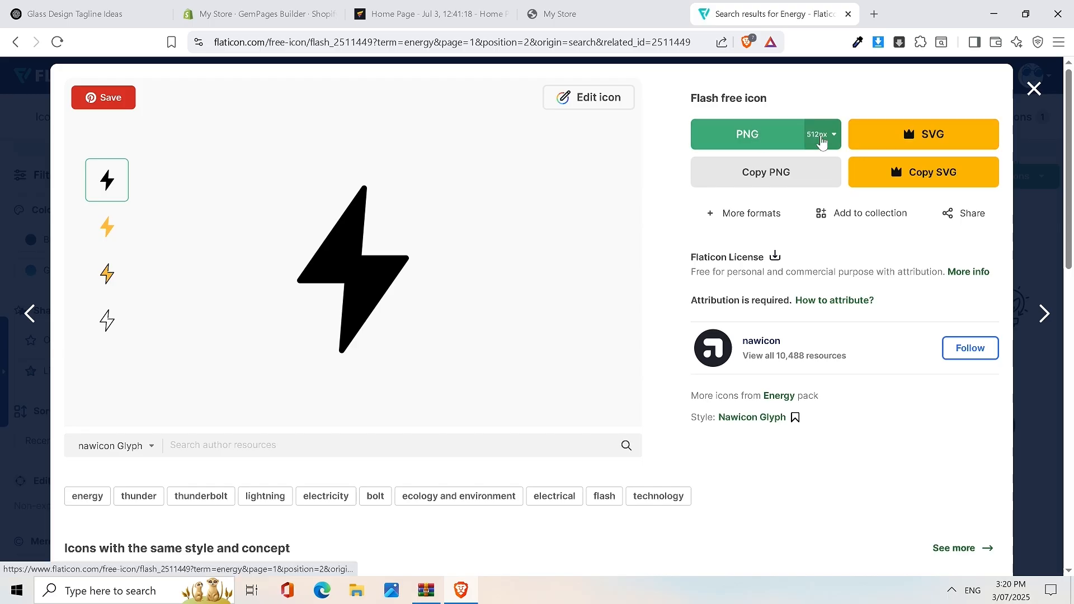
{"action": "left_click", "coordinate": [821, 141]}
{"action": "left_click", "coordinate": [819, 185]}
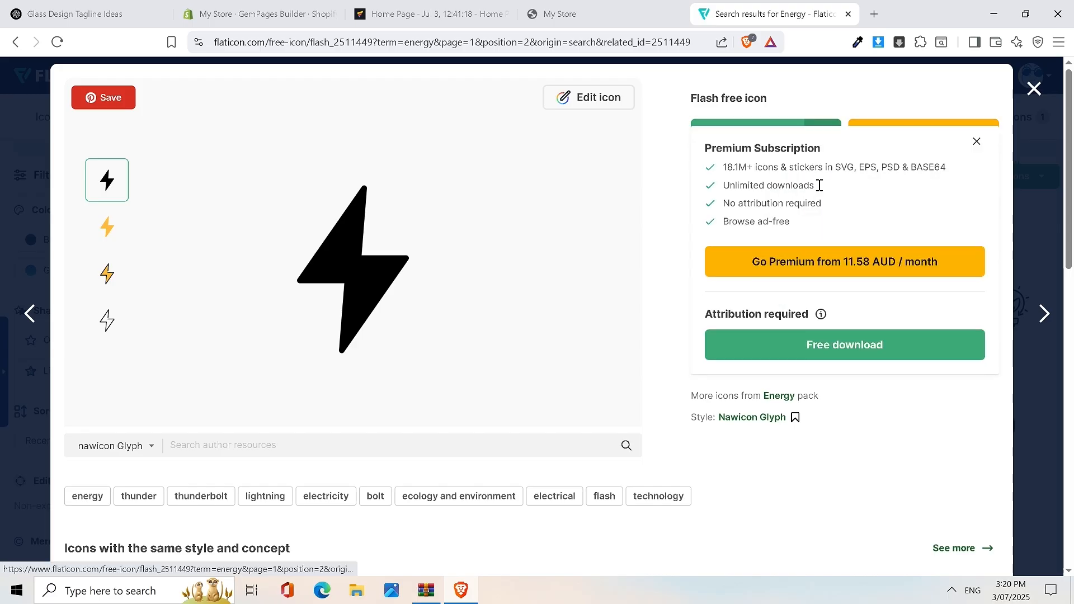
{"action": "left_click", "coordinate": [883, 358]}
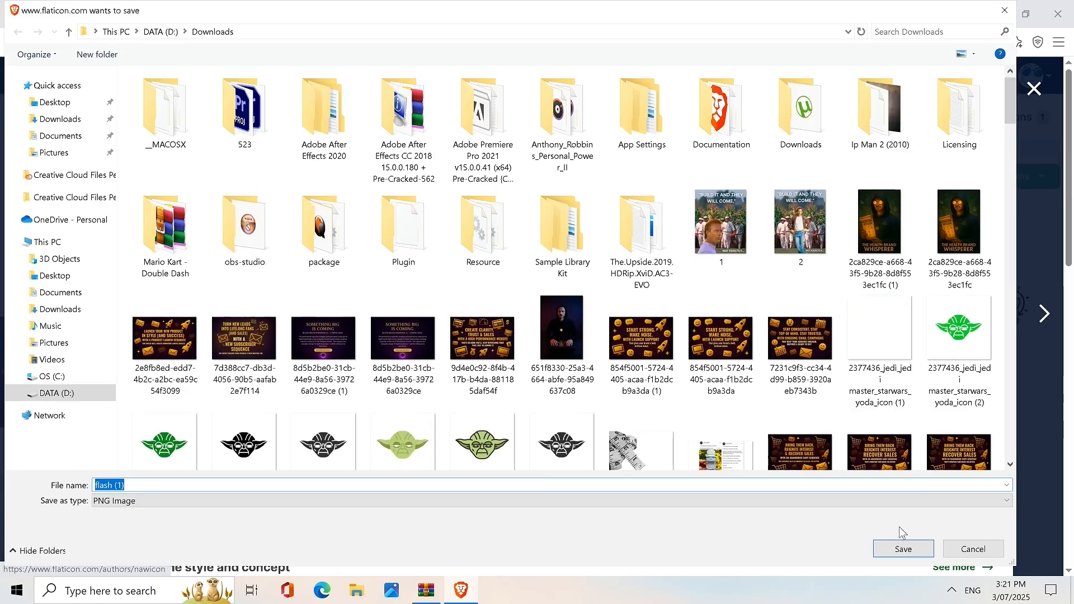
{"action": "left_click", "coordinate": [915, 549]}
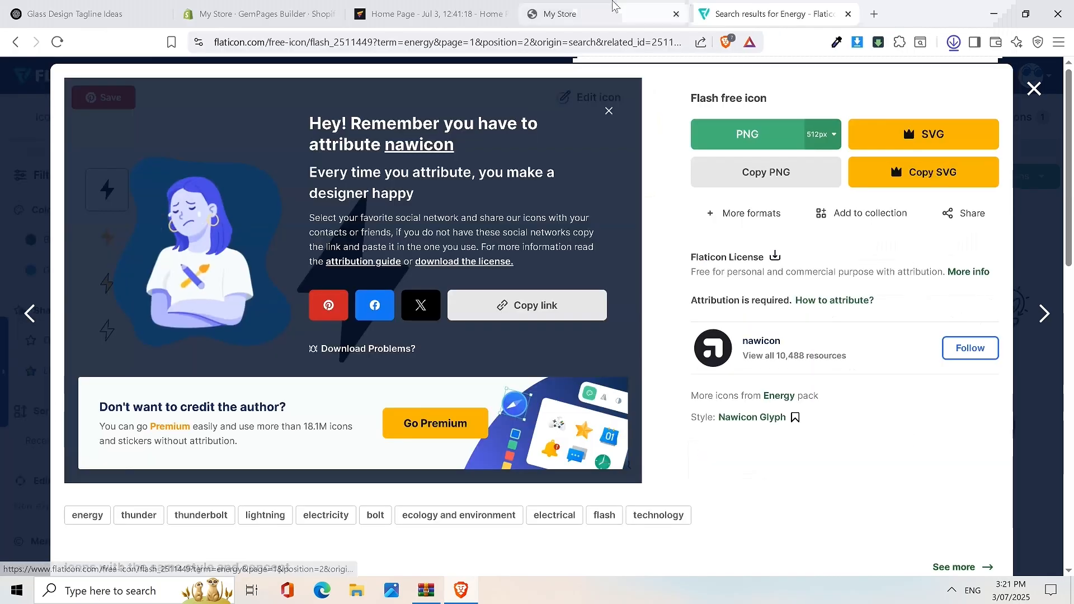
Step: Switch to GemPages and replace the first column's placeholder image with the downloaded flash (1).png
{"action": "left_click", "coordinate": [613, 7]}
{"action": "left_click", "coordinate": [462, 7]}
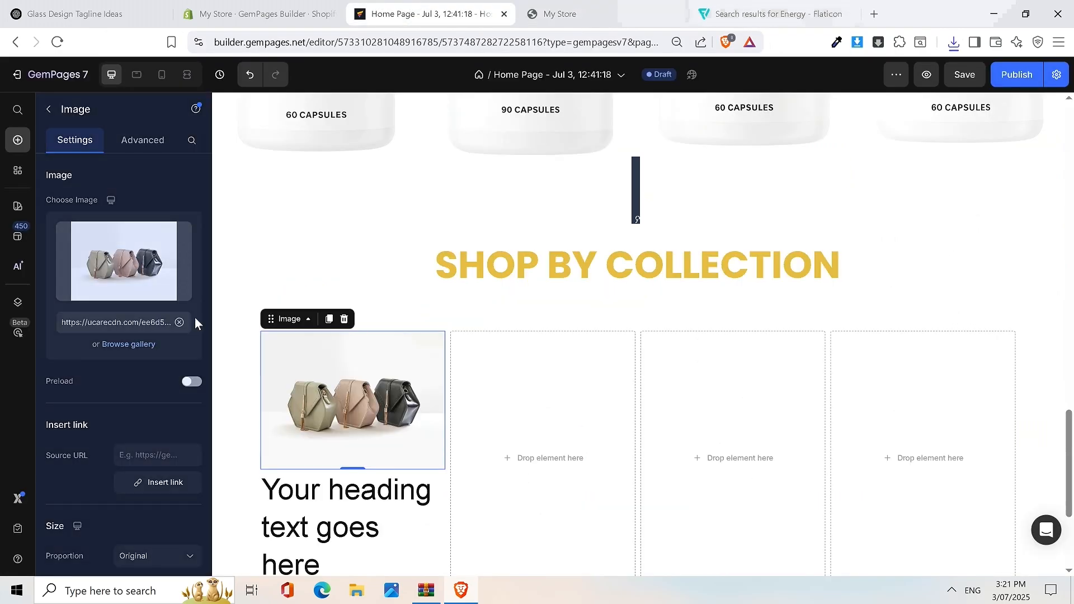
{"action": "left_click", "coordinate": [124, 345]}
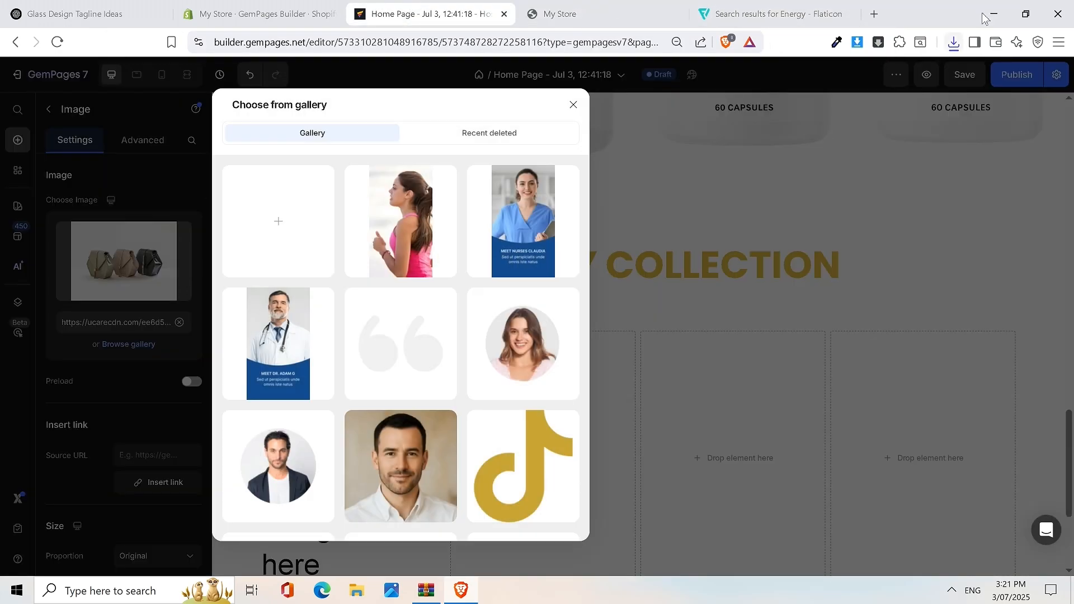
{"action": "left_click", "coordinate": [953, 43]}
{"action": "left_click_drag", "start_coordinate": [848, 105], "coordinate": [307, 237]}
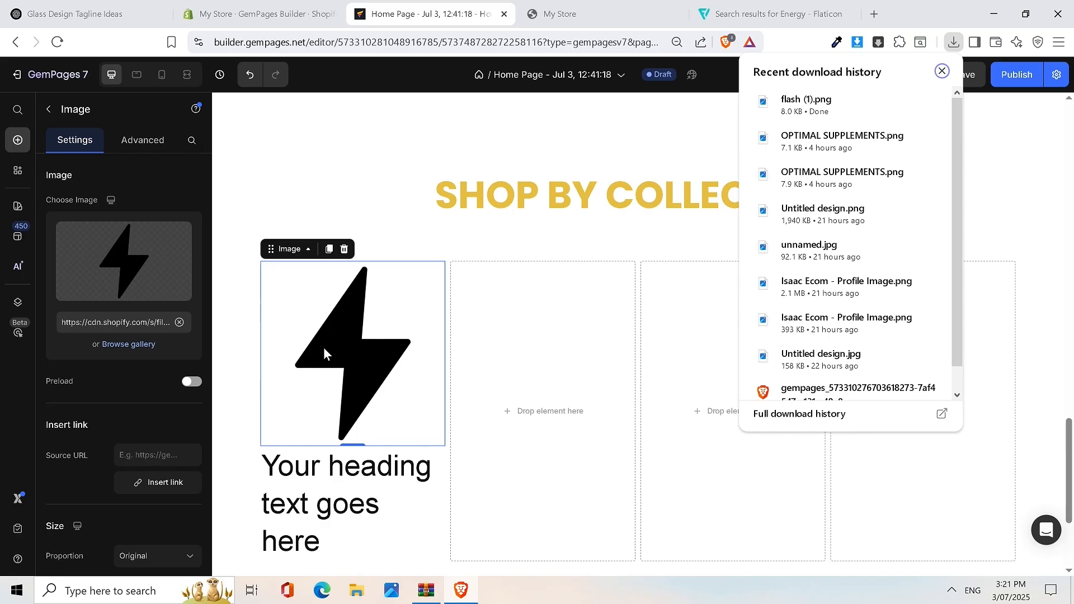
Step: Compare with the store preview, replace the heading text under the flash icon with ENERGY and make it bold and centered
{"action": "left_click", "coordinate": [618, 6]}
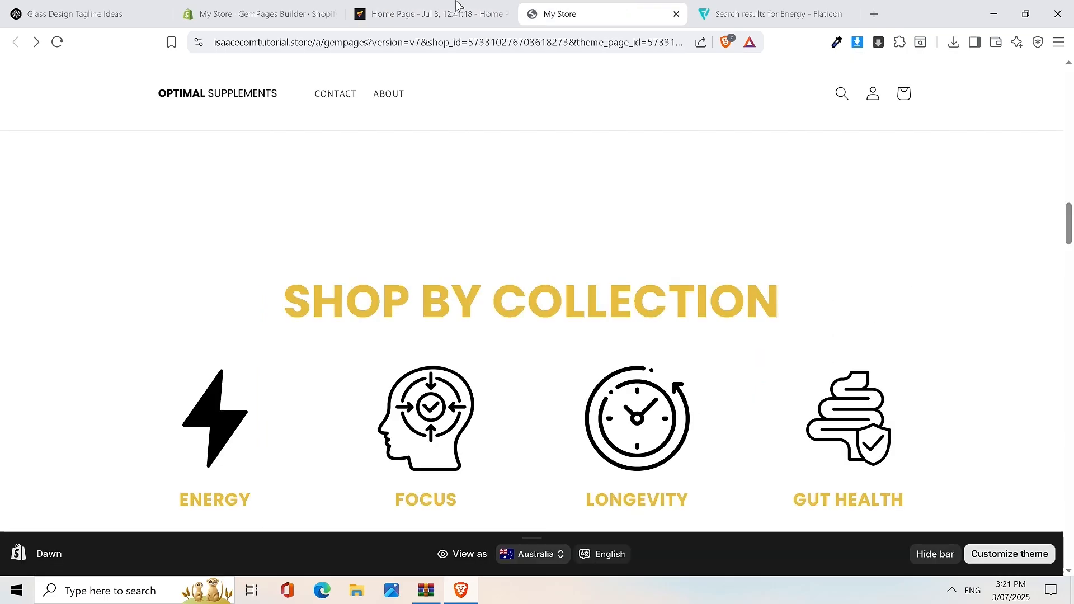
{"action": "left_click", "coordinate": [445, 16]}
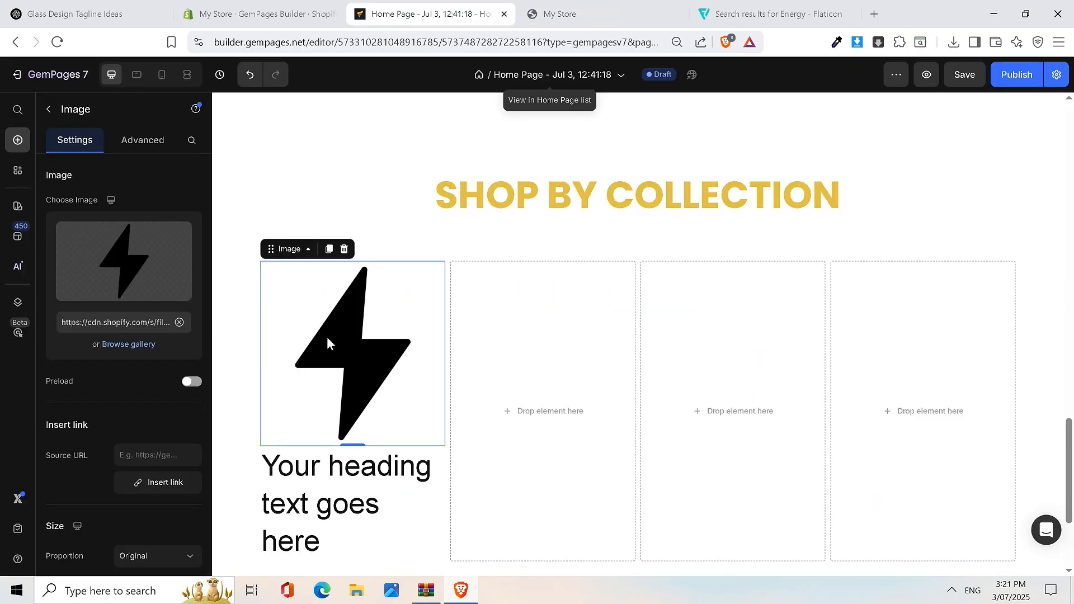
{"action": "left_click", "coordinate": [337, 505]}
{"action": "double_click", "coordinate": [338, 506]}
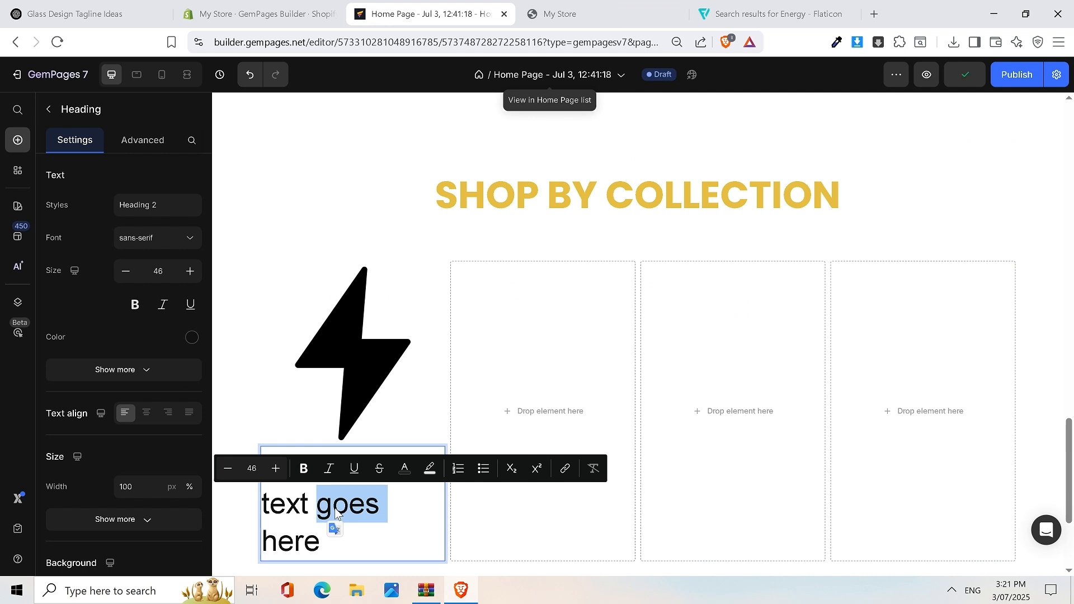
{"action": "triple_click", "coordinate": [336, 511]}
{"action": "type", "text": "ENERGY"}
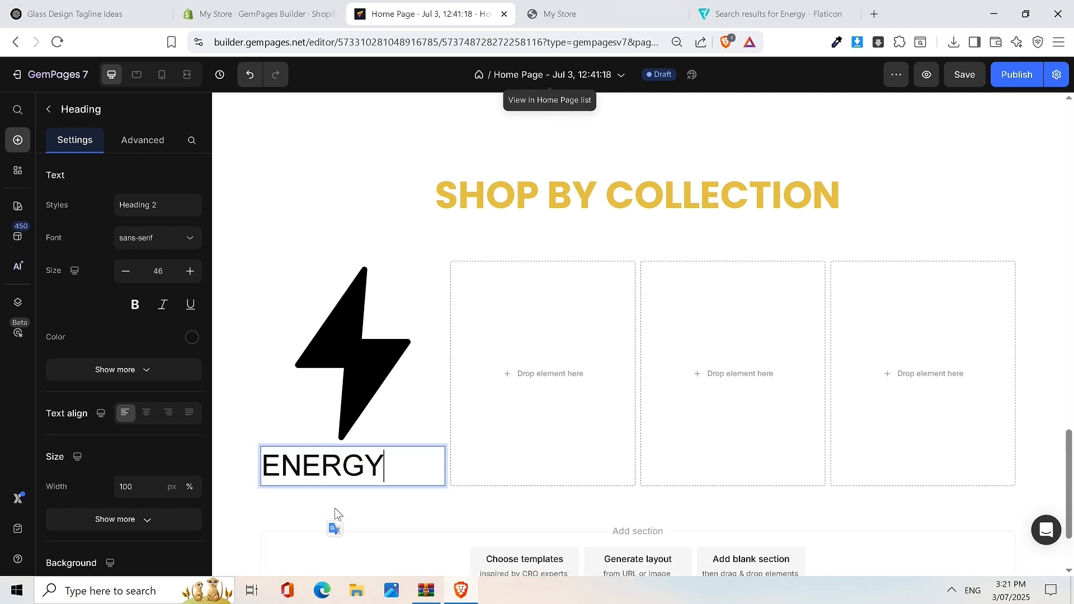
{"action": "double_click", "coordinate": [305, 469]}
{"action": "left_click", "coordinate": [303, 431]}
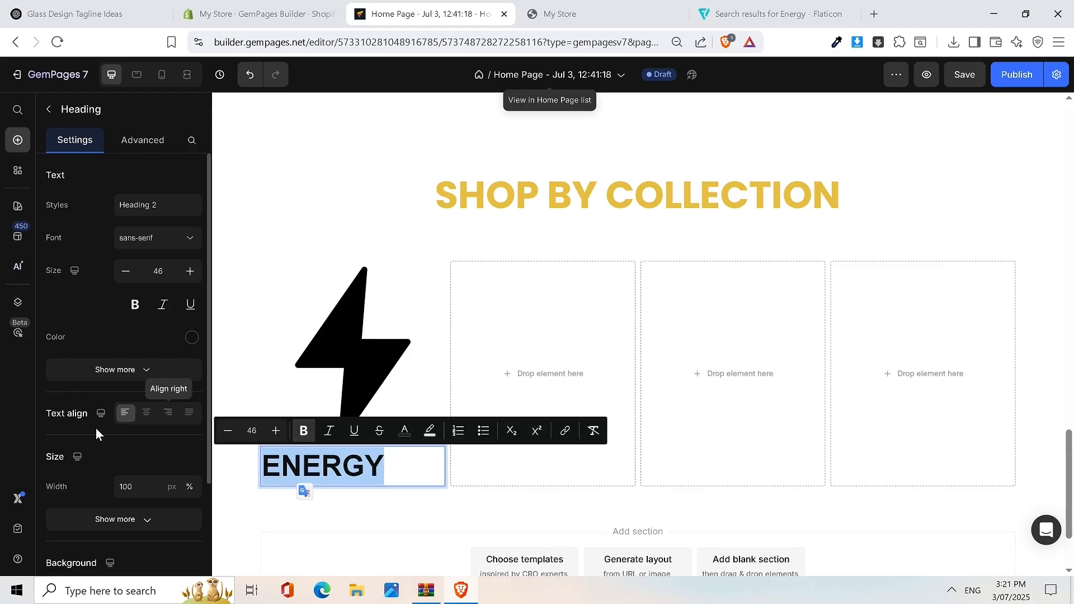
{"action": "left_click", "coordinate": [147, 412]}
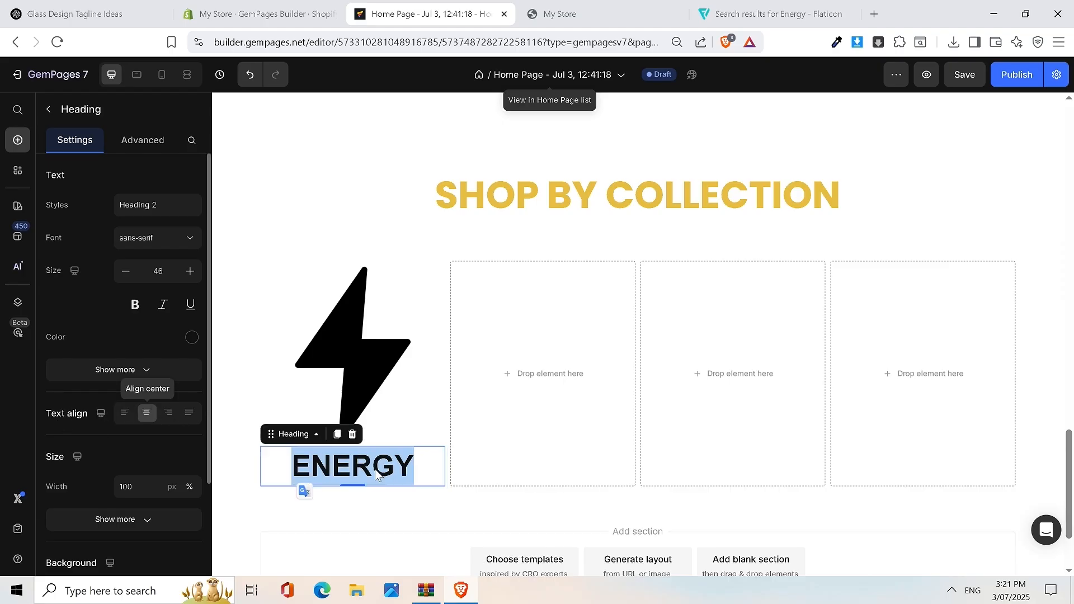
{"action": "left_click", "coordinate": [386, 471]}
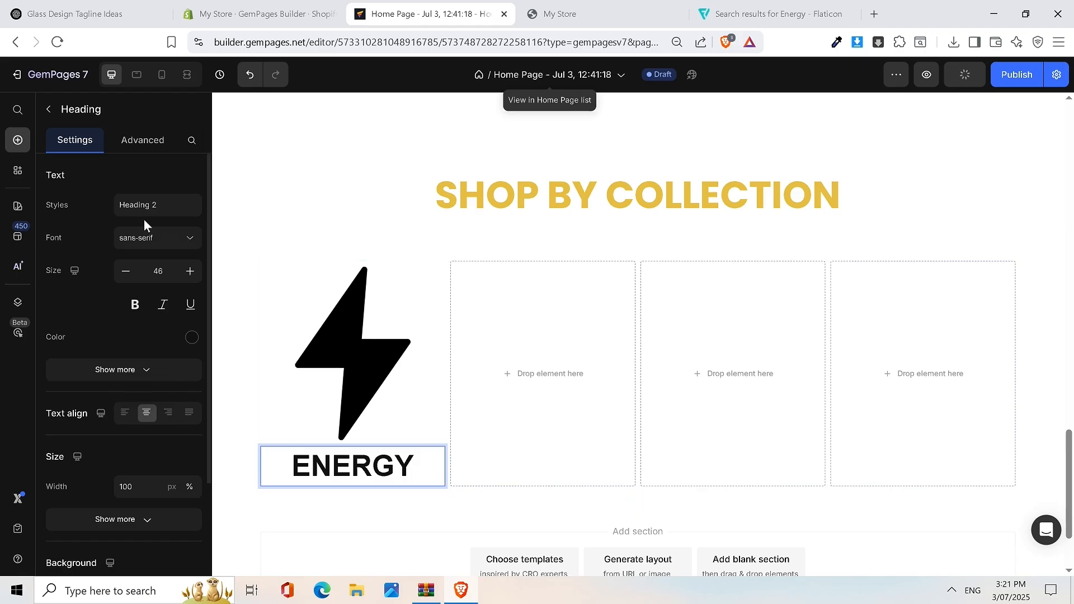
Step: Set the ENERGY heading's font to Poppins and its size to 28
{"action": "left_click", "coordinate": [143, 237]}
{"action": "left_click", "coordinate": [95, 391]}
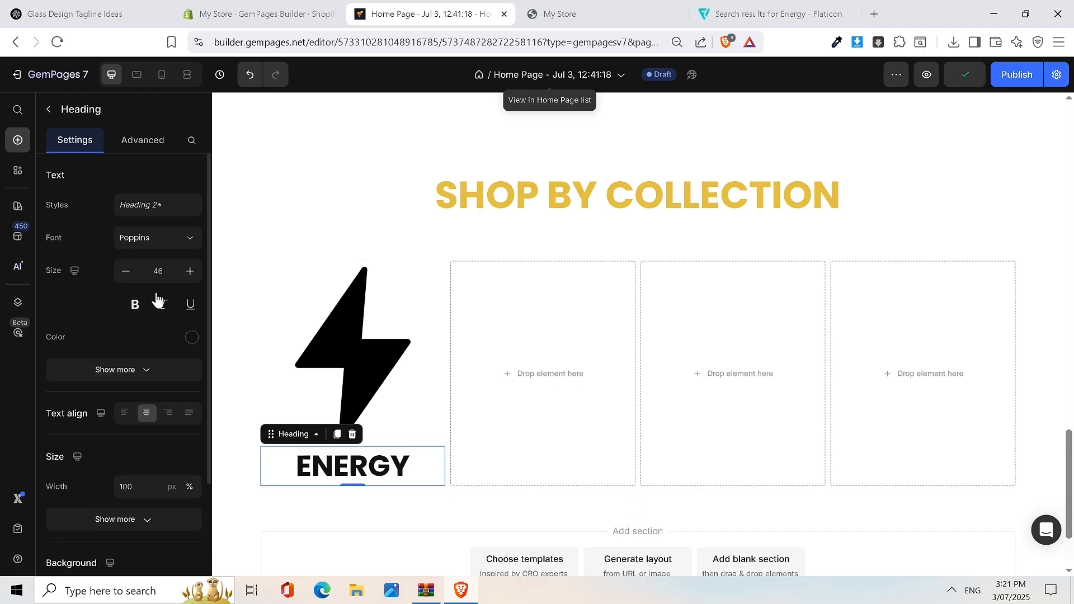
{"action": "left_click", "coordinate": [125, 271]}
{"action": "left_click", "coordinate": [125, 271]}
{"action": "left_click", "coordinate": [125, 271]}
{"action": "left_click", "coordinate": [126, 271]}
{"action": "left_click", "coordinate": [134, 273]}
{"action": "left_click", "coordinate": [134, 273]}
{"action": "left_click", "coordinate": [134, 272]}
{"action": "left_click", "coordinate": [135, 273]}
{"action": "left_click", "coordinate": [134, 272]}
{"action": "left_click", "coordinate": [135, 272]}
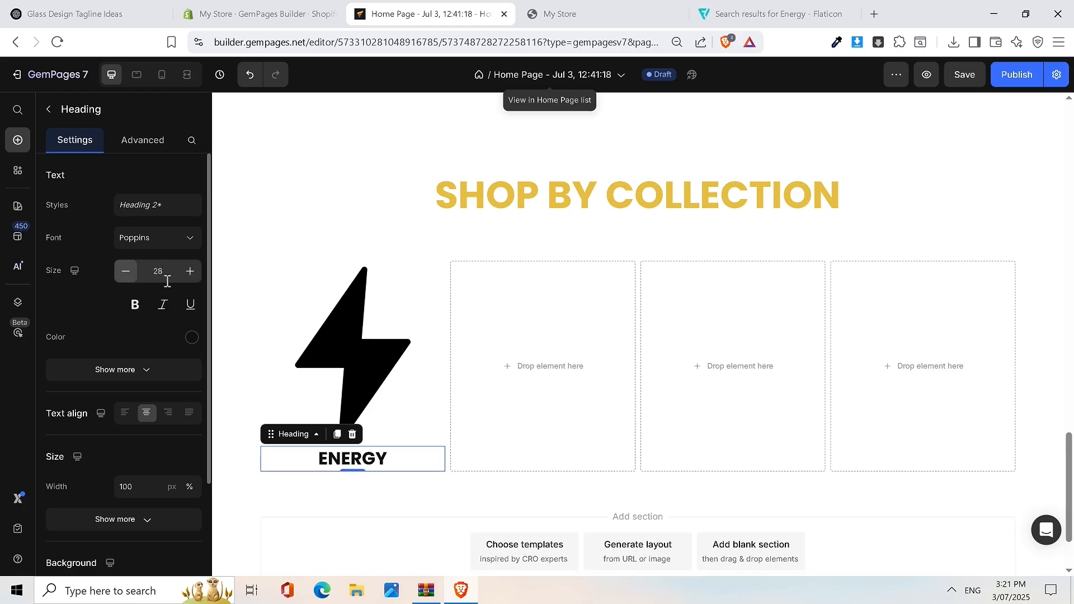
Step: Color the ENERGY heading dark gold C6A737 from the recent colors
{"action": "left_click", "coordinate": [192, 336]}
{"action": "left_click", "coordinate": [346, 424]}
{"action": "left_click", "coordinate": [368, 425]}
{"action": "left_click", "coordinate": [439, 421]}
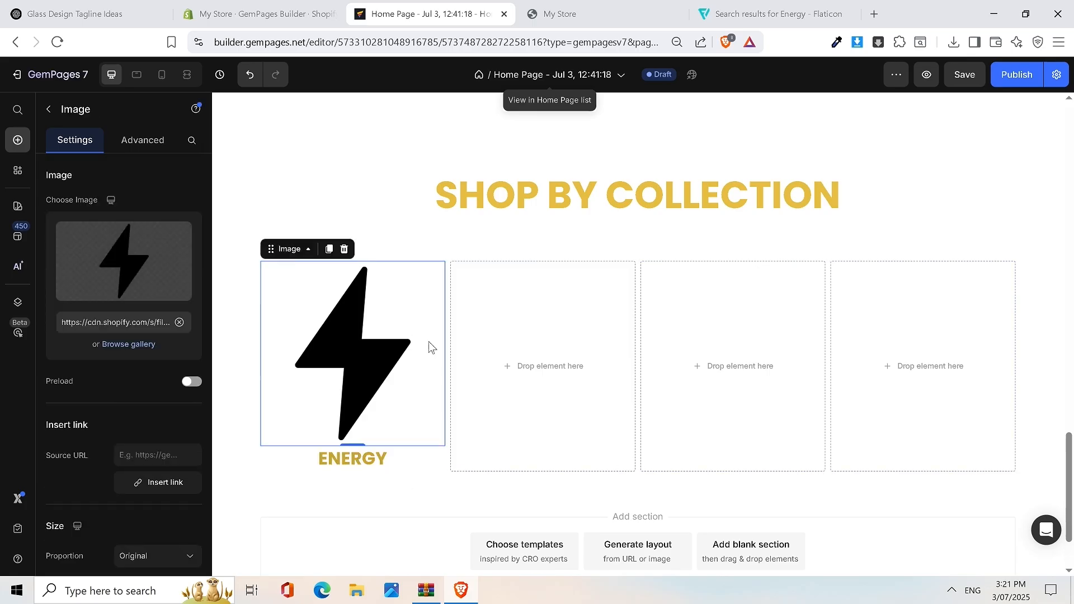
Step: Compare the ENERGY heading with the store preview and recolor it with the lighter gold recent color
{"action": "left_click", "coordinate": [383, 467]}
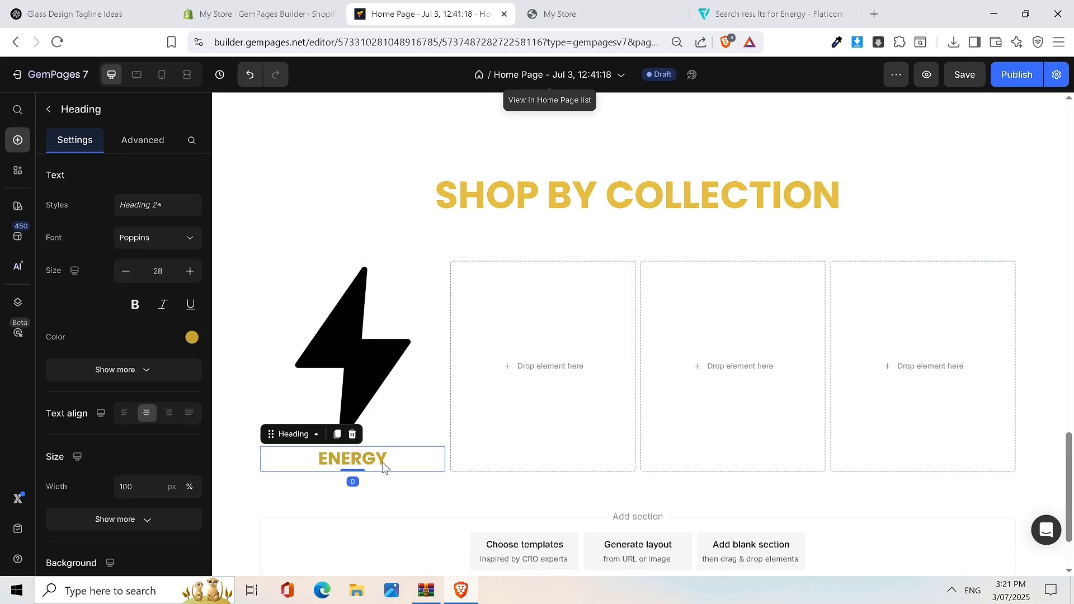
{"action": "left_click", "coordinate": [604, 12]}
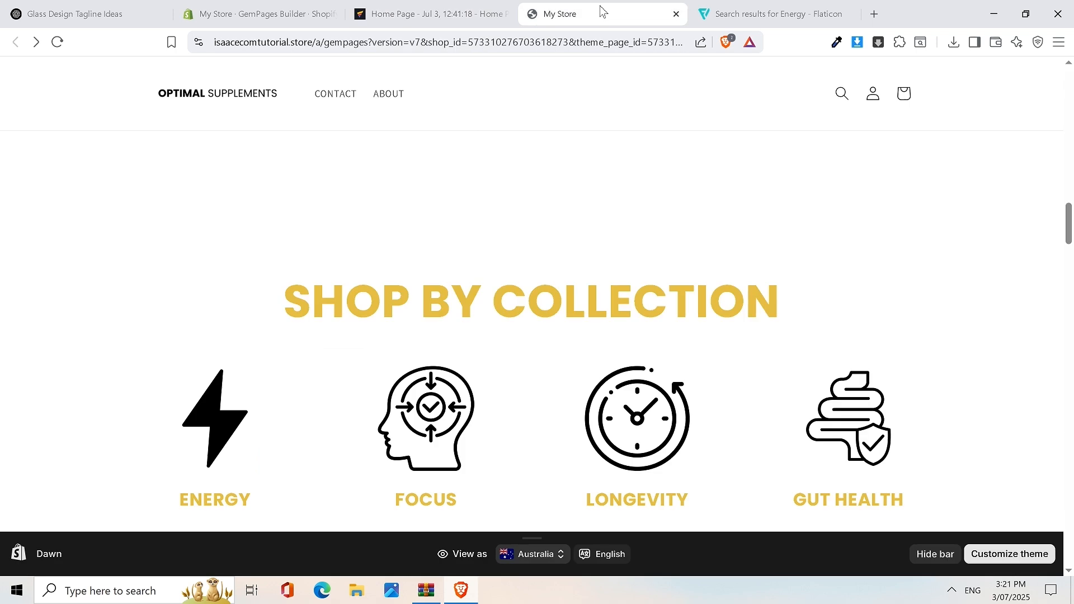
{"action": "left_click", "coordinate": [432, 6]}
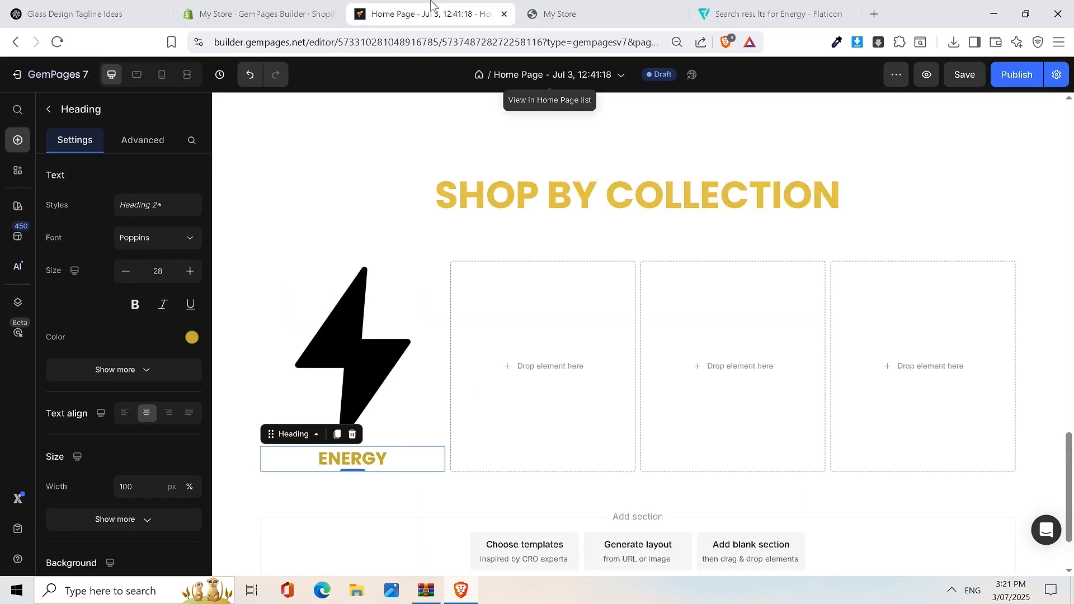
{"action": "left_click", "coordinate": [192, 337]}
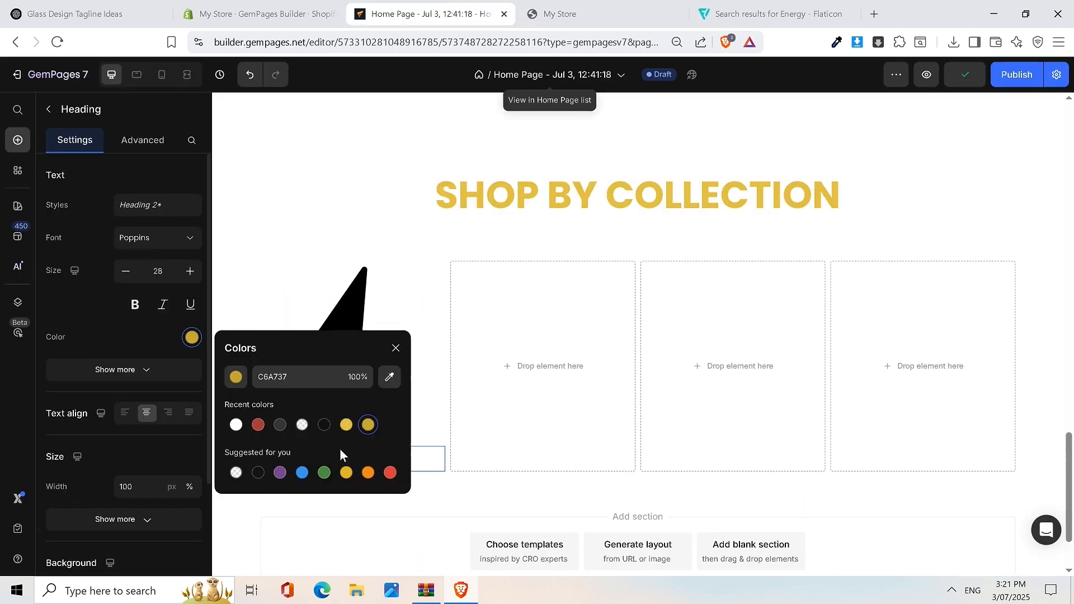
{"action": "left_click", "coordinate": [346, 424]}
Step: Try a height of 150 px on the flash icon image and undo the change
{"action": "left_click", "coordinate": [446, 320]}
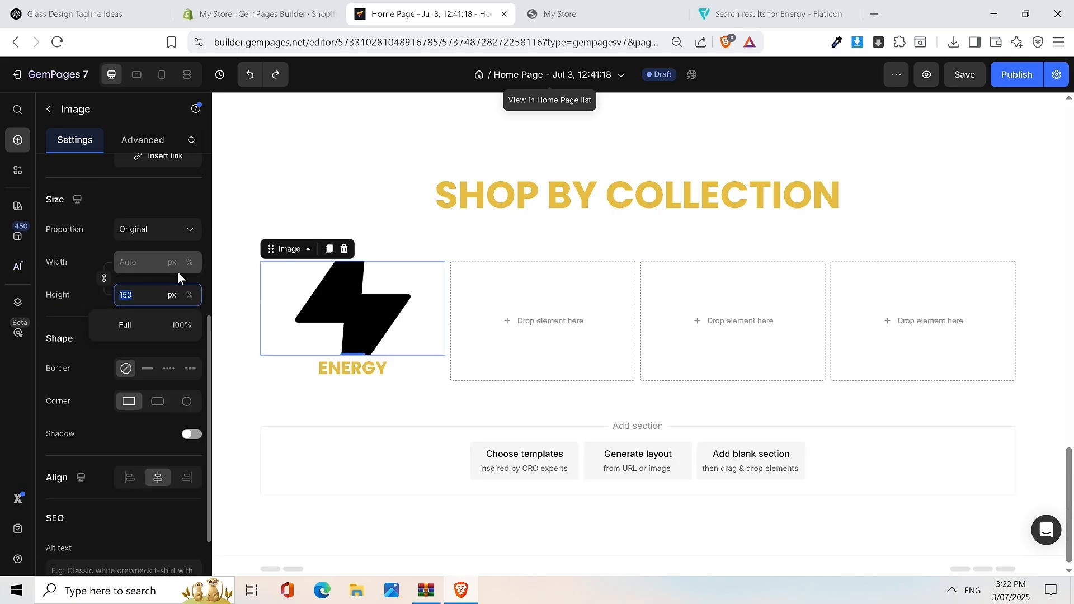
{"action": "key", "text": "ctrl+z"}
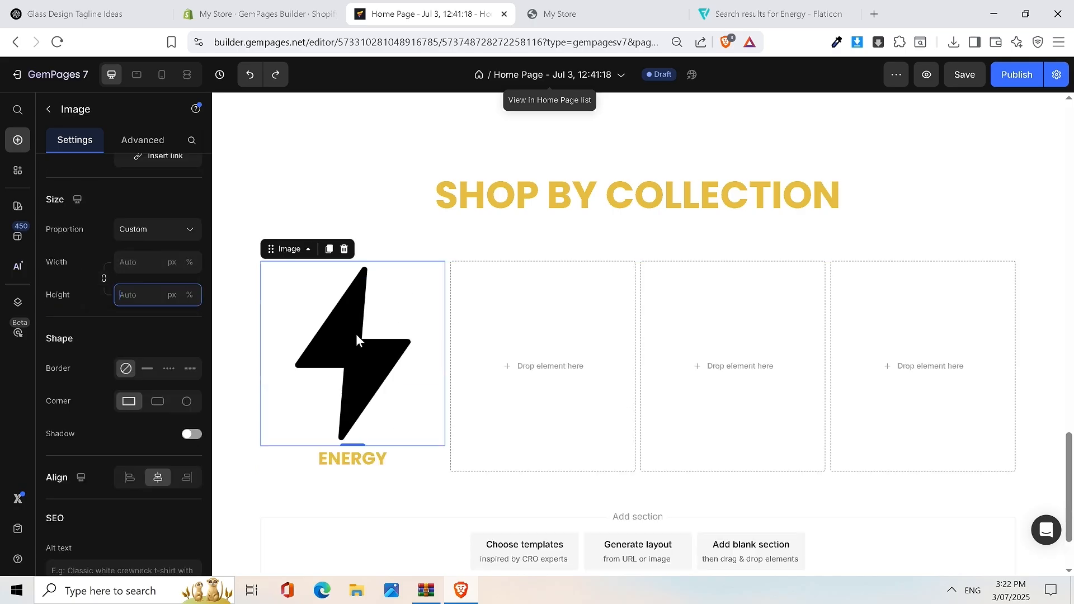
{"action": "left_click", "coordinate": [166, 192]}
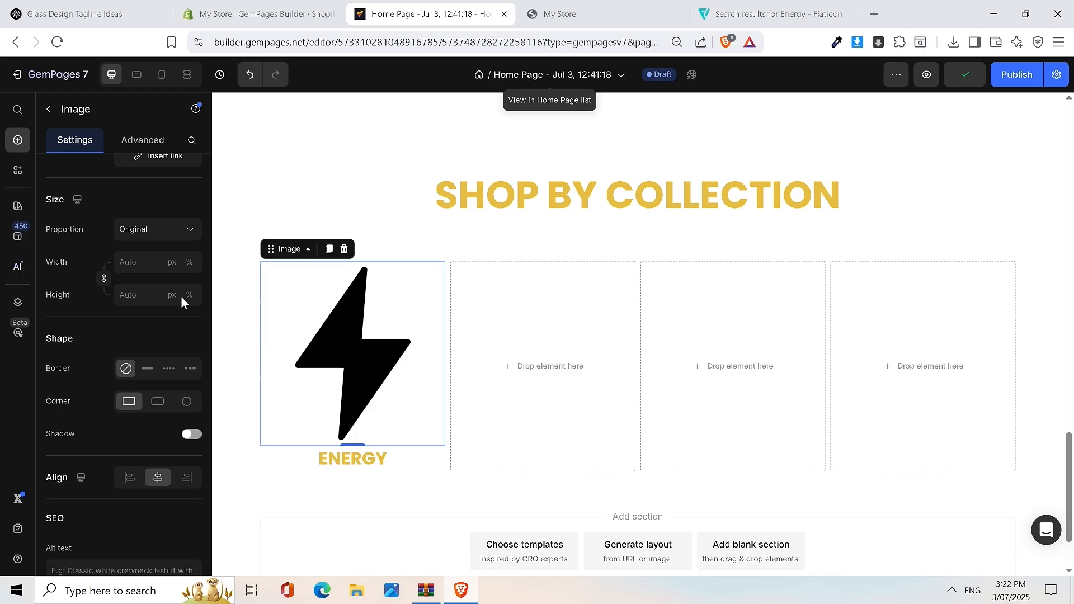
Step: Unlink the flash icon image's proportions and set both its width and height to 150 px
{"action": "left_click", "coordinate": [105, 283]}
{"action": "left_click", "coordinate": [141, 260]}
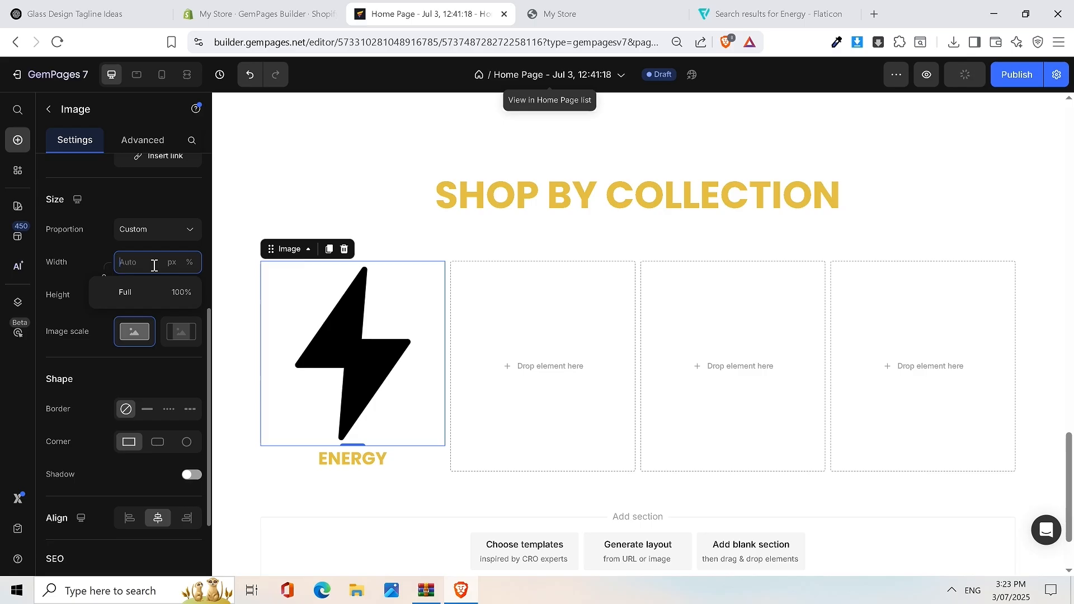
{"action": "type", "text": "150"}
{"action": "left_click", "coordinate": [140, 293]}
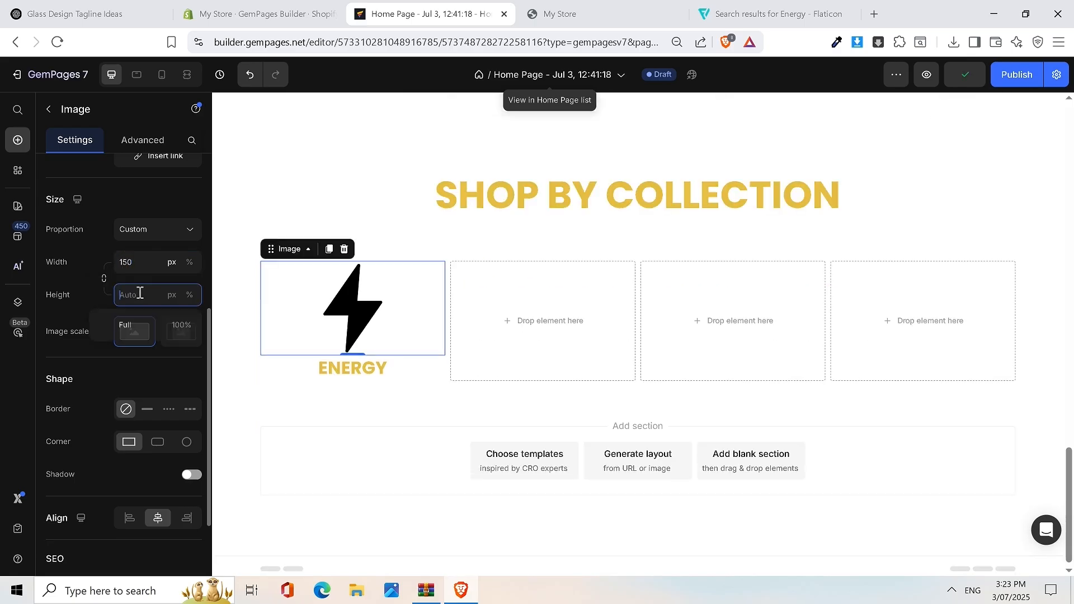
{"action": "type", "text": "150"}
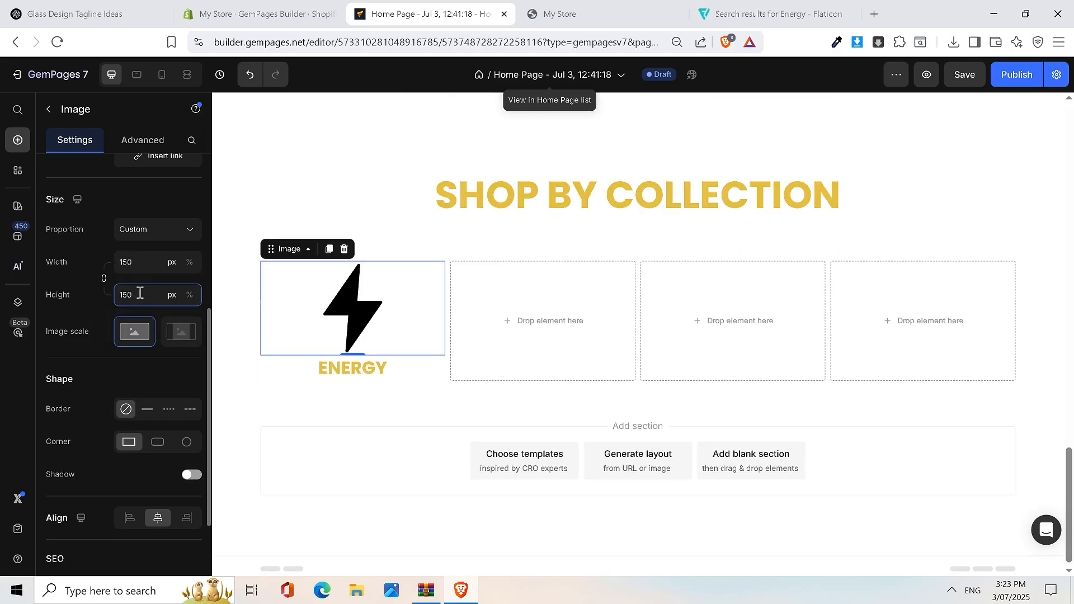
Step: Compare the resized flash icon with the Energy icon in the store preview, and reselect the image in GemPages
{"action": "left_click", "coordinate": [551, 5]}
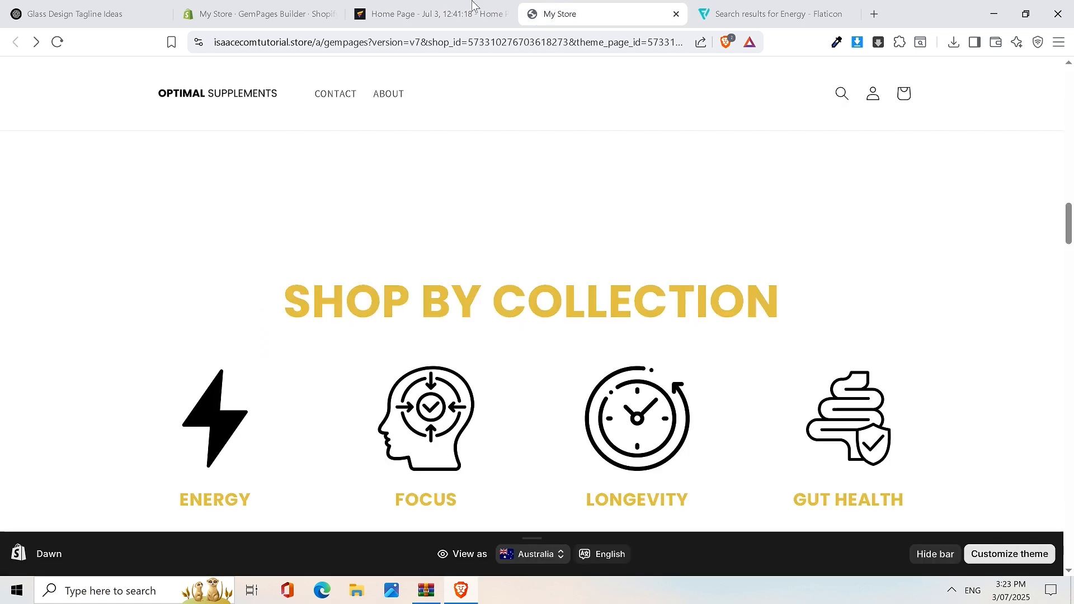
{"action": "left_click", "coordinate": [472, 6]}
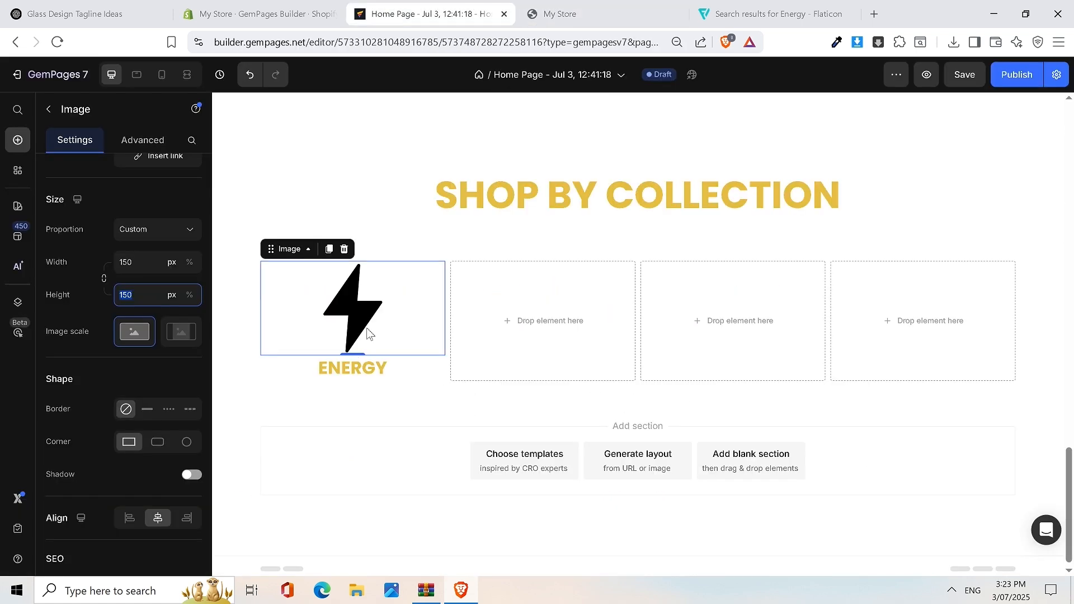
{"action": "left_click", "coordinate": [419, 307]}
{"action": "left_click", "coordinate": [419, 309]}
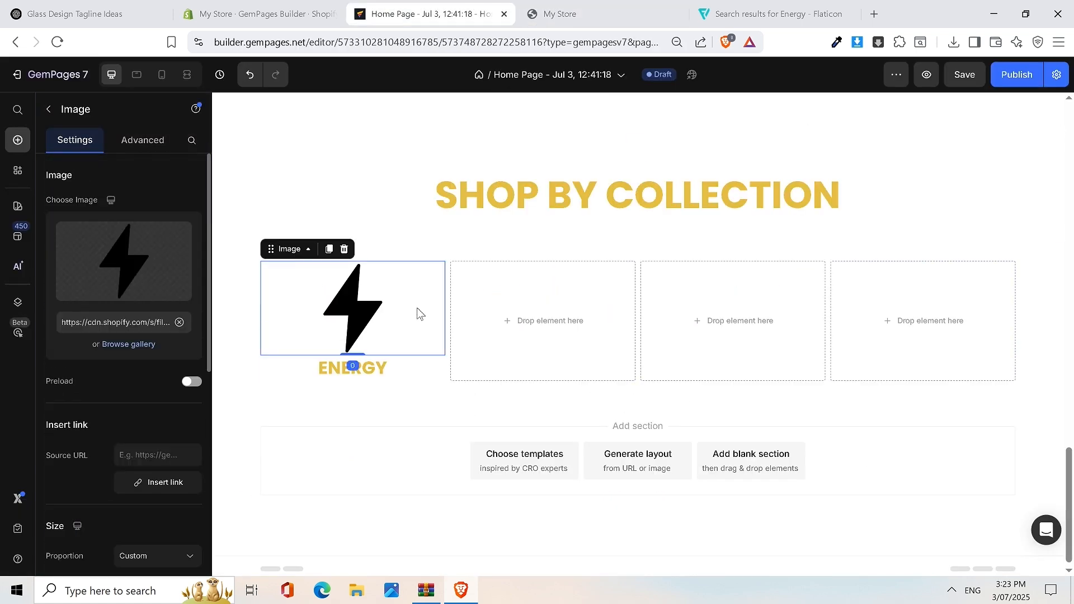
Step: Set the flash icon image's bottom padding to 25 px and save the page
{"action": "left_click", "coordinate": [144, 143]}
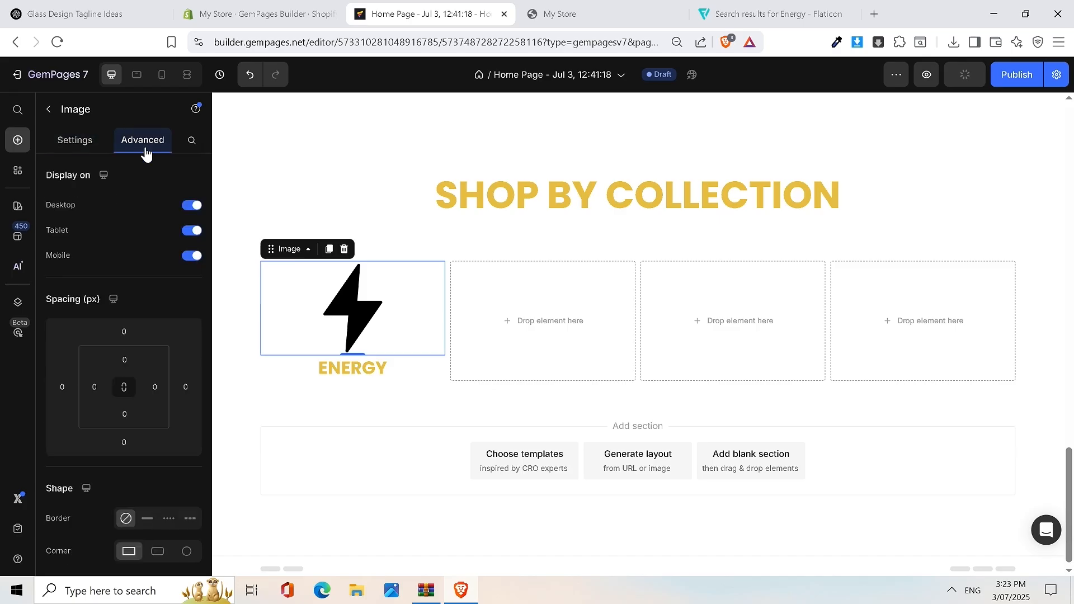
{"action": "left_click", "coordinate": [131, 414]}
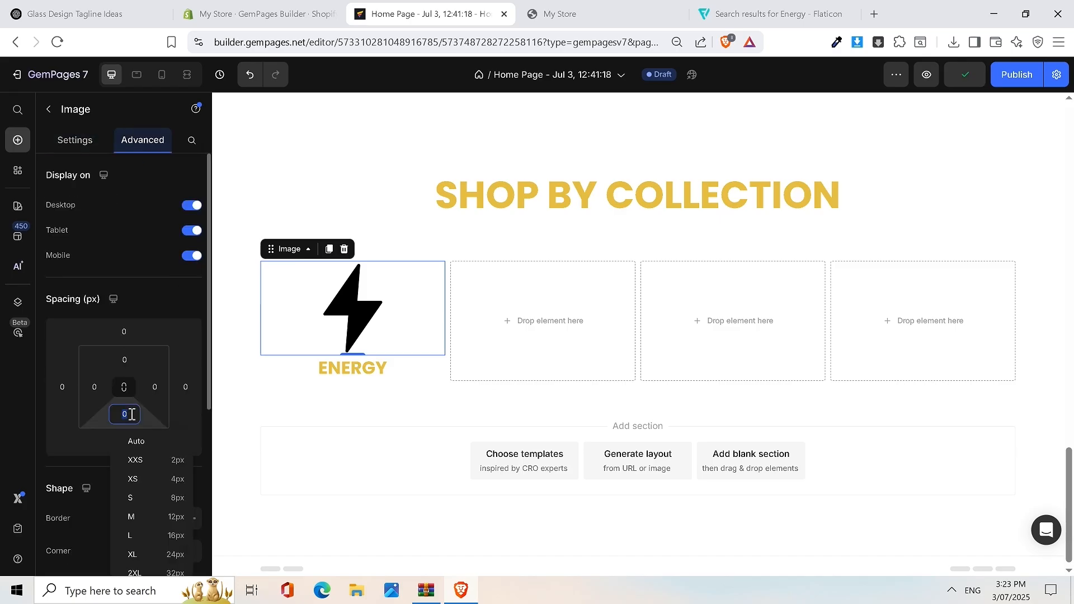
{"action": "type", "text": "25"}
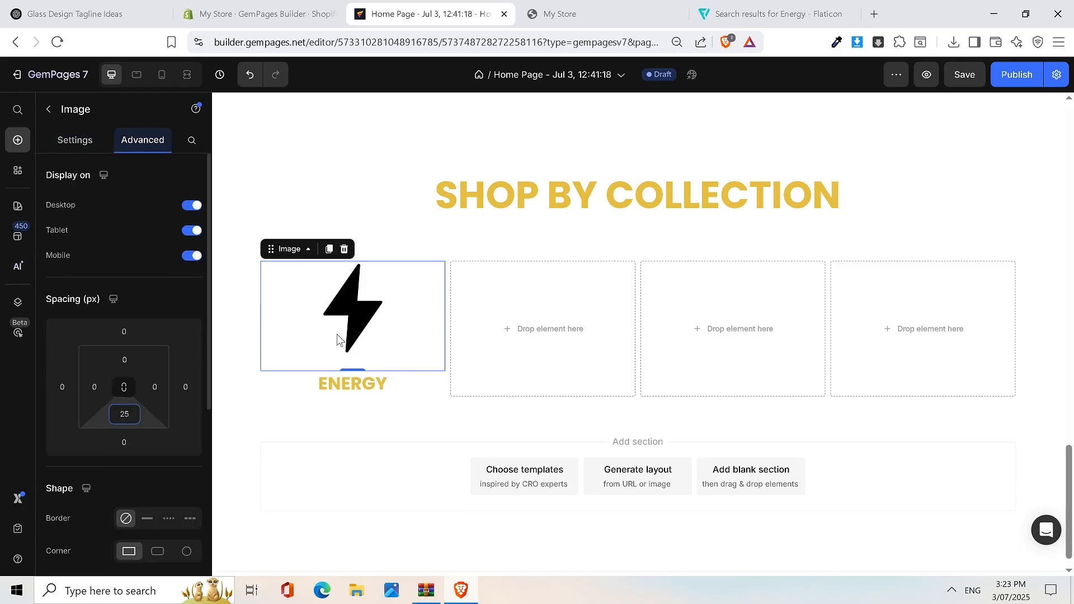
{"action": "left_click", "coordinate": [378, 196]}
{"action": "left_click", "coordinate": [388, 294]}
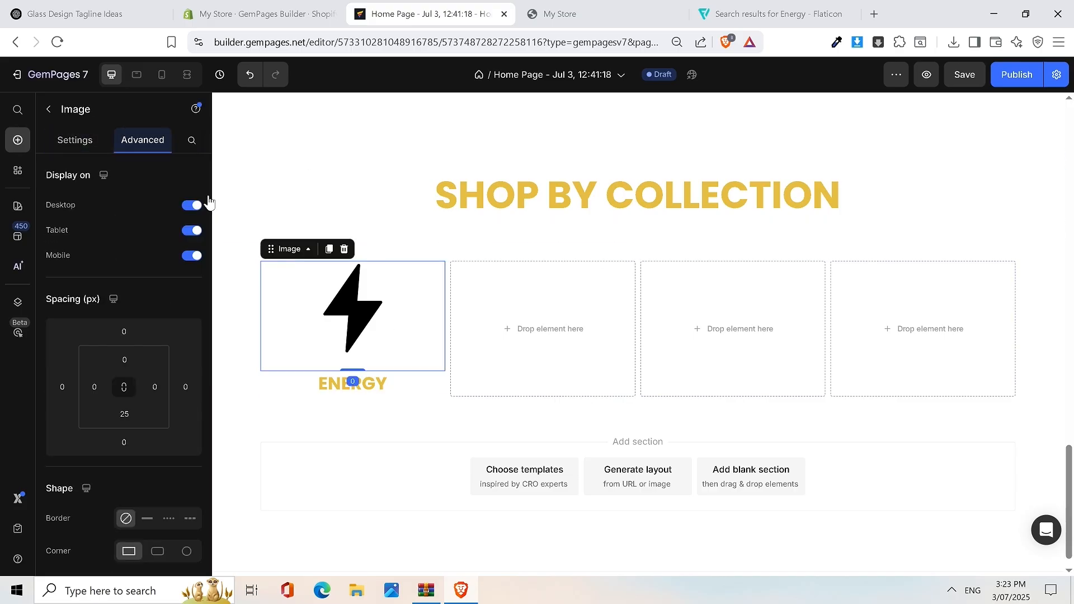
{"action": "left_click", "coordinate": [96, 144]}
{"action": "left_click", "coordinate": [132, 147]}
{"action": "left_click", "coordinate": [963, 74]}
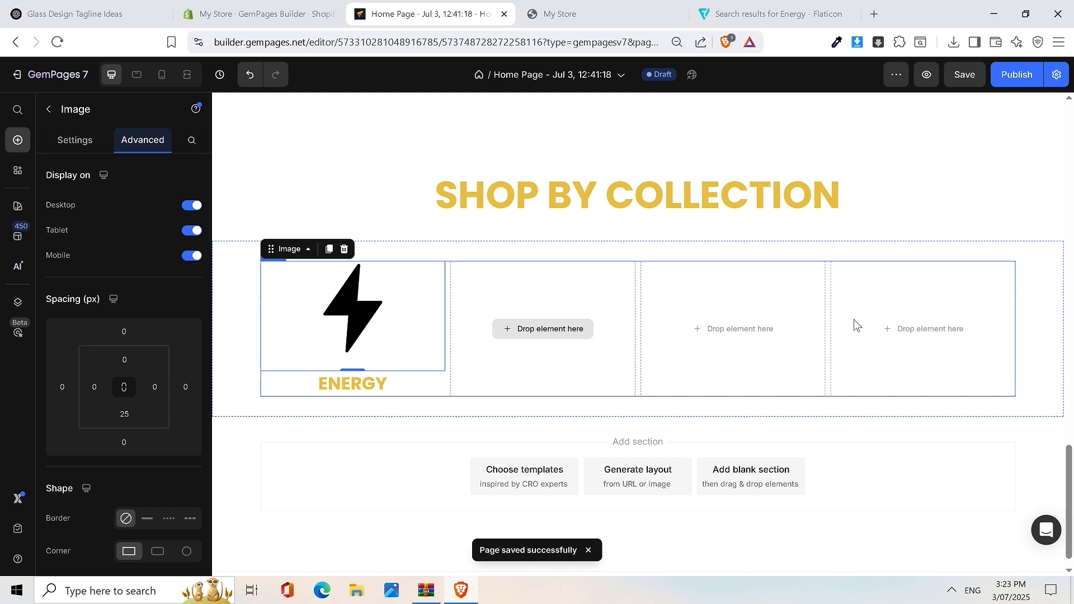
Step: Duplicate the flash icon image and move the copy into the empty second column
{"action": "right_click", "coordinate": [388, 309]}
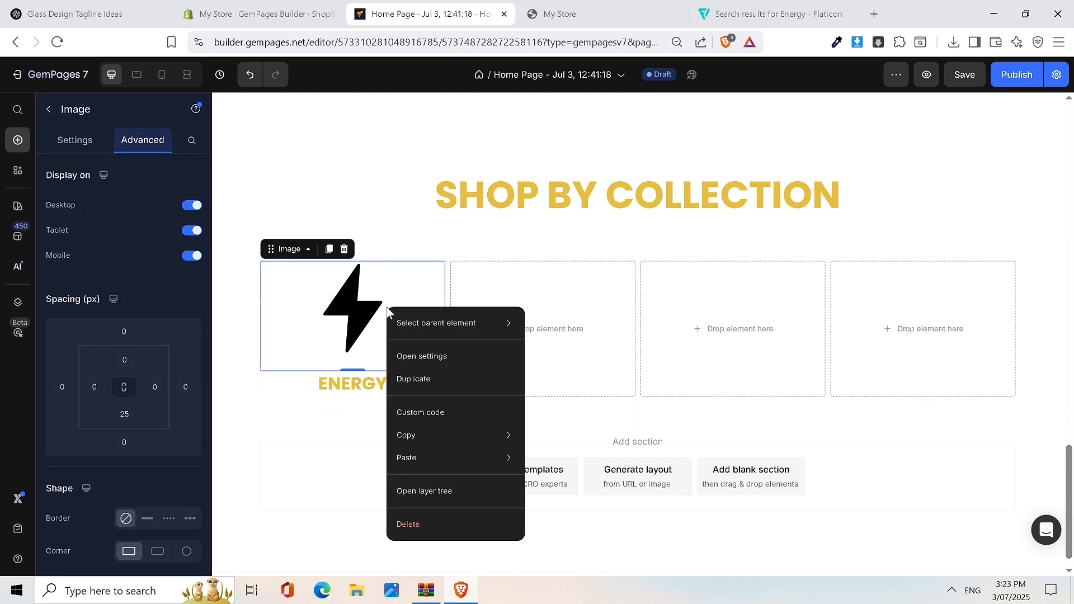
{"action": "mouse_move", "coordinate": [418, 337]}
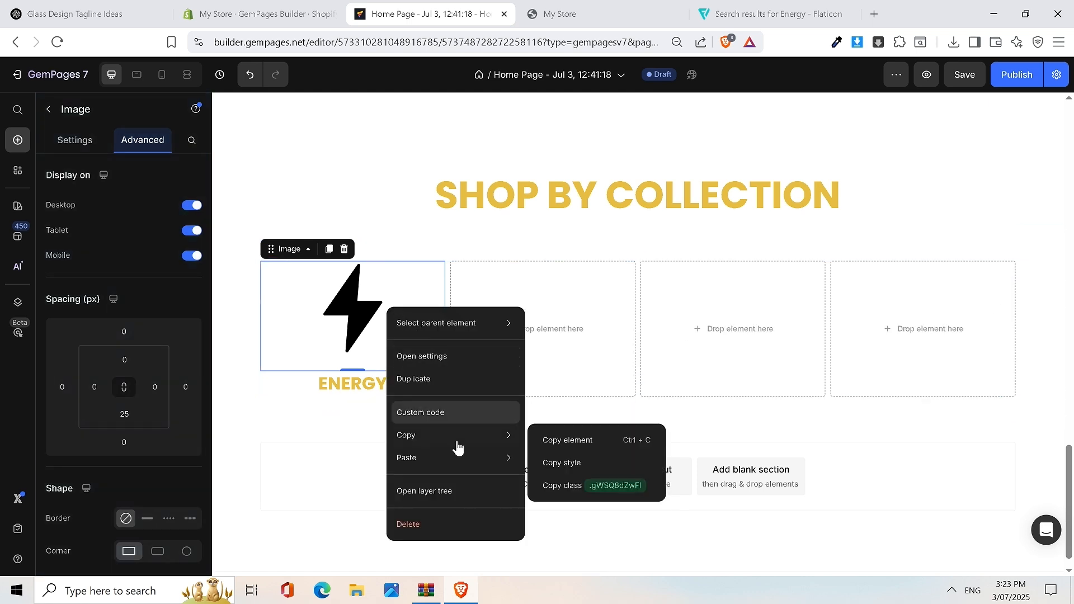
{"action": "left_click", "coordinate": [446, 384]}
{"action": "left_click_drag", "start_coordinate": [343, 433], "coordinate": [512, 326]}
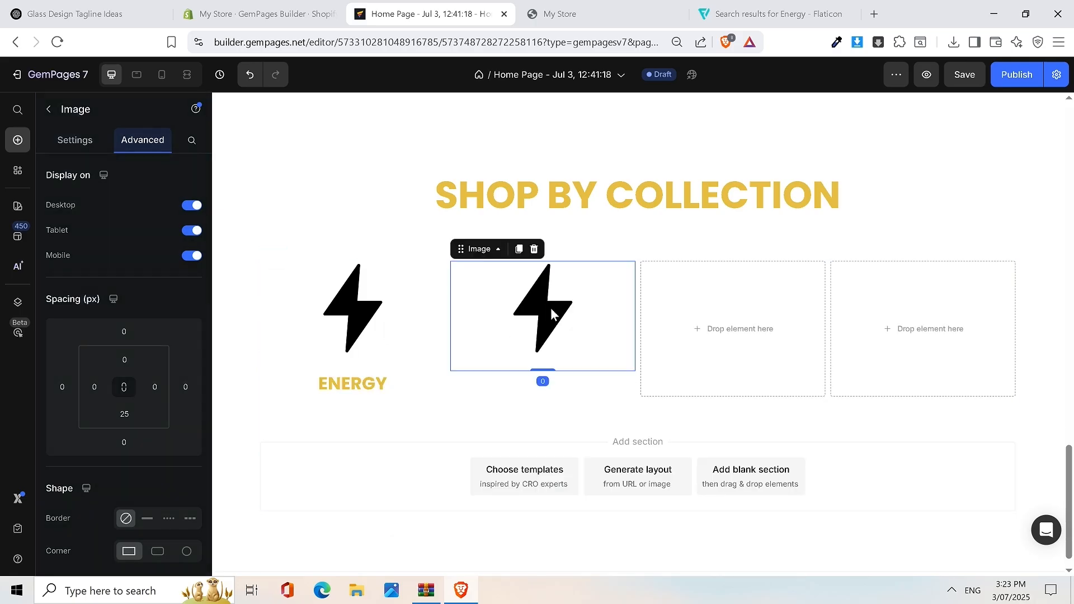
Step: Duplicate the second column's flash icon twice, placing one copy in the third column and one in the fourth
{"action": "right_click", "coordinate": [548, 309]}
{"action": "left_click", "coordinate": [576, 380]}
{"action": "left_click_drag", "start_coordinate": [541, 422], "coordinate": [727, 327]}
{"action": "right_click", "coordinate": [551, 336]}
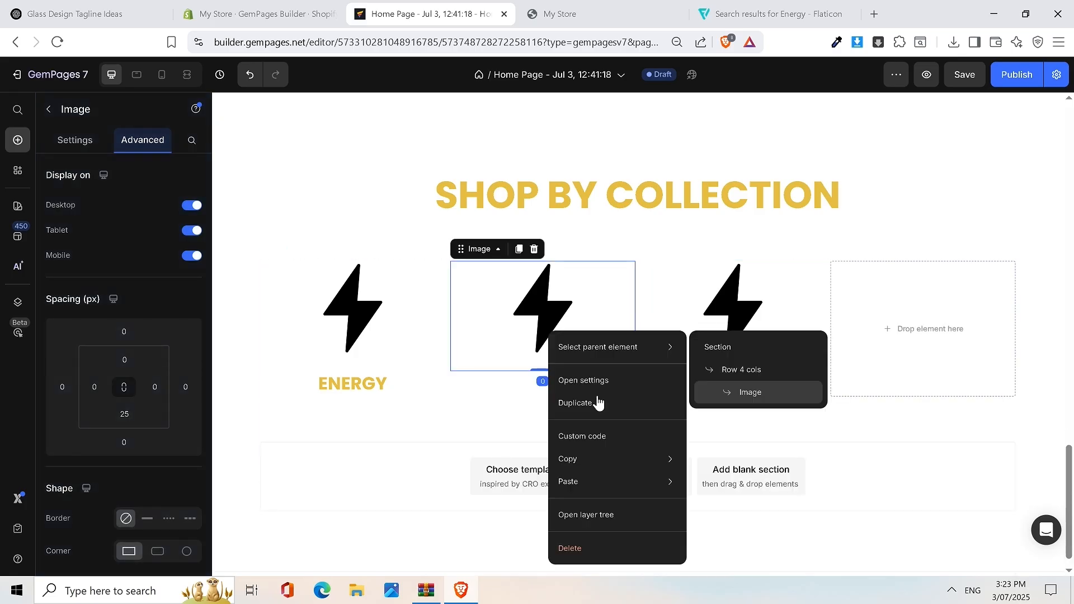
{"action": "left_click", "coordinate": [592, 399]}
{"action": "left_click_drag", "start_coordinate": [553, 423], "coordinate": [844, 305]}
Step: Duplicate the ENERGY heading and move the copy under the second column's icon
{"action": "left_click", "coordinate": [369, 384]}
{"action": "right_click", "coordinate": [368, 384]}
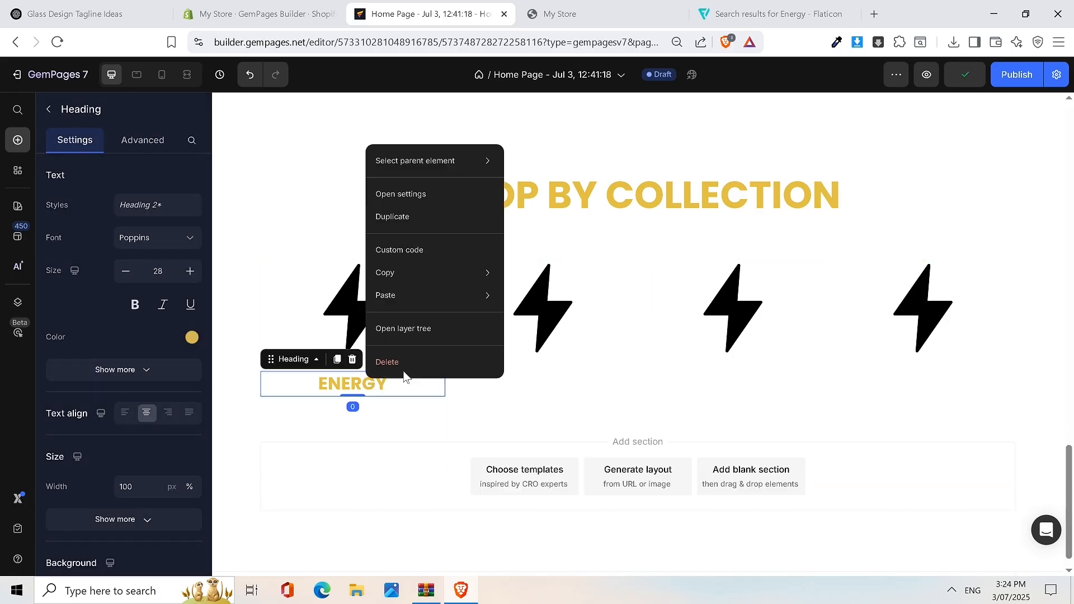
{"action": "left_click_drag", "start_coordinate": [363, 402], "coordinate": [562, 375]}
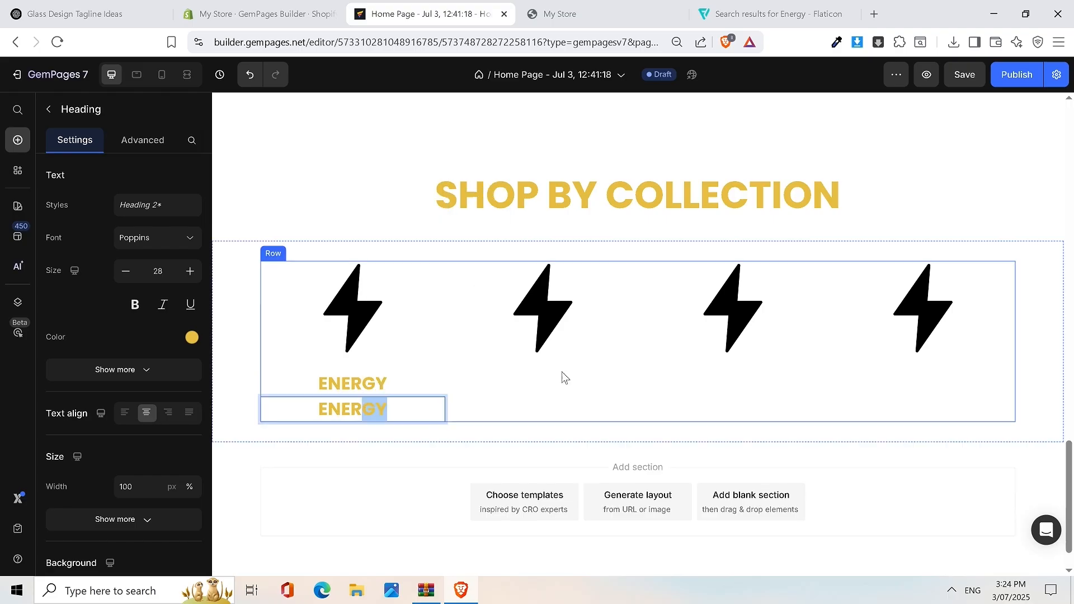
{"action": "left_click", "coordinate": [383, 412]}
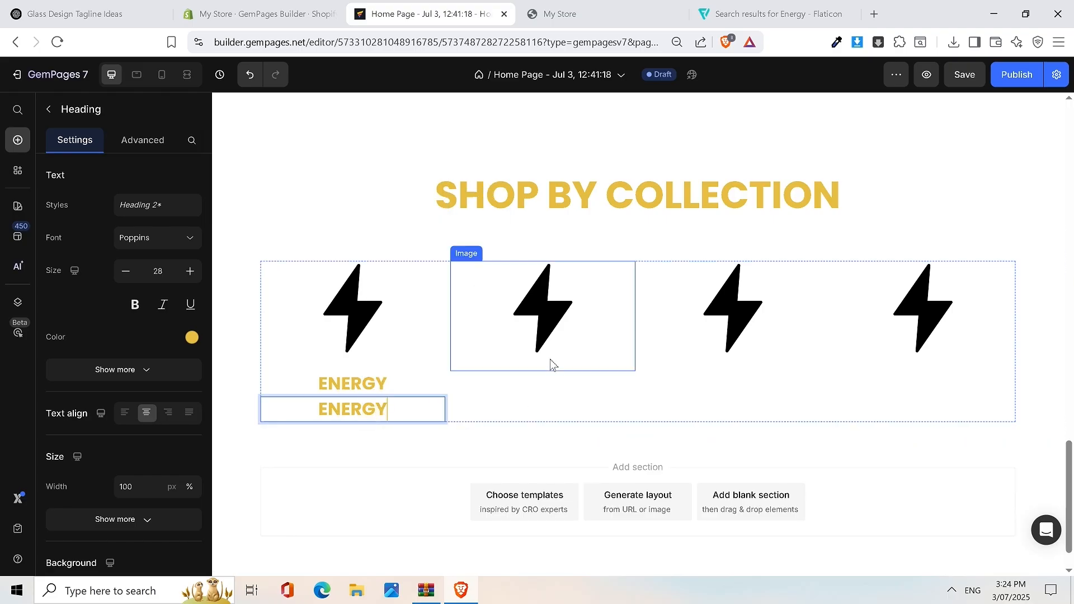
{"action": "left_click", "coordinate": [301, 414]}
{"action": "left_click_drag", "start_coordinate": [270, 384], "coordinate": [569, 370]}
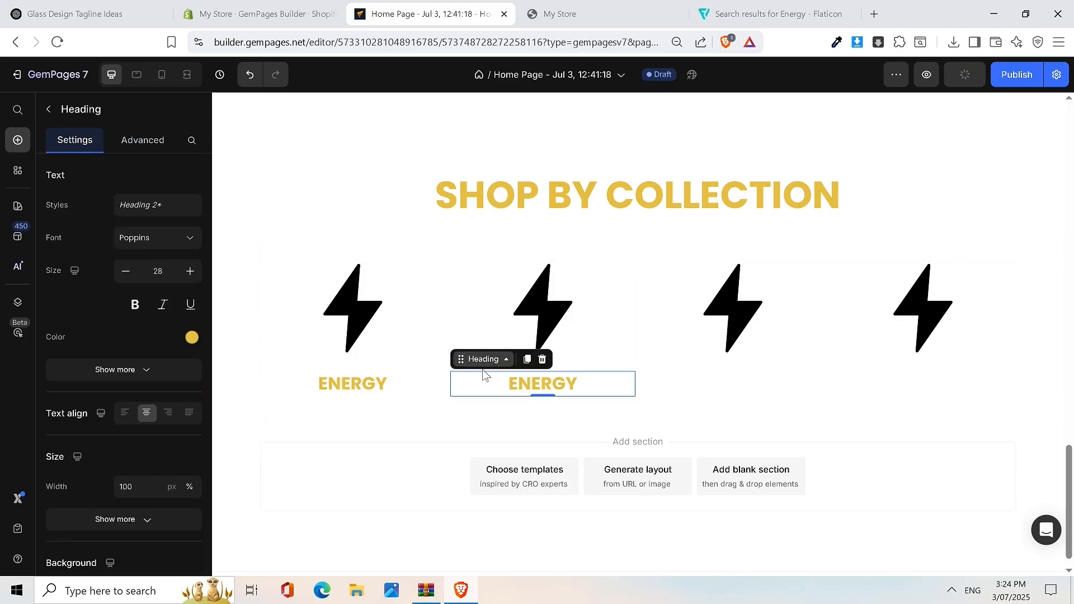
Step: Duplicate the ENERGY heading for the third and fourth columns, placing each copy under its icon
{"action": "right_click", "coordinate": [495, 383]}
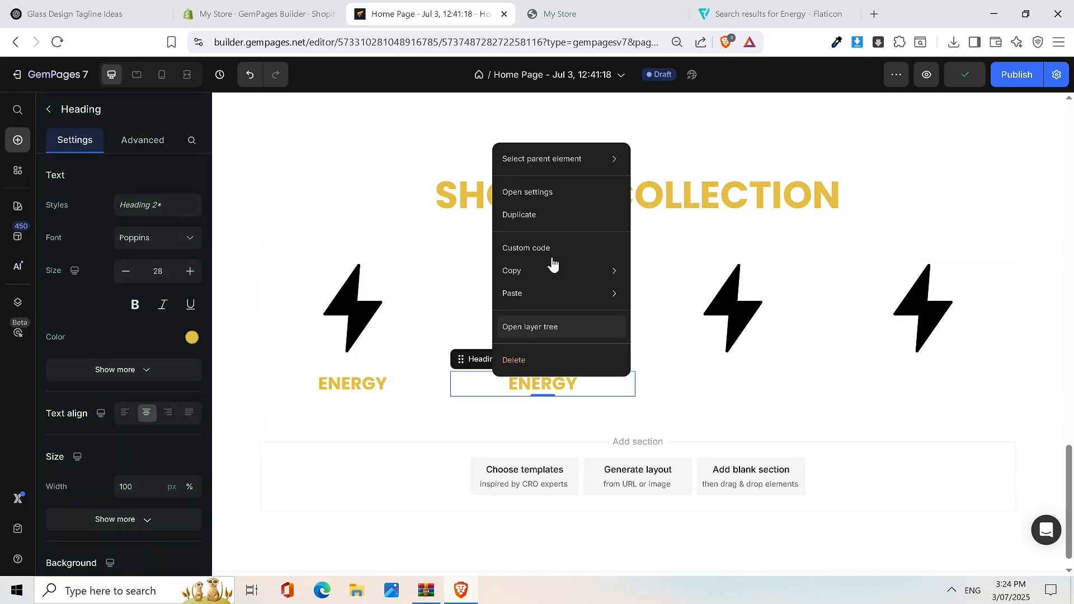
{"action": "left_click", "coordinate": [532, 217]}
{"action": "left_click_drag", "start_coordinate": [462, 385], "coordinate": [729, 363]}
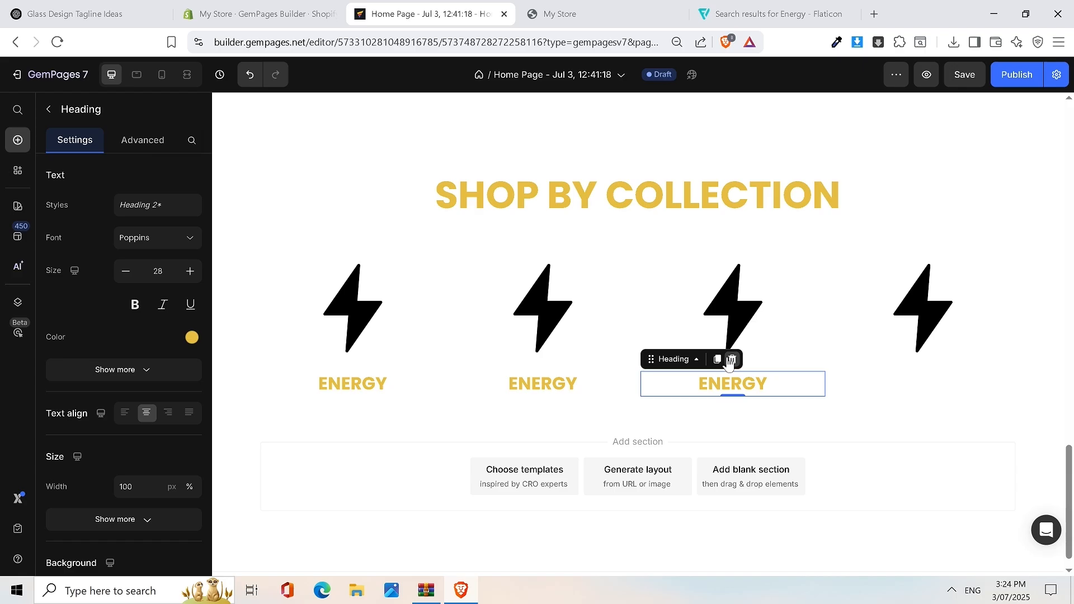
{"action": "right_click", "coordinate": [695, 383]}
{"action": "mouse_move", "coordinate": [698, 302]}
{"action": "left_click", "coordinate": [699, 224]}
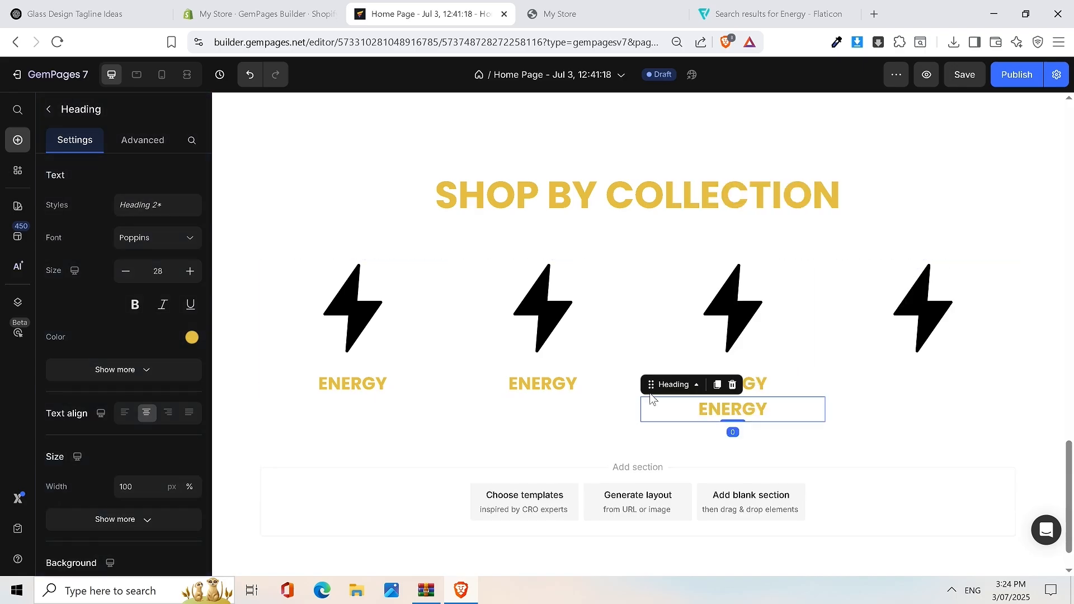
{"action": "left_click_drag", "start_coordinate": [651, 386], "coordinate": [920, 366]}
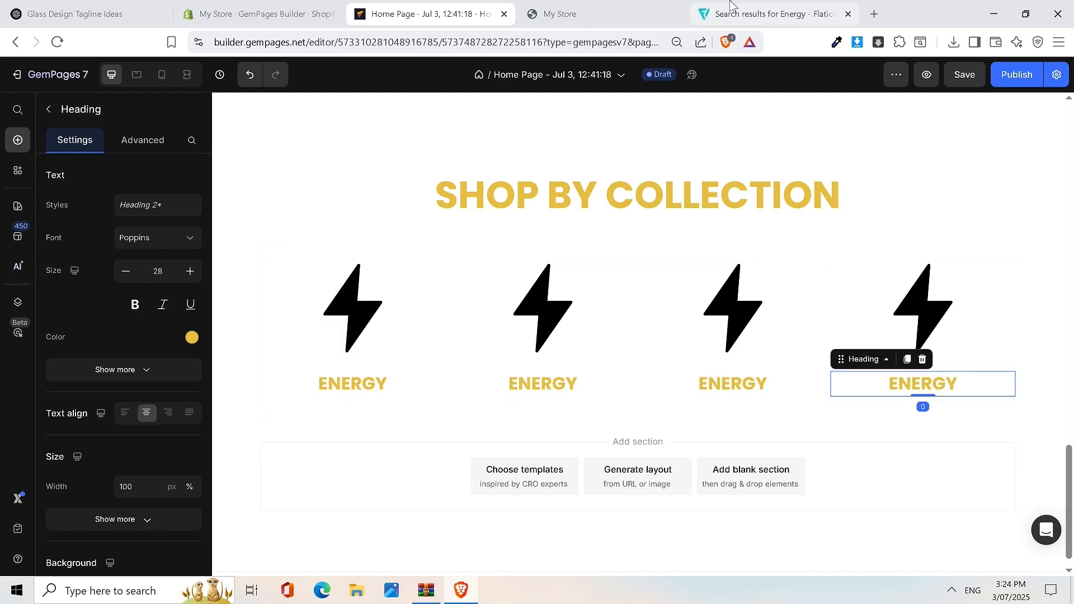
{"action": "left_click", "coordinate": [771, 13]}
{"action": "left_click", "coordinate": [1034, 89]}
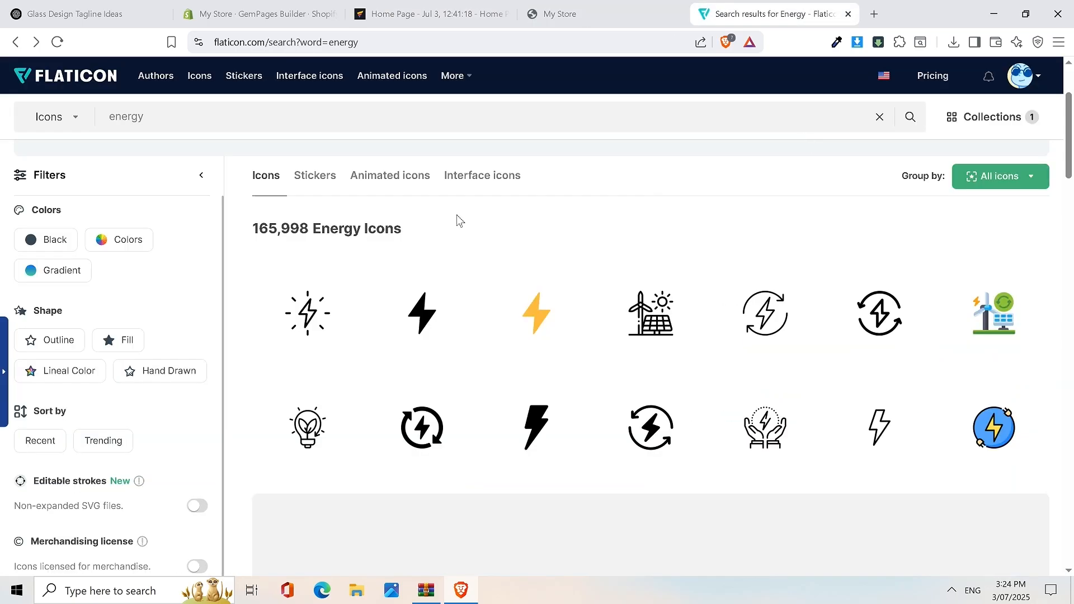
{"action": "left_click", "coordinate": [431, 14]}
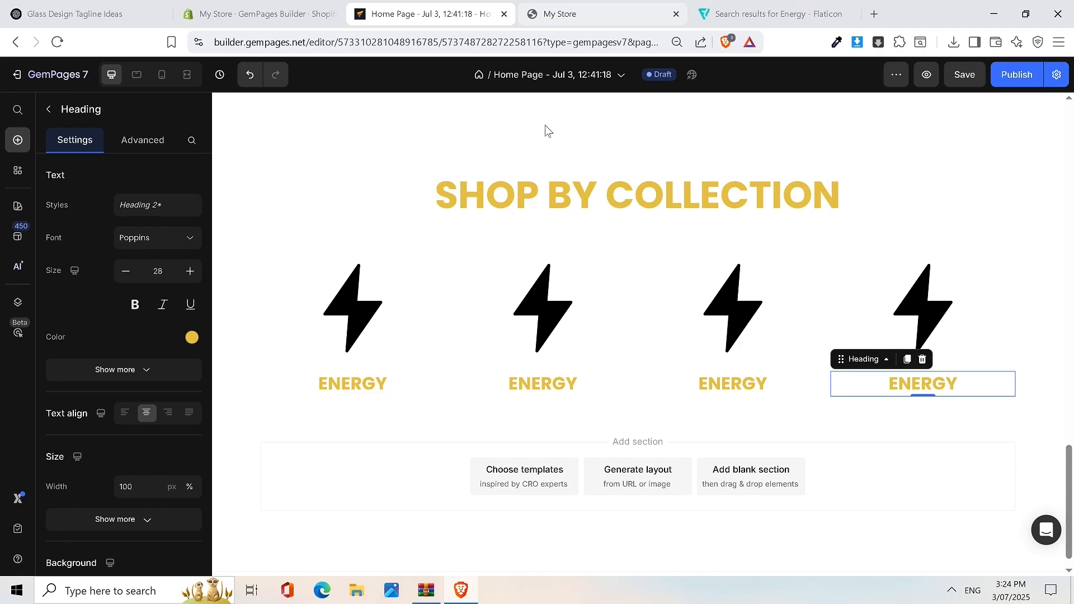
Step: Replace the second column's heading with FOCUS copied from the store preview, without extra blank lines
{"action": "double_click", "coordinate": [551, 382]}
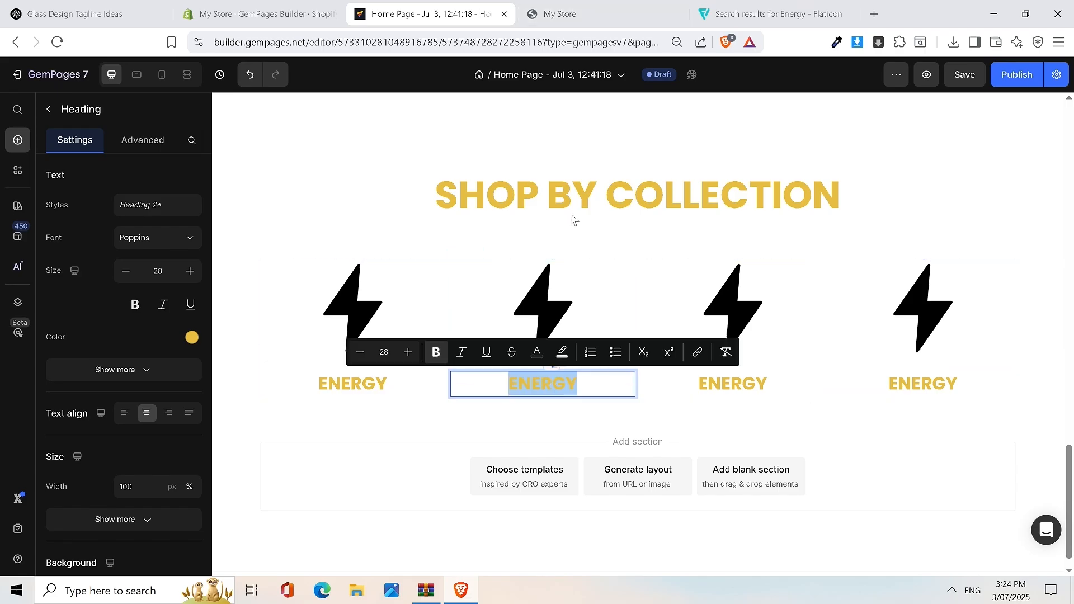
{"action": "left_click", "coordinate": [559, 13]}
{"action": "double_click", "coordinate": [444, 500]}
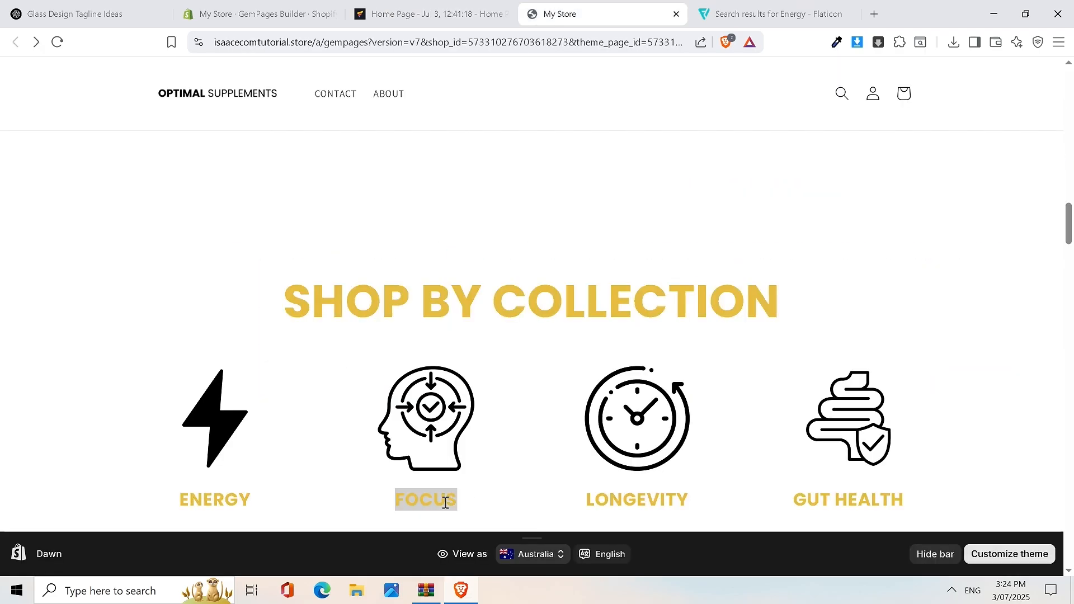
{"action": "right_click", "coordinate": [443, 500]}
{"action": "left_click", "coordinate": [507, 327]}
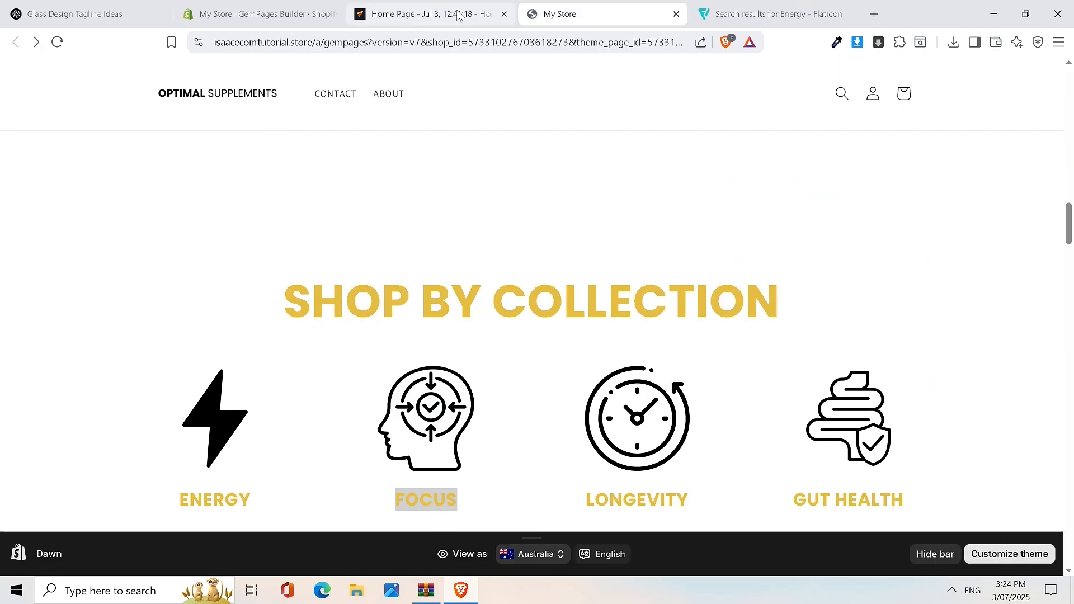
{"action": "left_click", "coordinate": [431, 13]}
{"action": "key", "text": "ctrl+v"}
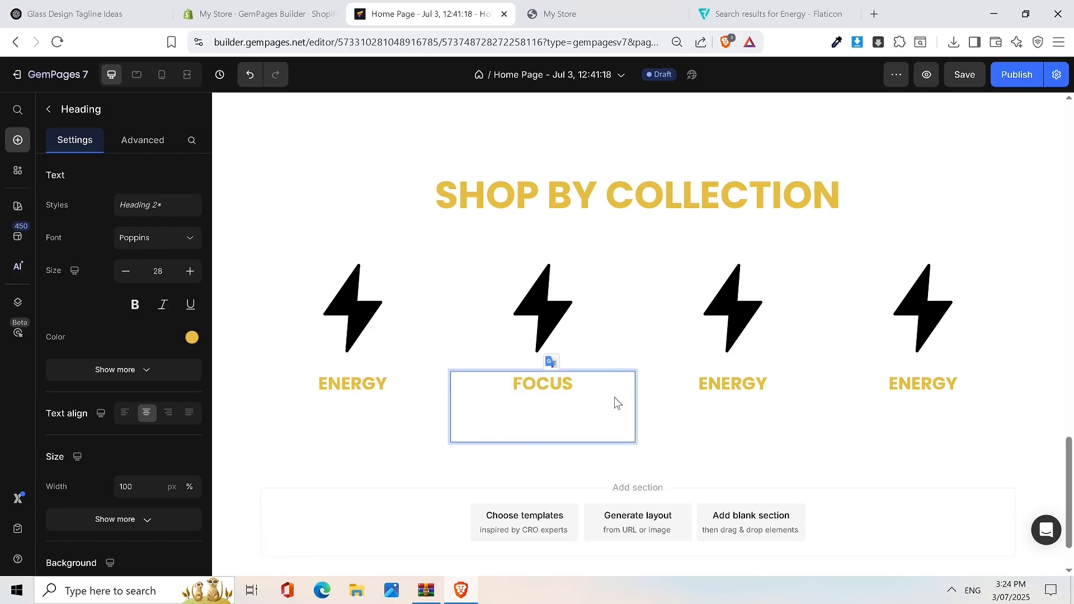
{"action": "key", "text": "BackSpace"}
Step: Copy LONGEVITY from the store preview and replace the third column's heading in GemPages with it
{"action": "left_click", "coordinate": [592, 13]}
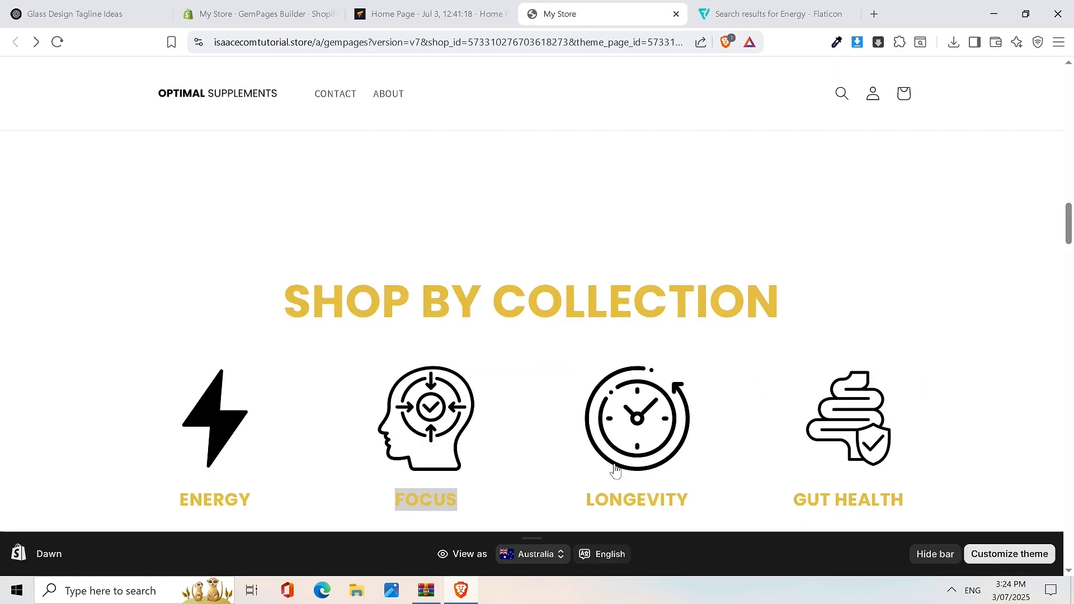
{"action": "double_click", "coordinate": [625, 490]}
{"action": "left_click", "coordinate": [625, 501]}
{"action": "double_click", "coordinate": [624, 501]}
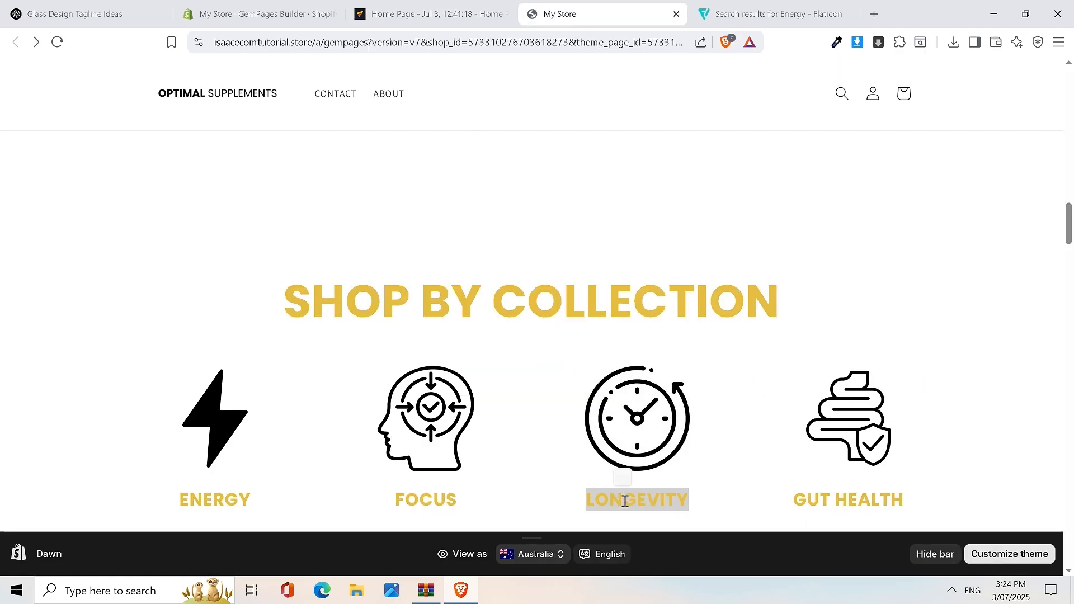
{"action": "left_click", "coordinate": [472, 44]}
{"action": "left_click", "coordinate": [471, 20]}
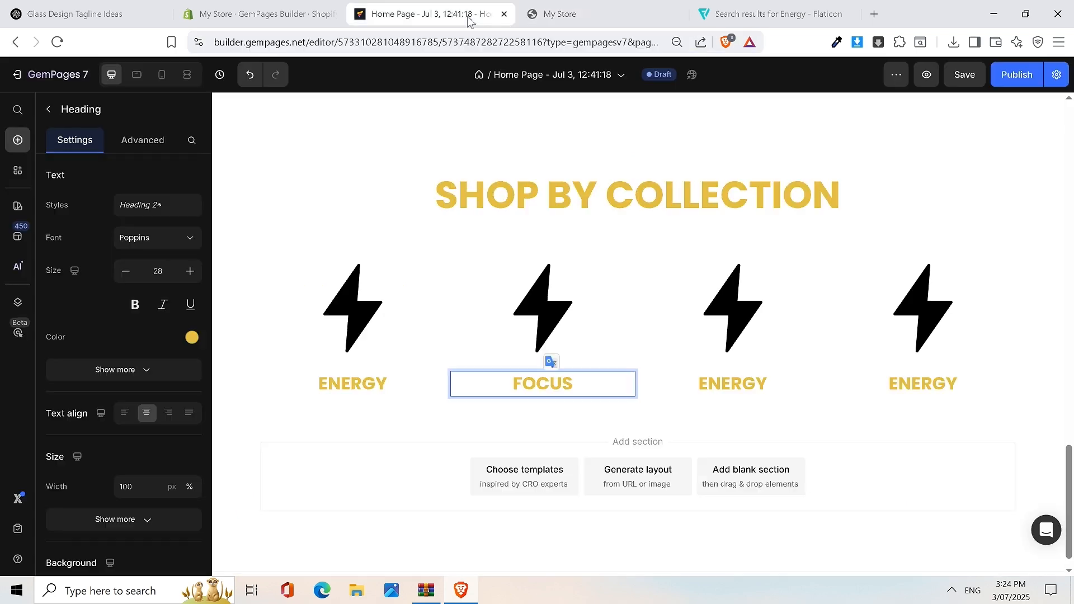
{"action": "left_click", "coordinate": [741, 382]}
{"action": "double_click", "coordinate": [740, 381]}
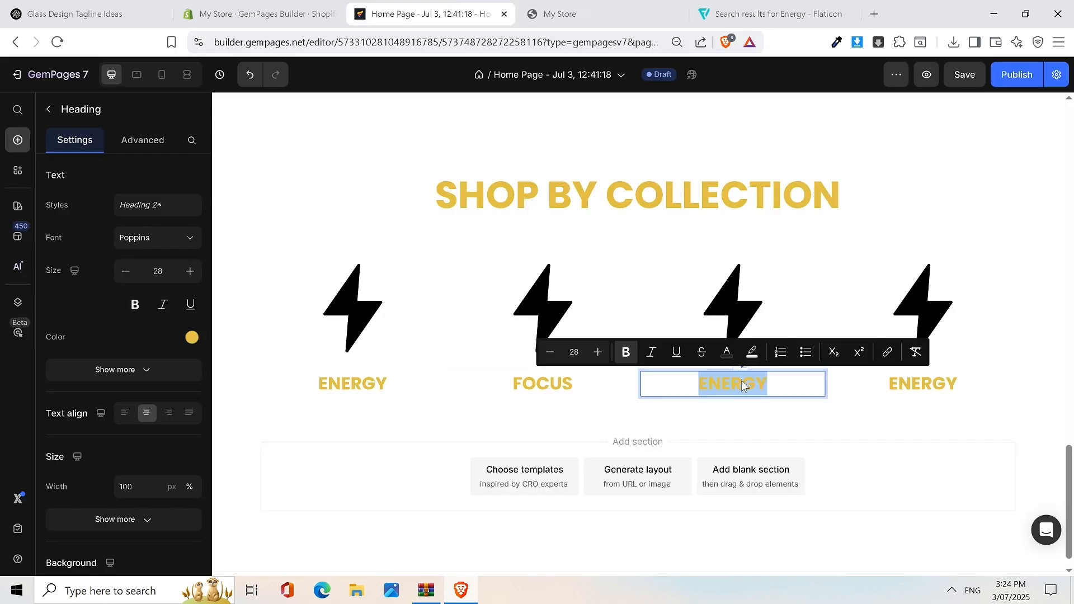
{"action": "key", "text": "ctrl+v"}
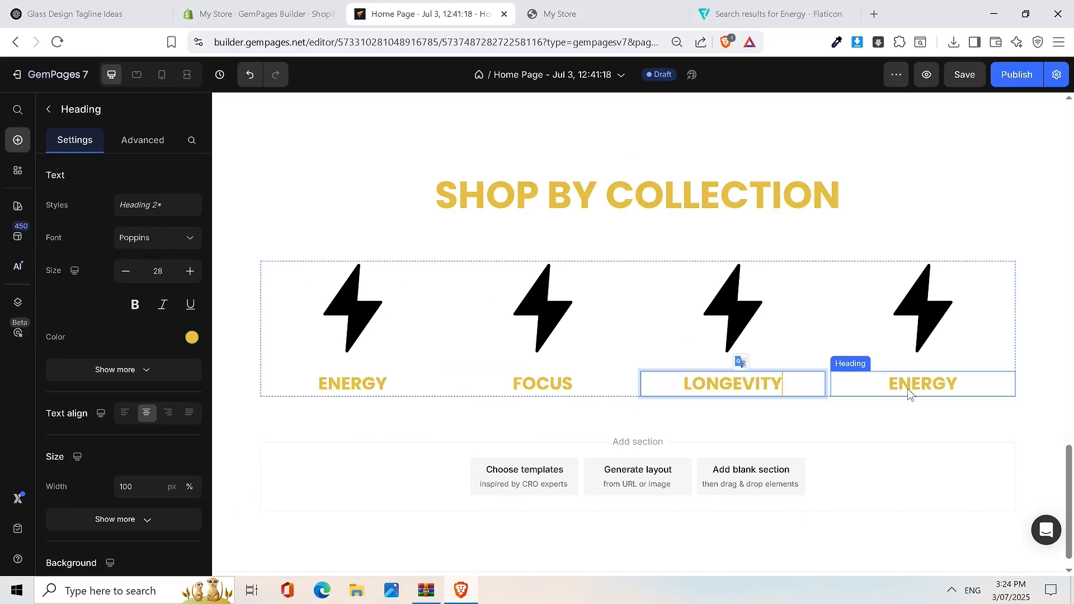
Step: Replace the fourth column's heading with GUT HEALTH copied from the store preview
{"action": "double_click", "coordinate": [906, 391]}
{"action": "left_click", "coordinate": [628, 21]}
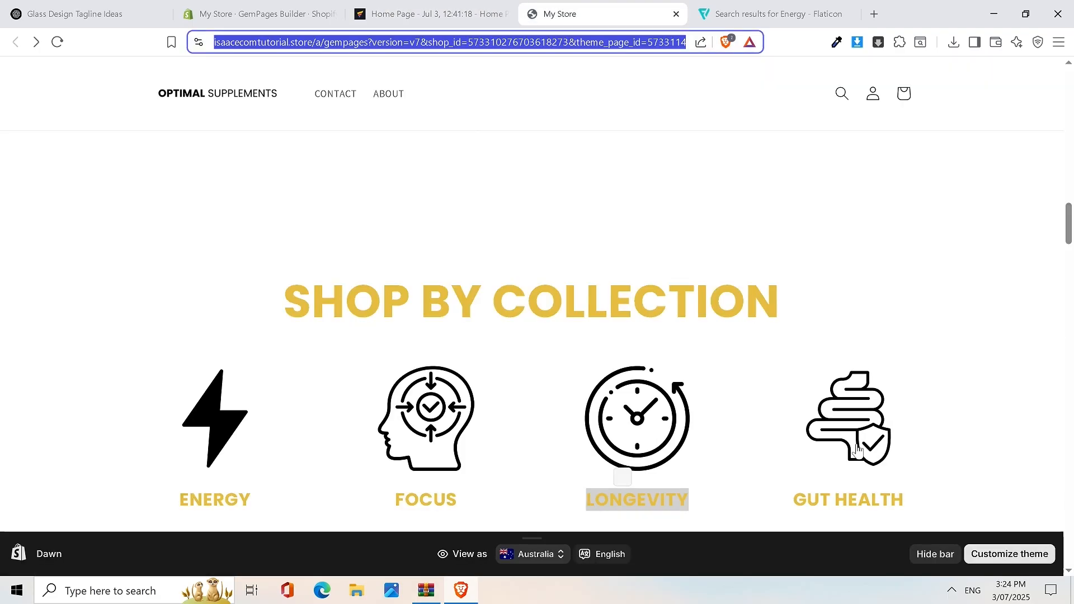
{"action": "triple_click", "coordinate": [878, 498]}
{"action": "right_click", "coordinate": [878, 498]}
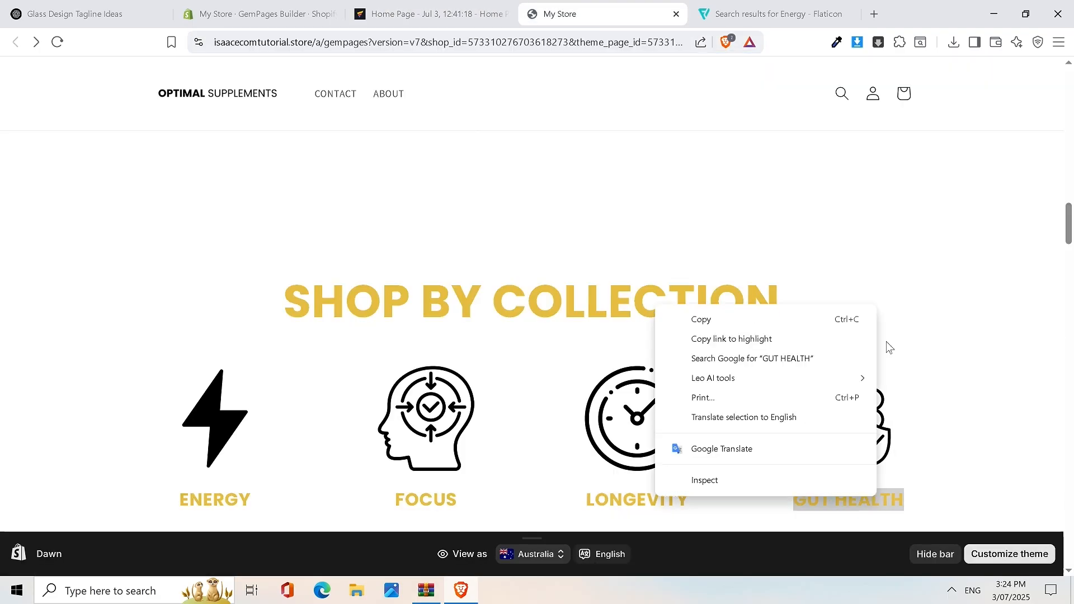
{"action": "left_click", "coordinate": [783, 316]}
{"action": "left_click", "coordinate": [436, 14]}
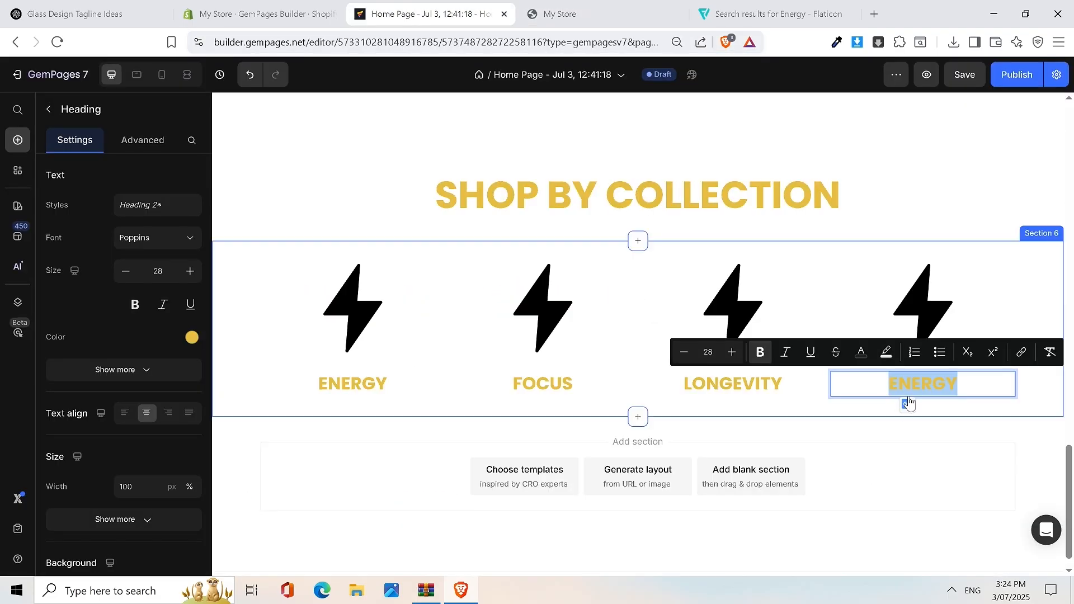
{"action": "key", "text": "ctrl+v"}
{"action": "key", "text": "BackSpace"}
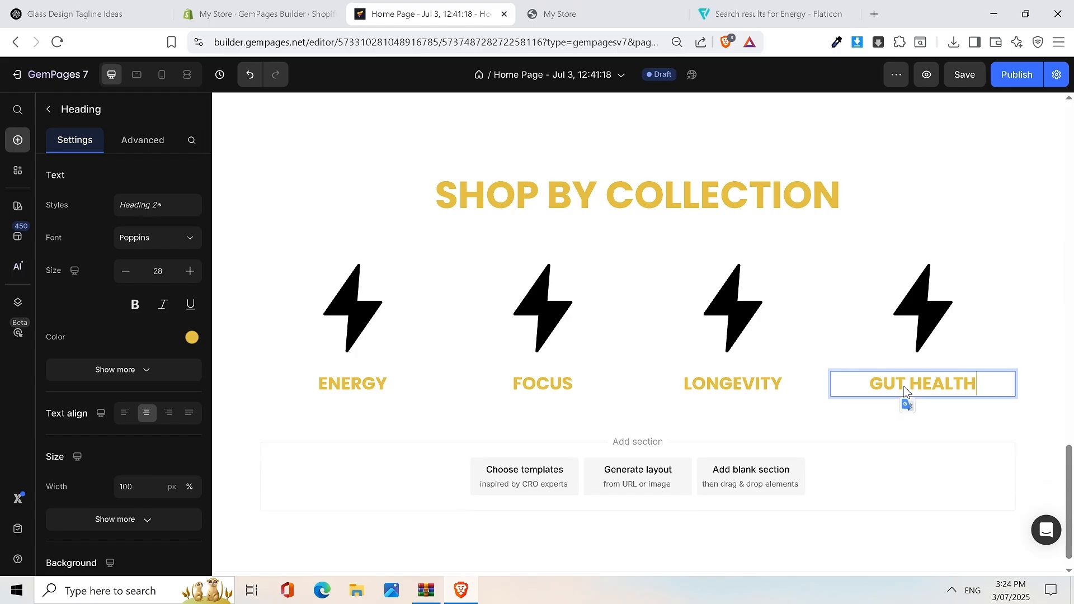
Step: Copy the collection name Home Decor from the ChatGPT list and replace the fourth column's GUT HEALTH heading with it
{"action": "left_click", "coordinate": [146, 7]}
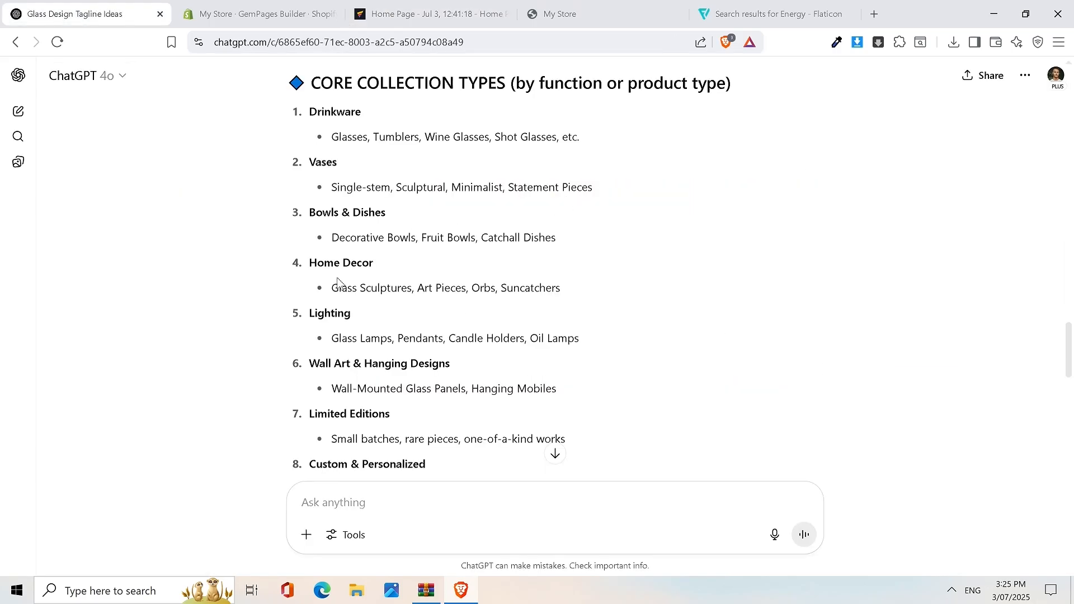
{"action": "left_click_drag", "start_coordinate": [311, 261], "coordinate": [375, 259]}
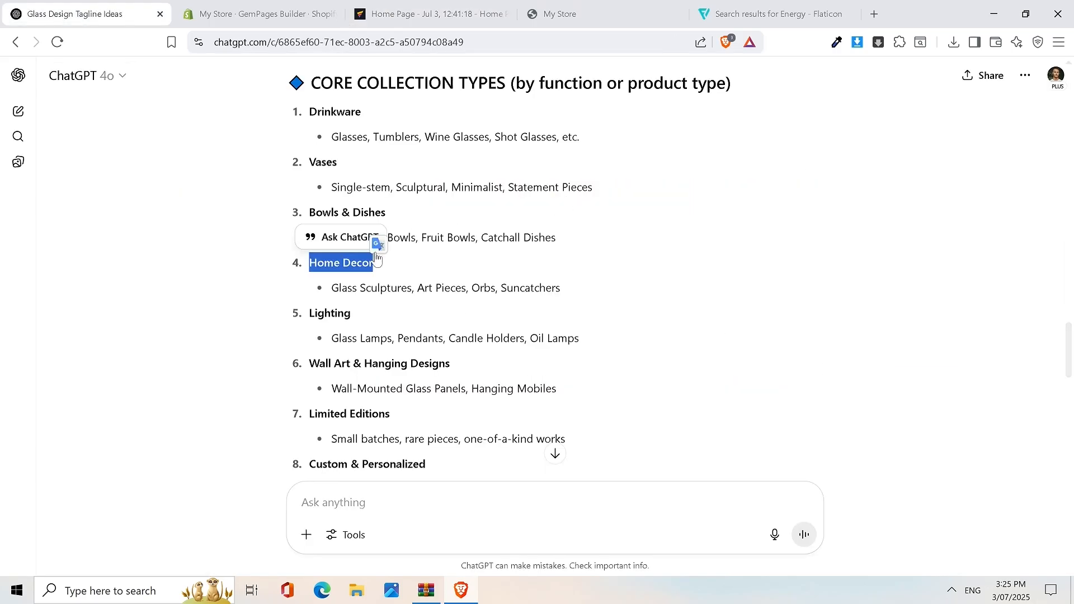
{"action": "left_click", "coordinate": [395, 6]}
{"action": "double_click", "coordinate": [923, 388]}
{"action": "key", "text": "ctrl+v"}
{"action": "key", "text": "ctrl+Left"}
{"action": "key", "text": "ctrl+Left"}
{"action": "key", "text": "ctrl+BackSpace"}
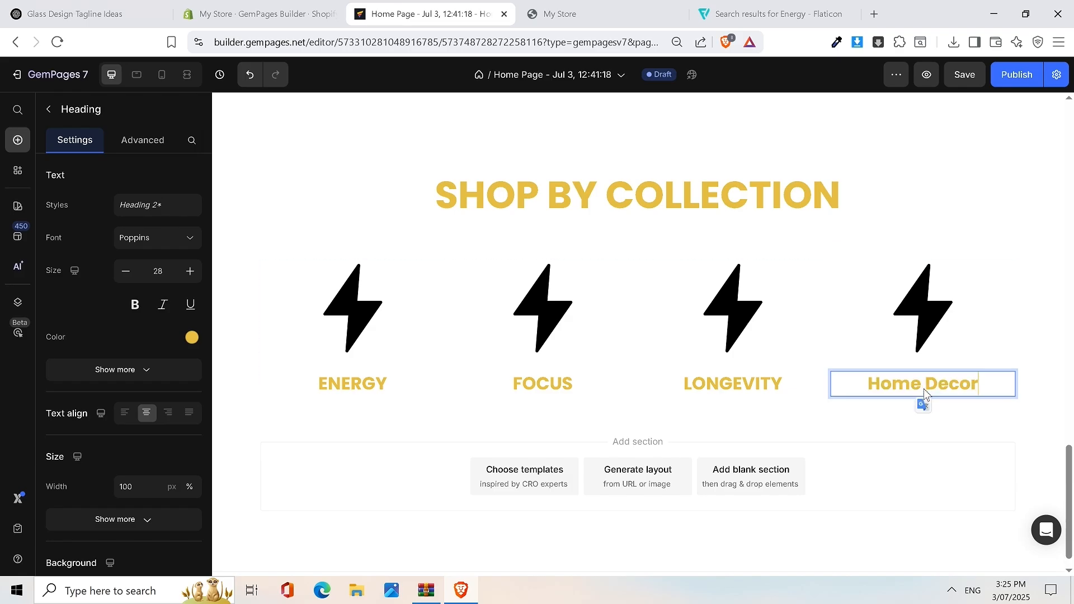
Step: Search Flaticon for HOME DECOR and download the House Decoration icon with the lamp and sofa as a PNG
{"action": "left_click", "coordinate": [746, 20]}
{"action": "left_click_drag", "start_coordinate": [244, 127], "coordinate": [7, 120]}
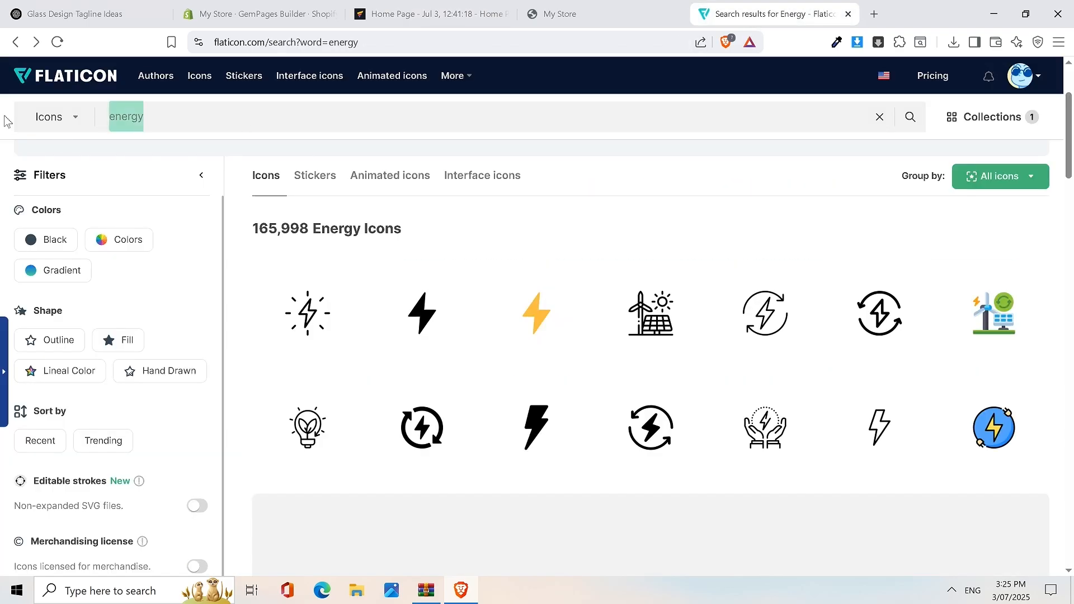
{"action": "type", "text": "HOME DECOR"}
{"action": "key", "text": "Return"}
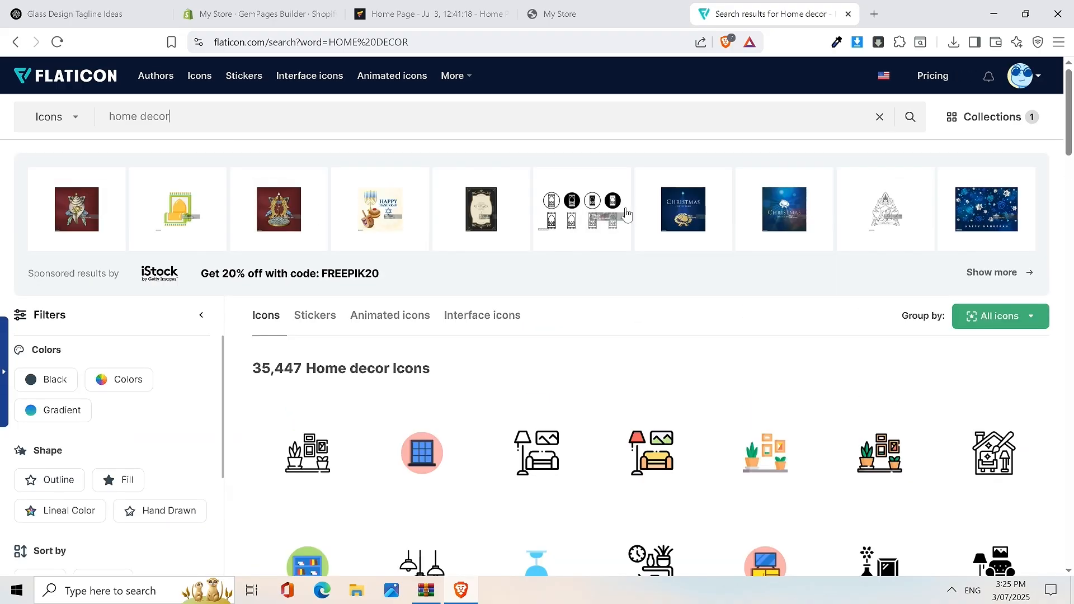
{"action": "scroll", "coordinate": [621, 216], "scroll_direction": "down", "scroll_amount": 1}
{"action": "scroll", "coordinate": [599, 223], "scroll_direction": "down", "scroll_amount": 2}
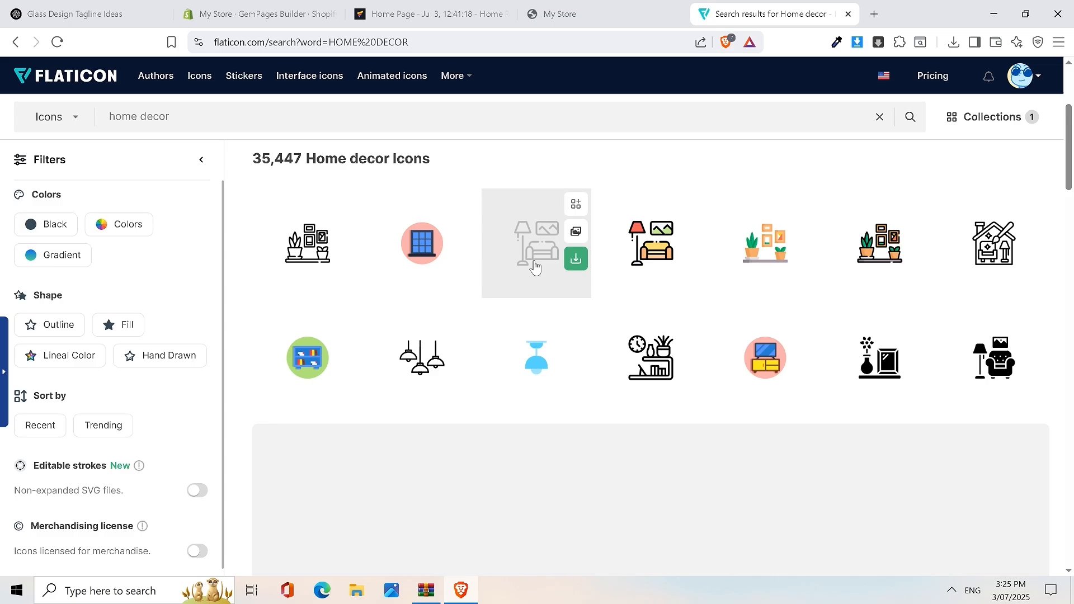
{"action": "left_click", "coordinate": [540, 245]}
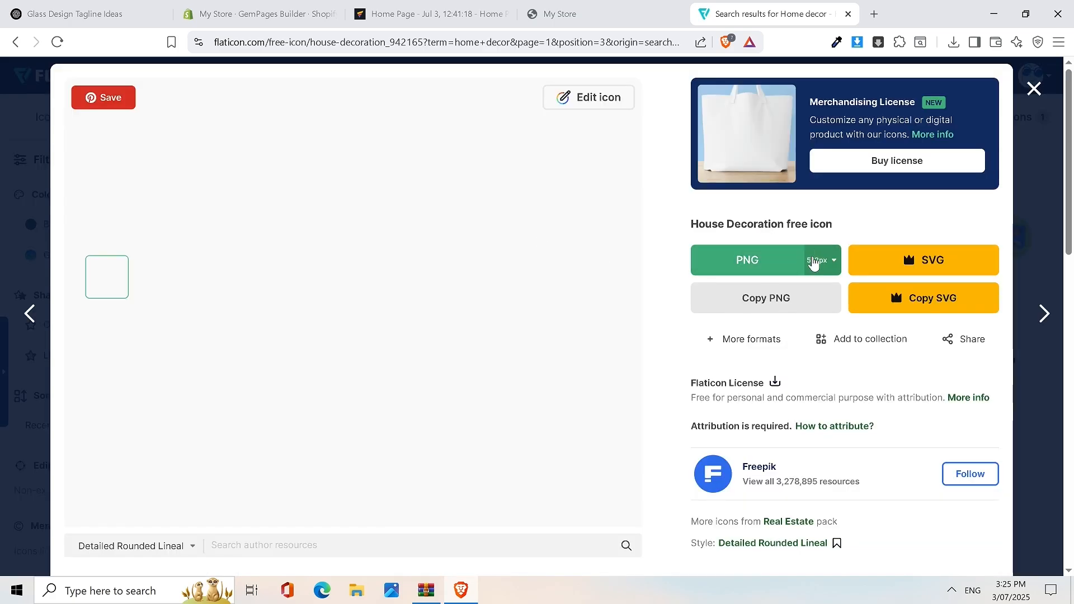
{"action": "left_click", "coordinate": [795, 263]}
{"action": "left_click", "coordinate": [857, 482]}
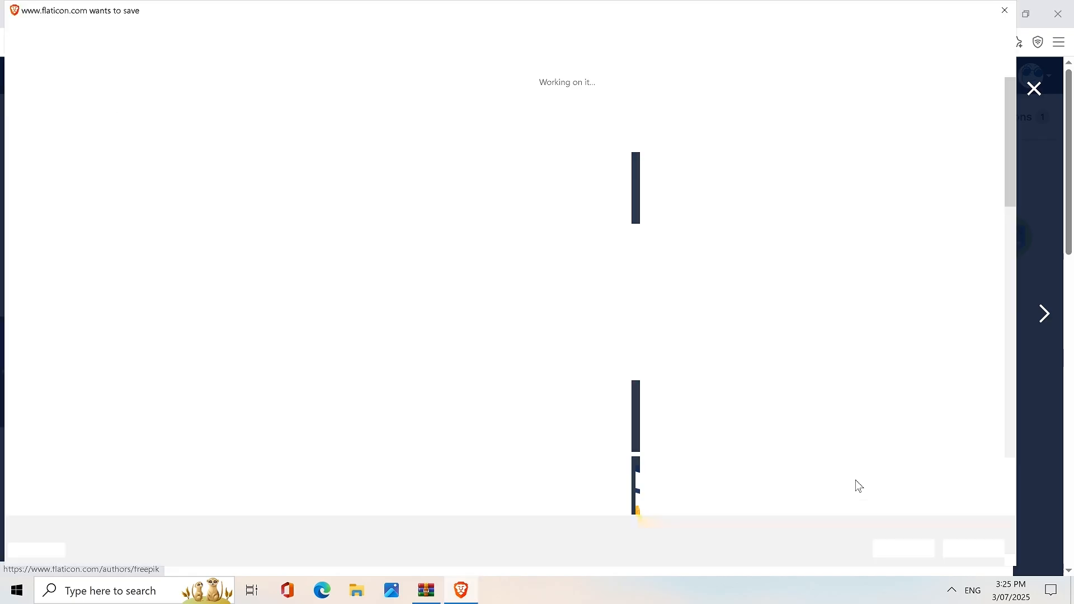
{"action": "left_click", "coordinate": [912, 548]}
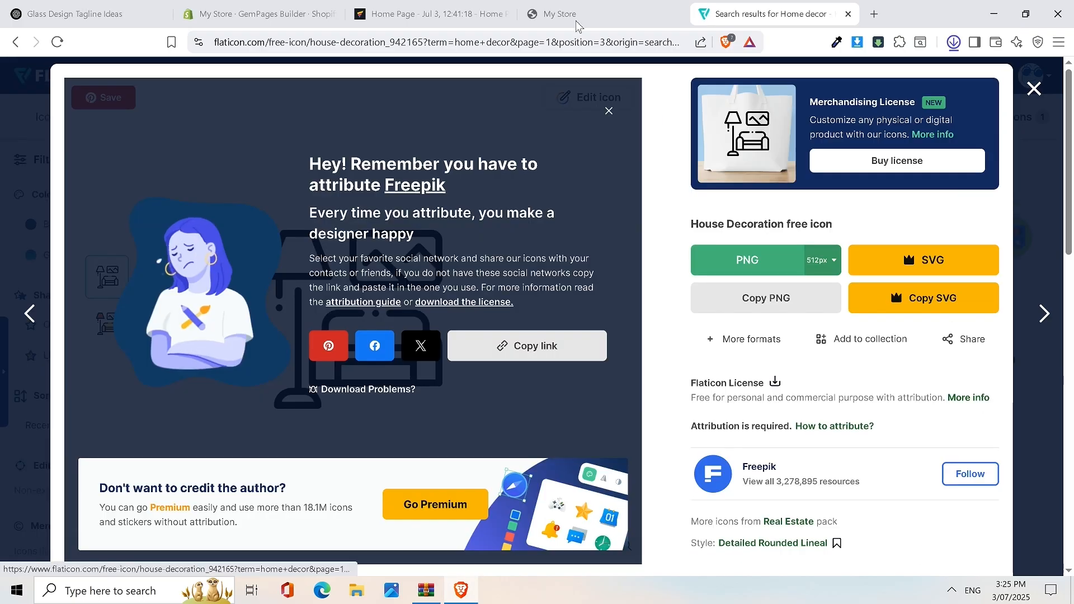
Step: Switch to the GemPages editor and replace the fourth column's heading with HOME DECOR in bold
{"action": "left_click", "coordinate": [569, 7]}
{"action": "left_click", "coordinate": [425, 13]}
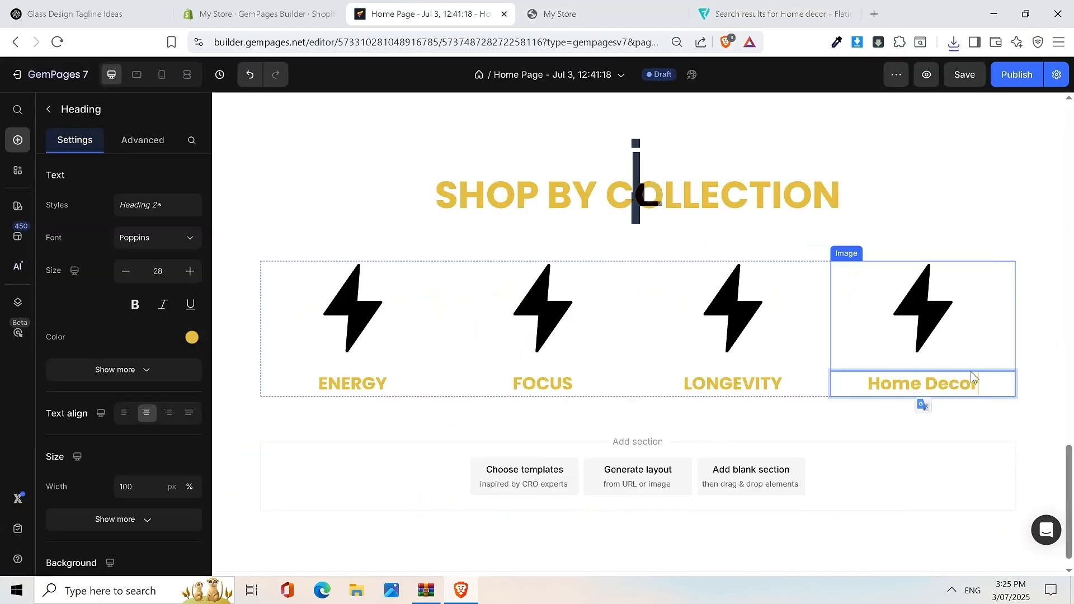
{"action": "triple_click", "coordinate": [931, 386]}
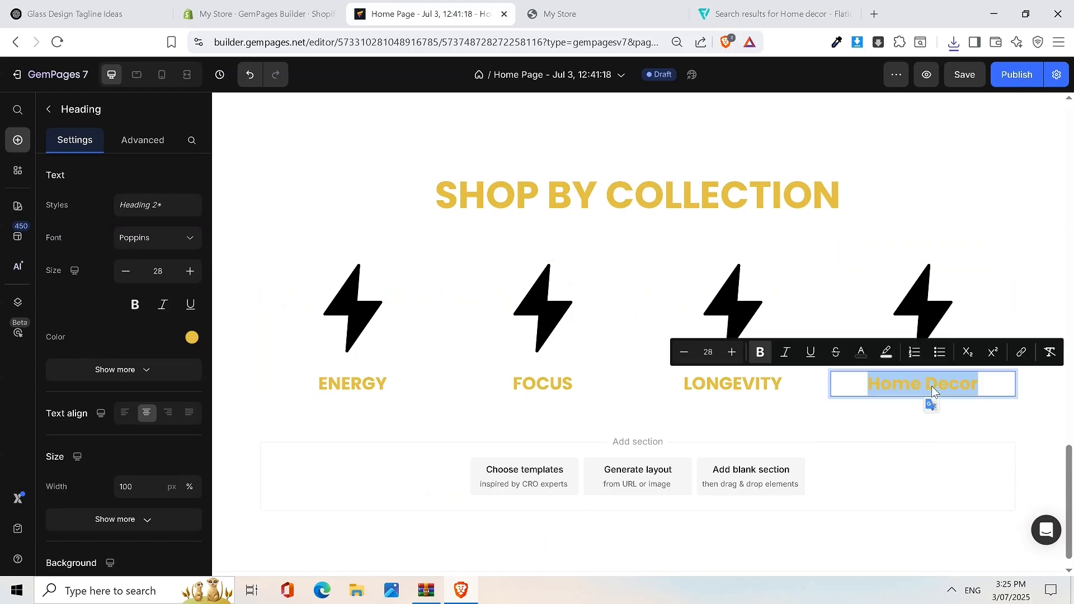
{"action": "type", "text": "home"}
{"action": "key", "text": "BackSpace"}
{"action": "key", "text": "BackSpace"}
{"action": "key", "text": "BackSpace"}
{"action": "key", "text": "BackSpace"}
{"action": "type", "text": "HOME DECOR"}
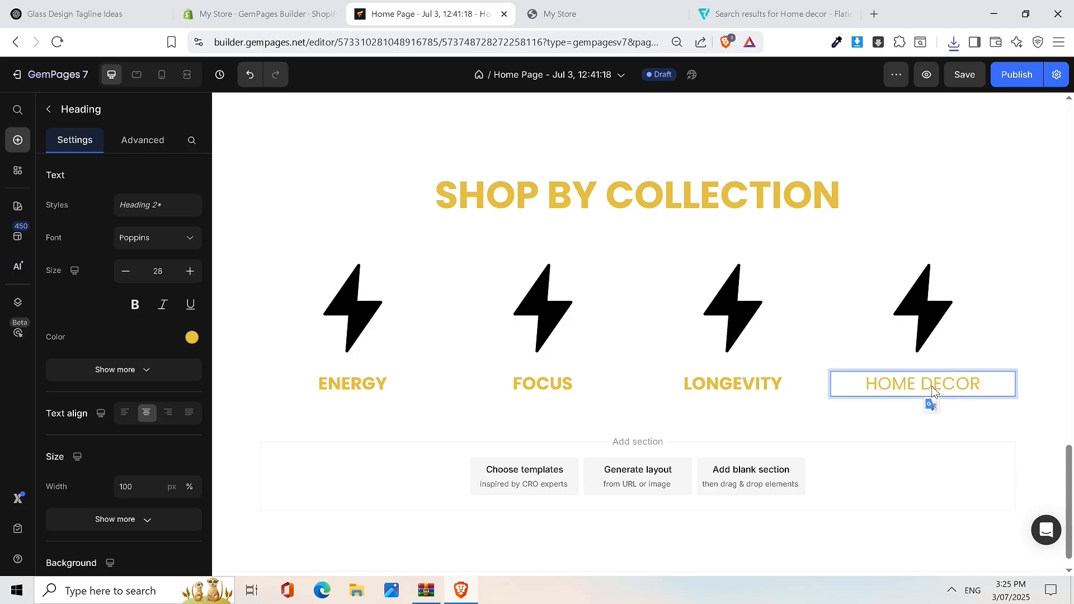
{"action": "triple_click", "coordinate": [932, 390]}
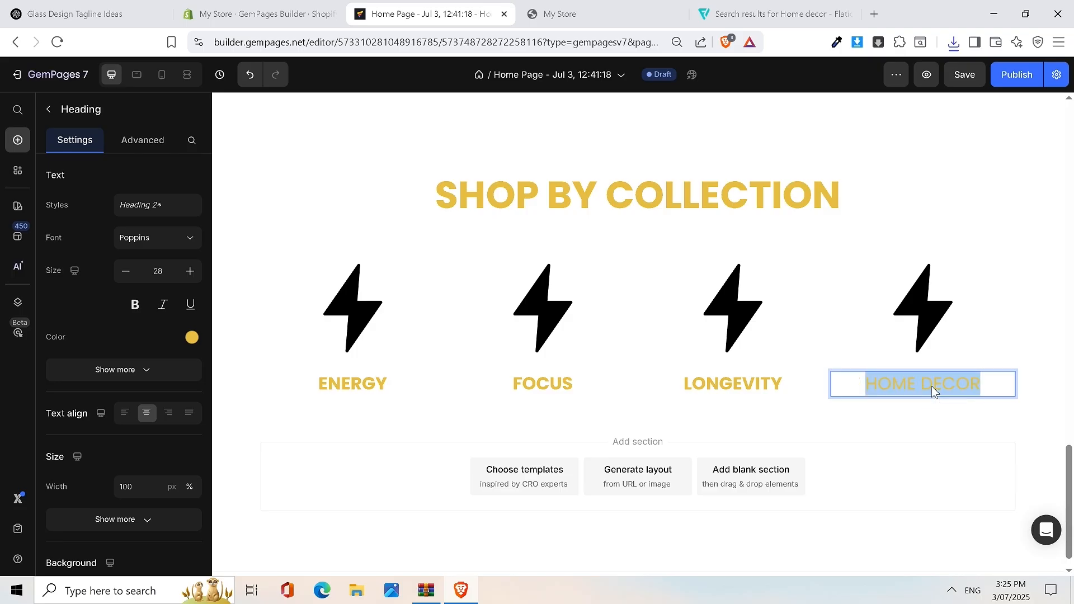
{"action": "left_click", "coordinate": [760, 352]}
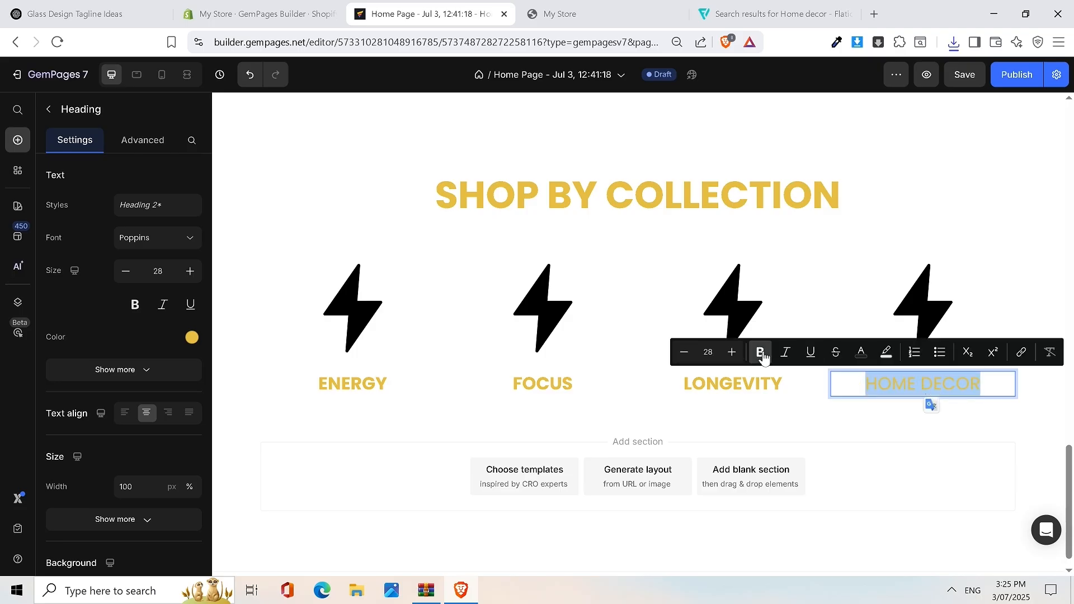
Step: Remove the fourth column's lightning icon and try to upload house-decoration.png in its place, then save the page
{"action": "left_click", "coordinate": [915, 325]}
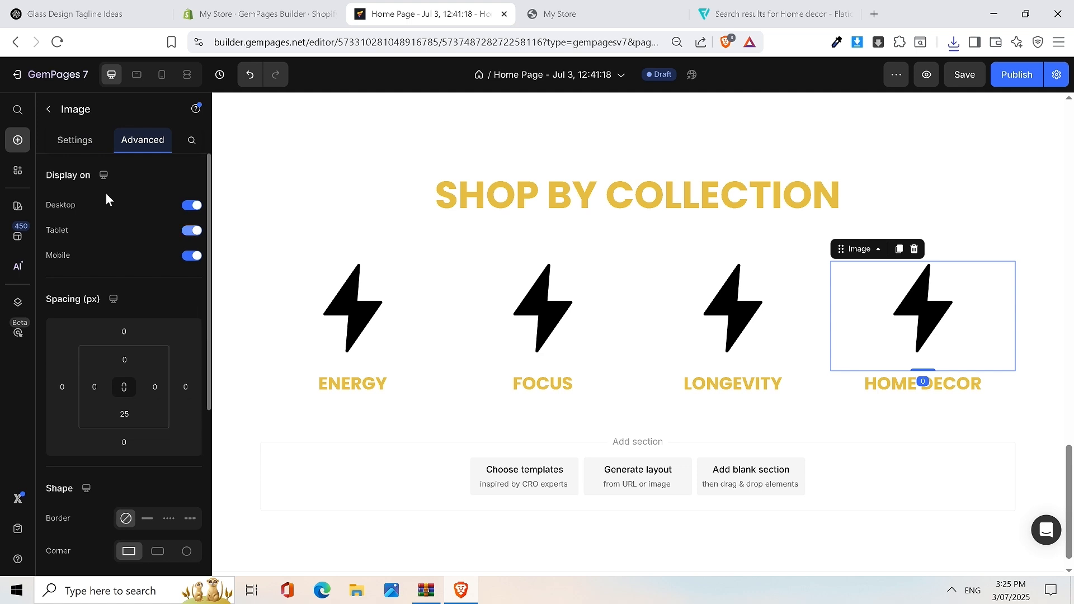
{"action": "left_click", "coordinate": [879, 296]}
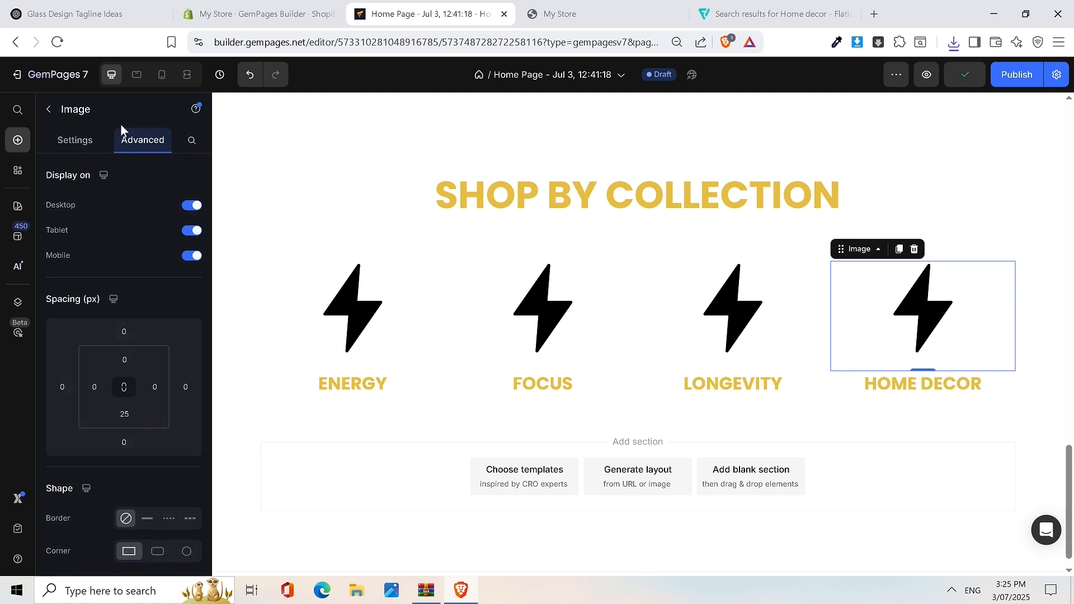
{"action": "left_click", "coordinate": [73, 140]}
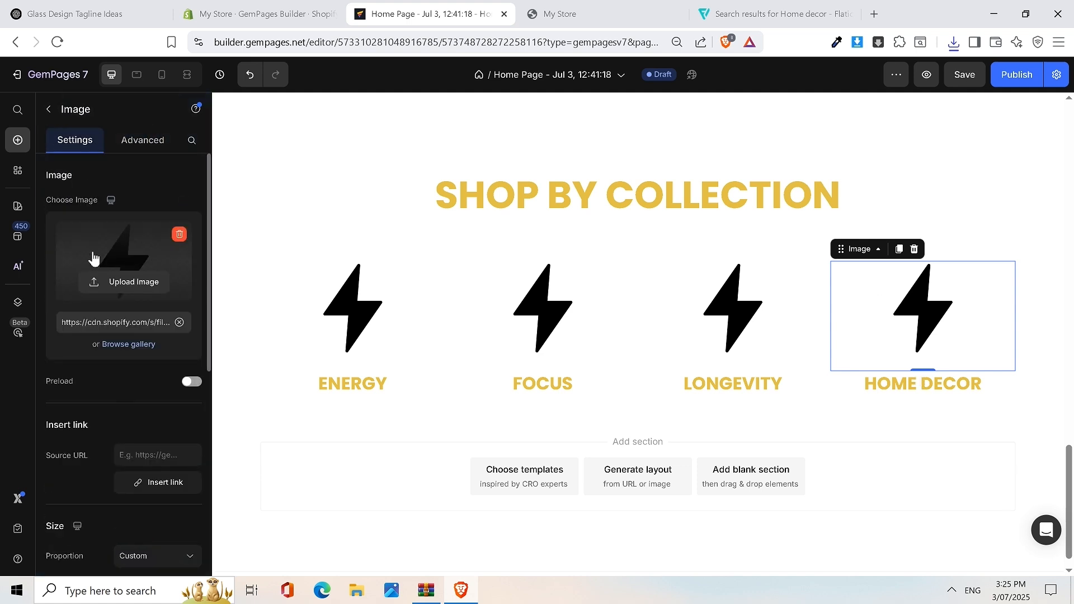
{"action": "left_click", "coordinate": [177, 234]}
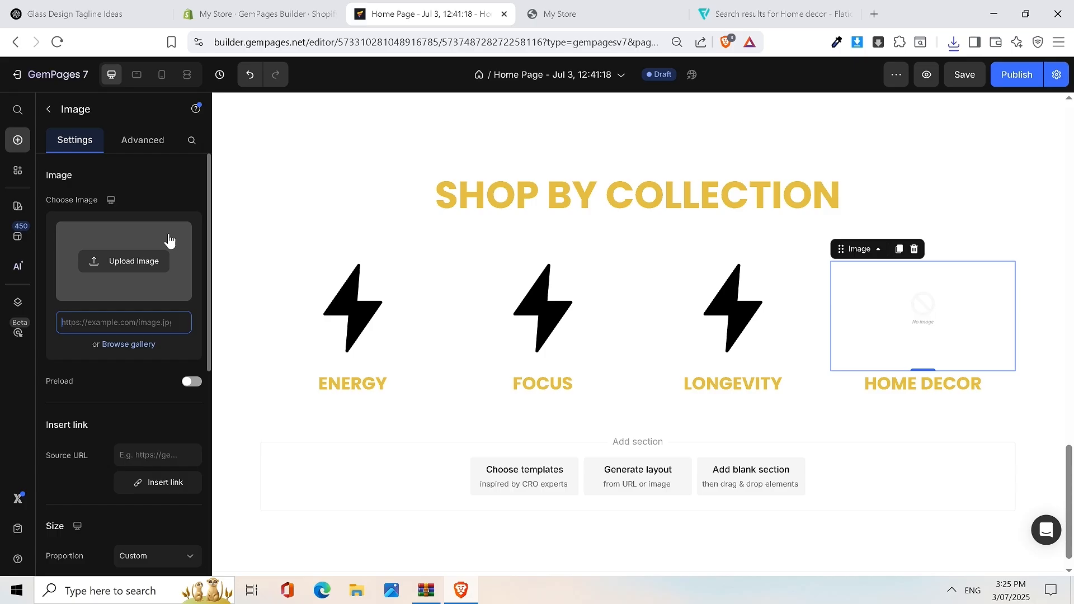
{"action": "left_click", "coordinate": [114, 345]}
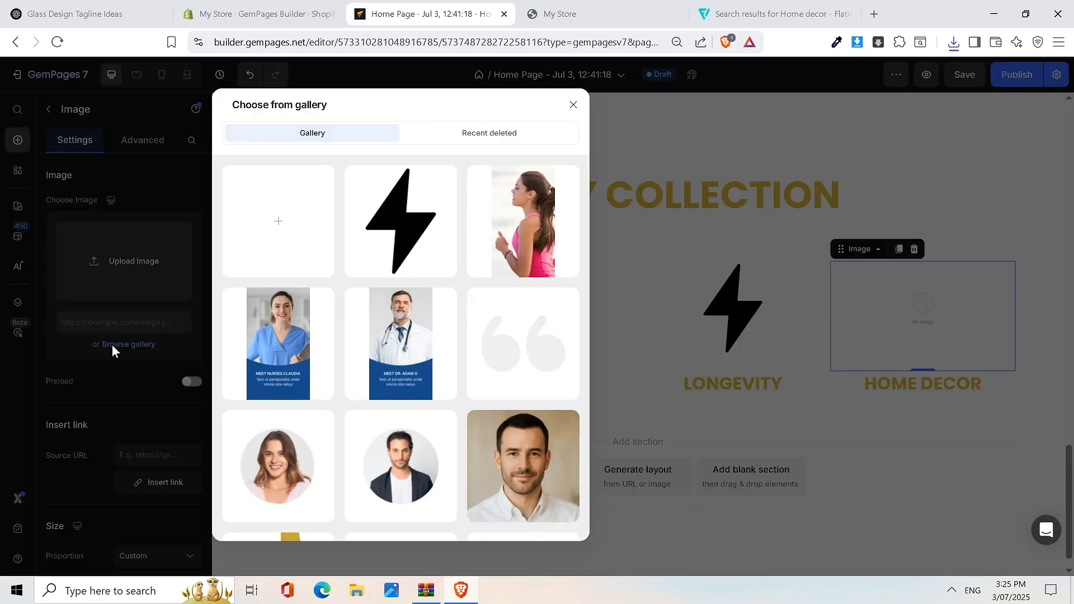
{"action": "left_click", "coordinate": [952, 43]}
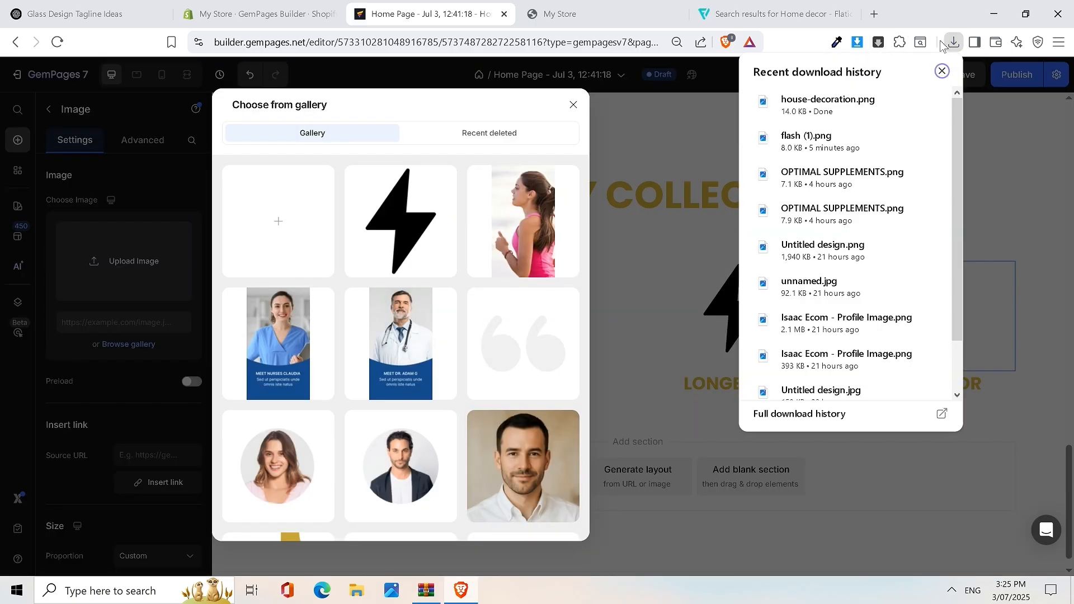
{"action": "left_click_drag", "start_coordinate": [821, 104], "coordinate": [276, 223]}
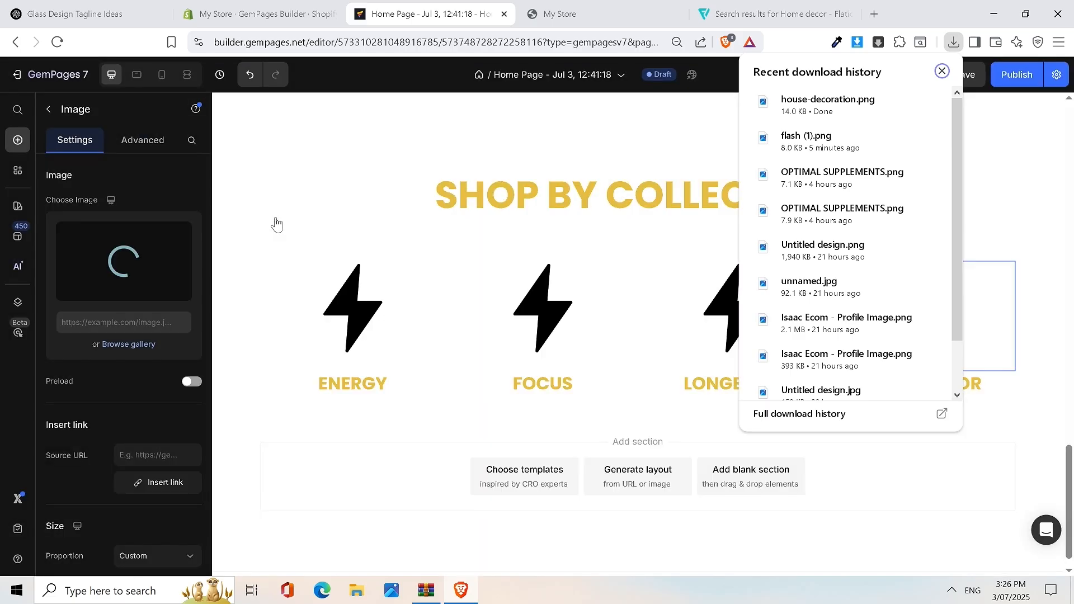
{"action": "left_click", "coordinate": [618, 220]}
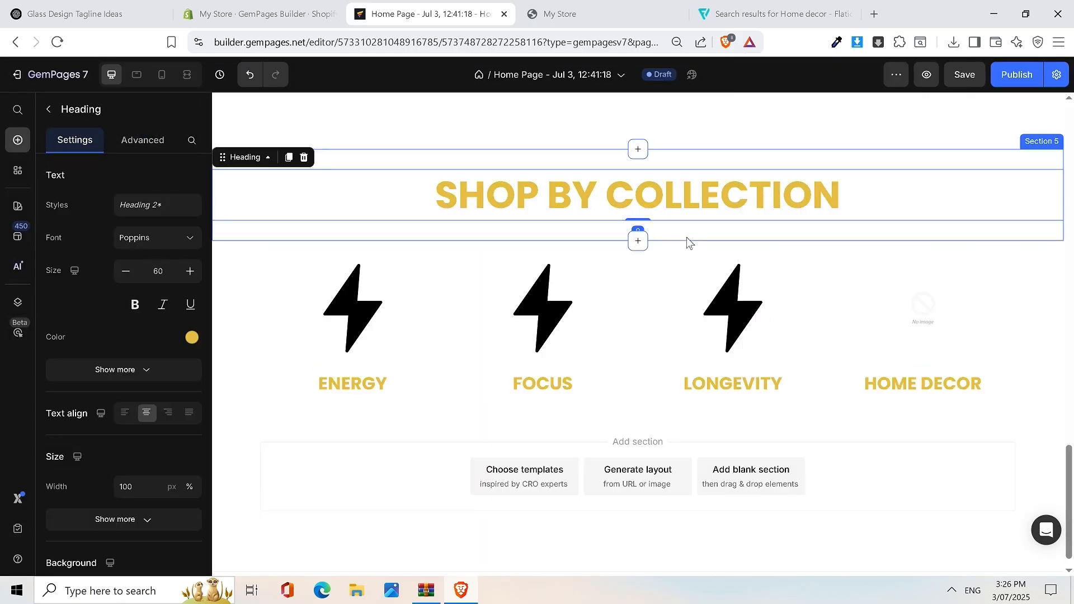
{"action": "key", "text": "ctrl+s"}
Step: Upload the downloaded house-decoration.png as the image above the HOME DECOR heading
{"action": "left_click", "coordinate": [962, 306]}
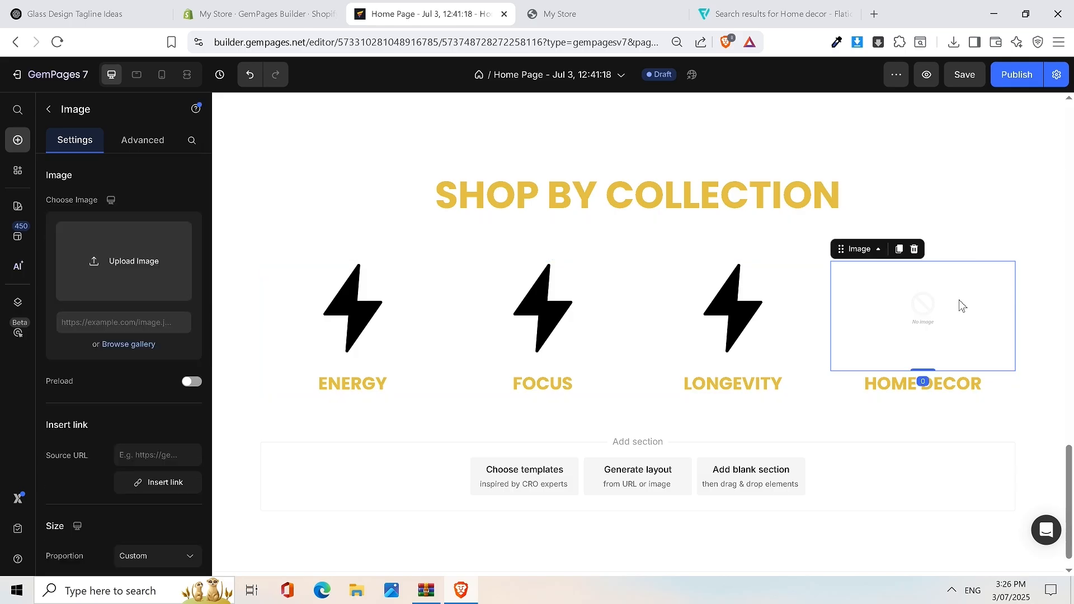
{"action": "left_click", "coordinate": [139, 345]}
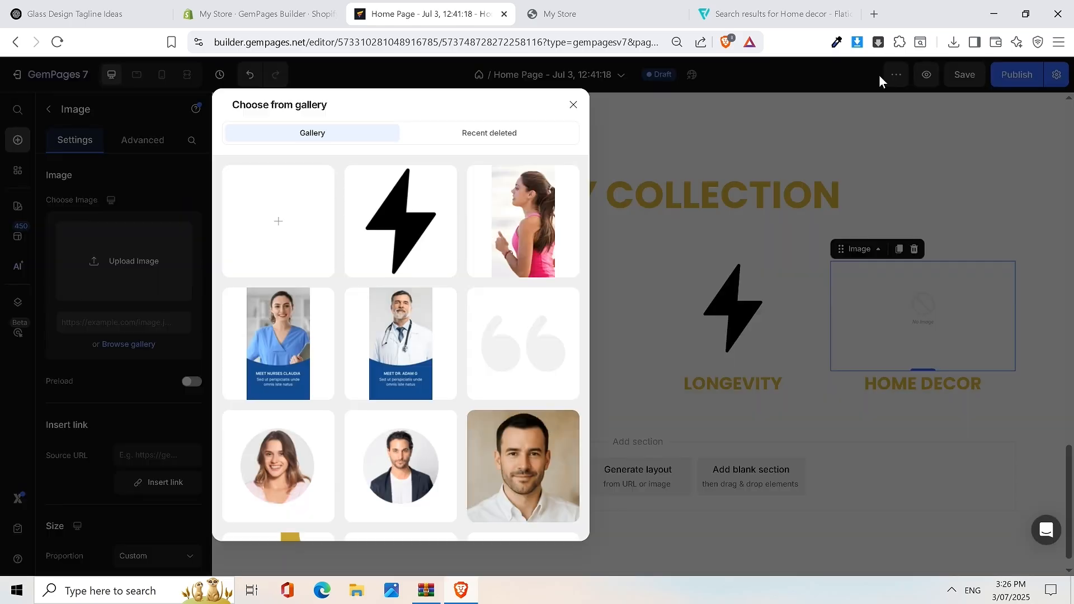
{"action": "left_click", "coordinate": [953, 43]}
{"action": "left_click_drag", "start_coordinate": [828, 104], "coordinate": [254, 237]}
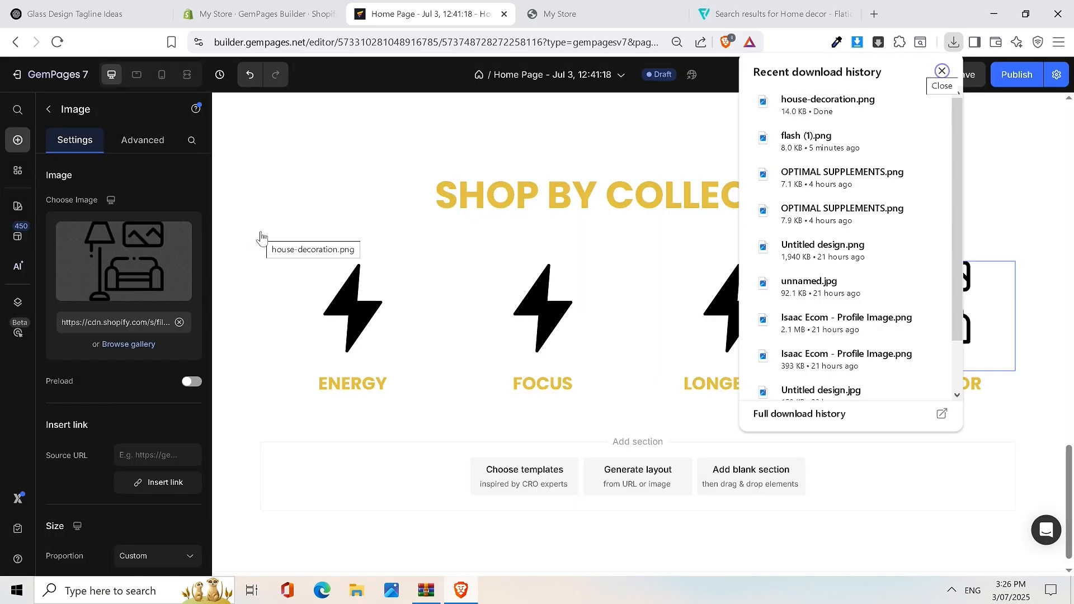
{"action": "left_click", "coordinate": [545, 210]}
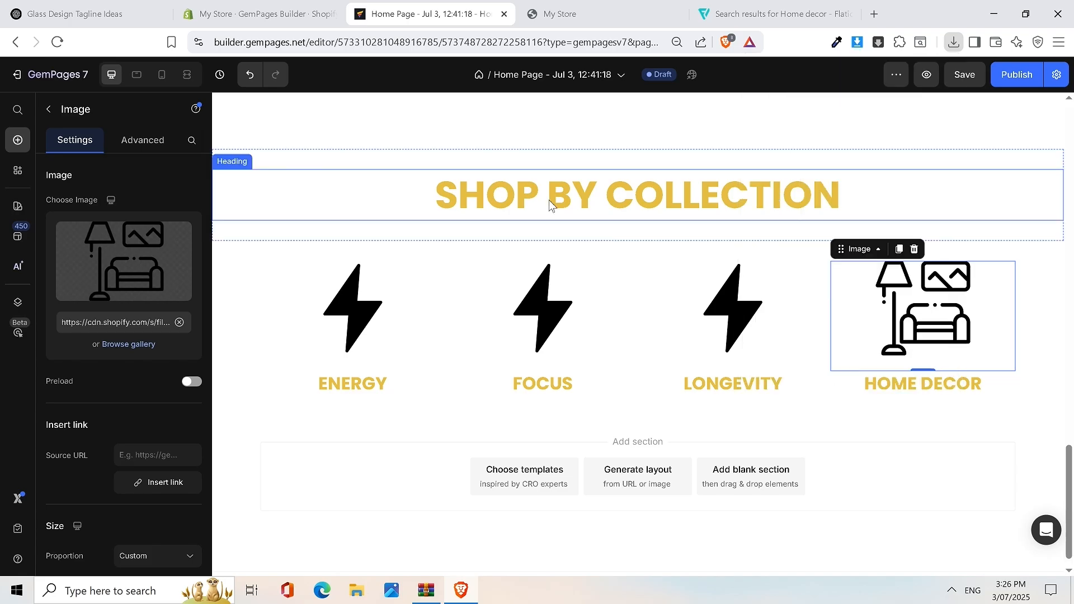
{"action": "left_click", "coordinate": [549, 200]}
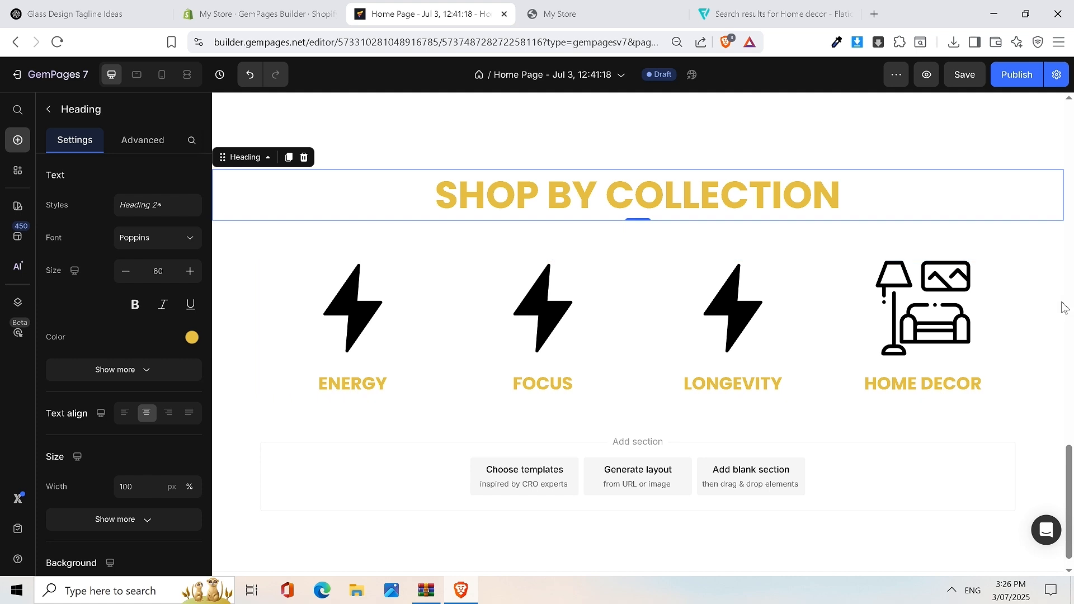
Step: Undo the fourth column's image and heading changes back to the lightning icon and the GUT HEALTH heading
{"action": "key", "text": "ctrl+z"}
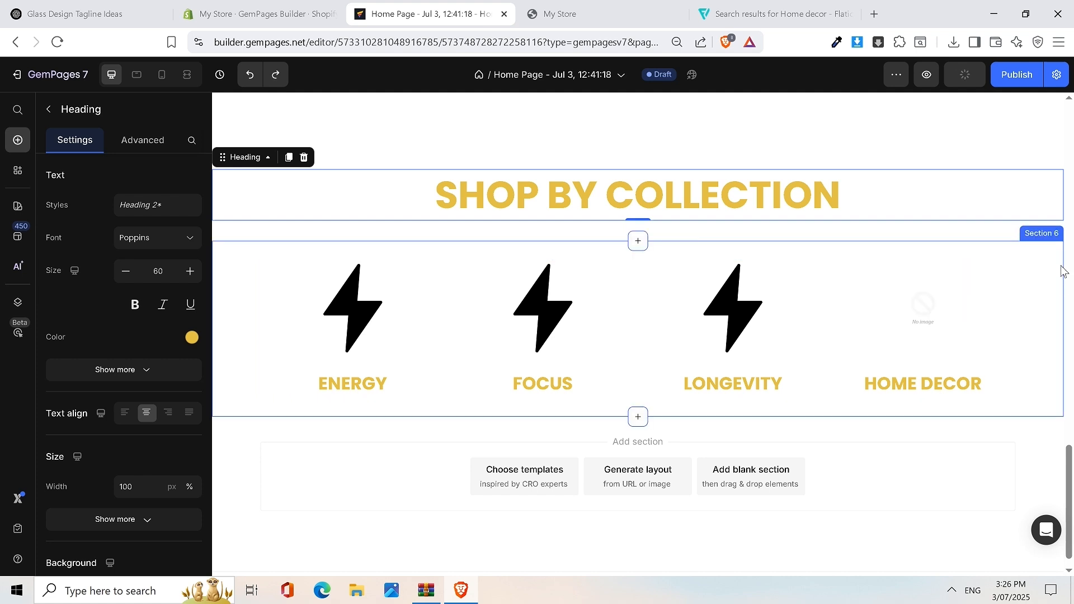
{"action": "key", "text": "ctrl+z"}
{"action": "key", "text": "ctrl+z"}
{"action": "key", "text": "ctrl+z"}
{"action": "key", "text": "ctrl+z"}
{"action": "key", "text": "ctrl+z"}
{"action": "key", "text": "ctrl+z"}
{"action": "key", "text": "ctrl+z"}
{"action": "key", "text": "ctrl+z"}
{"action": "key", "text": "ctrl+z"}
{"action": "key", "text": "ctrl+z"}
{"action": "key", "text": "ctrl+z"}
{"action": "key", "text": "ctrl+z"}
{"action": "key", "text": "ctrl+z"}
{"action": "key", "text": "ctrl+z"}
{"action": "key", "text": "ctrl+z"}
{"action": "key", "text": "ctrl+z"}
{"action": "key", "text": "ctrl+z"}
{"action": "key", "text": "ctrl+z"}
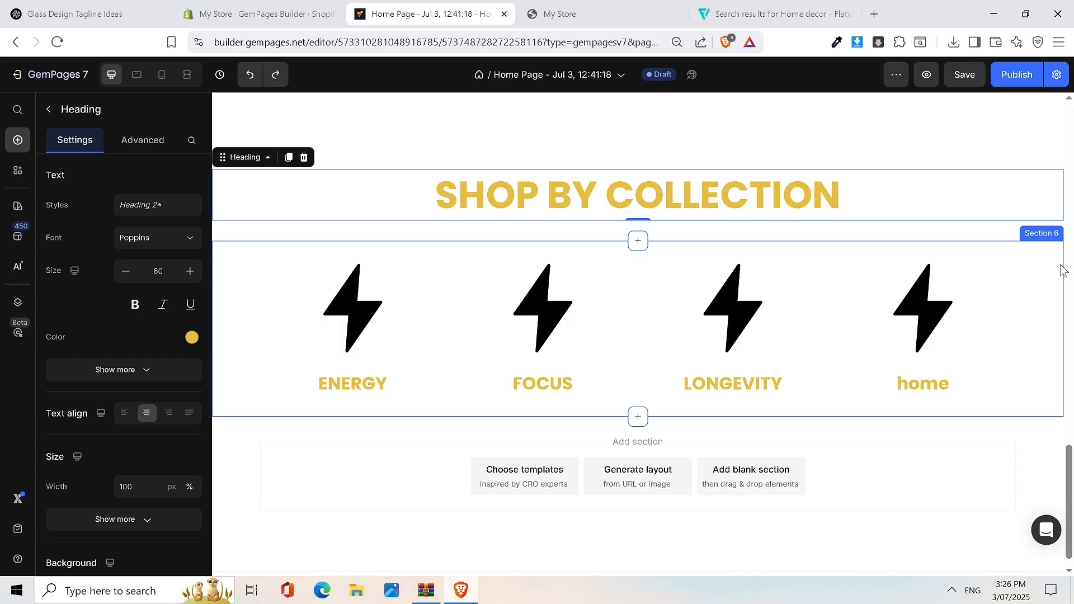
{"action": "key", "text": "ctrl+z"}
{"action": "key", "text": "ctrl+z"}
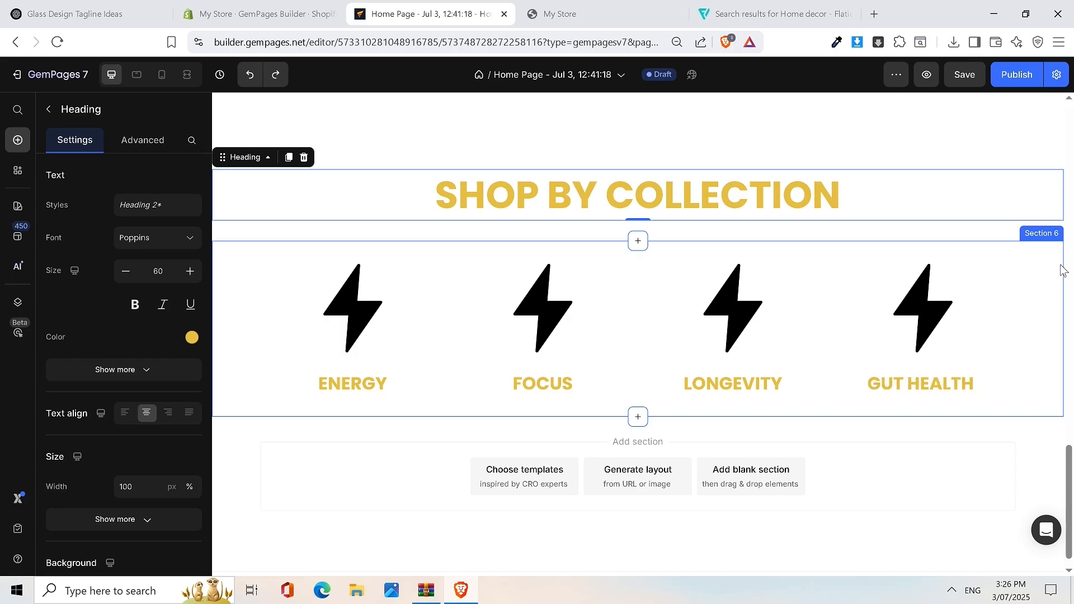
{"action": "left_click", "coordinate": [621, 319]}
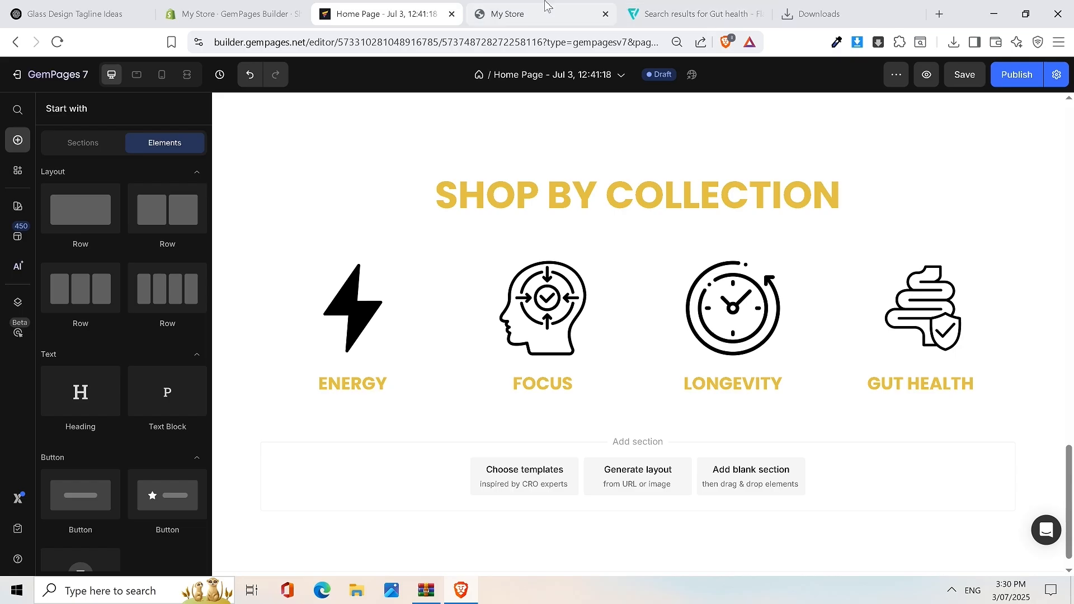
Step: Examine the store preview's collection icons and its gold QUALITY YOU CAN TRUST section with trust badges, comparing them with the GemPages page
{"action": "left_click", "coordinate": [532, 14]}
{"action": "scroll", "coordinate": [770, 174], "scroll_direction": "down", "scroll_amount": 1}
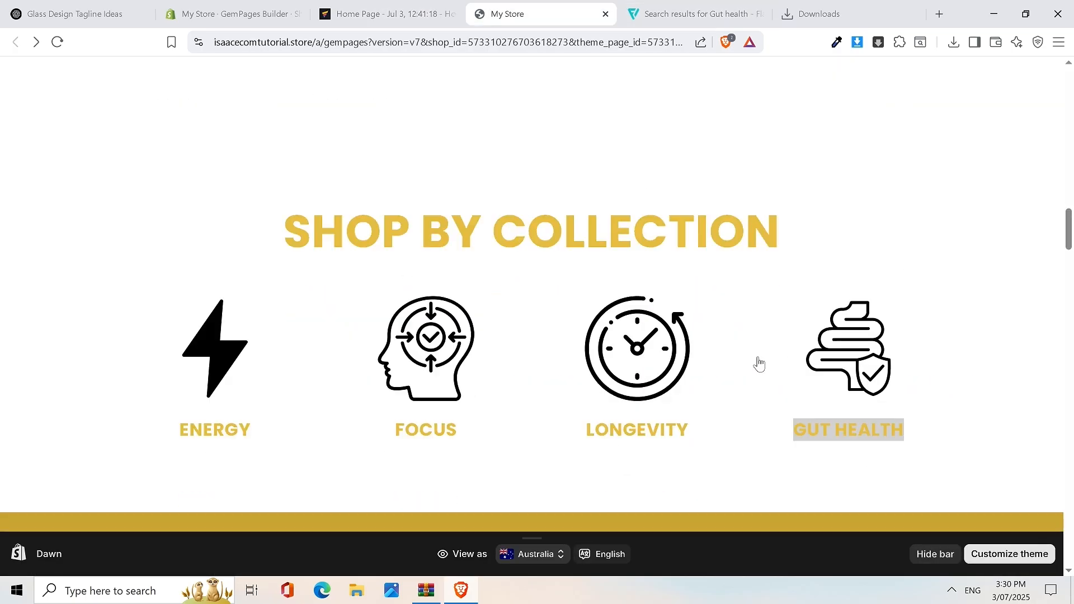
{"action": "left_click", "coordinate": [897, 198]}
{"action": "scroll", "coordinate": [897, 198], "scroll_direction": "down", "scroll_amount": 3}
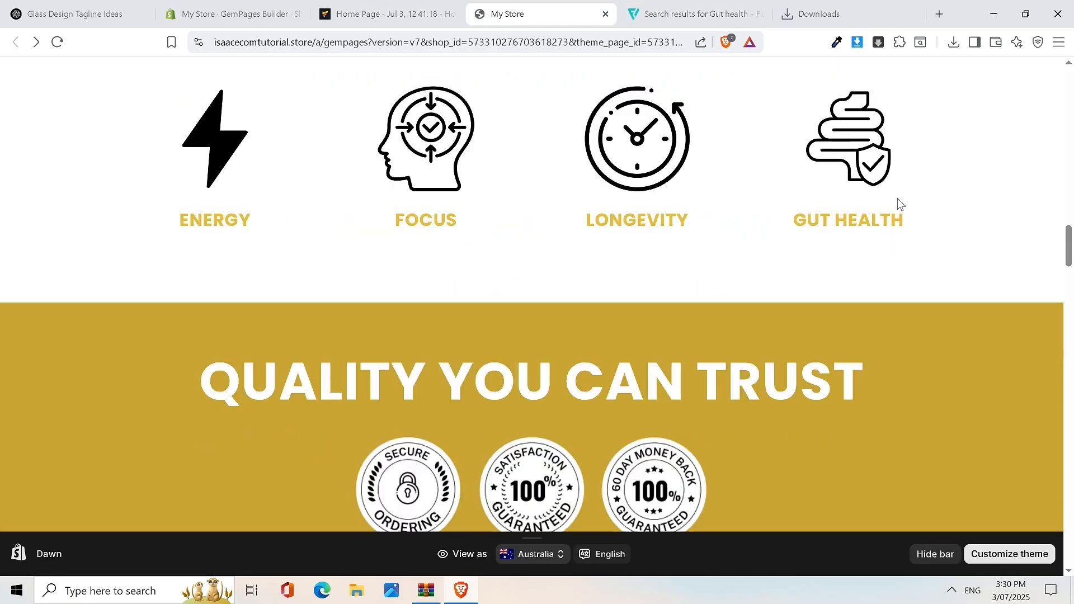
{"action": "left_click", "coordinate": [385, 13]}
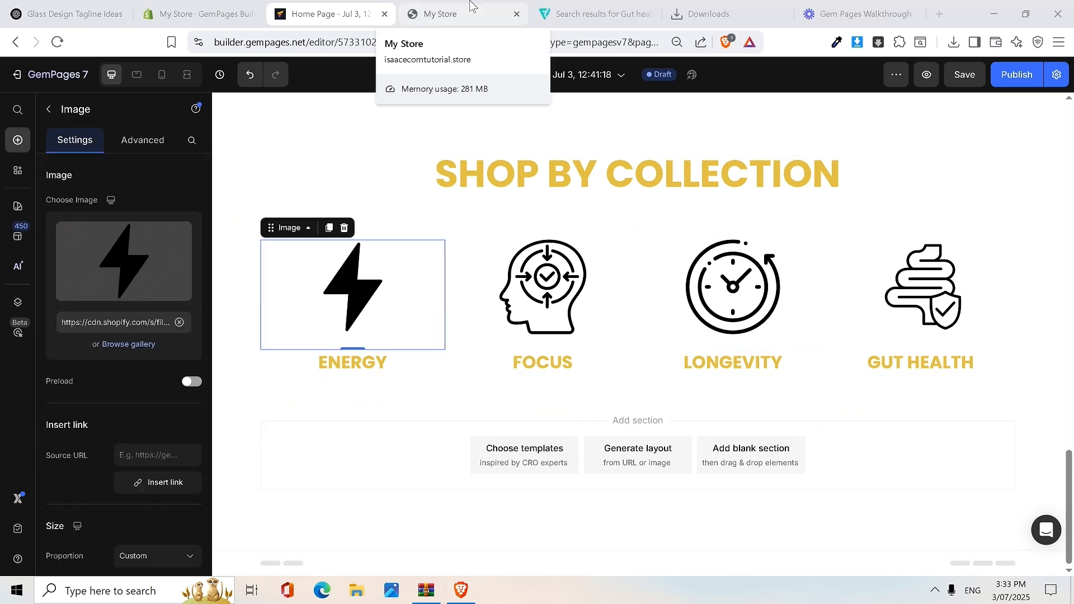
{"action": "left_click", "coordinate": [470, 6]}
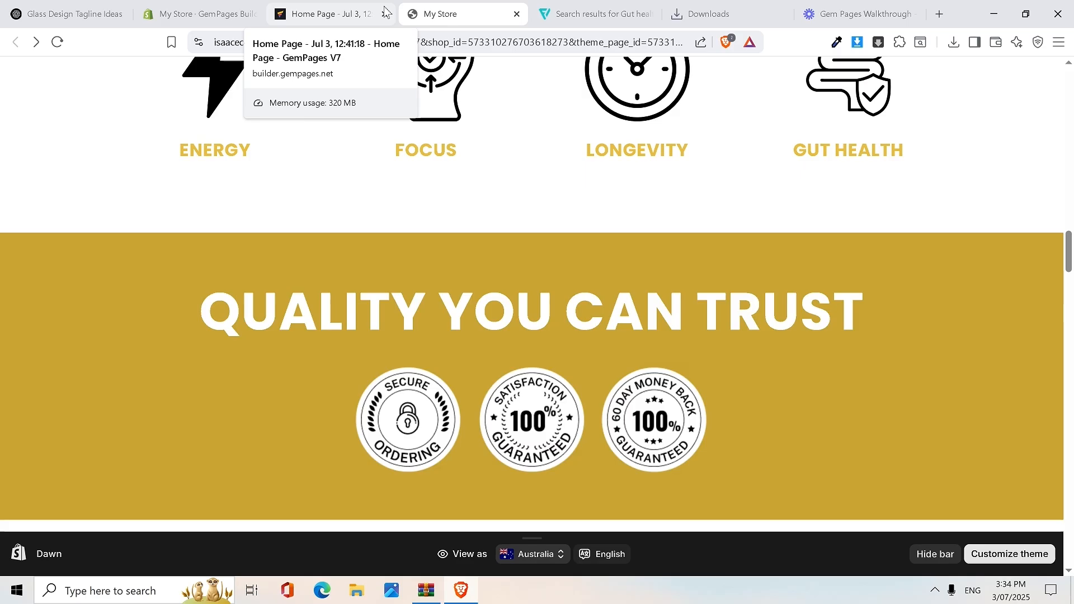
{"action": "left_click", "coordinate": [319, 17]}
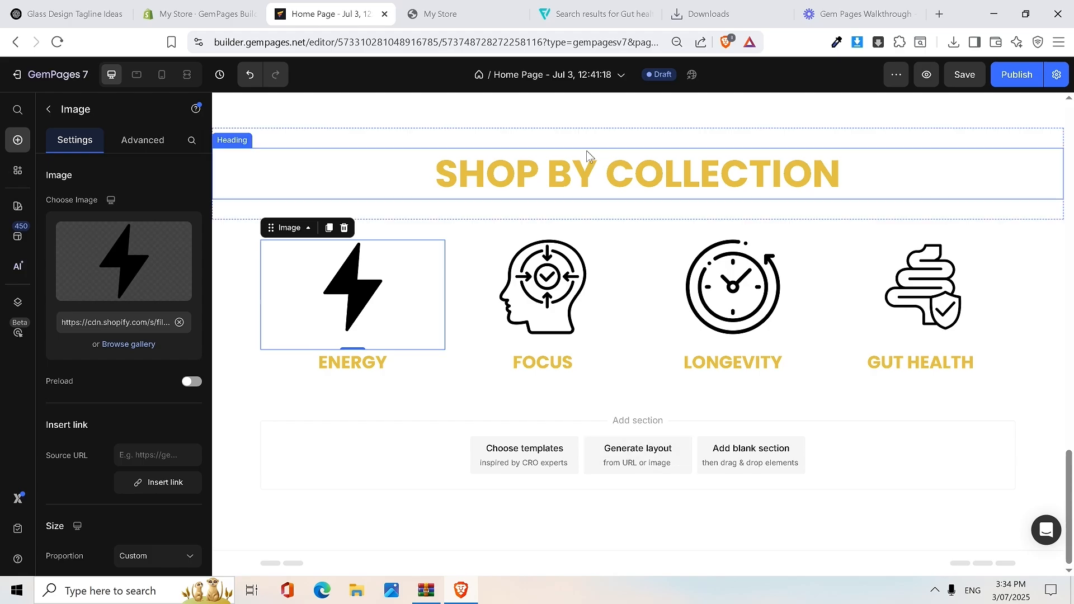
{"action": "left_click", "coordinate": [444, 10]}
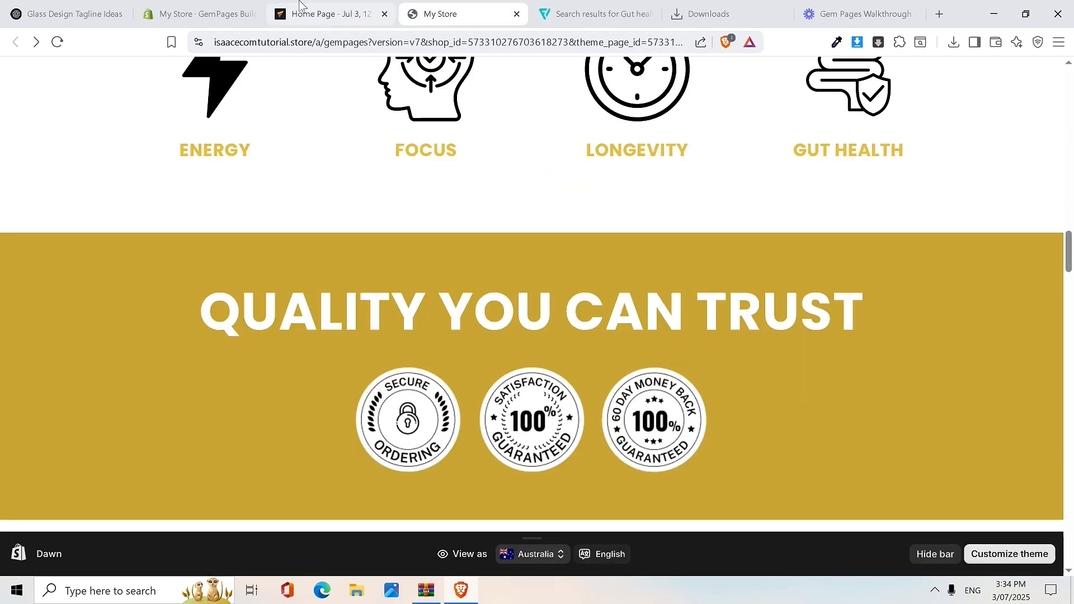
{"action": "left_click", "coordinate": [313, 16]}
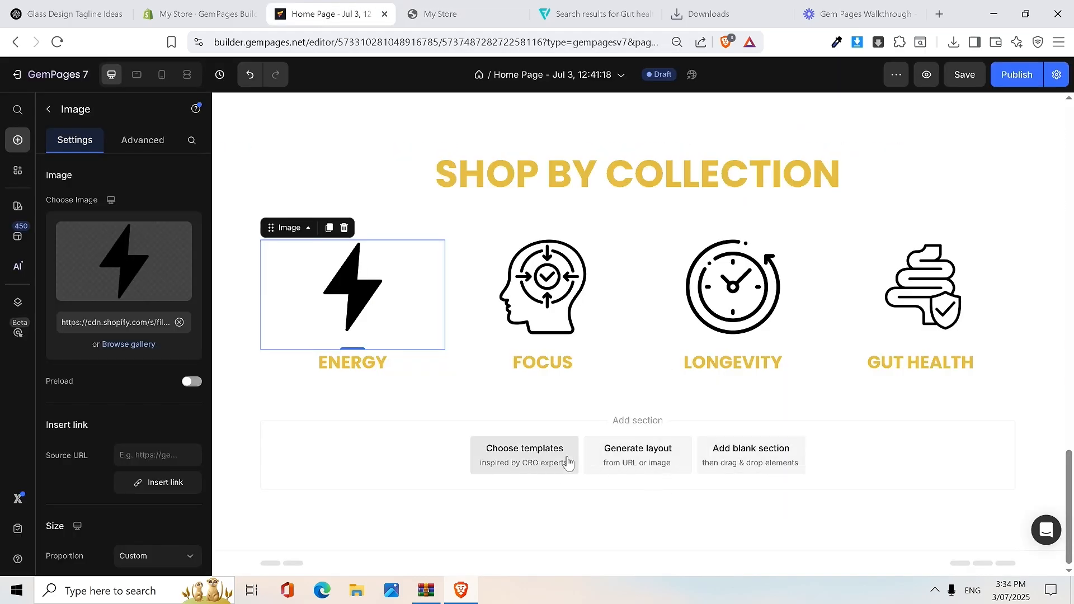
Step: Add the dark "Trusted Guarantee - Badges" section template with four round white badges below the collection section, and save the page
{"action": "left_click", "coordinate": [547, 462]}
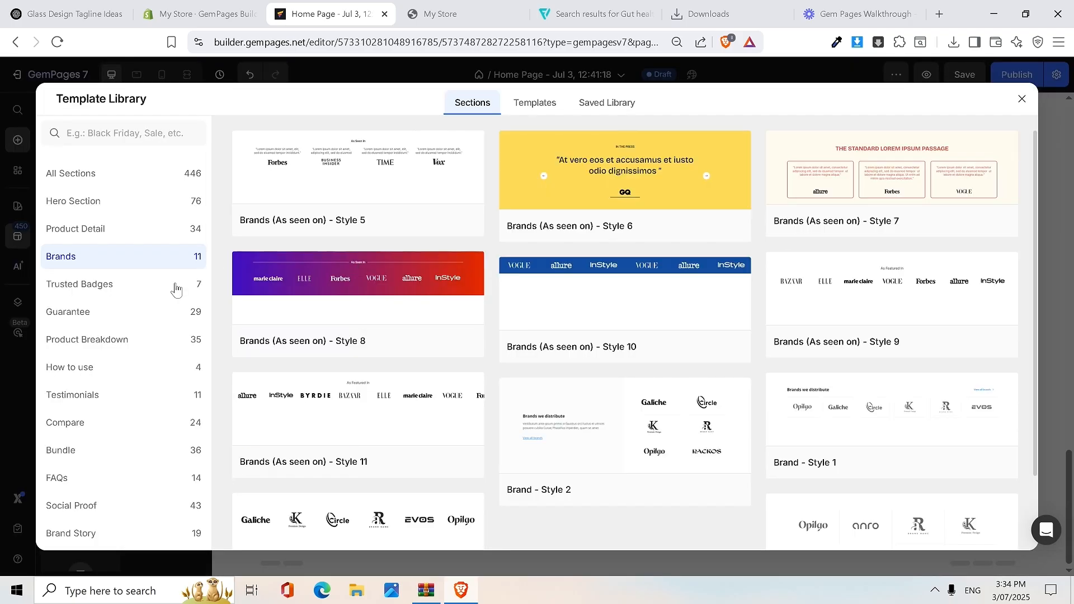
{"action": "left_click", "coordinate": [142, 316]}
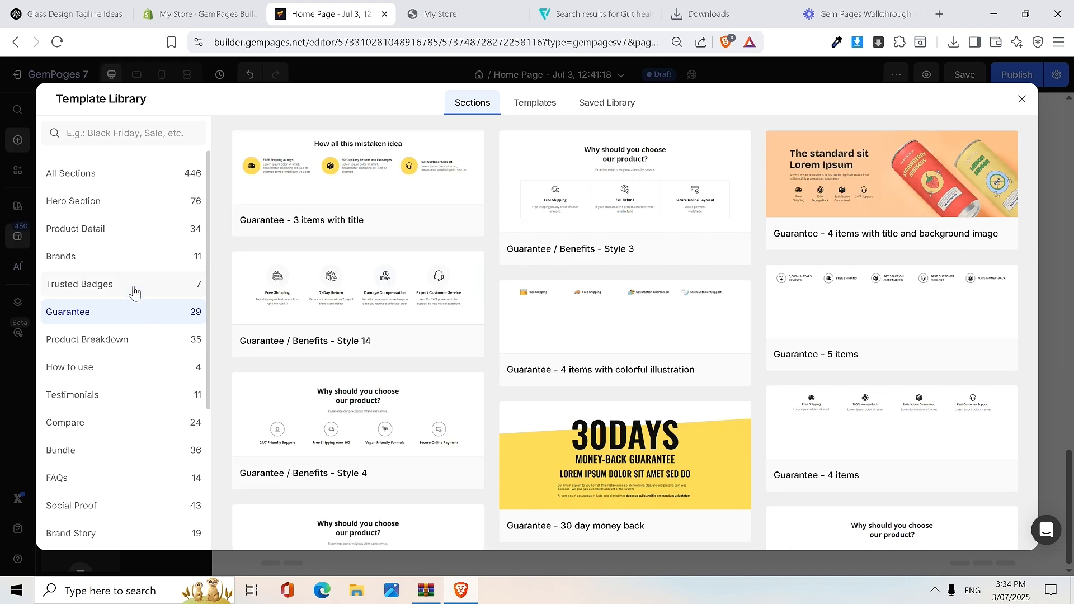
{"action": "left_click", "coordinate": [133, 289]}
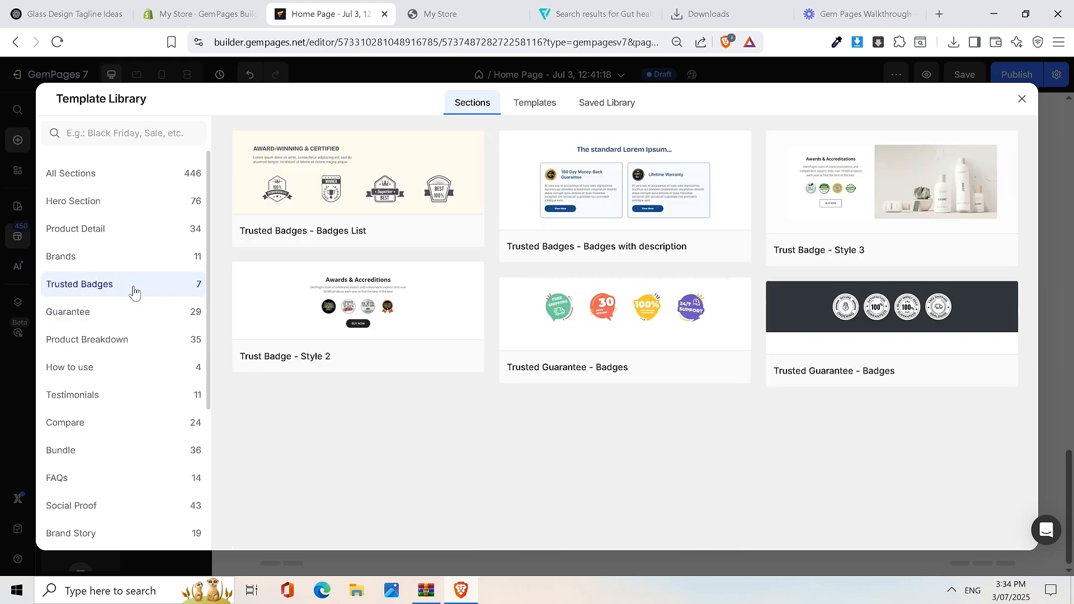
{"action": "mouse_move", "coordinate": [872, 333]}
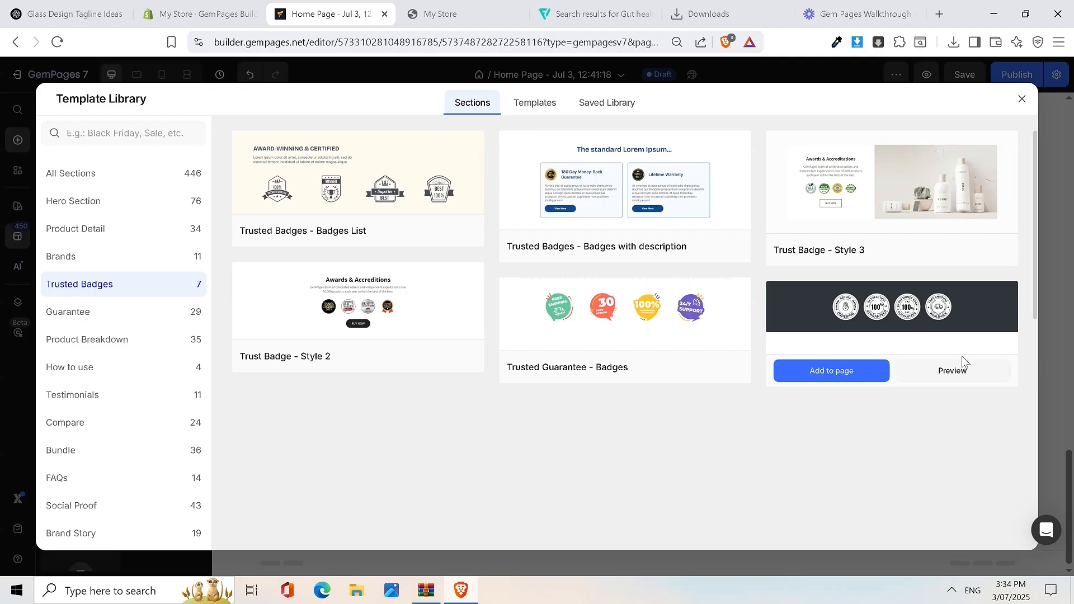
{"action": "left_click", "coordinate": [849, 373]}
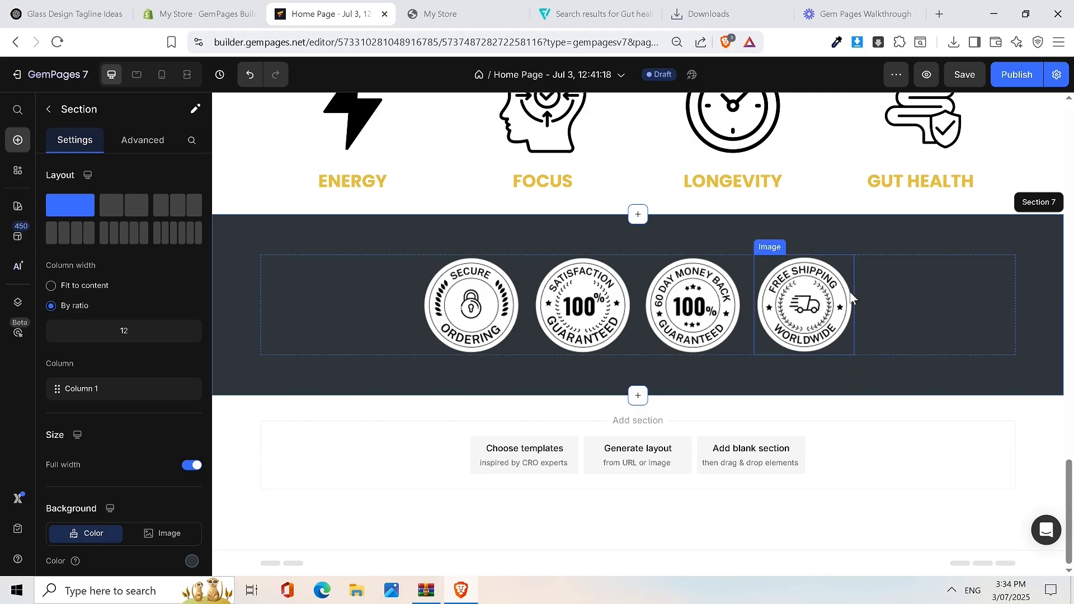
{"action": "key", "text": "ctrl+s"}
Step: Delete the FREE SHIPPING WORLDWIDE badge, reduce the badge row to three columns, and save the page
{"action": "left_click", "coordinate": [800, 312]}
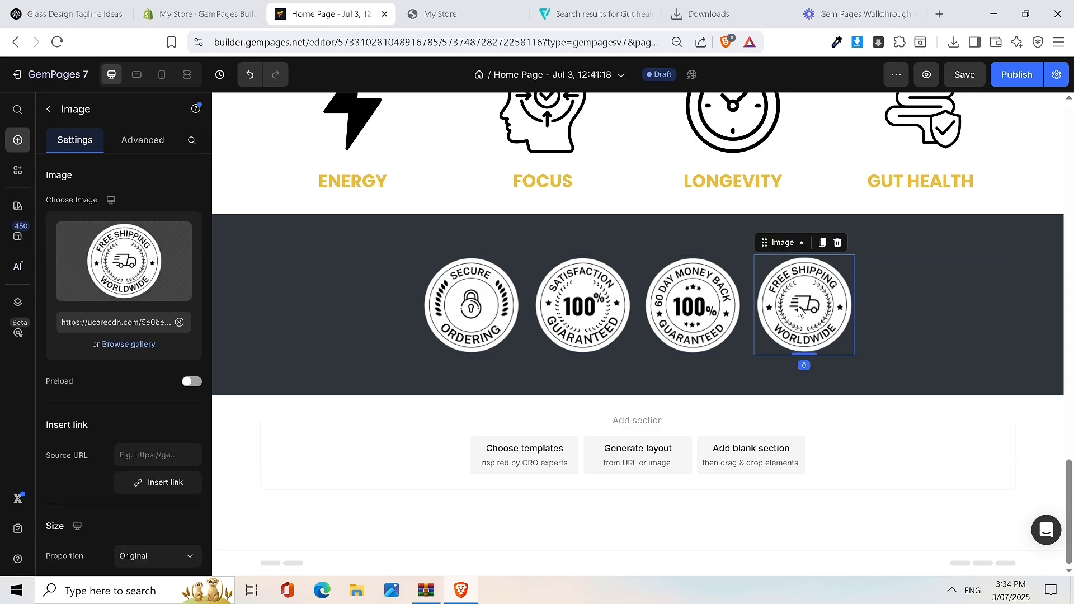
{"action": "left_click", "coordinate": [837, 242]}
{"action": "left_click", "coordinate": [809, 288]}
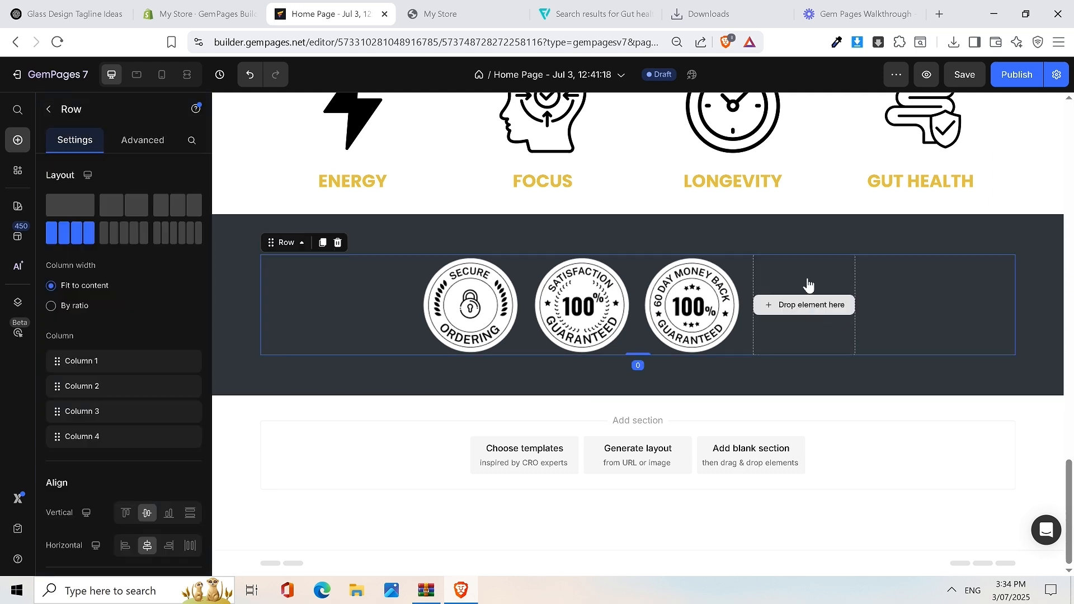
{"action": "left_click", "coordinate": [179, 208]}
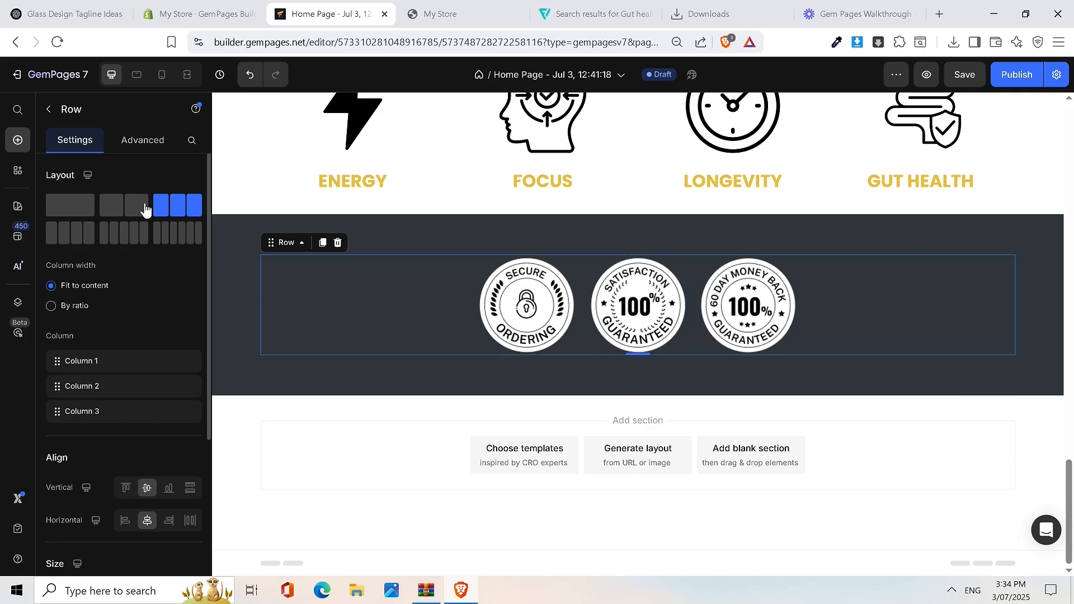
{"action": "key", "text": "ctrl+s"}
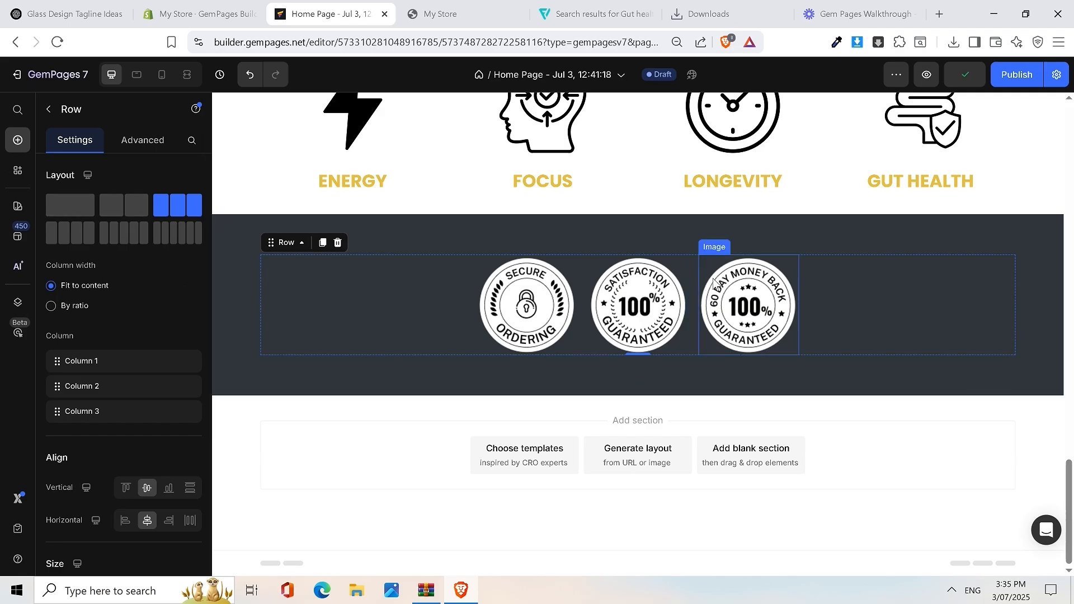
Step: Add a heading element above the row of trust badges and center its text
{"action": "left_click", "coordinate": [674, 239]}
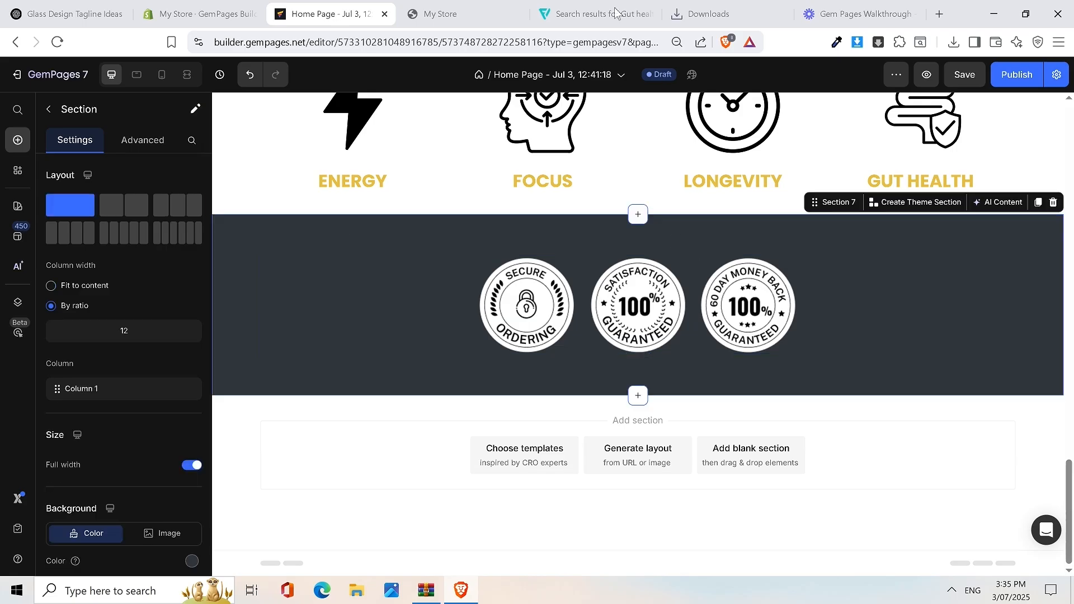
{"action": "left_click", "coordinate": [497, 7]}
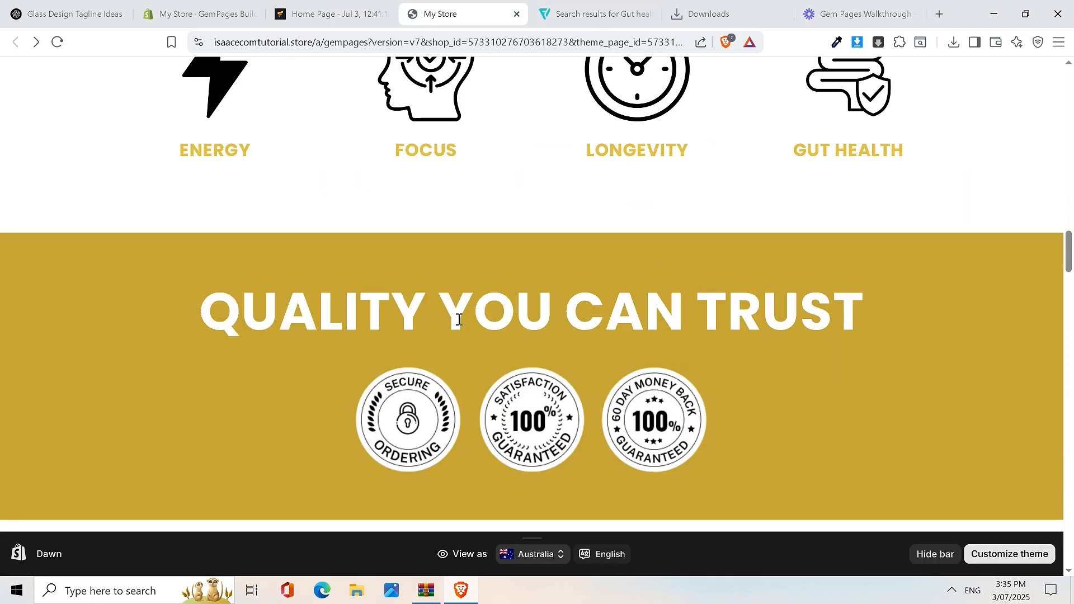
{"action": "left_click", "coordinate": [334, 12]}
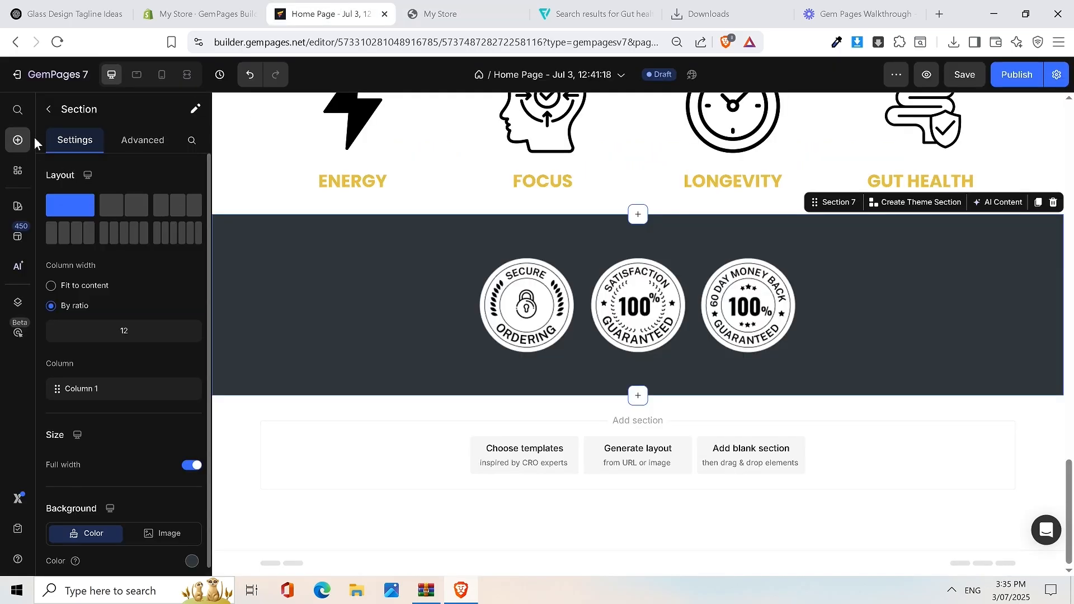
{"action": "left_click", "coordinate": [48, 110]}
{"action": "left_click_drag", "start_coordinate": [69, 380], "coordinate": [587, 255]}
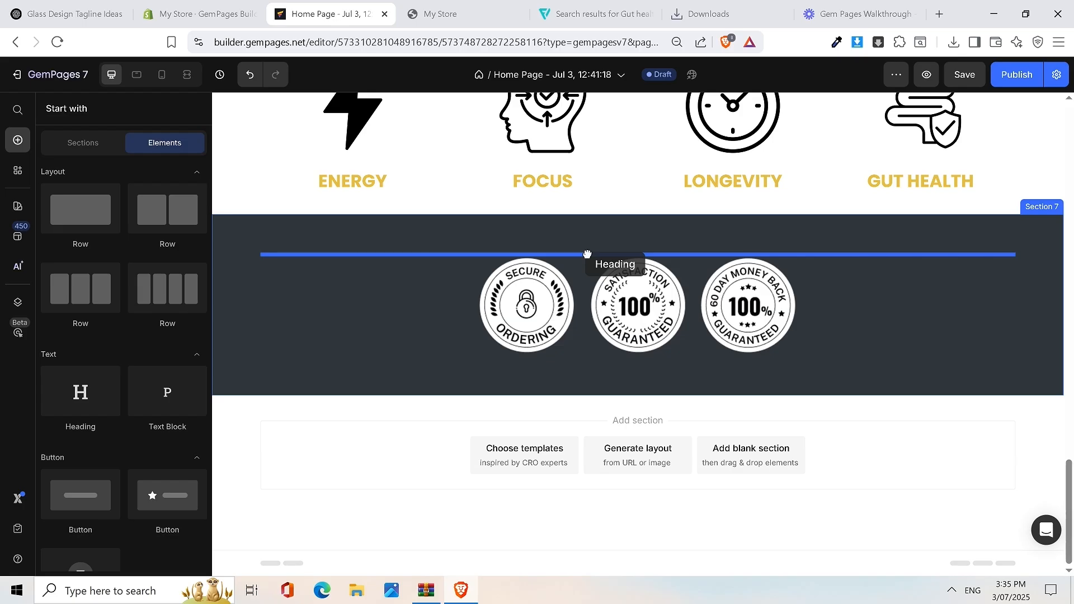
{"action": "mouse_move", "coordinate": [587, 255]}
{"action": "left_mouse_down"}
{"action": "mouse_move", "coordinate": [609, 258]}
{"action": "mouse_move", "coordinate": [562, 284]}
{"action": "mouse_move", "coordinate": [622, 256]}
{"action": "mouse_move", "coordinate": [615, 242]}
{"action": "mouse_move", "coordinate": [615, 398]}
{"action": "mouse_move", "coordinate": [648, 201]}
{"action": "mouse_move", "coordinate": [634, 252]}
{"action": "mouse_move", "coordinate": [591, 284]}
{"action": "mouse_move", "coordinate": [615, 241]}
{"action": "mouse_move", "coordinate": [615, 313]}
{"action": "mouse_move", "coordinate": [618, 263]}
{"action": "mouse_move", "coordinate": [587, 284]}
{"action": "mouse_move", "coordinate": [596, 280]}
{"action": "mouse_move", "coordinate": [587, 250]}
{"action": "mouse_move", "coordinate": [614, 249]}
{"action": "mouse_move", "coordinate": [624, 235]}
{"action": "mouse_move", "coordinate": [623, 255]}
{"action": "mouse_move", "coordinate": [620, 224]}
{"action": "mouse_move", "coordinate": [569, 282]}
{"action": "mouse_move", "coordinate": [619, 206]}
{"action": "mouse_move", "coordinate": [628, 244]}
{"action": "mouse_move", "coordinate": [618, 336]}
{"action": "mouse_move", "coordinate": [485, 215]}
{"action": "mouse_move", "coordinate": [234, 244]}
{"action": "mouse_move", "coordinate": [83, 380]}
{"action": "mouse_move", "coordinate": [636, 242]}
{"action": "mouse_move", "coordinate": [649, 185]}
{"action": "mouse_move", "coordinate": [595, 319]}
{"action": "mouse_move", "coordinate": [486, 198]}
{"action": "mouse_move", "coordinate": [622, 234]}
{"action": "mouse_move", "coordinate": [556, 251]}
{"action": "mouse_move", "coordinate": [400, 260]}
{"action": "left_mouse_up"}
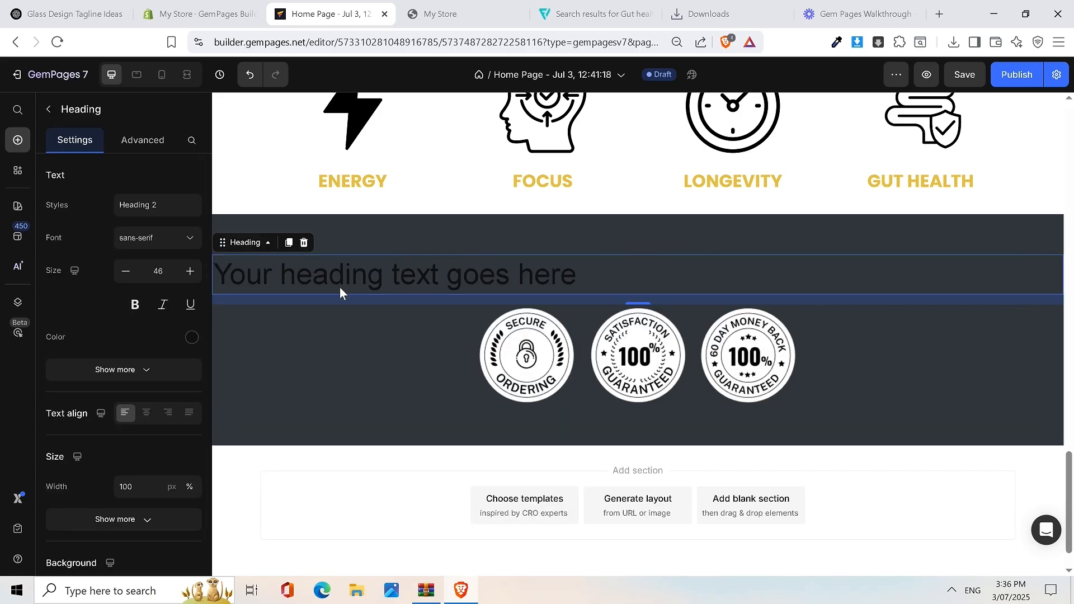
{"action": "double_click", "coordinate": [290, 271]}
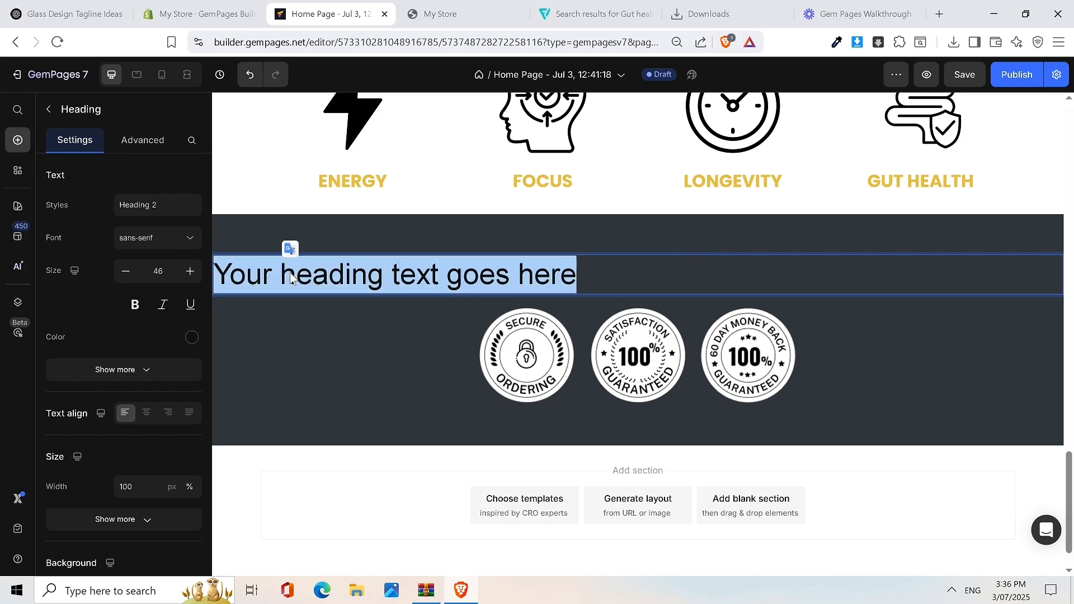
{"action": "left_click", "coordinate": [146, 412]}
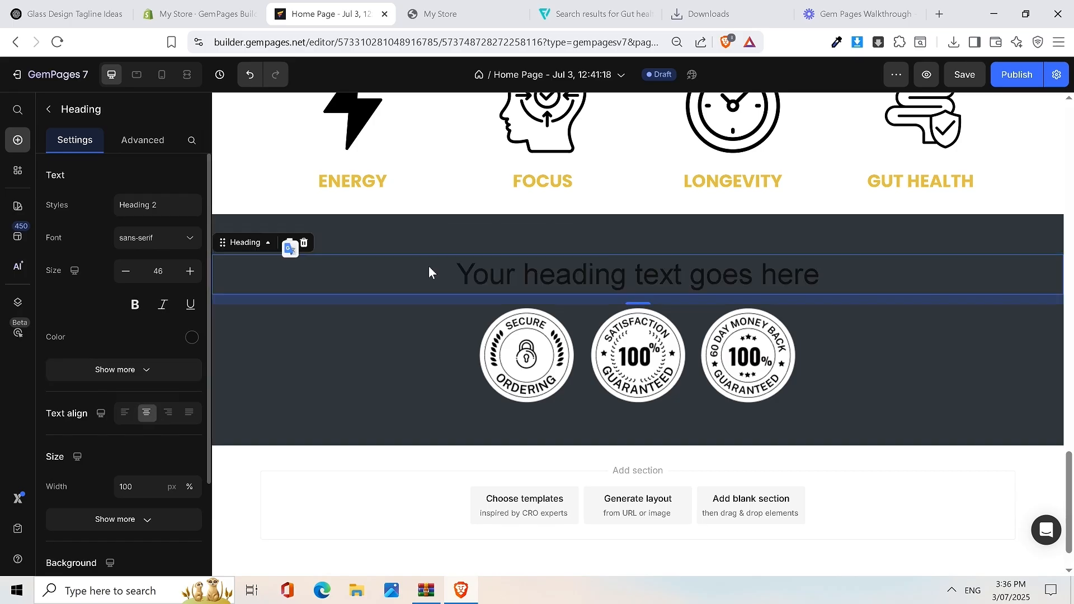
Step: Set the new heading's text color to gold E3C146
{"action": "double_click", "coordinate": [585, 279]}
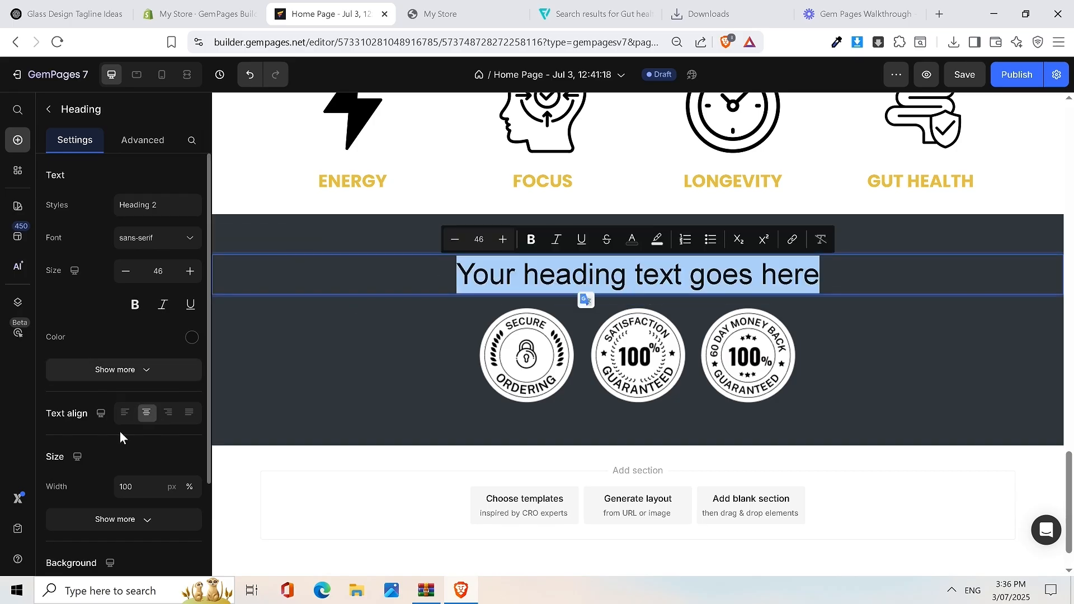
{"action": "left_click", "coordinate": [192, 337]}
{"action": "left_click", "coordinate": [350, 428]}
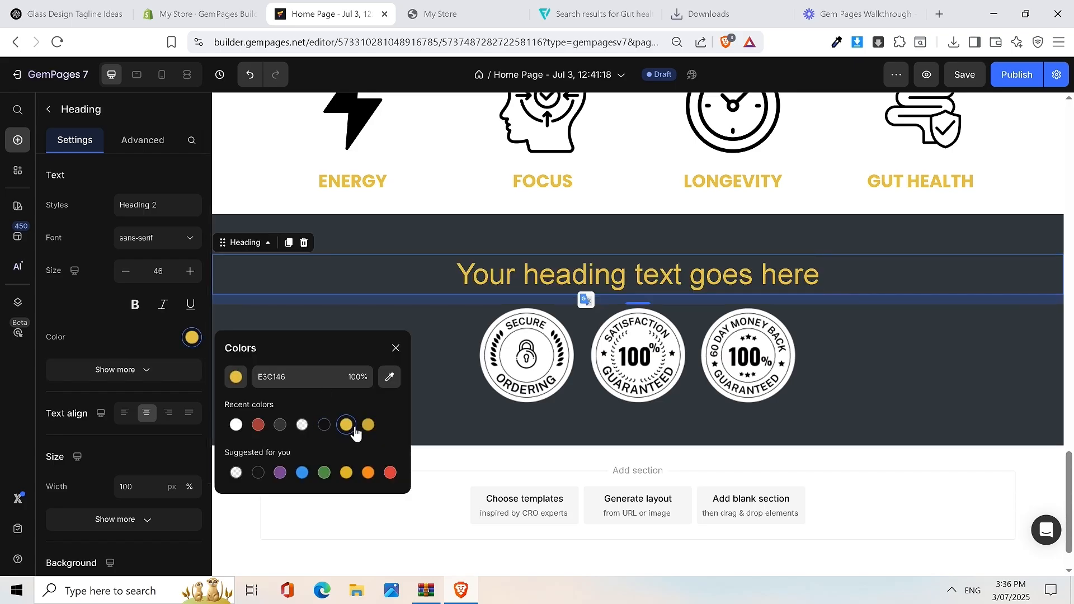
Step: Replace the placeholder heading text with "QUALITY YOU CAN TRUST", copied from the store preview
{"action": "double_click", "coordinate": [591, 279]}
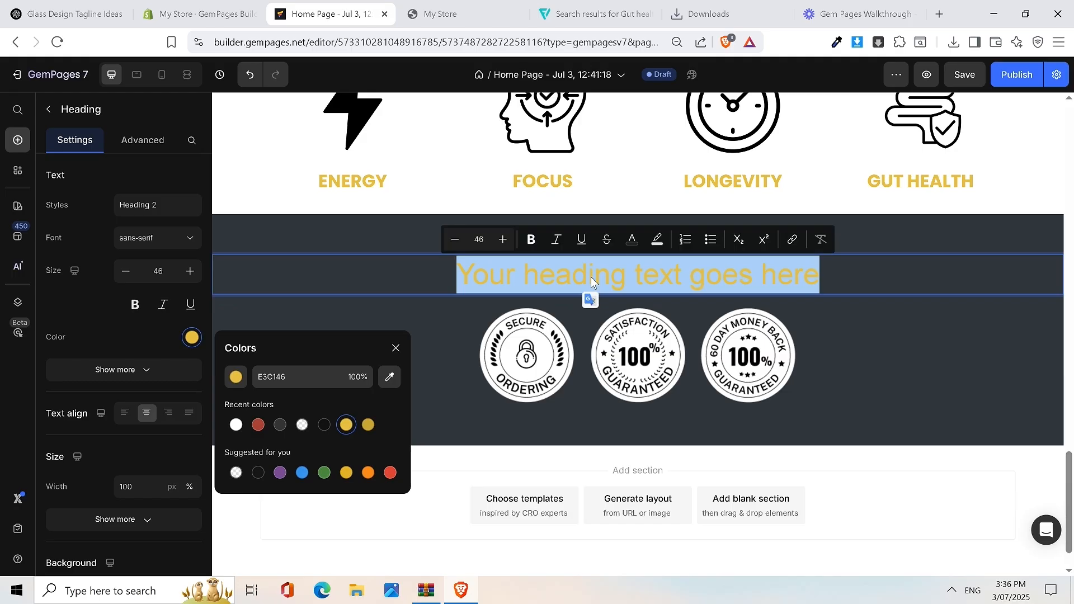
{"action": "left_click", "coordinate": [446, 12]}
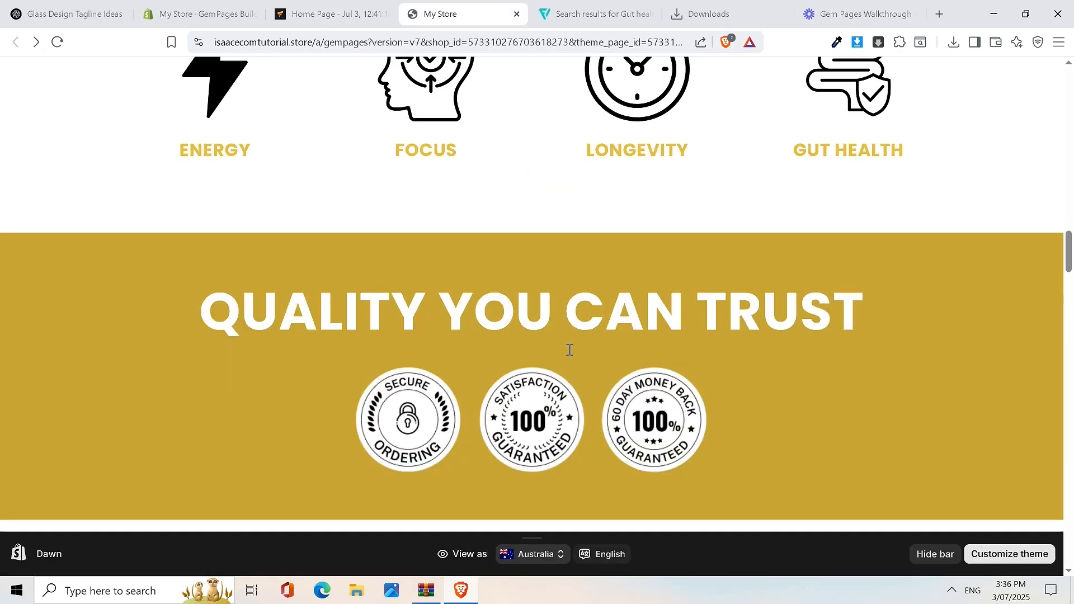
{"action": "triple_click", "coordinate": [485, 309]}
{"action": "right_click", "coordinate": [482, 311]}
{"action": "left_click", "coordinate": [506, 321]}
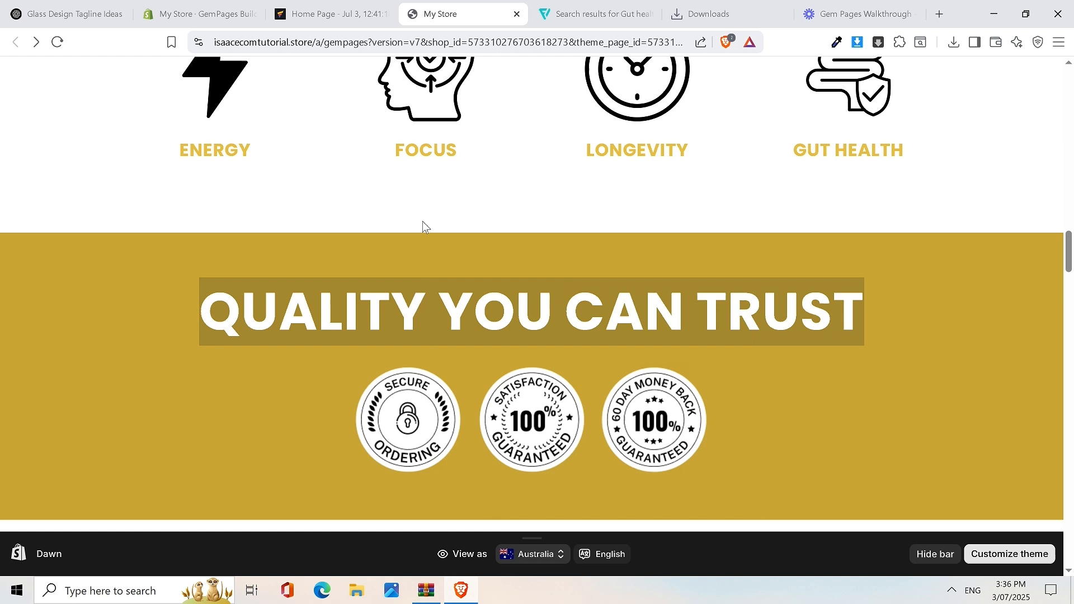
{"action": "left_click", "coordinate": [330, 14]}
{"action": "key", "text": "ctrl+v"}
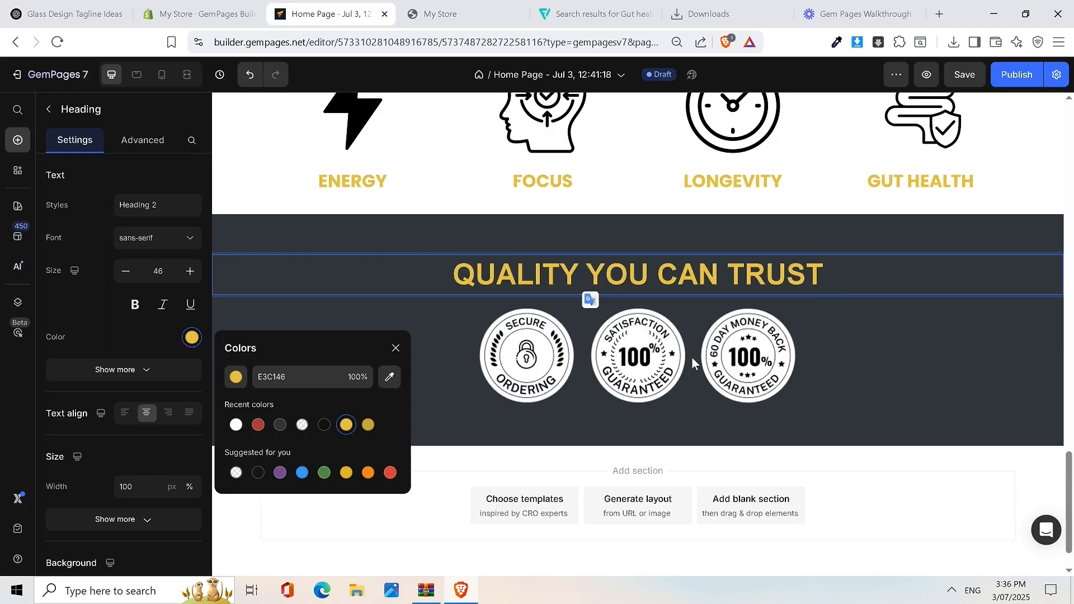
Step: Compare the heading with the store preview and change its text color to white FFFFFF
{"action": "left_click", "coordinate": [478, 6]}
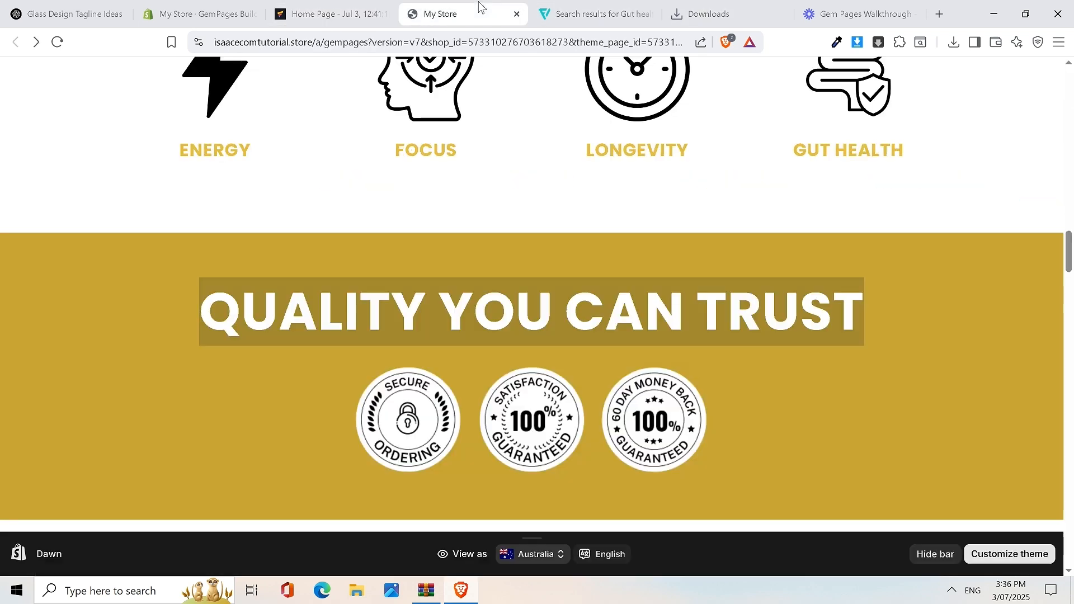
{"action": "left_click", "coordinate": [313, 6]}
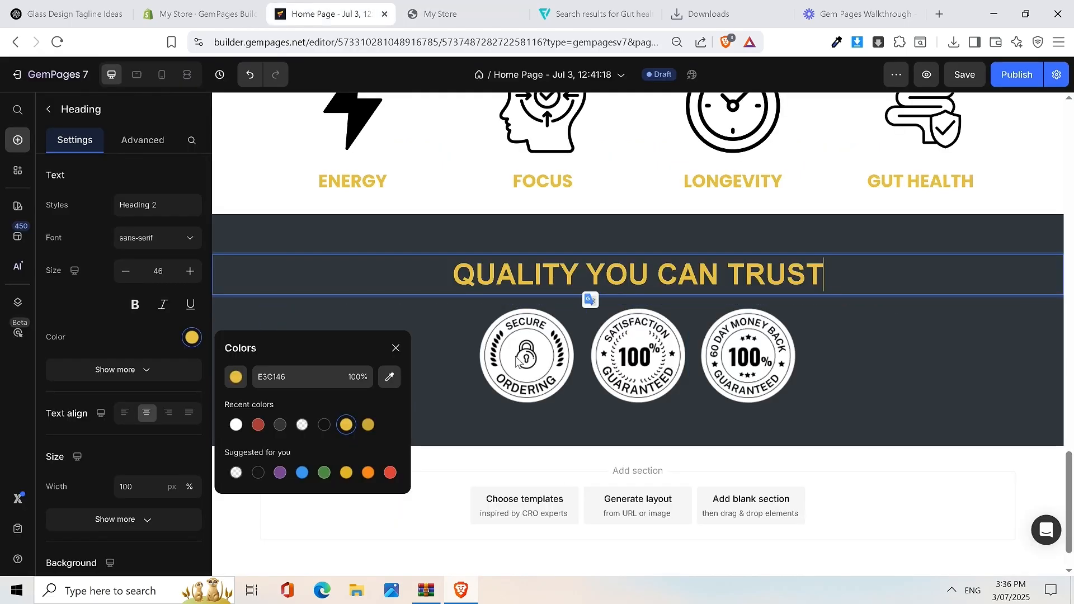
{"action": "double_click", "coordinate": [515, 272]}
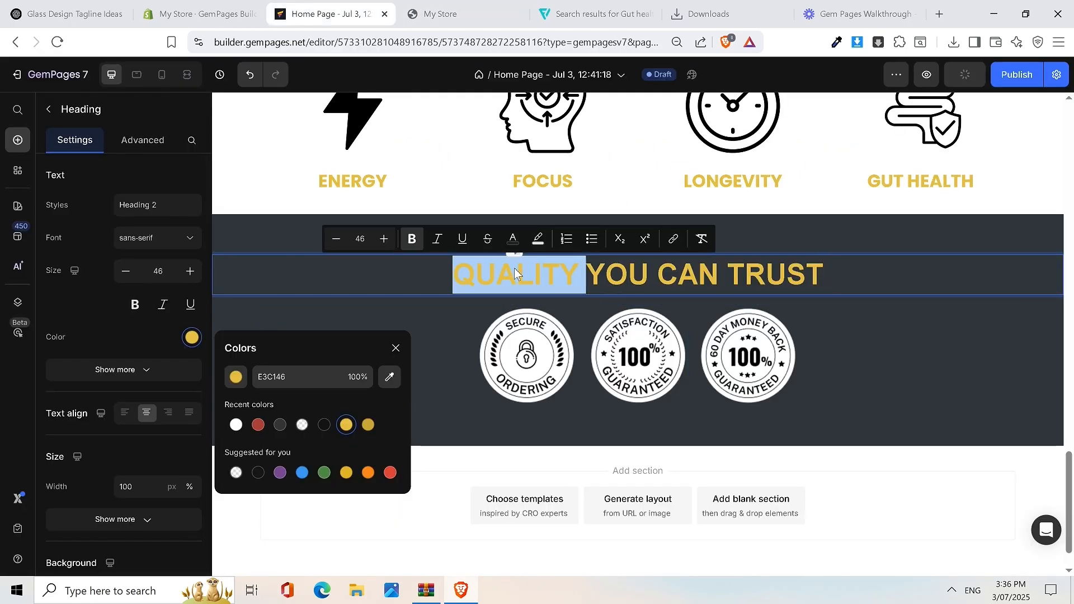
{"action": "triple_click", "coordinate": [515, 273]}
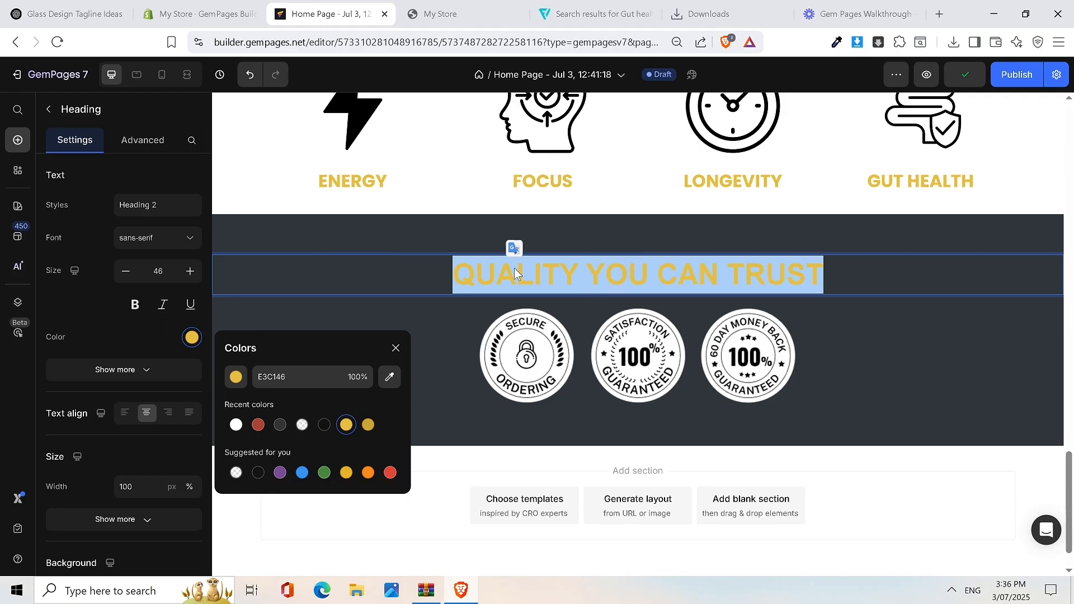
{"action": "left_click", "coordinate": [191, 340]}
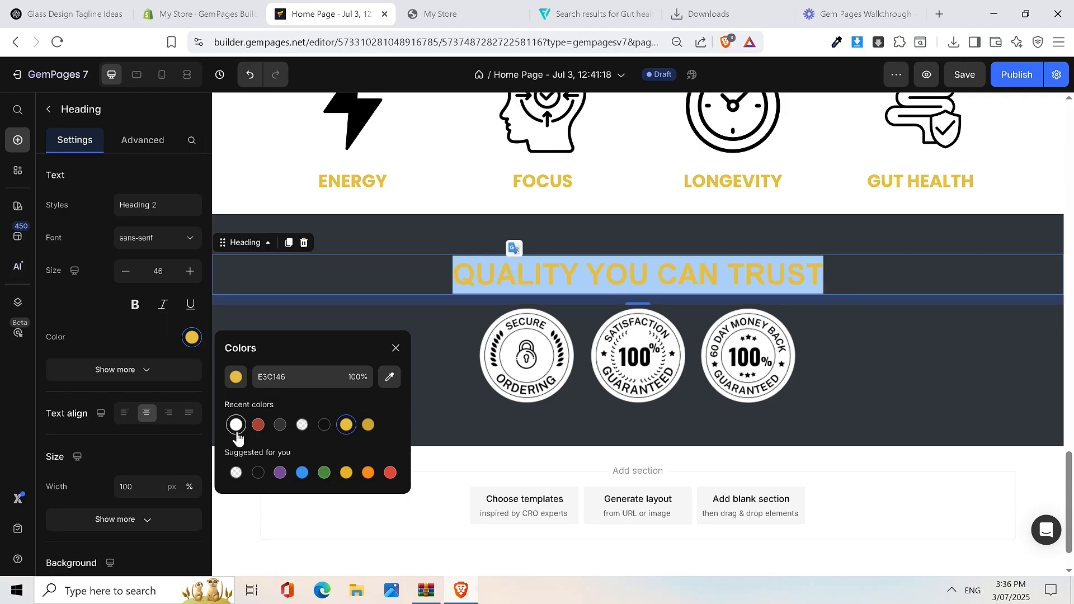
{"action": "left_click", "coordinate": [236, 426]}
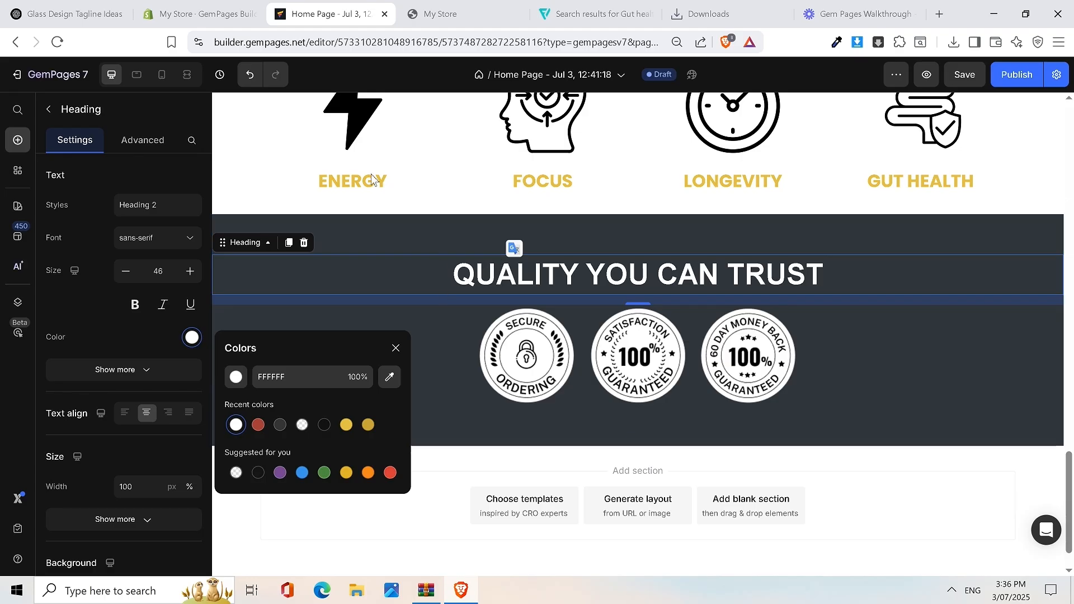
Step: Set the trust badge section's background to the darker gold C6A737 and compare the section with the store preview
{"action": "left_click", "coordinate": [447, 234]}
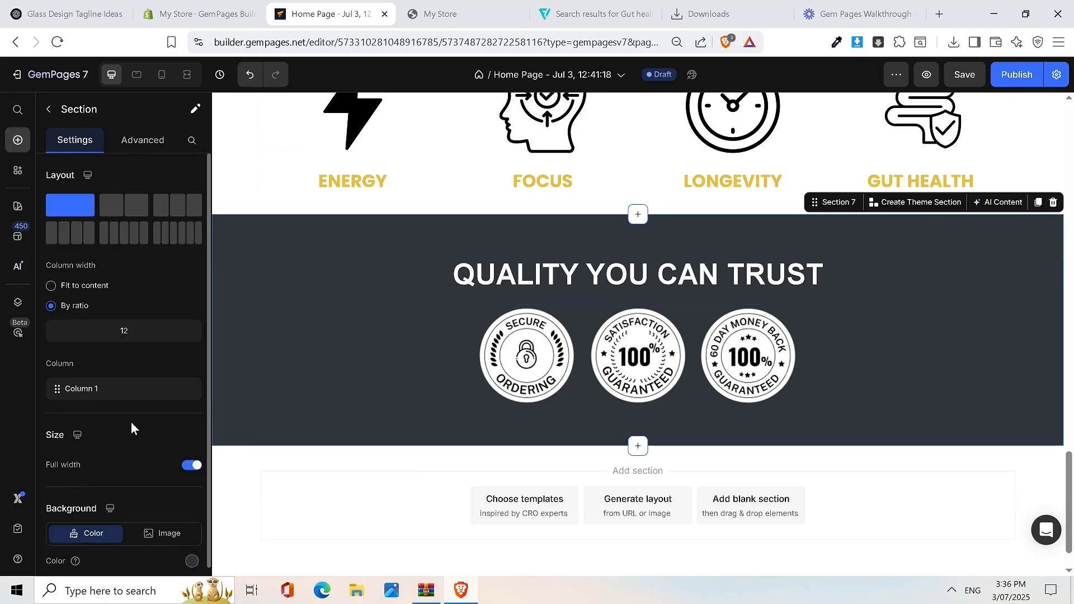
{"action": "scroll", "coordinate": [131, 422], "scroll_direction": "down", "scroll_amount": 1}
{"action": "left_click", "coordinate": [192, 512]}
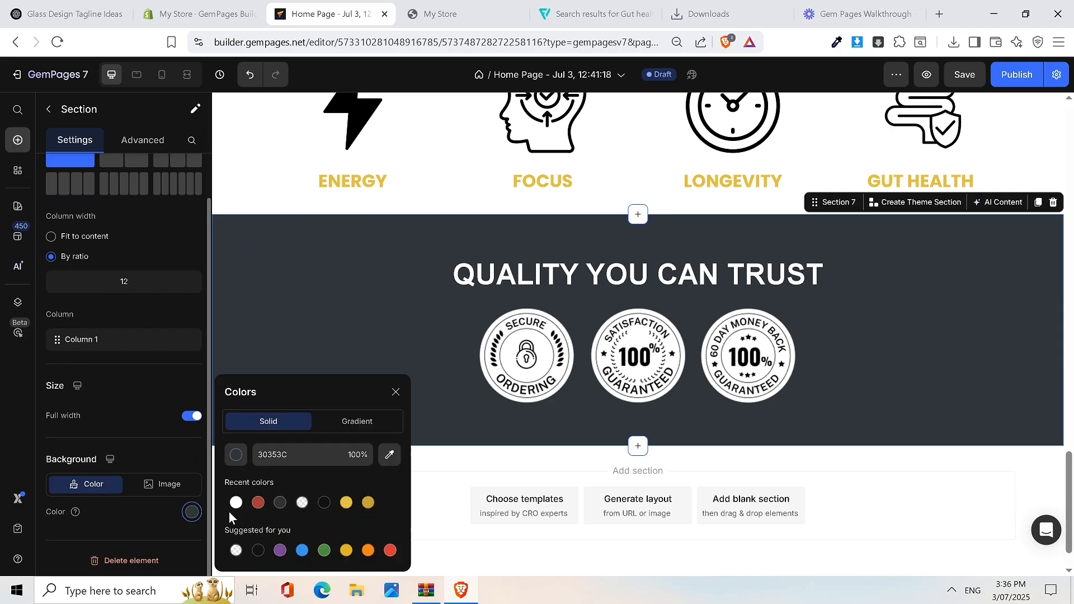
{"action": "left_click", "coordinate": [347, 502]}
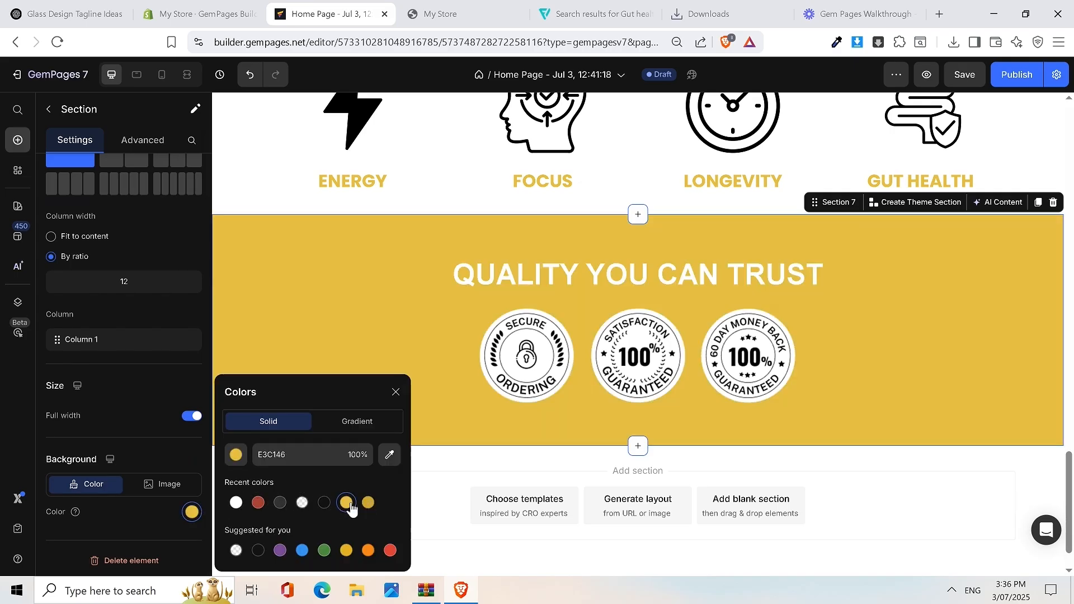
{"action": "left_click", "coordinate": [368, 502]}
{"action": "left_click", "coordinate": [447, 11]}
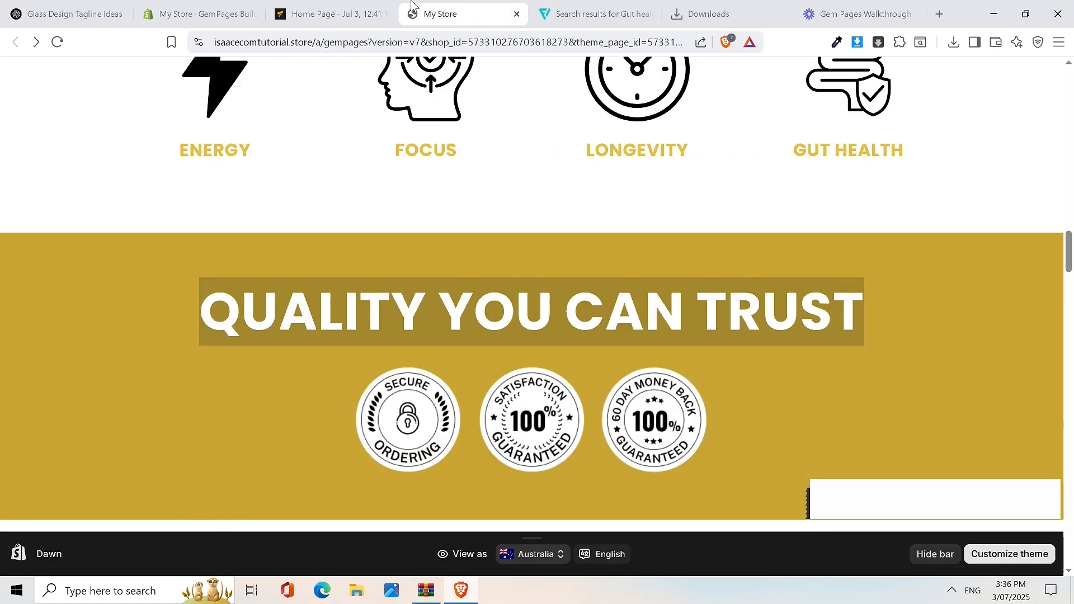
{"action": "left_click", "coordinate": [372, 7]}
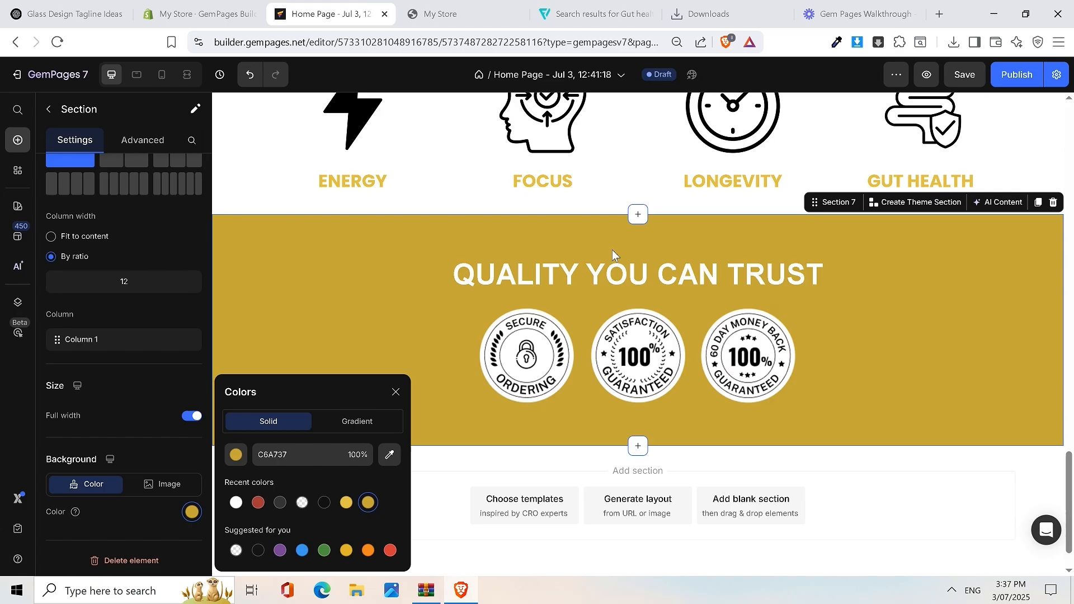
{"action": "left_click", "coordinate": [472, 7]}
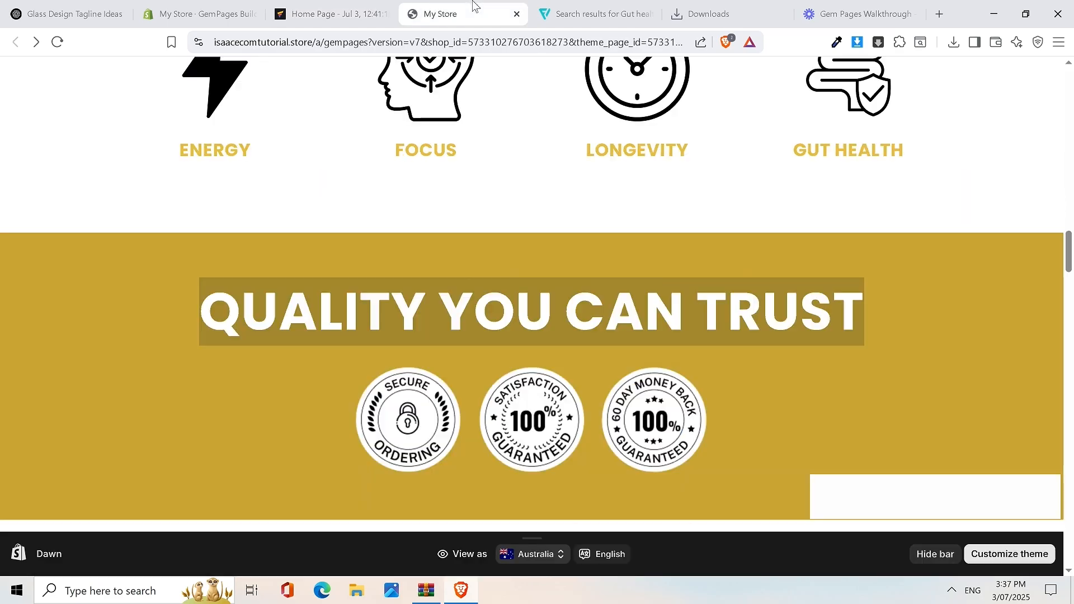
{"action": "left_click", "coordinate": [508, 326]}
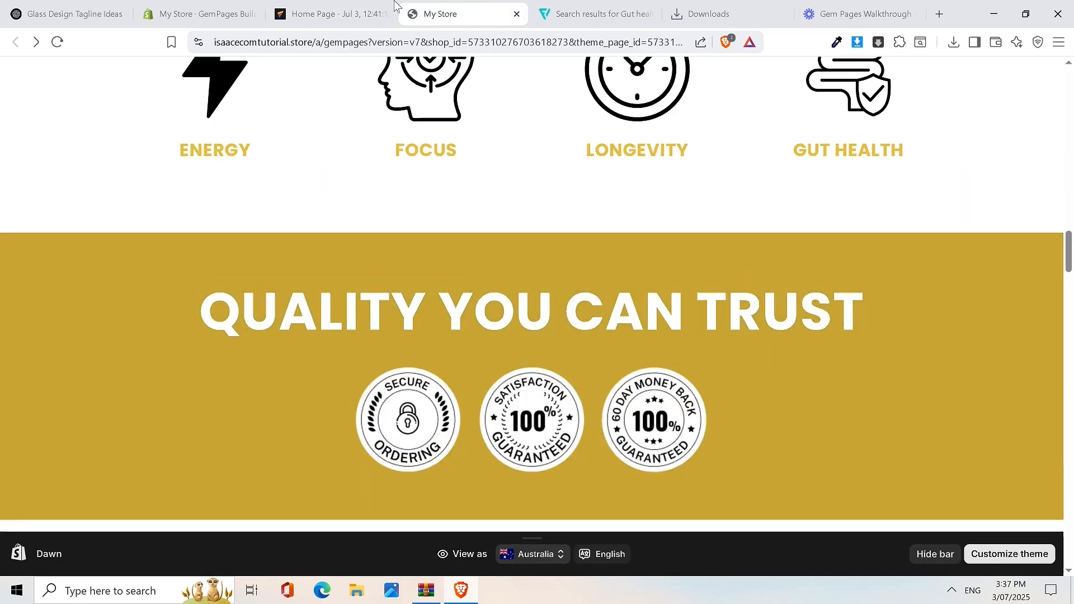
Step: Compare the "QUALITY YOU CAN TRUST" heading with the store preview and set its bottom padding to 25 px
{"action": "left_click", "coordinate": [336, 14]}
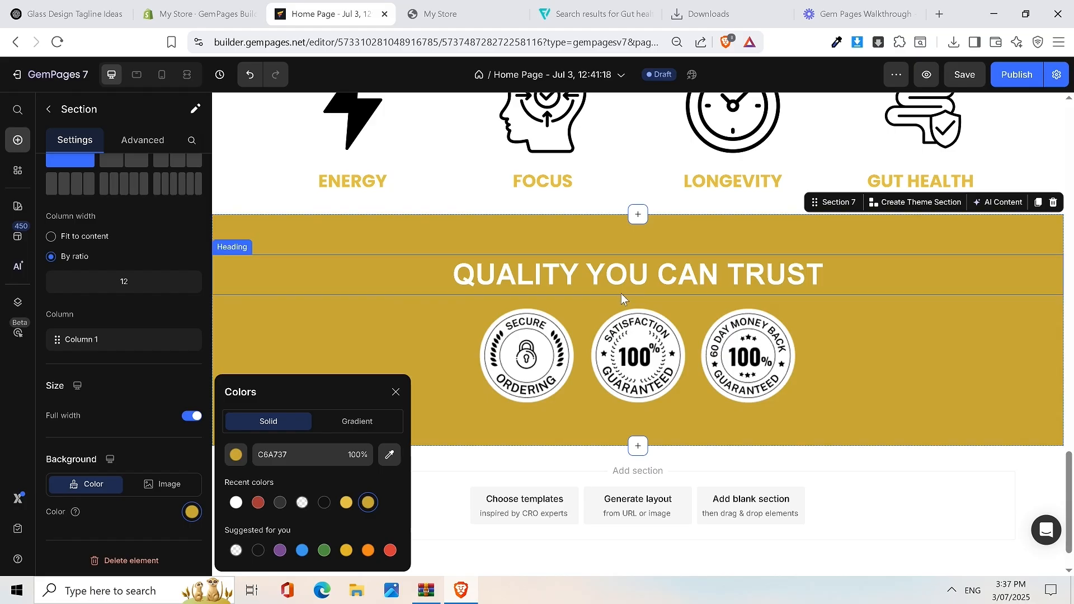
{"action": "left_click", "coordinate": [469, 6]}
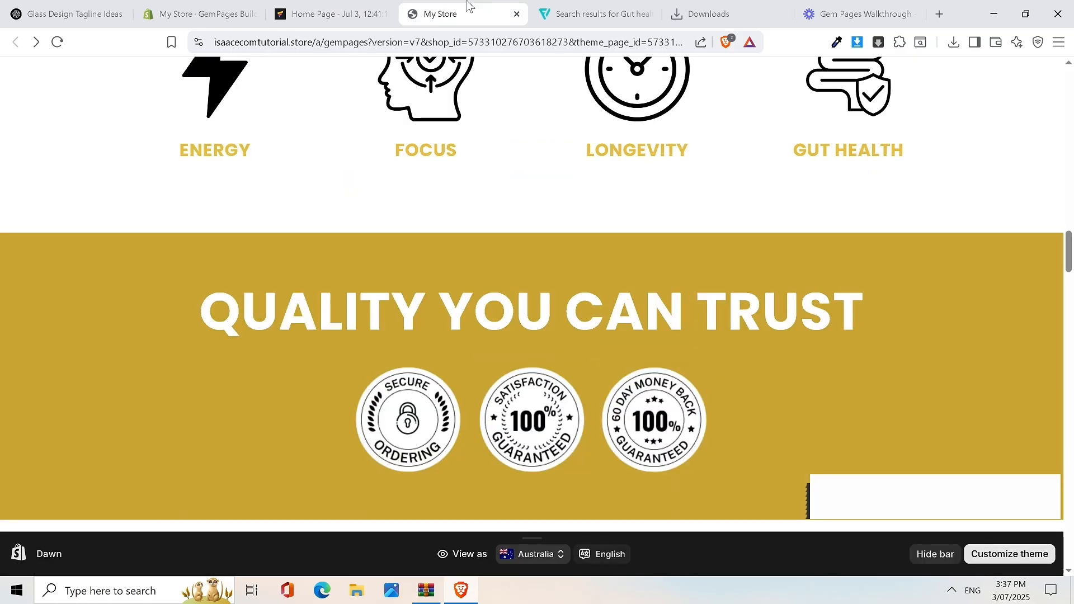
{"action": "left_click", "coordinate": [328, 14]}
{"action": "left_click", "coordinate": [625, 284]}
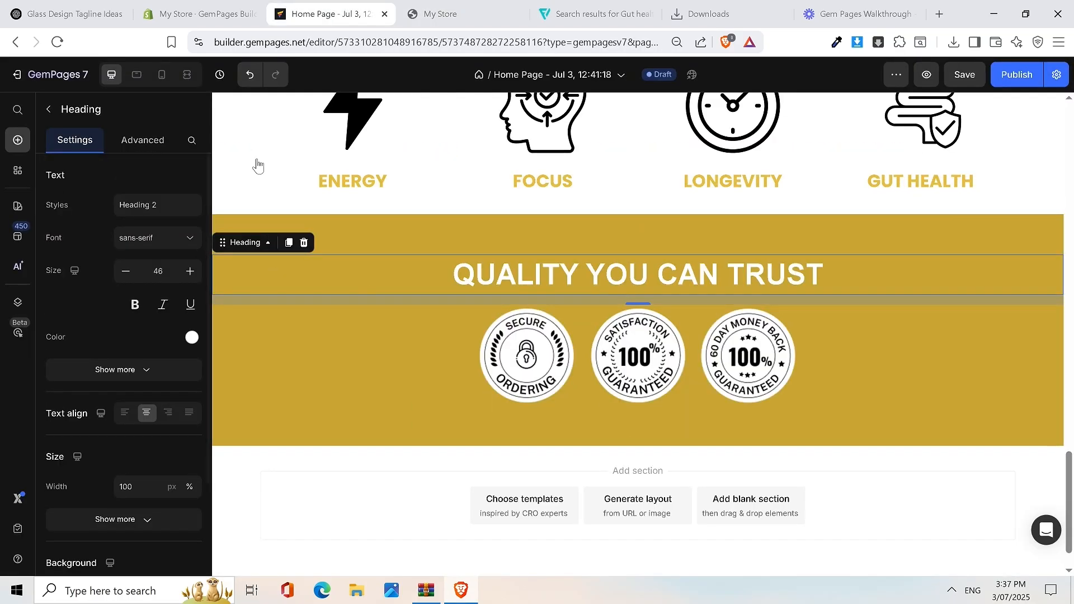
{"action": "left_click", "coordinate": [167, 144]}
{"action": "left_click", "coordinate": [130, 411]}
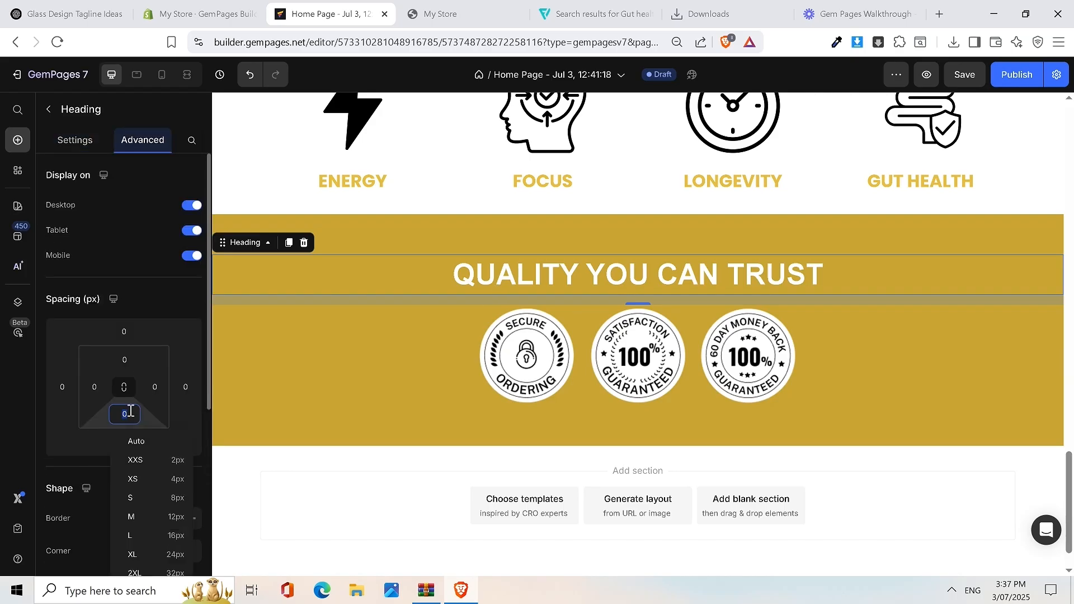
{"action": "type", "text": "25"}
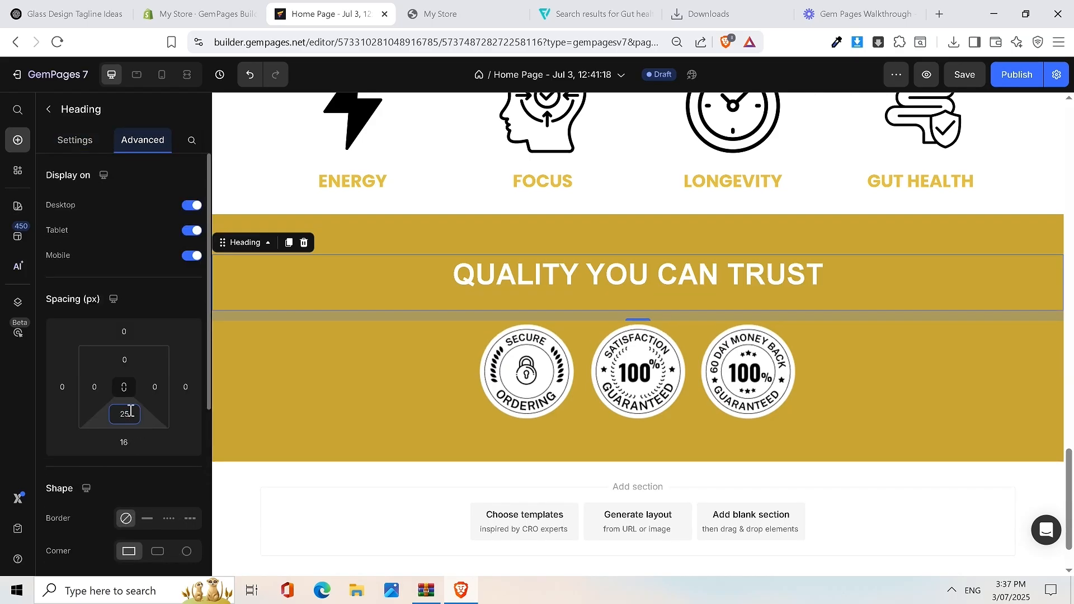
{"action": "left_click", "coordinate": [626, 229]}
Step: Increase the "QUALITY YOU CAN TRUST" heading's font size to 70 and compare the section with the store preview
{"action": "left_click", "coordinate": [632, 277]}
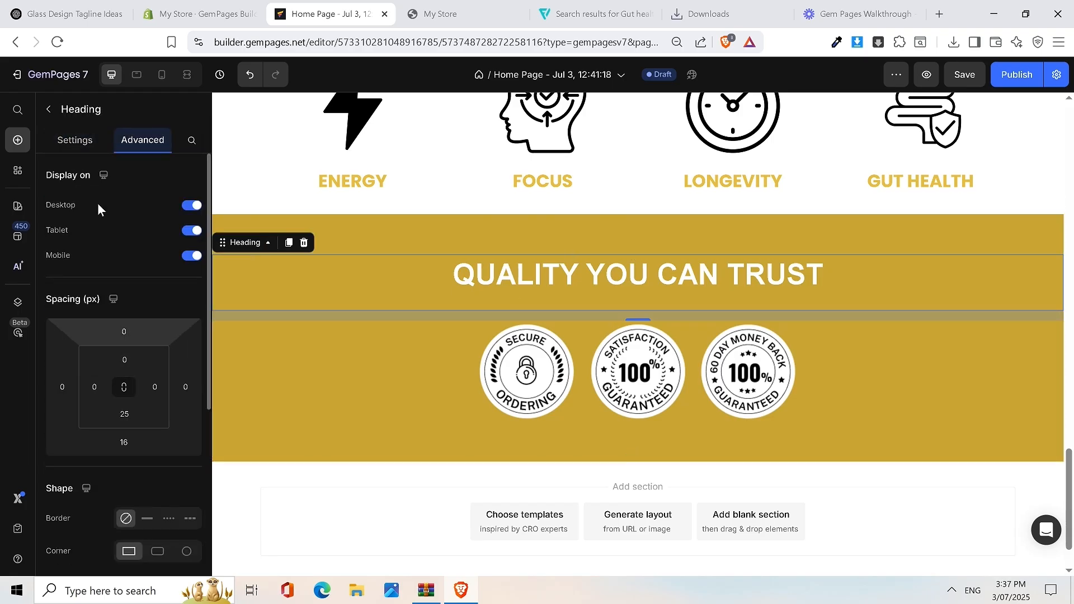
{"action": "left_click", "coordinate": [77, 144]}
{"action": "left_click", "coordinate": [191, 274]}
{"action": "left_click", "coordinate": [191, 274]}
{"action": "left_click", "coordinate": [190, 274]}
{"action": "left_click", "coordinate": [190, 274]}
{"action": "left_click", "coordinate": [190, 274]}
{"action": "left_click", "coordinate": [190, 274]}
{"action": "left_click", "coordinate": [190, 274]}
{"action": "left_click", "coordinate": [192, 278]}
{"action": "left_click", "coordinate": [192, 278]}
{"action": "left_click", "coordinate": [192, 278]}
{"action": "left_click", "coordinate": [192, 278]}
{"action": "left_click", "coordinate": [192, 278]}
{"action": "left_click", "coordinate": [192, 278]}
{"action": "left_click", "coordinate": [191, 278]}
{"action": "left_click", "coordinate": [192, 278]}
{"action": "left_click", "coordinate": [192, 278]}
{"action": "left_click", "coordinate": [192, 278]}
{"action": "left_click", "coordinate": [192, 278]}
{"action": "left_click", "coordinate": [191, 278]}
{"action": "left_click", "coordinate": [192, 278]}
{"action": "left_click", "coordinate": [192, 278]}
{"action": "left_click", "coordinate": [192, 278]}
{"action": "left_click", "coordinate": [191, 278]}
{"action": "left_click", "coordinate": [191, 278]}
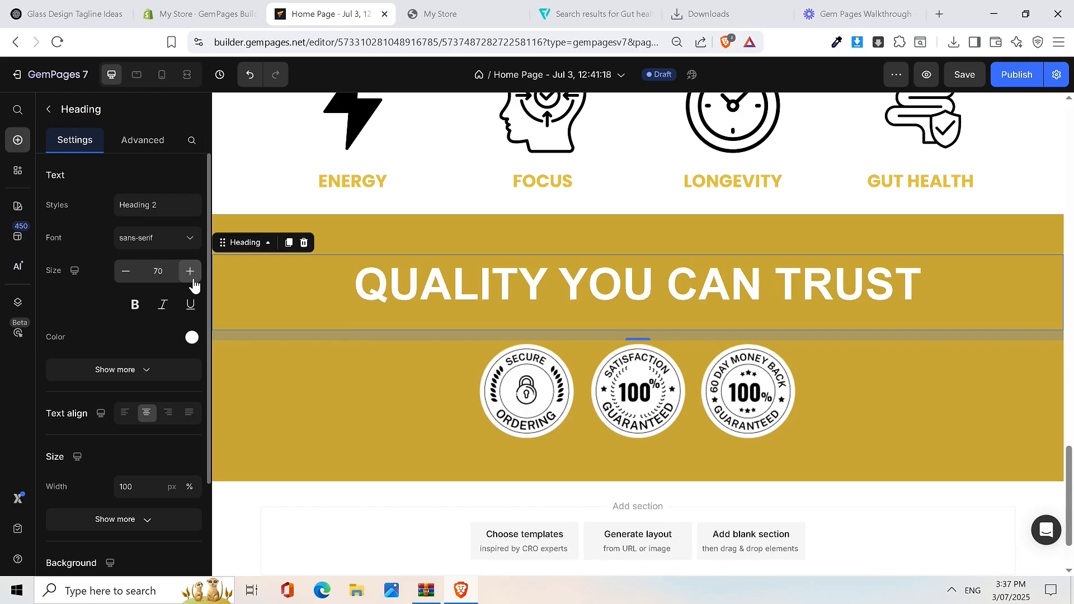
{"action": "left_click", "coordinate": [440, 7]}
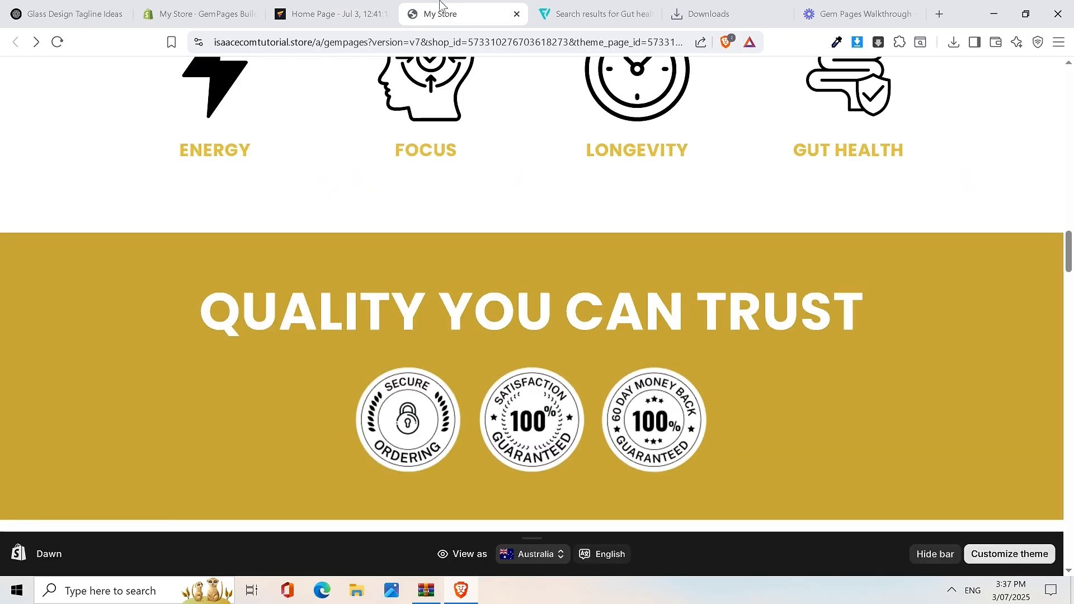
{"action": "left_click", "coordinate": [388, 13]}
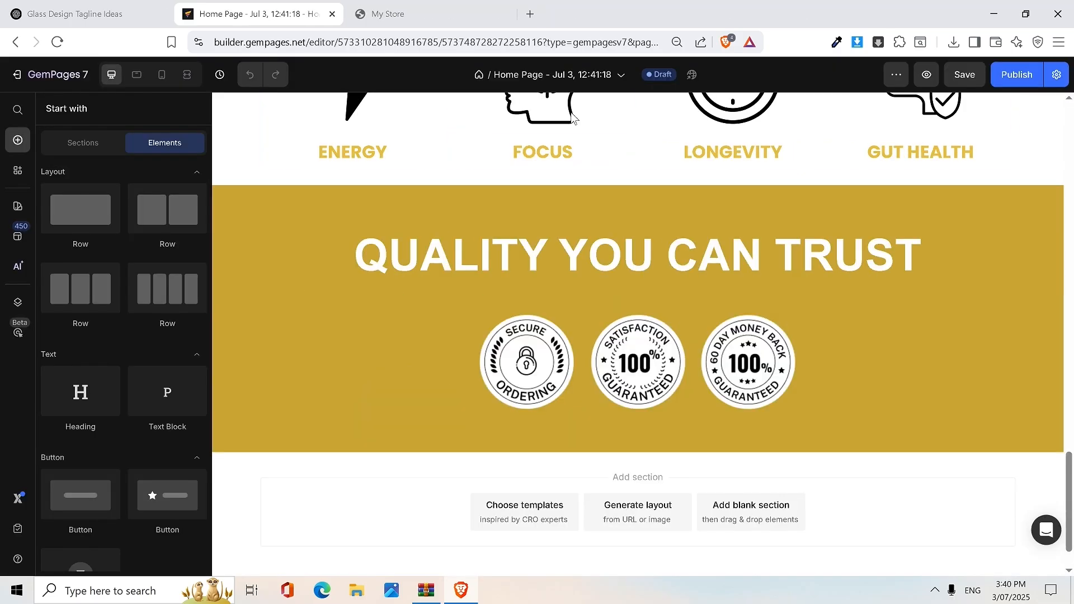
{"action": "left_click", "coordinate": [453, 21]}
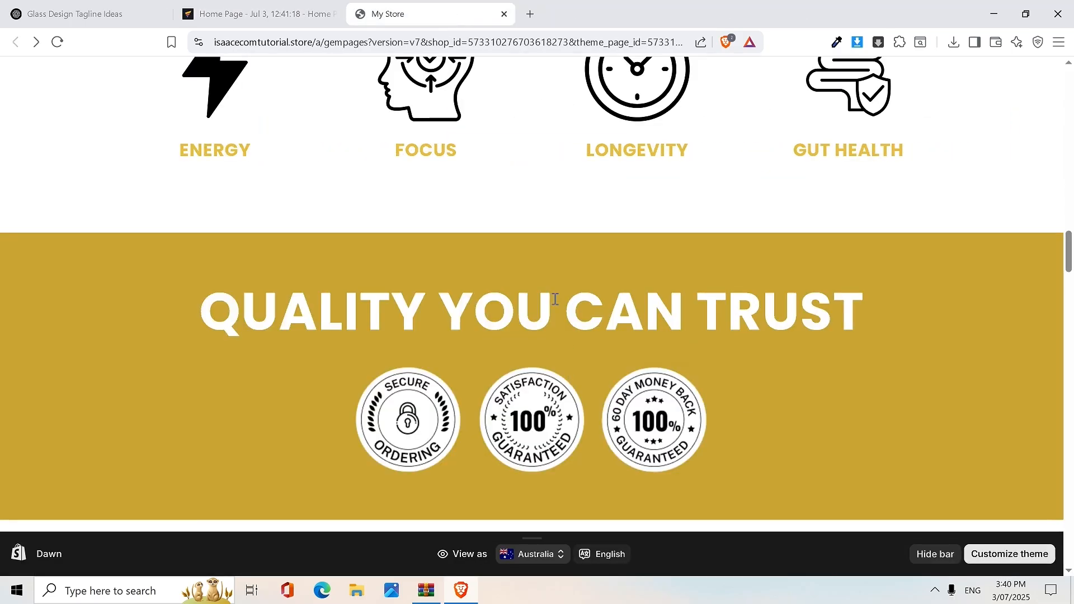
{"action": "left_click", "coordinate": [235, 14]}
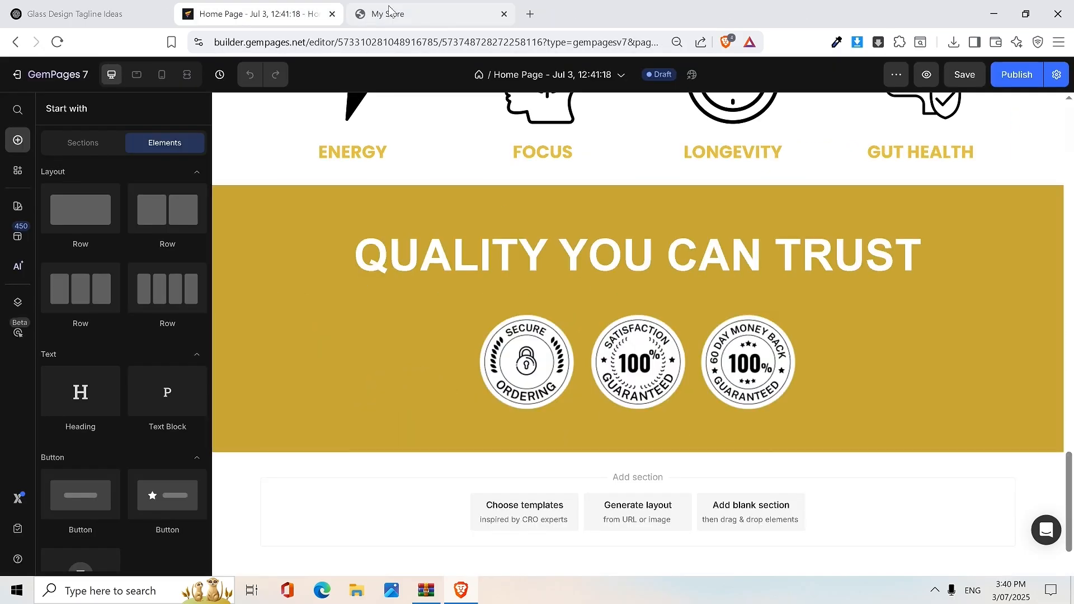
Step: Try a larger font size on the "QUALITY YOU CAN TRUST" heading, then set it back to 70
{"action": "left_click", "coordinate": [551, 256]}
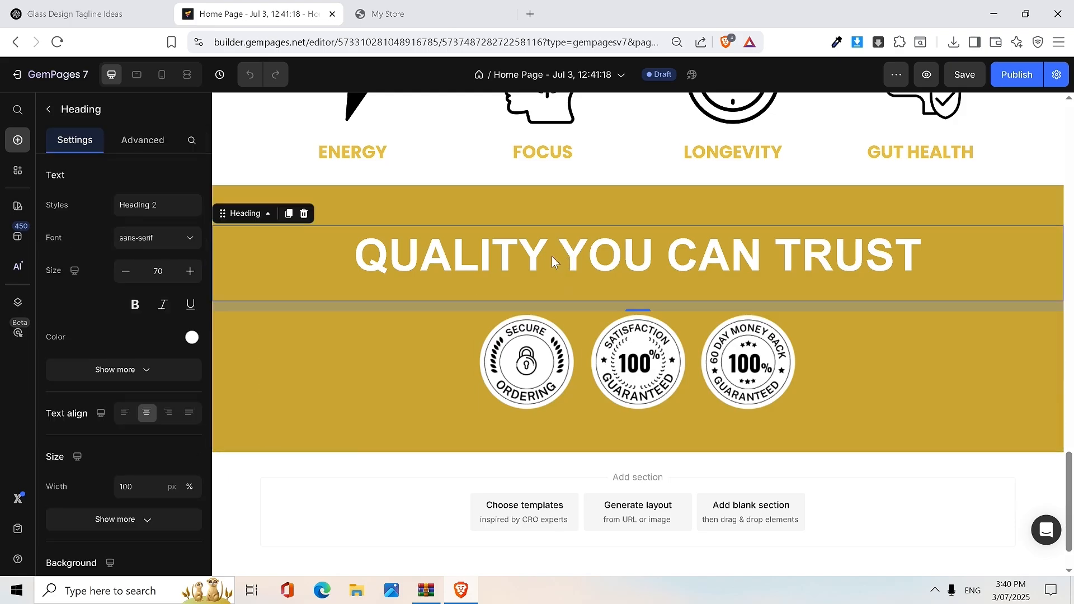
{"action": "left_click", "coordinate": [191, 271]}
{"action": "left_click", "coordinate": [190, 271]}
{"action": "left_click", "coordinate": [190, 271]}
{"action": "left_click", "coordinate": [190, 271]}
{"action": "left_click", "coordinate": [190, 271]}
{"action": "left_click", "coordinate": [190, 271]}
{"action": "left_click", "coordinate": [190, 270]}
{"action": "left_click", "coordinate": [125, 271]}
{"action": "left_click", "coordinate": [125, 271]}
{"action": "left_click", "coordinate": [126, 271]}
{"action": "left_click", "coordinate": [125, 271]}
{"action": "left_click", "coordinate": [126, 270]}
{"action": "left_click", "coordinate": [125, 271]}
{"action": "left_click", "coordinate": [123, 277]}
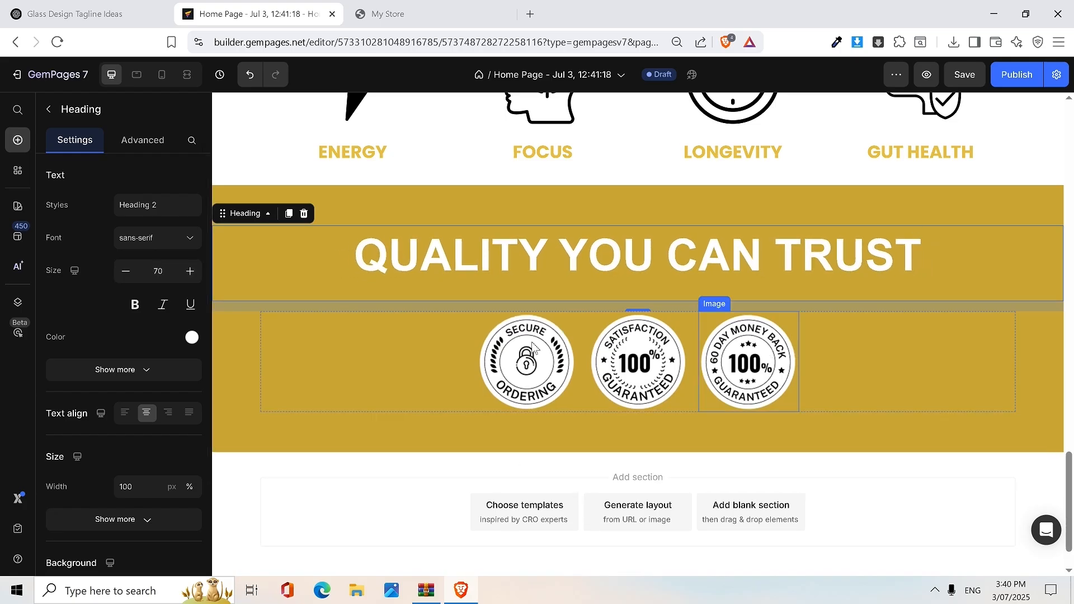
Step: Save the page and examine the heading and subheading of "The Optimal Supplements Difference" section in the store preview
{"action": "left_click", "coordinate": [964, 75]}
{"action": "left_click", "coordinate": [418, 12]}
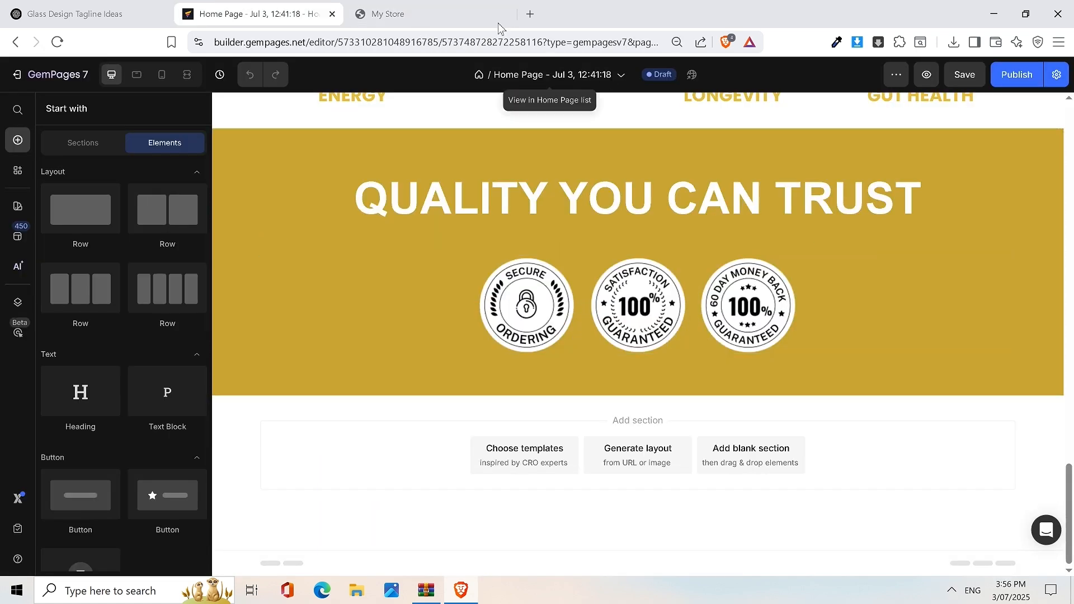
{"action": "left_click", "coordinate": [428, 16]}
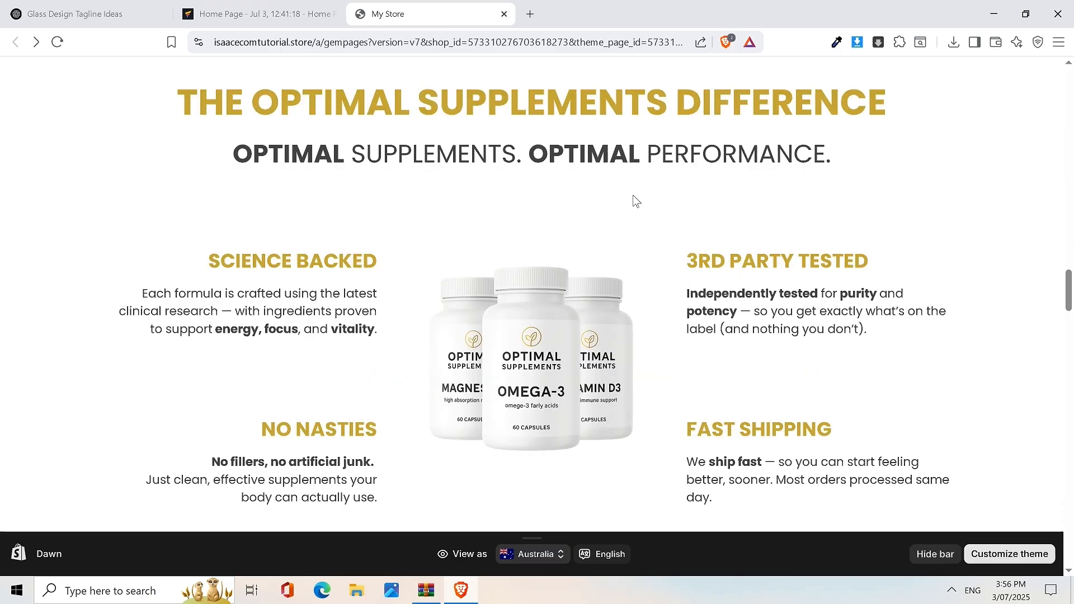
{"action": "left_click_drag", "start_coordinate": [178, 100], "coordinate": [796, 89]}
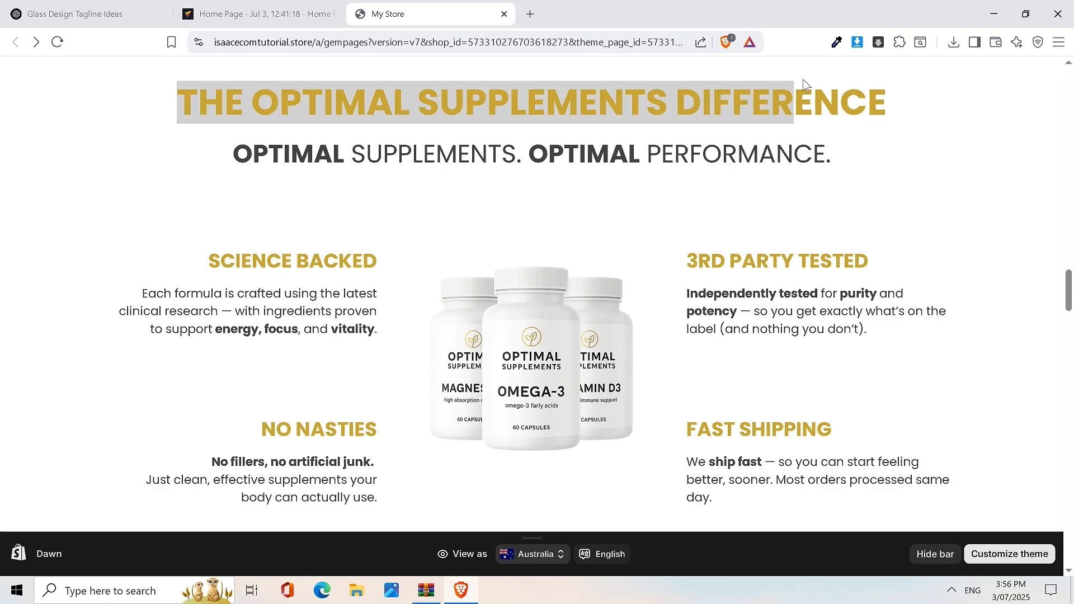
{"action": "left_click_drag", "start_coordinate": [251, 102], "coordinate": [942, 118]}
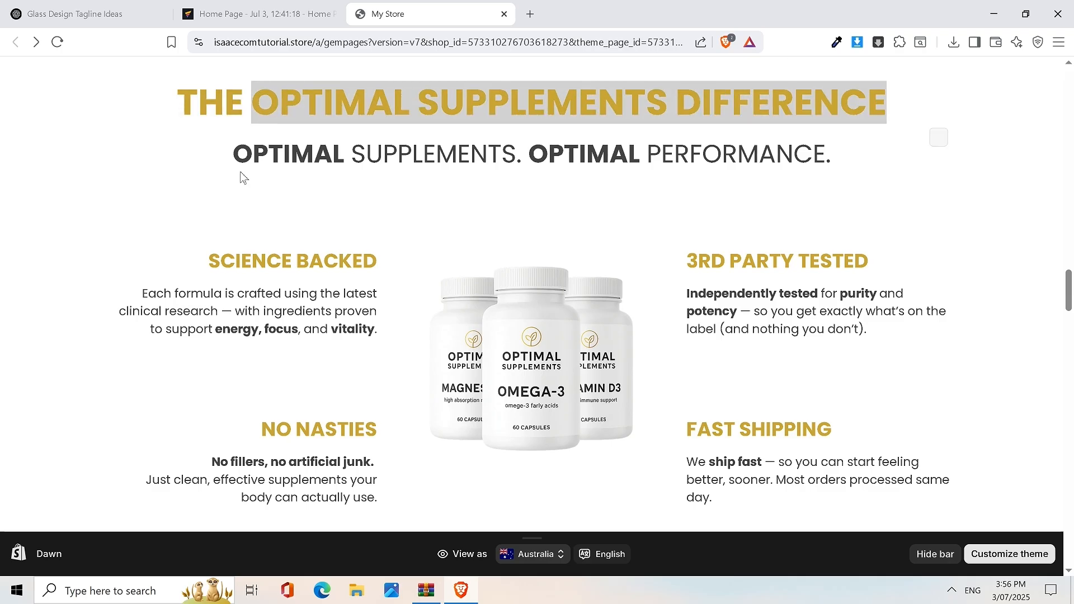
{"action": "left_click_drag", "start_coordinate": [231, 164], "coordinate": [783, 155]}
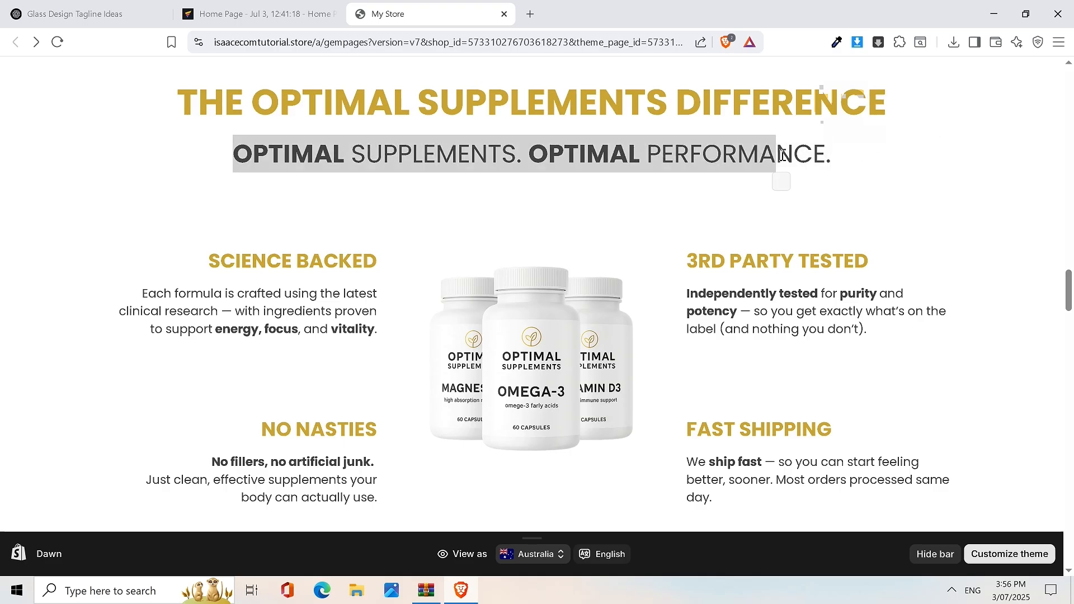
{"action": "left_click", "coordinate": [707, 145]}
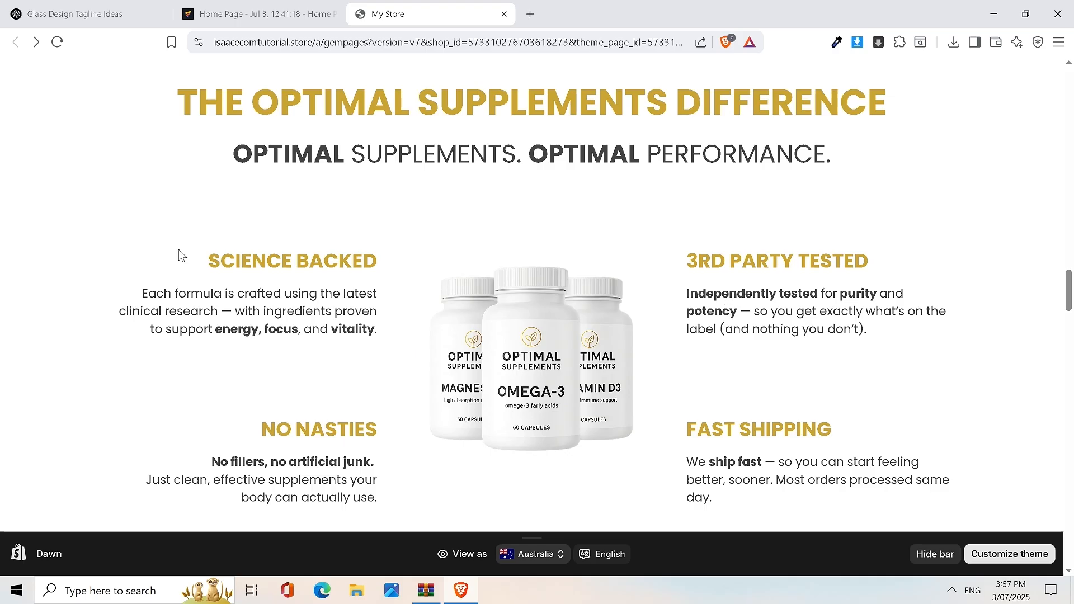
Step: Add the Nutritional Shakes home page template below the current sections, keeping those sections and the template's own fonts
{"action": "left_click", "coordinate": [242, 20]}
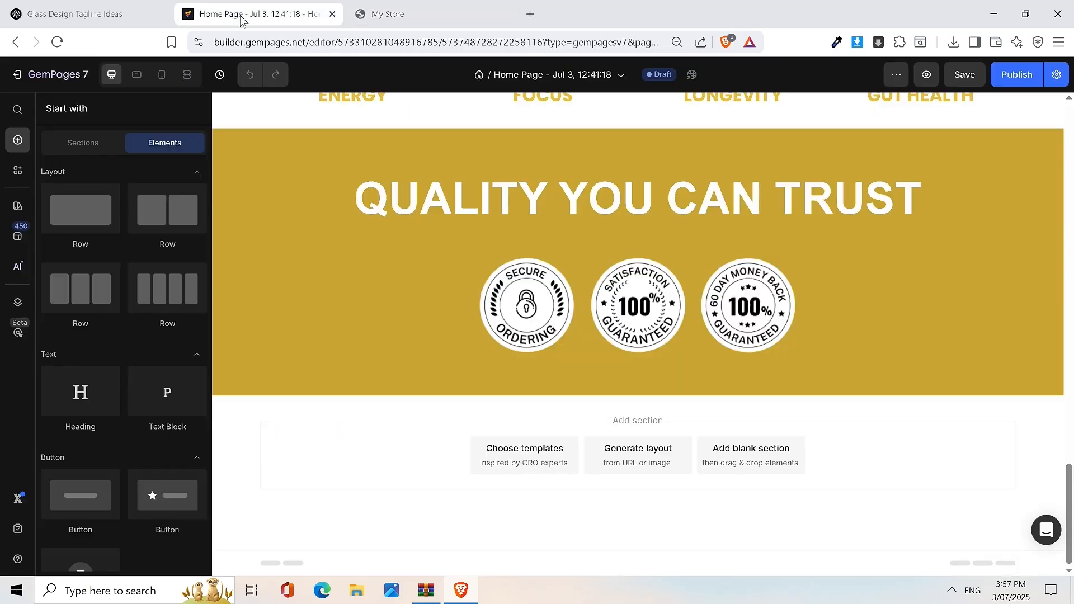
{"action": "left_click", "coordinate": [554, 470]}
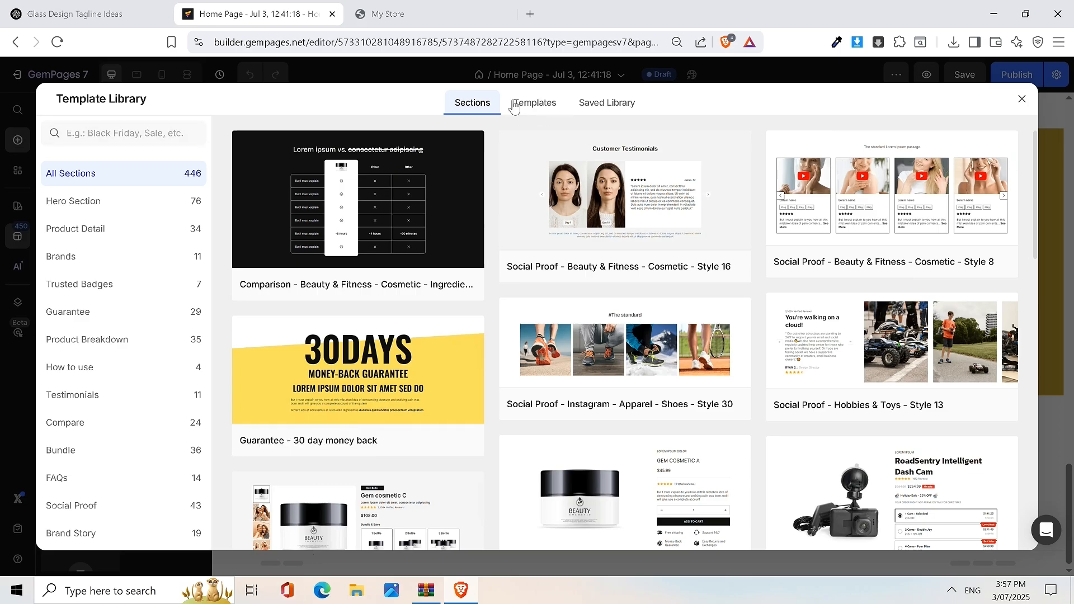
{"action": "mouse_move", "coordinate": [552, 143]}
{"action": "left_click", "coordinate": [534, 103]}
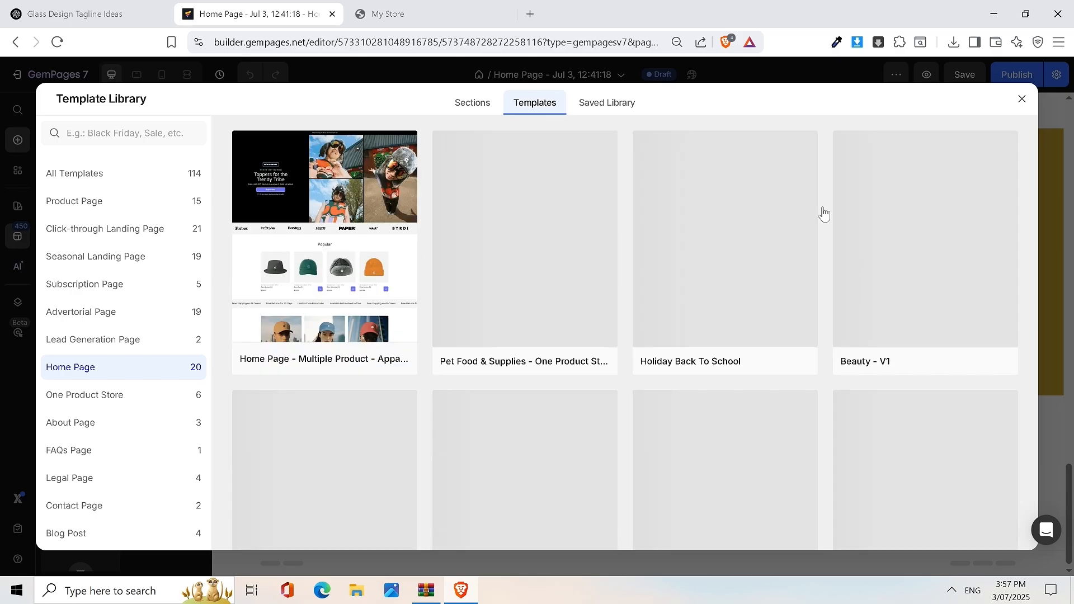
{"action": "scroll", "coordinate": [889, 270], "scroll_direction": "down", "scroll_amount": 5}
{"action": "scroll", "coordinate": [889, 270], "scroll_direction": "down", "scroll_amount": 5}
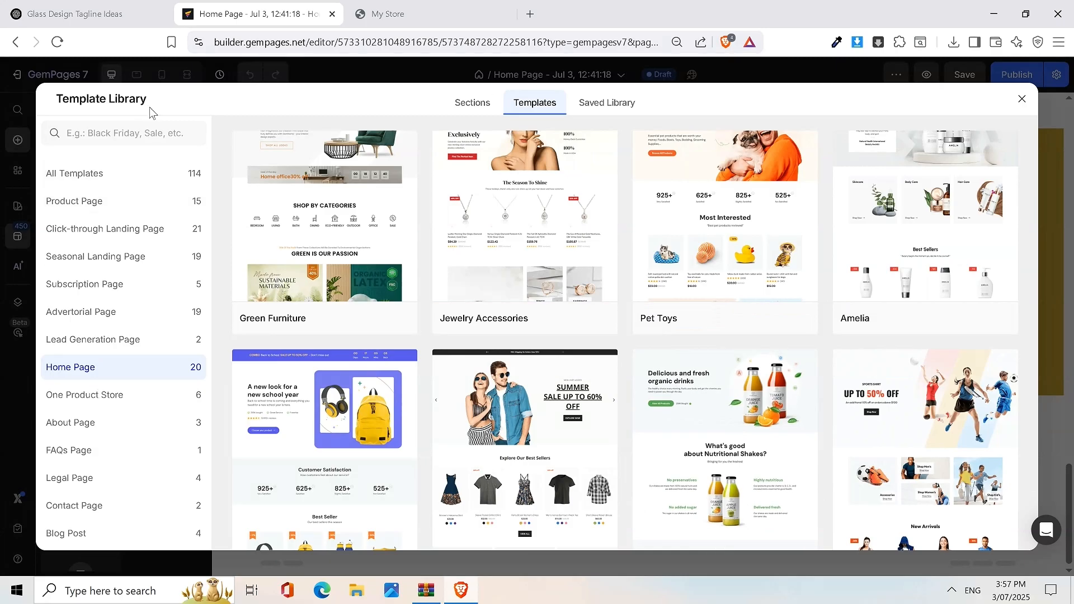
{"action": "mouse_move", "coordinate": [654, 335]}
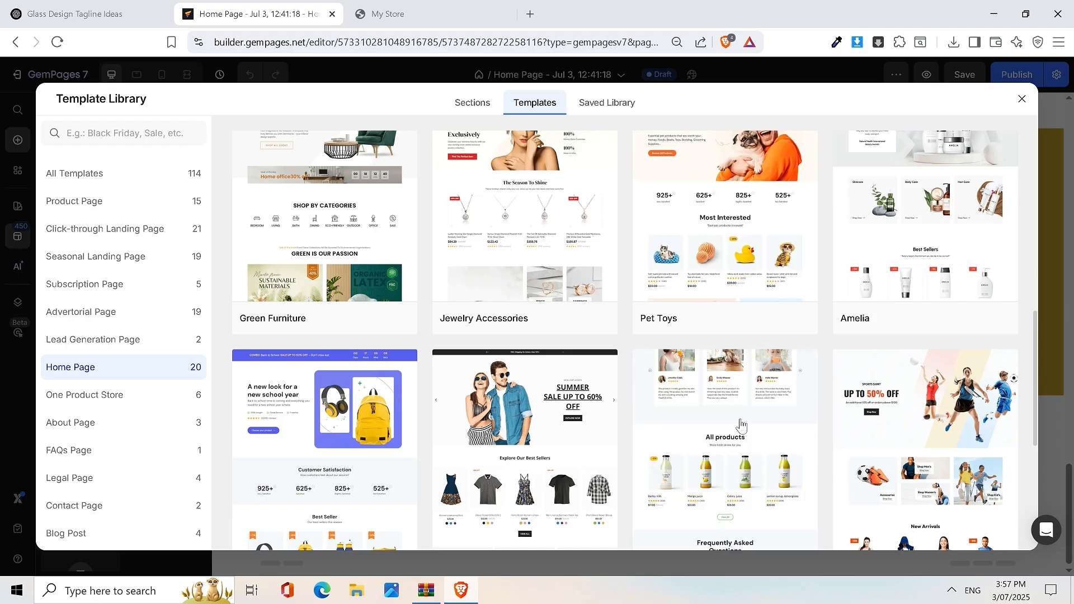
{"action": "scroll", "coordinate": [741, 380], "scroll_direction": "down", "scroll_amount": 3}
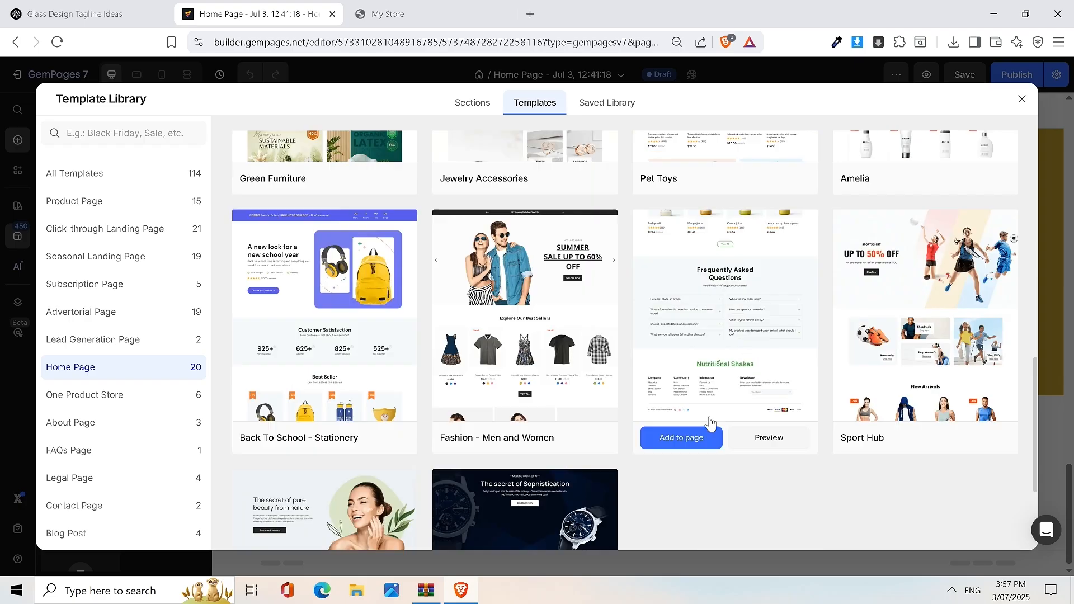
{"action": "left_click", "coordinate": [693, 444]}
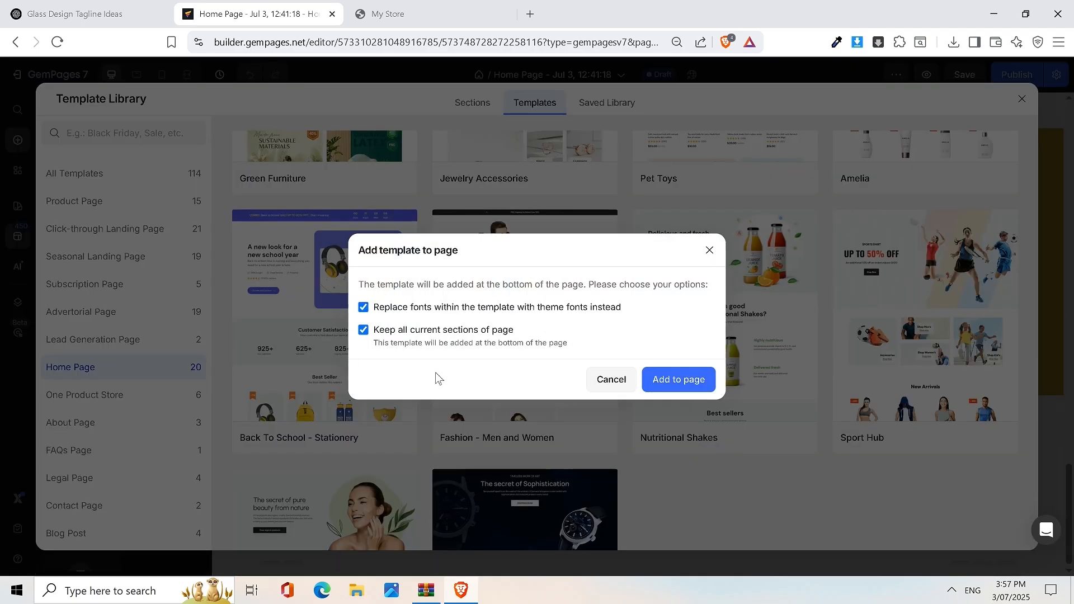
{"action": "left_click", "coordinate": [364, 307]}
{"action": "left_click", "coordinate": [673, 379]}
Step: Delete the template's "Delicious and fresh organic drinks" hero section below the trust badges
{"action": "scroll", "coordinate": [671, 198], "scroll_direction": "up", "scroll_amount": 1}
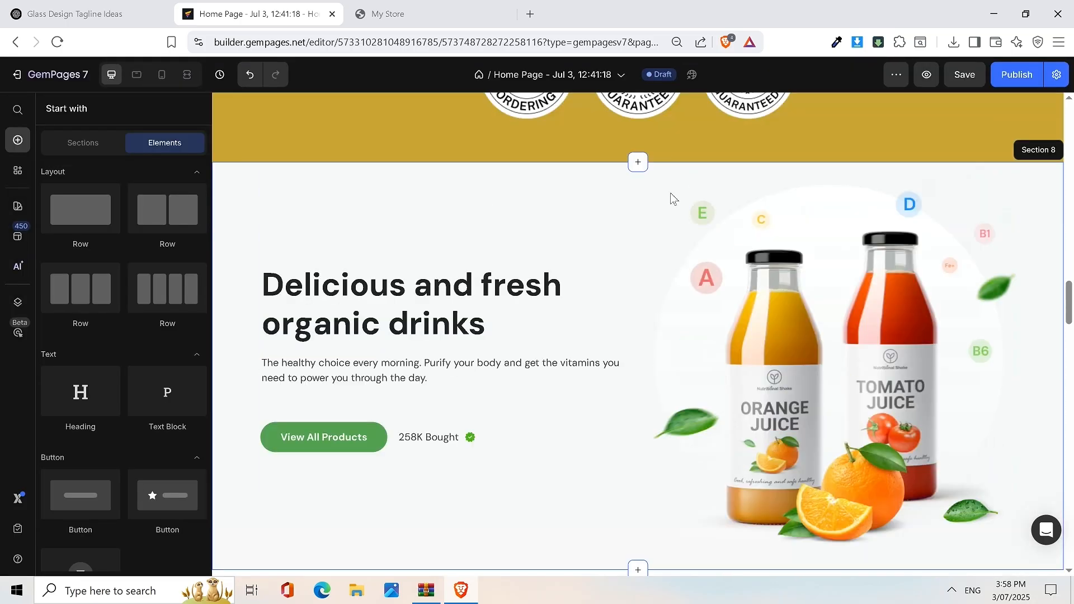
{"action": "scroll", "coordinate": [649, 302], "scroll_direction": "up", "scroll_amount": 3}
{"action": "scroll", "coordinate": [559, 335], "scroll_direction": "down", "scroll_amount": 2}
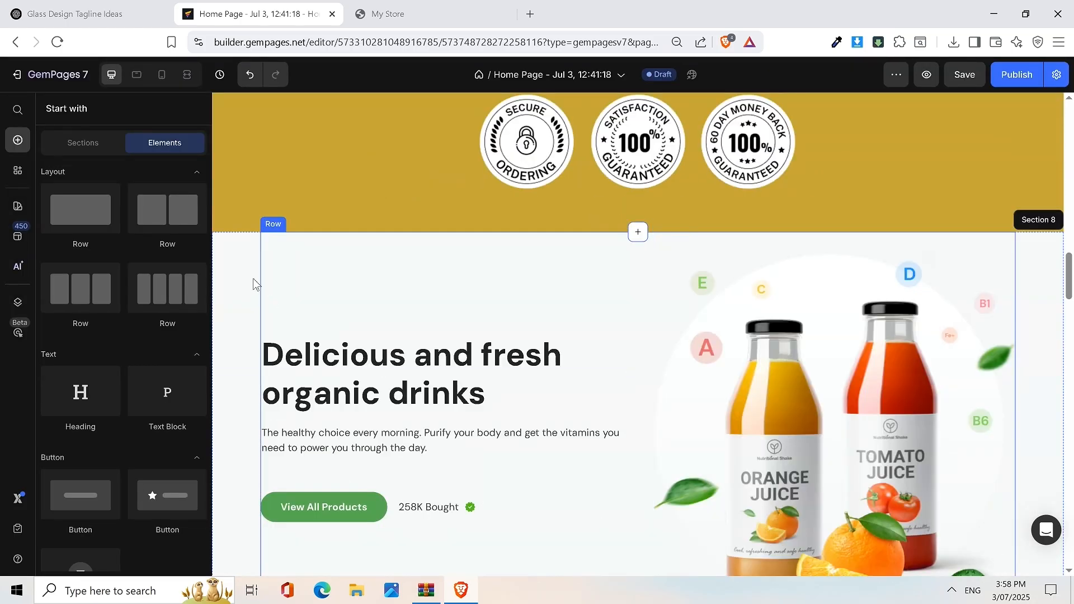
{"action": "left_click", "coordinate": [234, 272]}
{"action": "right_click", "coordinate": [233, 270]}
{"action": "left_click", "coordinate": [297, 484]}
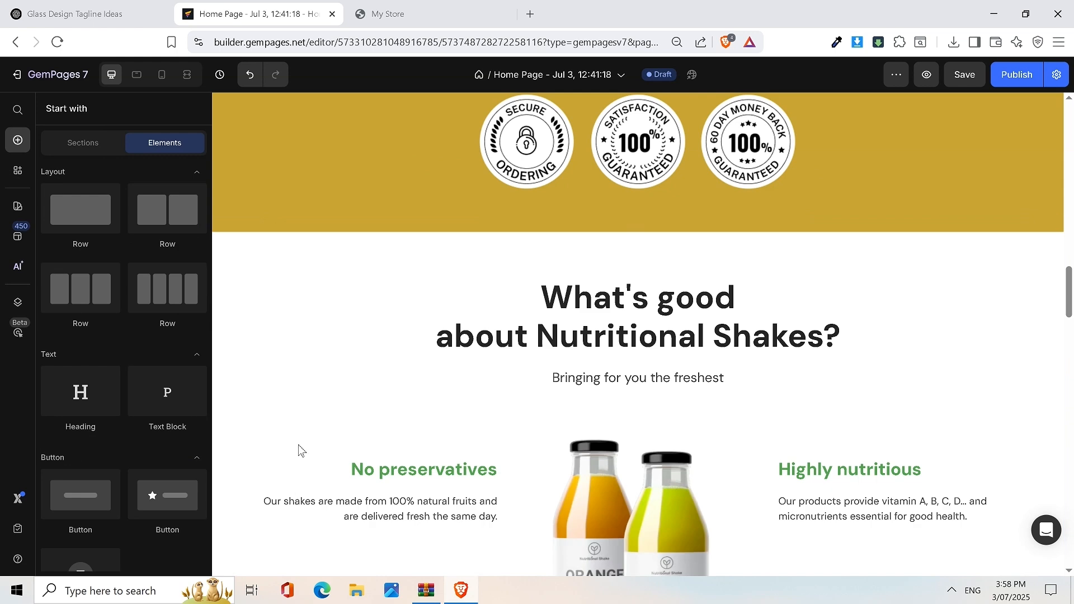
Step: Delete the template's "Best sellers" and "Our services" sections below the "What's good about Nutritional Shakes?" section
{"action": "scroll", "coordinate": [654, 290], "scroll_direction": "down", "scroll_amount": 3}
{"action": "scroll", "coordinate": [587, 313], "scroll_direction": "down", "scroll_amount": 4}
{"action": "scroll", "coordinate": [346, 268], "scroll_direction": "down", "scroll_amount": 1}
{"action": "right_click", "coordinate": [279, 237]}
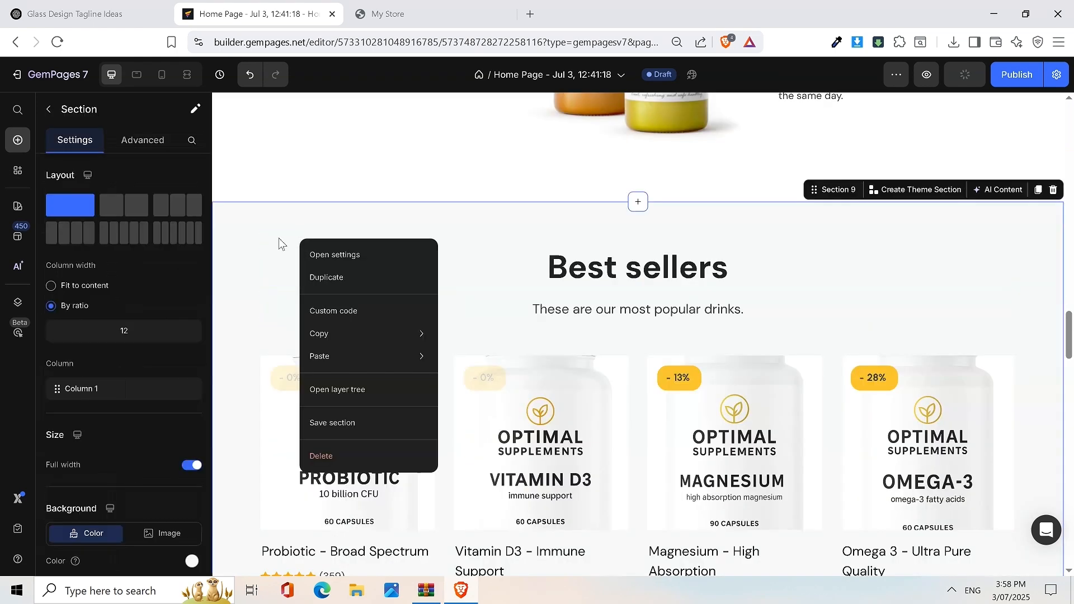
{"action": "left_click", "coordinate": [340, 455]}
{"action": "right_click", "coordinate": [264, 264]}
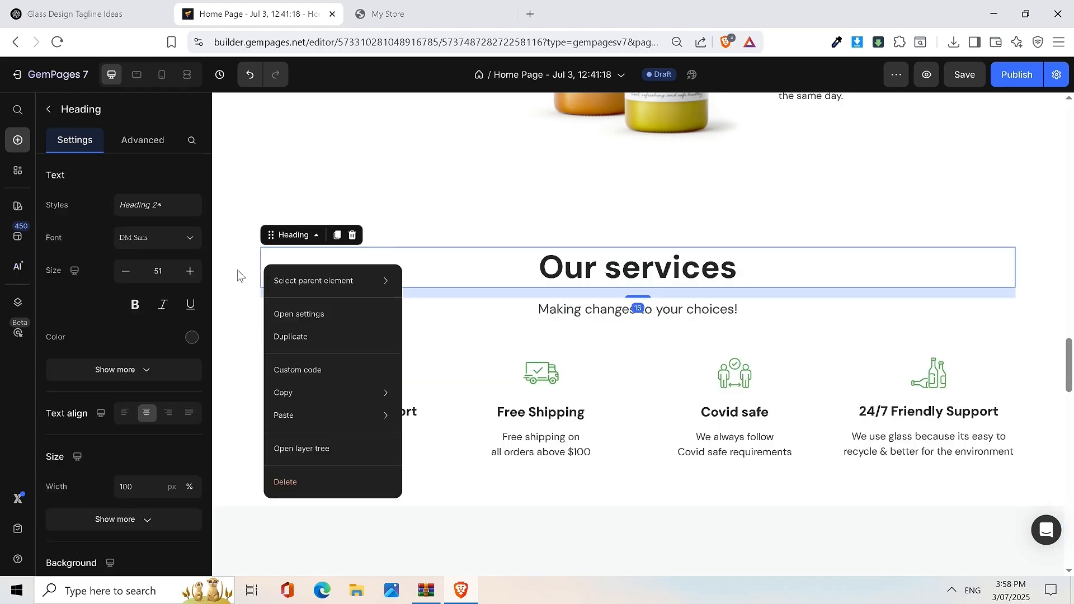
{"action": "right_click", "coordinate": [240, 272]}
{"action": "left_click", "coordinate": [285, 489]}
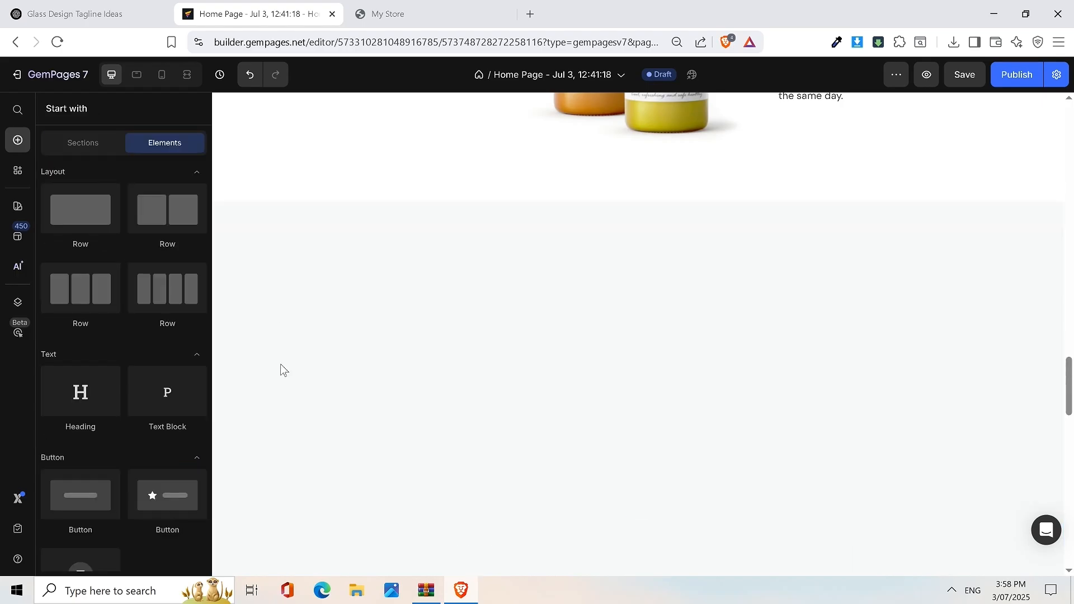
Step: Delete the grey template section above "All products" and the "All products" section itself
{"action": "right_click", "coordinate": [249, 268]}
{"action": "left_click", "coordinate": [280, 491]}
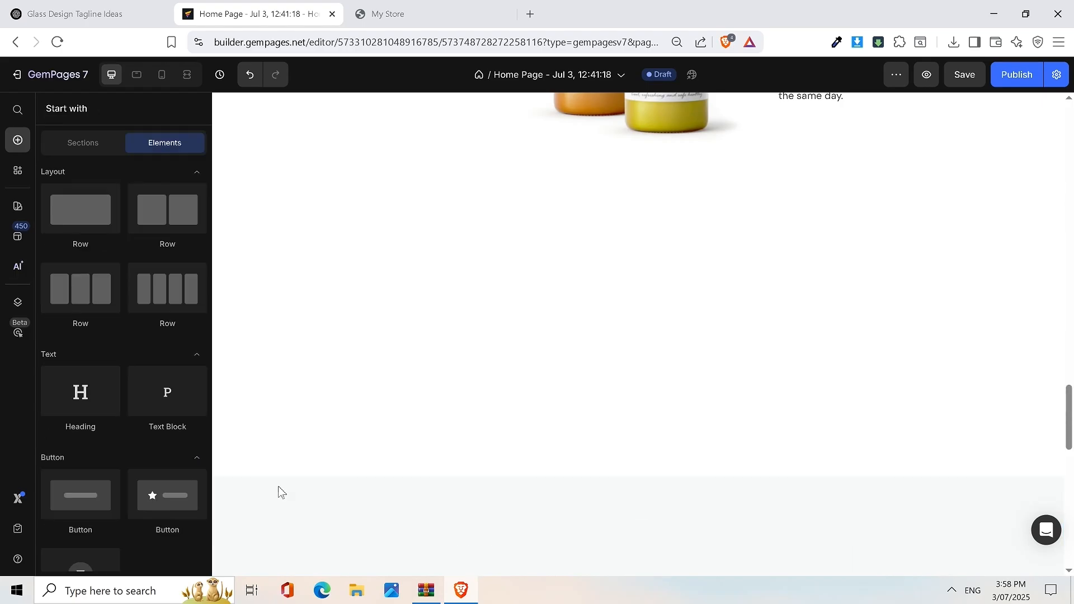
{"action": "scroll", "coordinate": [271, 288], "scroll_direction": "up", "scroll_amount": 5}
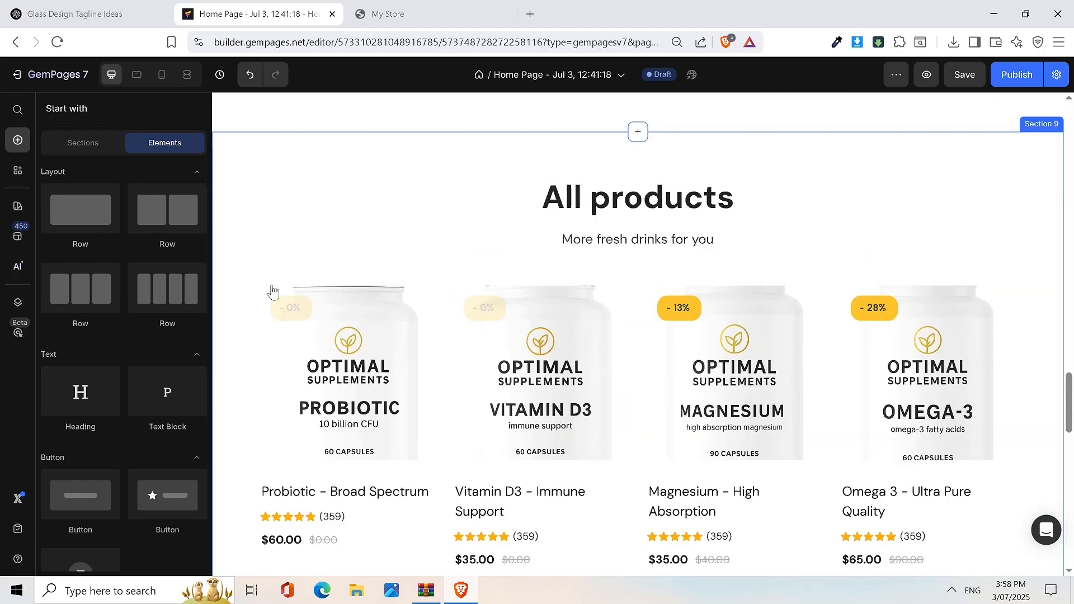
{"action": "right_click", "coordinate": [234, 164]}
{"action": "left_click", "coordinate": [297, 377]}
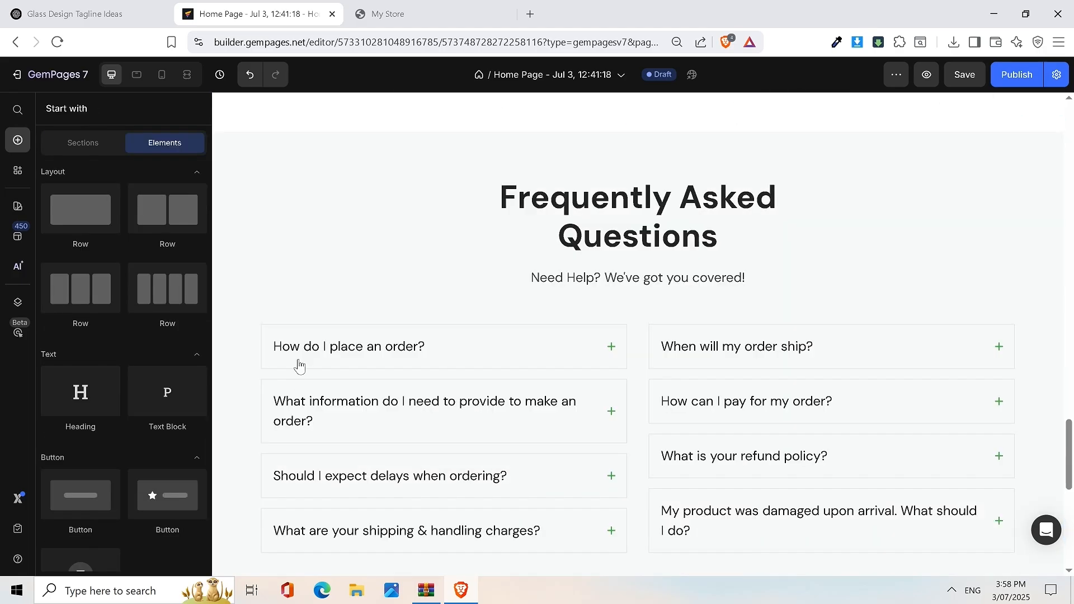
Step: Delete the template's "Frequently Asked Questions" section and the "Nutritional Shakes" footer section below it
{"action": "right_click", "coordinate": [247, 159]}
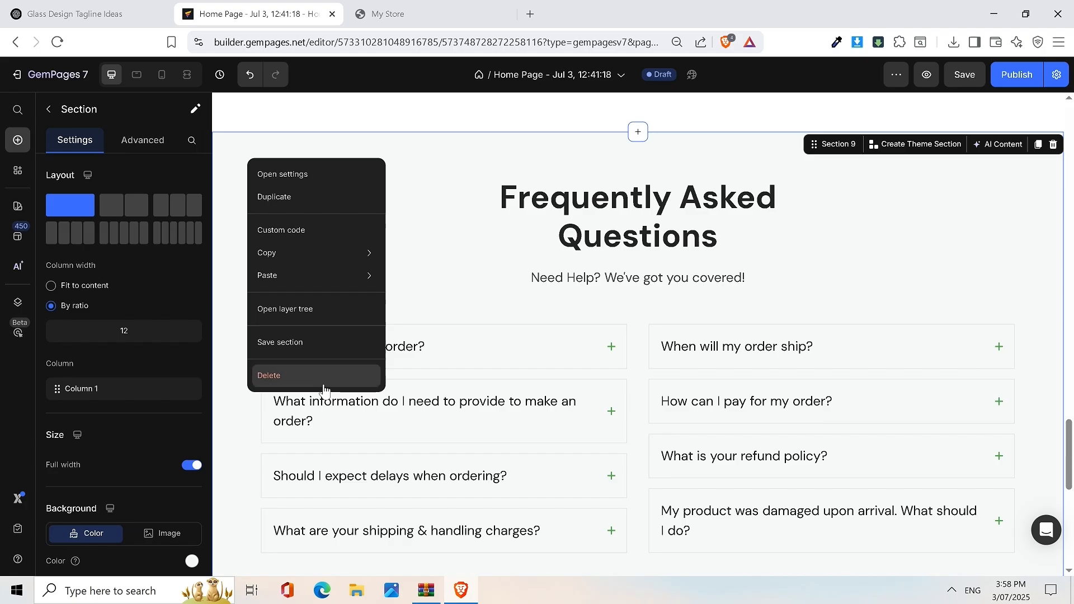
{"action": "left_click", "coordinate": [324, 387]}
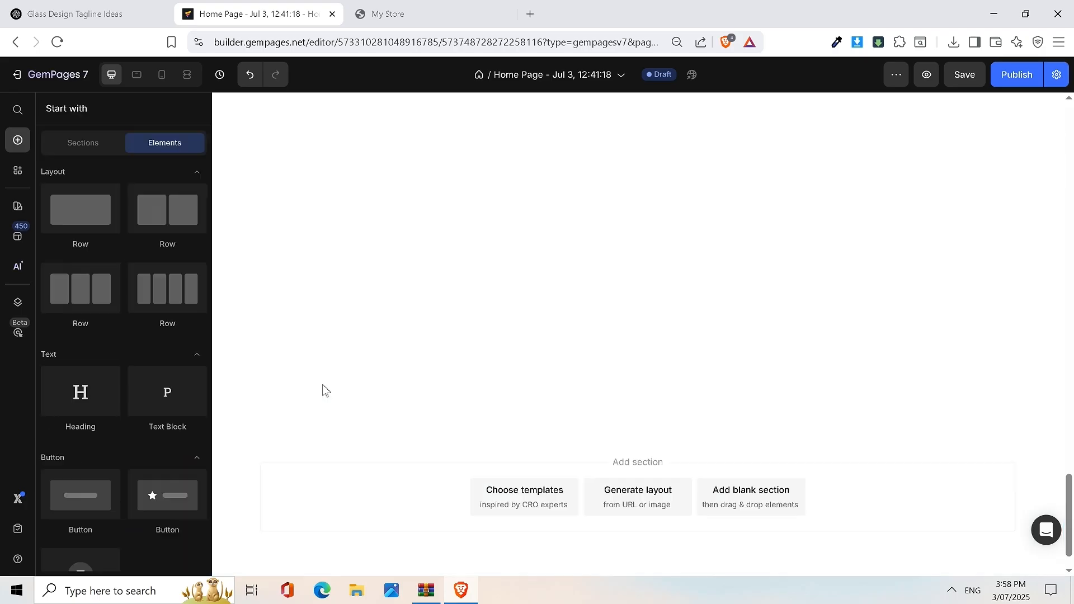
{"action": "scroll", "coordinate": [570, 190], "scroll_direction": "down", "scroll_amount": 1}
{"action": "scroll", "coordinate": [559, 212], "scroll_direction": "up", "scroll_amount": 5}
{"action": "scroll", "coordinate": [475, 269], "scroll_direction": "down", "scroll_amount": 5}
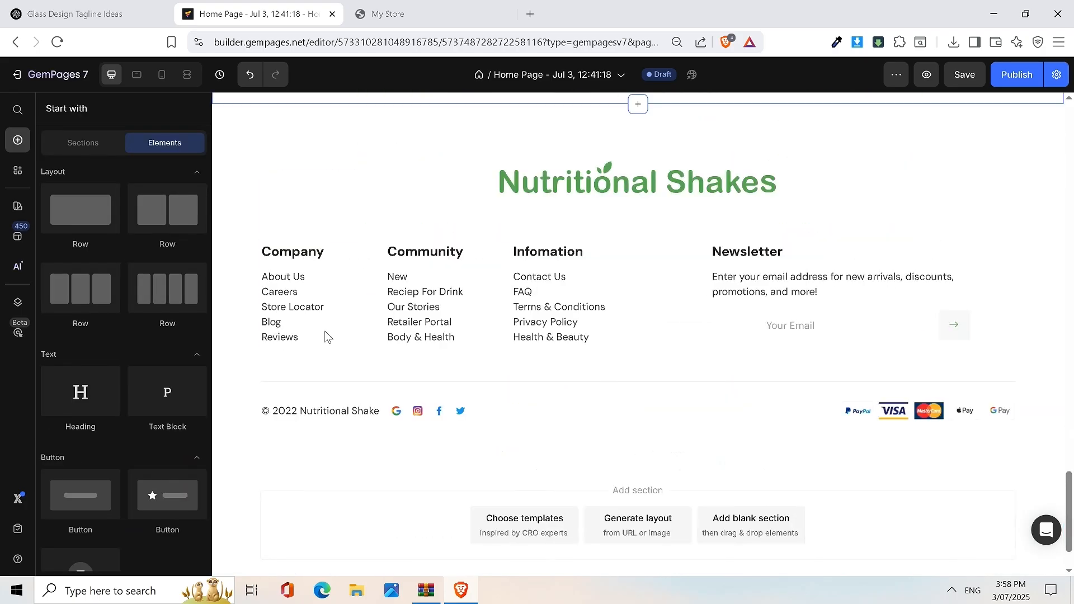
{"action": "scroll", "coordinate": [336, 329], "scroll_direction": "up", "scroll_amount": 5}
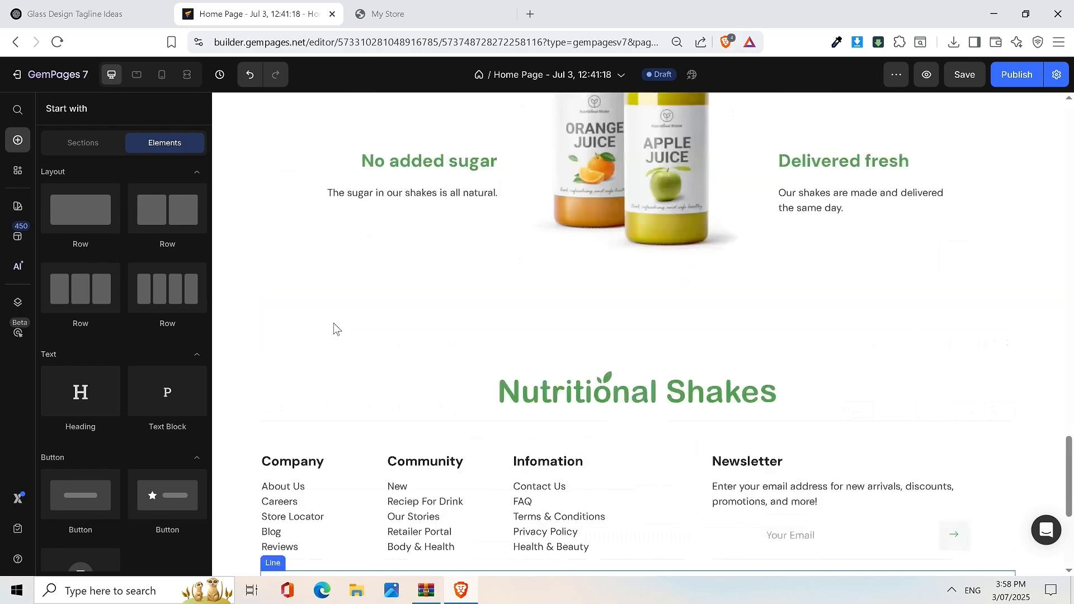
{"action": "right_click", "coordinate": [283, 369]}
{"action": "left_click", "coordinate": [323, 352]}
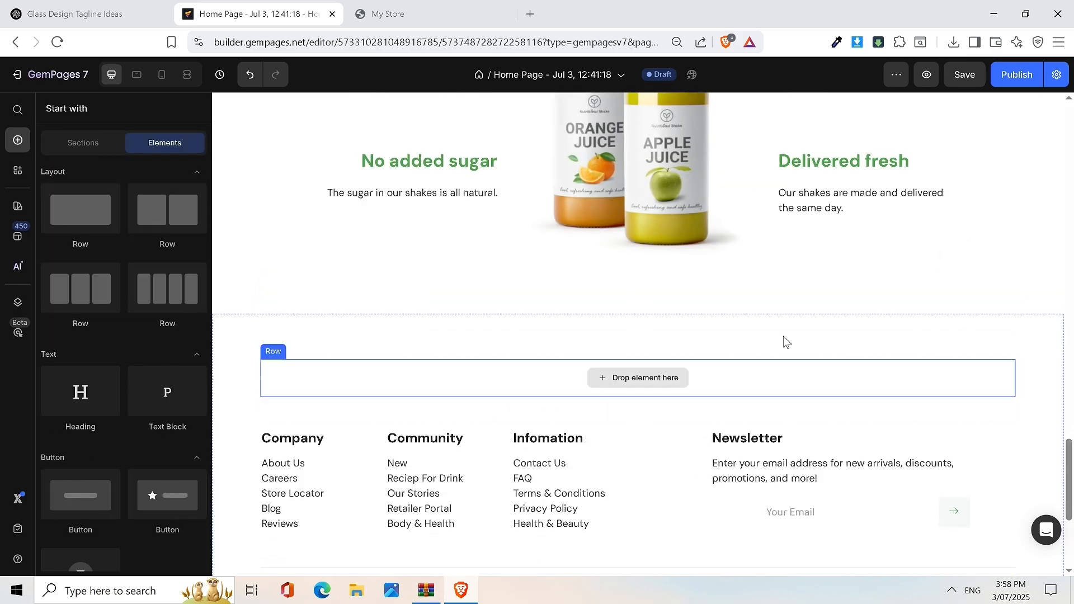
{"action": "right_click", "coordinate": [263, 434]}
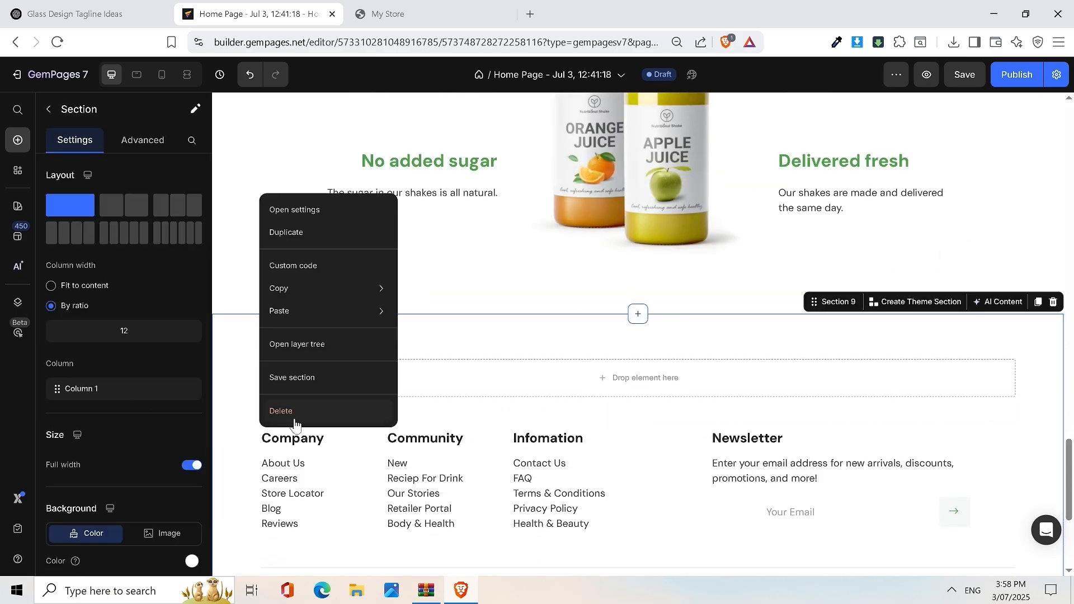
{"action": "left_click", "coordinate": [295, 414]}
Step: Replace the "What's good about Nutritional Shakes?" heading text with "The Optimal Supplements Difference" from the store preview
{"action": "scroll", "coordinate": [702, 354], "scroll_direction": "up", "scroll_amount": 13}
{"action": "scroll", "coordinate": [736, 343], "scroll_direction": "down", "scroll_amount": 7}
{"action": "scroll", "coordinate": [733, 335], "scroll_direction": "down", "scroll_amount": 6}
{"action": "scroll", "coordinate": [431, 330], "scroll_direction": "up", "scroll_amount": 2}
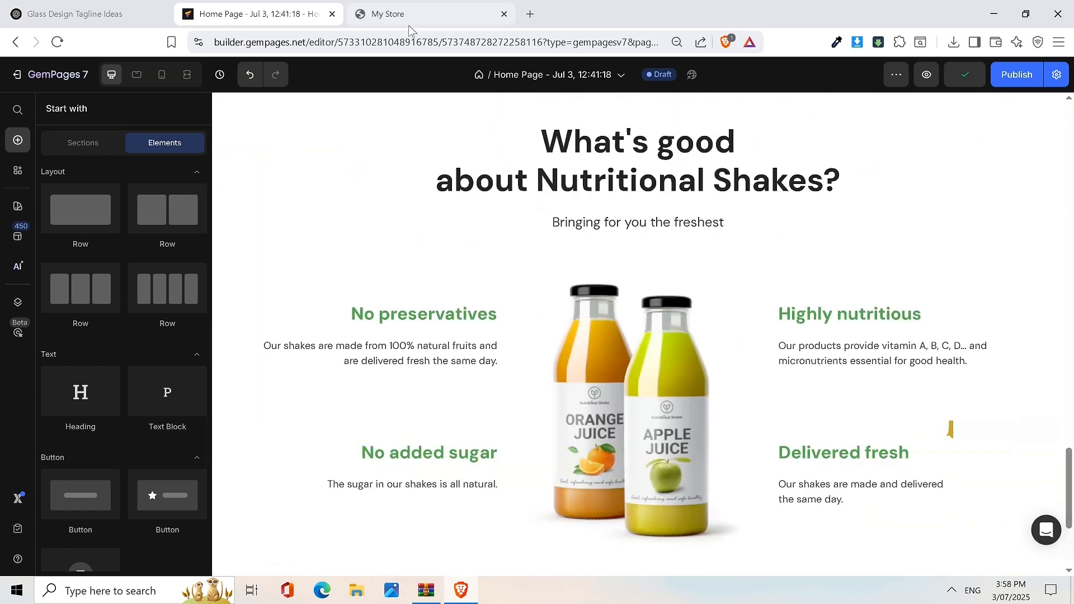
{"action": "left_click", "coordinate": [411, 15]}
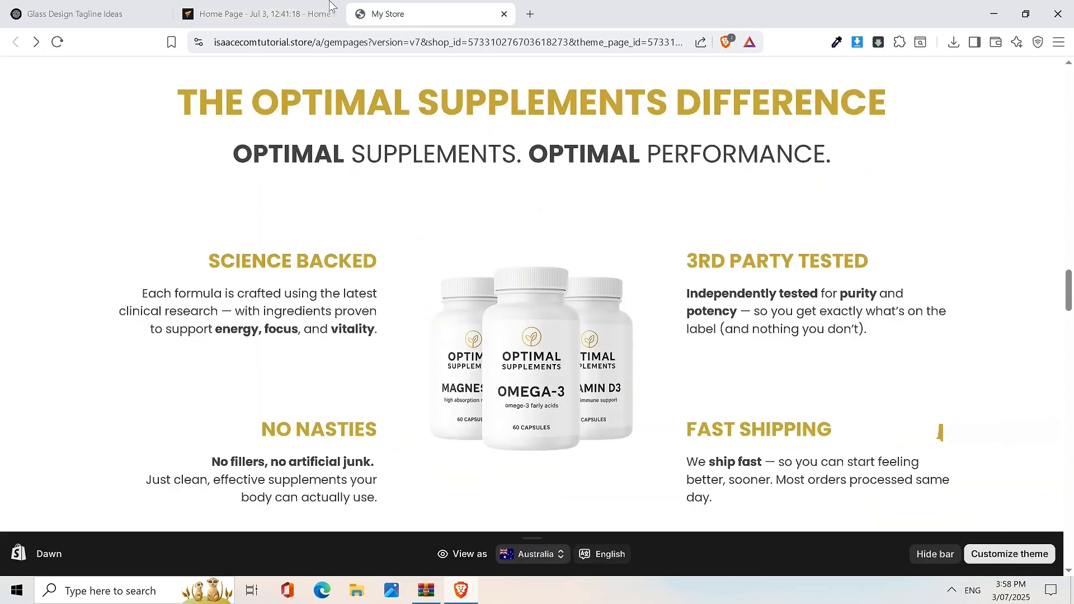
{"action": "left_click", "coordinate": [280, 6]}
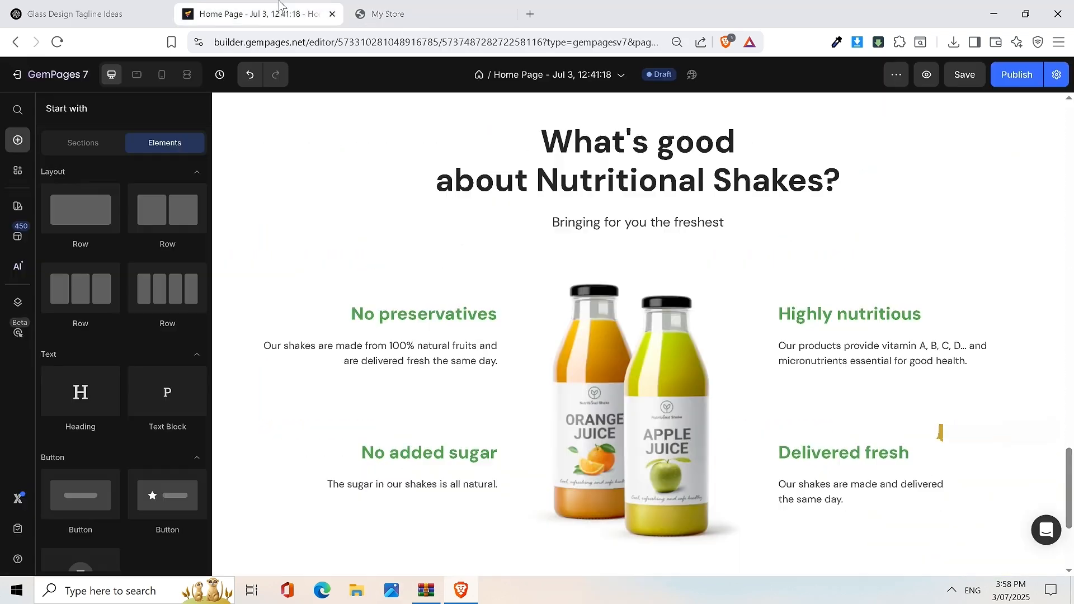
{"action": "left_click", "coordinate": [689, 163]}
{"action": "double_click", "coordinate": [689, 163]}
{"action": "key", "text": "ctrl+Tab"}
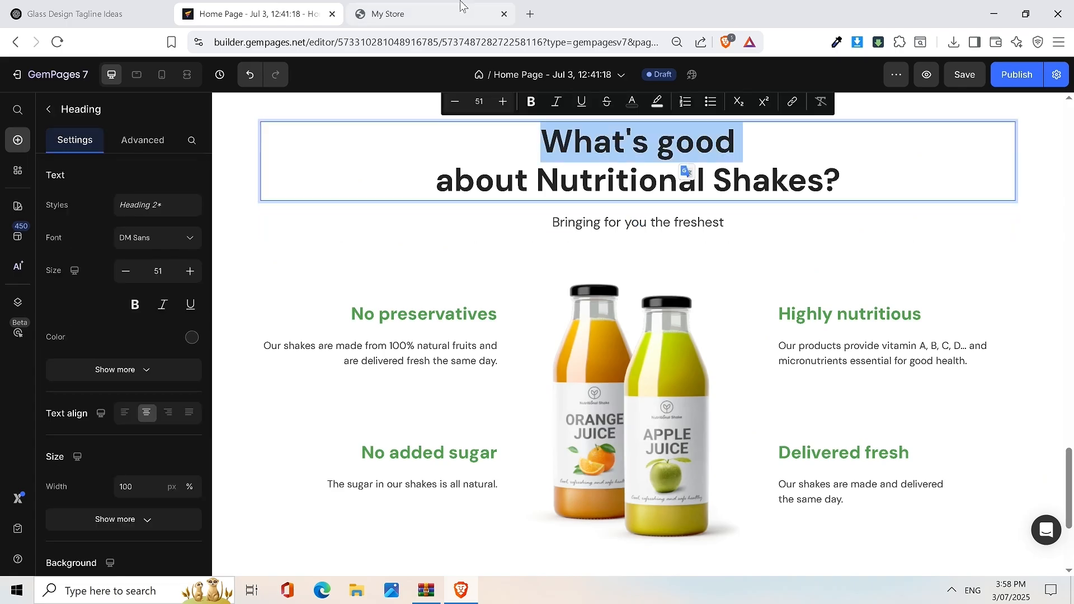
{"action": "triple_click", "coordinate": [580, 98]}
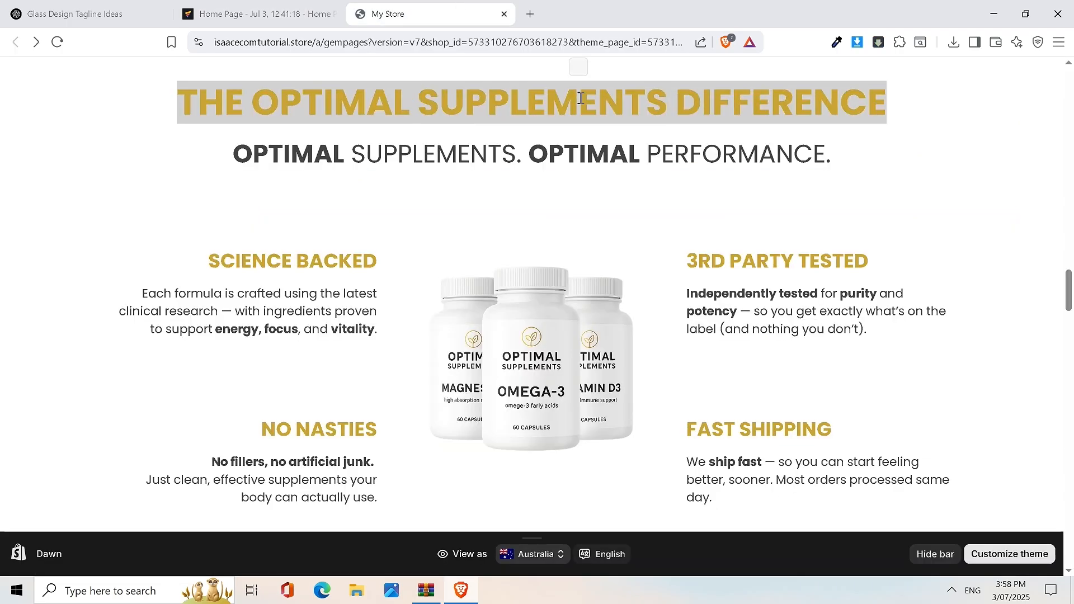
{"action": "left_click", "coordinate": [279, 12]}
{"action": "double_click", "coordinate": [662, 157]}
{"action": "key", "text": "ctrl+a"}
{"action": "key", "text": "BackSpace"}
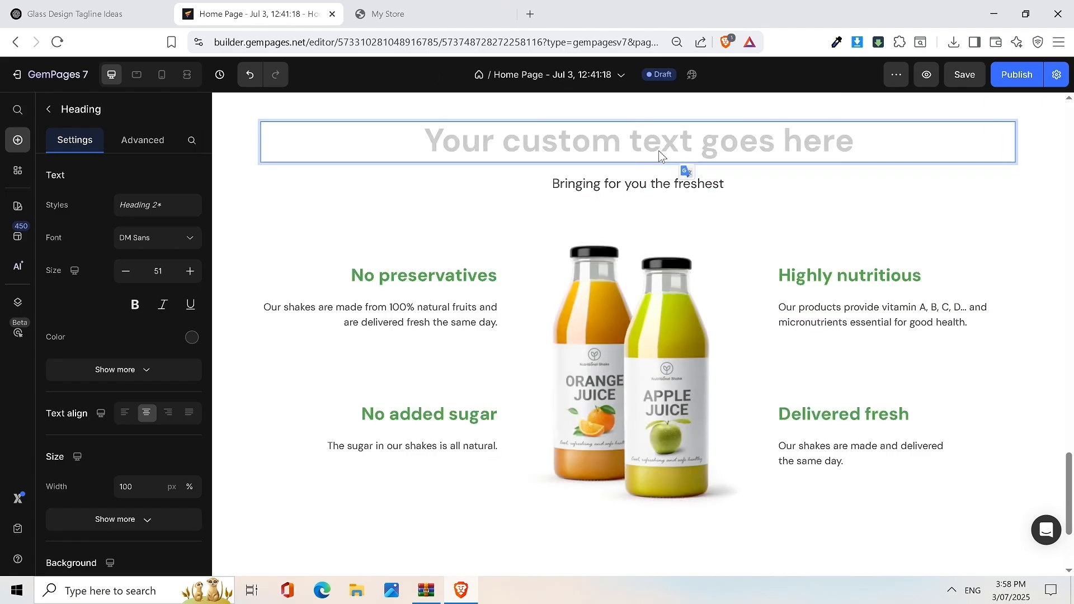
{"action": "type", "text": "The Optimal Supplements Difference"}
{"action": "key", "text": "BackSpace"}
{"action": "key", "text": "BackSpace"}
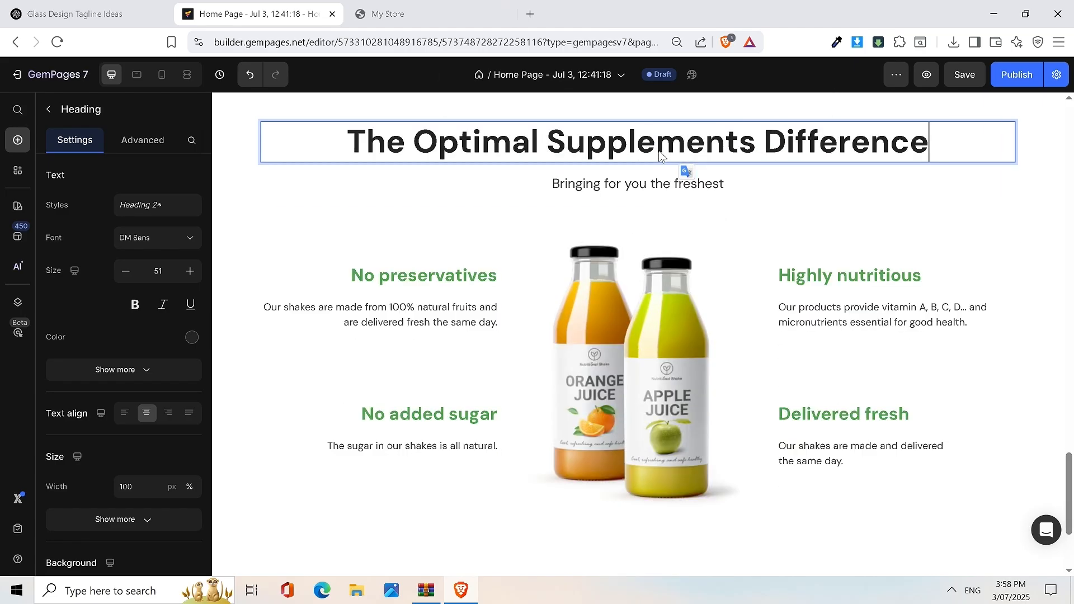
Step: Format the "The Optimal Supplements Difference" heading in Poppins, all uppercase, with the gold color E3C146
{"action": "left_click", "coordinate": [124, 246]}
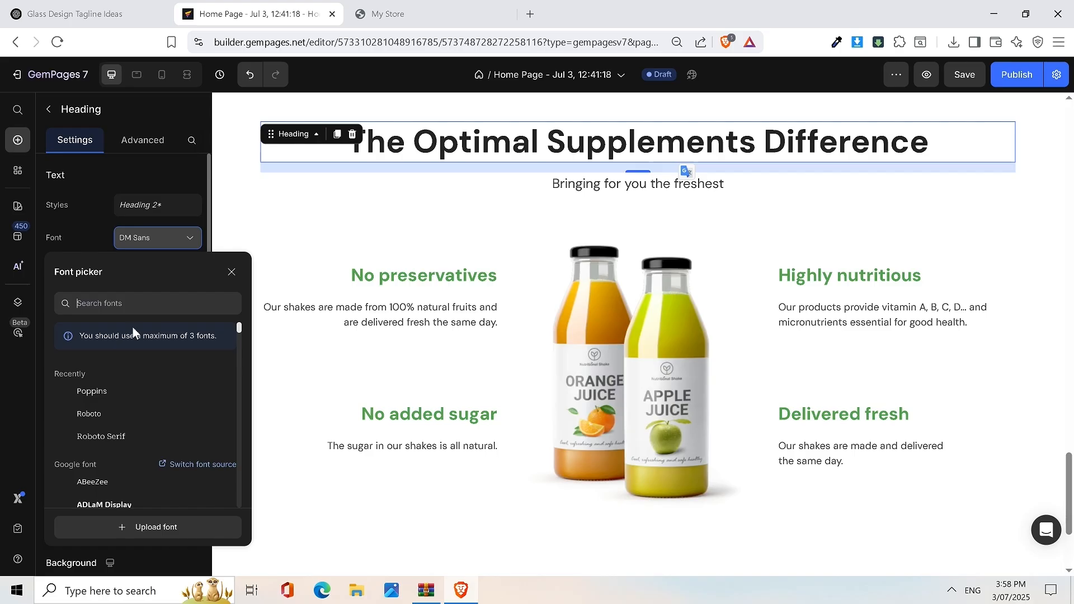
{"action": "left_click", "coordinate": [87, 324]}
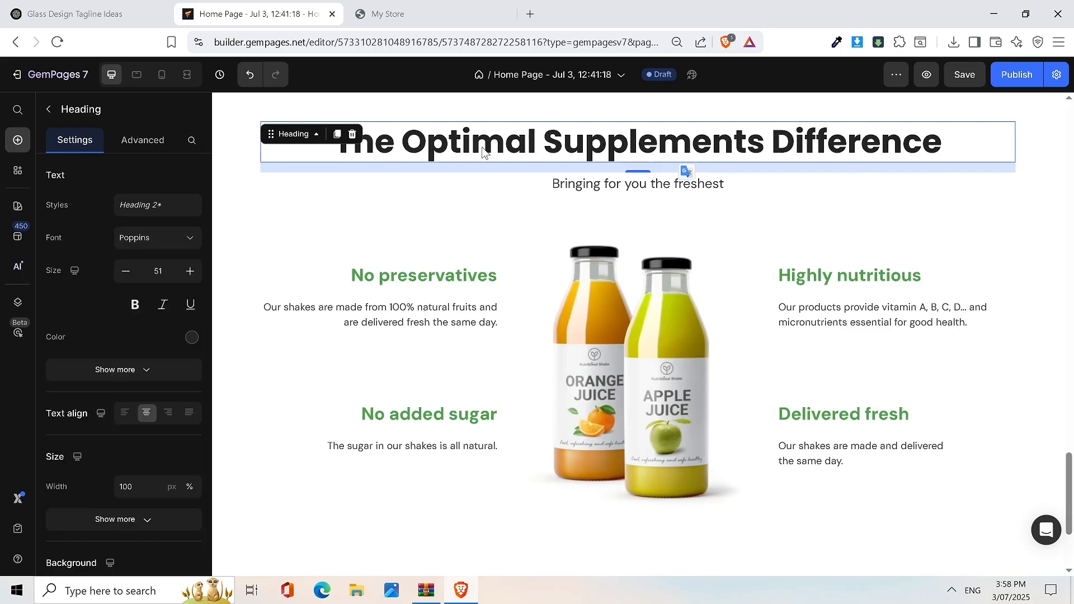
{"action": "left_click", "coordinate": [140, 370]}
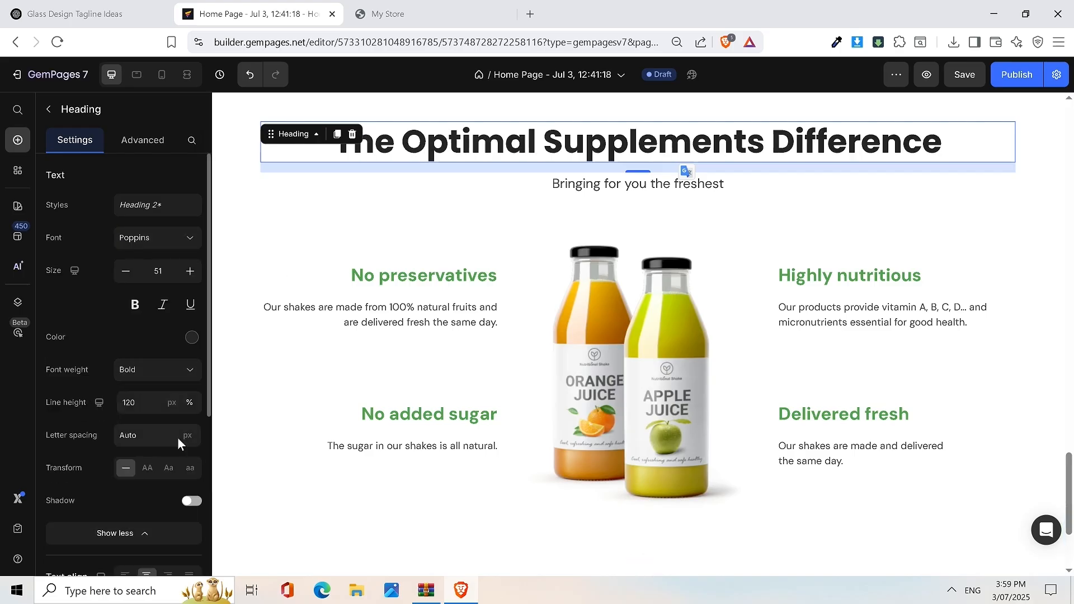
{"action": "left_click", "coordinate": [147, 467]}
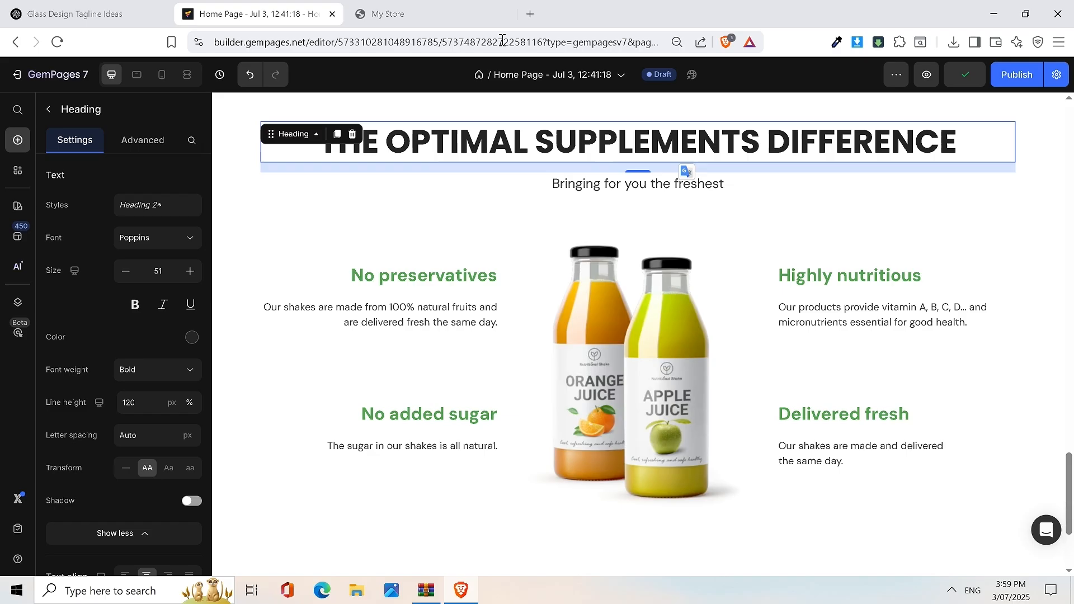
{"action": "left_click", "coordinate": [442, 11]}
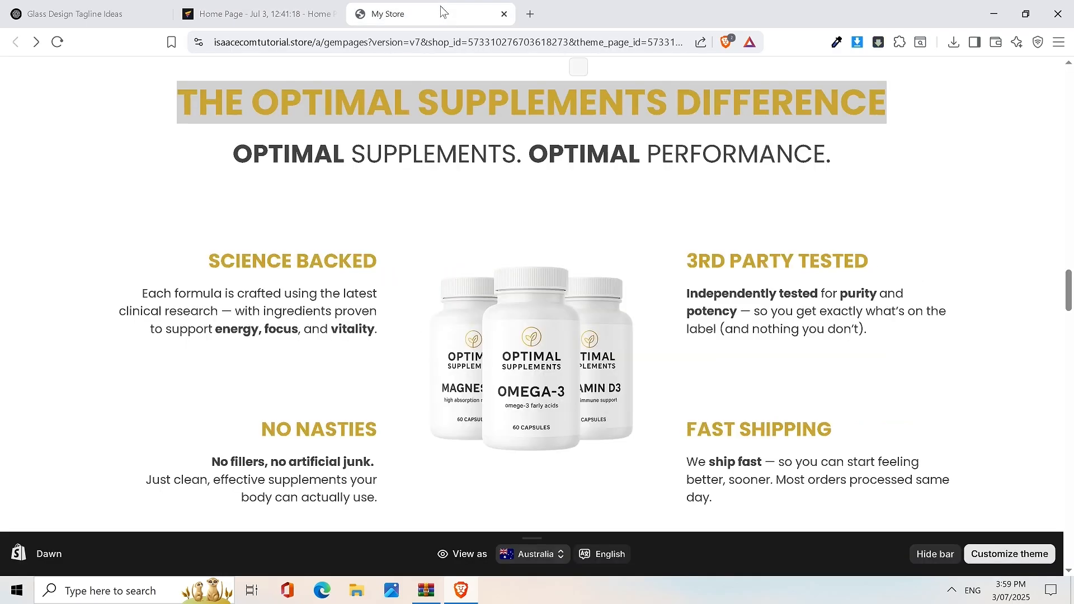
{"action": "left_click", "coordinate": [257, 4]}
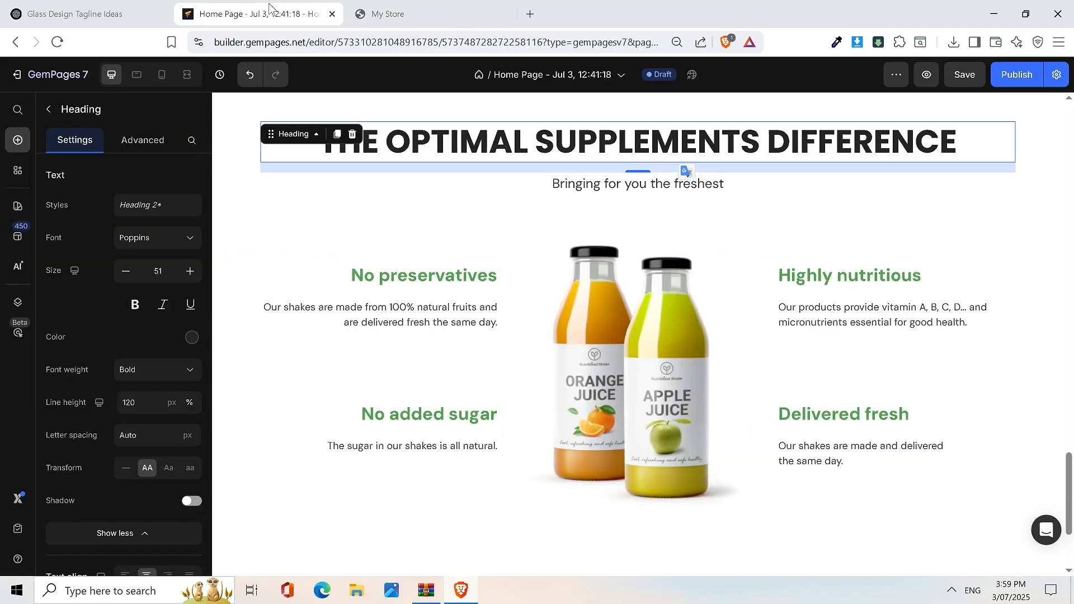
{"action": "left_click", "coordinate": [192, 336]}
{"action": "left_click", "coordinate": [347, 425]}
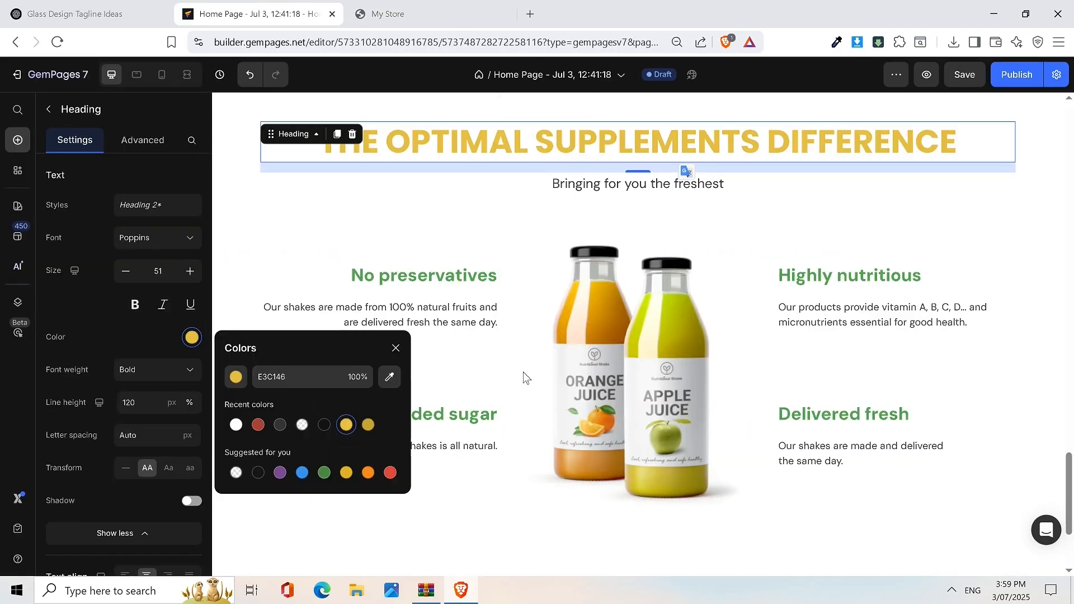
Step: Duplicate the gold section heading and delete the "Bringing for you the freshest" text block beneath the copy
{"action": "right_click", "coordinate": [612, 137]}
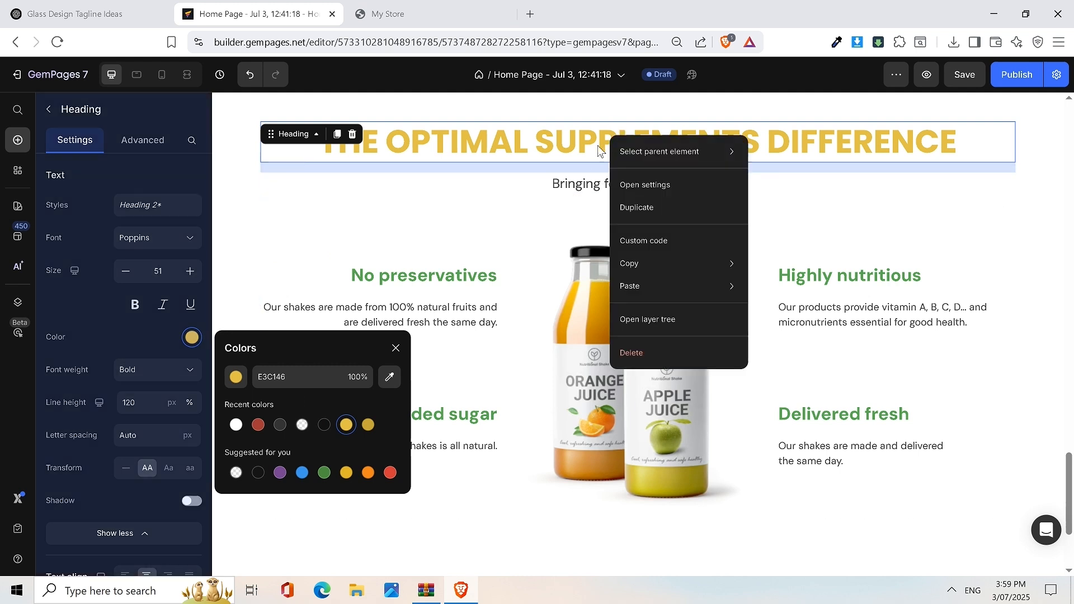
{"action": "left_click", "coordinate": [653, 211]}
{"action": "right_click", "coordinate": [617, 240]}
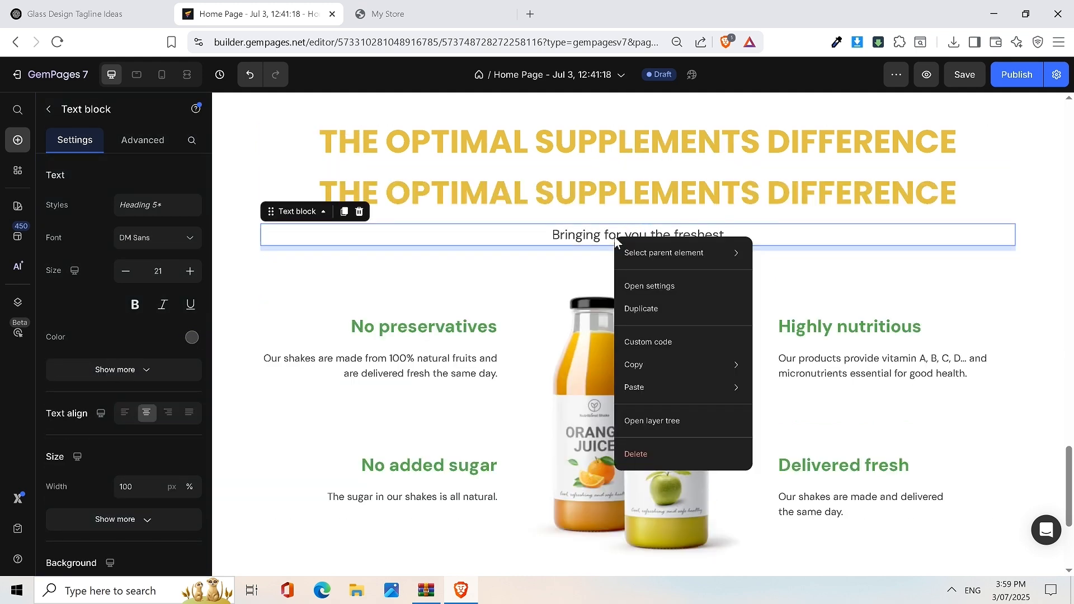
{"action": "left_click", "coordinate": [663, 454]}
{"action": "right_click", "coordinate": [630, 146]}
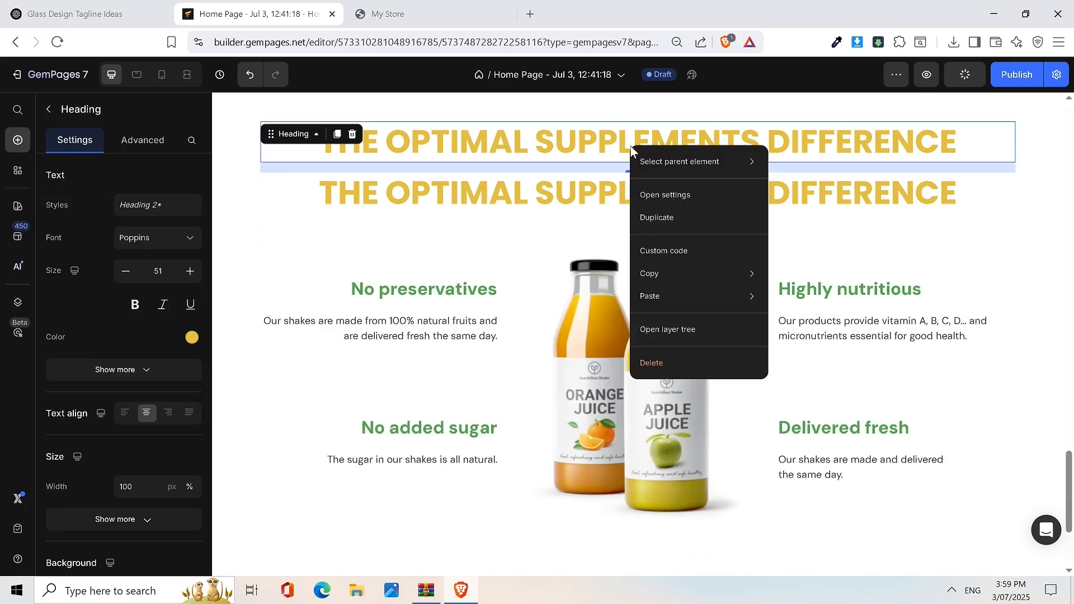
{"action": "left_click", "coordinate": [578, 134]}
{"action": "left_click", "coordinate": [1025, 178]}
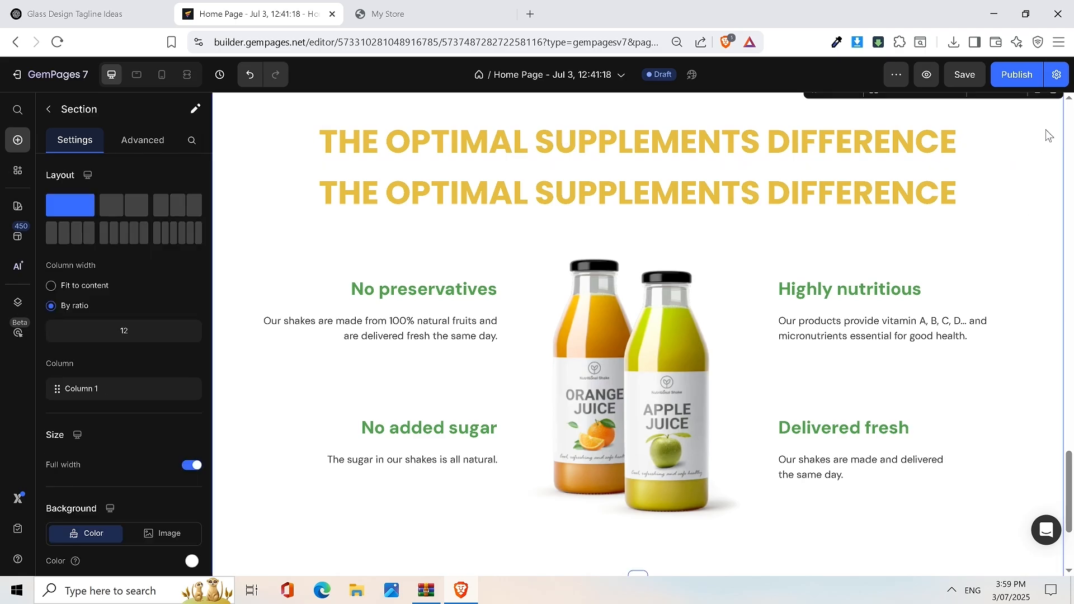
{"action": "left_click", "coordinate": [855, 142]}
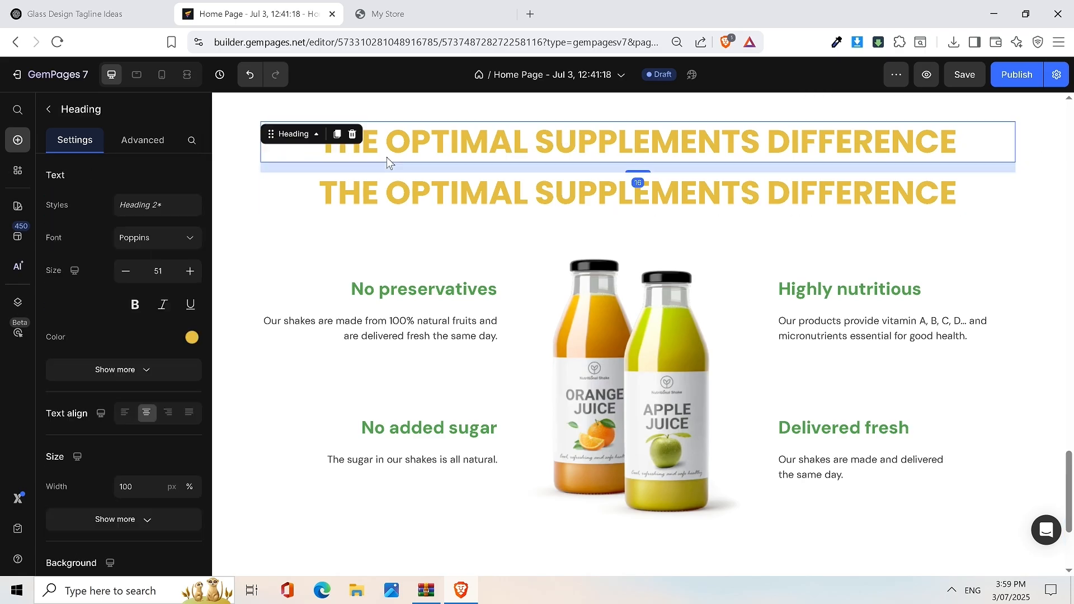
{"action": "left_click", "coordinate": [338, 135]}
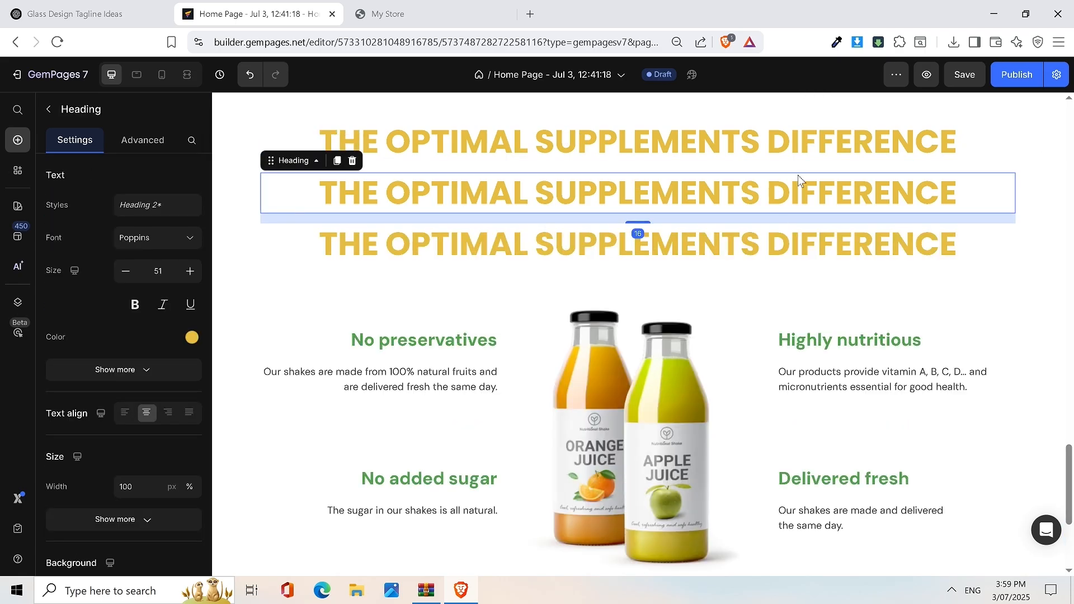
{"action": "key", "text": "Delete"}
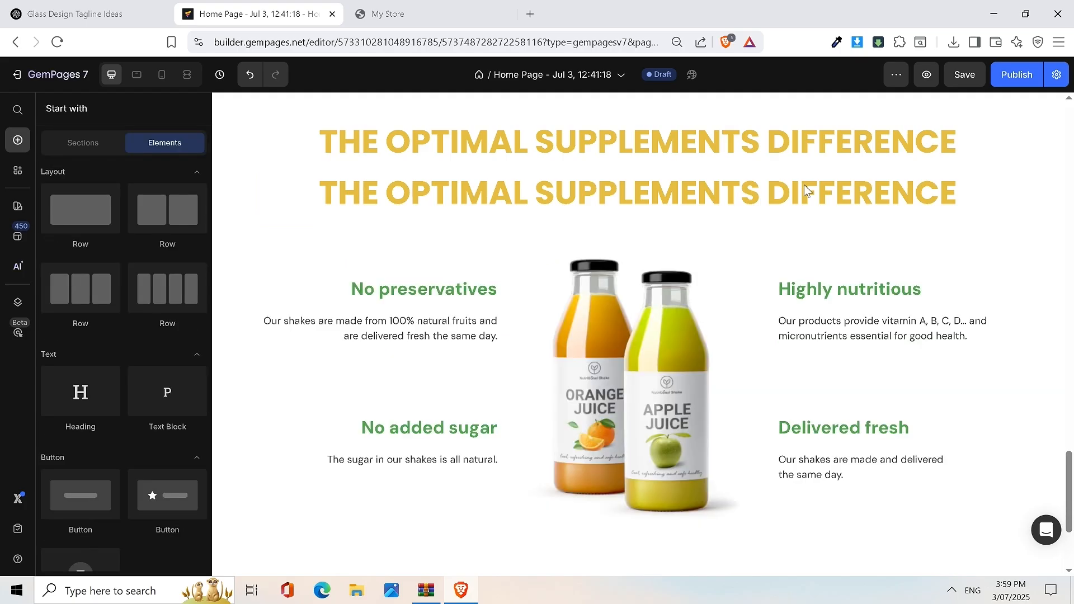
Step: Set the duplicated heading's font size to 33 and its color to 121212
{"action": "left_click", "coordinate": [690, 193]}
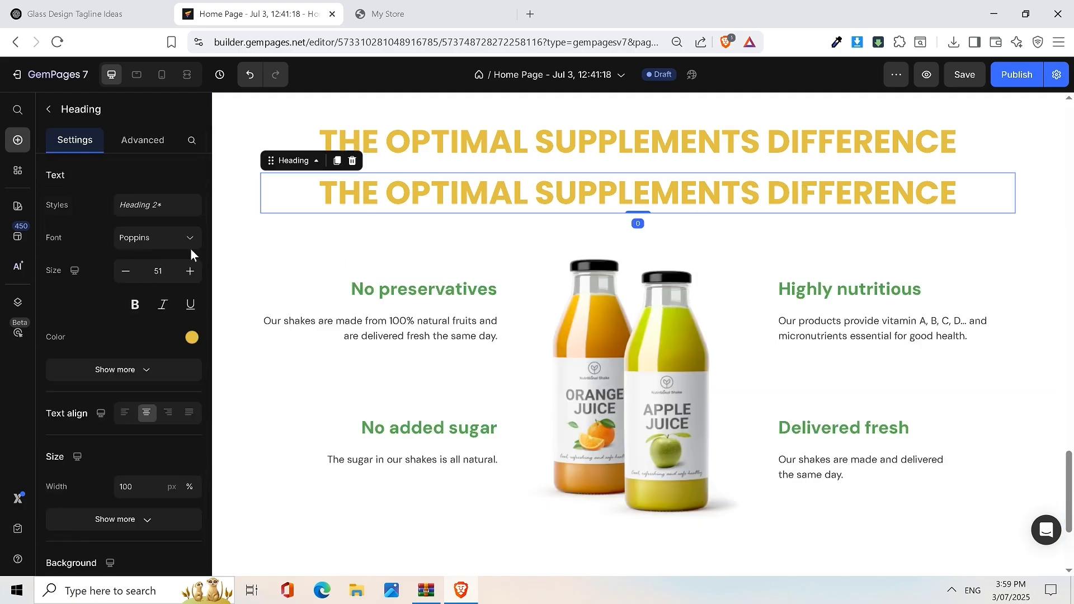
{"action": "left_click", "coordinate": [131, 277]}
{"action": "left_click", "coordinate": [131, 277]}
{"action": "left_click", "coordinate": [131, 277]}
{"action": "left_click", "coordinate": [131, 277]}
{"action": "left_click", "coordinate": [131, 276]}
{"action": "left_click", "coordinate": [131, 276]}
{"action": "left_click", "coordinate": [131, 277]}
{"action": "left_click", "coordinate": [130, 277]}
{"action": "left_click", "coordinate": [131, 277]}
{"action": "left_click", "coordinate": [131, 277]}
{"action": "left_click", "coordinate": [131, 277]}
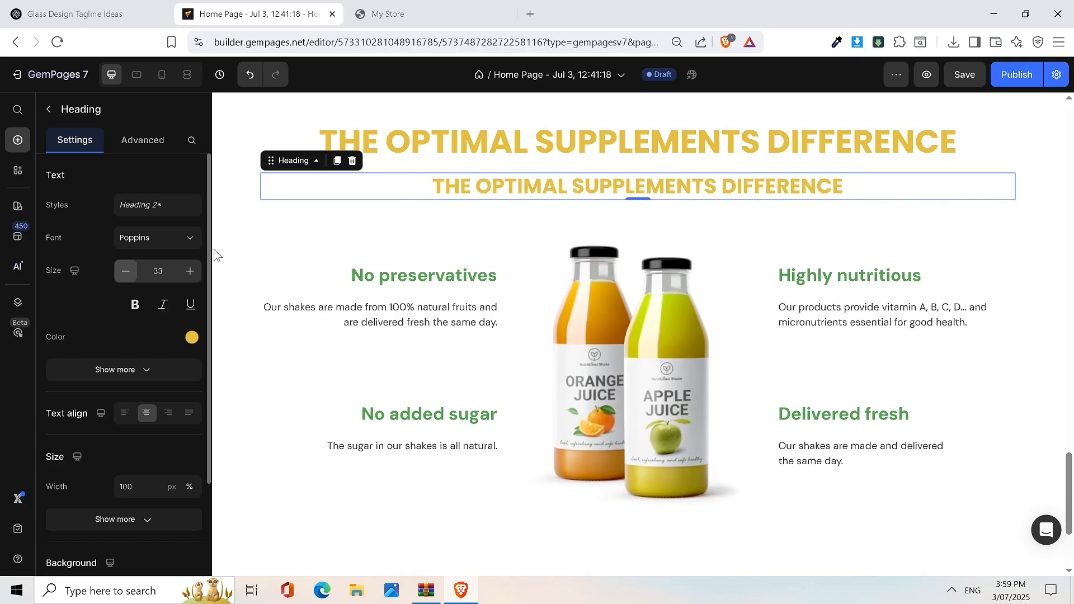
{"action": "left_click", "coordinate": [191, 336]}
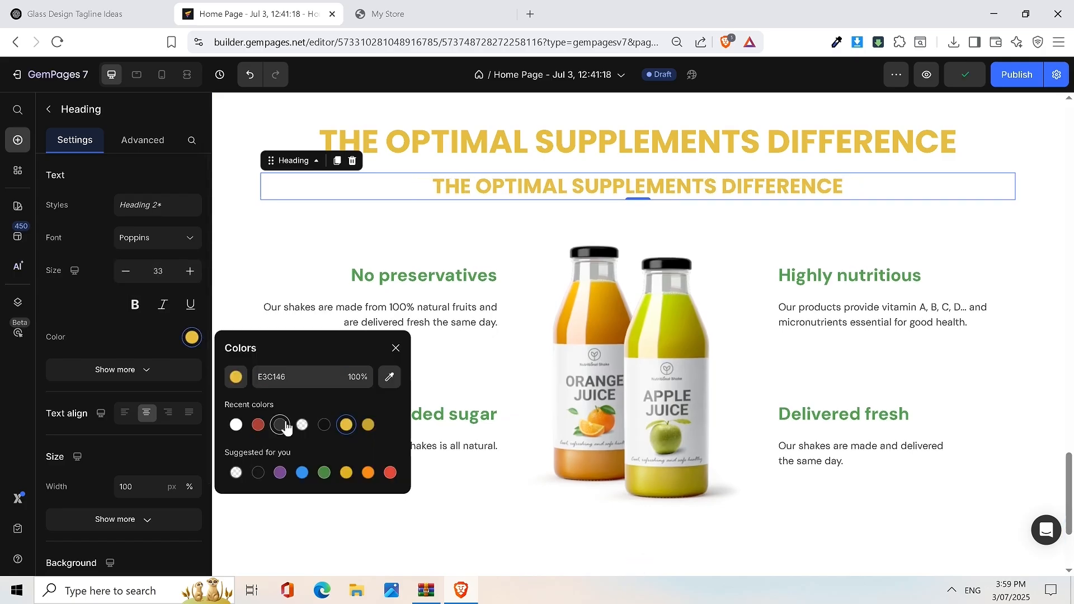
{"action": "left_click", "coordinate": [323, 425]}
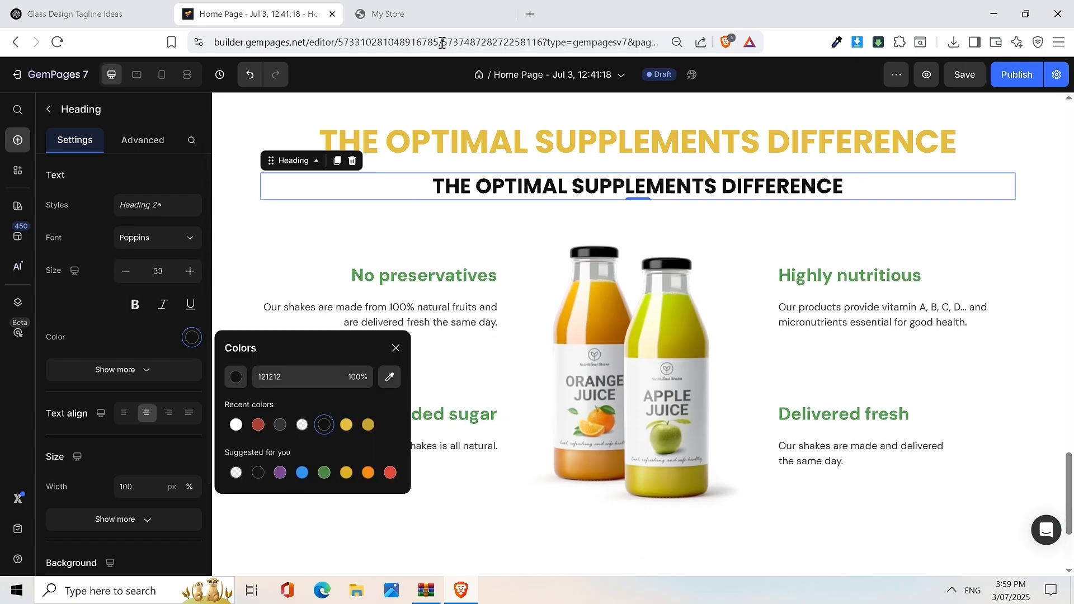
Step: Select the "Optimal Supplements. Optimal Performance." tagline in the store preview for reuse in the page builder
{"action": "left_click", "coordinate": [422, 16]}
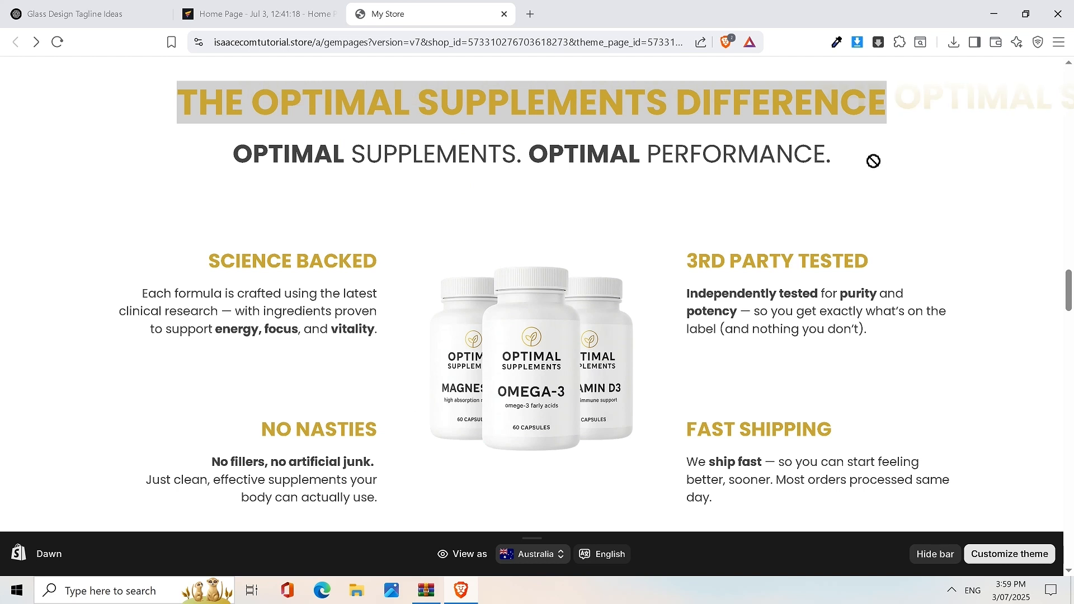
{"action": "triple_click", "coordinate": [821, 152]}
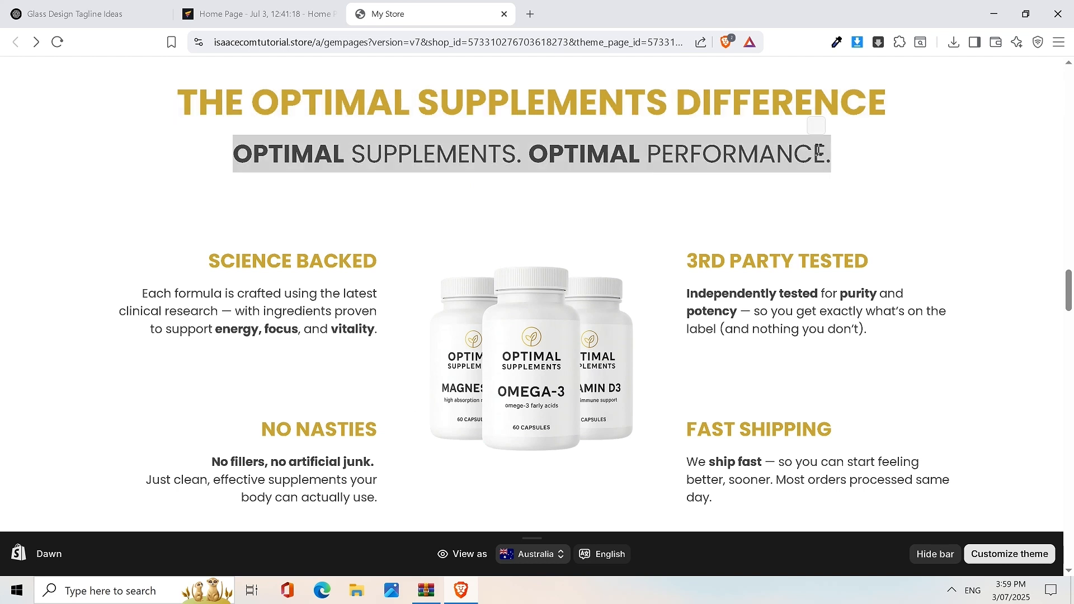
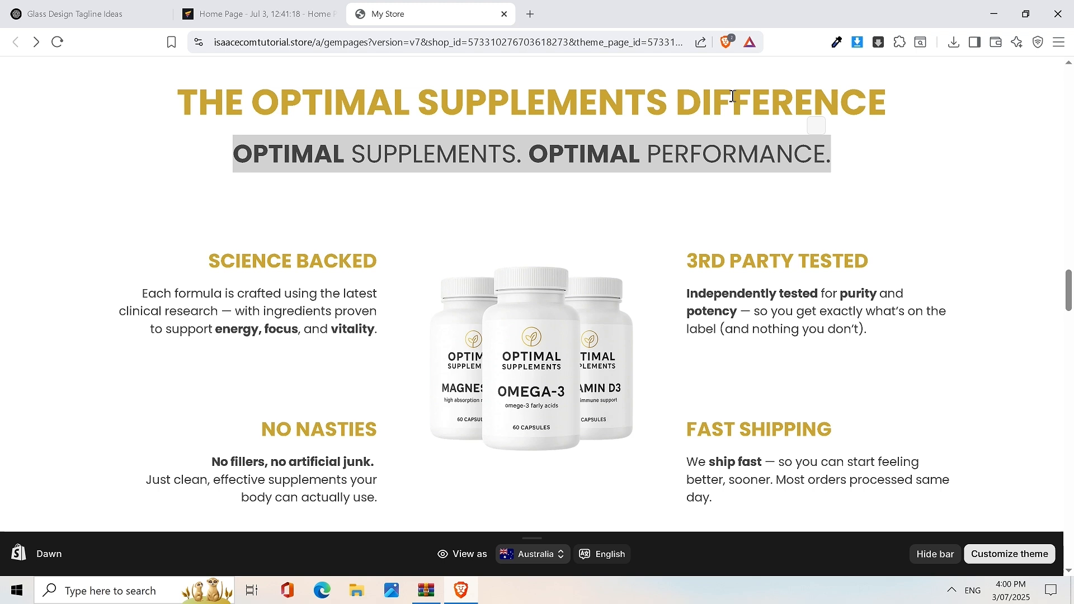
{"action": "left_click_drag", "start_coordinate": [134, 274], "coordinate": [391, 304]}
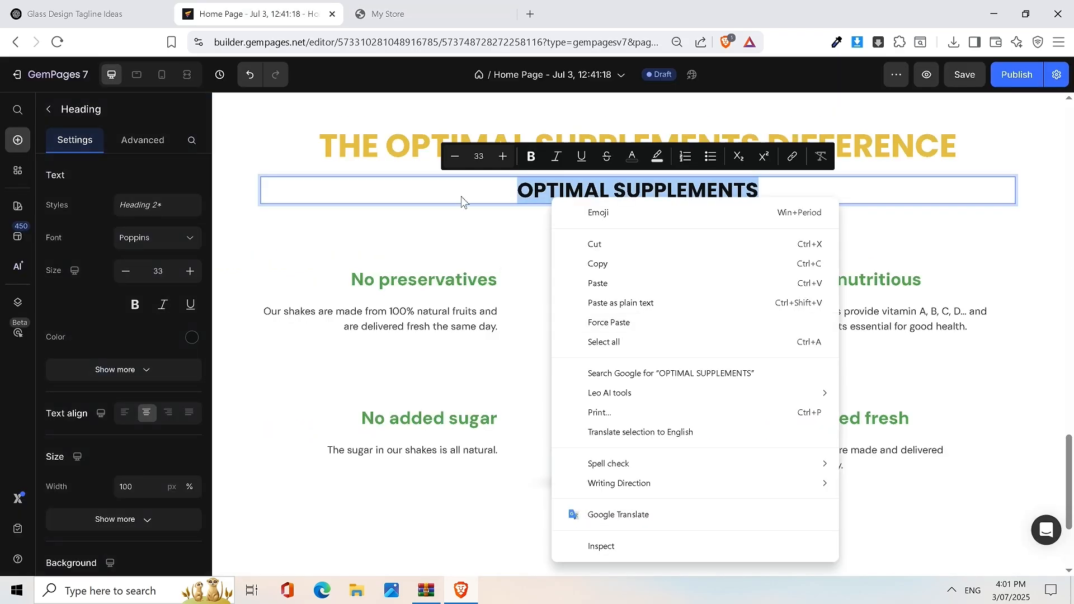
Step: Delete the duplicated "Optimal Supplements" heading beneath the gold section heading
{"action": "left_click", "coordinate": [502, 203]}
{"action": "left_click", "coordinate": [500, 214]}
{"action": "left_click", "coordinate": [520, 192]}
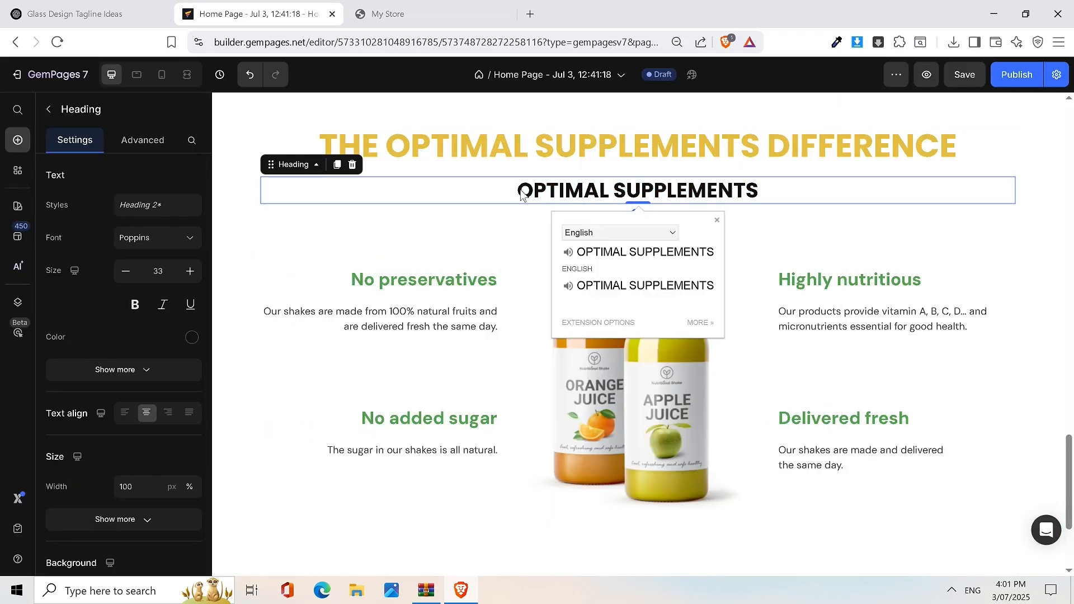
{"action": "key", "text": "Delete"}
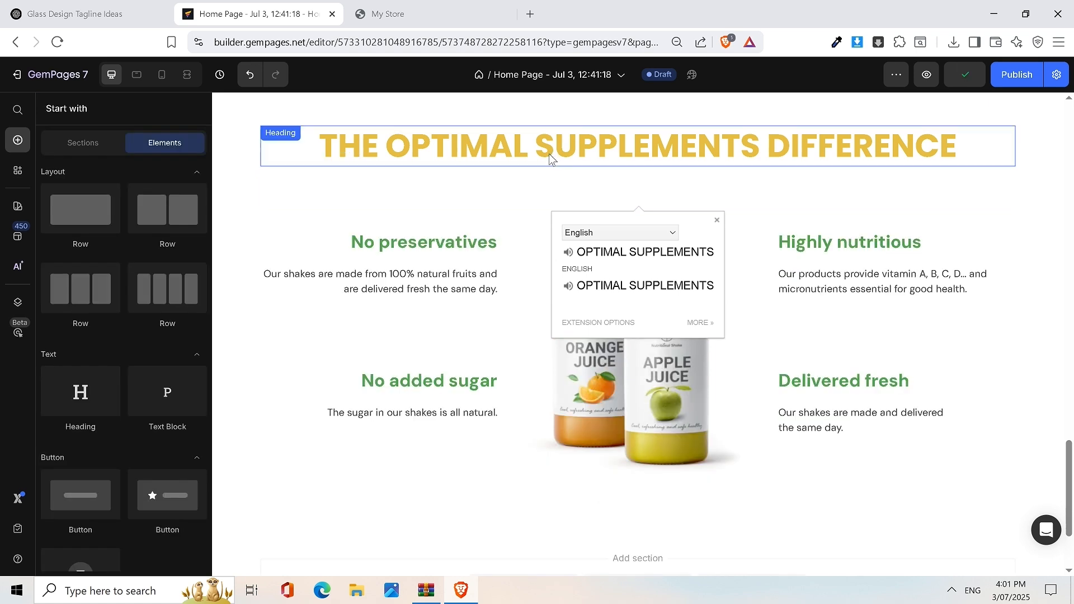
Step: Add a new heading element directly beneath the gold "The Optimal Supplements Difference" heading and center its text
{"action": "left_click", "coordinate": [360, 143]}
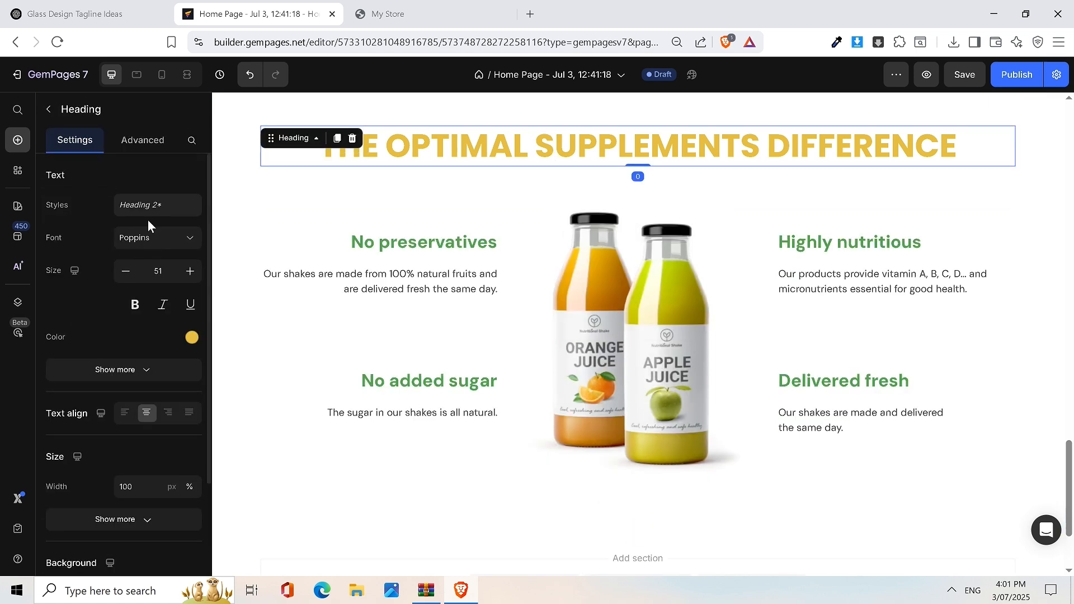
{"action": "left_click", "coordinate": [48, 109]}
{"action": "left_click_drag", "start_coordinate": [80, 400], "coordinate": [540, 152]}
{"action": "left_click", "coordinate": [492, 195]}
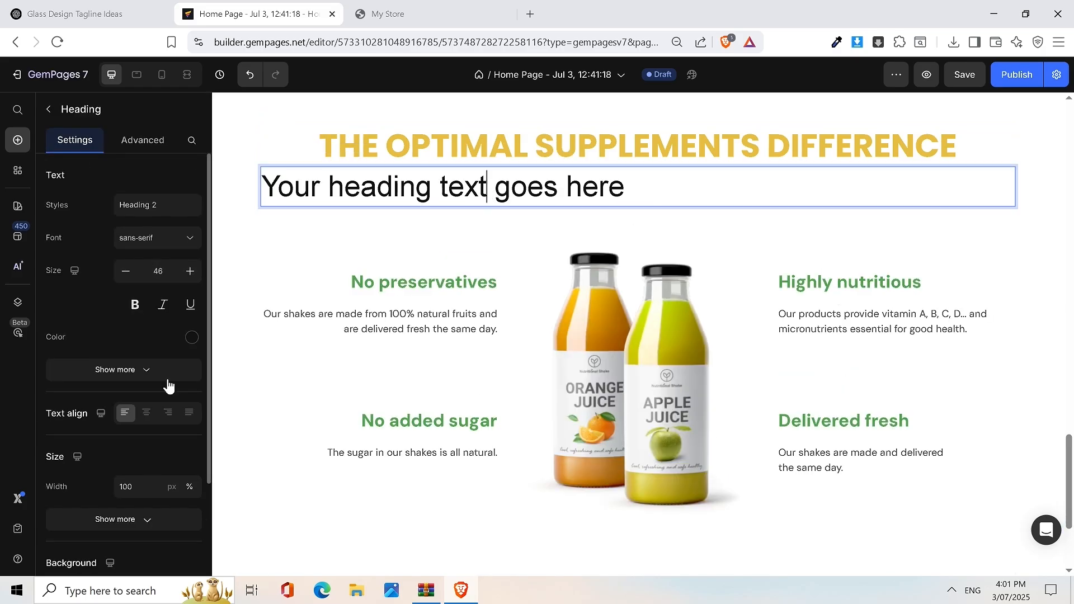
{"action": "left_click", "coordinate": [146, 412]}
Step: Replace the new heading's placeholder with "Optimal Supplements. Optimal Performance." from the store preview, without trailing blank lines
{"action": "double_click", "coordinate": [587, 191]}
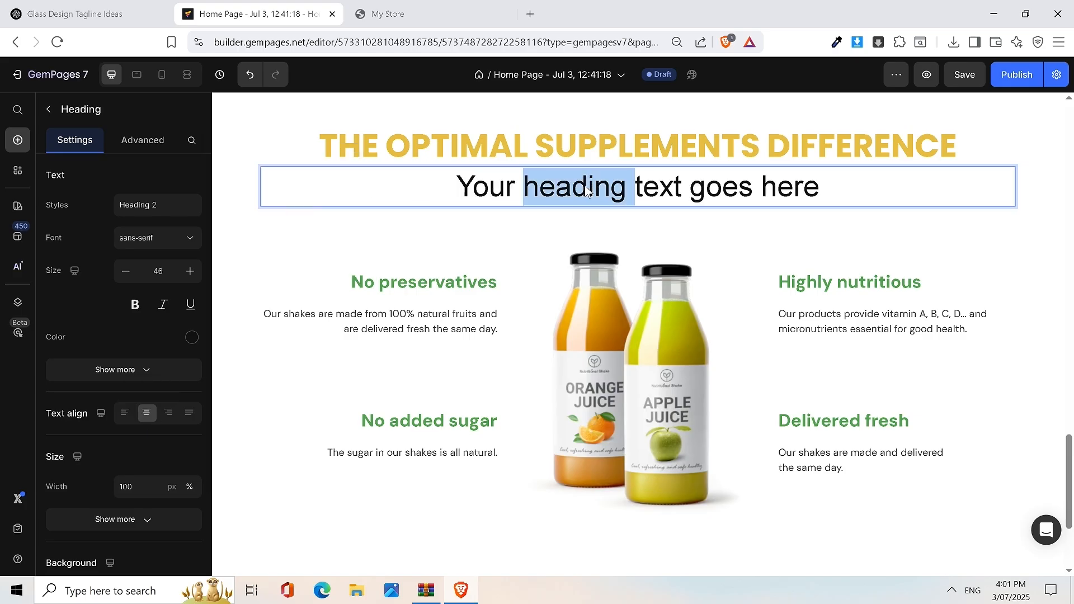
{"action": "triple_click", "coordinate": [586, 190]}
{"action": "left_click", "coordinate": [392, 13]}
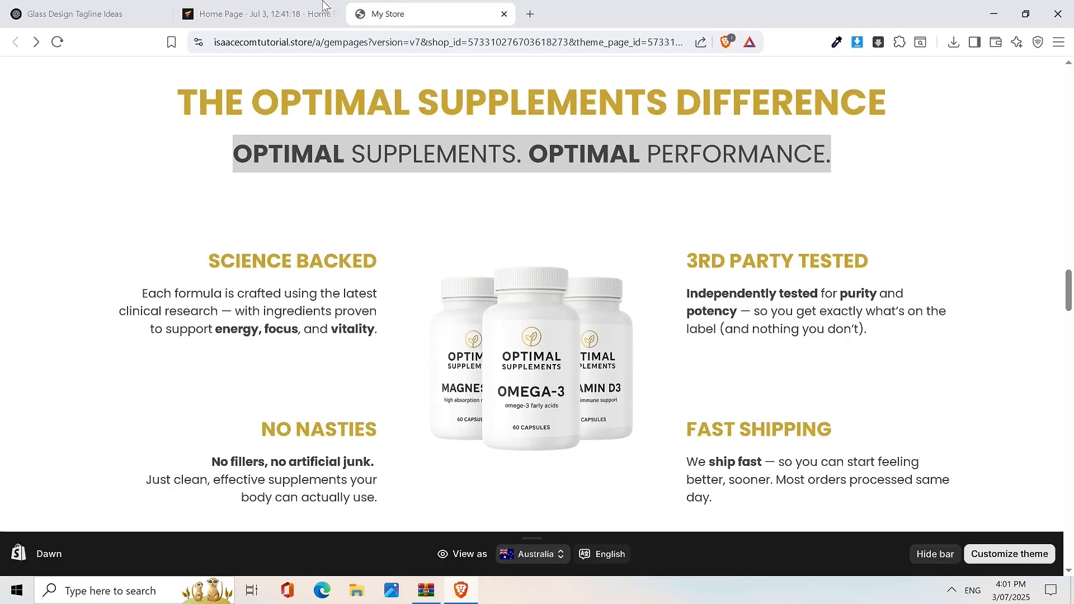
{"action": "right_click", "coordinate": [431, 156]}
{"action": "left_click", "coordinate": [453, 170]}
{"action": "left_click", "coordinate": [327, 17]}
{"action": "key", "text": "ctrl+v"}
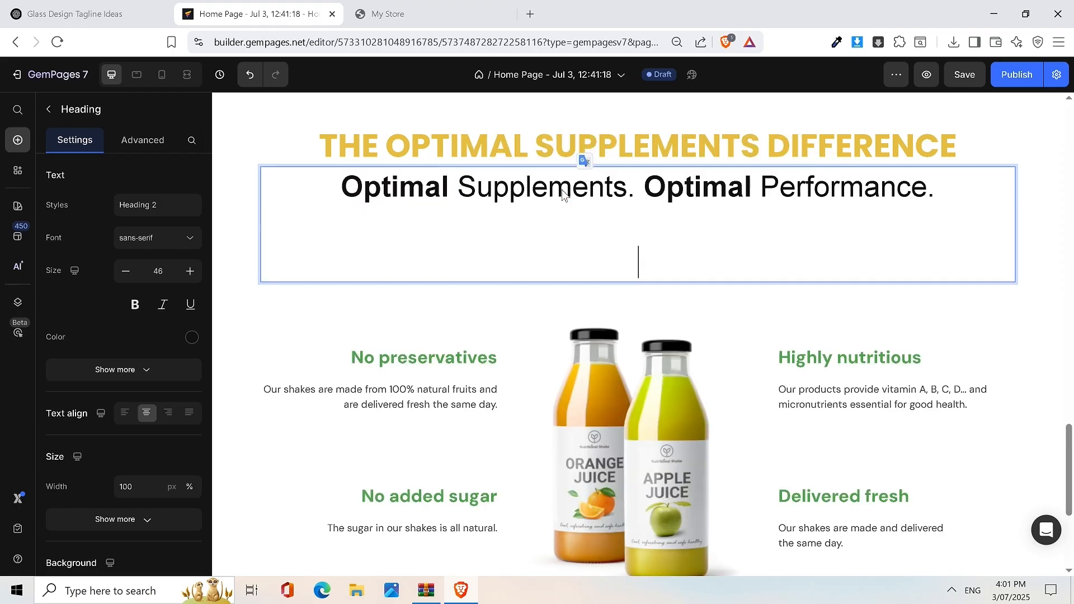
{"action": "key", "text": "BackSpace"}
{"action": "key", "text": "BackSpace"}
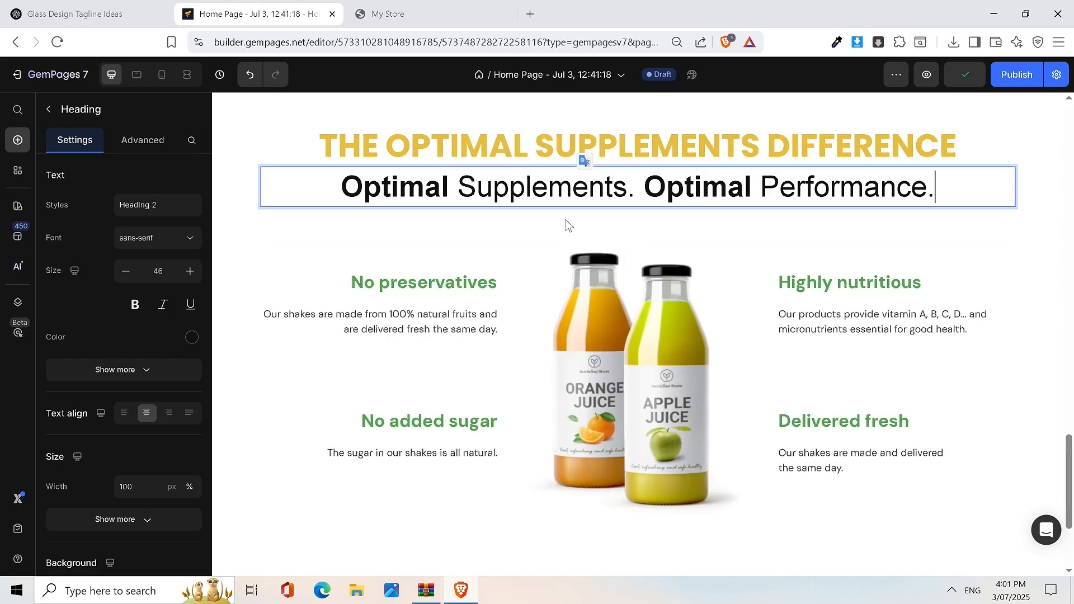
{"action": "left_click", "coordinate": [565, 225]}
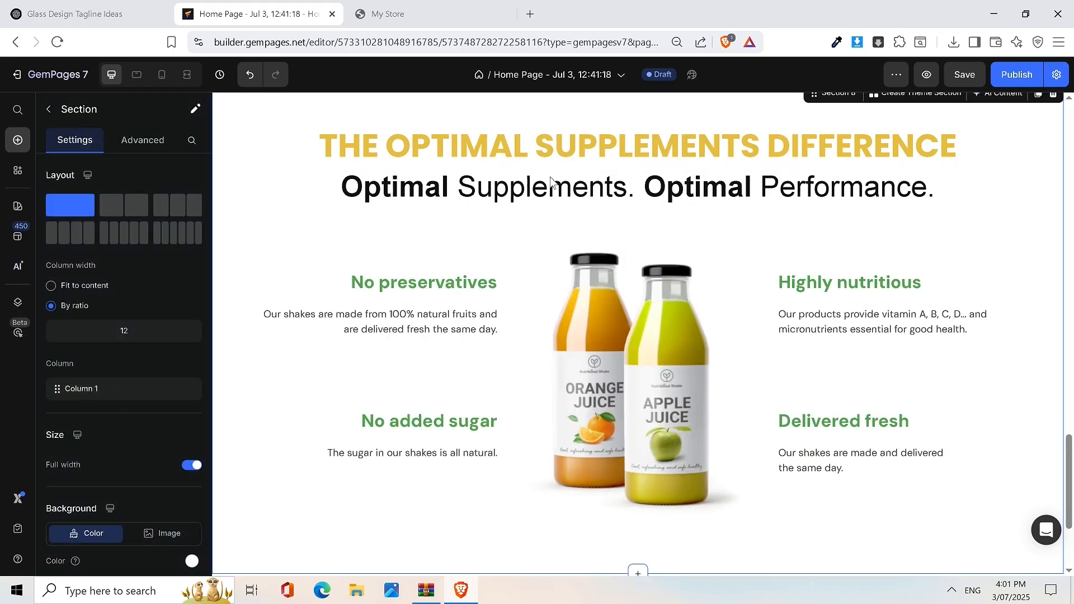
Step: Transform the "Optimal Supplements. Optimal Performance." heading to all uppercase and save the page
{"action": "left_click", "coordinate": [551, 182]}
{"action": "double_click", "coordinate": [551, 182]}
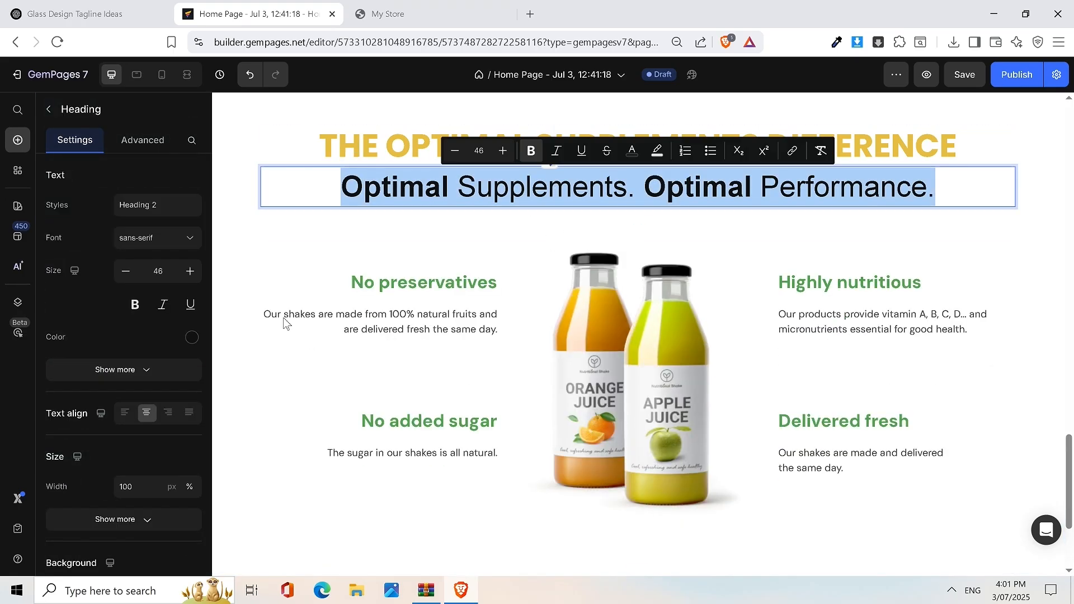
{"action": "left_click", "coordinate": [134, 370]}
{"action": "left_click", "coordinate": [150, 469]}
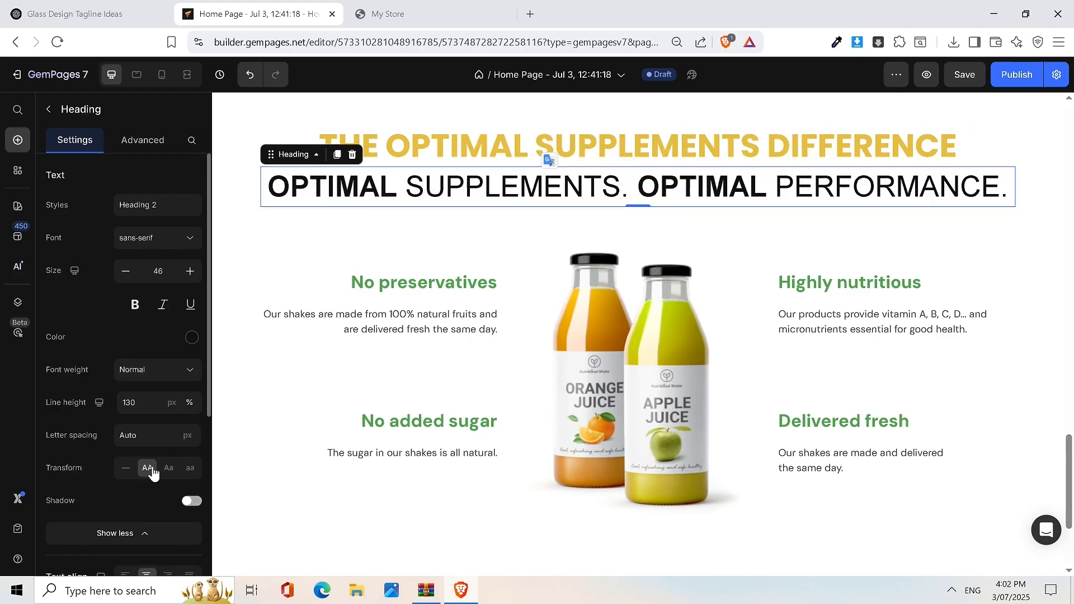
{"action": "key", "text": "ctrl+s"}
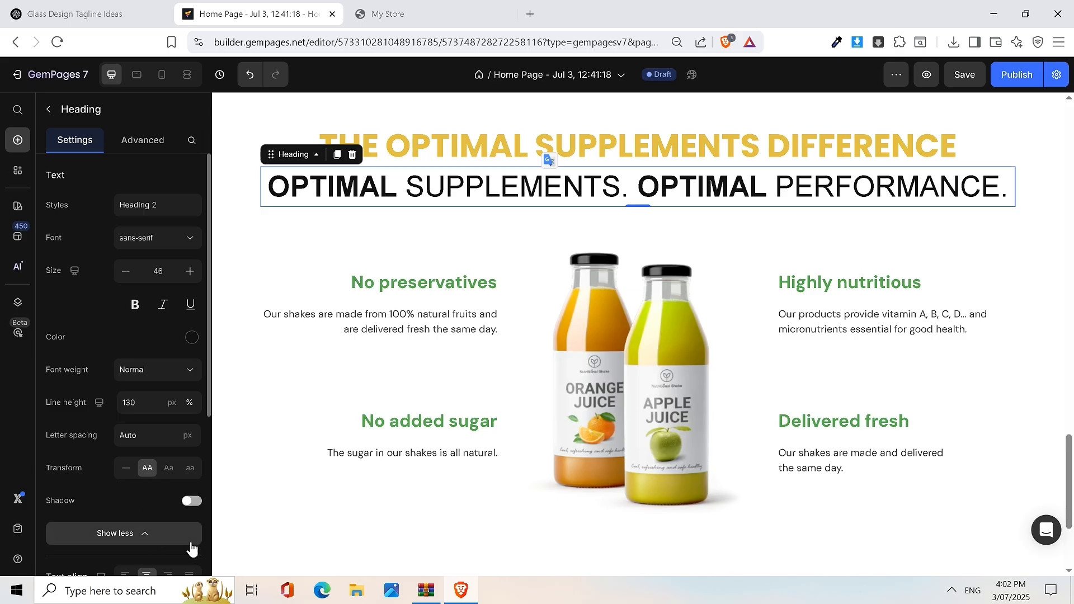
Step: Set the "Optimal Supplements. Optimal Performance." heading's font size to 35
{"action": "left_click", "coordinate": [553, 192]}
{"action": "triple_click", "coordinate": [554, 191]}
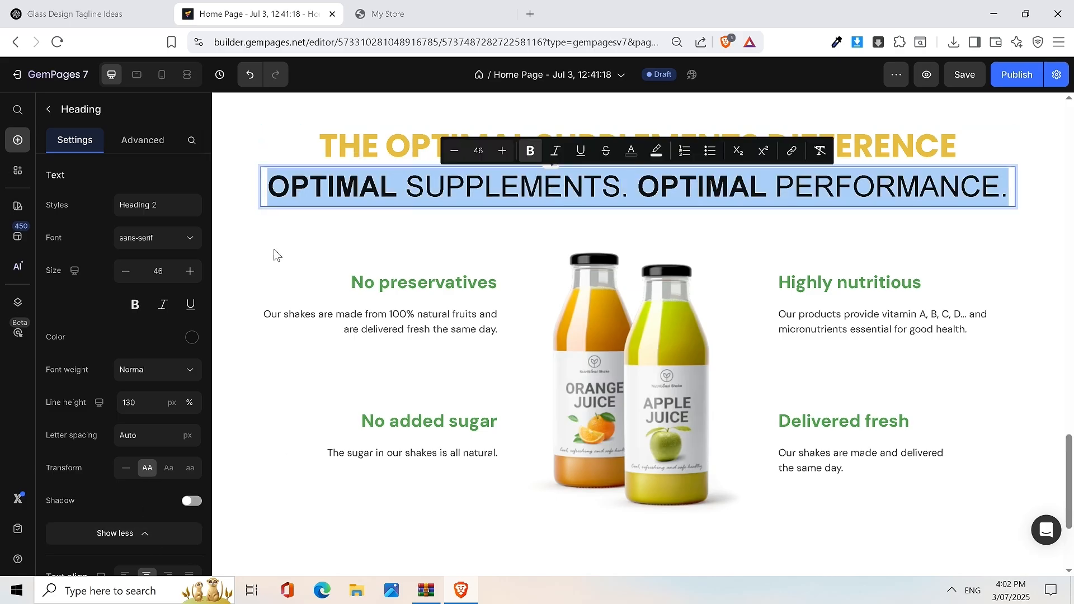
{"action": "left_click", "coordinate": [124, 271]}
{"action": "left_click", "coordinate": [124, 272]}
{"action": "left_click", "coordinate": [124, 272]}
{"action": "left_click", "coordinate": [124, 272]}
{"action": "left_click", "coordinate": [124, 272]}
{"action": "left_click", "coordinate": [124, 272]}
{"action": "left_click", "coordinate": [125, 272]}
{"action": "left_click", "coordinate": [120, 281]}
{"action": "left_click", "coordinate": [120, 282]}
{"action": "left_click", "coordinate": [120, 281]}
{"action": "left_click", "coordinate": [121, 282]}
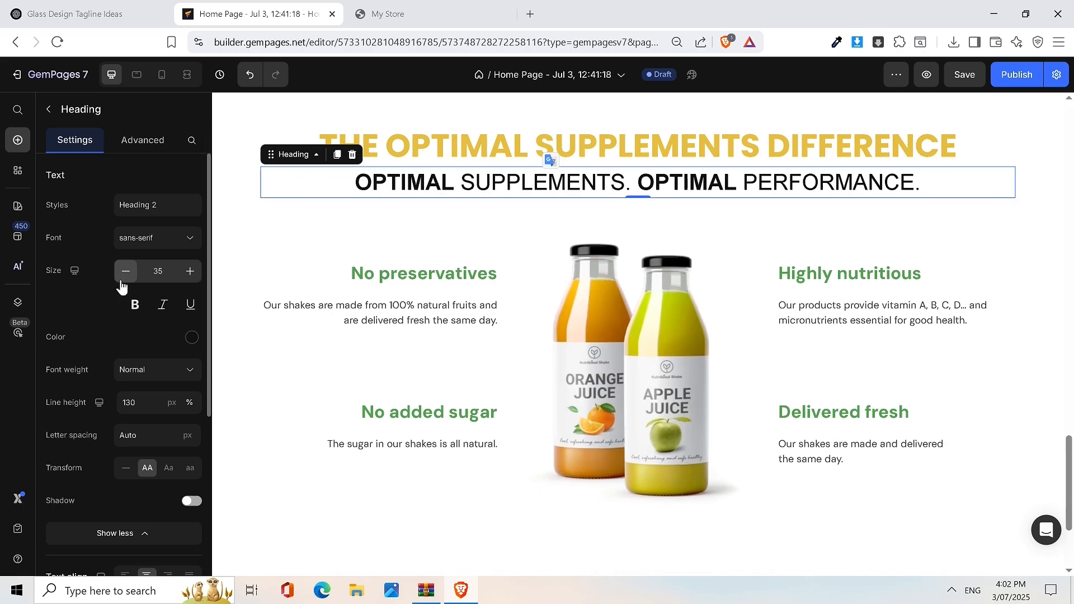
{"action": "left_click", "coordinate": [121, 286]}
{"action": "left_click", "coordinate": [120, 282]}
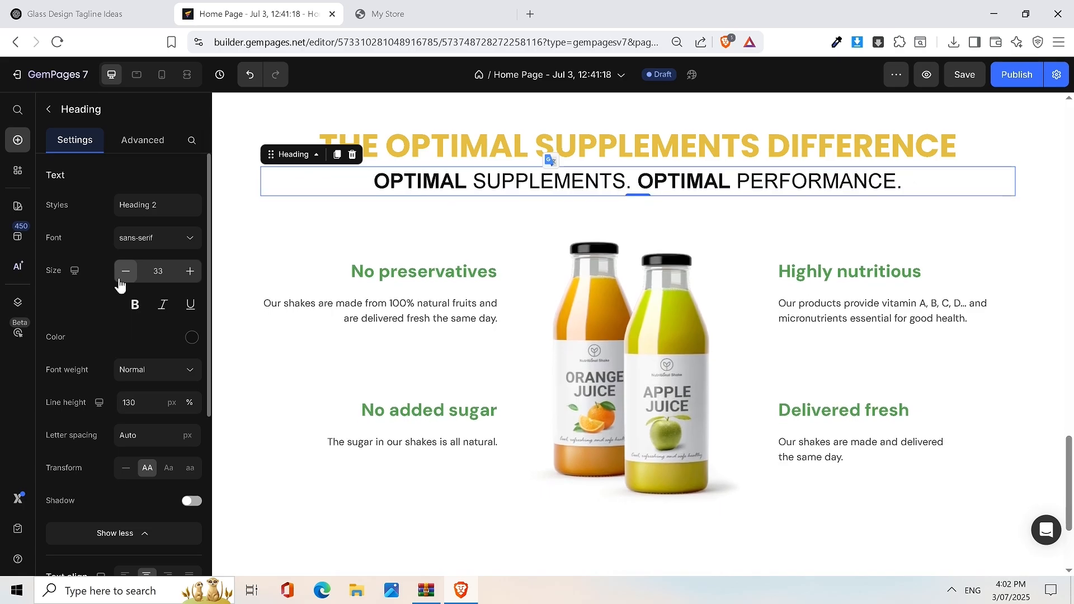
{"action": "left_click", "coordinate": [184, 271]}
{"action": "left_click", "coordinate": [184, 271]}
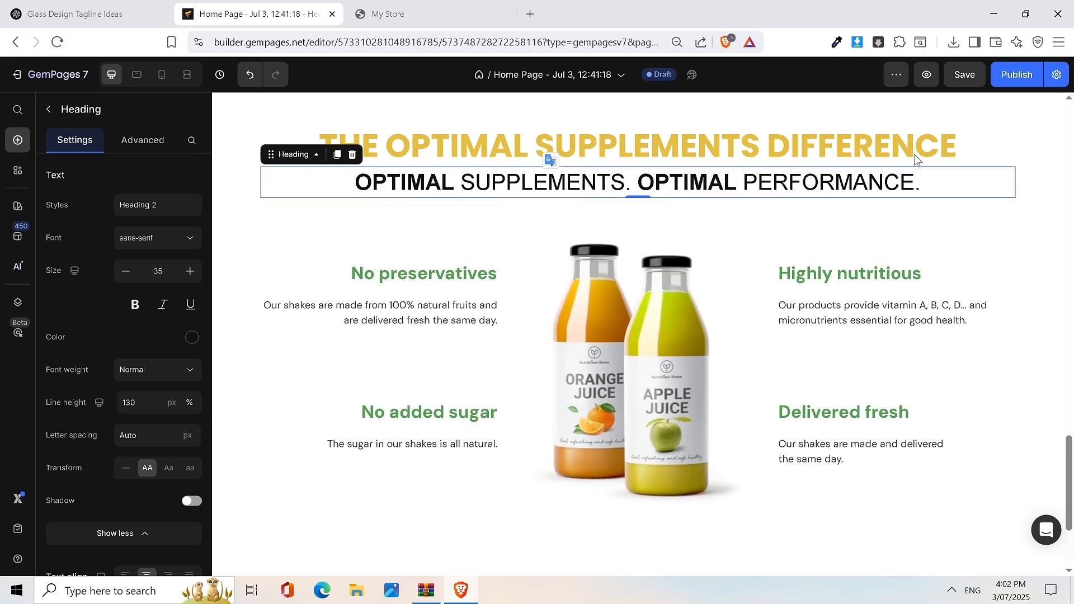
Step: Save the page and compare the section's two headings with the store preview
{"action": "left_click", "coordinate": [964, 75]}
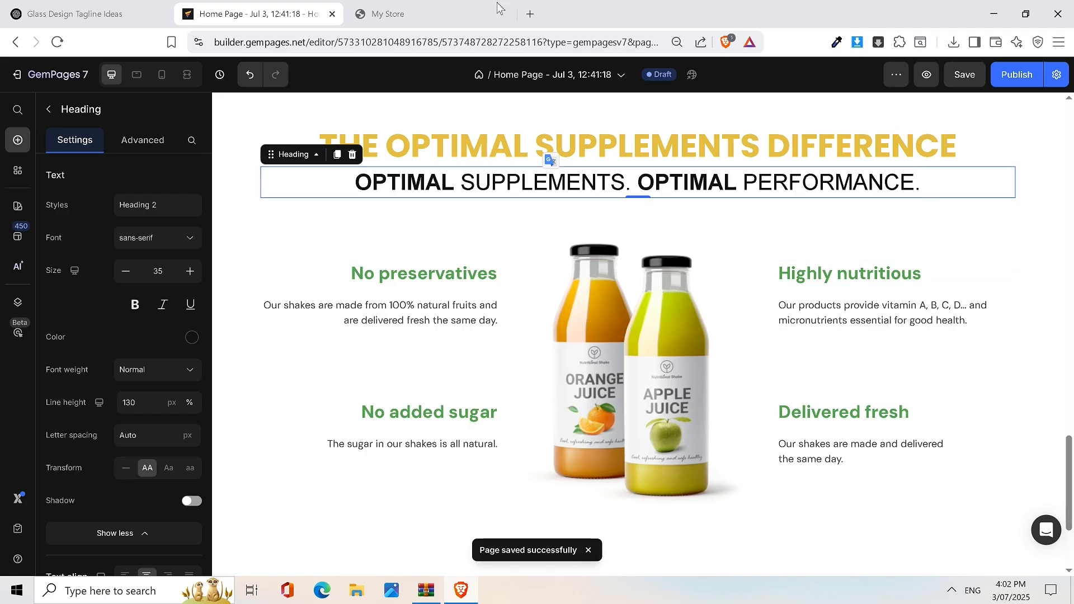
{"action": "left_click", "coordinate": [452, 6]}
{"action": "left_click", "coordinate": [301, 7]}
{"action": "left_click", "coordinate": [894, 216]}
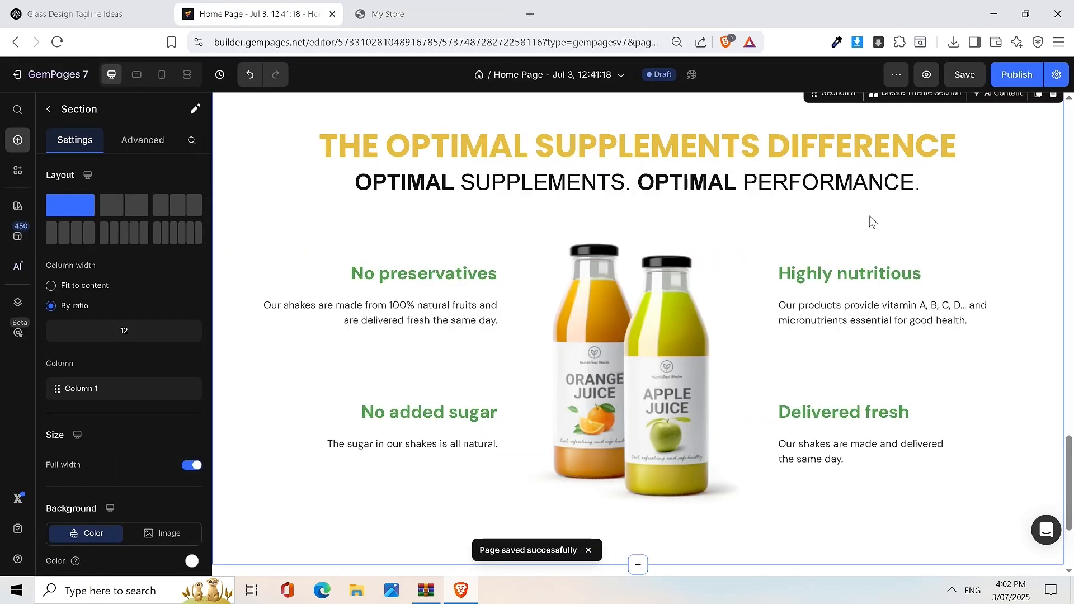
{"action": "scroll", "coordinate": [850, 215], "scroll_direction": "up", "scroll_amount": 1}
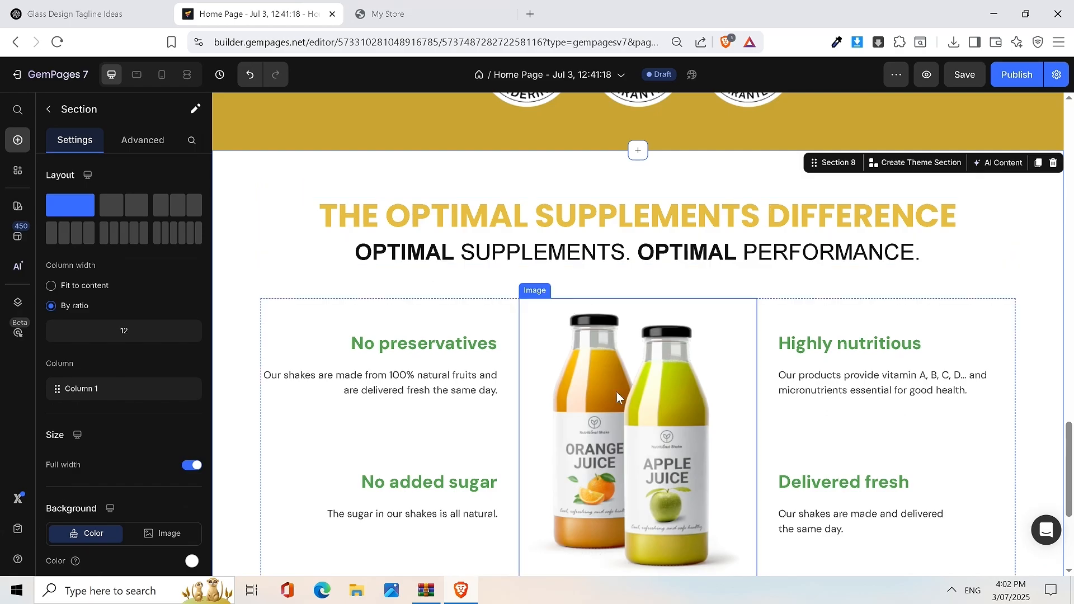
{"action": "key", "text": "ctrl+s"}
Step: Replace the juice bottles image with the gallery image of the three Optimal Supplements bottles
{"action": "scroll", "coordinate": [628, 312], "scroll_direction": "down", "scroll_amount": 1}
{"action": "left_click", "coordinate": [636, 359]}
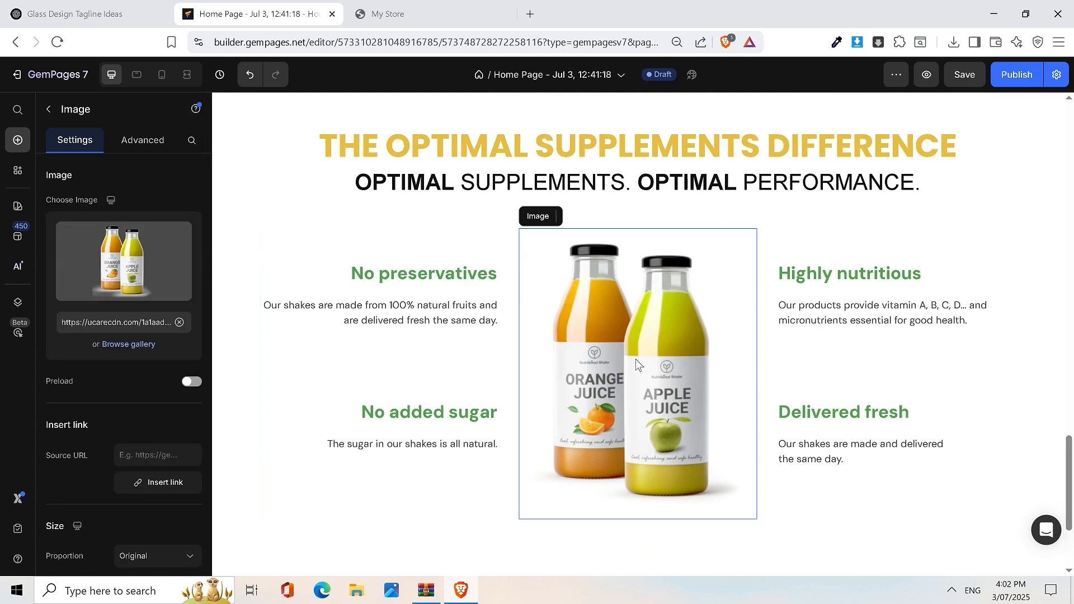
{"action": "left_click", "coordinate": [179, 234]}
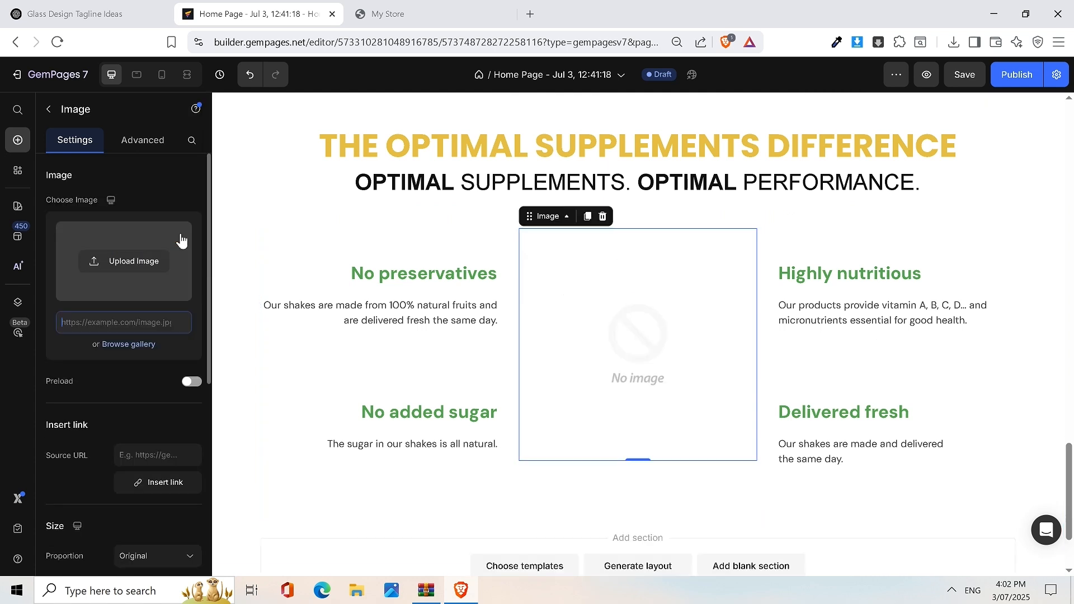
{"action": "left_click", "coordinate": [134, 346]}
{"action": "scroll", "coordinate": [455, 310], "scroll_direction": "down", "scroll_amount": 5}
{"action": "scroll", "coordinate": [447, 321], "scroll_direction": "down", "scroll_amount": 5}
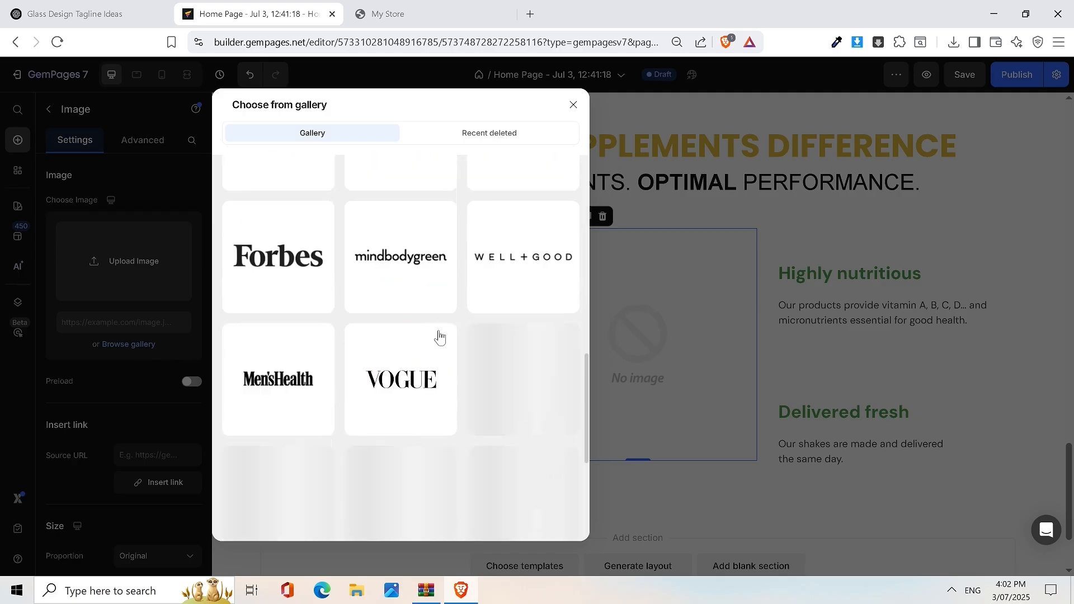
{"action": "scroll", "coordinate": [391, 235], "scroll_direction": "down", "scroll_amount": 12}
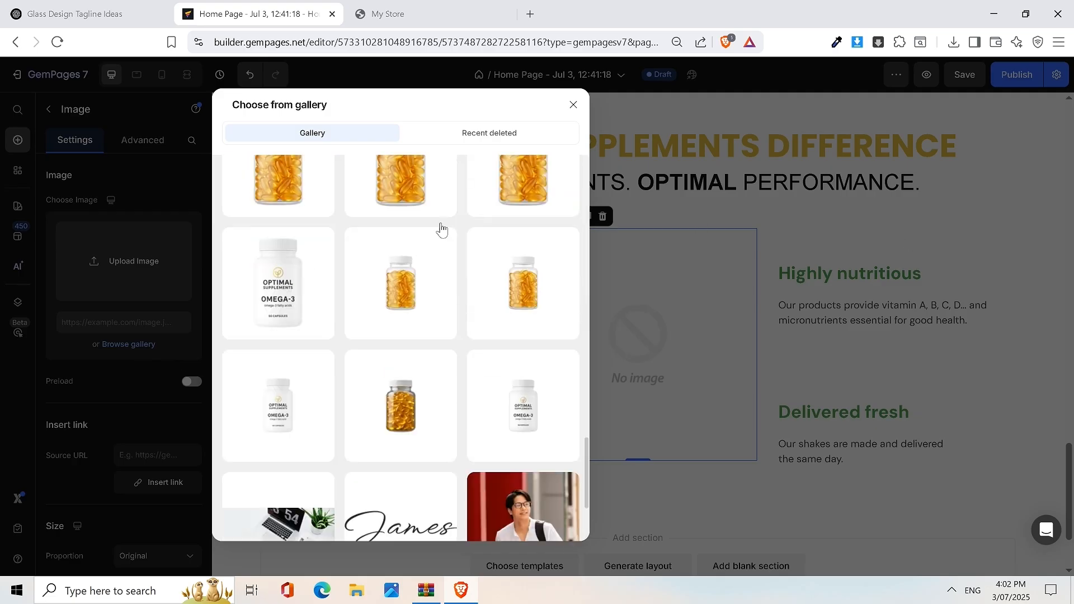
{"action": "scroll", "coordinate": [403, 246], "scroll_direction": "down", "scroll_amount": 10}
{"action": "scroll", "coordinate": [464, 366], "scroll_direction": "down", "scroll_amount": 4}
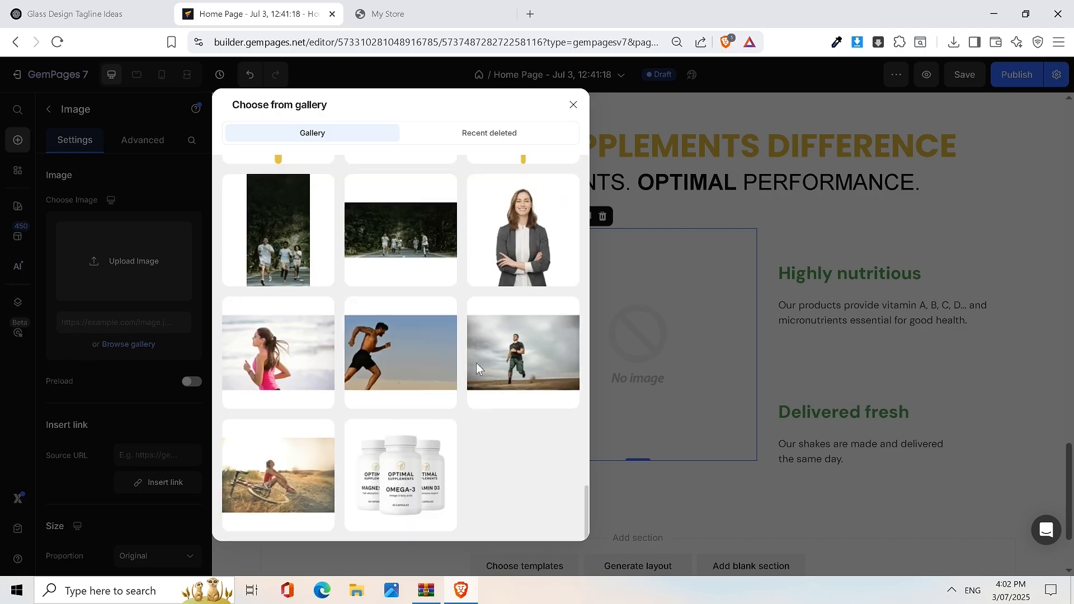
{"action": "left_click", "coordinate": [422, 475]}
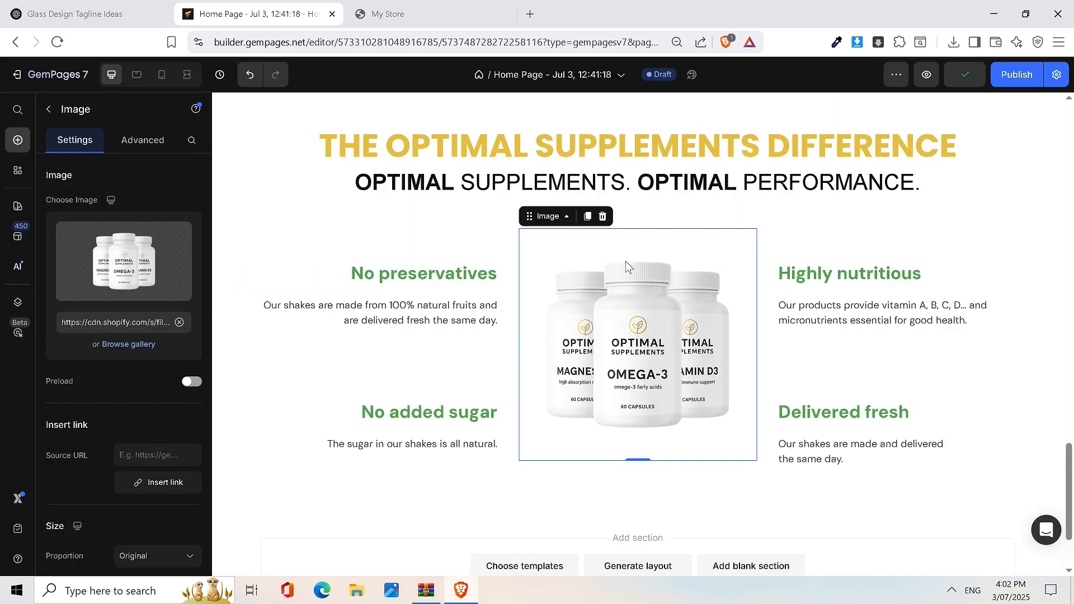
{"action": "scroll", "coordinate": [612, 305], "scroll_direction": "up", "scroll_amount": 1}
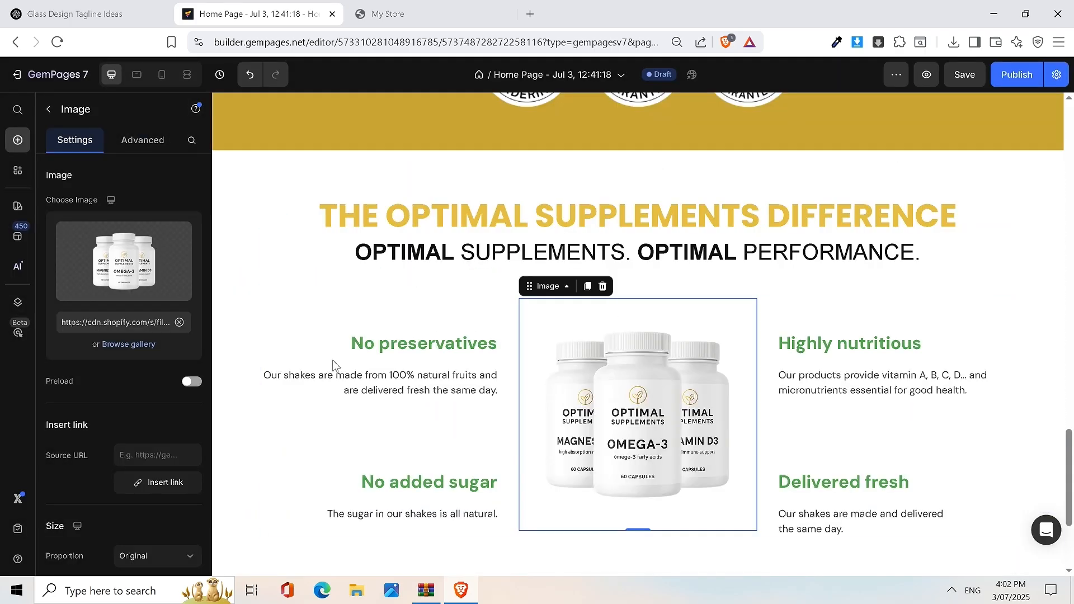
Step: Compare the benefits section with the store preview, return to the page editor and save the page
{"action": "left_click", "coordinate": [425, 9]}
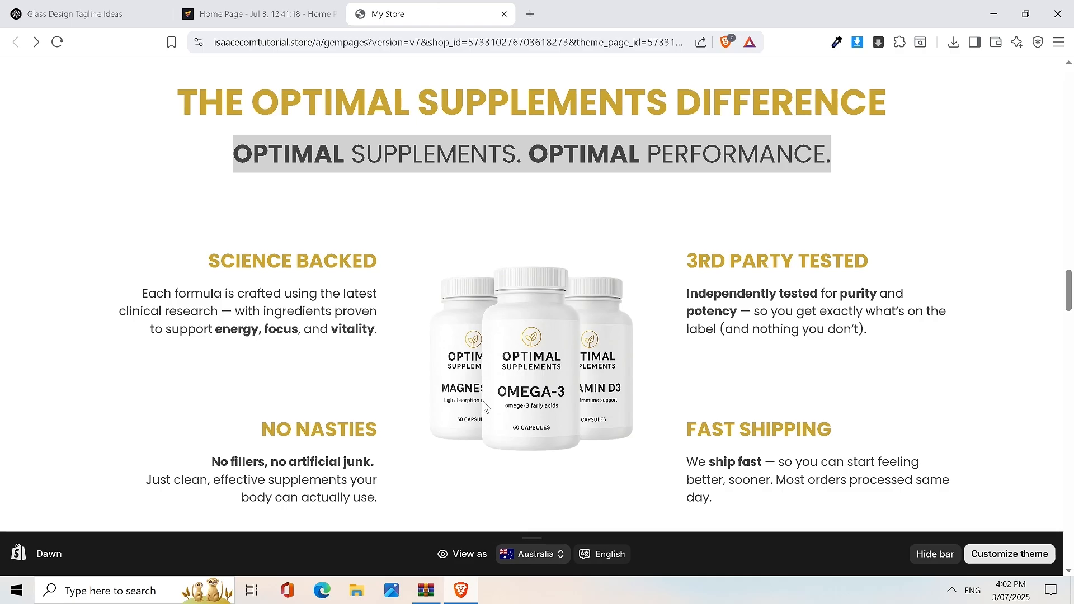
{"action": "left_click", "coordinate": [101, 12]}
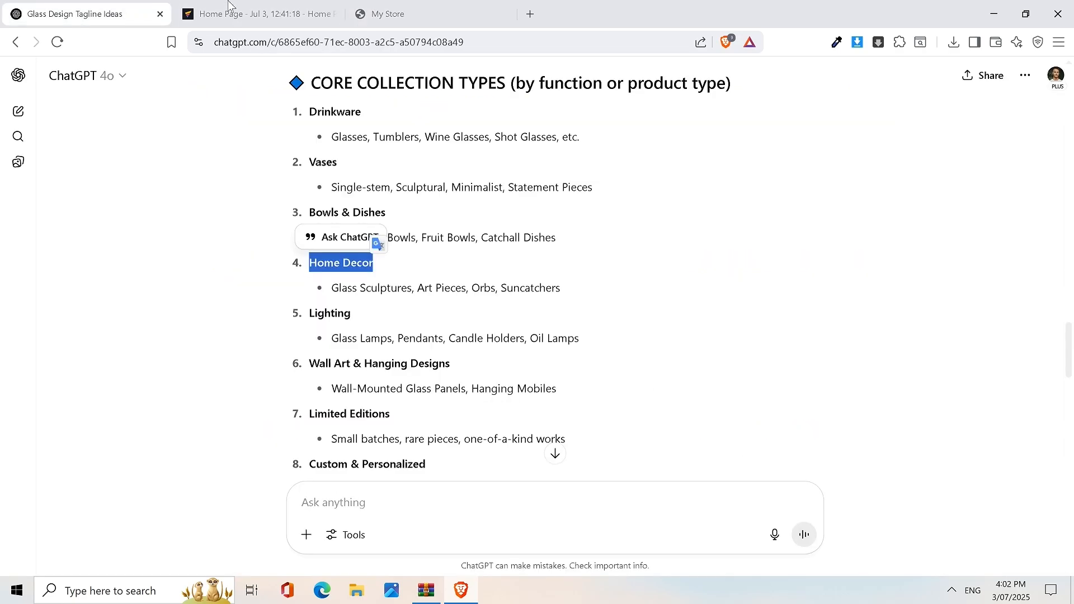
{"action": "left_click", "coordinate": [228, 6]}
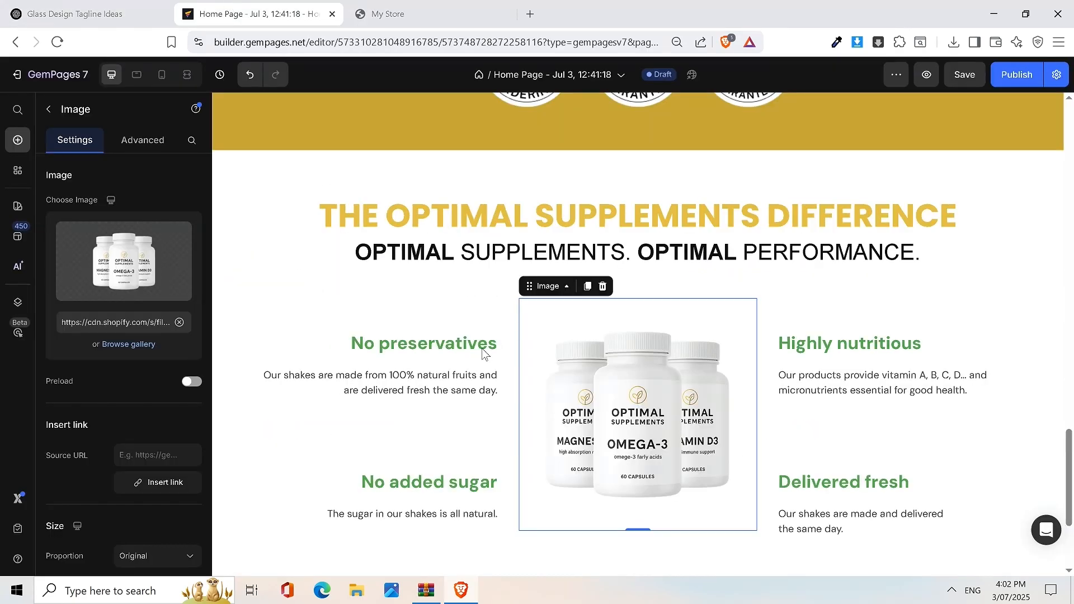
{"action": "key", "text": "ctrl+s"}
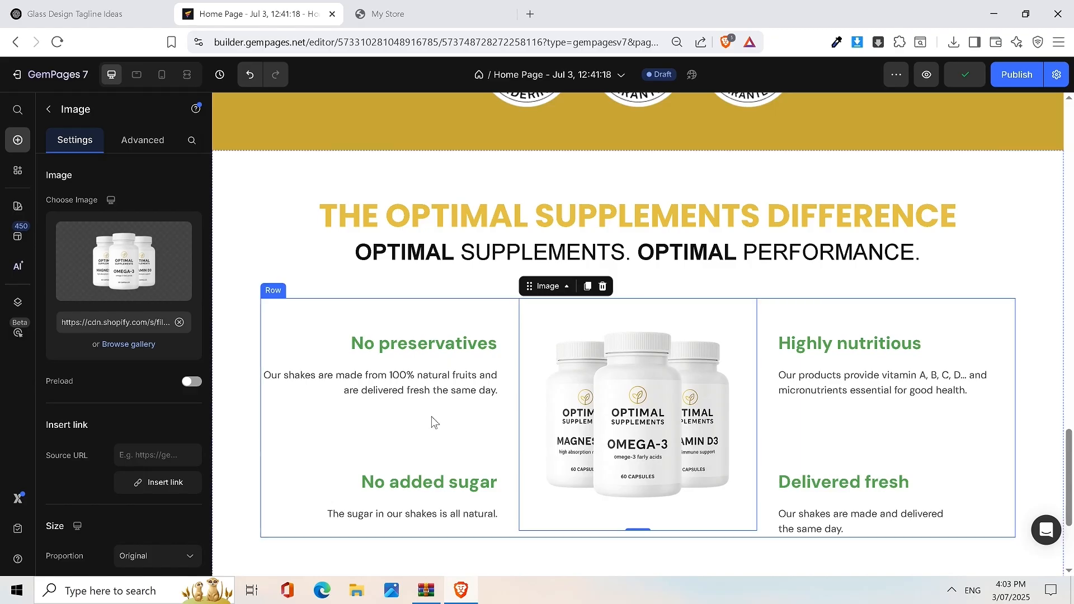
Step: Set the "No preservatives" heading's font to Poppins and its colour to the recent gold E3C146
{"action": "triple_click", "coordinate": [402, 345]}
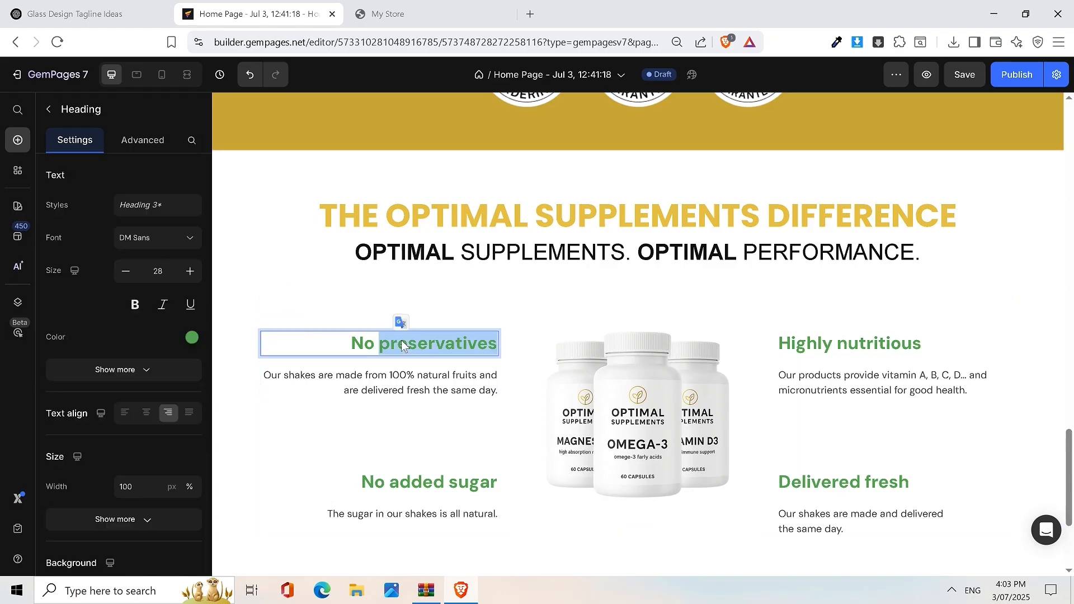
{"action": "left_click", "coordinate": [138, 247]}
{"action": "left_click", "coordinate": [92, 391]}
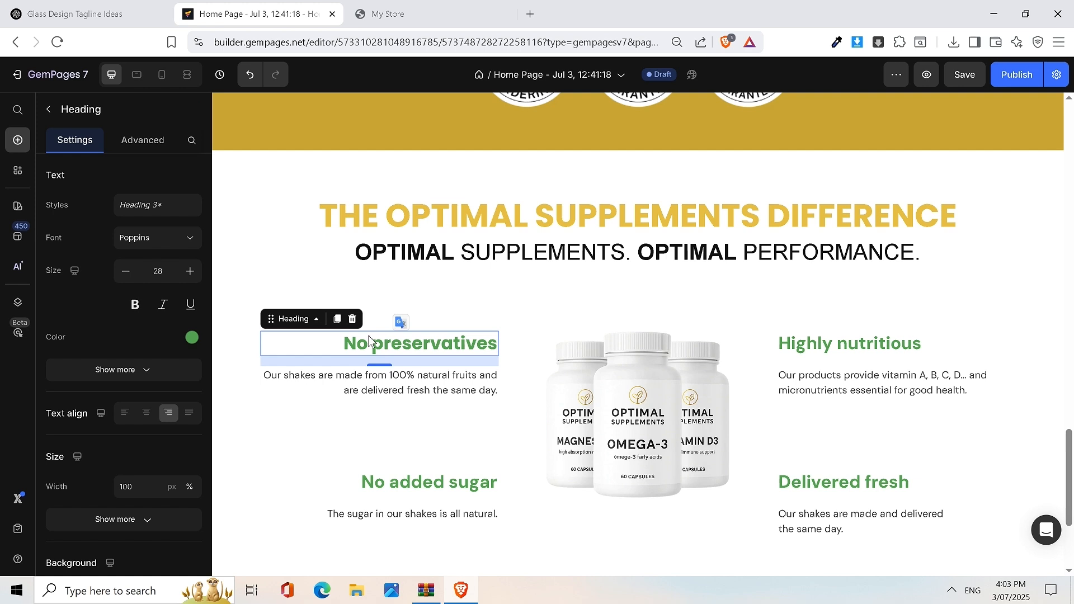
{"action": "left_click", "coordinate": [192, 337]}
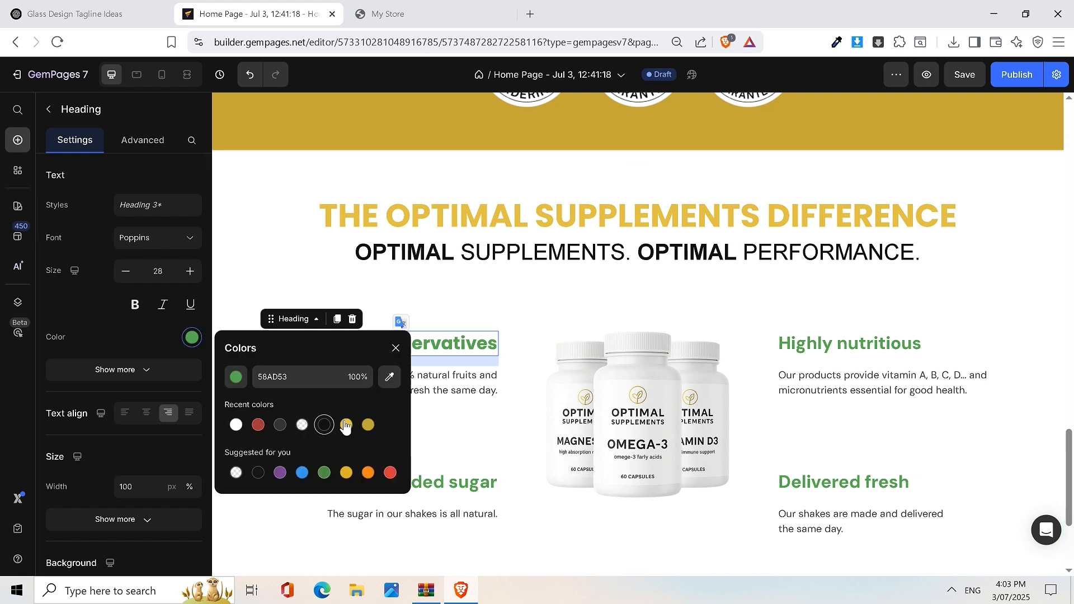
{"action": "left_click", "coordinate": [347, 425]}
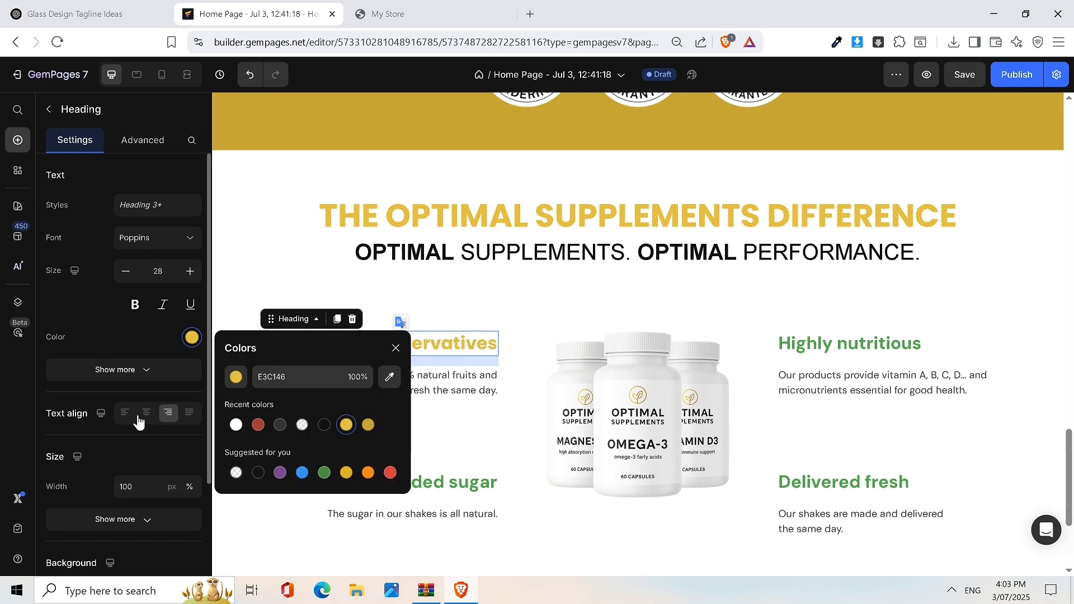
{"action": "double_click", "coordinate": [444, 343]}
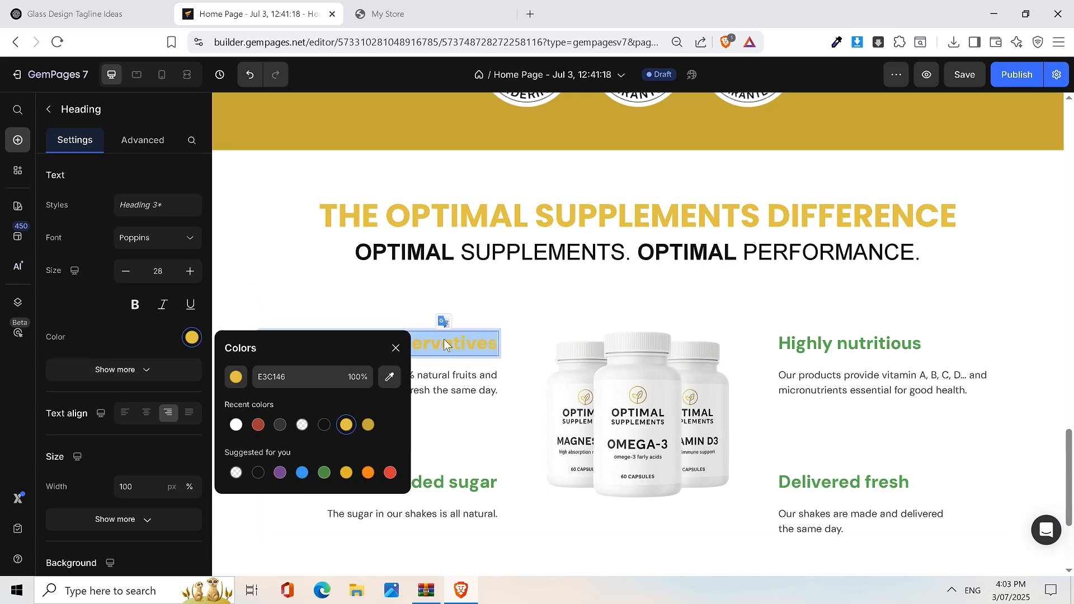
{"action": "left_click", "coordinate": [297, 249]}
{"action": "left_click", "coordinate": [324, 357]}
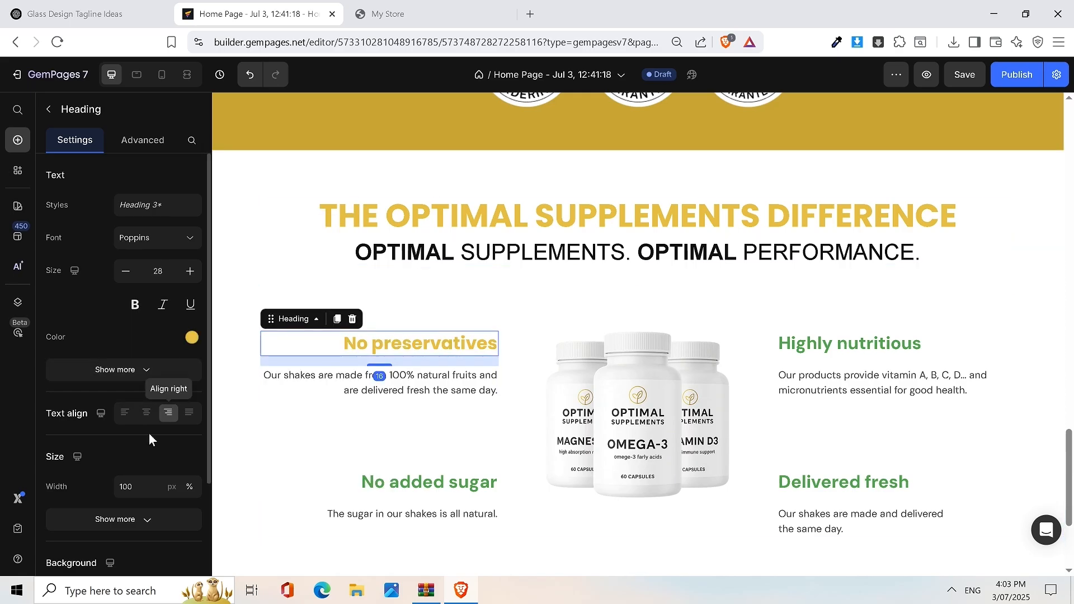
Step: Transform the "No preservatives" heading to all uppercase
{"action": "scroll", "coordinate": [146, 436], "scroll_direction": "down", "scroll_amount": 3}
{"action": "left_click", "coordinate": [148, 390]}
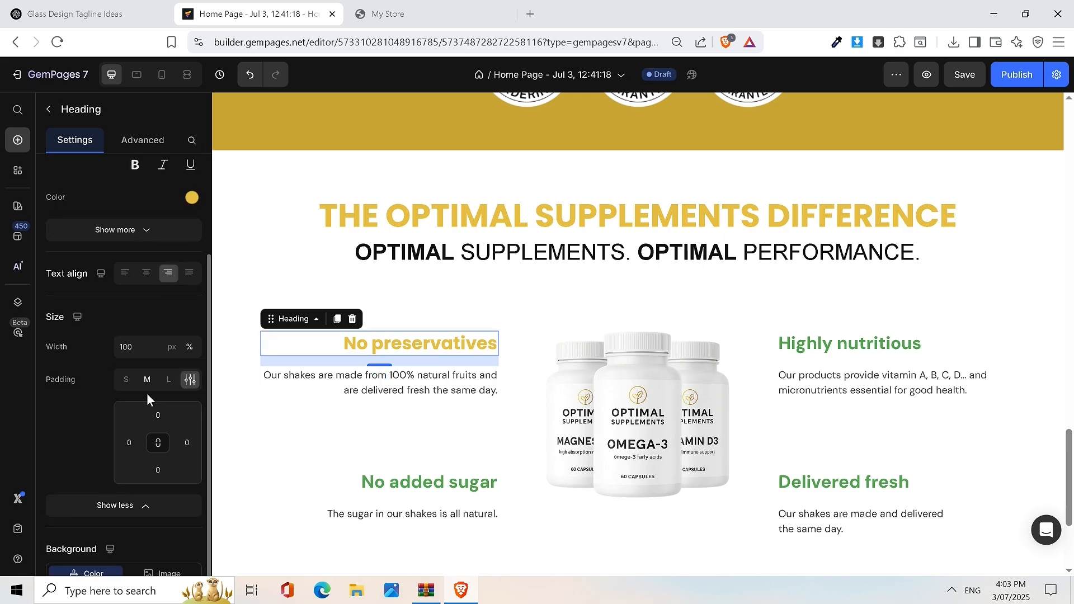
{"action": "left_click", "coordinate": [106, 232]}
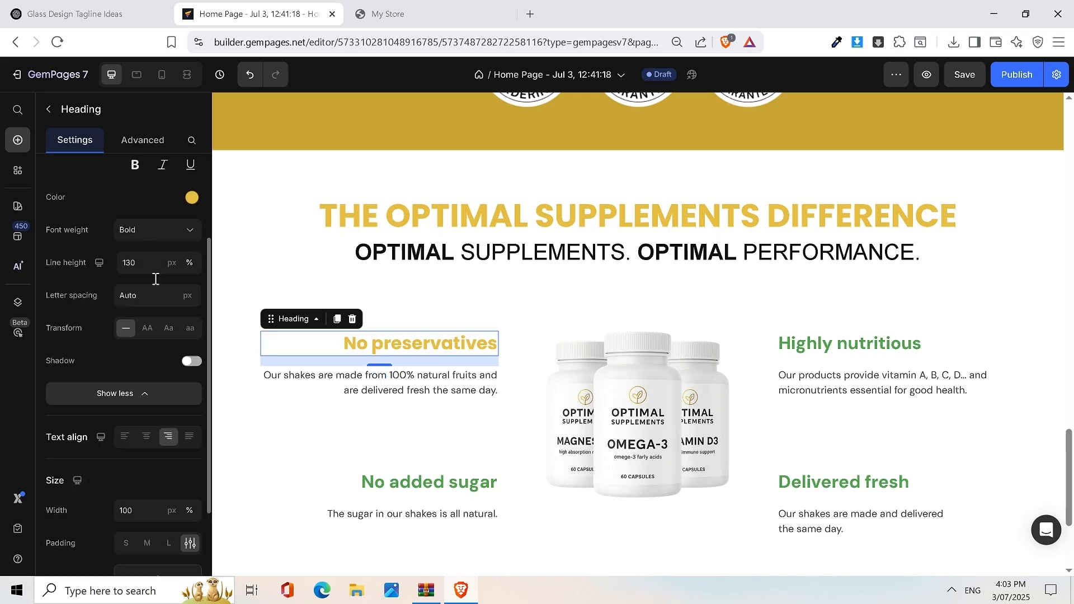
{"action": "left_click", "coordinate": [147, 328]}
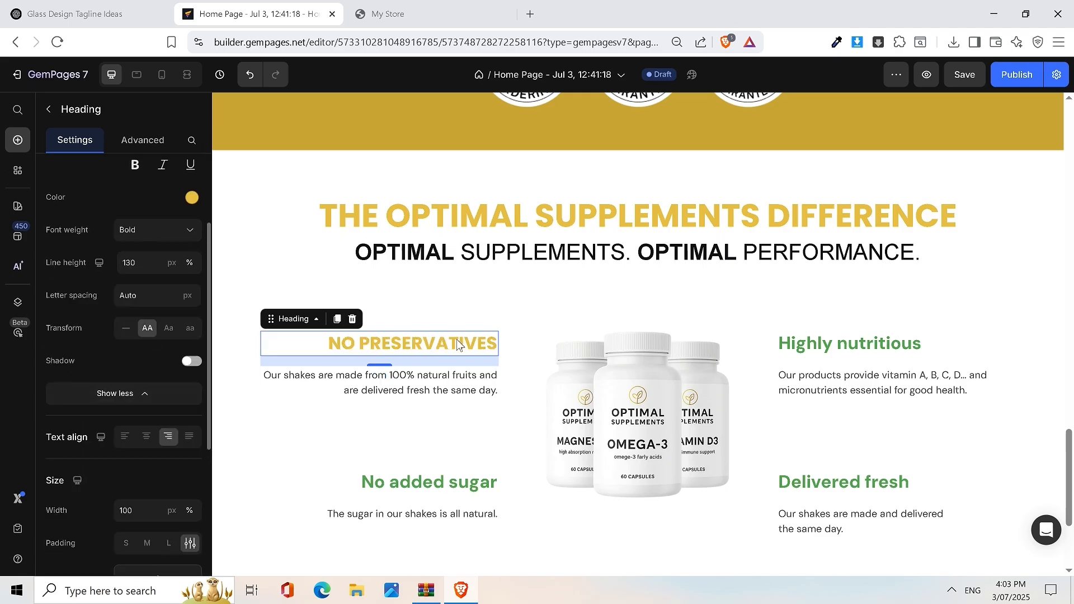
Step: Replace the "No preservatives" heading text with "SCIENCE BACKED" copied from the store preview and remove the extra blank lines
{"action": "left_click", "coordinate": [374, 3]}
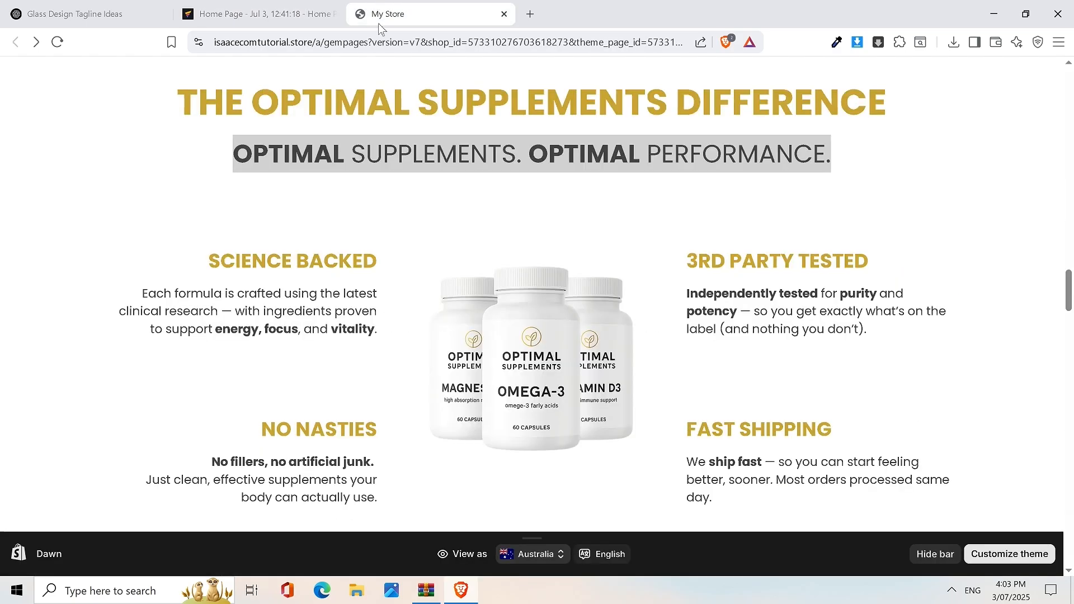
{"action": "triple_click", "coordinate": [354, 258]}
{"action": "key", "text": "ctrl+c"}
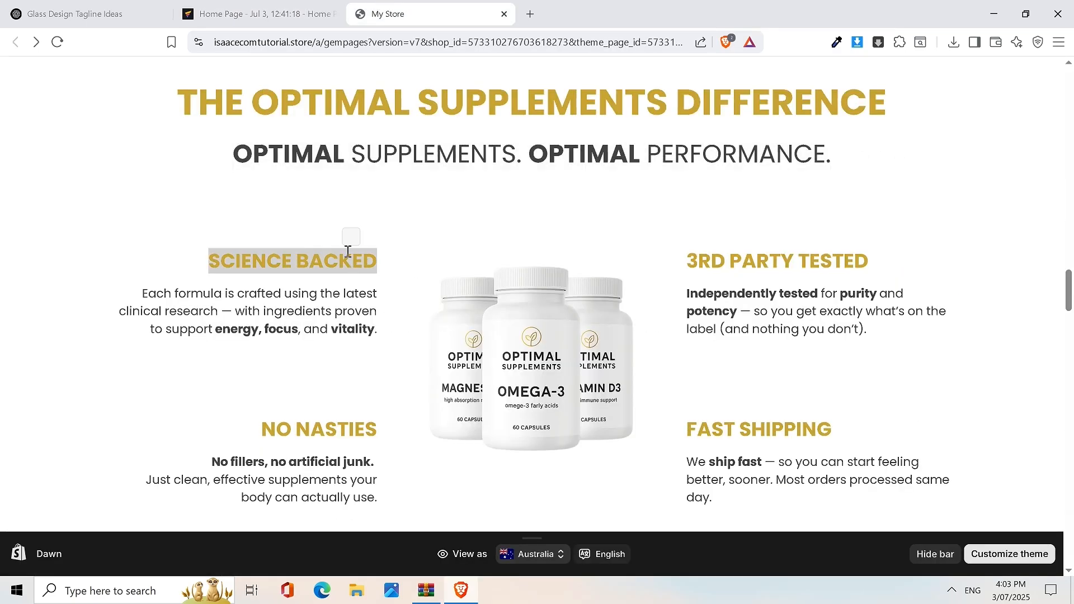
{"action": "left_click", "coordinate": [257, 13]}
{"action": "triple_click", "coordinate": [388, 414]}
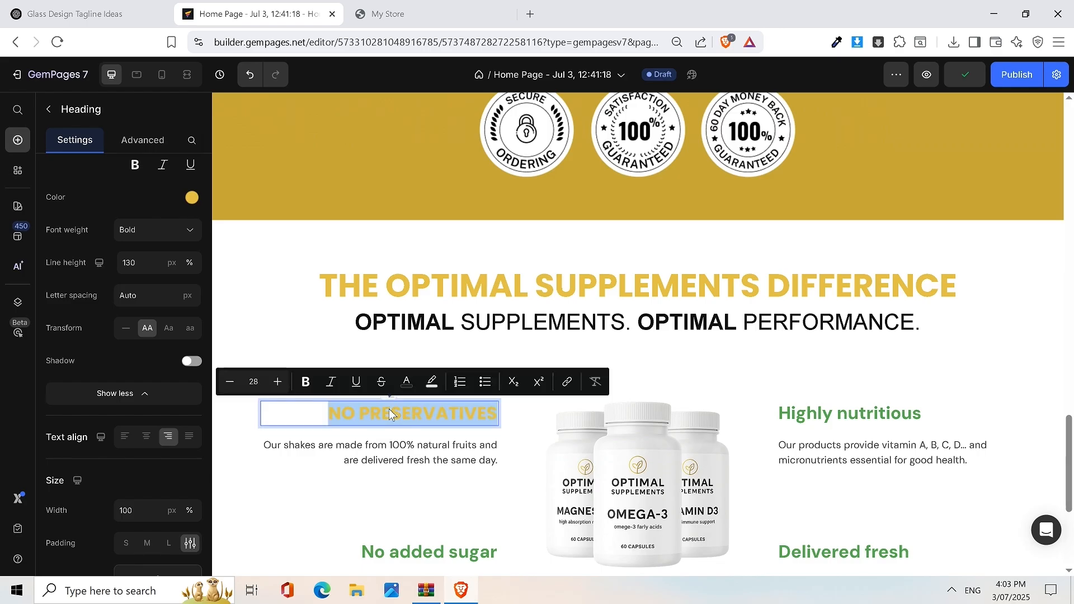
{"action": "key", "text": "ctrl+v"}
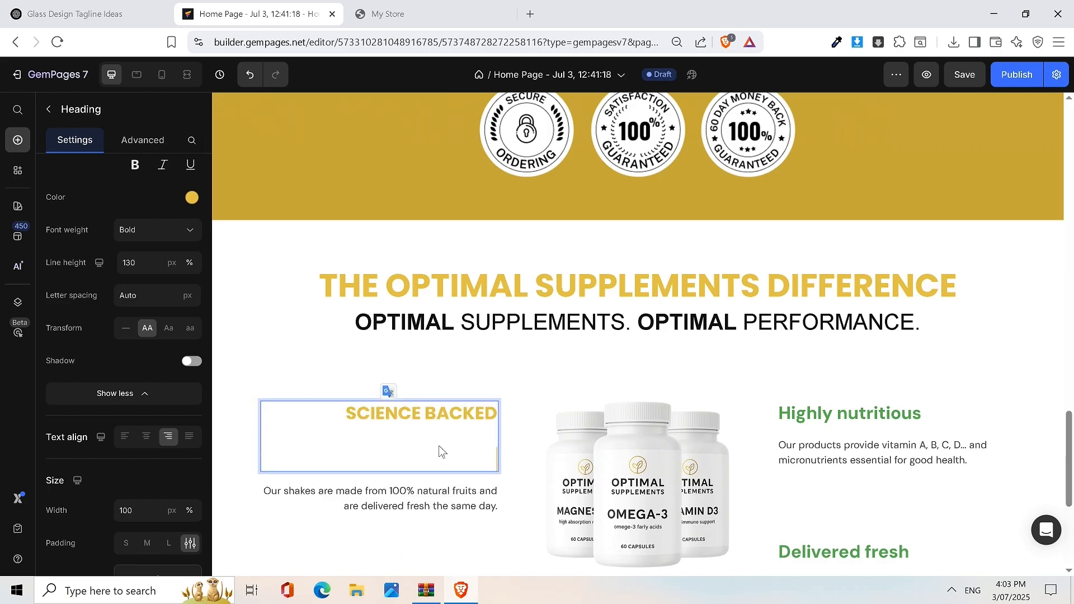
{"action": "key", "text": "BackSpace"}
{"action": "key", "text": "BackSpace"}
Step: Replace the description under "Science Backed" with the preview's "Each formula is crafted using the latest clinical research" text and remove its trailing blank line
{"action": "left_click", "coordinate": [376, 5]}
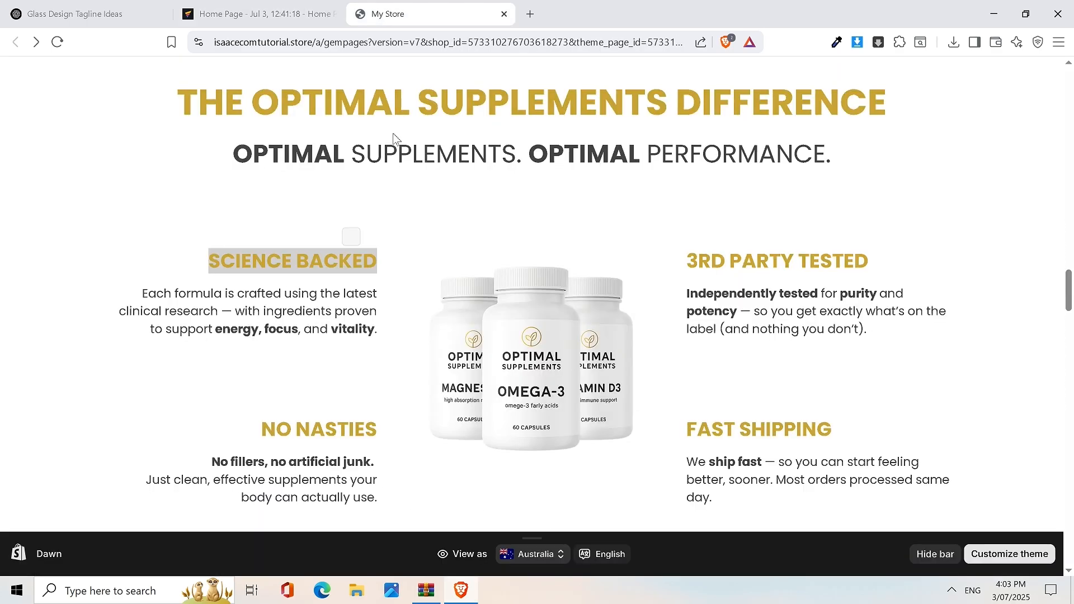
{"action": "key", "text": "ctrl+shift+Tab"}
{"action": "key", "text": "BackSpace"}
{"action": "key", "text": "BackSpace"}
{"action": "type", "text": ","}
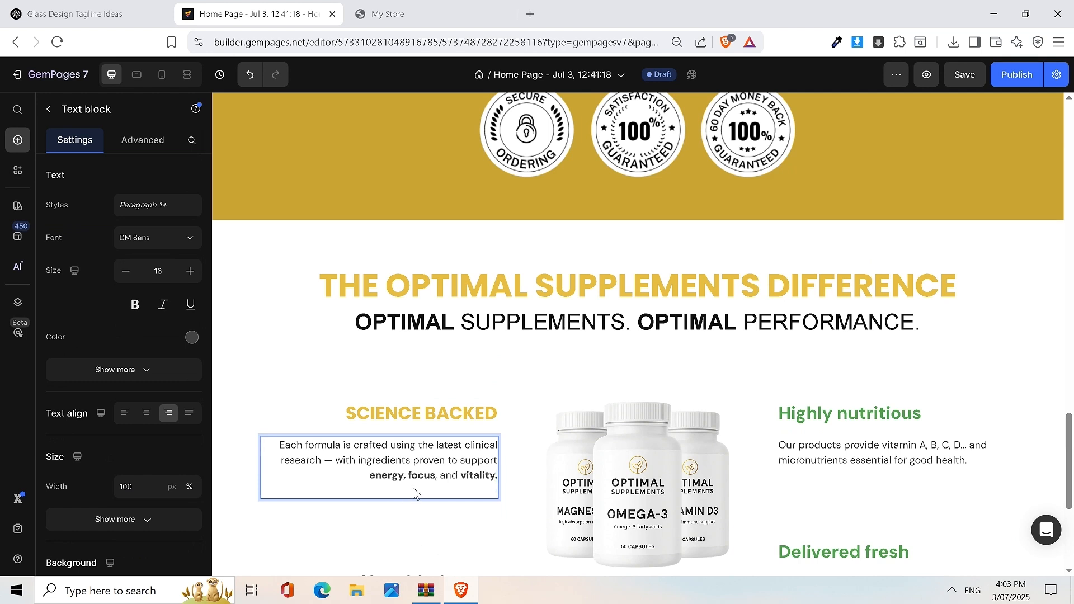
{"action": "key", "text": "BackSpace"}
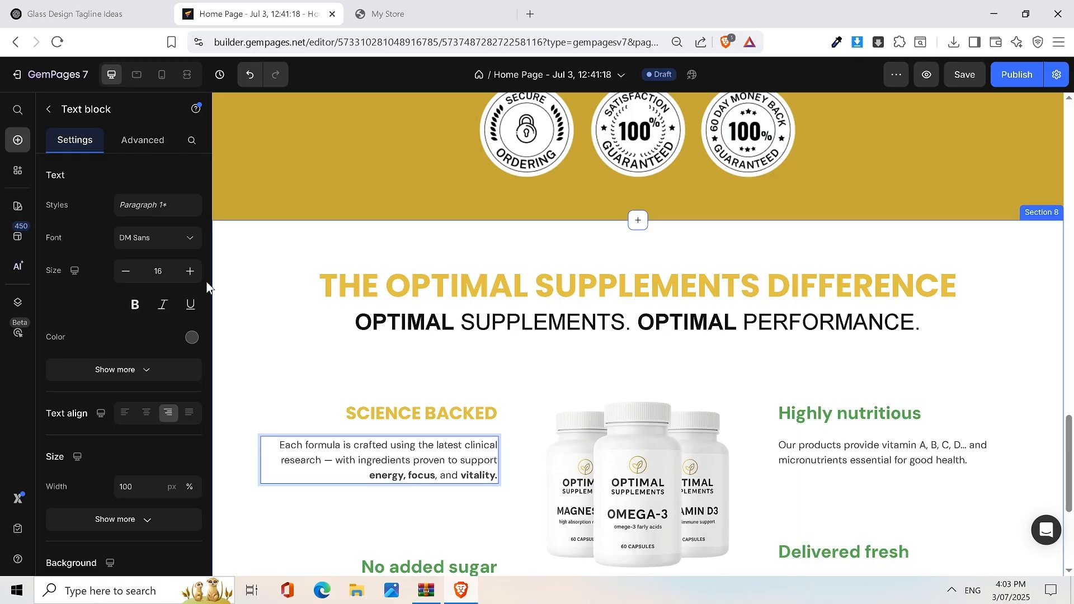
Step: Set the "Science Backed" description's font size to 20 and its font to Poppins, checking against the store preview
{"action": "left_click", "coordinate": [189, 272]}
{"action": "left_click", "coordinate": [190, 271]}
{"action": "left_click", "coordinate": [189, 271]}
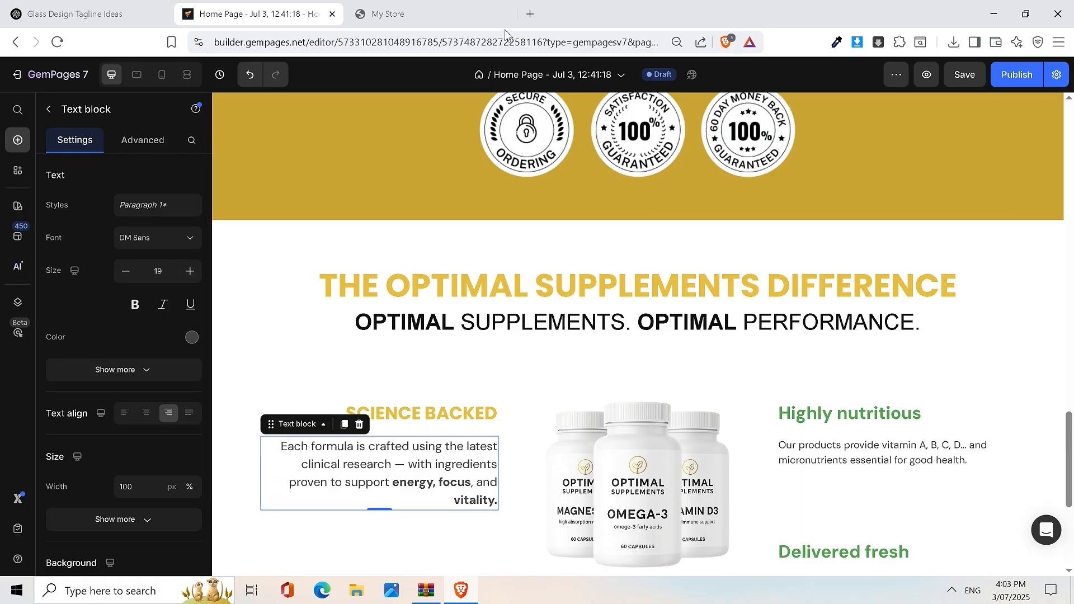
{"action": "left_click", "coordinate": [369, 7]}
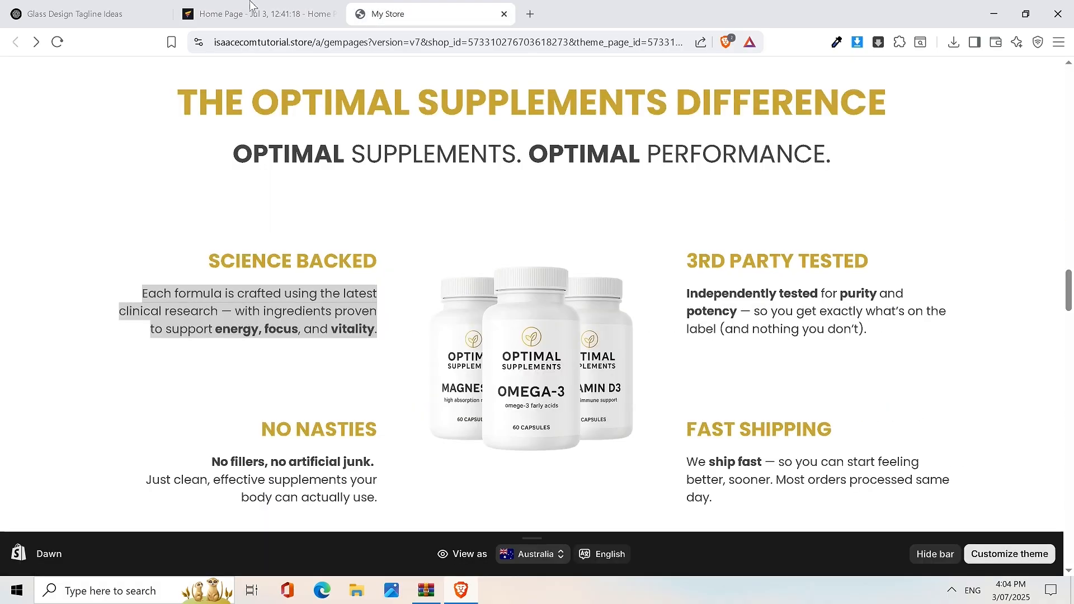
{"action": "left_click", "coordinate": [330, 7]}
{"action": "left_click", "coordinate": [193, 273]}
{"action": "left_click", "coordinate": [195, 245]}
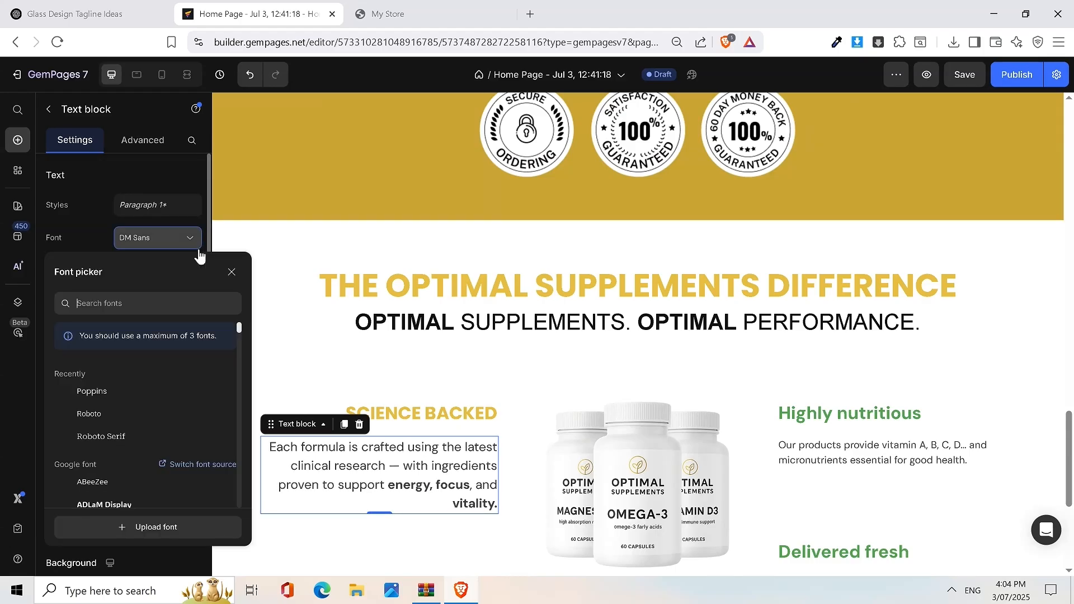
{"action": "left_click", "coordinate": [124, 404]}
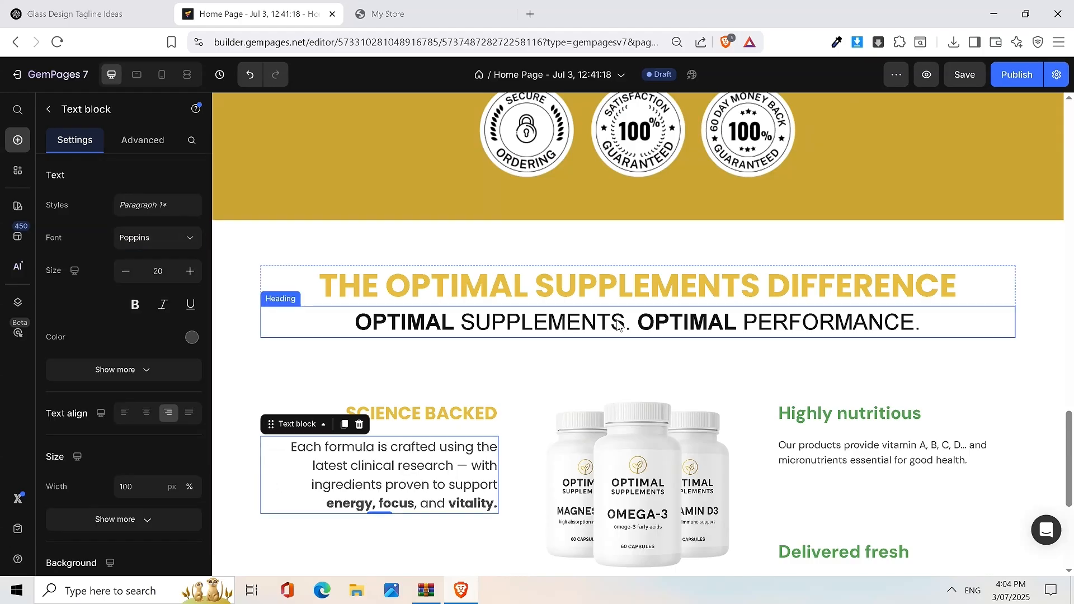
Step: Compare the gold tone with the store preview and recolour the section title and the "Science Backed" heading to C6A737
{"action": "left_click", "coordinate": [290, 247]}
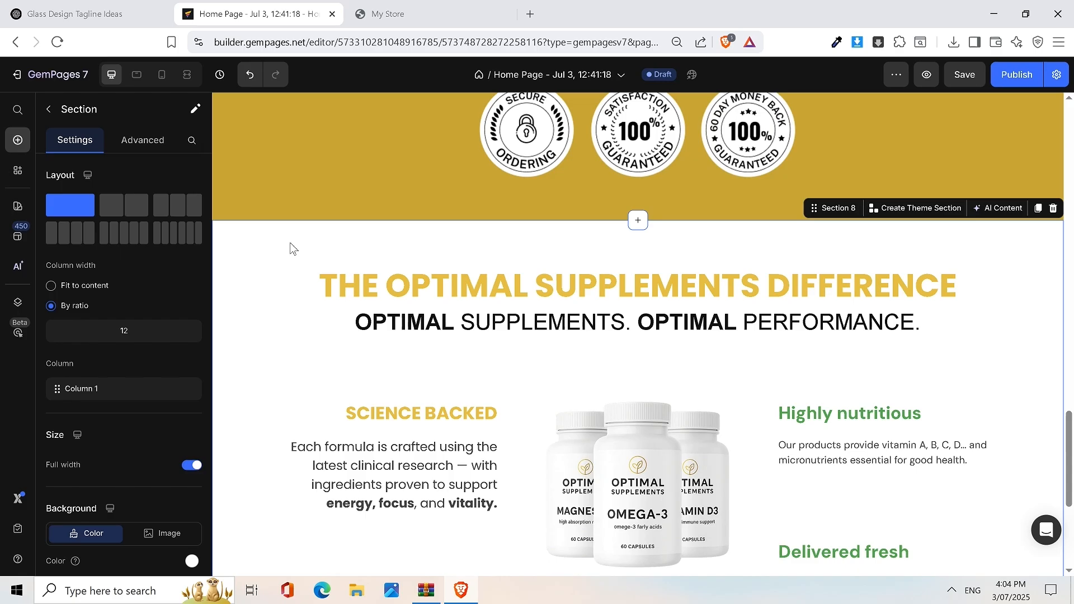
{"action": "scroll", "coordinate": [640, 376], "scroll_direction": "down", "scroll_amount": 2}
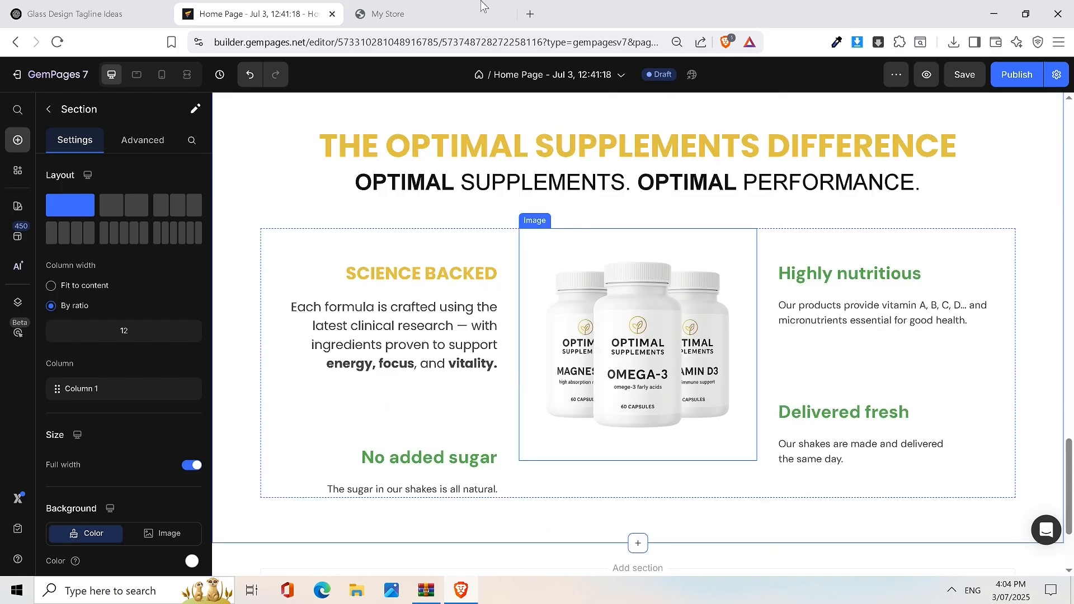
{"action": "left_click", "coordinate": [431, 12]}
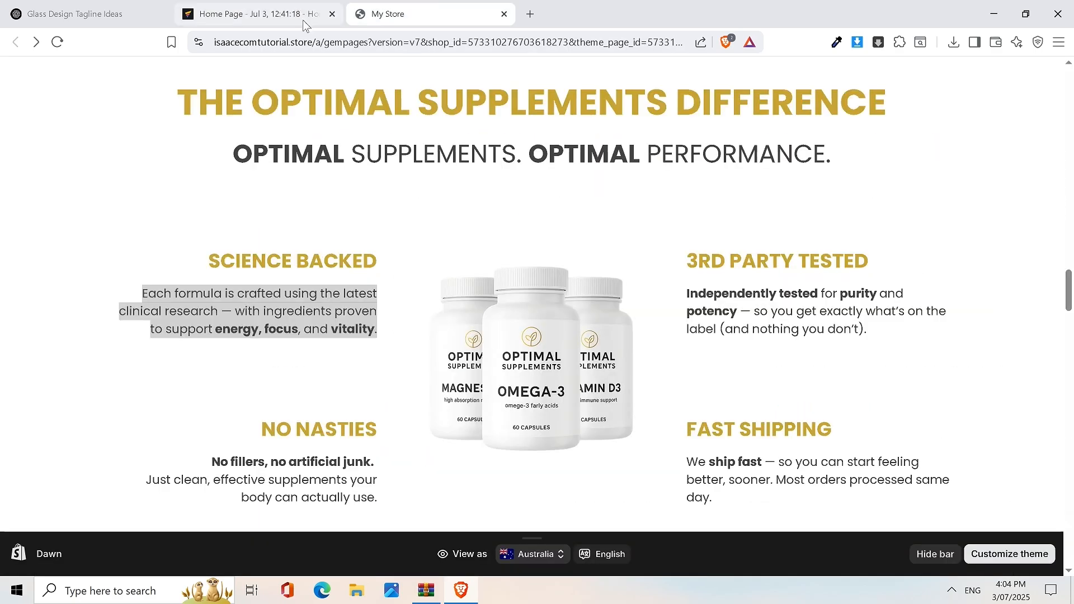
{"action": "left_click", "coordinate": [260, 13]}
{"action": "left_click", "coordinate": [505, 149]}
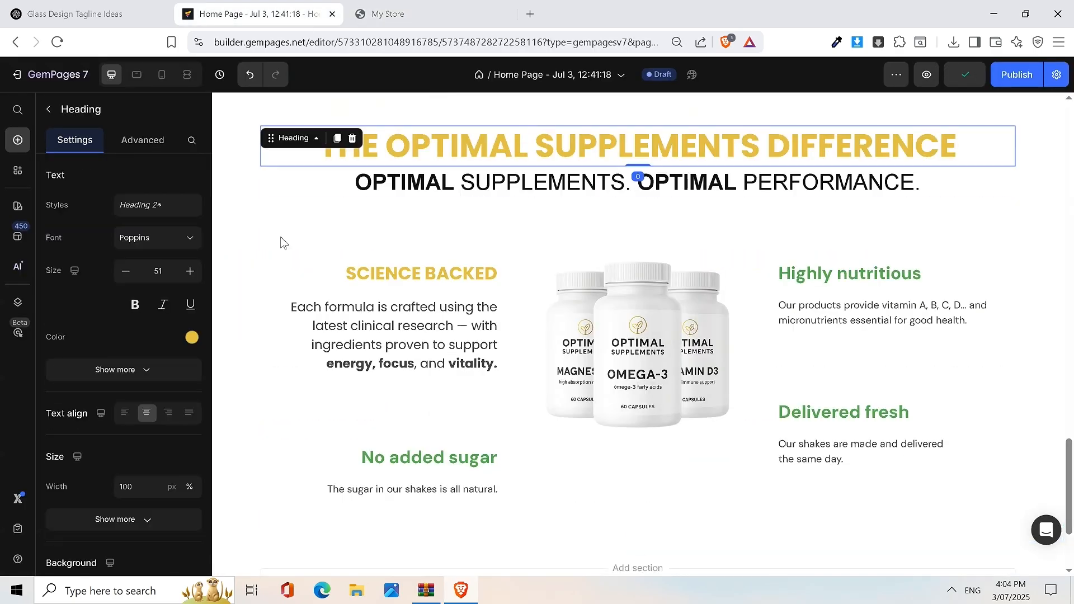
{"action": "left_click", "coordinate": [192, 336]}
{"action": "left_click", "coordinate": [368, 426]}
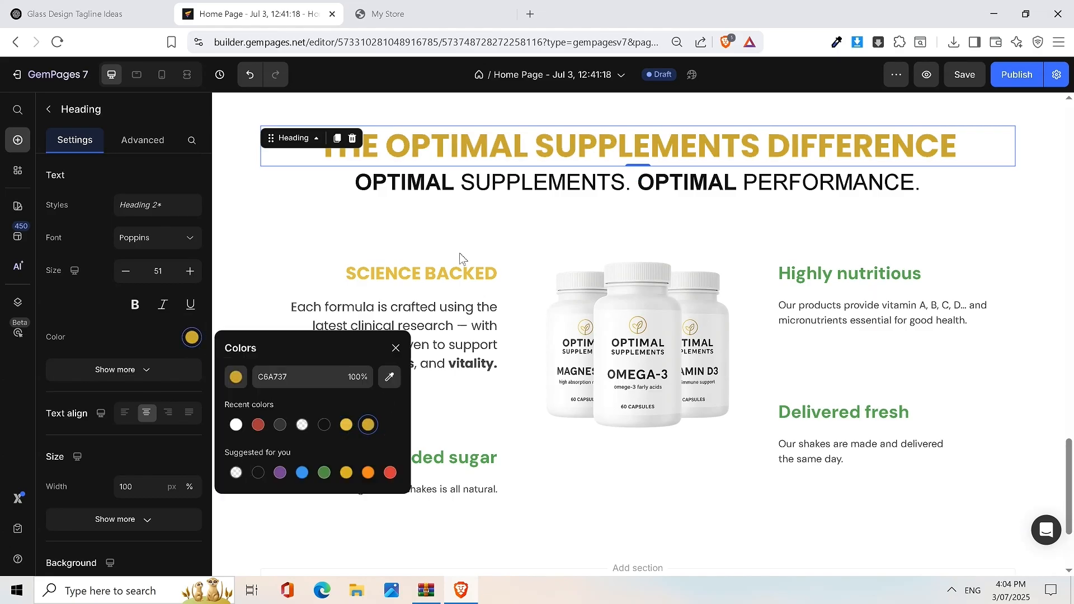
{"action": "left_click", "coordinate": [446, 278]}
{"action": "left_click", "coordinate": [192, 336]}
{"action": "left_click", "coordinate": [368, 427]}
Step: Compare the benefits section's headings with those of the "Quality You Can Trust" and collection sections above
{"action": "left_click", "coordinate": [614, 180]}
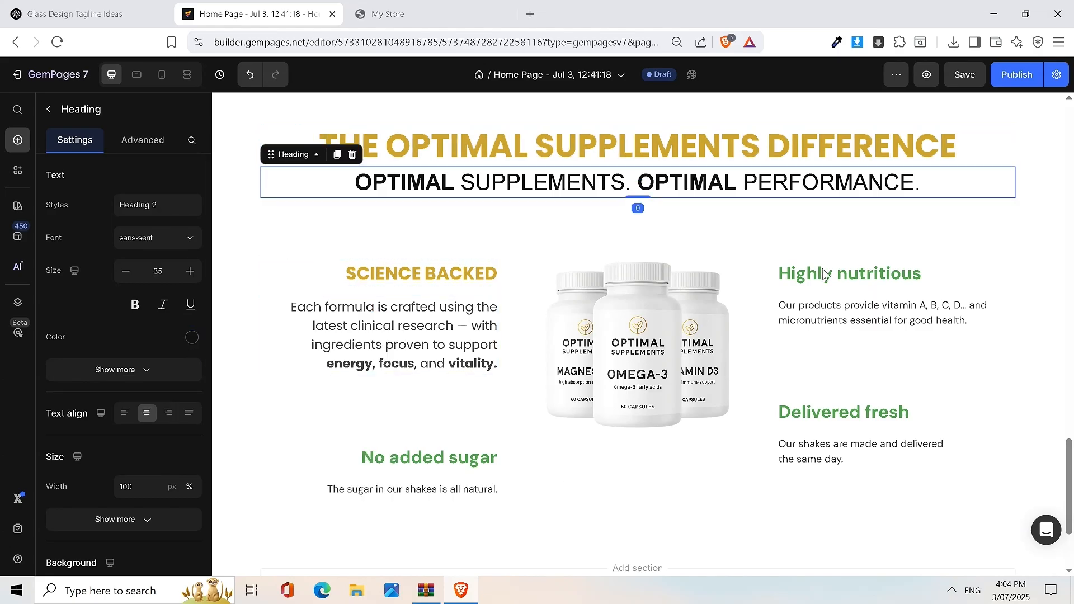
{"action": "scroll", "coordinate": [637, 314], "scroll_direction": "up", "scroll_amount": 5}
{"action": "scroll", "coordinate": [660, 344], "scroll_direction": "down", "scroll_amount": 2}
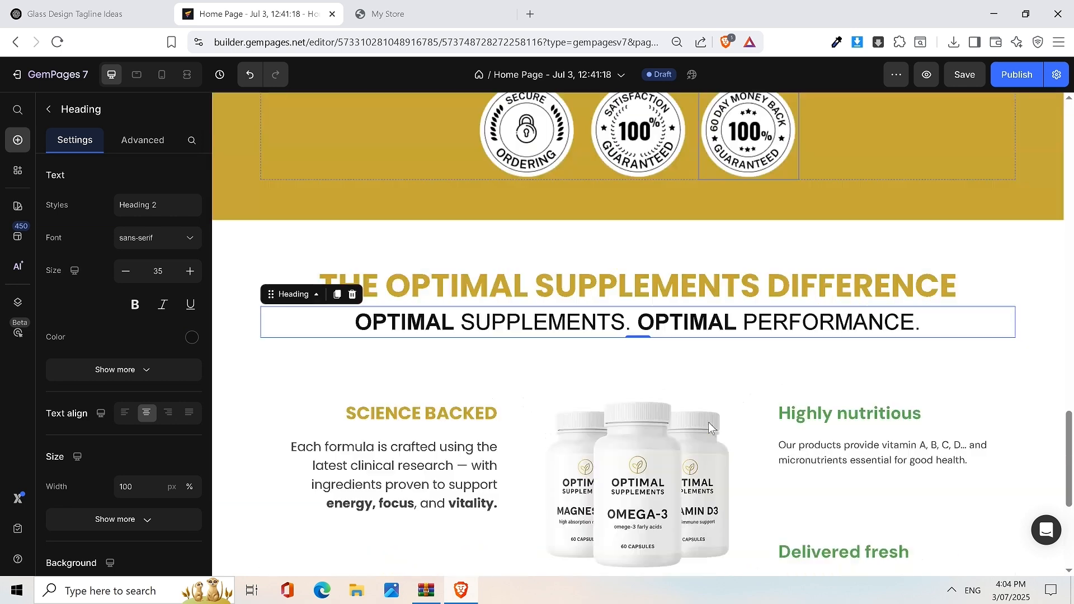
{"action": "scroll", "coordinate": [709, 419], "scroll_direction": "up", "scroll_amount": 6}
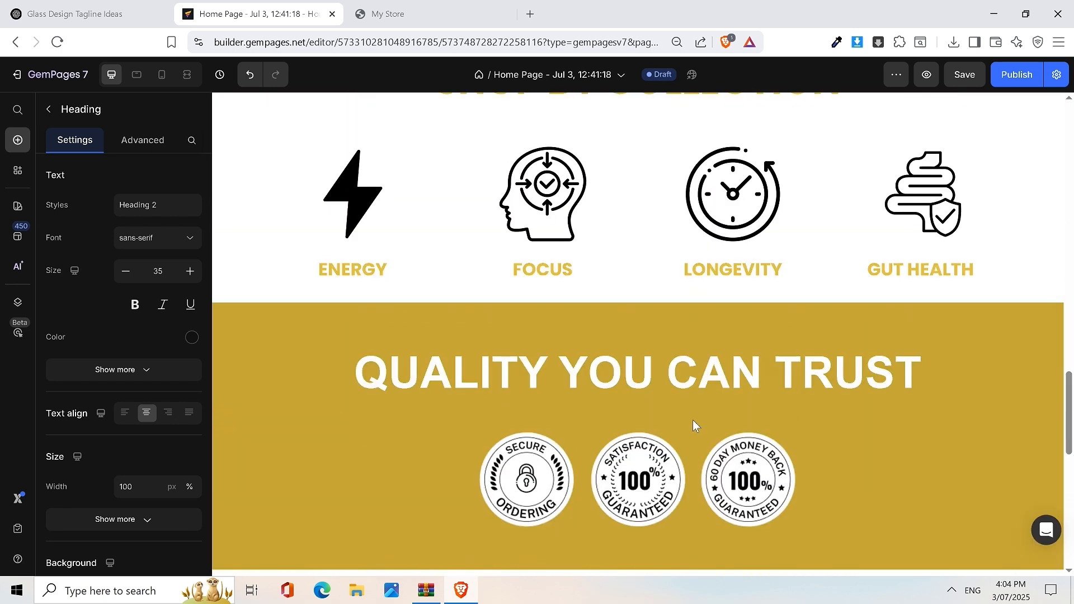
{"action": "scroll", "coordinate": [697, 414], "scroll_direction": "down", "scroll_amount": 6}
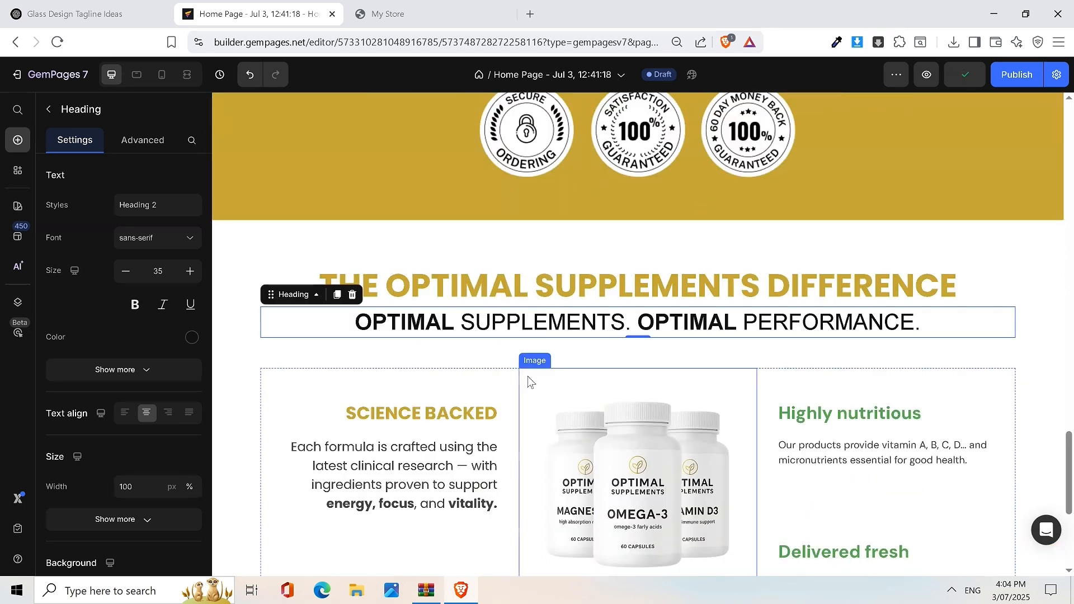
{"action": "scroll", "coordinate": [530, 382], "scroll_direction": "down", "scroll_amount": 2}
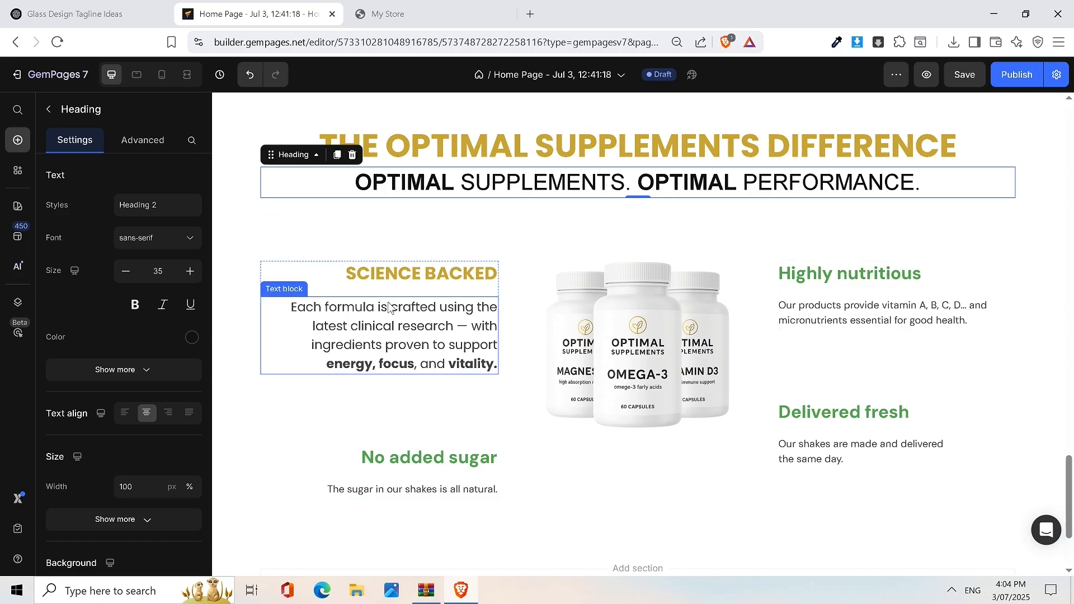
{"action": "left_click", "coordinate": [87, 8]}
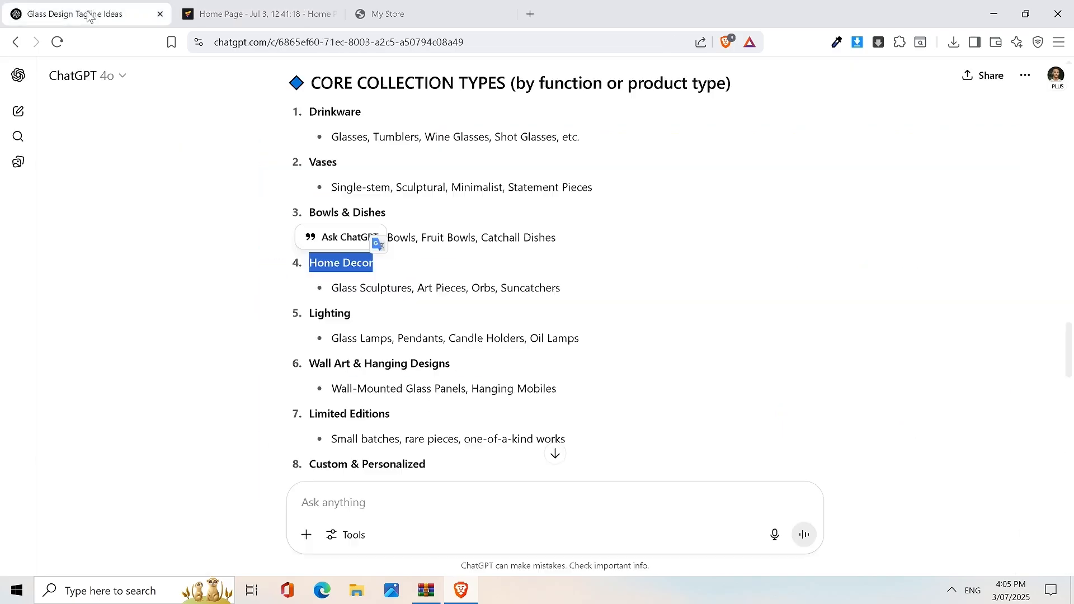
{"action": "left_click", "coordinate": [317, 6]}
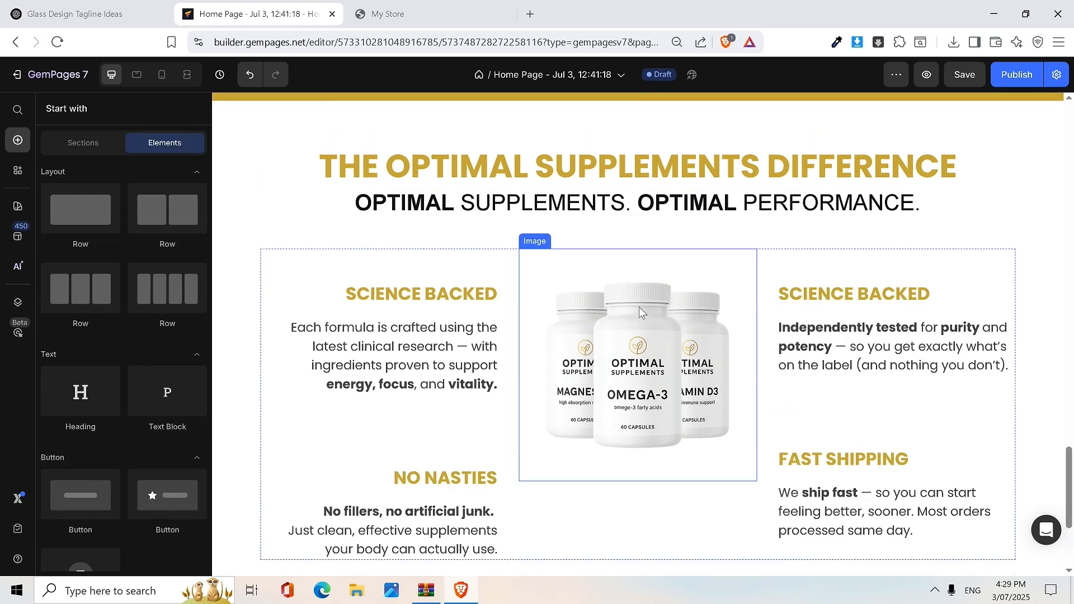
Step: Save the page and set the top padding of the supplement bottles image to 50 px
{"action": "scroll", "coordinate": [641, 312], "scroll_direction": "down", "scroll_amount": 1}
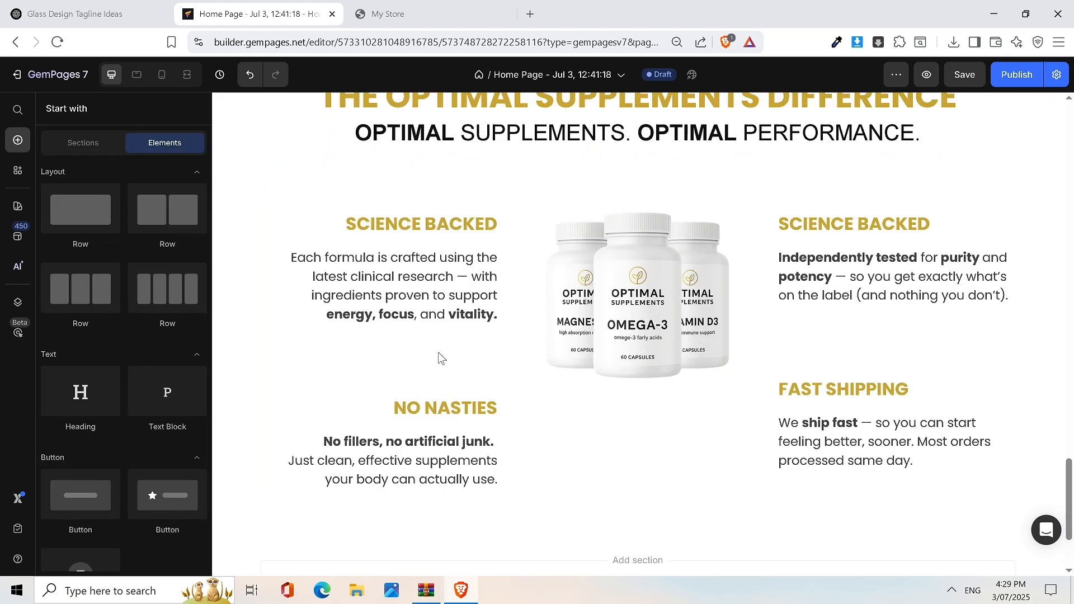
{"action": "key", "text": "ctrl+s"}
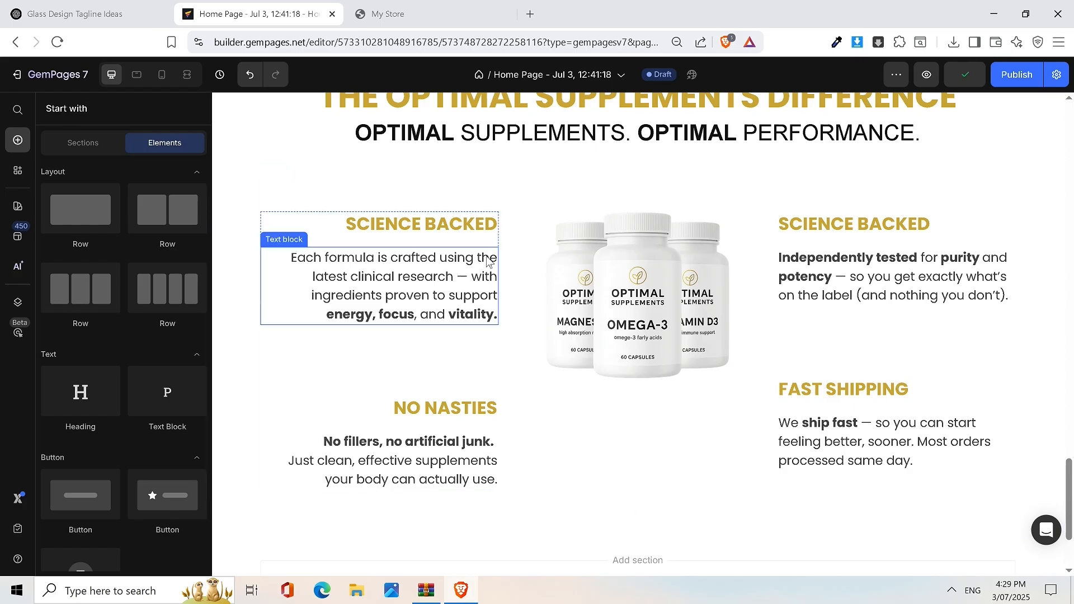
{"action": "left_click", "coordinate": [631, 322]}
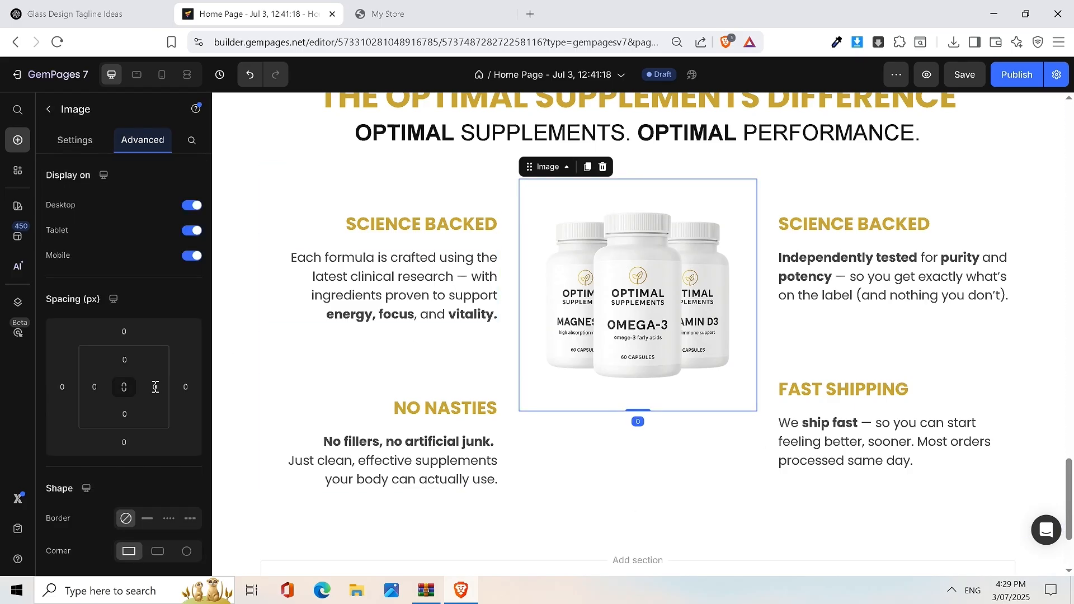
{"action": "left_click", "coordinate": [130, 361]}
{"action": "type", "text": "5"}
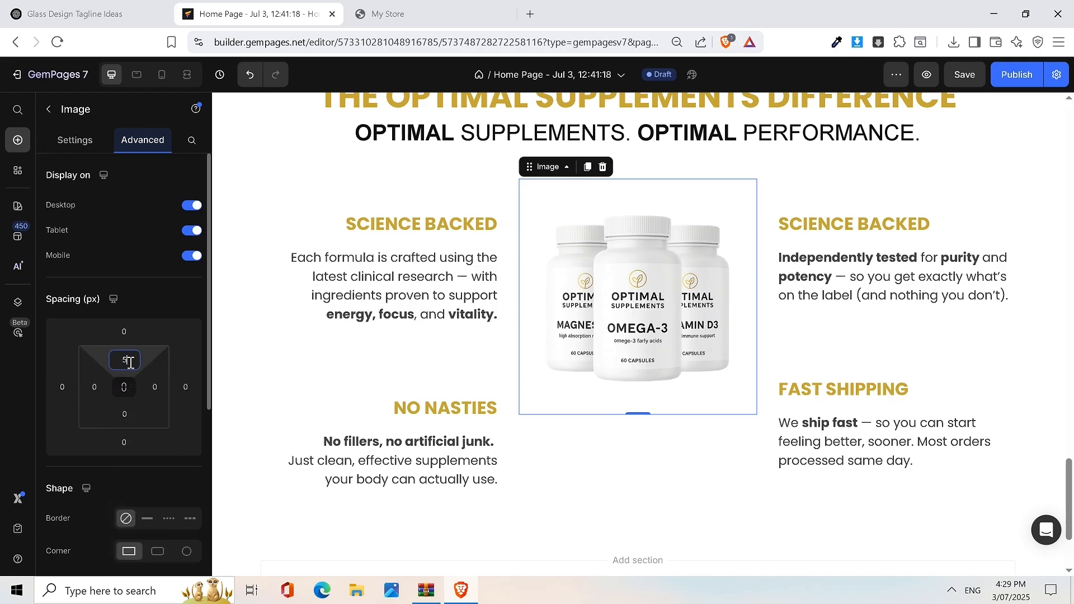
{"action": "type", "text": "0"}
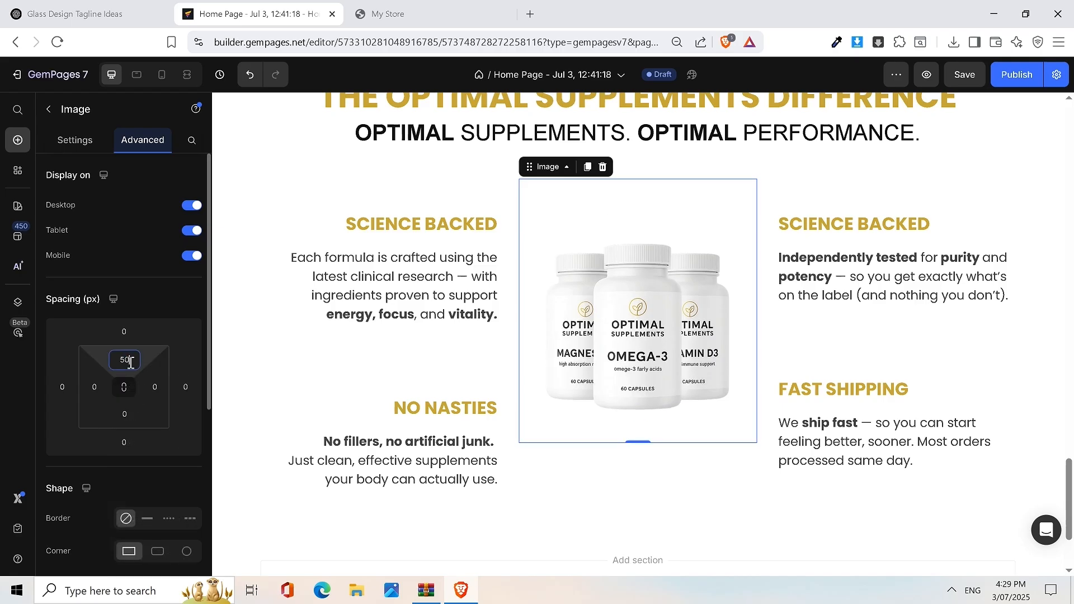
{"action": "left_click", "coordinate": [73, 147]}
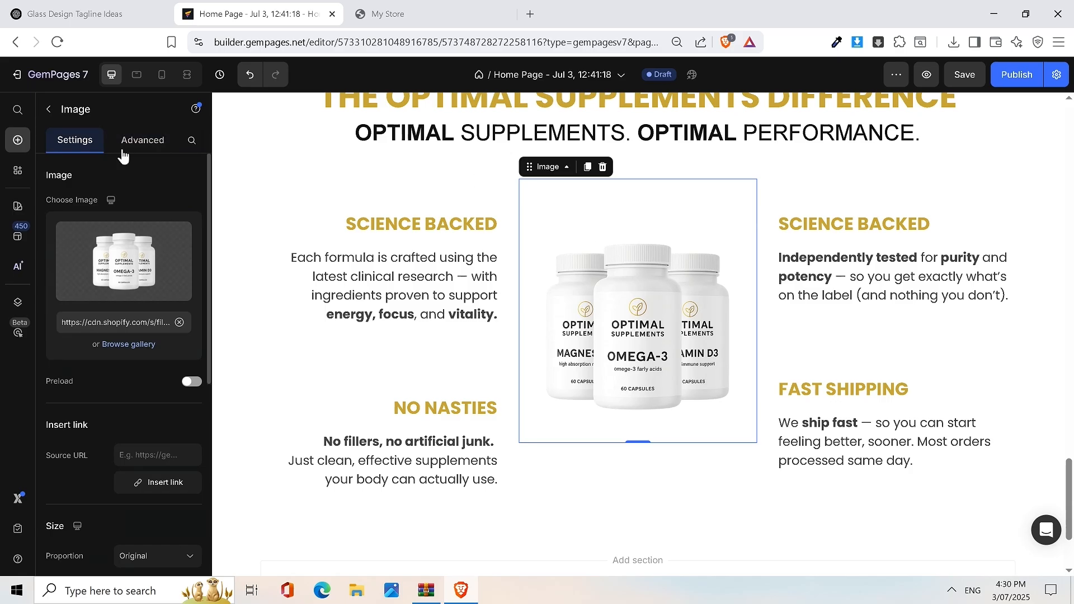
{"action": "left_click", "coordinate": [123, 155]}
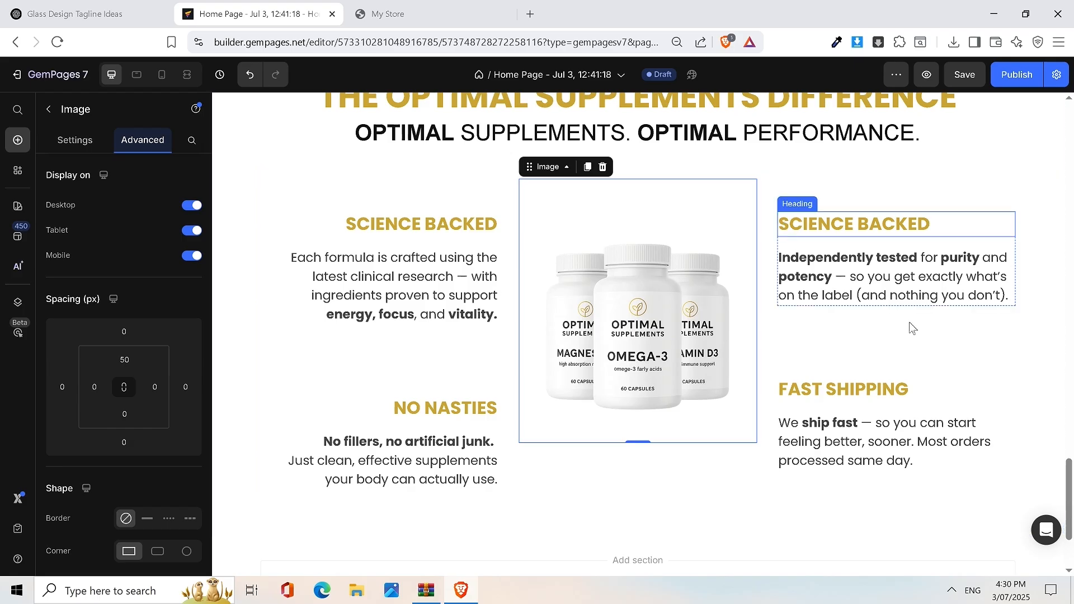
{"action": "left_click", "coordinate": [995, 262]}
{"action": "left_click", "coordinate": [980, 193]}
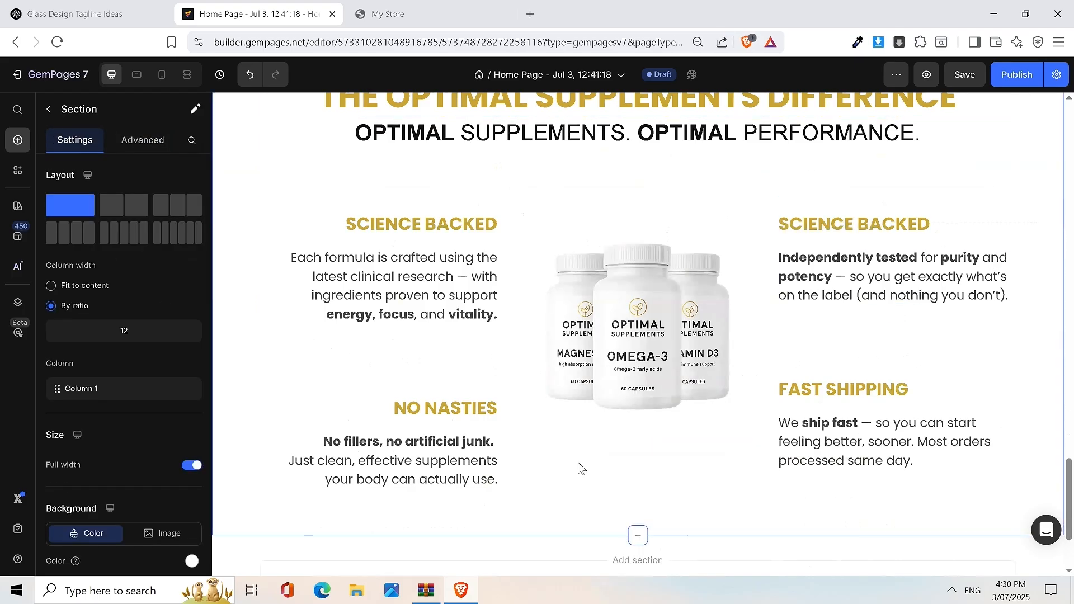
Step: Compare the rebuilt "The Optimal Supplements Difference" section with the same section in the store preview
{"action": "scroll", "coordinate": [789, 291], "scroll_direction": "up", "scroll_amount": 1}
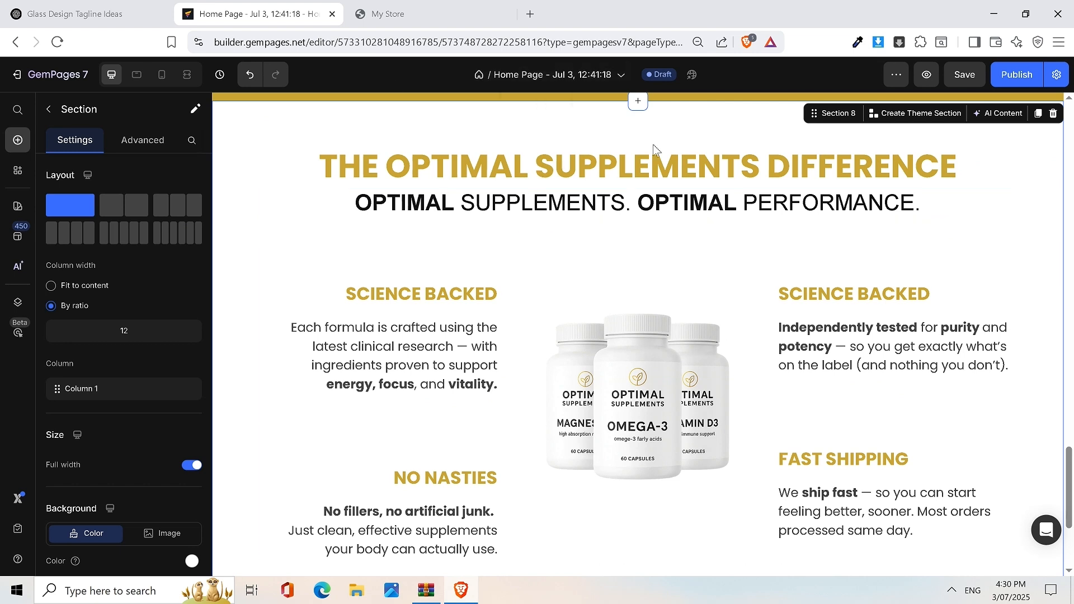
{"action": "left_click", "coordinate": [396, 5]}
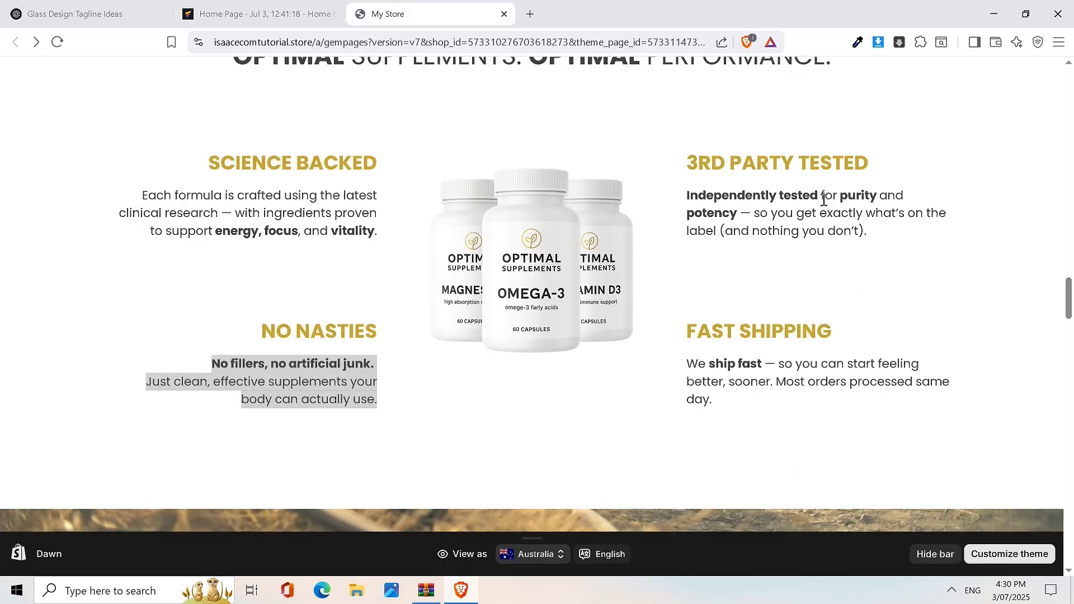
{"action": "scroll", "coordinate": [824, 199], "scroll_direction": "up", "scroll_amount": 3}
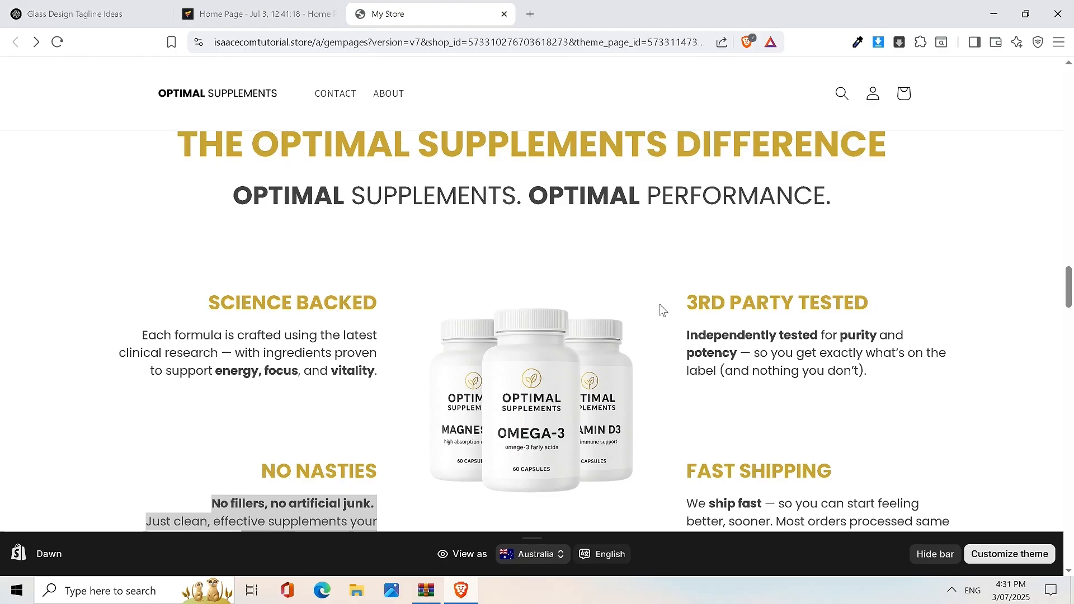
{"action": "left_click", "coordinate": [991, 266]}
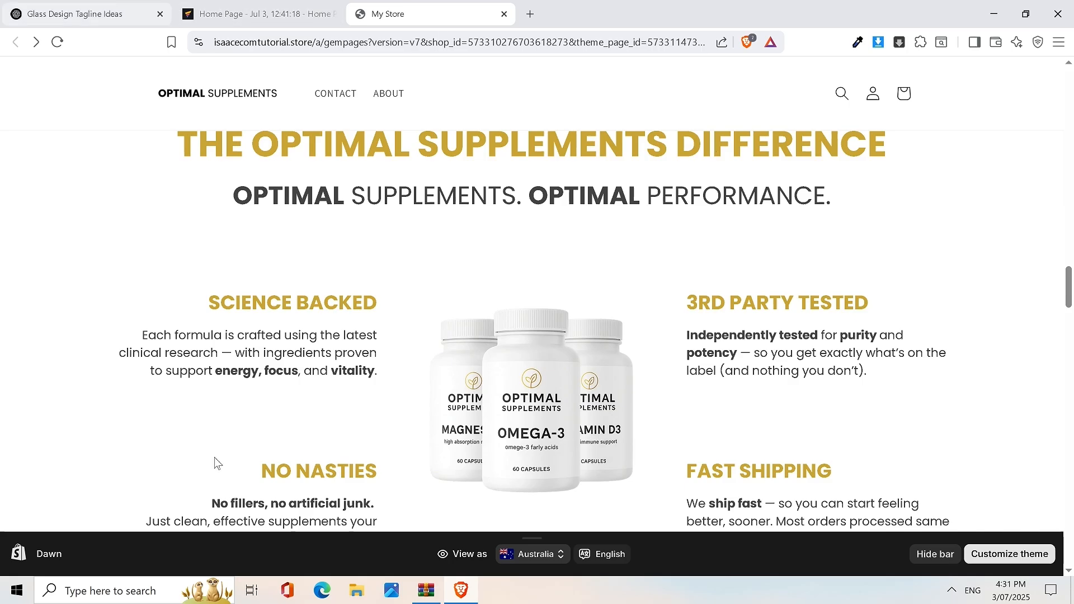
Step: Switch to ChatGPT, attach a screenshot of the preview's section, and ask "Can you remake this section and info for my glassware brand"
{"action": "left_click", "coordinate": [103, 12]}
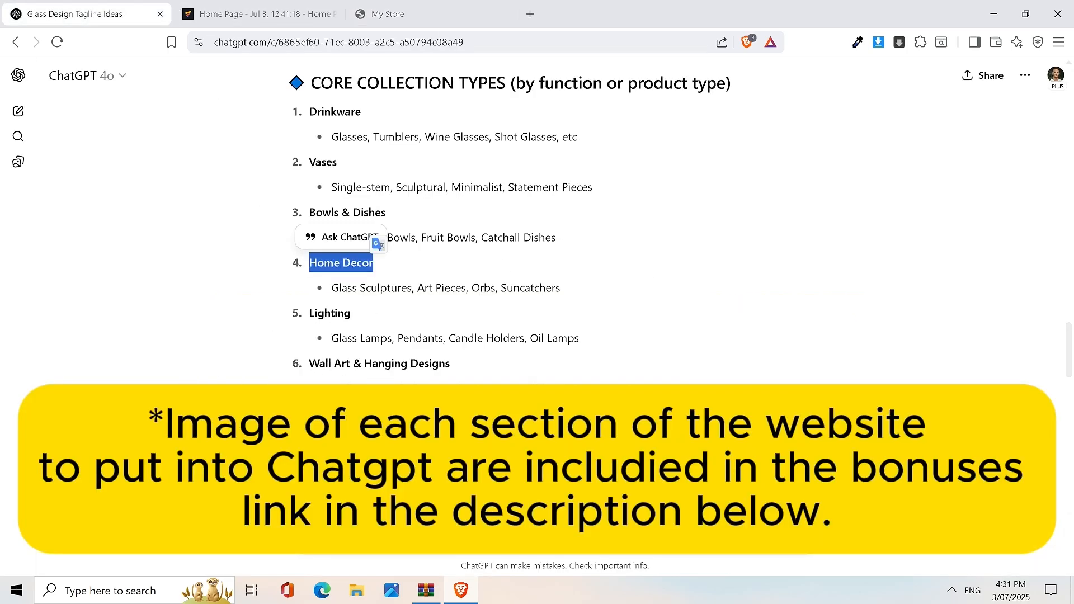
{"action": "left_click", "coordinate": [537, 506]}
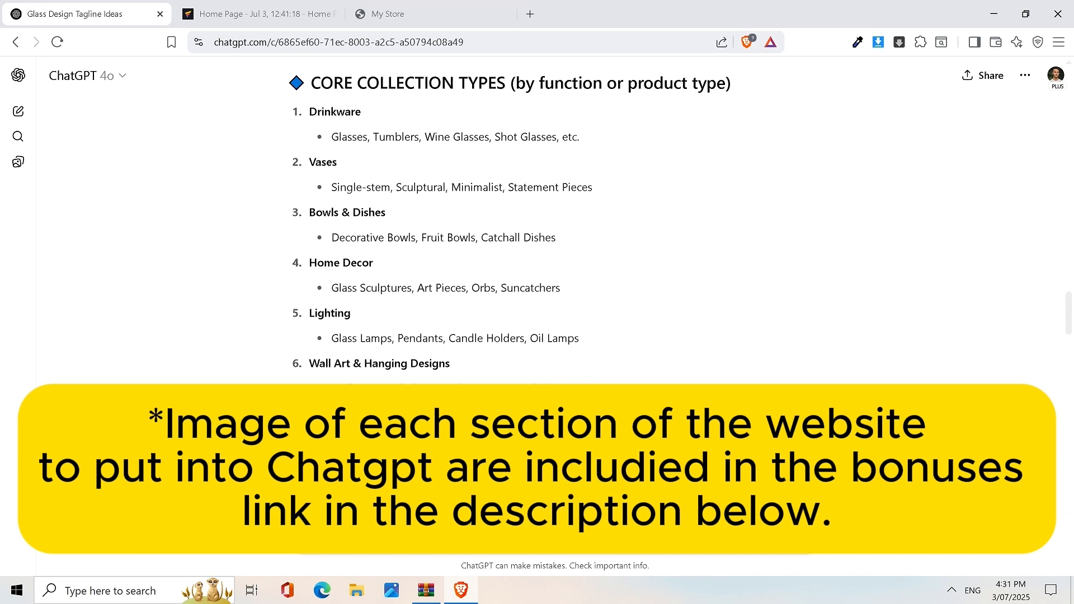
{"action": "left_click", "coordinate": [232, 8]}
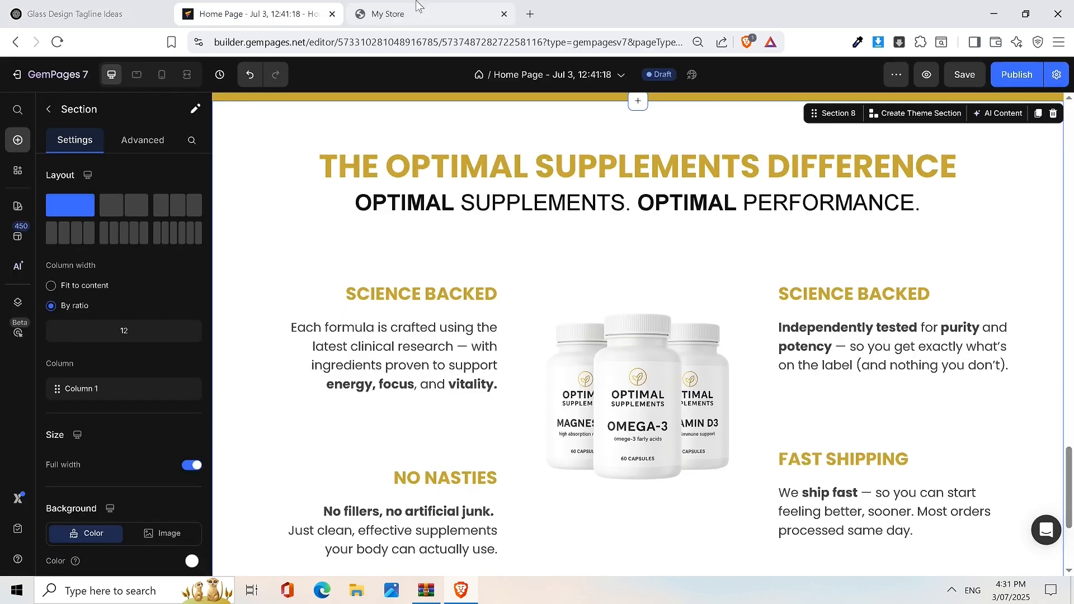
{"action": "left_click", "coordinate": [415, 9]}
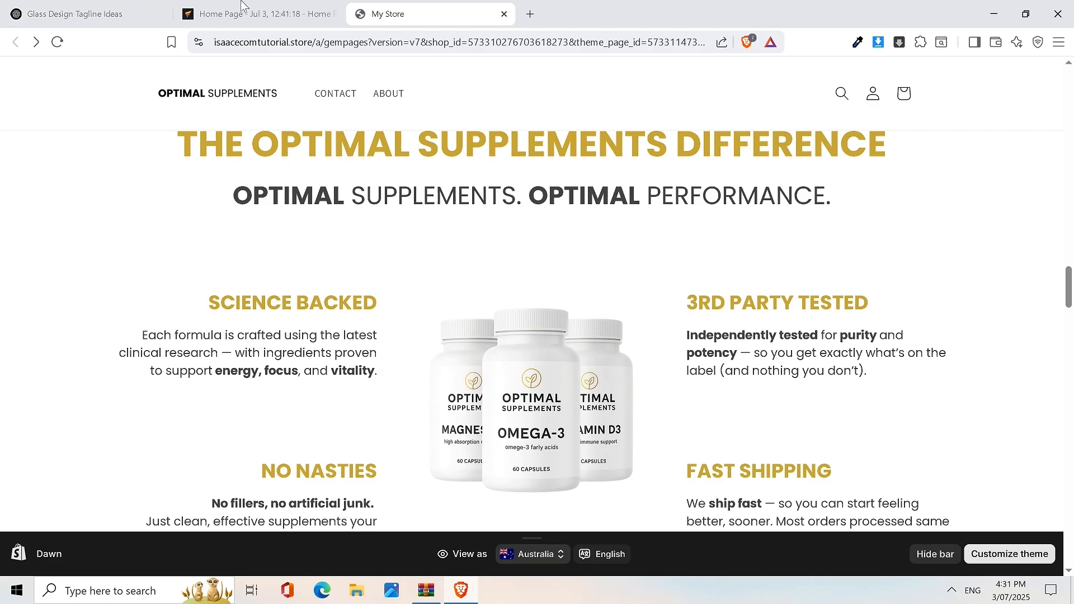
{"action": "left_click", "coordinate": [78, 11]}
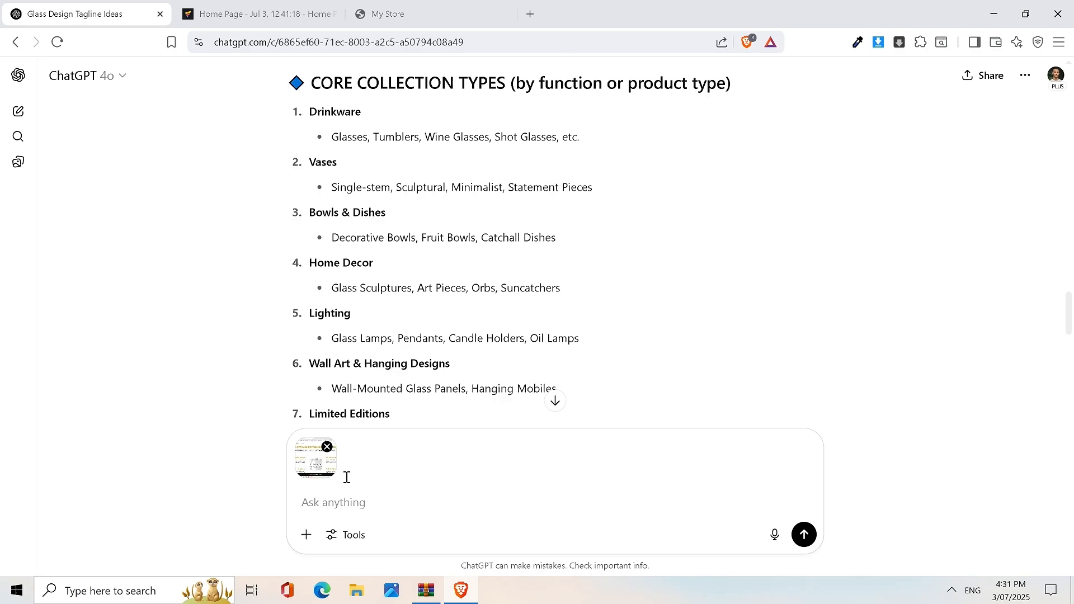
{"action": "type", "text": "Can you remake this section "}
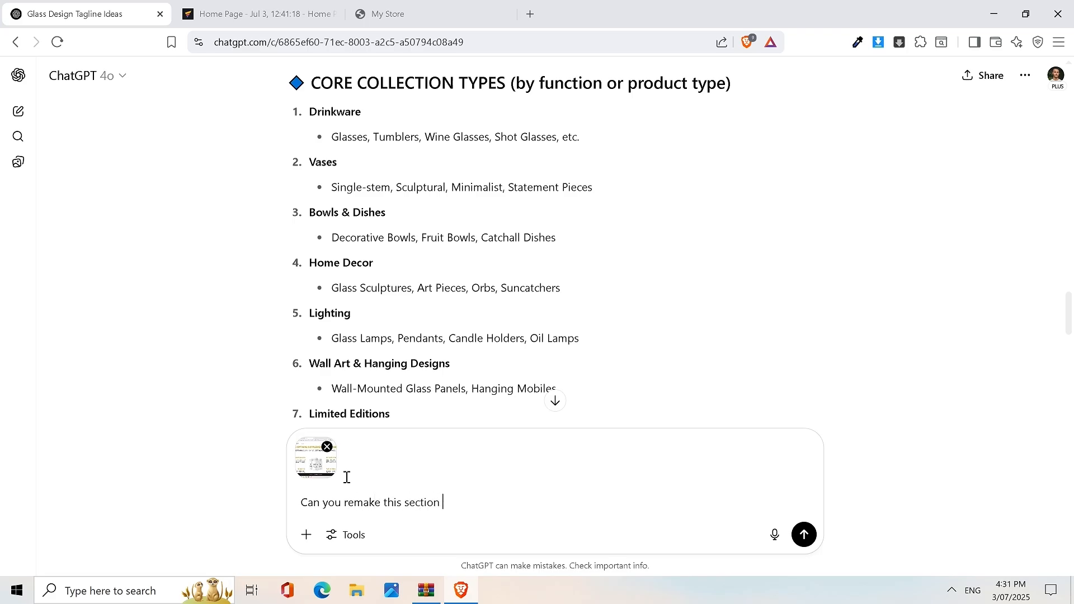
{"action": "type", "text": "and info for my glassware brand"}
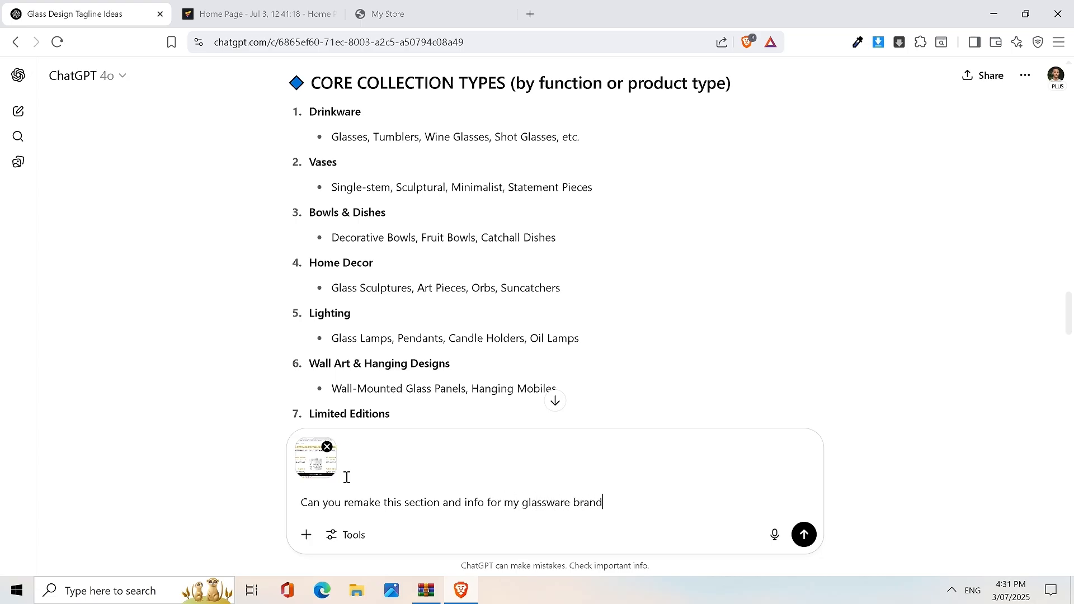
{"action": "key", "text": "Return"}
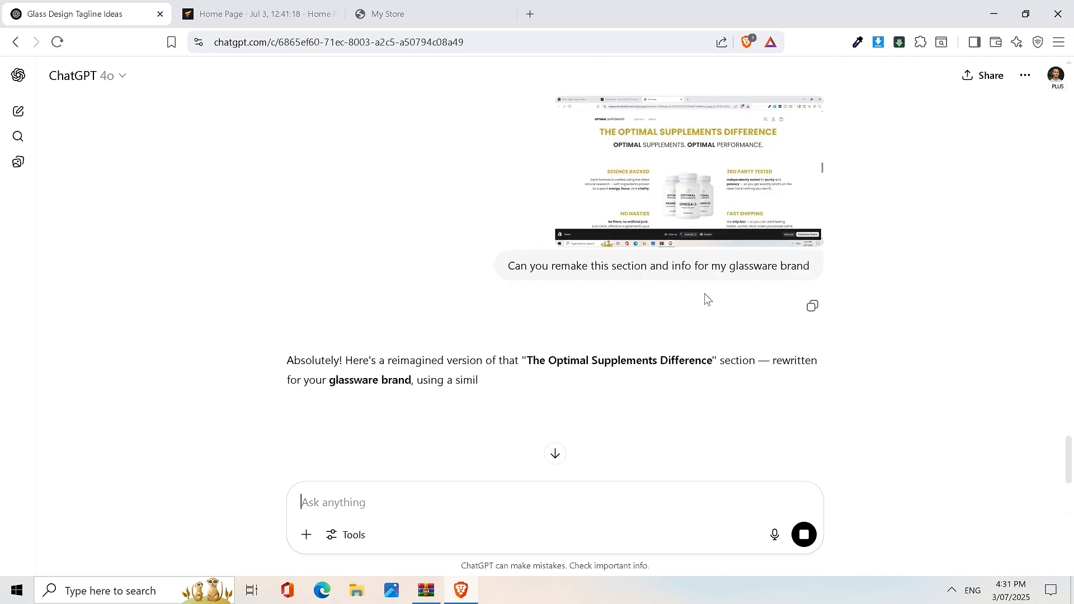
Step: Examine ChatGPT's glassware version of the section, comparing its title, tagline and benefit texts with the attached screenshot
{"action": "scroll", "coordinate": [593, 261], "scroll_direction": "down", "scroll_amount": 2}
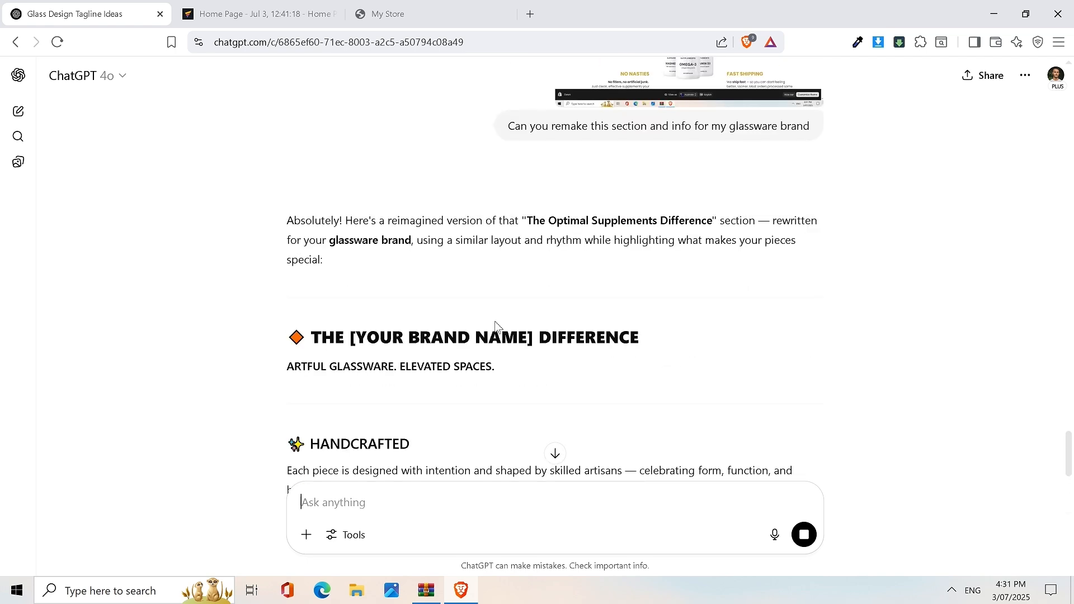
{"action": "left_click_drag", "start_coordinate": [655, 334], "coordinate": [528, 339]}
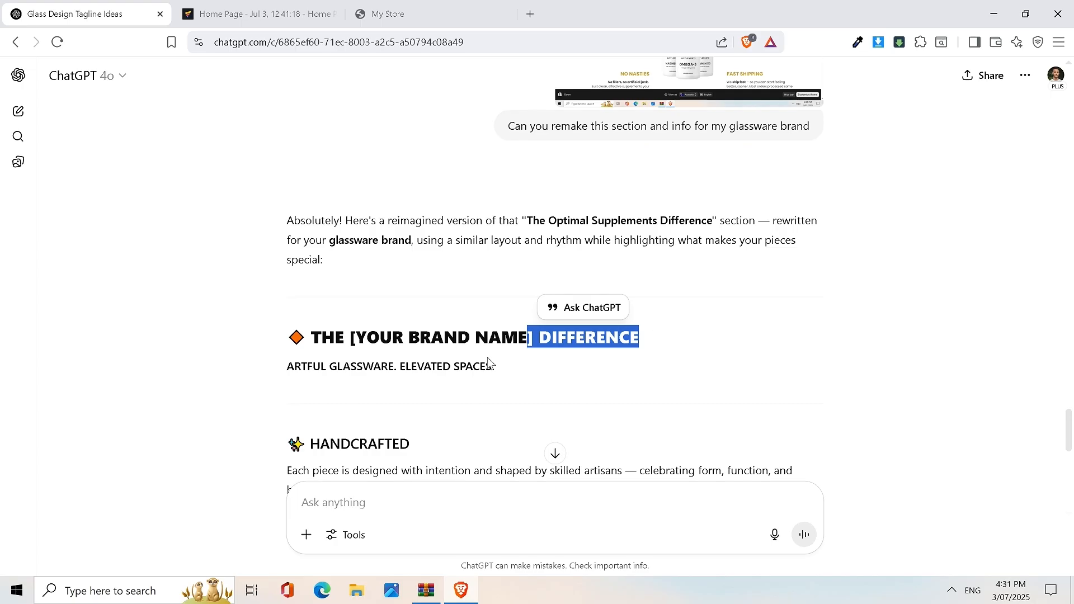
{"action": "left_click", "coordinate": [330, 340]}
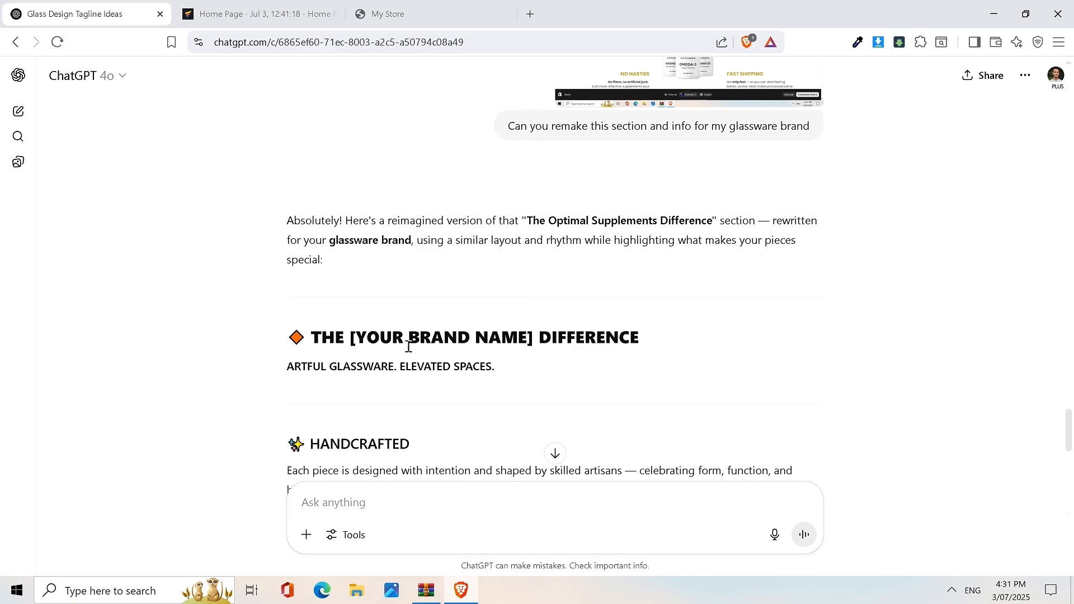
{"action": "left_click_drag", "start_coordinate": [357, 356], "coordinate": [512, 366]}
{"action": "scroll", "coordinate": [649, 280], "scroll_direction": "up", "scroll_amount": 5}
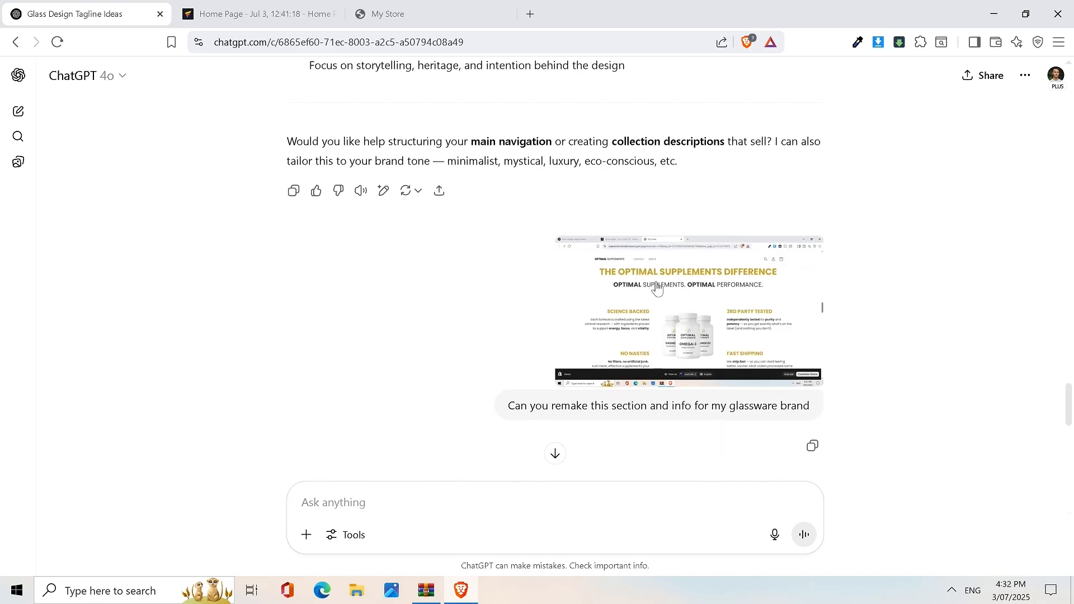
{"action": "scroll", "coordinate": [949, 347], "scroll_direction": "down", "scroll_amount": 4}
{"action": "scroll", "coordinate": [950, 346], "scroll_direction": "down", "scroll_amount": 6}
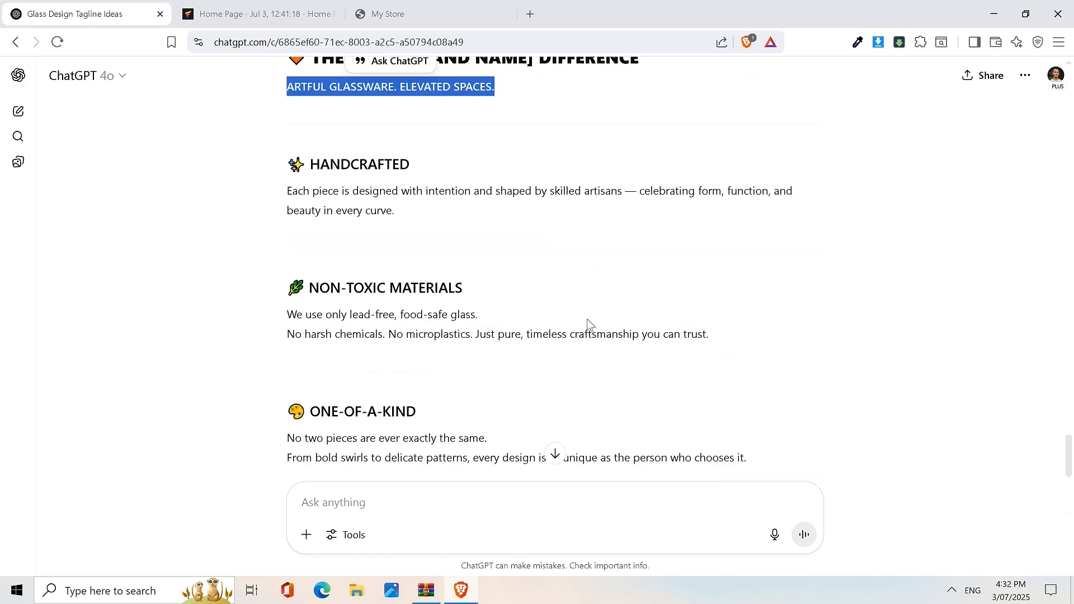
{"action": "scroll", "coordinate": [656, 289], "scroll_direction": "down", "scroll_amount": 5}
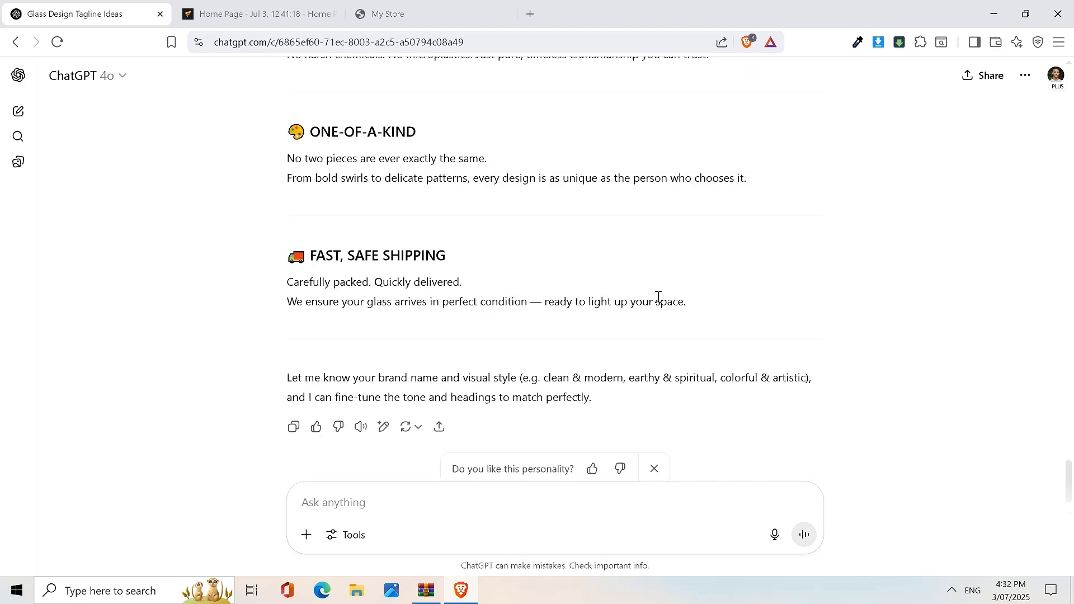
{"action": "scroll", "coordinate": [459, 269], "scroll_direction": "up", "scroll_amount": 5}
{"action": "scroll", "coordinate": [356, 271], "scroll_direction": "up", "scroll_amount": 1}
{"action": "scroll", "coordinate": [392, 287], "scroll_direction": "down", "scroll_amount": 1}
{"action": "left_click", "coordinate": [412, 400]}
{"action": "scroll", "coordinate": [374, 401], "scroll_direction": "down", "scroll_amount": 2}
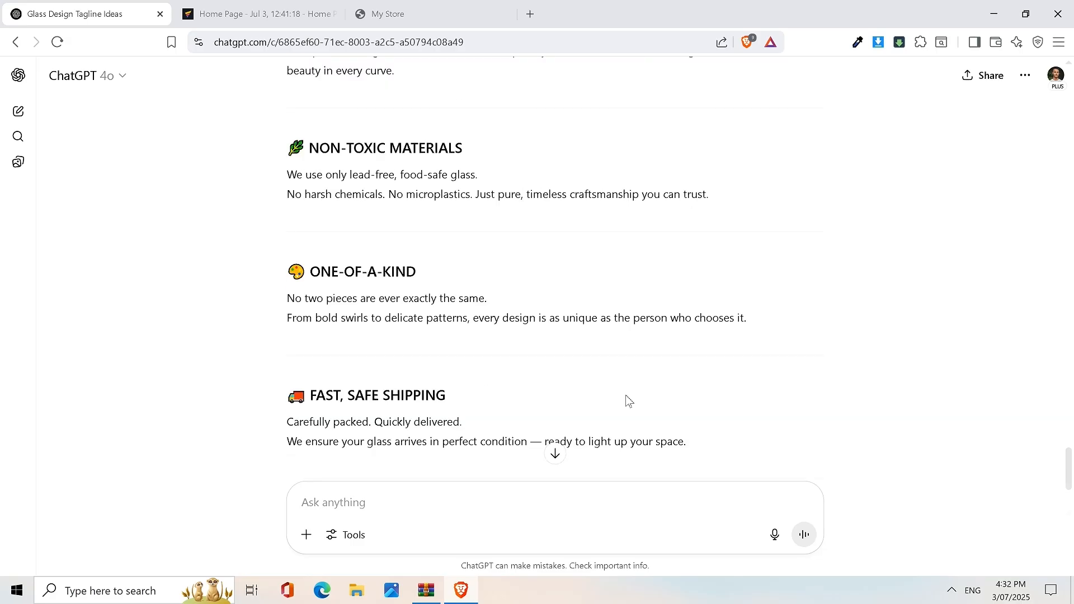
{"action": "scroll", "coordinate": [332, 313], "scroll_direction": "up", "scroll_amount": 3}
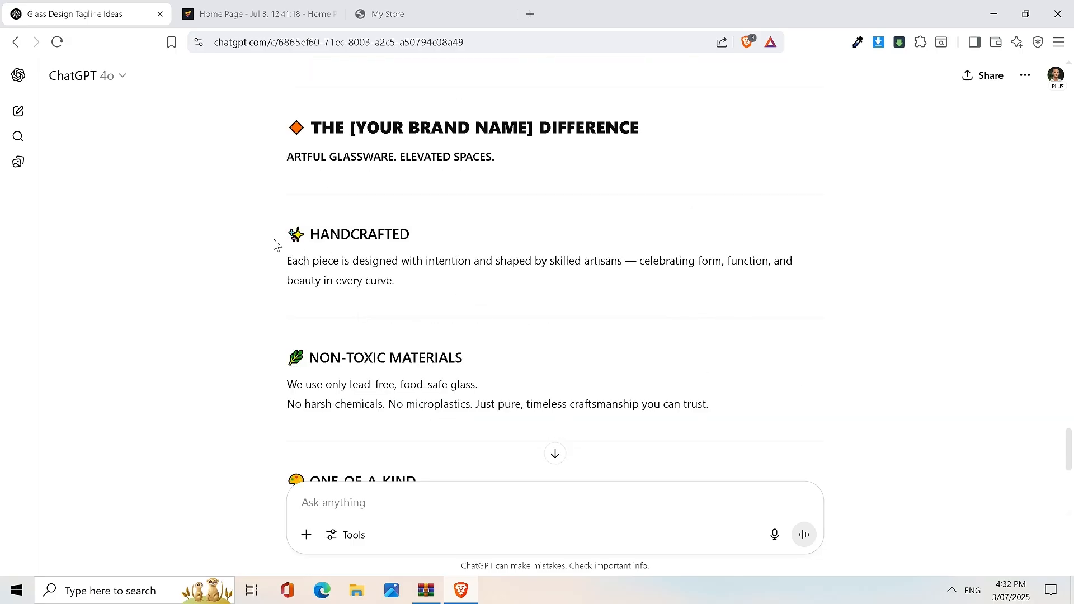
Step: Replace the first SCIENCE BACKED heading on the GemPages home page with HANDCRAFTED, copied from the ChatGPT response
{"action": "left_click_drag", "start_coordinate": [308, 236], "coordinate": [445, 246]}
{"action": "key", "text": "ctrl+c"}
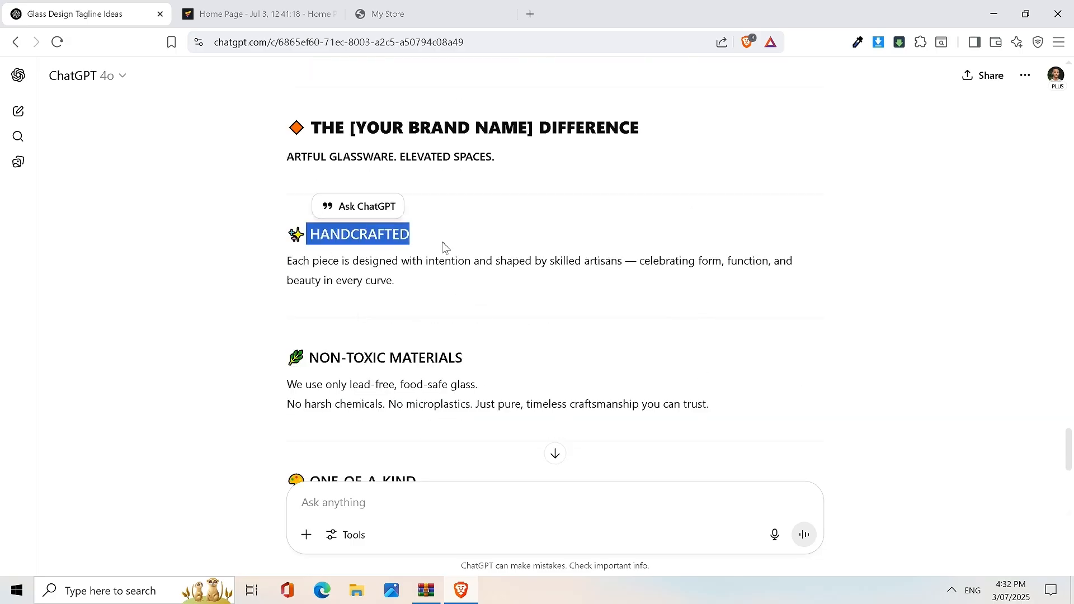
{"action": "left_click", "coordinate": [282, 6]}
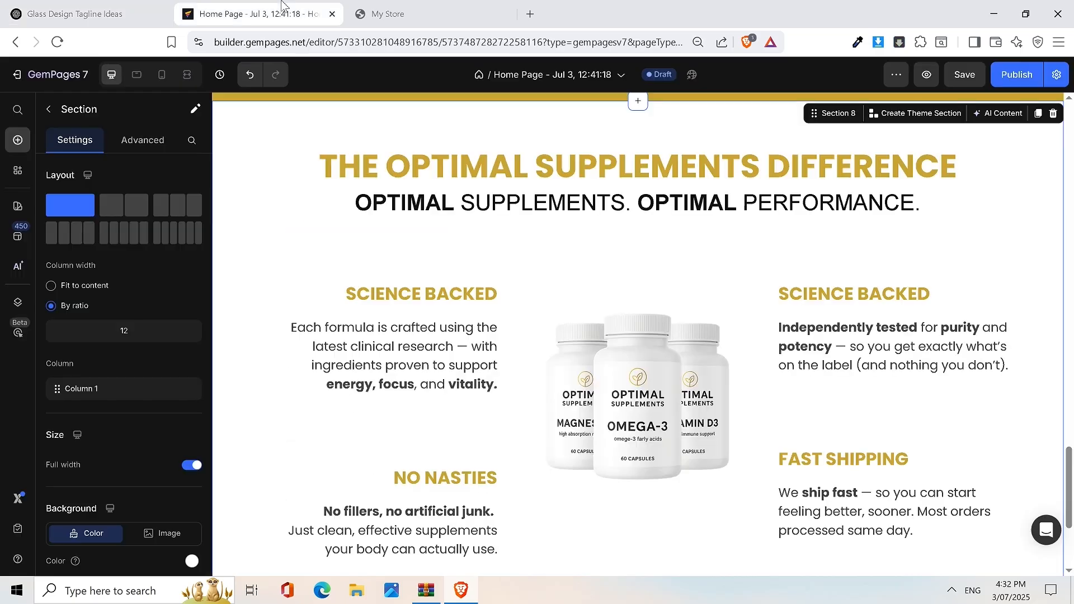
{"action": "triple_click", "coordinate": [446, 301]}
{"action": "key", "text": "ctrl+v"}
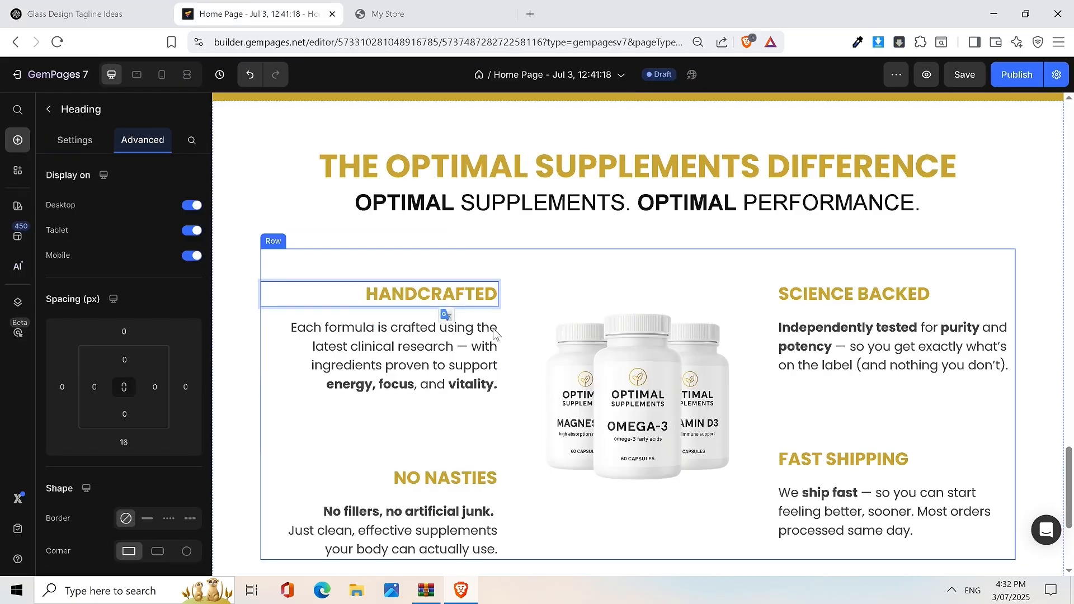
Step: Replace the description under HANDCRAFTED with the SCIENCE BACKED paragraph copied from the My Store preview
{"action": "left_click", "coordinate": [414, 8]}
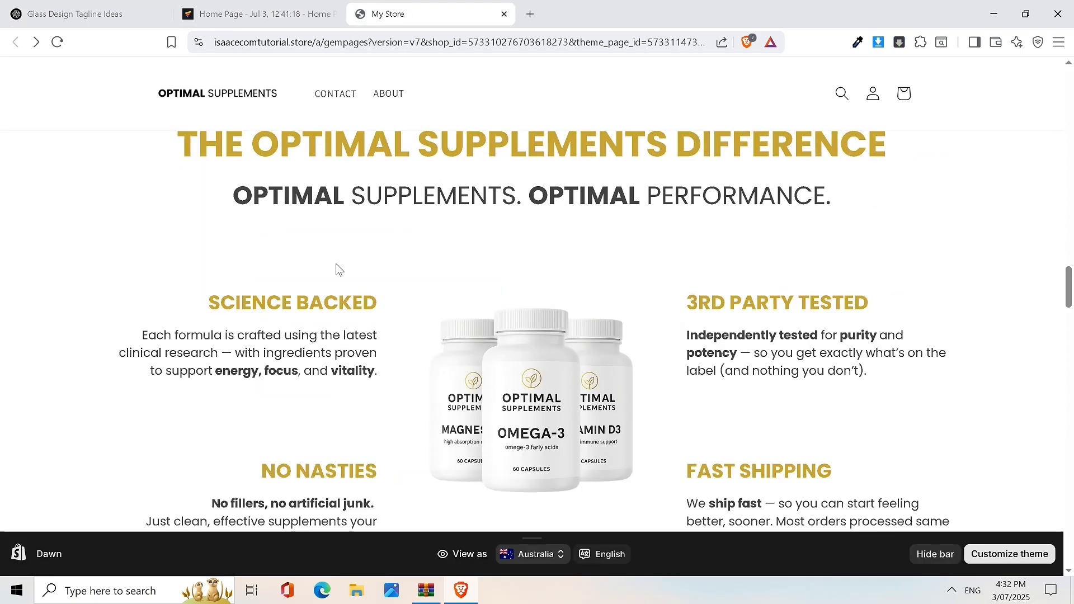
{"action": "triple_click", "coordinate": [317, 335]}
{"action": "key", "text": "ctrl+c"}
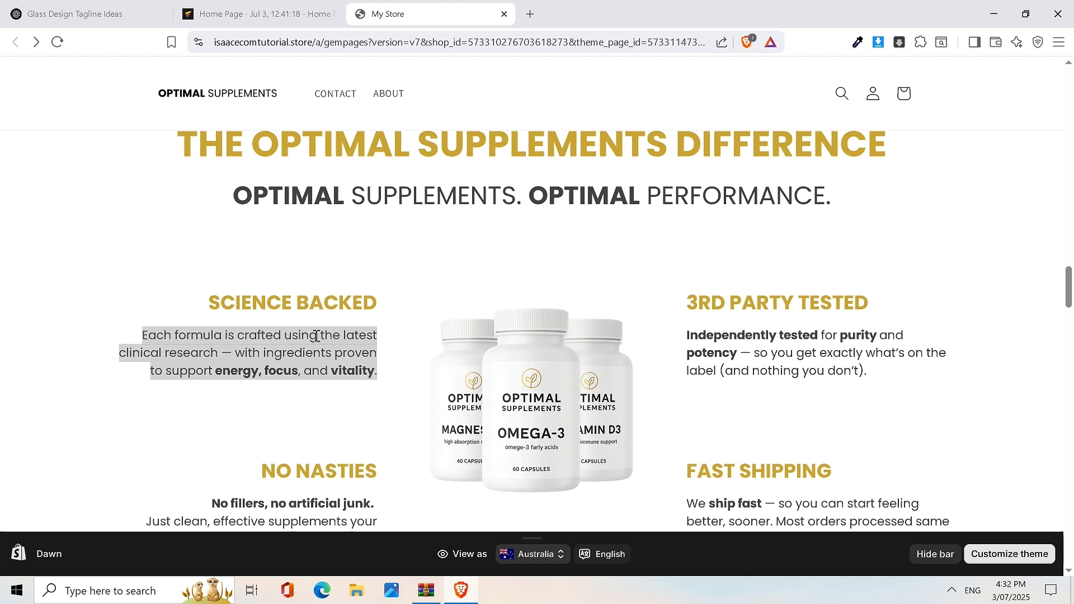
{"action": "left_click", "coordinate": [257, 13]}
{"action": "double_click", "coordinate": [458, 372]}
{"action": "key", "text": "ctrl+v"}
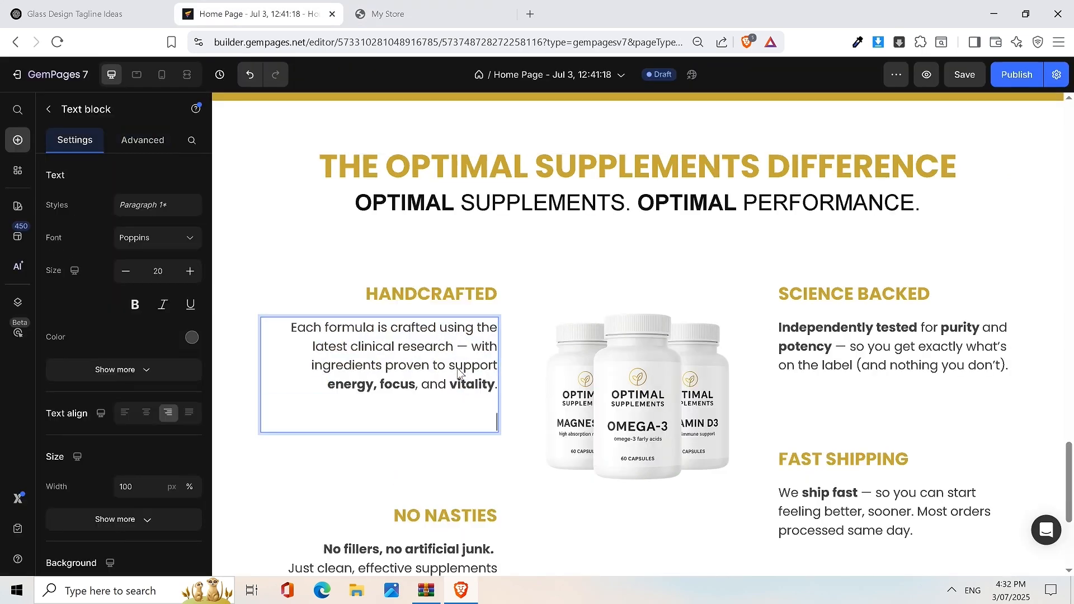
Step: Replace the description under HANDCRAFTED with ChatGPT's "Each piece is designed with intention" paragraph and remove the surplus blank line
{"action": "left_click", "coordinate": [430, 14]}
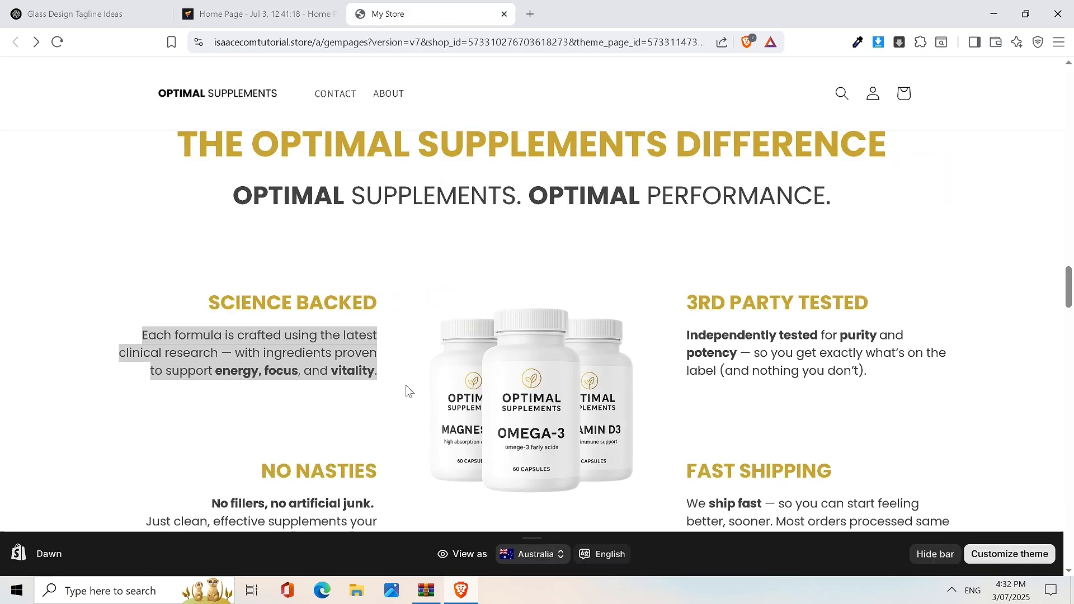
{"action": "left_click", "coordinate": [207, 4]}
{"action": "left_click", "coordinate": [71, 5]}
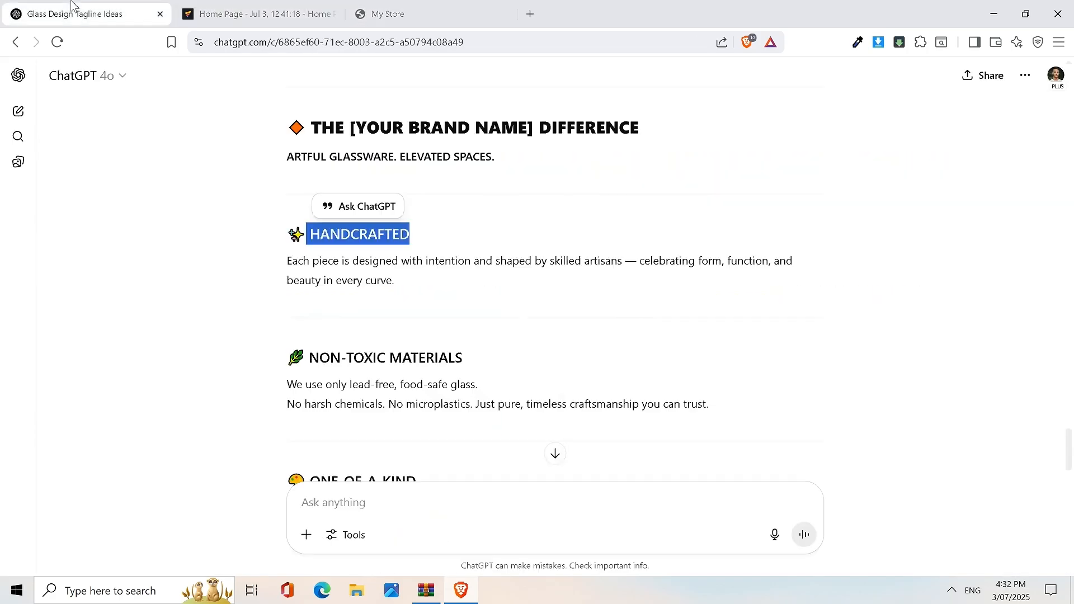
{"action": "triple_click", "coordinate": [348, 273]}
{"action": "right_click", "coordinate": [345, 278]}
{"action": "left_click", "coordinate": [414, 289]}
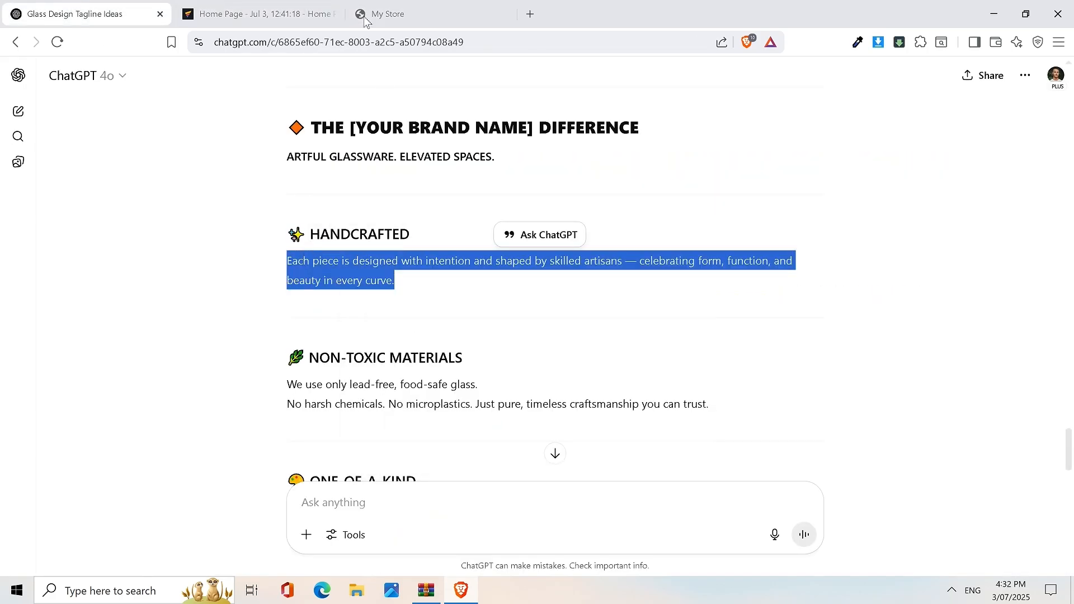
{"action": "left_click", "coordinate": [255, 14]}
{"action": "triple_click", "coordinate": [431, 369]}
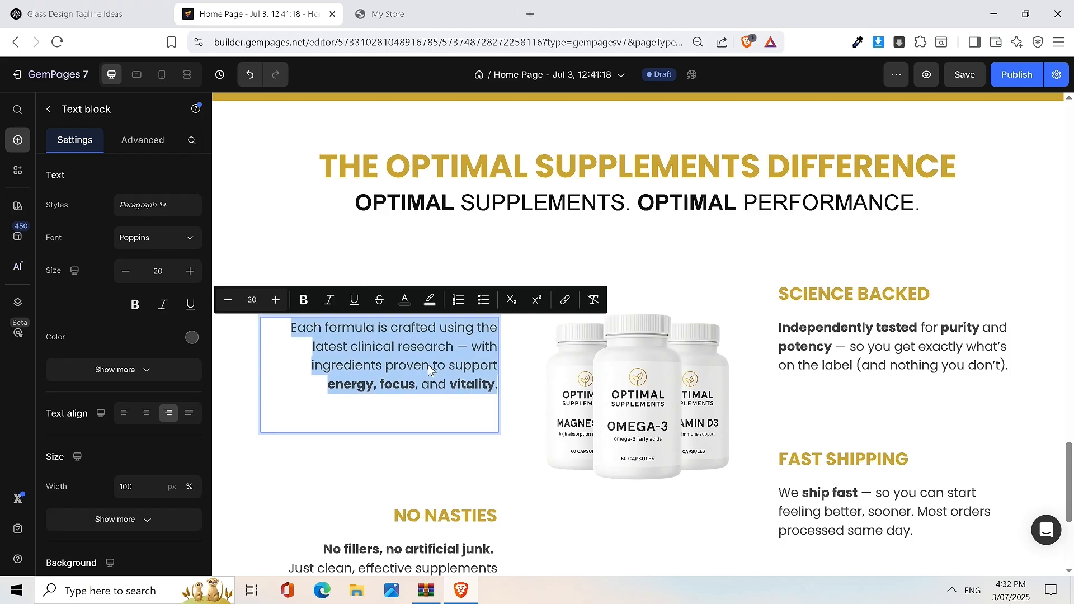
{"action": "key", "text": "ctrl+v"}
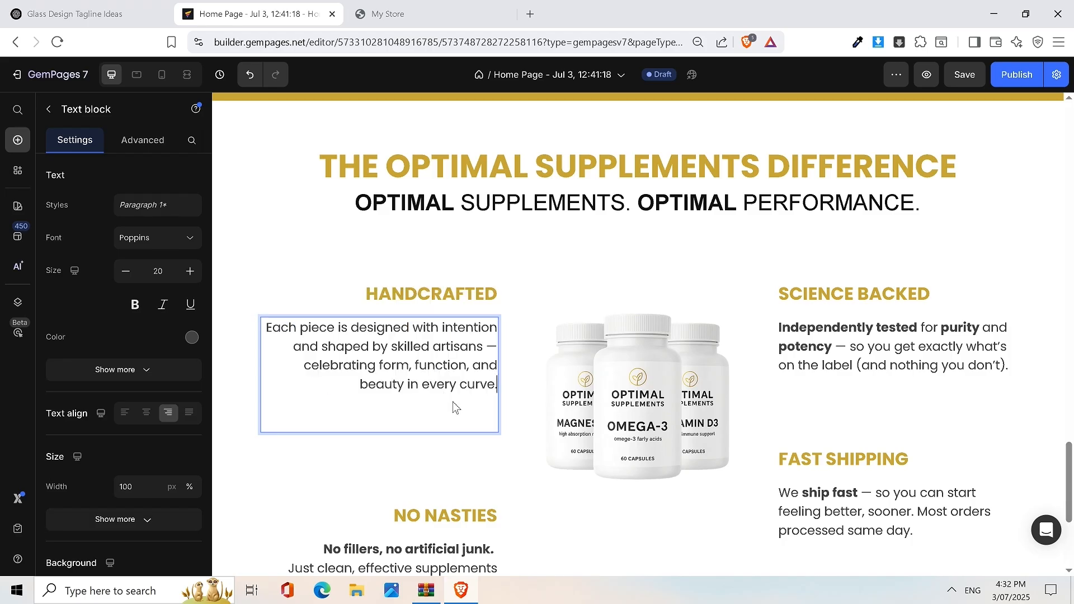
{"action": "key", "text": "BackSpace"}
{"action": "key", "text": "BackSpace"}
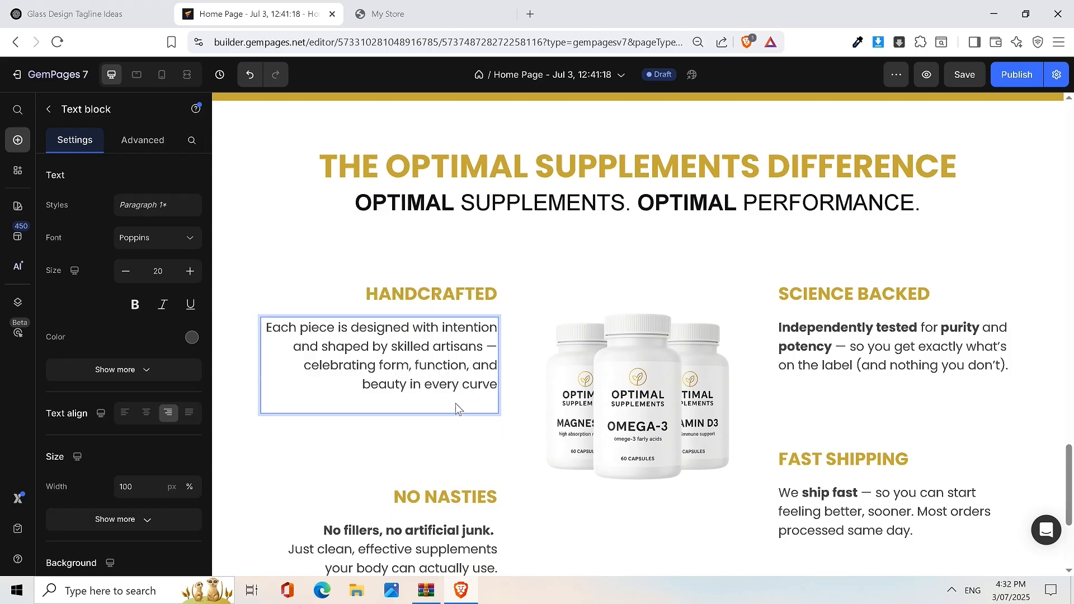
{"action": "type", "text": "."}
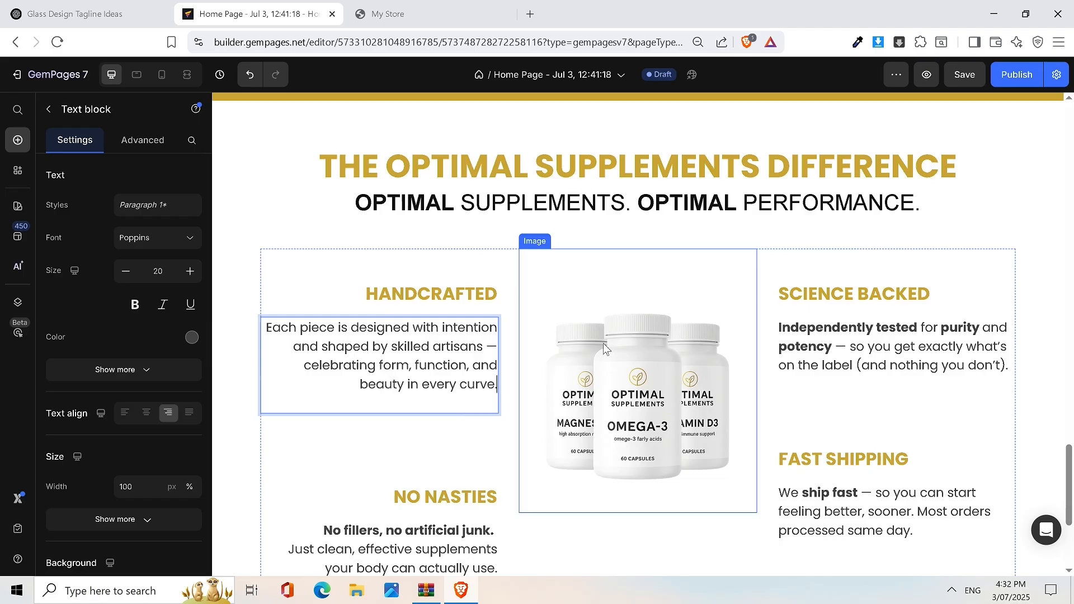
Step: Review the ChatGPT request and its rewritten glassware brand copy, from the brand difference title through the shipping text
{"action": "left_click", "coordinate": [101, 12]}
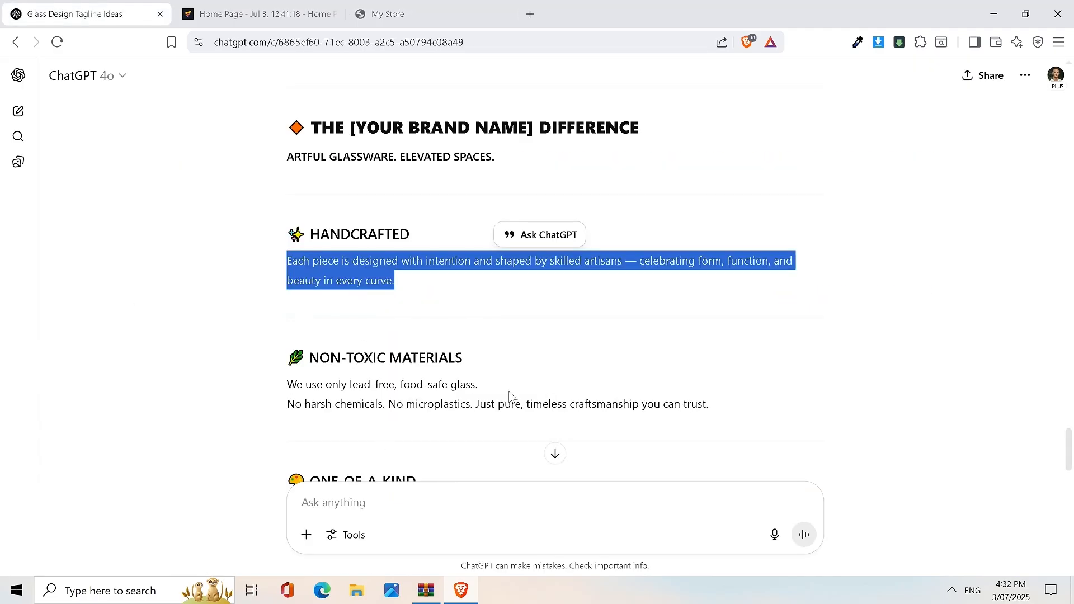
{"action": "scroll", "coordinate": [484, 403], "scroll_direction": "down", "scroll_amount": 2}
{"action": "scroll", "coordinate": [527, 417], "scroll_direction": "up", "scroll_amount": 3}
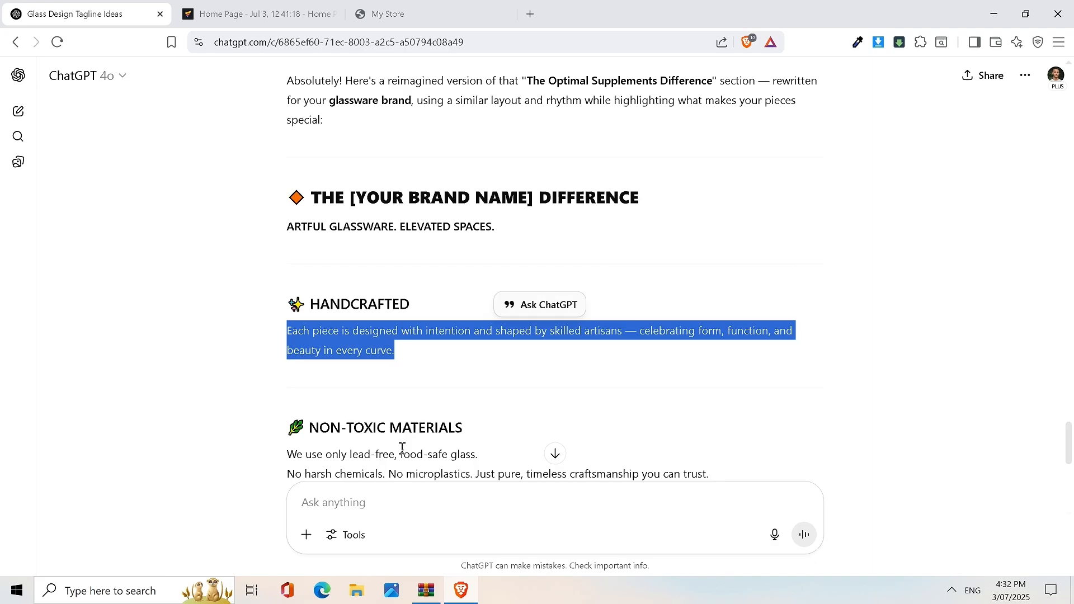
{"action": "scroll", "coordinate": [576, 333], "scroll_direction": "up", "scroll_amount": 2}
{"action": "scroll", "coordinate": [727, 365], "scroll_direction": "up", "scroll_amount": 2}
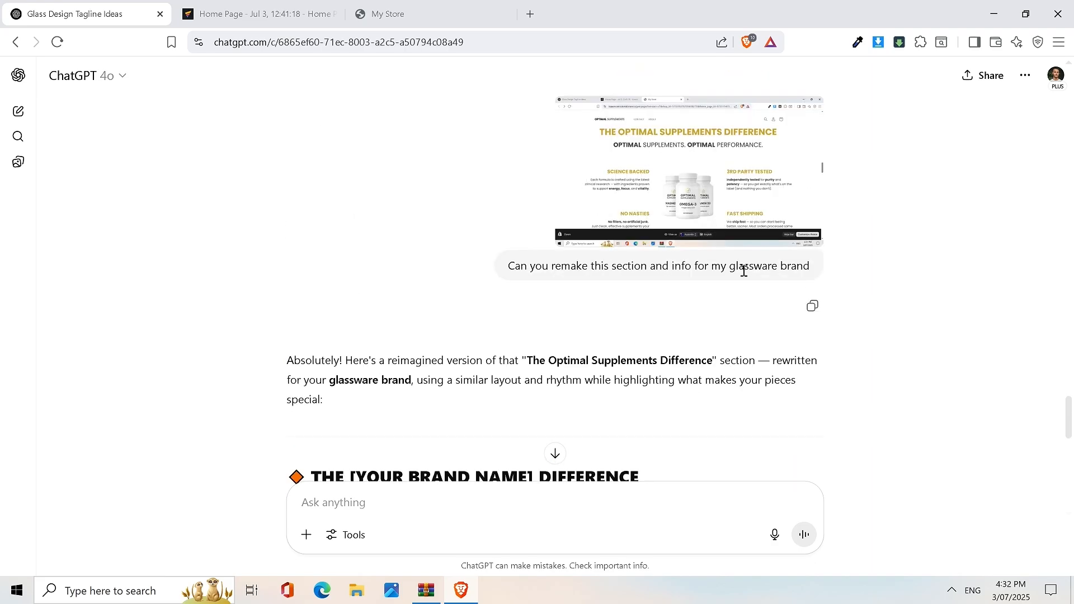
{"action": "scroll", "coordinate": [573, 338], "scroll_direction": "down", "scroll_amount": 3}
{"action": "scroll", "coordinate": [414, 170], "scroll_direction": "down", "scroll_amount": 8}
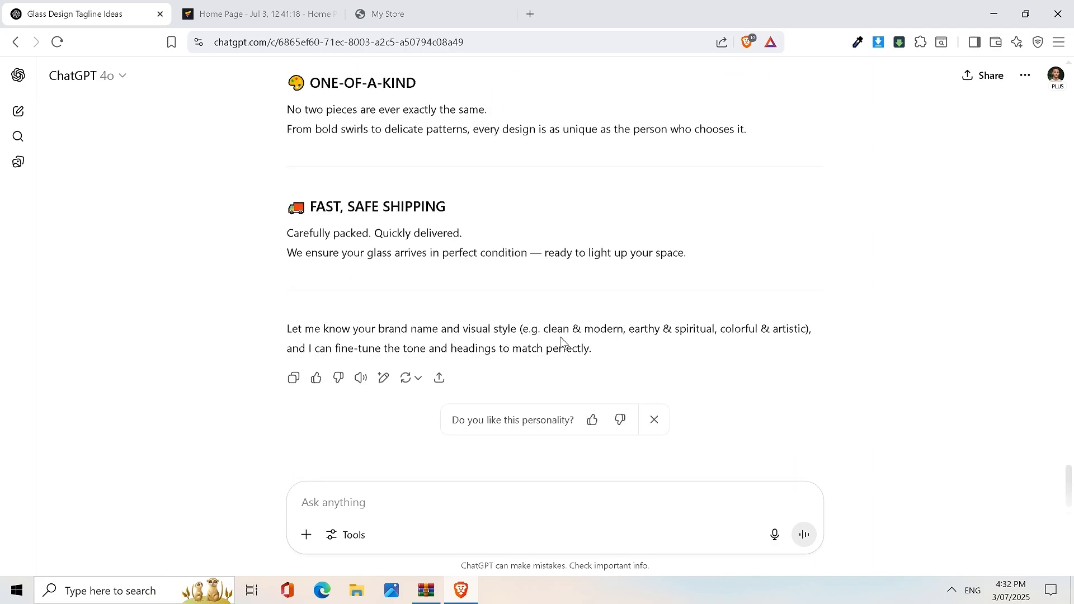
{"action": "scroll", "coordinate": [579, 283], "scroll_direction": "up", "scroll_amount": 6}
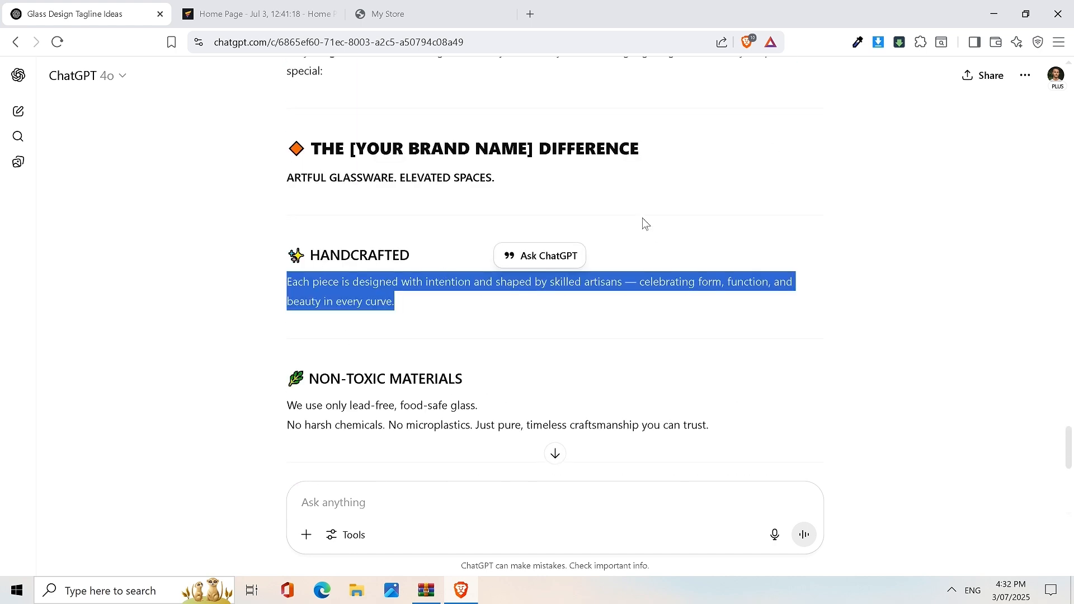
{"action": "left_click", "coordinate": [553, 376]}
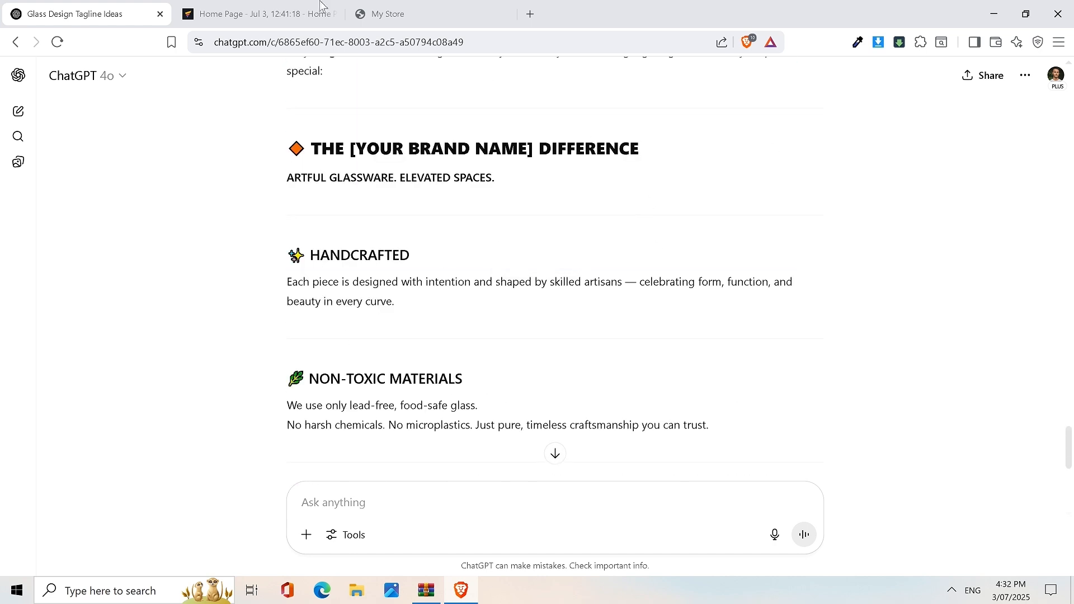
Step: Examine the "FEEL BETTER. THINK SHARPER. LIVE FULL." image banner in the My Store preview and check the Pexels site
{"action": "left_click", "coordinate": [258, 14]}
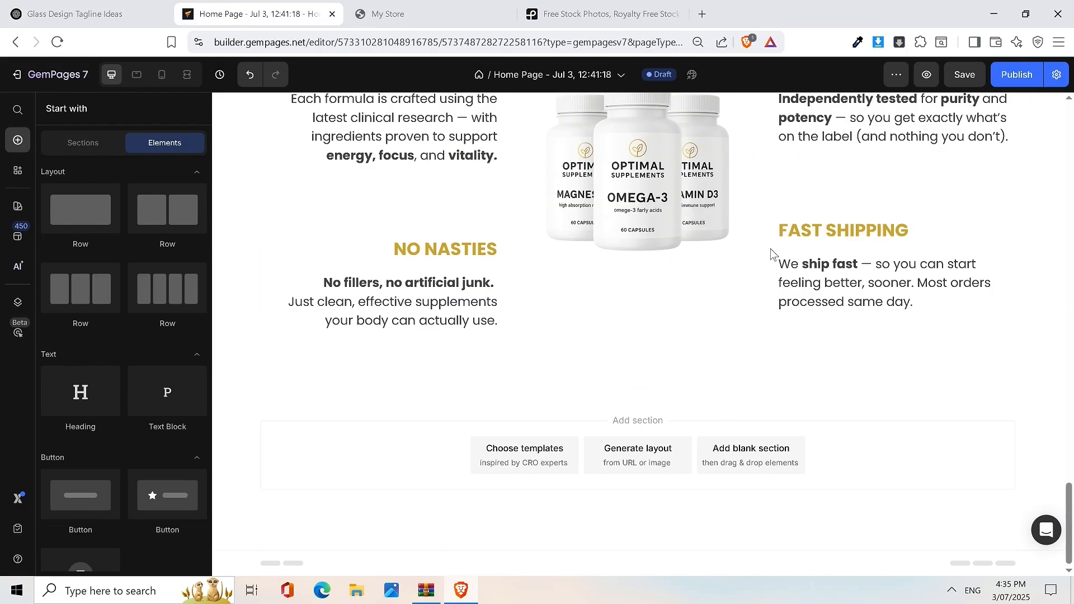
{"action": "left_click", "coordinate": [386, 14]}
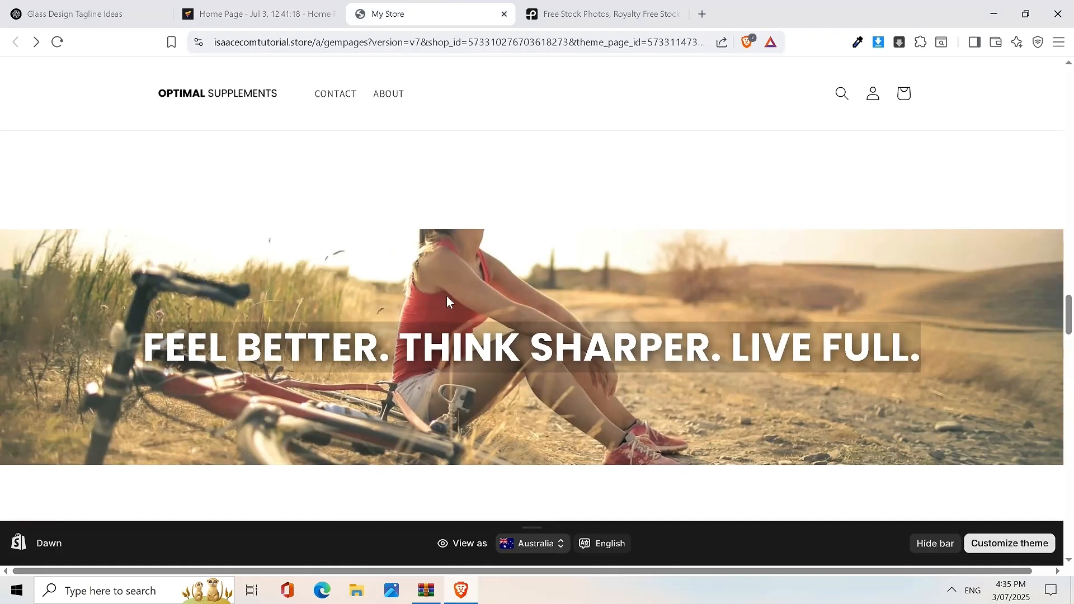
{"action": "scroll", "coordinate": [492, 265], "scroll_direction": "down", "scroll_amount": 3}
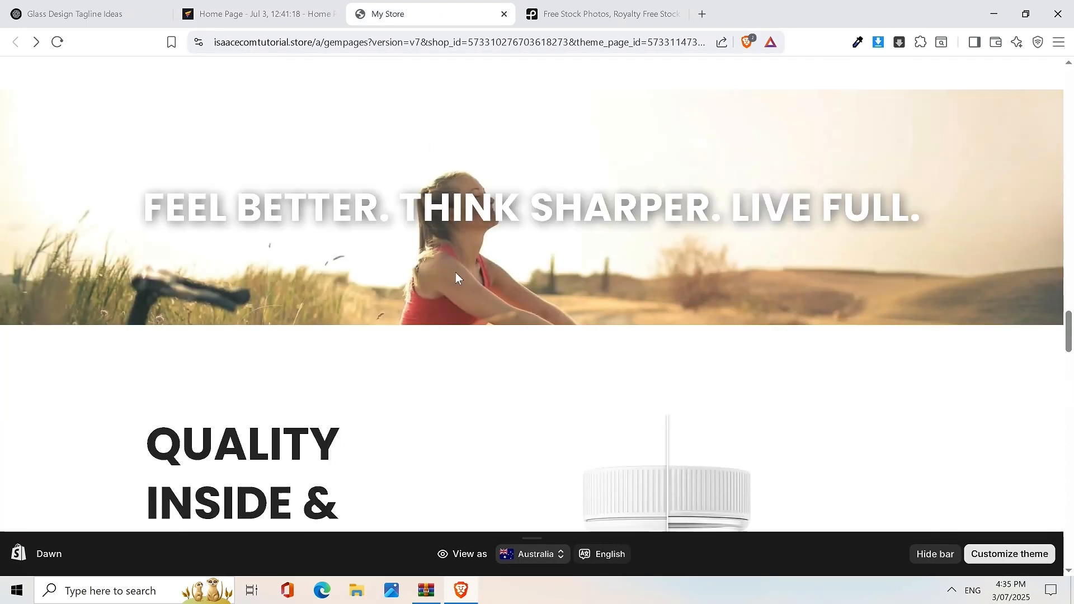
{"action": "scroll", "coordinate": [97, 324], "scroll_direction": "up", "scroll_amount": 1}
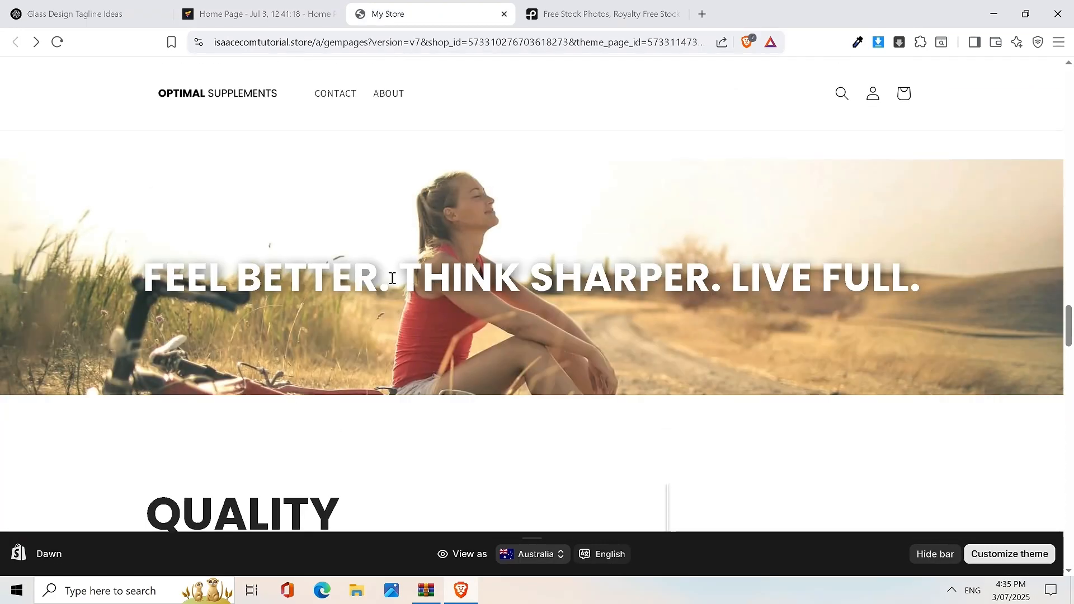
{"action": "left_click_drag", "start_coordinate": [124, 290], "coordinate": [663, 277]}
{"action": "left_click_drag", "start_coordinate": [291, 268], "coordinate": [976, 241]}
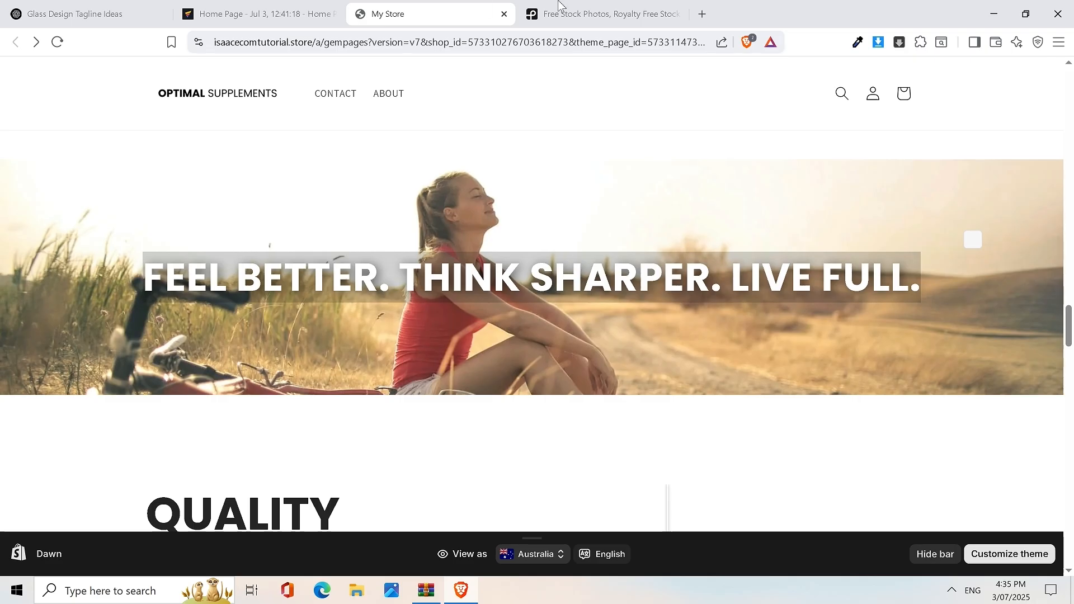
{"action": "left_click", "coordinate": [605, 6]}
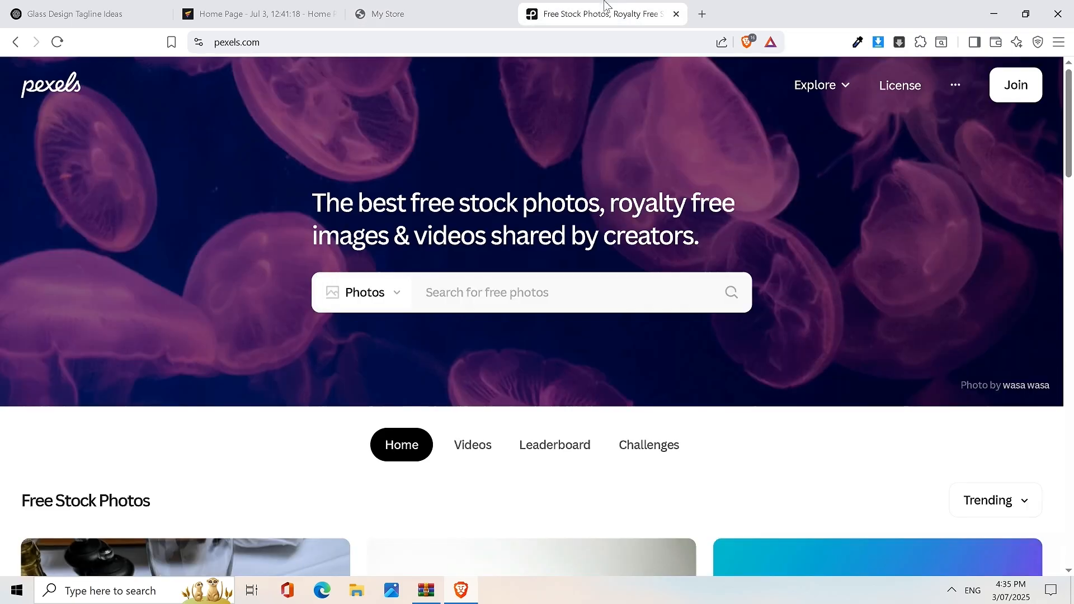
Step: In GemPages, add a blank section beneath the supplements difference section and switch its background type to Image
{"action": "left_click", "coordinate": [246, 9]}
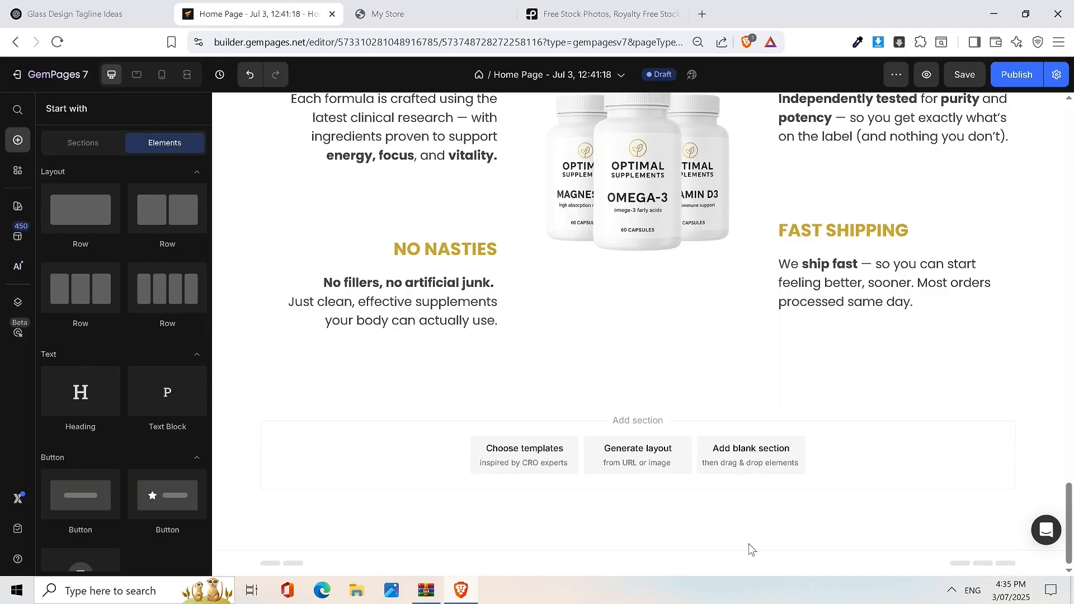
{"action": "left_click", "coordinate": [743, 462]}
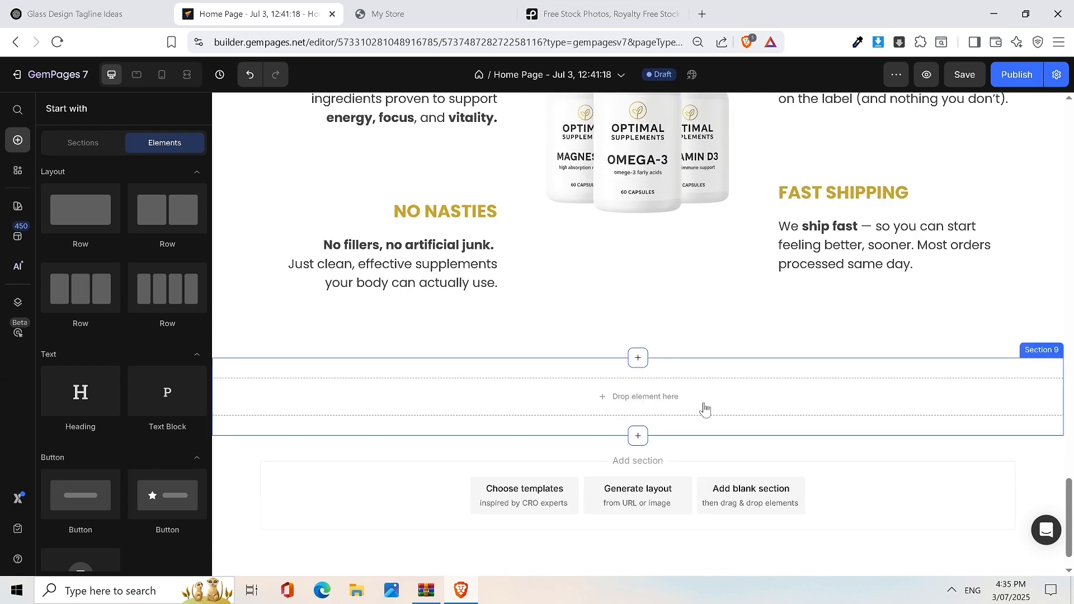
{"action": "left_click", "coordinate": [688, 366]}
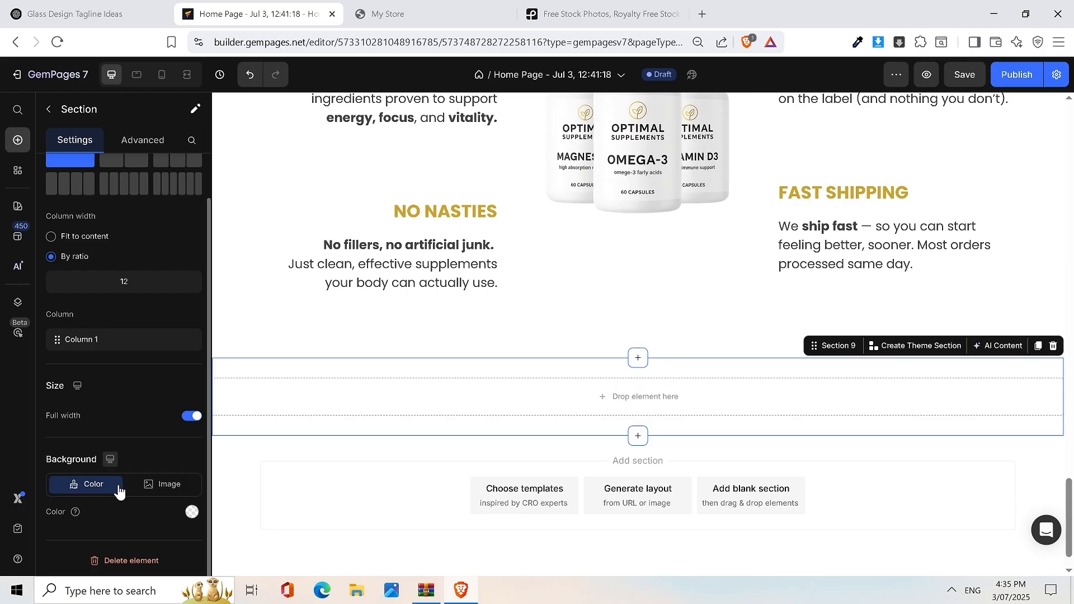
{"action": "left_click_drag", "start_coordinate": [53, 462], "coordinate": [108, 463]}
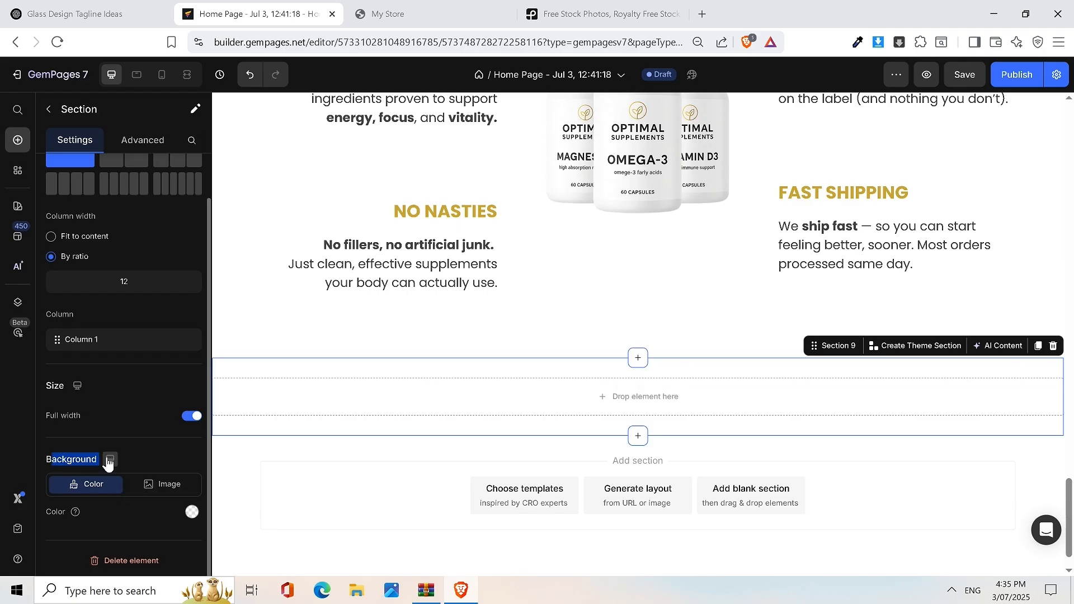
{"action": "left_click", "coordinate": [160, 484]}
{"action": "scroll", "coordinate": [156, 464], "scroll_direction": "down", "scroll_amount": 3}
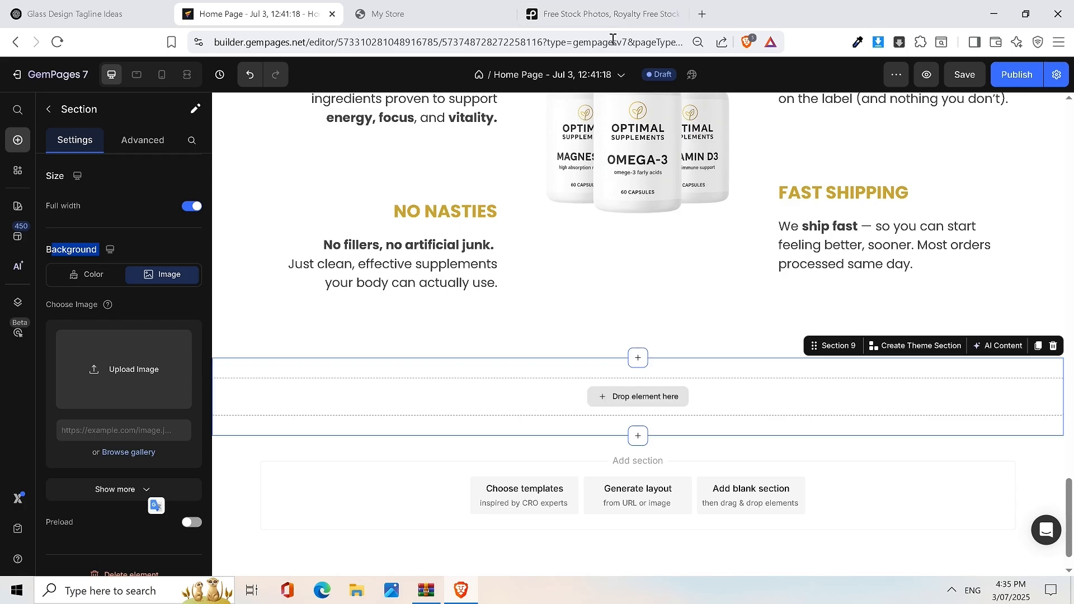
Step: On the Pexels site, search for photos of "women sitting on ground happy"
{"action": "key", "text": "ctrl+Tab"}
{"action": "left_click", "coordinate": [635, 5]}
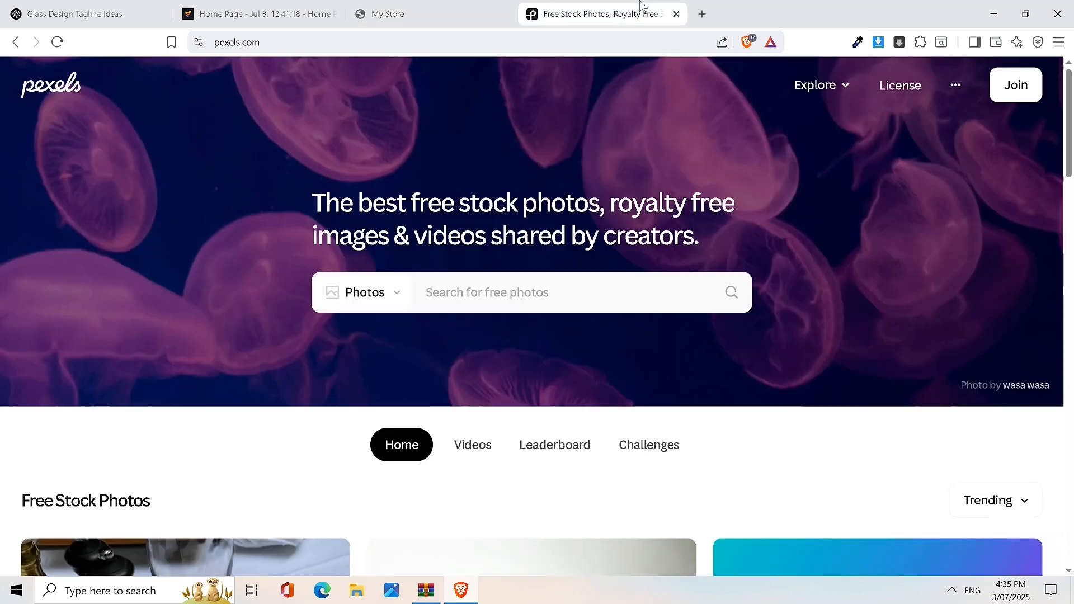
{"action": "left_click", "coordinate": [460, 297]}
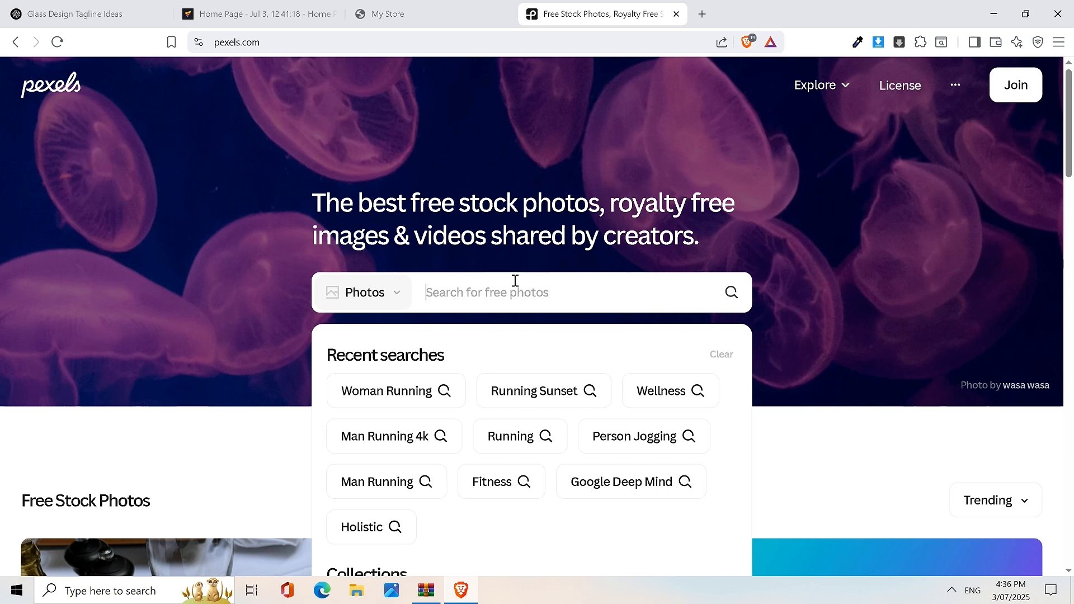
{"action": "type", "text": "women s"}
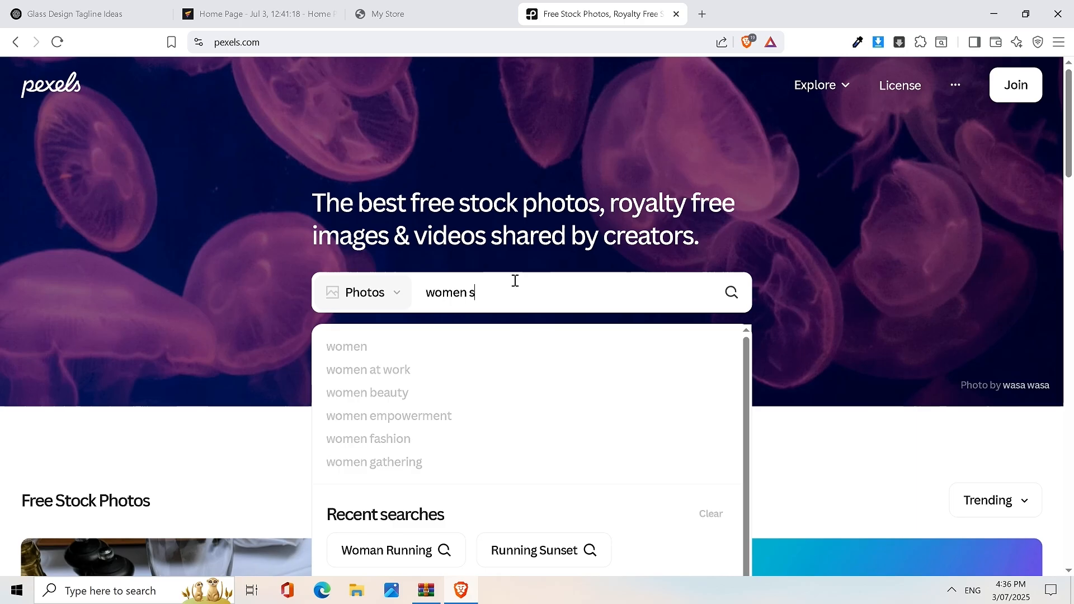
{"action": "type", "text": "itting on gg"}
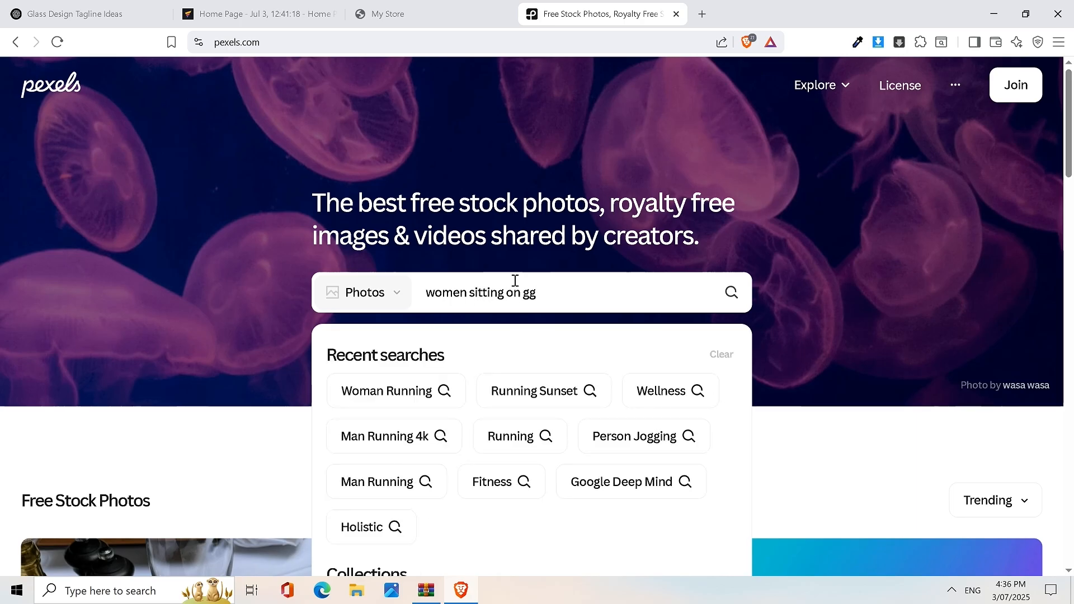
{"action": "key", "text": "BackSpace"}
{"action": "type", "text": "round hapy"}
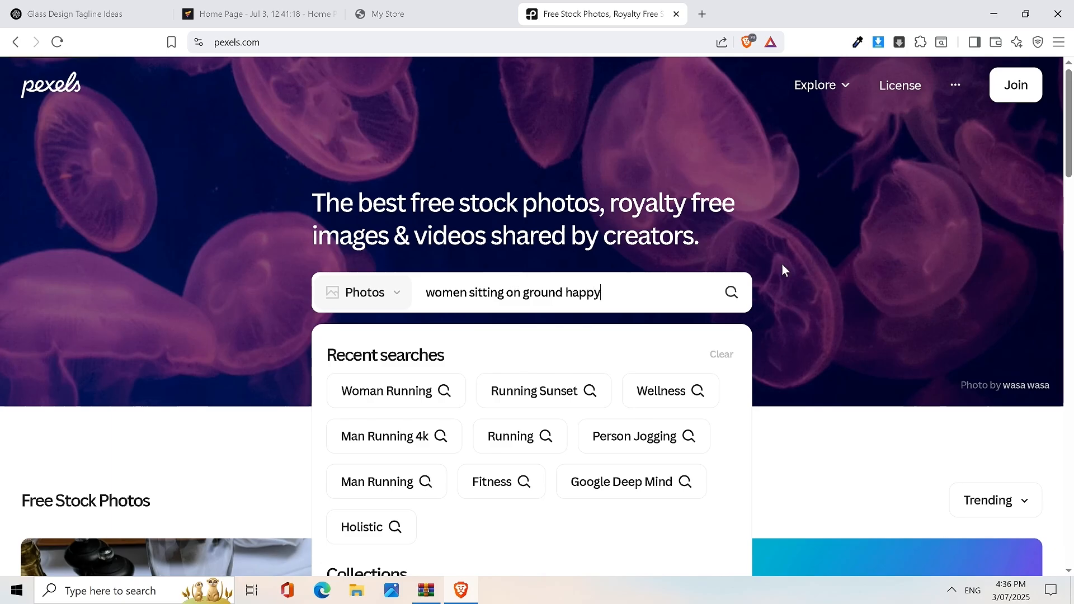
{"action": "left_click", "coordinate": [731, 292]}
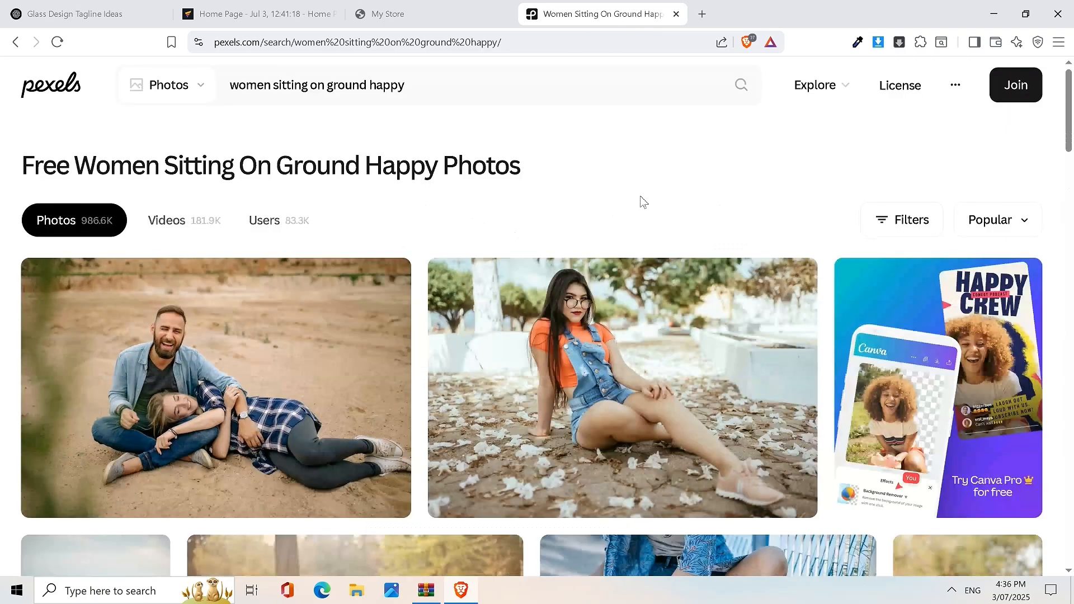
Step: Download the photo of the woman in a red beret sitting on autumn leaves at Large 1920x1280, saving it as pexels-olly-3770003
{"action": "scroll", "coordinate": [657, 169], "scroll_direction": "down", "scroll_amount": 4}
{"action": "scroll", "coordinate": [657, 169], "scroll_direction": "down", "scroll_amount": 2}
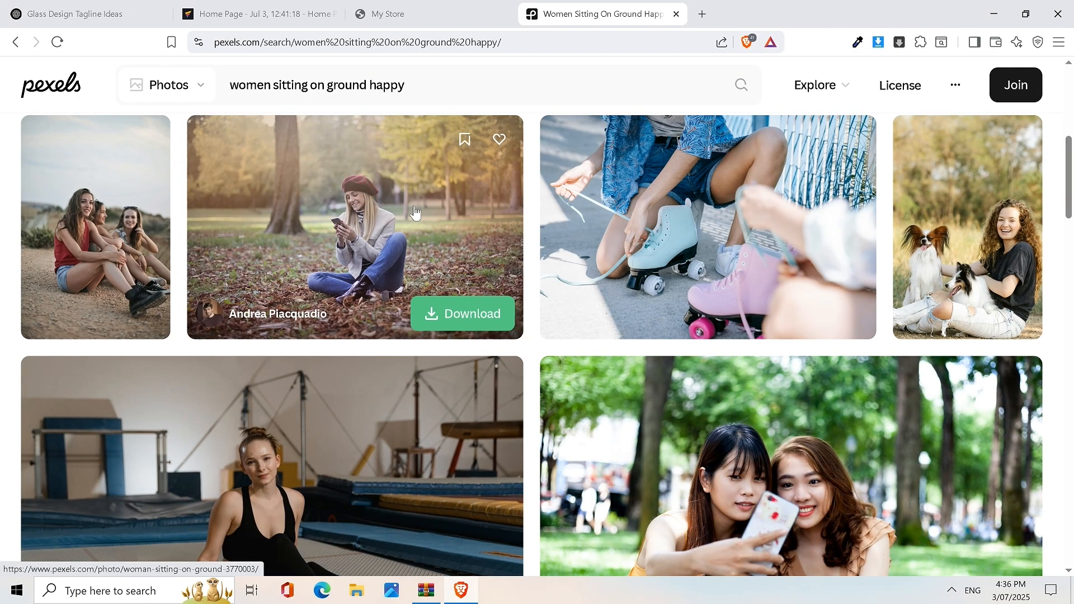
{"action": "left_click", "coordinate": [382, 204]}
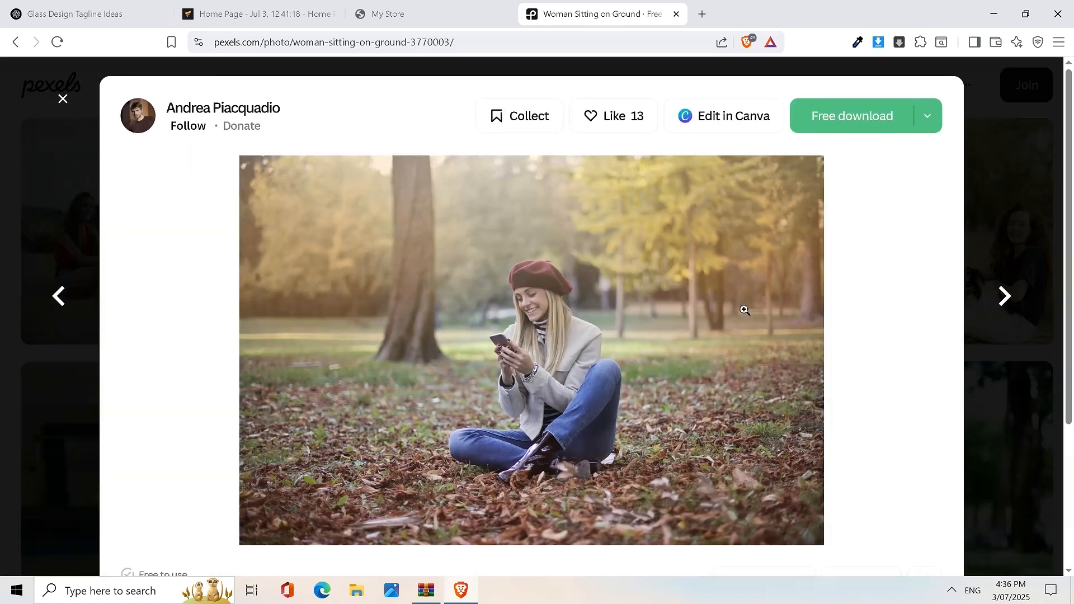
{"action": "left_click", "coordinate": [926, 117]}
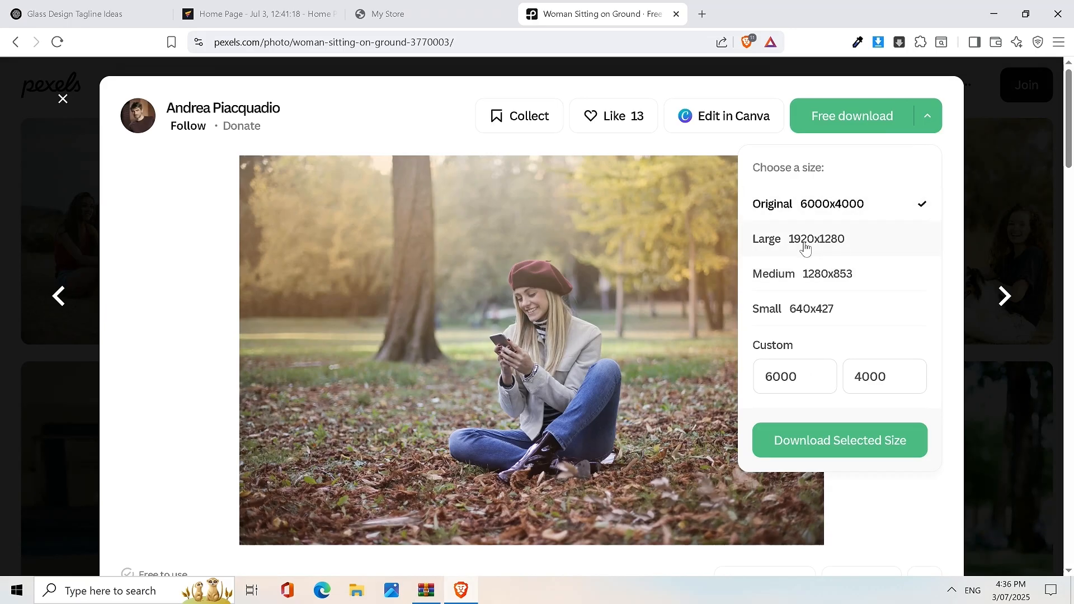
{"action": "left_click", "coordinate": [890, 249]}
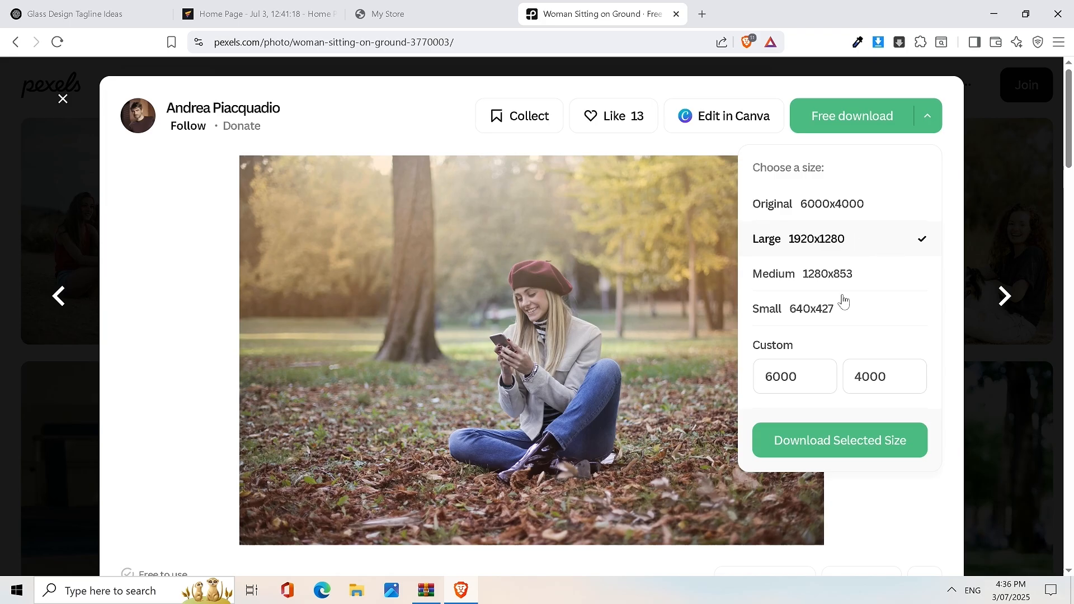
{"action": "left_click", "coordinate": [831, 442]}
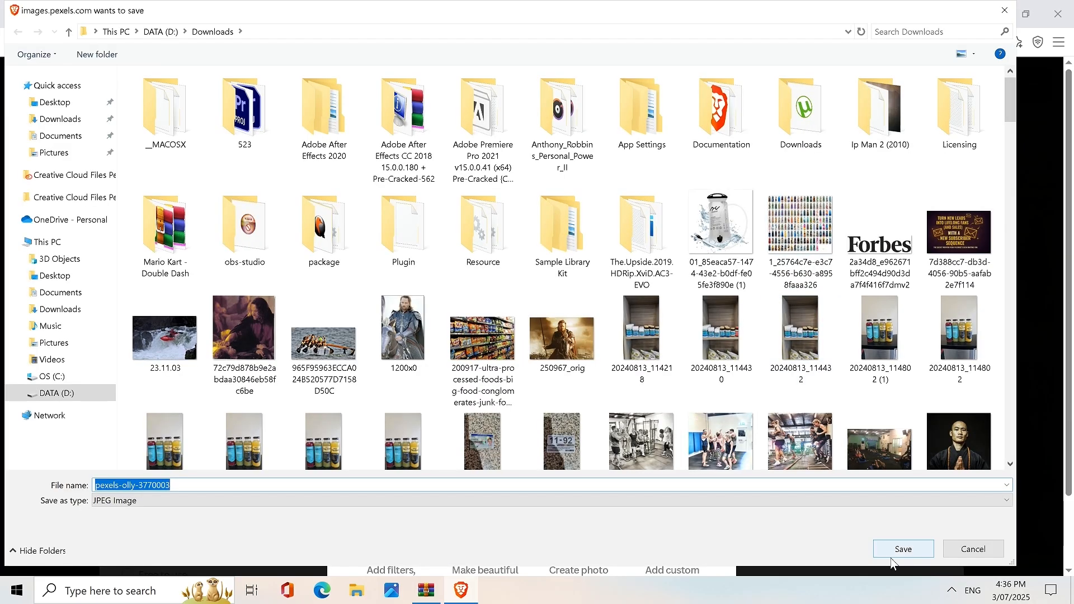
{"action": "left_click", "coordinate": [893, 553]}
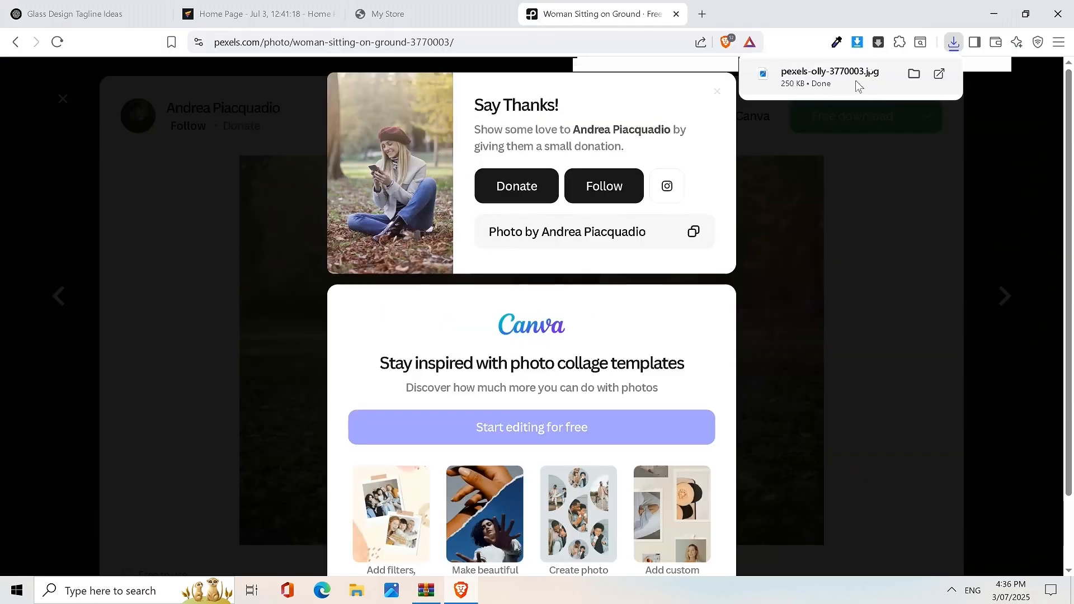
Step: Back in GemPages, upload the downloaded pexels-olly-3770003.jpg to the gallery as the new blank section's background image
{"action": "left_click", "coordinate": [415, 6]}
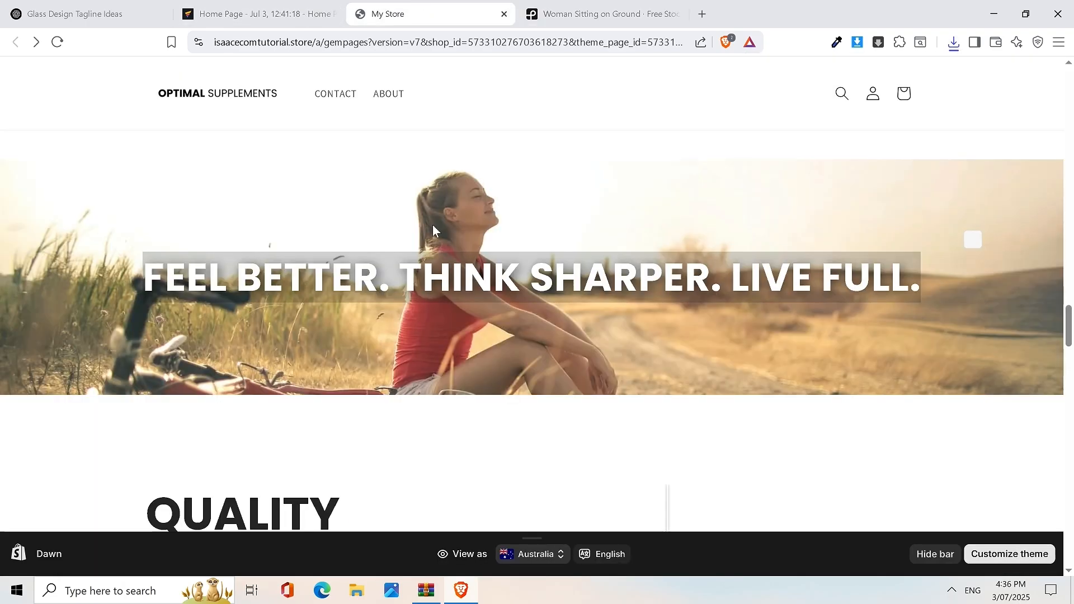
{"action": "left_click", "coordinate": [291, 3]}
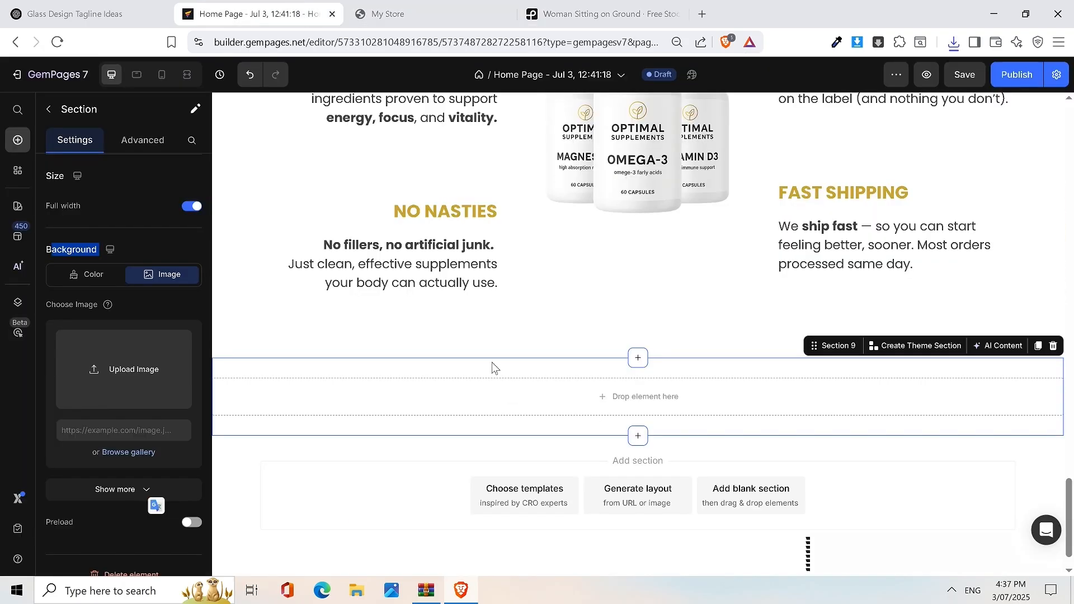
{"action": "left_click", "coordinate": [126, 452]}
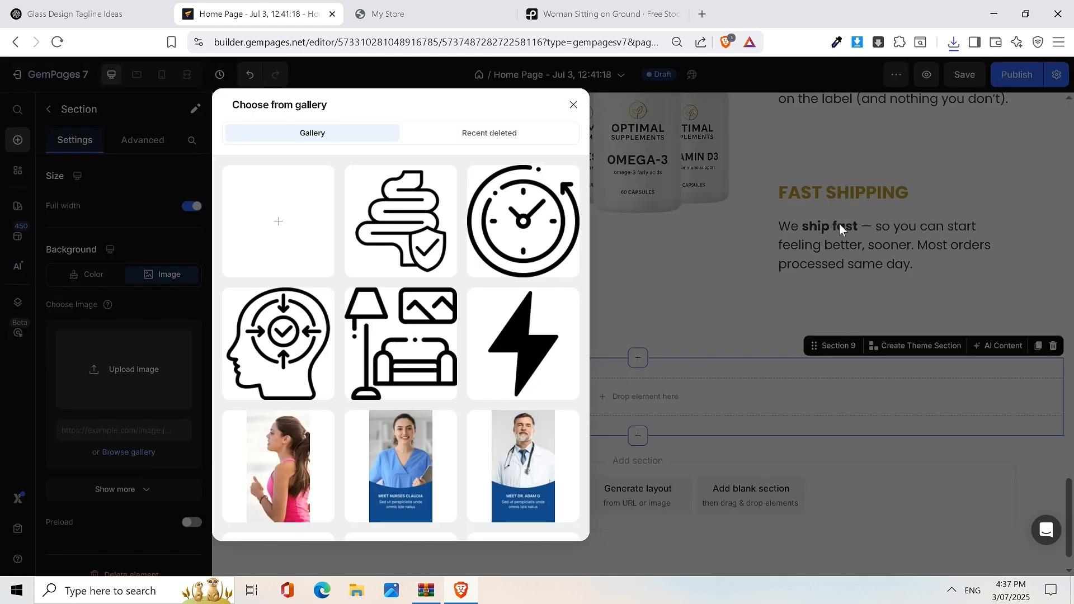
{"action": "left_click", "coordinate": [953, 42]}
{"action": "left_click_drag", "start_coordinate": [854, 102], "coordinate": [300, 245]}
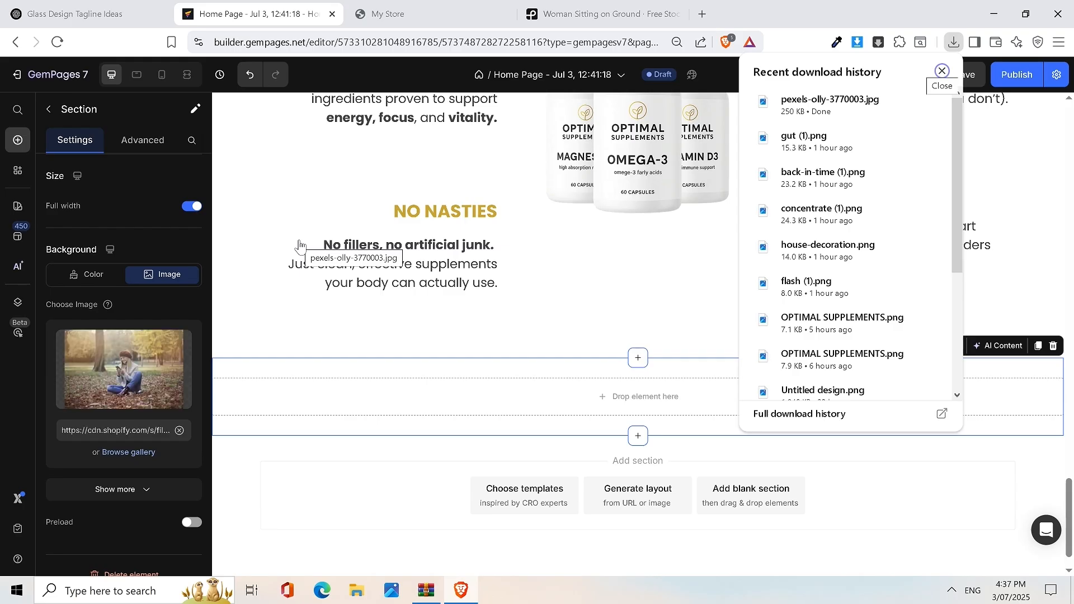
{"action": "scroll", "coordinate": [730, 324], "scroll_direction": "down", "scroll_amount": 1}
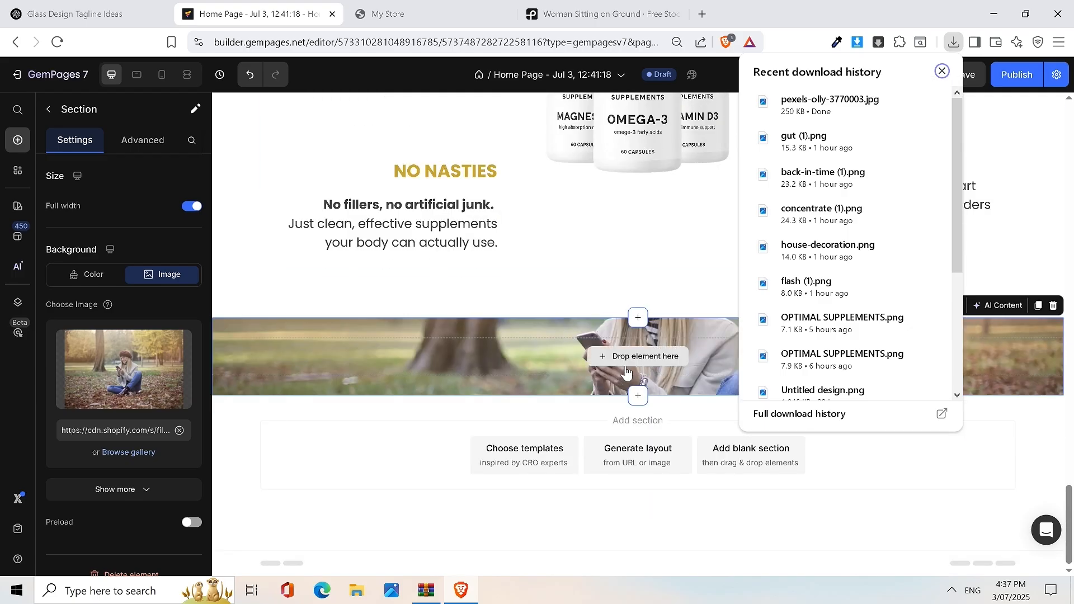
Step: Set the background image's attachment to Fixed for the photo section
{"action": "scroll", "coordinate": [166, 416], "scroll_direction": "down", "scroll_amount": 1}
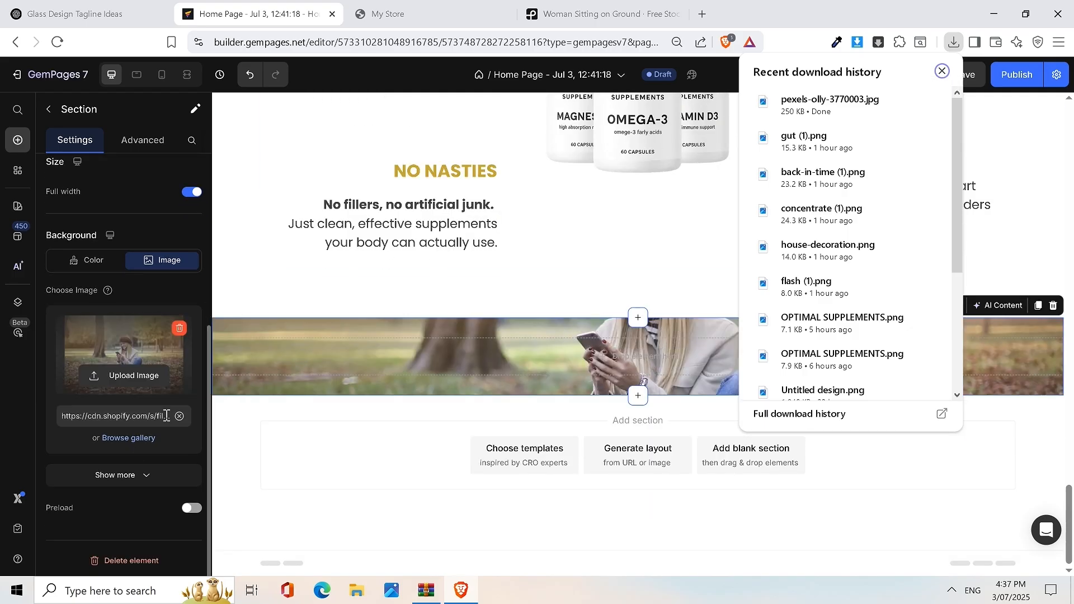
{"action": "left_click", "coordinate": [144, 479]}
{"action": "scroll", "coordinate": [155, 458], "scroll_direction": "down", "scroll_amount": 3}
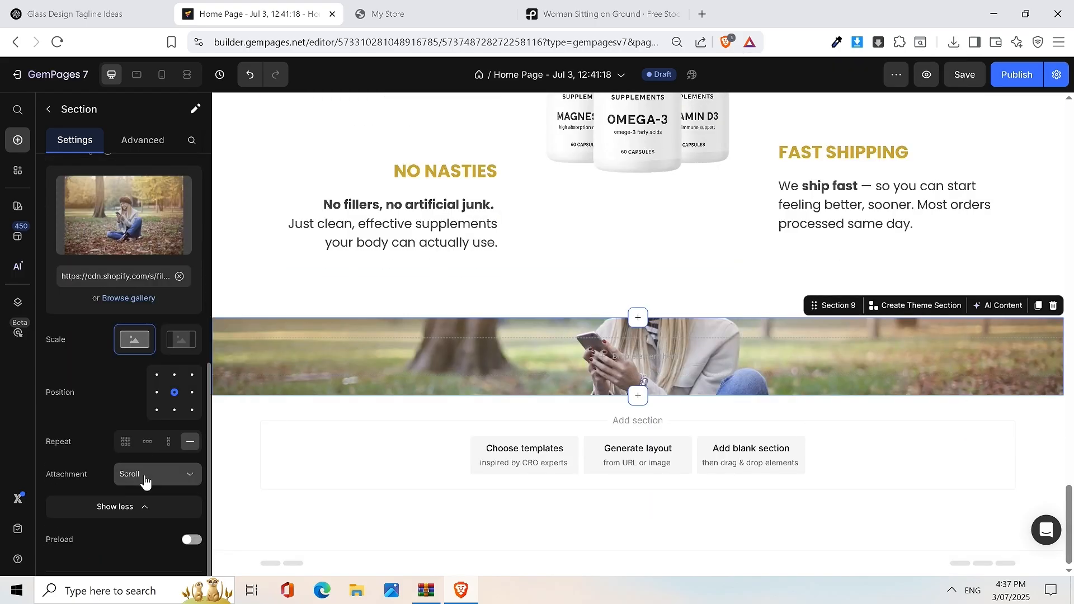
{"action": "left_click", "coordinate": [143, 475]}
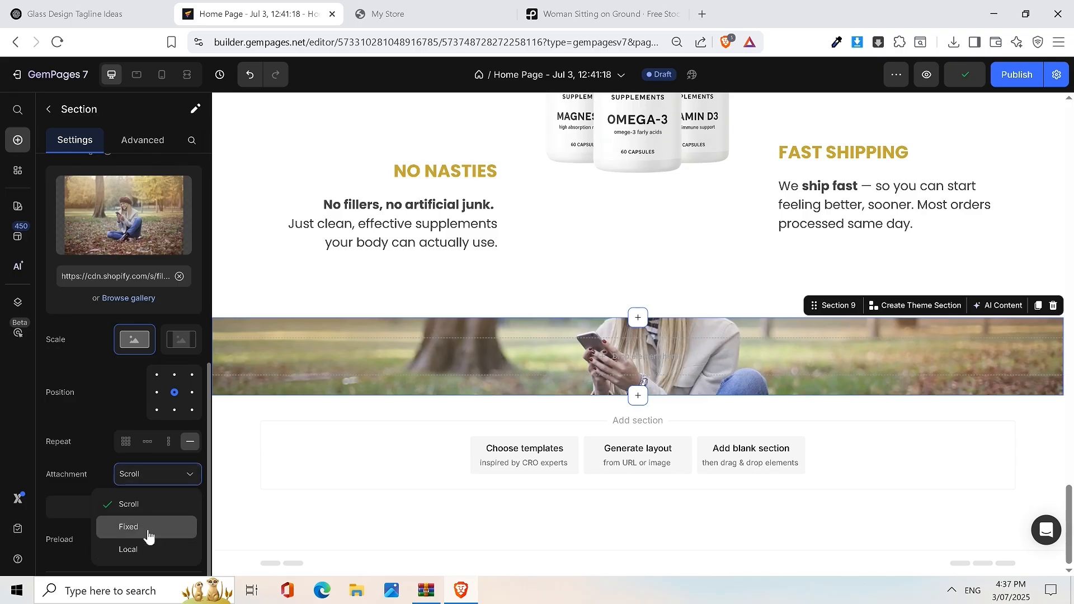
{"action": "left_click", "coordinate": [148, 528]}
{"action": "scroll", "coordinate": [594, 349], "scroll_direction": "up", "scroll_amount": 4}
{"action": "scroll", "coordinate": [593, 336], "scroll_direction": "down", "scroll_amount": 4}
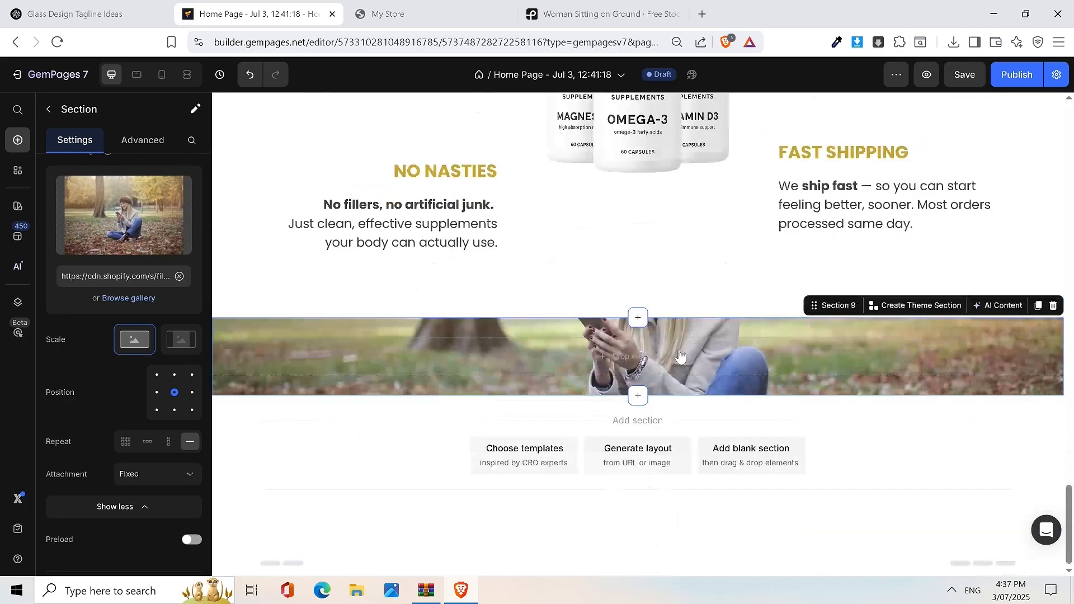
Step: Add a Heading element inside the photo section and align its text to the center
{"action": "left_click", "coordinate": [50, 109]}
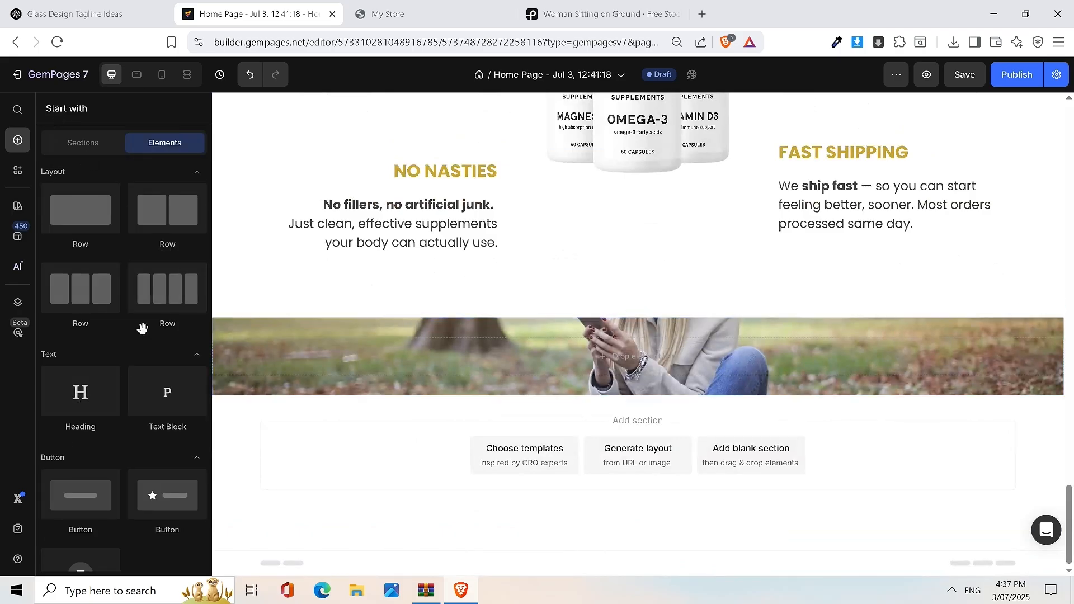
{"action": "left_click_drag", "start_coordinate": [80, 391], "coordinate": [652, 356]}
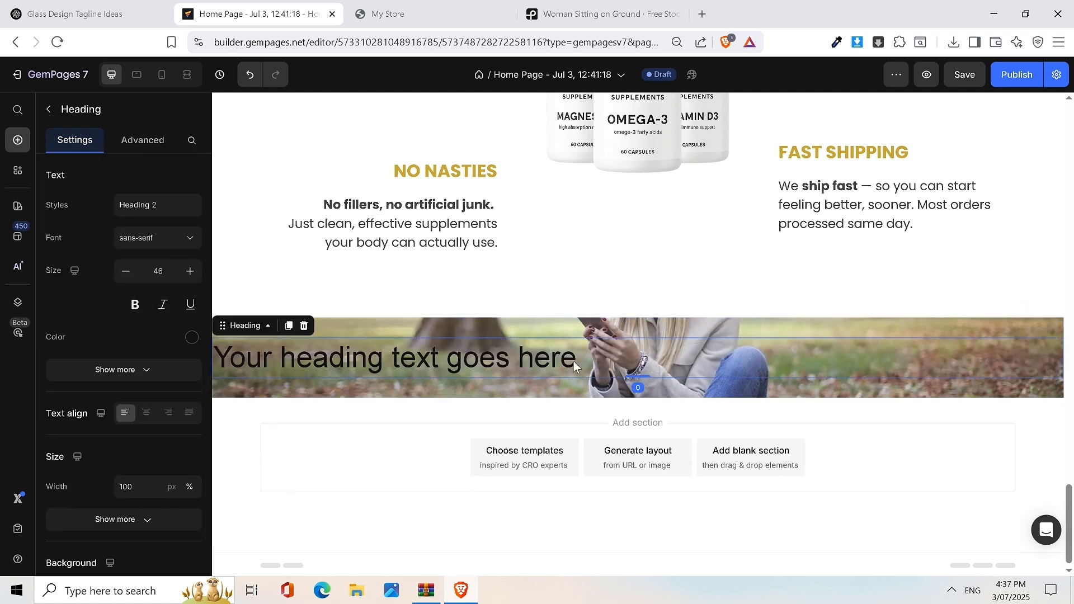
{"action": "left_click", "coordinate": [49, 110]}
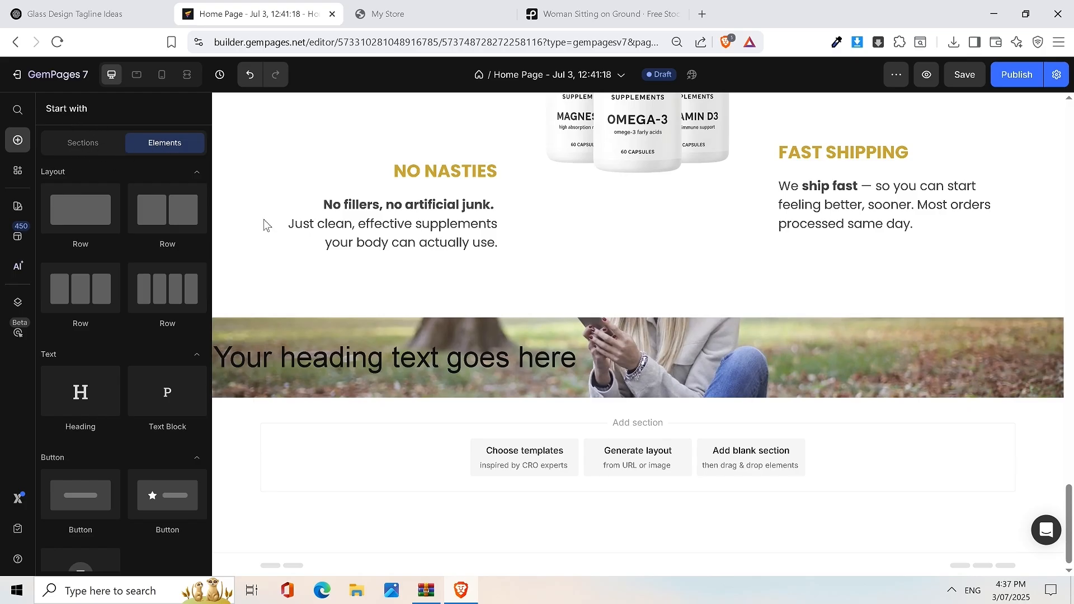
{"action": "left_click", "coordinate": [382, 372]}
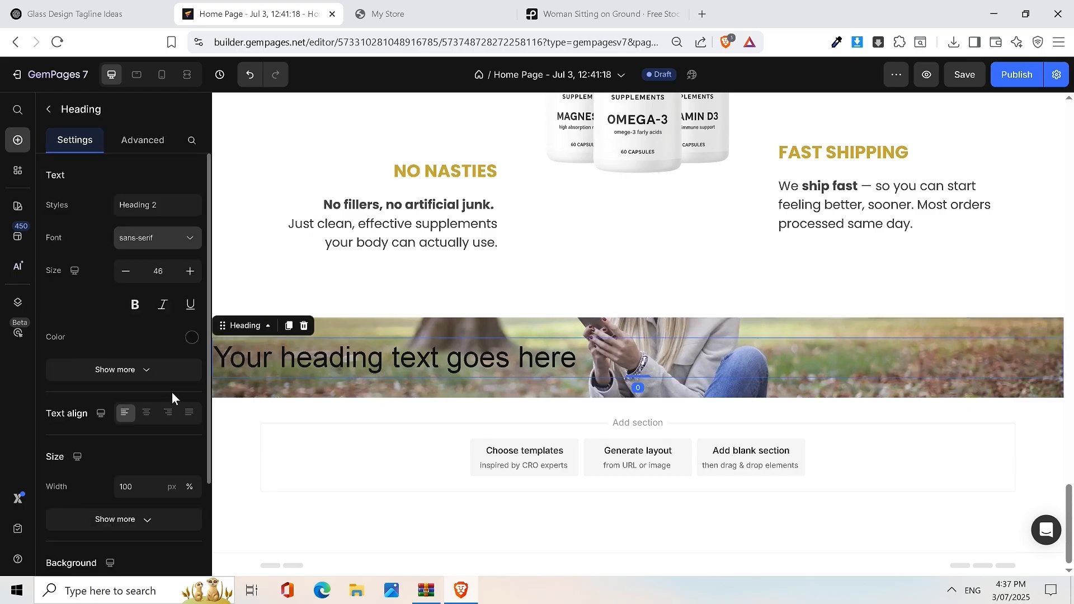
{"action": "left_click", "coordinate": [146, 414]}
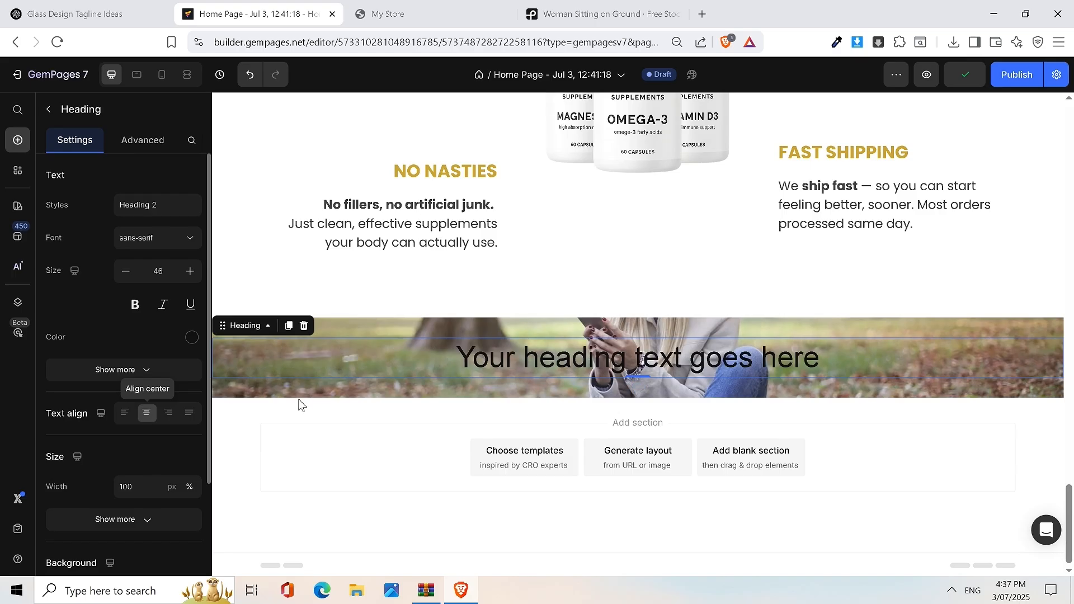
Step: Replace the placeholder heading with "Feel Better. Think Sharper. Live Full." copied from the My Store banner, removing the surplus blank lines
{"action": "triple_click", "coordinate": [601, 361]}
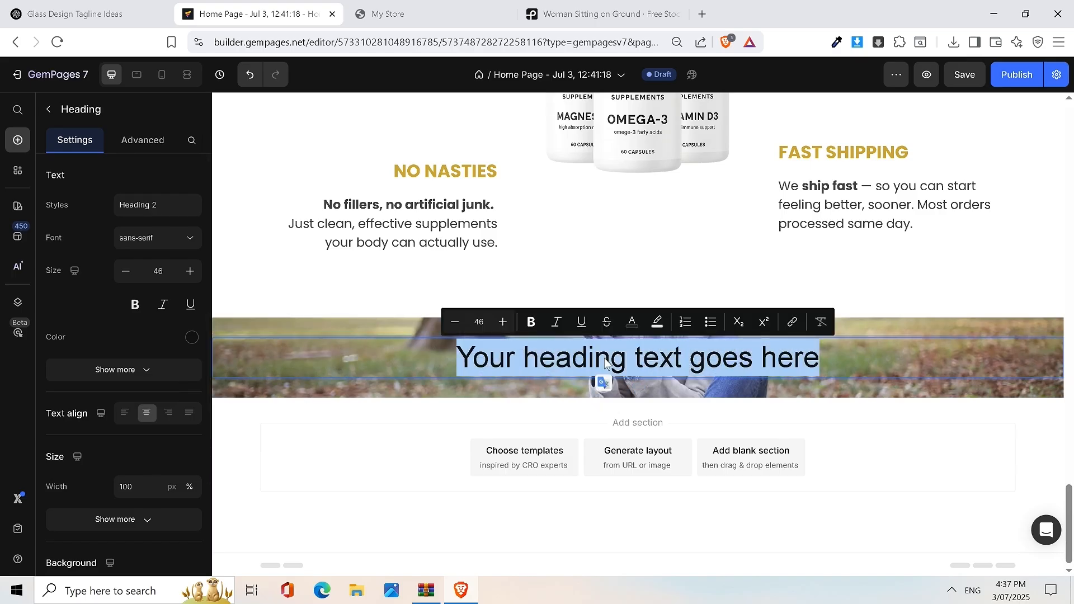
{"action": "left_click", "coordinate": [424, 3]}
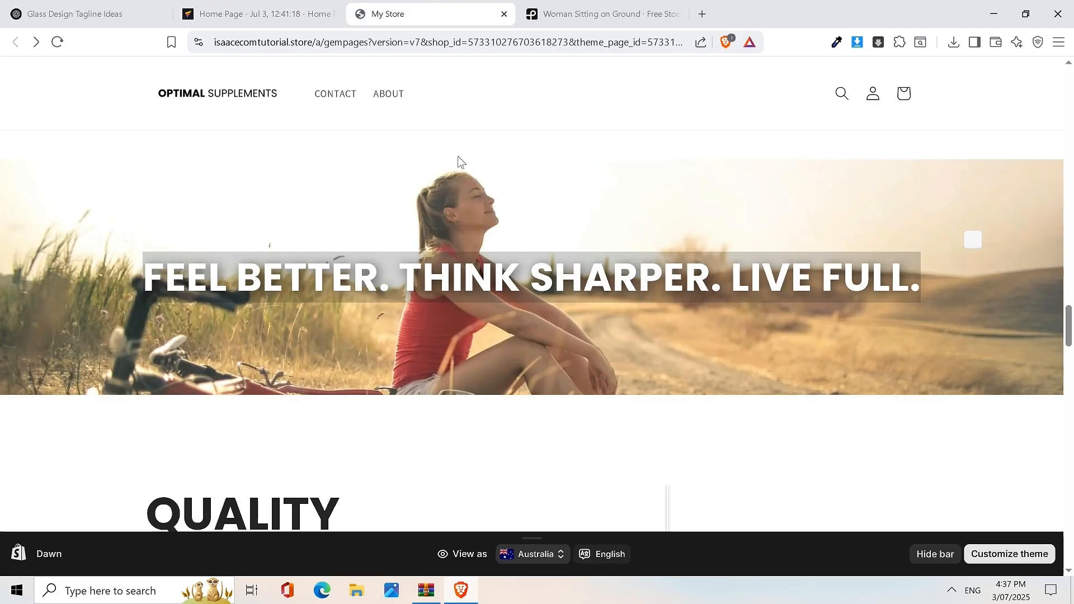
{"action": "right_click", "coordinate": [365, 274]}
{"action": "left_click", "coordinate": [424, 290]}
{"action": "left_click", "coordinate": [257, 13]}
{"action": "triple_click", "coordinate": [606, 364]}
{"action": "key", "text": "ctrl+v"}
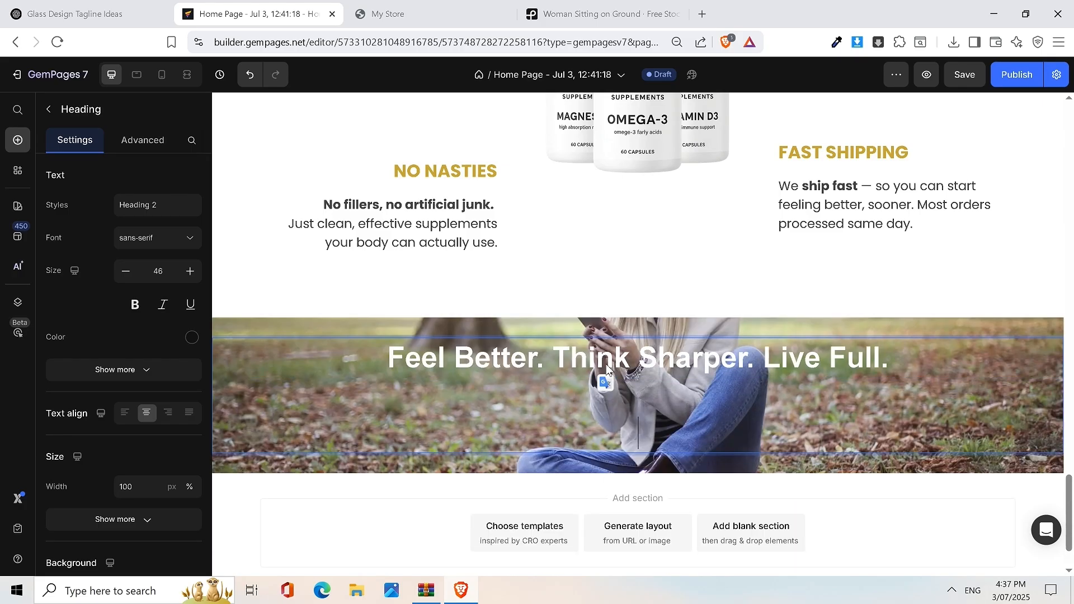
{"action": "key", "text": "BackSpace"}
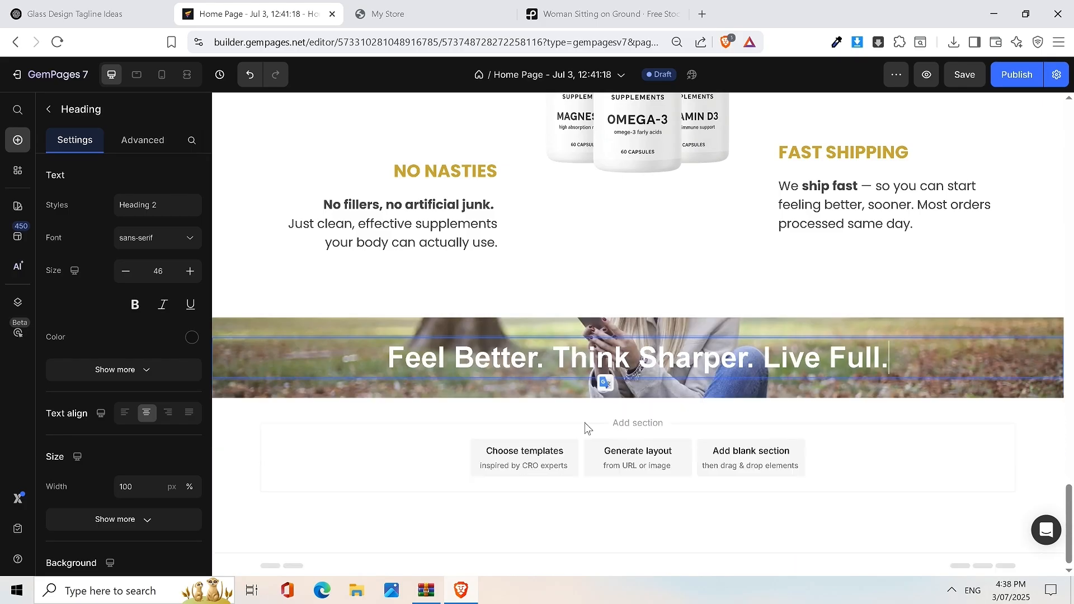
Step: Transform the photo section's heading text to all uppercase and keep the heading element selected
{"action": "triple_click", "coordinate": [590, 358]}
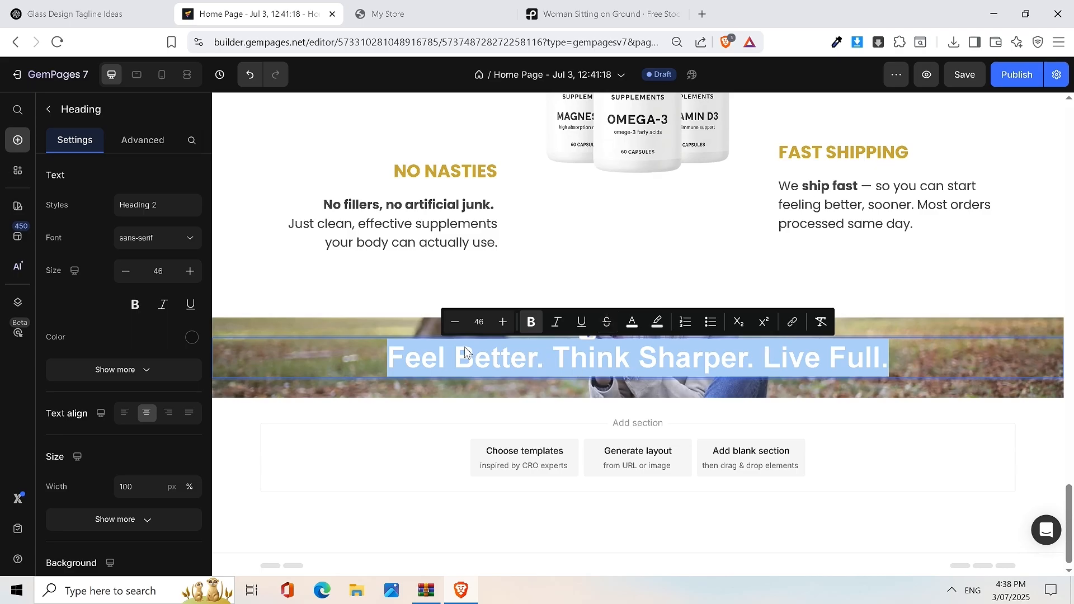
{"action": "left_click", "coordinate": [145, 371]}
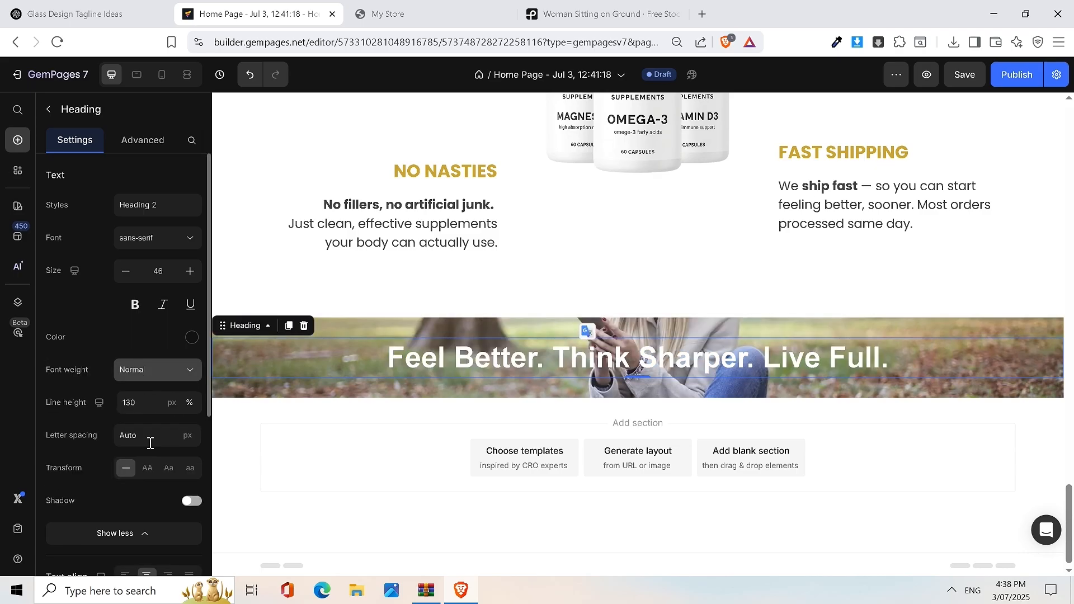
{"action": "left_click", "coordinate": [145, 474]}
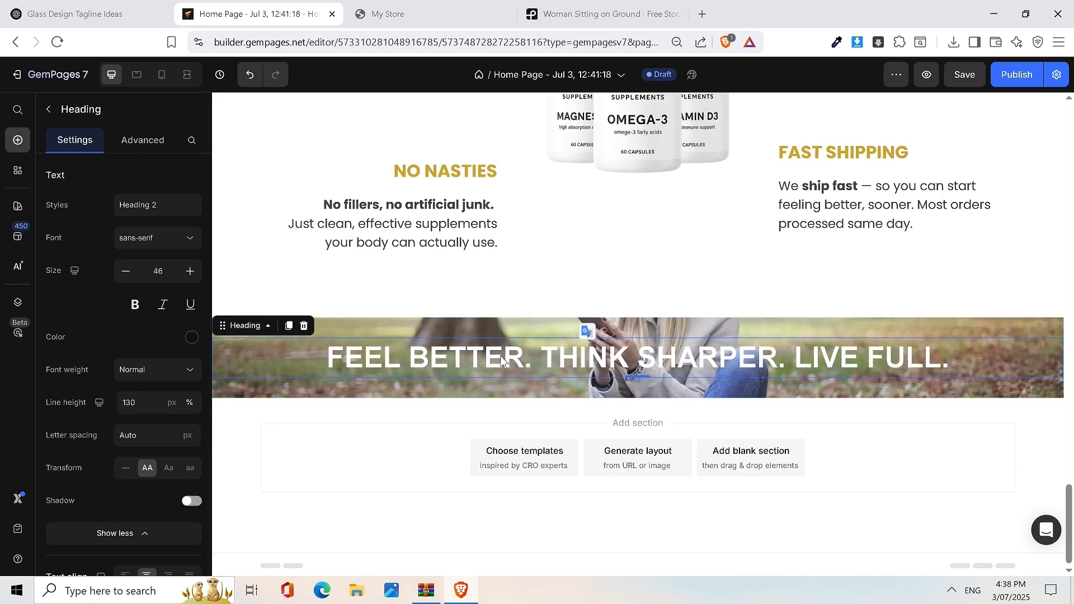
{"action": "double_click", "coordinate": [485, 360]}
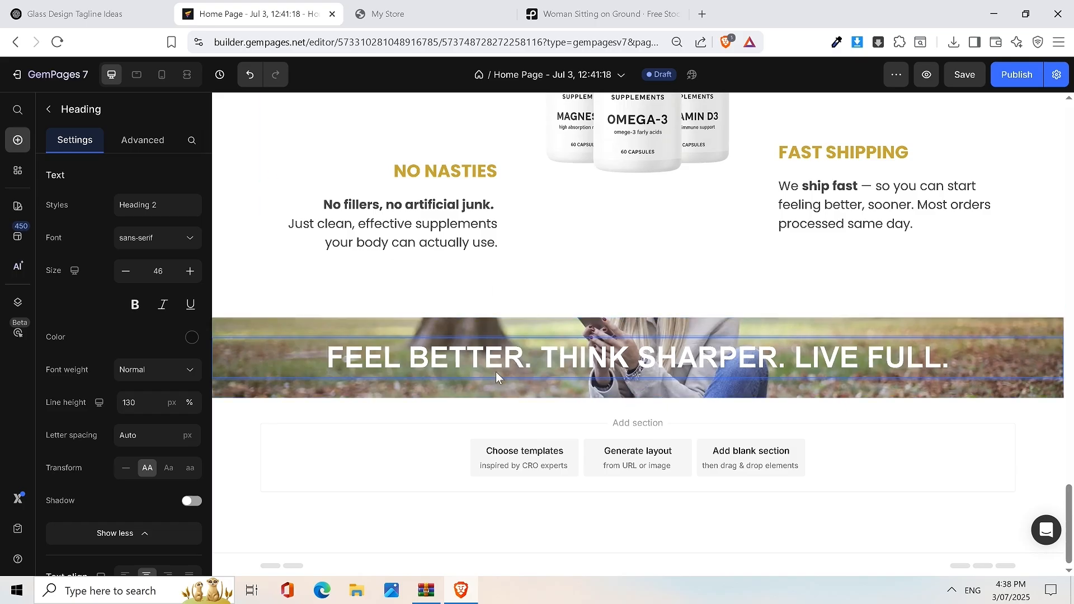
{"action": "left_click", "coordinate": [301, 333]}
{"action": "left_click", "coordinate": [301, 346]}
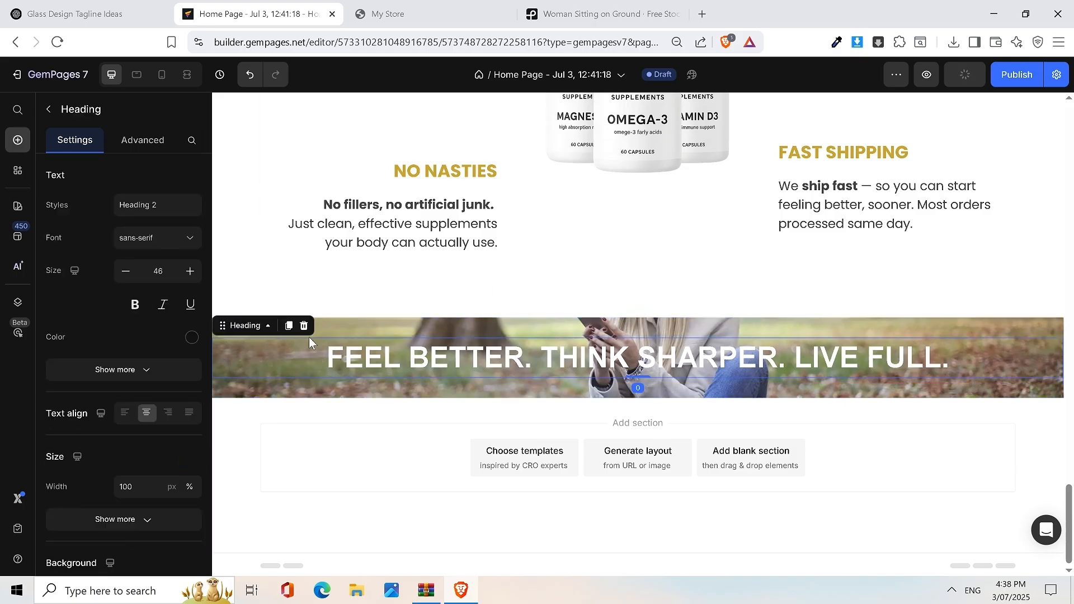
Step: Set the top padding of the photo section's tagline heading to 150 px
{"action": "left_click", "coordinate": [155, 144]}
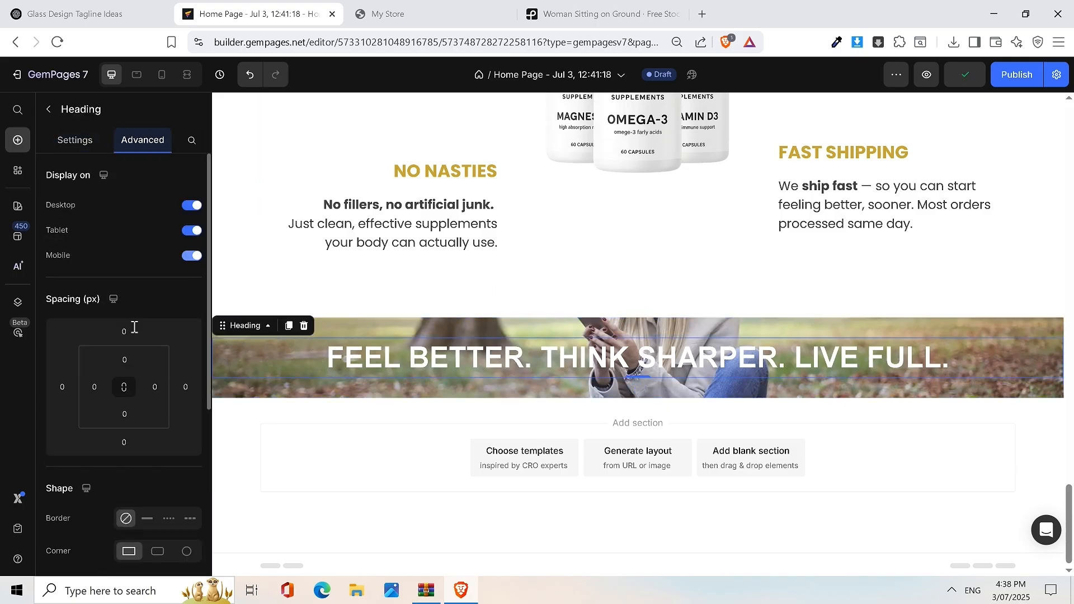
{"action": "left_click", "coordinate": [124, 361]}
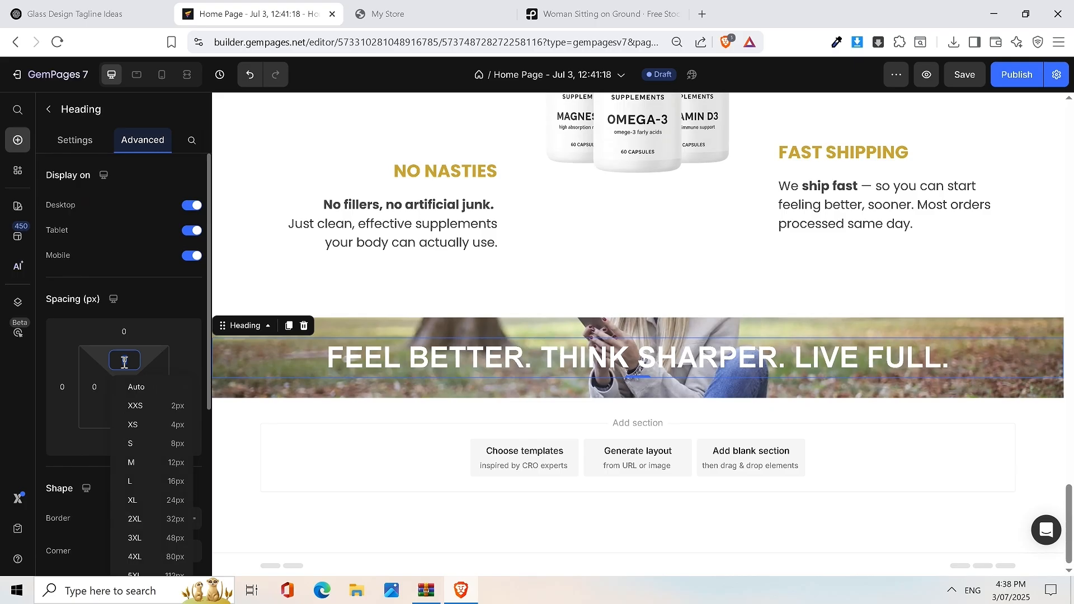
{"action": "type", "text": "150"}
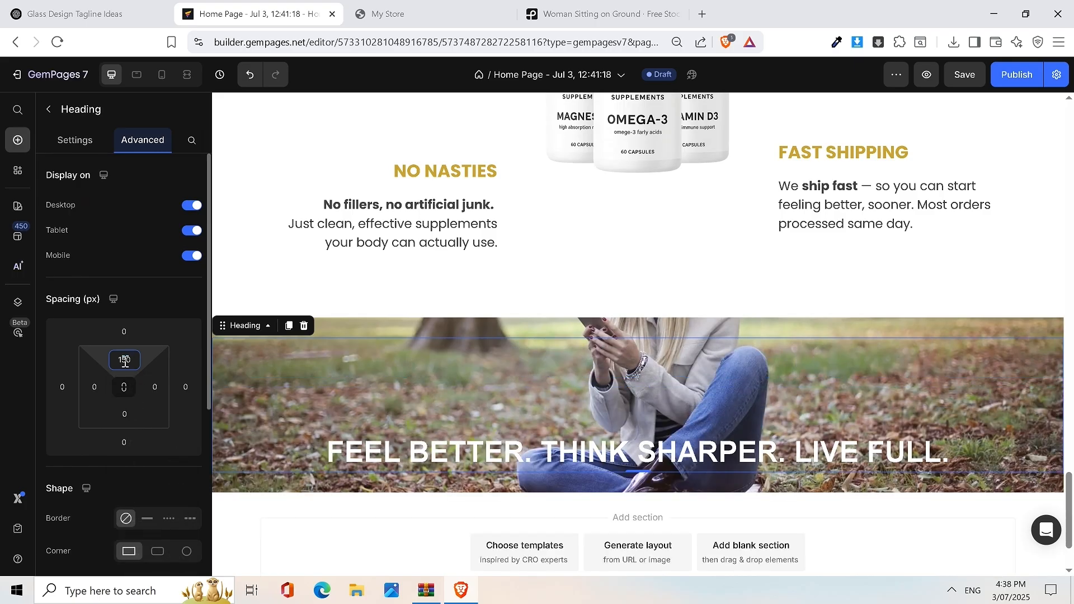
Step: Set the bottom padding of the tagline heading to 150 px, correcting the mistyped entries
{"action": "left_click", "coordinate": [124, 414]}
{"action": "type", "text": "150"}
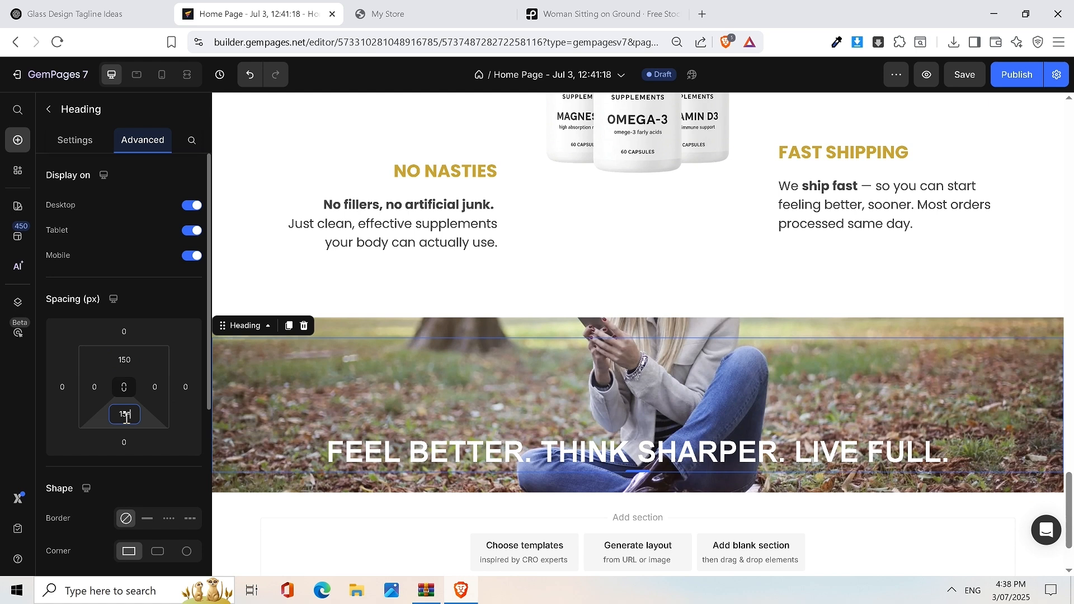
{"action": "key", "text": "BackSpace"}
{"action": "key", "text": "BackSpace"}
{"action": "key", "text": "BackSpace"}
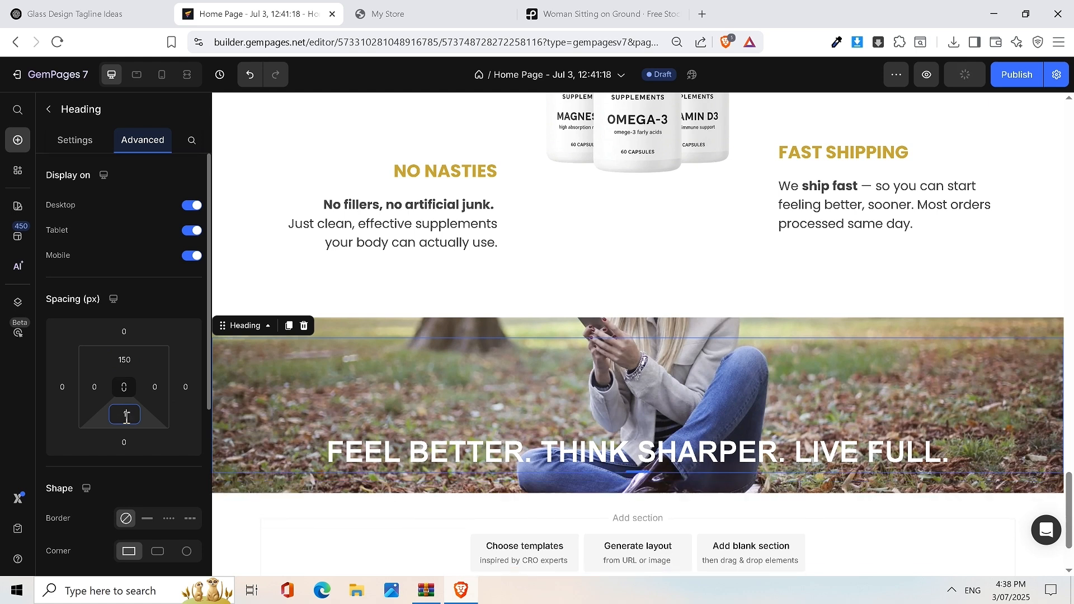
{"action": "type", "text": "150"}
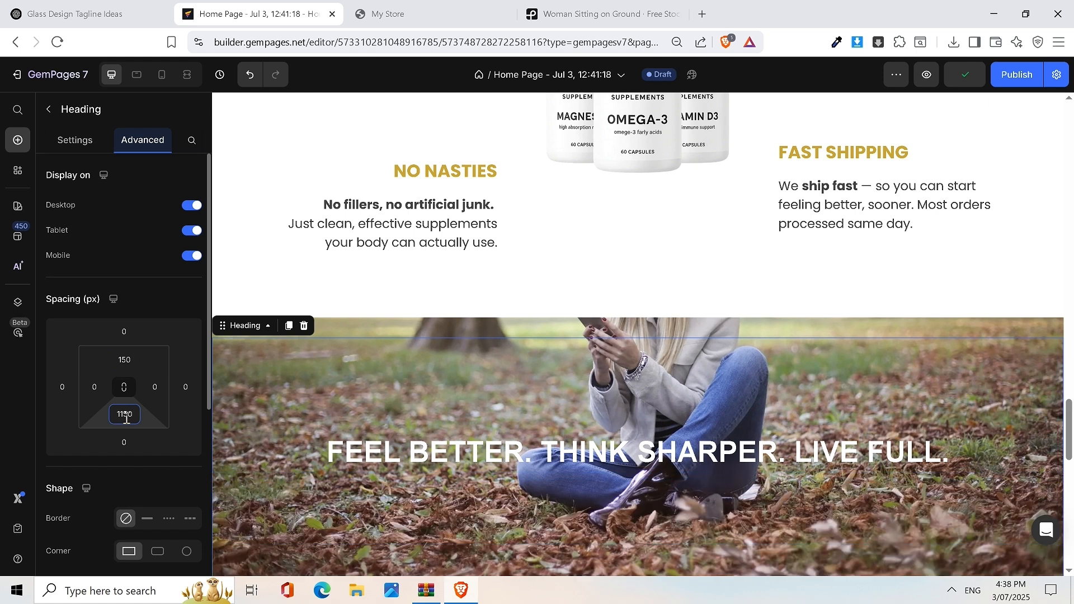
{"action": "scroll", "coordinate": [770, 348], "scroll_direction": "down", "scroll_amount": 6}
{"action": "scroll", "coordinate": [780, 327], "scroll_direction": "up", "scroll_amount": 5}
{"action": "scroll", "coordinate": [779, 334], "scroll_direction": "down", "scroll_amount": 8}
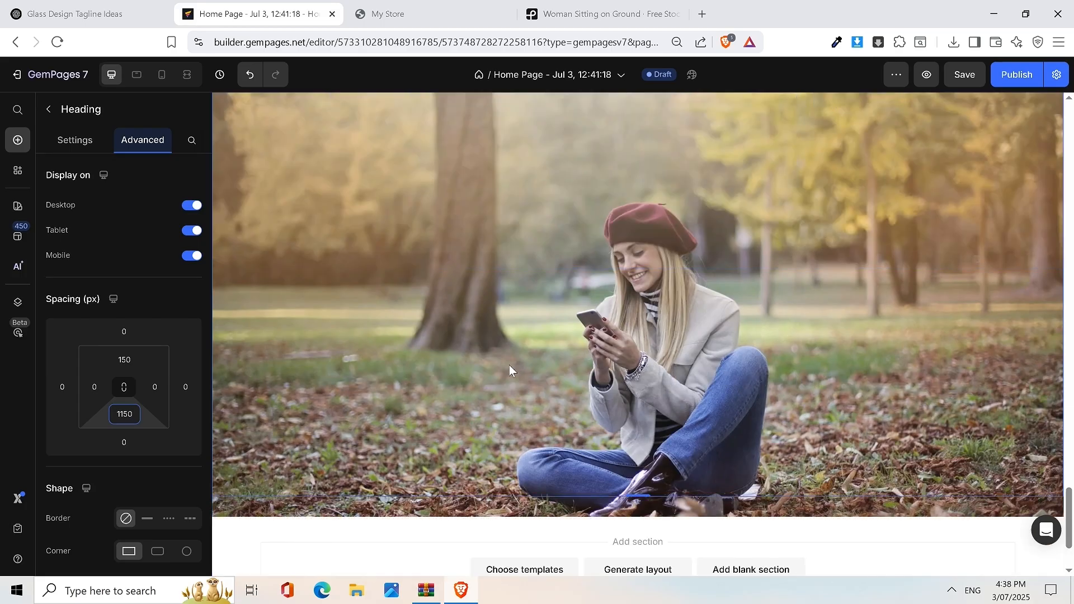
{"action": "key", "text": "BackSpace"}
{"action": "key", "text": "BackSpace"}
{"action": "key", "text": "BackSpace"}
{"action": "type", "text": "5"}
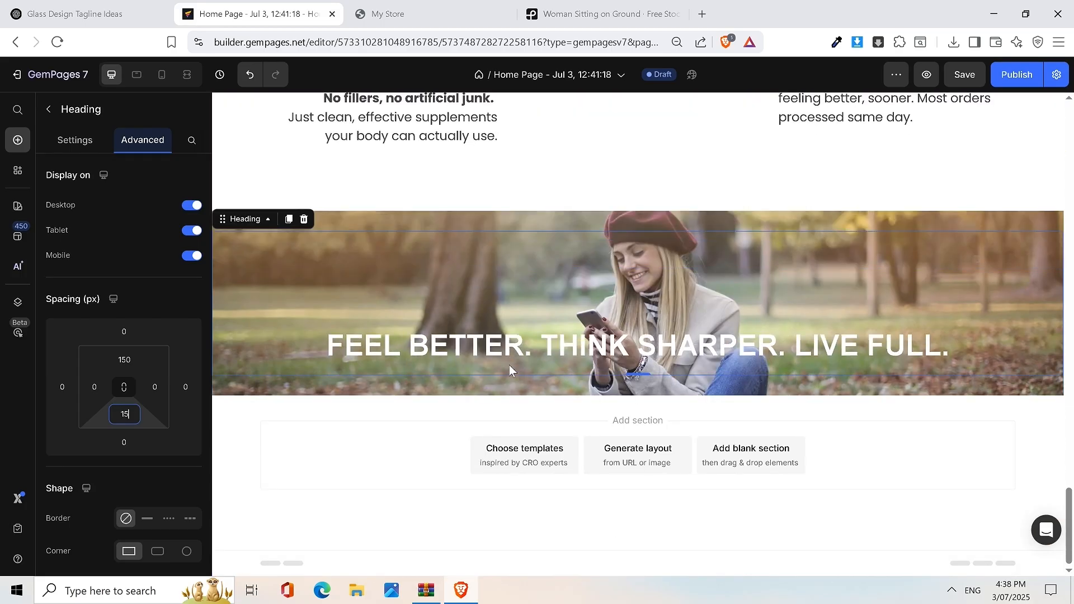
{"action": "type", "text": "0"}
Step: Check the banner's proportions on the My Store page, set the heading's top and bottom padding to 100 px, and save the page
{"action": "left_click", "coordinate": [406, 5]}
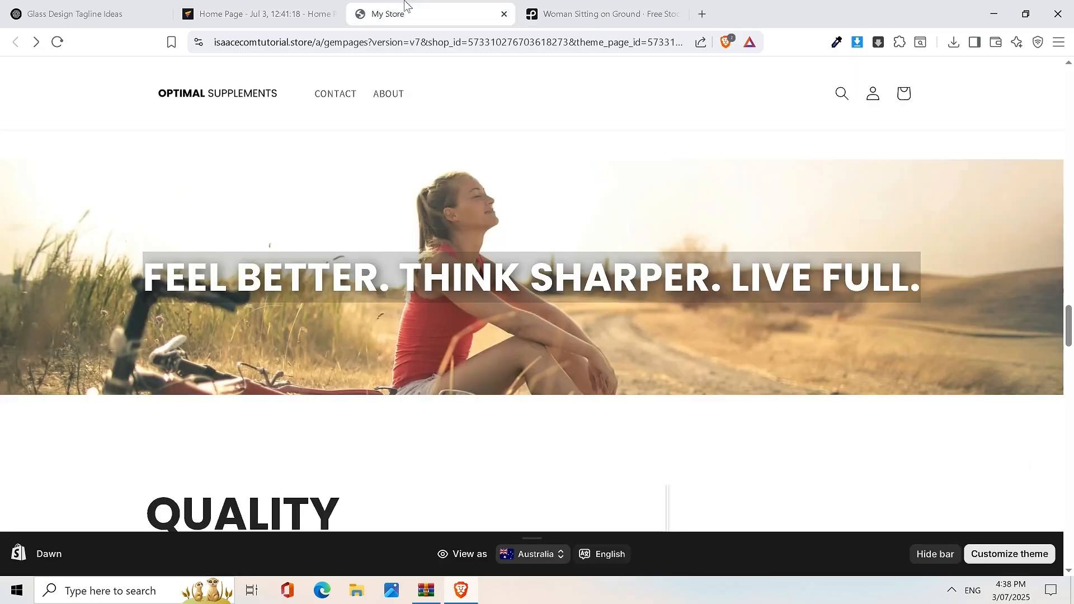
{"action": "scroll", "coordinate": [547, 259], "scroll_direction": "up", "scroll_amount": 3}
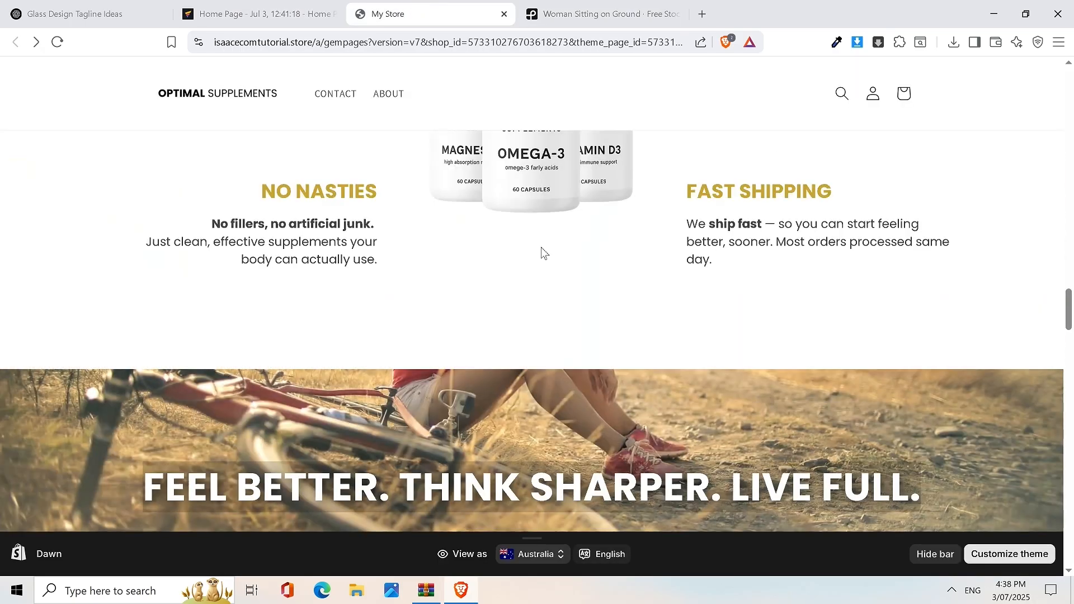
{"action": "scroll", "coordinate": [539, 251], "scroll_direction": "down", "scroll_amount": 1}
{"action": "left_click", "coordinate": [313, 8]}
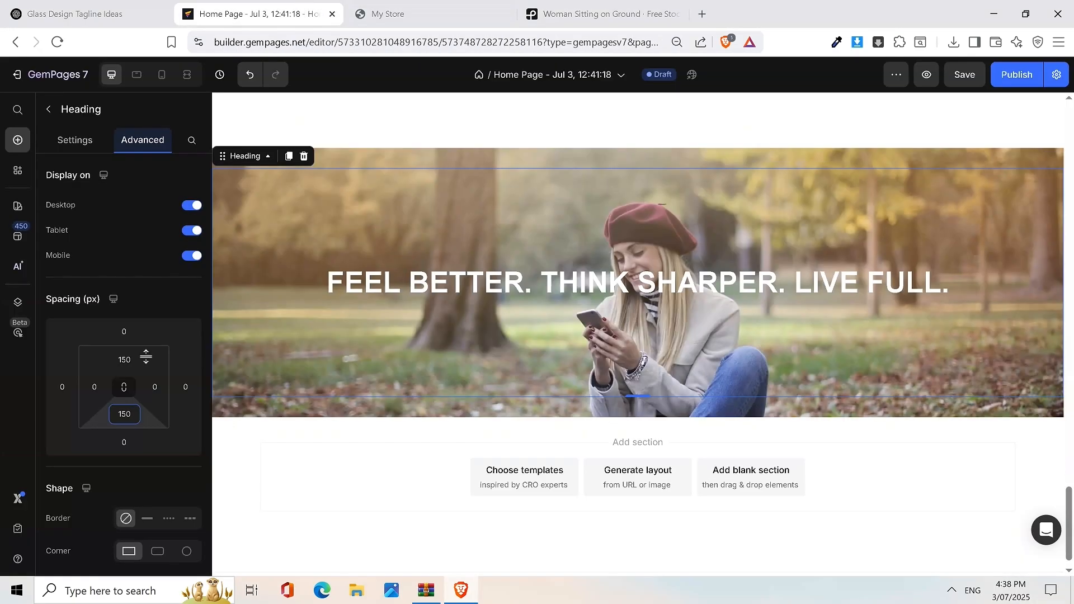
{"action": "double_click", "coordinate": [129, 417]}
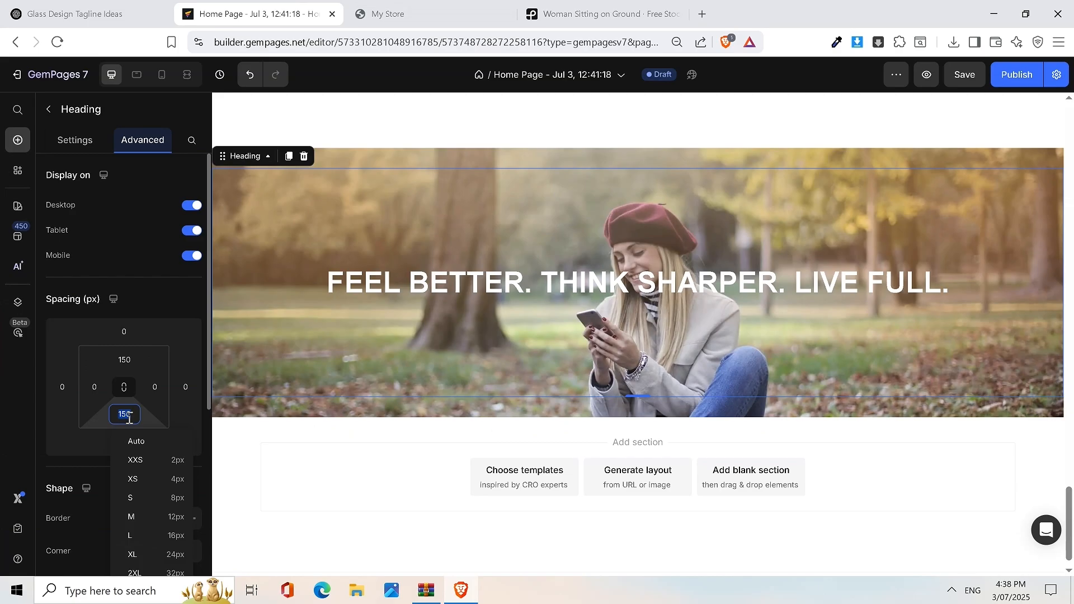
{"action": "type", "text": "100"}
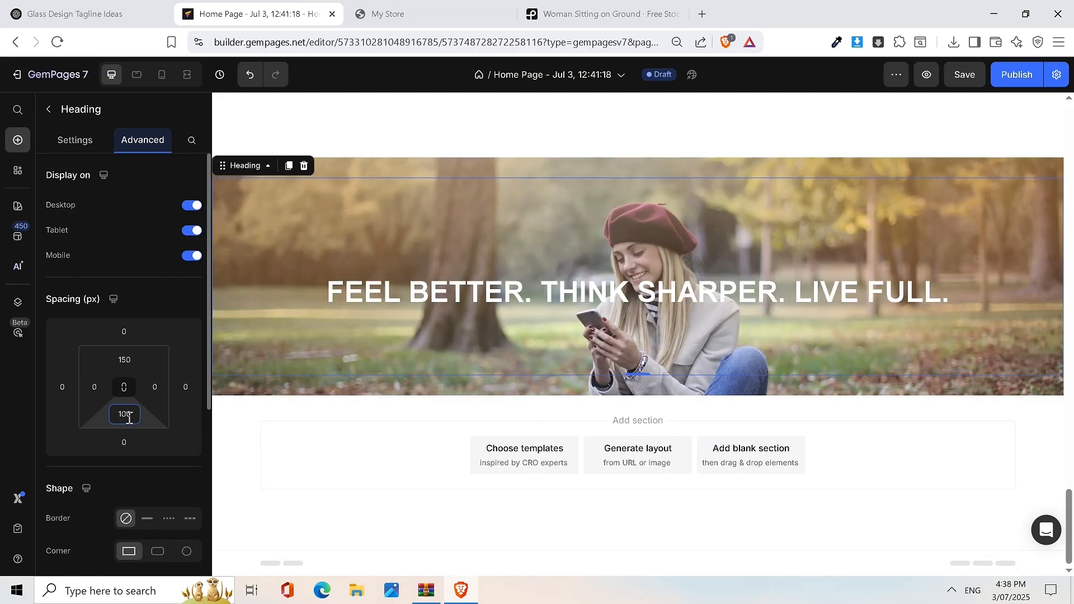
{"action": "double_click", "coordinate": [130, 361]}
{"action": "type", "text": "100"}
{"action": "key", "text": "ctrl+s"}
Step: Compare the tagline with the My Store banner, save the page, and set the heading's font to Poppins
{"action": "left_click", "coordinate": [385, 12]}
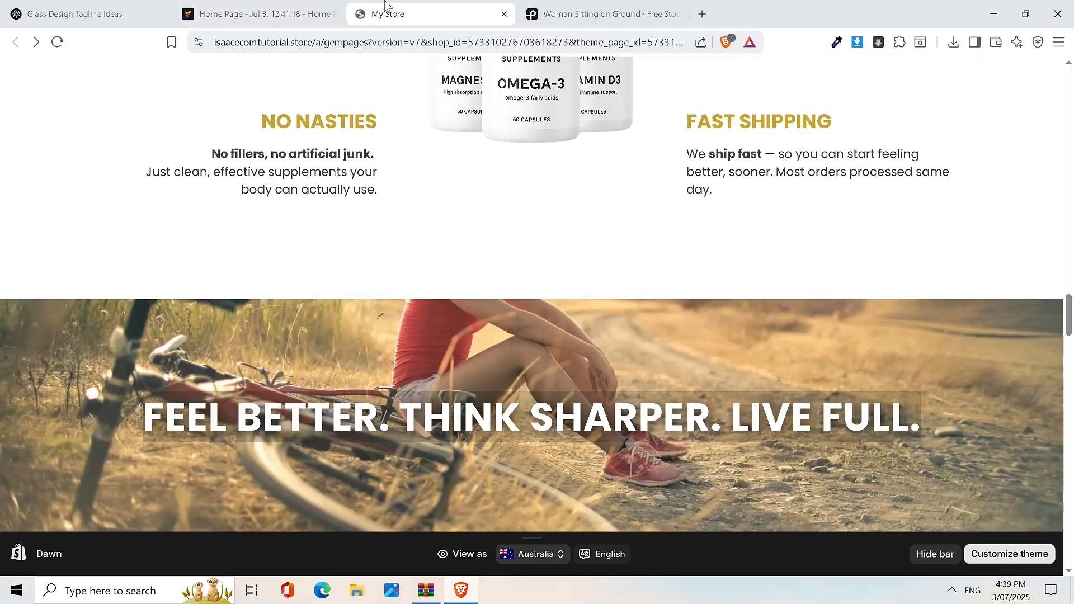
{"action": "scroll", "coordinate": [644, 294], "scroll_direction": "down", "scroll_amount": 2}
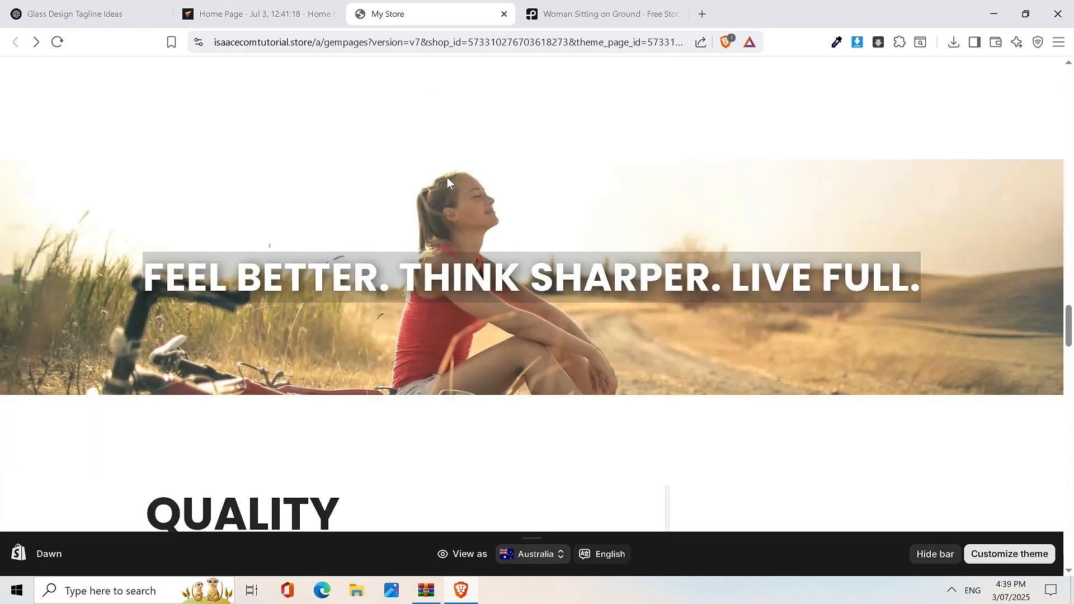
{"action": "left_click", "coordinate": [275, 5]}
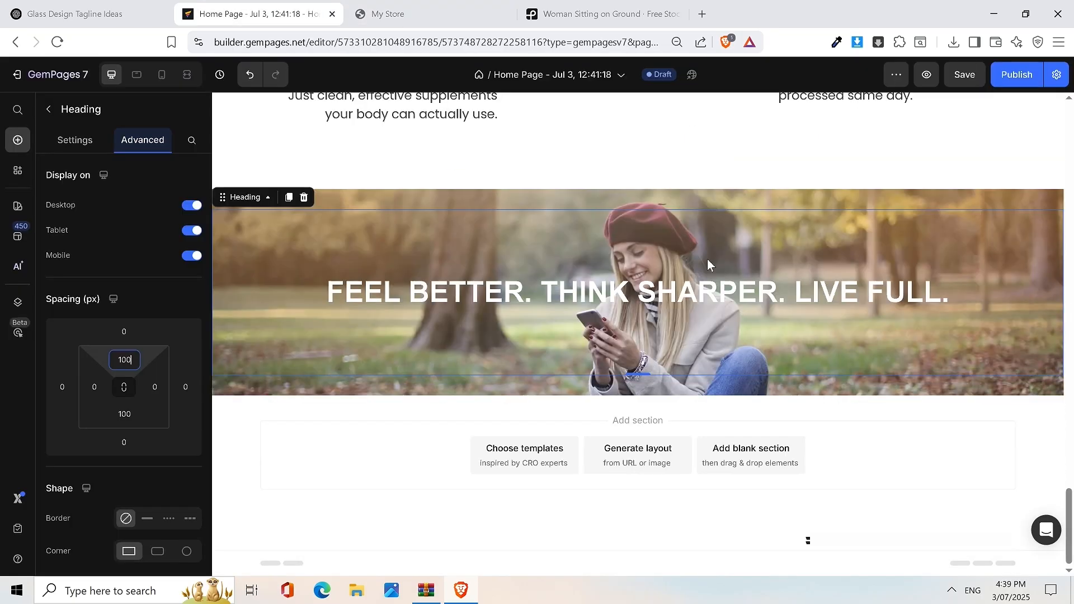
{"action": "triple_click", "coordinate": [692, 290]}
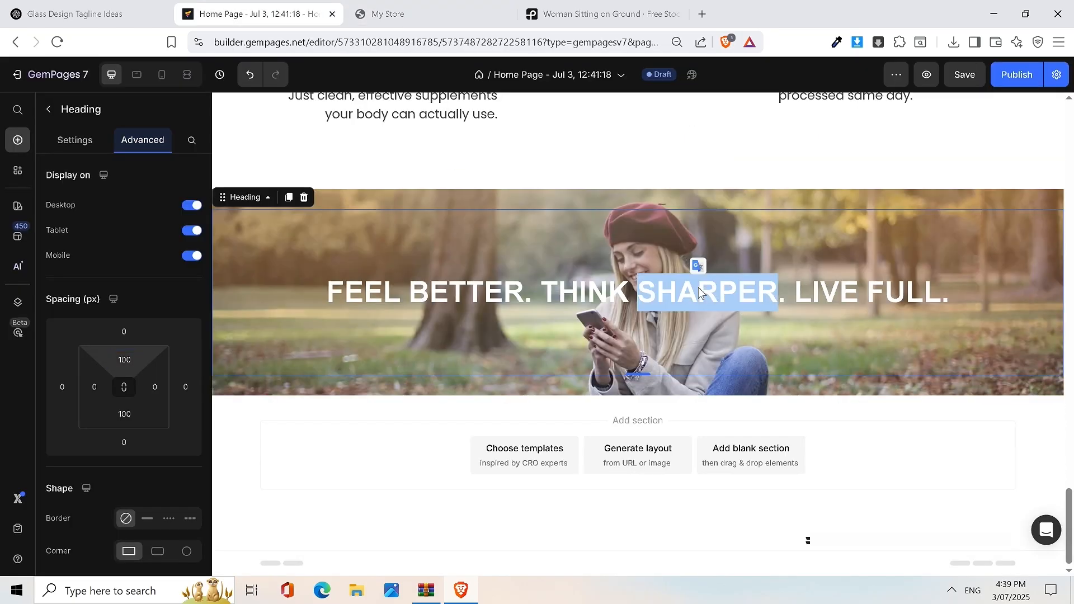
{"action": "left_click", "coordinate": [630, 306]}
{"action": "left_click", "coordinate": [413, 17]}
{"action": "left_click", "coordinate": [271, 10]}
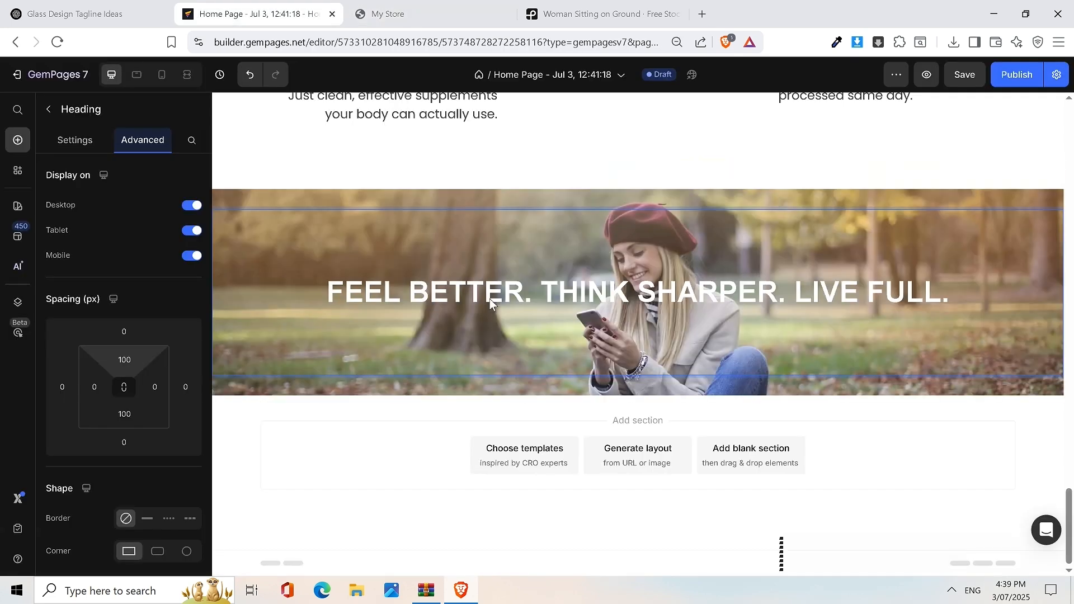
{"action": "key", "text": "ctrl+s"}
{"action": "left_click", "coordinate": [72, 138]}
{"action": "left_click", "coordinate": [167, 240]}
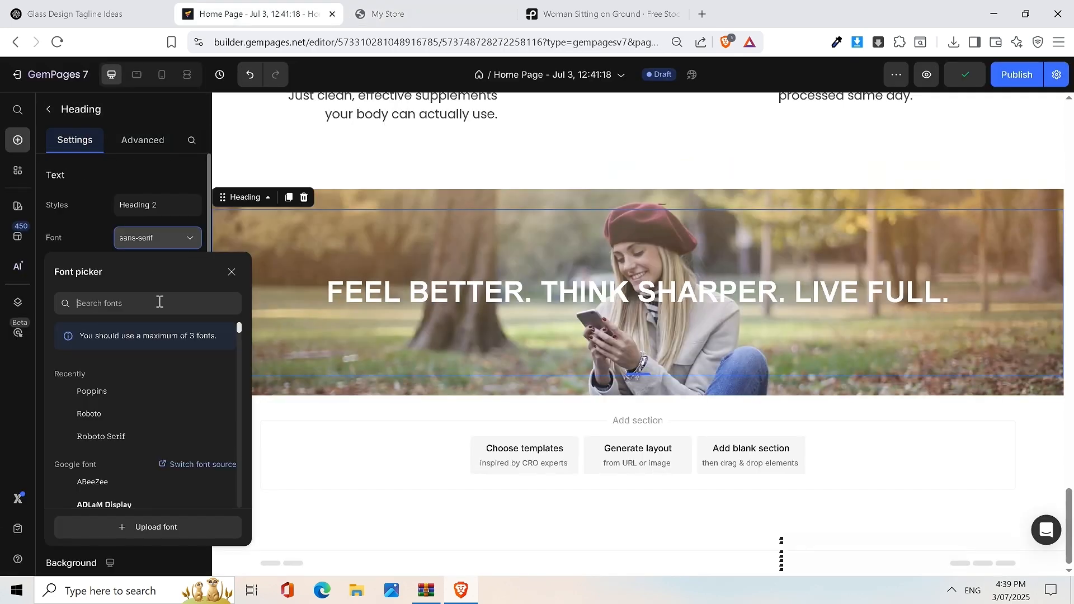
{"action": "left_click", "coordinate": [91, 394]}
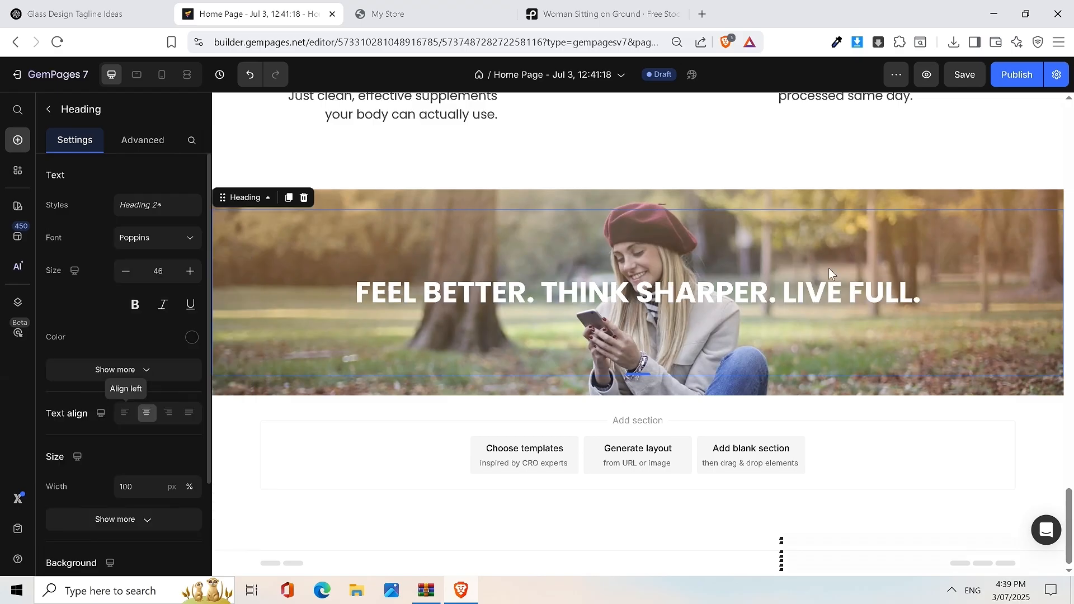
Step: Increase the tagline heading's font size to 58 and save the page
{"action": "left_click", "coordinate": [193, 273]}
{"action": "left_click", "coordinate": [192, 273]}
{"action": "left_click", "coordinate": [192, 273]}
{"action": "left_click", "coordinate": [193, 273]}
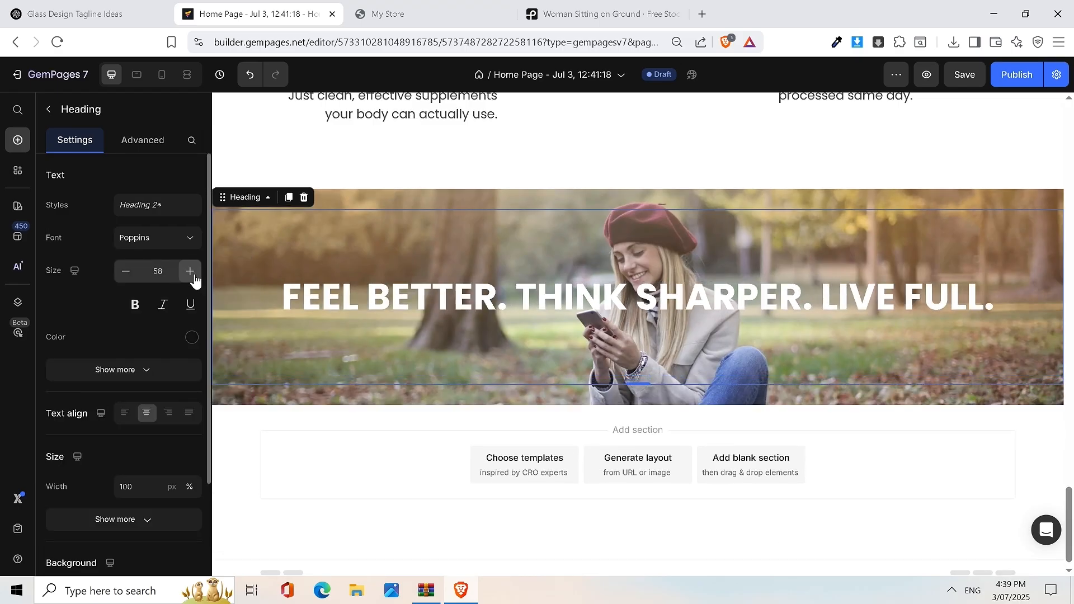
{"action": "left_click", "coordinate": [789, 138]}
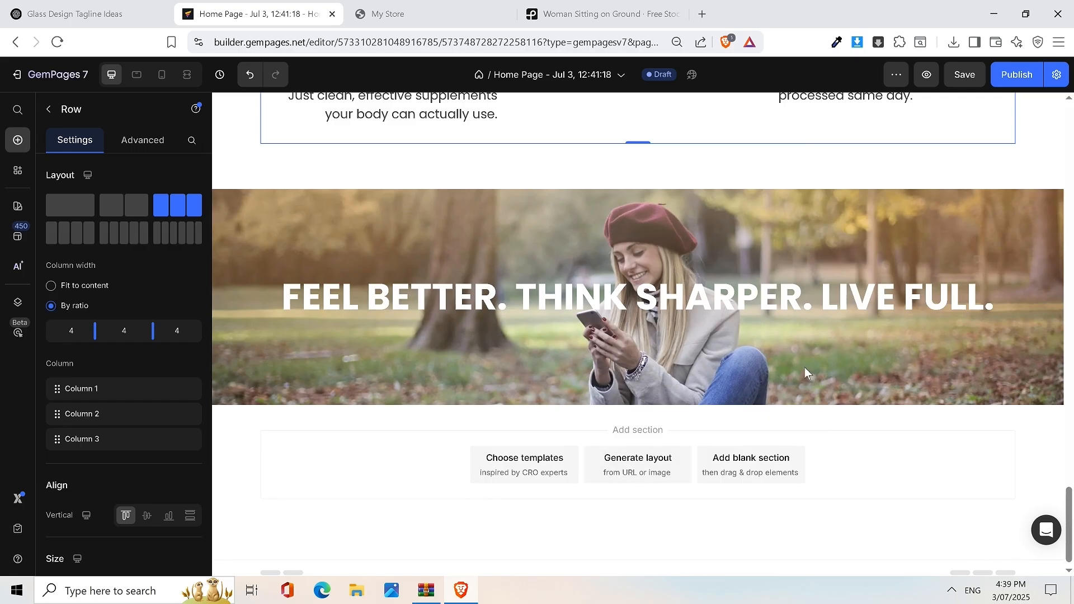
{"action": "key", "text": "ctrl+s"}
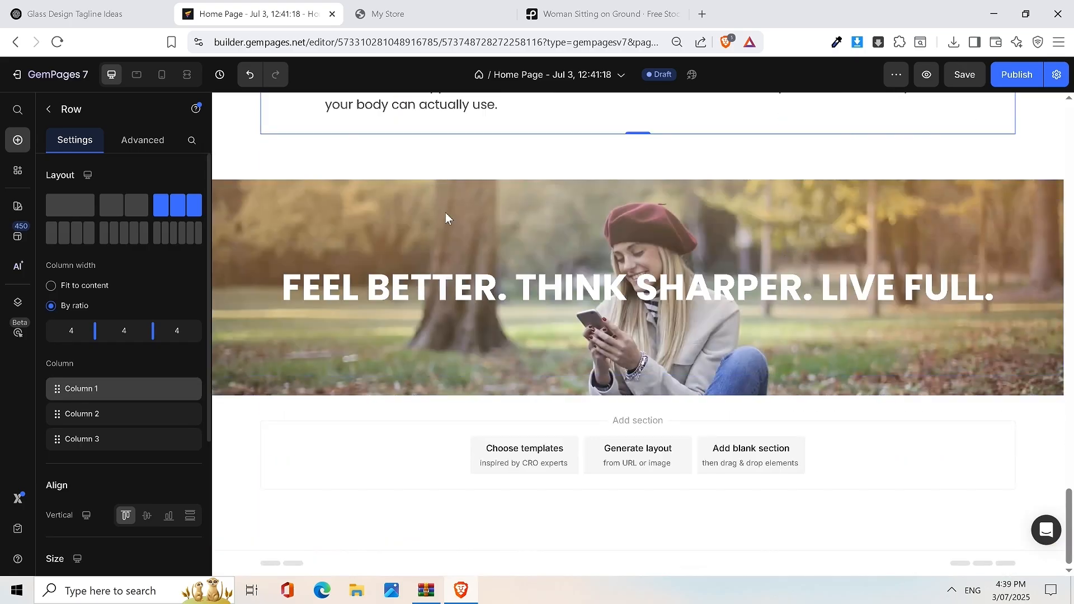
Step: Review the photo section's background attachment setting and examine how the background image behaves while the page scrolls
{"action": "left_click", "coordinate": [424, 186]}
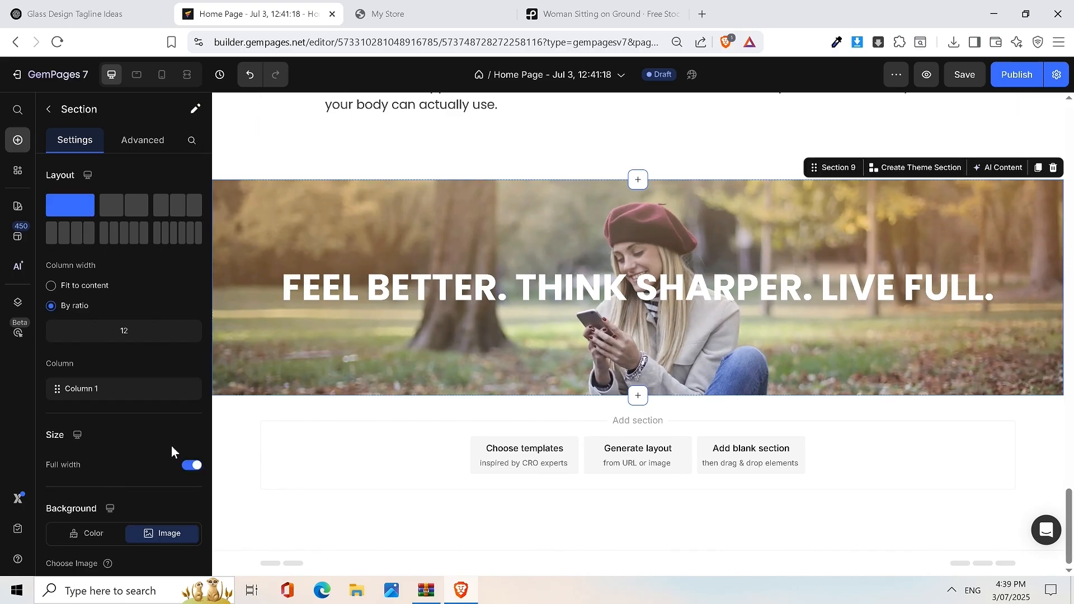
{"action": "scroll", "coordinate": [127, 346], "scroll_direction": "down", "scroll_amount": 4}
{"action": "scroll", "coordinate": [158, 434], "scroll_direction": "down", "scroll_amount": 1}
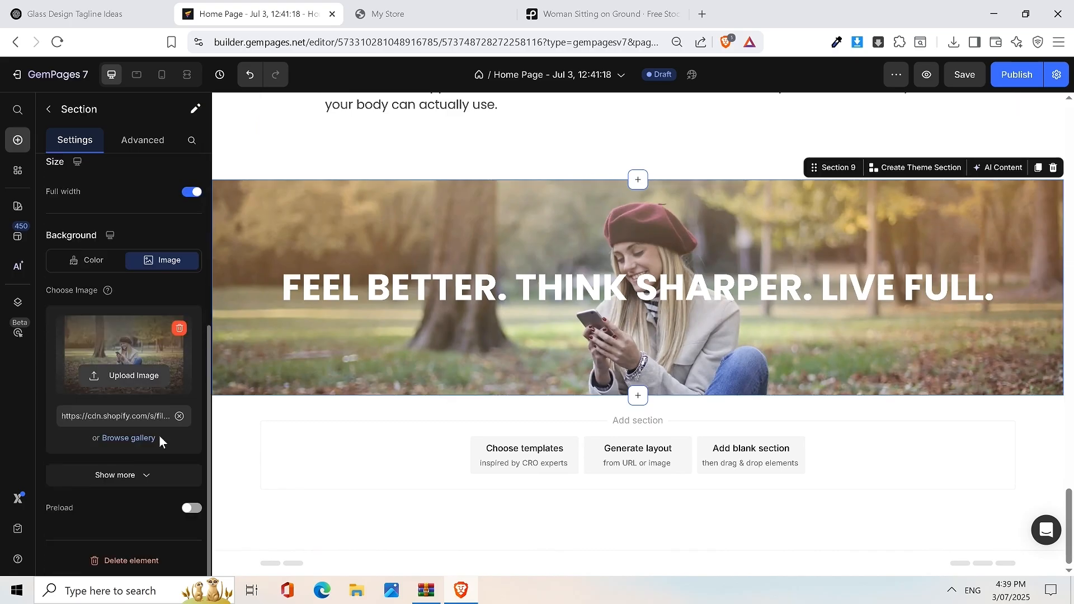
{"action": "left_click", "coordinate": [145, 475]}
{"action": "scroll", "coordinate": [148, 447], "scroll_direction": "down", "scroll_amount": 2}
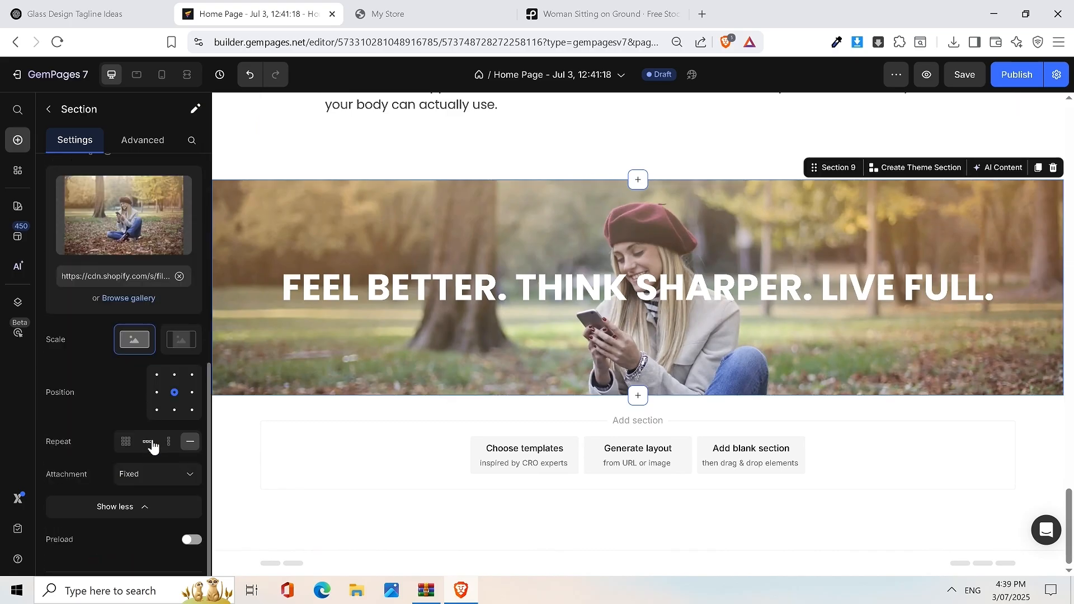
{"action": "double_click", "coordinate": [58, 475]}
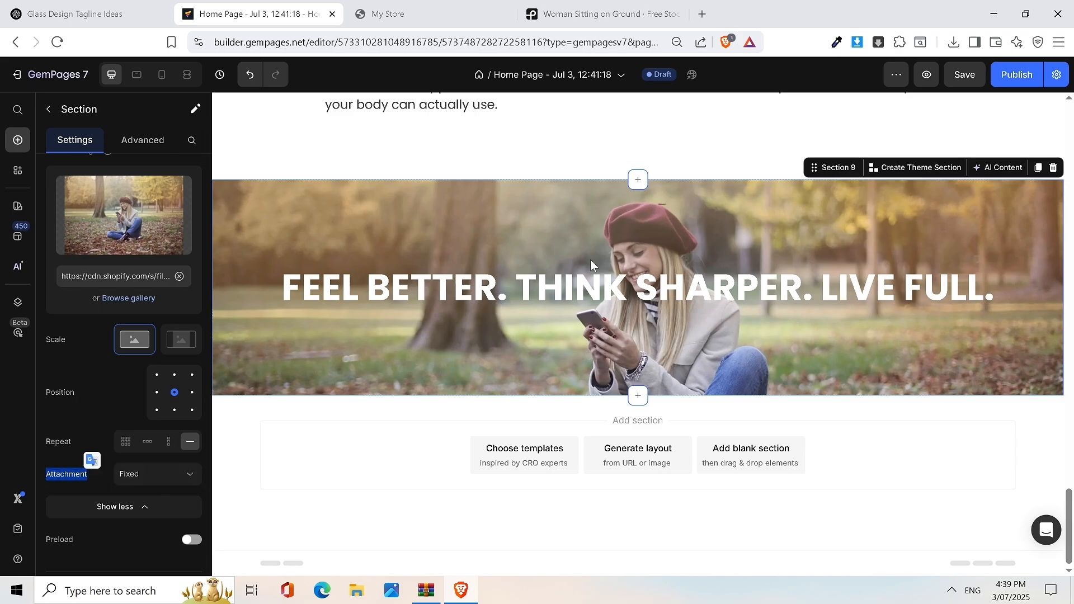
{"action": "scroll", "coordinate": [630, 271], "scroll_direction": "up", "scroll_amount": 5}
{"action": "scroll", "coordinate": [629, 279], "scroll_direction": "down", "scroll_amount": 5}
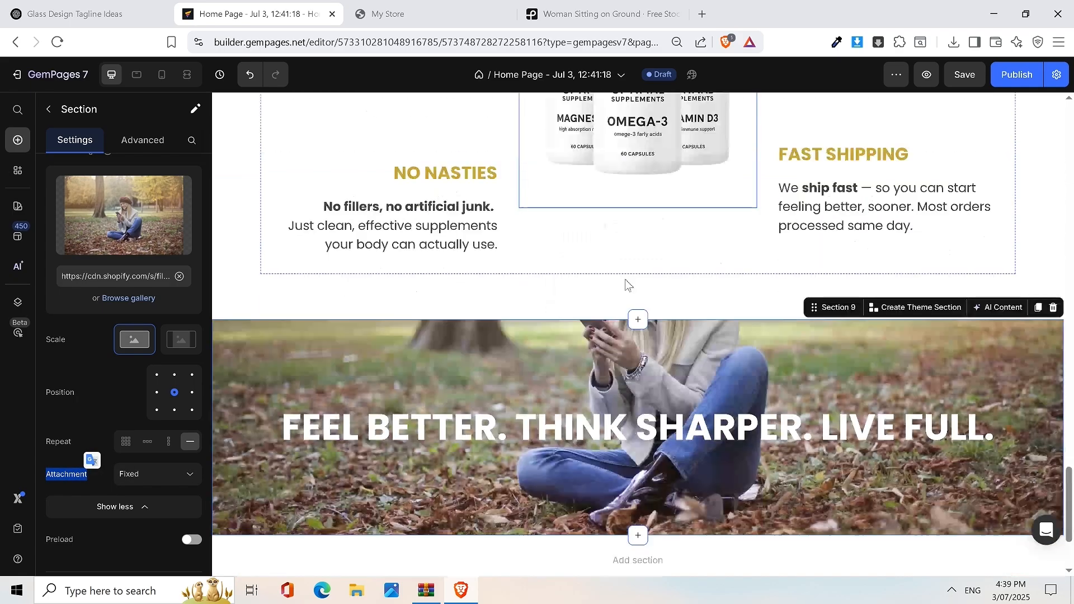
{"action": "scroll", "coordinate": [626, 282], "scroll_direction": "up", "scroll_amount": 7}
{"action": "scroll", "coordinate": [625, 288], "scroll_direction": "down", "scroll_amount": 5}
{"action": "scroll", "coordinate": [623, 283], "scroll_direction": "down", "scroll_amount": 2}
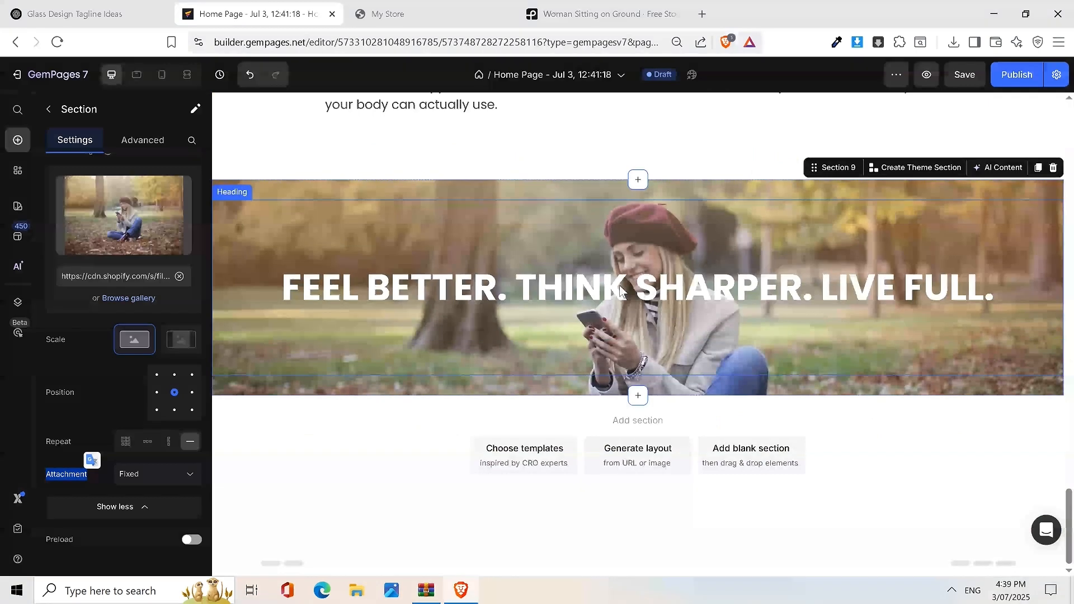
{"action": "scroll", "coordinate": [538, 277], "scroll_direction": "up", "scroll_amount": 1}
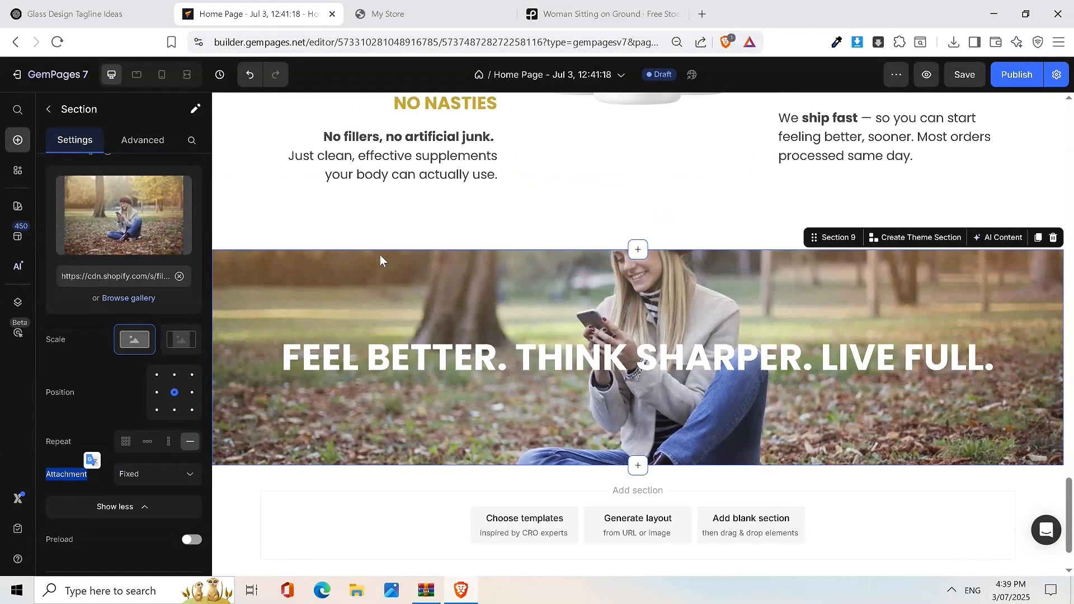
Step: Compare the tagline banner in the GemPages editor with the reference banner on the My Store page
{"action": "left_click", "coordinate": [387, 12]}
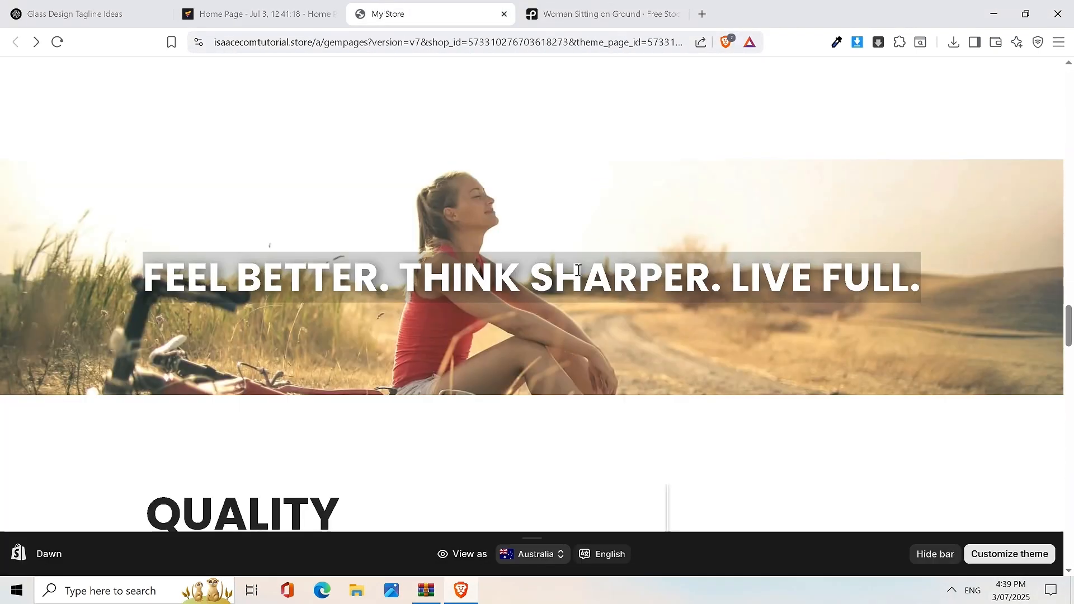
{"action": "scroll", "coordinate": [578, 270], "scroll_direction": "up", "scroll_amount": 1}
{"action": "left_click", "coordinate": [297, 14]}
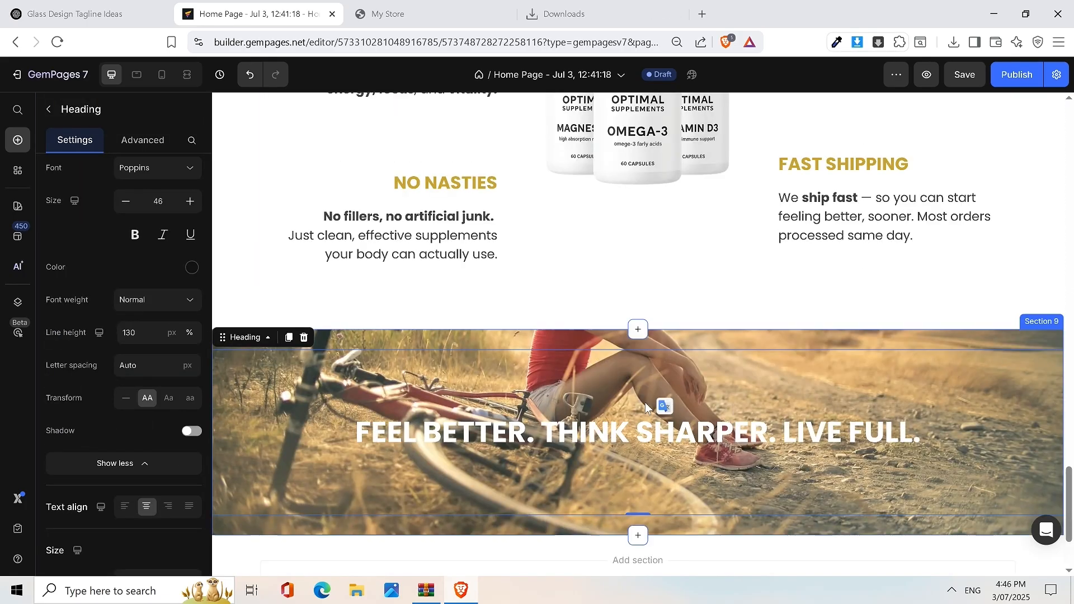
{"action": "scroll", "coordinate": [646, 406], "scroll_direction": "down", "scroll_amount": 3}
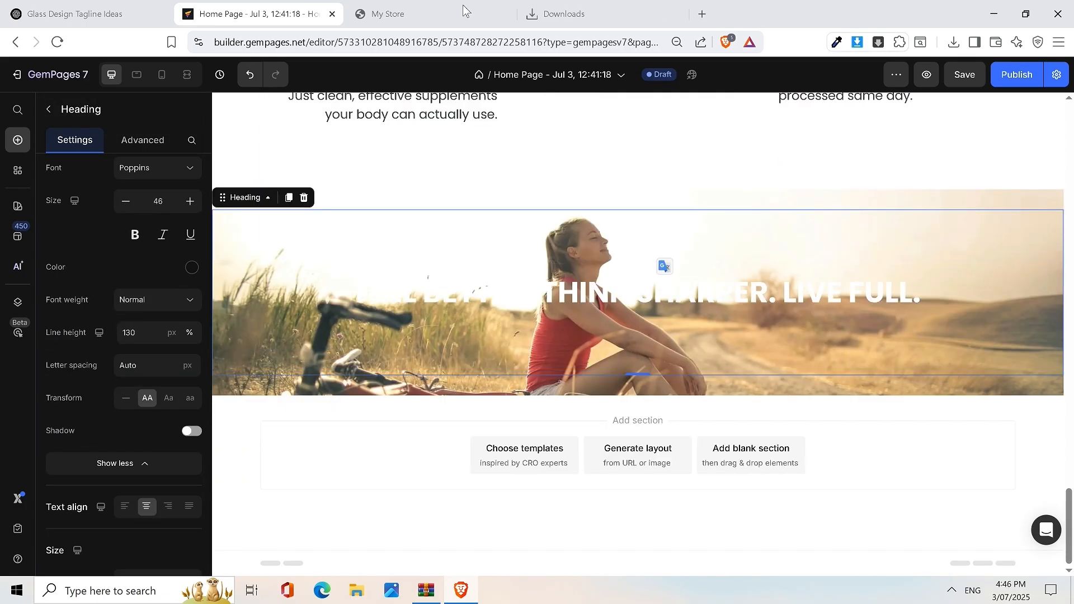
{"action": "left_click", "coordinate": [463, 10]}
{"action": "scroll", "coordinate": [638, 264], "scroll_direction": "up", "scroll_amount": 15}
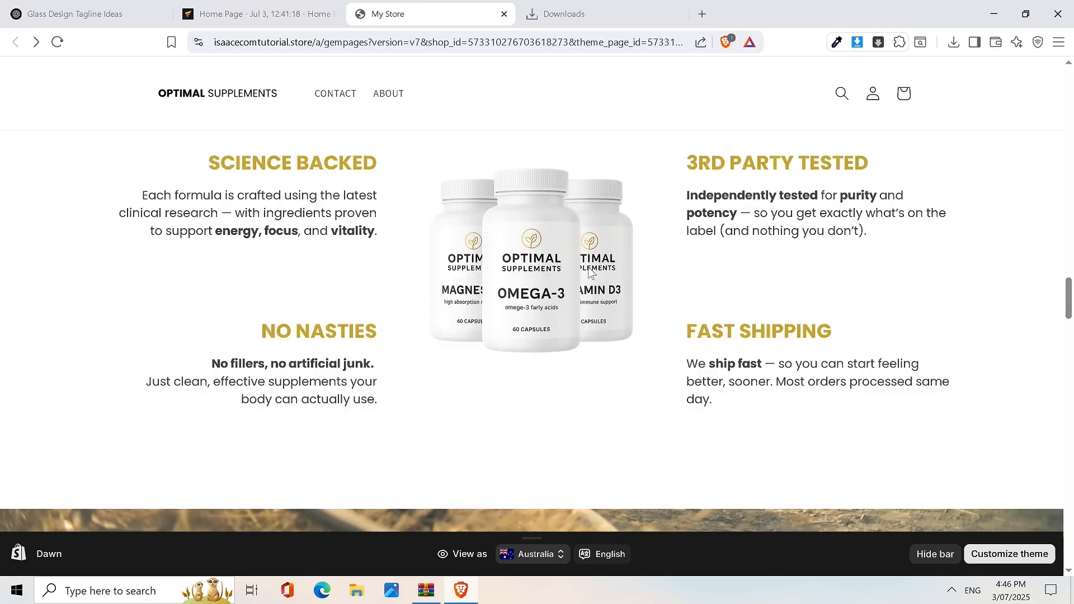
{"action": "scroll", "coordinate": [632, 216], "scroll_direction": "down", "scroll_amount": 6}
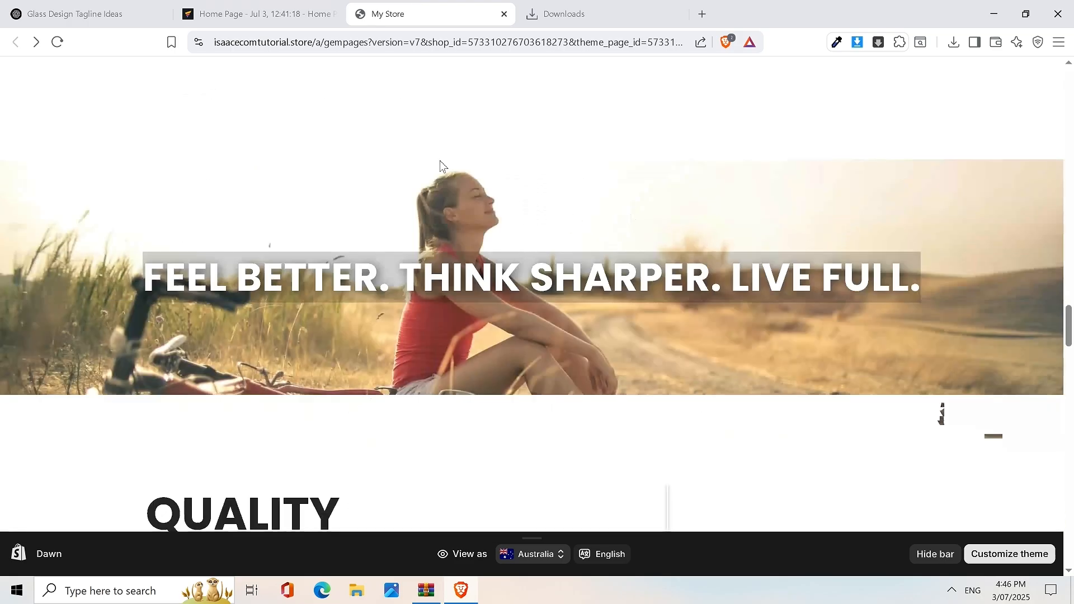
Step: In the GemPages editor, set the font size of the tagline heading over the cyclist photo to 52
{"action": "left_click", "coordinate": [309, 12]}
{"action": "scroll", "coordinate": [800, 240], "scroll_direction": "up", "scroll_amount": 3}
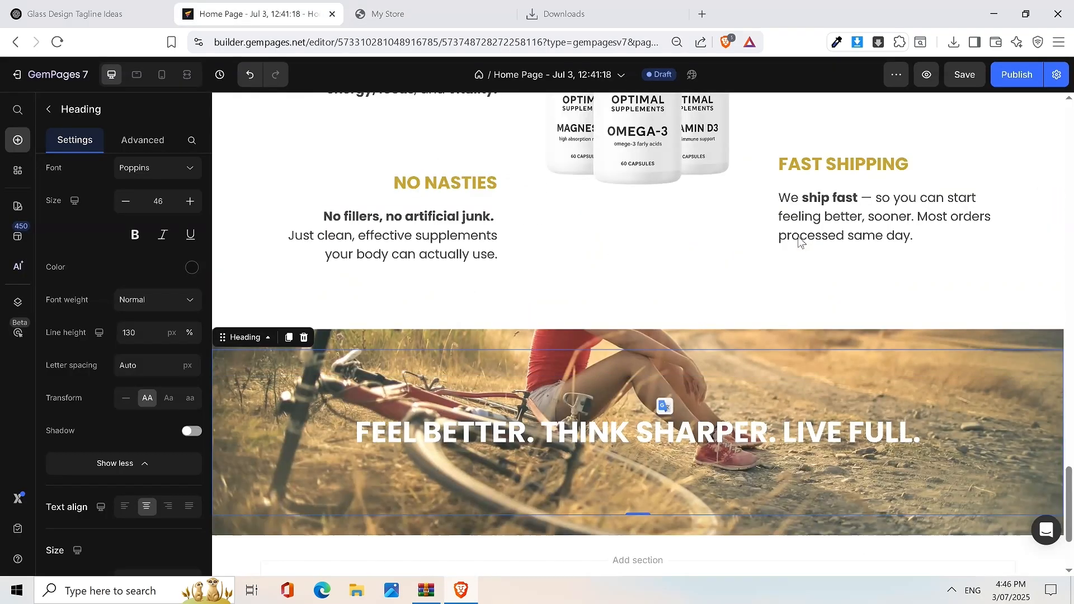
{"action": "left_click", "coordinate": [890, 431]}
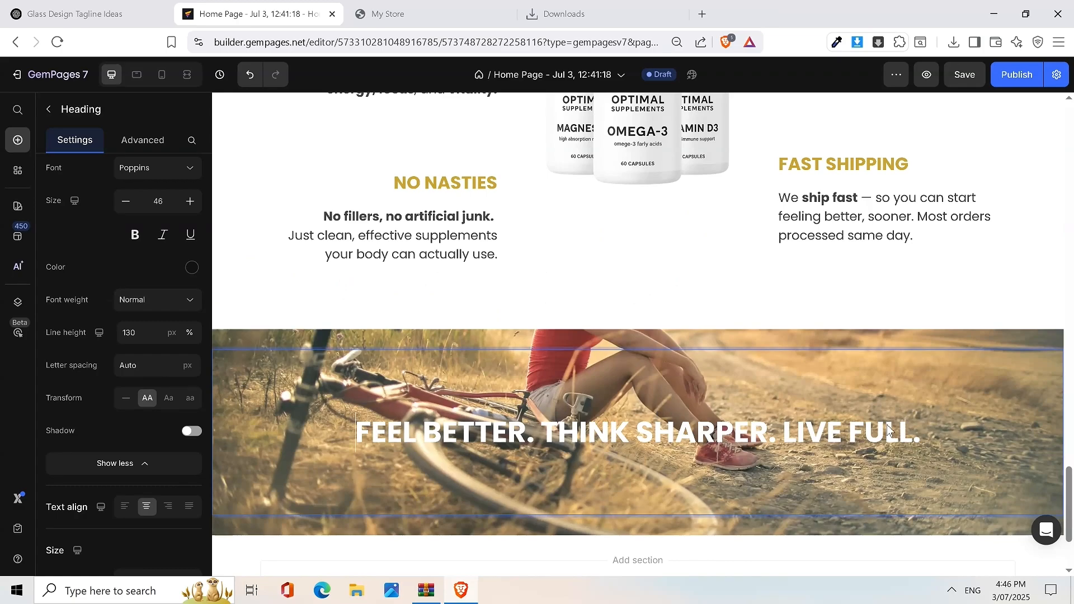
{"action": "triple_click", "coordinate": [848, 431]}
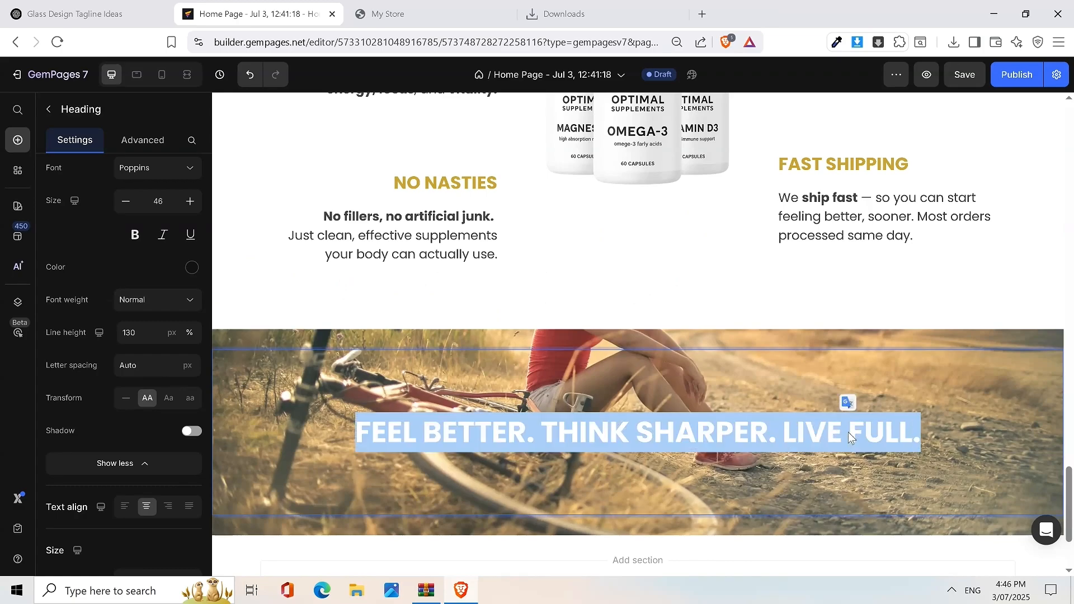
{"action": "left_click", "coordinate": [189, 201]}
{"action": "left_click", "coordinate": [190, 201]}
{"action": "left_click", "coordinate": [190, 201]}
{"action": "left_click", "coordinate": [189, 201]}
{"action": "left_click", "coordinate": [189, 201]}
{"action": "left_click", "coordinate": [190, 201]}
{"action": "left_click", "coordinate": [190, 202]}
{"action": "left_click", "coordinate": [190, 202]}
{"action": "left_click", "coordinate": [126, 202]}
{"action": "left_click", "coordinate": [125, 202]}
{"action": "scroll", "coordinate": [827, 347], "scroll_direction": "down", "scroll_amount": 3}
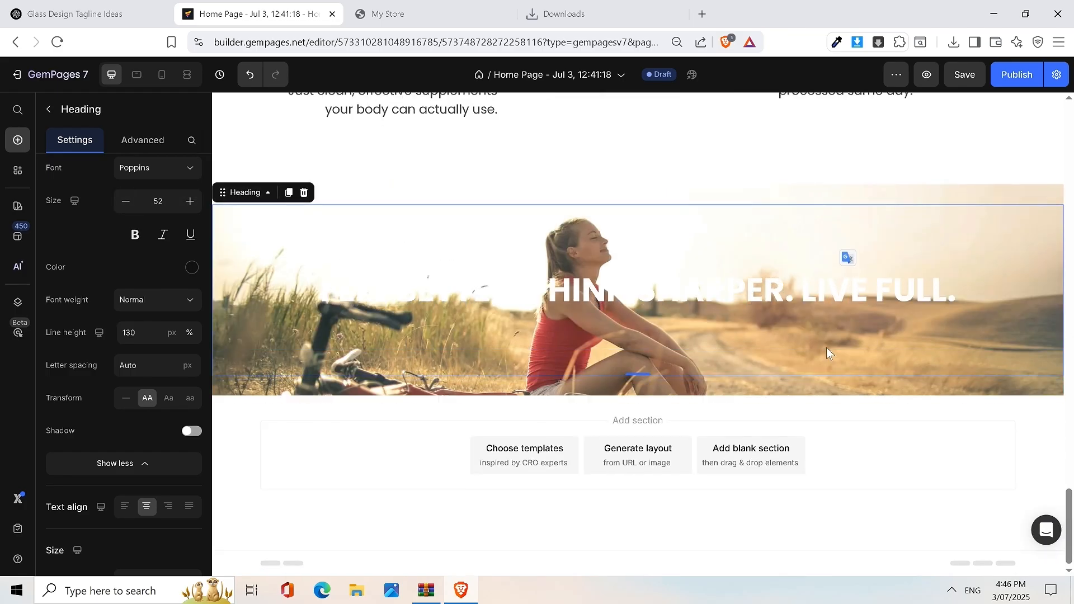
{"action": "scroll", "coordinate": [826, 347], "scroll_direction": "up", "scroll_amount": 3}
Step: Examine the tagline's styling and the background's scrolling behaviour in the reference banner on the My Store page
{"action": "left_click", "coordinate": [408, 24]}
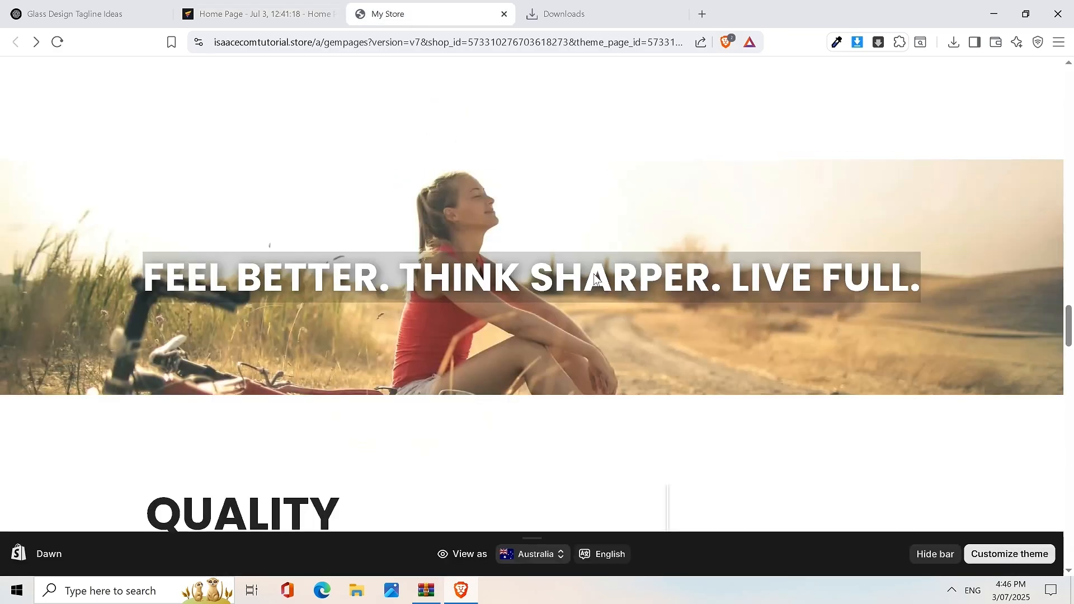
{"action": "scroll", "coordinate": [593, 274], "scroll_direction": "up", "scroll_amount": 2}
{"action": "scroll", "coordinate": [593, 274], "scroll_direction": "down", "scroll_amount": 1}
{"action": "scroll", "coordinate": [593, 278], "scroll_direction": "down", "scroll_amount": 3}
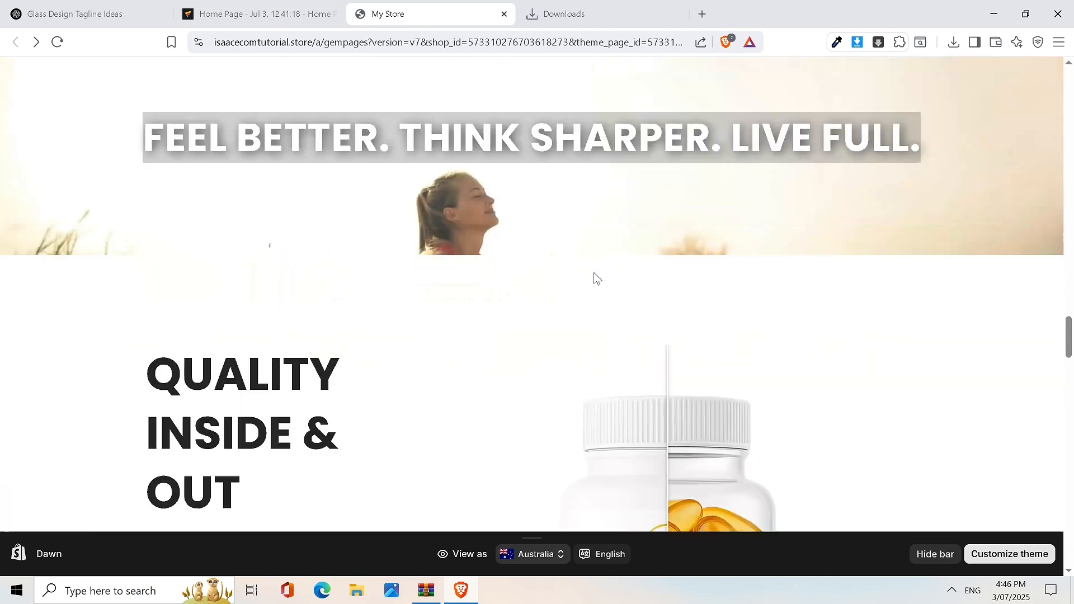
{"action": "scroll", "coordinate": [472, 138], "scroll_direction": "up", "scroll_amount": 5}
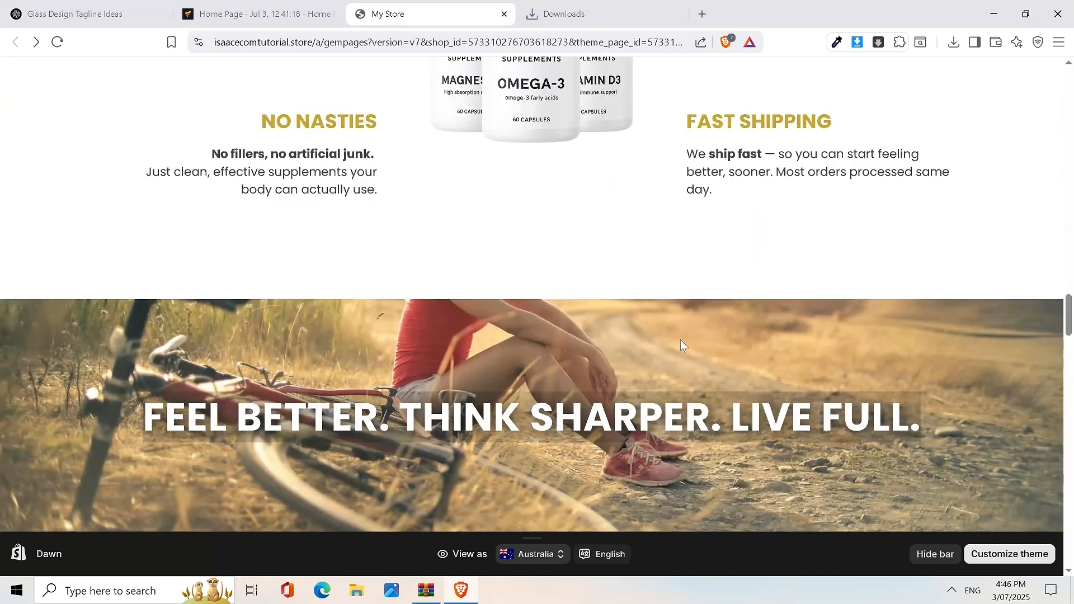
{"action": "scroll", "coordinate": [473, 159], "scroll_direction": "up", "scroll_amount": 1}
{"action": "scroll", "coordinate": [599, 203], "scroll_direction": "down", "scroll_amount": 10}
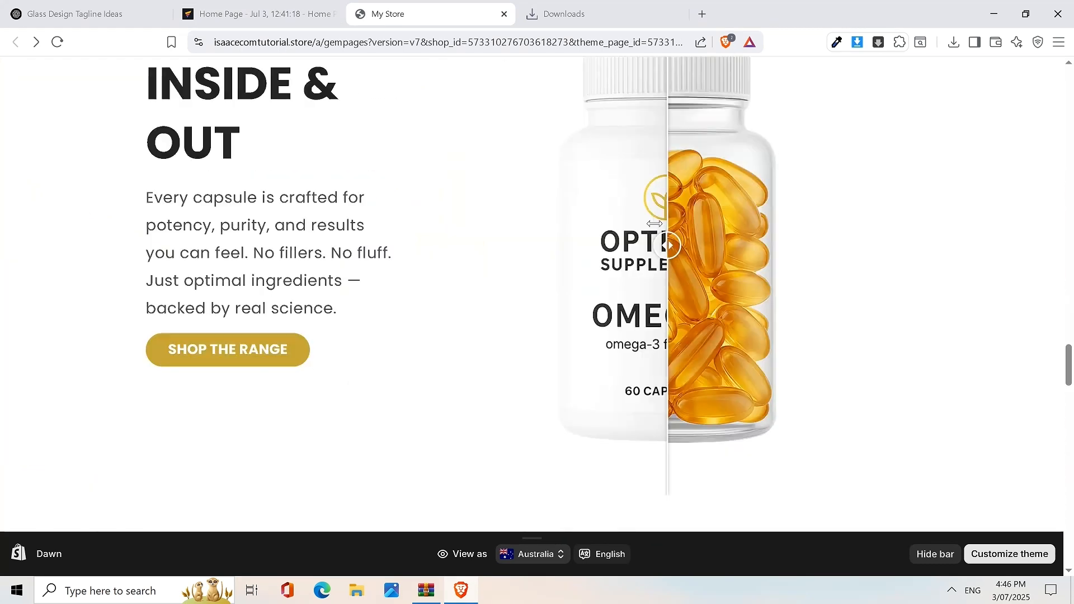
{"action": "scroll", "coordinate": [647, 233], "scroll_direction": "up", "scroll_amount": 12}
{"action": "scroll", "coordinate": [647, 231], "scroll_direction": "down", "scroll_amount": 4}
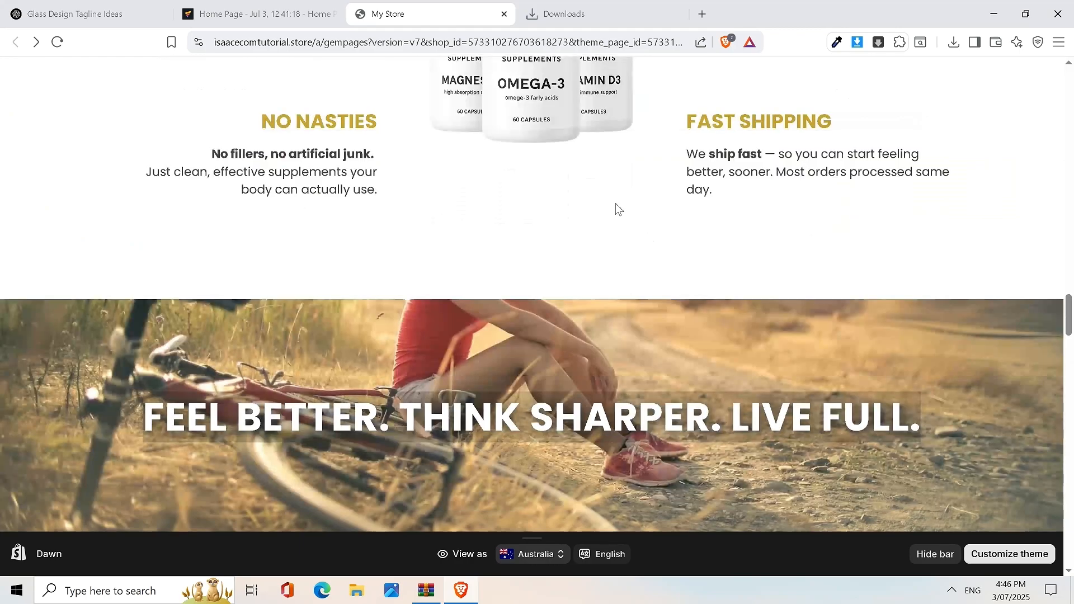
{"action": "scroll", "coordinate": [615, 203], "scroll_direction": "up", "scroll_amount": 1}
Step: Back in the GemPages editor, turn on the tagline heading's text shadow and set its blur to 5 px
{"action": "left_click", "coordinate": [264, 7]}
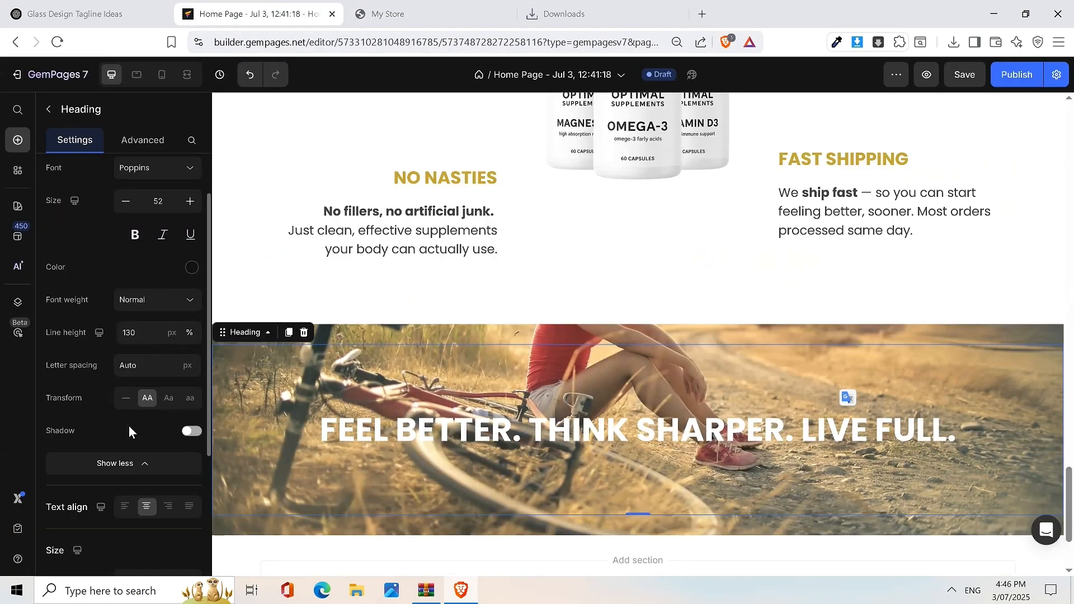
{"action": "scroll", "coordinate": [126, 224], "scroll_direction": "up", "scroll_amount": 1}
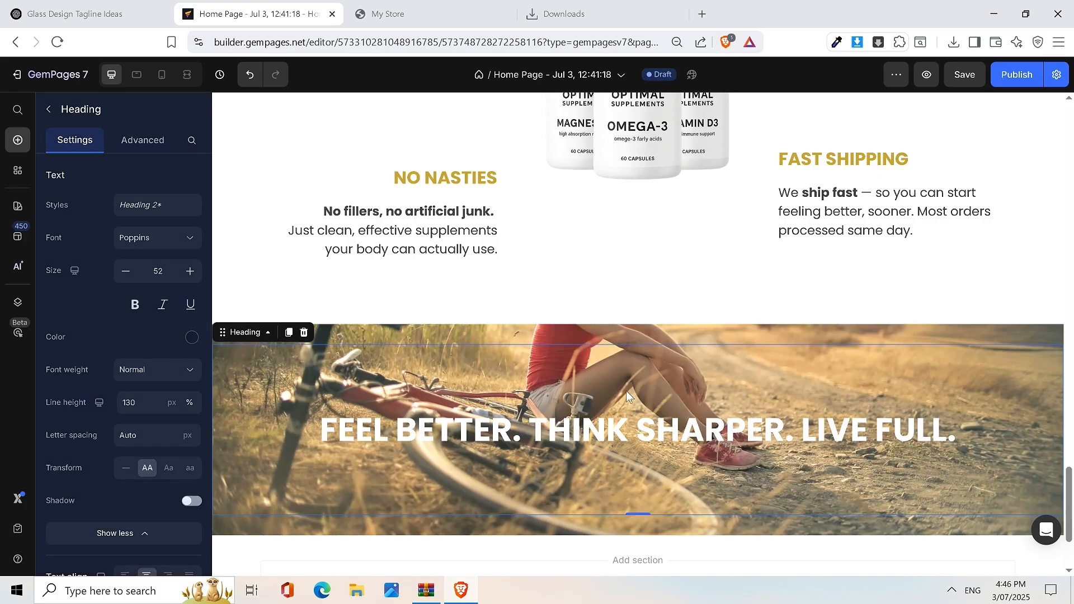
{"action": "left_click", "coordinate": [592, 341]}
{"action": "left_click", "coordinate": [218, 375]}
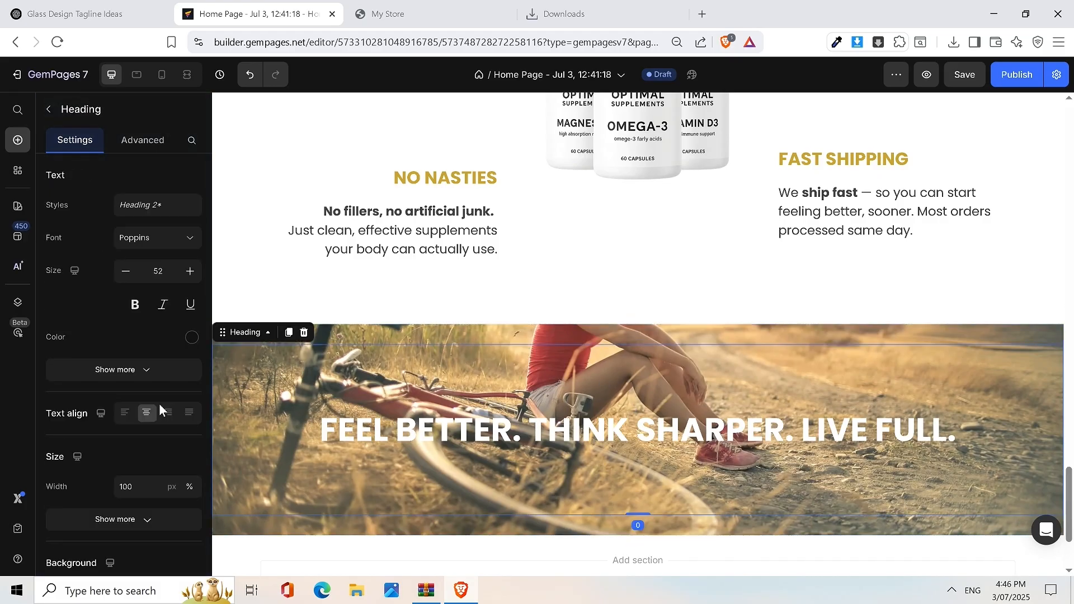
{"action": "scroll", "coordinate": [144, 420], "scroll_direction": "down", "scroll_amount": 1}
{"action": "left_click", "coordinate": [136, 449]}
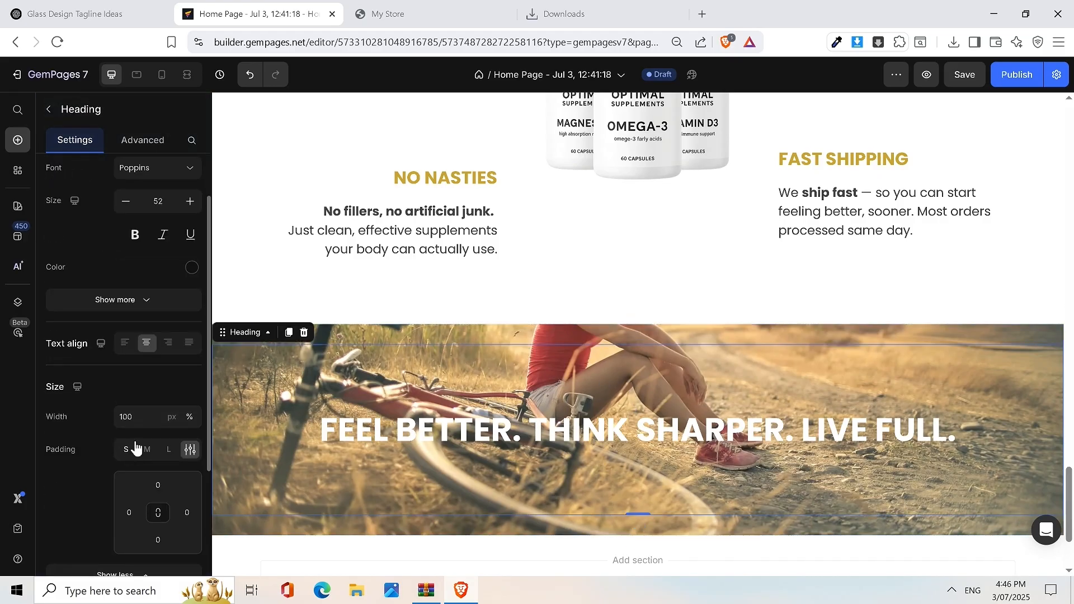
{"action": "left_click", "coordinate": [116, 299]}
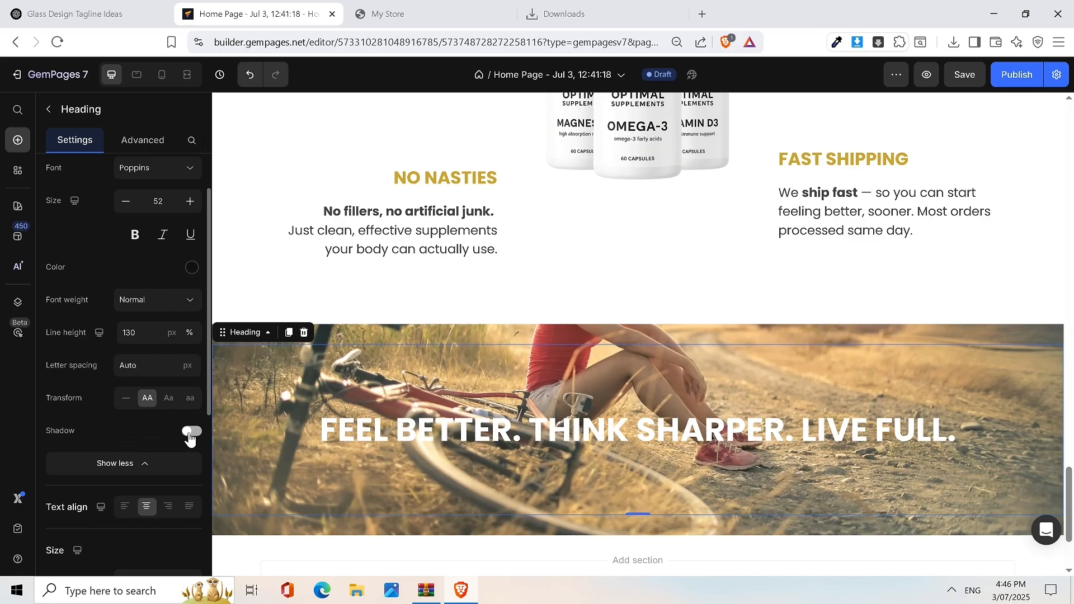
{"action": "left_click", "coordinate": [191, 431]}
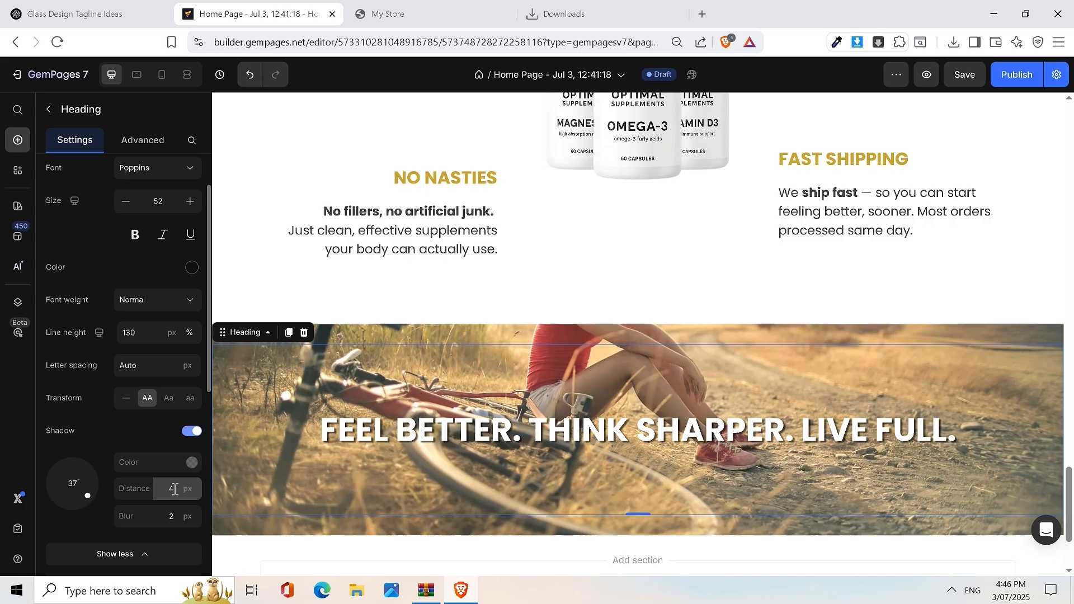
{"action": "left_click", "coordinate": [175, 512]}
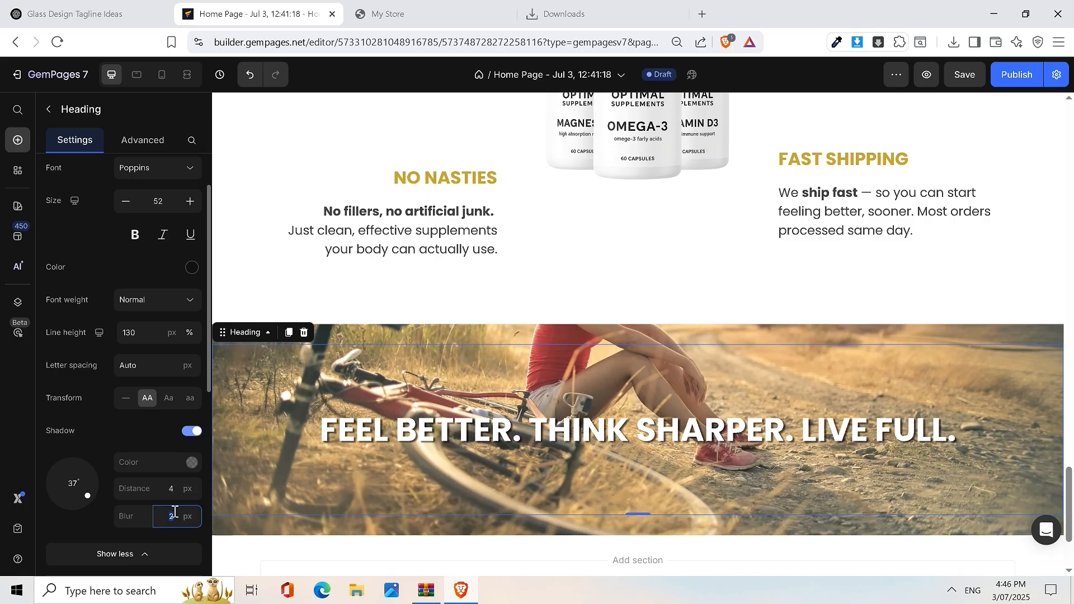
{"action": "type", "text": "5"}
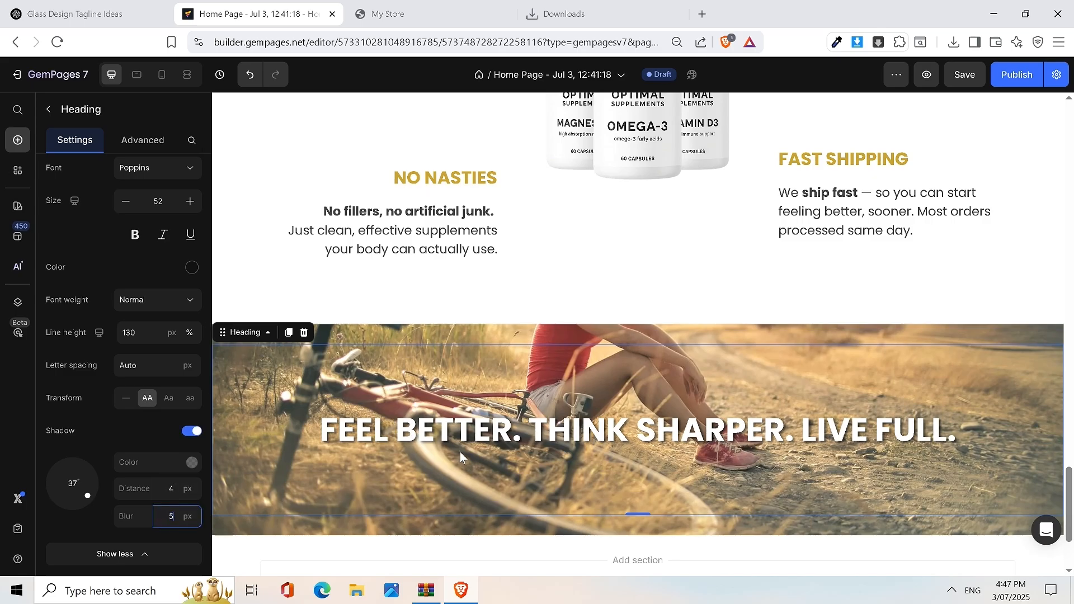
Step: Check the shadowed tagline's legibility against the fixed background photo and save the page
{"action": "scroll", "coordinate": [783, 378], "scroll_direction": "down", "scroll_amount": 1}
{"action": "scroll", "coordinate": [784, 383], "scroll_direction": "down", "scroll_amount": 1}
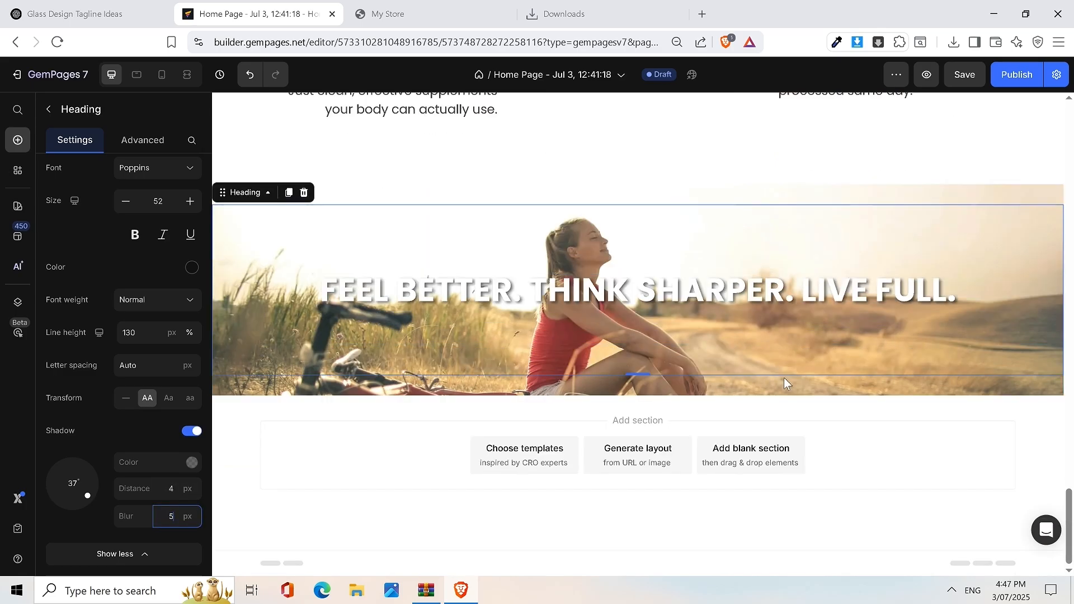
{"action": "scroll", "coordinate": [785, 383], "scroll_direction": "up", "scroll_amount": 5}
{"action": "scroll", "coordinate": [783, 383], "scroll_direction": "down", "scroll_amount": 3}
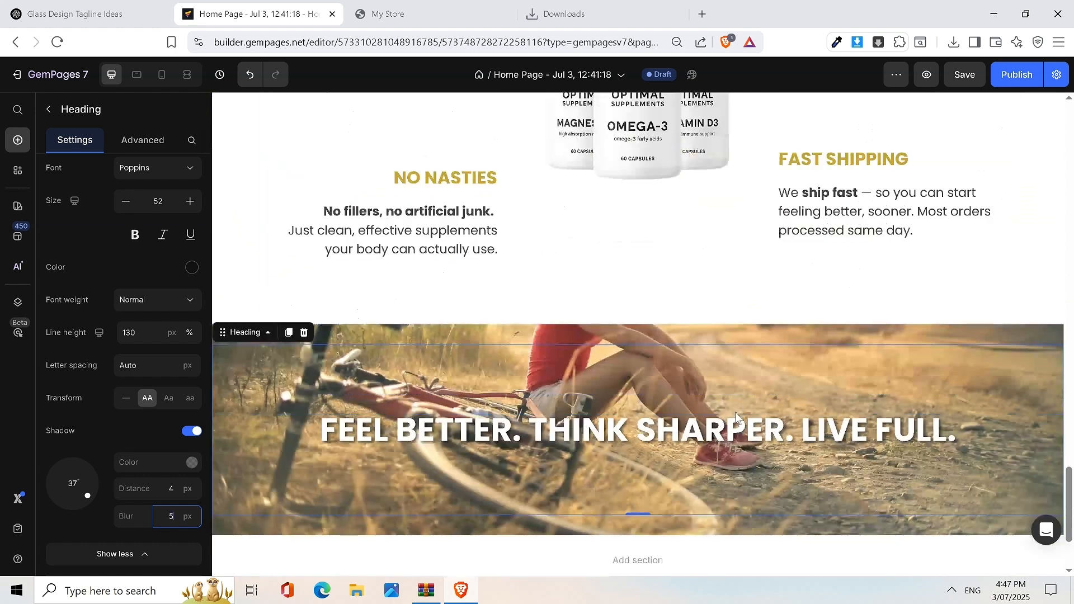
{"action": "scroll", "coordinate": [734, 411], "scroll_direction": "down", "scroll_amount": 1}
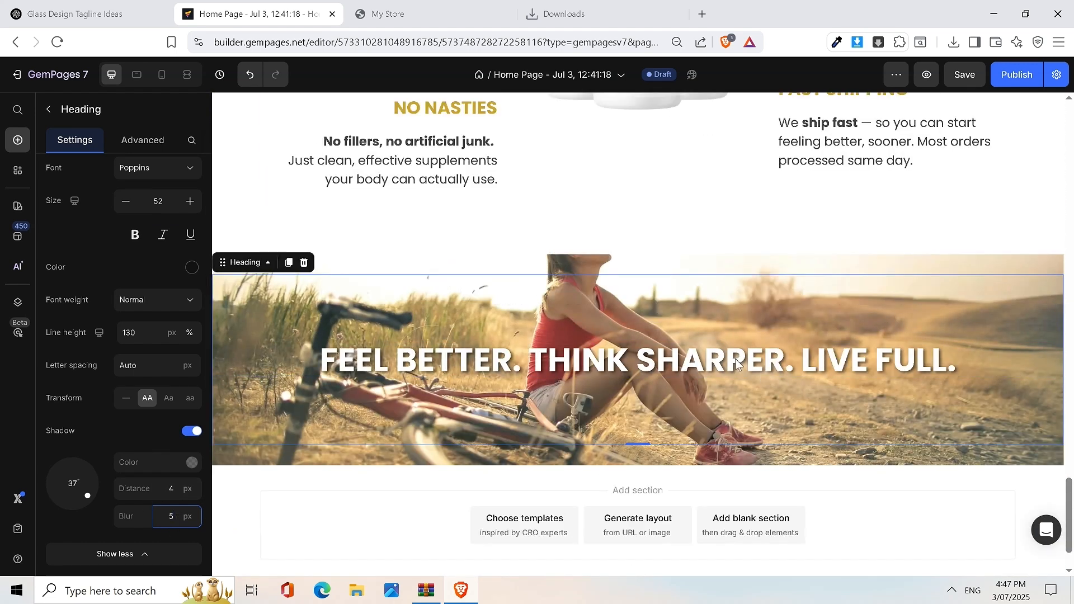
{"action": "left_click", "coordinate": [976, 81]}
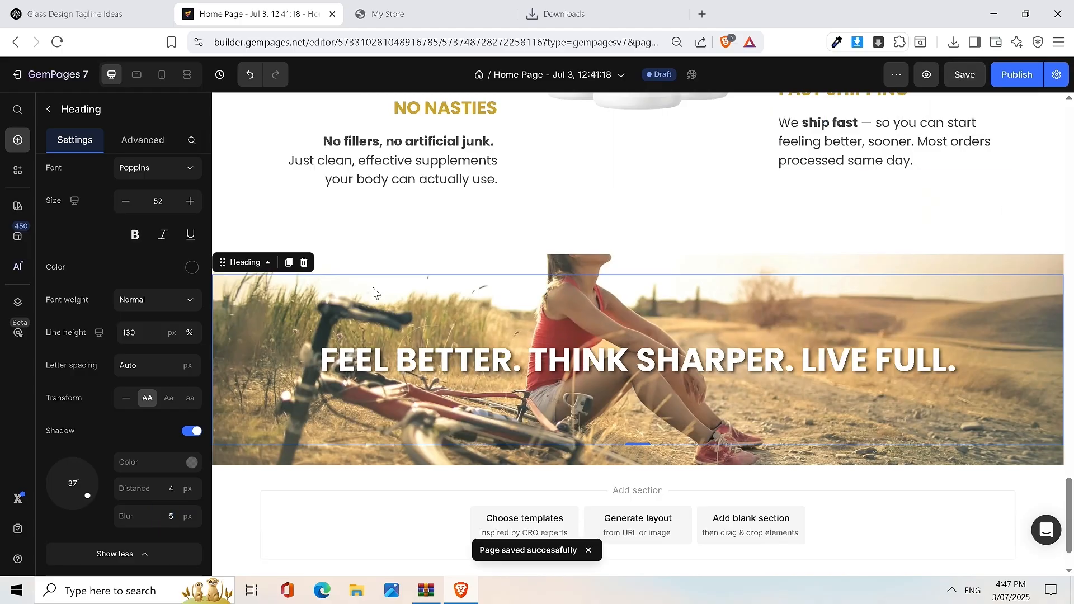
{"action": "scroll", "coordinate": [608, 282], "scroll_direction": "up", "scroll_amount": 5}
{"action": "scroll", "coordinate": [473, 331], "scroll_direction": "down", "scroll_amount": 6}
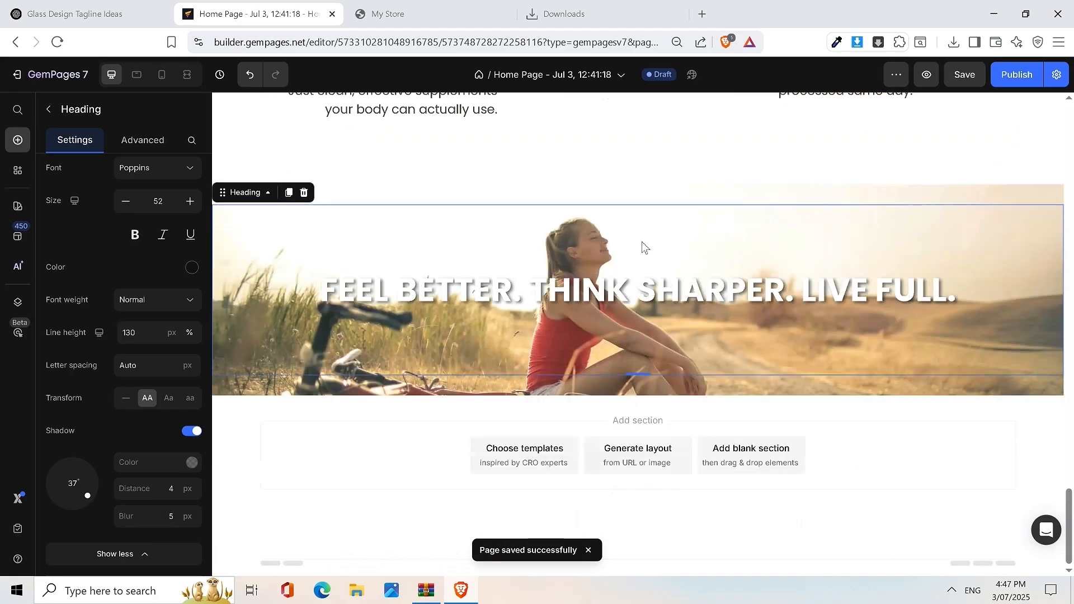
Step: On the My Store page, examine the Quality Inside & Out section and try its bottle image comparison slider
{"action": "left_click", "coordinate": [414, 15]}
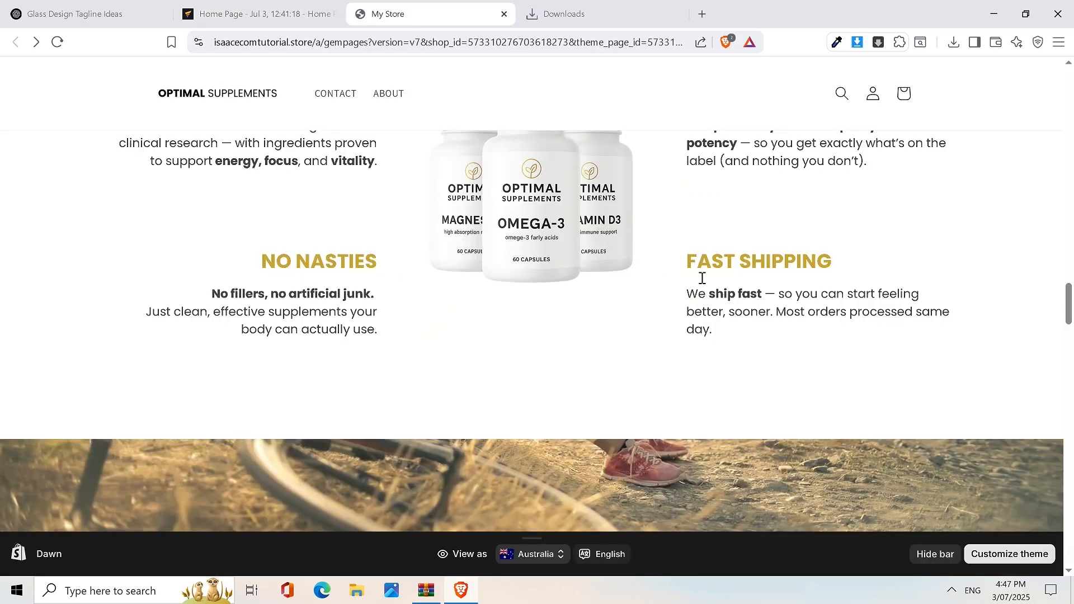
{"action": "scroll", "coordinate": [609, 241], "scroll_direction": "down", "scroll_amount": 10}
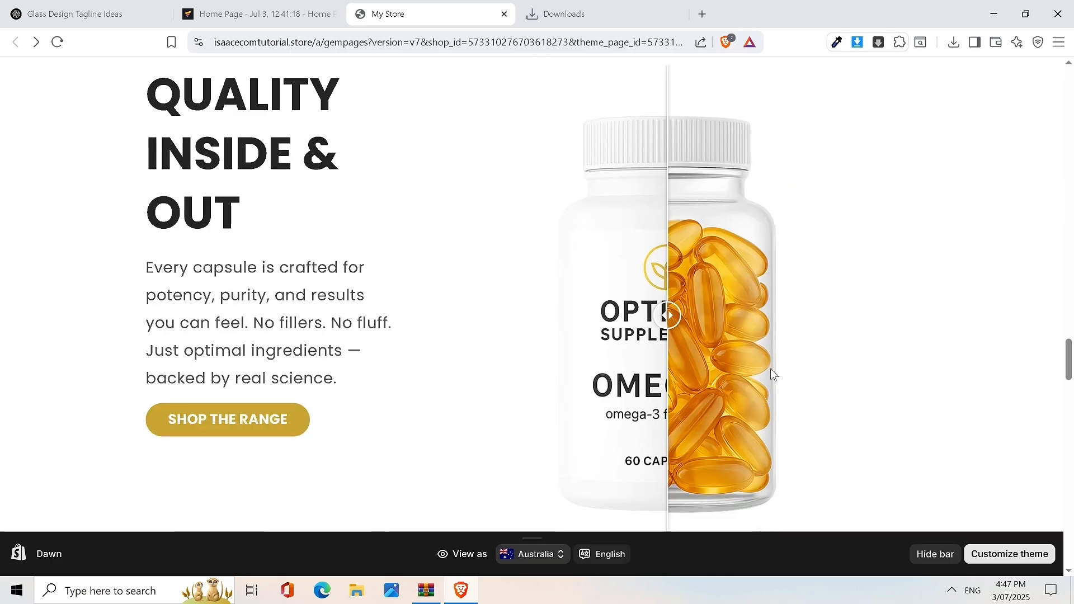
{"action": "left_click_drag", "start_coordinate": [669, 314], "coordinate": [830, 305]}
{"action": "left_click_drag", "start_coordinate": [954, 297], "coordinate": [926, 256]}
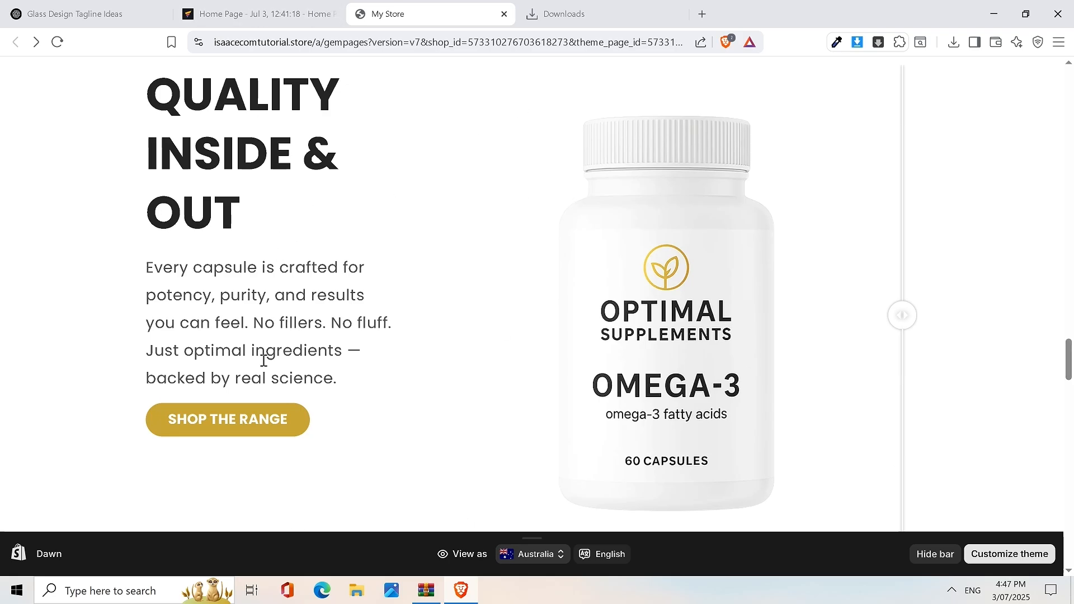
Step: Open the GemPages template library from below the tagline banner and show its section templates, checking the reference section on My Store
{"action": "left_click", "coordinate": [280, 13]}
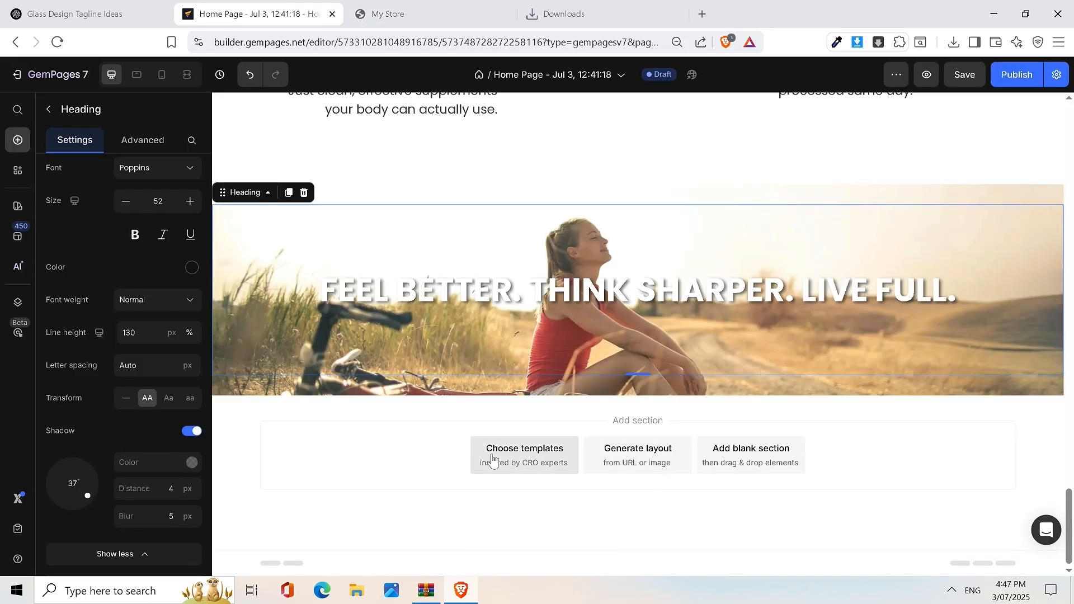
{"action": "left_click", "coordinate": [522, 461]}
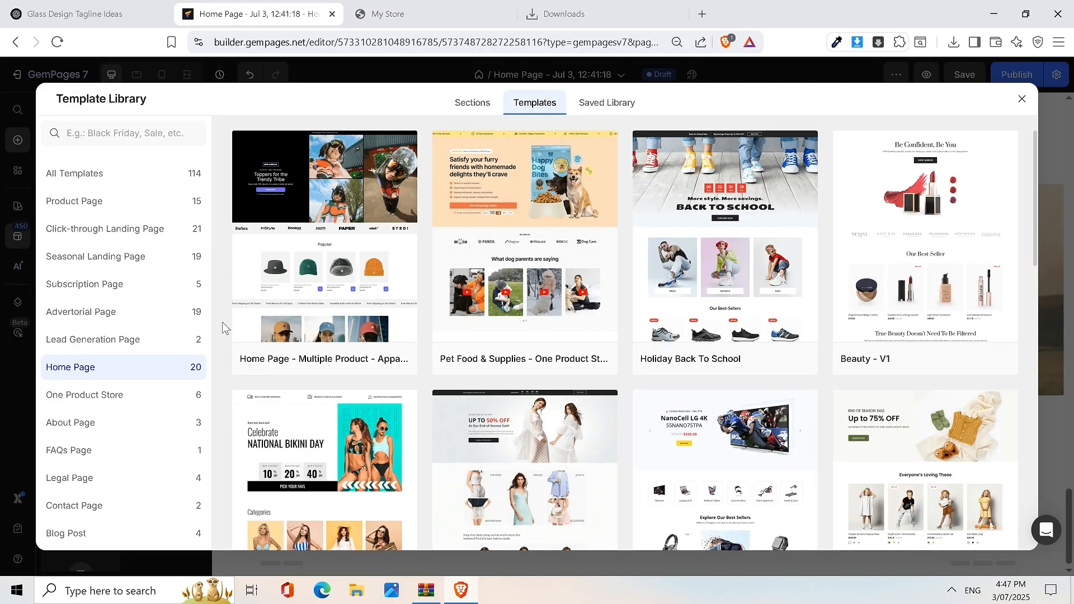
{"action": "scroll", "coordinate": [679, 353], "scroll_direction": "down", "scroll_amount": 5}
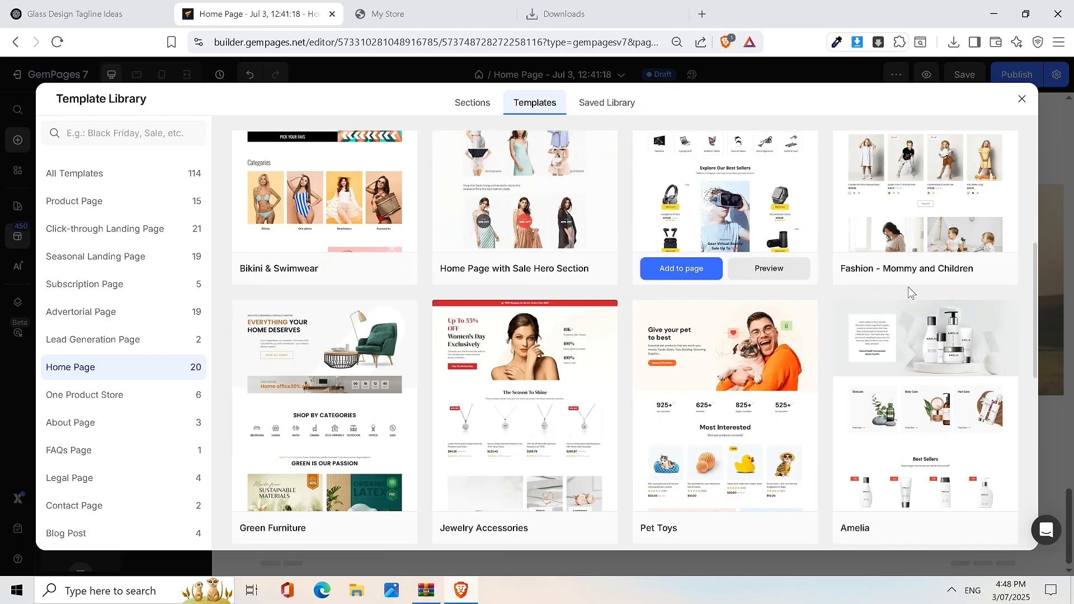
{"action": "left_click", "coordinate": [467, 106]}
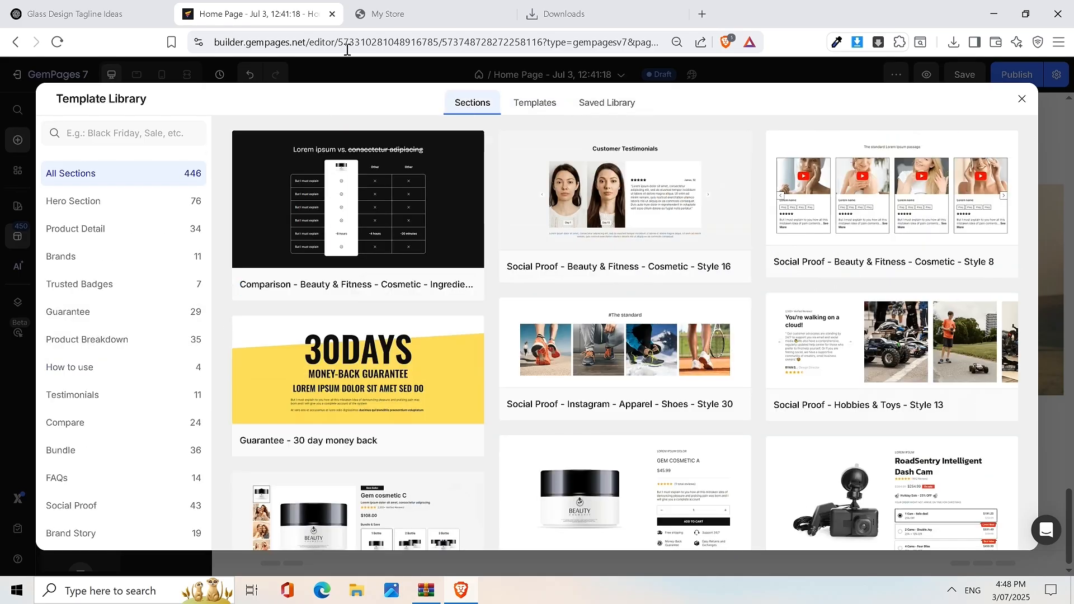
{"action": "left_click", "coordinate": [374, 17]}
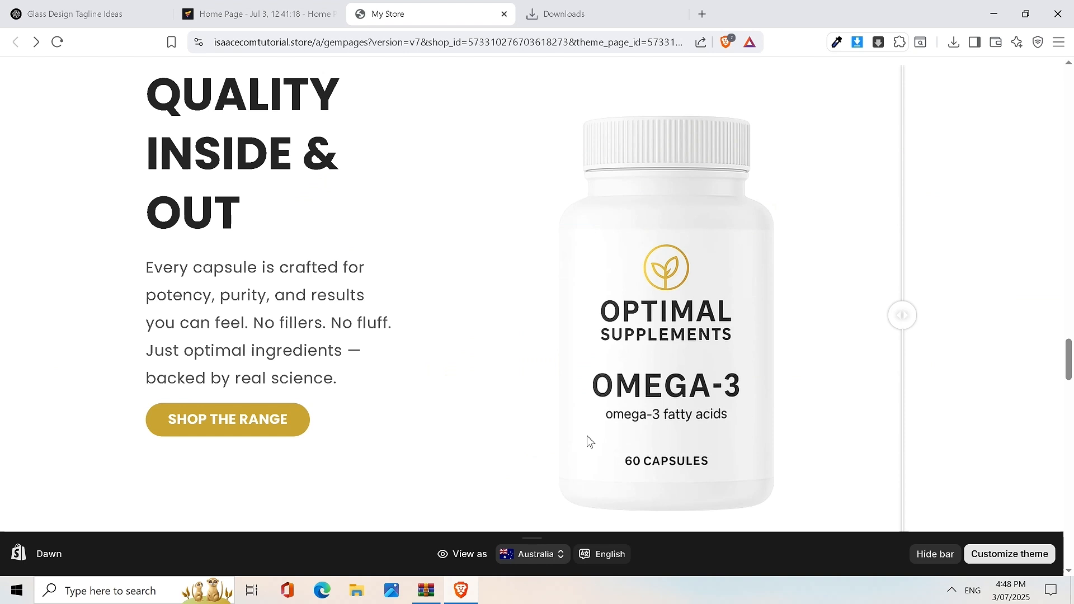
{"action": "left_click", "coordinate": [252, 13]}
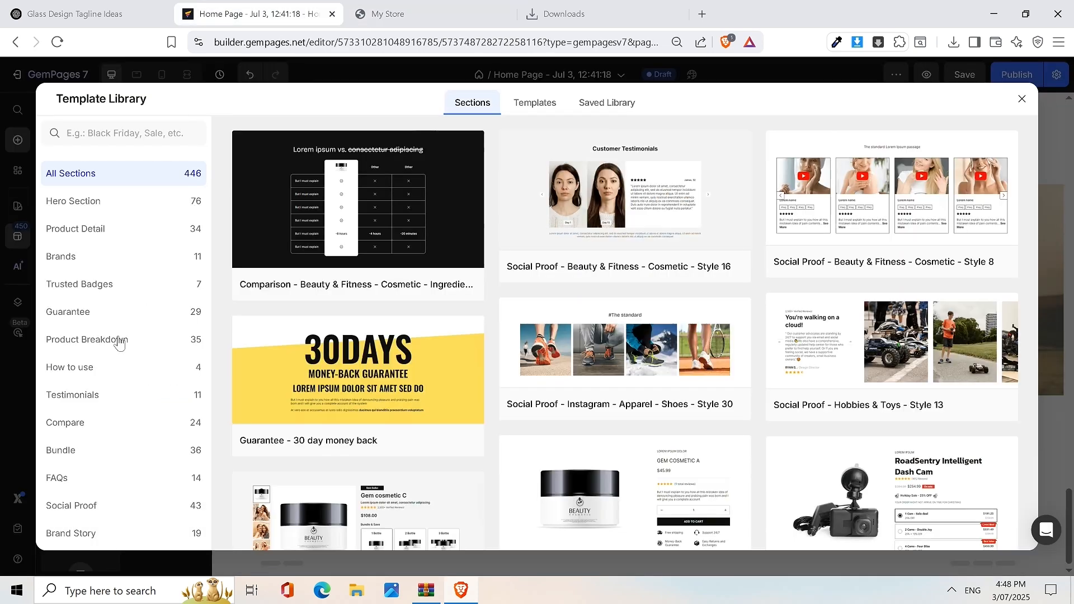
Step: From the Compare section templates, add the section with heading text beside a cat food image comparison slider to the page
{"action": "left_click", "coordinate": [87, 422]}
{"action": "scroll", "coordinate": [526, 335], "scroll_direction": "down", "scroll_amount": 10}
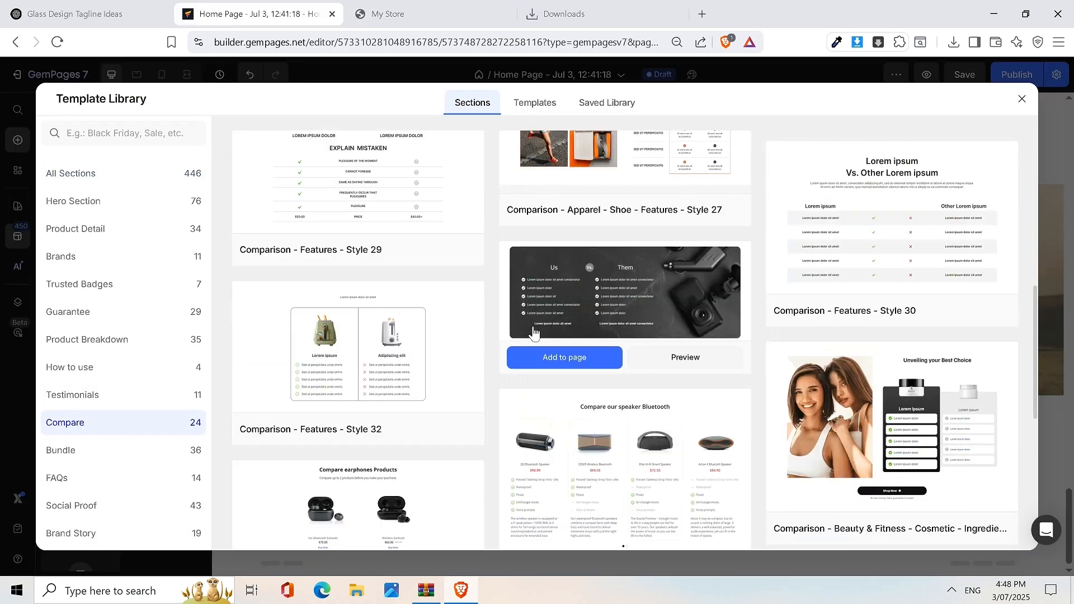
{"action": "scroll", "coordinate": [507, 319], "scroll_direction": "down", "scroll_amount": 10}
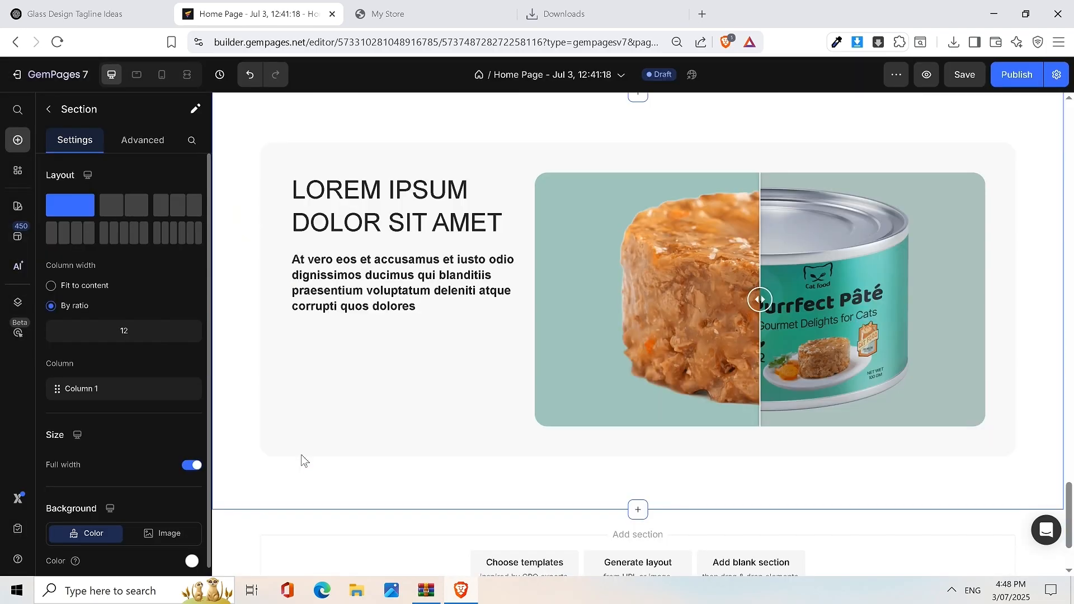
Step: Review the new comparison section's placement beneath the tagline banner and test its image slider
{"action": "scroll", "coordinate": [746, 301], "scroll_direction": "up", "scroll_amount": 5}
{"action": "scroll", "coordinate": [727, 294], "scroll_direction": "down", "scroll_amount": 4}
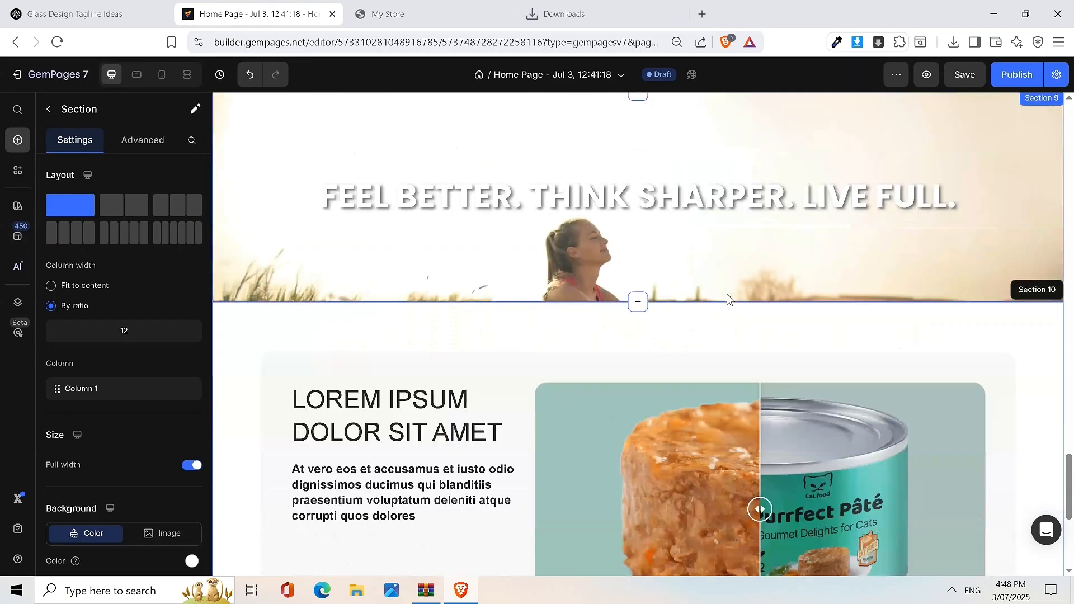
{"action": "left_click_drag", "start_coordinate": [759, 369], "coordinate": [582, 375]}
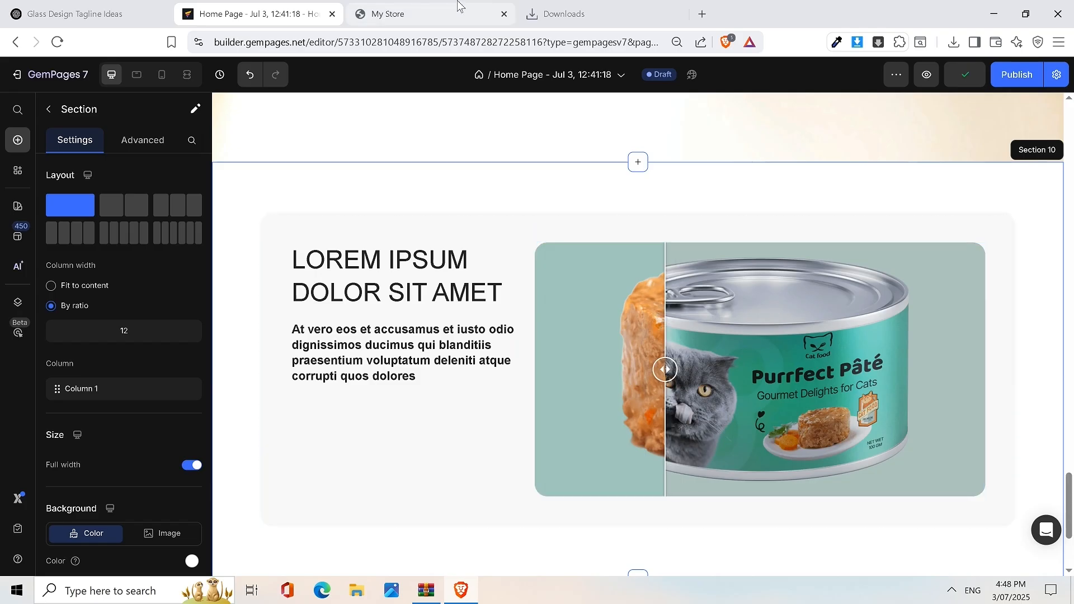
Step: Set the background color of the comparison section's row to white
{"action": "scroll", "coordinate": [522, 263], "scroll_direction": "up", "scroll_amount": 1}
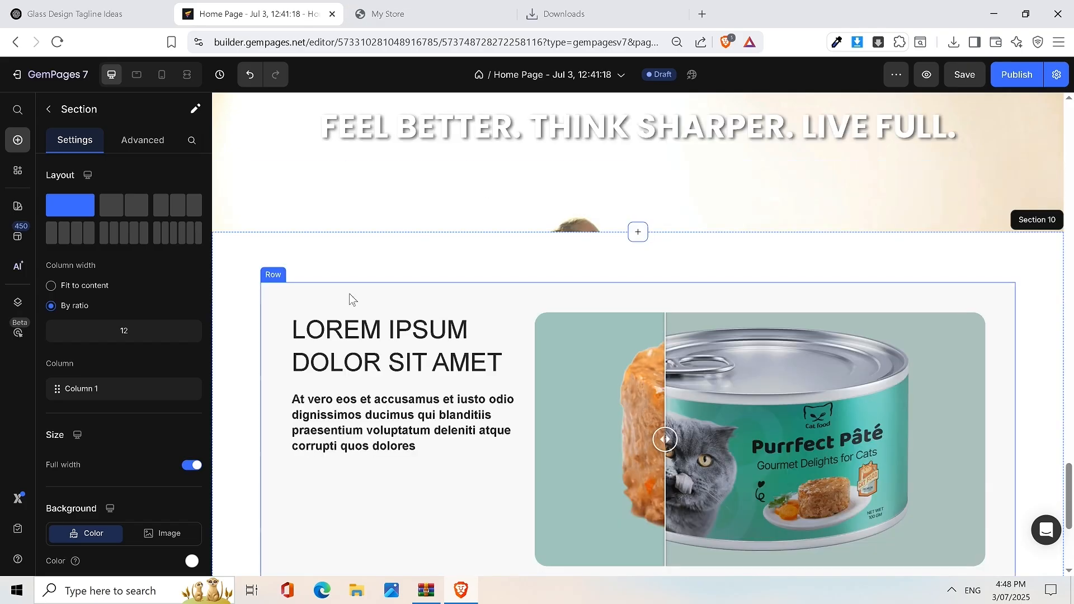
{"action": "left_click", "coordinate": [280, 300]}
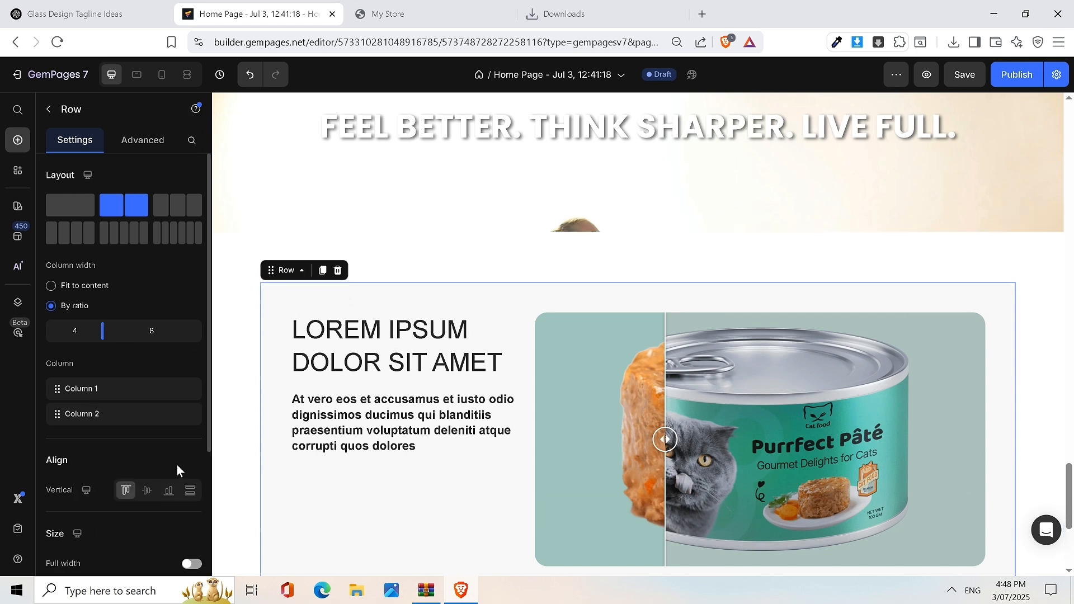
{"action": "scroll", "coordinate": [165, 496], "scroll_direction": "down", "scroll_amount": 1}
{"action": "scroll", "coordinate": [165, 496], "scroll_direction": "down", "scroll_amount": 3}
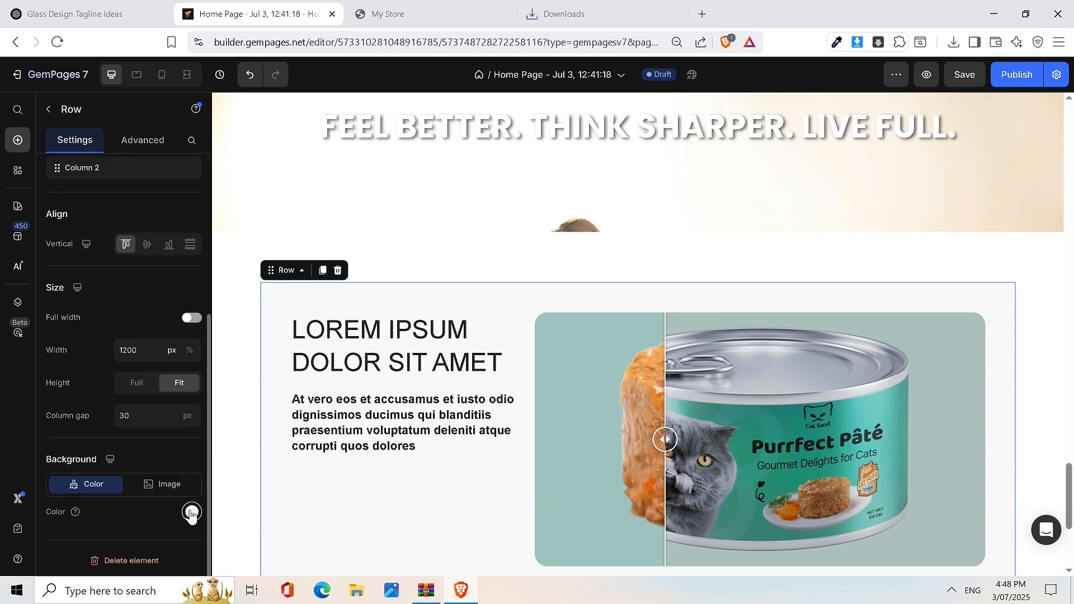
{"action": "left_click", "coordinate": [192, 511]}
{"action": "left_click", "coordinate": [235, 456]}
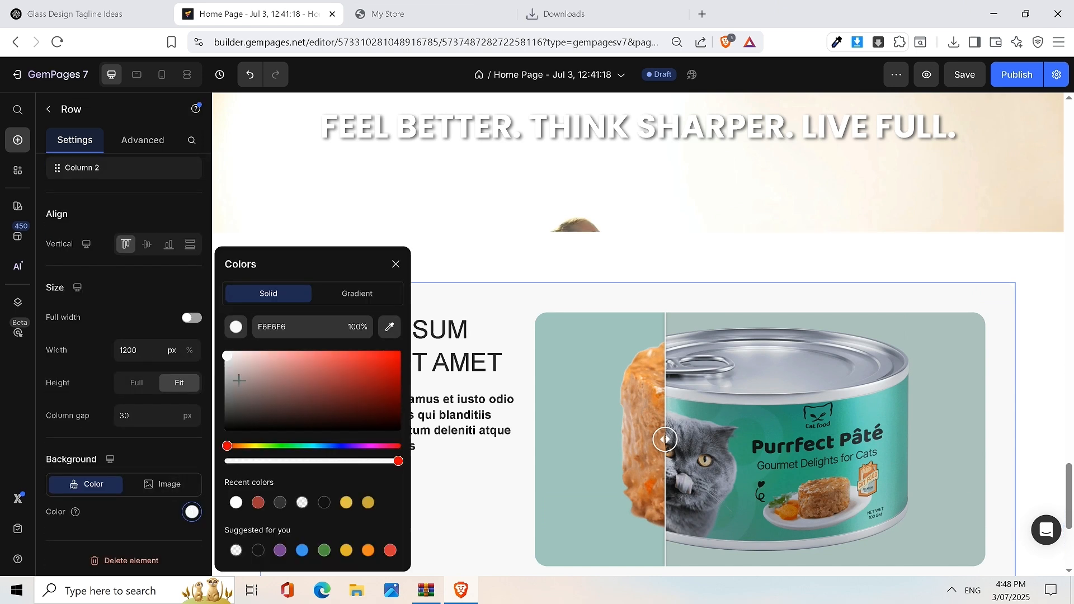
{"action": "left_click_drag", "start_coordinate": [208, 342], "coordinate": [184, 312]}
{"action": "left_click", "coordinate": [520, 259]}
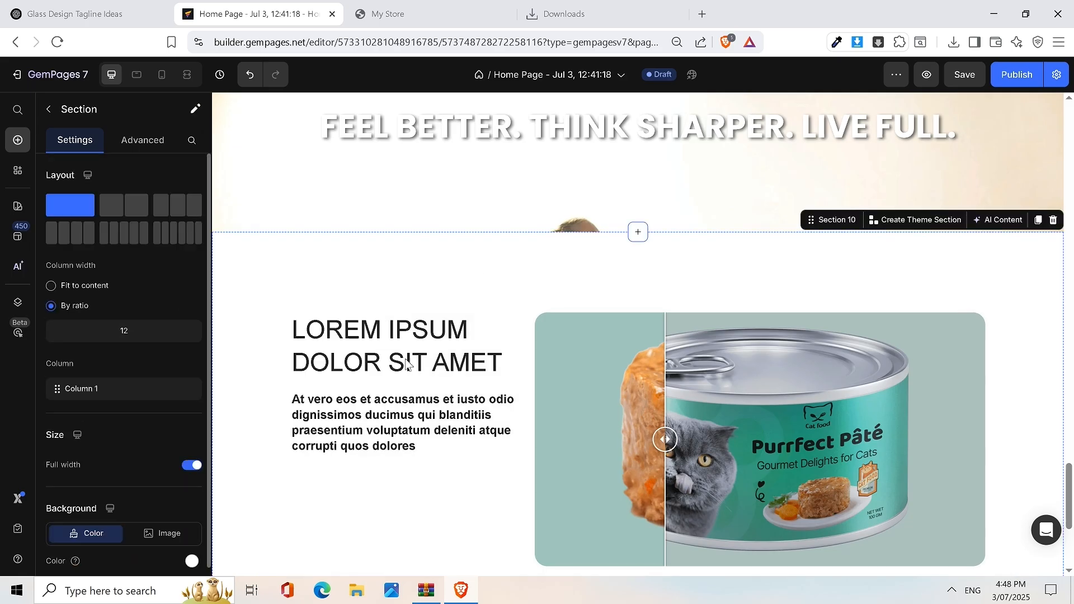
Step: Replace the comparison section's heading with "QUALITY INSIDE & OUT" copied from the My Store page, removing the extra blank lines
{"action": "left_click", "coordinate": [407, 17]}
{"action": "scroll", "coordinate": [274, 212], "scroll_direction": "up", "scroll_amount": 3}
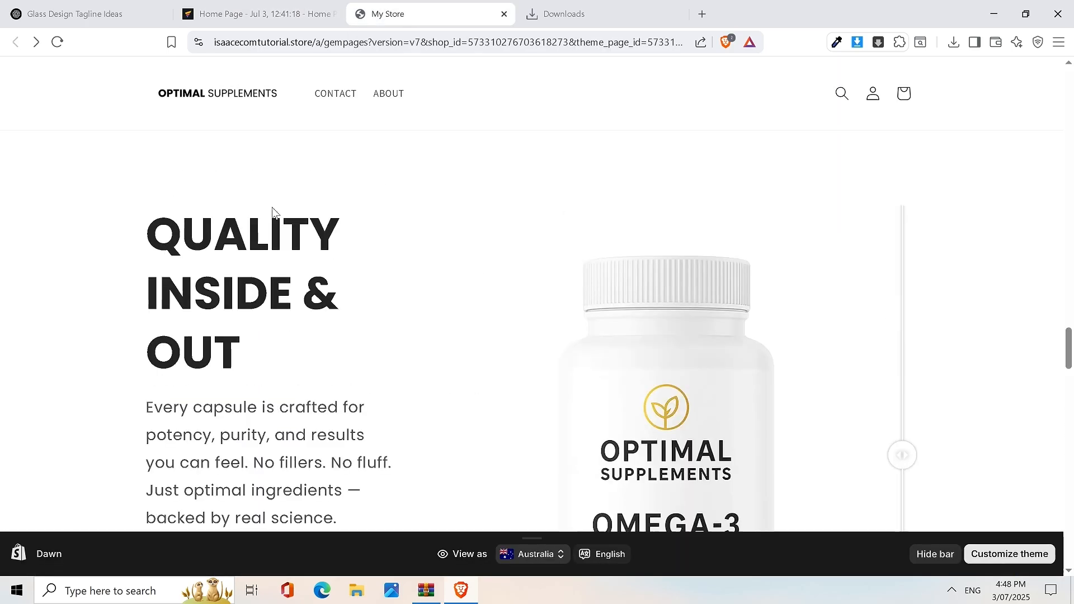
{"action": "scroll", "coordinate": [212, 279], "scroll_direction": "down", "scroll_amount": 3}
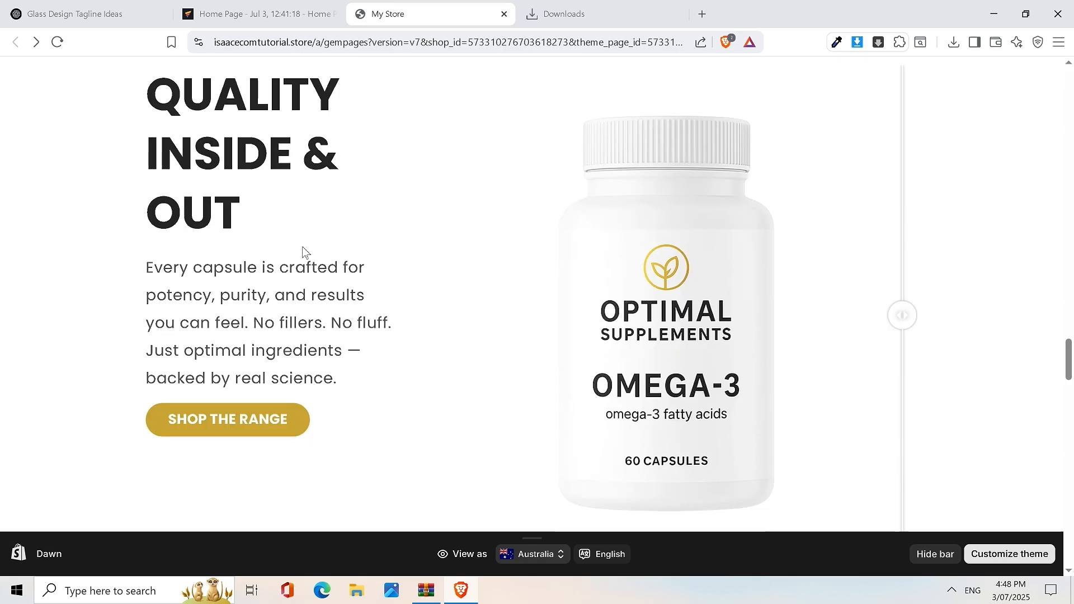
{"action": "double_click", "coordinate": [240, 146]}
{"action": "triple_click", "coordinate": [239, 146]}
{"action": "key", "text": "ctrl+c"}
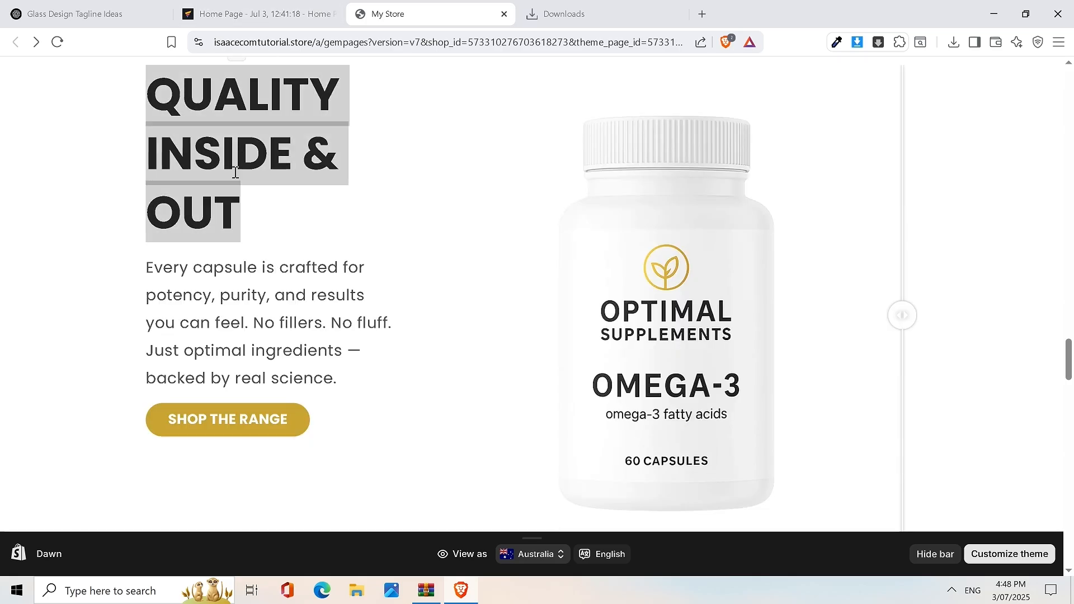
{"action": "left_click", "coordinate": [285, 16]}
{"action": "triple_click", "coordinate": [473, 339]}
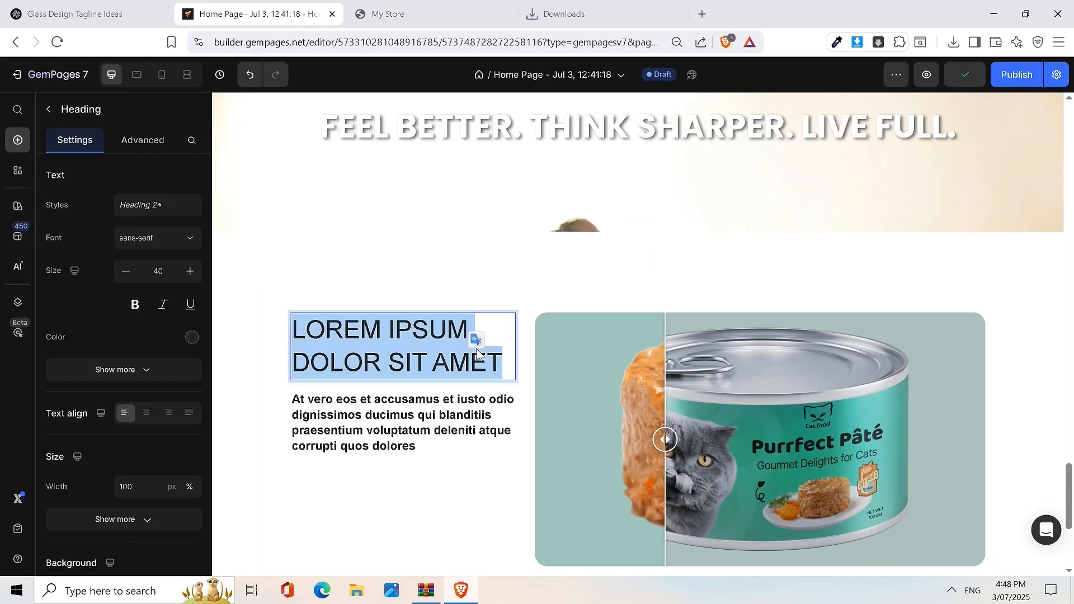
{"action": "key", "text": "ctrl+v"}
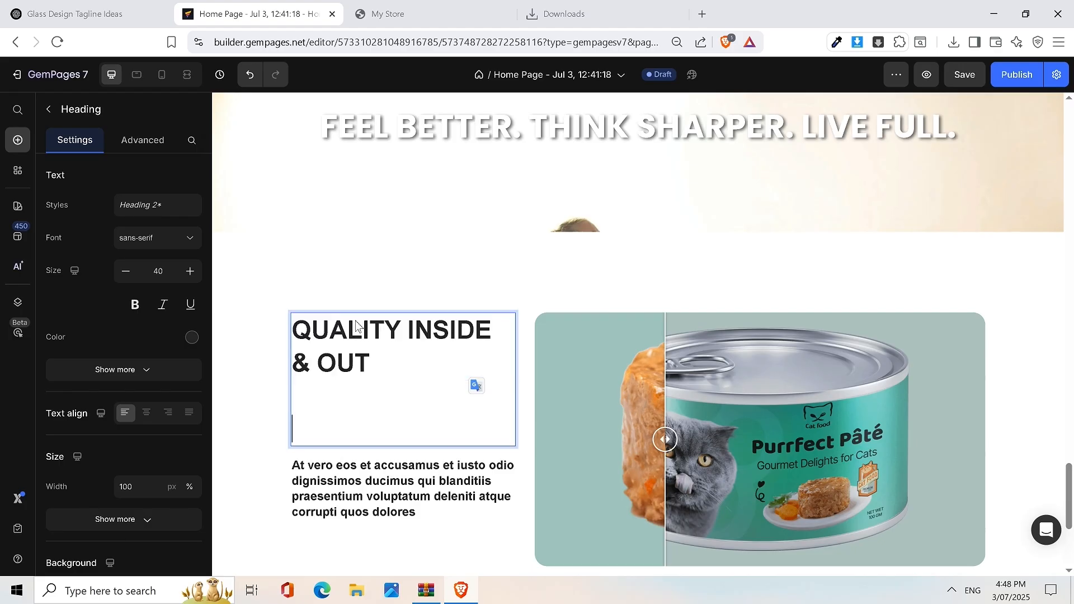
{"action": "key", "text": "BackSpace"}
{"action": "key", "text": "BackSpace"}
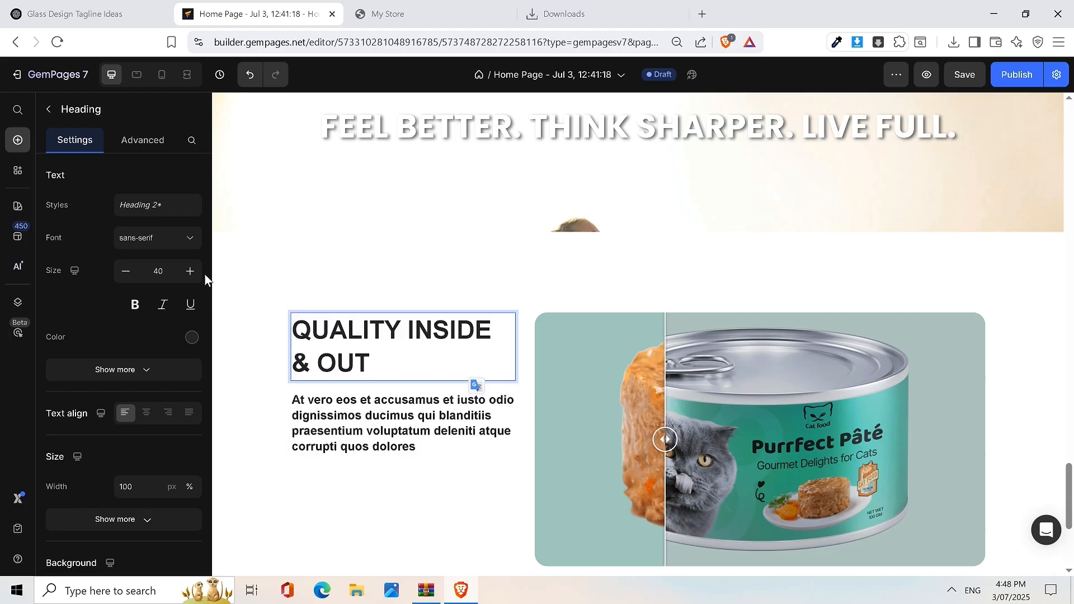
Step: Set the Quality Inside & Out heading's font size to 79
{"action": "left_click", "coordinate": [191, 271]}
{"action": "left_click", "coordinate": [190, 271]}
{"action": "left_click", "coordinate": [190, 271]}
{"action": "left_click", "coordinate": [190, 271]}
{"action": "left_click", "coordinate": [190, 271]}
{"action": "left_click", "coordinate": [190, 271]}
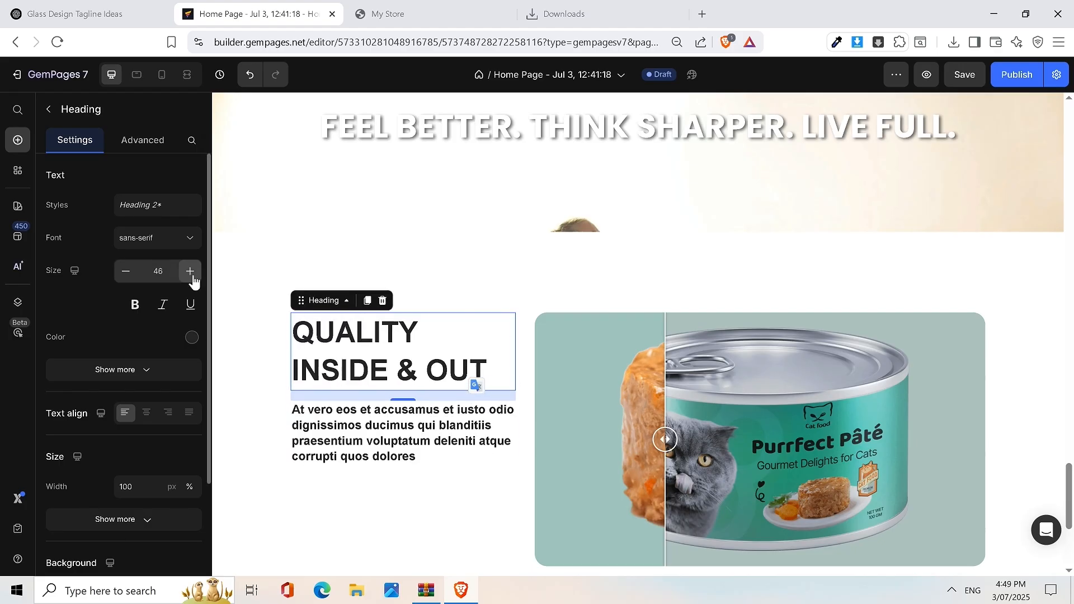
{"action": "left_click", "coordinate": [191, 272]}
{"action": "left_click", "coordinate": [191, 272]}
{"action": "left_click", "coordinate": [191, 271]}
{"action": "left_click", "coordinate": [190, 271]}
{"action": "left_click", "coordinate": [190, 272]}
{"action": "left_click", "coordinate": [191, 272]}
{"action": "left_click", "coordinate": [191, 272]}
{"action": "left_click", "coordinate": [191, 272]}
{"action": "left_click", "coordinate": [190, 272]}
{"action": "left_click", "coordinate": [190, 272]}
{"action": "left_click", "coordinate": [190, 271]}
{"action": "left_click", "coordinate": [190, 272]}
{"action": "left_click", "coordinate": [190, 271]}
{"action": "left_click", "coordinate": [190, 271]}
{"action": "left_click", "coordinate": [190, 271]}
{"action": "left_click", "coordinate": [190, 271]}
{"action": "left_click", "coordinate": [190, 271]}
{"action": "left_click", "coordinate": [190, 271]}
{"action": "left_click", "coordinate": [190, 271]}
{"action": "left_click", "coordinate": [191, 271]}
{"action": "left_click", "coordinate": [190, 272]}
{"action": "left_click", "coordinate": [190, 271]}
{"action": "left_click", "coordinate": [190, 271]}
{"action": "left_click", "coordinate": [190, 271]}
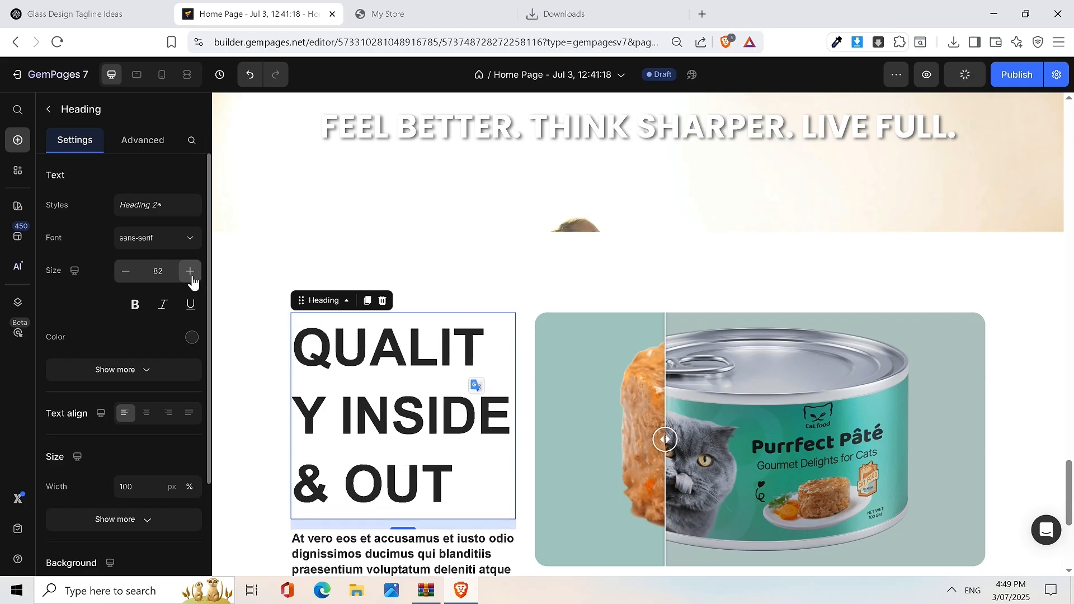
{"action": "left_click", "coordinate": [190, 272]}
{"action": "left_click", "coordinate": [126, 271]}
{"action": "left_click", "coordinate": [126, 272]}
{"action": "left_click", "coordinate": [126, 272]}
{"action": "left_click", "coordinate": [125, 271]}
{"action": "scroll", "coordinate": [436, 324], "scroll_direction": "down", "scroll_amount": 4}
{"action": "scroll", "coordinate": [474, 284], "scroll_direction": "up", "scroll_amount": 2}
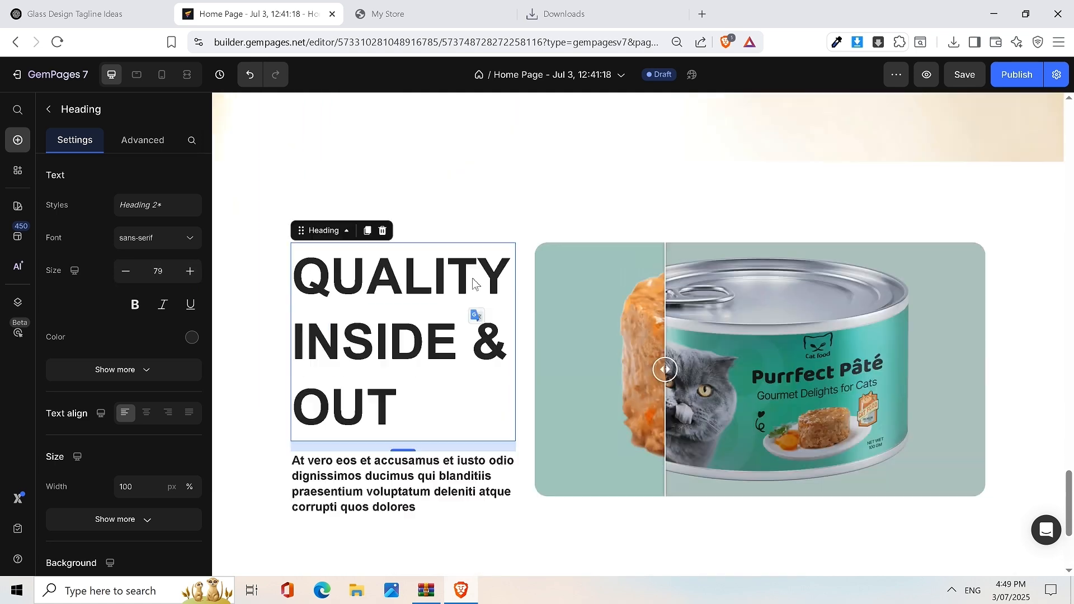
Step: Change the Quality Inside & Out heading's font to Poppins
{"action": "left_click", "coordinate": [171, 240]}
{"action": "left_click", "coordinate": [89, 414]}
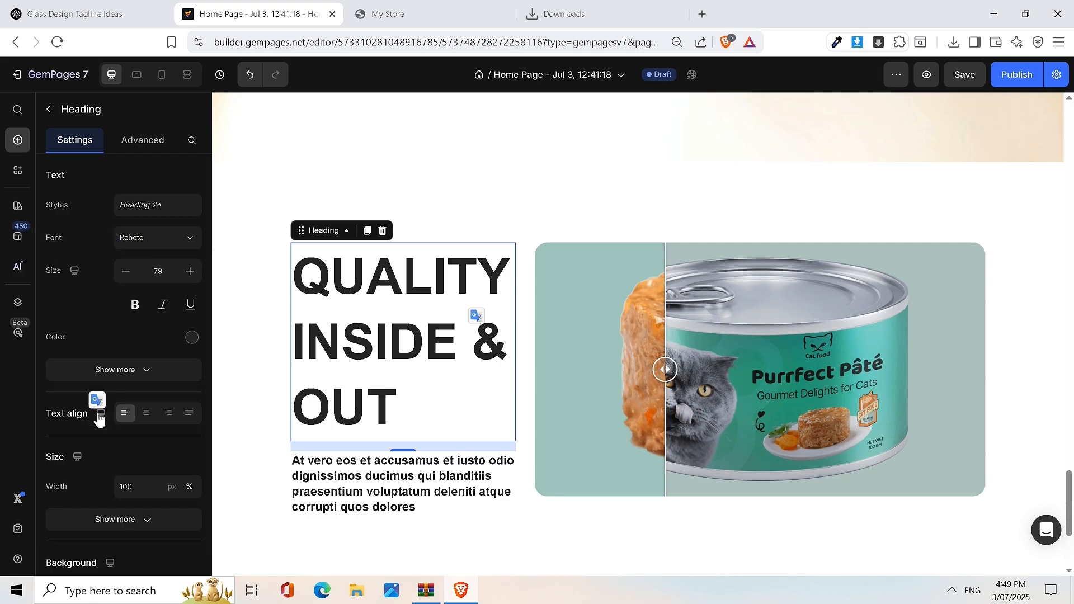
{"action": "left_click", "coordinate": [146, 246]}
{"action": "left_click", "coordinate": [91, 391]}
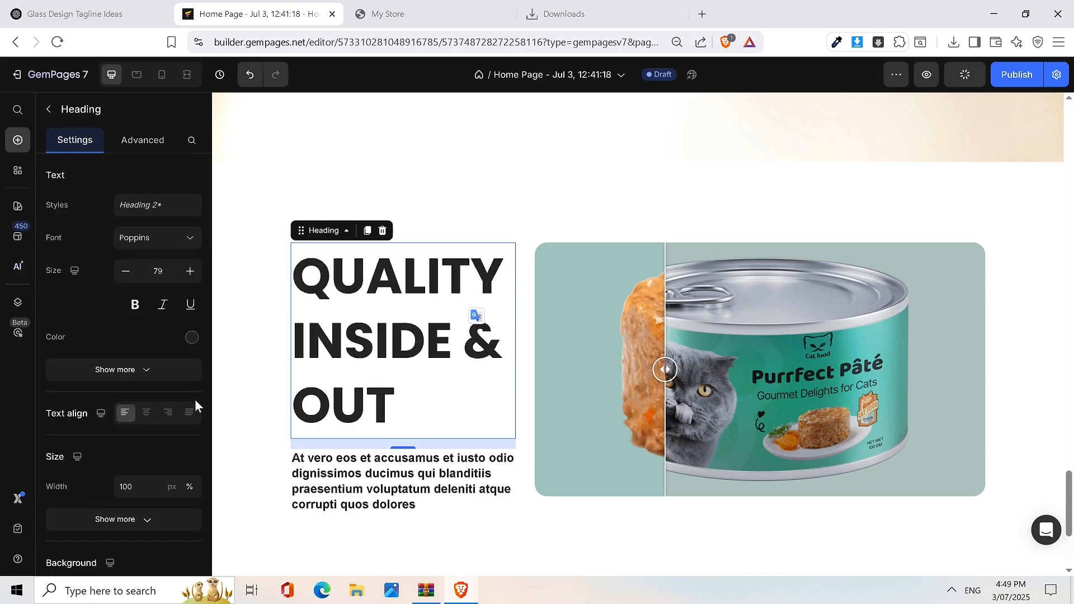
Step: Replace the bold placeholder paragraph with the "Every capsule is crafted for potency" text from My Store, removing the blank line
{"action": "left_click", "coordinate": [390, 10]}
{"action": "triple_click", "coordinate": [303, 274]}
{"action": "key", "text": "ctrl+c"}
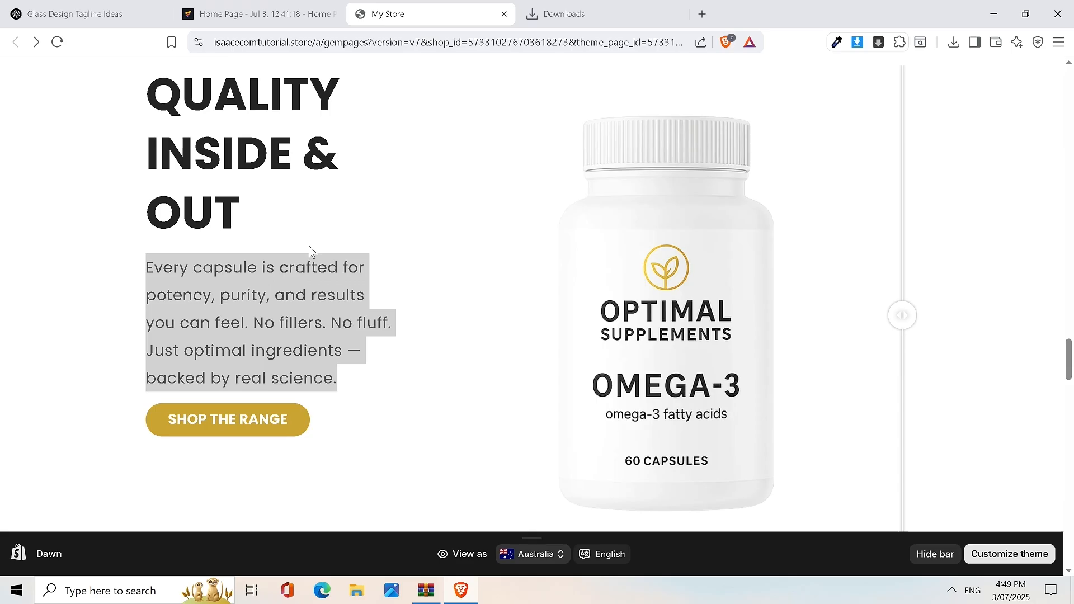
{"action": "left_click", "coordinate": [257, 14]}
{"action": "triple_click", "coordinate": [379, 486]}
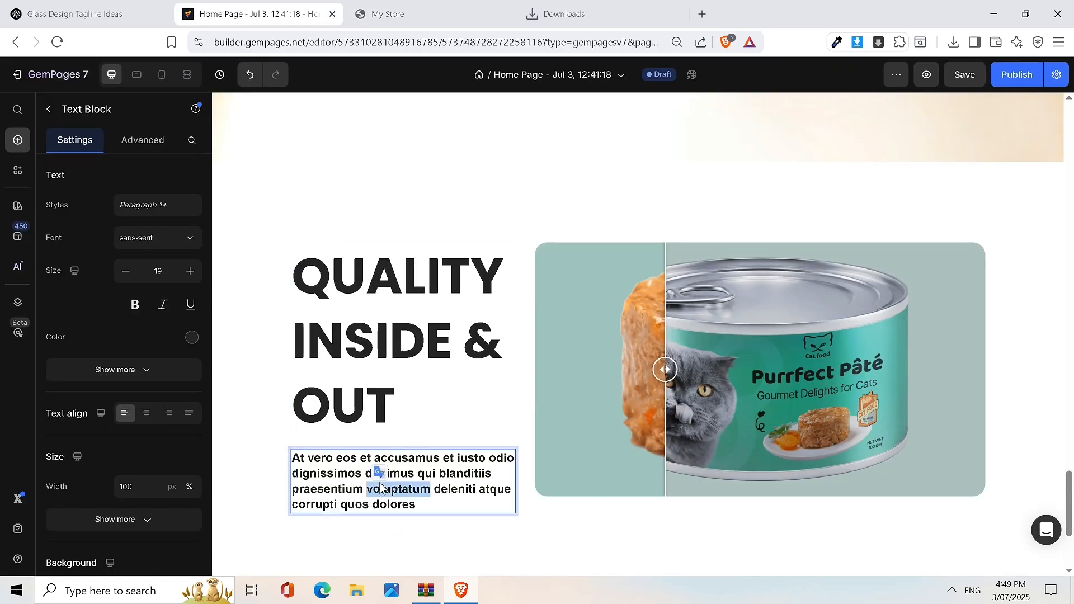
{"action": "key", "text": "ctrl+v"}
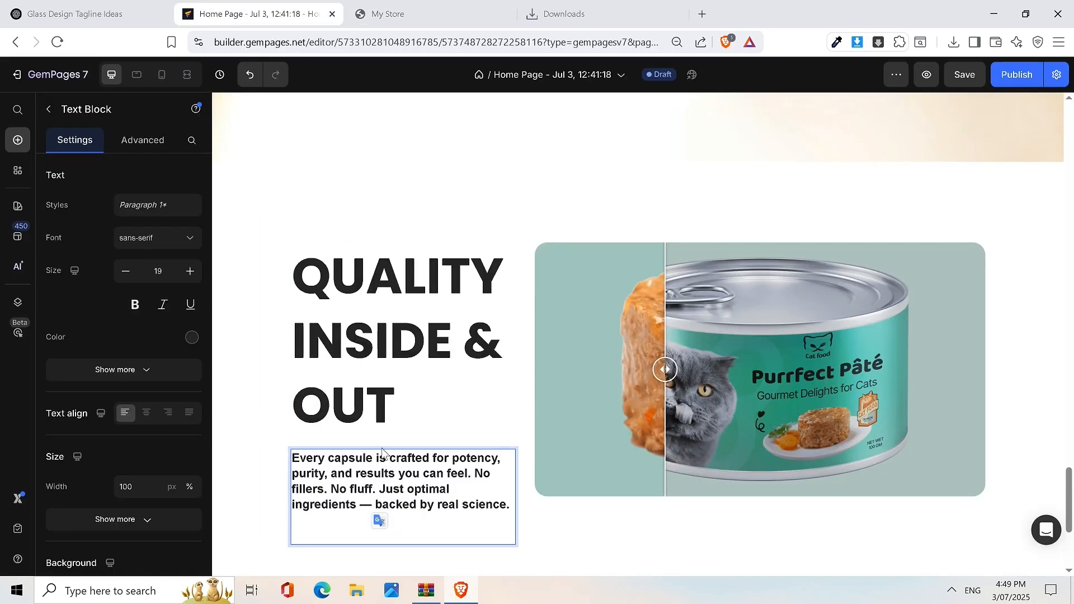
{"action": "key", "text": "BackSpace"}
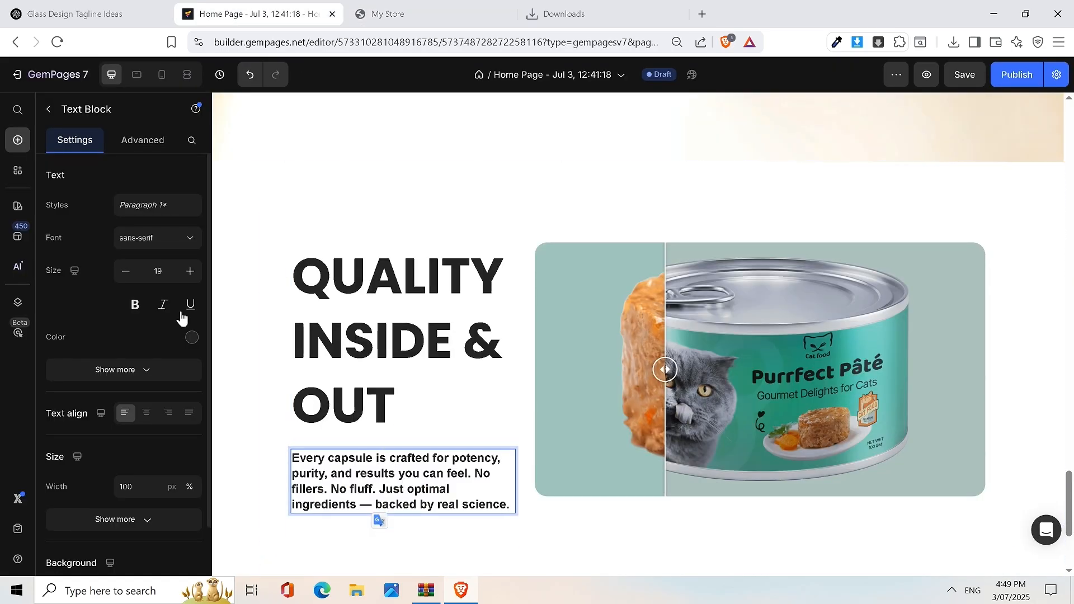
Step: Try to remove the bold formatting from the paragraph under the heading
{"action": "triple_click", "coordinate": [335, 472]}
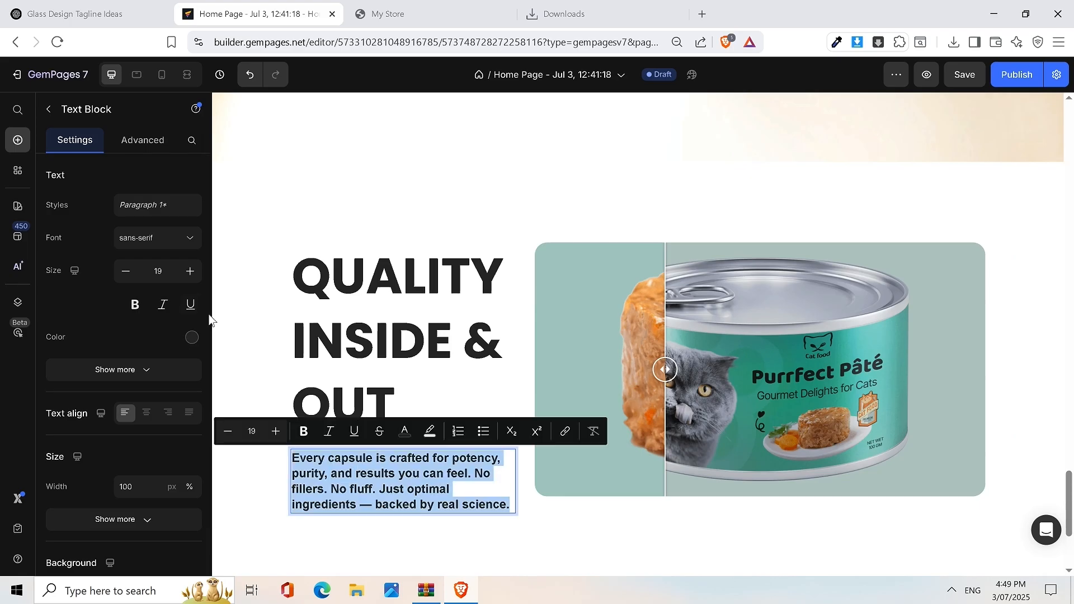
{"action": "left_click", "coordinate": [134, 304]}
{"action": "triple_click", "coordinate": [366, 486]}
{"action": "key", "text": "ctrl+c"}
{"action": "right_click", "coordinate": [361, 492]}
{"action": "left_click", "coordinate": [334, 308]}
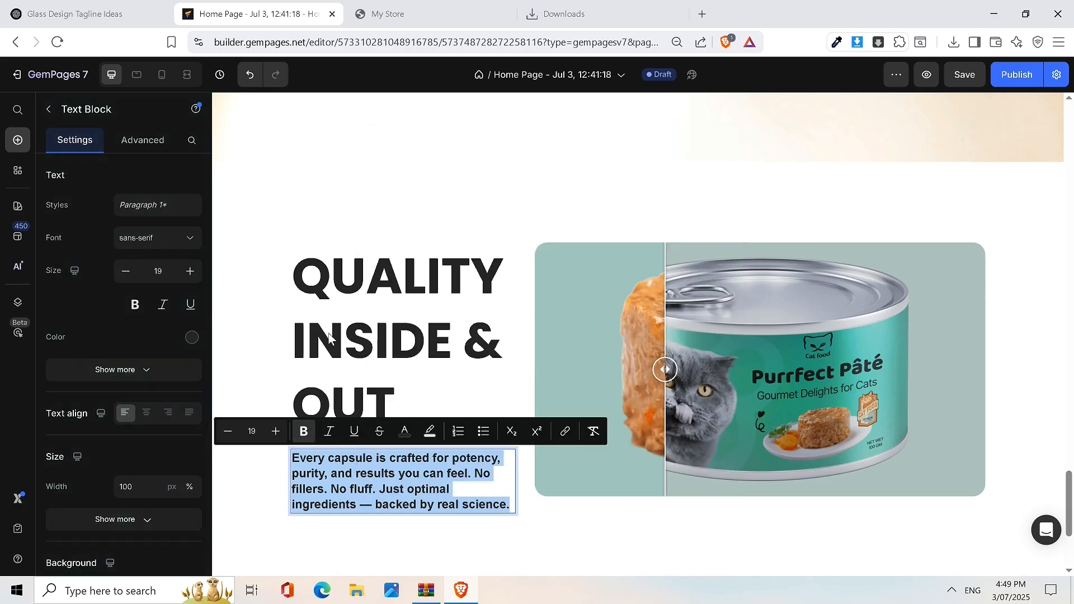
{"action": "left_click", "coordinate": [389, 492]}
{"action": "left_click", "coordinate": [462, 354]}
{"action": "left_click", "coordinate": [468, 484]}
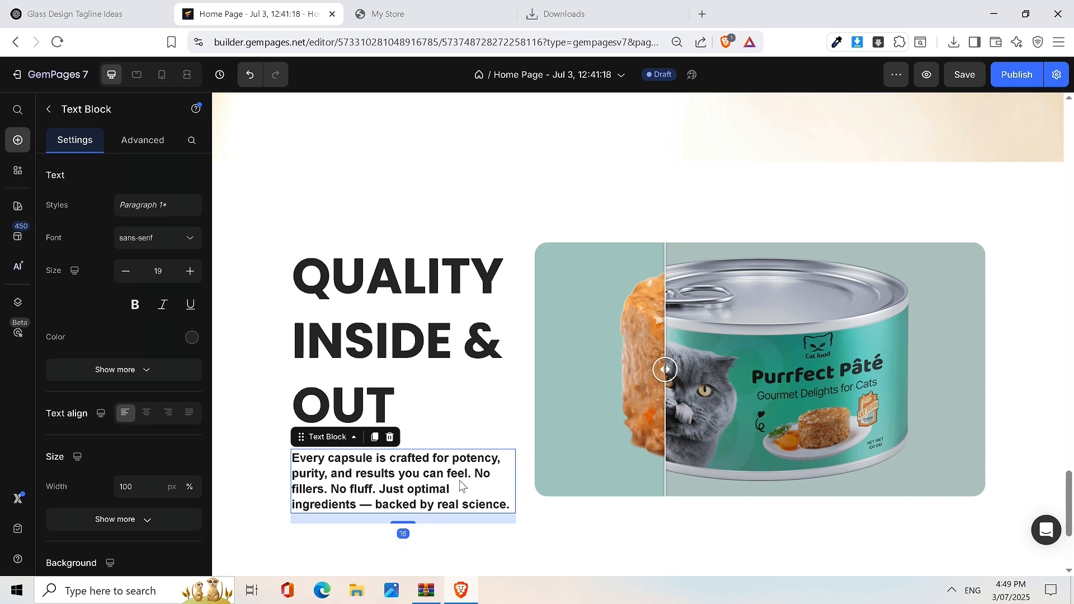
Step: Delete the bold paragraph and put a new text block directly under the Quality Inside & Out heading
{"action": "right_click", "coordinate": [460, 480]}
{"action": "left_click", "coordinate": [473, 463]}
{"action": "left_click_drag", "start_coordinate": [147, 413], "coordinate": [339, 420]}
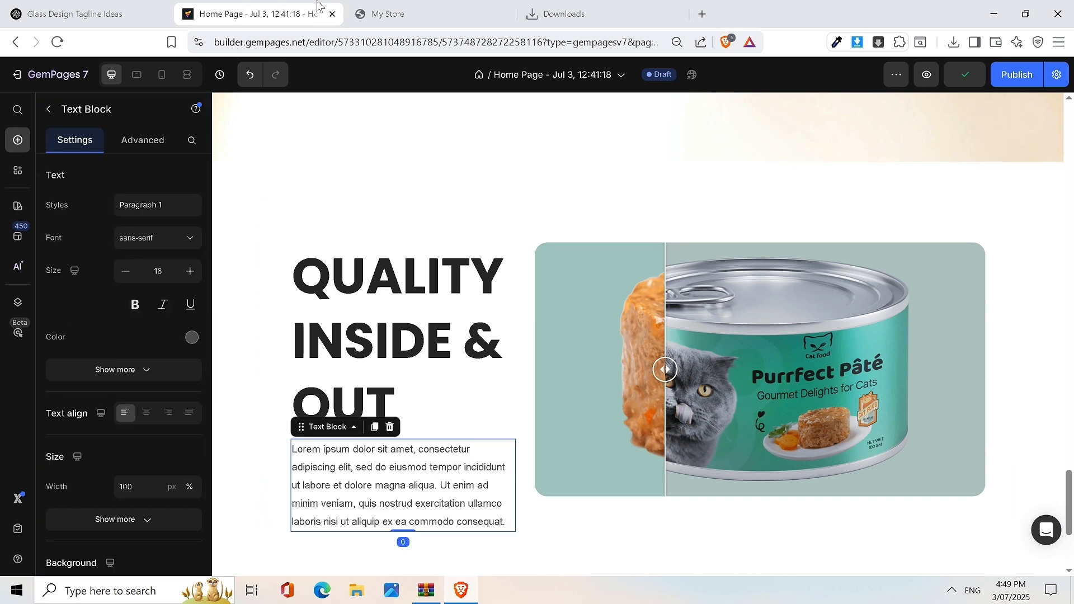
Step: Fill the new text block with the "Every capsule is crafted for potency" paragraph copied from My Store, removing the extra blank line
{"action": "left_click", "coordinate": [399, 12]}
{"action": "right_click", "coordinate": [275, 300]}
{"action": "left_click", "coordinate": [320, 313]}
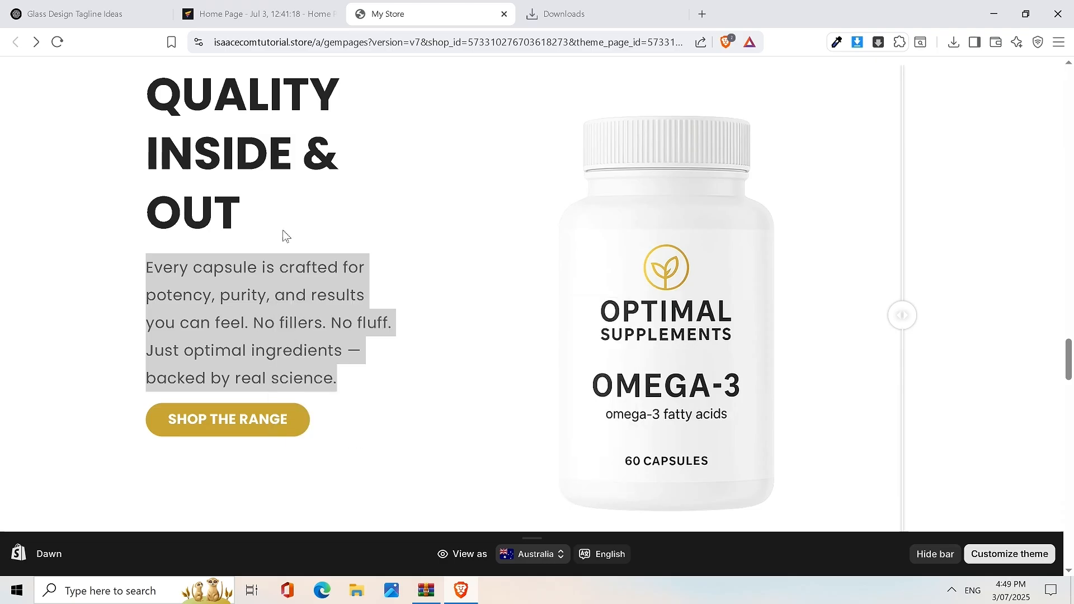
{"action": "left_click", "coordinate": [263, 14]}
{"action": "left_click", "coordinate": [400, 454]}
{"action": "key", "text": "ctrl+a"}
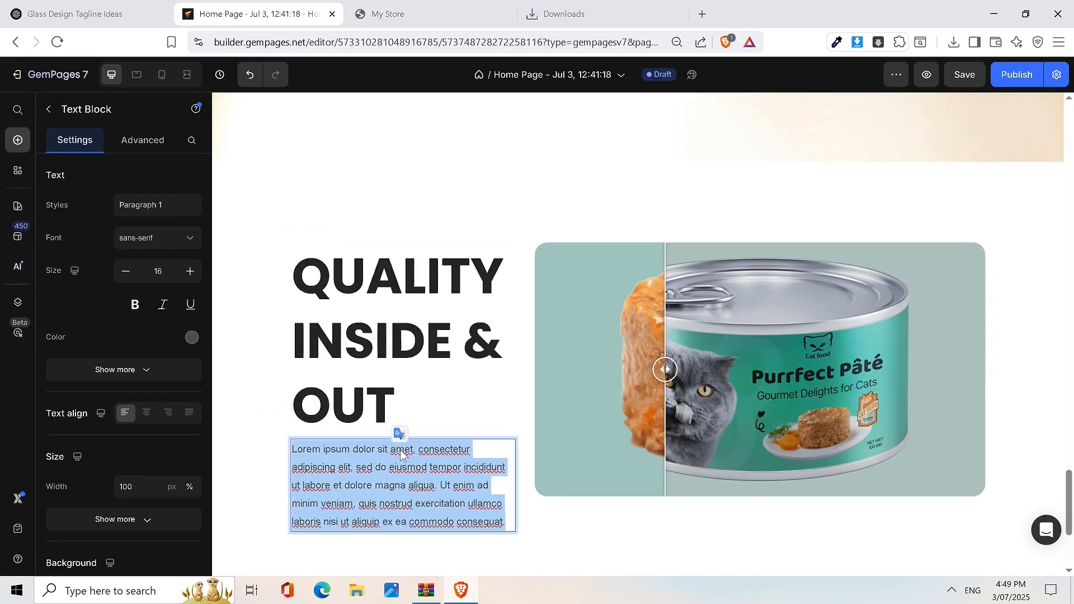
{"action": "key", "text": "ctrl+v"}
{"action": "key", "text": "BackSpace"}
{"action": "key", "text": "BackSpace"}
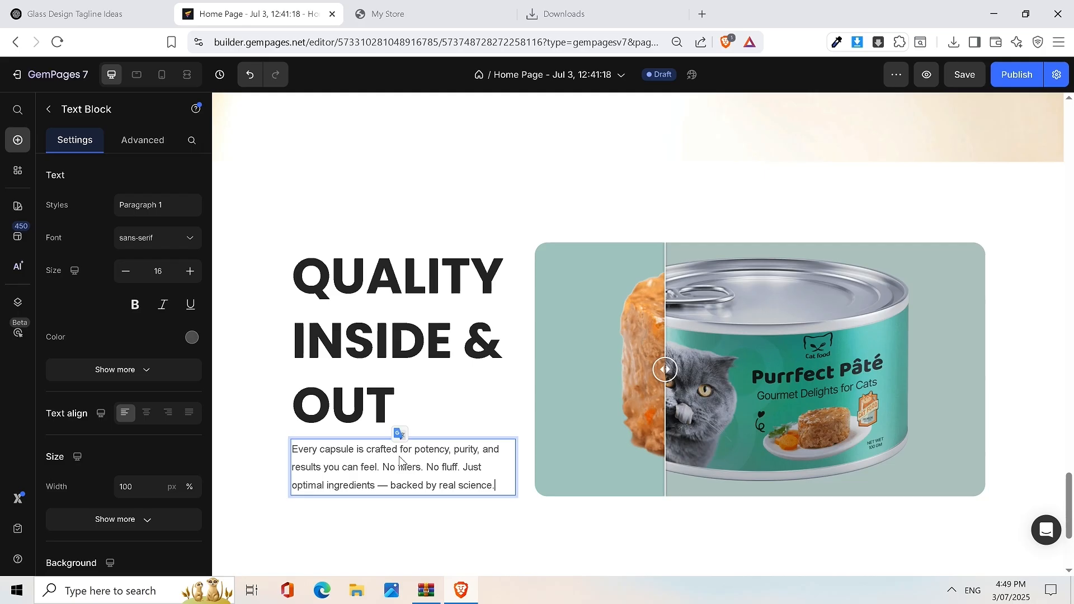
Step: Set the paragraph's font to Poppins and its size to 24, comparing it with the reference section on My Store
{"action": "left_click", "coordinate": [159, 241]}
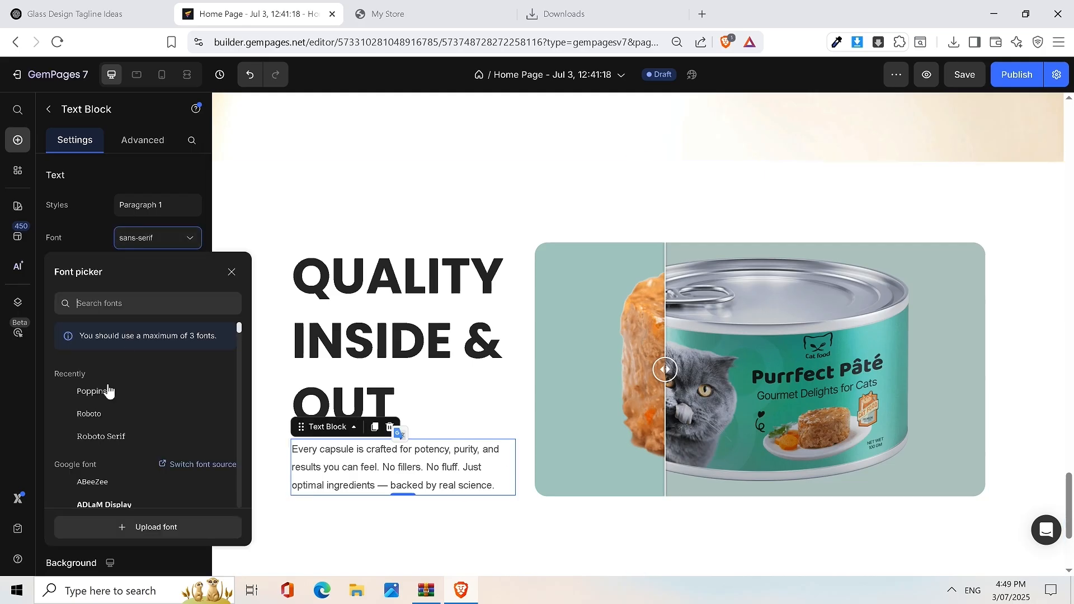
{"action": "left_click", "coordinate": [105, 389]}
{"action": "left_click", "coordinate": [199, 274]}
{"action": "left_click", "coordinate": [199, 274]}
{"action": "left_click", "coordinate": [199, 274]}
{"action": "left_click", "coordinate": [199, 274]}
{"action": "scroll", "coordinate": [671, 322], "scroll_direction": "down", "scroll_amount": 2}
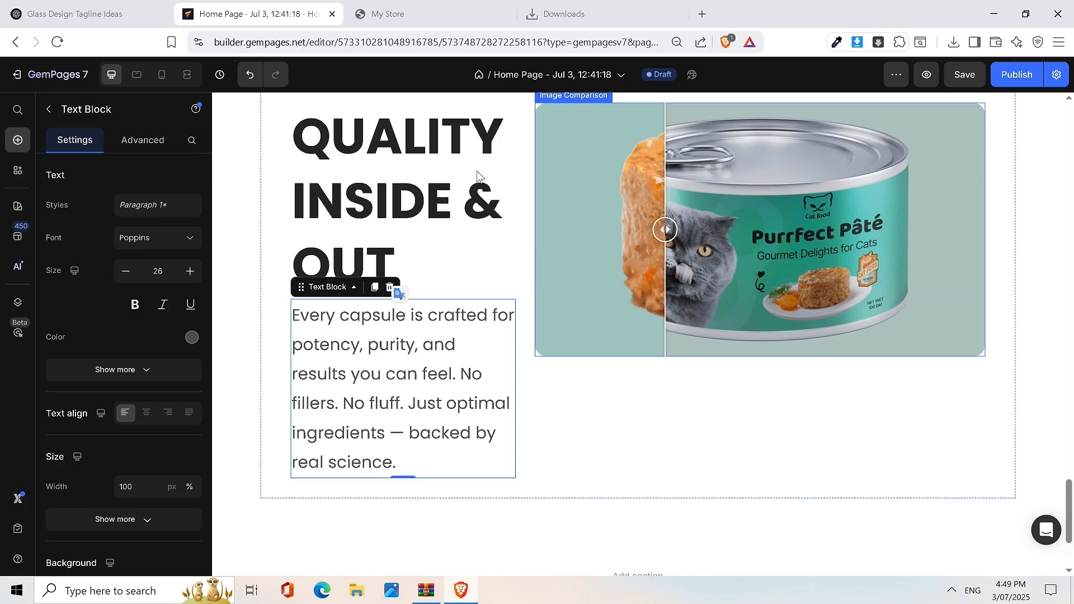
{"action": "left_click", "coordinate": [414, 23]}
{"action": "left_click", "coordinate": [227, 11]}
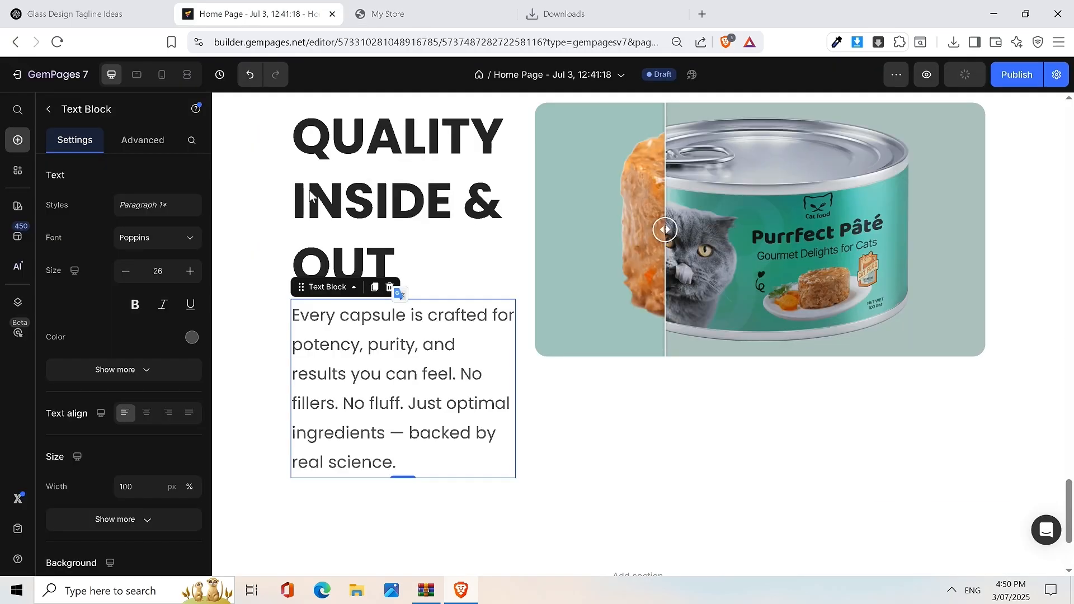
{"action": "left_click", "coordinate": [126, 271]}
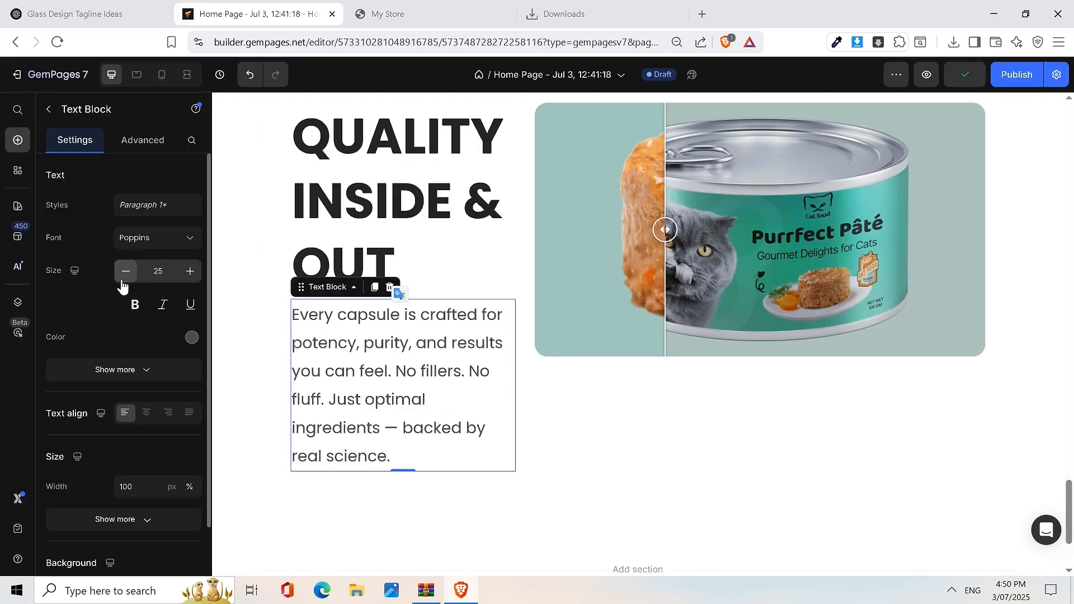
{"action": "left_click", "coordinate": [125, 270]}
{"action": "left_click", "coordinate": [476, 6]}
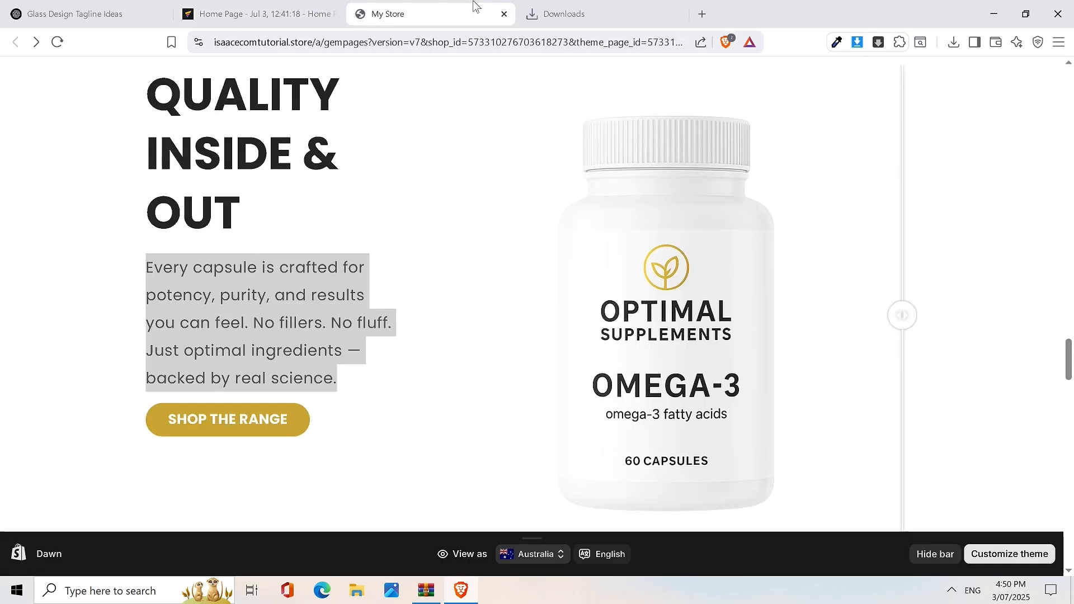
{"action": "left_click", "coordinate": [290, 8]}
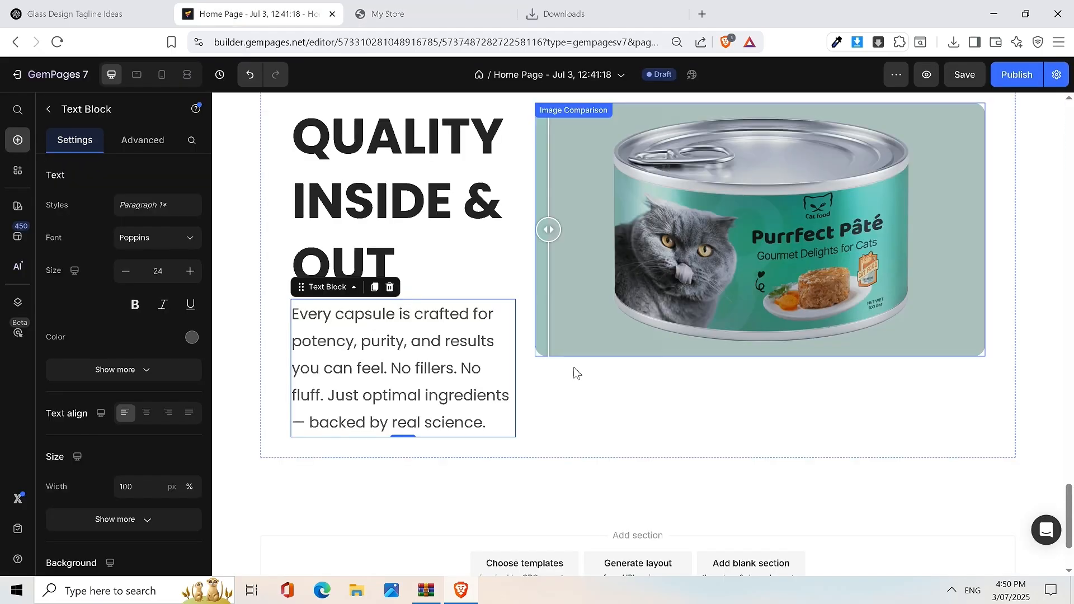
Step: Duplicate the SHOP ALL button above the As Featured In logos and move the copy under the Quality Inside & Out paragraph
{"action": "left_click", "coordinate": [356, 293]}
{"action": "scroll", "coordinate": [553, 340], "scroll_direction": "up", "scroll_amount": 20}
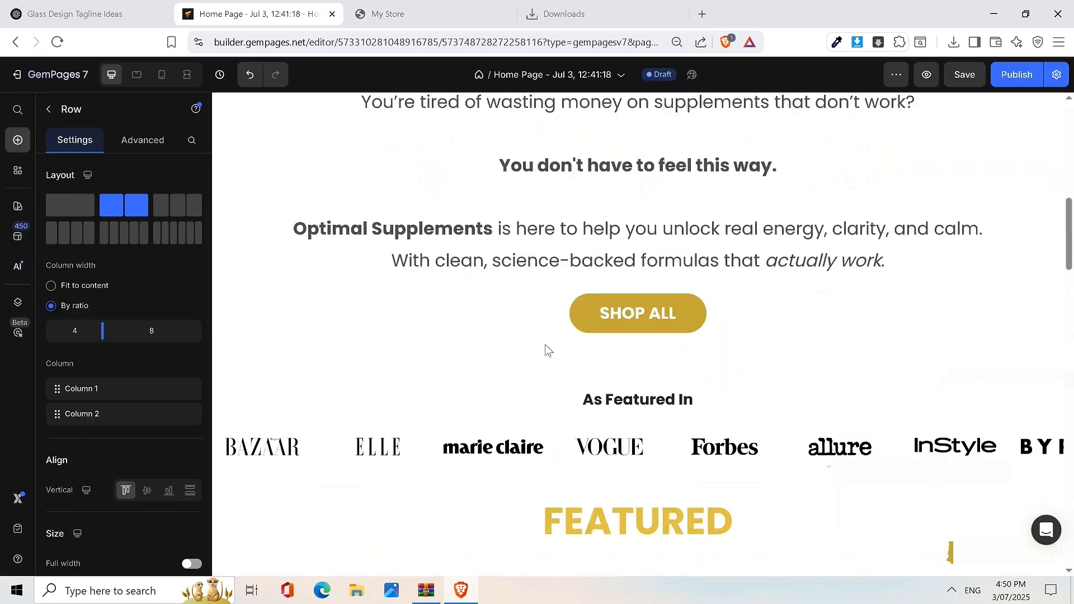
{"action": "scroll", "coordinate": [547, 350], "scroll_direction": "up", "scroll_amount": 6}
{"action": "scroll", "coordinate": [556, 350], "scroll_direction": "down", "scroll_amount": 6}
{"action": "right_click", "coordinate": [698, 320]}
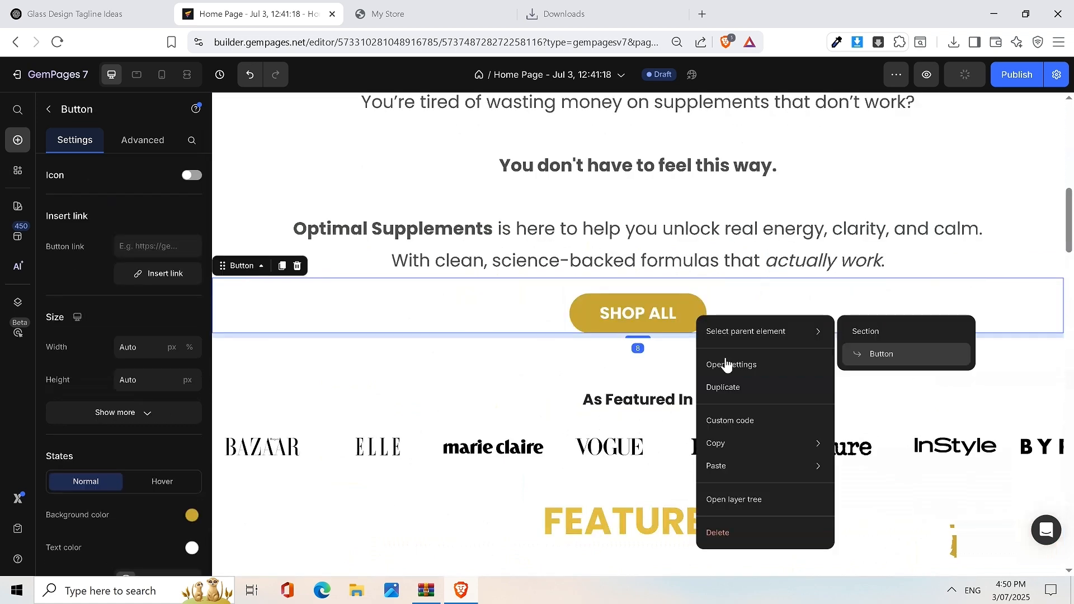
{"action": "left_click", "coordinate": [754, 389]}
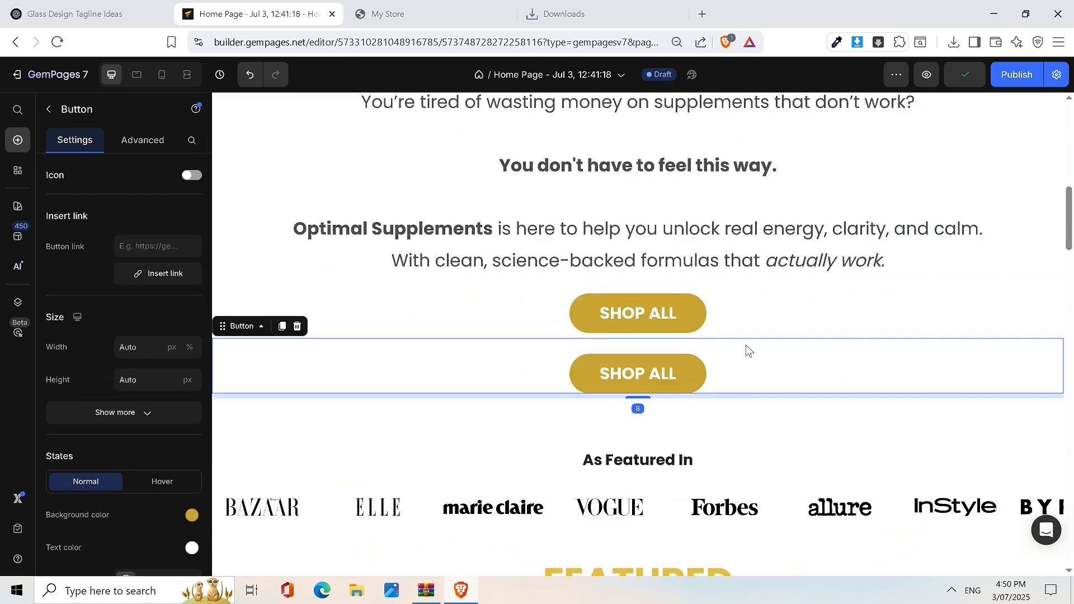
{"action": "scroll", "coordinate": [302, 438], "scroll_direction": "down", "scroll_amount": 15}
{"action": "left_click_drag", "start_coordinate": [279, 406], "coordinate": [360, 364]}
{"action": "scroll", "coordinate": [319, 436], "scroll_direction": "down", "scroll_amount": 15}
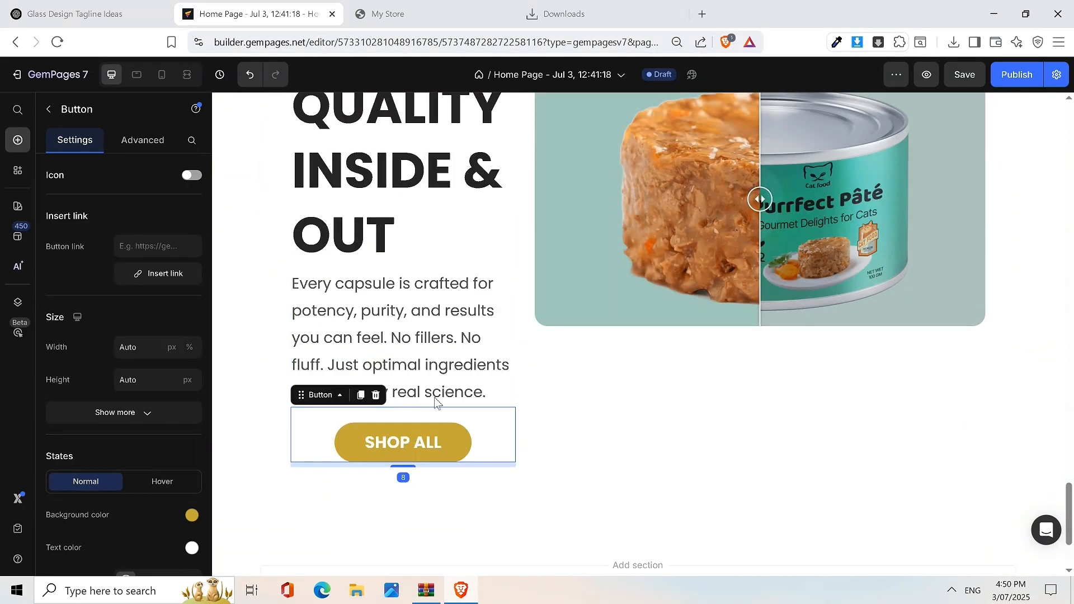
Step: Align the SHOP ALL button under the Quality Inside & Out paragraph to the left of its column
{"action": "left_click", "coordinate": [431, 353]}
{"action": "left_click", "coordinate": [419, 440]}
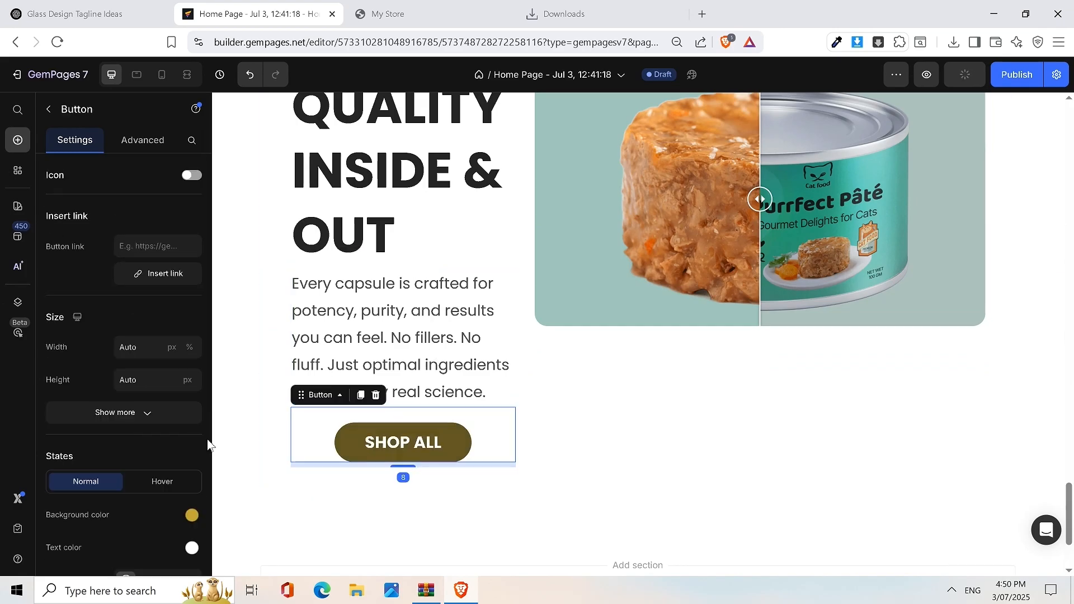
{"action": "scroll", "coordinate": [144, 317], "scroll_direction": "down", "scroll_amount": 5}
{"action": "scroll", "coordinate": [159, 347], "scroll_direction": "down", "scroll_amount": 2}
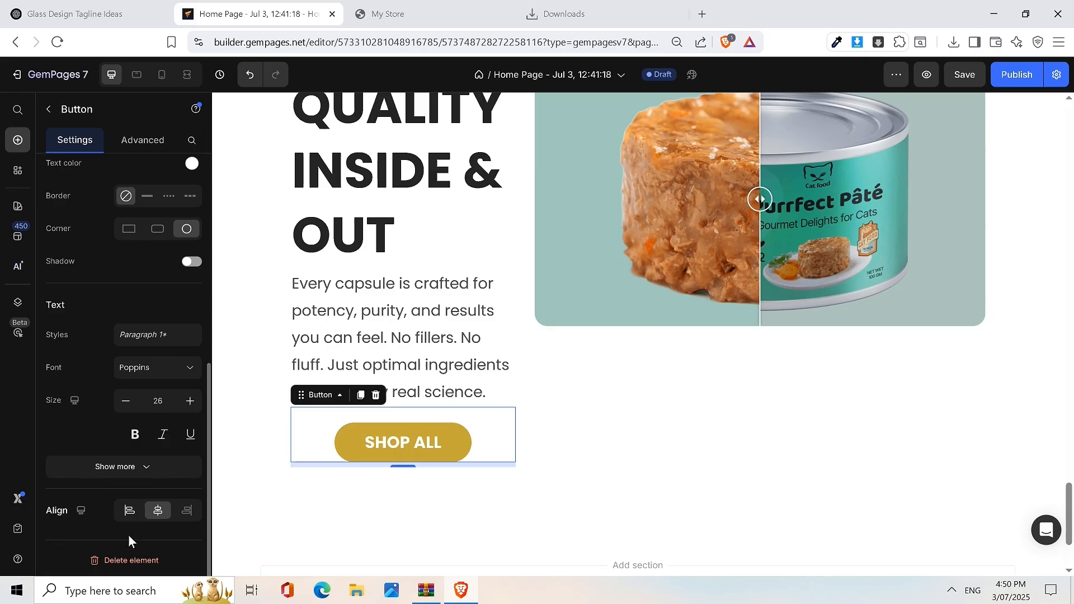
{"action": "left_click", "coordinate": [130, 511]}
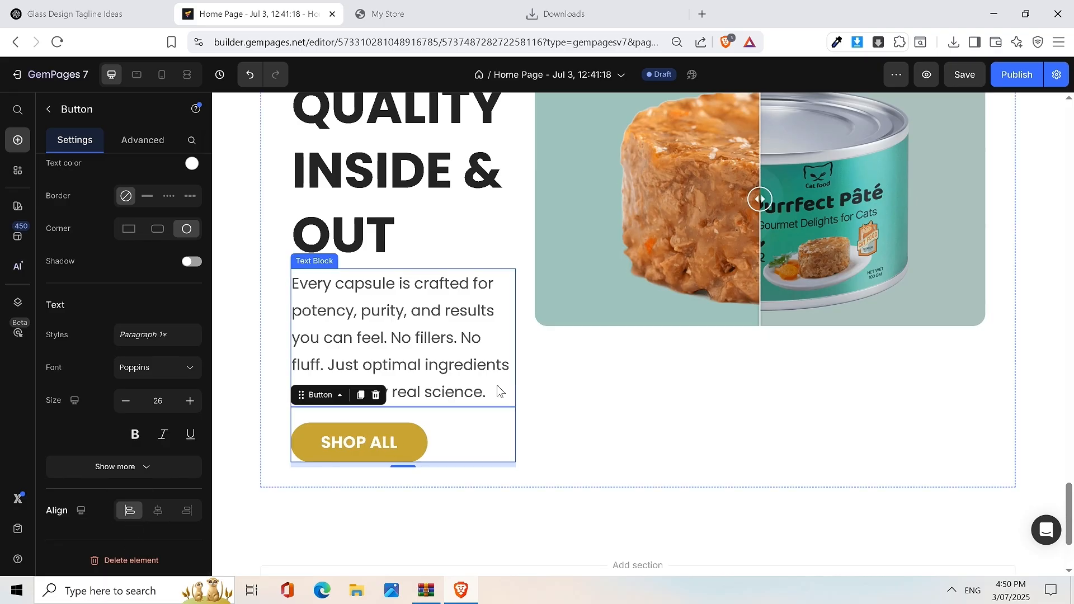
{"action": "scroll", "coordinate": [568, 367], "scroll_direction": "up", "scroll_amount": 3}
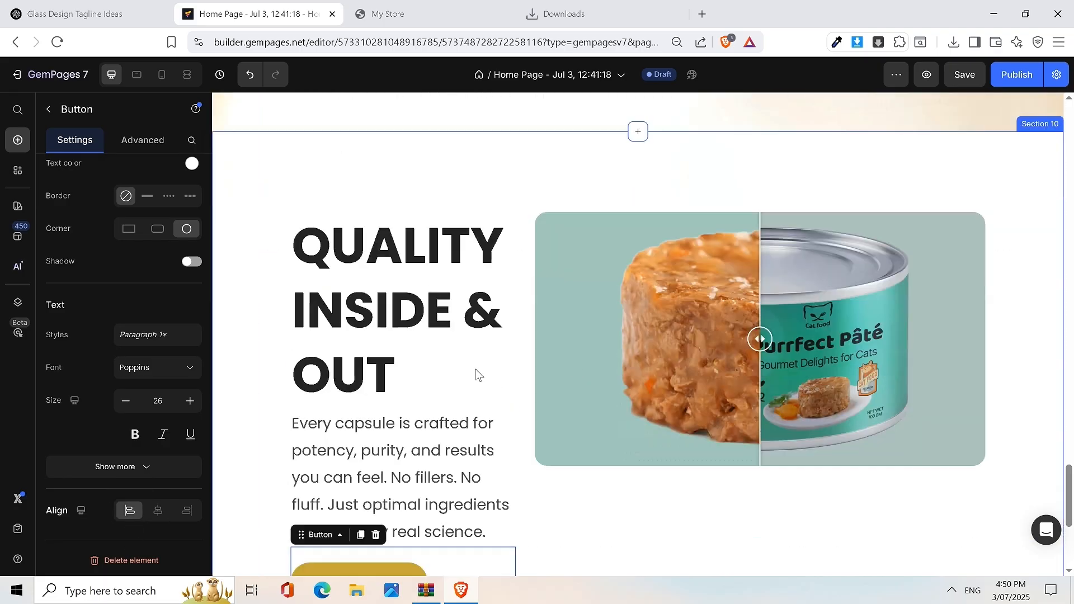
{"action": "scroll", "coordinate": [496, 375], "scroll_direction": "down", "scroll_amount": 3}
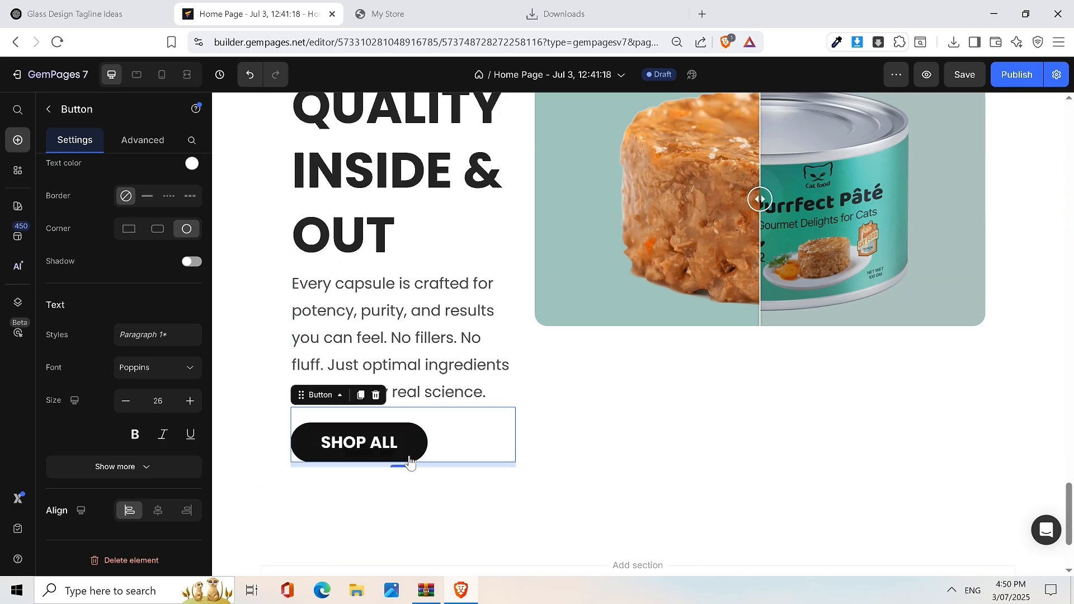
Step: Check the reference button on My Store and change the copied button's label to SHOP THE RANGE
{"action": "left_click", "coordinate": [386, 14]}
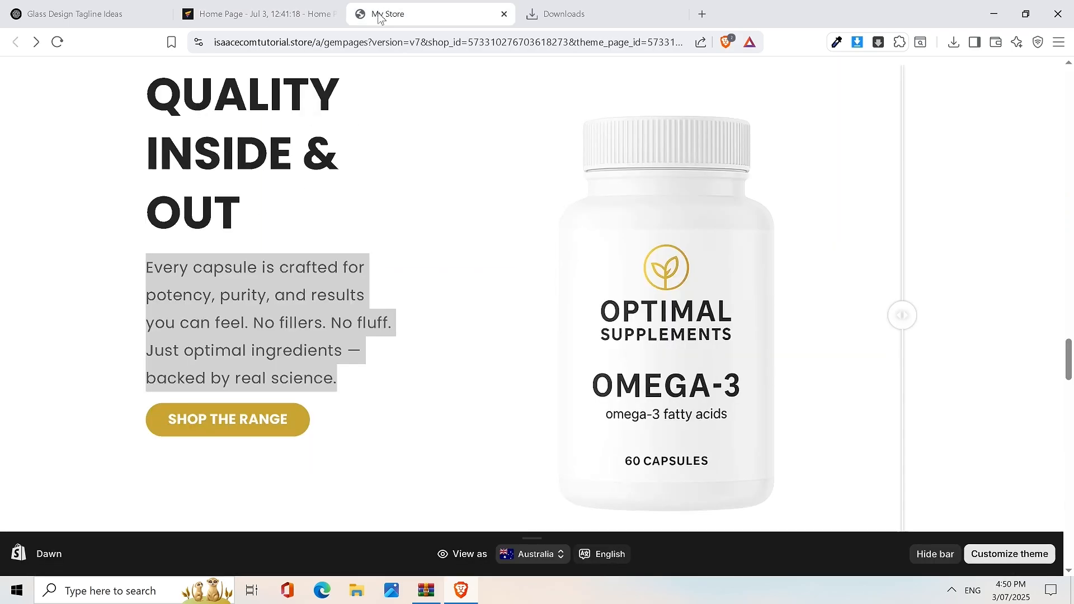
{"action": "left_click", "coordinate": [258, 13]}
{"action": "double_click", "coordinate": [392, 448]}
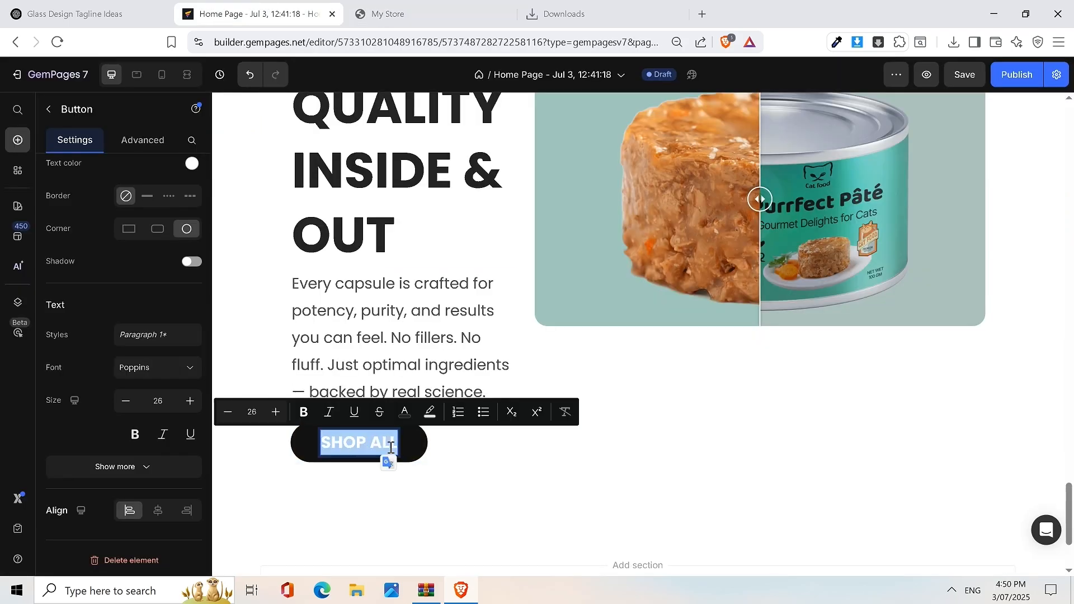
{"action": "type", "text": "op the ra"}
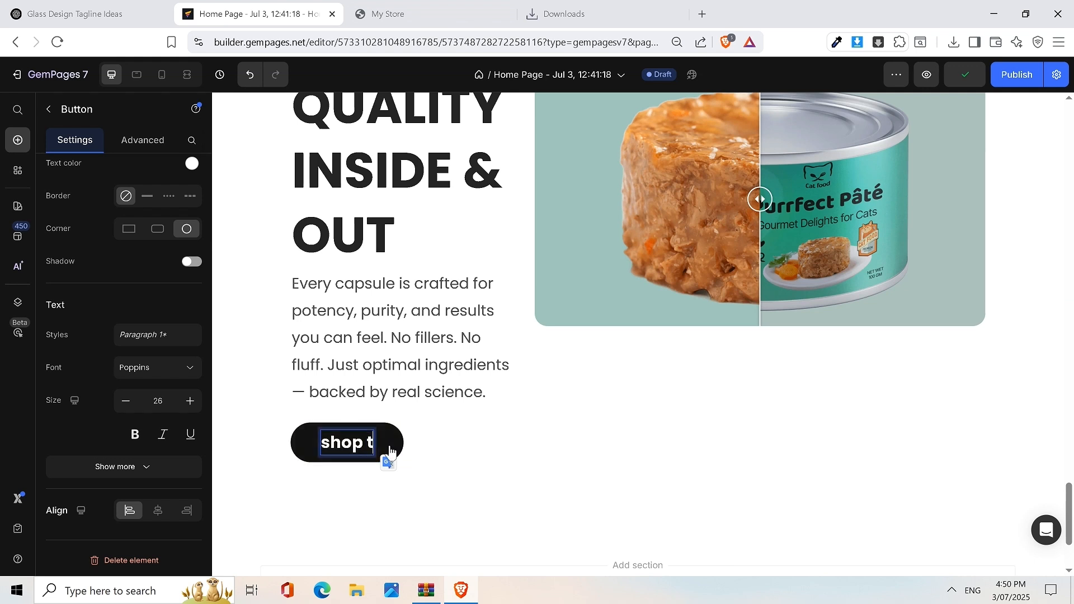
{"action": "key", "text": "BackSpace"}
{"action": "key", "text": "BackSpace"}
{"action": "key", "text": "BackSpace"}
{"action": "key", "text": "BackSpace"}
{"action": "key", "text": "BackSpace"}
{"action": "key", "text": "BackSpace"}
{"action": "key", "text": "BackSpace"}
{"action": "key", "text": "BackSpace"}
{"action": "key", "text": "BackSpace"}
{"action": "key", "text": "BackSpace"}
{"action": "key", "text": "BackSpace"}
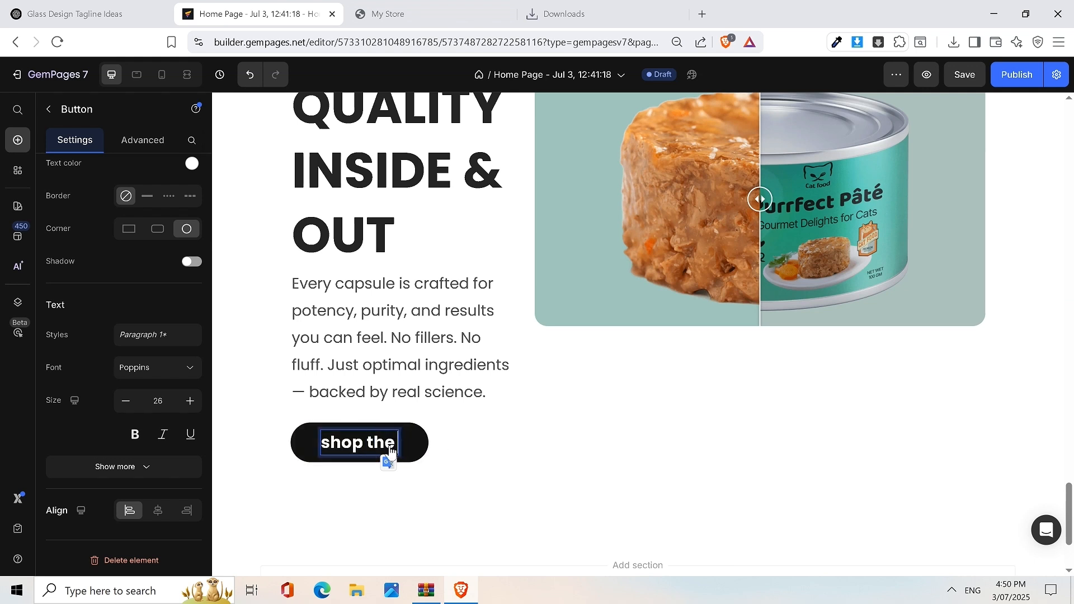
{"action": "type", "text": "SHOP THE RNAGE"}
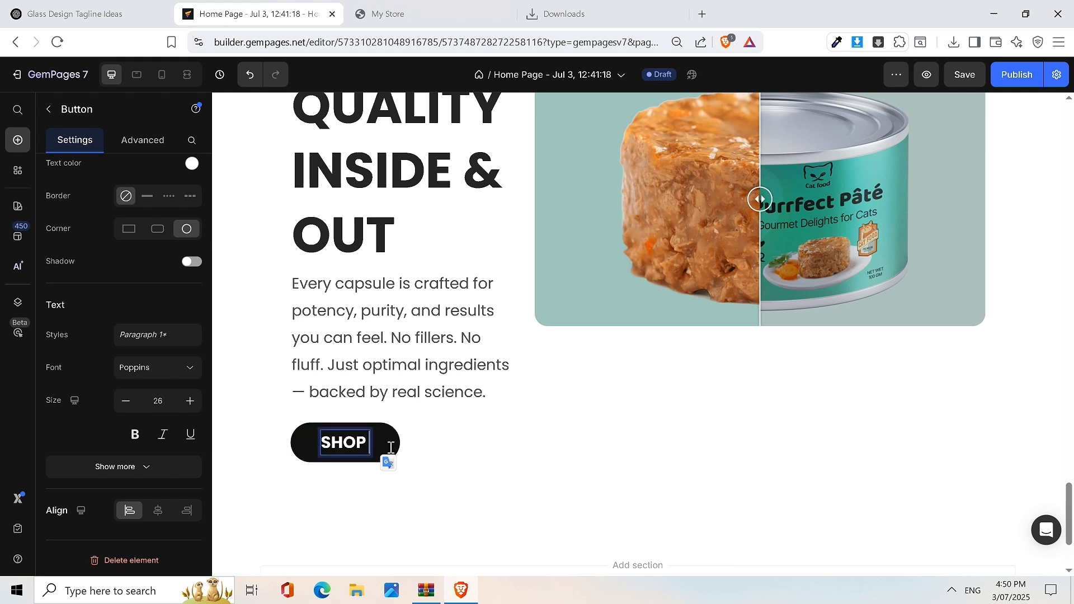
{"action": "key", "text": "BackSpace"}
{"action": "key", "text": "BackSpace"}
{"action": "key", "text": "BackSpace"}
{"action": "key", "text": "BackSpace"}
{"action": "type", "text": "ANGE"}
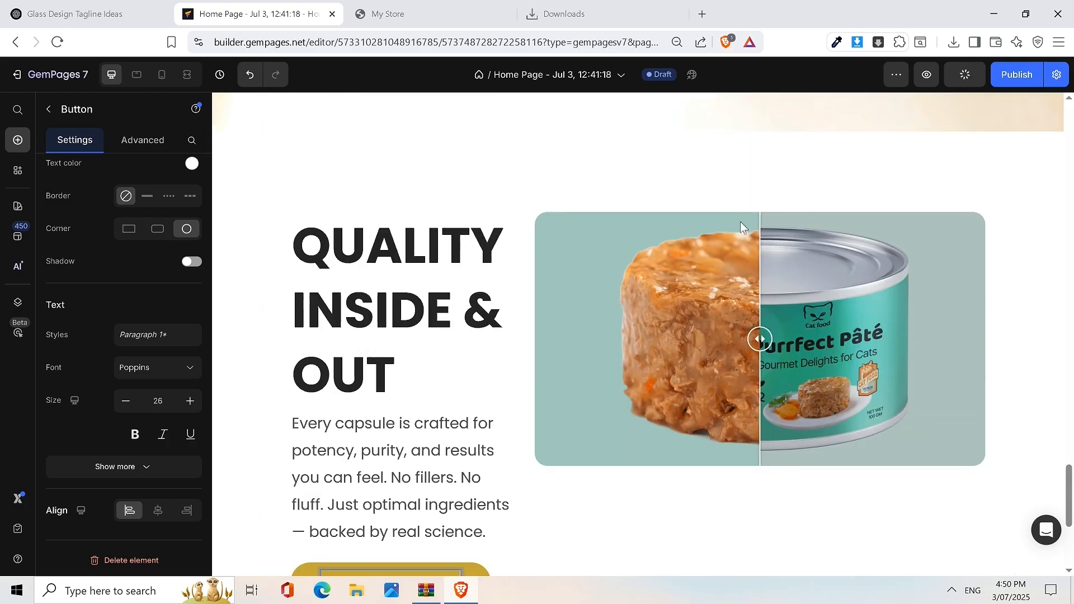
Step: Slide the image comparison's divider across the pictures and view its first and second image settings
{"action": "left_click", "coordinate": [655, 305]}
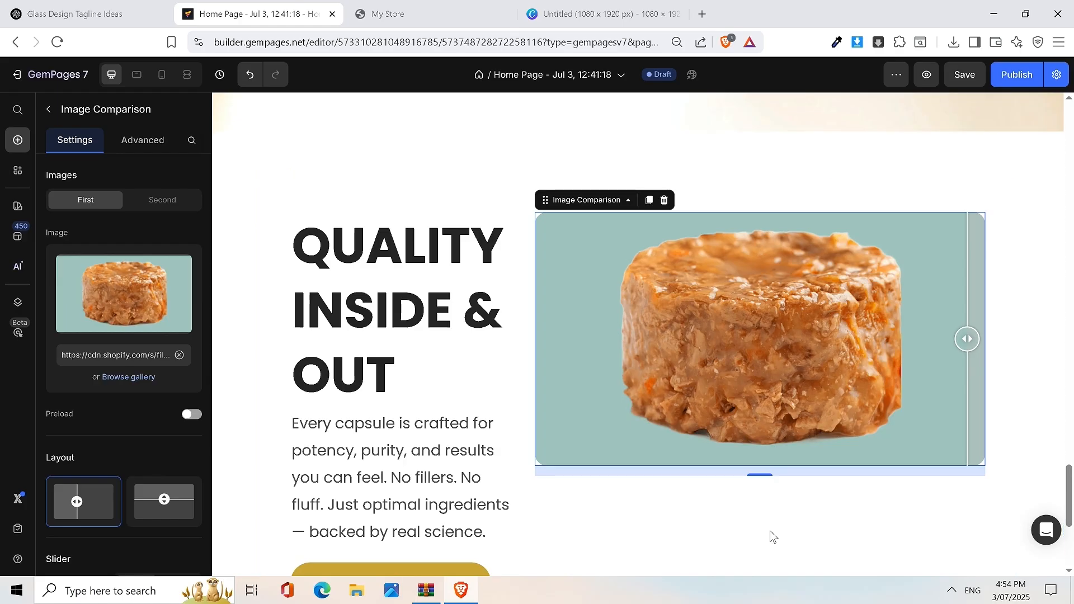
{"action": "left_click_drag", "start_coordinate": [942, 344], "coordinate": [515, 367]}
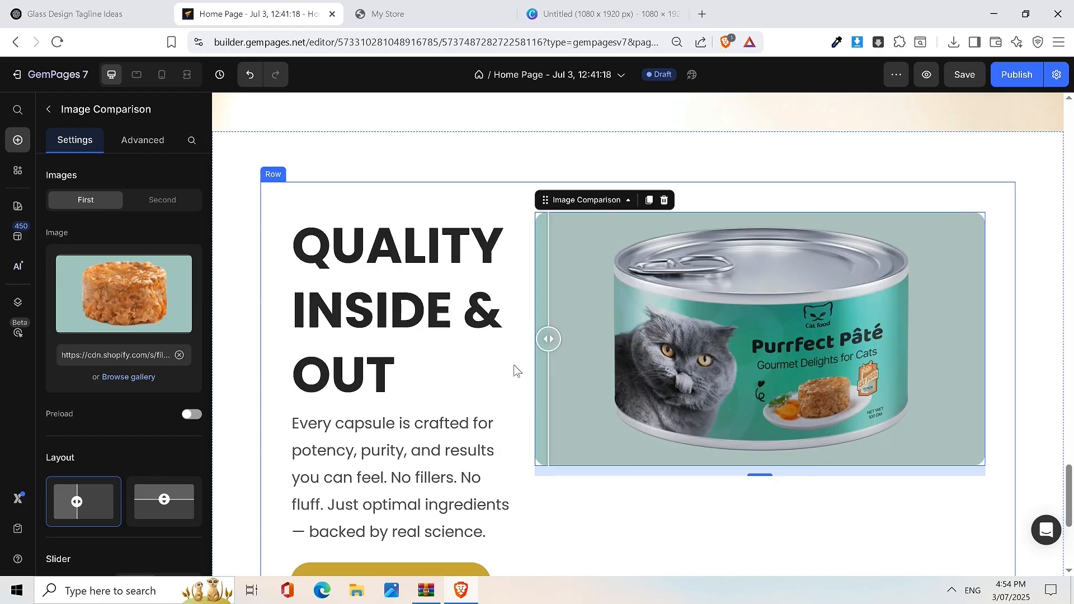
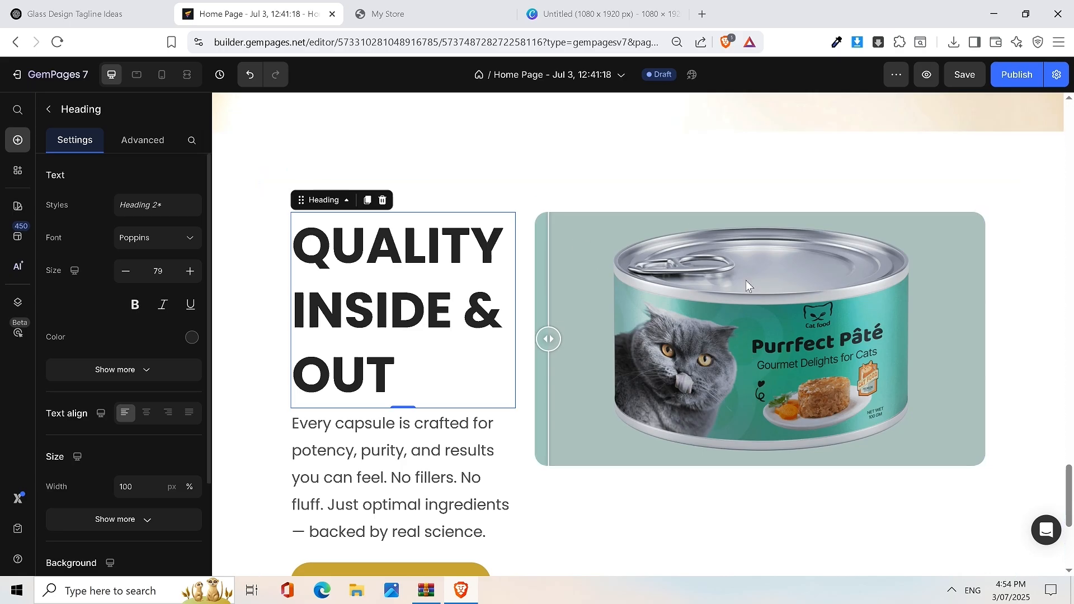
{"action": "left_click_drag", "start_coordinate": [746, 281], "coordinate": [714, 292]}
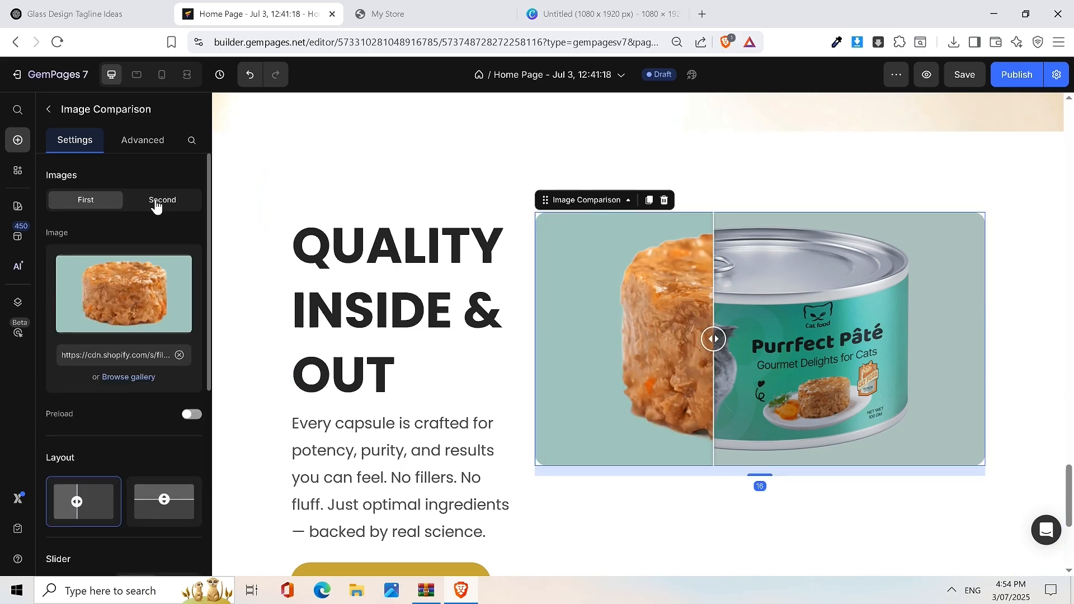
{"action": "left_click", "coordinate": [151, 204]}
{"action": "left_click", "coordinate": [101, 201]}
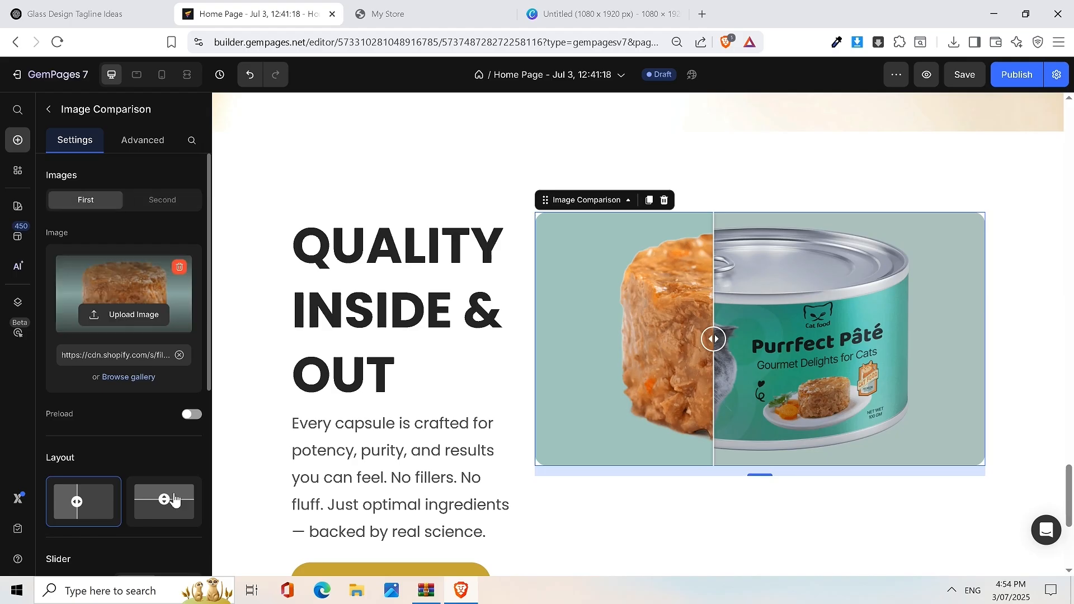
Step: Try the up-and-down slider layout on the image comparison, move its divider, and restore the side-to-side layout
{"action": "left_click", "coordinate": [162, 504]}
{"action": "left_click_drag", "start_coordinate": [757, 338], "coordinate": [759, 226]}
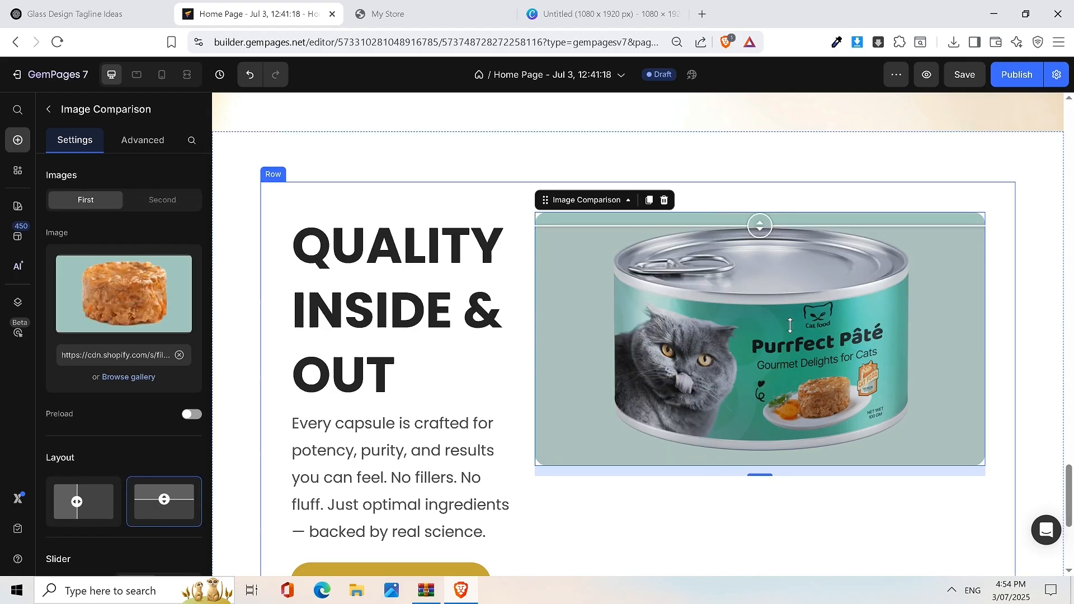
{"action": "left_click_drag", "start_coordinate": [789, 325], "coordinate": [756, 285]}
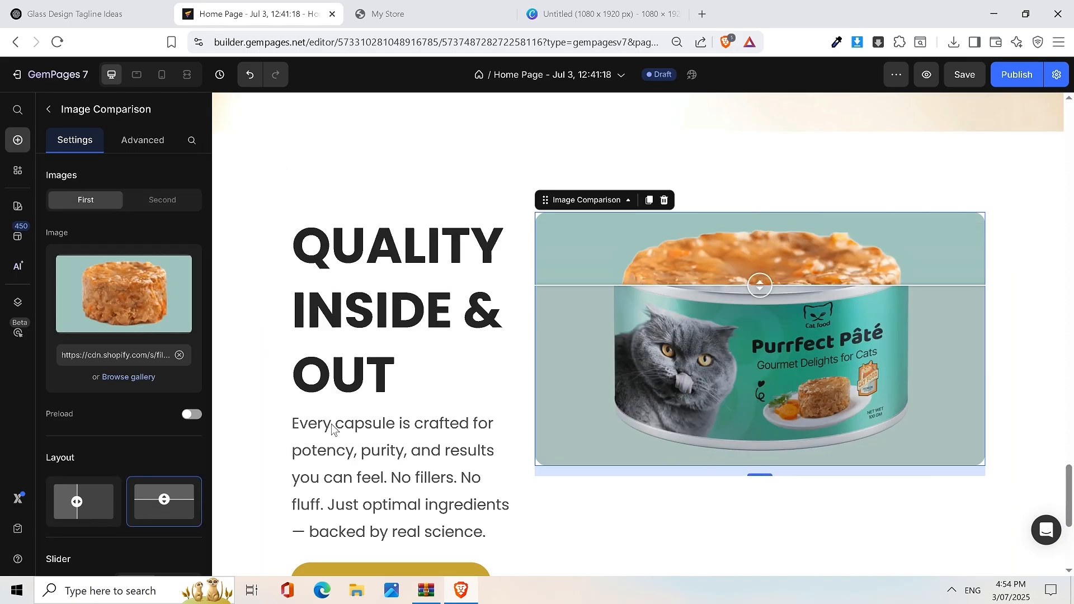
{"action": "left_click", "coordinate": [84, 515]}
Step: Slide the side-to-side divider to reveal the second picture and review the settings of both comparison images
{"action": "left_click_drag", "start_coordinate": [761, 338], "coordinate": [580, 339]}
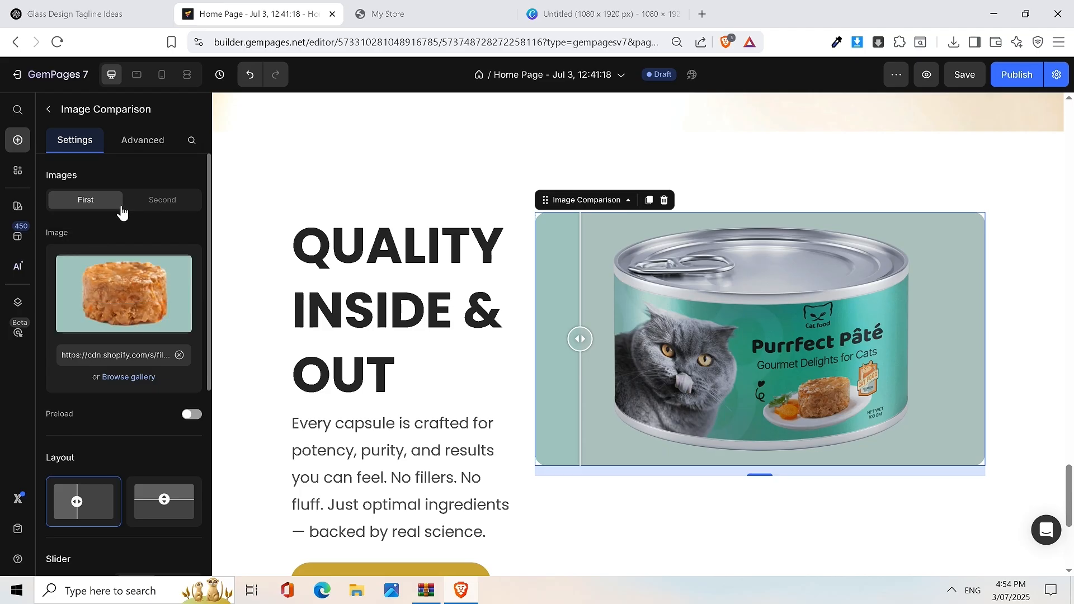
{"action": "left_click", "coordinate": [146, 201]}
{"action": "left_click", "coordinate": [89, 200]}
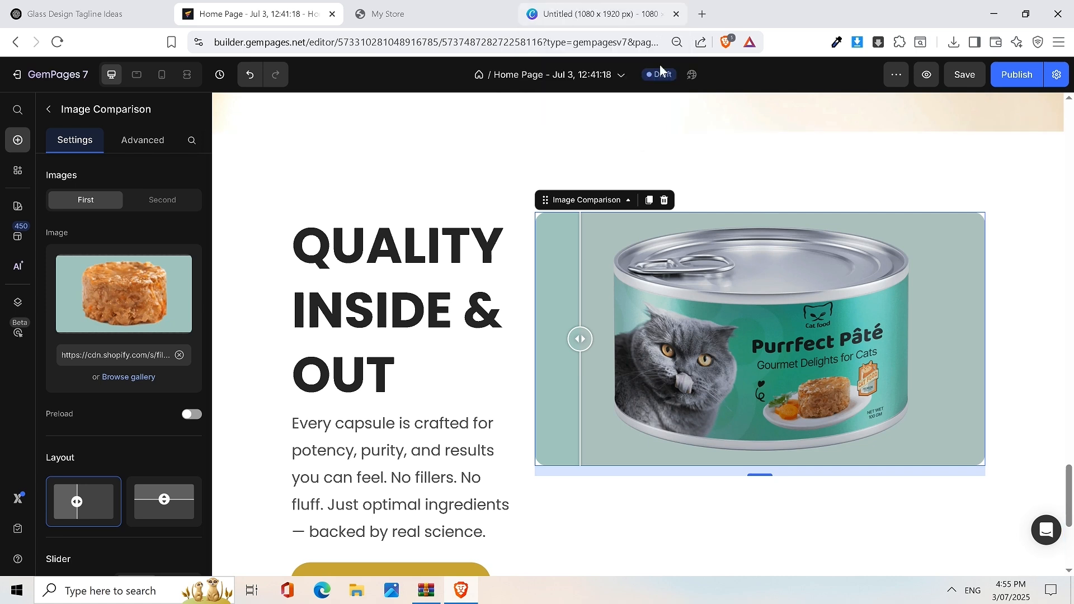
Step: Switch to the Canva design and compare the Omega-3 bottle on page 1 with the capsule-filled bottle on page 2
{"action": "left_click", "coordinate": [609, 17]}
{"action": "scroll", "coordinate": [628, 335], "scroll_direction": "up", "scroll_amount": 2}
{"action": "scroll", "coordinate": [627, 347], "scroll_direction": "up", "scroll_amount": 5}
{"action": "scroll", "coordinate": [630, 334], "scroll_direction": "down", "scroll_amount": 5}
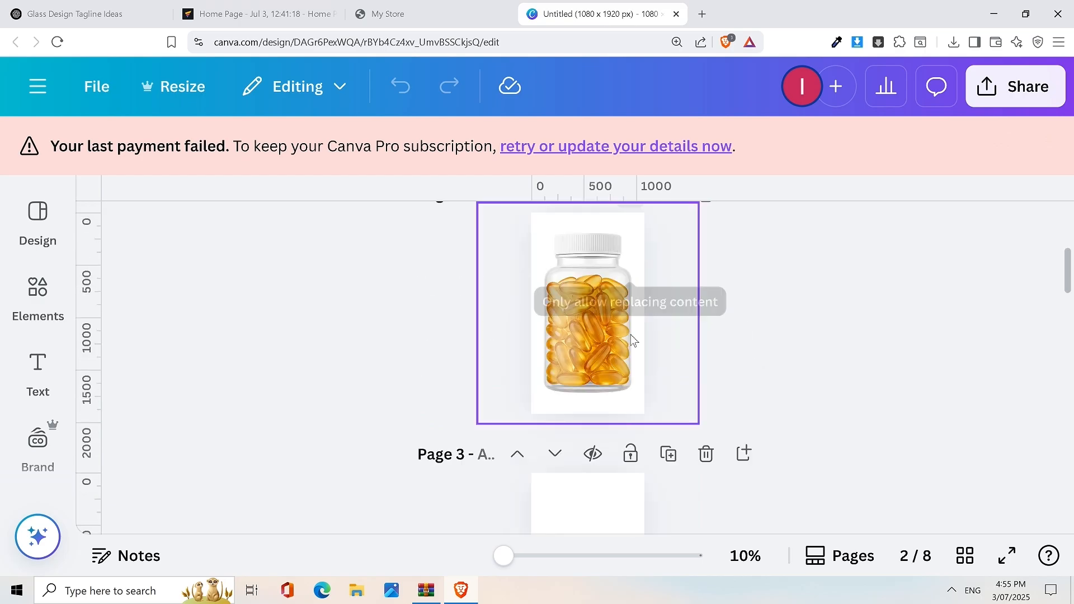
{"action": "scroll", "coordinate": [559, 302], "scroll_direction": "up", "scroll_amount": 4}
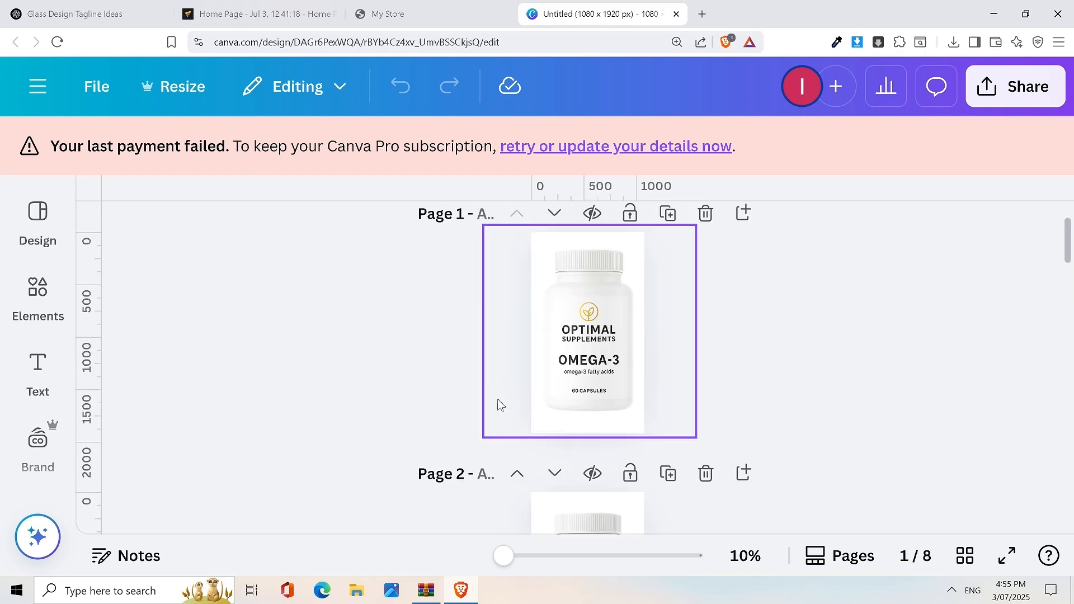
{"action": "left_click", "coordinate": [634, 358]}
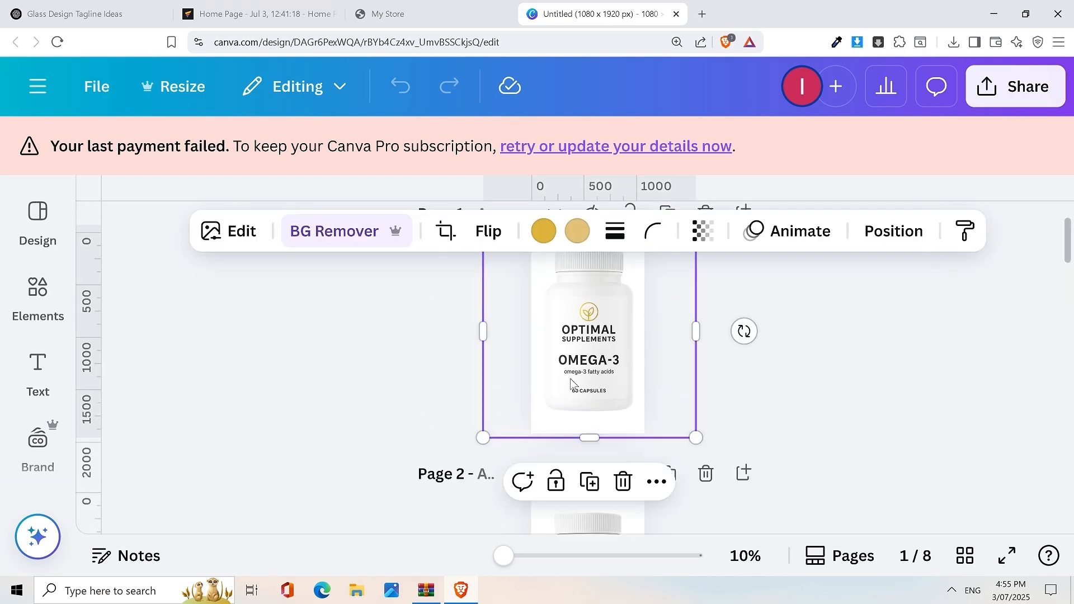
{"action": "scroll", "coordinate": [610, 353], "scroll_direction": "down", "scroll_amount": 3}
{"action": "scroll", "coordinate": [631, 360], "scroll_direction": "up", "scroll_amount": 1}
{"action": "left_click", "coordinate": [596, 381]}
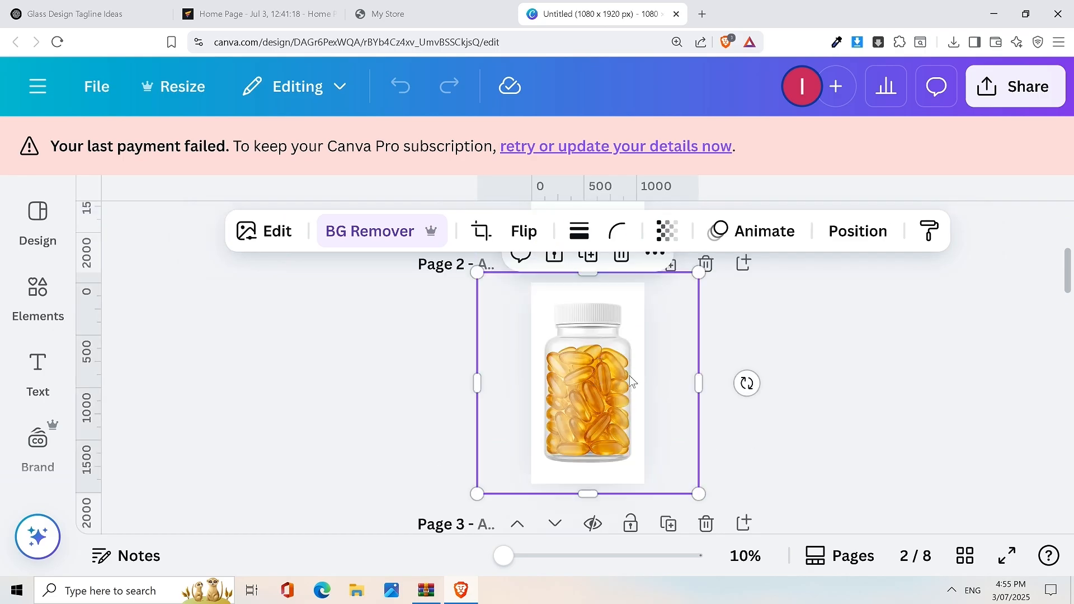
{"action": "scroll", "coordinate": [617, 403], "scroll_direction": "up", "scroll_amount": 3}
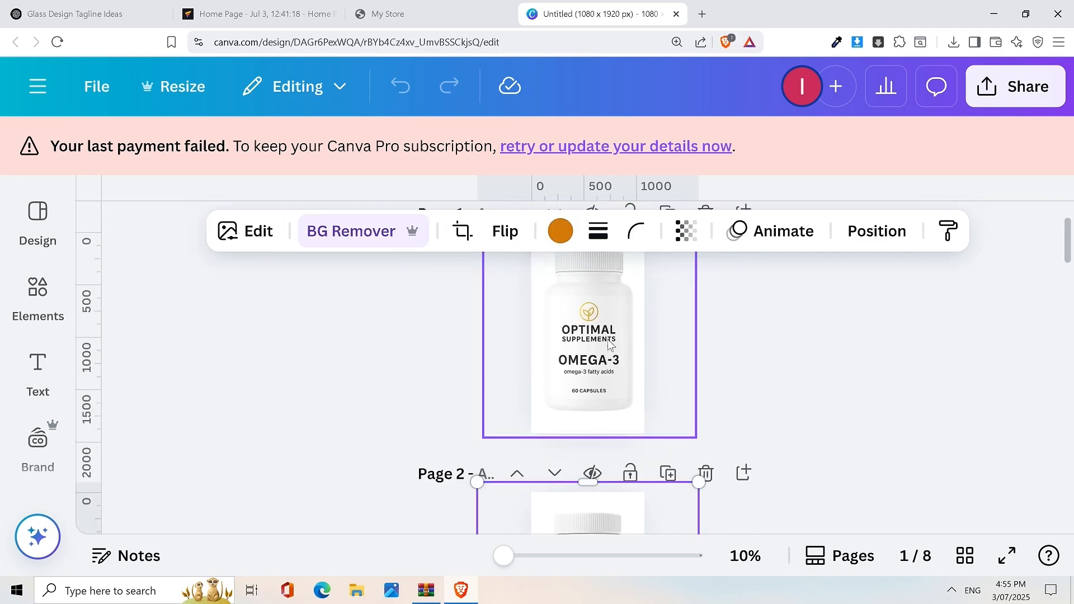
{"action": "left_click", "coordinate": [610, 344]}
{"action": "scroll", "coordinate": [608, 344], "scroll_direction": "down", "scroll_amount": 3}
{"action": "left_click", "coordinate": [615, 384]}
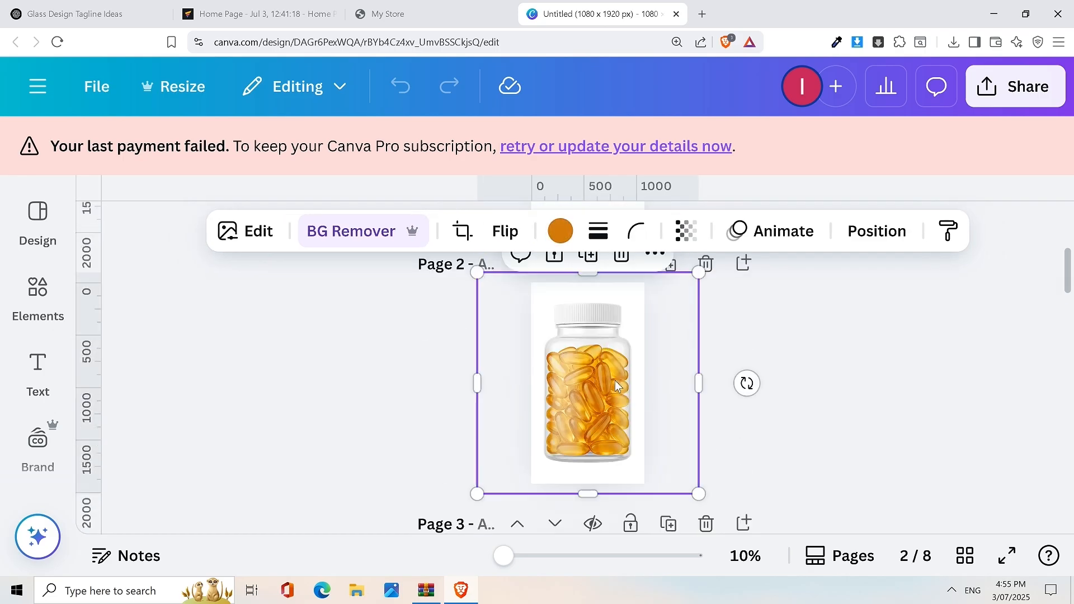
{"action": "scroll", "coordinate": [618, 375], "scroll_direction": "up", "scroll_amount": 2}
{"action": "left_click", "coordinate": [619, 360]}
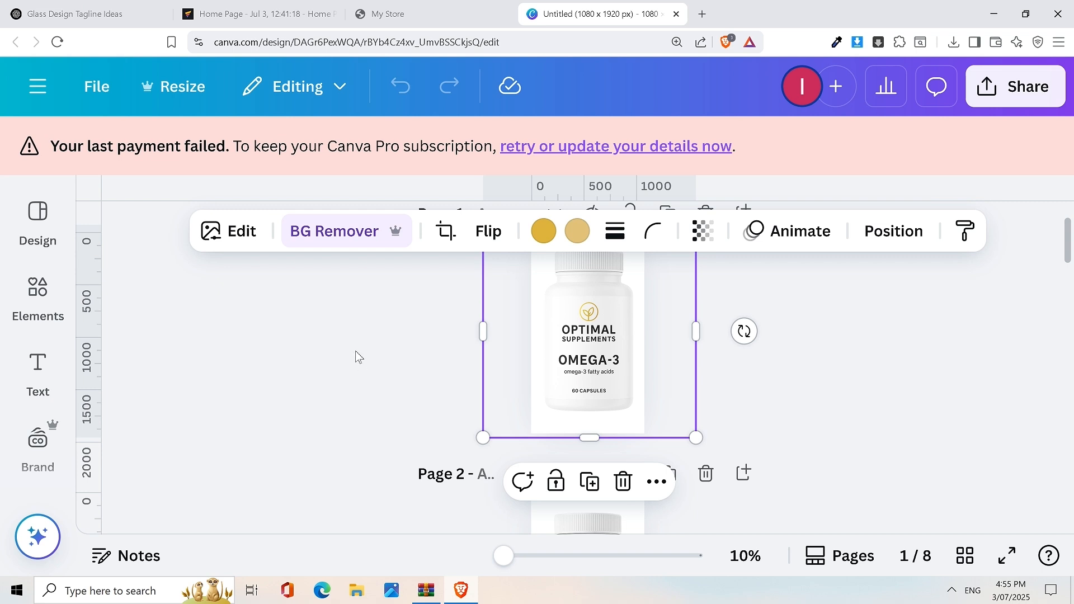
Step: Fully reveal the second comparison picture in GemPages, and return to Canva to select the page 1 Omega-3 bottle image
{"action": "left_click", "coordinate": [246, 13]}
{"action": "left_click_drag", "start_coordinate": [579, 328], "coordinate": [549, 338]}
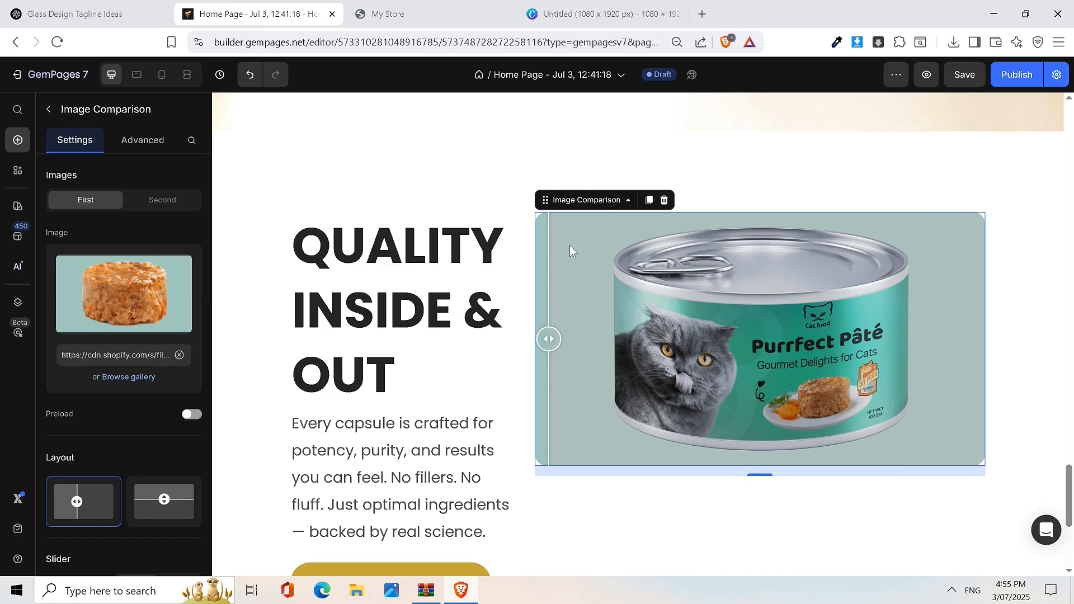
{"action": "left_click", "coordinate": [650, 7]}
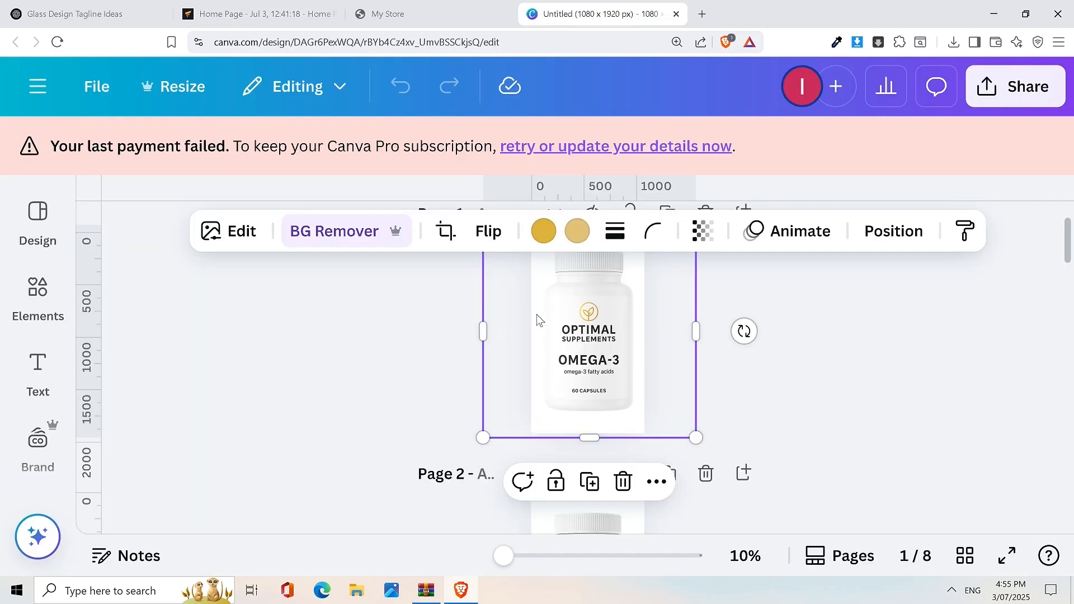
{"action": "left_click", "coordinate": [395, 327]}
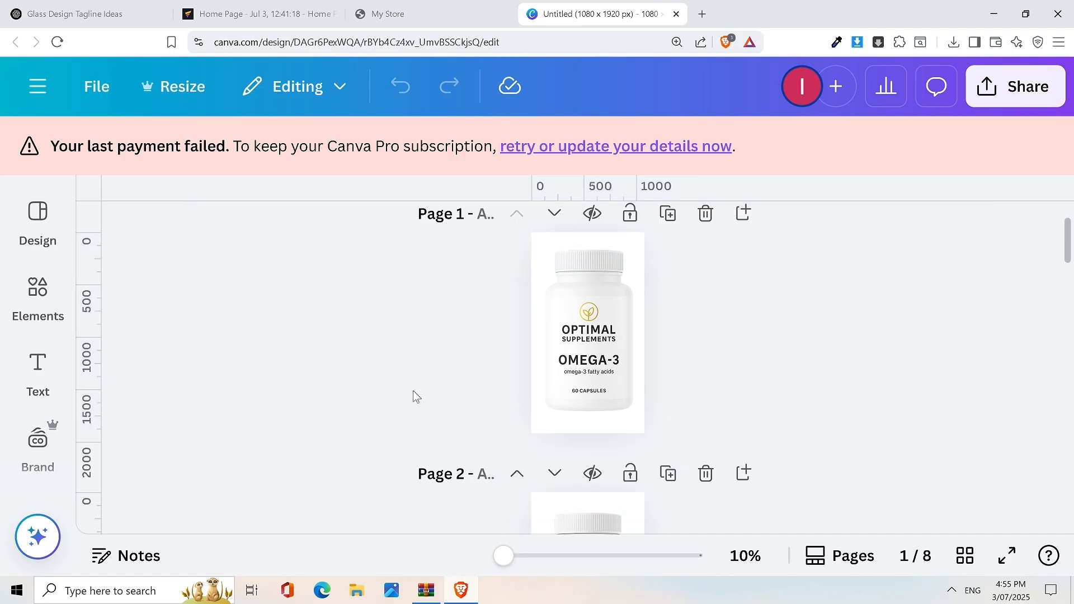
{"action": "left_click", "coordinate": [566, 249]}
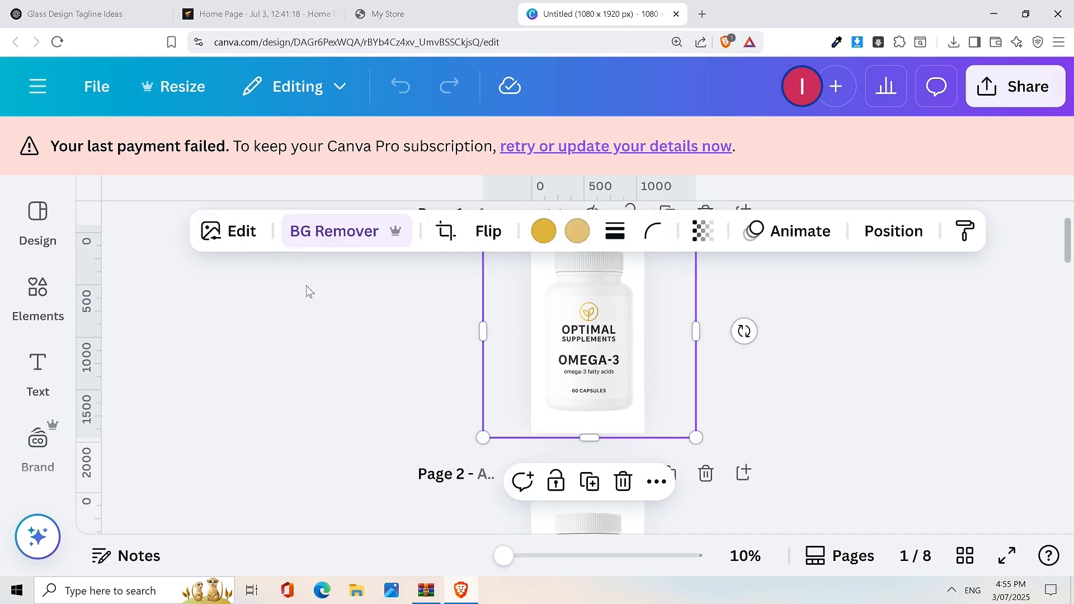
Step: Compare the labelled Omega-3 bottle on page 1 with the capsule-filled bottle on page 2, checking their matching size and position
{"action": "scroll", "coordinate": [678, 309], "scroll_direction": "down", "scroll_amount": 3}
{"action": "left_click", "coordinate": [589, 358]}
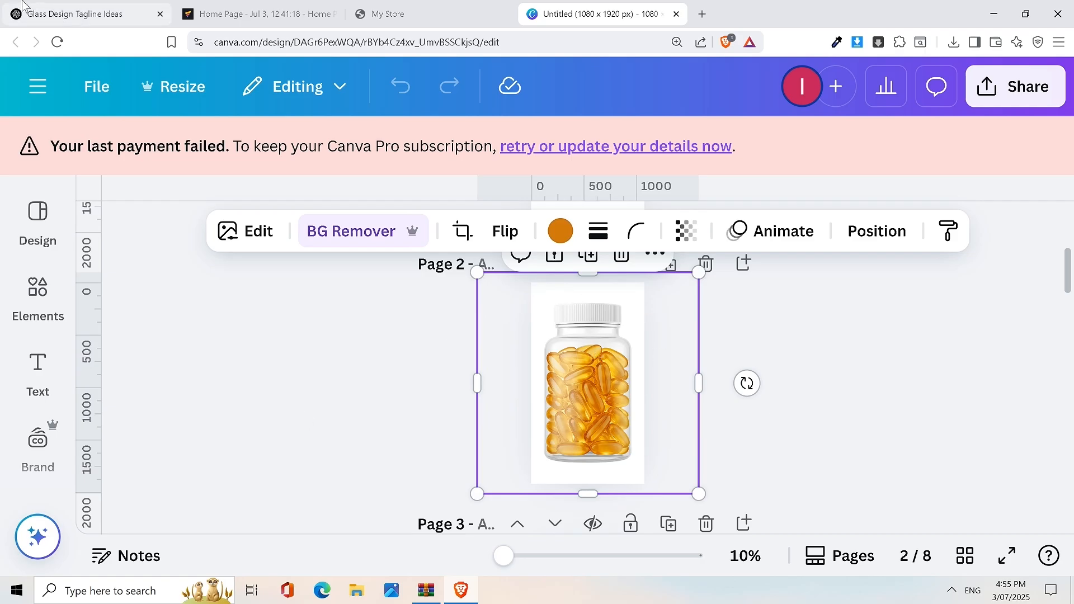
{"action": "scroll", "coordinate": [628, 350], "scroll_direction": "up", "scroll_amount": 3}
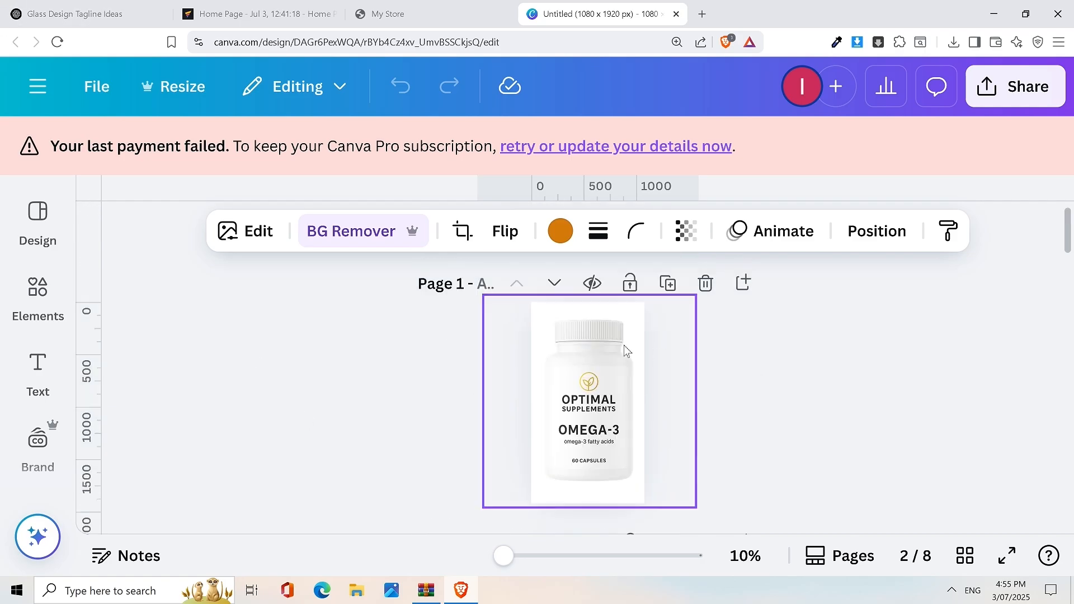
{"action": "scroll", "coordinate": [662, 450], "scroll_direction": "down", "scroll_amount": 3}
{"action": "scroll", "coordinate": [644, 434], "scroll_direction": "up", "scroll_amount": 2}
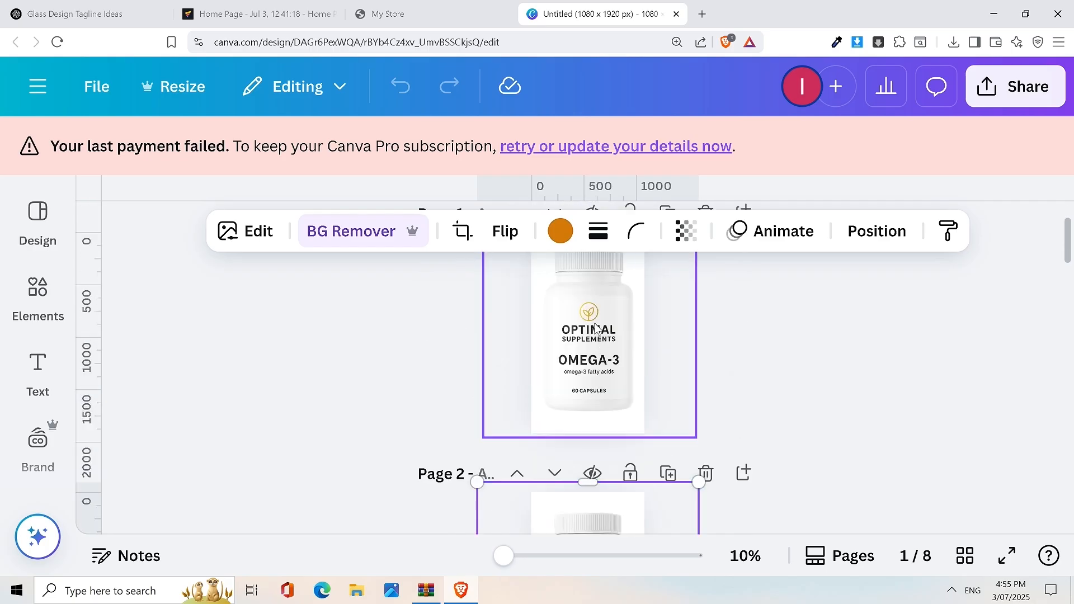
{"action": "scroll", "coordinate": [644, 434], "scroll_direction": "down", "scroll_amount": 3}
{"action": "scroll", "coordinate": [625, 429], "scroll_direction": "up", "scroll_amount": 3}
{"action": "left_click", "coordinate": [626, 428]}
{"action": "scroll", "coordinate": [625, 428], "scroll_direction": "up", "scroll_amount": 1}
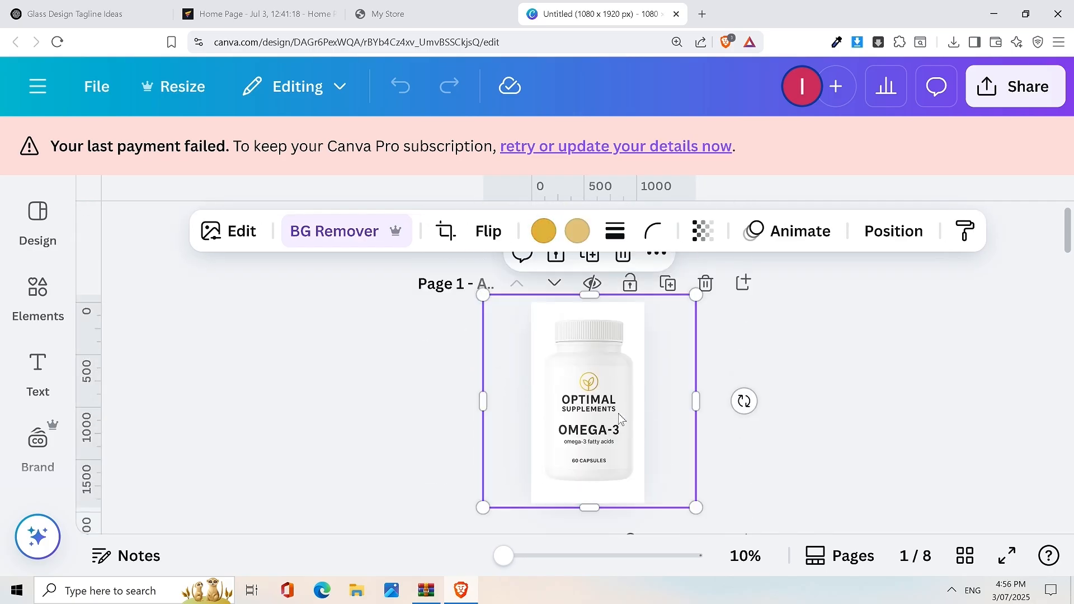
{"action": "scroll", "coordinate": [619, 418], "scroll_direction": "down", "scroll_amount": 3}
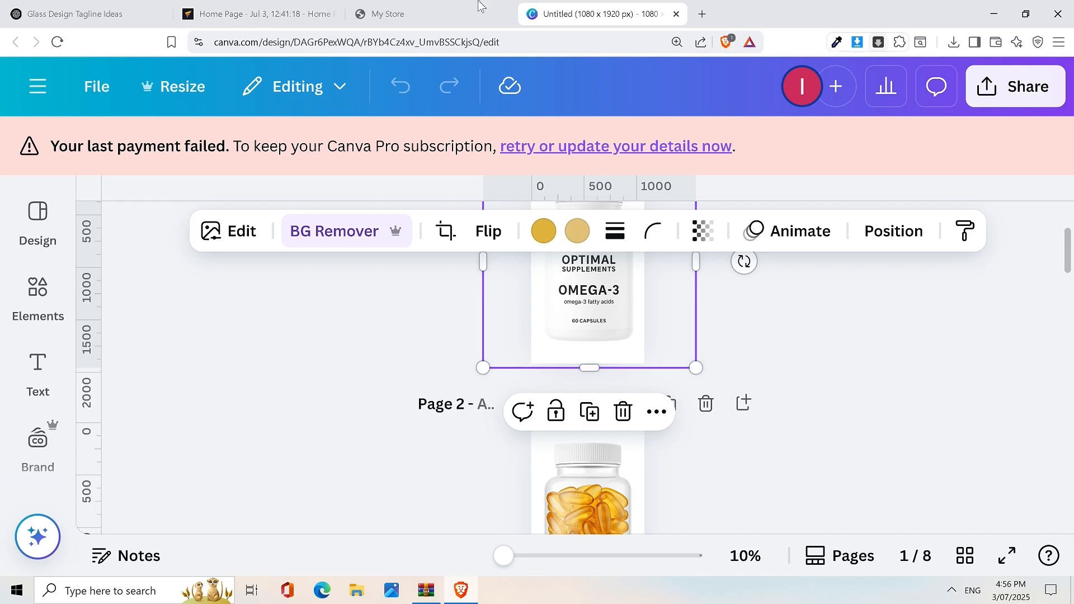
Step: Return to GemPages and look through the image gallery for a bottle picture for the comparison's first image, and close the gallery
{"action": "left_click", "coordinate": [283, 7]}
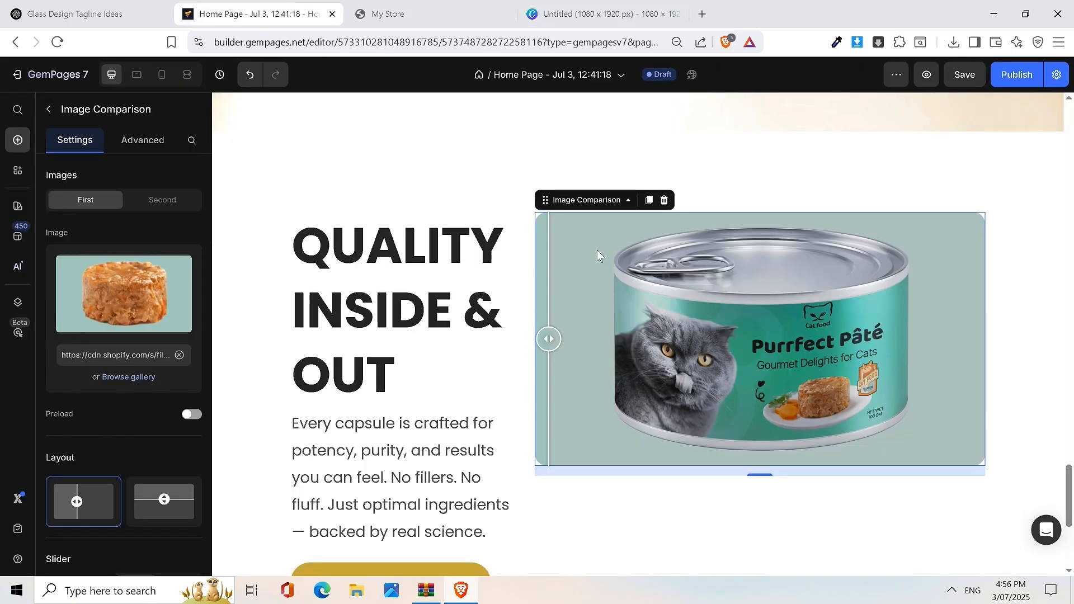
{"action": "left_click", "coordinate": [127, 378]}
{"action": "scroll", "coordinate": [469, 306], "scroll_direction": "down", "scroll_amount": 10}
{"action": "scroll", "coordinate": [469, 306], "scroll_direction": "down", "scroll_amount": 10}
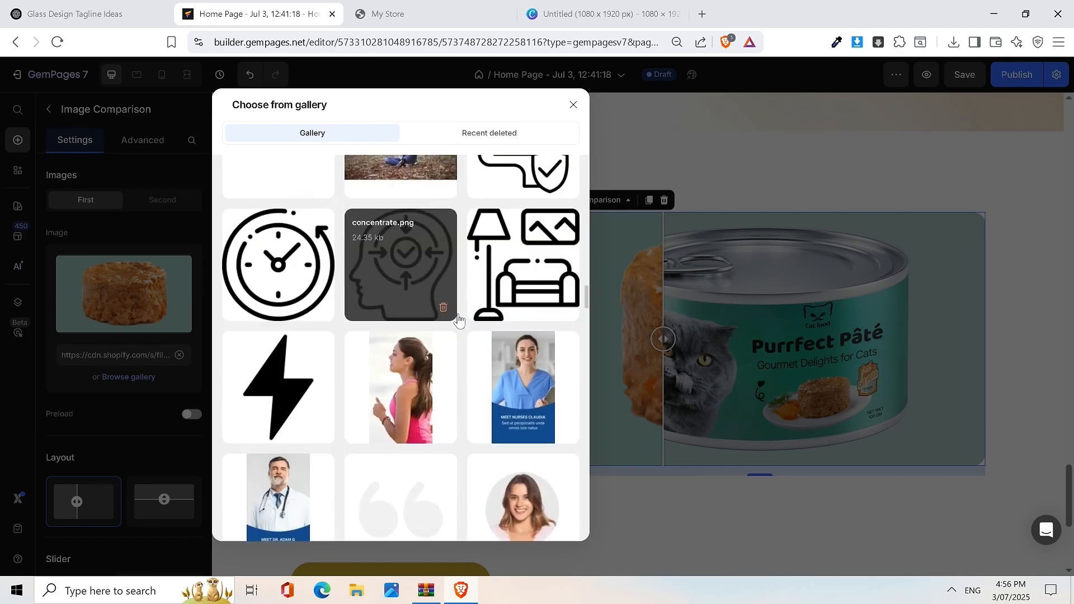
{"action": "scroll", "coordinate": [447, 307], "scroll_direction": "up", "scroll_amount": 15}
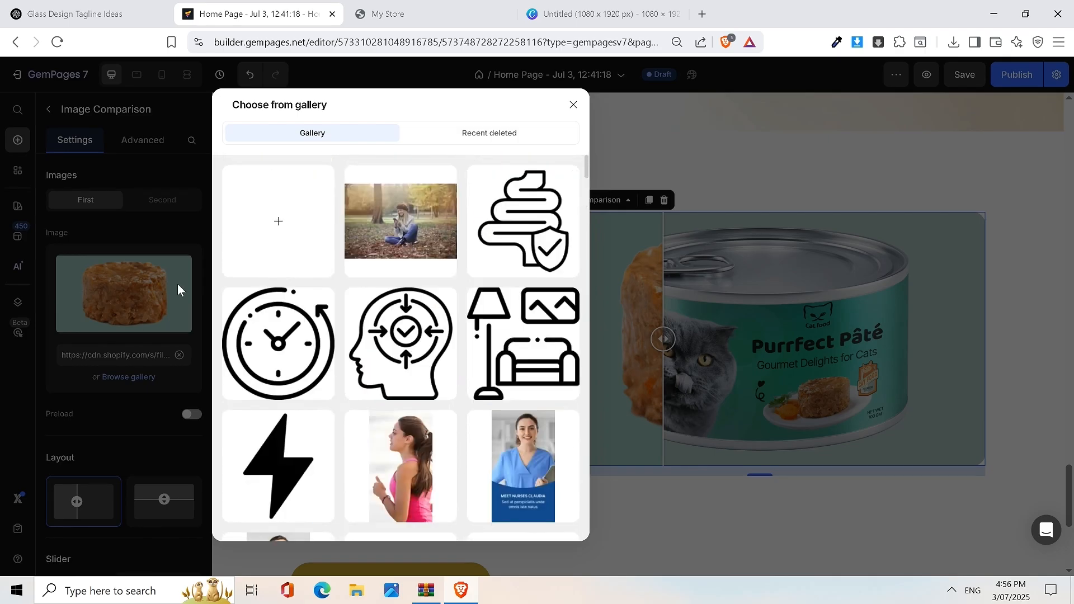
{"action": "left_click", "coordinate": [160, 286]}
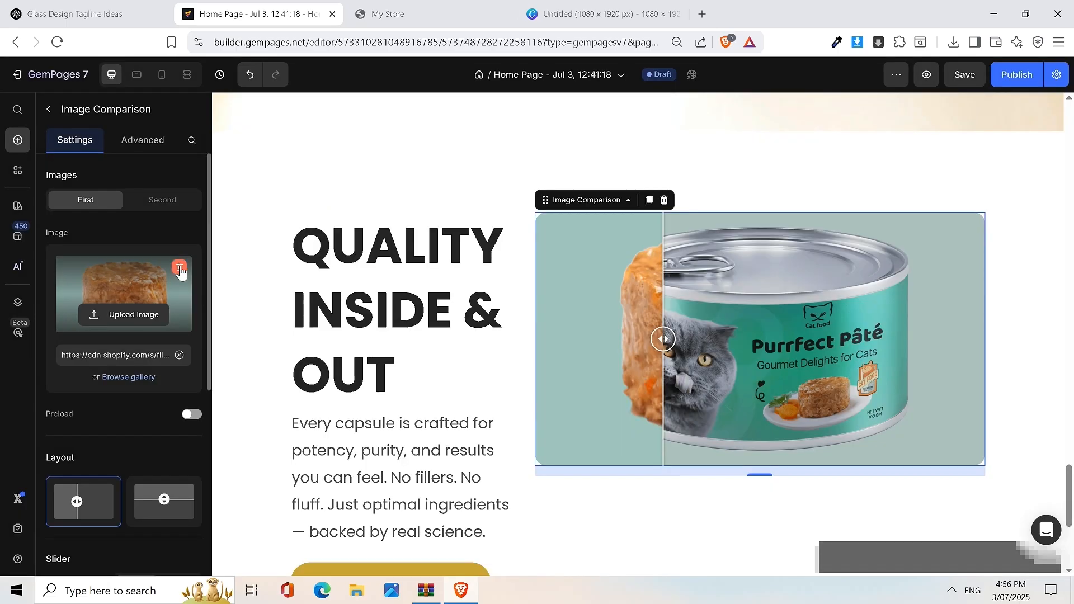
Step: Delete the cat food placeholder pictures from both the first and second images of the comparison
{"action": "left_click", "coordinate": [179, 268]}
{"action": "left_click", "coordinate": [156, 200]}
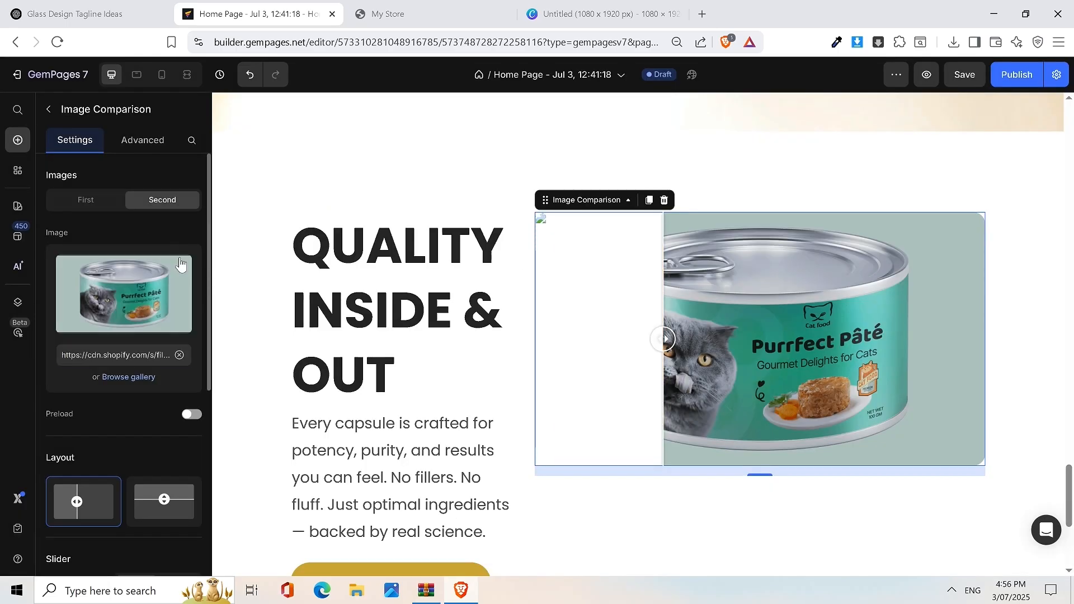
{"action": "left_click", "coordinate": [179, 267]}
{"action": "left_click", "coordinate": [99, 201]}
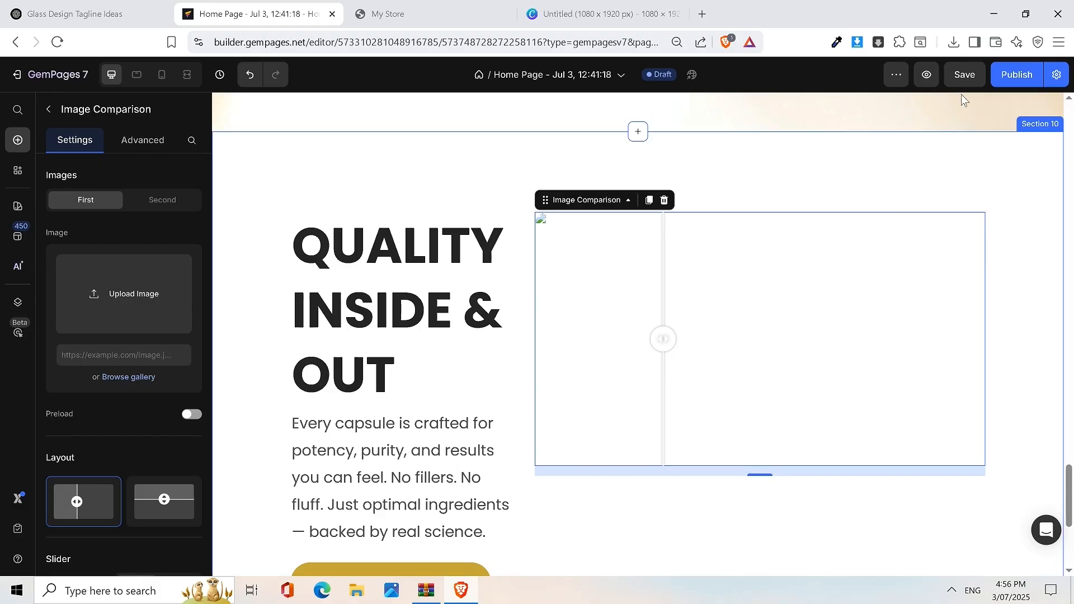
Step: Open the browser's full download history and locate the compressed image 1 (version 2) and Image 2 (Version 2) files
{"action": "left_click", "coordinate": [950, 42]}
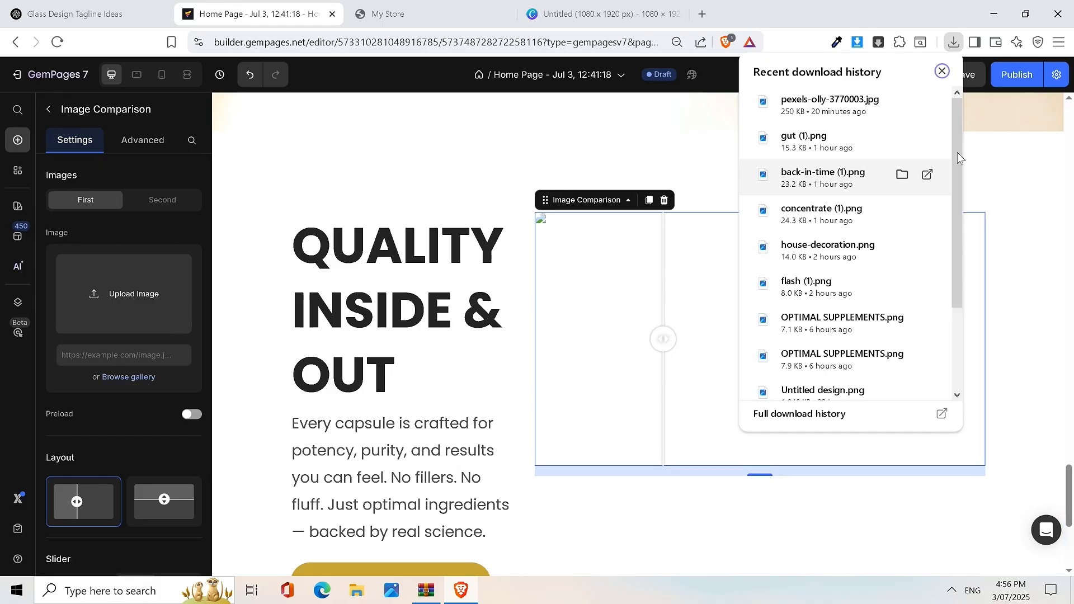
{"action": "left_click", "coordinate": [810, 414]}
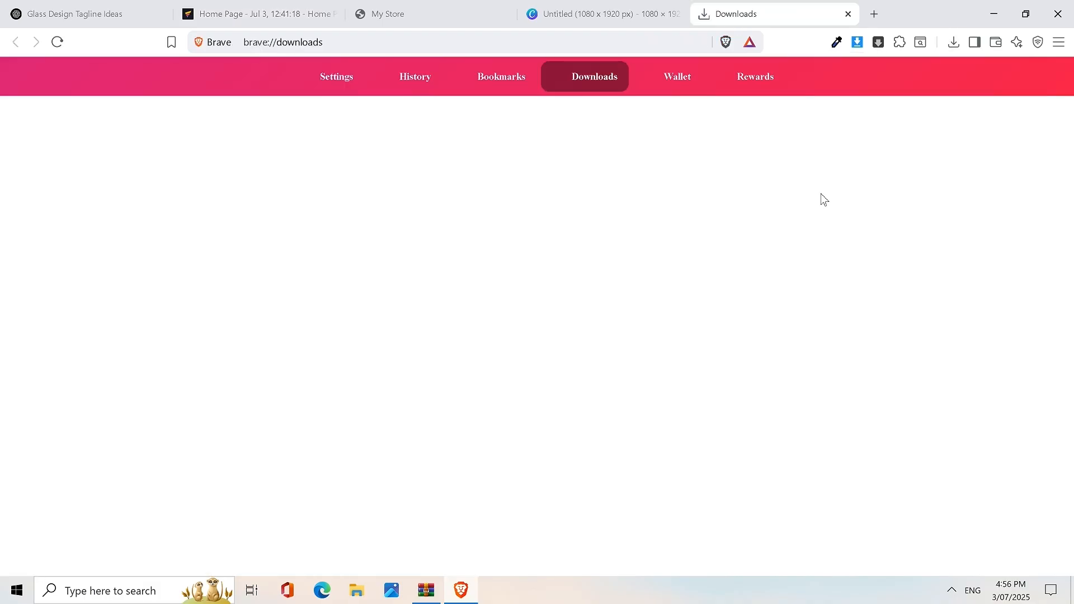
{"action": "scroll", "coordinate": [787, 270], "scroll_direction": "down", "scroll_amount": 15}
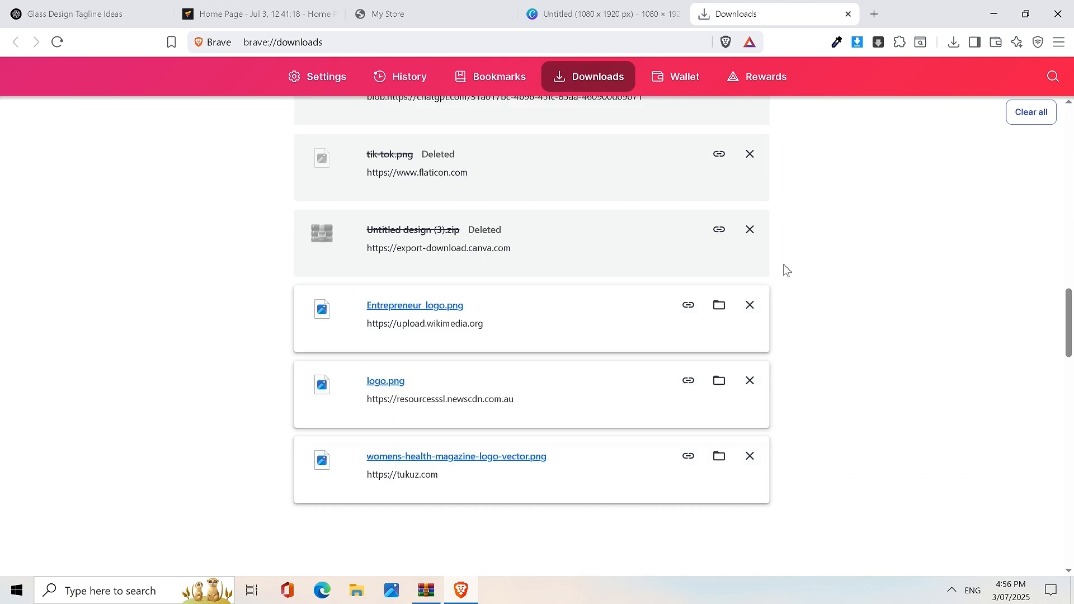
{"action": "scroll", "coordinate": [787, 270], "scroll_direction": "down", "scroll_amount": 20}
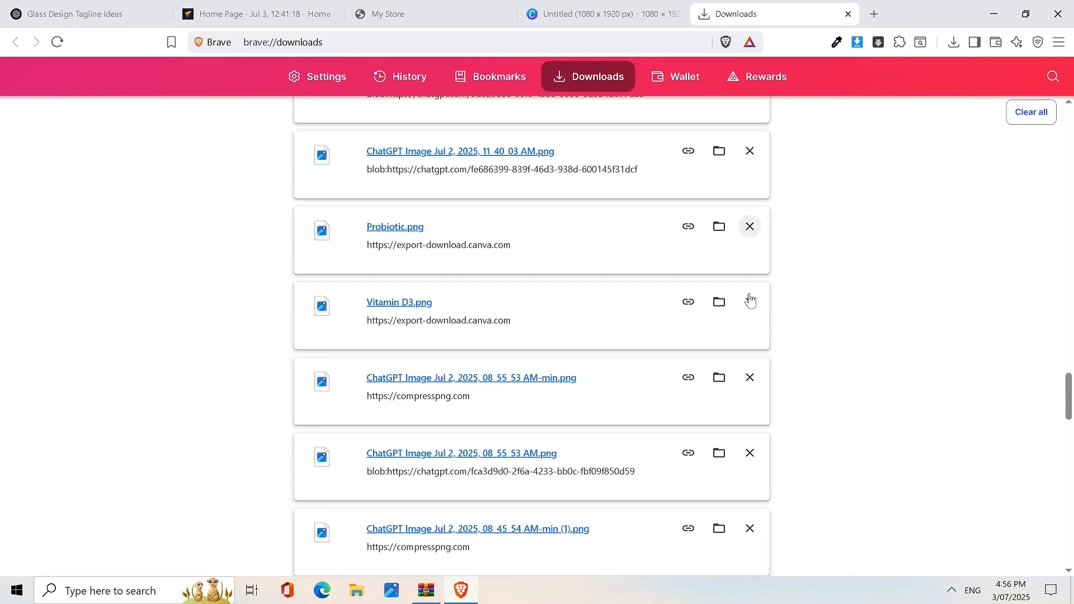
{"action": "scroll", "coordinate": [458, 373], "scroll_direction": "down", "scroll_amount": 20}
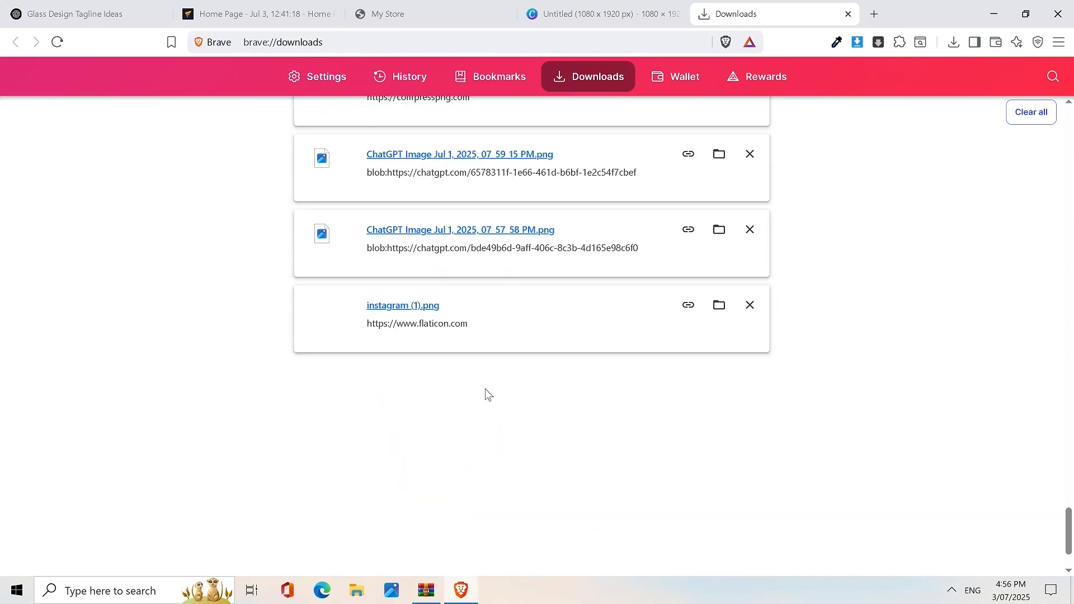
{"action": "scroll", "coordinate": [485, 397], "scroll_direction": "down", "scroll_amount": 8}
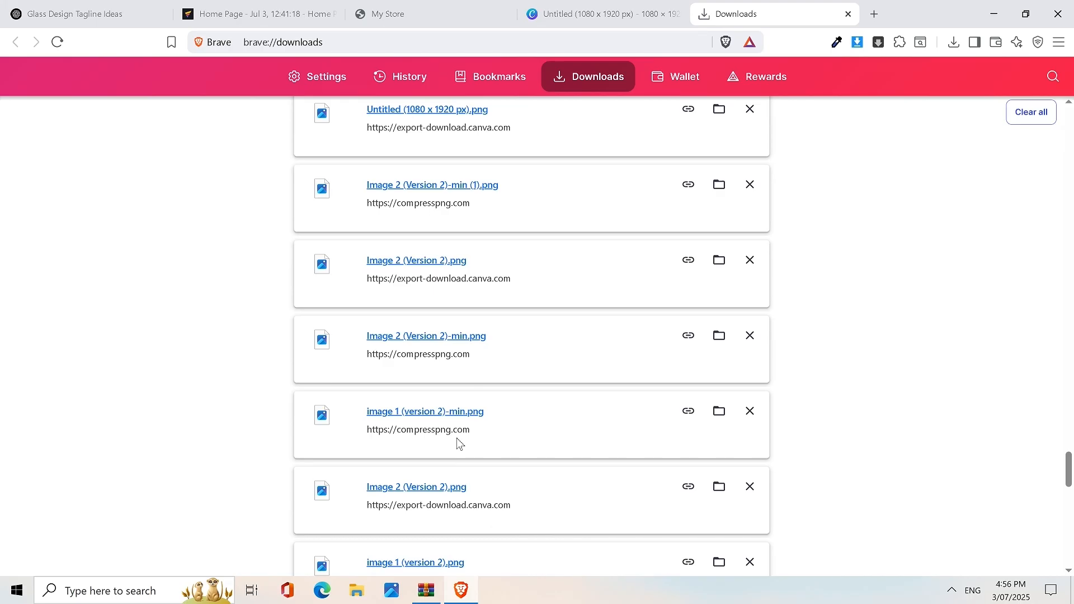
{"action": "scroll", "coordinate": [456, 439], "scroll_direction": "down", "scroll_amount": 2}
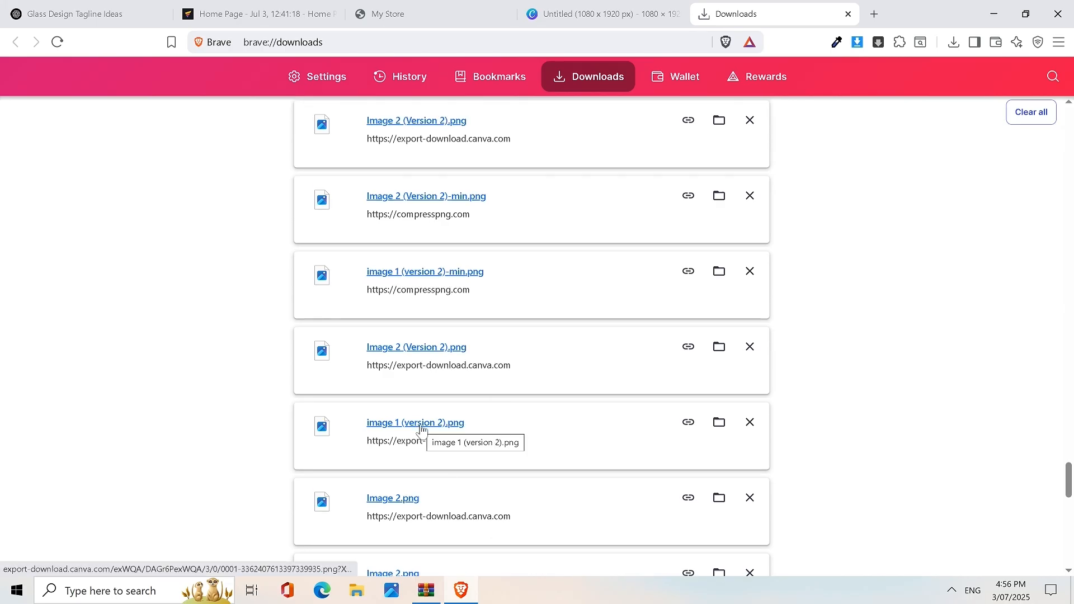
{"action": "scroll", "coordinate": [437, 203], "scroll_direction": "up", "scroll_amount": 1}
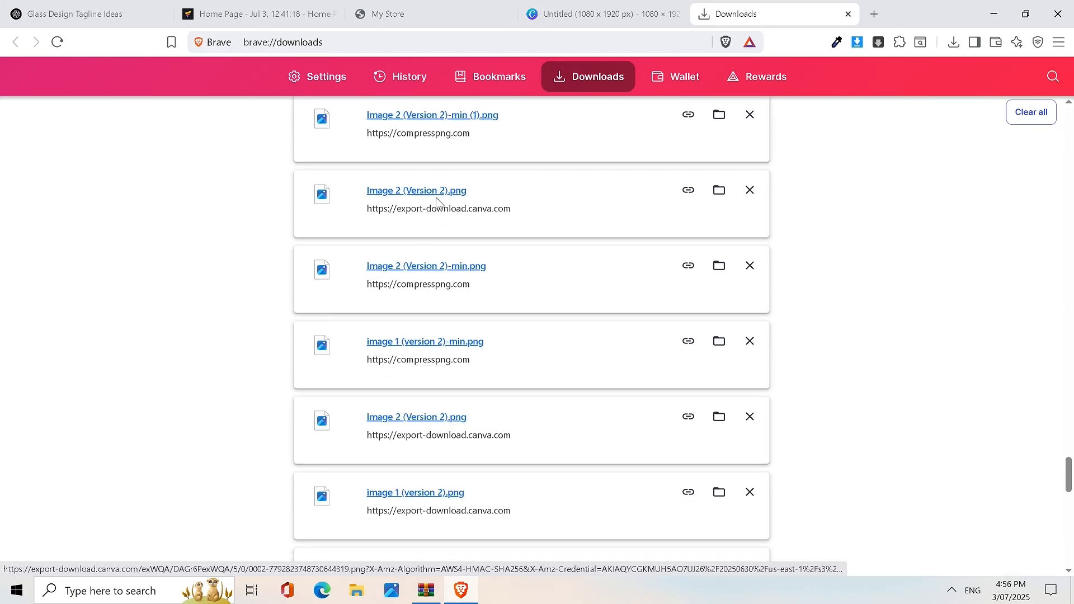
Step: Upload image 1 (version 2)-min.png from the downloads as the comparison's first image through the GemPages gallery
{"action": "left_click_drag", "start_coordinate": [459, 349], "coordinate": [425, 591]}
{"action": "left_click", "coordinate": [135, 380]}
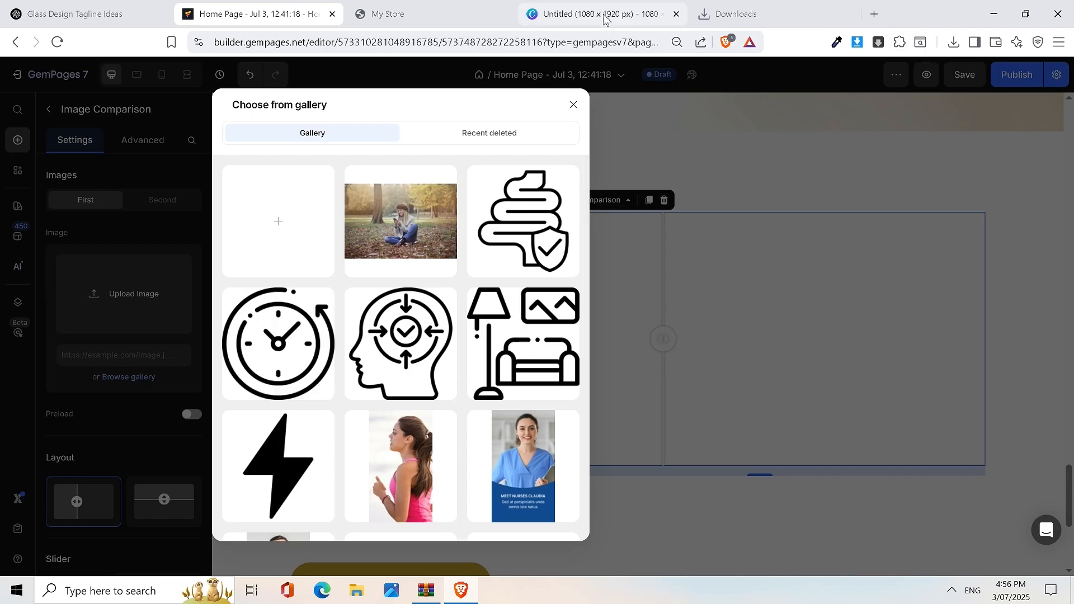
{"action": "left_click", "coordinate": [760, 14]}
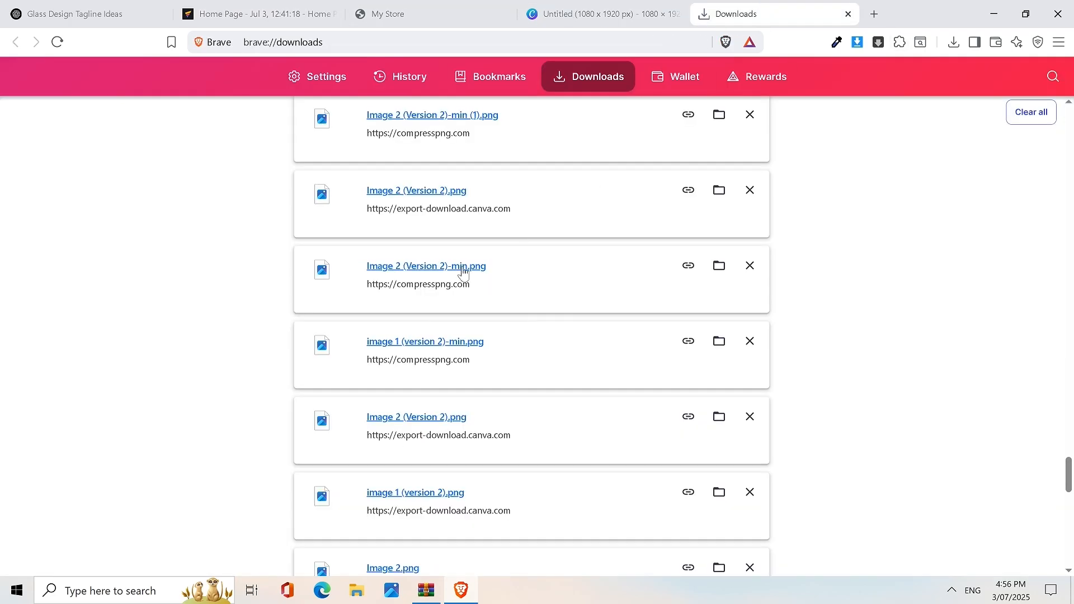
{"action": "left_click_drag", "start_coordinate": [435, 336], "coordinate": [322, 211]}
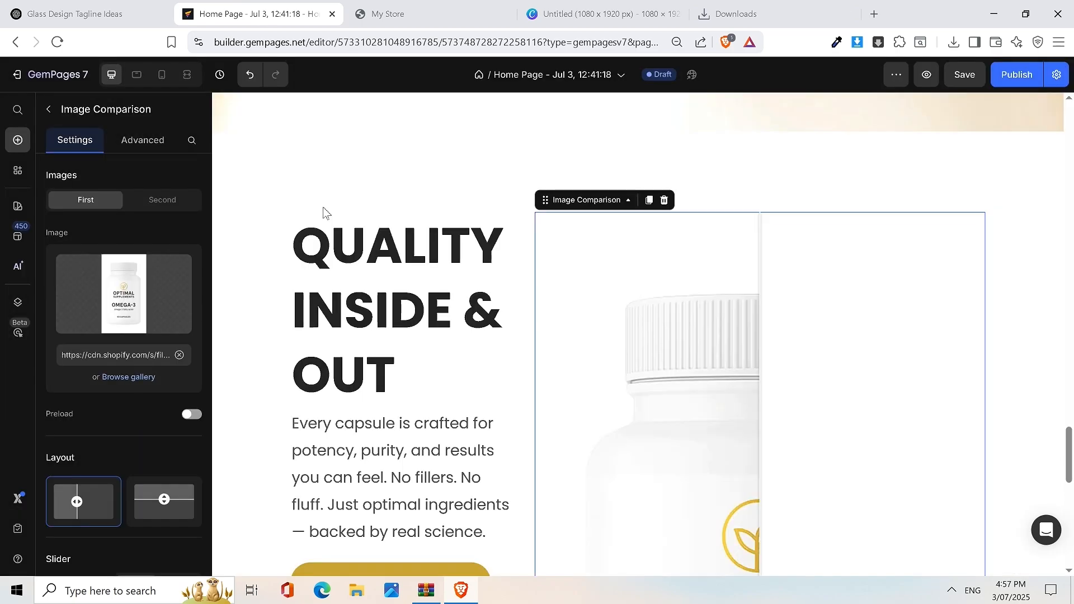
Step: Upload Image 2 (Version 2)-min (1).png from the downloads as the comparison's second image
{"action": "left_click", "coordinate": [160, 202]}
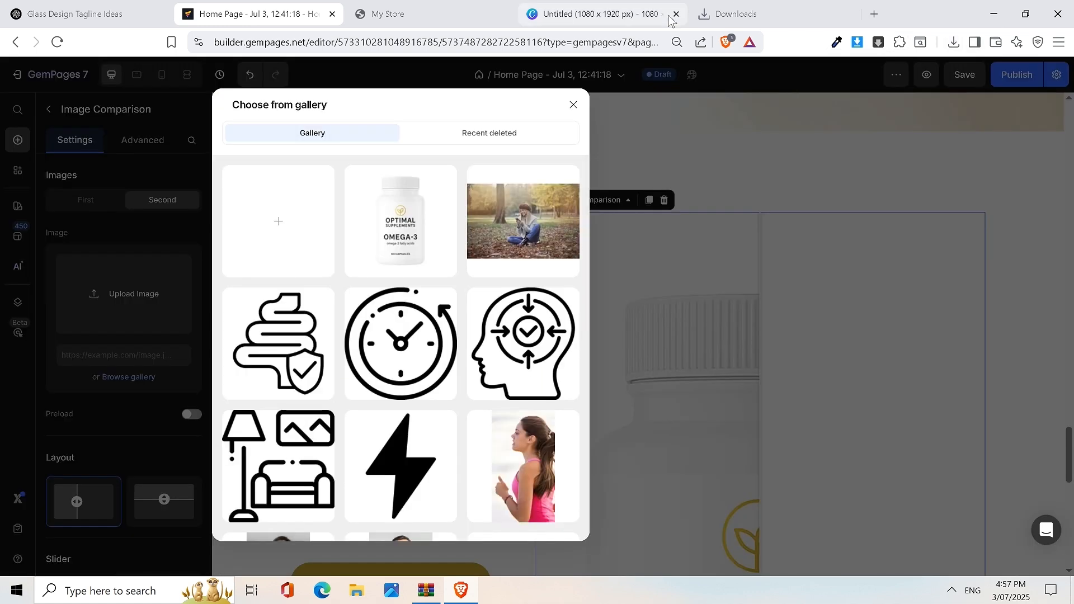
{"action": "left_click", "coordinate": [735, 6]}
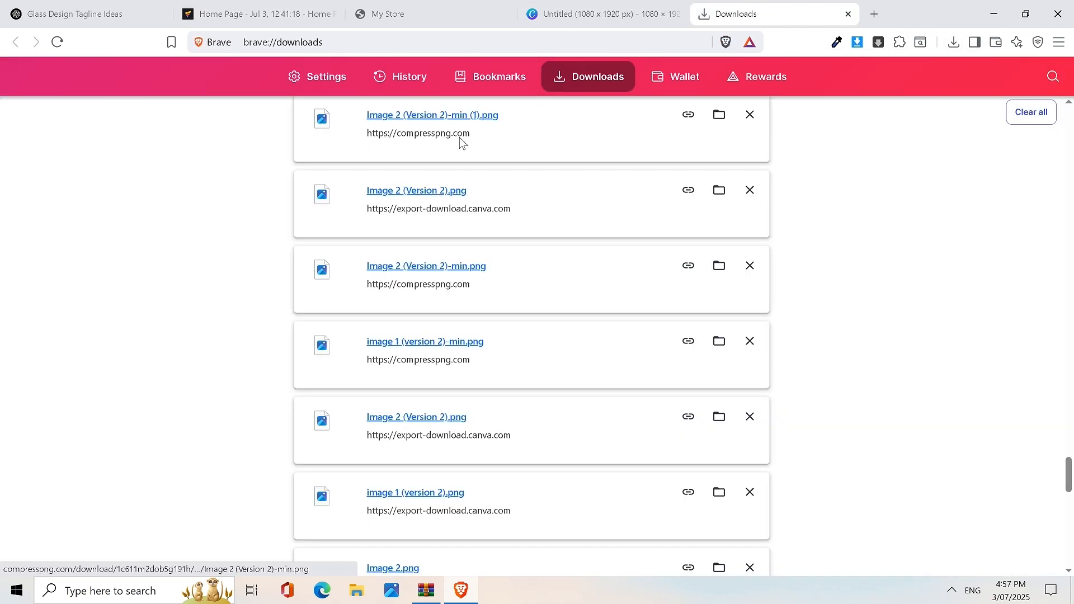
{"action": "left_click_drag", "start_coordinate": [468, 123], "coordinate": [313, 225]}
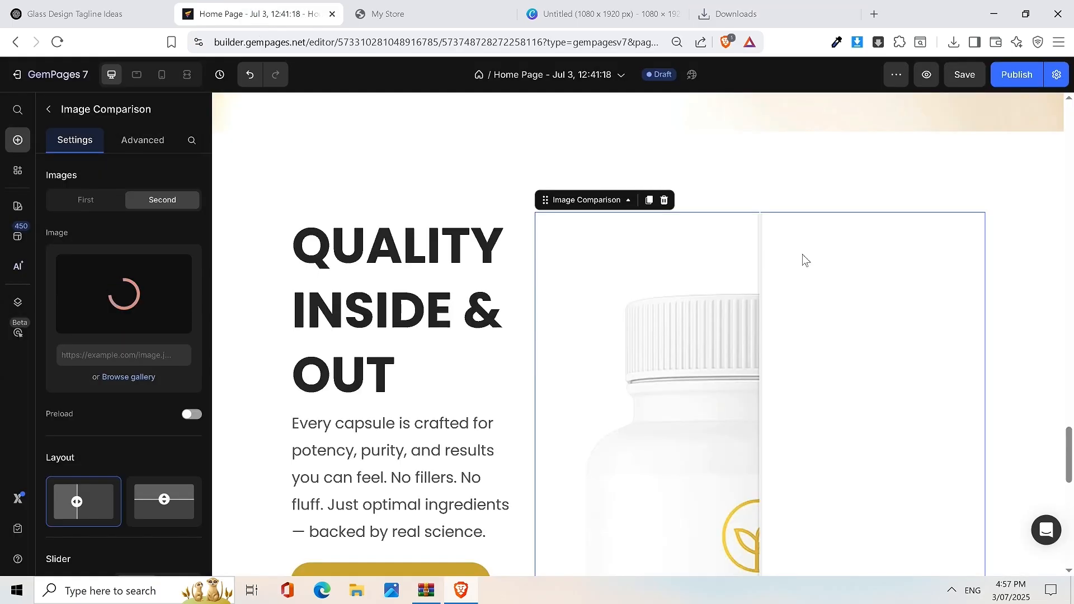
Step: Slide the comparison divider across the bottles and examine how the two pictures align from cap to base
{"action": "scroll", "coordinate": [828, 286], "scroll_direction": "down", "scroll_amount": 3}
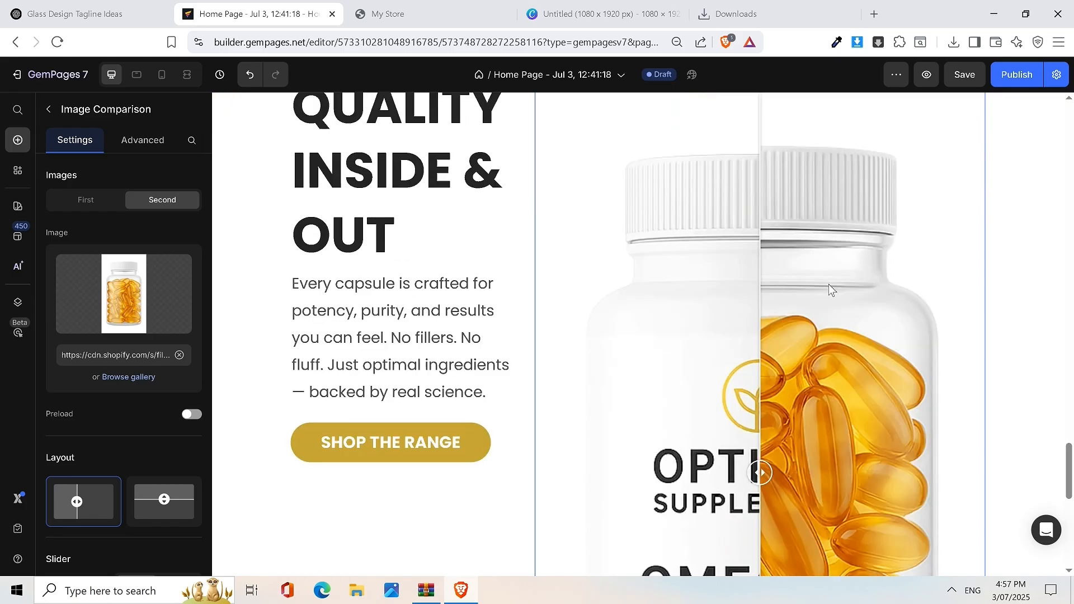
{"action": "left_click_drag", "start_coordinate": [712, 447], "coordinate": [843, 221]}
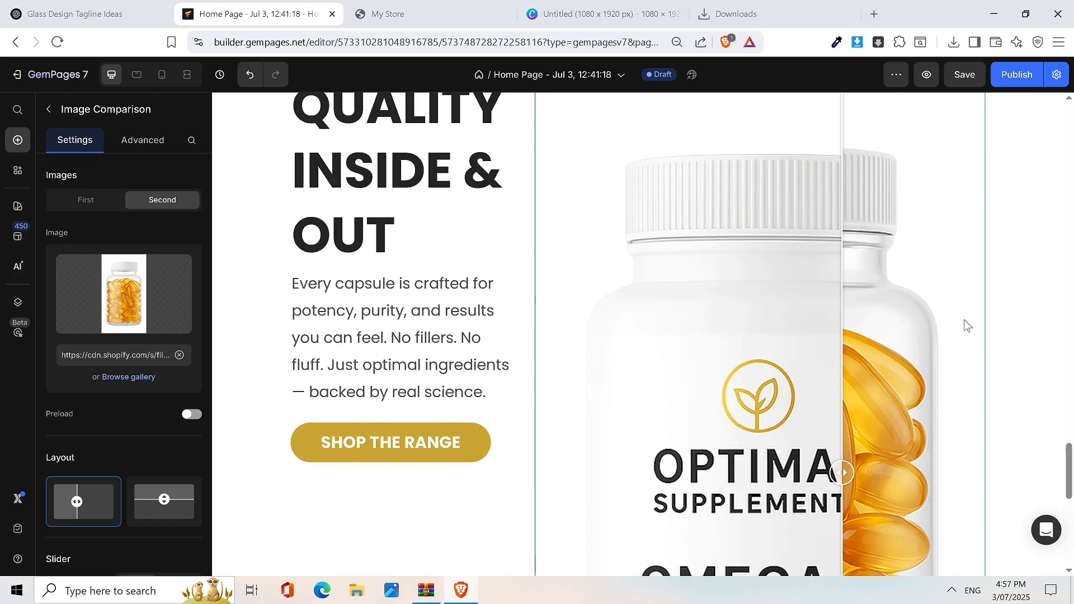
{"action": "scroll", "coordinate": [851, 290], "scroll_direction": "up", "scroll_amount": 2}
{"action": "scroll", "coordinate": [843, 302], "scroll_direction": "down", "scroll_amount": 3}
{"action": "scroll", "coordinate": [818, 277], "scroll_direction": "down", "scroll_amount": 3}
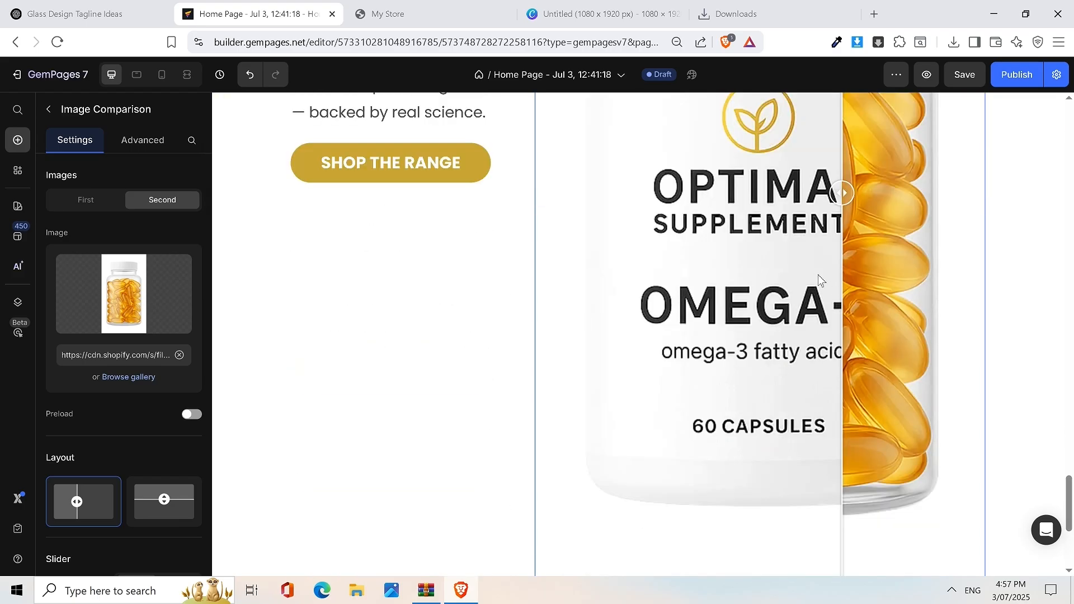
{"action": "scroll", "coordinate": [818, 274], "scroll_direction": "up", "scroll_amount": 4}
{"action": "scroll", "coordinate": [706, 299], "scroll_direction": "up", "scroll_amount": 2}
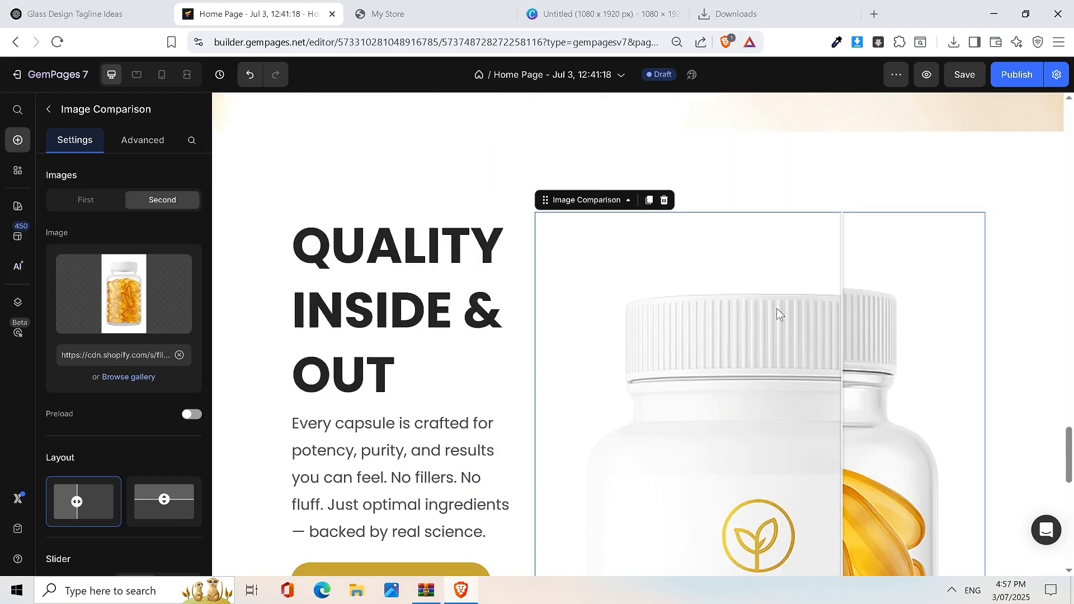
{"action": "scroll", "coordinate": [776, 307], "scroll_direction": "down", "scroll_amount": 2}
{"action": "left_click_drag", "start_coordinate": [874, 390], "coordinate": [811, 361]}
{"action": "scroll", "coordinate": [616, 249], "scroll_direction": "up", "scroll_amount": 3}
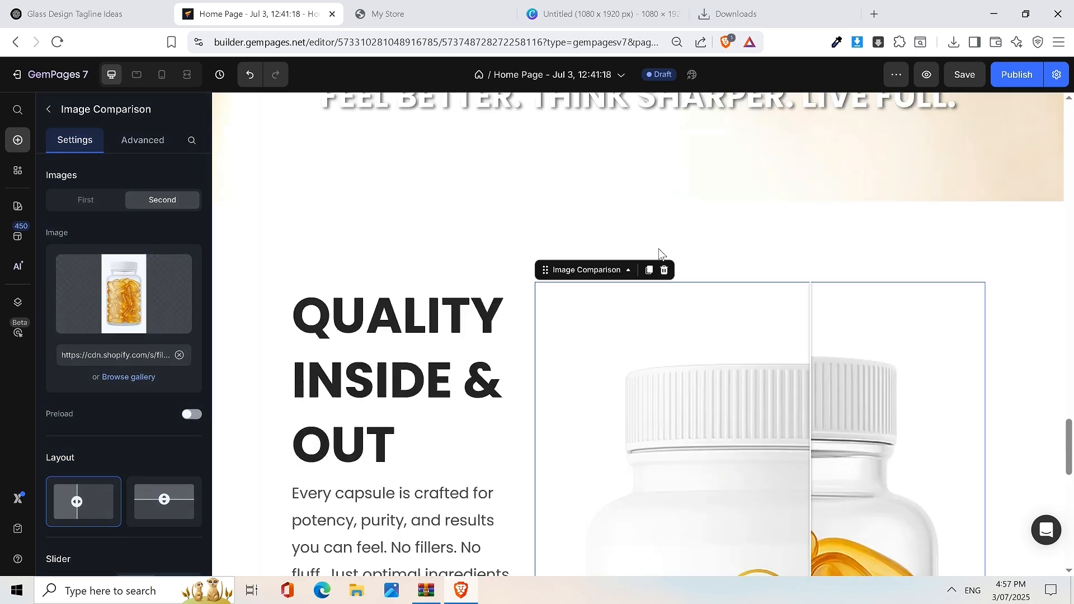
{"action": "left_click", "coordinate": [565, 307]}
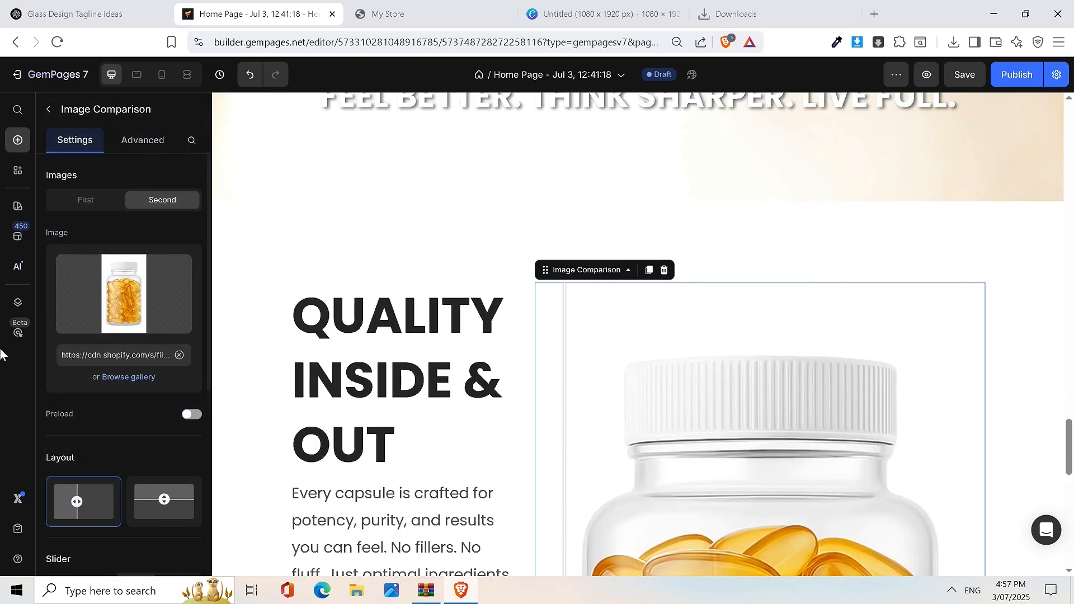
Step: Review the comparison's slider, label and size settings, and move the divider back over the middle of the bottle
{"action": "scroll", "coordinate": [119, 356], "scroll_direction": "down", "scroll_amount": 3}
{"action": "scroll", "coordinate": [115, 355], "scroll_direction": "down", "scroll_amount": 3}
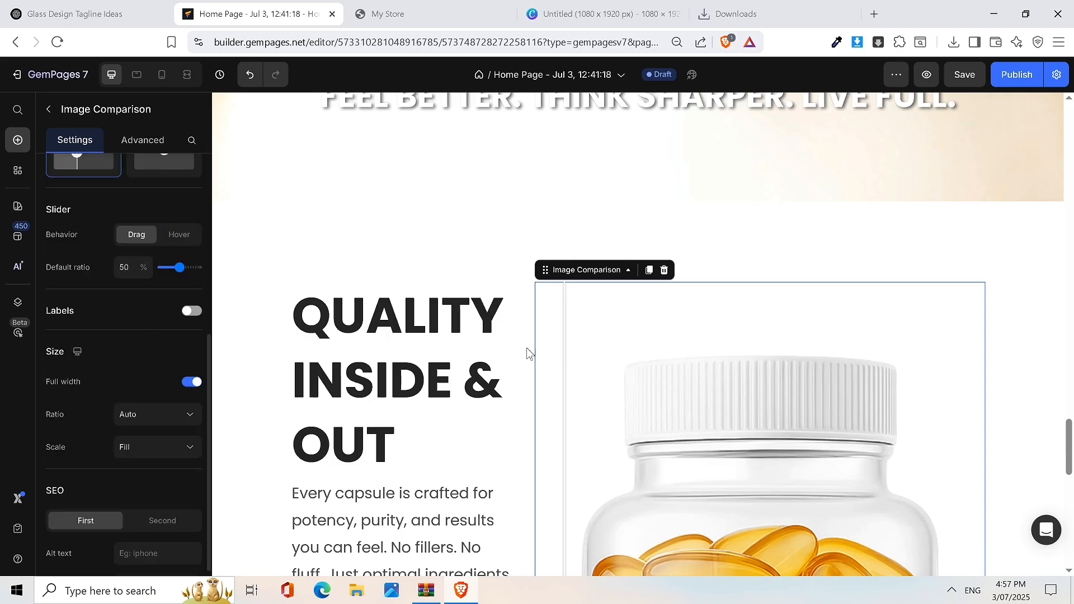
{"action": "scroll", "coordinate": [921, 333], "scroll_direction": "down", "scroll_amount": 4}
{"action": "left_click", "coordinate": [804, 382]}
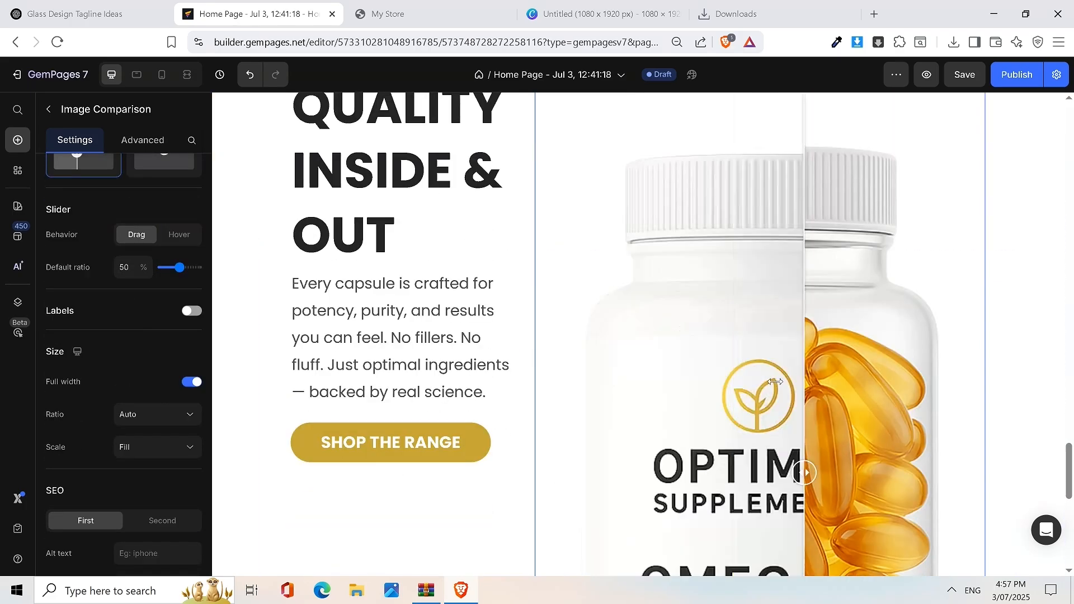
Step: Switch to the My Store preview and test the bottle comparison slider by moving its divider
{"action": "left_click", "coordinate": [386, 13]}
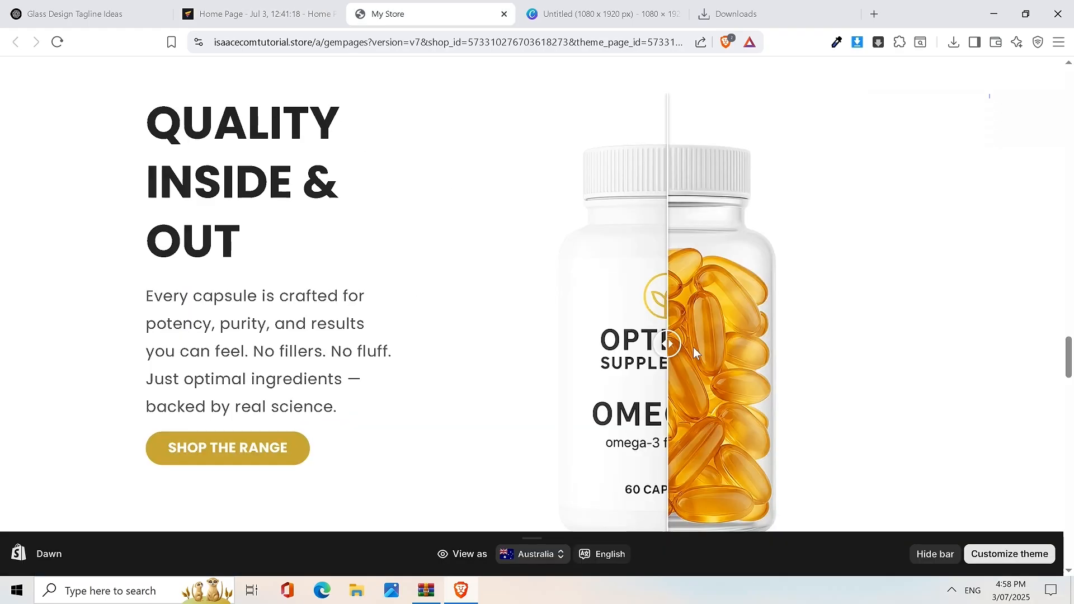
{"action": "left_click_drag", "start_coordinate": [681, 338], "coordinate": [664, 254]}
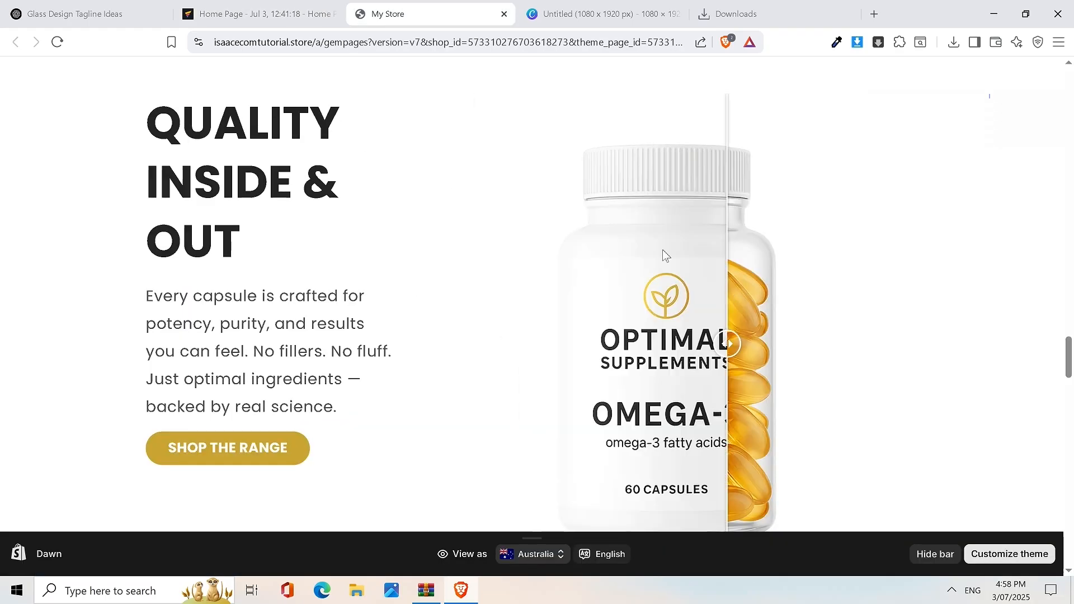
Step: Switch to the GemPages editor, try the Cover scale on the image comparison, and restore its scale to Contain
{"action": "left_click", "coordinate": [258, 13]}
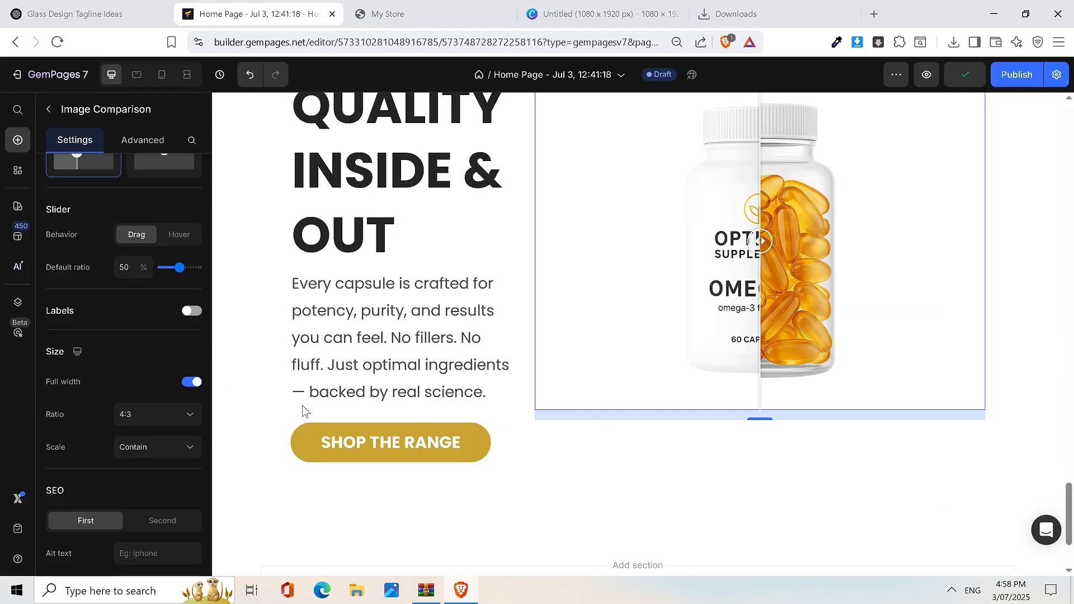
{"action": "left_click", "coordinate": [162, 454]}
{"action": "left_click", "coordinate": [135, 353]}
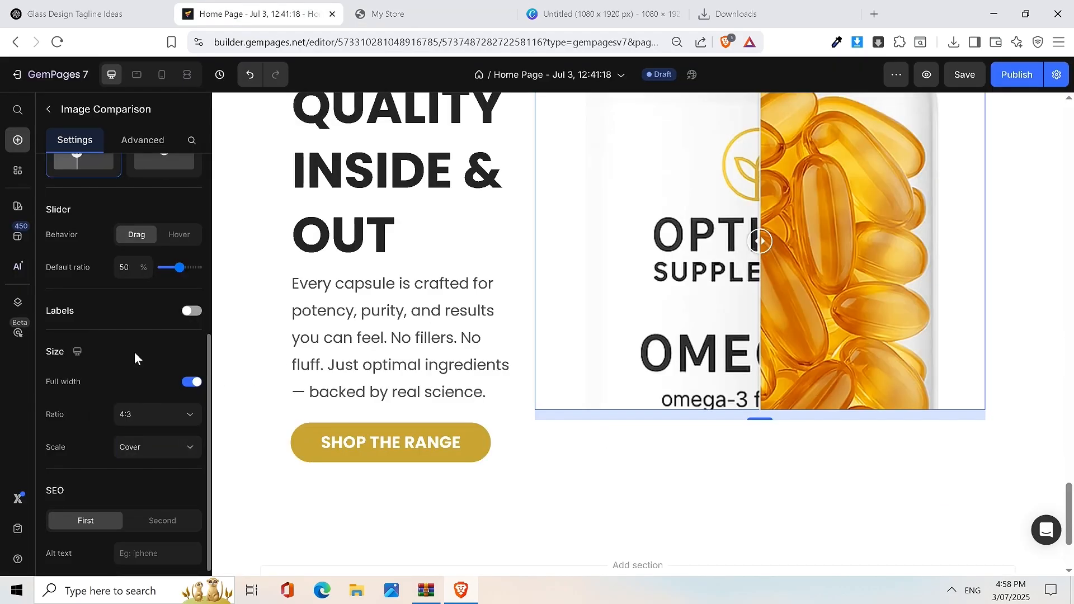
{"action": "left_click", "coordinate": [133, 448]}
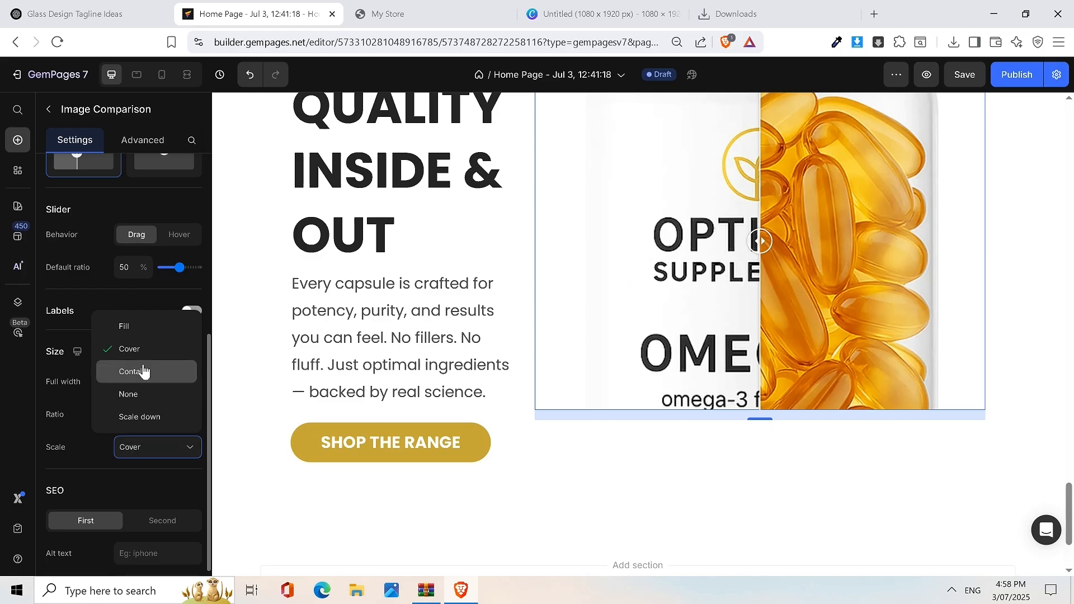
{"action": "left_click", "coordinate": [144, 372]}
Step: Try the image comparison at a 16:9 ratio and at a 3:4 ratio
{"action": "left_click", "coordinate": [133, 418]}
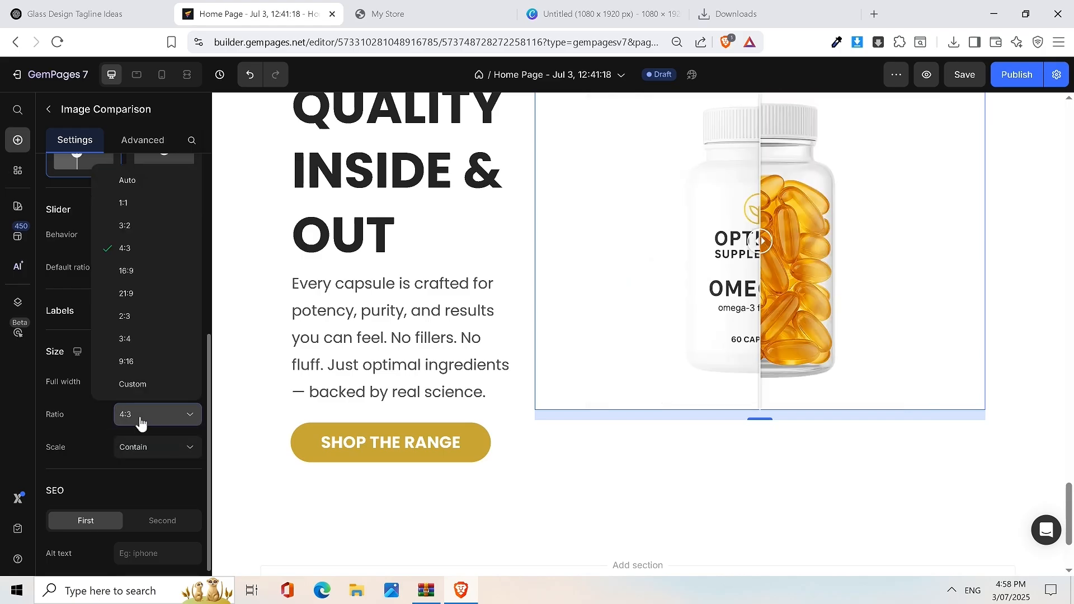
{"action": "left_click", "coordinate": [128, 271]}
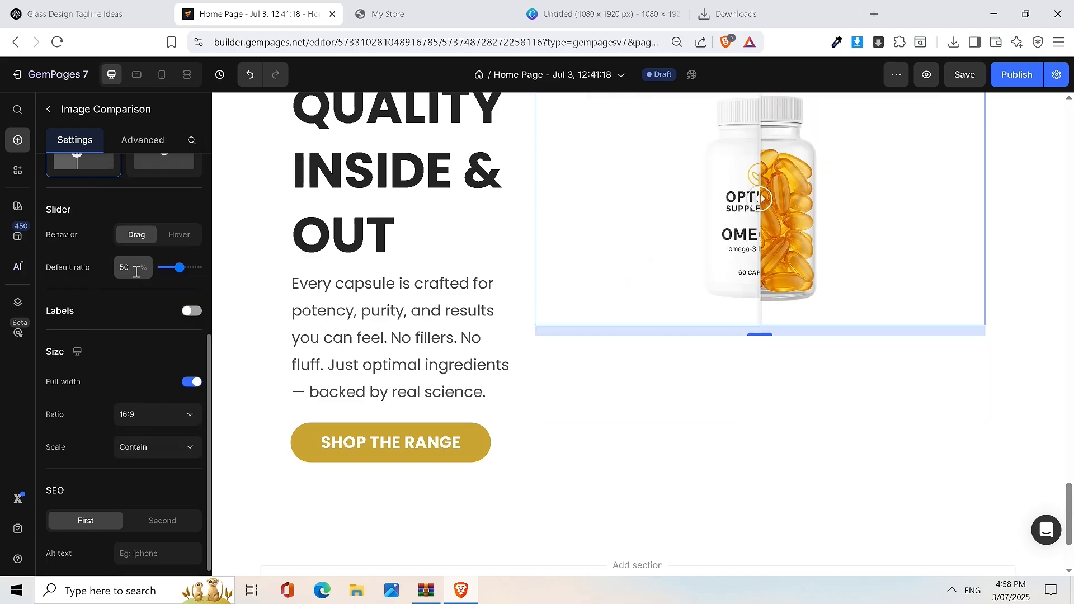
{"action": "left_click", "coordinate": [159, 418]}
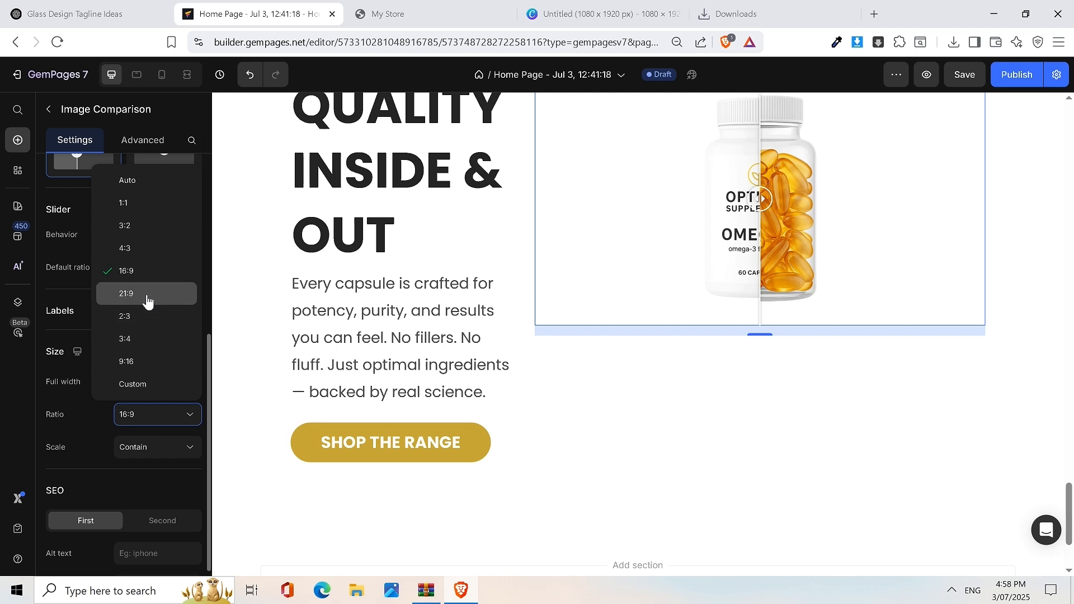
{"action": "left_click", "coordinate": [132, 339]}
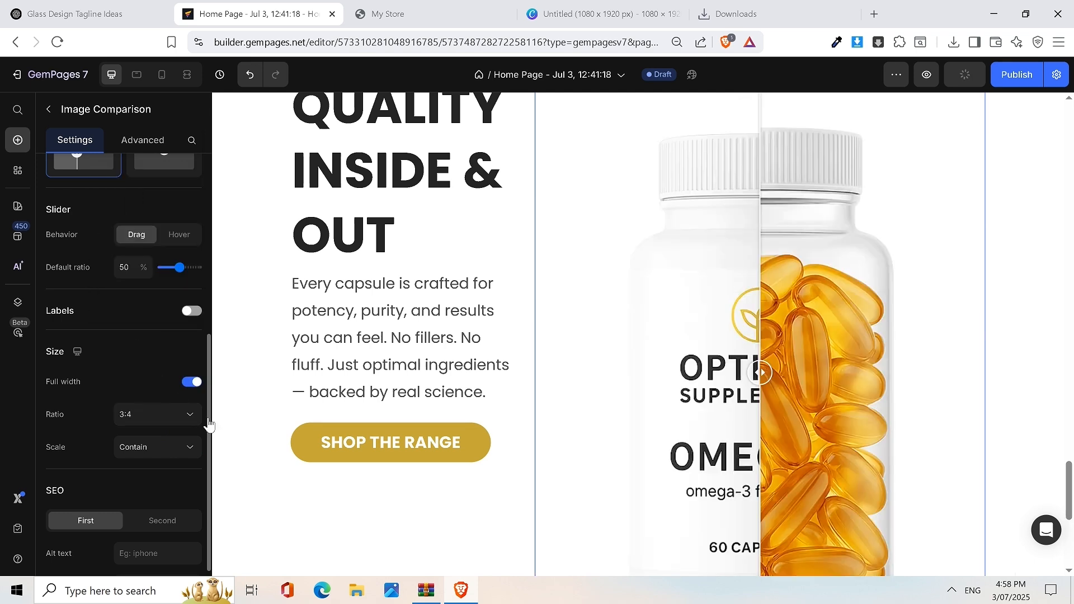
{"action": "scroll", "coordinate": [818, 278], "scroll_direction": "up", "scroll_amount": 5}
{"action": "scroll", "coordinate": [824, 275], "scroll_direction": "down", "scroll_amount": 3}
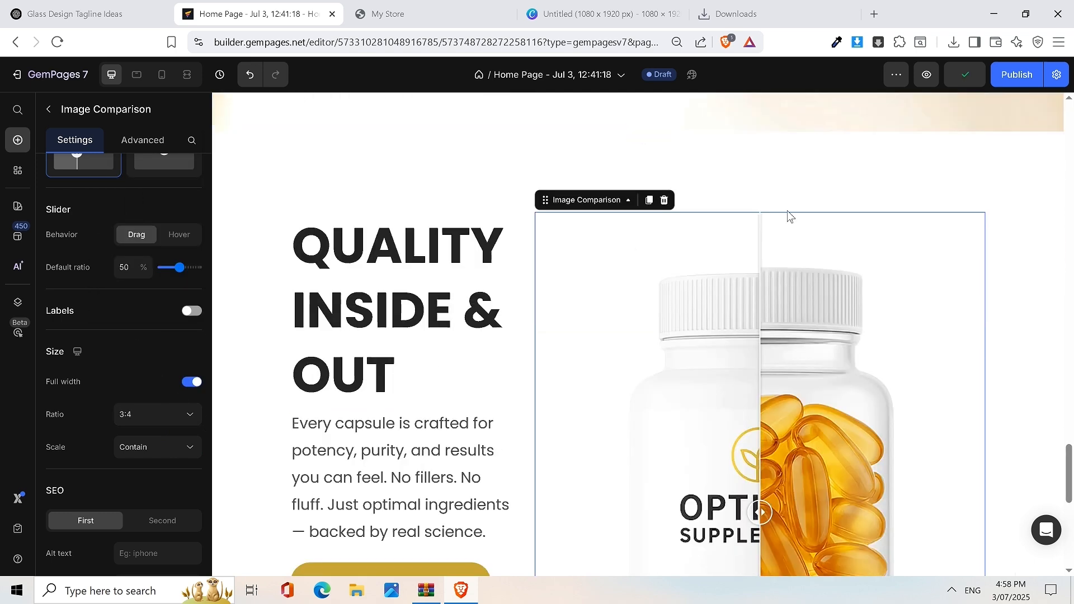
Step: Compare the bottle's size and framing in the My Store preview with the 3:4 comparison in the GemPages editor
{"action": "left_click", "coordinate": [418, 12]}
{"action": "scroll", "coordinate": [786, 238], "scroll_direction": "down", "scroll_amount": 3}
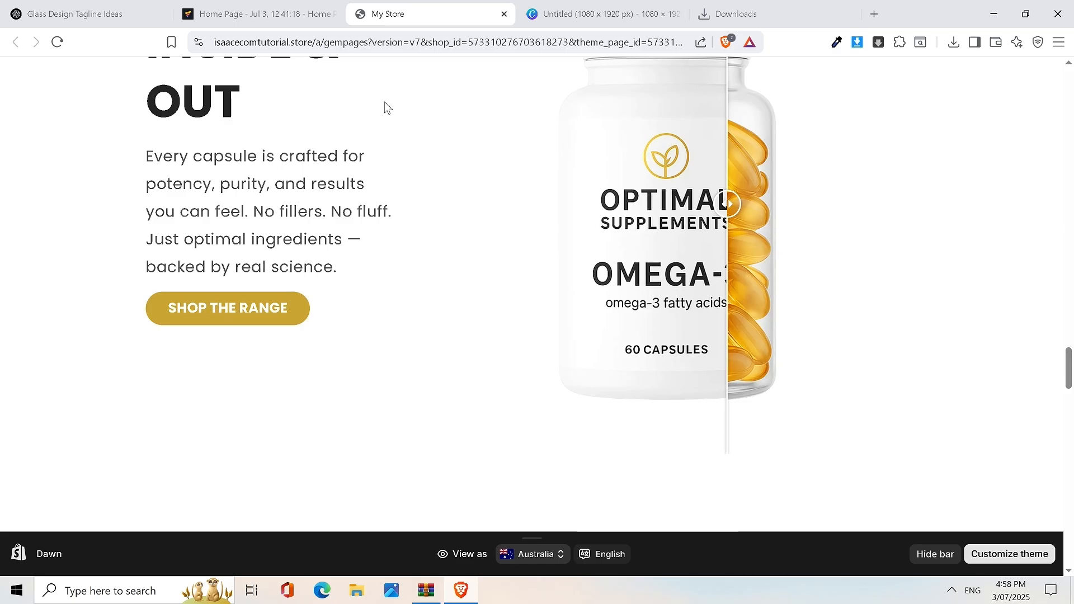
{"action": "left_click", "coordinate": [273, 16]}
{"action": "scroll", "coordinate": [730, 337], "scroll_direction": "down", "scroll_amount": 4}
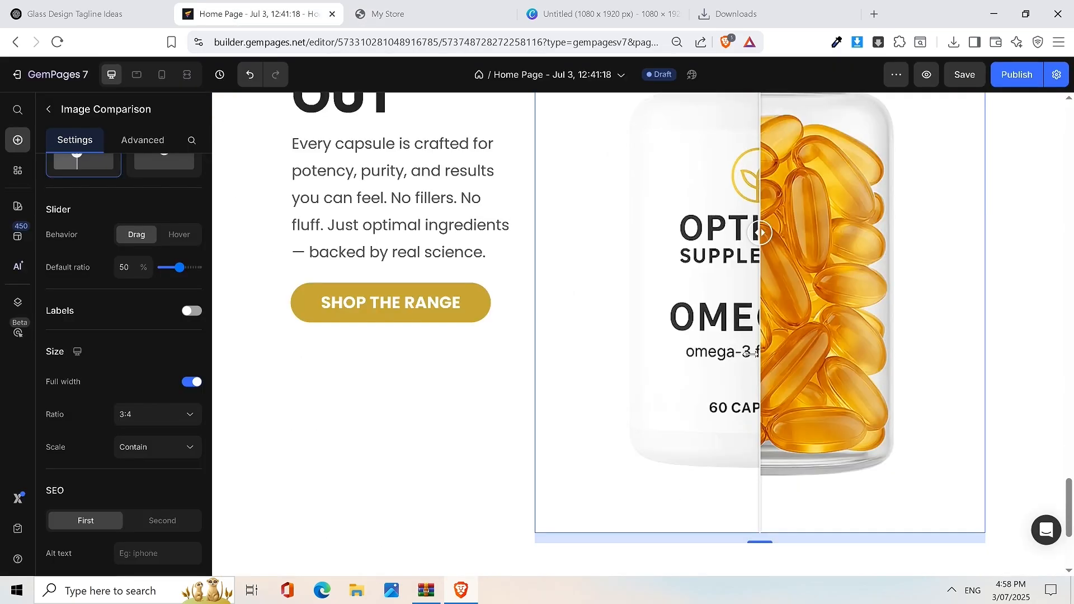
{"action": "scroll", "coordinate": [836, 353], "scroll_direction": "up", "scroll_amount": 3}
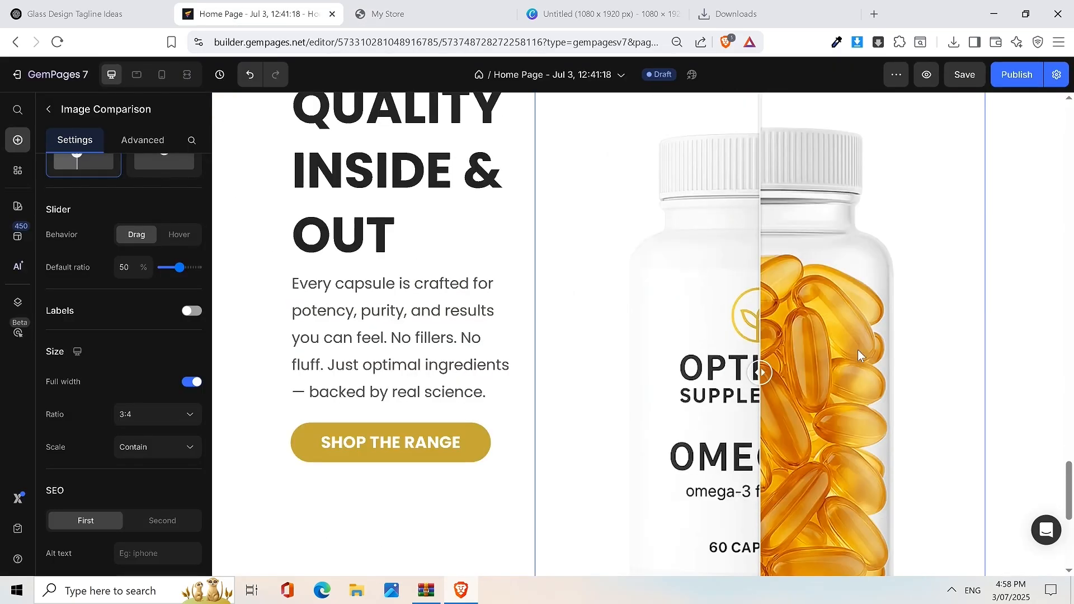
{"action": "scroll", "coordinate": [858, 351], "scroll_direction": "up", "scroll_amount": 2}
{"action": "scroll", "coordinate": [860, 362], "scroll_direction": "down", "scroll_amount": 3}
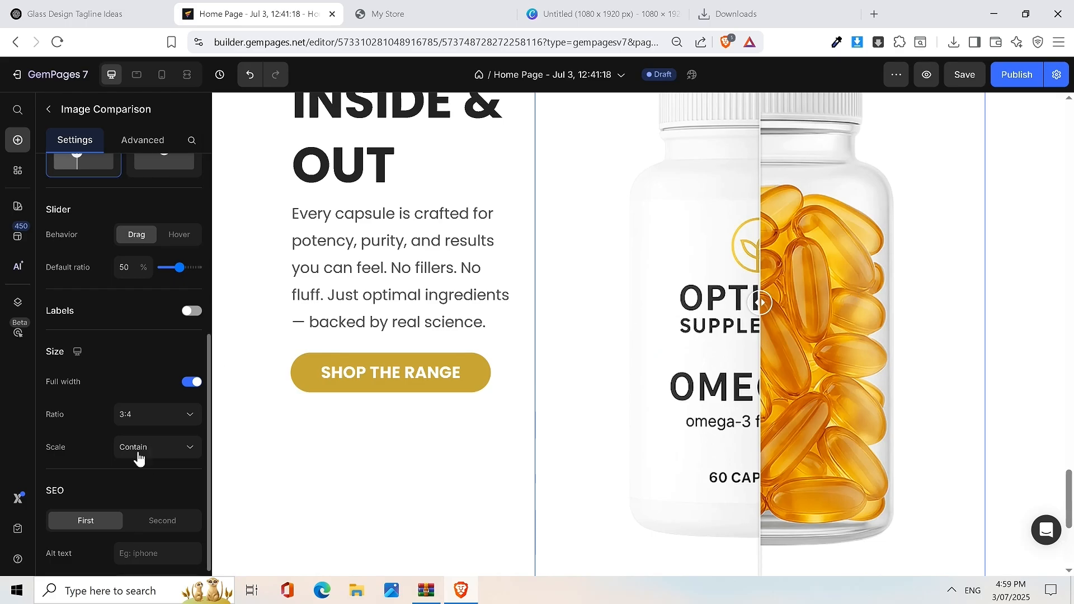
Step: Try the 2:3 ratio on the image comparison, return it to 4:3, and move the divider over the bottle's centre
{"action": "left_click", "coordinate": [133, 415]}
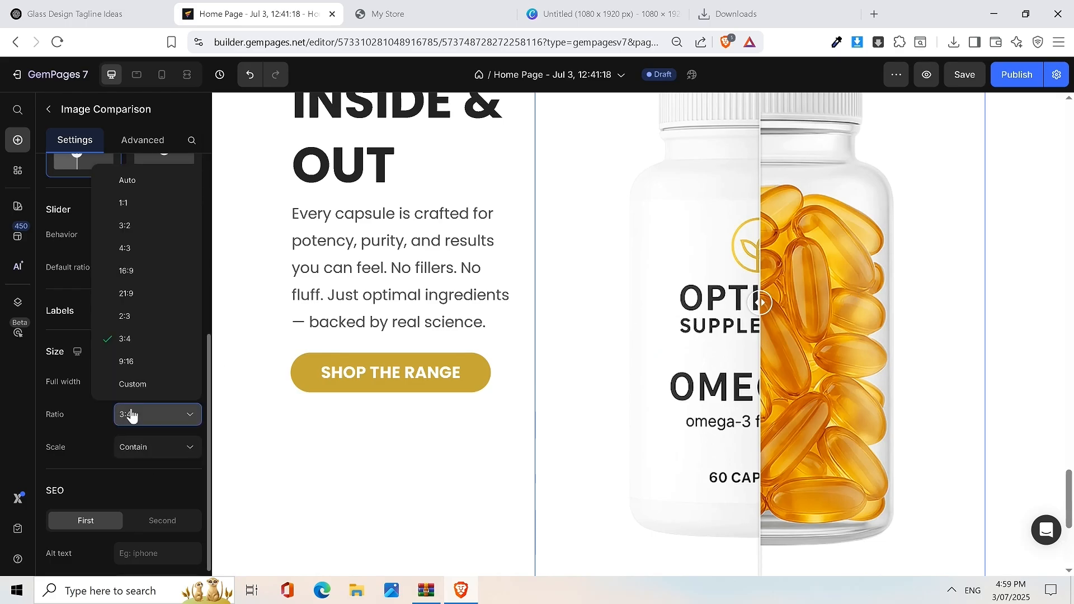
{"action": "left_click", "coordinate": [131, 314]}
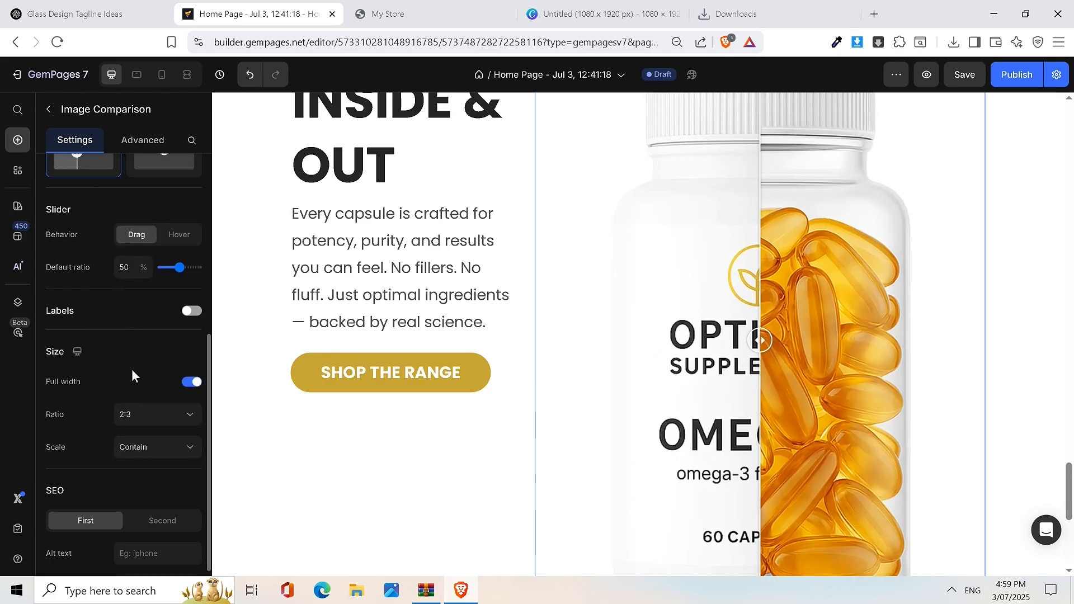
{"action": "left_click", "coordinate": [130, 418]}
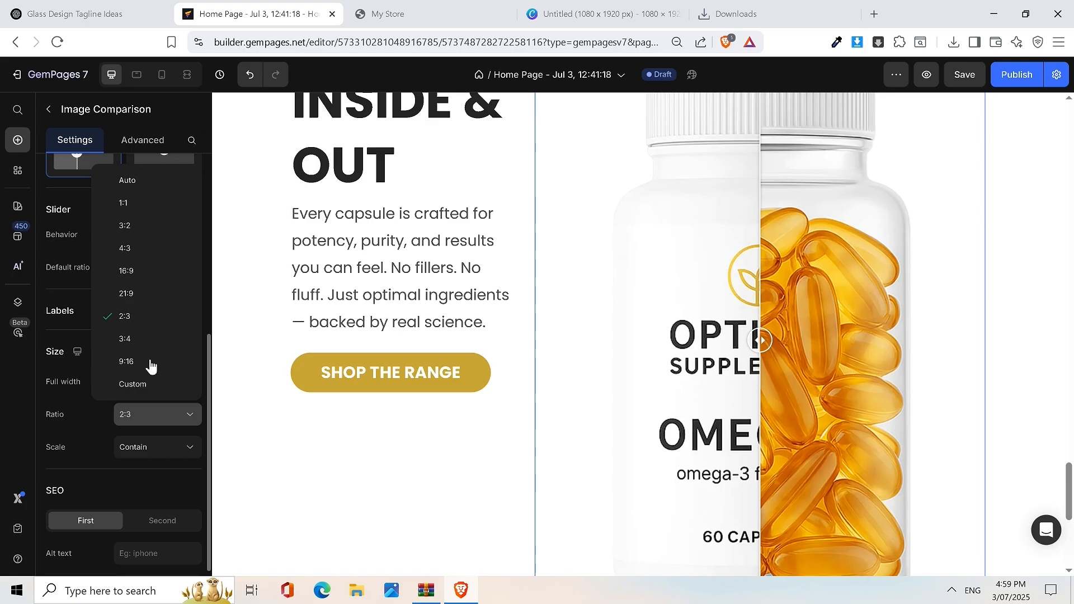
{"action": "left_click", "coordinate": [132, 249]}
{"action": "scroll", "coordinate": [774, 241], "scroll_direction": "up", "scroll_amount": 2}
{"action": "left_click_drag", "start_coordinate": [919, 296], "coordinate": [752, 282]}
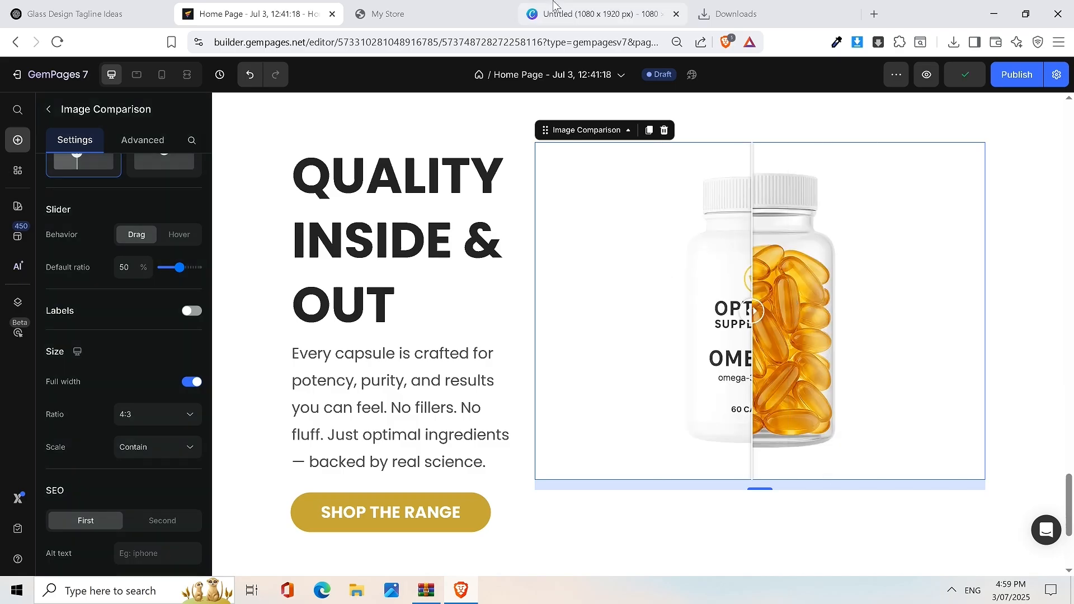
Step: Check the bottle images on pages 1 and 2 in Canva against the My Store preview, and return to GemPages
{"action": "left_click", "coordinate": [555, 8]}
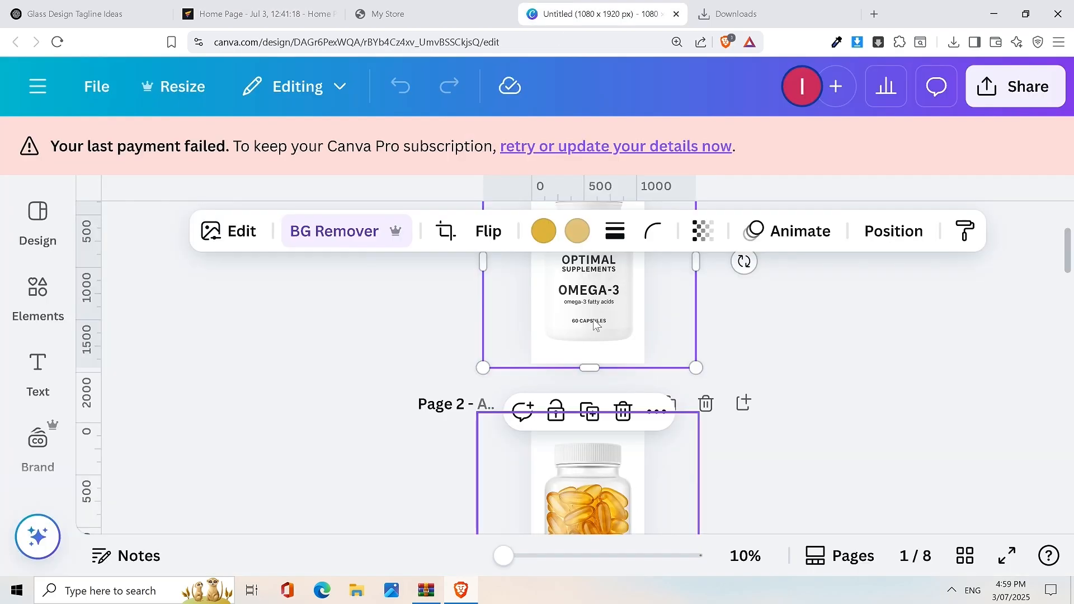
{"action": "left_click", "coordinate": [627, 448]}
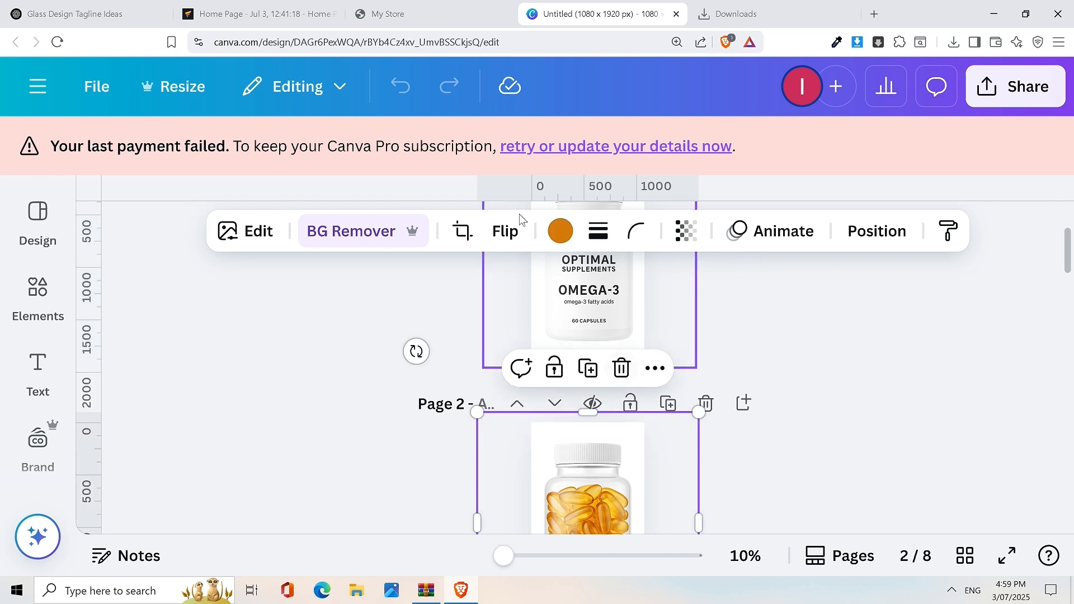
{"action": "left_click", "coordinate": [454, 6]}
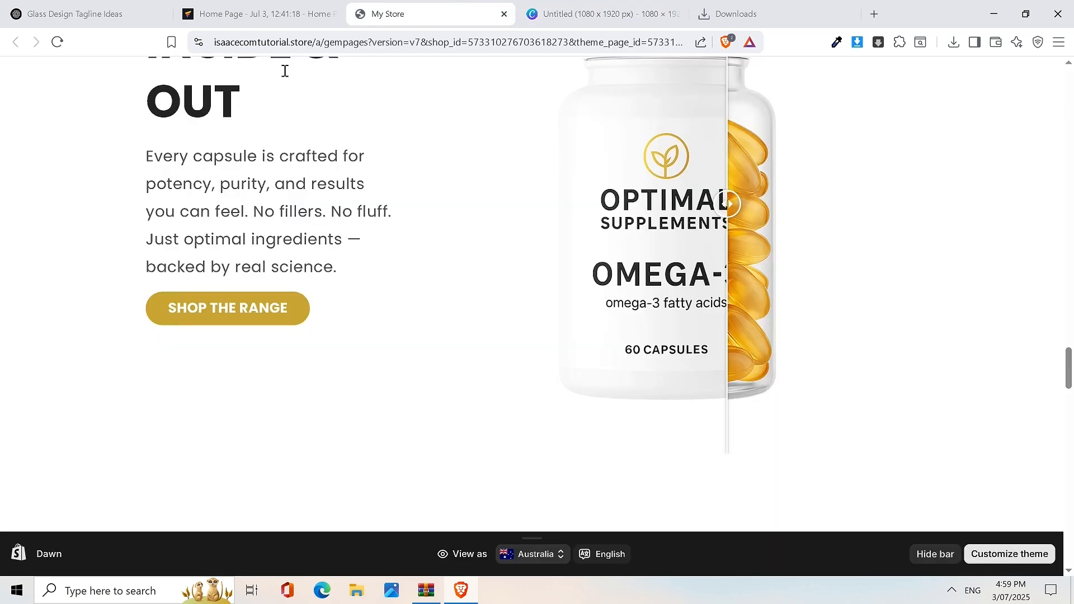
{"action": "left_click", "coordinate": [254, 9]}
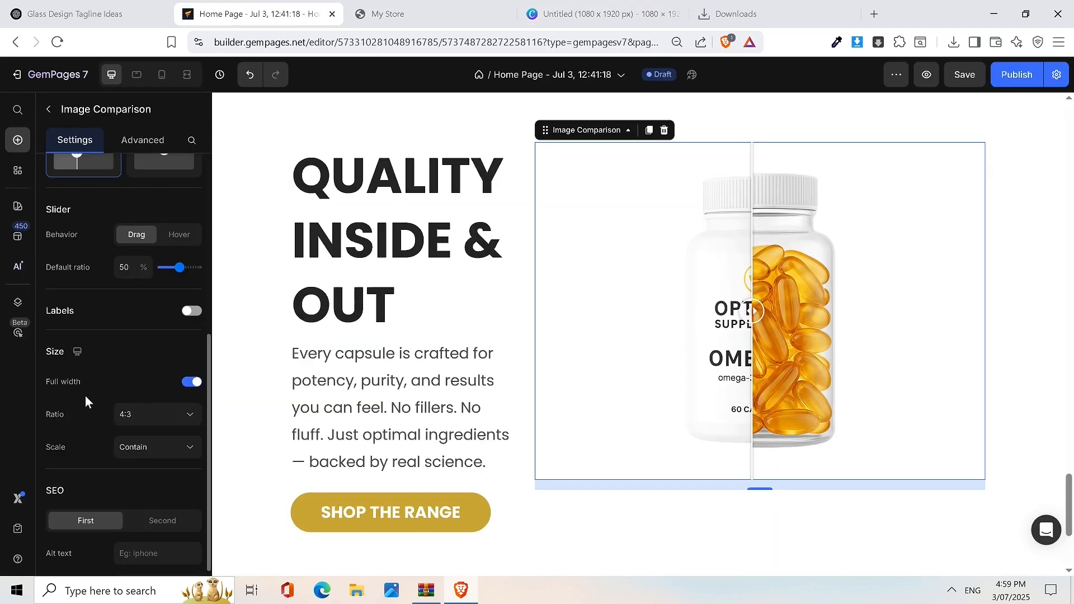
Step: Show the comparison's second image in its settings and shift the divider slightly to inspect how the bottles line up
{"action": "scroll", "coordinate": [95, 219], "scroll_direction": "up", "scroll_amount": 6}
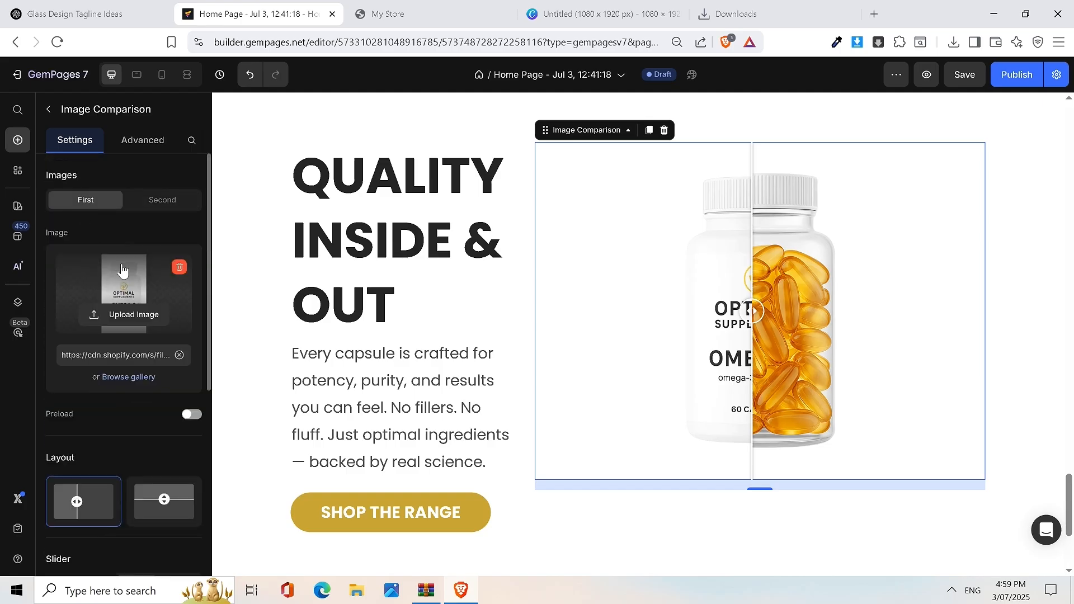
{"action": "left_click", "coordinate": [153, 199]}
{"action": "mouse_move", "coordinate": [756, 313]}
{"action": "left_mouse_down"}
{"action": "mouse_move", "coordinate": [672, 300]}
{"action": "mouse_move", "coordinate": [679, 312]}
{"action": "mouse_move", "coordinate": [880, 311]}
{"action": "mouse_move", "coordinate": [706, 301]}
{"action": "mouse_move", "coordinate": [699, 309]}
{"action": "mouse_move", "coordinate": [890, 310]}
{"action": "mouse_move", "coordinate": [673, 307]}
{"action": "mouse_move", "coordinate": [830, 316]}
{"action": "mouse_move", "coordinate": [736, 312]}
{"action": "mouse_move", "coordinate": [769, 310]}
{"action": "left_mouse_up"}
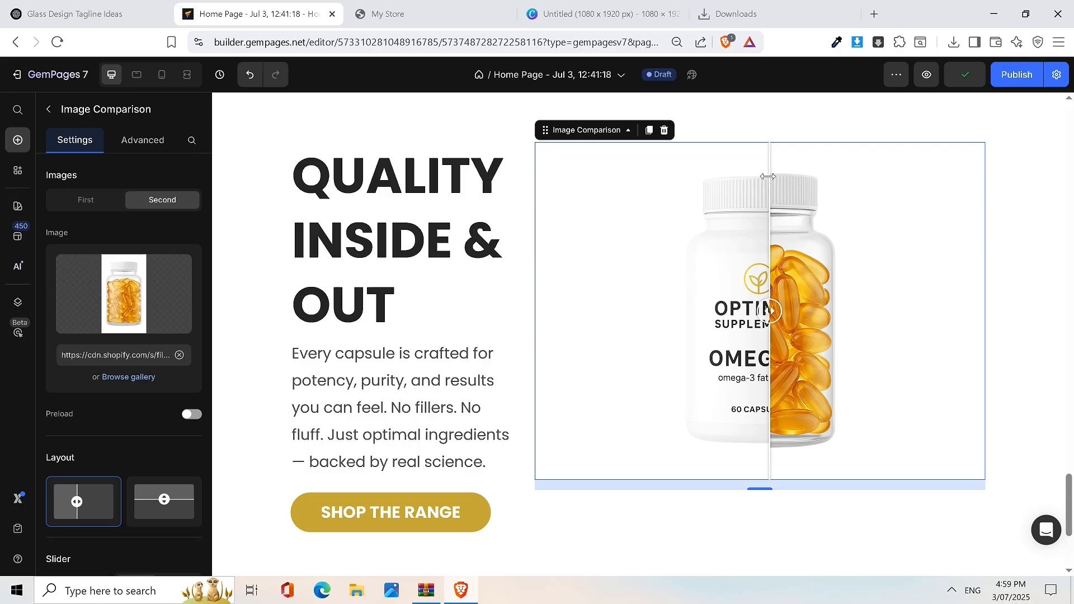
{"action": "scroll", "coordinate": [769, 185], "scroll_direction": "down", "scroll_amount": 1}
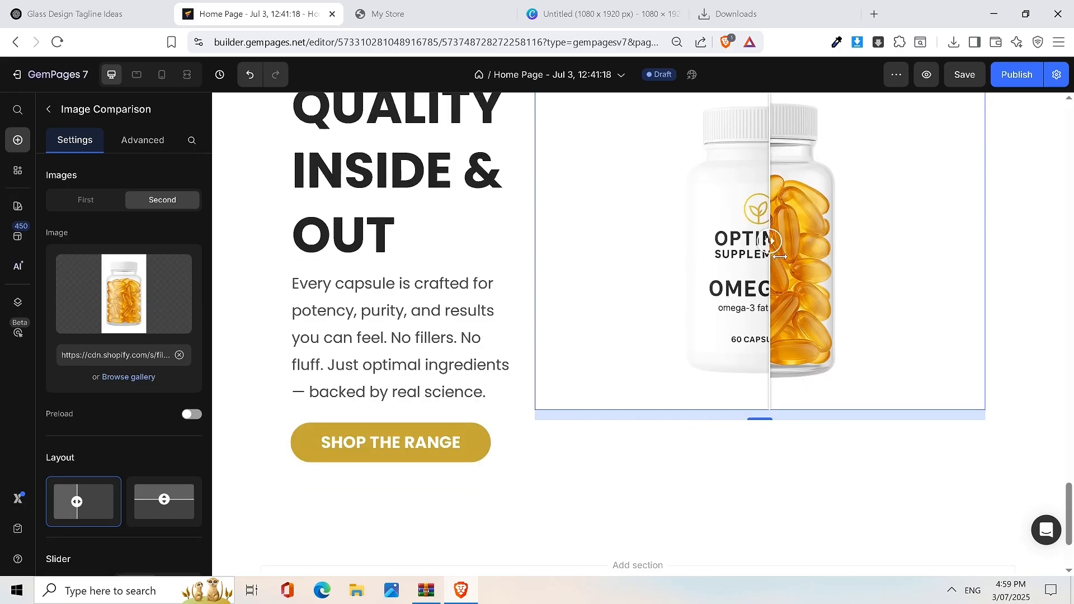
{"action": "scroll", "coordinate": [774, 257], "scroll_direction": "up", "scroll_amount": 2}
{"action": "scroll", "coordinate": [796, 347], "scroll_direction": "down", "scroll_amount": 1}
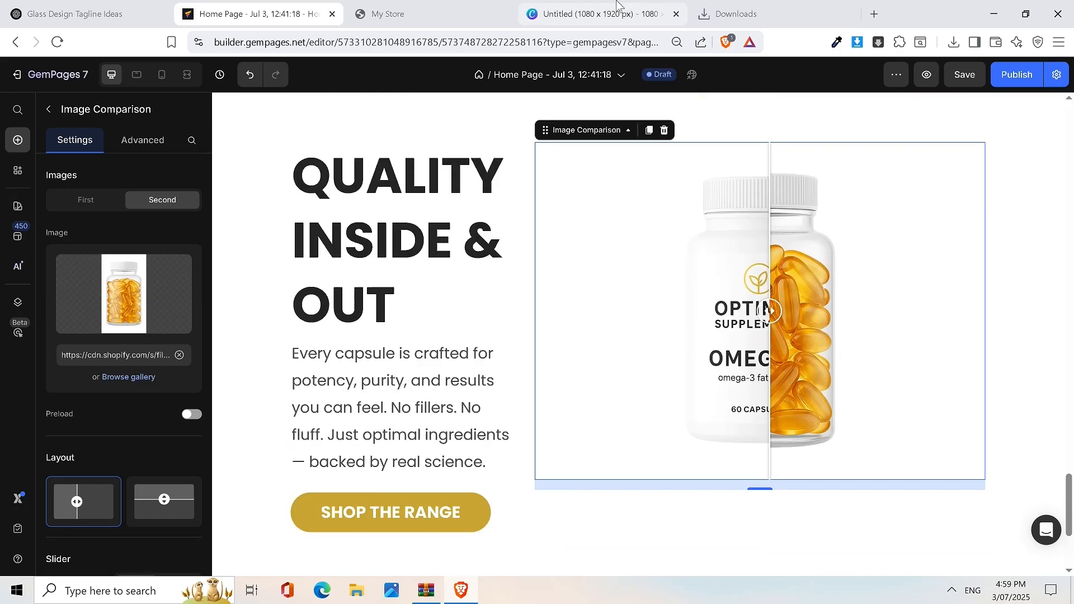
Step: Recheck the capsule bottle in Canva, slide the GemPages comparison divider to just past the bottle's centre, and save the page
{"action": "left_click", "coordinate": [603, 14]}
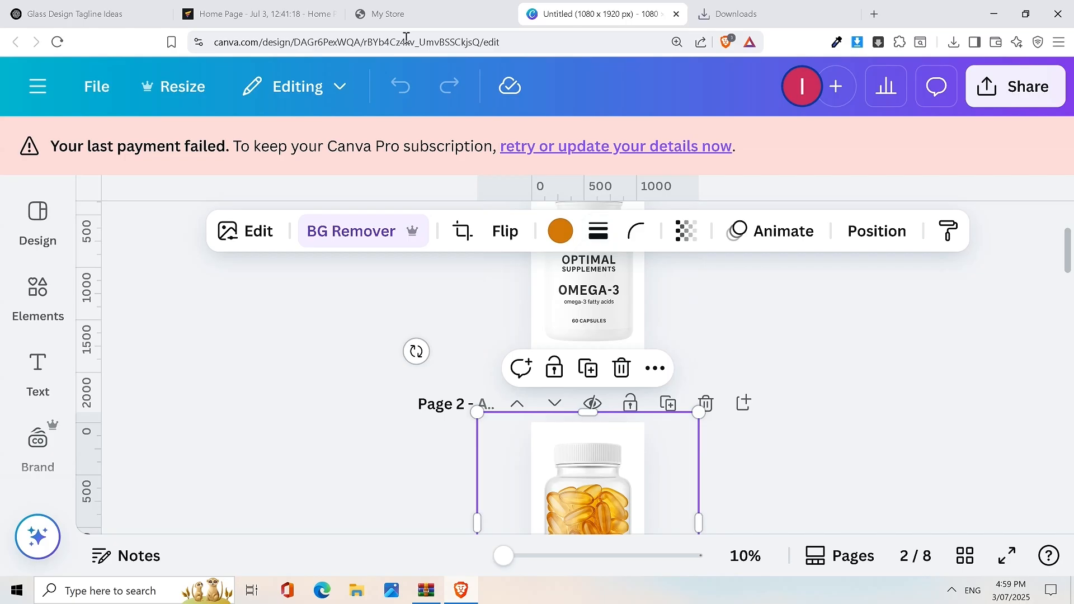
{"action": "left_click", "coordinate": [258, 13]}
{"action": "left_click_drag", "start_coordinate": [699, 303], "coordinate": [772, 252]}
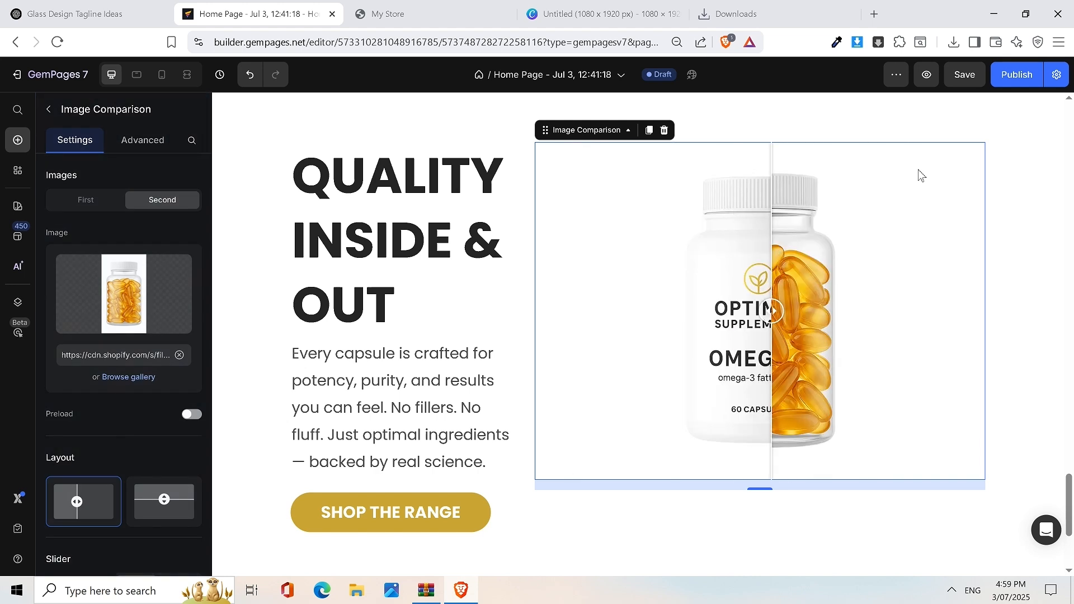
{"action": "left_click", "coordinate": [971, 77]}
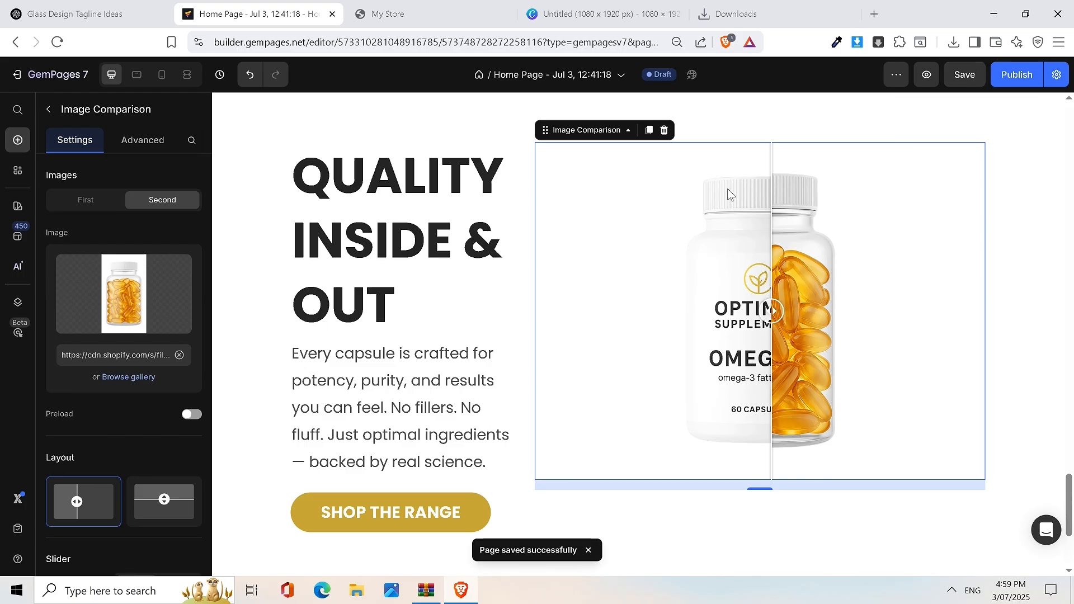
Step: Compare the Quality Inside & Out section's layout between the GemPages editor and the My Store preview
{"action": "scroll", "coordinate": [889, 271], "scroll_direction": "down", "scroll_amount": 4}
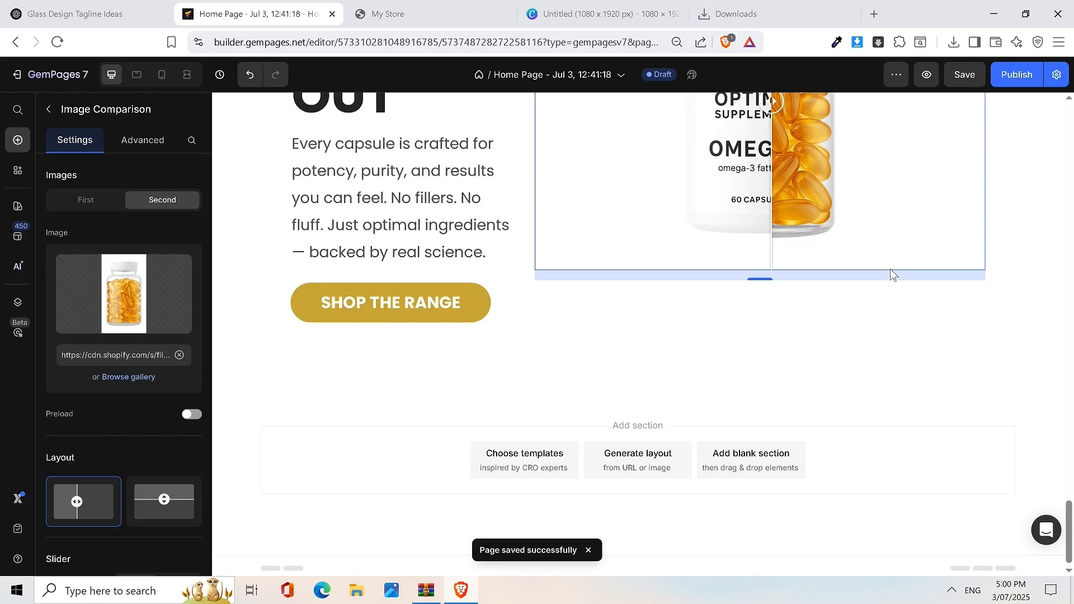
{"action": "left_click", "coordinate": [413, 12]}
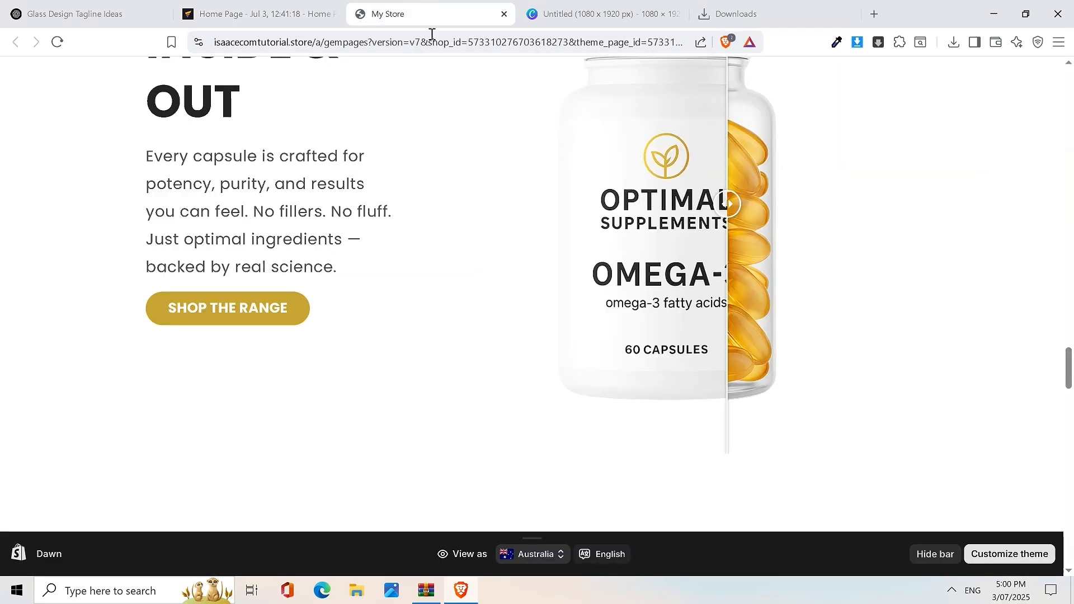
{"action": "left_click", "coordinate": [302, 10]}
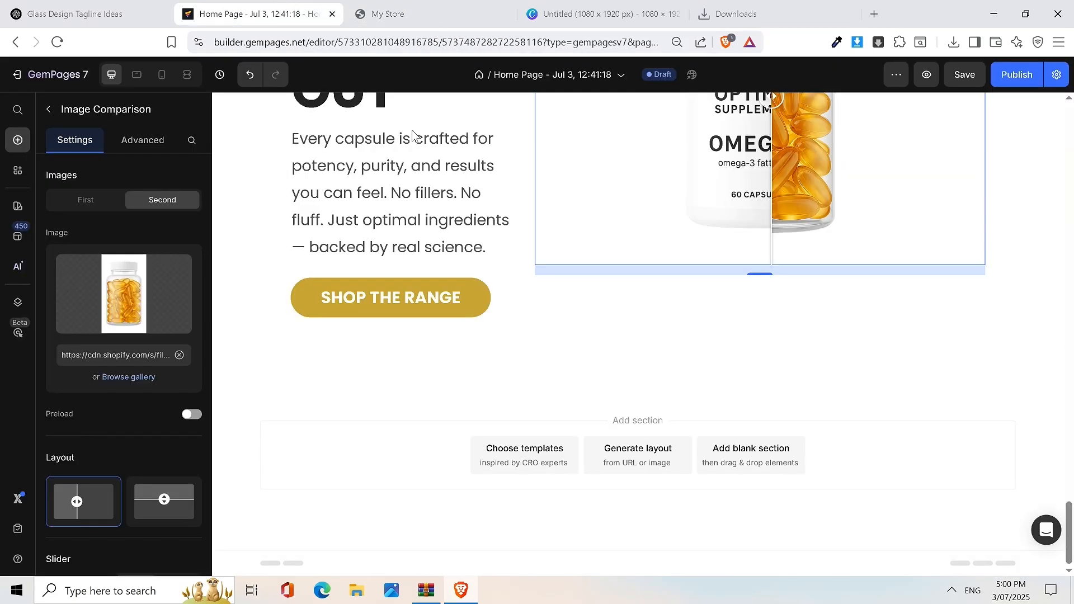
{"action": "left_click", "coordinate": [429, 13]}
{"action": "left_click", "coordinate": [283, 12]}
{"action": "scroll", "coordinate": [853, 231], "scroll_direction": "up", "scroll_amount": 6}
{"action": "scroll", "coordinate": [805, 240], "scroll_direction": "down", "scroll_amount": 4}
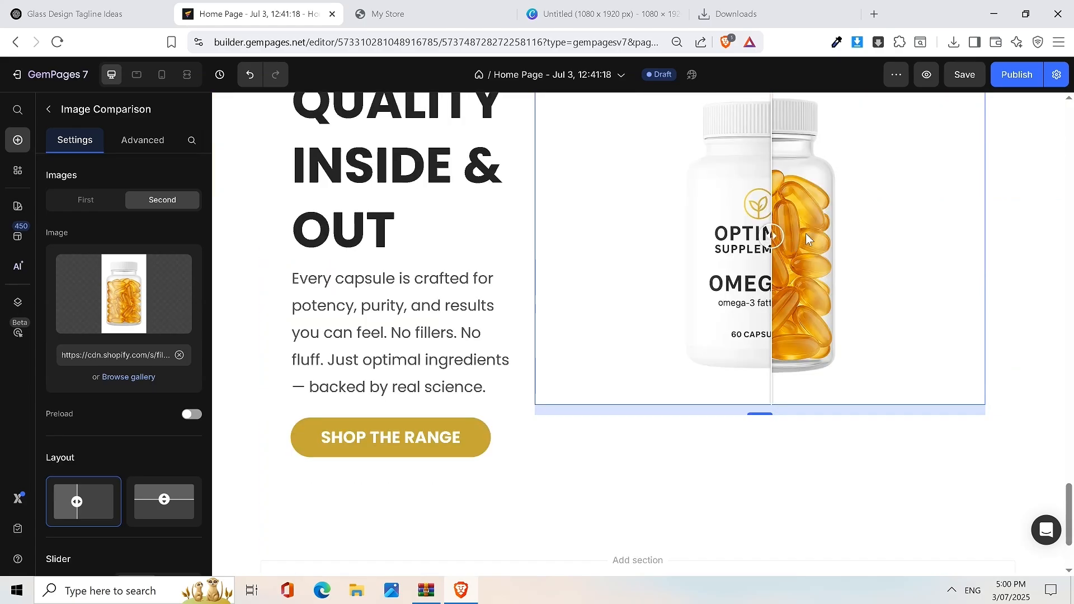
{"action": "scroll", "coordinate": [432, 281], "scroll_direction": "up", "scroll_amount": 1}
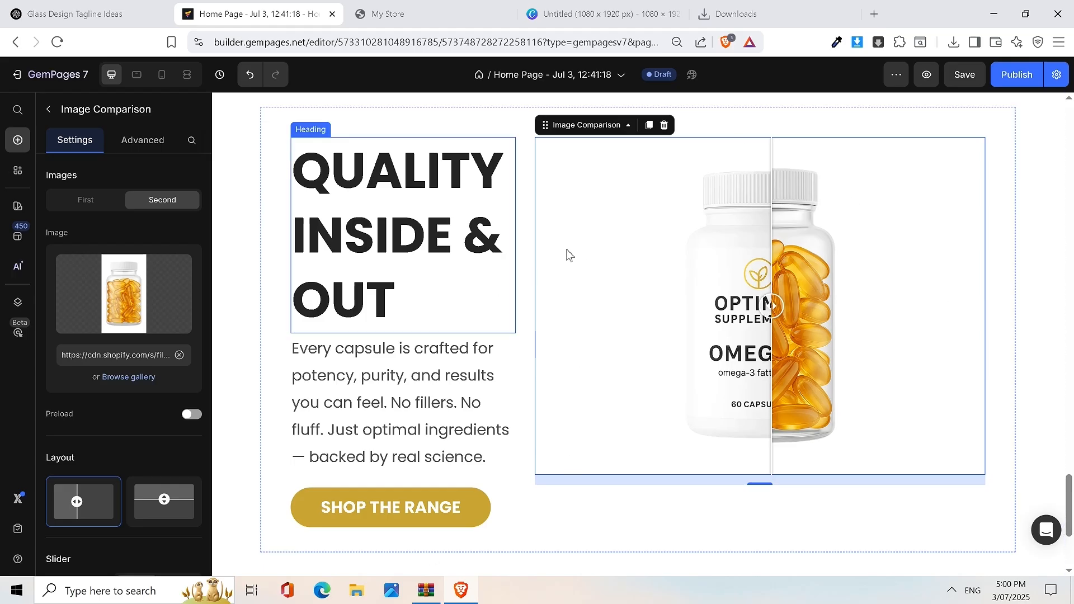
Step: Switch to the My Store preview and examine the What Customers Are Saying testimonial section below the comparison
{"action": "left_click", "coordinate": [387, 13]}
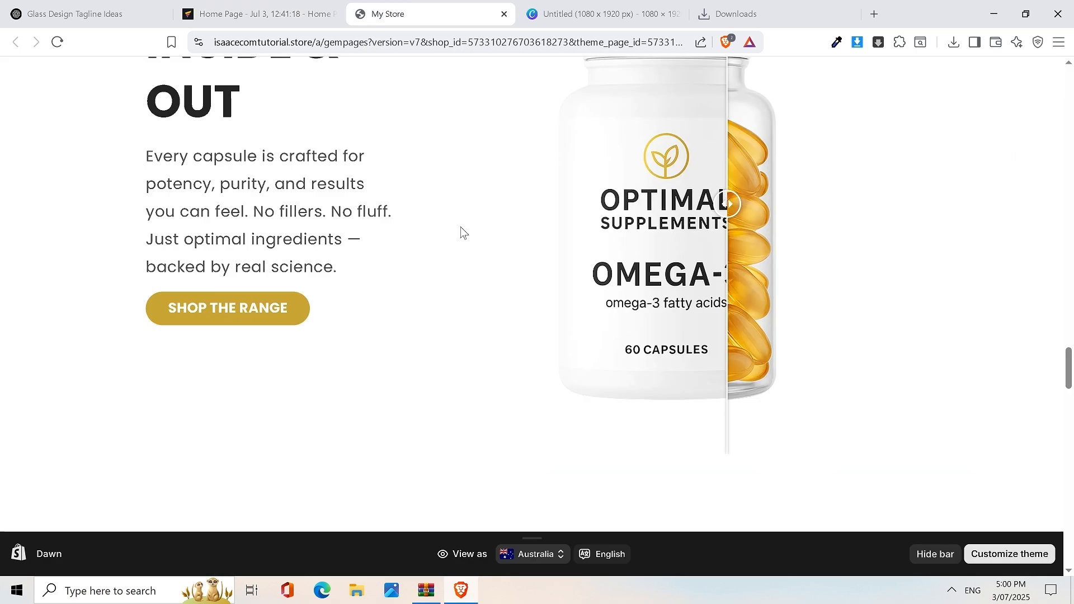
{"action": "scroll", "coordinate": [691, 287], "scroll_direction": "down", "scroll_amount": 7}
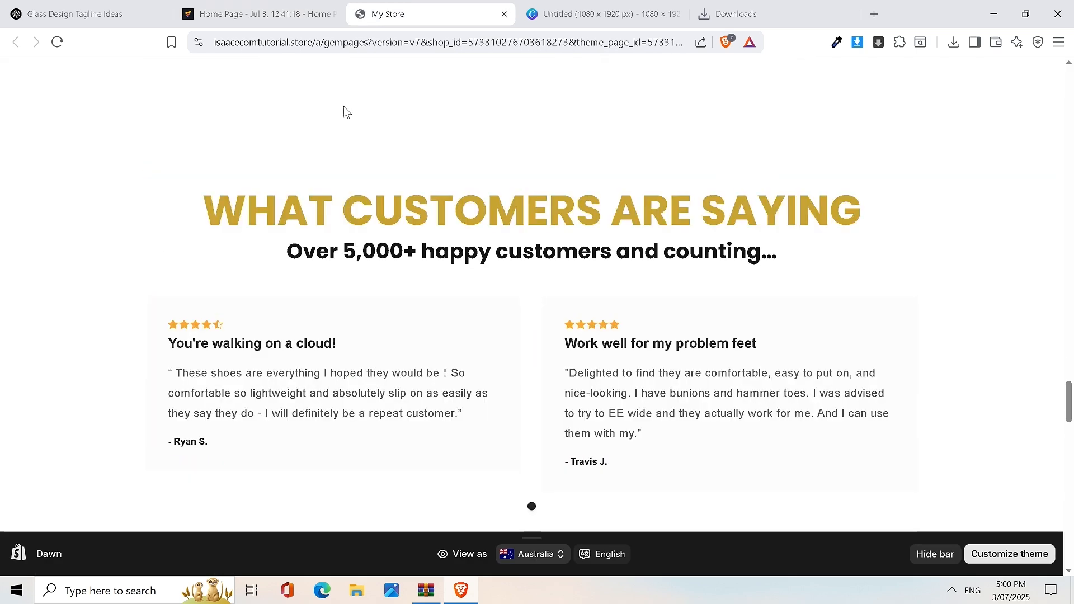
{"action": "scroll", "coordinate": [261, 267], "scroll_direction": "down", "scroll_amount": 1}
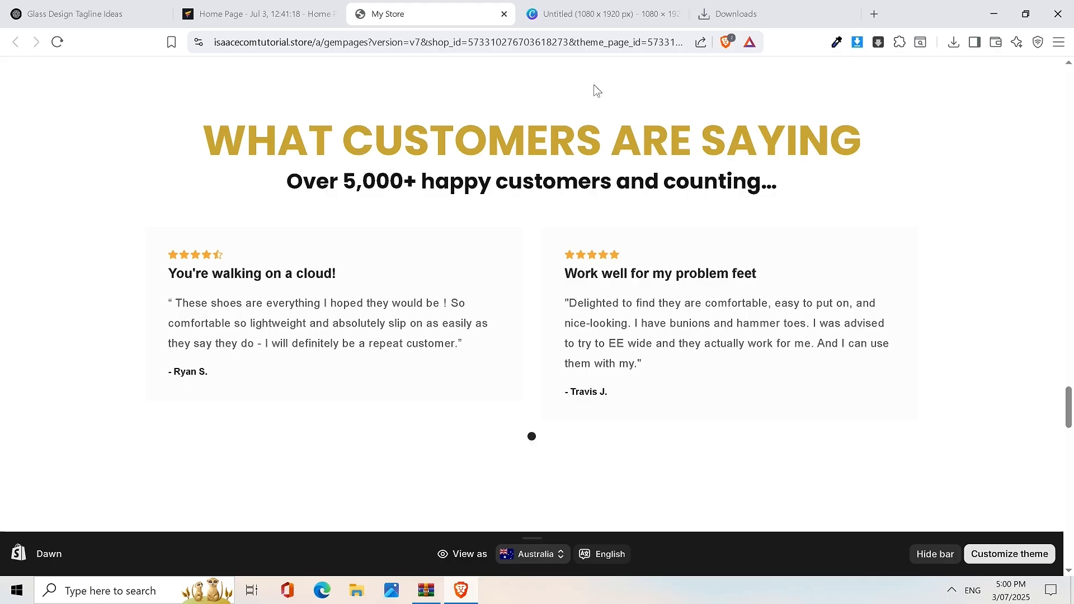
Step: Compare the end of the GemPages page with the testimonial section in the My Store preview
{"action": "left_click", "coordinate": [258, 13]}
{"action": "scroll", "coordinate": [773, 508], "scroll_direction": "down", "scroll_amount": 4}
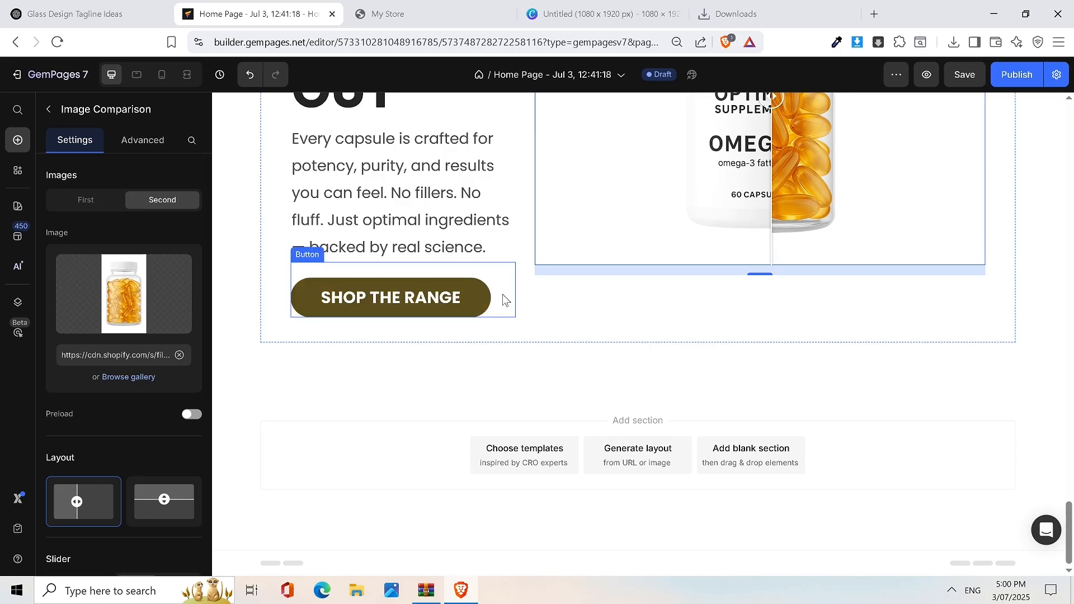
{"action": "left_click", "coordinate": [573, 17]}
{"action": "left_click", "coordinate": [434, 11]}
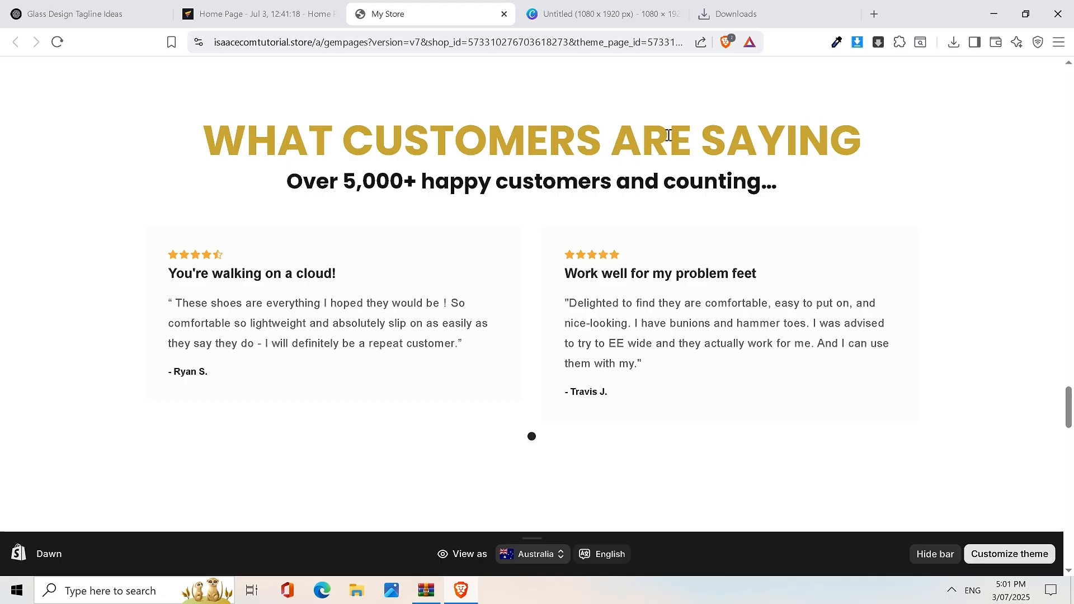
{"action": "left_click", "coordinate": [280, 12]}
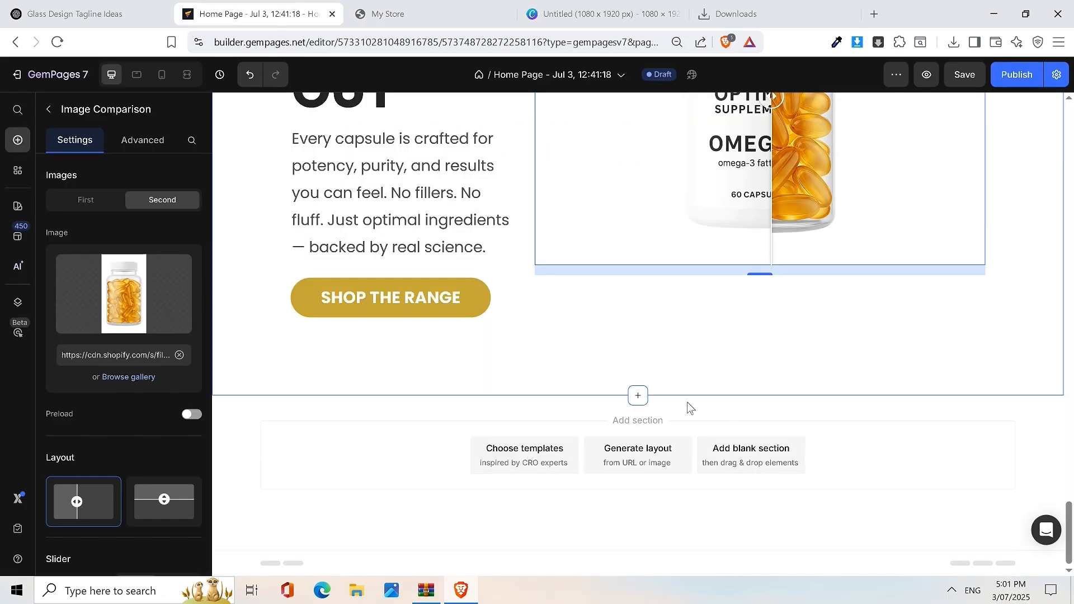
{"action": "left_click", "coordinate": [392, 13]}
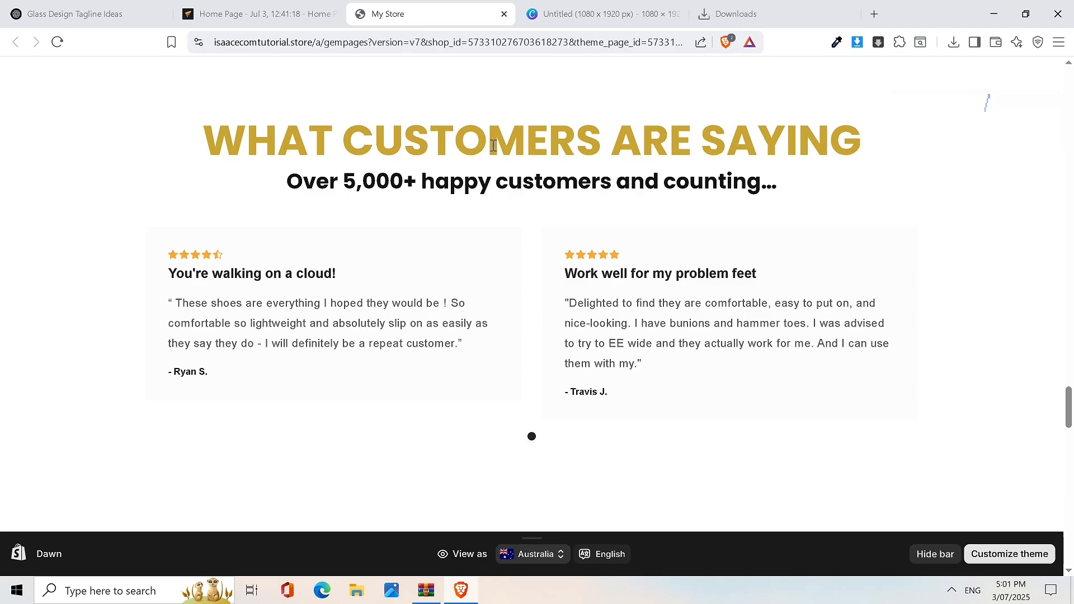
Step: Add the Testimonials template with the What Our Customers Are Saying heading and two review cards below the comparison section in GemPages
{"action": "left_click", "coordinate": [258, 13]}
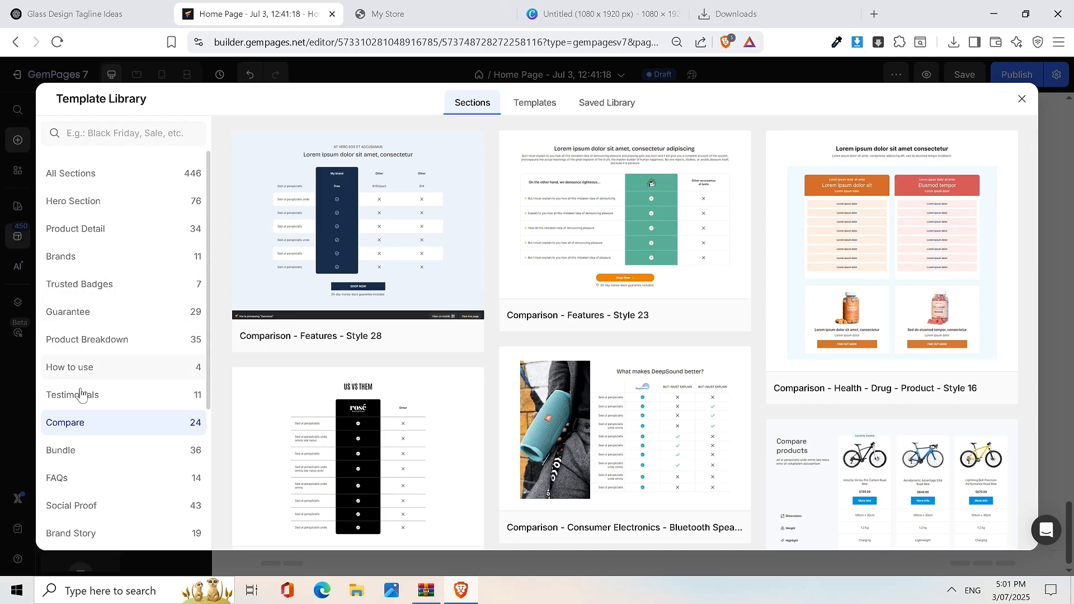
{"action": "left_click", "coordinate": [185, 394]}
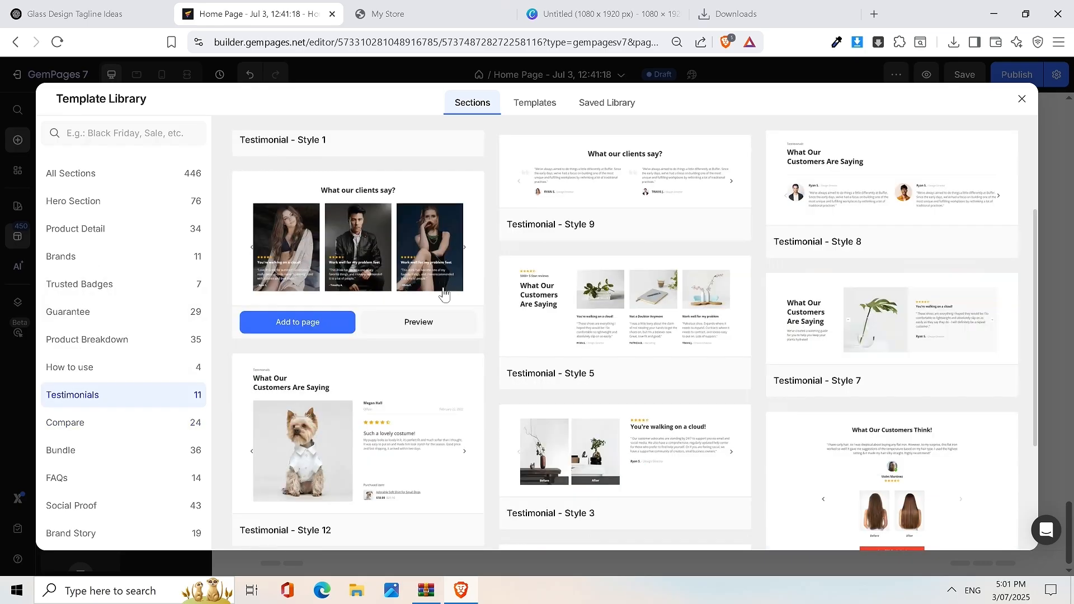
{"action": "scroll", "coordinate": [463, 314], "scroll_direction": "down", "scroll_amount": 3}
{"action": "scroll", "coordinate": [495, 363], "scroll_direction": "up", "scroll_amount": 5}
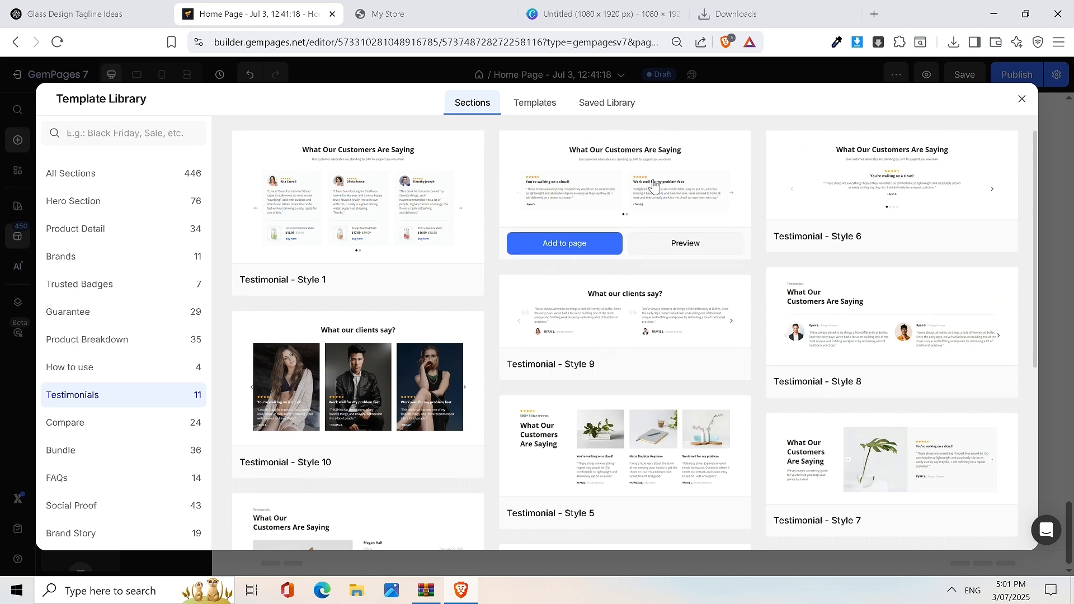
{"action": "left_click", "coordinate": [608, 241]}
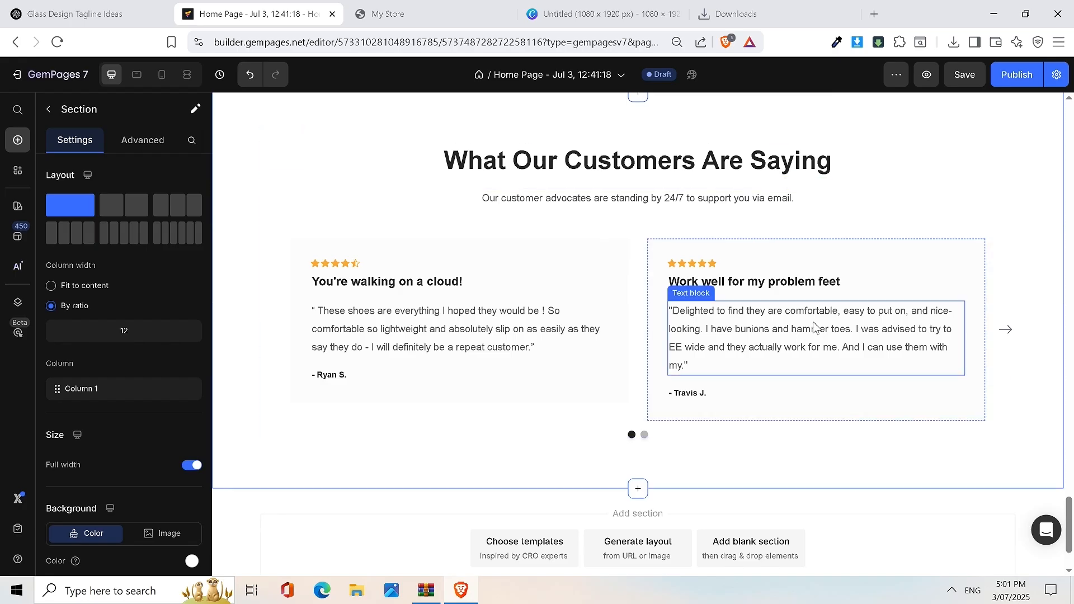
Step: Copy the What Customers Are Saying heading from the My Store preview and select the new section's heading in GemPages
{"action": "left_click", "coordinate": [420, 7]}
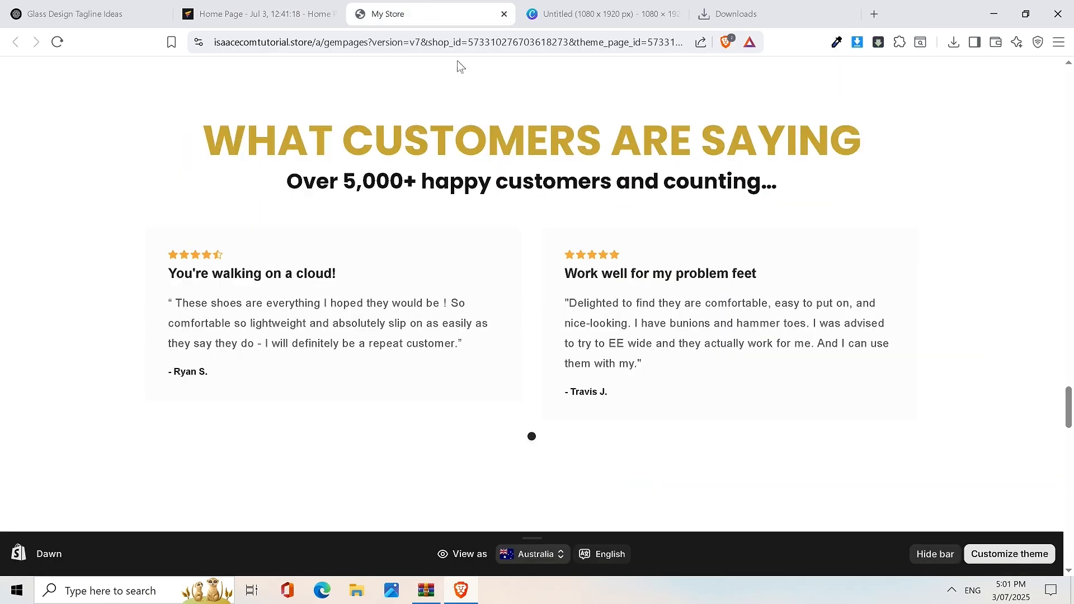
{"action": "triple_click", "coordinate": [468, 157]}
{"action": "right_click", "coordinate": [466, 159]}
{"action": "left_click", "coordinate": [488, 171]}
{"action": "left_click", "coordinate": [260, 14]}
{"action": "triple_click", "coordinate": [628, 162]}
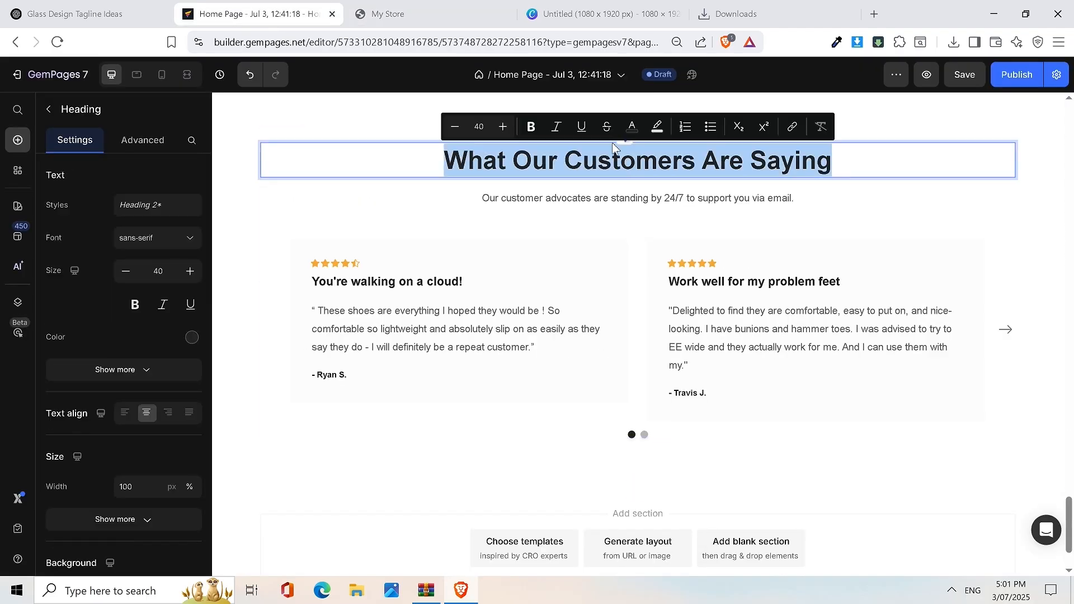
Step: Try to paste the preview's "Over 5,000+ happy customers and counting…" line over the section's subheading, then undo it
{"action": "left_click", "coordinate": [403, 13]}
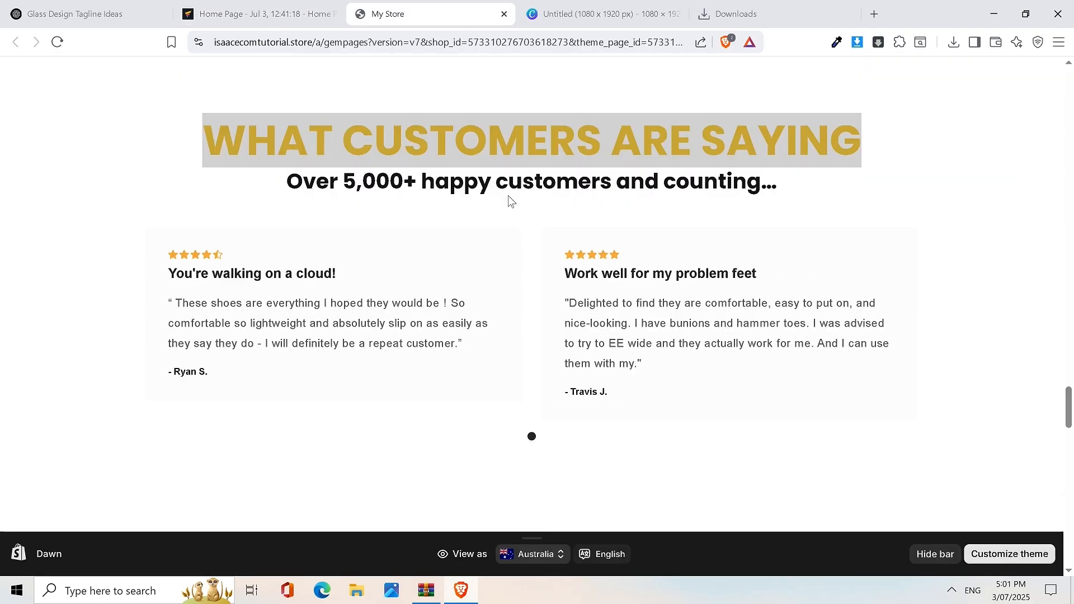
{"action": "triple_click", "coordinate": [506, 193]}
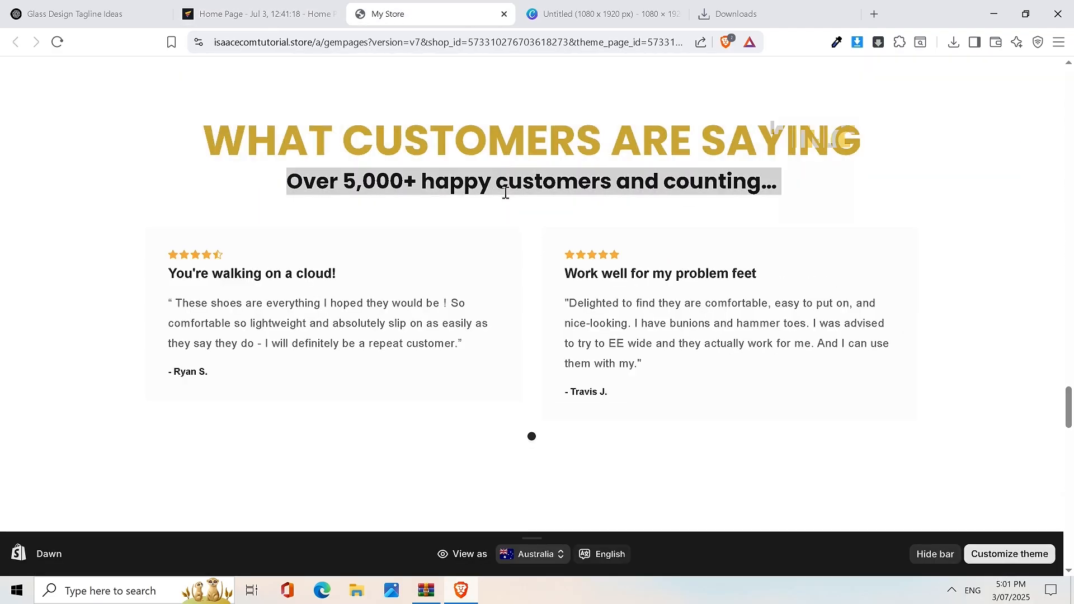
{"action": "left_click", "coordinate": [257, 14]}
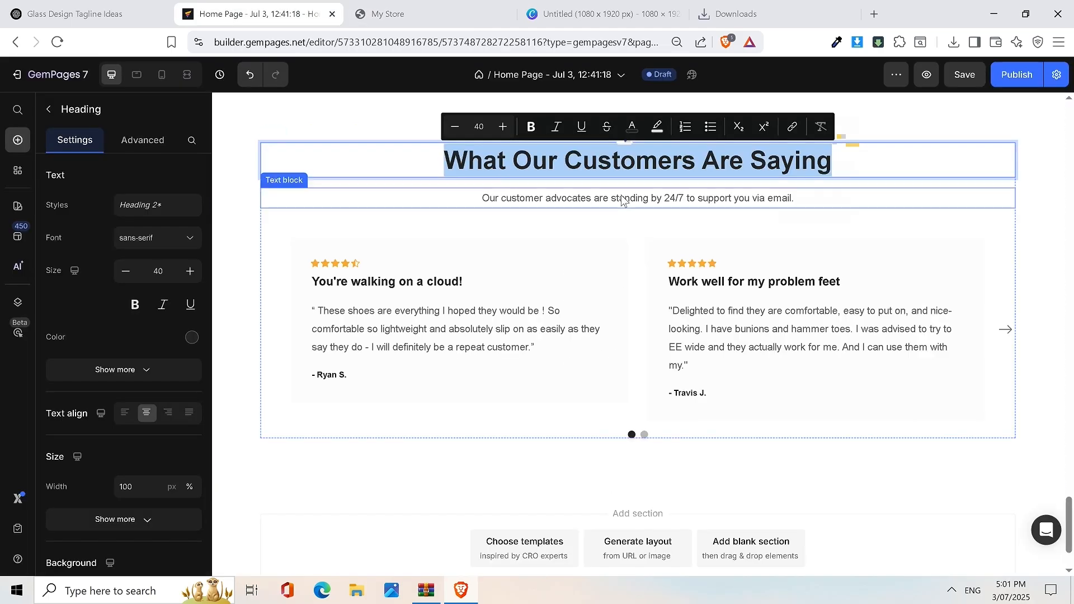
{"action": "triple_click", "coordinate": [623, 199]}
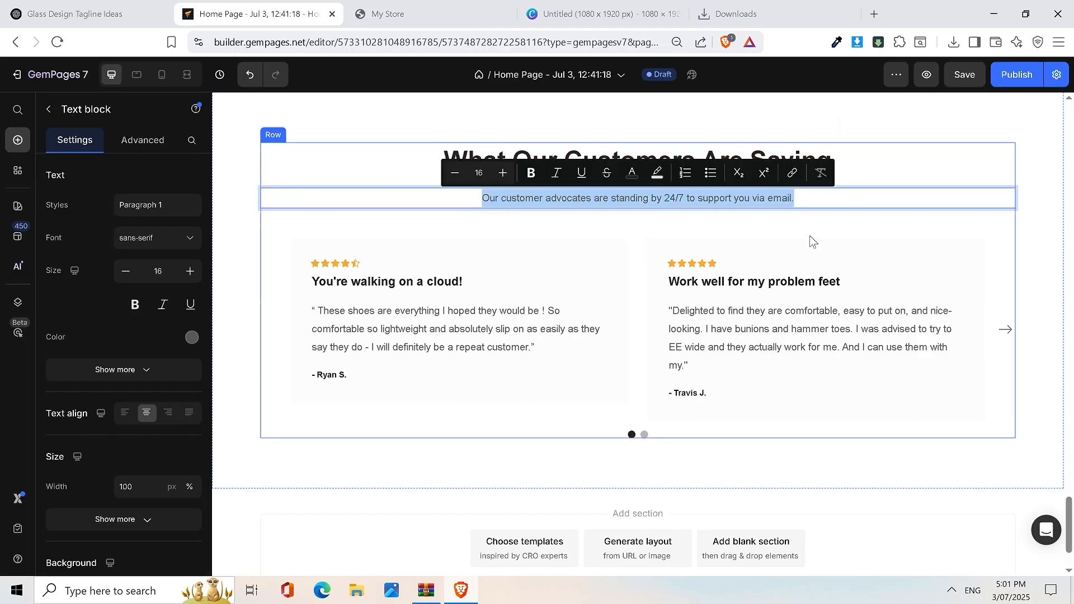
{"action": "key", "text": "ctrl+v"}
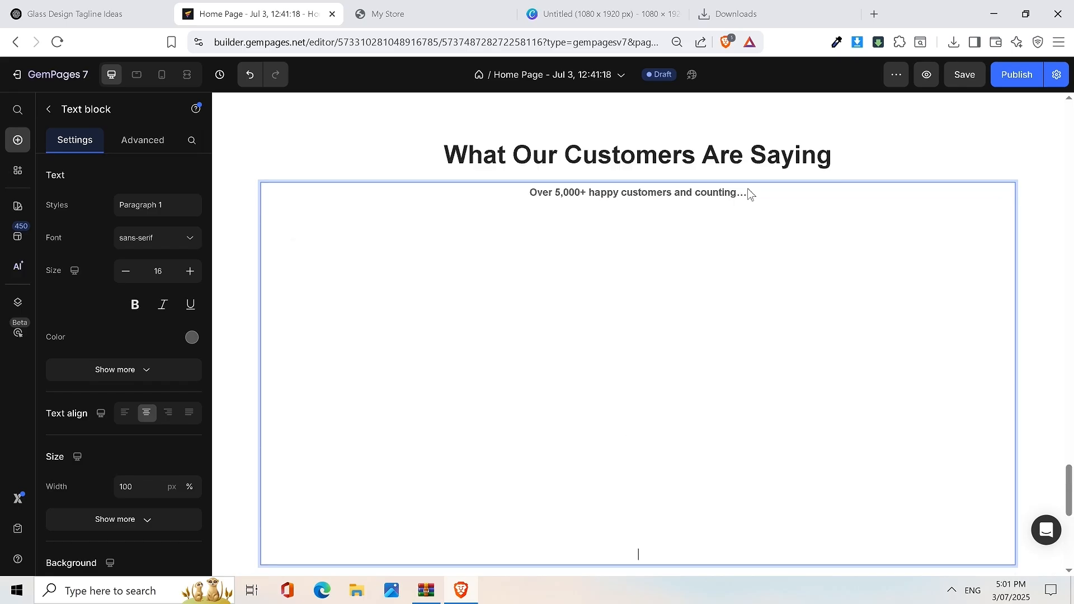
{"action": "key", "text": "ctrl+z"}
Step: Replace the testimonial subheading with "Over 5,000+ happy customers and counting…" copied from the preview, and remove the extra blank lines after it
{"action": "key", "text": "ctrl+Tab"}
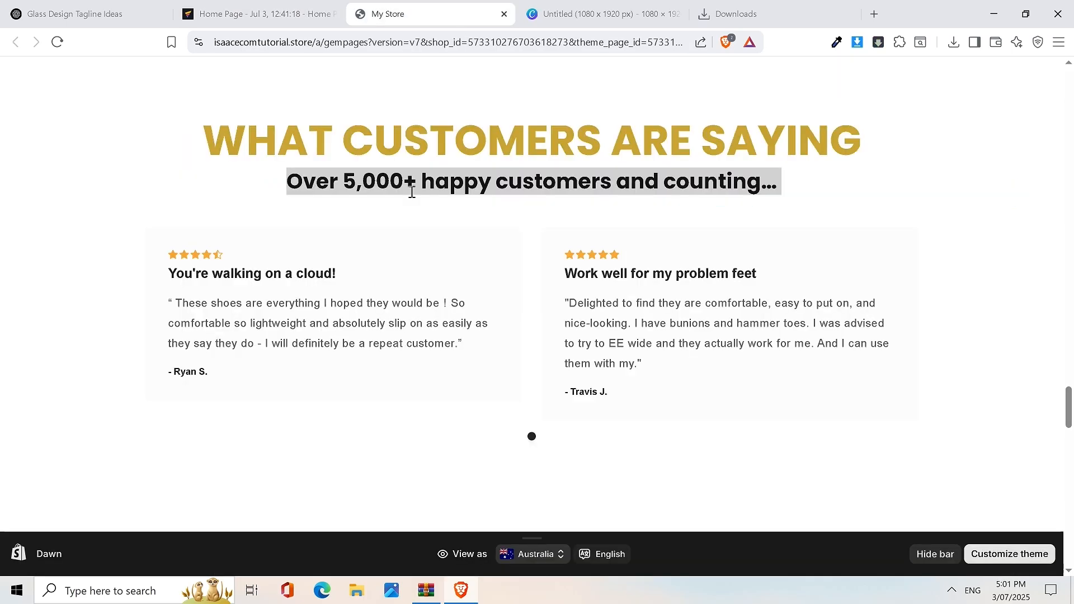
{"action": "right_click", "coordinate": [468, 183]}
{"action": "left_click", "coordinate": [486, 201]}
{"action": "key", "text": "ctrl+shift+Tab"}
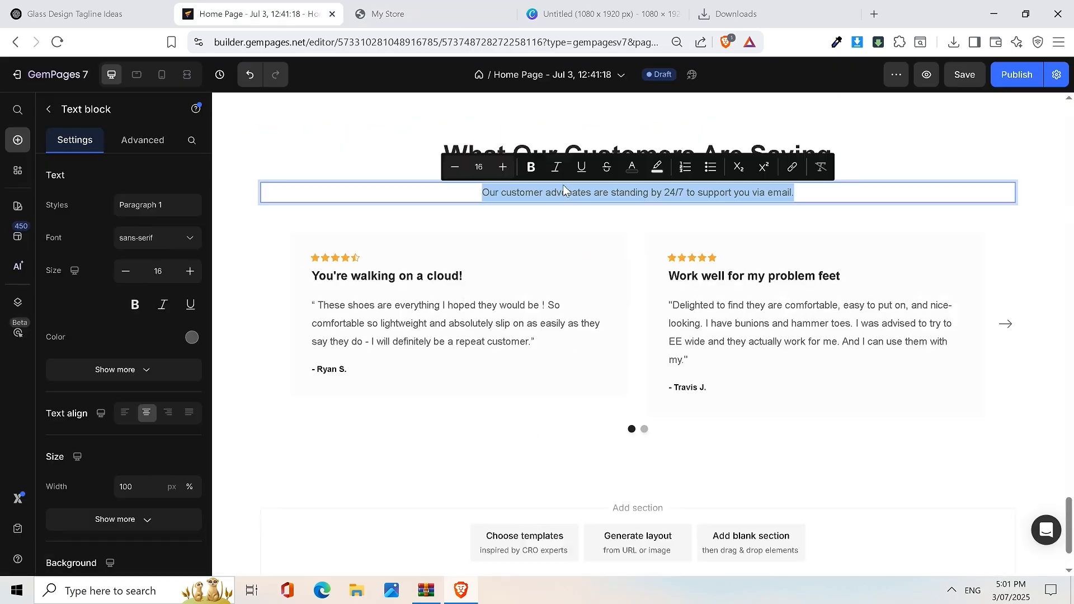
{"action": "key", "text": "ctrl+v"}
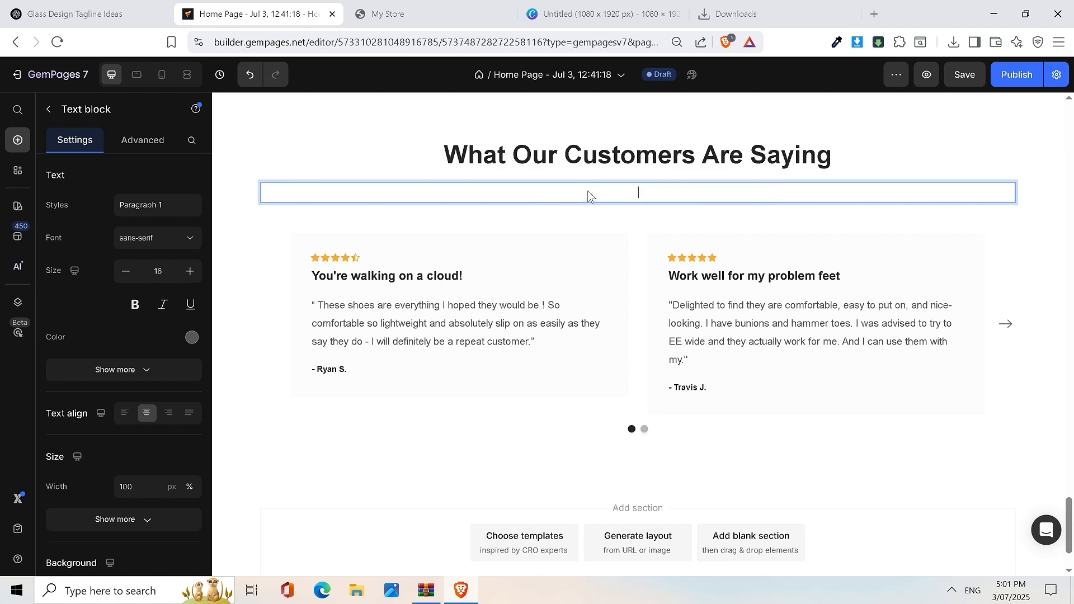
{"action": "key", "text": "BackSpace"}
{"action": "key", "text": "BackSpace"}
{"action": "key", "text": "BackSpace"}
{"action": "key", "text": "BackSpace"}
{"action": "key", "text": "BackSpace"}
{"action": "key", "text": "BackSpace"}
{"action": "key", "text": "BackSpace"}
{"action": "key", "text": "BackSpace"}
{"action": "key", "text": "BackSpace"}
{"action": "key", "text": "BackSpace"}
{"action": "key", "text": "BackSpace"}
{"action": "key", "text": "BackSpace"}
{"action": "key", "text": "BackSpace"}
{"action": "key", "text": "BackSpace"}
{"action": "key", "text": "BackSpace"}
{"action": "key", "text": "BackSpace"}
{"action": "key", "text": "BackSpace"}
{"action": "key", "text": "BackSpace"}
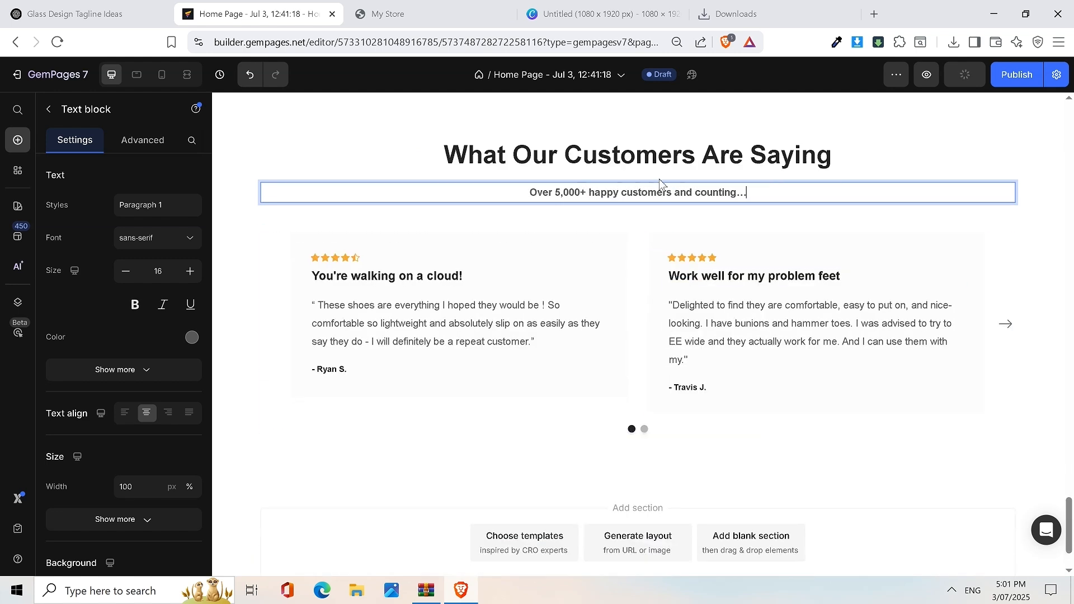
Step: Set the What Our Customers Are Saying heading to the Poppins font in all uppercase
{"action": "left_click", "coordinate": [386, 165]}
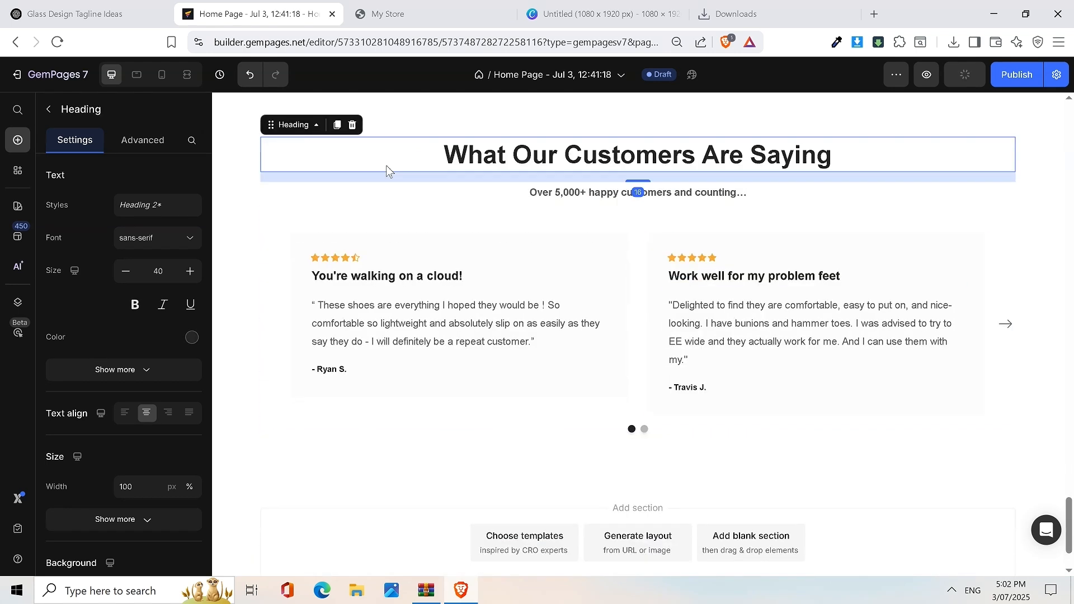
{"action": "left_click", "coordinate": [161, 237]}
{"action": "left_click", "coordinate": [106, 395]}
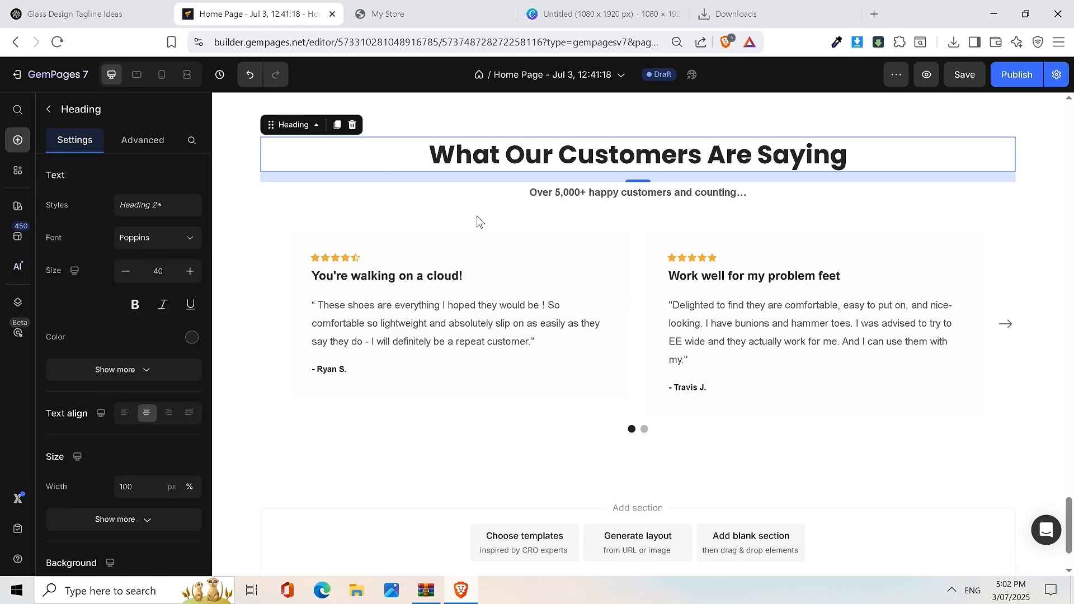
{"action": "left_click", "coordinate": [153, 371]}
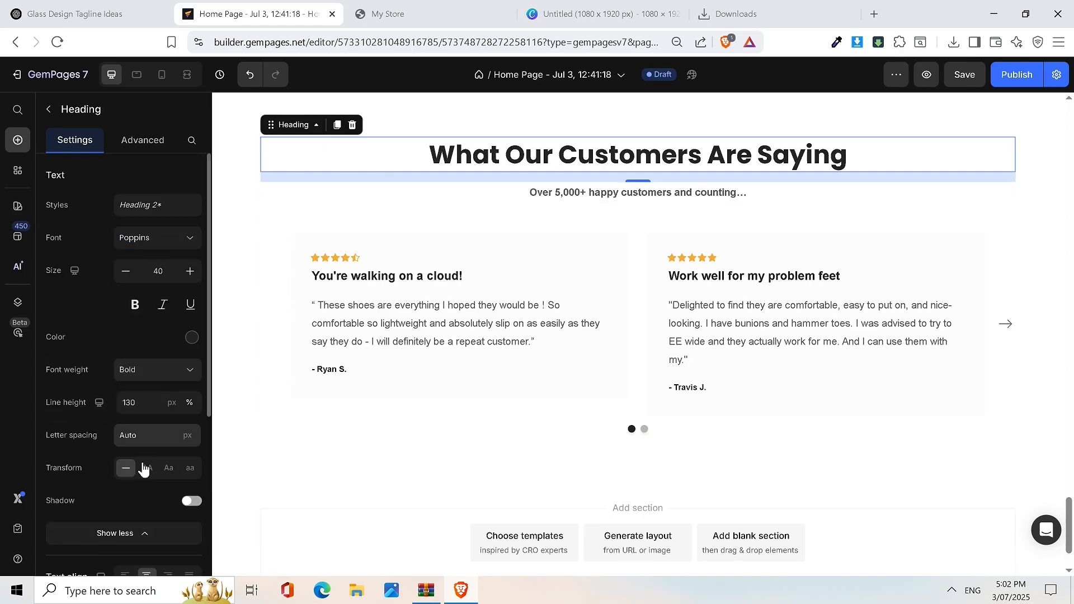
{"action": "left_click", "coordinate": [146, 467]}
Step: Set the "Over 5,000+ happy customers and counting…" subheading to the Poppins font in all uppercase
{"action": "left_click", "coordinate": [541, 193]}
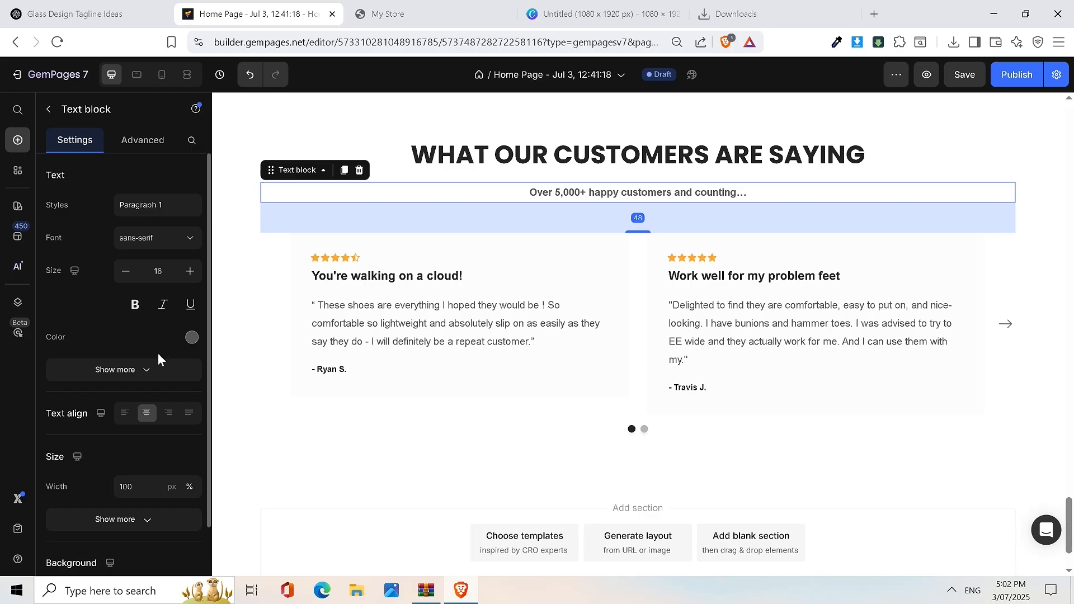
{"action": "left_click", "coordinate": [165, 217]}
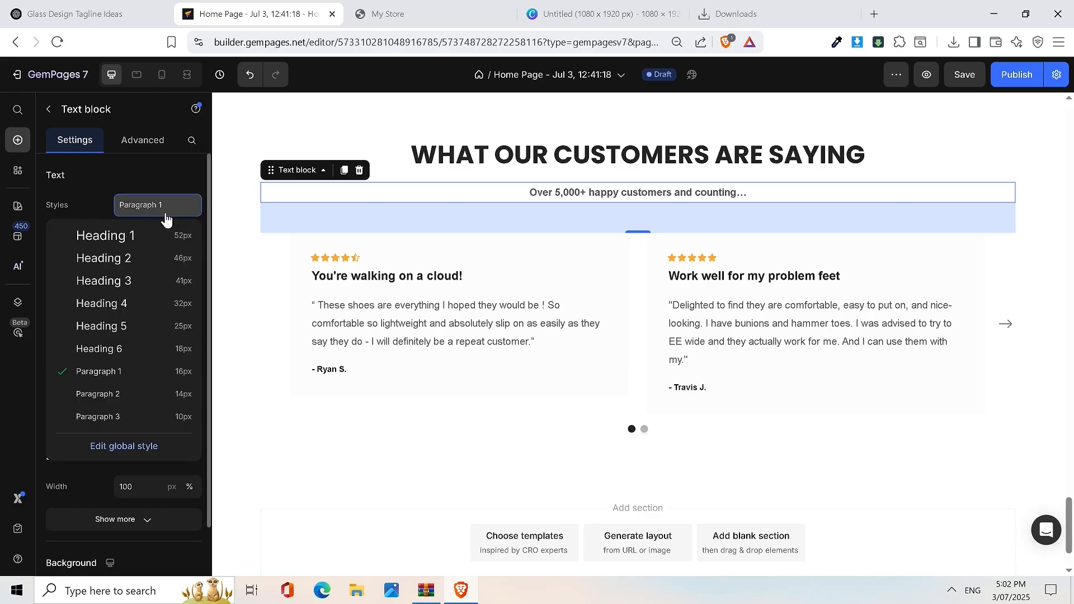
{"action": "left_click", "coordinate": [166, 218]}
{"action": "left_click", "coordinate": [158, 237]}
{"action": "left_click", "coordinate": [96, 379]}
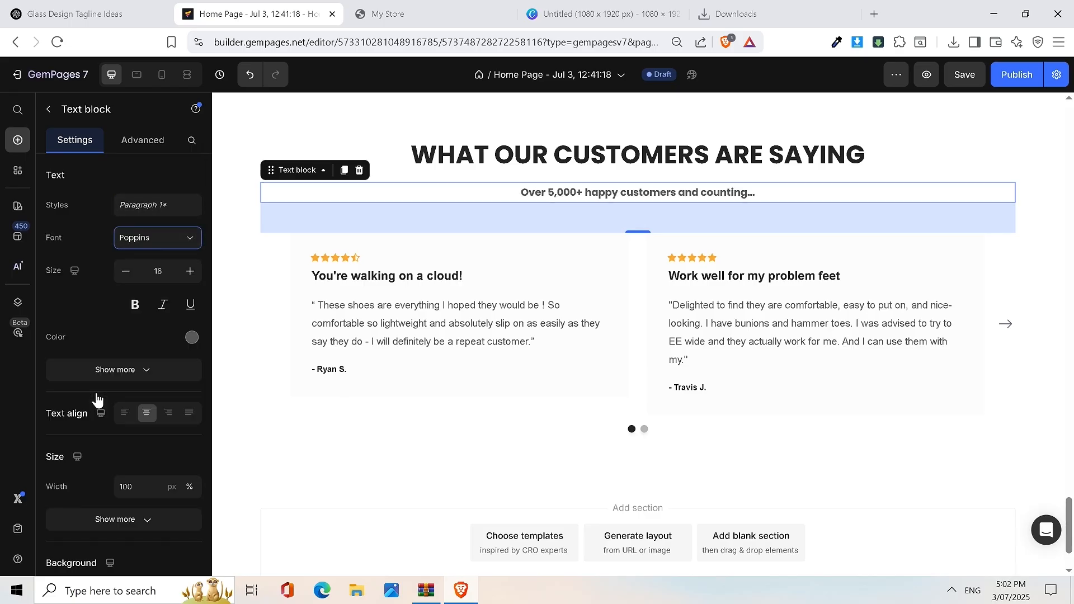
{"action": "left_click", "coordinate": [138, 375]}
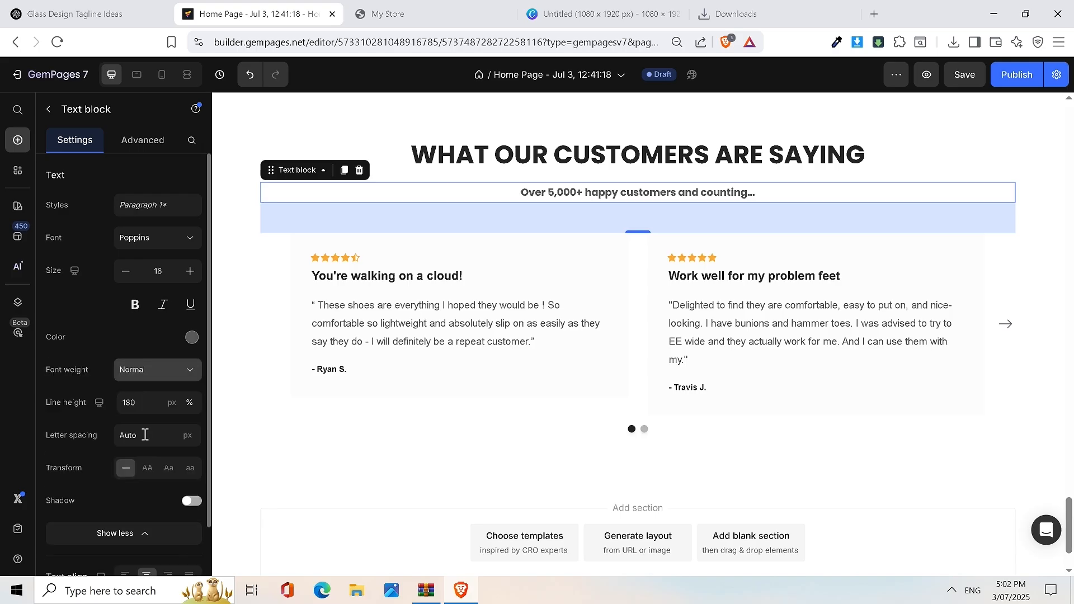
{"action": "left_click", "coordinate": [148, 470]}
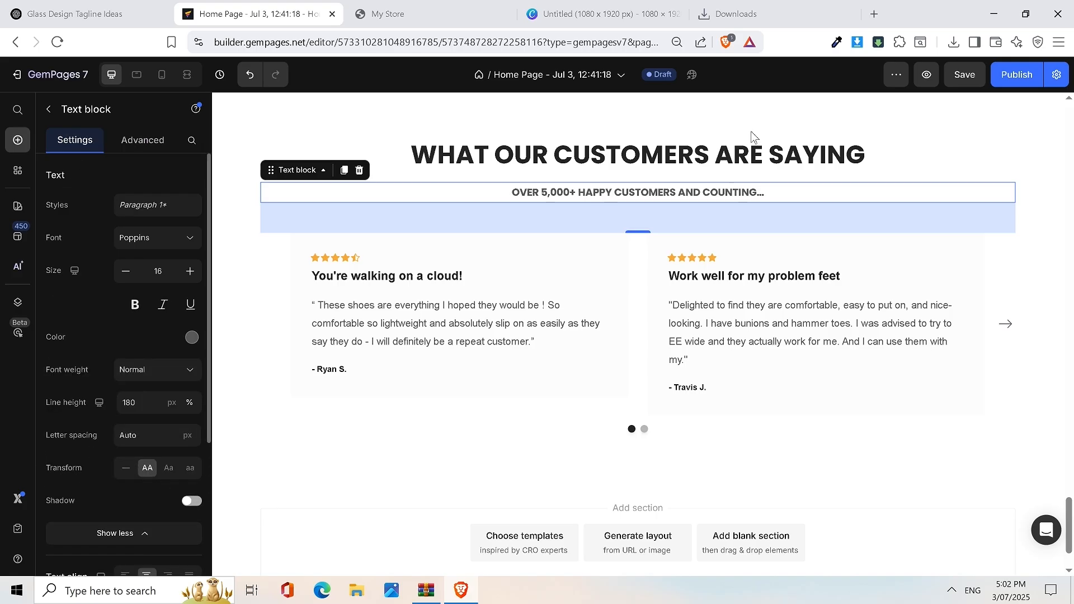
Step: Colour the testimonial heading gold, C6A737, and increase its font size to about 47
{"action": "left_click", "coordinate": [612, 164]}
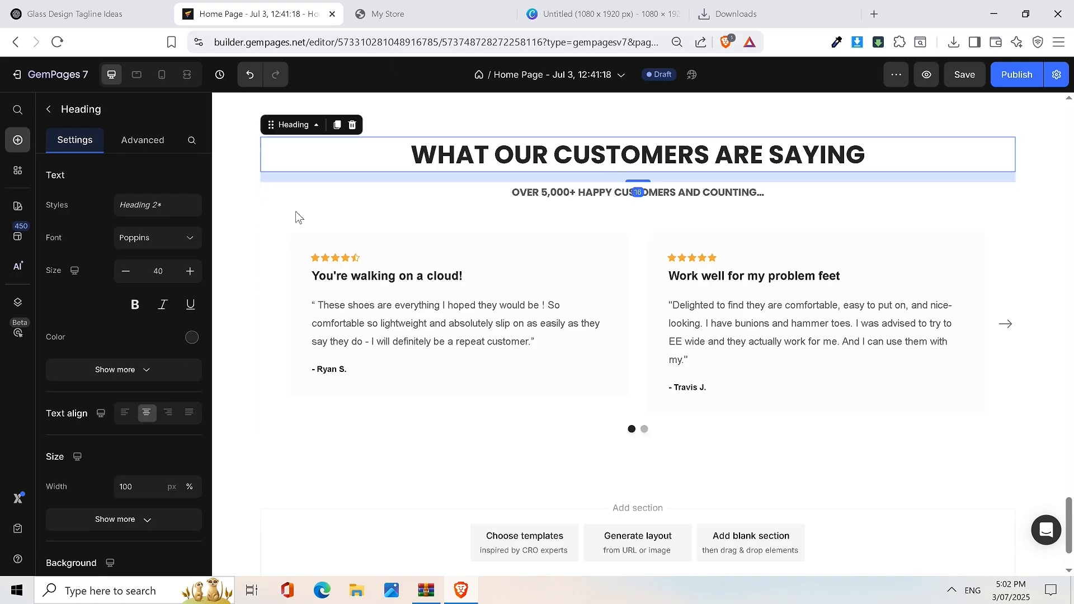
{"action": "left_click", "coordinate": [191, 337]}
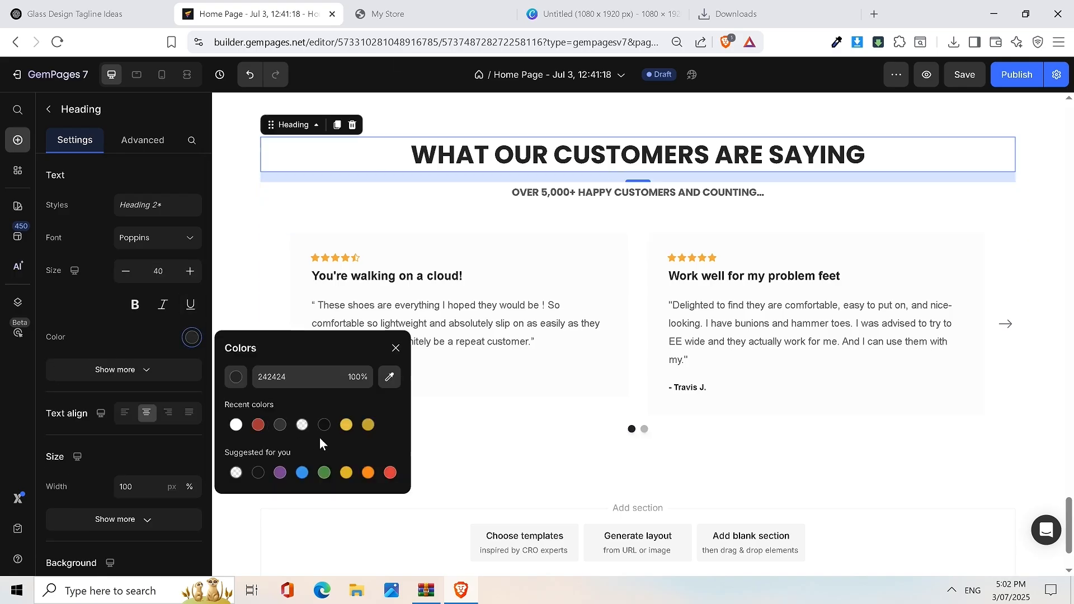
{"action": "left_click", "coordinate": [346, 424]}
{"action": "left_click", "coordinate": [368, 424]}
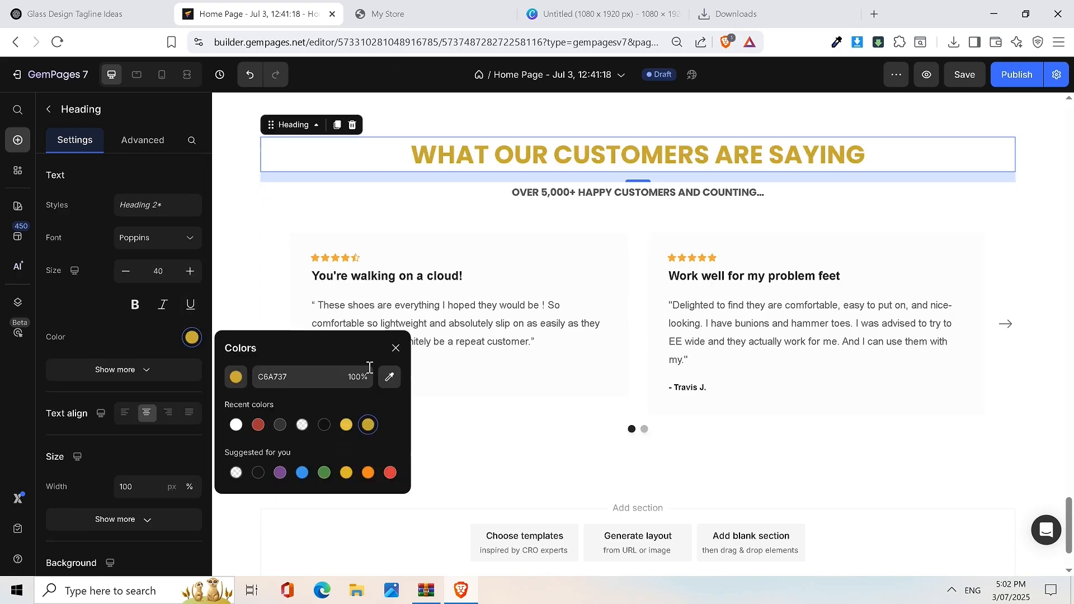
{"action": "left_click", "coordinate": [191, 271]}
{"action": "left_click", "coordinate": [190, 271]}
{"action": "left_click", "coordinate": [191, 271]}
{"action": "left_click", "coordinate": [190, 271]}
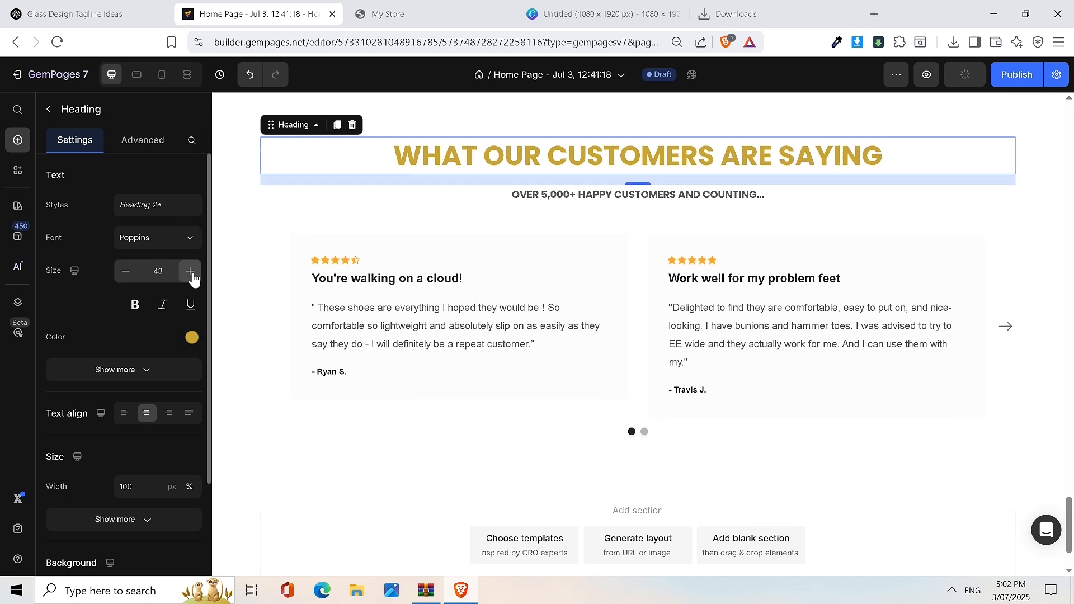
{"action": "left_click", "coordinate": [190, 271]}
{"action": "left_click", "coordinate": [190, 271]}
{"action": "left_click", "coordinate": [190, 270]}
Step: Increase the happy customers subheading's font size to 28
{"action": "left_click", "coordinate": [532, 210]}
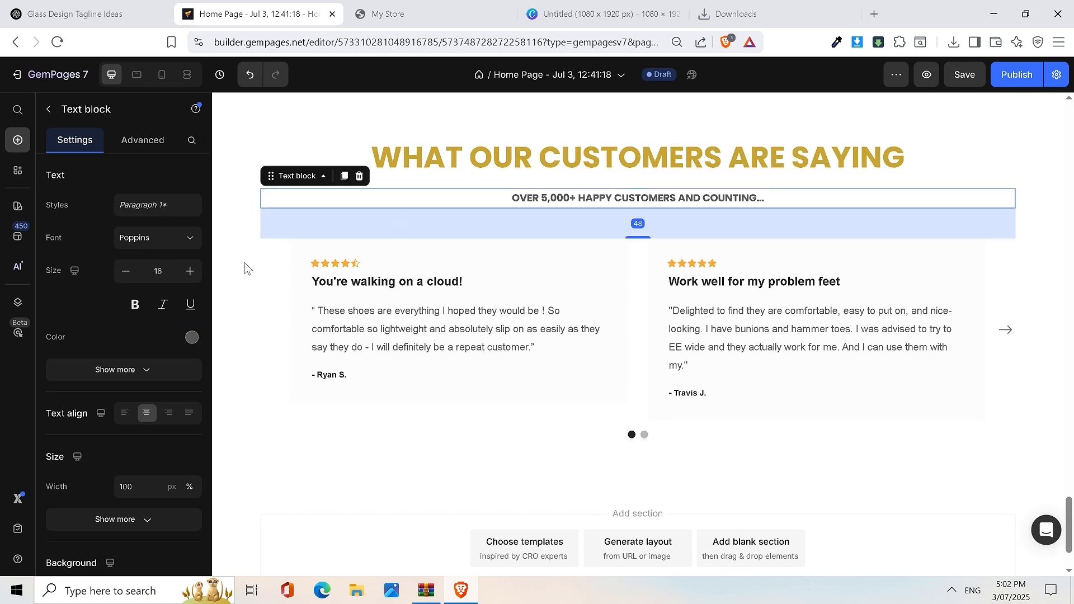
{"action": "left_click", "coordinate": [194, 274]}
{"action": "left_click", "coordinate": [194, 274]}
{"action": "left_click", "coordinate": [193, 274]}
{"action": "left_click", "coordinate": [193, 274]}
{"action": "left_click", "coordinate": [194, 274]}
{"action": "left_click", "coordinate": [194, 274]}
{"action": "left_click", "coordinate": [193, 274]}
{"action": "left_click", "coordinate": [194, 274]}
{"action": "left_click", "coordinate": [193, 274]}
{"action": "left_click", "coordinate": [193, 274]}
Step: Check the testimonials in the My Store preview, and replace the first testimonial's paragraph in the editor with "DFASDFA dsF ASDF"
{"action": "left_click", "coordinate": [375, 8]}
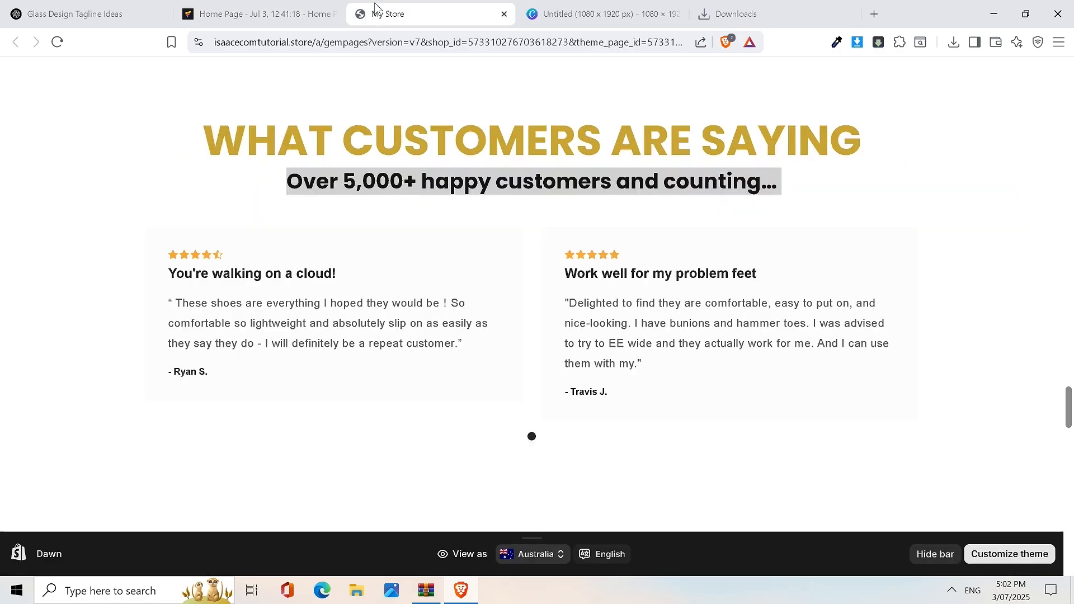
{"action": "left_click", "coordinate": [245, 7]}
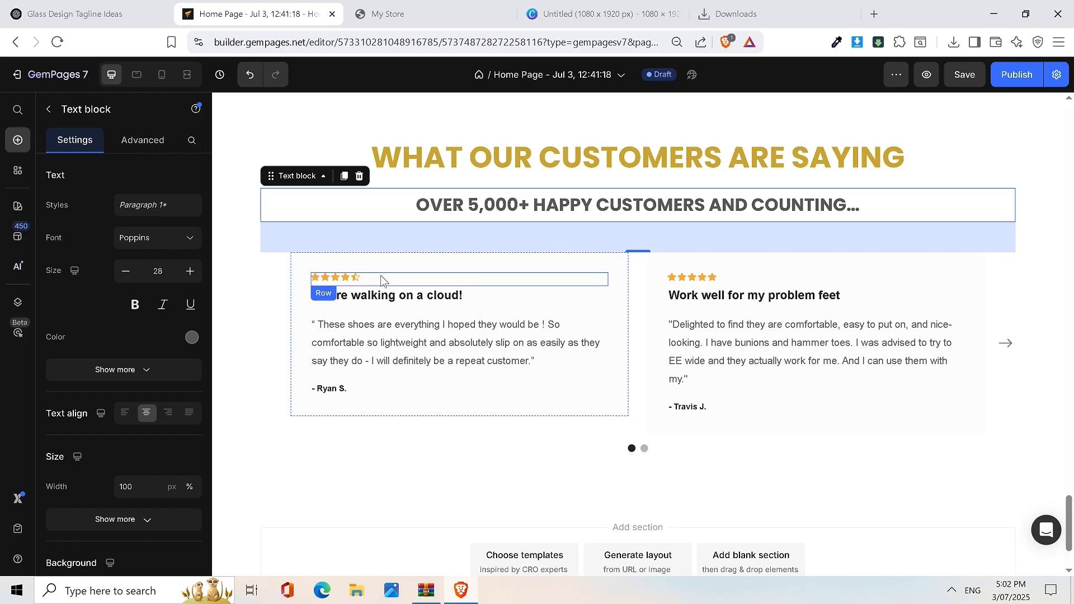
{"action": "left_click", "coordinate": [422, 348]}
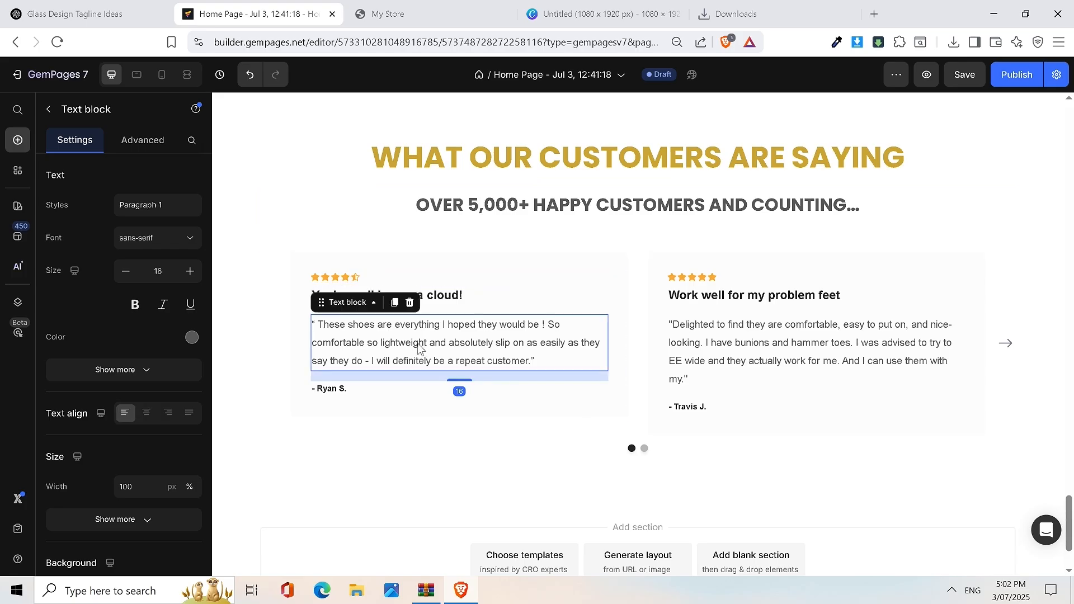
{"action": "triple_click", "coordinate": [418, 346]}
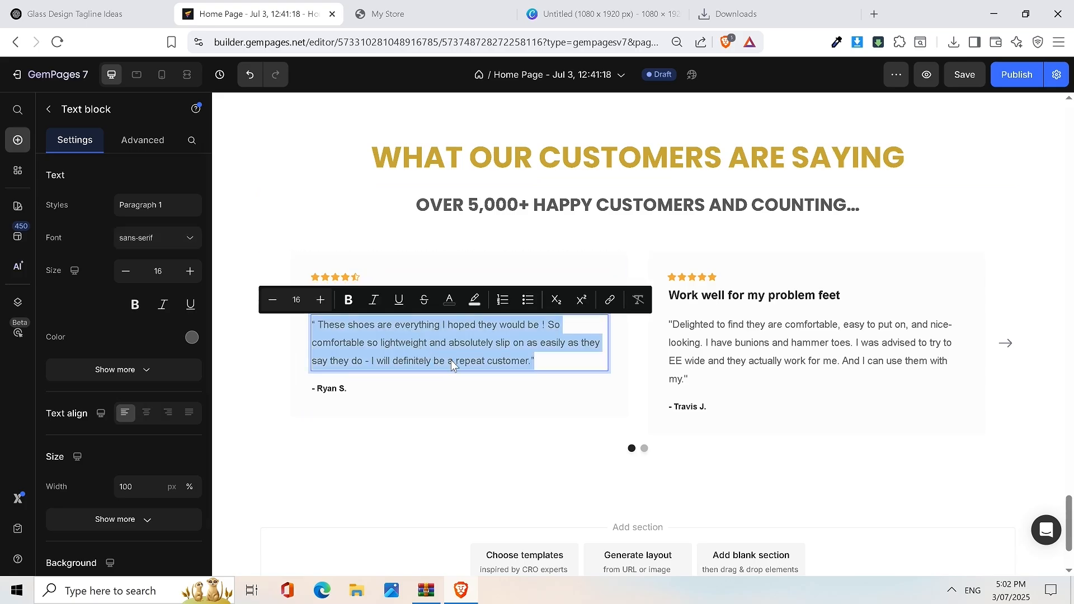
{"action": "type", "text": "DFASDFA"}
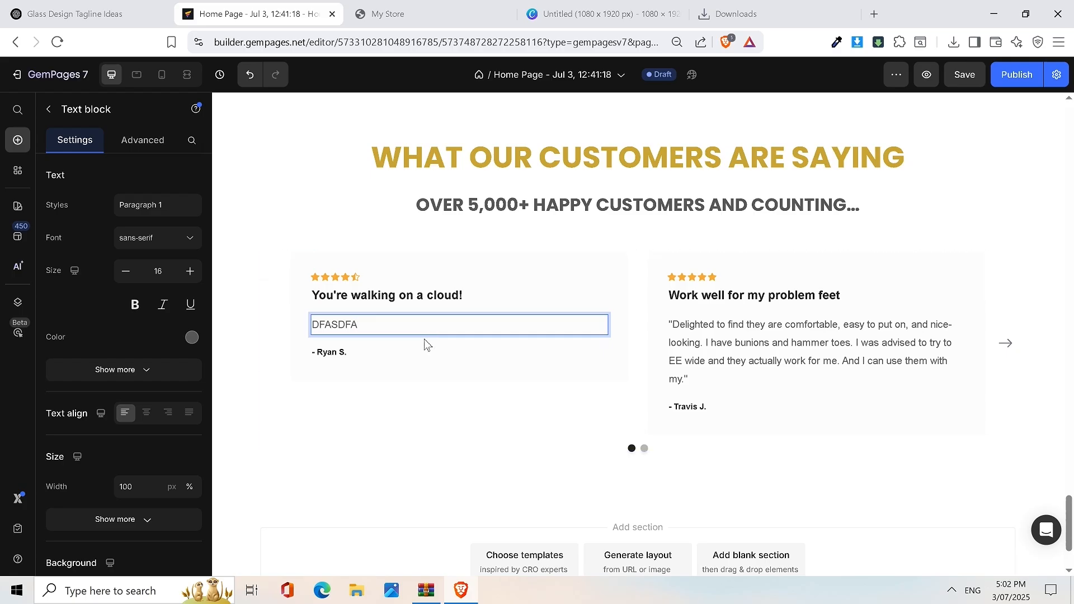
{"action": "type", "text": " dsF ASDF"}
Step: Copy the paragraph of the "Work well for my problem feet" testimonial over the "You're walking on a cloud!" testimonial's body text
{"action": "left_click", "coordinate": [675, 335]}
{"action": "left_click", "coordinate": [700, 344]}
{"action": "key", "text": "ctrl+c"}
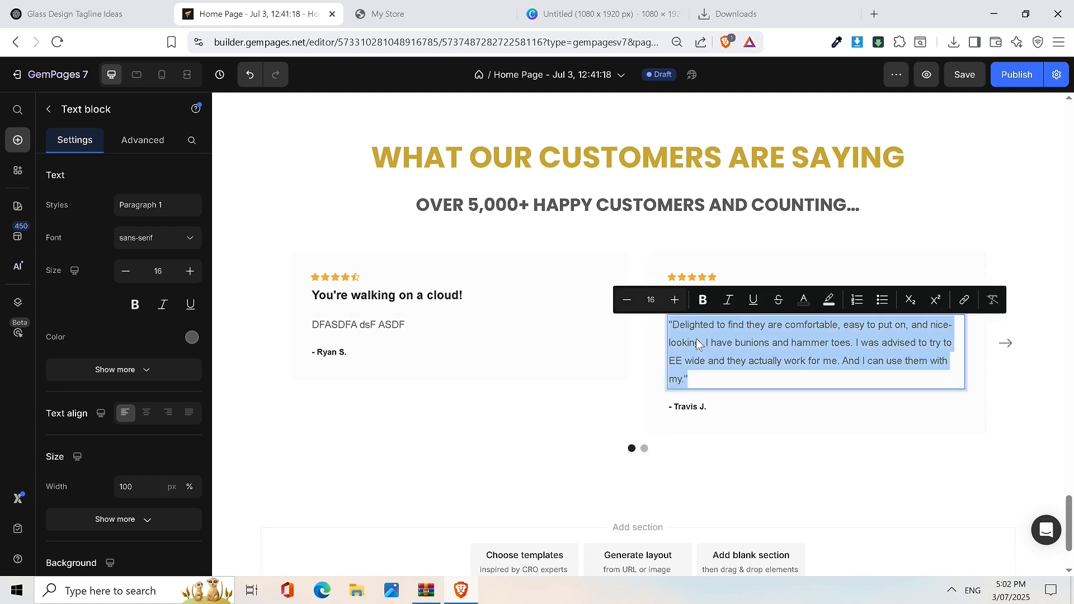
{"action": "left_click", "coordinate": [396, 326]}
{"action": "left_click", "coordinate": [396, 326]}
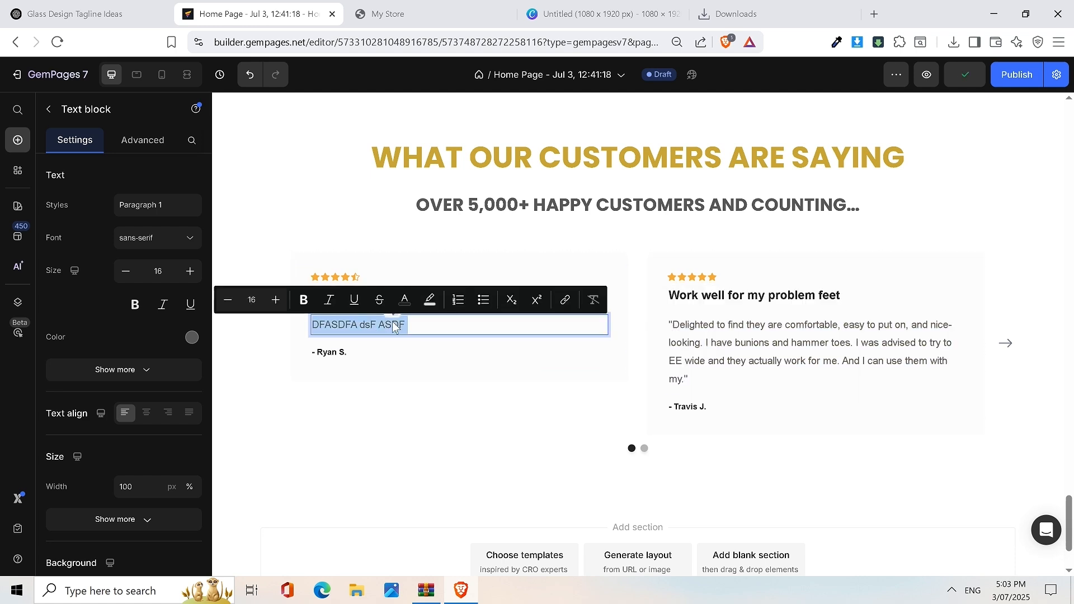
{"action": "key", "text": "ctrl+v"}
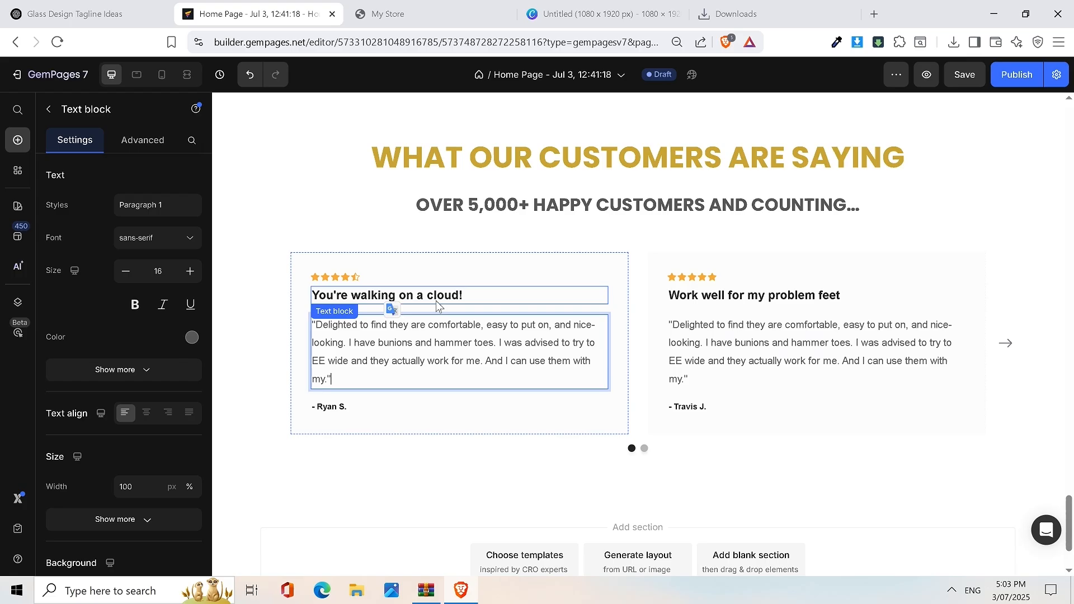
{"action": "double_click", "coordinate": [436, 299]}
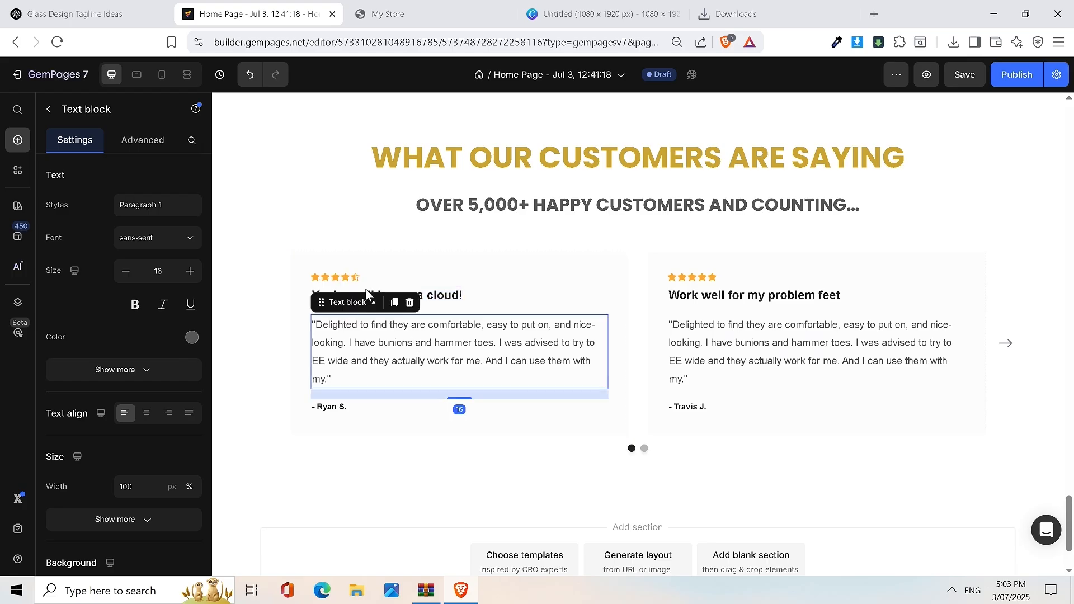
{"action": "left_click", "coordinate": [343, 278]}
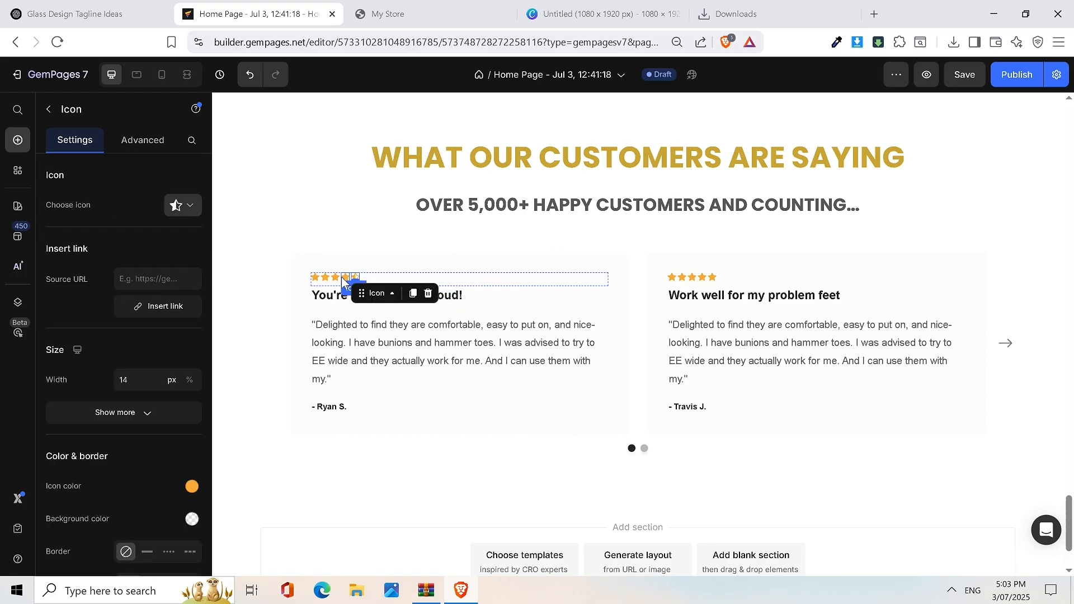
{"action": "left_click", "coordinate": [186, 206]}
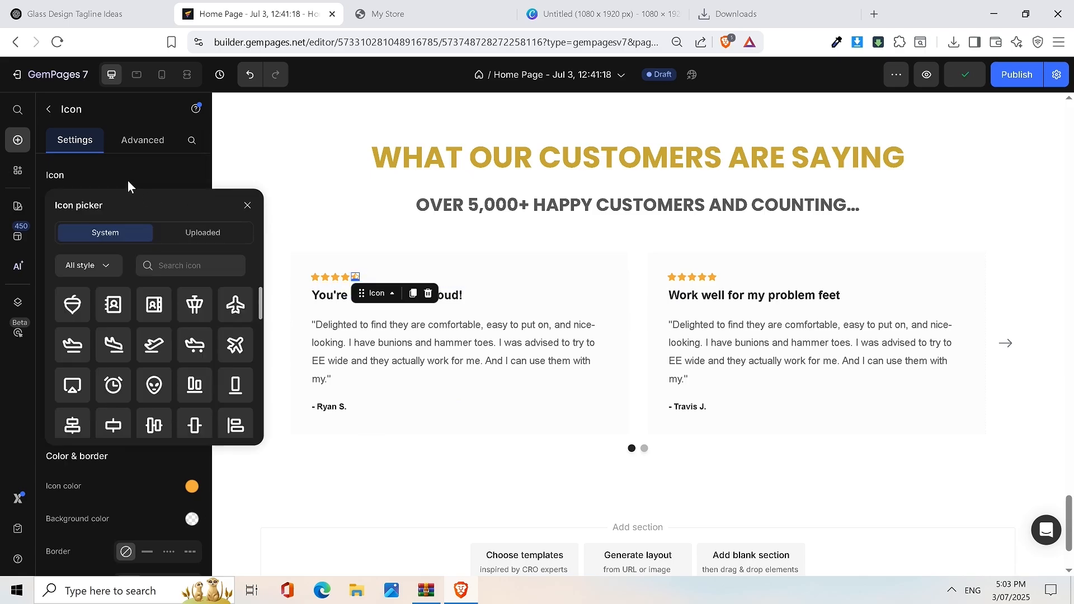
{"action": "left_click", "coordinate": [247, 206]}
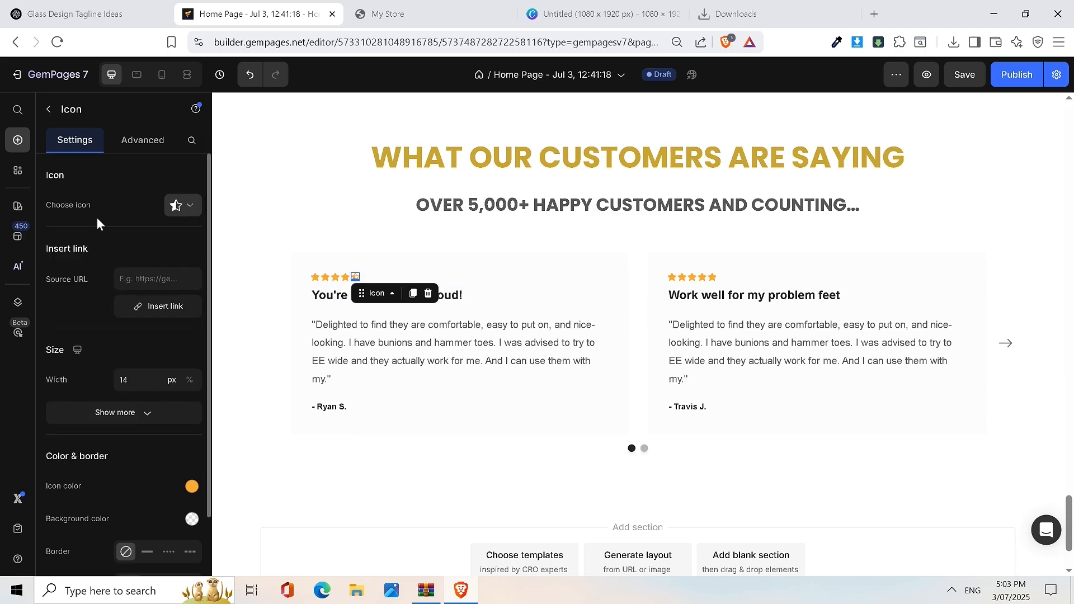
{"action": "left_click", "coordinate": [345, 277]}
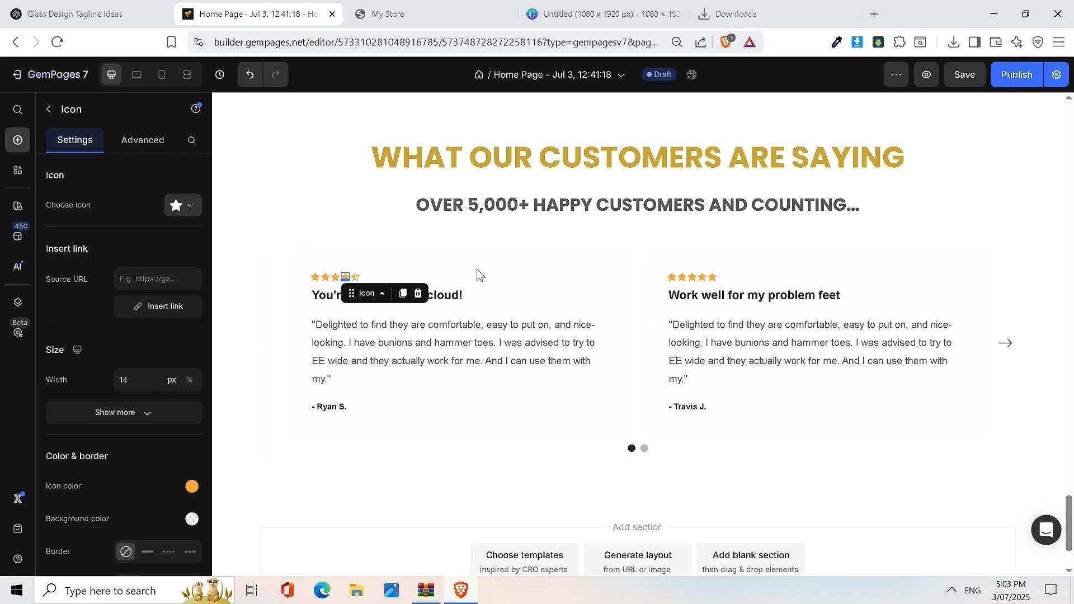
Step: Delete the star rating rows from the first two testimonial cards and save the page
{"action": "left_click", "coordinate": [477, 277]}
{"action": "left_click", "coordinate": [362, 287]}
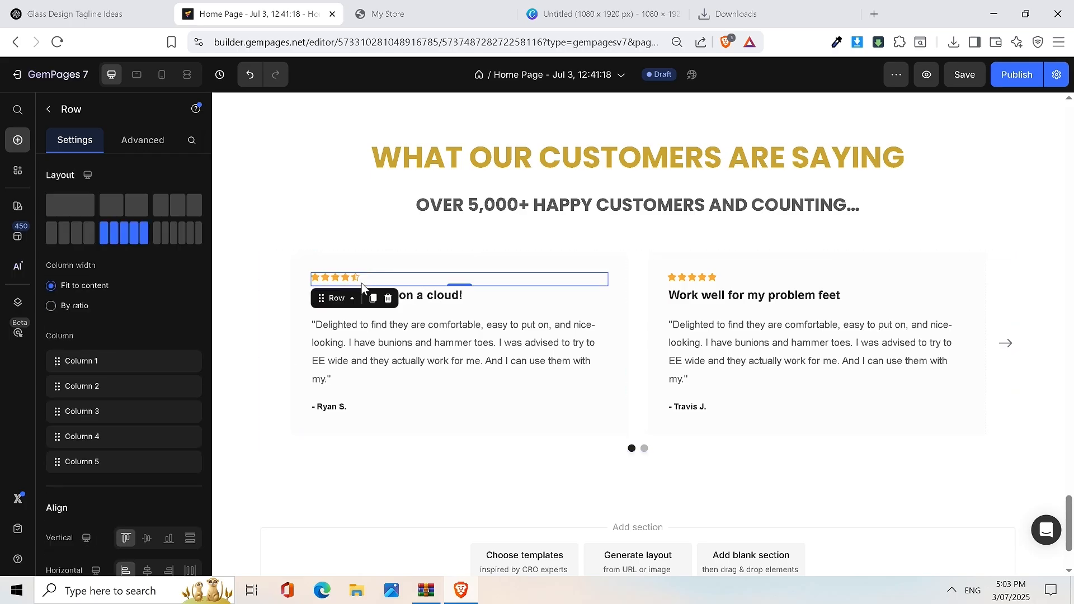
{"action": "left_click", "coordinate": [388, 298]}
{"action": "left_click", "coordinate": [763, 283]}
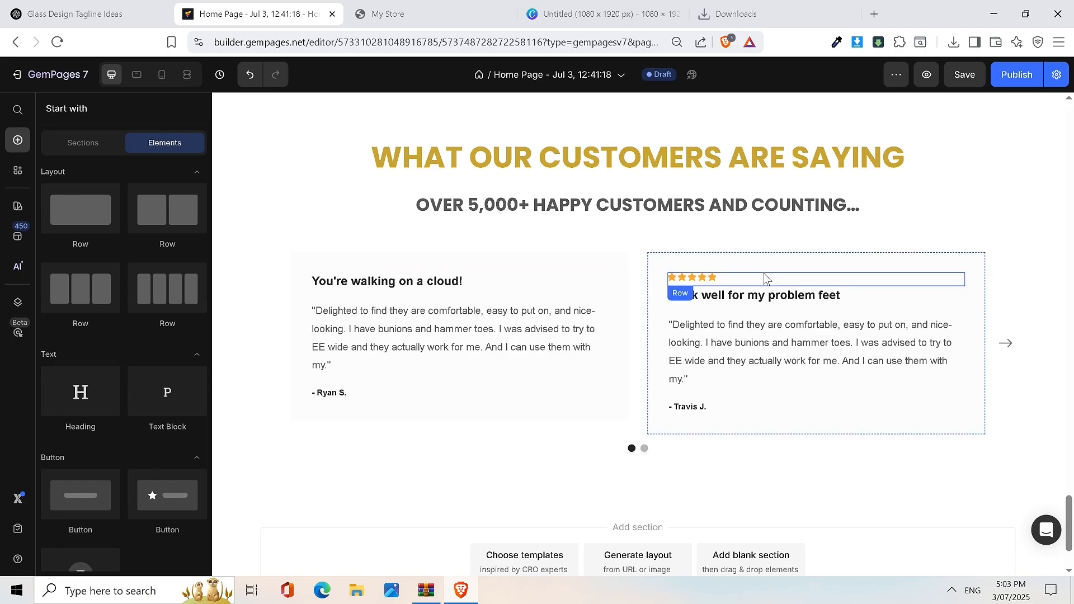
{"action": "right_click", "coordinate": [764, 282]}
{"action": "left_click", "coordinate": [775, 494]}
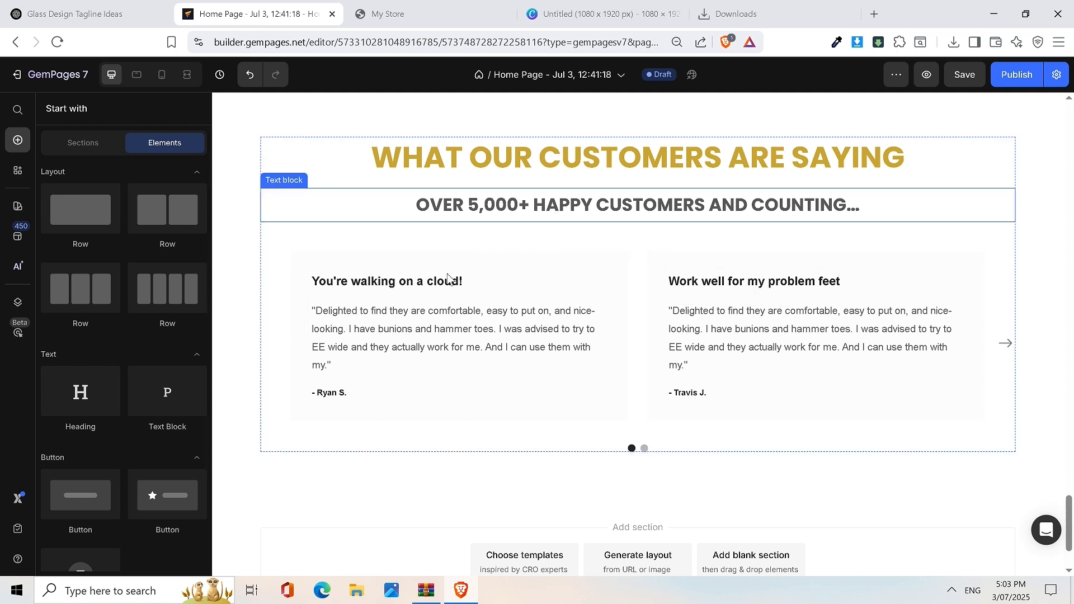
{"action": "key", "text": "ctrl+s"}
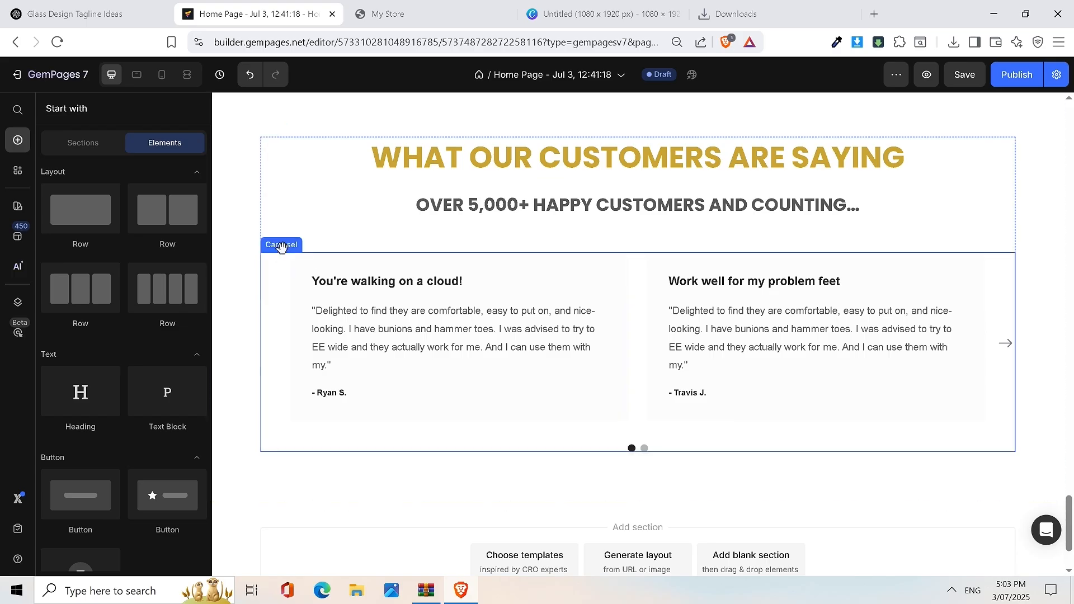
Step: Show the second slide of the testimonials carousel and inspect the testimonial beside it
{"action": "left_click", "coordinate": [281, 245]}
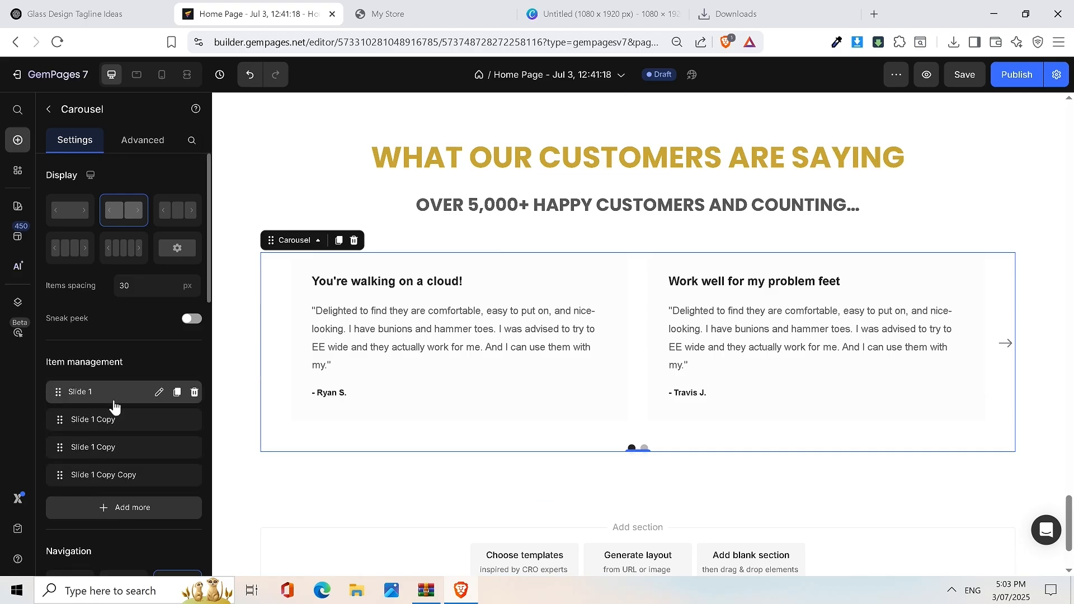
{"action": "left_click", "coordinate": [92, 420]}
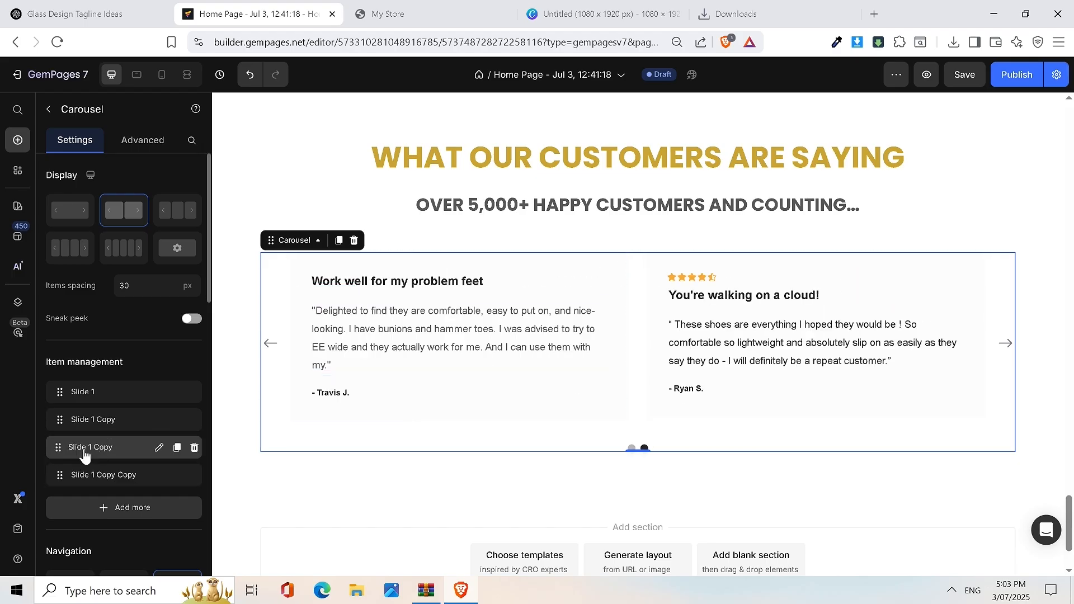
{"action": "left_click", "coordinate": [750, 366]}
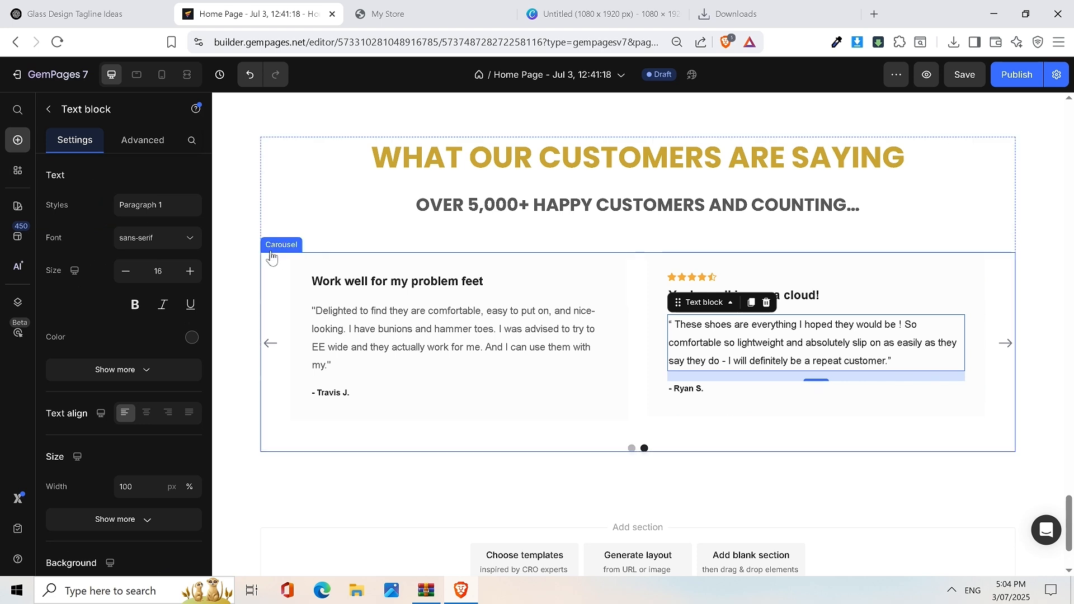
{"action": "left_click", "coordinate": [274, 247]}
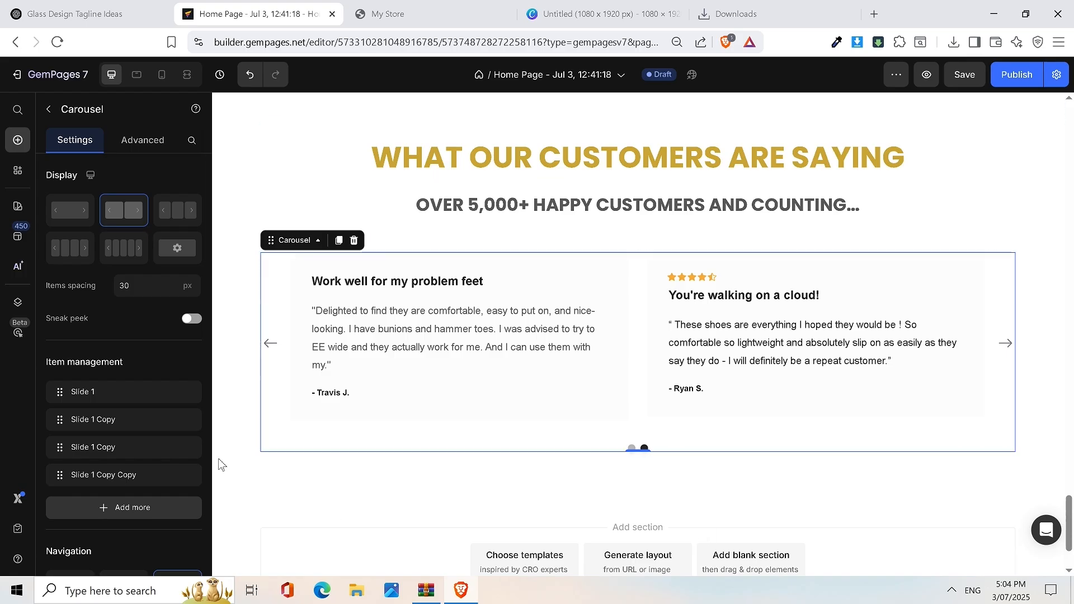
Step: Try the Inside placement for the testimonials carousel's dots and return them to Outside
{"action": "scroll", "coordinate": [131, 428], "scroll_direction": "down", "scroll_amount": 3}
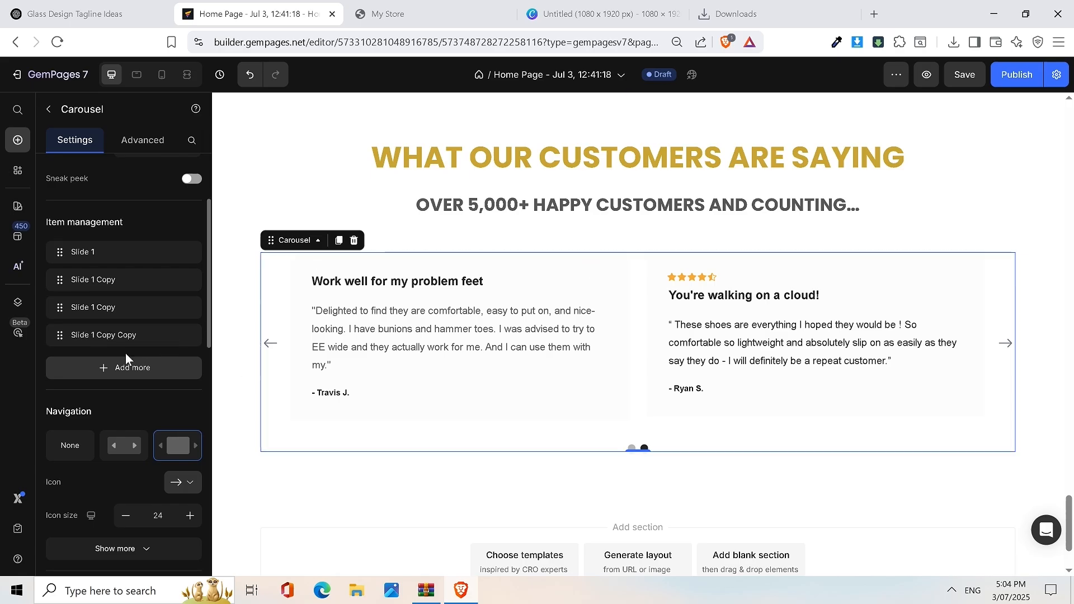
{"action": "scroll", "coordinate": [140, 403], "scroll_direction": "down", "scroll_amount": 4}
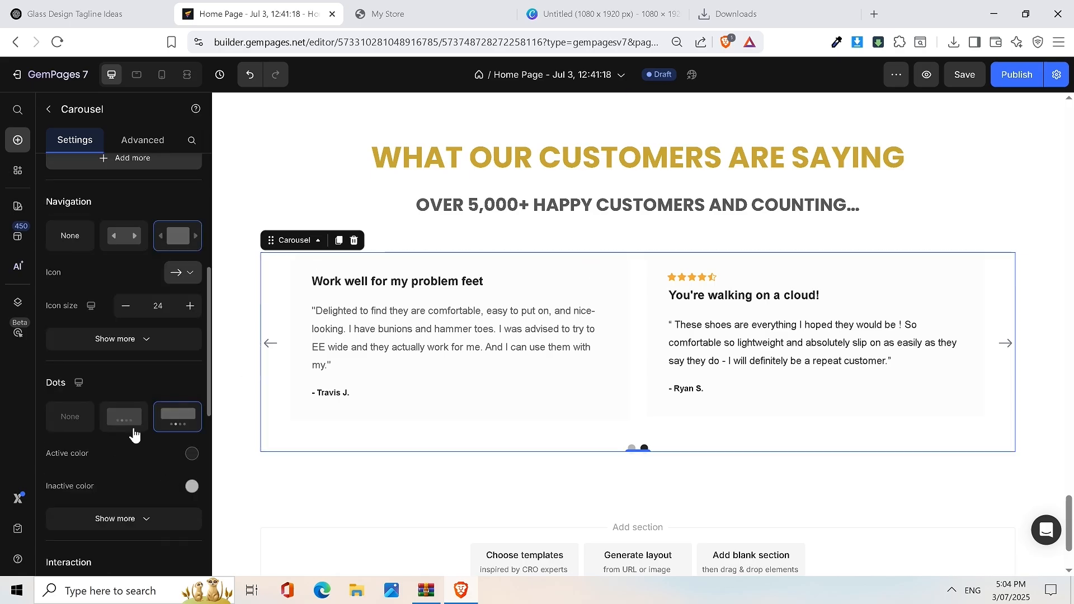
{"action": "left_click", "coordinate": [123, 420]}
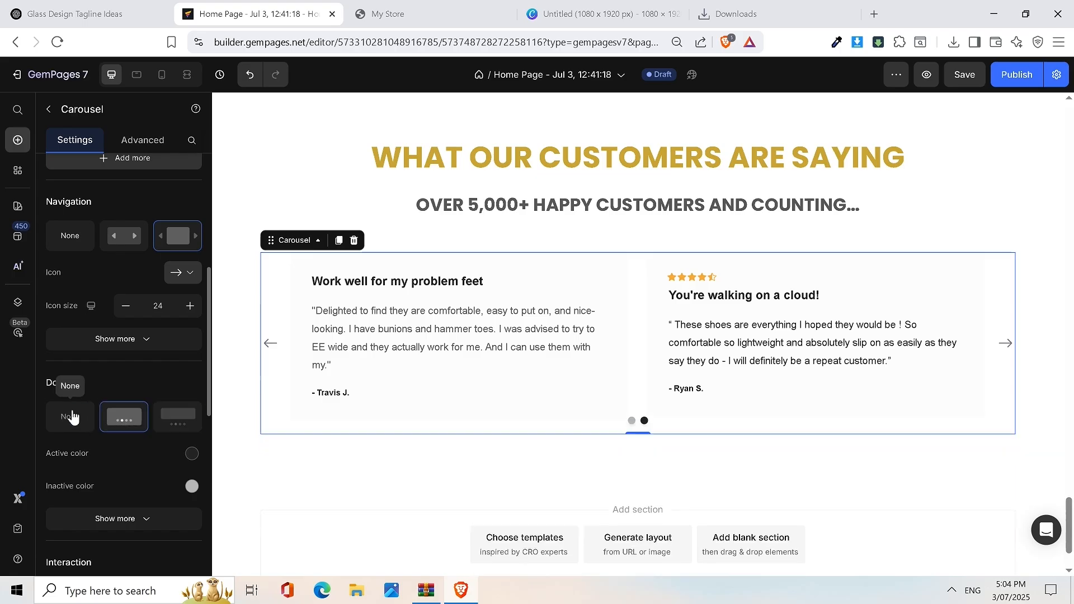
{"action": "left_click", "coordinate": [74, 417]}
{"action": "left_click", "coordinate": [131, 425]}
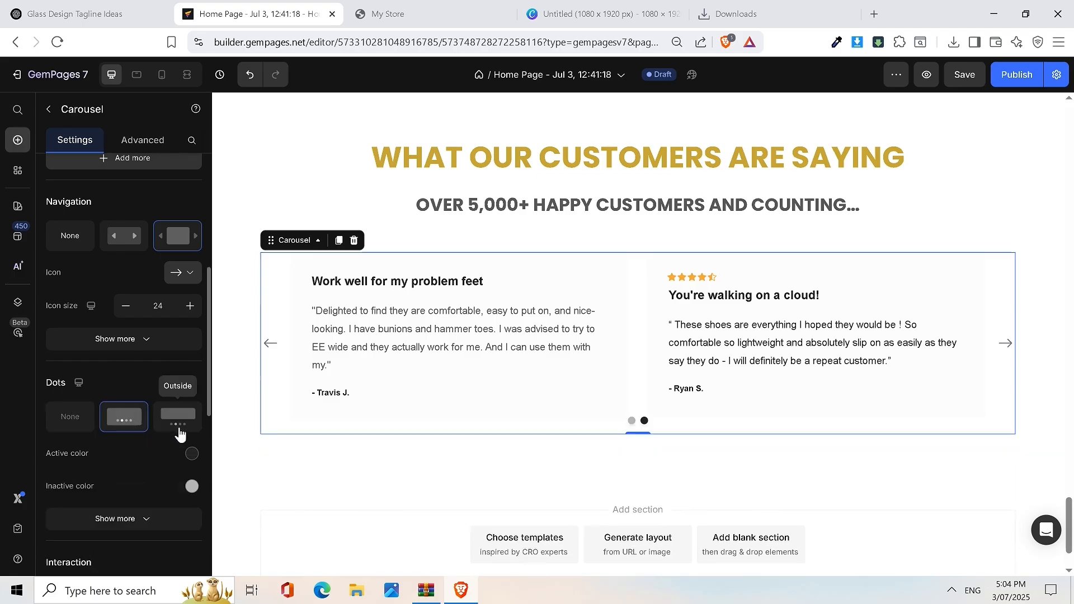
{"action": "left_click", "coordinate": [178, 430]}
{"action": "left_click", "coordinate": [123, 422]}
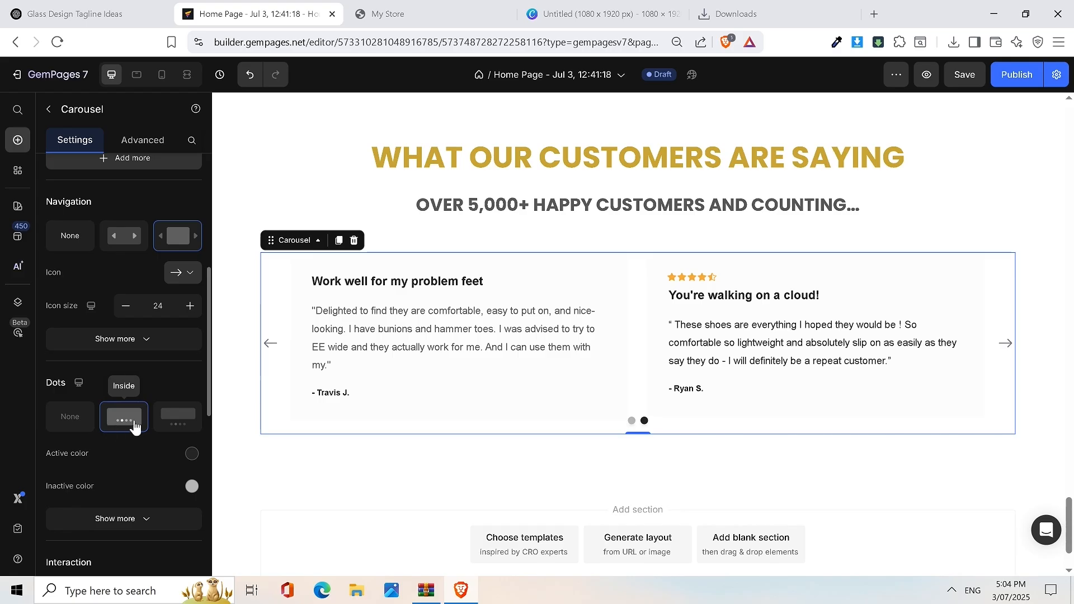
{"action": "left_click", "coordinate": [168, 427]}
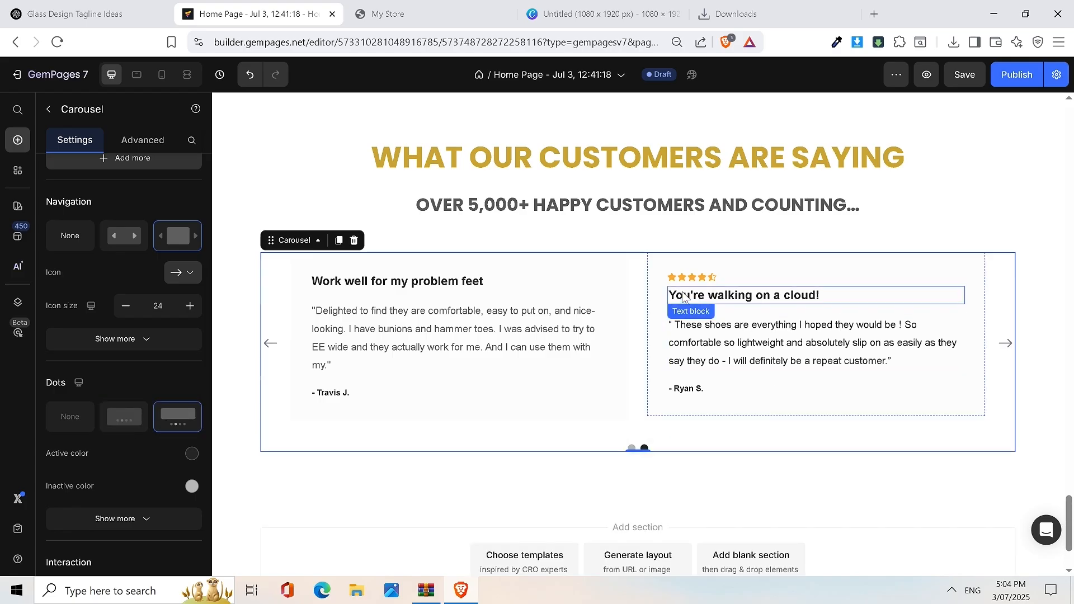
Step: Examine the interaction settings of the testimonials carousel
{"action": "scroll", "coordinate": [672, 302], "scroll_direction": "up", "scroll_amount": 4}
{"action": "scroll", "coordinate": [789, 304], "scroll_direction": "down", "scroll_amount": 4}
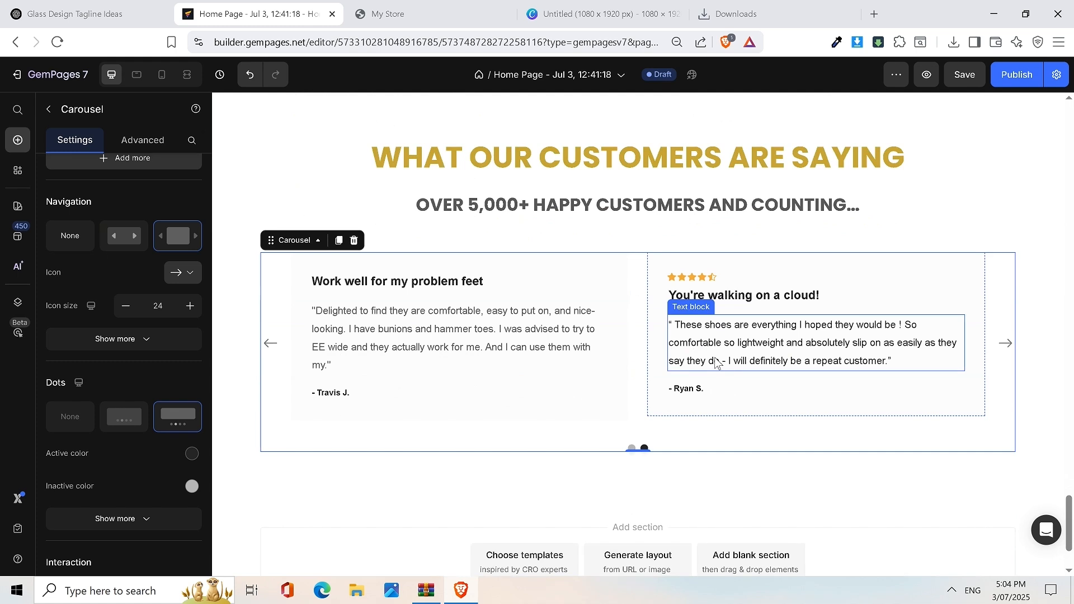
{"action": "scroll", "coordinate": [489, 377], "scroll_direction": "down", "scroll_amount": 2}
{"action": "scroll", "coordinate": [134, 392], "scroll_direction": "down", "scroll_amount": 5}
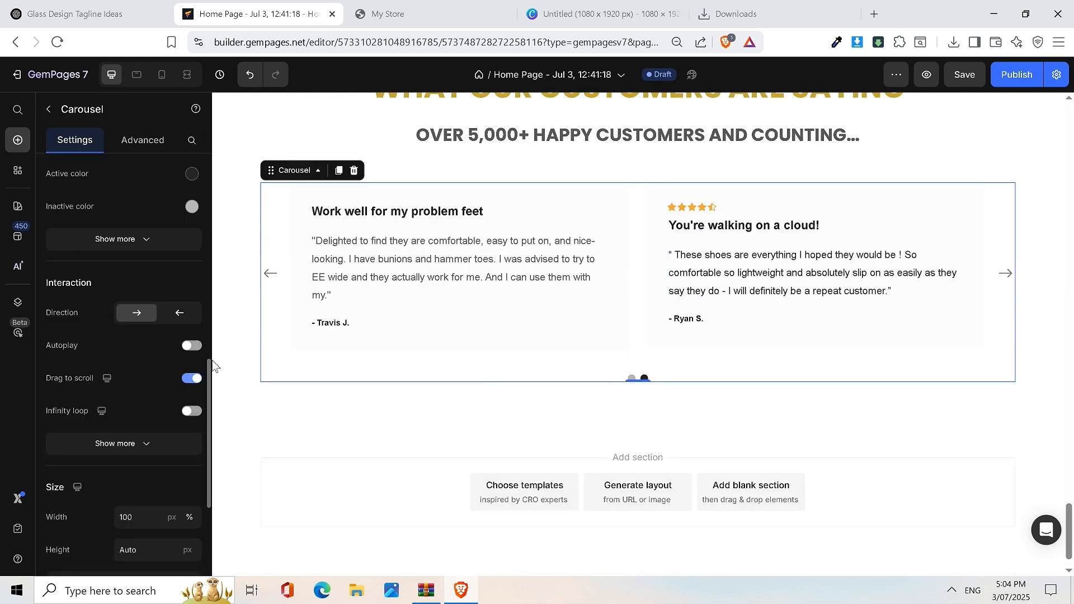
{"action": "scroll", "coordinate": [673, 307], "scroll_direction": "up", "scroll_amount": 2}
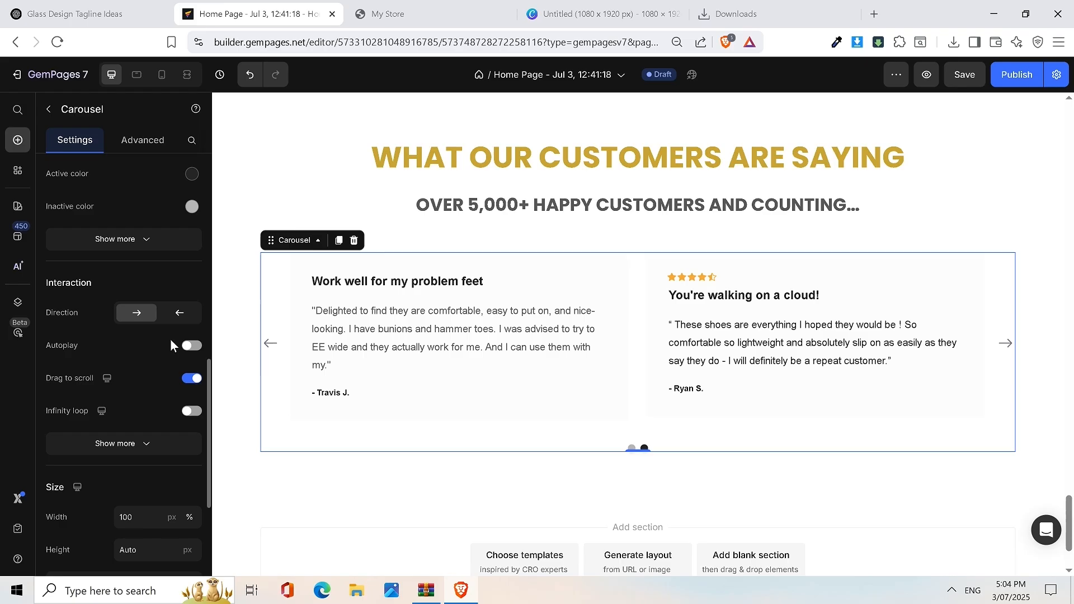
Step: Try autoplay on the testimonial carousel with a preview and switch autoplay back off
{"action": "left_click", "coordinate": [187, 348]}
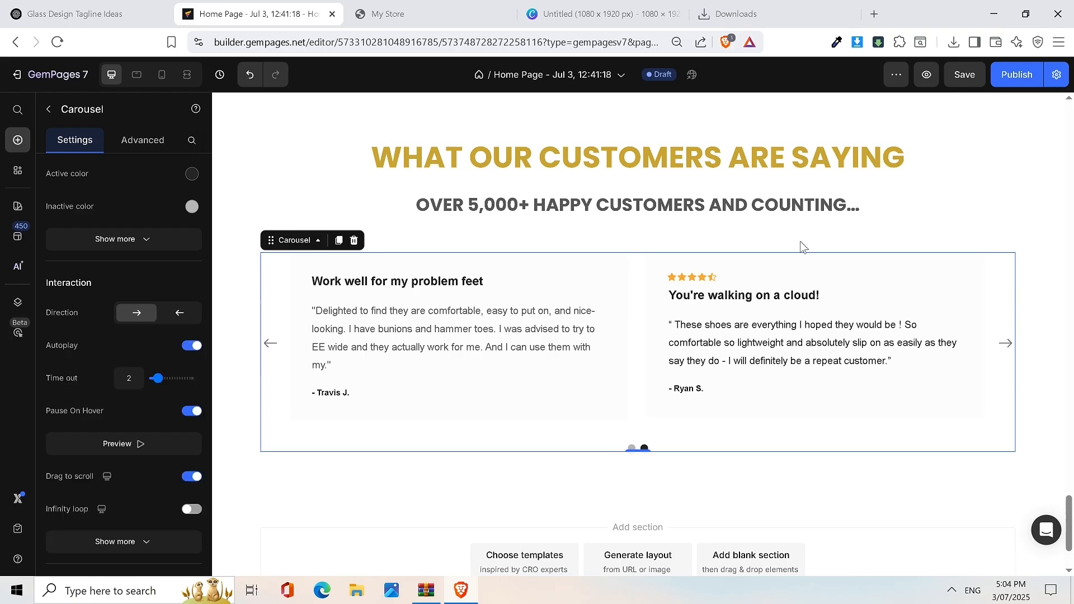
{"action": "left_click", "coordinate": [118, 445]}
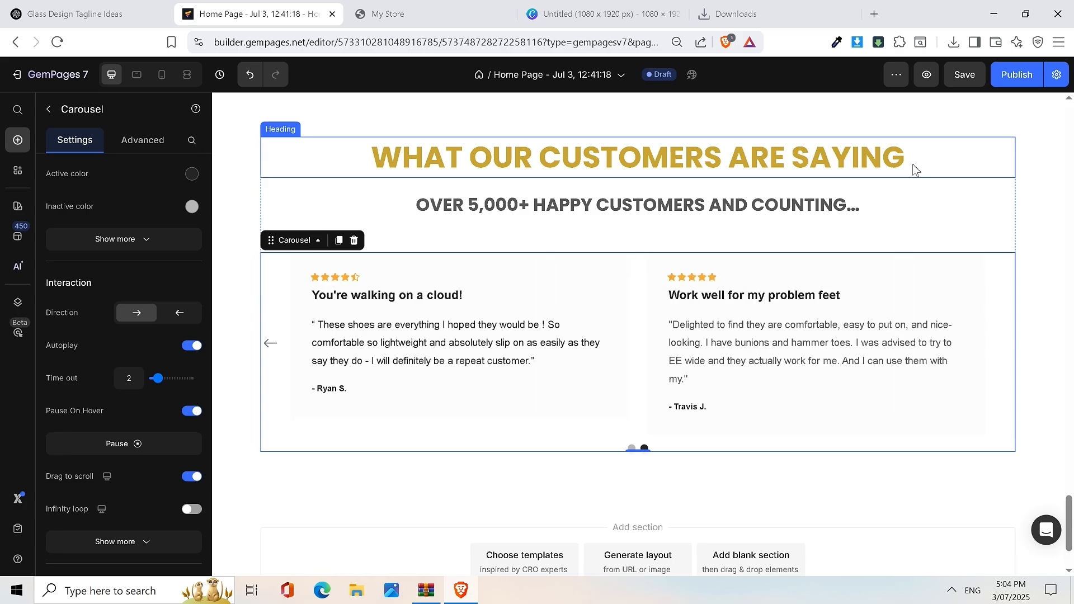
{"action": "left_click", "coordinate": [188, 352]}
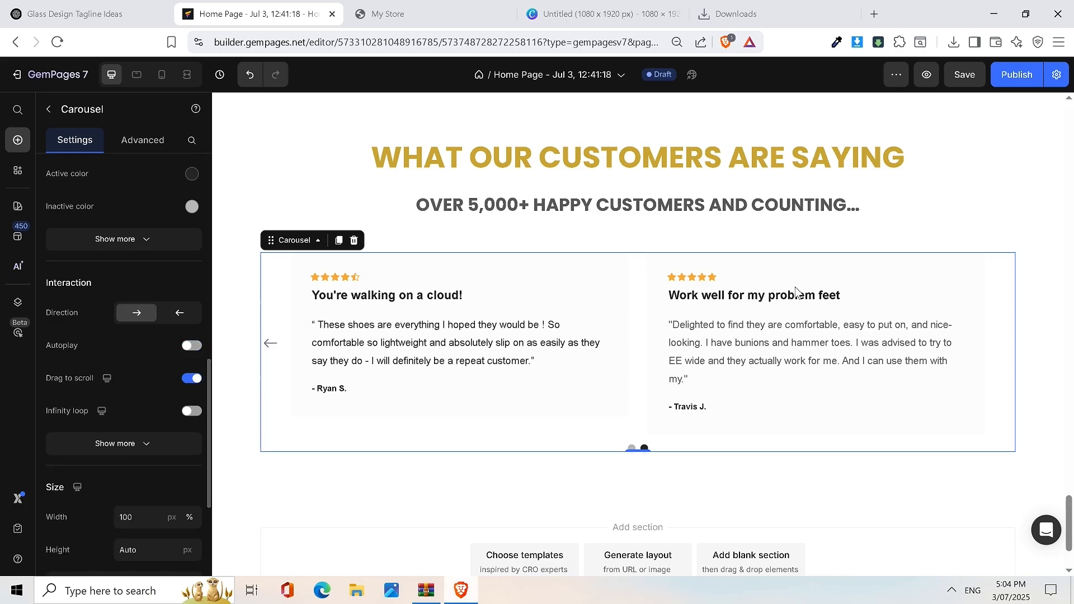
Step: Compare the end of the draft home page with what follows the testimonials on the My Store reference page
{"action": "scroll", "coordinate": [758, 310], "scroll_direction": "down", "scroll_amount": 2}
{"action": "scroll", "coordinate": [923, 243], "scroll_direction": "up", "scroll_amount": 4}
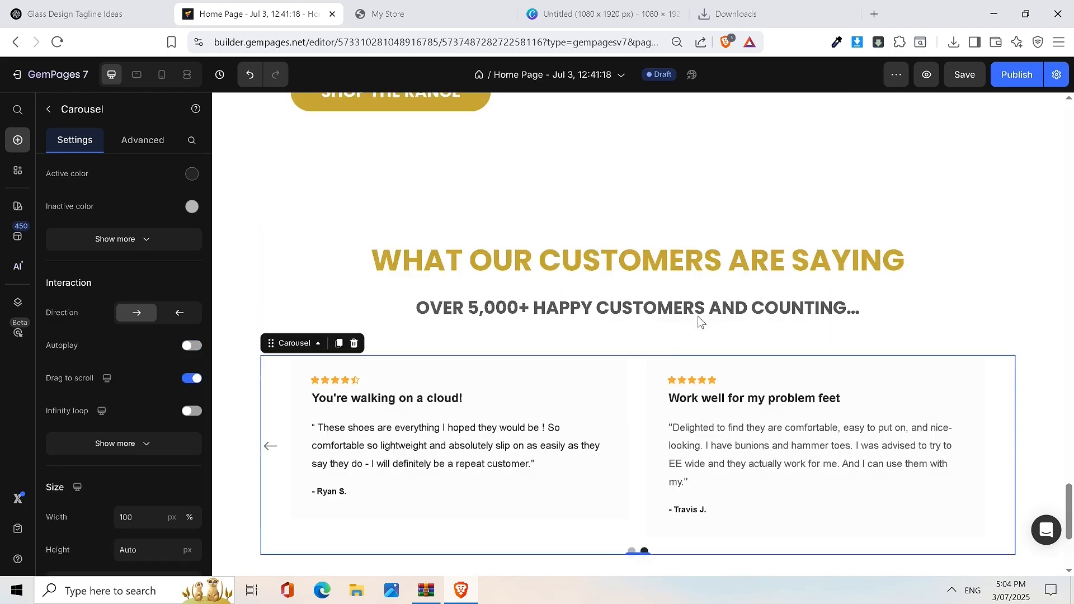
{"action": "left_click", "coordinate": [446, 17]}
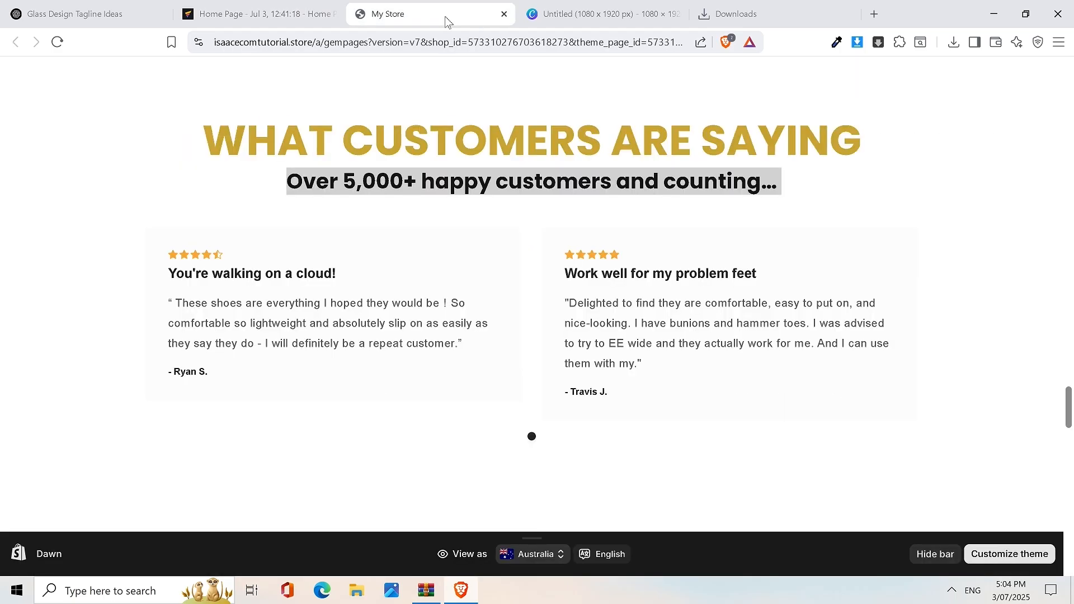
{"action": "scroll", "coordinate": [612, 315], "scroll_direction": "down", "scroll_amount": 6}
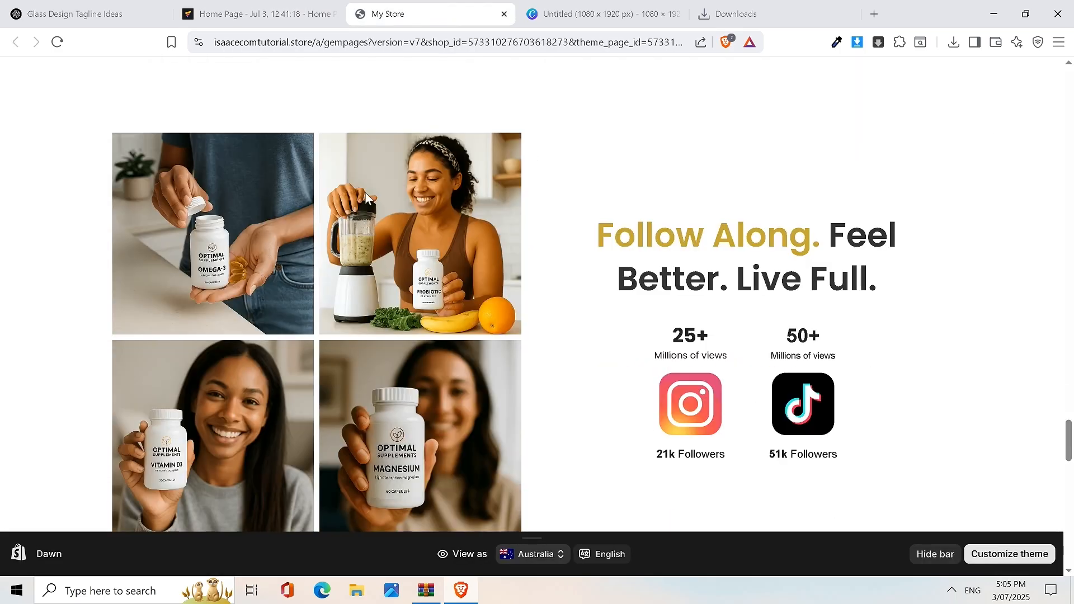
{"action": "scroll", "coordinate": [535, 318], "scroll_direction": "up", "scroll_amount": 2}
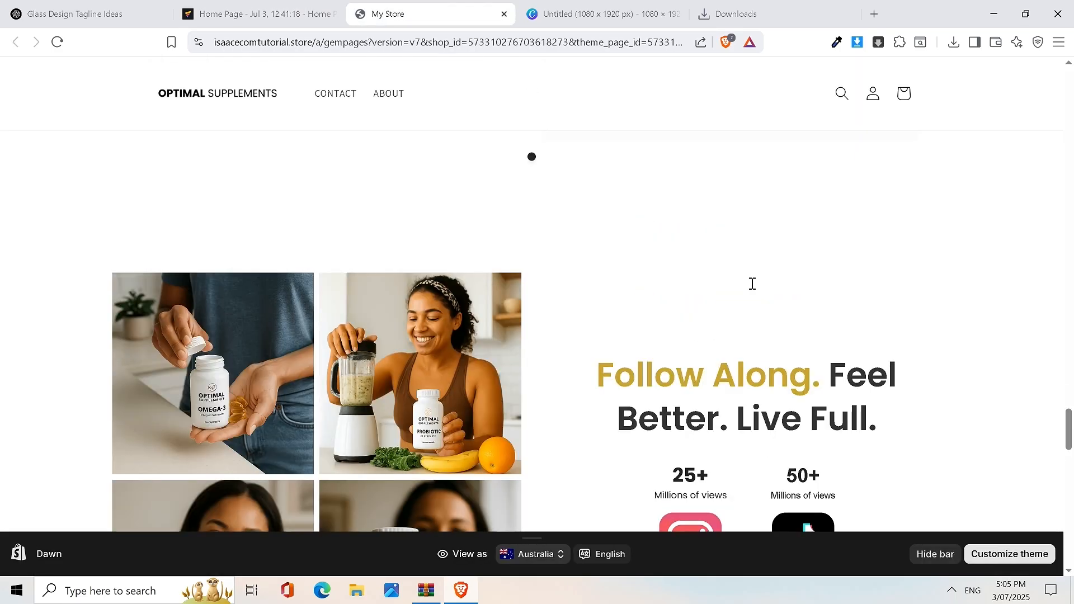
{"action": "scroll", "coordinate": [751, 284], "scroll_direction": "down", "scroll_amount": 2}
{"action": "left_click", "coordinate": [332, 5]}
{"action": "scroll", "coordinate": [719, 351], "scroll_direction": "down", "scroll_amount": 3}
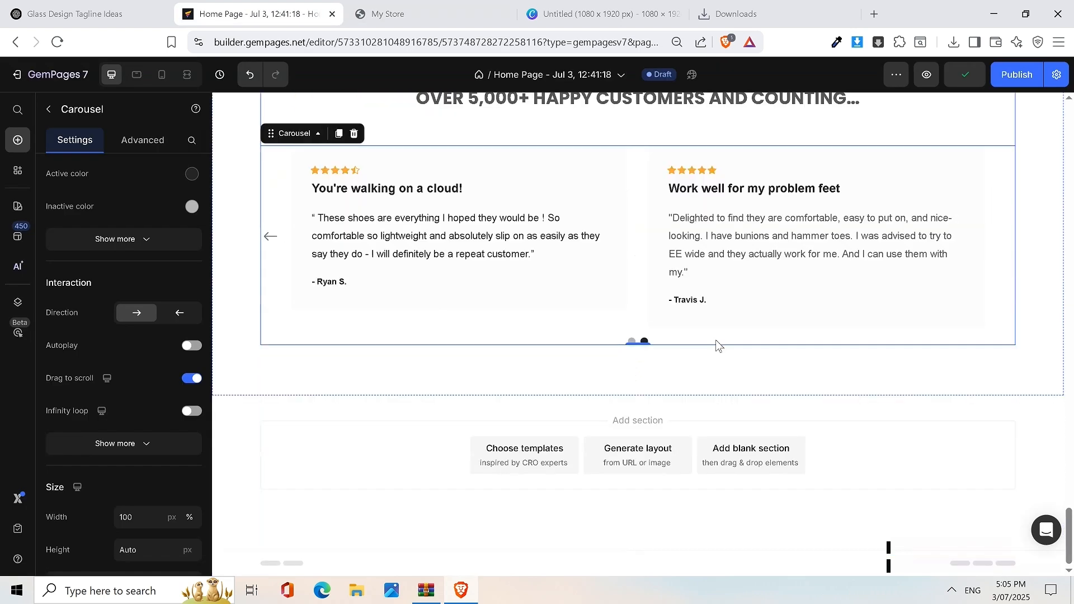
{"action": "left_click", "coordinate": [438, 16]}
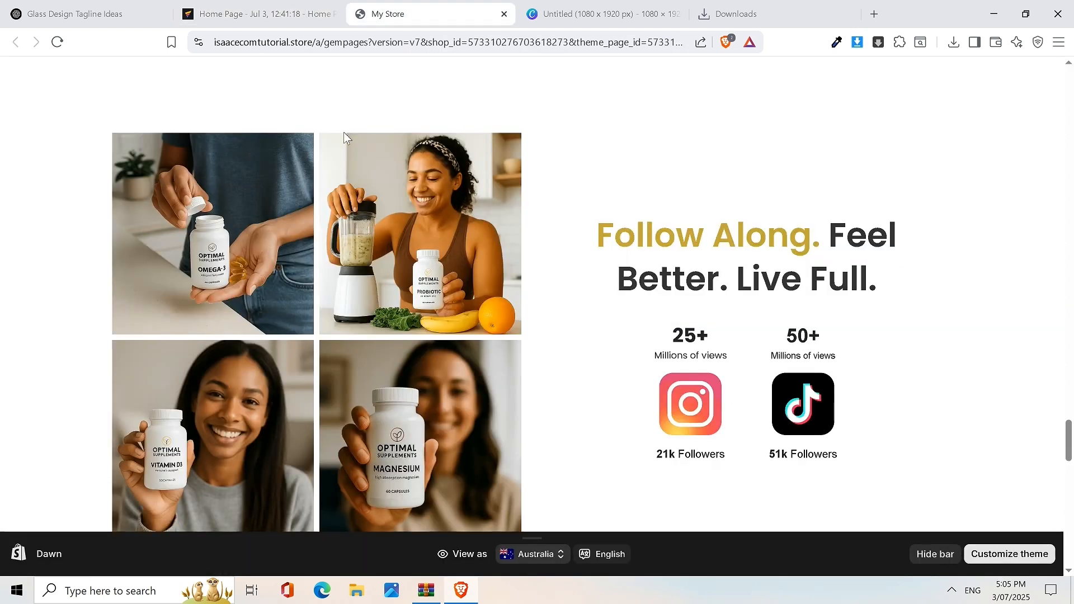
{"action": "left_click", "coordinate": [260, 13]}
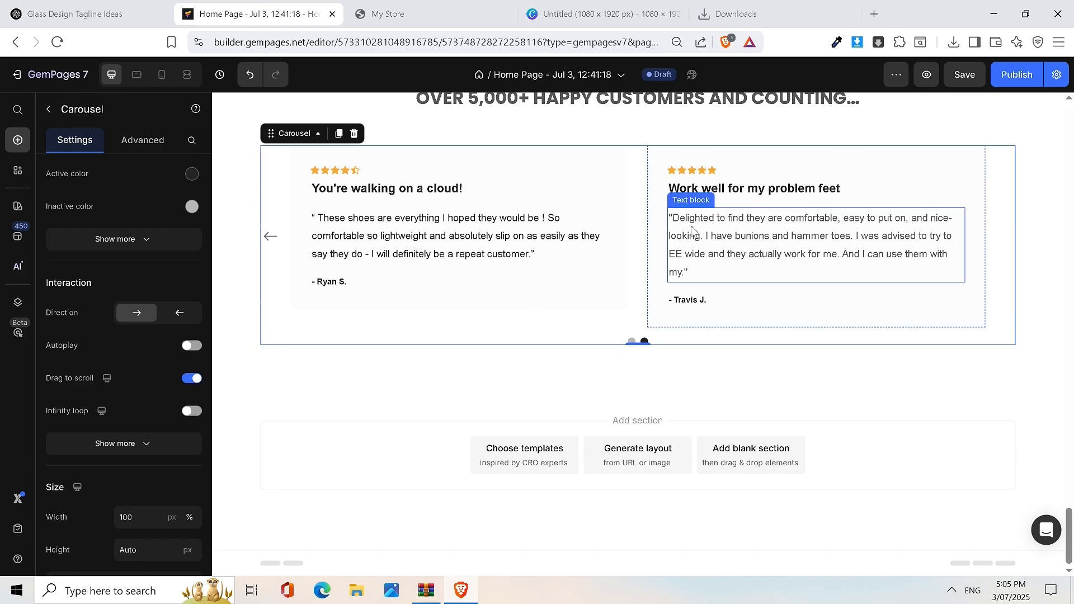
{"action": "left_click", "coordinate": [406, 13]}
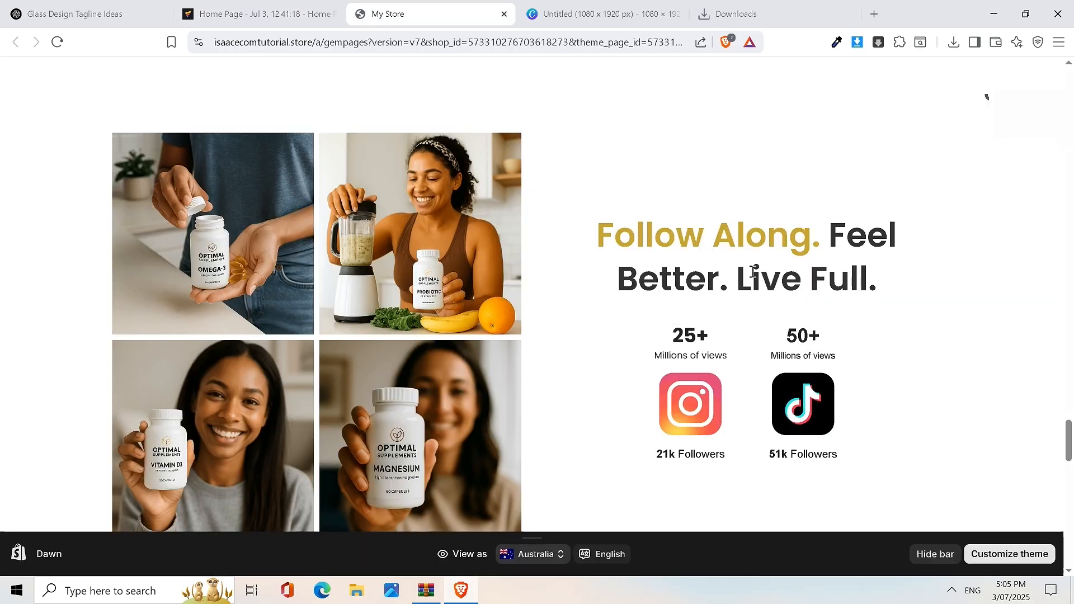
Step: Examine the reference page's "Follow Along" section: its four-photo grid, heading, and Instagram and TikTok statistics
{"action": "mouse_move", "coordinate": [1072, 439]}
{"action": "left_mouse_down"}
{"action": "mouse_move", "coordinate": [1072, 417]}
{"action": "mouse_move", "coordinate": [1072, 444]}
{"action": "left_mouse_up"}
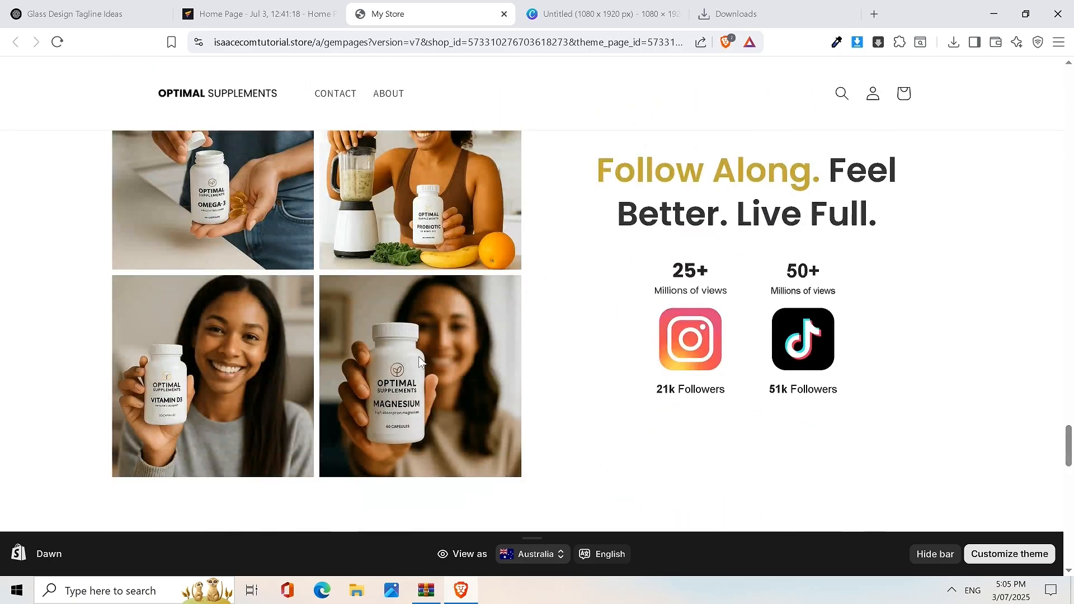
{"action": "scroll", "coordinate": [601, 276], "scroll_direction": "up", "scroll_amount": 3}
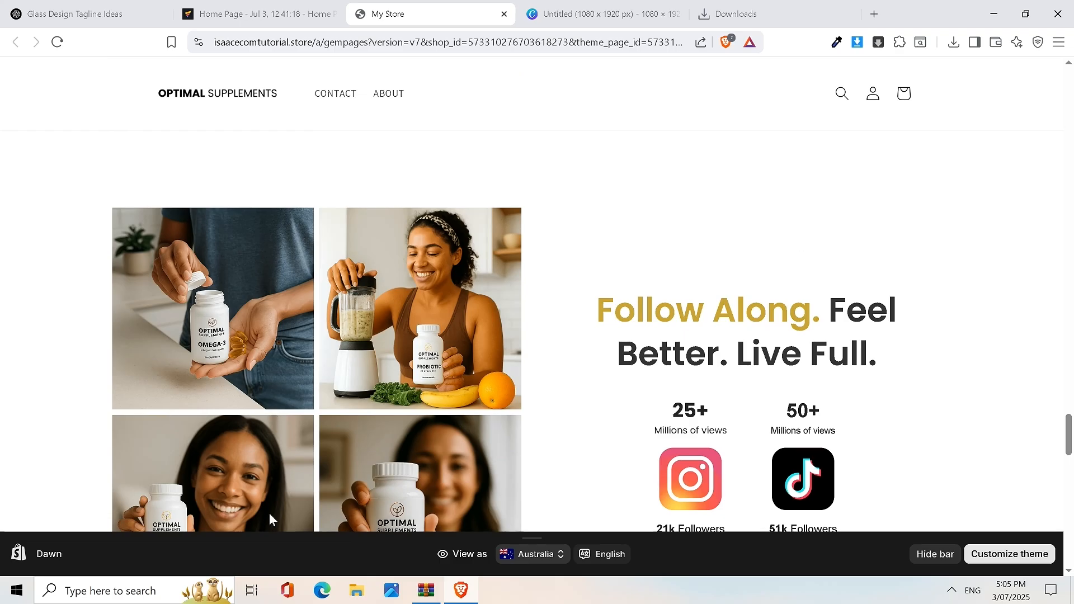
{"action": "scroll", "coordinate": [743, 190], "scroll_direction": "down", "scroll_amount": 3}
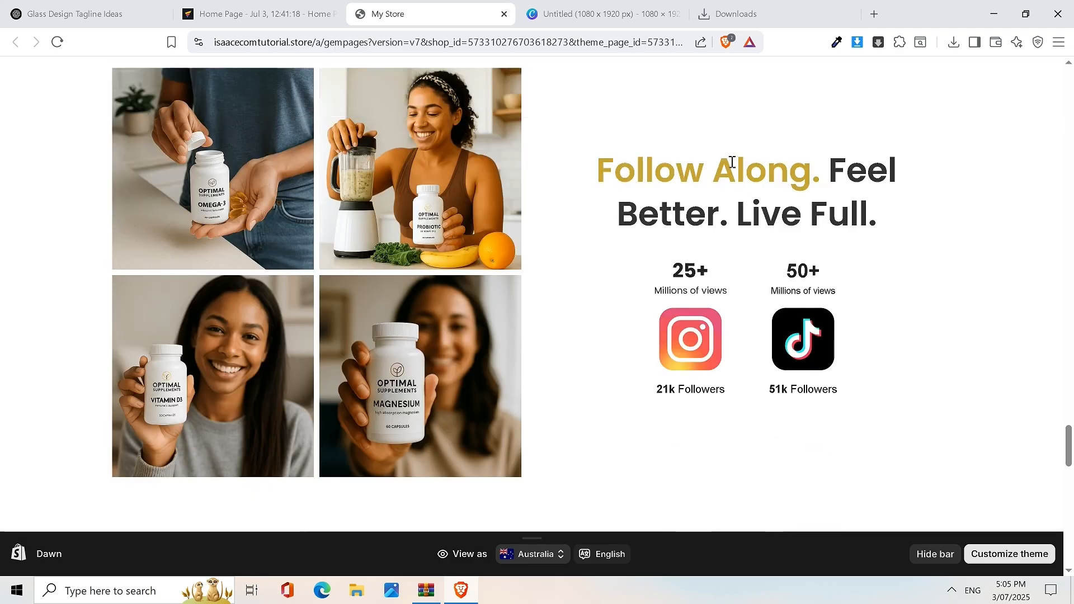
{"action": "left_click_drag", "start_coordinate": [598, 171], "coordinate": [887, 246]}
{"action": "key", "text": "ctrl+c"}
{"action": "left_click", "coordinate": [685, 291]}
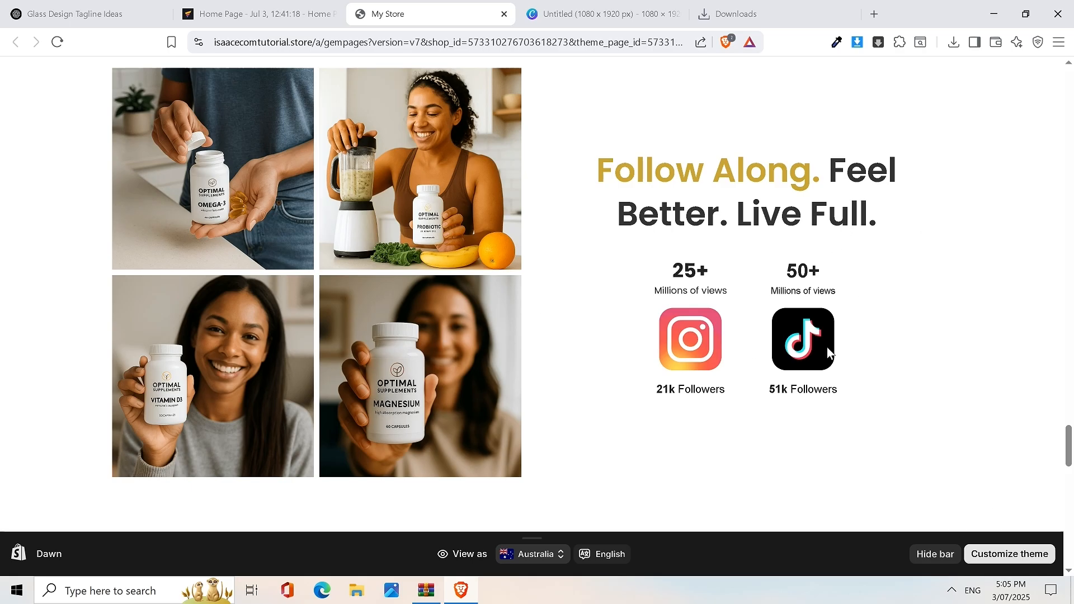
{"action": "scroll", "coordinate": [685, 321], "scroll_direction": "up", "scroll_amount": 3}
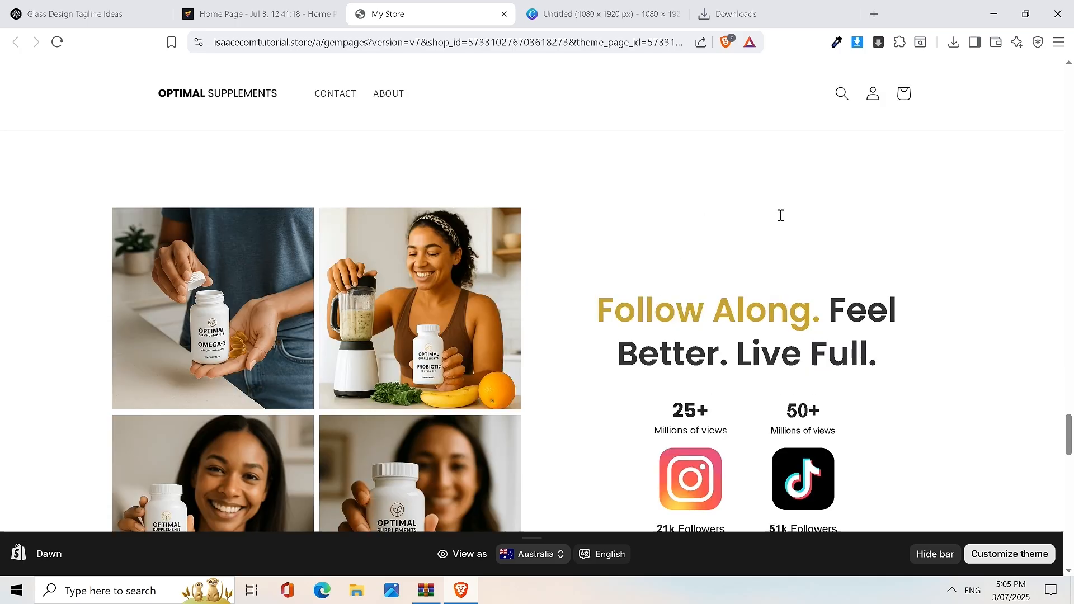
{"action": "scroll", "coordinate": [780, 215], "scroll_direction": "down", "scroll_amount": 5}
{"action": "scroll", "coordinate": [817, 419], "scroll_direction": "up", "scroll_amount": 3}
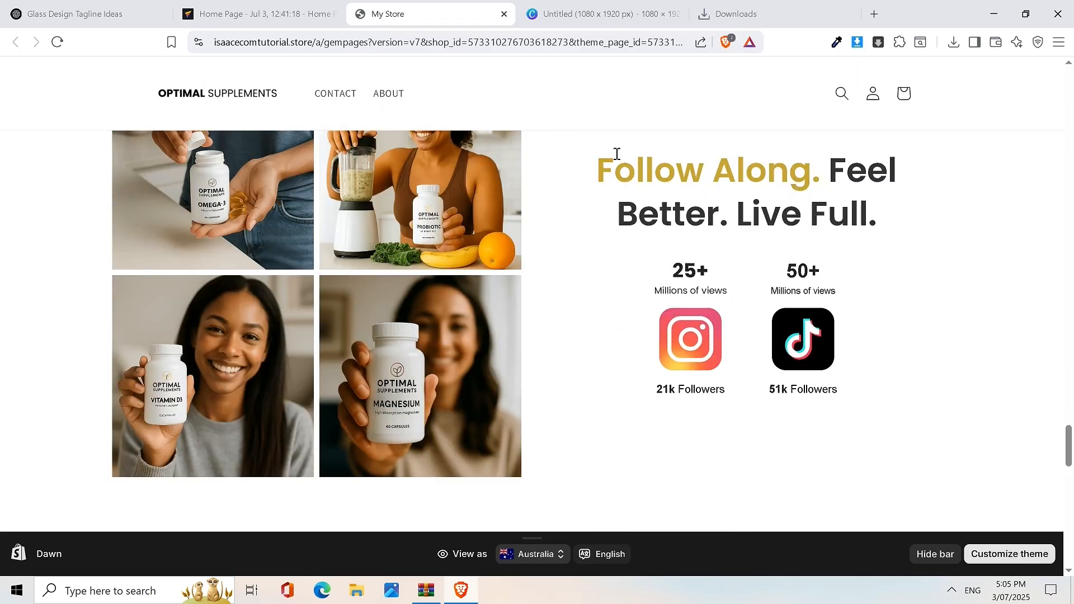
{"action": "scroll", "coordinate": [617, 154], "scroll_direction": "up", "scroll_amount": 1}
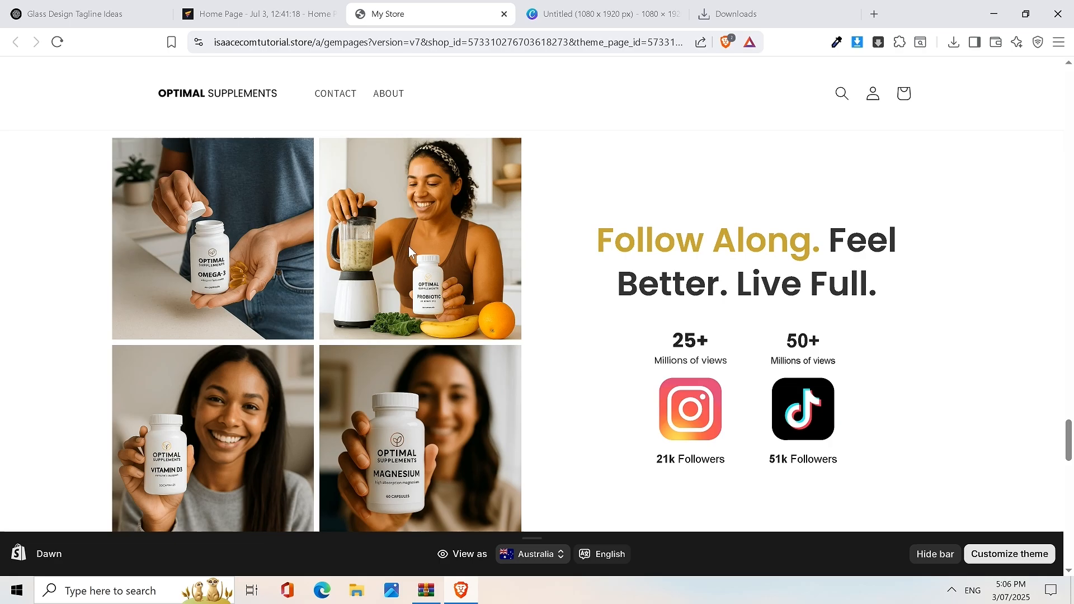
Step: In the GemPages editor, add the Social Proof - Instagram - Arts & Entertainment template with the "Belong to Our Passionate Community" heading below the testimonials
{"action": "left_click", "coordinate": [264, 14]}
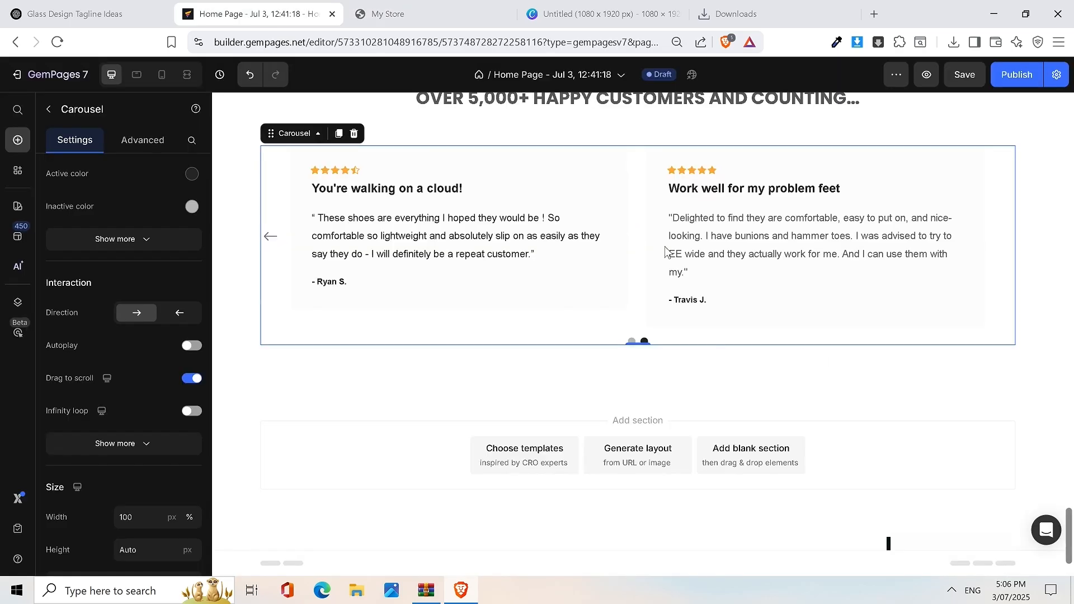
{"action": "left_click", "coordinate": [532, 463]}
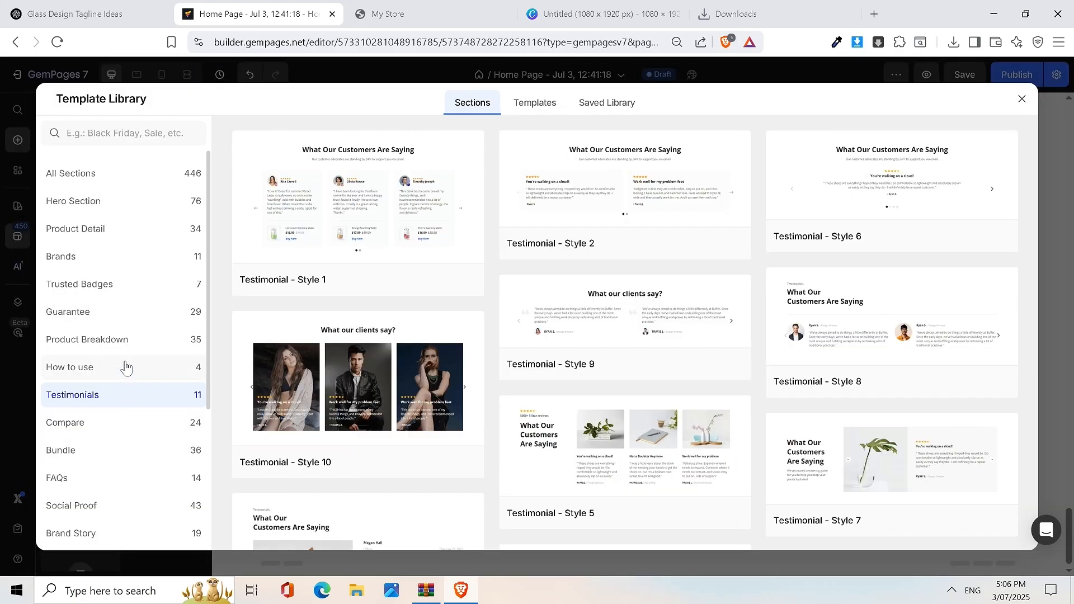
{"action": "scroll", "coordinate": [149, 420], "scroll_direction": "down", "scroll_amount": 1}
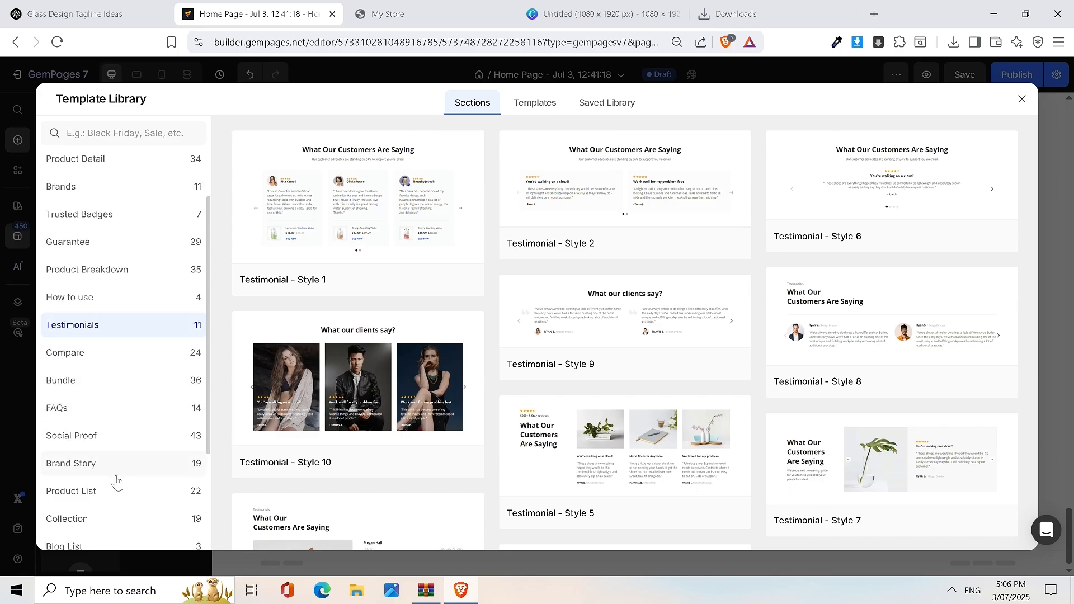
{"action": "left_click", "coordinate": [103, 436]}
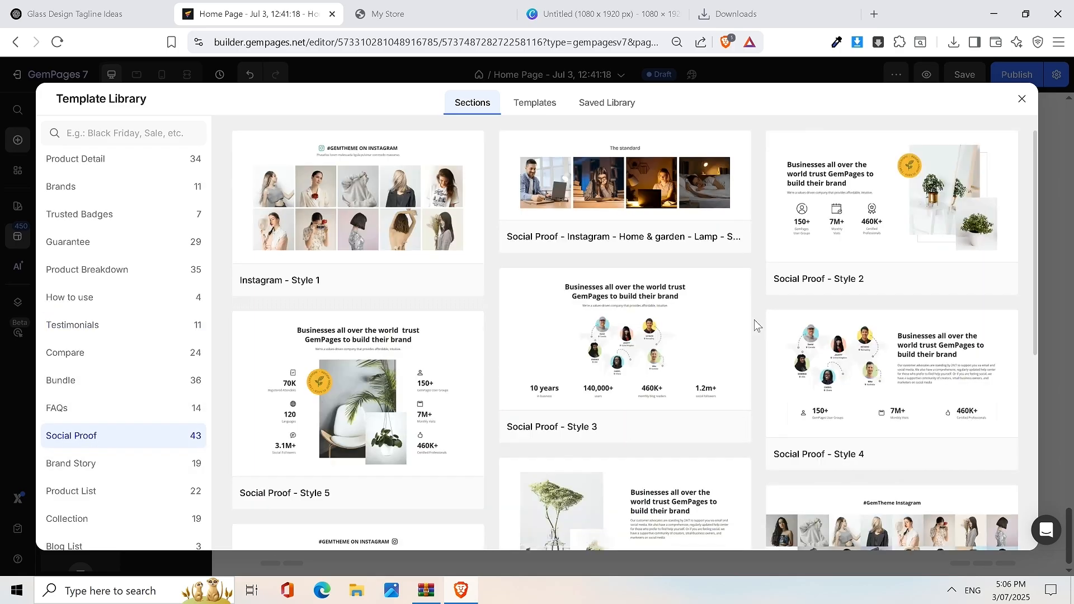
{"action": "scroll", "coordinate": [753, 320], "scroll_direction": "down", "scroll_amount": 11}
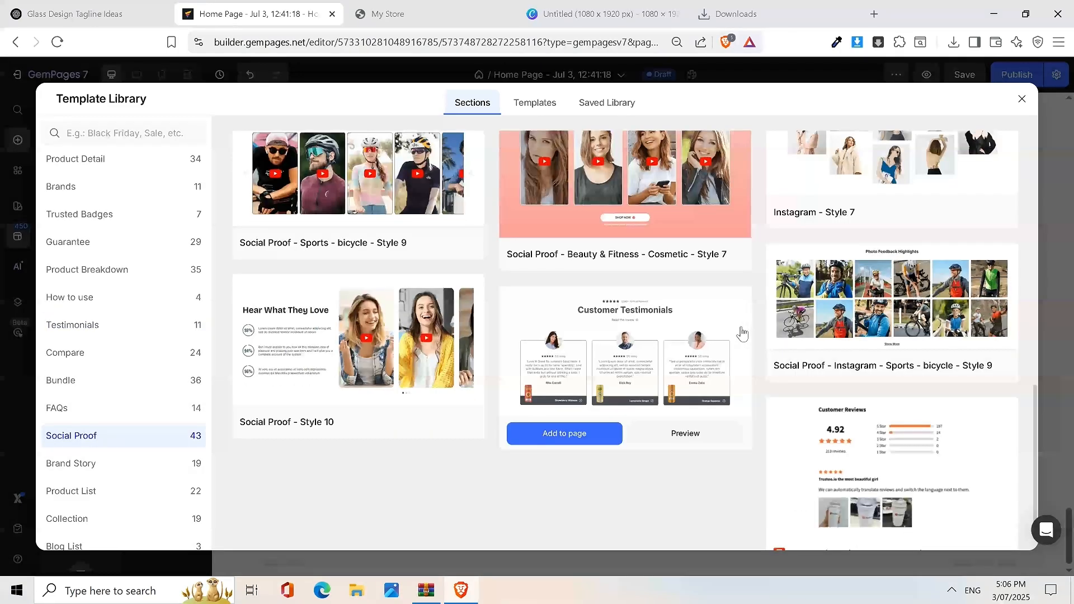
{"action": "scroll", "coordinate": [741, 334], "scroll_direction": "down", "scroll_amount": 10}
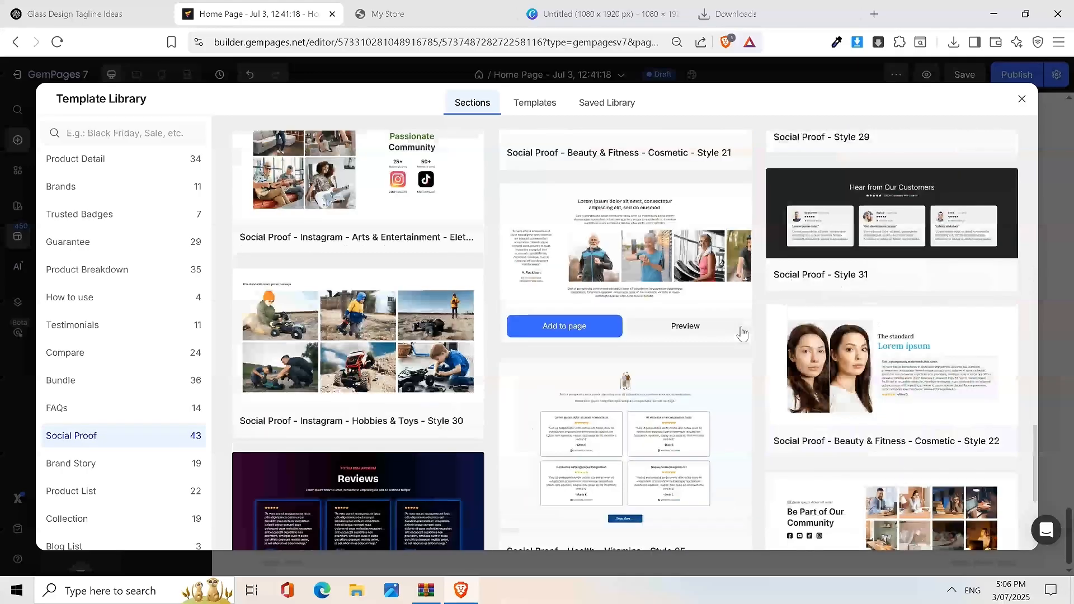
{"action": "scroll", "coordinate": [742, 333], "scroll_direction": "down", "scroll_amount": 8}
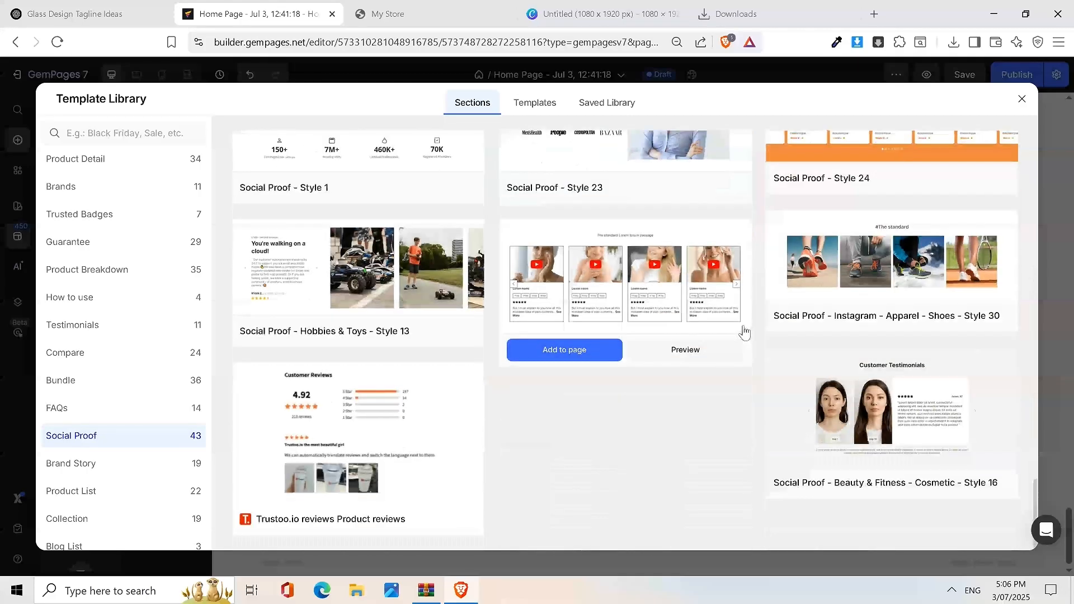
{"action": "scroll", "coordinate": [744, 333], "scroll_direction": "up", "scroll_amount": 6}
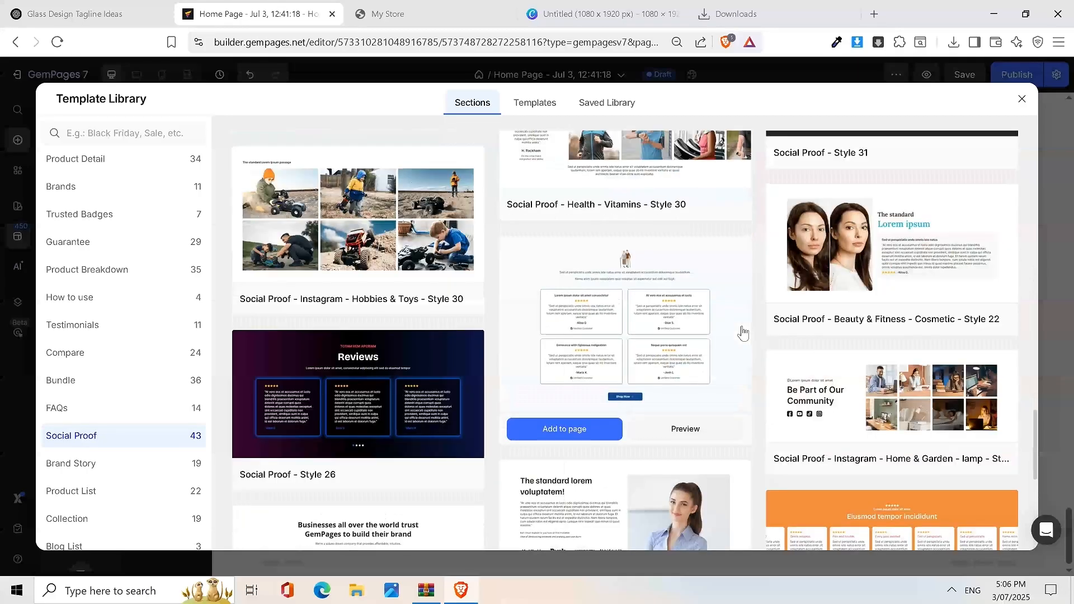
{"action": "scroll", "coordinate": [743, 332], "scroll_direction": "up", "scroll_amount": 5}
{"action": "scroll", "coordinate": [742, 330], "scroll_direction": "up", "scroll_amount": 4}
{"action": "scroll", "coordinate": [742, 333], "scroll_direction": "down", "scroll_amount": 5}
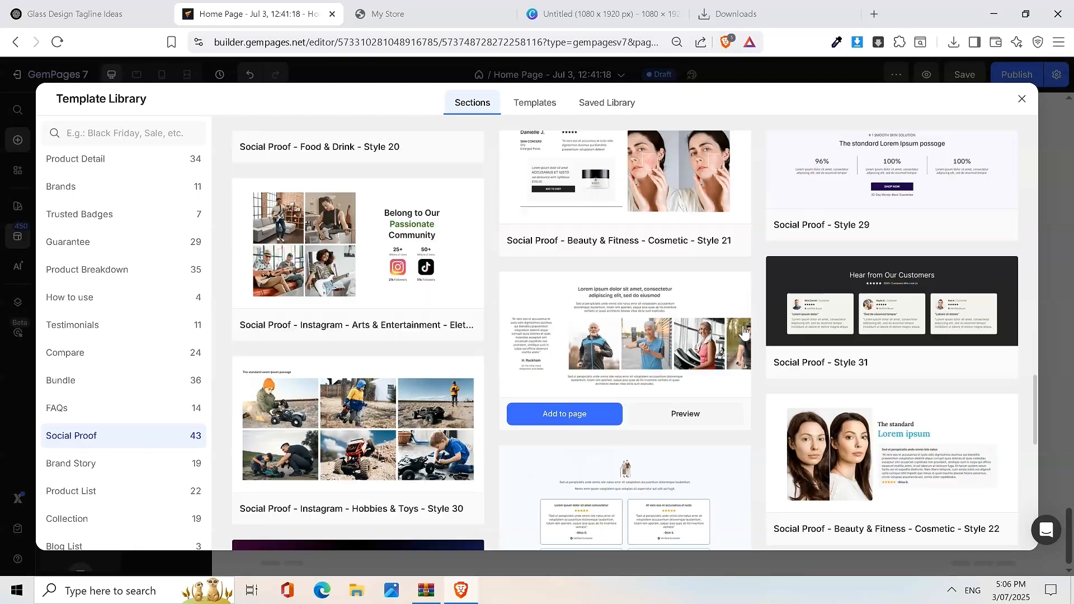
{"action": "mouse_move", "coordinate": [372, 303]}
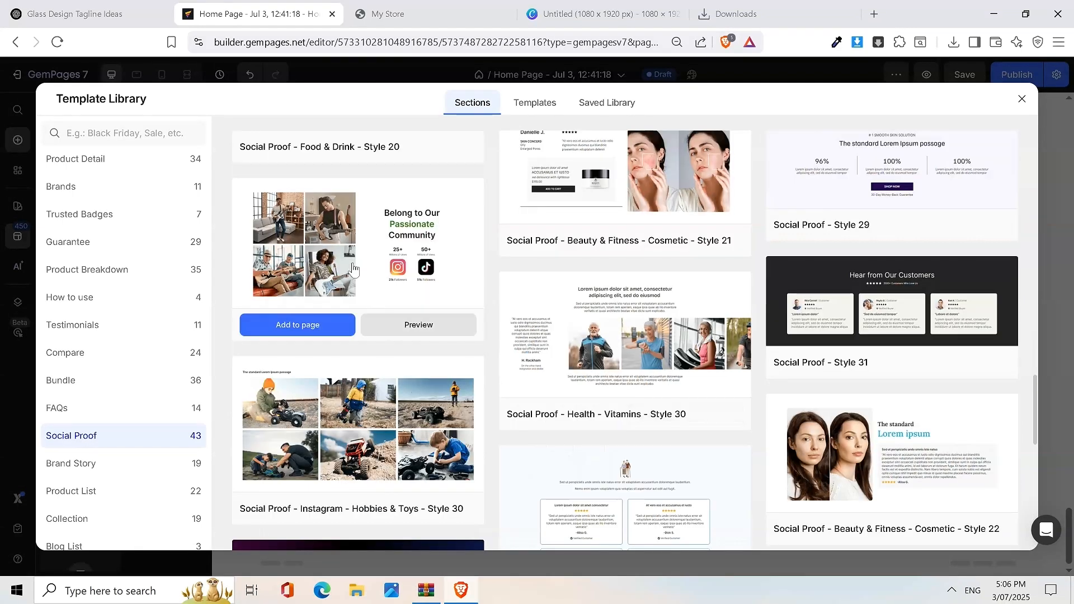
{"action": "left_click", "coordinate": [308, 321]}
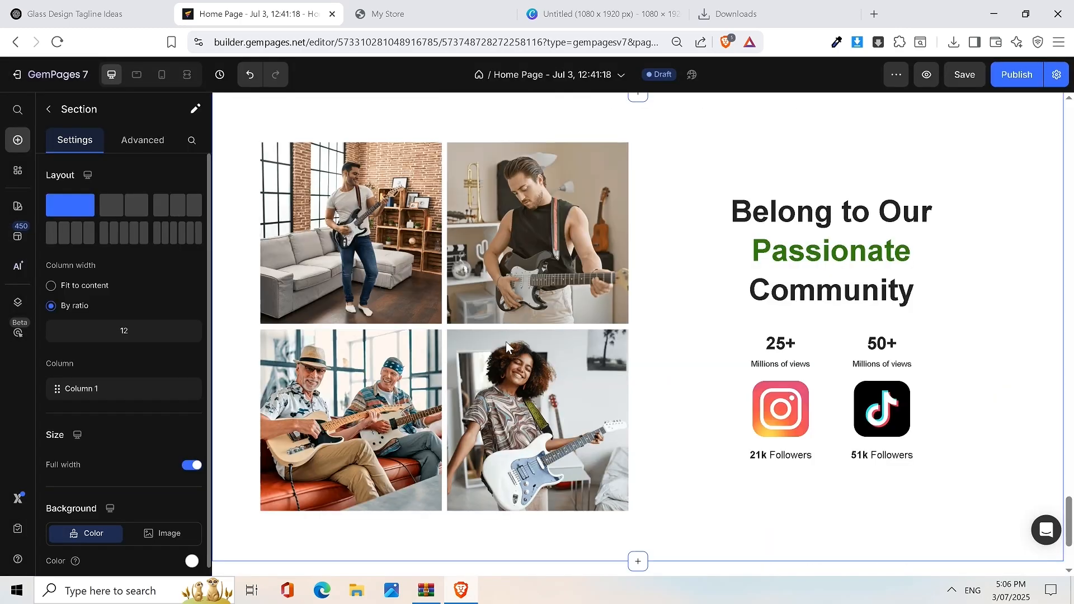
Step: Replace the new section's heading with "Follow Along. Feel Better. Live Full." copied from the My Store reference page
{"action": "scroll", "coordinate": [694, 342], "scroll_direction": "up", "scroll_amount": 5}
{"action": "left_click", "coordinate": [388, 13]}
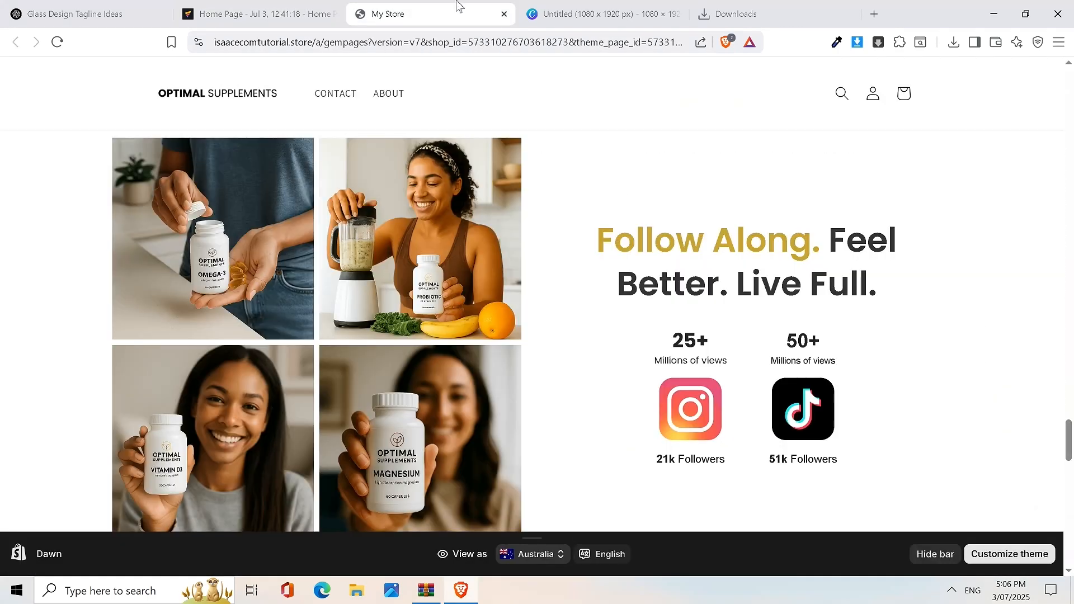
{"action": "left_click_drag", "start_coordinate": [586, 242], "coordinate": [901, 286]}
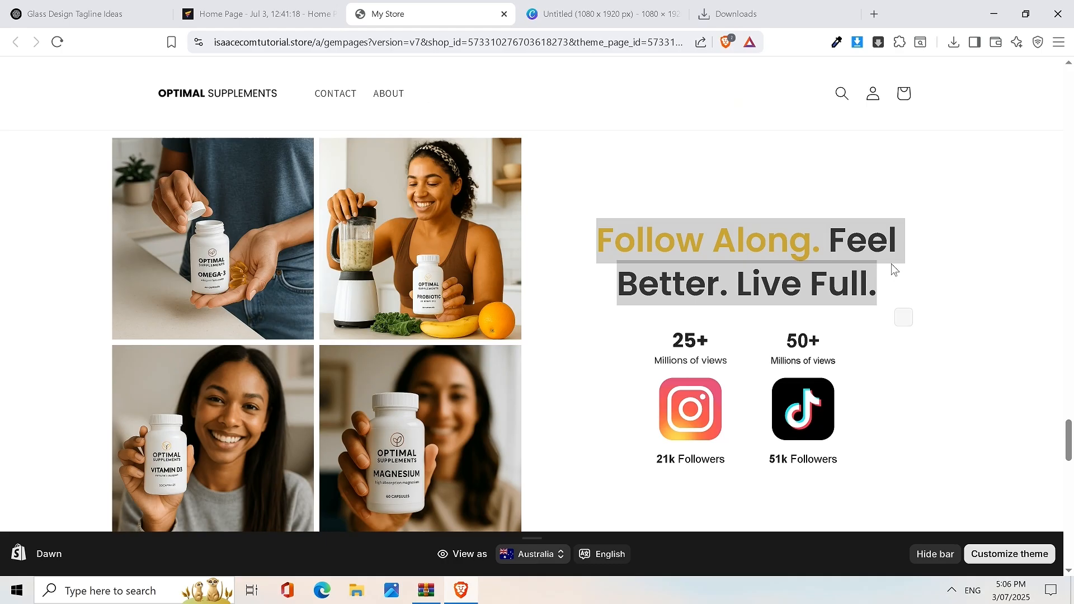
{"action": "left_click", "coordinate": [260, 13]}
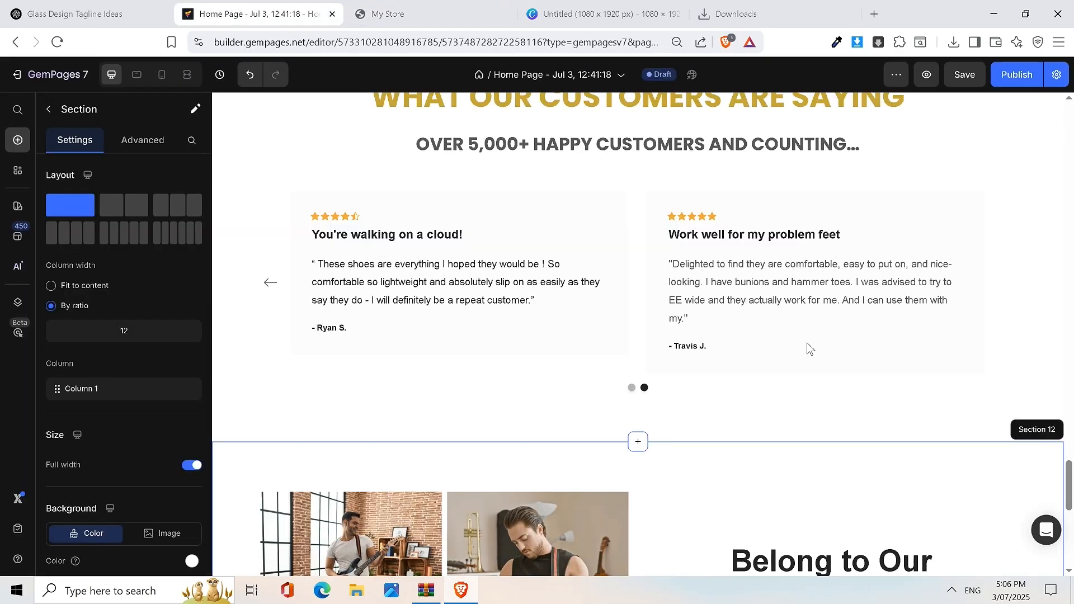
{"action": "scroll", "coordinate": [808, 347], "scroll_direction": "down", "scroll_amount": 3}
{"action": "double_click", "coordinate": [840, 361]}
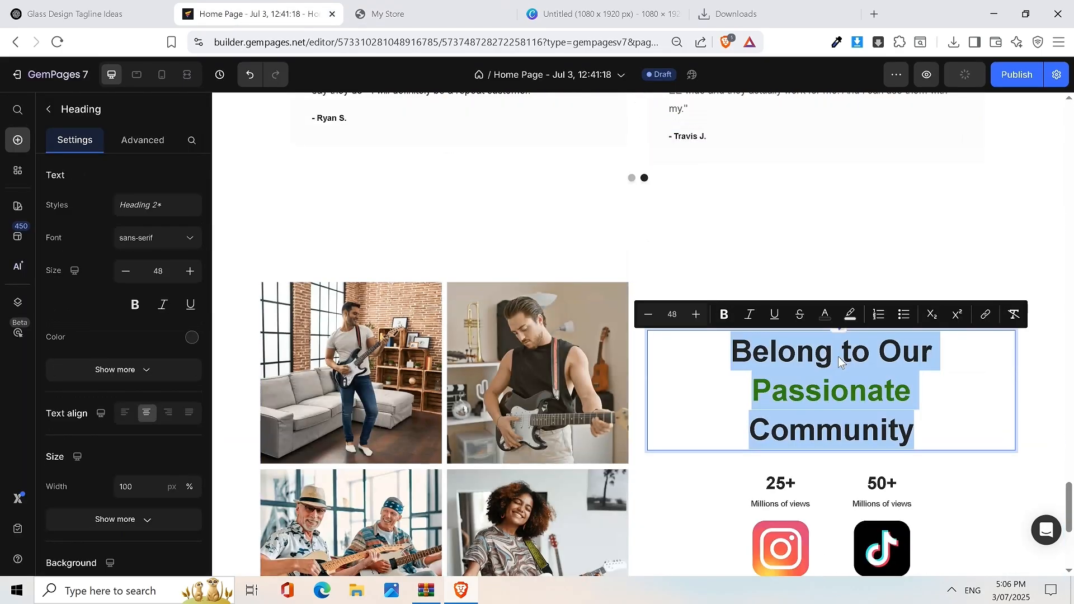
{"action": "key", "text": "ctrl+v"}
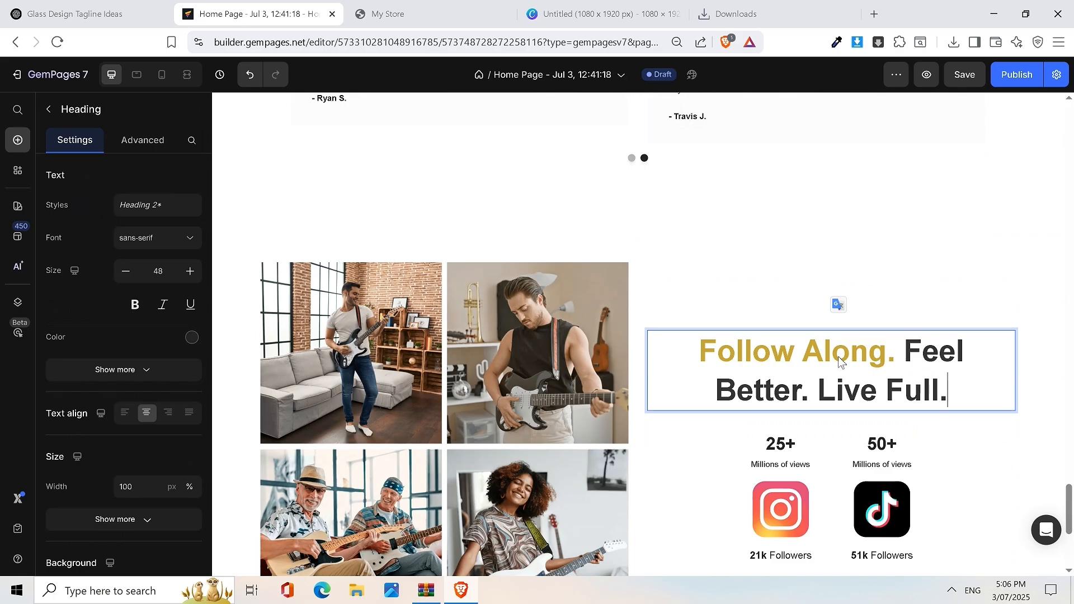
Step: Try recolouring the words "Follow Along" in the section heading blue, 3742C5
{"action": "triple_click", "coordinate": [867, 352]}
{"action": "left_click", "coordinate": [898, 364]}
{"action": "left_click_drag", "start_coordinate": [888, 360], "coordinate": [696, 351]}
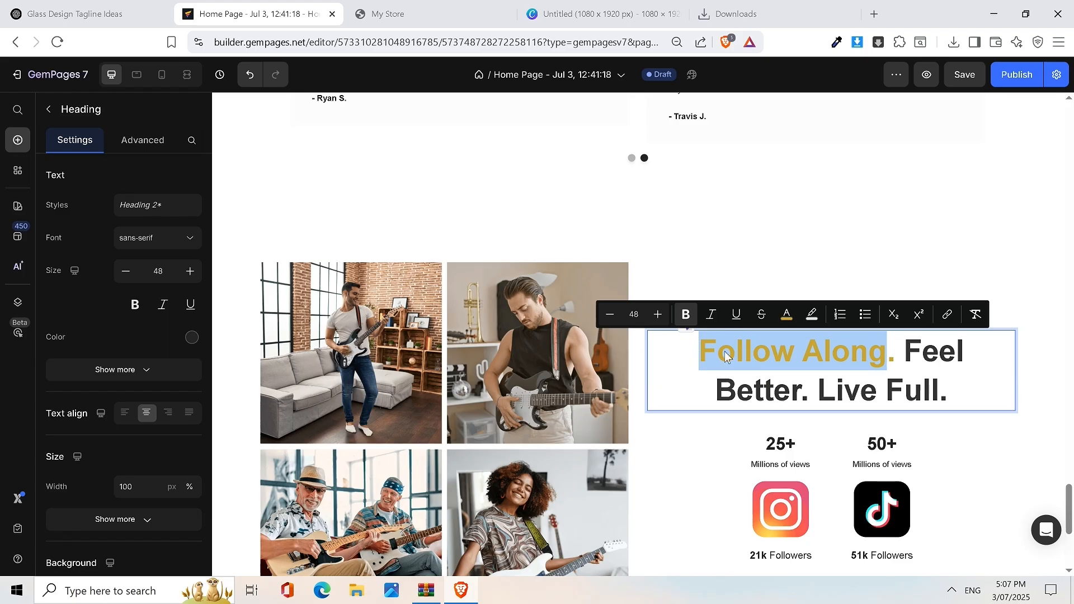
{"action": "left_click", "coordinate": [786, 314]}
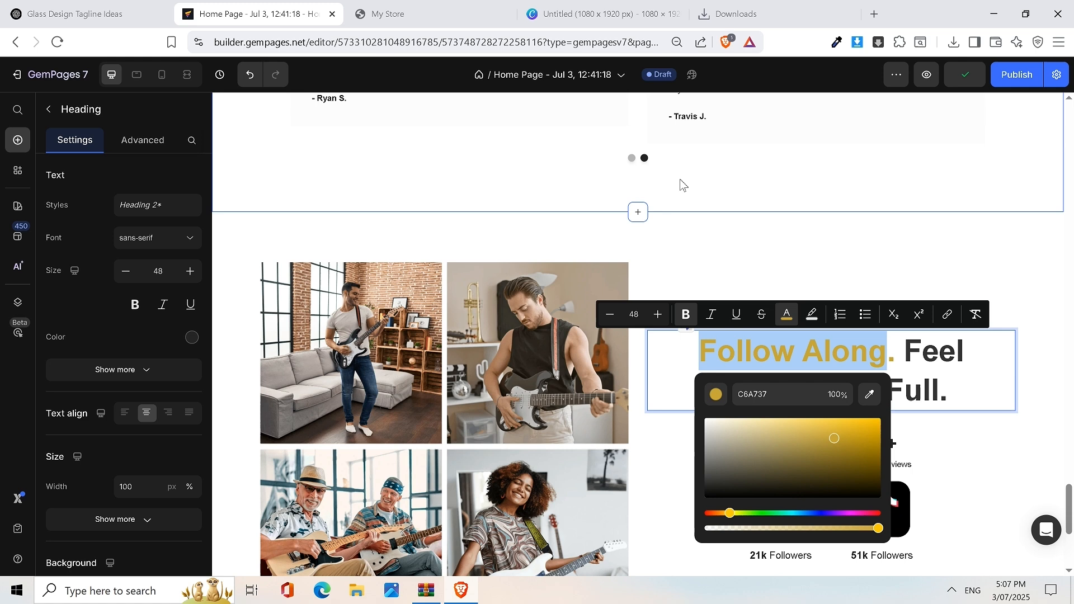
{"action": "left_click", "coordinate": [821, 514]}
{"action": "left_click", "coordinate": [850, 335]}
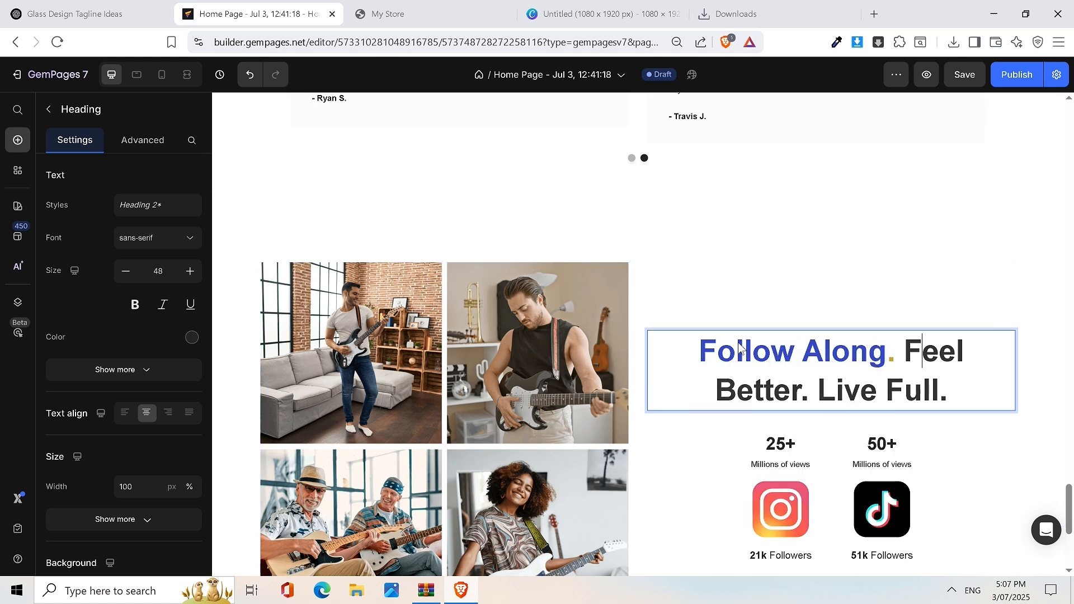
Step: Try replacing the living-room guitarist photo in the grid with the gallery's autumn park photo, and undo the swap
{"action": "scroll", "coordinate": [498, 280], "scroll_direction": "down", "scroll_amount": 2}
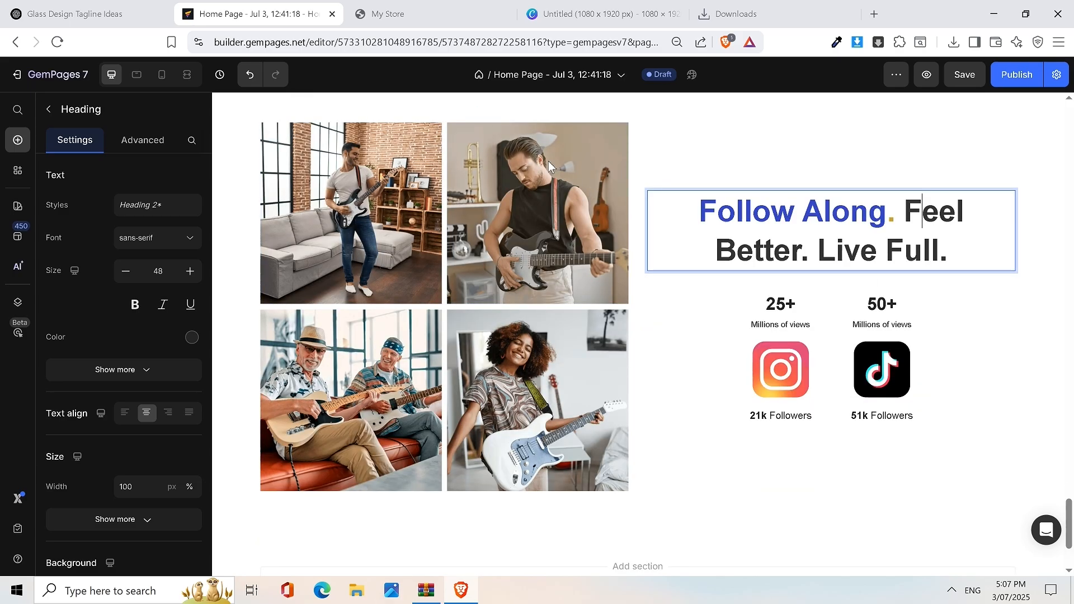
{"action": "left_click", "coordinate": [486, 246]}
{"action": "left_click", "coordinate": [497, 390]}
{"action": "left_click", "coordinate": [378, 386]}
{"action": "left_click", "coordinate": [372, 238]}
{"action": "left_click", "coordinate": [527, 216]}
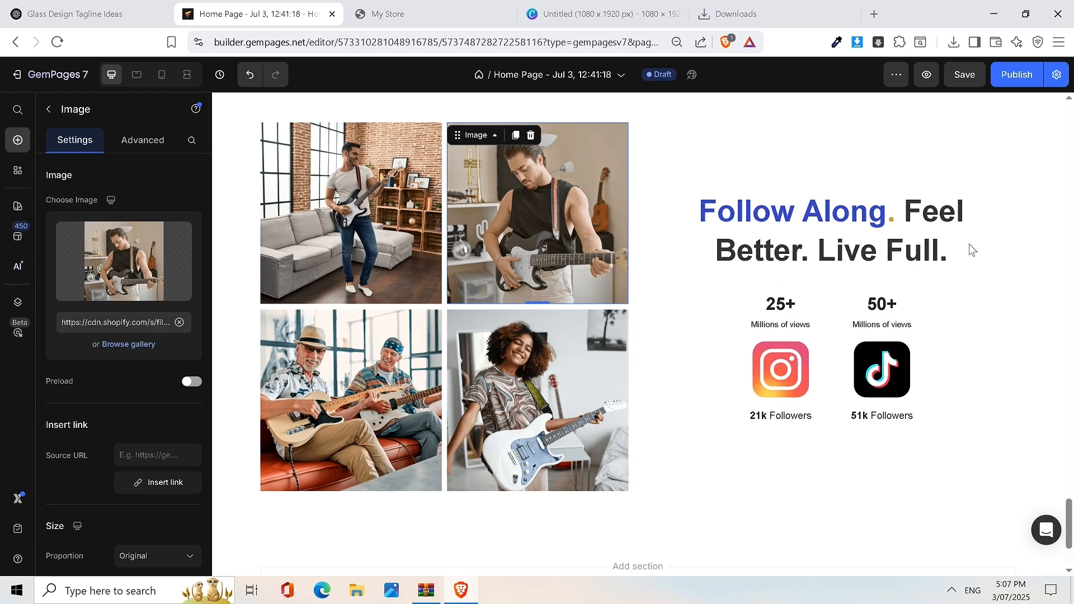
{"action": "left_click", "coordinate": [367, 196]}
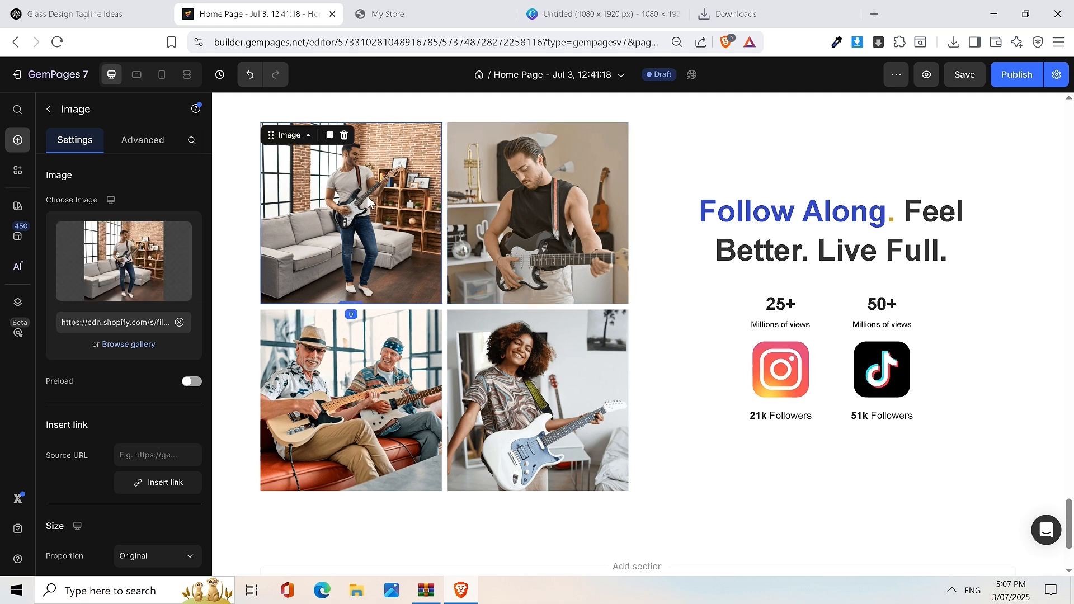
{"action": "left_click", "coordinate": [128, 345]}
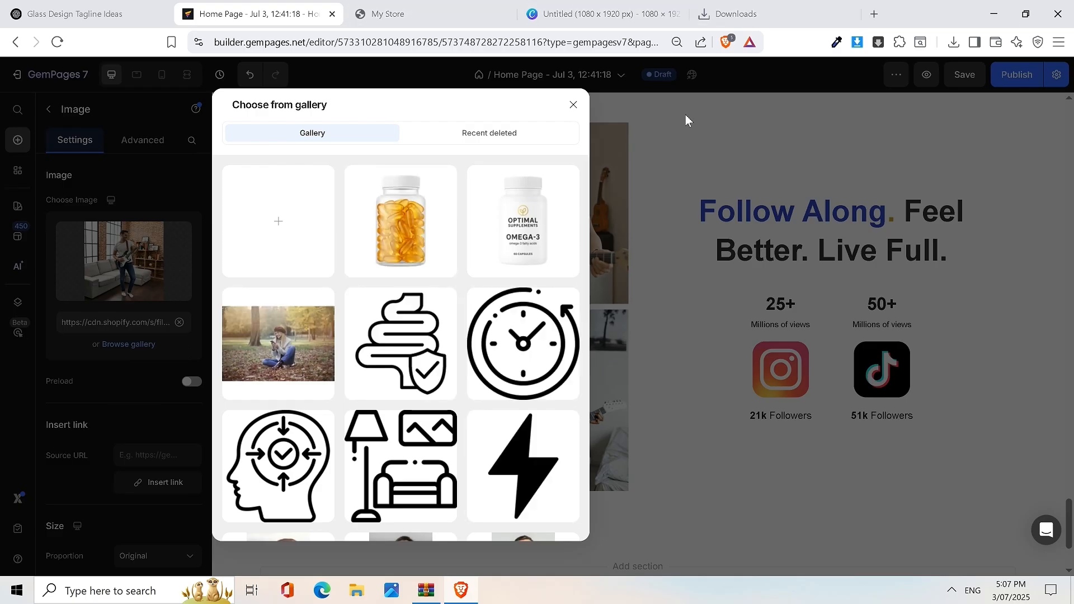
{"action": "left_click", "coordinate": [283, 365]}
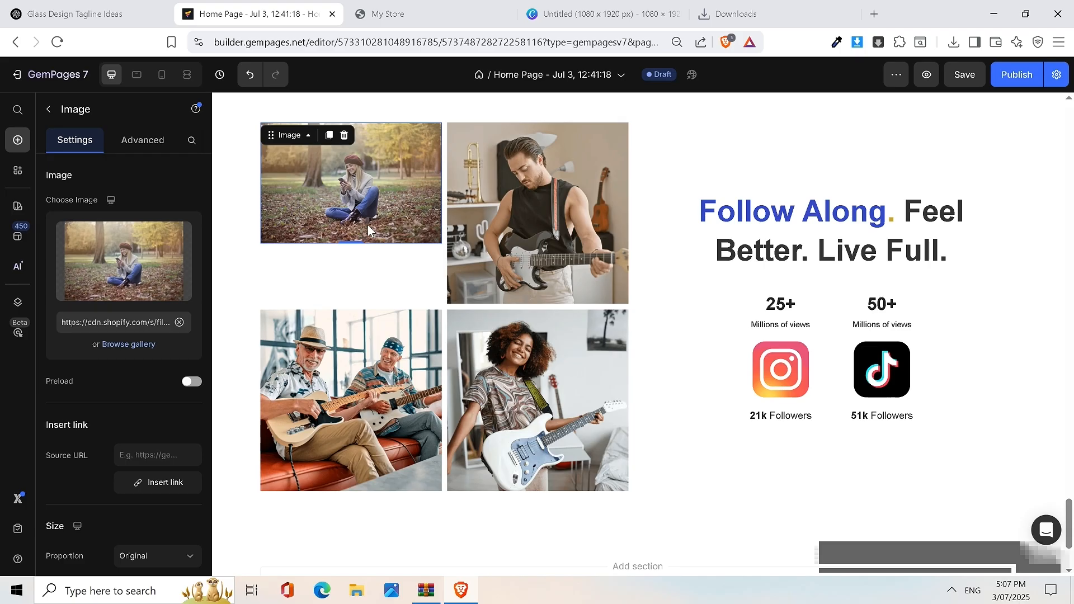
{"action": "key", "text": "ctrl+z"}
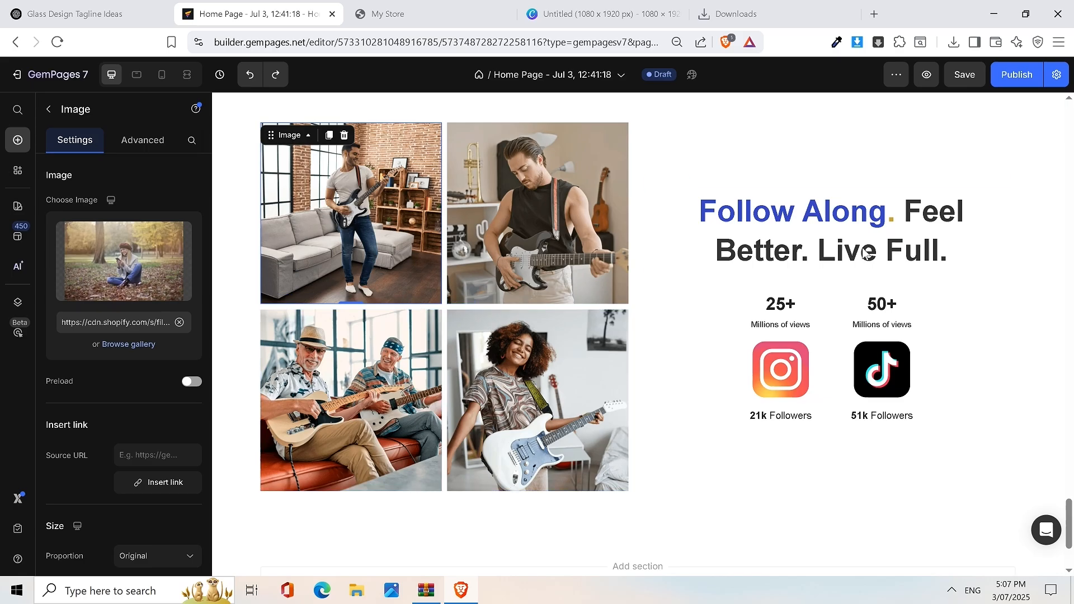
Step: Undo the blue recolouring of "Follow Along" while keeping the heading's "Follow Along. Feel Better. Live Full." wording
{"action": "key", "text": "ctrl+s"}
{"action": "left_click", "coordinate": [839, 211]}
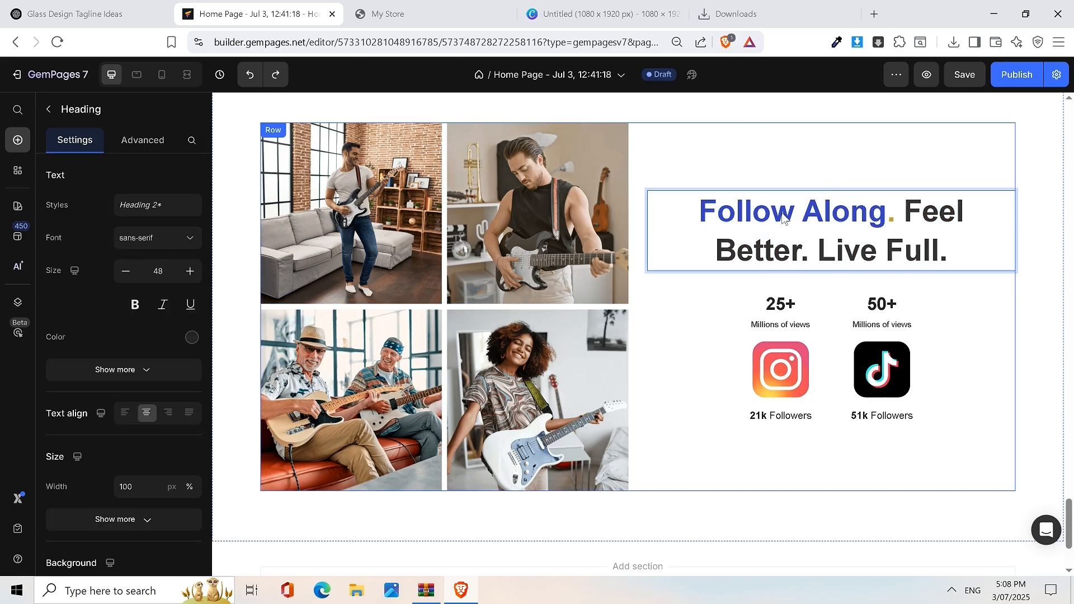
{"action": "double_click", "coordinate": [728, 213]}
{"action": "left_click", "coordinate": [700, 218]}
{"action": "left_click_drag", "start_coordinate": [700, 218], "coordinate": [891, 222]}
{"action": "left_click", "coordinate": [794, 178]}
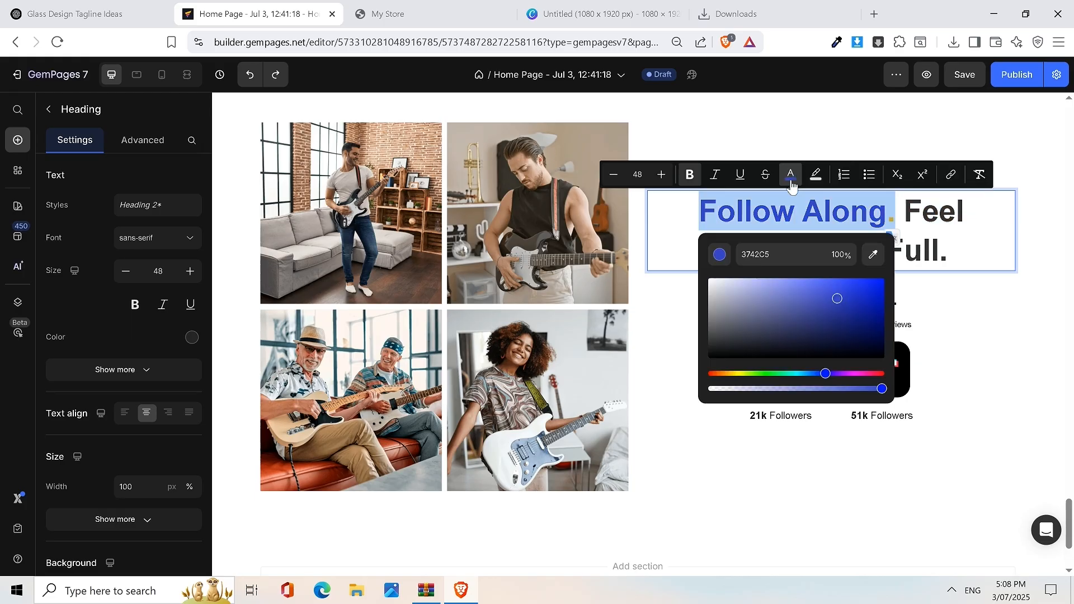
{"action": "left_click", "coordinate": [981, 303]}
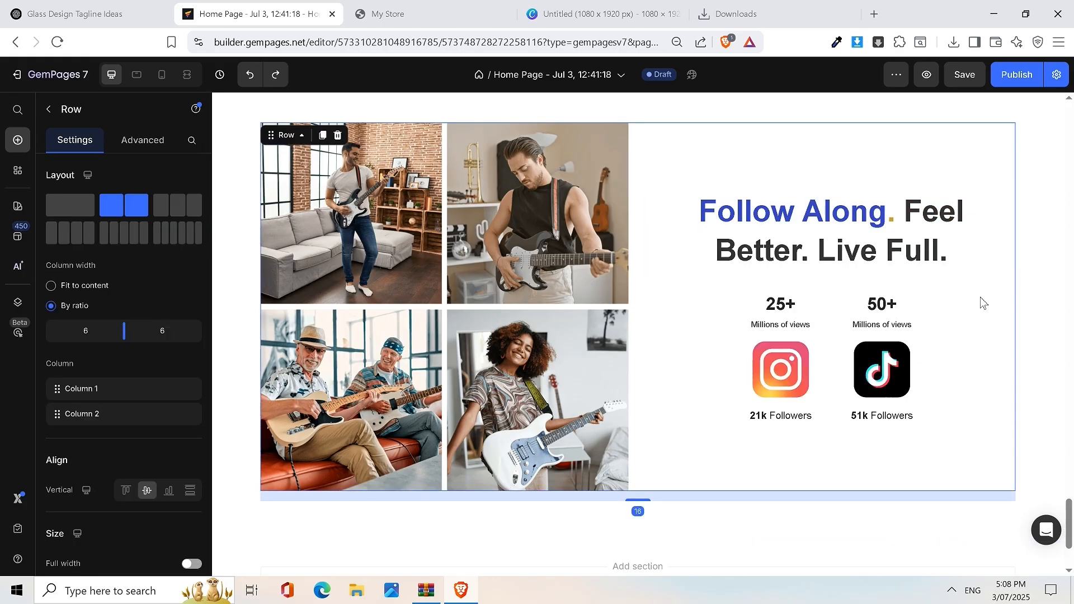
{"action": "key", "text": "ctrl+z"}
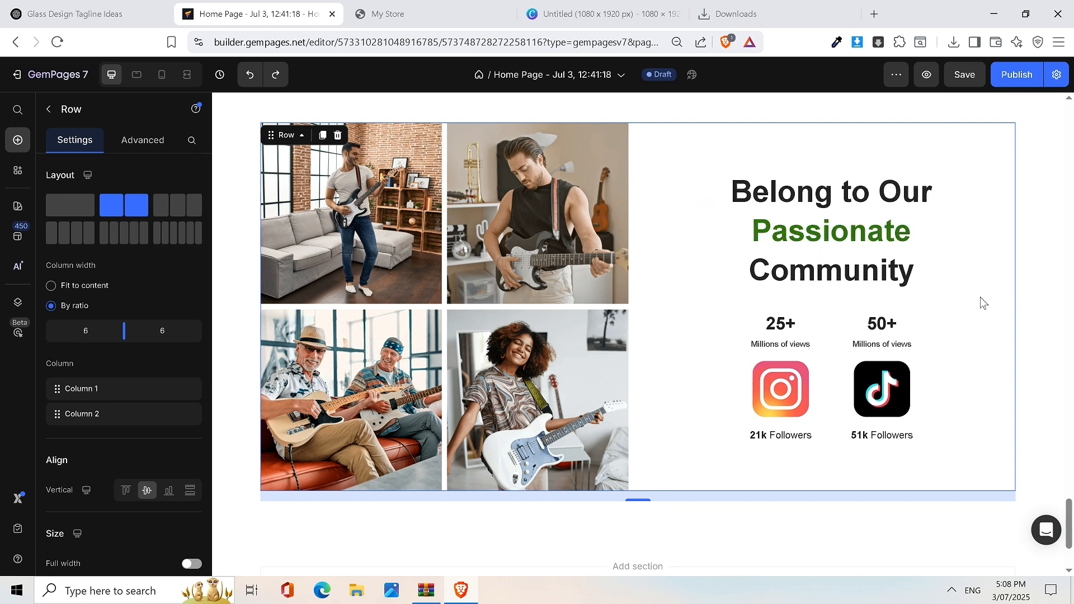
{"action": "key", "text": "ctrl+shift+z"}
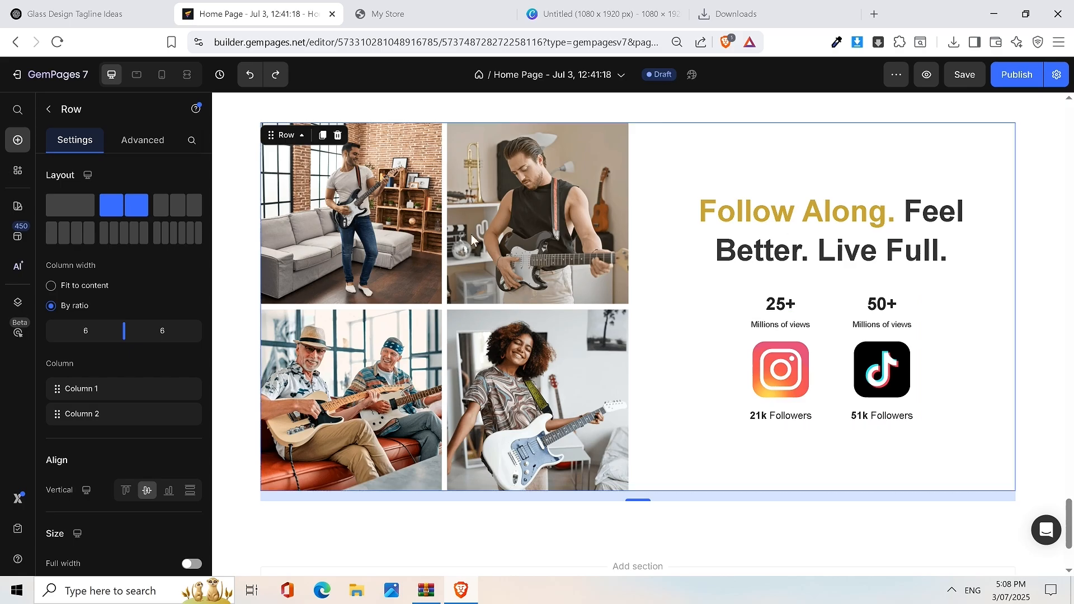
Step: Replace the "Millions of views" label above the Instagram icon with "Thousand"
{"action": "double_click", "coordinate": [788, 303]}
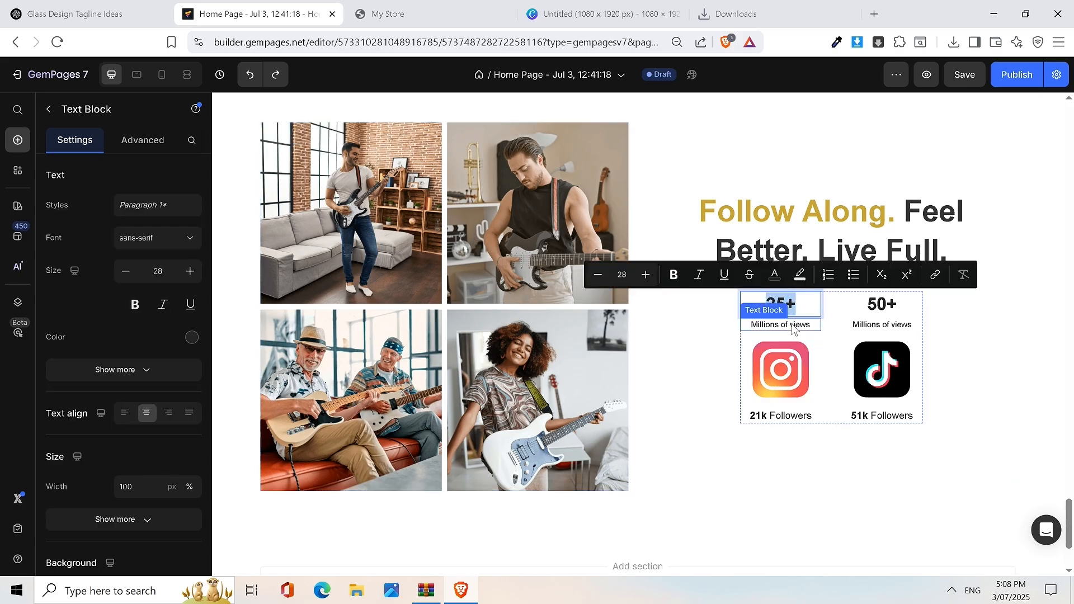
{"action": "double_click", "coordinate": [792, 324]}
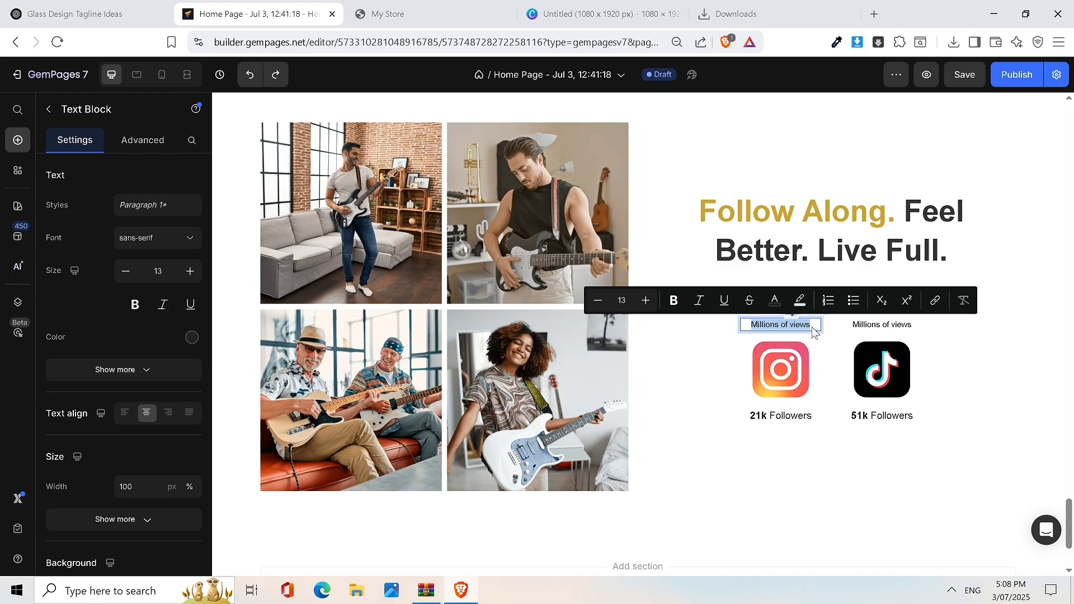
{"action": "type", "text": "tHOUSAND"}
{"action": "key", "text": "BackSpace"}
{"action": "key", "text": "BackSpace"}
{"action": "key", "text": "BackSpace"}
{"action": "key", "text": "BackSpace"}
{"action": "key", "text": "BackSpace"}
{"action": "key", "text": "BackSpace"}
{"action": "key", "text": "BackSpace"}
{"action": "type", "text": "Th"}
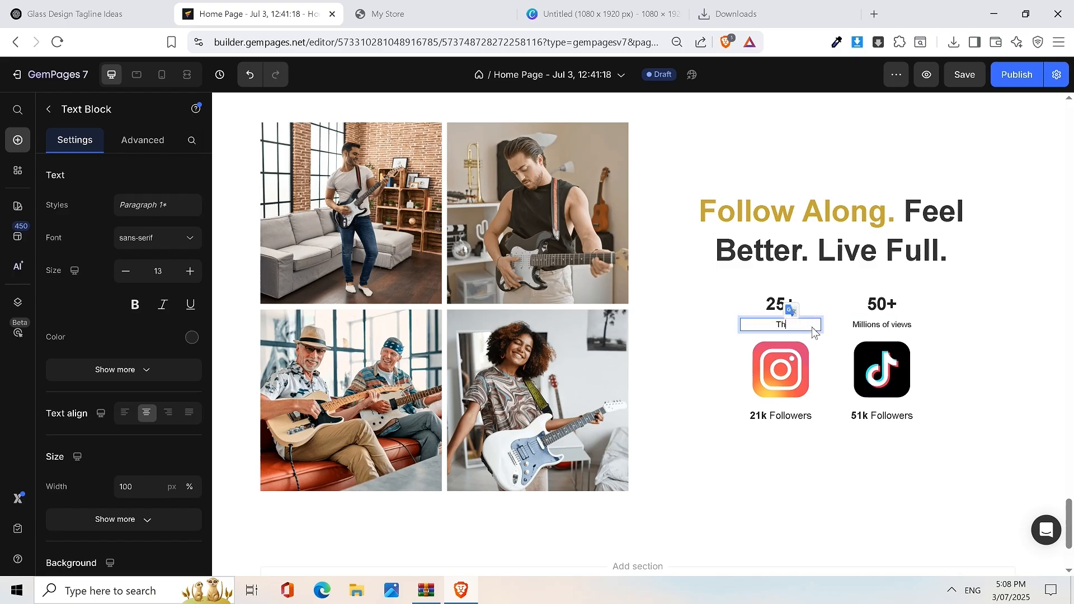
{"action": "type", "text": "ounsand"}
Step: Clear the number in front of "k Followers" in the text below the Instagram icon
{"action": "left_click", "coordinate": [771, 305]}
{"action": "left_click", "coordinate": [769, 305]}
{"action": "left_click", "coordinate": [782, 419]}
{"action": "left_click", "coordinate": [770, 425]}
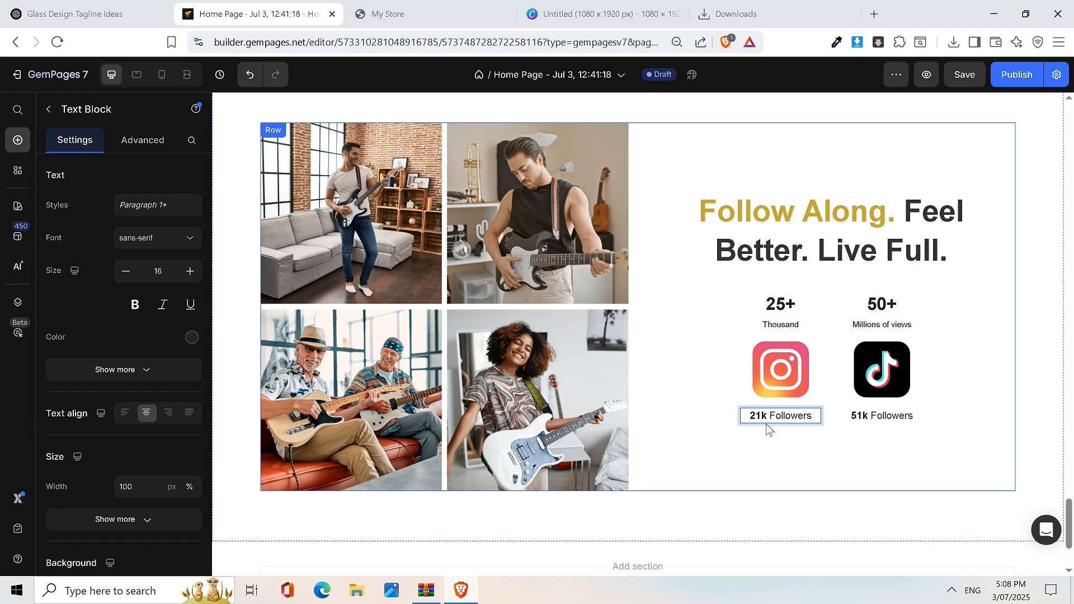
{"action": "key", "text": "BackSpace"}
{"action": "key", "text": "BackSpace"}
{"action": "type", "text": "1"}
{"action": "key", "text": "BackSpace"}
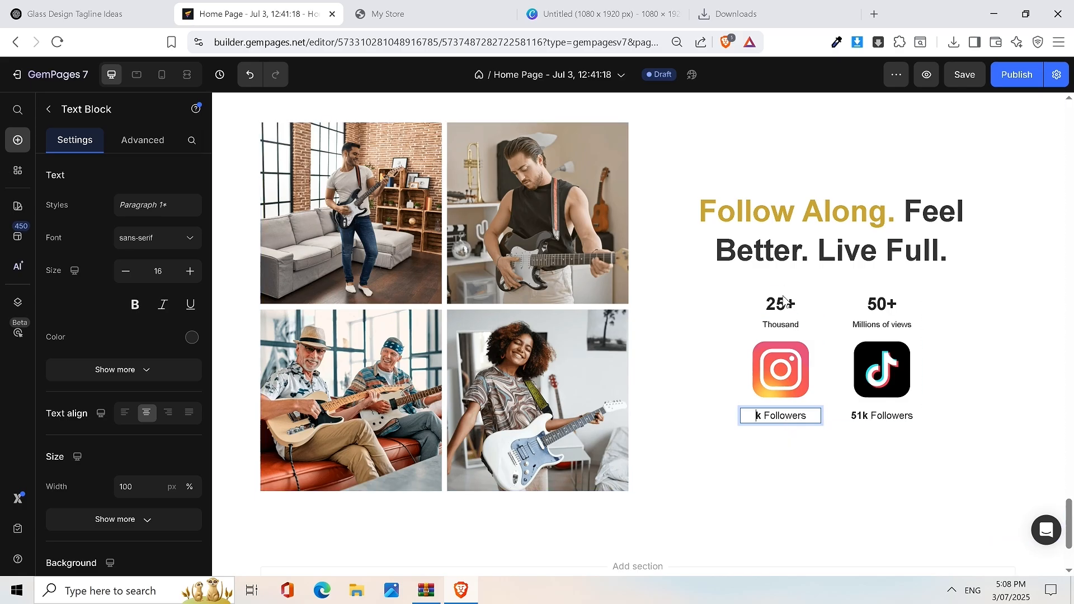
{"action": "right_click", "coordinate": [781, 419]}
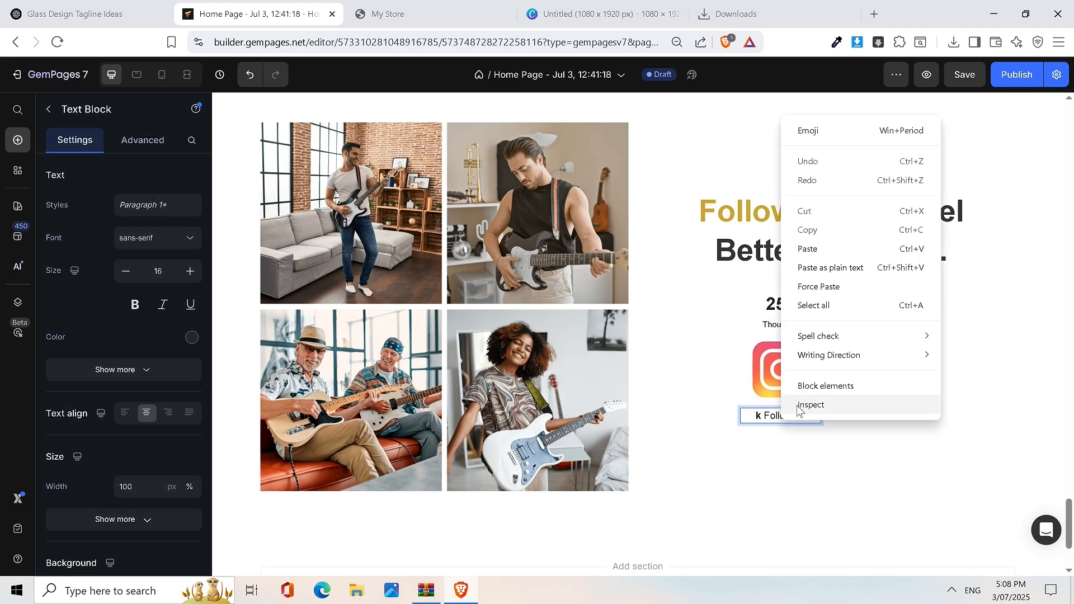
{"action": "left_click", "coordinate": [770, 420]}
{"action": "left_click", "coordinate": [793, 361]}
Step: Delete the followers, "25+" and "Thousand" text blocks around the Instagram icon, leaving only the icon in that column
{"action": "left_click", "coordinate": [796, 421]}
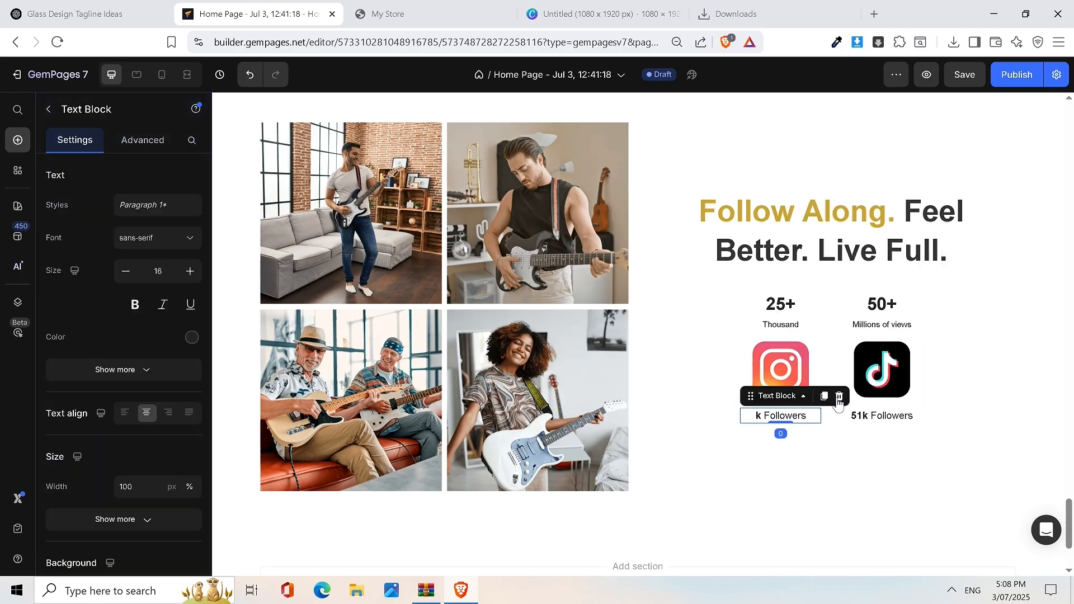
{"action": "key", "text": "Delete"}
{"action": "left_click", "coordinate": [793, 314]}
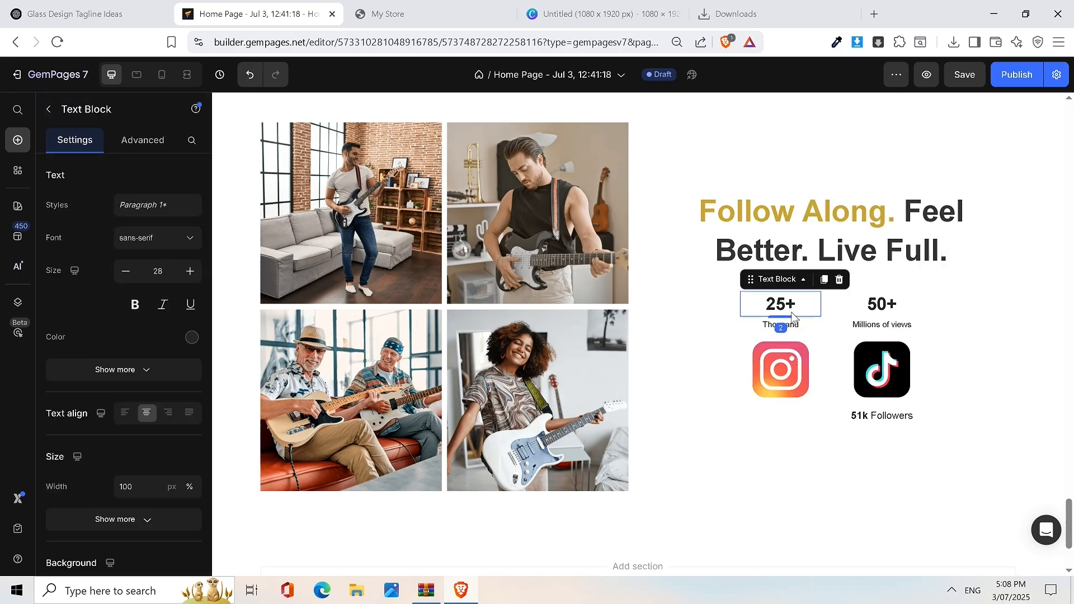
{"action": "left_click", "coordinate": [839, 279]}
{"action": "left_click", "coordinate": [801, 299]}
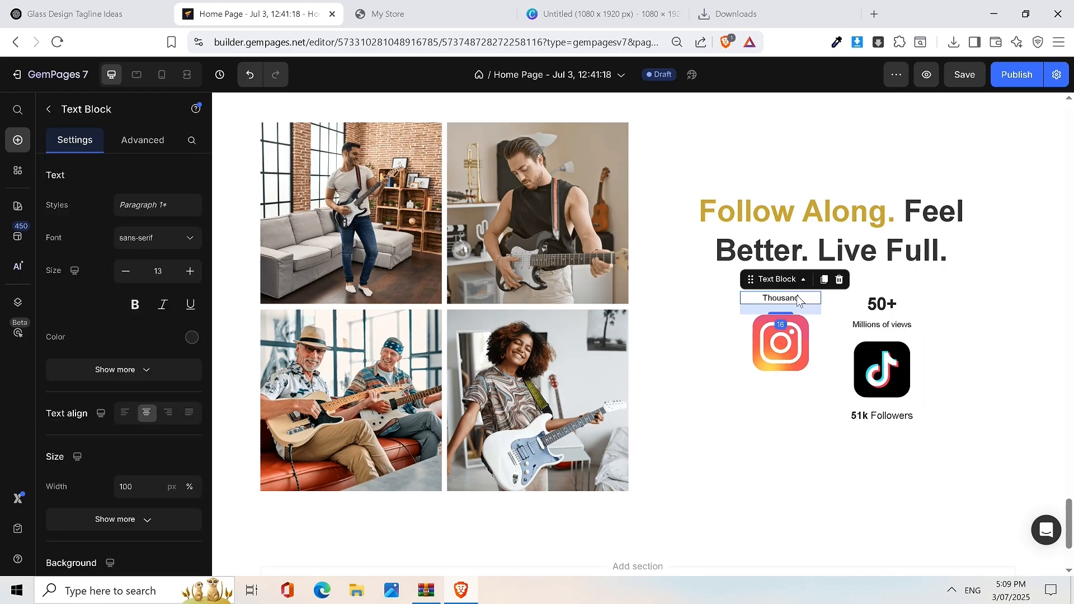
{"action": "right_click", "coordinate": [800, 298]}
{"action": "left_click", "coordinate": [819, 512]}
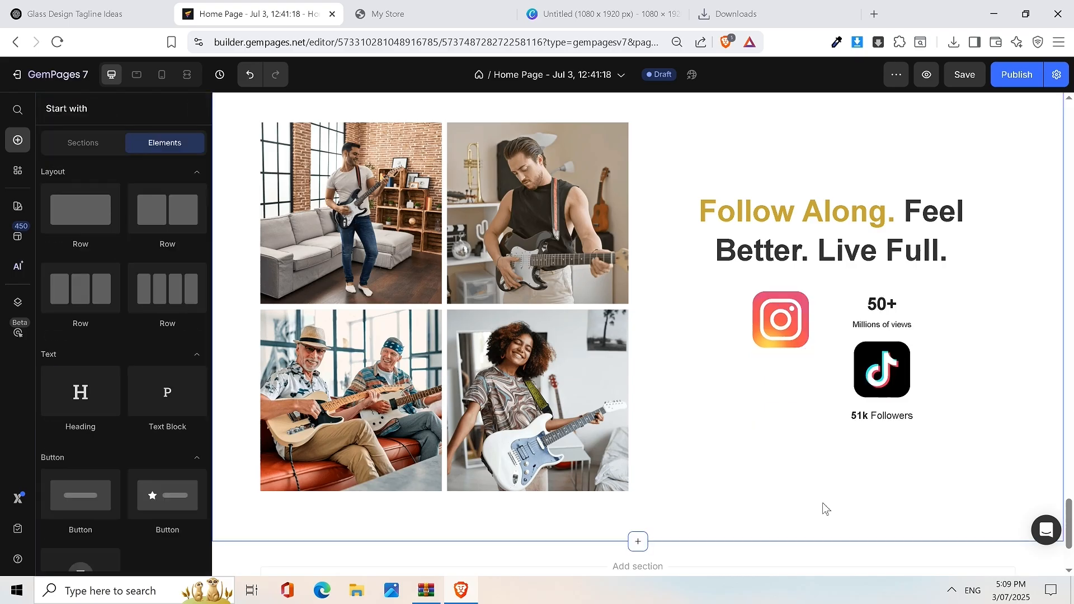
Step: Delete the "50+", "Millions of views" and "51k Followers" text blocks around the TikTok icon
{"action": "right_click", "coordinate": [903, 306]}
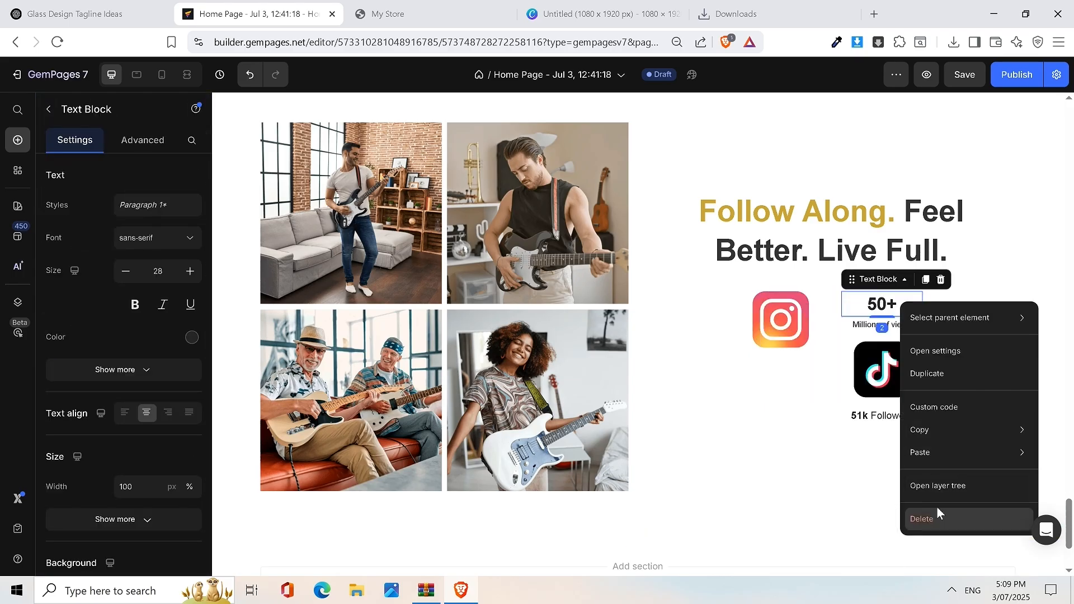
{"action": "left_click", "coordinate": [935, 513]}
{"action": "right_click", "coordinate": [904, 313]}
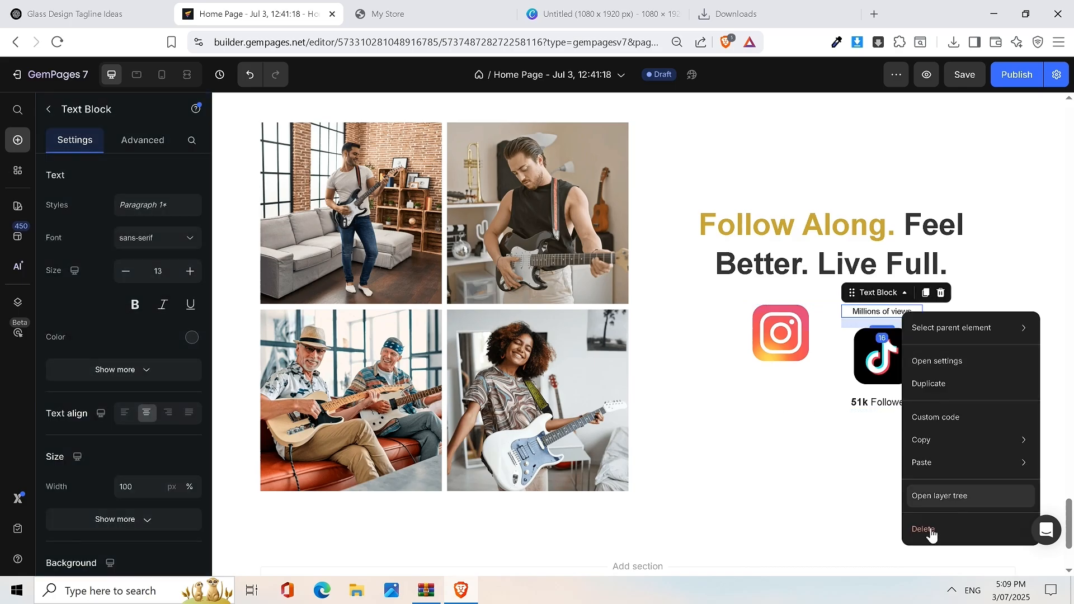
{"action": "left_click", "coordinate": [930, 531]}
{"action": "right_click", "coordinate": [895, 406]}
{"action": "left_click", "coordinate": [889, 391]}
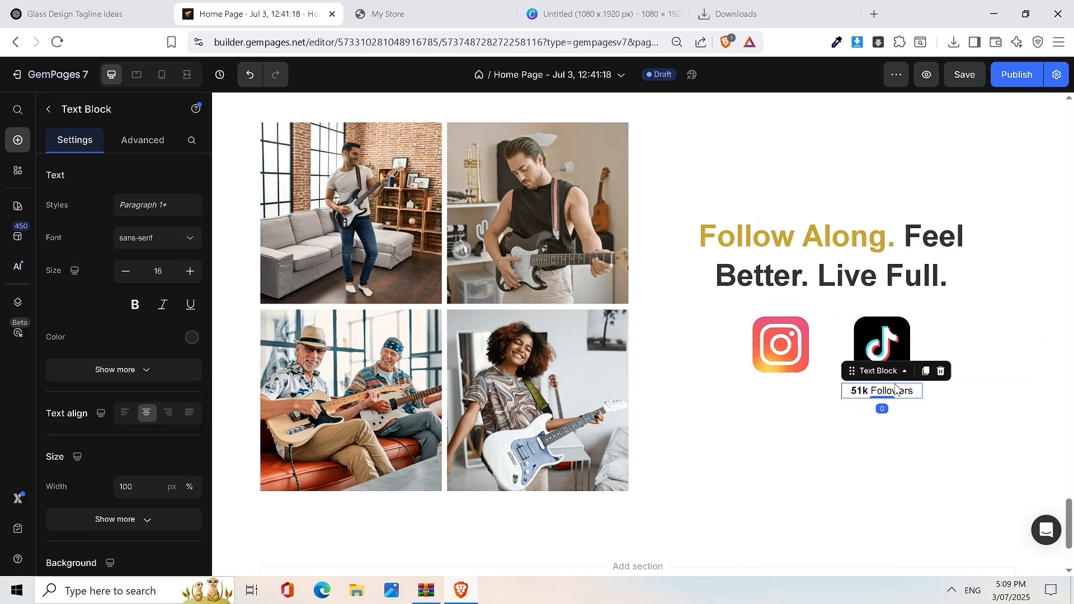
{"action": "left_click", "coordinate": [941, 372]}
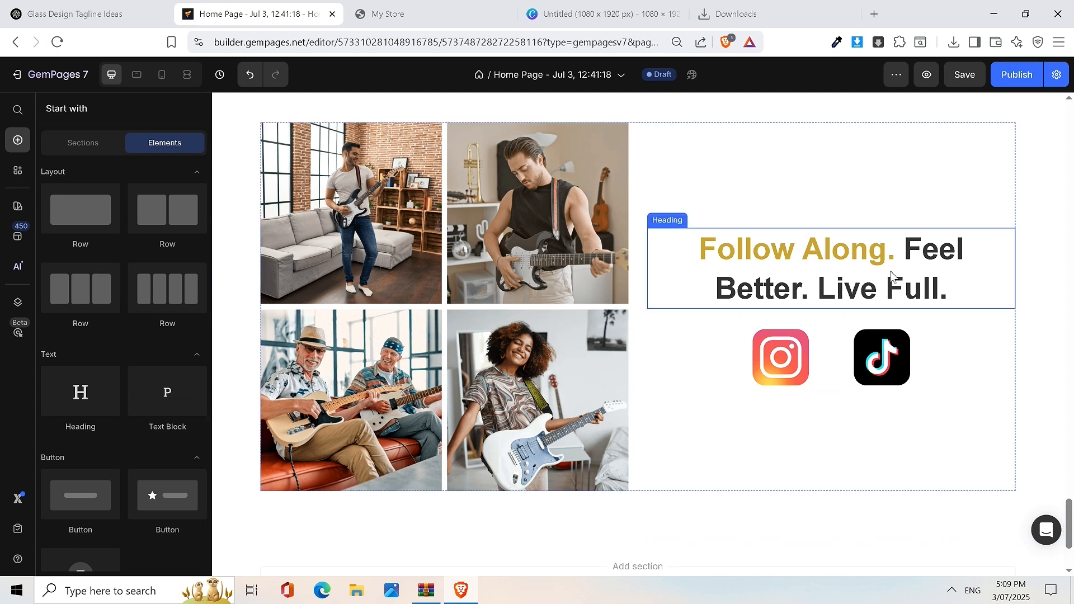
Step: Review the "Follow Along" section on the My Store reference page and return to the GemPages editor
{"action": "key", "text": "ctrl+Tab"}
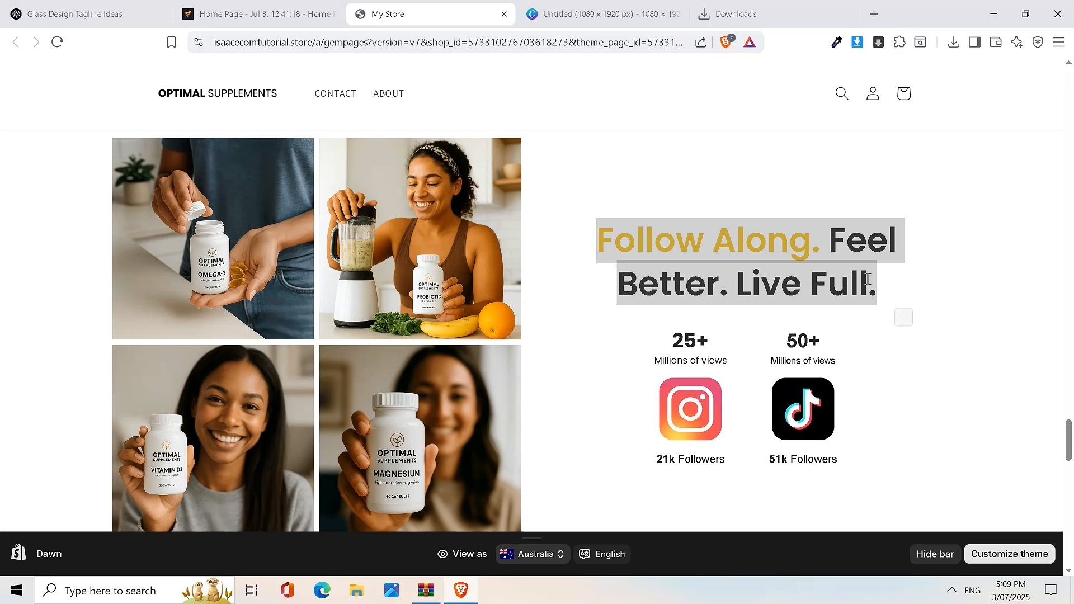
{"action": "scroll", "coordinate": [867, 280], "scroll_direction": "down", "scroll_amount": 1}
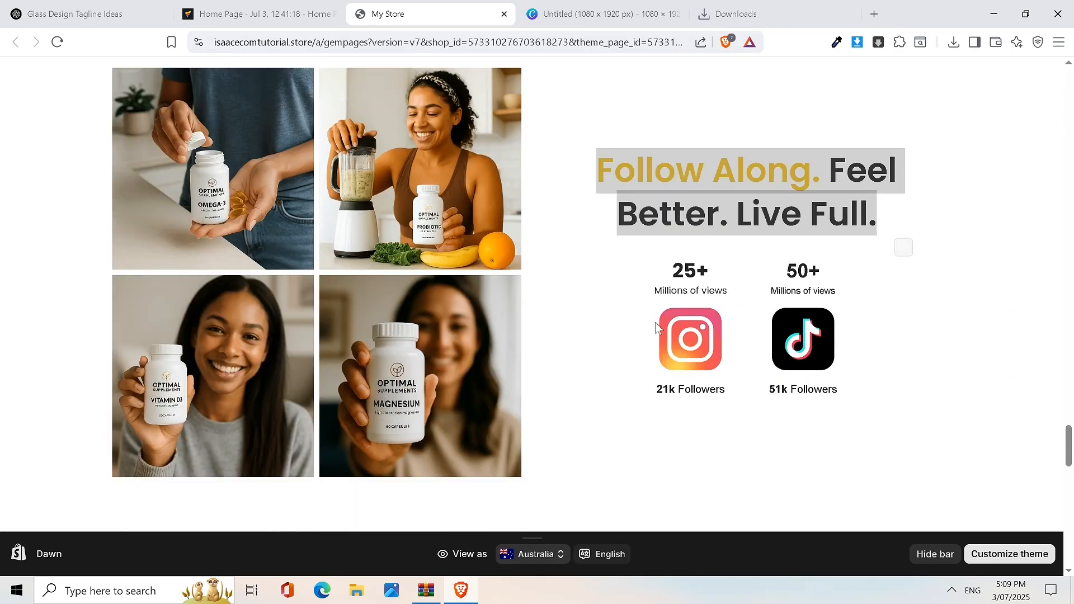
{"action": "left_click", "coordinate": [282, 13]}
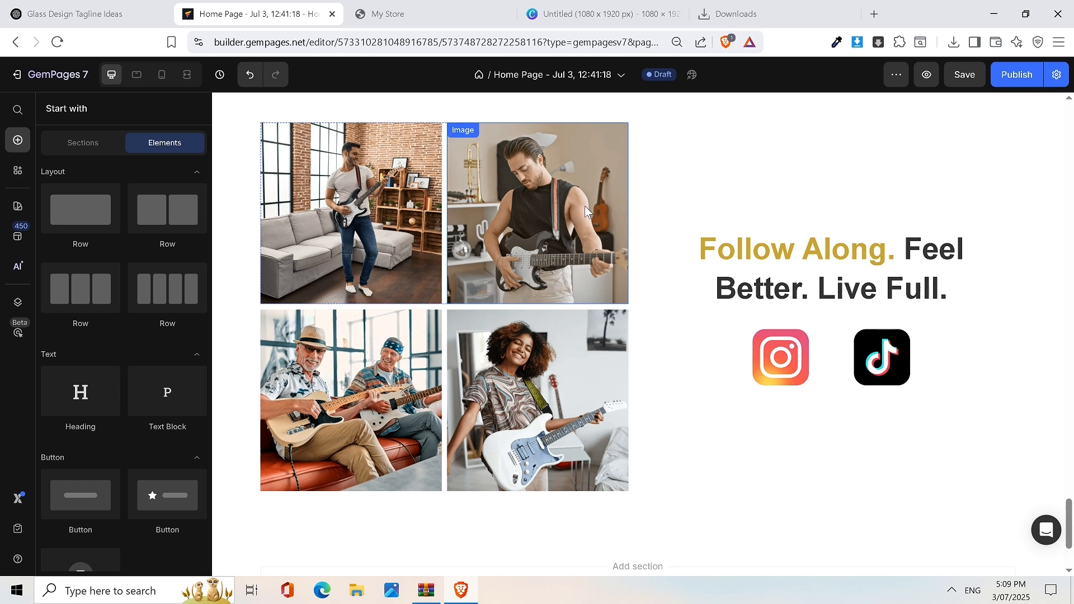
Step: Inspect the image and link source URL settings of the Instagram and TikTok icons
{"action": "left_click", "coordinate": [817, 353]}
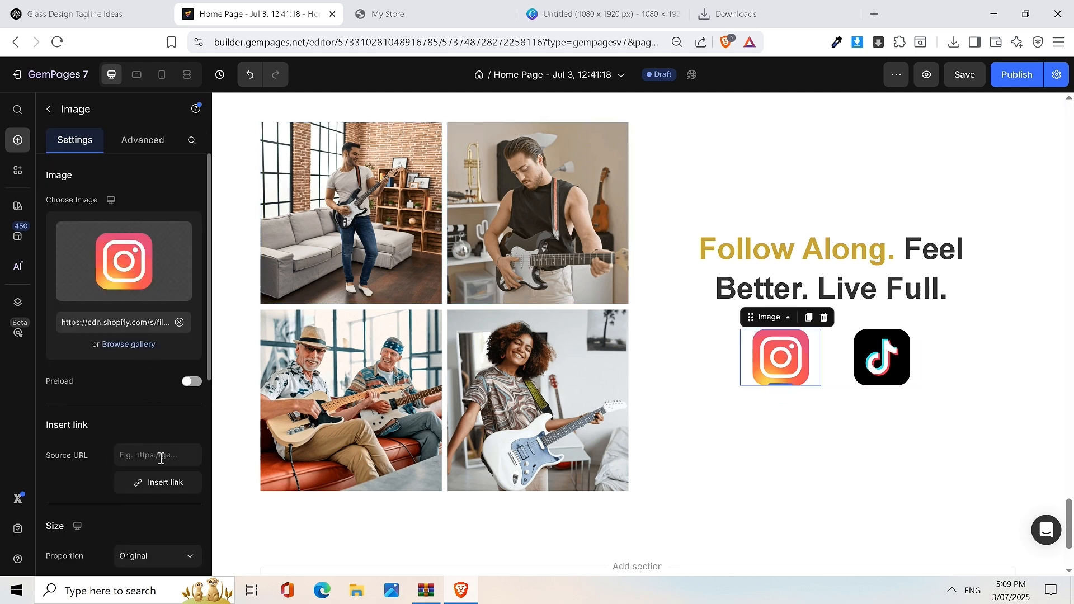
{"action": "left_click", "coordinate": [144, 454]}
{"action": "left_click", "coordinate": [885, 342]}
{"action": "left_click", "coordinate": [189, 462]}
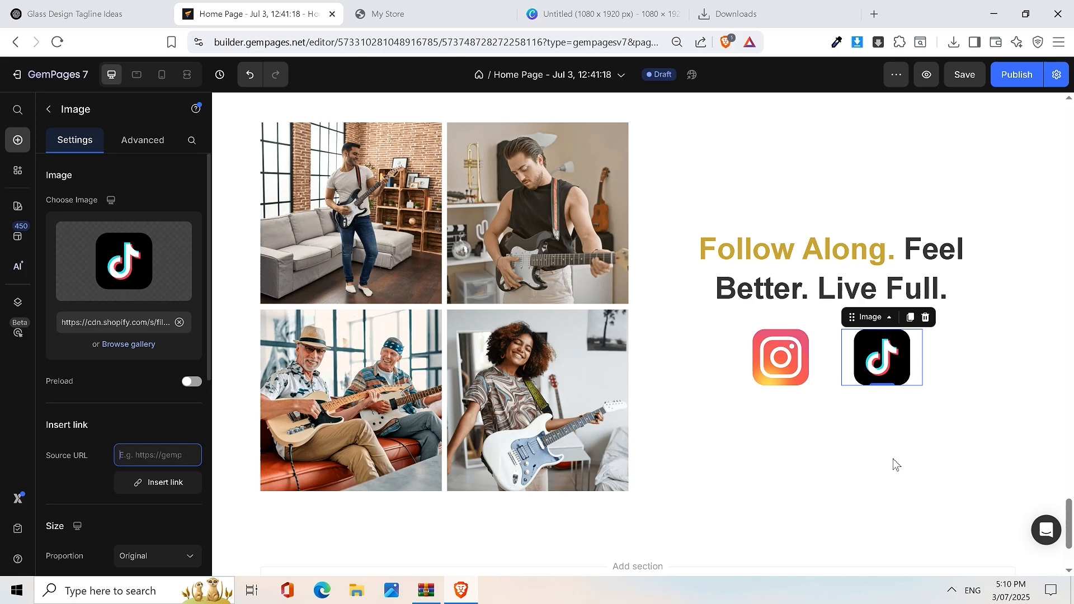
{"action": "left_click", "coordinate": [797, 362]}
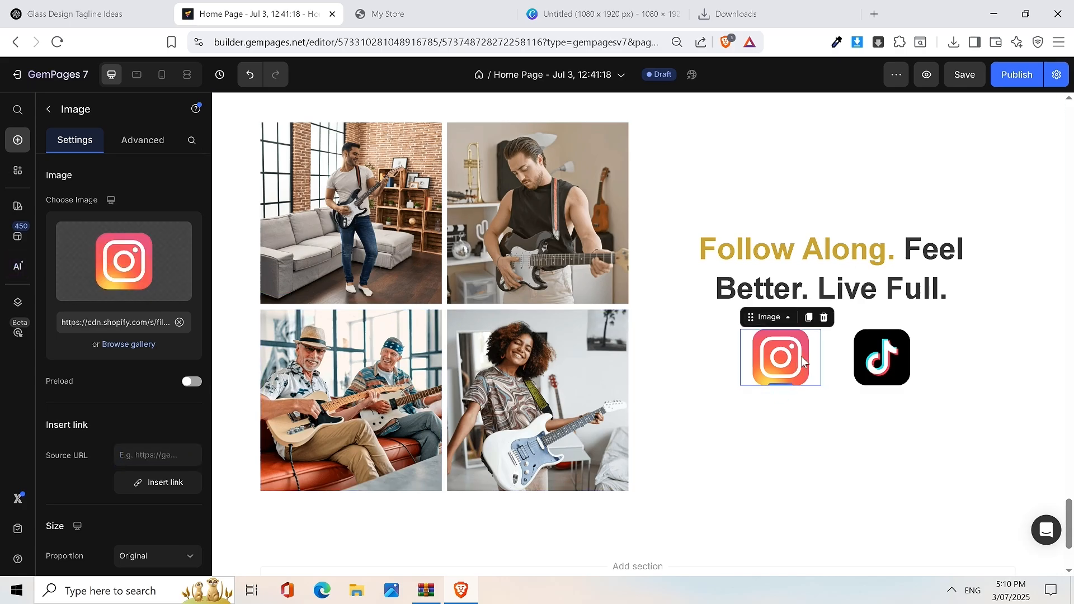
{"action": "left_click", "coordinate": [892, 379]}
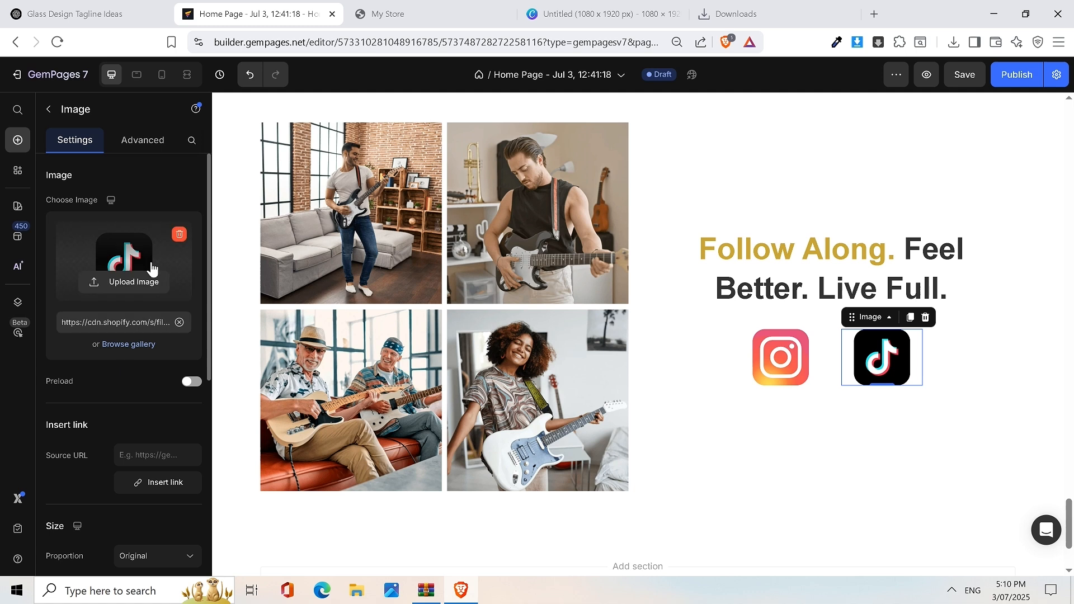
Step: Open Flaticon in a new browser tab and search its icons for "youtube"
{"action": "left_click", "coordinate": [874, 14]}
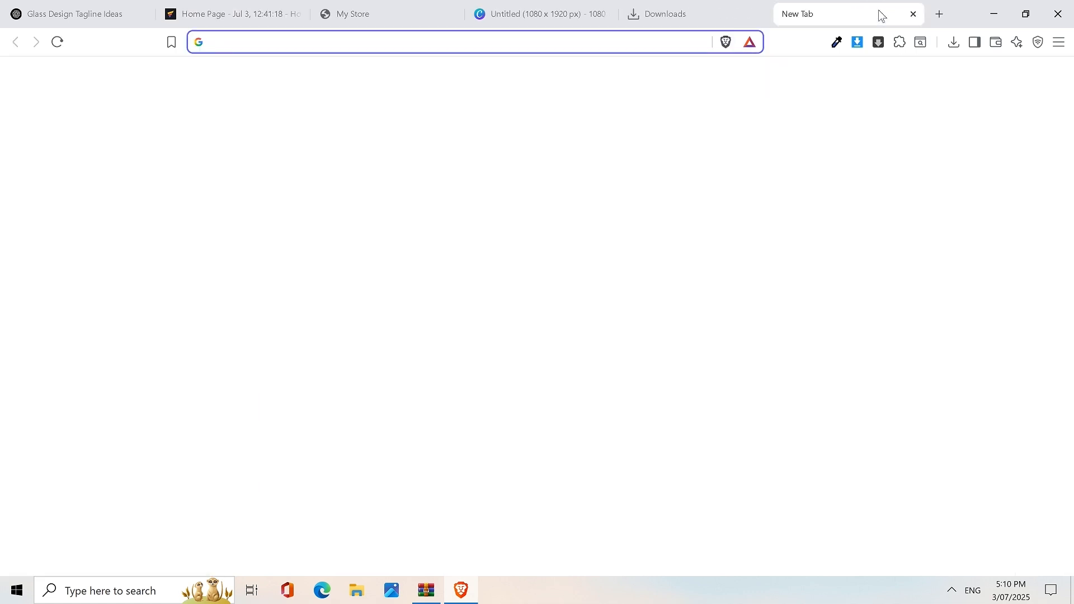
{"action": "type", "text": "fl"}
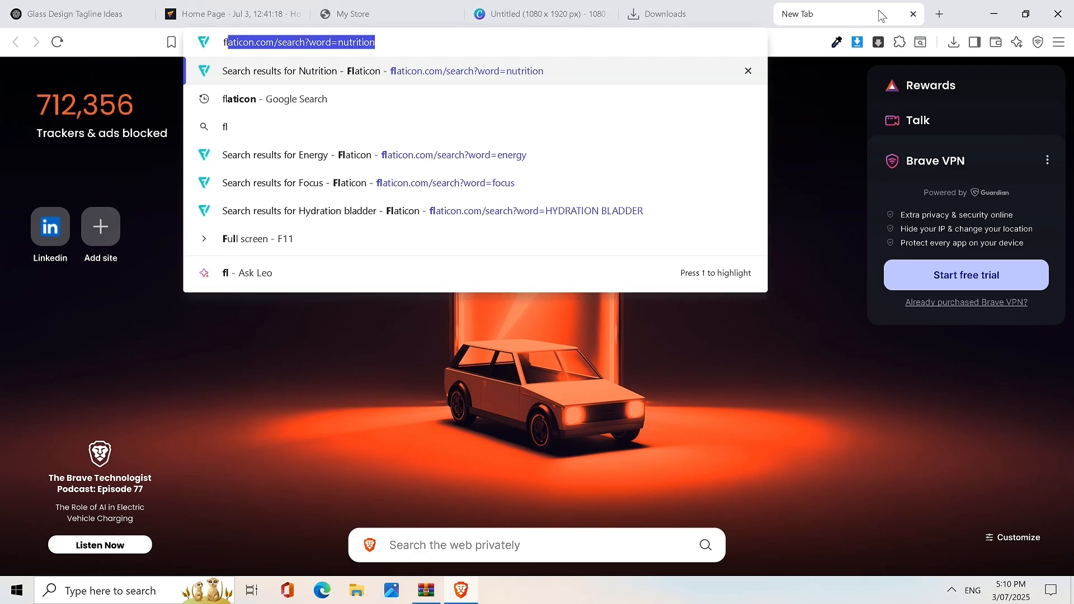
{"action": "key", "text": "Return"}
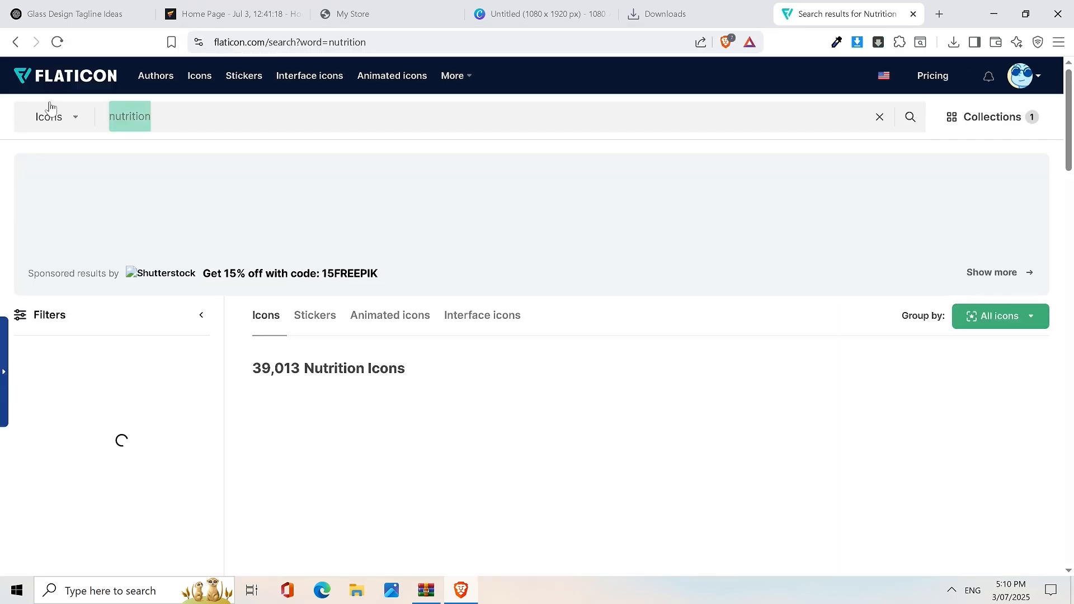
{"action": "type", "text": "youtube"}
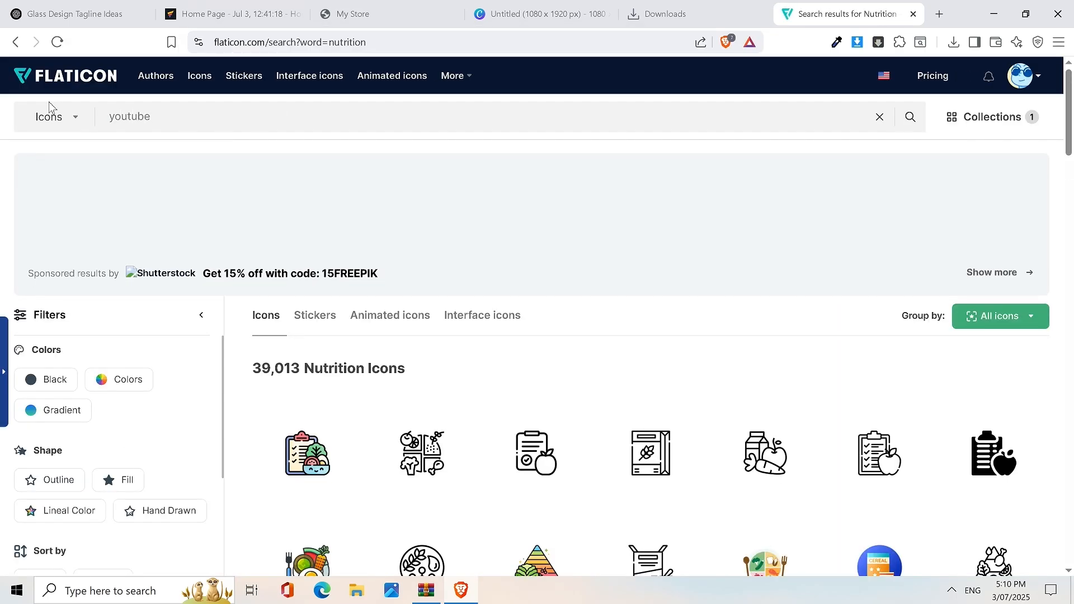
{"action": "key", "text": "Return"}
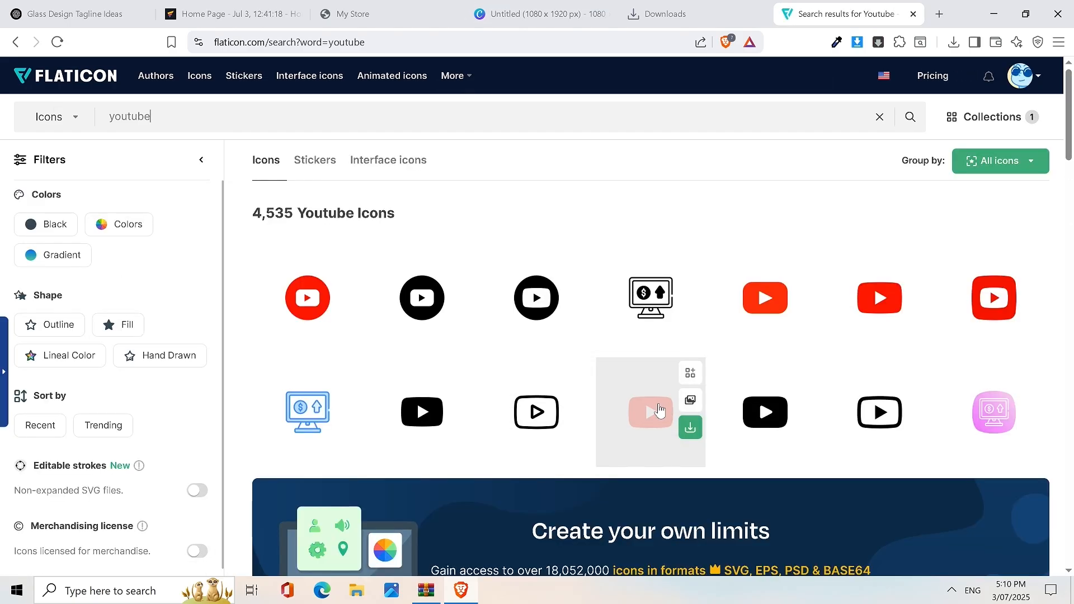
Step: Download the red rounded-rectangle YouTube icon from Flaticon as a PNG, saving it as "youtube" in the Downloads folder
{"action": "left_click", "coordinate": [267, 16]}
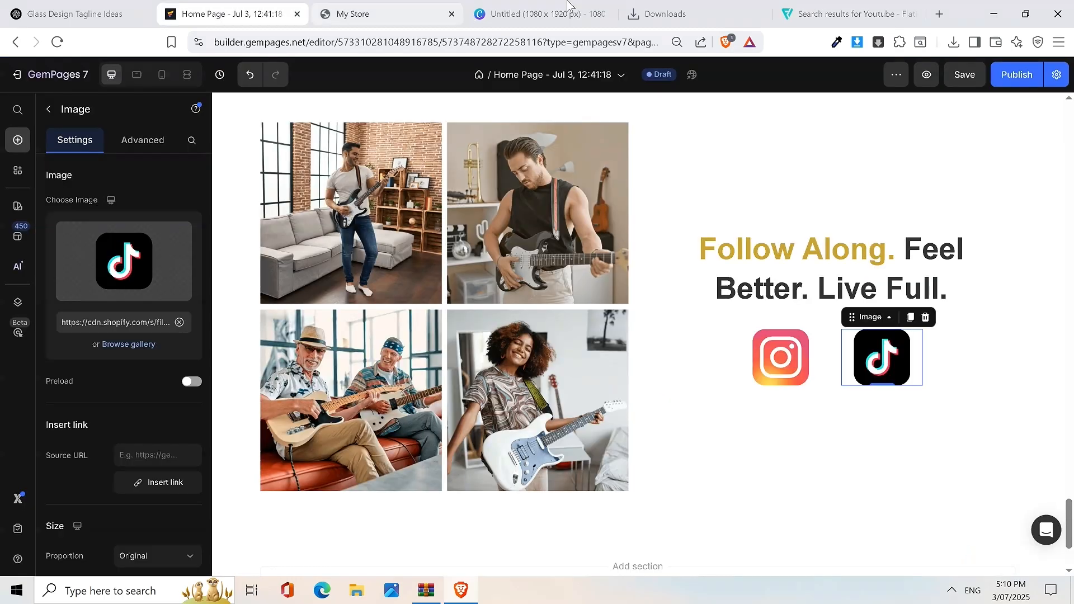
{"action": "left_click", "coordinate": [713, 17]}
{"action": "left_click", "coordinate": [789, 7]}
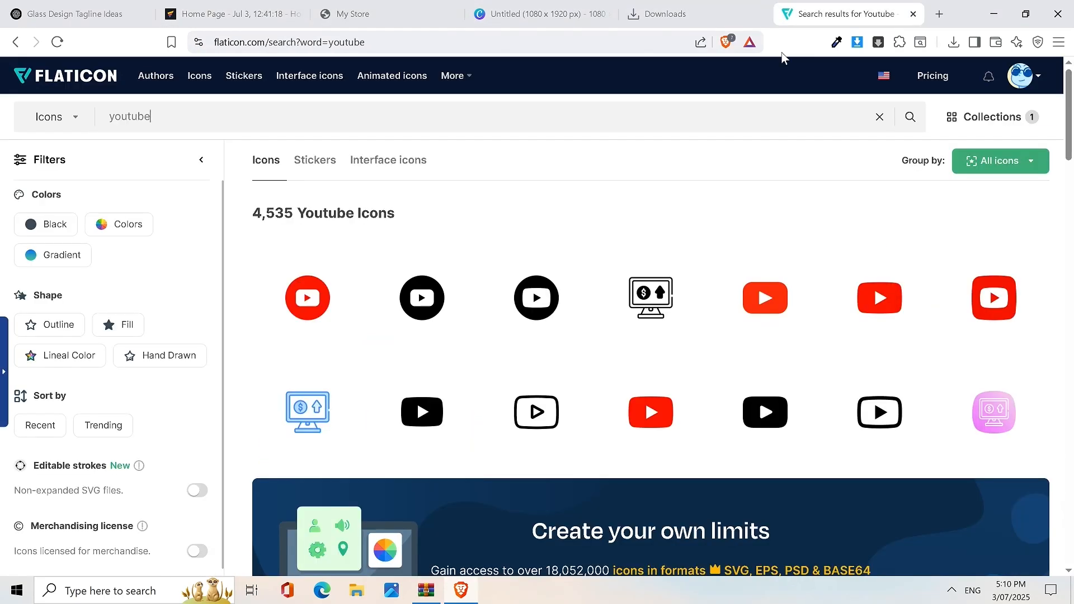
{"action": "mouse_move", "coordinate": [662, 395]}
{"action": "left_click", "coordinate": [691, 429]}
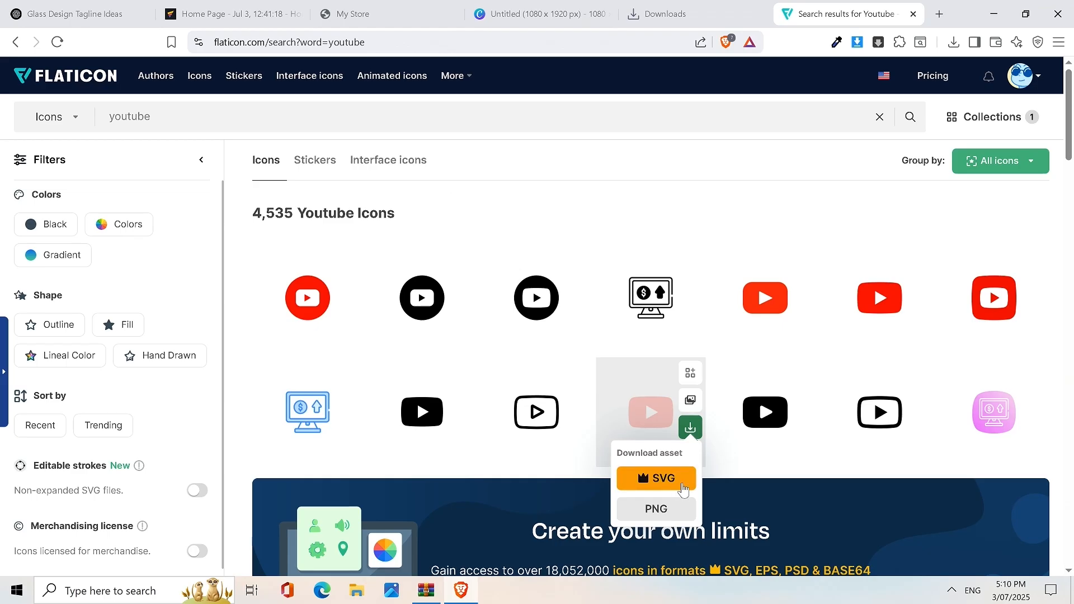
{"action": "left_click", "coordinate": [674, 512]}
{"action": "left_click", "coordinate": [700, 268]}
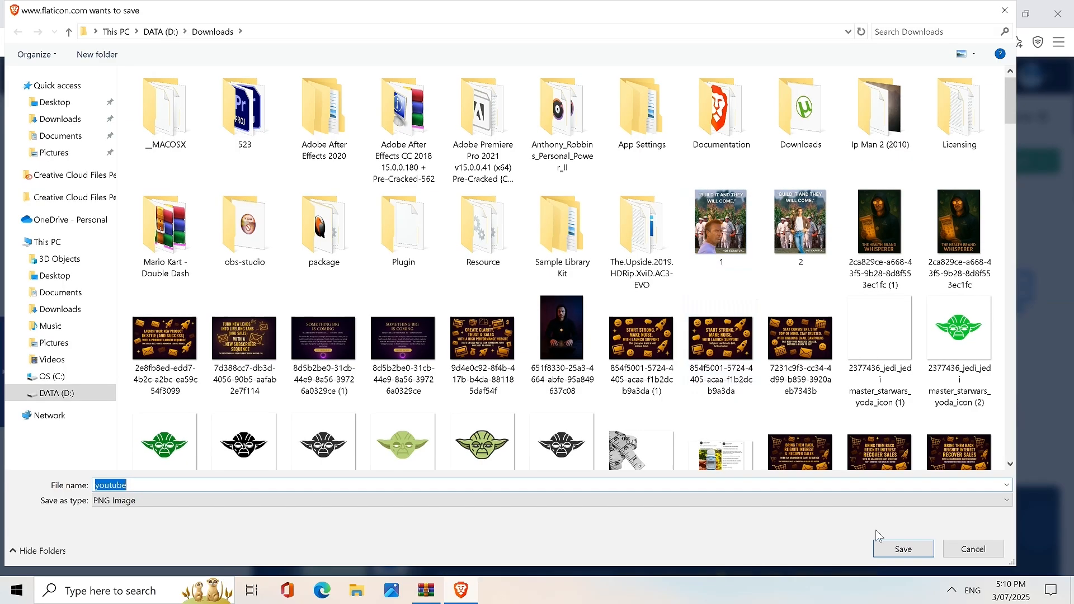
{"action": "left_click", "coordinate": [903, 549]}
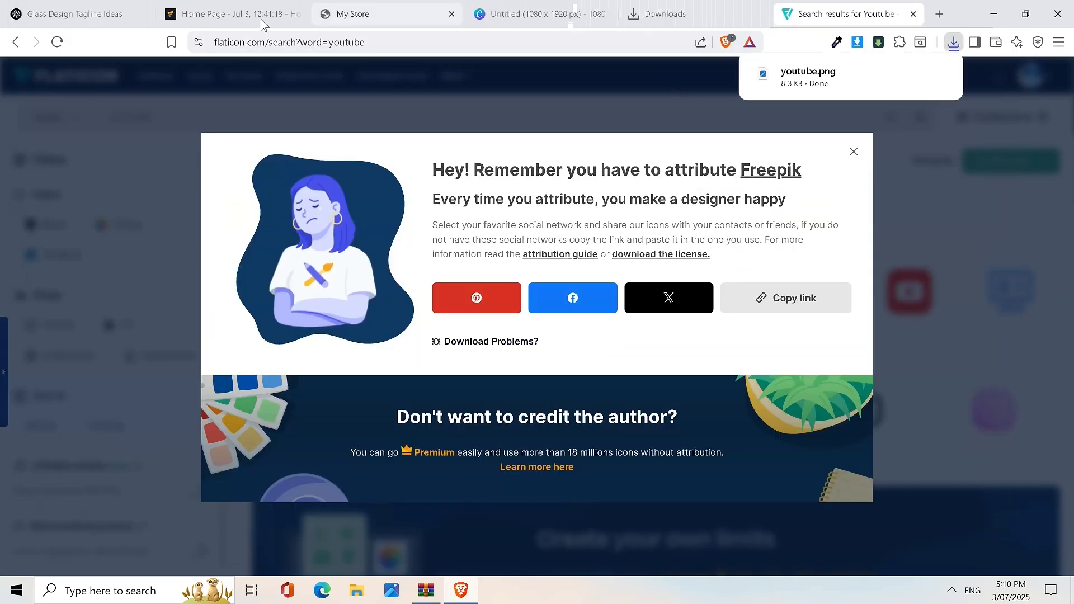
Step: Return to the GemPages editor and clear the image source of the TikTok icon
{"action": "left_click", "coordinate": [334, 17]}
{"action": "left_click", "coordinate": [276, 14]}
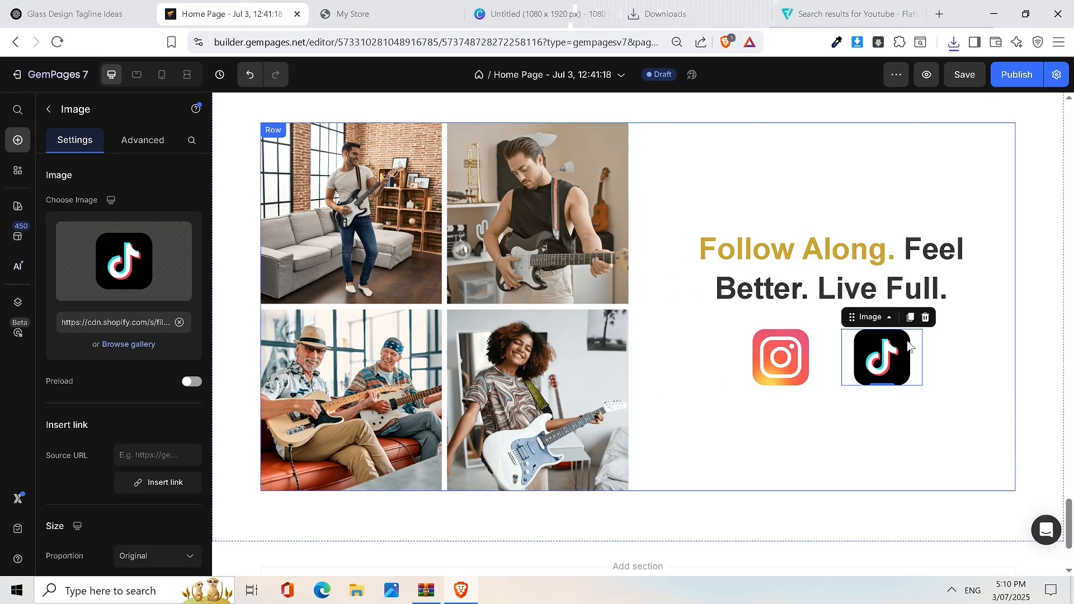
{"action": "left_click", "coordinate": [179, 323]}
{"action": "left_click", "coordinate": [179, 331]}
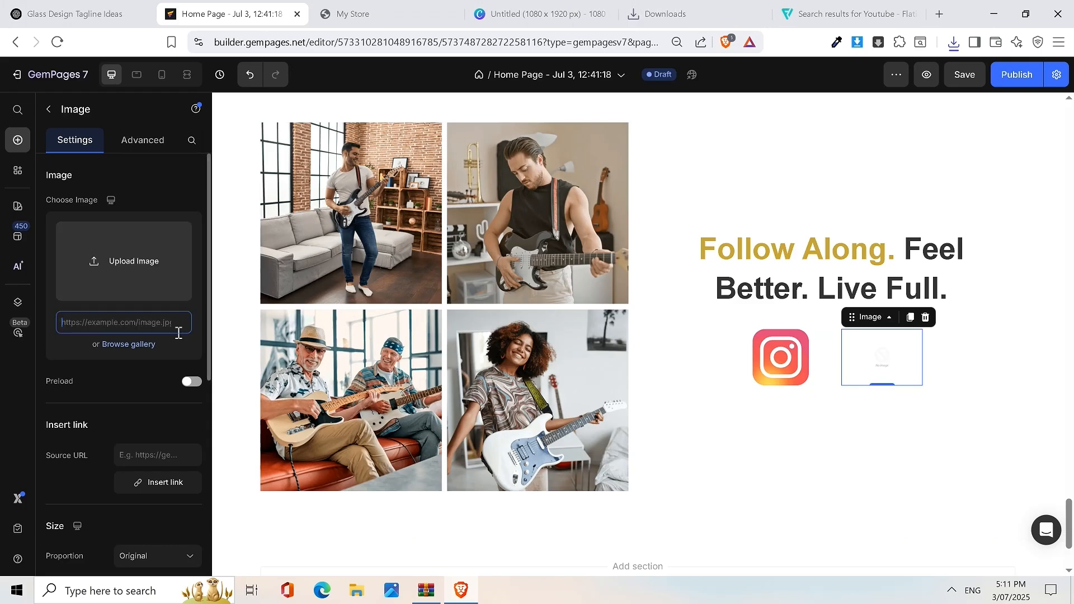
Step: Try to upload youtube.png from the recent downloads through the image gallery into the emptied icon
{"action": "left_click", "coordinate": [149, 345]}
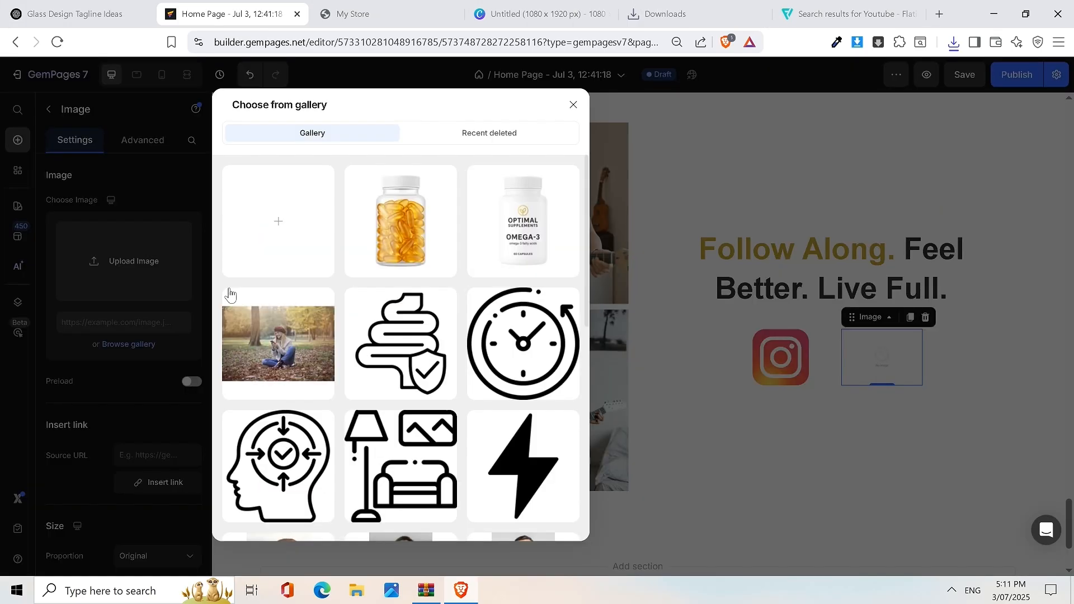
{"action": "left_click", "coordinate": [953, 44]}
{"action": "left_click_drag", "start_coordinate": [808, 101], "coordinate": [291, 229]}
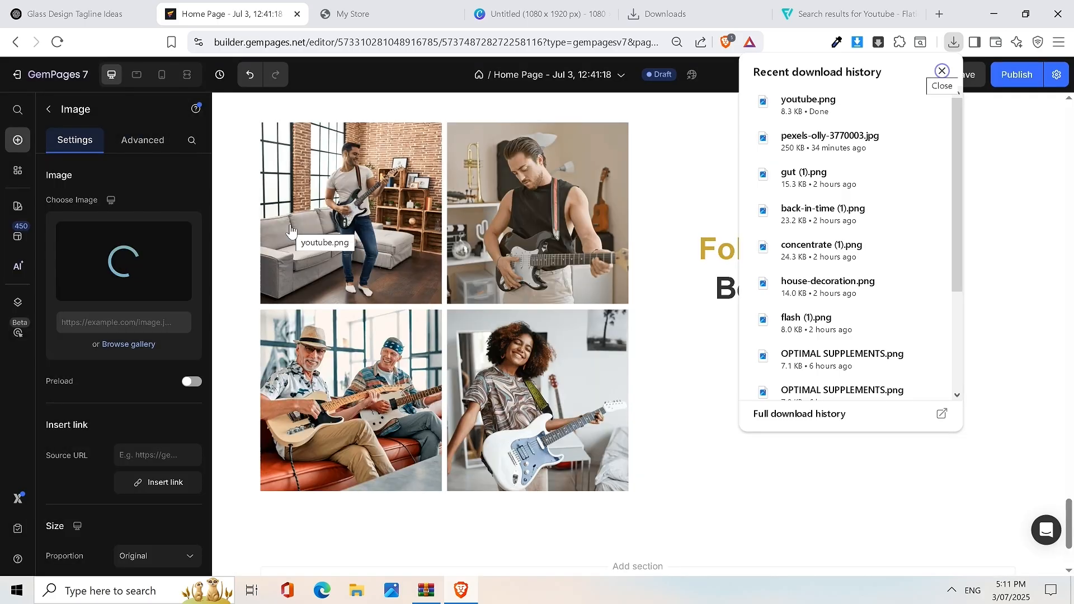
{"action": "left_click", "coordinate": [537, 277]}
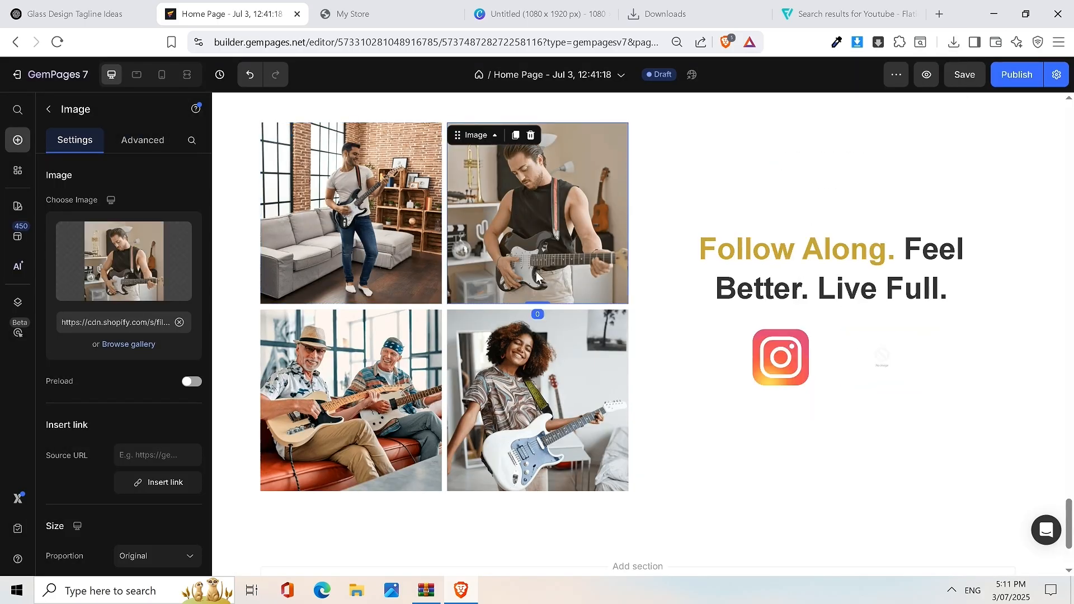
Step: Upload youtube.png through the gallery as the image of the empty element beside the Instagram icon
{"action": "left_click", "coordinate": [124, 345]}
{"action": "left_click", "coordinate": [880, 317]}
{"action": "left_click", "coordinate": [882, 357]}
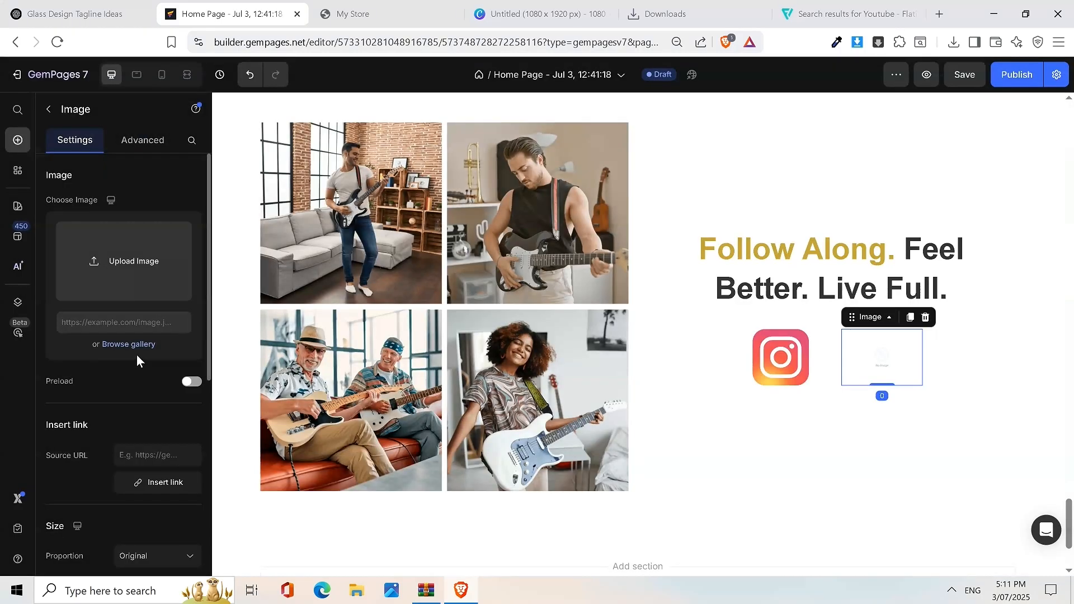
{"action": "left_click", "coordinate": [151, 349]}
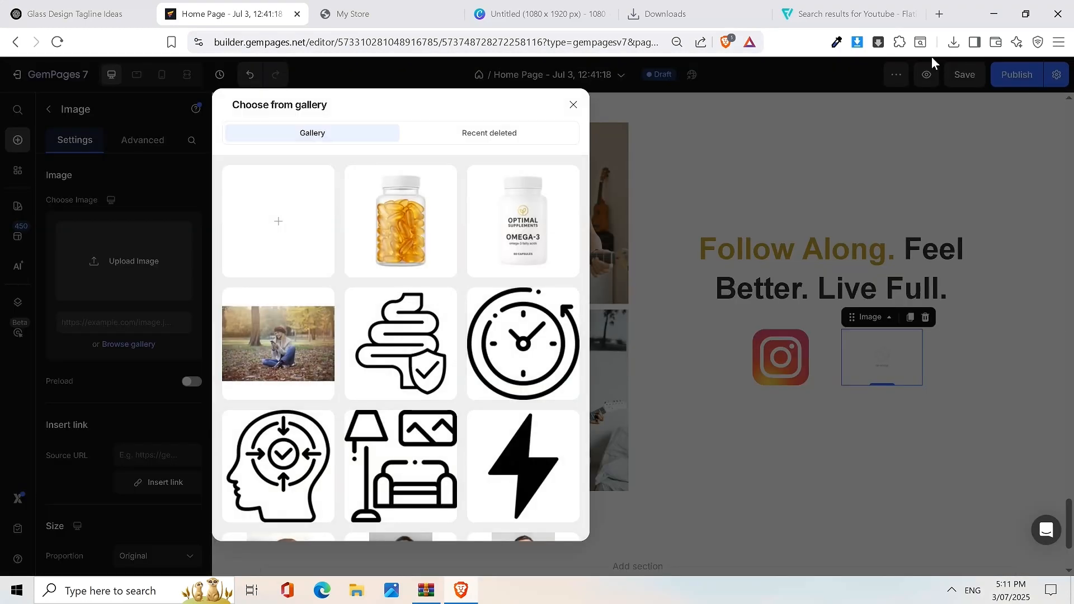
{"action": "left_click", "coordinate": [953, 43]}
{"action": "left_click_drag", "start_coordinate": [354, 229], "coordinate": [288, 229]}
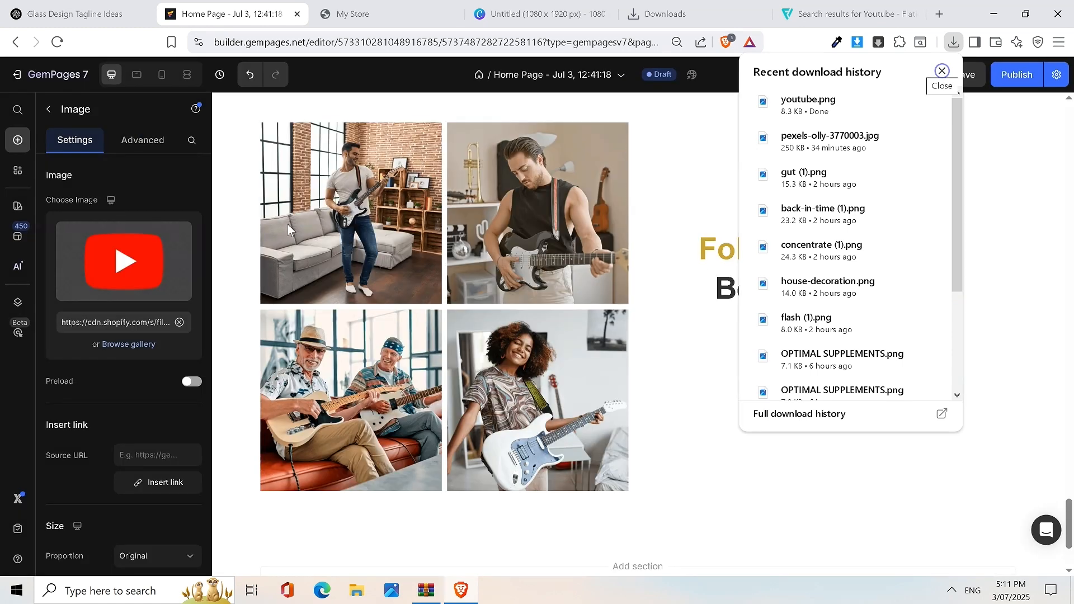
{"action": "left_click", "coordinate": [703, 268]}
{"action": "left_click", "coordinate": [1026, 221]}
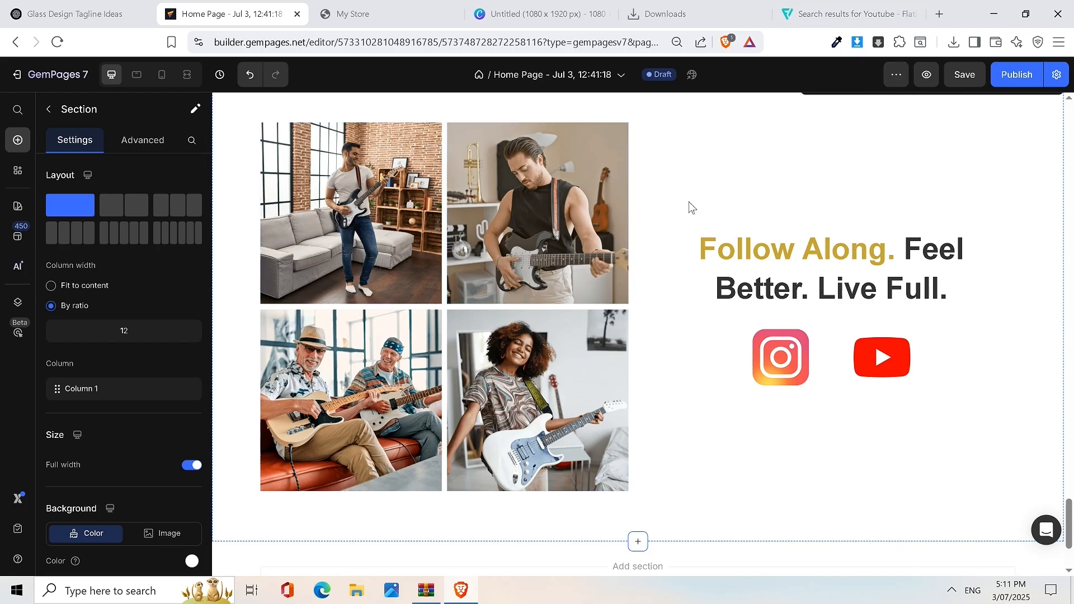
Step: Review the "Follow Along" section in the editor, including its photo grid, social icons and the spacing to the testimonials above
{"action": "scroll", "coordinate": [947, 321], "scroll_direction": "up", "scroll_amount": 4}
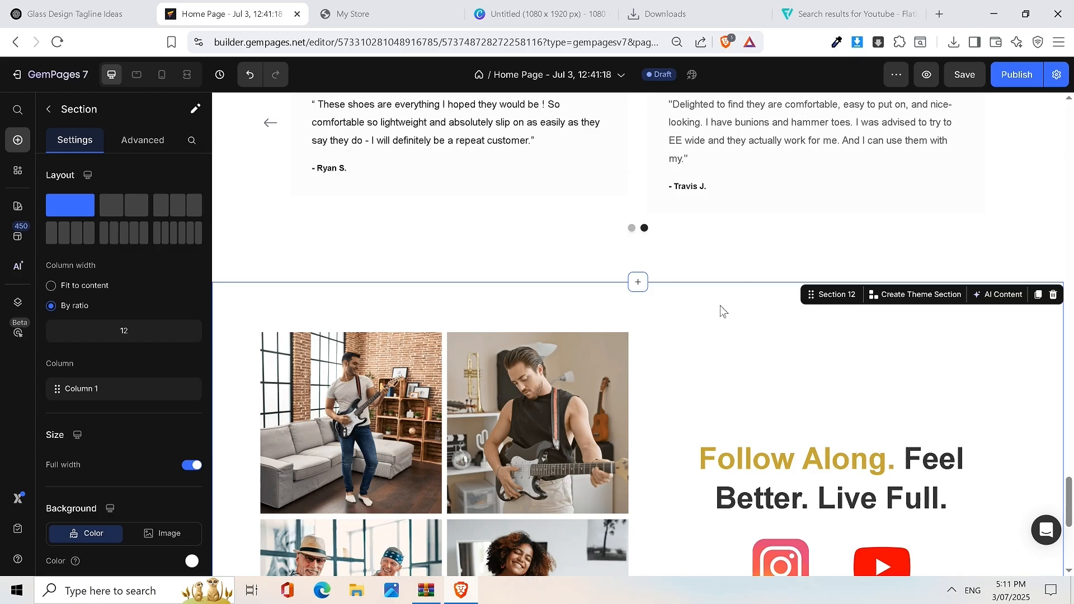
{"action": "scroll", "coordinate": [970, 256], "scroll_direction": "down", "scroll_amount": 7}
{"action": "scroll", "coordinate": [773, 259], "scroll_direction": "up", "scroll_amount": 5}
{"action": "scroll", "coordinate": [773, 259], "scroll_direction": "up", "scroll_amount": 2}
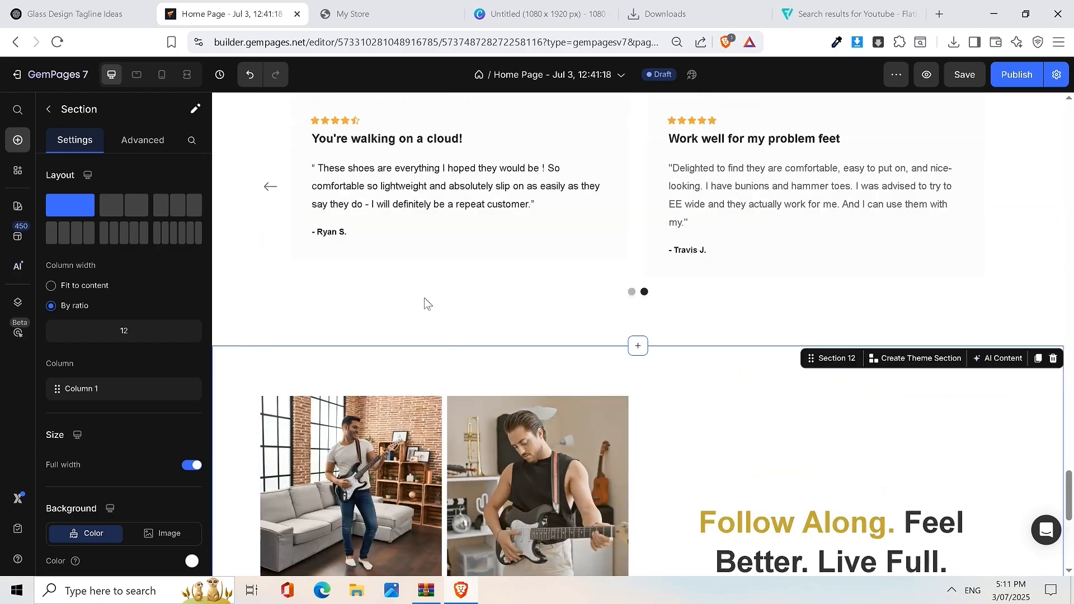
{"action": "scroll", "coordinate": [923, 319], "scroll_direction": "down", "scroll_amount": 5}
{"action": "scroll", "coordinate": [712, 319], "scroll_direction": "up", "scroll_amount": 2}
{"action": "scroll", "coordinate": [712, 319], "scroll_direction": "up", "scroll_amount": 1}
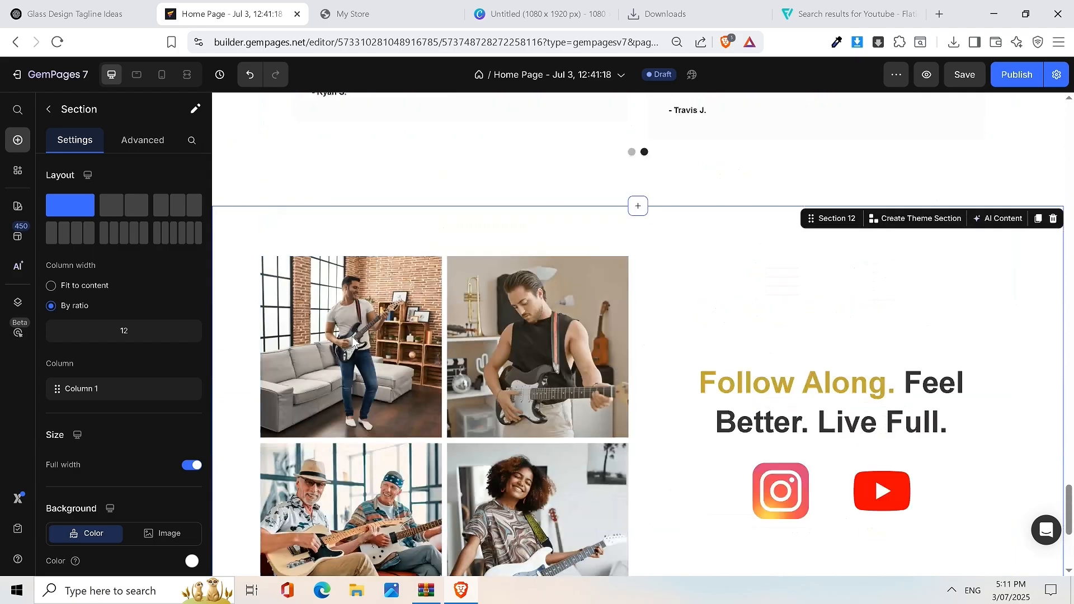
{"action": "scroll", "coordinate": [666, 335], "scroll_direction": "down", "scroll_amount": 3}
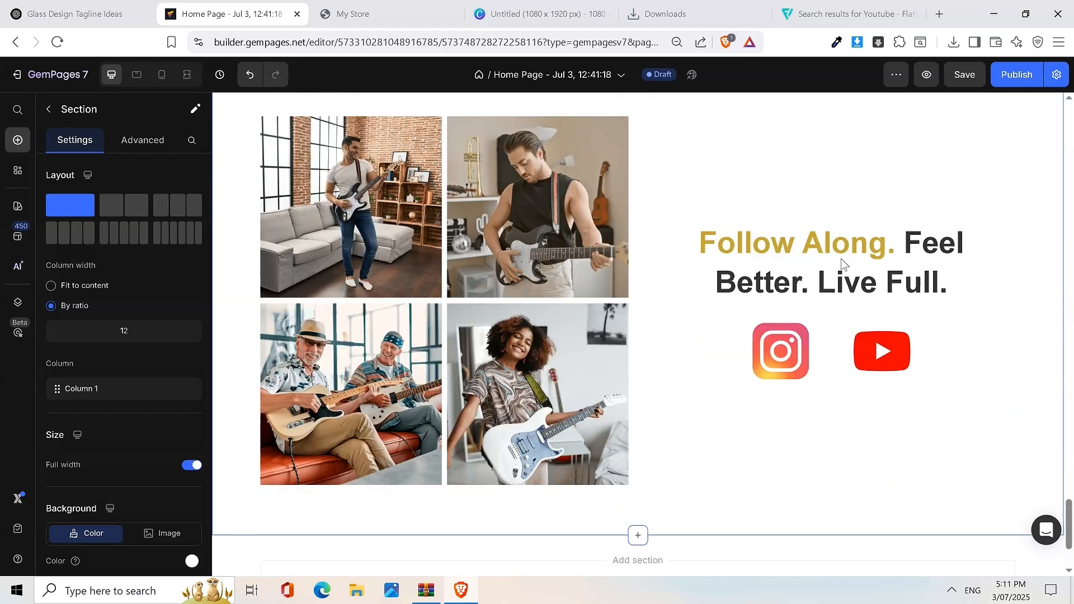
{"action": "scroll", "coordinate": [951, 268], "scroll_direction": "up", "scroll_amount": 1}
{"action": "scroll", "coordinate": [946, 244], "scroll_direction": "up", "scroll_amount": 1}
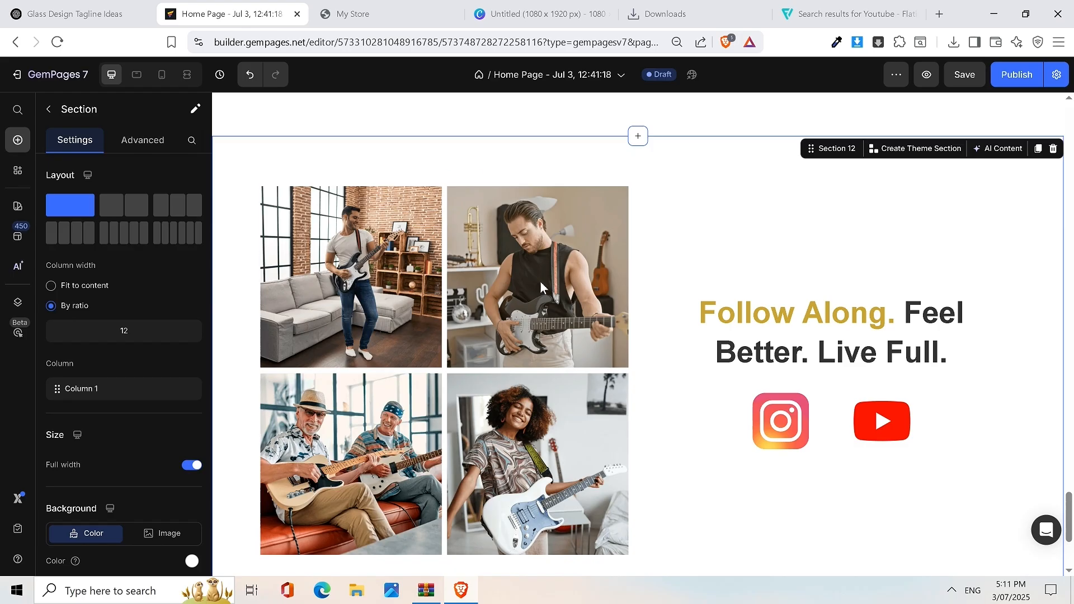
{"action": "scroll", "coordinate": [720, 246], "scroll_direction": "down", "scroll_amount": 1}
{"action": "scroll", "coordinate": [719, 246], "scroll_direction": "up", "scroll_amount": 1}
Step: Compare the four-photo grid and social block of the "Follow Along" section on the My Store reference page with the editor version
{"action": "left_click", "coordinate": [368, 13]}
{"action": "scroll", "coordinate": [611, 315], "scroll_direction": "up", "scroll_amount": 1}
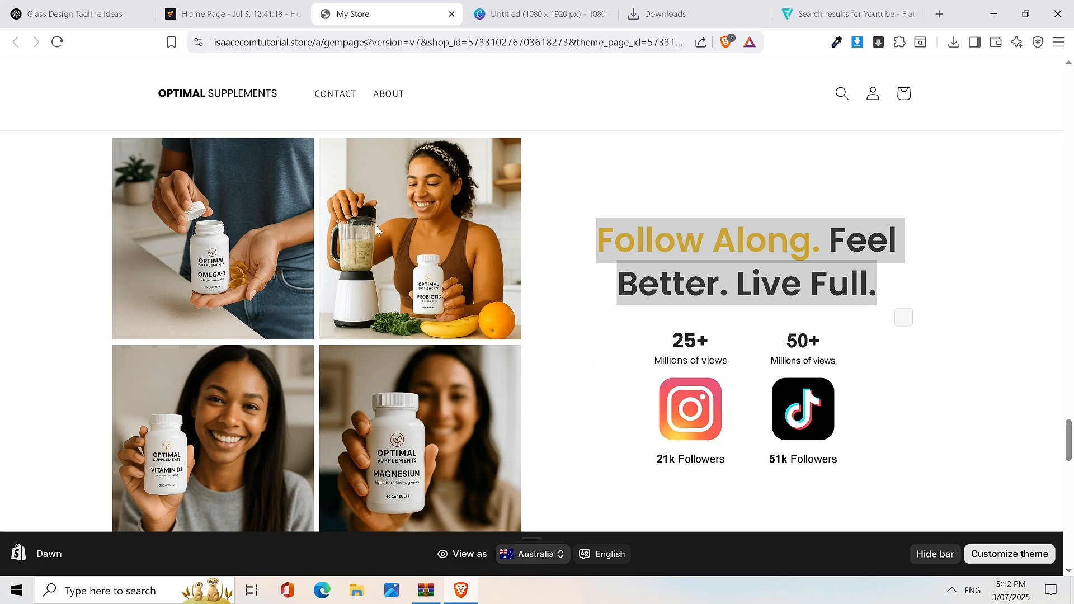
{"action": "scroll", "coordinate": [368, 290], "scroll_direction": "down", "scroll_amount": 2}
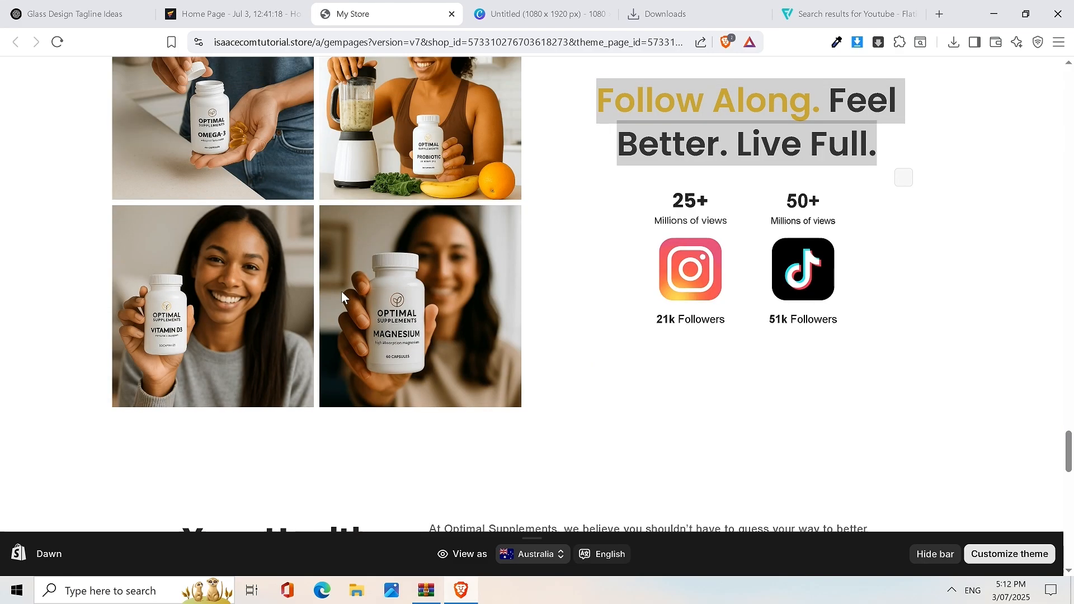
{"action": "scroll", "coordinate": [228, 263], "scroll_direction": "up", "scroll_amount": 1}
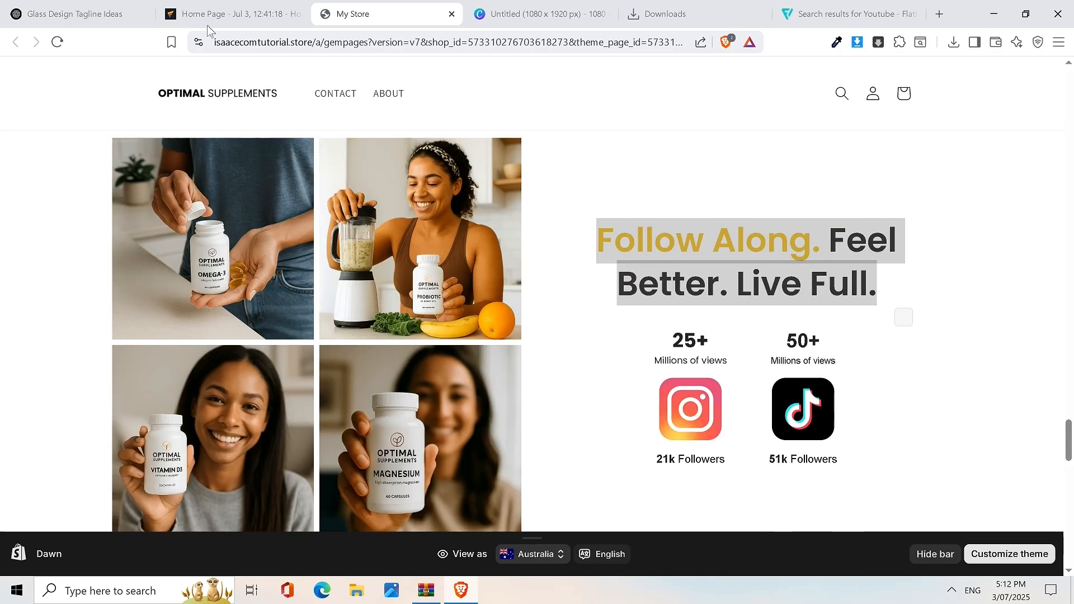
{"action": "left_click", "coordinate": [208, 25]}
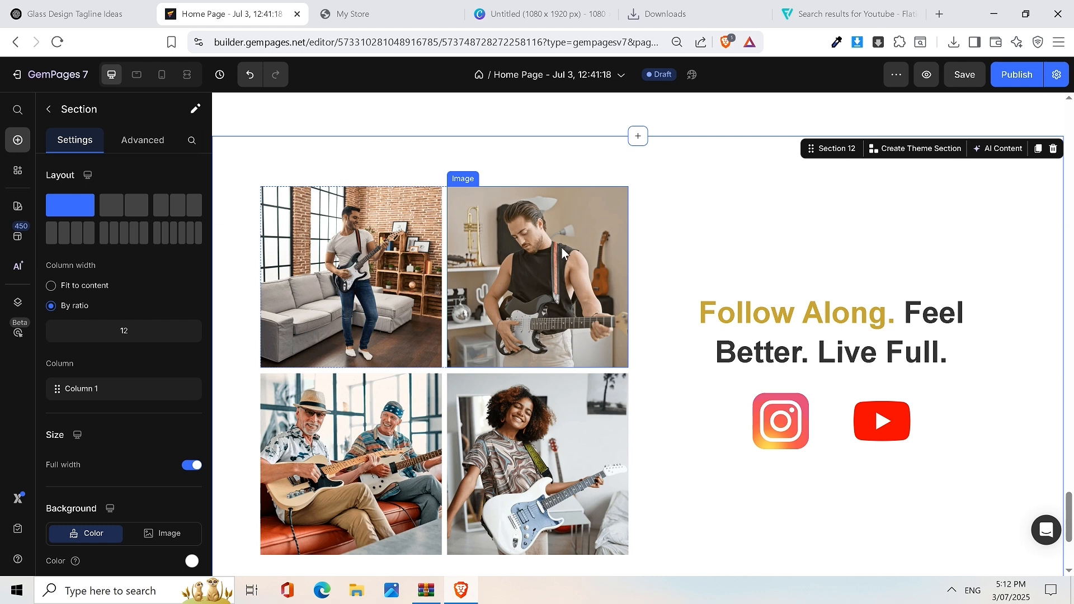
{"action": "left_click", "coordinate": [374, 11]}
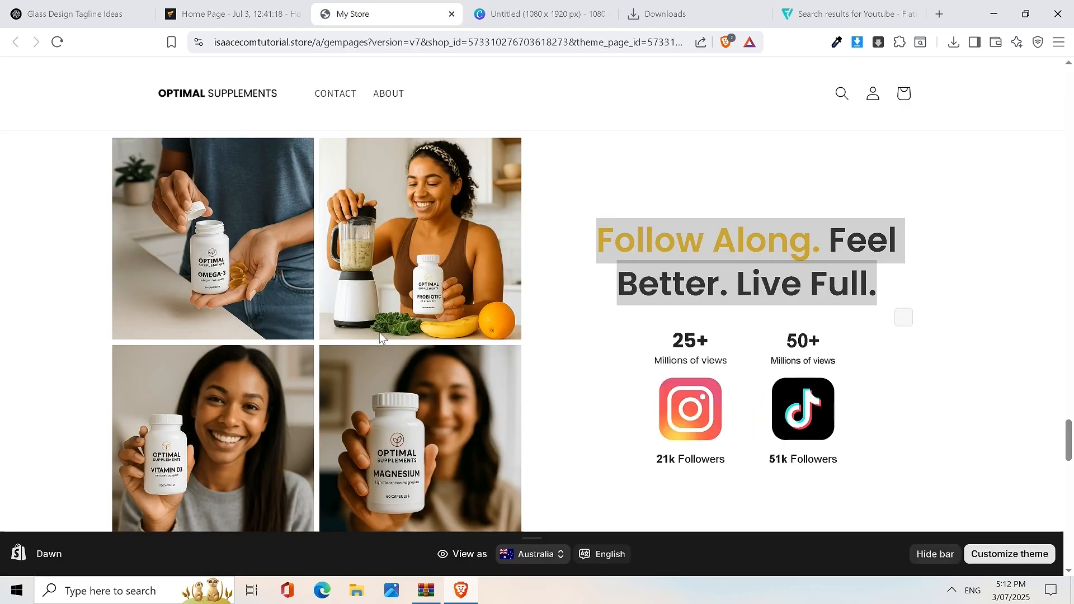
{"action": "scroll", "coordinate": [316, 226], "scroll_direction": "down", "scroll_amount": 1}
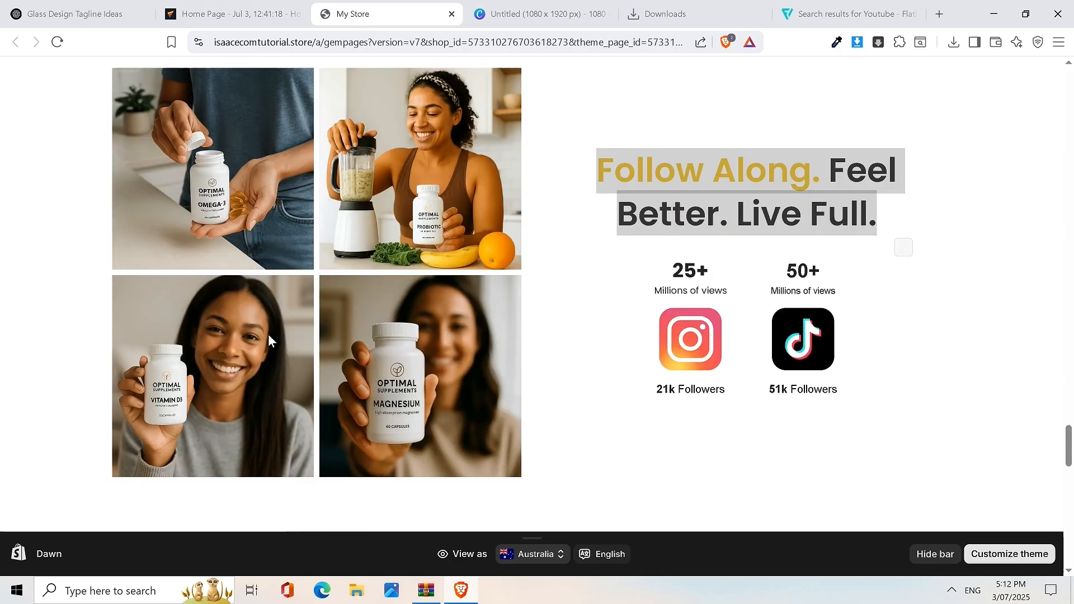
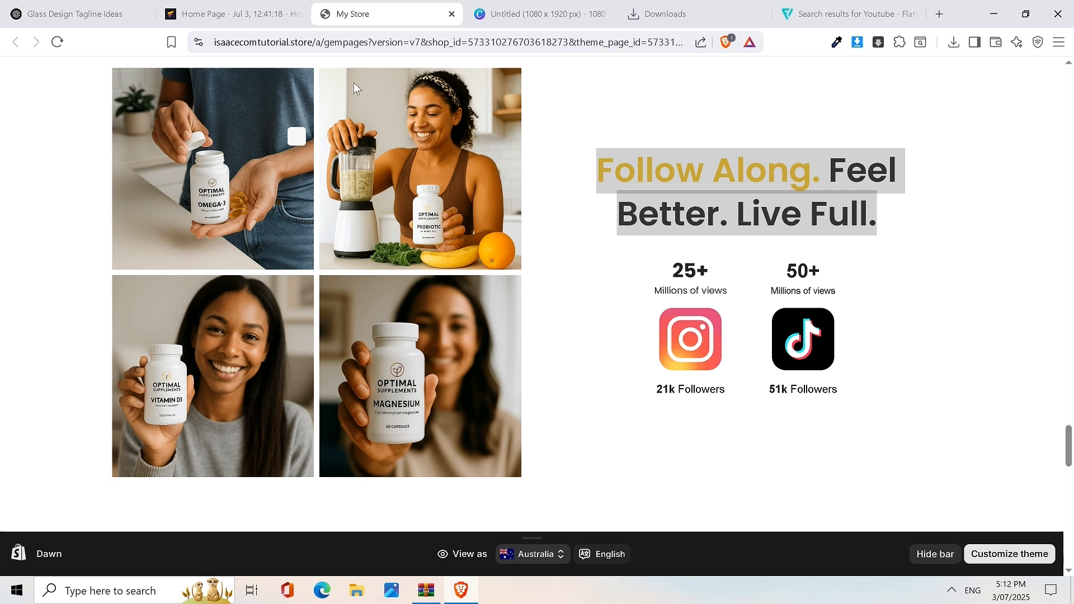
Step: Check the end of the page in the GemPages editor and examine the "Your Health, Backed By Science" section on the My Store reference page
{"action": "left_click", "coordinate": [235, 14]}
{"action": "scroll", "coordinate": [791, 256], "scroll_direction": "down", "scroll_amount": 4}
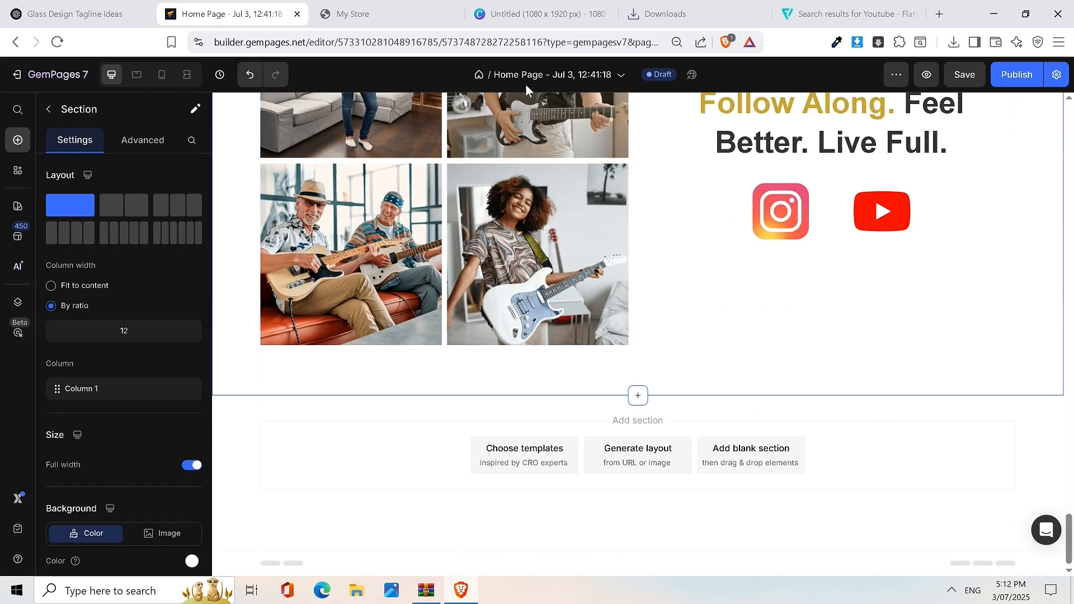
{"action": "left_click", "coordinate": [404, 17]}
{"action": "scroll", "coordinate": [820, 327], "scroll_direction": "down", "scroll_amount": 6}
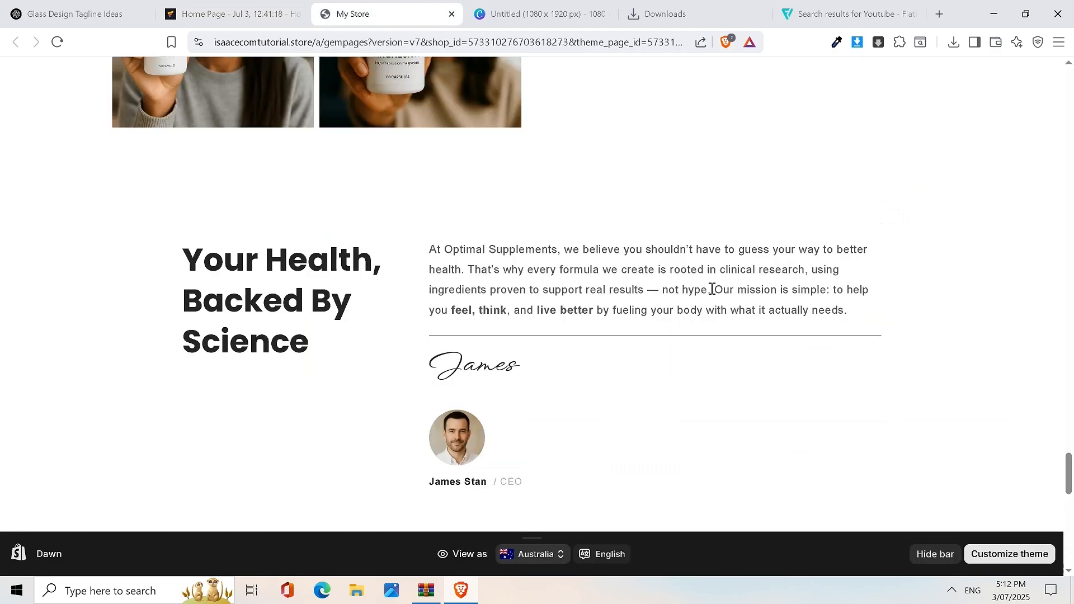
{"action": "scroll", "coordinate": [623, 211], "scroll_direction": "down", "scroll_amount": 4}
{"action": "scroll", "coordinate": [559, 238], "scroll_direction": "up", "scroll_amount": 2}
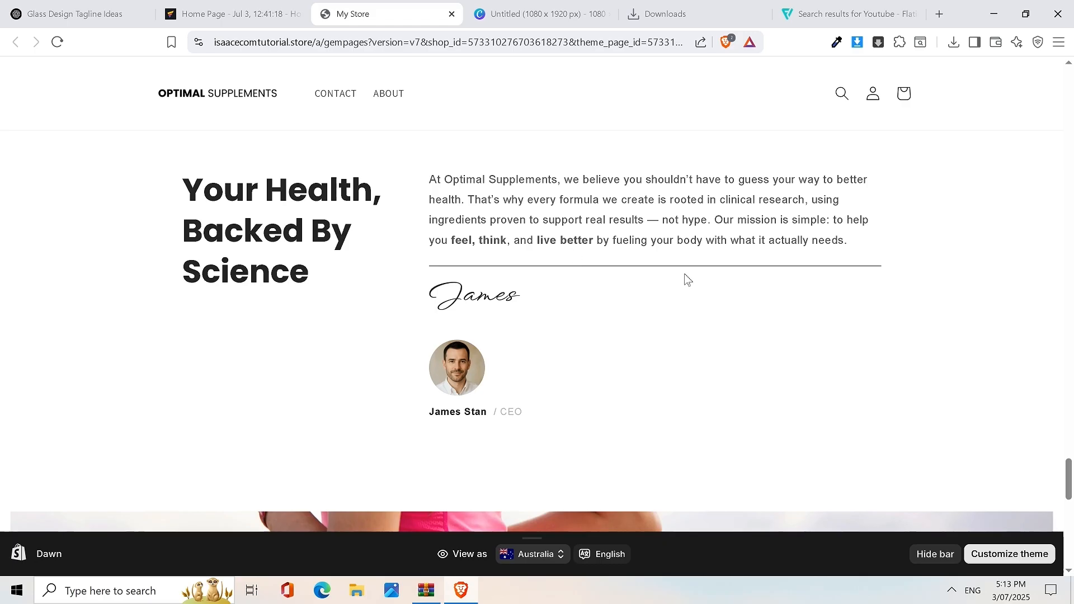
{"action": "scroll", "coordinate": [682, 178], "scroll_direction": "up", "scroll_amount": 3}
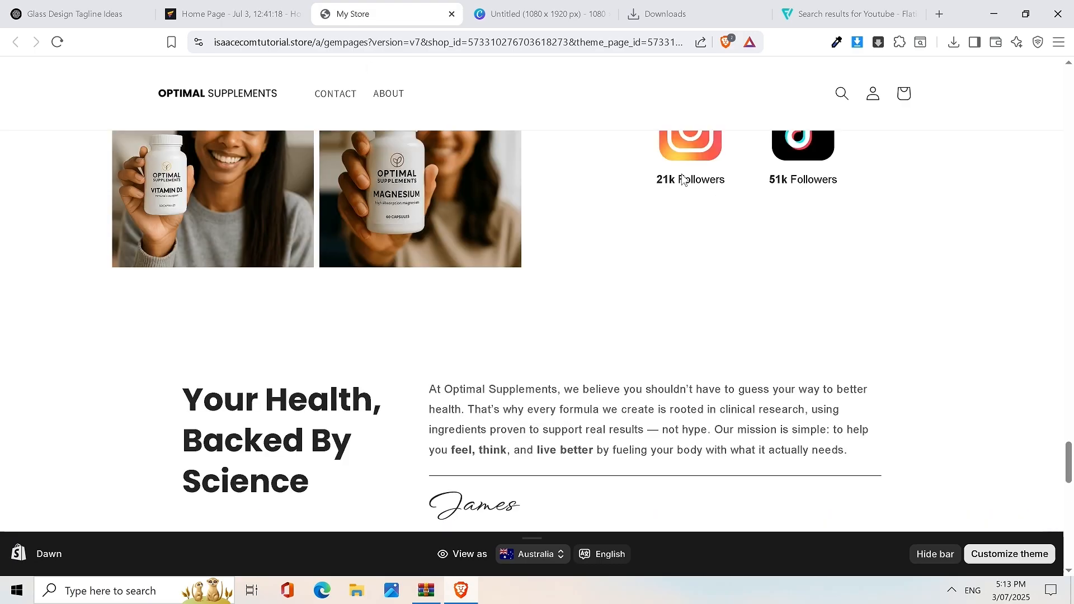
Step: Examine the "Your Health, Backed By Science" section on the My Store reference page, including its heading, paragraph, signature and CEO photo
{"action": "left_click_drag", "start_coordinate": [1068, 450], "coordinate": [1071, 232]}
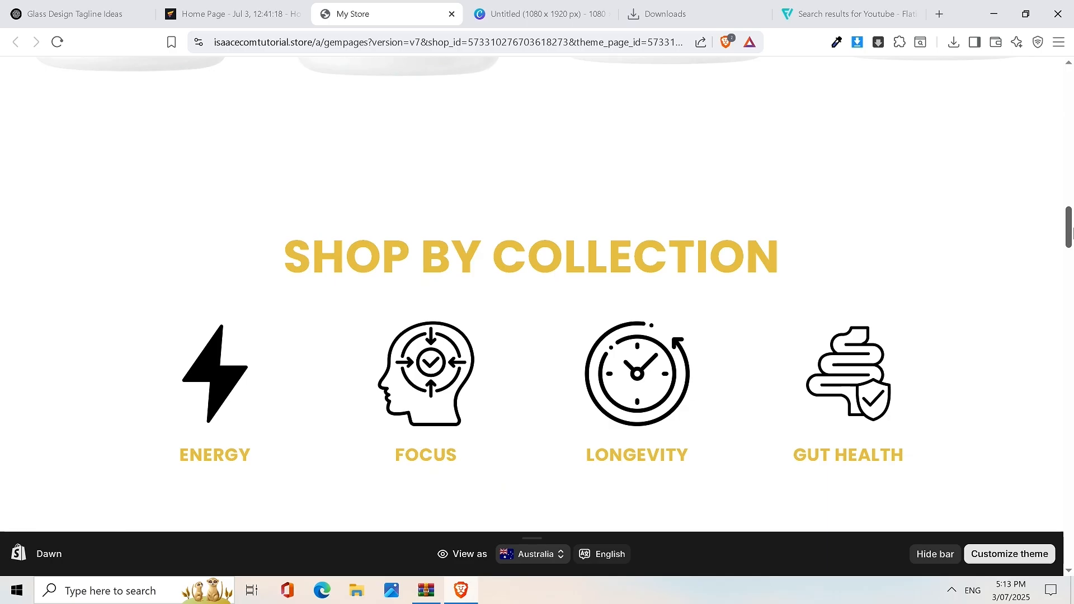
{"action": "mouse_move", "coordinate": [1070, 232]}
{"action": "left_mouse_down"}
{"action": "mouse_move", "coordinate": [1057, 274]}
{"action": "mouse_move", "coordinate": [1057, 59]}
{"action": "mouse_move", "coordinate": [1055, 187]}
{"action": "mouse_move", "coordinate": [1025, 398]}
{"action": "mouse_move", "coordinate": [1020, 226]}
{"action": "mouse_move", "coordinate": [966, 380]}
{"action": "left_mouse_up"}
{"action": "scroll", "coordinate": [907, 362], "scroll_direction": "down", "scroll_amount": 5}
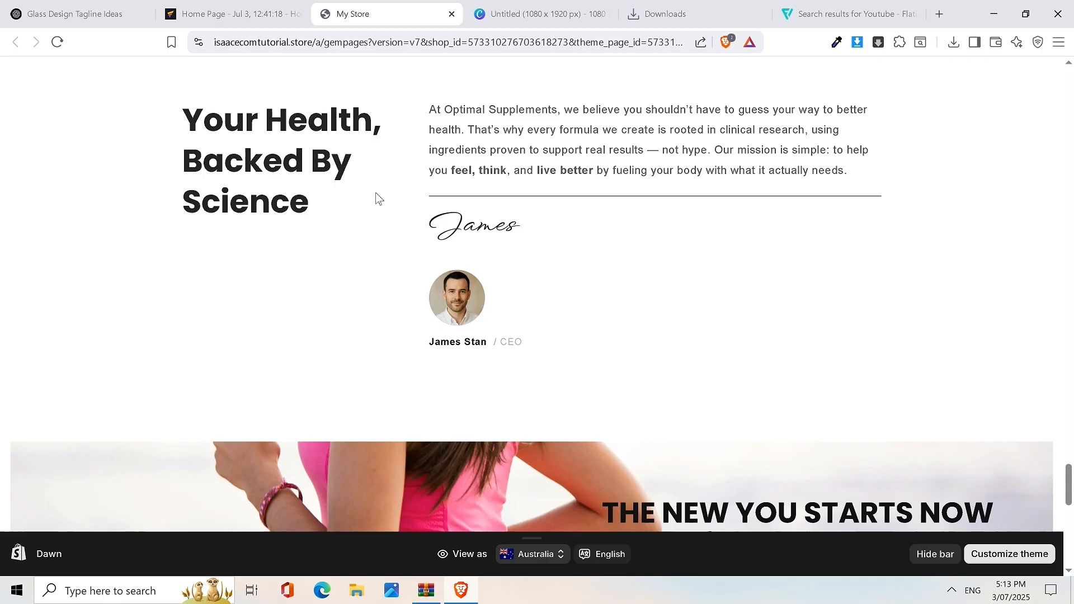
{"action": "scroll", "coordinate": [855, 314], "scroll_direction": "up", "scroll_amount": 1}
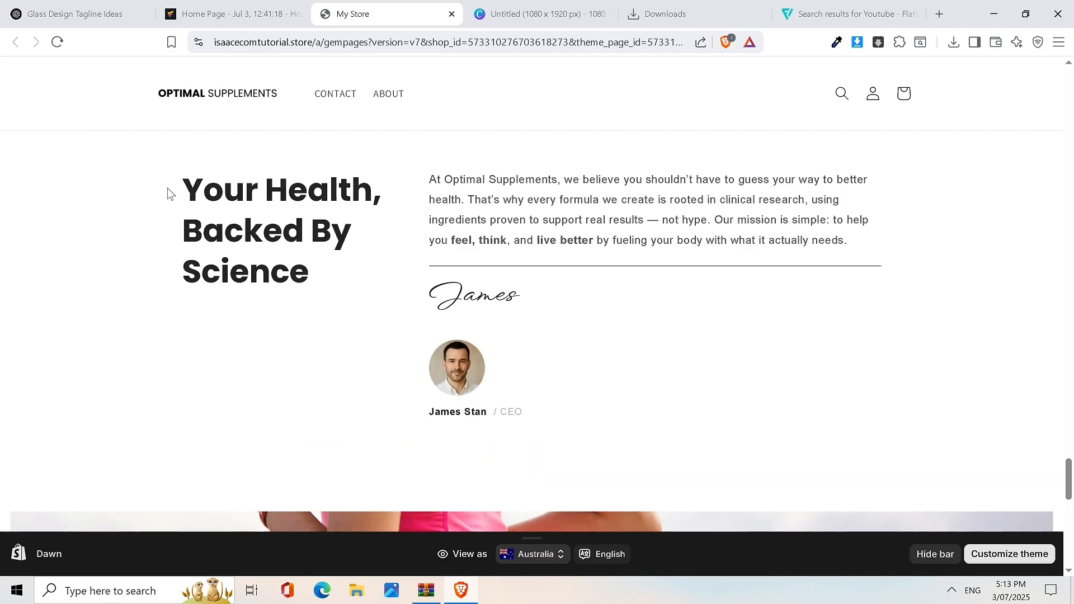
{"action": "left_click_drag", "start_coordinate": [167, 192], "coordinate": [362, 312]}
{"action": "mouse_move", "coordinate": [612, 200]}
{"action": "left_mouse_down"}
{"action": "mouse_move", "coordinate": [460, 217]}
{"action": "mouse_move", "coordinate": [441, 180]}
{"action": "mouse_move", "coordinate": [690, 260]}
{"action": "left_mouse_up"}
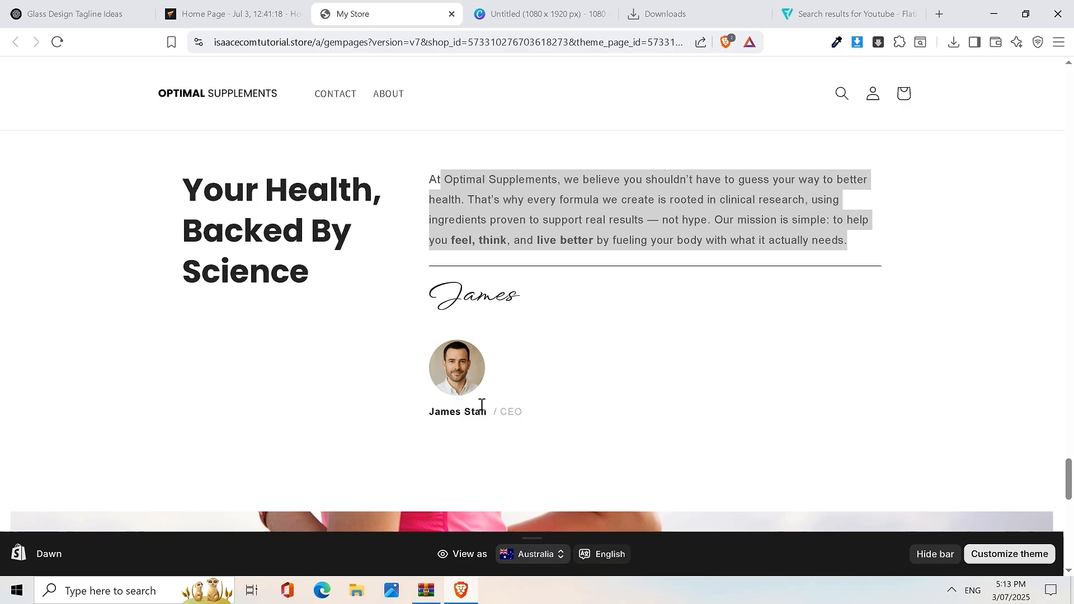
Step: In the GemPages editor, add the Brand Story section template "Content - Style 3" below the "Follow Along" section
{"action": "left_click", "coordinate": [262, 13]}
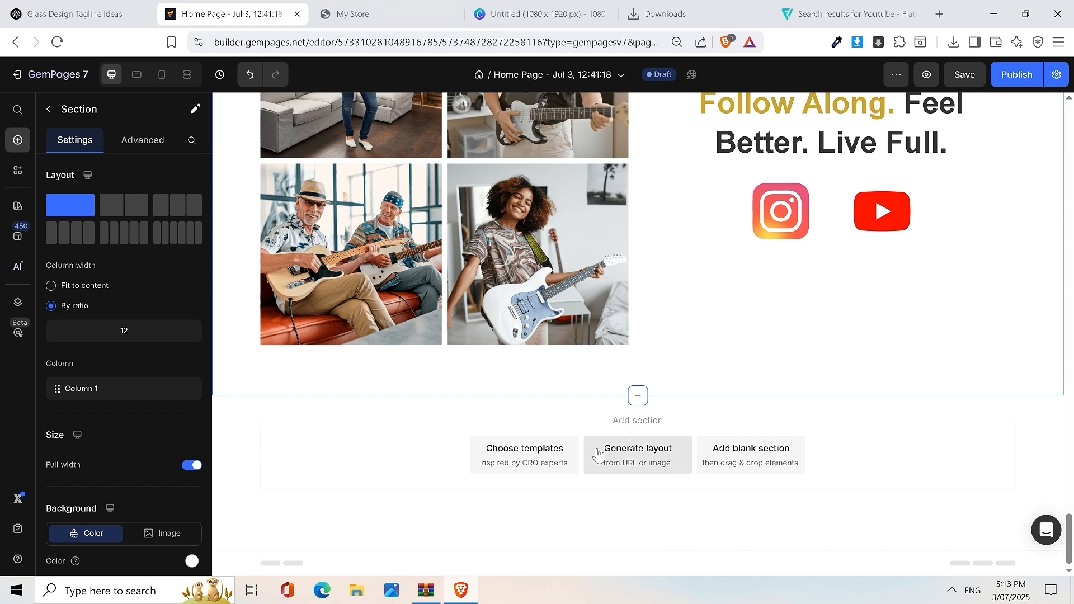
{"action": "left_click", "coordinate": [552, 466]}
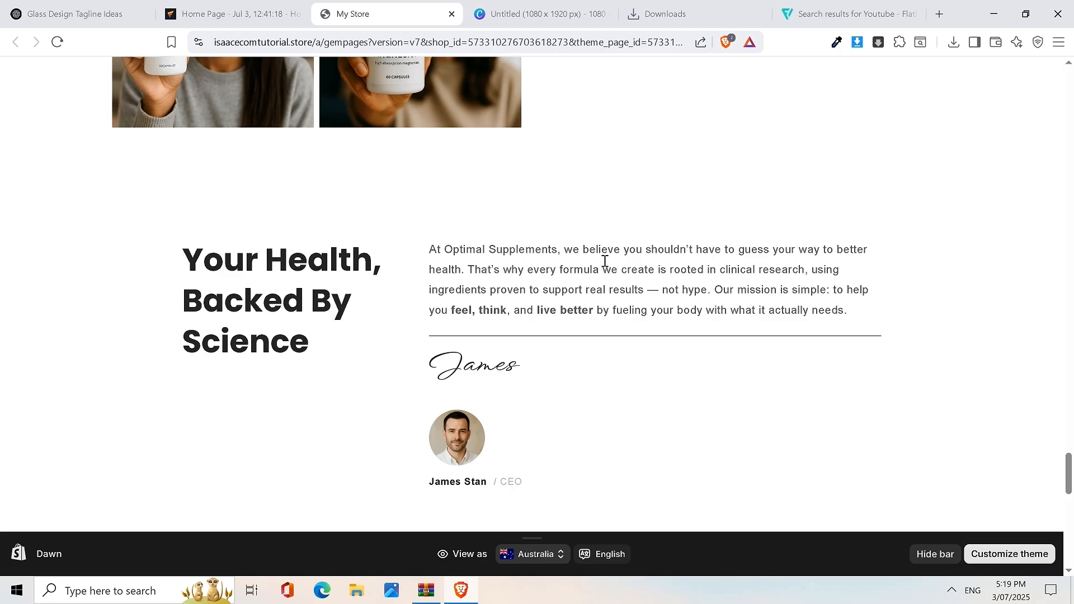
{"action": "left_click", "coordinate": [228, 16]}
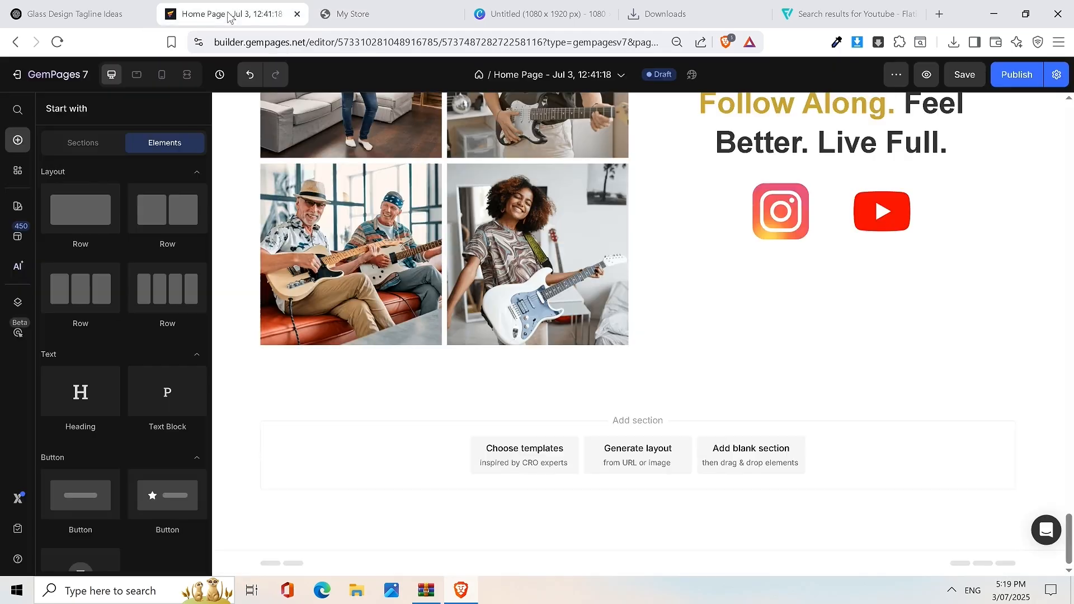
{"action": "left_click", "coordinate": [538, 453]}
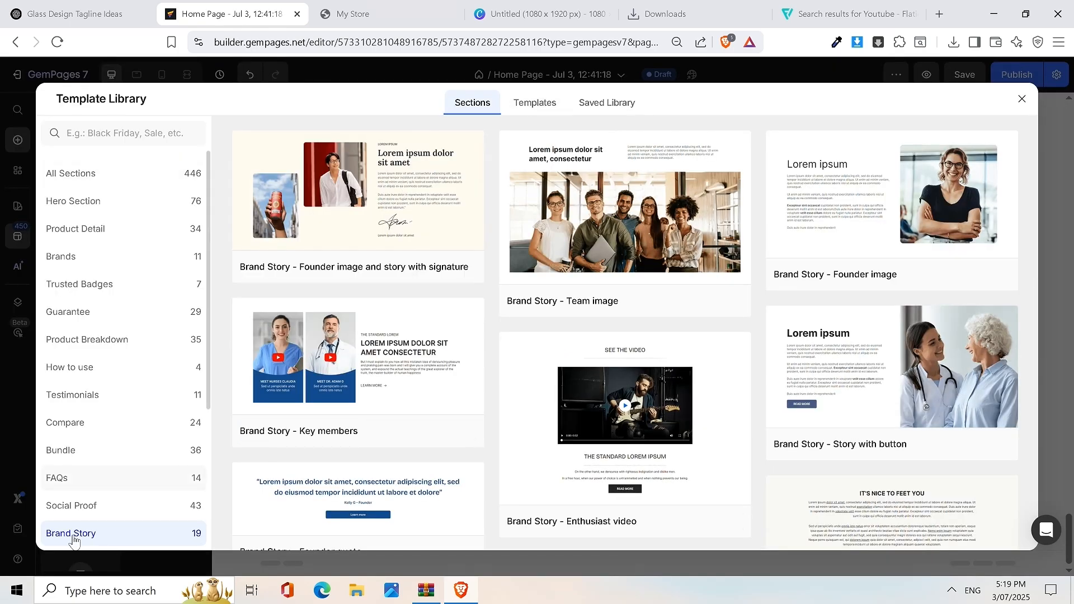
{"action": "scroll", "coordinate": [701, 316], "scroll_direction": "down", "scroll_amount": 1}
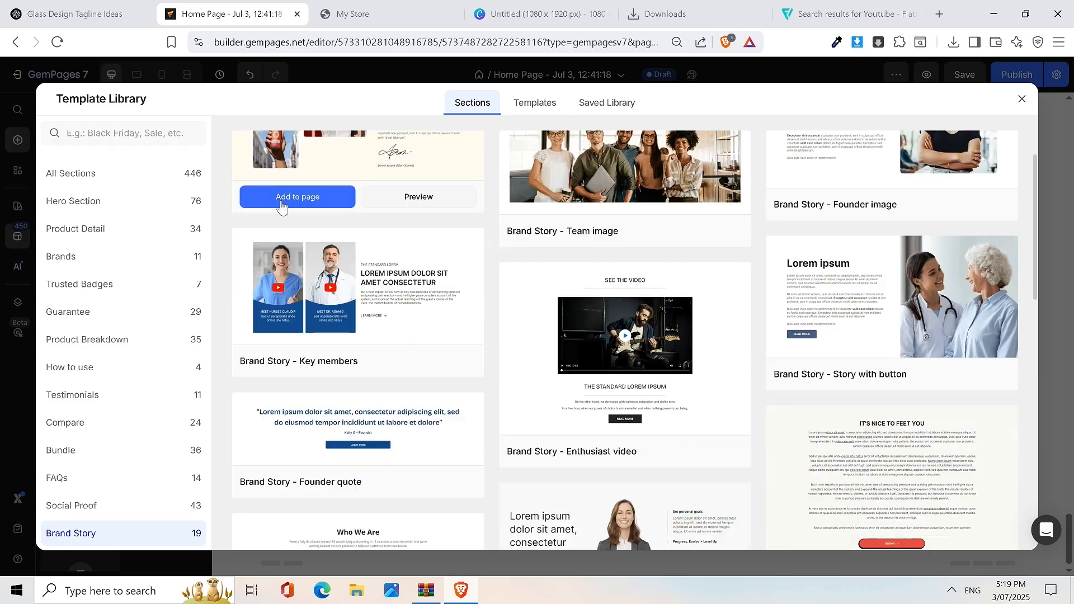
{"action": "scroll", "coordinate": [701, 316], "scroll_direction": "down", "scroll_amount": 4}
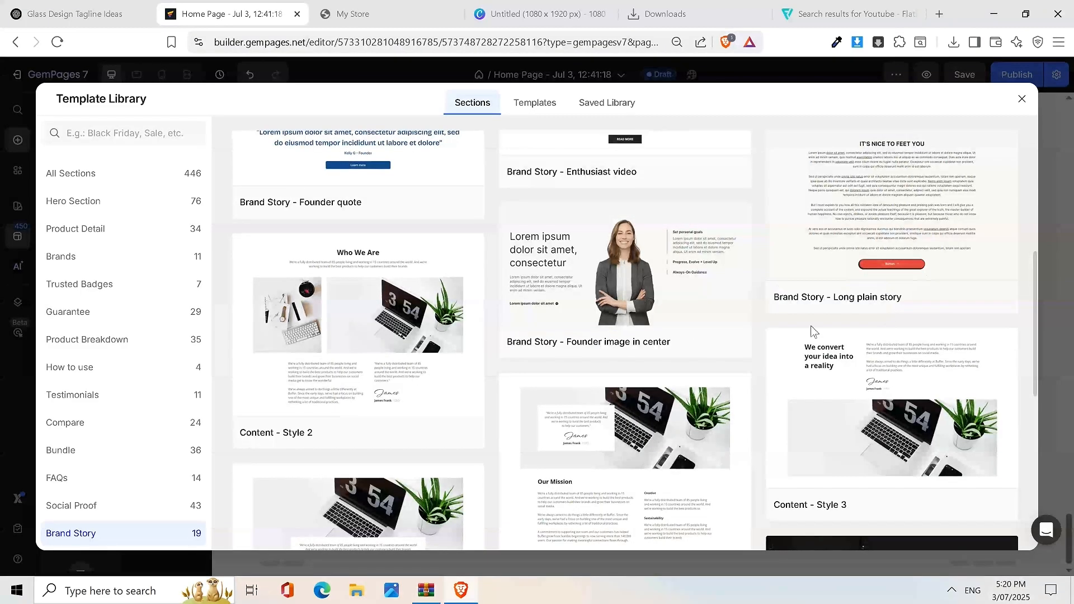
{"action": "scroll", "coordinate": [655, 250], "scroll_direction": "down", "scroll_amount": 4}
{"action": "scroll", "coordinate": [657, 244], "scroll_direction": "up", "scroll_amount": 2}
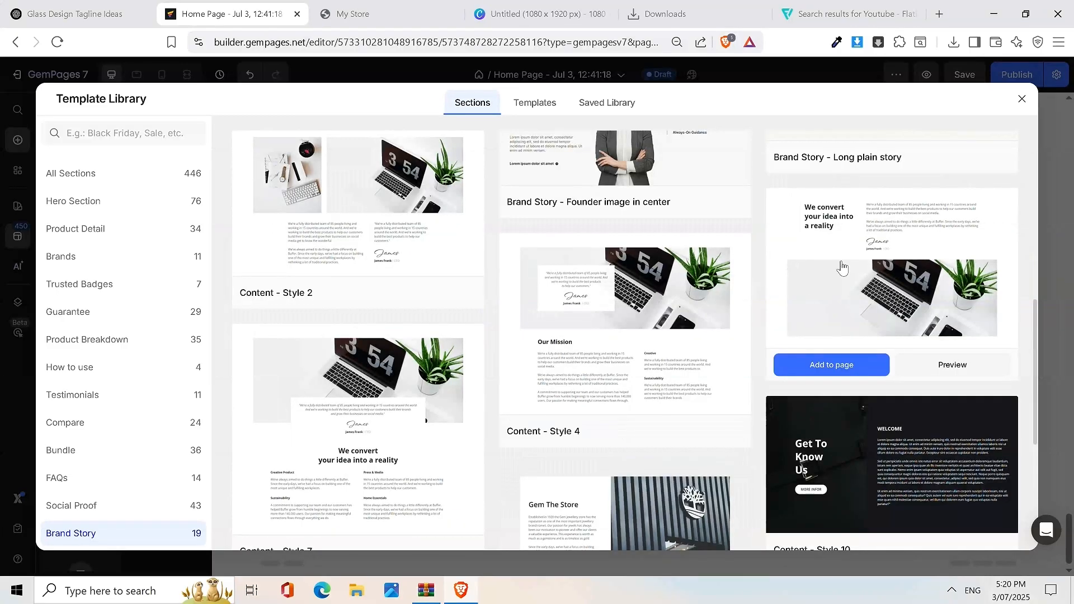
{"action": "left_click", "coordinate": [850, 365]}
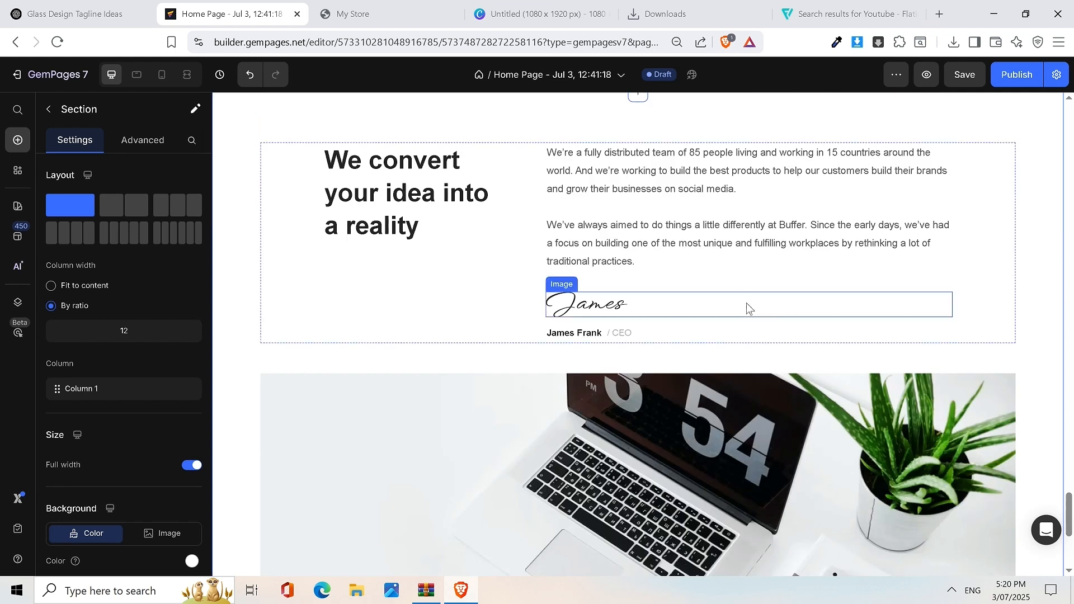
Step: Delete the wide laptop image beneath the text in the new "We convert your idea into a reality" section
{"action": "scroll", "coordinate": [760, 279], "scroll_direction": "up", "scroll_amount": 7}
{"action": "scroll", "coordinate": [772, 269], "scroll_direction": "down", "scroll_amount": 10}
{"action": "right_click", "coordinate": [690, 313]}
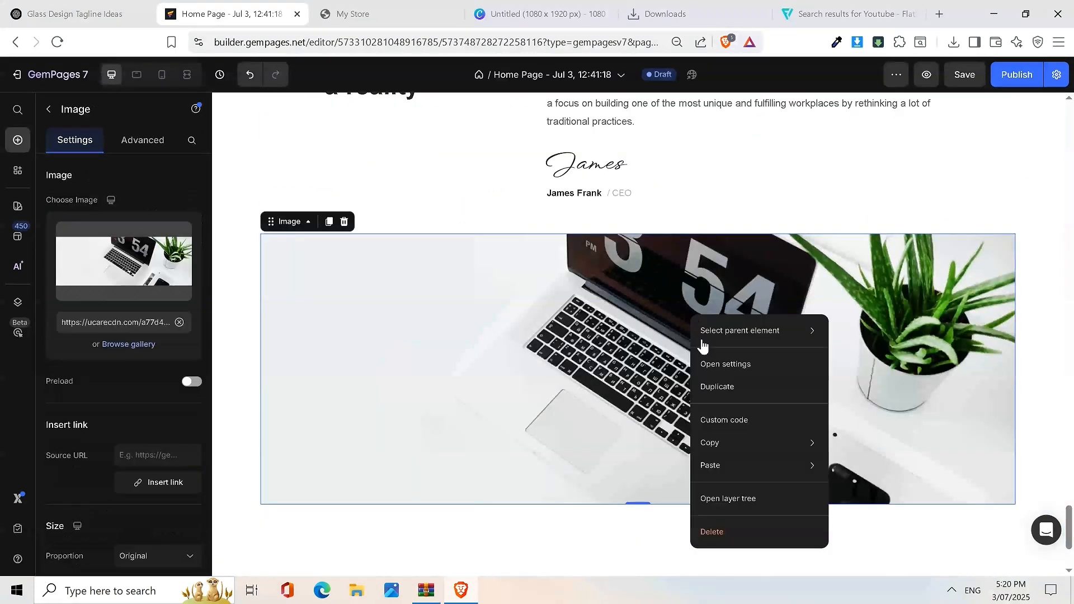
{"action": "left_click", "coordinate": [737, 536]}
{"action": "scroll", "coordinate": [781, 347], "scroll_direction": "up", "scroll_amount": 4}
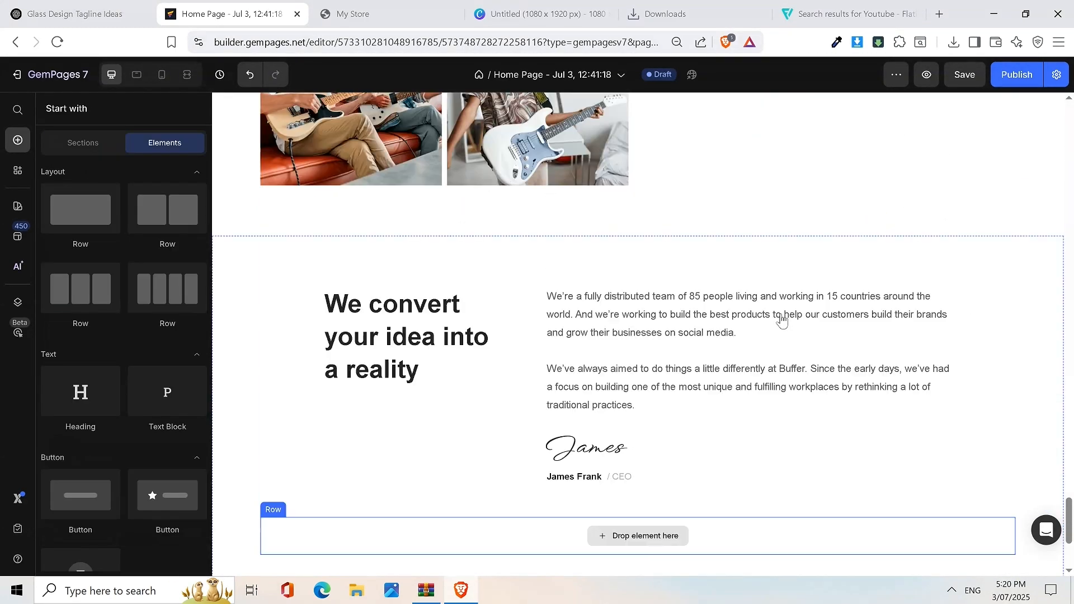
Step: Compare the new brand story section with the reference page's version and look over the whole home page in the editor
{"action": "left_click", "coordinate": [396, 9]}
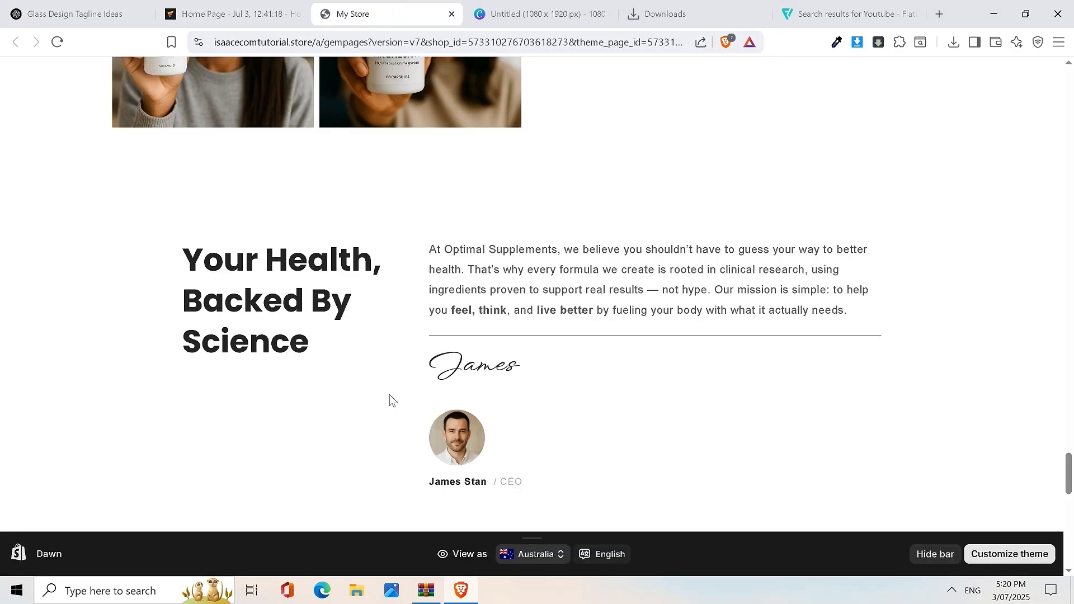
{"action": "left_click", "coordinate": [241, 10]}
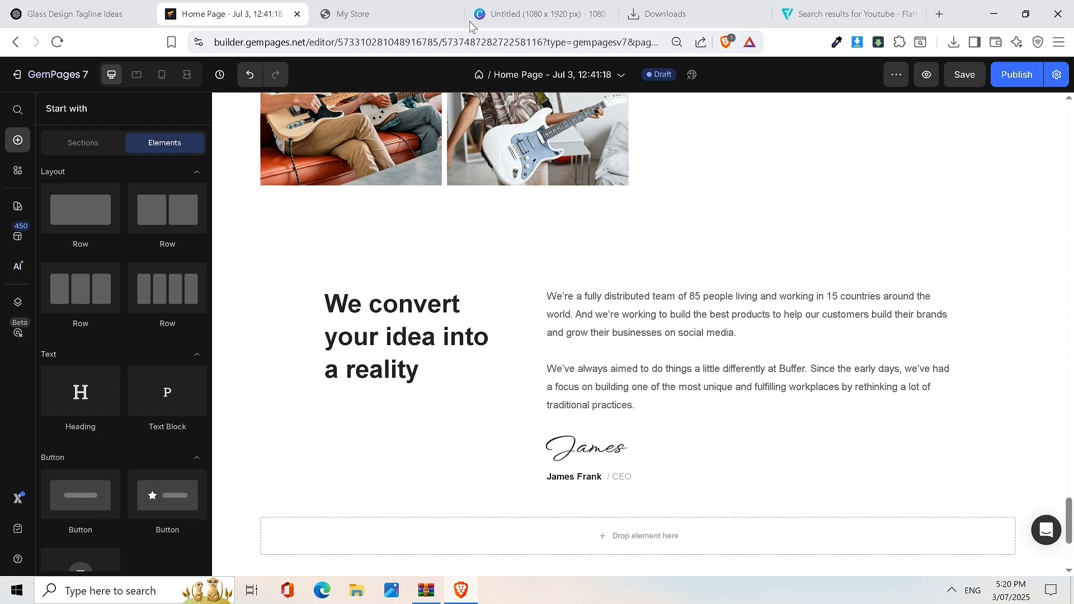
{"action": "left_click", "coordinate": [373, 11]}
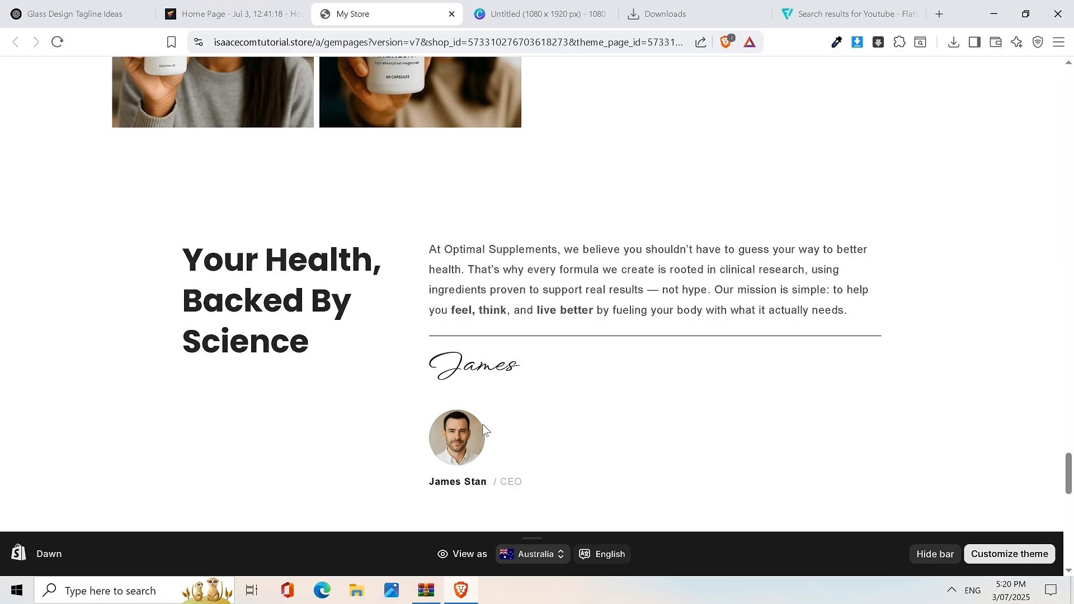
{"action": "left_click", "coordinate": [233, 13]}
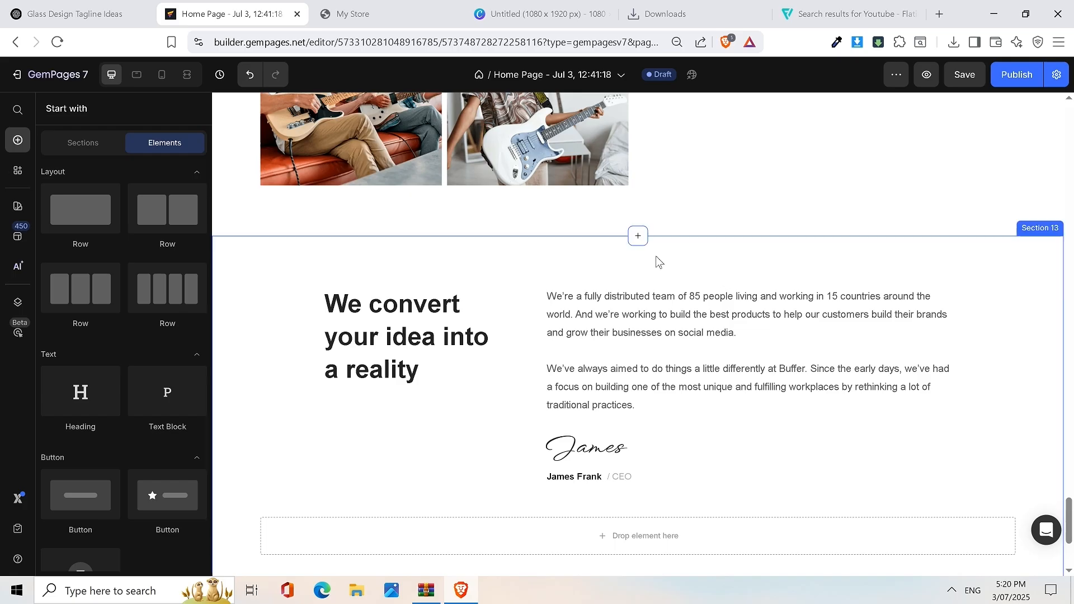
{"action": "left_click_drag", "start_coordinate": [1068, 520], "coordinate": [1069, 112]}
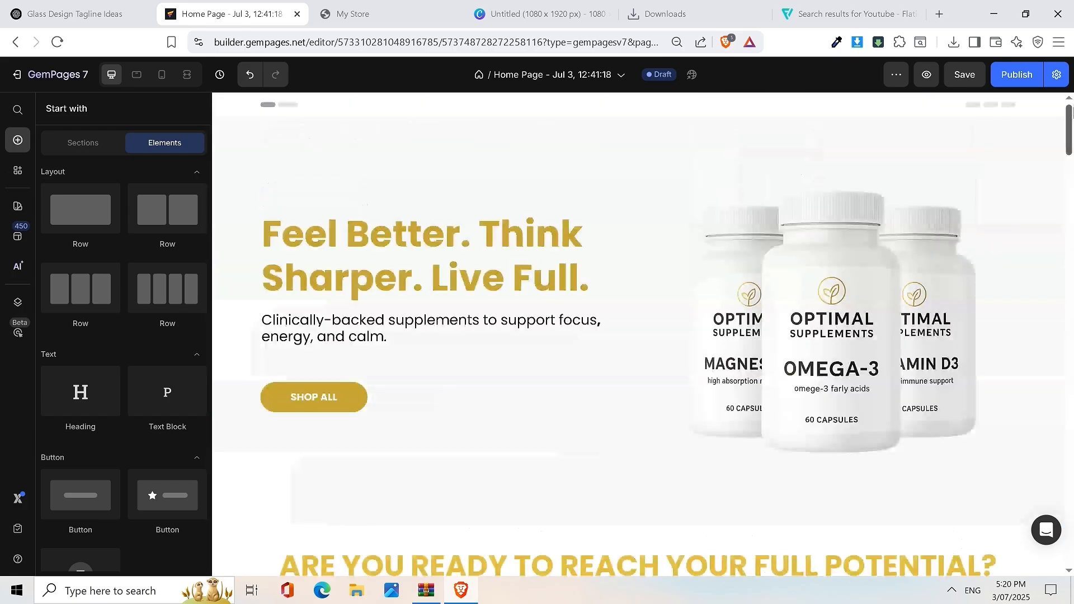
{"action": "left_click_drag", "start_coordinate": [1071, 160], "coordinate": [1070, 553]}
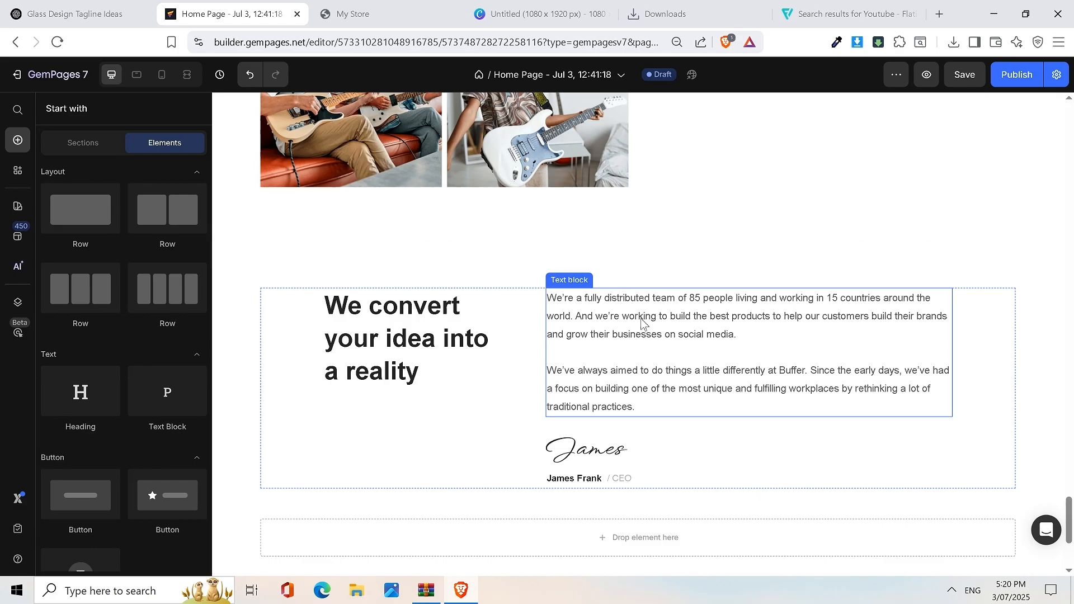
Step: Replace the "We convert your idea into a reality" heading with "Your Health, backed by Science", following the reference page
{"action": "left_click", "coordinate": [396, 6]}
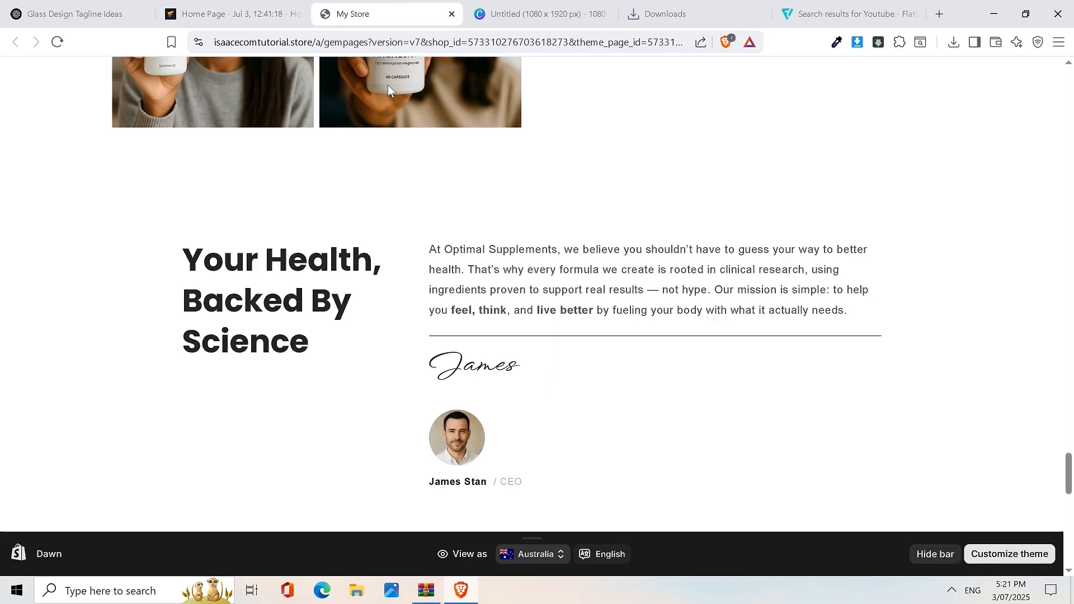
{"action": "triple_click", "coordinate": [256, 264]}
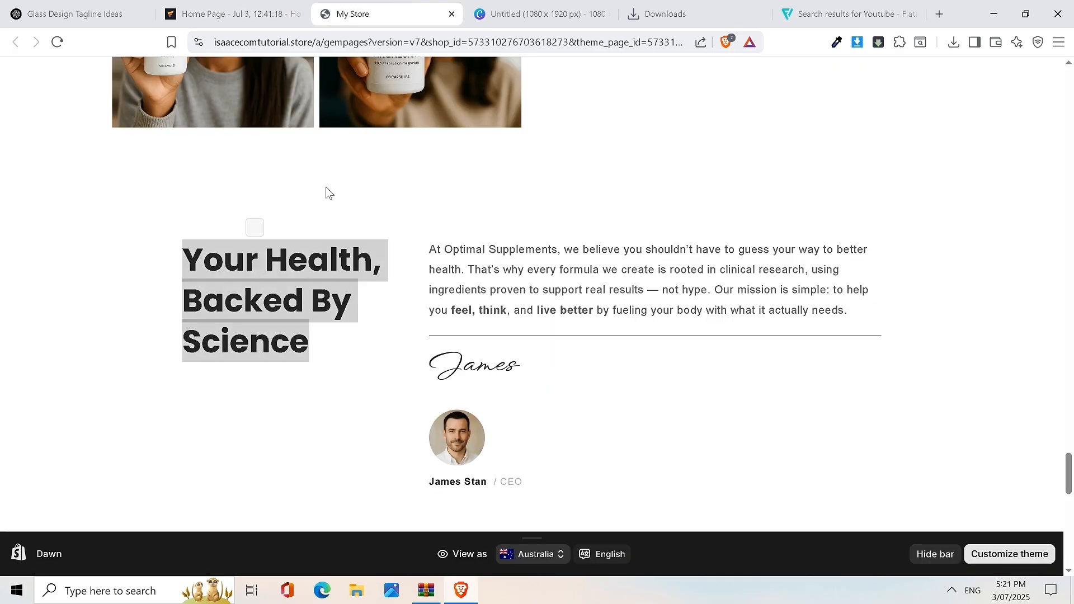
{"action": "left_click", "coordinate": [229, 13]}
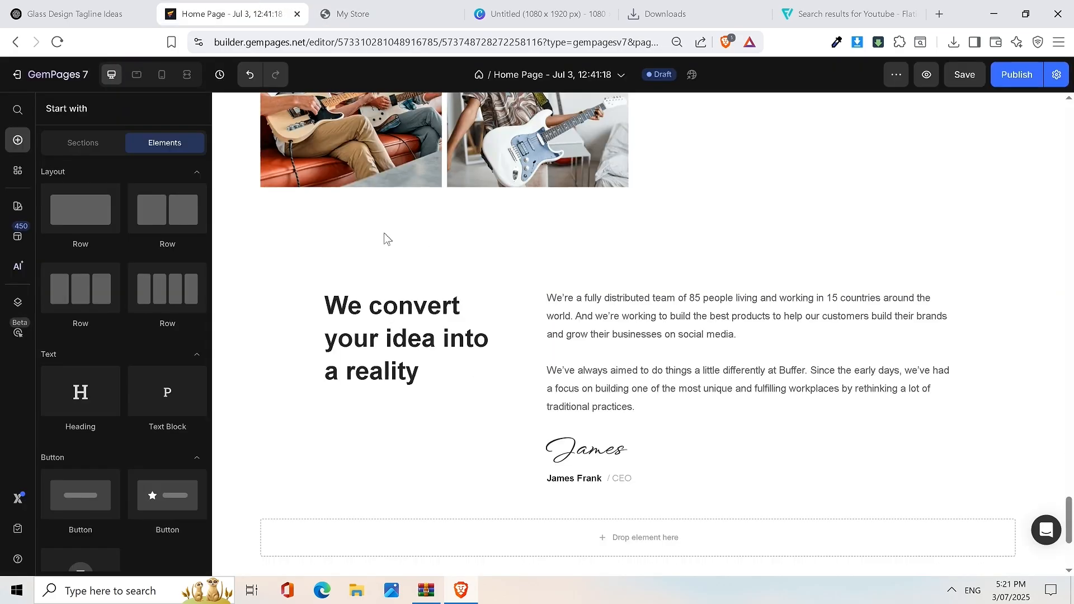
{"action": "triple_click", "coordinate": [382, 350]}
{"action": "left_click", "coordinate": [385, 337]}
{"action": "triple_click", "coordinate": [391, 338]}
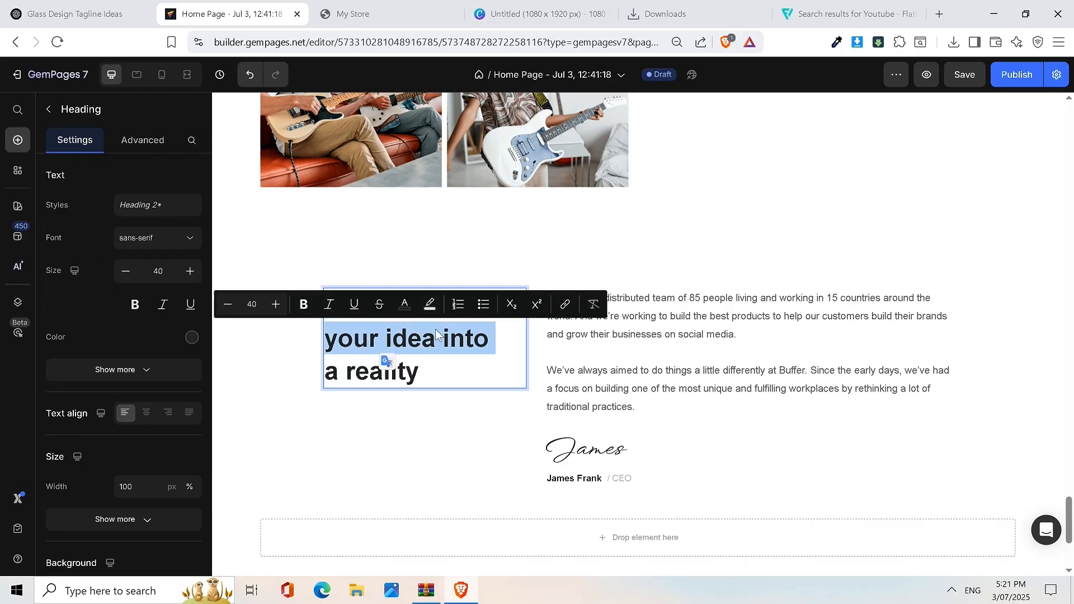
{"action": "key", "text": "ctrl+a"}
{"action": "type", "text": "Your Health, backed by Science"}
{"action": "key", "text": "BackSpace"}
Step: Copy the full paragraph starting "At Optimal Supplements, we believe" from the My Store reference page
{"action": "left_click", "coordinate": [637, 340]}
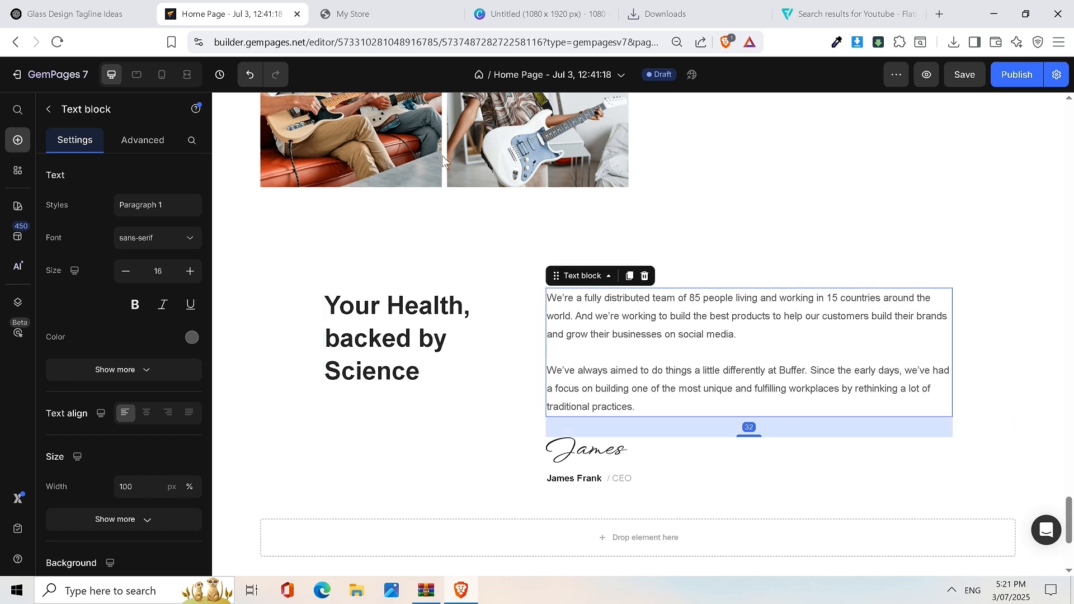
{"action": "left_click", "coordinate": [373, 6]}
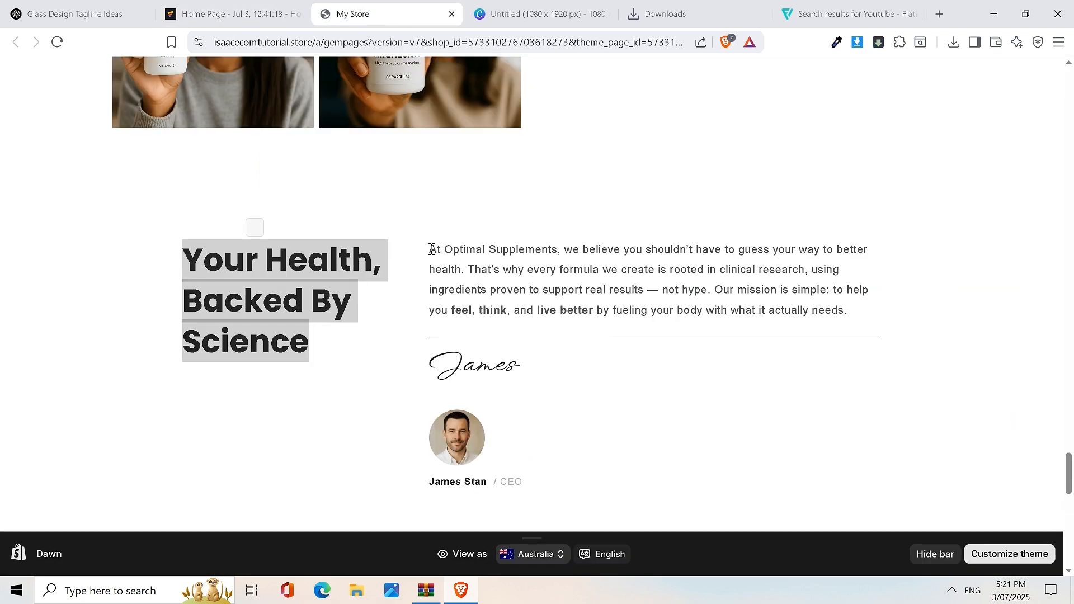
{"action": "triple_click", "coordinate": [761, 302]}
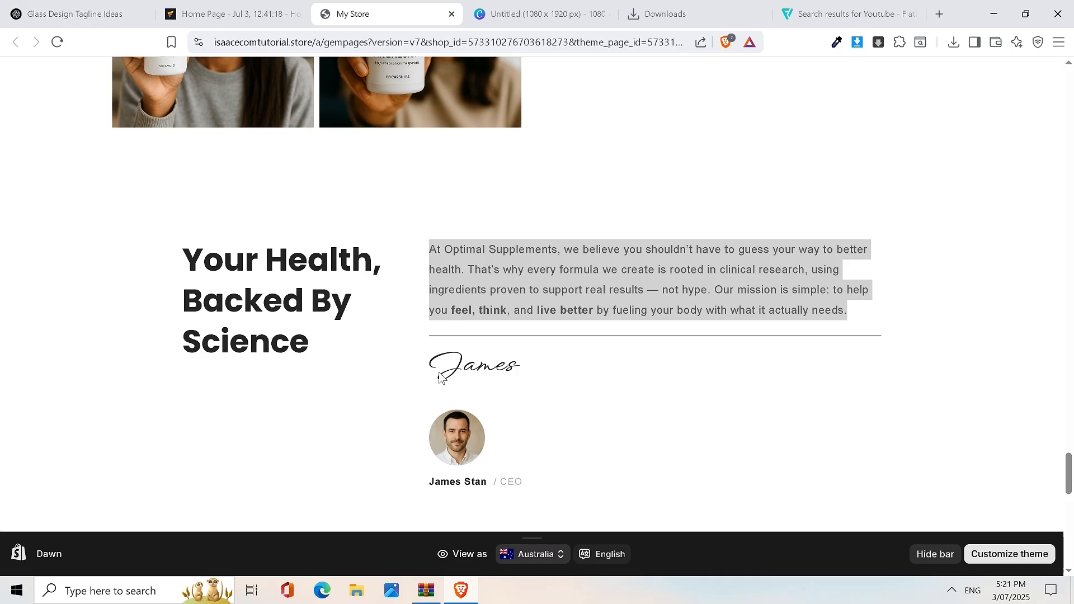
{"action": "left_click", "coordinate": [414, 251]}
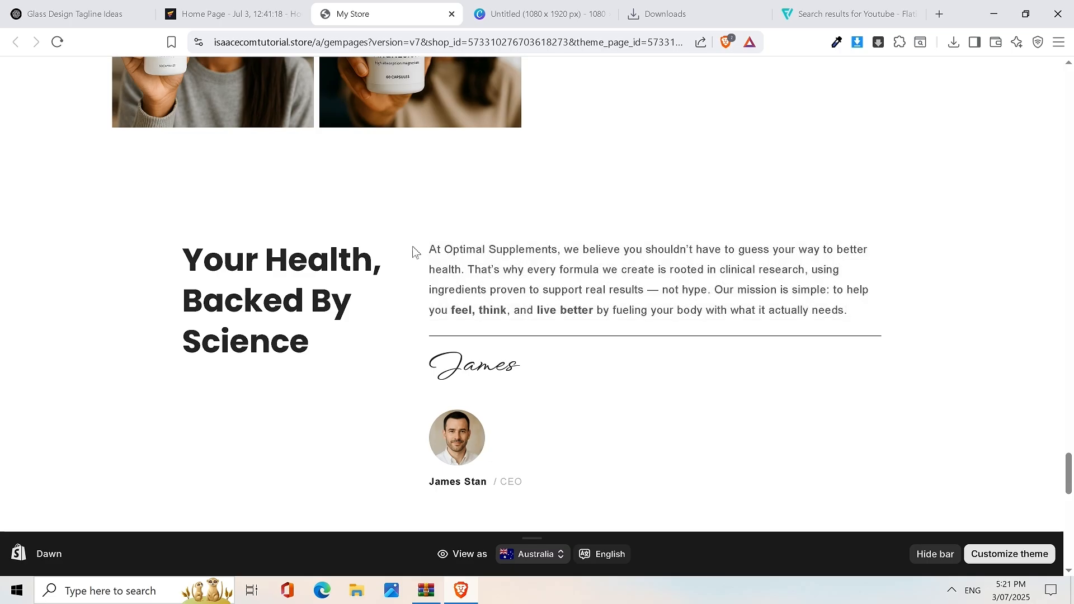
{"action": "left_click_drag", "start_coordinate": [407, 246], "coordinate": [877, 309]}
{"action": "left_click", "coordinate": [869, 300]}
{"action": "left_click_drag", "start_coordinate": [415, 247], "coordinate": [861, 344]}
{"action": "left_click", "coordinate": [842, 312]}
{"action": "left_click_drag", "start_coordinate": [430, 244], "coordinate": [836, 326]}
{"action": "key", "text": "ctrl+c"}
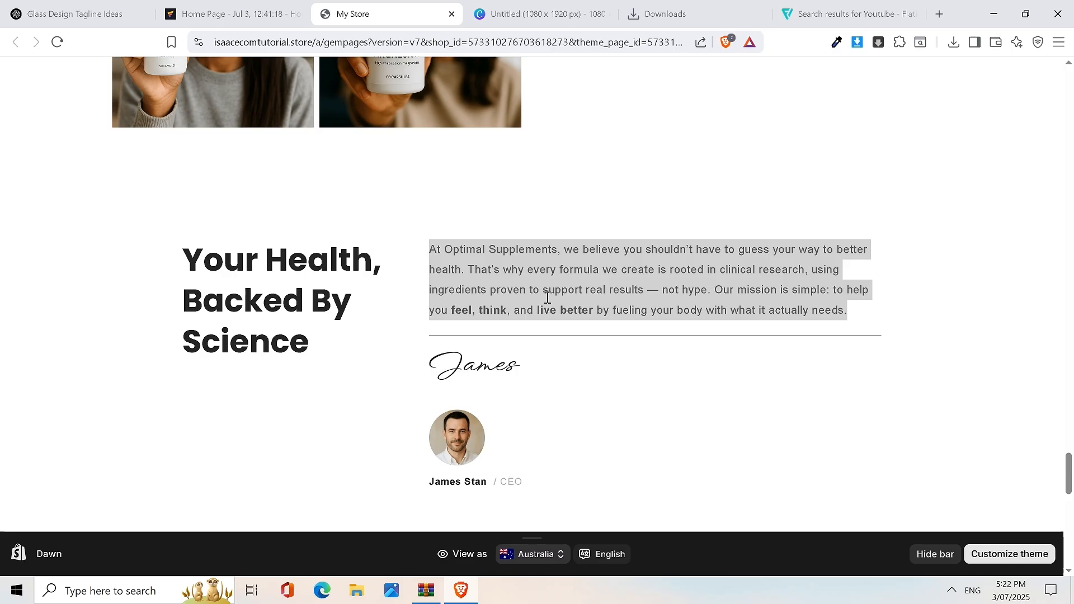
Step: Replace the placeholder text block beside the "Your Health, backed by Science" heading in GemPages with the copied Optimal Supplements paragraph
{"action": "left_click", "coordinate": [230, 14]}
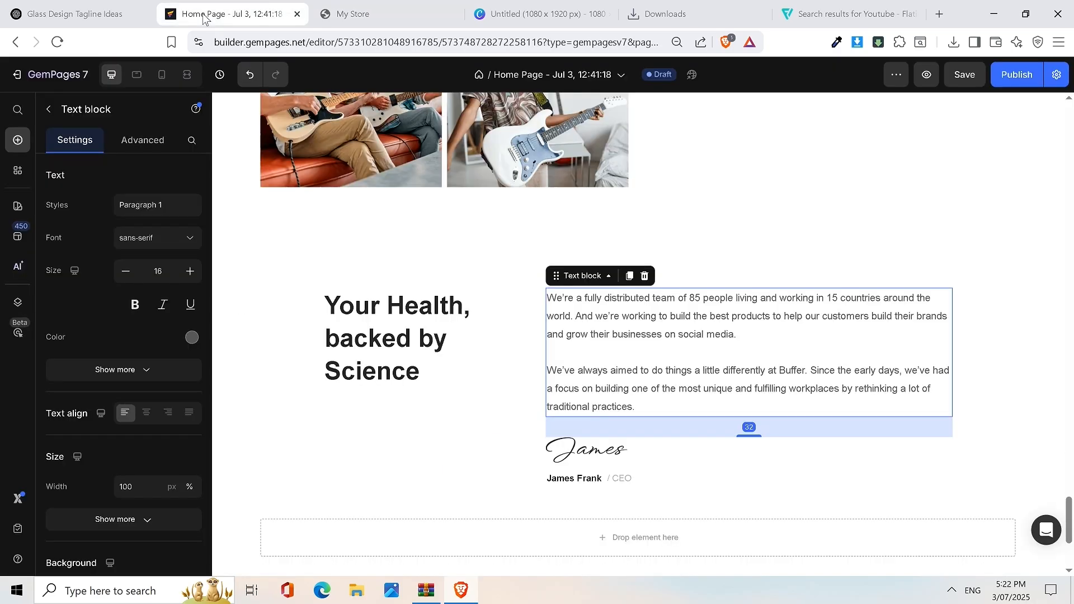
{"action": "triple_click", "coordinate": [618, 334]}
{"action": "key", "text": "ctrl+a"}
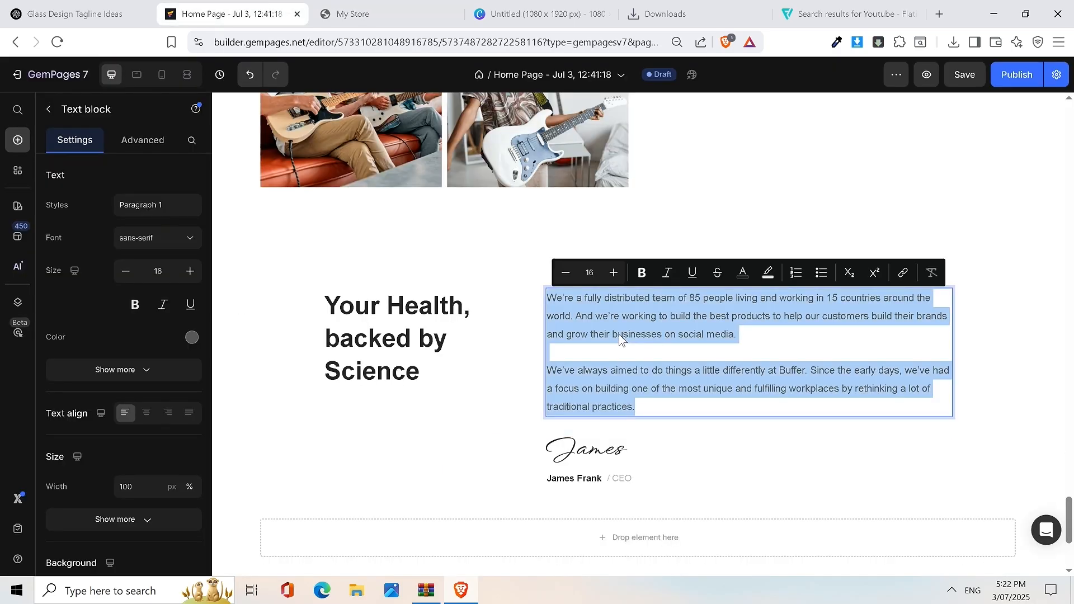
{"action": "key", "text": "BackSpace"}
{"action": "key", "text": "ctrl+v"}
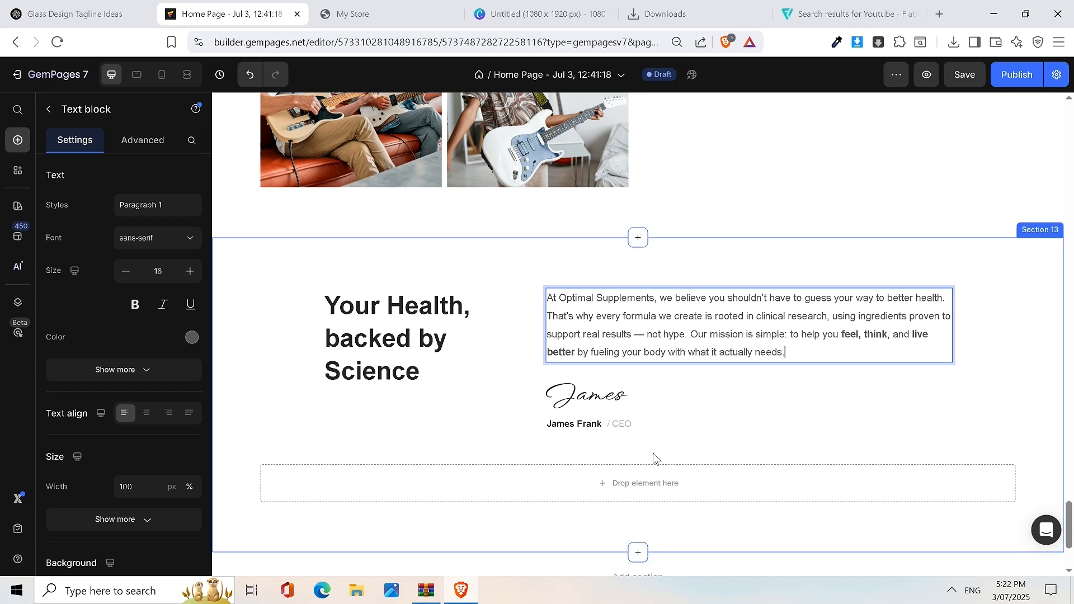
Step: Delete the handwritten signature image between the paragraph and the CEO name line
{"action": "left_click", "coordinate": [594, 406]}
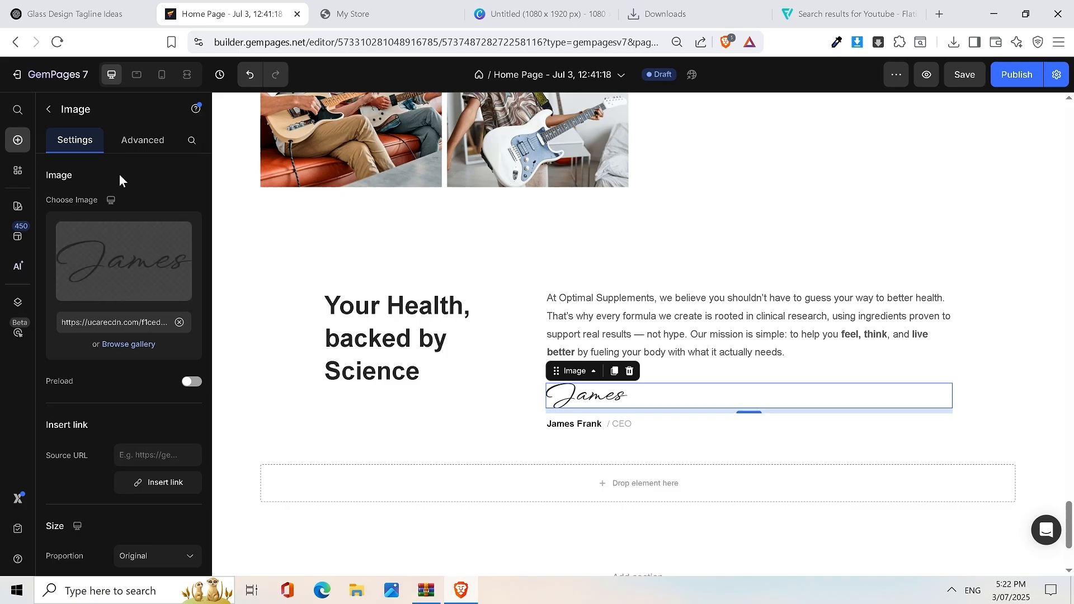
{"action": "left_click", "coordinate": [178, 234]}
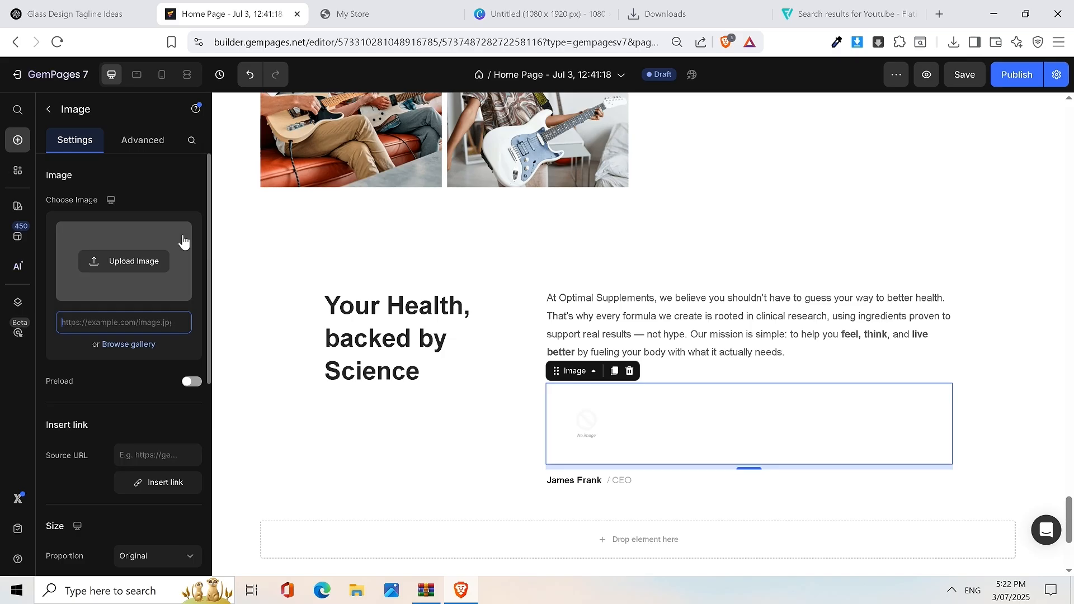
{"action": "left_click", "coordinate": [629, 372]}
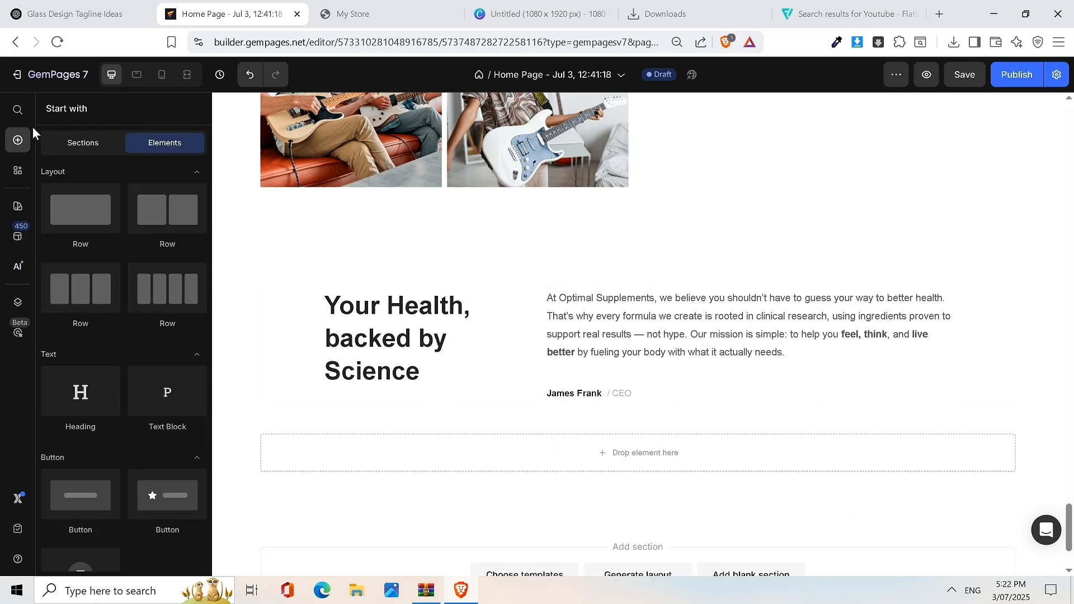
Step: Add a circular image element between the Optimal Supplements paragraph and the CEO name line, and align it left
{"action": "left_click", "coordinate": [17, 110]}
{"action": "left_click", "coordinate": [100, 110]}
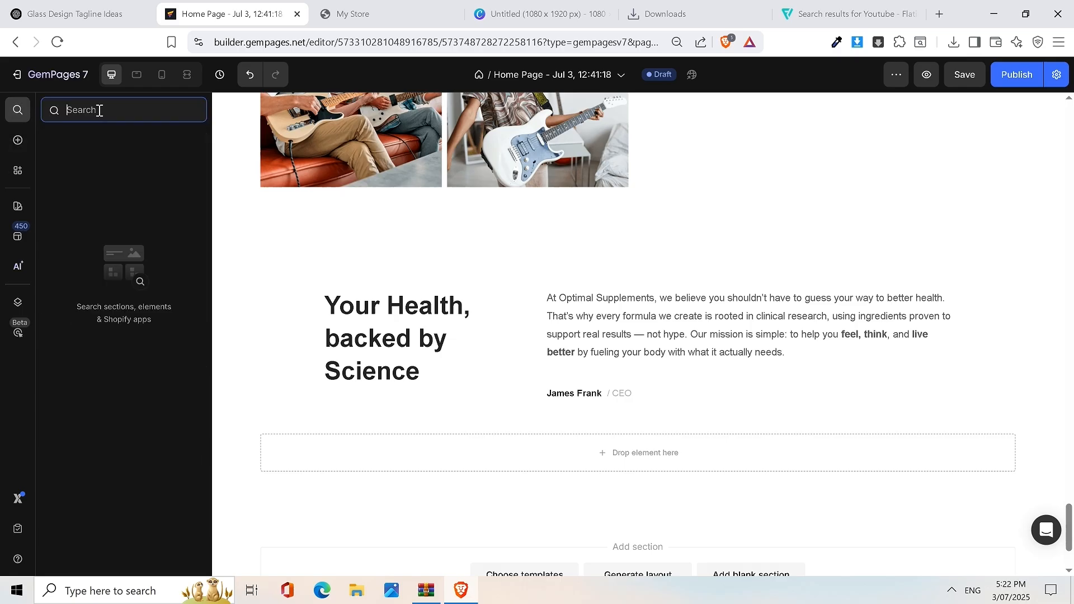
{"action": "type", "text": "image"}
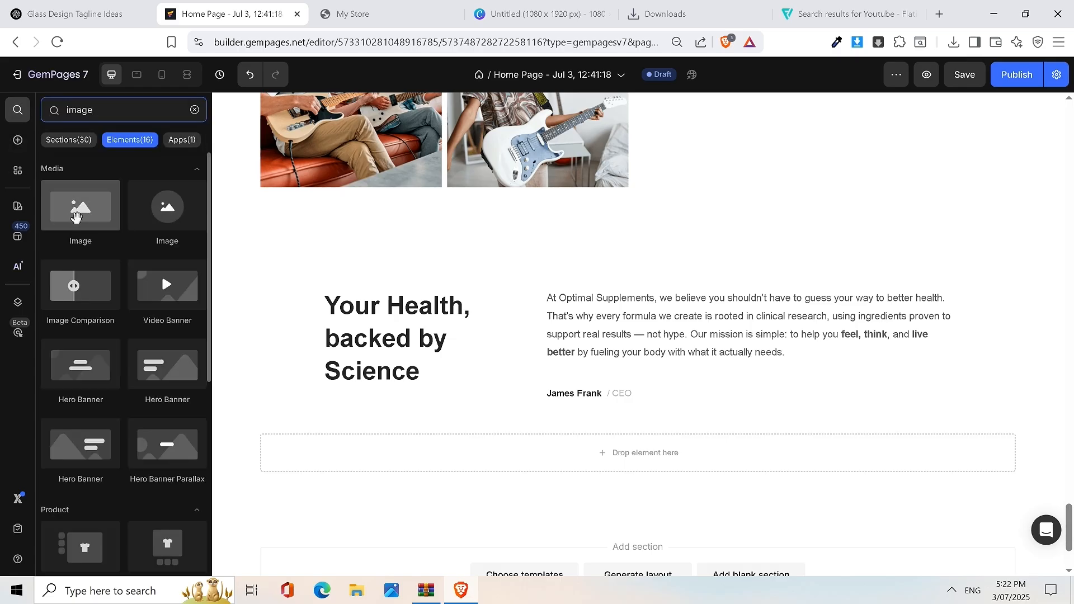
{"action": "left_click_drag", "start_coordinate": [166, 209], "coordinate": [559, 367]}
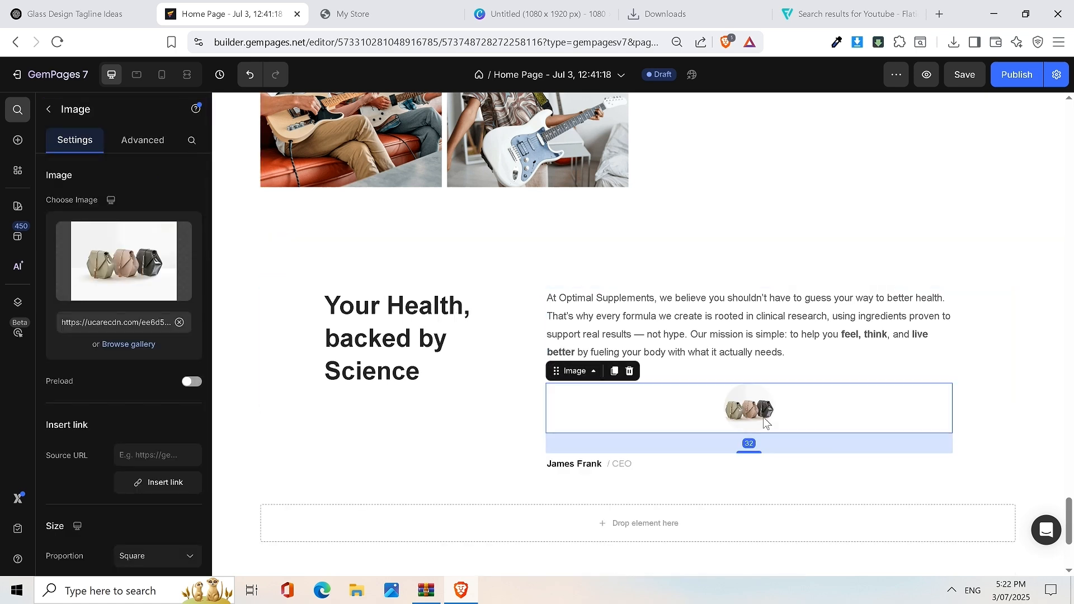
{"action": "scroll", "coordinate": [133, 354], "scroll_direction": "down", "scroll_amount": 6}
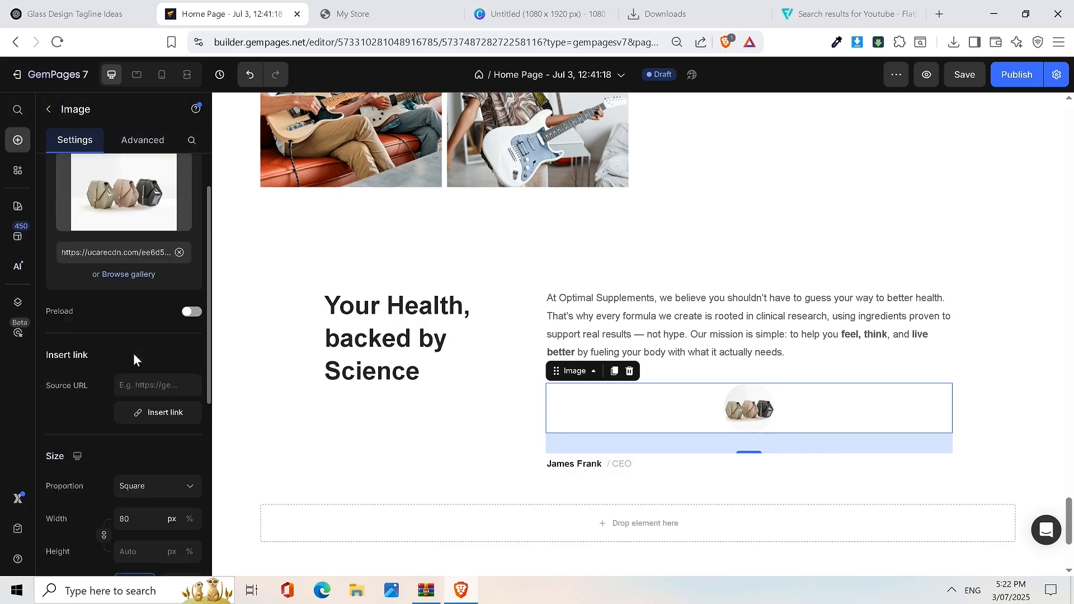
{"action": "scroll", "coordinate": [162, 361], "scroll_direction": "down", "scroll_amount": 3}
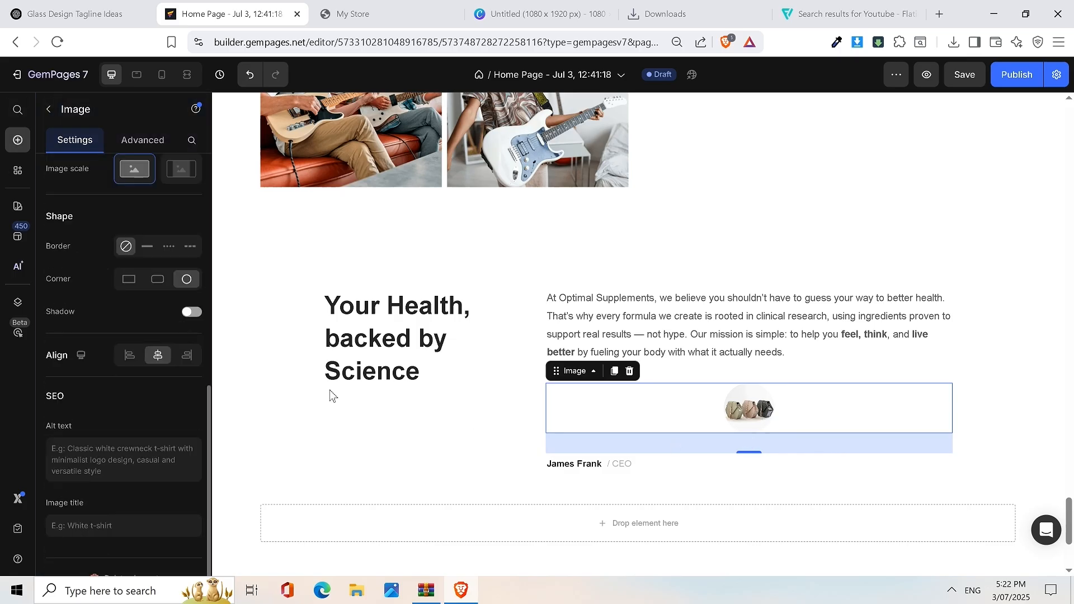
{"action": "left_click", "coordinate": [129, 358]}
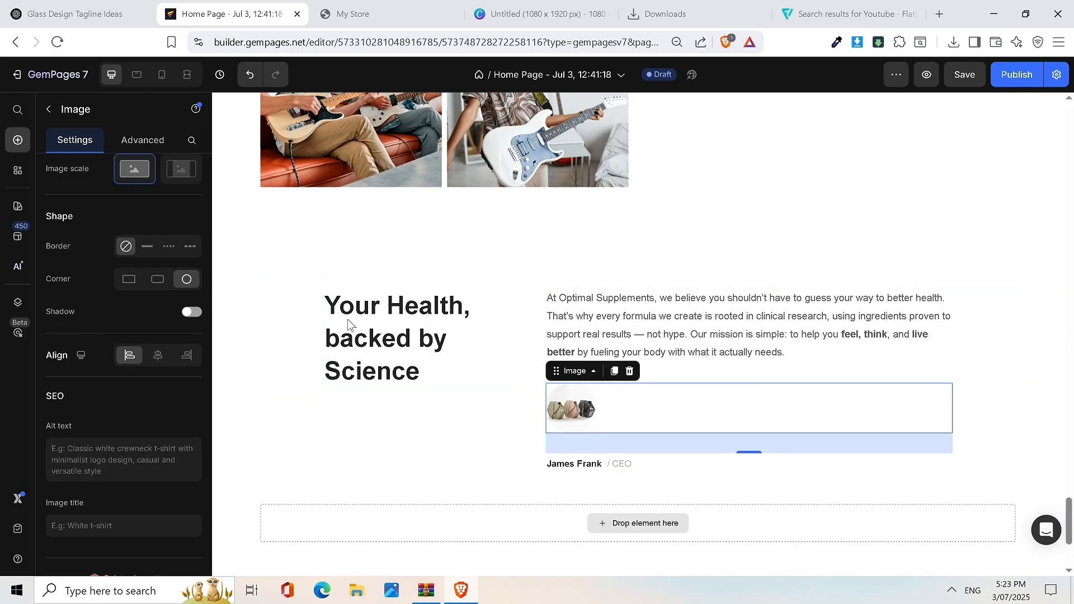
Step: Set the circular image's outer bottom spacing to 0 px so it sits directly above the CEO name line
{"action": "left_click", "coordinate": [454, 339]}
{"action": "left_click", "coordinate": [481, 382]}
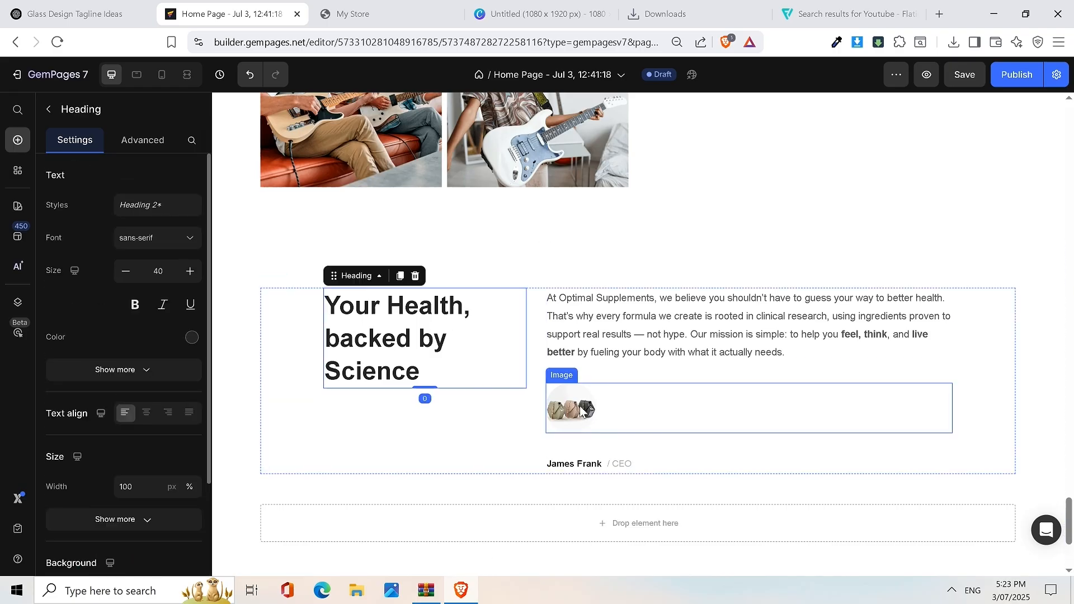
{"action": "left_click", "coordinate": [582, 412]}
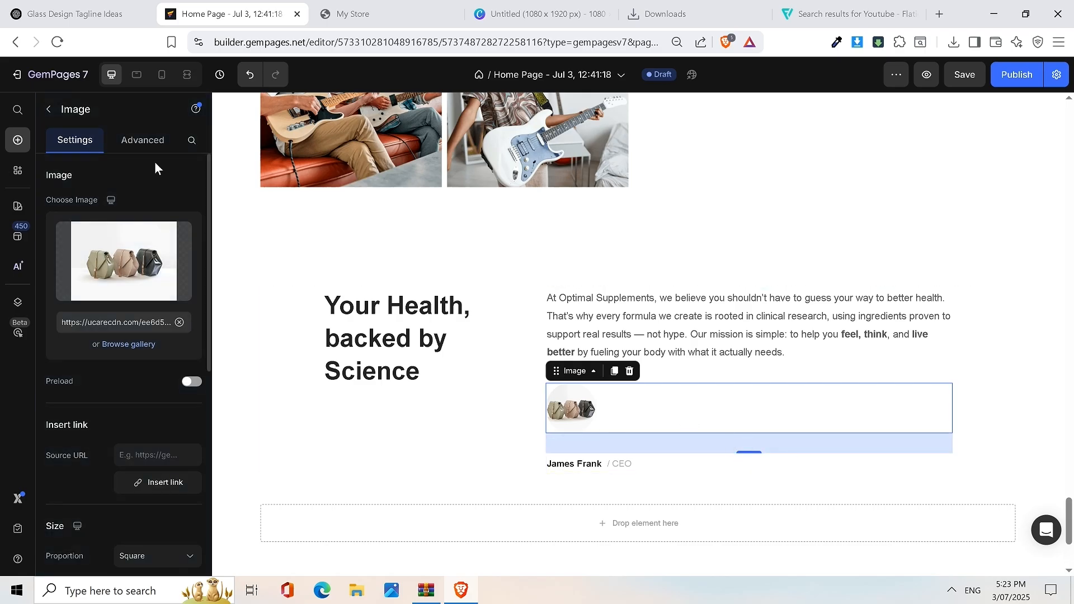
{"action": "left_click", "coordinate": [147, 145]}
{"action": "left_click", "coordinate": [124, 443]}
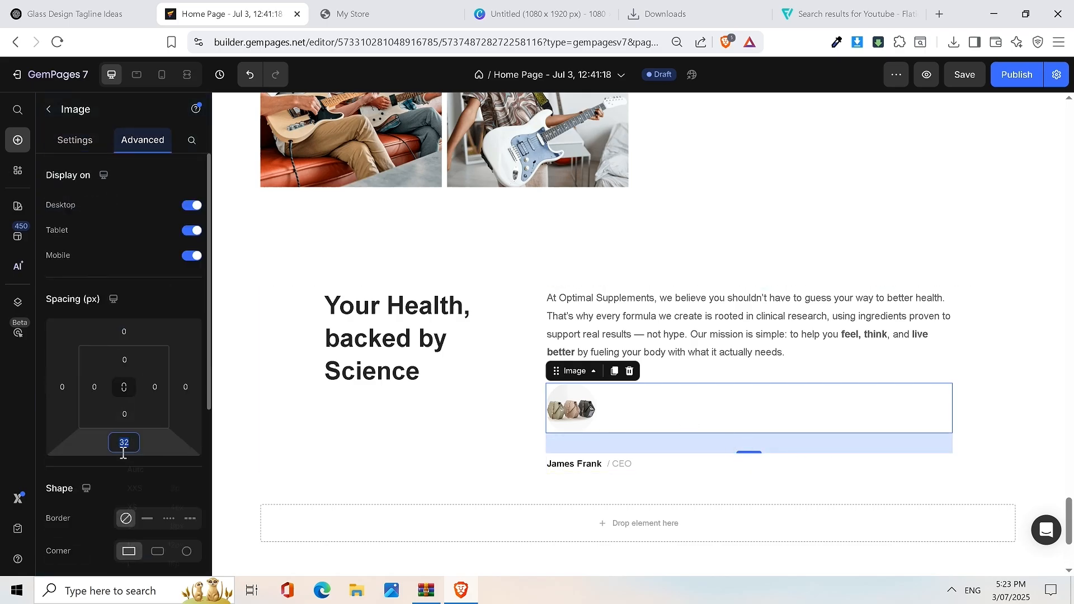
{"action": "type", "text": "0"}
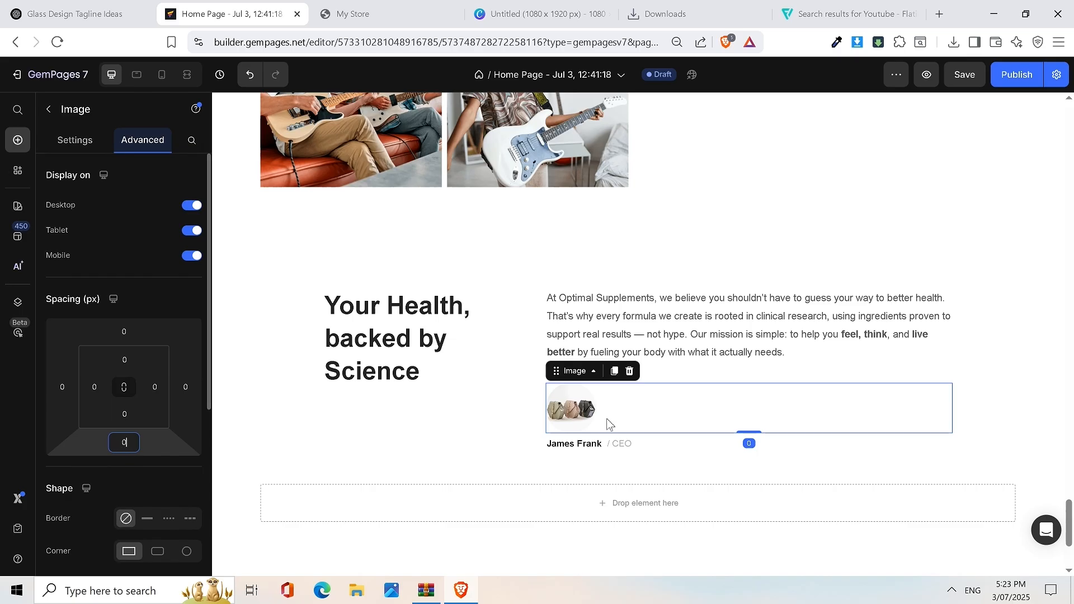
{"action": "left_click", "coordinate": [666, 371]}
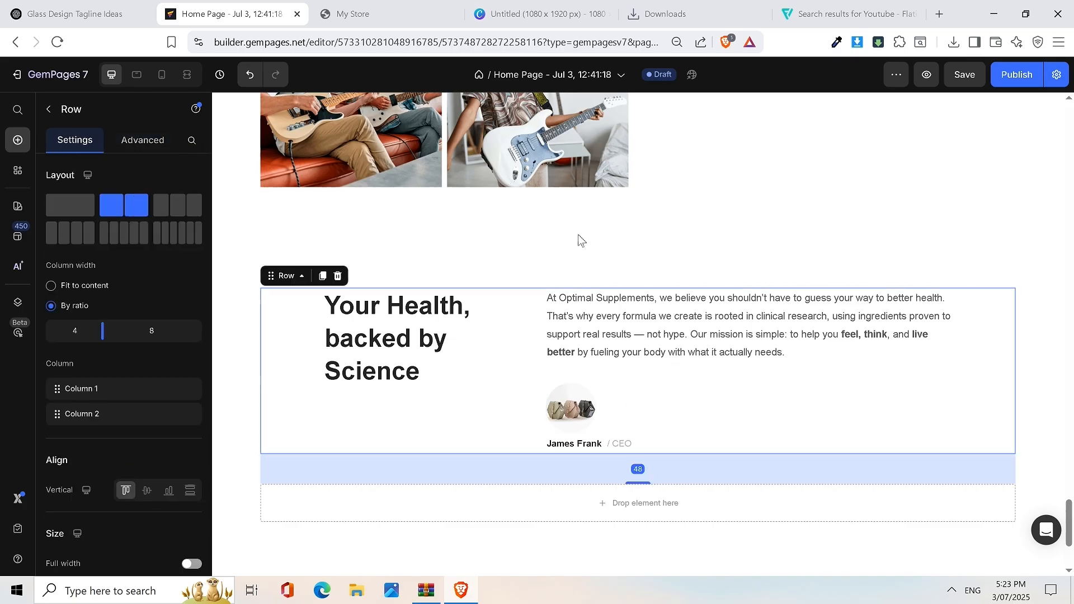
Step: Replace the circular placeholder picture with the gallery portrait of the bearded man in a white shirt
{"action": "left_click", "coordinate": [578, 412]}
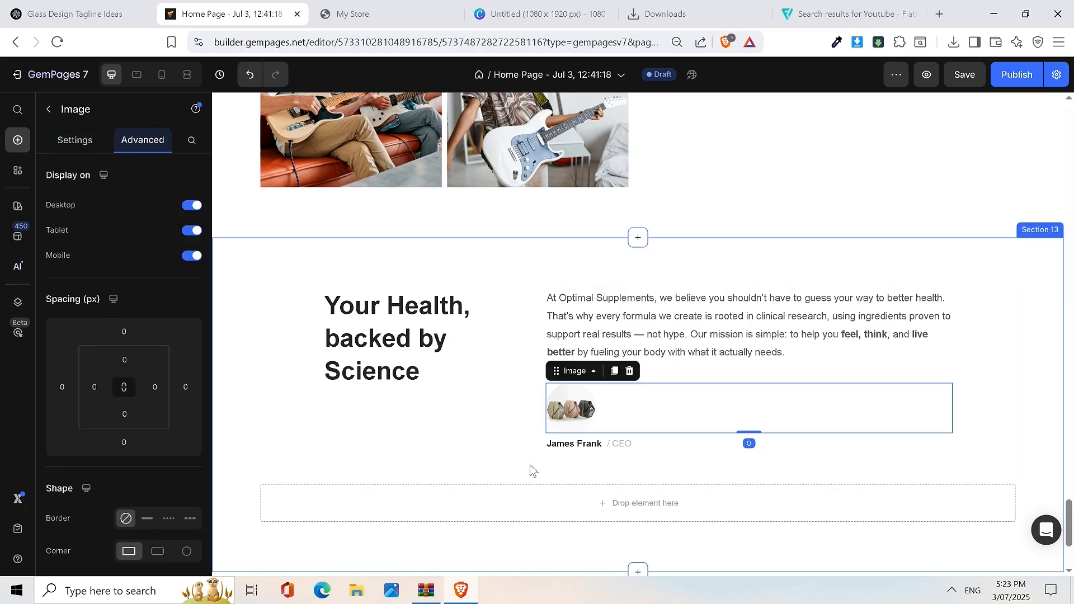
{"action": "left_click", "coordinate": [75, 139]}
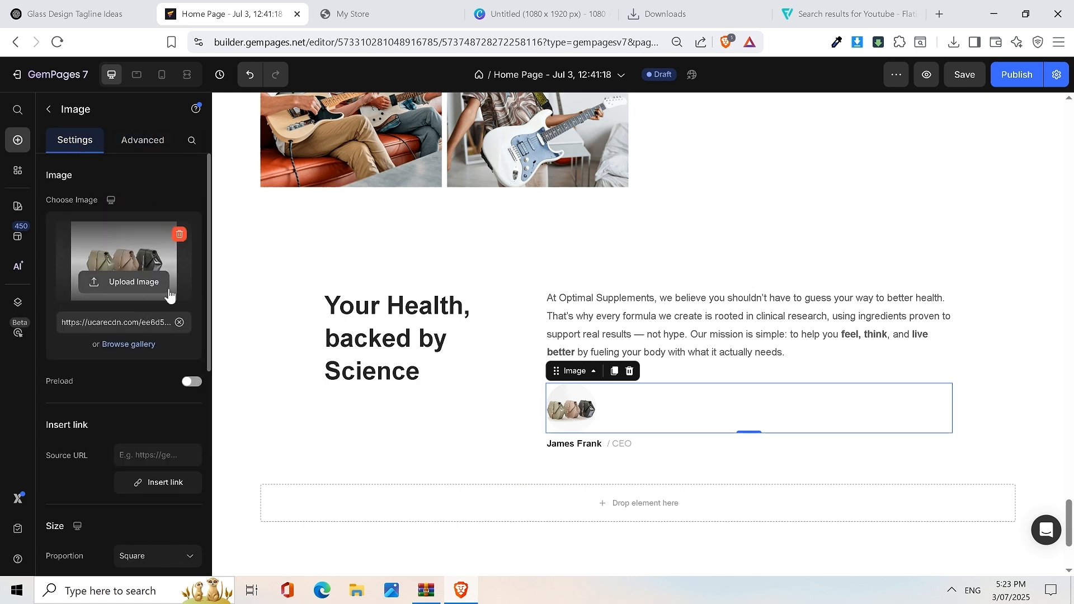
{"action": "left_click", "coordinate": [119, 344]}
{"action": "scroll", "coordinate": [426, 337], "scroll_direction": "down", "scroll_amount": 1}
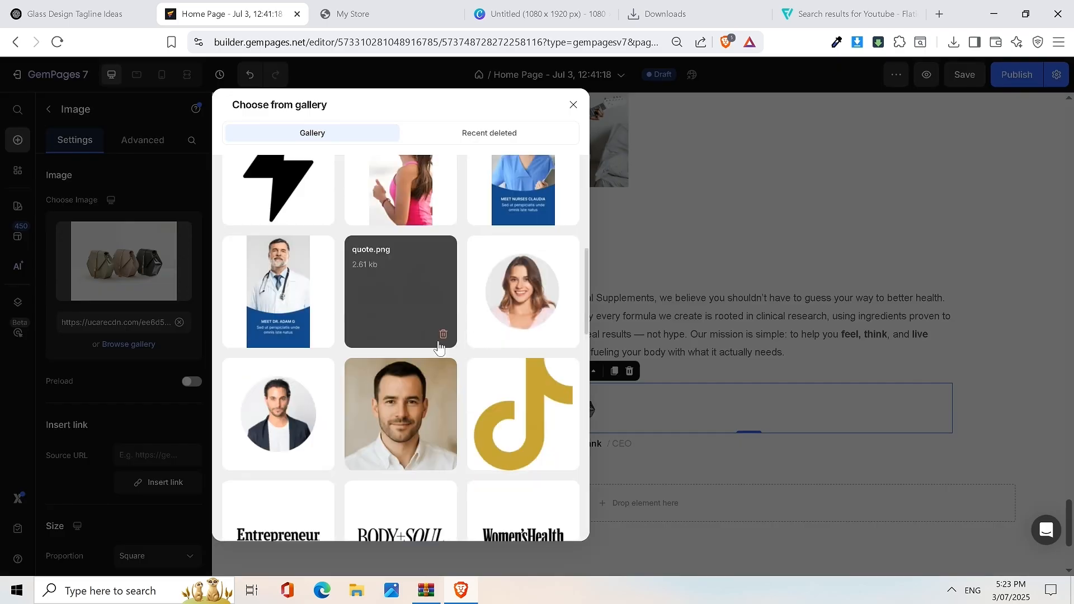
{"action": "left_click", "coordinate": [408, 401]}
{"action": "left_click", "coordinate": [811, 326]}
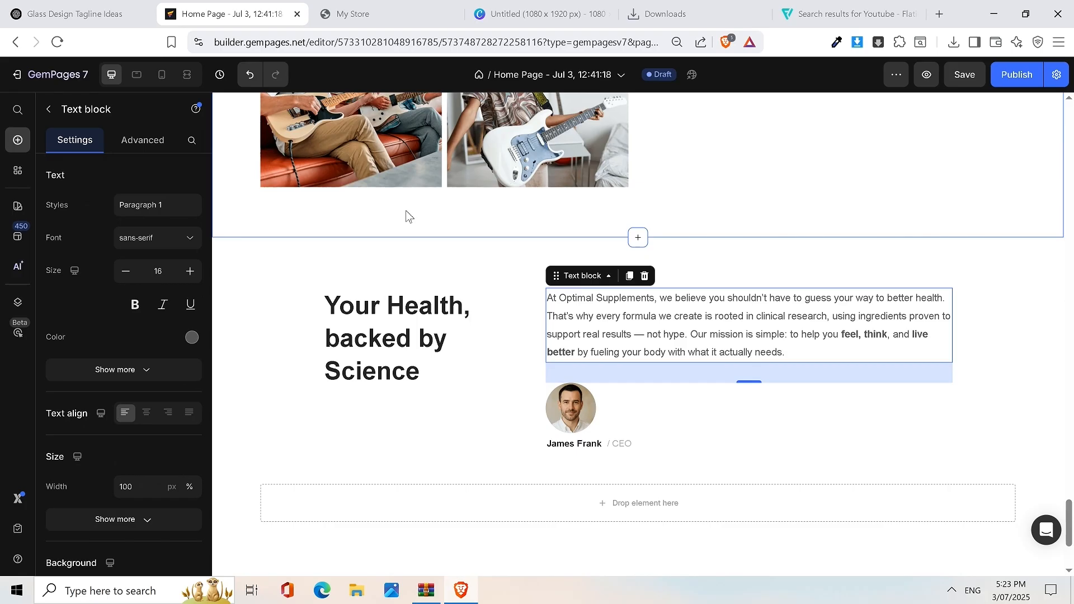
Step: Insert a horizontal line between the paragraph and the CEO portrait, following the My Store reference page
{"action": "key", "text": "ctrl+Tab"}
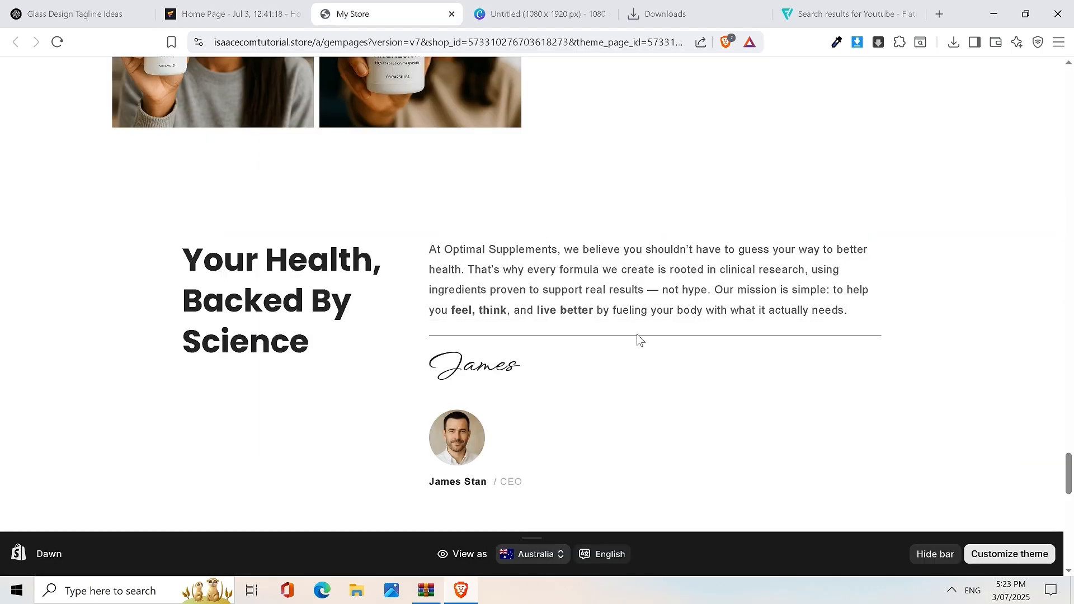
{"action": "left_click", "coordinate": [232, 14]}
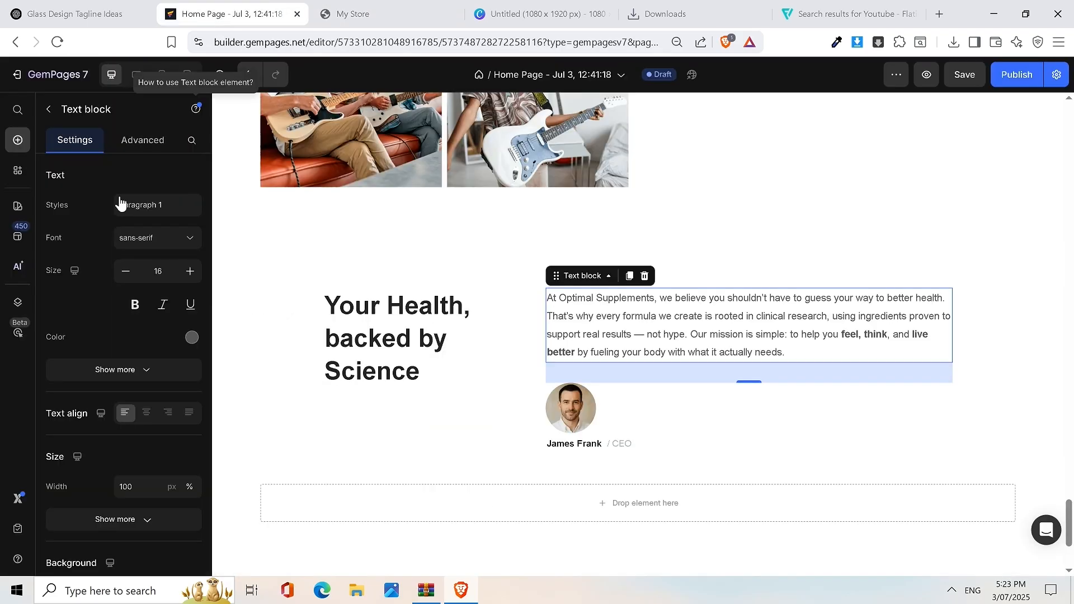
{"action": "left_click", "coordinate": [59, 108]}
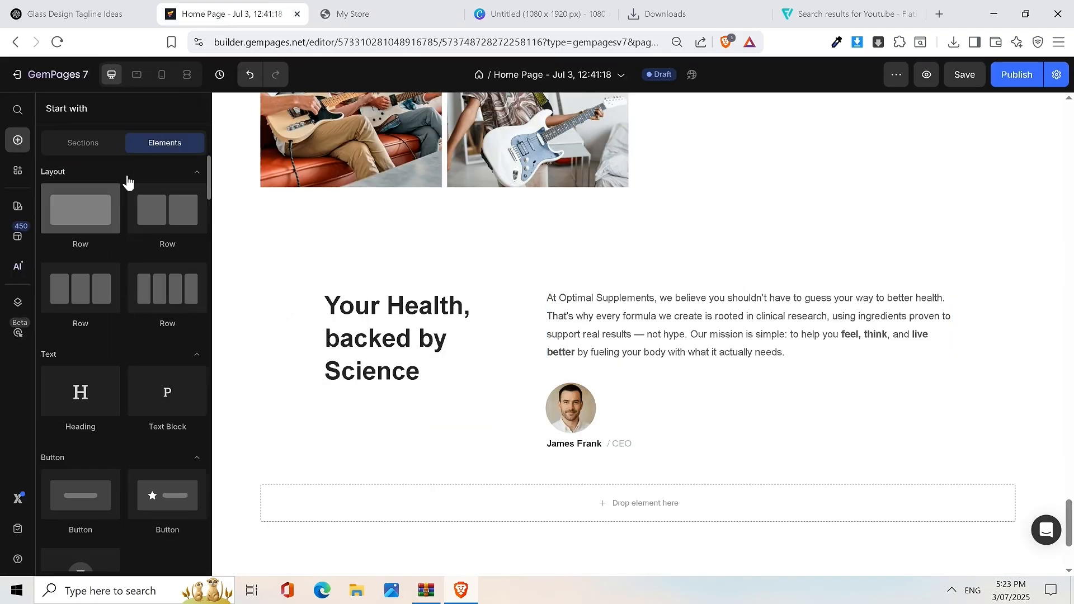
{"action": "scroll", "coordinate": [149, 254], "scroll_direction": "down", "scroll_amount": 6}
{"action": "scroll", "coordinate": [161, 335], "scroll_direction": "down", "scroll_amount": 5}
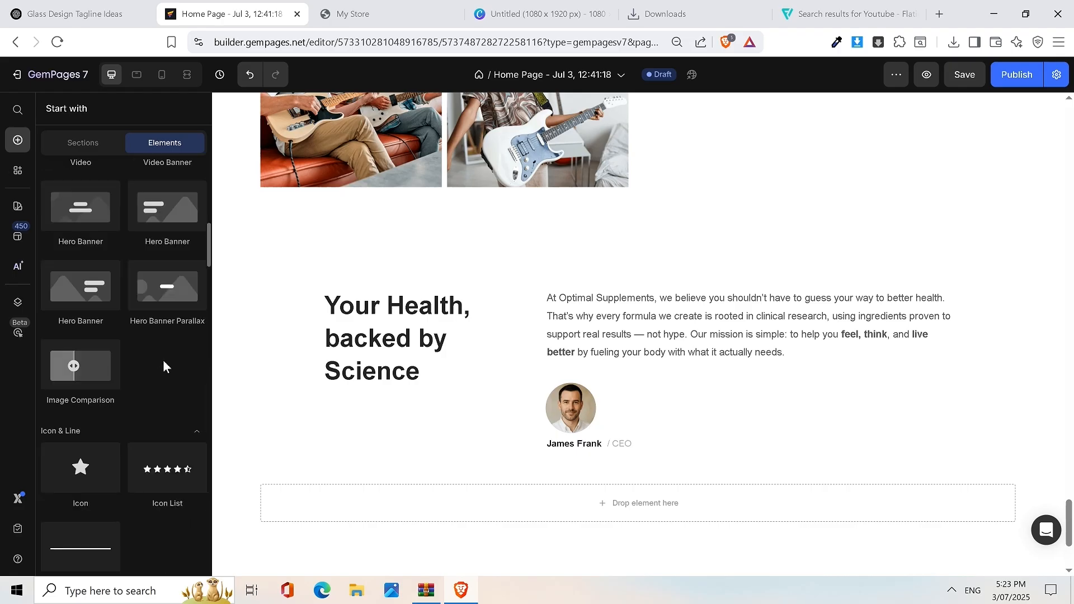
{"action": "scroll", "coordinate": [79, 503], "scroll_direction": "down", "scroll_amount": 1}
{"action": "left_click_drag", "start_coordinate": [83, 483], "coordinate": [671, 388]}
{"action": "left_click", "coordinate": [991, 309]}
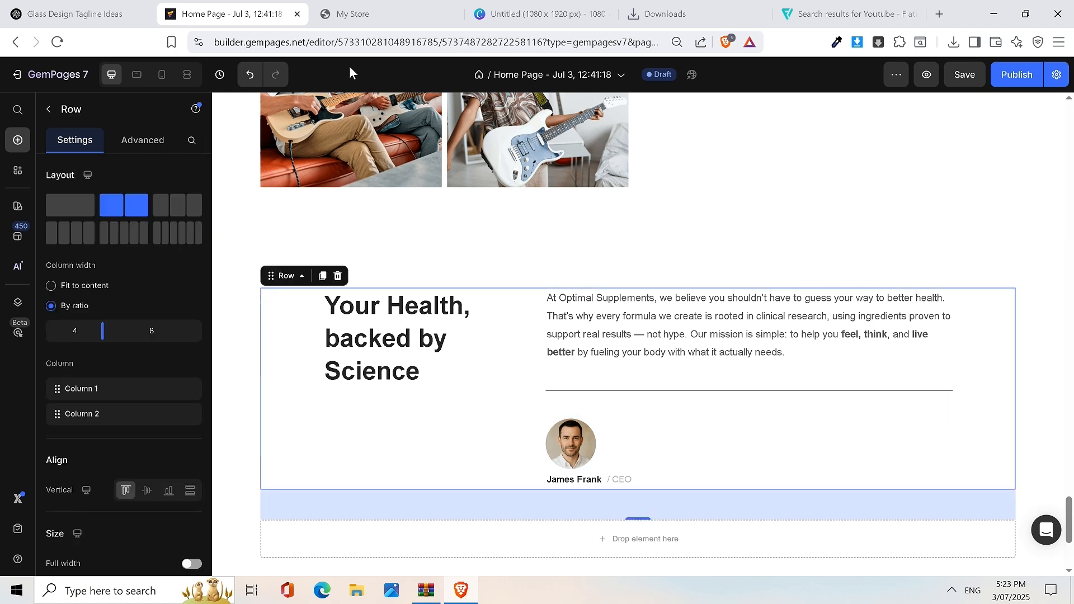
Step: Set the outer bottom spacing of the line above the CEO portrait to 0 px
{"action": "left_click", "coordinate": [642, 391]}
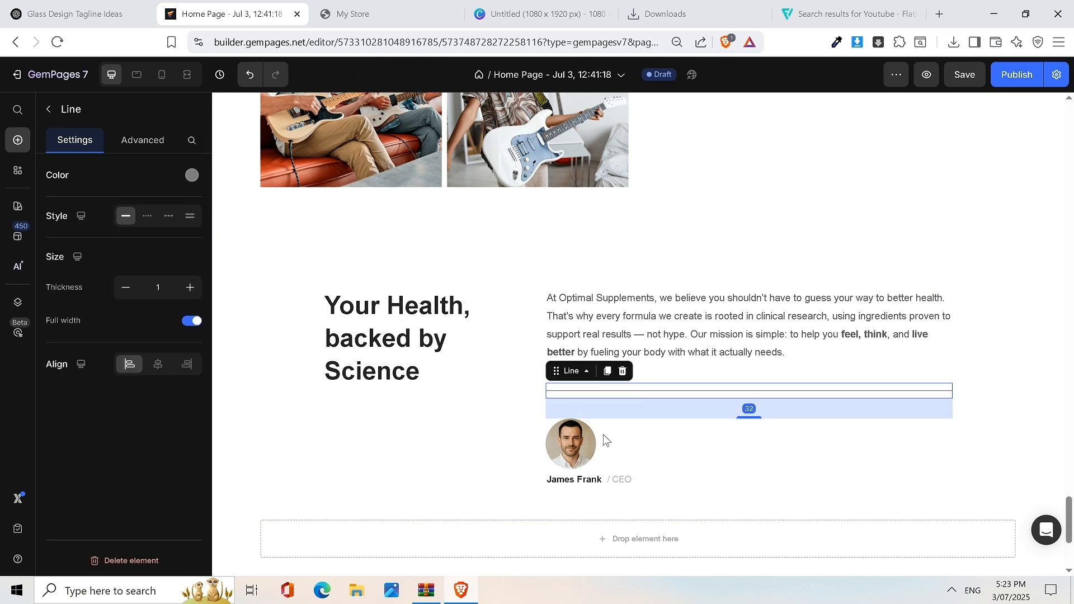
{"action": "left_click", "coordinate": [144, 138]}
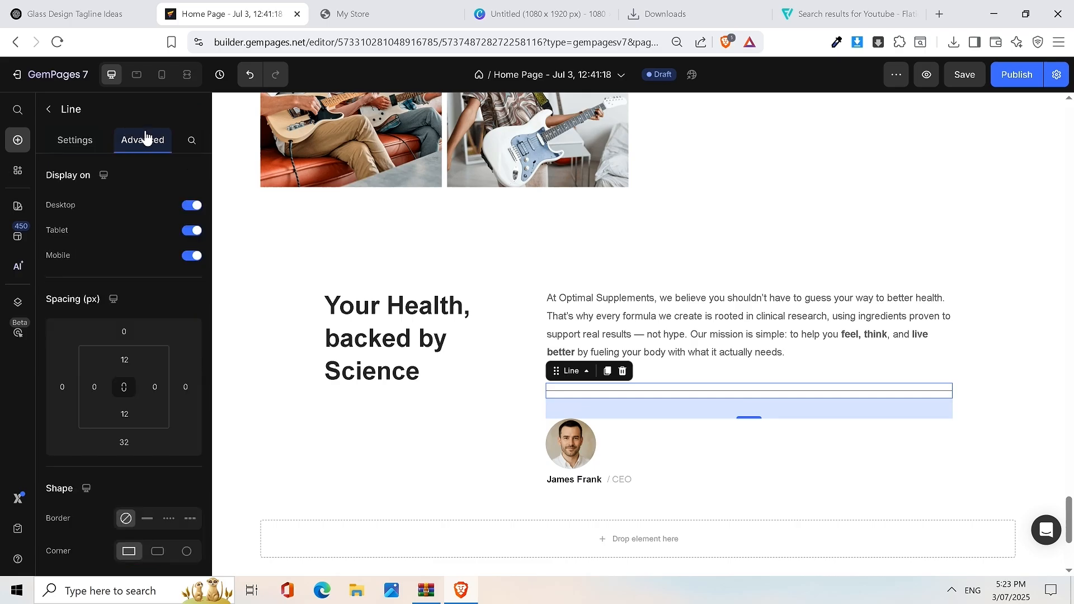
{"action": "left_click", "coordinate": [119, 442]}
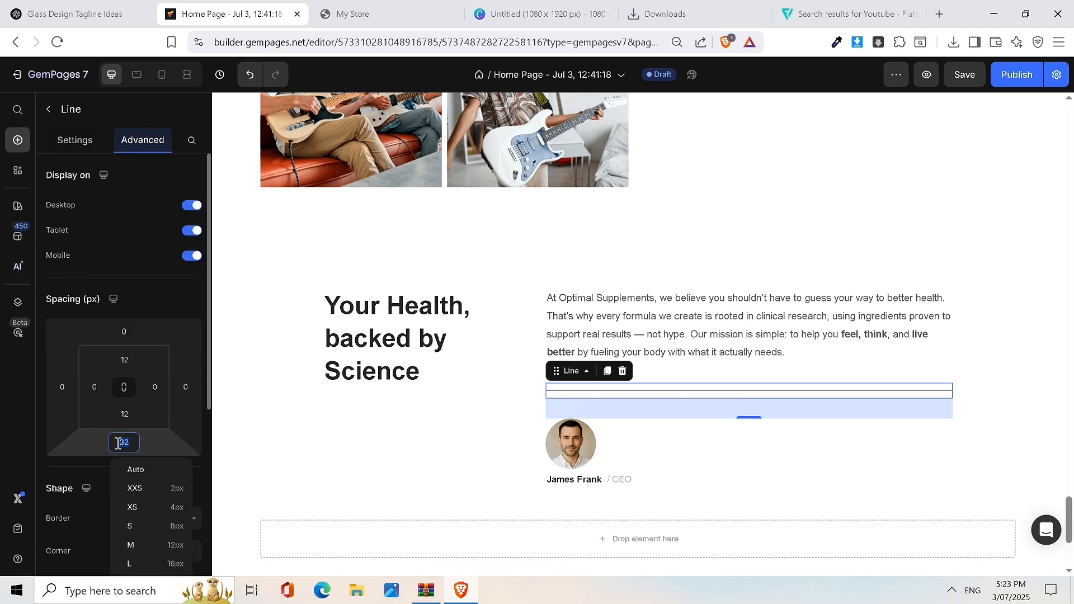
{"action": "type", "text": "0"}
{"action": "key", "text": "Return"}
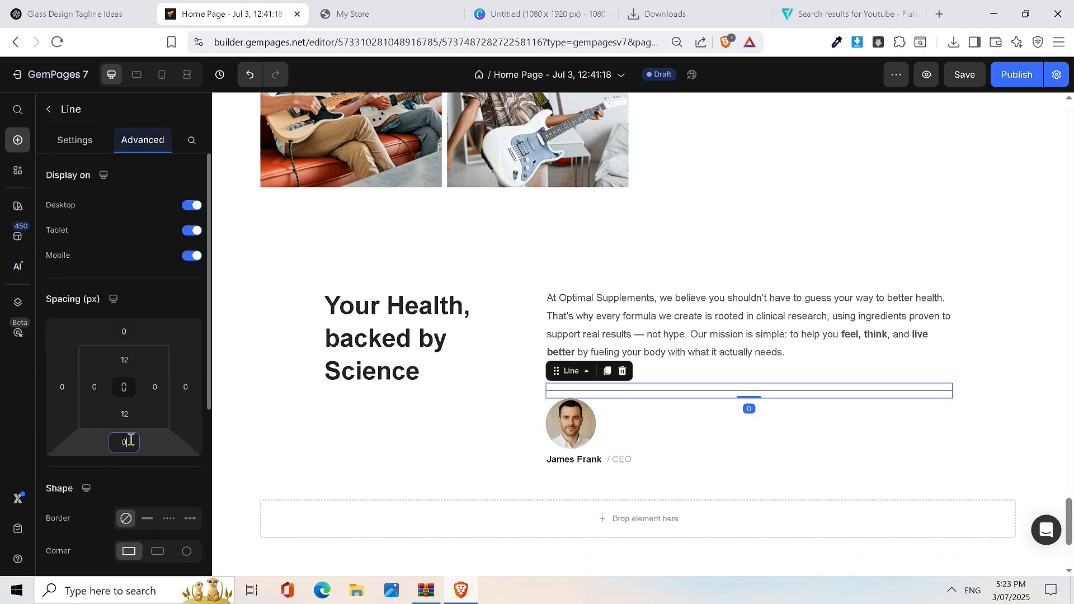
{"action": "left_click", "coordinate": [803, 331]}
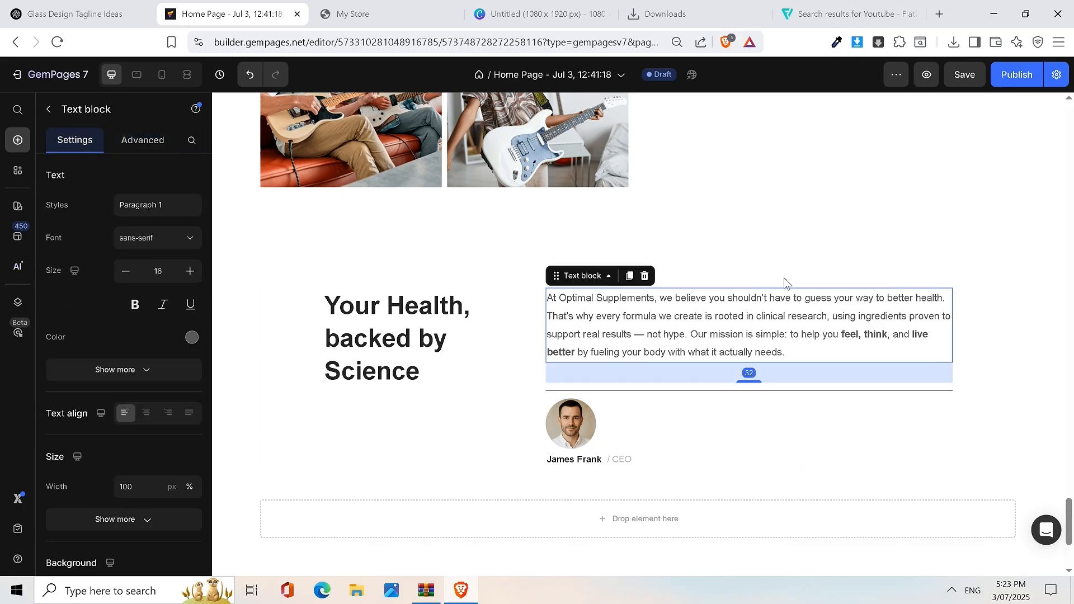
{"action": "left_click", "coordinate": [485, 268]}
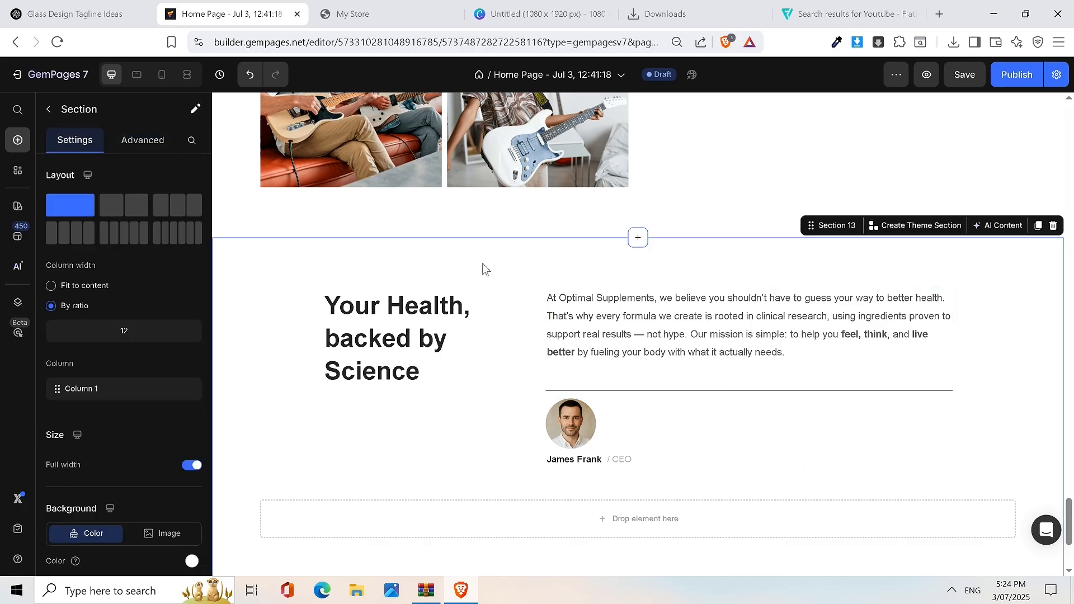
Step: Set the inner top spacing of the line under the paragraph to 0 px
{"action": "left_click", "coordinate": [665, 370]}
{"action": "left_click", "coordinate": [680, 392]}
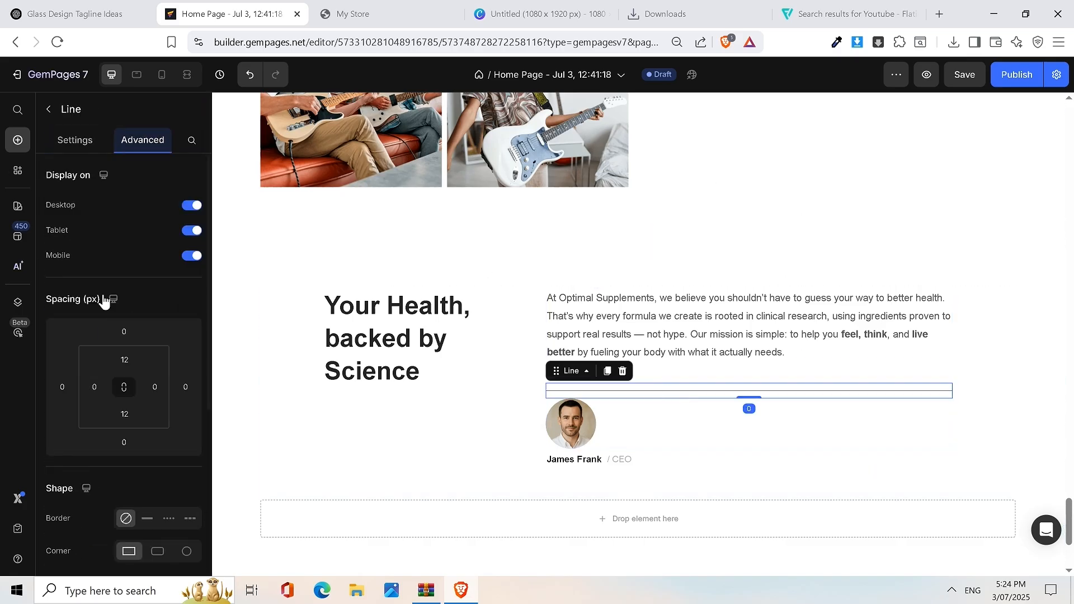
{"action": "left_click", "coordinate": [125, 359]}
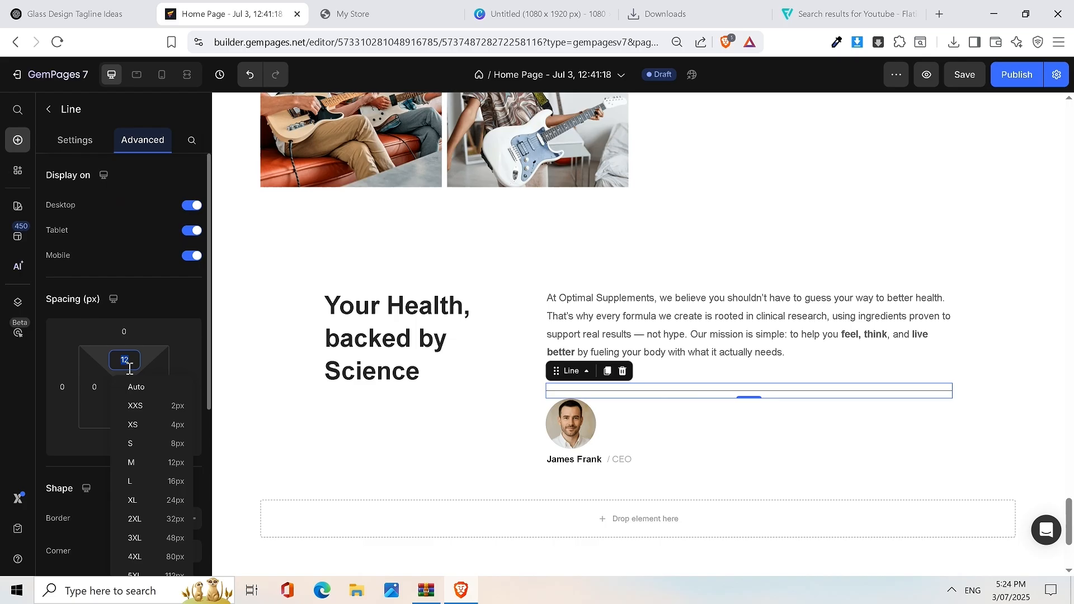
{"action": "type", "text": "0"}
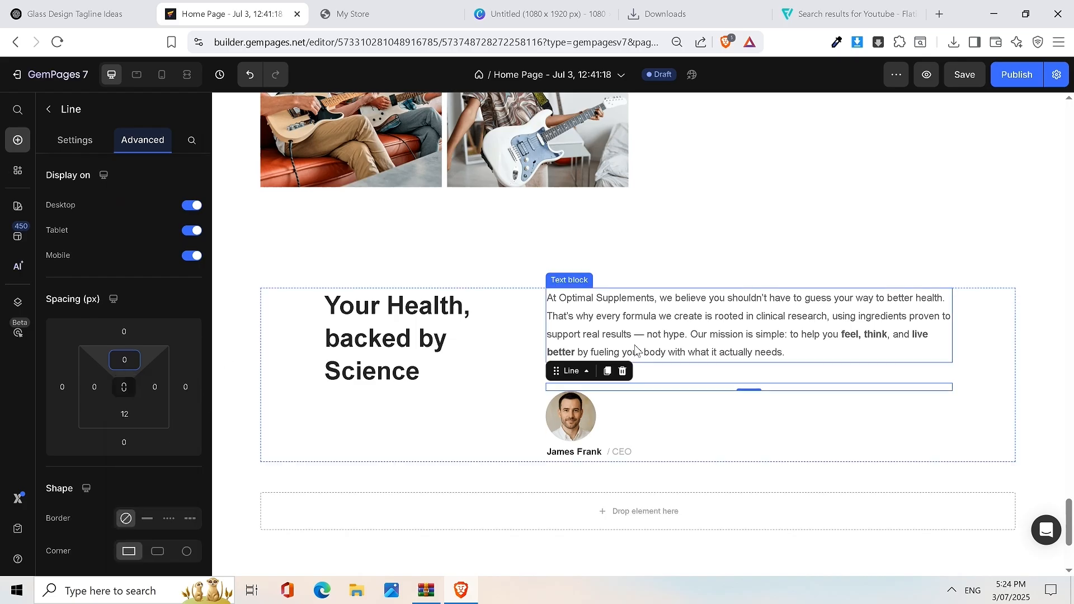
Step: Clear the Optimal Supplements paragraph's outer bottom spacing to 0 px and set its inner bottom spacing to 25 px
{"action": "left_click", "coordinate": [685, 328]}
{"action": "left_click", "coordinate": [832, 314]}
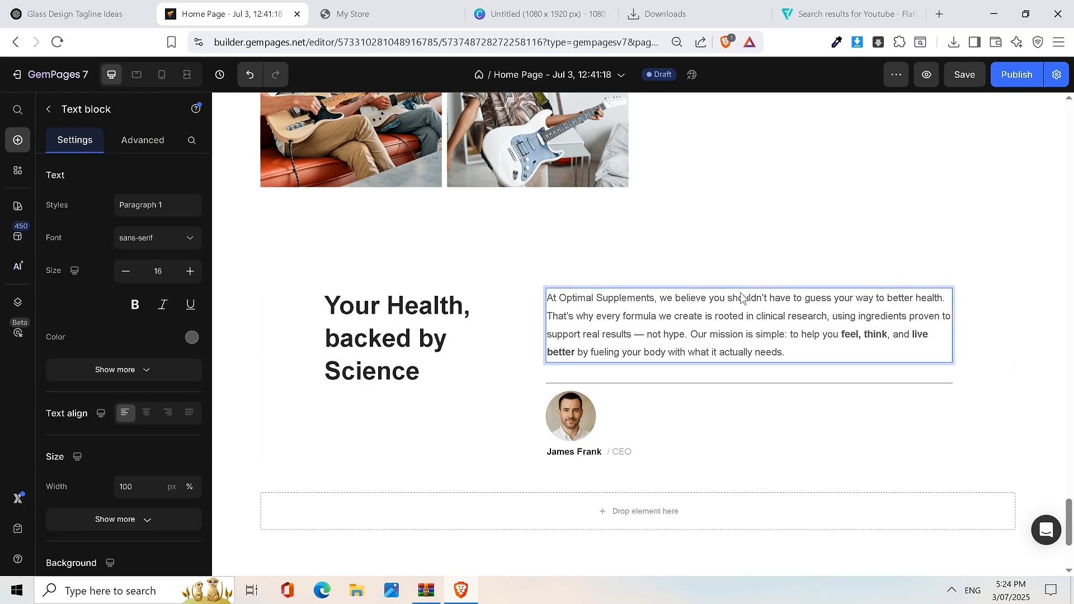
{"action": "left_click", "coordinate": [149, 155]}
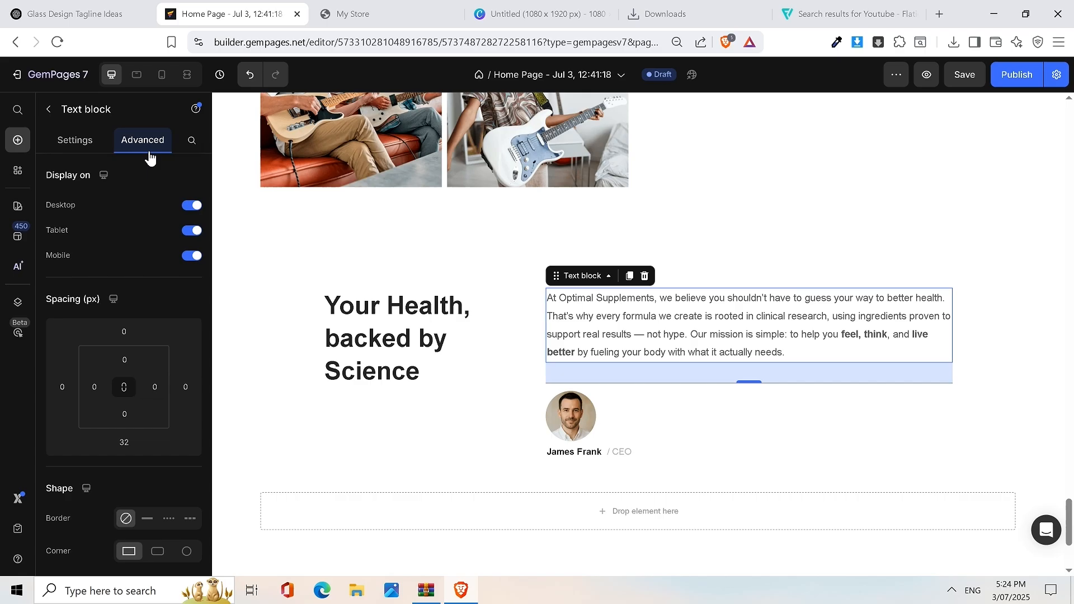
{"action": "left_click", "coordinate": [123, 443]}
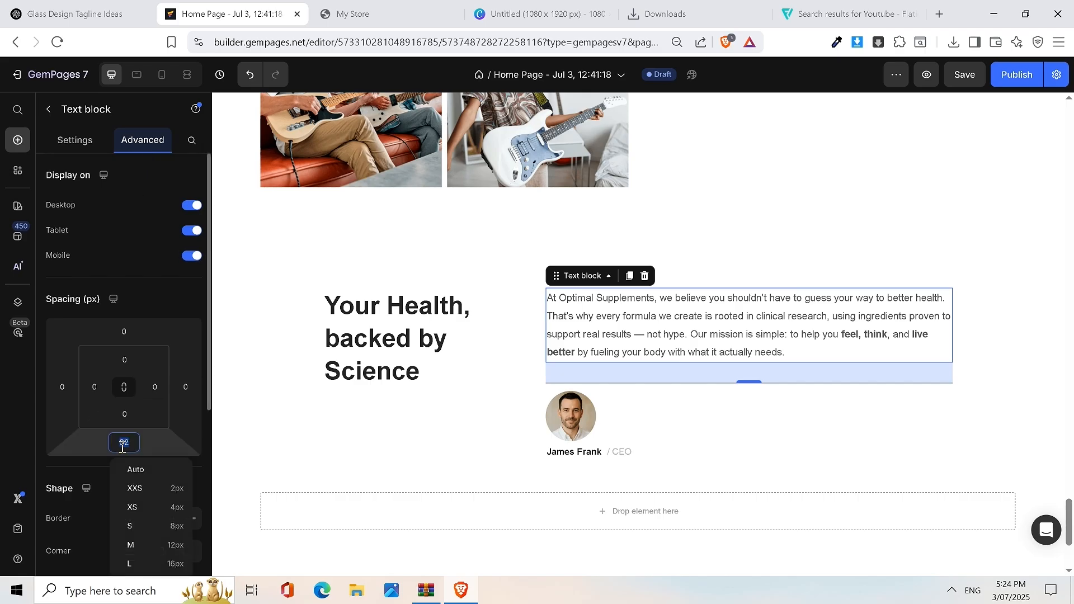
{"action": "key", "text": "BackSpace"}
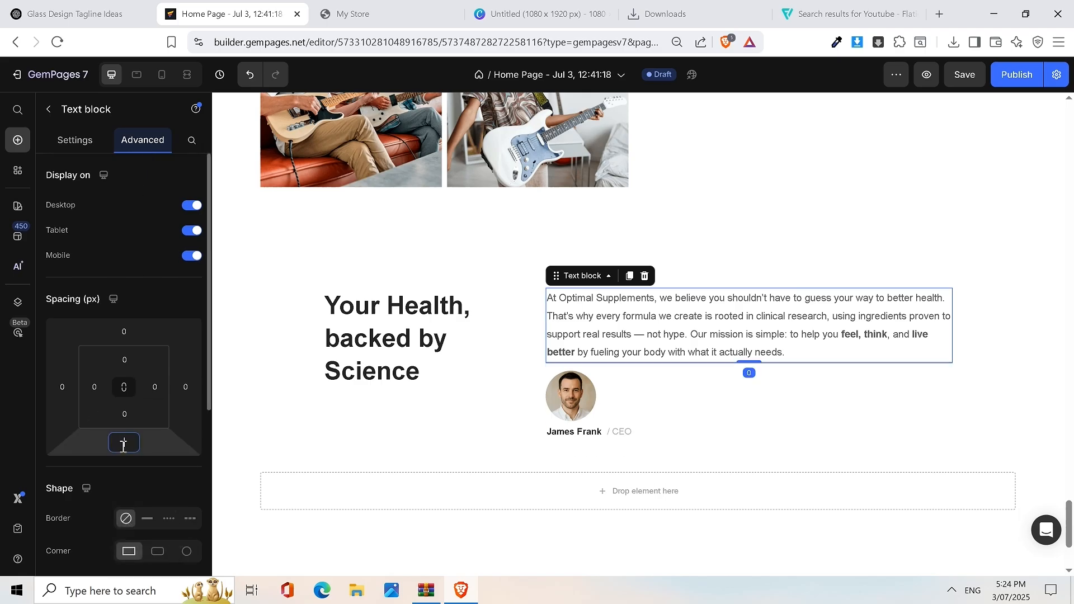
{"action": "left_click", "coordinate": [125, 413]}
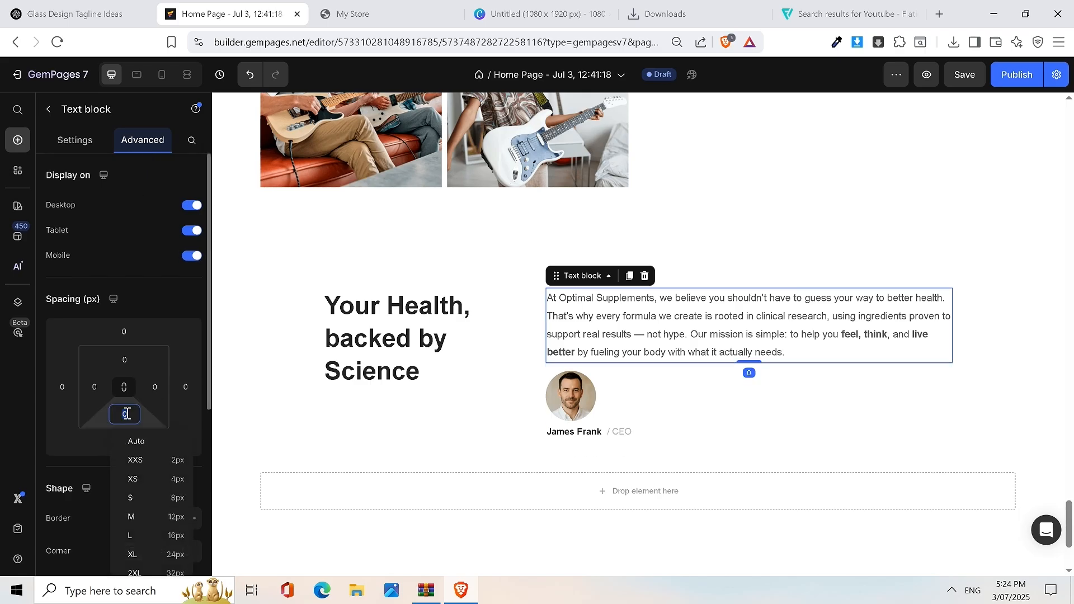
{"action": "type", "text": "25"}
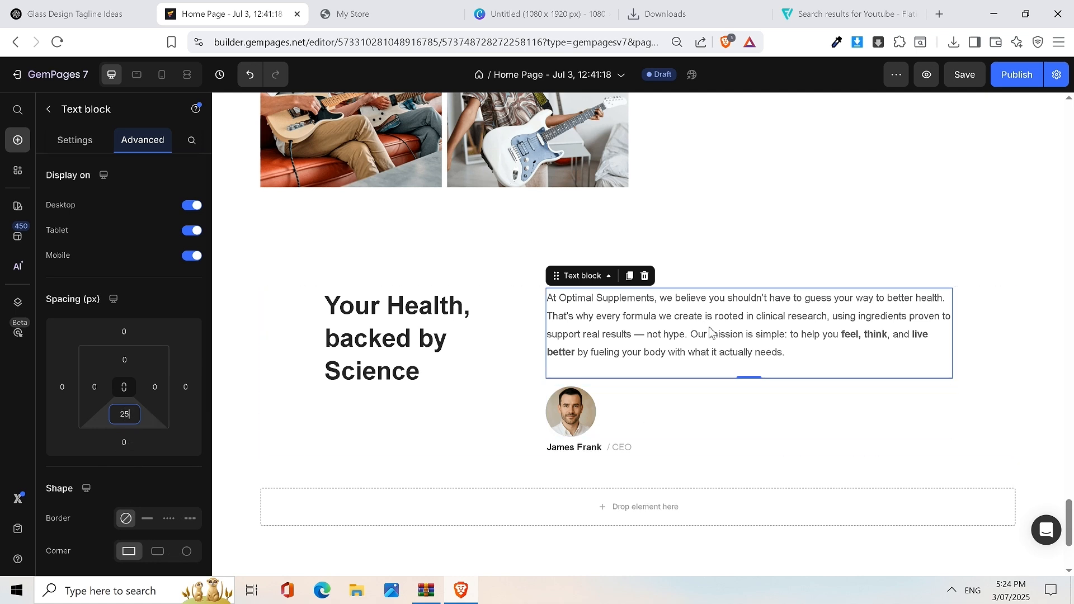
Step: Try an inner bottom spacing of 50 px on the Optimal Supplements paragraph, comparing with the My Store reference page, and undo it
{"action": "left_click", "coordinate": [750, 412]}
{"action": "left_click", "coordinate": [1015, 327]}
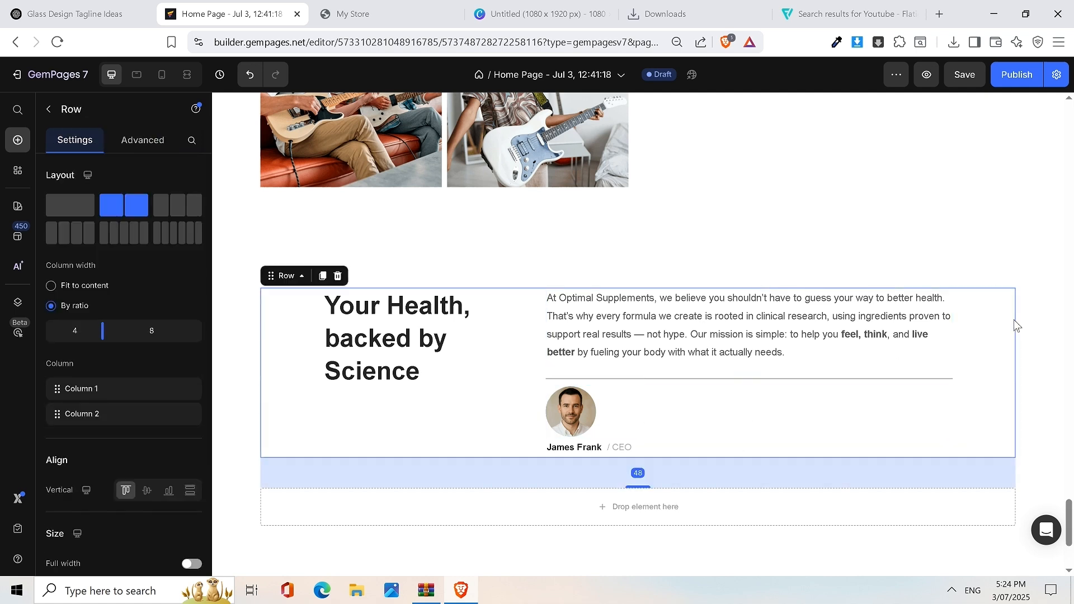
{"action": "left_click", "coordinate": [361, 23]}
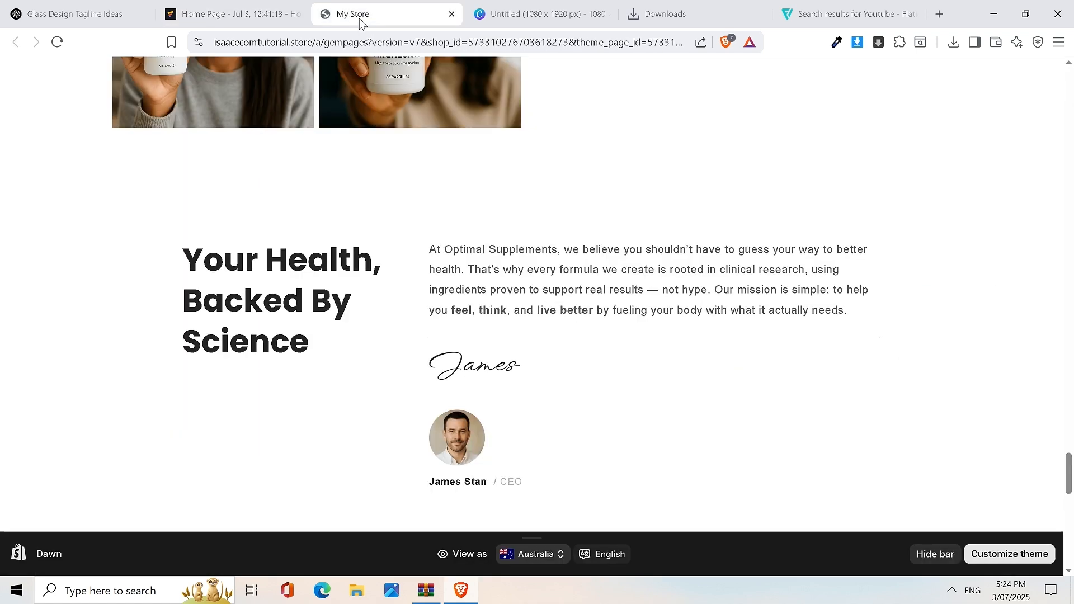
{"action": "left_click", "coordinate": [216, 16]}
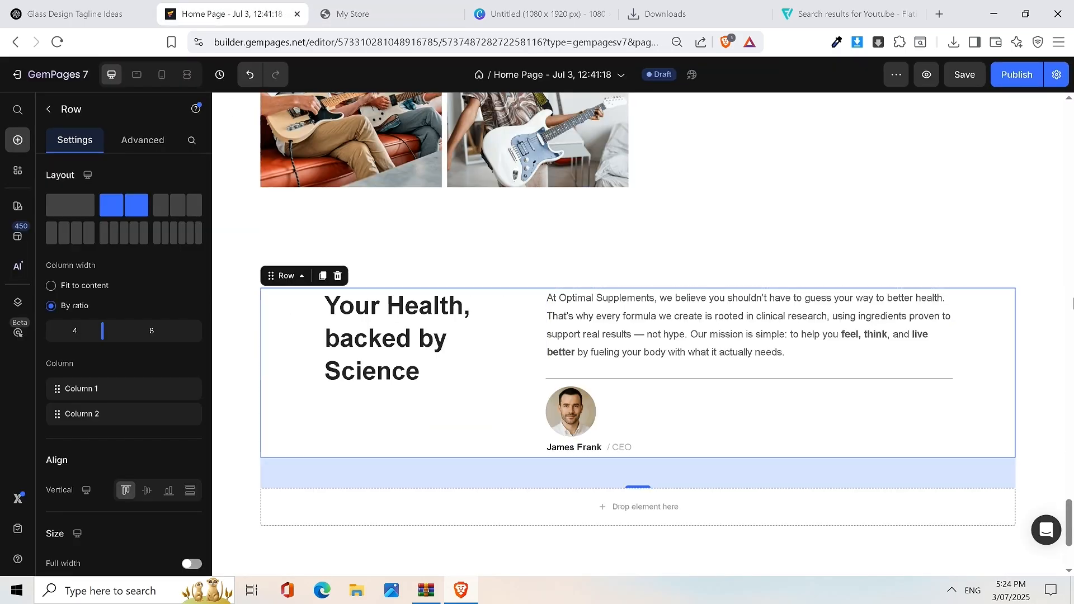
{"action": "left_click", "coordinate": [603, 376]}
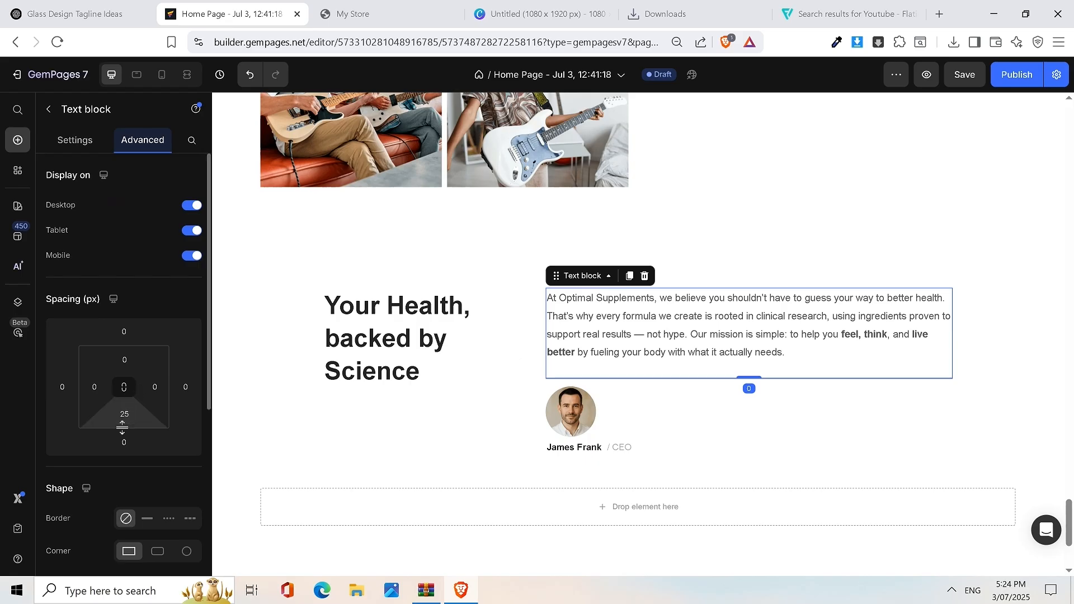
{"action": "left_click", "coordinate": [132, 441]}
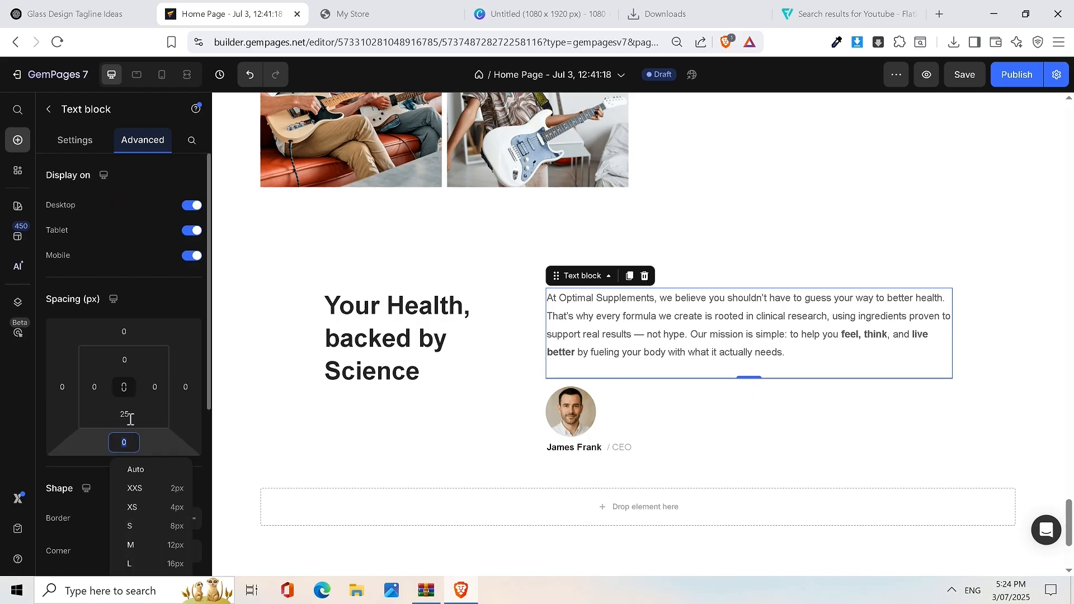
{"action": "left_click", "coordinate": [129, 415]}
{"action": "type", "text": "50"}
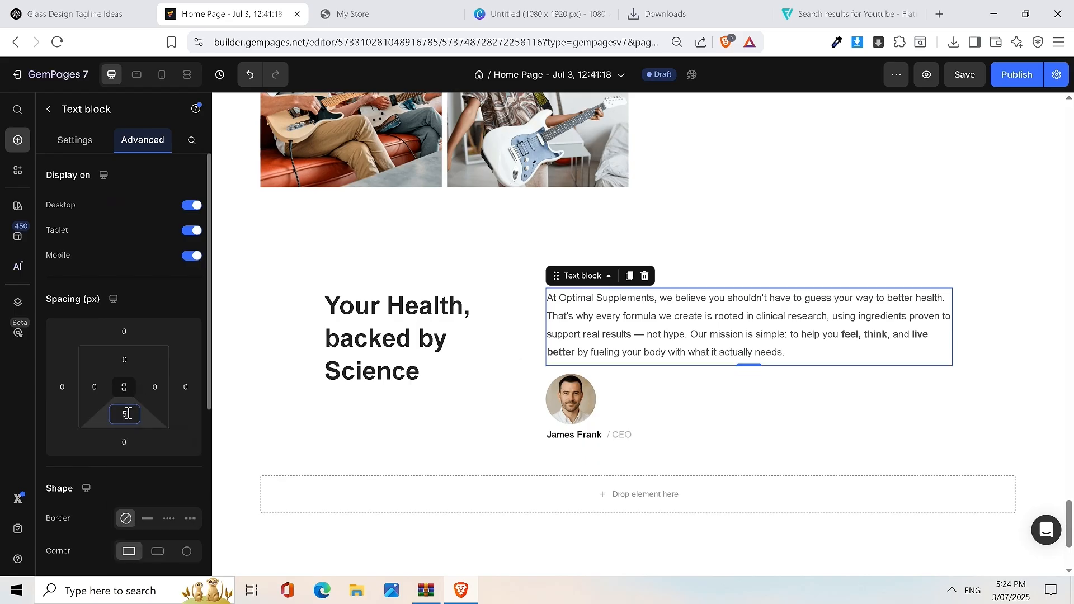
{"action": "left_click", "coordinate": [947, 318]}
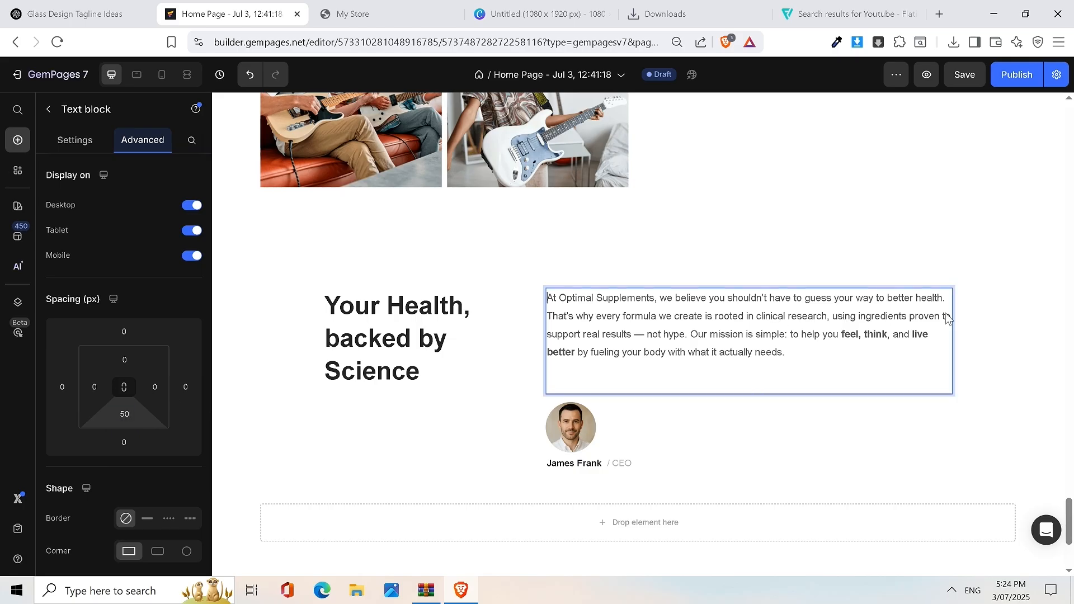
{"action": "left_click", "coordinate": [974, 389]}
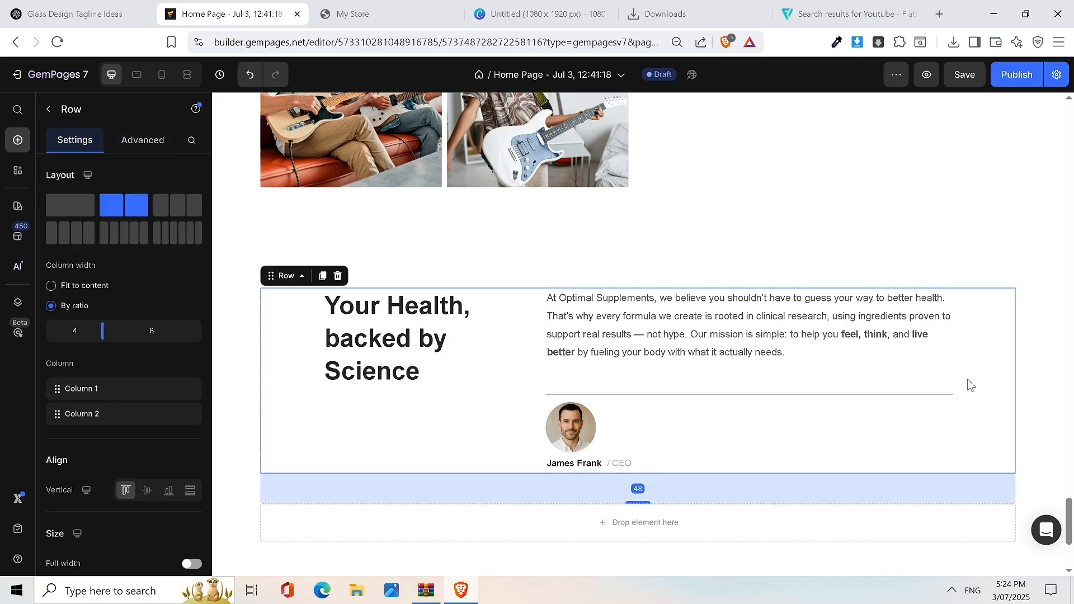
{"action": "key", "text": "ctrl+z"}
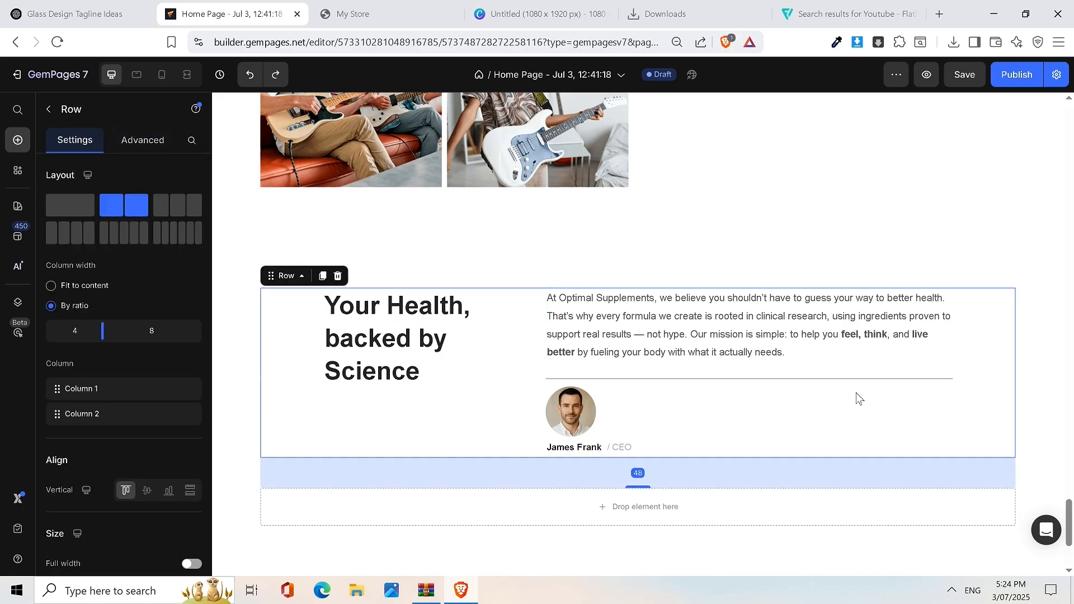
Step: Set the CEO portrait's inner top spacing to 10 px
{"action": "left_click", "coordinate": [578, 419]}
{"action": "left_click", "coordinate": [144, 140]}
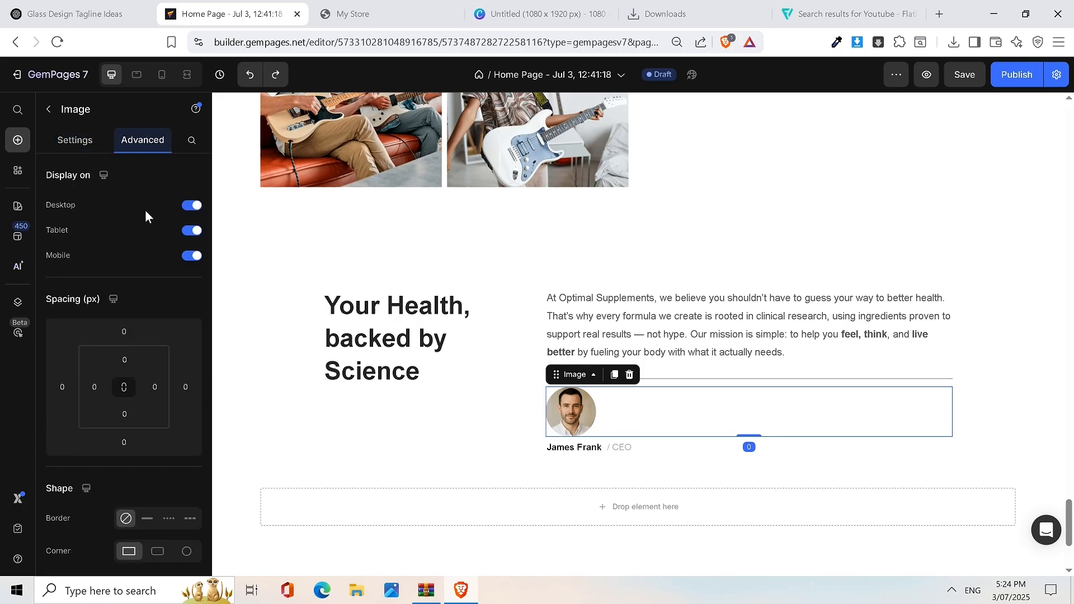
{"action": "left_click", "coordinate": [132, 360]}
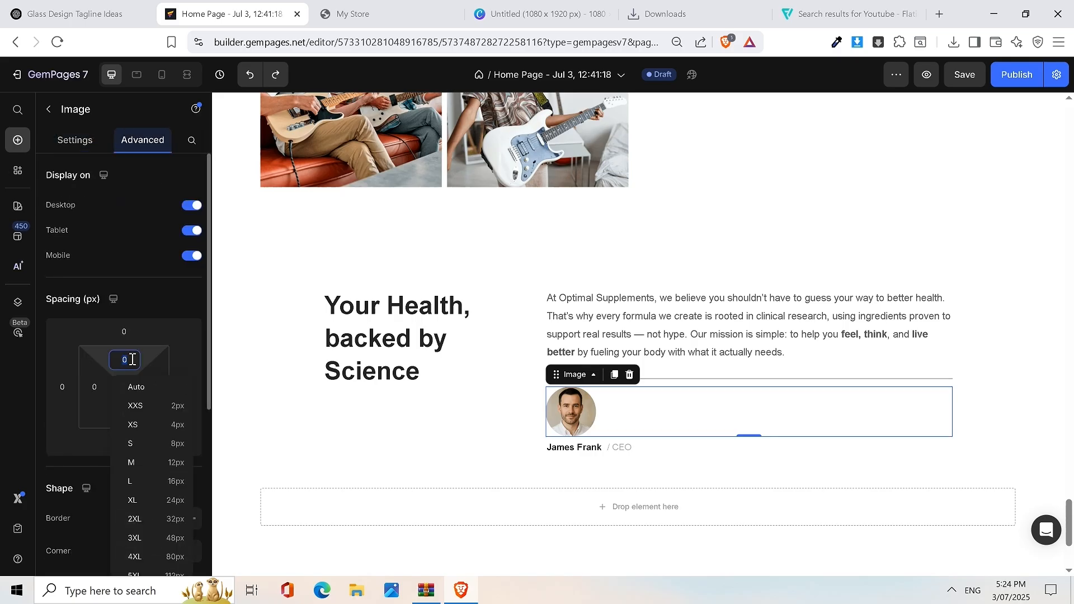
{"action": "type", "text": "10"}
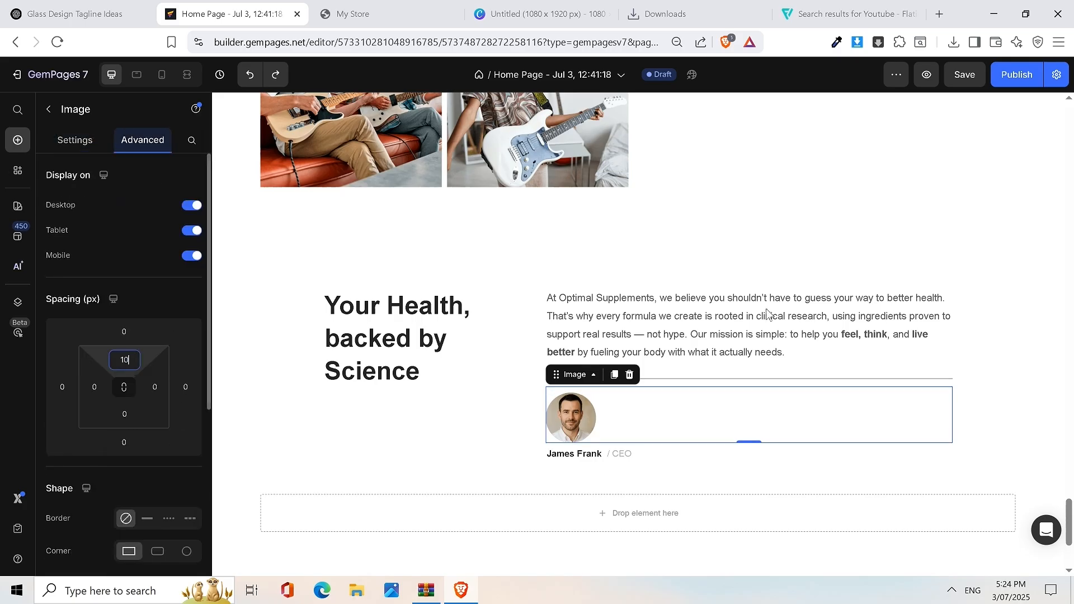
{"action": "left_click", "coordinate": [940, 261]}
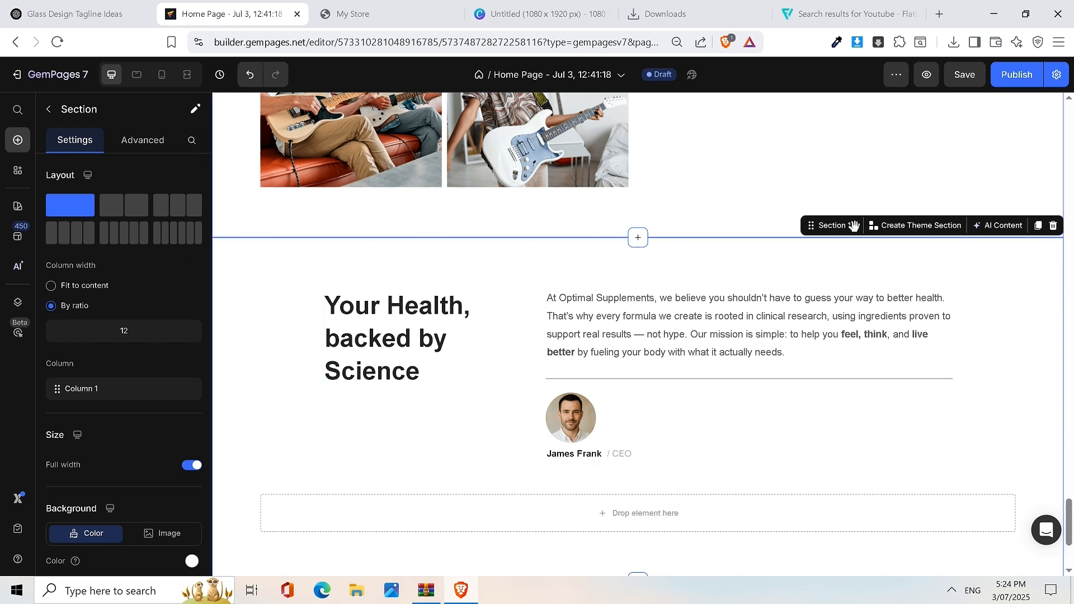
Step: Try centre-aligning the CEO portrait under the divider line
{"action": "left_click", "coordinate": [584, 429]}
{"action": "left_click", "coordinate": [587, 425]}
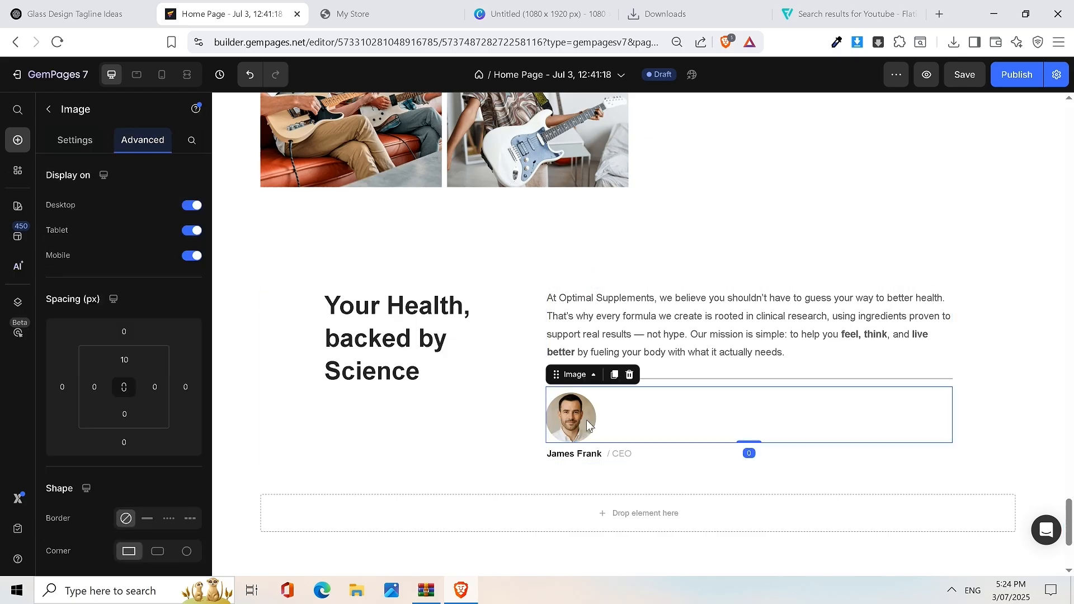
{"action": "scroll", "coordinate": [140, 429], "scroll_direction": "down", "scroll_amount": 6}
{"action": "scroll", "coordinate": [139, 429], "scroll_direction": "up", "scroll_amount": 6}
{"action": "scroll", "coordinate": [146, 417], "scroll_direction": "down", "scroll_amount": 5}
{"action": "scroll", "coordinate": [146, 417], "scroll_direction": "up", "scroll_amount": 6}
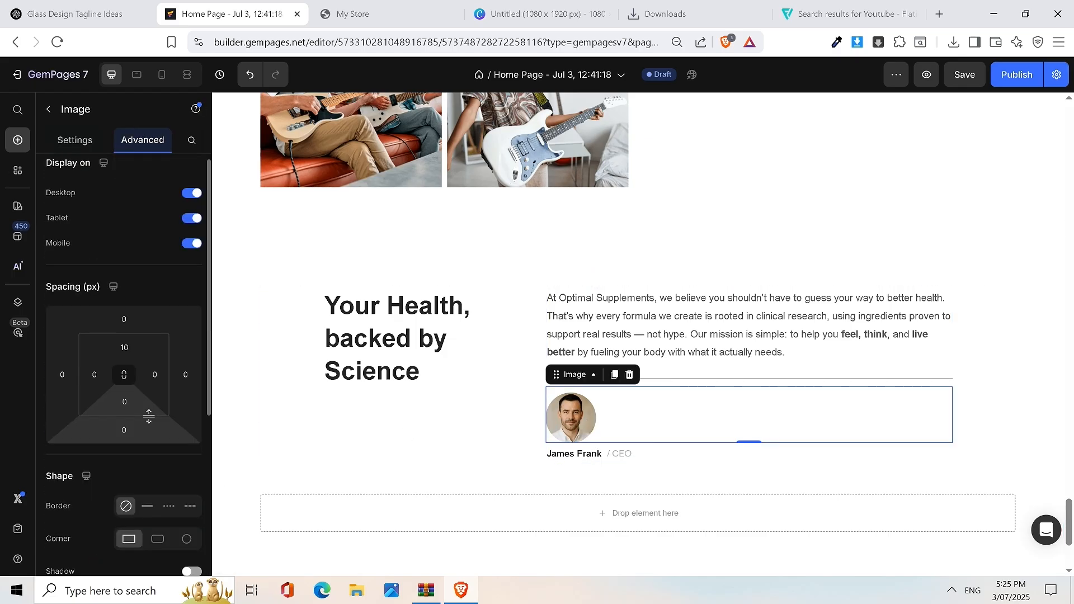
{"action": "left_click", "coordinate": [77, 145]}
{"action": "scroll", "coordinate": [133, 401], "scroll_direction": "down", "scroll_amount": 5}
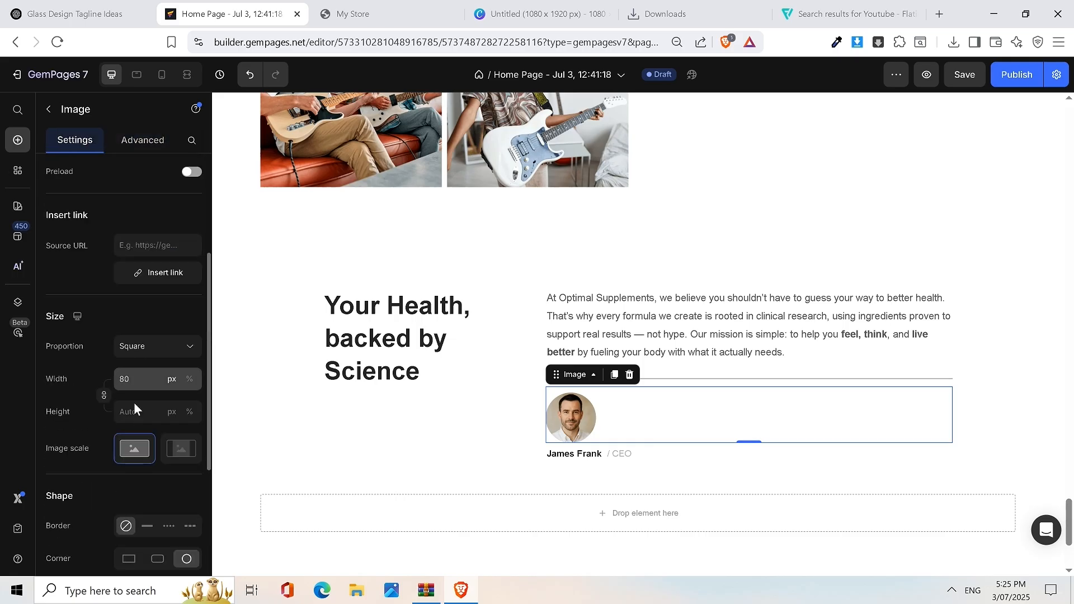
{"action": "scroll", "coordinate": [156, 460], "scroll_direction": "down", "scroll_amount": 2}
{"action": "left_click", "coordinate": [158, 429]}
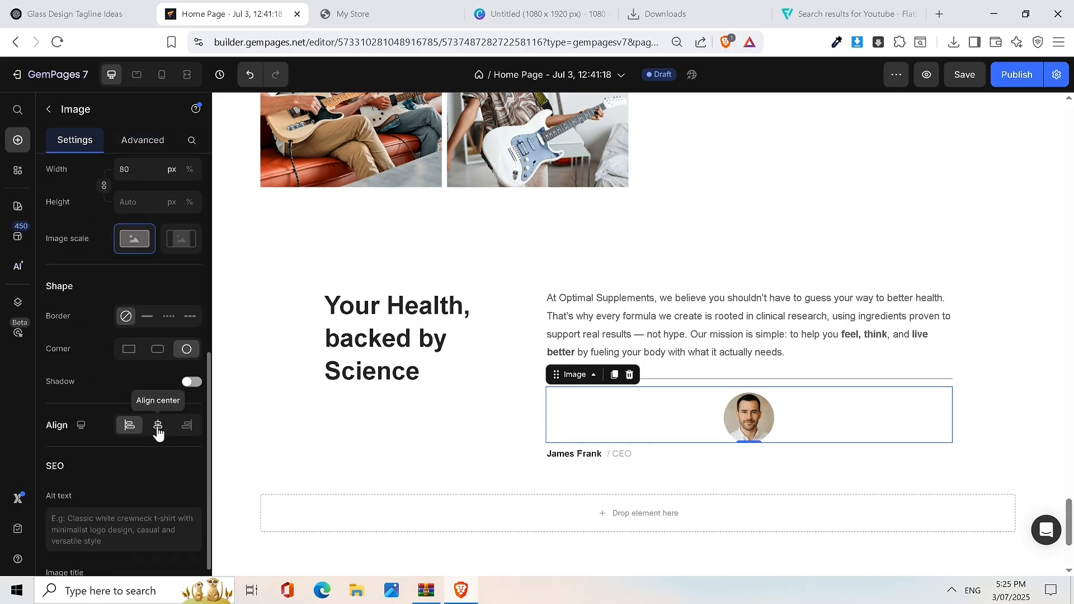
Step: Try centring the name and title line below the portrait, and undo the centring of both the line and the portrait
{"action": "left_click", "coordinate": [572, 458]}
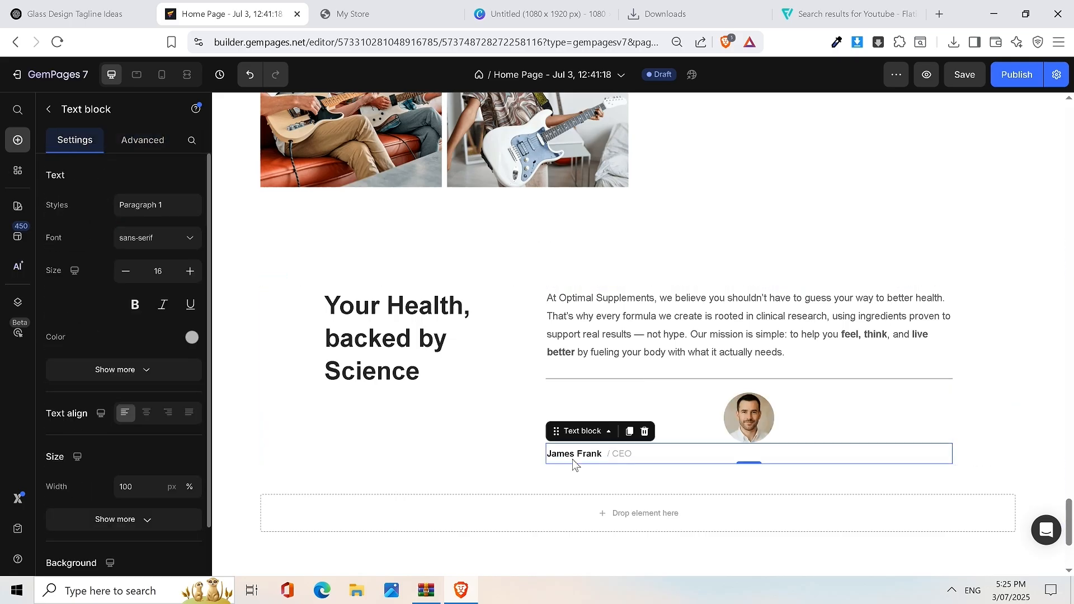
{"action": "left_click", "coordinate": [146, 412]}
{"action": "left_click", "coordinate": [873, 259]}
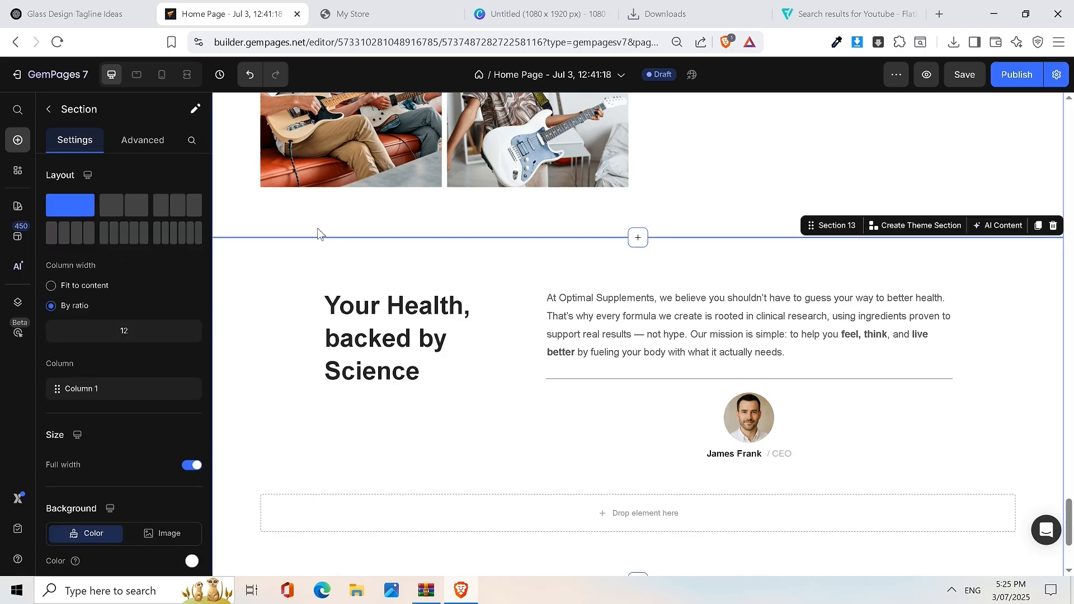
{"action": "key", "text": "ctrl+z"}
{"action": "key", "text": "ctrl+z"}
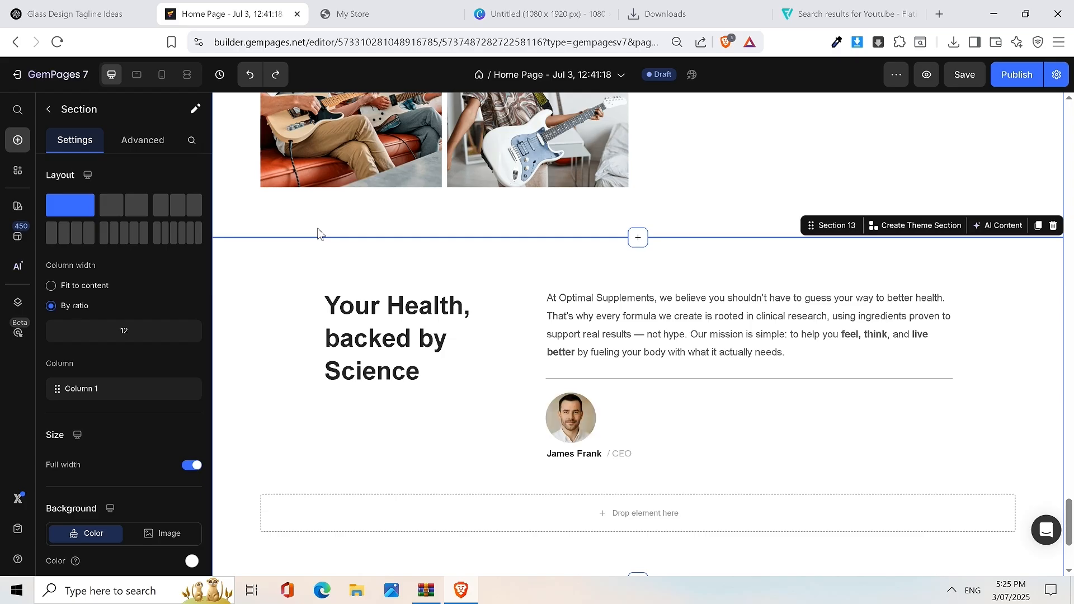
Step: Add the Brand Story section template with two staggered images and a signature below the Your Health, backed by Science section
{"action": "scroll", "coordinate": [495, 251], "scroll_direction": "down", "scroll_amount": 3}
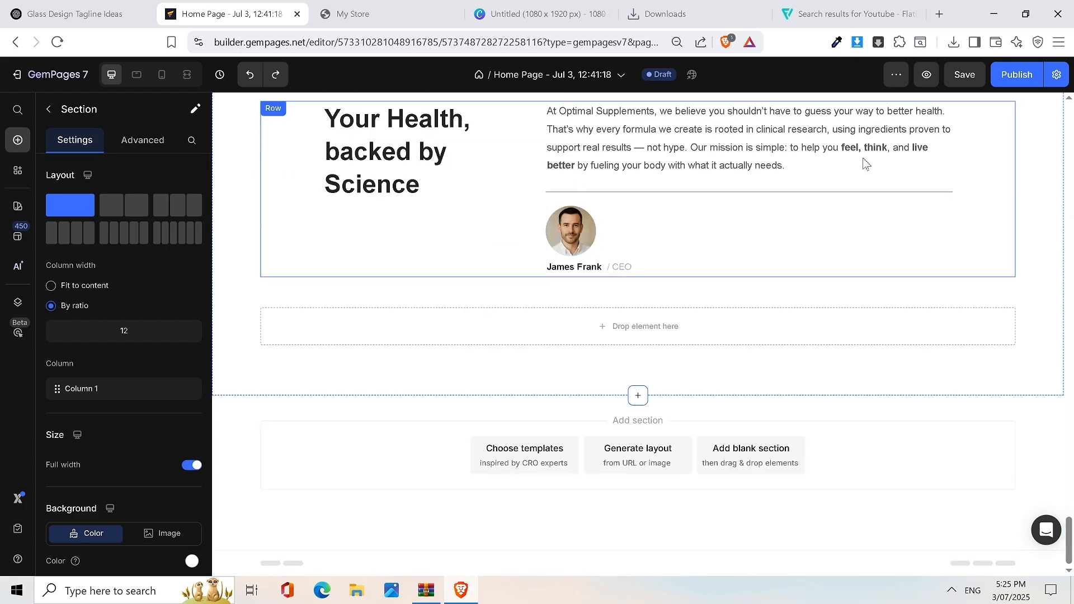
{"action": "scroll", "coordinate": [486, 179], "scroll_direction": "up", "scroll_amount": 3}
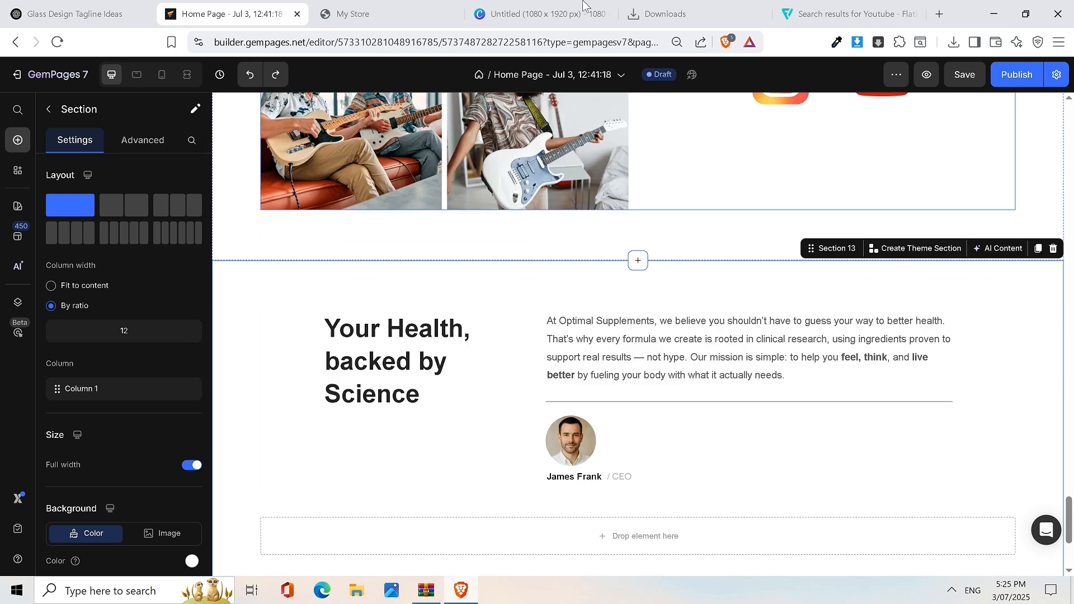
{"action": "left_click", "coordinate": [358, 13]}
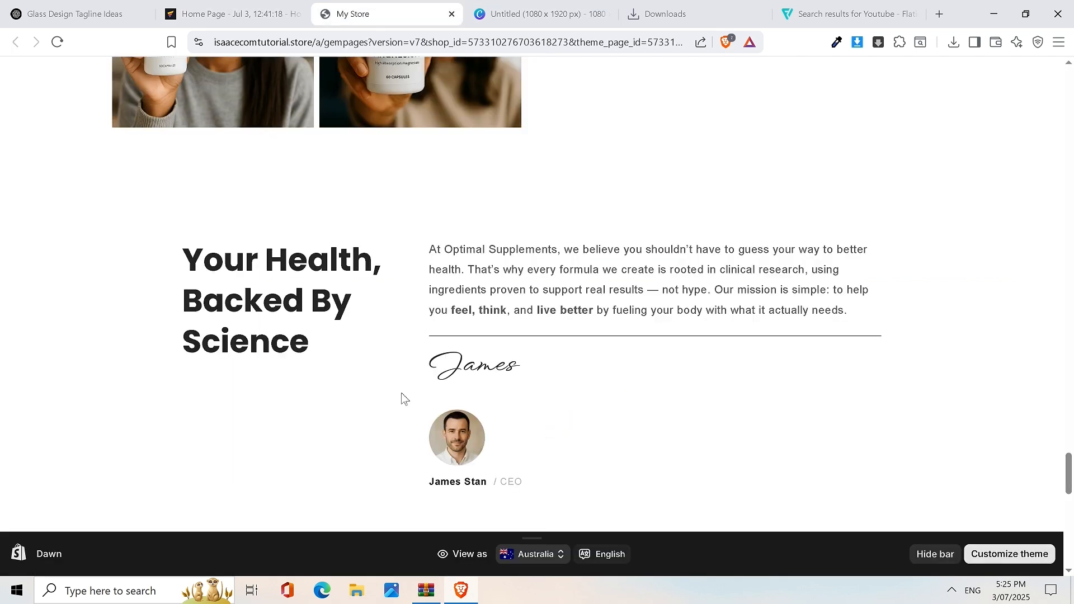
{"action": "left_click", "coordinate": [277, 22]}
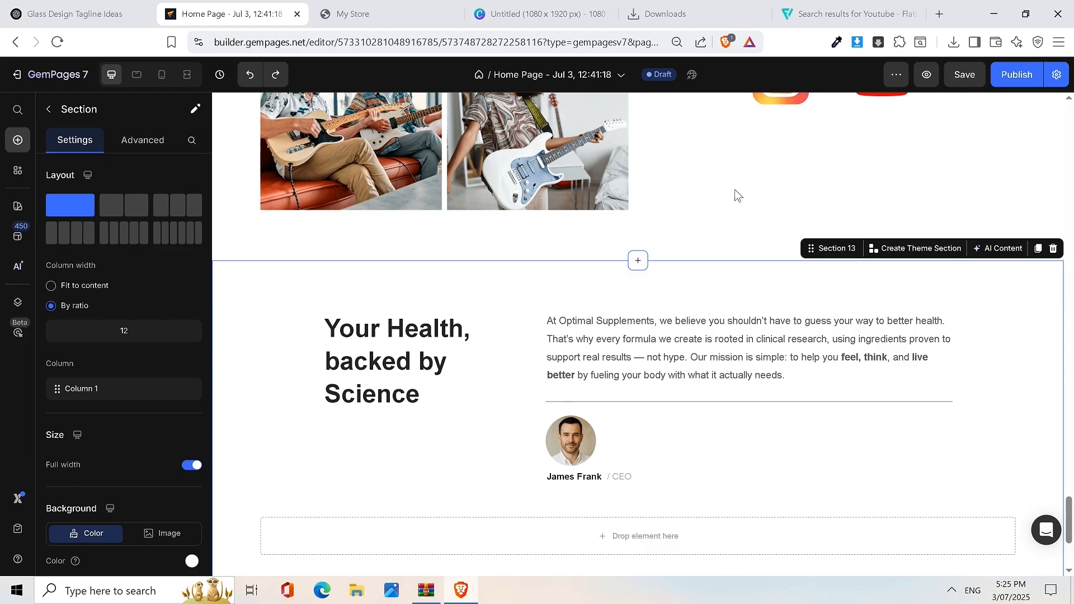
{"action": "scroll", "coordinate": [632, 486], "scroll_direction": "down", "scroll_amount": 1}
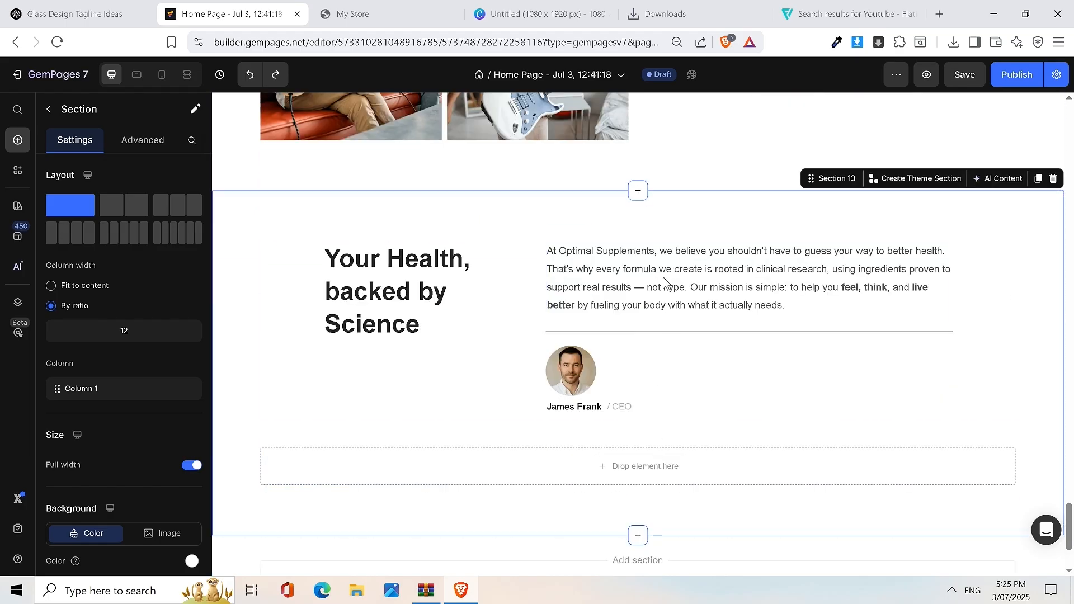
{"action": "left_click", "coordinate": [637, 535]}
{"action": "left_click", "coordinate": [518, 492]}
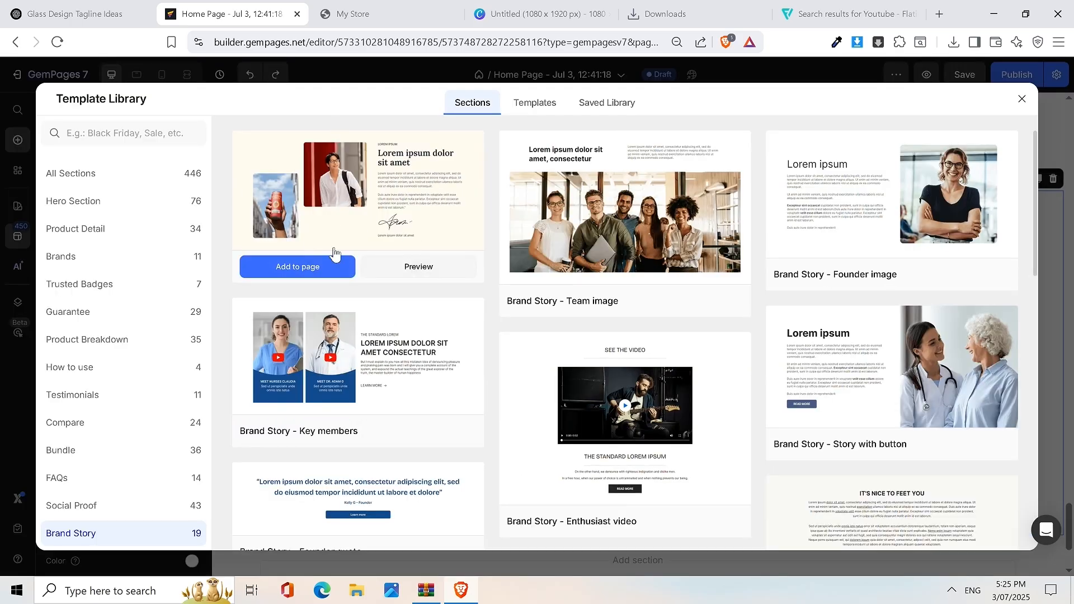
{"action": "left_click", "coordinate": [312, 269]}
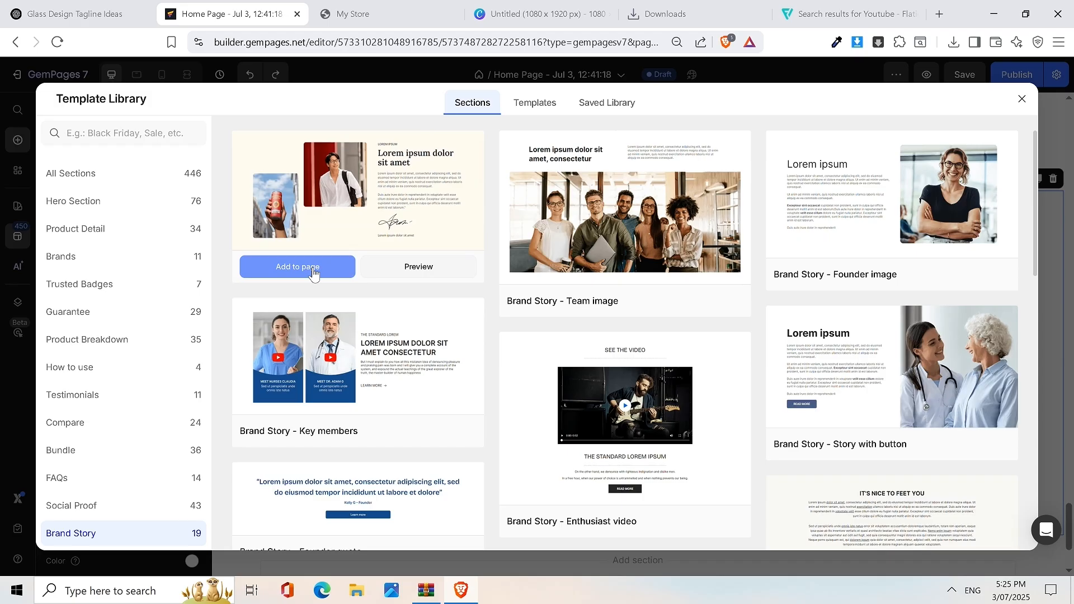
Step: Examine the images, heading and paragraph text of the newly added Brand Story section and its fit with the section above
{"action": "scroll", "coordinate": [744, 230], "scroll_direction": "up", "scroll_amount": 3}
{"action": "scroll", "coordinate": [721, 225], "scroll_direction": "down", "scroll_amount": 3}
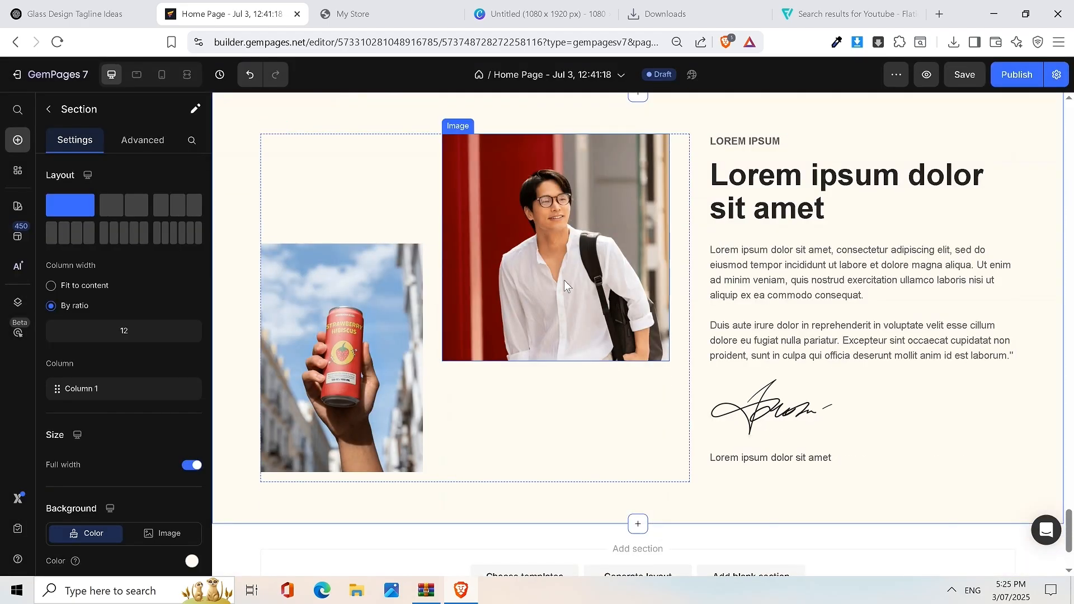
{"action": "left_click", "coordinate": [575, 212]}
{"action": "left_click", "coordinate": [370, 360]}
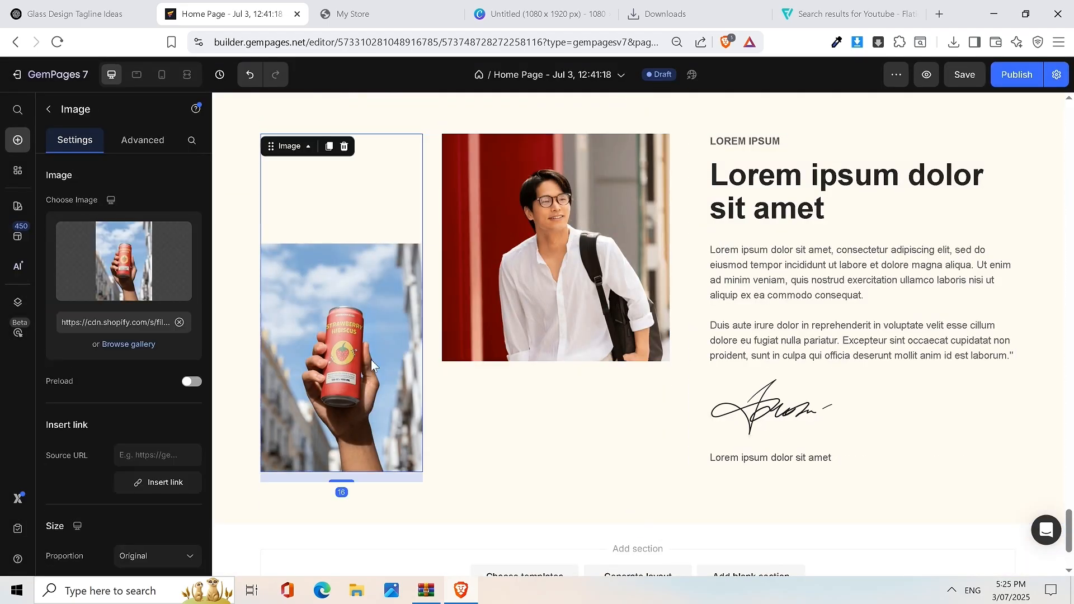
{"action": "left_click", "coordinate": [839, 264]}
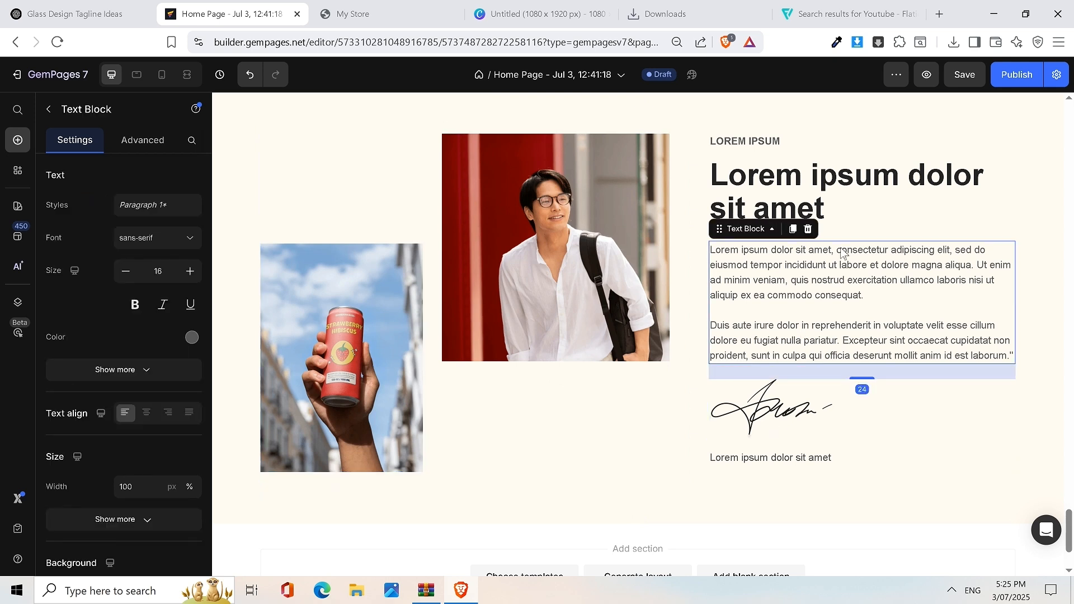
{"action": "left_click", "coordinate": [894, 196]}
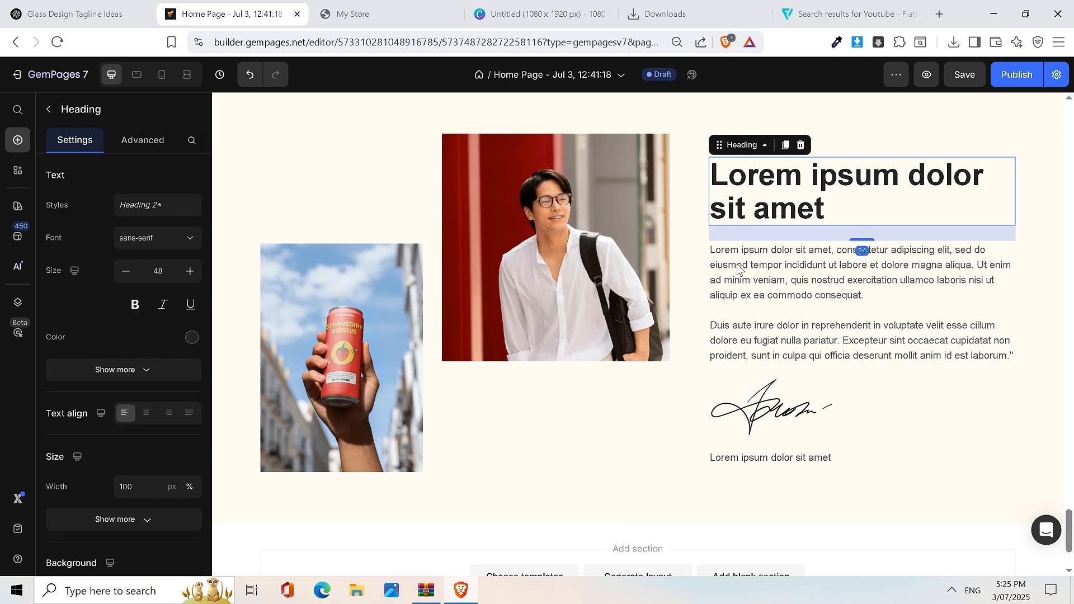
{"action": "scroll", "coordinate": [739, 270], "scroll_direction": "up", "scroll_amount": 10}
{"action": "scroll", "coordinate": [778, 381], "scroll_direction": "down", "scroll_amount": 5}
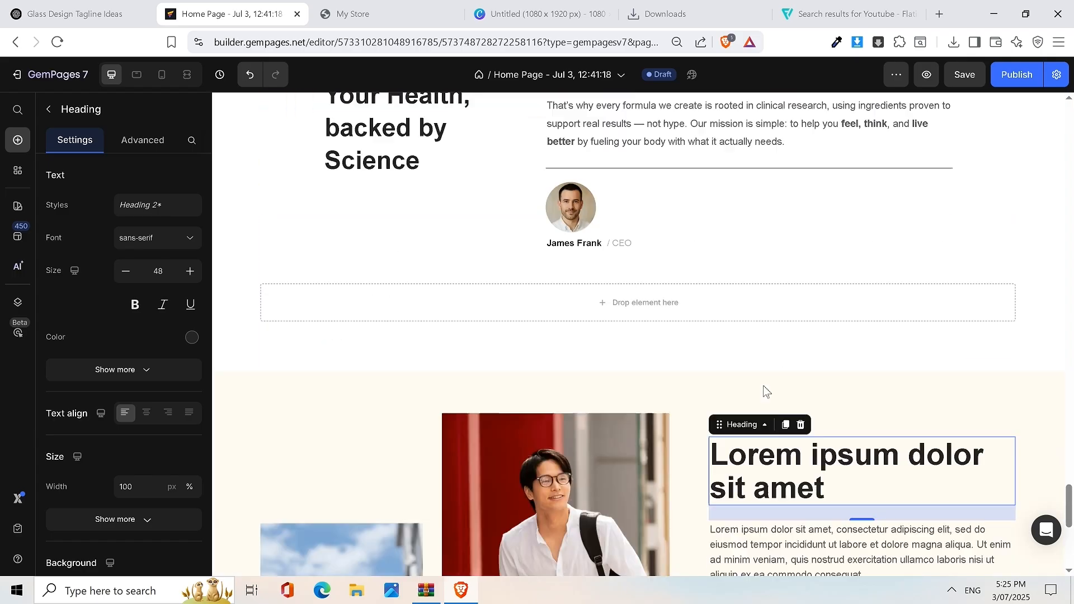
{"action": "scroll", "coordinate": [814, 358], "scroll_direction": "down", "scroll_amount": 4}
{"action": "double_click", "coordinate": [866, 252]}
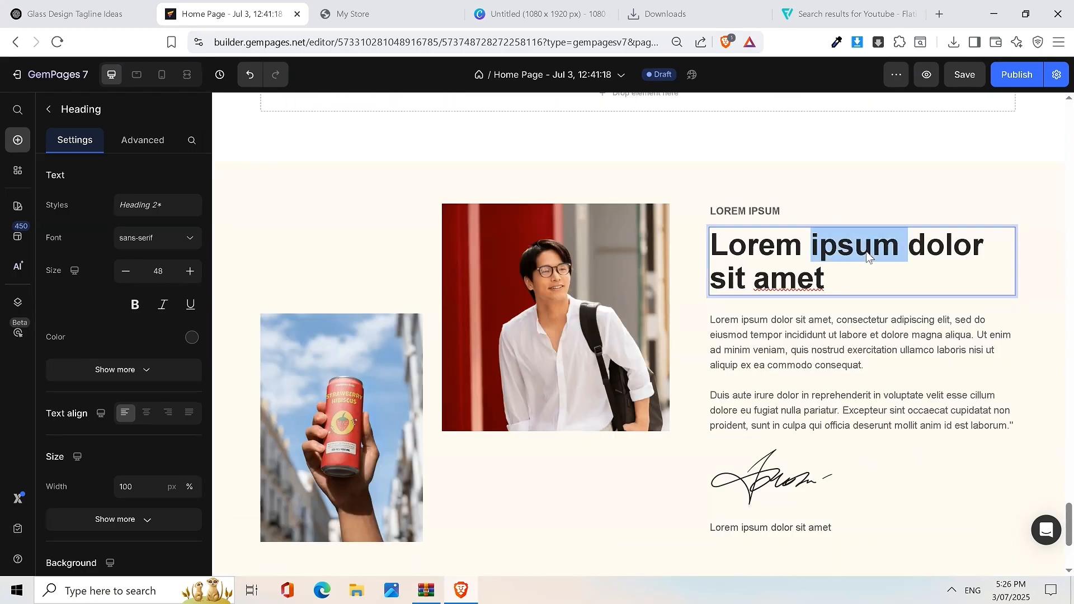
{"action": "left_click", "coordinate": [734, 270]}
{"action": "left_click", "coordinate": [776, 252]}
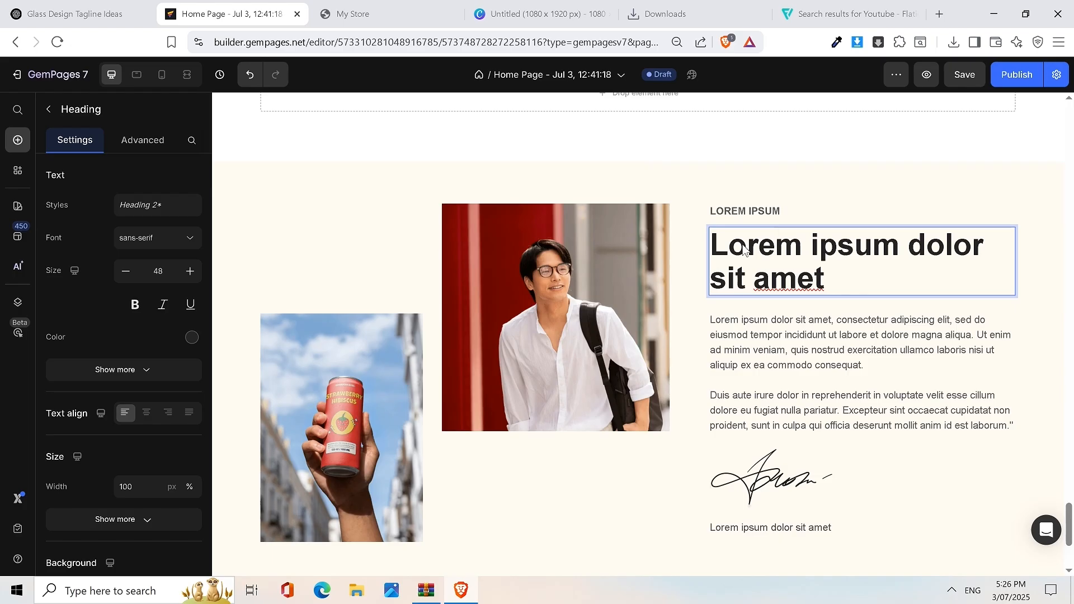
{"action": "scroll", "coordinate": [646, 308], "scroll_direction": "up", "scroll_amount": 3}
{"action": "scroll", "coordinate": [646, 322], "scroll_direction": "down", "scroll_amount": 4}
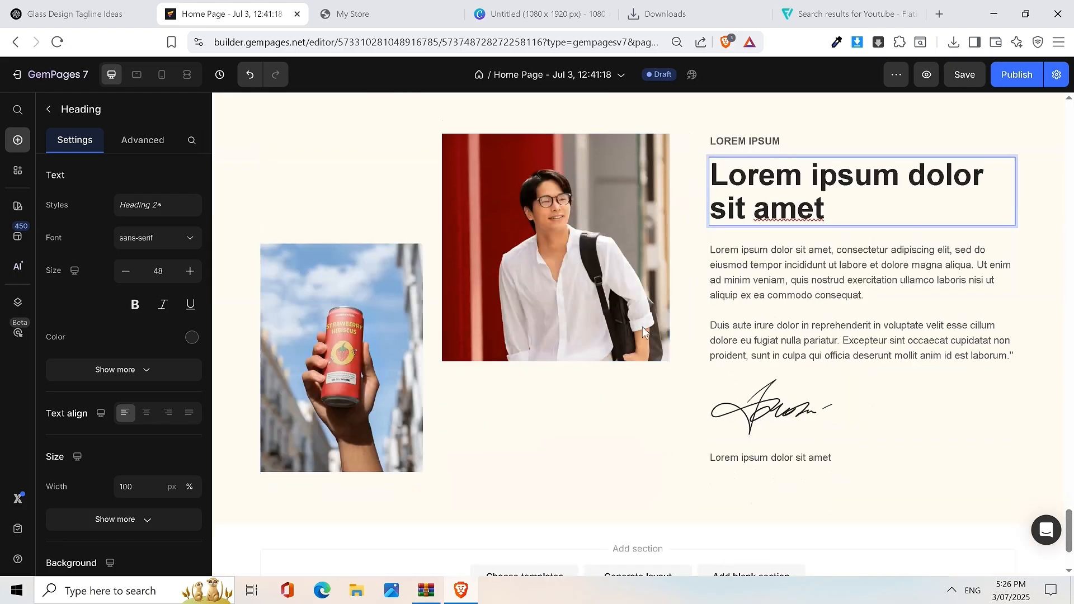
Step: Delete the Brand Story template section below the Your Health, backed by Science section and save the page
{"action": "scroll", "coordinate": [815, 216], "scroll_direction": "up", "scroll_amount": 2}
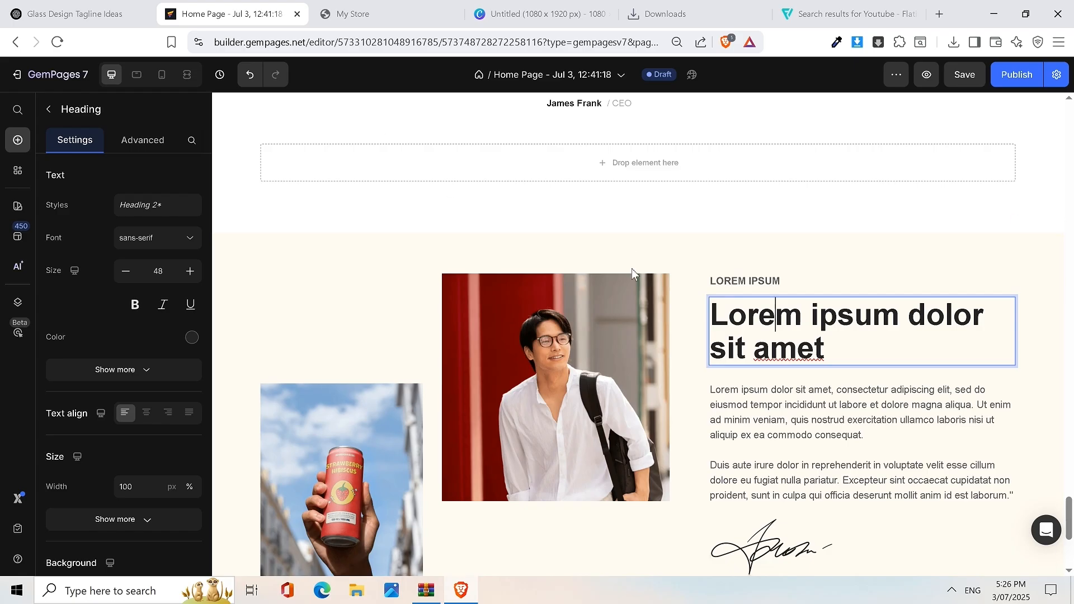
{"action": "left_click", "coordinate": [639, 249]}
{"action": "right_click", "coordinate": [611, 253]}
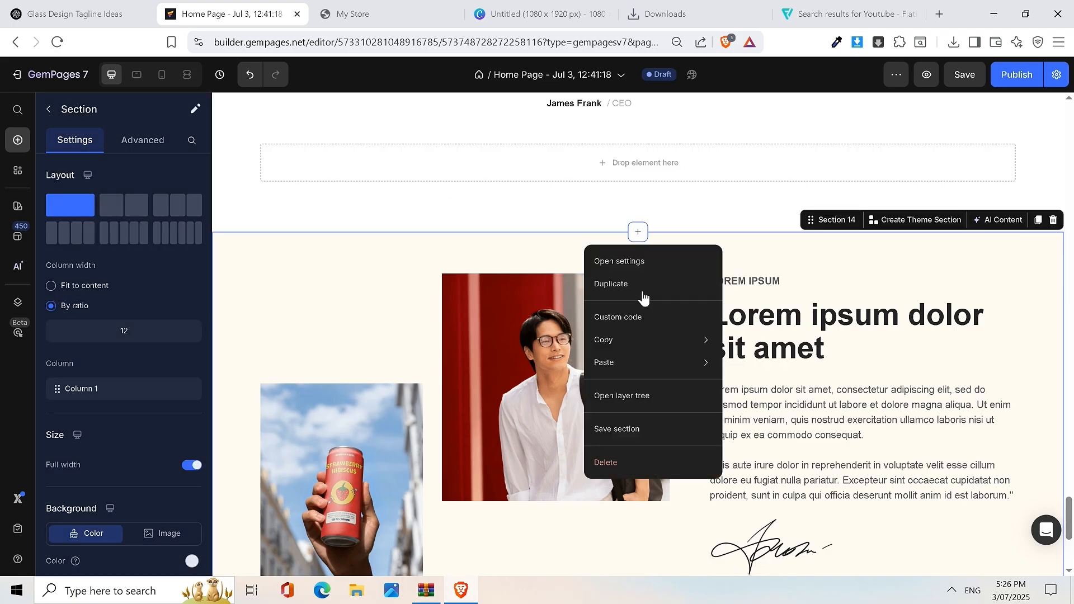
{"action": "left_click", "coordinate": [622, 469]}
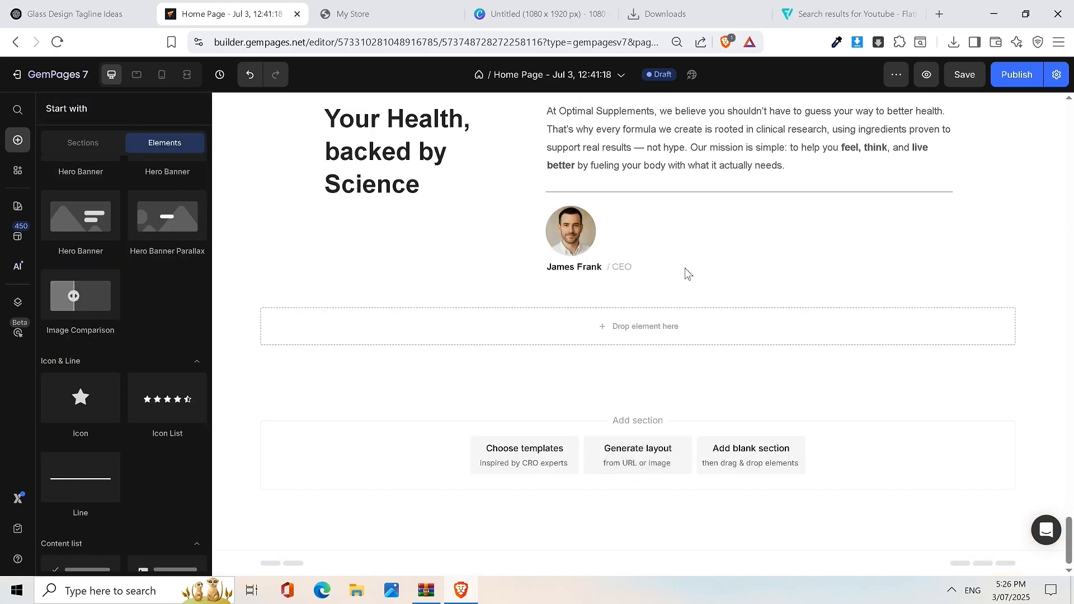
{"action": "left_click", "coordinate": [964, 74]}
{"action": "scroll", "coordinate": [811, 357], "scroll_direction": "up", "scroll_amount": 3}
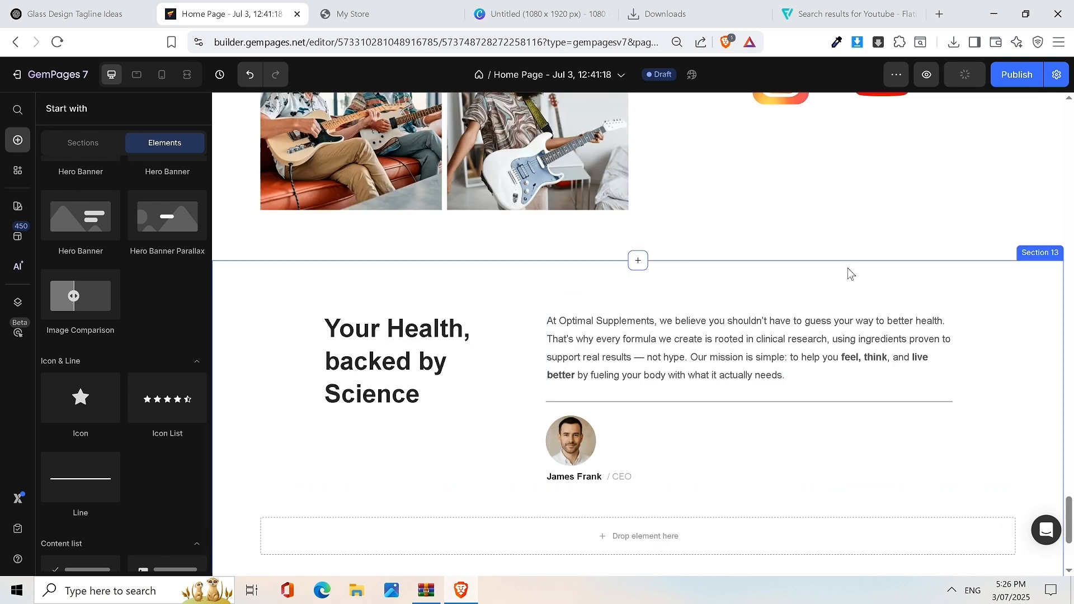
{"action": "scroll", "coordinate": [847, 267], "scroll_direction": "down", "scroll_amount": 3}
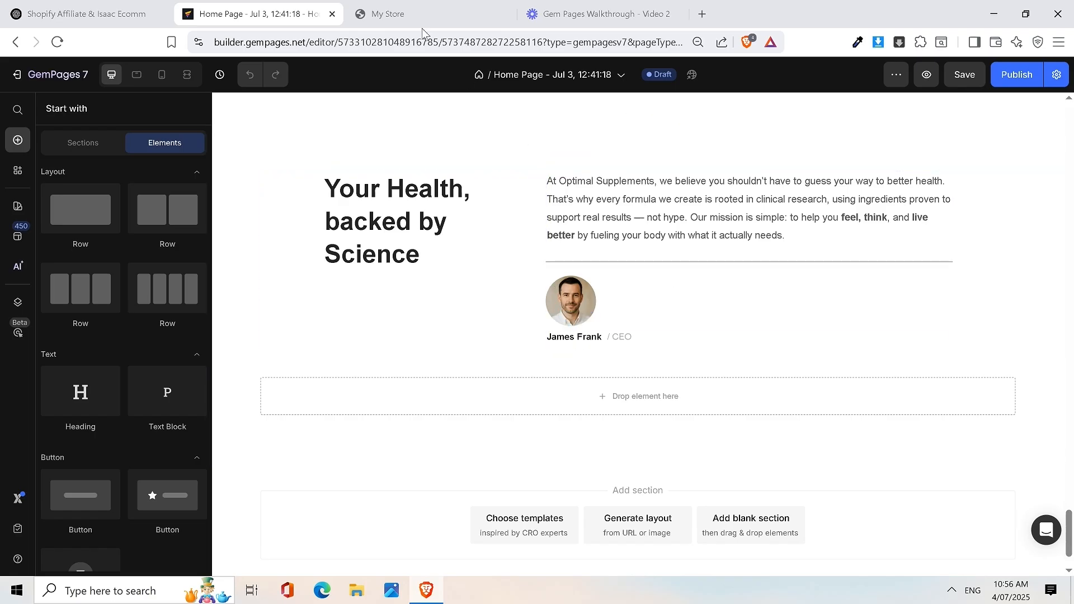
Step: Examine the reference store's The New You Starts Now banner, including its image, heading, discount line and email form, and the surrounding sections
{"action": "left_click", "coordinate": [391, 14]}
{"action": "scroll", "coordinate": [406, 146], "scroll_direction": "up", "scroll_amount": 3}
{"action": "scroll", "coordinate": [431, 272], "scroll_direction": "down", "scroll_amount": 3}
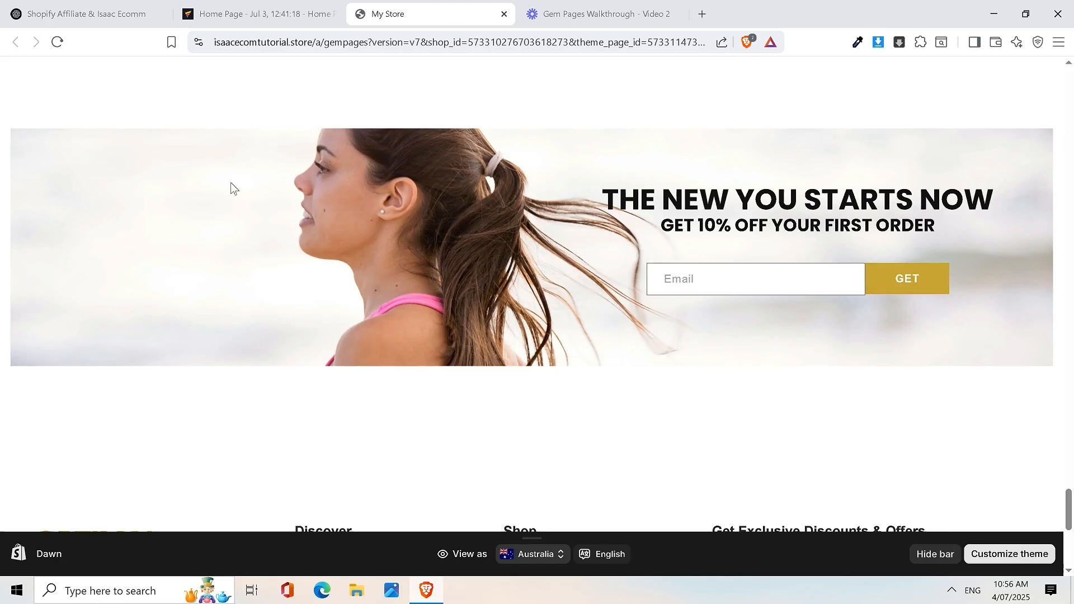
{"action": "scroll", "coordinate": [378, 206], "scroll_direction": "up", "scroll_amount": 6}
{"action": "scroll", "coordinate": [560, 247], "scroll_direction": "down", "scroll_amount": 4}
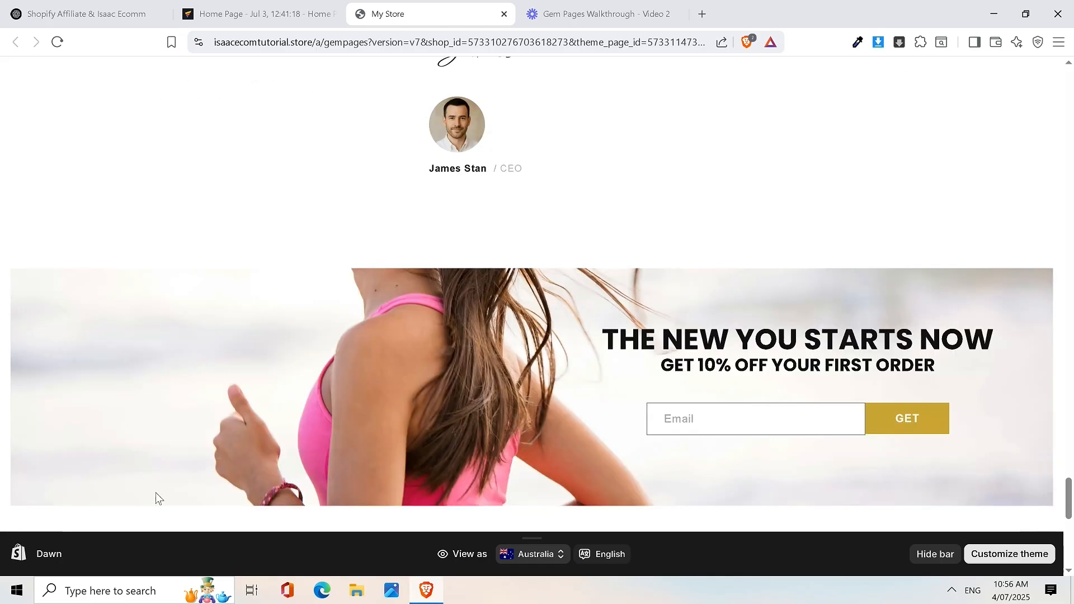
{"action": "scroll", "coordinate": [520, 358], "scroll_direction": "down", "scroll_amount": 5}
{"action": "scroll", "coordinate": [400, 227], "scroll_direction": "up", "scroll_amount": 3}
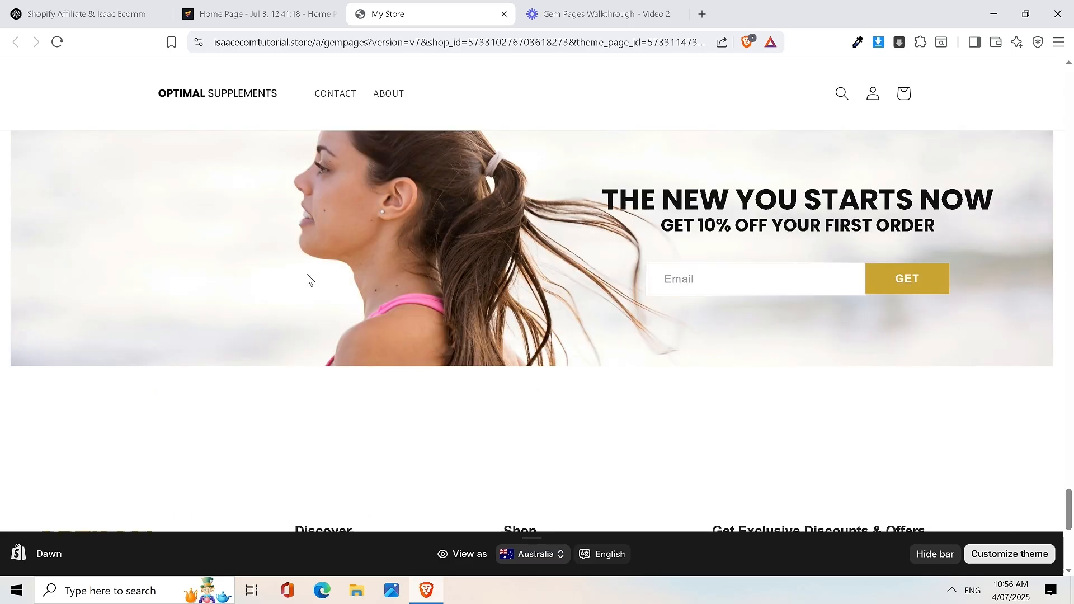
{"action": "scroll", "coordinate": [377, 143], "scroll_direction": "up", "scroll_amount": 3}
{"action": "left_click", "coordinate": [303, 14]}
{"action": "left_click", "coordinate": [386, 13]}
{"action": "scroll", "coordinate": [498, 170], "scroll_direction": "down", "scroll_amount": 3}
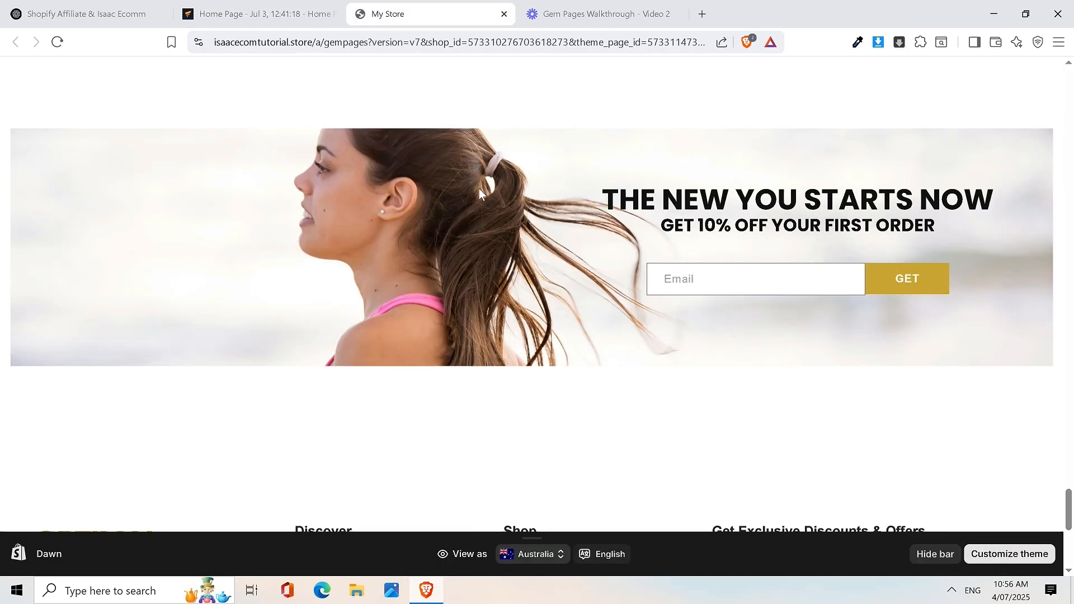
{"action": "scroll", "coordinate": [520, 165], "scroll_direction": "down", "scroll_amount": 2}
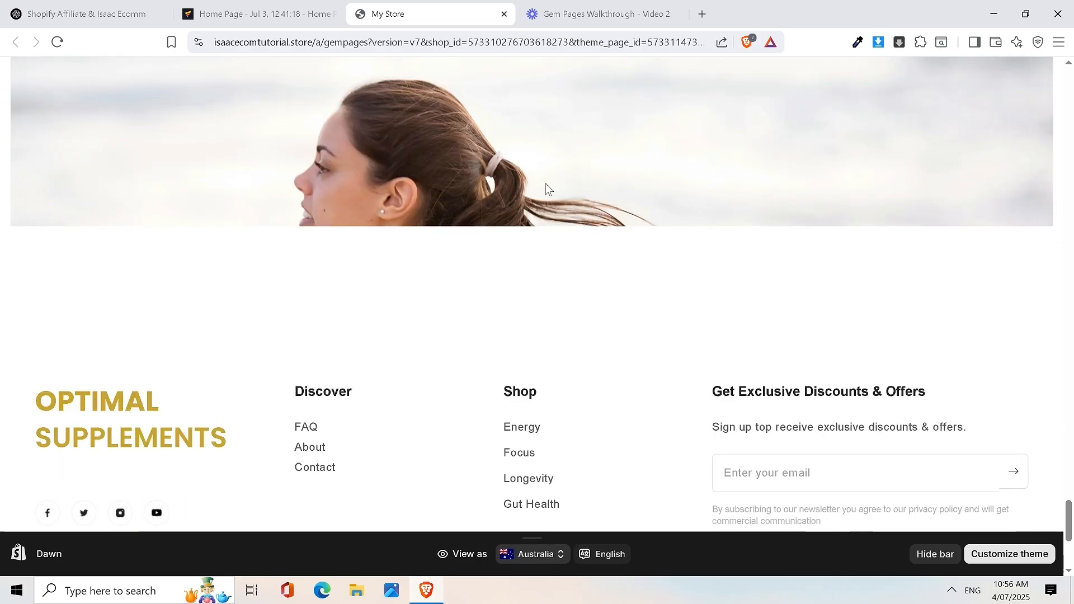
{"action": "scroll", "coordinate": [547, 185], "scroll_direction": "up", "scroll_amount": 8}
{"action": "scroll", "coordinate": [565, 220], "scroll_direction": "down", "scroll_amount": 5}
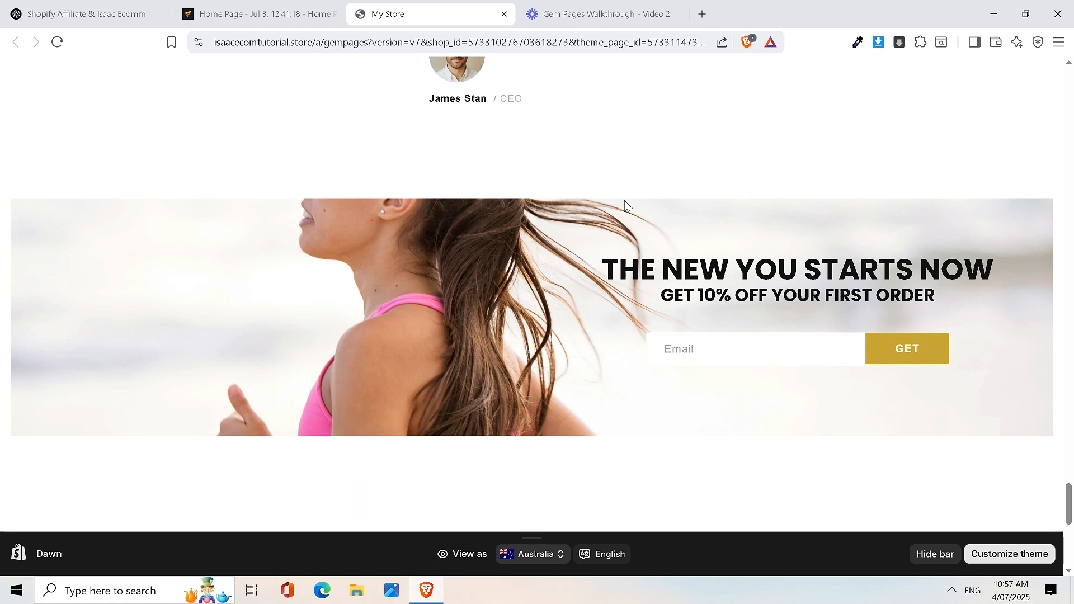
{"action": "scroll", "coordinate": [830, 258], "scroll_direction": "up", "scroll_amount": 3}
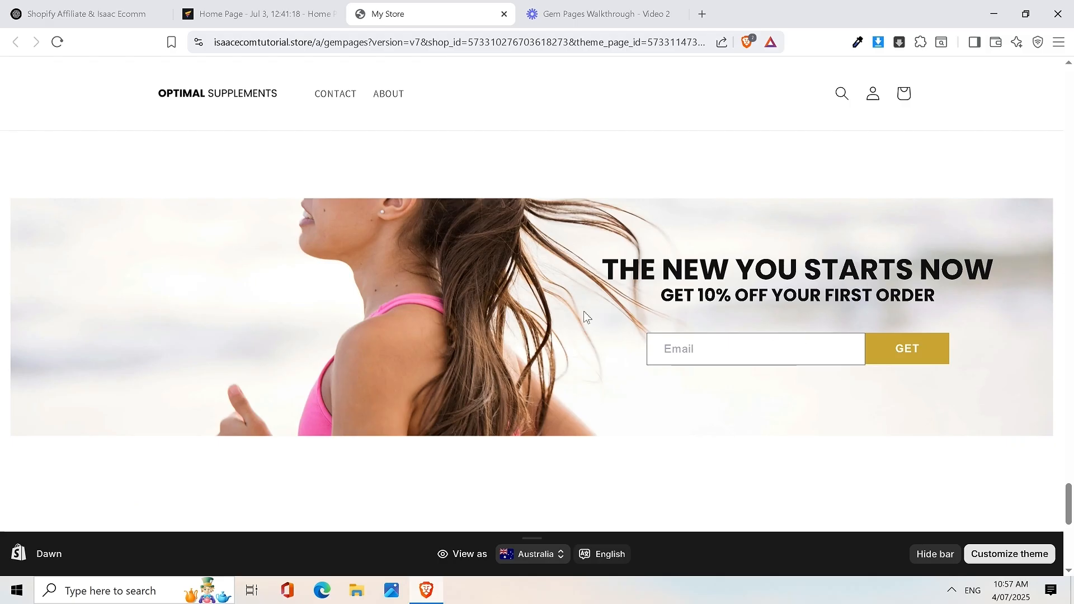
{"action": "scroll", "coordinate": [580, 308], "scroll_direction": "up", "scroll_amount": 4}
{"action": "scroll", "coordinate": [580, 304], "scroll_direction": "down", "scroll_amount": 5}
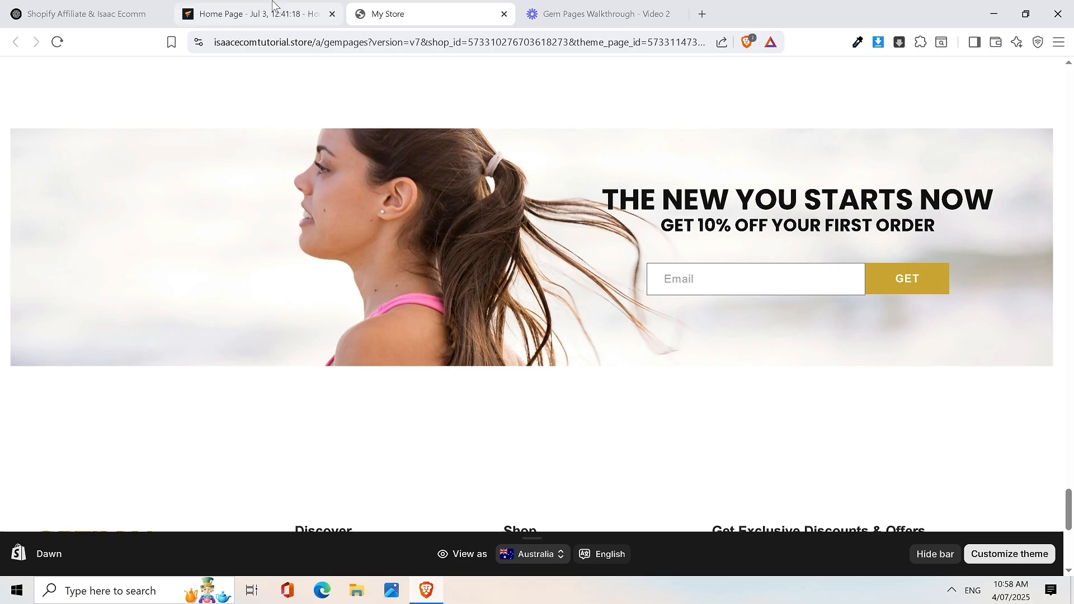
Step: Add a blank section below Your Health, backed by Science and place the centred-content Hero Banner element in it
{"action": "left_click", "coordinate": [263, 14]}
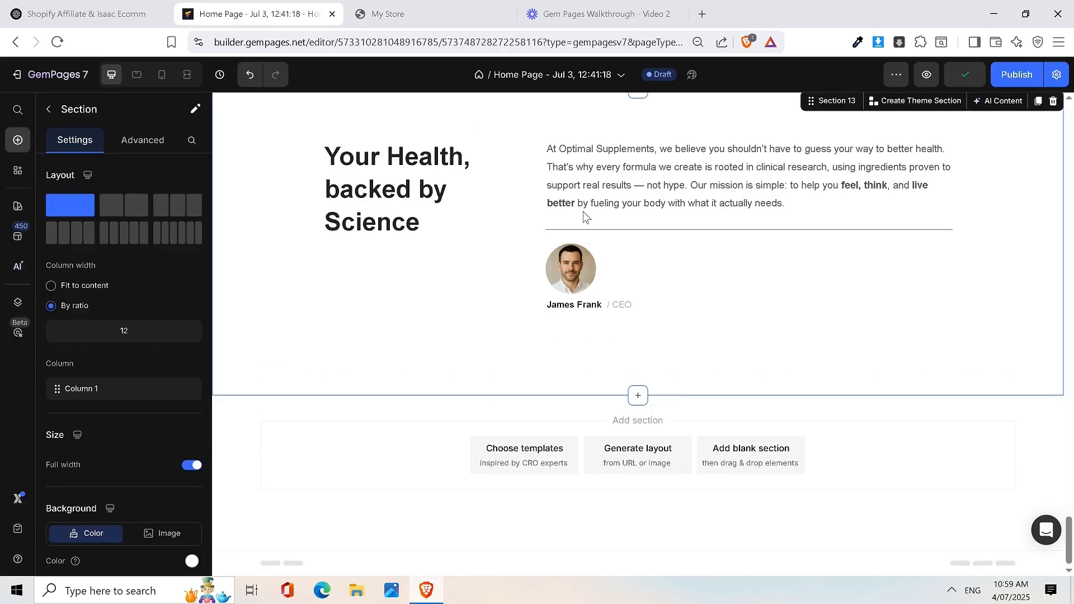
{"action": "left_click", "coordinate": [794, 457]}
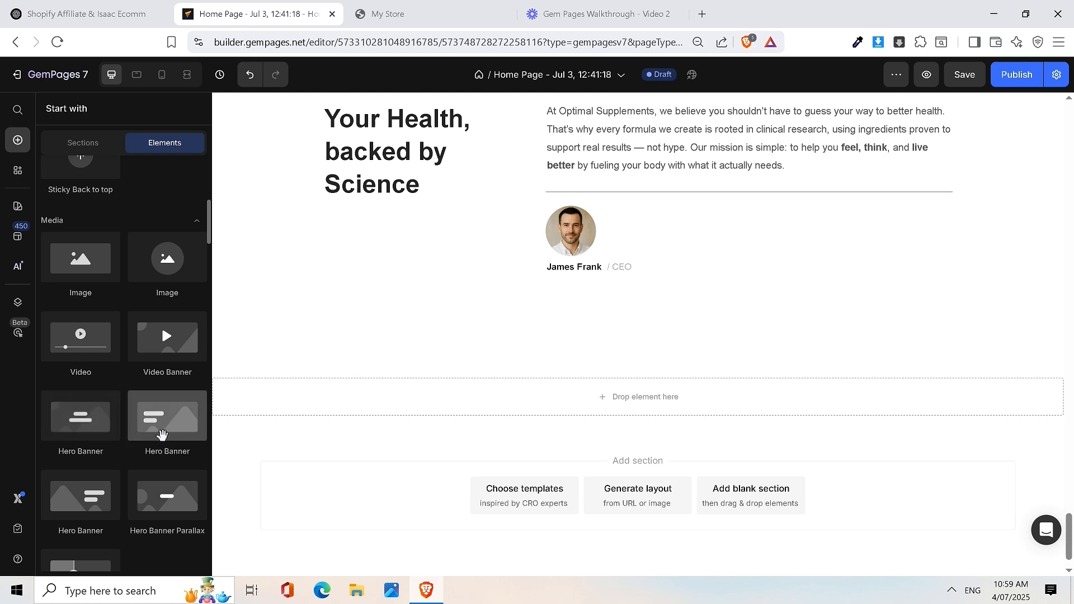
{"action": "left_click_drag", "start_coordinate": [79, 428], "coordinate": [485, 398]}
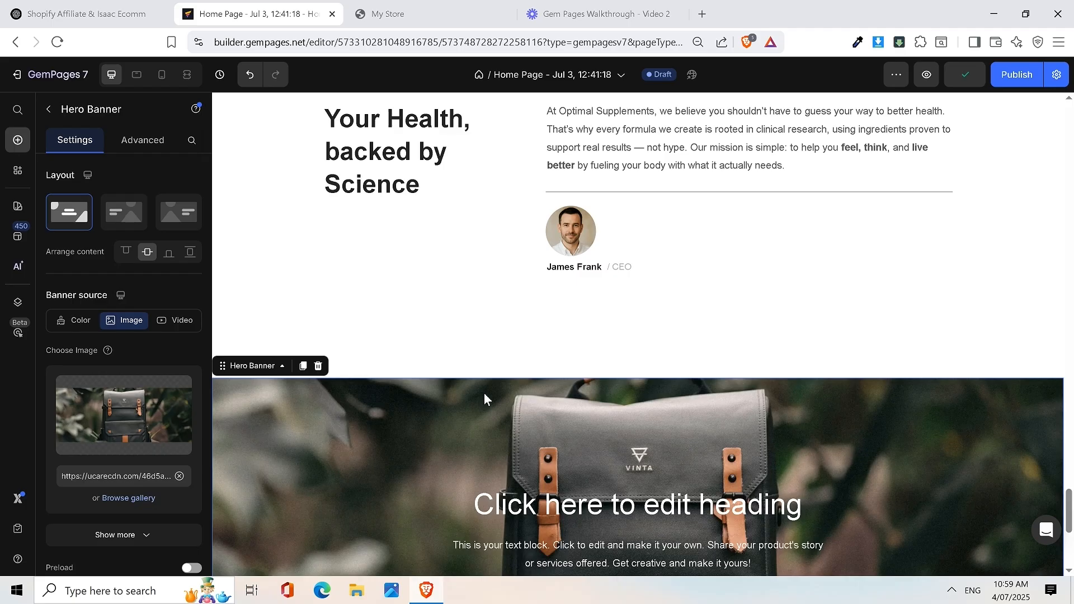
{"action": "scroll", "coordinate": [831, 297], "scroll_direction": "down", "scroll_amount": 5}
{"action": "scroll", "coordinate": [650, 223], "scroll_direction": "up", "scroll_amount": 4}
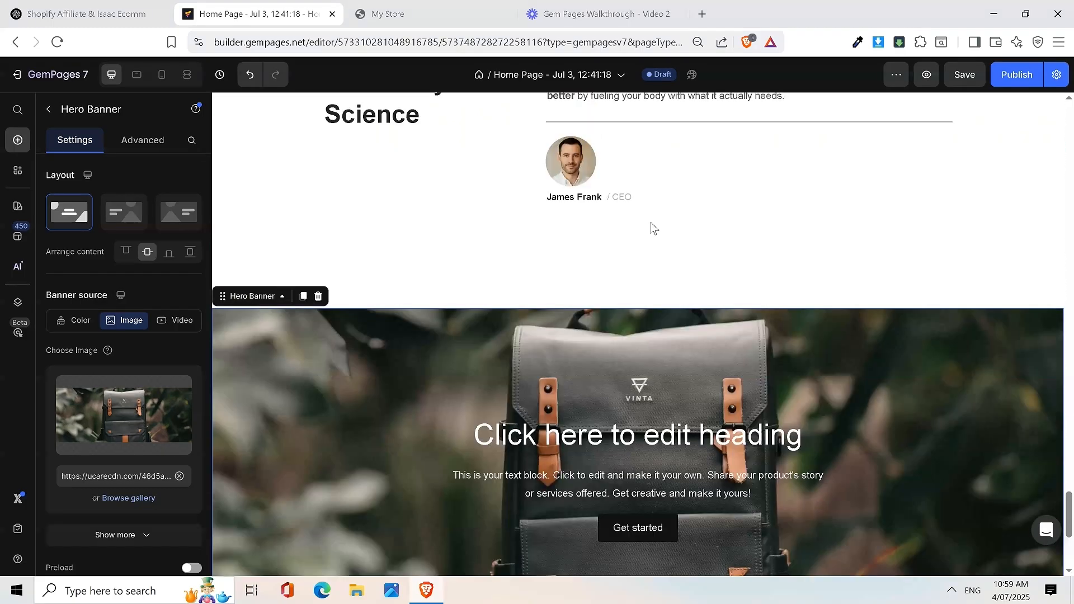
{"action": "scroll", "coordinate": [779, 330], "scroll_direction": "down", "scroll_amount": 4}
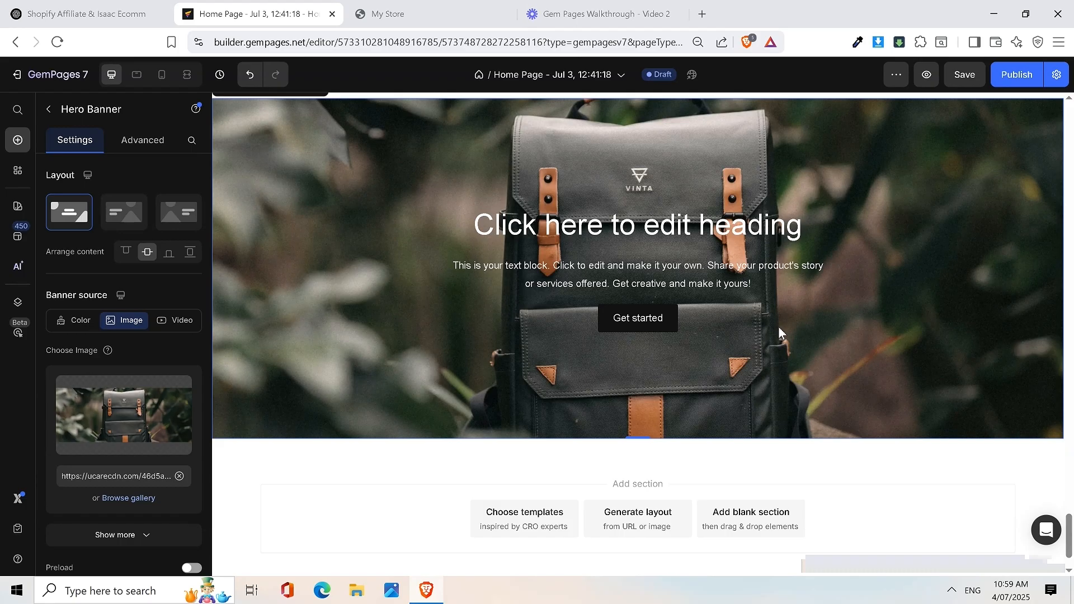
Step: Compare with the reference banner and set the hero banner's layout to Content right
{"action": "left_click", "coordinate": [445, 12]}
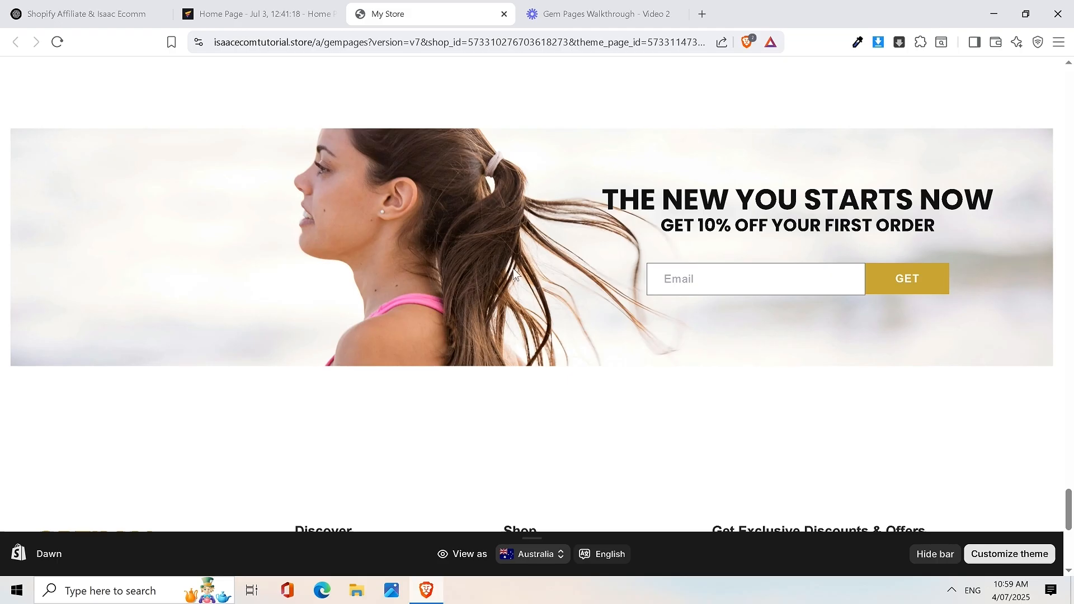
{"action": "left_click", "coordinate": [250, 8]}
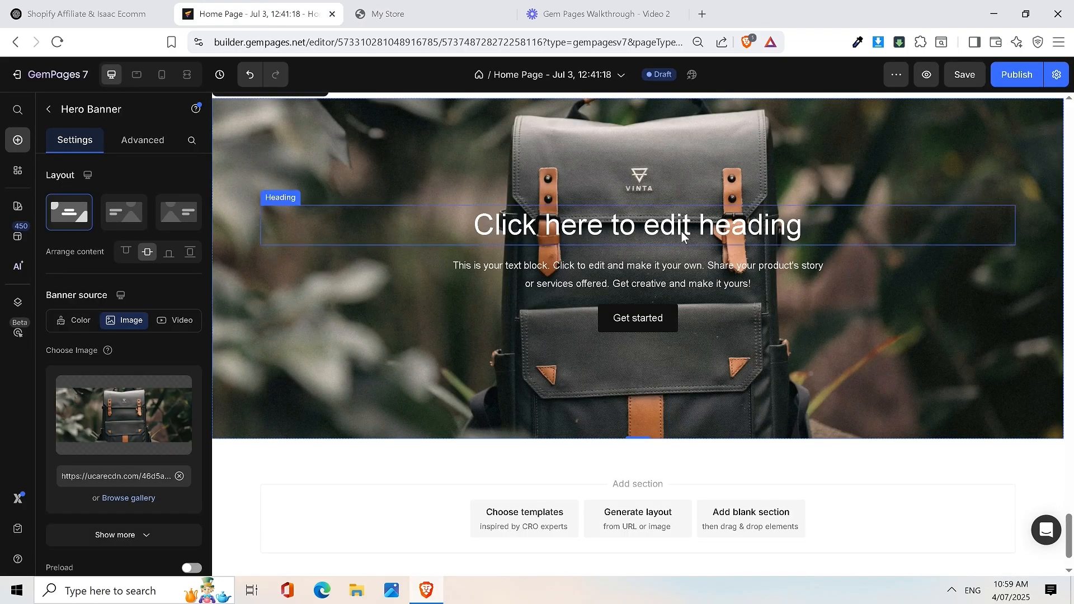
{"action": "left_click", "coordinate": [180, 215]}
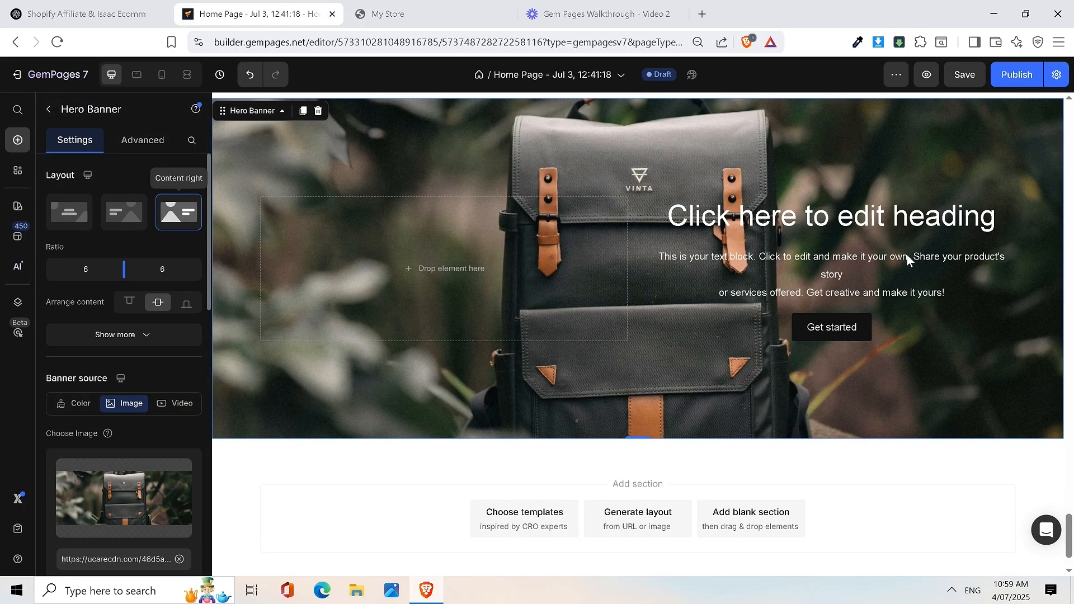
Step: Check the reference banner's content and delete the Get started button from the hero banner
{"action": "left_click", "coordinate": [364, 17]}
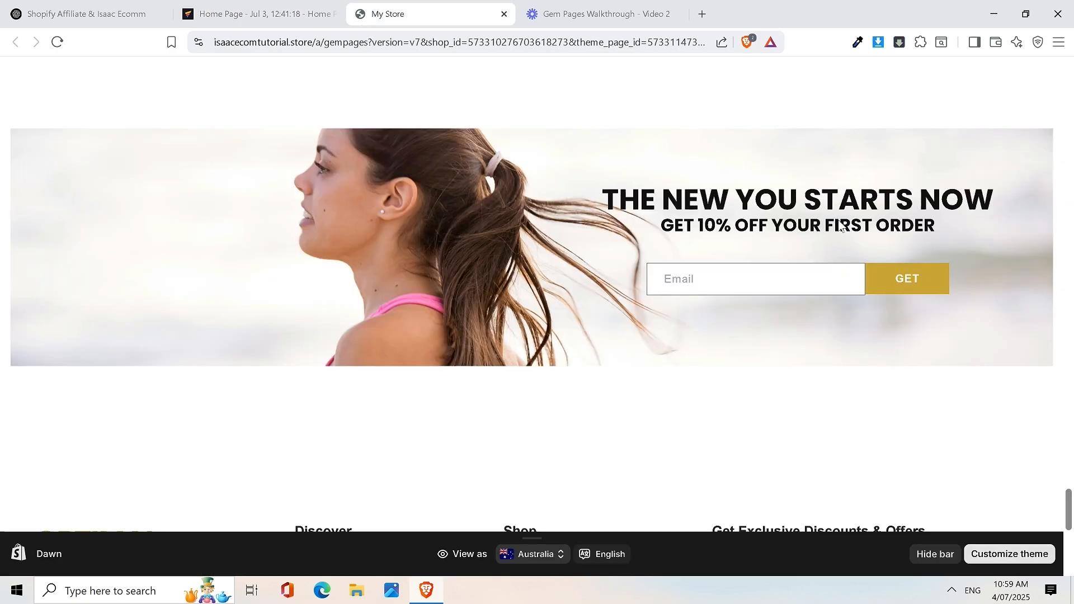
{"action": "left_click", "coordinate": [295, 14]}
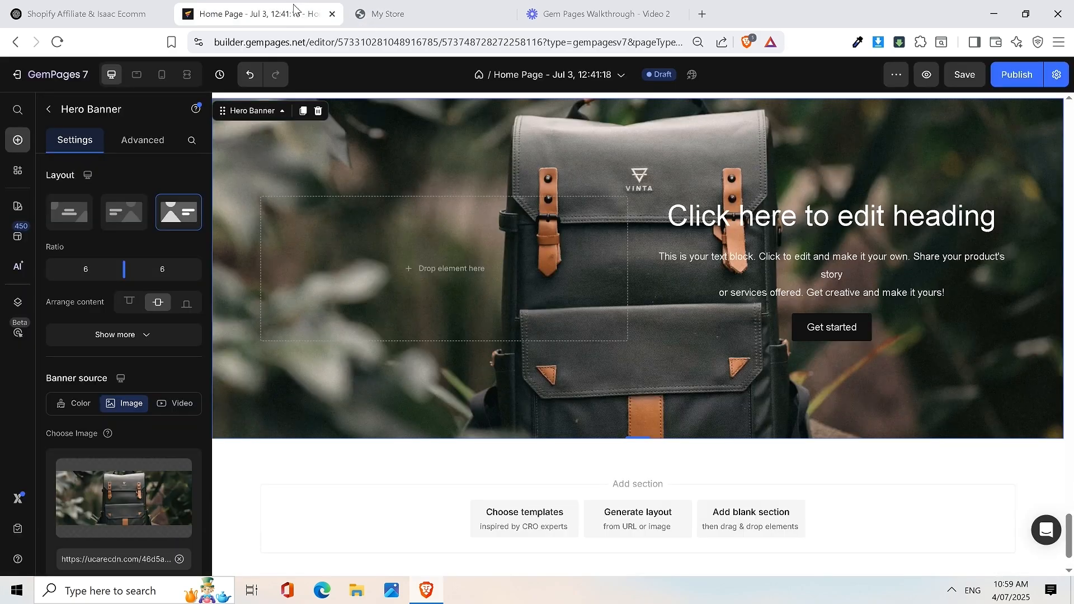
{"action": "left_click", "coordinate": [887, 331]}
{"action": "right_click", "coordinate": [893, 321]}
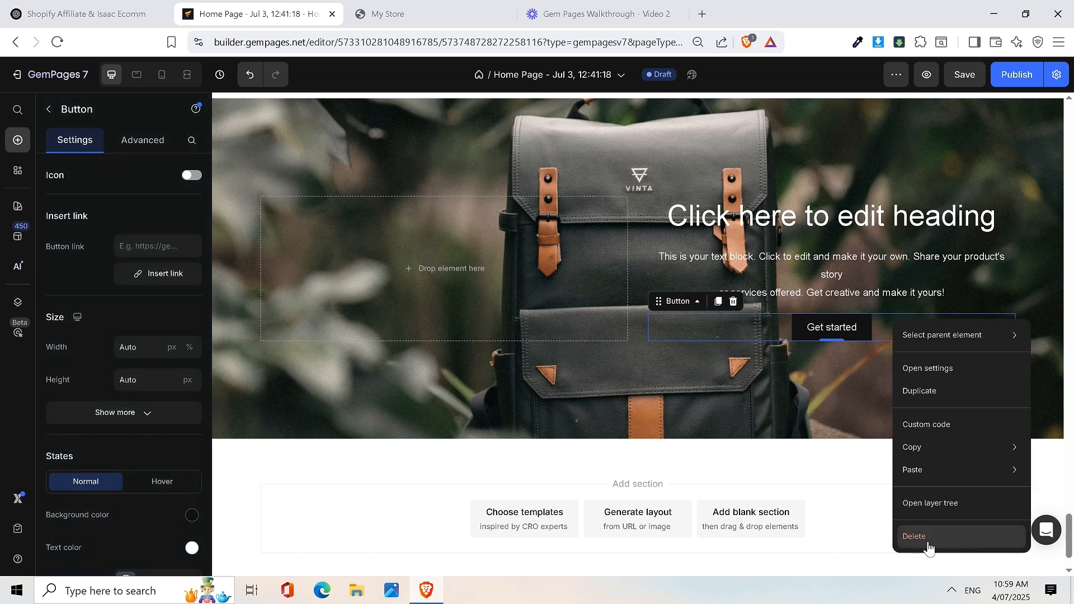
{"action": "left_click", "coordinate": [926, 538]}
Step: Replace the hero banner's heading with the bold text "THE NEW YOU STARTS NOW" copied from the reference store
{"action": "left_click", "coordinate": [804, 243]}
{"action": "left_click", "coordinate": [391, 14]}
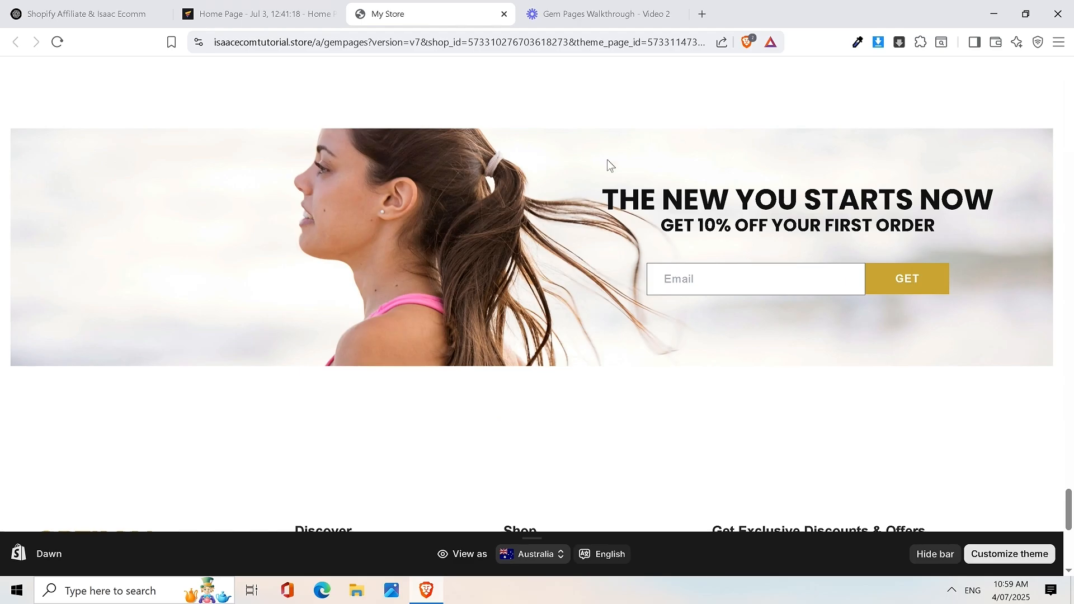
{"action": "left_click_drag", "start_coordinate": [589, 199], "coordinate": [994, 193]}
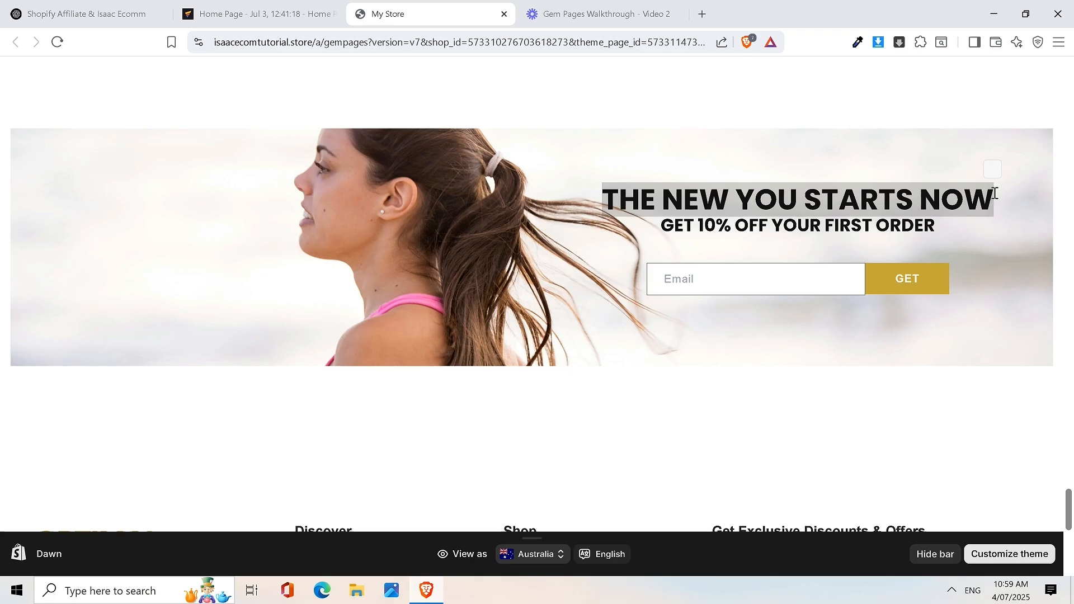
{"action": "right_click", "coordinate": [966, 193]}
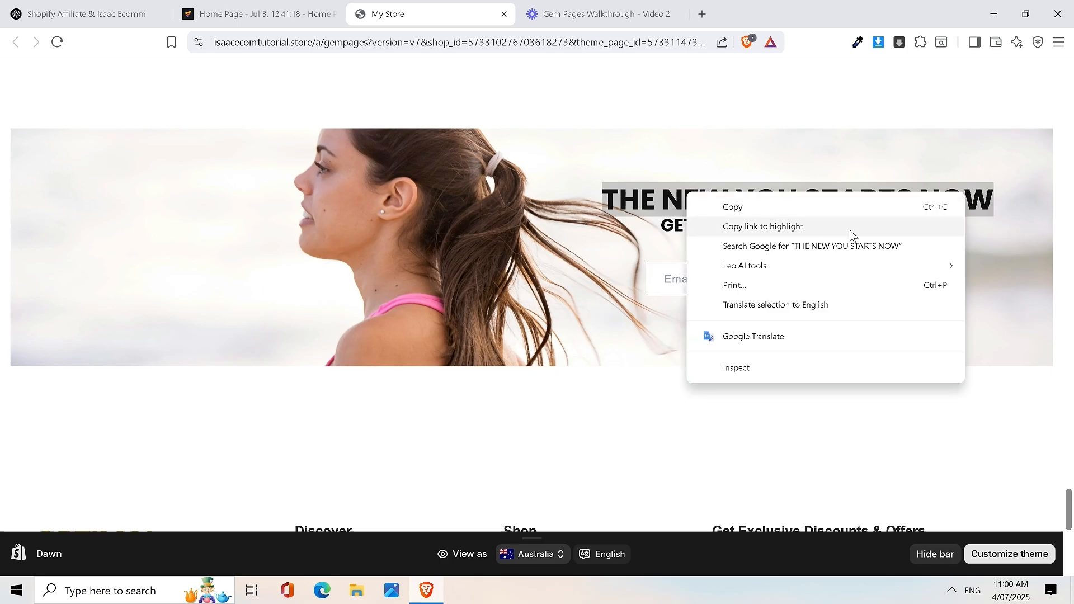
{"action": "left_click", "coordinate": [828, 211]}
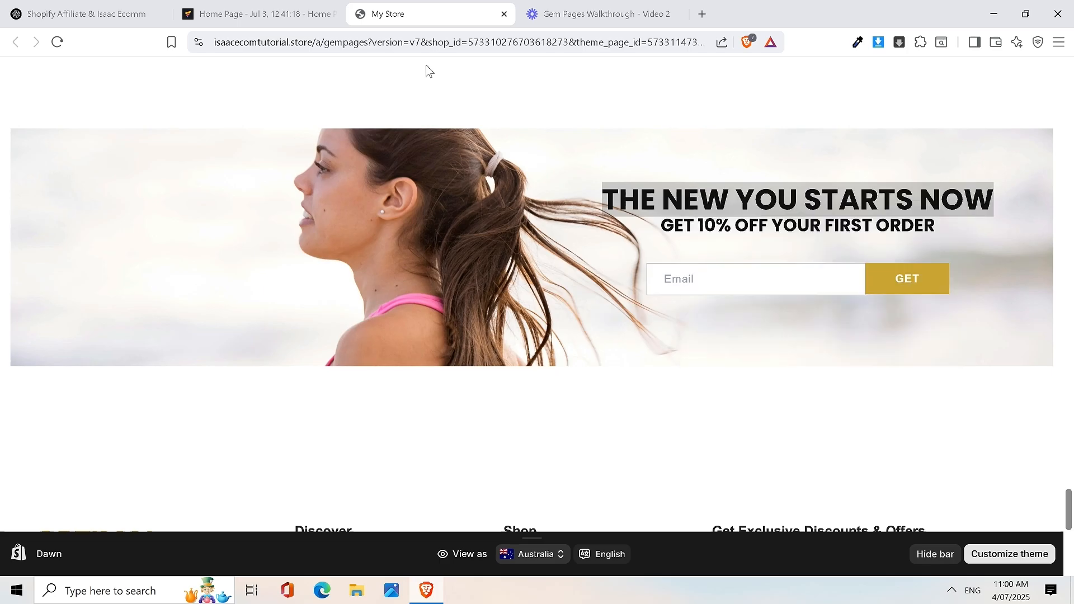
{"action": "left_click", "coordinate": [270, 8]}
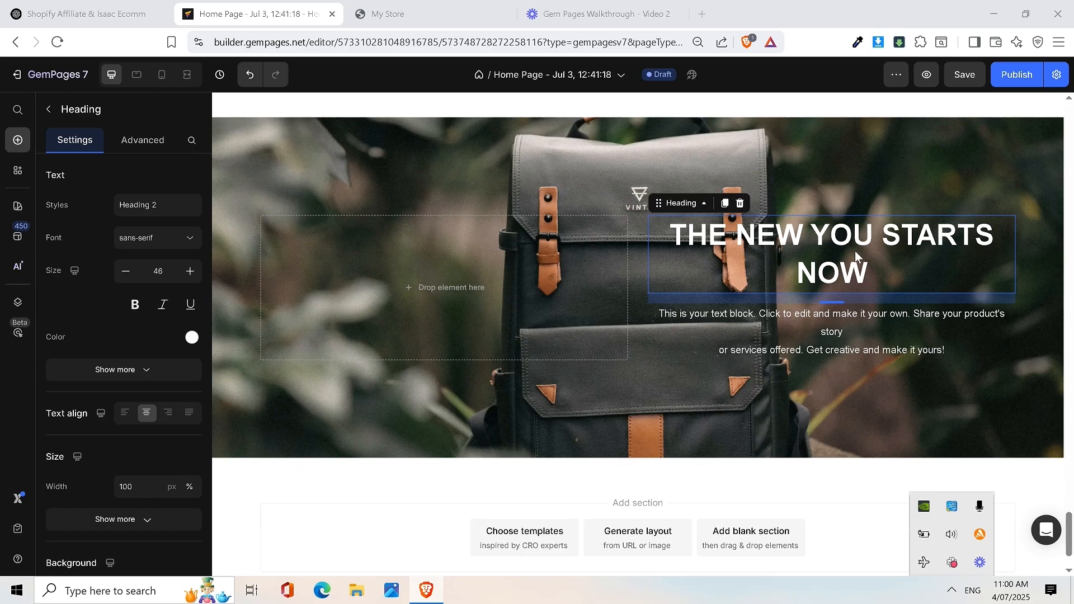
{"action": "triple_click", "coordinate": [854, 251]}
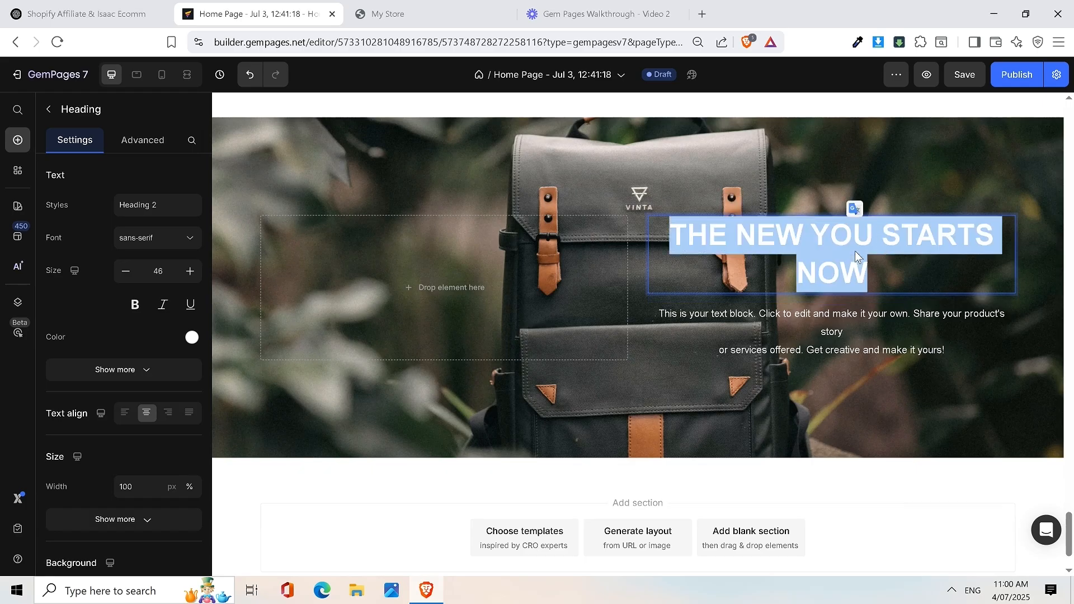
{"action": "left_click", "coordinate": [728, 202]}
{"action": "left_click", "coordinate": [728, 203]}
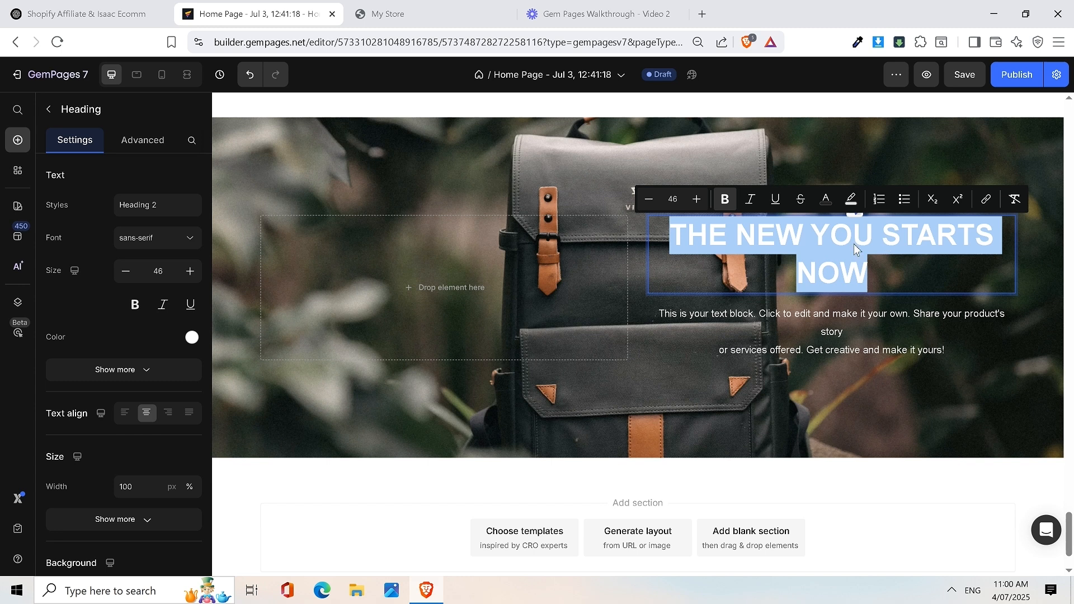
Step: Check the heading against the reference store's banner and save the page
{"action": "left_click", "coordinate": [616, 13]}
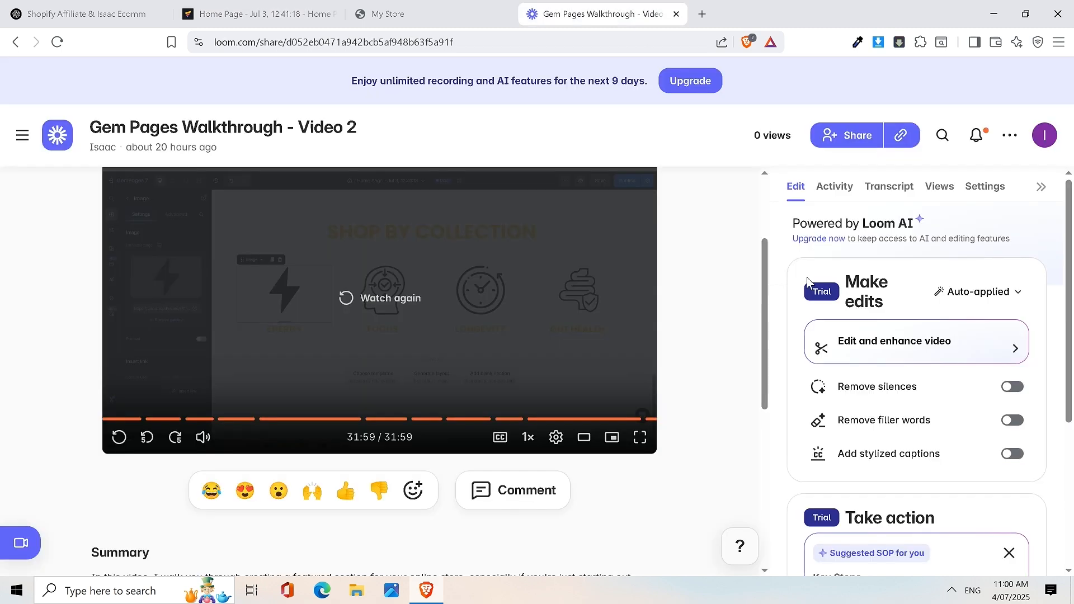
{"action": "left_click", "coordinate": [389, 16]}
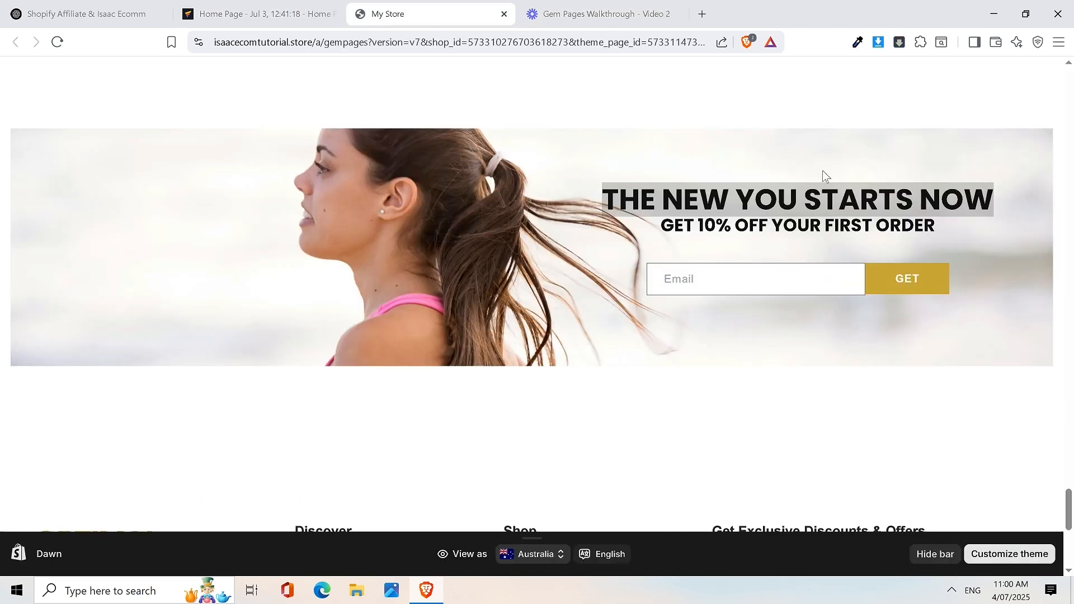
{"action": "left_click", "coordinate": [238, 12]}
{"action": "key", "text": "ctrl+s"}
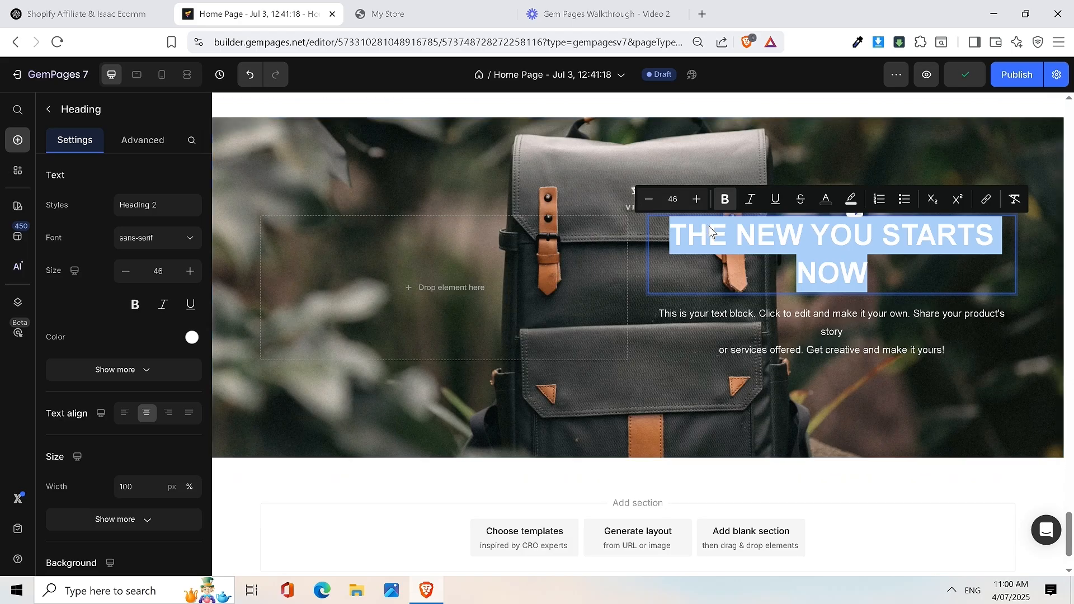
Step: Reduce the hero banner heading's text size to 38
{"action": "left_click", "coordinate": [655, 201]}
{"action": "left_click", "coordinate": [654, 201]}
{"action": "left_click", "coordinate": [655, 201]}
{"action": "left_click", "coordinate": [654, 201]}
{"action": "left_click", "coordinate": [650, 200]}
{"action": "left_click", "coordinate": [650, 200]}
{"action": "left_click", "coordinate": [650, 200]}
{"action": "left_click", "coordinate": [650, 200]}
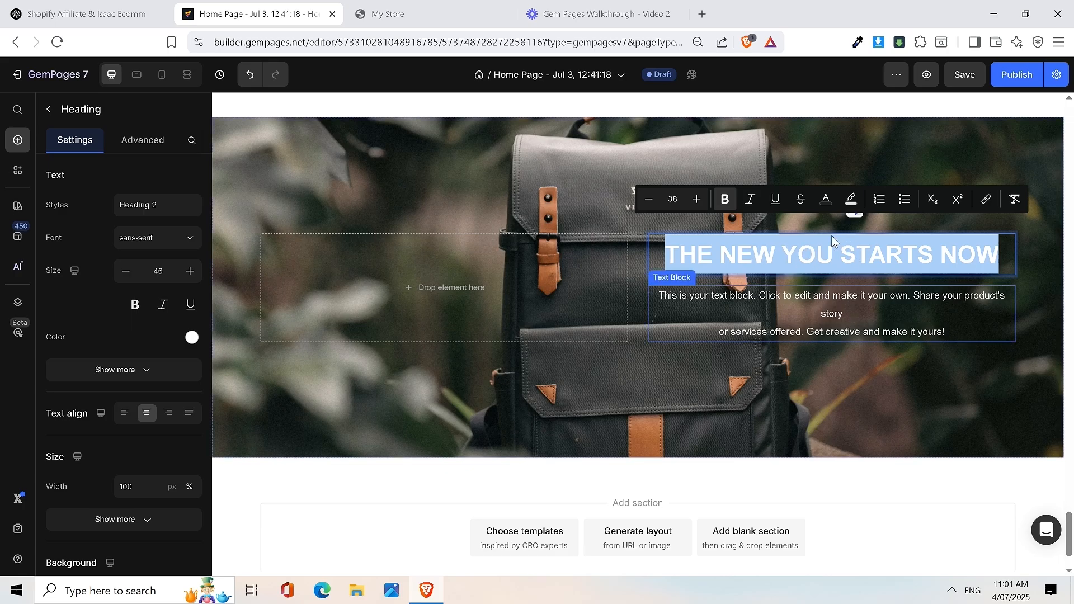
Step: Compare the hero banner heading with the reference store's banner
{"action": "left_click", "coordinate": [407, 12]}
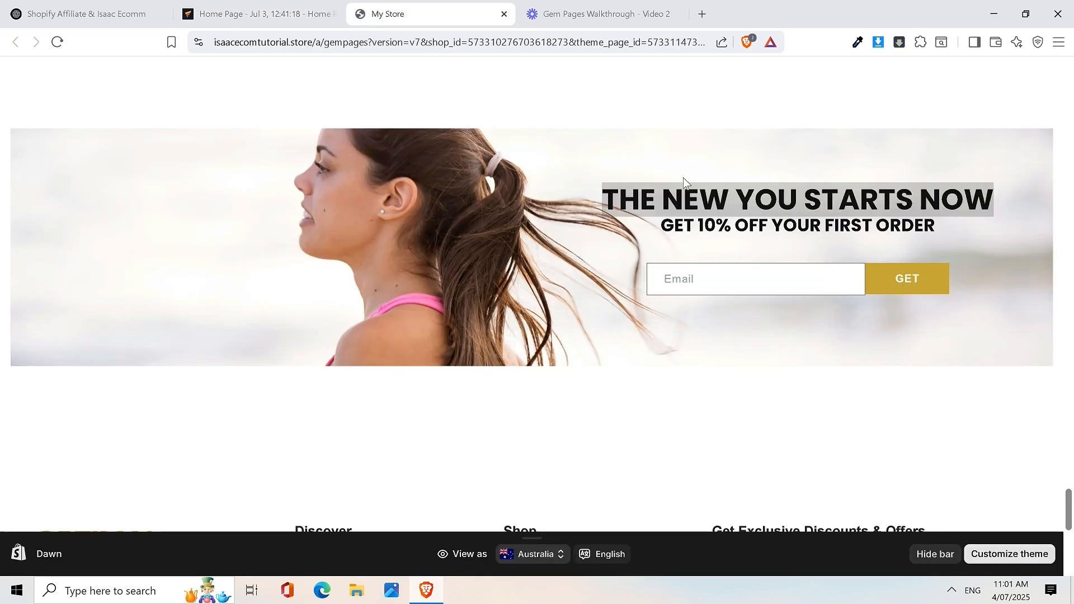
{"action": "left_click", "coordinate": [202, 11]}
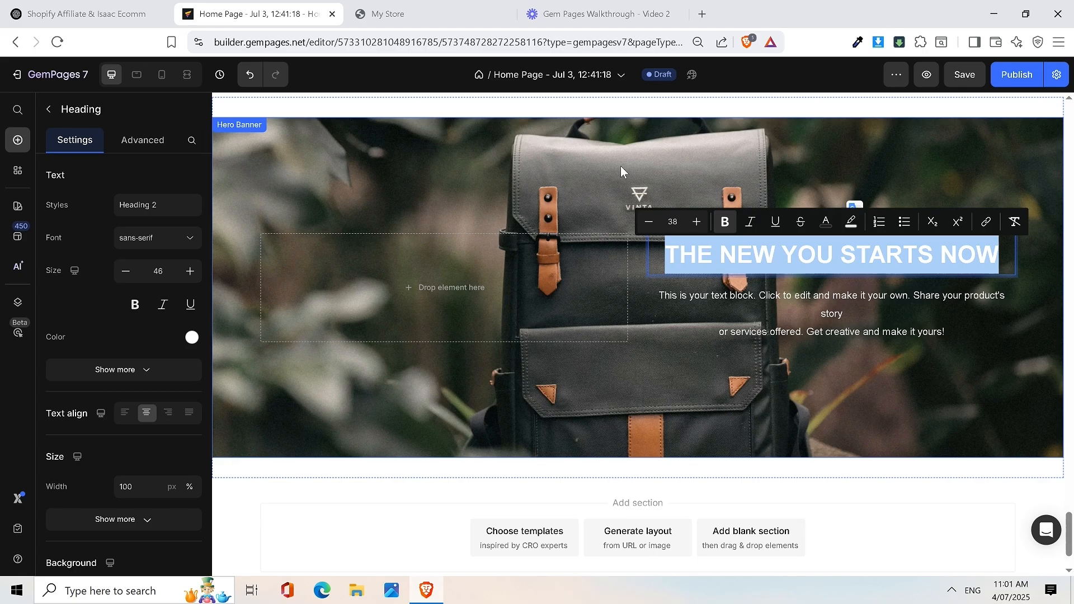
{"action": "scroll", "coordinate": [661, 178], "scroll_direction": "up", "scroll_amount": 4}
{"action": "scroll", "coordinate": [720, 182], "scroll_direction": "down", "scroll_amount": 4}
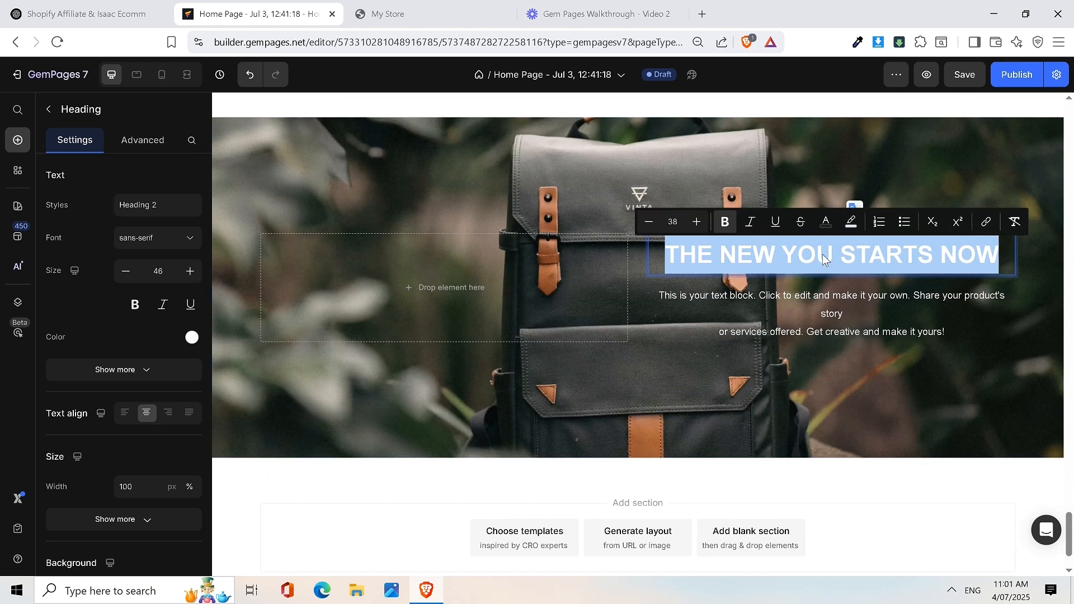
{"action": "left_click", "coordinate": [905, 252]}
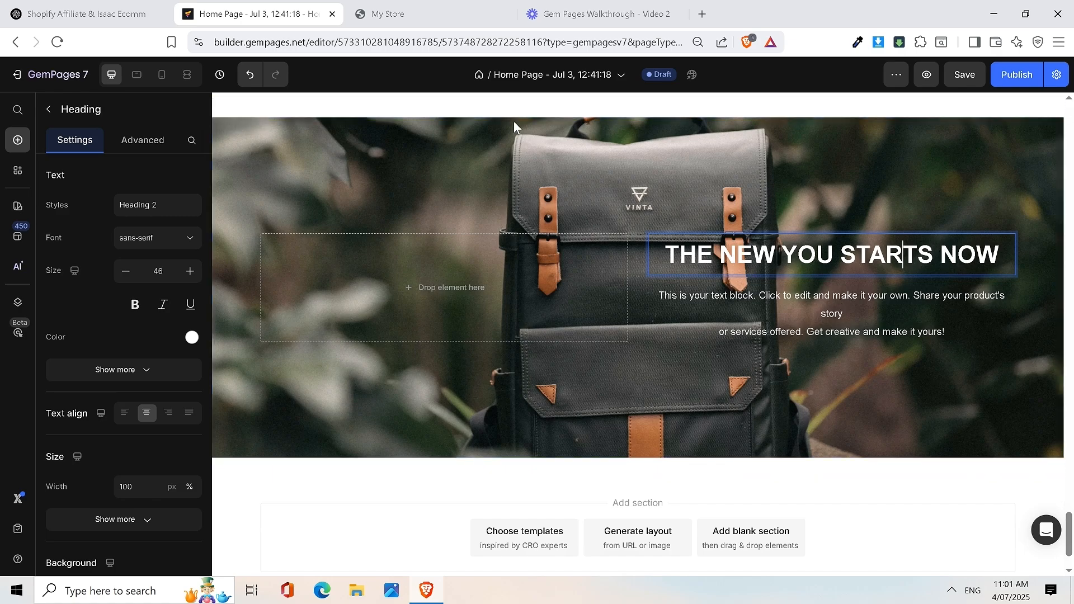
Step: Replace the hero banner's placeholder paragraph with "GET 10% OFF YOUR FIRST ORDER" copied from the reference store
{"action": "left_click", "coordinate": [381, 15]}
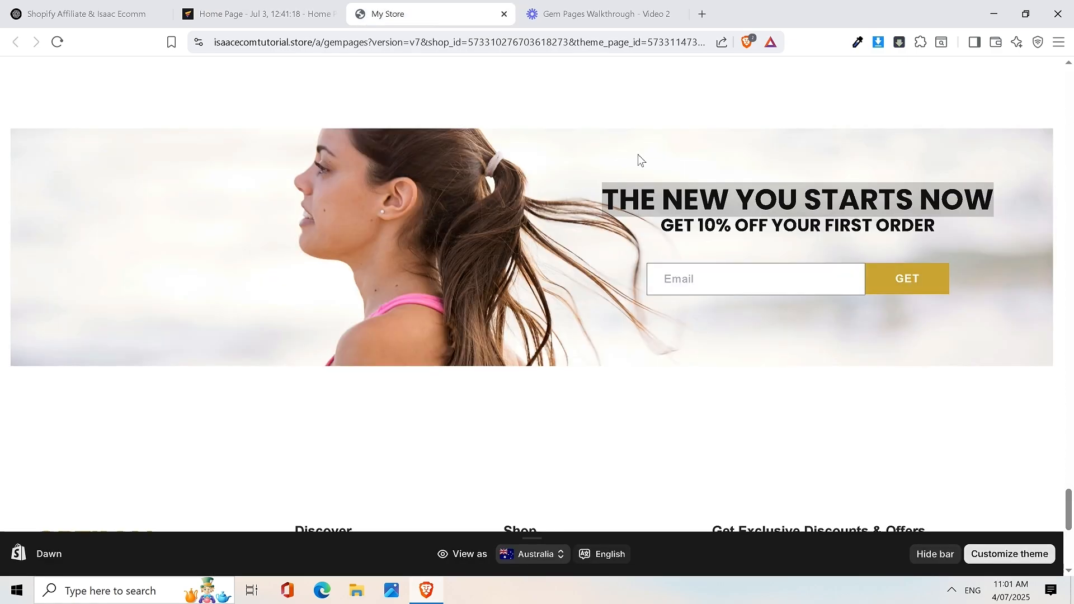
{"action": "left_click_drag", "start_coordinate": [660, 225], "coordinate": [933, 220]}
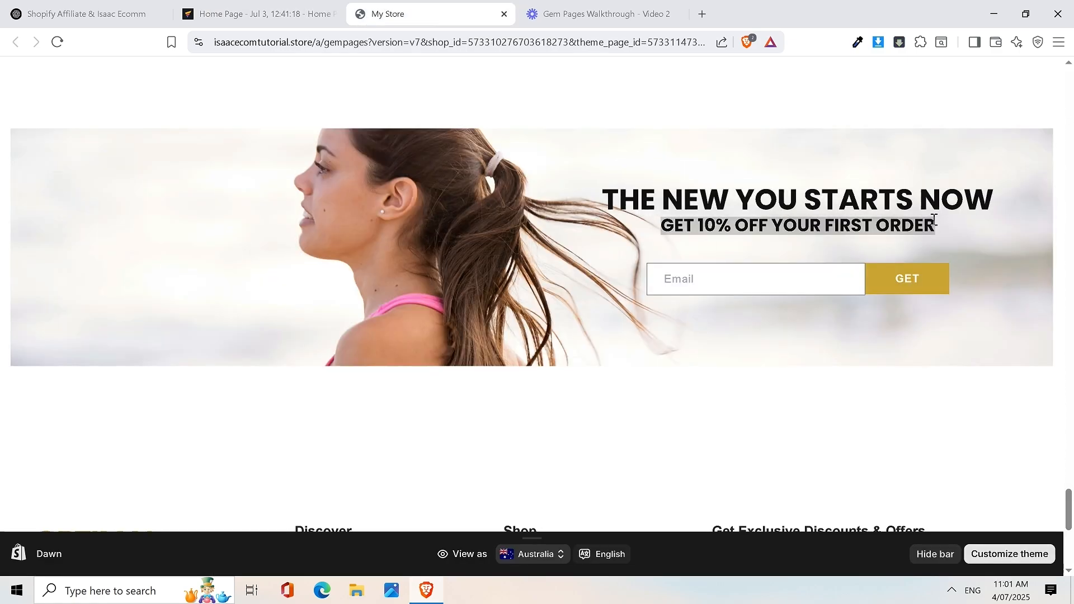
{"action": "left_click", "coordinate": [304, 5]}
{"action": "left_click", "coordinate": [861, 314]}
{"action": "left_click", "coordinate": [861, 314]}
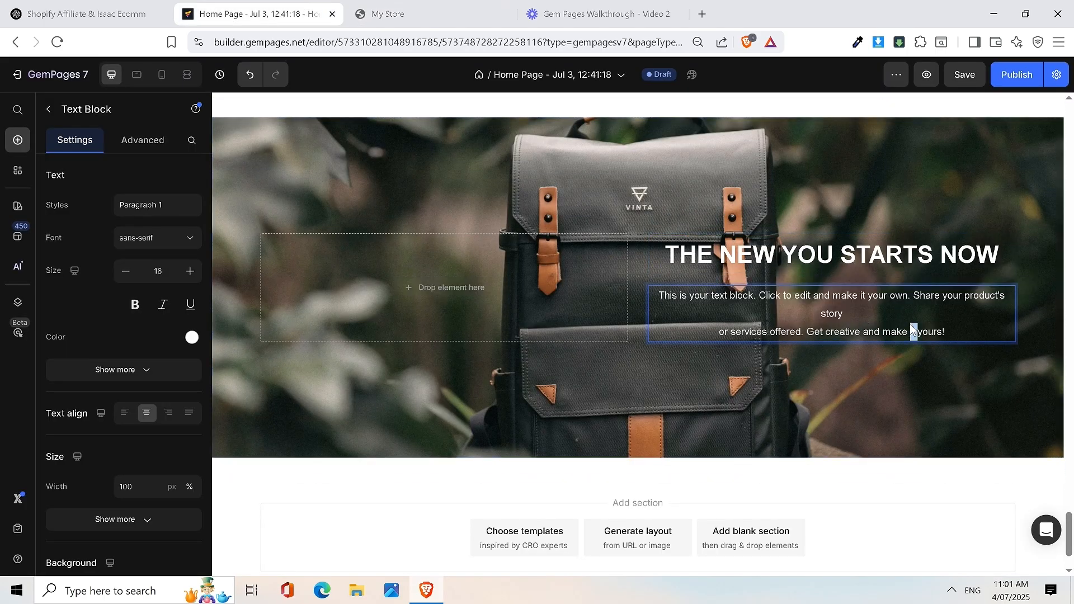
{"action": "key", "text": "ctrl+a"}
{"action": "key", "text": "BackSpace"}
{"action": "key", "text": "ctrl+v"}
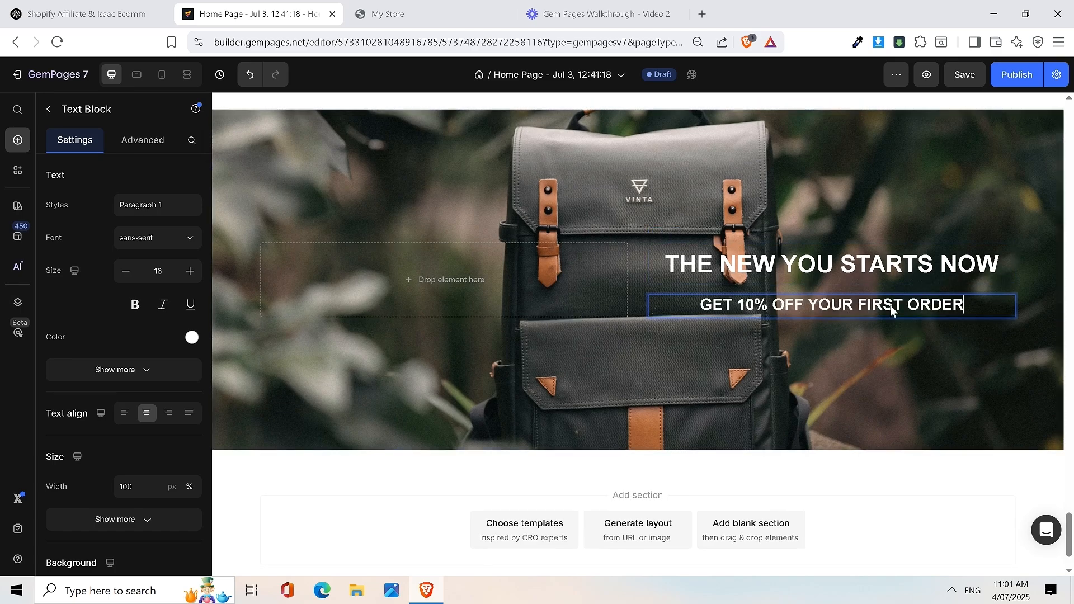
{"action": "left_click", "coordinate": [868, 267]}
{"action": "left_click", "coordinate": [864, 311]}
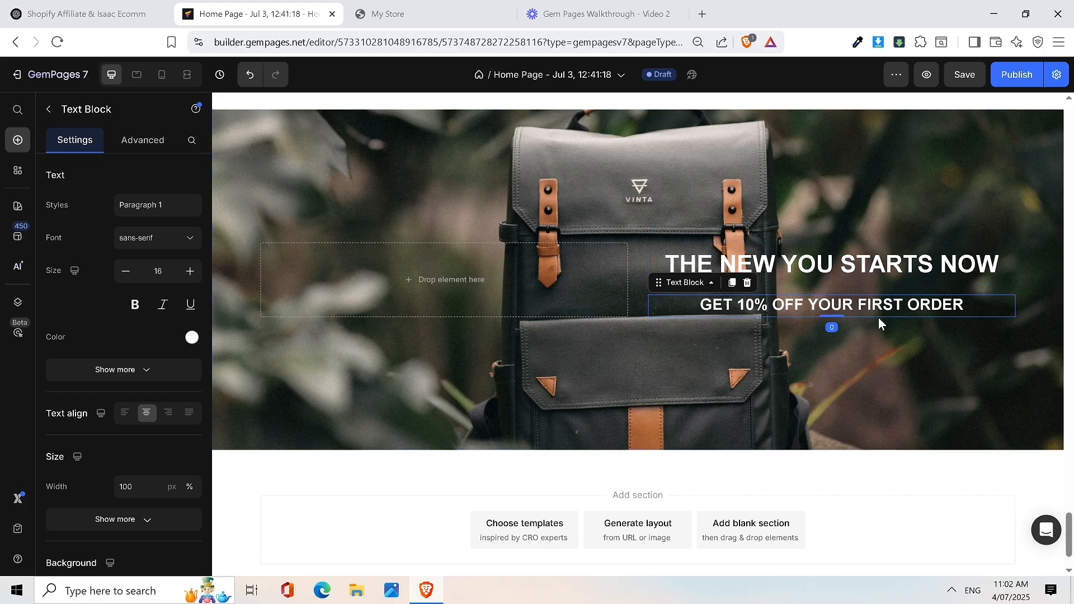
Step: Search the elements for "email" and place a Newsletter form below the discount text in the hero banner
{"action": "left_click", "coordinate": [48, 108]}
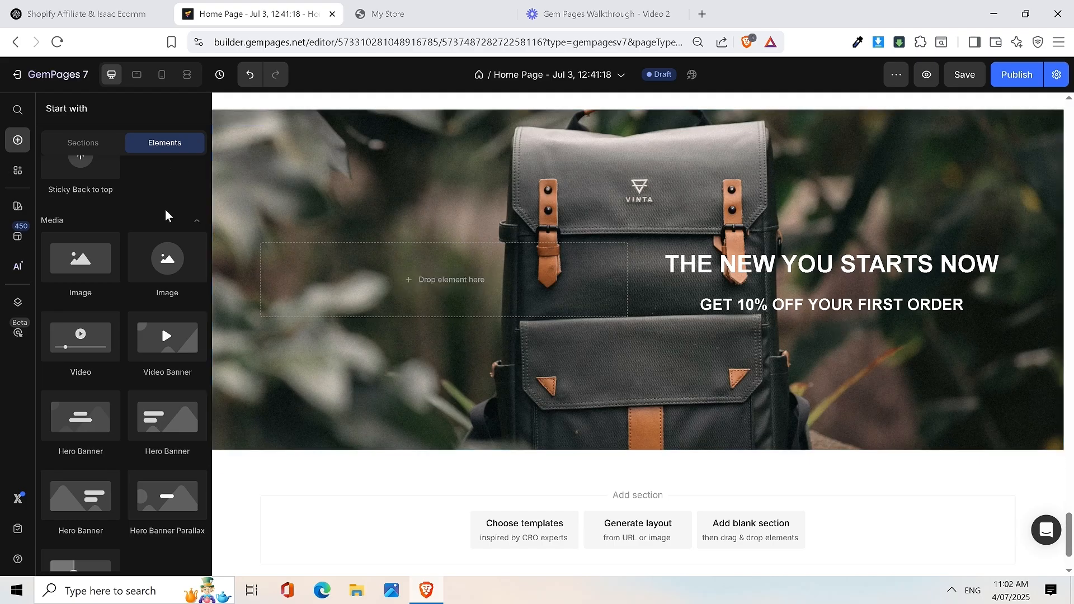
{"action": "left_click", "coordinate": [18, 109]}
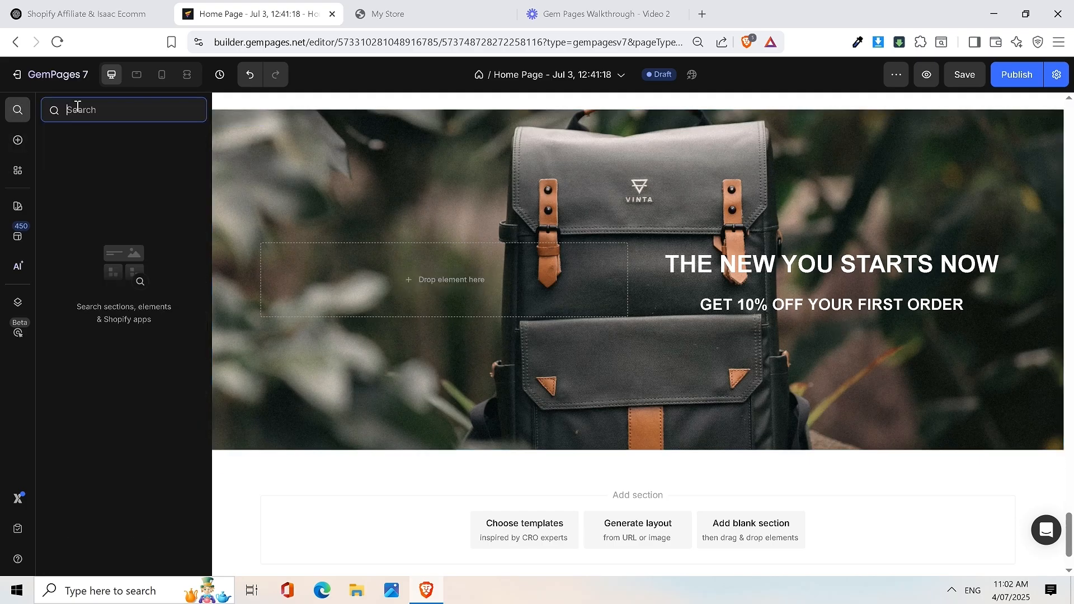
{"action": "type", "text": "email"}
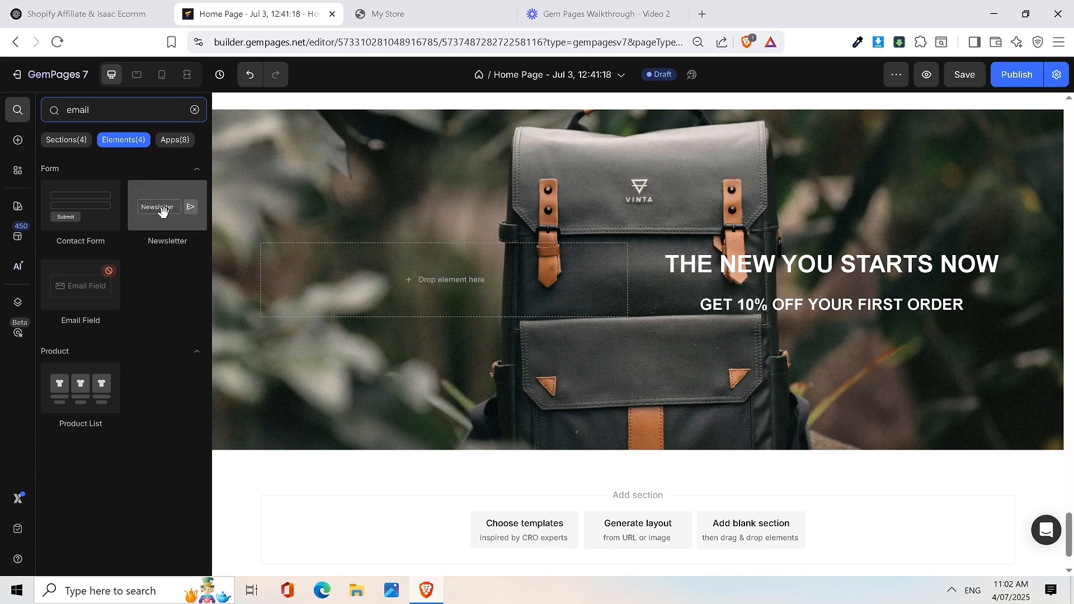
{"action": "left_click_drag", "start_coordinate": [453, 259], "coordinate": [803, 315]}
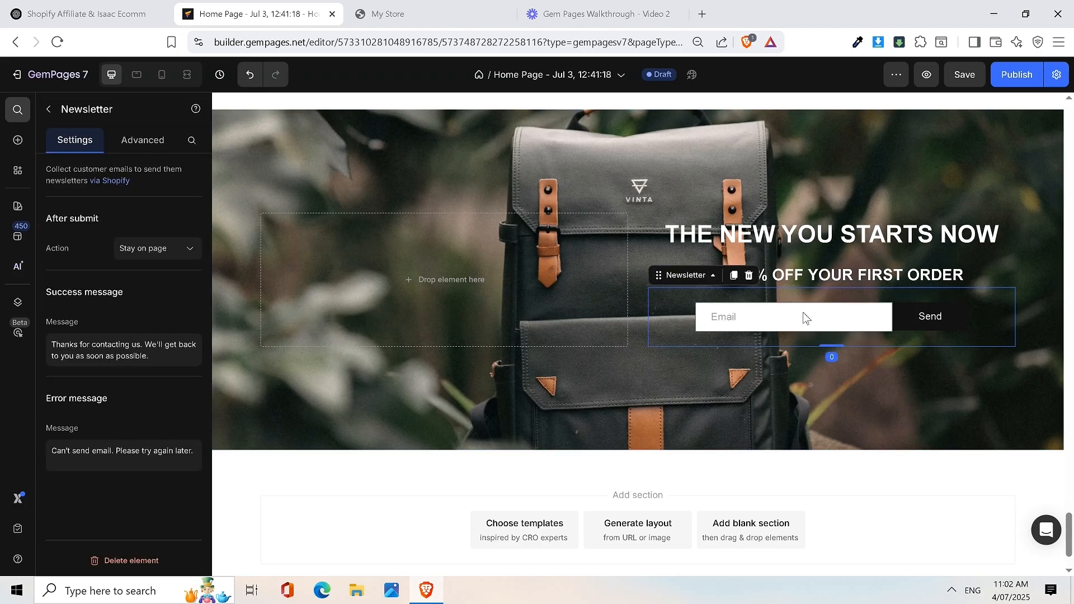
Step: Set the newsletter submit button's background color to the recent yellow E3C146
{"action": "left_click", "coordinate": [951, 319]}
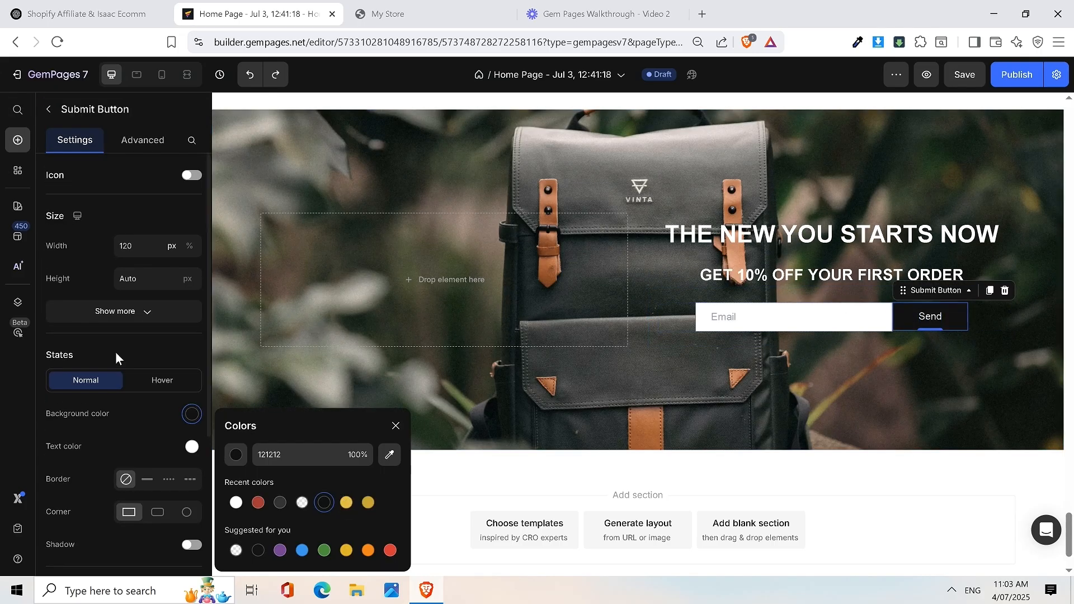
{"action": "left_click", "coordinate": [149, 201]}
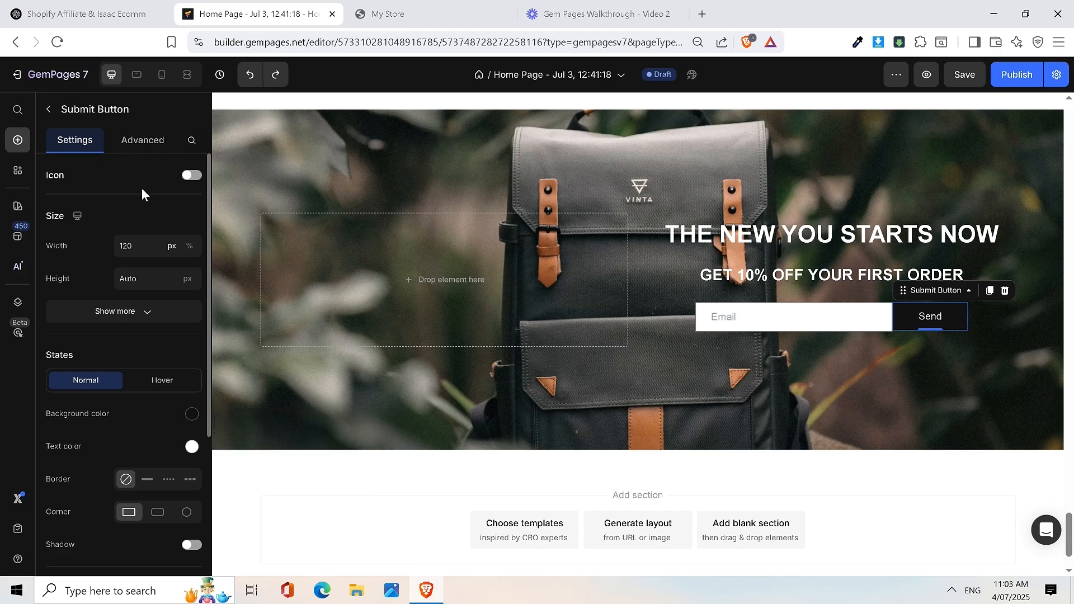
{"action": "left_click", "coordinate": [196, 416]}
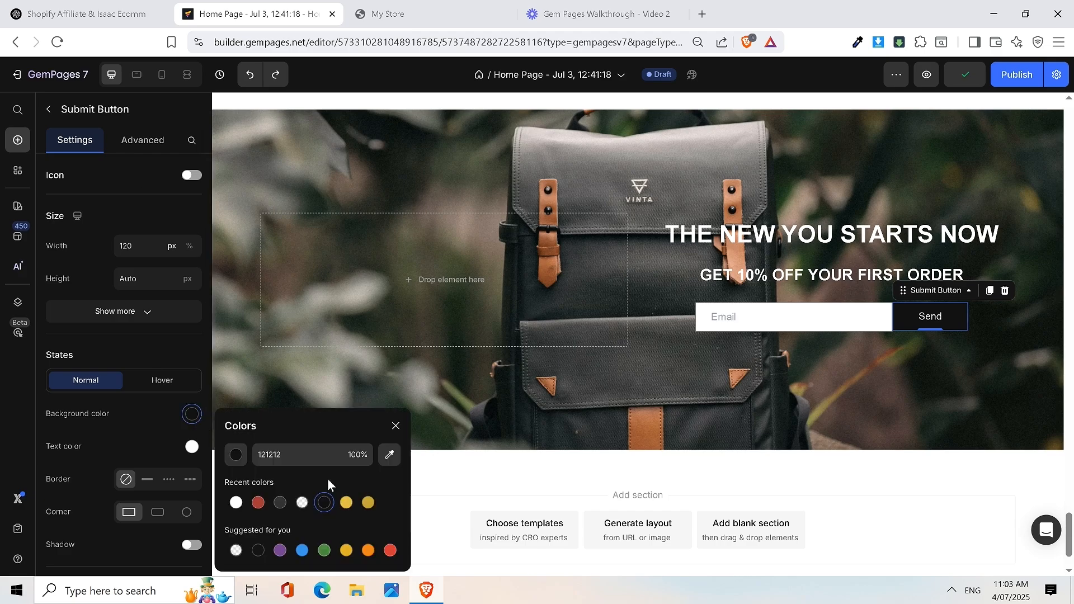
{"action": "left_click", "coordinate": [346, 502]}
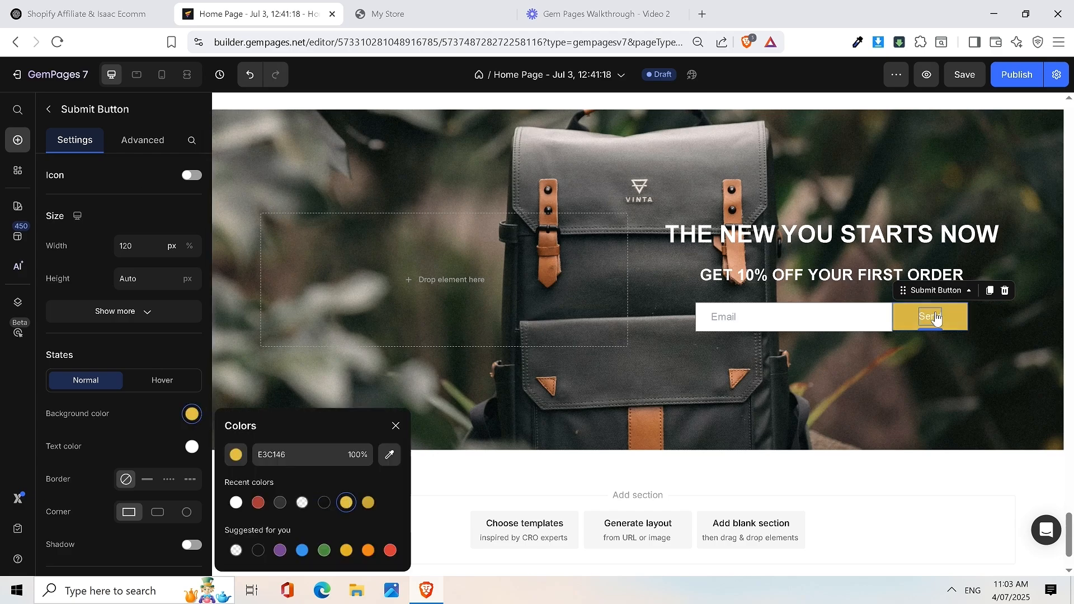
Step: Check the reference store's button and change the newsletter submit button's label to "GET"
{"action": "left_click", "coordinate": [447, 12]}
{"action": "left_click", "coordinate": [574, 5]}
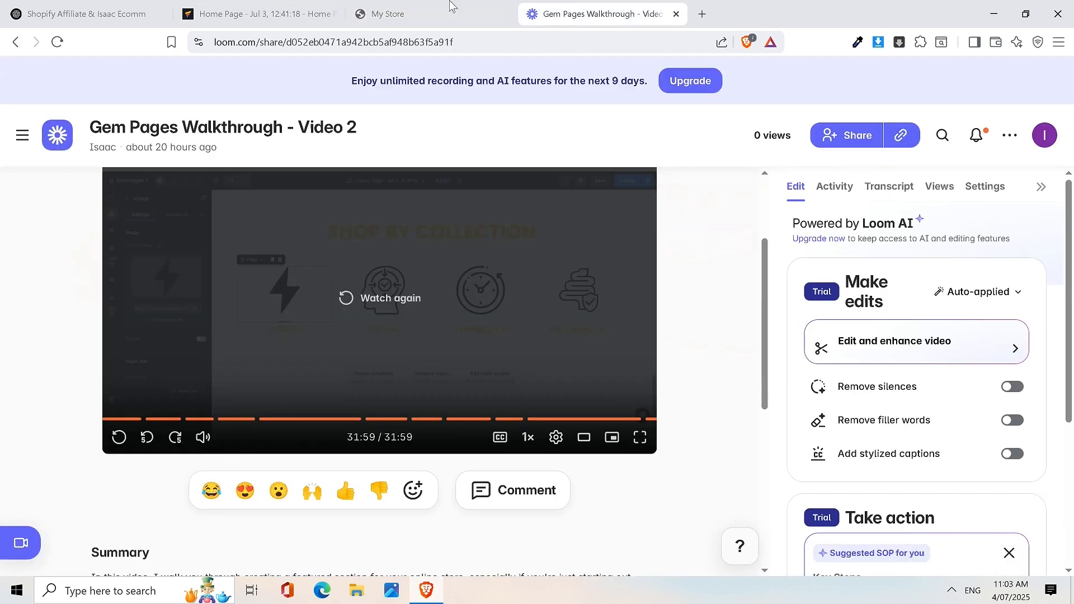
{"action": "left_click", "coordinate": [452, 7]}
{"action": "left_click", "coordinate": [272, 8]}
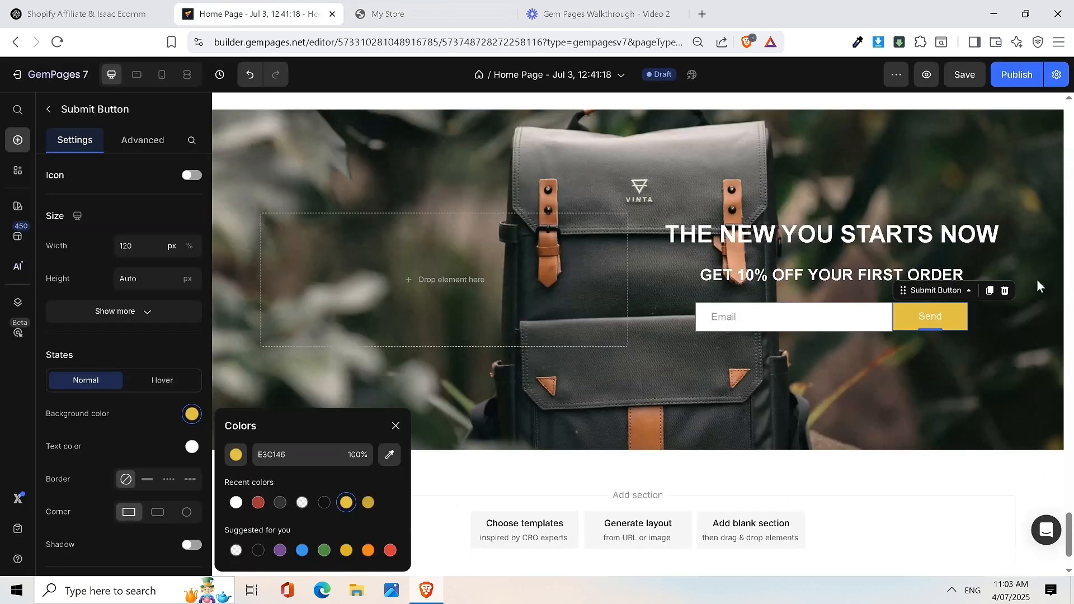
{"action": "left_click", "coordinate": [939, 316]}
{"action": "double_click", "coordinate": [938, 318]}
{"action": "type", "text": "gete"}
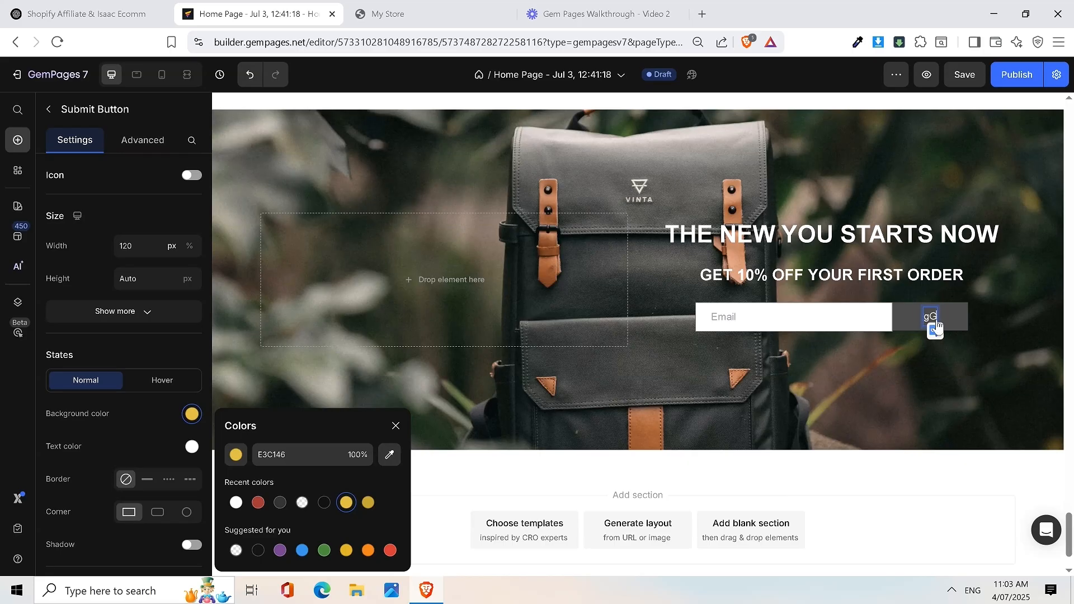
{"action": "type", "text": "GET"}
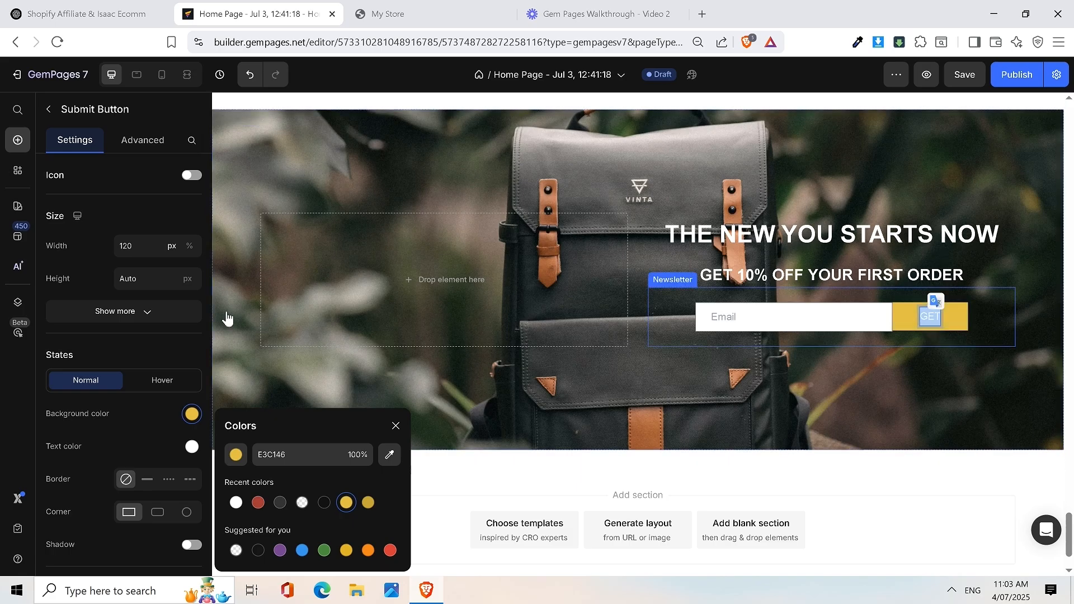
Step: Make the GET button's text bold in the Poppins font and save the page
{"action": "scroll", "coordinate": [162, 397], "scroll_direction": "down", "scroll_amount": 4}
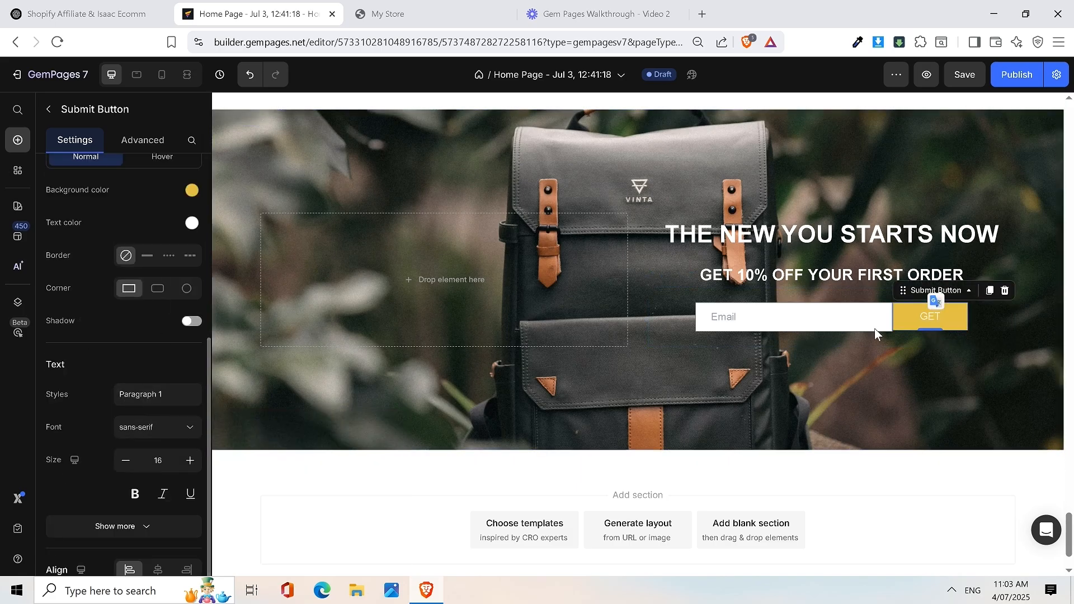
{"action": "left_click", "coordinate": [134, 495]}
{"action": "left_click", "coordinate": [162, 427]}
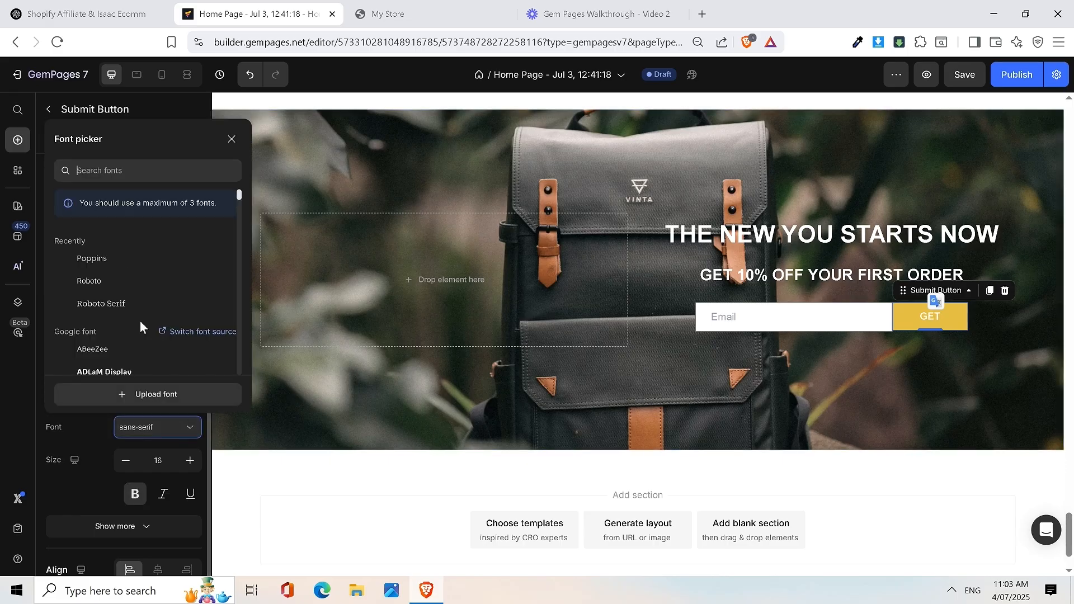
{"action": "left_click", "coordinate": [114, 259]}
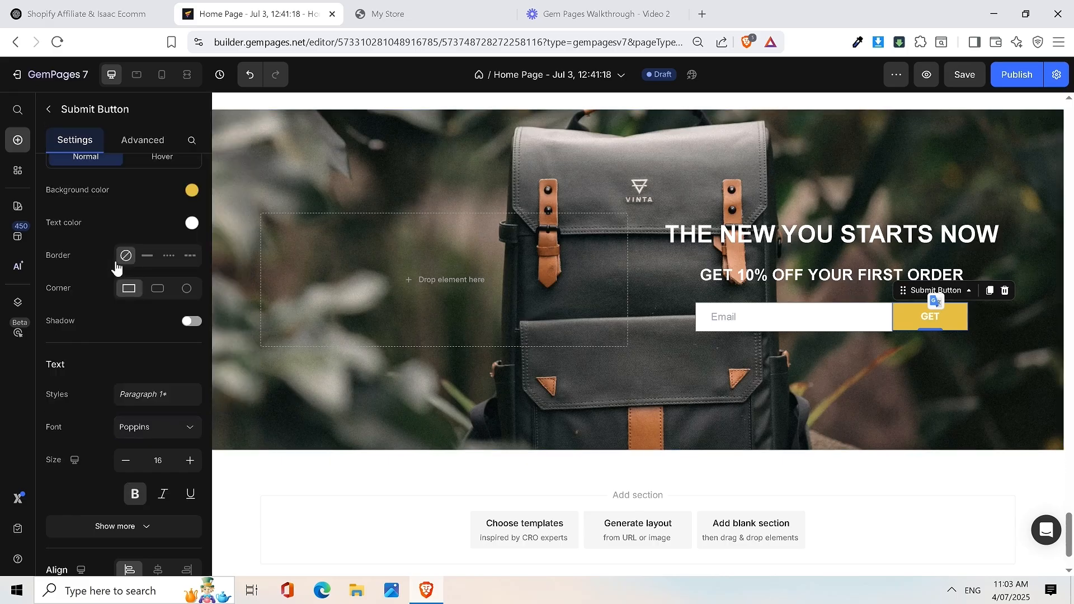
{"action": "left_click", "coordinate": [961, 85]}
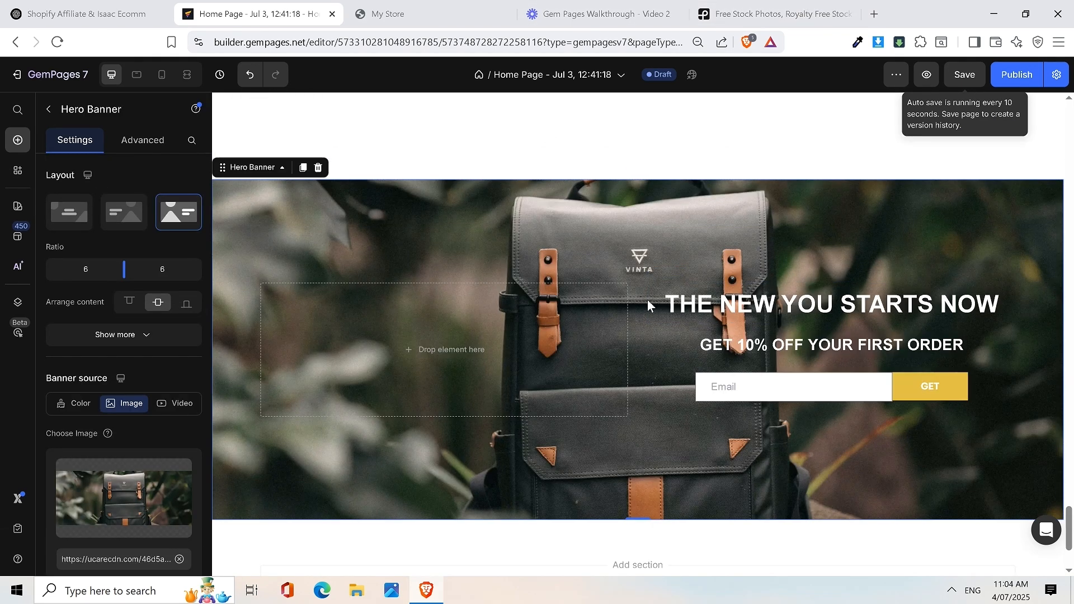
Step: Look through the free stock photos on Pexels and review the reference store's banner image
{"action": "left_click", "coordinate": [726, 8]}
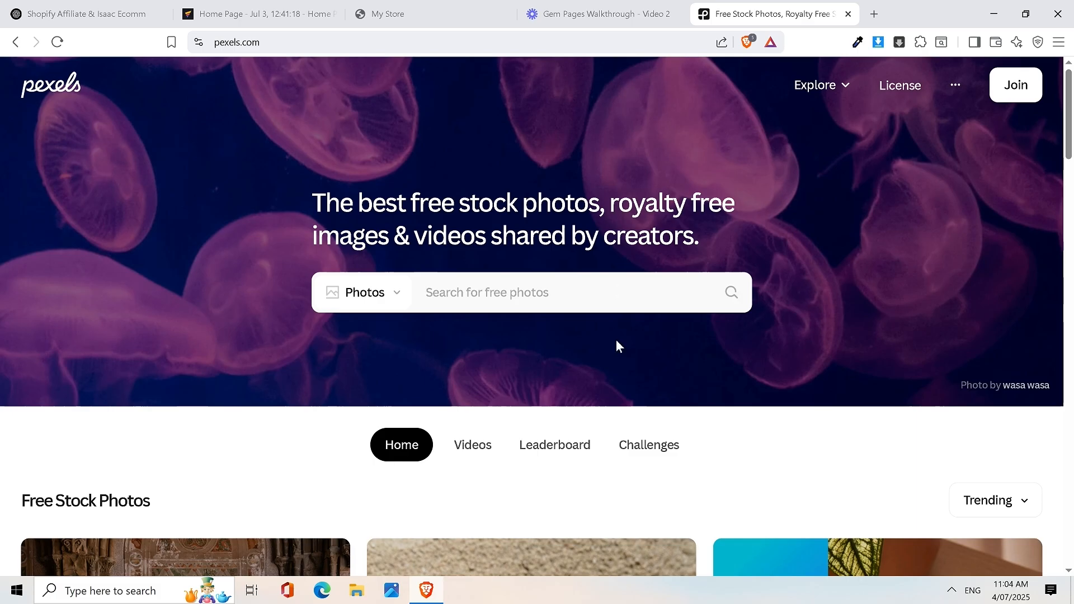
{"action": "scroll", "coordinate": [594, 258], "scroll_direction": "down", "scroll_amount": 5}
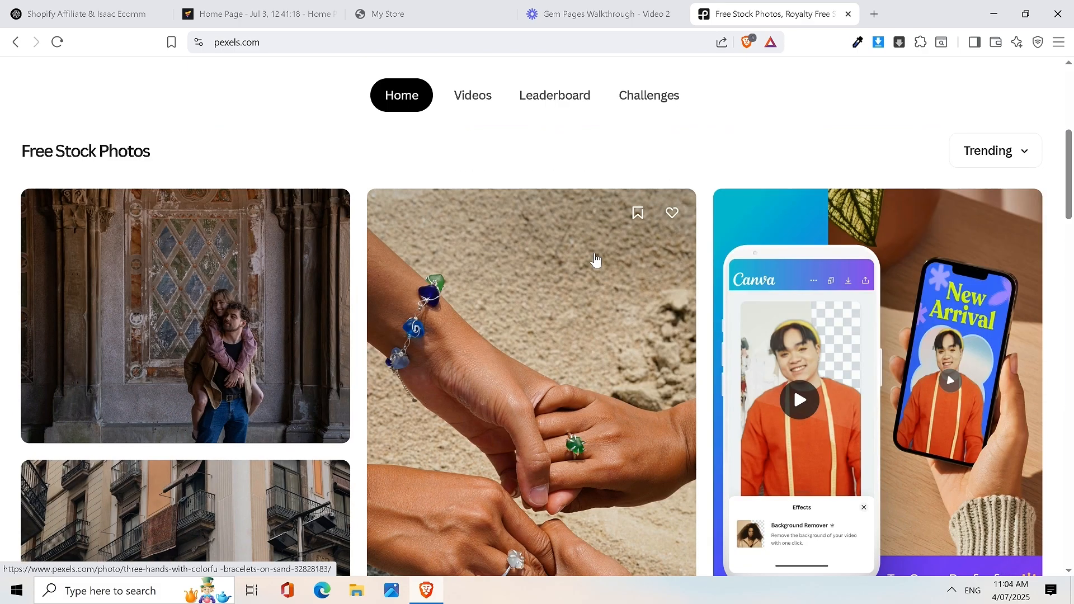
{"action": "scroll", "coordinate": [594, 258], "scroll_direction": "down", "scroll_amount": 15}
{"action": "scroll", "coordinate": [595, 259], "scroll_direction": "up", "scroll_amount": 5}
{"action": "scroll", "coordinate": [595, 257], "scroll_direction": "up", "scroll_amount": 15}
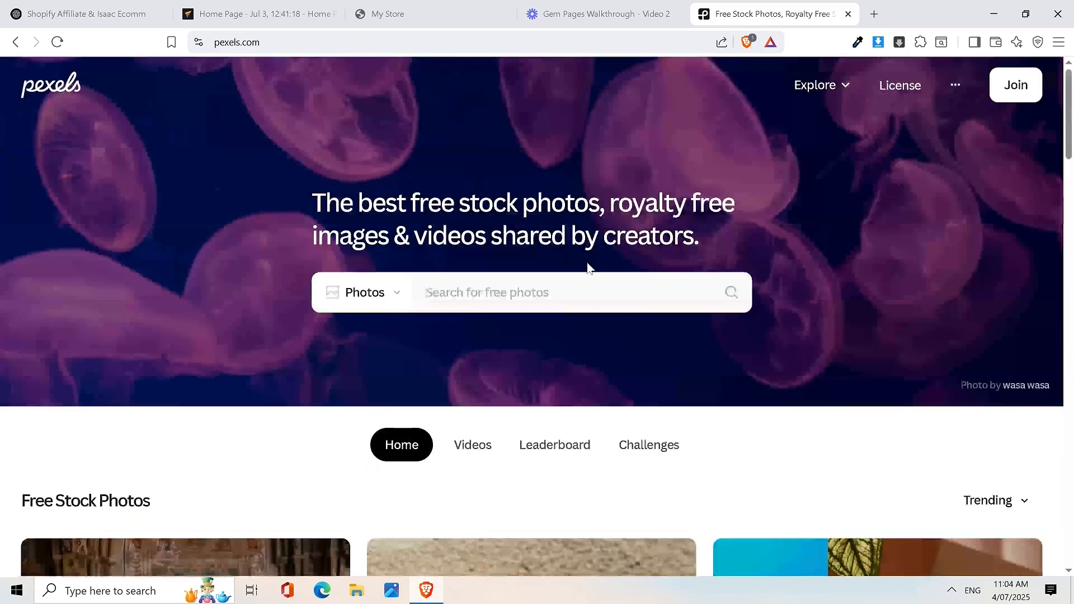
{"action": "left_click", "coordinate": [601, 14]}
{"action": "left_click", "coordinate": [414, 14]}
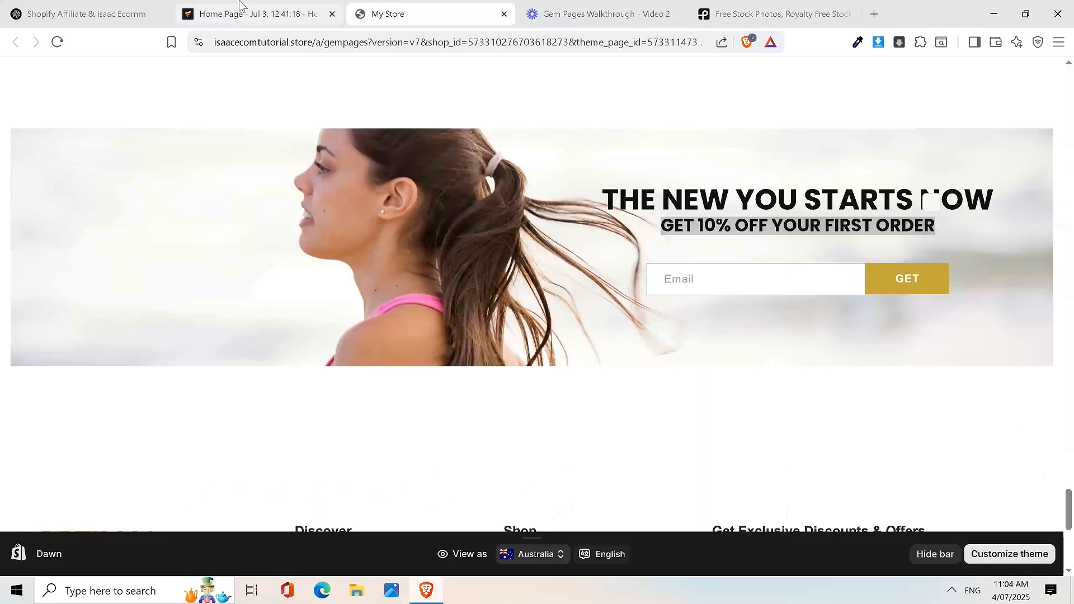
{"action": "left_click", "coordinate": [240, 5]}
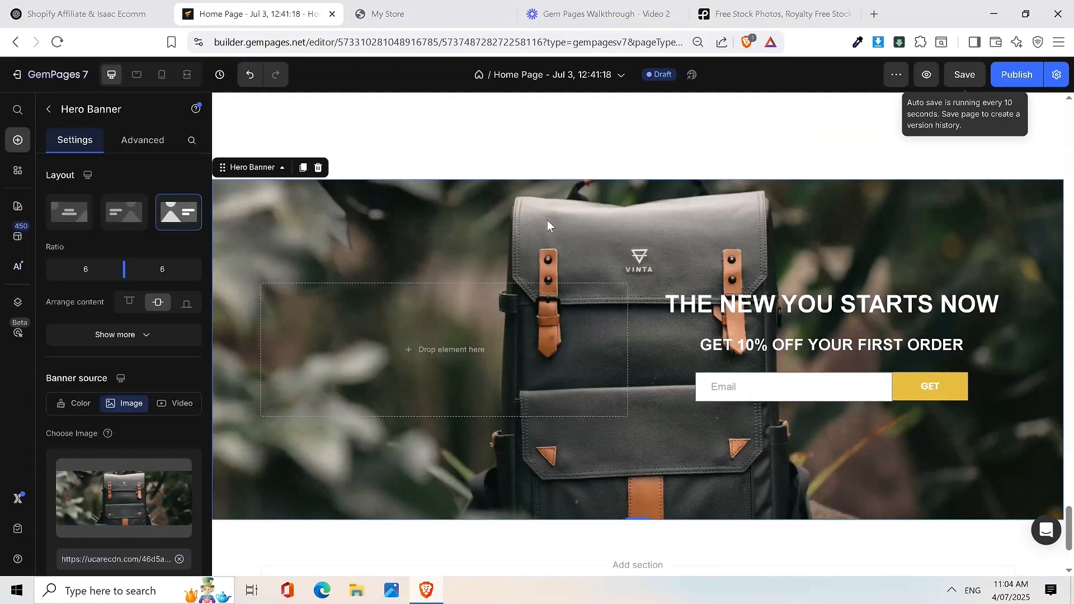
Step: Remove the backpack image from the email sign-up hero banner
{"action": "left_click", "coordinate": [710, 159]}
{"action": "left_click", "coordinate": [639, 209]}
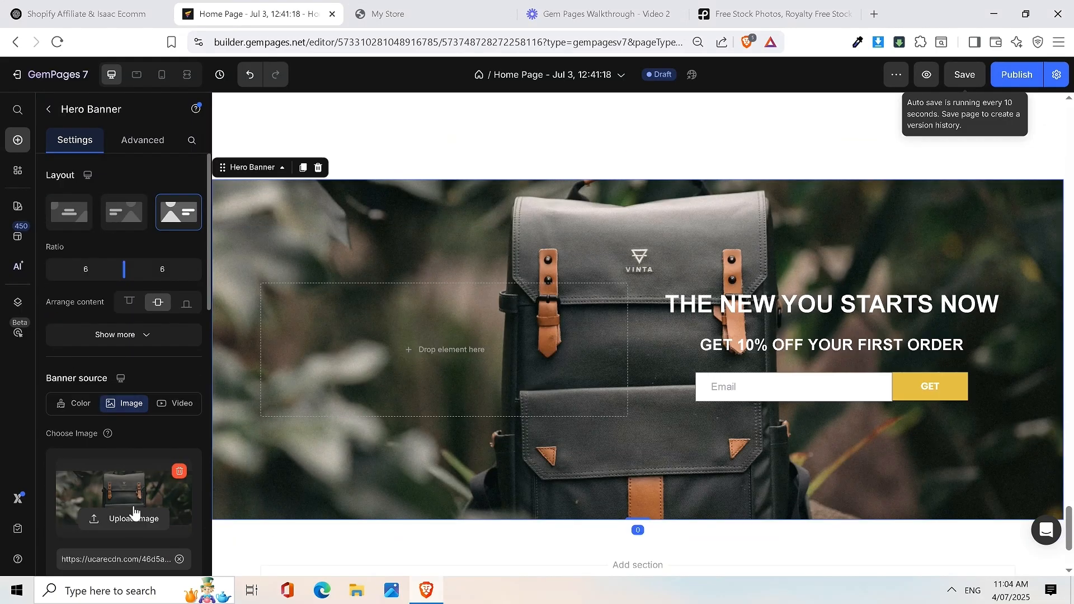
{"action": "mouse_move", "coordinate": [134, 525]}
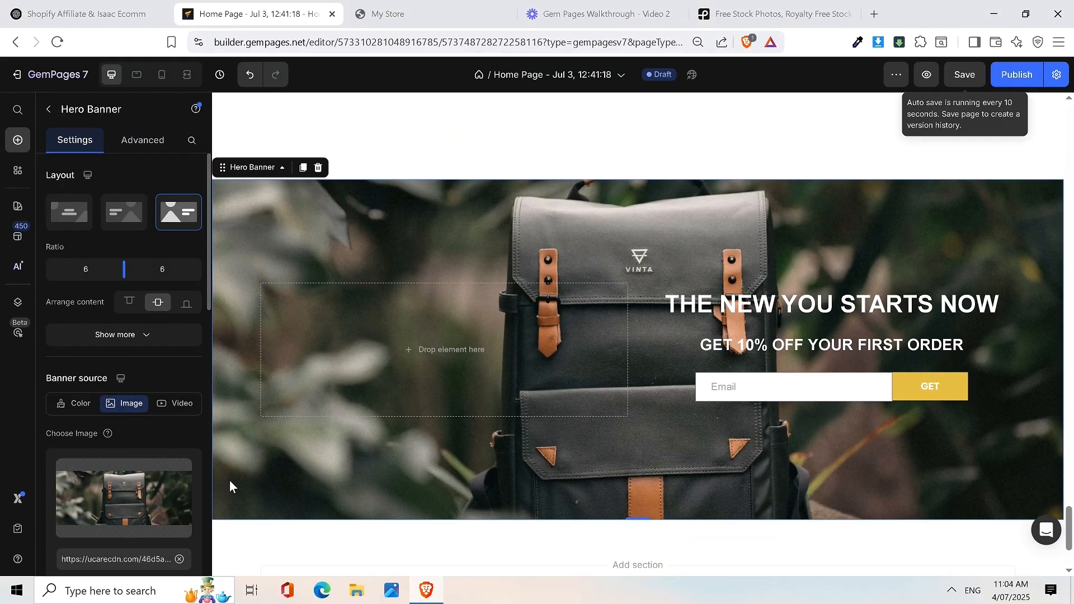
{"action": "left_click", "coordinate": [180, 473]}
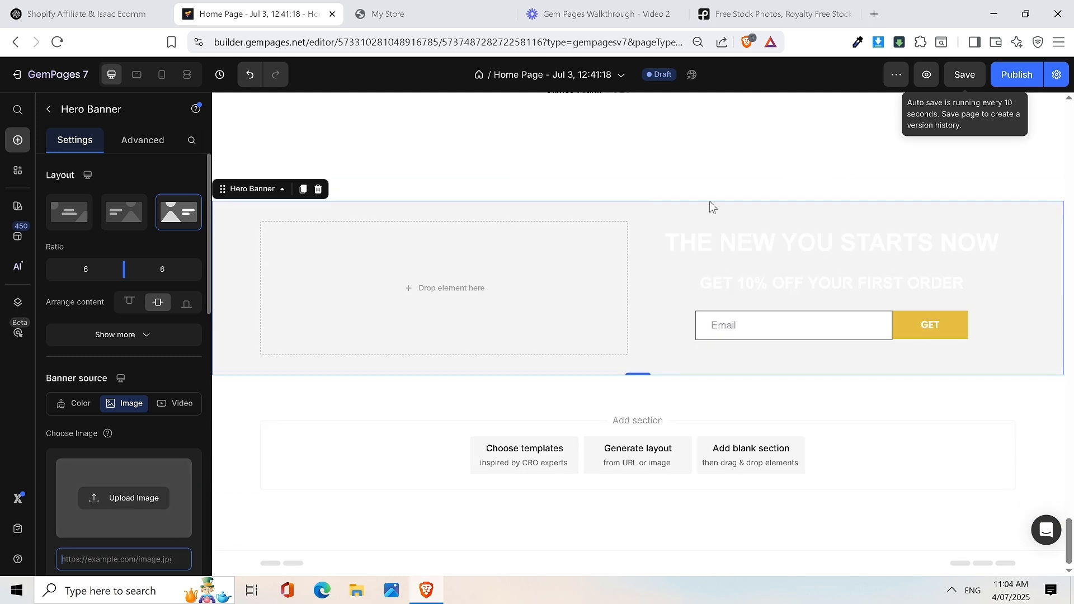
{"action": "scroll", "coordinate": [139, 522], "scroll_direction": "down", "scroll_amount": 1}
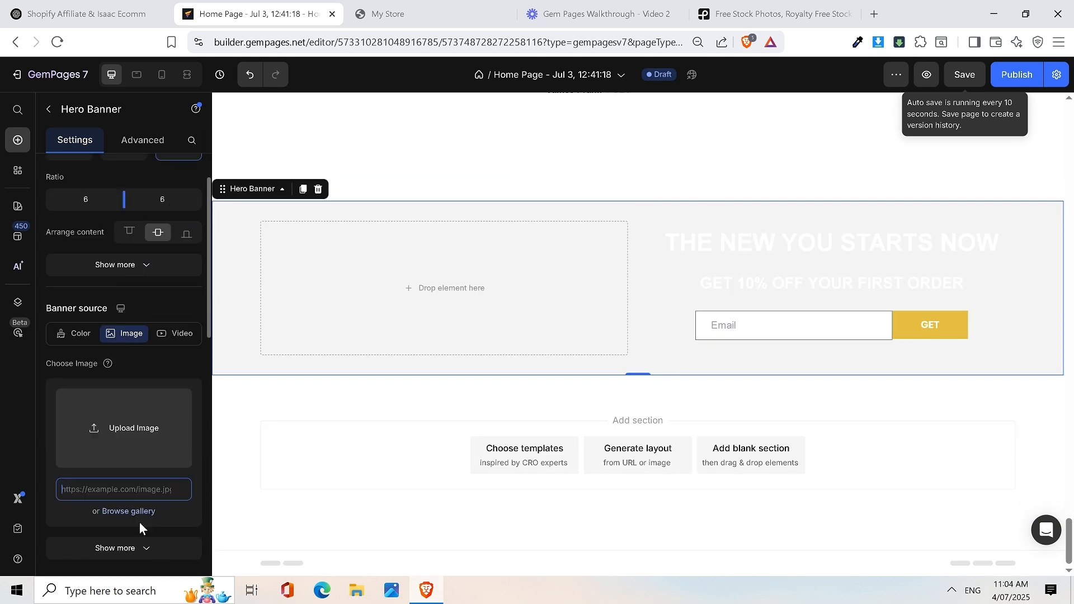
Step: Choose the gallery photo of the running woman in a pink top as the hero banner's image
{"action": "left_click", "coordinate": [143, 513]}
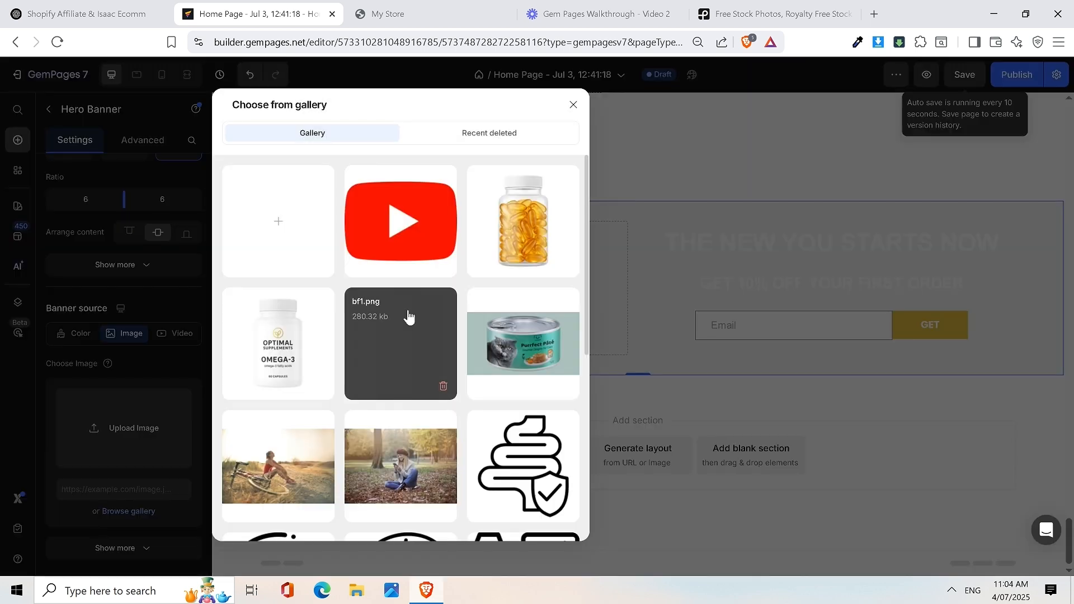
{"action": "scroll", "coordinate": [407, 317], "scroll_direction": "down", "scroll_amount": 5}
{"action": "scroll", "coordinate": [407, 316], "scroll_direction": "up", "scroll_amount": 4}
{"action": "scroll", "coordinate": [409, 313], "scroll_direction": "down", "scroll_amount": 15}
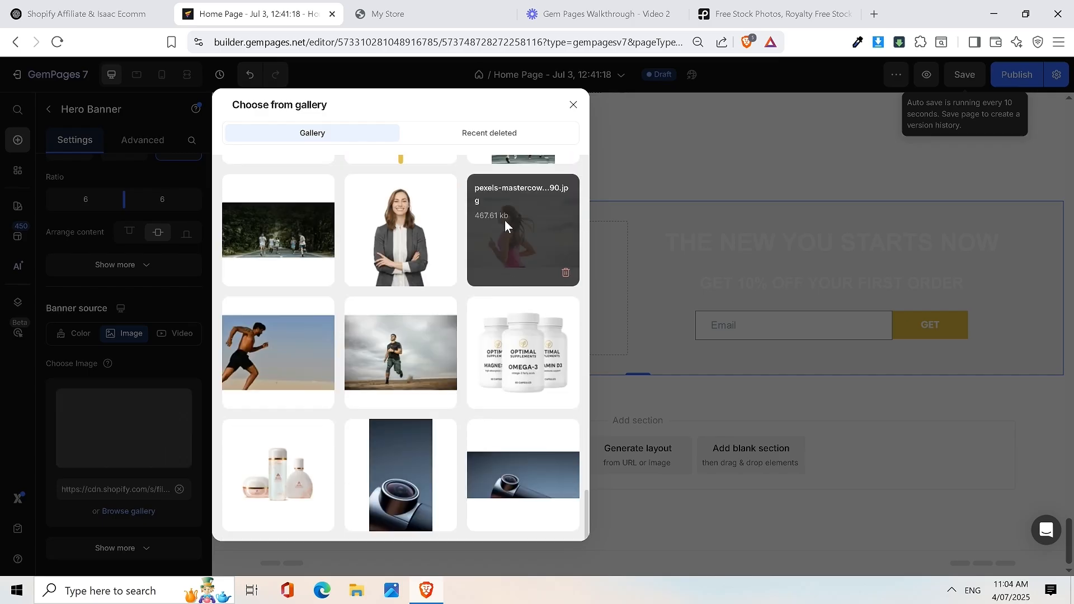
{"action": "left_click", "coordinate": [506, 222]}
{"action": "scroll", "coordinate": [698, 264], "scroll_direction": "up", "scroll_amount": 3}
{"action": "scroll", "coordinate": [698, 264], "scroll_direction": "down", "scroll_amount": 1}
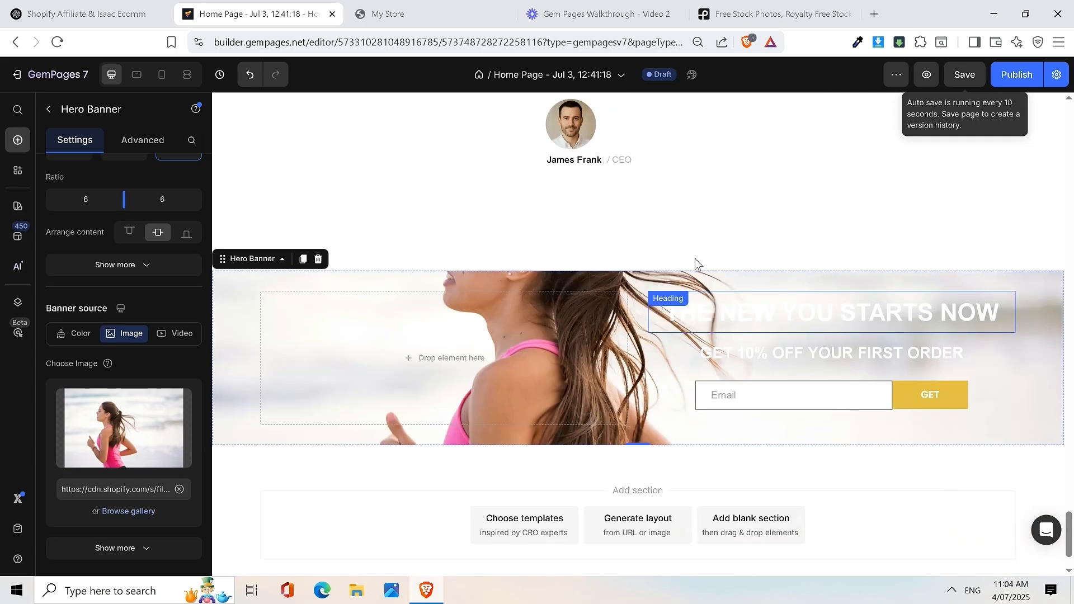
Step: Browse the free stock photos on Pexels and examine how the reference store's sign-up banner image behaves while the page scrolls
{"action": "left_click", "coordinate": [777, 14]}
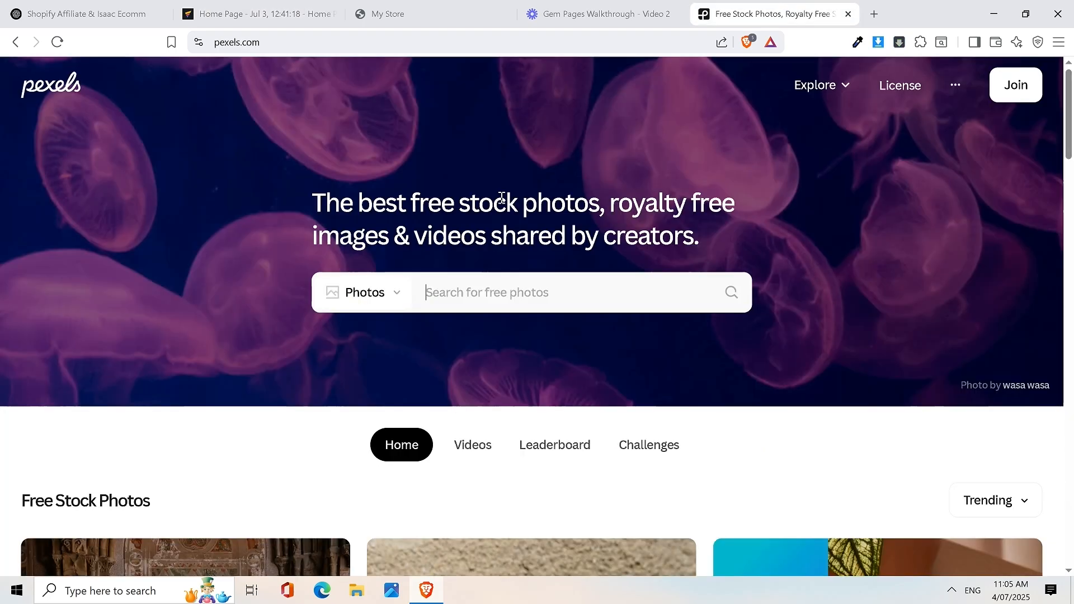
{"action": "scroll", "coordinate": [811, 160], "scroll_direction": "down", "scroll_amount": 5}
{"action": "scroll", "coordinate": [696, 314], "scroll_direction": "down", "scroll_amount": 20}
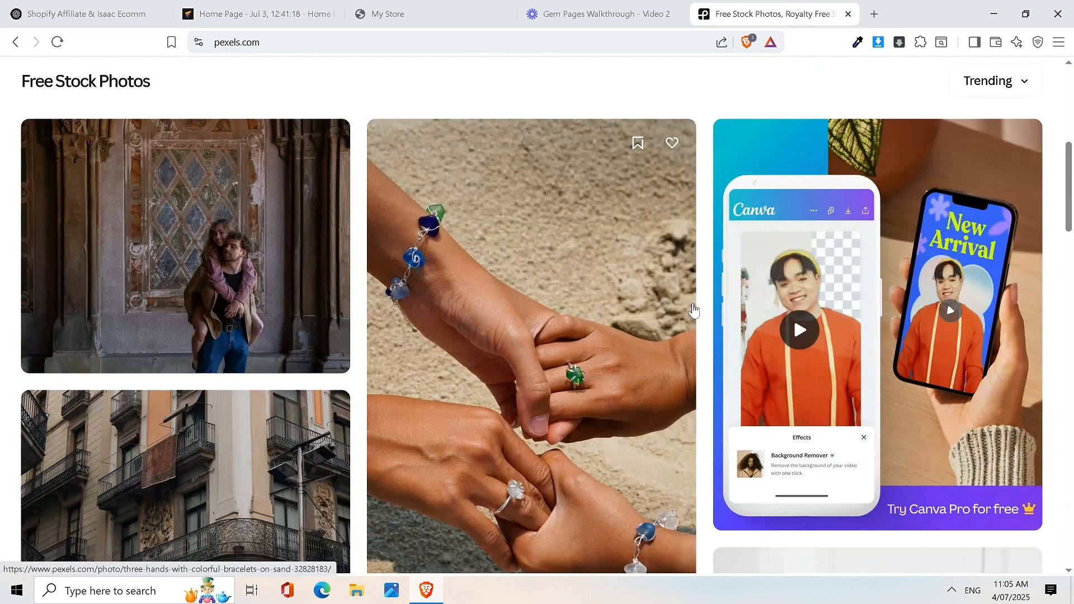
{"action": "scroll", "coordinate": [618, 401], "scroll_direction": "up", "scroll_amount": 20}
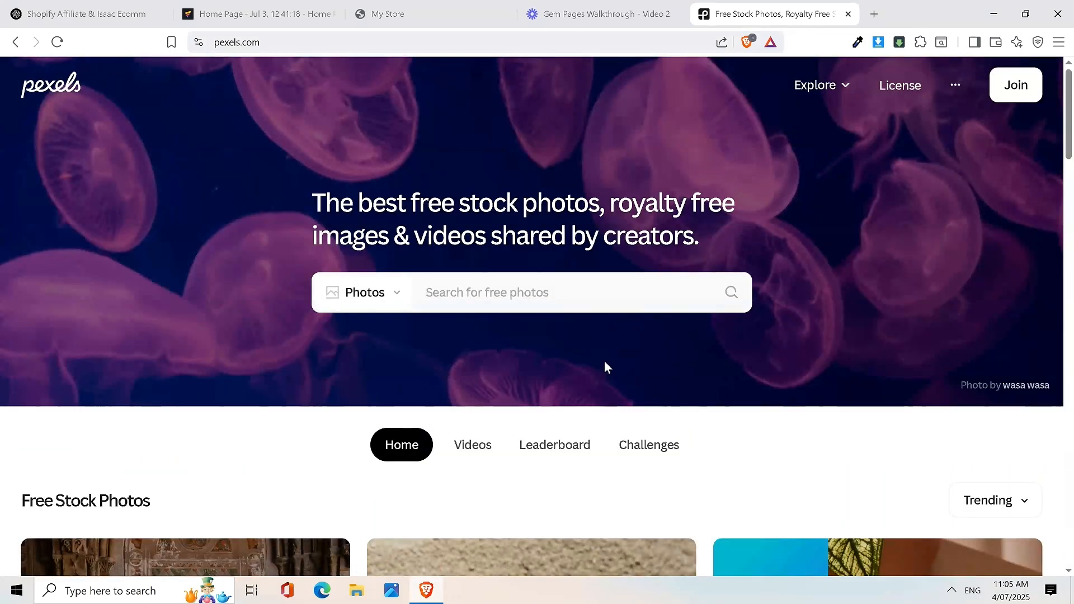
{"action": "scroll", "coordinate": [642, 311], "scroll_direction": "down", "scroll_amount": 5}
{"action": "scroll", "coordinate": [573, 240], "scroll_direction": "down", "scroll_amount": 4}
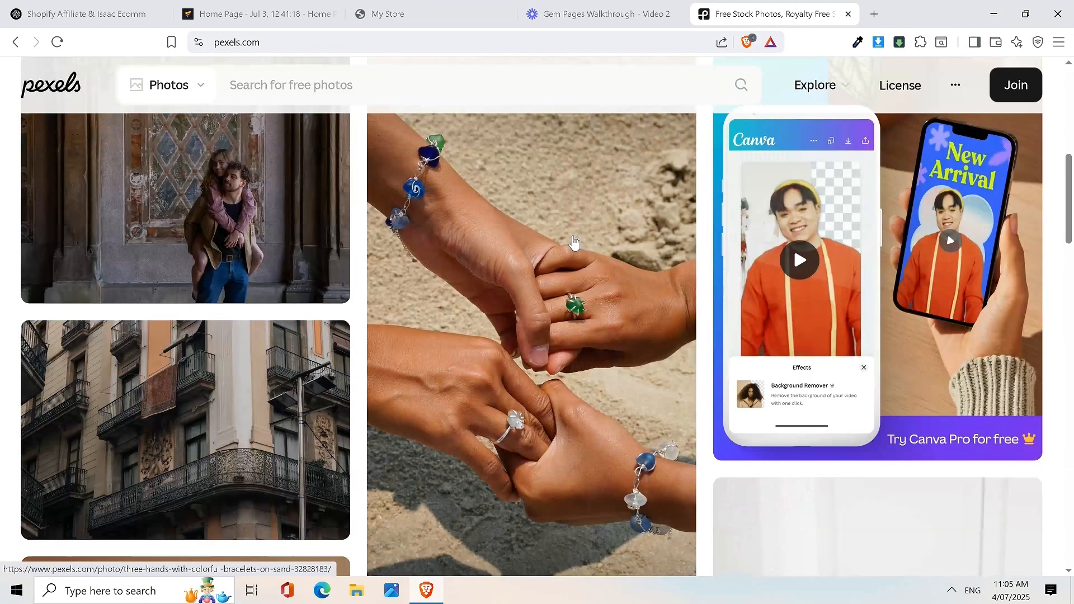
{"action": "scroll", "coordinate": [480, 383], "scroll_direction": "up", "scroll_amount": 3}
{"action": "scroll", "coordinate": [543, 322], "scroll_direction": "down", "scroll_amount": 3}
{"action": "scroll", "coordinate": [571, 297], "scroll_direction": "up", "scroll_amount": 4}
{"action": "scroll", "coordinate": [445, 342], "scroll_direction": "down", "scroll_amount": 3}
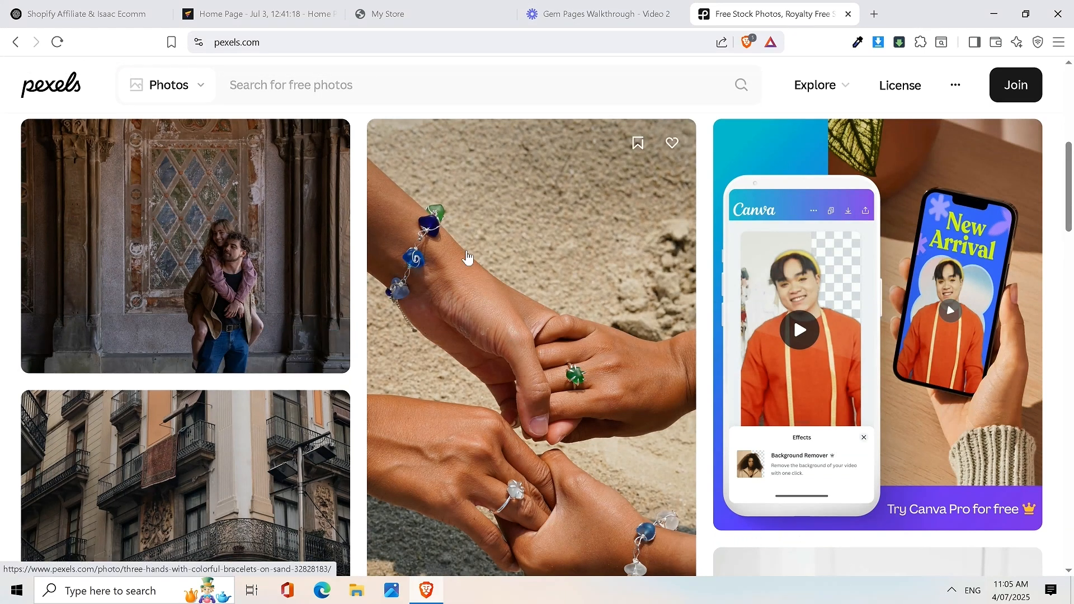
{"action": "scroll", "coordinate": [559, 275], "scroll_direction": "down", "scroll_amount": 8}
{"action": "scroll", "coordinate": [562, 274], "scroll_direction": "down", "scroll_amount": 20}
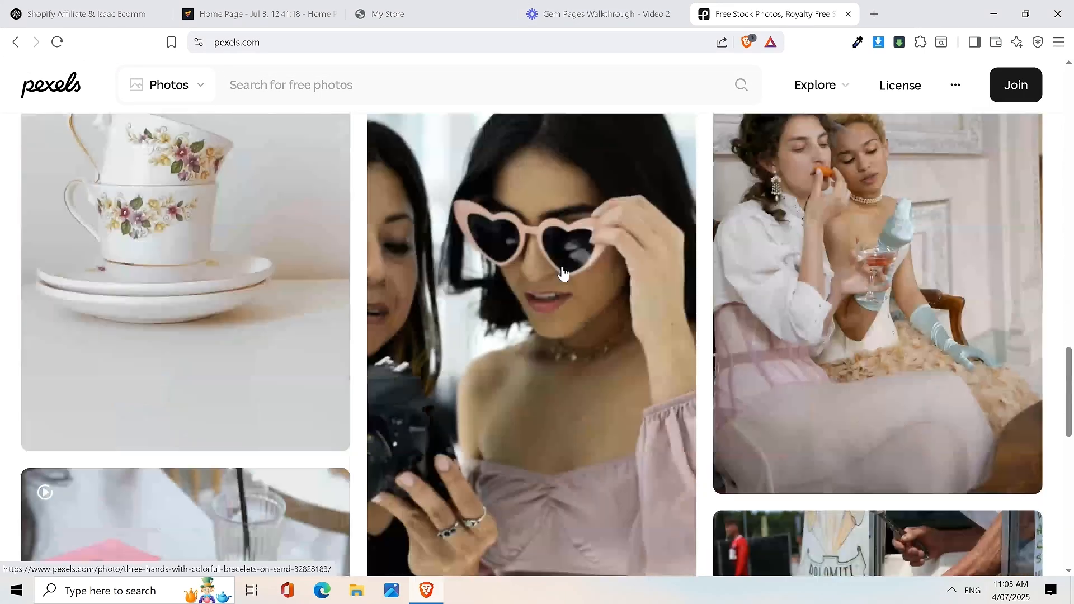
{"action": "scroll", "coordinate": [563, 274], "scroll_direction": "up", "scroll_amount": 9}
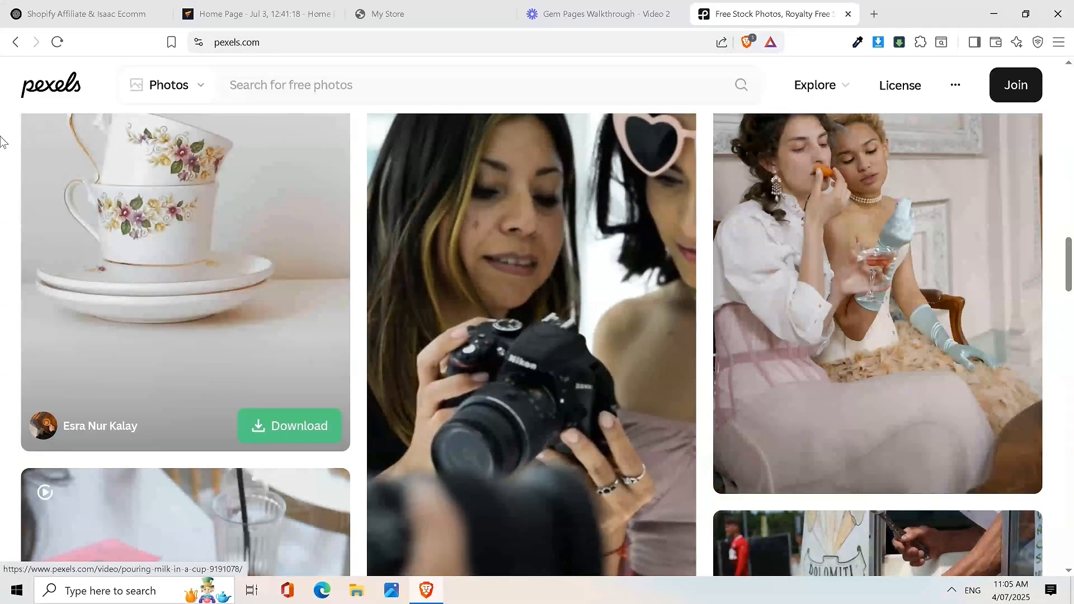
{"action": "scroll", "coordinate": [510, 212], "scroll_direction": "down", "scroll_amount": 15}
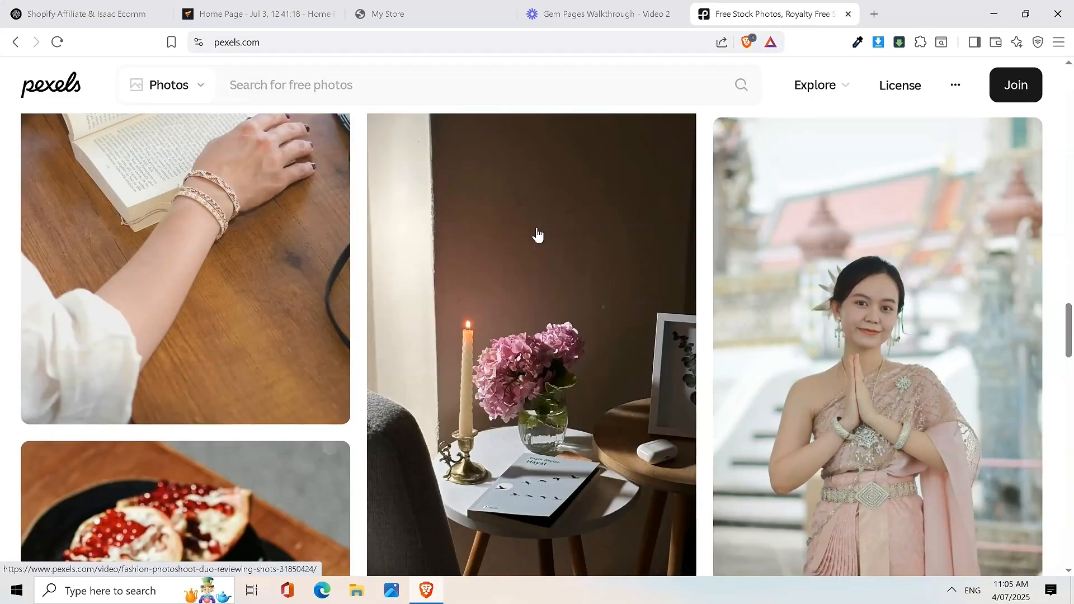
{"action": "scroll", "coordinate": [621, 443], "scroll_direction": "up", "scroll_amount": 15}
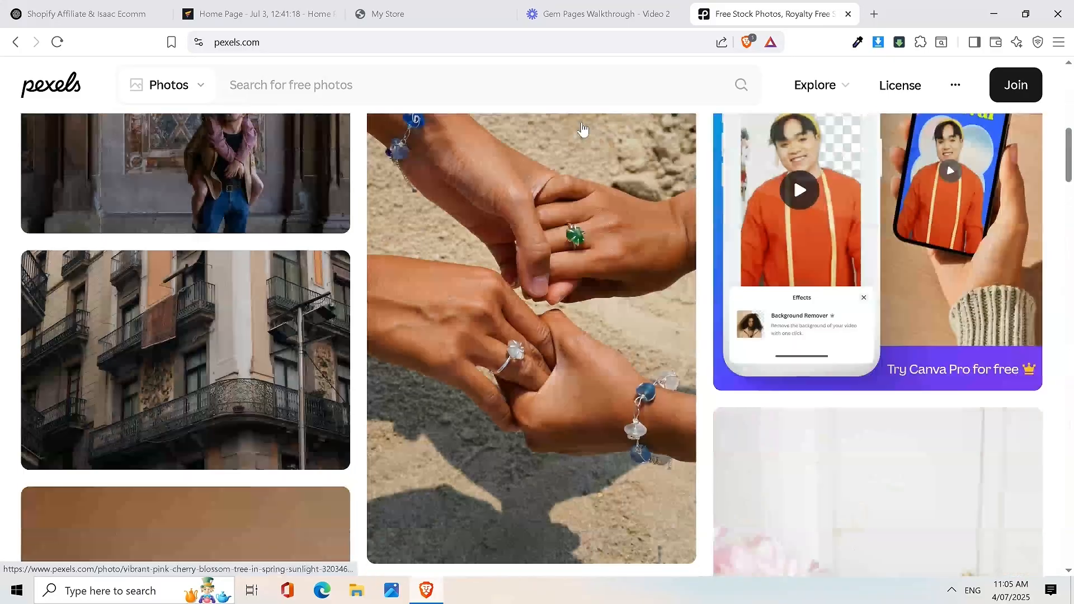
{"action": "left_click", "coordinate": [565, 12]}
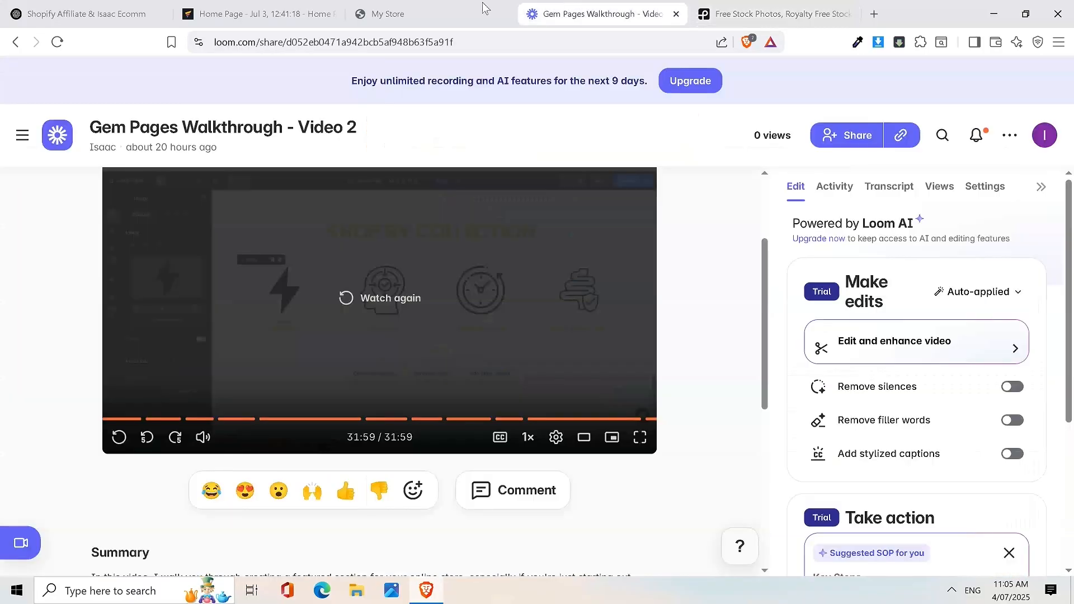
{"action": "left_click", "coordinate": [405, 12]}
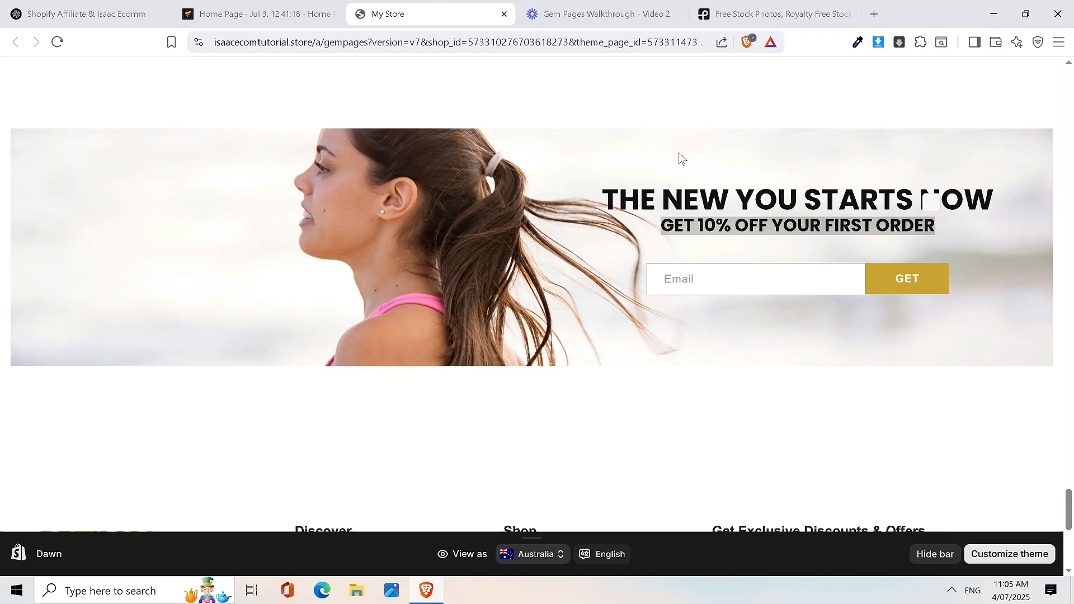
{"action": "scroll", "coordinate": [519, 281], "scroll_direction": "up", "scroll_amount": 9}
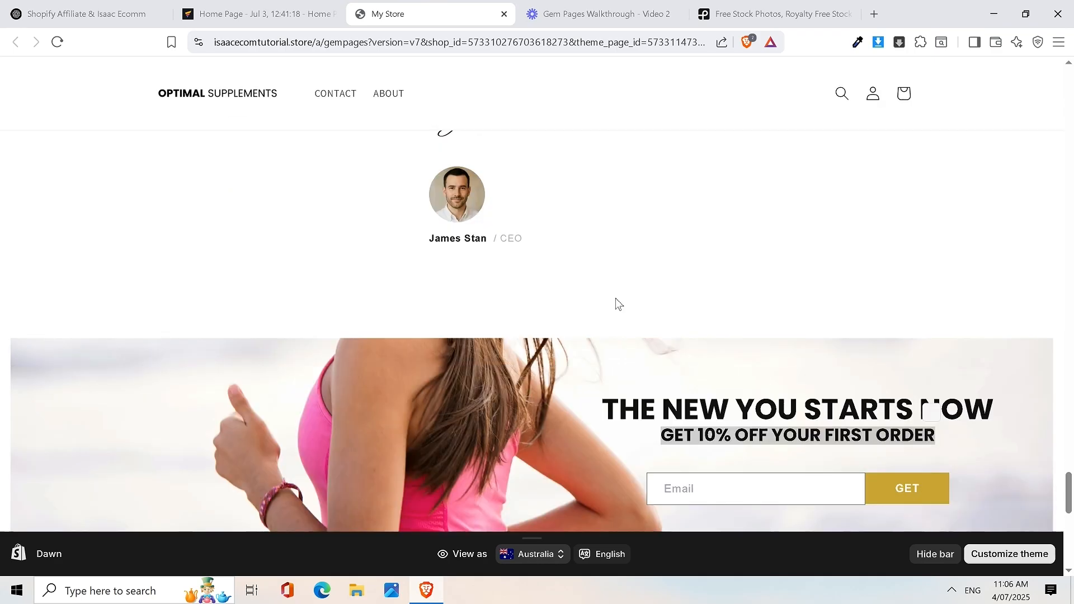
{"action": "scroll", "coordinate": [604, 194], "scroll_direction": "down", "scroll_amount": 5}
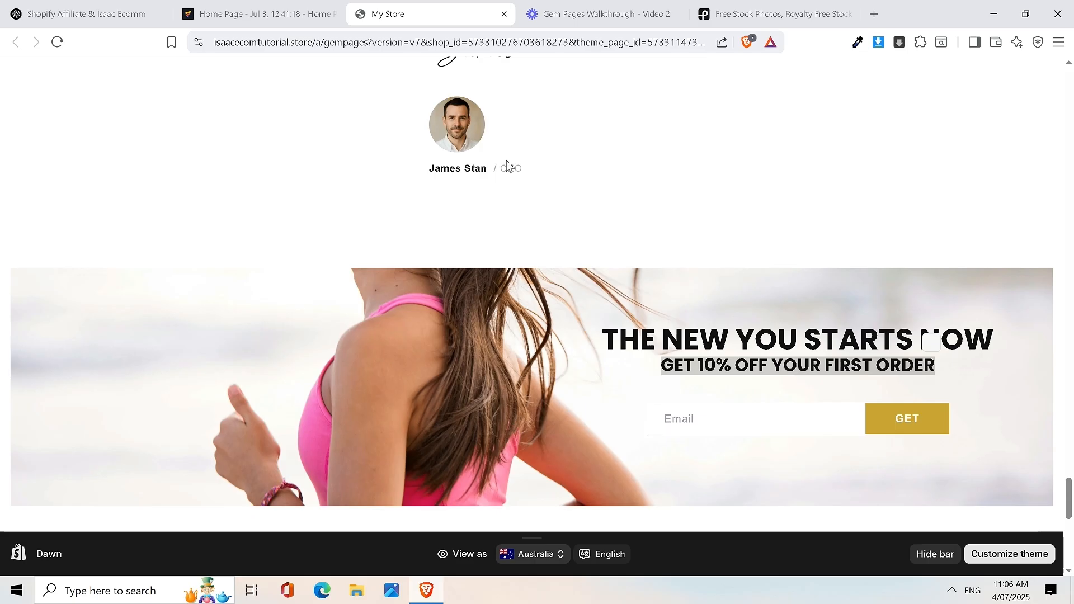
Step: Return to the GemPages editor and set the hero banner image's attachment to Fixed
{"action": "left_click", "coordinate": [252, 13]}
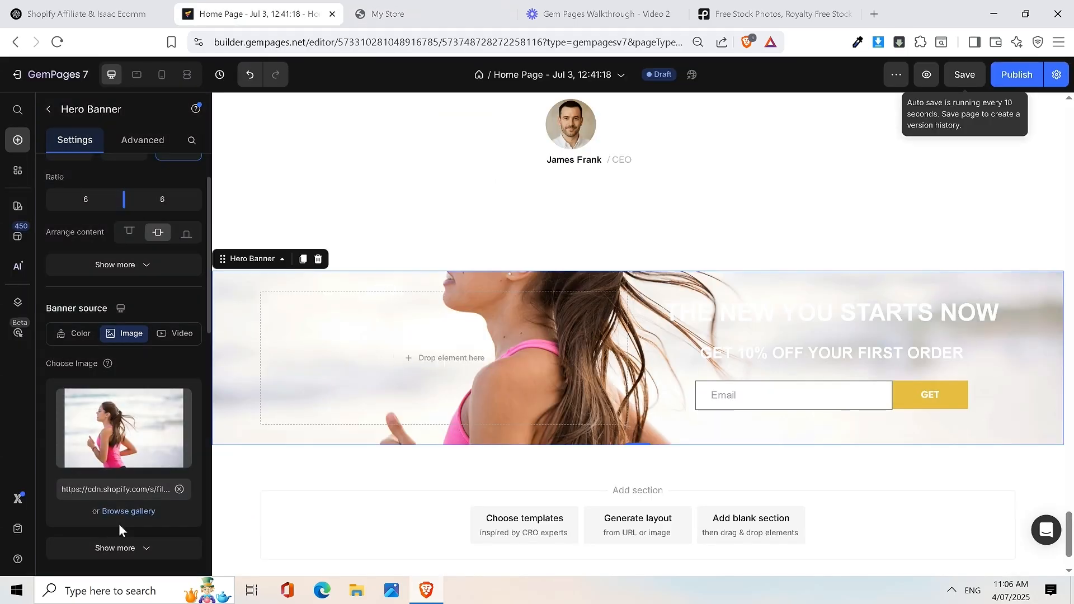
{"action": "scroll", "coordinate": [118, 423], "scroll_direction": "down", "scroll_amount": 2}
{"action": "left_click", "coordinate": [123, 409]}
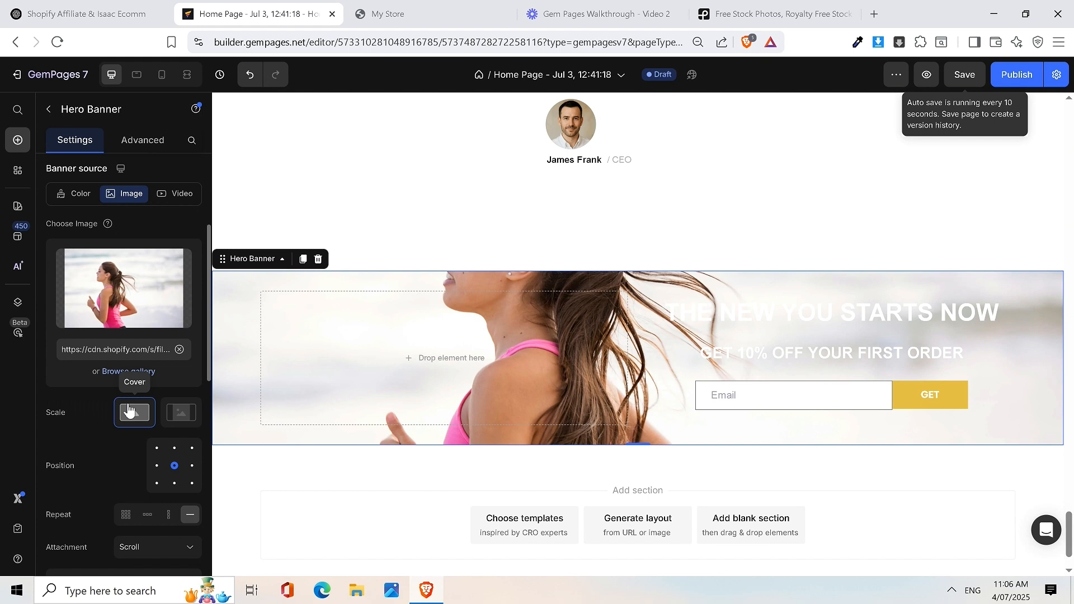
{"action": "scroll", "coordinate": [126, 401], "scroll_direction": "down", "scroll_amount": 1}
{"action": "left_click", "coordinate": [139, 475]}
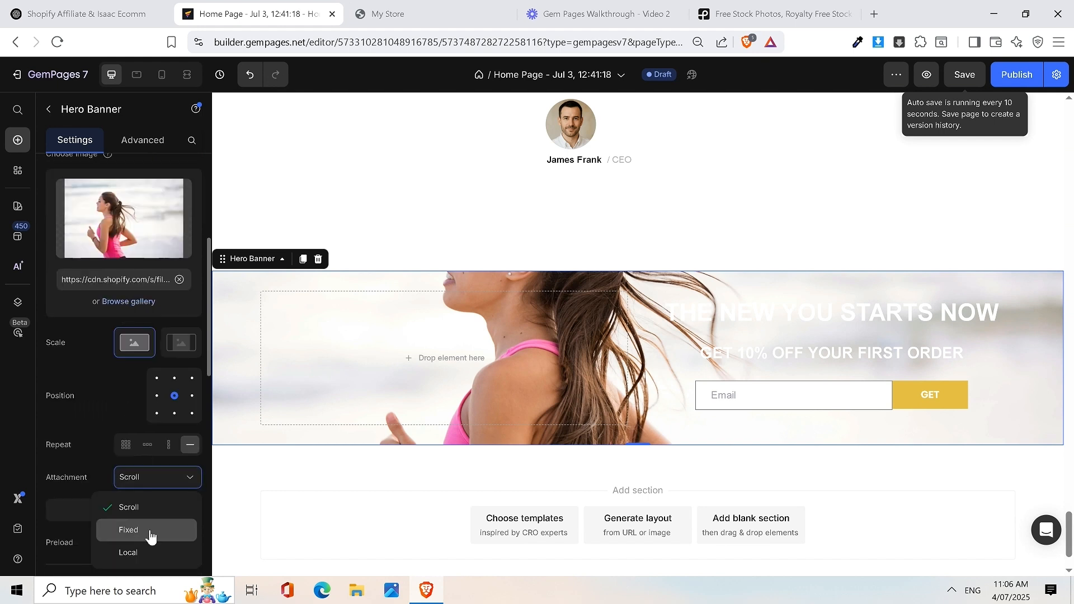
{"action": "left_click", "coordinate": [148, 528]}
{"action": "scroll", "coordinate": [670, 343], "scroll_direction": "down", "scroll_amount": 1}
{"action": "scroll", "coordinate": [670, 344], "scroll_direction": "up", "scroll_amount": 1}
{"action": "scroll", "coordinate": [670, 344], "scroll_direction": "down", "scroll_amount": 1}
{"action": "scroll", "coordinate": [670, 344], "scroll_direction": "up", "scroll_amount": 2}
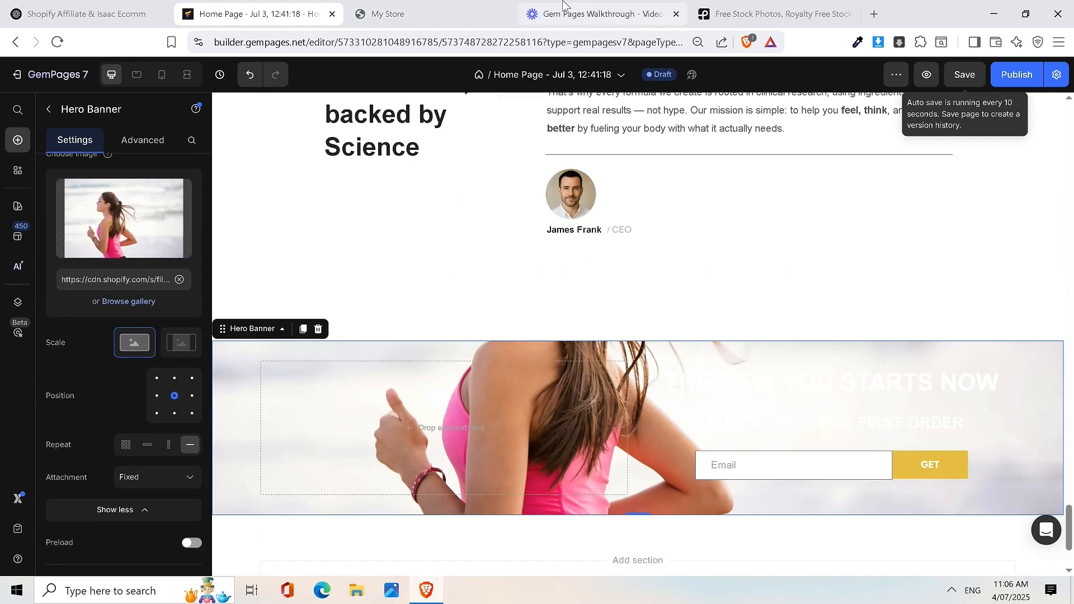
Step: Compare with the reference store's banner and set the "THE NEW YOU STARTS NOW" heading's color to the recent near-black 121212
{"action": "left_click", "coordinate": [442, 5]}
{"action": "scroll", "coordinate": [604, 295], "scroll_direction": "down", "scroll_amount": 2}
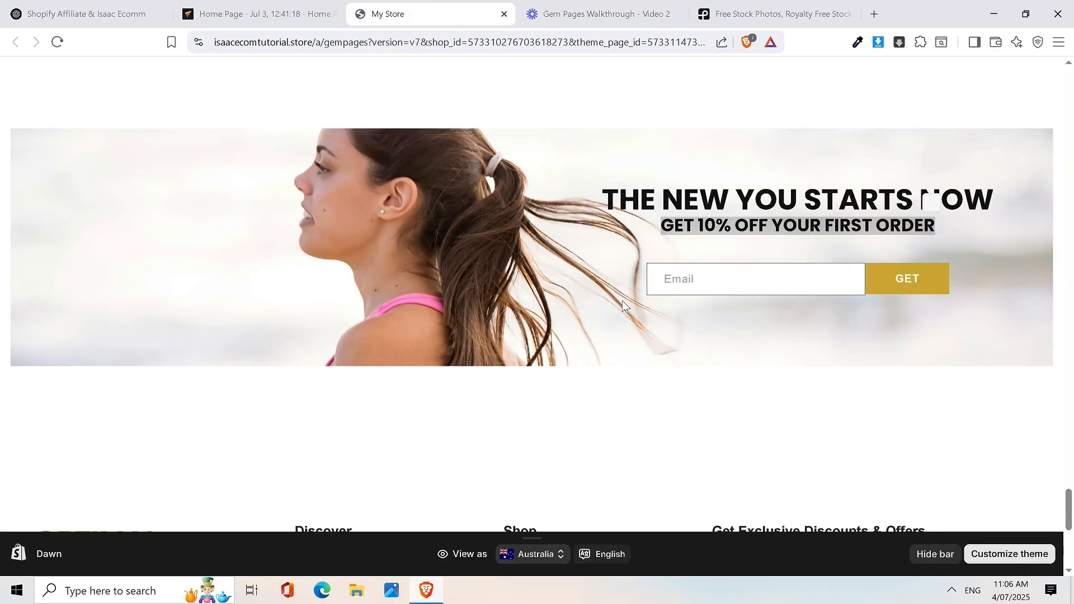
{"action": "scroll", "coordinate": [375, 159], "scroll_direction": "up", "scroll_amount": 2}
{"action": "scroll", "coordinate": [425, 252], "scroll_direction": "down", "scroll_amount": 1}
{"action": "left_click", "coordinate": [224, 13]}
{"action": "left_click", "coordinate": [804, 387]}
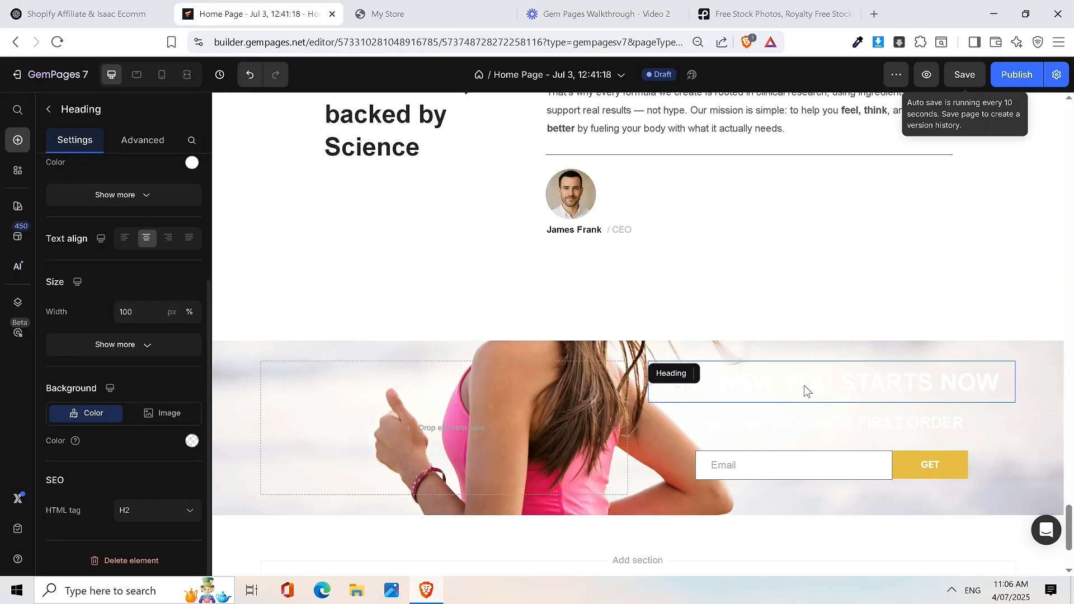
{"action": "double_click", "coordinate": [804, 385]}
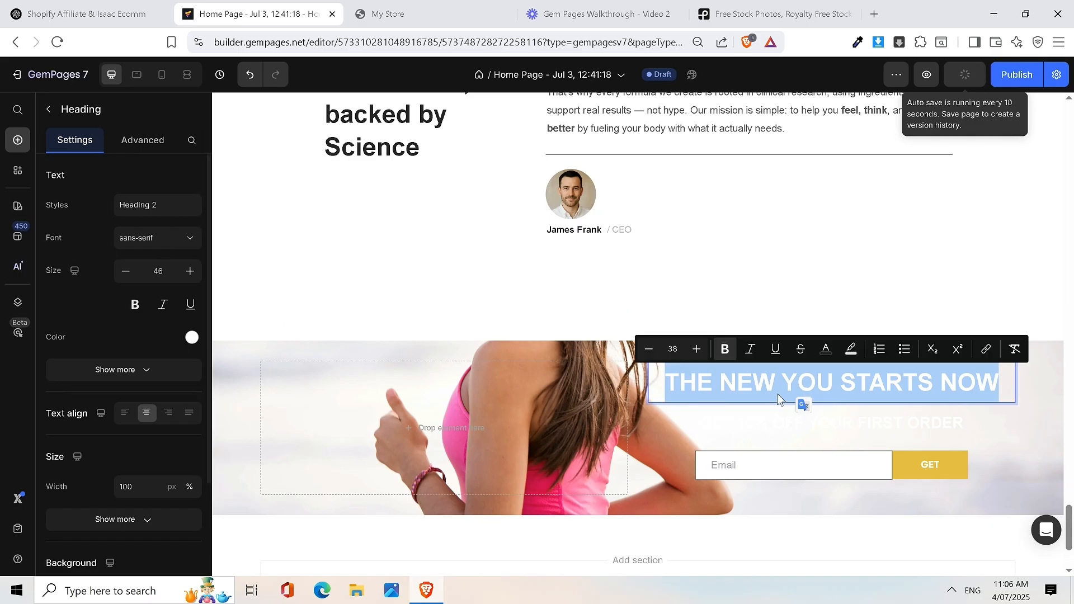
{"action": "left_click", "coordinate": [192, 337]}
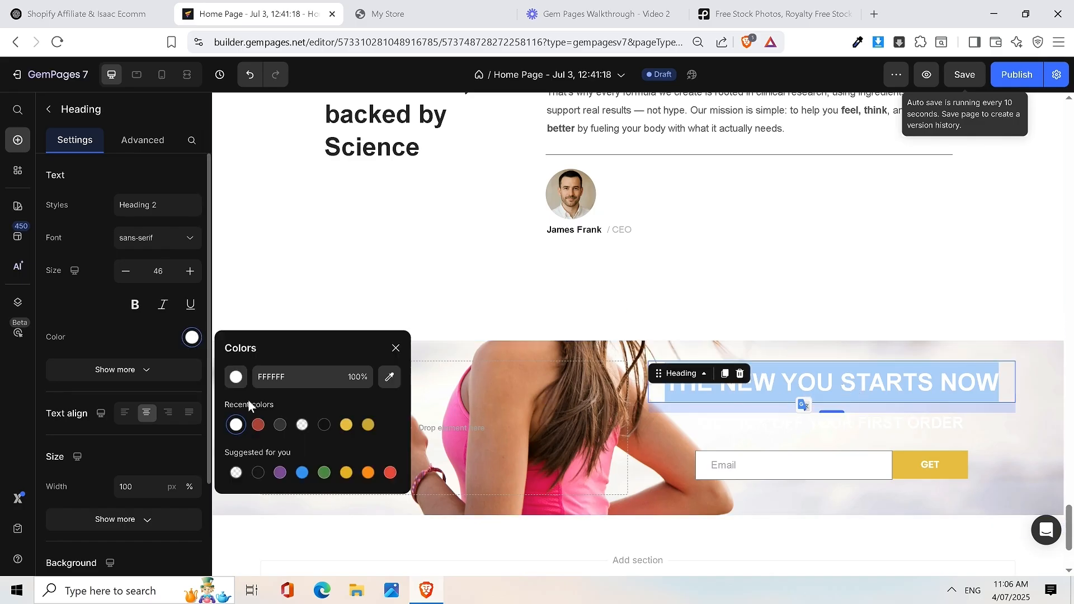
{"action": "left_click", "coordinate": [324, 426]}
Step: Set the "GET 10% OFF YOUR FIRST ORDER" text's color to the recent near-black 121212
{"action": "left_click", "coordinate": [878, 423]}
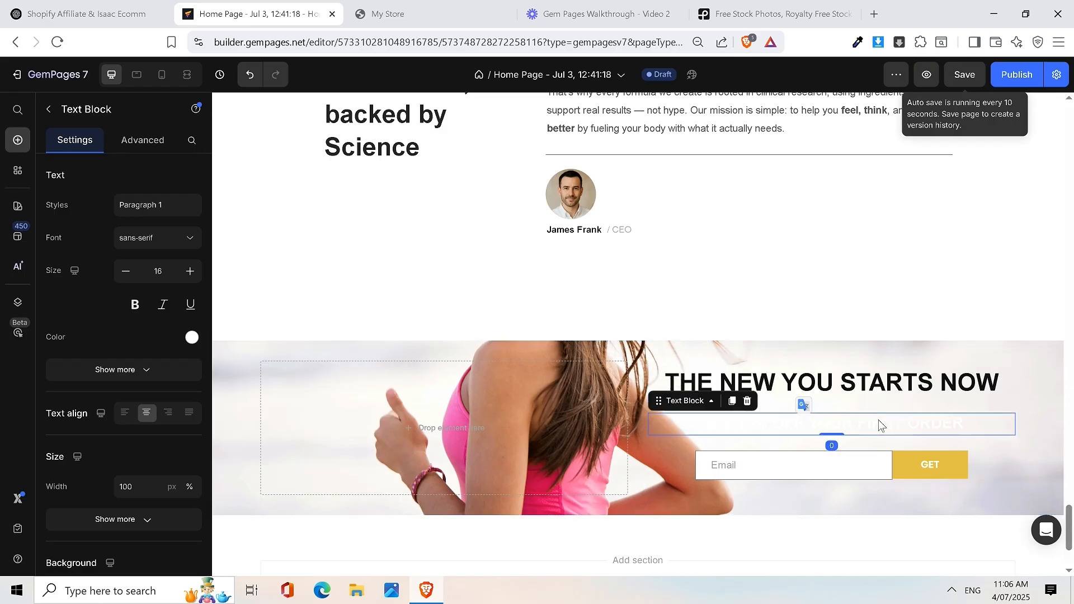
{"action": "double_click", "coordinate": [878, 420]}
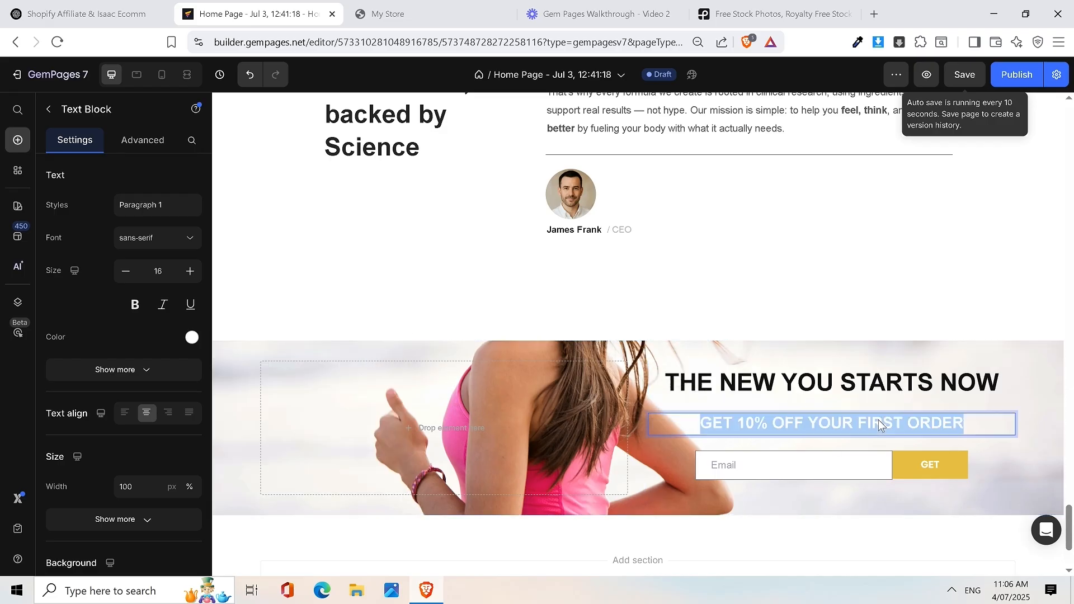
{"action": "left_click", "coordinate": [192, 337]}
{"action": "left_click", "coordinate": [324, 425]}
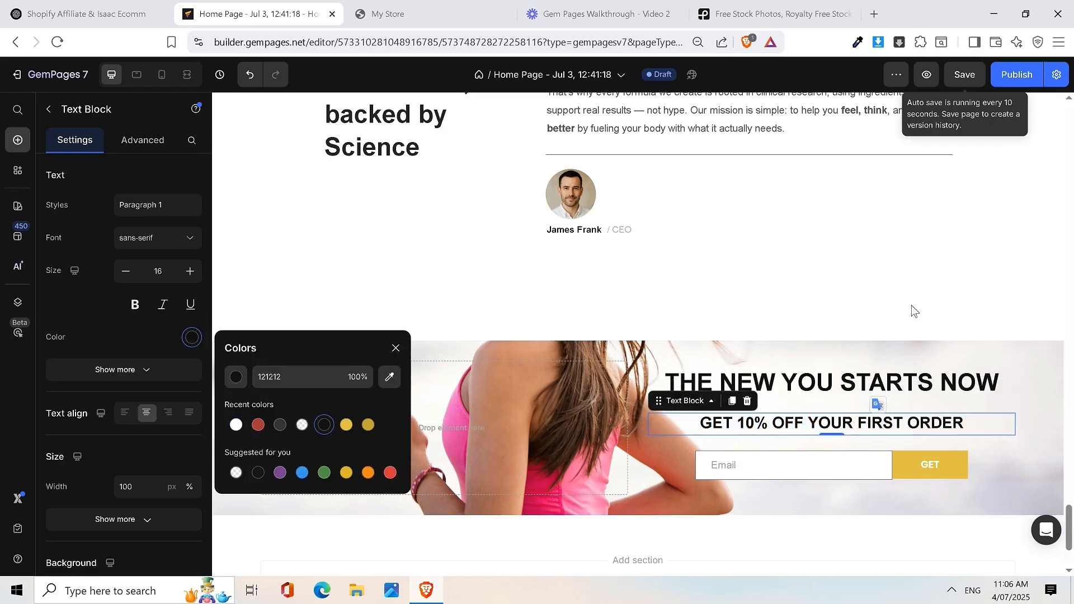
{"action": "left_click", "coordinate": [911, 304]}
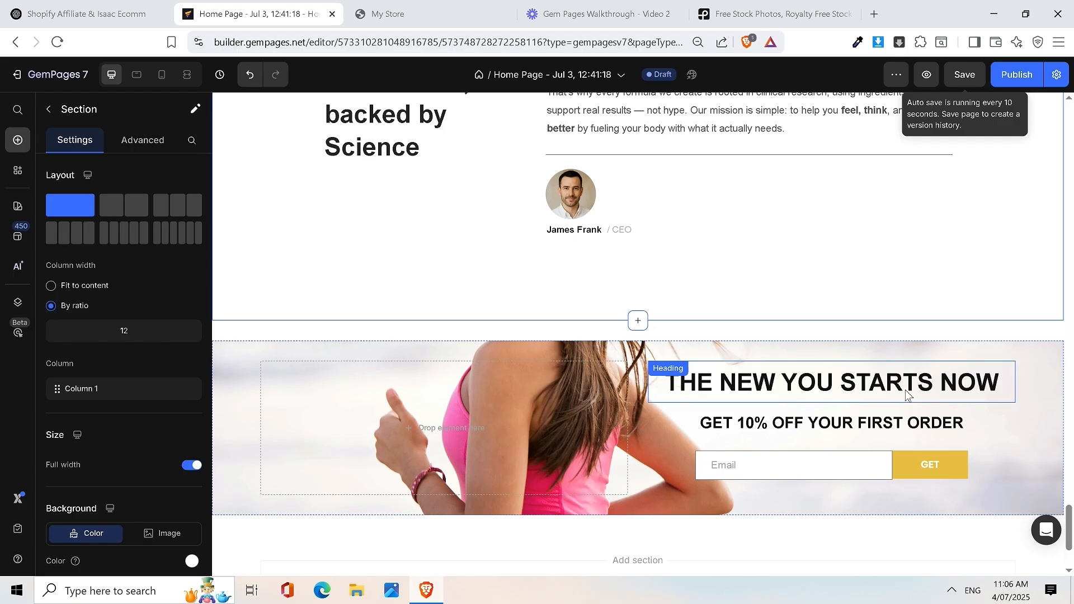
Step: Set the bottom margin of the "THE NEW YOU STARTS NOW" heading to 0 px
{"action": "left_click", "coordinate": [904, 390]}
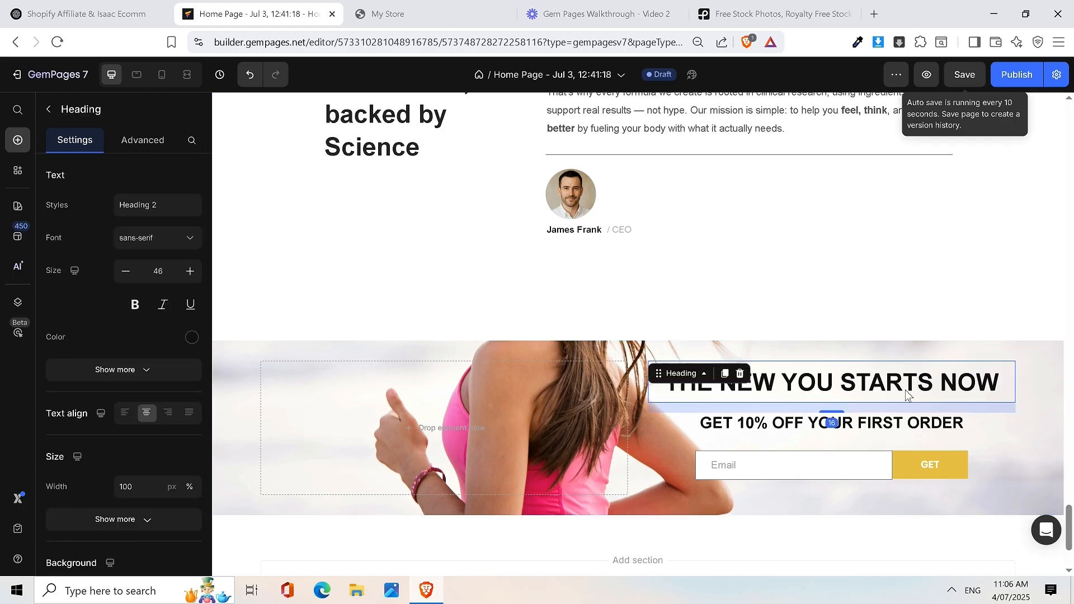
{"action": "left_click", "coordinate": [156, 142]}
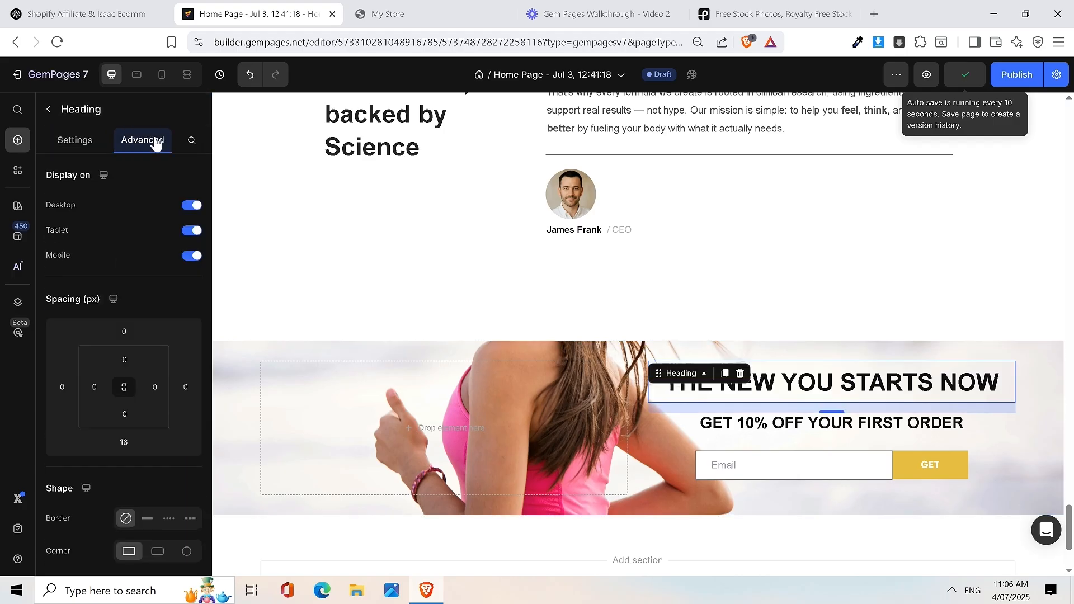
{"action": "left_click", "coordinate": [122, 443]}
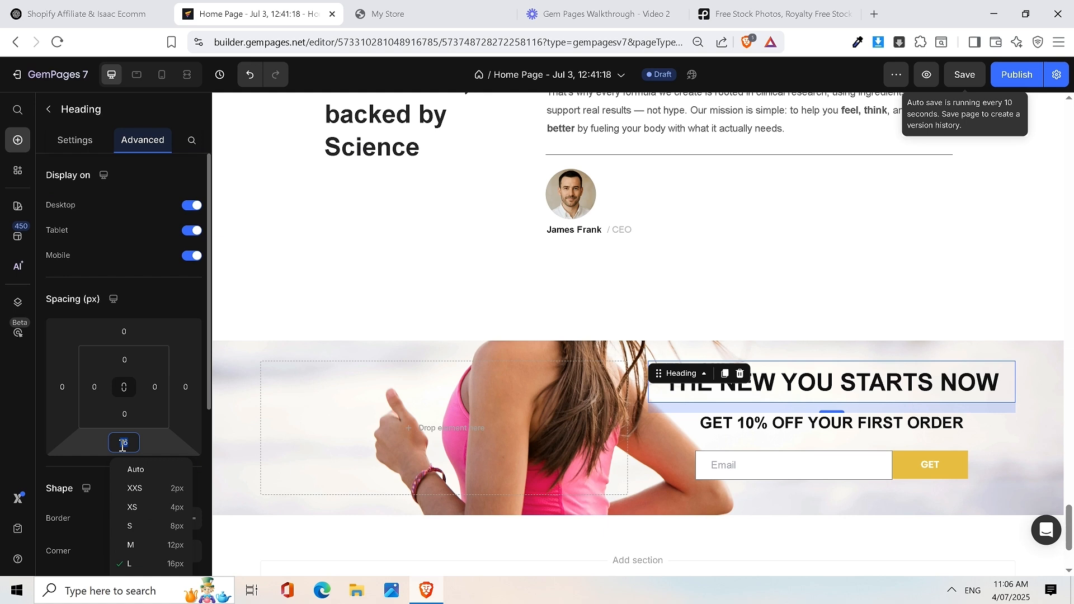
{"action": "type", "text": "0"}
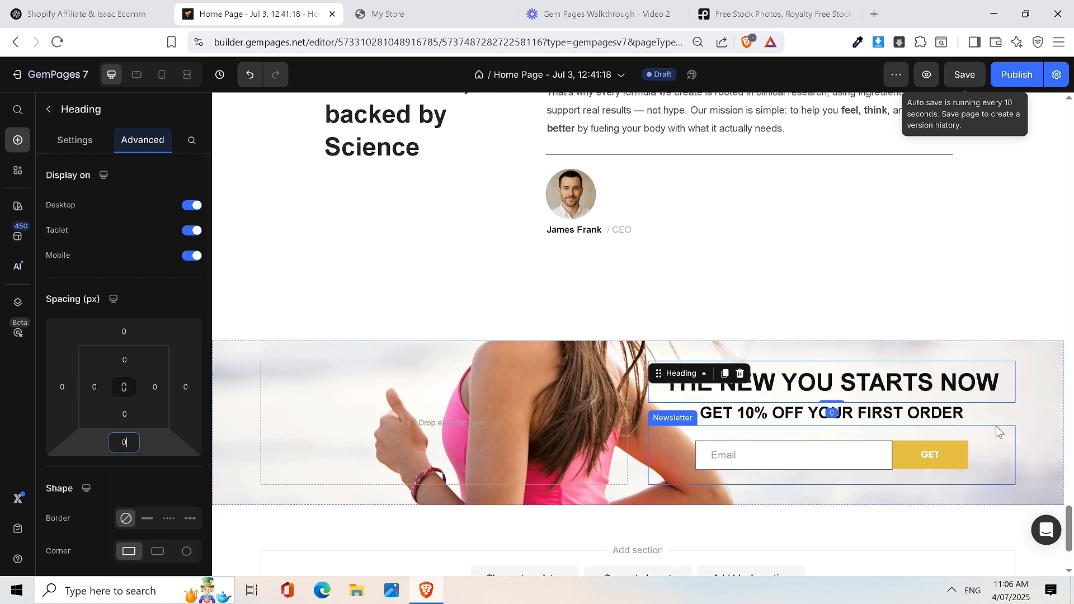
{"action": "triple_click", "coordinate": [797, 382]}
{"action": "left_click", "coordinate": [726, 349]}
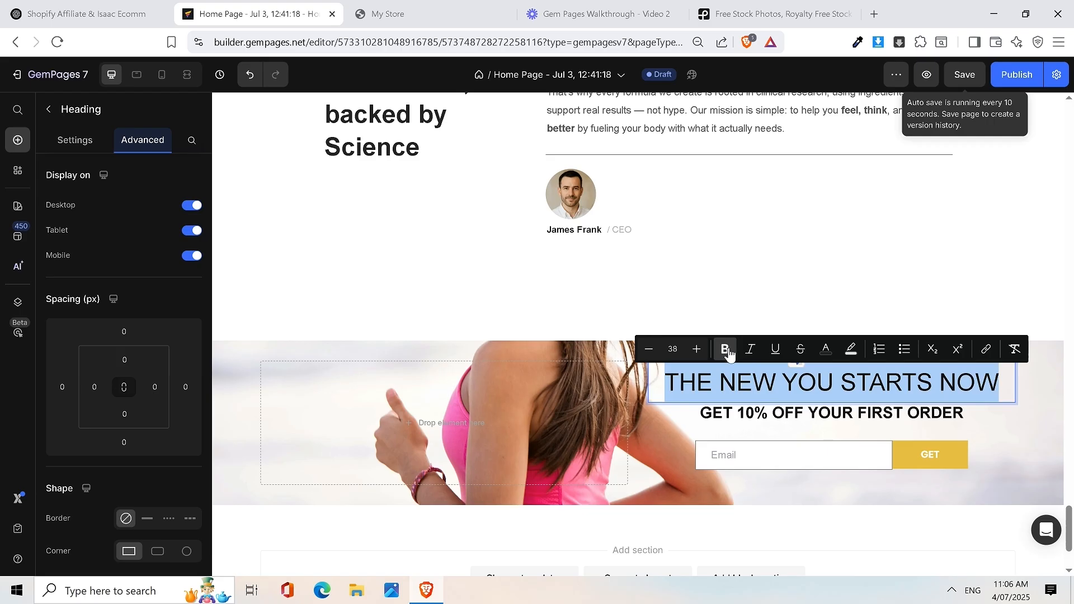
{"action": "left_click", "coordinate": [726, 349]}
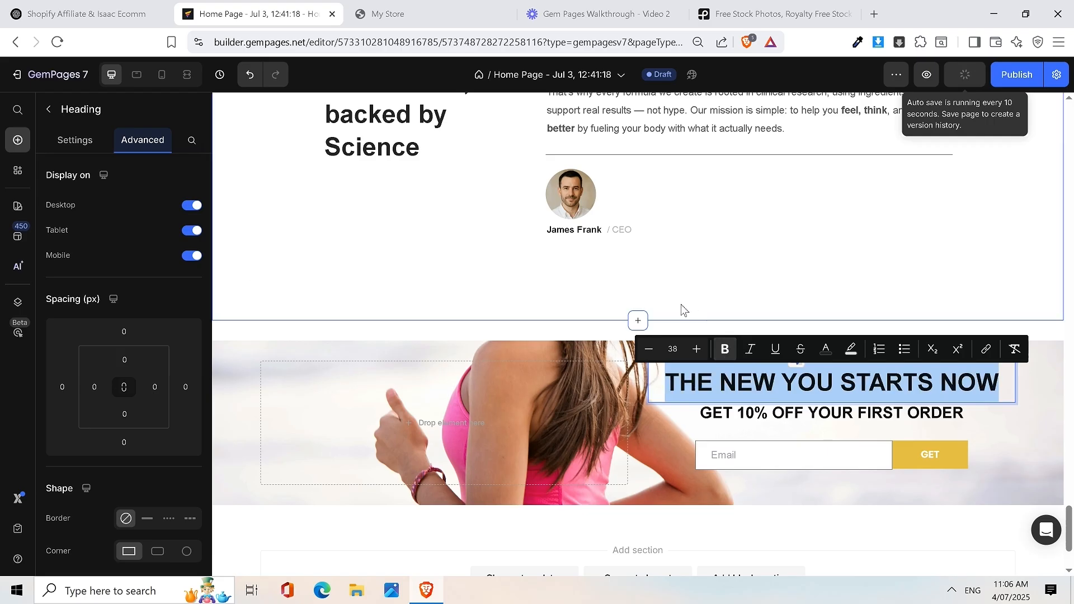
{"action": "left_click", "coordinate": [680, 304]}
Step: Change the "THE NEW YOU STARTS NOW" heading's font to Poppins and its style size to 52
{"action": "left_click", "coordinate": [771, 383]}
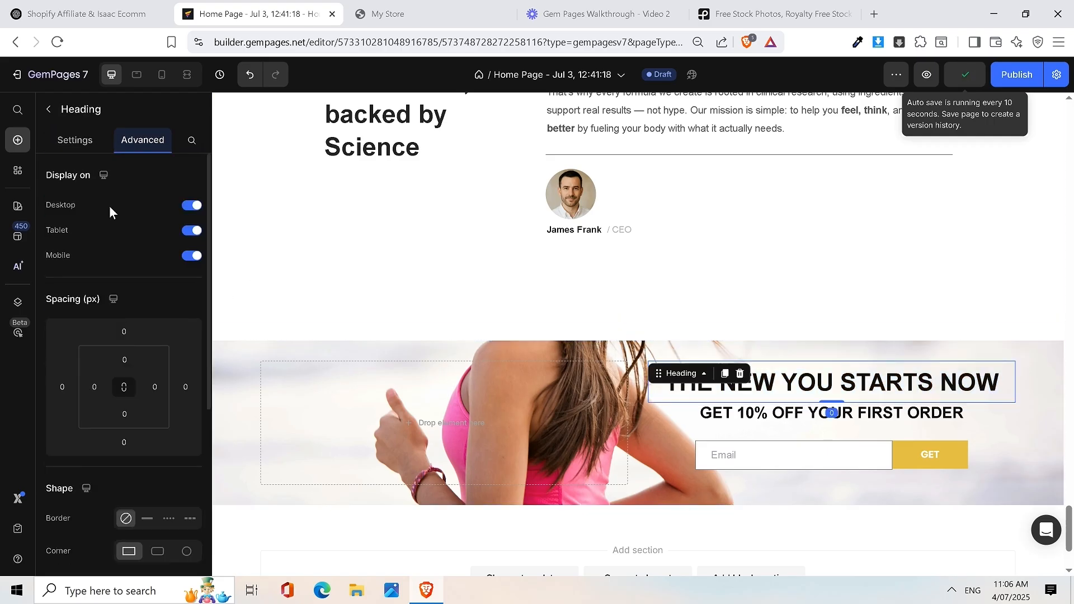
{"action": "left_click", "coordinate": [76, 143]}
{"action": "left_click", "coordinate": [150, 238]}
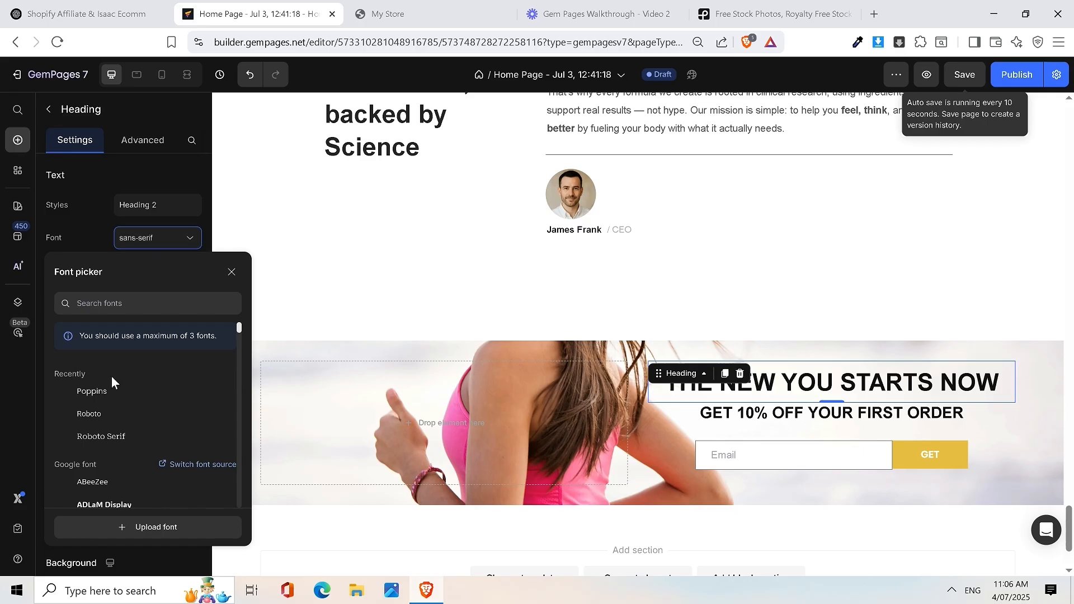
{"action": "left_click", "coordinate": [109, 391]}
{"action": "left_click", "coordinate": [189, 271]}
{"action": "left_click", "coordinate": [190, 271]}
{"action": "left_click", "coordinate": [190, 271]}
{"action": "left_click", "coordinate": [189, 271]}
{"action": "left_click", "coordinate": [189, 271]}
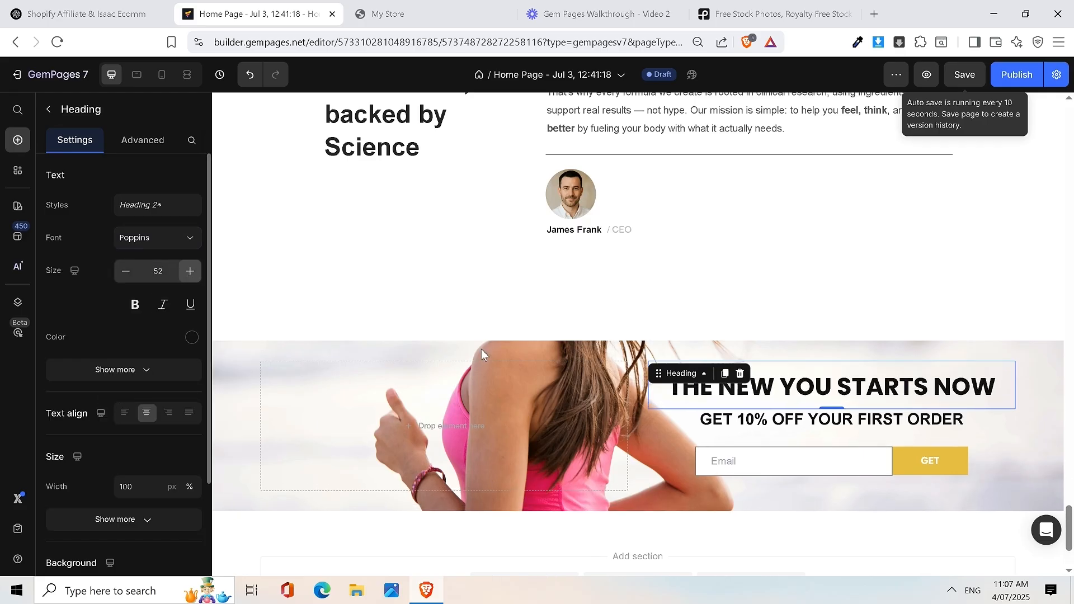
{"action": "left_click", "coordinate": [190, 271]}
Step: Enlarge the selected text of the "THE NEW YOU STARTS NOW" heading to an inline size of 42
{"action": "triple_click", "coordinate": [842, 390]}
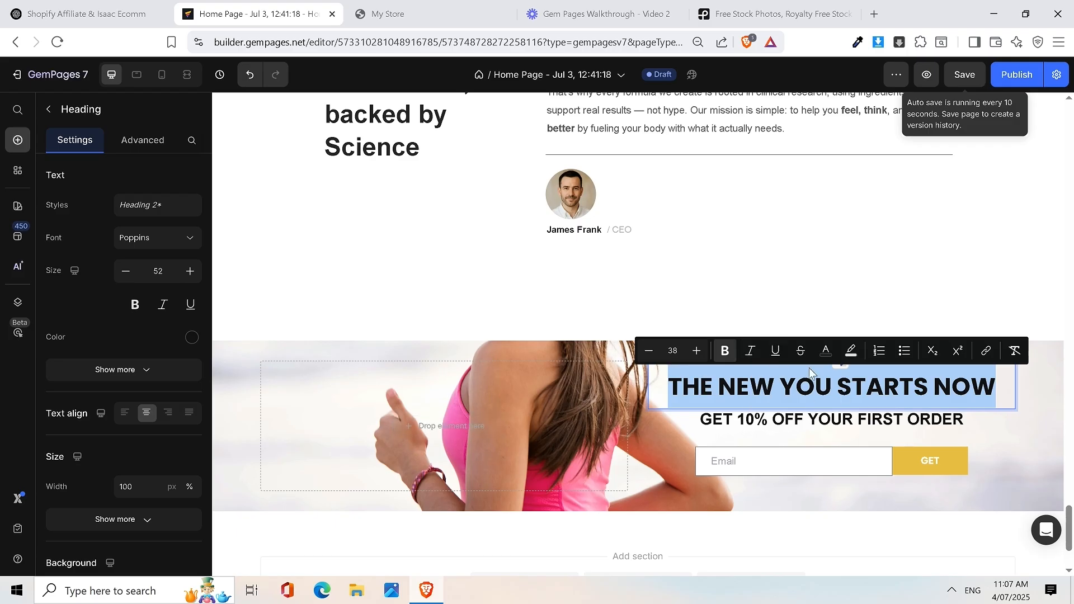
{"action": "left_click", "coordinate": [697, 351]}
{"action": "left_click", "coordinate": [697, 351]}
{"action": "left_click", "coordinate": [697, 351]}
{"action": "left_click", "coordinate": [697, 351]}
{"action": "left_click", "coordinate": [699, 353]}
{"action": "left_click", "coordinate": [699, 354]}
{"action": "left_click", "coordinate": [699, 354]}
{"action": "left_click", "coordinate": [650, 359]}
{"action": "left_click", "coordinate": [650, 359]}
{"action": "left_click", "coordinate": [650, 359]}
{"action": "left_click", "coordinate": [649, 359]}
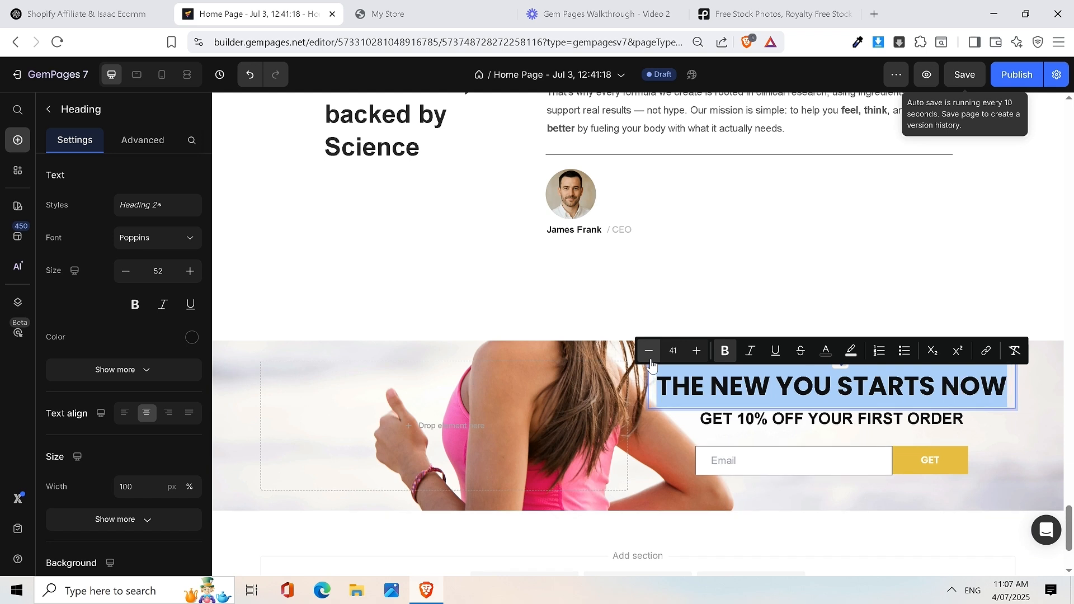
{"action": "left_click", "coordinate": [696, 350]}
Step: Compare the banner text with the reference store and set the "GET 10% OFF YOUR FIRST ORDER" text's font to Poppins
{"action": "left_click", "coordinate": [888, 425]}
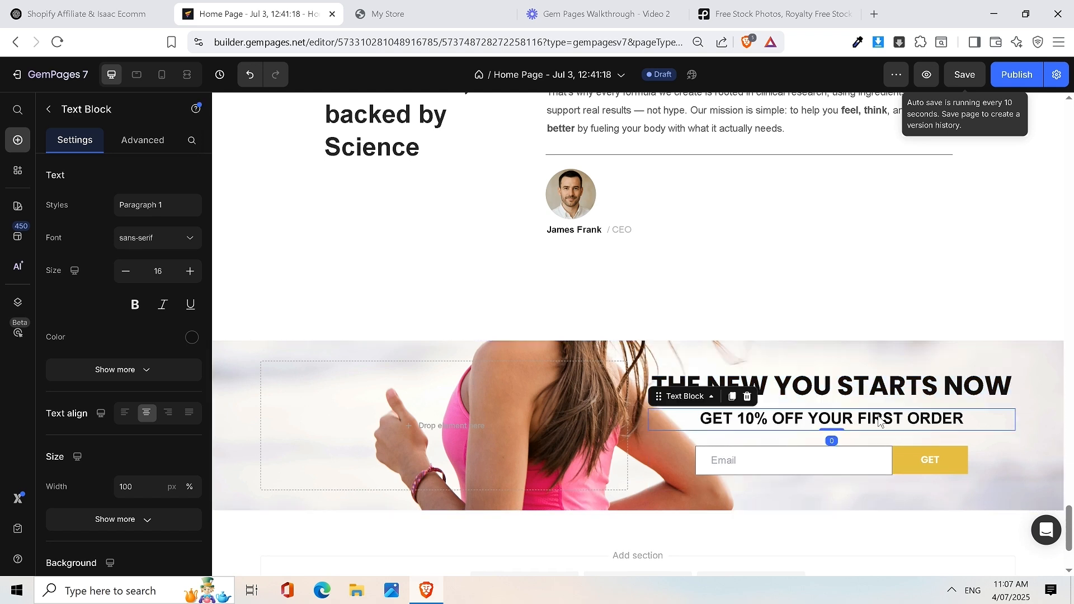
{"action": "left_click", "coordinate": [409, 13]}
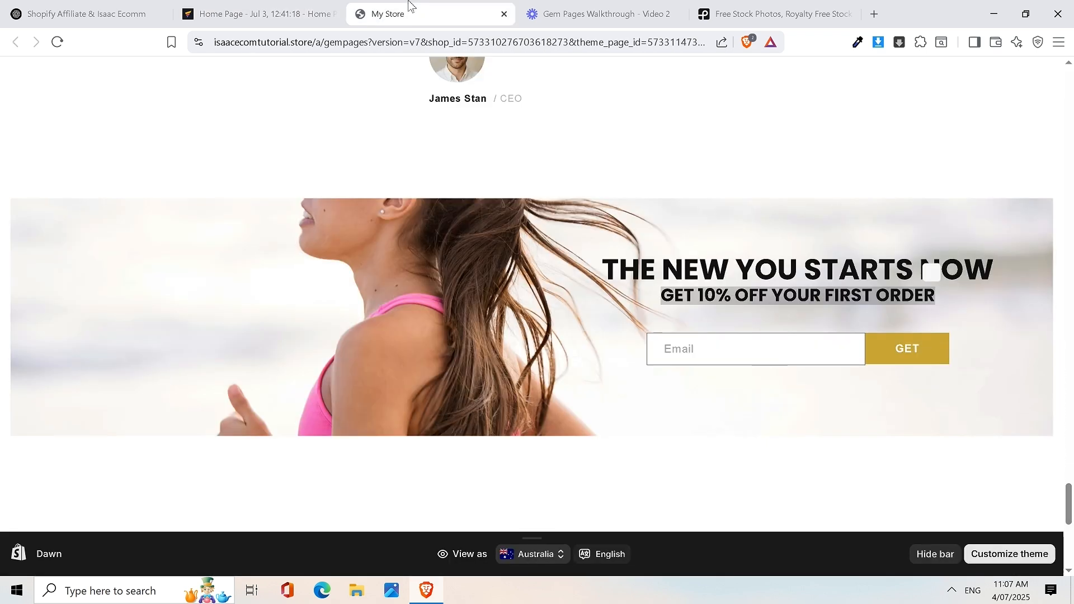
{"action": "left_click", "coordinate": [278, 13]}
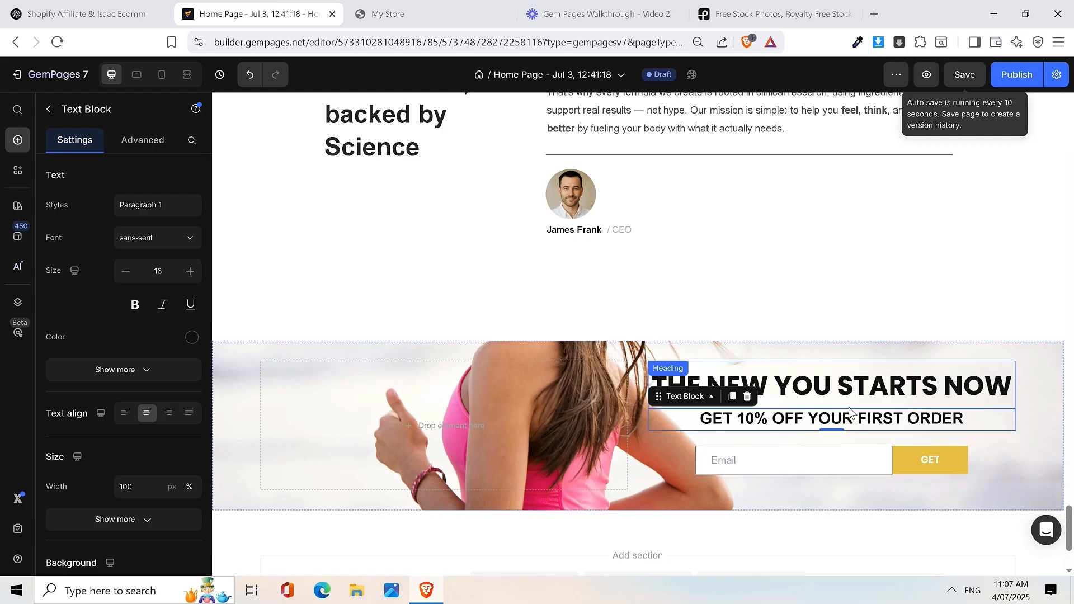
{"action": "triple_click", "coordinate": [836, 421]}
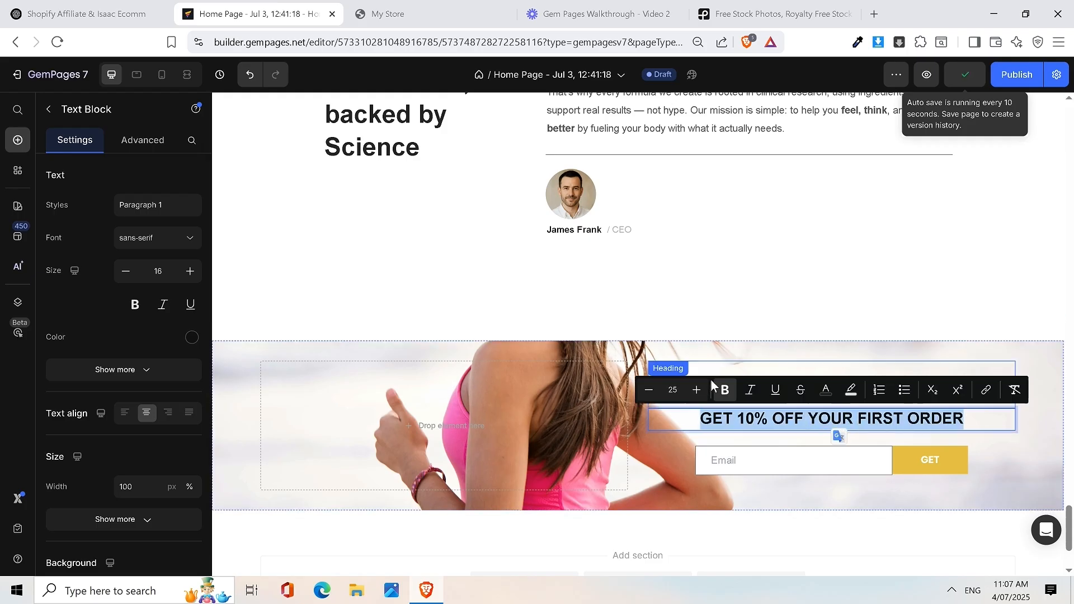
{"action": "left_click", "coordinate": [726, 393]}
{"action": "left_click", "coordinate": [726, 393]}
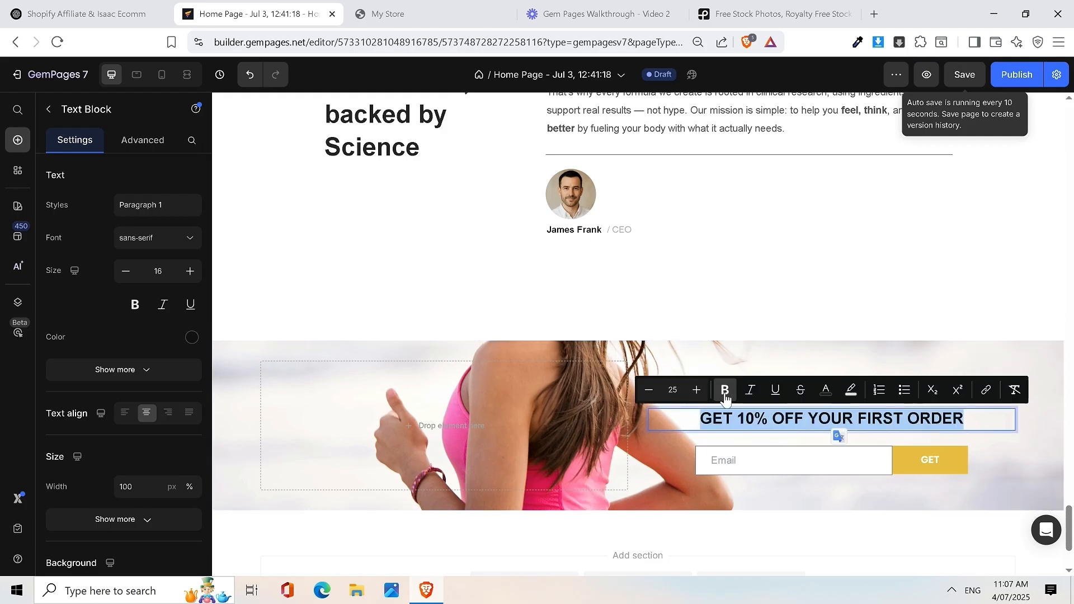
{"action": "left_click", "coordinate": [195, 240]}
{"action": "left_click", "coordinate": [100, 393]}
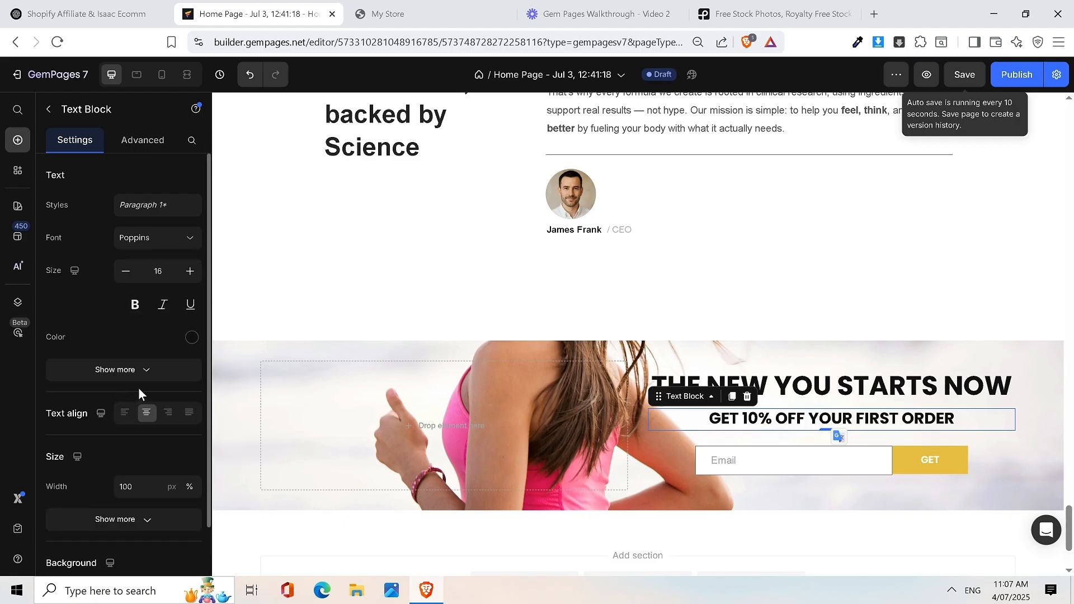
{"action": "left_click", "coordinate": [930, 330]}
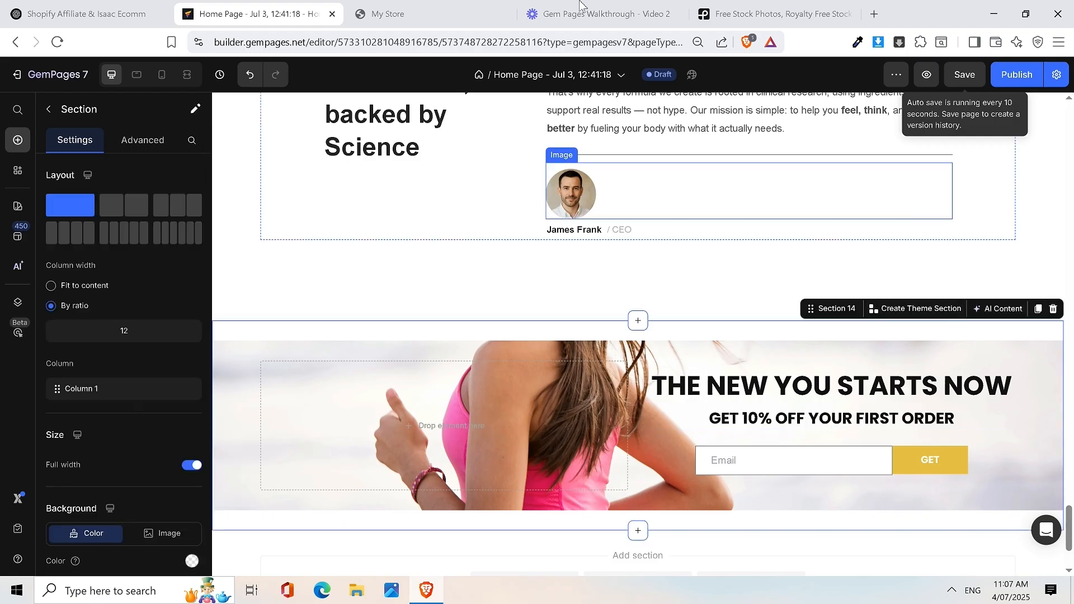
Step: Compare with the reference banner and try a shadow on the "THE NEW YOU STARTS NOW" heading with 1 px distance and 5 px blur
{"action": "left_click", "coordinate": [369, 11]}
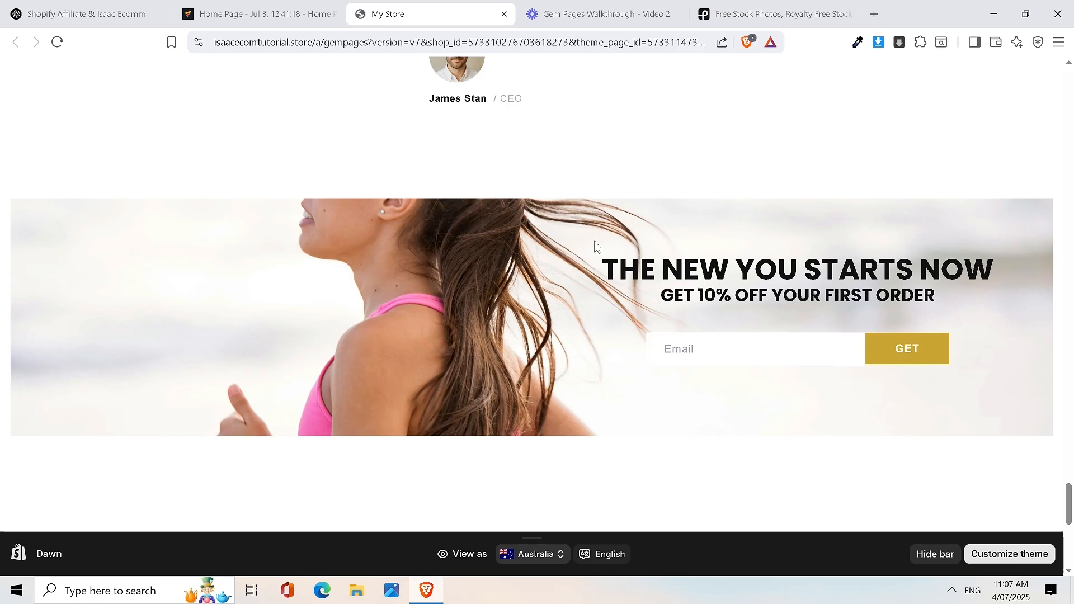
{"action": "left_click", "coordinate": [314, 7]}
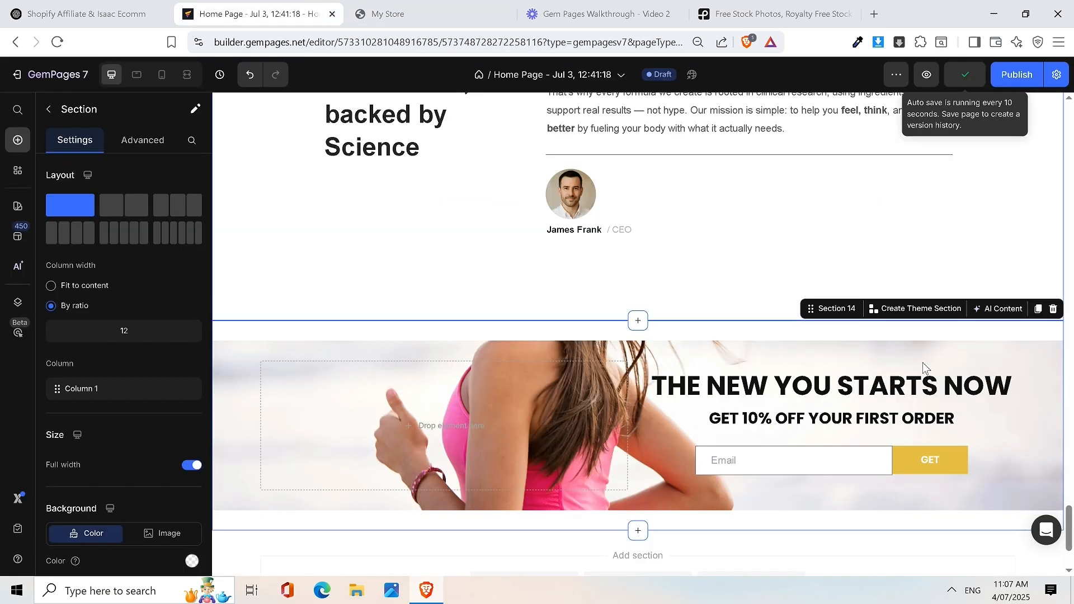
{"action": "left_click", "coordinate": [903, 399]}
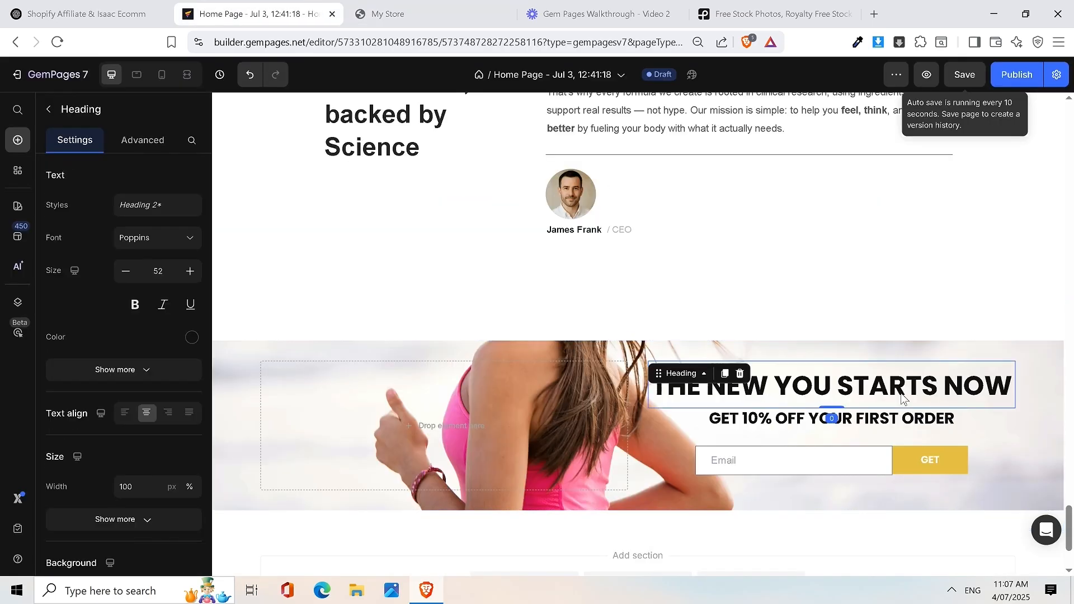
{"action": "left_click", "coordinate": [137, 371]}
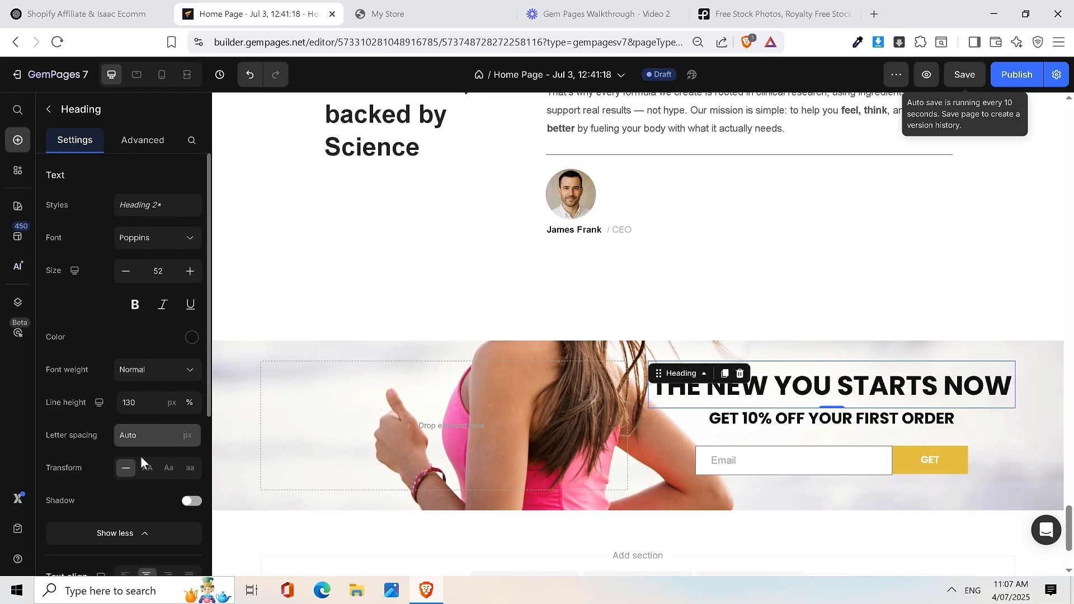
{"action": "left_click", "coordinate": [189, 502]}
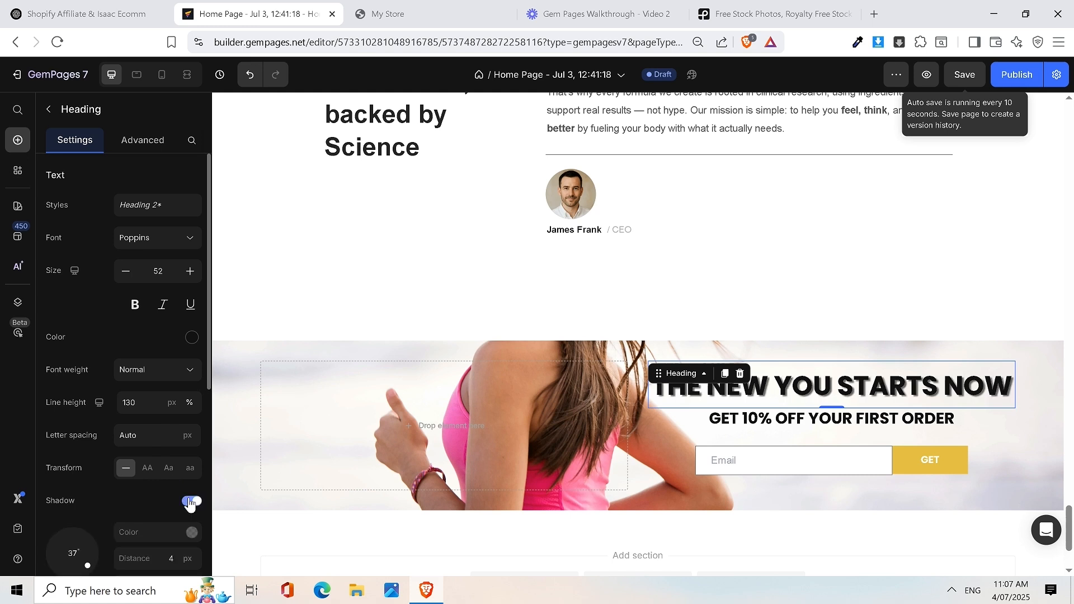
{"action": "scroll", "coordinate": [176, 506], "scroll_direction": "down", "scroll_amount": 1}
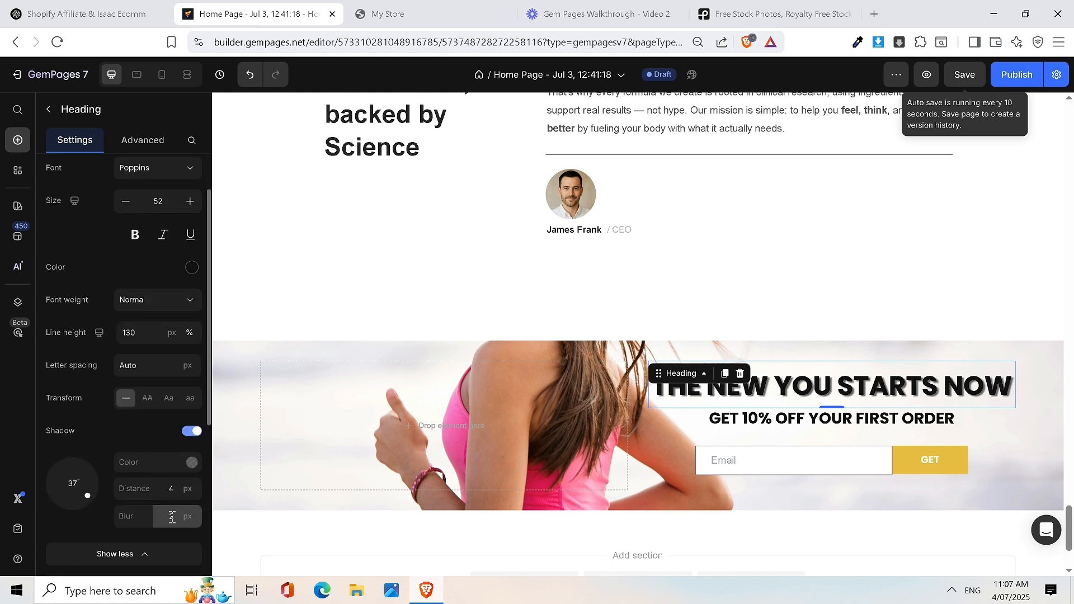
{"action": "left_click", "coordinate": [179, 517]}
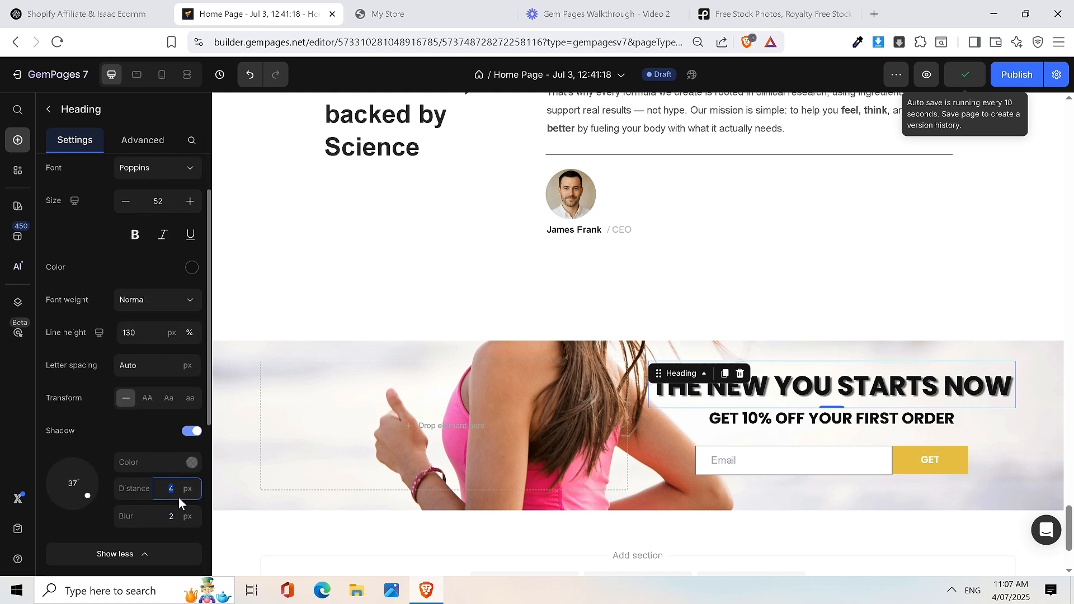
{"action": "type", "text": "1"}
{"action": "left_click", "coordinate": [179, 516]}
{"action": "type", "text": "5"}
{"action": "scroll", "coordinate": [906, 282], "scroll_direction": "down", "scroll_amount": 1}
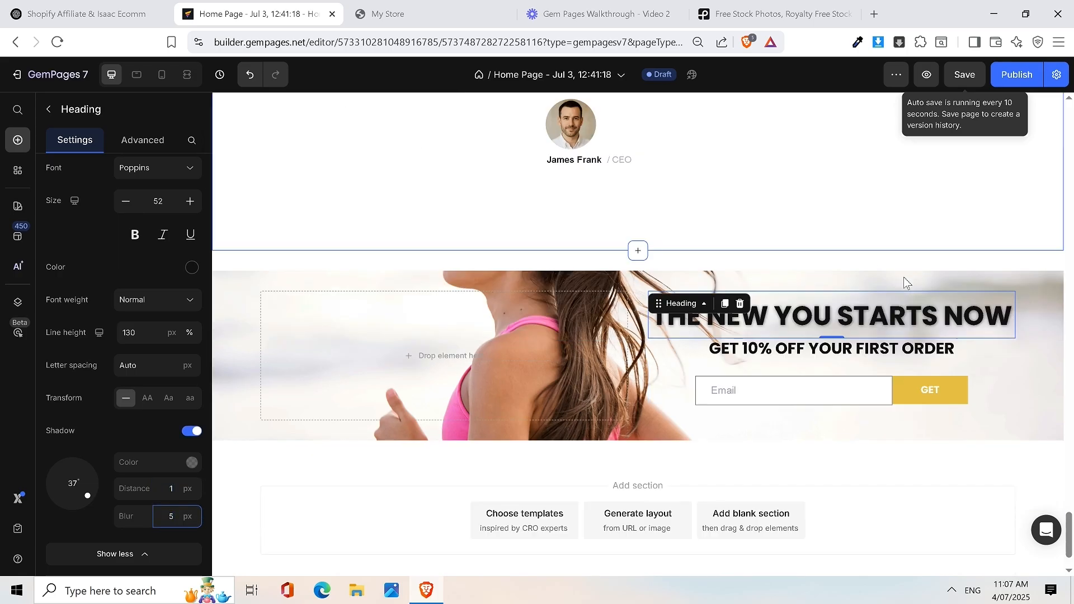
{"action": "scroll", "coordinate": [903, 282], "scroll_direction": "up", "scroll_amount": 2}
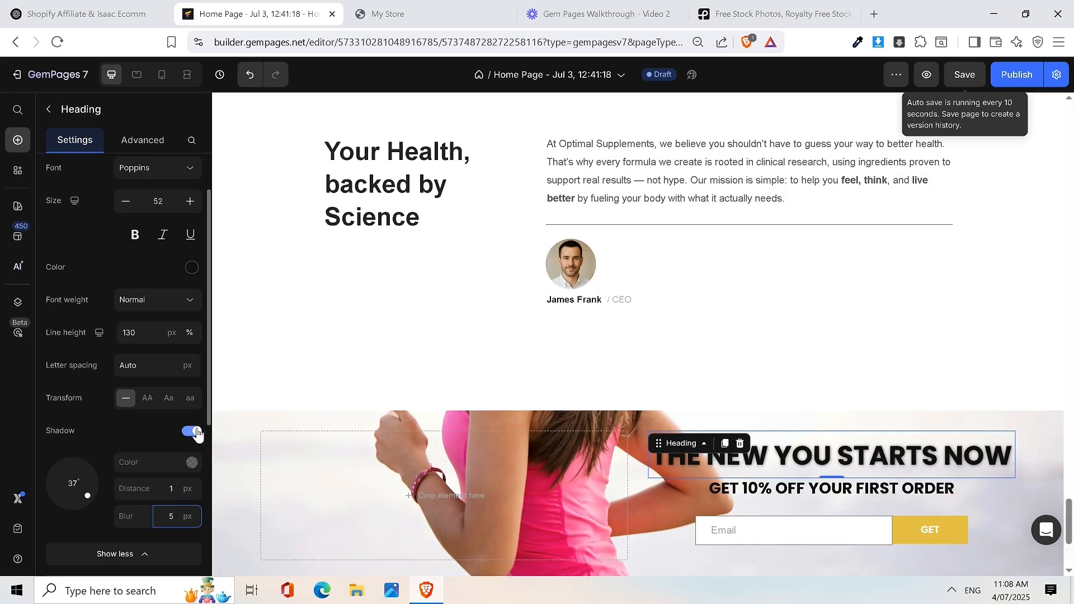
Step: Turn off the heading's shadow and check how the banner looks against its fixed background image
{"action": "left_click", "coordinate": [192, 432]}
{"action": "scroll", "coordinate": [902, 283], "scroll_direction": "down", "scroll_amount": 2}
{"action": "scroll", "coordinate": [905, 284], "scroll_direction": "down", "scroll_amount": 1}
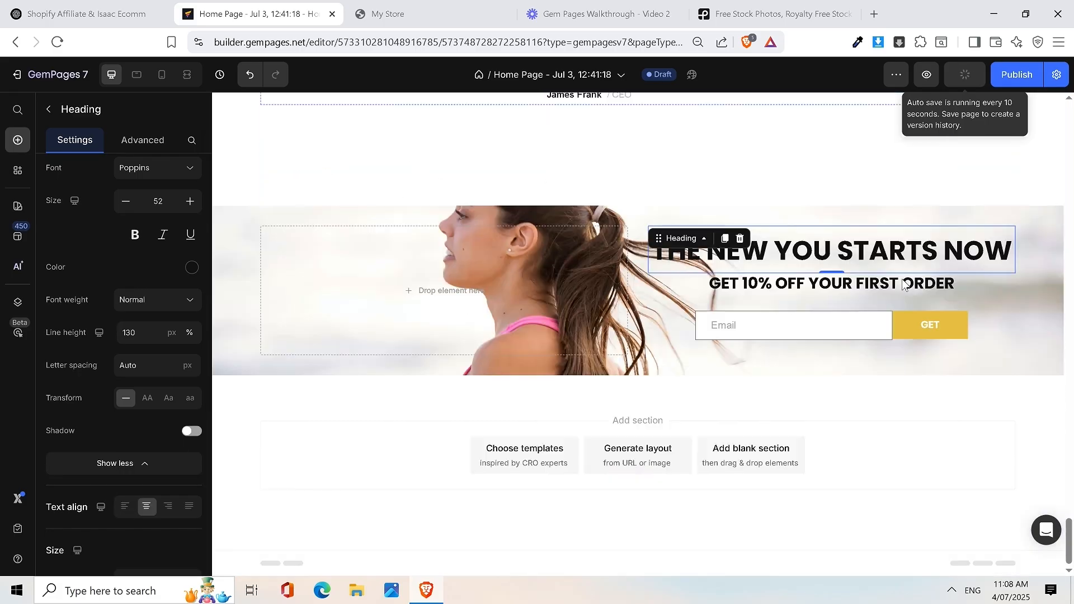
{"action": "scroll", "coordinate": [904, 285], "scroll_direction": "up", "scroll_amount": 5}
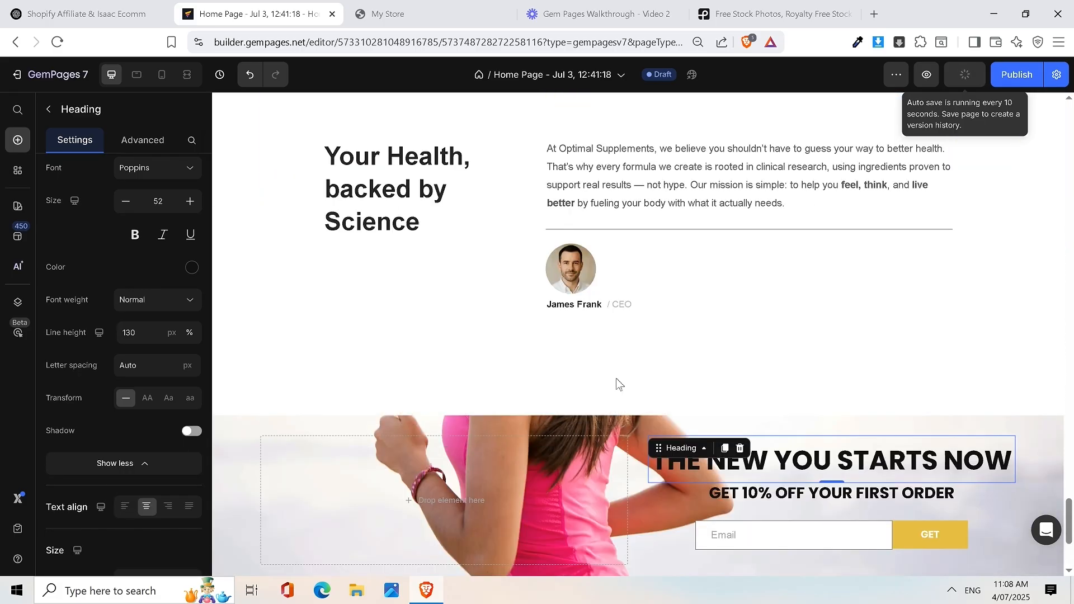
{"action": "scroll", "coordinate": [619, 384], "scroll_direction": "down", "scroll_amount": 5}
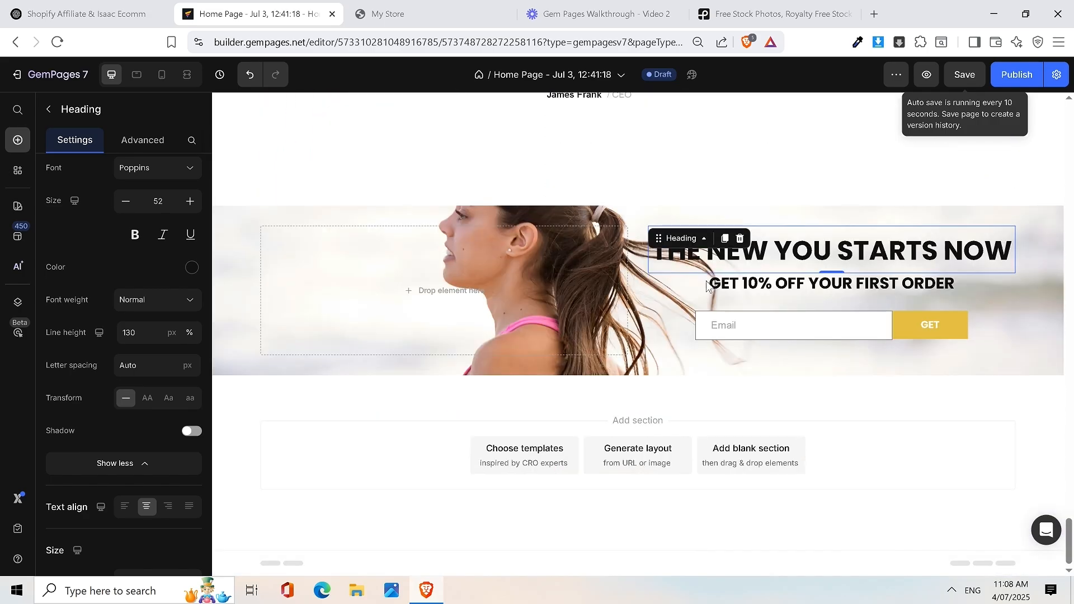
Step: Compare the hero banner's text spacing and height in the page editor with the banner on the My Store reference page
{"action": "scroll", "coordinate": [777, 312], "scroll_direction": "up", "scroll_amount": 1}
{"action": "scroll", "coordinate": [805, 325], "scroll_direction": "up", "scroll_amount": 4}
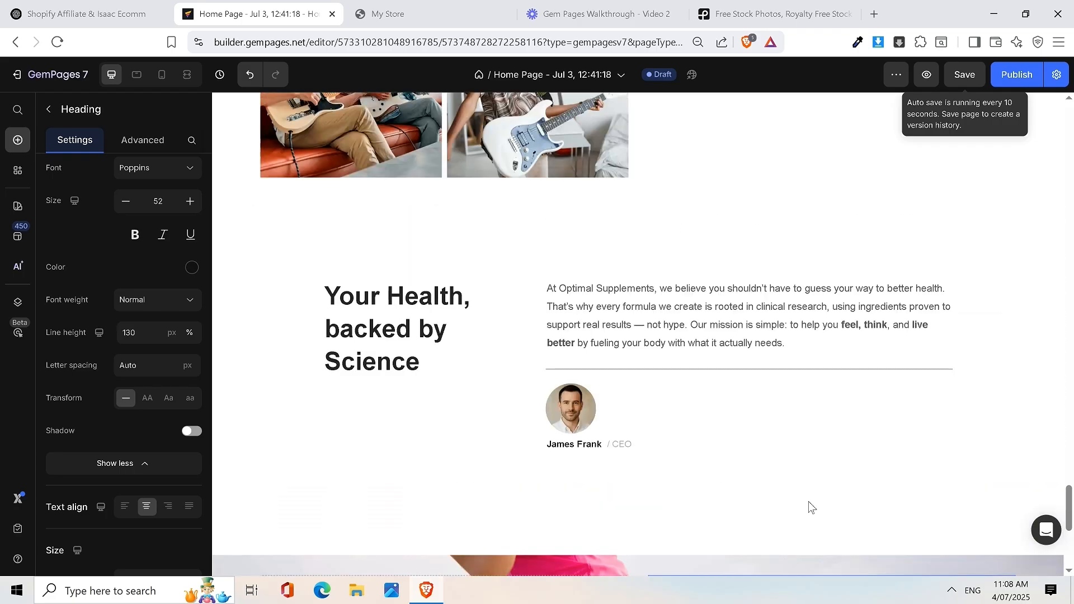
{"action": "scroll", "coordinate": [807, 504], "scroll_direction": "down", "scroll_amount": 2}
{"action": "left_click", "coordinate": [459, 14]}
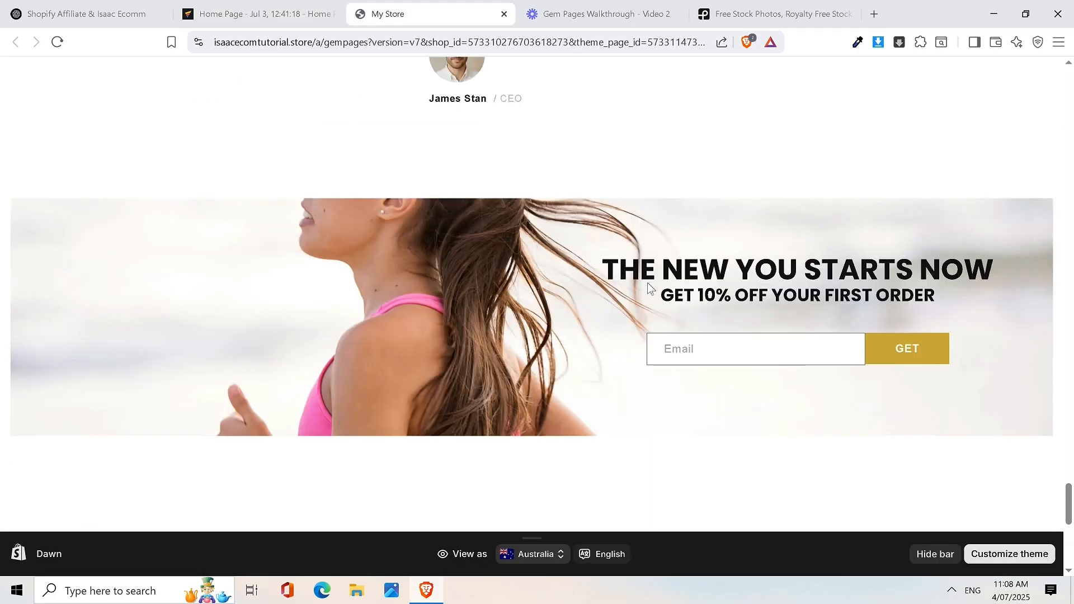
{"action": "scroll", "coordinate": [778, 277], "scroll_direction": "down", "scroll_amount": 1}
{"action": "scroll", "coordinate": [744, 316], "scroll_direction": "up", "scroll_amount": 1}
{"action": "scroll", "coordinate": [727, 308], "scroll_direction": "up", "scroll_amount": 2}
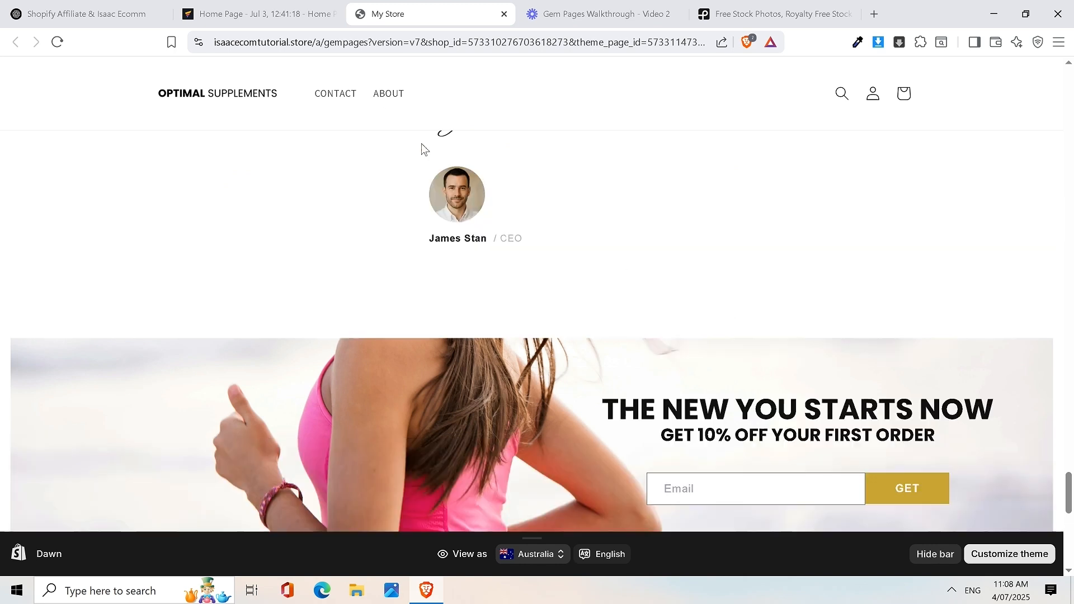
{"action": "left_click", "coordinate": [275, 12]}
{"action": "scroll", "coordinate": [640, 331], "scroll_direction": "down", "scroll_amount": 3}
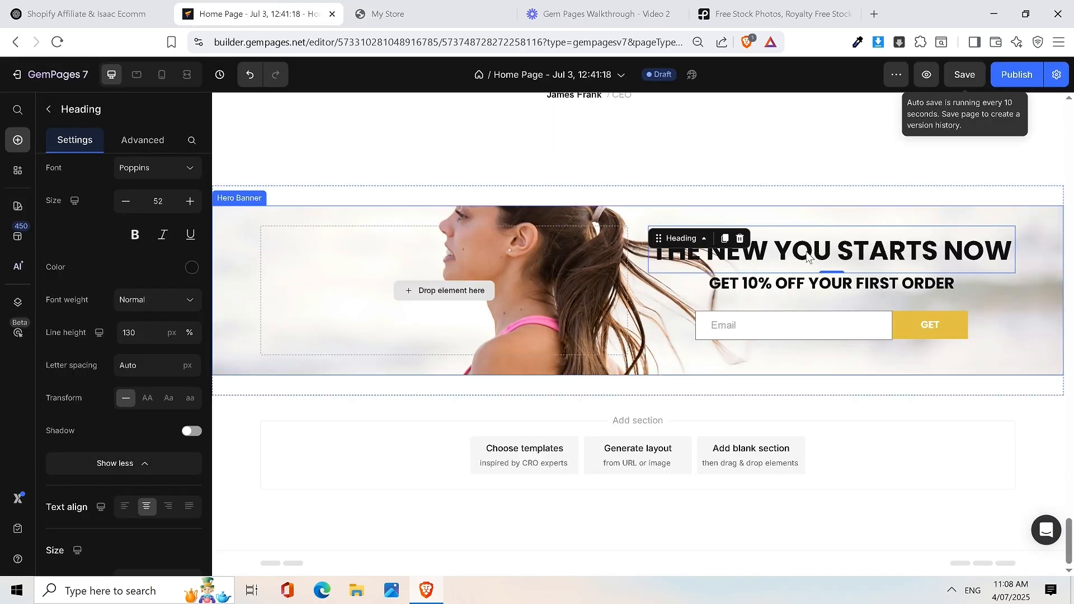
{"action": "scroll", "coordinate": [828, 330], "scroll_direction": "up", "scroll_amount": 2}
{"action": "scroll", "coordinate": [671, 364], "scroll_direction": "down", "scroll_amount": 2}
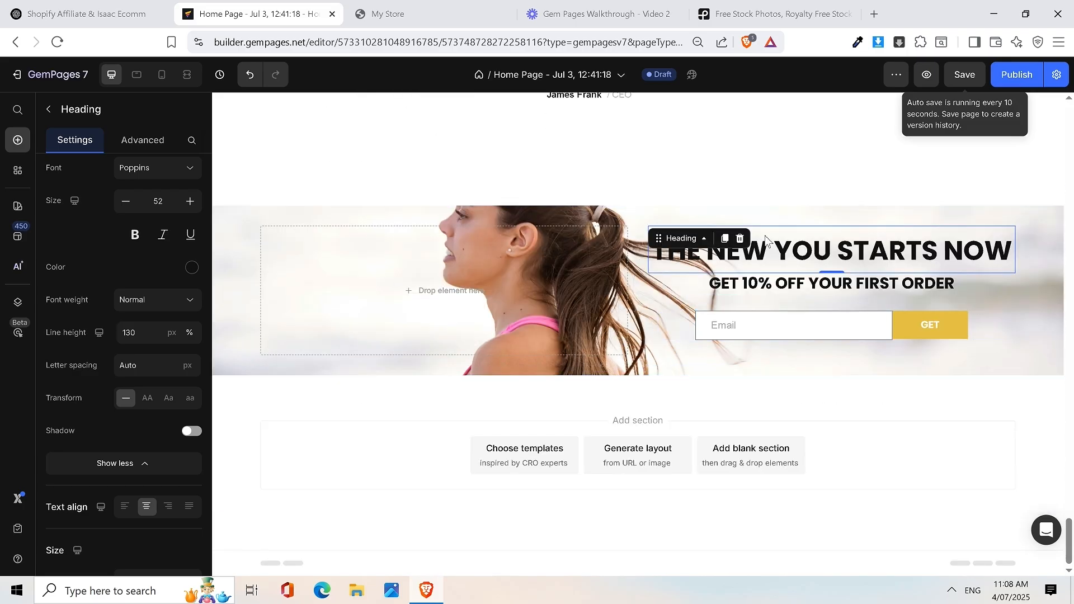
Step: Set the top padding of the banner heading "THE NEW YOU STARTS NOW" to 25 px
{"action": "left_click", "coordinate": [766, 217]}
{"action": "left_click", "coordinate": [799, 255]}
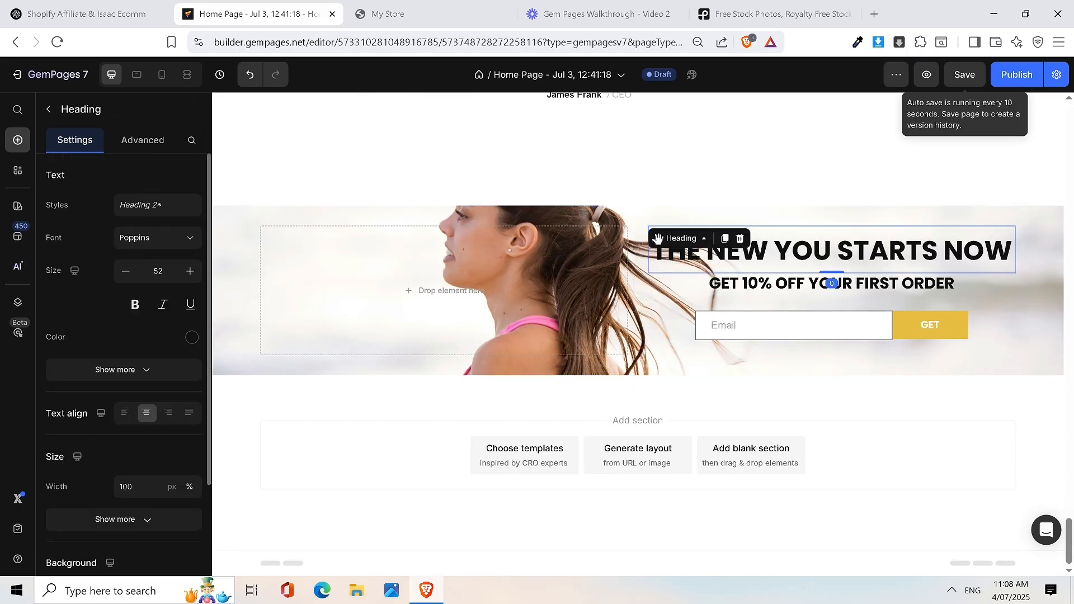
{"action": "left_click", "coordinate": [153, 150]}
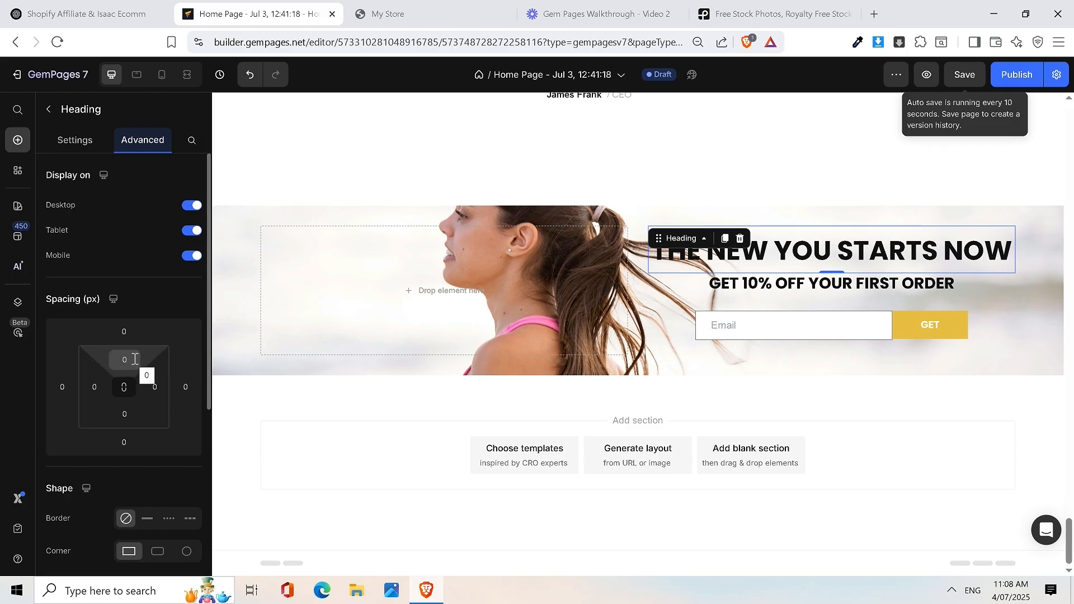
{"action": "left_click", "coordinate": [134, 360]}
{"action": "type", "text": "50"}
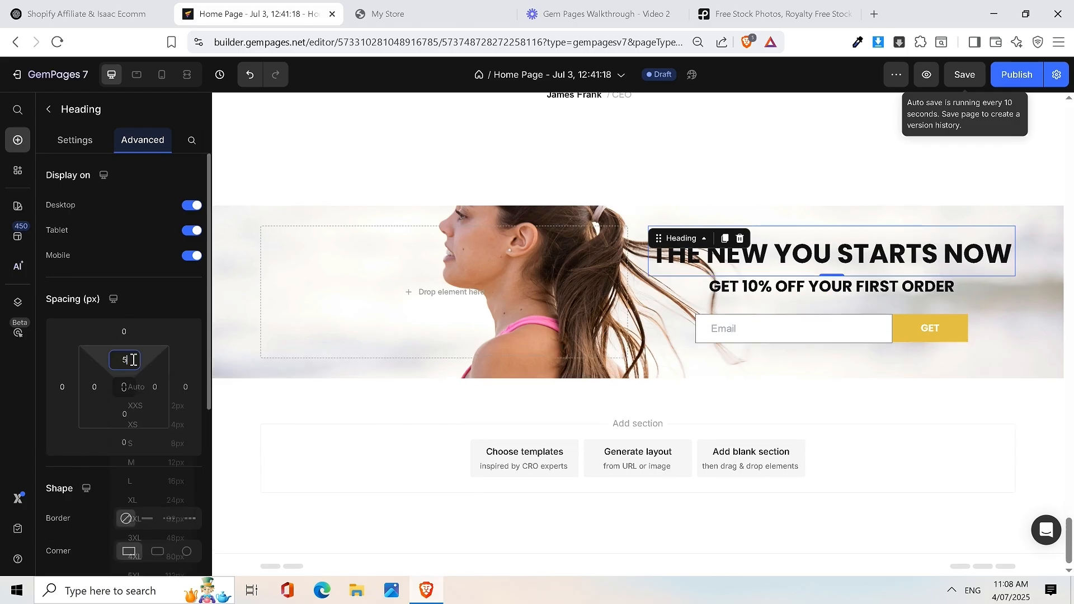
{"action": "key", "text": "BackSpace"}
{"action": "key", "text": "BackSpace"}
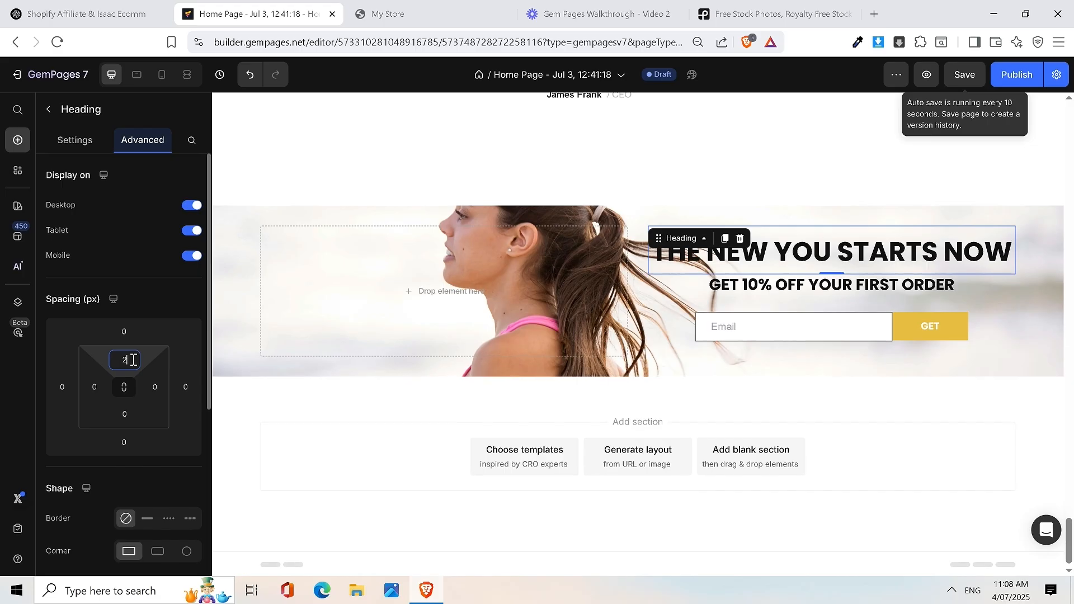
{"action": "type", "text": "25"}
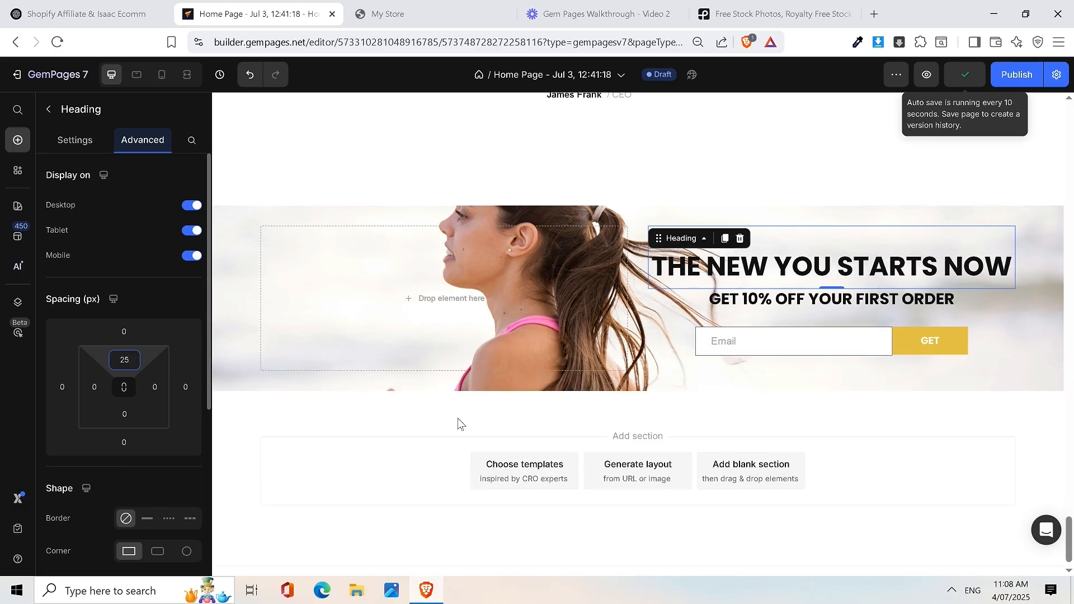
{"action": "left_click", "coordinate": [697, 142]}
{"action": "left_click", "coordinate": [371, 423]}
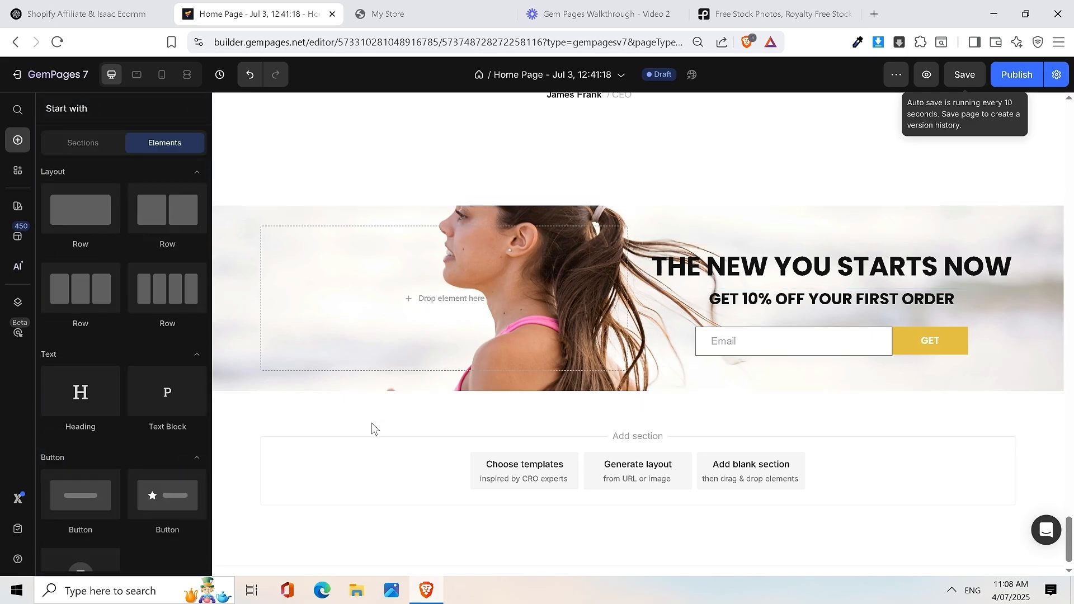
{"action": "left_click", "coordinate": [381, 399]}
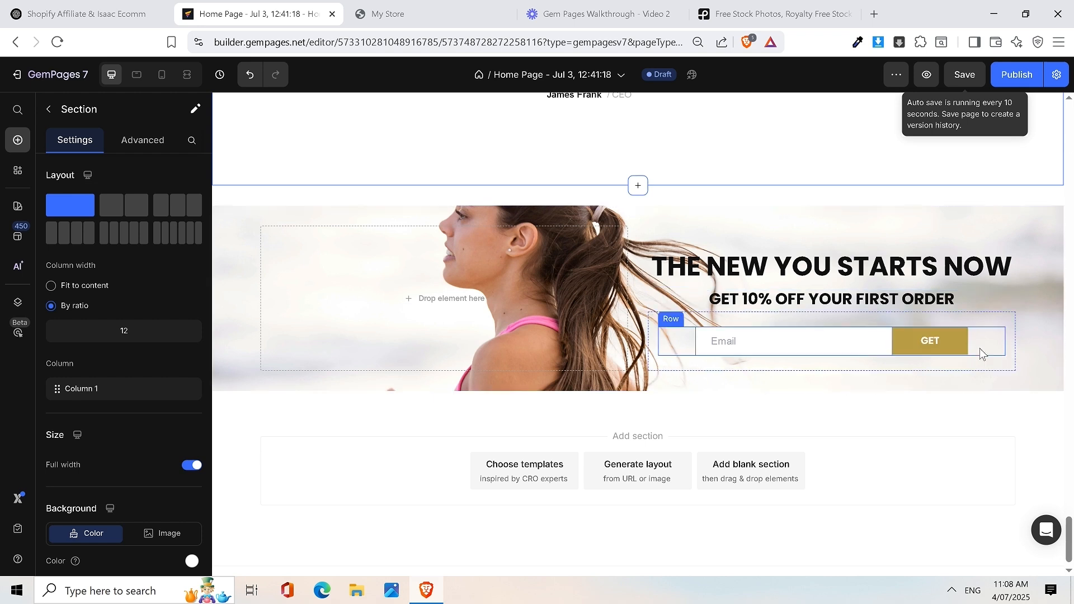
Step: Set the bottom padding of the row holding the email field and GET button to 25 px
{"action": "left_click", "coordinate": [998, 353]}
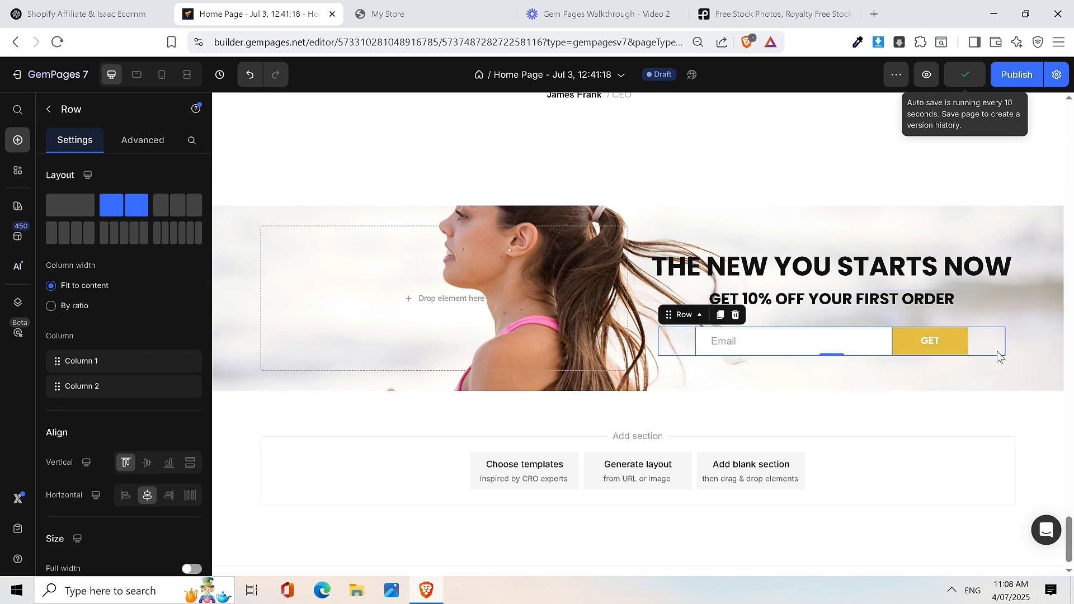
{"action": "left_click", "coordinate": [158, 150]}
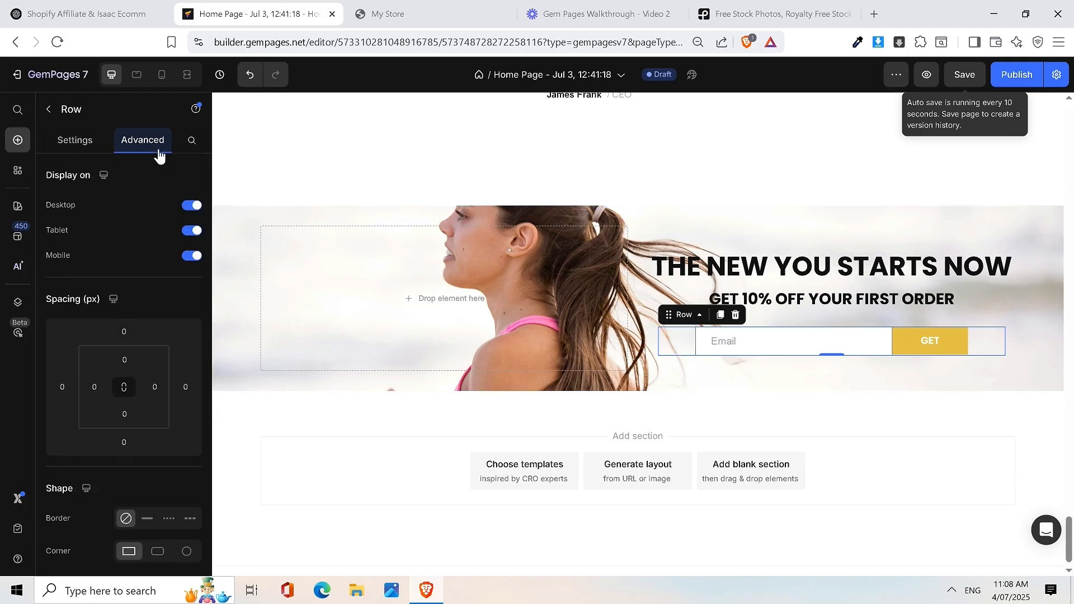
{"action": "left_click", "coordinate": [122, 409]}
{"action": "type", "text": "25"}
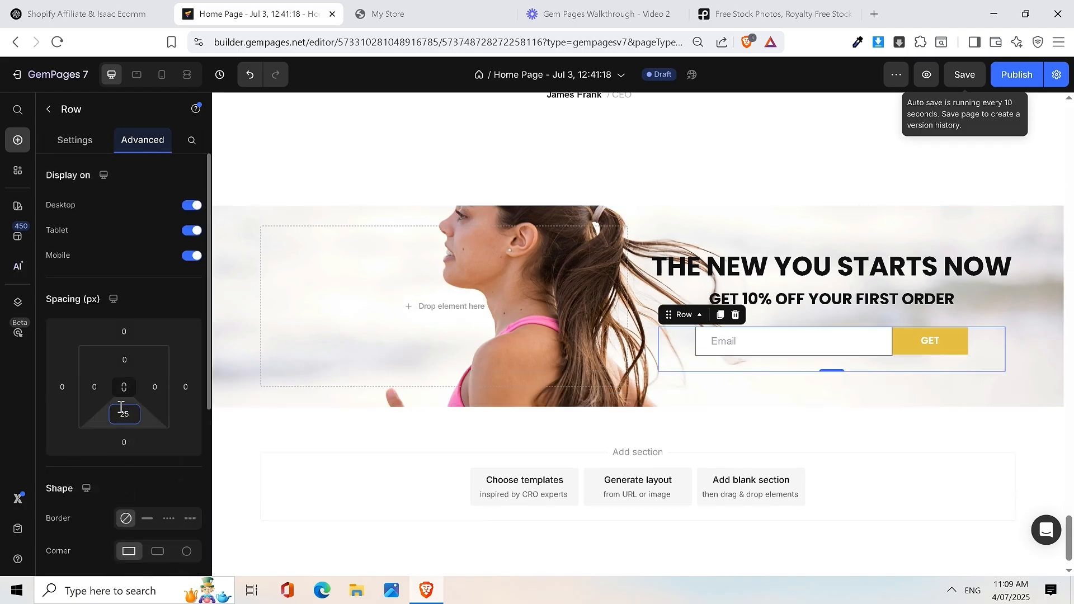
{"action": "left_click", "coordinate": [685, 154]}
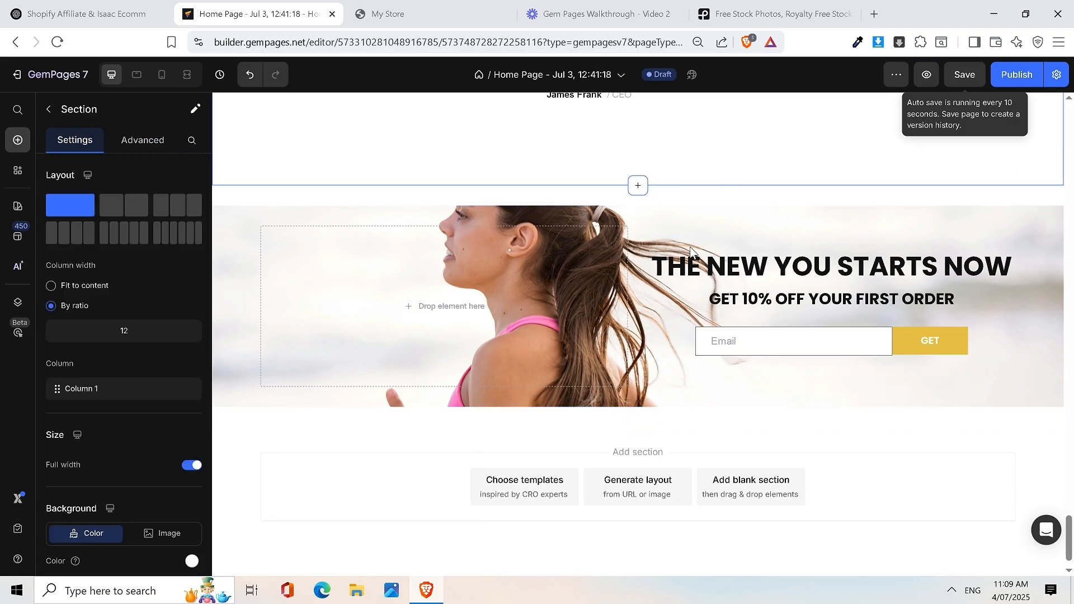
Step: Check the adjusted hero banner against the banner on the My Store reference page and its surroundings in the editor
{"action": "left_click", "coordinate": [555, 214]}
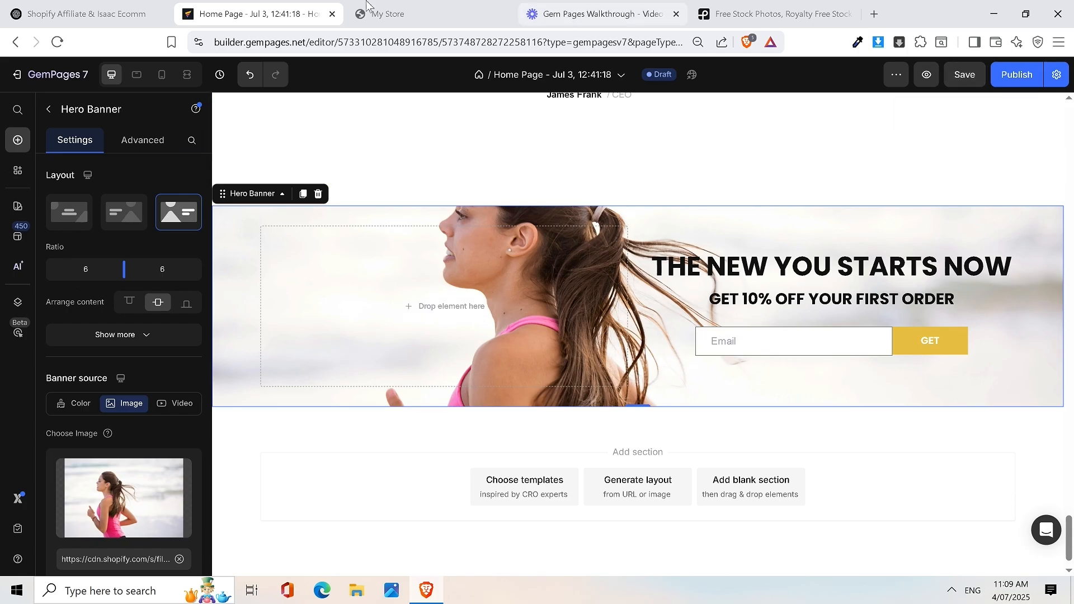
{"action": "left_click", "coordinate": [388, 14]}
{"action": "scroll", "coordinate": [631, 335], "scroll_direction": "down", "scroll_amount": 3}
{"action": "scroll", "coordinate": [741, 246], "scroll_direction": "up", "scroll_amount": 2}
{"action": "scroll", "coordinate": [742, 246], "scroll_direction": "down", "scroll_amount": 2}
{"action": "left_click", "coordinate": [287, 10]}
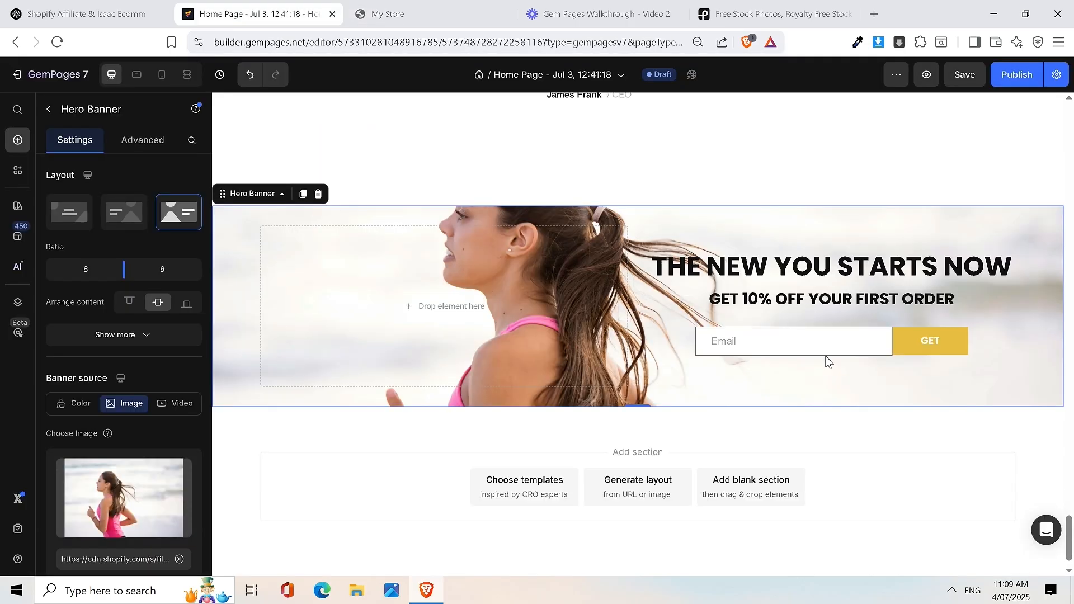
{"action": "scroll", "coordinate": [741, 255], "scroll_direction": "up", "scroll_amount": 5}
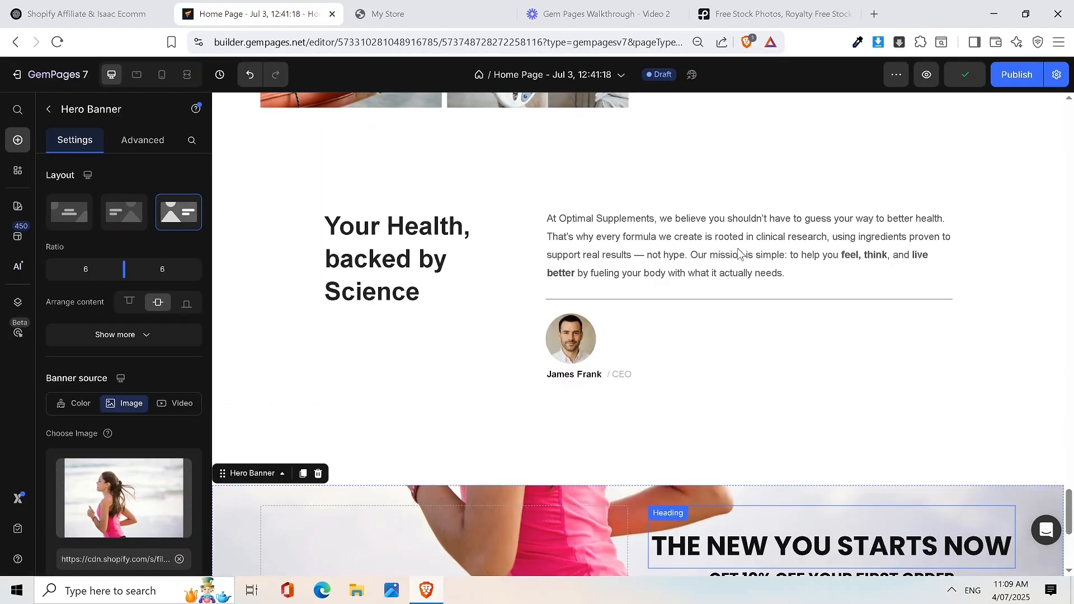
{"action": "scroll", "coordinate": [680, 339], "scroll_direction": "down", "scroll_amount": 5}
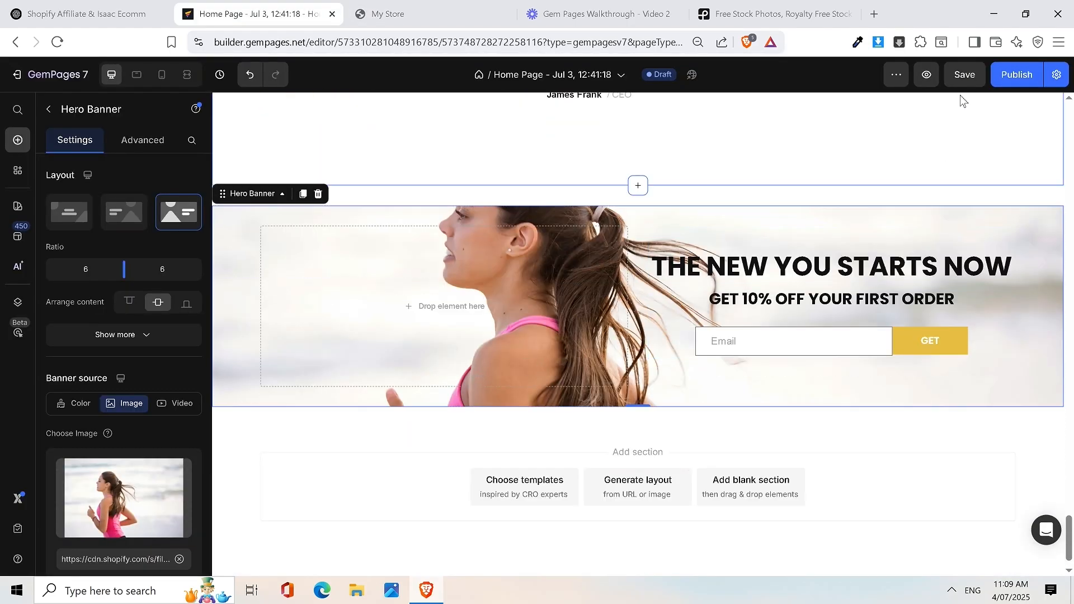
Step: Save the home page with the adjusted hero banner
{"action": "left_click", "coordinate": [964, 75]}
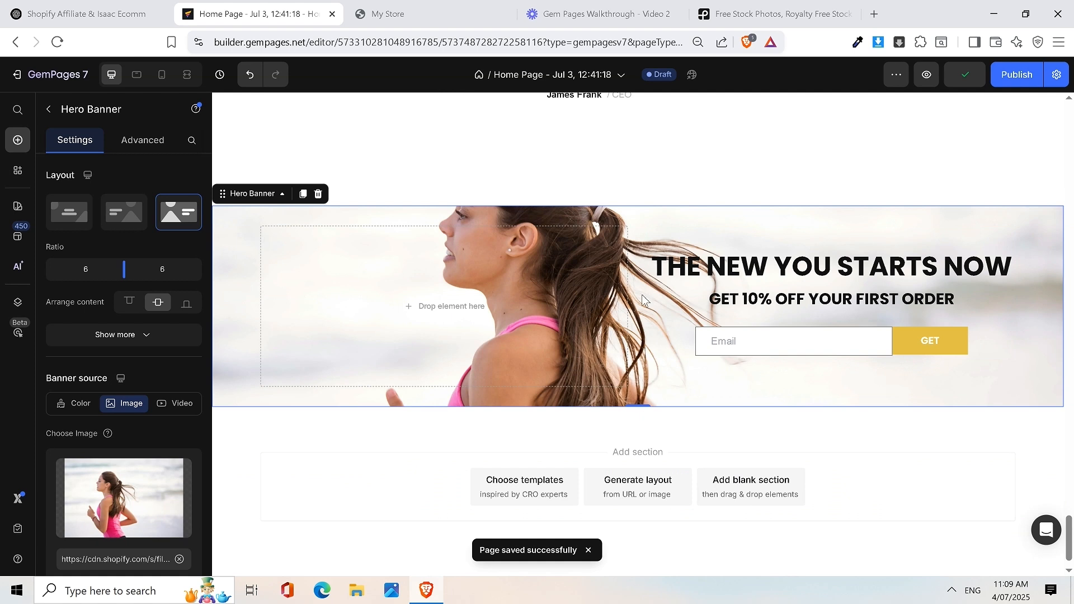
{"action": "scroll", "coordinate": [637, 267], "scroll_direction": "up", "scroll_amount": 4}
{"action": "scroll", "coordinate": [636, 267], "scroll_direction": "down", "scroll_amount": 4}
{"action": "scroll", "coordinate": [636, 267], "scroll_direction": "up", "scroll_amount": 1}
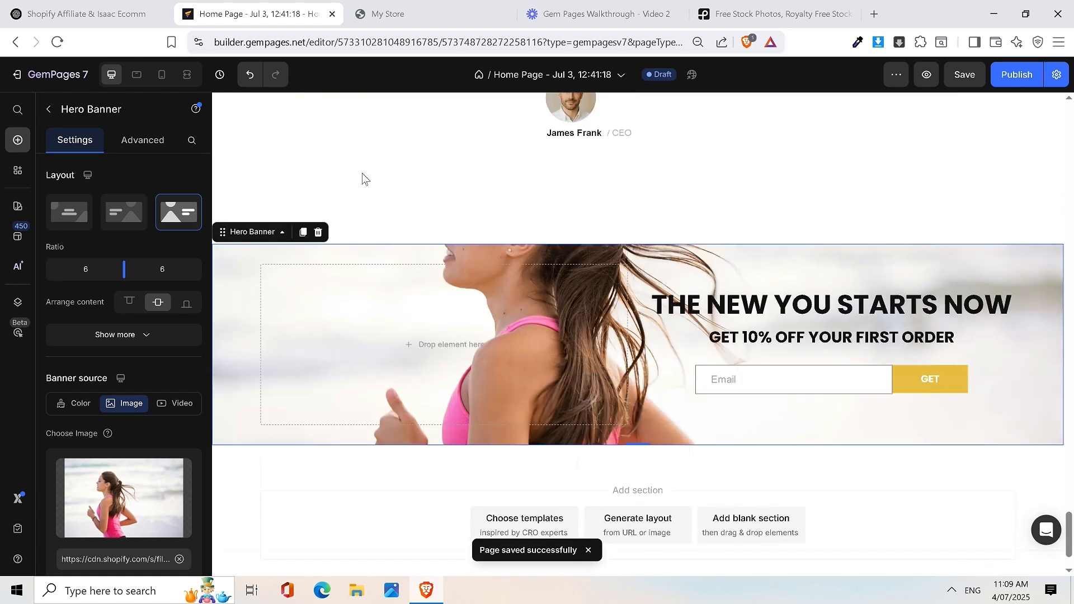
Step: Examine the My Store reference page's footer and the email banner above it, including link columns, newsletter signup and payment icons
{"action": "left_click", "coordinate": [383, 5]}
{"action": "scroll", "coordinate": [709, 224], "scroll_direction": "down", "scroll_amount": 5}
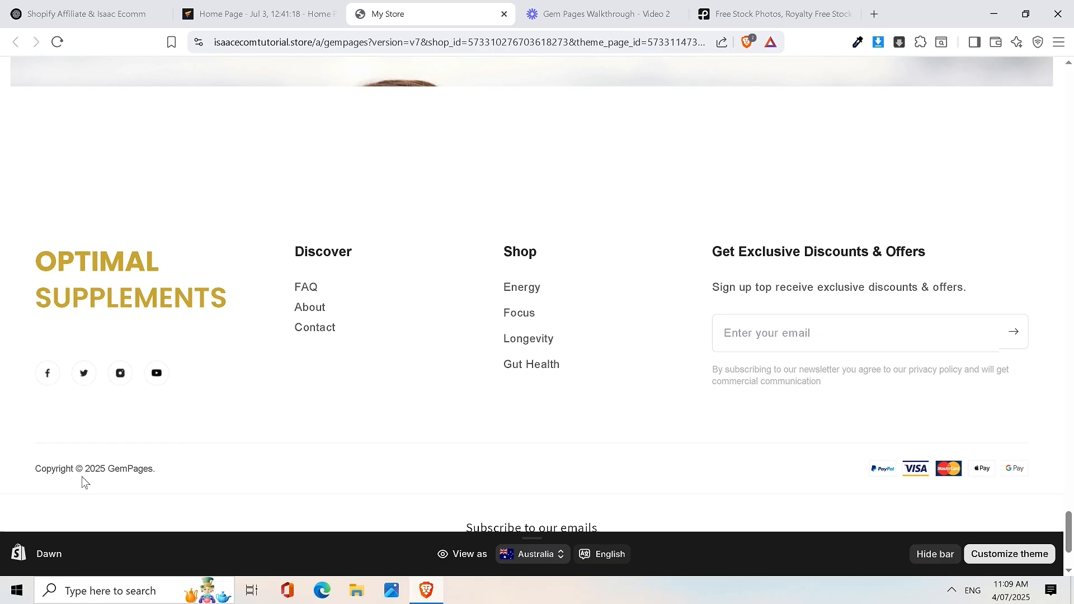
{"action": "scroll", "coordinate": [519, 245], "scroll_direction": "up", "scroll_amount": 1}
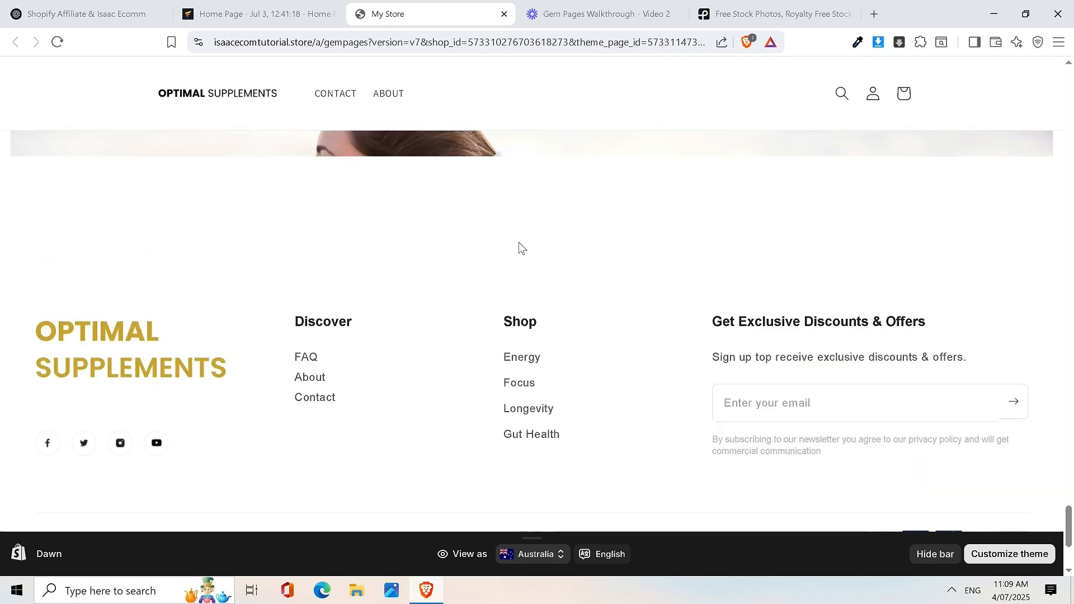
{"action": "scroll", "coordinate": [518, 248], "scroll_direction": "down", "scroll_amount": 1}
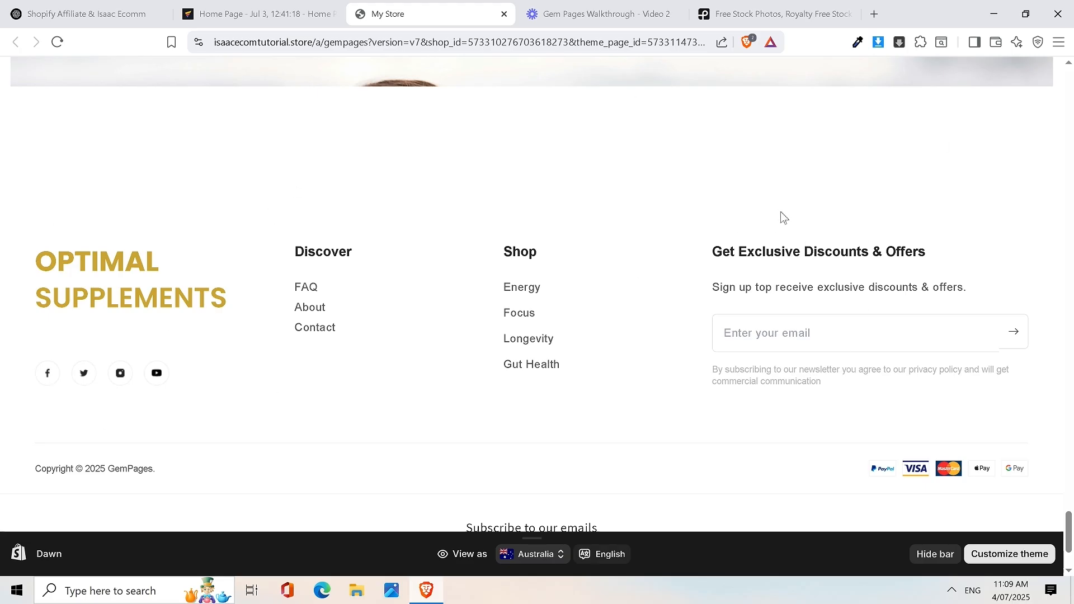
{"action": "scroll", "coordinate": [754, 295], "scroll_direction": "up", "scroll_amount": 5}
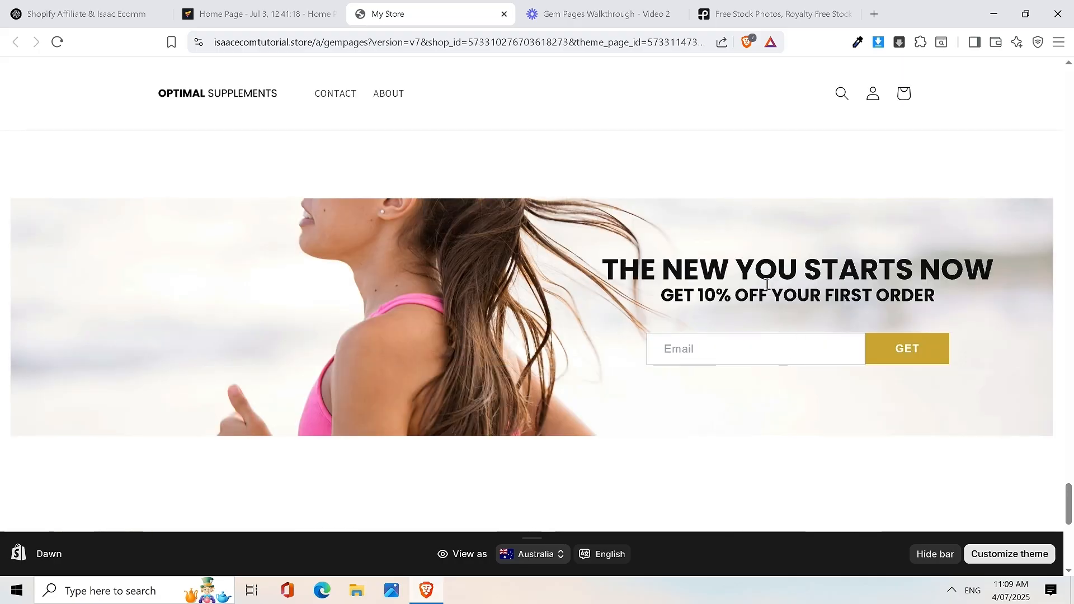
{"action": "scroll", "coordinate": [701, 242], "scroll_direction": "down", "scroll_amount": 5}
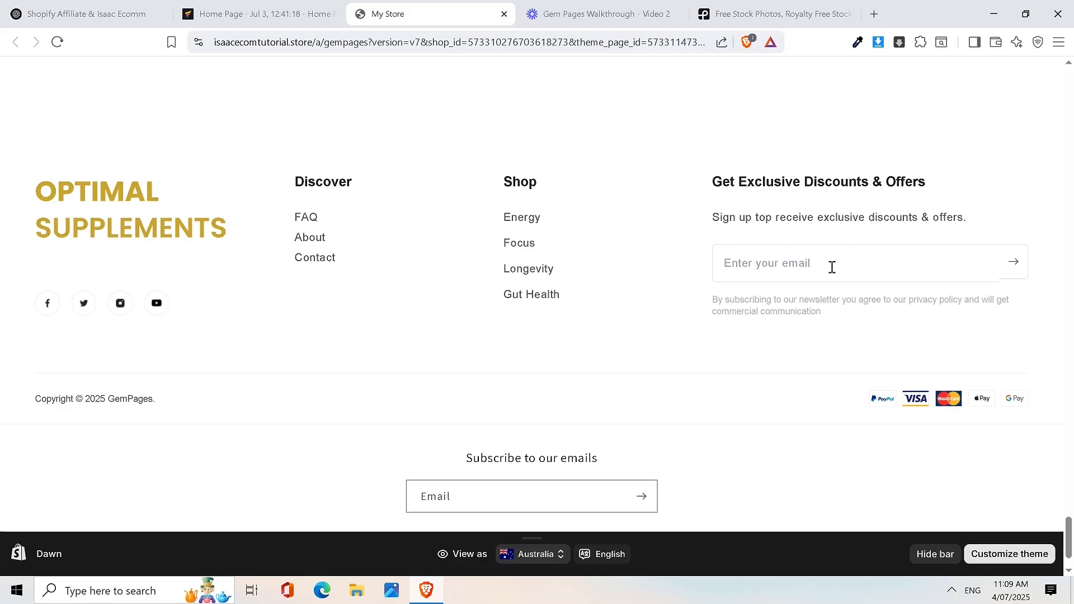
{"action": "scroll", "coordinate": [826, 264], "scroll_direction": "up", "scroll_amount": 5}
{"action": "scroll", "coordinate": [793, 252], "scroll_direction": "up", "scroll_amount": 2}
{"action": "scroll", "coordinate": [850, 453], "scroll_direction": "down", "scroll_amount": 5}
{"action": "scroll", "coordinate": [794, 291], "scroll_direction": "up", "scroll_amount": 5}
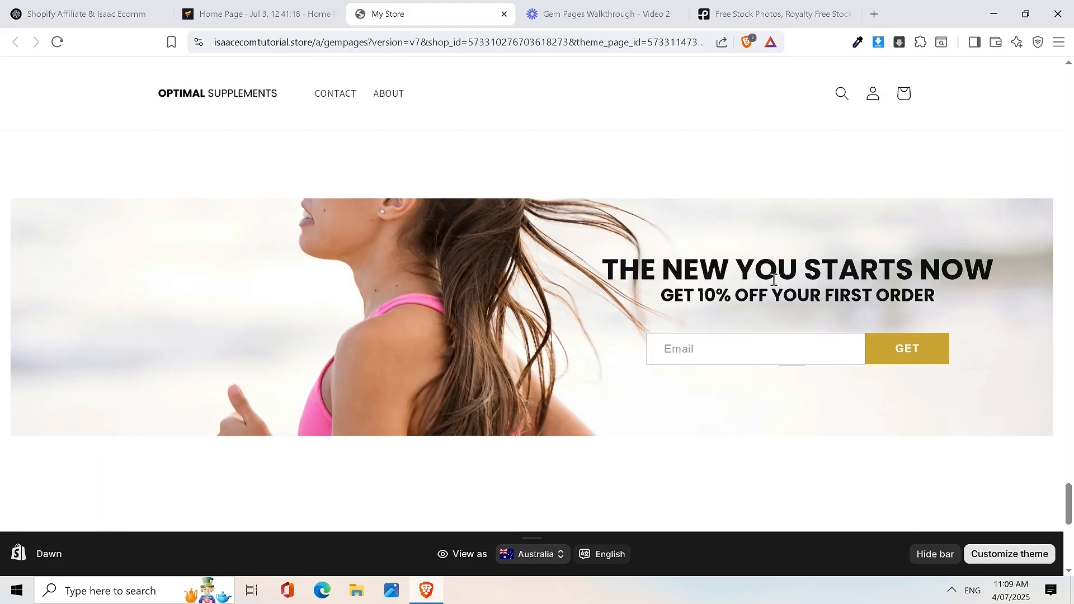
{"action": "scroll", "coordinate": [776, 302], "scroll_direction": "down", "scroll_amount": 5}
{"action": "scroll", "coordinate": [808, 319], "scroll_direction": "up", "scroll_amount": 5}
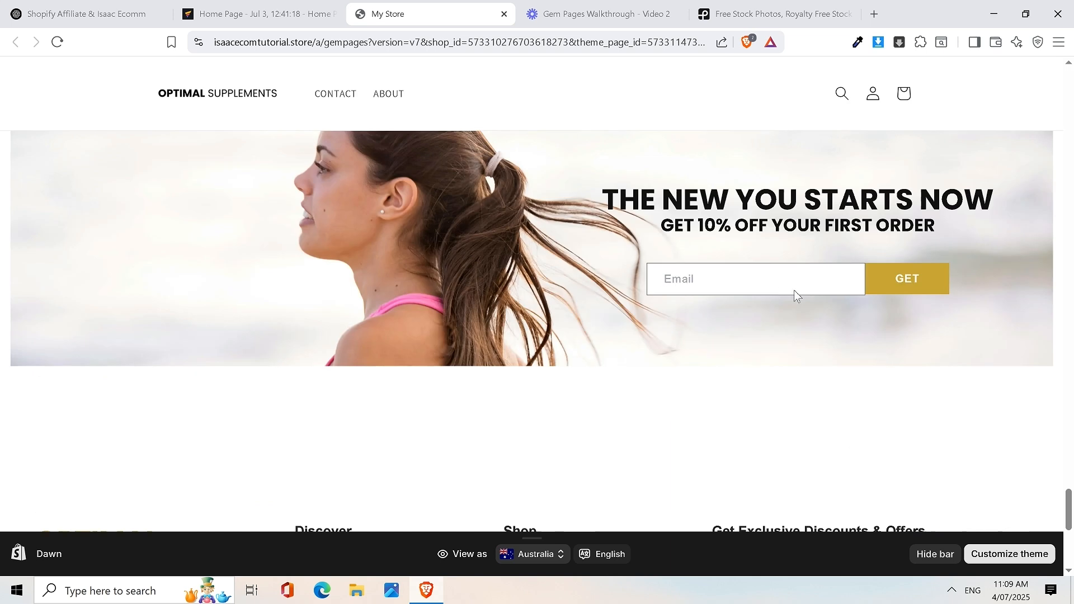
{"action": "scroll", "coordinate": [740, 243], "scroll_direction": "down", "scroll_amount": 5}
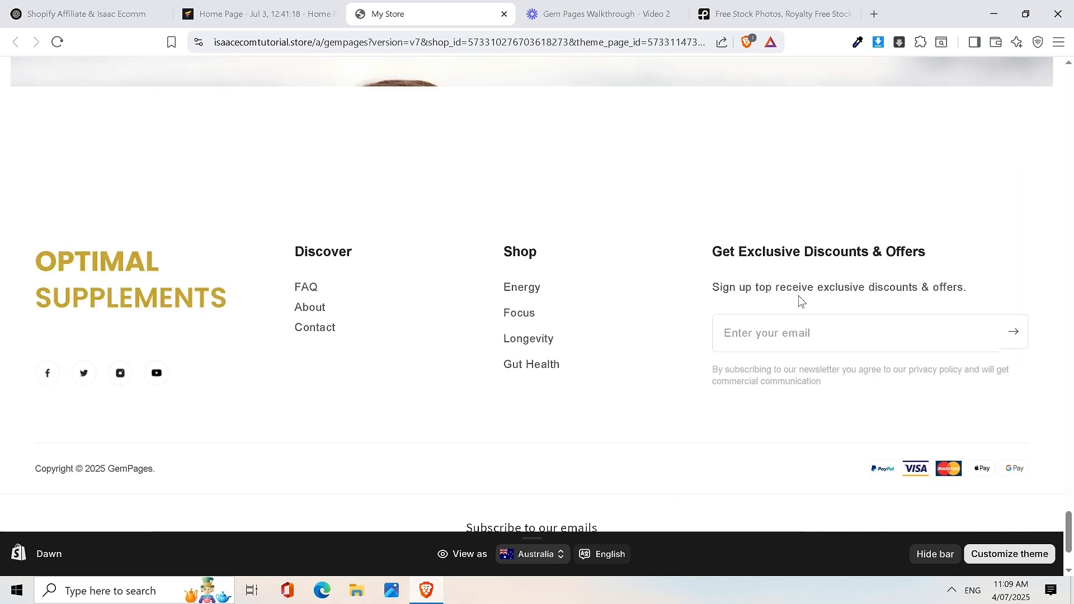
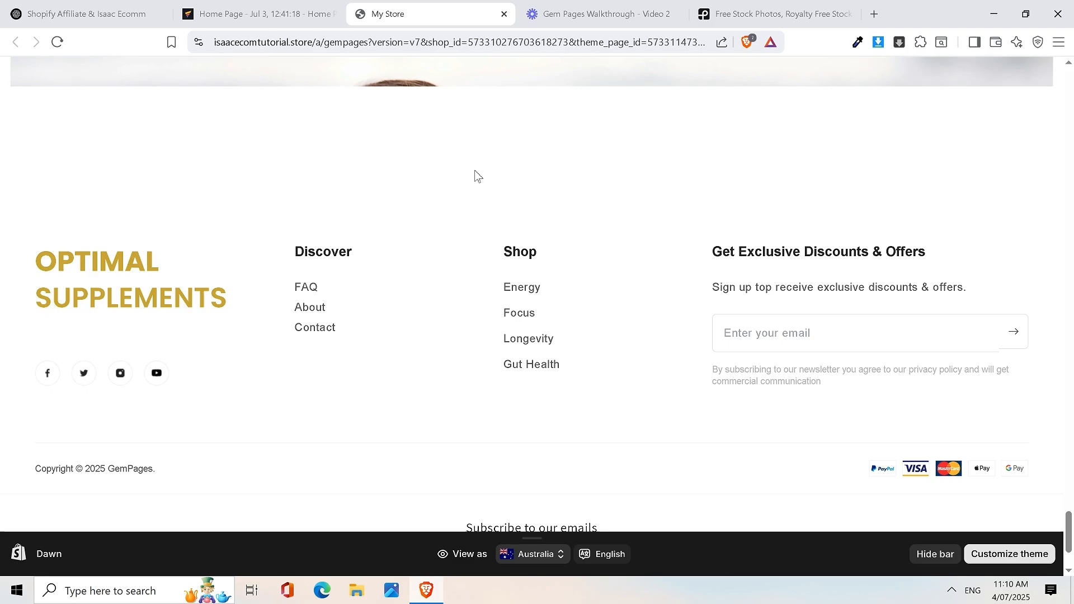
Step: Compare the end of the home page in the editor with the footer area of the My Store reference page
{"action": "scroll", "coordinate": [492, 269], "scroll_direction": "up", "scroll_amount": 3}
{"action": "left_click", "coordinate": [307, 8]}
{"action": "scroll", "coordinate": [763, 327], "scroll_direction": "down", "scroll_amount": 1}
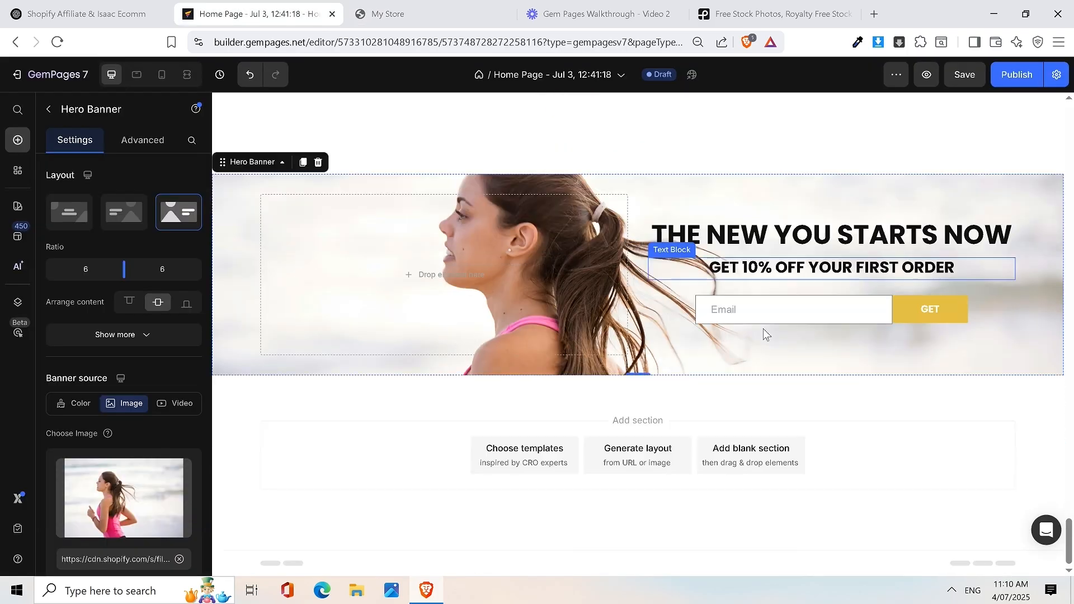
{"action": "scroll", "coordinate": [764, 327], "scroll_direction": "up", "scroll_amount": 4}
{"action": "left_click", "coordinate": [382, 7]}
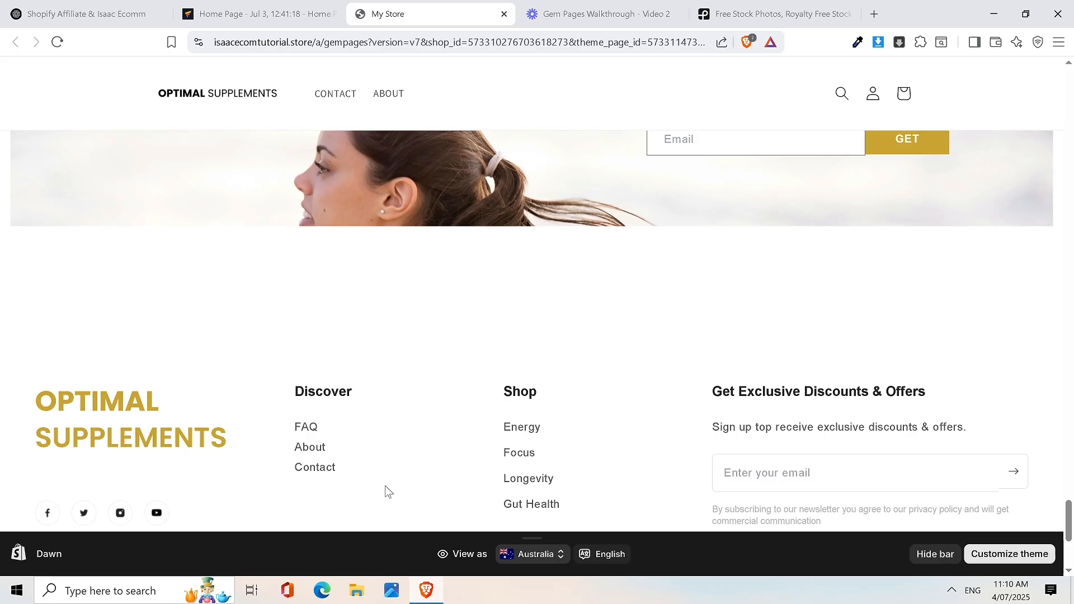
{"action": "scroll", "coordinate": [335, 330], "scroll_direction": "down", "scroll_amount": 3}
{"action": "scroll", "coordinate": [487, 300], "scroll_direction": "up", "scroll_amount": 2}
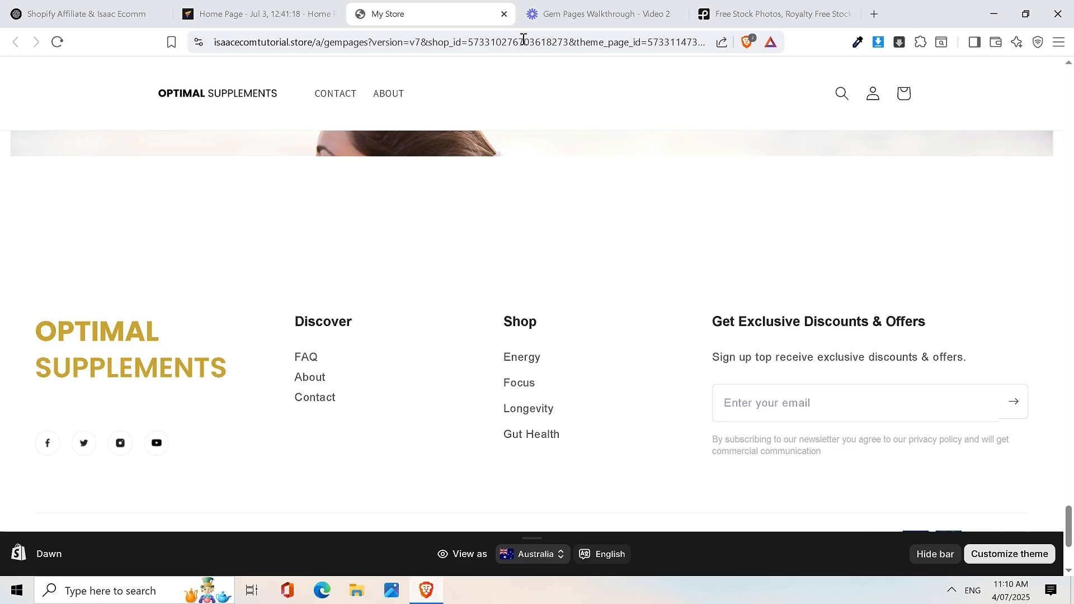
{"action": "left_click", "coordinate": [241, 4]}
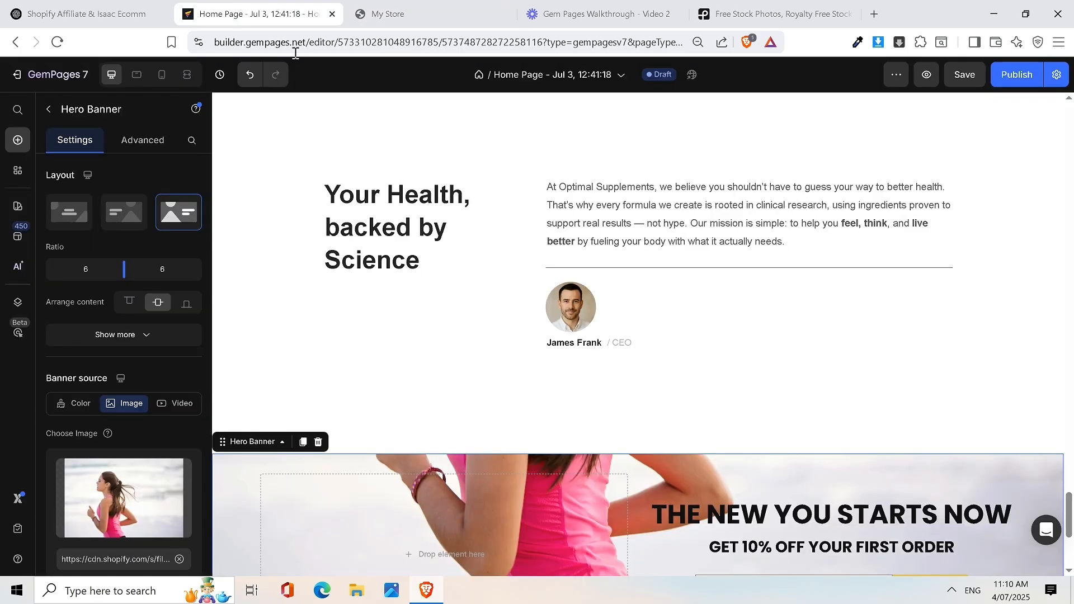
Step: Add the Footer - Style 14 section from the Custom Footer templates below the hero banner
{"action": "scroll", "coordinate": [836, 190], "scroll_direction": "down", "scroll_amount": 6}
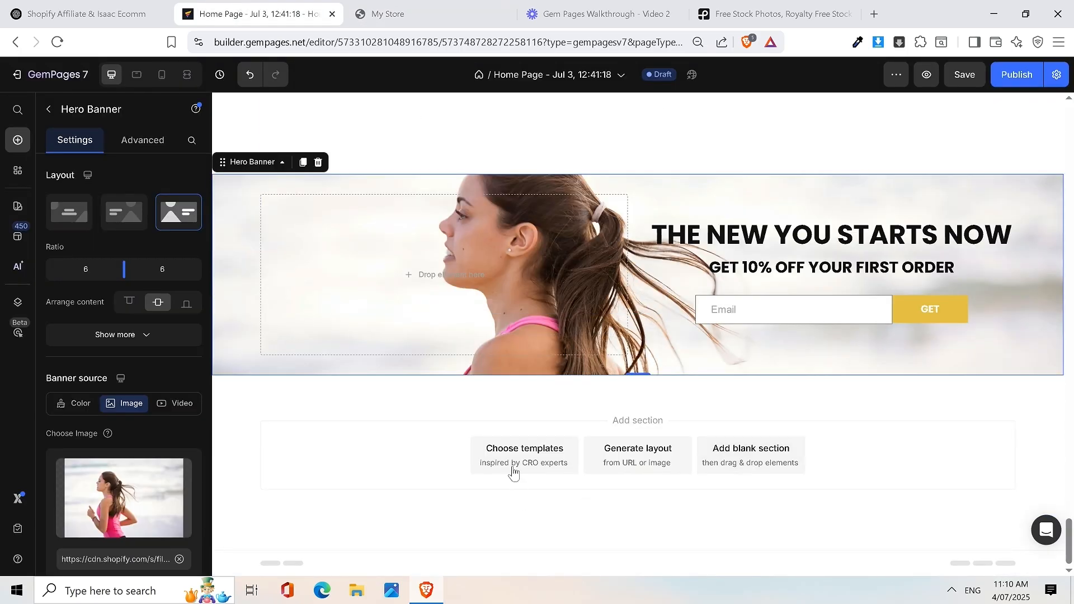
{"action": "left_click", "coordinate": [540, 462]}
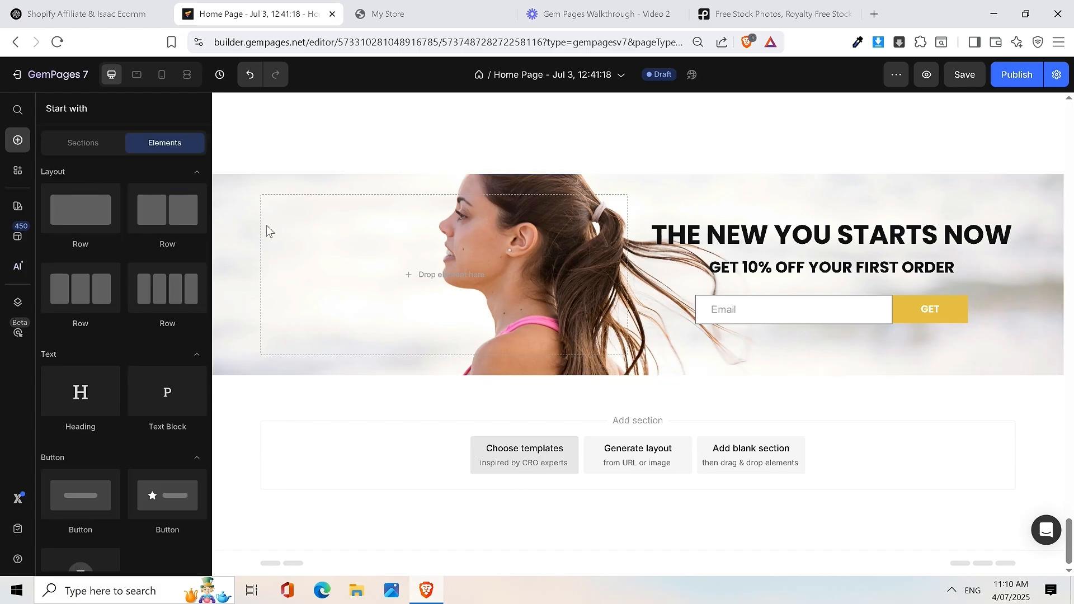
{"action": "scroll", "coordinate": [112, 442], "scroll_direction": "down", "scroll_amount": 4}
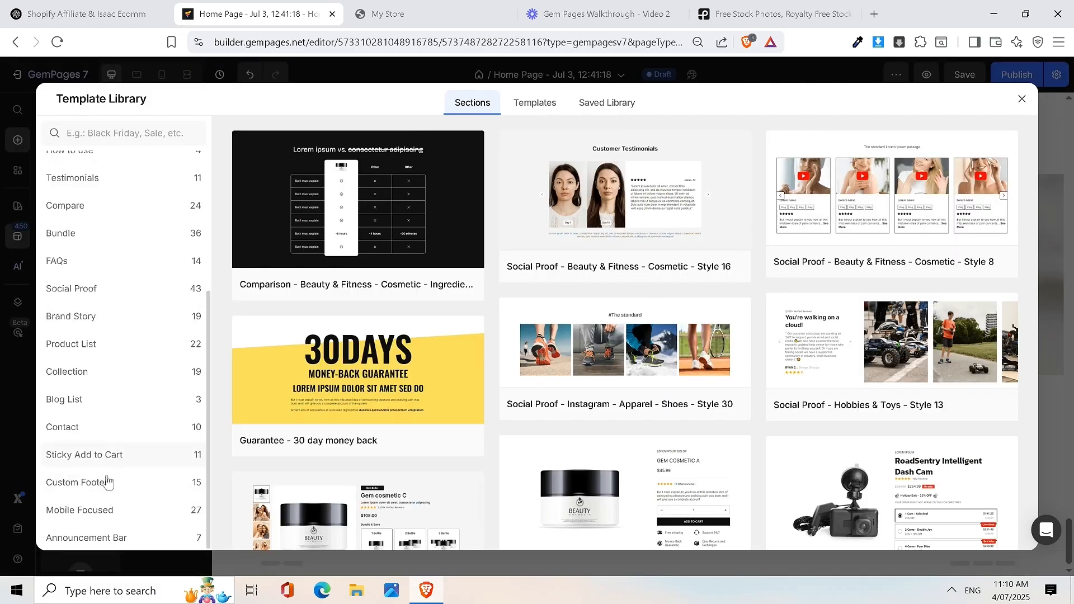
{"action": "left_click", "coordinate": [124, 482]}
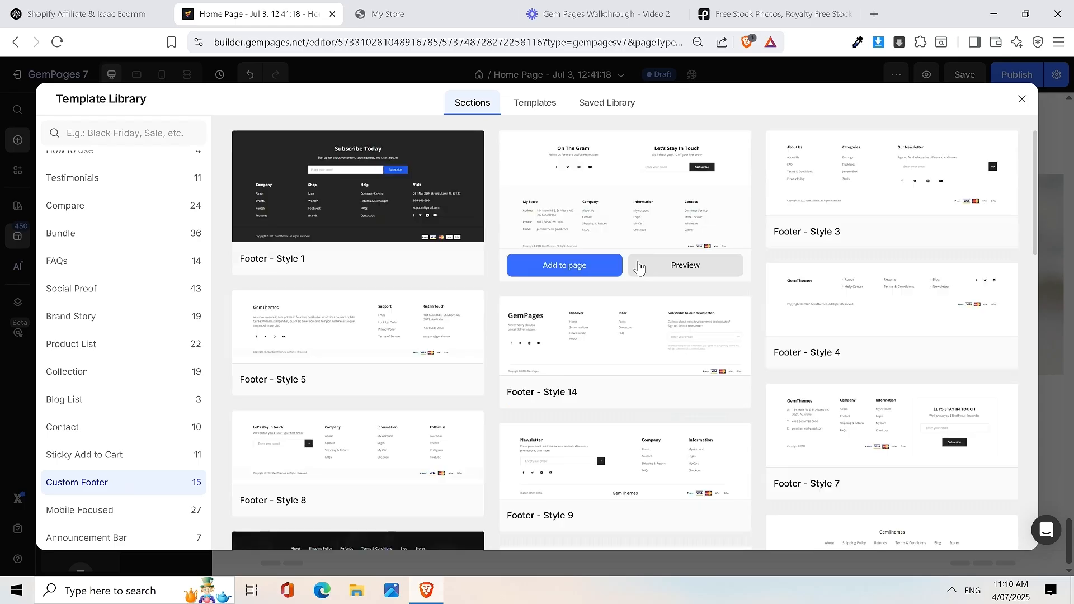
{"action": "mouse_move", "coordinate": [399, 265]}
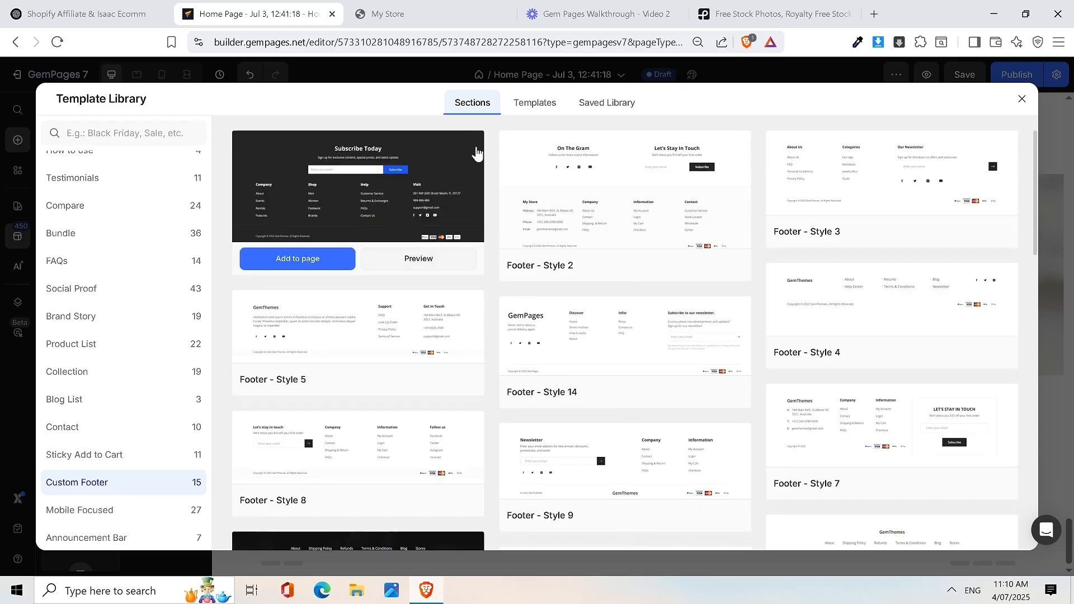
{"action": "mouse_move", "coordinate": [623, 185]}
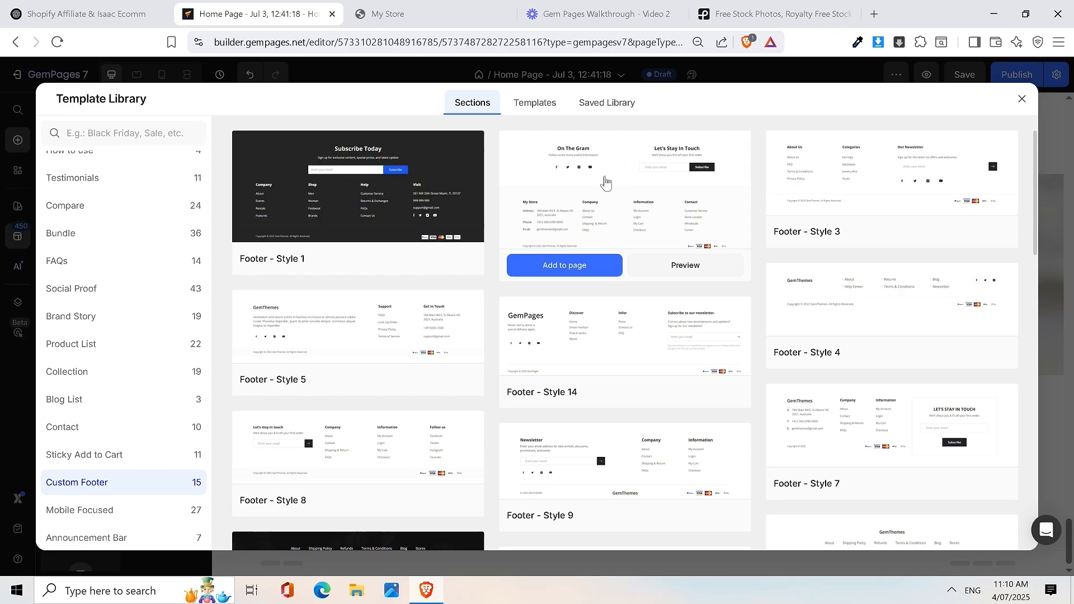
{"action": "mouse_move", "coordinate": [602, 322]}
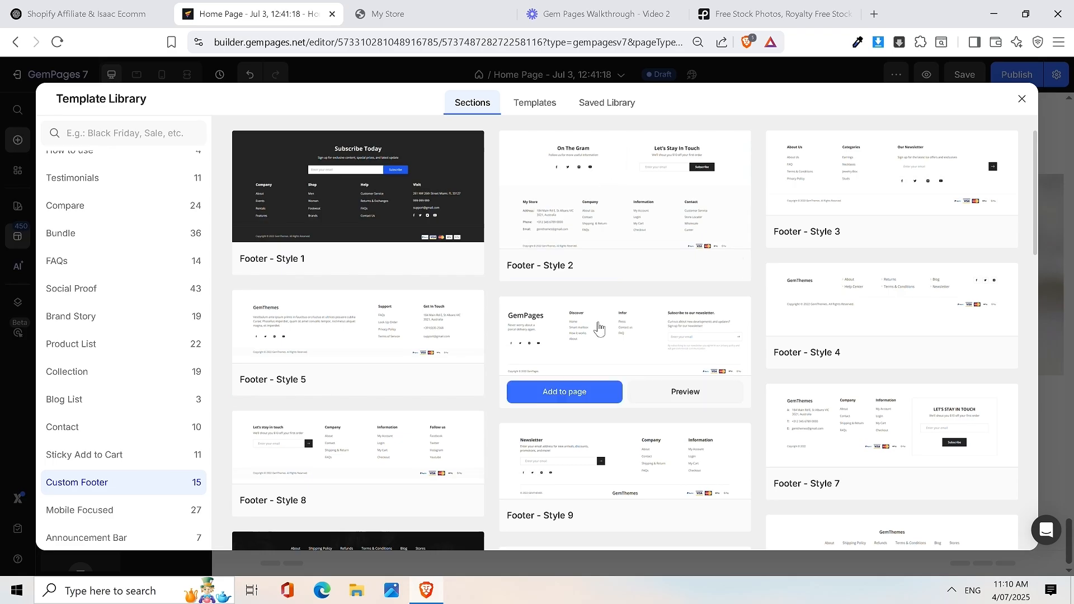
{"action": "left_click", "coordinate": [601, 395]}
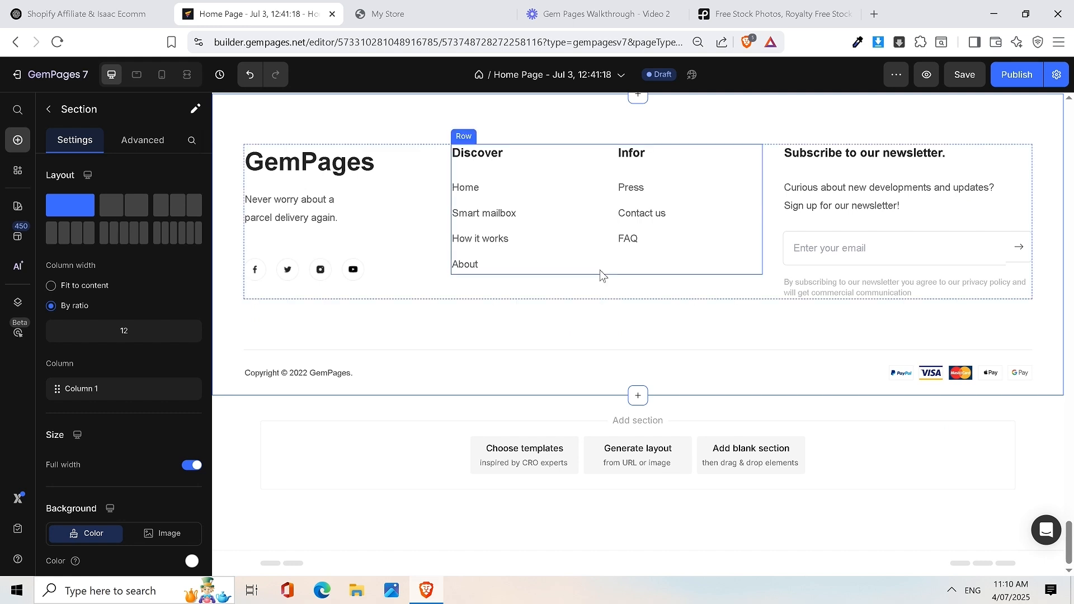
Step: Replace the new footer's GemPages heading text with OPTIMAL SUPPLEMENTS
{"action": "scroll", "coordinate": [705, 192], "scroll_direction": "up", "scroll_amount": 4}
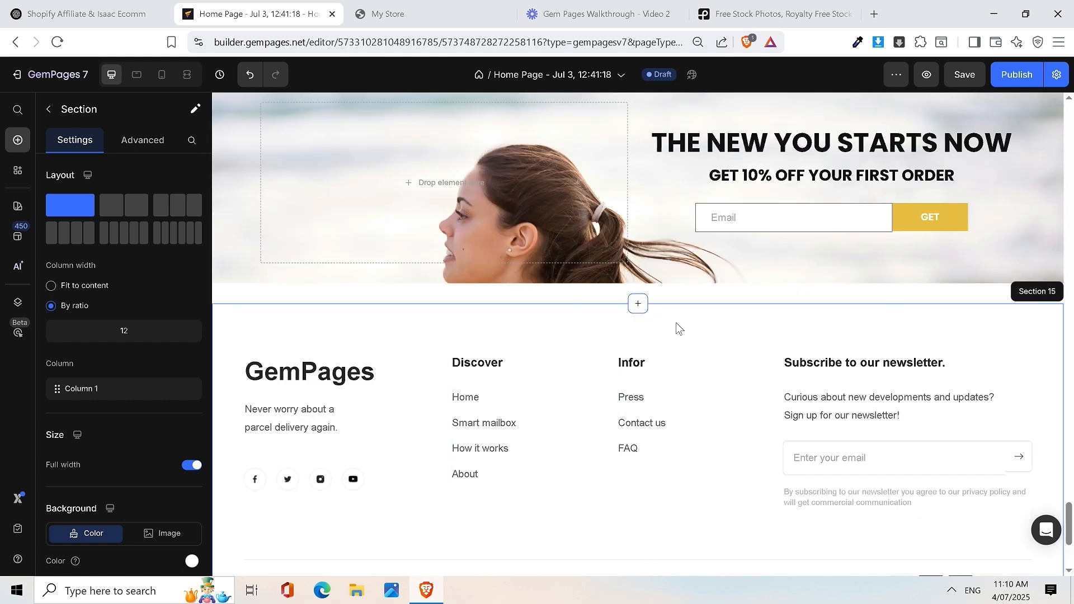
{"action": "double_click", "coordinate": [326, 379]}
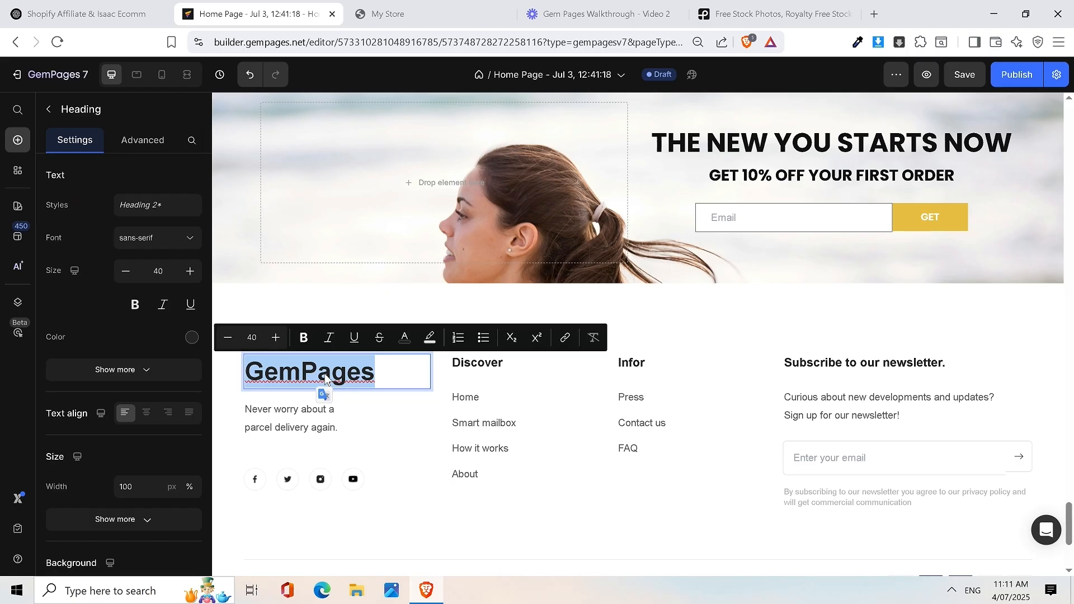
{"action": "key", "text": "ctrl+s"}
{"action": "type", "text": "OPTIMI"}
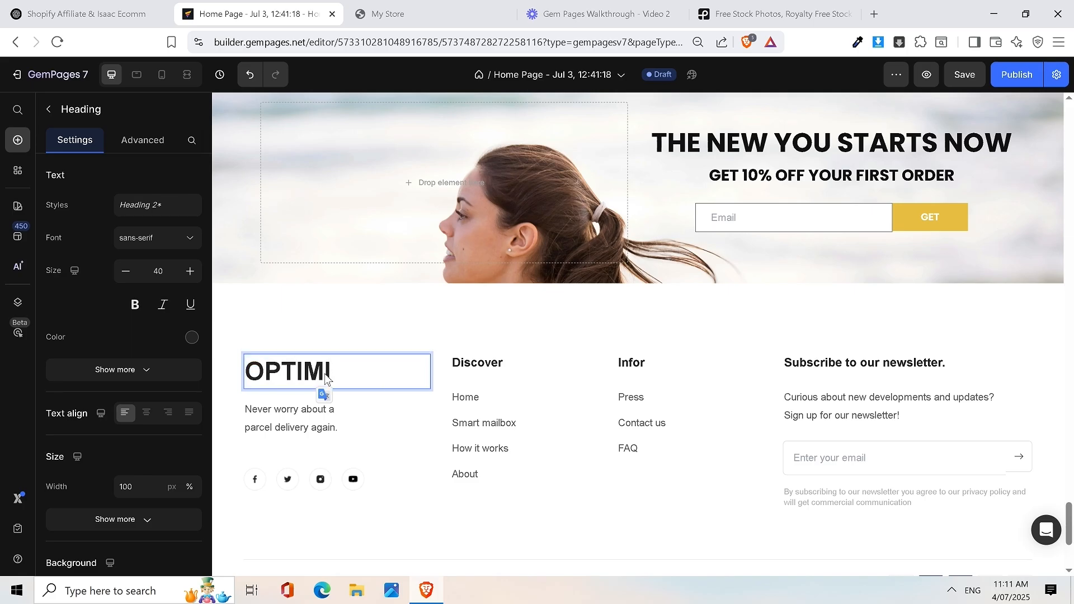
{"action": "type", "text": "MAL SU"}
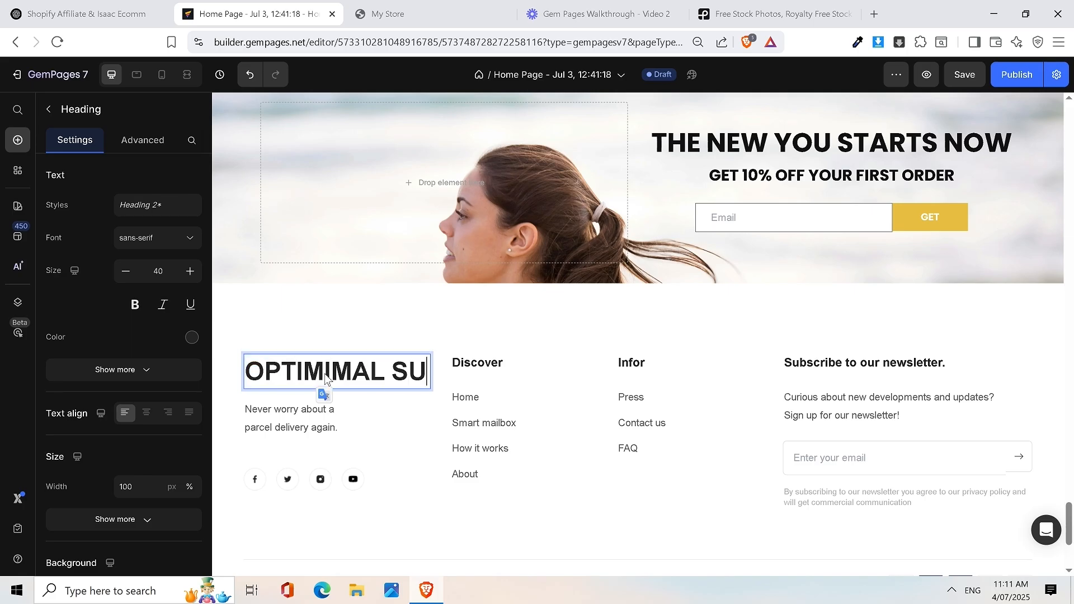
{"action": "type", "text": "PPLEMENTS"}
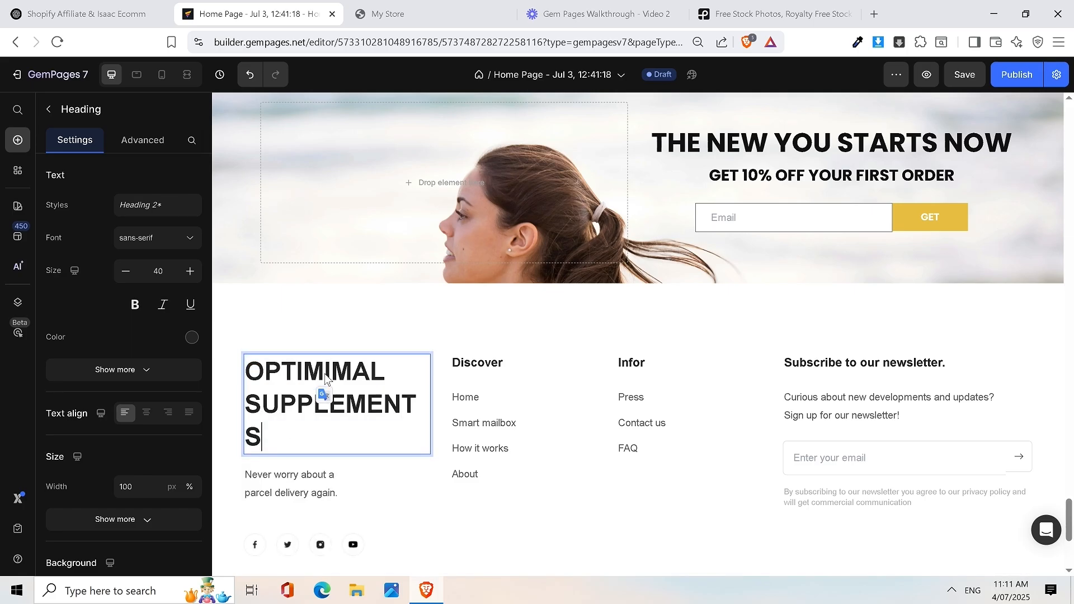
{"action": "left_click", "coordinate": [388, 369]}
{"action": "key", "text": "BackSpace"}
{"action": "key", "text": "BackSpace"}
{"action": "key", "text": "BackSpace"}
{"action": "key", "text": "BackSpace"}
{"action": "key", "text": "BackSpace"}
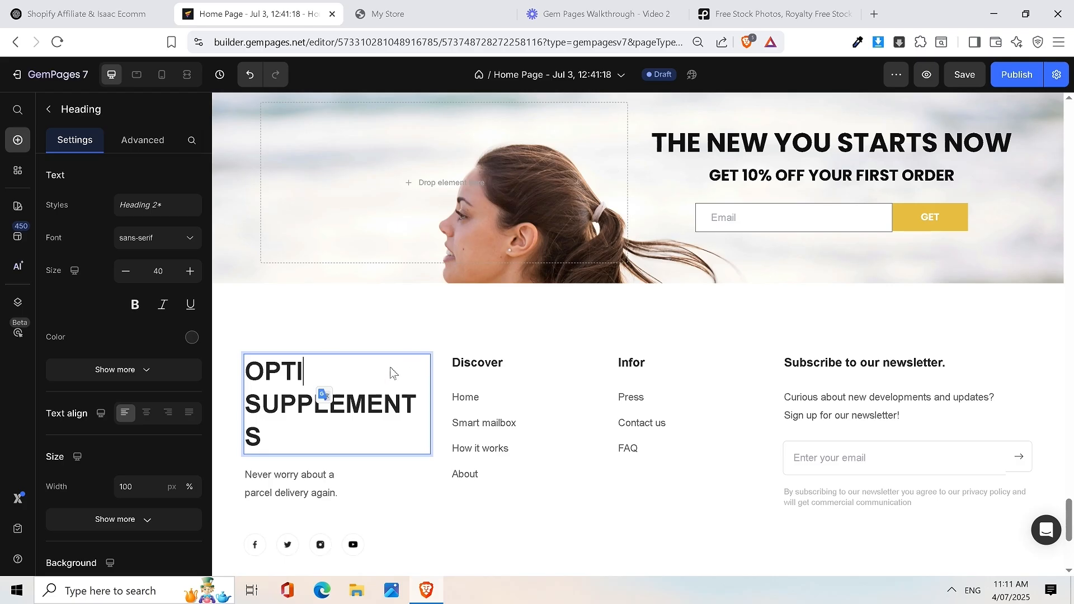
{"action": "type", "text": "MAL"}
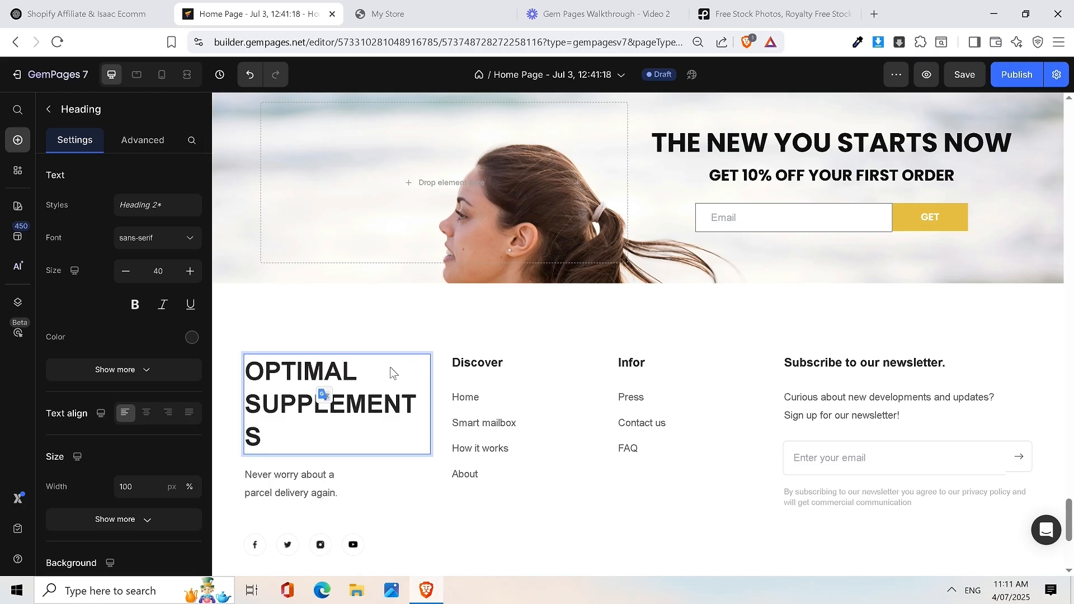
Step: Set the footer heading's font to Poppins and make the word OPTIMAL bold
{"action": "left_click", "coordinate": [127, 239]}
{"action": "left_click", "coordinate": [98, 390]}
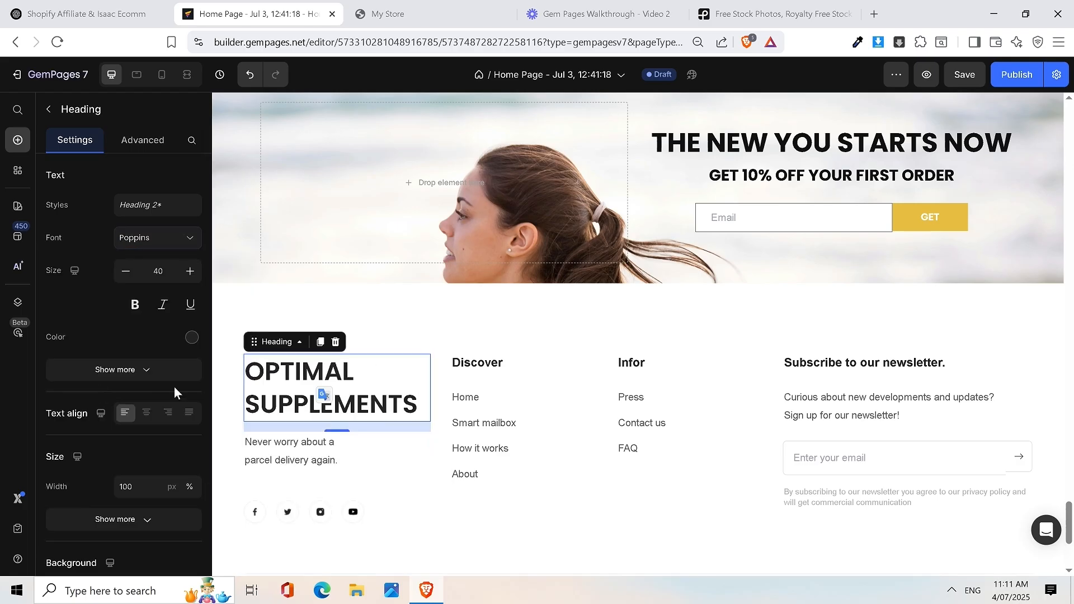
{"action": "triple_click", "coordinate": [321, 386]}
{"action": "left_click", "coordinate": [305, 337]}
{"action": "left_click", "coordinate": [305, 337]}
{"action": "left_click", "coordinate": [315, 380]}
{"action": "triple_click", "coordinate": [316, 381]}
{"action": "left_click", "coordinate": [355, 369]}
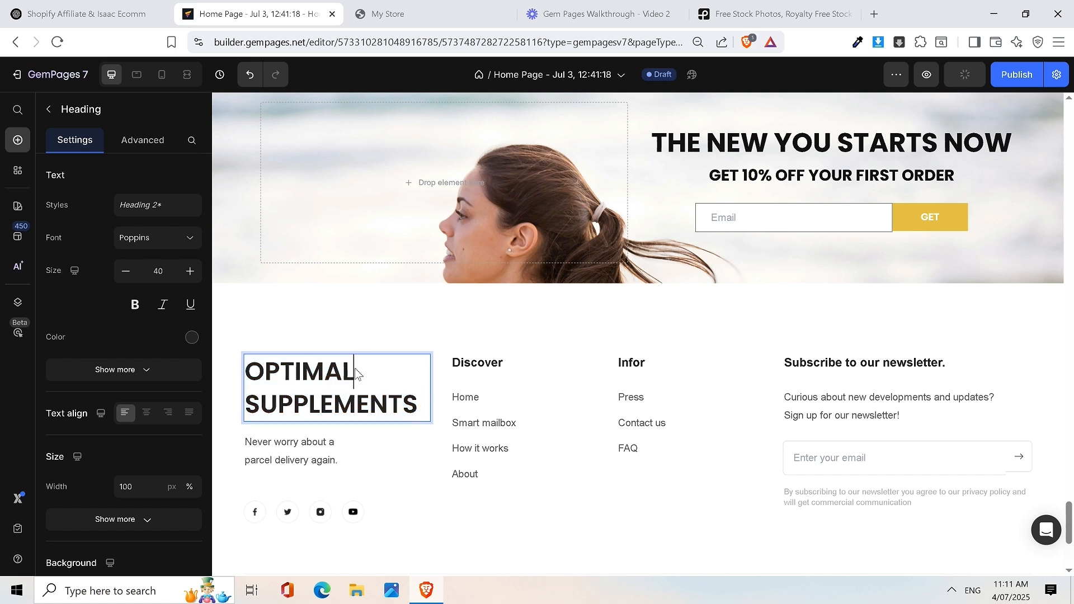
{"action": "double_click", "coordinate": [255, 370]}
{"action": "left_click", "coordinate": [302, 335]}
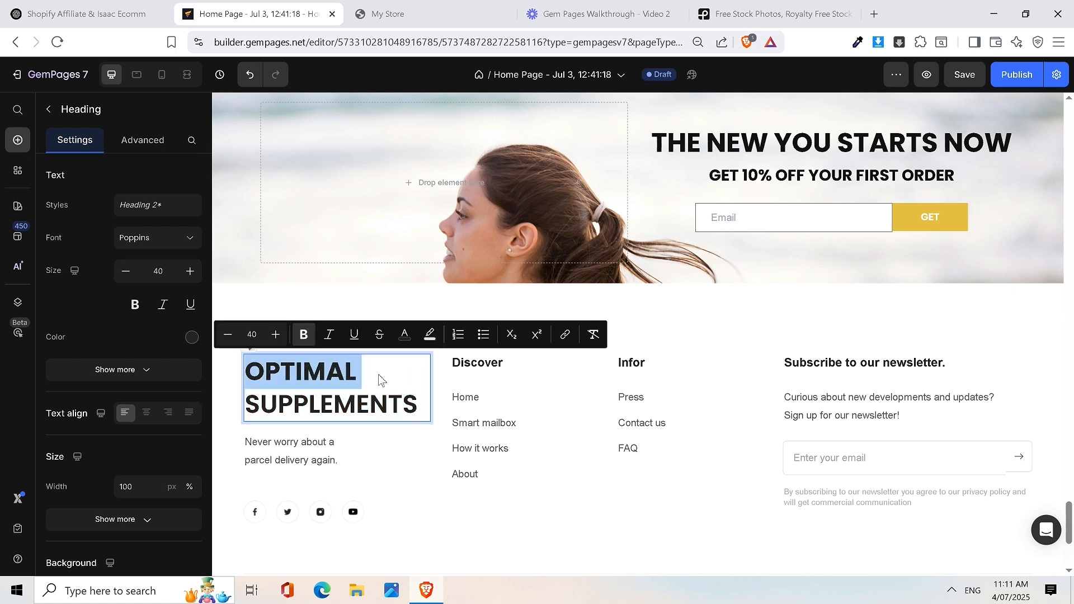
{"action": "left_click", "coordinate": [386, 377]}
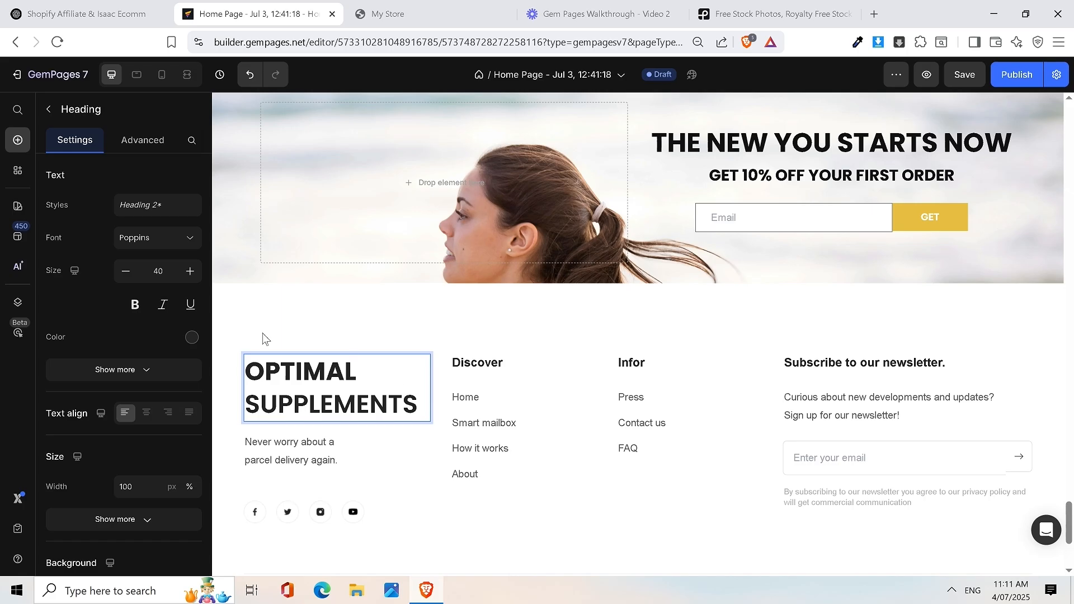
Step: Color the OPTIMAL SUPPLEMENTS footer heading with the recent gold E3C146
{"action": "left_click", "coordinate": [192, 336]}
{"action": "left_click", "coordinate": [346, 426]}
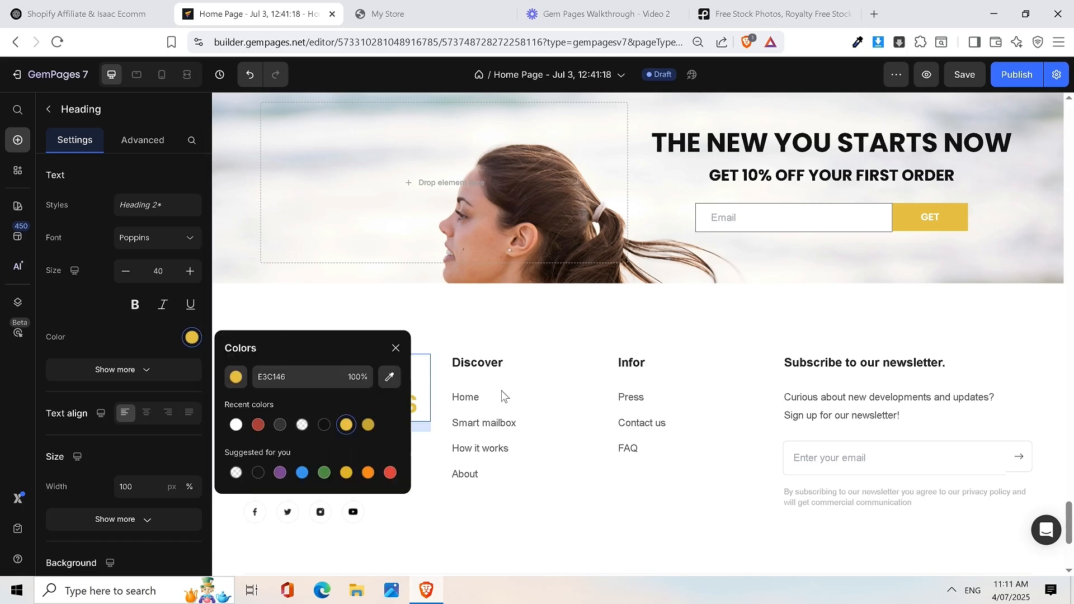
{"action": "left_click", "coordinate": [501, 397]}
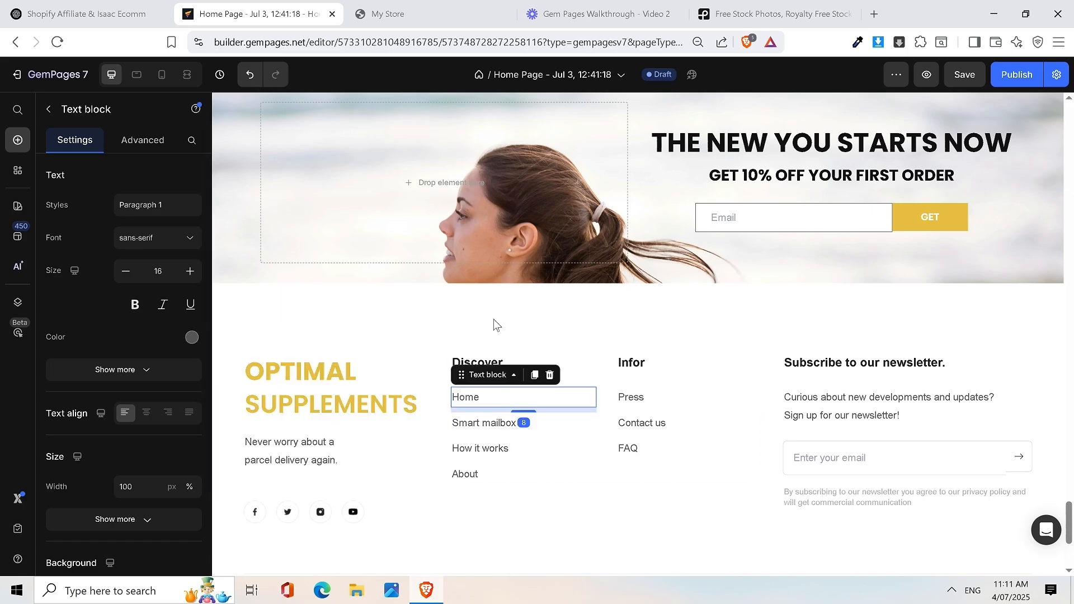
Step: Check the My Store reference footer and delete the "Never worry about a parcel delivery again." text block under the brand heading
{"action": "left_click", "coordinate": [344, 459]}
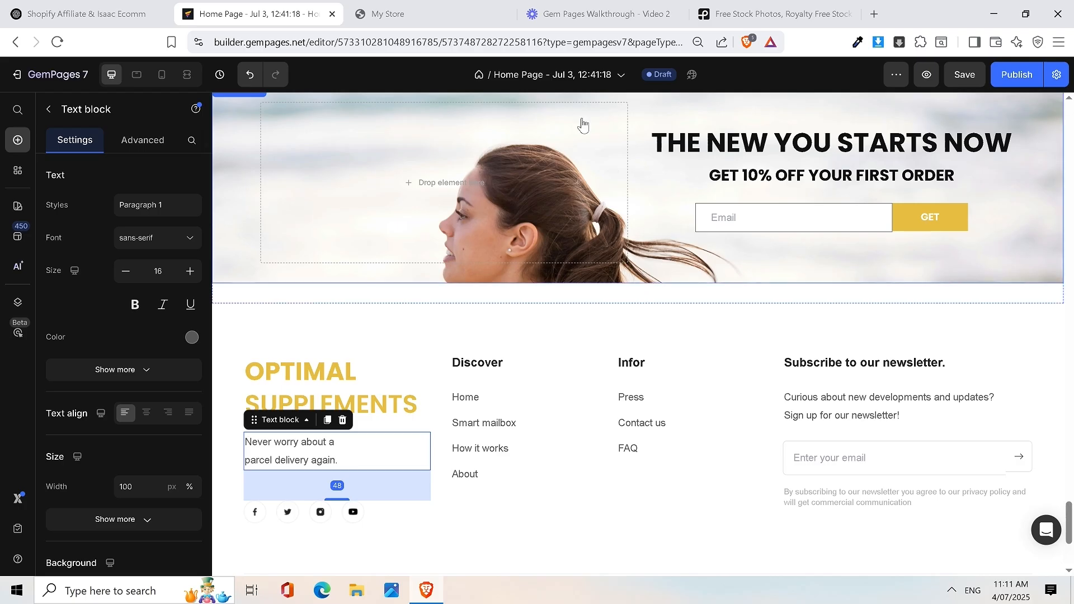
{"action": "left_click", "coordinate": [390, 4]}
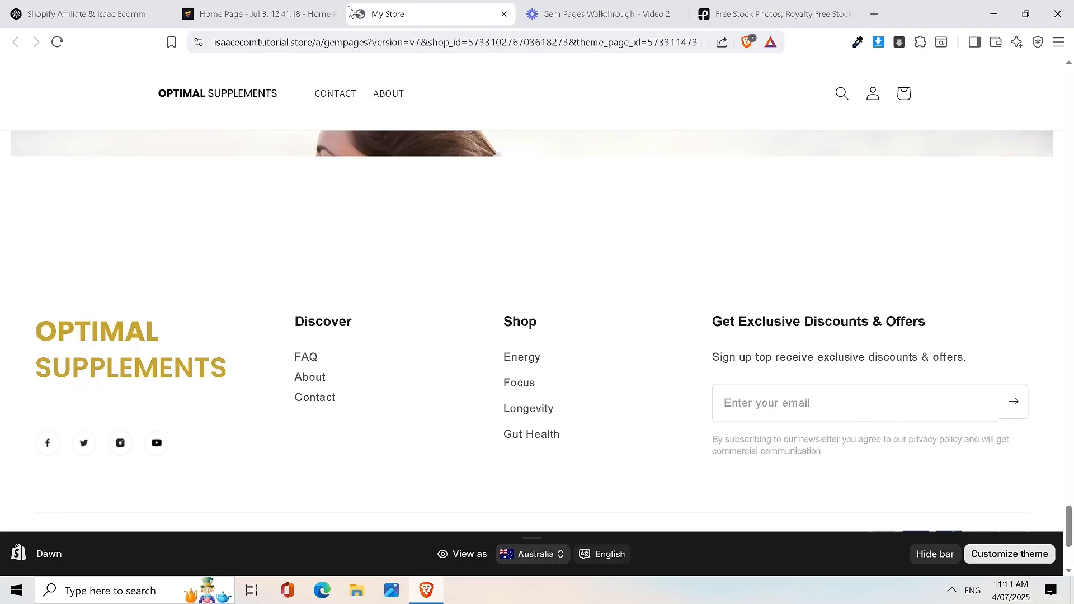
{"action": "left_click", "coordinate": [277, 11]}
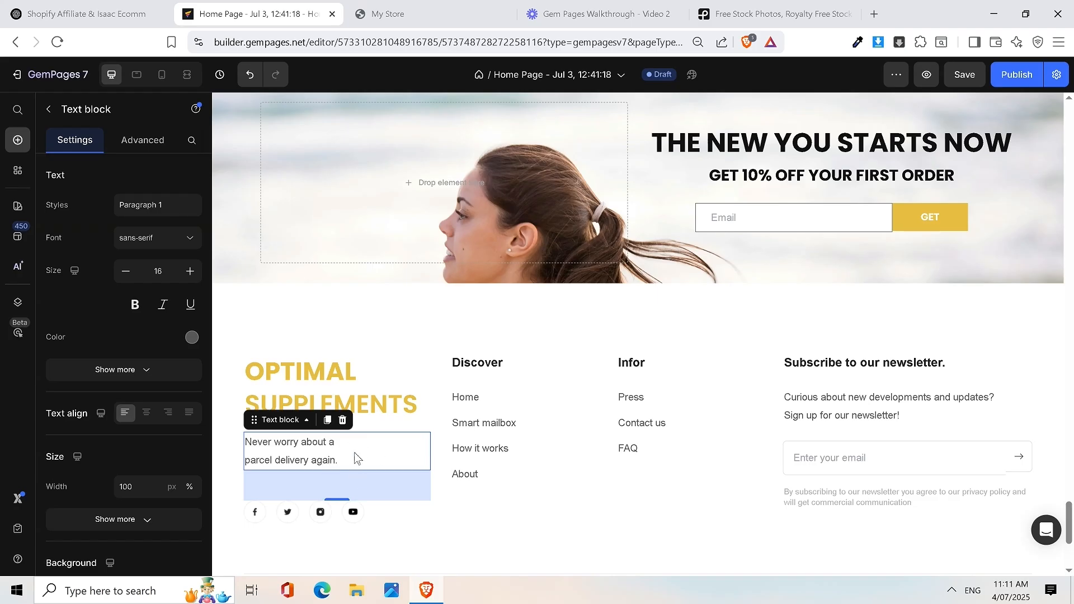
{"action": "left_click", "coordinate": [343, 419]}
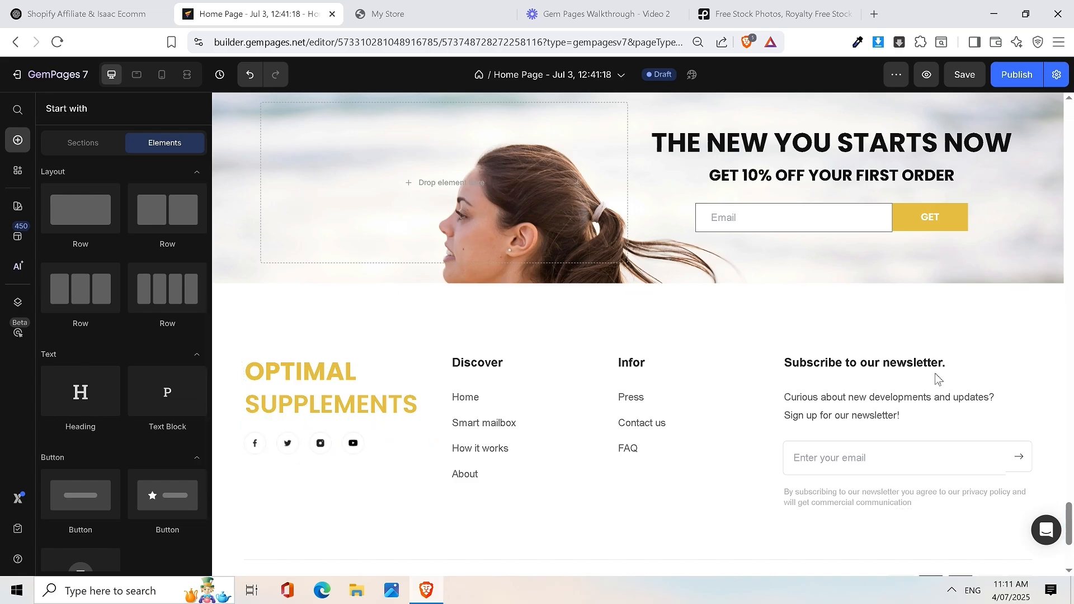
Step: Review the new footer and examine the link settings of its Facebook, Twitter, Instagram and YouTube icons
{"action": "scroll", "coordinate": [939, 373], "scroll_direction": "up", "scroll_amount": 10}
{"action": "scroll", "coordinate": [881, 284], "scroll_direction": "down", "scroll_amount": 10}
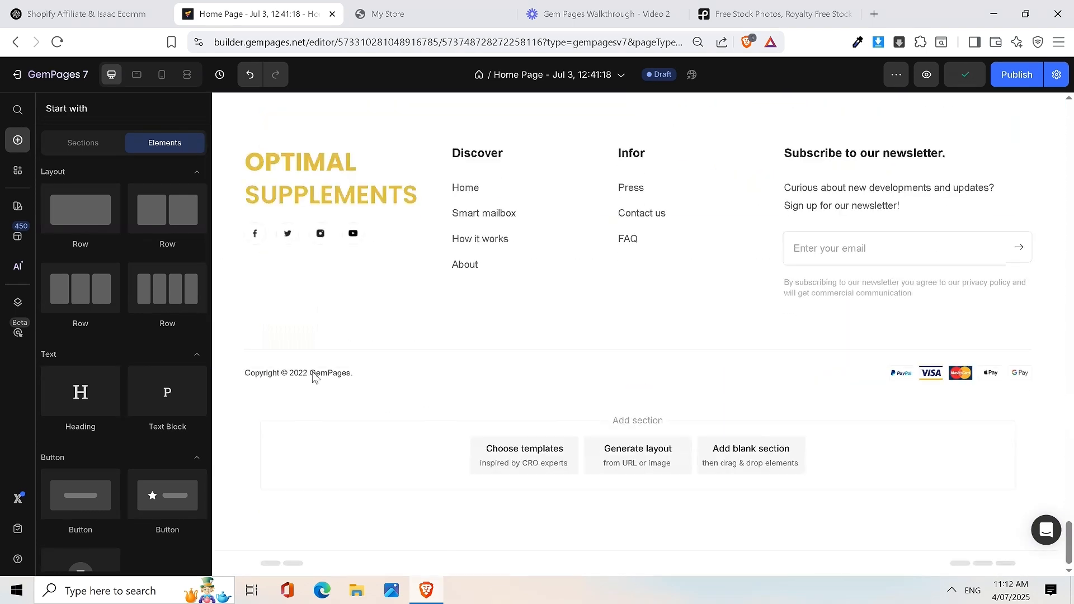
{"action": "scroll", "coordinate": [370, 390], "scroll_direction": "up", "scroll_amount": 4}
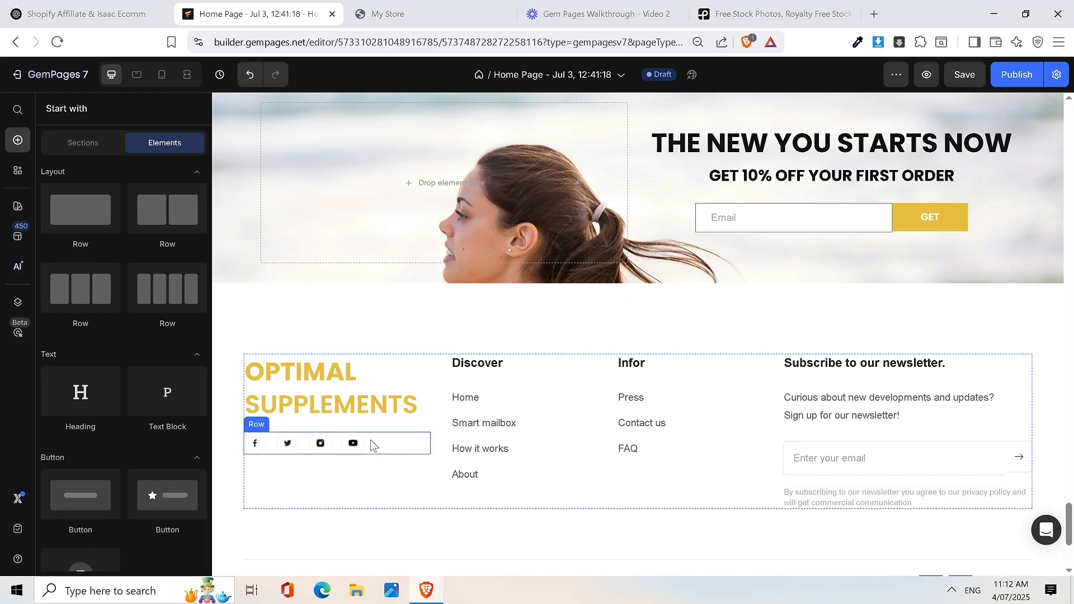
{"action": "left_click", "coordinate": [255, 445]}
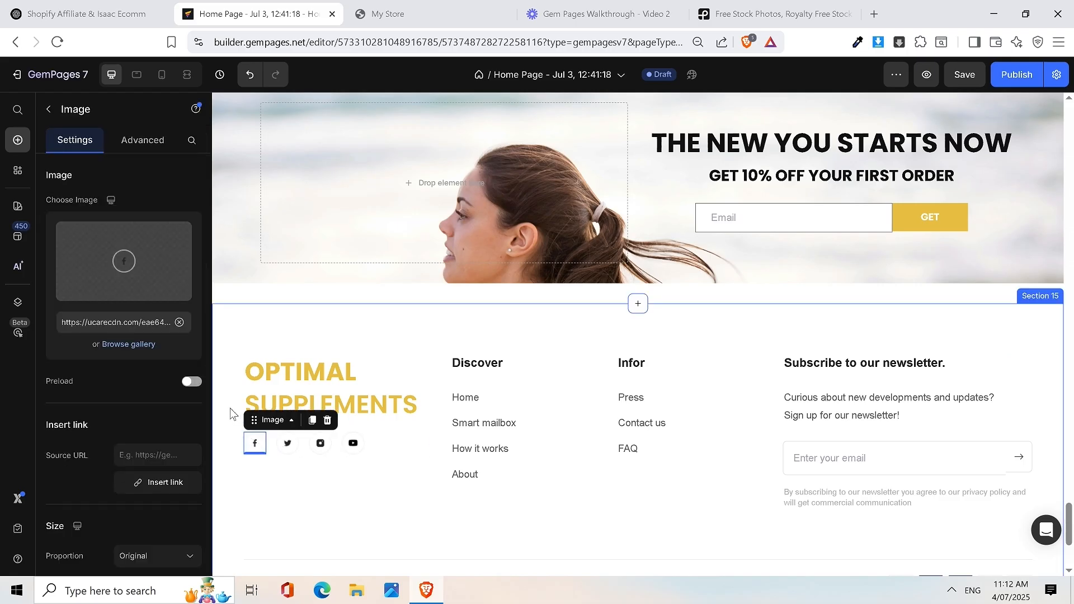
{"action": "left_click", "coordinate": [330, 464]}
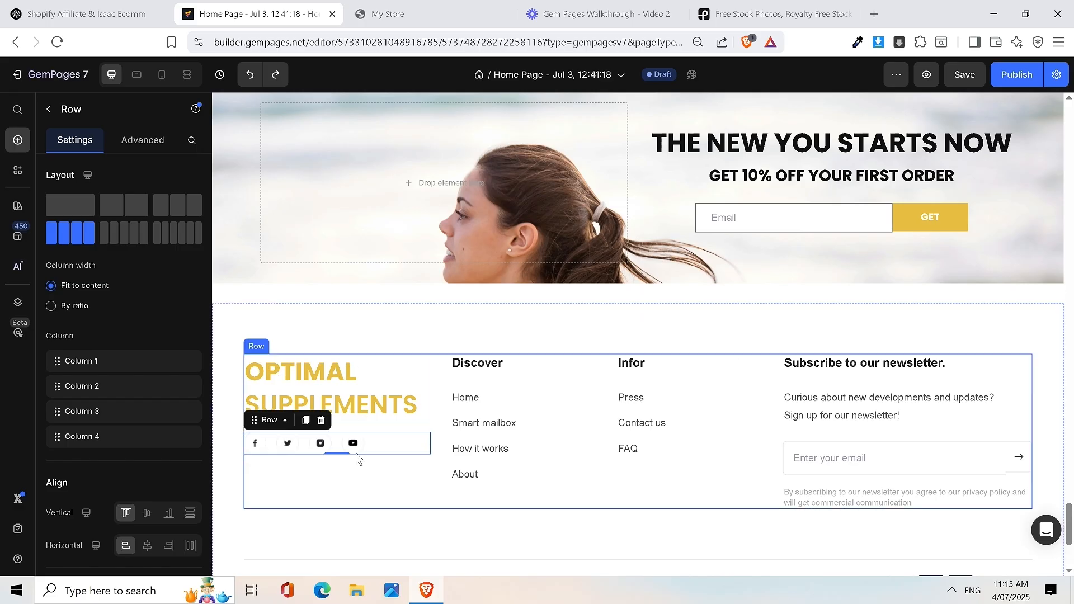
{"action": "left_click", "coordinate": [255, 444]}
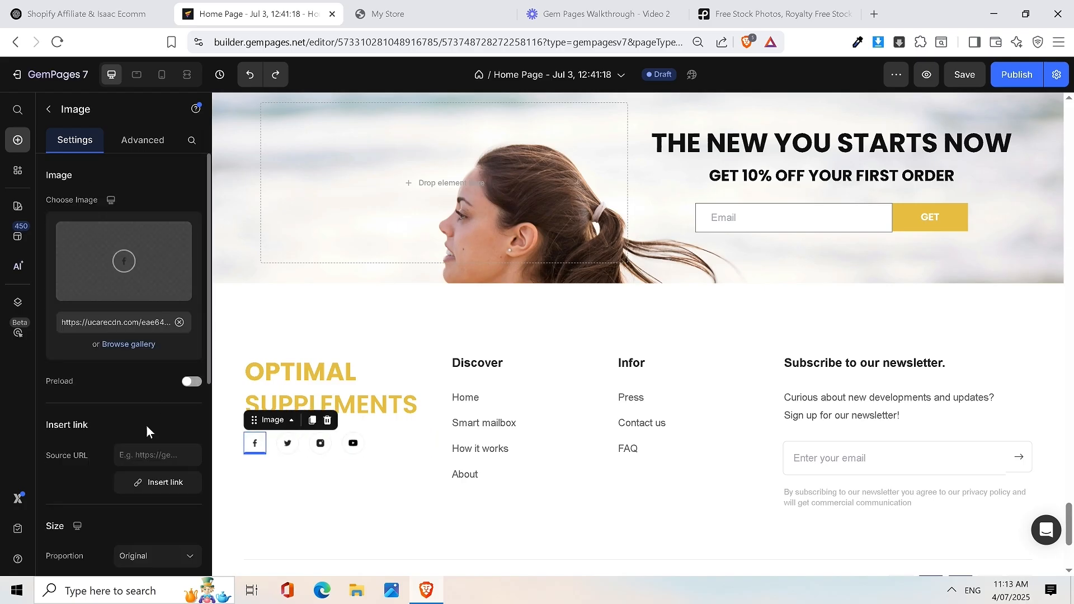
{"action": "left_click", "coordinate": [144, 454]}
{"action": "left_click", "coordinate": [287, 443]}
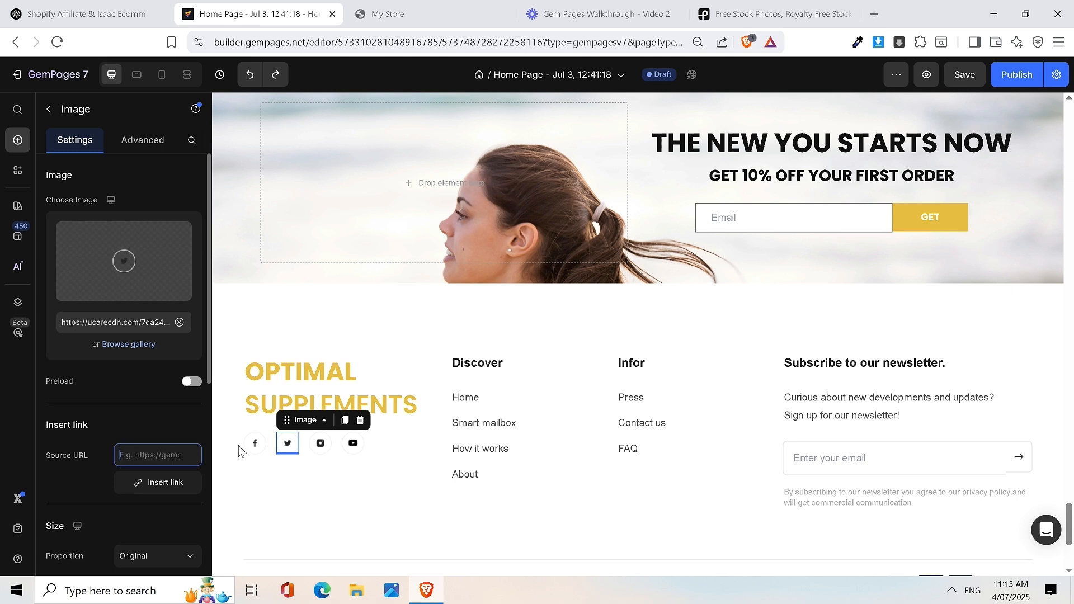
{"action": "left_click", "coordinate": [320, 442]}
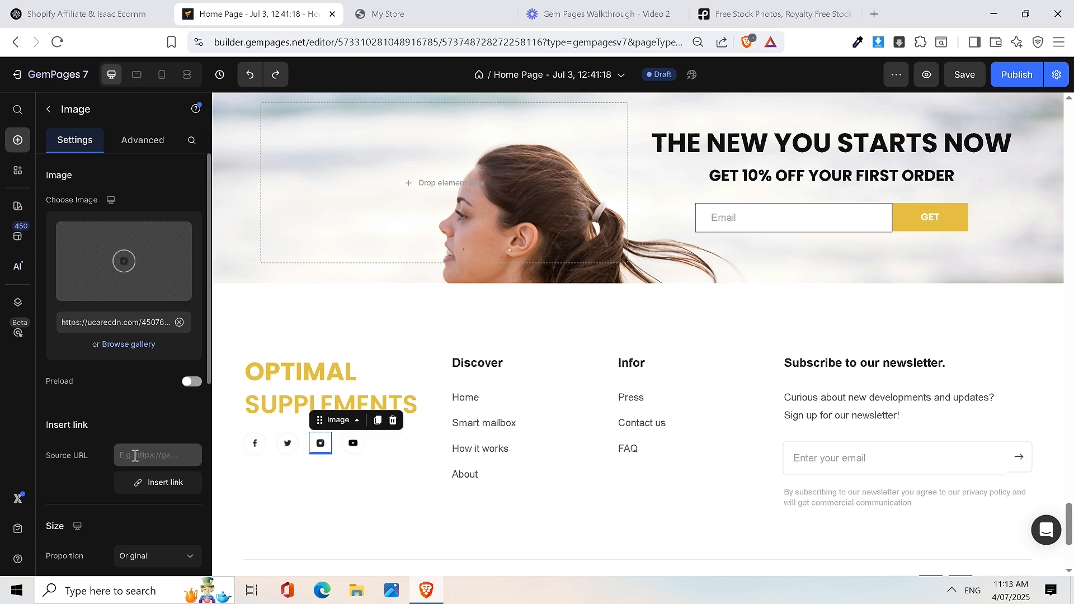
{"action": "left_click", "coordinate": [353, 442]}
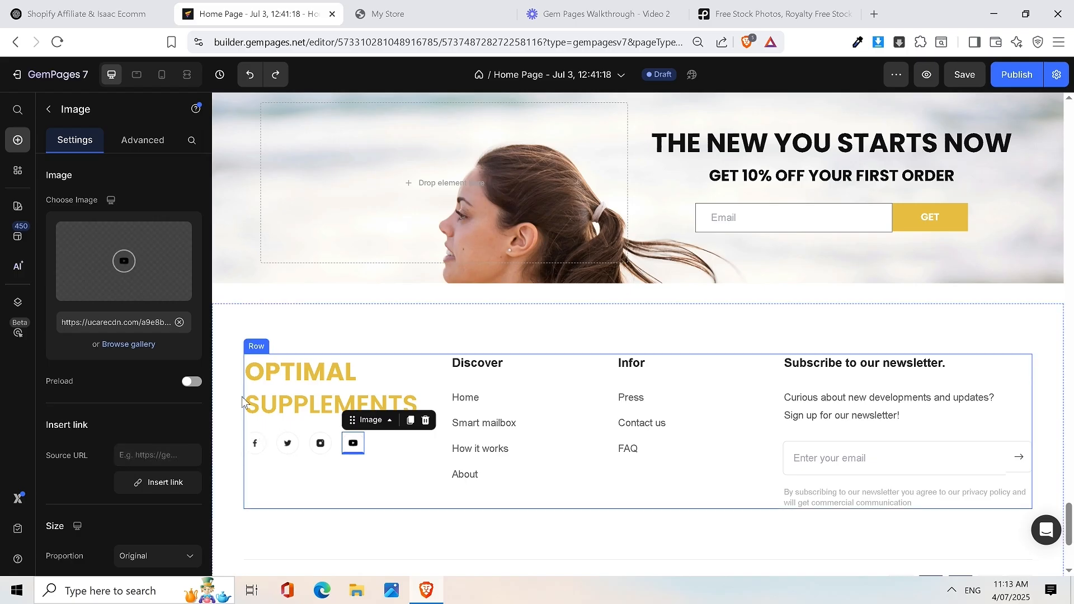
Step: Delete the third column, holding the Instagram icon, from the footer's social icon row
{"action": "left_click", "coordinate": [393, 447]}
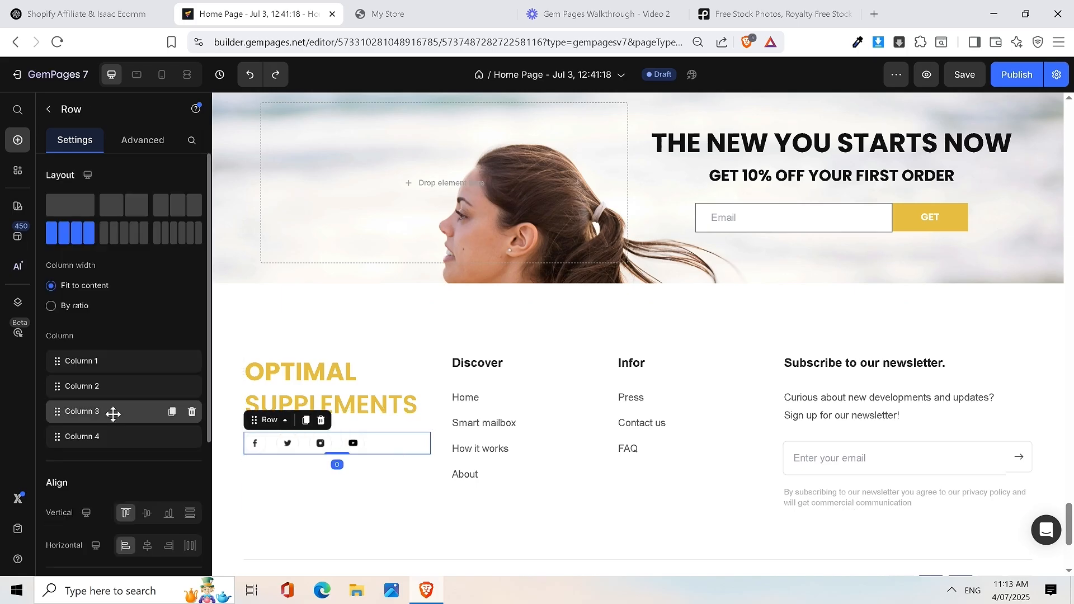
{"action": "left_click", "coordinate": [190, 411]}
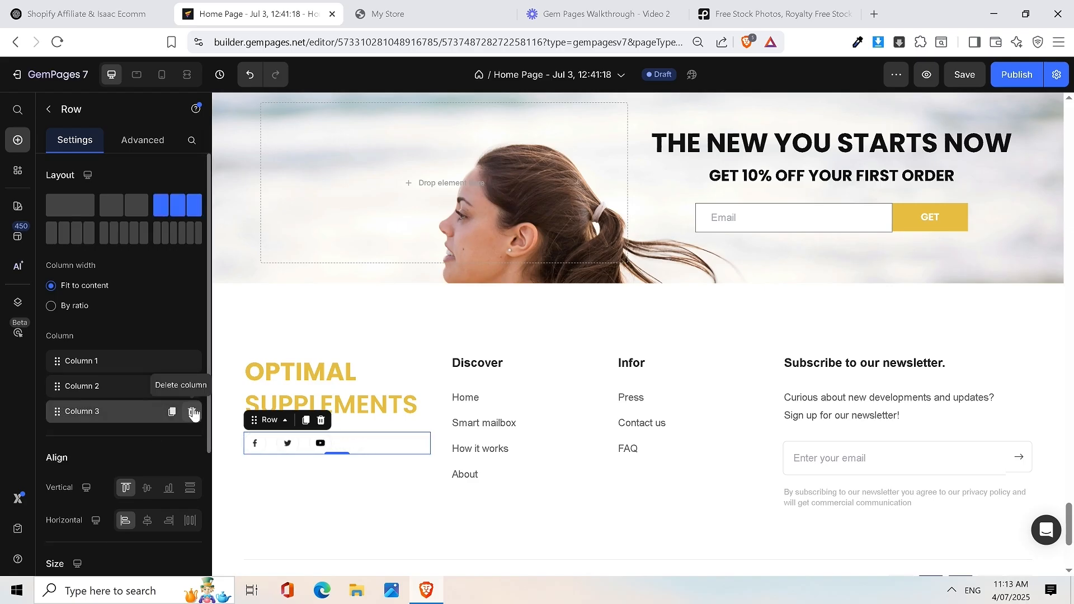
Step: Delete the second column, holding the Twitter icon, from the footer's social icon row
{"action": "left_click", "coordinate": [192, 386]}
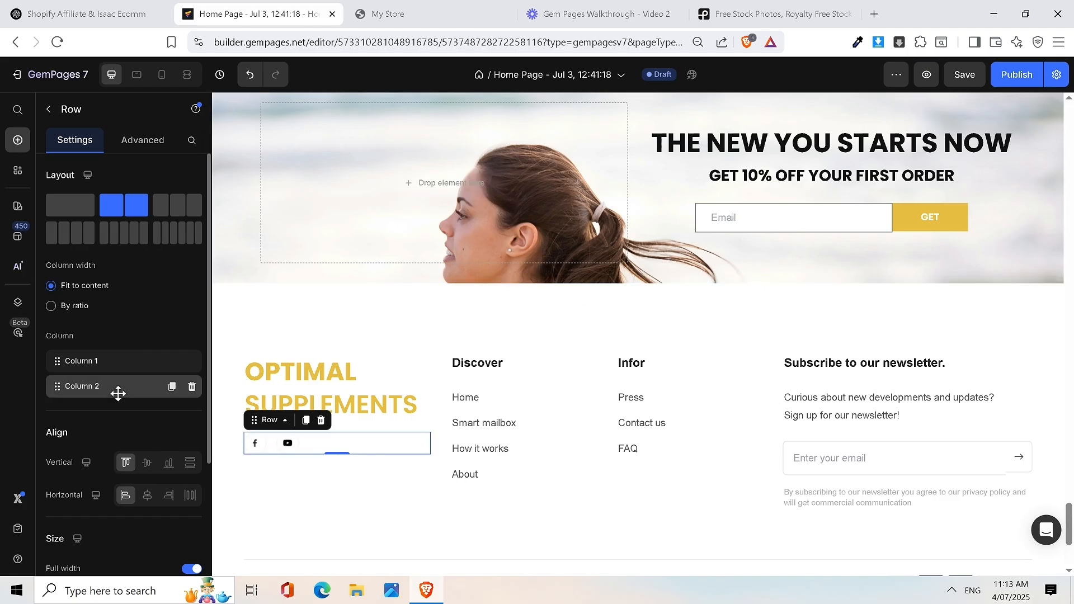
{"action": "scroll", "coordinate": [397, 385], "scroll_direction": "down", "scroll_amount": 4}
{"action": "scroll", "coordinate": [397, 384], "scroll_direction": "up", "scroll_amount": 3}
{"action": "scroll", "coordinate": [389, 380], "scroll_direction": "up", "scroll_amount": 1}
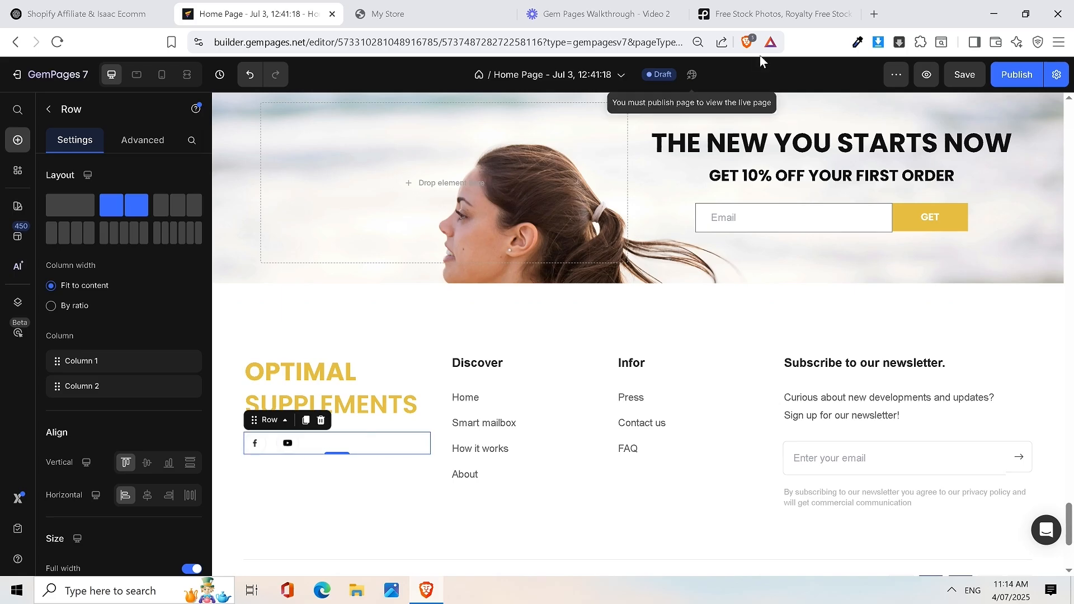
Step: Open flaticon.com in a new browser tab and search its icons for "TIK TOK"
{"action": "left_click", "coordinate": [874, 15]}
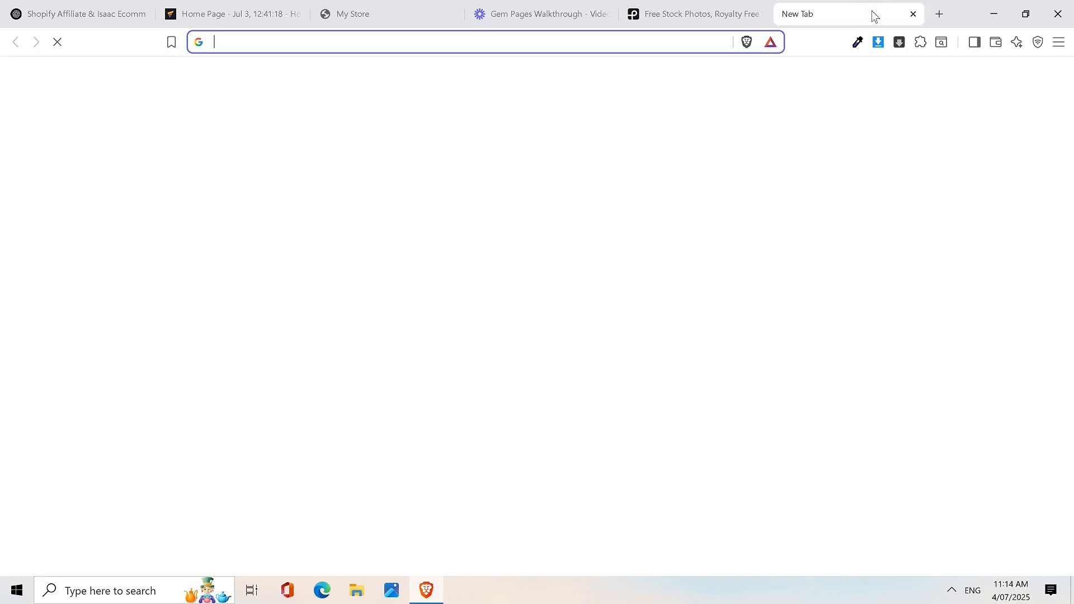
{"action": "type", "text": "FLATicon.com/search?word=nutrition"}
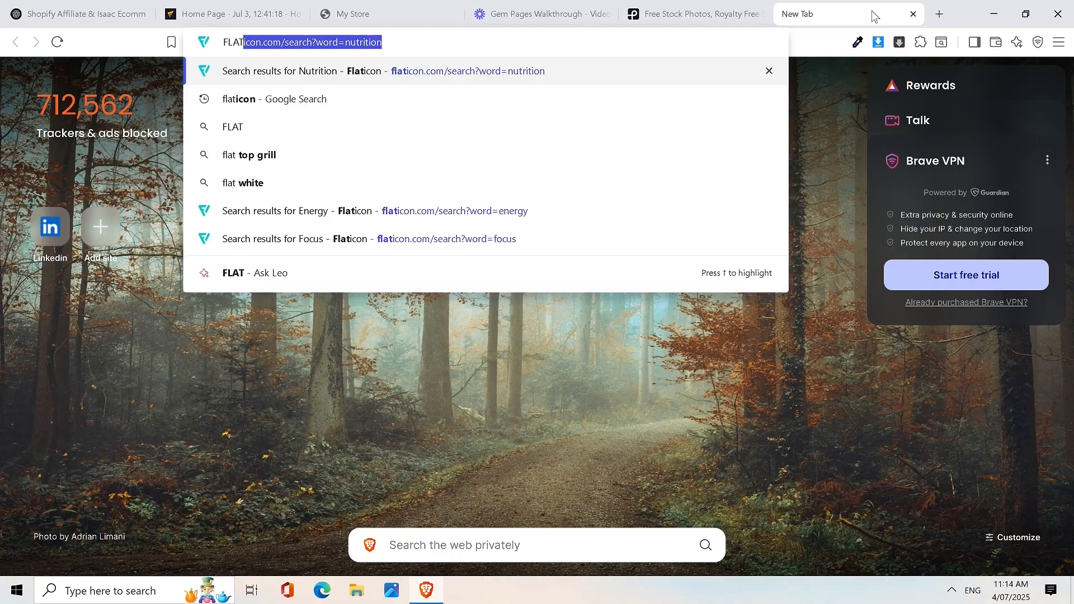
{"action": "left_click", "coordinate": [285, 43]}
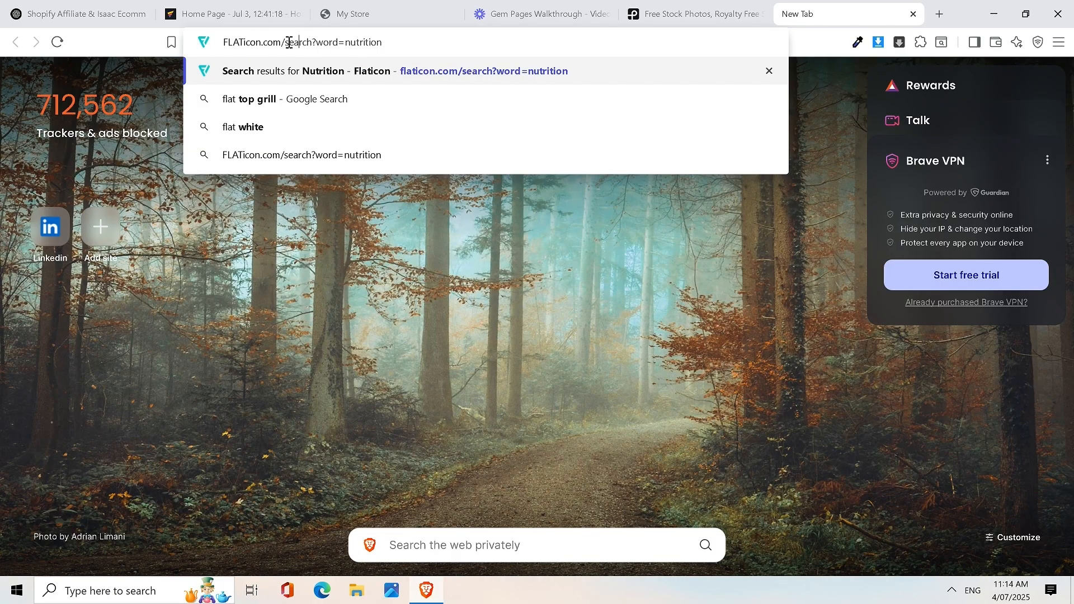
{"action": "key", "text": "shift+End"}
{"action": "key", "text": "BackSpace"}
{"action": "key", "text": "Return"}
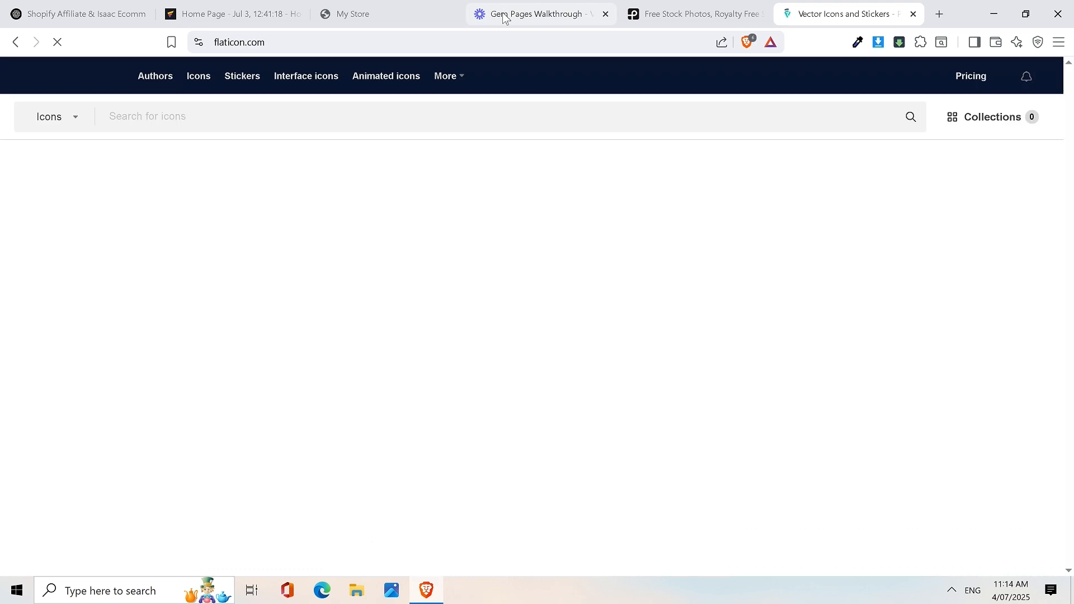
{"action": "type", "text": "TIK TOK"}
{"action": "key", "text": "Return"}
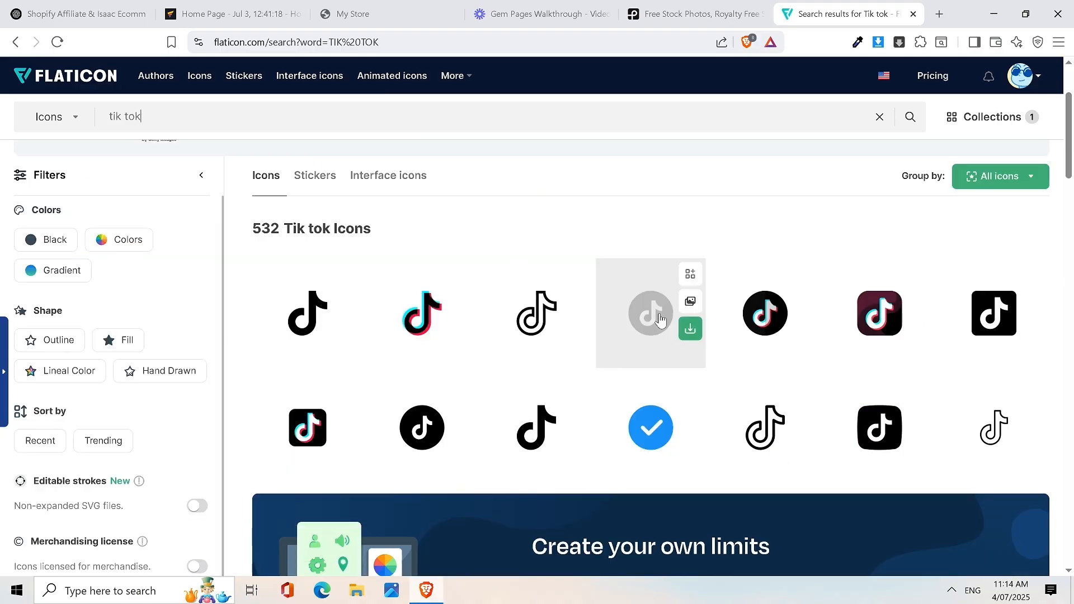
Step: Check the footer's social icons in the editor, then browse Flaticon's TikTok results and preview the dark round icon
{"action": "left_click", "coordinate": [274, 5]}
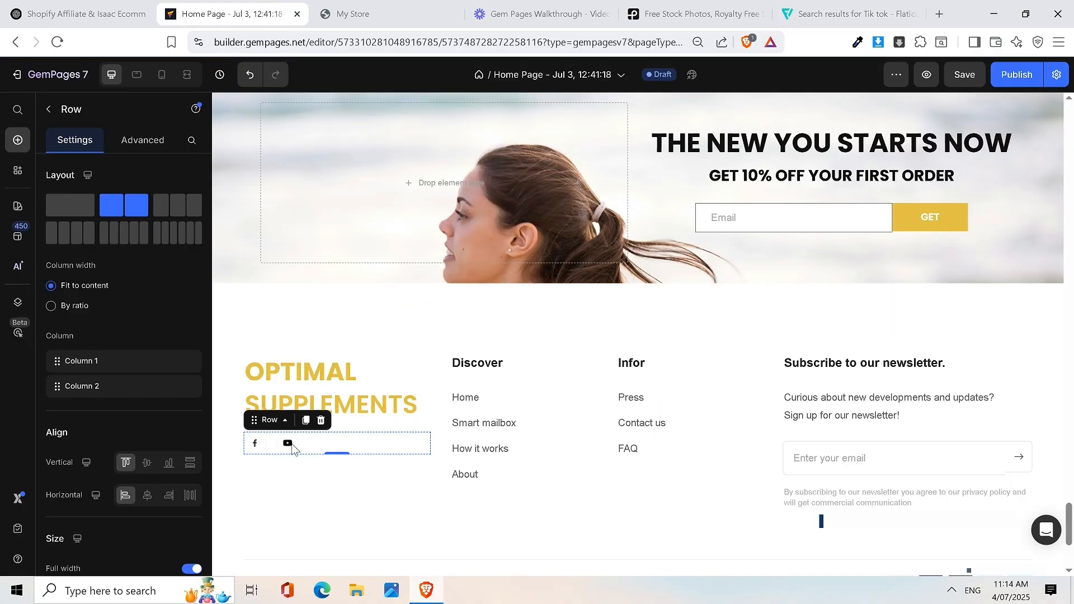
{"action": "left_click", "coordinate": [352, 13]}
{"action": "left_click", "coordinate": [540, 13]}
{"action": "left_click", "coordinate": [686, 5]}
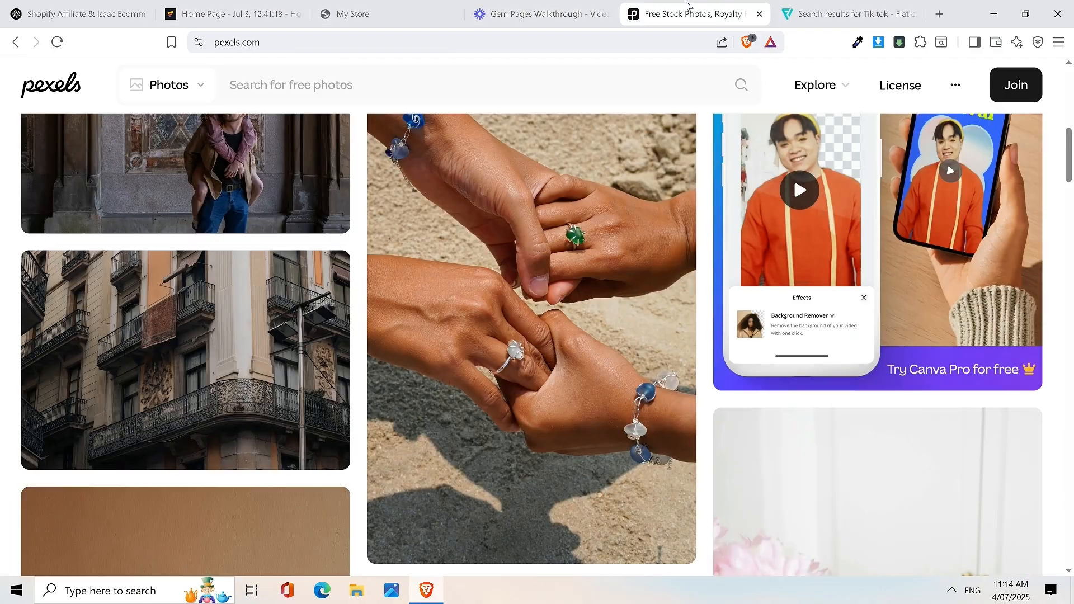
{"action": "left_click", "coordinate": [895, 7]}
{"action": "scroll", "coordinate": [853, 229], "scroll_direction": "down", "scroll_amount": 7}
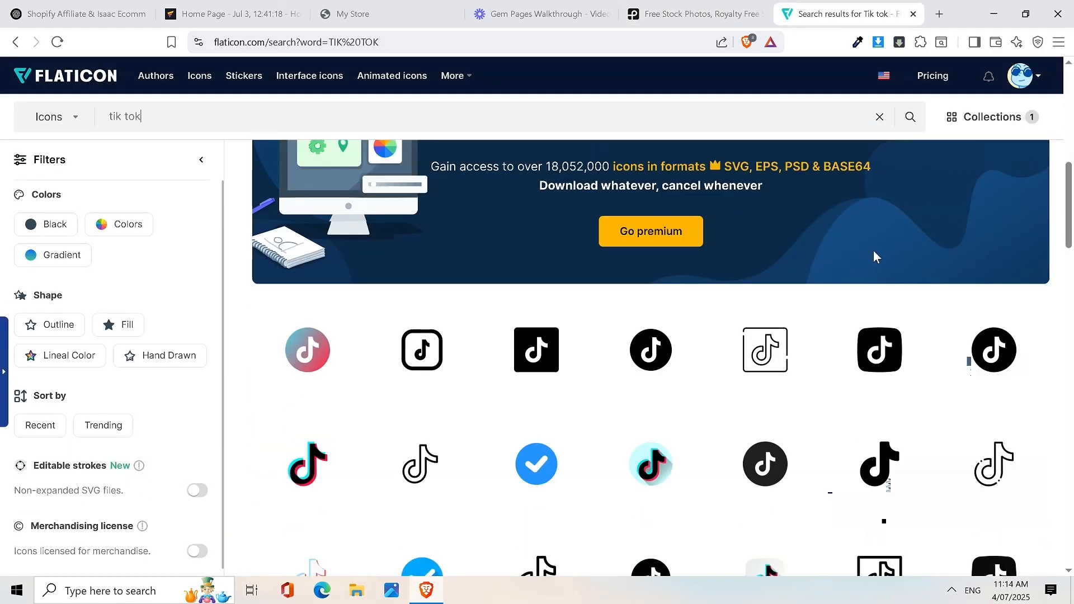
{"action": "scroll", "coordinate": [874, 257], "scroll_direction": "down", "scroll_amount": 3}
{"action": "scroll", "coordinate": [876, 259], "scroll_direction": "down", "scroll_amount": 2}
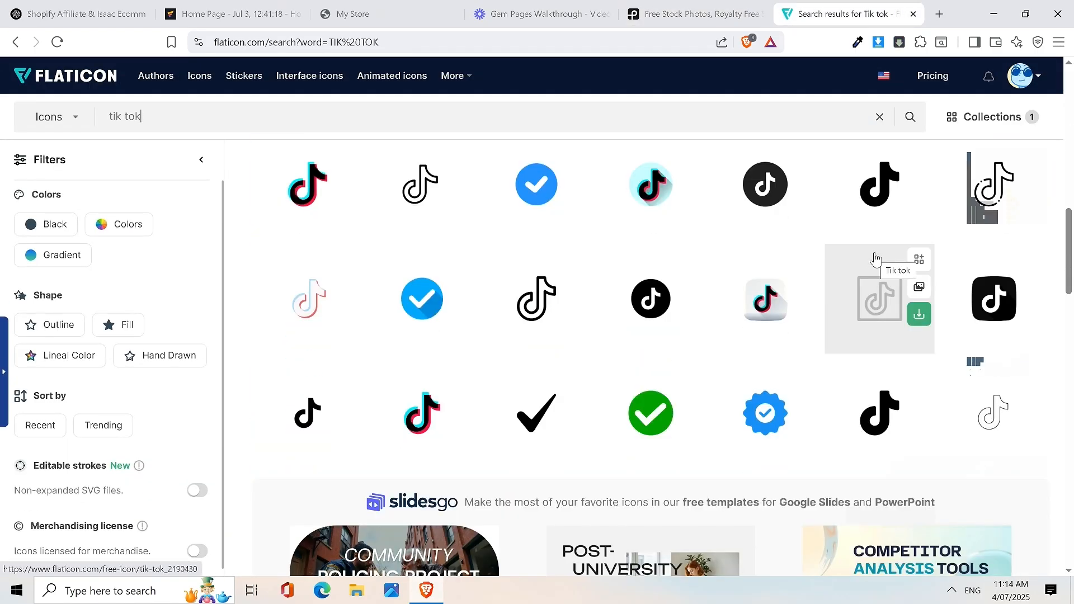
{"action": "left_click", "coordinate": [761, 196]}
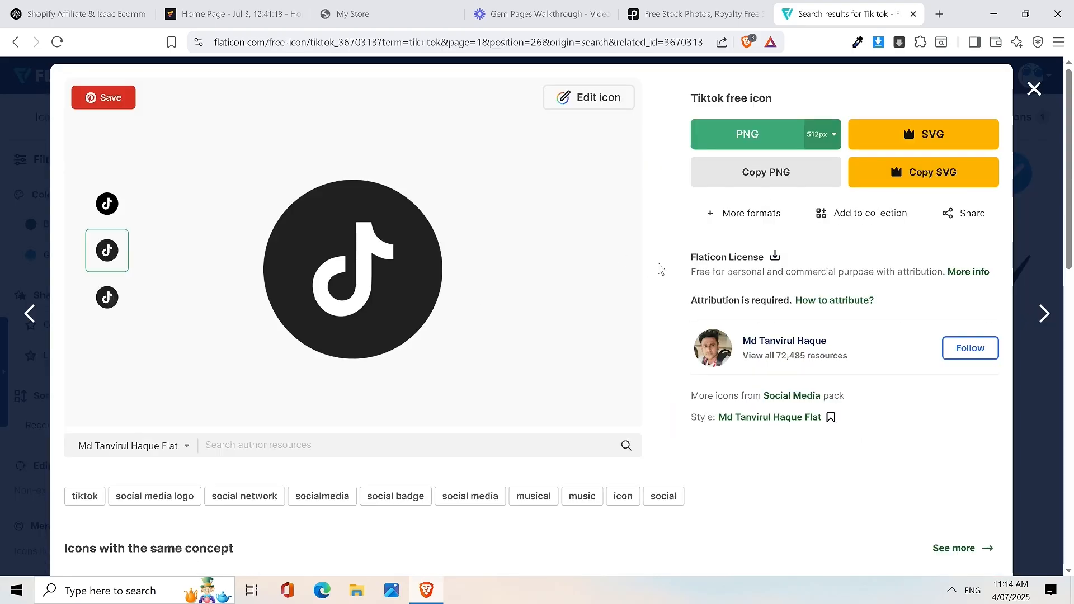
{"action": "left_click", "coordinate": [1042, 99]}
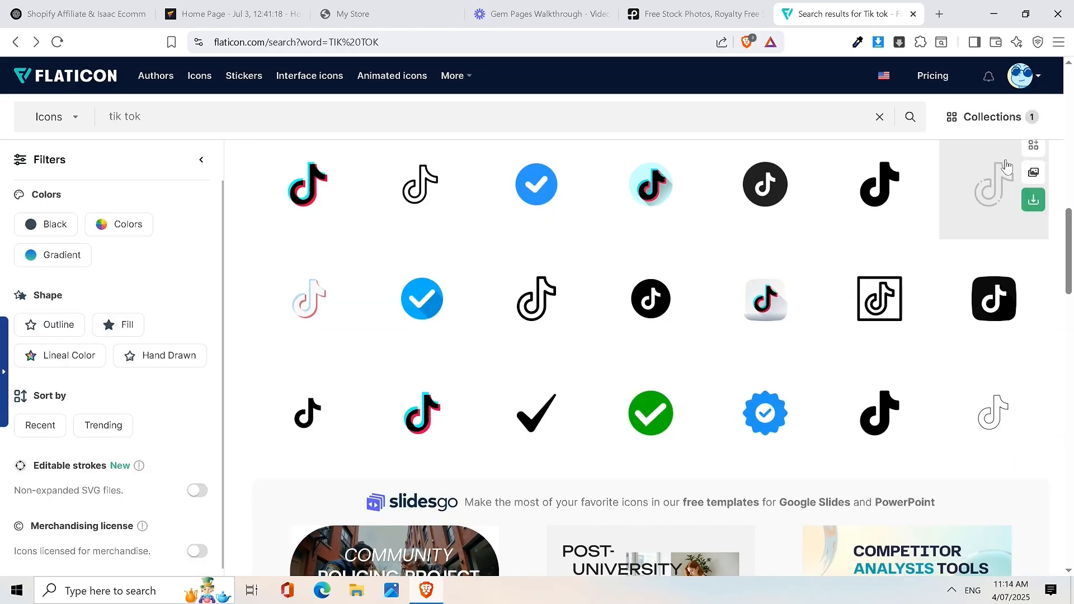
Step: Download the black circular TikTok icon from Flaticon as a free 512px PNG, saved as tik-tok in the Downloads folder
{"action": "scroll", "coordinate": [1006, 168], "scroll_direction": "down", "scroll_amount": 9}
{"action": "scroll", "coordinate": [1003, 165], "scroll_direction": "up", "scroll_amount": 2}
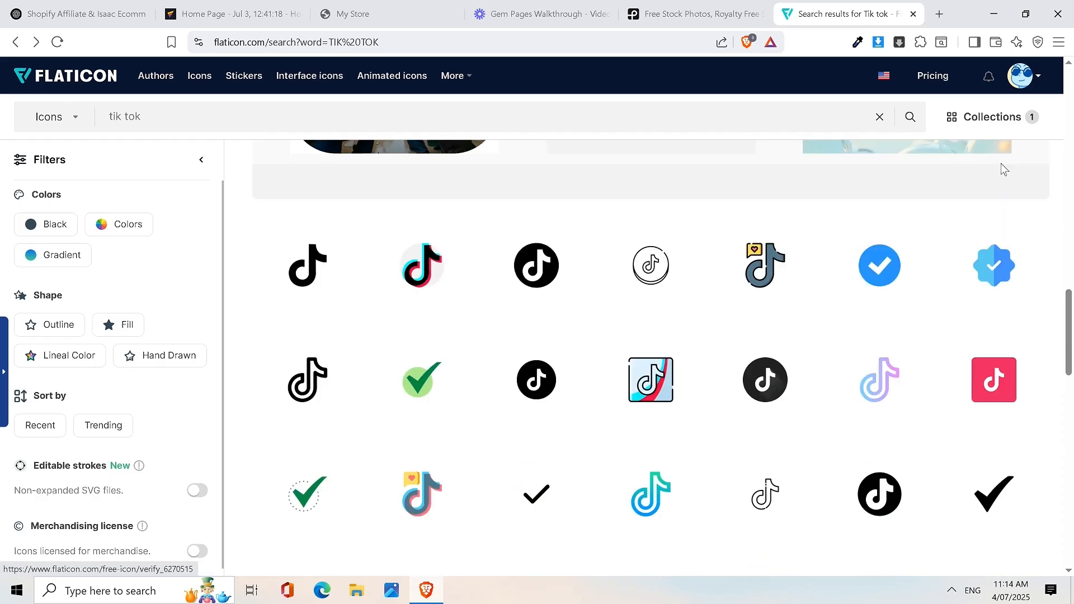
{"action": "scroll", "coordinate": [1001, 163], "scroll_direction": "down", "scroll_amount": 6}
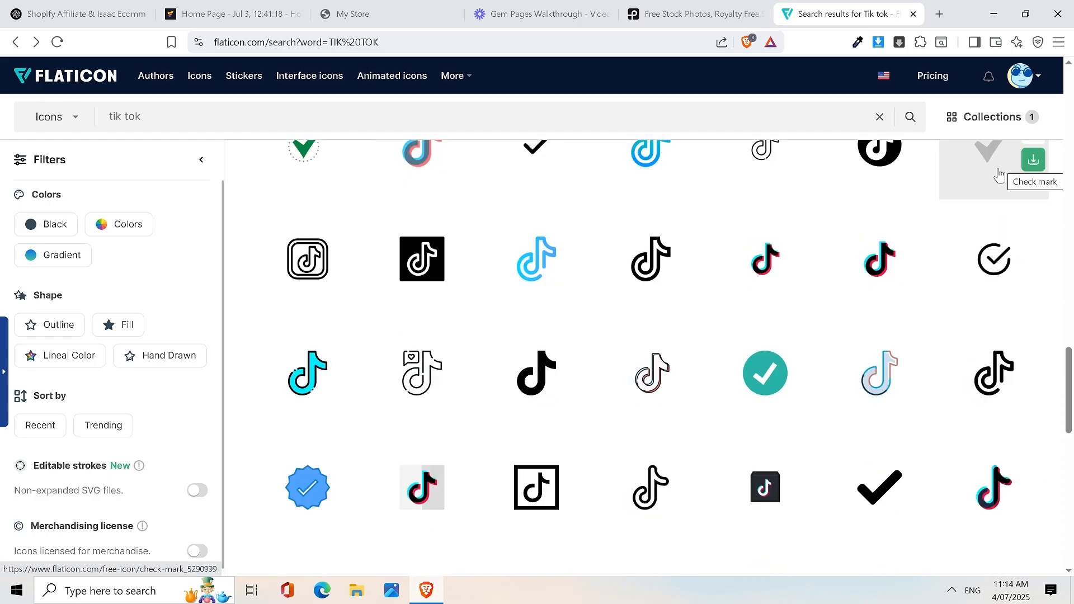
{"action": "scroll", "coordinate": [999, 175], "scroll_direction": "down", "scroll_amount": 5}
{"action": "scroll", "coordinate": [953, 240], "scroll_direction": "down", "scroll_amount": 7}
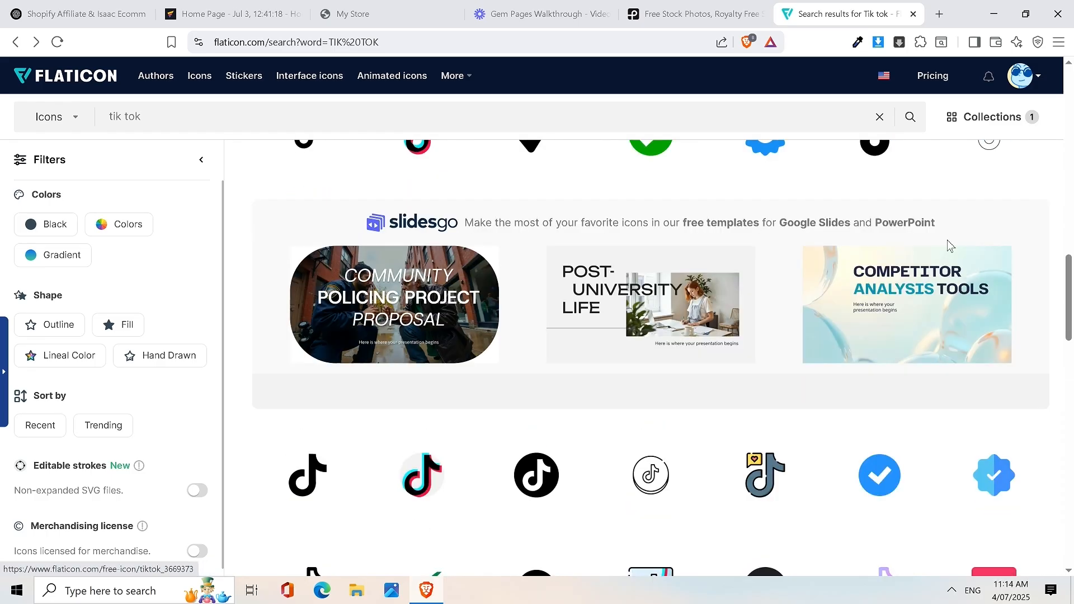
{"action": "scroll", "coordinate": [948, 239], "scroll_direction": "up", "scroll_amount": 5}
{"action": "scroll", "coordinate": [937, 242], "scroll_direction": "up", "scroll_amount": 4}
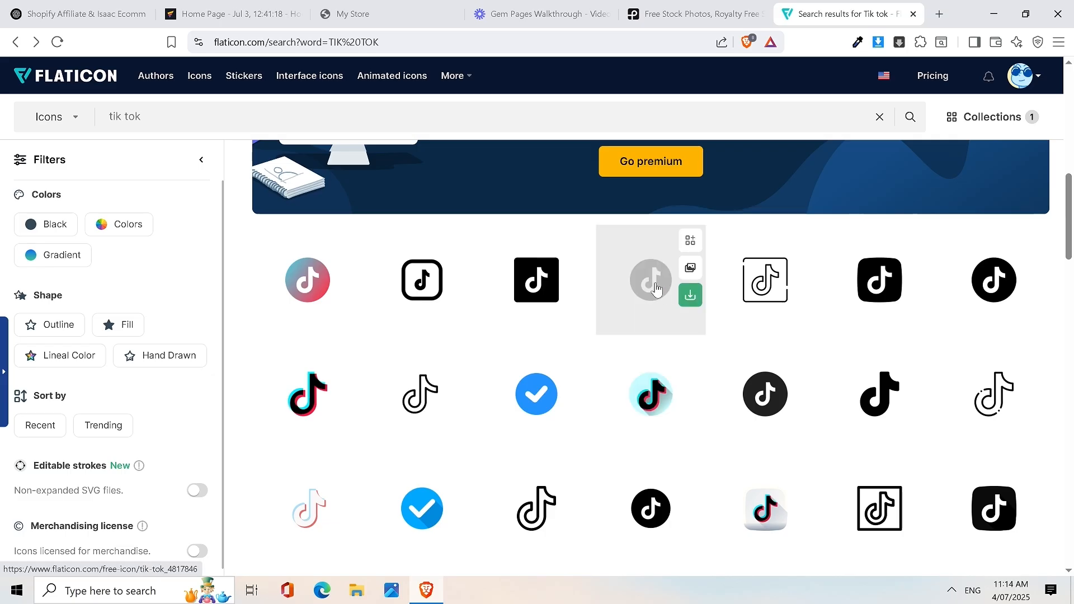
{"action": "left_click", "coordinate": [651, 281]}
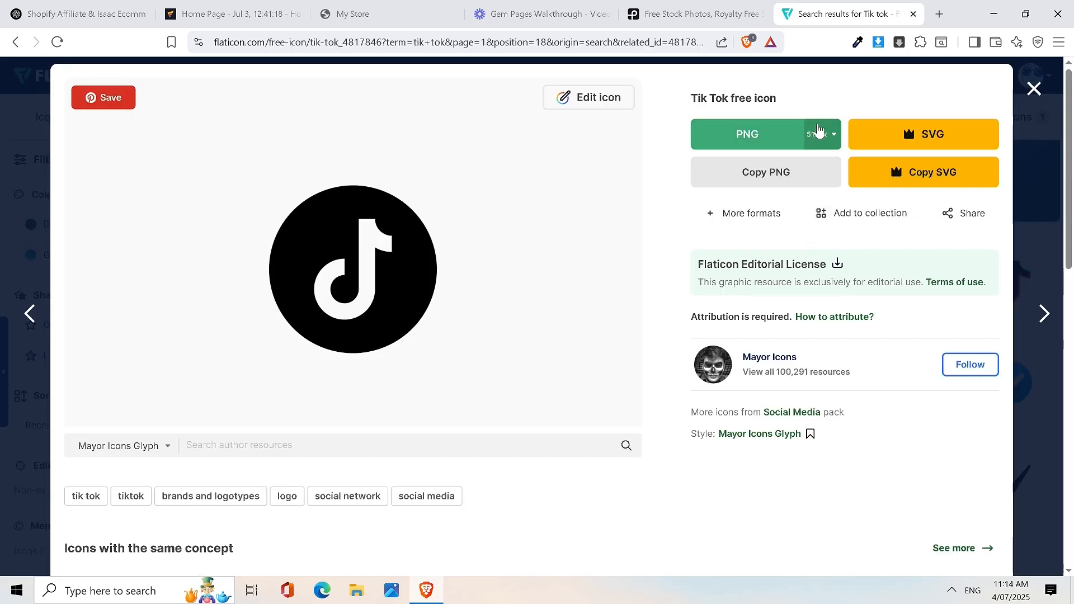
{"action": "left_click", "coordinate": [818, 129]}
{"action": "left_click", "coordinate": [817, 169]}
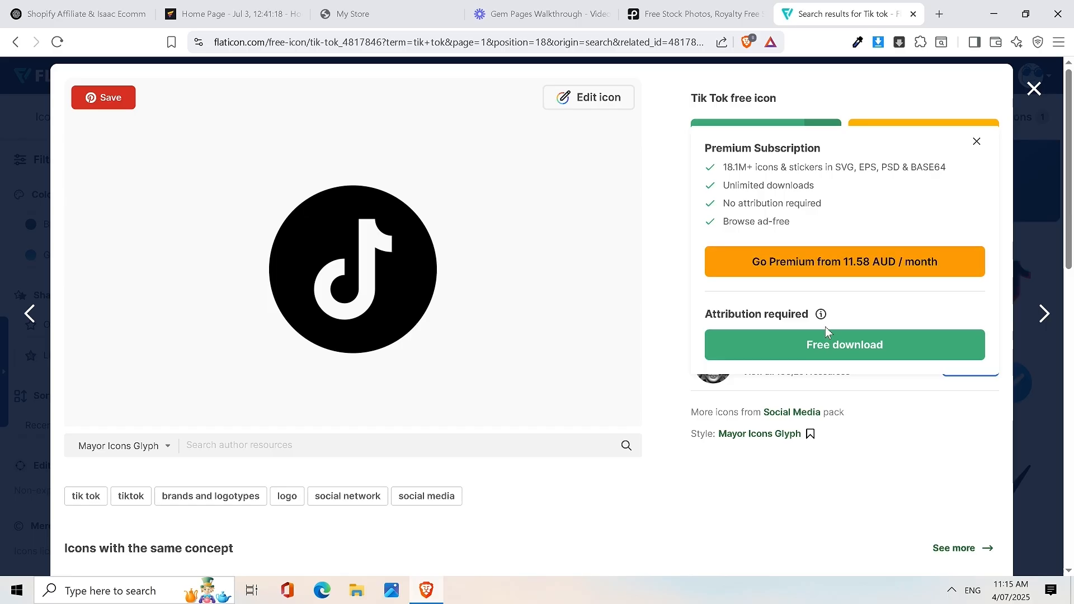
{"action": "left_click", "coordinate": [821, 346]}
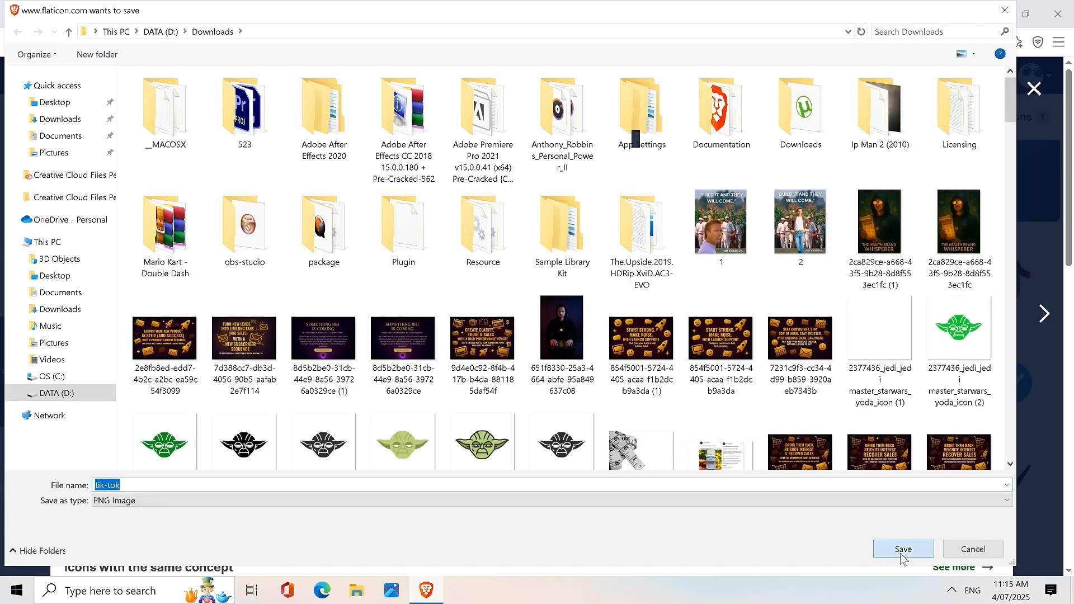
{"action": "left_click", "coordinate": [902, 549]}
Step: Return to the GemPages home page editor and duplicate the social icon row's second column, holding the YouTube icon
{"action": "left_click", "coordinate": [341, 12]}
{"action": "left_click", "coordinate": [274, 5]}
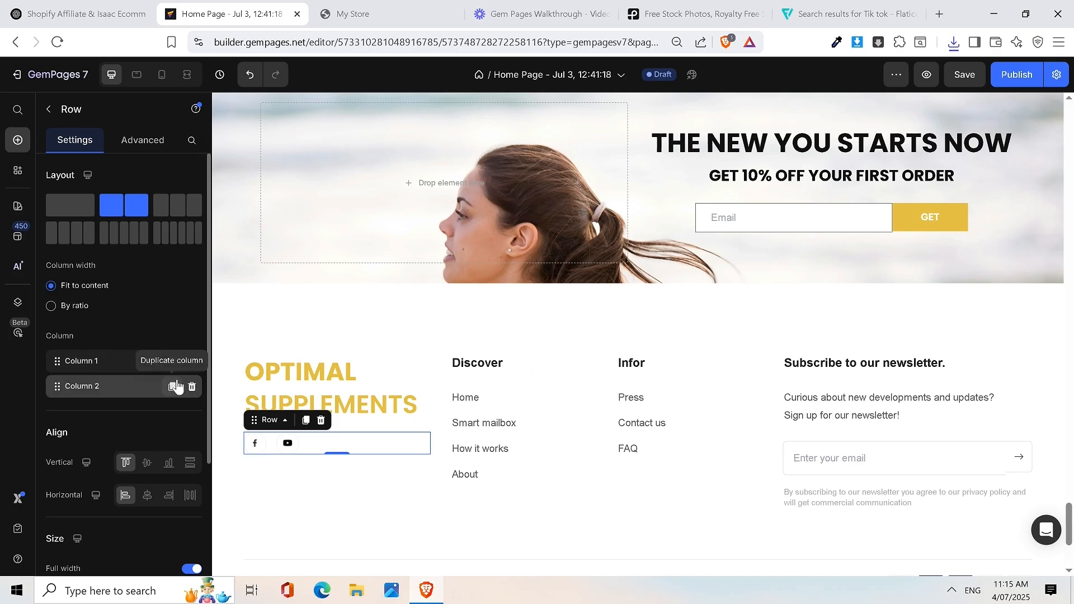
{"action": "left_click", "coordinate": [173, 386]}
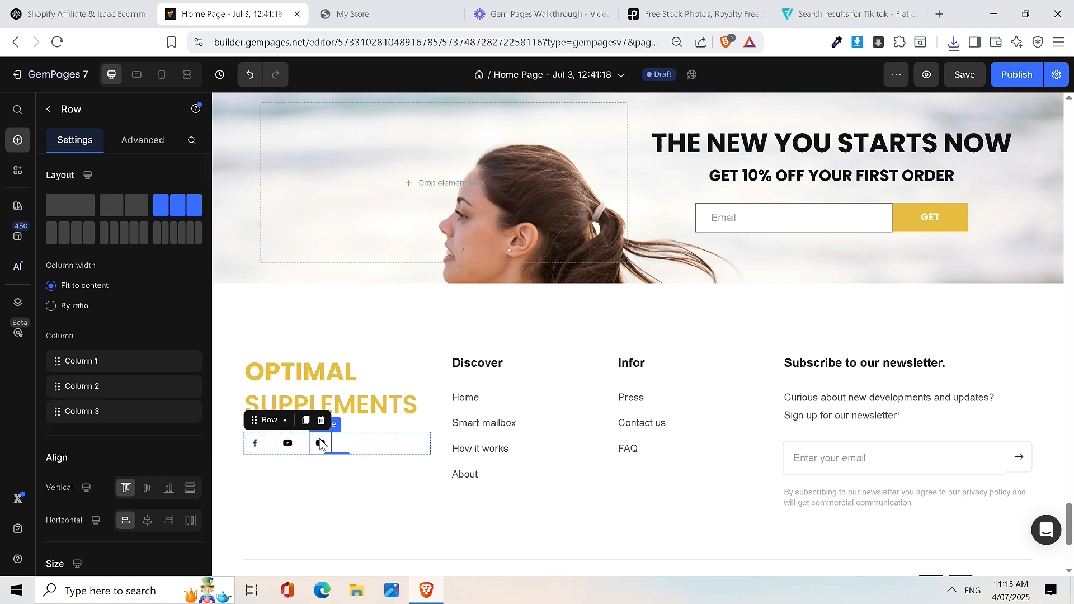
Step: Replace the duplicated YouTube image in the third column with the downloaded tik-tok.png
{"action": "left_click", "coordinate": [321, 445]}
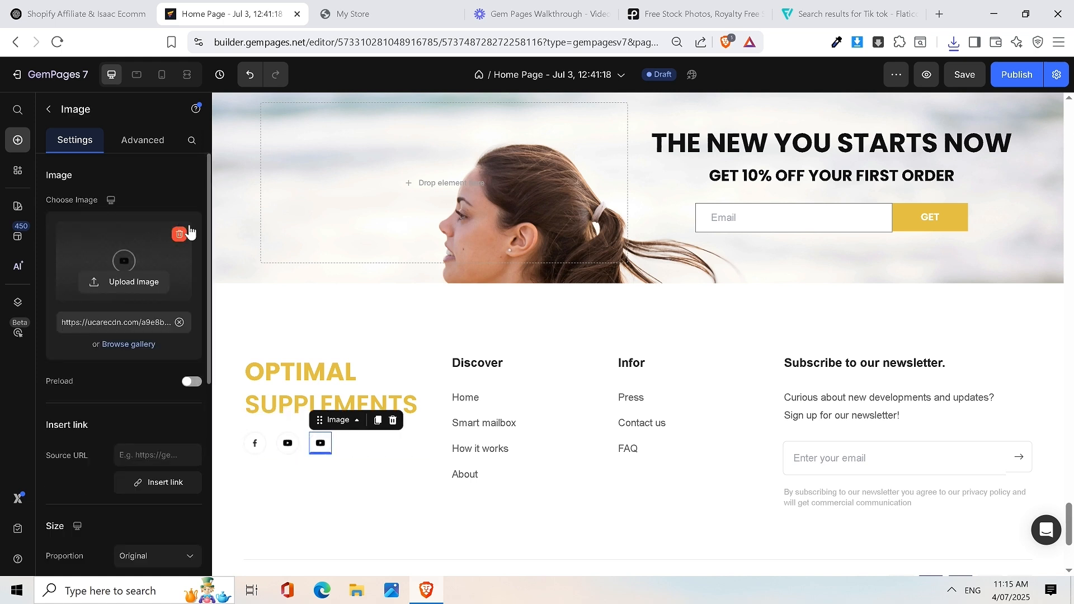
{"action": "left_click", "coordinate": [180, 235]}
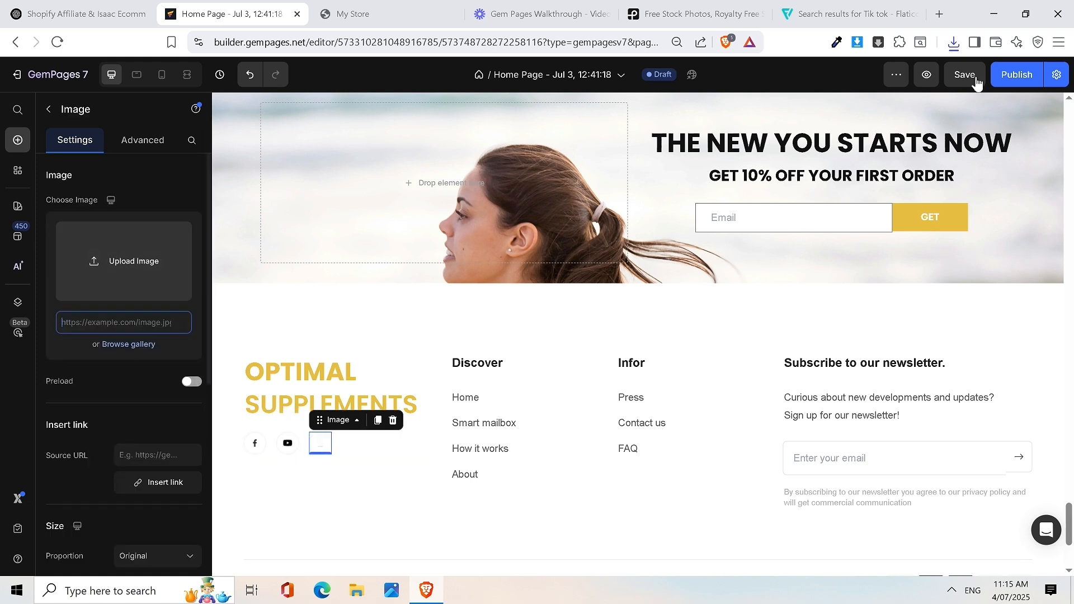
{"action": "left_click", "coordinate": [135, 344]}
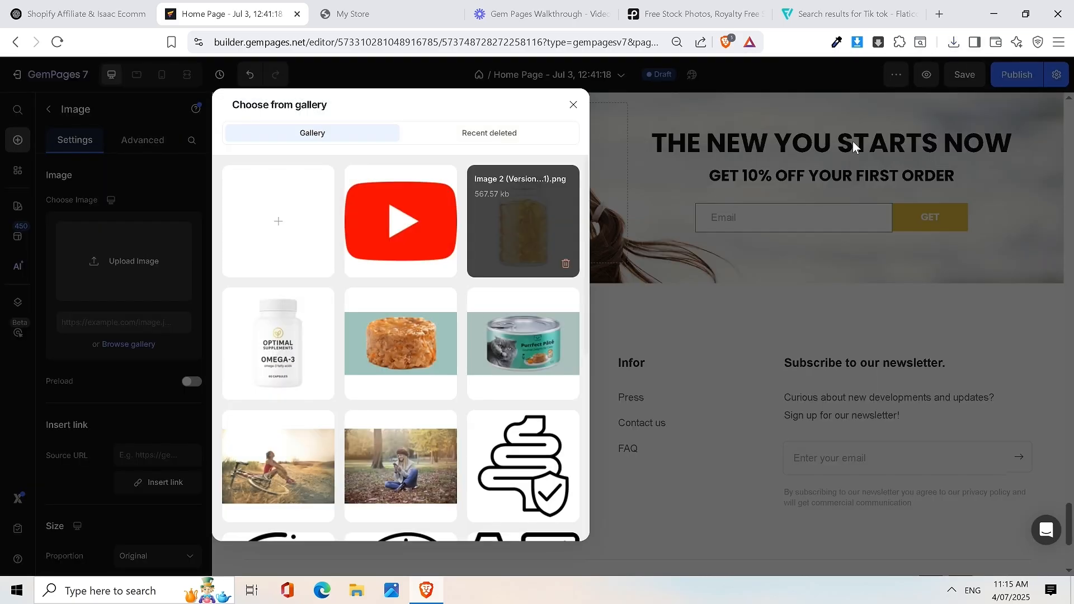
{"action": "left_click", "coordinate": [954, 42]}
{"action": "left_click_drag", "start_coordinate": [828, 109], "coordinate": [285, 255]}
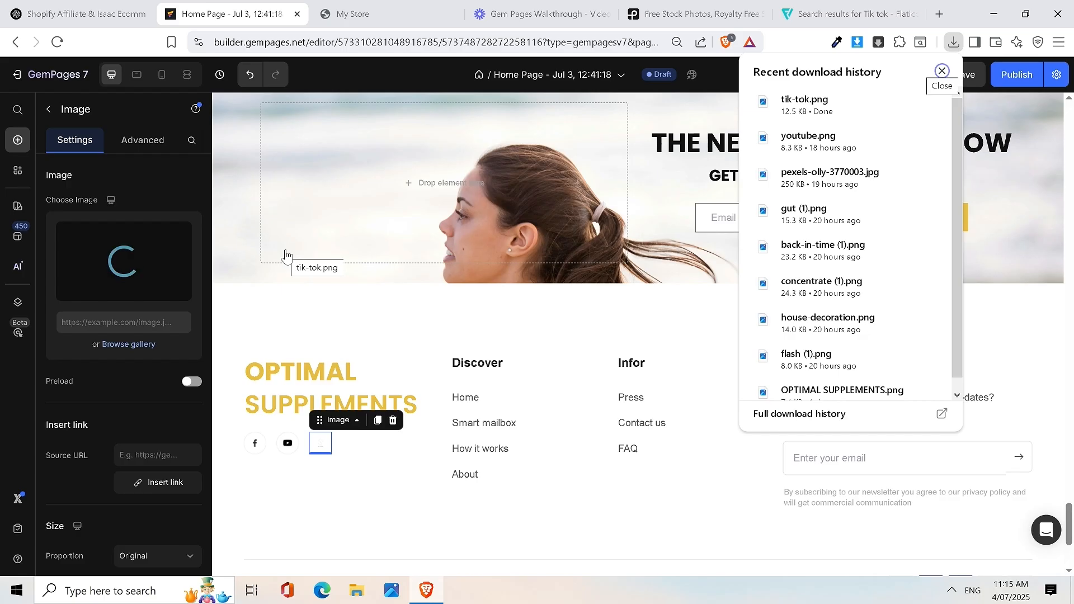
{"action": "left_click", "coordinate": [350, 455]}
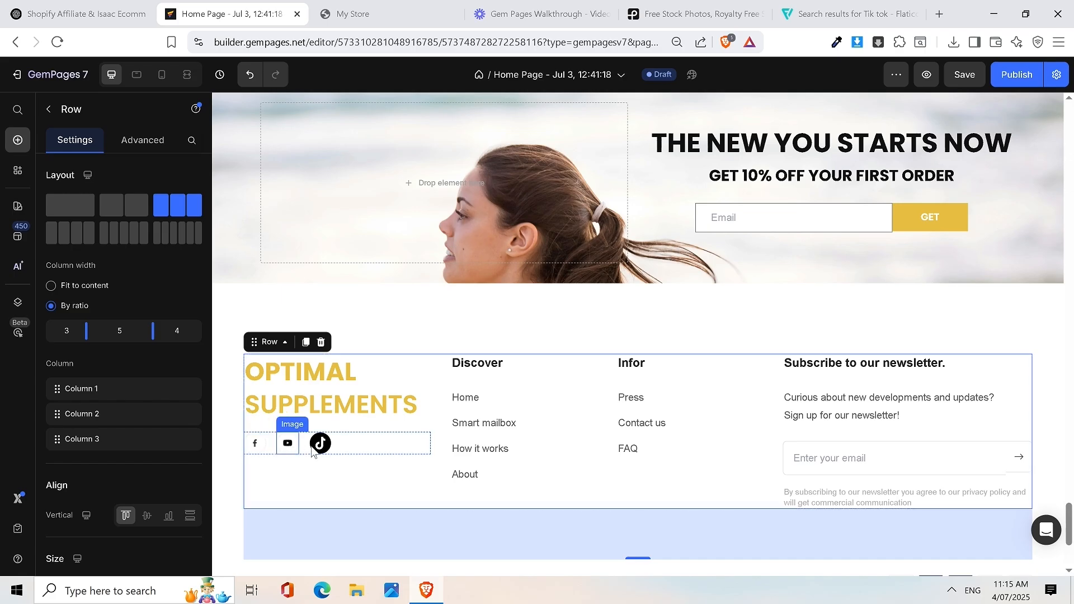
Step: Compare the footer's YouTube icon with Flaticon's TikTok icon results, closing the open icon preview, and return to the GemPages editor
{"action": "left_click", "coordinate": [283, 440]}
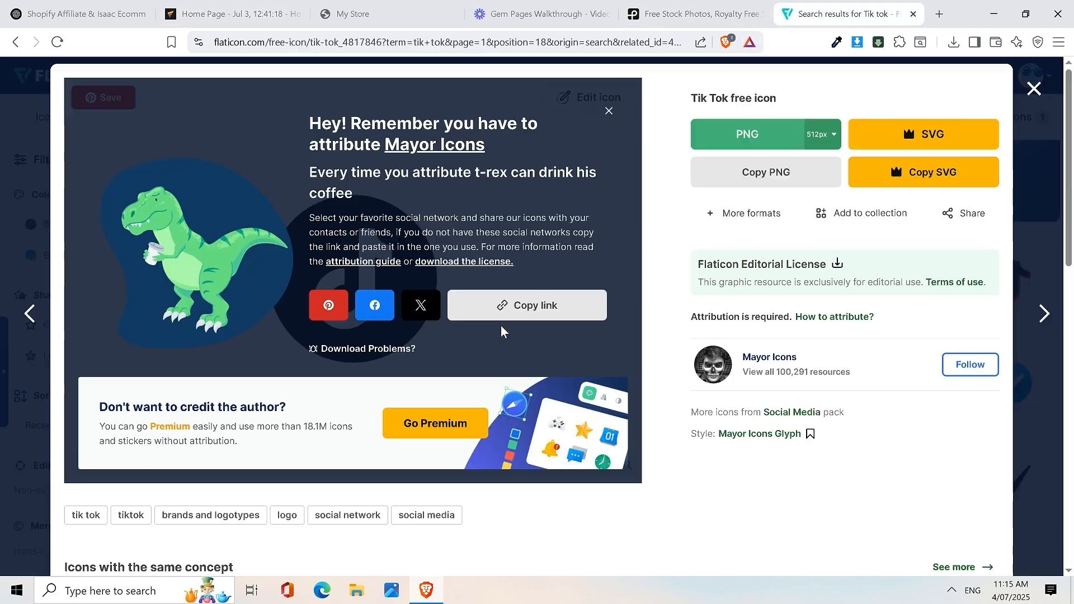
{"action": "left_click", "coordinate": [845, 13]}
{"action": "left_click", "coordinate": [1033, 88]}
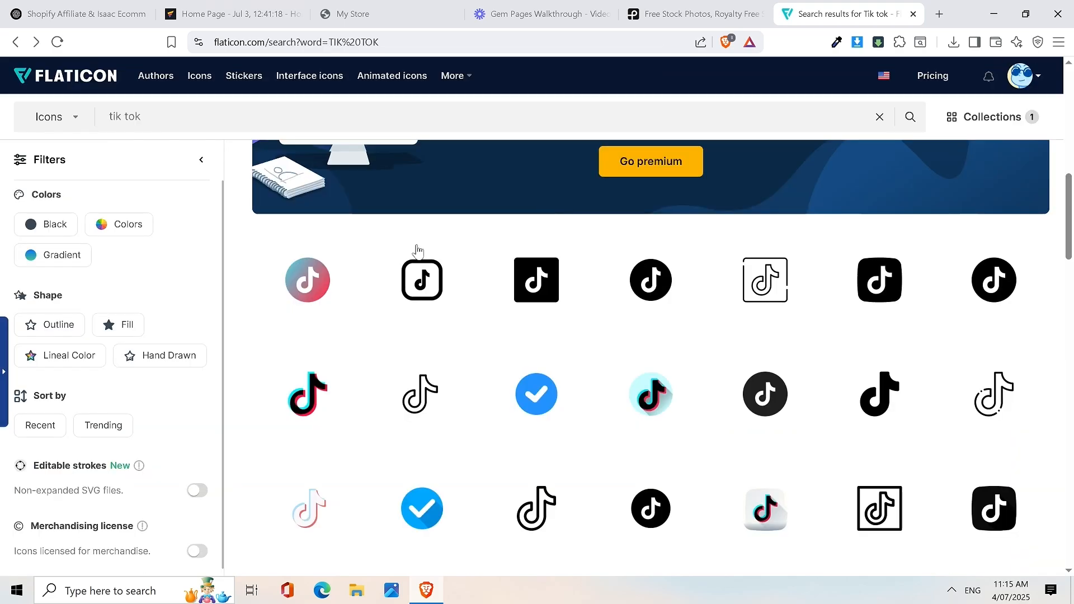
{"action": "scroll", "coordinate": [559, 279], "scroll_direction": "down", "scroll_amount": 3}
{"action": "scroll", "coordinate": [608, 310], "scroll_direction": "up", "scroll_amount": 5}
{"action": "left_click", "coordinate": [693, 10]}
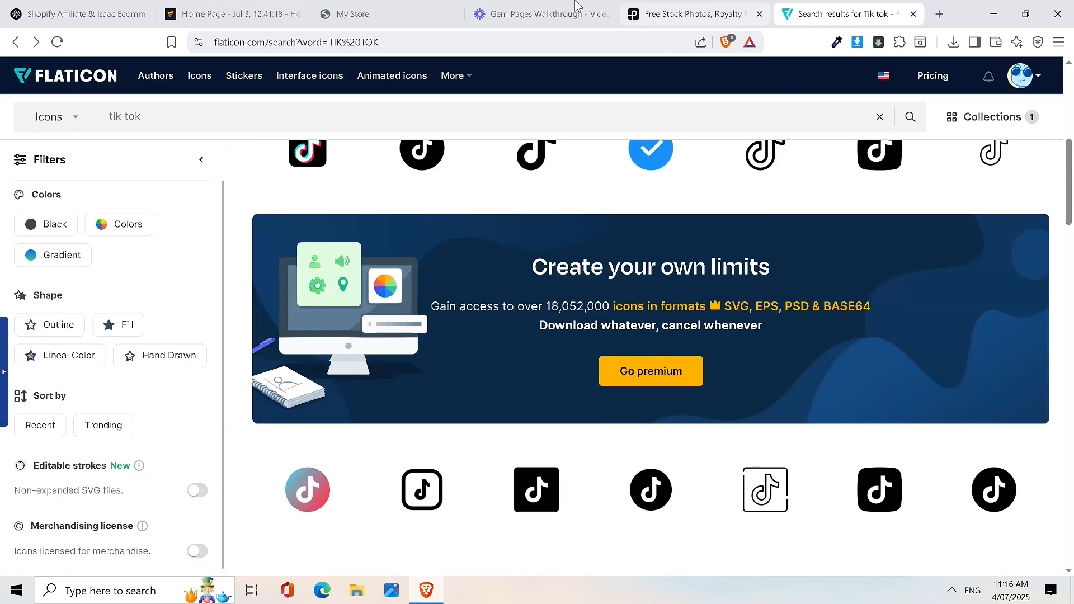
{"action": "left_click", "coordinate": [576, 7]}
{"action": "left_click", "coordinate": [394, 7]}
{"action": "left_click", "coordinate": [232, 14]}
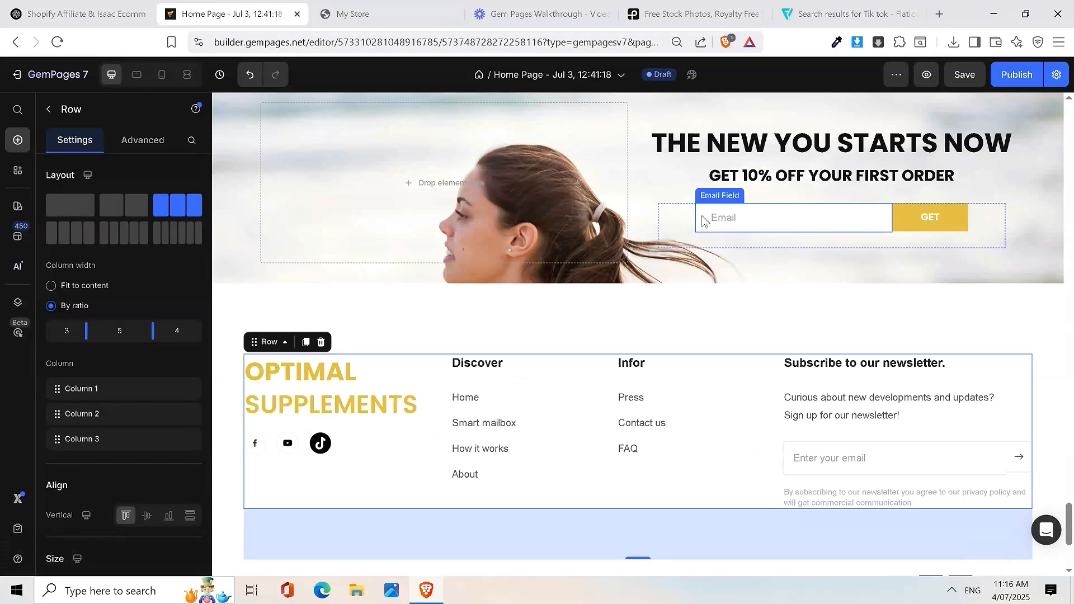
Step: Inspect the TikTok icon's source URL setting and compare the footer with the My Store reference
{"action": "left_click", "coordinate": [320, 443]}
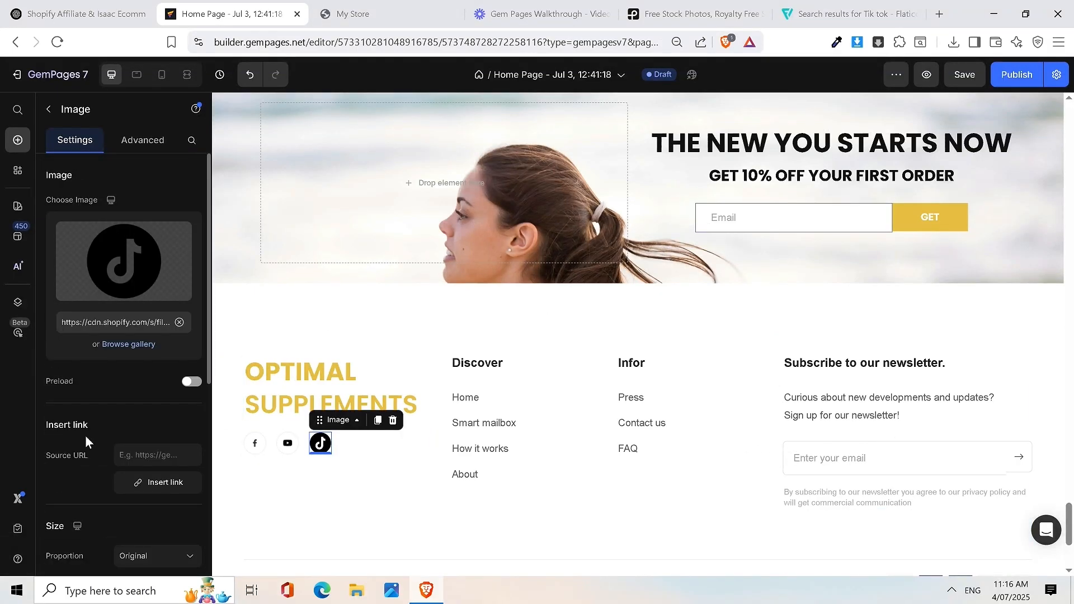
{"action": "left_click", "coordinate": [127, 454]}
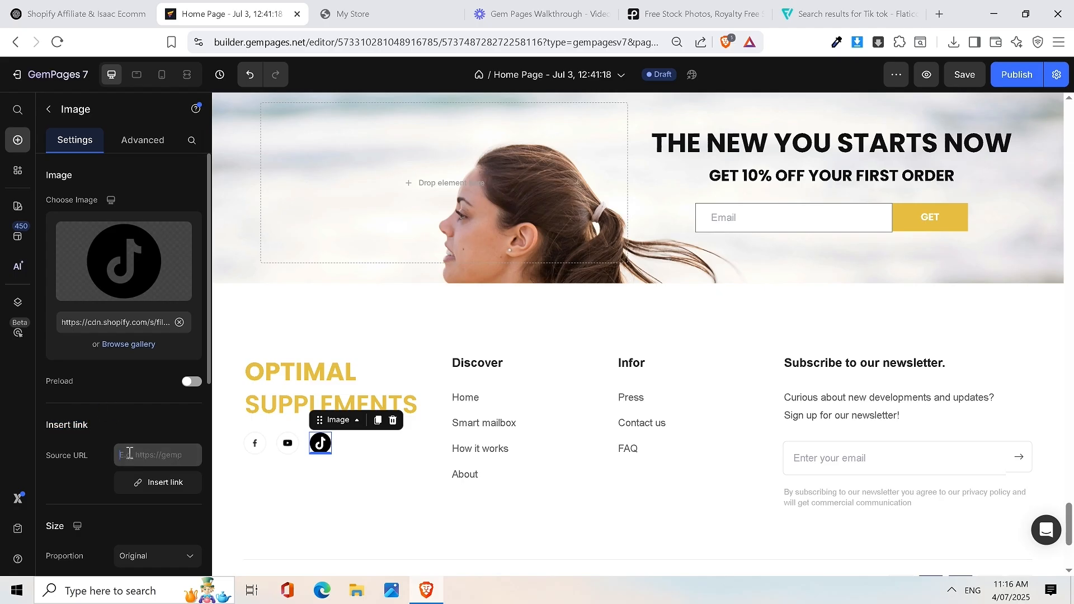
{"action": "left_click", "coordinate": [377, 363]}
{"action": "left_click", "coordinate": [390, 7]}
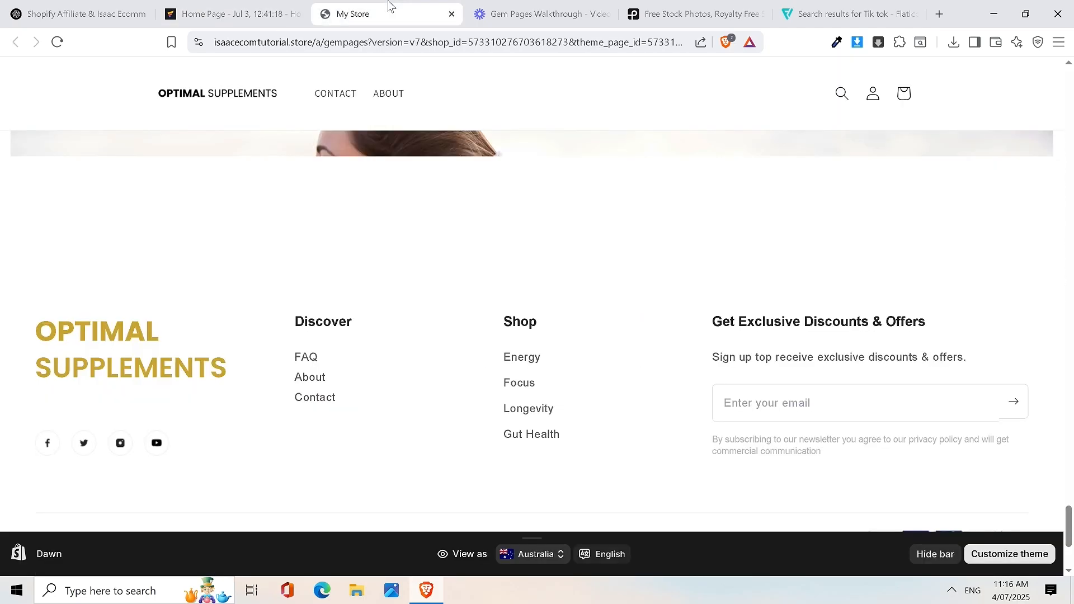
{"action": "left_click", "coordinate": [223, 6]}
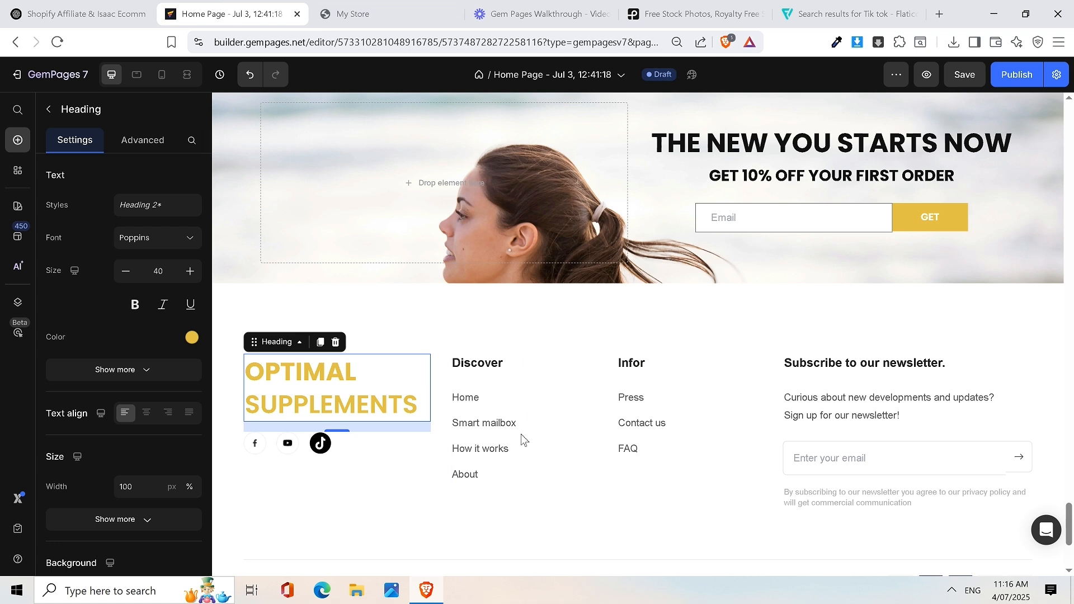
Step: Delete the About link from the footer's Discover column and rename its Home link to FAQ, following the My Store reference
{"action": "left_click", "coordinate": [490, 474]}
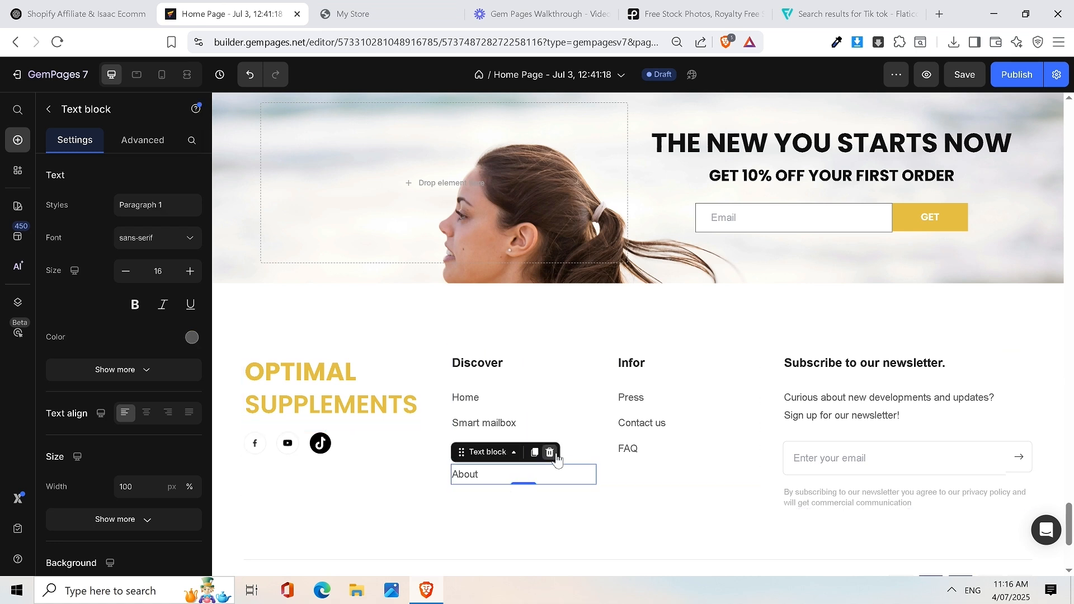
{"action": "left_click", "coordinate": [549, 452]}
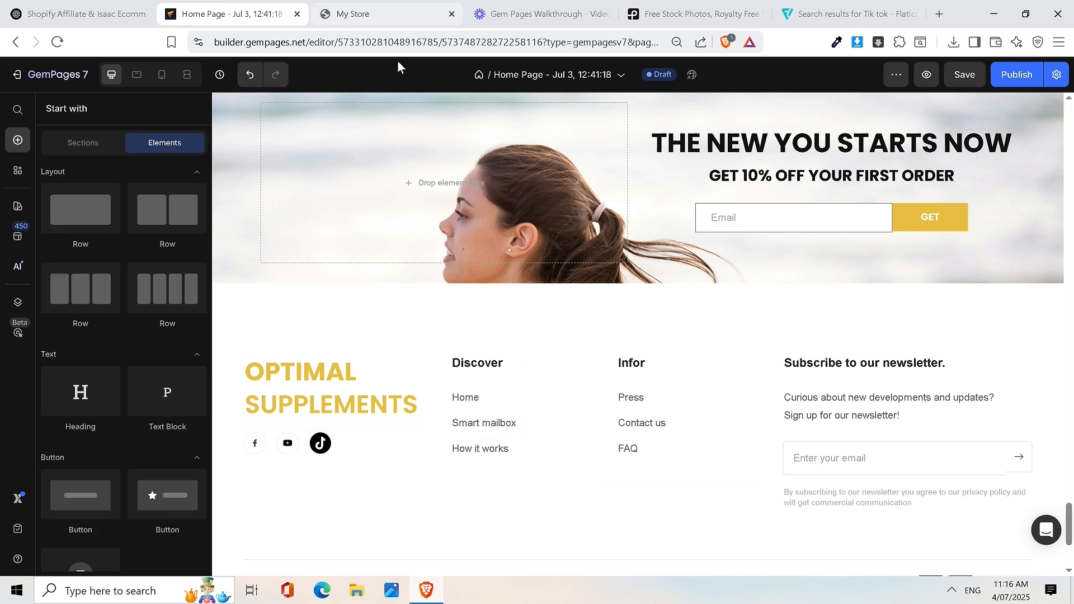
{"action": "left_click", "coordinate": [386, 13]}
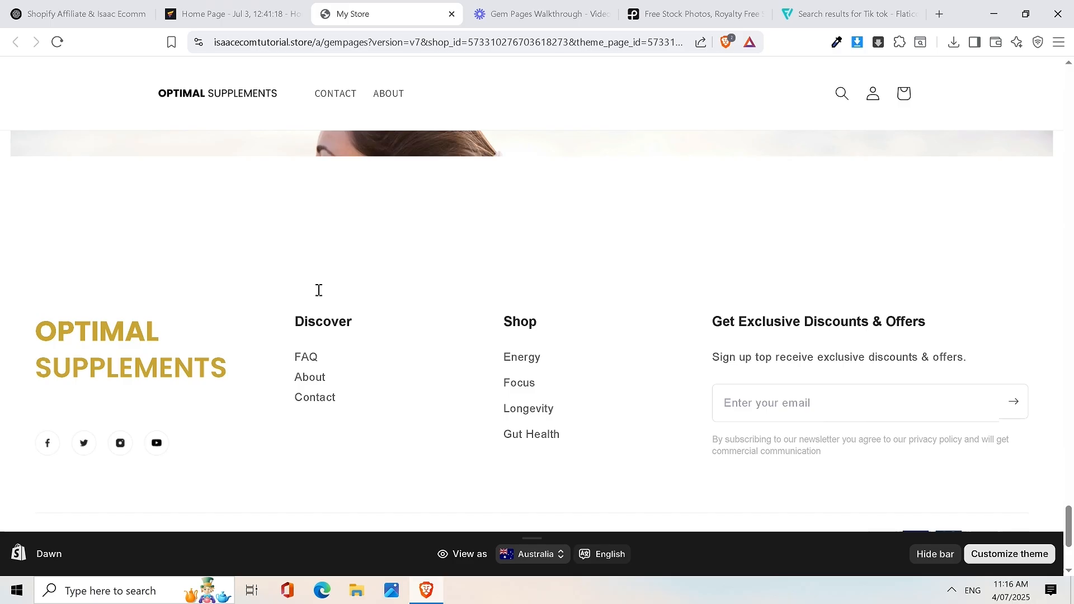
{"action": "left_click", "coordinate": [235, 14]}
{"action": "double_click", "coordinate": [504, 398]}
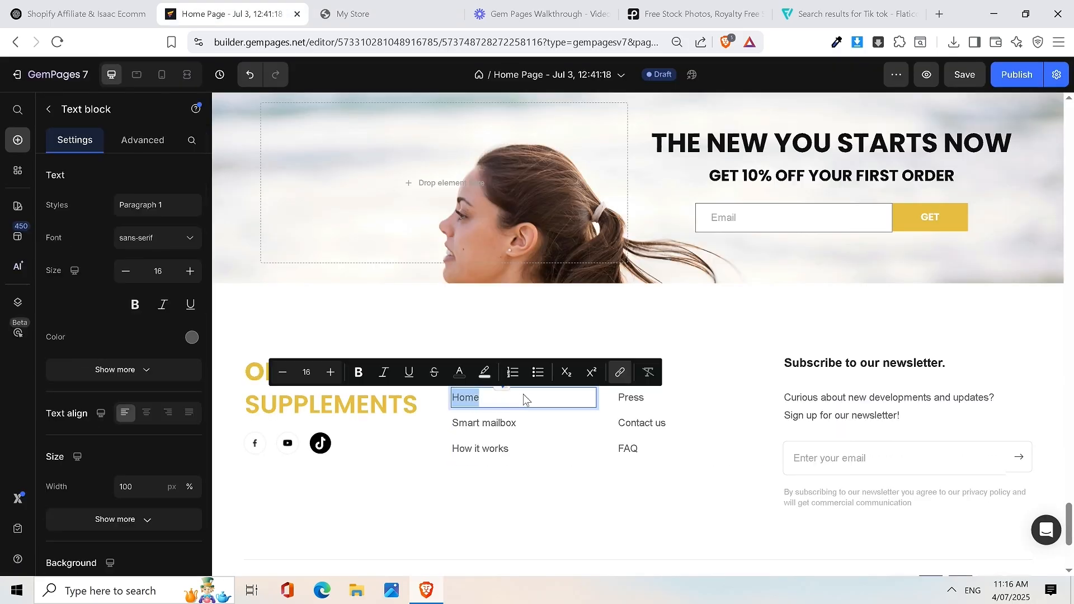
{"action": "key", "text": "BackSpace"}
{"action": "type", "text": "FAW"}
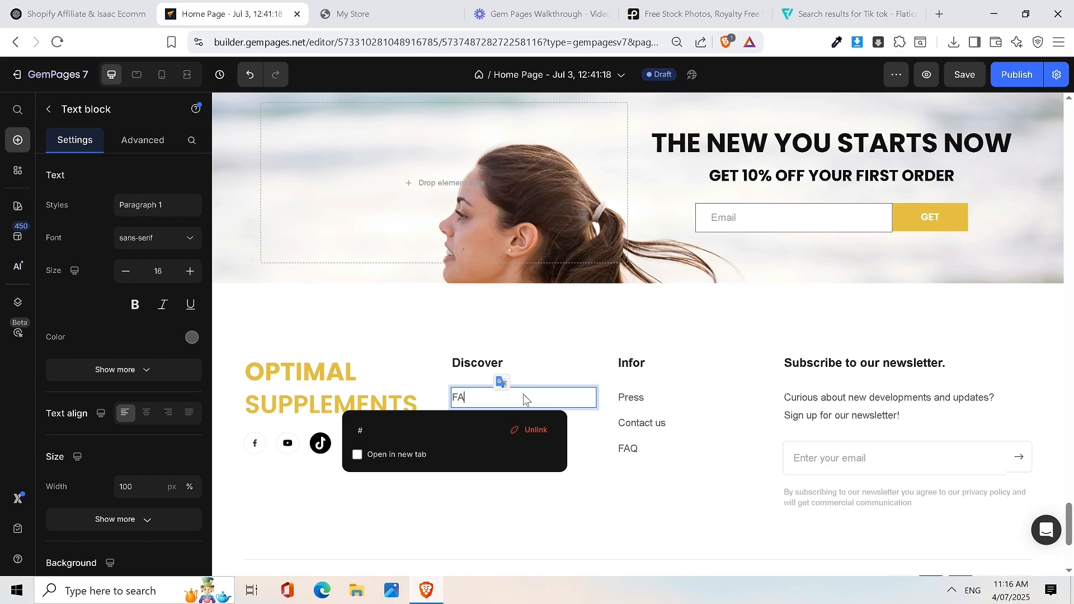
Step: Replace the Smart mailbox link in the Discover column with About, checking the My Store reference
{"action": "left_click", "coordinate": [565, 422]}
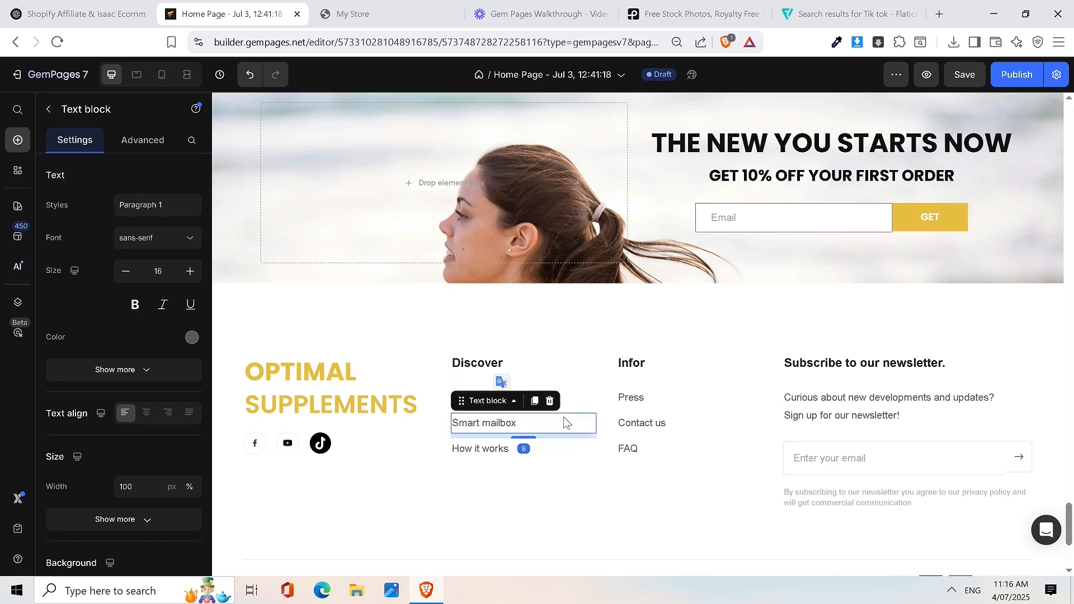
{"action": "double_click", "coordinate": [522, 431]}
{"action": "left_click", "coordinate": [336, 6]}
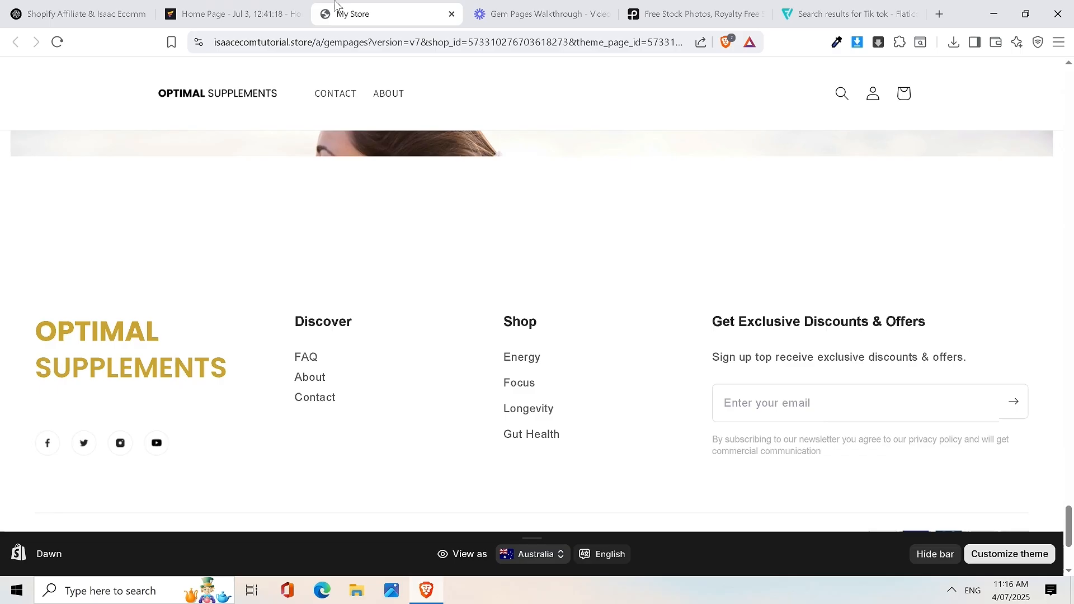
{"action": "left_click", "coordinate": [250, 12]}
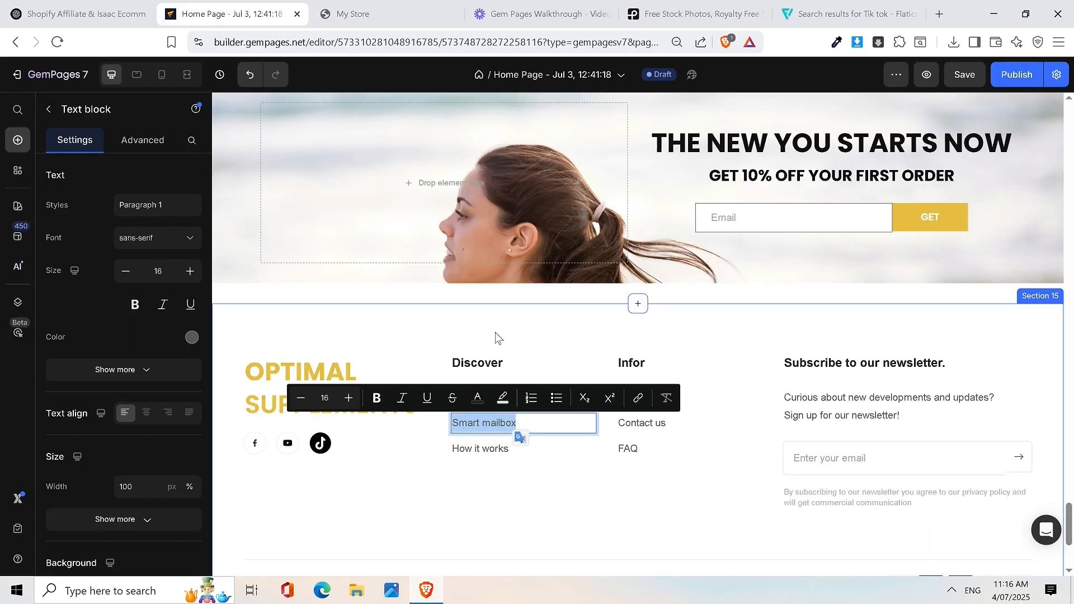
{"action": "type", "text": "About"}
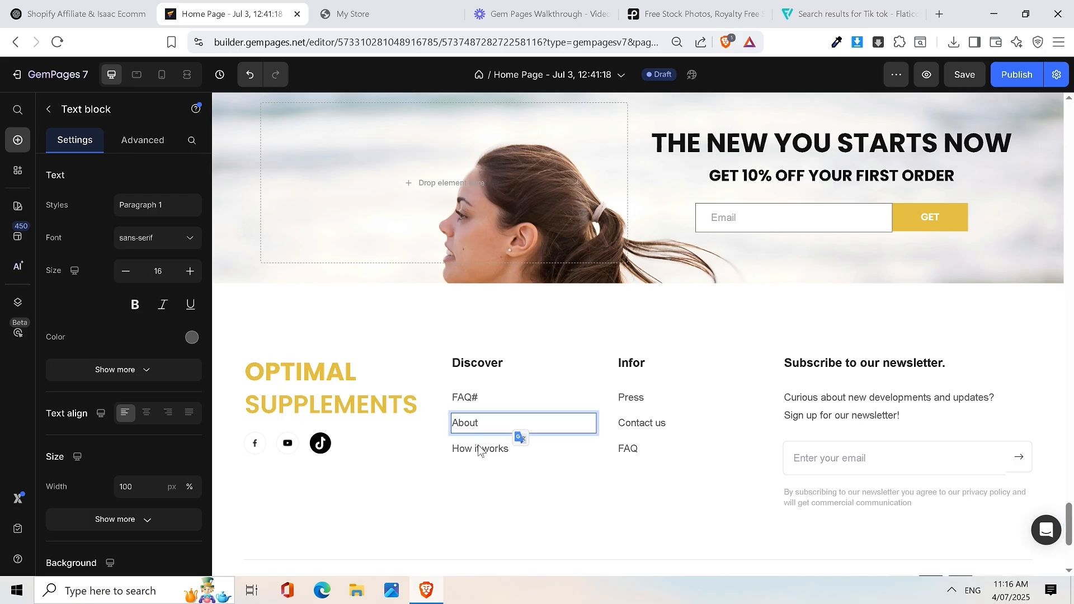
Step: Replace the How it works link in the Discover column with Contact, as in the My Store reference
{"action": "left_click", "coordinate": [478, 449]}
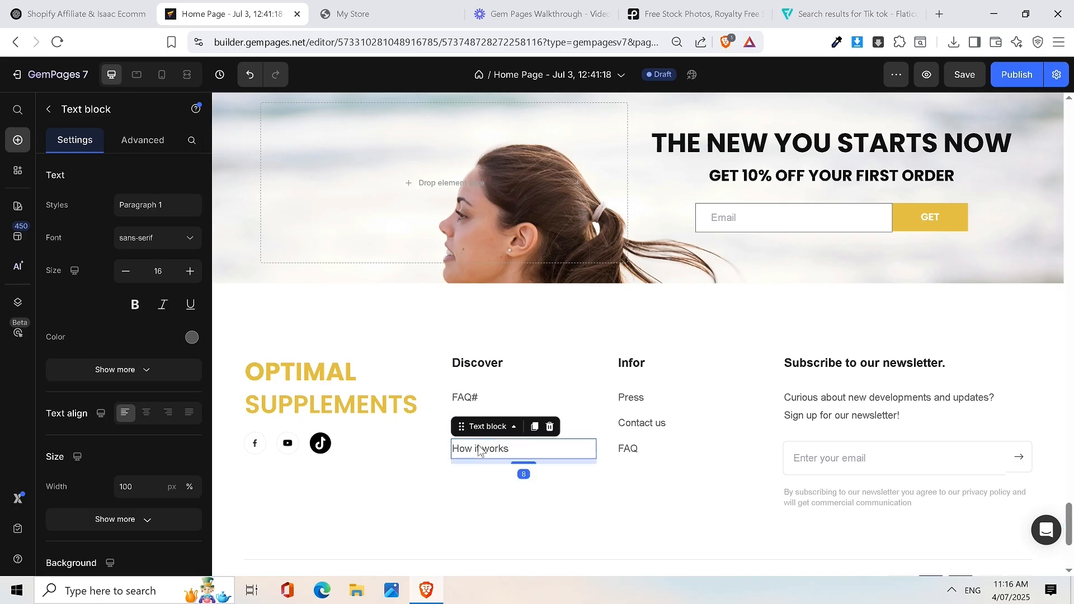
{"action": "left_click", "coordinate": [479, 451]}
{"action": "triple_click", "coordinate": [479, 450]}
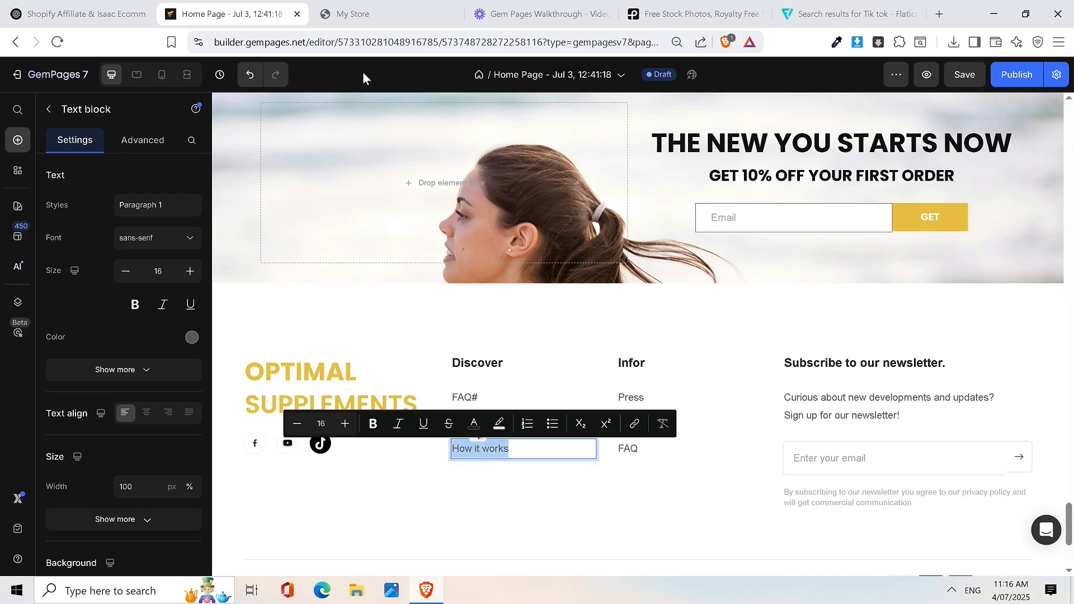
{"action": "left_click", "coordinate": [358, 13]}
{"action": "left_click", "coordinate": [280, 5]}
{"action": "type", "text": "Contact"}
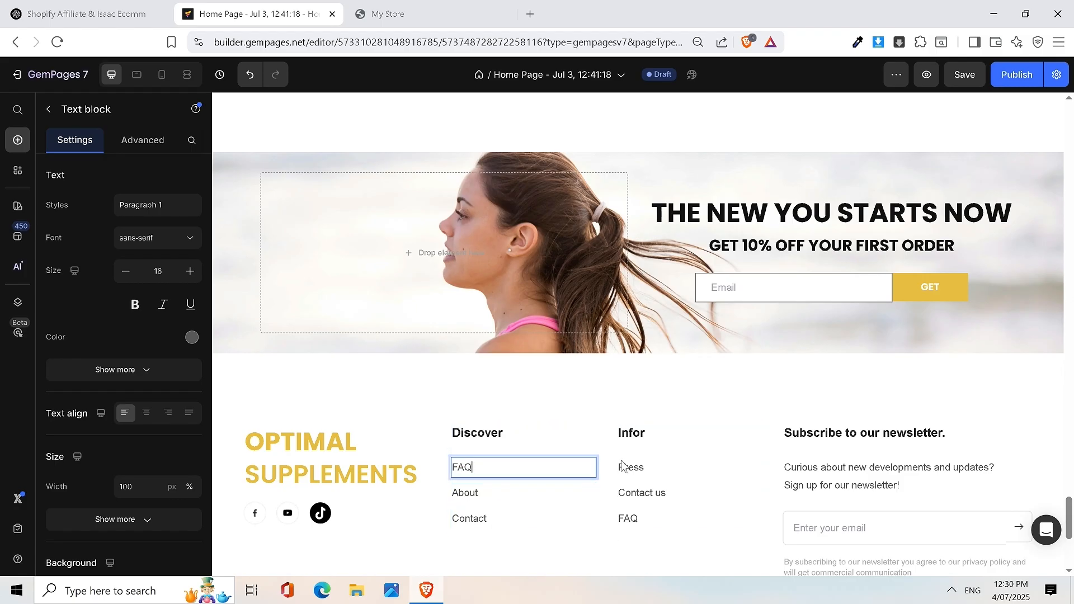
Step: Compare the footer with the My Store reference and rename the Infor column heading to Shop
{"action": "left_click", "coordinate": [415, 7]}
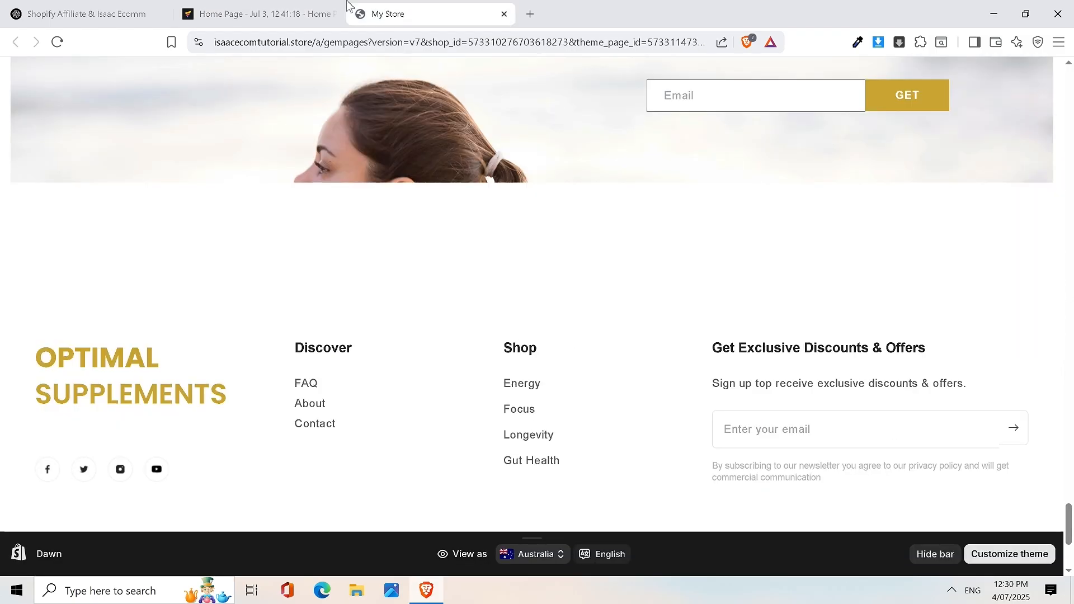
{"action": "left_click", "coordinate": [263, 12]}
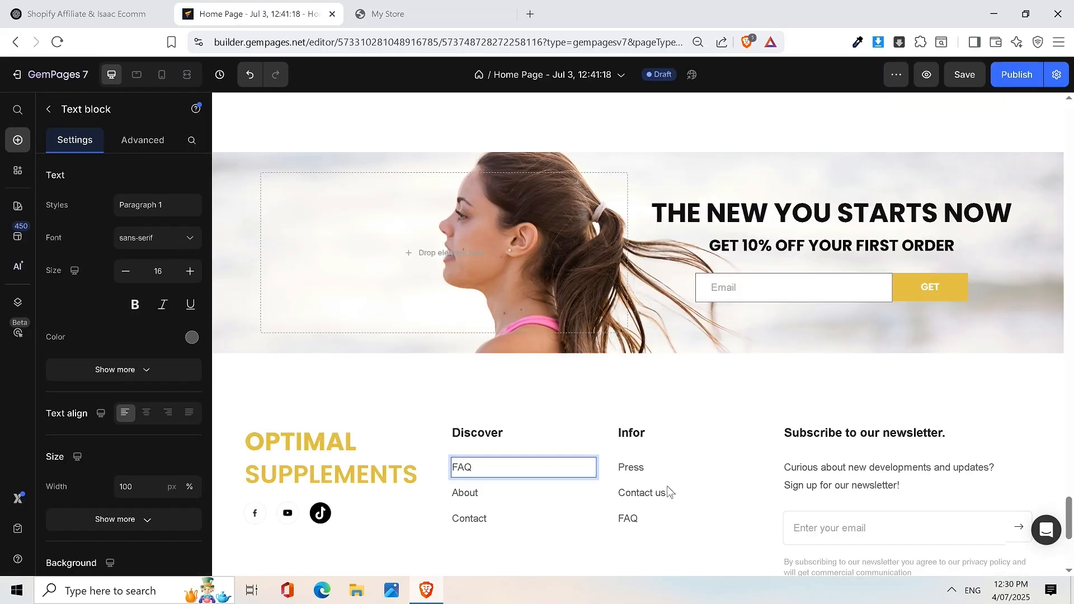
{"action": "left_click", "coordinate": [395, 21]}
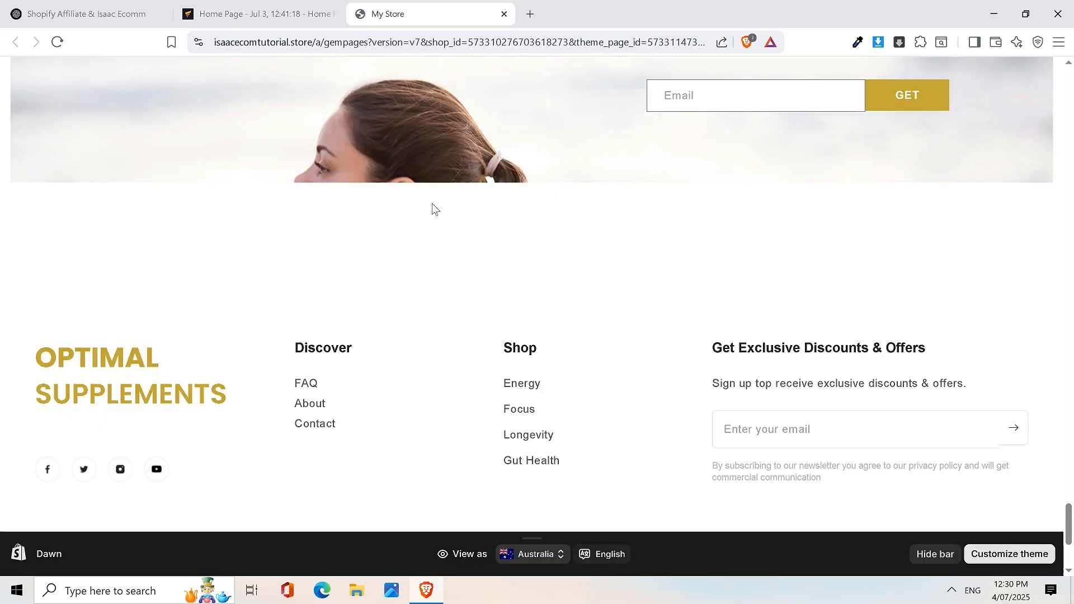
{"action": "left_click", "coordinate": [302, 13]}
{"action": "left_click", "coordinate": [643, 434]}
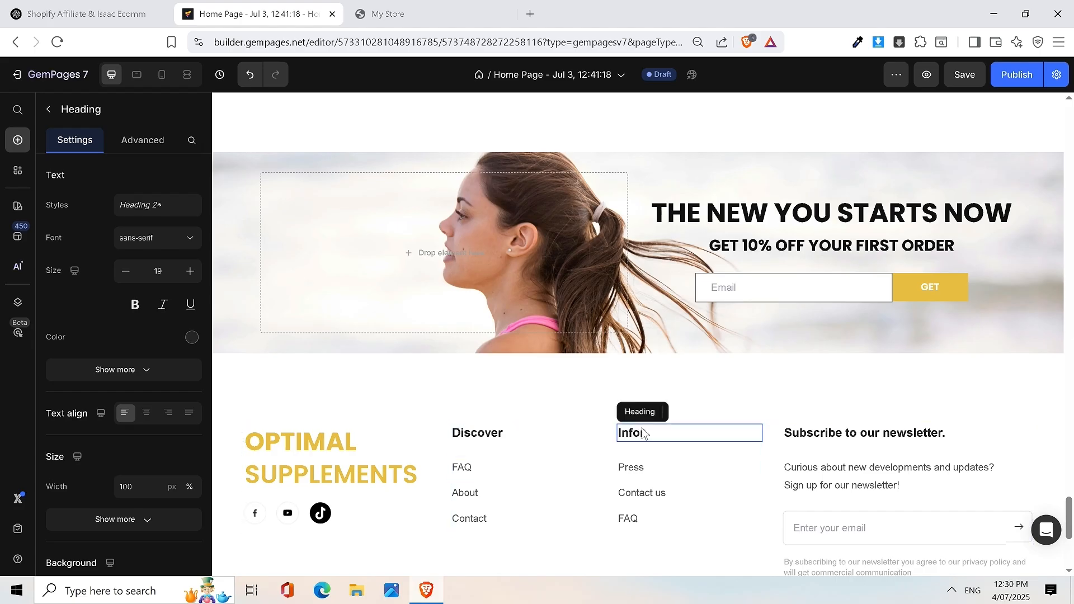
{"action": "double_click", "coordinate": [643, 434]}
{"action": "type", "text": "Shop"}
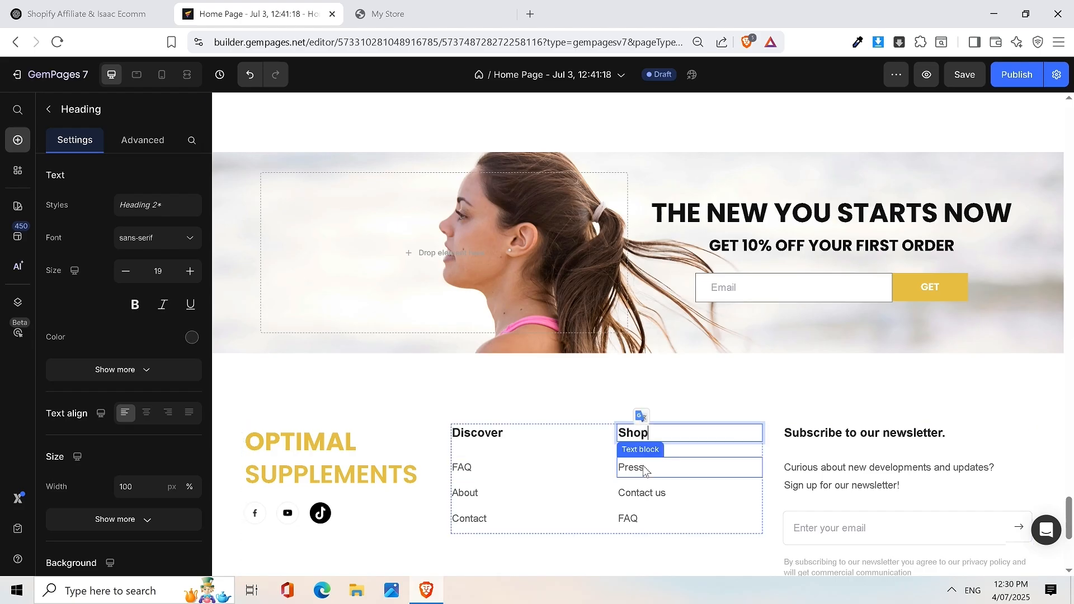
Step: Replace the Shop column's Press, Contact us and FAQ links with Energy, Focus and Longevity from the My Store reference
{"action": "left_click", "coordinate": [632, 467]}
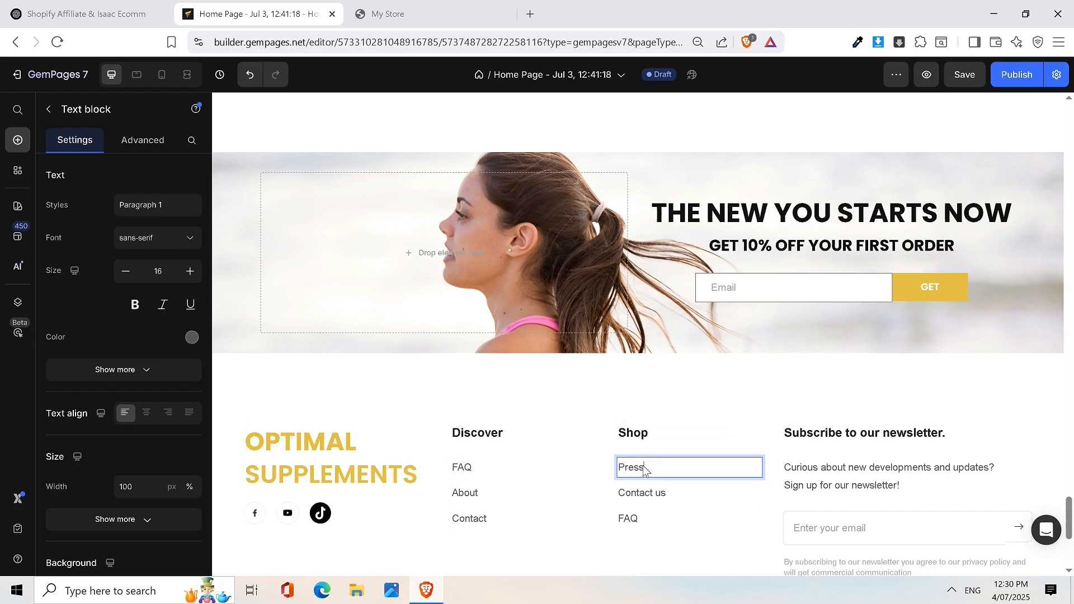
{"action": "left_click", "coordinate": [392, 13]}
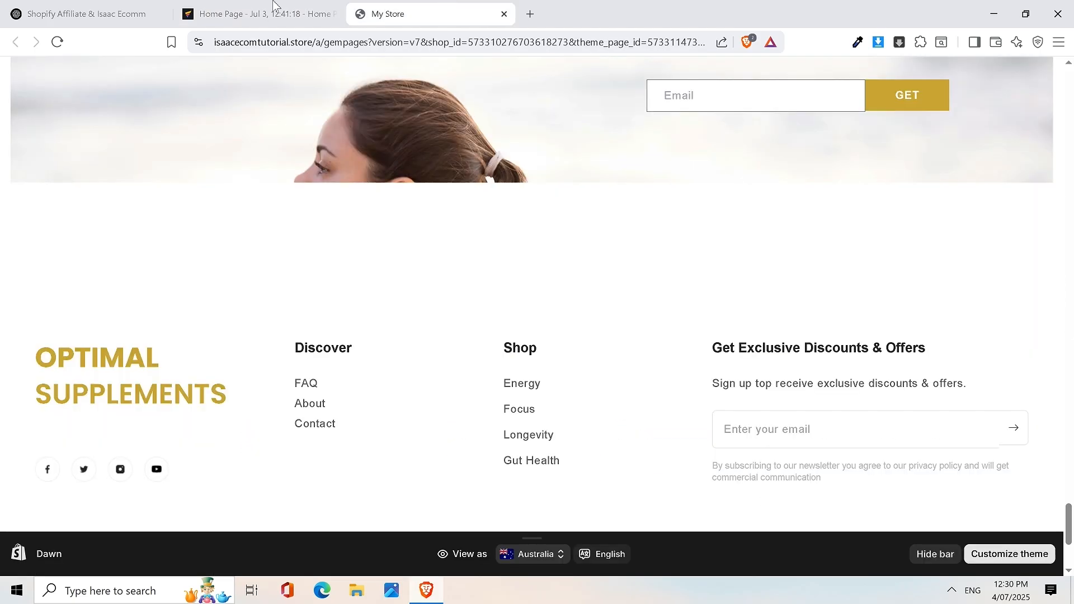
{"action": "left_click", "coordinate": [230, 6]}
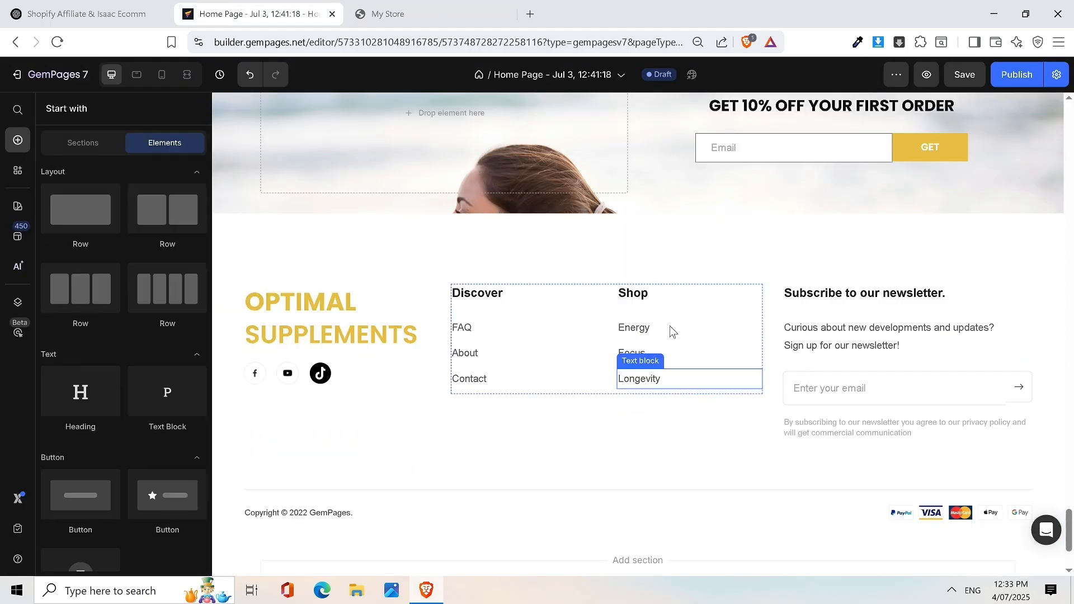
Step: Duplicate the Longevity text block in the Shop column and check the spacing of the Focus and FAQ blocks
{"action": "right_click", "coordinate": [679, 375]}
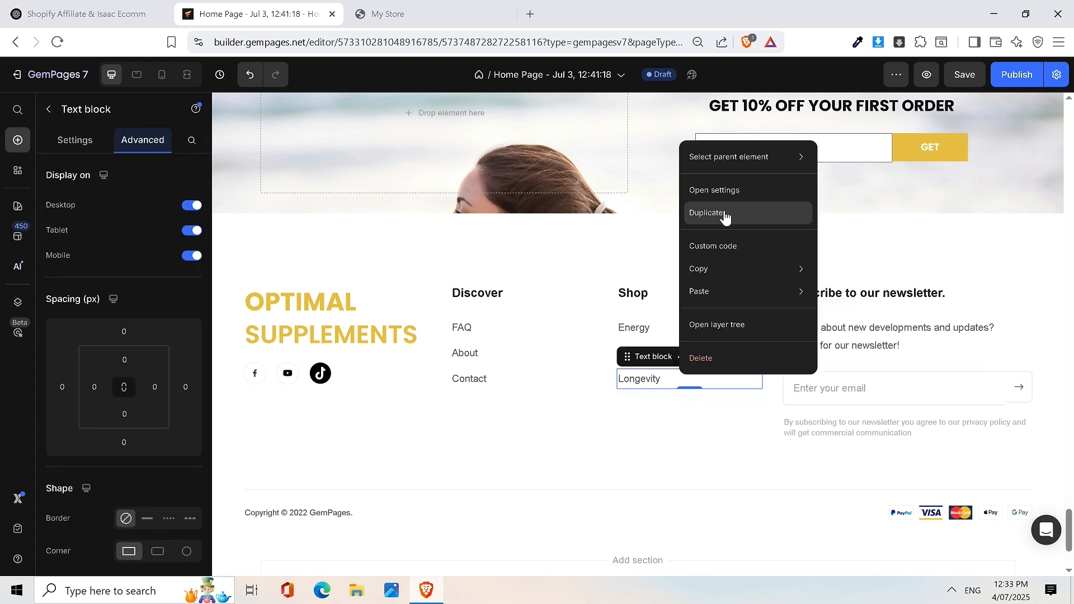
{"action": "left_click", "coordinate": [706, 213]}
{"action": "left_click", "coordinate": [678, 352]}
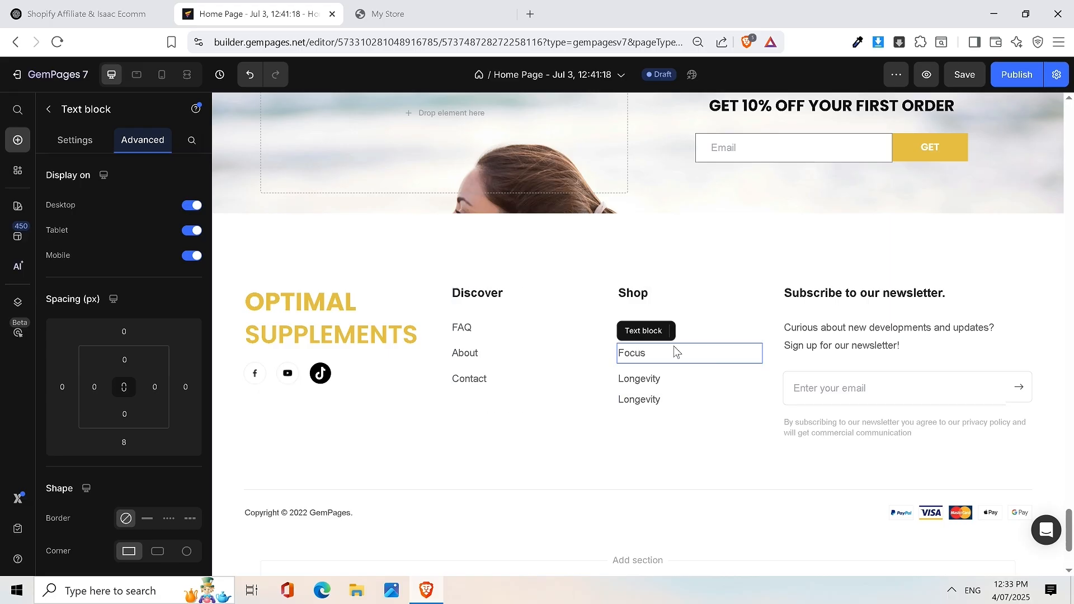
{"action": "left_click", "coordinate": [541, 334]}
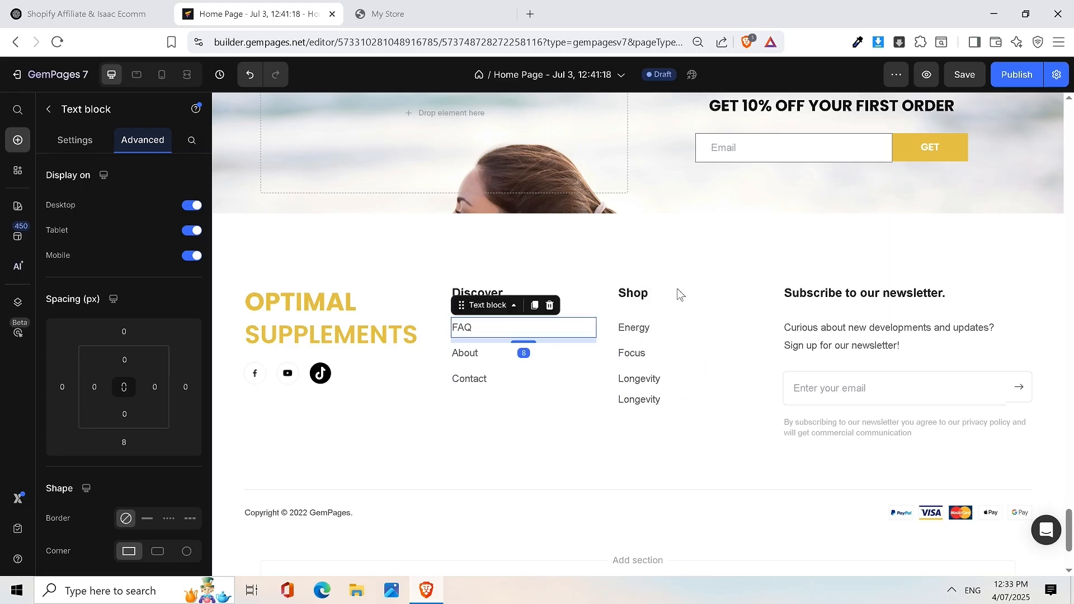
{"action": "left_click", "coordinate": [679, 294]}
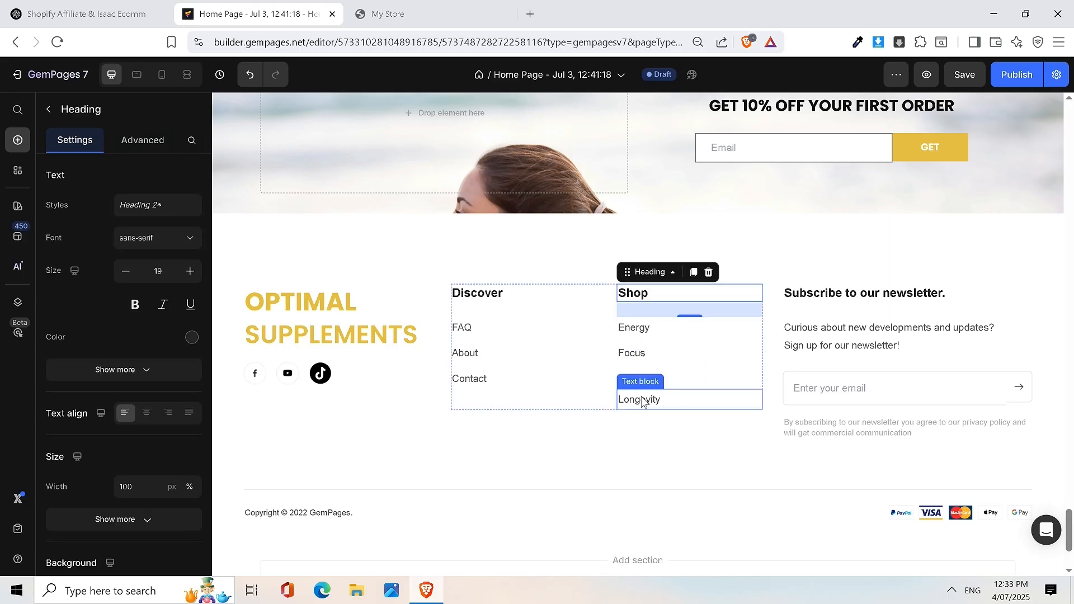
Step: Set the top padding of the duplicated Longevity text block to 10 px
{"action": "left_click", "coordinate": [657, 399]}
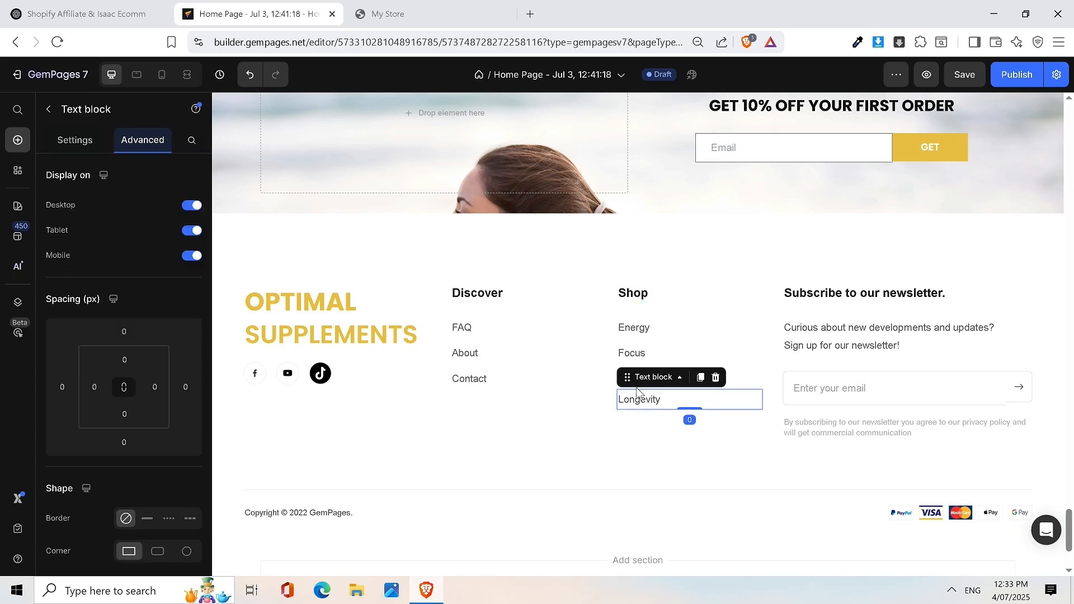
{"action": "left_click", "coordinate": [124, 361]}
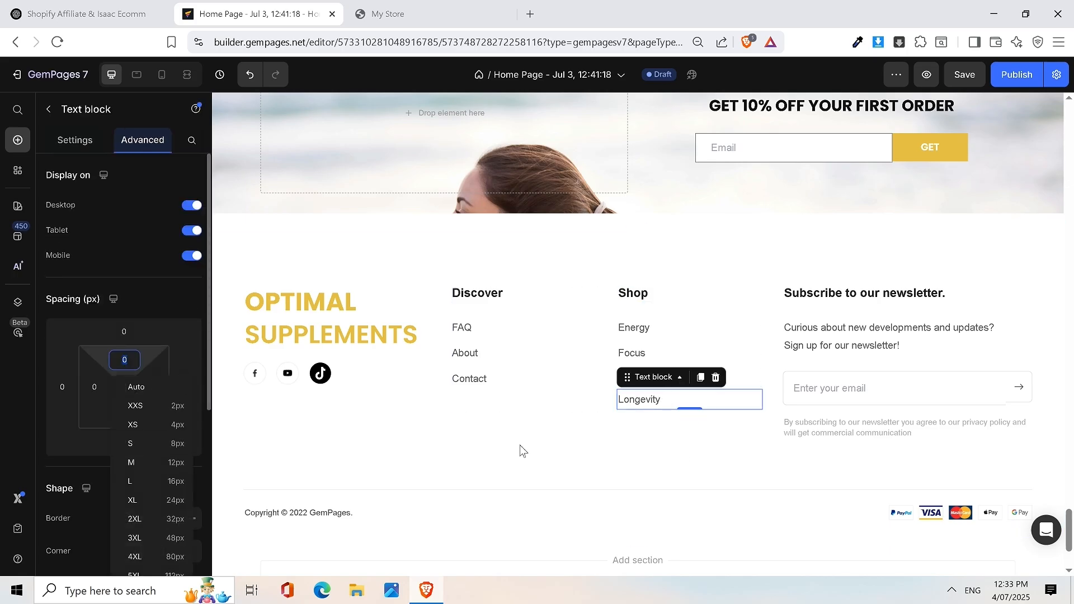
{"action": "left_click", "coordinate": [703, 401]}
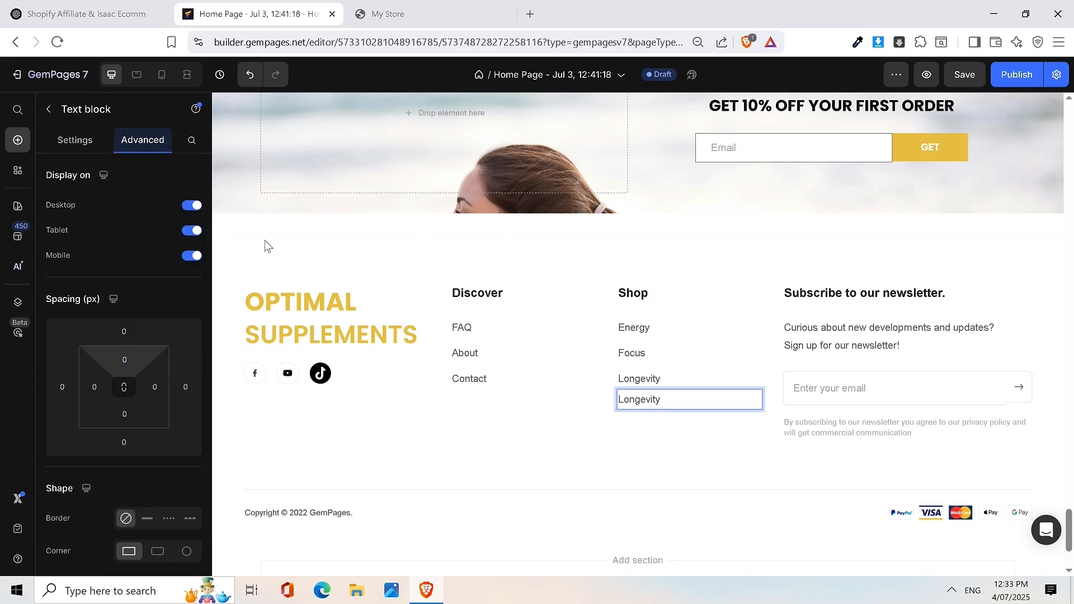
{"action": "left_click", "coordinate": [75, 141]}
{"action": "left_click", "coordinate": [140, 143]}
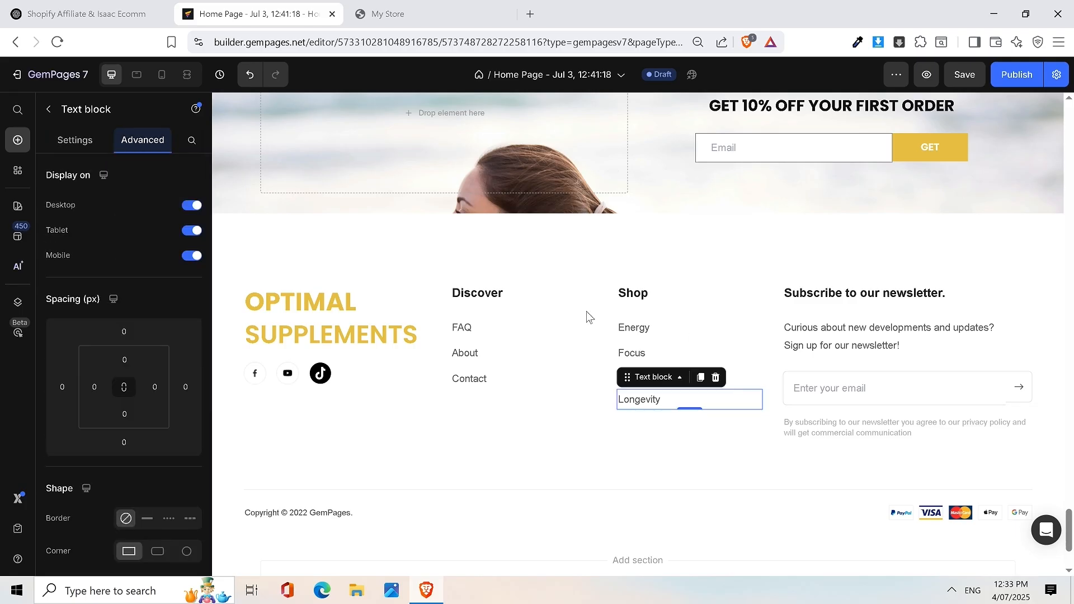
{"action": "left_click", "coordinate": [723, 407]}
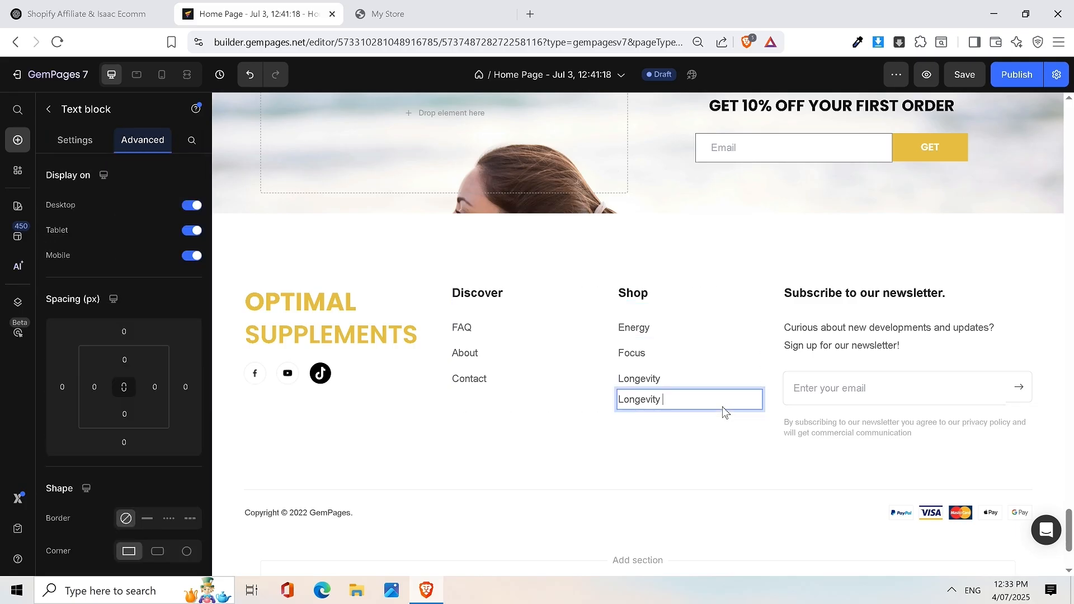
{"action": "left_click", "coordinate": [84, 143]}
{"action": "left_click", "coordinate": [132, 142]}
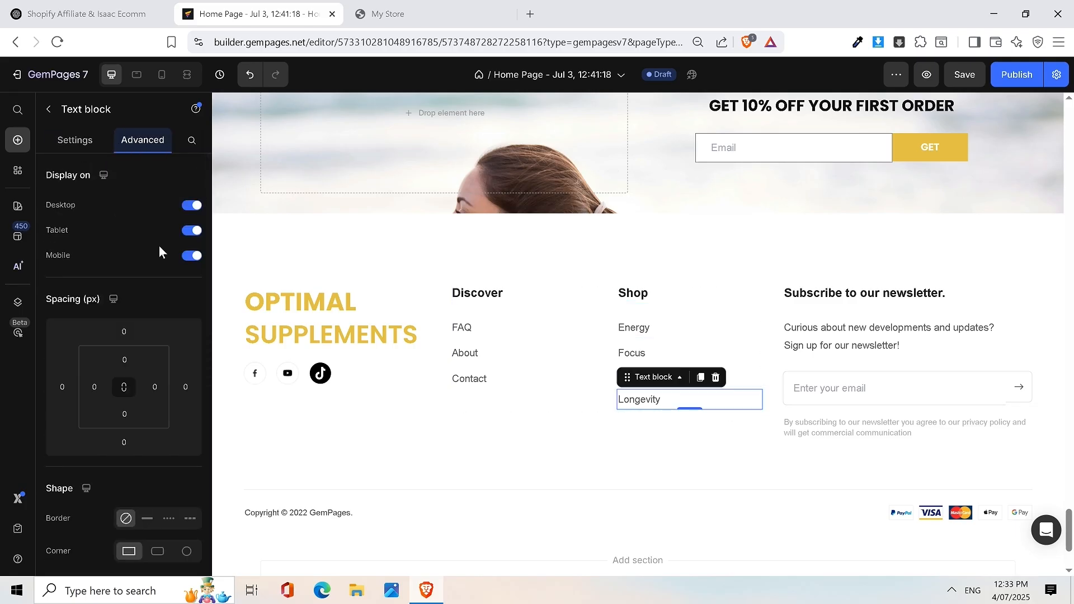
{"action": "left_click", "coordinate": [126, 360]}
{"action": "type", "text": "10"}
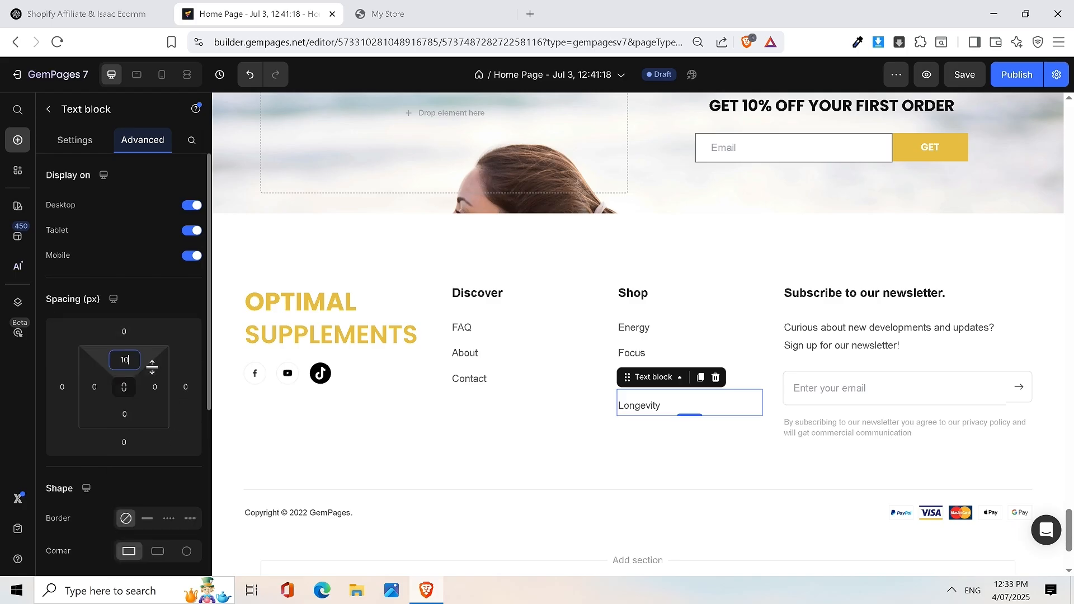
{"action": "left_click", "coordinate": [660, 425]}
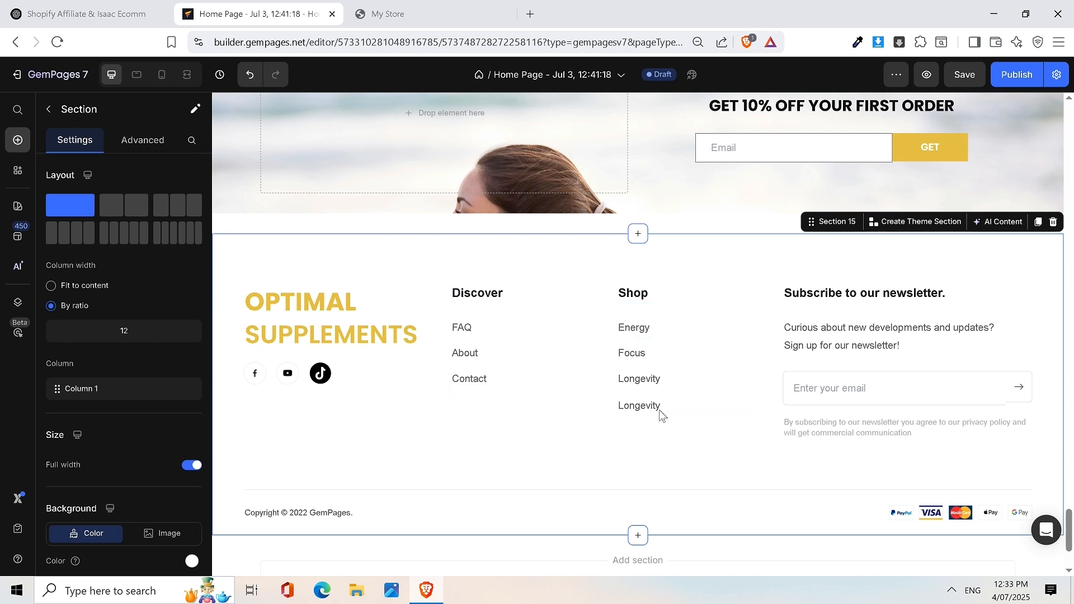
Step: Change the duplicated Longevity link's text to Gut Health
{"action": "double_click", "coordinate": [658, 411]}
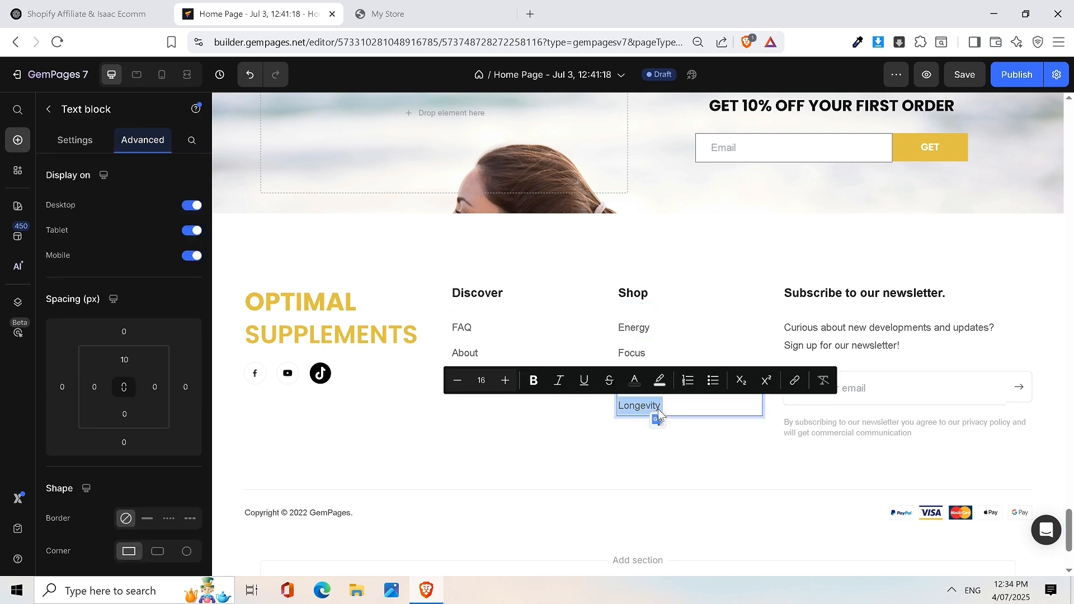
{"action": "type", "text": "Gut"}
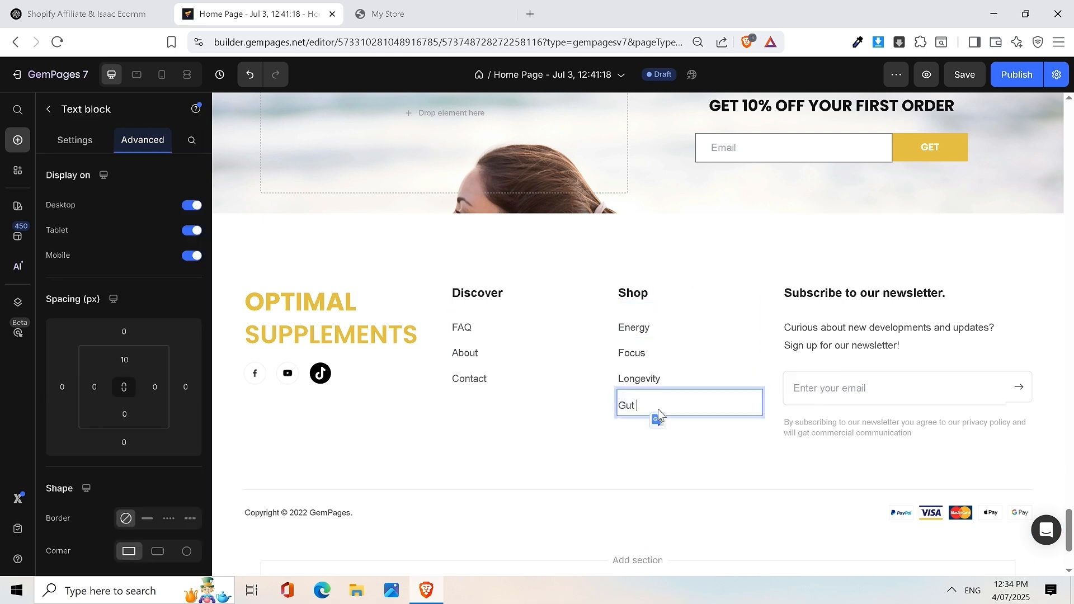
{"action": "type", "text": " Health"}
{"action": "left_click", "coordinate": [750, 270]}
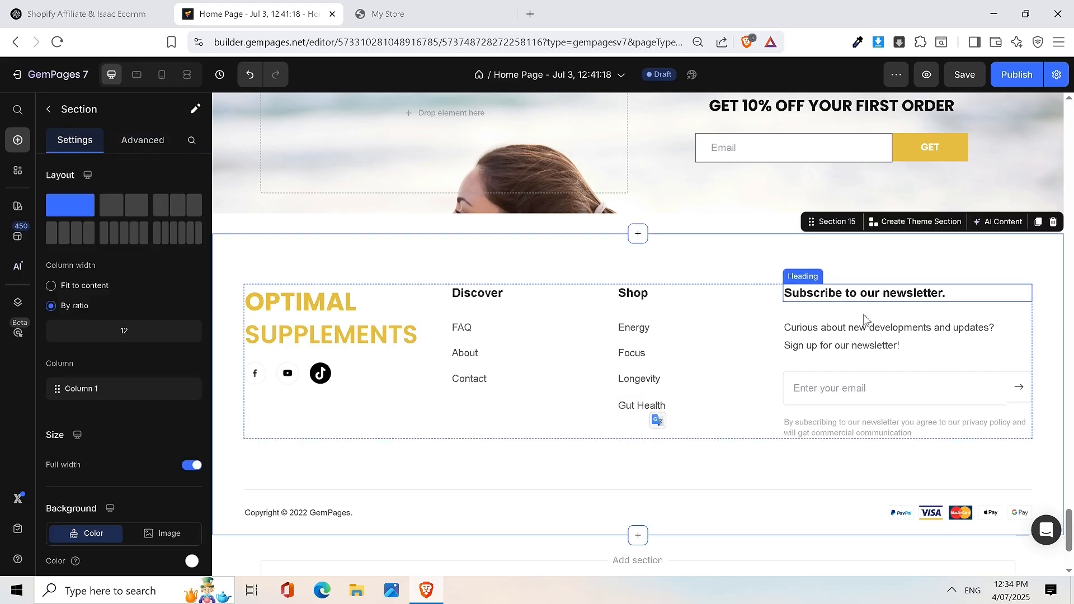
Step: Replace the footer's newsletter heading with "Get Exclusive Discounts & Offers", copied from the My Store reference page
{"action": "left_click", "coordinate": [428, 17]}
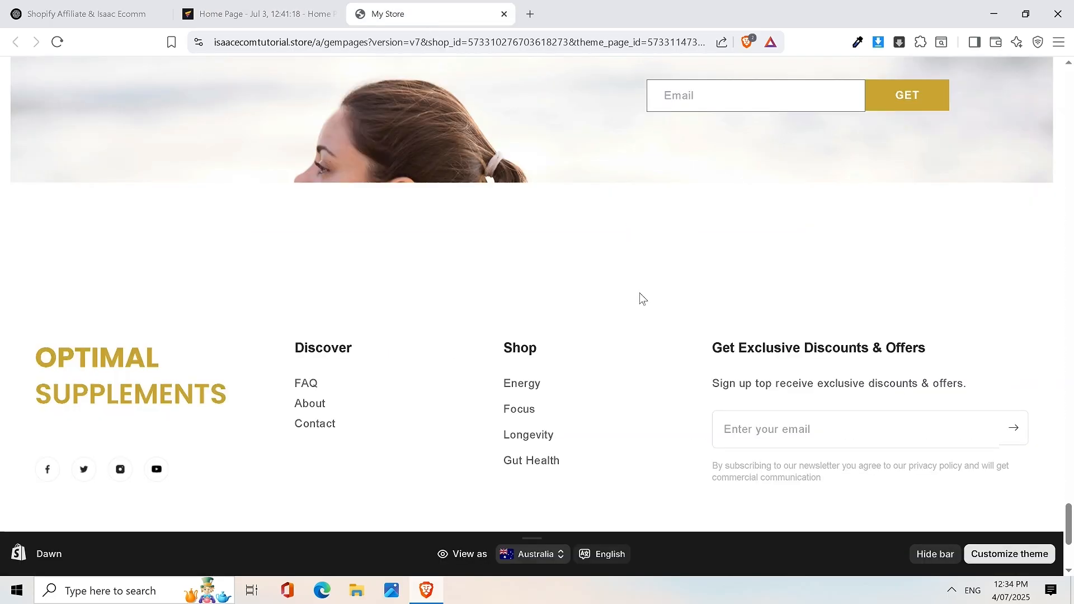
{"action": "left_click_drag", "start_coordinate": [711, 350], "coordinate": [1013, 364]}
{"action": "key", "text": "ctrl+c"}
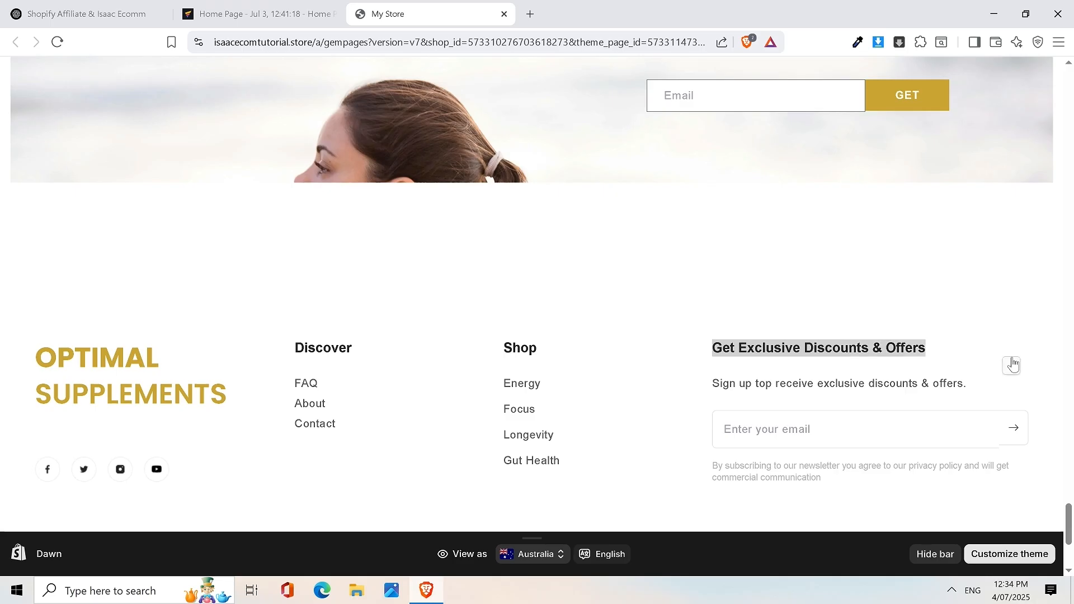
{"action": "left_click", "coordinate": [299, 7]}
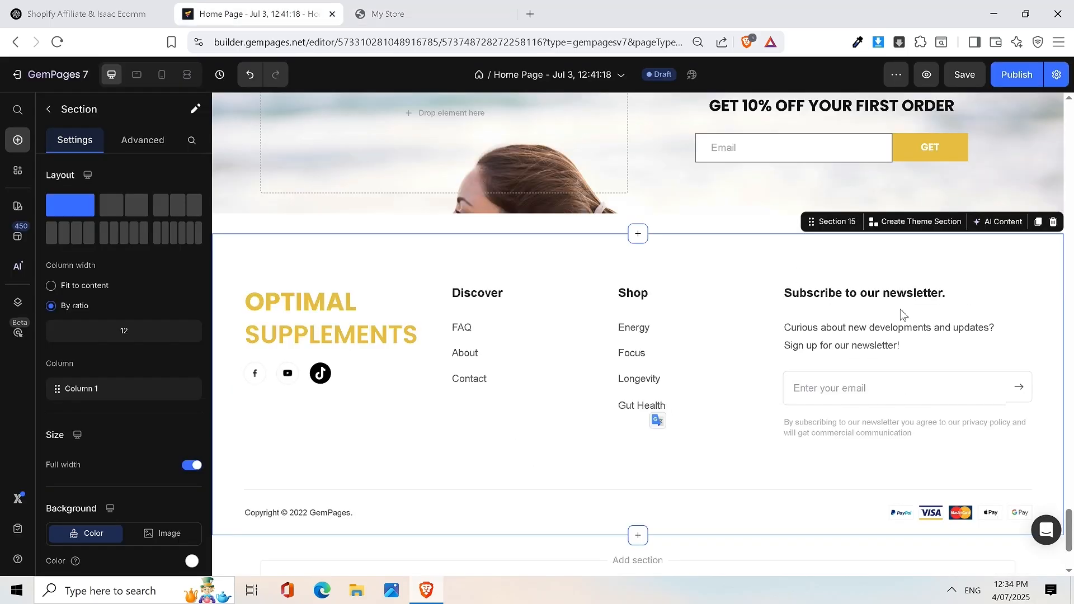
{"action": "double_click", "coordinate": [865, 297]}
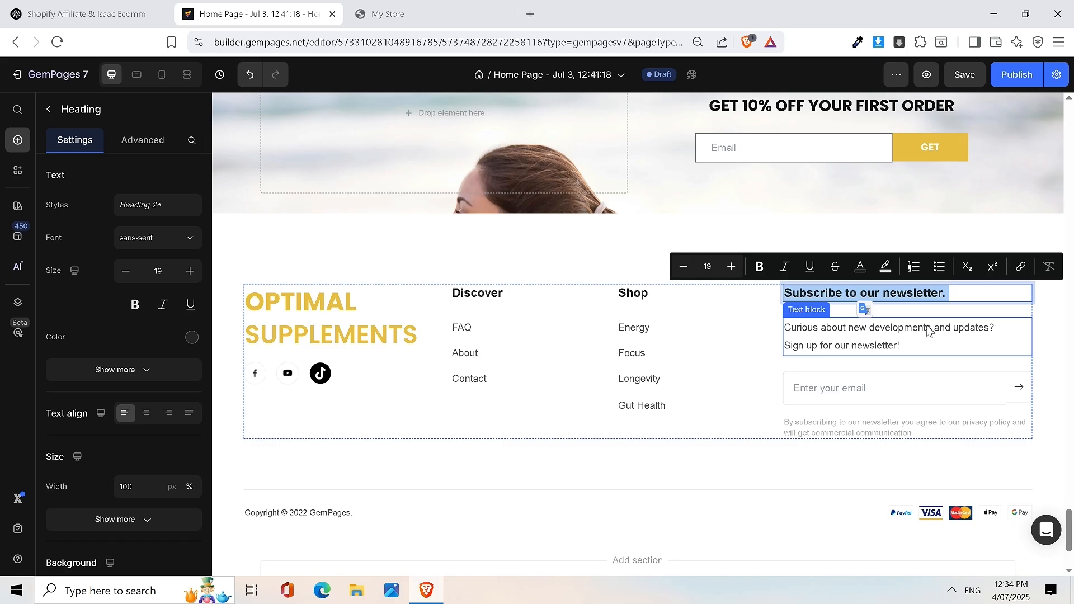
{"action": "key", "text": "ctrl+Tab"}
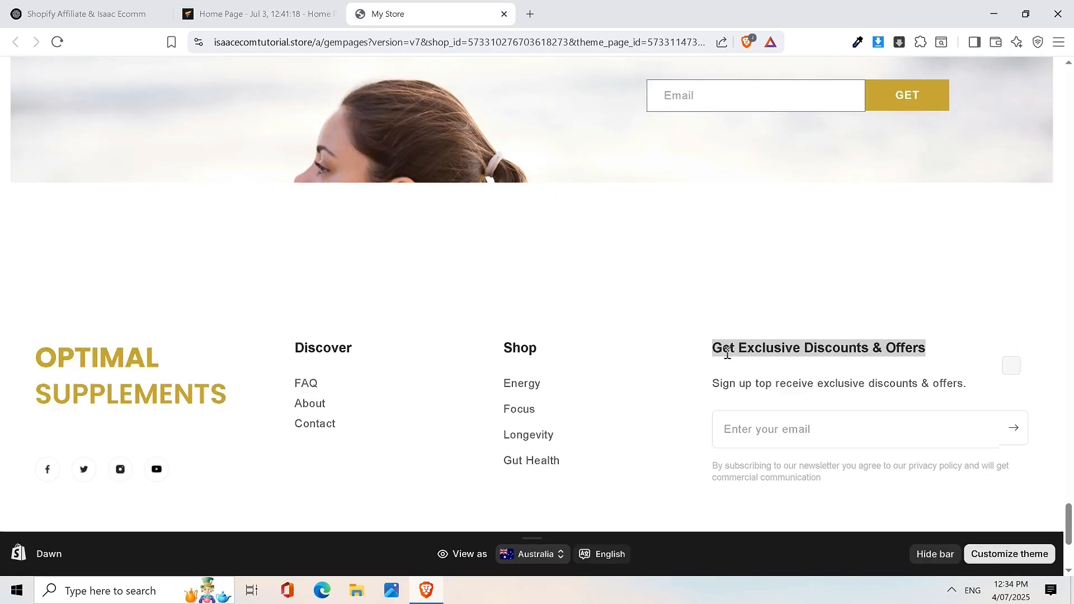
{"action": "left_click", "coordinate": [176, 15]}
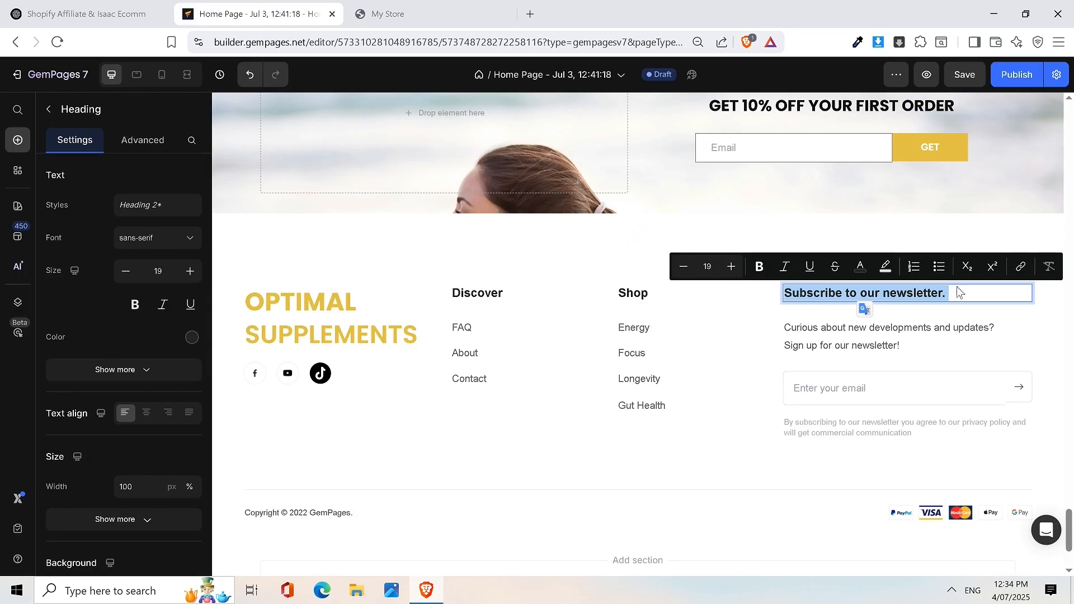
{"action": "key", "text": "ctrl+v"}
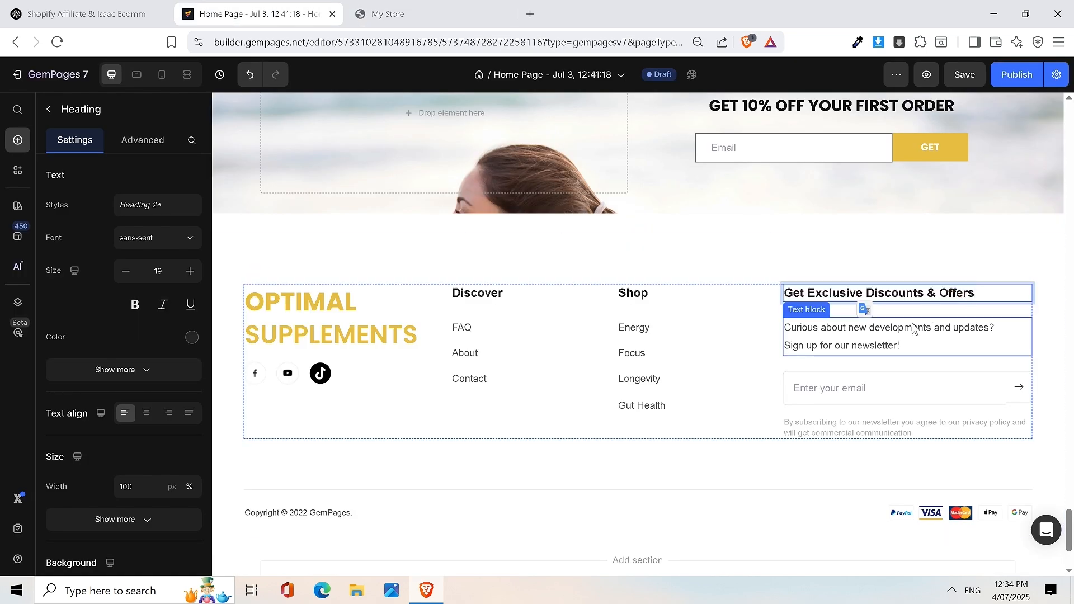
Step: Replace the newsletter description with "Sign up top receive exclusive discounts & offers." from the My Store reference and save the page
{"action": "left_click", "coordinate": [428, 13]}
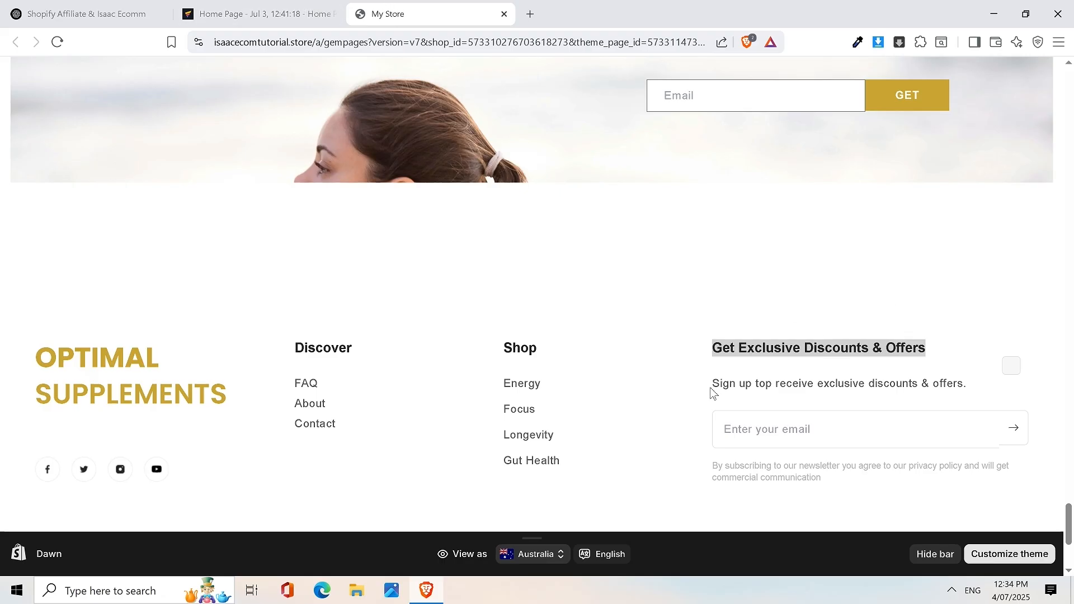
{"action": "left_click_drag", "start_coordinate": [708, 389], "coordinate": [965, 386]}
{"action": "key", "text": "ctrl+c"}
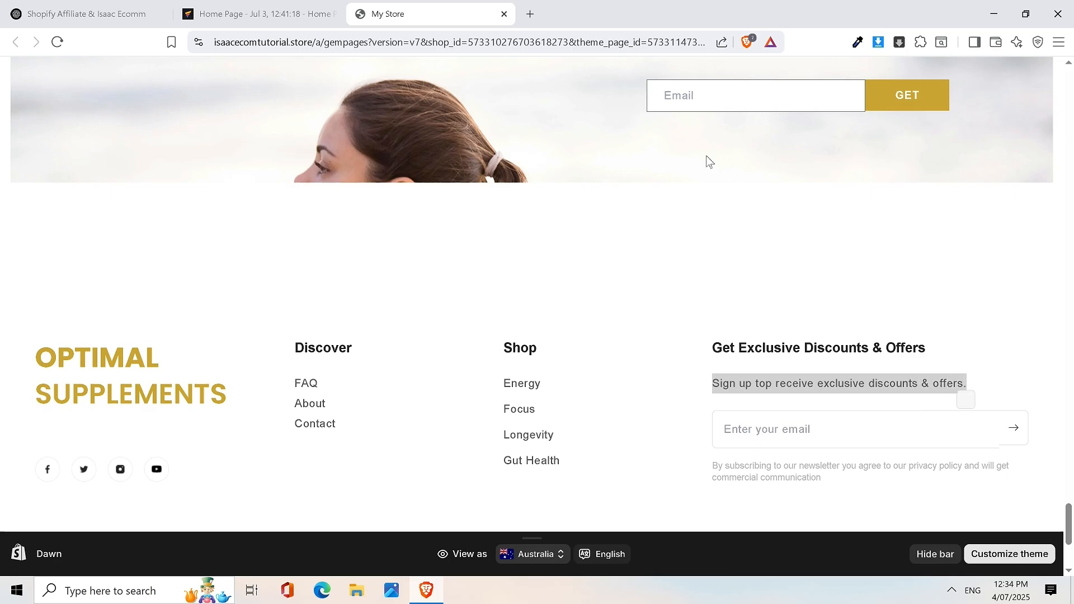
{"action": "left_click", "coordinate": [300, 2]}
{"action": "triple_click", "coordinate": [841, 334]}
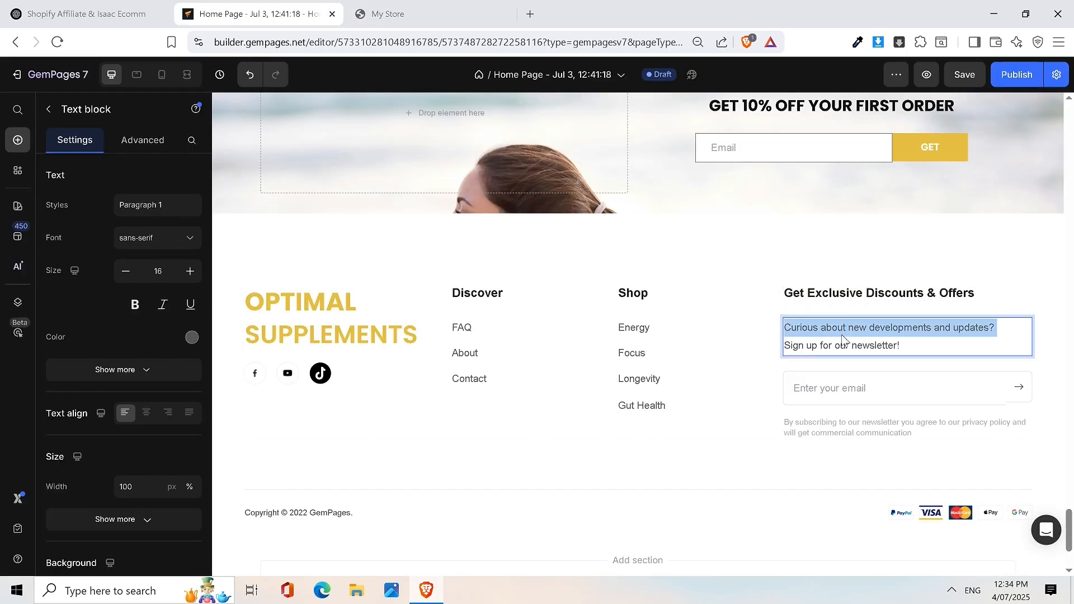
{"action": "key", "text": "ctrl+a"}
{"action": "key", "text": "BackSpace"}
{"action": "key", "text": "ctrl+v"}
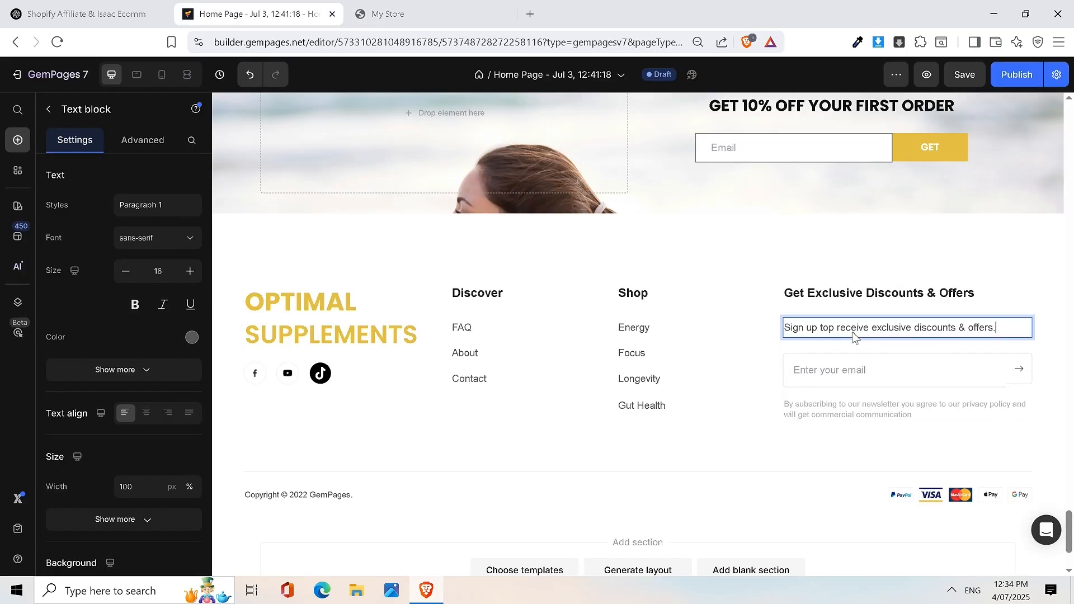
{"action": "left_click", "coordinate": [1006, 265]}
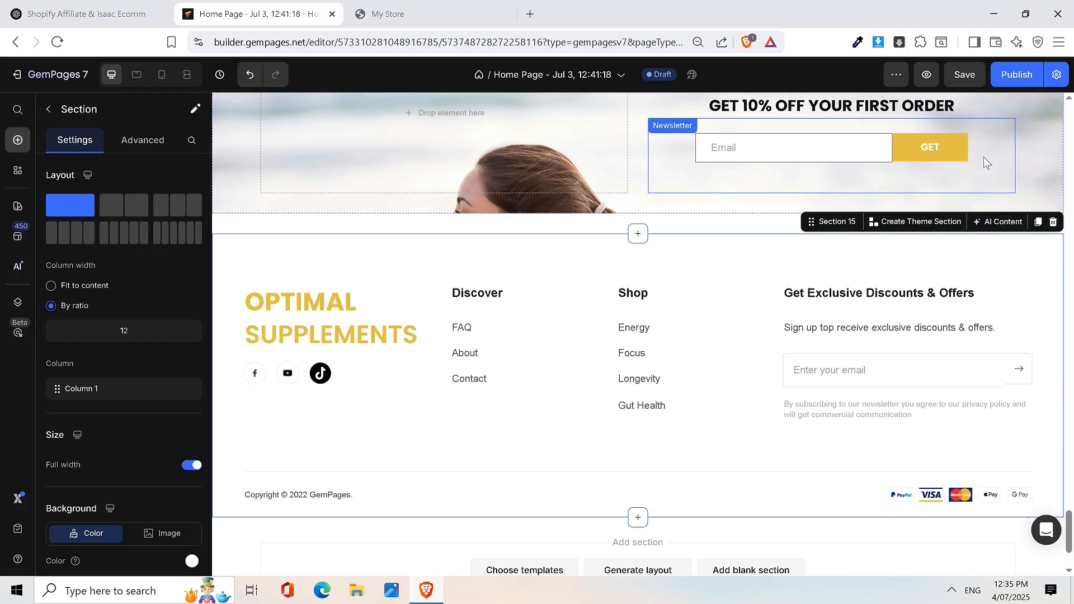
{"action": "left_click", "coordinate": [964, 73]}
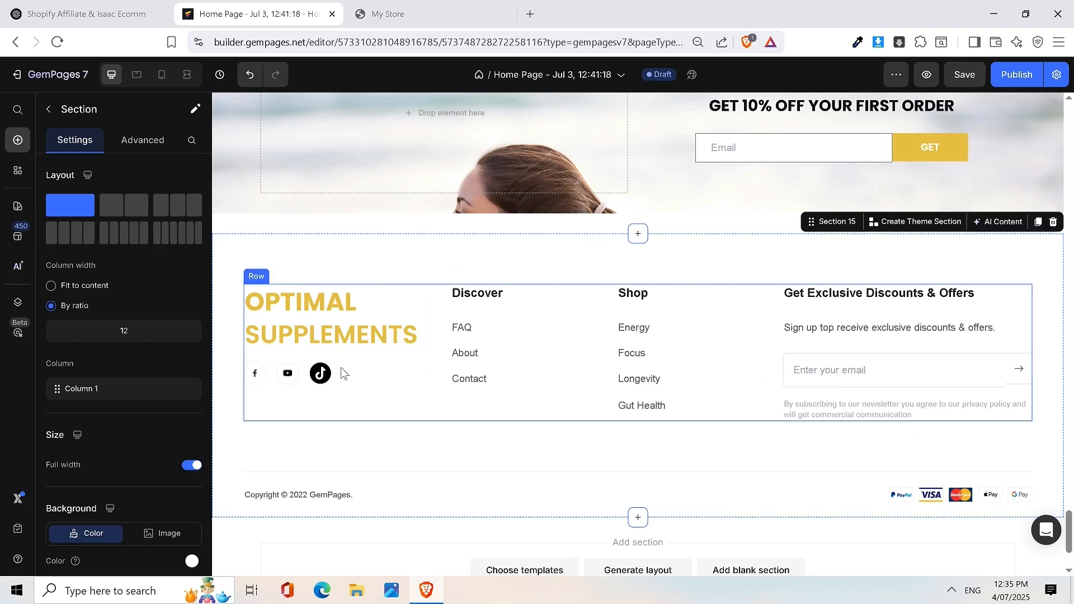
Step: Check the reference footer, change the copyright line to "Copyright © 2025 Optimal Supplements" and save the page
{"action": "left_click", "coordinate": [428, 15]}
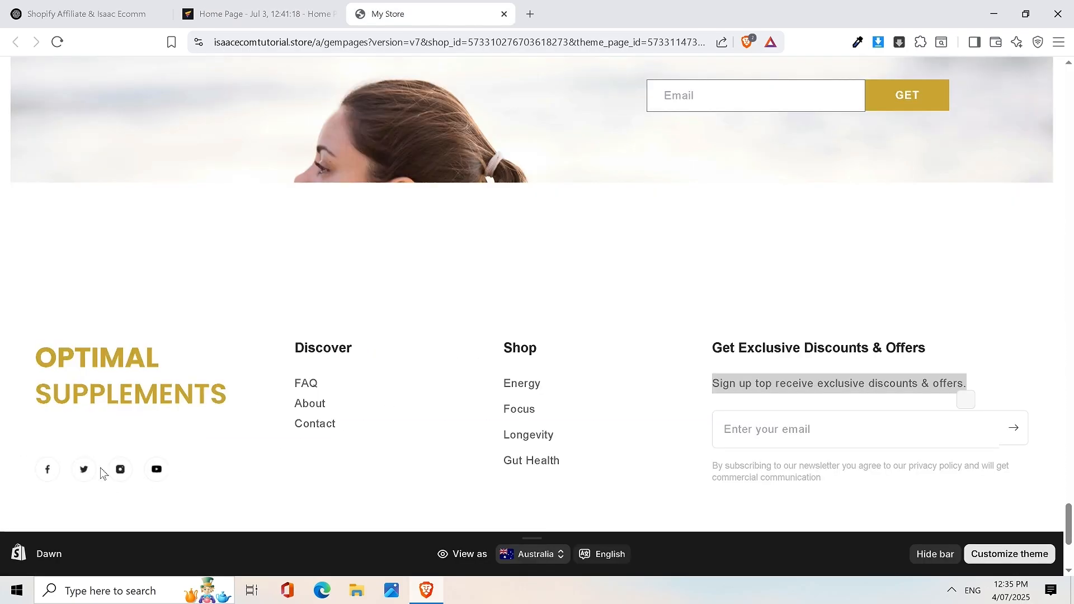
{"action": "left_click", "coordinate": [279, 14]}
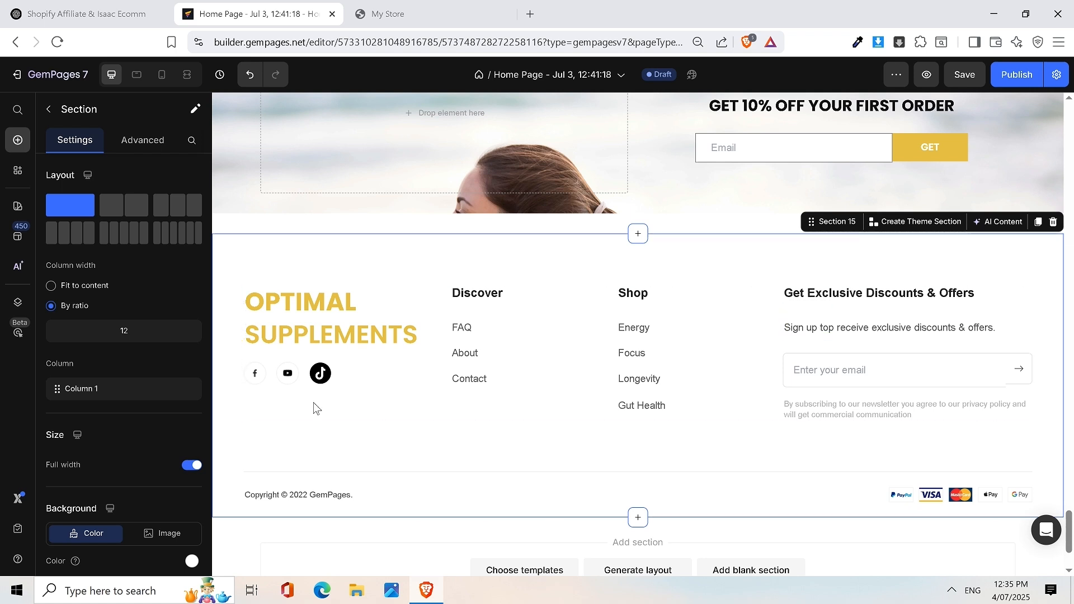
{"action": "left_click", "coordinate": [306, 498]}
{"action": "double_click", "coordinate": [302, 496]}
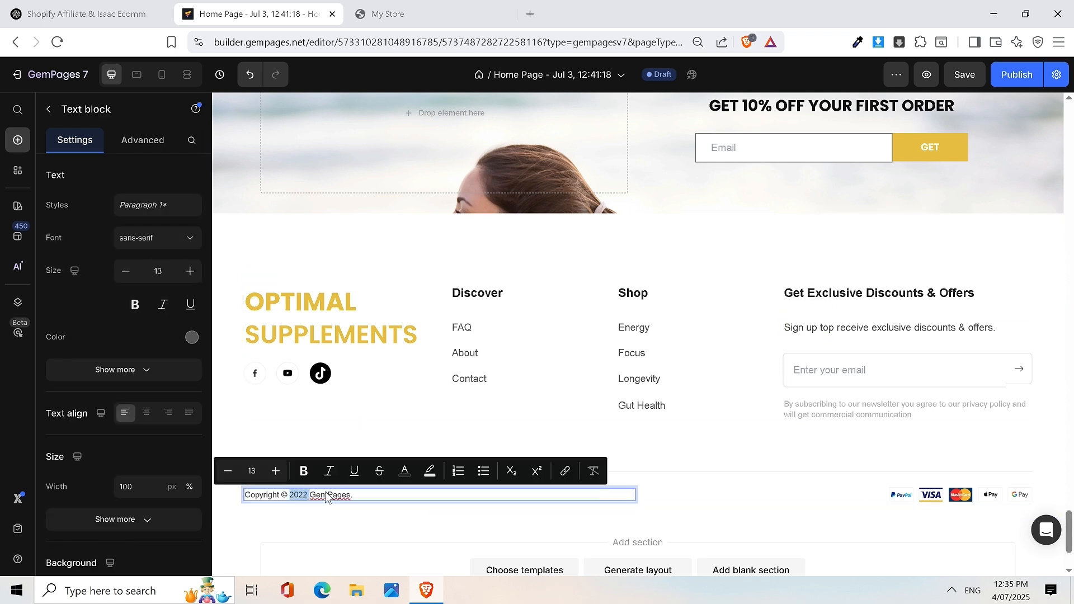
{"action": "left_click", "coordinate": [354, 501]}
{"action": "triple_click", "coordinate": [355, 497]}
{"action": "left_click", "coordinate": [371, 497]}
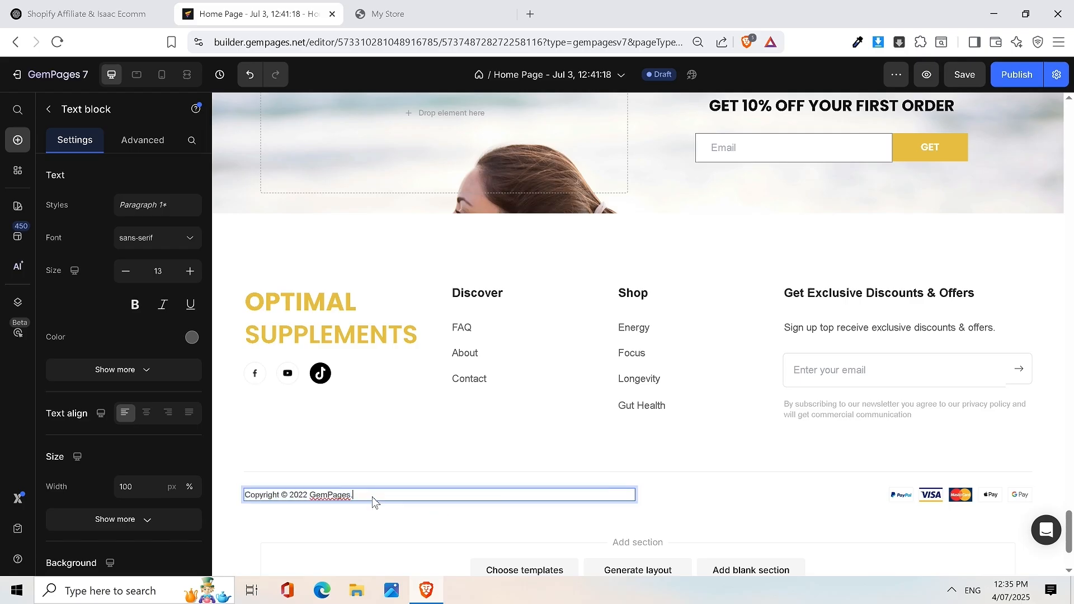
{"action": "key", "text": "BackSpace"}
{"action": "key", "text": "BackSpace"}
{"action": "key", "text": "BackSpace"}
{"action": "key", "text": "BackSpace"}
{"action": "key", "text": "BackSpace"}
{"action": "key", "text": "BackSpace"}
{"action": "key", "text": "BackSpace"}
{"action": "key", "text": "BackSpace"}
{"action": "key", "text": "BackSpace"}
{"action": "key", "text": "BackSpace"}
{"action": "type", "text": "5"}
{"action": "key", "text": "ctrl+s"}
{"action": "left_click", "coordinate": [336, 479]}
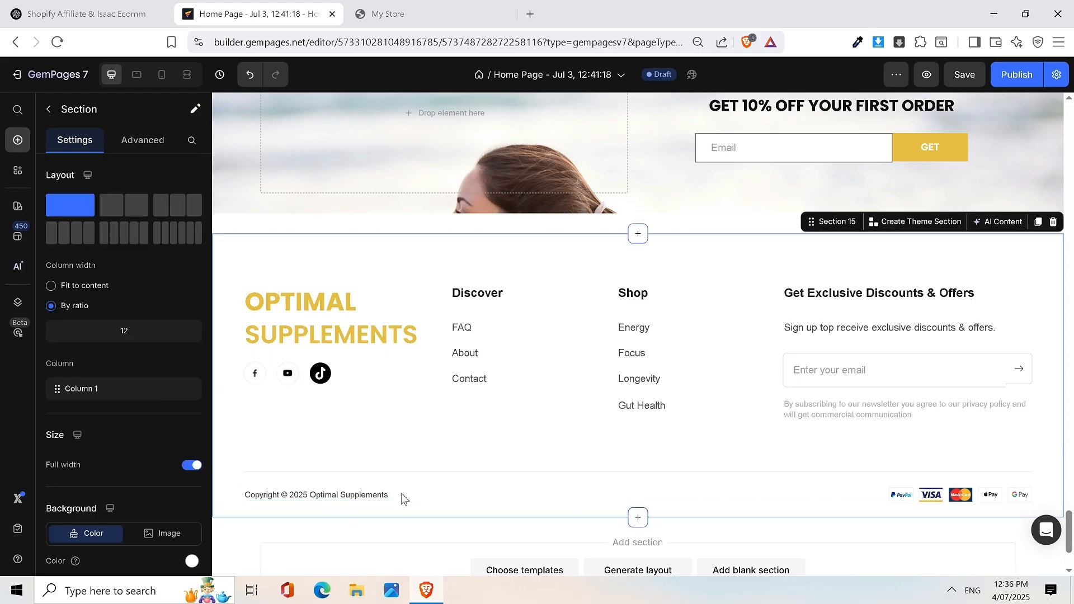
Step: Delete the copyright text block from the footer and undo the deletion
{"action": "left_click", "coordinate": [312, 500]}
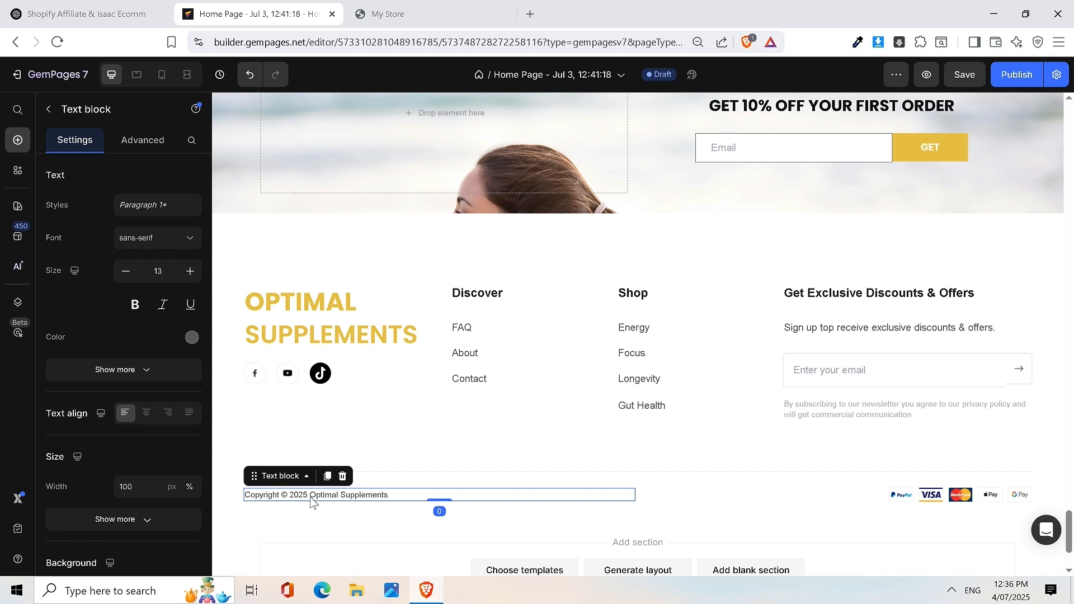
{"action": "double_click", "coordinate": [311, 497]}
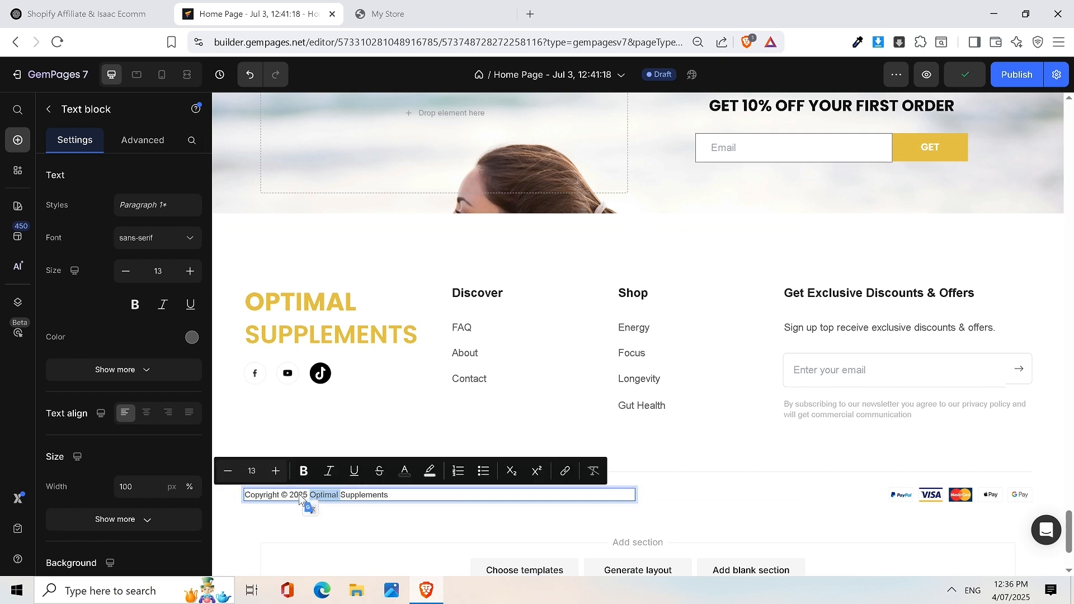
{"action": "left_click_drag", "start_coordinate": [305, 497], "coordinate": [300, 500]}
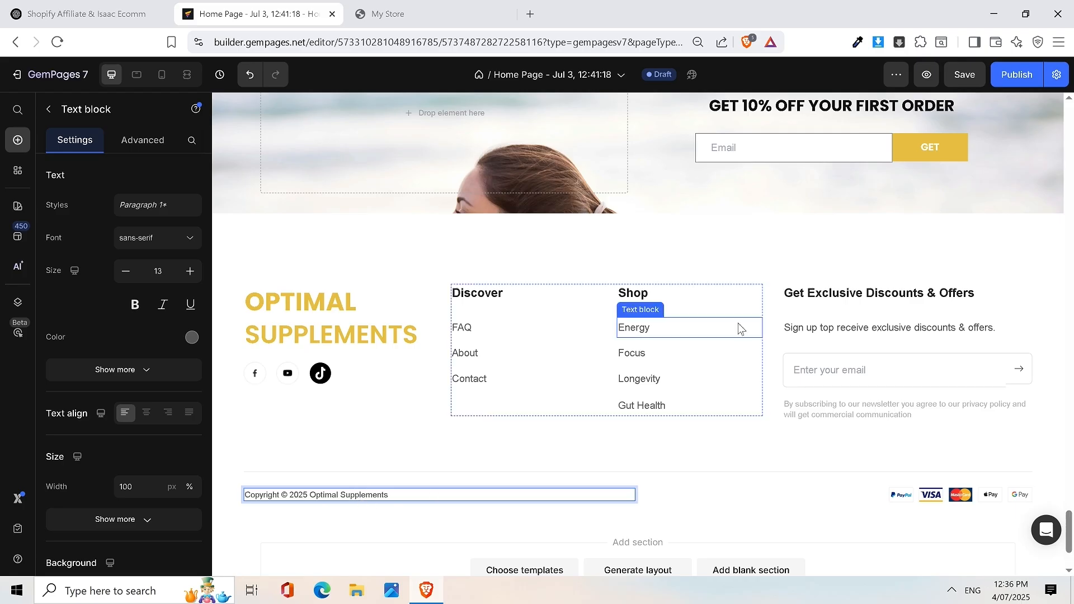
{"action": "right_click", "coordinate": [451, 497]}
{"action": "left_click", "coordinate": [425, 480]}
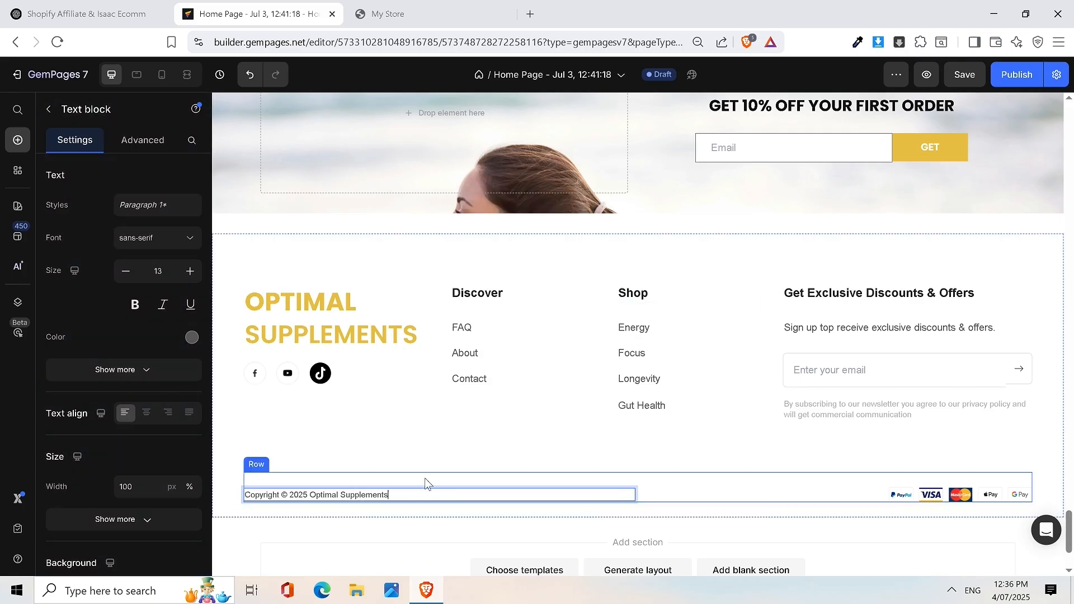
{"action": "left_click", "coordinate": [462, 479]}
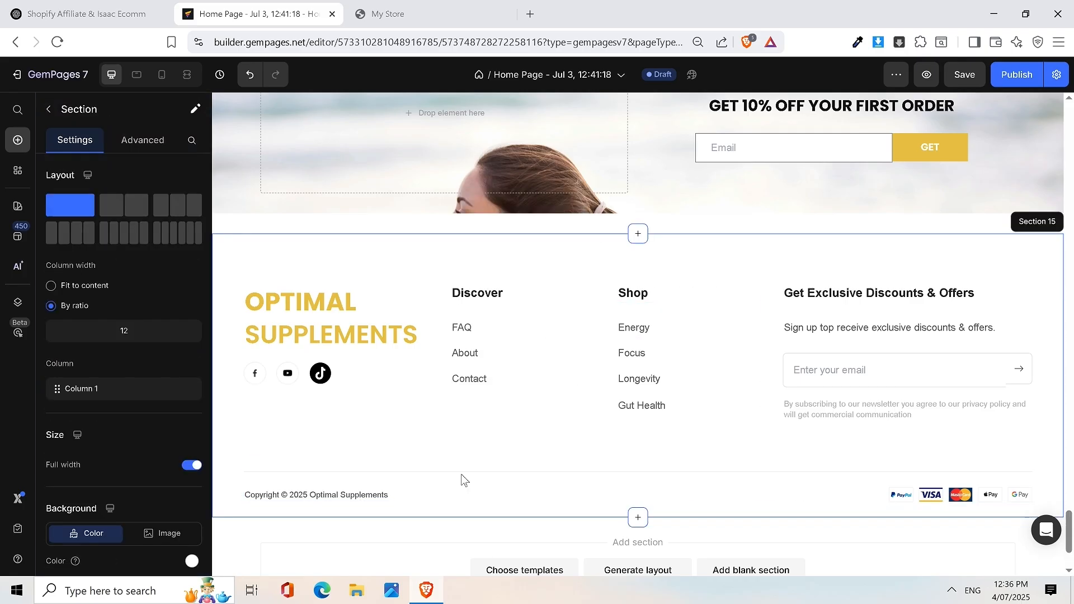
{"action": "left_click", "coordinate": [401, 496]}
{"action": "left_click", "coordinate": [342, 476]}
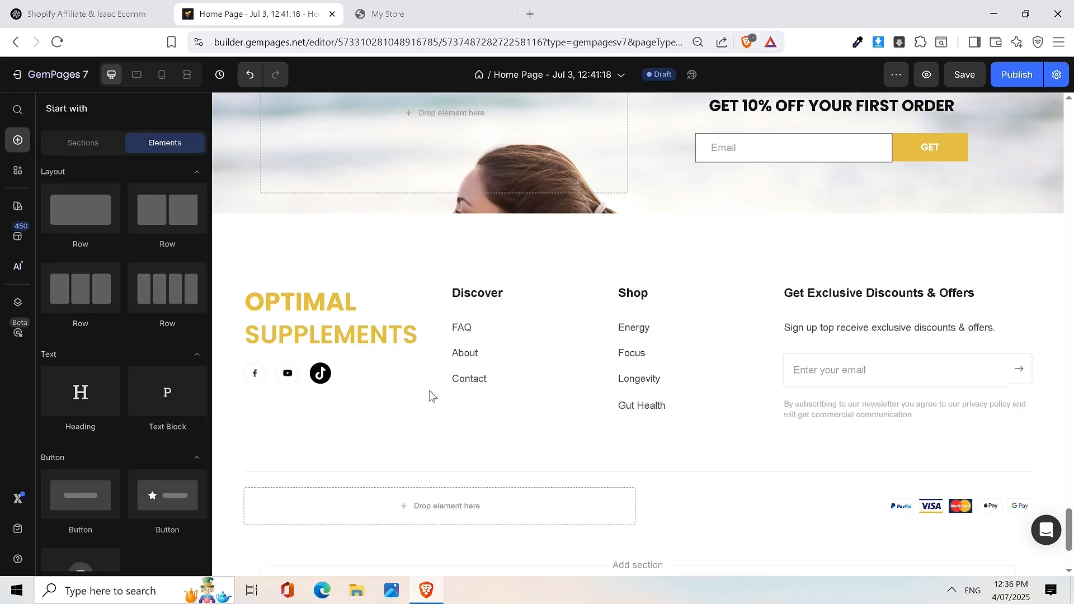
{"action": "key", "text": "ctrl+z"}
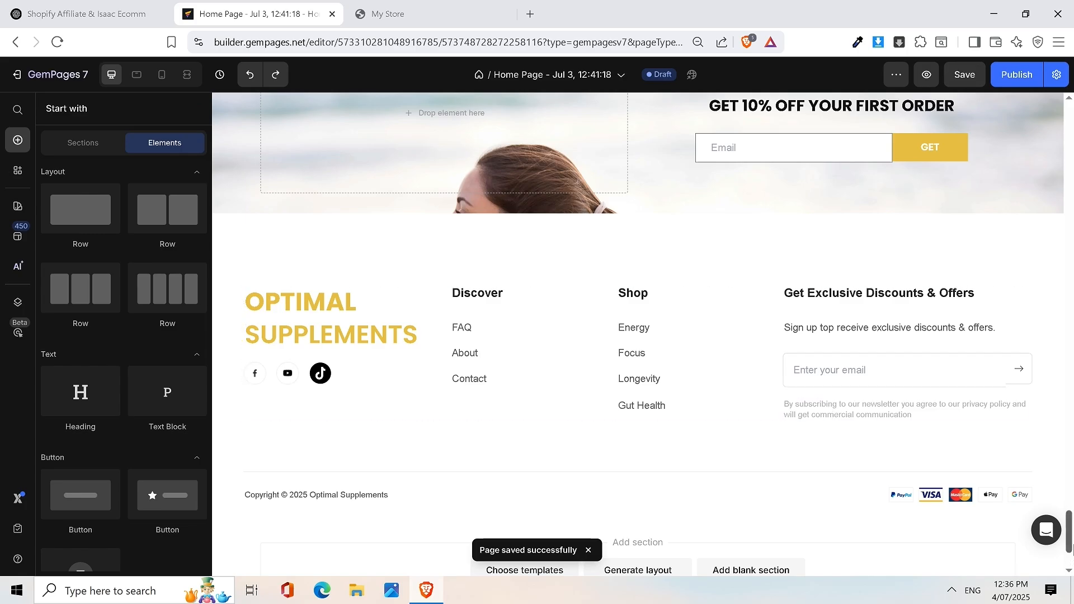
Step: Look over the finished footer and the newsletter banner above it, and save the home page
{"action": "scroll", "coordinate": [852, 439], "scroll_direction": "down", "scroll_amount": 2}
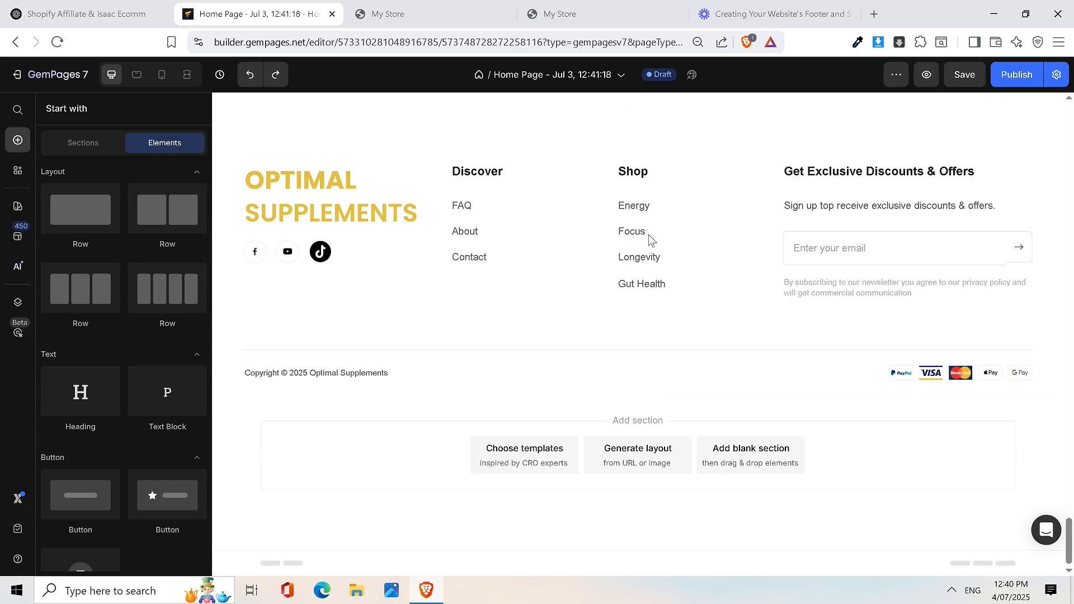
{"action": "scroll", "coordinate": [650, 239], "scroll_direction": "up", "scroll_amount": 5}
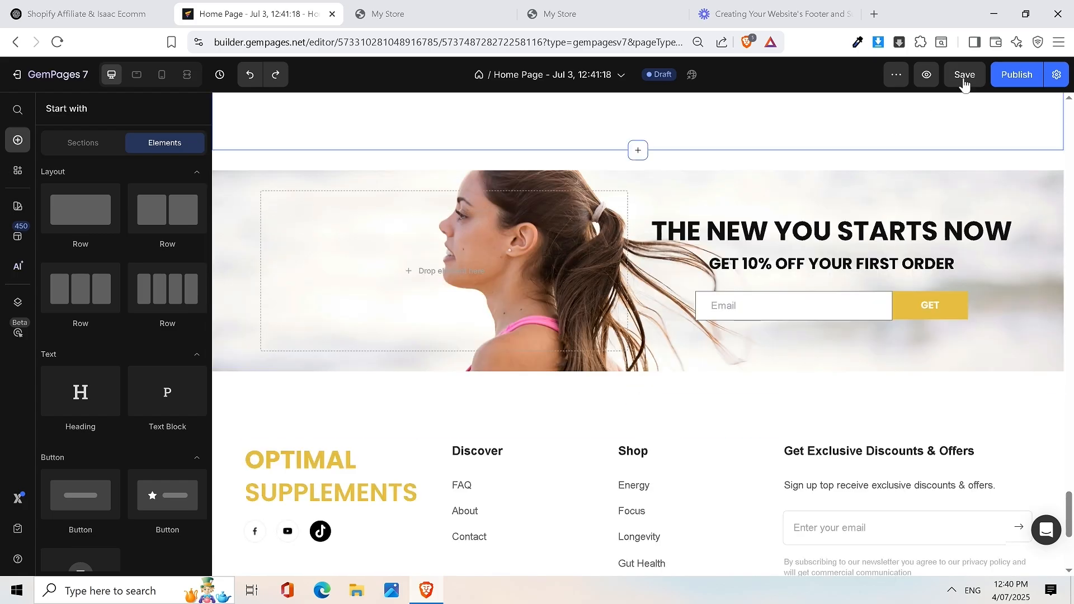
{"action": "left_click", "coordinate": [967, 78]}
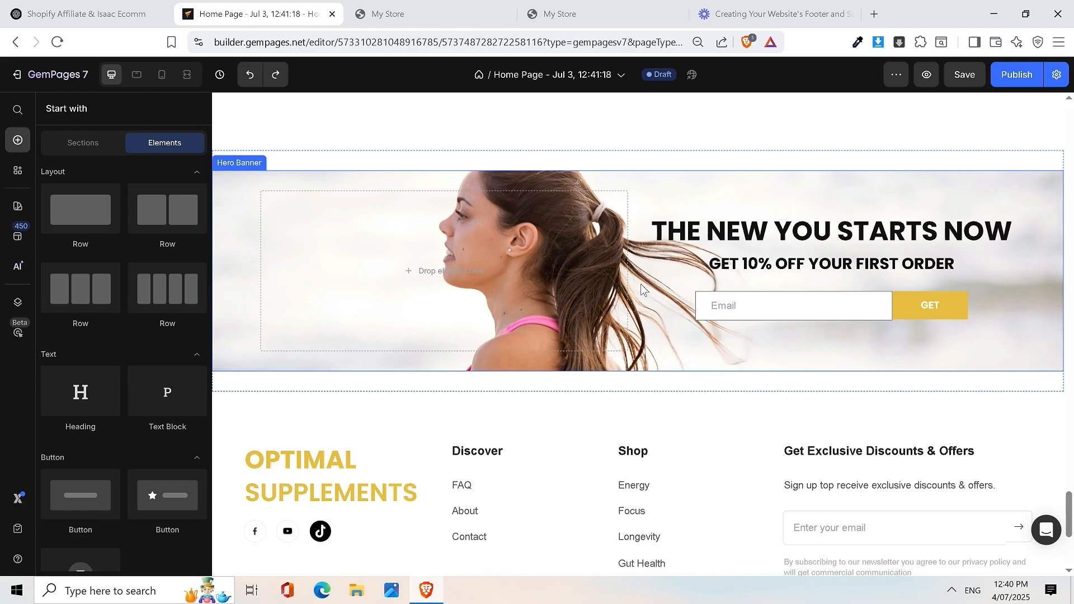
Step: Compare the second My Store page's header and hero with the editor page's mission, social media and testimonial sections
{"action": "left_click", "coordinate": [567, 20]}
{"action": "mouse_move", "coordinate": [1069, 518]}
{"action": "left_mouse_down"}
{"action": "mouse_move", "coordinate": [1069, 90]}
{"action": "mouse_move", "coordinate": [1069, 551]}
{"action": "mouse_move", "coordinate": [1069, 215]}
{"action": "mouse_move", "coordinate": [1057, 151]}
{"action": "mouse_move", "coordinate": [1018, 65]}
{"action": "left_mouse_up"}
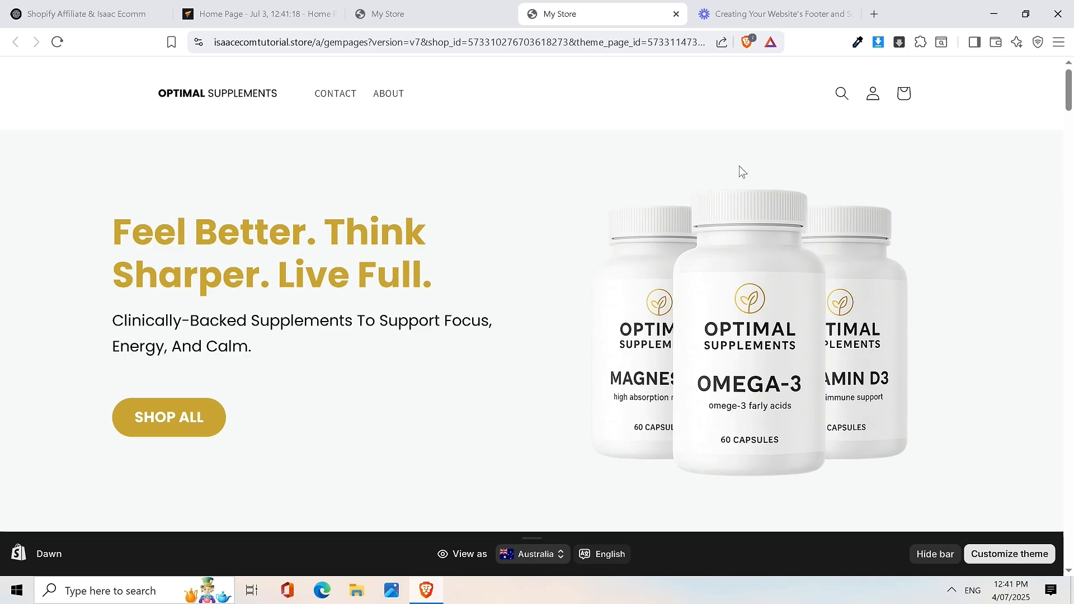
{"action": "left_click", "coordinate": [362, 8]}
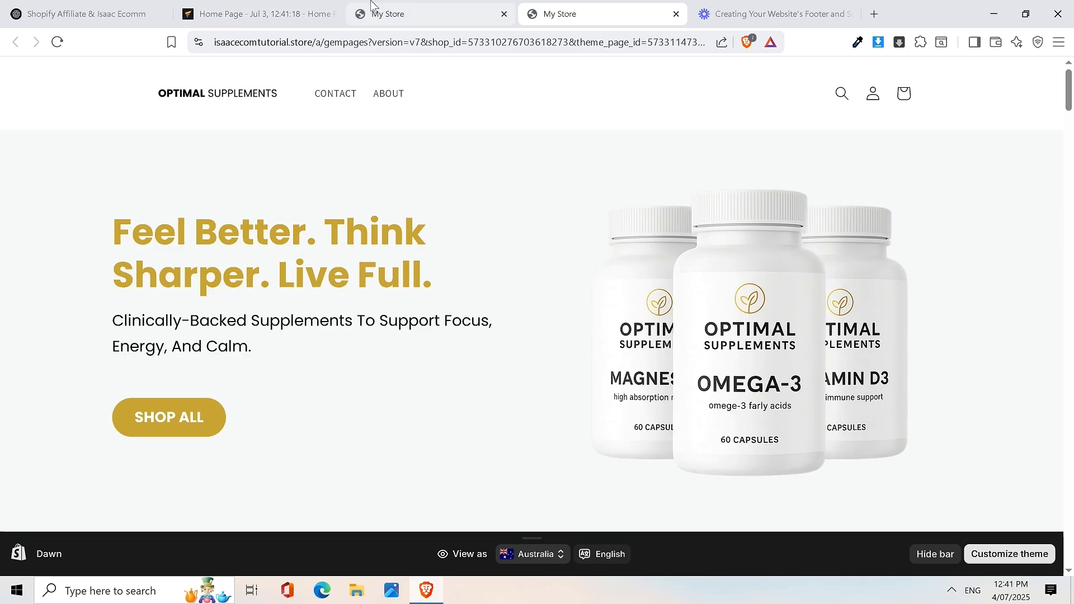
{"action": "left_click", "coordinate": [311, 8]}
{"action": "scroll", "coordinate": [827, 184], "scroll_direction": "up", "scroll_amount": 6}
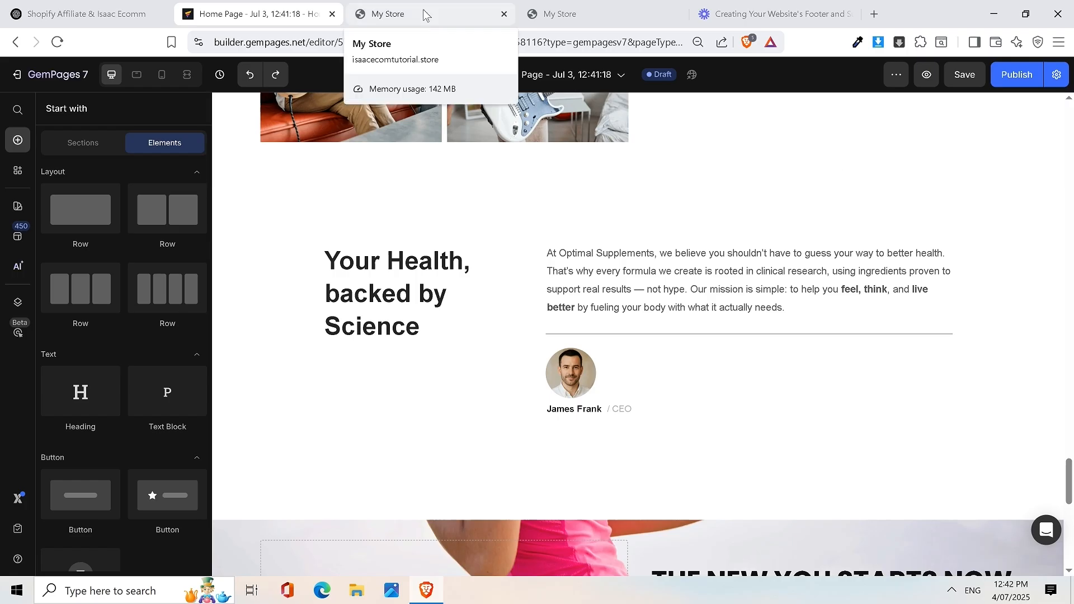
{"action": "left_click", "coordinate": [581, 14]}
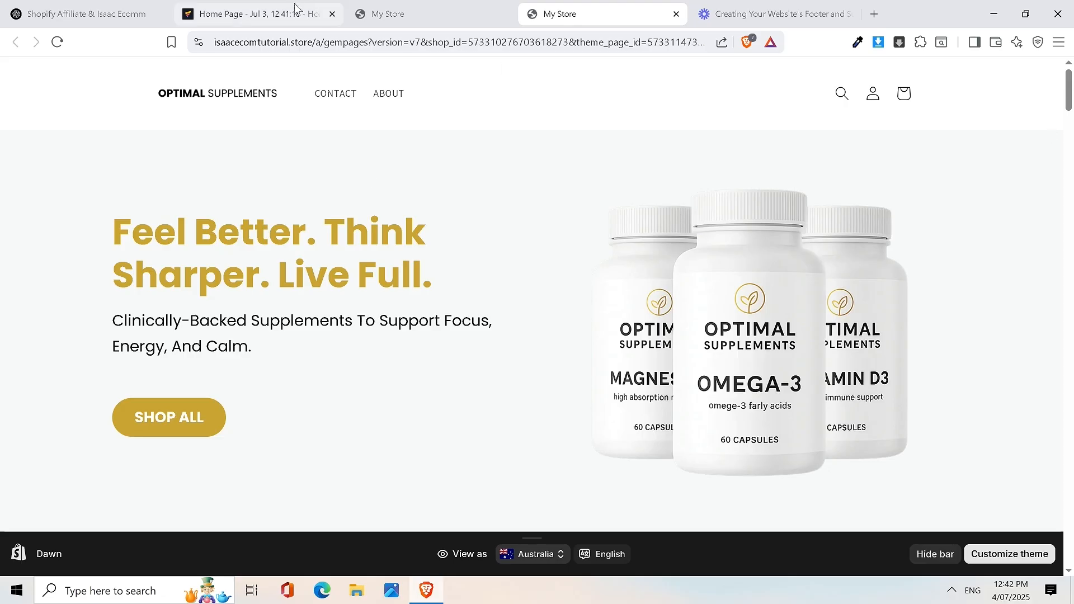
{"action": "left_click", "coordinate": [274, 16]}
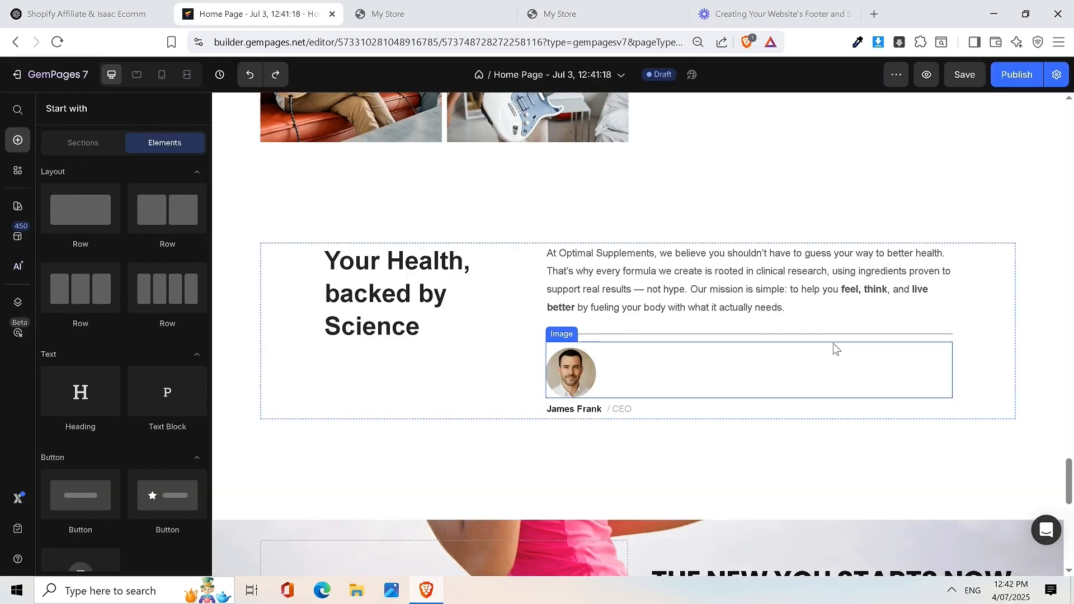
{"action": "scroll", "coordinate": [850, 350], "scroll_direction": "up", "scroll_amount": 10}
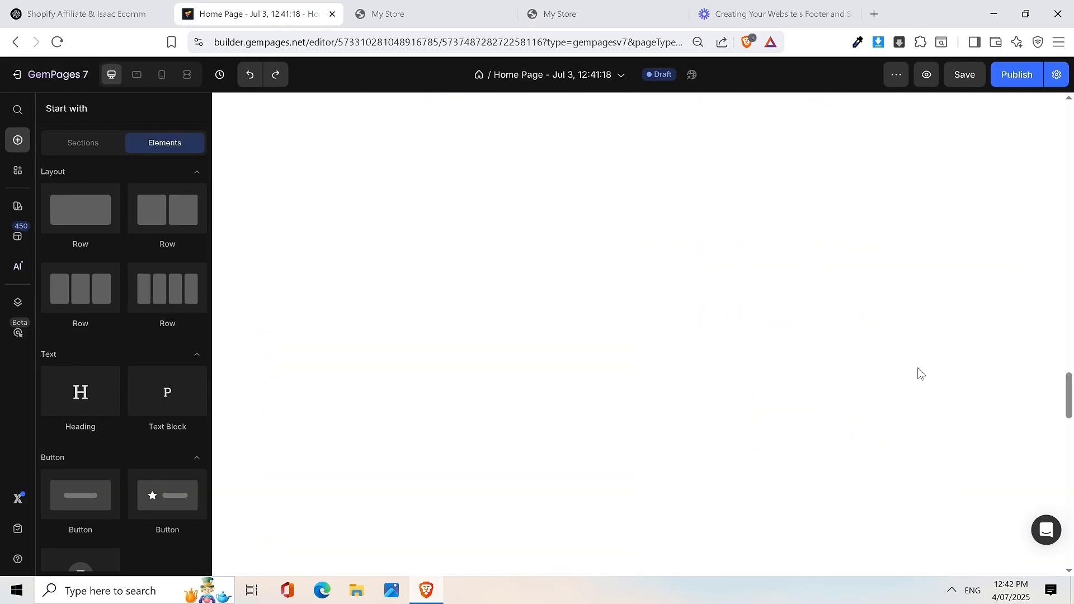
{"action": "scroll", "coordinate": [864, 292], "scroll_direction": "down", "scroll_amount": 5}
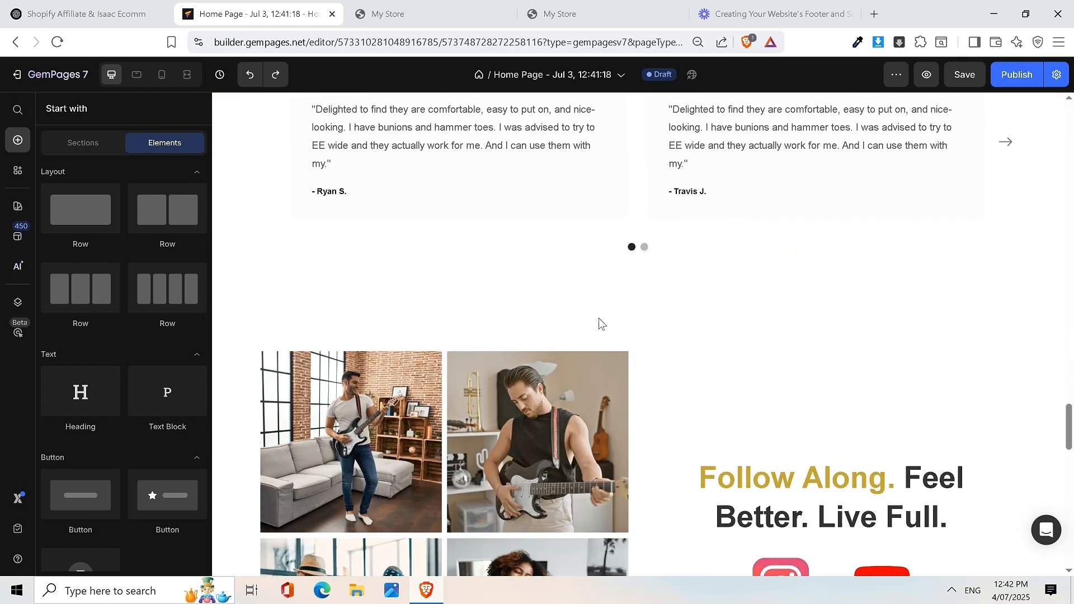
Step: Review the desktop home page from the testimonials up to the hero and back down to the footer
{"action": "scroll", "coordinate": [682, 263], "scroll_direction": "up", "scroll_amount": 10}
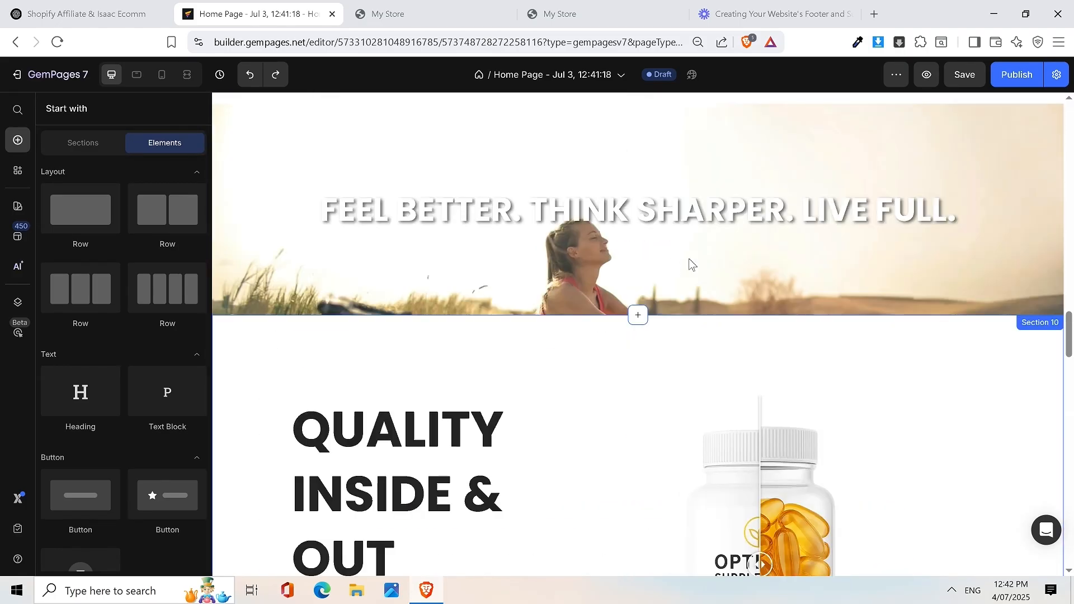
{"action": "scroll", "coordinate": [539, 396], "scroll_direction": "up", "scroll_amount": 5}
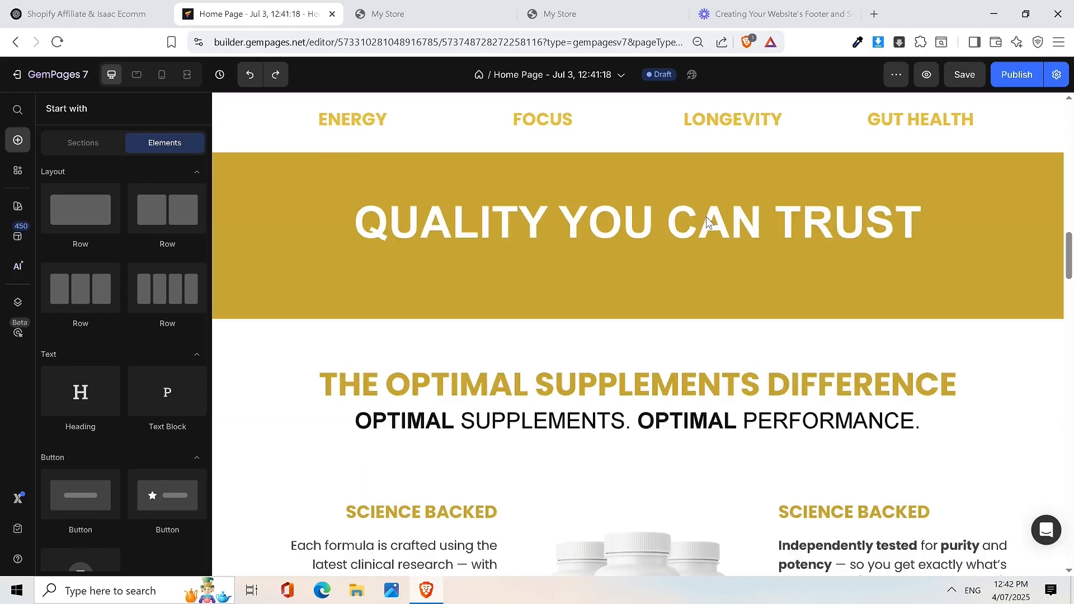
{"action": "scroll", "coordinate": [706, 216], "scroll_direction": "up", "scroll_amount": 5}
{"action": "scroll", "coordinate": [776, 145], "scroll_direction": "up", "scroll_amount": 10}
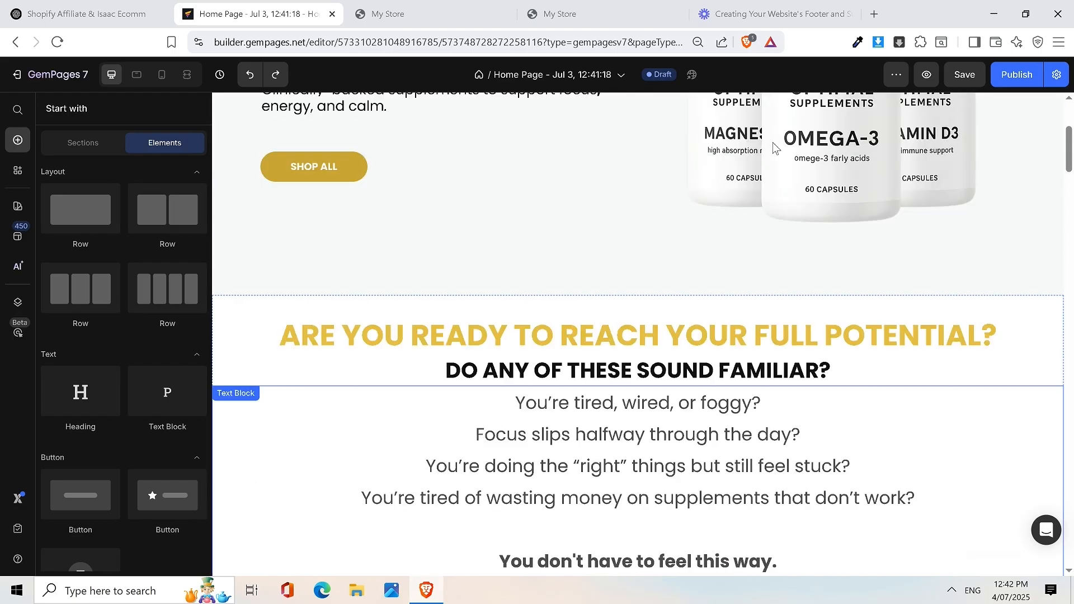
{"action": "scroll", "coordinate": [693, 335], "scroll_direction": "down", "scroll_amount": 5}
{"action": "scroll", "coordinate": [726, 317], "scroll_direction": "down", "scroll_amount": 10}
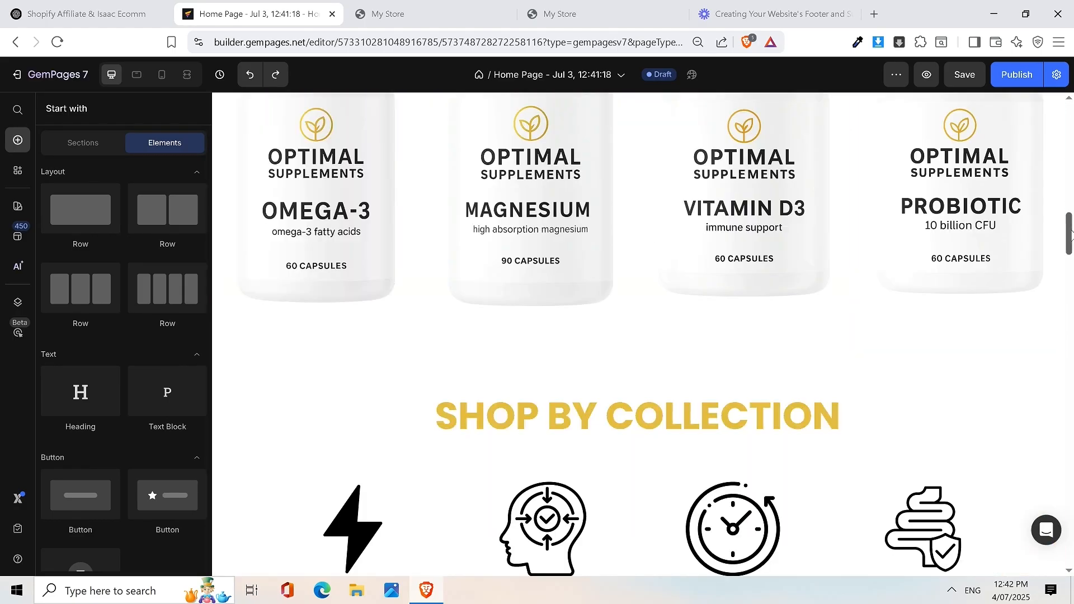
{"action": "left_click_drag", "start_coordinate": [1069, 235], "coordinate": [1071, 556]}
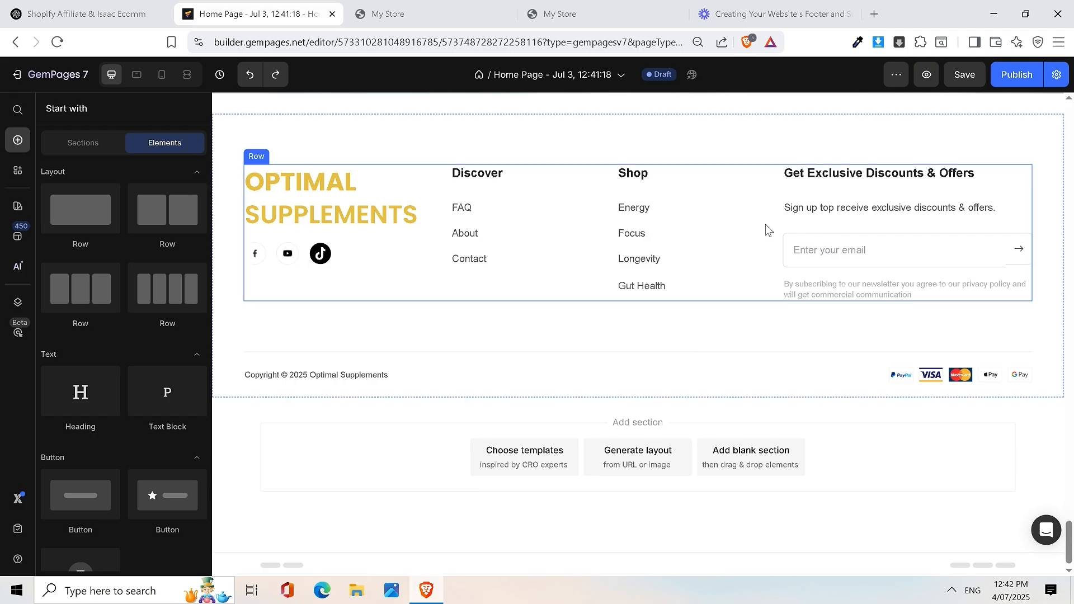
Step: Examine the footer, newsletter banner and testimonial sections on desktop, ending at the hero section
{"action": "scroll", "coordinate": [768, 231], "scroll_direction": "up", "scroll_amount": 12}
{"action": "scroll", "coordinate": [794, 226], "scroll_direction": "up", "scroll_amount": 5}
{"action": "scroll", "coordinate": [797, 225], "scroll_direction": "down", "scroll_amount": 15}
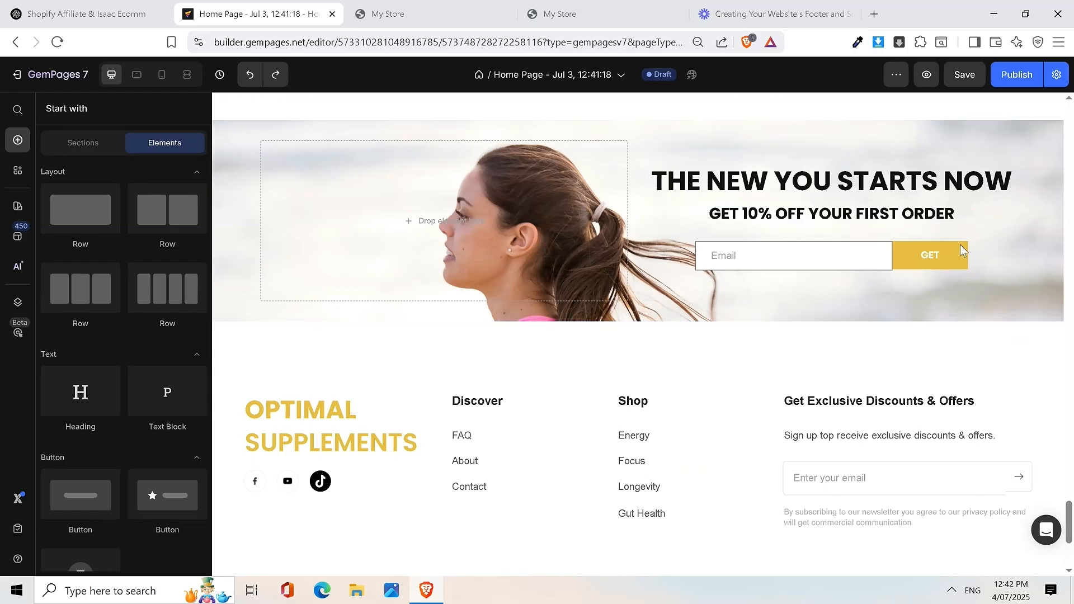
{"action": "scroll", "coordinate": [1072, 491], "scroll_direction": "down", "scroll_amount": 4}
{"action": "scroll", "coordinate": [1072, 490], "scroll_direction": "up", "scroll_amount": 5}
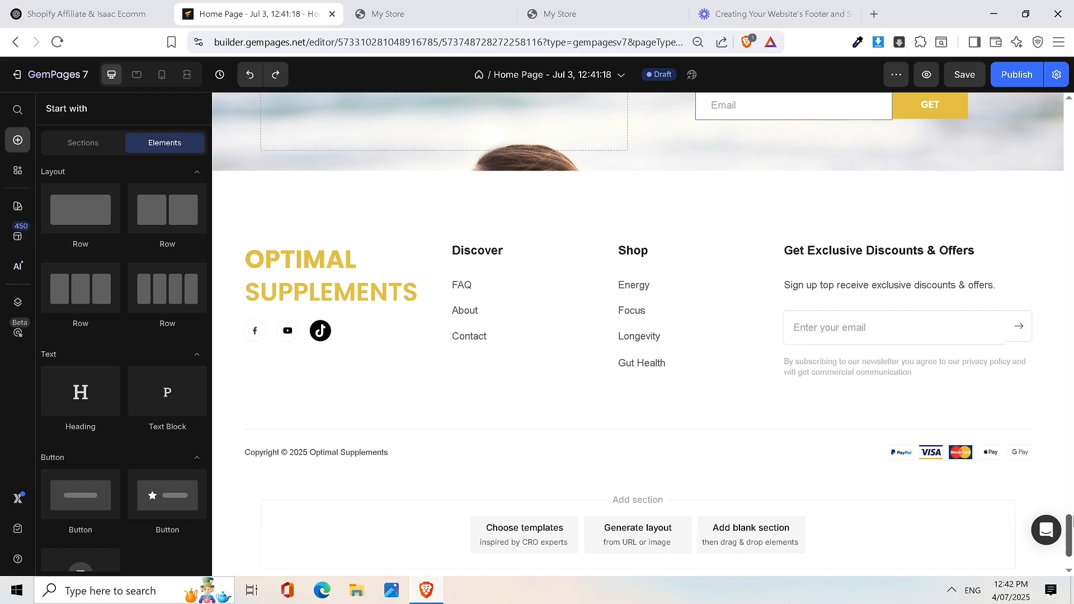
{"action": "scroll", "coordinate": [1072, 481], "scroll_direction": "up", "scroll_amount": 6}
{"action": "scroll", "coordinate": [1072, 428], "scroll_direction": "up", "scroll_amount": 10}
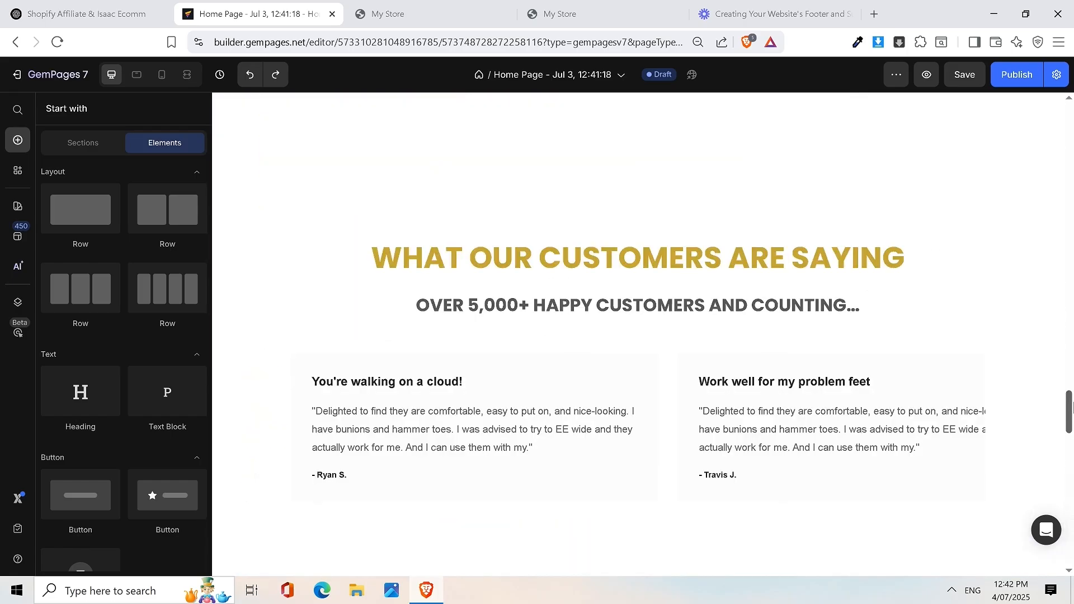
{"action": "scroll", "coordinate": [1072, 171], "scroll_direction": "up", "scroll_amount": 10}
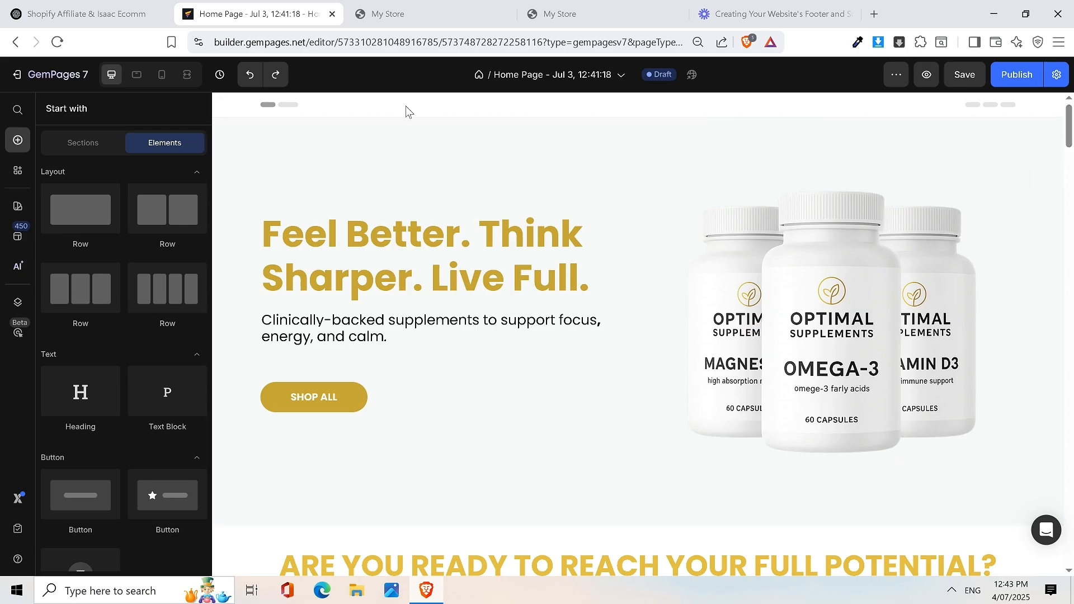
Step: Preview the home page in the mobile layout and check every section from the hero to the newsletter banner
{"action": "left_click", "coordinate": [162, 76]}
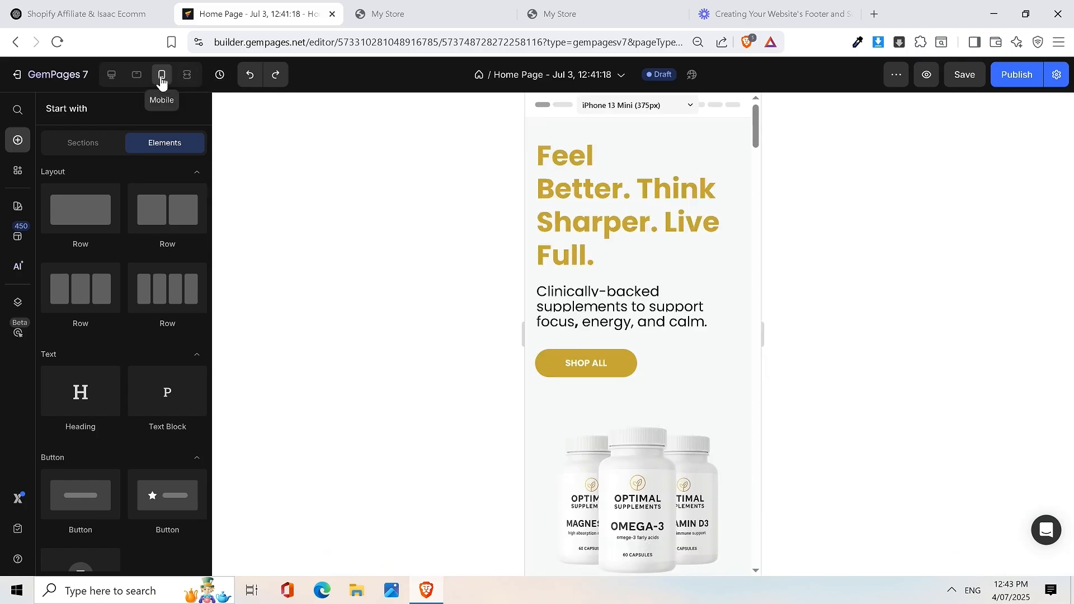
{"action": "scroll", "coordinate": [707, 246], "scroll_direction": "down", "scroll_amount": 10}
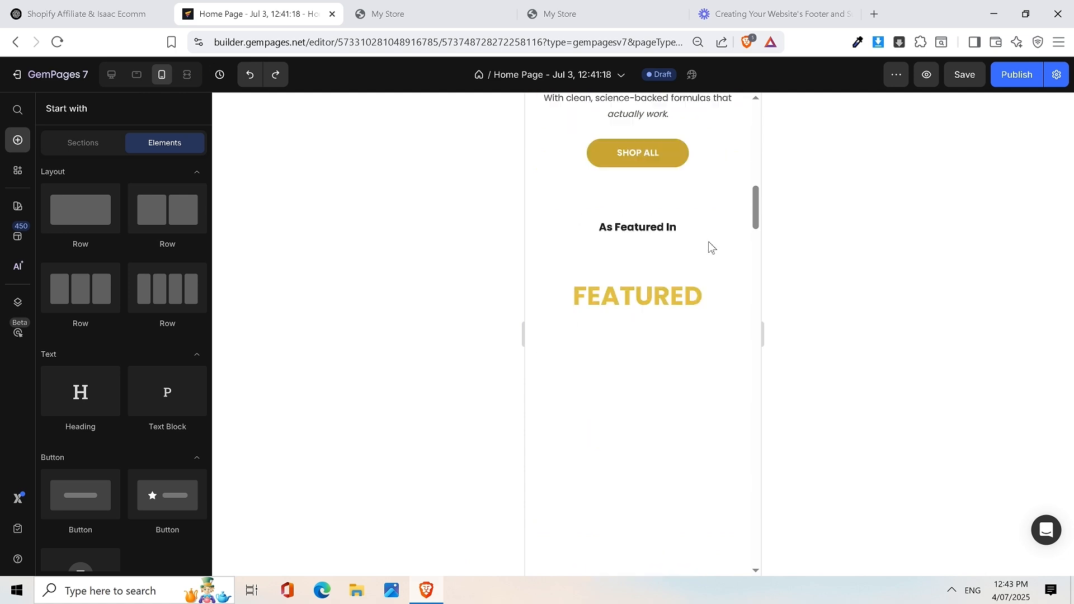
{"action": "scroll", "coordinate": [697, 230], "scroll_direction": "down", "scroll_amount": 10}
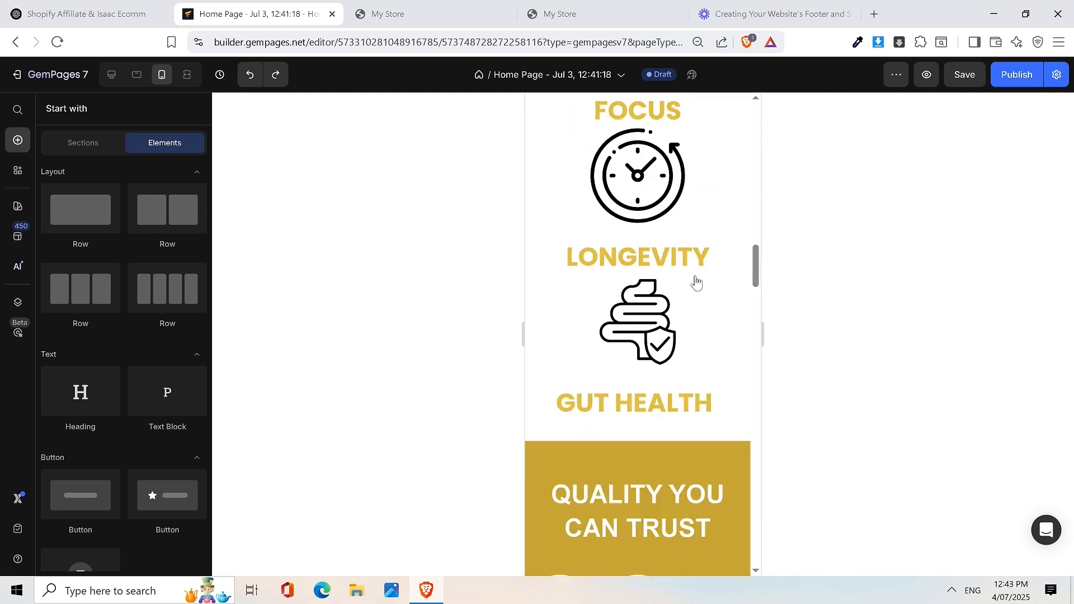
{"action": "scroll", "coordinate": [657, 310], "scroll_direction": "down", "scroll_amount": 5}
{"action": "scroll", "coordinate": [655, 293], "scroll_direction": "down", "scroll_amount": 5}
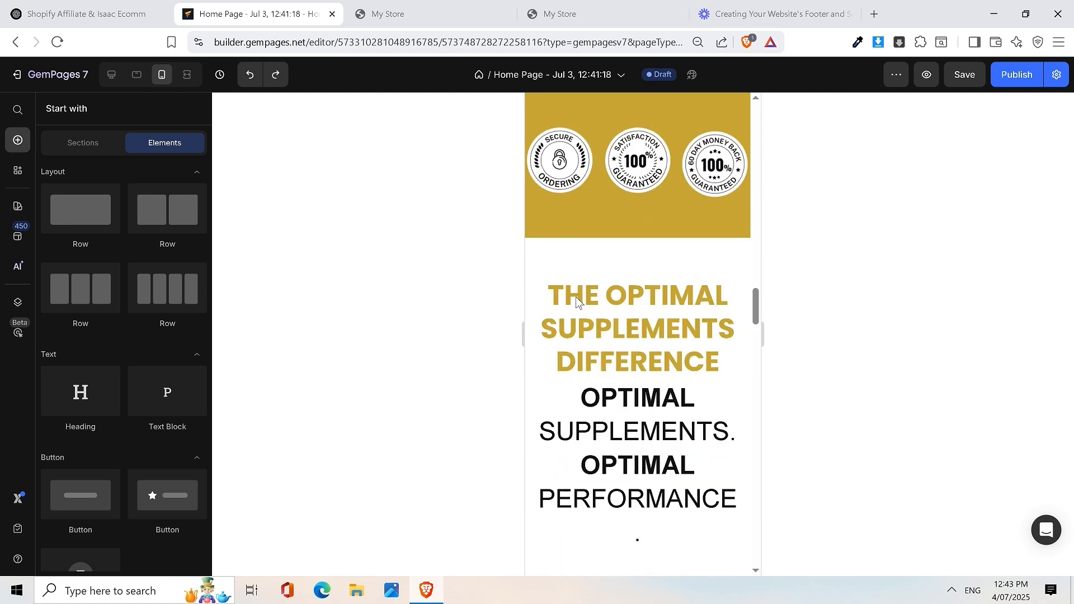
{"action": "scroll", "coordinate": [651, 305], "scroll_direction": "down", "scroll_amount": 15}
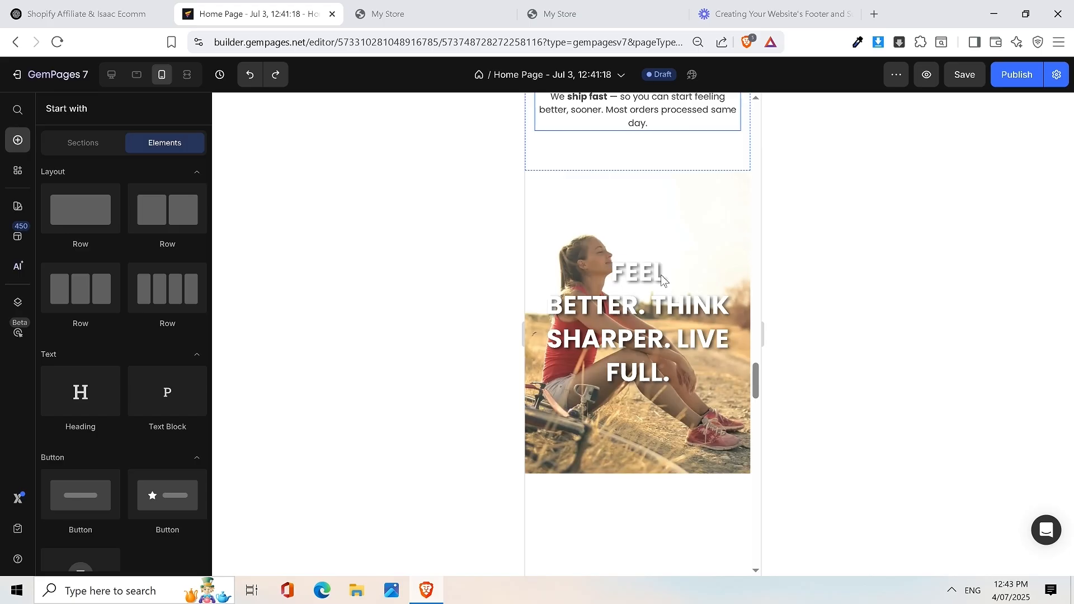
{"action": "scroll", "coordinate": [665, 278], "scroll_direction": "down", "scroll_amount": 15}
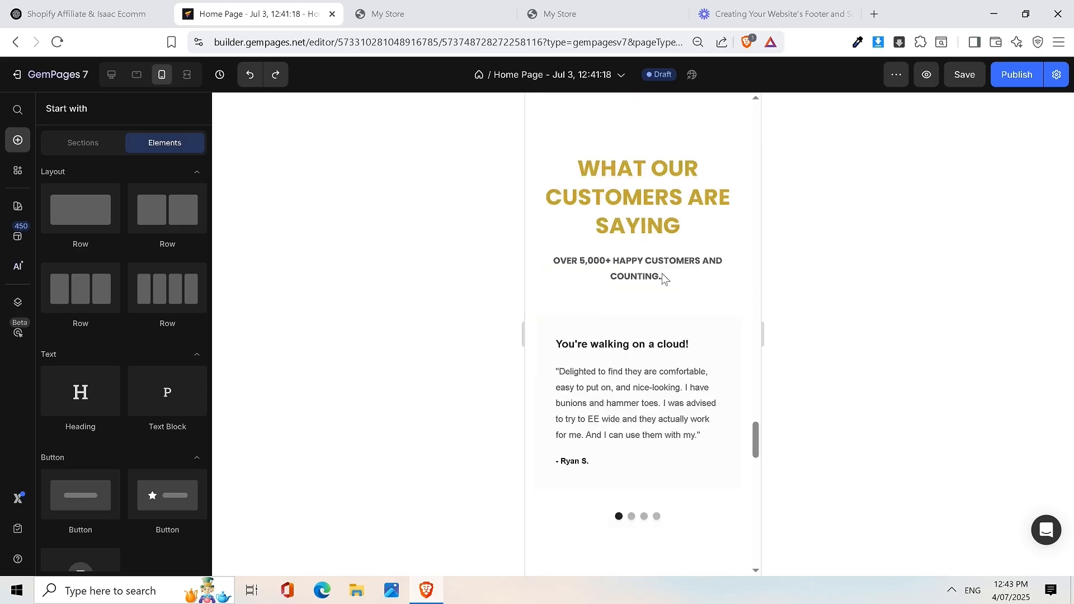
{"action": "scroll", "coordinate": [671, 301], "scroll_direction": "down", "scroll_amount": 10}
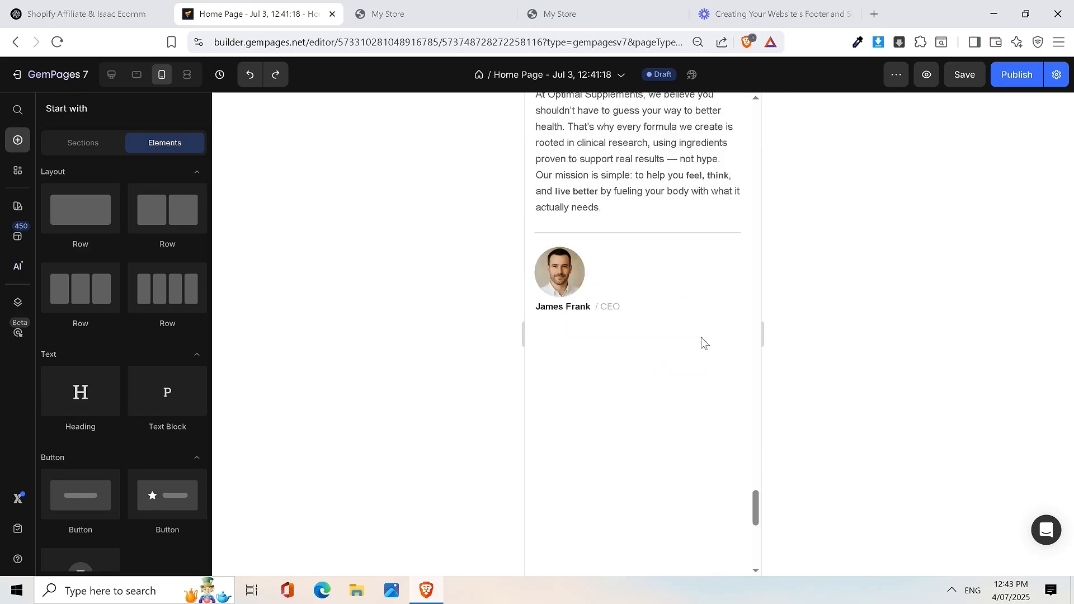
{"action": "scroll", "coordinate": [703, 343], "scroll_direction": "down", "scroll_amount": 3}
{"action": "scroll", "coordinate": [678, 283], "scroll_direction": "down", "scroll_amount": 4}
{"action": "scroll", "coordinate": [658, 264], "scroll_direction": "up", "scroll_amount": 6}
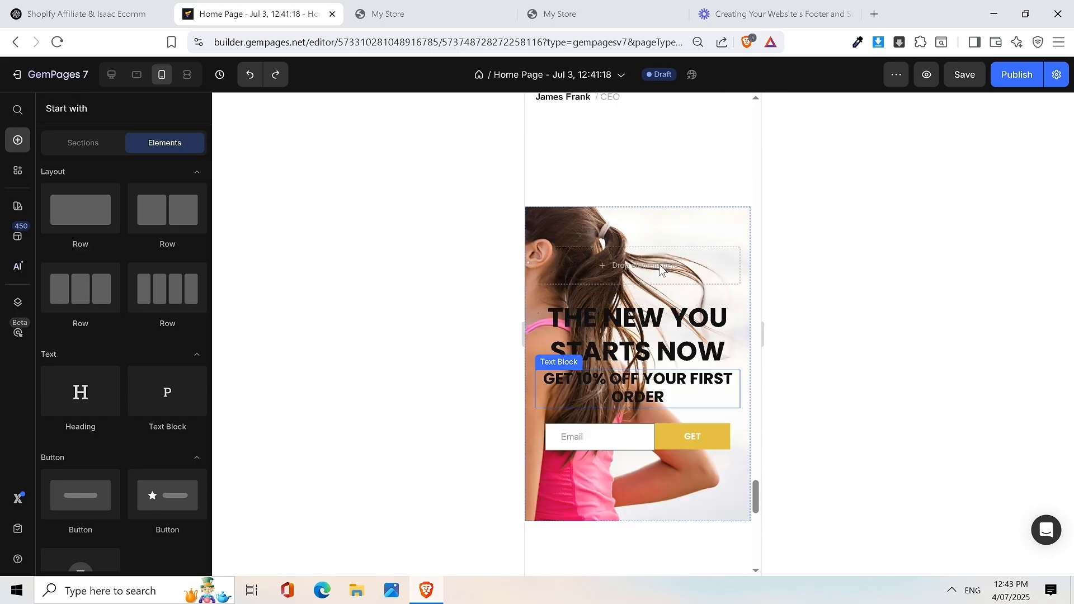
{"action": "scroll", "coordinate": [597, 271], "scroll_direction": "down", "scroll_amount": 1}
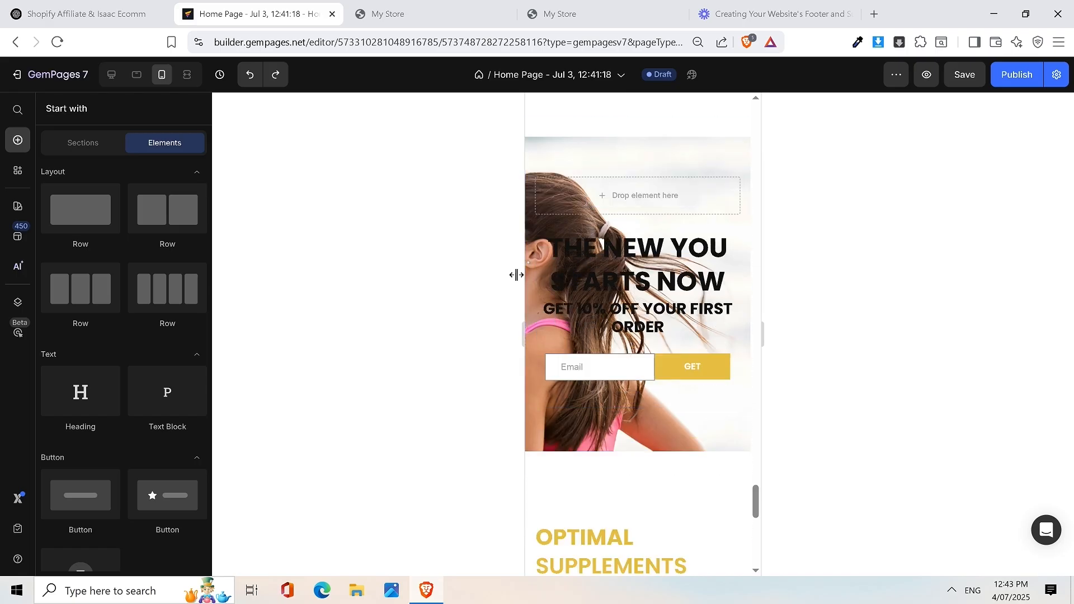
{"action": "scroll", "coordinate": [699, 380], "scroll_direction": "up", "scroll_amount": 5}
{"action": "left_click_drag", "start_coordinate": [755, 479], "coordinate": [728, 132]}
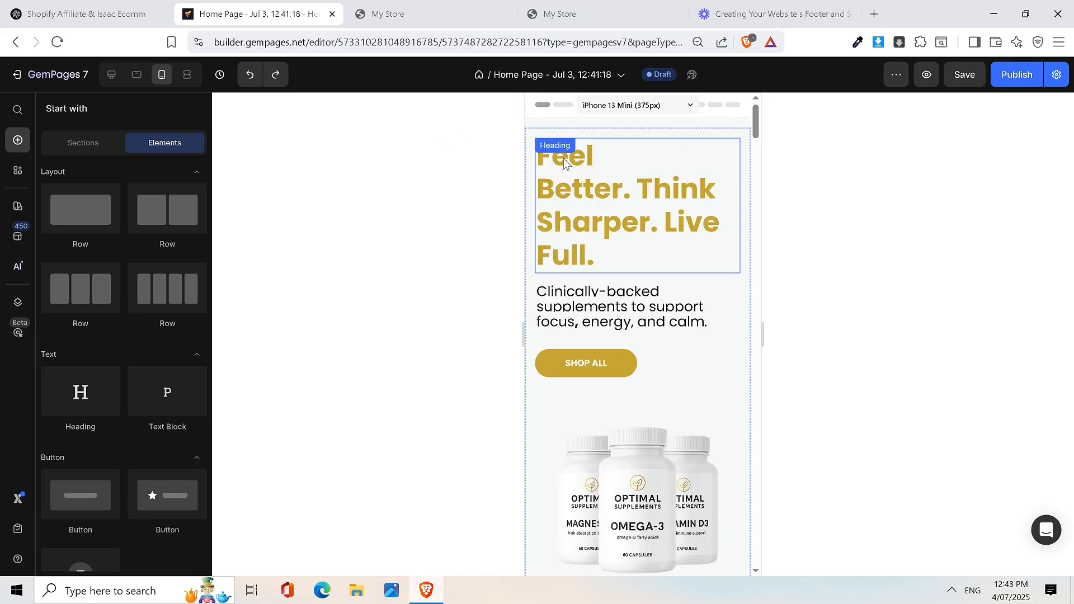
Step: Return the editor to the desktop layout and look over the page down to the Shop By Collection section
{"action": "left_click", "coordinate": [115, 77]}
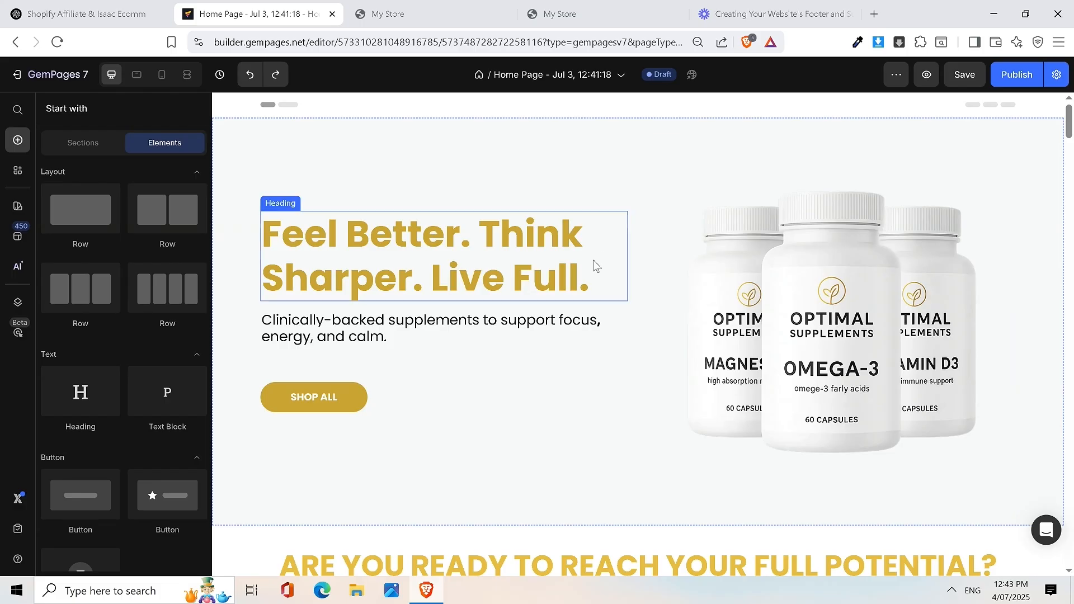
{"action": "scroll", "coordinate": [594, 262], "scroll_direction": "down", "scroll_amount": 12}
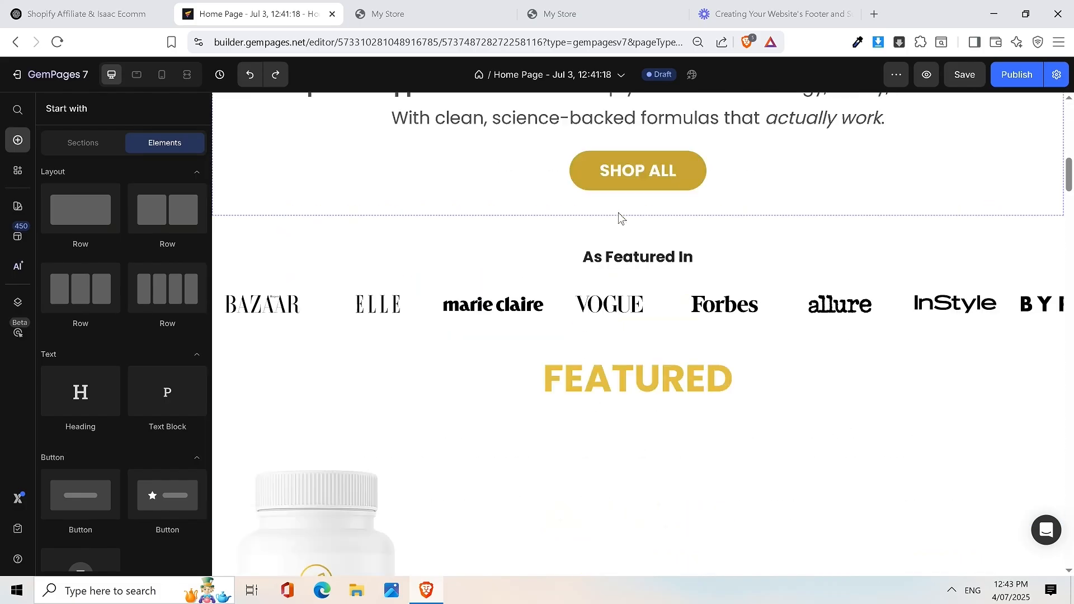
{"action": "scroll", "coordinate": [619, 215], "scroll_direction": "down", "scroll_amount": 10}
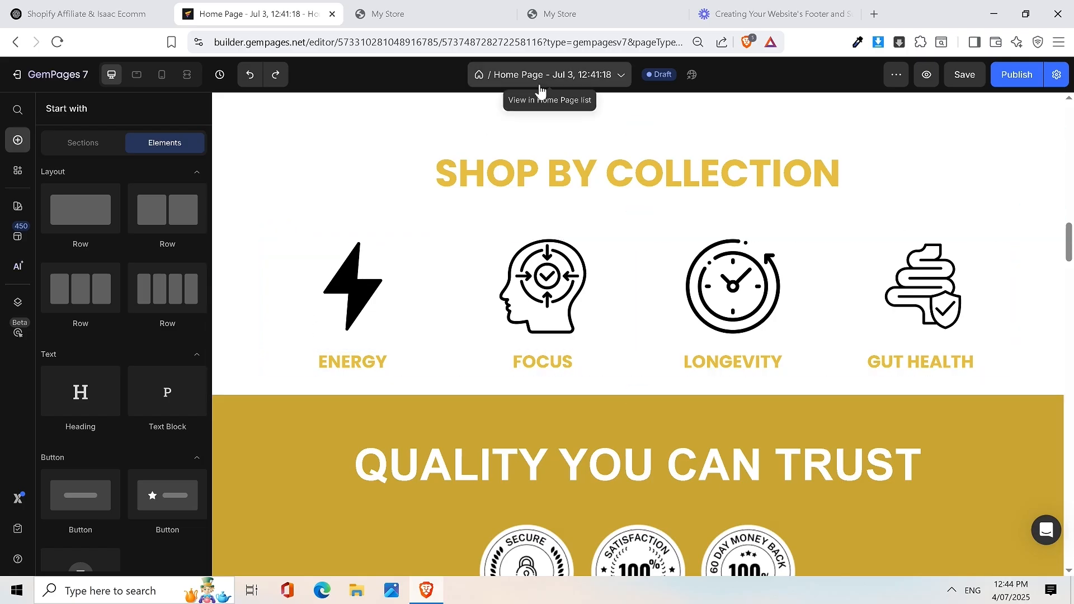
Step: Switch to the second My Store page, open its Energy collection and examine the collection's title and product
{"action": "left_click", "coordinate": [566, 15]}
{"action": "scroll", "coordinate": [594, 251], "scroll_direction": "down", "scroll_amount": 15}
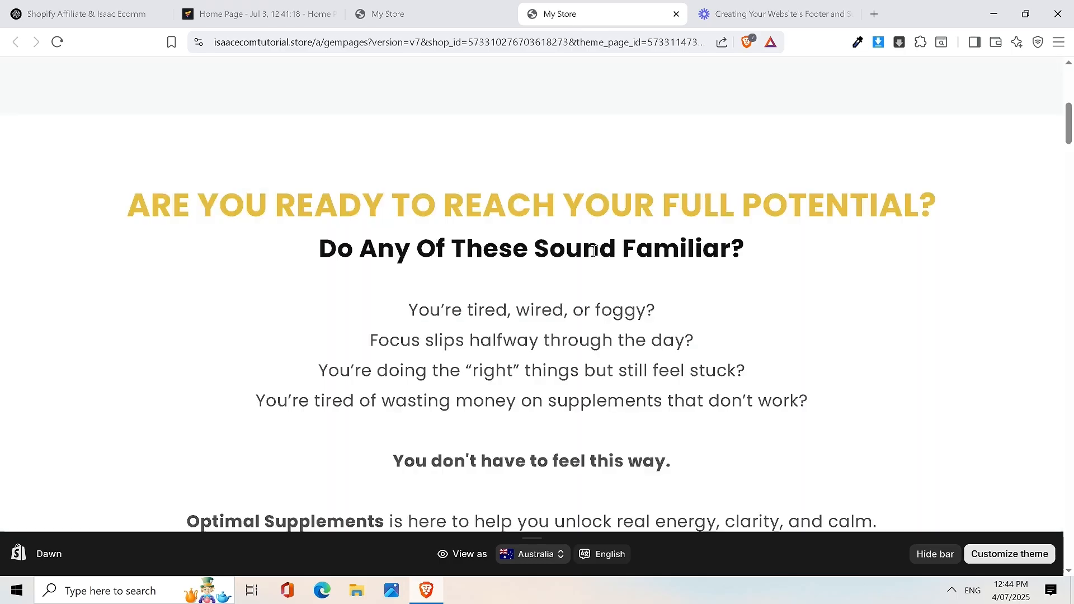
{"action": "scroll", "coordinate": [593, 251], "scroll_direction": "down", "scroll_amount": 20}
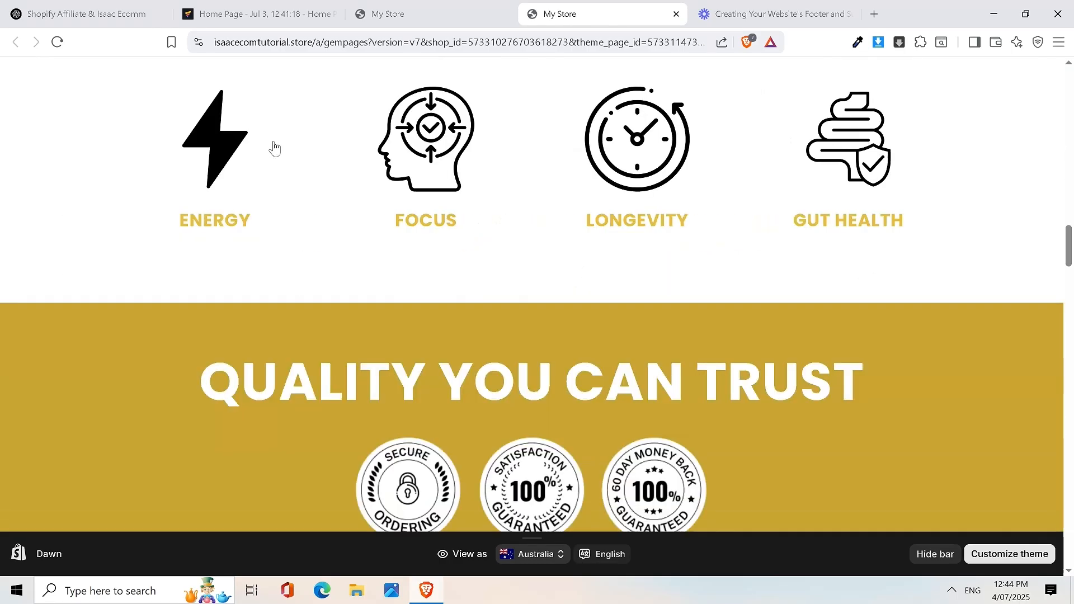
{"action": "left_click", "coordinate": [274, 148]}
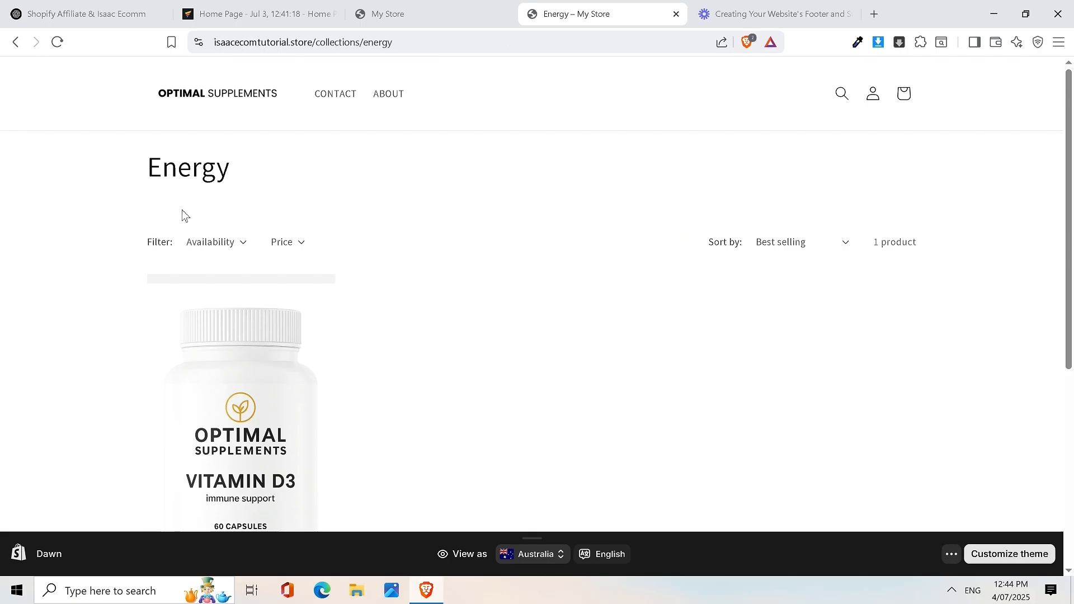
{"action": "left_click_drag", "start_coordinate": [221, 170], "coordinate": [73, 173]}
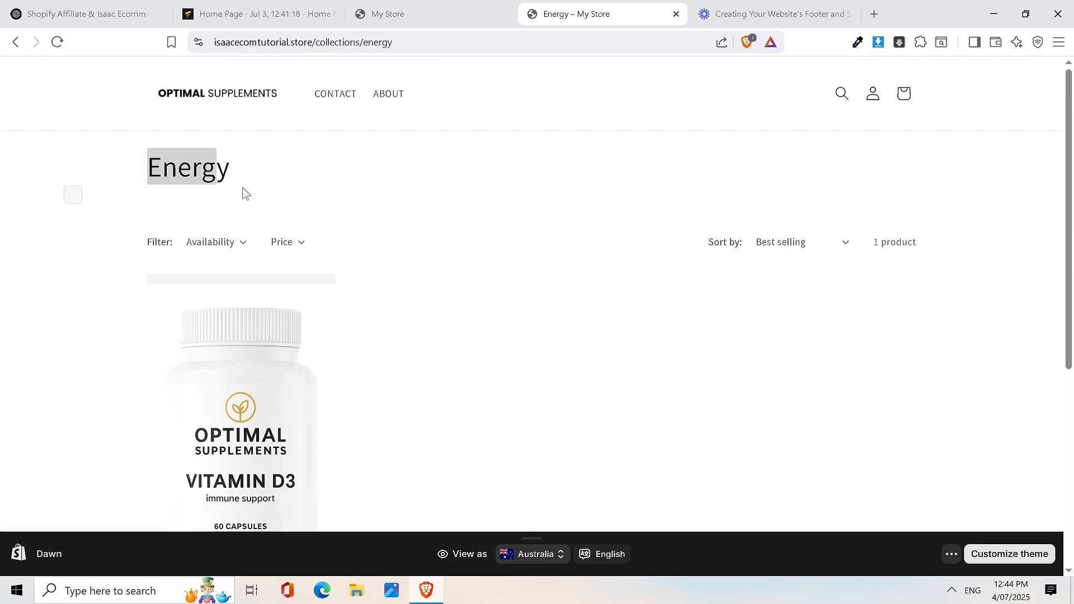
{"action": "left_click_drag", "start_coordinate": [244, 188], "coordinate": [244, 242]}
{"action": "scroll", "coordinate": [183, 404], "scroll_direction": "down", "scroll_amount": 4}
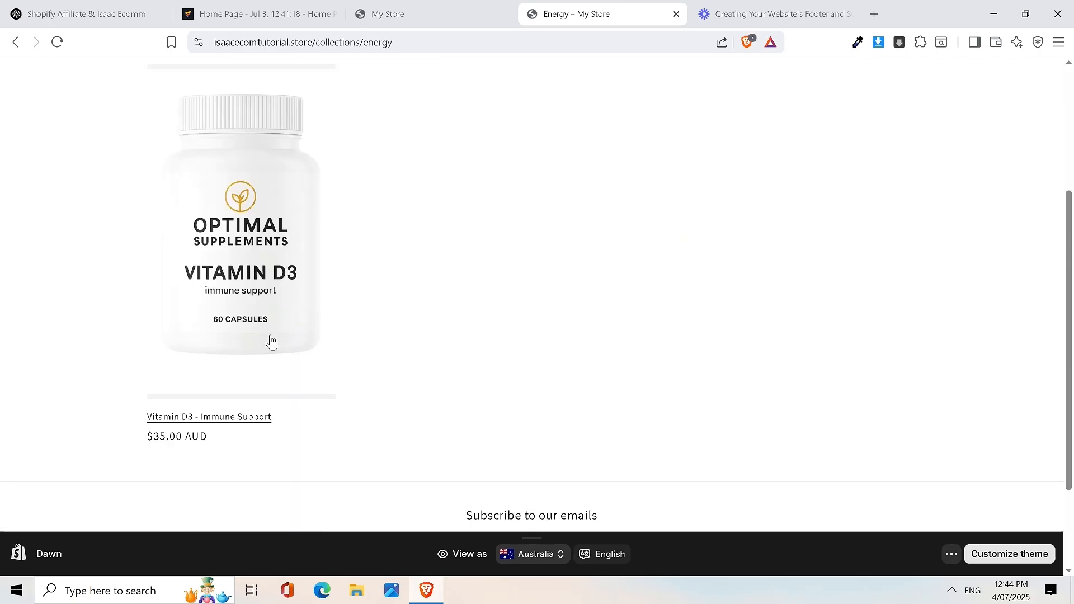
{"action": "scroll", "coordinate": [278, 155], "scroll_direction": "up", "scroll_amount": 4}
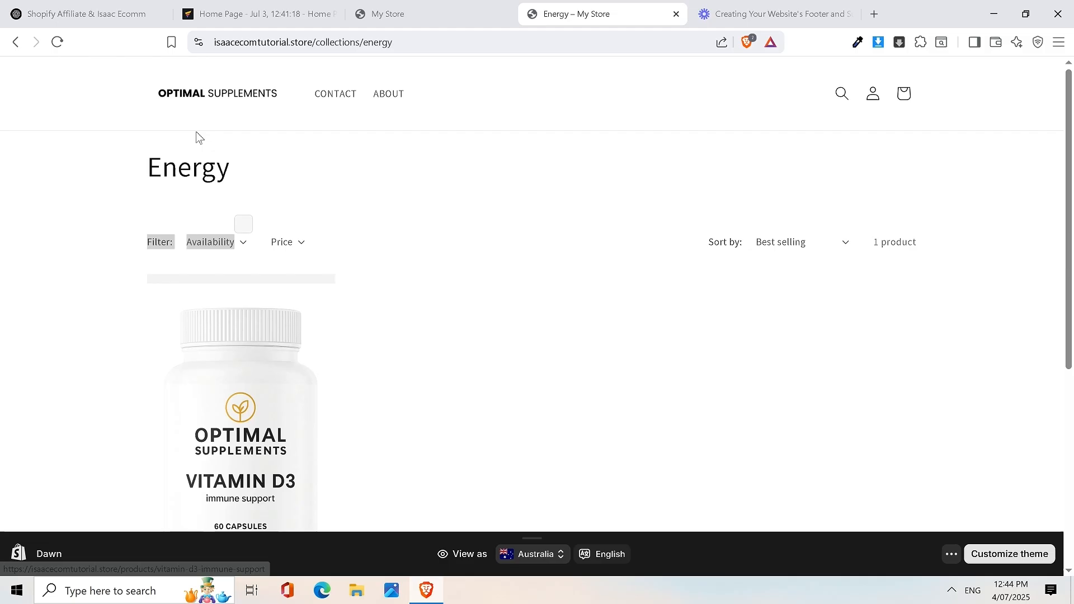
Step: Go back from the Energy collection, open the Longevity collection and check its products and page address
{"action": "left_click", "coordinate": [388, 12]}
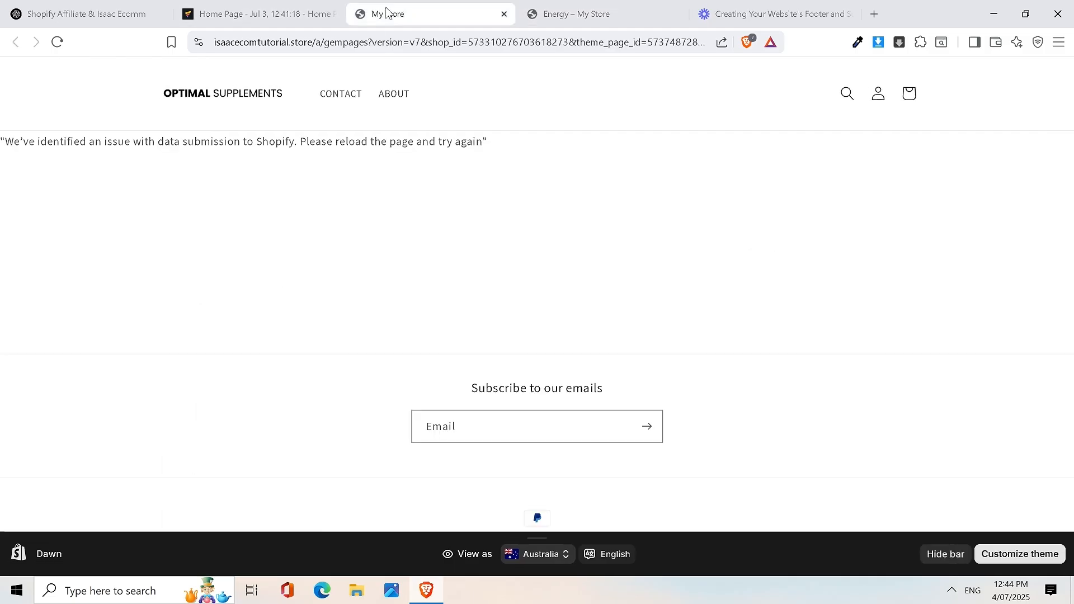
{"action": "left_click", "coordinate": [582, 9]}
{"action": "left_click", "coordinate": [17, 42]}
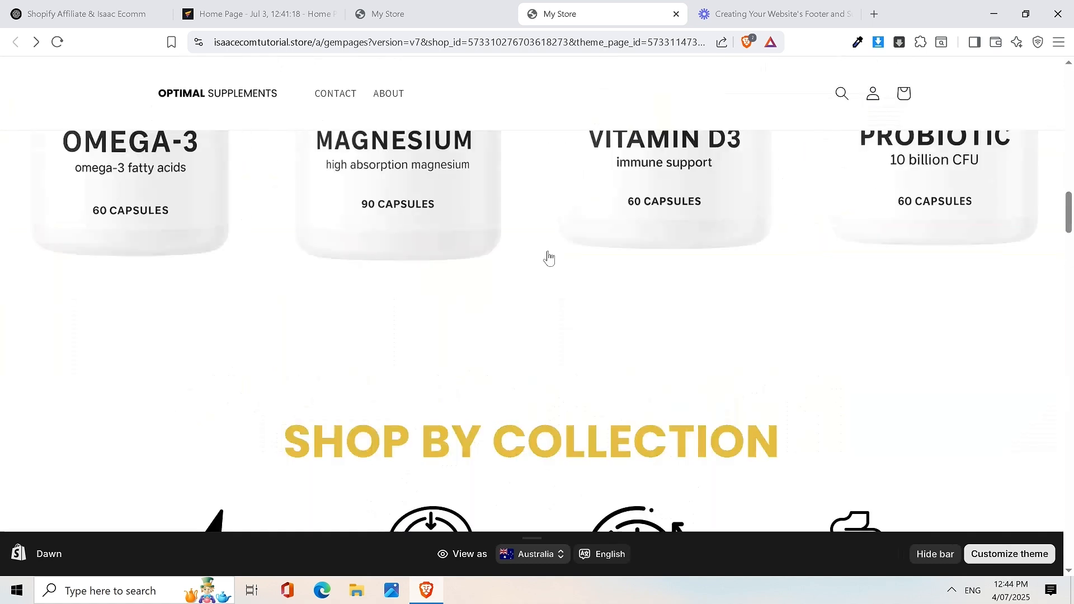
{"action": "left_click", "coordinate": [718, 234]}
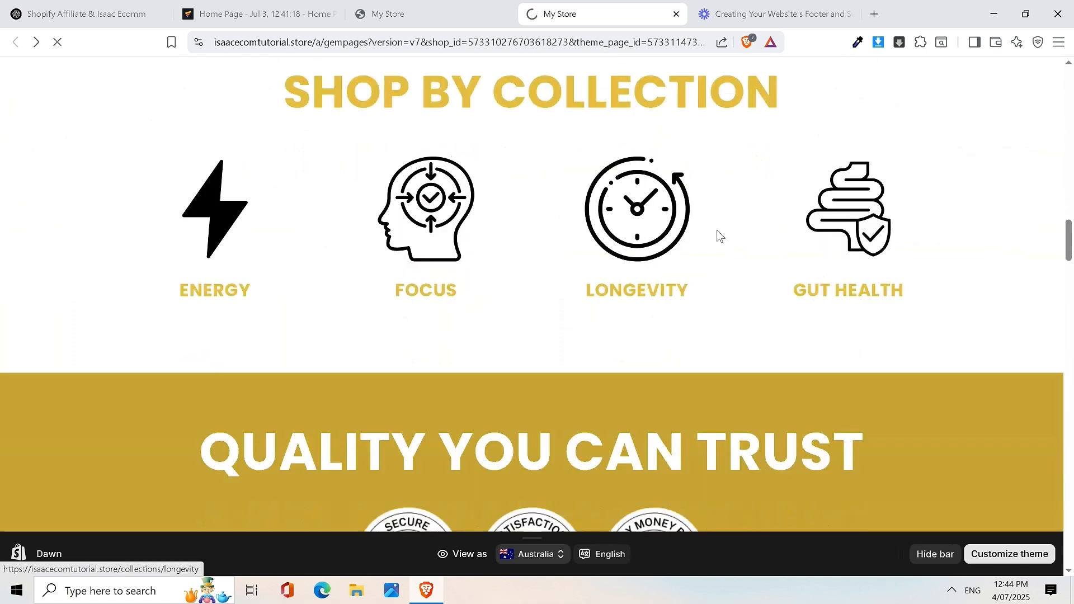
{"action": "scroll", "coordinate": [320, 287], "scroll_direction": "down", "scroll_amount": 1}
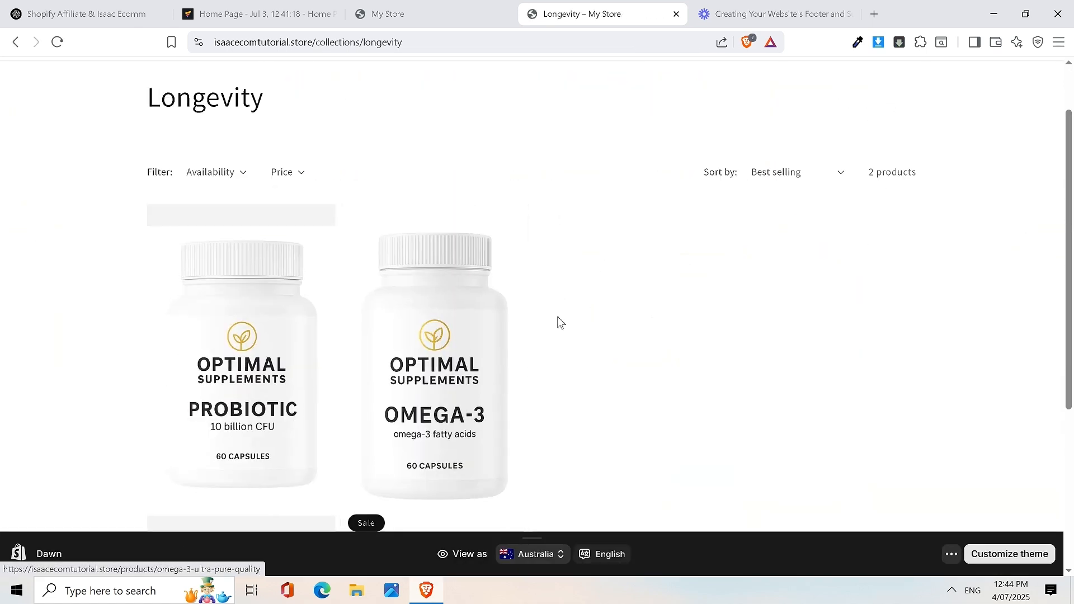
{"action": "scroll", "coordinate": [463, 305], "scroll_direction": "up", "scroll_amount": 1}
{"action": "left_click_drag", "start_coordinate": [355, 41], "coordinate": [411, 38]}
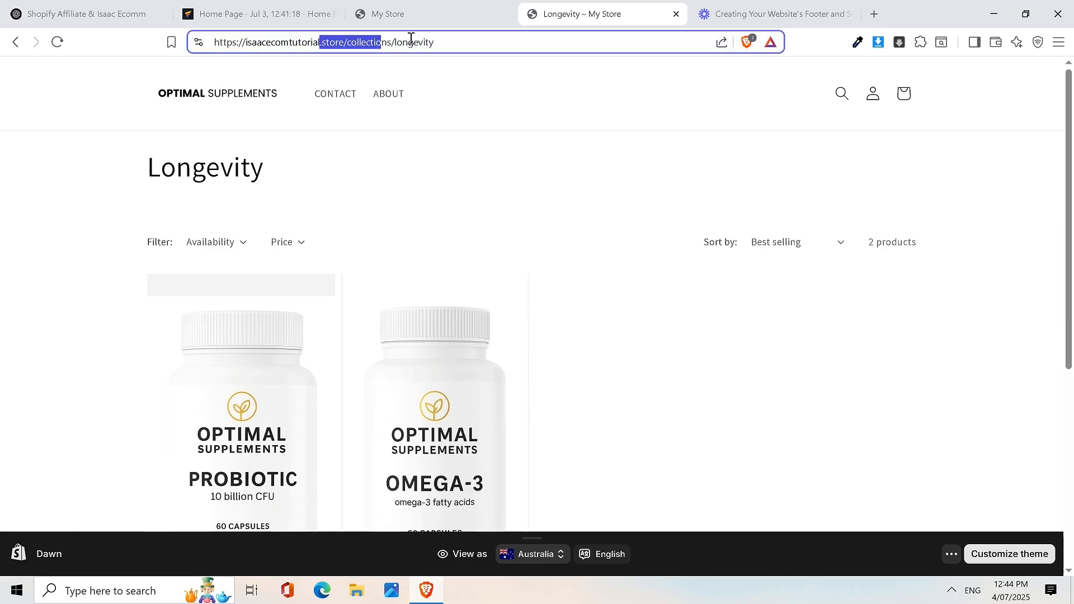
Step: Leave the Longevity collection, return to the GemPages editor and save the home page
{"action": "left_click", "coordinate": [16, 42]}
{"action": "left_click", "coordinate": [286, 8]}
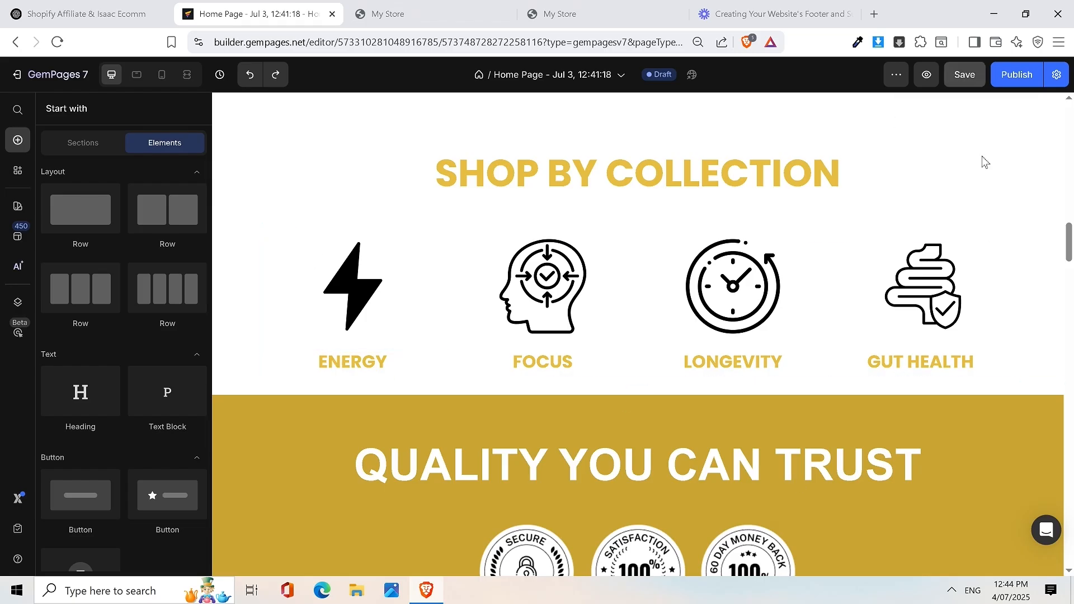
{"action": "left_click", "coordinate": [963, 79]}
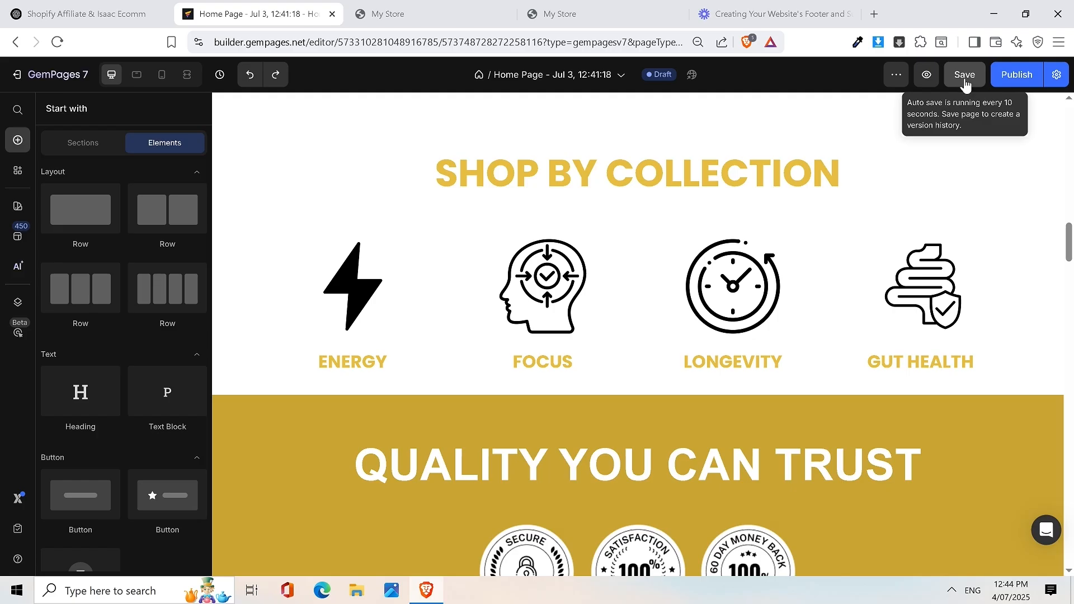
Step: Leave the GemPages editor and open the store's product collections list in the Shopify admin
{"action": "left_click", "coordinate": [57, 81]}
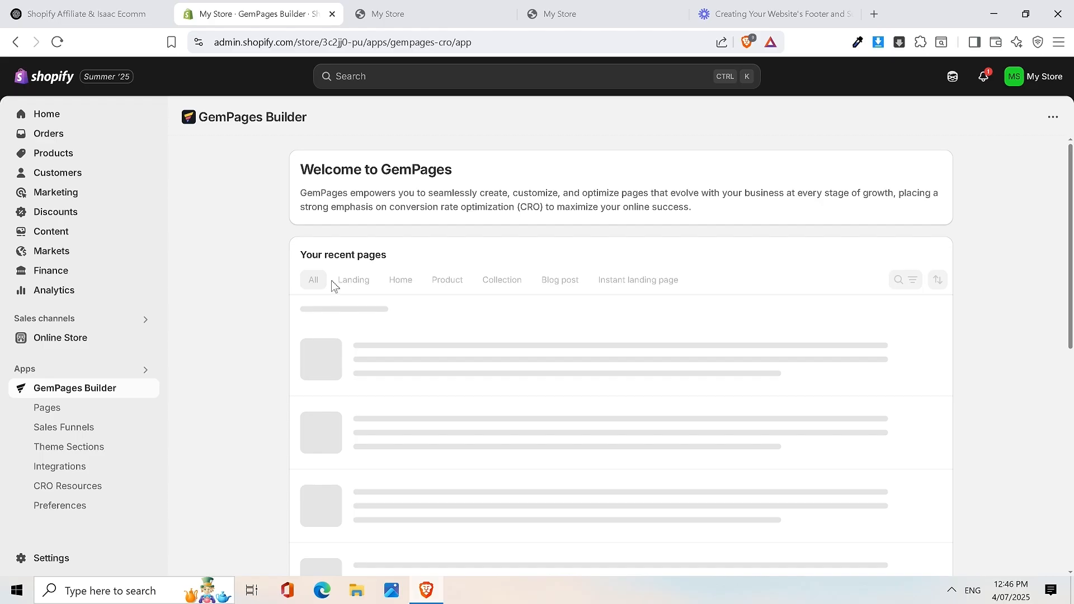
{"action": "left_click", "coordinate": [955, 594]}
{"action": "left_click", "coordinate": [955, 594]}
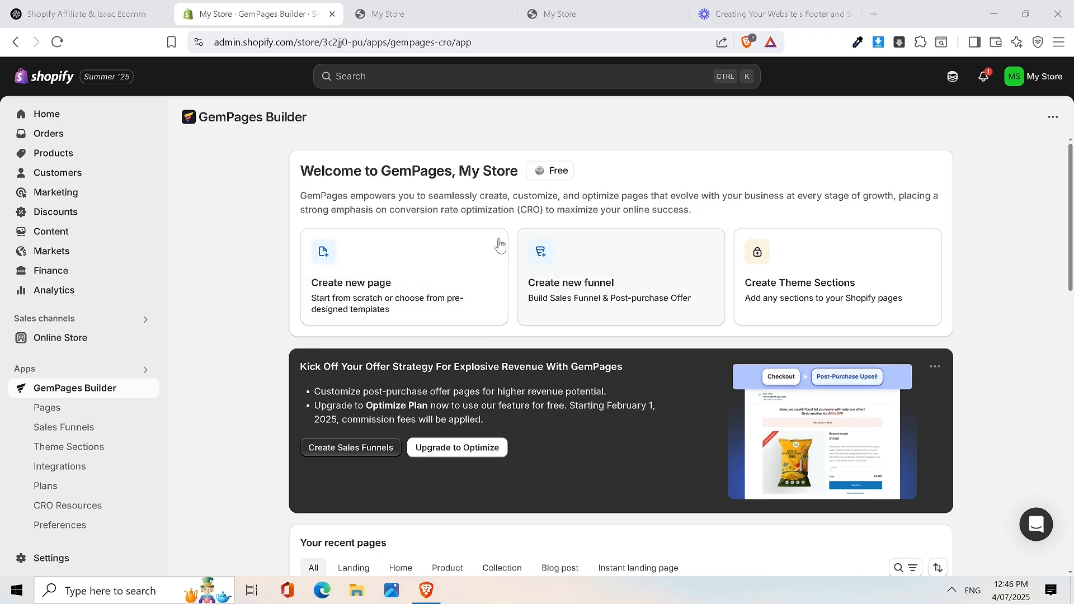
{"action": "scroll", "coordinate": [366, 203], "scroll_direction": "down", "scroll_amount": 3}
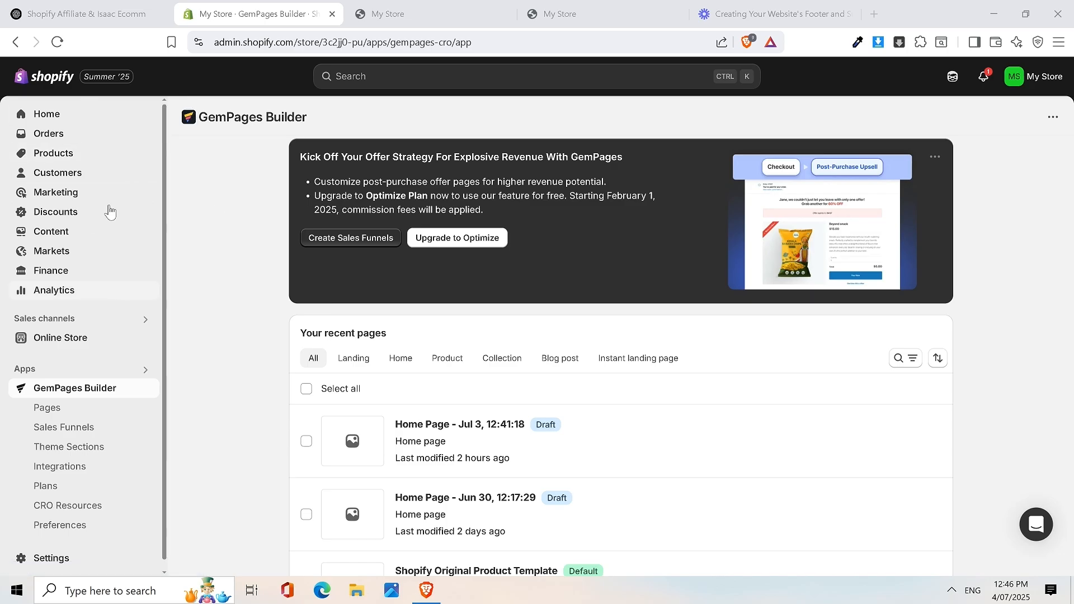
{"action": "left_click", "coordinate": [94, 154]}
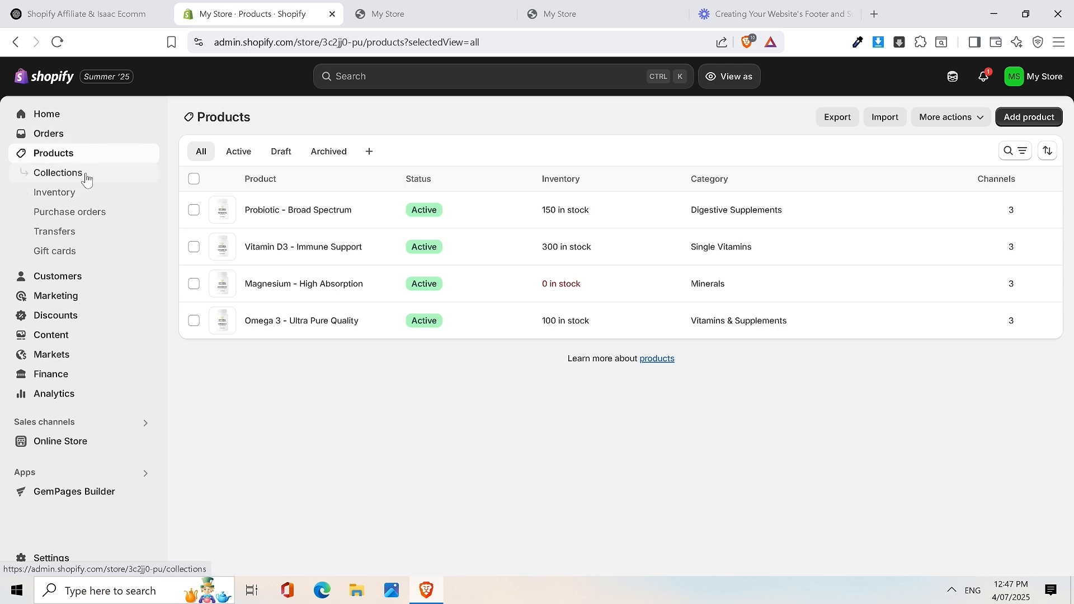
{"action": "left_click", "coordinate": [86, 177]}
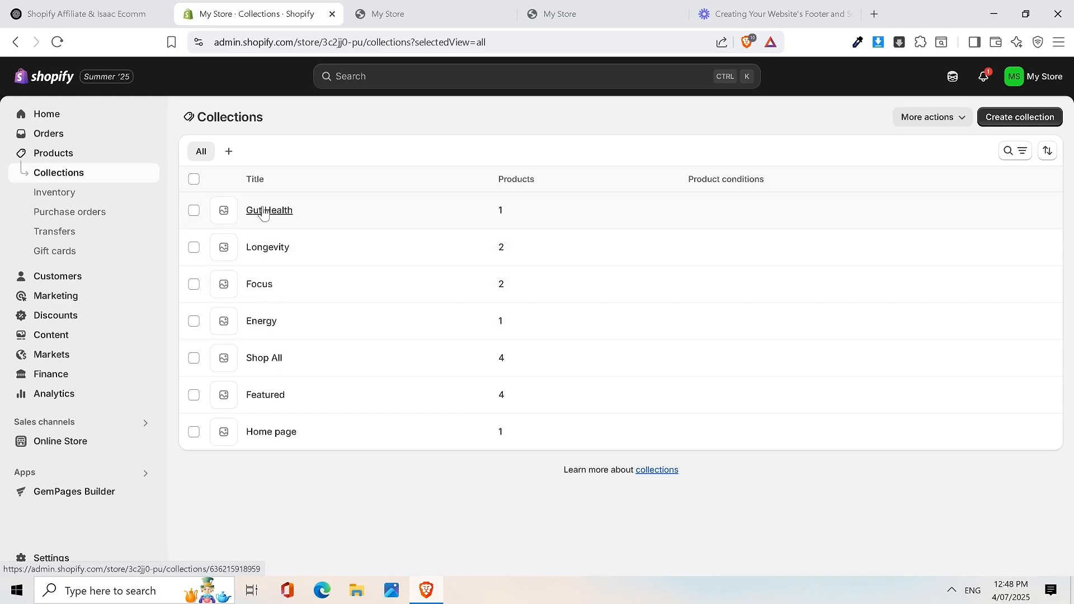
Step: Open the Shop All collection, examine its products on the online store page and return to the collections list
{"action": "right_click", "coordinate": [262, 364]}
{"action": "key", "text": "Escape"}
{"action": "left_click", "coordinate": [264, 360]}
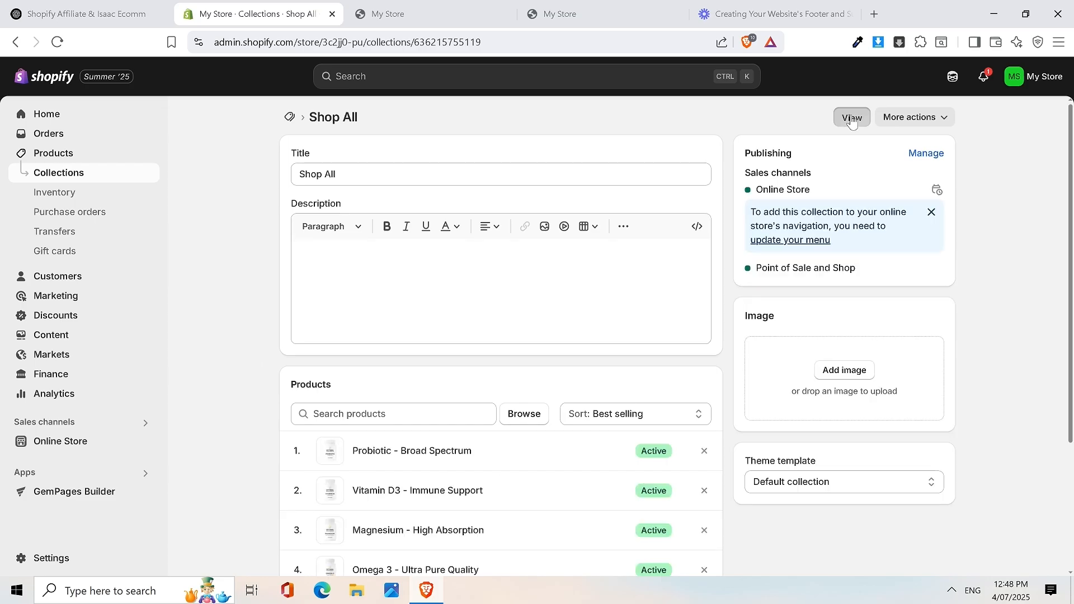
{"action": "left_click", "coordinate": [851, 118]}
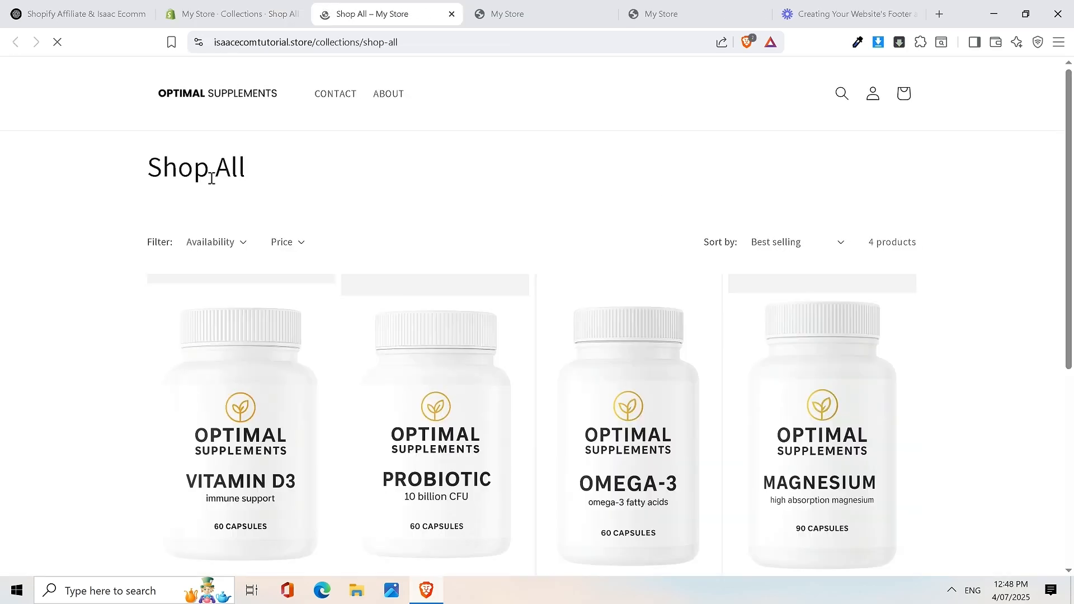
{"action": "scroll", "coordinate": [756, 290], "scroll_direction": "down", "scroll_amount": 3}
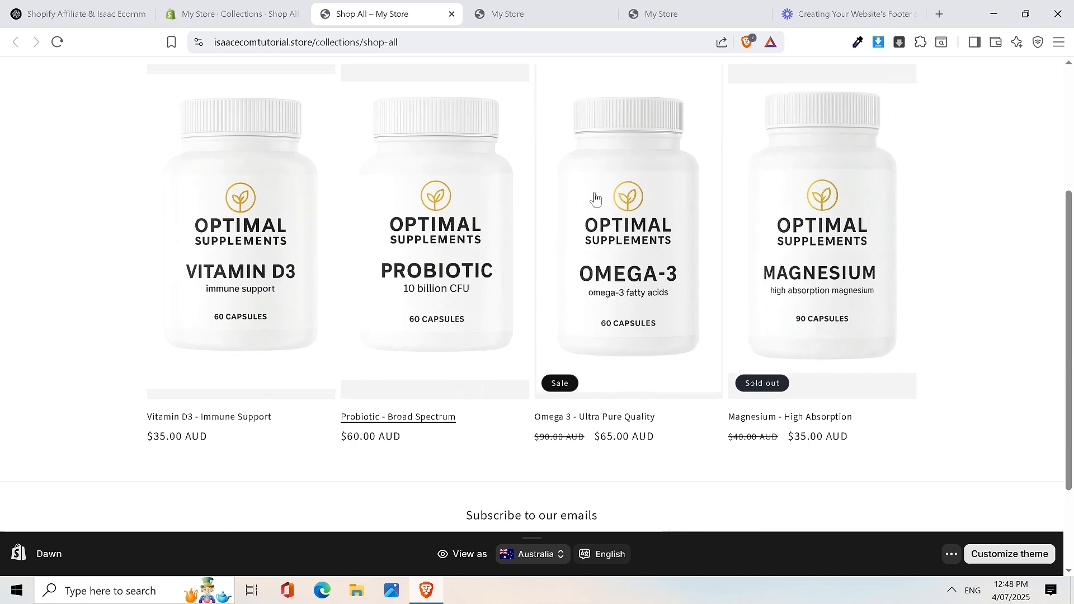
{"action": "scroll", "coordinate": [727, 207], "scroll_direction": "up", "scroll_amount": 3}
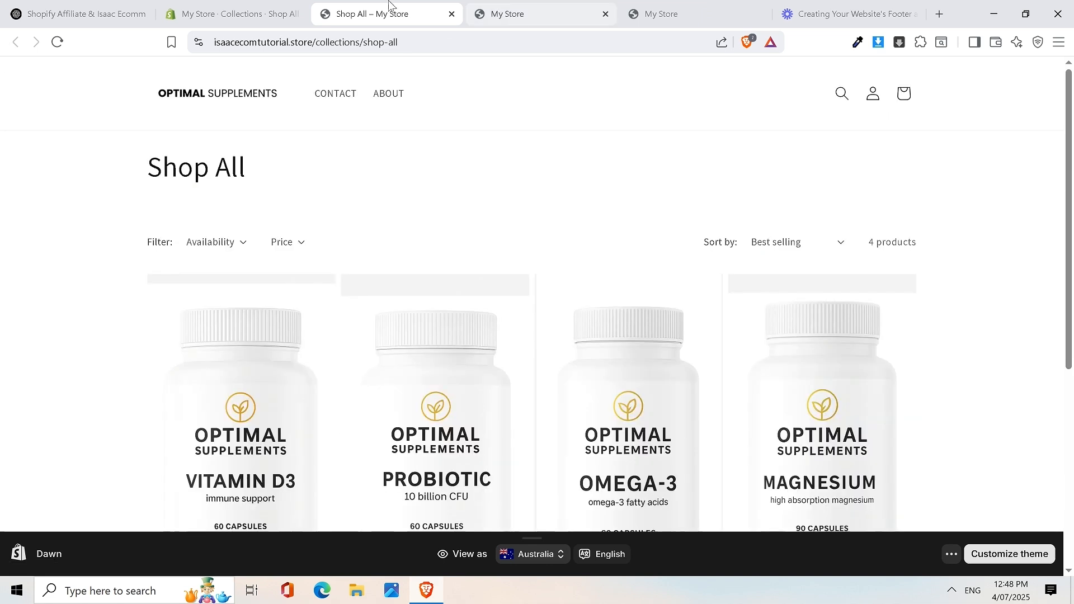
{"action": "left_click", "coordinate": [217, 5]}
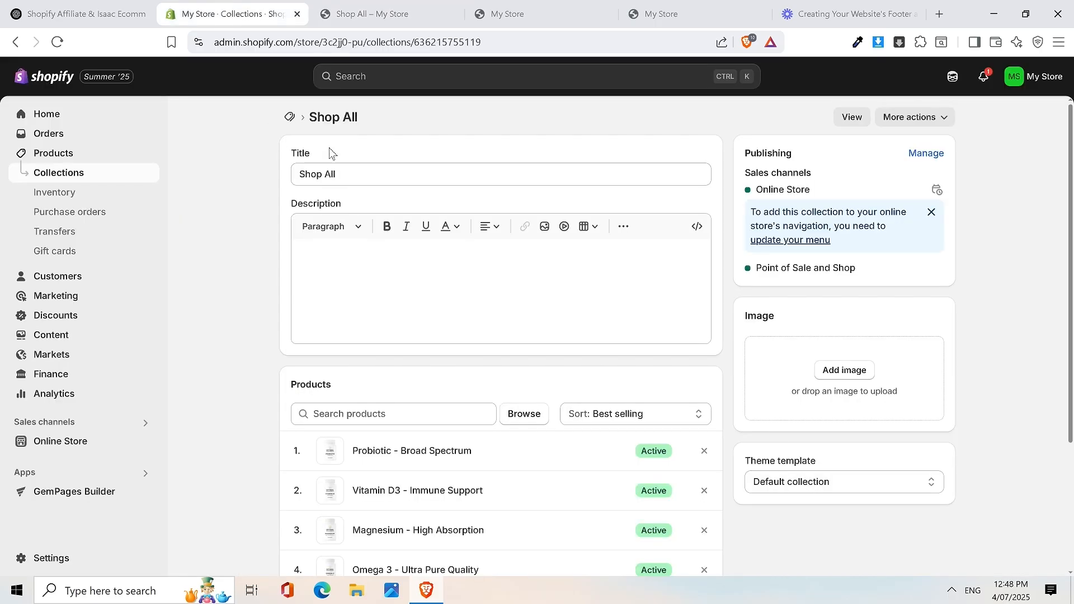
{"action": "left_click", "coordinate": [16, 42]}
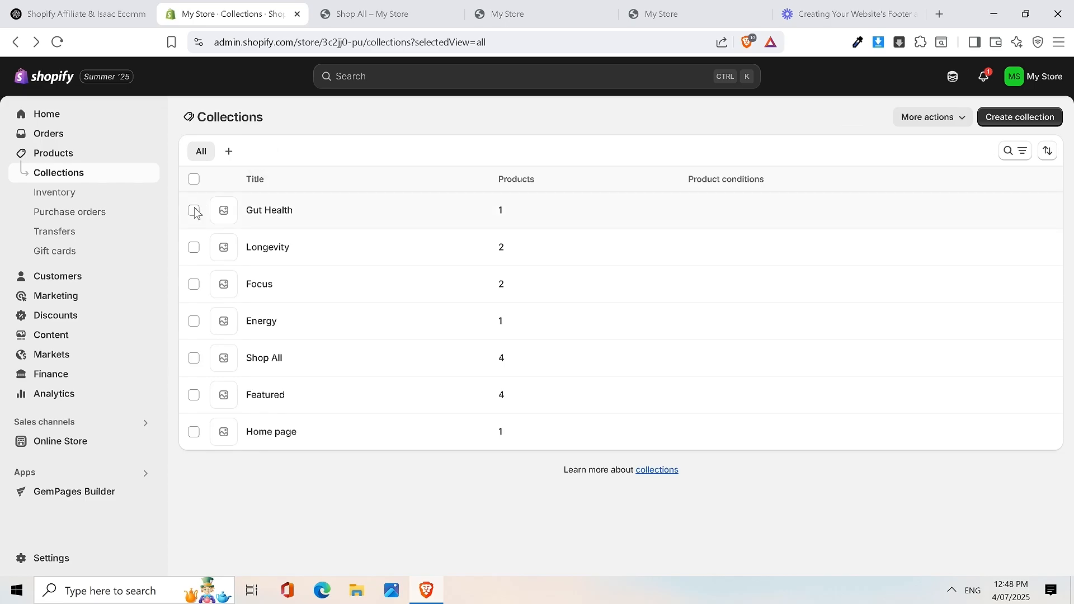
{"action": "left_click", "coordinate": [194, 211]}
{"action": "left_click", "coordinate": [194, 246]}
{"action": "left_click", "coordinate": [193, 283]}
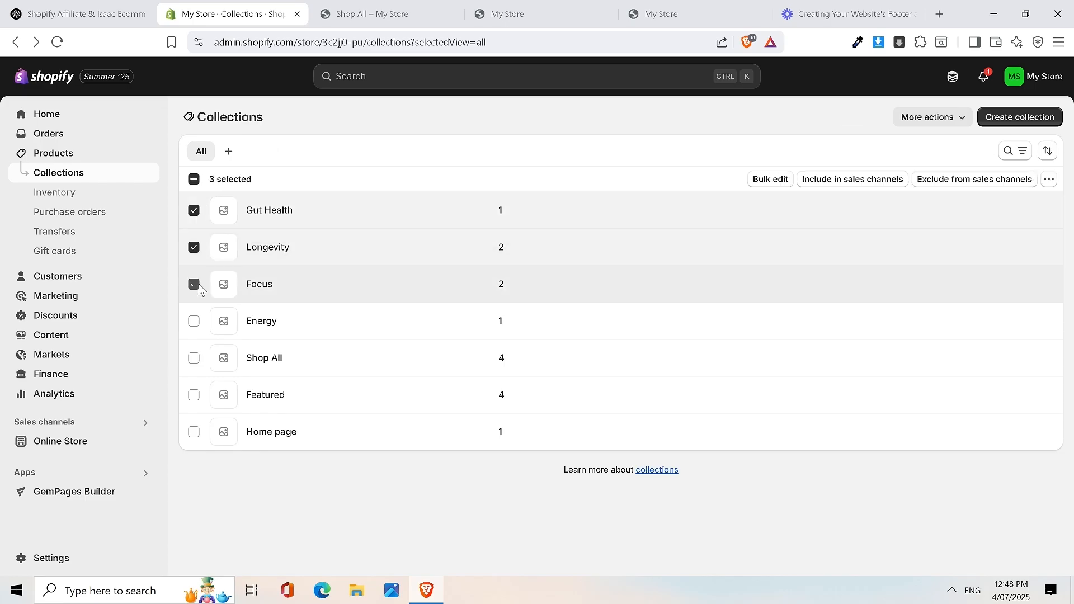
{"action": "left_click", "coordinate": [194, 321]}
{"action": "left_click", "coordinate": [194, 358]}
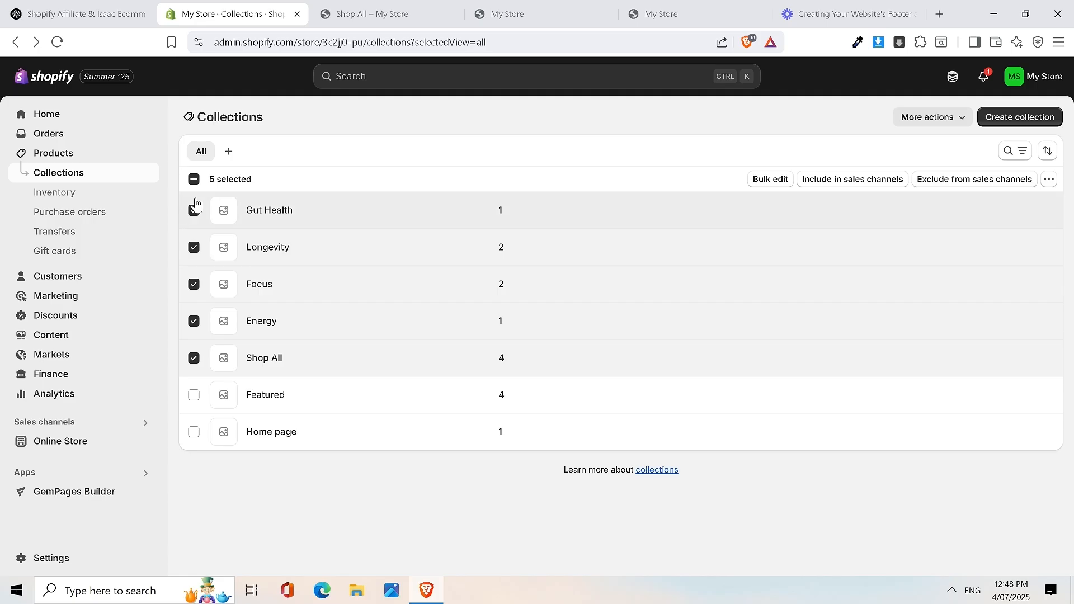
{"action": "left_click", "coordinate": [193, 179]}
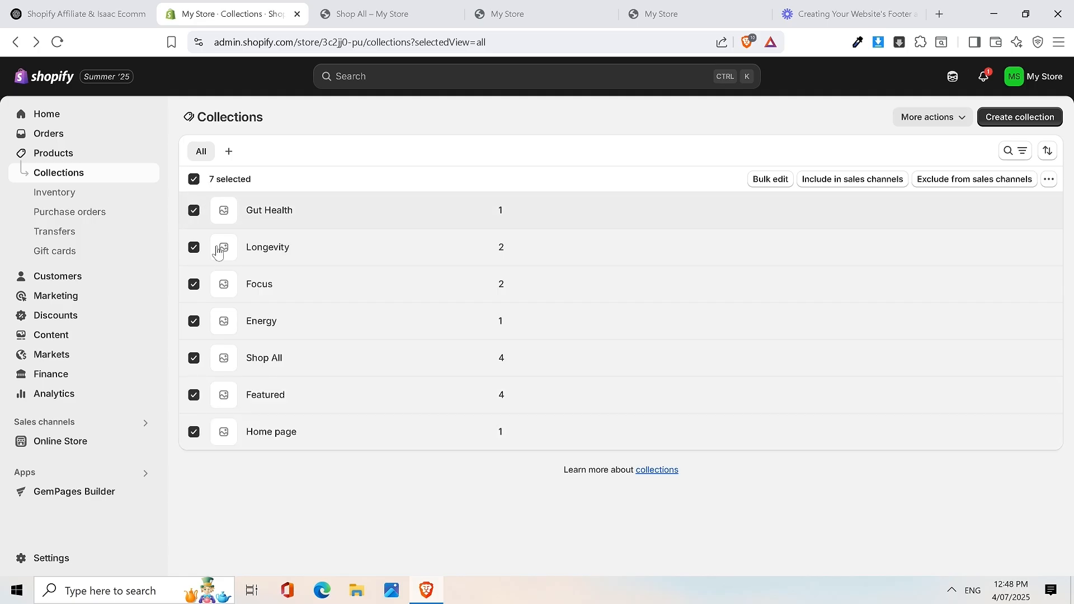
{"action": "left_click", "coordinate": [193, 180]}
Step: Delete the Shop All and Energy collections
{"action": "left_click", "coordinate": [193, 357]}
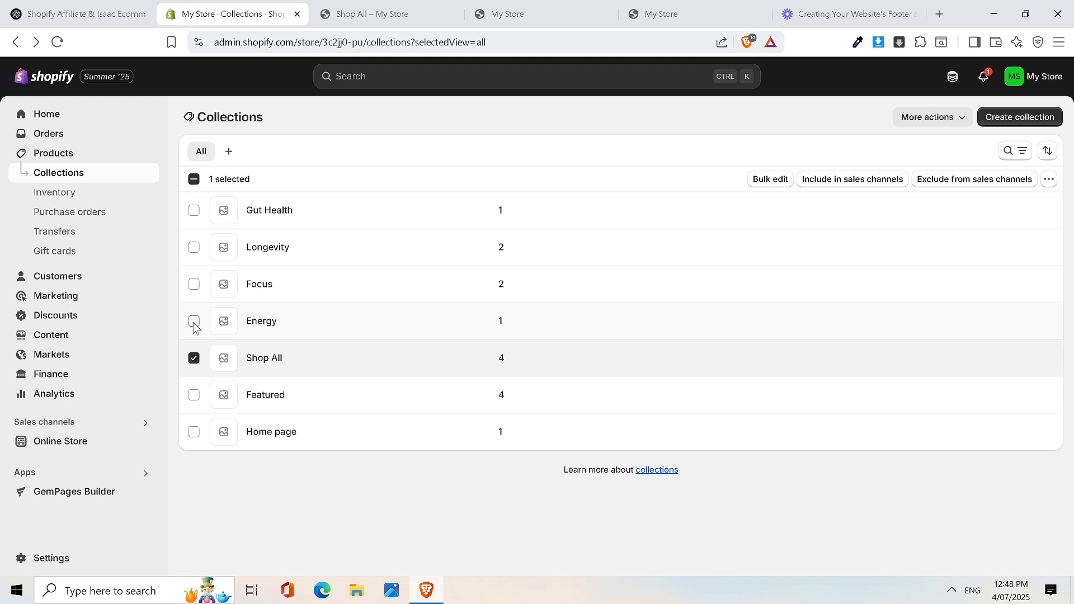
{"action": "left_click", "coordinate": [194, 323]}
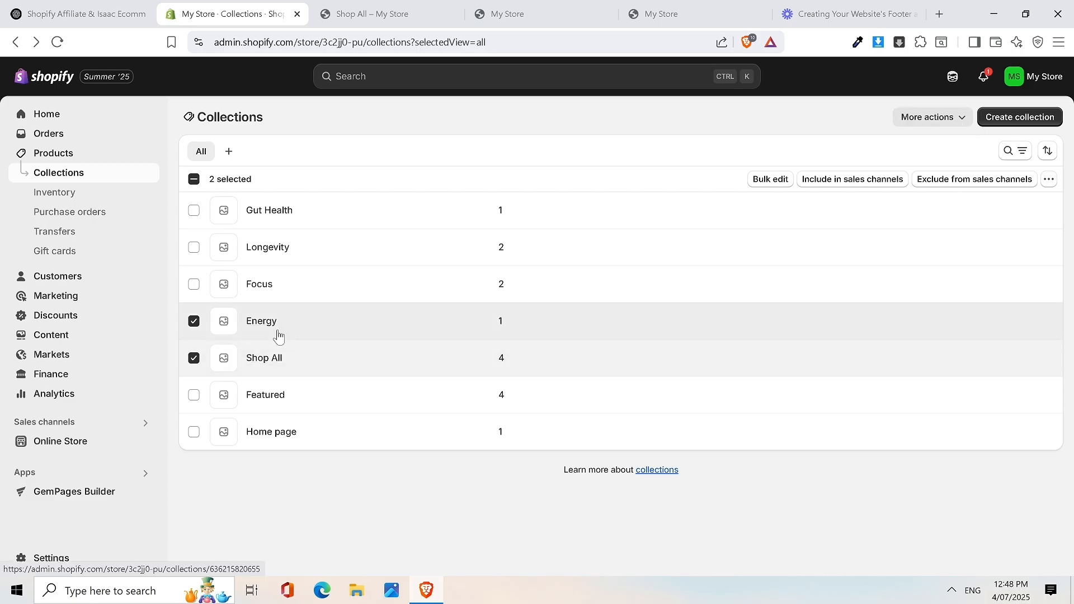
{"action": "left_click", "coordinate": [962, 124]}
{"action": "left_click", "coordinate": [957, 116]}
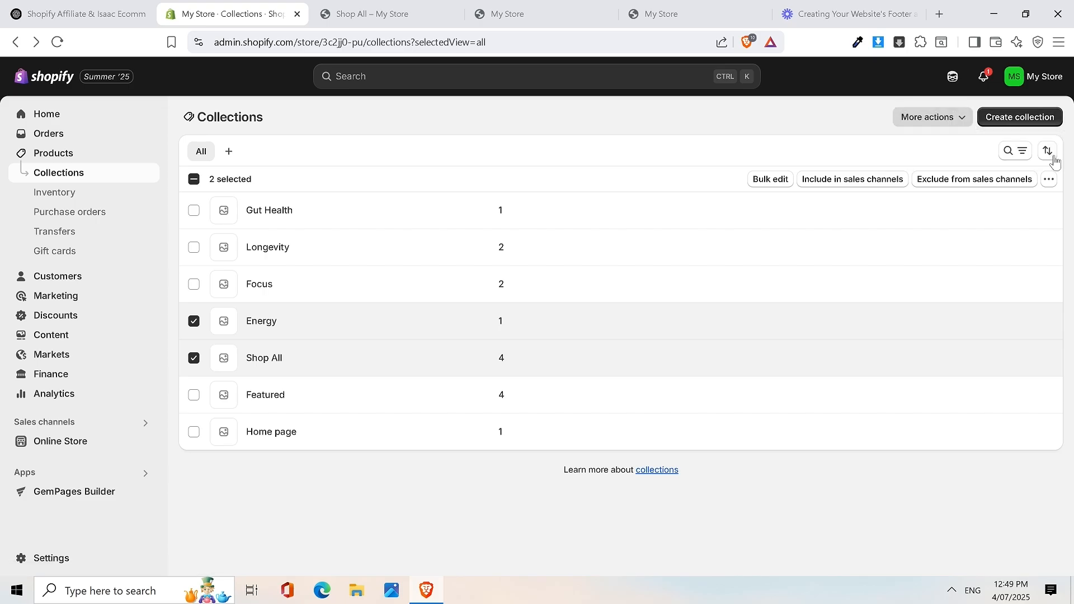
{"action": "left_click", "coordinate": [1049, 179]}
{"action": "left_click", "coordinate": [1011, 207]}
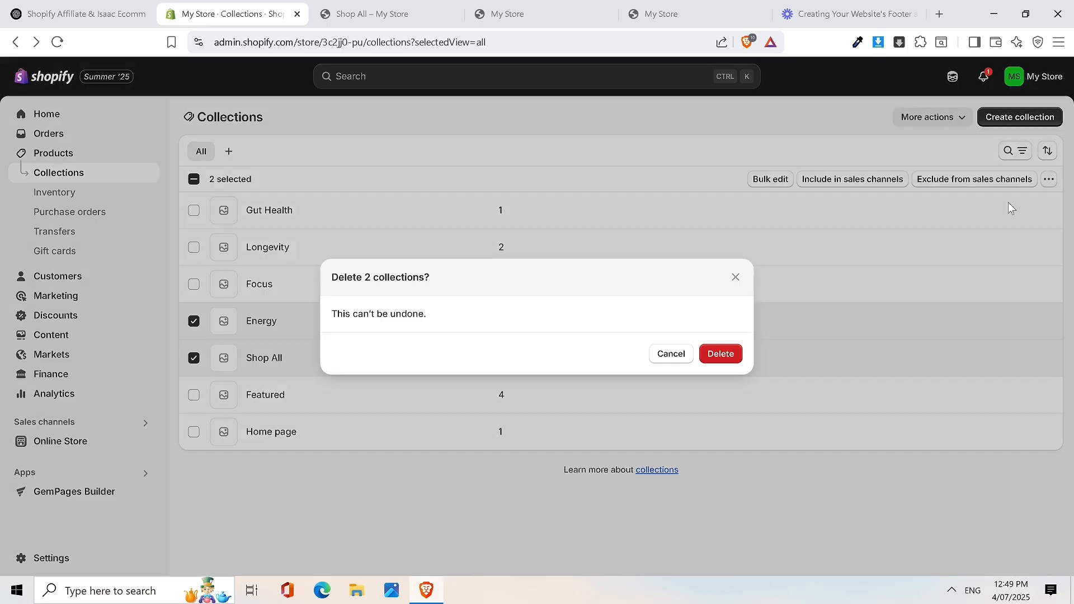
{"action": "left_click", "coordinate": [728, 354]}
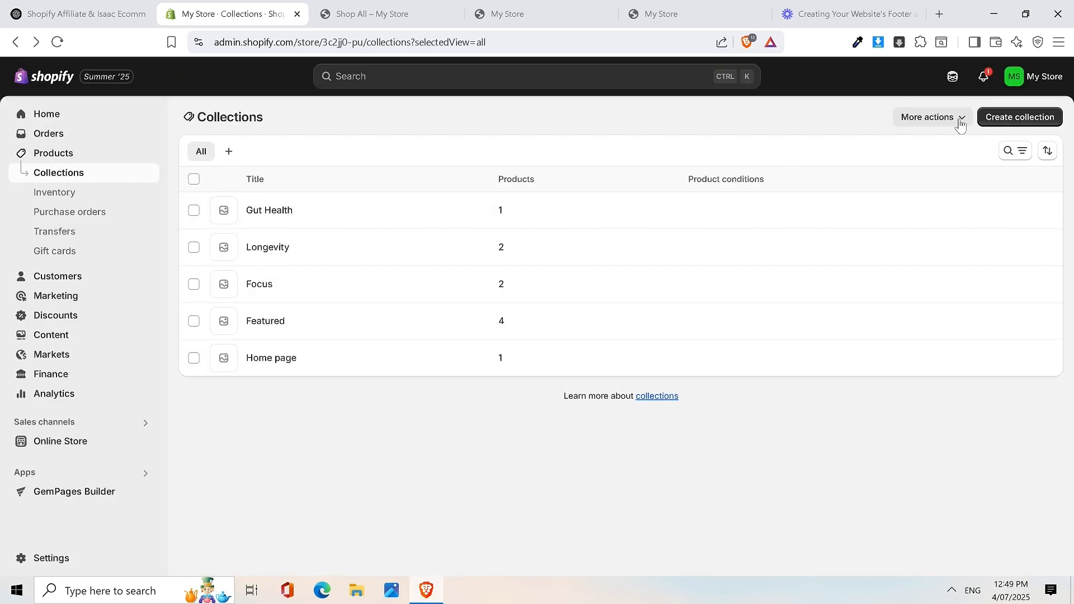
Step: Start creating a new collection and look over the home page in the store preview
{"action": "left_click", "coordinate": [1036, 122]}
{"action": "key", "text": "ctrl+5"}
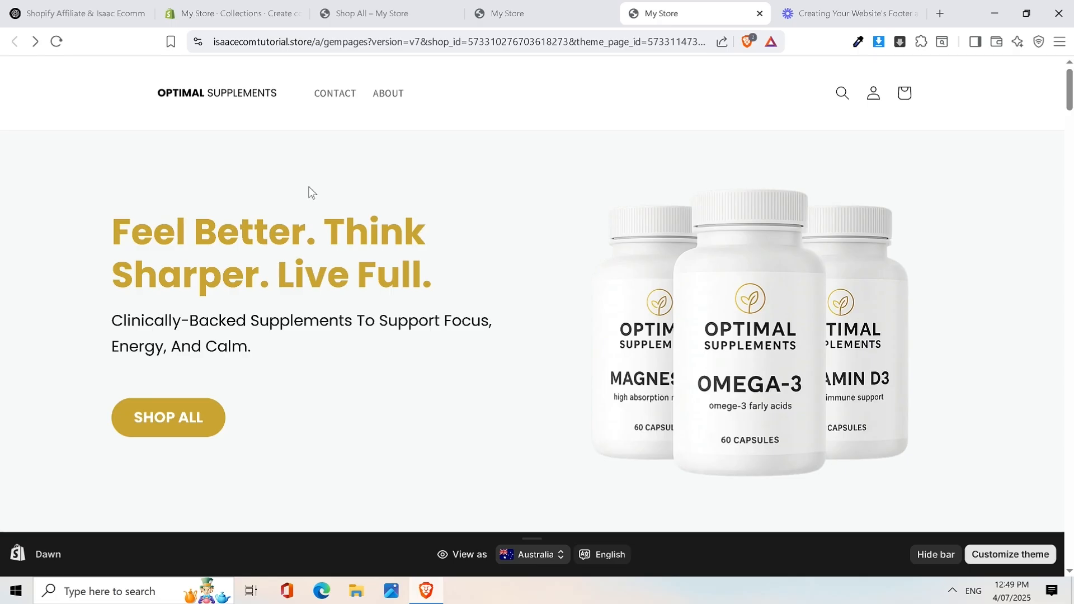
{"action": "scroll", "coordinate": [328, 261], "scroll_direction": "down", "scroll_amount": 5}
{"action": "scroll", "coordinate": [346, 251], "scroll_direction": "down", "scroll_amount": 7}
{"action": "scroll", "coordinate": [346, 246], "scroll_direction": "up", "scroll_amount": 12}
{"action": "scroll", "coordinate": [348, 288], "scroll_direction": "down", "scroll_amount": 2}
{"action": "scroll", "coordinate": [405, 177], "scroll_direction": "up", "scroll_amount": 2}
Step: Return to the new collection form, title the collection Shop All and save it
{"action": "left_click", "coordinate": [237, 13]}
{"action": "left_click", "coordinate": [405, 182]}
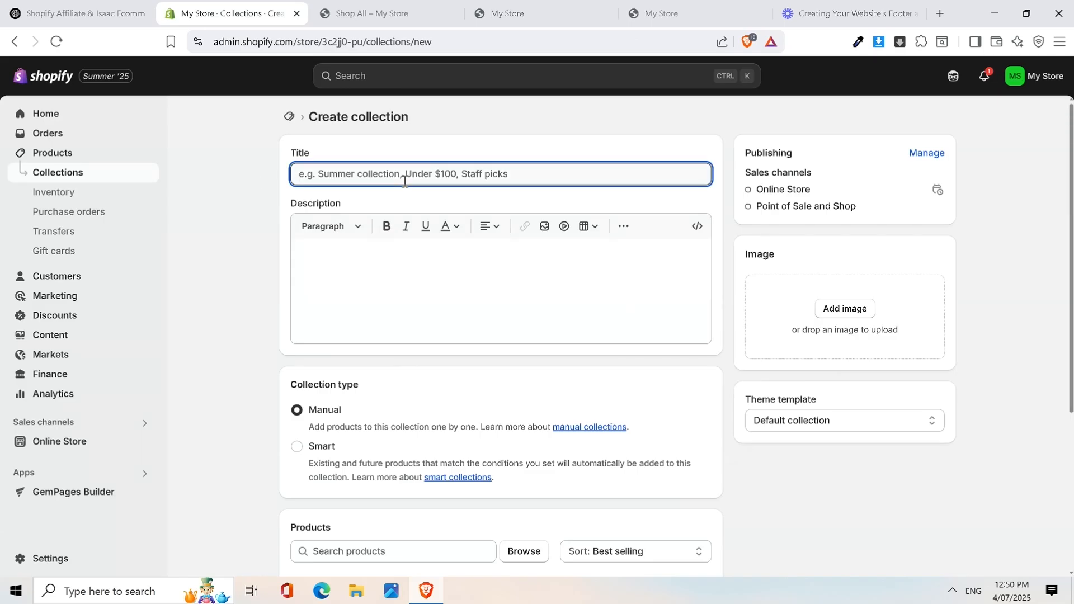
{"action": "type", "text": "Shop All"}
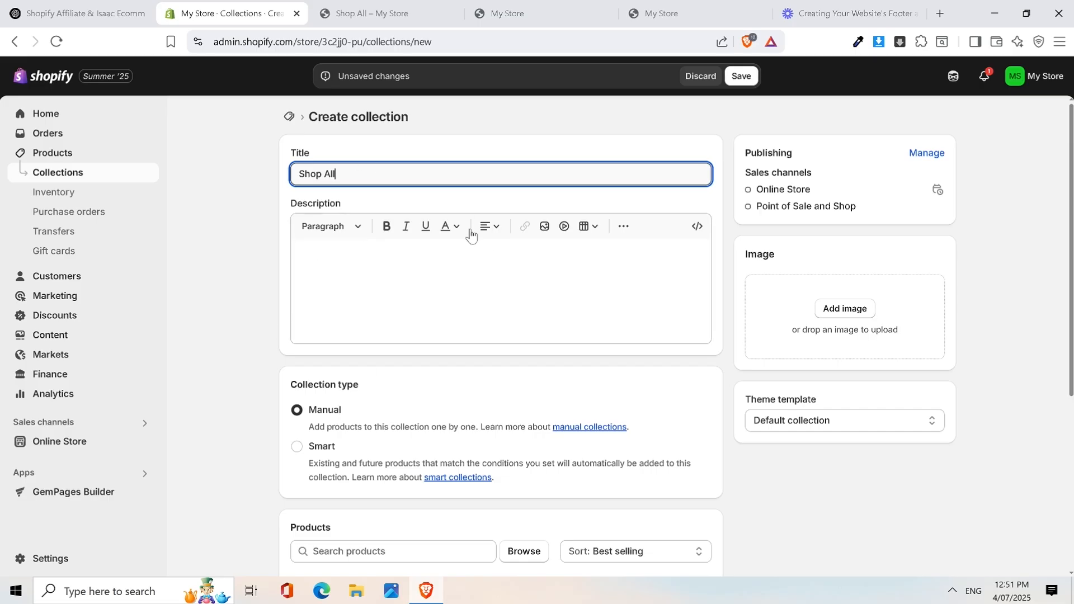
{"action": "scroll", "coordinate": [643, 280], "scroll_direction": "down", "scroll_amount": 2}
{"action": "scroll", "coordinate": [615, 251], "scroll_direction": "up", "scroll_amount": 2}
{"action": "left_click", "coordinate": [740, 77]}
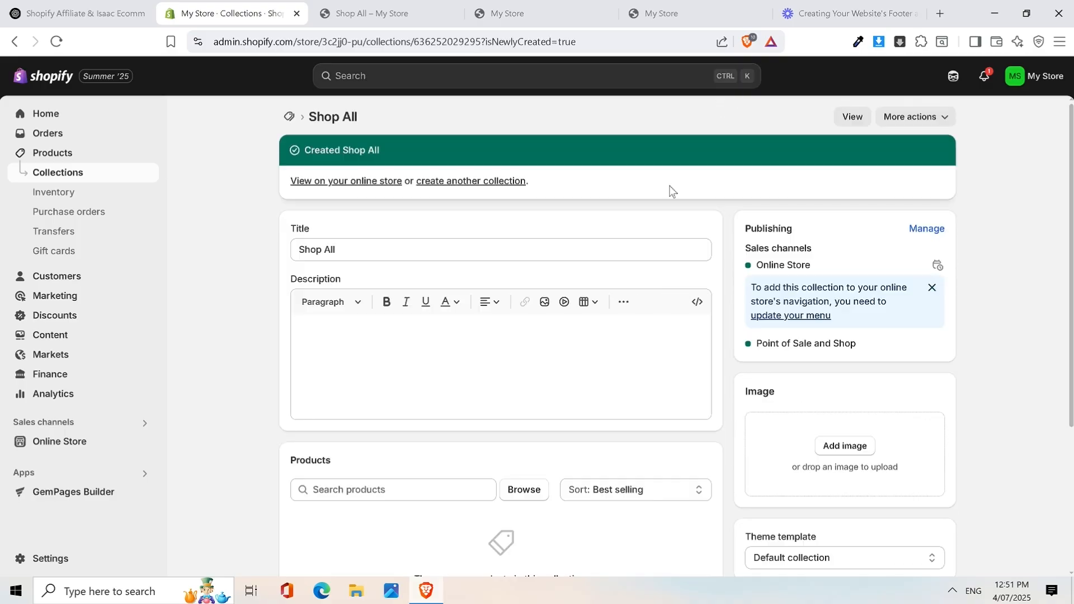
Step: Add Magnesium - High Absorption, Omega 3 - Ultra Pure Quality, Probiotic - Broad Spectrum and Vitamin D3 - Immune Support to the Shop All collection
{"action": "scroll", "coordinate": [489, 249], "scroll_direction": "down", "scroll_amount": 4}
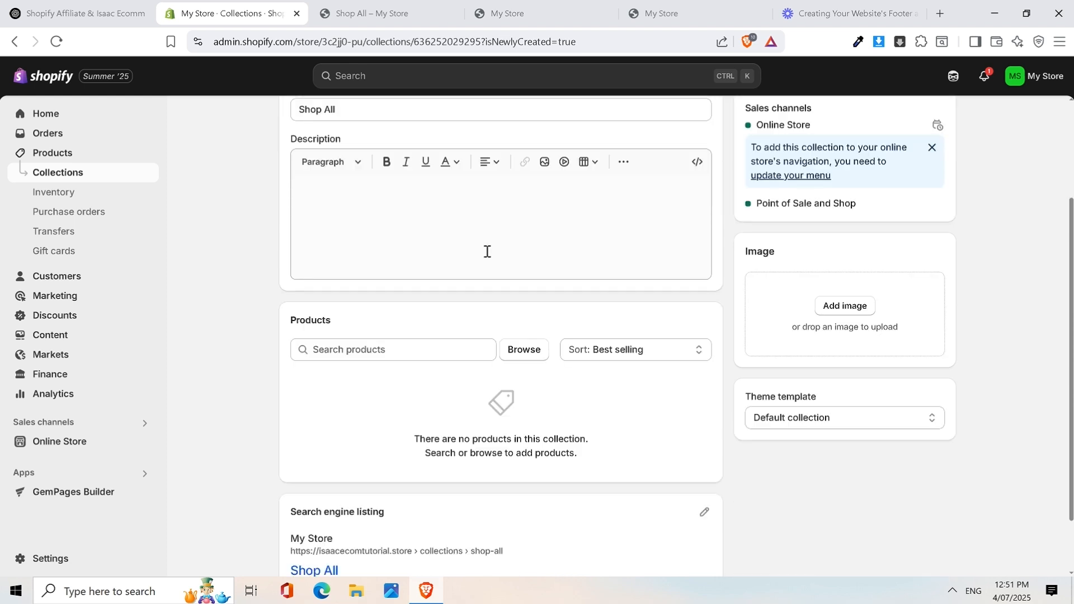
{"action": "left_click", "coordinate": [676, 282]}
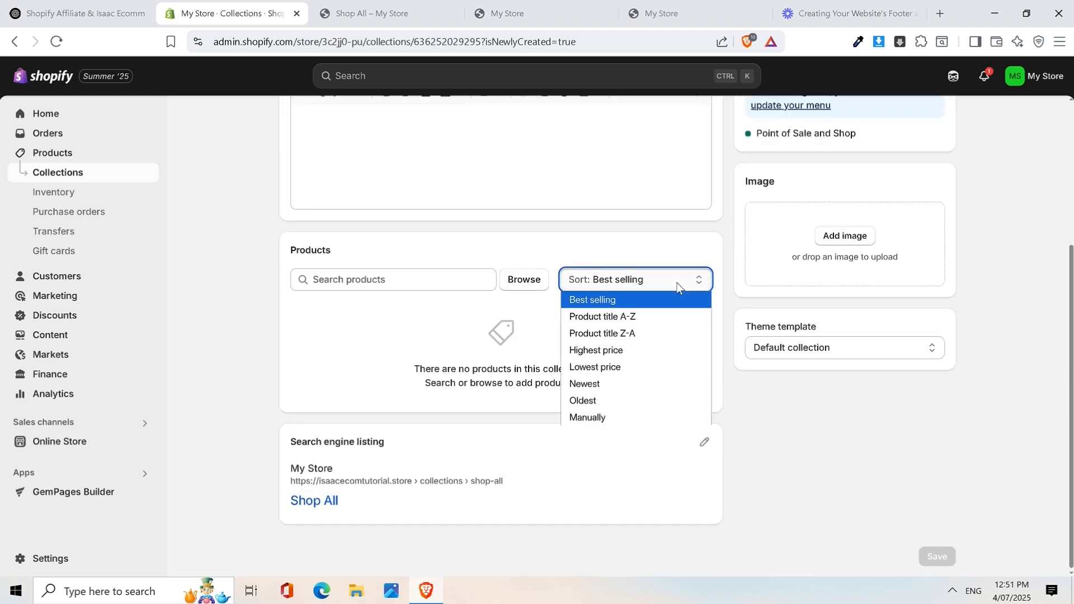
{"action": "left_click", "coordinate": [676, 283]}
{"action": "left_click", "coordinate": [405, 278]}
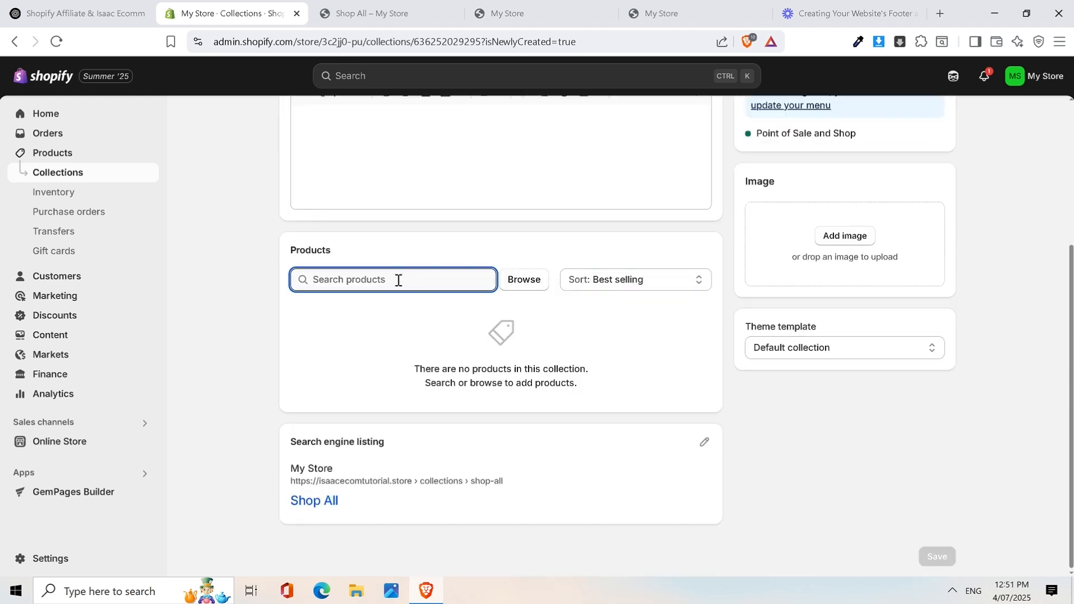
{"action": "left_click", "coordinate": [544, 279]}
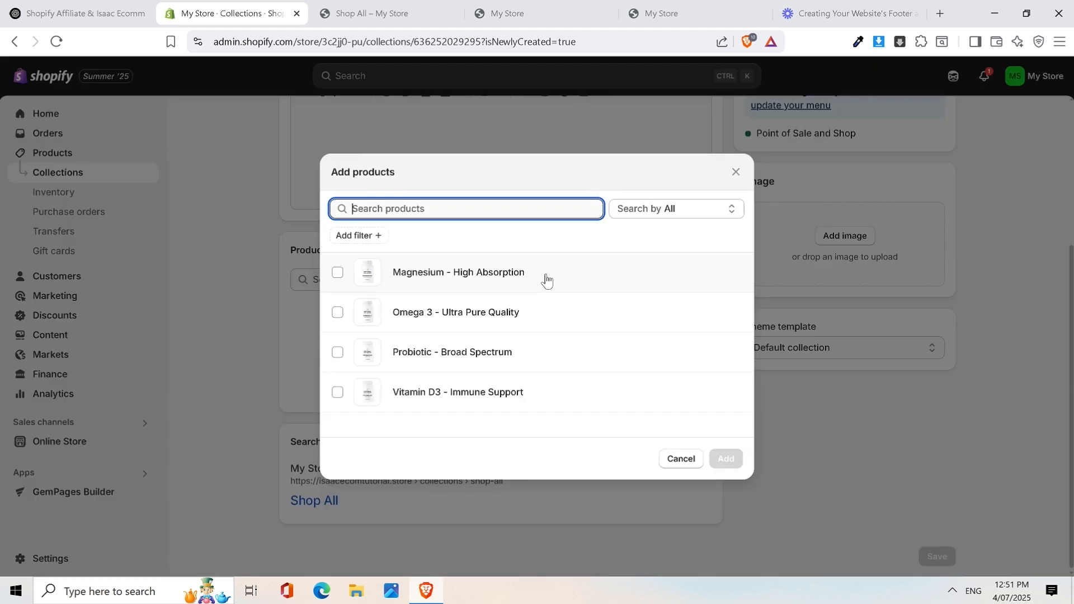
{"action": "left_click", "coordinate": [336, 273]}
{"action": "left_click", "coordinate": [337, 312]}
{"action": "left_click", "coordinate": [337, 352]}
{"action": "left_click", "coordinate": [337, 392]}
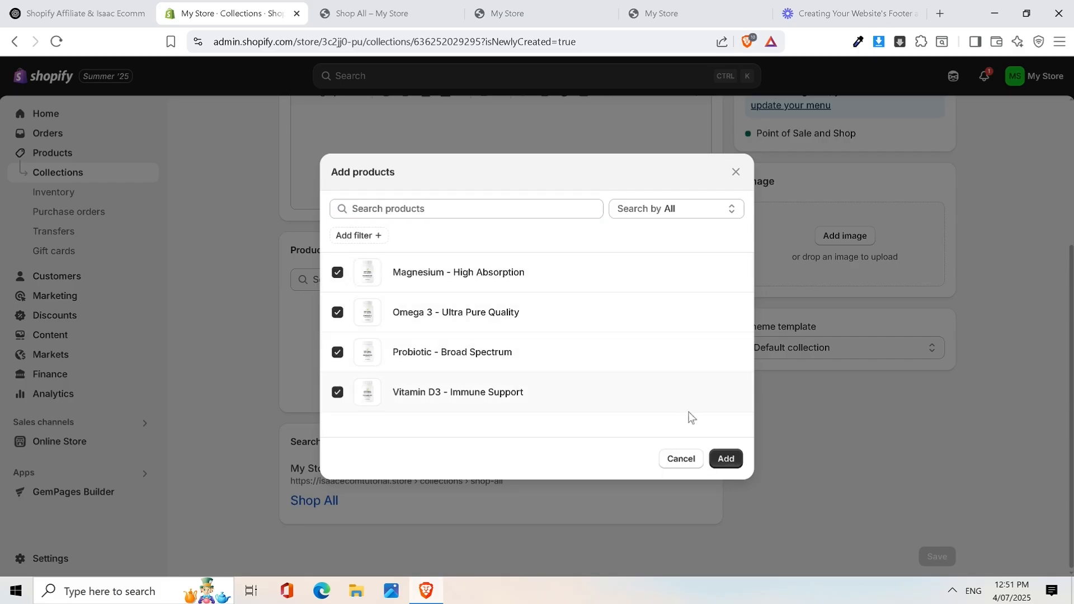
{"action": "left_click", "coordinate": [723, 453]}
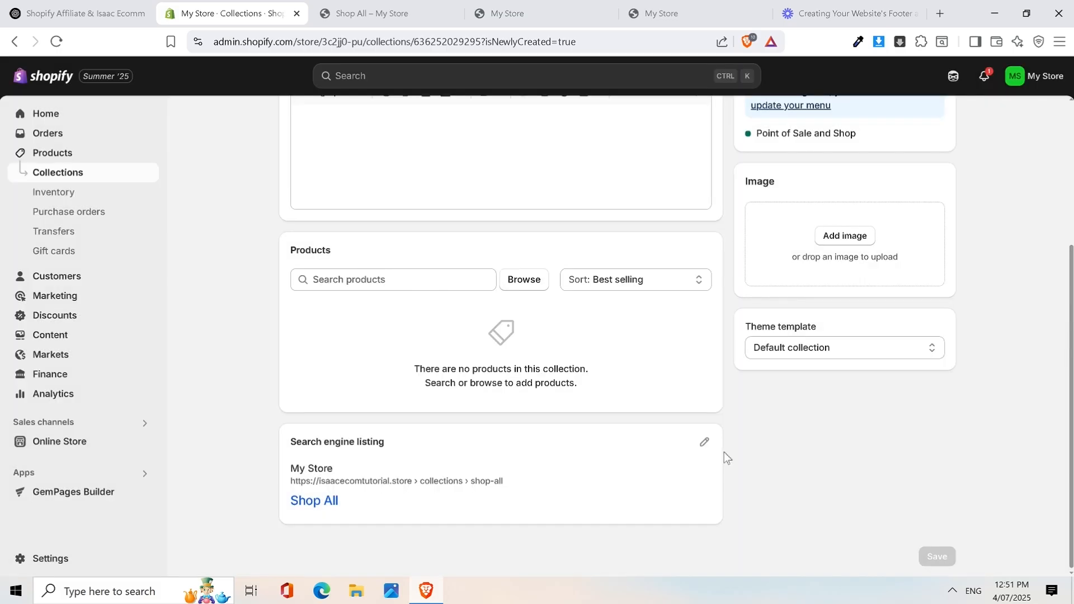
Step: Review the Shop All collection's details, product list and search engine listing
{"action": "scroll", "coordinate": [638, 447], "scroll_direction": "up", "scroll_amount": 4}
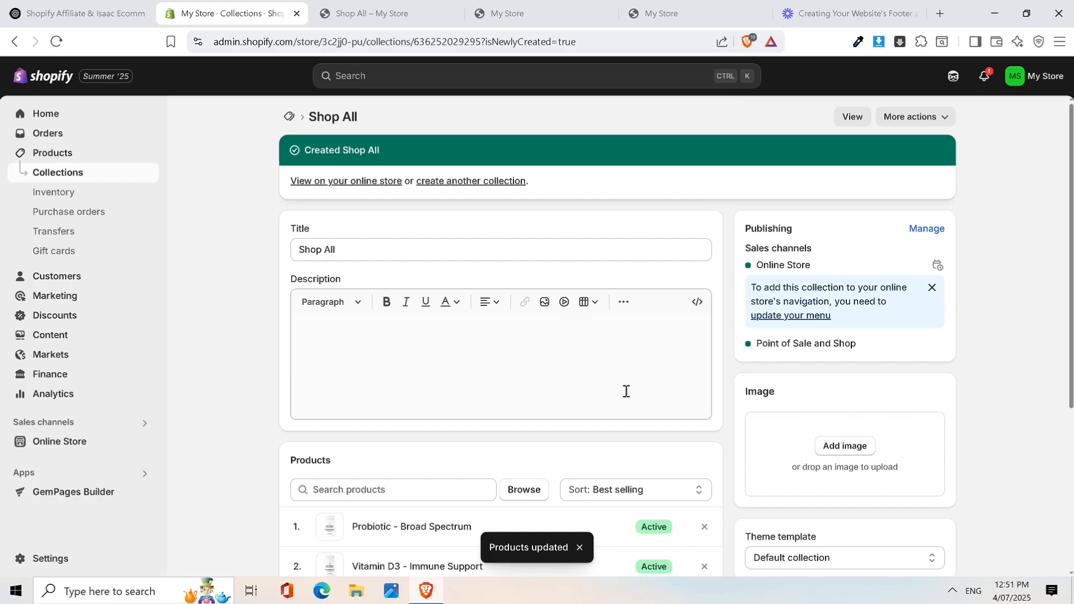
{"action": "scroll", "coordinate": [611, 355], "scroll_direction": "down", "scroll_amount": 5}
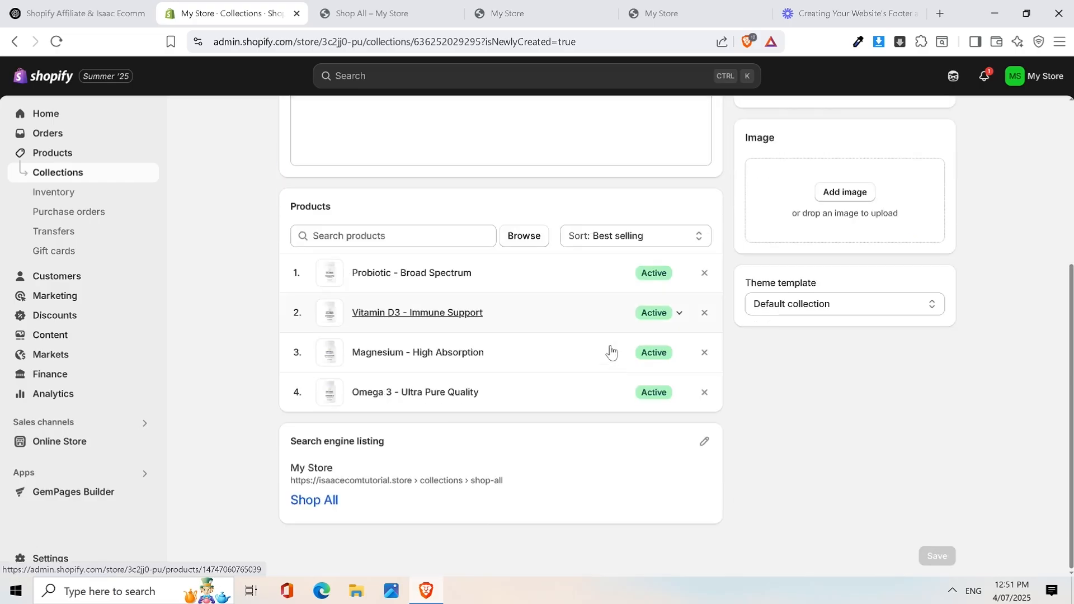
{"action": "scroll", "coordinate": [610, 353], "scroll_direction": "up", "scroll_amount": 5}
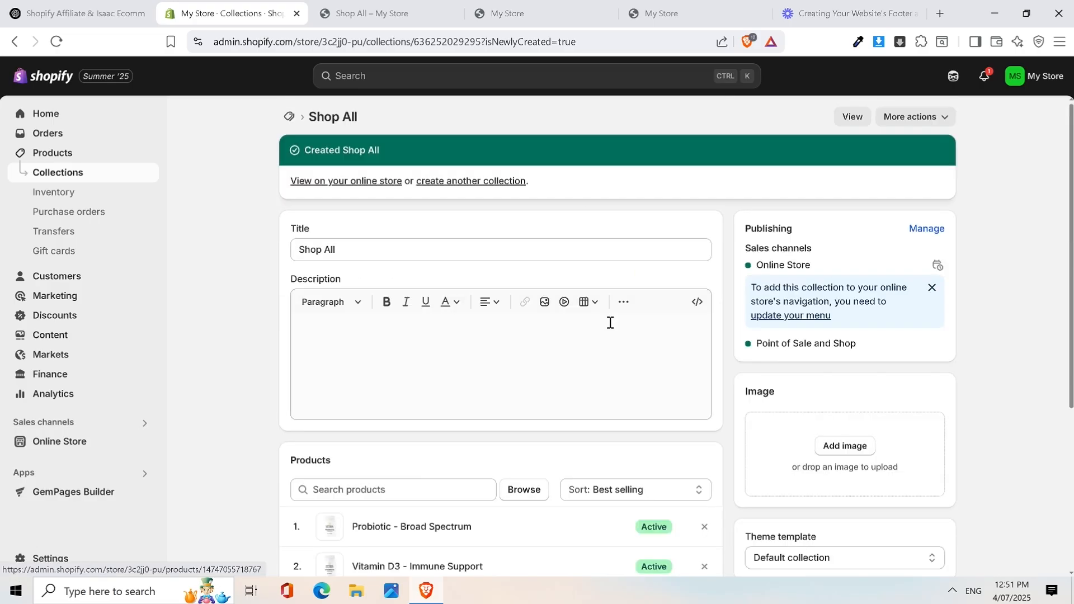
{"action": "scroll", "coordinate": [576, 232], "scroll_direction": "down", "scroll_amount": 3}
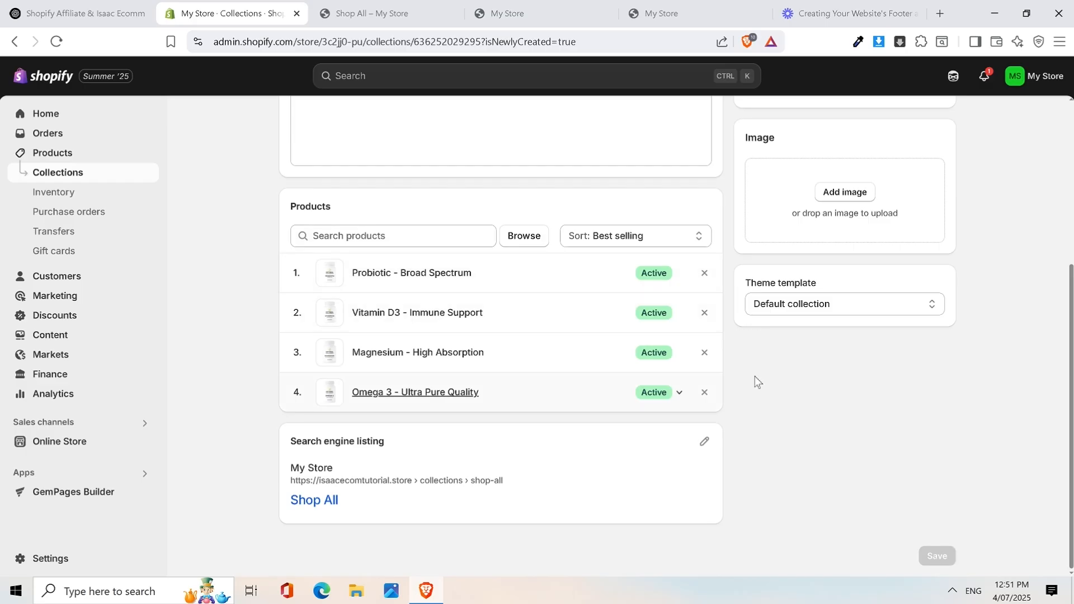
{"action": "scroll", "coordinate": [461, 352], "scroll_direction": "up", "scroll_amount": 3}
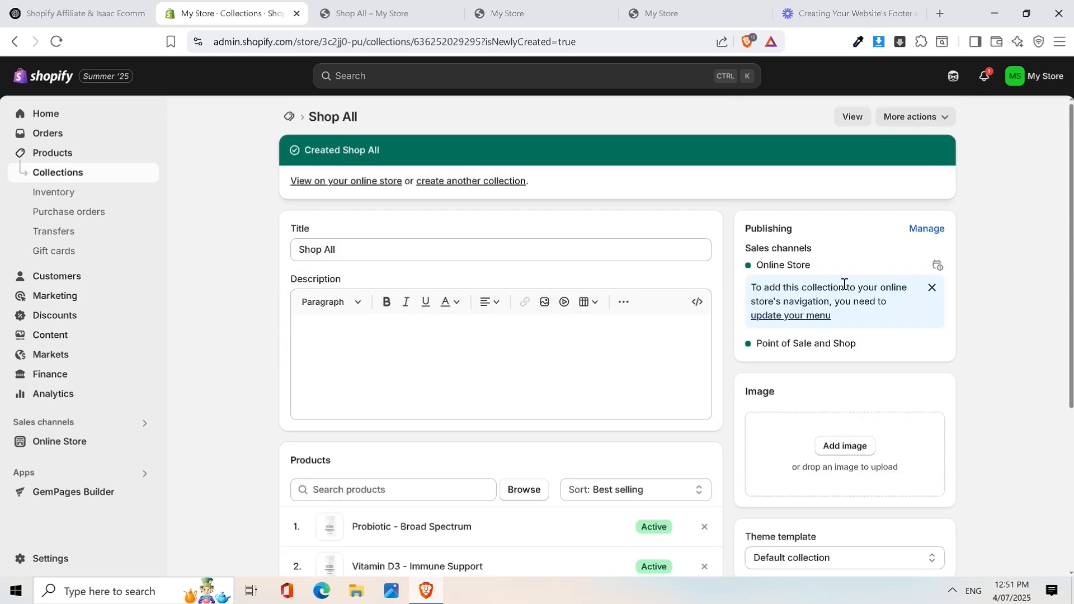
{"action": "scroll", "coordinate": [844, 283], "scroll_direction": "down", "scroll_amount": 3}
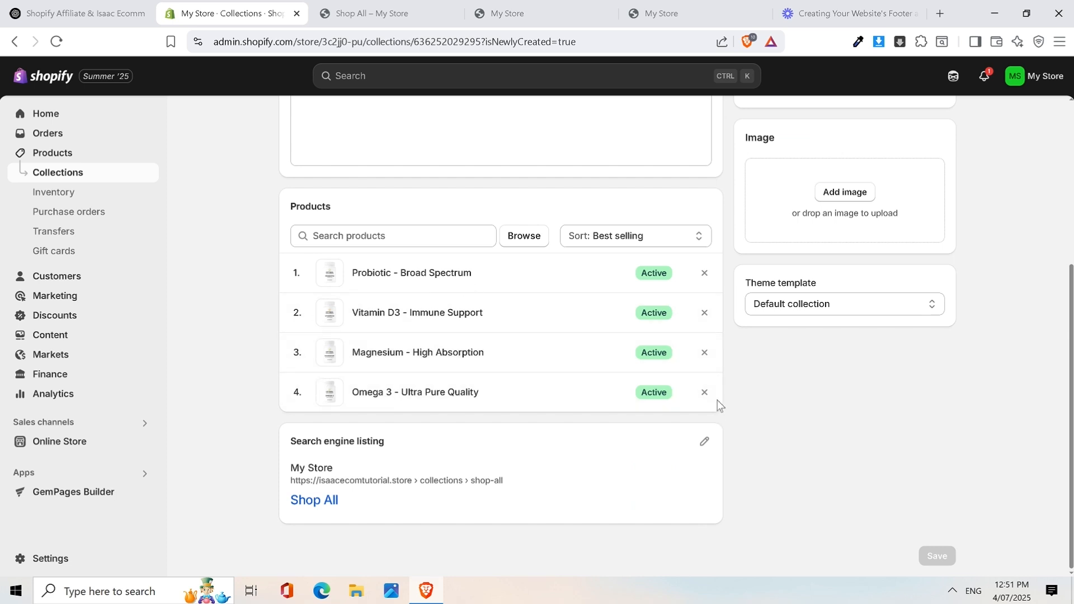
Step: Create another collection titled Energy with the Manual collection type and save it
{"action": "scroll", "coordinate": [664, 338], "scroll_direction": "up", "scroll_amount": 3}
{"action": "scroll", "coordinate": [664, 338], "scroll_direction": "down", "scroll_amount": 3}
{"action": "scroll", "coordinate": [542, 401], "scroll_direction": "up", "scroll_amount": 3}
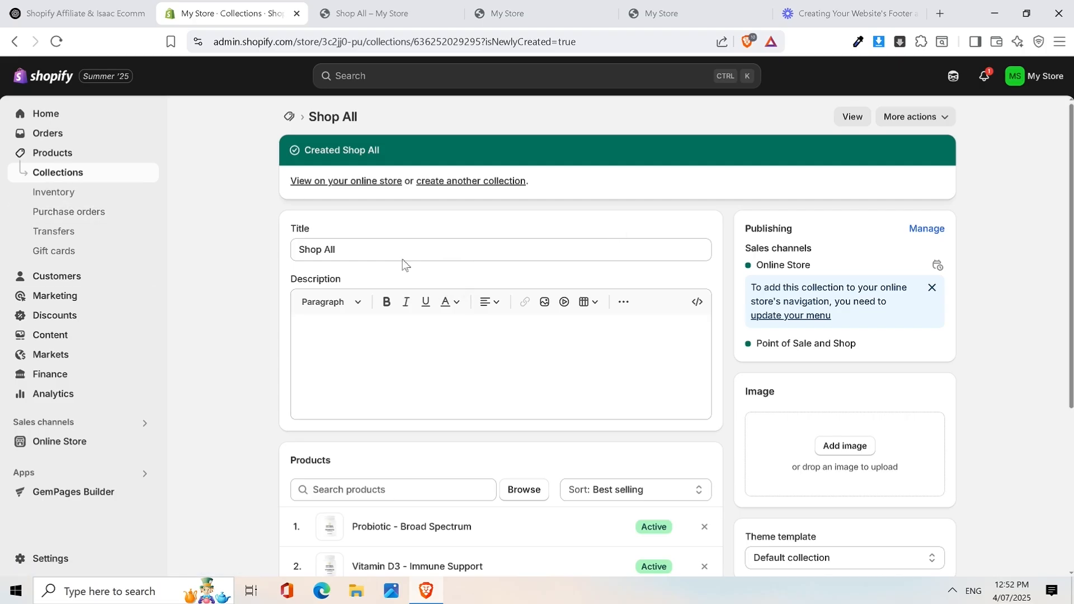
{"action": "left_click", "coordinate": [455, 182]}
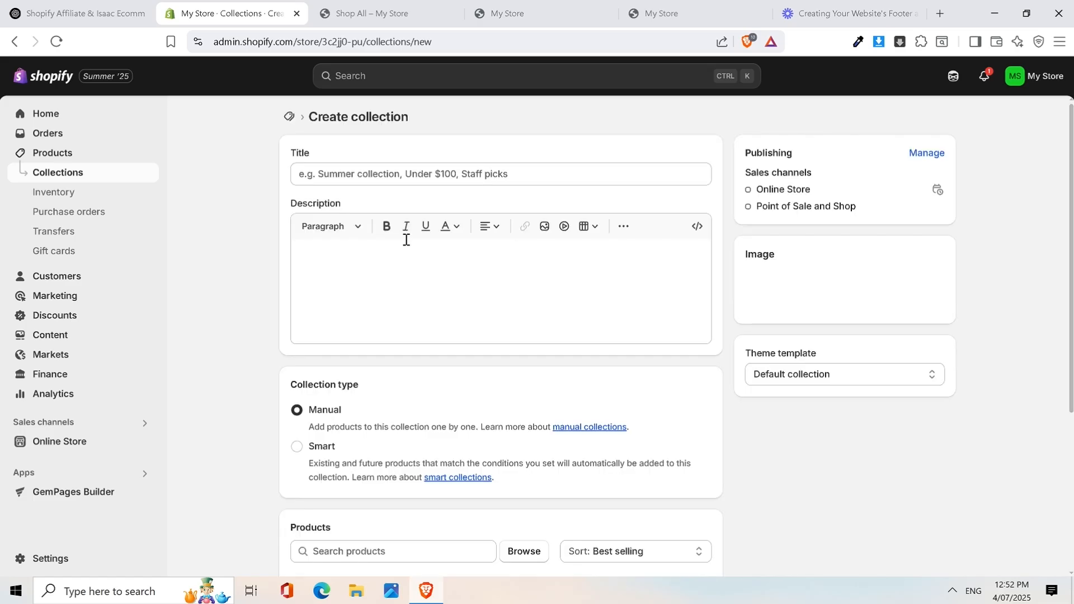
{"action": "left_click", "coordinate": [385, 173]}
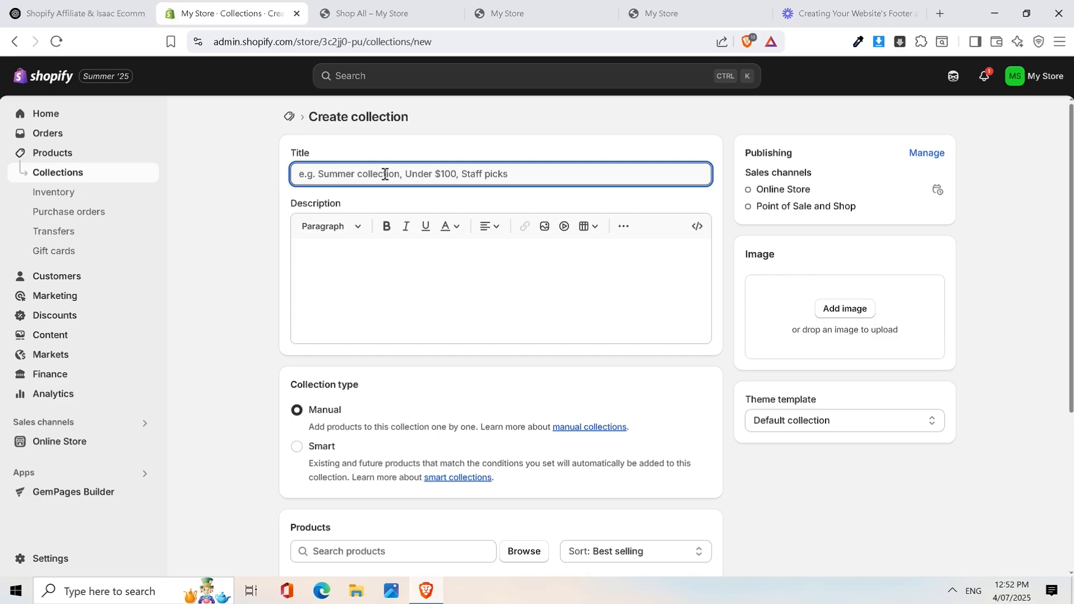
{"action": "type", "text": "Energy"}
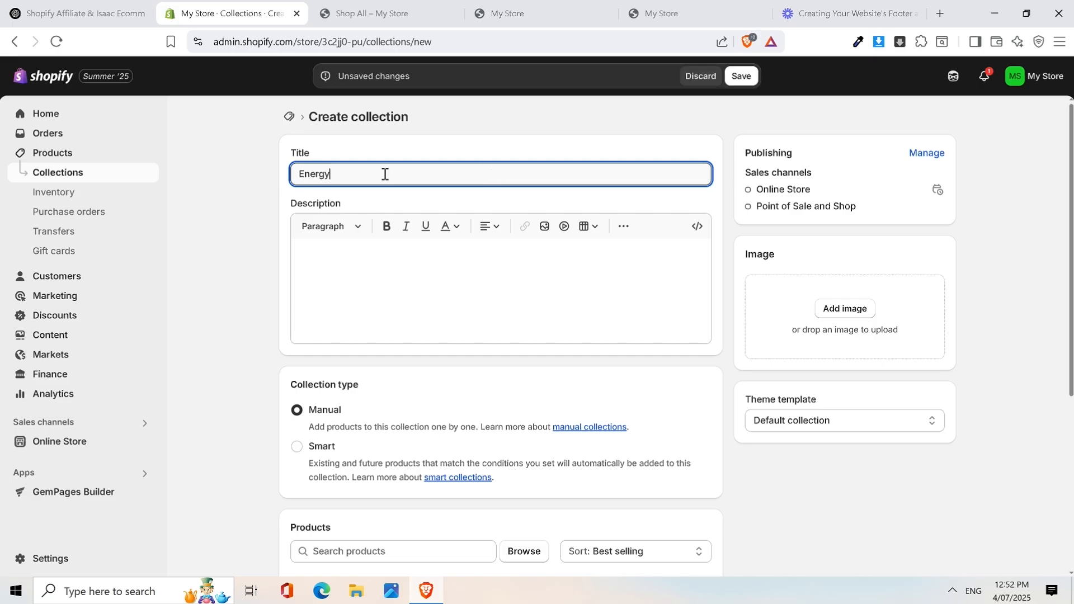
{"action": "scroll", "coordinate": [442, 263], "scroll_direction": "down", "scroll_amount": 5}
{"action": "scroll", "coordinate": [533, 251], "scroll_direction": "up", "scroll_amount": 5}
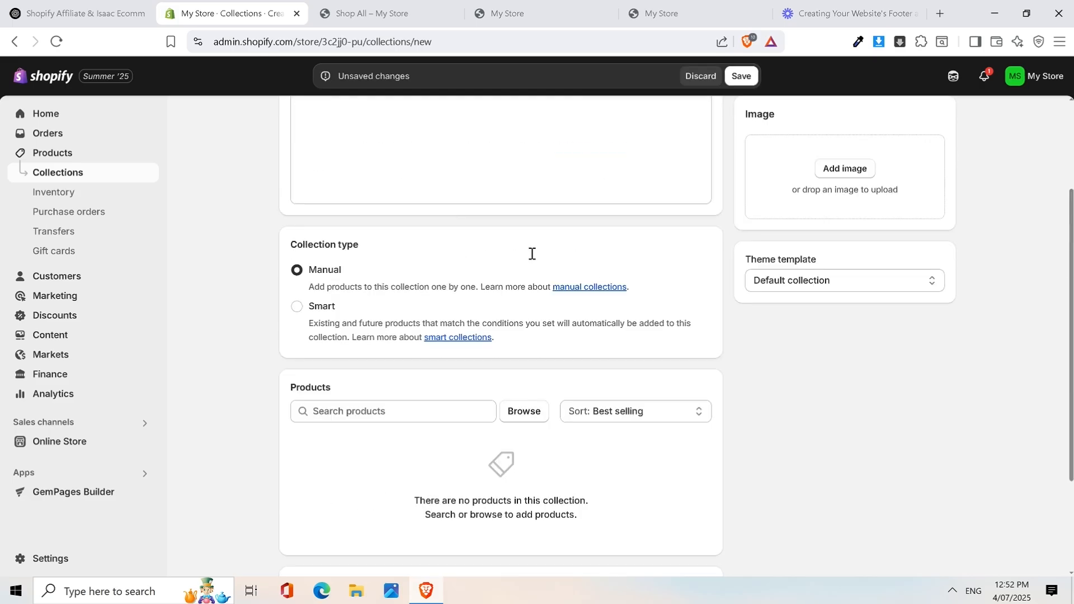
{"action": "scroll", "coordinate": [550, 272], "scroll_direction": "down", "scroll_amount": 5}
{"action": "scroll", "coordinate": [632, 274], "scroll_direction": "up", "scroll_amount": 5}
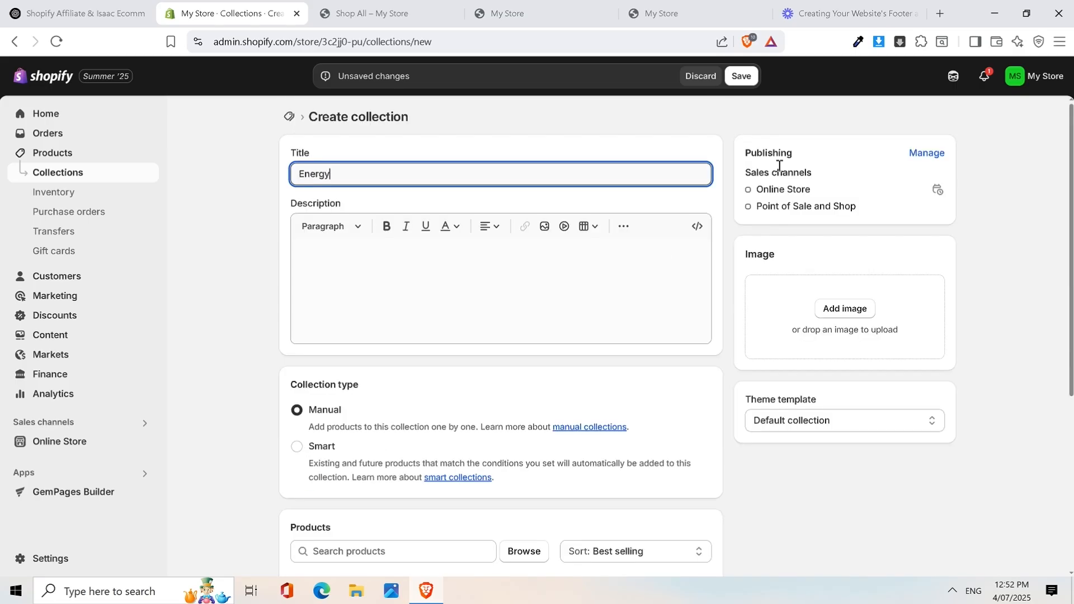
{"action": "left_click", "coordinate": [740, 76]}
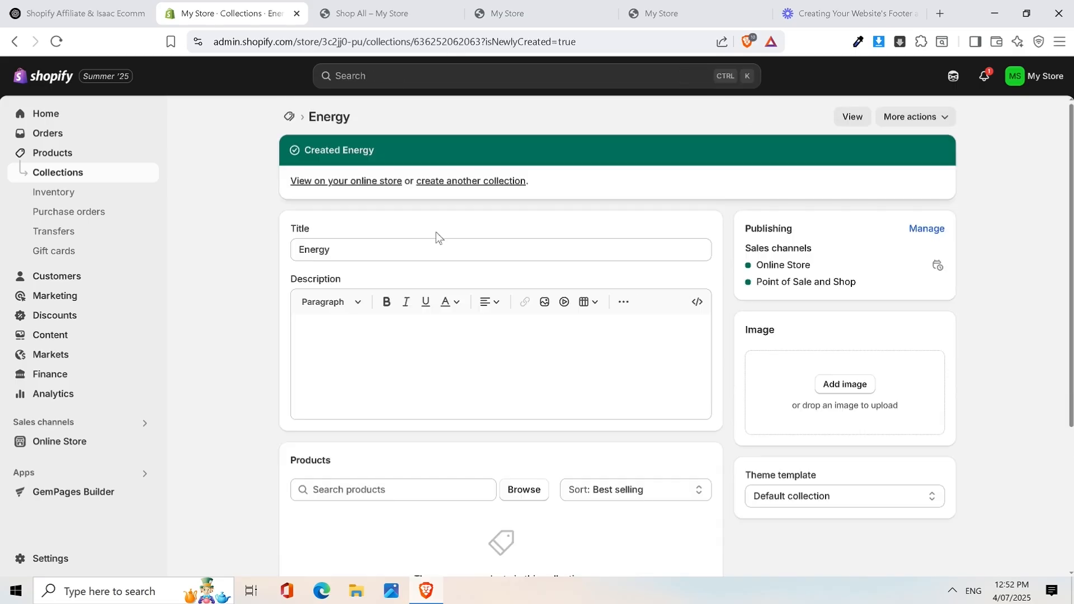
Step: Add Magnesium - High Absorption and Vitamin D3 - Immune Support to the Energy collection and look over the collection's details
{"action": "scroll", "coordinate": [424, 233], "scroll_direction": "down", "scroll_amount": 4}
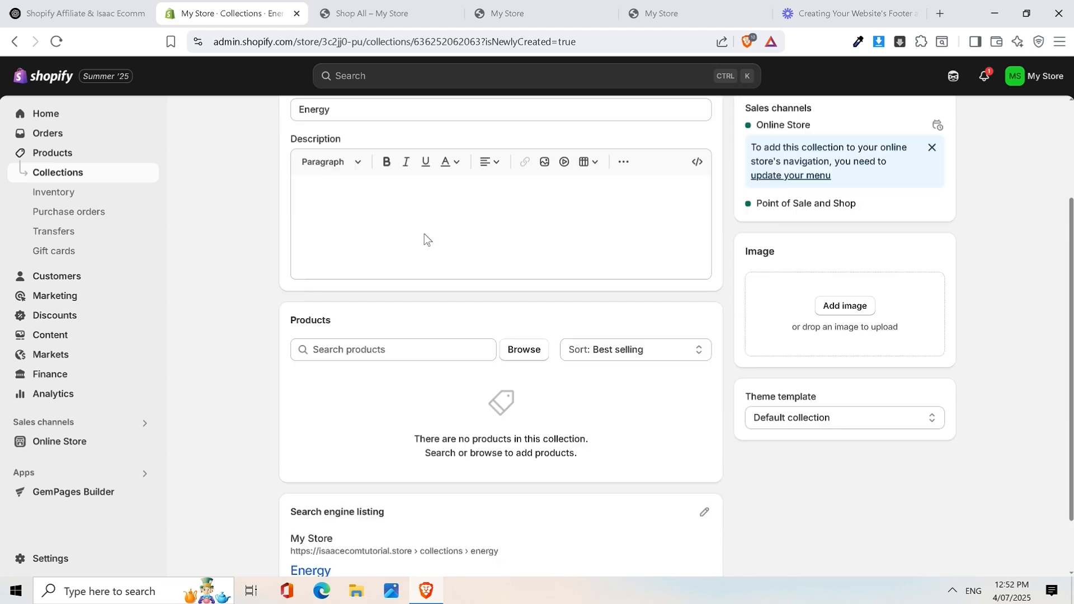
{"action": "left_click", "coordinate": [375, 276]}
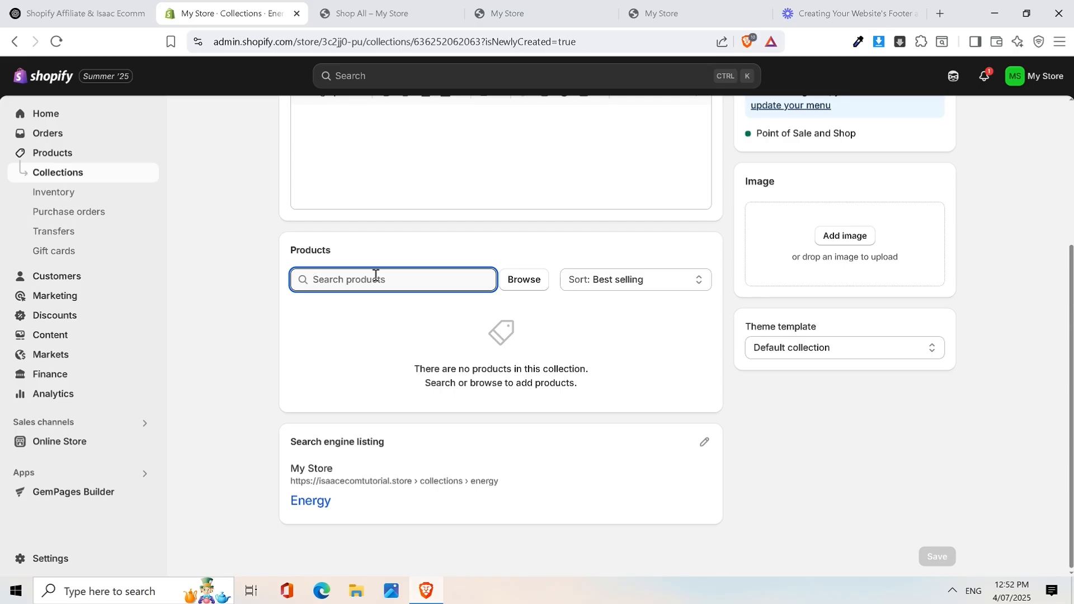
{"action": "left_click", "coordinate": [510, 280]}
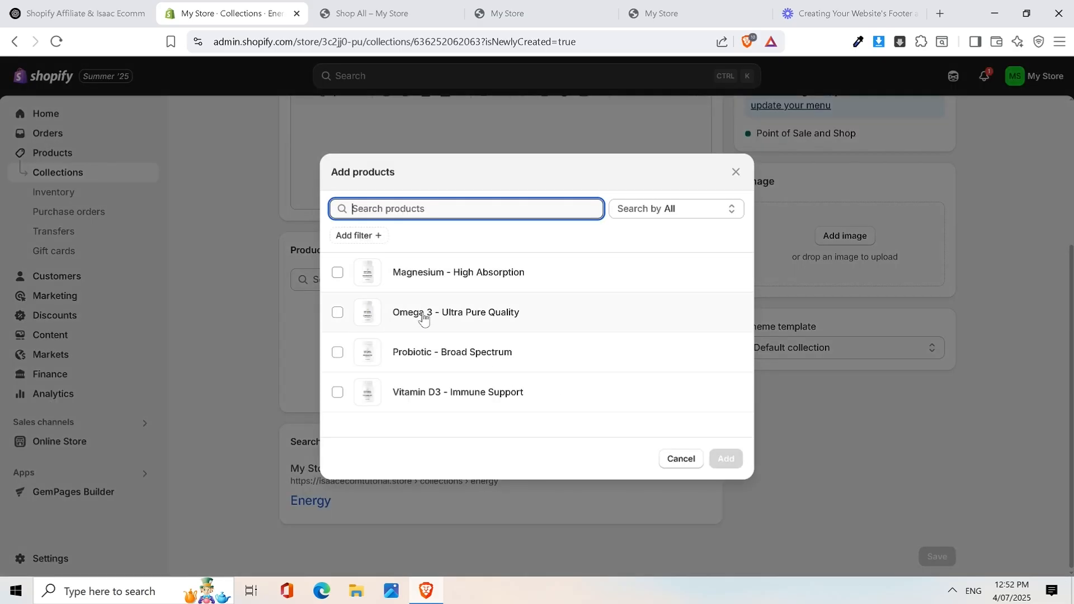
{"action": "left_click", "coordinate": [337, 273]}
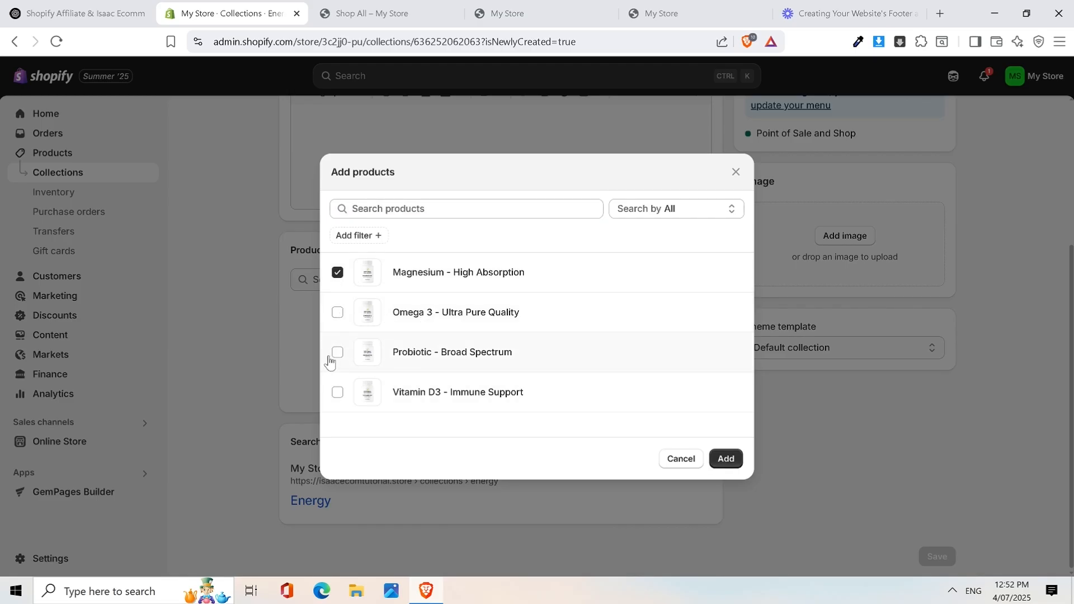
{"action": "left_click", "coordinate": [337, 392]}
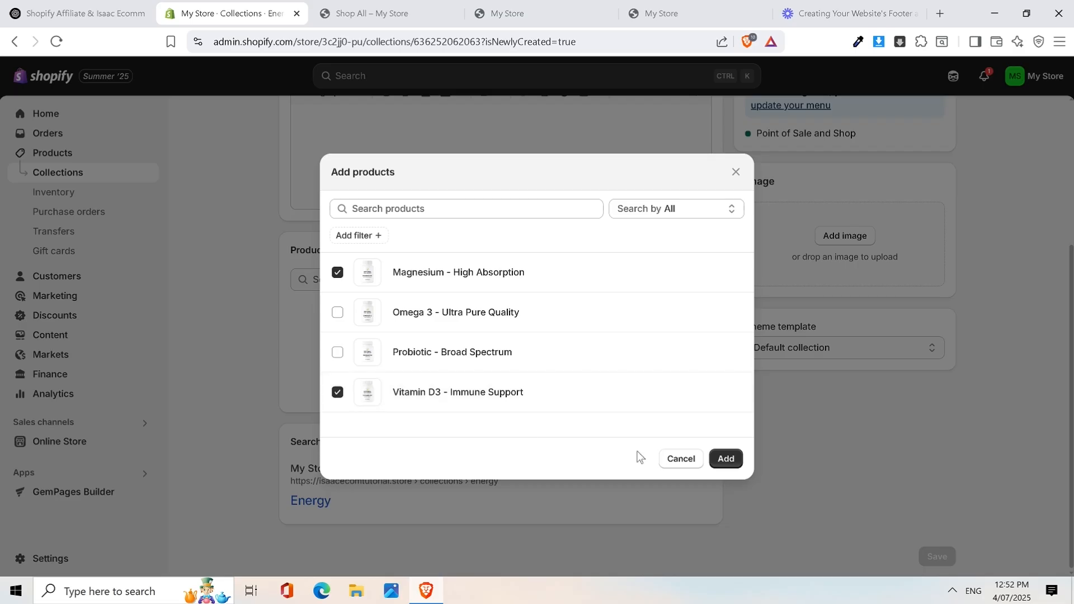
{"action": "left_click", "coordinate": [725, 459]}
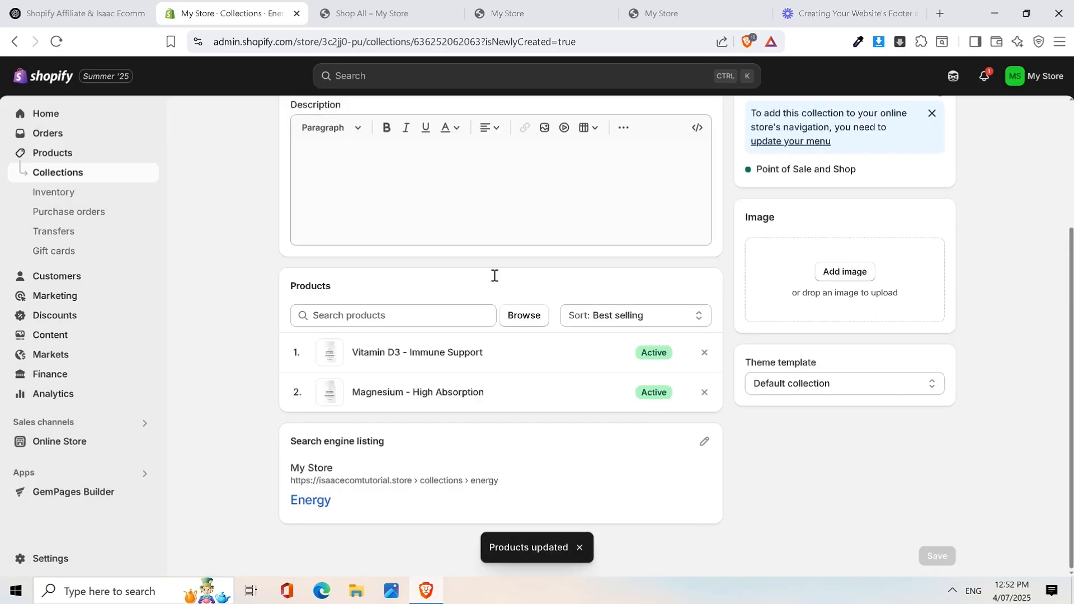
{"action": "scroll", "coordinate": [744, 465], "scroll_direction": "up", "scroll_amount": 3}
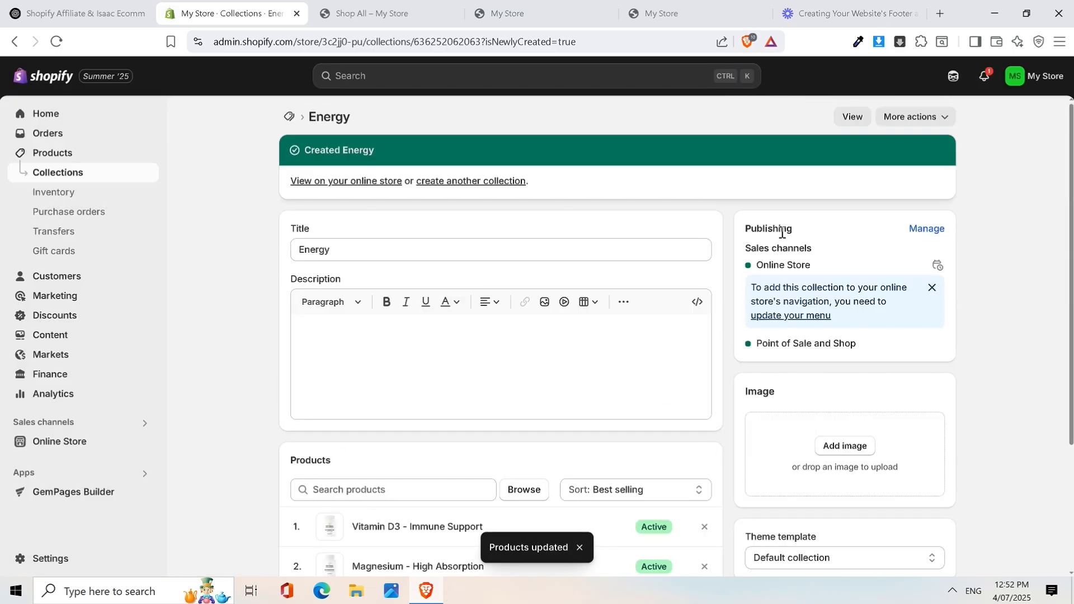
{"action": "scroll", "coordinate": [522, 330], "scroll_direction": "down", "scroll_amount": 3}
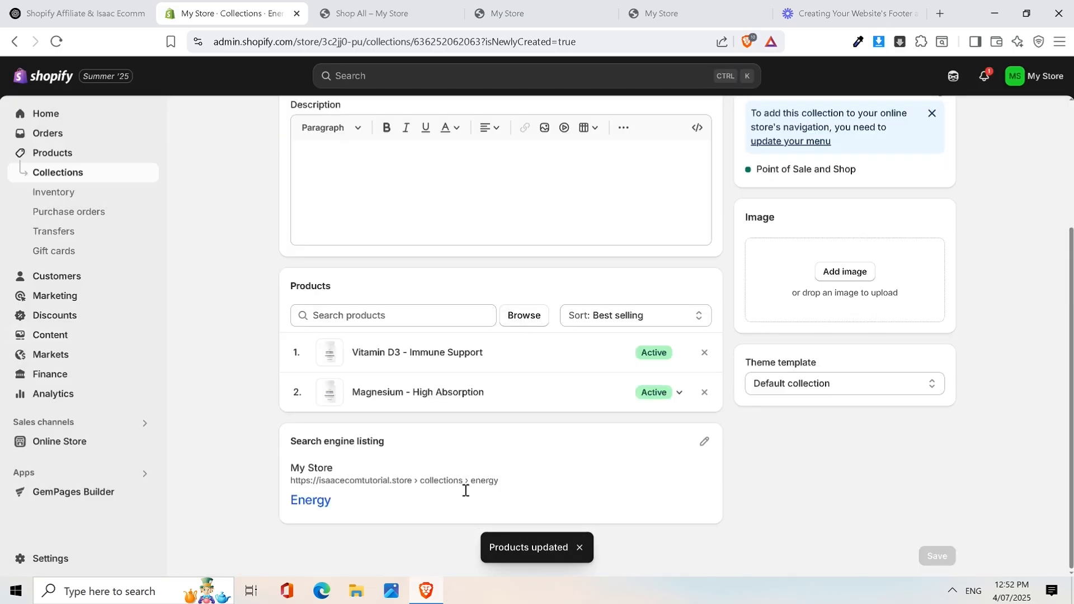
{"action": "scroll", "coordinate": [470, 447], "scroll_direction": "up", "scroll_amount": 3}
{"action": "scroll", "coordinate": [632, 227], "scroll_direction": "down", "scroll_amount": 3}
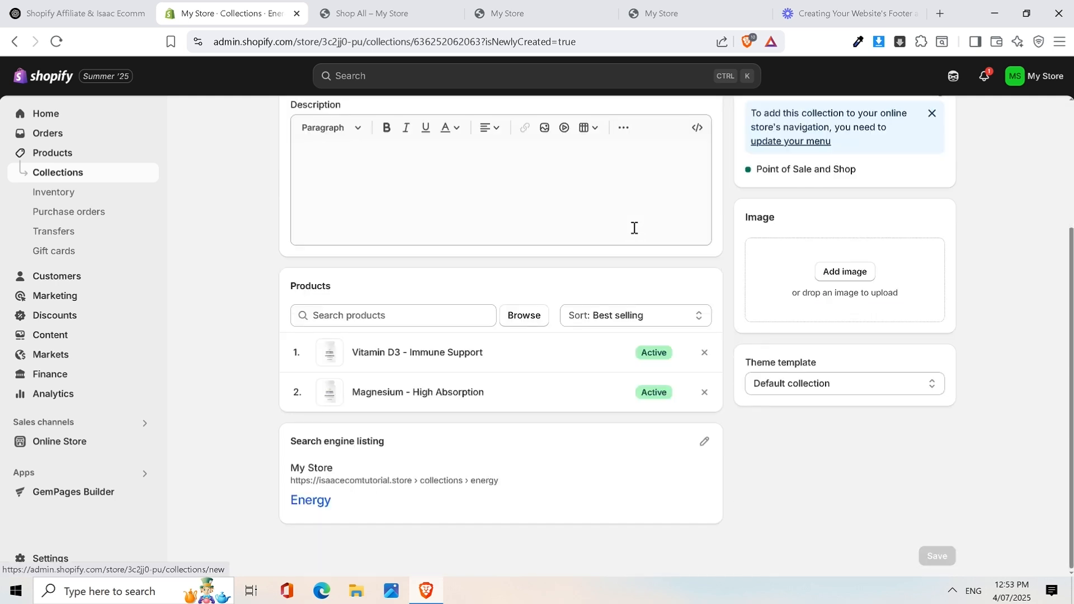
{"action": "scroll", "coordinate": [891, 275], "scroll_direction": "up", "scroll_amount": 3}
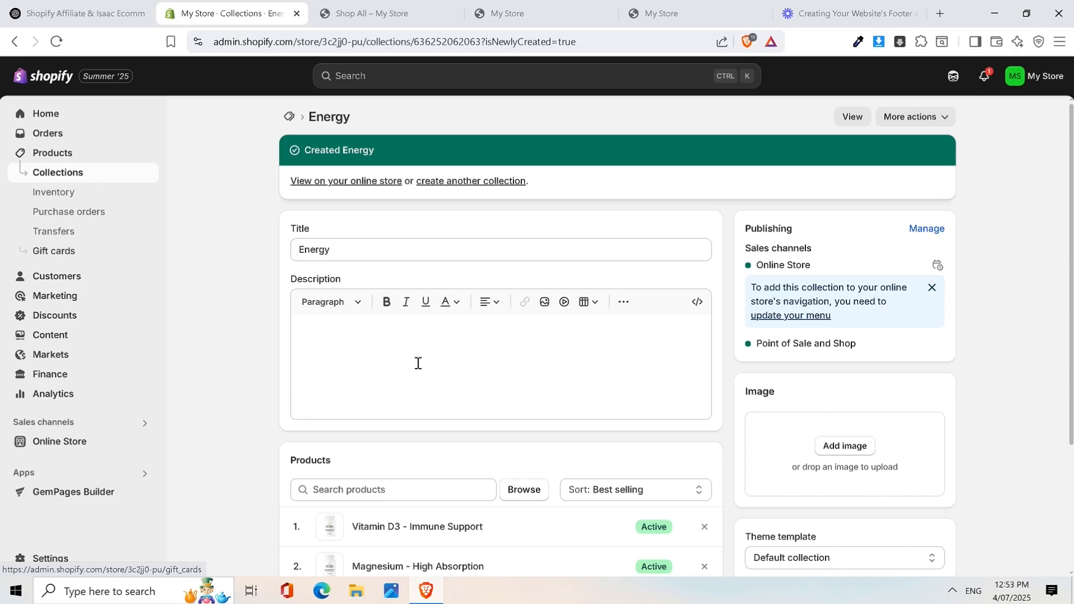
Step: Open the Shop All collection's online store page in its own tab and return to the collections list in the admin
{"action": "left_click", "coordinate": [61, 173]}
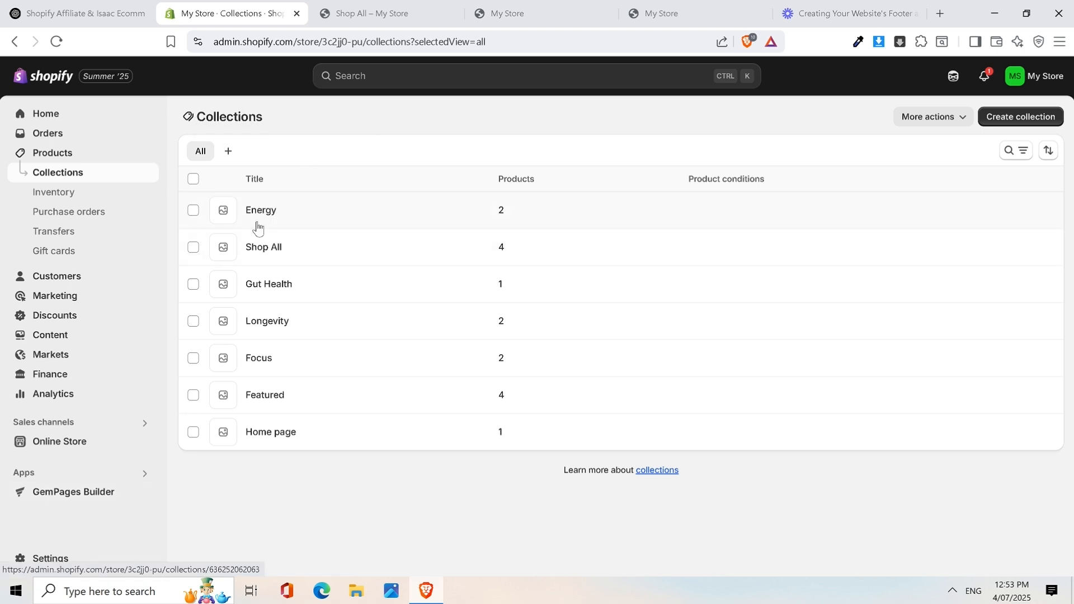
{"action": "left_click", "coordinate": [275, 250]}
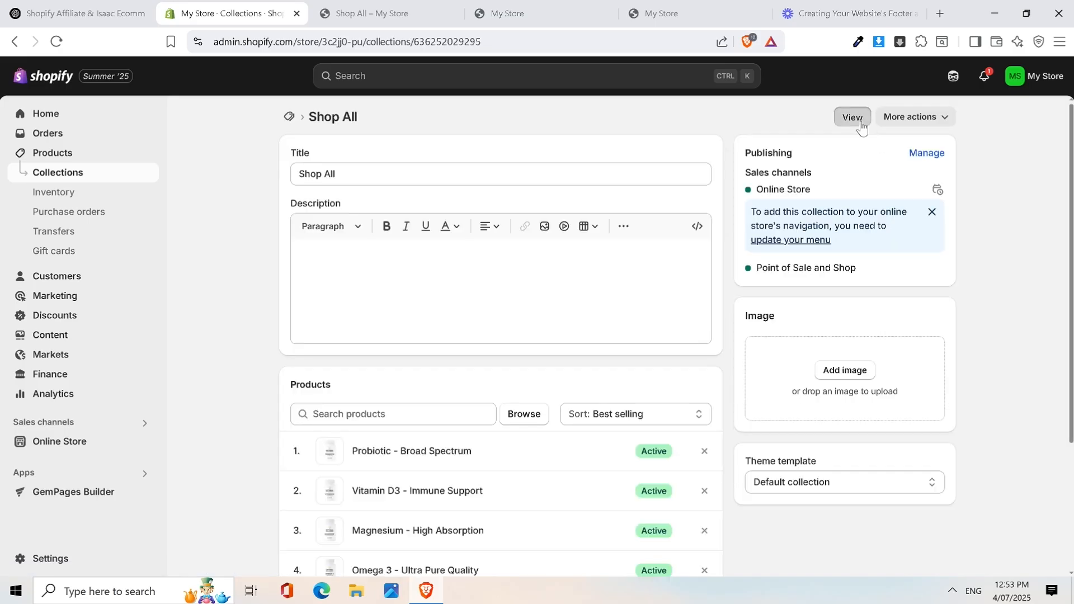
{"action": "left_click", "coordinate": [860, 121]}
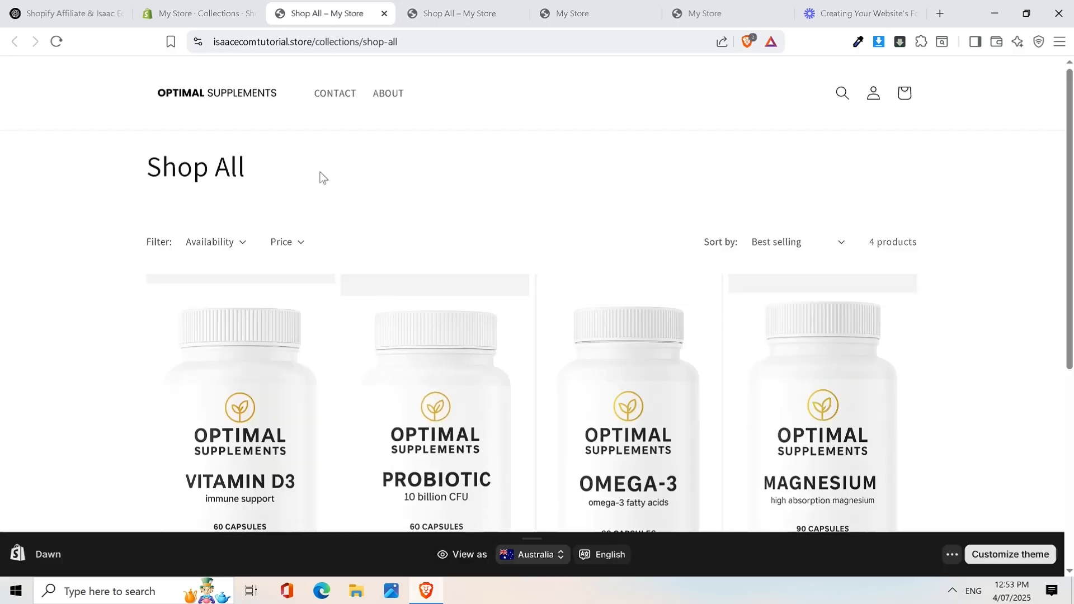
{"action": "left_click", "coordinate": [176, 2]}
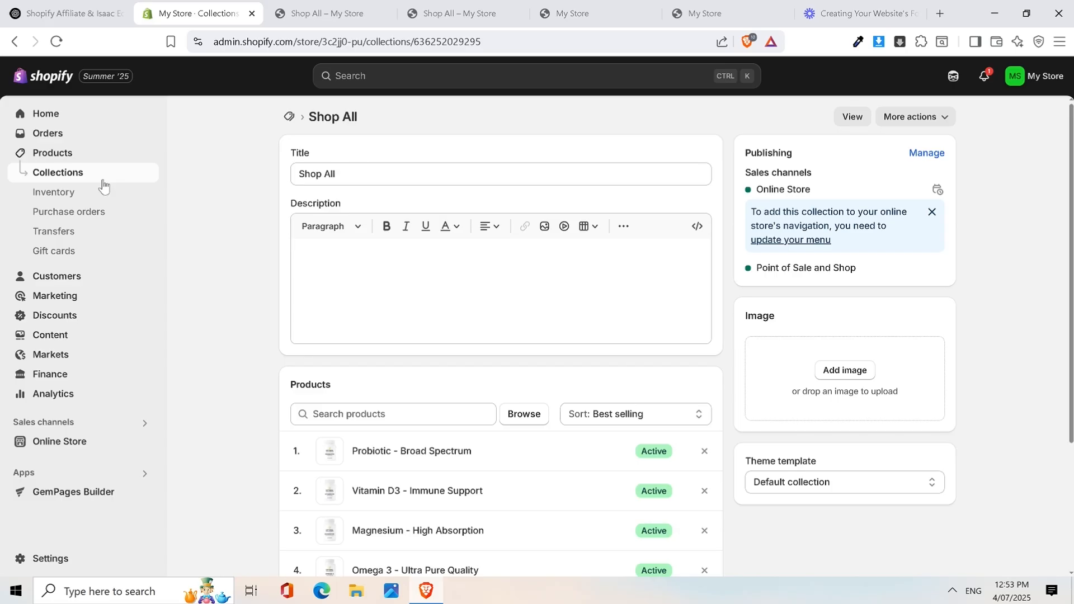
{"action": "left_click", "coordinate": [129, 175]}
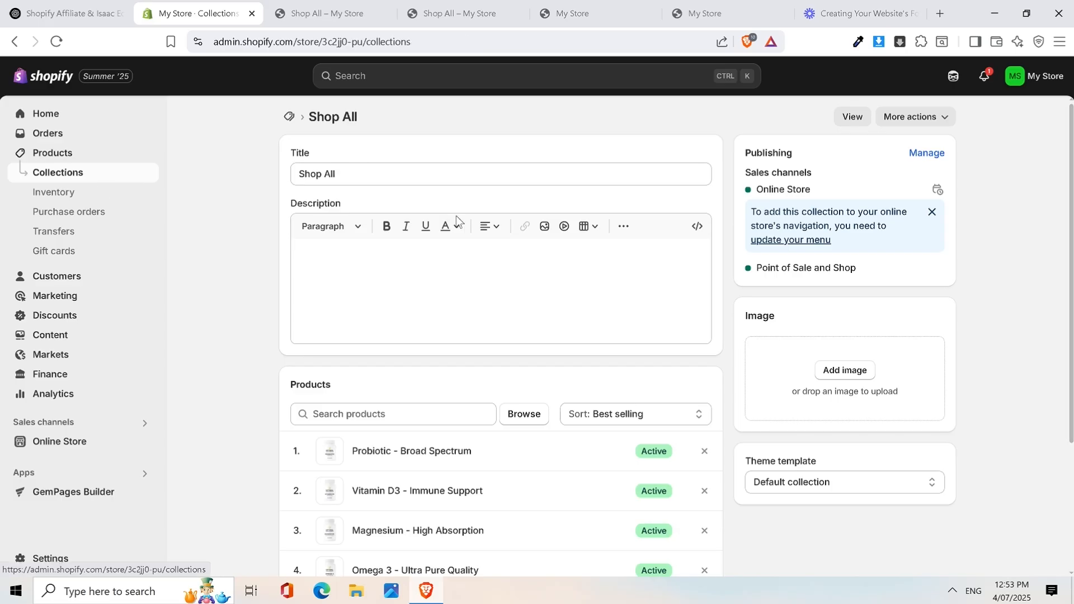
{"action": "left_click", "coordinate": [284, 13]}
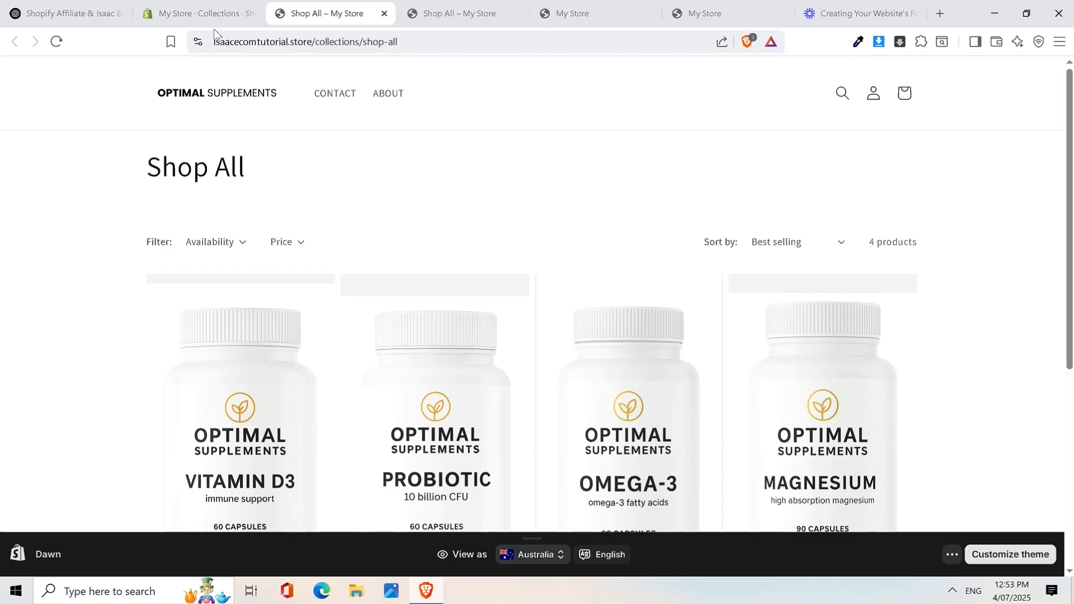
{"action": "left_click", "coordinate": [205, 14]}
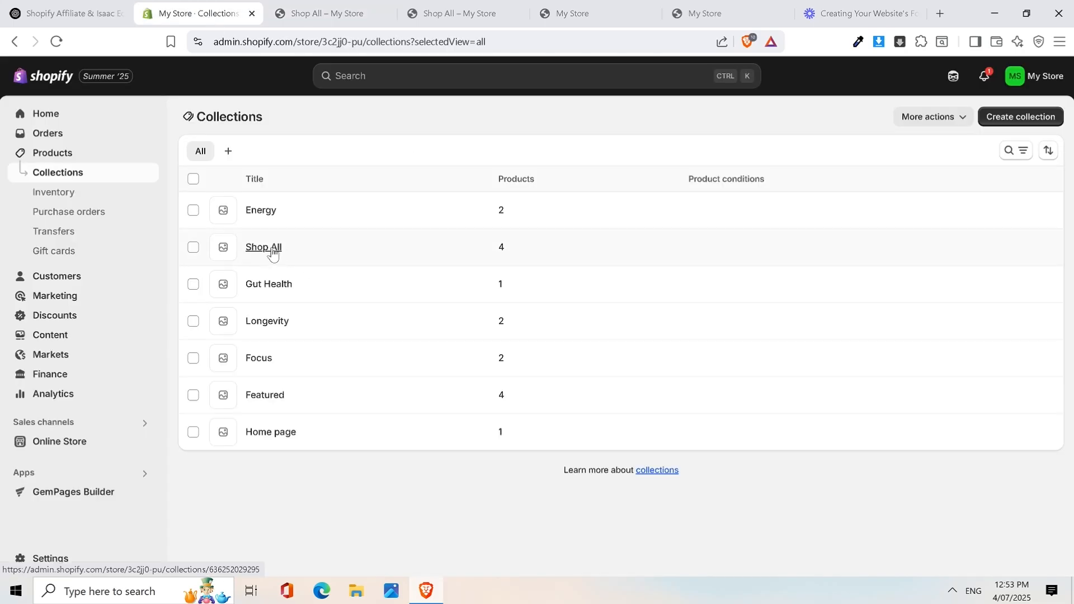
Step: Open the online store pages of the Gut Health and Longevity collections in separate tabs, returning to the admin after each
{"action": "left_click", "coordinate": [561, 263]}
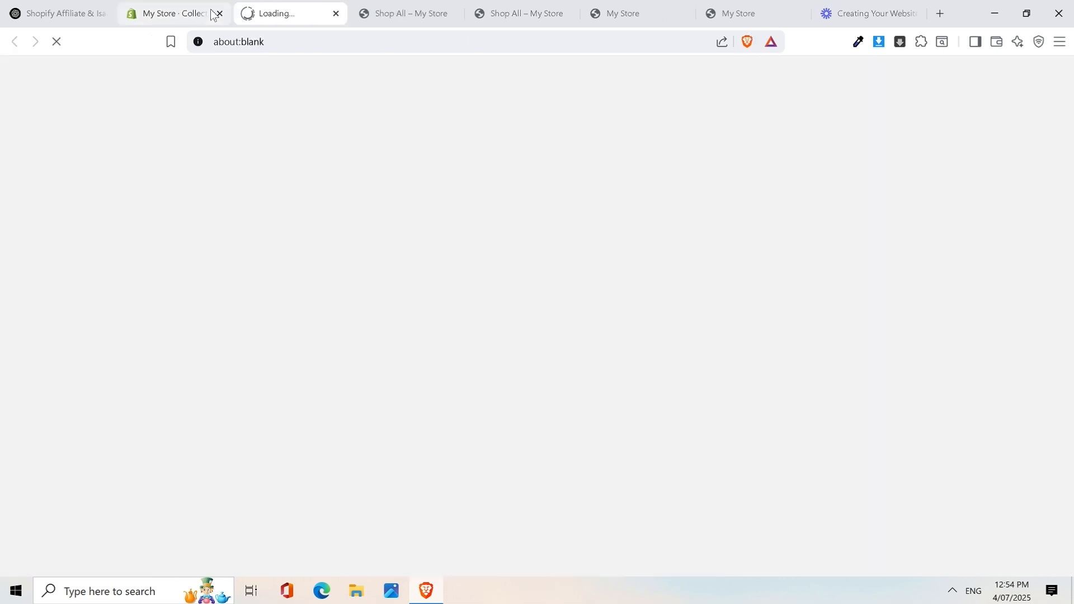
{"action": "left_click", "coordinate": [212, 14]}
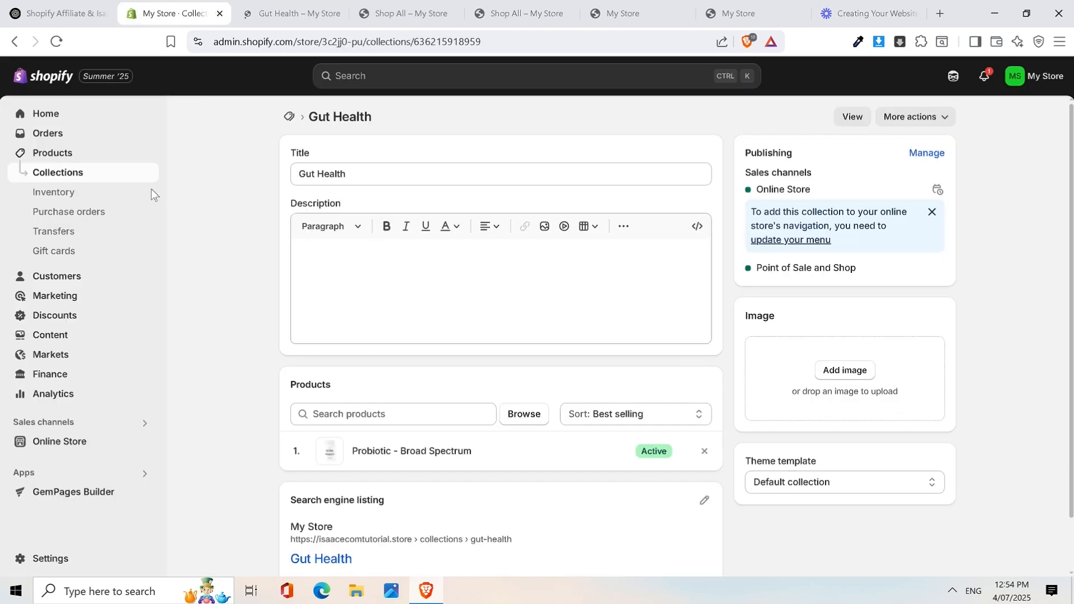
{"action": "left_click", "coordinate": [65, 174]}
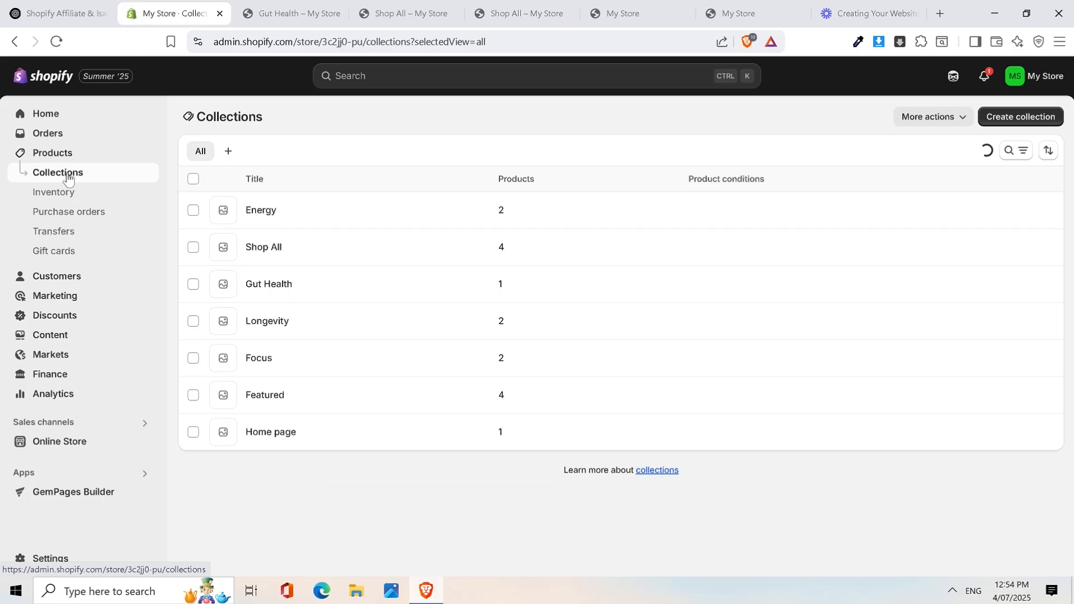
{"action": "left_click", "coordinate": [277, 329]}
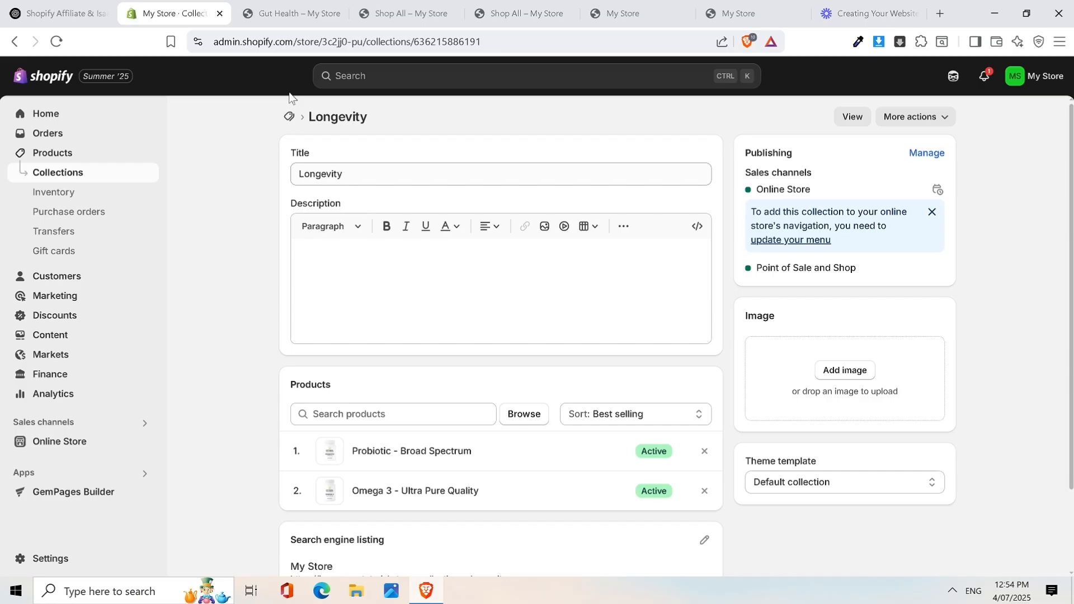
{"action": "left_click", "coordinate": [852, 116]}
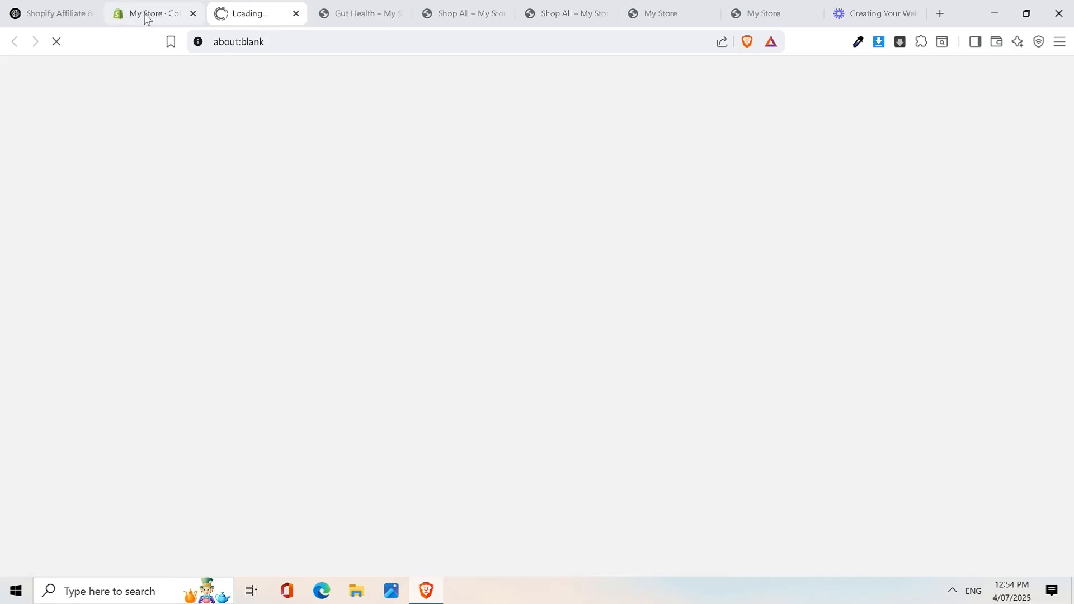
{"action": "left_click", "coordinate": [147, 17]}
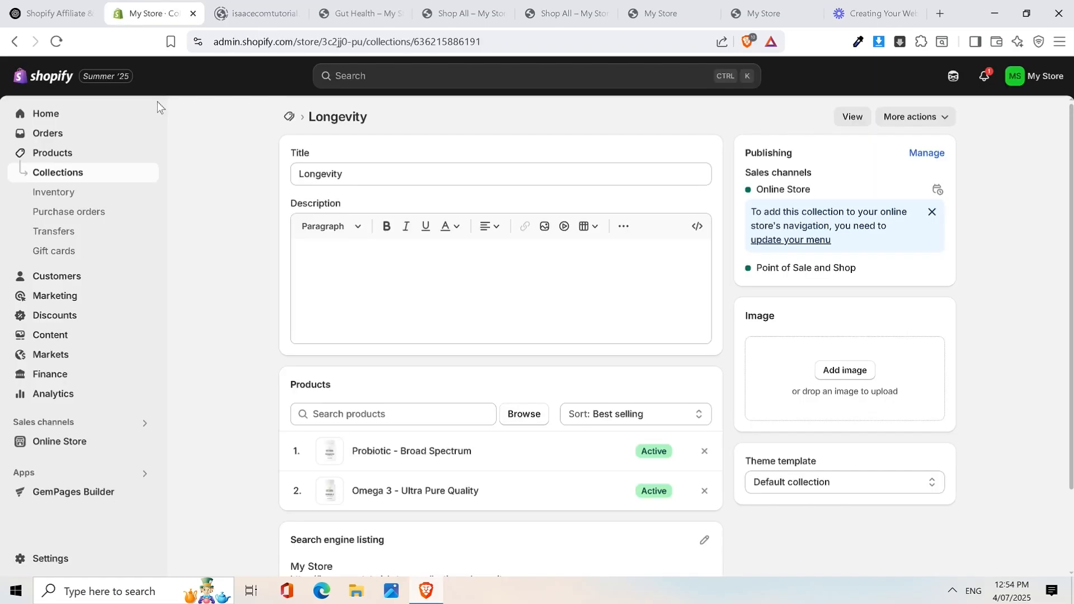
Step: Open the Focus collection's online store page in its own tab and return to the Shopify admin
{"action": "left_click", "coordinate": [81, 179]}
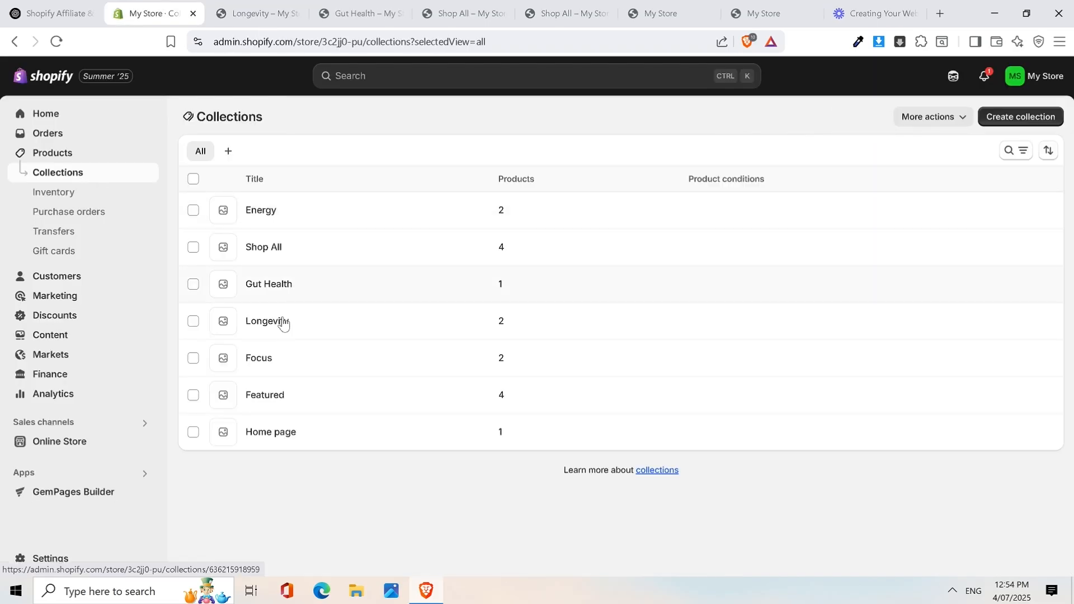
{"action": "left_click", "coordinate": [258, 360]}
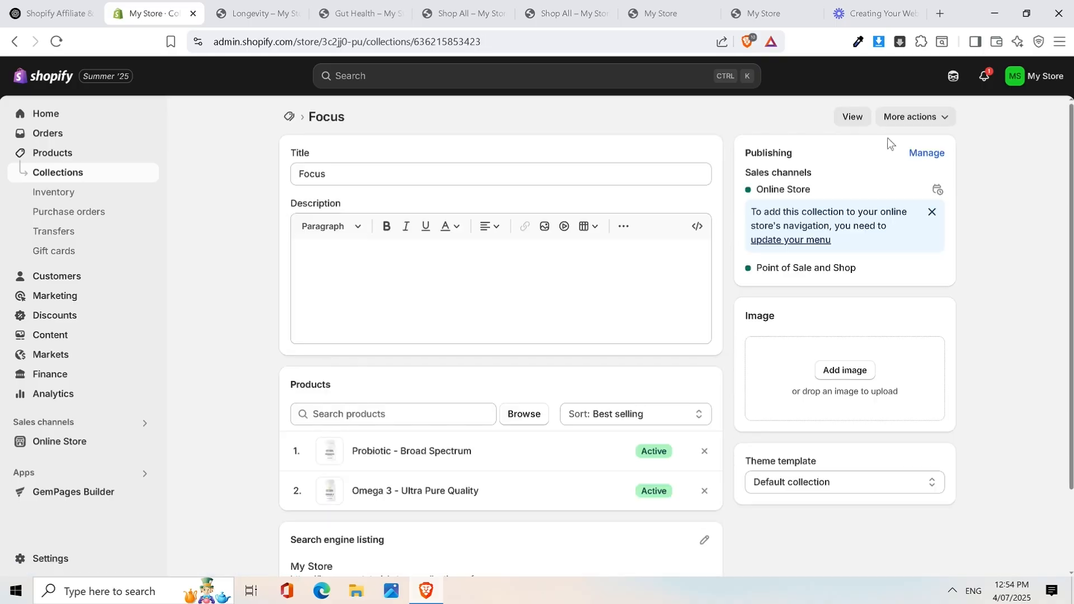
{"action": "left_click", "coordinate": [864, 118]}
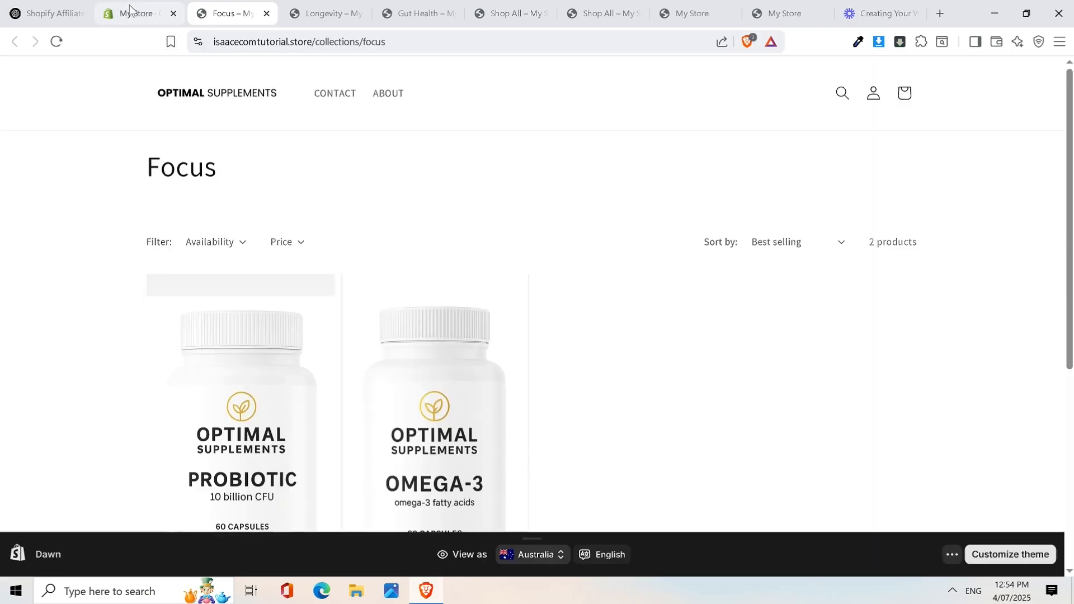
{"action": "left_click", "coordinate": [130, 9]}
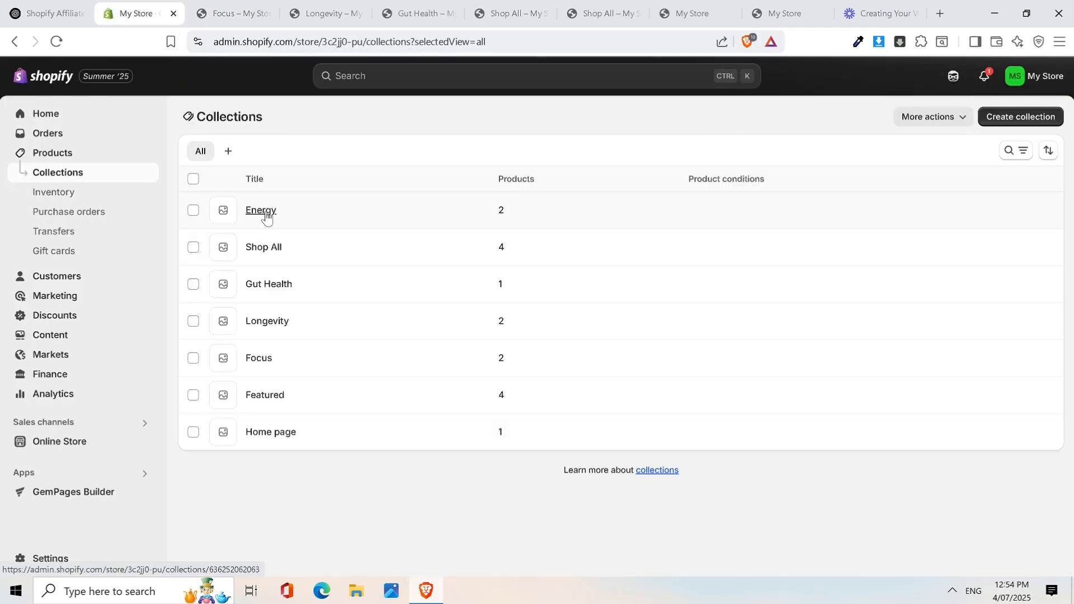
Step: Open the Energy collection's online store page in a separate tab, glance at the open store pages and return to the admin
{"action": "left_click", "coordinate": [266, 214]}
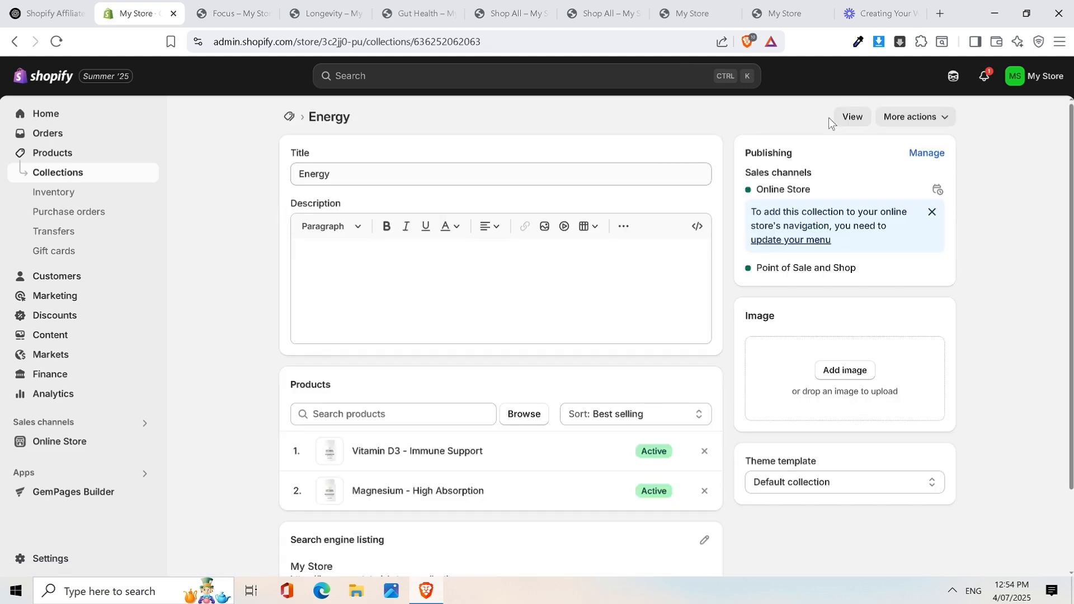
{"action": "left_click", "coordinate": [846, 115]}
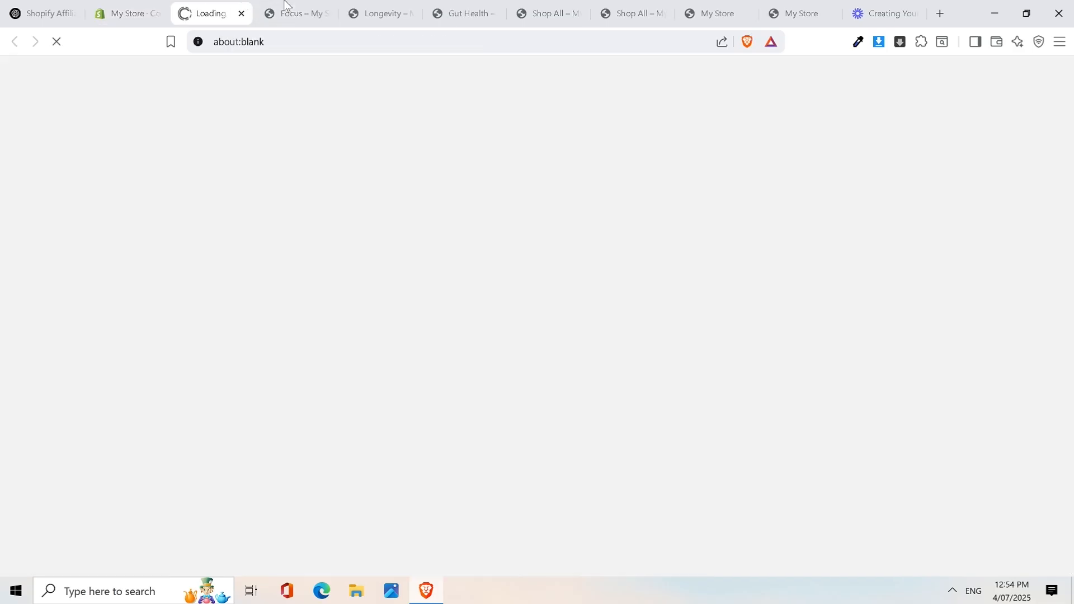
{"action": "left_click", "coordinate": [286, 5]}
{"action": "left_click", "coordinate": [353, 6]}
{"action": "left_click", "coordinate": [302, 7]}
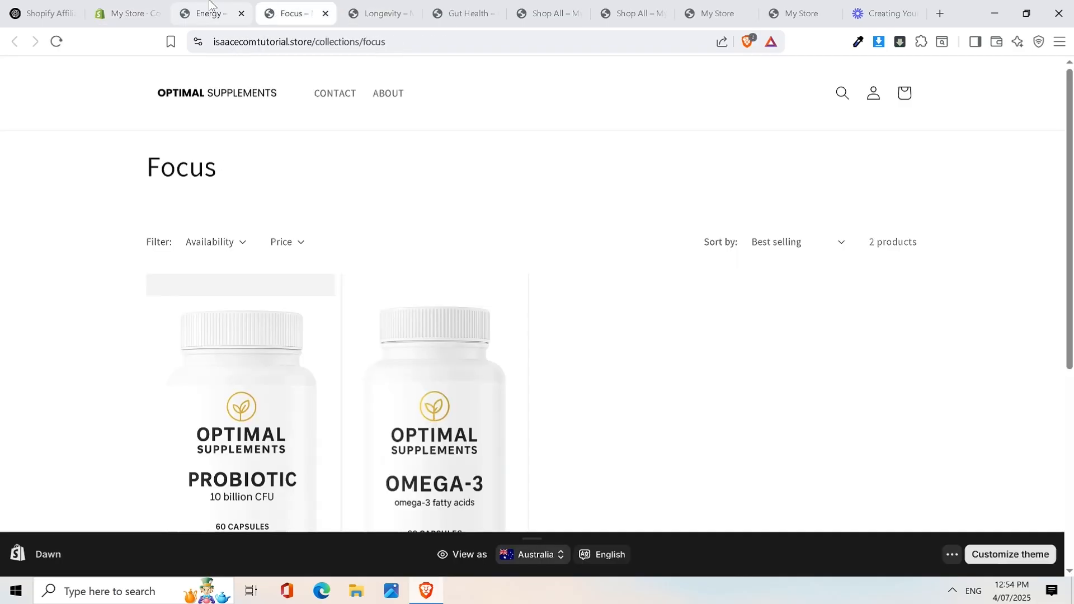
{"action": "left_click", "coordinate": [209, 6]}
{"action": "left_click", "coordinate": [137, 7]}
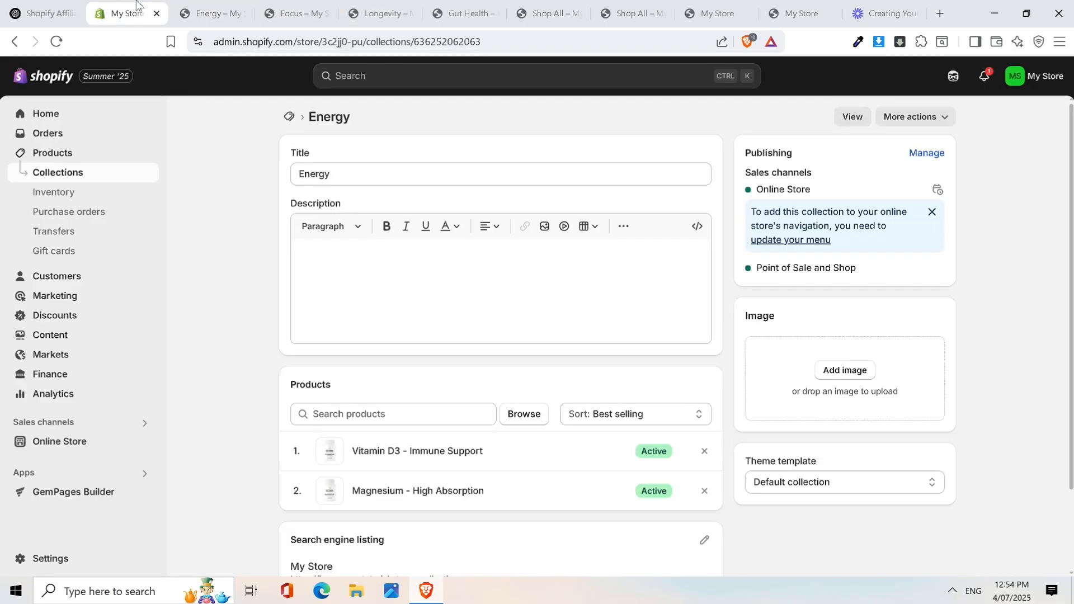
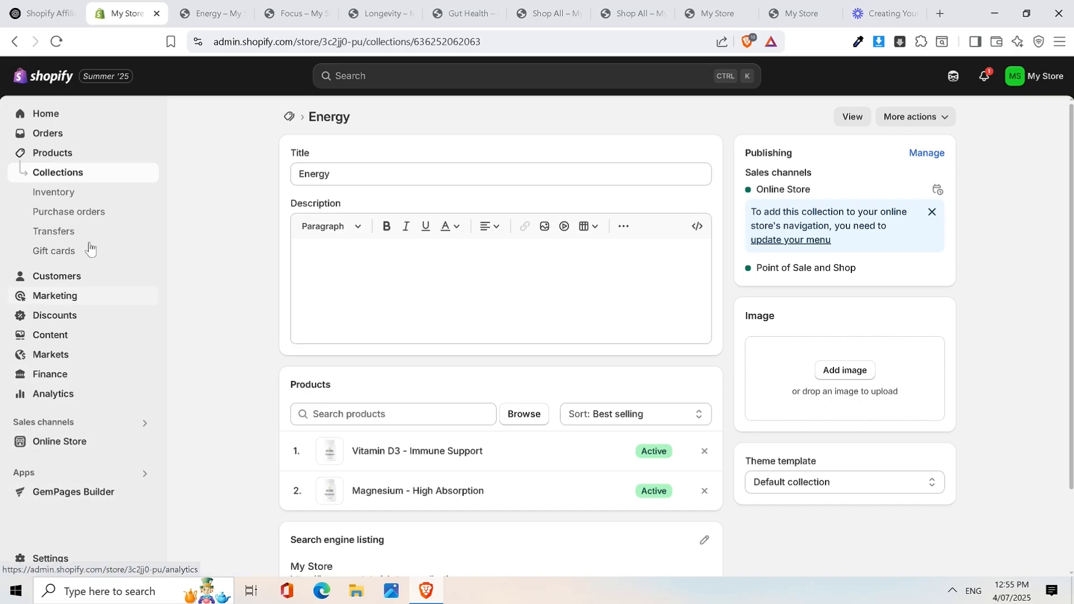
Step: Open the draft Home Page - Jul 3, 12:41:18 in the GemPages Builder editor
{"action": "left_click", "coordinate": [134, 474]}
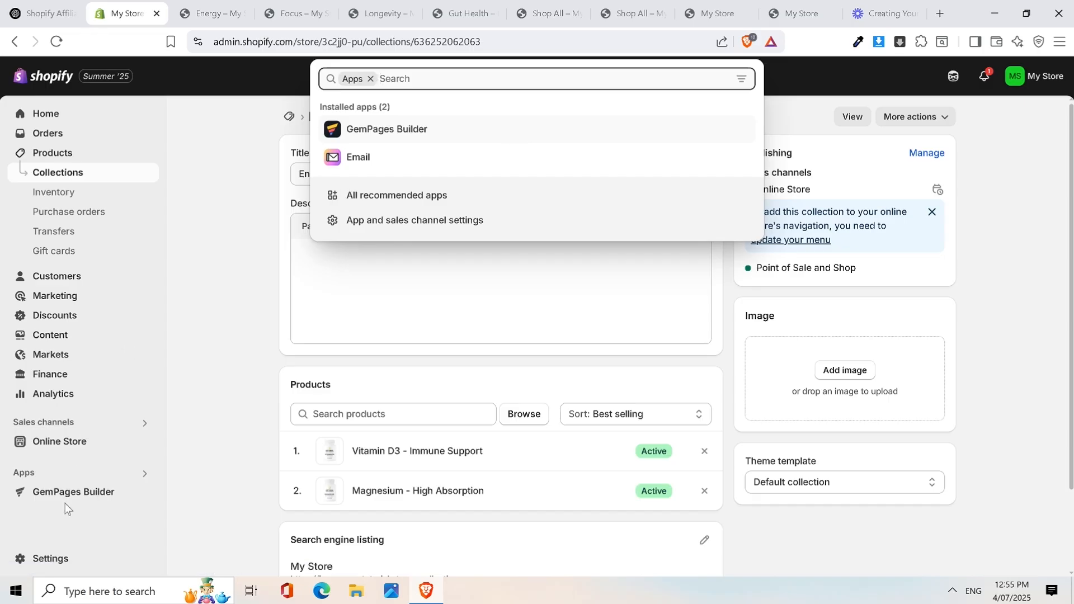
{"action": "left_click", "coordinate": [488, 127]}
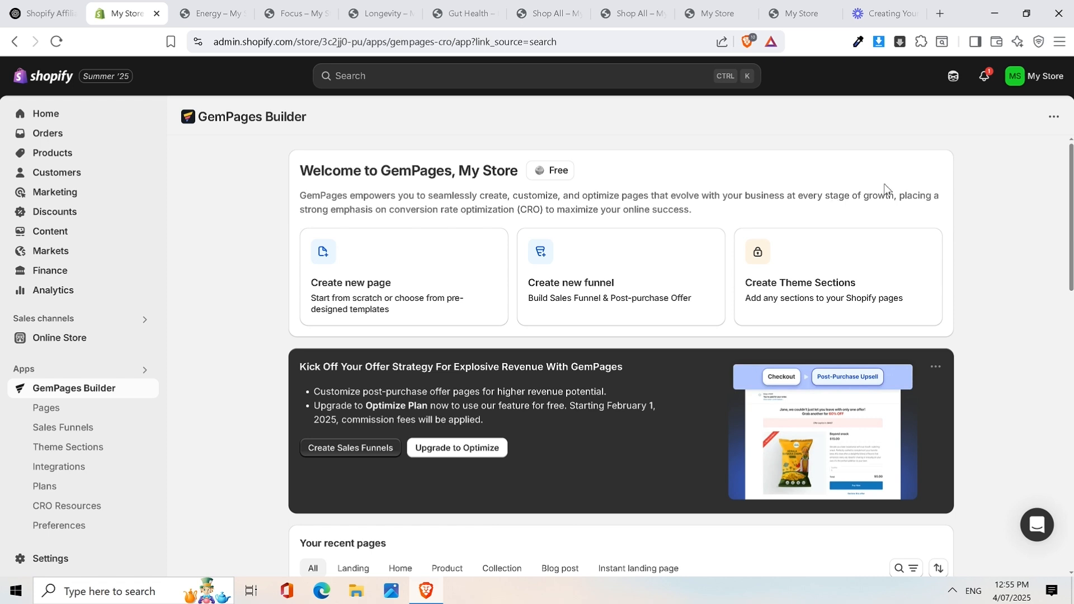
{"action": "scroll", "coordinate": [884, 184], "scroll_direction": "down", "scroll_amount": 1}
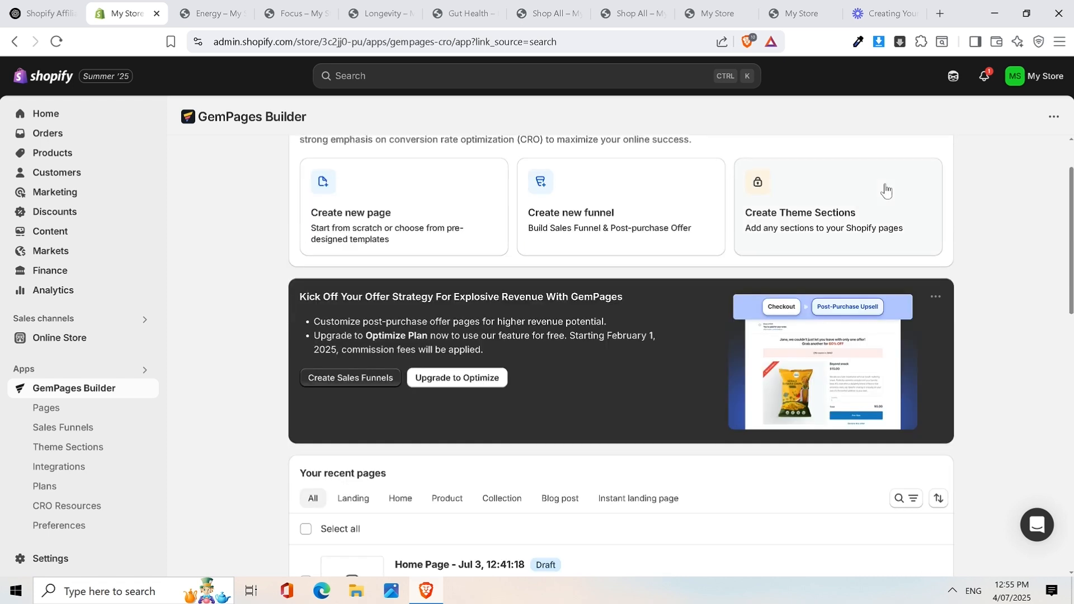
{"action": "scroll", "coordinate": [887, 174], "scroll_direction": "down", "scroll_amount": 3}
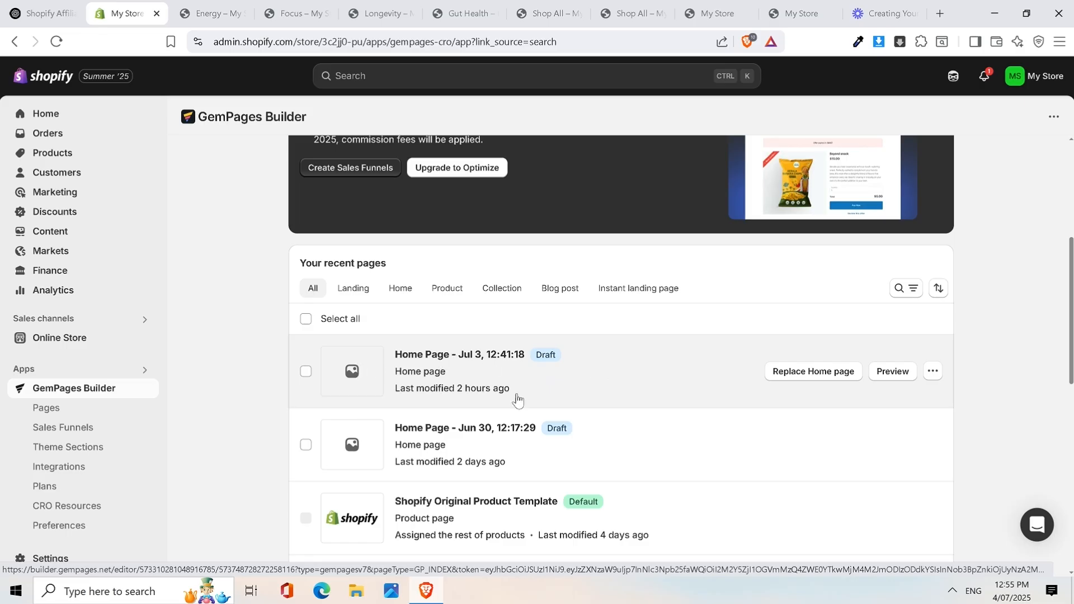
{"action": "left_click", "coordinate": [661, 367]}
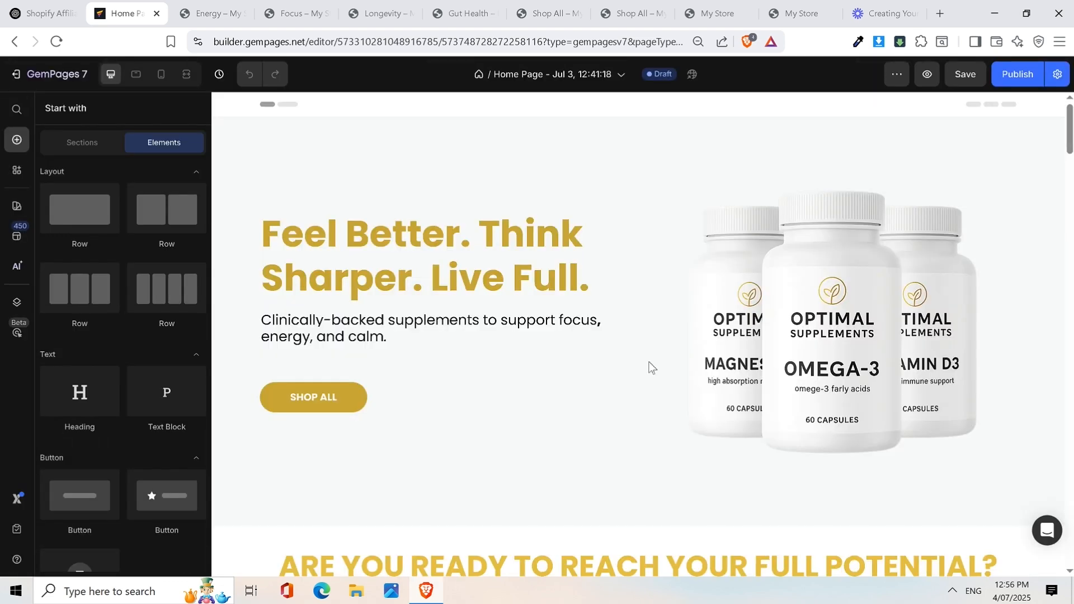
Step: Link the Energy icon under Shop by Collection to the Energy collection's store page address ending in /collections/energy
{"action": "scroll", "coordinate": [847, 274], "scroll_direction": "down", "scroll_amount": 16}
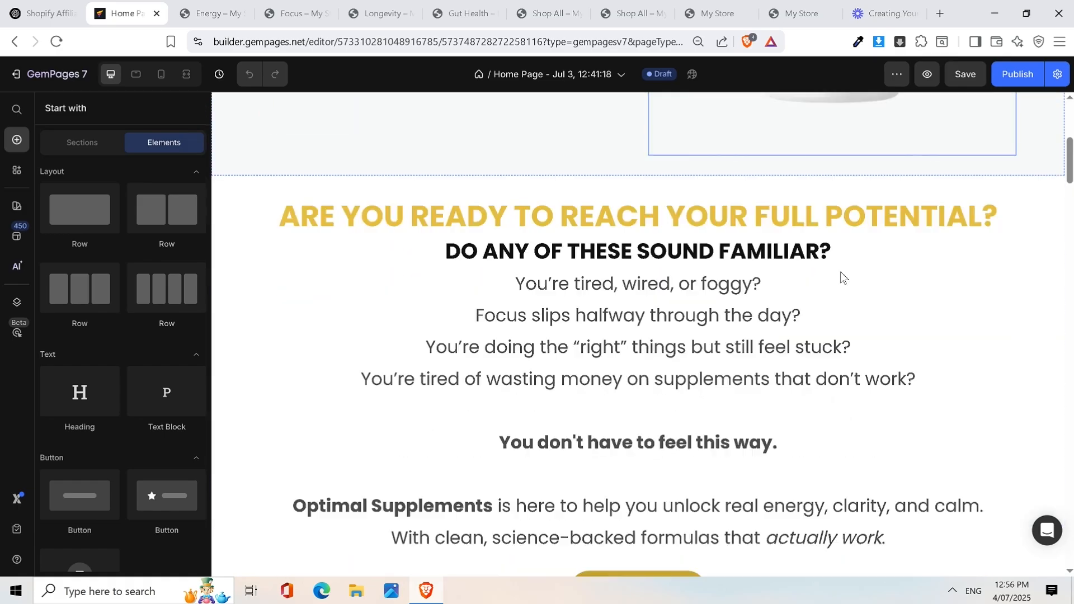
{"action": "scroll", "coordinate": [786, 258], "scroll_direction": "down", "scroll_amount": 8}
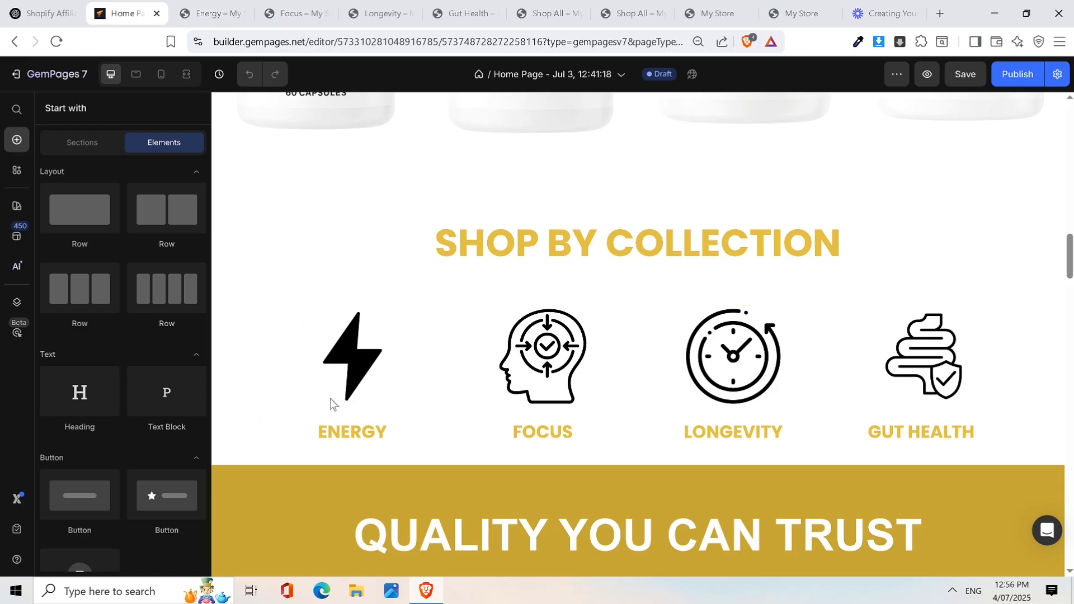
{"action": "left_click", "coordinate": [346, 392]}
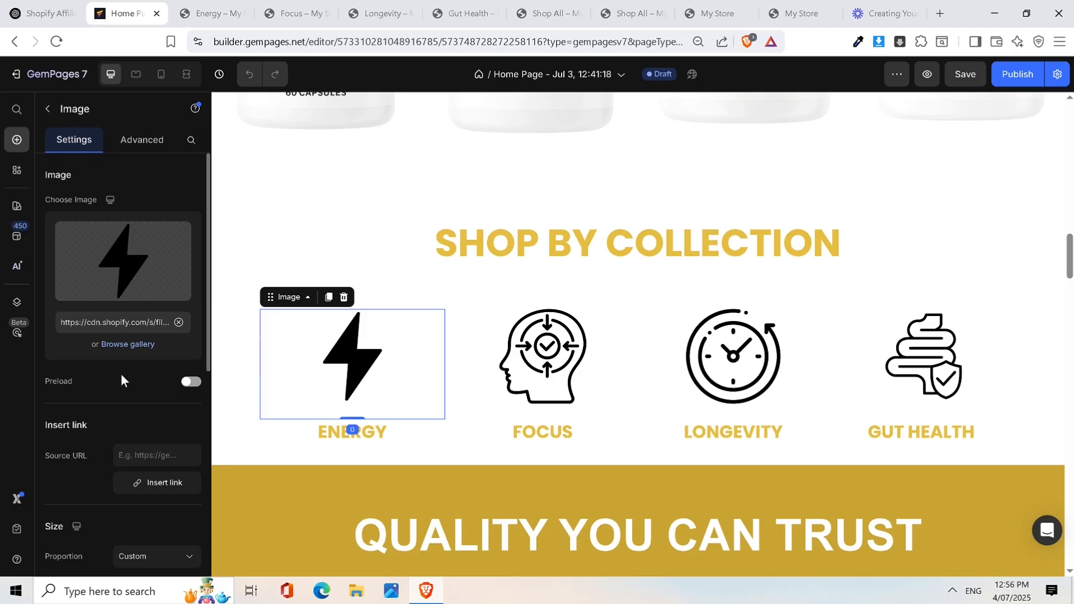
{"action": "left_click", "coordinate": [132, 458]}
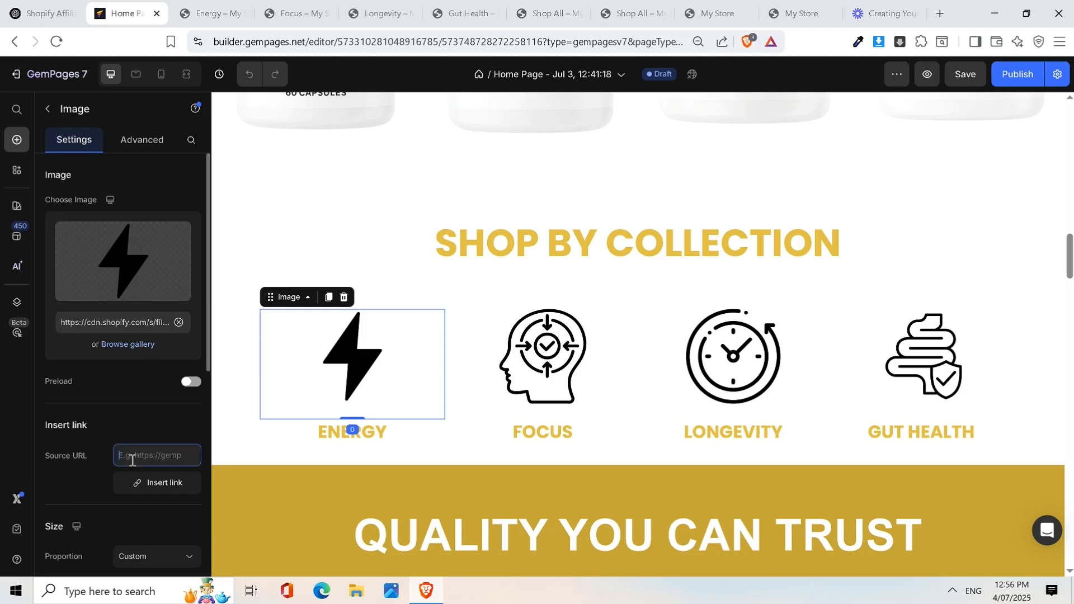
{"action": "left_click", "coordinate": [196, 14]}
{"action": "left_click", "coordinate": [261, 43]}
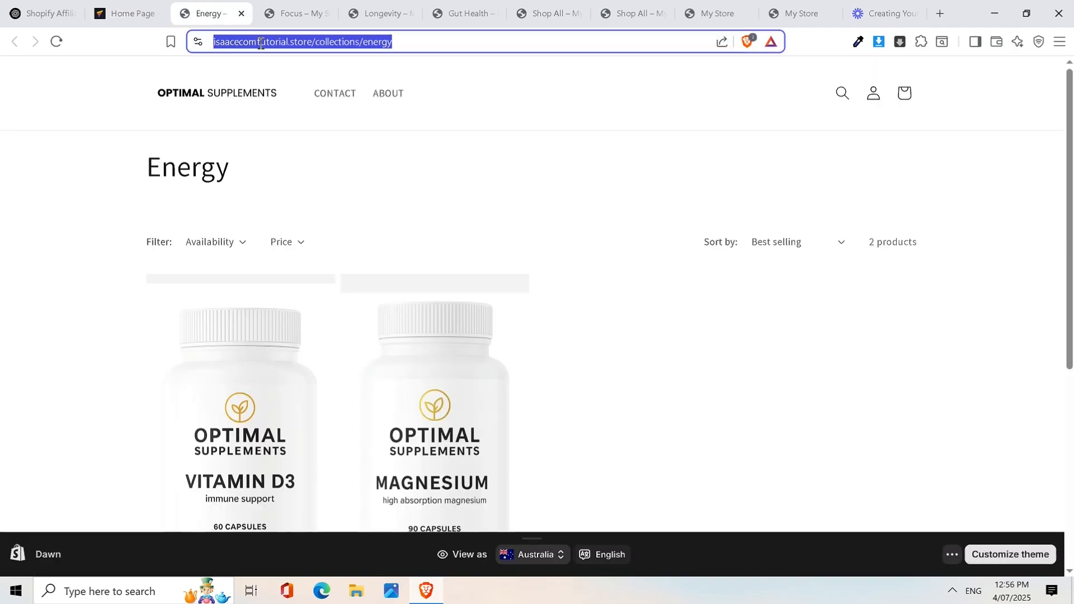
{"action": "left_click", "coordinate": [130, 8]}
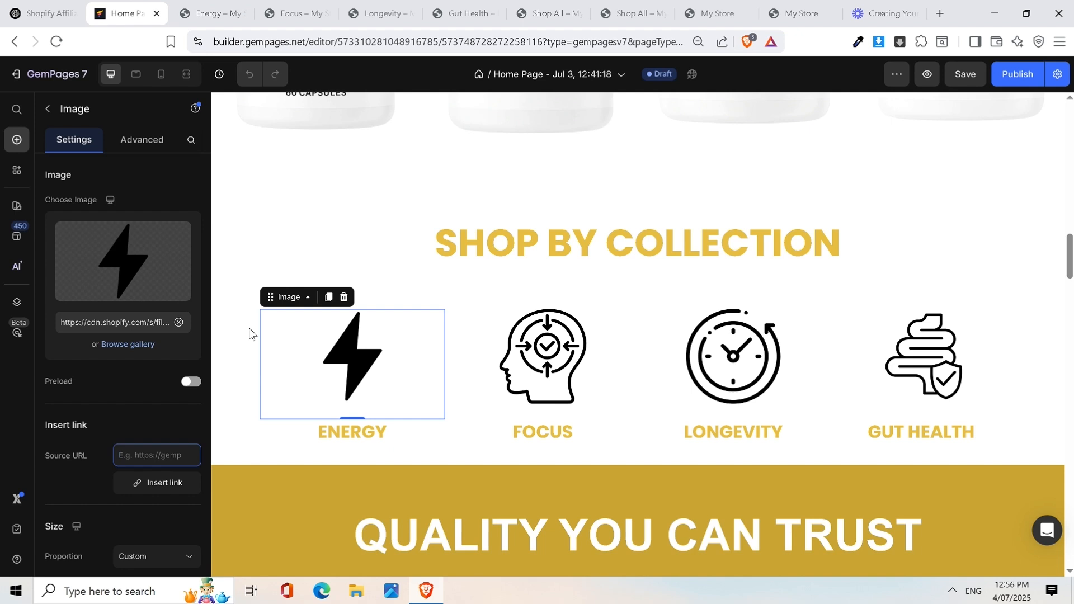
{"action": "left_click", "coordinate": [164, 454]}
{"action": "key", "text": "ctrl+v"}
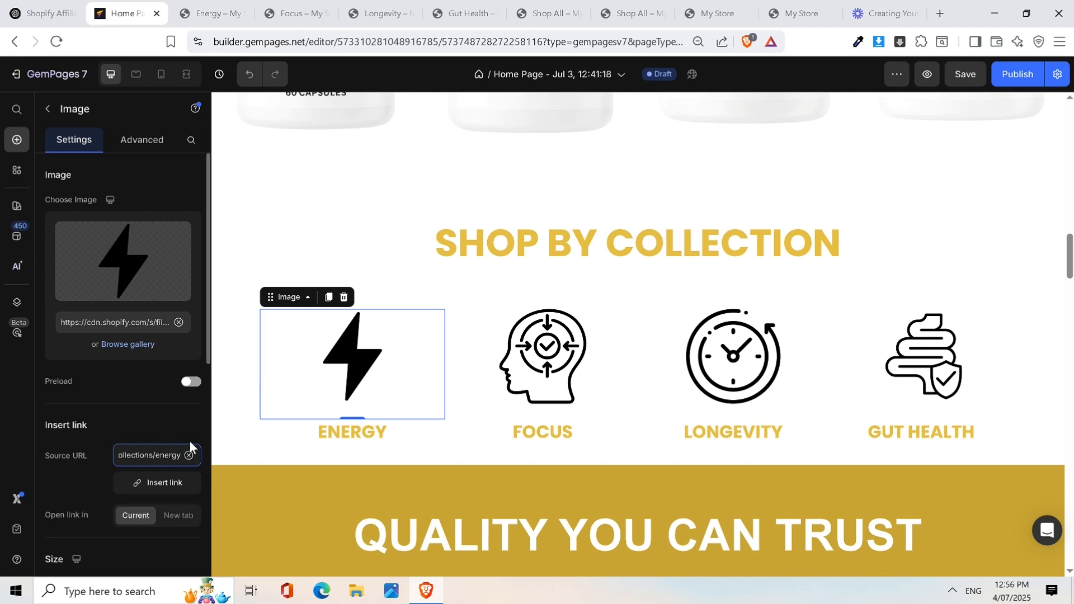
Step: Link the Focus head icon to the Focus collection's store page address ending in /collections/focus
{"action": "left_click", "coordinate": [550, 340]}
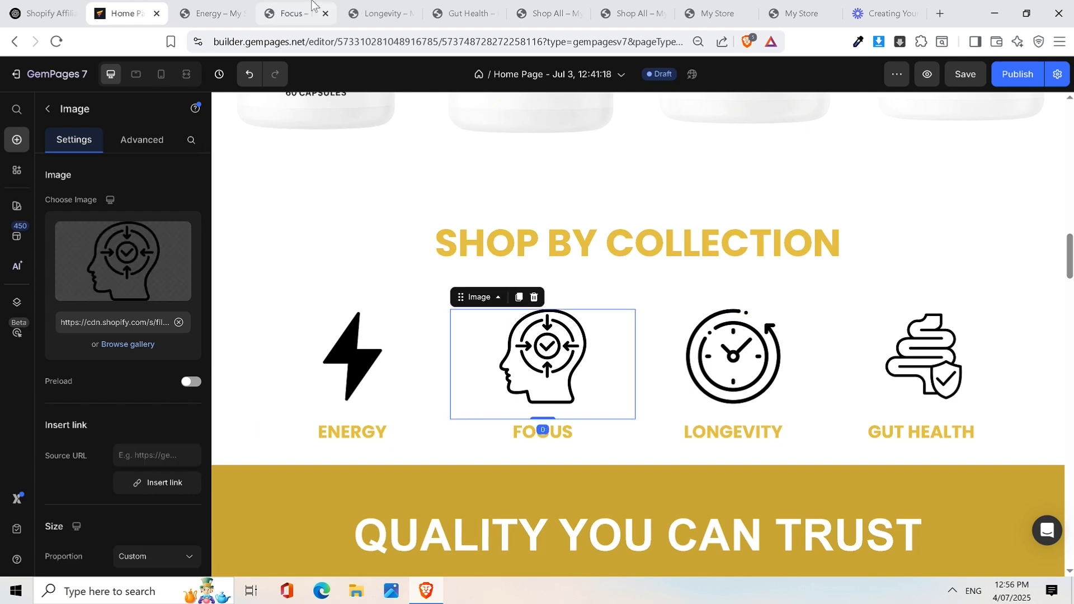
{"action": "left_click", "coordinate": [292, 13]}
{"action": "left_click", "coordinate": [231, 43]}
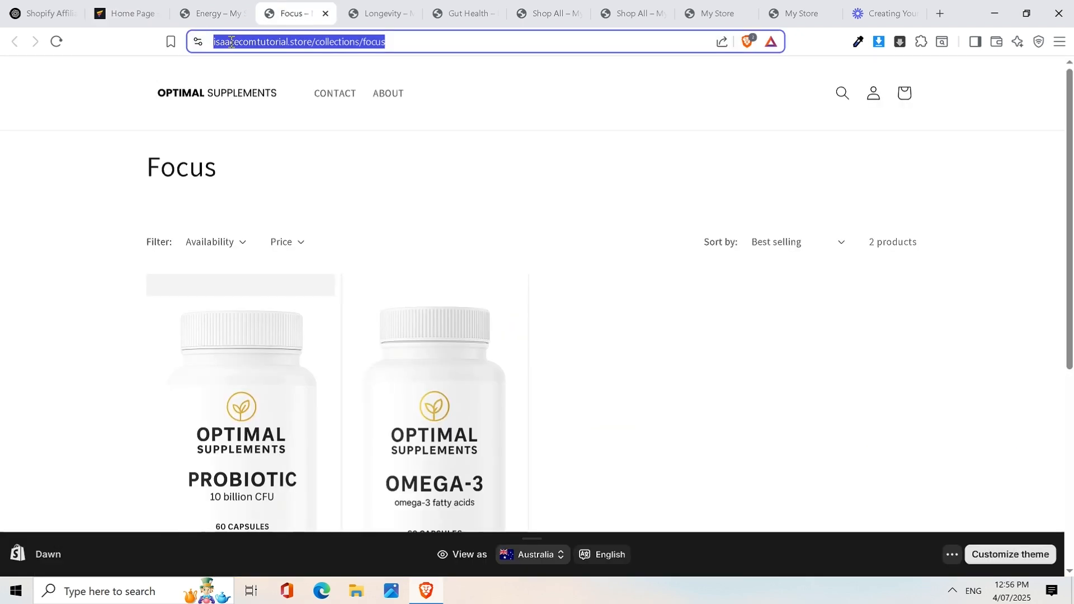
{"action": "left_click", "coordinate": [130, 12]}
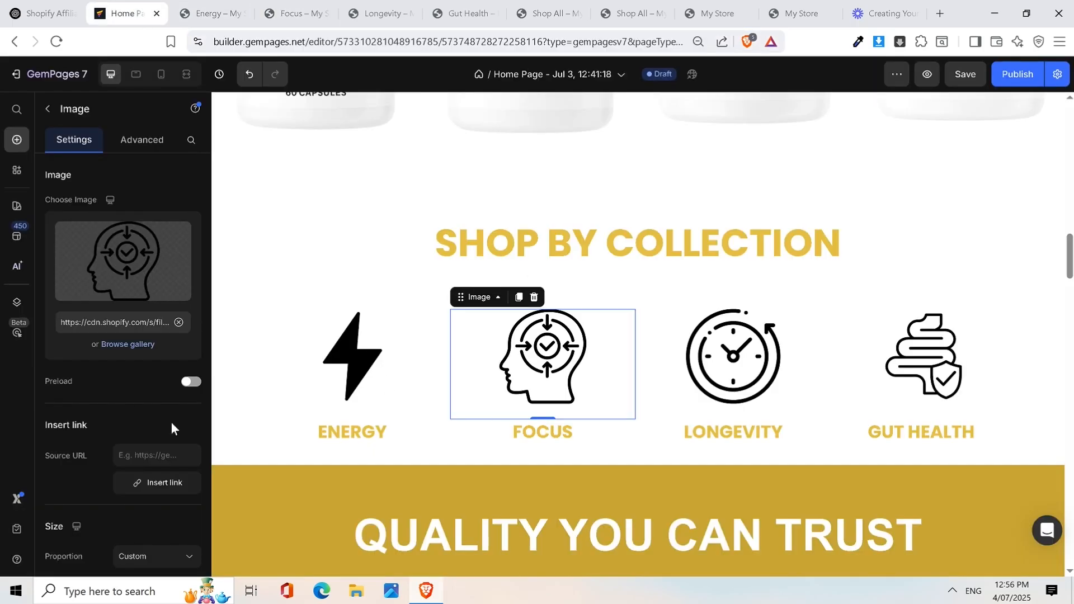
{"action": "left_click", "coordinate": [156, 455]}
{"action": "key", "text": "ctrl+v"}
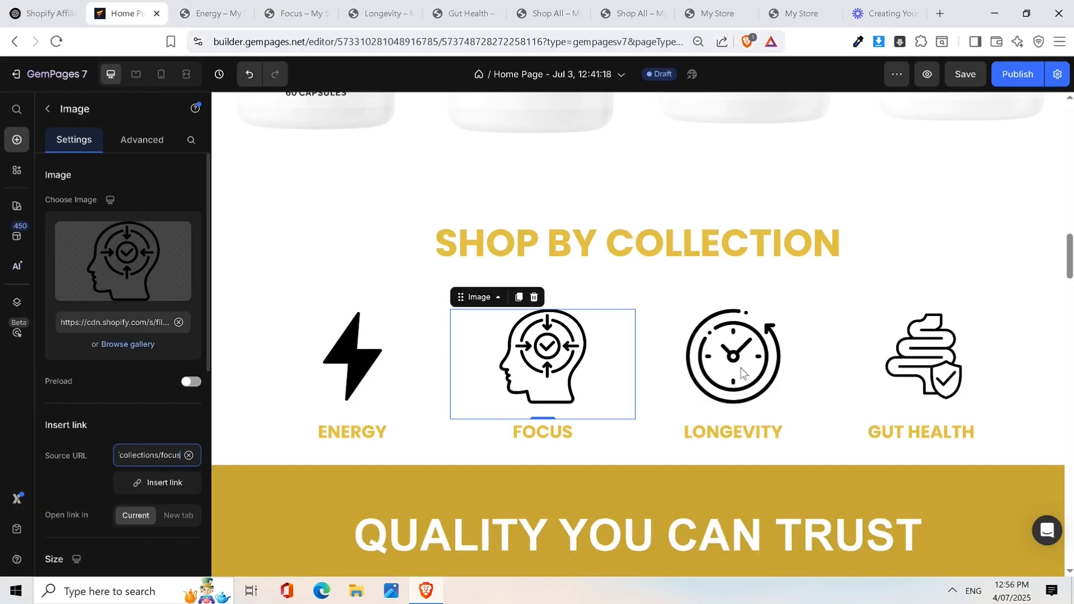
Step: Link the Longevity clock icon to the Longevity collection's store page address ending in /collections/longevity
{"action": "left_click", "coordinate": [698, 385]}
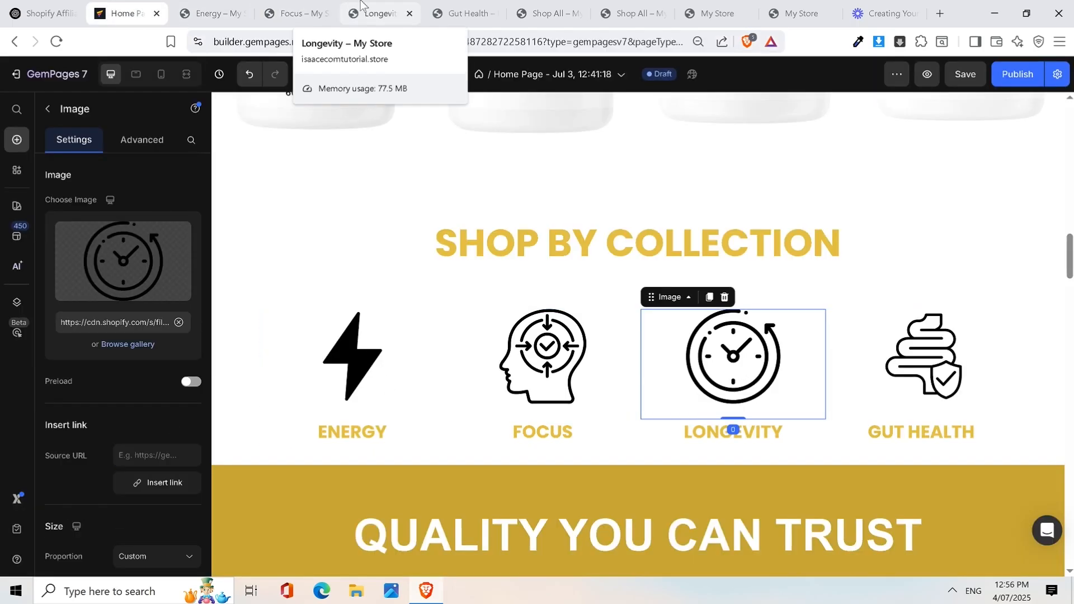
{"action": "left_click", "coordinate": [372, 12]}
{"action": "left_click", "coordinate": [237, 37]}
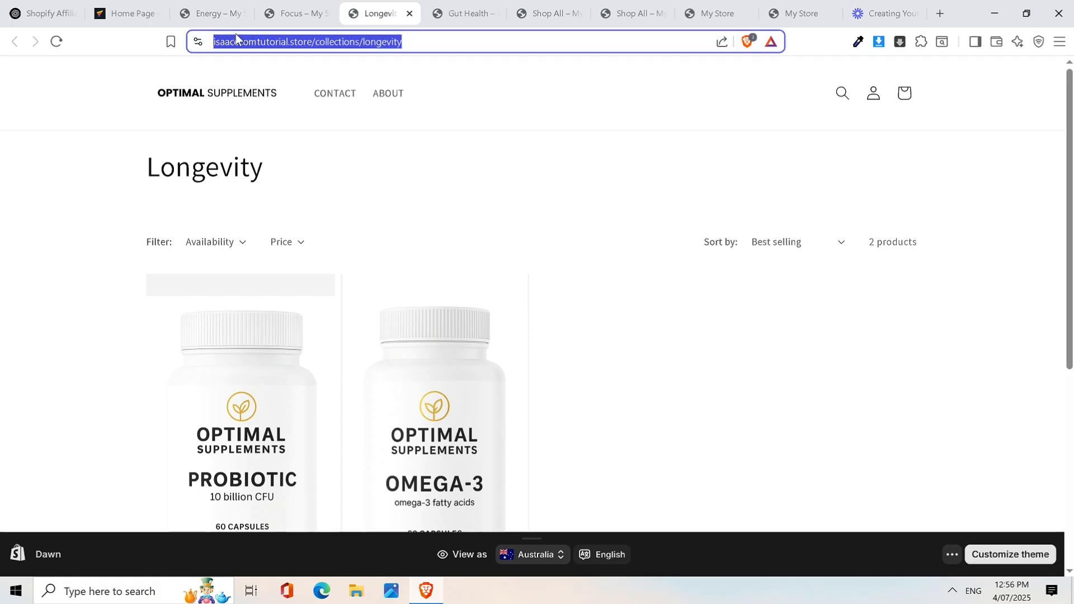
{"action": "left_click", "coordinate": [126, 13]}
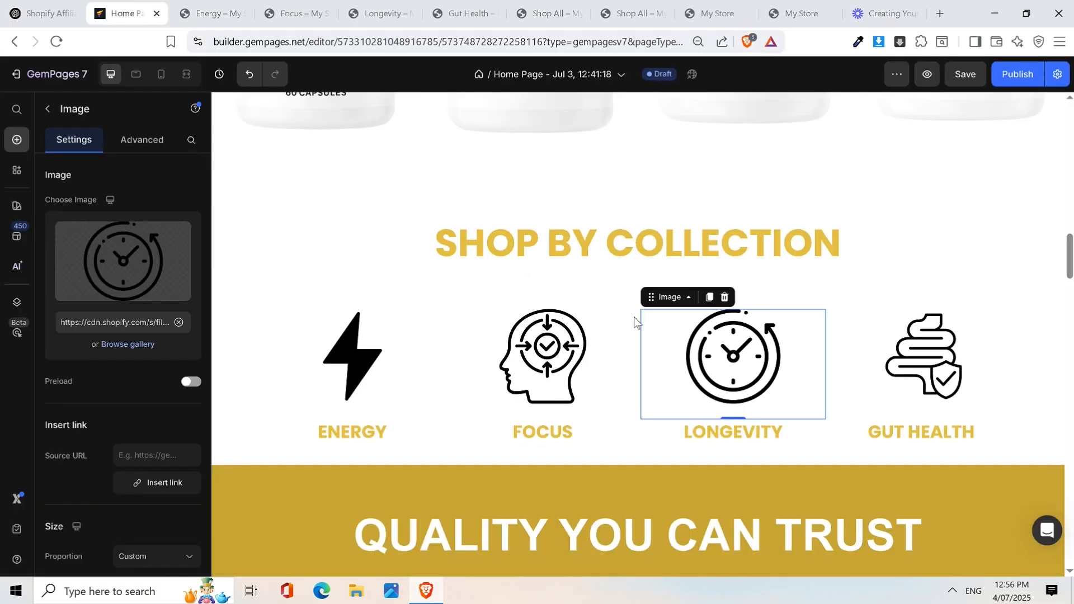
{"action": "left_click", "coordinate": [147, 453]}
{"action": "key", "text": "ctrl+v"}
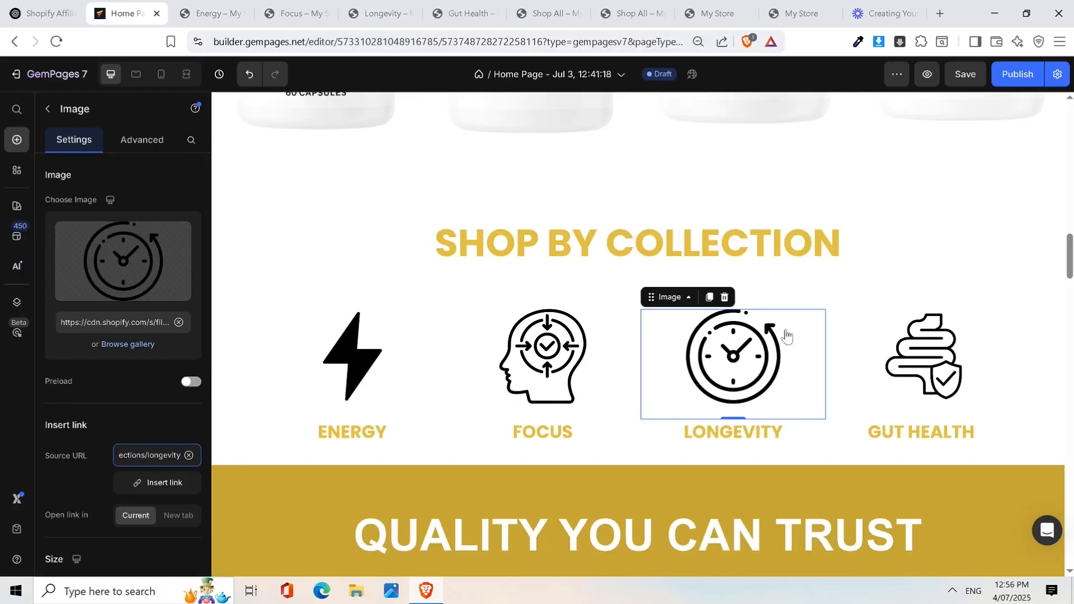
Step: Link the Gut Health icon to the store page address ending in /collections/gut-health and save the home page
{"action": "left_click", "coordinate": [930, 351]}
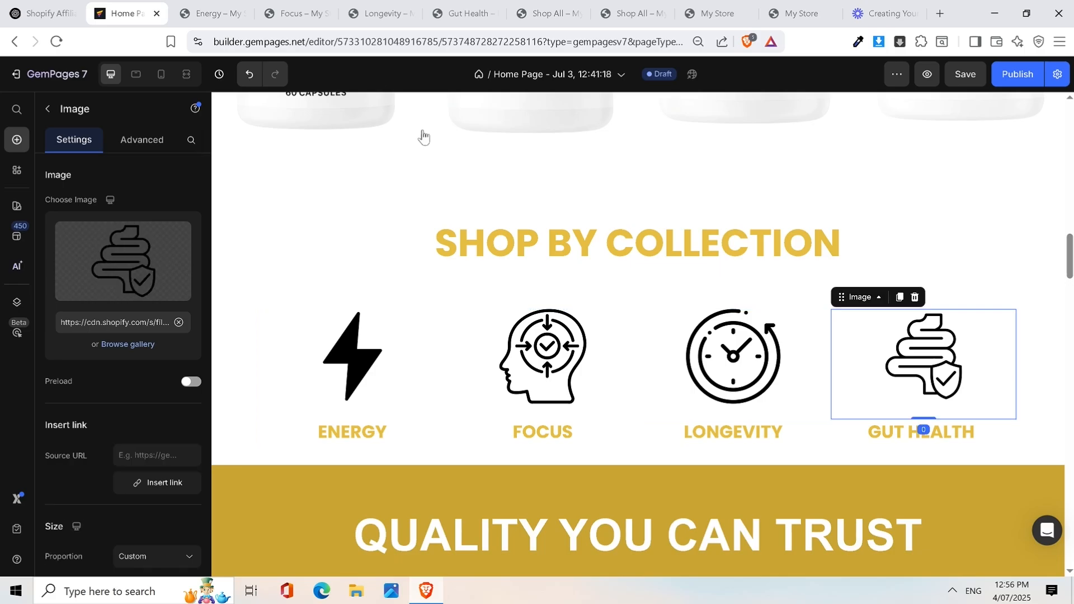
{"action": "left_click", "coordinate": [455, 16]}
{"action": "left_click", "coordinate": [238, 42]}
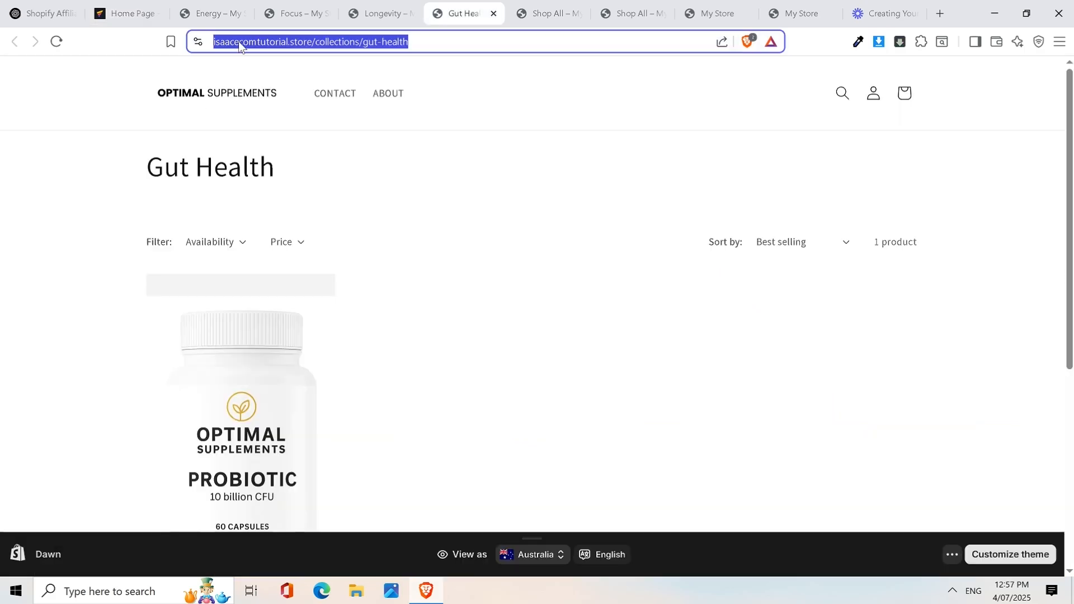
{"action": "left_click", "coordinate": [126, 13]}
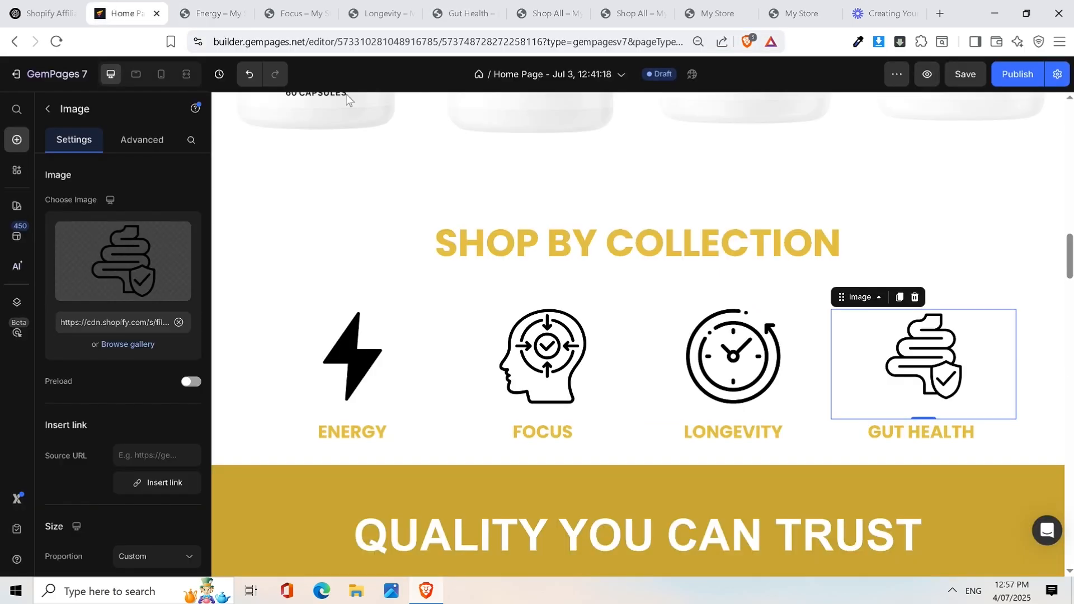
{"action": "left_click", "coordinate": [154, 455]}
{"action": "key", "text": "ctrl+v"}
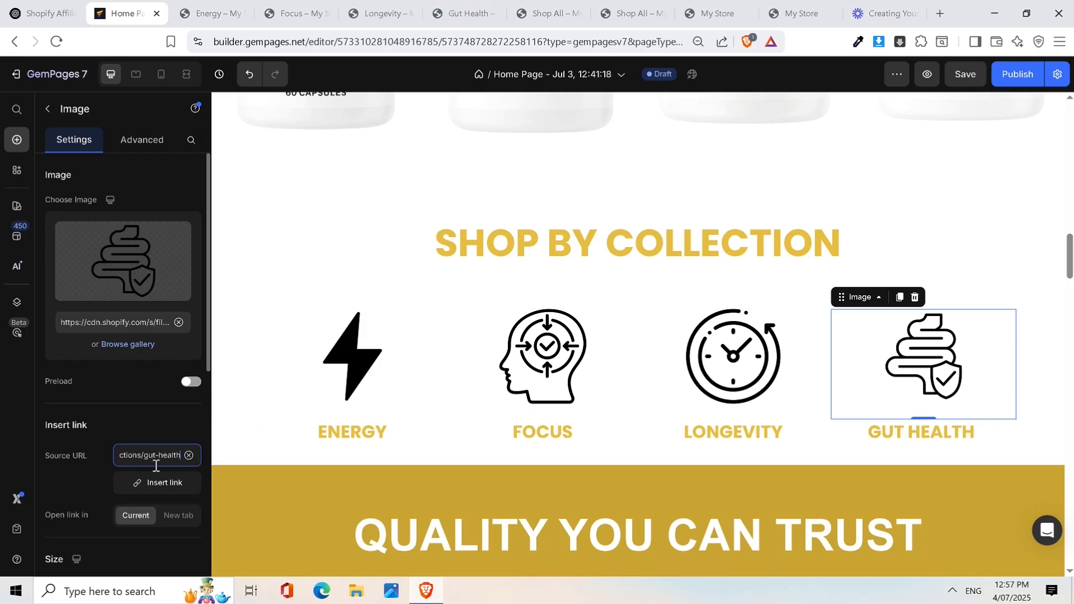
{"action": "key", "text": "ctrl+s"}
{"action": "left_click", "coordinate": [306, 293]}
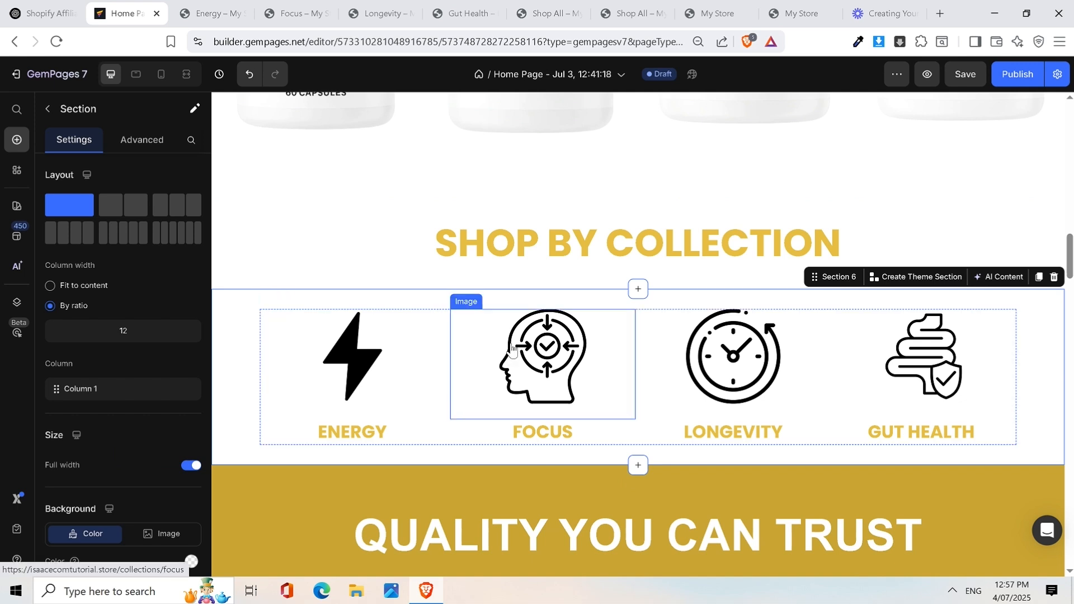
{"action": "scroll", "coordinate": [509, 344], "scroll_direction": "up", "scroll_amount": 7}
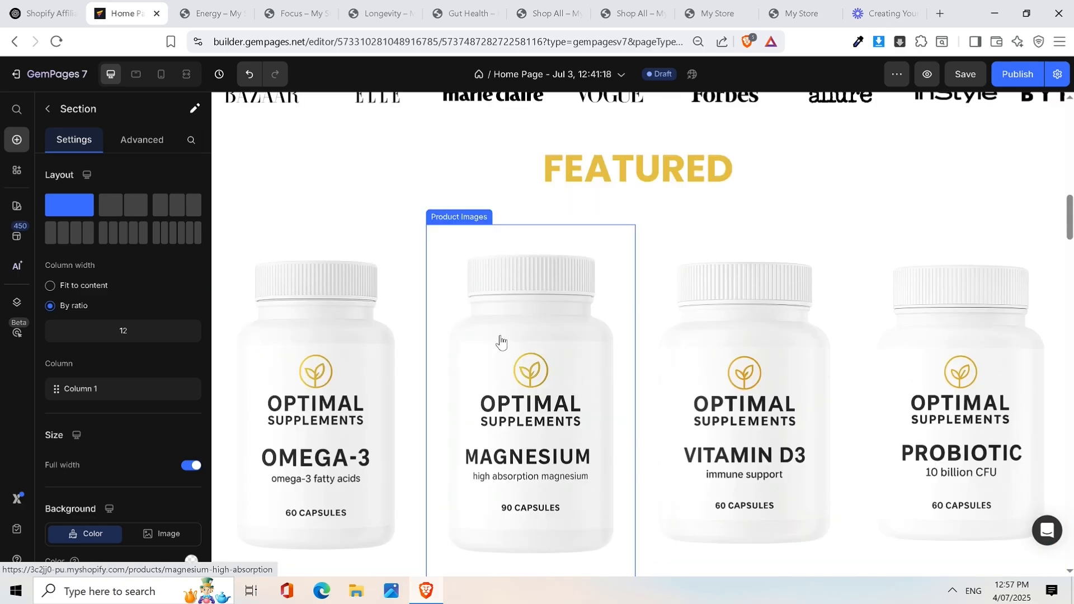
Step: Select the hero banner's SHOP ALL button and copy the address of the store's Shop All collection page
{"action": "scroll", "coordinate": [503, 319], "scroll_direction": "up", "scroll_amount": 15}
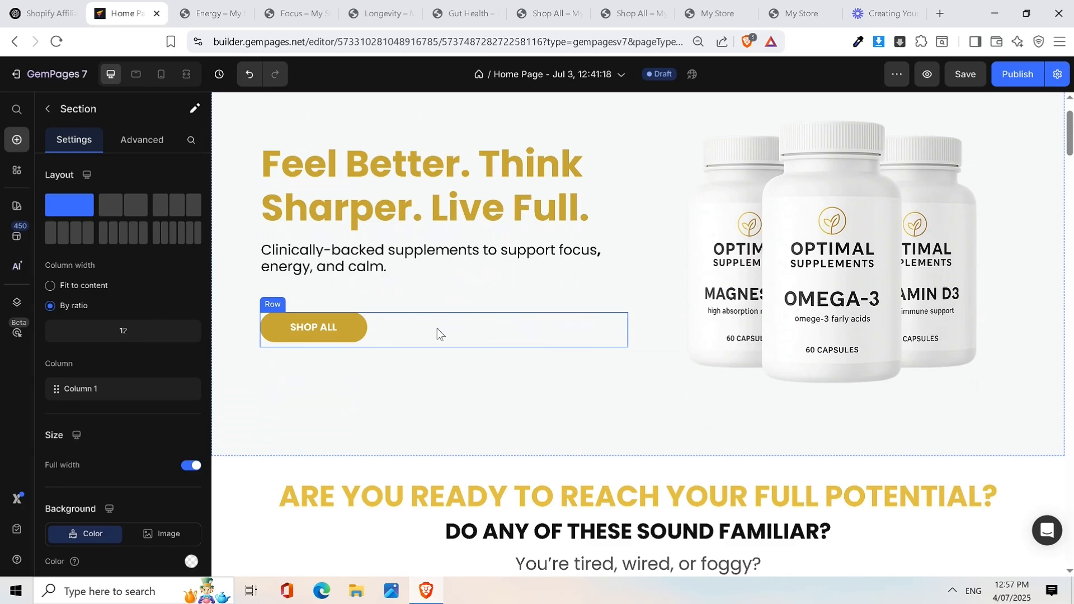
{"action": "left_click", "coordinate": [418, 337]}
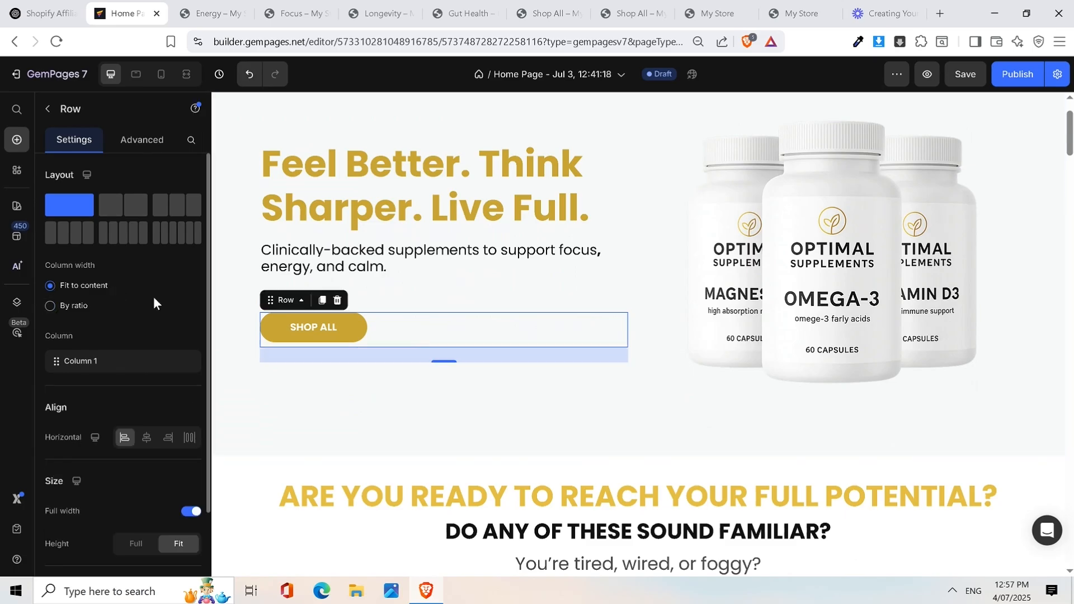
{"action": "scroll", "coordinate": [150, 295], "scroll_direction": "down", "scroll_amount": 2}
{"action": "scroll", "coordinate": [150, 295], "scroll_direction": "up", "scroll_amount": 2}
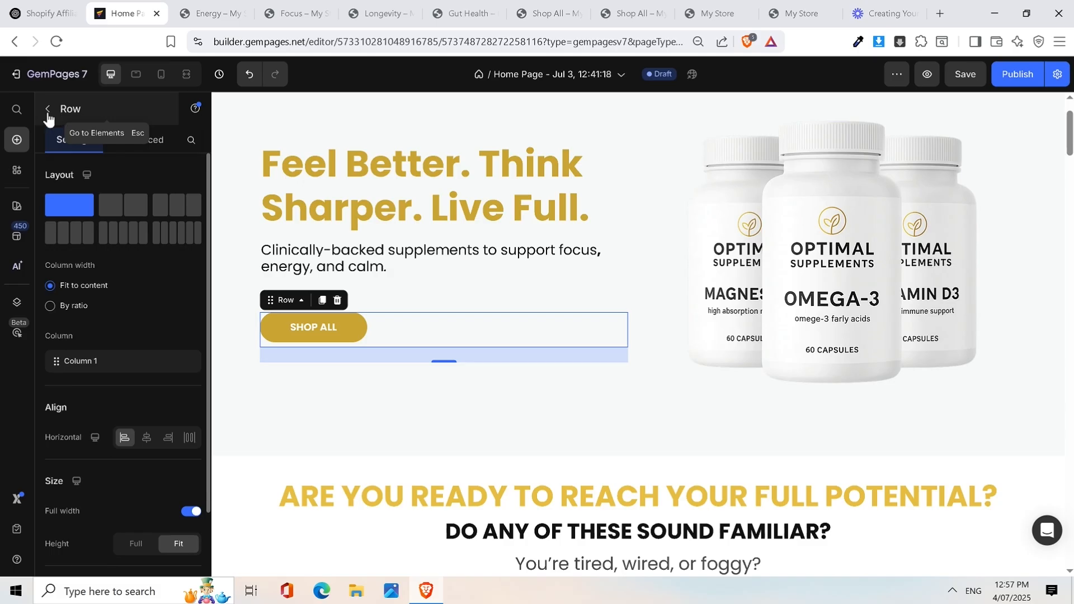
{"action": "left_click", "coordinate": [341, 330]}
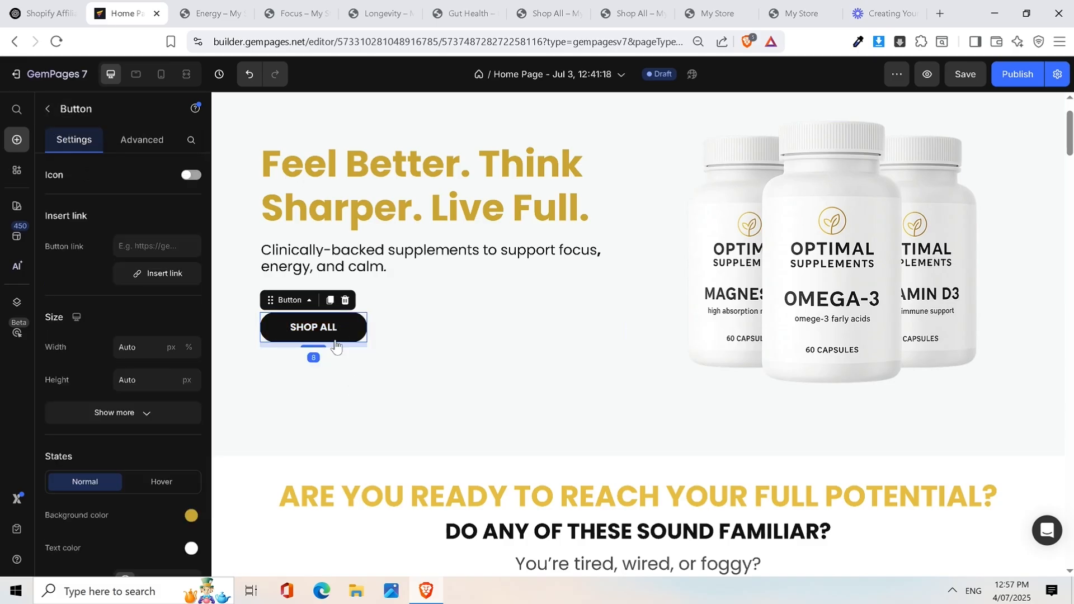
{"action": "left_click", "coordinate": [421, 342]}
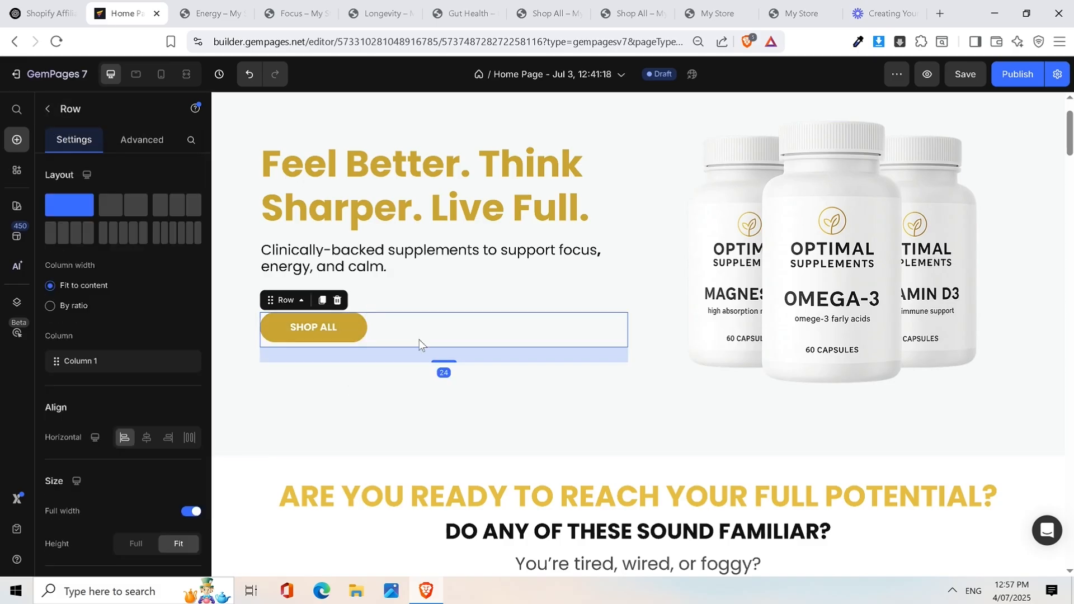
{"action": "left_click", "coordinate": [344, 325]}
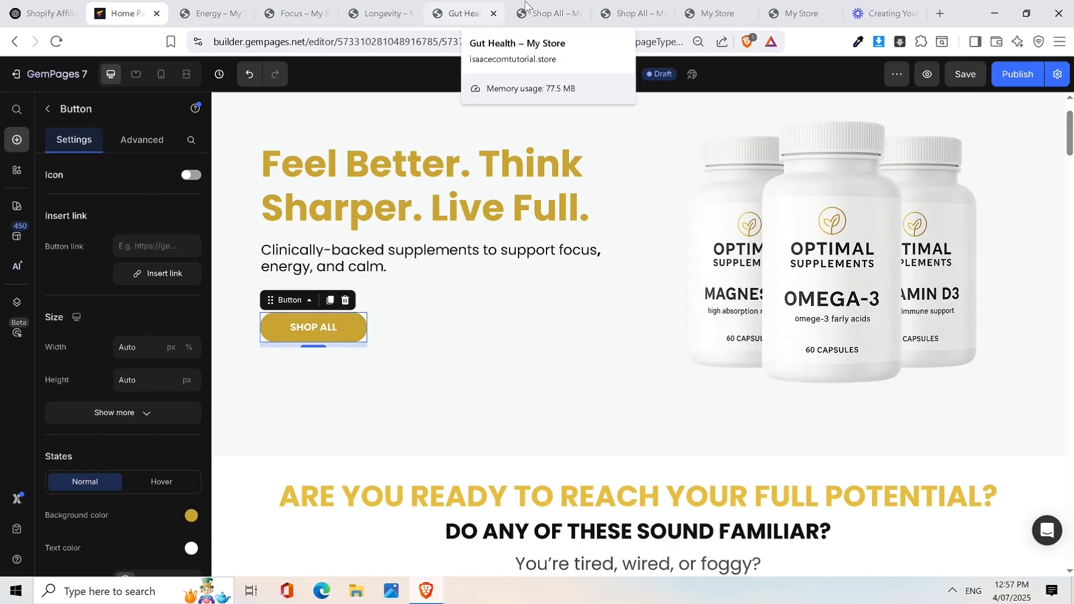
{"action": "left_click", "coordinate": [629, 12]}
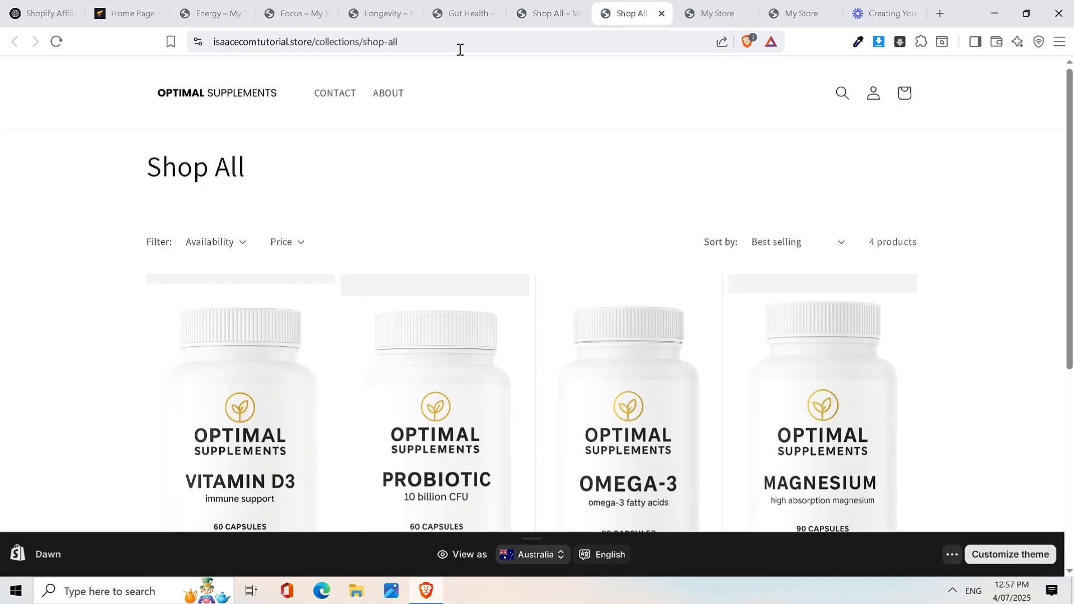
{"action": "left_click", "coordinate": [219, 42]}
{"action": "right_click", "coordinate": [219, 42]}
{"action": "left_click", "coordinate": [297, 136]}
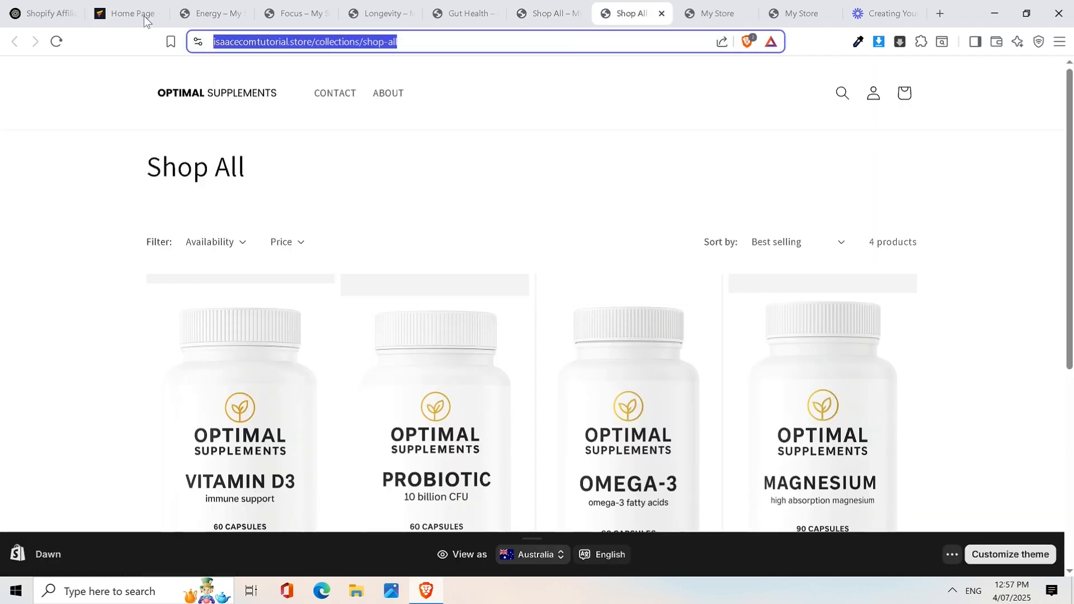
Step: Link the hero banner's SHOP ALL button to the store address ending in /collections/shop-all and save the home page
{"action": "left_click", "coordinate": [143, 15]}
{"action": "left_click", "coordinate": [160, 247]}
{"action": "key", "text": "ctrl+v"}
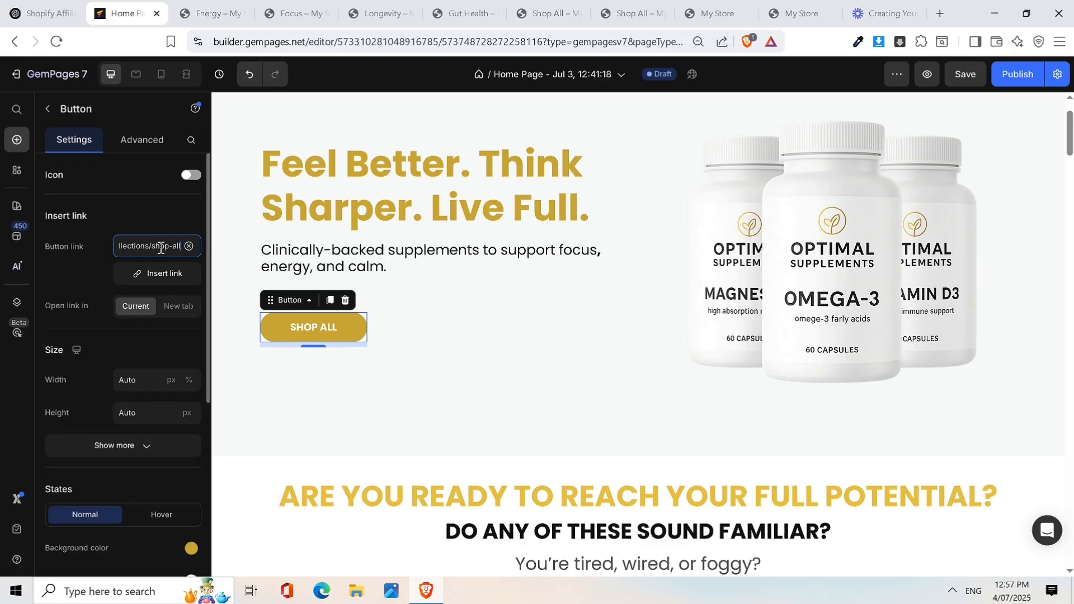
{"action": "left_click", "coordinate": [411, 308]}
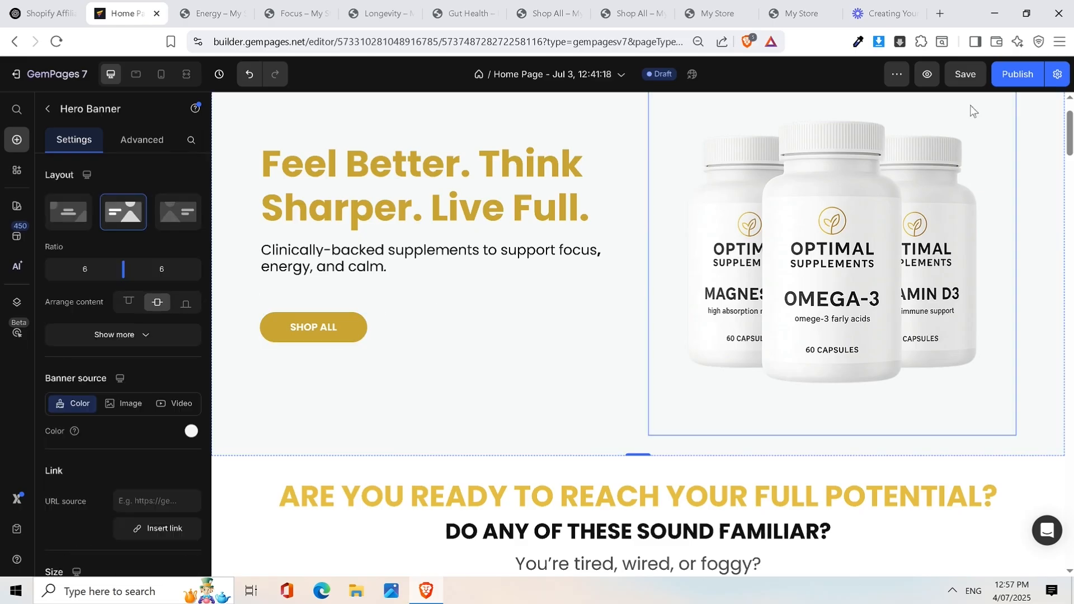
{"action": "left_click", "coordinate": [964, 75]}
Step: Link the SHOP ALL button under the "Are you ready to reach your full potential?" text to the address ending in /collections/shop-all
{"action": "scroll", "coordinate": [722, 291], "scroll_direction": "down", "scroll_amount": 10}
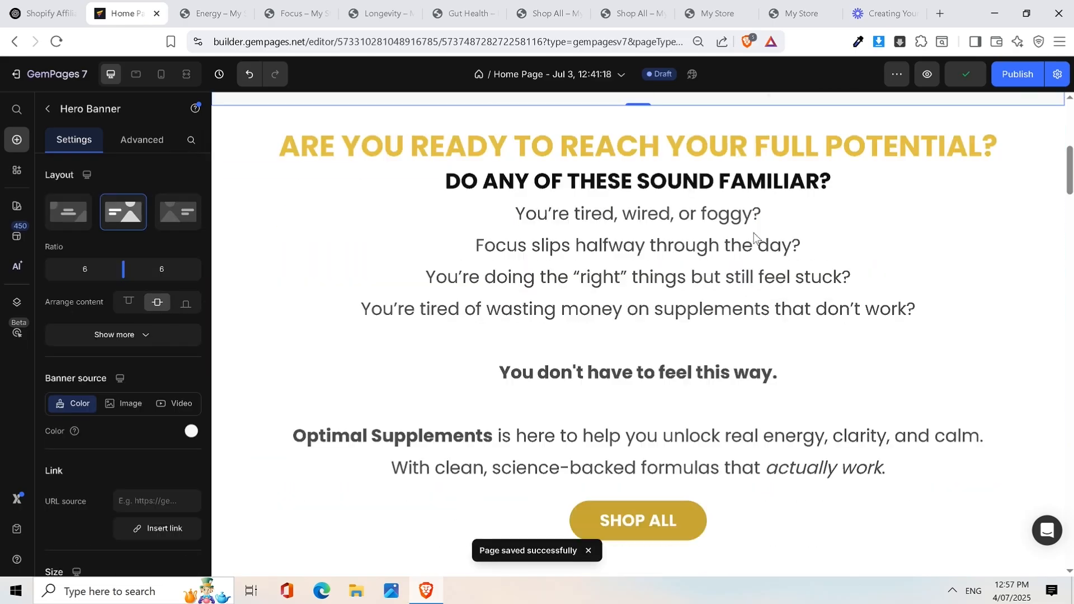
{"action": "left_click", "coordinate": [694, 310]}
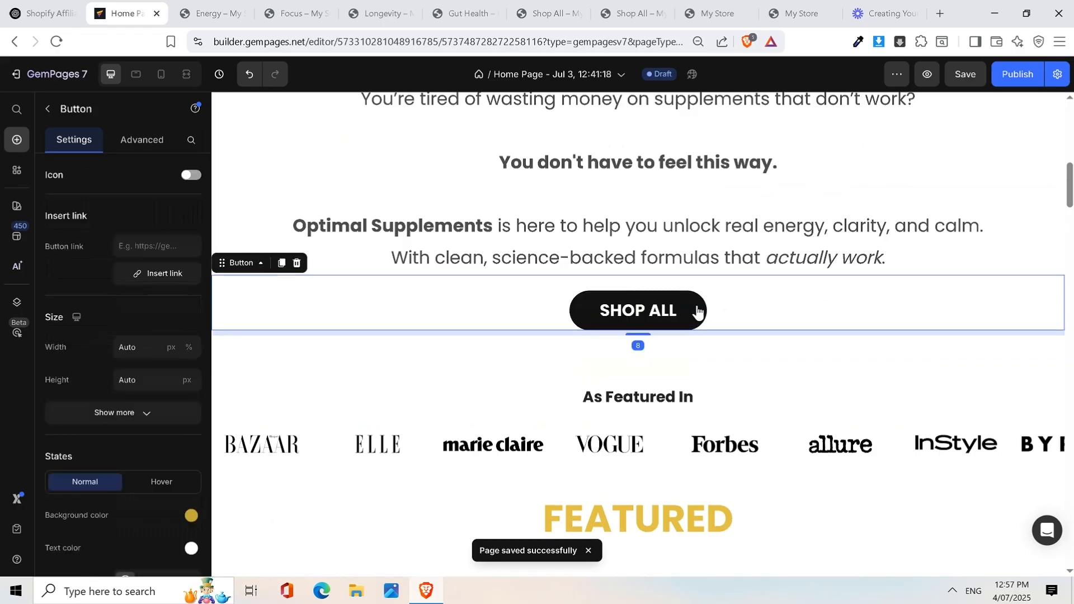
{"action": "left_click", "coordinate": [142, 252]}
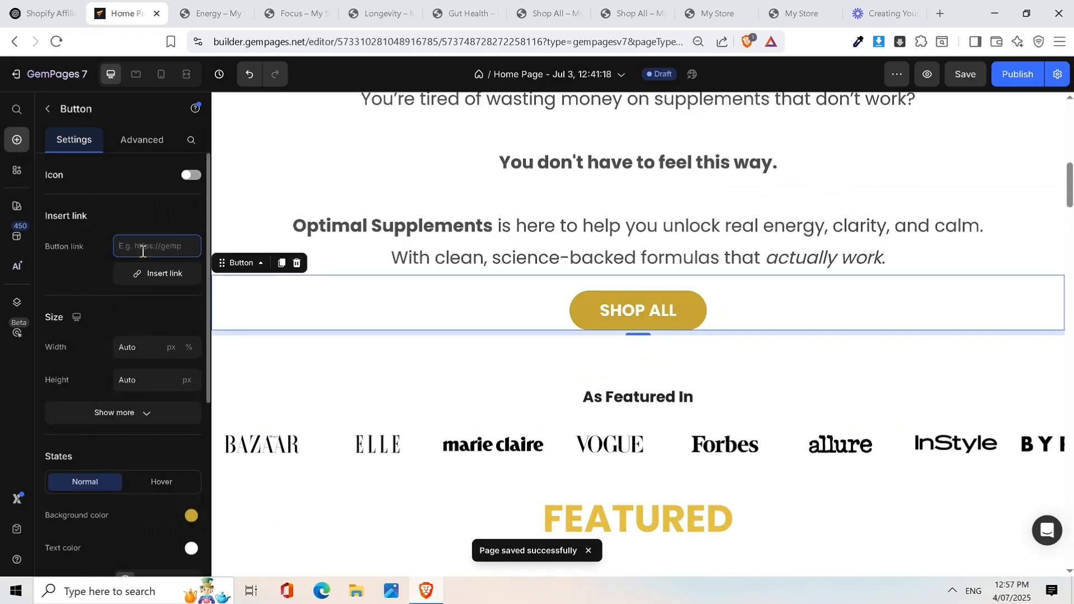
{"action": "key", "text": "ctrl+v"}
Step: Look through the rest of the home page down to the footer for other buttons that still need a link
{"action": "scroll", "coordinate": [741, 241], "scroll_direction": "down", "scroll_amount": 15}
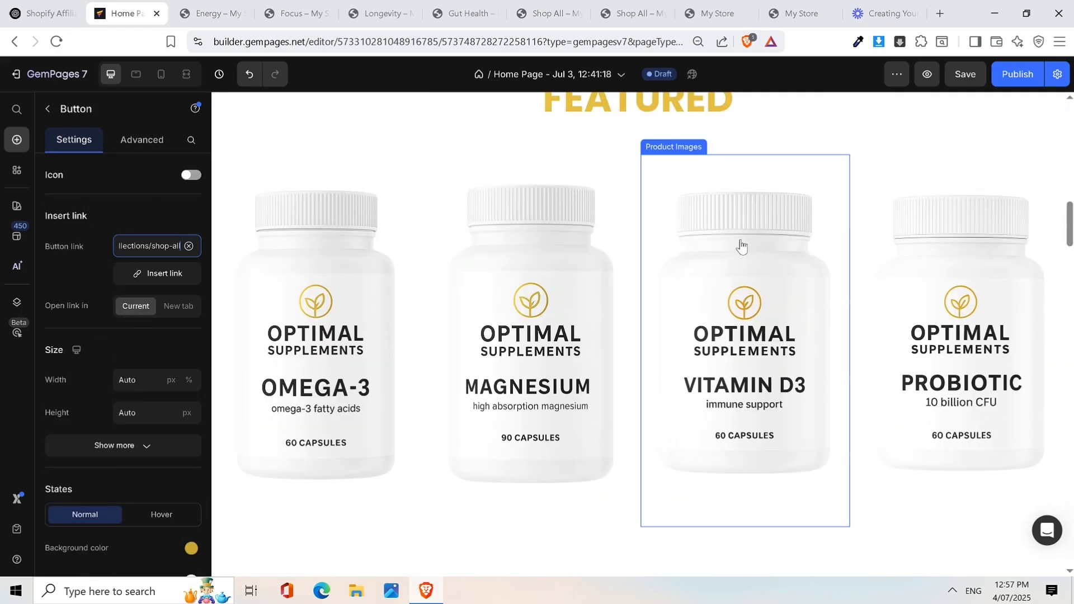
{"action": "scroll", "coordinate": [736, 246], "scroll_direction": "down", "scroll_amount": 12}
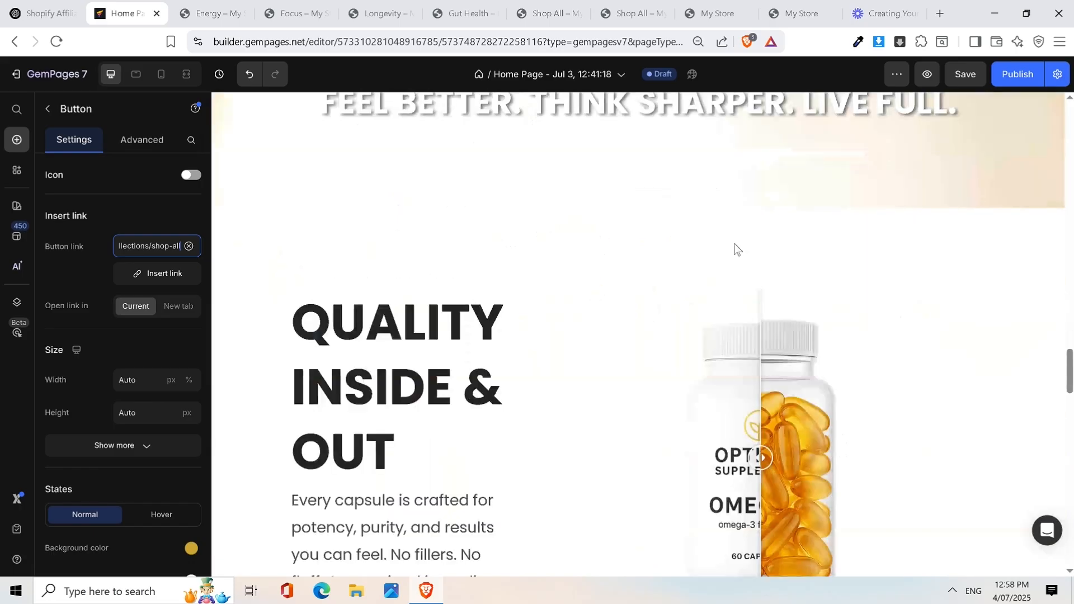
{"action": "scroll", "coordinate": [732, 248], "scroll_direction": "down", "scroll_amount": 6}
{"action": "scroll", "coordinate": [729, 246], "scroll_direction": "down", "scroll_amount": 15}
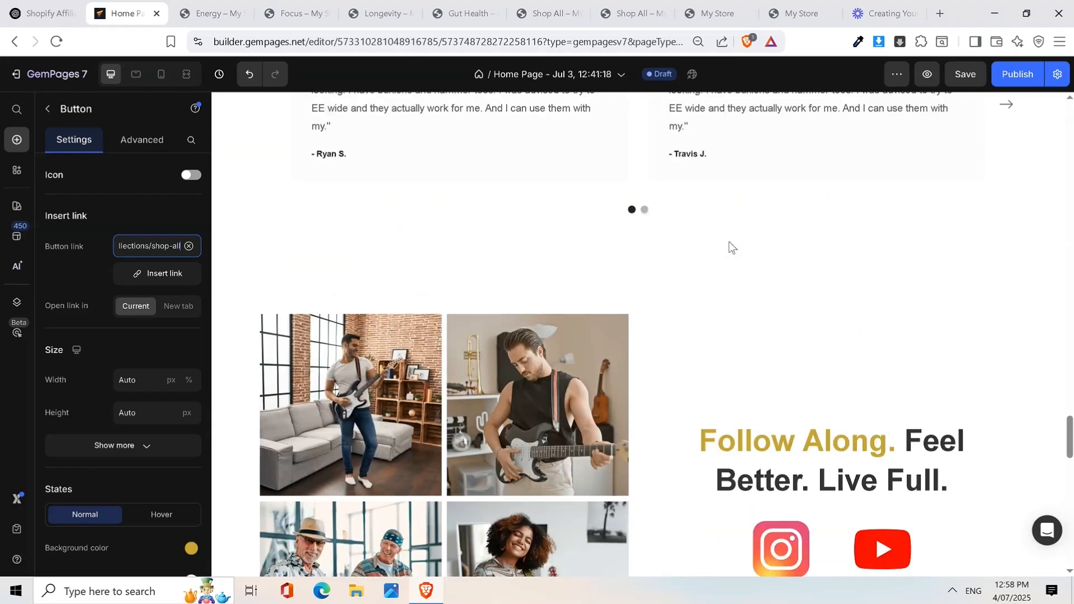
{"action": "scroll", "coordinate": [730, 246], "scroll_direction": "down", "scroll_amount": 4}
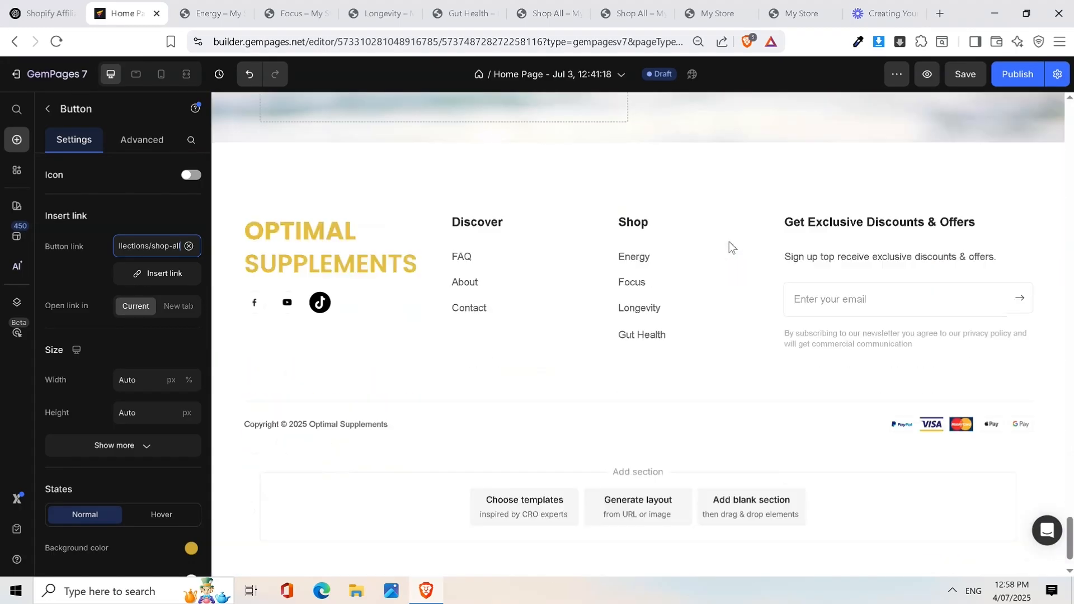
{"action": "scroll", "coordinate": [522, 223], "scroll_direction": "down", "scroll_amount": 1}
{"action": "scroll", "coordinate": [522, 223], "scroll_direction": "up", "scroll_amount": 8}
{"action": "scroll", "coordinate": [530, 240], "scroll_direction": "up", "scroll_amount": 7}
{"action": "scroll", "coordinate": [515, 253], "scroll_direction": "down", "scroll_amount": 5}
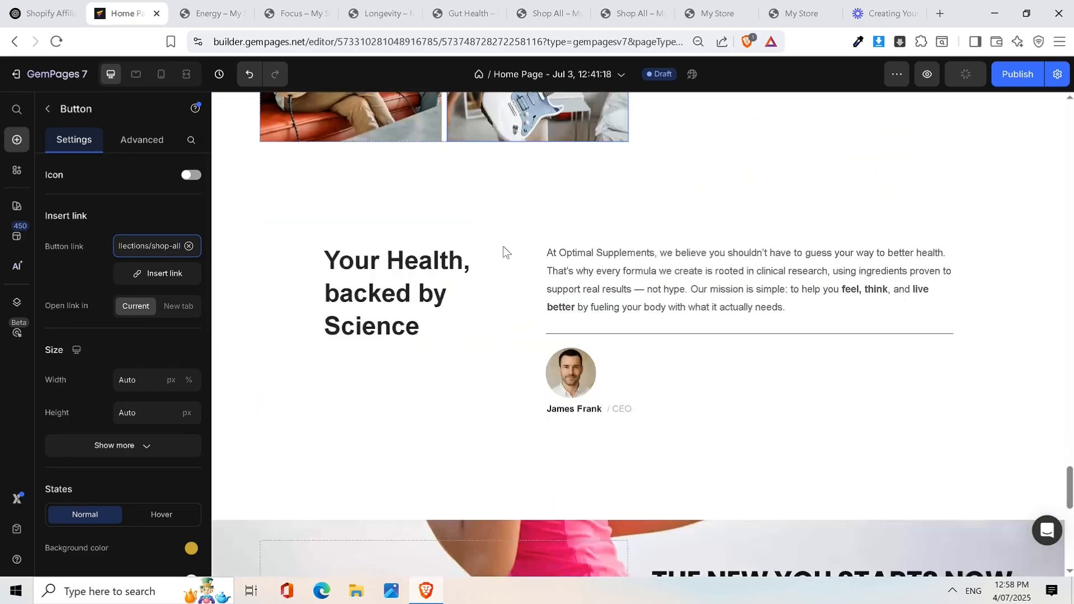
{"action": "scroll", "coordinate": [538, 375], "scroll_direction": "down", "scroll_amount": 7}
{"action": "scroll", "coordinate": [513, 378], "scroll_direction": "up", "scroll_amount": 6}
{"action": "scroll", "coordinate": [511, 377], "scroll_direction": "up", "scroll_amount": 9}
{"action": "scroll", "coordinate": [511, 375], "scroll_direction": "down", "scroll_amount": 4}
{"action": "scroll", "coordinate": [511, 375], "scroll_direction": "up", "scroll_amount": 8}
{"action": "scroll", "coordinate": [511, 375], "scroll_direction": "up", "scroll_amount": 5}
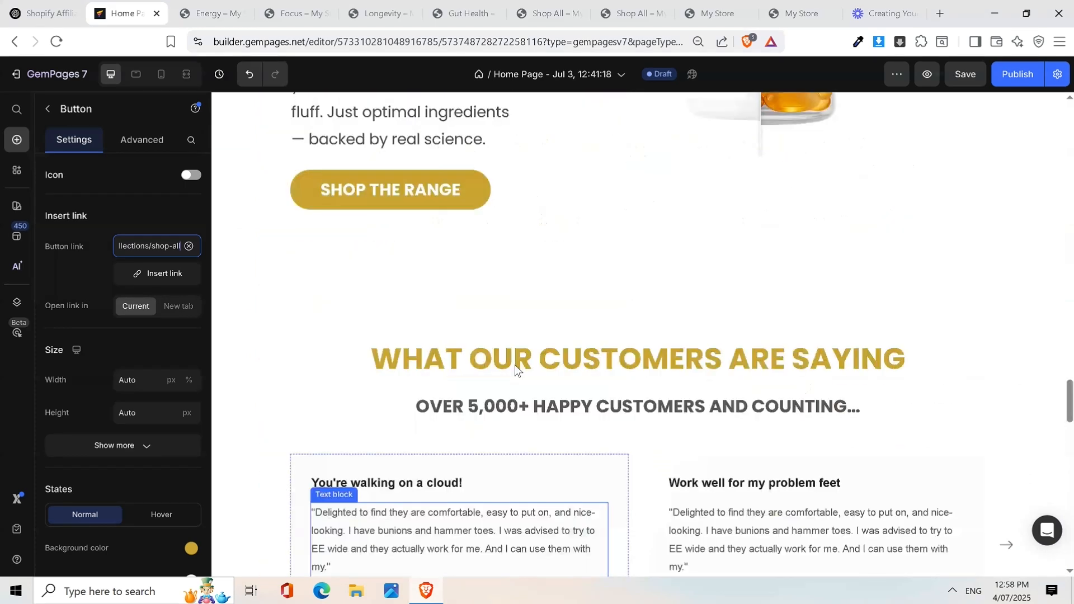
Step: Link the SHOP THE RANGE button under Quality Inside & Out to the address ending in /collections/shop-all and save the home page
{"action": "scroll", "coordinate": [514, 367], "scroll_direction": "up", "scroll_amount": 5}
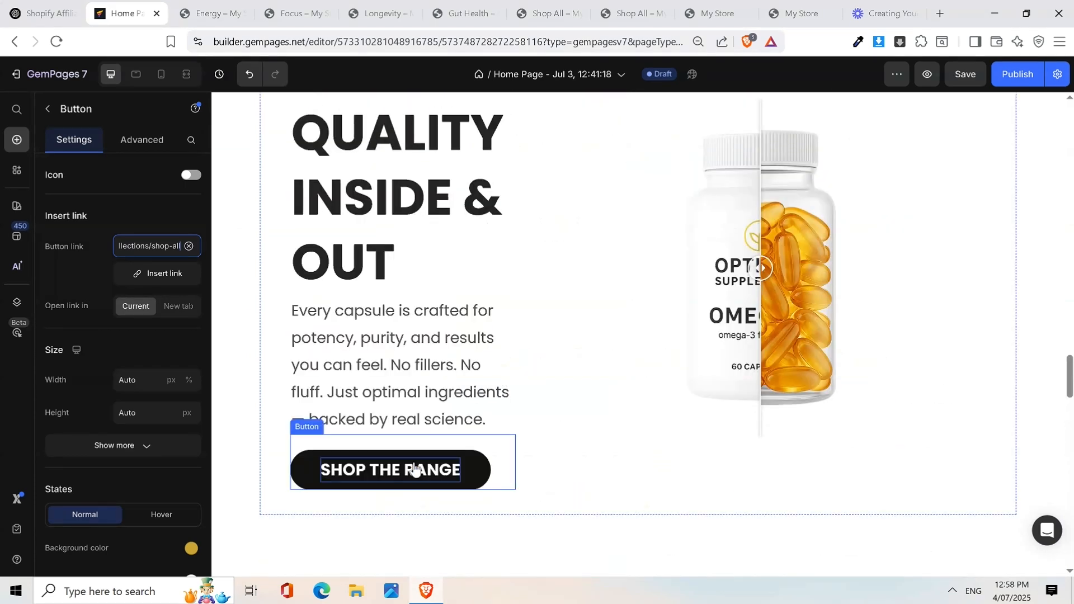
{"action": "left_click", "coordinate": [414, 469]}
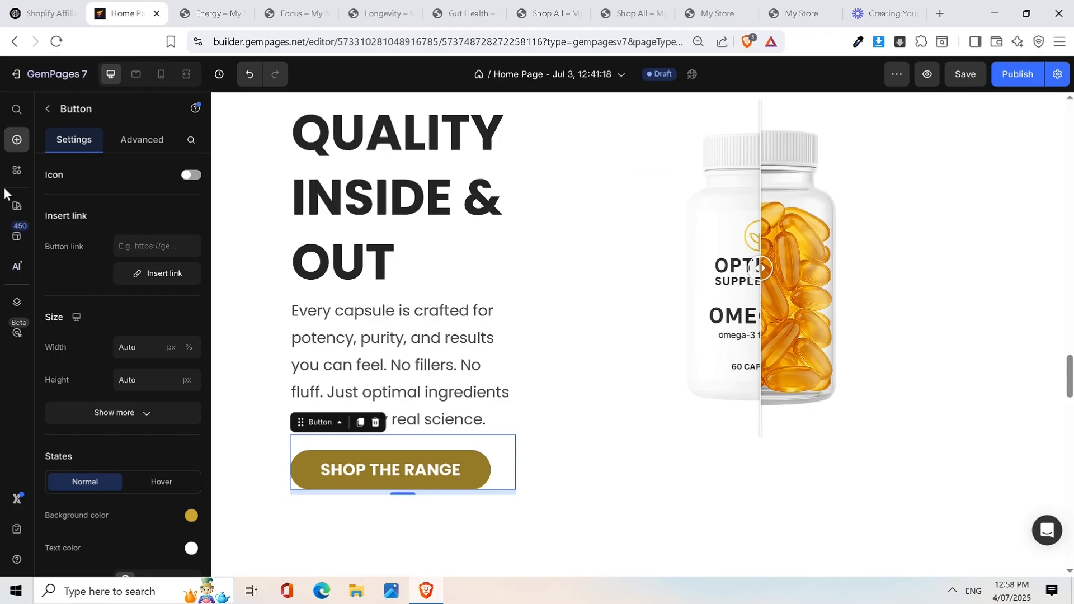
{"action": "left_click", "coordinate": [155, 246]}
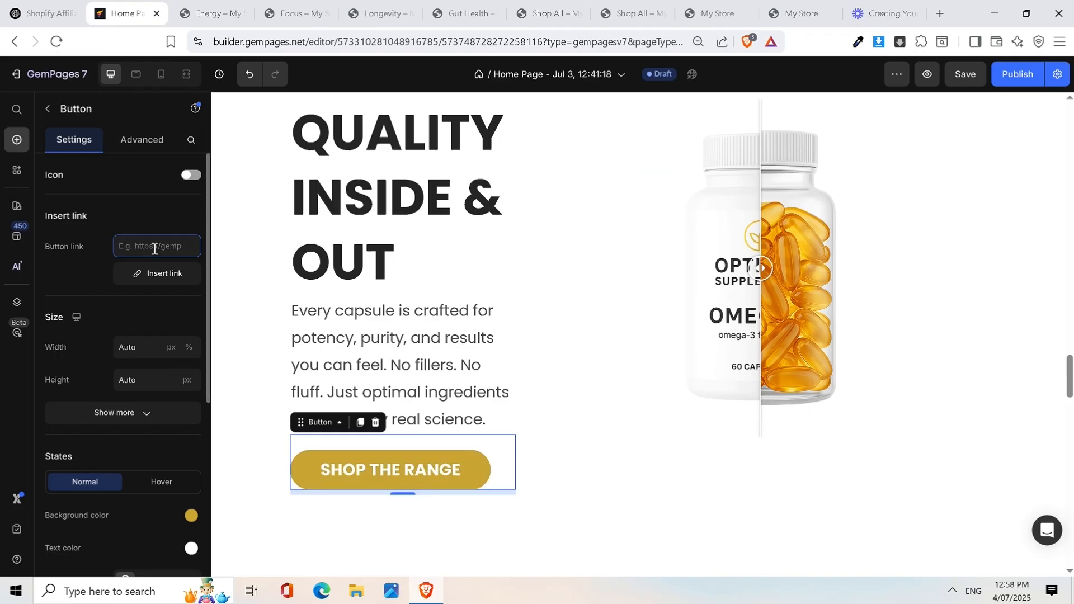
{"action": "key", "text": "ctrl+v"}
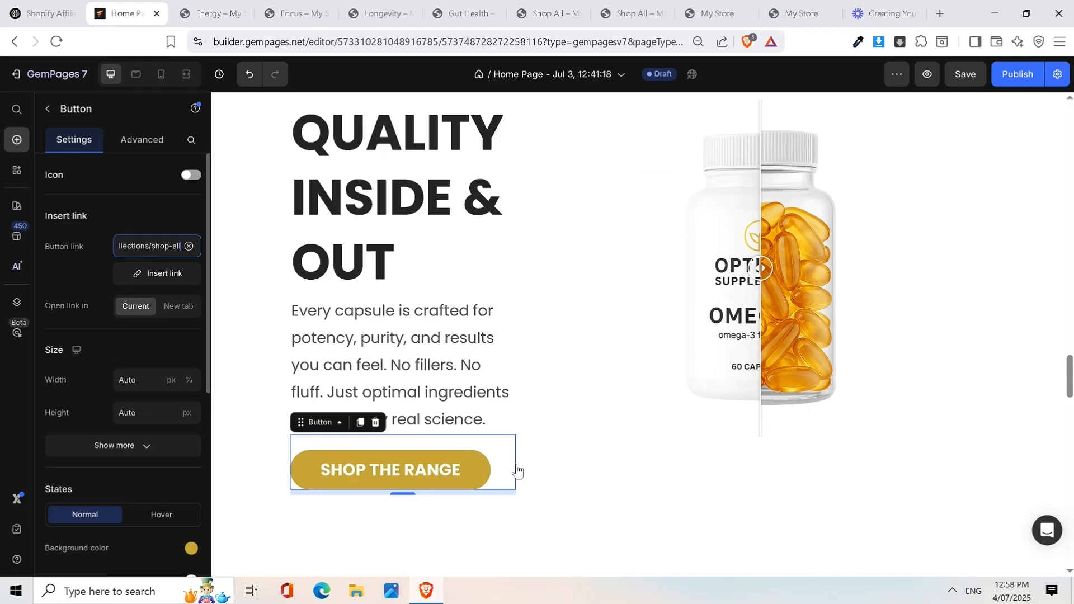
{"action": "left_click_drag", "start_coordinate": [1070, 377], "coordinate": [1070, 125]}
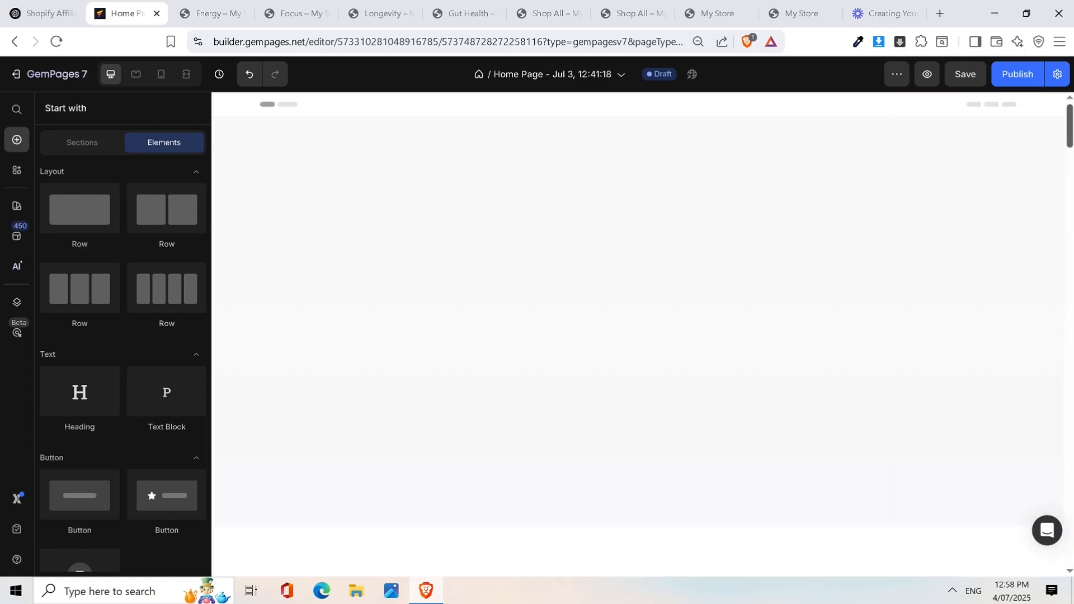
{"action": "left_click", "coordinate": [966, 74]}
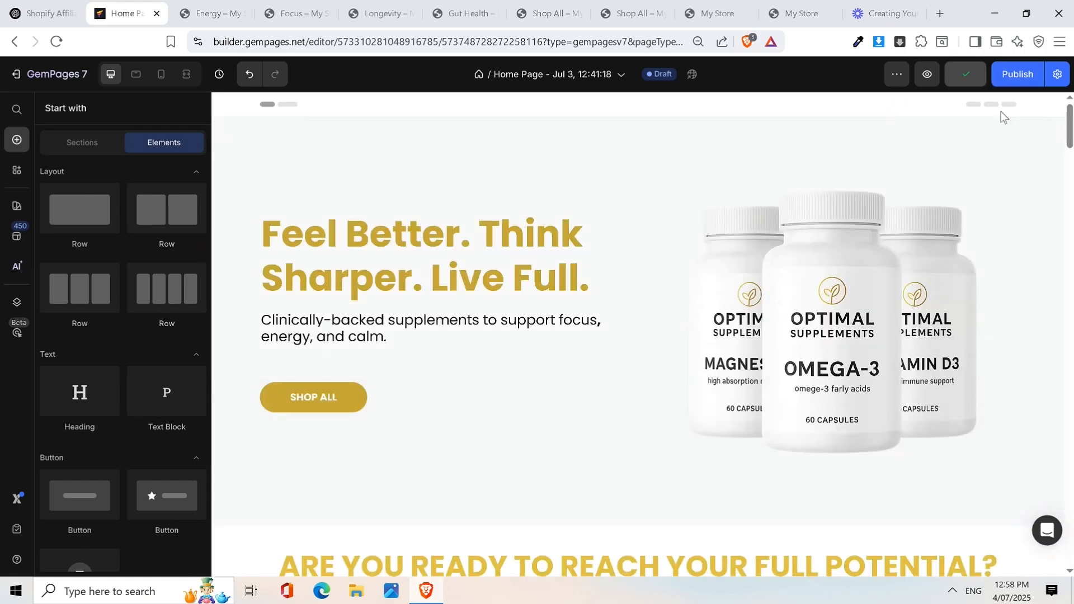